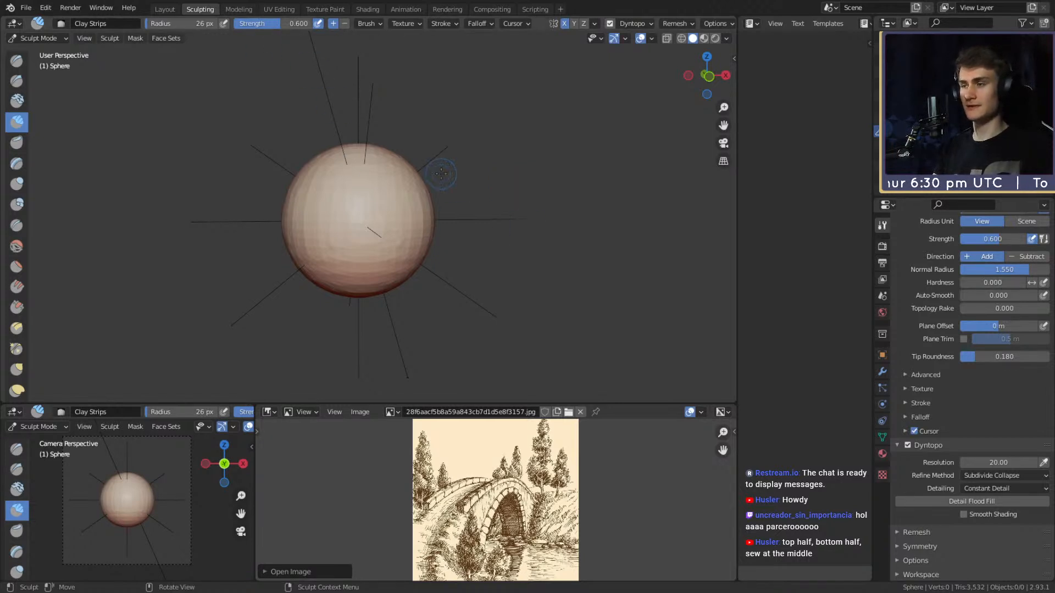
{"action": "middle_click_drag", "start_coordinate": [474, 222], "coordinate": [446, 199]}
{"action": "mouse_move", "coordinate": [446, 199]}
{"action": "middle_mouse_down", "text": "shift"}
{"action": "mouse_move", "coordinate": [447, 247]}
{"action": "mouse_move", "coordinate": [416, 209]}
{"action": "middle_mouse_up", "text": "shift"}
{"action": "middle_click_drag", "start_coordinate": [416, 209], "coordinate": [422, 245], "text": "ctrl"}
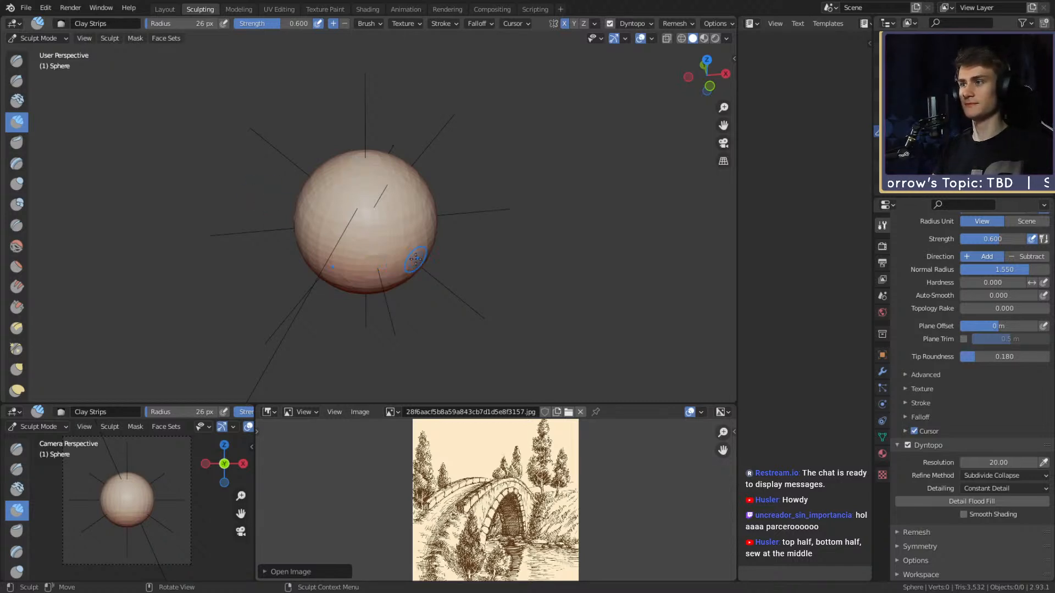
{"action": "middle_click_drag", "start_coordinate": [448, 225], "coordinate": [436, 224]}
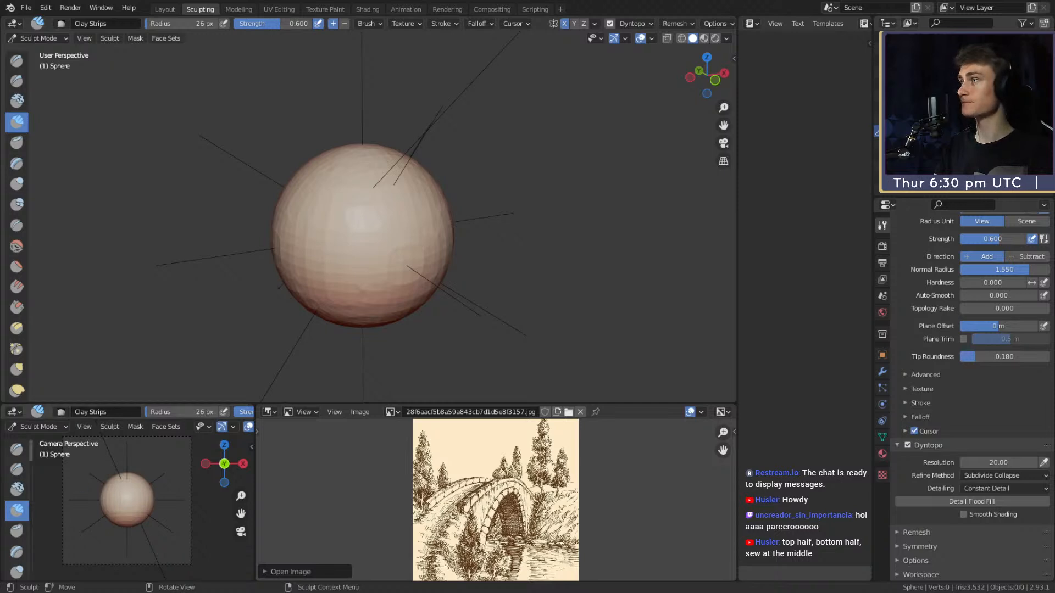
{"action": "scroll", "coordinate": [942, 428], "scroll_direction": "up", "scroll_amount": 5}
{"action": "scroll", "coordinate": [915, 402], "scroll_direction": "down", "scroll_amount": 5}
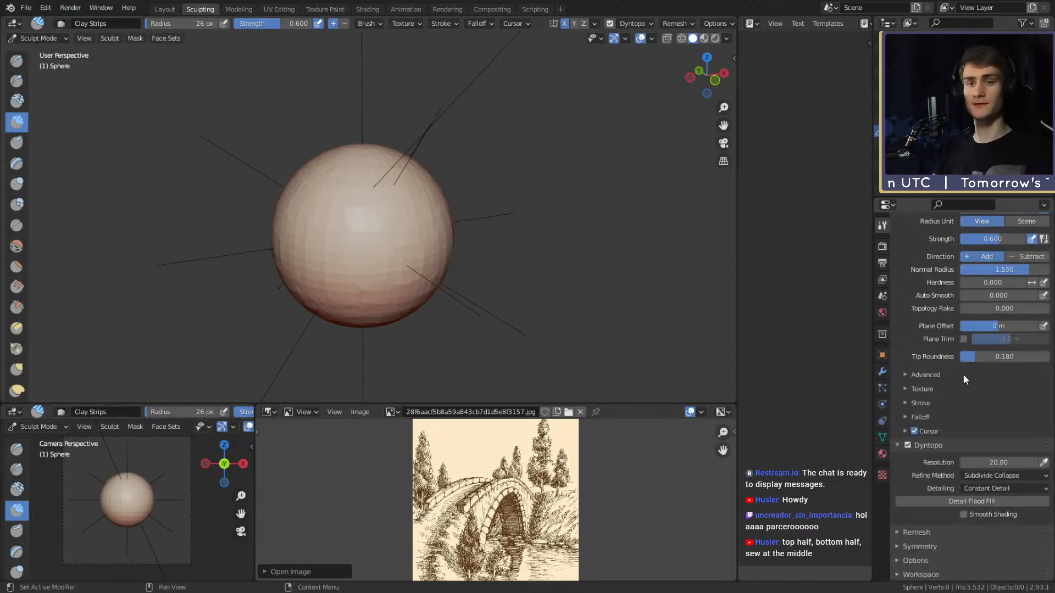
{"action": "scroll", "coordinate": [918, 400], "scroll_direction": "up", "scroll_amount": 5}
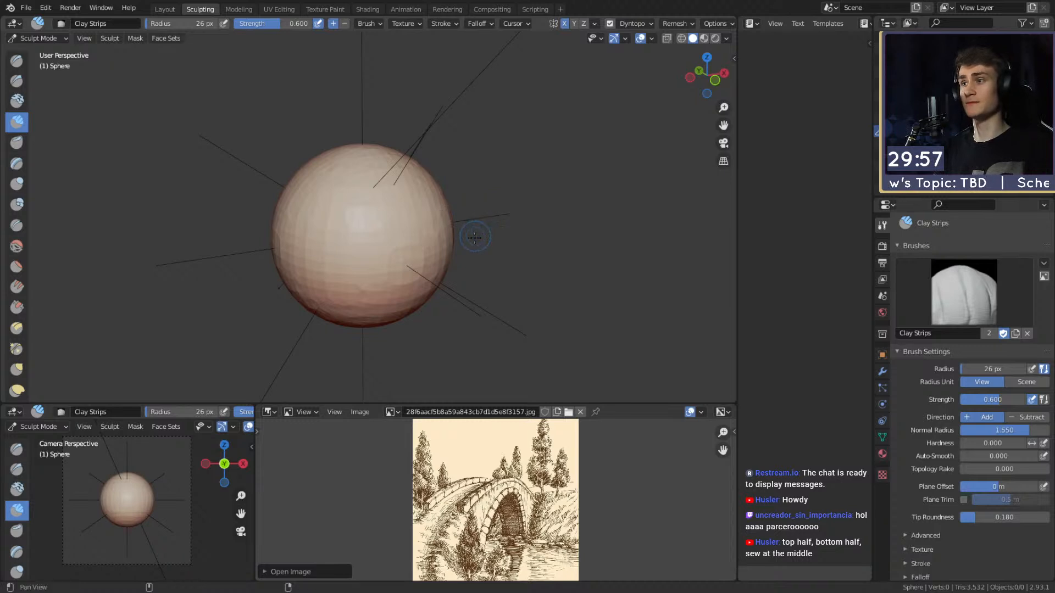
{"action": "middle_click_drag", "start_coordinate": [484, 222], "coordinate": [471, 258]}
{"action": "scroll", "coordinate": [443, 253], "scroll_direction": "down", "scroll_amount": 4}
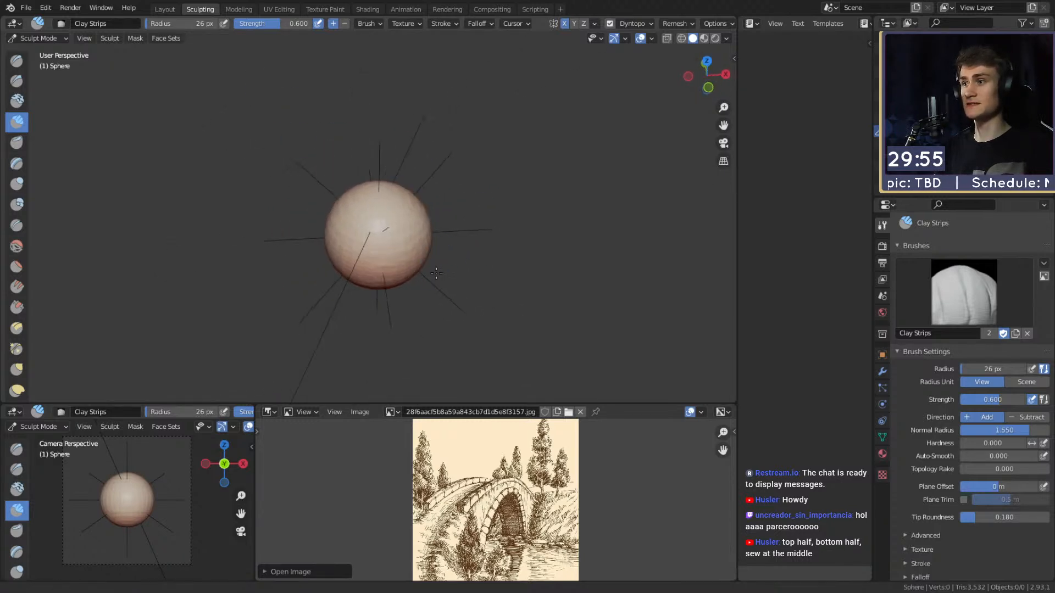
{"action": "scroll", "coordinate": [434, 258], "scroll_direction": "up", "scroll_amount": 3}
{"action": "middle_click_drag", "start_coordinate": [414, 238], "coordinate": [405, 195]}
{"action": "scroll", "coordinate": [405, 195], "scroll_direction": "down", "scroll_amount": 1}
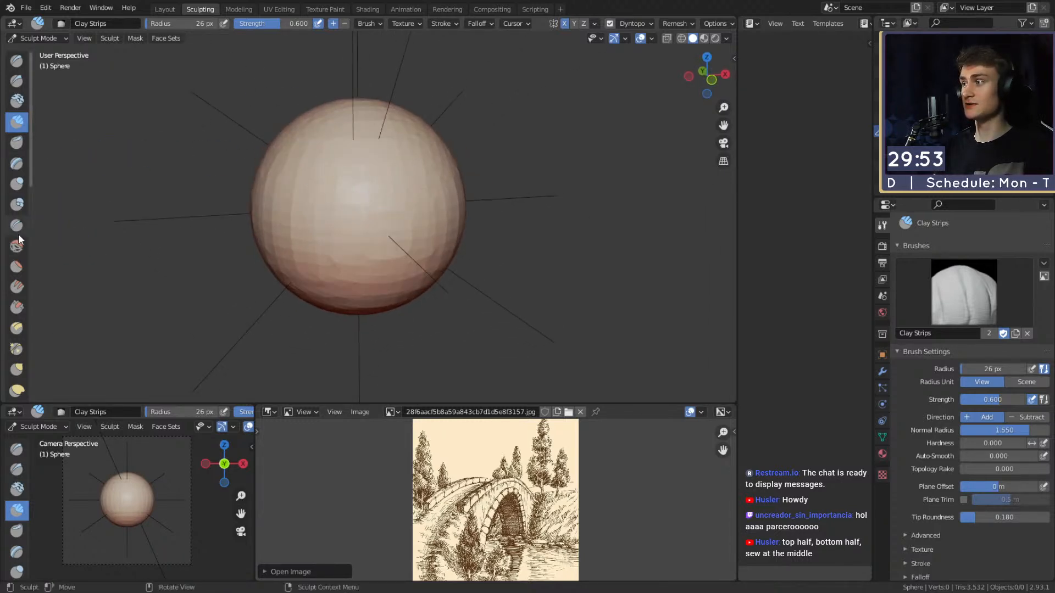
{"action": "scroll", "coordinate": [15, 167], "scroll_direction": "down", "scroll_amount": 5}
{"action": "scroll", "coordinate": [15, 168], "scroll_direction": "up", "scroll_amount": 5}
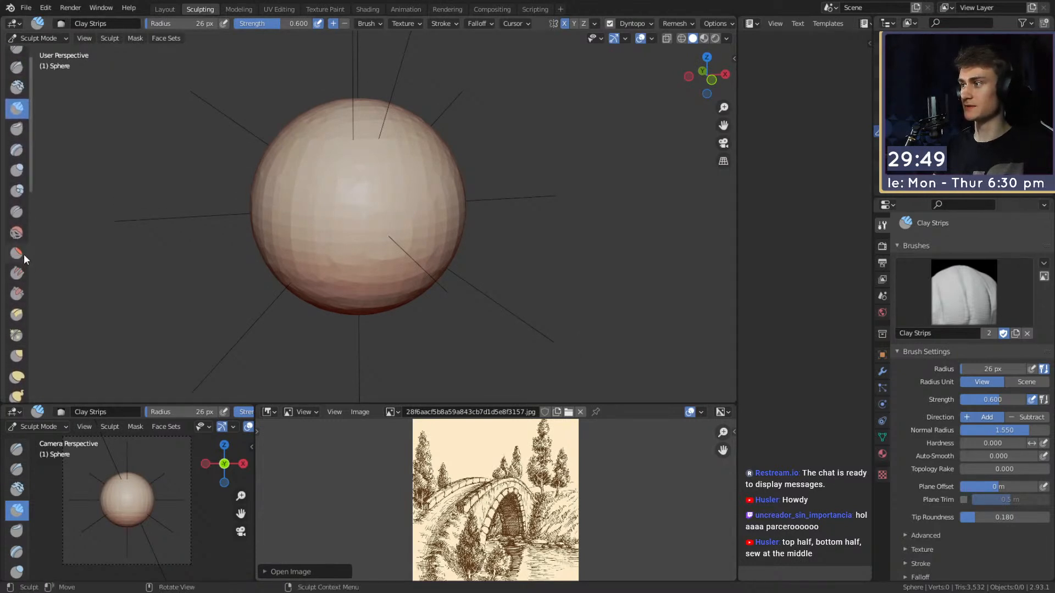
{"action": "left_click", "coordinate": [17, 293]}
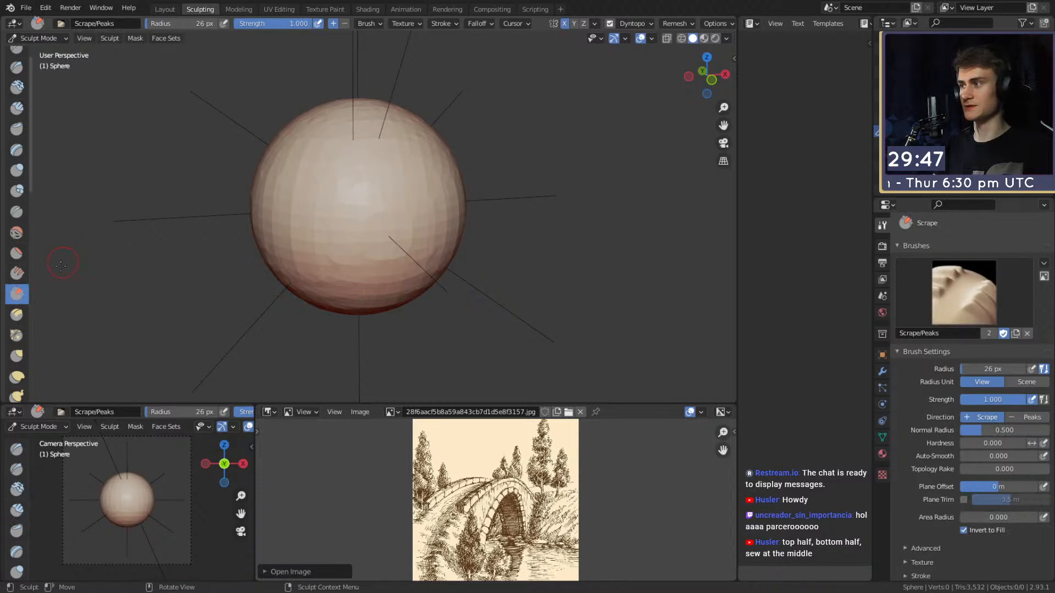
{"action": "left_click", "coordinate": [24, 278]}
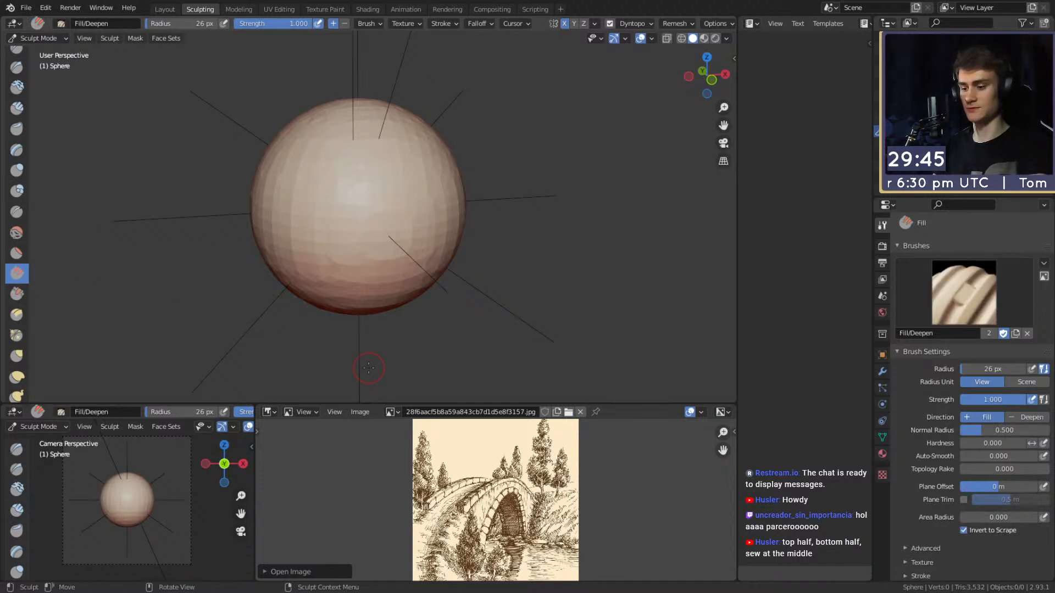
- Flatten away the sphere's upper half along its horizontal centre line with Line Project in front orthographic view
{"action": "key", "text": "KP_1"}
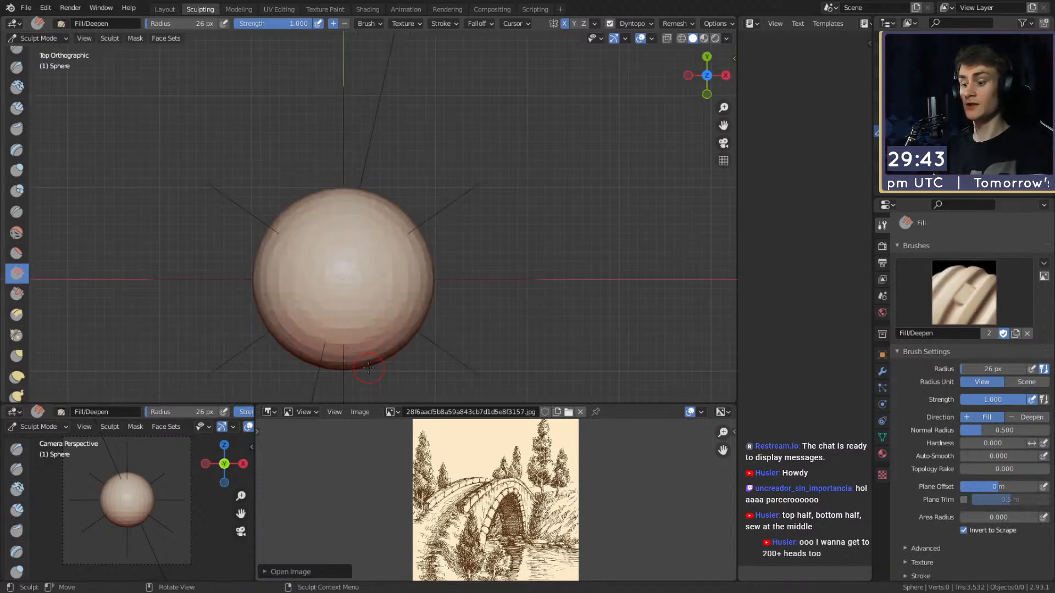
{"action": "key", "text": "KP_5"}
{"action": "scroll", "coordinate": [17, 313], "scroll_direction": "down", "scroll_amount": 10}
{"action": "scroll", "coordinate": [18, 316], "scroll_direction": "down", "scroll_amount": 6}
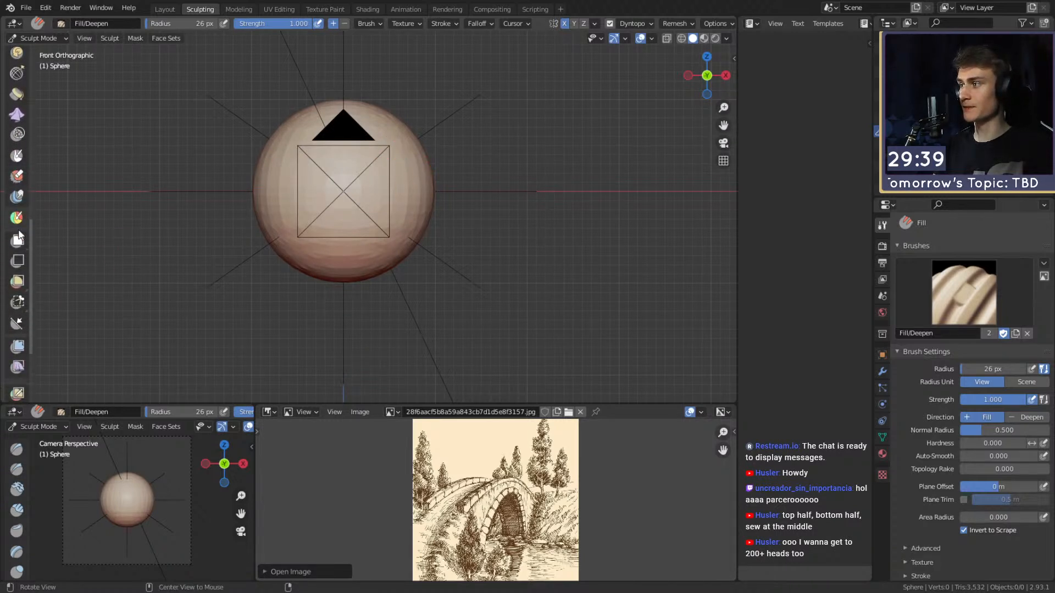
{"action": "left_click", "coordinate": [17, 324]}
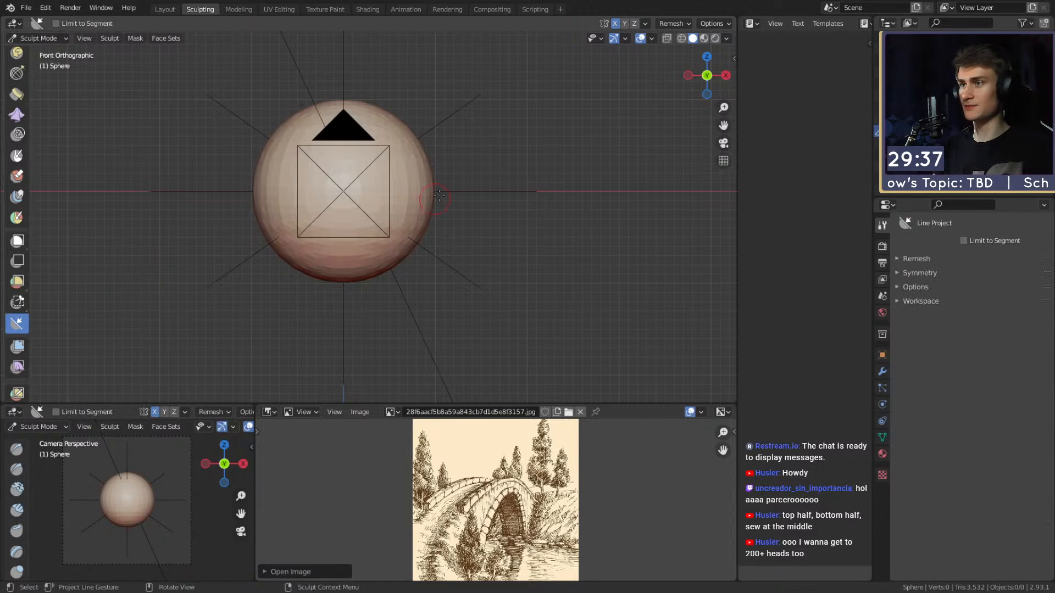
{"action": "left_click_drag", "start_coordinate": [539, 192], "coordinate": [141, 191]}
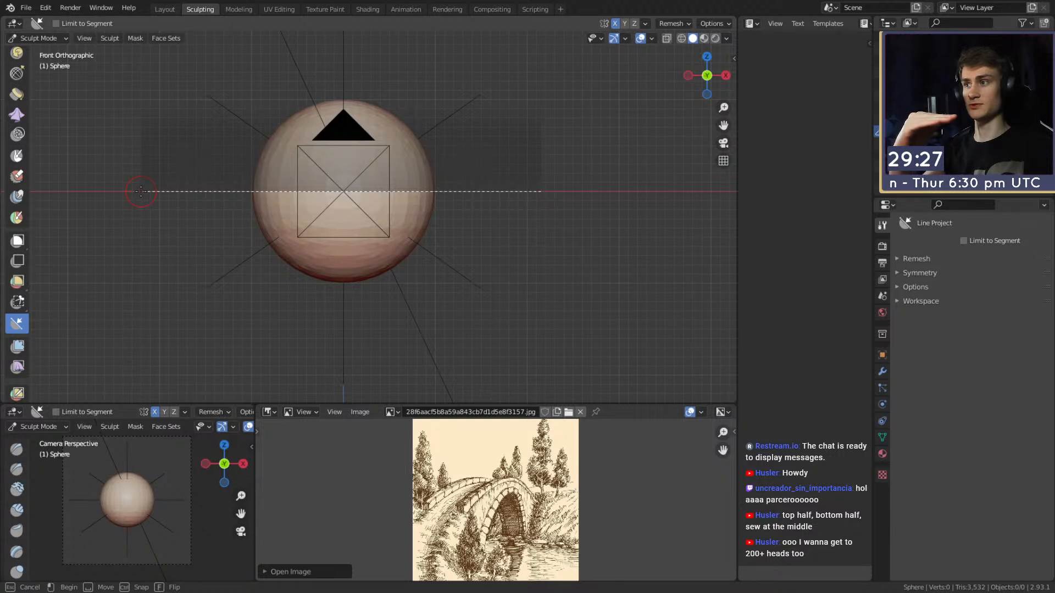
{"action": "left_click_drag", "start_coordinate": [141, 191], "coordinate": [142, 193]}
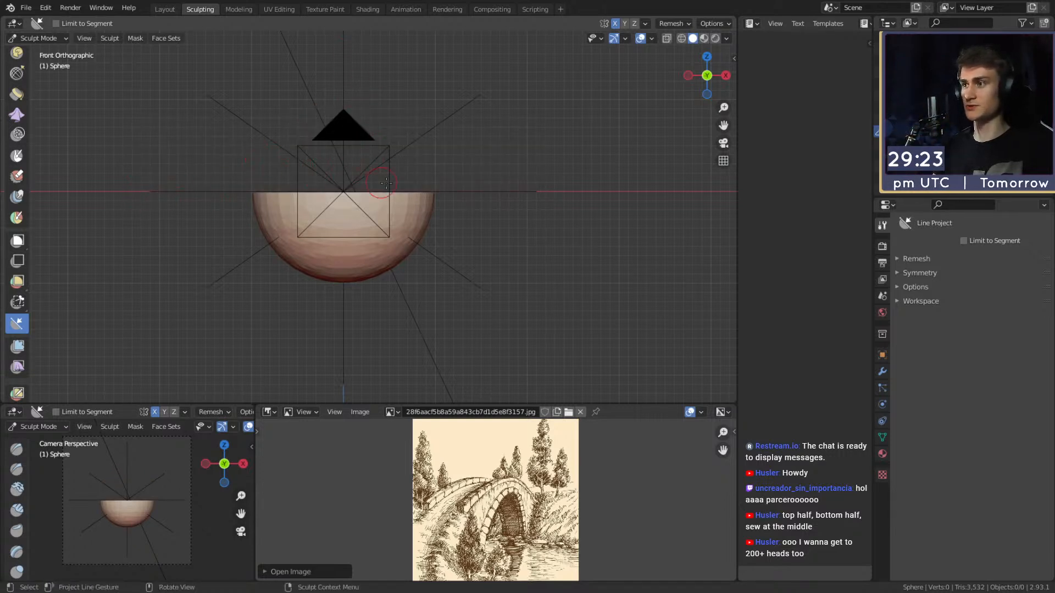
{"action": "key", "text": "ctrl+z"}
{"action": "left_click_drag", "start_coordinate": [544, 191], "coordinate": [157, 192]}
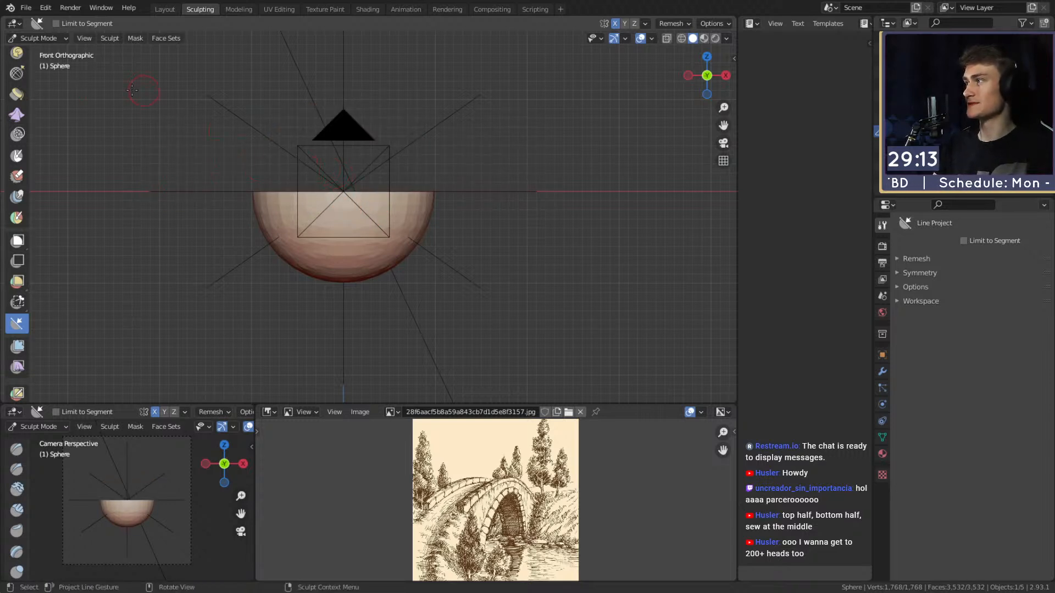
- Activate the Clay Strips brush and enable Dyntopo for sculpting the hemisphere's flat face
{"action": "mouse_move", "coordinate": [388, 204]}
{"action": "left_mouse_down", "text": "alt"}
{"action": "mouse_move", "coordinate": [398, 227]}
{"action": "mouse_move", "coordinate": [349, 222]}
{"action": "mouse_move", "coordinate": [365, 233]}
{"action": "mouse_move", "coordinate": [384, 222]}
{"action": "left_mouse_up", "text": "alt"}
{"action": "middle_click_drag", "start_coordinate": [365, 211], "coordinate": [356, 214]}
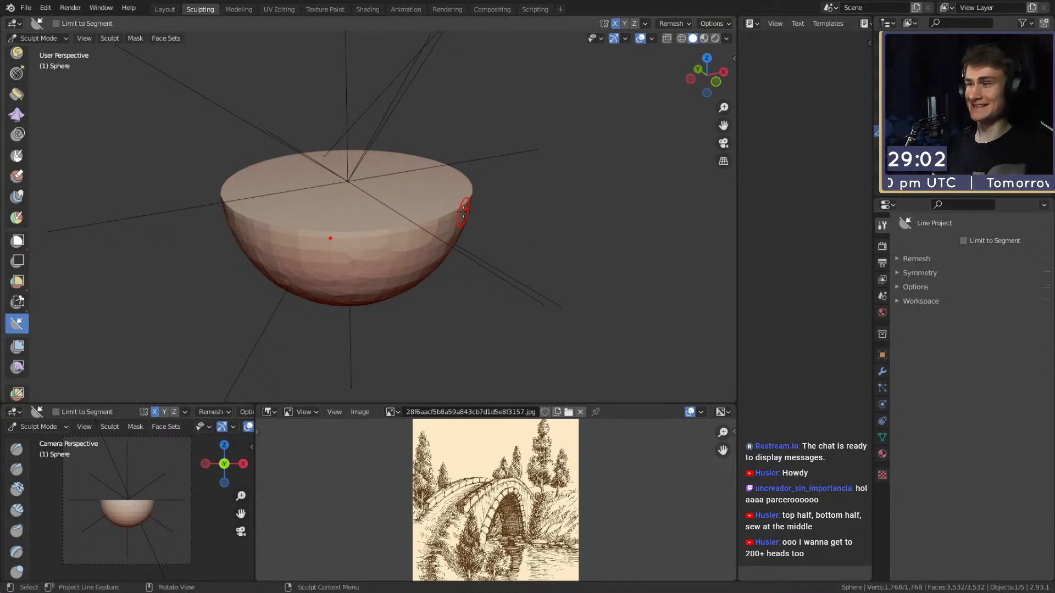
{"action": "middle_click_drag", "start_coordinate": [509, 210], "coordinate": [278, 163]}
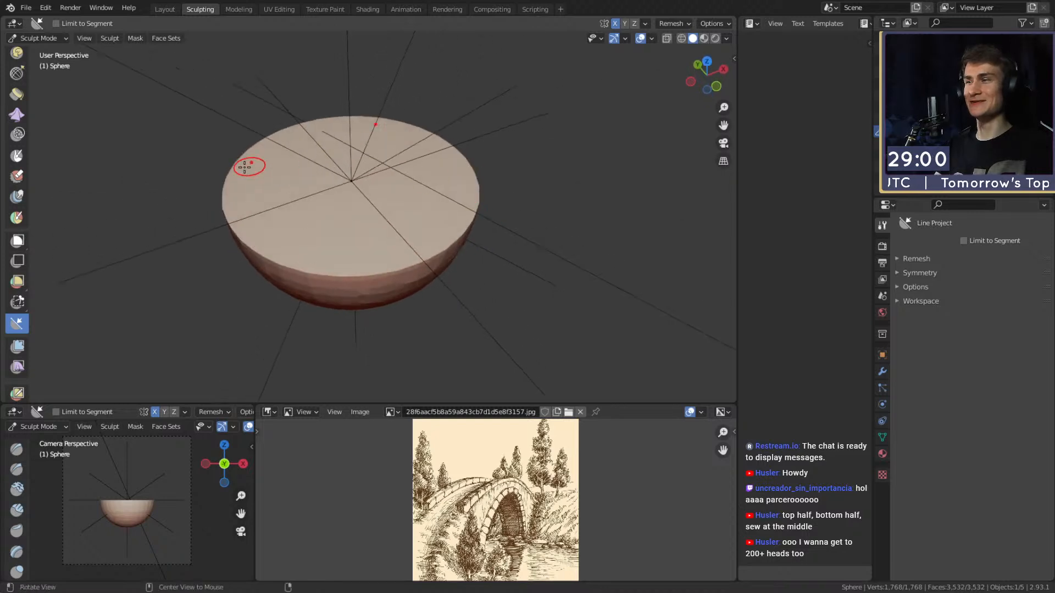
{"action": "middle_click_drag", "start_coordinate": [419, 189], "coordinate": [455, 226]}
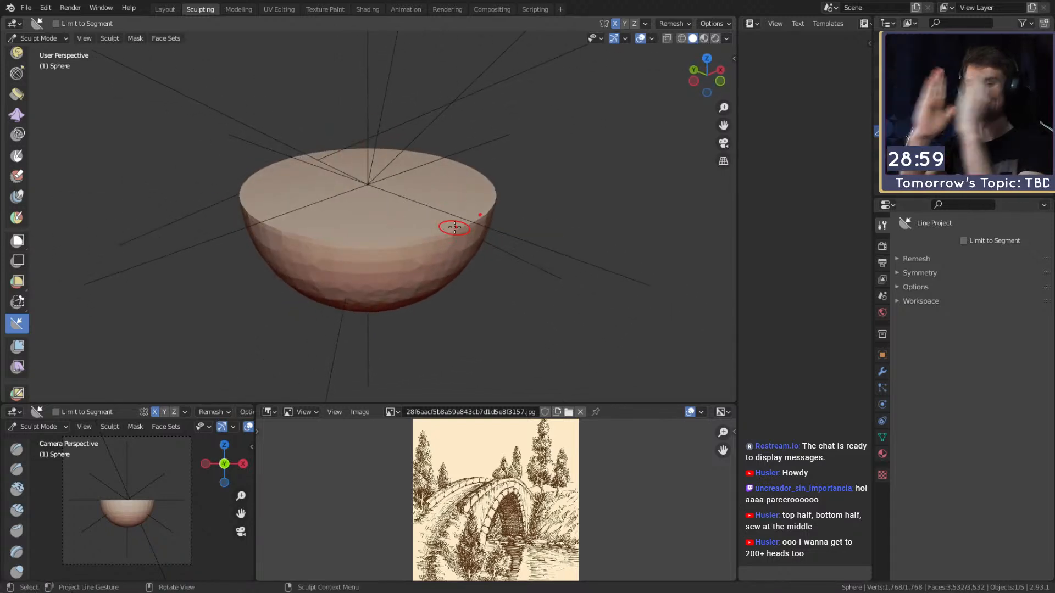
{"action": "middle_click_drag", "start_coordinate": [383, 213], "coordinate": [255, 157]}
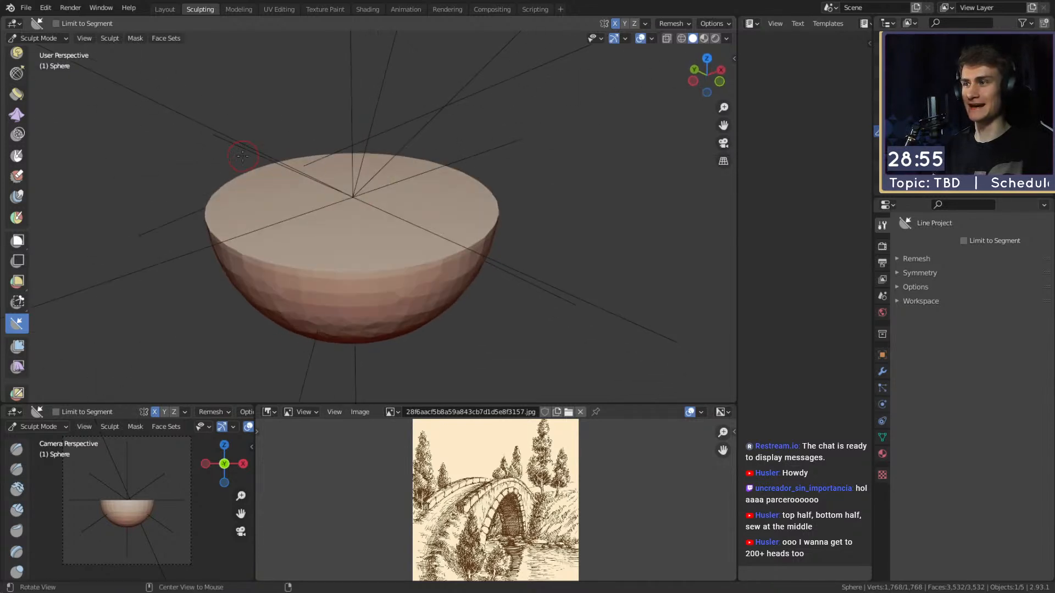
{"action": "key", "text": "c"}
{"action": "mouse_move", "coordinate": [372, 216]}
{"action": "left_mouse_down", "text": "alt+shift"}
{"action": "mouse_move", "coordinate": [374, 181]}
{"action": "mouse_move", "coordinate": [390, 221]}
{"action": "left_mouse_up", "text": "alt+shift"}
{"action": "left_click_drag", "start_coordinate": [390, 221], "coordinate": [390, 240], "text": "ctrl+alt"}
{"action": "middle_click_drag", "start_coordinate": [389, 240], "coordinate": [353, 212]}
{"action": "scroll", "coordinate": [354, 214], "scroll_direction": "up", "scroll_amount": 4}
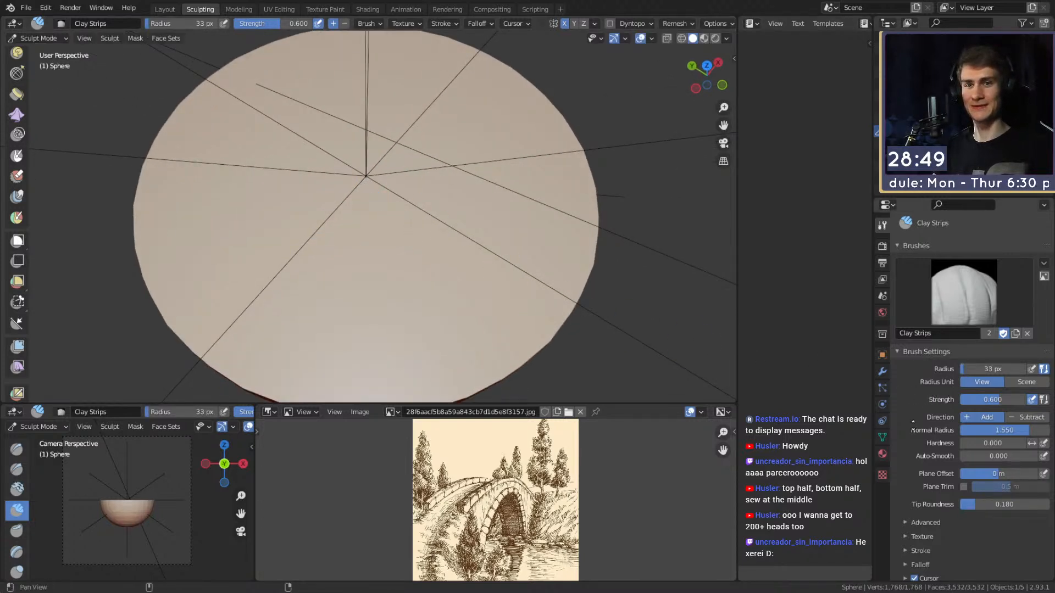
{"action": "scroll", "coordinate": [913, 412], "scroll_direction": "down", "scroll_amount": 6}
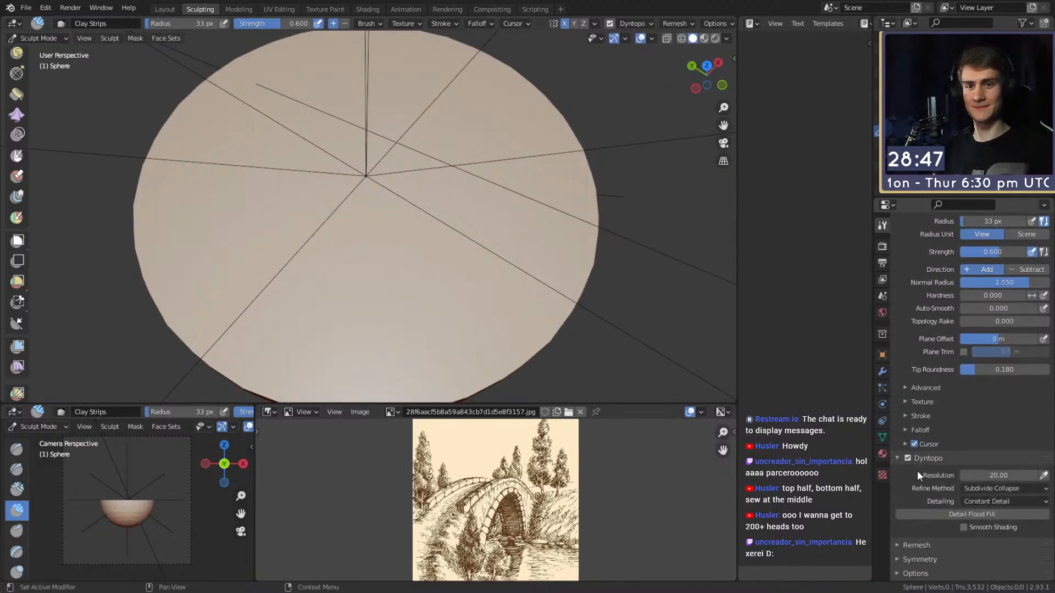
{"action": "left_click", "coordinate": [907, 445]}
- Set the Clay Strips radius to 45 px and begin adding clay at the centre of the flat face
{"action": "mouse_move", "coordinate": [219, 220]}
{"action": "middle_mouse_down"}
{"action": "mouse_move", "coordinate": [381, 223]}
{"action": "mouse_move", "coordinate": [372, 235]}
{"action": "mouse_move", "coordinate": [373, 182]}
{"action": "middle_mouse_up"}
{"action": "key", "text": "f"}
{"action": "left_click", "coordinate": [358, 201]}
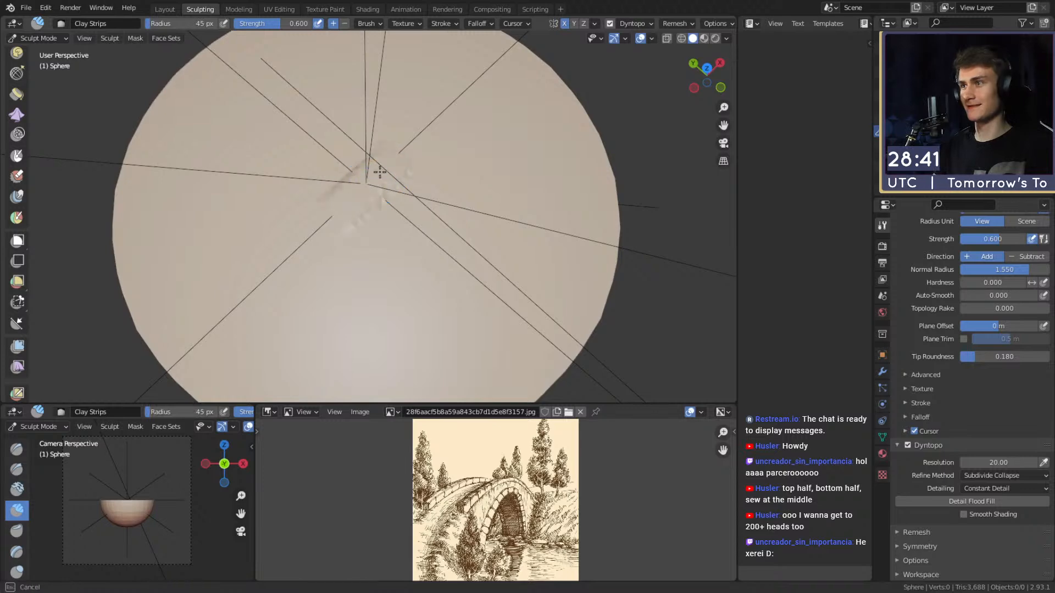
- Enlarge the brush radius to 72 px and lay a straight raised ridge across the middle of the flat face
{"action": "key", "text": "f"}
{"action": "left_click", "coordinate": [389, 160]}
{"action": "mouse_move", "coordinate": [318, 259]}
{"action": "middle_mouse_down"}
{"action": "mouse_move", "coordinate": [372, 200]}
{"action": "mouse_move", "coordinate": [322, 141]}
{"action": "middle_mouse_up"}
{"action": "middle_click_drag", "start_coordinate": [430, 162], "coordinate": [407, 200]}
{"action": "key", "text": "f"}
{"action": "left_click", "coordinate": [394, 162]}
{"action": "left_click_drag", "start_coordinate": [429, 112], "coordinate": [319, 221]}
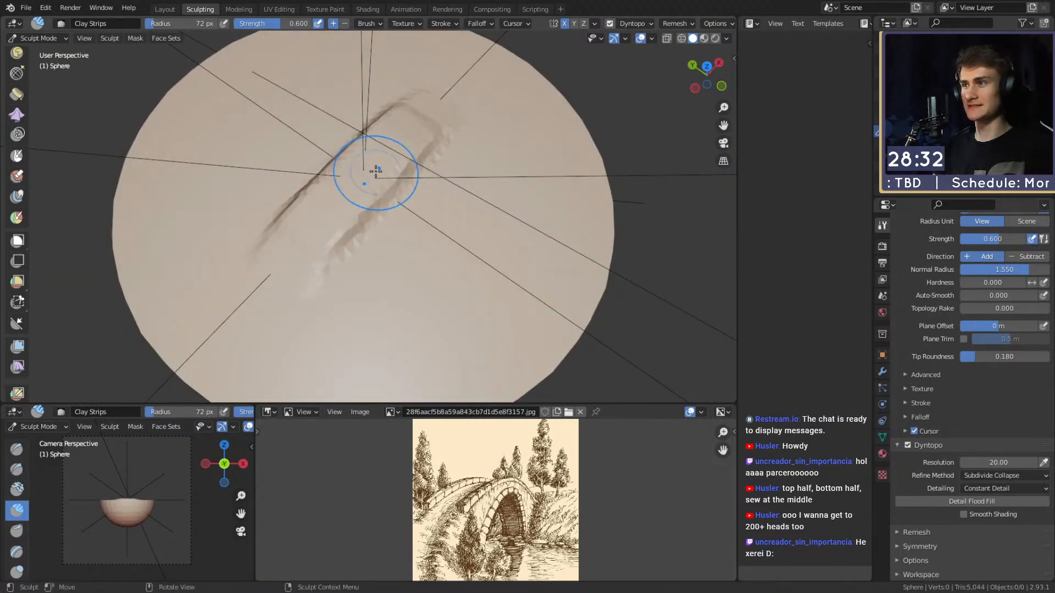
- Build the ridge up into a taller elongated mound with steeper sides, using Clay Strips radii between 37 and 58 px
{"action": "mouse_move", "coordinate": [380, 159]}
{"action": "middle_mouse_down"}
{"action": "mouse_move", "coordinate": [405, 151]}
{"action": "mouse_move", "coordinate": [322, 165]}
{"action": "mouse_move", "coordinate": [336, 205]}
{"action": "mouse_move", "coordinate": [374, 200]}
{"action": "middle_mouse_up"}
{"action": "mouse_move", "coordinate": [412, 142]}
{"action": "middle_mouse_down"}
{"action": "mouse_move", "coordinate": [404, 127]}
{"action": "mouse_move", "coordinate": [376, 181]}
{"action": "mouse_move", "coordinate": [388, 226]}
{"action": "mouse_move", "coordinate": [408, 152]}
{"action": "middle_mouse_up"}
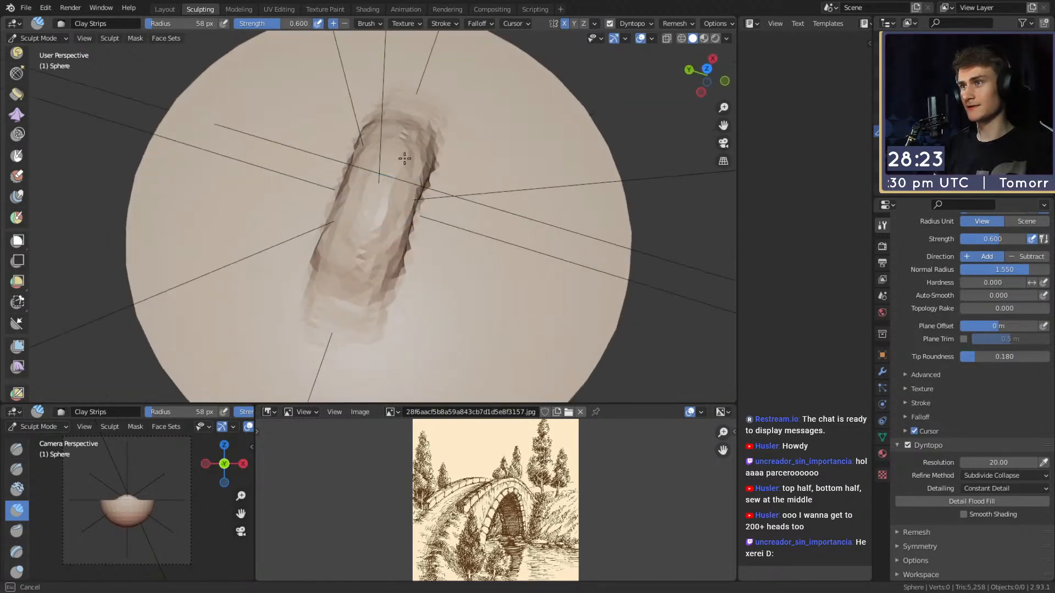
{"action": "mouse_move", "coordinate": [366, 206]}
{"action": "middle_mouse_down"}
{"action": "mouse_move", "coordinate": [351, 200]}
{"action": "mouse_move", "coordinate": [394, 181]}
{"action": "mouse_move", "coordinate": [400, 210]}
{"action": "mouse_move", "coordinate": [389, 205]}
{"action": "mouse_move", "coordinate": [410, 188]}
{"action": "middle_mouse_up"}
{"action": "mouse_move", "coordinate": [370, 231]}
{"action": "middle_mouse_down"}
{"action": "mouse_move", "coordinate": [409, 237]}
{"action": "mouse_move", "coordinate": [384, 226]}
{"action": "mouse_move", "coordinate": [380, 151]}
{"action": "middle_mouse_up"}
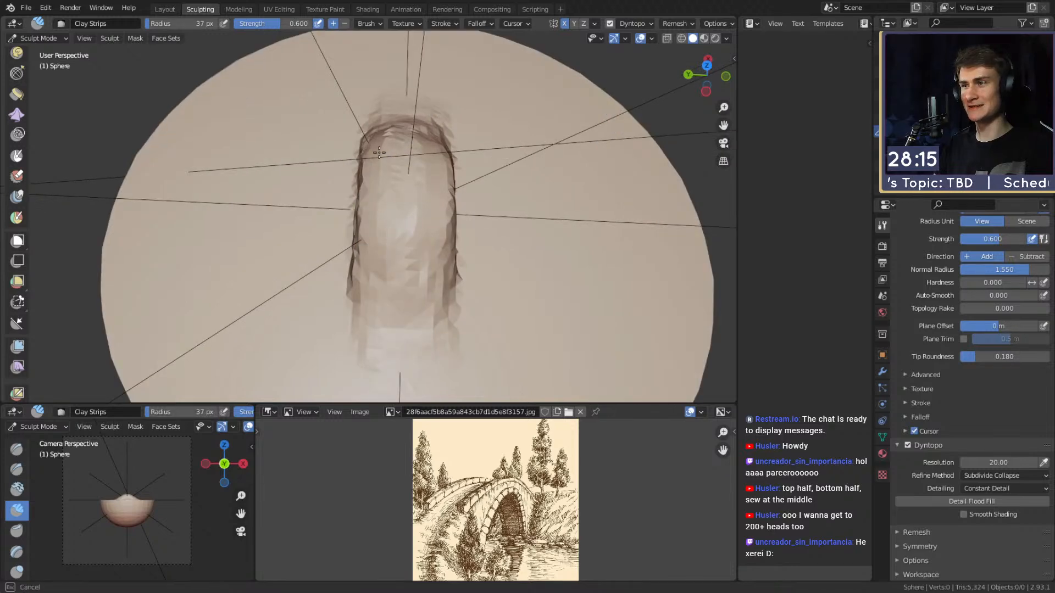
{"action": "middle_click_drag", "start_coordinate": [433, 273], "coordinate": [418, 191]}
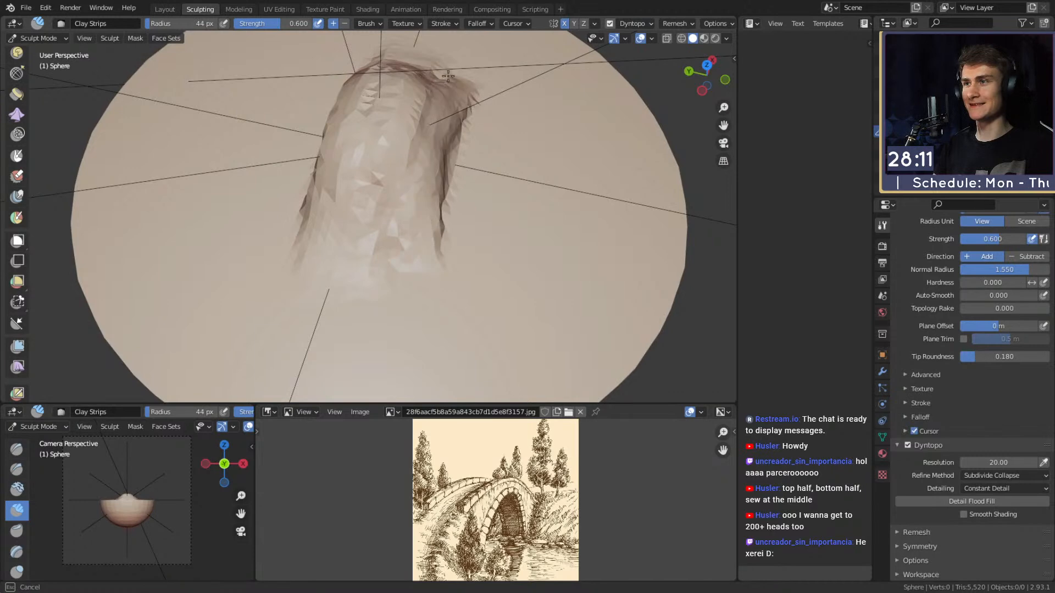
- Lengthen the mound toward the disc's rim and widen one long side with Clay Strips at a 52 px radius
{"action": "mouse_move", "coordinate": [439, 156]}
{"action": "middle_mouse_down"}
{"action": "mouse_move", "coordinate": [386, 235]}
{"action": "mouse_move", "coordinate": [348, 245]}
{"action": "mouse_move", "coordinate": [415, 199]}
{"action": "mouse_move", "coordinate": [415, 323]}
{"action": "mouse_move", "coordinate": [377, 242]}
{"action": "mouse_move", "coordinate": [447, 204]}
{"action": "mouse_move", "coordinate": [388, 212]}
{"action": "mouse_move", "coordinate": [367, 301]}
{"action": "mouse_move", "coordinate": [370, 242]}
{"action": "mouse_move", "coordinate": [393, 275]}
{"action": "middle_mouse_up"}
{"action": "mouse_move", "coordinate": [377, 204]}
{"action": "left_mouse_down"}
{"action": "mouse_move", "coordinate": [323, 169]}
{"action": "mouse_move", "coordinate": [384, 236]}
{"action": "mouse_move", "coordinate": [335, 307]}
{"action": "left_mouse_up"}
{"action": "middle_click_drag", "start_coordinate": [451, 171], "coordinate": [341, 207]}
{"action": "mouse_move", "coordinate": [248, 130]}
{"action": "left_mouse_down"}
{"action": "mouse_move", "coordinate": [329, 143]}
{"action": "mouse_move", "coordinate": [401, 212]}
{"action": "left_mouse_up"}
{"action": "mouse_move", "coordinate": [400, 212]}
{"action": "middle_mouse_down"}
{"action": "mouse_move", "coordinate": [549, 198]}
{"action": "mouse_move", "coordinate": [471, 205]}
{"action": "middle_mouse_up"}
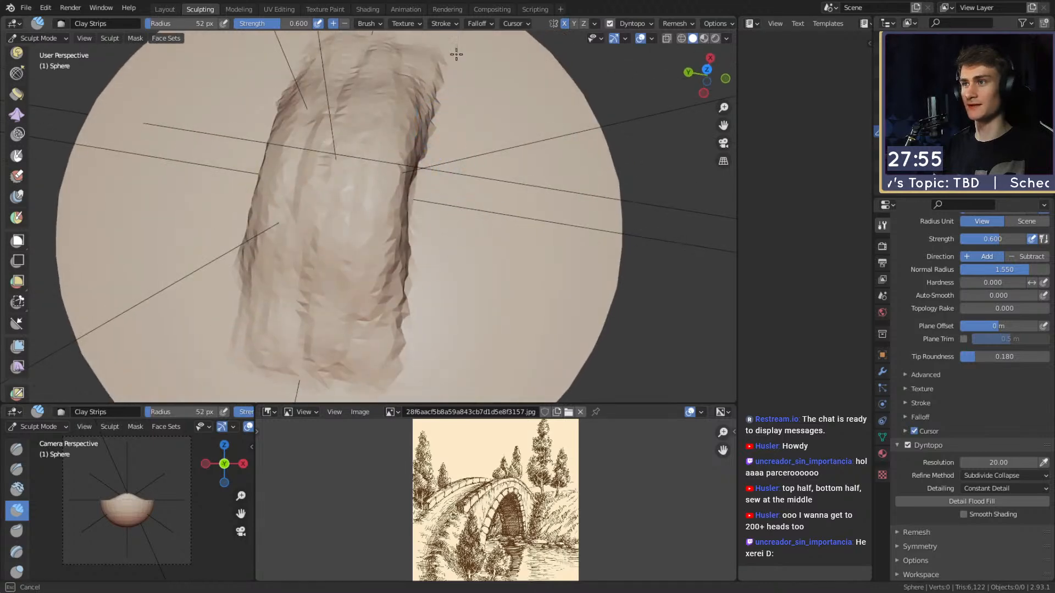
{"action": "left_click_drag", "start_coordinate": [447, 77], "coordinate": [409, 263]}
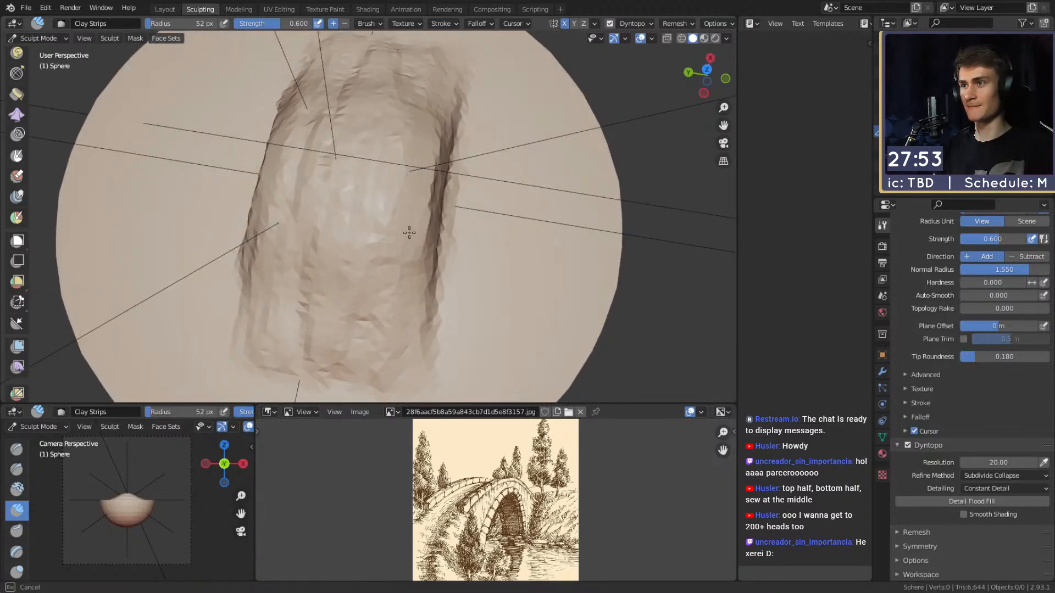
- Add more clay along the mound's widened flank and extend its sloping ends down to the flat face
{"action": "mouse_move", "coordinate": [384, 307]}
{"action": "middle_mouse_down"}
{"action": "mouse_move", "coordinate": [424, 223]}
{"action": "mouse_move", "coordinate": [292, 106]}
{"action": "middle_mouse_up"}
{"action": "left_click_drag", "start_coordinate": [292, 106], "coordinate": [292, 94]}
{"action": "middle_click_drag", "start_coordinate": [291, 94], "coordinate": [328, 180]}
{"action": "mouse_move", "coordinate": [315, 113]}
{"action": "middle_mouse_down"}
{"action": "mouse_move", "coordinate": [409, 153]}
{"action": "mouse_move", "coordinate": [334, 261]}
{"action": "middle_mouse_up"}
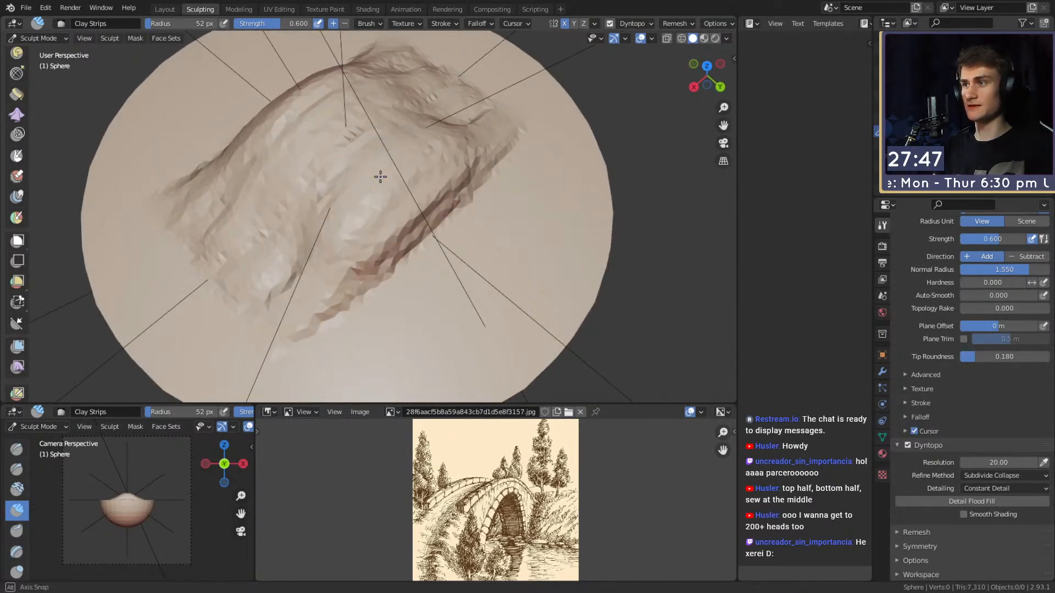
{"action": "middle_click_drag", "start_coordinate": [366, 167], "coordinate": [345, 200]}
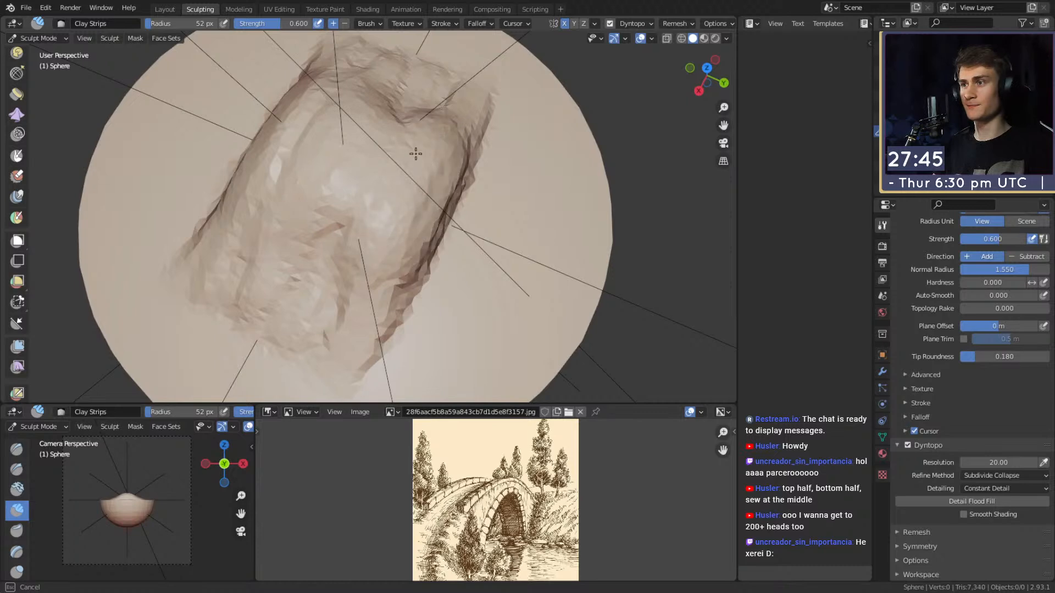
{"action": "mouse_move", "coordinate": [331, 239]}
{"action": "middle_mouse_down"}
{"action": "mouse_move", "coordinate": [369, 287]}
{"action": "mouse_move", "coordinate": [431, 195]}
{"action": "mouse_move", "coordinate": [423, 133]}
{"action": "middle_mouse_up"}
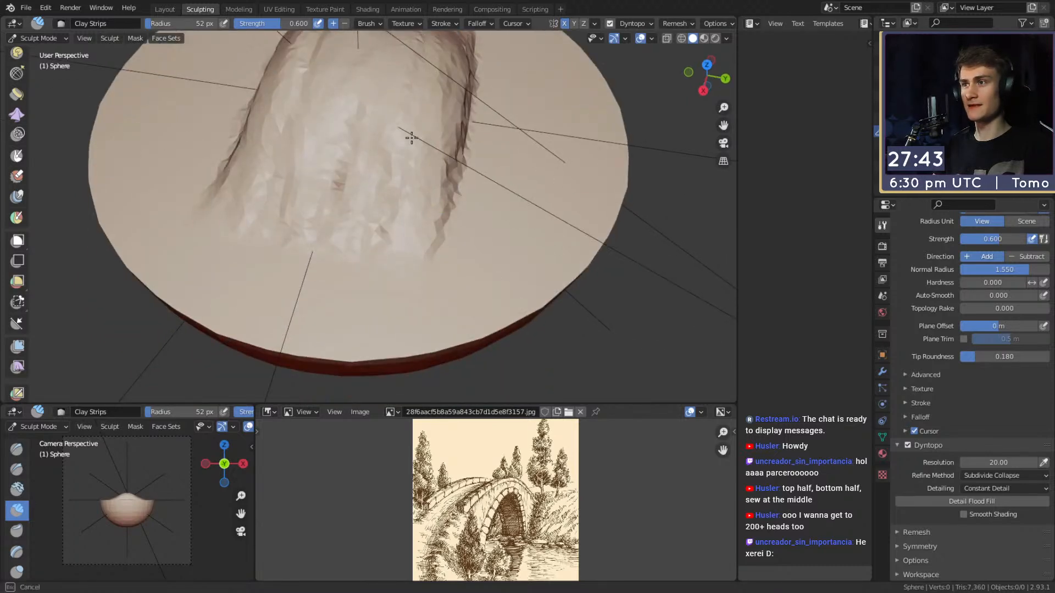
- Fill out the mound's crown and upper shoulders with further Clay Strips strokes from several sides
{"action": "middle_click_drag", "start_coordinate": [341, 138], "coordinate": [497, 164]}
{"action": "mouse_move", "coordinate": [324, 117]}
{"action": "middle_mouse_down"}
{"action": "mouse_move", "coordinate": [419, 172]}
{"action": "mouse_move", "coordinate": [386, 217]}
{"action": "middle_mouse_up"}
{"action": "middle_click_drag", "start_coordinate": [377, 155], "coordinate": [395, 167]}
{"action": "middle_click_drag", "start_coordinate": [470, 111], "coordinate": [375, 248]}
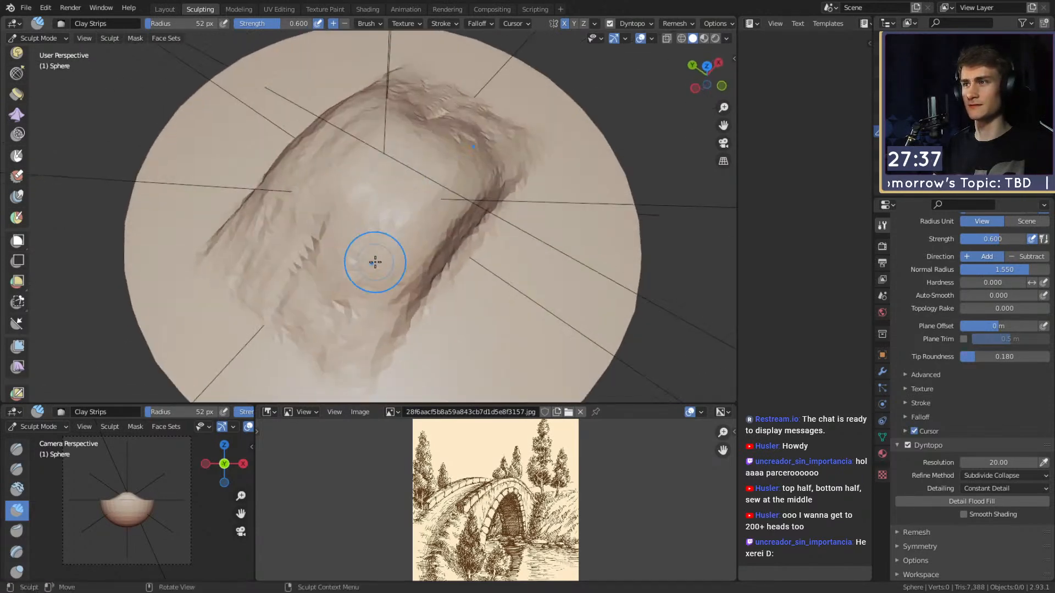
{"action": "middle_click_drag", "start_coordinate": [435, 154], "coordinate": [486, 172]}
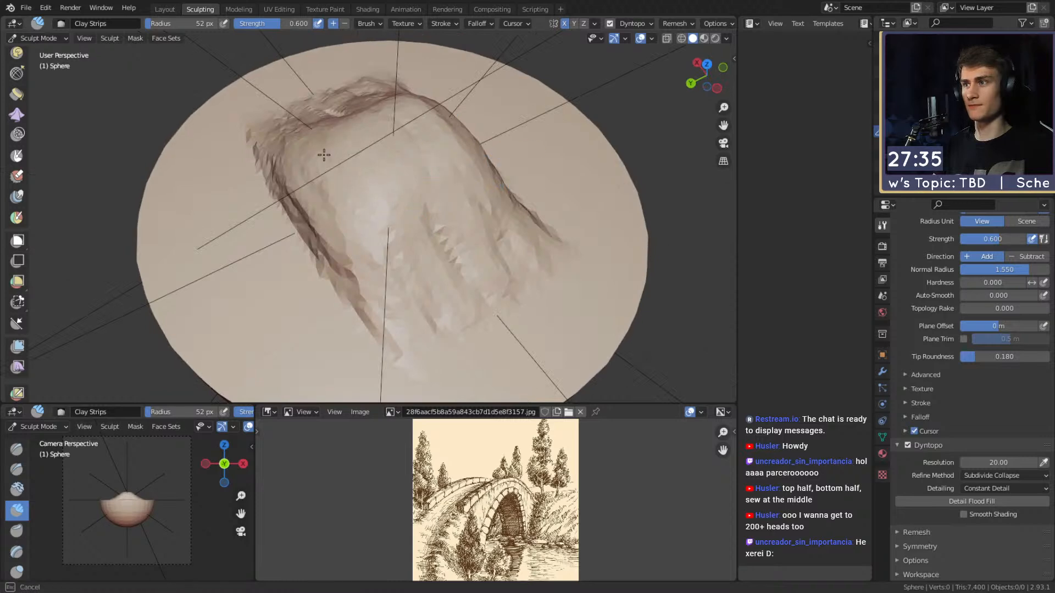
{"action": "mouse_move", "coordinate": [320, 176]}
{"action": "middle_mouse_down"}
{"action": "mouse_move", "coordinate": [365, 182]}
{"action": "mouse_move", "coordinate": [451, 139]}
{"action": "mouse_move", "coordinate": [481, 174]}
{"action": "mouse_move", "coordinate": [551, 212]}
{"action": "mouse_move", "coordinate": [535, 225]}
{"action": "middle_mouse_up"}
- Build up the edge of the mound's crown with Clay Strips at a 43 px radius
{"action": "key", "text": "f"}
{"action": "left_click", "coordinate": [451, 193]}
{"action": "left_click_drag", "start_coordinate": [442, 175], "coordinate": [440, 170]}
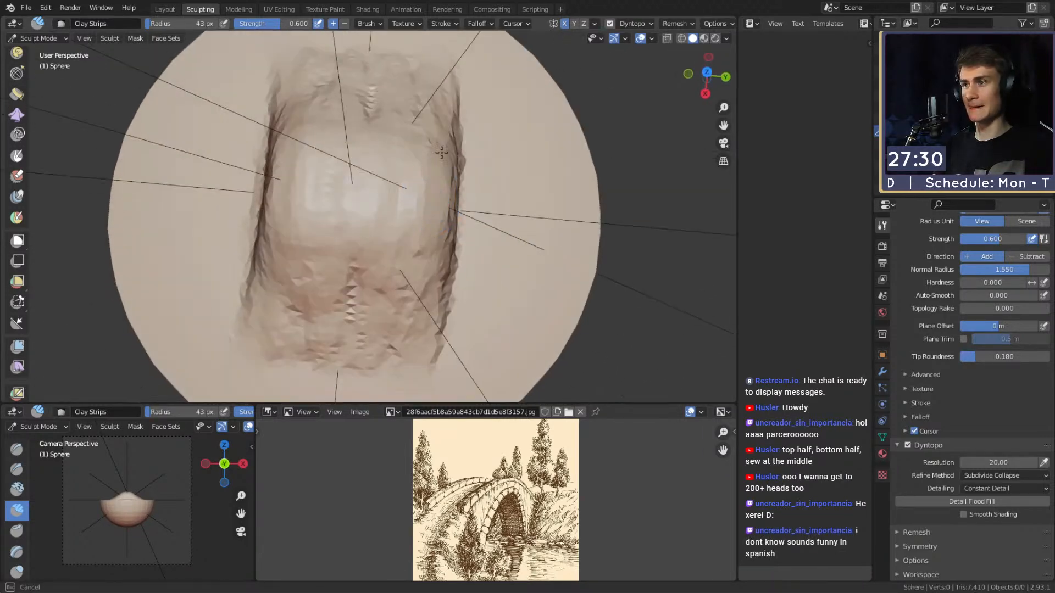
{"action": "middle_click_drag", "start_coordinate": [403, 278], "coordinate": [421, 257]}
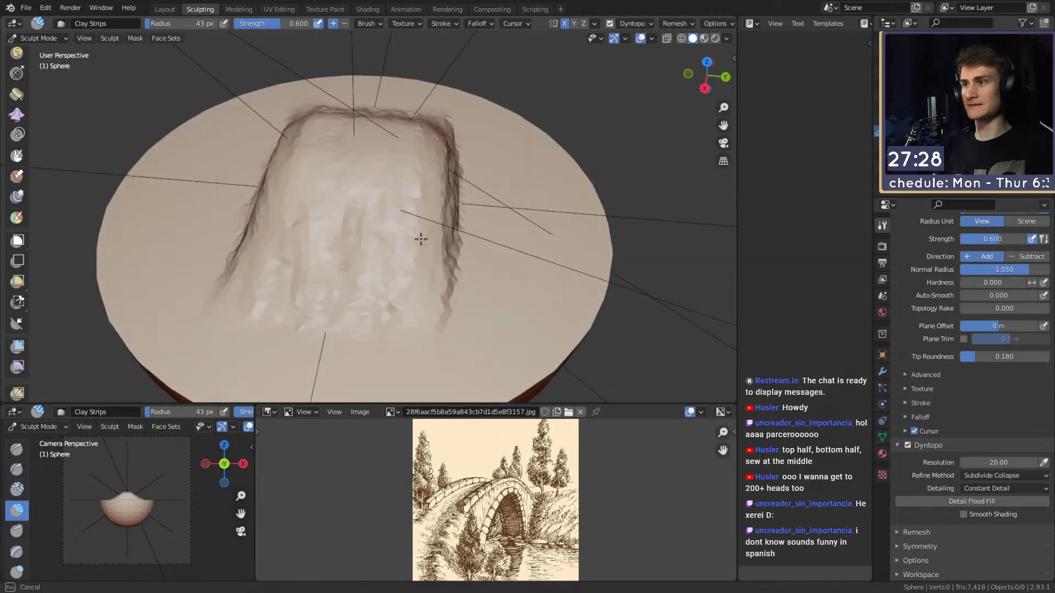
{"action": "mouse_move", "coordinate": [347, 264]}
{"action": "middle_mouse_down"}
{"action": "mouse_move", "coordinate": [384, 196]}
{"action": "mouse_move", "coordinate": [341, 159]}
{"action": "mouse_move", "coordinate": [390, 160]}
{"action": "mouse_move", "coordinate": [428, 127]}
{"action": "mouse_move", "coordinate": [404, 160]}
{"action": "middle_mouse_up"}
- Pull the mound's crown upward from several sides with a large Snake Hook brush of about 131 px radius
{"action": "key", "text": "k"}
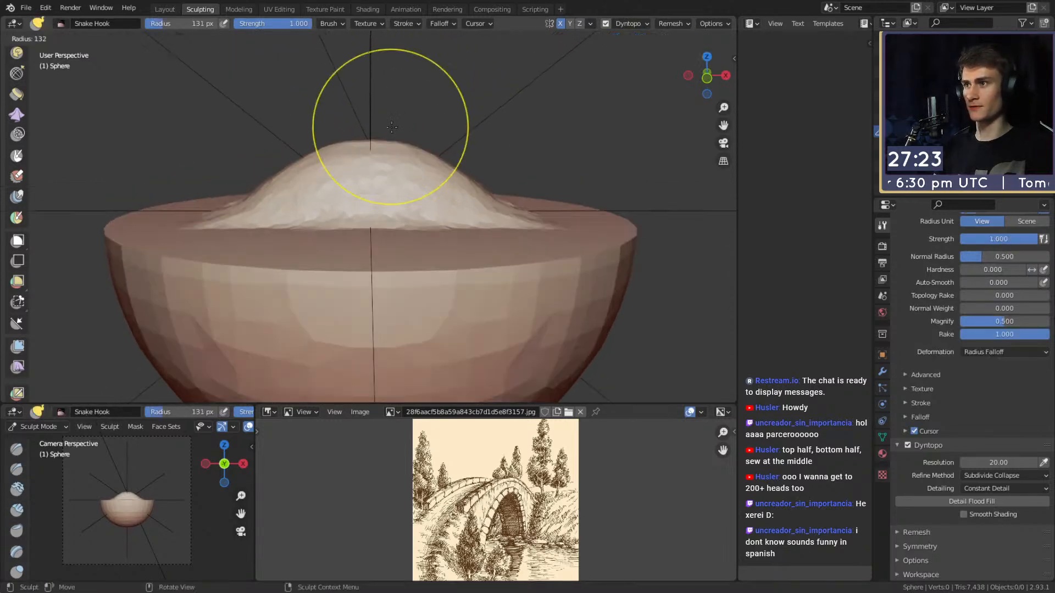
{"action": "left_click_drag", "start_coordinate": [398, 147], "coordinate": [404, 138]}
{"action": "middle_click_drag", "start_coordinate": [393, 149], "coordinate": [437, 190]}
{"action": "left_click_drag", "start_coordinate": [433, 196], "coordinate": [428, 173]}
{"action": "left_click_drag", "start_coordinate": [416, 143], "coordinate": [421, 123]}
{"action": "middle_click_drag", "start_coordinate": [422, 121], "coordinate": [423, 176]}
{"action": "left_click_drag", "start_coordinate": [425, 182], "coordinate": [428, 212]}
{"action": "mouse_move", "coordinate": [429, 211]}
{"action": "middle_mouse_down"}
{"action": "mouse_move", "coordinate": [412, 154]}
{"action": "mouse_move", "coordinate": [382, 170]}
{"action": "mouse_move", "coordinate": [378, 237]}
{"action": "mouse_move", "coordinate": [370, 180]}
{"action": "middle_mouse_up"}
- Refine the mound's crown and slopes with short Snake Hook pulls, readjusting the brush radius between strokes
{"action": "key", "text": "f"}
{"action": "left_click", "coordinate": [376, 209]}
{"action": "left_click_drag", "start_coordinate": [369, 179], "coordinate": [361, 179]}
{"action": "middle_click_drag", "start_coordinate": [374, 191], "coordinate": [369, 162]}
{"action": "key", "text": "f"}
{"action": "left_click", "coordinate": [363, 175]}
{"action": "middle_click_drag", "start_coordinate": [344, 222], "coordinate": [341, 203]}
{"action": "key", "text": "f"}
{"action": "left_click", "coordinate": [341, 203]}
{"action": "left_click_drag", "start_coordinate": [342, 202], "coordinate": [341, 199]}
- Examine the mound's crown, slopes and steep sides from several angles
{"action": "mouse_move", "coordinate": [359, 204]}
{"action": "middle_mouse_down"}
{"action": "mouse_move", "coordinate": [473, 208]}
{"action": "mouse_move", "coordinate": [405, 205]}
{"action": "mouse_move", "coordinate": [405, 190]}
{"action": "mouse_move", "coordinate": [419, 224]}
{"action": "middle_mouse_up"}
{"action": "scroll", "coordinate": [384, 242], "scroll_direction": "up", "scroll_amount": 2}
{"action": "mouse_move", "coordinate": [415, 95]}
{"action": "middle_mouse_down"}
{"action": "mouse_move", "coordinate": [371, 113]}
{"action": "mouse_move", "coordinate": [429, 153]}
{"action": "mouse_move", "coordinate": [483, 96]}
{"action": "middle_mouse_up"}
{"action": "scroll", "coordinate": [439, 137], "scroll_direction": "down", "scroll_amount": 3}
{"action": "middle_click_drag", "start_coordinate": [362, 192], "coordinate": [468, 224]}
{"action": "scroll", "coordinate": [451, 209], "scroll_direction": "up", "scroll_amount": 3}
{"action": "middle_click_drag", "start_coordinate": [434, 177], "coordinate": [281, 168]}
{"action": "key", "text": "f"}
{"action": "left_click", "coordinate": [371, 219]}
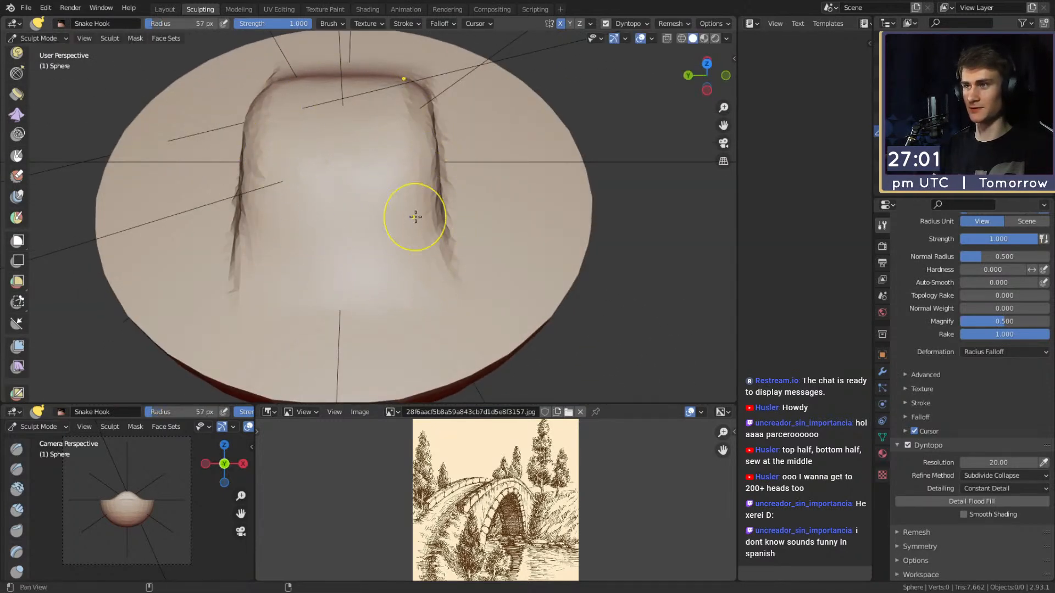
{"action": "middle_click_drag", "start_coordinate": [403, 210], "coordinate": [422, 228]}
{"action": "key", "text": "g"}
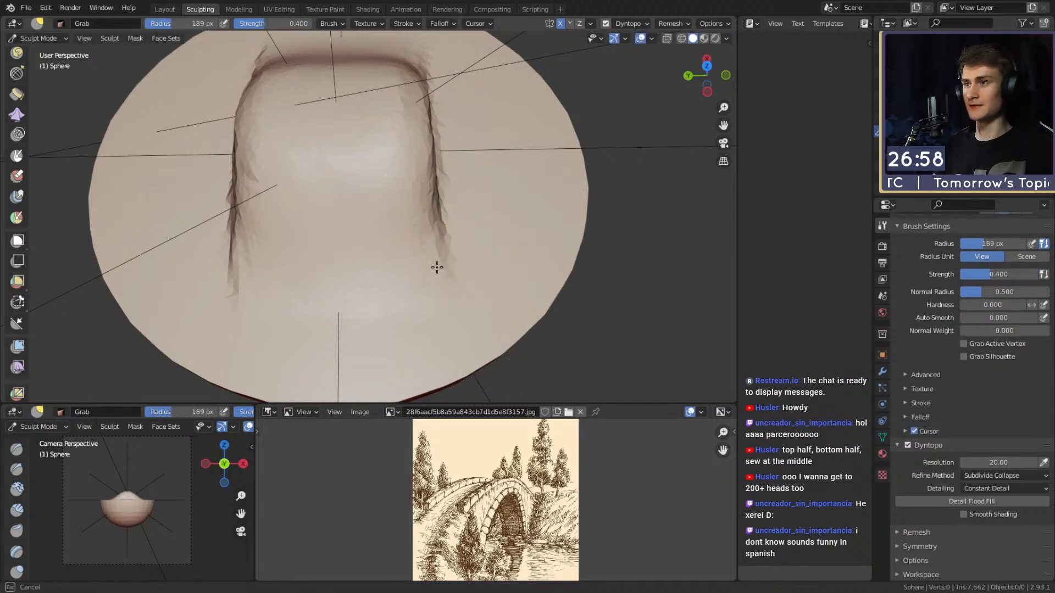
{"action": "middle_click_drag", "start_coordinate": [437, 292], "coordinate": [450, 293]}
{"action": "key", "text": "bracketright"}
{"action": "key", "text": "bracketright"}
{"action": "middle_click_drag", "start_coordinate": [268, 247], "coordinate": [296, 268], "text": "shift"}
{"action": "key", "text": "bracketright"}
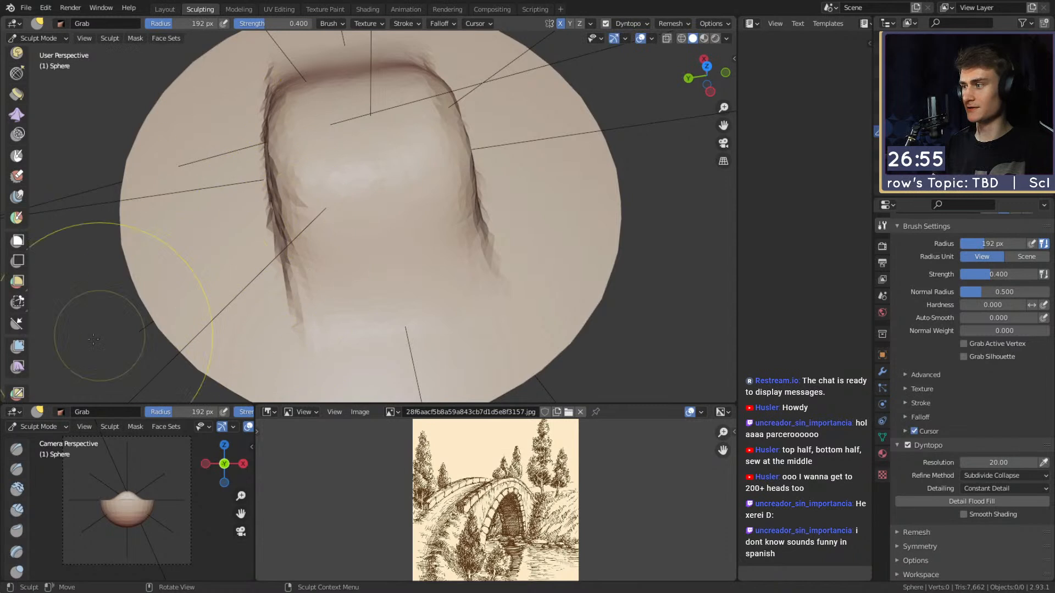
- Even out the mound's crown and side edges with the Fill/Deepen brush at a 66 px radius and full strength
{"action": "scroll", "coordinate": [18, 165], "scroll_direction": "up", "scroll_amount": 10}
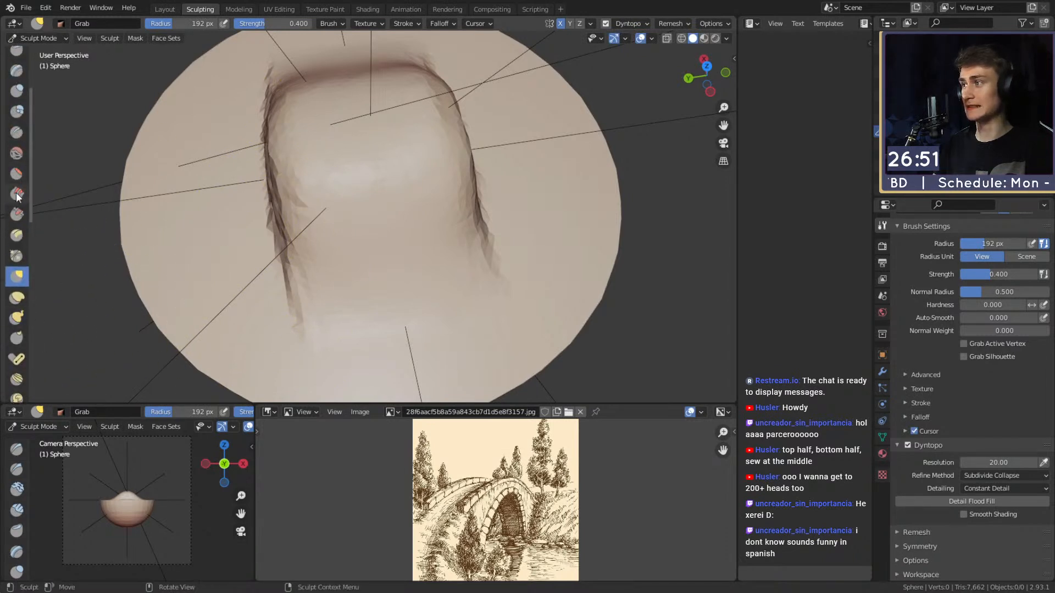
{"action": "left_click", "coordinate": [17, 193]}
{"action": "mouse_move", "coordinate": [318, 163]}
{"action": "left_mouse_down"}
{"action": "mouse_move", "coordinate": [306, 108]}
{"action": "mouse_move", "coordinate": [295, 108]}
{"action": "mouse_move", "coordinate": [301, 149]}
{"action": "mouse_move", "coordinate": [324, 152]}
{"action": "mouse_move", "coordinate": [329, 140]}
{"action": "left_mouse_up"}
{"action": "mouse_move", "coordinate": [401, 169]}
{"action": "middle_mouse_down", "text": "shift"}
{"action": "mouse_move", "coordinate": [412, 146]}
{"action": "mouse_move", "coordinate": [518, 129]}
{"action": "mouse_move", "coordinate": [481, 202]}
{"action": "middle_mouse_up", "text": "shift"}
{"action": "mouse_move", "coordinate": [343, 290]}
{"action": "middle_mouse_down"}
{"action": "mouse_move", "coordinate": [447, 165]}
{"action": "mouse_move", "coordinate": [387, 214]}
{"action": "mouse_move", "coordinate": [368, 141]}
{"action": "middle_mouse_up"}
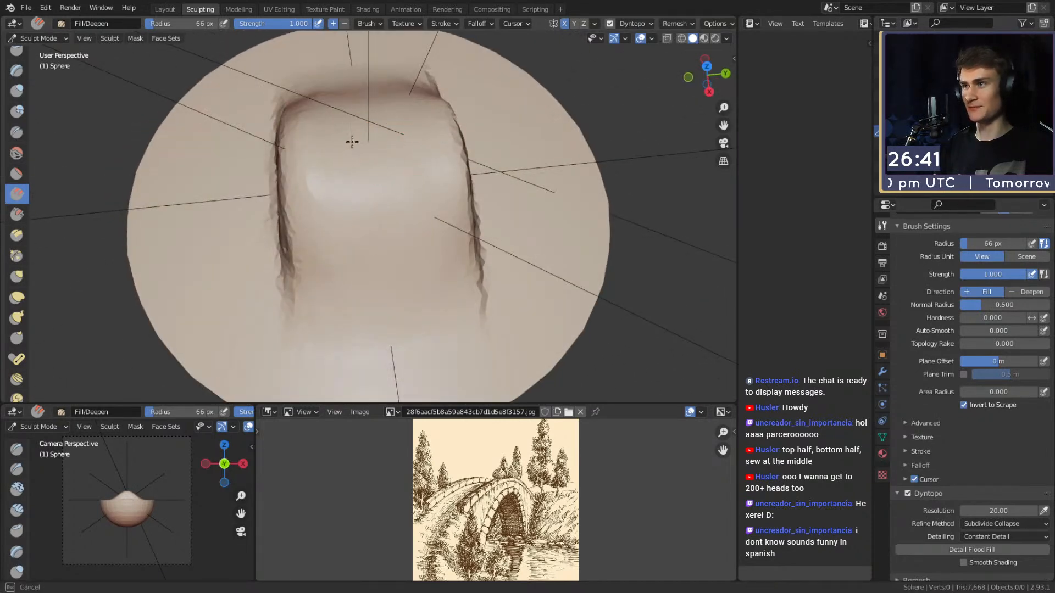
{"action": "mouse_move", "coordinate": [370, 217]}
{"action": "middle_mouse_down"}
{"action": "mouse_move", "coordinate": [371, 175]}
{"action": "mouse_move", "coordinate": [373, 195]}
{"action": "middle_mouse_up"}
{"action": "mouse_move", "coordinate": [374, 196]}
{"action": "left_mouse_down", "text": "alt"}
{"action": "mouse_move", "coordinate": [407, 175]}
{"action": "mouse_move", "coordinate": [419, 193]}
{"action": "mouse_move", "coordinate": [467, 197]}
{"action": "mouse_move", "coordinate": [395, 158]}
{"action": "mouse_move", "coordinate": [427, 221]}
{"action": "mouse_move", "coordinate": [398, 166]}
{"action": "mouse_move", "coordinate": [337, 157]}
{"action": "left_mouse_up", "text": "alt"}
- Carve a shallow channel from the foot of the mound's steep side to the disc's rim with Clay Strips at 44 and 73 px radii
{"action": "key", "text": "c"}
{"action": "left_click_drag", "start_coordinate": [342, 224], "coordinate": [367, 218], "text": "ctrl+alt"}
{"action": "key", "text": "f"}
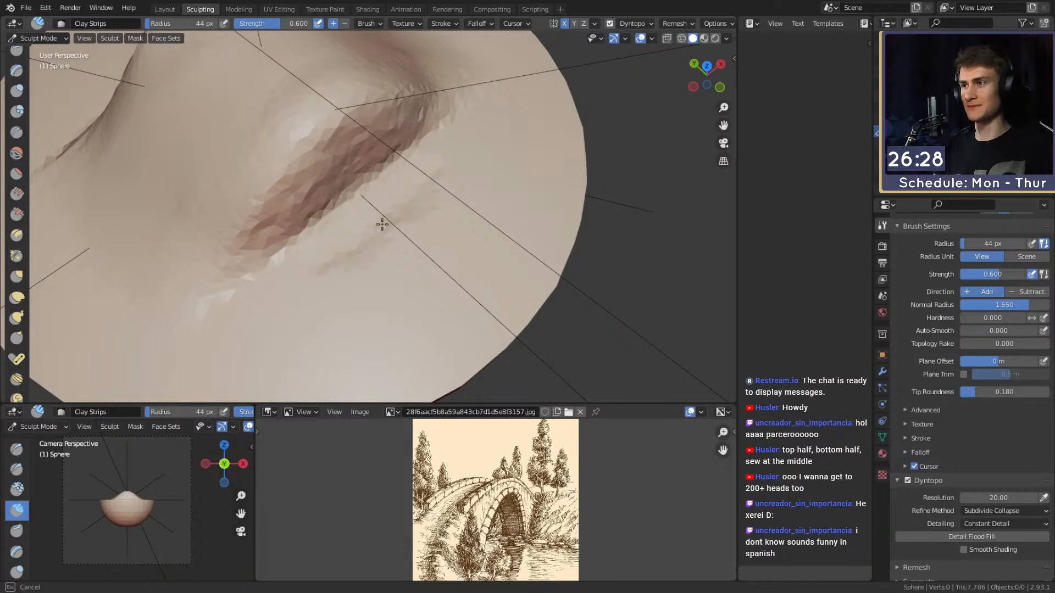
{"action": "left_click", "coordinate": [449, 225]}
{"action": "left_click_drag", "start_coordinate": [450, 225], "coordinate": [405, 207], "text": "alt"}
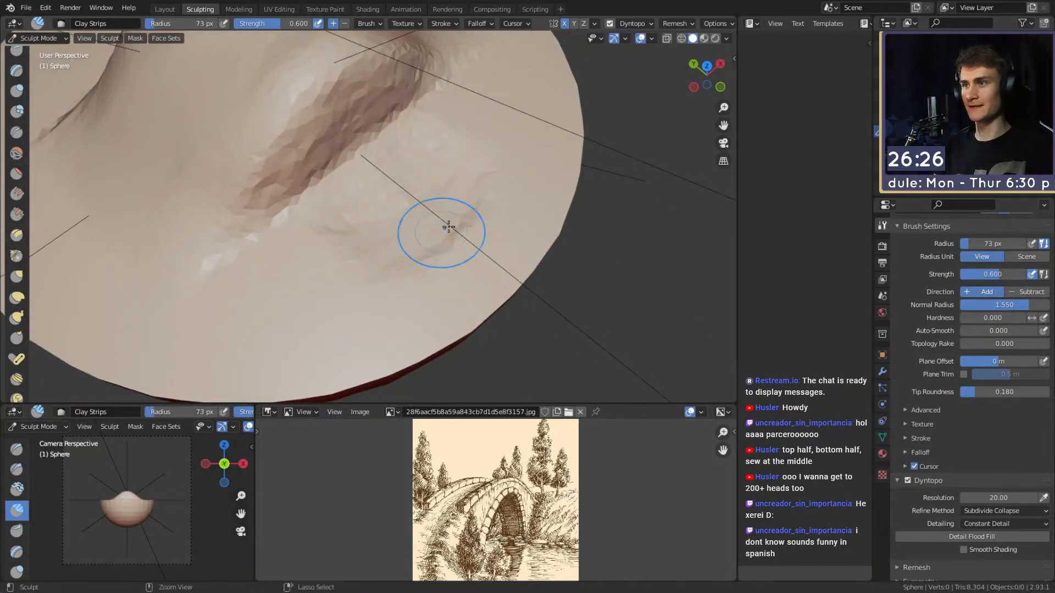
{"action": "left_click_drag", "start_coordinate": [425, 290], "coordinate": [508, 247]}
{"action": "mouse_move", "coordinate": [465, 292]}
{"action": "left_mouse_down"}
{"action": "mouse_move", "coordinate": [496, 250]}
{"action": "mouse_move", "coordinate": [464, 276]}
{"action": "left_mouse_up"}
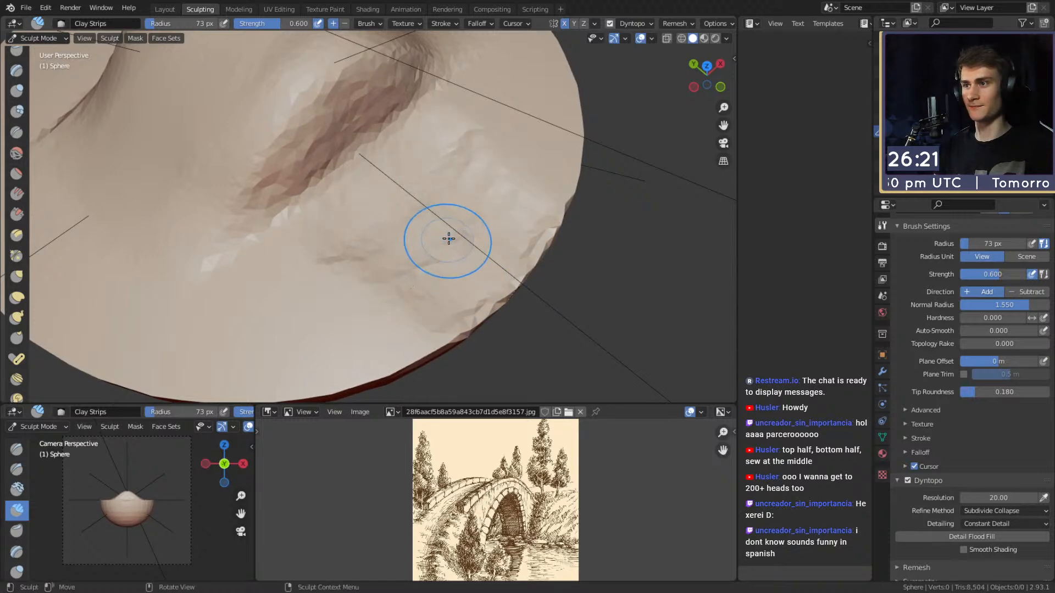
- Sharpen the junction between the mound's steep side and the channel with the Crease brush at 37 and 52 px radii
{"action": "mouse_move", "coordinate": [384, 263]}
{"action": "middle_mouse_down"}
{"action": "mouse_move", "coordinate": [427, 207]}
{"action": "mouse_move", "coordinate": [378, 213]}
{"action": "mouse_move", "coordinate": [404, 229]}
{"action": "middle_mouse_up"}
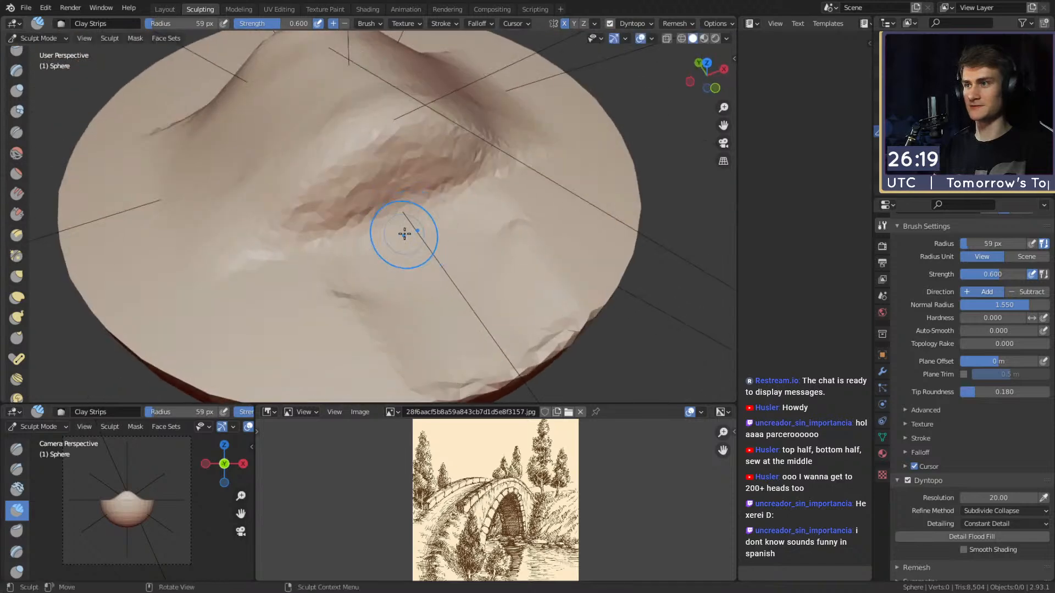
{"action": "key", "text": "shift+c"}
{"action": "left_click_drag", "start_coordinate": [436, 214], "coordinate": [401, 227]}
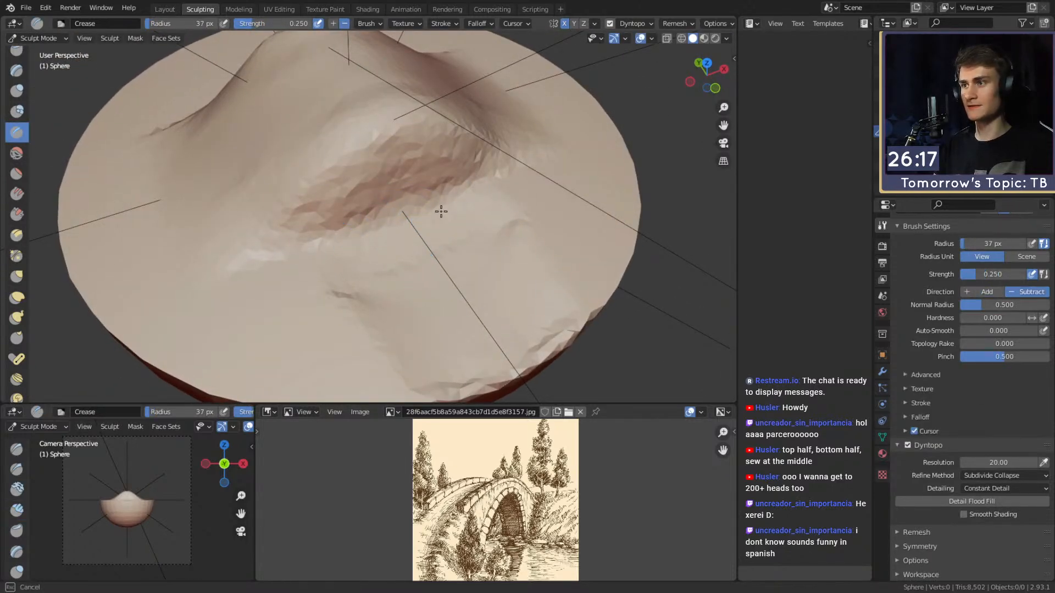
{"action": "left_click_drag", "start_coordinate": [336, 245], "coordinate": [324, 246]}
{"action": "middle_click_drag", "start_coordinate": [369, 201], "coordinate": [387, 214]}
{"action": "key", "text": "f"}
{"action": "left_click", "coordinate": [394, 212]}
{"action": "left_click_drag", "start_coordinate": [395, 209], "coordinate": [392, 201]}
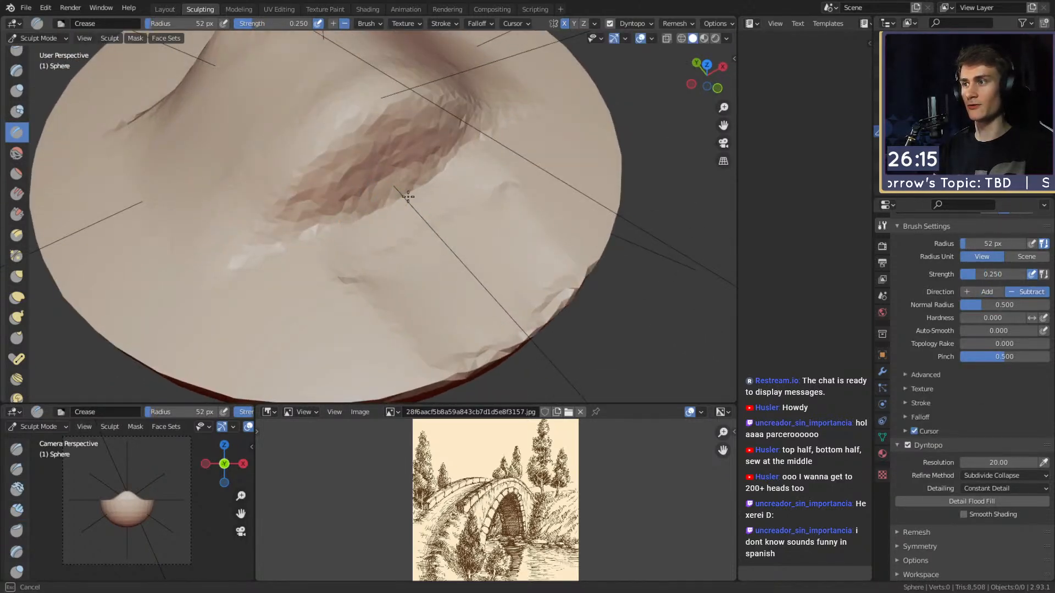
{"action": "left_click_drag", "start_coordinate": [369, 242], "coordinate": [379, 233]}
{"action": "middle_click_drag", "start_coordinate": [365, 221], "coordinate": [376, 220], "text": "shift"}
{"action": "left_click_drag", "start_coordinate": [377, 219], "coordinate": [413, 191]}
- Deepen and widen the channel between the mound and the rim with Clay Strips at a 59 px radius
{"action": "scroll", "coordinate": [388, 160], "scroll_direction": "down", "scroll_amount": 4}
{"action": "mouse_move", "coordinate": [410, 186]}
{"action": "middle_mouse_down"}
{"action": "mouse_move", "coordinate": [389, 160]}
{"action": "mouse_move", "coordinate": [459, 212]}
{"action": "mouse_move", "coordinate": [412, 223]}
{"action": "middle_mouse_up"}
{"action": "scroll", "coordinate": [419, 179], "scroll_direction": "up", "scroll_amount": 5}
{"action": "key", "text": "shift+c"}
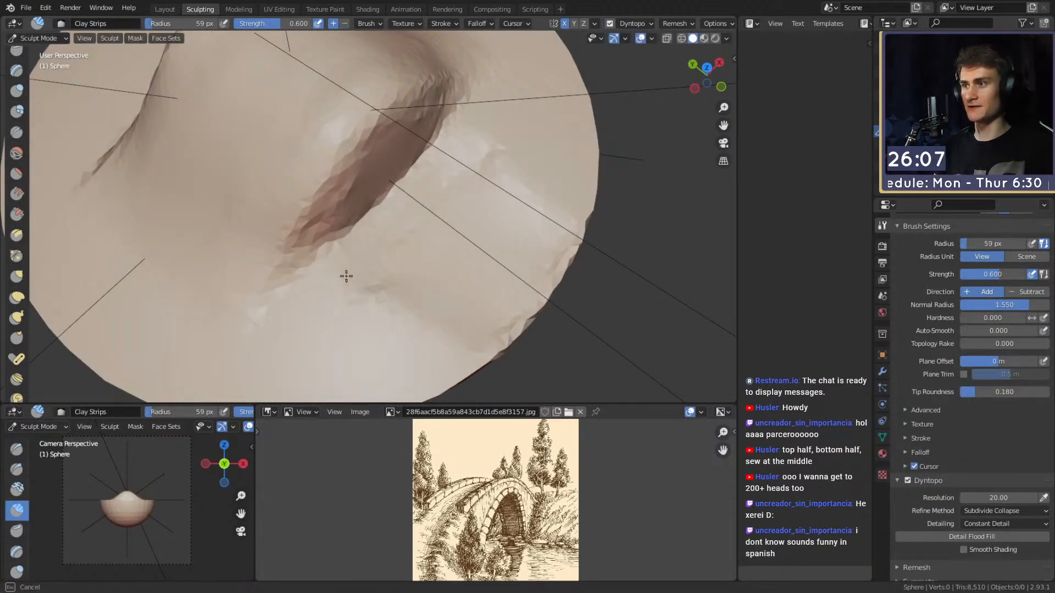
{"action": "mouse_move", "coordinate": [364, 258]}
{"action": "left_mouse_down"}
{"action": "mouse_move", "coordinate": [395, 306]}
{"action": "mouse_move", "coordinate": [456, 321]}
{"action": "mouse_move", "coordinate": [527, 263]}
{"action": "mouse_move", "coordinate": [511, 244]}
{"action": "mouse_move", "coordinate": [466, 285]}
{"action": "left_mouse_up"}
{"action": "mouse_move", "coordinate": [387, 197]}
{"action": "middle_mouse_down"}
{"action": "mouse_move", "coordinate": [502, 176]}
{"action": "mouse_move", "coordinate": [436, 224]}
{"action": "mouse_move", "coordinate": [384, 205]}
{"action": "mouse_move", "coordinate": [376, 245]}
{"action": "middle_mouse_up"}
{"action": "left_click_drag", "start_coordinate": [375, 245], "coordinate": [376, 224]}
{"action": "mouse_move", "coordinate": [499, 227]}
{"action": "left_mouse_down"}
{"action": "mouse_move", "coordinate": [482, 275]}
{"action": "mouse_move", "coordinate": [459, 288]}
{"action": "left_mouse_up"}
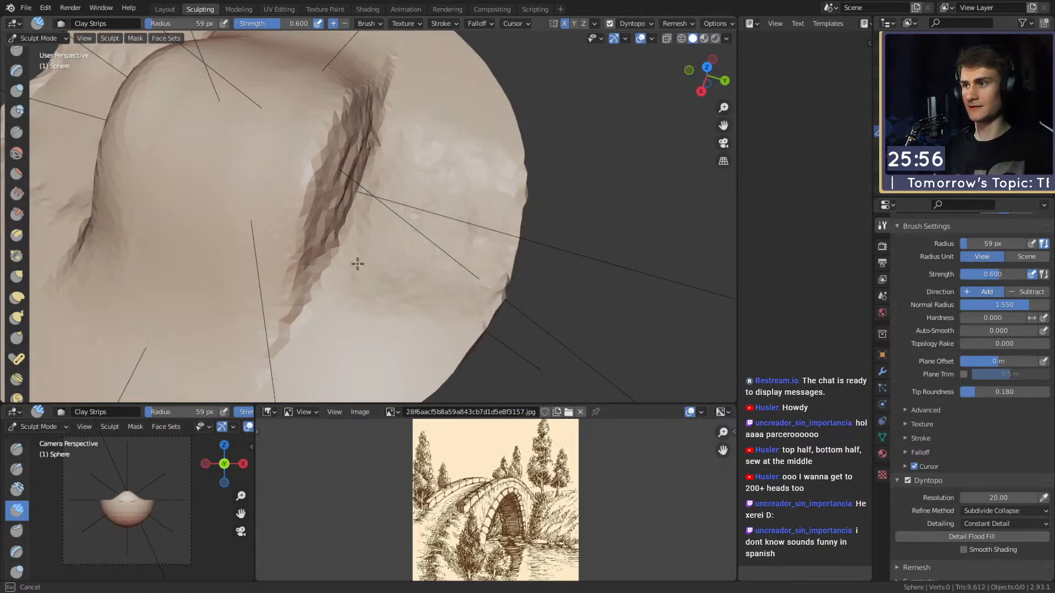
{"action": "left_click_drag", "start_coordinate": [362, 238], "coordinate": [368, 224]}
{"action": "middle_click_drag", "start_coordinate": [396, 214], "coordinate": [412, 224]}
{"action": "mouse_move", "coordinate": [384, 249]}
{"action": "left_mouse_down"}
{"action": "mouse_move", "coordinate": [394, 205]}
{"action": "mouse_move", "coordinate": [455, 216]}
{"action": "left_mouse_up"}
- Crease the foot of the mound's steep wall at a 67 px radius and smooth the wall's rough face
{"action": "mouse_move", "coordinate": [456, 215]}
{"action": "middle_mouse_down"}
{"action": "mouse_move", "coordinate": [447, 209]}
{"action": "mouse_move", "coordinate": [467, 170]}
{"action": "middle_mouse_up"}
{"action": "mouse_move", "coordinate": [467, 170]}
{"action": "middle_mouse_down", "text": "ctrl"}
{"action": "mouse_move", "coordinate": [482, 198]}
{"action": "mouse_move", "coordinate": [396, 212]}
{"action": "middle_mouse_up", "text": "ctrl"}
{"action": "mouse_move", "coordinate": [395, 211]}
{"action": "middle_mouse_down", "text": "ctrl"}
{"action": "mouse_move", "coordinate": [379, 188]}
{"action": "mouse_move", "coordinate": [386, 240]}
{"action": "mouse_move", "coordinate": [391, 226]}
{"action": "middle_mouse_up", "text": "ctrl"}
{"action": "key", "text": "shift+c"}
{"action": "key", "text": "f"}
{"action": "left_click", "coordinate": [395, 224]}
{"action": "left_click_drag", "start_coordinate": [395, 222], "coordinate": [391, 209]}
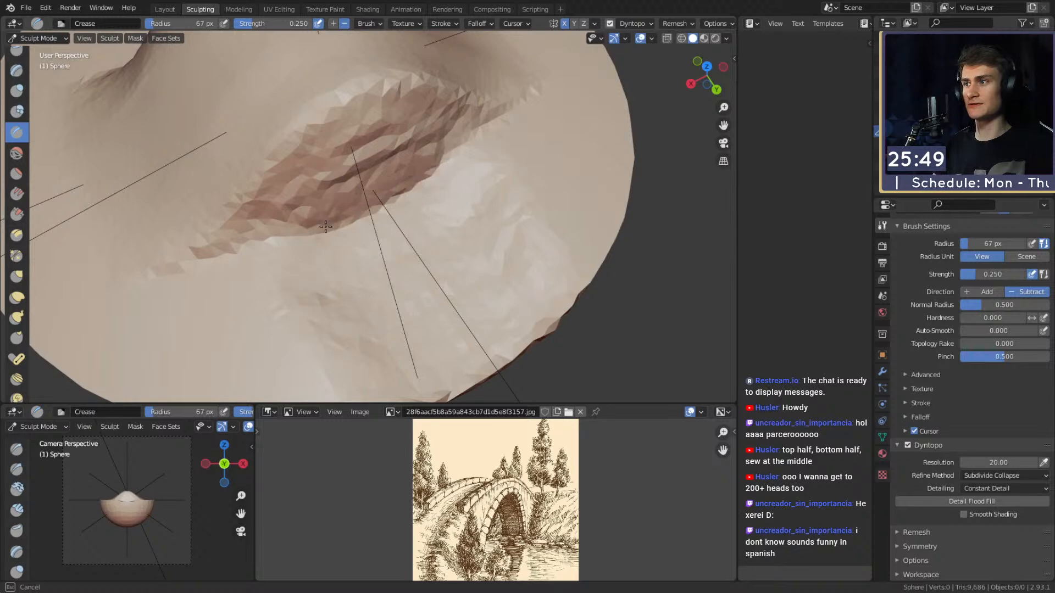
{"action": "left_click_drag", "start_coordinate": [347, 169], "coordinate": [333, 187], "text": "shift"}
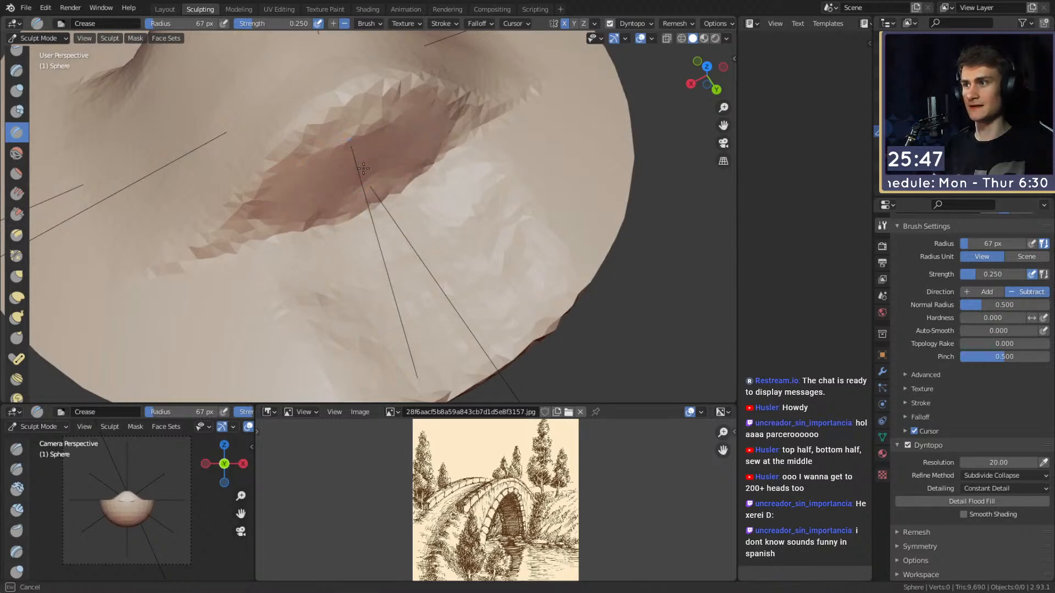
{"action": "middle_click_drag", "start_coordinate": [381, 192], "coordinate": [377, 177]}
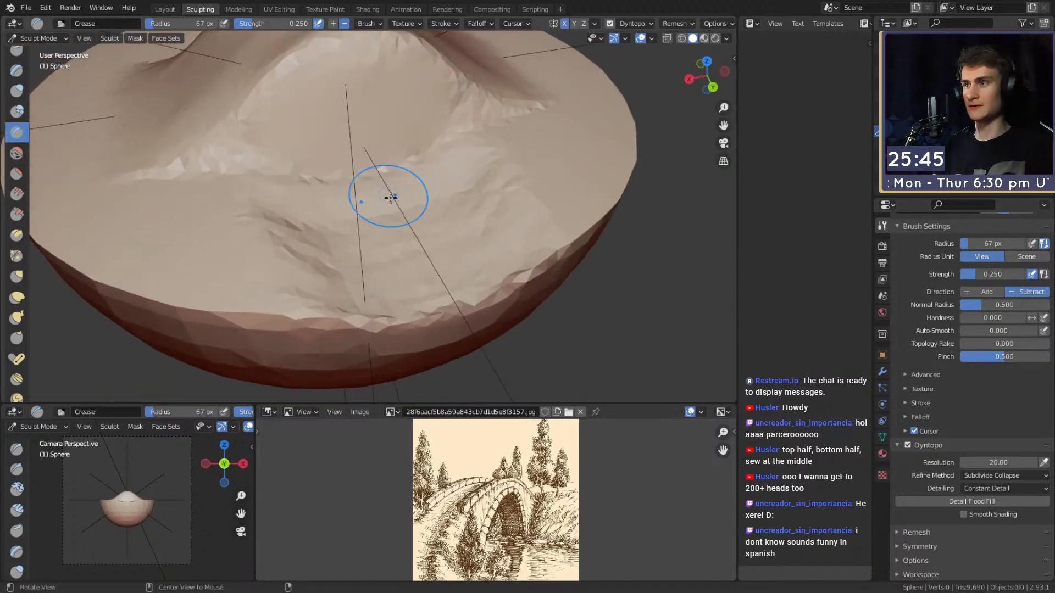
{"action": "scroll", "coordinate": [395, 209], "scroll_direction": "up", "scroll_amount": 5}
{"action": "mouse_move", "coordinate": [380, 214]}
{"action": "left_mouse_down"}
{"action": "mouse_move", "coordinate": [394, 167]}
{"action": "mouse_move", "coordinate": [336, 200]}
{"action": "mouse_move", "coordinate": [341, 233]}
{"action": "mouse_move", "coordinate": [383, 210]}
{"action": "mouse_move", "coordinate": [410, 157]}
{"action": "left_mouse_up"}
- Rework the channel floor beside the mound with Clay Strips at a 64 px radius
{"action": "key", "text": "c"}
{"action": "left_click_drag", "start_coordinate": [405, 200], "coordinate": [432, 293]}
{"action": "key", "text": "f"}
{"action": "left_click", "coordinate": [433, 242]}
{"action": "mouse_move", "coordinate": [412, 171]}
{"action": "left_mouse_down"}
{"action": "mouse_move", "coordinate": [429, 231]}
{"action": "mouse_move", "coordinate": [416, 173]}
{"action": "left_mouse_up"}
{"action": "left_click_drag", "start_coordinate": [416, 173], "coordinate": [423, 248], "text": "ctrl+alt"}
- Shape the outer part of the channel toward the disc's rim with broader 83 px Clay Strips strokes
{"action": "middle_click_drag", "start_coordinate": [423, 248], "coordinate": [446, 214]}
{"action": "scroll", "coordinate": [449, 209], "scroll_direction": "up", "scroll_amount": 3}
{"action": "scroll", "coordinate": [449, 209], "scroll_direction": "up", "scroll_amount": 4}
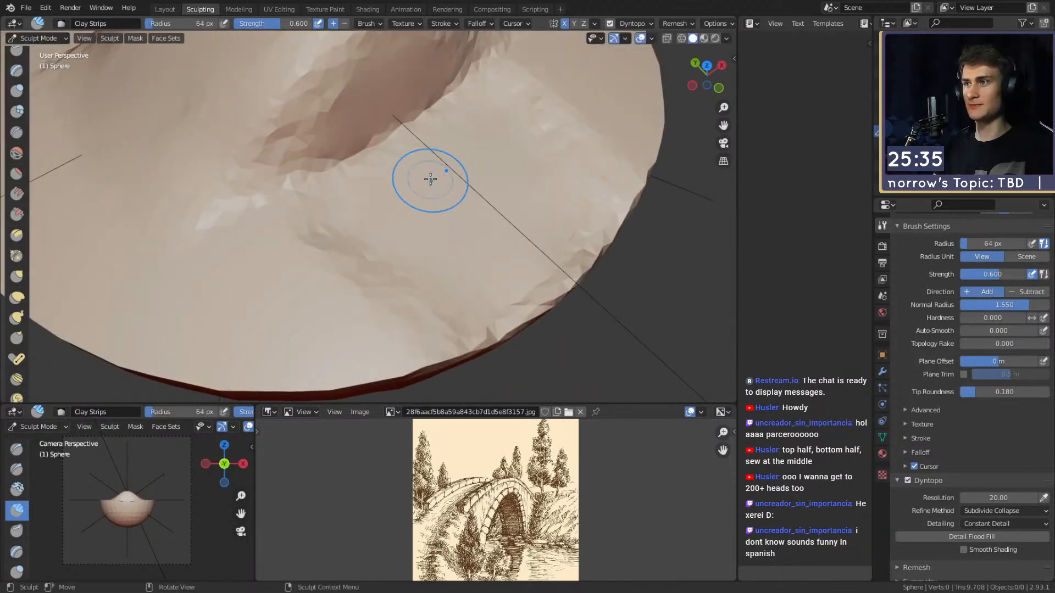
{"action": "left_click_drag", "start_coordinate": [459, 157], "coordinate": [401, 181]}
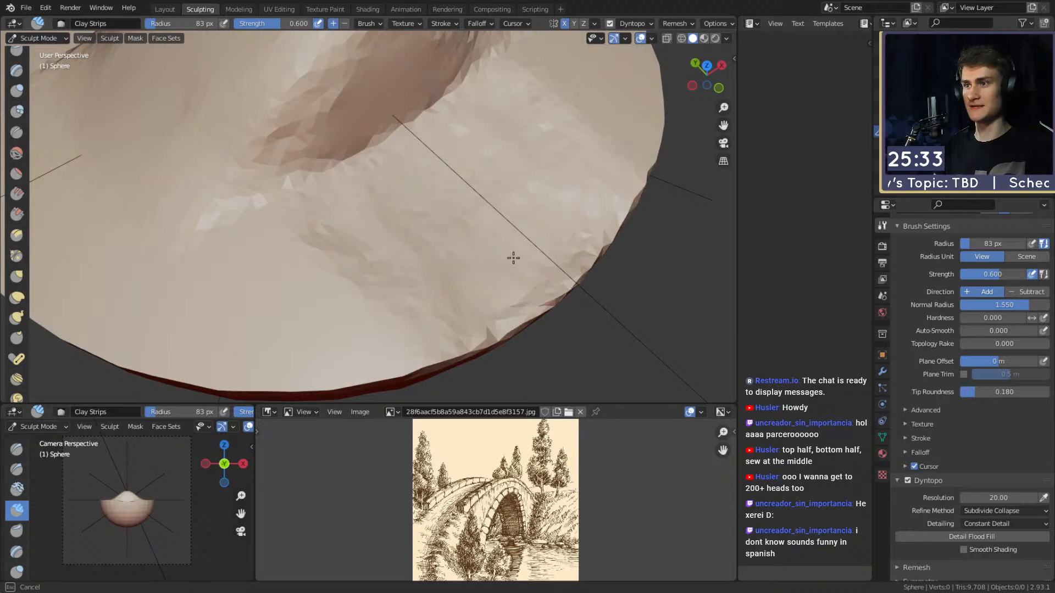
{"action": "left_click_drag", "start_coordinate": [485, 271], "coordinate": [475, 274]}
{"action": "scroll", "coordinate": [389, 180], "scroll_direction": "down", "scroll_amount": 5}
{"action": "middle_click_drag", "start_coordinate": [389, 180], "coordinate": [393, 214]}
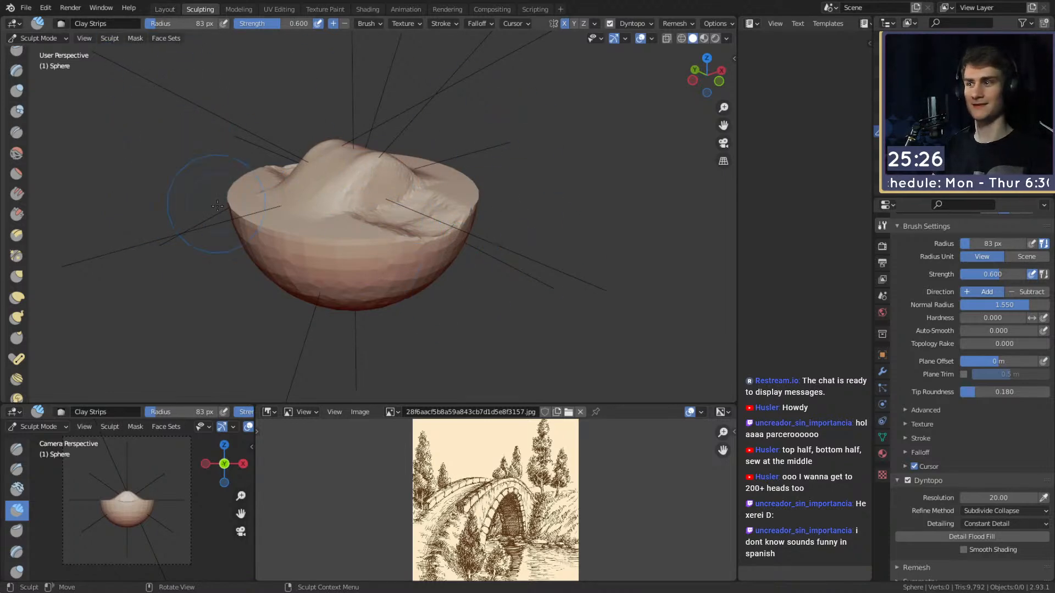
- Switch to the Layout workspace, add a mesh cylinder and rotate it 90 degrees about the X axis
{"action": "left_click", "coordinate": [164, 9]}
{"action": "mouse_move", "coordinate": [202, 48]}
{"action": "middle_mouse_down"}
{"action": "mouse_move", "coordinate": [396, 275]}
{"action": "mouse_move", "coordinate": [485, 335]}
{"action": "mouse_move", "coordinate": [408, 339]}
{"action": "mouse_move", "coordinate": [388, 259]}
{"action": "mouse_move", "coordinate": [365, 323]}
{"action": "middle_mouse_up"}
{"action": "scroll", "coordinate": [408, 339], "scroll_direction": "up", "scroll_amount": 3}
{"action": "key", "text": "shift+a"}
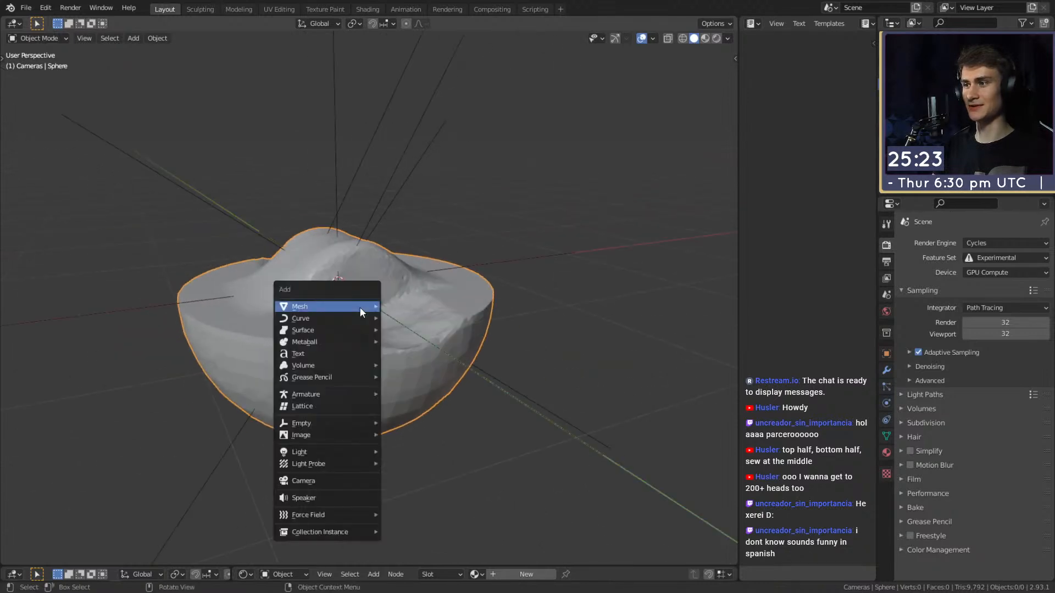
{"action": "mouse_move", "coordinate": [325, 308]}
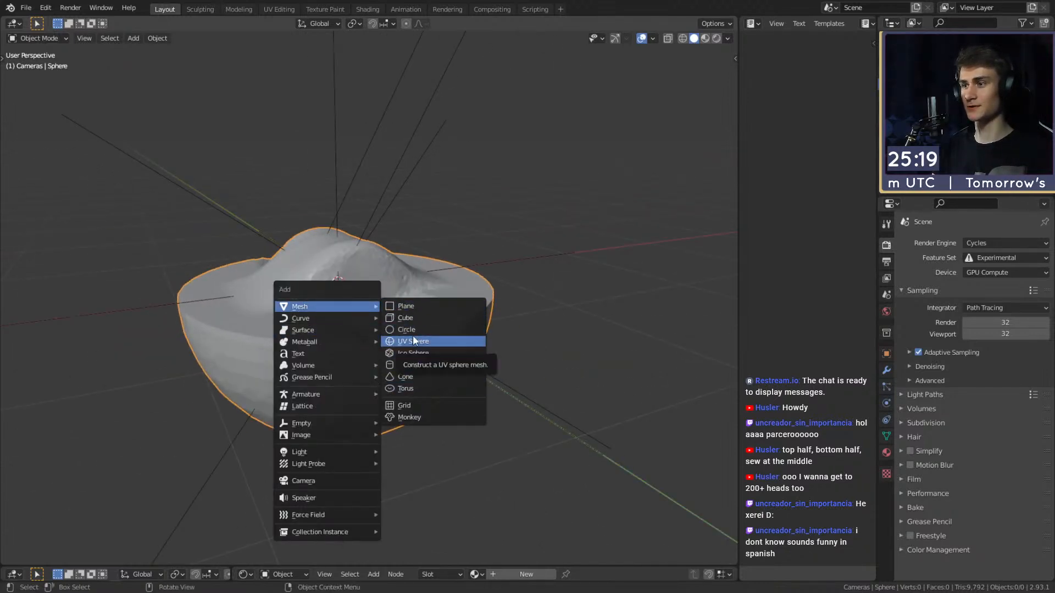
{"action": "left_click", "coordinate": [408, 364]}
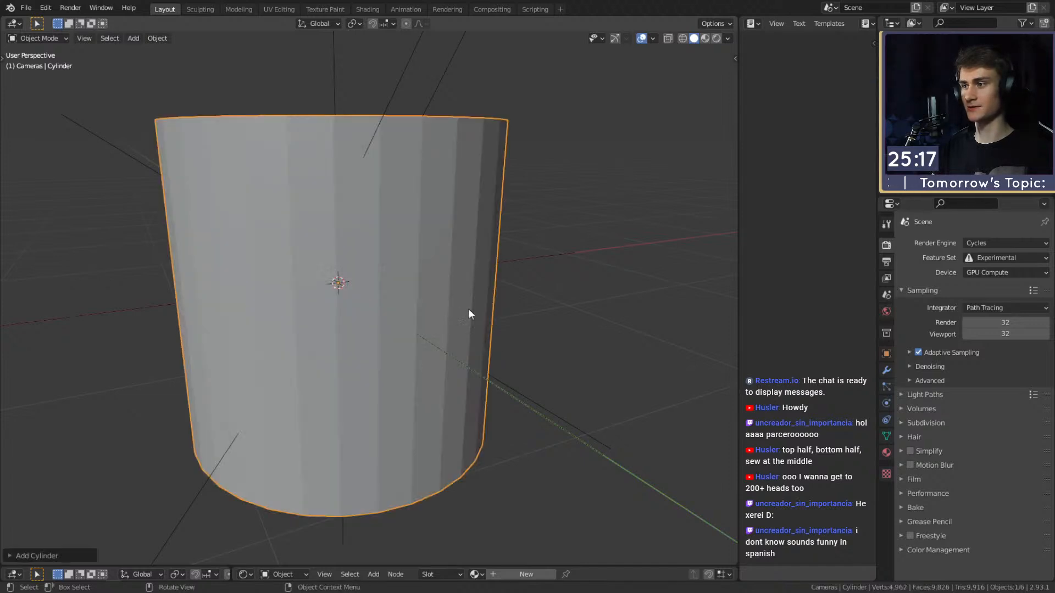
{"action": "type", "text": "rx"}
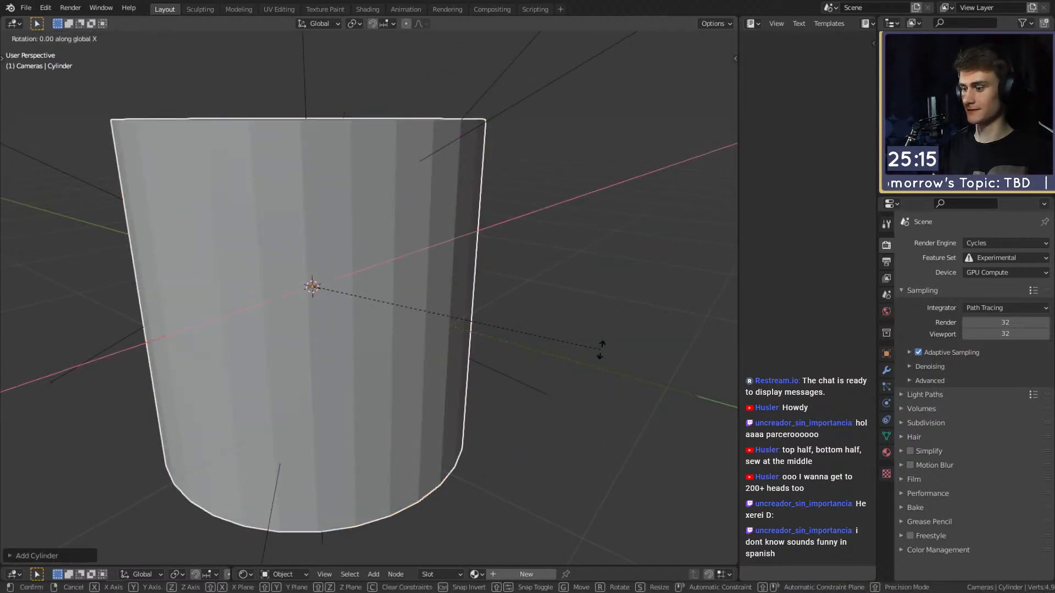
{"action": "type", "text": "90"}
{"action": "key", "text": "Return"}
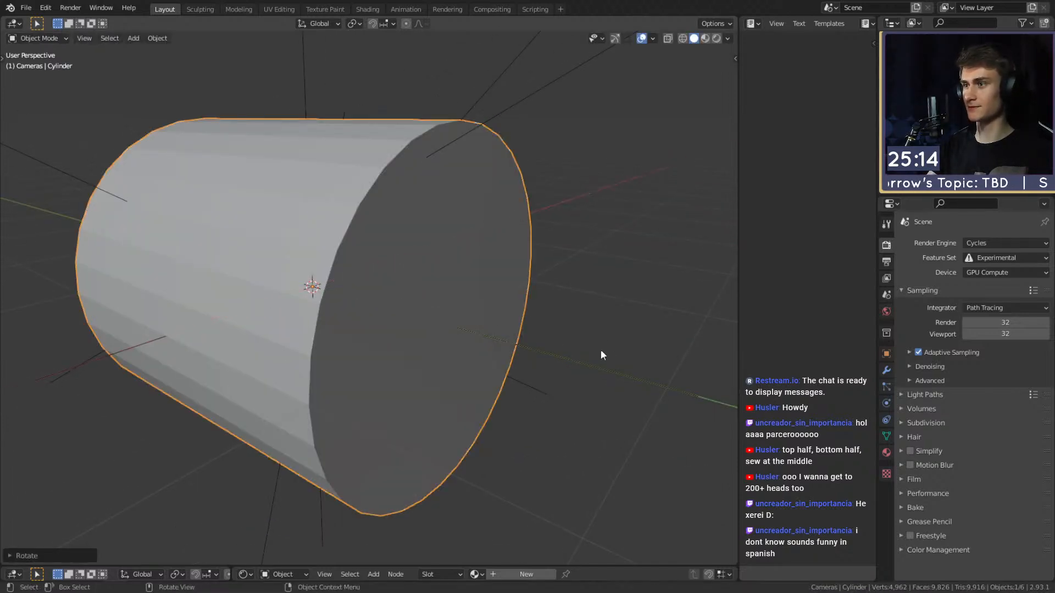
- Scale the cylinder down, and narrow its cross-section while keeping its Y length locked
{"action": "key", "text": "s"}
{"action": "left_click", "coordinate": [644, 379]}
{"action": "key", "text": "s"}
{"action": "right_click", "coordinate": [644, 394]}
{"action": "key", "text": "s"}
{"action": "right_click", "coordinate": [569, 370]}
{"action": "key", "text": "s"}
{"action": "key", "text": "shift+y"}
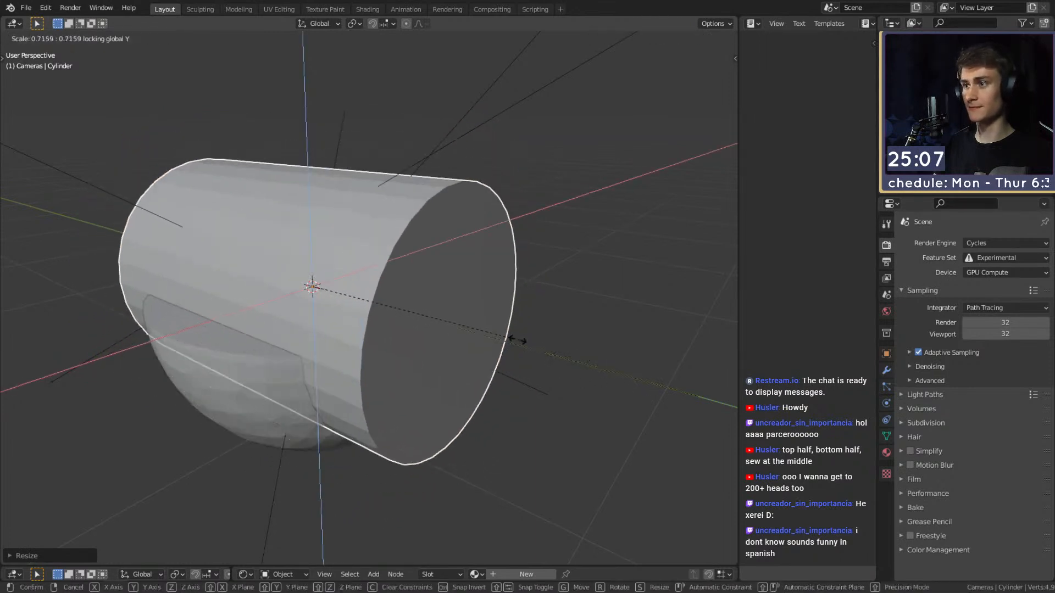
{"action": "left_click", "coordinate": [324, 288]}
{"action": "middle_click_drag", "start_coordinate": [325, 288], "coordinate": [426, 344]}
- Move the cylinder along the Z axis so that it runs through the mound at the bridge opening's height
{"action": "key", "text": "g"}
{"action": "key", "text": "z"}
{"action": "left_click", "coordinate": [510, 312]}
{"action": "key", "text": "g"}
{"action": "key", "text": "z"}
{"action": "left_click", "coordinate": [536, 309]}
- Lengthen the cylinder along the Y axis so both ends extend well beyond the mound and disc
{"action": "left_click", "coordinate": [309, 354]}
{"action": "middle_click_drag", "start_coordinate": [501, 347], "coordinate": [559, 326]}
{"action": "left_click", "coordinate": [525, 286]}
{"action": "key", "text": "s"}
{"action": "key", "text": "y"}
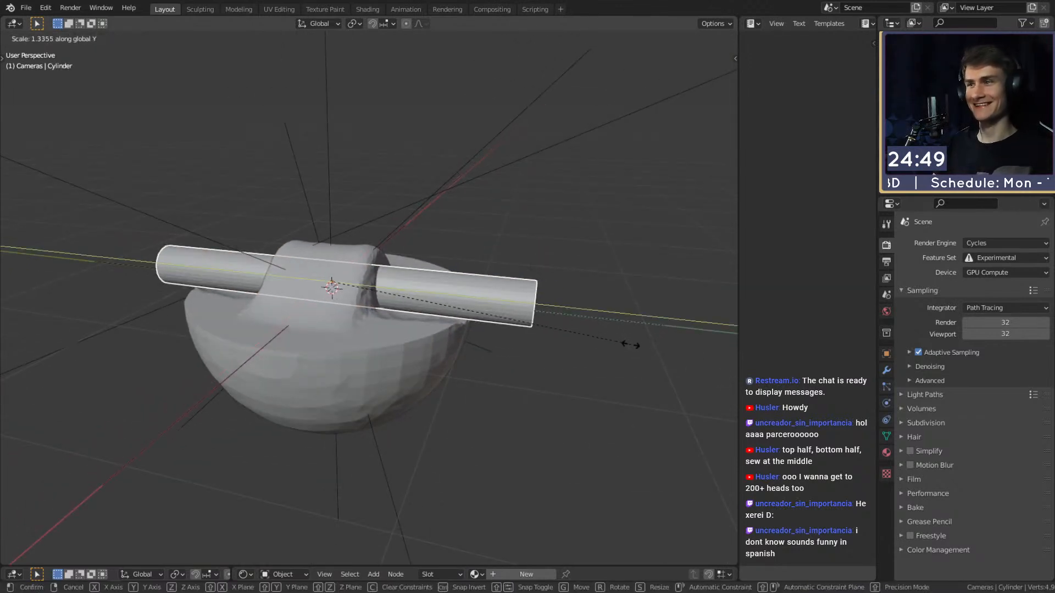
{"action": "left_click", "coordinate": [463, 355]}
{"action": "middle_click_drag", "start_coordinate": [463, 355], "coordinate": [397, 228]}
- Subtract the cylinder from the sculpted sphere with Bool Tool's Auto Boolean Difference to cut the bridge tunnel
{"action": "left_click", "coordinate": [396, 228]}
{"action": "left_click", "coordinate": [542, 344], "text": "shift"}
{"action": "left_click", "coordinate": [298, 255], "text": "shift"}
{"action": "key", "text": "shift+ctrl+b"}
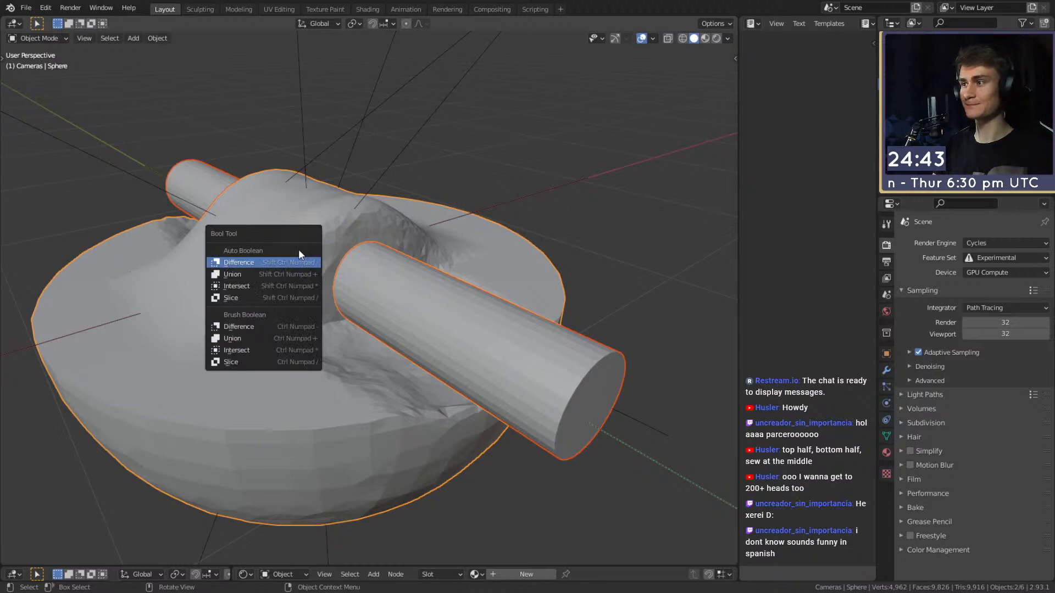
{"action": "left_click", "coordinate": [250, 263]}
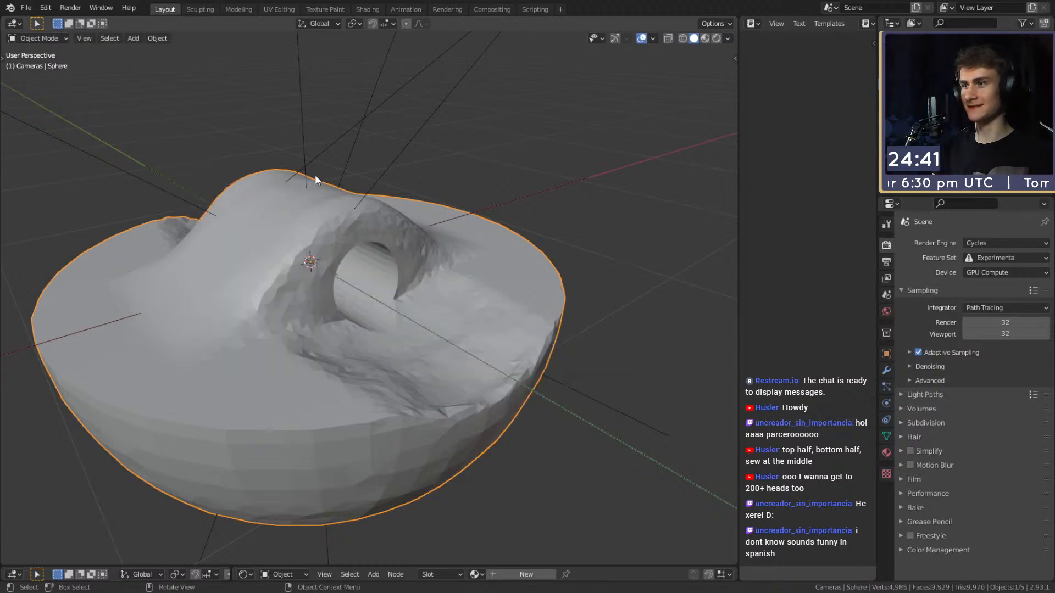
- Return to the Sculpting workspace and re-enable Dyntopo on the cut sphere, accepting the vertex data warning
{"action": "left_click", "coordinate": [200, 10]}
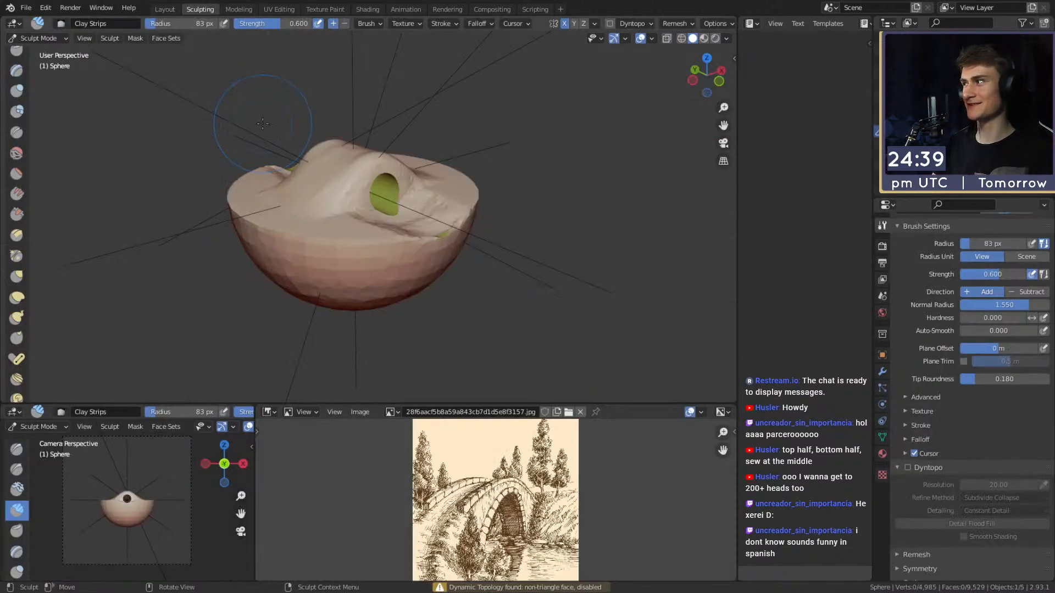
{"action": "mouse_move", "coordinate": [459, 232]}
{"action": "middle_mouse_down"}
{"action": "mouse_move", "coordinate": [362, 271]}
{"action": "mouse_move", "coordinate": [367, 213]}
{"action": "middle_mouse_up"}
{"action": "scroll", "coordinate": [362, 271], "scroll_direction": "up", "scroll_amount": 3}
{"action": "middle_click_drag", "start_coordinate": [367, 213], "coordinate": [400, 238]}
{"action": "left_click", "coordinate": [918, 468]}
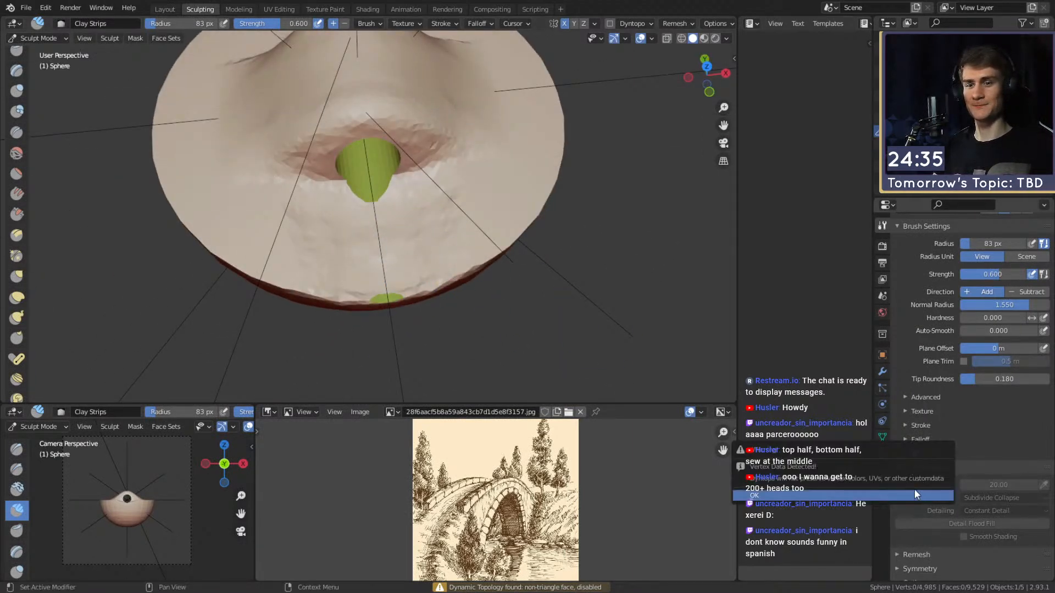
{"action": "left_click", "coordinate": [915, 494]}
- Blend the tunnel's interior and mouth into the surrounding channel with resized Clay Strips strokes
{"action": "scroll", "coordinate": [389, 216], "scroll_direction": "up", "scroll_amount": 3}
{"action": "key", "text": "f"}
{"action": "left_click", "coordinate": [390, 237]}
{"action": "left_click_drag", "start_coordinate": [425, 240], "coordinate": [448, 234]}
{"action": "mouse_move", "coordinate": [434, 102]}
{"action": "middle_mouse_down"}
{"action": "mouse_move", "coordinate": [424, 207]}
{"action": "mouse_move", "coordinate": [376, 259]}
{"action": "mouse_move", "coordinate": [430, 184]}
{"action": "mouse_move", "coordinate": [388, 217]}
{"action": "middle_mouse_up"}
{"action": "mouse_move", "coordinate": [388, 216]}
{"action": "left_mouse_down"}
{"action": "mouse_move", "coordinate": [387, 193]}
{"action": "mouse_move", "coordinate": [330, 289]}
{"action": "mouse_move", "coordinate": [354, 201]}
{"action": "left_mouse_up"}
{"action": "mouse_move", "coordinate": [355, 200]}
{"action": "middle_mouse_down"}
{"action": "mouse_move", "coordinate": [402, 234]}
{"action": "mouse_move", "coordinate": [458, 227]}
{"action": "middle_mouse_up"}
{"action": "mouse_move", "coordinate": [393, 211]}
{"action": "middle_mouse_down"}
{"action": "mouse_move", "coordinate": [426, 231]}
{"action": "mouse_move", "coordinate": [429, 216]}
{"action": "middle_mouse_up"}
- Carve the seams where the tunnel's inner walls meet its floor with the Crease brush at 48 px radius
{"action": "key", "text": "shift+c"}
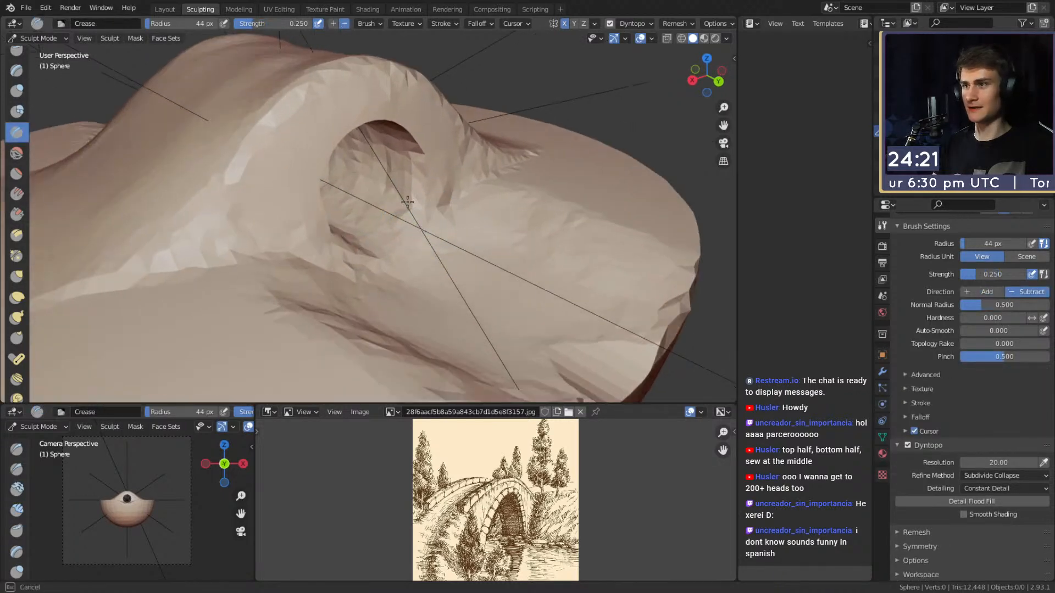
{"action": "left_click_drag", "start_coordinate": [371, 176], "coordinate": [426, 189]}
{"action": "middle_click_drag", "start_coordinate": [362, 171], "coordinate": [417, 174]}
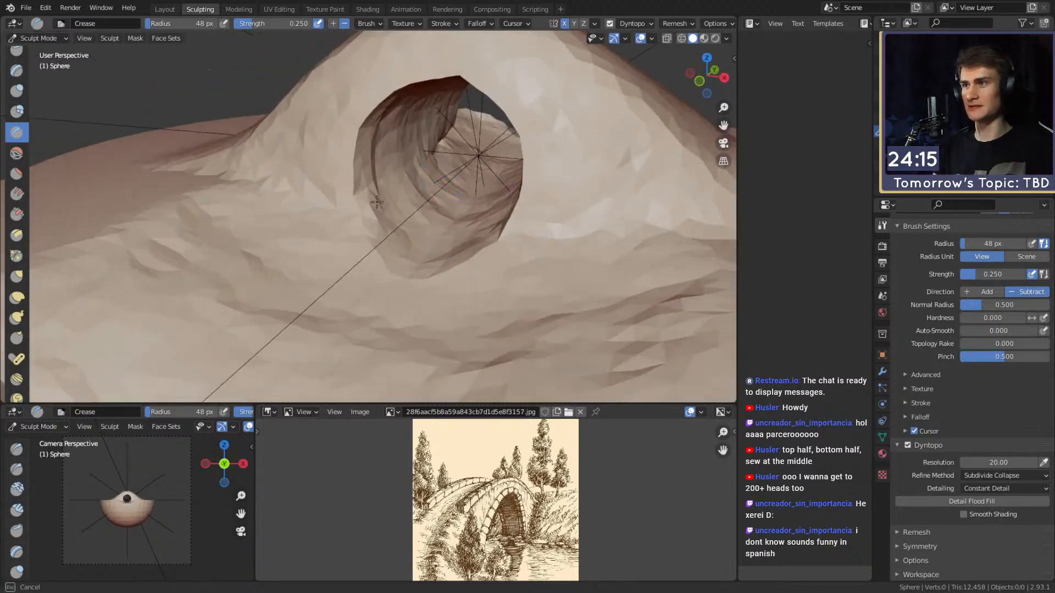
{"action": "mouse_move", "coordinate": [402, 163]}
{"action": "left_mouse_down"}
{"action": "mouse_move", "coordinate": [364, 192]}
{"action": "mouse_move", "coordinate": [394, 233]}
{"action": "mouse_move", "coordinate": [360, 212]}
{"action": "mouse_move", "coordinate": [399, 215]}
{"action": "left_mouse_up"}
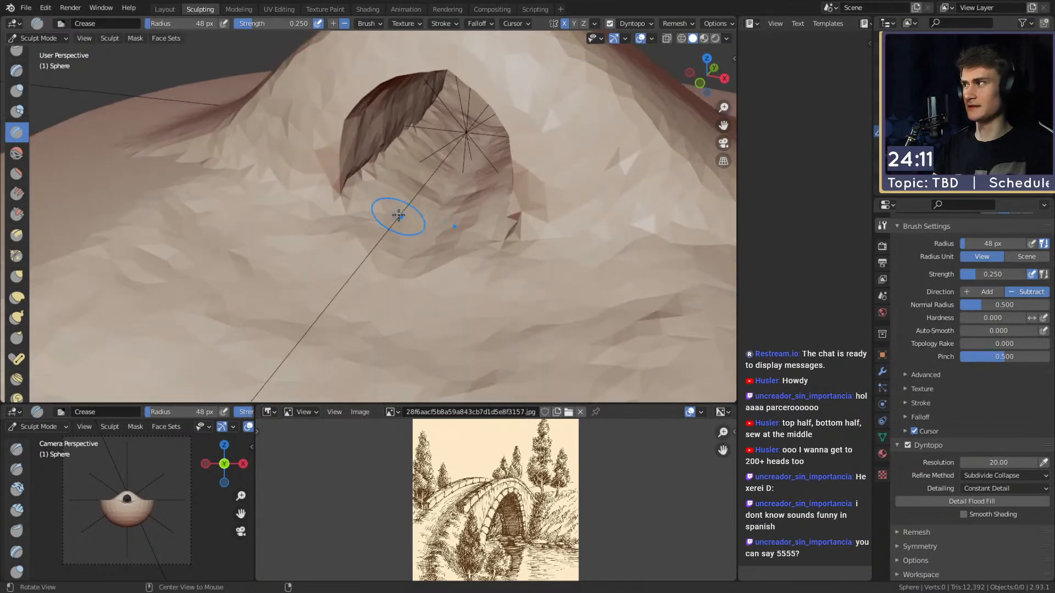
- Fill the tunnel floor and the channel bed at its mouth with Clay Strips, enlarging the radius to 90 px
{"action": "key", "text": "c"}
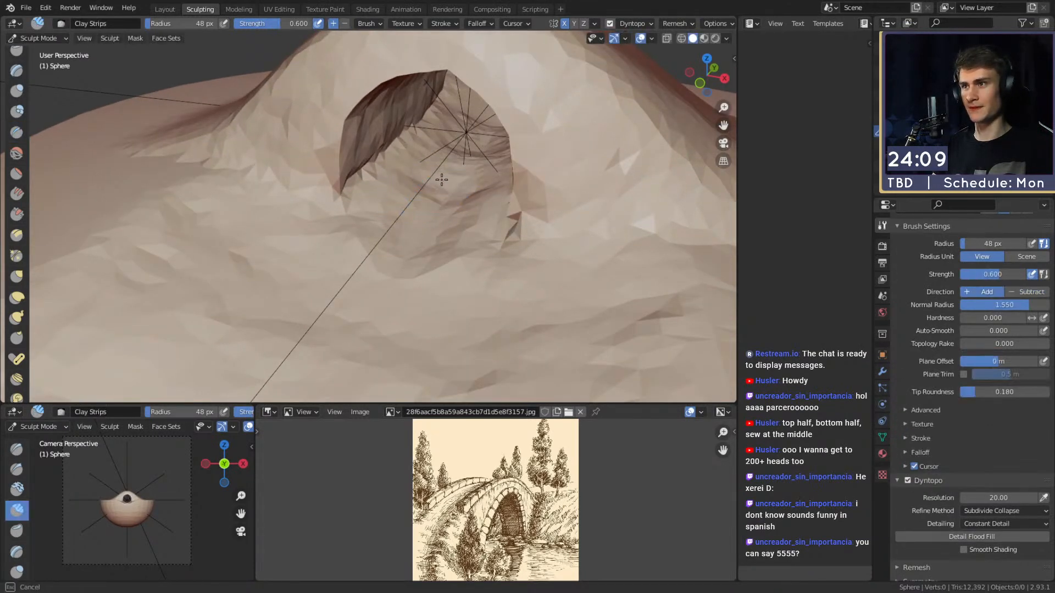
{"action": "key", "text": "f"}
{"action": "left_click", "coordinate": [427, 213]}
{"action": "mouse_move", "coordinate": [361, 264]}
{"action": "middle_mouse_down"}
{"action": "mouse_move", "coordinate": [400, 160]}
{"action": "mouse_move", "coordinate": [420, 216]}
{"action": "mouse_move", "coordinate": [389, 248]}
{"action": "middle_mouse_up"}
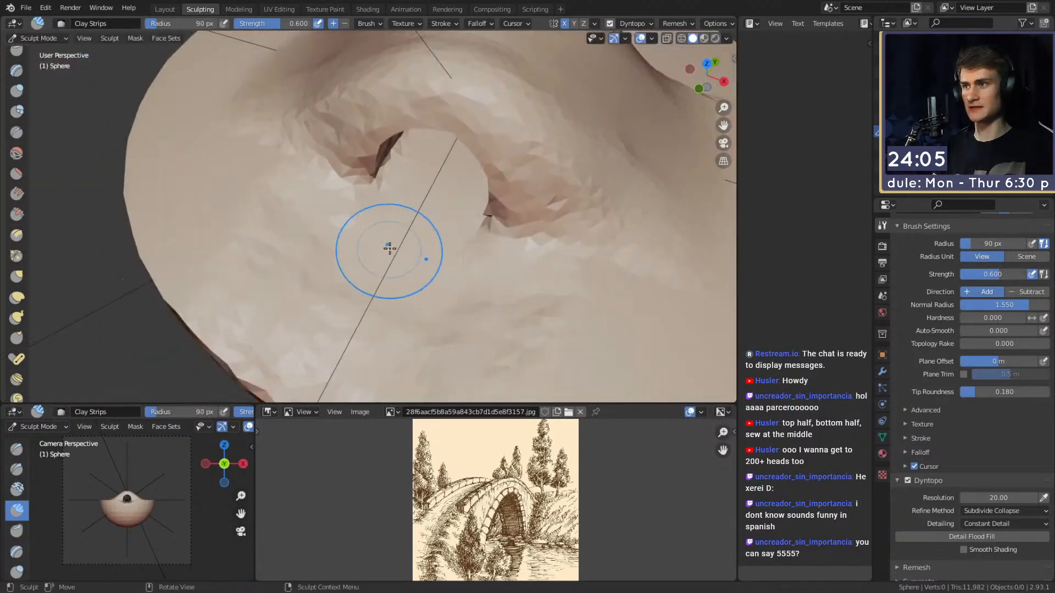
{"action": "mouse_move", "coordinate": [302, 318]}
{"action": "middle_mouse_down"}
{"action": "mouse_move", "coordinate": [332, 275]}
{"action": "mouse_move", "coordinate": [275, 240]}
{"action": "mouse_move", "coordinate": [286, 262]}
{"action": "mouse_move", "coordinate": [341, 245]}
{"action": "mouse_move", "coordinate": [384, 186]}
{"action": "mouse_move", "coordinate": [395, 188]}
{"action": "mouse_move", "coordinate": [242, 180]}
{"action": "mouse_move", "coordinate": [370, 183]}
{"action": "middle_mouse_up"}
{"action": "middle_click_drag", "start_coordinate": [330, 294], "coordinate": [402, 176]}
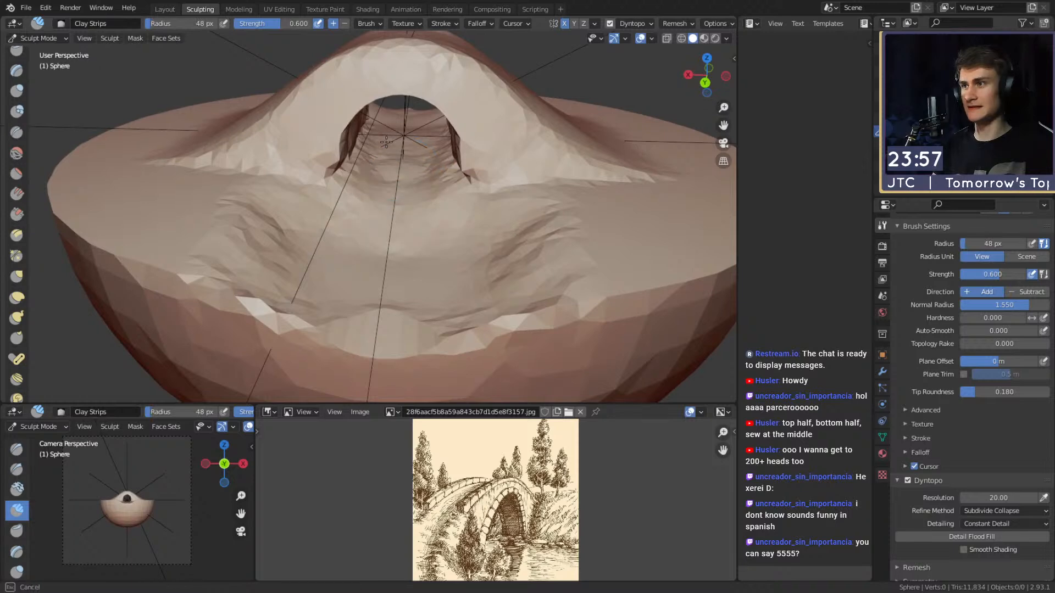
- Crease the foot of the tunnel walls and build up the floor between them with Clay Strips at 51 px radius
{"action": "key", "text": "shift+c"}
{"action": "mouse_move", "coordinate": [364, 147]}
{"action": "middle_mouse_down"}
{"action": "mouse_move", "coordinate": [377, 221]}
{"action": "mouse_move", "coordinate": [353, 235]}
{"action": "mouse_move", "coordinate": [358, 220]}
{"action": "mouse_move", "coordinate": [337, 243]}
{"action": "middle_mouse_up"}
{"action": "key", "text": "c"}
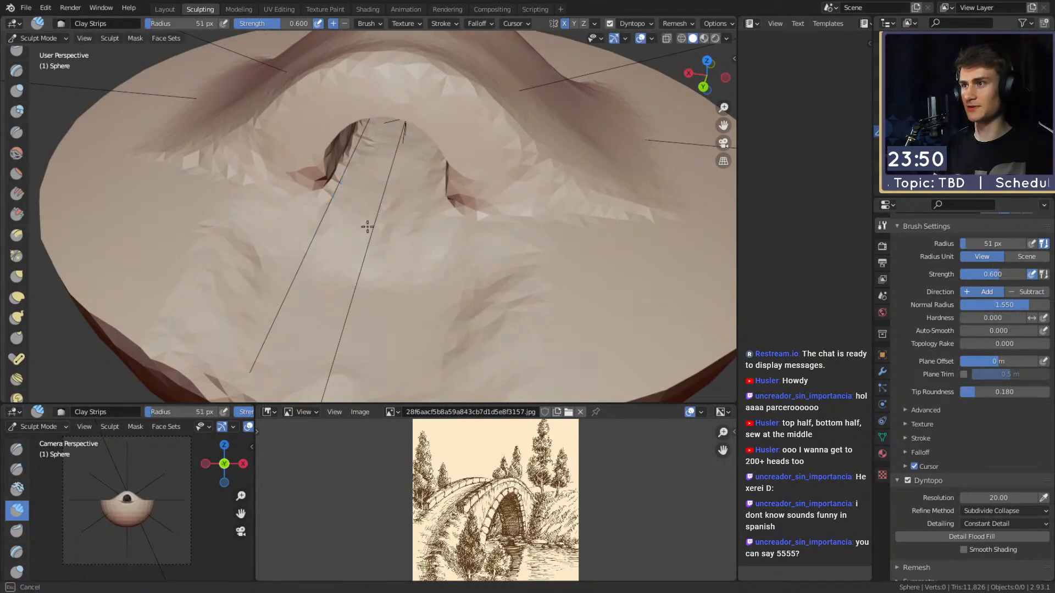
{"action": "mouse_move", "coordinate": [352, 197]}
{"action": "middle_mouse_down"}
{"action": "mouse_move", "coordinate": [365, 224]}
{"action": "mouse_move", "coordinate": [383, 160]}
{"action": "middle_mouse_up"}
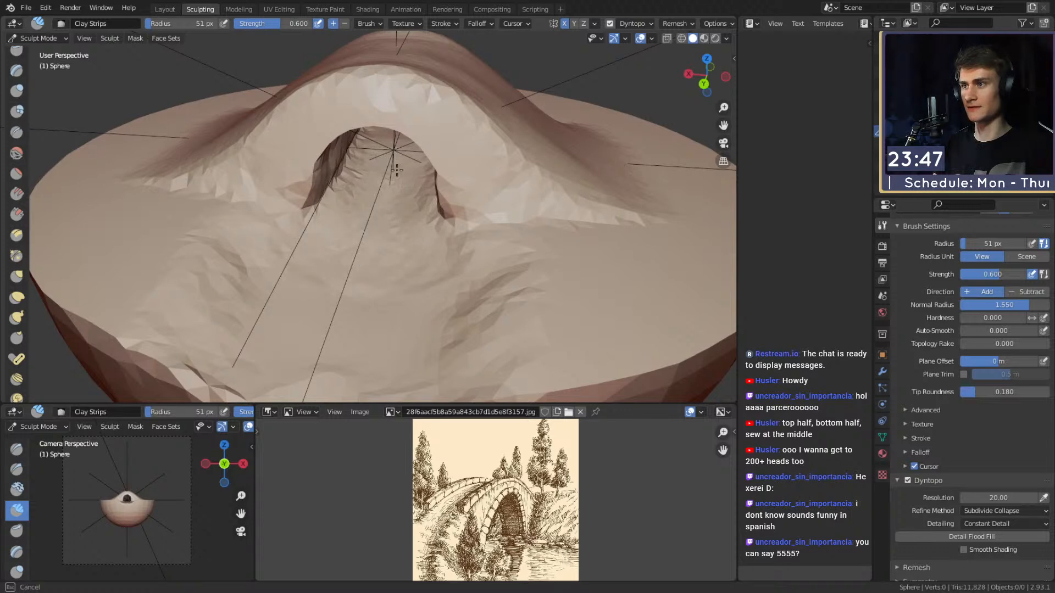
{"action": "middle_click_drag", "start_coordinate": [380, 202], "coordinate": [391, 130]}
{"action": "mouse_move", "coordinate": [331, 218]}
{"action": "middle_mouse_down"}
{"action": "mouse_move", "coordinate": [395, 196]}
{"action": "mouse_move", "coordinate": [317, 191]}
{"action": "mouse_move", "coordinate": [280, 207]}
{"action": "middle_mouse_up"}
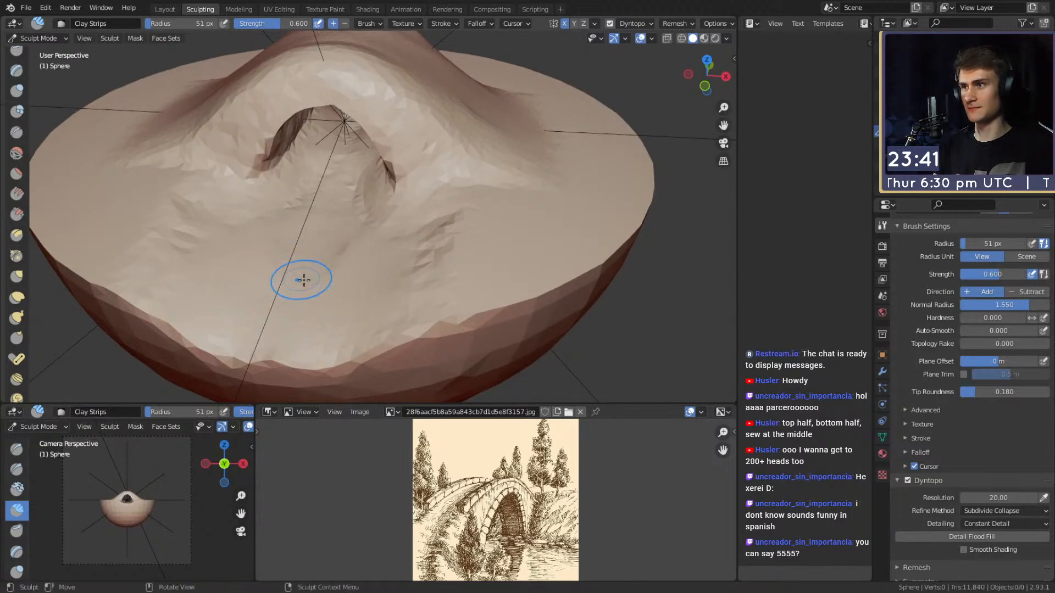
- Enlarge the Clay Strips brush to 65 px and even out the channel bed between the tunnel mouth and the rim
{"action": "middle_click_drag", "start_coordinate": [301, 278], "coordinate": [384, 222]}
{"action": "mouse_move", "coordinate": [393, 221]}
{"action": "left_mouse_down"}
{"action": "mouse_move", "coordinate": [363, 278]}
{"action": "mouse_move", "coordinate": [320, 280]}
{"action": "mouse_move", "coordinate": [224, 236]}
{"action": "mouse_move", "coordinate": [234, 225]}
{"action": "left_mouse_up"}
{"action": "key", "text": "f"}
{"action": "left_click", "coordinate": [356, 276]}
{"action": "middle_click_drag", "start_coordinate": [294, 229], "coordinate": [354, 207]}
{"action": "key", "text": "f"}
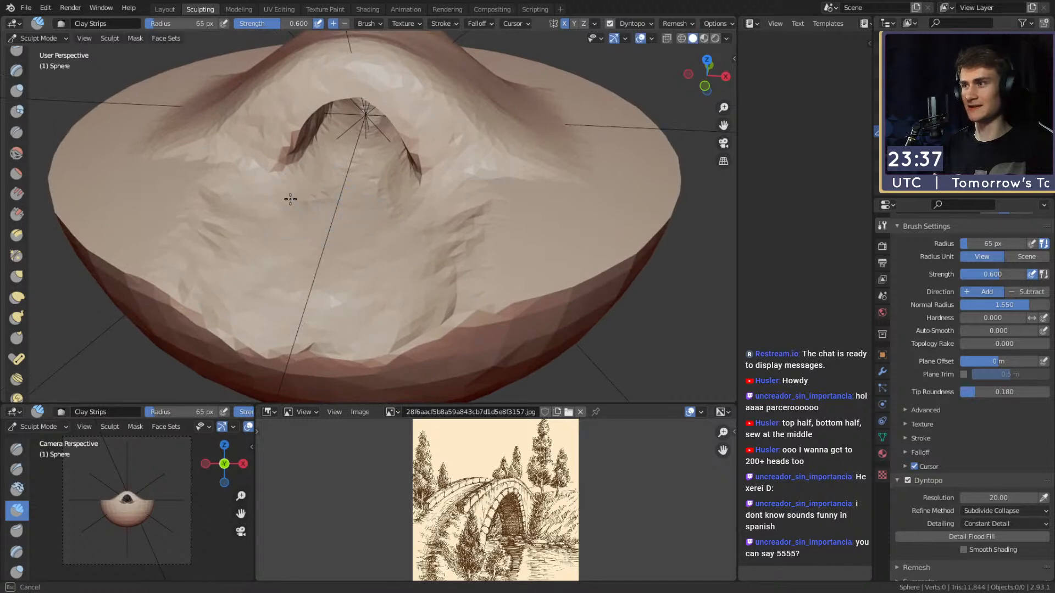
{"action": "mouse_move", "coordinate": [342, 165]}
{"action": "middle_mouse_down"}
{"action": "mouse_move", "coordinate": [339, 235]}
{"action": "mouse_move", "coordinate": [321, 201]}
{"action": "mouse_move", "coordinate": [362, 216]}
{"action": "mouse_move", "coordinate": [226, 213]}
{"action": "middle_mouse_up"}
- Define the base of the arch around the tunnel mouth with Crease at 58 px radius
{"action": "key", "text": "shift+c"}
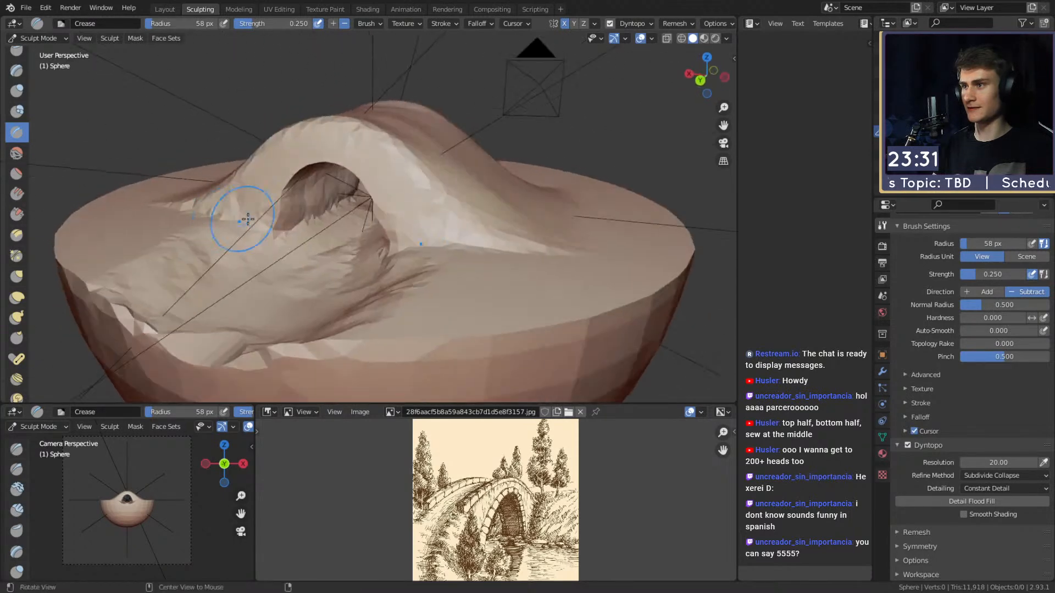
{"action": "middle_click_drag", "start_coordinate": [323, 231], "coordinate": [263, 145]}
{"action": "mouse_move", "coordinate": [411, 221]}
{"action": "middle_mouse_down"}
{"action": "mouse_move", "coordinate": [417, 254]}
{"action": "mouse_move", "coordinate": [306, 223]}
{"action": "mouse_move", "coordinate": [366, 226]}
{"action": "mouse_move", "coordinate": [393, 196]}
{"action": "middle_mouse_up"}
- Level the outer end of the channel bed near the rim with Clay Strips at 62 px radius
{"action": "key", "text": "c"}
{"action": "mouse_move", "coordinate": [354, 270]}
{"action": "middle_mouse_down"}
{"action": "mouse_move", "coordinate": [330, 225]}
{"action": "mouse_move", "coordinate": [355, 254]}
{"action": "middle_mouse_up"}
{"action": "scroll", "coordinate": [339, 264], "scroll_direction": "down", "scroll_amount": 1}
{"action": "key", "text": "f"}
{"action": "left_click", "coordinate": [372, 309]}
{"action": "mouse_move", "coordinate": [368, 316]}
{"action": "left_mouse_down"}
{"action": "mouse_move", "coordinate": [334, 317]}
{"action": "mouse_move", "coordinate": [465, 312]}
{"action": "left_mouse_up"}
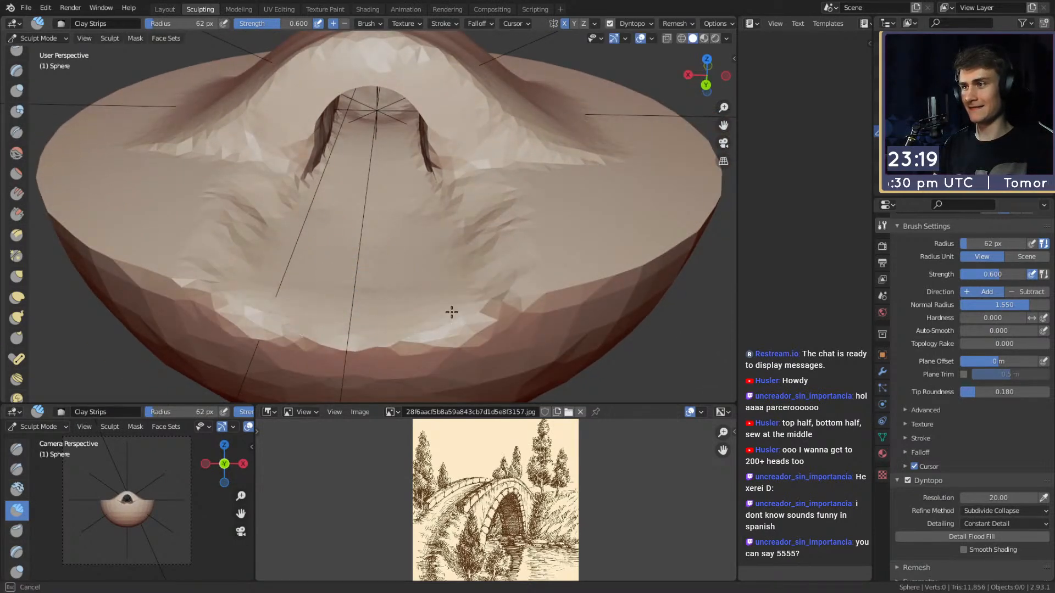
{"action": "mouse_move", "coordinate": [398, 200]}
{"action": "middle_mouse_down"}
{"action": "mouse_move", "coordinate": [422, 248]}
{"action": "mouse_move", "coordinate": [555, 222]}
{"action": "mouse_move", "coordinate": [382, 229]}
{"action": "middle_mouse_up"}
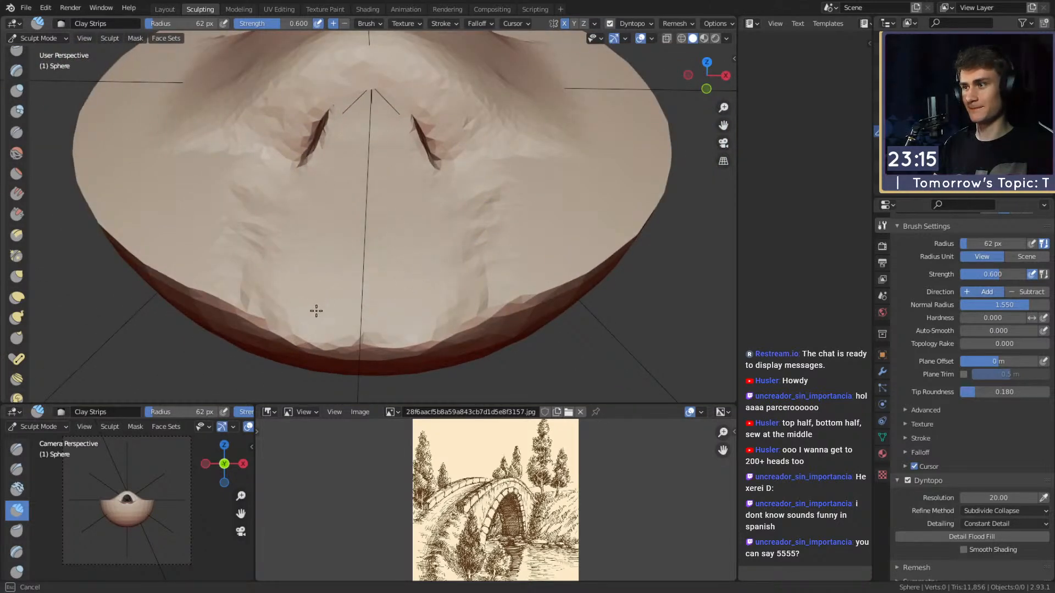
{"action": "mouse_move", "coordinate": [389, 216]}
{"action": "middle_mouse_down"}
{"action": "mouse_move", "coordinate": [426, 224]}
{"action": "mouse_move", "coordinate": [454, 295]}
{"action": "mouse_move", "coordinate": [381, 212]}
{"action": "middle_mouse_up"}
{"action": "scroll", "coordinate": [384, 200], "scroll_direction": "up", "scroll_amount": 4}
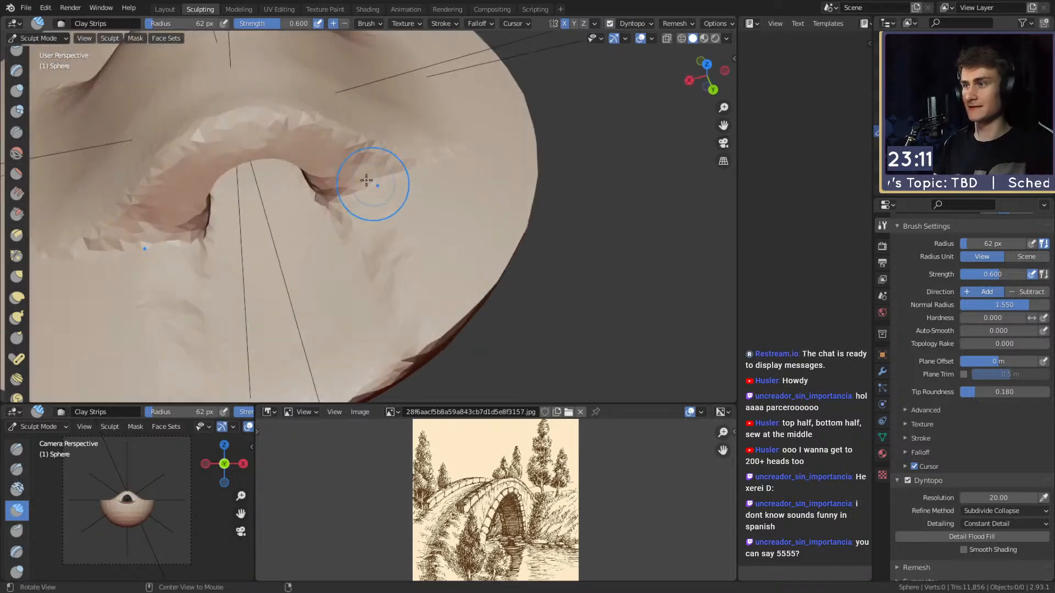
- Pull the side walls at one end of the bridge inward with the Grab brush at 177 px radius
{"action": "scroll", "coordinate": [448, 222], "scroll_direction": "down", "scroll_amount": 5}
{"action": "mouse_move", "coordinate": [452, 224]}
{"action": "middle_mouse_down"}
{"action": "mouse_move", "coordinate": [429, 198]}
{"action": "mouse_move", "coordinate": [445, 212]}
{"action": "middle_mouse_up"}
{"action": "mouse_move", "coordinate": [383, 233]}
{"action": "middle_mouse_down"}
{"action": "mouse_move", "coordinate": [412, 212]}
{"action": "mouse_move", "coordinate": [330, 207]}
{"action": "mouse_move", "coordinate": [336, 196]}
{"action": "mouse_move", "coordinate": [442, 235]}
{"action": "mouse_move", "coordinate": [402, 226]}
{"action": "mouse_move", "coordinate": [402, 238]}
{"action": "middle_mouse_up"}
{"action": "key", "text": "g"}
{"action": "left_click_drag", "start_coordinate": [441, 262], "coordinate": [413, 261]}
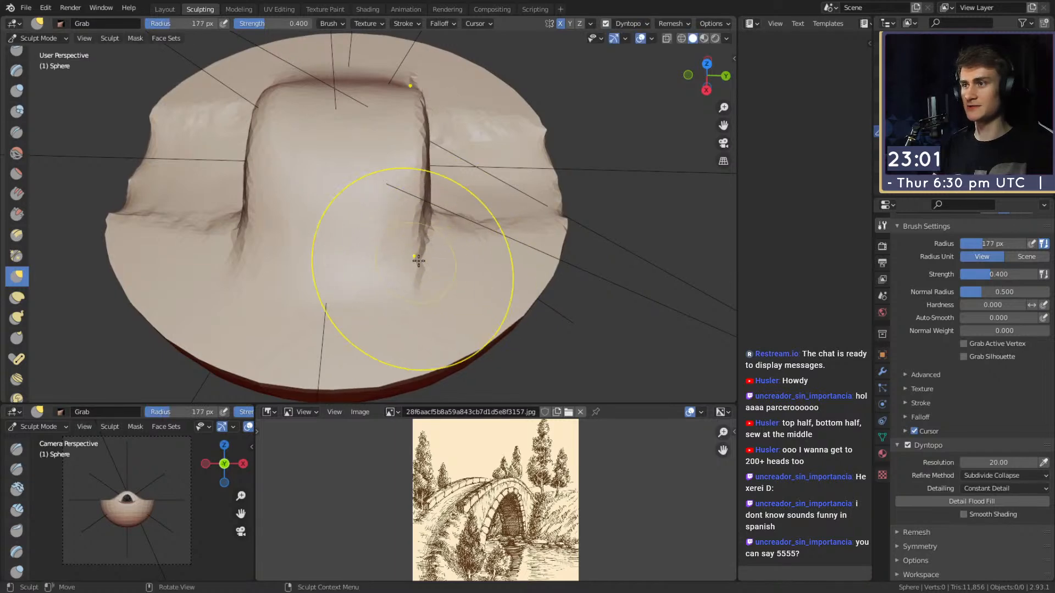
{"action": "middle_click_drag", "start_coordinate": [429, 225], "coordinate": [436, 264]}
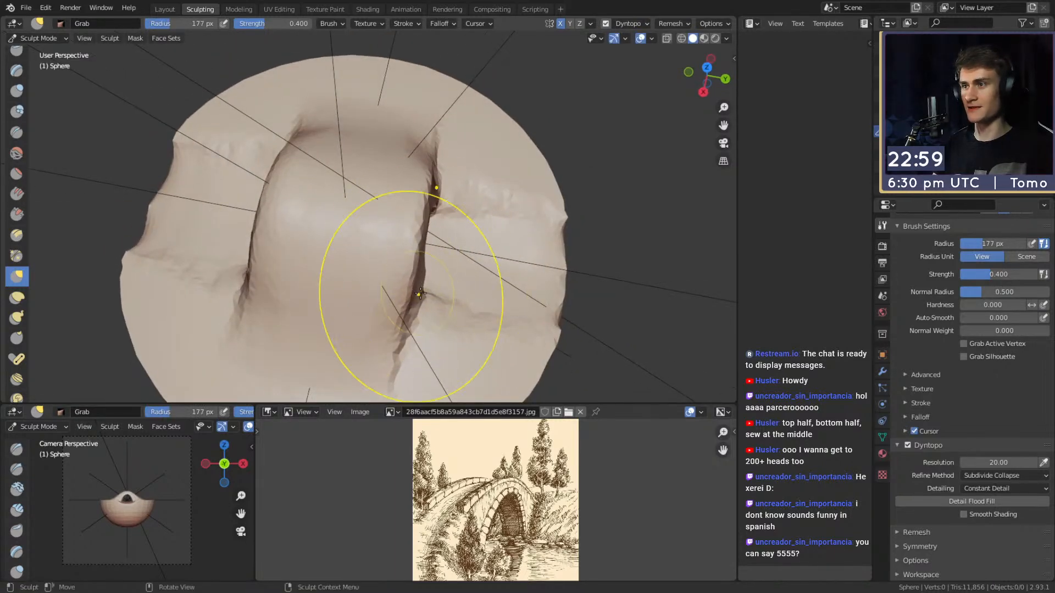
{"action": "left_click_drag", "start_coordinate": [433, 302], "coordinate": [411, 251]}
{"action": "left_click_drag", "start_coordinate": [429, 306], "coordinate": [396, 254]}
{"action": "middle_click_drag", "start_coordinate": [395, 254], "coordinate": [414, 264]}
{"action": "left_click_drag", "start_coordinate": [357, 301], "coordinate": [360, 275]}
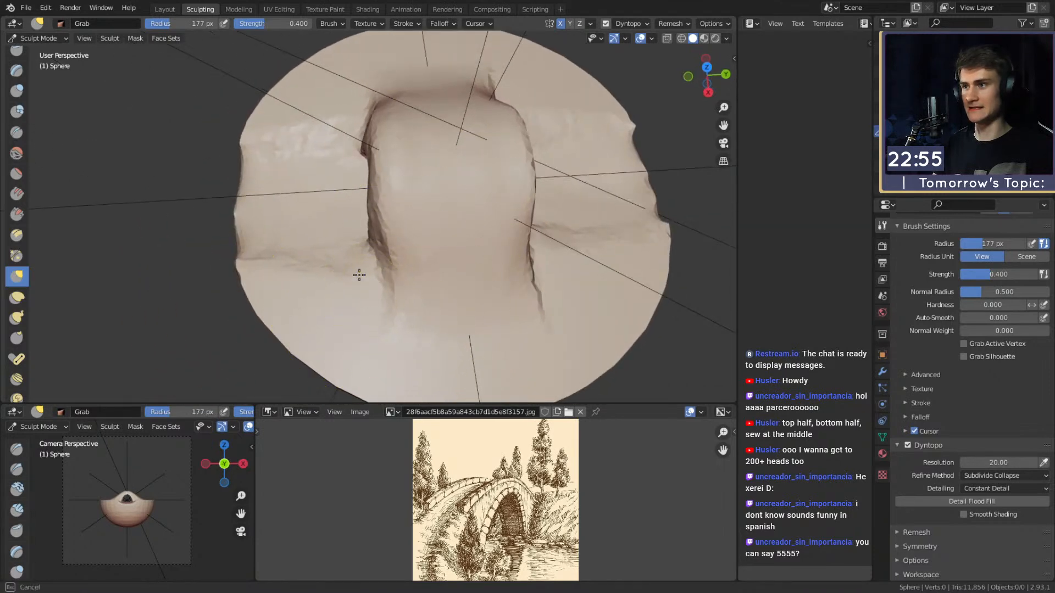
{"action": "left_click_drag", "start_coordinate": [391, 206], "coordinate": [377, 212]}
- Reshape the side walls toward the bridge's opposite end with Grab, reducing the radius from 158 to 106 px
{"action": "middle_click_drag", "start_coordinate": [377, 211], "coordinate": [470, 240]}
{"action": "mouse_move", "coordinate": [471, 240]}
{"action": "left_mouse_down"}
{"action": "mouse_move", "coordinate": [429, 189]}
{"action": "mouse_move", "coordinate": [384, 192]}
{"action": "left_mouse_up"}
{"action": "middle_click_drag", "start_coordinate": [385, 192], "coordinate": [433, 243]}
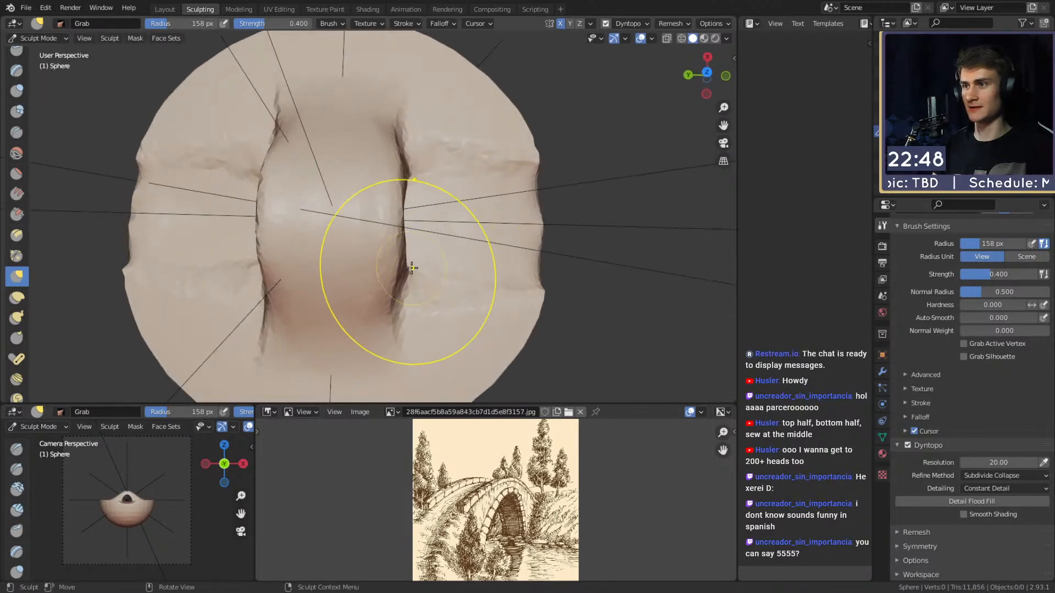
{"action": "mouse_move", "coordinate": [392, 227]}
{"action": "left_mouse_down"}
{"action": "mouse_move", "coordinate": [384, 236]}
{"action": "mouse_move", "coordinate": [434, 198]}
{"action": "left_mouse_up"}
{"action": "mouse_move", "coordinate": [433, 198]}
{"action": "middle_mouse_down"}
{"action": "mouse_move", "coordinate": [384, 176]}
{"action": "mouse_move", "coordinate": [417, 158]}
{"action": "middle_mouse_up"}
{"action": "left_click_drag", "start_coordinate": [417, 158], "coordinate": [407, 180]}
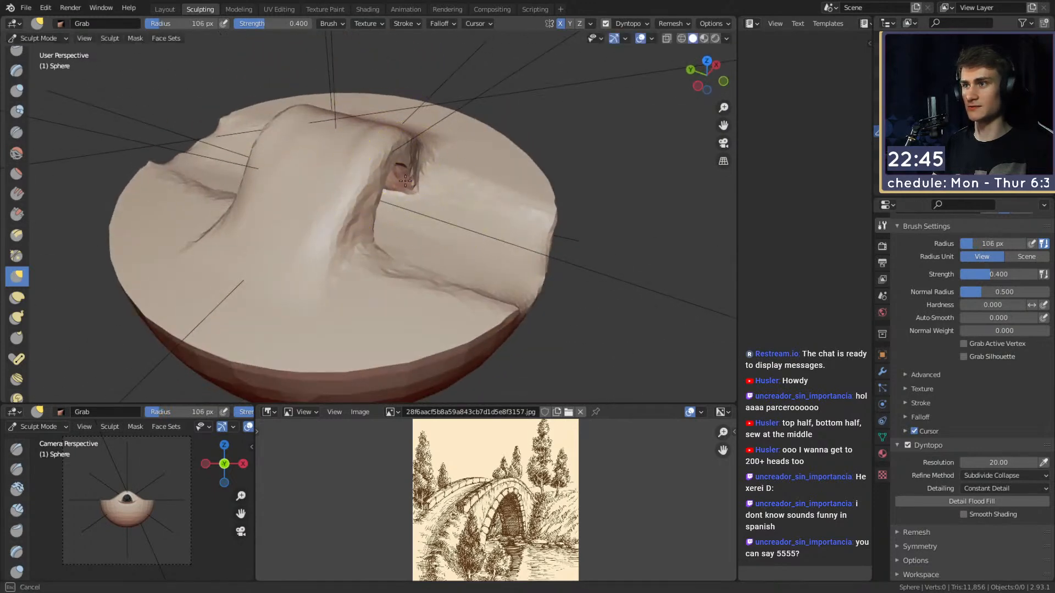
{"action": "mouse_move", "coordinate": [411, 185]}
{"action": "middle_mouse_down"}
{"action": "mouse_move", "coordinate": [464, 247]}
{"action": "mouse_move", "coordinate": [419, 177]}
{"action": "mouse_move", "coordinate": [419, 260]}
{"action": "mouse_move", "coordinate": [413, 201]}
{"action": "mouse_move", "coordinate": [430, 213]}
{"action": "mouse_move", "coordinate": [436, 264]}
{"action": "middle_mouse_up"}
- Lay a raised railing along both top edges of the bridge with Clay Strips at 27 px radius
{"action": "key", "text": "f"}
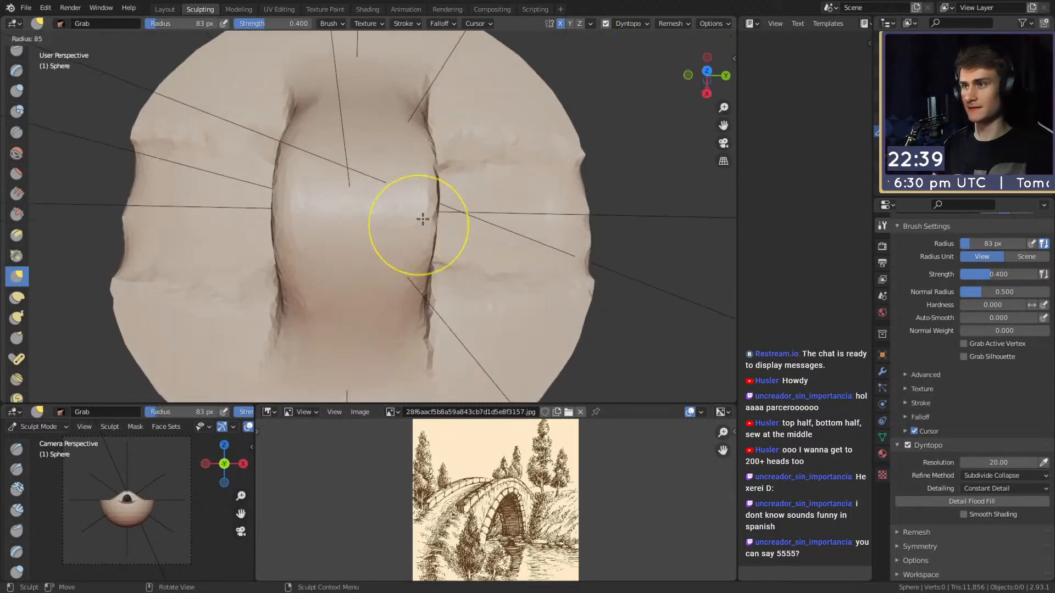
{"action": "key", "text": "c"}
{"action": "mouse_move", "coordinate": [405, 264]}
{"action": "middle_mouse_down"}
{"action": "mouse_move", "coordinate": [376, 216]}
{"action": "mouse_move", "coordinate": [397, 207]}
{"action": "mouse_move", "coordinate": [393, 242]}
{"action": "middle_mouse_up"}
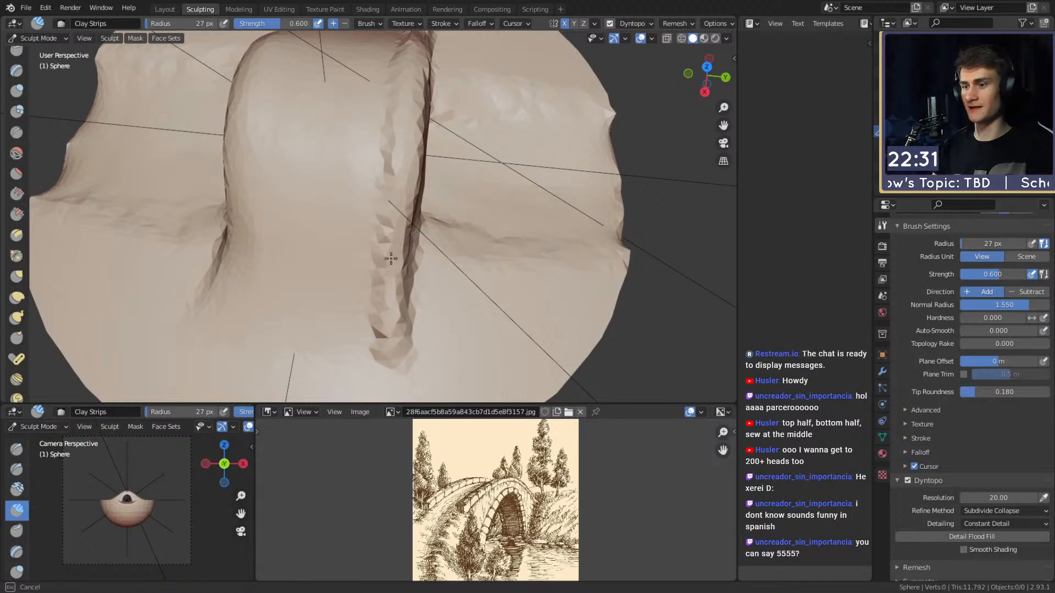
{"action": "middle_click_drag", "start_coordinate": [390, 282], "coordinate": [403, 325]}
{"action": "middle_click_drag", "start_coordinate": [423, 192], "coordinate": [323, 187]}
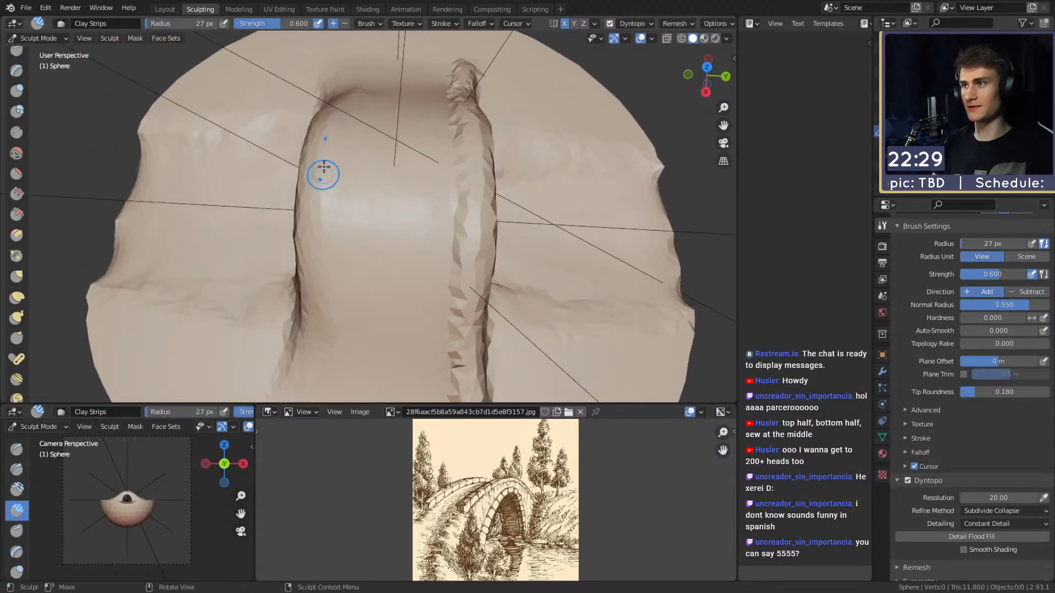
{"action": "middle_click_drag", "start_coordinate": [311, 272], "coordinate": [366, 108]}
{"action": "mouse_move", "coordinate": [367, 259]}
{"action": "middle_mouse_down"}
{"action": "mouse_move", "coordinate": [372, 148]}
{"action": "mouse_move", "coordinate": [388, 294]}
{"action": "mouse_move", "coordinate": [396, 258]}
{"action": "mouse_move", "coordinate": [365, 213]}
{"action": "mouse_move", "coordinate": [345, 224]}
{"action": "middle_mouse_up"}
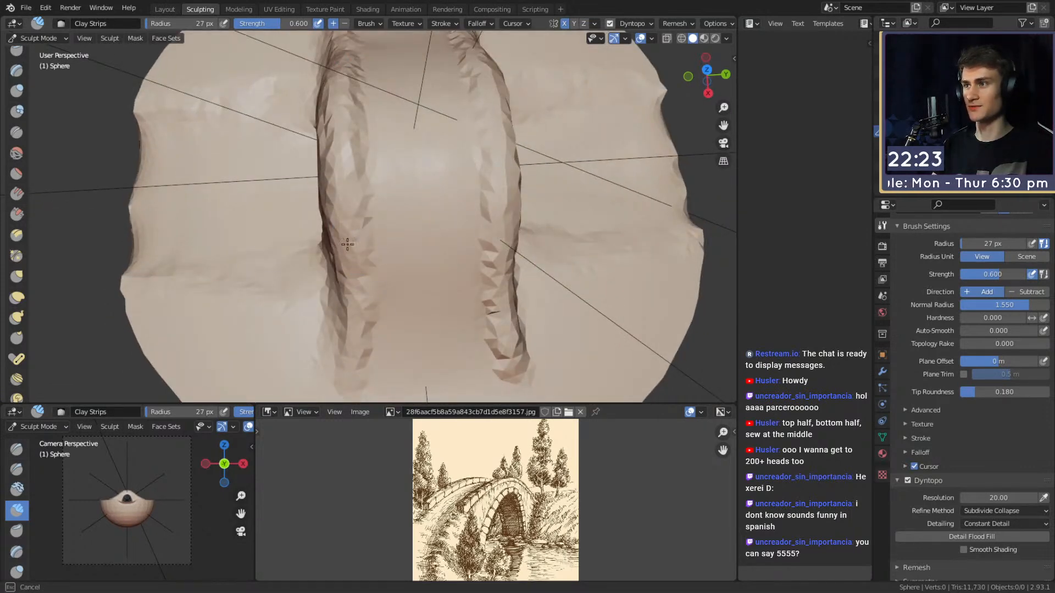
{"action": "middle_click_drag", "start_coordinate": [345, 165], "coordinate": [353, 124]}
{"action": "middle_click_drag", "start_coordinate": [378, 307], "coordinate": [365, 215]}
- Raise the Clay Strips strength to 0.945 and thicken the railing along one edge of the bridge
{"action": "key", "text": "shift+f"}
{"action": "left_click", "coordinate": [364, 185]}
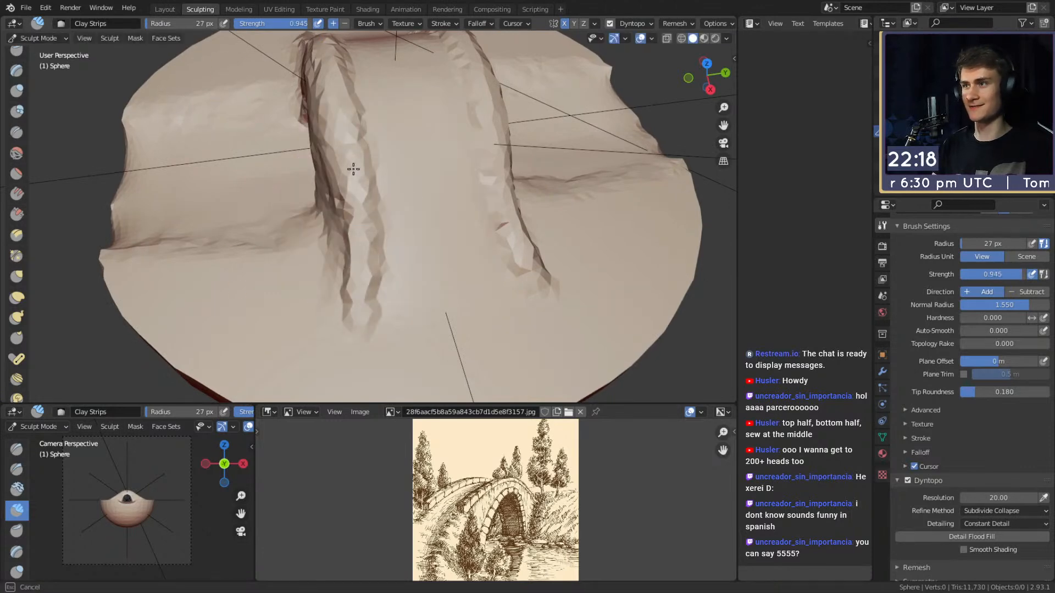
{"action": "middle_click_drag", "start_coordinate": [356, 174], "coordinate": [365, 266]}
{"action": "mouse_move", "coordinate": [308, 90]}
{"action": "middle_mouse_down"}
{"action": "mouse_move", "coordinate": [330, 193]}
{"action": "mouse_move", "coordinate": [388, 173]}
{"action": "middle_mouse_up"}
{"action": "mouse_move", "coordinate": [420, 62]}
{"action": "left_mouse_down"}
{"action": "mouse_move", "coordinate": [388, 106]}
{"action": "mouse_move", "coordinate": [375, 157]}
{"action": "left_mouse_up"}
{"action": "left_click_drag", "start_coordinate": [400, 81], "coordinate": [325, 289]}
{"action": "middle_click_drag", "start_coordinate": [389, 87], "coordinate": [392, 108], "text": "shift"}
{"action": "left_click_drag", "start_coordinate": [391, 110], "coordinate": [363, 208]}
{"action": "mouse_move", "coordinate": [322, 345]}
{"action": "left_mouse_down"}
{"action": "mouse_move", "coordinate": [396, 109]}
{"action": "mouse_move", "coordinate": [383, 134]}
{"action": "left_mouse_up"}
{"action": "left_click_drag", "start_coordinate": [321, 351], "coordinate": [351, 228]}
- Thicken the railing along the bridge's opposite edge with the same Clay Strips settings
{"action": "mouse_move", "coordinate": [351, 228]}
{"action": "middle_mouse_down"}
{"action": "mouse_move", "coordinate": [328, 242]}
{"action": "mouse_move", "coordinate": [471, 169]}
{"action": "middle_mouse_up"}
{"action": "mouse_move", "coordinate": [471, 169]}
{"action": "left_mouse_down"}
{"action": "mouse_move", "coordinate": [405, 176]}
{"action": "mouse_move", "coordinate": [387, 192]}
{"action": "left_mouse_up"}
{"action": "mouse_move", "coordinate": [387, 192]}
{"action": "middle_mouse_down"}
{"action": "mouse_move", "coordinate": [438, 165]}
{"action": "mouse_move", "coordinate": [472, 174]}
{"action": "middle_mouse_up"}
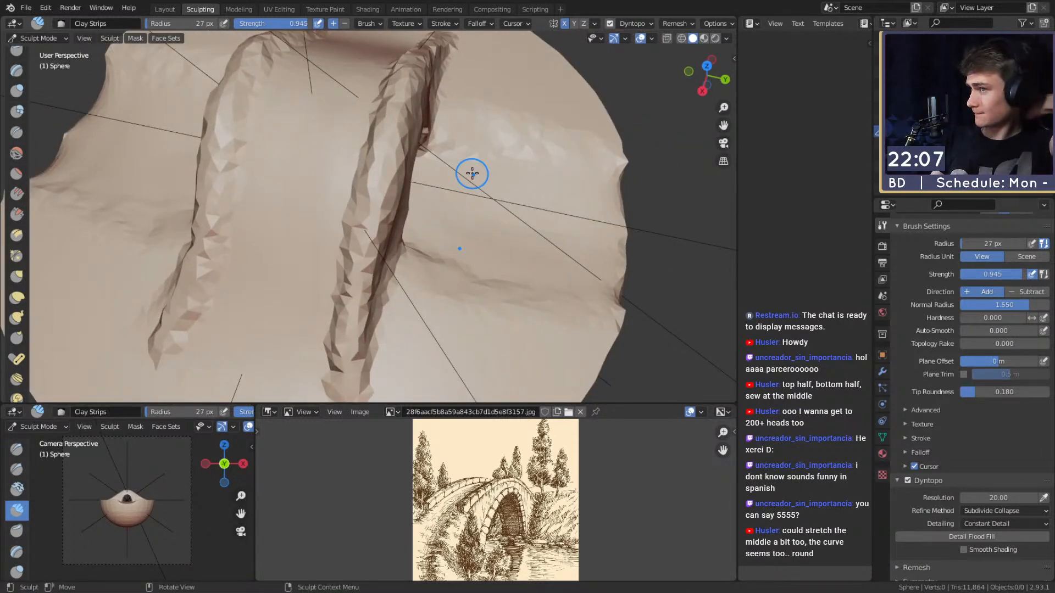
{"action": "middle_click_drag", "start_coordinate": [432, 201], "coordinate": [401, 147]}
{"action": "middle_click_drag", "start_coordinate": [348, 128], "coordinate": [421, 172]}
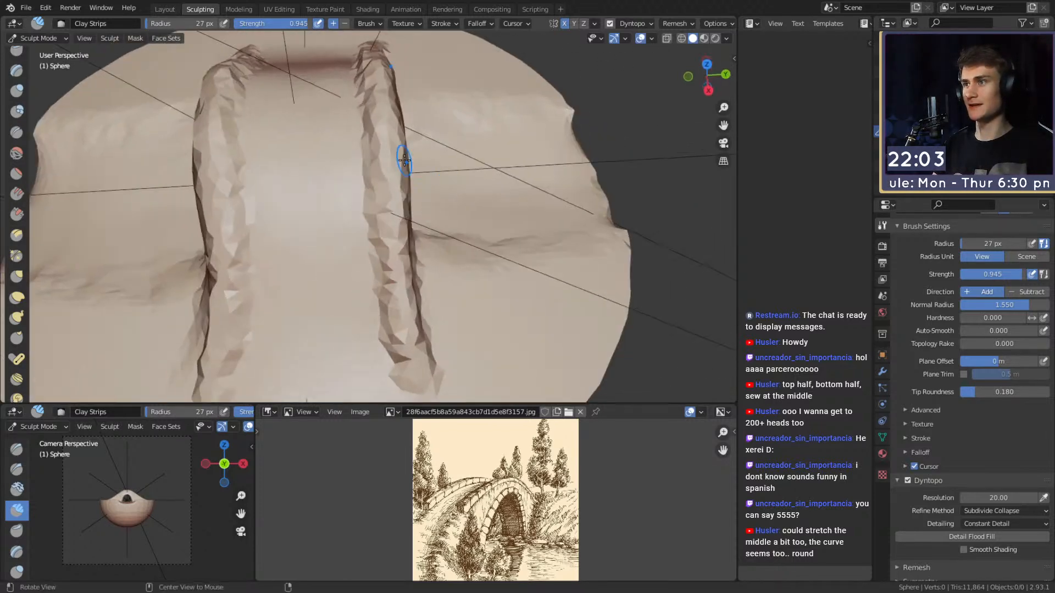
{"action": "middle_click_drag", "start_coordinate": [388, 240], "coordinate": [380, 208]}
{"action": "mouse_move", "coordinate": [381, 303]}
{"action": "middle_mouse_down"}
{"action": "mouse_move", "coordinate": [337, 172]}
{"action": "mouse_move", "coordinate": [436, 200]}
{"action": "mouse_move", "coordinate": [439, 220]}
{"action": "mouse_move", "coordinate": [409, 206]}
{"action": "mouse_move", "coordinate": [388, 236]}
{"action": "mouse_move", "coordinate": [379, 210]}
{"action": "mouse_move", "coordinate": [319, 204]}
{"action": "mouse_move", "coordinate": [429, 158]}
{"action": "mouse_move", "coordinate": [395, 172]}
{"action": "mouse_move", "coordinate": [419, 179]}
{"action": "middle_mouse_up"}
- Reshape the crown of the tunnel arch into a taller opening with the Grab brush at 106 px radius
{"action": "key", "text": "g"}
{"action": "key", "text": "f"}
{"action": "left_click", "coordinate": [428, 215]}
{"action": "key", "text": "f"}
{"action": "left_click", "coordinate": [418, 214]}
{"action": "key", "text": "f"}
{"action": "left_click", "coordinate": [379, 210]}
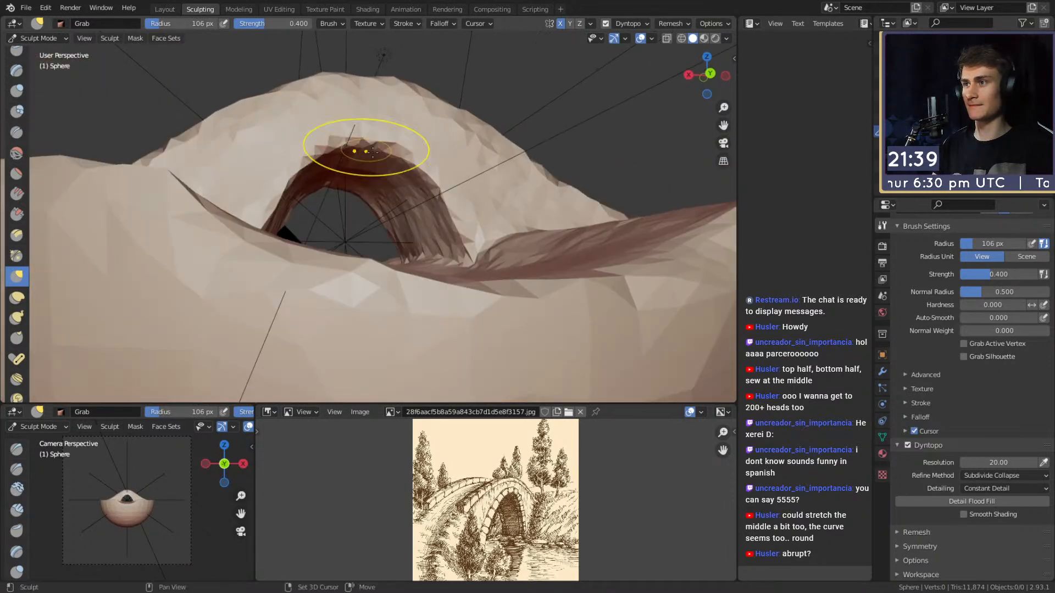
{"action": "middle_click_drag", "start_coordinate": [440, 220], "coordinate": [395, 125]}
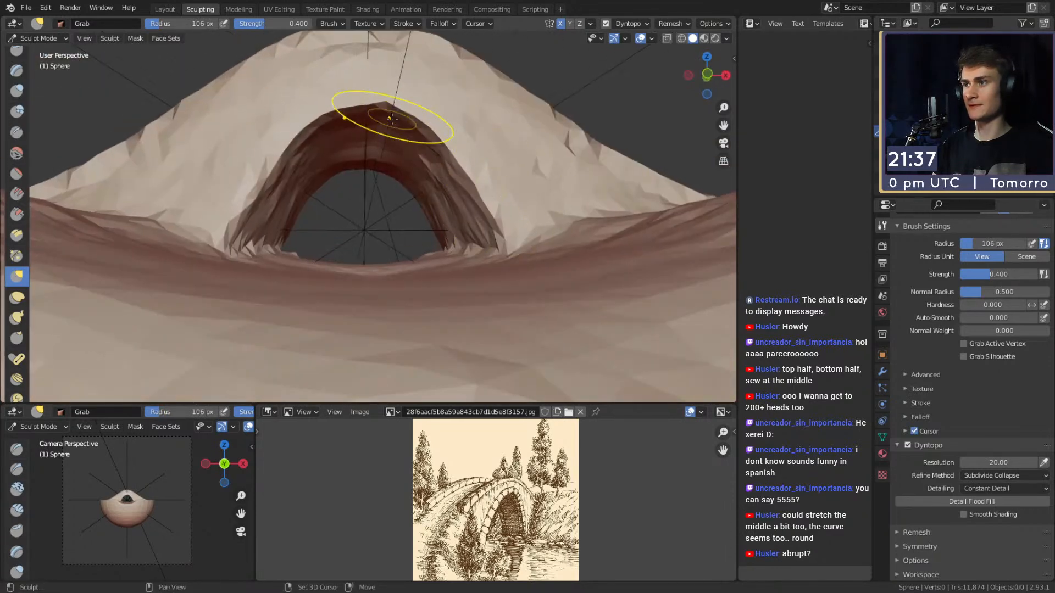
{"action": "scroll", "coordinate": [475, 197], "scroll_direction": "down", "scroll_amount": 5}
{"action": "mouse_move", "coordinate": [452, 212]}
{"action": "middle_mouse_down"}
{"action": "mouse_move", "coordinate": [436, 231]}
{"action": "mouse_move", "coordinate": [408, 209]}
{"action": "mouse_move", "coordinate": [514, 239]}
{"action": "mouse_move", "coordinate": [483, 258]}
{"action": "mouse_move", "coordinate": [418, 231]}
{"action": "mouse_move", "coordinate": [401, 235]}
{"action": "mouse_move", "coordinate": [400, 176]}
{"action": "mouse_move", "coordinate": [431, 275]}
{"action": "mouse_move", "coordinate": [296, 323]}
{"action": "mouse_move", "coordinate": [341, 249]}
{"action": "mouse_move", "coordinate": [400, 217]}
{"action": "mouse_move", "coordinate": [247, 170]}
{"action": "mouse_move", "coordinate": [377, 229]}
{"action": "mouse_move", "coordinate": [354, 194]}
{"action": "middle_mouse_up"}
{"action": "scroll", "coordinate": [405, 226], "scroll_direction": "up", "scroll_amount": 3}
{"action": "key", "text": "f"}
{"action": "left_click", "coordinate": [387, 276]}
- Sharpen the middle stretch of one railing with the Crease brush at 36 px radius
{"action": "scroll", "coordinate": [386, 275], "scroll_direction": "up", "scroll_amount": 2}
{"action": "key", "text": "shift+c"}
{"action": "key", "text": "f"}
{"action": "left_click", "coordinate": [371, 197]}
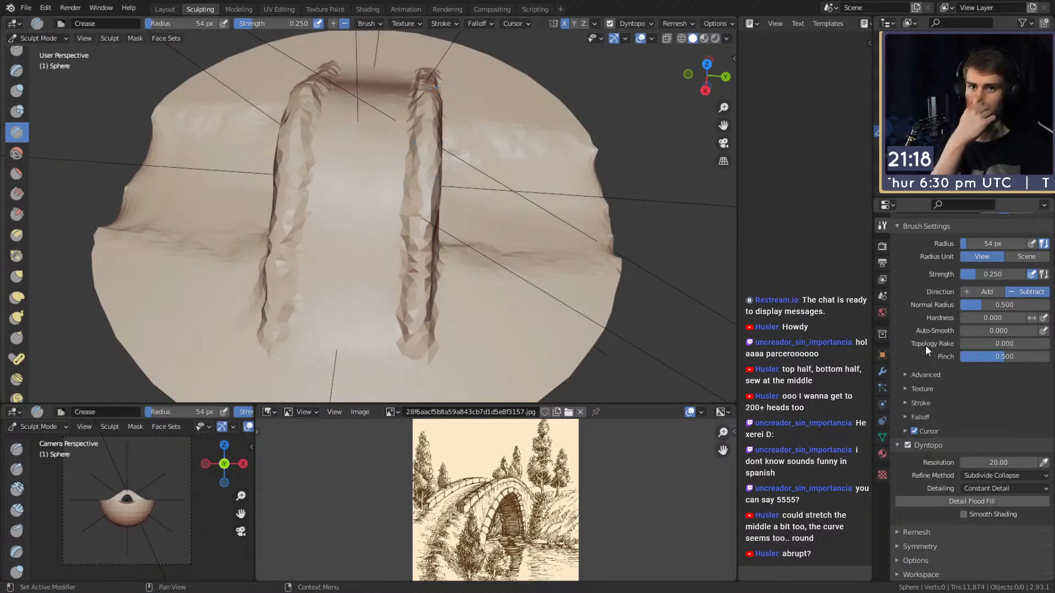
{"action": "scroll", "coordinate": [926, 352], "scroll_direction": "up", "scroll_amount": 5}
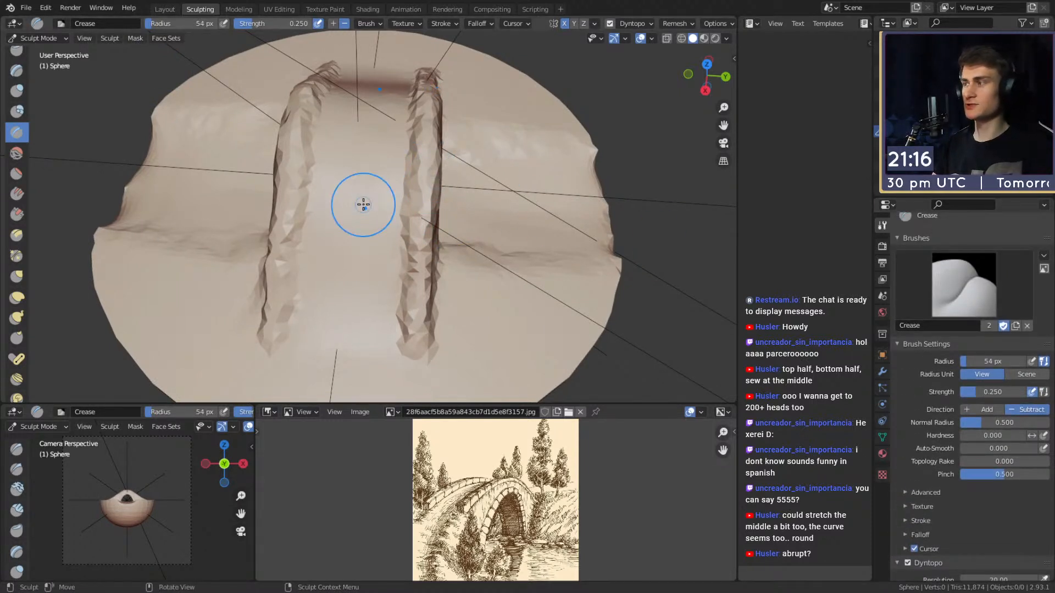
{"action": "key", "text": "f"}
{"action": "left_click", "coordinate": [446, 184]}
{"action": "mouse_move", "coordinate": [442, 183]}
{"action": "left_mouse_down", "text": "alt"}
{"action": "mouse_move", "coordinate": [405, 179]}
{"action": "mouse_move", "coordinate": [437, 187]}
{"action": "left_mouse_up", "text": "alt"}
{"action": "mouse_move", "coordinate": [431, 189]}
{"action": "left_mouse_down", "text": "ctrl+alt"}
{"action": "mouse_move", "coordinate": [414, 124]}
{"action": "mouse_move", "coordinate": [495, 165]}
{"action": "mouse_move", "coordinate": [440, 167]}
{"action": "mouse_move", "coordinate": [395, 145]}
{"action": "left_mouse_up", "text": "ctrl+alt"}
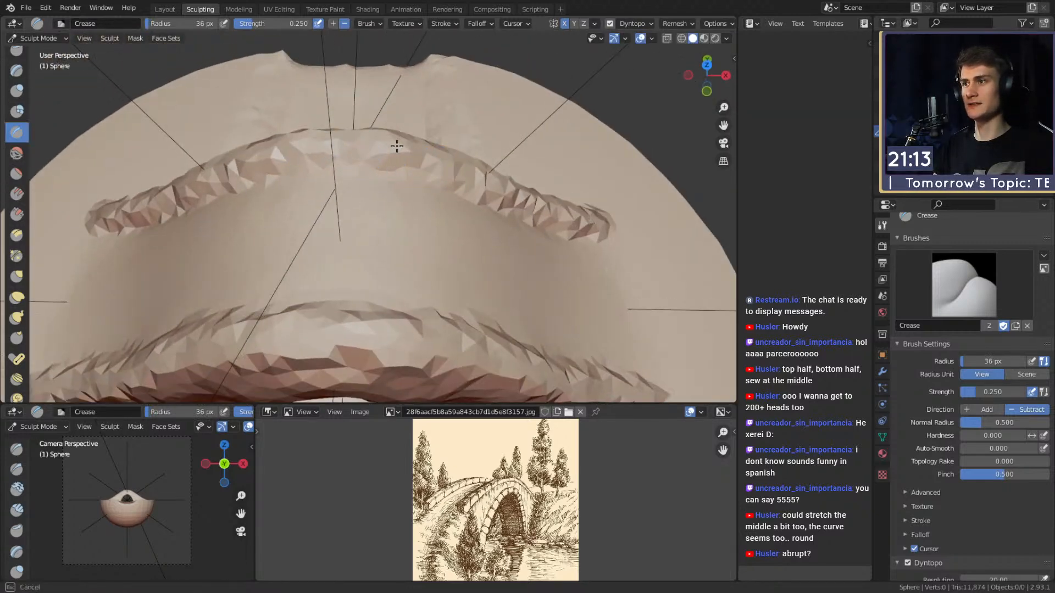
{"action": "mouse_move", "coordinate": [313, 146]}
{"action": "left_mouse_down", "text": "alt"}
{"action": "mouse_move", "coordinate": [365, 155]}
{"action": "mouse_move", "coordinate": [288, 130]}
{"action": "mouse_move", "coordinate": [412, 163]}
{"action": "left_mouse_up", "text": "alt"}
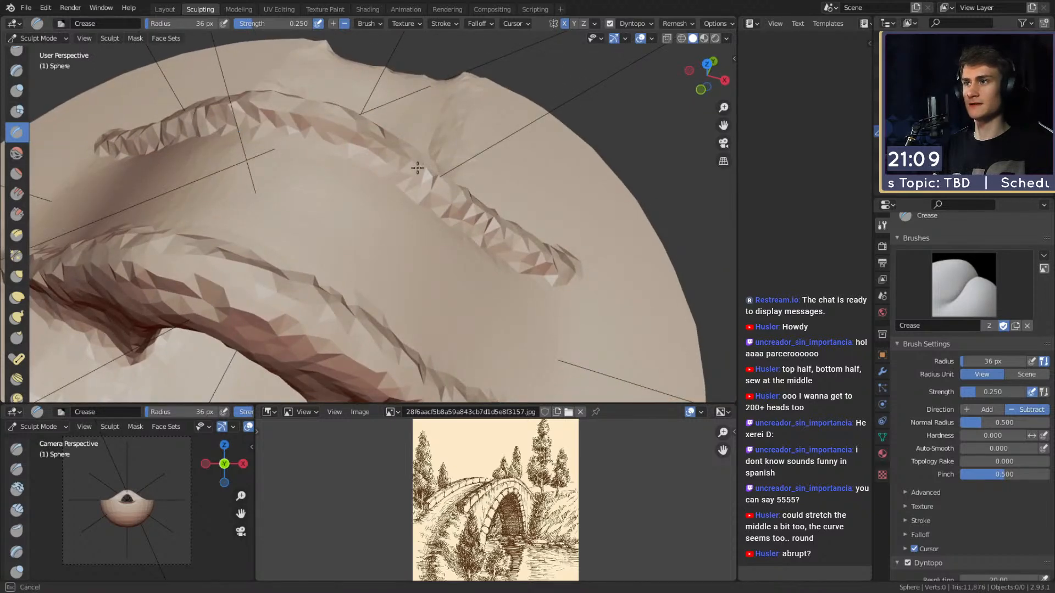
- Sharpen the lower stretches of the bridge railings down to their ends with the Crease brush at 36 px radius
{"action": "left_click_drag", "start_coordinate": [465, 200], "coordinate": [498, 230]}
{"action": "middle_click_drag", "start_coordinate": [495, 219], "coordinate": [379, 170]}
{"action": "mouse_move", "coordinate": [371, 172]}
{"action": "left_mouse_down"}
{"action": "mouse_move", "coordinate": [420, 269]}
{"action": "mouse_move", "coordinate": [453, 302]}
{"action": "left_mouse_up"}
{"action": "mouse_move", "coordinate": [454, 302]}
{"action": "middle_mouse_down"}
{"action": "mouse_move", "coordinate": [344, 136]}
{"action": "mouse_move", "coordinate": [434, 243]}
{"action": "middle_mouse_up"}
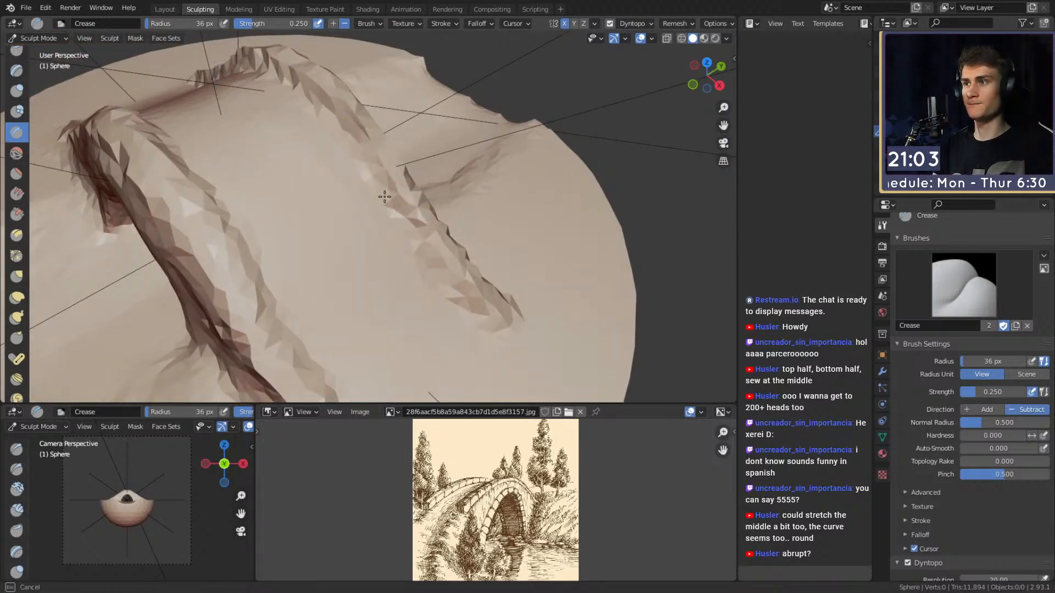
{"action": "mouse_move", "coordinate": [463, 305]}
{"action": "middle_mouse_down"}
{"action": "mouse_move", "coordinate": [455, 236]}
{"action": "mouse_move", "coordinate": [365, 184]}
{"action": "mouse_move", "coordinate": [361, 165]}
{"action": "mouse_move", "coordinate": [408, 131]}
{"action": "middle_mouse_up"}
{"action": "middle_click_drag", "start_coordinate": [294, 227], "coordinate": [345, 182]}
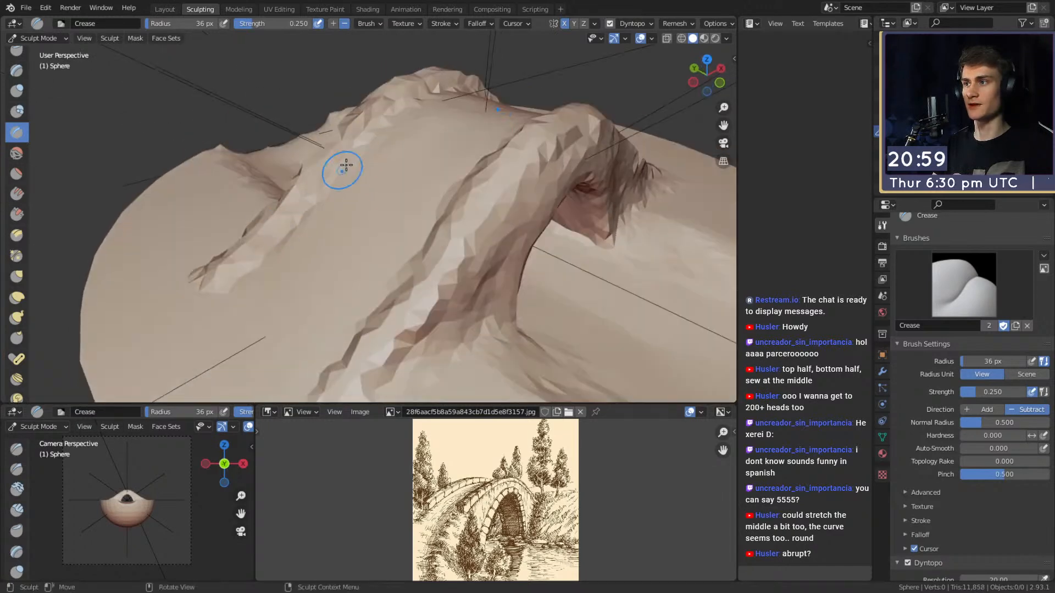
{"action": "mouse_move", "coordinate": [278, 252]}
{"action": "middle_mouse_down"}
{"action": "mouse_move", "coordinate": [370, 216]}
{"action": "mouse_move", "coordinate": [462, 207]}
{"action": "mouse_move", "coordinate": [403, 266]}
{"action": "middle_mouse_up"}
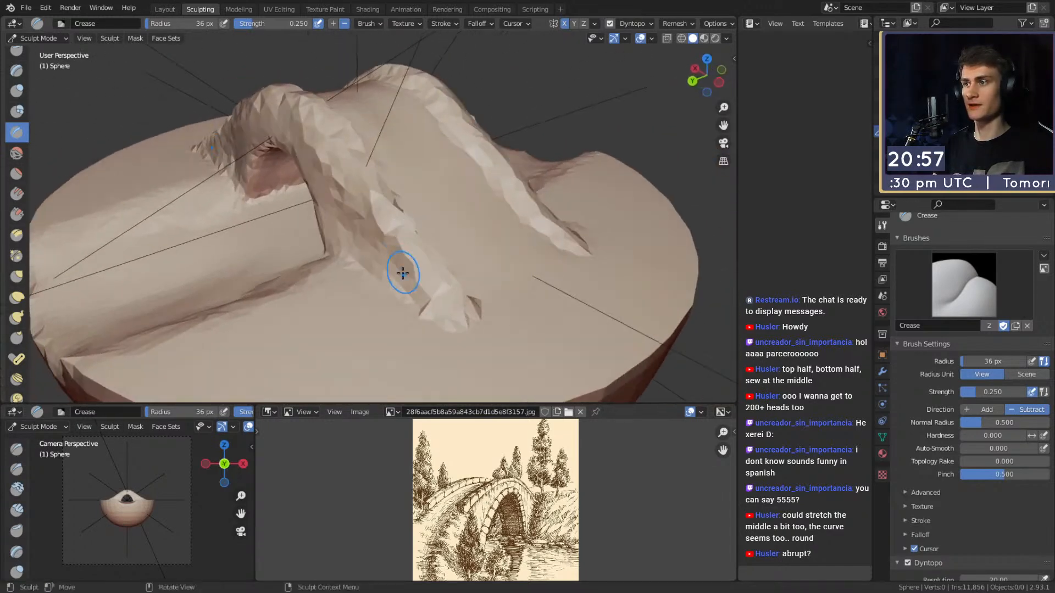
{"action": "mouse_move", "coordinate": [303, 107]}
{"action": "middle_mouse_down"}
{"action": "mouse_move", "coordinate": [384, 177]}
{"action": "mouse_move", "coordinate": [447, 187]}
{"action": "mouse_move", "coordinate": [302, 158]}
{"action": "mouse_move", "coordinate": [367, 186]}
{"action": "mouse_move", "coordinate": [346, 193]}
{"action": "mouse_move", "coordinate": [405, 216]}
{"action": "mouse_move", "coordinate": [394, 202]}
{"action": "mouse_move", "coordinate": [397, 154]}
{"action": "mouse_move", "coordinate": [370, 217]}
{"action": "middle_mouse_up"}
{"action": "mouse_move", "coordinate": [391, 159]}
{"action": "middle_mouse_down"}
{"action": "mouse_move", "coordinate": [426, 146]}
{"action": "mouse_move", "coordinate": [391, 168]}
{"action": "middle_mouse_up"}
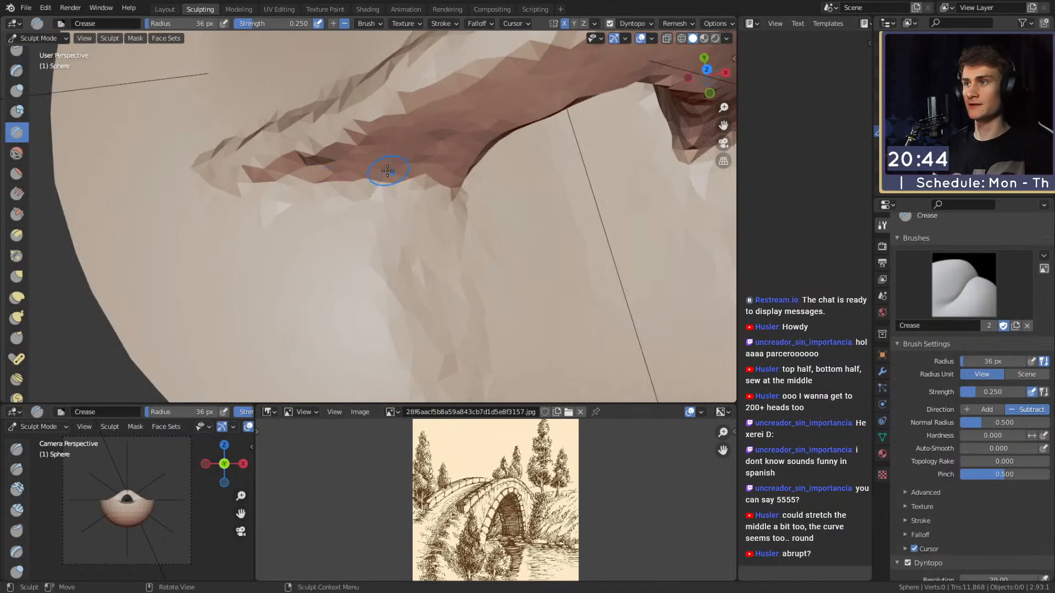
- Crease the junction between the bridge wall and the ground at the tunnel arch's foot at 49 px radius
{"action": "mouse_move", "coordinate": [467, 181]}
{"action": "left_mouse_down"}
{"action": "mouse_move", "coordinate": [478, 183]}
{"action": "mouse_move", "coordinate": [454, 181]}
{"action": "left_mouse_up"}
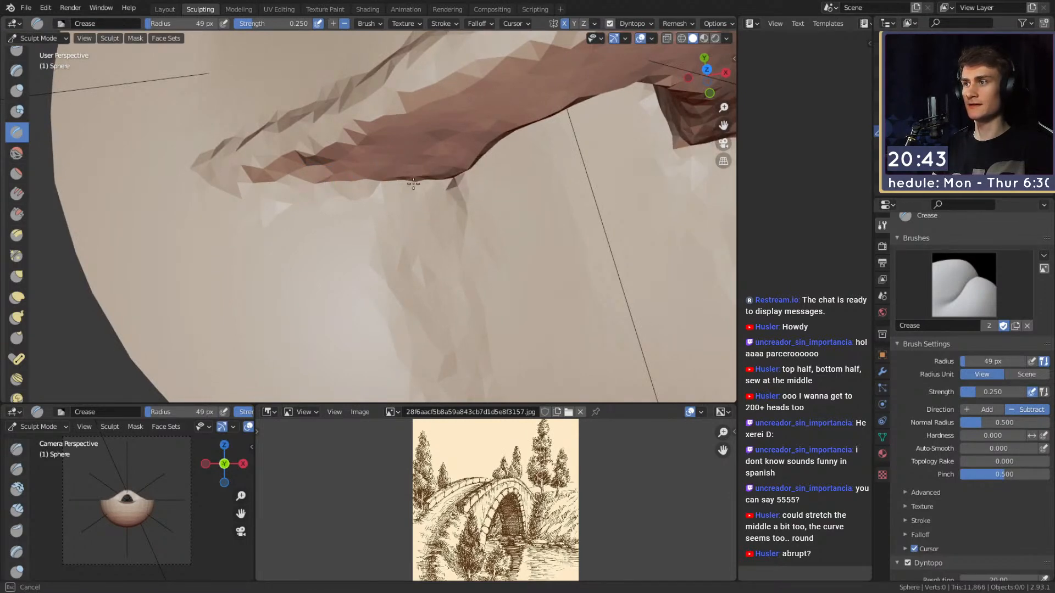
{"action": "middle_click_drag", "start_coordinate": [384, 177], "coordinate": [360, 171]}
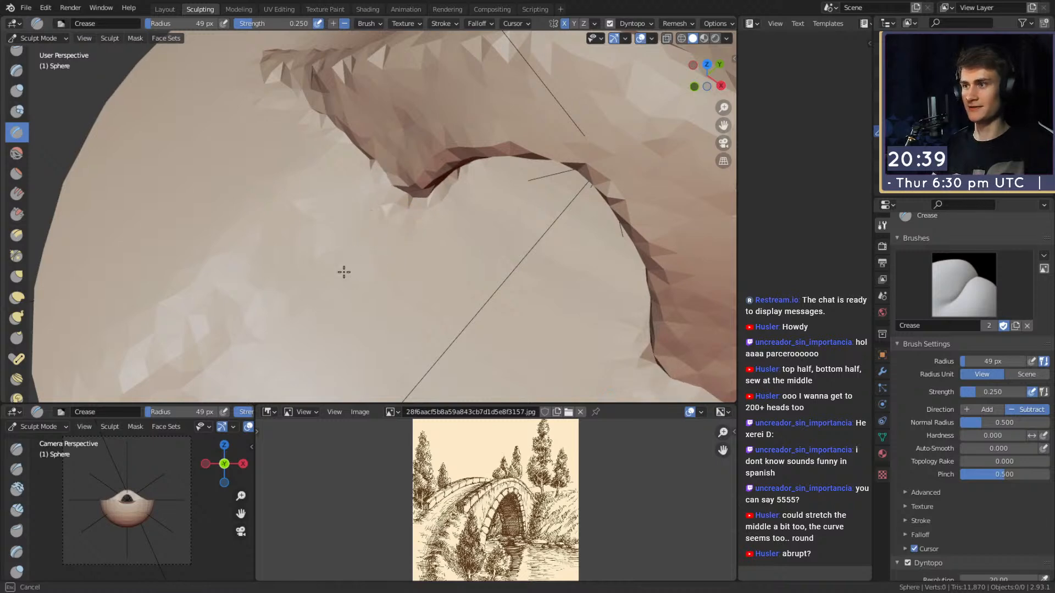
{"action": "mouse_move", "coordinate": [418, 211]}
{"action": "middle_mouse_down"}
{"action": "mouse_move", "coordinate": [438, 162]}
{"action": "mouse_move", "coordinate": [401, 173]}
{"action": "middle_mouse_up"}
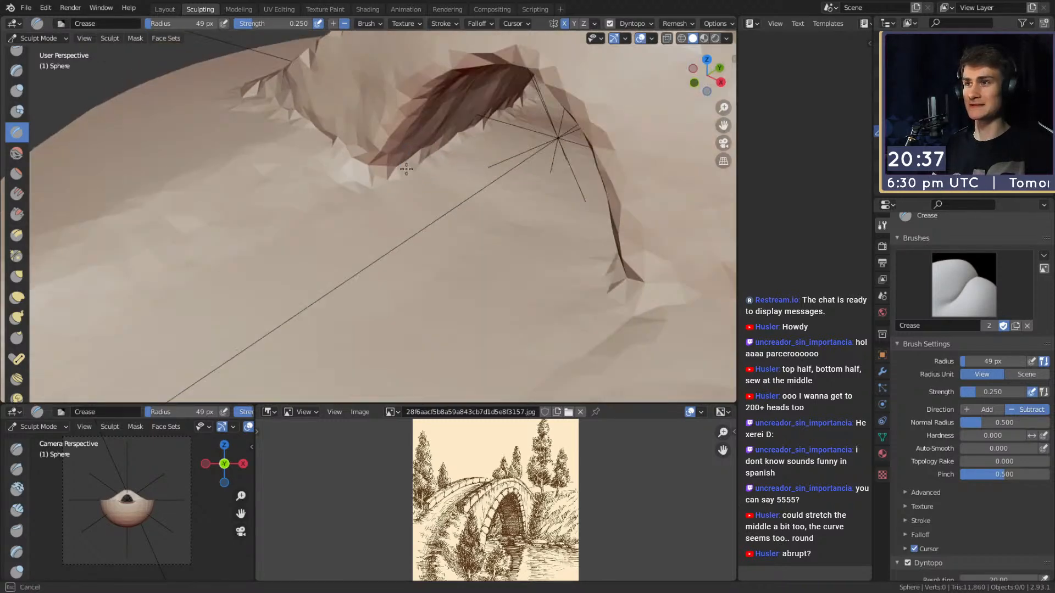
{"action": "mouse_move", "coordinate": [469, 136]}
{"action": "middle_mouse_down"}
{"action": "mouse_move", "coordinate": [363, 213]}
{"action": "mouse_move", "coordinate": [365, 148]}
{"action": "mouse_move", "coordinate": [418, 176]}
{"action": "mouse_move", "coordinate": [436, 200]}
{"action": "mouse_move", "coordinate": [270, 96]}
{"action": "middle_mouse_up"}
- Switch to the Grab brush, set its radius to 84 px and examine the bridge, railings and tunnel from several sides
{"action": "key", "text": "g"}
{"action": "mouse_move", "coordinate": [449, 181]}
{"action": "middle_mouse_down"}
{"action": "mouse_move", "coordinate": [433, 184]}
{"action": "mouse_move", "coordinate": [400, 242]}
{"action": "middle_mouse_up"}
{"action": "key", "text": "f"}
{"action": "left_click", "coordinate": [433, 218]}
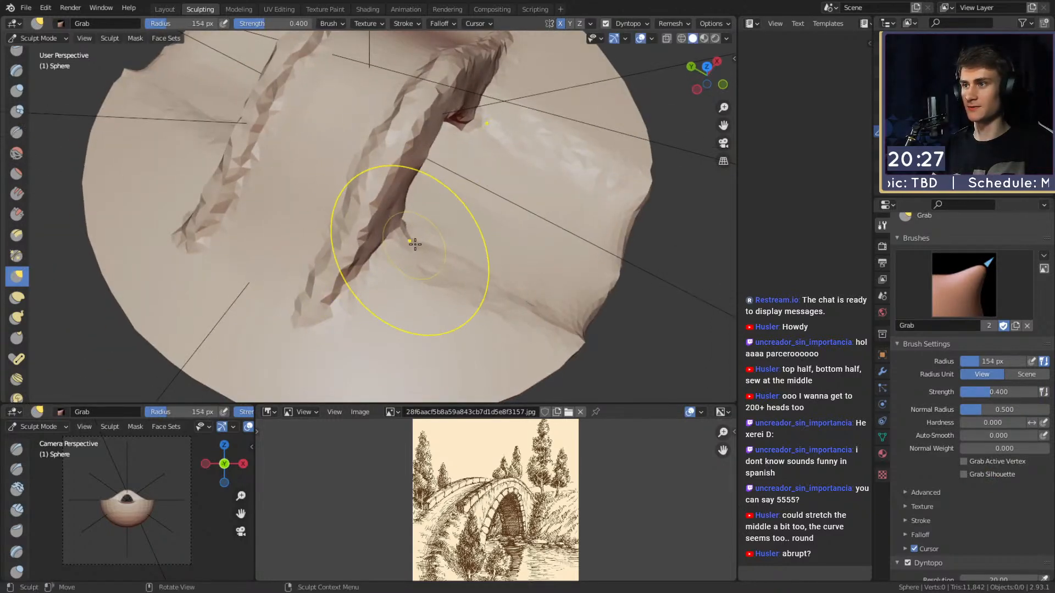
{"action": "middle_click_drag", "start_coordinate": [419, 176], "coordinate": [479, 210]}
{"action": "middle_click_drag", "start_coordinate": [377, 169], "coordinate": [464, 255]}
{"action": "scroll", "coordinate": [448, 183], "scroll_direction": "down", "scroll_amount": 3}
{"action": "middle_click_drag", "start_coordinate": [447, 184], "coordinate": [383, 153]}
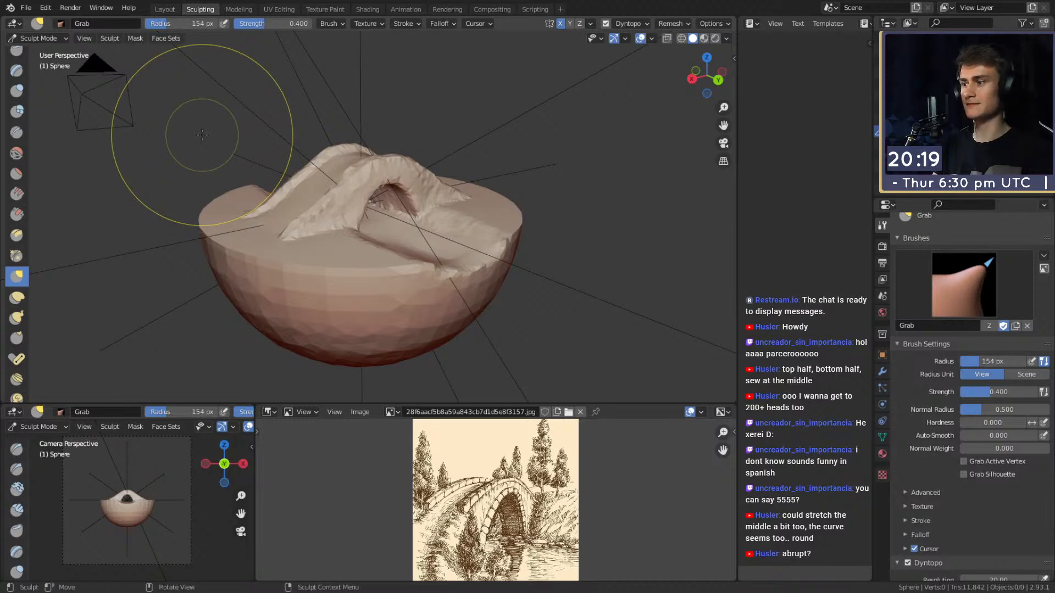
{"action": "mouse_move", "coordinate": [530, 176]}
{"action": "middle_mouse_down"}
{"action": "mouse_move", "coordinate": [537, 193]}
{"action": "mouse_move", "coordinate": [575, 214]}
{"action": "middle_mouse_up"}
{"action": "scroll", "coordinate": [459, 217], "scroll_direction": "up", "scroll_amount": 2}
{"action": "mouse_move", "coordinate": [455, 212]}
{"action": "middle_mouse_down"}
{"action": "mouse_move", "coordinate": [466, 231]}
{"action": "mouse_move", "coordinate": [456, 220]}
{"action": "middle_mouse_up"}
{"action": "key", "text": "f"}
{"action": "left_click", "coordinate": [448, 218]}
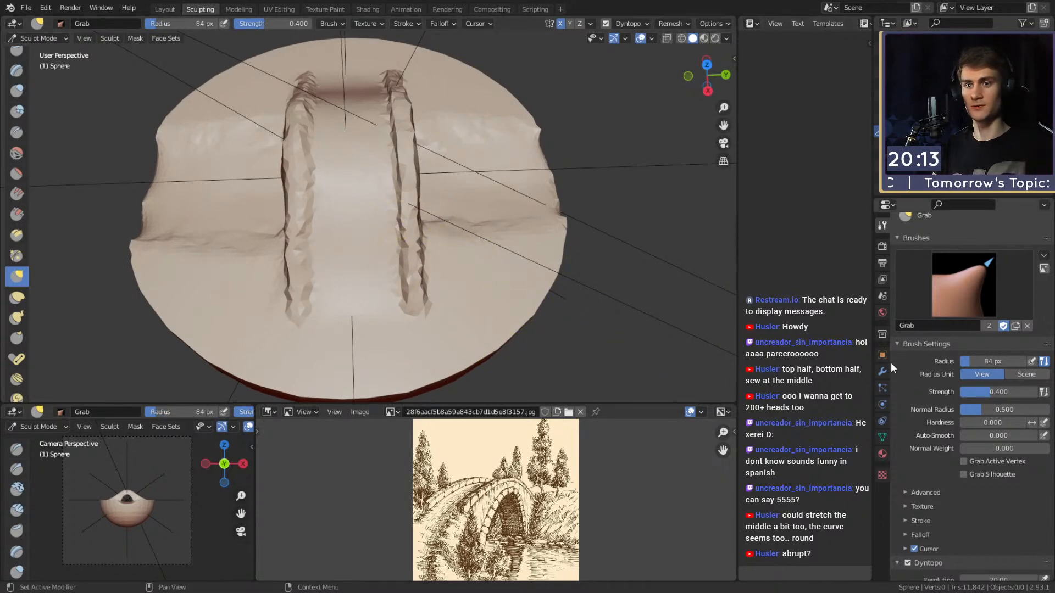
{"action": "mouse_move", "coordinate": [544, 177]}
{"action": "middle_mouse_down"}
{"action": "mouse_move", "coordinate": [572, 172]}
{"action": "mouse_move", "coordinate": [542, 182]}
{"action": "mouse_move", "coordinate": [518, 211]}
{"action": "middle_mouse_up"}
{"action": "scroll", "coordinate": [921, 401], "scroll_direction": "down", "scroll_amount": 5}
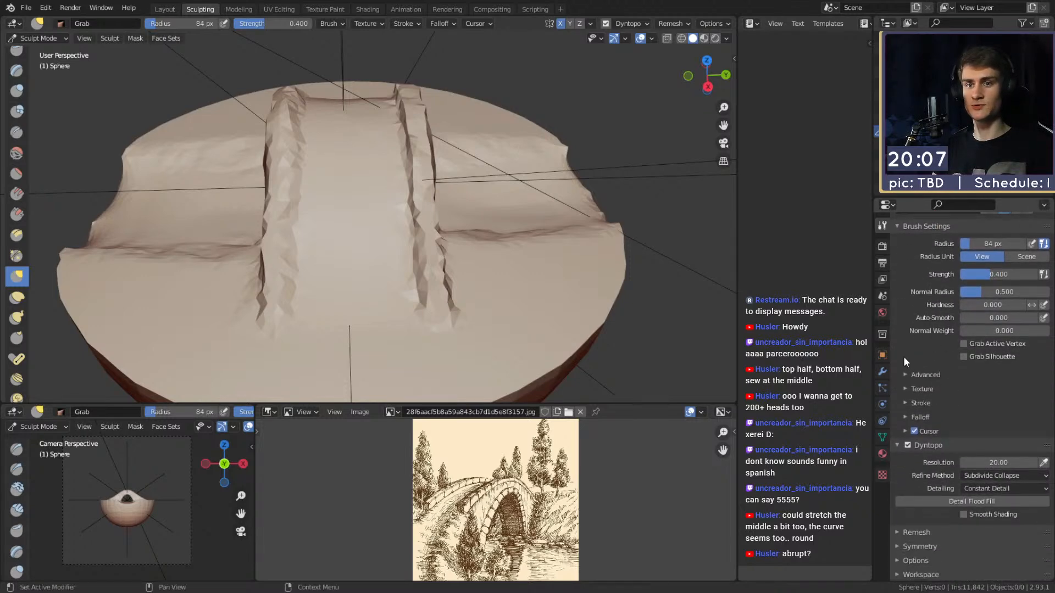
{"action": "mouse_move", "coordinate": [396, 247]}
{"action": "middle_mouse_down"}
{"action": "mouse_move", "coordinate": [258, 207]}
{"action": "mouse_move", "coordinate": [384, 177]}
{"action": "mouse_move", "coordinate": [437, 205]}
{"action": "mouse_move", "coordinate": [502, 177]}
{"action": "mouse_move", "coordinate": [483, 193]}
{"action": "mouse_move", "coordinate": [487, 207]}
{"action": "middle_mouse_up"}
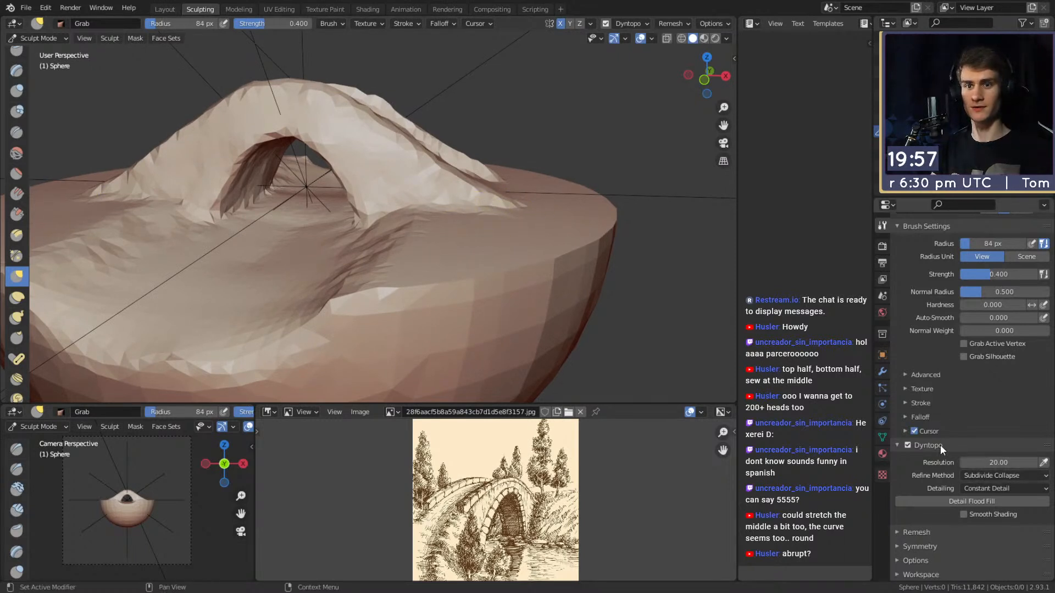
- Turn off X-axis mirroring in the sculpt symmetry settings
{"action": "left_click", "coordinate": [928, 389]}
{"action": "left_click", "coordinate": [934, 391]}
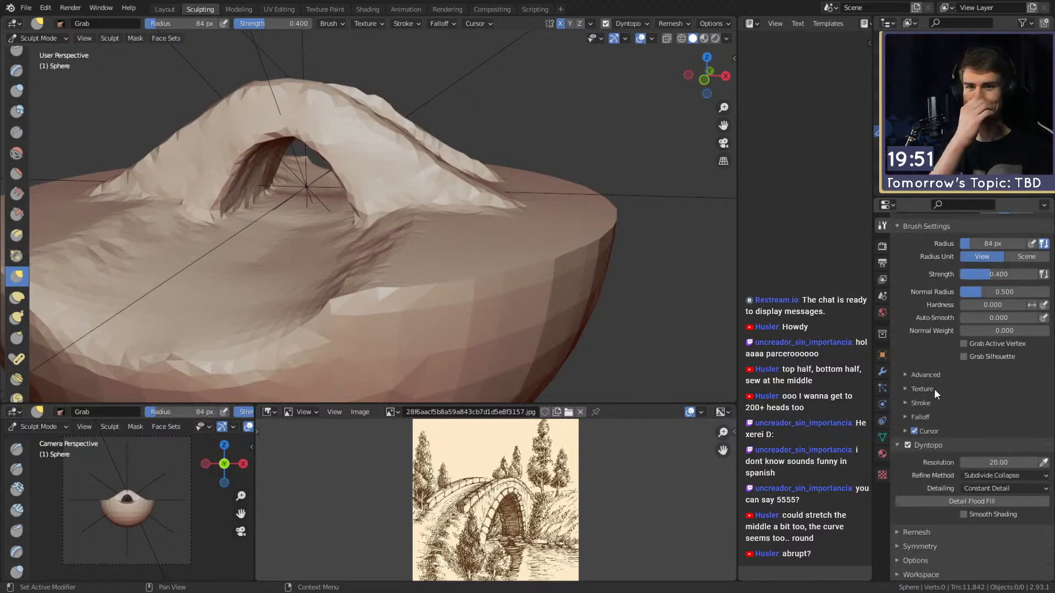
{"action": "scroll", "coordinate": [940, 310], "scroll_direction": "up", "scroll_amount": 5}
{"action": "left_click", "coordinate": [950, 288]}
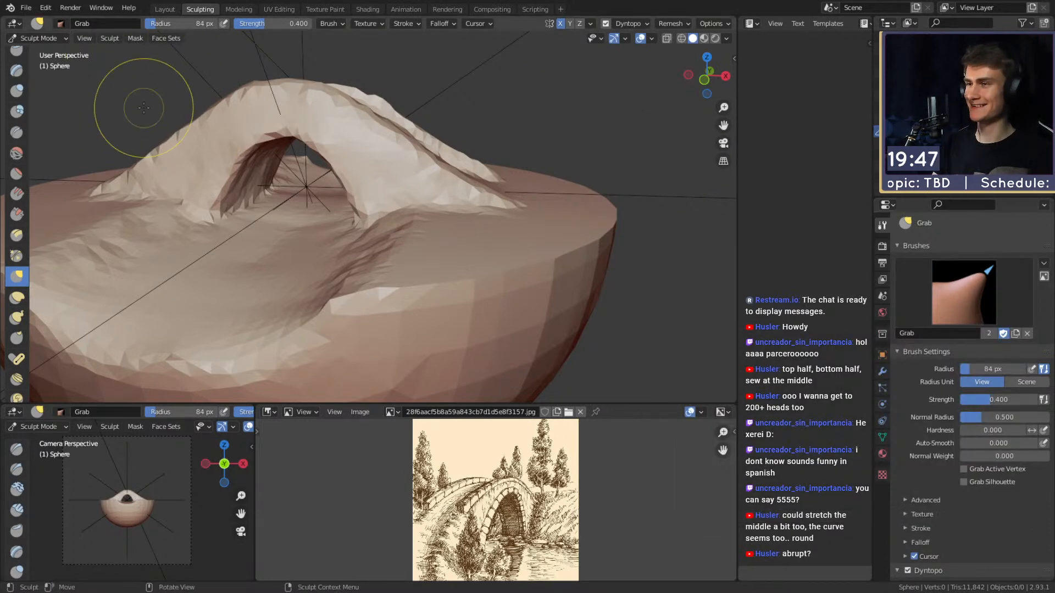
{"action": "scroll", "coordinate": [930, 382], "scroll_direction": "down", "scroll_amount": 5}
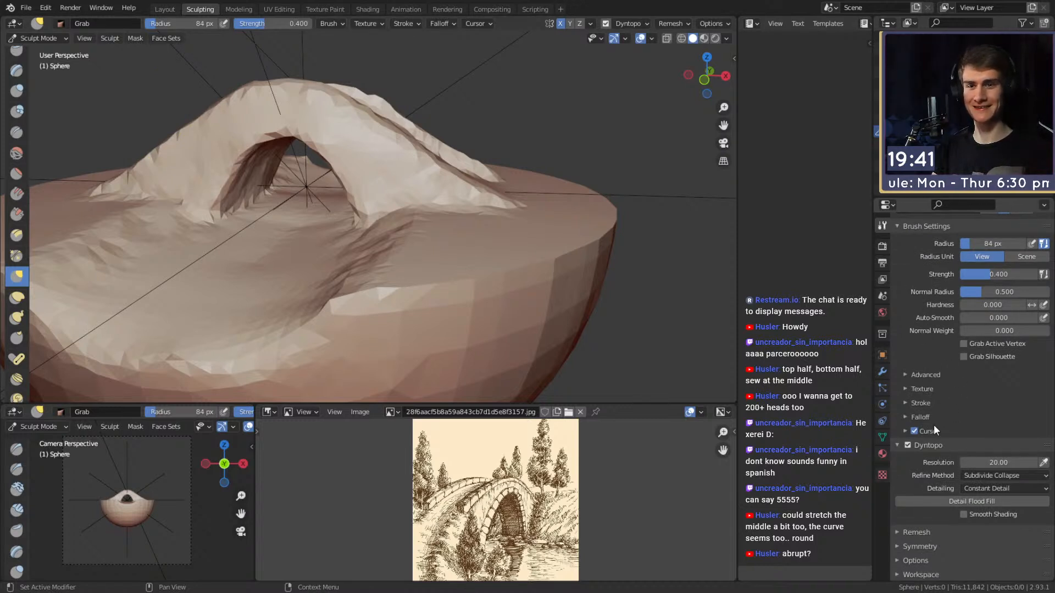
{"action": "left_click", "coordinate": [896, 547]}
{"action": "scroll", "coordinate": [960, 513], "scroll_direction": "down", "scroll_amount": 5}
{"action": "left_click", "coordinate": [968, 393]}
- Nudge the bridge and its surroundings asymmetrically with the Grab brush at several radii, ending at 124 px
{"action": "mouse_move", "coordinate": [431, 169]}
{"action": "middle_mouse_down"}
{"action": "mouse_move", "coordinate": [455, 186]}
{"action": "mouse_move", "coordinate": [313, 181]}
{"action": "mouse_move", "coordinate": [275, 168]}
{"action": "mouse_move", "coordinate": [522, 171]}
{"action": "mouse_move", "coordinate": [456, 209]}
{"action": "middle_mouse_up"}
{"action": "key", "text": "bracketright"}
{"action": "key", "text": "bracketright"}
{"action": "key", "text": "bracketright"}
{"action": "key", "text": "bracketright"}
{"action": "key", "text": "bracketright"}
{"action": "key", "text": "bracketright"}
{"action": "key", "text": "bracketright"}
{"action": "key", "text": "bracketright"}
{"action": "key", "text": "bracketright"}
{"action": "key", "text": "bracketright"}
{"action": "key", "text": "bracketright"}
{"action": "key", "text": "bracketright"}
{"action": "key", "text": "bracketright"}
{"action": "key", "text": "bracketright"}
{"action": "key", "text": "bracketleft"}
{"action": "left_click_drag", "start_coordinate": [405, 183], "coordinate": [403, 182]}
{"action": "mouse_move", "coordinate": [403, 181]}
{"action": "middle_mouse_down"}
{"action": "mouse_move", "coordinate": [294, 196]}
{"action": "mouse_move", "coordinate": [278, 187]}
{"action": "middle_mouse_up"}
{"action": "mouse_move", "coordinate": [278, 179]}
{"action": "left_mouse_down", "text": "alt"}
{"action": "mouse_move", "coordinate": [571, 183]}
{"action": "mouse_move", "coordinate": [299, 178]}
{"action": "mouse_move", "coordinate": [287, 205]}
{"action": "mouse_move", "coordinate": [281, 199]}
{"action": "left_mouse_up", "text": "alt"}
{"action": "key", "text": "f"}
{"action": "left_click", "coordinate": [510, 183]}
{"action": "key", "text": "f"}
{"action": "left_click", "coordinate": [349, 167]}
{"action": "left_click", "coordinate": [410, 141]}
{"action": "mouse_move", "coordinate": [420, 128]}
{"action": "left_mouse_down", "text": "alt"}
{"action": "mouse_move", "coordinate": [406, 195]}
{"action": "mouse_move", "coordinate": [419, 177]}
{"action": "left_mouse_up", "text": "alt"}
{"action": "key", "text": "f"}
{"action": "left_click", "coordinate": [421, 164]}
{"action": "key", "text": "f"}
{"action": "left_click", "coordinate": [343, 140]}
{"action": "mouse_move", "coordinate": [355, 141]}
{"action": "left_mouse_down", "text": "alt"}
{"action": "mouse_move", "coordinate": [318, 207]}
{"action": "mouse_move", "coordinate": [381, 275]}
{"action": "mouse_move", "coordinate": [387, 240]}
{"action": "mouse_move", "coordinate": [464, 219]}
{"action": "left_mouse_up", "text": "alt"}
- Carve irregular bank lines along both sides of the channel with the Crease brush at 26 px and 38 px radius
{"action": "key", "text": "c"}
{"action": "scroll", "coordinate": [465, 225], "scroll_direction": "up", "scroll_amount": 6}
{"action": "middle_click_drag", "start_coordinate": [414, 229], "coordinate": [443, 119]}
{"action": "scroll", "coordinate": [443, 120], "scroll_direction": "down", "scroll_amount": 6}
{"action": "middle_click_drag", "start_coordinate": [437, 170], "coordinate": [420, 230]}
{"action": "scroll", "coordinate": [420, 229], "scroll_direction": "up", "scroll_amount": 4}
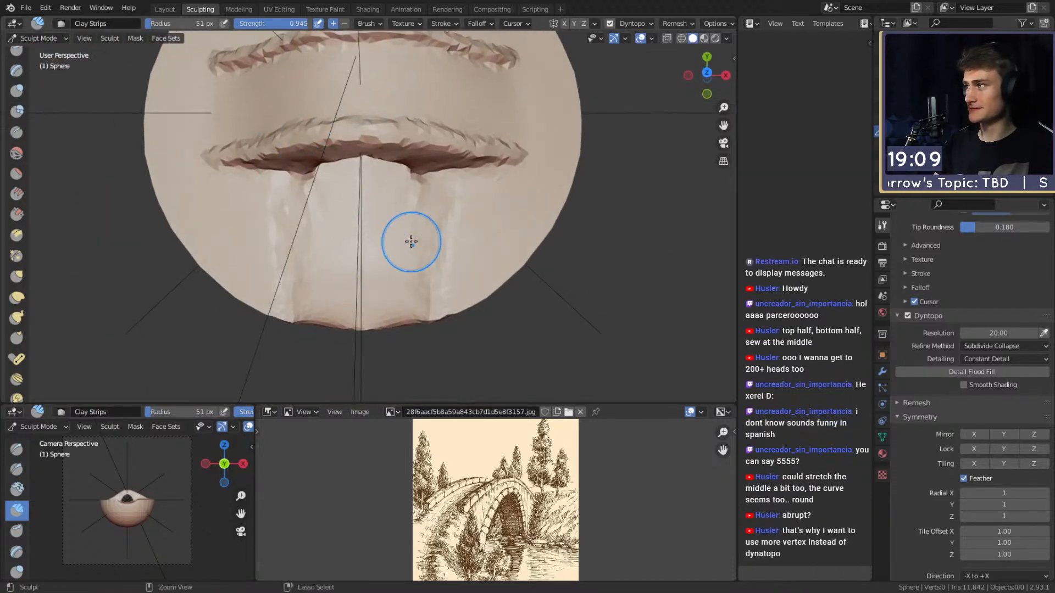
{"action": "scroll", "coordinate": [400, 245], "scroll_direction": "up", "scroll_amount": 1}
{"action": "key", "text": "shift+c"}
{"action": "middle_click_drag", "start_coordinate": [435, 216], "coordinate": [407, 212]}
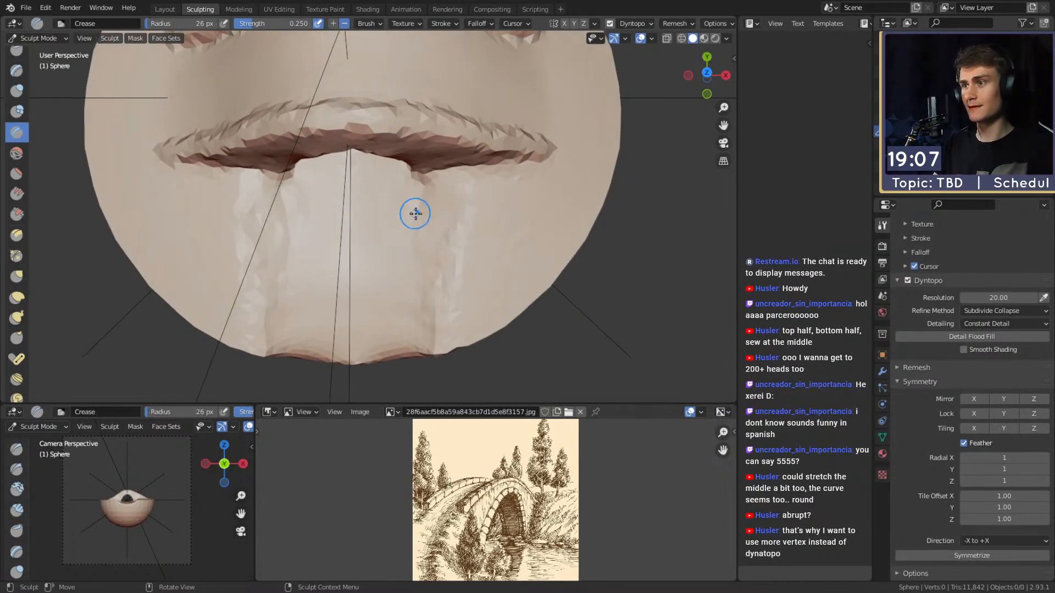
{"action": "left_click_drag", "start_coordinate": [418, 219], "coordinate": [282, 246]}
{"action": "middle_click_drag", "start_coordinate": [286, 208], "coordinate": [430, 301]}
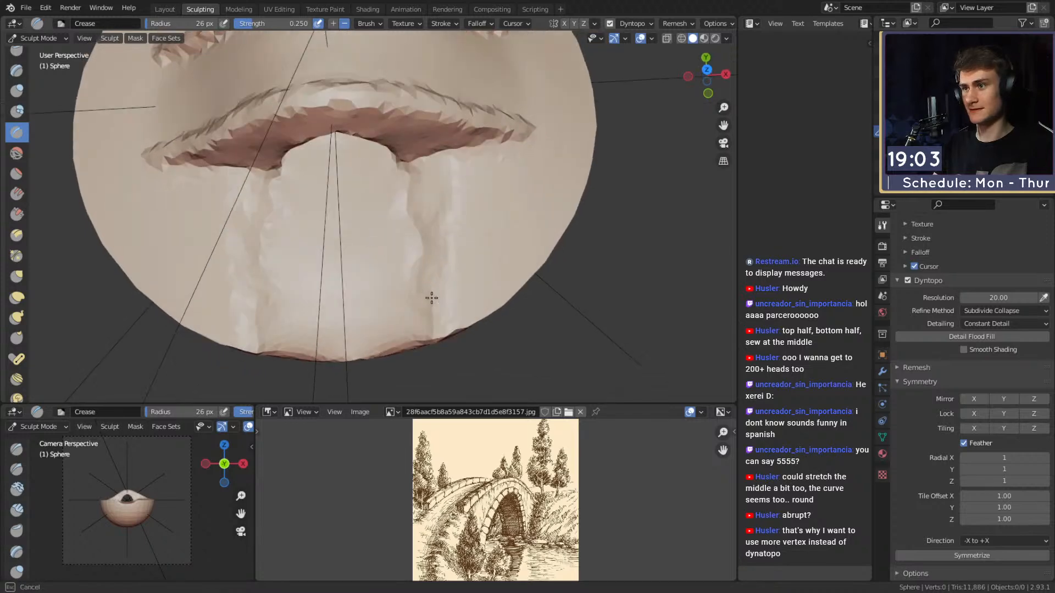
{"action": "key", "text": "f"}
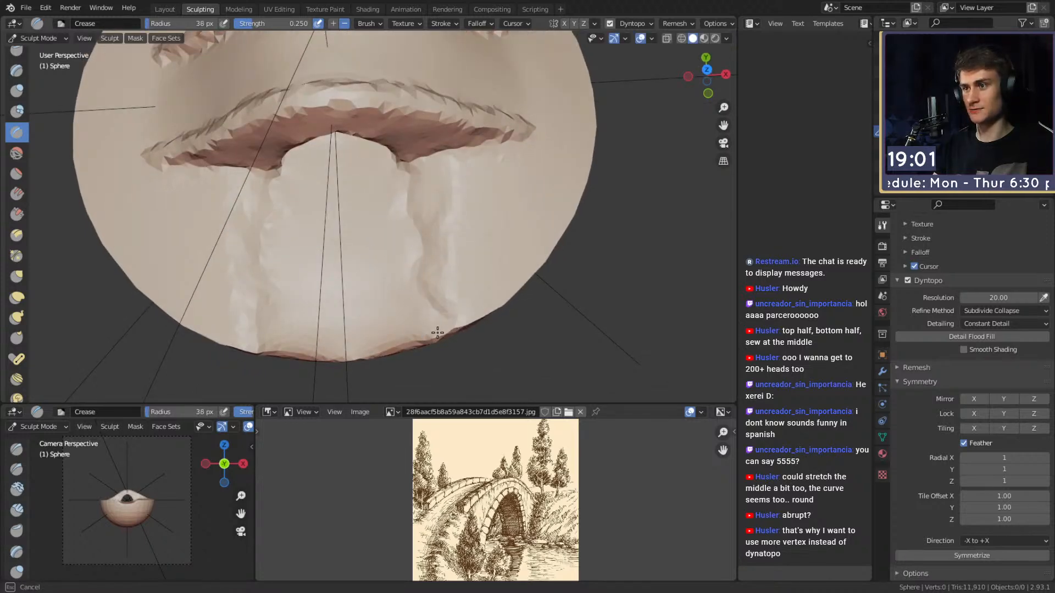
{"action": "mouse_move", "coordinate": [391, 299]}
{"action": "middle_mouse_down", "text": "shift"}
{"action": "mouse_move", "coordinate": [356, 287]}
{"action": "mouse_move", "coordinate": [358, 245]}
{"action": "middle_mouse_up", "text": "shift"}
- Bend the outer ends of the channel banks sideways with the Grab brush at 233 px and 172 px radius
{"action": "key", "text": "g"}
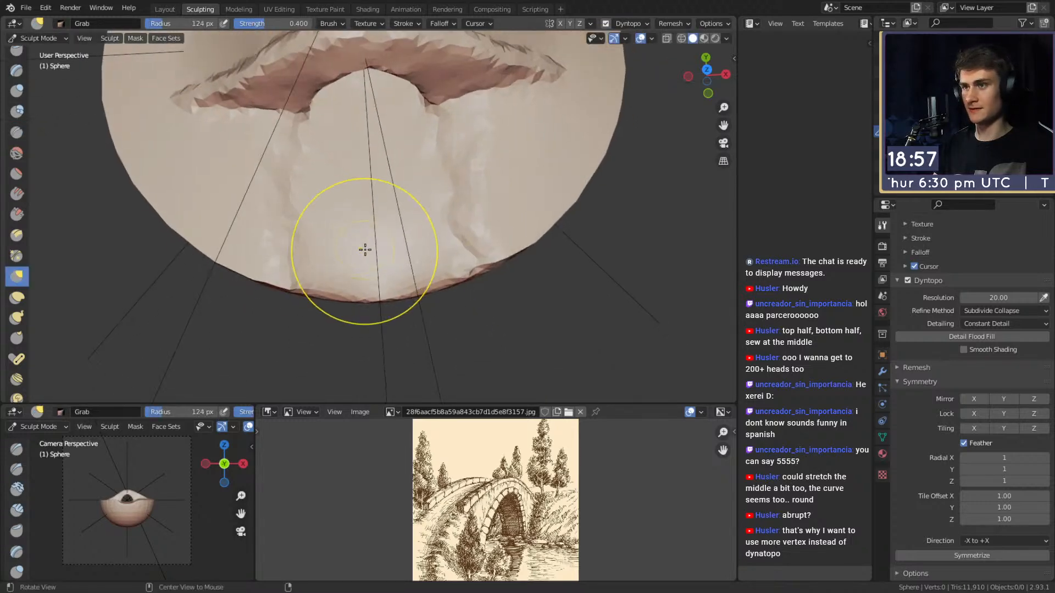
{"action": "key", "text": "f"}
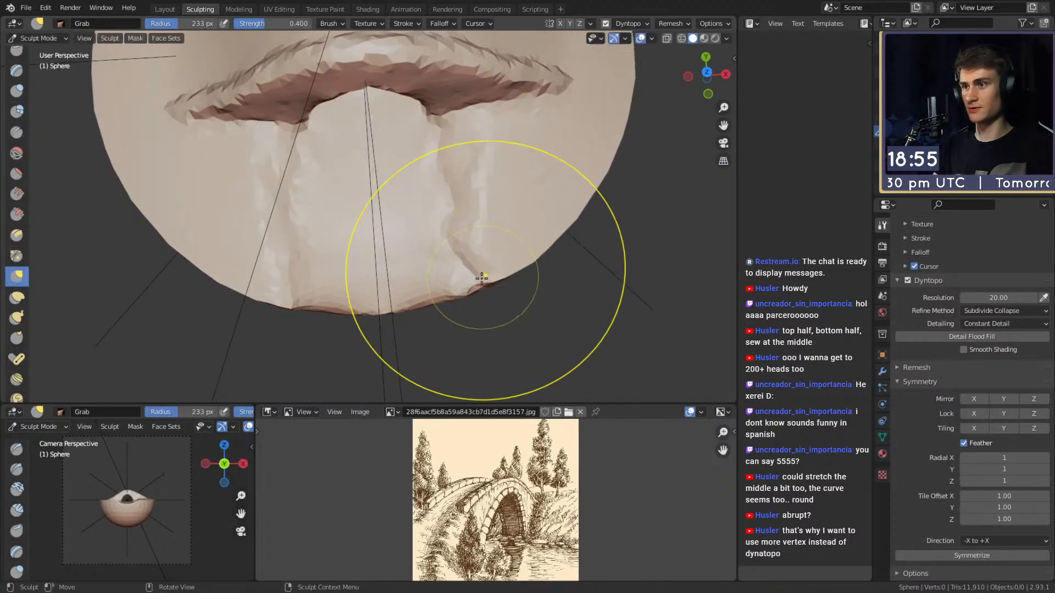
{"action": "left_click", "coordinate": [486, 272]}
{"action": "key", "text": "f"}
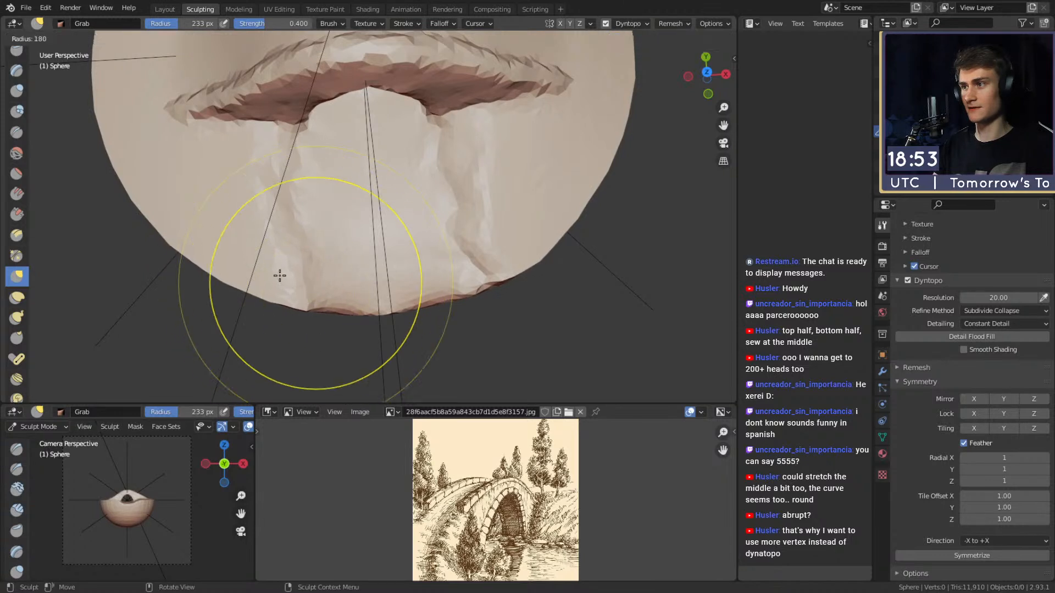
{"action": "left_click", "coordinate": [328, 304]}
{"action": "key", "text": "f"}
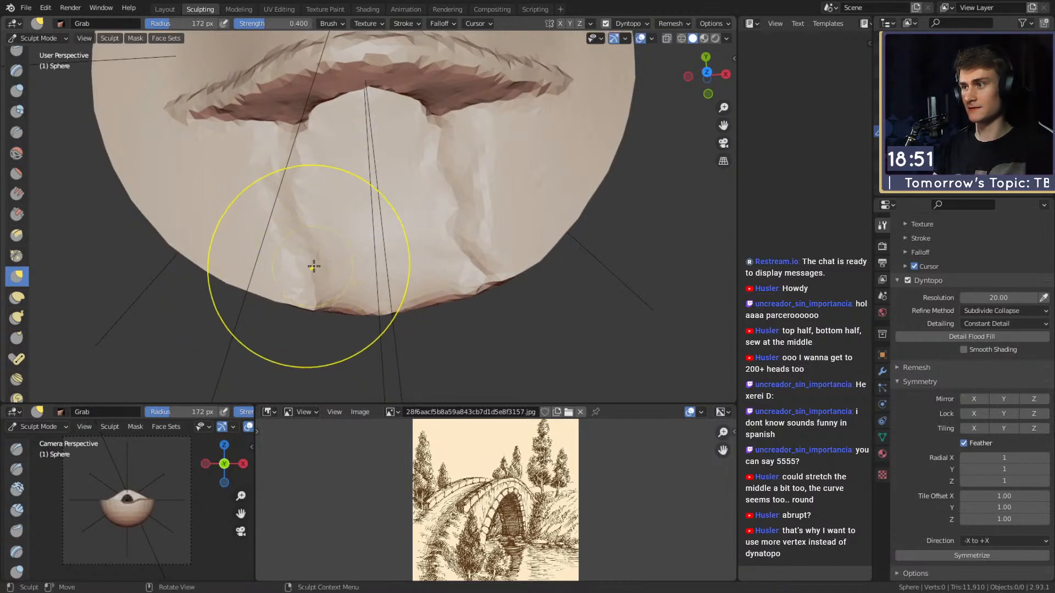
- Pull both banks at the channel's mouth into a curve with the Snake Hook brush at 194 px and 231 px radius
{"action": "key", "text": "k"}
{"action": "left_click", "coordinate": [317, 295]}
{"action": "key", "text": "f"}
{"action": "left_click", "coordinate": [311, 295]}
{"action": "mouse_move", "coordinate": [314, 295]}
{"action": "left_mouse_down"}
{"action": "mouse_move", "coordinate": [335, 318]}
{"action": "mouse_move", "coordinate": [377, 292]}
{"action": "left_mouse_up"}
{"action": "key", "text": "f"}
{"action": "left_click", "coordinate": [328, 315]}
{"action": "key", "text": "f"}
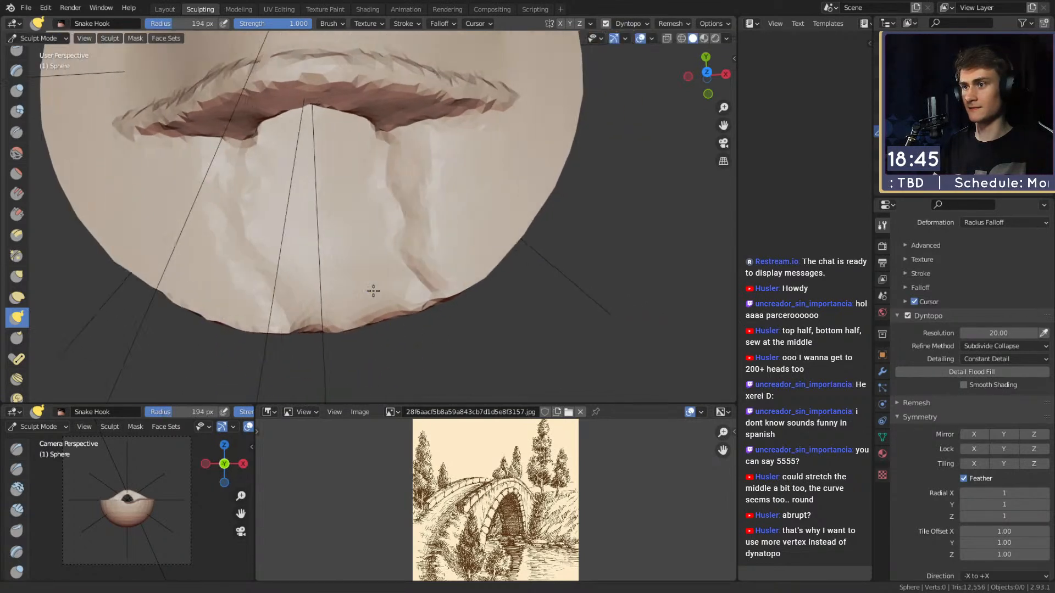
{"action": "left_click", "coordinate": [448, 288]}
{"action": "left_click_drag", "start_coordinate": [454, 287], "coordinate": [471, 275]}
- Pull one channel bank outward on the bridge's opposite side with the Snake Hook brush at 157 px and 183 px radius
{"action": "mouse_move", "coordinate": [471, 275]}
{"action": "middle_mouse_down"}
{"action": "mouse_move", "coordinate": [436, 271]}
{"action": "mouse_move", "coordinate": [558, 274]}
{"action": "mouse_move", "coordinate": [337, 295]}
{"action": "mouse_move", "coordinate": [447, 233]}
{"action": "mouse_move", "coordinate": [422, 262]}
{"action": "mouse_move", "coordinate": [447, 271]}
{"action": "middle_mouse_up"}
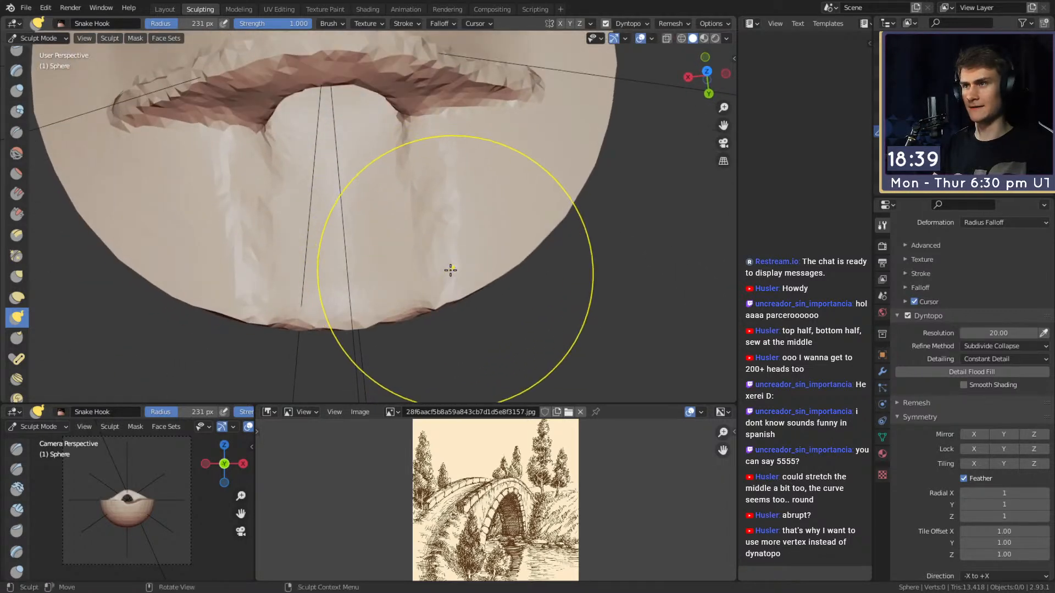
{"action": "scroll", "coordinate": [445, 275], "scroll_direction": "down", "scroll_amount": 3}
{"action": "scroll", "coordinate": [419, 250], "scroll_direction": "up", "scroll_amount": 3}
{"action": "scroll", "coordinate": [421, 263], "scroll_direction": "up", "scroll_amount": 2}
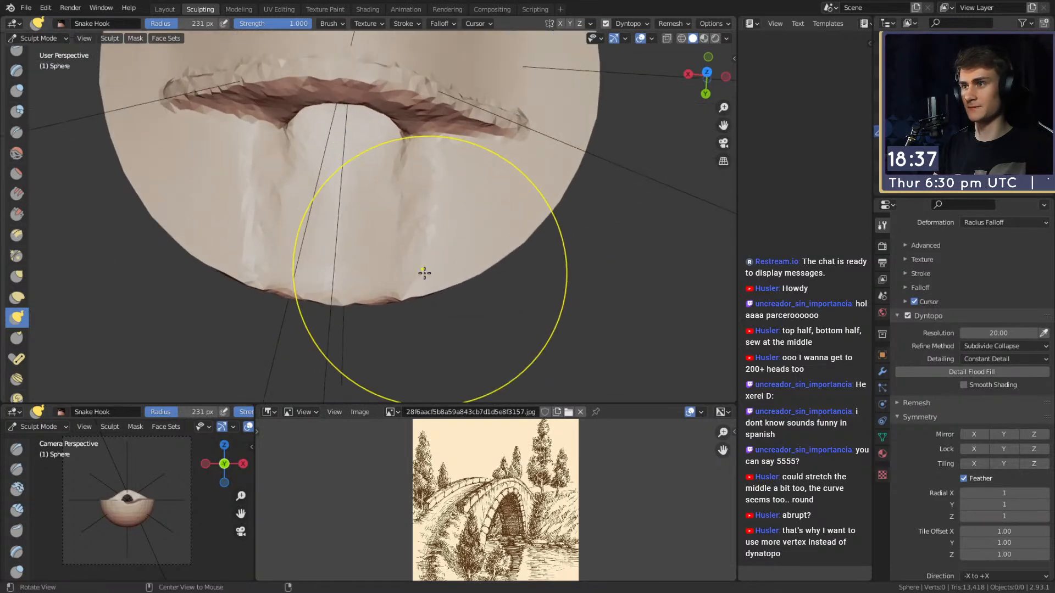
{"action": "left_click_drag", "start_coordinate": [424, 278], "coordinate": [445, 261]}
{"action": "left_click", "coordinate": [415, 278]}
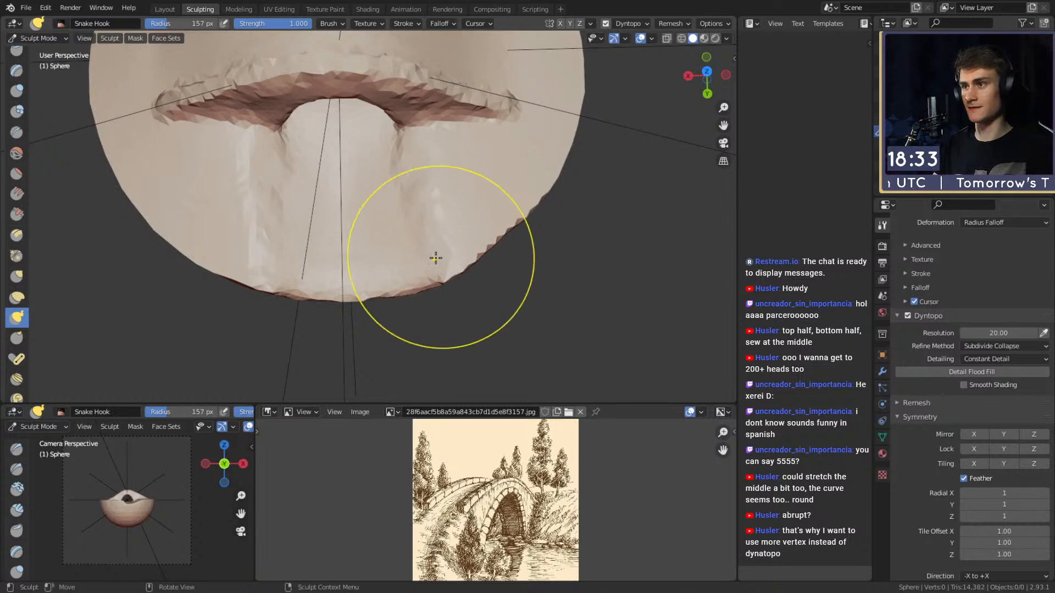
{"action": "middle_click_drag", "start_coordinate": [445, 261], "coordinate": [459, 271], "text": "shift"}
{"action": "key", "text": "f"}
{"action": "left_click", "coordinate": [450, 242]}
{"action": "left_click_drag", "start_coordinate": [464, 270], "coordinate": [478, 262]}
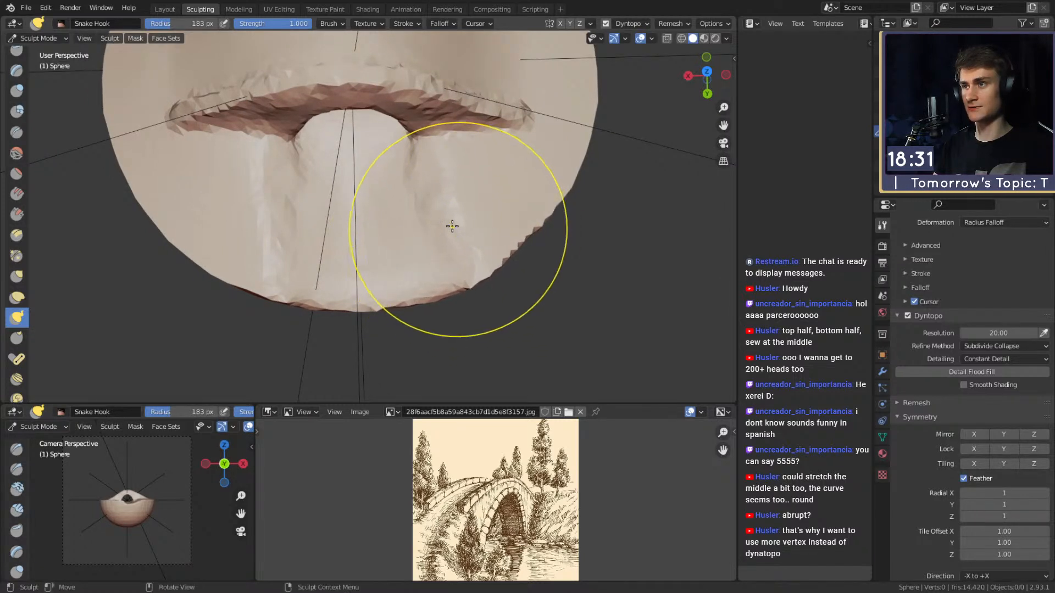
- Bend the remaining bank and inner stretches of the opposite channel with further Snake Hook pulls at varied radii
{"action": "middle_click_drag", "start_coordinate": [384, 236], "coordinate": [427, 233], "text": "shift"}
{"action": "key", "text": "f"}
{"action": "left_click", "coordinate": [379, 266]}
{"action": "left_click_drag", "start_coordinate": [328, 280], "coordinate": [354, 280]}
{"action": "key", "text": "f"}
{"action": "left_click", "coordinate": [365, 248]}
{"action": "middle_click_drag", "start_coordinate": [364, 248], "coordinate": [412, 266], "text": "shift"}
{"action": "left_click_drag", "start_coordinate": [431, 278], "coordinate": [439, 265]}
{"action": "key", "text": "f"}
{"action": "left_click", "coordinate": [405, 211]}
{"action": "left_click_drag", "start_coordinate": [404, 209], "coordinate": [398, 206]}
- Refine the channel's curve with the Snake Hook brush, ending at 146 px radius, and check both sides of the bridge
{"action": "mouse_move", "coordinate": [397, 209]}
{"action": "middle_mouse_down", "text": "shift"}
{"action": "mouse_move", "coordinate": [358, 234]}
{"action": "mouse_move", "coordinate": [365, 278]}
{"action": "mouse_move", "coordinate": [370, 265]}
{"action": "middle_mouse_up", "text": "shift"}
{"action": "key", "text": "f"}
{"action": "left_click", "coordinate": [358, 261]}
{"action": "key", "text": "f"}
{"action": "left_click", "coordinate": [358, 279]}
{"action": "key", "text": "f"}
{"action": "left_click", "coordinate": [390, 305]}
{"action": "middle_click_drag", "start_coordinate": [381, 306], "coordinate": [436, 247]}
{"action": "scroll", "coordinate": [428, 236], "scroll_direction": "down", "scroll_amount": 4}
{"action": "middle_click_drag", "start_coordinate": [483, 203], "coordinate": [487, 261]}
{"action": "scroll", "coordinate": [436, 242], "scroll_direction": "up", "scroll_amount": 4}
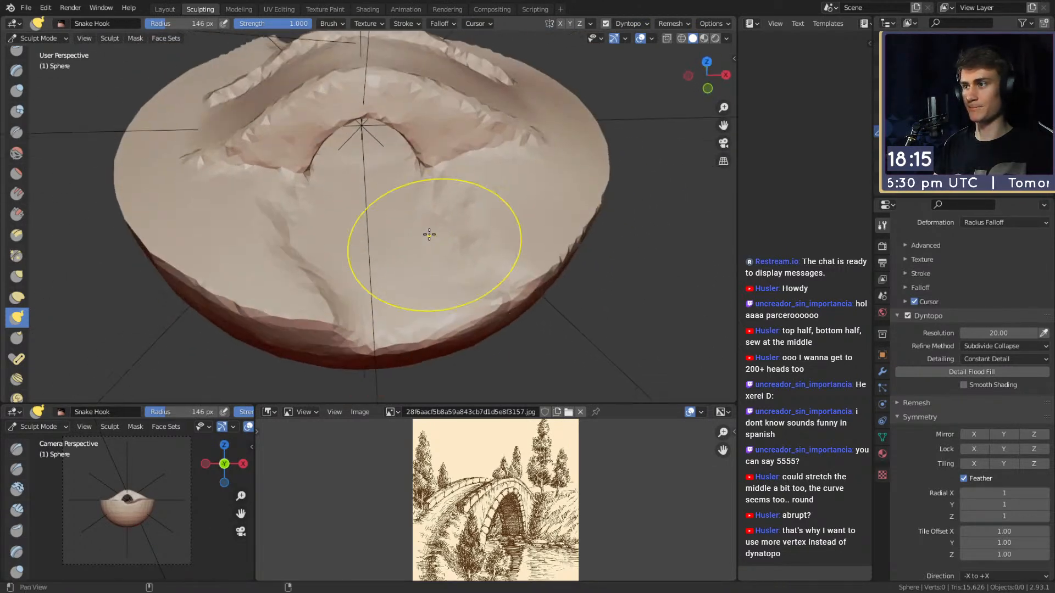
- Crease the foot of the tunnel arch where it meets the channel bank with the Crease brush at 41 px radius
{"action": "key", "text": "shift+c"}
{"action": "mouse_move", "coordinate": [285, 242]}
{"action": "middle_mouse_down", "text": "ctrl"}
{"action": "mouse_move", "coordinate": [331, 262]}
{"action": "mouse_move", "coordinate": [364, 207]}
{"action": "middle_mouse_up", "text": "ctrl"}
{"action": "key", "text": "bracketleft"}
{"action": "key", "text": "bracketleft"}
{"action": "key", "text": "bracketleft"}
{"action": "key", "text": "bracketleft"}
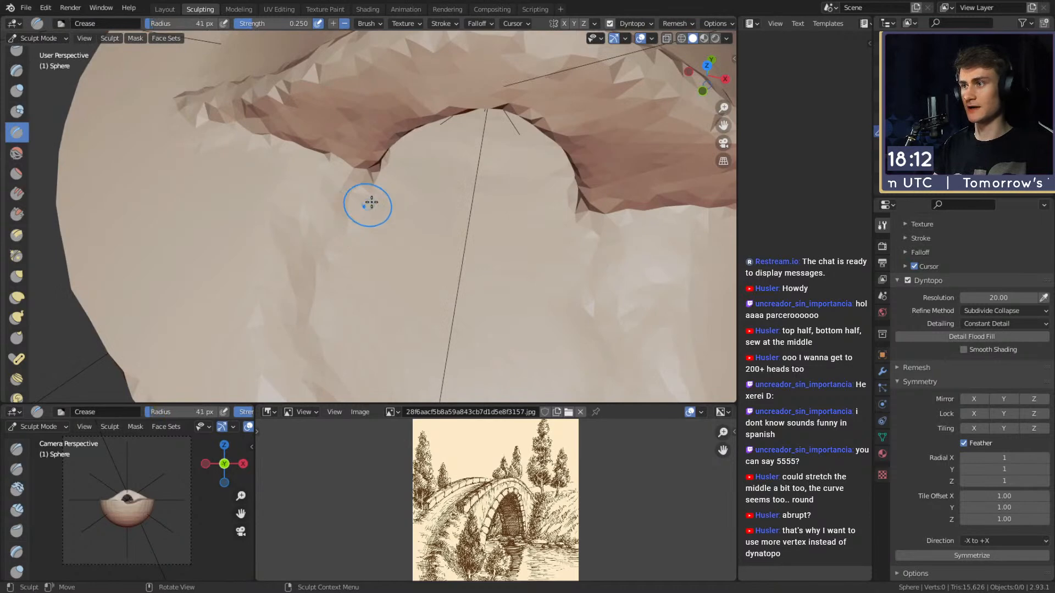
- Build up the ground around the railing ends and towards the sphere's rim with Clay Strips at 53 px radius
{"action": "scroll", "coordinate": [314, 286], "scroll_direction": "down", "scroll_amount": 6}
{"action": "middle_click_drag", "start_coordinate": [315, 286], "coordinate": [520, 216]}
{"action": "scroll", "coordinate": [511, 220], "scroll_direction": "up", "scroll_amount": 3}
{"action": "key", "text": "c"}
{"action": "mouse_move", "coordinate": [377, 192]}
{"action": "middle_mouse_down"}
{"action": "mouse_move", "coordinate": [312, 228]}
{"action": "mouse_move", "coordinate": [280, 216]}
{"action": "mouse_move", "coordinate": [409, 229]}
{"action": "mouse_move", "coordinate": [353, 229]}
{"action": "mouse_move", "coordinate": [513, 200]}
{"action": "mouse_move", "coordinate": [392, 230]}
{"action": "mouse_move", "coordinate": [466, 223]}
{"action": "mouse_move", "coordinate": [384, 224]}
{"action": "mouse_move", "coordinate": [430, 214]}
{"action": "mouse_move", "coordinate": [420, 233]}
{"action": "middle_mouse_up"}
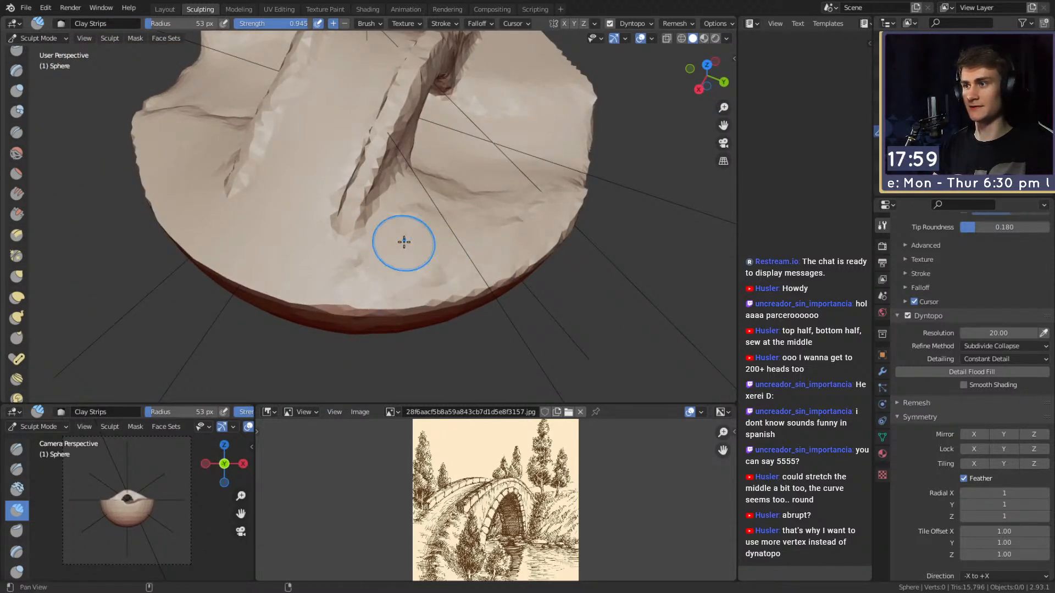
{"action": "middle_click_drag", "start_coordinate": [430, 243], "coordinate": [376, 228]}
{"action": "middle_click_drag", "start_coordinate": [322, 267], "coordinate": [386, 244]}
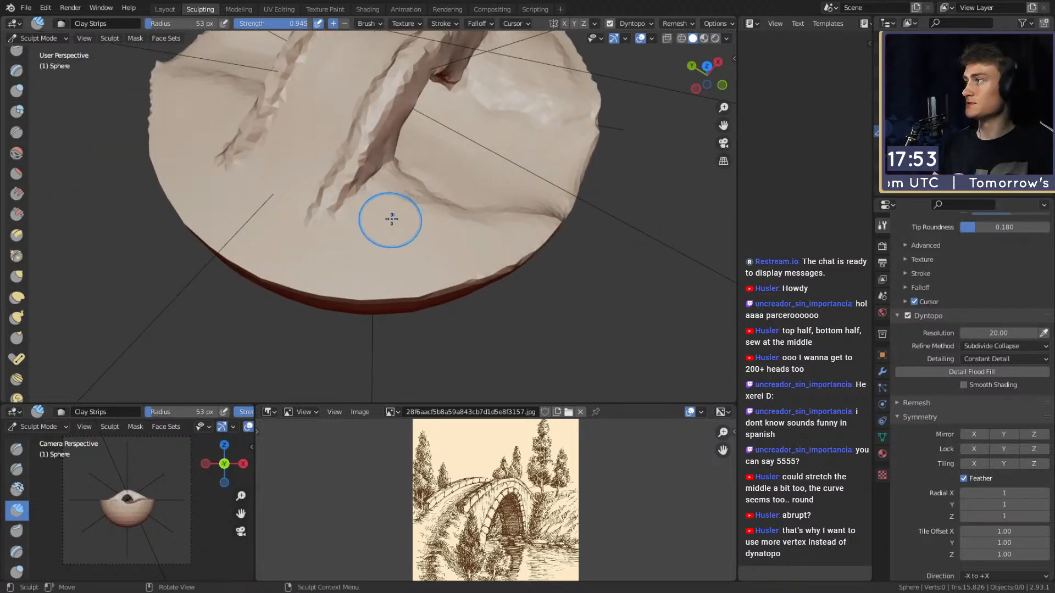
{"action": "mouse_move", "coordinate": [416, 203]}
{"action": "middle_mouse_down"}
{"action": "mouse_move", "coordinate": [276, 167]}
{"action": "mouse_move", "coordinate": [447, 203]}
{"action": "mouse_move", "coordinate": [478, 231]}
{"action": "mouse_move", "coordinate": [392, 229]}
{"action": "middle_mouse_up"}
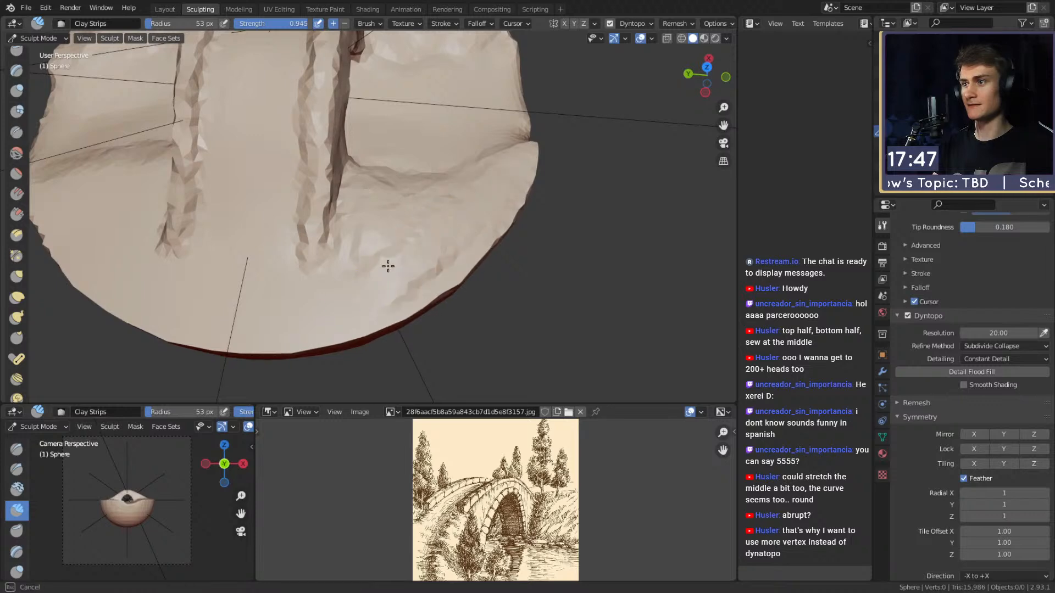
- Add broader Clay Strips mounds beside the bridge's foot at 100 px and 76 px radius and smooth the ground
{"action": "middle_click_drag", "start_coordinate": [433, 219], "coordinate": [407, 237]}
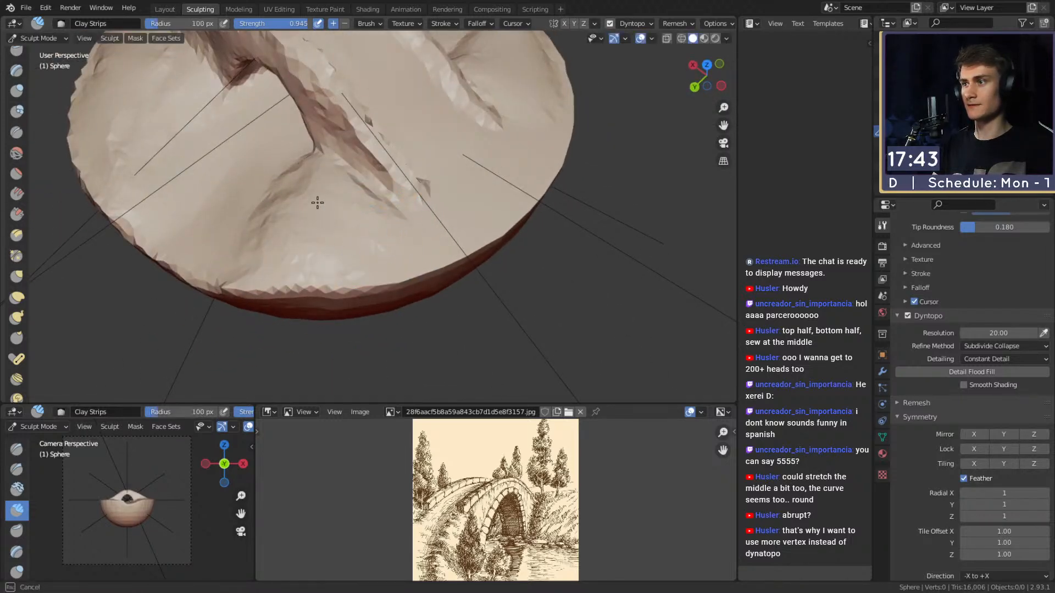
{"action": "left_click_drag", "start_coordinate": [359, 221], "coordinate": [373, 214]}
{"action": "mouse_move", "coordinate": [373, 214]}
{"action": "middle_mouse_down"}
{"action": "mouse_move", "coordinate": [360, 223]}
{"action": "mouse_move", "coordinate": [418, 187]}
{"action": "middle_mouse_up"}
{"action": "mouse_move", "coordinate": [417, 187]}
{"action": "middle_mouse_down", "text": "ctrl"}
{"action": "mouse_move", "coordinate": [439, 237]}
{"action": "mouse_move", "coordinate": [468, 258]}
{"action": "mouse_move", "coordinate": [405, 228]}
{"action": "mouse_move", "coordinate": [389, 214]}
{"action": "mouse_move", "coordinate": [478, 209]}
{"action": "mouse_move", "coordinate": [405, 209]}
{"action": "mouse_move", "coordinate": [464, 193]}
{"action": "mouse_move", "coordinate": [390, 191]}
{"action": "mouse_move", "coordinate": [500, 232]}
{"action": "mouse_move", "coordinate": [410, 190]}
{"action": "middle_mouse_up", "text": "ctrl"}
{"action": "key", "text": "f"}
{"action": "left_click", "coordinate": [404, 164]}
{"action": "mouse_move", "coordinate": [403, 142]}
{"action": "left_mouse_down"}
{"action": "mouse_move", "coordinate": [402, 131]}
{"action": "mouse_move", "coordinate": [401, 186]}
{"action": "left_mouse_up"}
{"action": "left_click_drag", "start_coordinate": [501, 123], "coordinate": [510, 117], "text": "shift"}
{"action": "middle_click_drag", "start_coordinate": [305, 173], "coordinate": [445, 202], "text": "shift"}
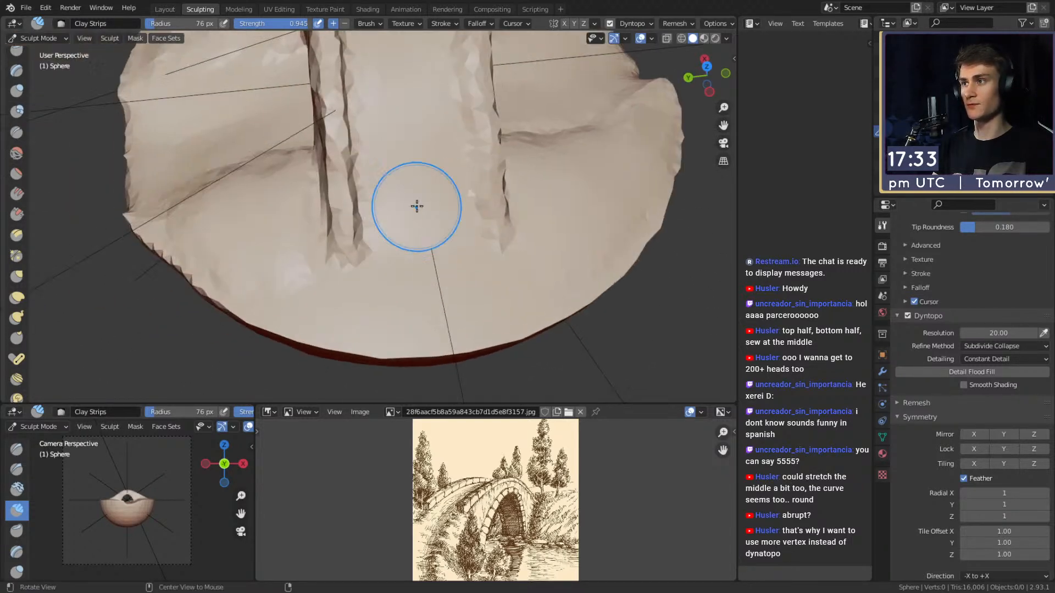
- Smooth the ground between the two railing ends at the bridge's foot
{"action": "middle_click_drag", "start_coordinate": [316, 213], "coordinate": [372, 196]}
{"action": "left_click_drag", "start_coordinate": [373, 197], "coordinate": [441, 210], "text": "shift"}
{"action": "middle_click_drag", "start_coordinate": [452, 206], "coordinate": [366, 215]}
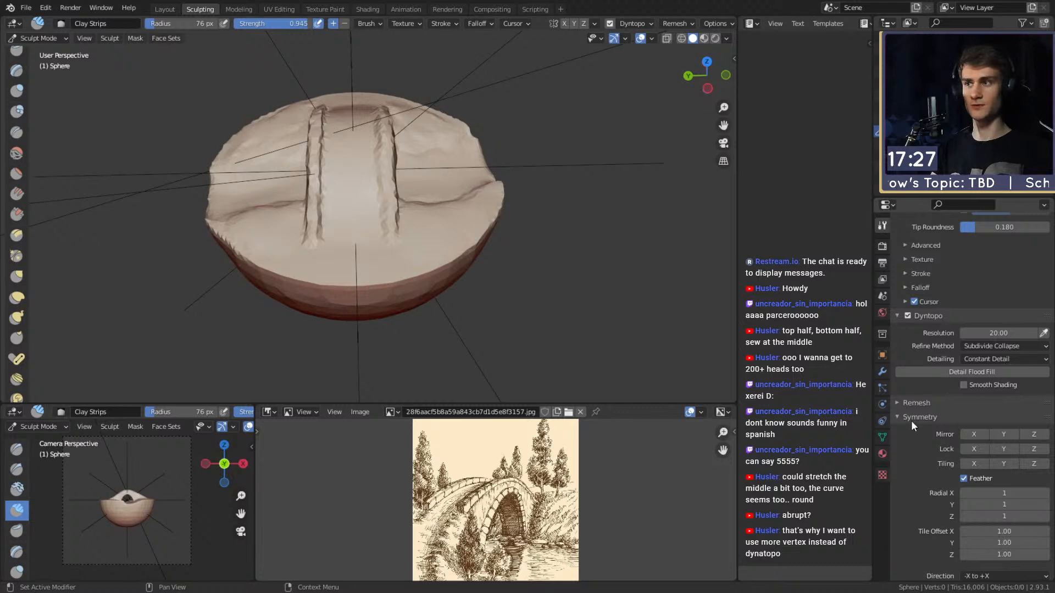
- Set the Dyntopo resolution to 50 and add Clay Strips strokes along the channel bed at 53 px radius
{"action": "scroll", "coordinate": [910, 420], "scroll_direction": "up", "scroll_amount": 3}
{"action": "scroll", "coordinate": [918, 334], "scroll_direction": "up", "scroll_amount": 7}
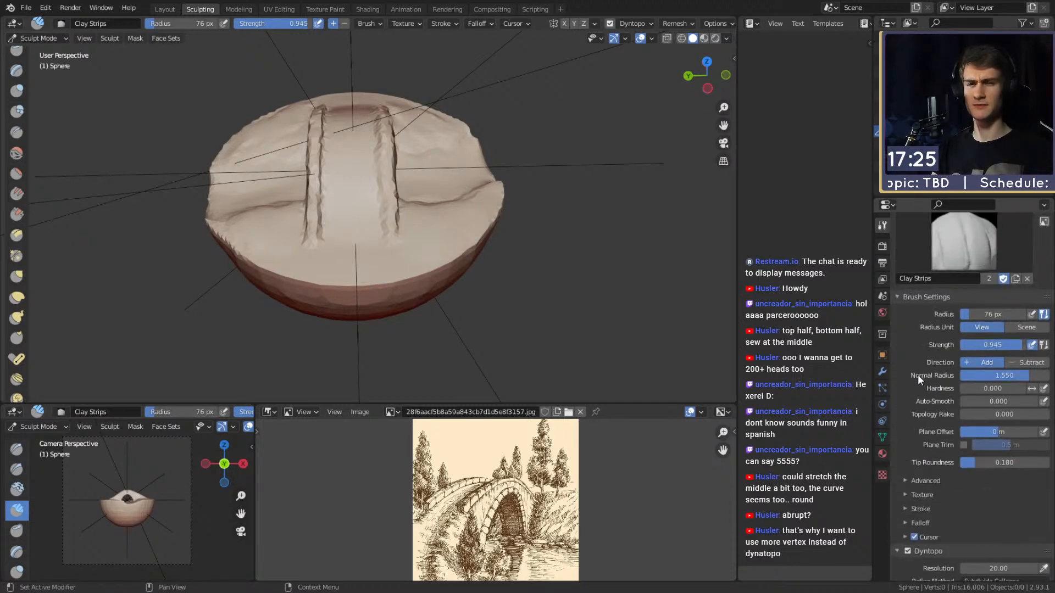
{"action": "scroll", "coordinate": [917, 375], "scroll_direction": "down", "scroll_amount": 8}
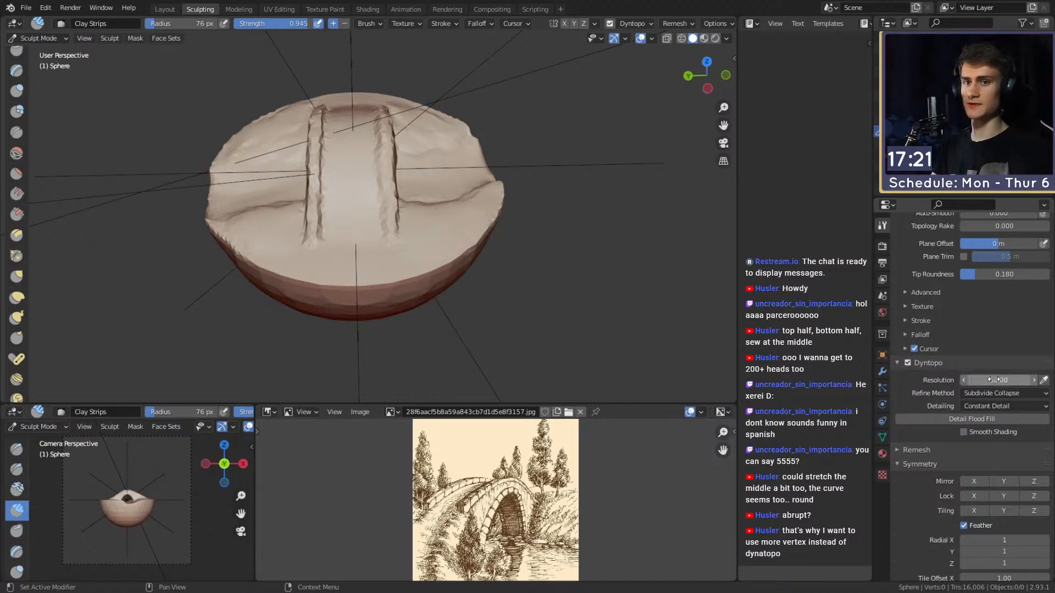
{"action": "mouse_move", "coordinate": [537, 207]}
{"action": "middle_mouse_down"}
{"action": "mouse_move", "coordinate": [412, 224]}
{"action": "mouse_move", "coordinate": [364, 207]}
{"action": "mouse_move", "coordinate": [349, 178]}
{"action": "middle_mouse_up"}
{"action": "mouse_move", "coordinate": [318, 172]}
{"action": "left_mouse_down"}
{"action": "mouse_move", "coordinate": [329, 177]}
{"action": "mouse_move", "coordinate": [352, 129]}
{"action": "left_mouse_up"}
{"action": "left_click_drag", "start_coordinate": [353, 250], "coordinate": [327, 202]}
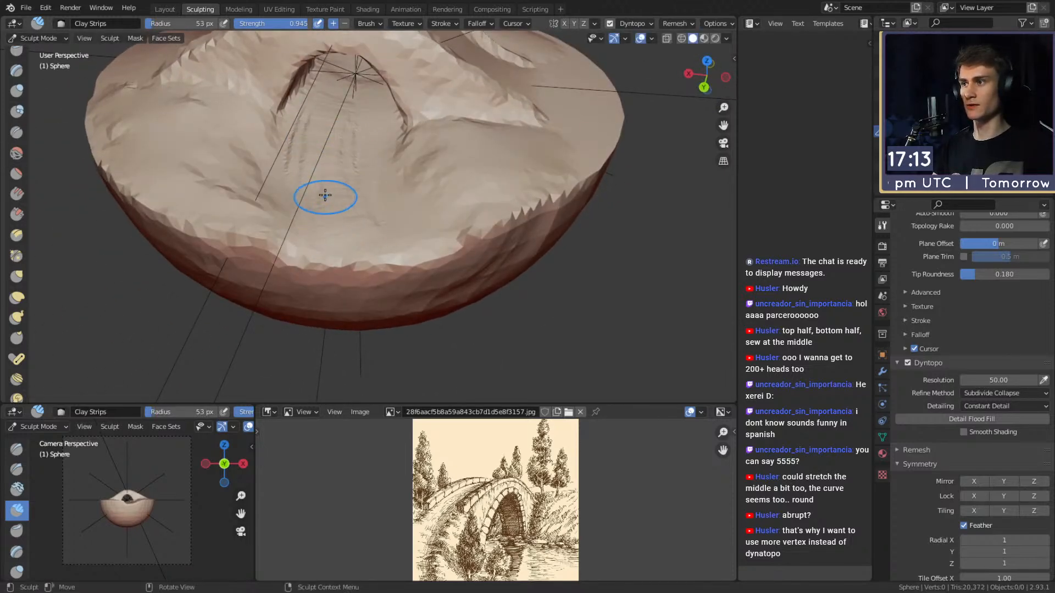
- Crease one bank of the channel from the tunnel arch to the sphere's rim, with radii between 34 and 53 px
{"action": "key", "text": "shift+c"}
{"action": "scroll", "coordinate": [321, 214], "scroll_direction": "up", "scroll_amount": 2}
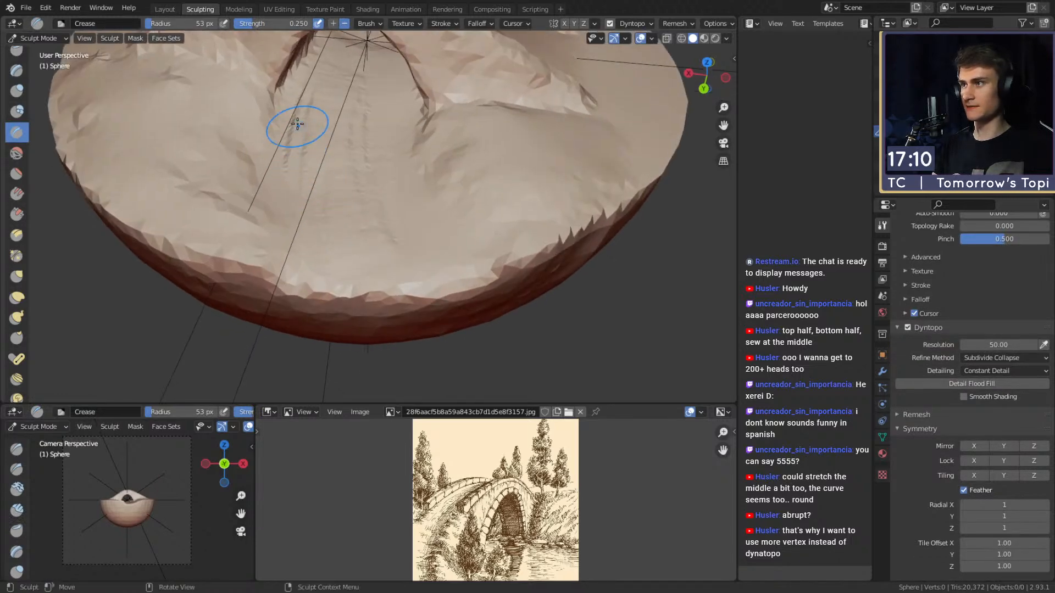
{"action": "left_click_drag", "start_coordinate": [281, 109], "coordinate": [268, 138]}
{"action": "key", "text": "bracketleft"}
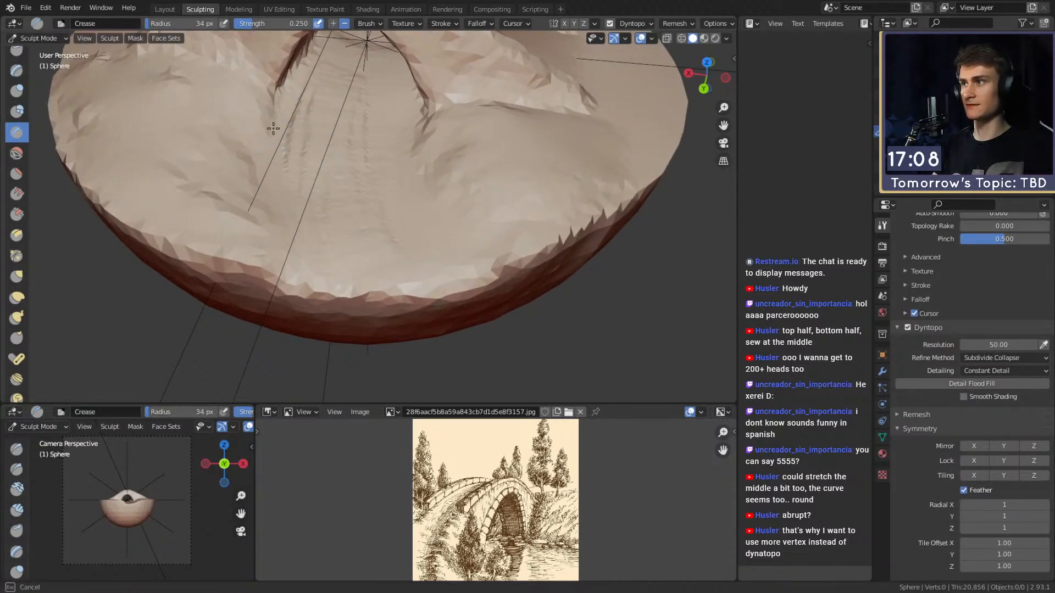
{"action": "middle_click_drag", "start_coordinate": [257, 151], "coordinate": [283, 136]}
{"action": "key", "text": "bracketright"}
{"action": "key", "text": "bracketright"}
{"action": "key", "text": "bracketright"}
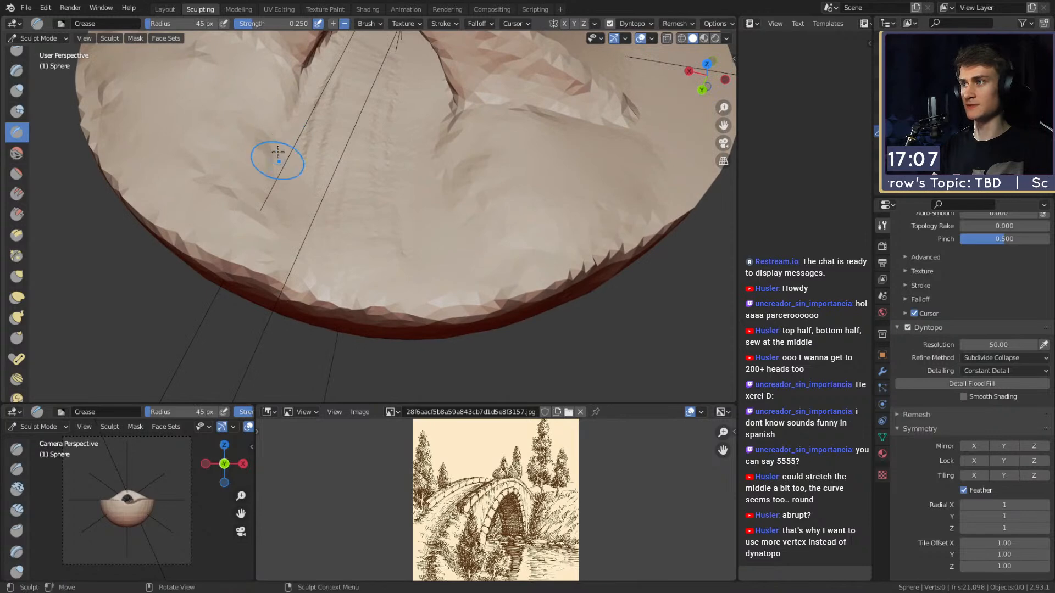
{"action": "left_click_drag", "start_coordinate": [283, 174], "coordinate": [281, 167]}
{"action": "middle_click_drag", "start_coordinate": [280, 167], "coordinate": [285, 172]}
{"action": "left_click_drag", "start_coordinate": [274, 182], "coordinate": [278, 201]}
{"action": "left_click_drag", "start_coordinate": [282, 210], "coordinate": [311, 257]}
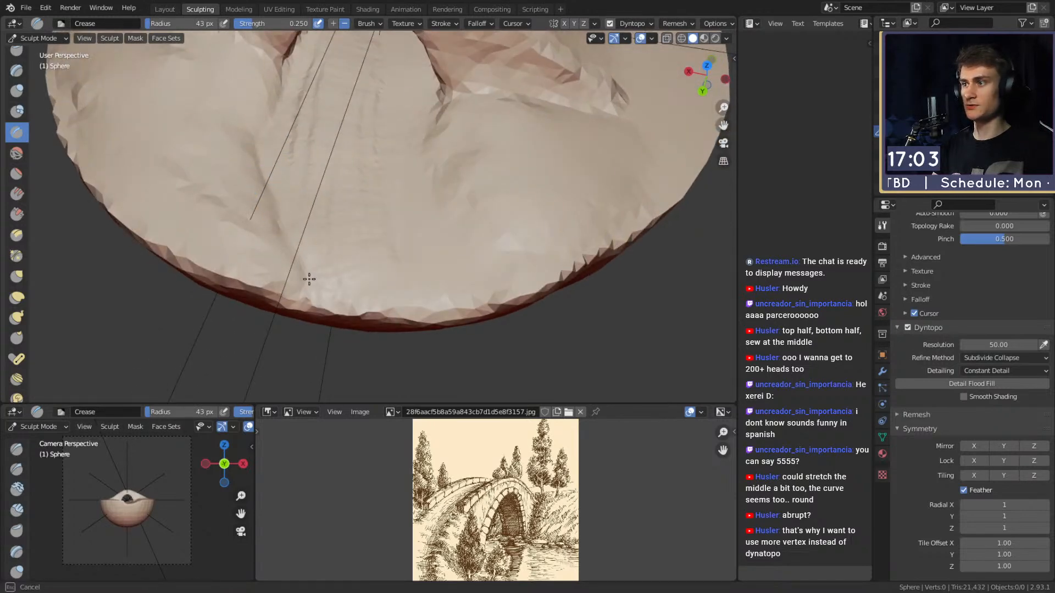
- Crease the channel's opposite bank between the rim and the foot of the tunnel arch at 43 px radius
{"action": "middle_click_drag", "start_coordinate": [328, 254], "coordinate": [336, 256]}
{"action": "left_click_drag", "start_coordinate": [438, 289], "coordinate": [436, 292]}
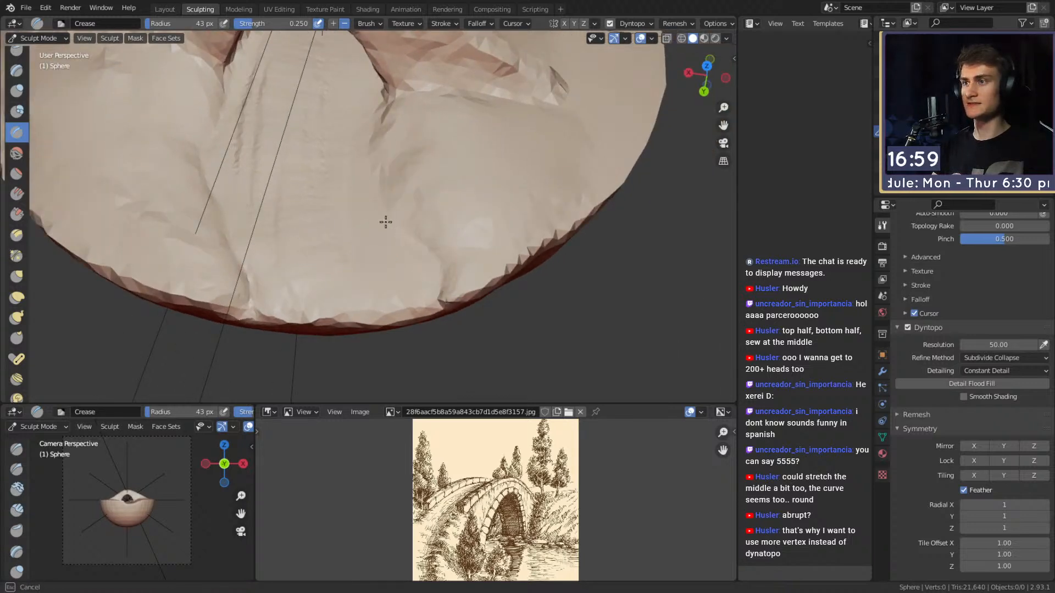
{"action": "left_click_drag", "start_coordinate": [418, 254], "coordinate": [433, 271]}
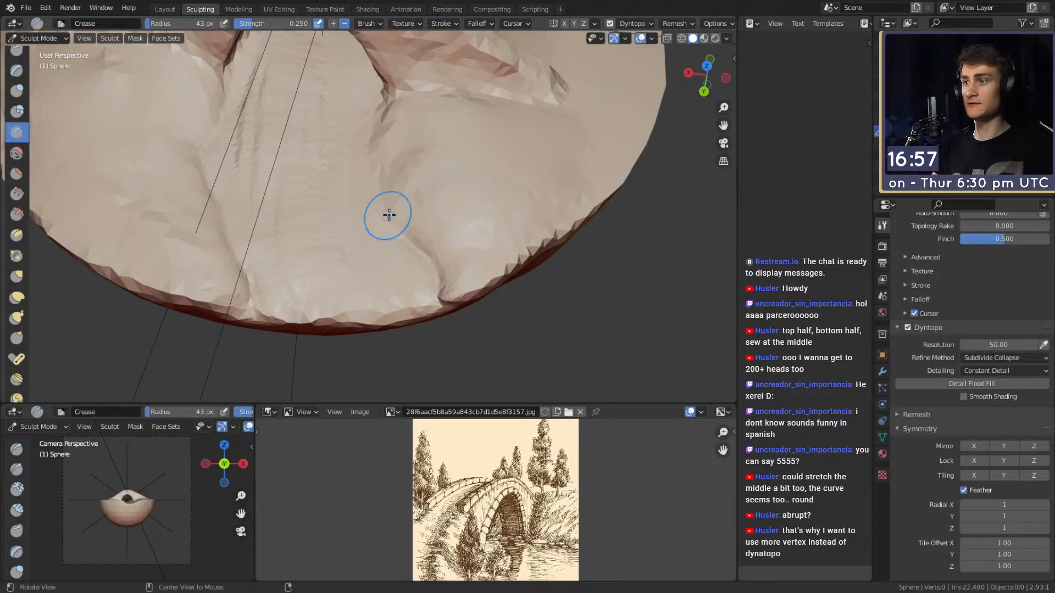
{"action": "middle_click_drag", "start_coordinate": [384, 215], "coordinate": [405, 228]}
{"action": "left_click_drag", "start_coordinate": [410, 233], "coordinate": [412, 262]}
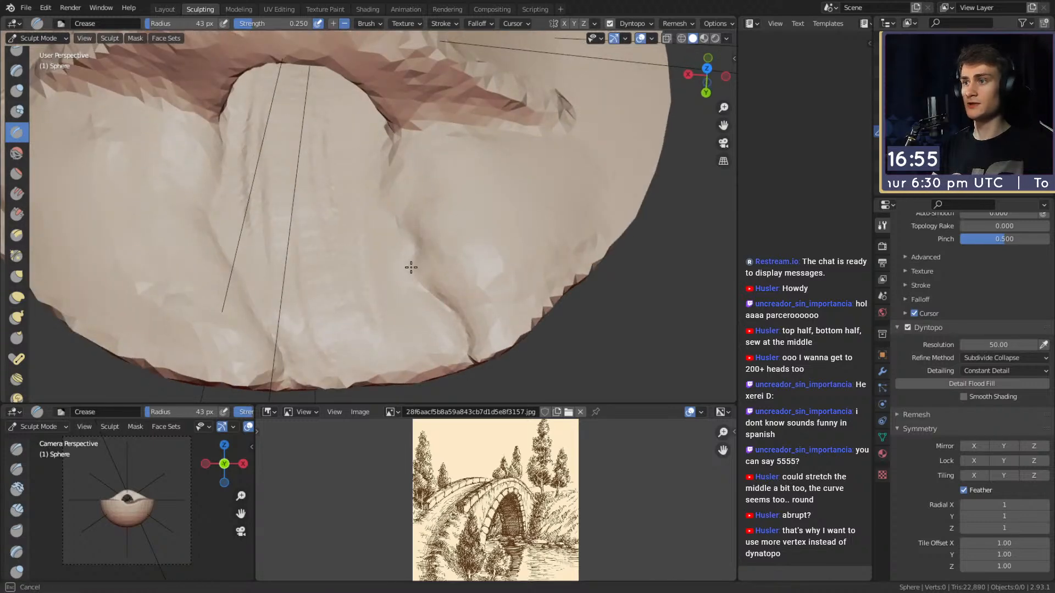
{"action": "middle_click_drag", "start_coordinate": [412, 246], "coordinate": [412, 241]}
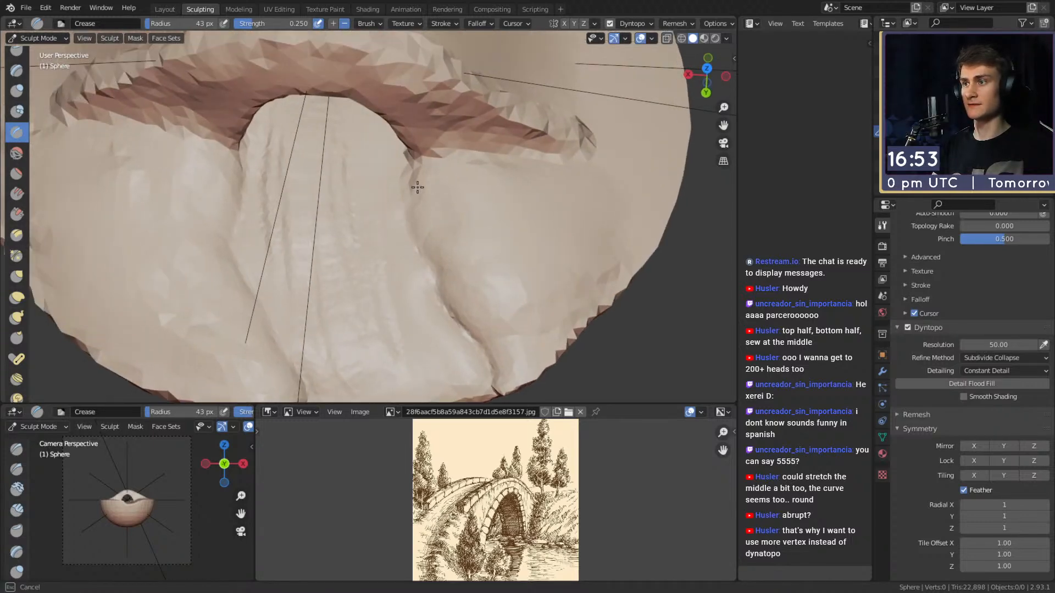
{"action": "mouse_move", "coordinate": [414, 197]}
{"action": "left_mouse_down"}
{"action": "mouse_move", "coordinate": [404, 181]}
{"action": "mouse_move", "coordinate": [402, 210]}
{"action": "left_mouse_up"}
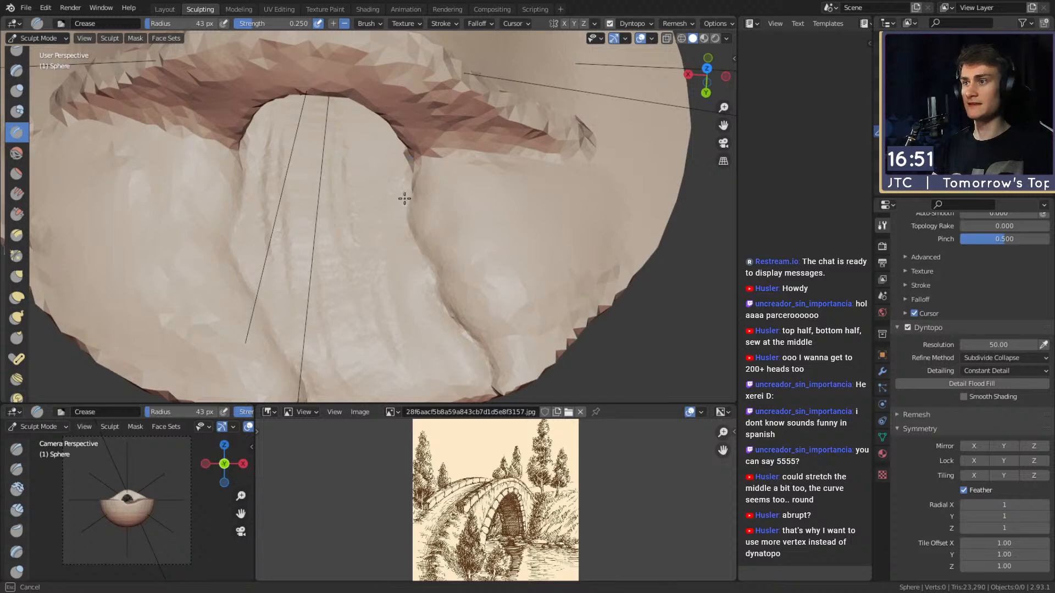
{"action": "mouse_move", "coordinate": [415, 174]}
{"action": "middle_mouse_down"}
{"action": "mouse_move", "coordinate": [427, 238]}
{"action": "mouse_move", "coordinate": [460, 170]}
{"action": "mouse_move", "coordinate": [454, 189]}
{"action": "middle_mouse_up"}
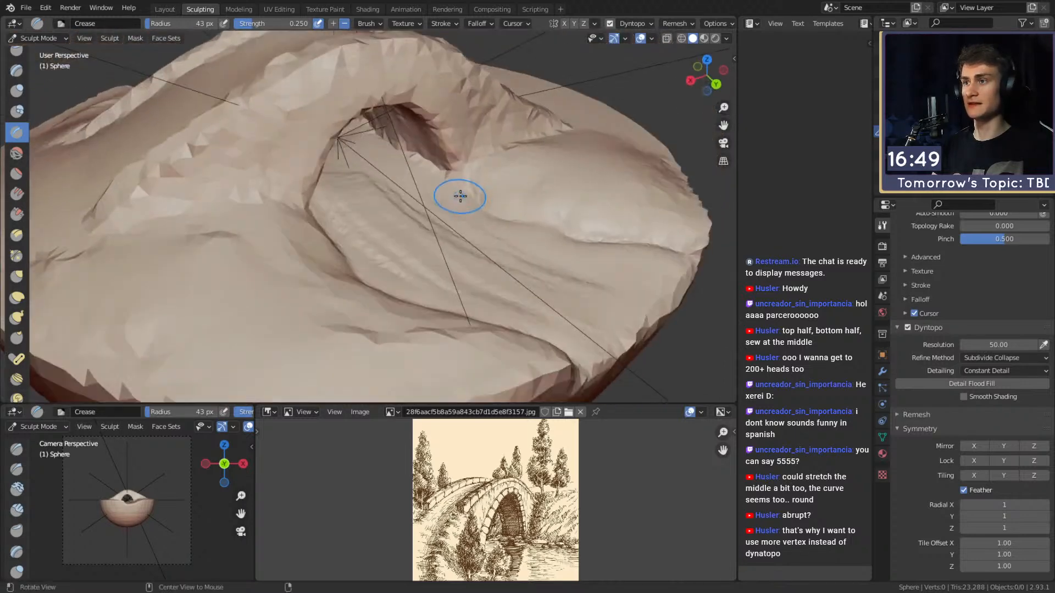
{"action": "left_click_drag", "start_coordinate": [422, 164], "coordinate": [421, 165]}
- Even out the channel bed in front of the tunnel using Clay Strips at 58 px and 81 px radius
{"action": "mouse_move", "coordinate": [421, 166]}
{"action": "middle_mouse_down"}
{"action": "mouse_move", "coordinate": [375, 179]}
{"action": "mouse_move", "coordinate": [389, 203]}
{"action": "middle_mouse_up"}
{"action": "key", "text": "c"}
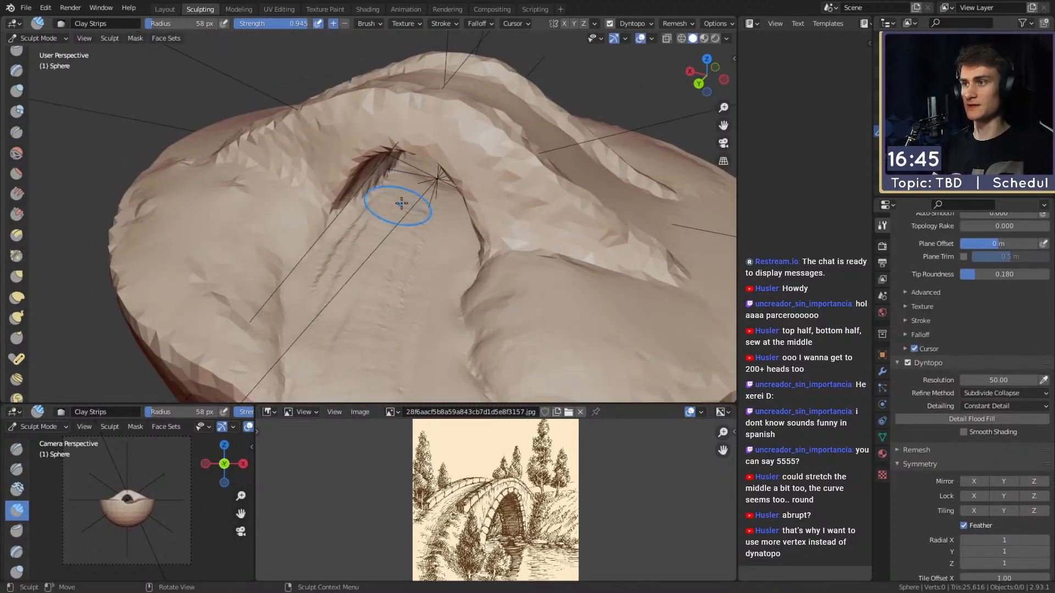
{"action": "mouse_move", "coordinate": [388, 292]}
{"action": "middle_mouse_down"}
{"action": "mouse_move", "coordinate": [388, 207]}
{"action": "mouse_move", "coordinate": [362, 254]}
{"action": "middle_mouse_up"}
{"action": "key", "text": "bracketright"}
{"action": "key", "text": "bracketright"}
{"action": "key", "text": "bracketright"}
{"action": "key", "text": "bracketright"}
{"action": "key", "text": "bracketright"}
{"action": "key", "text": "bracketright"}
{"action": "key", "text": "bracketright"}
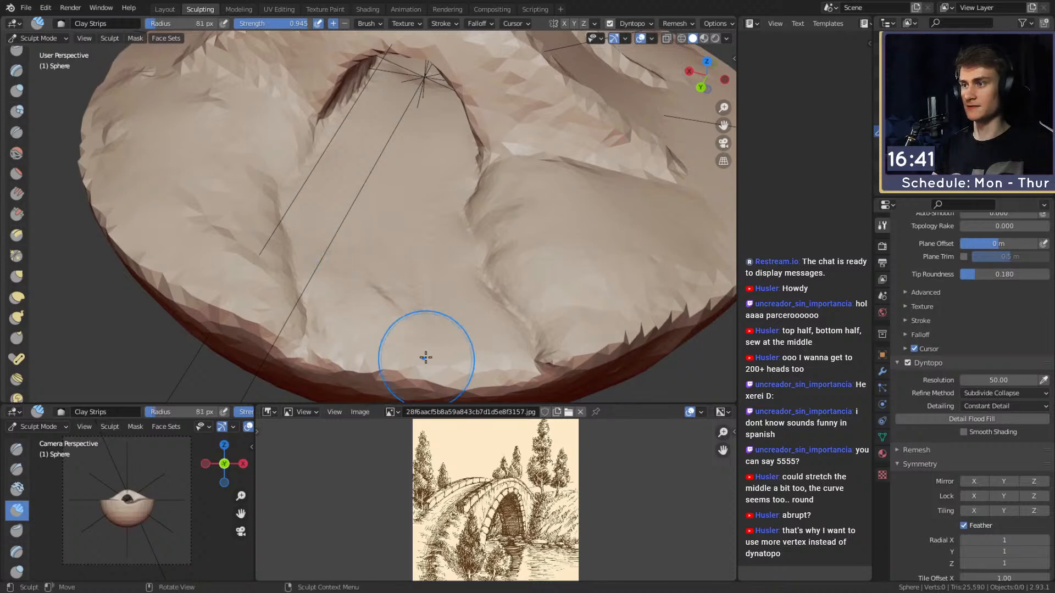
- Level the channel's mouth at the sphere's rim with Clay Strips at 109 px and 45 px radius
{"action": "key", "text": "bracketleft"}
{"action": "key", "text": "bracketleft"}
{"action": "key", "text": "bracketleft"}
{"action": "key", "text": "bracketleft"}
{"action": "key", "text": "bracketleft"}
{"action": "scroll", "coordinate": [384, 301], "scroll_direction": "down", "scroll_amount": 3, "text": "shift"}
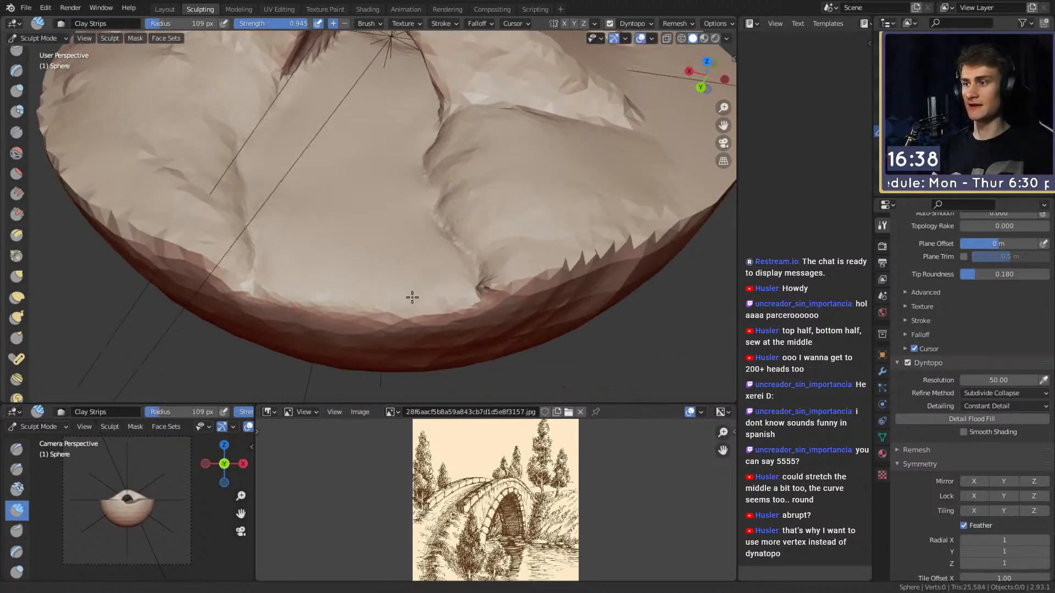
{"action": "left_click_drag", "start_coordinate": [409, 272], "coordinate": [419, 232]}
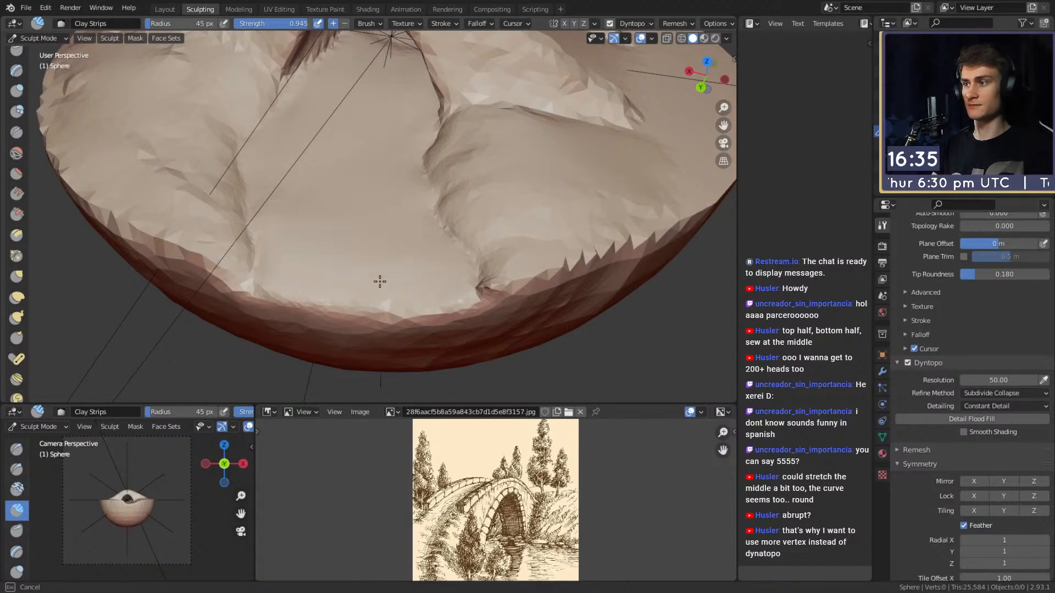
- Shape the channel on the bridge's other side with Clay Strips at 74 to 81 px radius and smooth its bed
{"action": "mouse_move", "coordinate": [282, 227]}
{"action": "middle_mouse_down"}
{"action": "mouse_move", "coordinate": [330, 188]}
{"action": "mouse_move", "coordinate": [273, 195]}
{"action": "mouse_move", "coordinate": [346, 177]}
{"action": "mouse_move", "coordinate": [368, 185]}
{"action": "middle_mouse_up"}
{"action": "mouse_move", "coordinate": [367, 186]}
{"action": "left_mouse_down"}
{"action": "mouse_move", "coordinate": [352, 137]}
{"action": "mouse_move", "coordinate": [291, 225]}
{"action": "mouse_move", "coordinate": [330, 286]}
{"action": "mouse_move", "coordinate": [351, 241]}
{"action": "mouse_move", "coordinate": [386, 231]}
{"action": "mouse_move", "coordinate": [404, 242]}
{"action": "mouse_move", "coordinate": [385, 189]}
{"action": "mouse_move", "coordinate": [357, 243]}
{"action": "mouse_move", "coordinate": [347, 140]}
{"action": "left_mouse_up"}
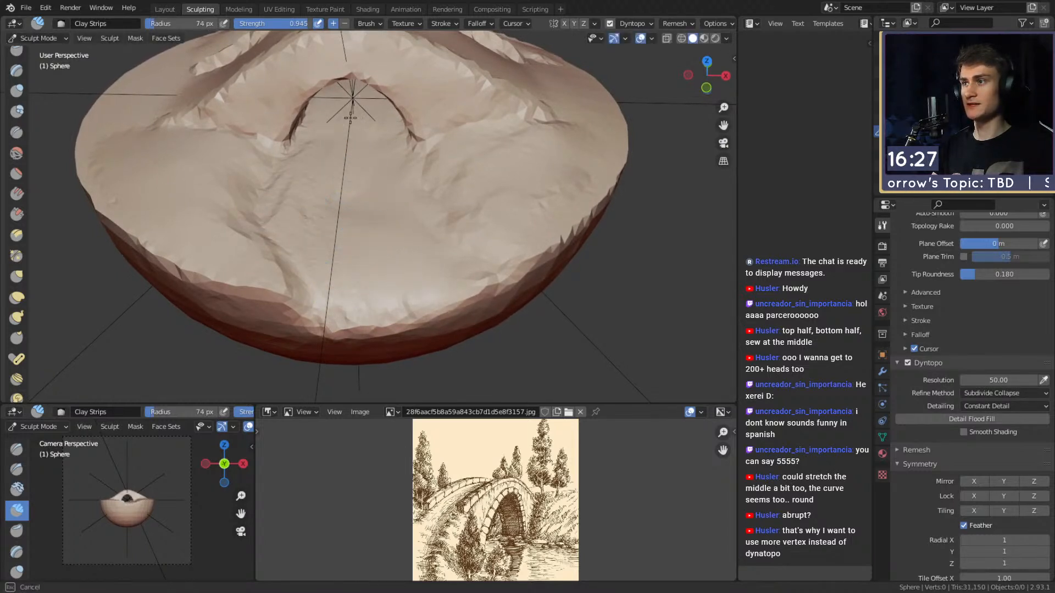
{"action": "mouse_move", "coordinate": [328, 175]}
{"action": "left_mouse_down", "text": "shift"}
{"action": "mouse_move", "coordinate": [305, 203]}
{"action": "mouse_move", "coordinate": [306, 183]}
{"action": "left_mouse_up", "text": "shift"}
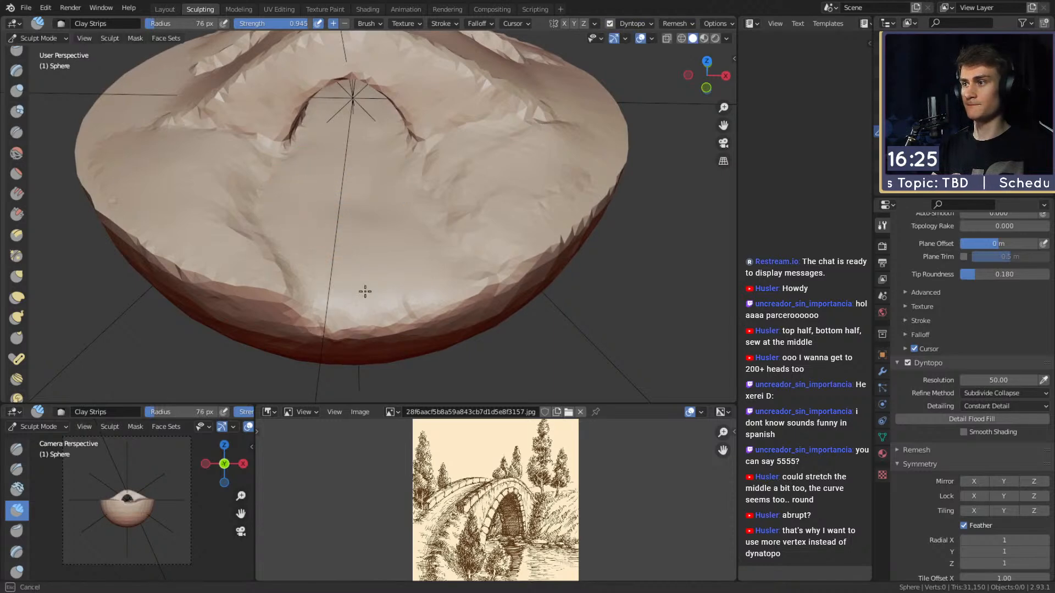
{"action": "mouse_move", "coordinate": [399, 256]}
{"action": "middle_mouse_down"}
{"action": "mouse_move", "coordinate": [379, 236]}
{"action": "mouse_move", "coordinate": [378, 213]}
{"action": "middle_mouse_up"}
{"action": "mouse_move", "coordinate": [356, 148]}
{"action": "left_mouse_down"}
{"action": "mouse_move", "coordinate": [367, 181]}
{"action": "mouse_move", "coordinate": [361, 174]}
{"action": "left_mouse_up"}
{"action": "left_click_drag", "start_coordinate": [326, 225], "coordinate": [346, 215], "text": "shift"}
{"action": "mouse_move", "coordinate": [363, 203]}
{"action": "middle_mouse_down"}
{"action": "mouse_move", "coordinate": [370, 160]}
{"action": "mouse_move", "coordinate": [370, 200]}
{"action": "middle_mouse_up"}
{"action": "key", "text": "f"}
{"action": "left_click", "coordinate": [361, 199]}
{"action": "left_click_drag", "start_coordinate": [351, 197], "coordinate": [319, 209]}
{"action": "key", "text": "f"}
{"action": "left_click", "coordinate": [339, 195]}
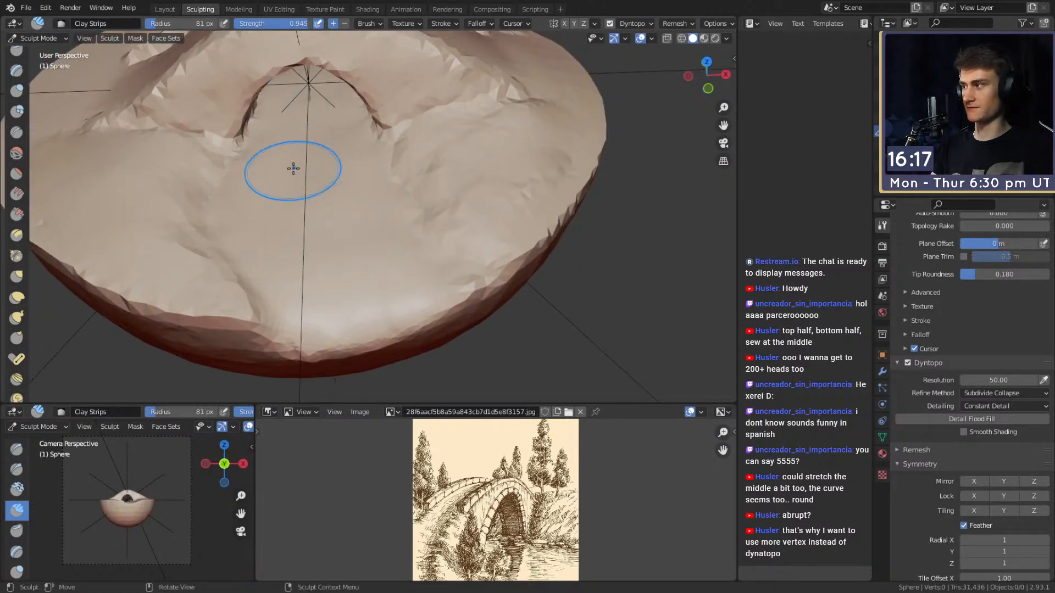
- Crease a winding edge along one bank of this channel up to the tunnel arch at 26 px and 40 px radius
{"action": "key", "text": "shift+c"}
{"action": "mouse_move", "coordinate": [356, 204]}
{"action": "middle_mouse_down"}
{"action": "mouse_move", "coordinate": [379, 184]}
{"action": "mouse_move", "coordinate": [384, 200]}
{"action": "mouse_move", "coordinate": [428, 178]}
{"action": "mouse_move", "coordinate": [427, 205]}
{"action": "middle_mouse_up"}
{"action": "key", "text": "f"}
{"action": "left_click", "coordinate": [430, 204]}
{"action": "key", "text": "f"}
{"action": "left_click", "coordinate": [420, 167]}
{"action": "mouse_move", "coordinate": [417, 162]}
{"action": "middle_mouse_down"}
{"action": "mouse_move", "coordinate": [445, 275]}
{"action": "mouse_move", "coordinate": [417, 273]}
{"action": "mouse_move", "coordinate": [423, 283]}
{"action": "middle_mouse_up"}
{"action": "key", "text": "f"}
{"action": "left_click", "coordinate": [447, 312]}
{"action": "left_click_drag", "start_coordinate": [450, 315], "coordinate": [450, 317]}
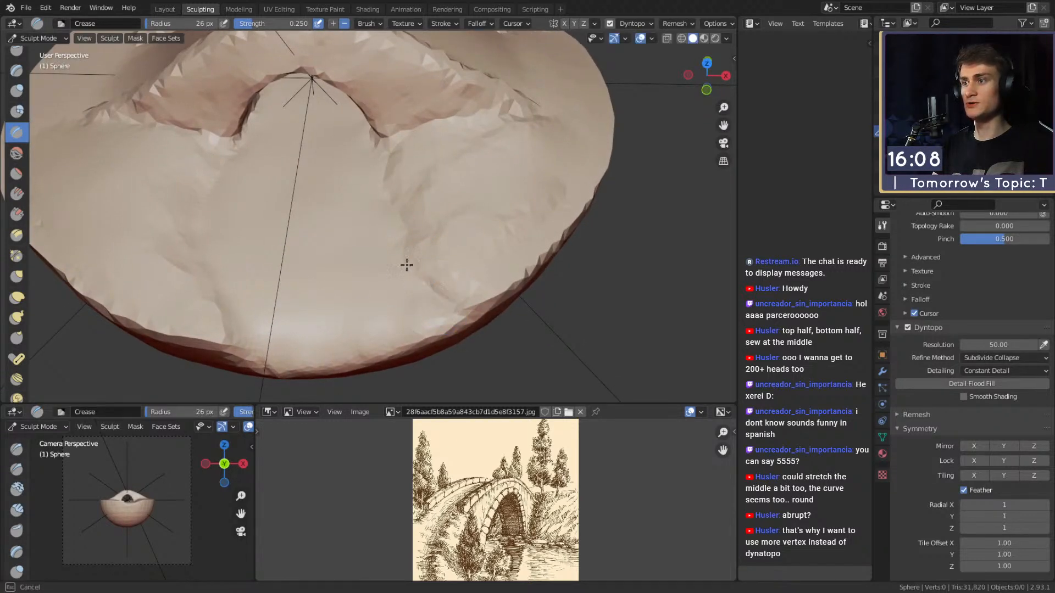
{"action": "middle_click_drag", "start_coordinate": [424, 230], "coordinate": [424, 264]}
{"action": "key", "text": "f"}
{"action": "left_click", "coordinate": [428, 259]}
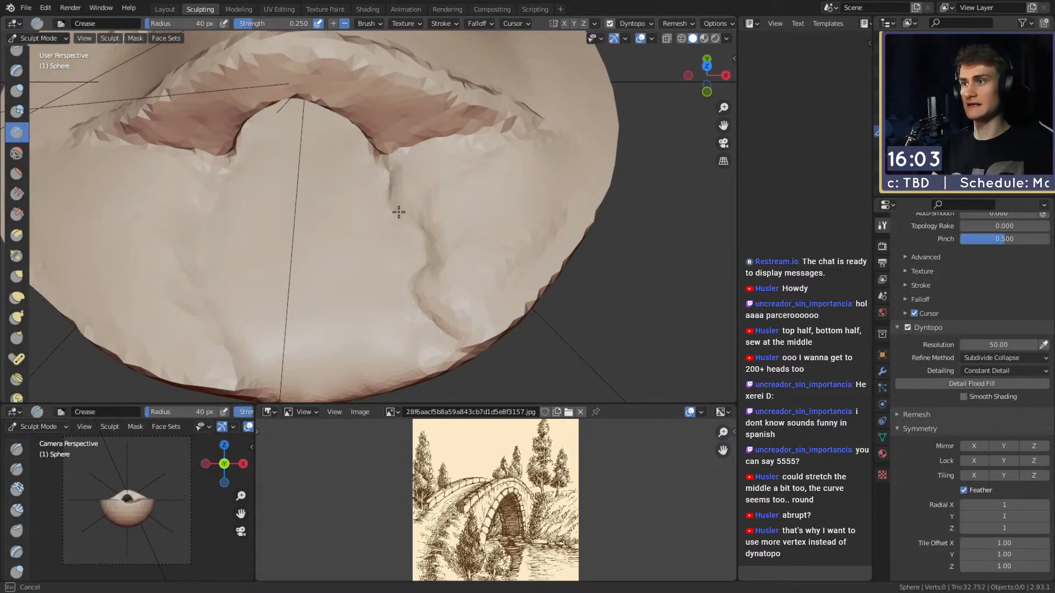
{"action": "middle_click_drag", "start_coordinate": [385, 200], "coordinate": [422, 211]}
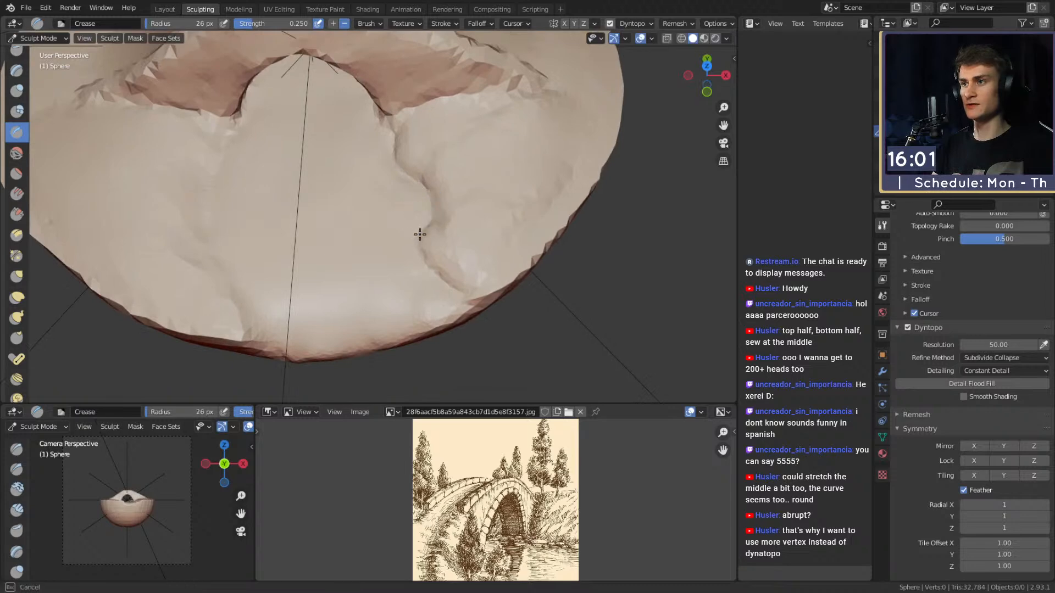
- Crease the bank across the channel from the sphere's rim towards the tunnel arch at 33 px radius
{"action": "mouse_move", "coordinate": [424, 267]}
{"action": "middle_mouse_down"}
{"action": "mouse_move", "coordinate": [485, 235]}
{"action": "mouse_move", "coordinate": [330, 247]}
{"action": "mouse_move", "coordinate": [363, 295]}
{"action": "mouse_move", "coordinate": [328, 242]}
{"action": "middle_mouse_up"}
{"action": "mouse_move", "coordinate": [327, 242]}
{"action": "left_mouse_down"}
{"action": "mouse_move", "coordinate": [358, 261]}
{"action": "mouse_move", "coordinate": [322, 230]}
{"action": "left_mouse_up"}
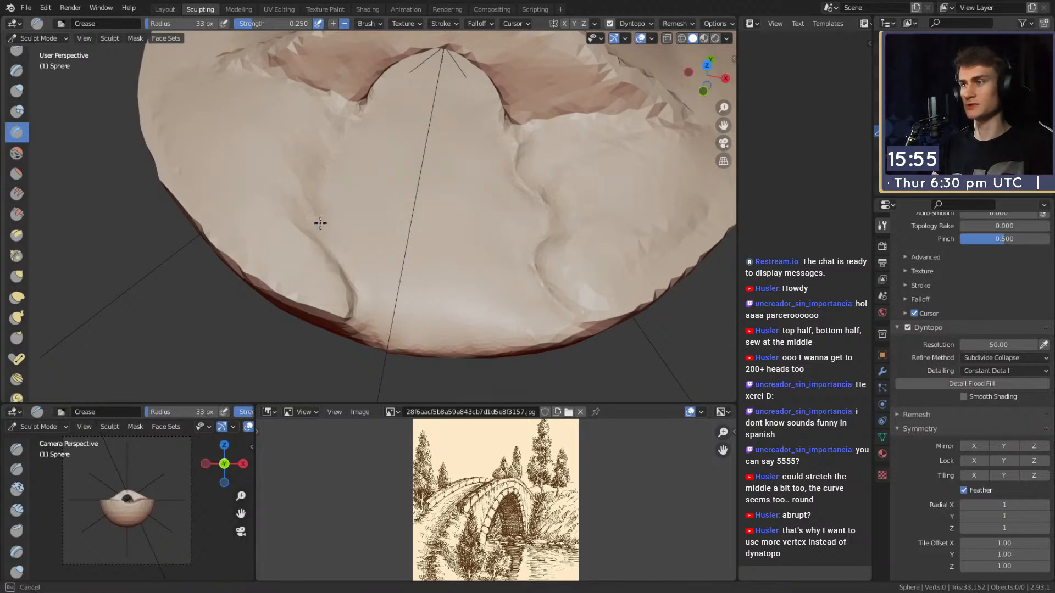
{"action": "middle_click_drag", "start_coordinate": [322, 231], "coordinate": [337, 267]}
{"action": "middle_click_drag", "start_coordinate": [332, 226], "coordinate": [325, 217]}
{"action": "left_click_drag", "start_coordinate": [324, 216], "coordinate": [318, 183]}
{"action": "middle_click_drag", "start_coordinate": [318, 184], "coordinate": [306, 214]}
{"action": "left_click_drag", "start_coordinate": [326, 176], "coordinate": [334, 158]}
{"action": "middle_click_drag", "start_coordinate": [334, 159], "coordinate": [347, 164]}
{"action": "left_click_drag", "start_coordinate": [348, 164], "coordinate": [352, 159]}
- Pull the sculpt's surface at the channel's mouth into shape with the Grab brush
{"action": "mouse_move", "coordinate": [329, 206]}
{"action": "middle_mouse_down"}
{"action": "mouse_move", "coordinate": [365, 247]}
{"action": "mouse_move", "coordinate": [352, 245]}
{"action": "middle_mouse_up"}
{"action": "key", "text": "g"}
{"action": "key", "text": "f"}
{"action": "left_click", "coordinate": [387, 246]}
{"action": "left_click_drag", "start_coordinate": [345, 257], "coordinate": [333, 257]}
{"action": "key", "text": "f"}
{"action": "mouse_move", "coordinate": [350, 255]}
{"action": "middle_mouse_down"}
{"action": "mouse_move", "coordinate": [393, 259]}
{"action": "mouse_move", "coordinate": [341, 193]}
{"action": "mouse_move", "coordinate": [389, 242]}
{"action": "middle_mouse_up"}
{"action": "left_click", "coordinate": [322, 256]}
{"action": "scroll", "coordinate": [330, 255], "scroll_direction": "down", "scroll_amount": 3}
- Crease the sphere's edge below the channel's mouth at 79 px radius
{"action": "key", "text": "shift+c"}
{"action": "mouse_move", "coordinate": [405, 199]}
{"action": "middle_mouse_down"}
{"action": "mouse_move", "coordinate": [388, 229]}
{"action": "mouse_move", "coordinate": [405, 200]}
{"action": "middle_mouse_up"}
{"action": "key", "text": "f"}
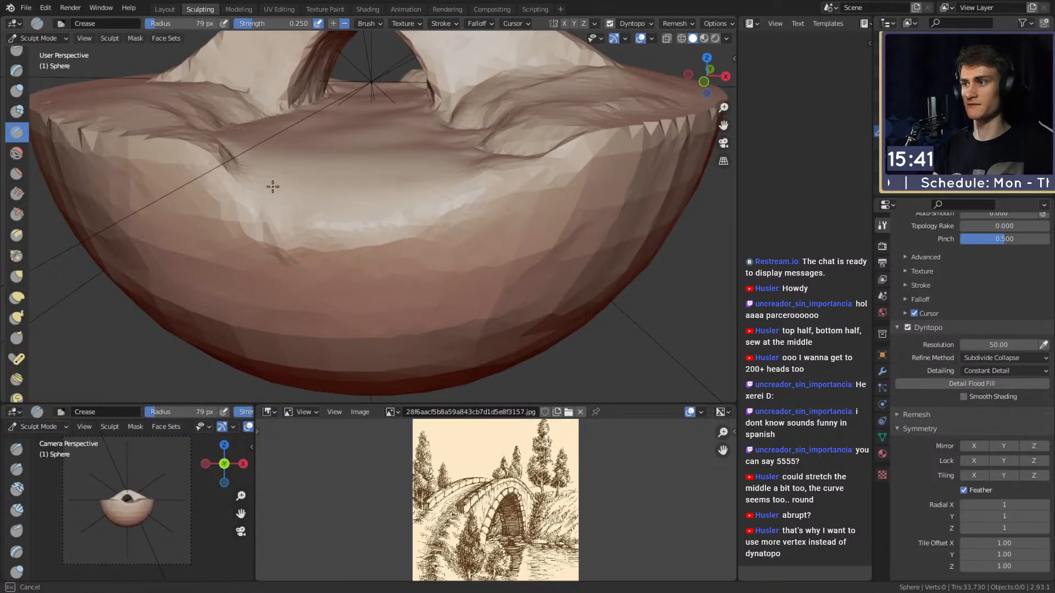
{"action": "mouse_move", "coordinate": [264, 198]}
{"action": "left_mouse_down"}
{"action": "mouse_move", "coordinate": [401, 200]}
{"action": "mouse_move", "coordinate": [476, 183]}
{"action": "mouse_move", "coordinate": [520, 217]}
{"action": "mouse_move", "coordinate": [366, 250]}
{"action": "left_mouse_up"}
- Set the Crease strength to 0.158 and refine the channel's mouth at 63 px and 50 px radius
{"action": "mouse_move", "coordinate": [367, 251]}
{"action": "middle_mouse_down"}
{"action": "mouse_move", "coordinate": [436, 224]}
{"action": "mouse_move", "coordinate": [447, 329]}
{"action": "middle_mouse_up"}
{"action": "key", "text": "shift+f"}
{"action": "left_click", "coordinate": [393, 352]}
{"action": "key", "text": "f"}
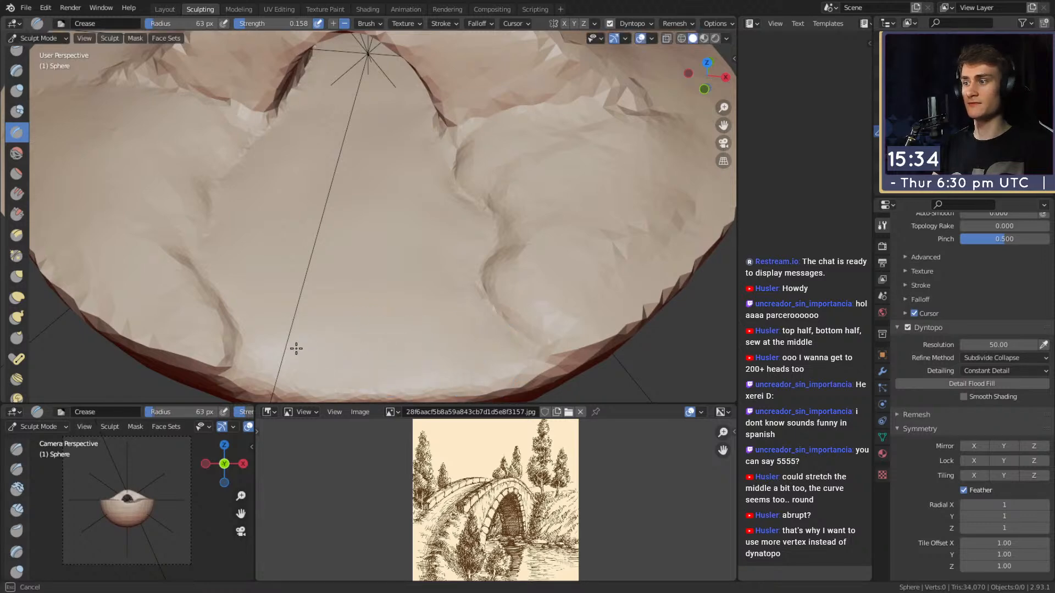
{"action": "left_click", "coordinate": [372, 227]}
{"action": "mouse_move", "coordinate": [371, 226]}
{"action": "middle_mouse_down"}
{"action": "mouse_move", "coordinate": [412, 235]}
{"action": "mouse_move", "coordinate": [346, 292]}
{"action": "middle_mouse_up"}
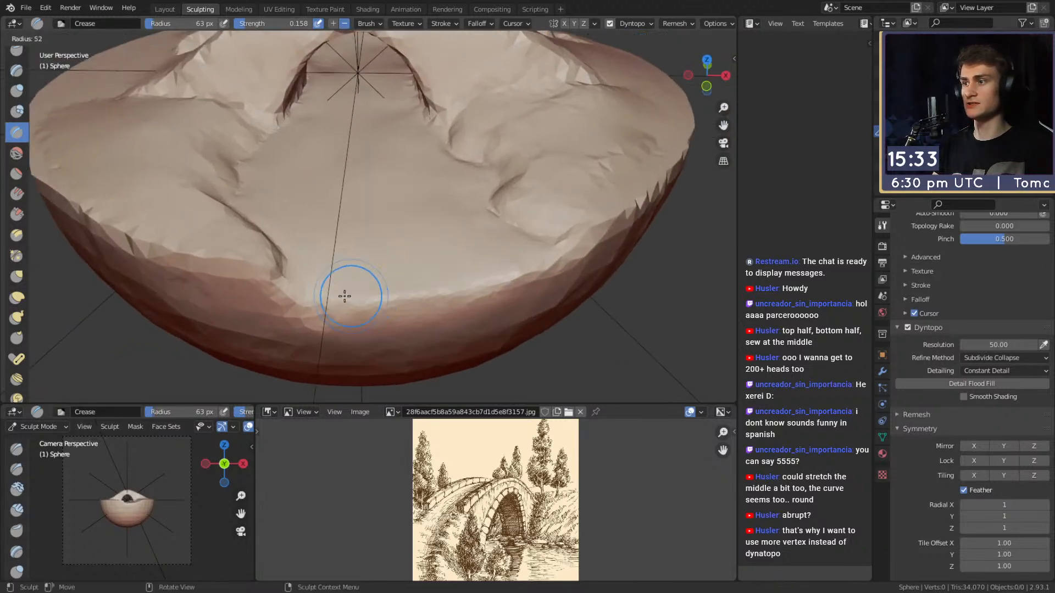
{"action": "mouse_move", "coordinate": [411, 306]}
{"action": "middle_mouse_down"}
{"action": "mouse_move", "coordinate": [416, 327]}
{"action": "mouse_move", "coordinate": [401, 247]}
{"action": "mouse_move", "coordinate": [237, 282]}
{"action": "middle_mouse_up"}
{"action": "scroll", "coordinate": [440, 320], "scroll_direction": "down", "scroll_amount": 5}
{"action": "scroll", "coordinate": [390, 203], "scroll_direction": "up", "scroll_amount": 6}
{"action": "middle_click_drag", "start_coordinate": [383, 214], "coordinate": [389, 126]}
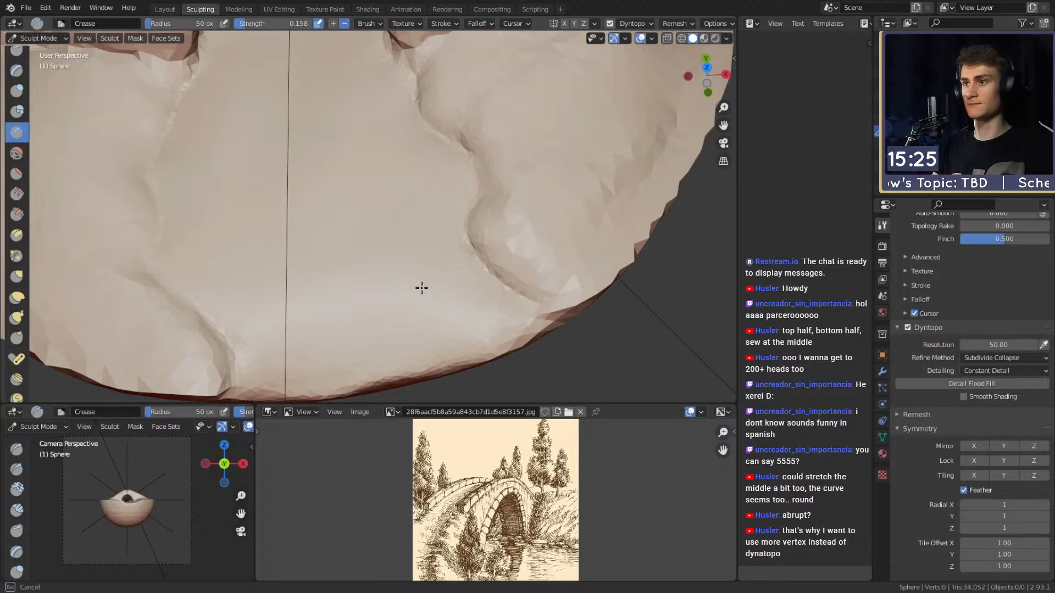
- Rework the rim at the channel's mouth with Clay Strips and the Crease brush at 74 px radius
{"action": "mouse_move", "coordinate": [358, 298]}
{"action": "middle_mouse_down"}
{"action": "mouse_move", "coordinate": [414, 251]}
{"action": "mouse_move", "coordinate": [420, 215]}
{"action": "mouse_move", "coordinate": [384, 260]}
{"action": "middle_mouse_up"}
{"action": "key", "text": "c"}
{"action": "left_click", "coordinate": [394, 251]}
{"action": "key", "text": "f"}
{"action": "left_click", "coordinate": [409, 181]}
{"action": "key", "text": "f"}
{"action": "left_click", "coordinate": [357, 211]}
{"action": "key", "text": "f"}
{"action": "left_click", "coordinate": [428, 219]}
{"action": "key", "text": "shift+c"}
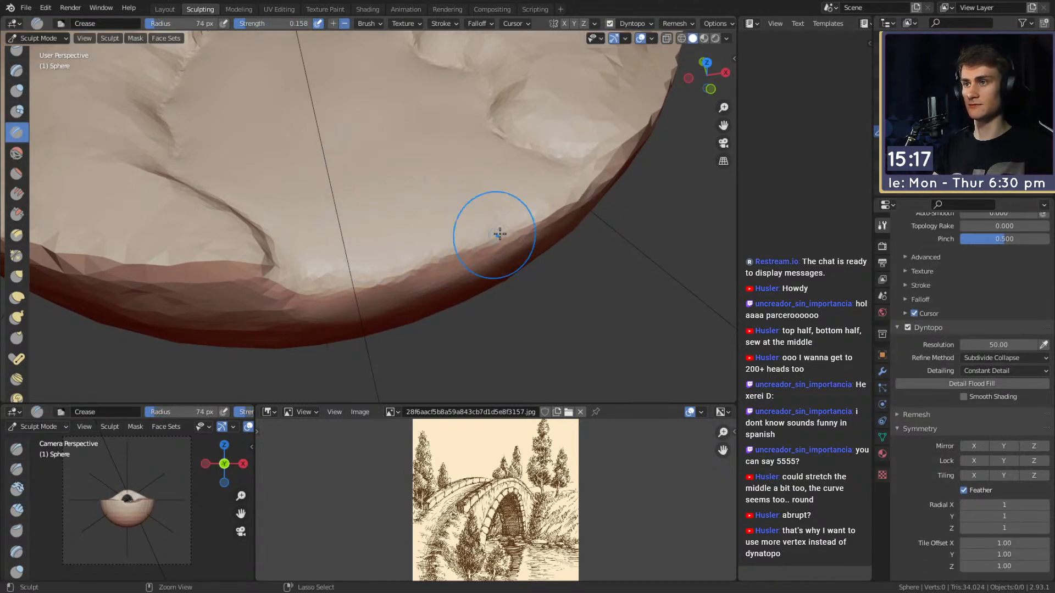
- Crease folds into the bank mound beside the tunnel arch at 45 px radius
{"action": "mouse_move", "coordinate": [473, 215]}
{"action": "left_mouse_down", "text": "alt"}
{"action": "mouse_move", "coordinate": [412, 203]}
{"action": "mouse_move", "coordinate": [373, 229]}
{"action": "left_mouse_up", "text": "alt"}
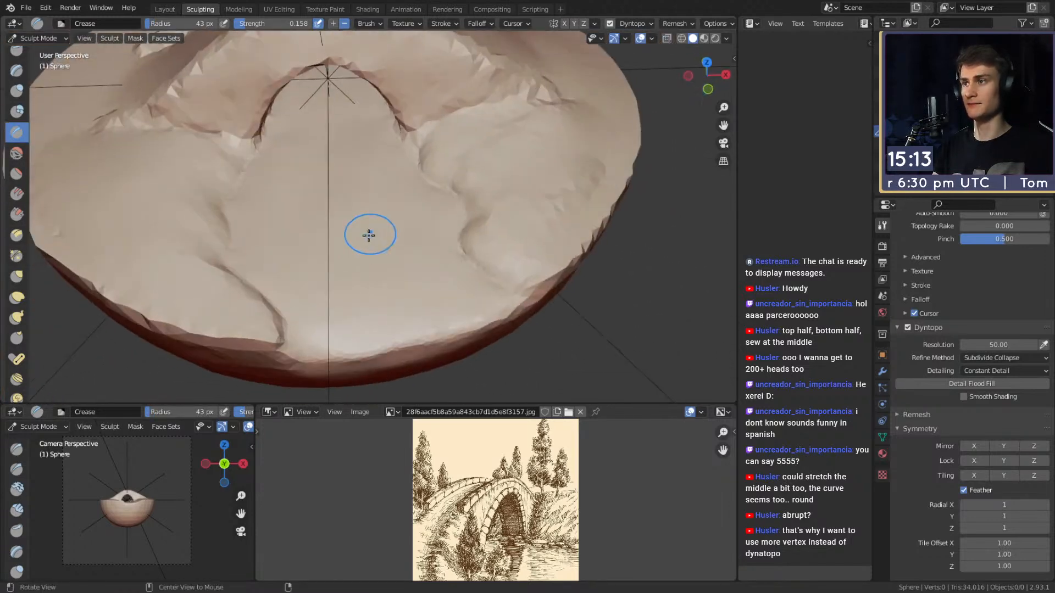
{"action": "mouse_move", "coordinate": [343, 198]}
{"action": "left_mouse_down", "text": "alt"}
{"action": "mouse_move", "coordinate": [327, 245]}
{"action": "mouse_move", "coordinate": [417, 233]}
{"action": "mouse_move", "coordinate": [444, 212]}
{"action": "mouse_move", "coordinate": [419, 216]}
{"action": "mouse_move", "coordinate": [472, 187]}
{"action": "mouse_move", "coordinate": [434, 198]}
{"action": "mouse_move", "coordinate": [417, 187]}
{"action": "left_mouse_up", "text": "alt"}
{"action": "scroll", "coordinate": [357, 240], "scroll_direction": "down", "scroll_amount": 5}
{"action": "scroll", "coordinate": [473, 188], "scroll_direction": "up", "scroll_amount": 5}
{"action": "mouse_move", "coordinate": [365, 215]}
{"action": "left_mouse_down", "text": "alt"}
{"action": "mouse_move", "coordinate": [426, 226]}
{"action": "mouse_move", "coordinate": [384, 219]}
{"action": "left_mouse_up", "text": "alt"}
{"action": "mouse_move", "coordinate": [410, 167]}
{"action": "left_mouse_down", "text": "alt"}
{"action": "mouse_move", "coordinate": [411, 263]}
{"action": "mouse_move", "coordinate": [435, 200]}
{"action": "mouse_move", "coordinate": [437, 273]}
{"action": "mouse_move", "coordinate": [436, 242]}
{"action": "mouse_move", "coordinate": [411, 236]}
{"action": "mouse_move", "coordinate": [410, 218]}
{"action": "left_mouse_up", "text": "alt"}
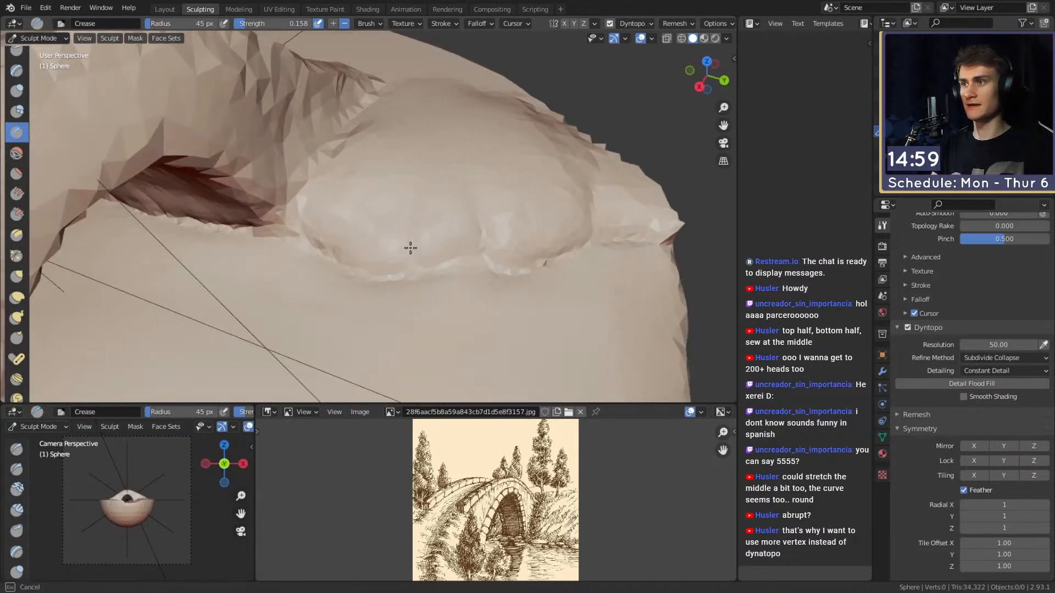
{"action": "left_click_drag", "start_coordinate": [311, 180], "coordinate": [360, 186], "text": "alt"}
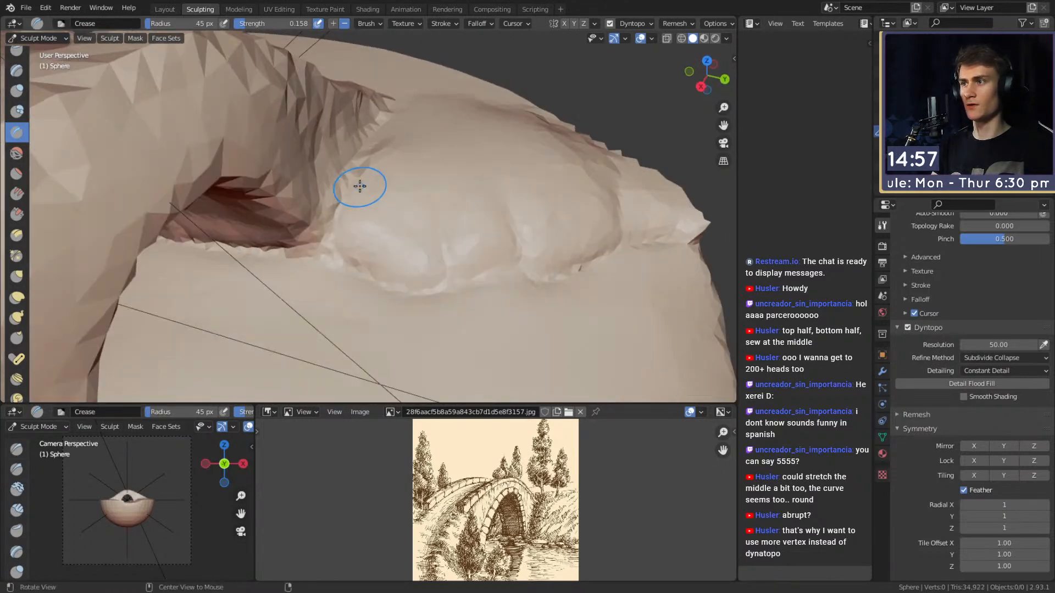
{"action": "left_click_drag", "start_coordinate": [321, 240], "coordinate": [324, 236], "text": "alt"}
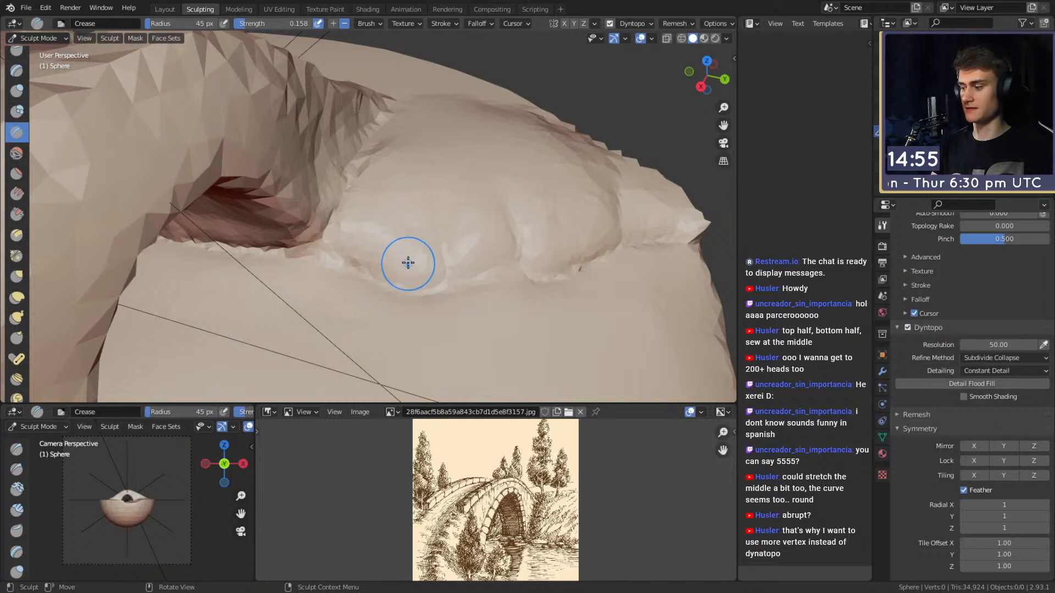
- Build up folds on the bank mound beside the tunnel arch with Clay Strips at 41 px radius
{"action": "key", "text": "c"}
{"action": "mouse_move", "coordinate": [421, 283]}
{"action": "left_mouse_down"}
{"action": "mouse_move", "coordinate": [422, 228]}
{"action": "mouse_move", "coordinate": [421, 237]}
{"action": "left_mouse_up"}
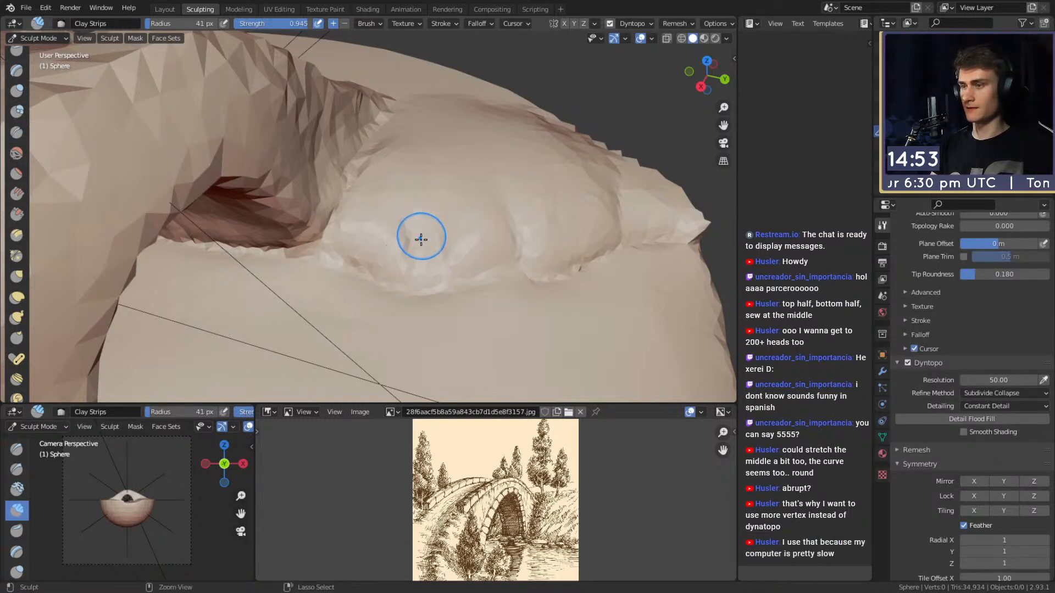
{"action": "left_click_drag", "start_coordinate": [345, 246], "coordinate": [346, 245]}
{"action": "key", "text": "f"}
{"action": "left_click", "coordinate": [366, 233]}
{"action": "mouse_move", "coordinate": [367, 231]}
{"action": "left_mouse_down", "text": "shift"}
{"action": "mouse_move", "coordinate": [364, 213]}
{"action": "mouse_move", "coordinate": [407, 199]}
{"action": "left_mouse_up", "text": "shift"}
{"action": "middle_click_drag", "start_coordinate": [460, 218], "coordinate": [410, 214], "text": "shift"}
{"action": "key", "text": "f"}
{"action": "left_click", "coordinate": [411, 240]}
{"action": "left_click_drag", "start_coordinate": [410, 246], "coordinate": [408, 203]}
- Add Clay Strips ridges down the mound's middle at 35 px radius
{"action": "key", "text": "f"}
{"action": "left_click", "coordinate": [456, 189]}
{"action": "middle_click_drag", "start_coordinate": [424, 218], "coordinate": [412, 225]}
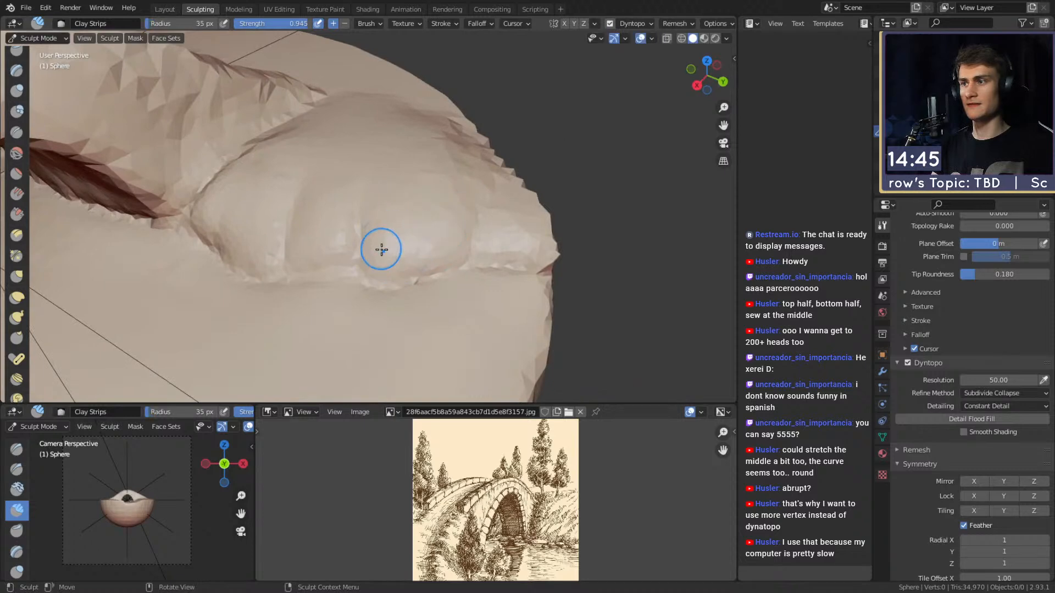
{"action": "left_click_drag", "start_coordinate": [436, 172], "coordinate": [434, 184]}
{"action": "middle_click_drag", "start_coordinate": [437, 192], "coordinate": [396, 203]}
{"action": "mouse_move", "coordinate": [282, 231]}
{"action": "left_mouse_down"}
{"action": "mouse_move", "coordinate": [337, 141]}
{"action": "mouse_move", "coordinate": [329, 156]}
{"action": "left_mouse_up"}
{"action": "mouse_move", "coordinate": [287, 202]}
{"action": "middle_mouse_down"}
{"action": "mouse_move", "coordinate": [361, 184]}
{"action": "mouse_move", "coordinate": [404, 212]}
{"action": "middle_mouse_up"}
- Layer Clay Strips on the mound toward the sphere's rim at 42 px radius and smooth it at 104 px
{"action": "key", "text": "f"}
{"action": "left_click", "coordinate": [413, 215]}
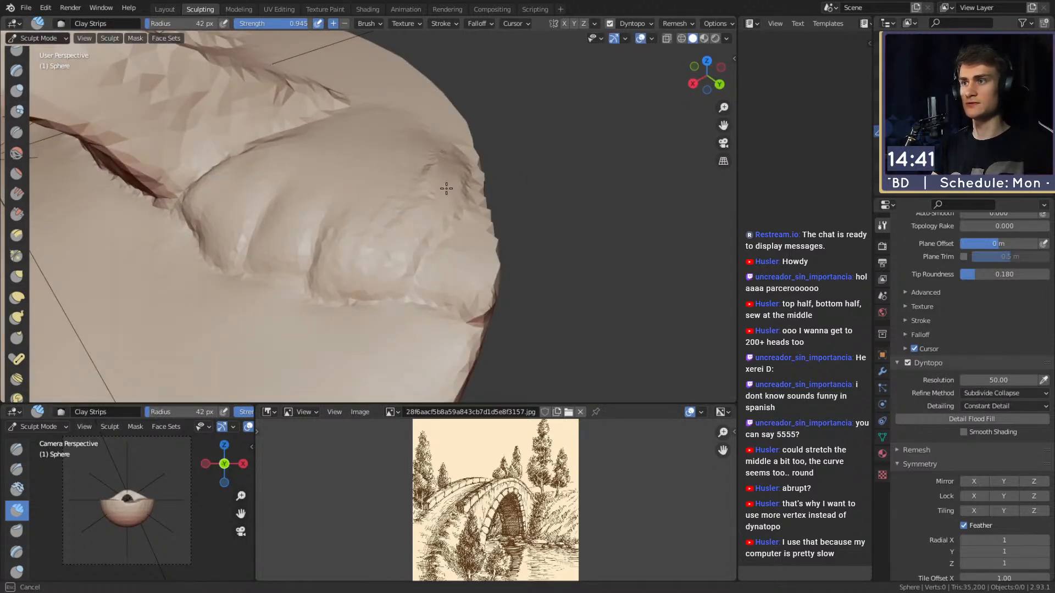
{"action": "key", "text": "f"}
{"action": "left_click", "coordinate": [398, 173]}
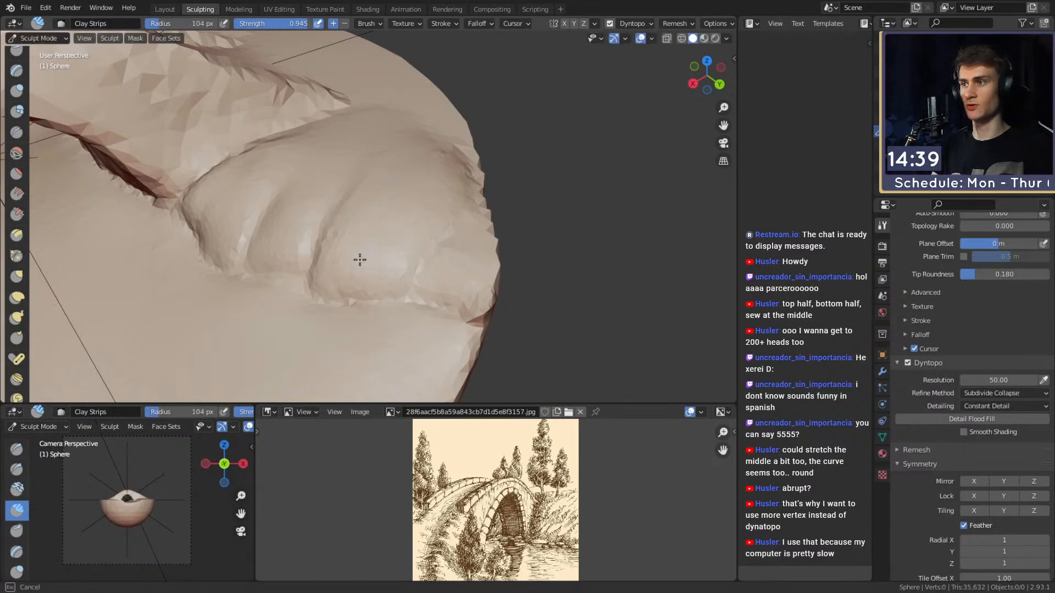
- Build up the bank across the channel beside the arch with Clay Strips at 54 px radius
{"action": "middle_click_drag", "start_coordinate": [423, 167], "coordinate": [313, 157]}
{"action": "middle_click_drag", "start_coordinate": [445, 221], "coordinate": [409, 190]}
{"action": "scroll", "coordinate": [330, 190], "scroll_direction": "down", "scroll_amount": 4}
{"action": "middle_click_drag", "start_coordinate": [309, 188], "coordinate": [353, 217]}
{"action": "scroll", "coordinate": [384, 198], "scroll_direction": "up", "scroll_amount": 6}
{"action": "key", "text": "f"}
{"action": "mouse_move", "coordinate": [344, 214]}
{"action": "left_mouse_down"}
{"action": "mouse_move", "coordinate": [369, 227]}
{"action": "mouse_move", "coordinate": [419, 167]}
{"action": "mouse_move", "coordinate": [421, 113]}
{"action": "mouse_move", "coordinate": [382, 180]}
{"action": "mouse_move", "coordinate": [346, 183]}
{"action": "left_mouse_up"}
{"action": "key", "text": "f"}
{"action": "left_click", "coordinate": [375, 164]}
{"action": "mouse_move", "coordinate": [357, 237]}
{"action": "middle_mouse_down"}
{"action": "mouse_move", "coordinate": [414, 160]}
{"action": "mouse_move", "coordinate": [401, 176]}
{"action": "mouse_move", "coordinate": [253, 108]}
{"action": "middle_mouse_up"}
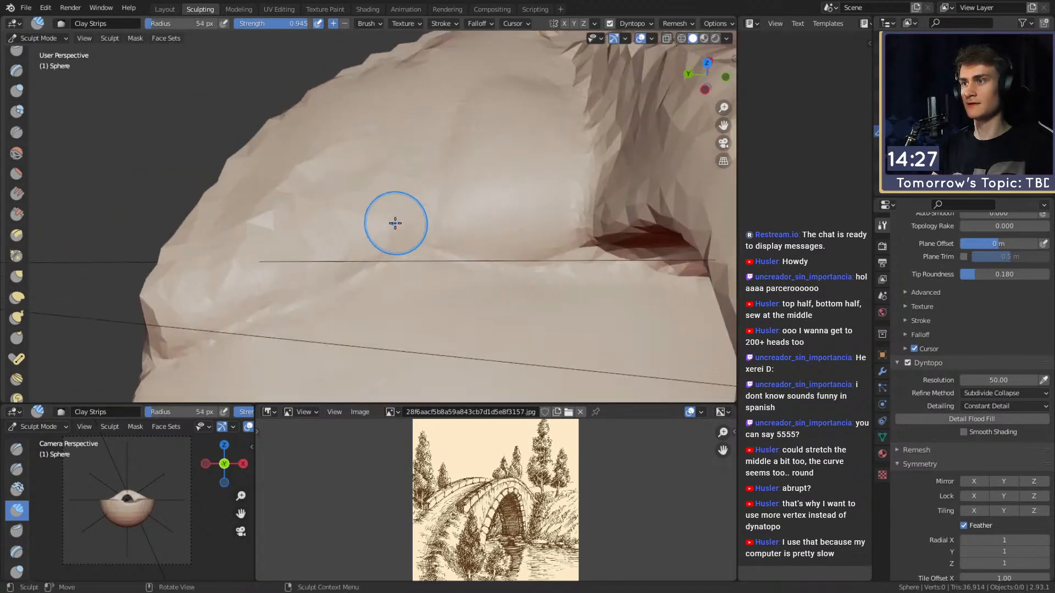
{"action": "left_click_drag", "start_coordinate": [415, 99], "coordinate": [408, 156]}
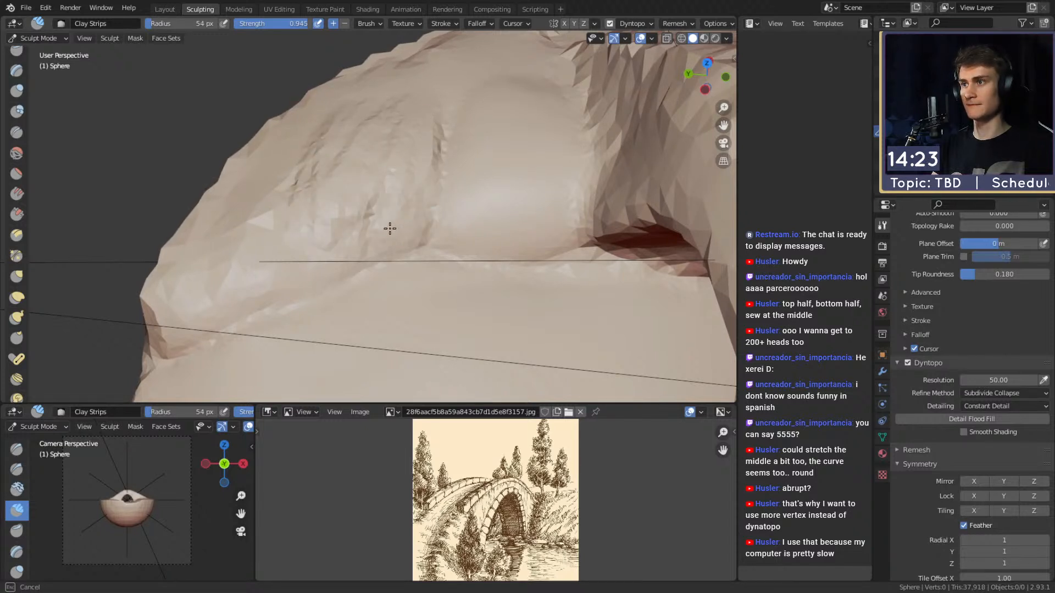
- Smooth that bank at 152 px radius and add Clay Strips near the sphere's rim at 54 px
{"action": "key", "text": "f"}
{"action": "left_click", "coordinate": [351, 210]}
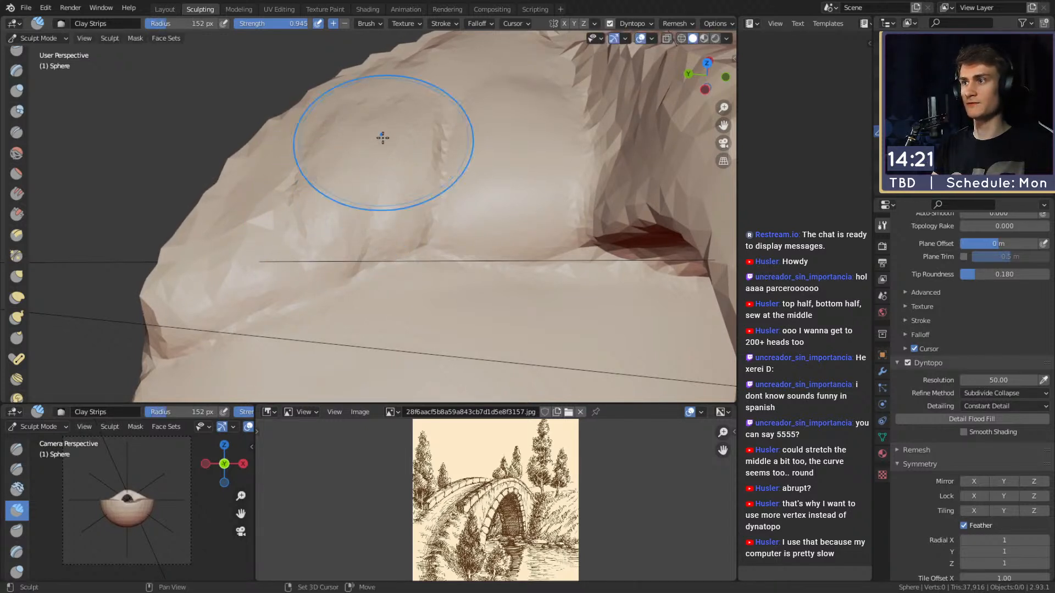
{"action": "left_click_drag", "start_coordinate": [318, 188], "coordinate": [330, 206]}
{"action": "mouse_move", "coordinate": [339, 213]}
{"action": "middle_mouse_down"}
{"action": "mouse_move", "coordinate": [344, 200]}
{"action": "mouse_move", "coordinate": [384, 207]}
{"action": "middle_mouse_up"}
{"action": "key", "text": "f"}
{"action": "left_click", "coordinate": [321, 219]}
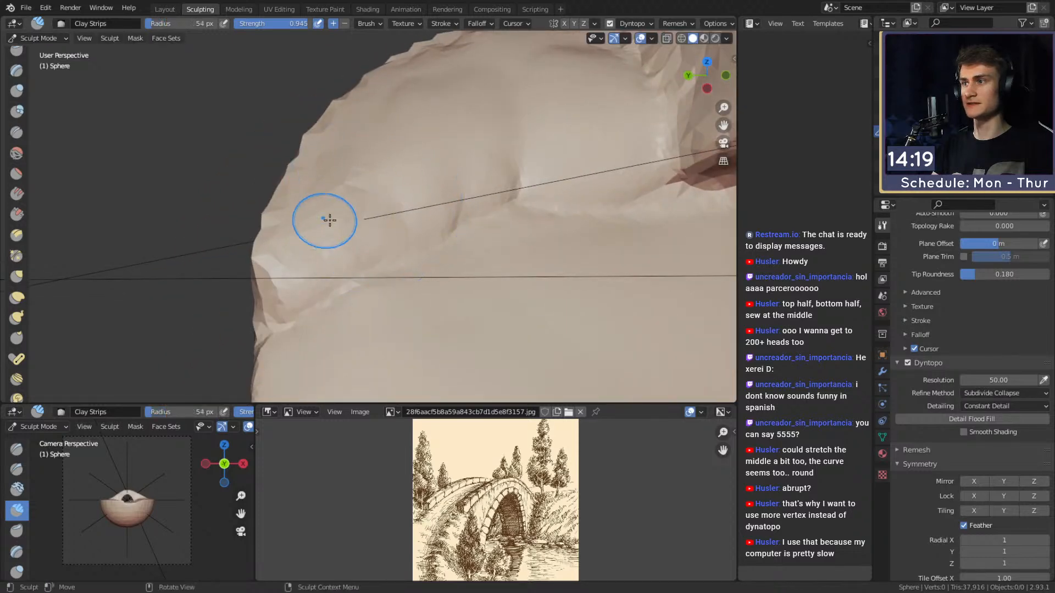
{"action": "mouse_move", "coordinate": [349, 147]}
{"action": "left_mouse_down"}
{"action": "mouse_move", "coordinate": [350, 174]}
{"action": "mouse_move", "coordinate": [329, 207]}
{"action": "left_mouse_up"}
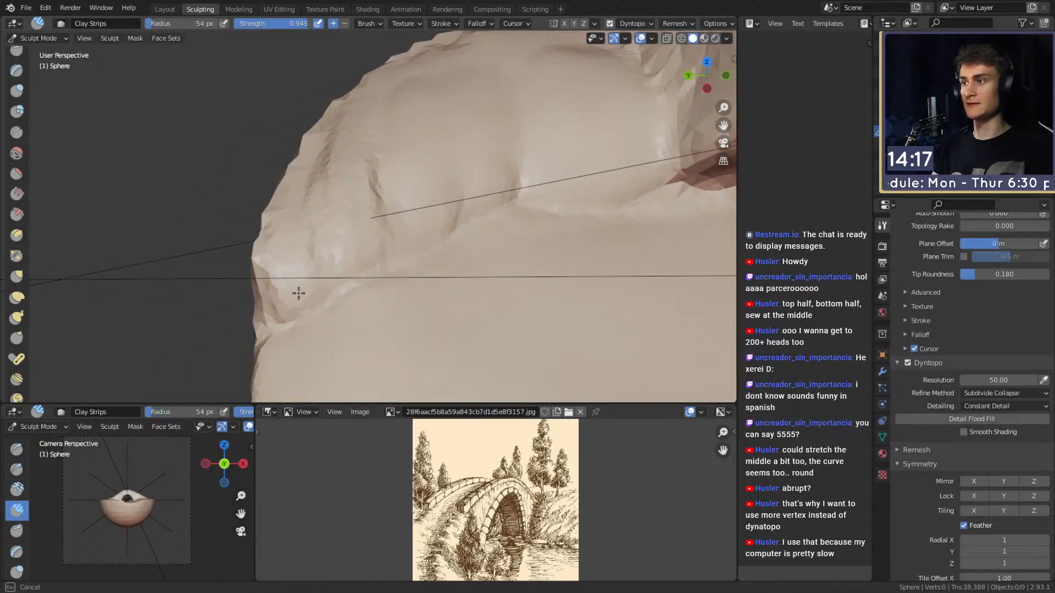
{"action": "key", "text": "f"}
{"action": "left_click", "coordinate": [363, 127]}
- Build up the base of the bank on the bridge's other side with Clay Strips at 37 px radius
{"action": "middle_click_drag", "start_coordinate": [297, 254], "coordinate": [402, 189]}
{"action": "scroll", "coordinate": [467, 189], "scroll_direction": "down", "scroll_amount": 3}
{"action": "mouse_move", "coordinate": [532, 188]}
{"action": "middle_mouse_down"}
{"action": "mouse_move", "coordinate": [435, 254]}
{"action": "mouse_move", "coordinate": [532, 213]}
{"action": "mouse_move", "coordinate": [427, 226]}
{"action": "middle_mouse_up"}
{"action": "scroll", "coordinate": [423, 223], "scroll_direction": "up", "scroll_amount": 3}
{"action": "scroll", "coordinate": [506, 223], "scroll_direction": "up", "scroll_amount": 3}
{"action": "scroll", "coordinate": [421, 204], "scroll_direction": "up", "scroll_amount": 4}
{"action": "key", "text": "f"}
{"action": "left_click", "coordinate": [382, 196]}
{"action": "mouse_move", "coordinate": [382, 196]}
{"action": "middle_mouse_down"}
{"action": "mouse_move", "coordinate": [405, 207]}
{"action": "mouse_move", "coordinate": [387, 203]}
{"action": "middle_mouse_up"}
{"action": "key", "text": "f"}
{"action": "left_click", "coordinate": [397, 221]}
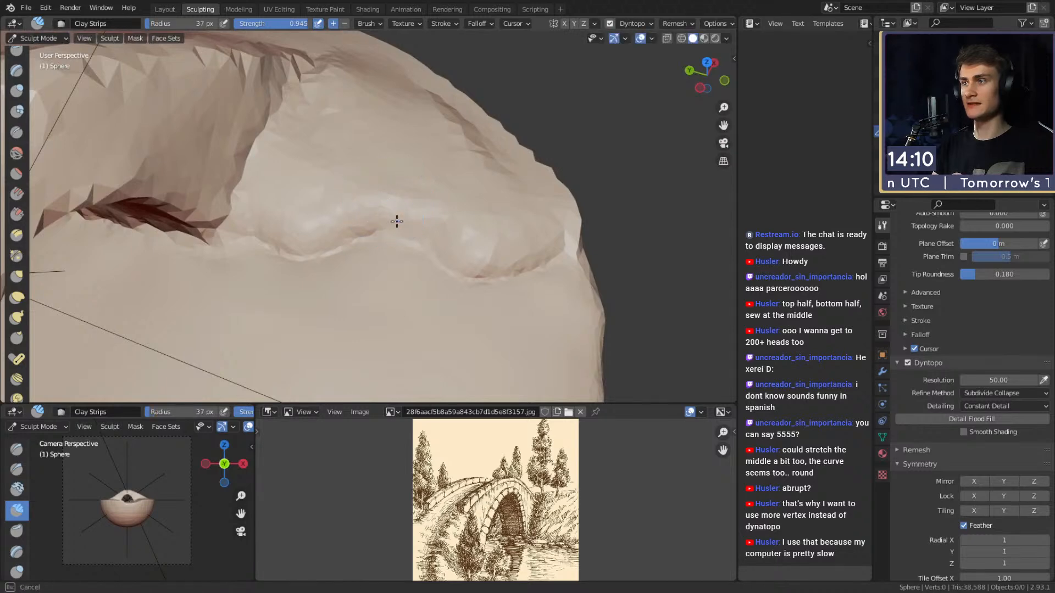
- Shape a rounded mound near the rim on the same bank with Clay Strips at 41 px radius
{"action": "key", "text": "f"}
{"action": "left_click", "coordinate": [418, 163]}
{"action": "left_click_drag", "start_coordinate": [418, 196], "coordinate": [425, 194], "text": "shift"}
{"action": "key", "text": "f"}
{"action": "left_click", "coordinate": [429, 196]}
{"action": "middle_click_drag", "start_coordinate": [428, 195], "coordinate": [412, 194]}
{"action": "key", "text": "f"}
{"action": "left_click", "coordinate": [433, 218]}
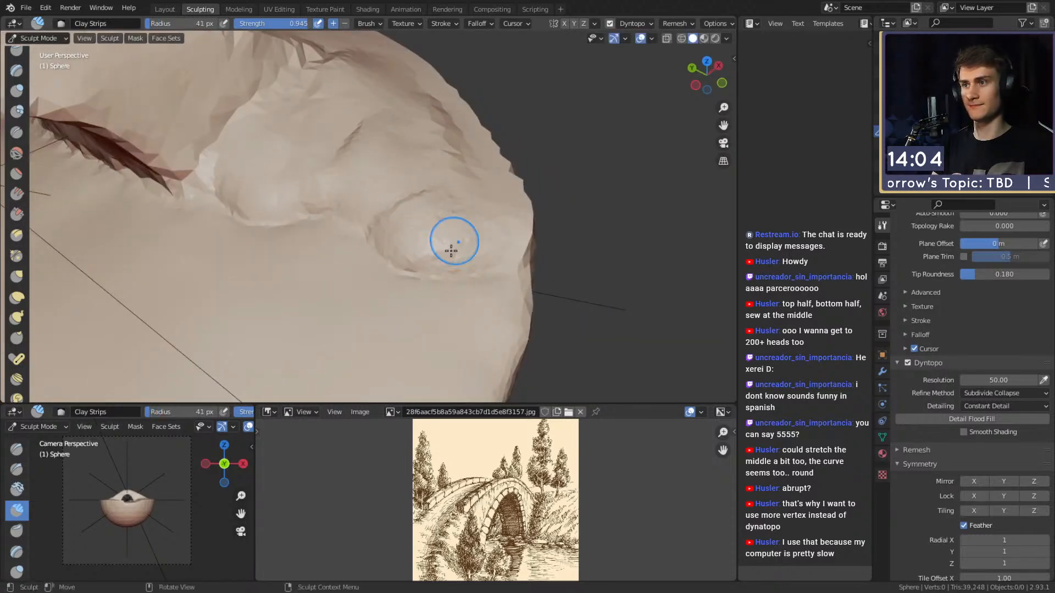
{"action": "middle_click_drag", "start_coordinate": [462, 228], "coordinate": [450, 215]}
- Add Clay Strips to the bank's slope next to the tunnel arch and smooth it at 121 px radius
{"action": "key", "text": "f"}
{"action": "left_click", "coordinate": [431, 164]}
{"action": "middle_click_drag", "start_coordinate": [379, 229], "coordinate": [424, 208]}
{"action": "key", "text": "f"}
{"action": "left_click", "coordinate": [382, 205]}
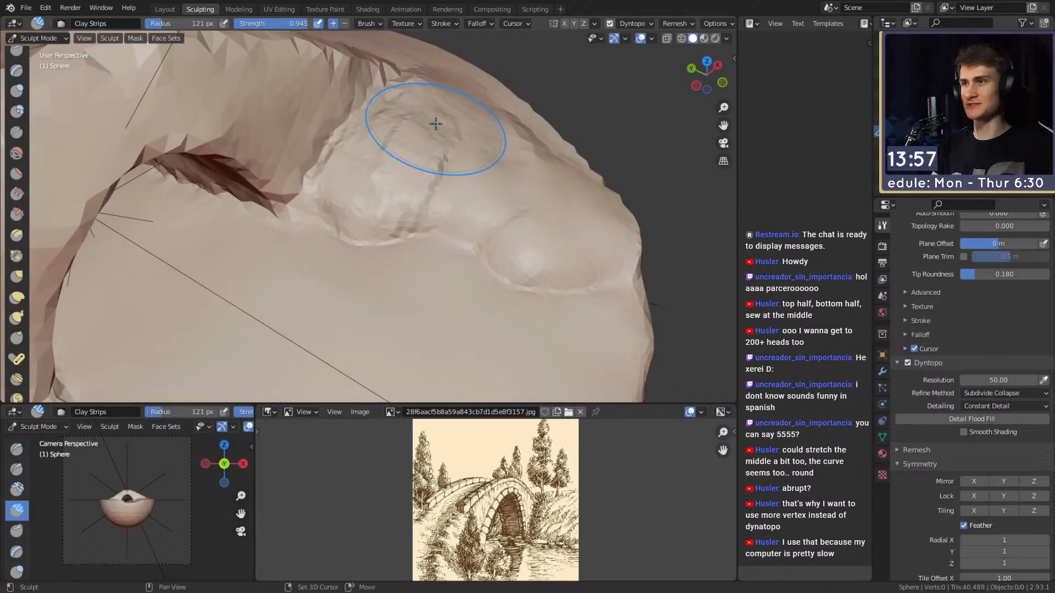
{"action": "left_click_drag", "start_coordinate": [374, 187], "coordinate": [385, 189]}
- Examine the reworked banks, channel and bridge from the front and from above
{"action": "scroll", "coordinate": [434, 183], "scroll_direction": "down", "scroll_amount": 6}
{"action": "mouse_move", "coordinate": [447, 181]}
{"action": "middle_mouse_down"}
{"action": "mouse_move", "coordinate": [363, 149]}
{"action": "mouse_move", "coordinate": [440, 193]}
{"action": "mouse_move", "coordinate": [405, 193]}
{"action": "middle_mouse_up"}
{"action": "scroll", "coordinate": [440, 193], "scroll_direction": "up", "scroll_amount": 2}
{"action": "mouse_move", "coordinate": [404, 193]}
{"action": "left_mouse_down", "text": "alt"}
{"action": "mouse_move", "coordinate": [334, 181]}
{"action": "mouse_move", "coordinate": [452, 229]}
{"action": "mouse_move", "coordinate": [353, 177]}
{"action": "mouse_move", "coordinate": [390, 184]}
{"action": "mouse_move", "coordinate": [358, 198]}
{"action": "mouse_move", "coordinate": [373, 244]}
{"action": "left_mouse_up", "text": "alt"}
{"action": "scroll", "coordinate": [389, 230], "scroll_direction": "up", "scroll_amount": 4}
{"action": "scroll", "coordinate": [360, 198], "scroll_direction": "down", "scroll_amount": 3}
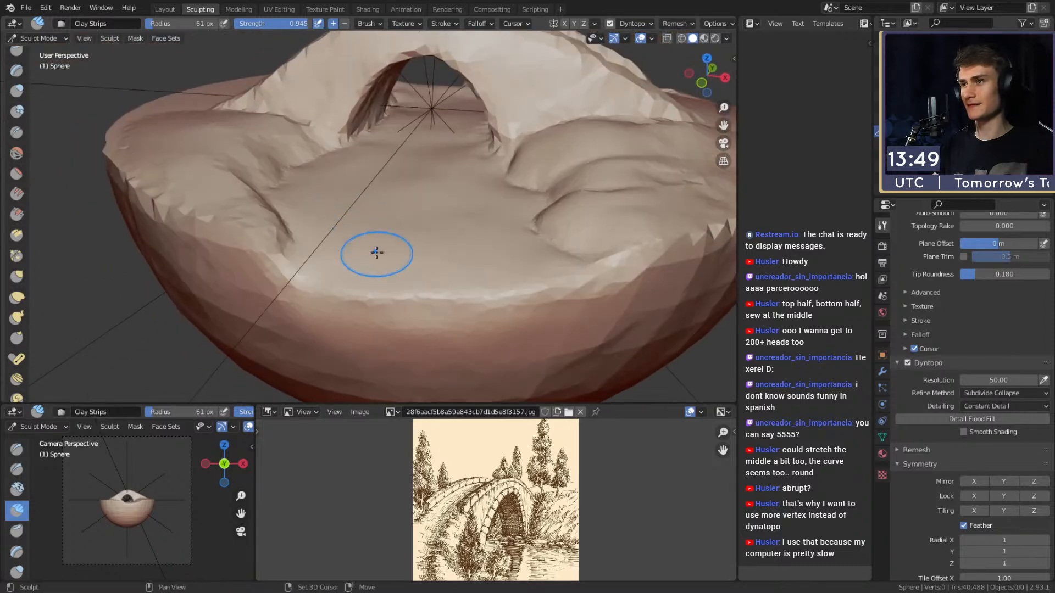
{"action": "left_click_drag", "start_coordinate": [439, 234], "coordinate": [412, 200], "text": "alt"}
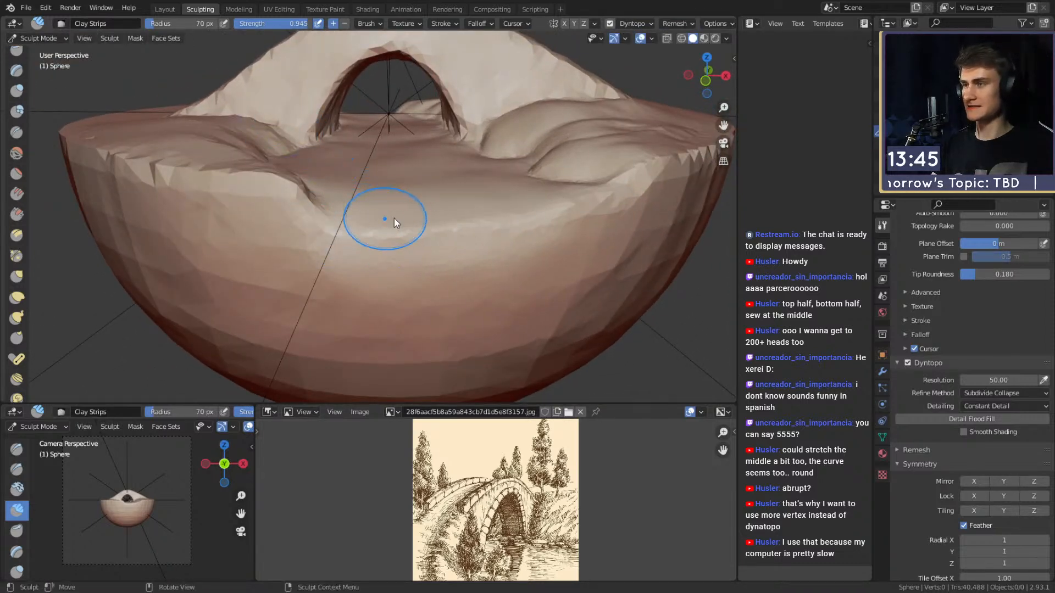
{"action": "mouse_move", "coordinate": [552, 157]}
{"action": "left_mouse_down", "text": "alt"}
{"action": "mouse_move", "coordinate": [381, 242]}
{"action": "mouse_move", "coordinate": [337, 217]}
{"action": "mouse_move", "coordinate": [333, 247]}
{"action": "mouse_move", "coordinate": [400, 200]}
{"action": "mouse_move", "coordinate": [410, 215]}
{"action": "left_mouse_up", "text": "alt"}
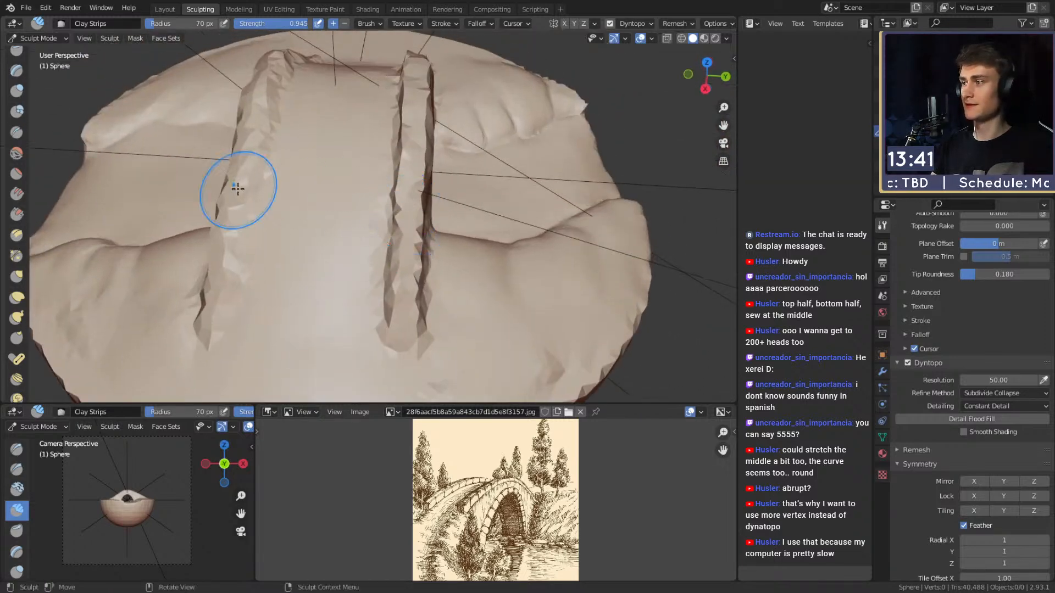
- Even out the bridge wall around the tunnel arch with the Fill/Deepen brush at 59 px radius
{"action": "scroll", "coordinate": [22, 247], "scroll_direction": "up", "scroll_amount": 1}
{"action": "left_click", "coordinate": [17, 206]}
{"action": "middle_click_drag", "start_coordinate": [296, 209], "coordinate": [336, 167]}
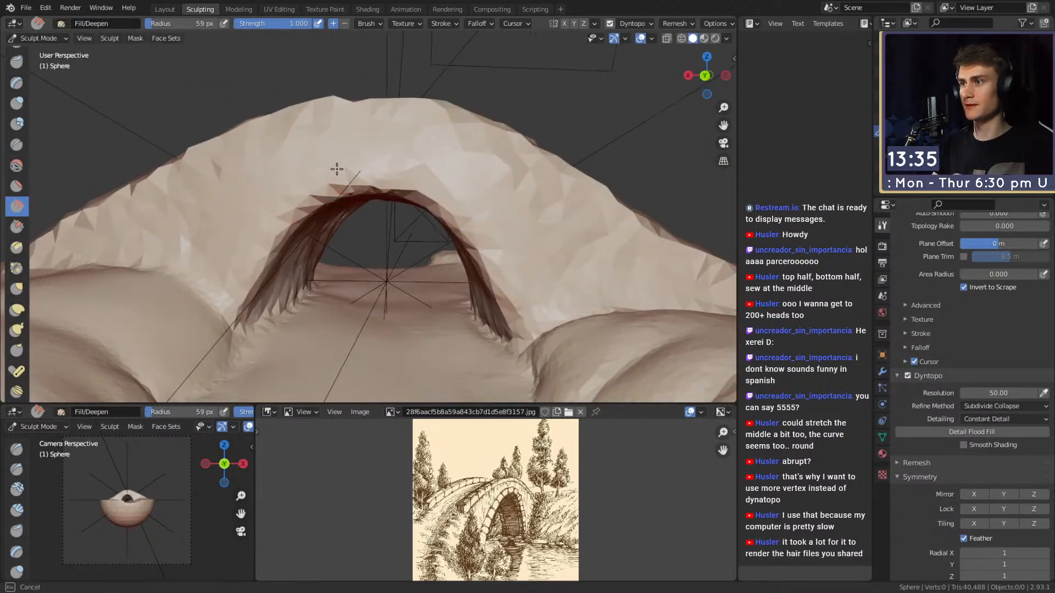
{"action": "left_click_drag", "start_coordinate": [241, 254], "coordinate": [247, 258]}
{"action": "left_click_drag", "start_coordinate": [395, 157], "coordinate": [484, 224]}
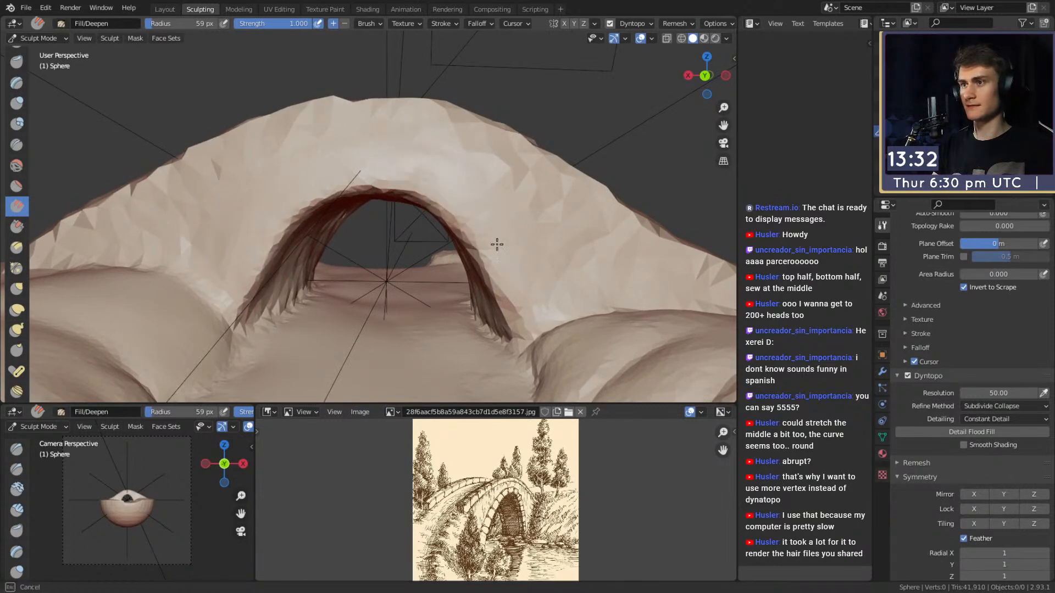
{"action": "left_click_drag", "start_coordinate": [521, 315], "coordinate": [520, 242]}
{"action": "mouse_move", "coordinate": [303, 168]}
{"action": "middle_mouse_down"}
{"action": "mouse_move", "coordinate": [291, 201]}
{"action": "mouse_move", "coordinate": [376, 187]}
{"action": "mouse_move", "coordinate": [377, 198]}
{"action": "mouse_move", "coordinate": [385, 172]}
{"action": "middle_mouse_up"}
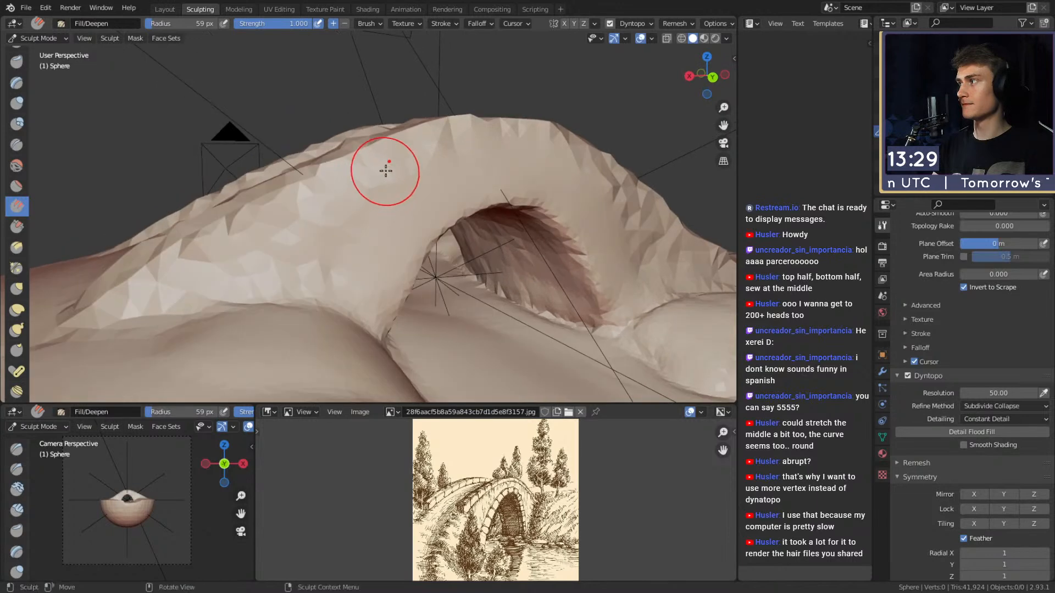
- Even out the bridge wall between the arch and the railing on one side with Fill/Deepen at 54 px radius
{"action": "key", "text": "bracketright"}
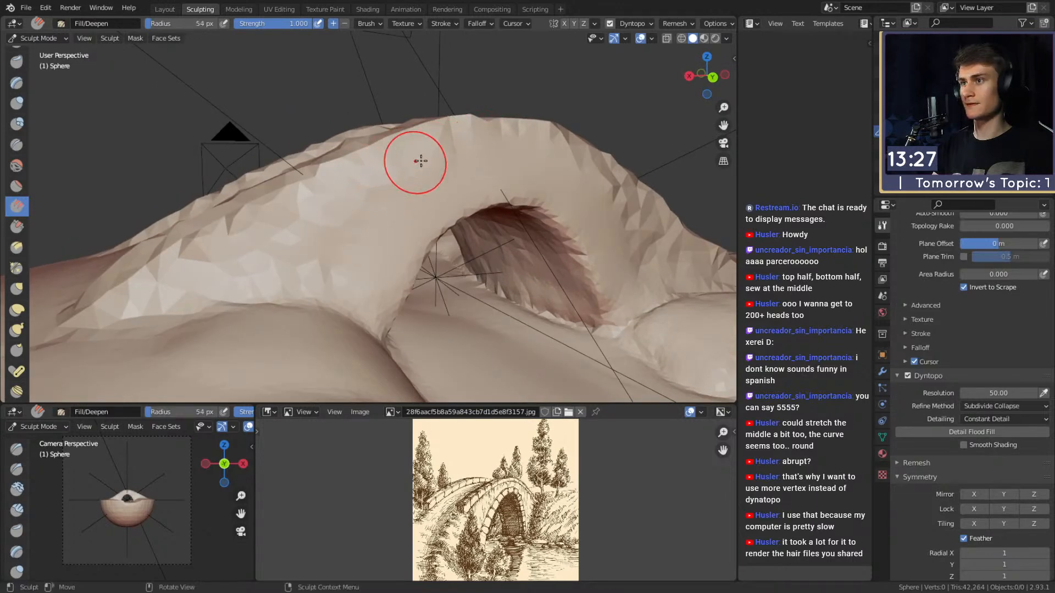
{"action": "left_click_drag", "start_coordinate": [309, 214], "coordinate": [336, 202]}
{"action": "middle_click_drag", "start_coordinate": [346, 203], "coordinate": [379, 197]}
{"action": "mouse_move", "coordinate": [379, 198]}
{"action": "left_mouse_down"}
{"action": "mouse_move", "coordinate": [287, 235]}
{"action": "mouse_move", "coordinate": [296, 230]}
{"action": "left_mouse_up"}
{"action": "middle_click_drag", "start_coordinate": [297, 231], "coordinate": [308, 212]}
{"action": "left_click_drag", "start_coordinate": [309, 212], "coordinate": [349, 202]}
{"action": "left_click_drag", "start_coordinate": [429, 189], "coordinate": [413, 235]}
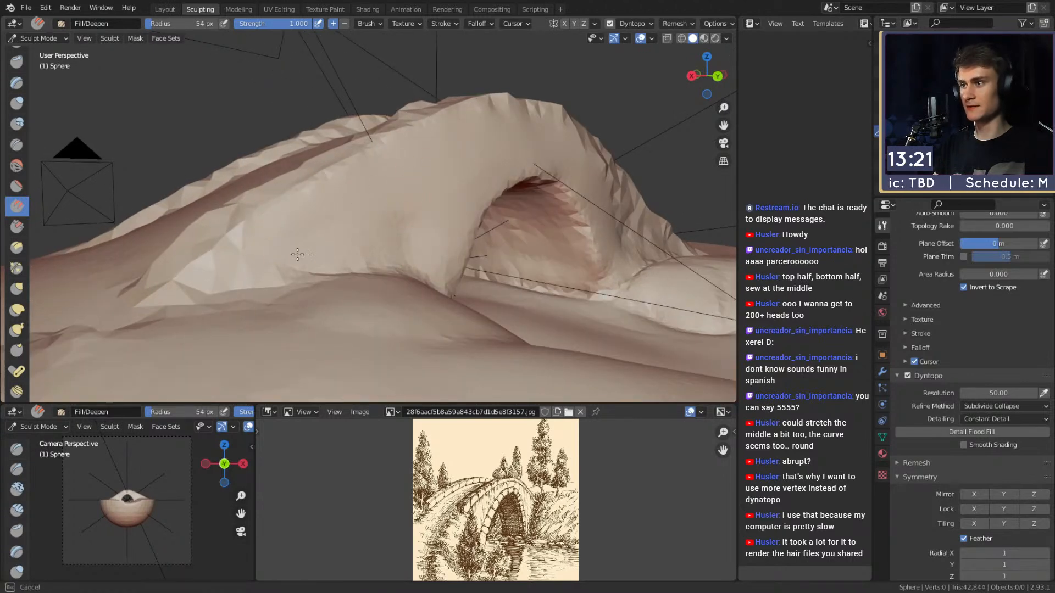
- Even out the tapered lower end of the same bridge wall with Fill/Deepen
{"action": "left_click_drag", "start_coordinate": [253, 266], "coordinate": [253, 265]}
{"action": "middle_click_drag", "start_coordinate": [395, 193], "coordinate": [402, 213]}
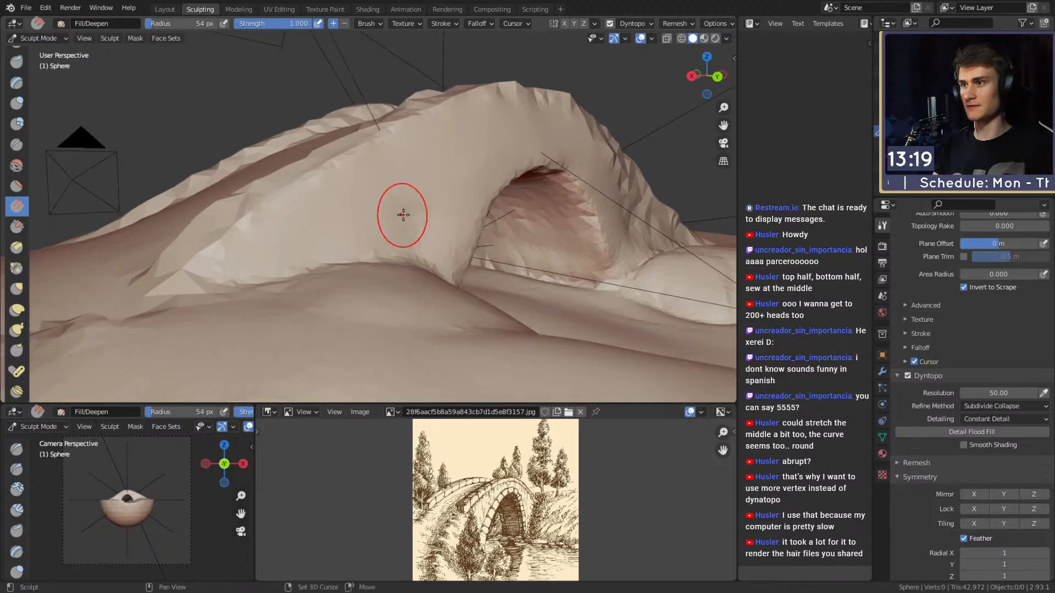
{"action": "left_click_drag", "start_coordinate": [525, 137], "coordinate": [495, 153]}
{"action": "middle_click_drag", "start_coordinate": [413, 186], "coordinate": [444, 172]}
{"action": "left_click_drag", "start_coordinate": [340, 200], "coordinate": [288, 235]}
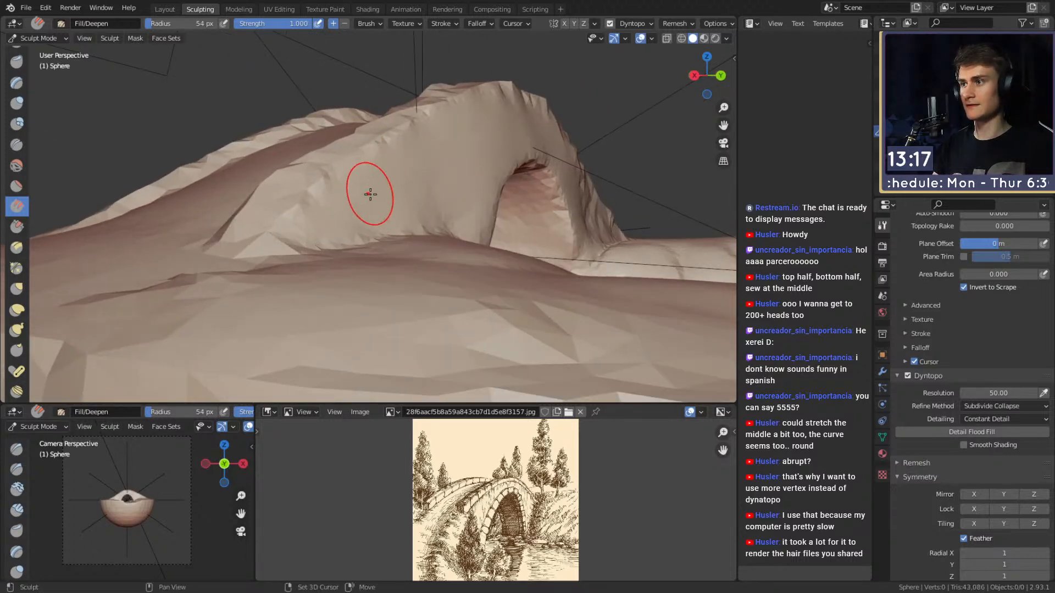
- Even out the faceted bridge wall on the other side of the arch with Fill/Deepen
{"action": "mouse_move", "coordinate": [365, 172]}
{"action": "middle_mouse_down"}
{"action": "mouse_move", "coordinate": [433, 219]}
{"action": "mouse_move", "coordinate": [278, 237]}
{"action": "mouse_move", "coordinate": [261, 133]}
{"action": "middle_mouse_up"}
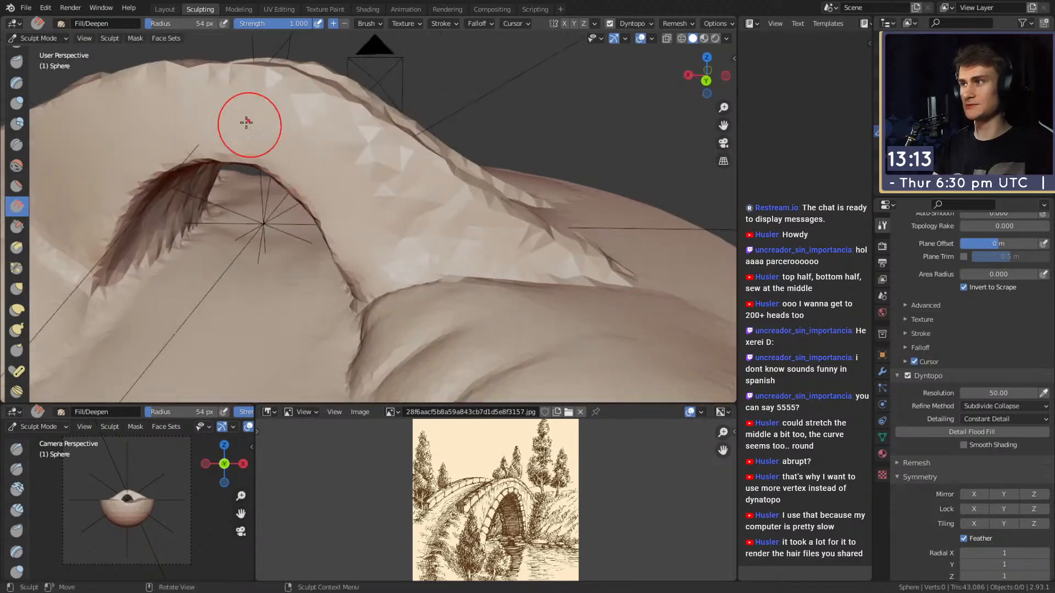
{"action": "key", "text": "f"}
{"action": "left_click", "coordinate": [236, 92]}
{"action": "mouse_move", "coordinate": [250, 94]}
{"action": "left_mouse_down"}
{"action": "mouse_move", "coordinate": [421, 192]}
{"action": "mouse_move", "coordinate": [300, 110]}
{"action": "mouse_move", "coordinate": [286, 122]}
{"action": "left_mouse_up"}
{"action": "key", "text": "f"}
{"action": "left_click", "coordinate": [415, 168]}
{"action": "mouse_move", "coordinate": [397, 186]}
{"action": "left_mouse_down", "text": "alt+shift"}
{"action": "mouse_move", "coordinate": [323, 146]}
{"action": "mouse_move", "coordinate": [388, 172]}
{"action": "left_mouse_up", "text": "alt+shift"}
{"action": "left_click_drag", "start_coordinate": [397, 210], "coordinate": [393, 204]}
{"action": "left_click_drag", "start_coordinate": [495, 228], "coordinate": [514, 216]}
- Build up the lower part of one bridge railing with Clay Strips at 28 px radius
{"action": "mouse_move", "coordinate": [502, 237]}
{"action": "left_mouse_down", "text": "alt"}
{"action": "mouse_move", "coordinate": [499, 254]}
{"action": "mouse_move", "coordinate": [470, 236]}
{"action": "mouse_move", "coordinate": [442, 250]}
{"action": "mouse_move", "coordinate": [492, 251]}
{"action": "left_mouse_up", "text": "alt"}
{"action": "key", "text": "f"}
{"action": "left_click", "coordinate": [434, 248]}
{"action": "mouse_move", "coordinate": [492, 251]}
{"action": "left_mouse_down", "text": "alt"}
{"action": "mouse_move", "coordinate": [413, 259]}
{"action": "mouse_move", "coordinate": [379, 299]}
{"action": "mouse_move", "coordinate": [338, 226]}
{"action": "mouse_move", "coordinate": [393, 247]}
{"action": "mouse_move", "coordinate": [363, 255]}
{"action": "mouse_move", "coordinate": [348, 214]}
{"action": "mouse_move", "coordinate": [345, 93]}
{"action": "mouse_move", "coordinate": [341, 118]}
{"action": "left_mouse_up", "text": "alt"}
{"action": "key", "text": "f"}
{"action": "left_click", "coordinate": [400, 273]}
{"action": "key", "text": "c"}
{"action": "key", "text": "f"}
{"action": "left_click", "coordinate": [353, 255]}
{"action": "left_click_drag", "start_coordinate": [360, 245], "coordinate": [349, 157]}
{"action": "left_click_drag", "start_coordinate": [334, 47], "coordinate": [339, 83], "text": "alt"}
{"action": "left_click_drag", "start_coordinate": [374, 260], "coordinate": [363, 164]}
{"action": "mouse_move", "coordinate": [374, 248]}
{"action": "left_mouse_down", "text": "alt"}
{"action": "mouse_move", "coordinate": [360, 181]}
{"action": "mouse_move", "coordinate": [341, 212]}
{"action": "mouse_move", "coordinate": [350, 135]}
{"action": "left_mouse_up", "text": "alt"}
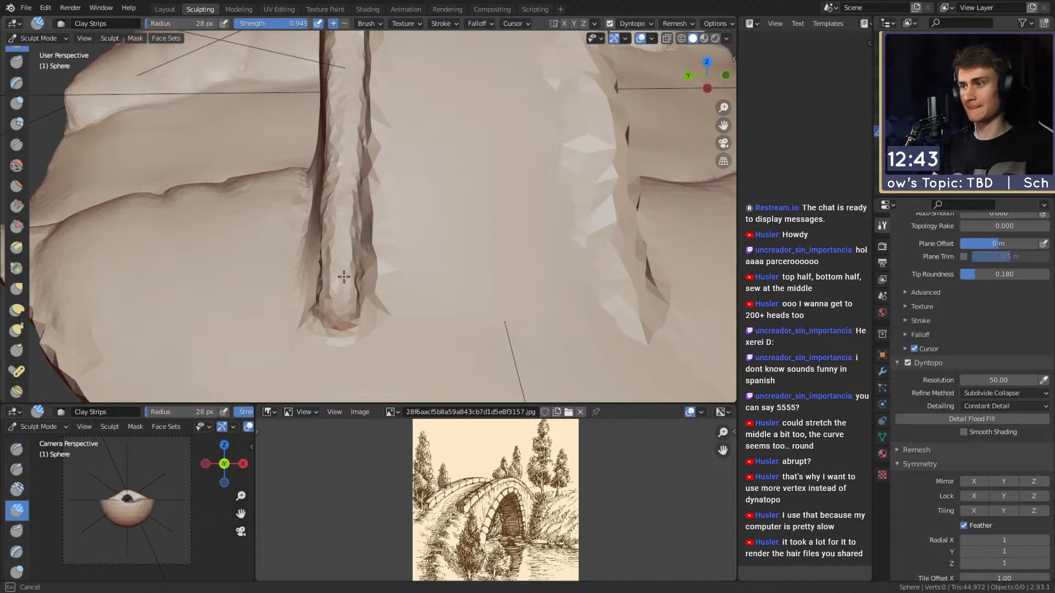
- Continue the Clay Strips along the same railing toward the bridge's crest at 41 px and 29 px radius
{"action": "mouse_move", "coordinate": [348, 47]}
{"action": "left_mouse_down", "text": "alt"}
{"action": "mouse_move", "coordinate": [386, 179]}
{"action": "mouse_move", "coordinate": [365, 184]}
{"action": "left_mouse_up", "text": "alt"}
{"action": "left_click", "coordinate": [360, 205]}
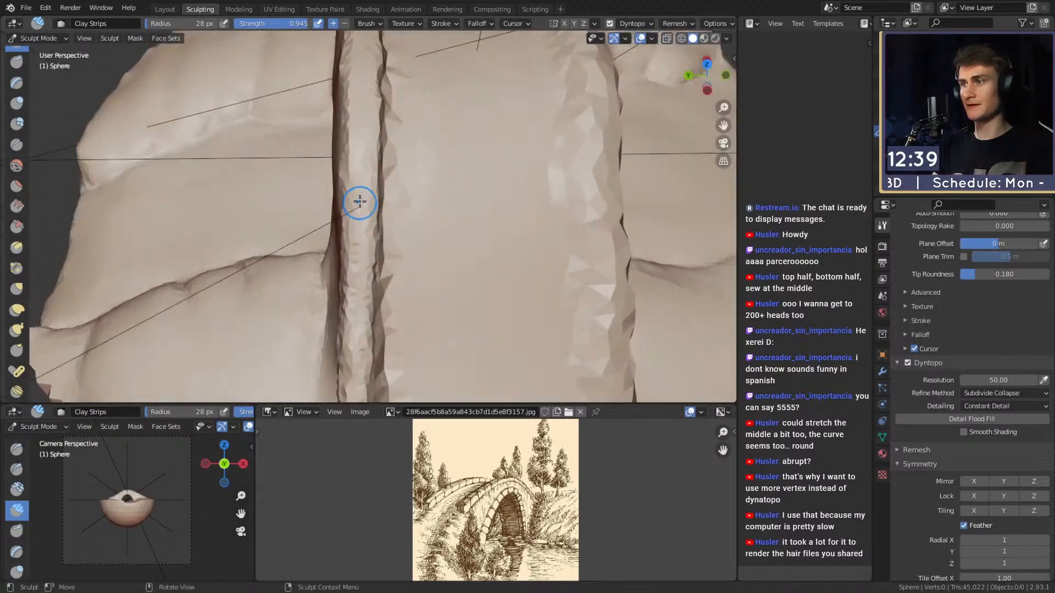
{"action": "left_click", "coordinate": [358, 170]}
{"action": "key", "text": "f"}
{"action": "left_click", "coordinate": [365, 70]}
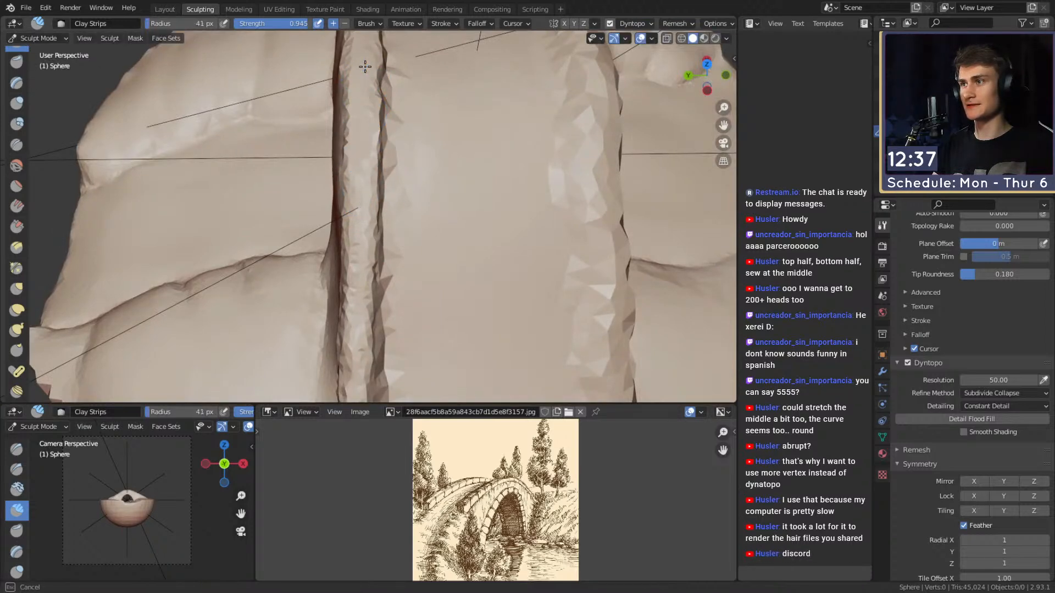
{"action": "left_click_drag", "start_coordinate": [367, 165], "coordinate": [419, 153], "text": "alt"}
{"action": "middle_click_drag", "start_coordinate": [372, 101], "coordinate": [356, 106]}
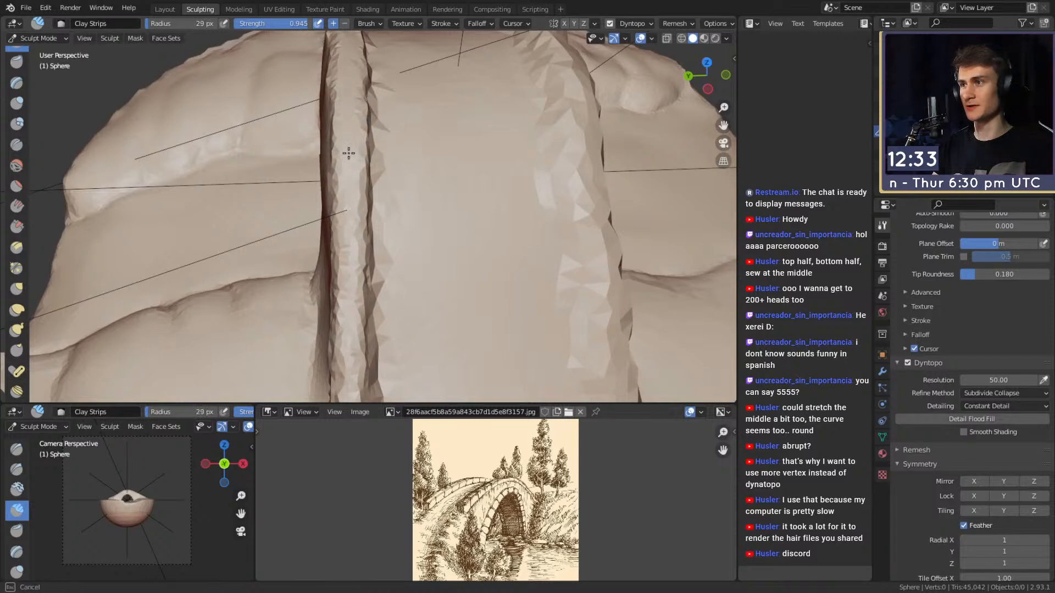
{"action": "middle_click_drag", "start_coordinate": [341, 322], "coordinate": [344, 252]}
{"action": "middle_click_drag", "start_coordinate": [345, 203], "coordinate": [370, 248]}
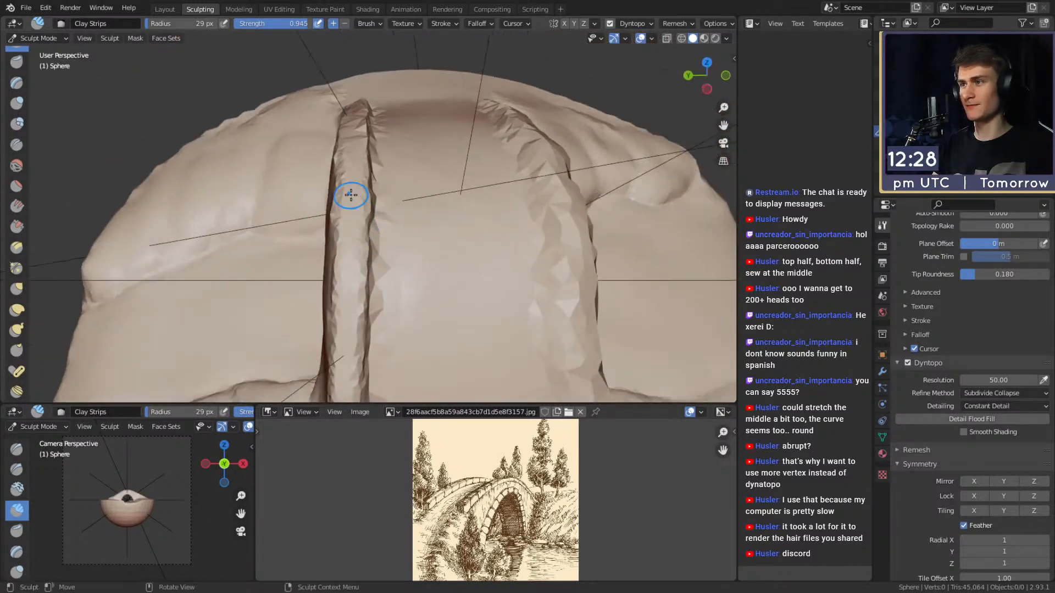
- Build up the same railing's opposite slope down to its foot at 27 px and 37 px radius
{"action": "mouse_move", "coordinate": [353, 266]}
{"action": "middle_mouse_down"}
{"action": "mouse_move", "coordinate": [440, 211]}
{"action": "mouse_move", "coordinate": [419, 136]}
{"action": "middle_mouse_up"}
{"action": "scroll", "coordinate": [367, 210], "scroll_direction": "up", "scroll_amount": 1}
{"action": "mouse_move", "coordinate": [367, 210]}
{"action": "middle_mouse_down"}
{"action": "mouse_move", "coordinate": [391, 99]}
{"action": "mouse_move", "coordinate": [346, 228]}
{"action": "mouse_move", "coordinate": [376, 134]}
{"action": "middle_mouse_up"}
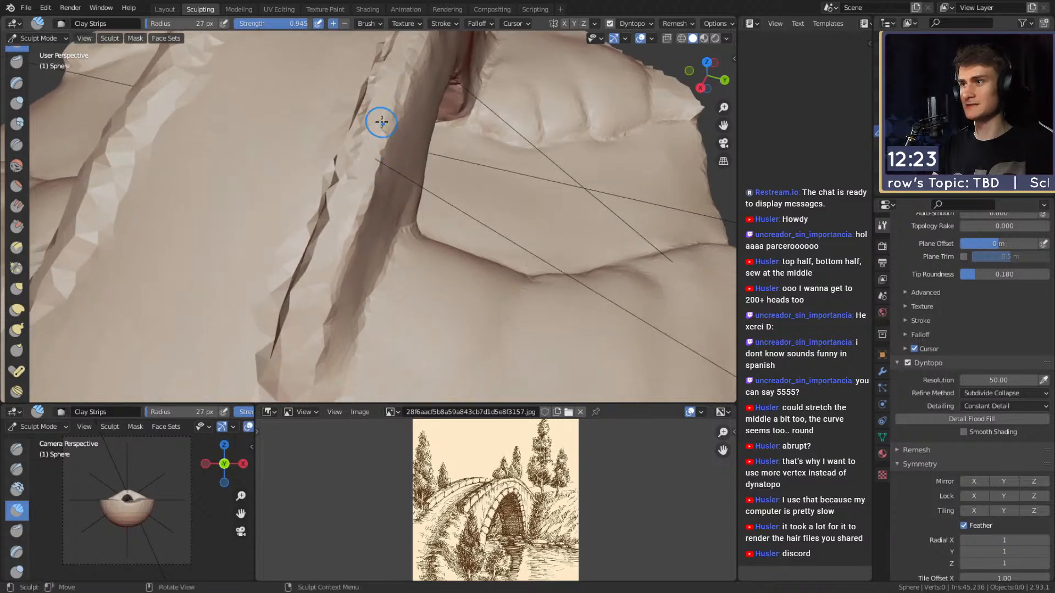
{"action": "scroll", "coordinate": [371, 157], "scroll_direction": "up", "scroll_amount": 1}
{"action": "middle_click_drag", "start_coordinate": [363, 210], "coordinate": [377, 138]}
{"action": "left_click_drag", "start_coordinate": [377, 138], "coordinate": [349, 215]}
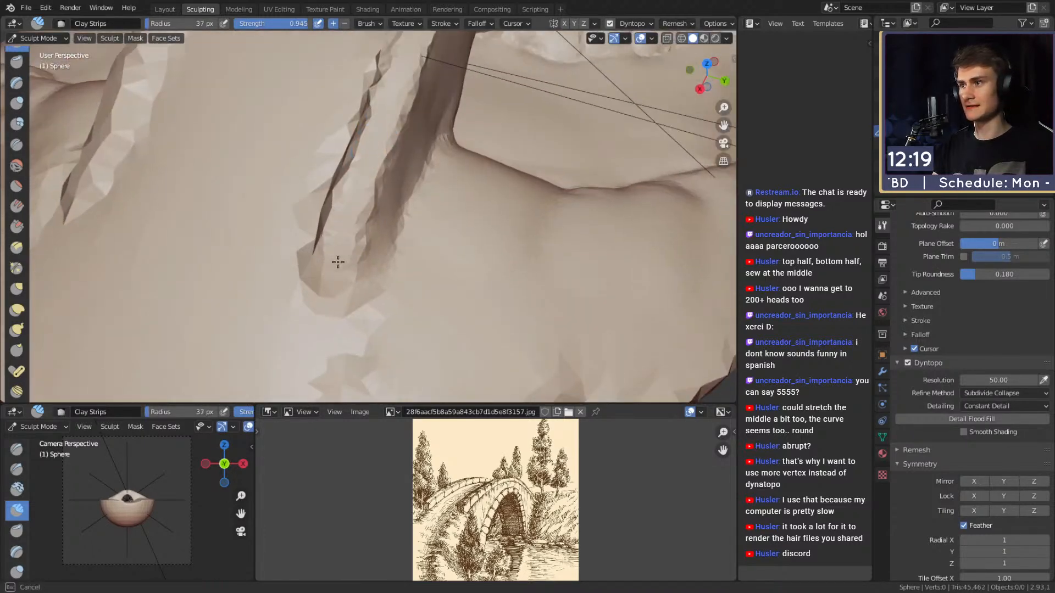
{"action": "left_click_drag", "start_coordinate": [328, 271], "coordinate": [341, 247]}
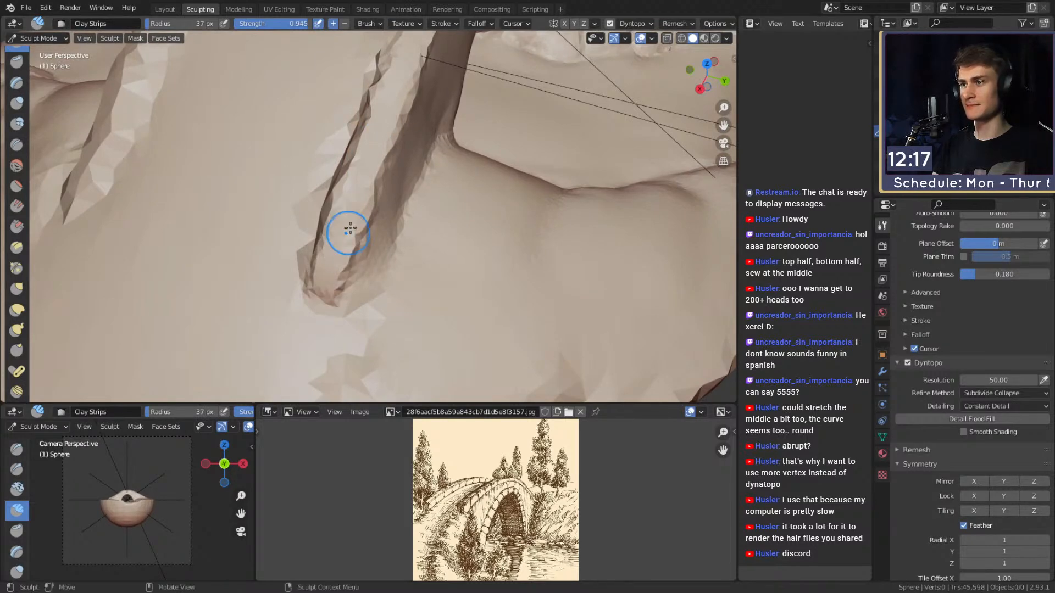
- Set the Clay Strips strength to 1.000 and reinforce the railing's foot and slope
{"action": "key", "text": "shift+f"}
{"action": "left_click", "coordinate": [365, 248]}
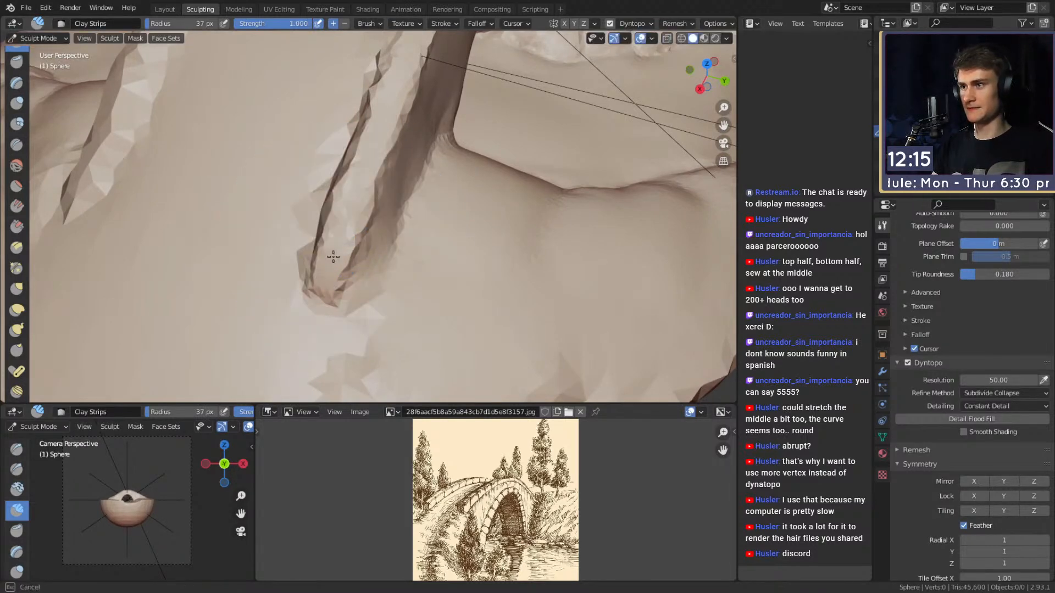
{"action": "middle_click_drag", "start_coordinate": [329, 255], "coordinate": [349, 235]}
{"action": "left_click_drag", "start_coordinate": [348, 236], "coordinate": [319, 285]}
{"action": "middle_click_drag", "start_coordinate": [388, 237], "coordinate": [360, 288], "text": "shift"}
{"action": "mouse_move", "coordinate": [360, 289]}
{"action": "left_mouse_down"}
{"action": "mouse_move", "coordinate": [346, 322]}
{"action": "mouse_move", "coordinate": [405, 67]}
{"action": "mouse_move", "coordinate": [387, 137]}
{"action": "left_mouse_up"}
{"action": "middle_click_drag", "start_coordinate": [356, 312], "coordinate": [432, 89]}
{"action": "left_click_drag", "start_coordinate": [431, 89], "coordinate": [433, 86]}
{"action": "middle_click_drag", "start_coordinate": [433, 86], "coordinate": [448, 149]}
- Build up the first railing's foot and lower slope with Clay Strips at 37 px radius
{"action": "left_click_drag", "start_coordinate": [391, 164], "coordinate": [328, 276]}
{"action": "mouse_move", "coordinate": [300, 323]}
{"action": "middle_mouse_down"}
{"action": "mouse_move", "coordinate": [447, 235]}
{"action": "mouse_move", "coordinate": [466, 205]}
{"action": "mouse_move", "coordinate": [395, 209]}
{"action": "mouse_move", "coordinate": [405, 102]}
{"action": "middle_mouse_up"}
{"action": "mouse_move", "coordinate": [405, 102]}
{"action": "left_mouse_down"}
{"action": "mouse_move", "coordinate": [412, 181]}
{"action": "mouse_move", "coordinate": [419, 165]}
{"action": "left_mouse_up"}
- Build up the foot and lower slope of the facing railing with Clay Strips at 36 px radius
{"action": "mouse_move", "coordinate": [419, 165]}
{"action": "middle_mouse_down", "text": "shift"}
{"action": "mouse_move", "coordinate": [452, 187]}
{"action": "mouse_move", "coordinate": [315, 190]}
{"action": "mouse_move", "coordinate": [329, 275]}
{"action": "middle_mouse_up", "text": "shift"}
{"action": "left_click_drag", "start_coordinate": [329, 276], "coordinate": [331, 285]}
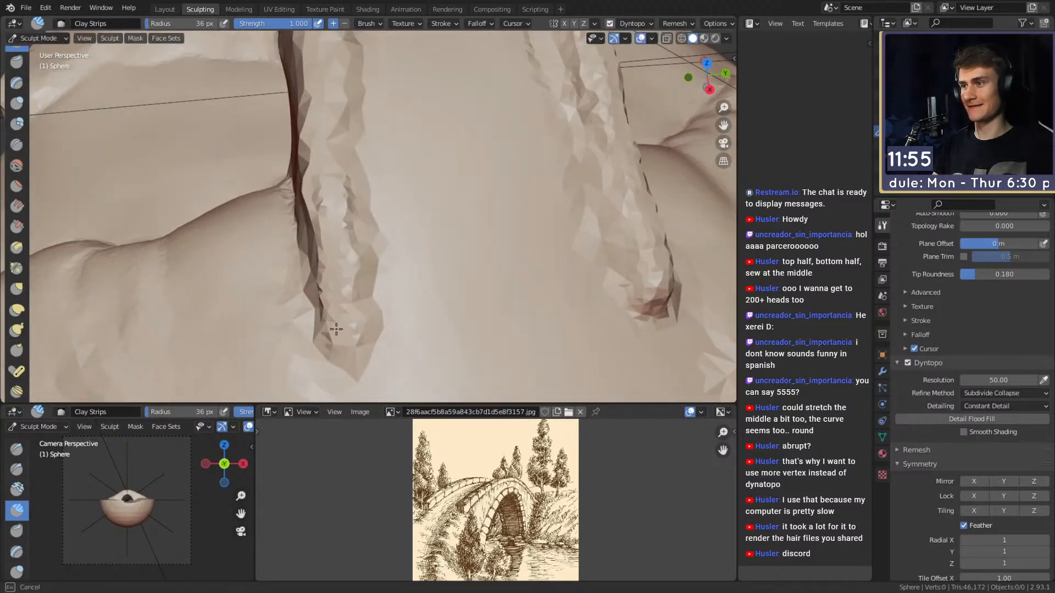
{"action": "mouse_move", "coordinate": [329, 187]}
{"action": "middle_mouse_down", "text": "shift"}
{"action": "mouse_move", "coordinate": [346, 236]}
{"action": "mouse_move", "coordinate": [310, 184]}
{"action": "middle_mouse_up", "text": "shift"}
{"action": "left_click_drag", "start_coordinate": [311, 184], "coordinate": [313, 101]}
{"action": "middle_click_drag", "start_coordinate": [313, 101], "coordinate": [332, 162], "text": "shift"}
{"action": "left_click_drag", "start_coordinate": [332, 162], "coordinate": [325, 216]}
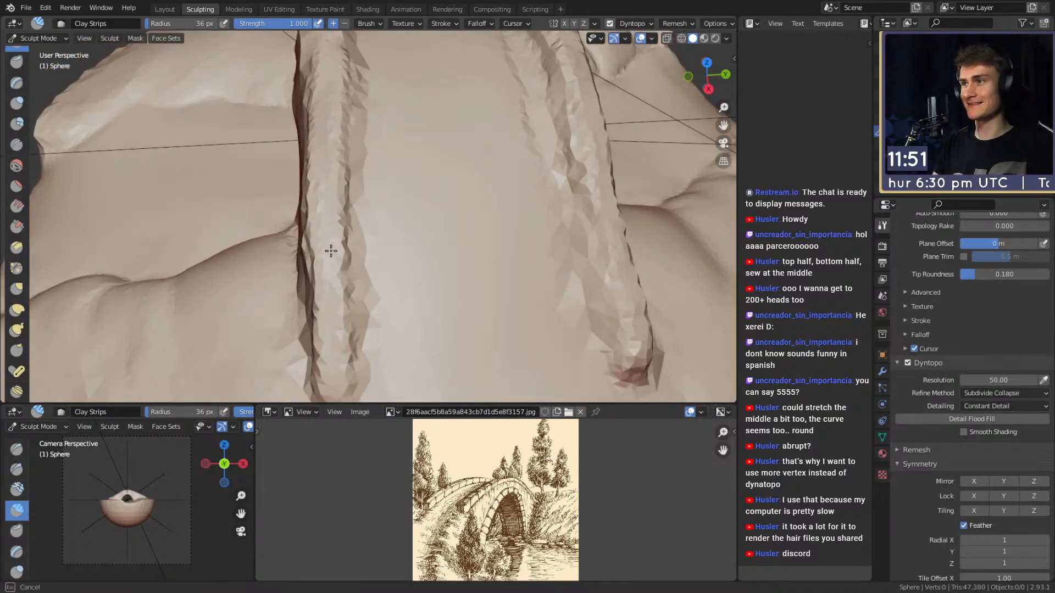
{"action": "middle_click_drag", "start_coordinate": [325, 216], "coordinate": [325, 214], "text": "shift"}
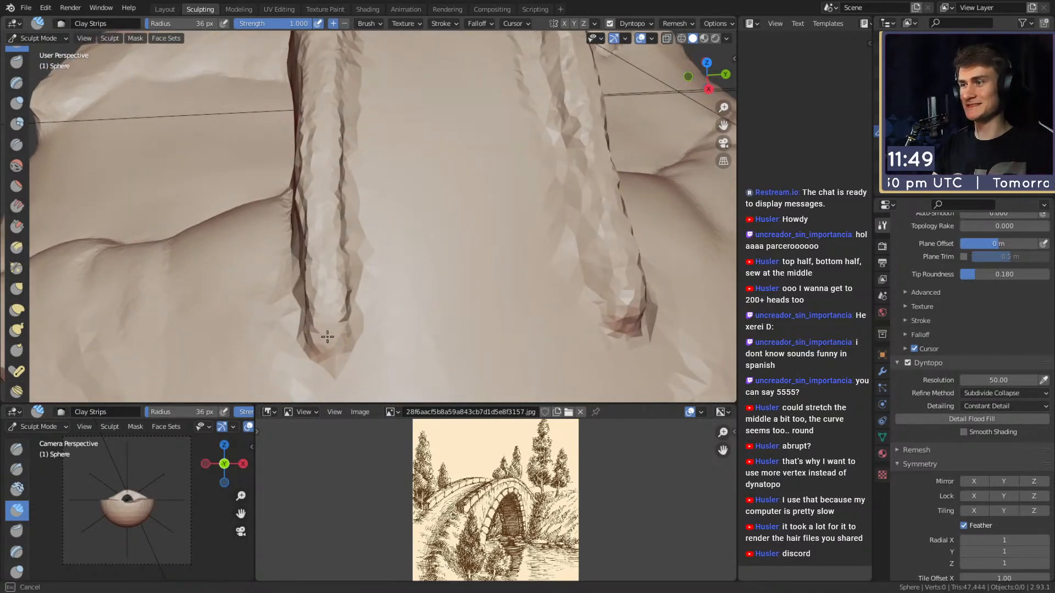
- Continue the Clay Strips along the facing railing from its foot toward the bridge's crest
{"action": "middle_click_drag", "start_coordinate": [339, 135], "coordinate": [322, 101], "text": "shift"}
{"action": "left_click_drag", "start_coordinate": [322, 101], "coordinate": [306, 71]}
{"action": "middle_click_drag", "start_coordinate": [306, 71], "coordinate": [337, 181], "text": "shift"}
{"action": "middle_click_drag", "start_coordinate": [335, 310], "coordinate": [346, 212], "text": "shift"}
{"action": "left_click_drag", "start_coordinate": [346, 212], "coordinate": [345, 90]}
{"action": "middle_click_drag", "start_coordinate": [345, 90], "coordinate": [354, 275], "text": "shift"}
{"action": "mouse_move", "coordinate": [354, 275]}
{"action": "left_mouse_down"}
{"action": "mouse_move", "coordinate": [348, 137]}
{"action": "mouse_move", "coordinate": [344, 224]}
{"action": "left_mouse_up"}
- Build up the railing slope at the bridge's opposite end from crest to foot at 36 px radius
{"action": "mouse_move", "coordinate": [344, 223]}
{"action": "middle_mouse_down"}
{"action": "mouse_move", "coordinate": [377, 212]}
{"action": "mouse_move", "coordinate": [373, 192]}
{"action": "mouse_move", "coordinate": [436, 99]}
{"action": "middle_mouse_up"}
{"action": "left_click_drag", "start_coordinate": [436, 98], "coordinate": [417, 137]}
{"action": "mouse_move", "coordinate": [417, 138]}
{"action": "middle_mouse_down", "text": "shift"}
{"action": "mouse_move", "coordinate": [384, 184]}
{"action": "mouse_move", "coordinate": [373, 90]}
{"action": "middle_mouse_up", "text": "shift"}
{"action": "left_click_drag", "start_coordinate": [373, 91], "coordinate": [320, 257]}
{"action": "middle_click_drag", "start_coordinate": [321, 256], "coordinate": [372, 90]}
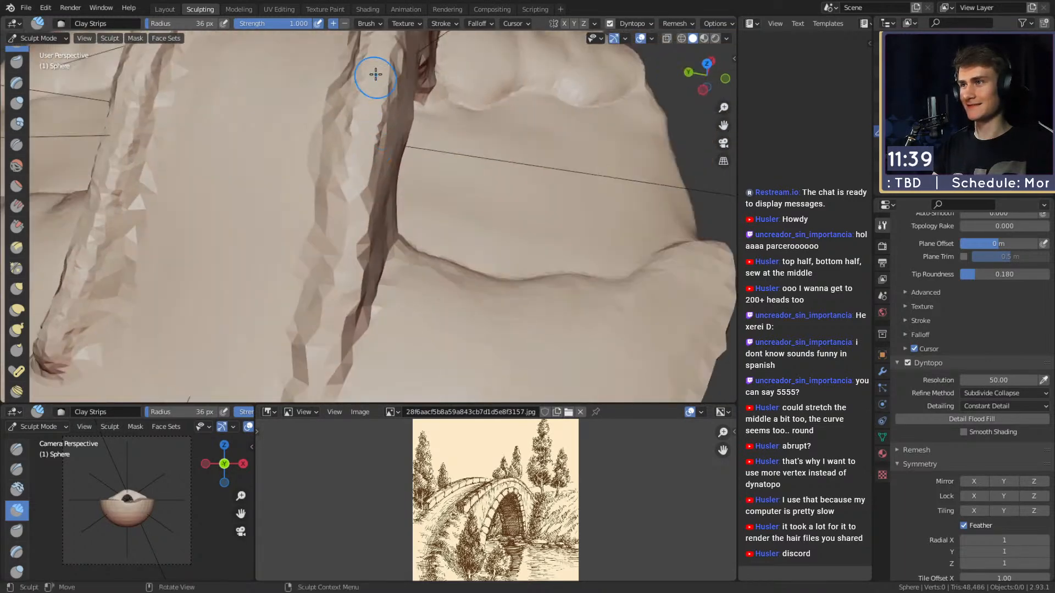
{"action": "left_click_drag", "start_coordinate": [372, 90], "coordinate": [357, 167]}
{"action": "middle_click_drag", "start_coordinate": [357, 167], "coordinate": [336, 249]}
{"action": "left_click_drag", "start_coordinate": [337, 249], "coordinate": [336, 253]}
{"action": "mouse_move", "coordinate": [336, 253]}
{"action": "middle_mouse_down"}
{"action": "mouse_move", "coordinate": [360, 219]}
{"action": "mouse_move", "coordinate": [379, 259]}
{"action": "middle_mouse_up"}
{"action": "left_click_drag", "start_coordinate": [379, 259], "coordinate": [380, 264]}
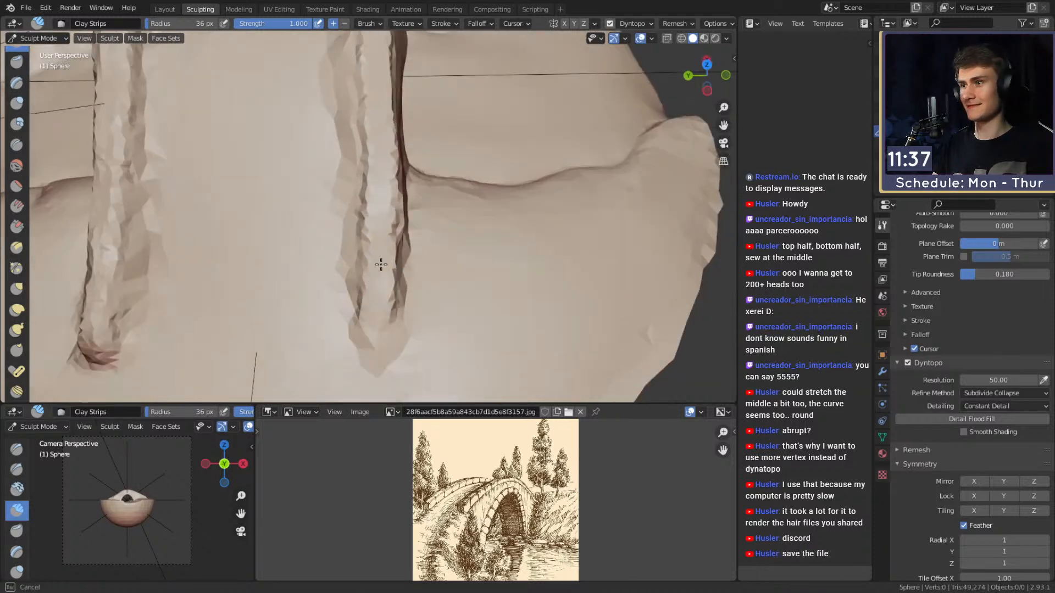
- Round out that railing's foot with short Clay Strips strokes at 31 px radius
{"action": "key", "text": "f"}
{"action": "left_click", "coordinate": [381, 329]}
{"action": "left_click_drag", "start_coordinate": [381, 327], "coordinate": [382, 313]}
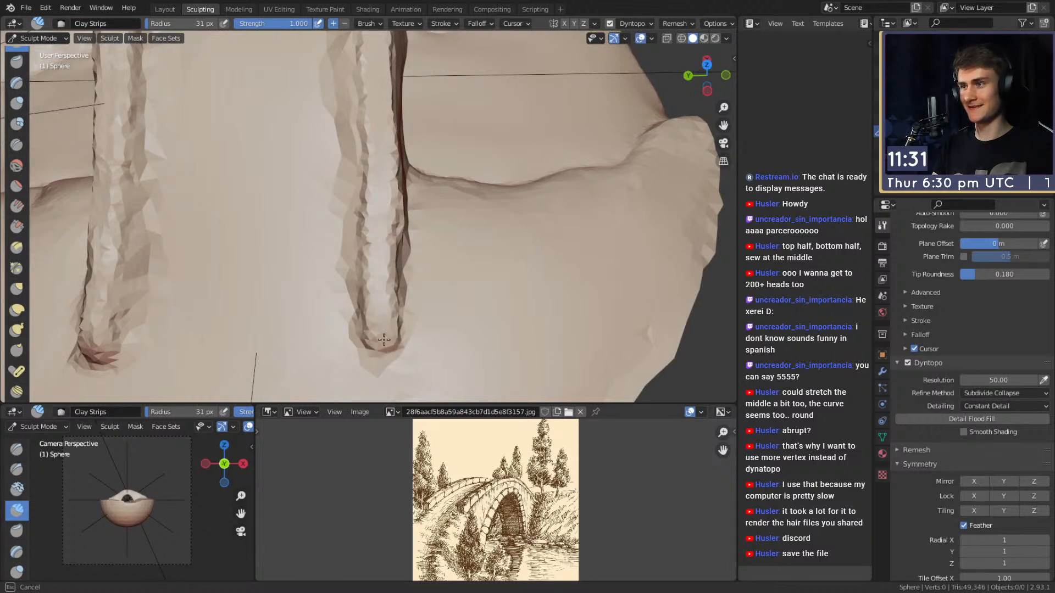
{"action": "left_click_drag", "start_coordinate": [387, 321], "coordinate": [385, 313]}
{"action": "key", "text": "f"}
{"action": "left_click", "coordinate": [383, 296]}
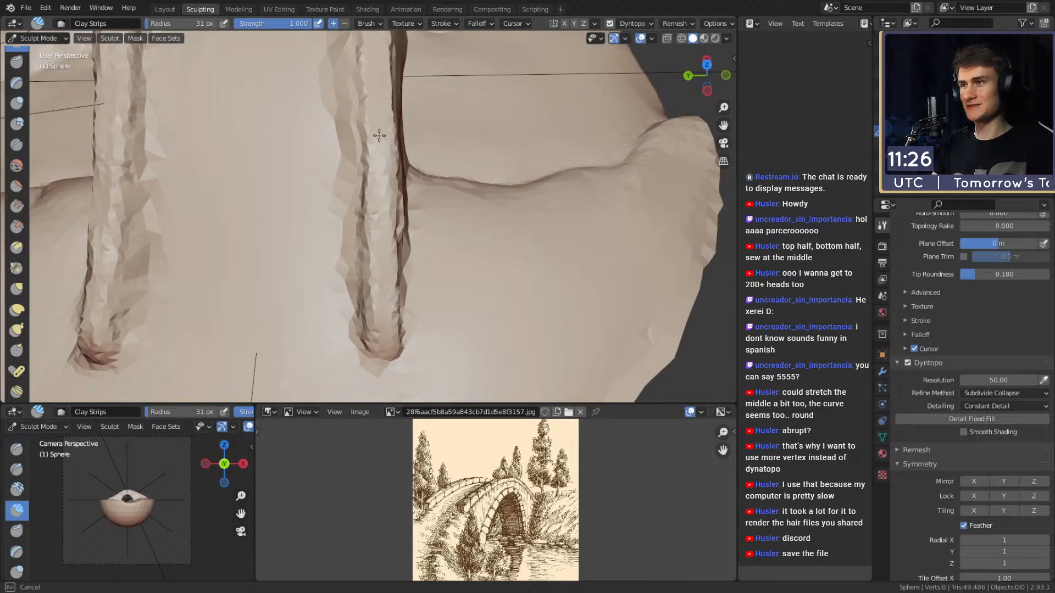
- Refine the same railing's top from the slope toward the crest, reducing the brush radius to 26 px
{"action": "mouse_move", "coordinate": [383, 329]}
{"action": "middle_mouse_down"}
{"action": "mouse_move", "coordinate": [407, 308]}
{"action": "mouse_move", "coordinate": [396, 289]}
{"action": "middle_mouse_up"}
{"action": "left_click_drag", "start_coordinate": [394, 227], "coordinate": [403, 104]}
{"action": "middle_click_drag", "start_coordinate": [404, 104], "coordinate": [396, 211]}
{"action": "key", "text": "f"}
{"action": "left_click", "coordinate": [393, 220]}
{"action": "left_click_drag", "start_coordinate": [393, 228], "coordinate": [397, 71]}
{"action": "mouse_move", "coordinate": [398, 70]}
{"action": "middle_mouse_down"}
{"action": "mouse_move", "coordinate": [358, 208]}
{"action": "mouse_move", "coordinate": [379, 276]}
{"action": "mouse_move", "coordinate": [364, 189]}
{"action": "mouse_move", "coordinate": [441, 103]}
{"action": "mouse_move", "coordinate": [376, 189]}
{"action": "mouse_move", "coordinate": [387, 184]}
{"action": "middle_mouse_up"}
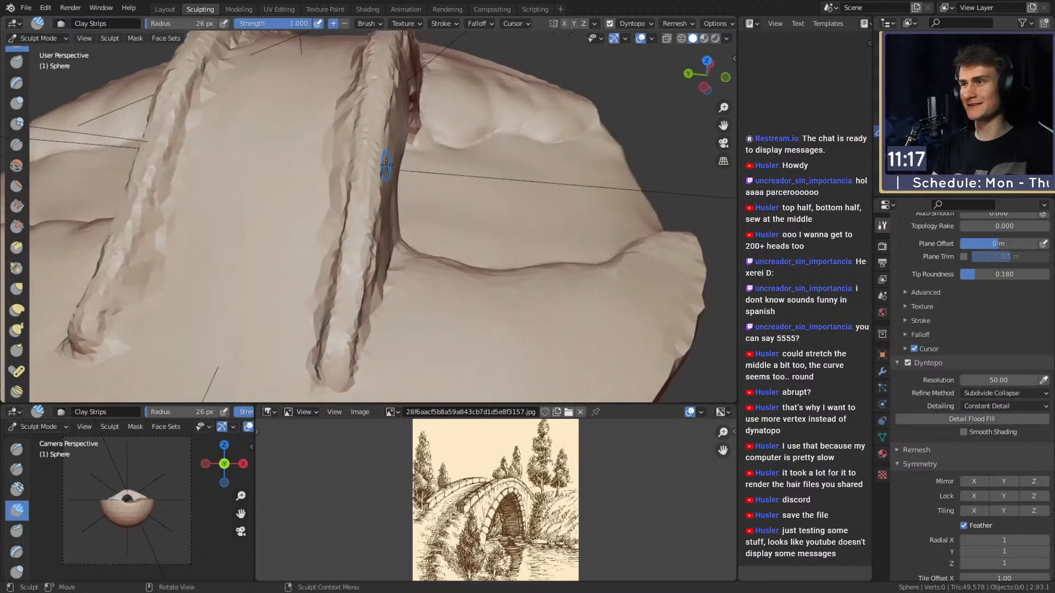
- Touch up the railings on both sides of the bridge with Clay Strips at 26 px and 19 px radius
{"action": "mouse_move", "coordinate": [365, 255]}
{"action": "middle_mouse_down"}
{"action": "mouse_move", "coordinate": [459, 212]}
{"action": "mouse_move", "coordinate": [318, 247]}
{"action": "mouse_move", "coordinate": [312, 267]}
{"action": "mouse_move", "coordinate": [308, 234]}
{"action": "middle_mouse_up"}
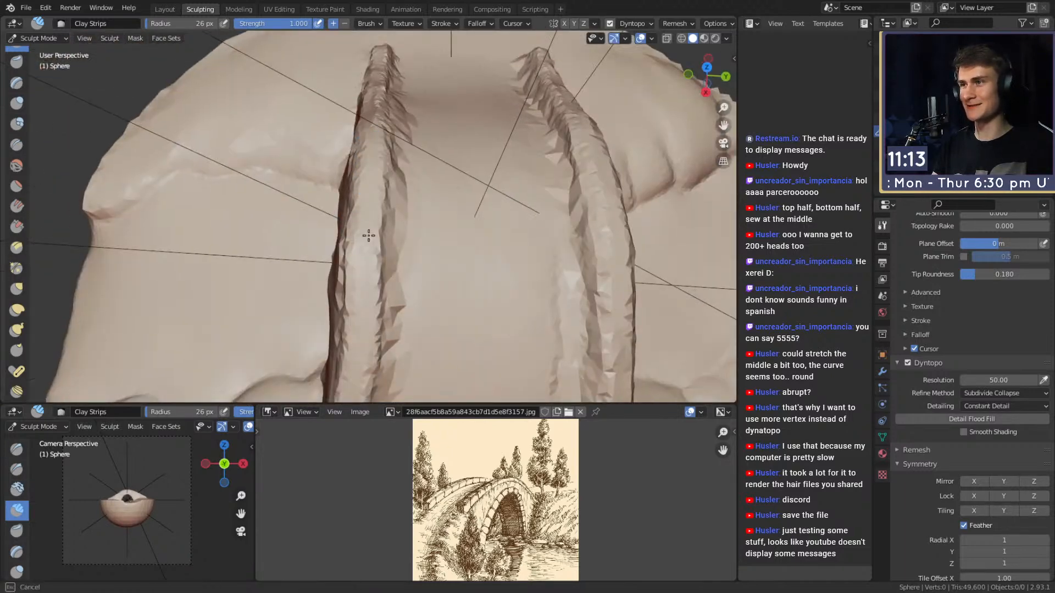
{"action": "middle_click_drag", "start_coordinate": [376, 299], "coordinate": [365, 157], "text": "shift"}
{"action": "mouse_move", "coordinate": [348, 262]}
{"action": "middle_mouse_down"}
{"action": "mouse_move", "coordinate": [372, 193]}
{"action": "mouse_move", "coordinate": [377, 226]}
{"action": "mouse_move", "coordinate": [471, 179]}
{"action": "mouse_move", "coordinate": [525, 171]}
{"action": "mouse_move", "coordinate": [395, 181]}
{"action": "mouse_move", "coordinate": [381, 202]}
{"action": "mouse_move", "coordinate": [197, 87]}
{"action": "middle_mouse_up"}
{"action": "mouse_move", "coordinate": [348, 225]}
{"action": "middle_mouse_down"}
{"action": "mouse_move", "coordinate": [367, 207]}
{"action": "mouse_move", "coordinate": [333, 183]}
{"action": "middle_mouse_up"}
{"action": "mouse_move", "coordinate": [384, 232]}
{"action": "middle_mouse_down"}
{"action": "mouse_move", "coordinate": [384, 181]}
{"action": "mouse_move", "coordinate": [478, 160]}
{"action": "mouse_move", "coordinate": [380, 293]}
{"action": "middle_mouse_up"}
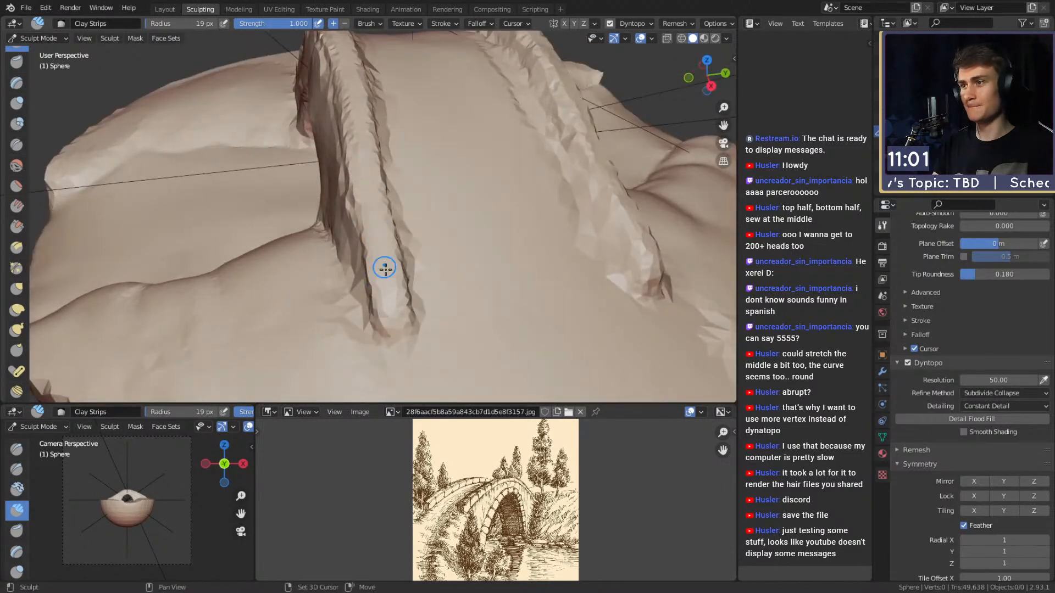
{"action": "mouse_move", "coordinate": [351, 102]}
{"action": "middle_mouse_down"}
{"action": "mouse_move", "coordinate": [356, 244]}
{"action": "mouse_move", "coordinate": [324, 148]}
{"action": "mouse_move", "coordinate": [462, 160]}
{"action": "middle_mouse_up"}
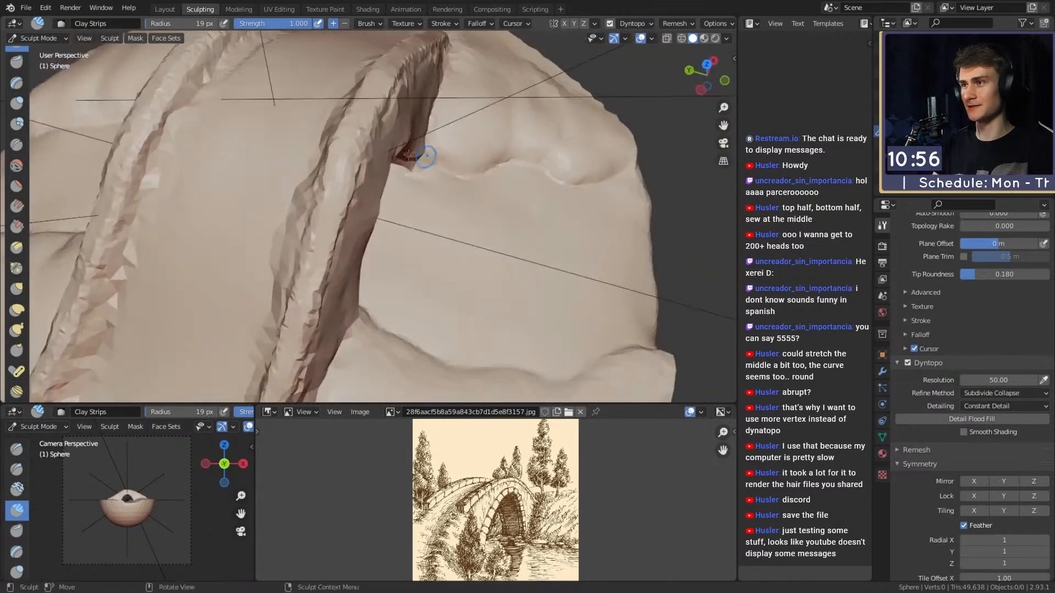
{"action": "middle_click_drag", "start_coordinate": [342, 164], "coordinate": [376, 156]}
{"action": "middle_click_drag", "start_coordinate": [341, 273], "coordinate": [347, 158], "text": "shift"}
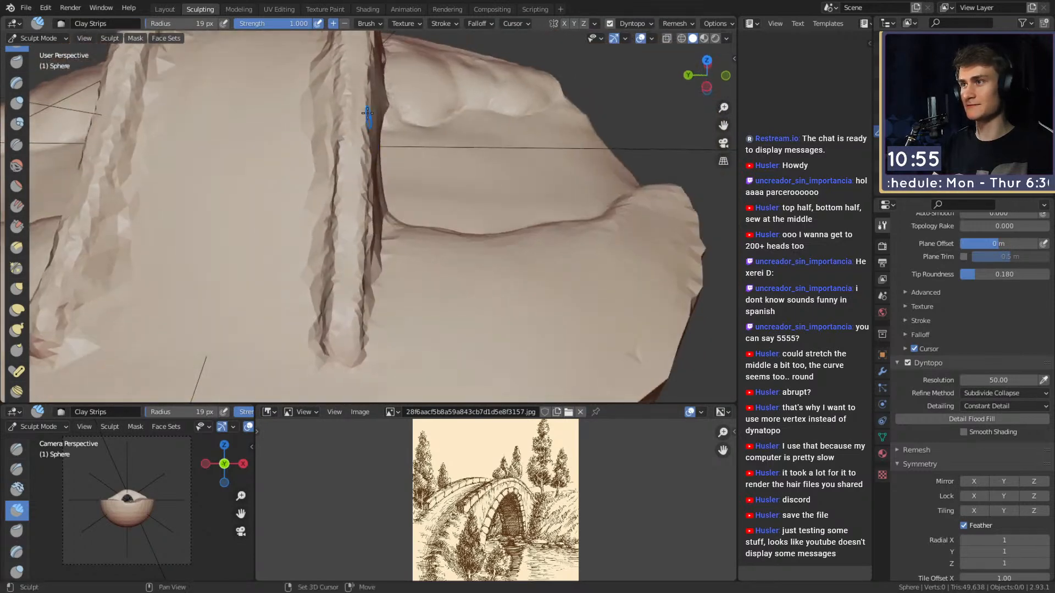
{"action": "mouse_move", "coordinate": [348, 242]}
{"action": "middle_mouse_down"}
{"action": "mouse_move", "coordinate": [426, 238]}
{"action": "mouse_move", "coordinate": [348, 226]}
{"action": "mouse_move", "coordinate": [366, 225]}
{"action": "mouse_move", "coordinate": [384, 250]}
{"action": "mouse_move", "coordinate": [374, 246]}
{"action": "mouse_move", "coordinate": [371, 263]}
{"action": "middle_mouse_up"}
- Run 19 px Clay Strips strokes along the railing's top edge from its foot up over the crest
{"action": "left_click_drag", "start_coordinate": [355, 353], "coordinate": [345, 263]}
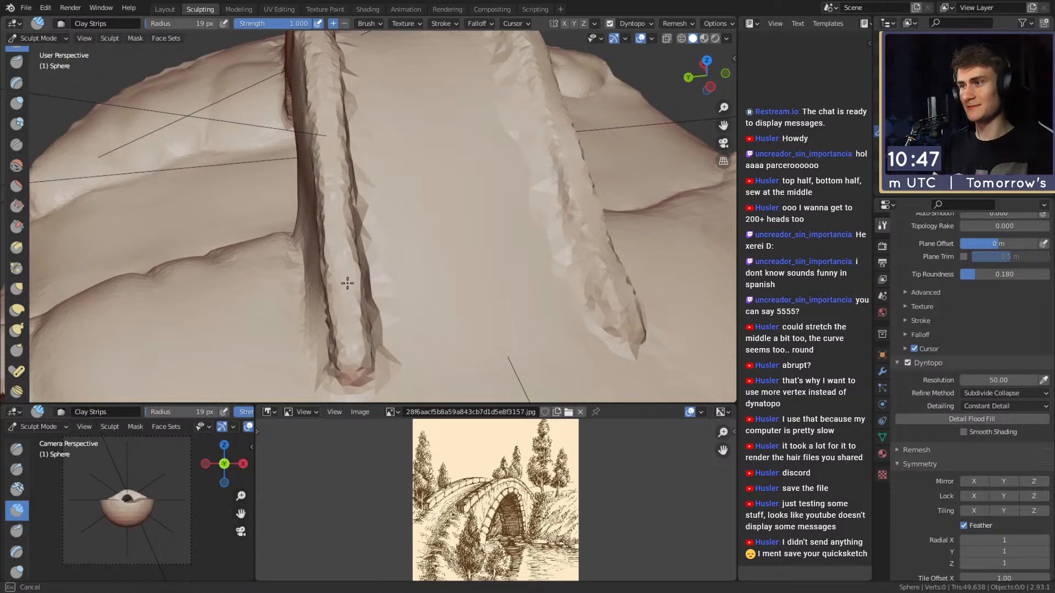
{"action": "middle_click_drag", "start_coordinate": [342, 150], "coordinate": [337, 287]}
{"action": "left_click_drag", "start_coordinate": [336, 288], "coordinate": [320, 108]}
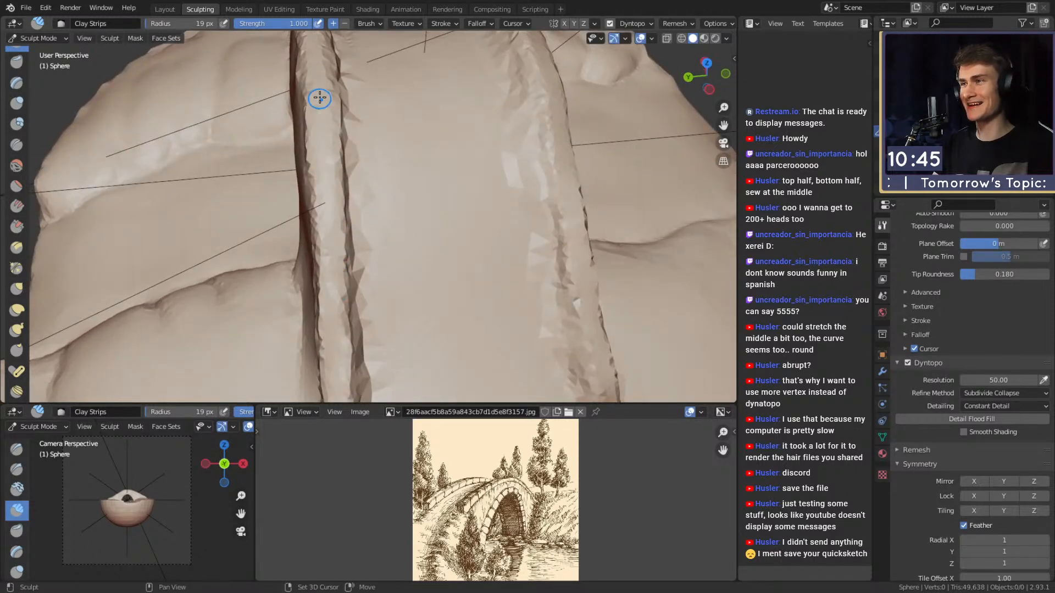
{"action": "middle_click_drag", "start_coordinate": [320, 108], "coordinate": [337, 264]}
{"action": "middle_click_drag", "start_coordinate": [328, 220], "coordinate": [335, 271]}
{"action": "left_click_drag", "start_coordinate": [334, 270], "coordinate": [317, 144]}
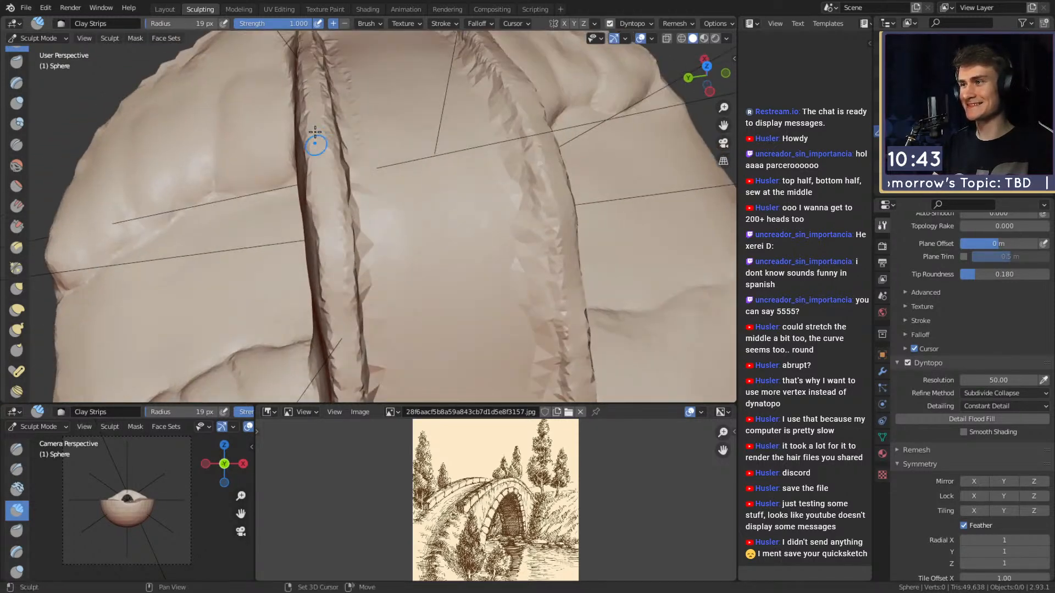
{"action": "middle_click_drag", "start_coordinate": [317, 144], "coordinate": [325, 202]}
{"action": "left_click_drag", "start_coordinate": [335, 282], "coordinate": [334, 160]}
- Fill in the remaining railing's top edge with a 19 px Clay Strips stroke and save the file
{"action": "mouse_move", "coordinate": [334, 161]}
{"action": "middle_mouse_down"}
{"action": "mouse_move", "coordinate": [364, 216]}
{"action": "mouse_move", "coordinate": [384, 134]}
{"action": "middle_mouse_up"}
{"action": "middle_click_drag", "start_coordinate": [363, 253], "coordinate": [396, 110]}
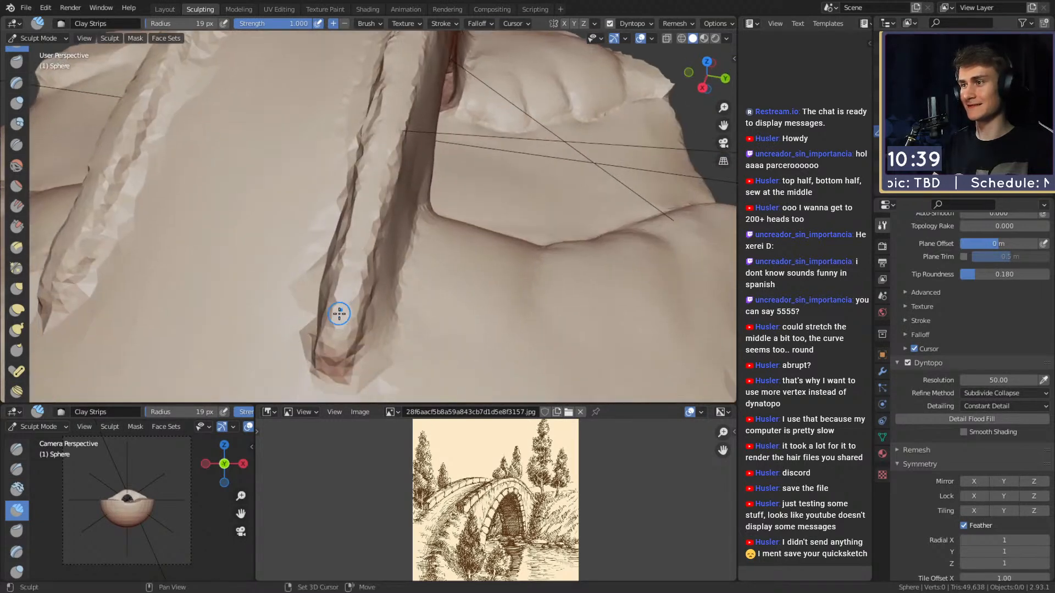
{"action": "left_click_drag", "start_coordinate": [349, 325], "coordinate": [372, 220]}
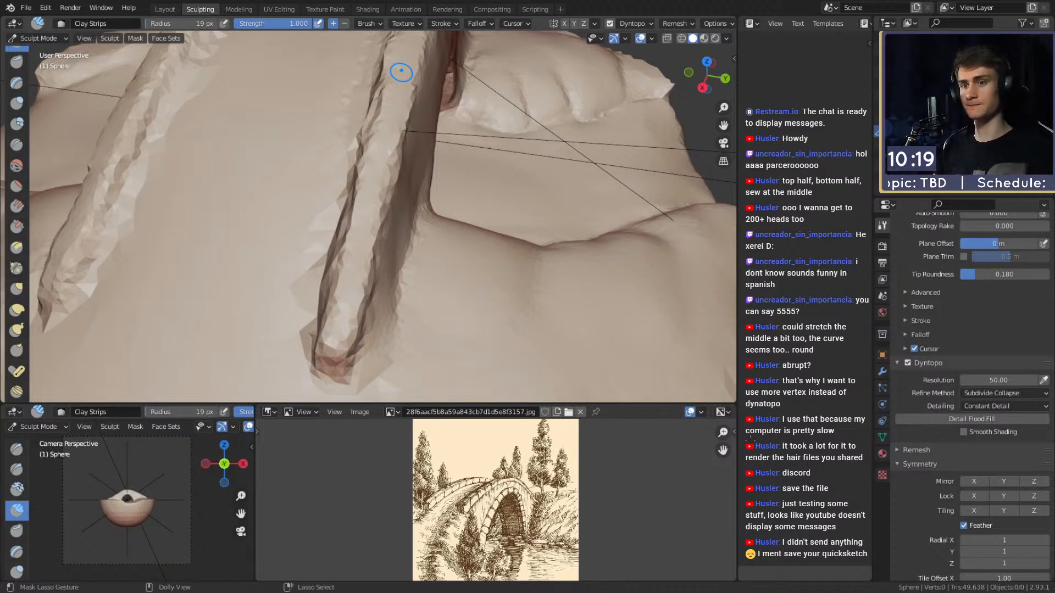
{"action": "key", "text": "ctrl+s"}
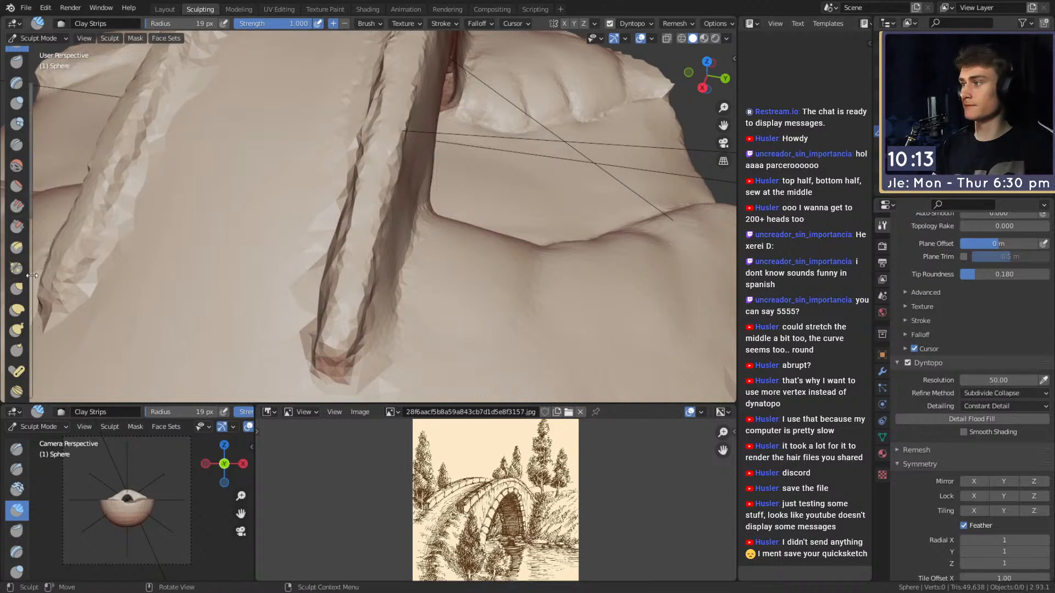
- Even out that railing's top surface with the Fill/Deepen brush at 50 px radius
{"action": "left_click", "coordinate": [16, 206]}
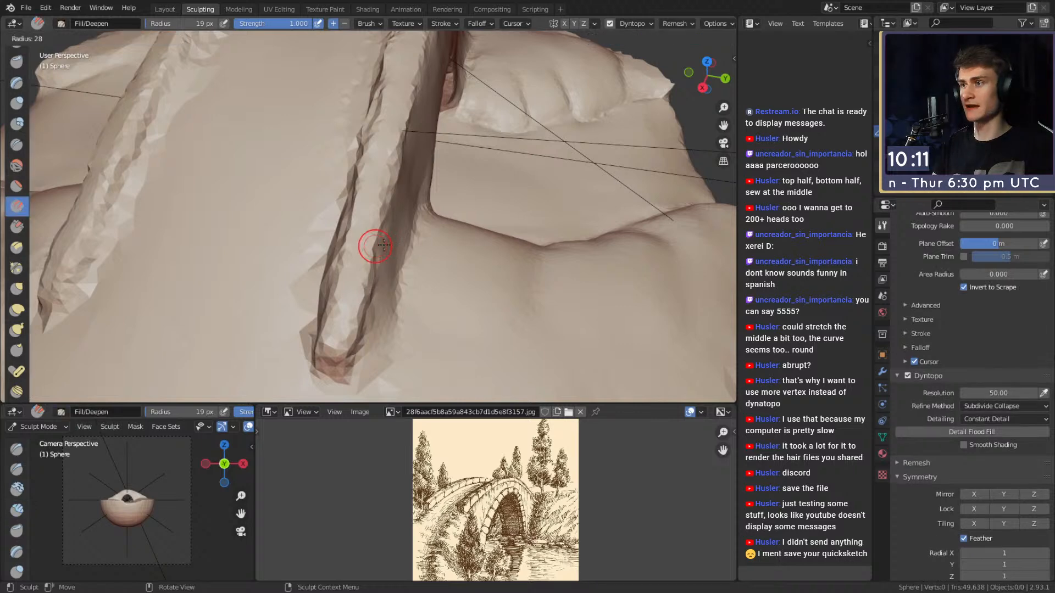
{"action": "middle_click_drag", "start_coordinate": [365, 247], "coordinate": [388, 240]}
{"action": "mouse_move", "coordinate": [388, 240]}
{"action": "left_mouse_down"}
{"action": "mouse_move", "coordinate": [390, 277]}
{"action": "mouse_move", "coordinate": [390, 252]}
{"action": "left_mouse_up"}
{"action": "left_click_drag", "start_coordinate": [389, 252], "coordinate": [378, 362]}
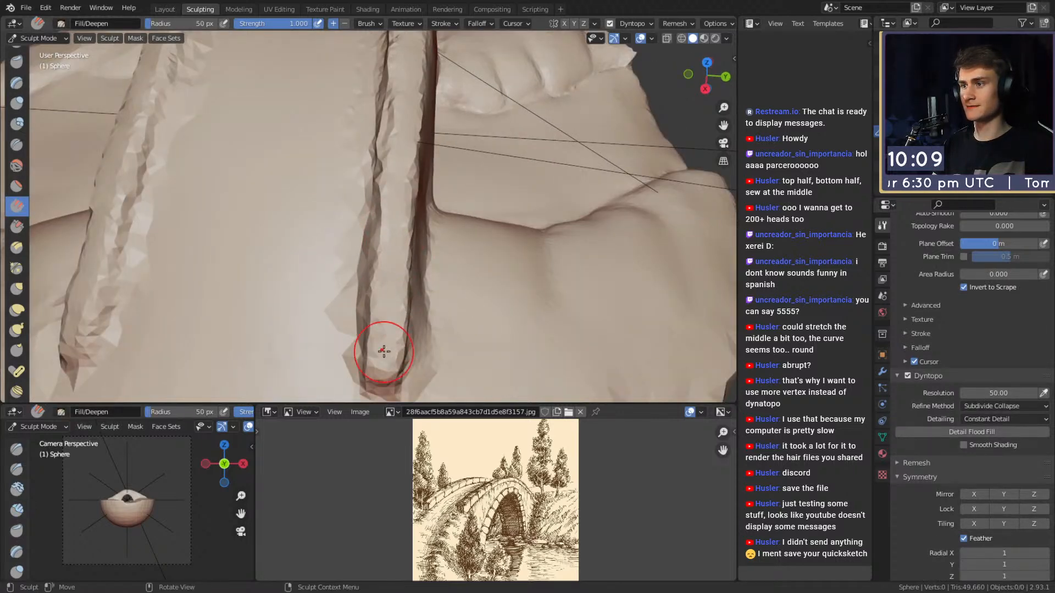
{"action": "middle_click_drag", "start_coordinate": [391, 236], "coordinate": [388, 288], "text": "shift"}
{"action": "left_click_drag", "start_coordinate": [388, 288], "coordinate": [405, 130]}
{"action": "middle_click_drag", "start_coordinate": [403, 165], "coordinate": [400, 206]}
{"action": "left_click_drag", "start_coordinate": [400, 207], "coordinate": [412, 73]}
- Smooth the top of the railing at the bridge's opposite end with Fill/Deepen at 50 px radius
{"action": "mouse_move", "coordinate": [391, 159]}
{"action": "middle_mouse_down"}
{"action": "mouse_move", "coordinate": [357, 192]}
{"action": "mouse_move", "coordinate": [346, 186]}
{"action": "middle_mouse_up"}
{"action": "mouse_move", "coordinate": [346, 186]}
{"action": "left_mouse_down"}
{"action": "mouse_move", "coordinate": [348, 167]}
{"action": "mouse_move", "coordinate": [350, 252]}
{"action": "left_mouse_up"}
{"action": "middle_click_drag", "start_coordinate": [351, 220], "coordinate": [360, 160]}
{"action": "left_click_drag", "start_coordinate": [360, 160], "coordinate": [360, 286]}
{"action": "middle_click_drag", "start_coordinate": [367, 291], "coordinate": [360, 198], "text": "shift"}
{"action": "left_click_drag", "start_coordinate": [358, 176], "coordinate": [358, 294]}
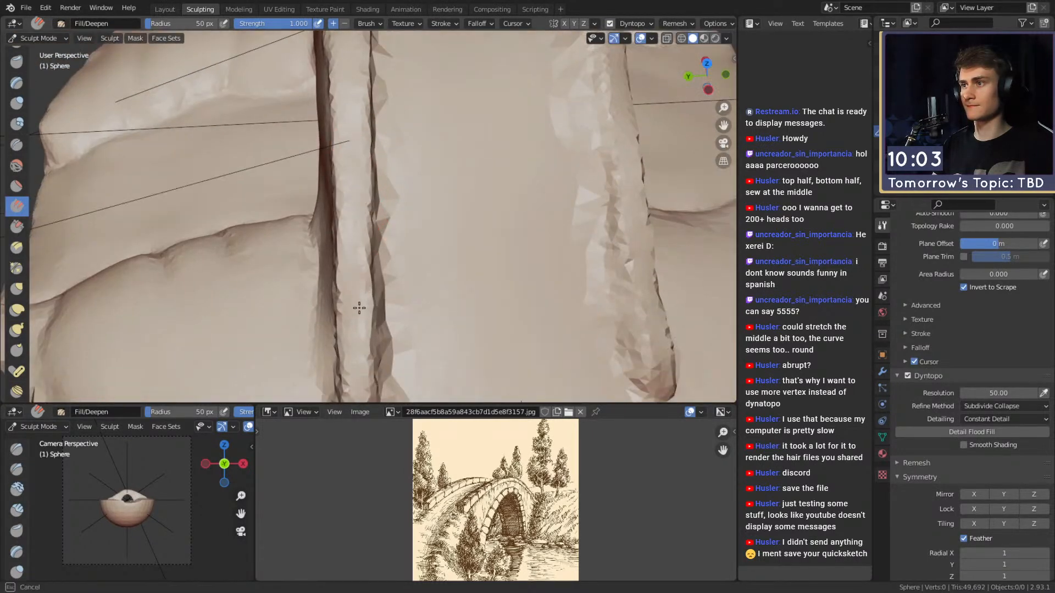
{"action": "middle_click_drag", "start_coordinate": [358, 277], "coordinate": [350, 172], "text": "shift"}
{"action": "left_click_drag", "start_coordinate": [350, 172], "coordinate": [344, 222]}
{"action": "mouse_move", "coordinate": [478, 211]}
{"action": "middle_mouse_down", "text": "shift"}
{"action": "mouse_move", "coordinate": [426, 230]}
{"action": "mouse_move", "coordinate": [223, 260]}
{"action": "middle_mouse_up", "text": "shift"}
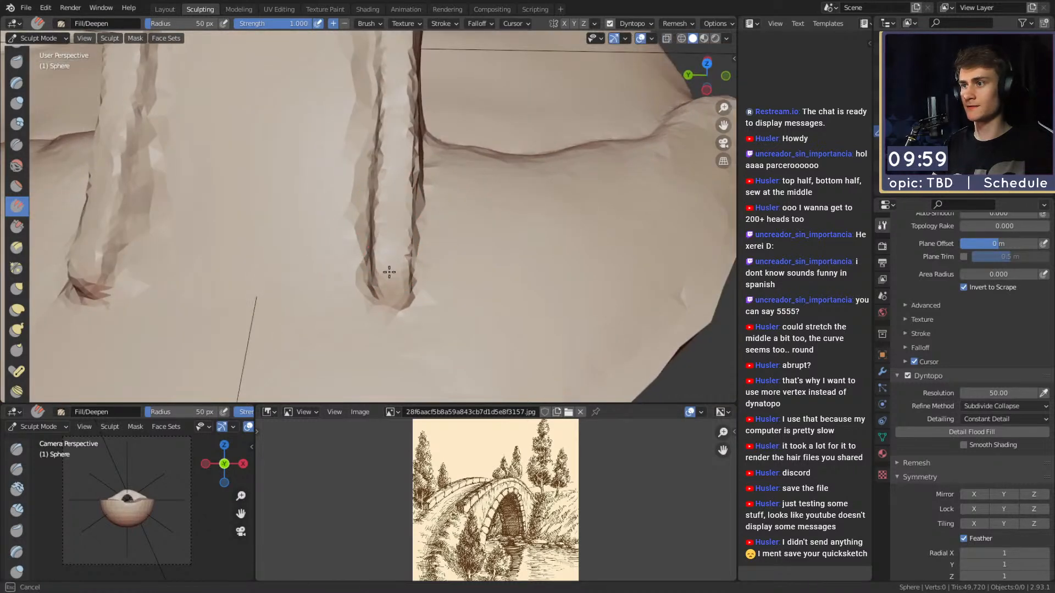
- Even out the neighbouring railing's foot and slope with Fill/Deepen at 28 px, 43 px and 37 px radius
{"action": "mouse_move", "coordinate": [396, 269]}
{"action": "middle_mouse_down"}
{"action": "mouse_move", "coordinate": [446, 249]}
{"action": "mouse_move", "coordinate": [438, 236]}
{"action": "mouse_move", "coordinate": [393, 283]}
{"action": "middle_mouse_up"}
{"action": "key", "text": "bracketleft"}
{"action": "key", "text": "bracketleft"}
{"action": "key", "text": "bracketleft"}
{"action": "key", "text": "bracketleft"}
{"action": "key", "text": "bracketleft"}
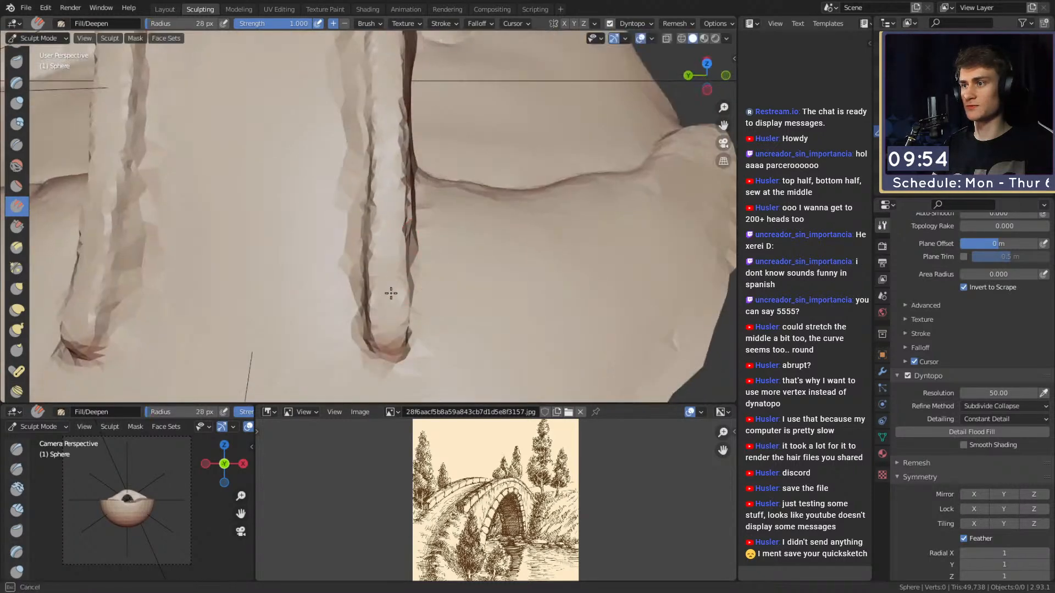
{"action": "middle_click_drag", "start_coordinate": [394, 139], "coordinate": [377, 142], "text": "shift"}
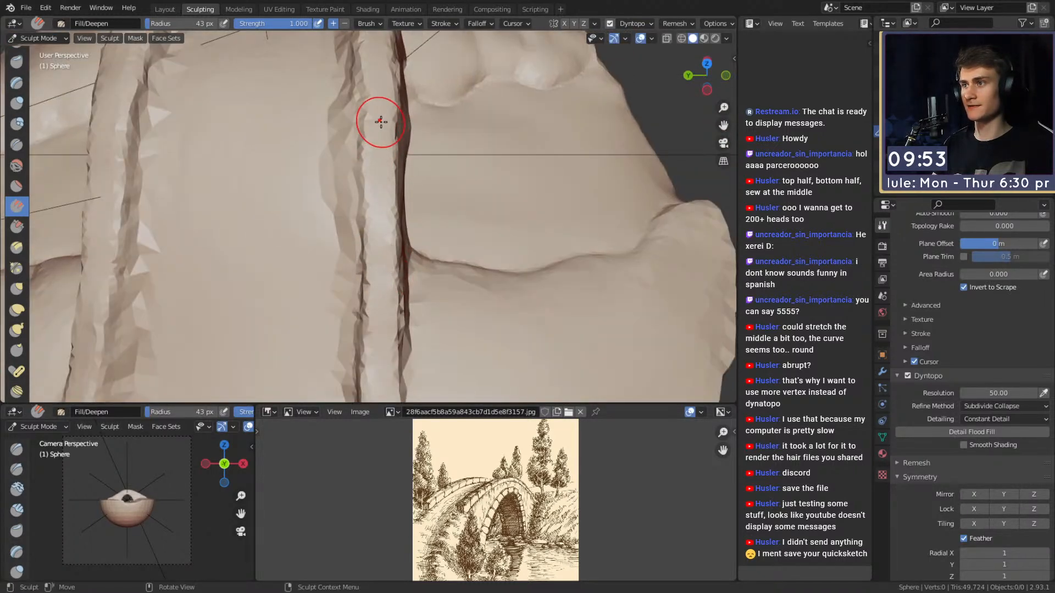
{"action": "mouse_move", "coordinate": [391, 251]}
{"action": "middle_mouse_down"}
{"action": "mouse_move", "coordinate": [440, 209]}
{"action": "mouse_move", "coordinate": [372, 162]}
{"action": "middle_mouse_up"}
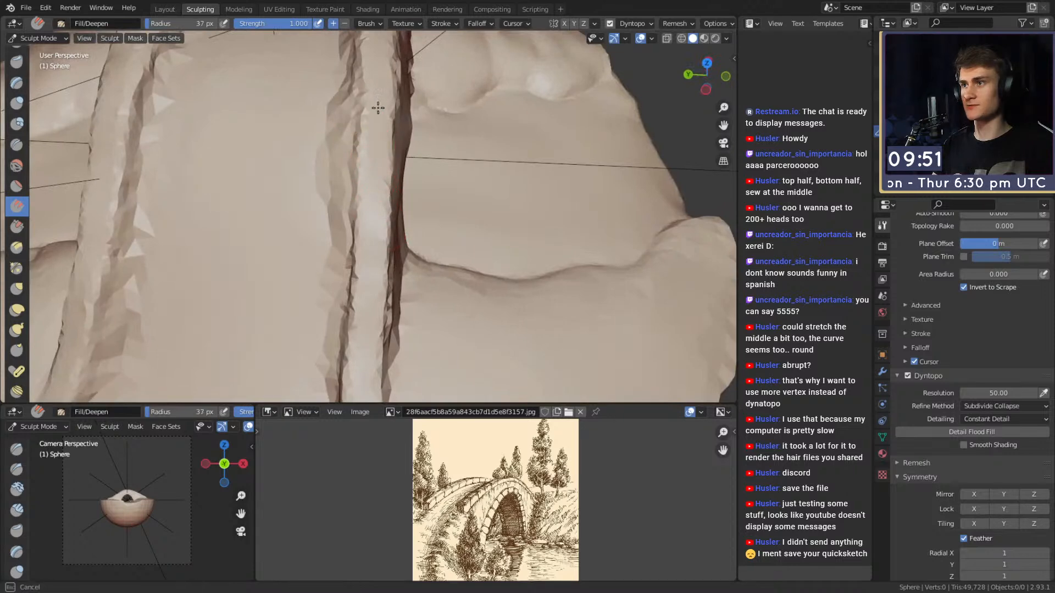
- Patch uneven spots on the railing's slope with Clay Strips at 29 px and 26 px radius
{"action": "key", "text": "c"}
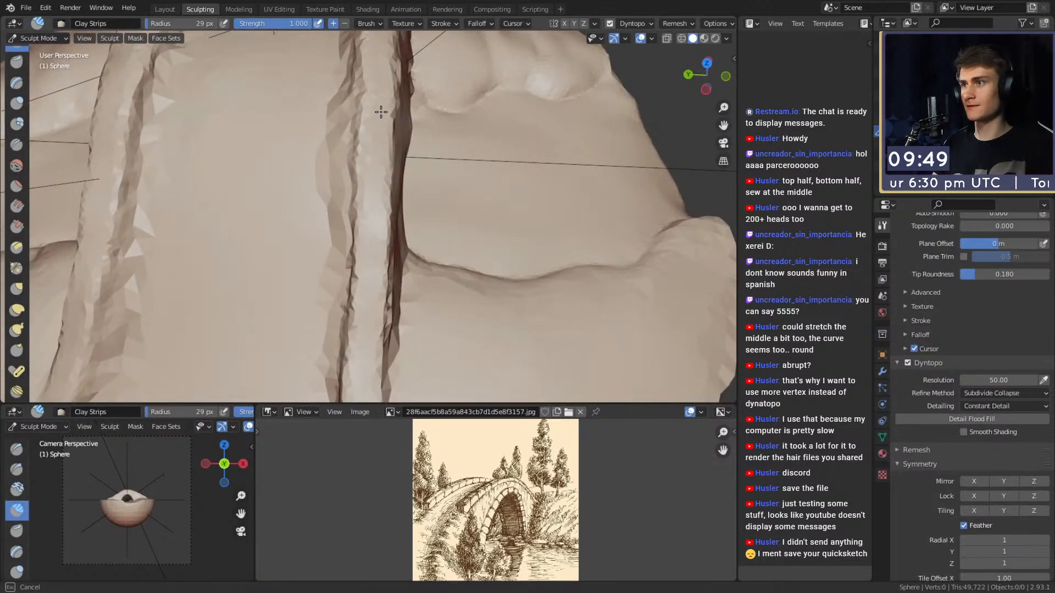
{"action": "mouse_move", "coordinate": [379, 236]}
{"action": "middle_mouse_down"}
{"action": "mouse_move", "coordinate": [418, 198]}
{"action": "mouse_move", "coordinate": [380, 126]}
{"action": "middle_mouse_up"}
{"action": "middle_click_drag", "start_coordinate": [364, 302], "coordinate": [430, 203]}
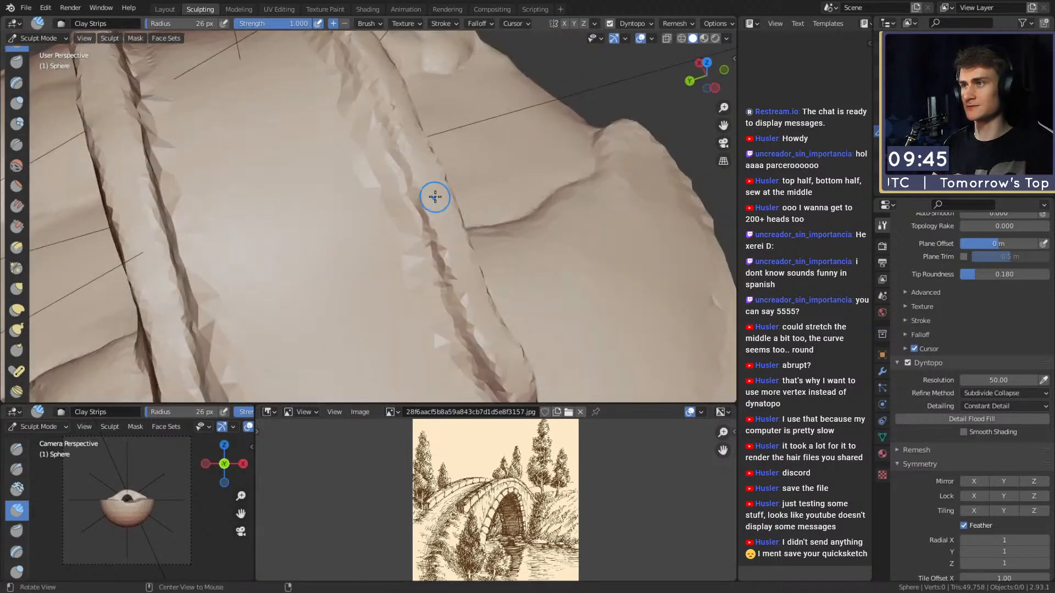
{"action": "mouse_move", "coordinate": [253, 72]}
{"action": "middle_mouse_down"}
{"action": "mouse_move", "coordinate": [369, 183]}
{"action": "mouse_move", "coordinate": [426, 163]}
{"action": "middle_mouse_up"}
{"action": "key", "text": "g"}
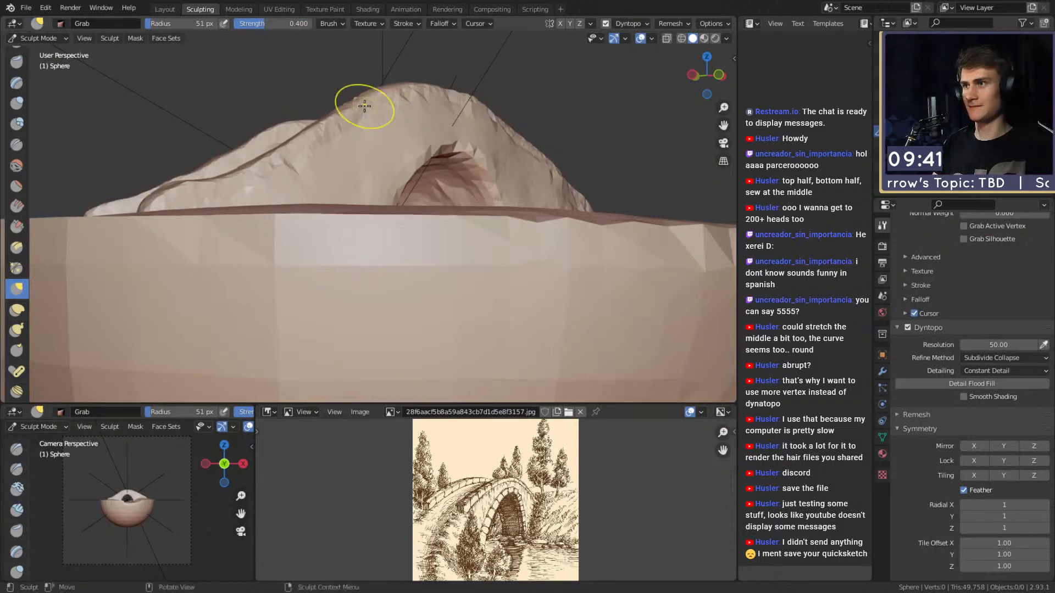
{"action": "middle_click_drag", "start_coordinate": [388, 93], "coordinate": [428, 198]}
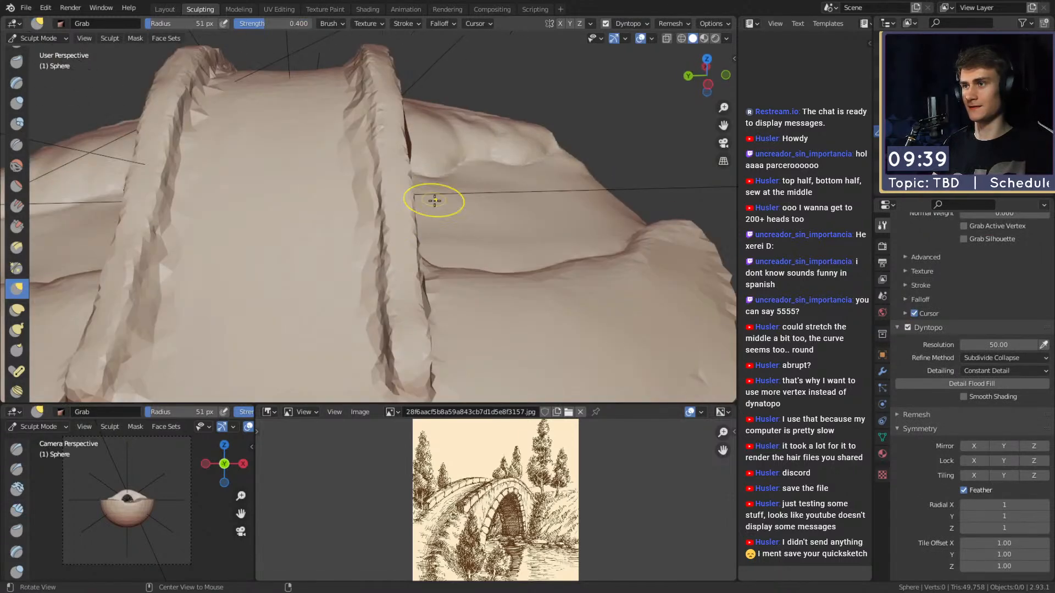
- Smooth the bridge deck between the railing feet with Fill/Deepen at 66 px radius
{"action": "left_click", "coordinate": [16, 206]}
{"action": "mouse_move", "coordinate": [318, 207]}
{"action": "middle_mouse_down"}
{"action": "mouse_move", "coordinate": [396, 172]}
{"action": "mouse_move", "coordinate": [383, 197]}
{"action": "mouse_move", "coordinate": [362, 204]}
{"action": "middle_mouse_up"}
{"action": "key", "text": "f"}
{"action": "mouse_move", "coordinate": [344, 274]}
{"action": "left_mouse_down"}
{"action": "mouse_move", "coordinate": [341, 179]}
{"action": "mouse_move", "coordinate": [347, 318]}
{"action": "left_mouse_up"}
{"action": "left_click", "coordinate": [353, 172]}
{"action": "middle_click_drag", "start_coordinate": [346, 320], "coordinate": [363, 237]}
{"action": "left_click_drag", "start_coordinate": [362, 236], "coordinate": [358, 216]}
{"action": "mouse_move", "coordinate": [358, 217]}
{"action": "middle_mouse_down"}
{"action": "mouse_move", "coordinate": [377, 282]}
{"action": "mouse_move", "coordinate": [364, 181]}
{"action": "middle_mouse_up"}
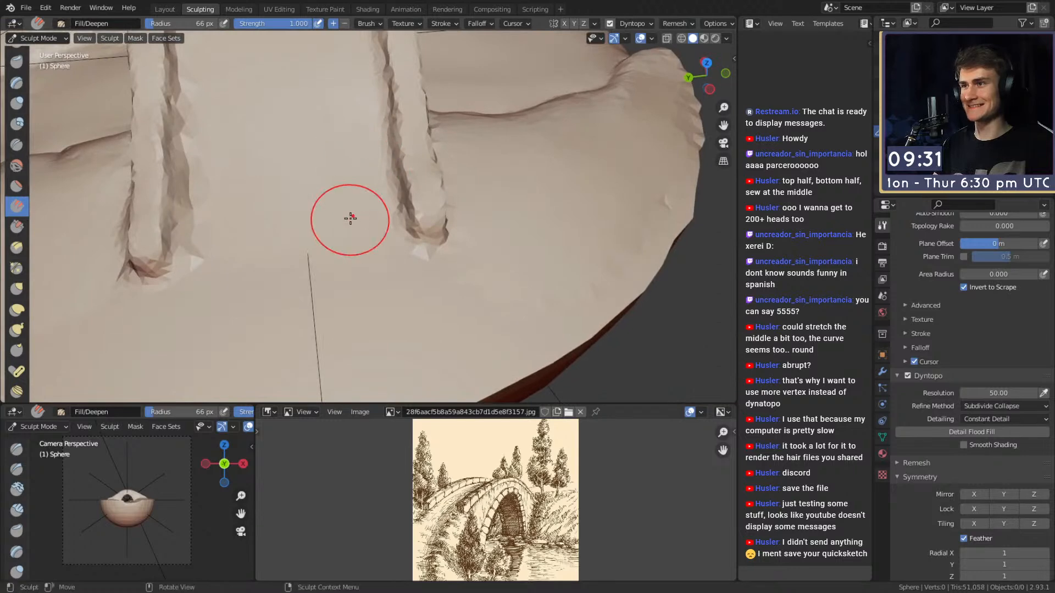
{"action": "middle_click_drag", "start_coordinate": [362, 218], "coordinate": [346, 247]}
- Level the deck up to the crest and along the inner side of the railings at 66 px radius
{"action": "middle_click_drag", "start_coordinate": [336, 130], "coordinate": [336, 344]}
{"action": "left_click_drag", "start_coordinate": [336, 291], "coordinate": [323, 130]}
{"action": "middle_click_drag", "start_coordinate": [335, 120], "coordinate": [329, 267]}
{"action": "mouse_move", "coordinate": [324, 71]}
{"action": "middle_mouse_down", "text": "shift"}
{"action": "mouse_move", "coordinate": [207, 193]}
{"action": "mouse_move", "coordinate": [329, 193]}
{"action": "mouse_move", "coordinate": [336, 220]}
{"action": "middle_mouse_up", "text": "shift"}
{"action": "left_click_drag", "start_coordinate": [336, 220], "coordinate": [329, 126], "text": "ctrl"}
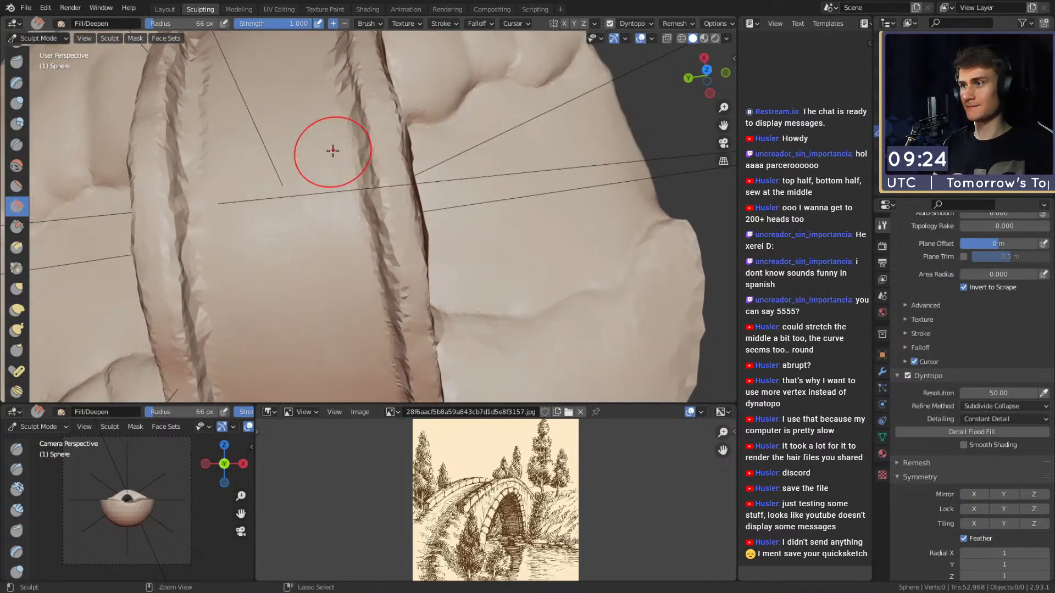
{"action": "left_click_drag", "start_coordinate": [218, 209], "coordinate": [222, 163], "text": "ctrl"}
{"action": "left_click_drag", "start_coordinate": [213, 221], "coordinate": [215, 223], "text": "ctrl"}
{"action": "mouse_move", "coordinate": [214, 222]}
{"action": "middle_mouse_down"}
{"action": "mouse_move", "coordinate": [276, 238]}
{"action": "mouse_move", "coordinate": [365, 188]}
{"action": "mouse_move", "coordinate": [395, 147]}
{"action": "middle_mouse_up"}
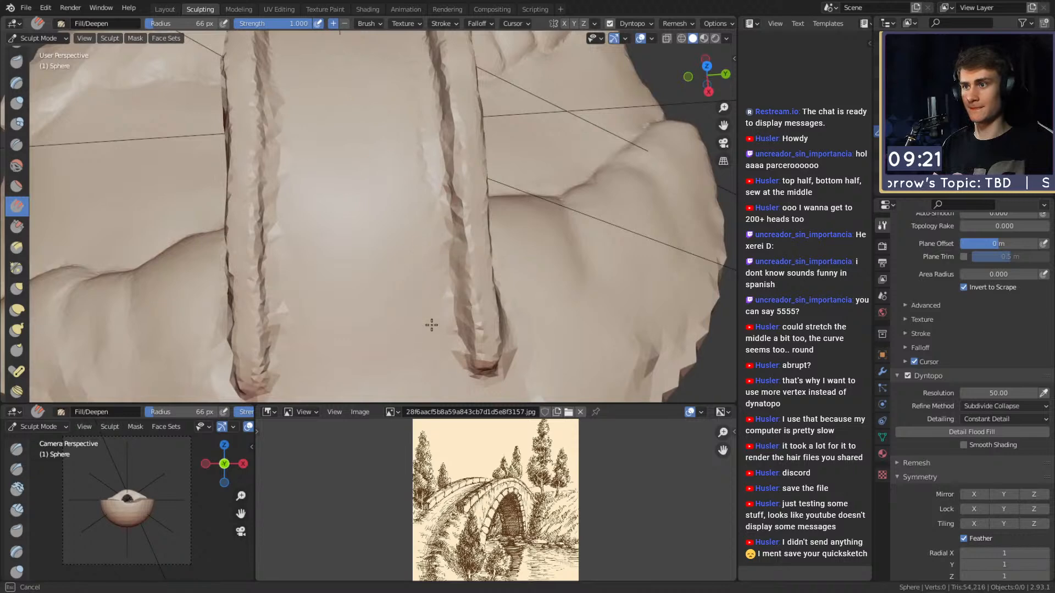
- Level the deck between the railings on the bridge's other slope with Fill/Deepen at 66 px radius
{"action": "left_click_drag", "start_coordinate": [410, 148], "coordinate": [409, 275]}
{"action": "middle_click_drag", "start_coordinate": [360, 261], "coordinate": [386, 217], "text": "shift"}
{"action": "mouse_move", "coordinate": [355, 124]}
{"action": "left_mouse_down"}
{"action": "mouse_move", "coordinate": [335, 114]}
{"action": "mouse_move", "coordinate": [325, 275]}
{"action": "mouse_move", "coordinate": [337, 294]}
{"action": "left_mouse_up"}
{"action": "mouse_move", "coordinate": [336, 294]}
{"action": "middle_mouse_down"}
{"action": "mouse_move", "coordinate": [346, 245]}
{"action": "mouse_move", "coordinate": [334, 169]}
{"action": "middle_mouse_up"}
{"action": "left_click_drag", "start_coordinate": [334, 168], "coordinate": [327, 163]}
{"action": "middle_click_drag", "start_coordinate": [339, 339], "coordinate": [463, 215]}
- Smooth the bridge's side wall around the tunnel opening with Fill/Deepen at 55 px radius
{"action": "key", "text": "f"}
{"action": "left_click", "coordinate": [402, 216]}
{"action": "mouse_move", "coordinate": [395, 215]}
{"action": "left_mouse_down"}
{"action": "mouse_move", "coordinate": [352, 190]}
{"action": "mouse_move", "coordinate": [253, 190]}
{"action": "left_mouse_up"}
{"action": "mouse_move", "coordinate": [260, 185]}
{"action": "middle_mouse_down", "text": "shift"}
{"action": "mouse_move", "coordinate": [327, 184]}
{"action": "mouse_move", "coordinate": [365, 162]}
{"action": "middle_mouse_up", "text": "shift"}
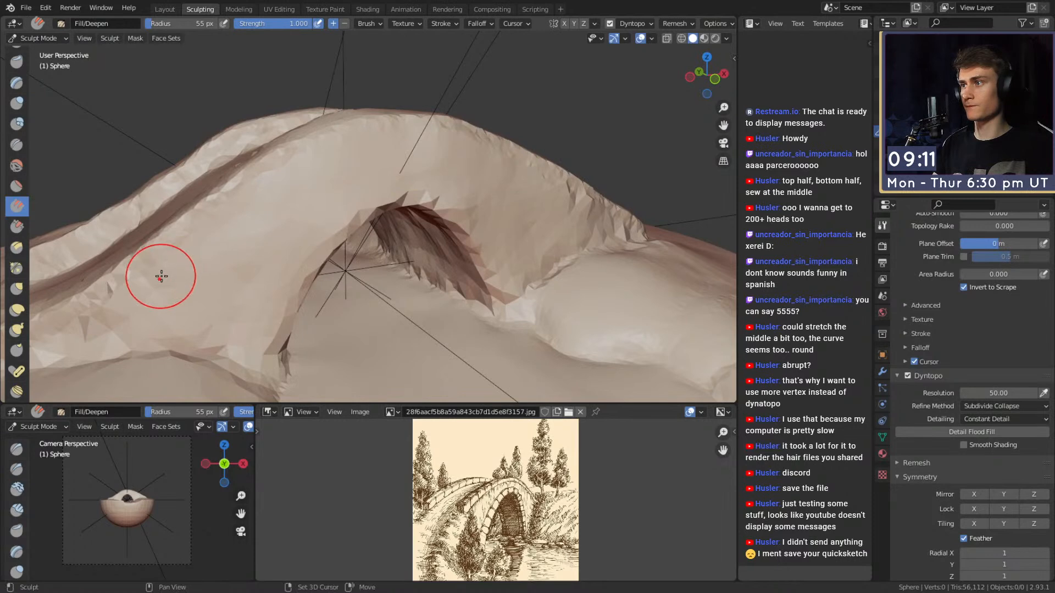
{"action": "mouse_move", "coordinate": [420, 160]}
{"action": "left_mouse_down"}
{"action": "mouse_move", "coordinate": [552, 222]}
{"action": "mouse_move", "coordinate": [346, 152]}
{"action": "left_mouse_up"}
{"action": "middle_click_drag", "start_coordinate": [341, 151], "coordinate": [388, 162], "text": "shift"}
{"action": "mouse_move", "coordinate": [452, 197]}
{"action": "left_mouse_down"}
{"action": "mouse_move", "coordinate": [314, 185]}
{"action": "mouse_move", "coordinate": [235, 299]}
{"action": "mouse_move", "coordinate": [489, 204]}
{"action": "left_mouse_up"}
{"action": "scroll", "coordinate": [451, 167], "scroll_direction": "down", "scroll_amount": 5}
{"action": "mouse_move", "coordinate": [452, 167]}
{"action": "middle_mouse_down"}
{"action": "mouse_move", "coordinate": [423, 242]}
{"action": "mouse_move", "coordinate": [419, 299]}
{"action": "mouse_move", "coordinate": [338, 143]}
{"action": "middle_mouse_up"}
{"action": "middle_click_drag", "start_coordinate": [433, 255], "coordinate": [348, 266]}
{"action": "scroll", "coordinate": [382, 217], "scroll_direction": "up", "scroll_amount": 4}
{"action": "middle_click_drag", "start_coordinate": [278, 124], "coordinate": [435, 232]}
- Build up the terrain next to the bridge with Clay Strips strokes
{"action": "key", "text": "c"}
{"action": "scroll", "coordinate": [434, 233], "scroll_direction": "up", "scroll_amount": 2}
{"action": "mouse_move", "coordinate": [412, 193]}
{"action": "left_mouse_down"}
{"action": "mouse_move", "coordinate": [405, 160]}
{"action": "mouse_move", "coordinate": [428, 134]}
{"action": "mouse_move", "coordinate": [414, 164]}
{"action": "mouse_move", "coordinate": [447, 250]}
{"action": "left_mouse_up"}
{"action": "key", "text": "f"}
{"action": "left_click", "coordinate": [430, 179]}
{"action": "mouse_move", "coordinate": [510, 228]}
{"action": "left_mouse_down"}
{"action": "mouse_move", "coordinate": [445, 272]}
{"action": "mouse_move", "coordinate": [501, 225]}
{"action": "left_mouse_up"}
{"action": "mouse_move", "coordinate": [525, 191]}
{"action": "left_mouse_down"}
{"action": "mouse_move", "coordinate": [499, 125]}
{"action": "mouse_move", "coordinate": [438, 94]}
{"action": "mouse_move", "coordinate": [438, 106]}
{"action": "mouse_move", "coordinate": [507, 143]}
{"action": "left_mouse_up"}
{"action": "left_click_drag", "start_coordinate": [593, 122], "coordinate": [551, 148]}
- Raise the terrain around the end of the bridge railing with Clay Strips strokes at 68 px radius
{"action": "key", "text": "f"}
{"action": "left_click", "coordinate": [500, 63]}
{"action": "left_click", "coordinate": [501, 66]}
{"action": "mouse_move", "coordinate": [514, 158]}
{"action": "middle_mouse_down"}
{"action": "mouse_move", "coordinate": [511, 132]}
{"action": "mouse_move", "coordinate": [379, 159]}
{"action": "middle_mouse_up"}
{"action": "mouse_move", "coordinate": [286, 87]}
{"action": "middle_mouse_down", "text": "shift"}
{"action": "mouse_move", "coordinate": [418, 179]}
{"action": "mouse_move", "coordinate": [365, 207]}
{"action": "middle_mouse_up", "text": "shift"}
{"action": "key", "text": "f"}
{"action": "left_click", "coordinate": [371, 189]}
{"action": "left_click_drag", "start_coordinate": [365, 207], "coordinate": [360, 172]}
{"action": "key", "text": "f"}
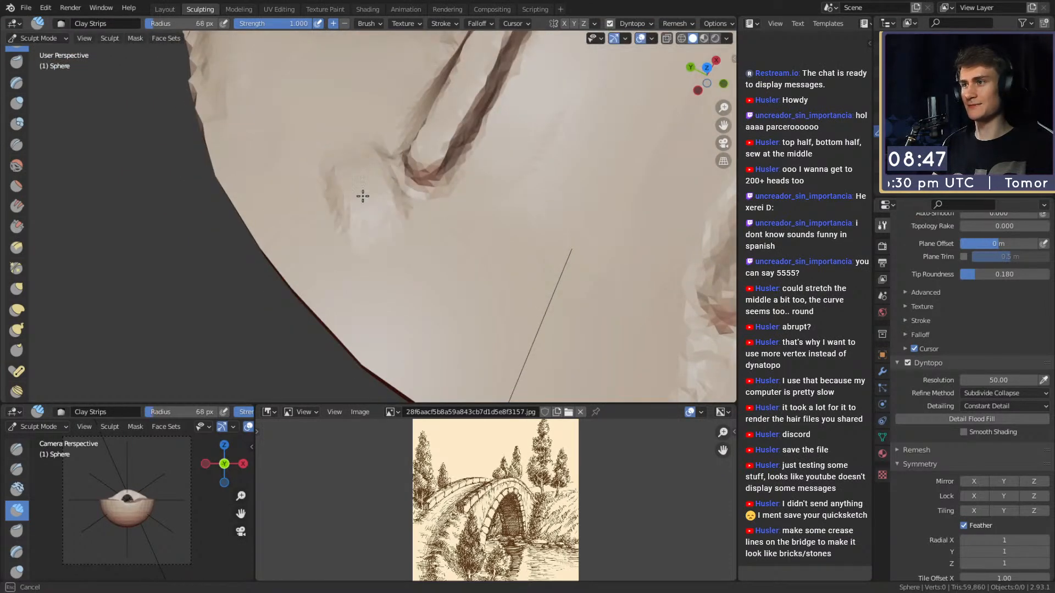
{"action": "left_click_drag", "start_coordinate": [315, 233], "coordinate": [311, 252]}
- Build up the terrain between the railing and the outer rim with Clay Strips at 71 px radius
{"action": "mouse_move", "coordinate": [254, 124]}
{"action": "middle_mouse_down", "text": "shift"}
{"action": "mouse_move", "coordinate": [329, 165]}
{"action": "mouse_move", "coordinate": [385, 231]}
{"action": "mouse_move", "coordinate": [365, 176]}
{"action": "mouse_move", "coordinate": [370, 201]}
{"action": "middle_mouse_up", "text": "shift"}
{"action": "key", "text": "f"}
{"action": "left_click", "coordinate": [386, 215]}
{"action": "left_click_drag", "start_coordinate": [452, 251], "coordinate": [447, 301]}
{"action": "mouse_move", "coordinate": [447, 301]}
{"action": "middle_mouse_down"}
{"action": "mouse_move", "coordinate": [377, 247]}
{"action": "mouse_move", "coordinate": [350, 272]}
{"action": "middle_mouse_up"}
{"action": "mouse_move", "coordinate": [270, 248]}
{"action": "middle_mouse_down"}
{"action": "mouse_move", "coordinate": [219, 106]}
{"action": "mouse_move", "coordinate": [297, 167]}
{"action": "mouse_move", "coordinate": [348, 165]}
{"action": "middle_mouse_up"}
{"action": "left_click_drag", "start_coordinate": [291, 237], "coordinate": [251, 269]}
{"action": "key", "text": "f"}
{"action": "left_click", "coordinate": [243, 269]}
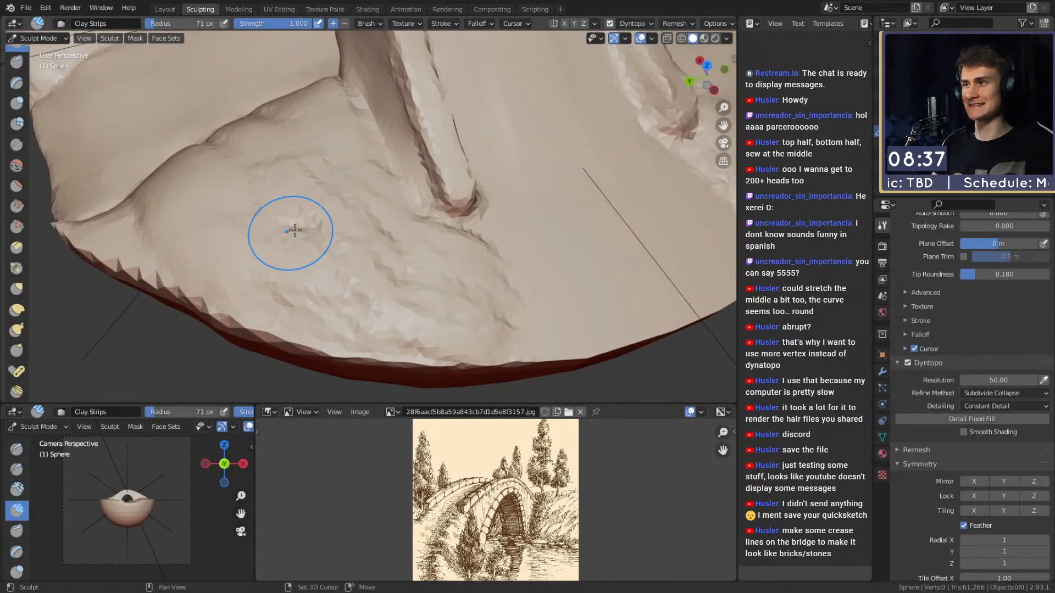
- Add Clay Strips strokes at 42 px radius to the ground beside the railing's end
{"action": "scroll", "coordinate": [347, 223], "scroll_direction": "down", "scroll_amount": 5}
{"action": "middle_click_drag", "start_coordinate": [348, 224], "coordinate": [410, 236]}
{"action": "scroll", "coordinate": [410, 235], "scroll_direction": "up", "scroll_amount": 5}
{"action": "key", "text": "f"}
{"action": "left_click", "coordinate": [421, 214]}
{"action": "left_click_drag", "start_coordinate": [421, 214], "coordinate": [451, 195]}
{"action": "mouse_move", "coordinate": [446, 240]}
{"action": "left_mouse_down"}
{"action": "mouse_move", "coordinate": [438, 287]}
{"action": "mouse_move", "coordinate": [501, 252]}
{"action": "mouse_move", "coordinate": [501, 219]}
{"action": "mouse_move", "coordinate": [476, 165]}
{"action": "mouse_move", "coordinate": [478, 181]}
{"action": "left_mouse_up"}
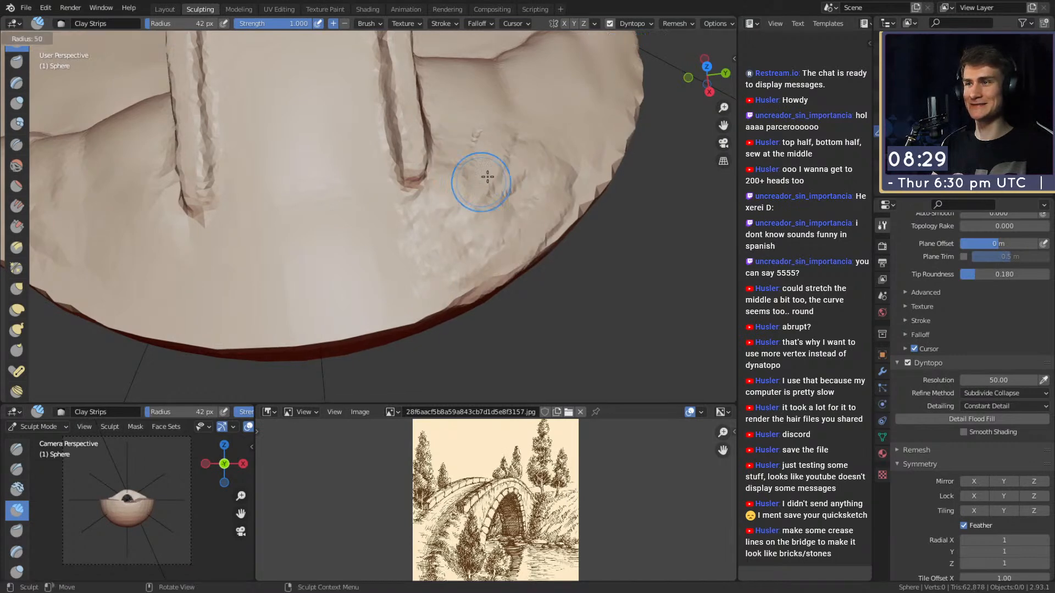
- Shape the ground beside the opposite railing's end with Clay Strips, setting the radius to 51 px
{"action": "middle_click_drag", "start_coordinate": [527, 181], "coordinate": [383, 206]}
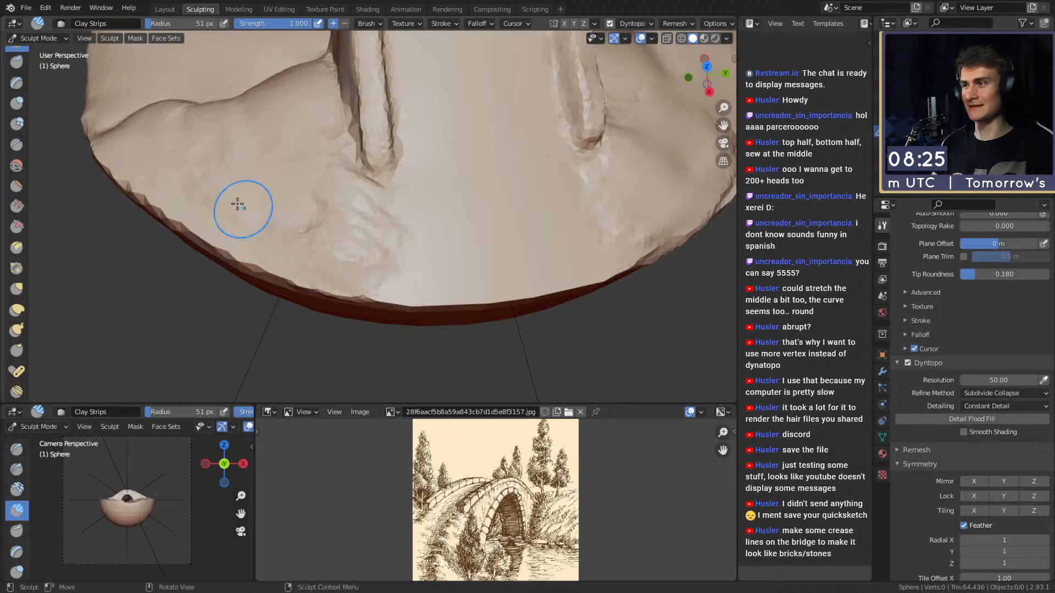
{"action": "mouse_move", "coordinate": [295, 165]}
{"action": "left_mouse_down"}
{"action": "mouse_move", "coordinate": [254, 173]}
{"action": "mouse_move", "coordinate": [334, 194]}
{"action": "left_mouse_up"}
{"action": "key", "text": "f"}
{"action": "left_click", "coordinate": [251, 176]}
- Raise a rim along the edge of the tunnel arch with Clay Strips strokes
{"action": "mouse_move", "coordinate": [335, 194]}
{"action": "middle_mouse_down"}
{"action": "mouse_move", "coordinate": [413, 149]}
{"action": "mouse_move", "coordinate": [315, 213]}
{"action": "mouse_move", "coordinate": [405, 184]}
{"action": "mouse_move", "coordinate": [454, 176]}
{"action": "mouse_move", "coordinate": [457, 185]}
{"action": "mouse_move", "coordinate": [196, 214]}
{"action": "middle_mouse_up"}
{"action": "key", "text": "shift+c"}
{"action": "scroll", "coordinate": [196, 214], "scroll_direction": "down", "scroll_amount": 2}
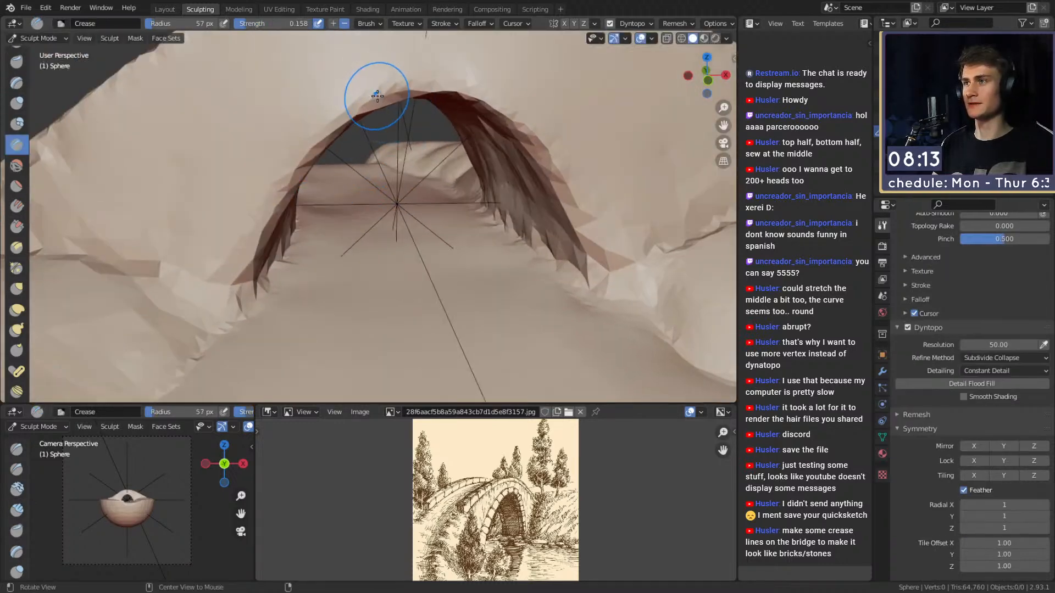
{"action": "middle_click_drag", "start_coordinate": [377, 89], "coordinate": [377, 117]}
{"action": "scroll", "coordinate": [381, 125], "scroll_direction": "up", "scroll_amount": 2}
{"action": "key", "text": "c"}
{"action": "mouse_move", "coordinate": [268, 252]}
{"action": "left_mouse_down"}
{"action": "mouse_move", "coordinate": [266, 272]}
{"action": "mouse_move", "coordinate": [318, 180]}
{"action": "mouse_move", "coordinate": [440, 146]}
{"action": "mouse_move", "coordinate": [487, 172]}
{"action": "left_mouse_up"}
{"action": "mouse_move", "coordinate": [497, 211]}
{"action": "left_mouse_down"}
{"action": "mouse_move", "coordinate": [528, 274]}
{"action": "mouse_move", "coordinate": [538, 240]}
{"action": "left_mouse_up"}
- Sharpen the outer edge of the tunnel arch's rim with Crease at 32 px radius, raising the strength to 0.267
{"action": "key", "text": "shift+c"}
{"action": "left_click_drag", "start_coordinate": [514, 184], "coordinate": [451, 135]}
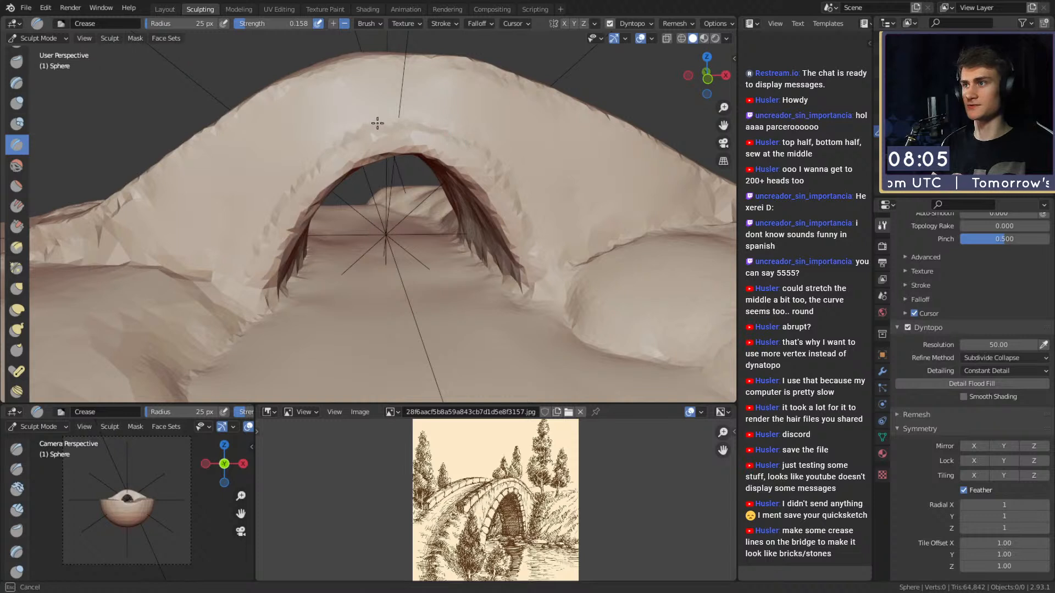
{"action": "mouse_move", "coordinate": [298, 170]}
{"action": "left_mouse_down"}
{"action": "mouse_move", "coordinate": [245, 182]}
{"action": "mouse_move", "coordinate": [245, 258]}
{"action": "left_mouse_up"}
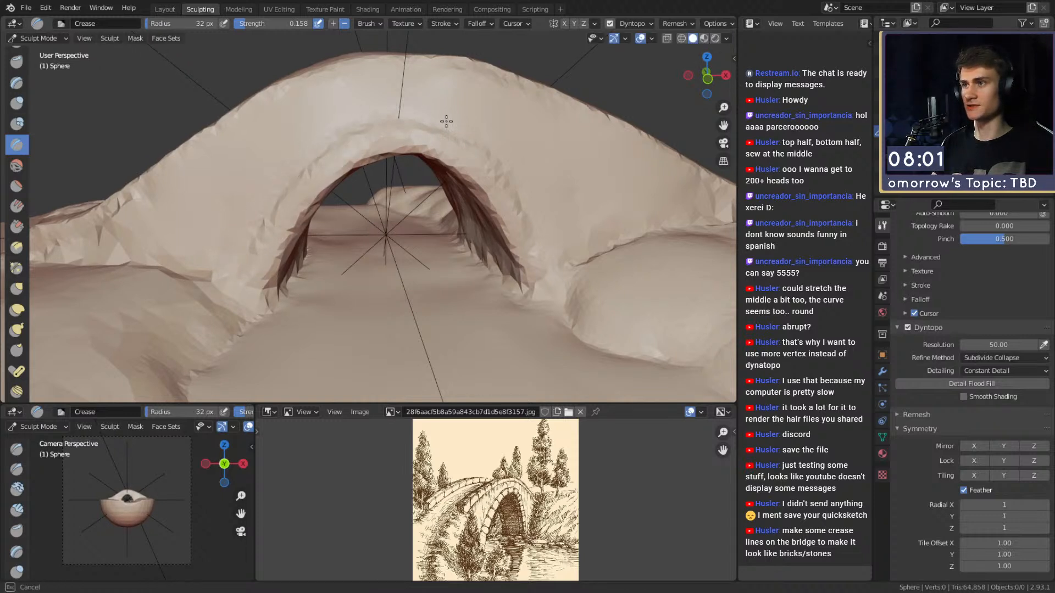
{"action": "left_click_drag", "start_coordinate": [544, 260], "coordinate": [504, 168]}
{"action": "key", "text": "shift+f"}
{"action": "left_click", "coordinate": [531, 224]}
{"action": "mouse_move", "coordinate": [530, 224]}
{"action": "left_mouse_down"}
{"action": "mouse_move", "coordinate": [542, 263]}
{"action": "mouse_move", "coordinate": [518, 208]}
{"action": "left_mouse_up"}
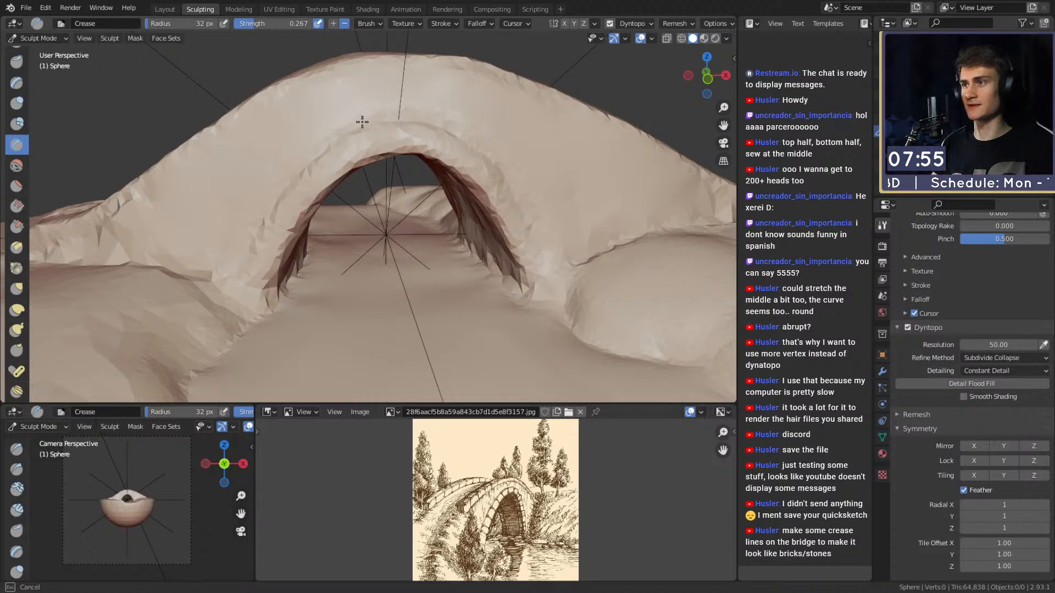
{"action": "left_click_drag", "start_coordinate": [331, 138], "coordinate": [236, 266]}
- Raise a matching rim around the tunnel opening on the bridge's other side with Clay Strips at 27 px radius
{"action": "scroll", "coordinate": [314, 150], "scroll_direction": "down", "scroll_amount": 5}
{"action": "mouse_move", "coordinate": [314, 150]}
{"action": "middle_mouse_down"}
{"action": "mouse_move", "coordinate": [490, 212]}
{"action": "mouse_move", "coordinate": [364, 85]}
{"action": "mouse_move", "coordinate": [478, 222]}
{"action": "mouse_move", "coordinate": [497, 262]}
{"action": "middle_mouse_up"}
{"action": "scroll", "coordinate": [489, 212], "scroll_direction": "up", "scroll_amount": 5}
{"action": "key", "text": "c"}
{"action": "mouse_move", "coordinate": [499, 254]}
{"action": "left_mouse_down"}
{"action": "mouse_move", "coordinate": [419, 157]}
{"action": "mouse_move", "coordinate": [374, 146]}
{"action": "mouse_move", "coordinate": [311, 176]}
{"action": "left_mouse_up"}
{"action": "mouse_move", "coordinate": [247, 256]}
{"action": "left_mouse_down"}
{"action": "mouse_move", "coordinate": [275, 200]}
{"action": "mouse_move", "coordinate": [365, 137]}
{"action": "mouse_move", "coordinate": [477, 203]}
{"action": "left_mouse_up"}
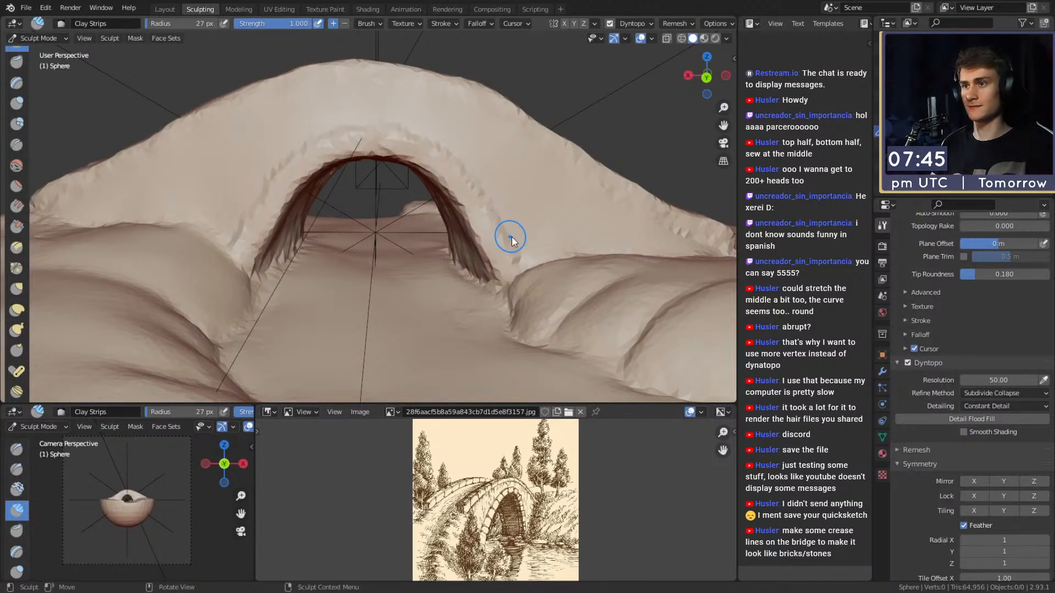
- Crease the outer edge of this second arch rim at 27 px radius and 0.267 strength
{"action": "key", "text": "shift+c"}
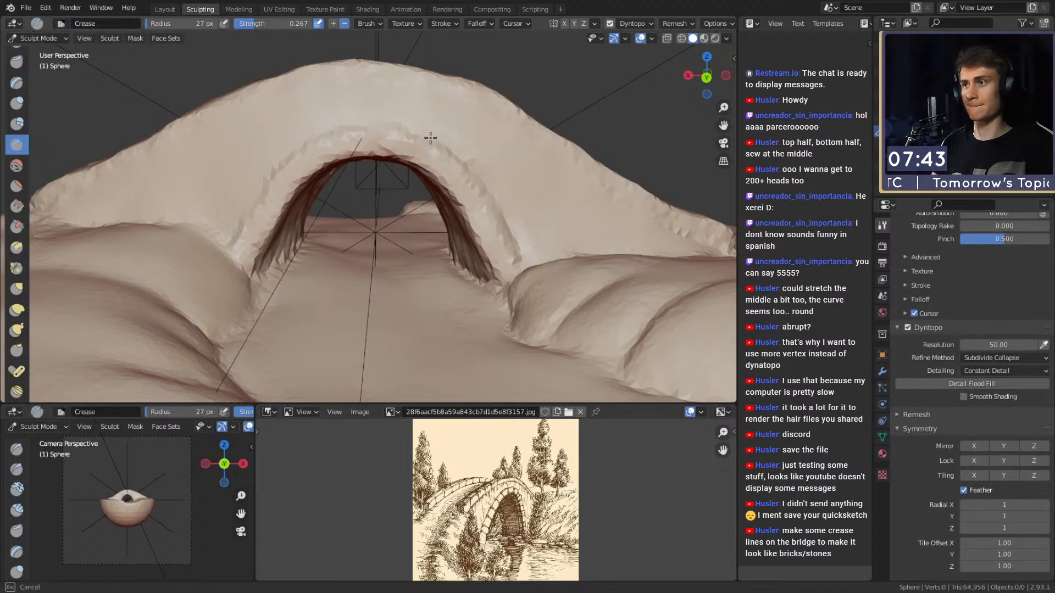
{"action": "mouse_move", "coordinate": [343, 129]}
{"action": "left_mouse_down"}
{"action": "mouse_move", "coordinate": [306, 141]}
{"action": "mouse_move", "coordinate": [228, 245]}
{"action": "left_mouse_up"}
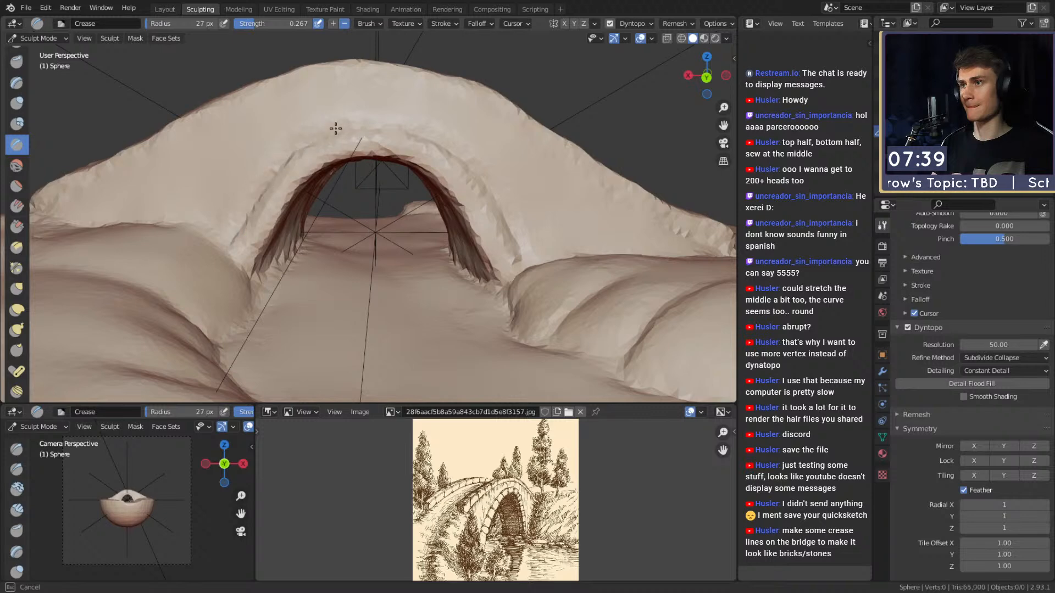
{"action": "mouse_move", "coordinate": [489, 160]}
{"action": "middle_mouse_down"}
{"action": "mouse_move", "coordinate": [530, 227]}
{"action": "mouse_move", "coordinate": [500, 252]}
{"action": "mouse_move", "coordinate": [469, 235]}
{"action": "mouse_move", "coordinate": [506, 281]}
{"action": "mouse_move", "coordinate": [489, 218]}
{"action": "middle_mouse_up"}
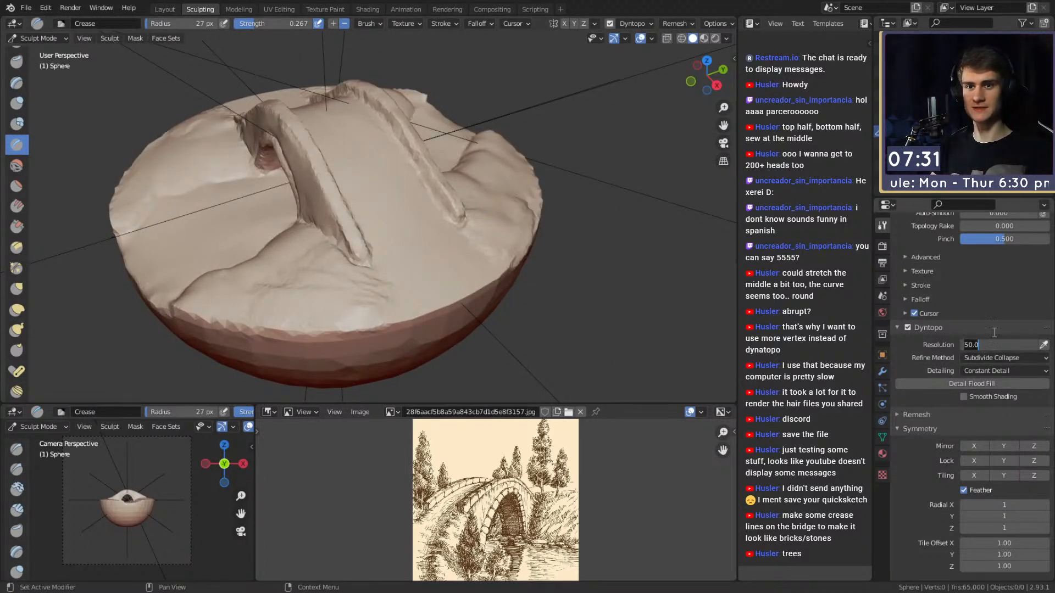
- Carve a first ripple into the channel near the tunnel opening with Crease at 18 px radius and 1.000 strength
{"action": "middle_click_drag", "start_coordinate": [376, 206], "coordinate": [463, 268]}
{"action": "middle_click_drag", "start_coordinate": [616, 211], "coordinate": [464, 238]}
{"action": "scroll", "coordinate": [436, 245], "scroll_direction": "up", "scroll_amount": 5}
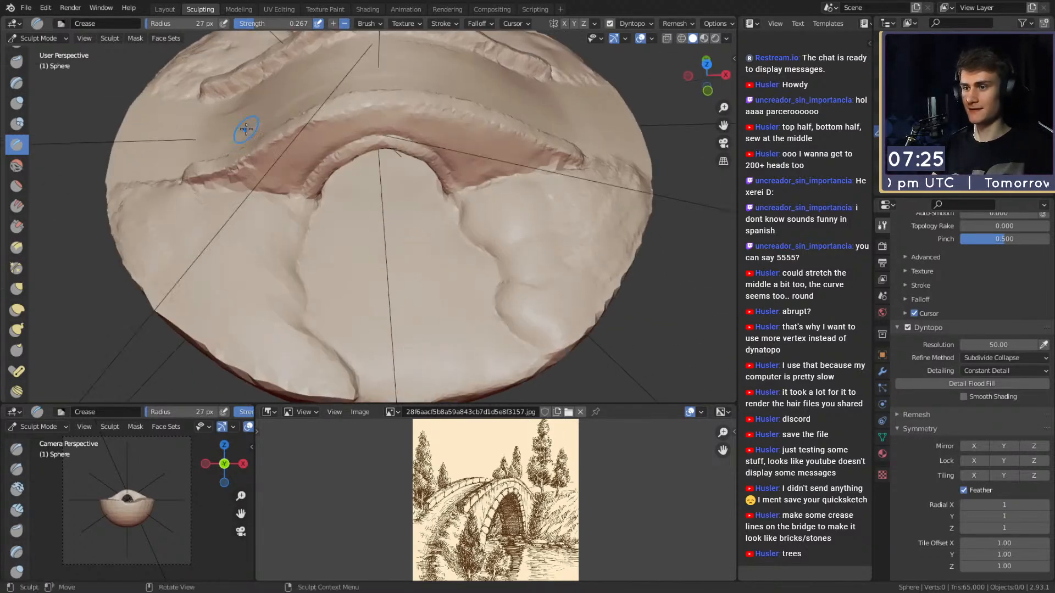
{"action": "mouse_move", "coordinate": [412, 262]}
{"action": "middle_mouse_down"}
{"action": "mouse_move", "coordinate": [405, 290]}
{"action": "mouse_move", "coordinate": [377, 247]}
{"action": "middle_mouse_up"}
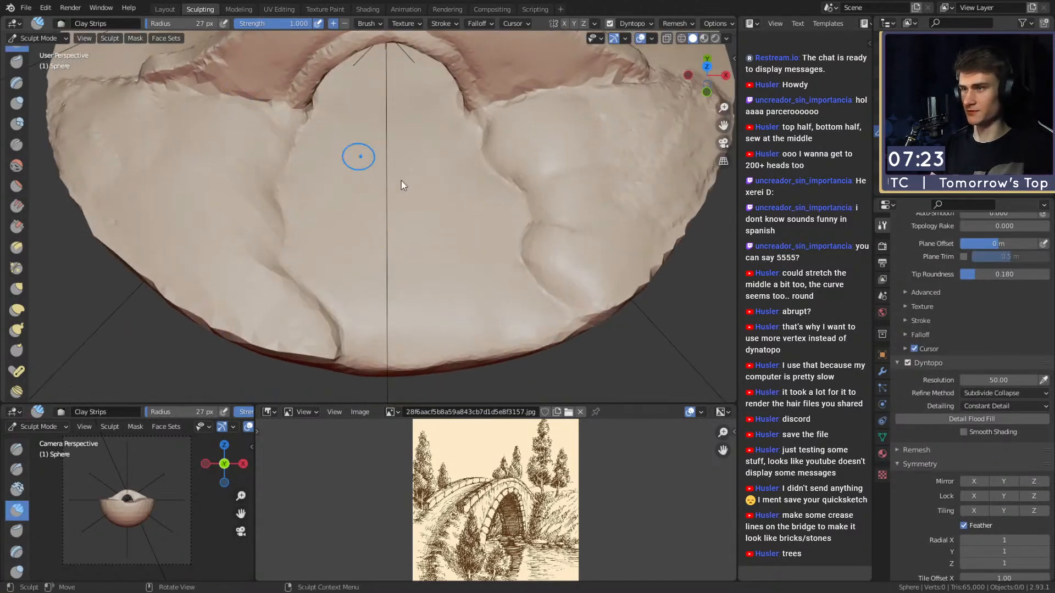
{"action": "key", "text": "f"}
{"action": "left_click", "coordinate": [393, 137]}
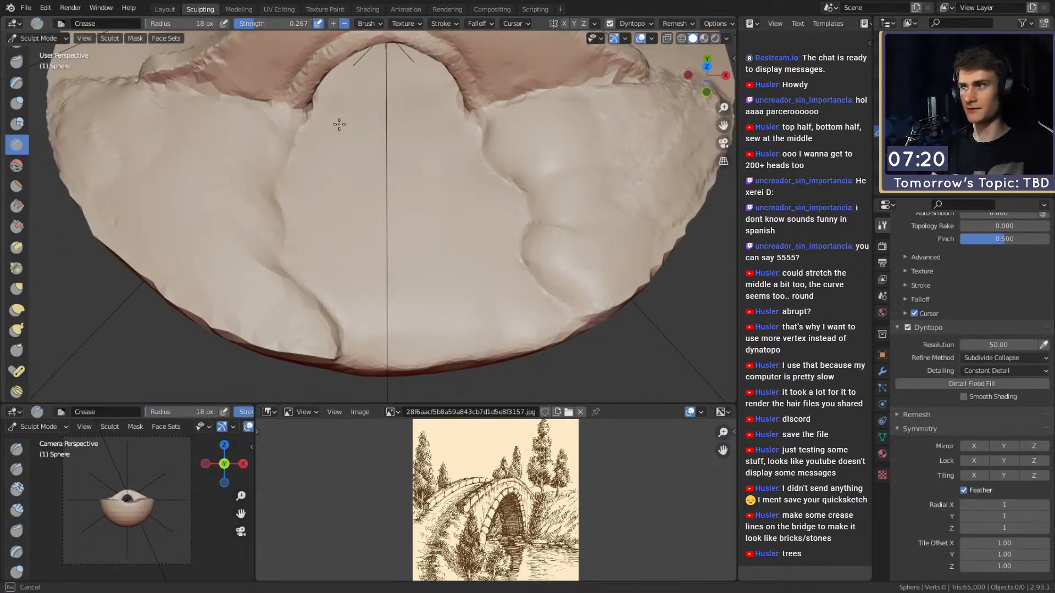
{"action": "middle_click_drag", "start_coordinate": [439, 129], "coordinate": [381, 172]}
{"action": "key", "text": "shift+f"}
{"action": "left_click", "coordinate": [493, 200]}
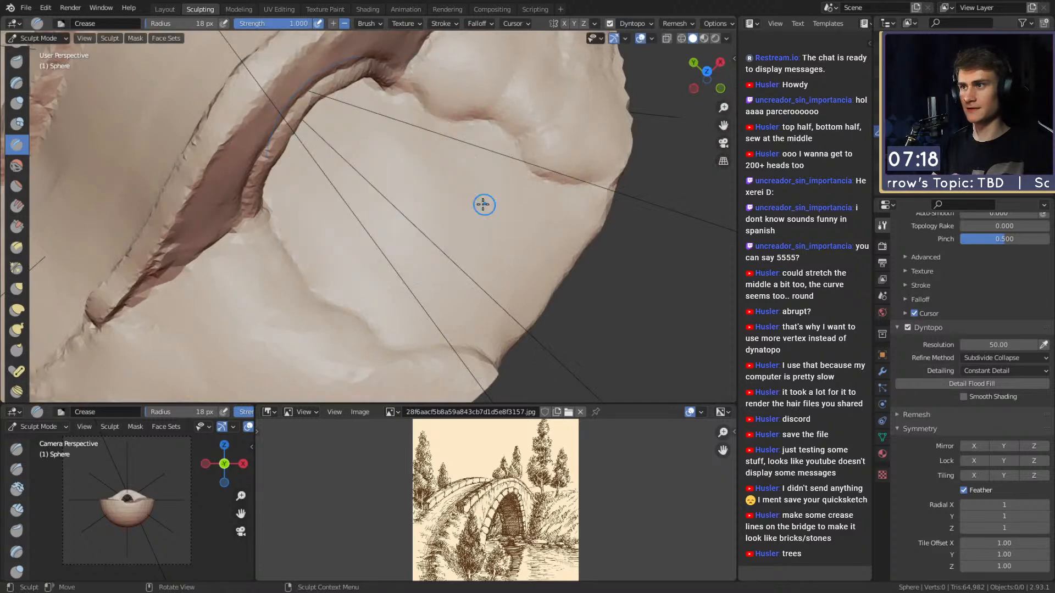
{"action": "left_click_drag", "start_coordinate": [323, 208], "coordinate": [396, 123]}
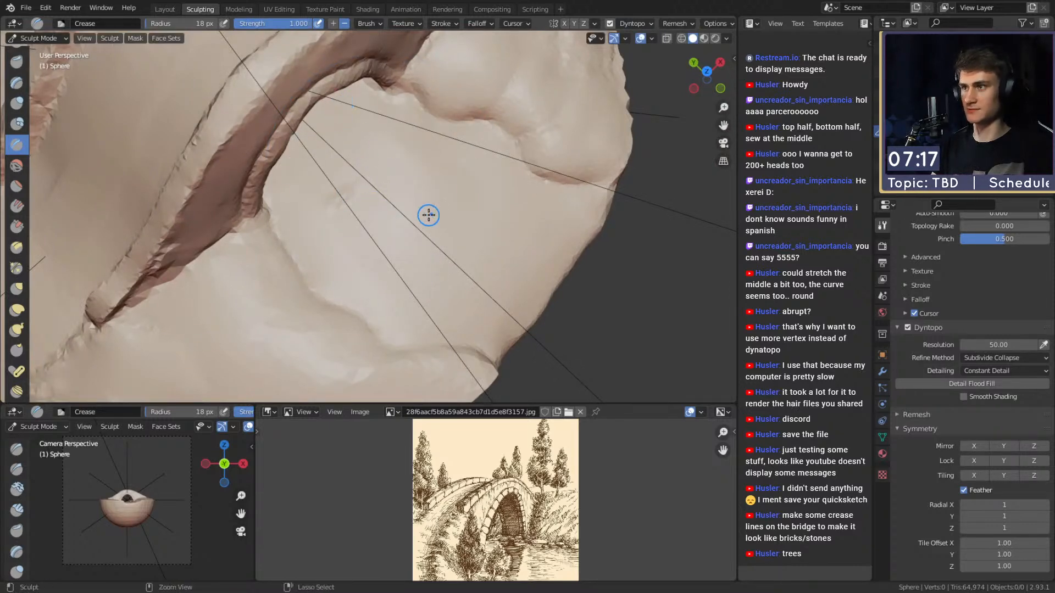
- Reduce the Crease strength to 0.370 and carve ripple lines across the channel surface
{"action": "key", "text": "shift+f"}
{"action": "left_click", "coordinate": [405, 203]}
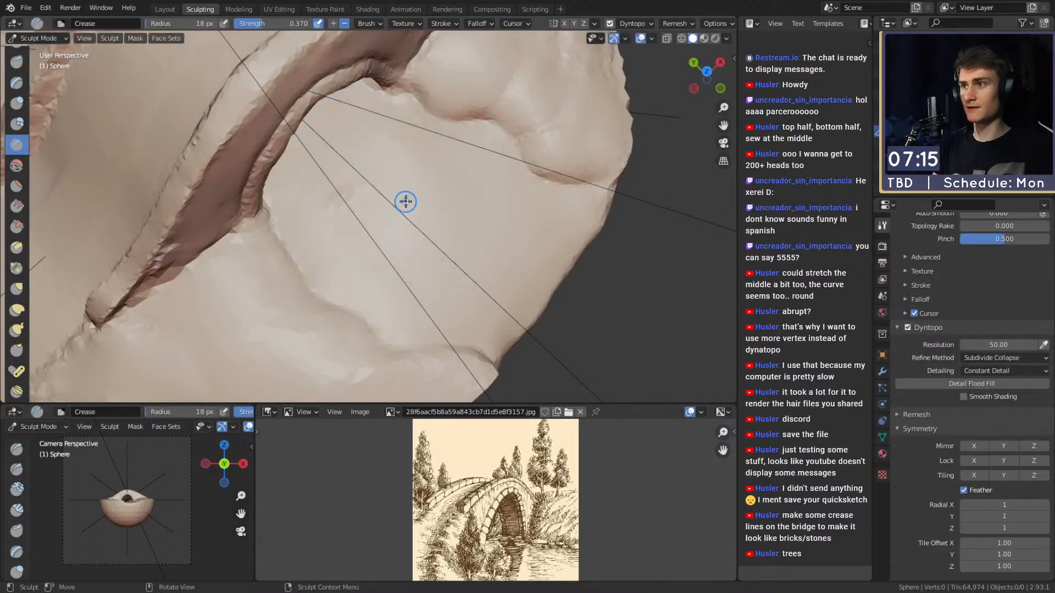
{"action": "mouse_move", "coordinate": [404, 204]}
{"action": "left_mouse_down"}
{"action": "mouse_move", "coordinate": [384, 258]}
{"action": "mouse_move", "coordinate": [445, 216]}
{"action": "left_mouse_up"}
{"action": "left_click_drag", "start_coordinate": [393, 320], "coordinate": [440, 283]}
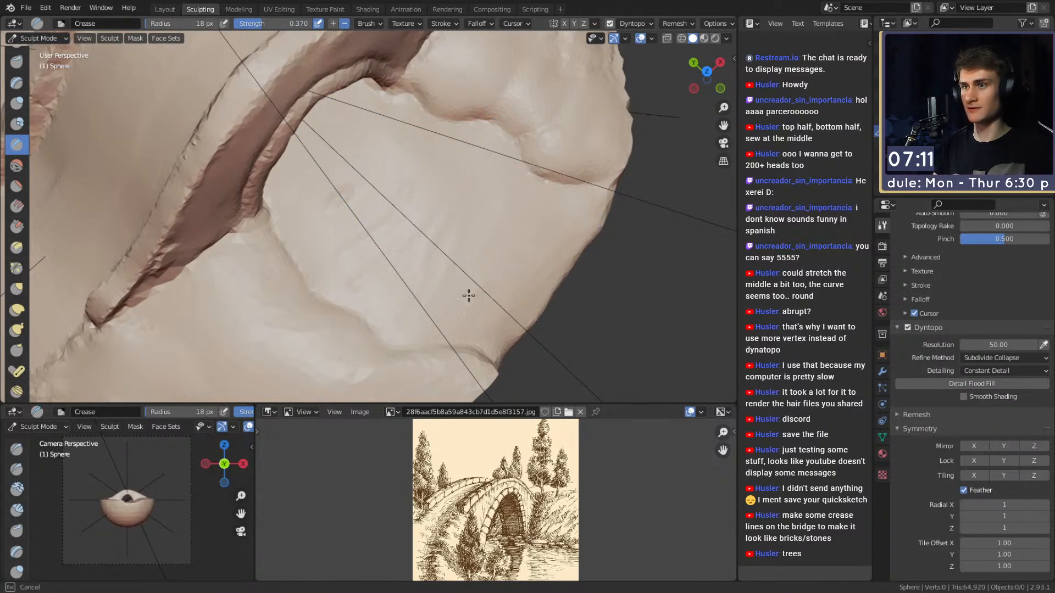
{"action": "left_click_drag", "start_coordinate": [341, 222], "coordinate": [318, 213]}
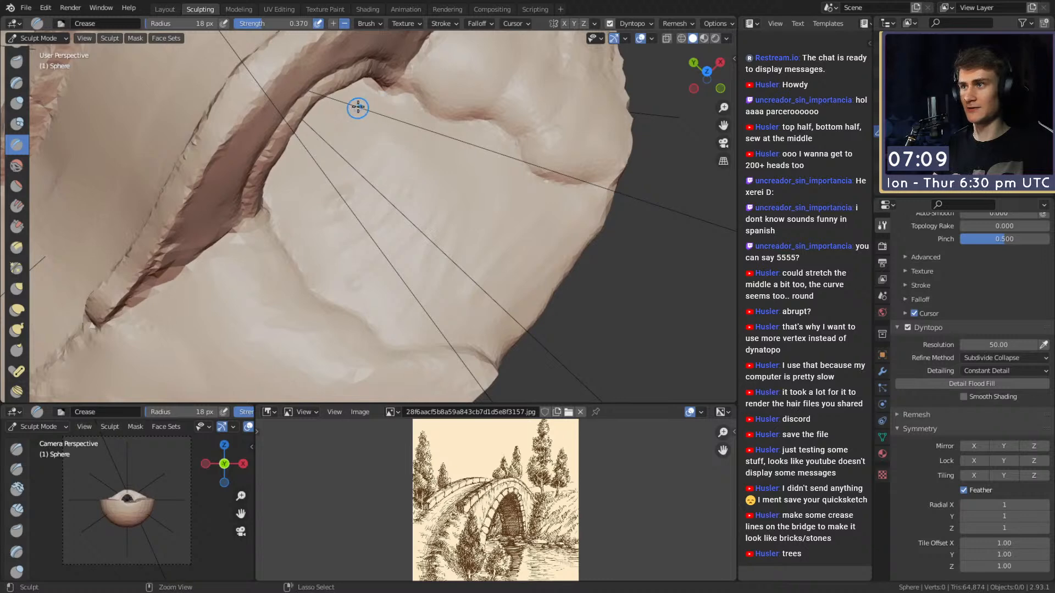
- Carve more water ripples along the channel's banks and up to the tunnel opening with Crease
{"action": "mouse_move", "coordinate": [402, 104]}
{"action": "middle_mouse_down"}
{"action": "mouse_move", "coordinate": [396, 149]}
{"action": "mouse_move", "coordinate": [410, 198]}
{"action": "mouse_move", "coordinate": [447, 216]}
{"action": "middle_mouse_up"}
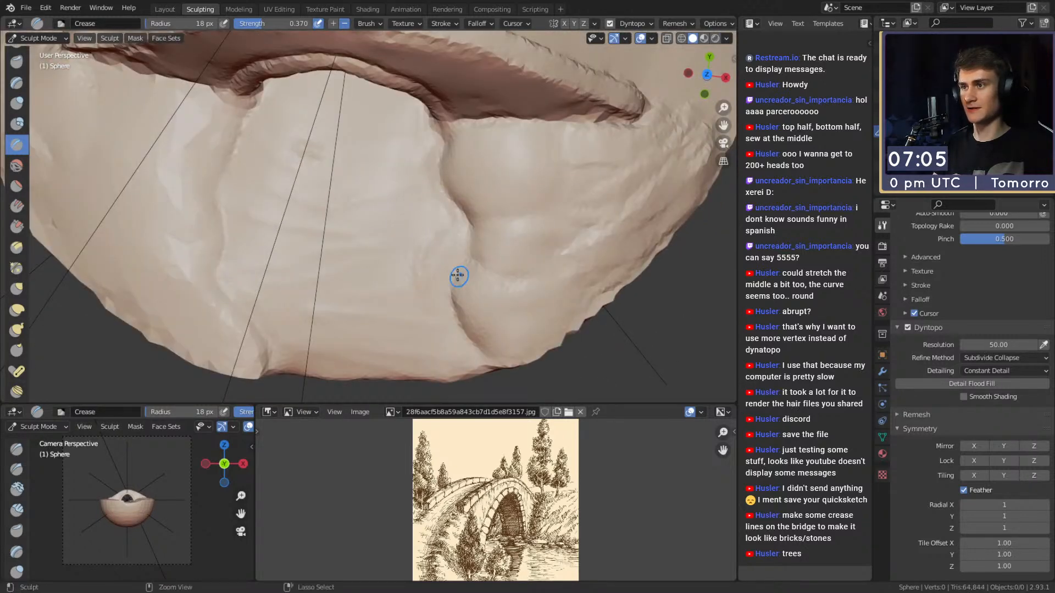
{"action": "middle_click_drag", "start_coordinate": [454, 337], "coordinate": [460, 268]}
{"action": "middle_click_drag", "start_coordinate": [383, 200], "coordinate": [405, 296], "text": "shift"}
{"action": "mouse_move", "coordinate": [363, 208]}
{"action": "middle_mouse_down"}
{"action": "mouse_move", "coordinate": [371, 277]}
{"action": "mouse_move", "coordinate": [338, 226]}
{"action": "middle_mouse_up"}
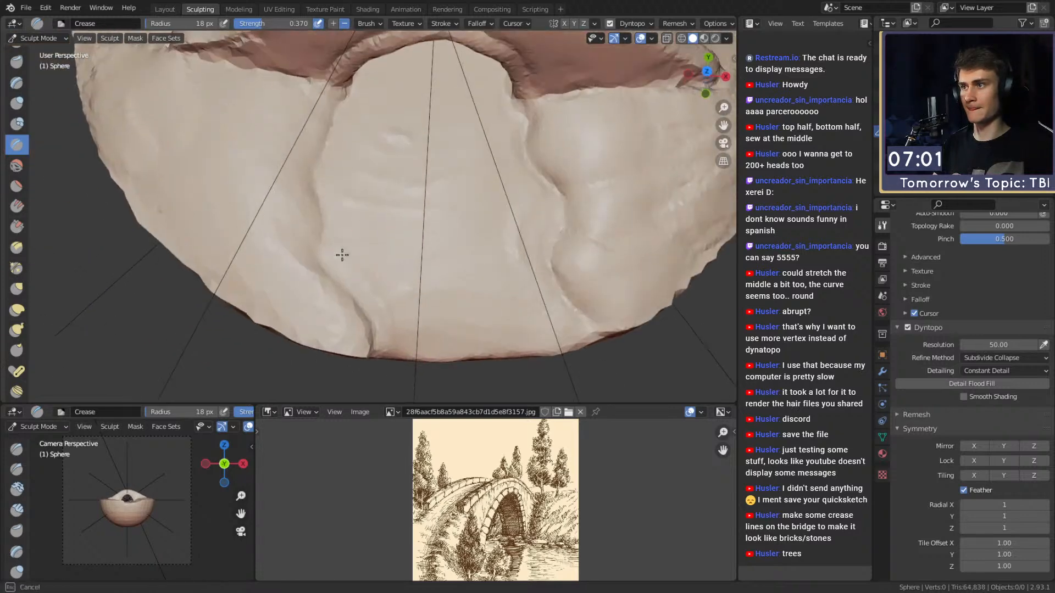
{"action": "mouse_move", "coordinate": [428, 154]}
{"action": "left_mouse_down", "text": "alt"}
{"action": "mouse_move", "coordinate": [504, 191]}
{"action": "mouse_move", "coordinate": [371, 218]}
{"action": "left_mouse_up", "text": "alt"}
{"action": "mouse_move", "coordinate": [304, 220]}
{"action": "left_mouse_down", "text": "alt"}
{"action": "mouse_move", "coordinate": [363, 153]}
{"action": "mouse_move", "coordinate": [437, 135]}
{"action": "left_mouse_up", "text": "alt"}
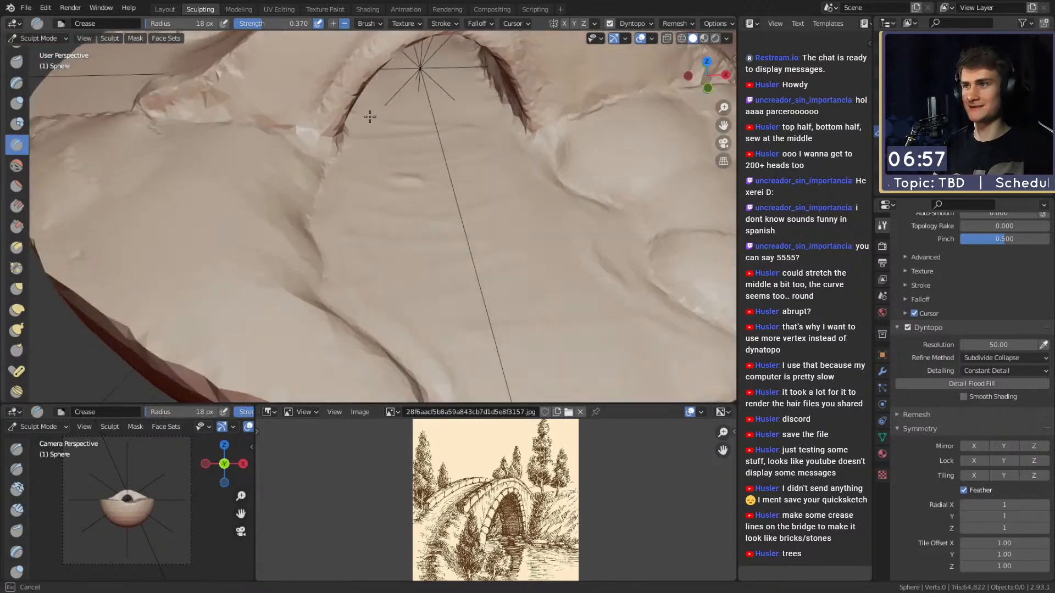
- Carve water ripples along the channel on the bridge's opposite side with Crease at 18 px radius and 0.370 strength
{"action": "mouse_move", "coordinate": [401, 106]}
{"action": "left_mouse_down", "text": "alt"}
{"action": "mouse_move", "coordinate": [397, 150]}
{"action": "mouse_move", "coordinate": [506, 236]}
{"action": "mouse_move", "coordinate": [485, 196]}
{"action": "mouse_move", "coordinate": [409, 163]}
{"action": "mouse_move", "coordinate": [400, 98]}
{"action": "left_mouse_up", "text": "alt"}
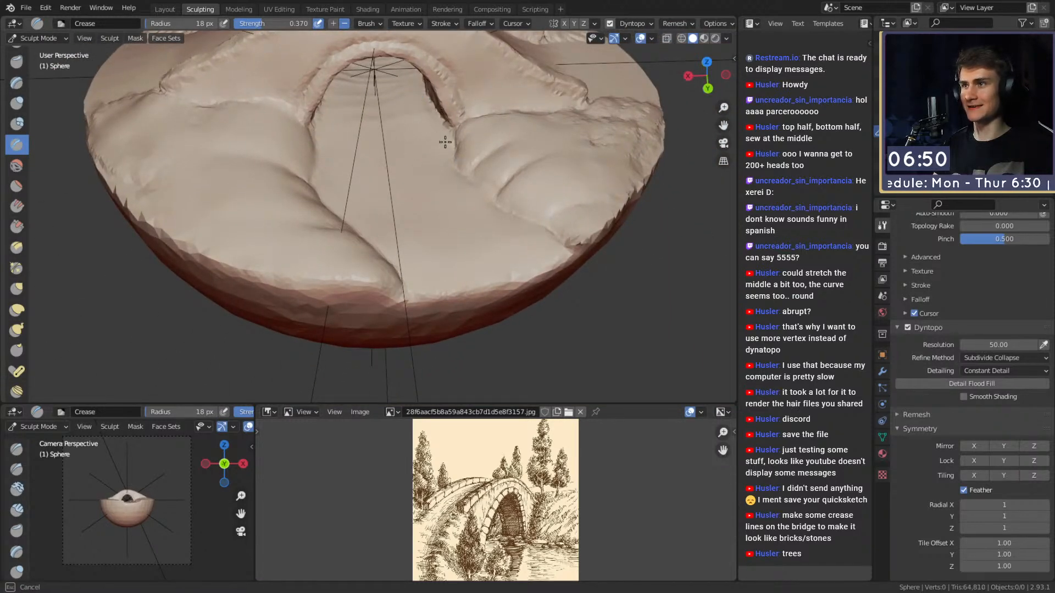
{"action": "left_click_drag", "start_coordinate": [462, 167], "coordinate": [438, 185], "text": "alt"}
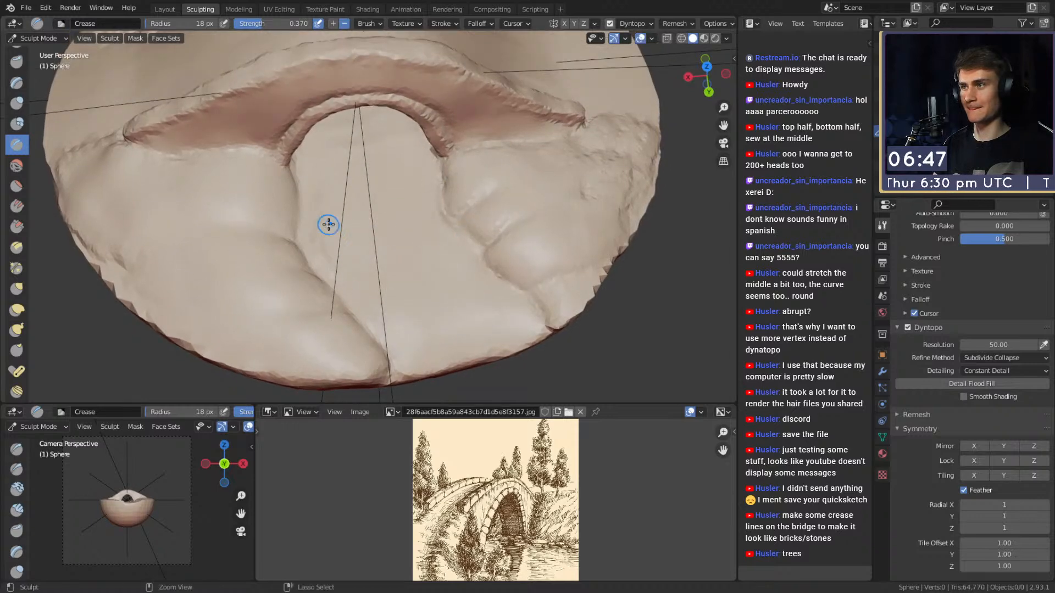
{"action": "left_click_drag", "start_coordinate": [391, 328], "coordinate": [424, 304], "text": "alt"}
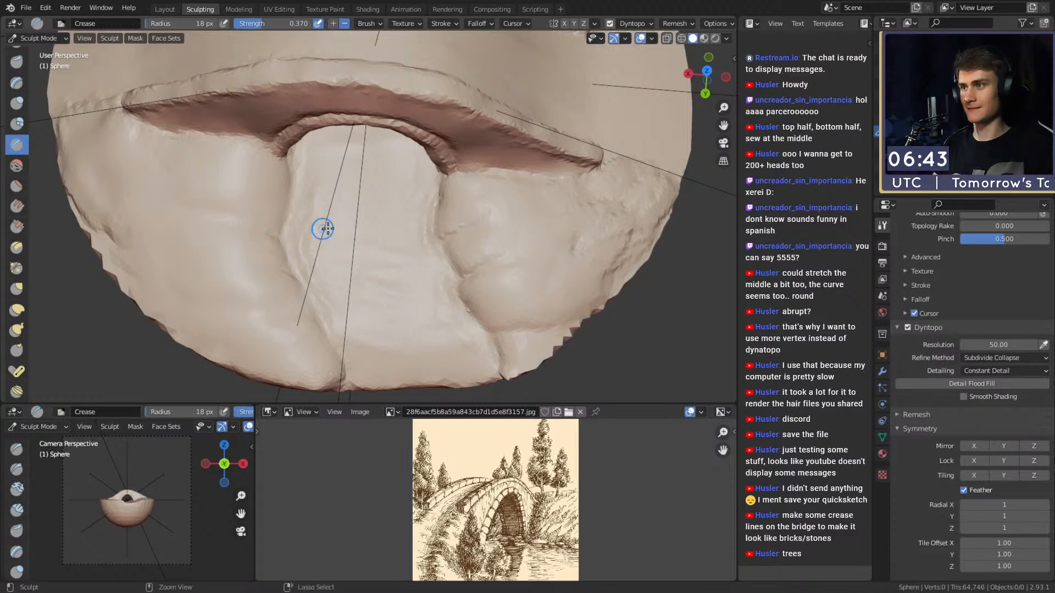
{"action": "left_click_drag", "start_coordinate": [343, 169], "coordinate": [396, 124], "text": "alt"}
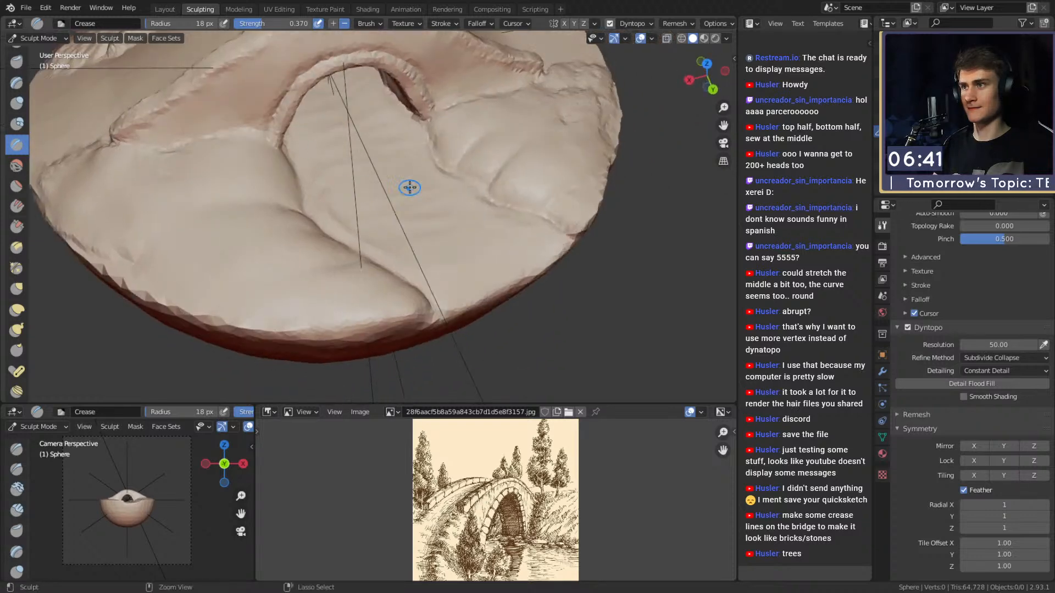
{"action": "mouse_move", "coordinate": [375, 231]}
{"action": "left_mouse_down", "text": "alt"}
{"action": "mouse_move", "coordinate": [381, 219]}
{"action": "mouse_move", "coordinate": [420, 225]}
{"action": "left_mouse_up", "text": "alt"}
{"action": "mouse_move", "coordinate": [368, 185]}
{"action": "left_mouse_down", "text": "alt"}
{"action": "mouse_move", "coordinate": [363, 170]}
{"action": "mouse_move", "coordinate": [393, 206]}
{"action": "left_mouse_up", "text": "alt"}
{"action": "mouse_move", "coordinate": [427, 238]}
{"action": "left_mouse_down", "text": "alt"}
{"action": "mouse_move", "coordinate": [419, 213]}
{"action": "mouse_move", "coordinate": [351, 259]}
{"action": "left_mouse_up", "text": "alt"}
{"action": "mouse_move", "coordinate": [278, 299]}
{"action": "left_mouse_down", "text": "alt"}
{"action": "mouse_move", "coordinate": [292, 294]}
{"action": "mouse_move", "coordinate": [257, 291]}
{"action": "left_mouse_up", "text": "alt"}
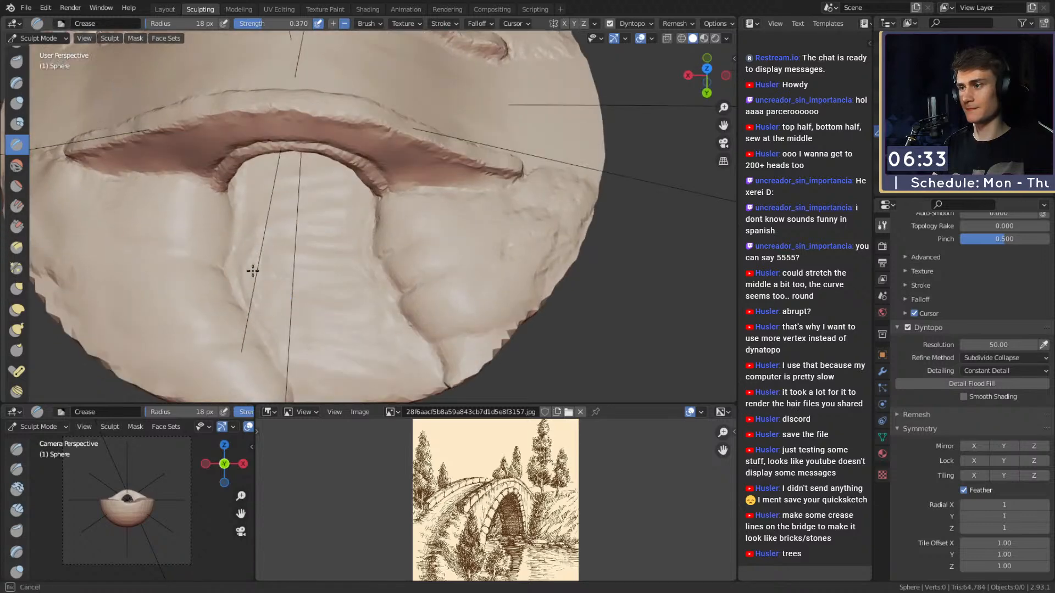
{"action": "left_click_drag", "start_coordinate": [257, 211], "coordinate": [365, 211], "text": "alt"}
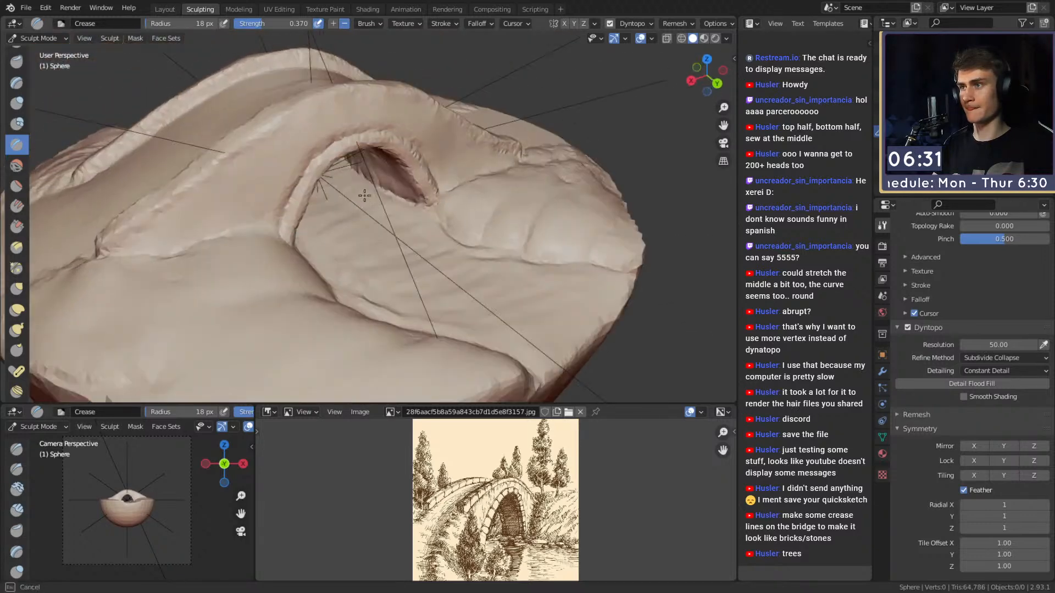
{"action": "mouse_move", "coordinate": [313, 243]}
{"action": "left_mouse_down", "text": "alt"}
{"action": "mouse_move", "coordinate": [332, 223]}
{"action": "mouse_move", "coordinate": [394, 217]}
{"action": "mouse_move", "coordinate": [449, 179]}
{"action": "mouse_move", "coordinate": [423, 219]}
{"action": "mouse_move", "coordinate": [413, 187]}
{"action": "mouse_move", "coordinate": [363, 193]}
{"action": "left_mouse_up", "text": "alt"}
{"action": "mouse_move", "coordinate": [465, 319]}
{"action": "left_mouse_down"}
{"action": "mouse_move", "coordinate": [470, 337]}
{"action": "mouse_move", "coordinate": [451, 354]}
{"action": "left_mouse_up"}
{"action": "left_click_drag", "start_coordinate": [431, 369], "coordinate": [367, 394]}
- Set the Dyntopo resolution to 200 and refine the terrain mesh beside the railing using Crease at 64 px and zero strength
{"action": "key", "text": "Home"}
{"action": "mouse_move", "coordinate": [437, 247]}
{"action": "left_mouse_down", "text": "alt"}
{"action": "mouse_move", "coordinate": [493, 218]}
{"action": "mouse_move", "coordinate": [482, 263]}
{"action": "mouse_move", "coordinate": [462, 155]}
{"action": "left_mouse_up", "text": "alt"}
{"action": "mouse_move", "coordinate": [369, 236]}
{"action": "left_mouse_down", "text": "alt"}
{"action": "mouse_move", "coordinate": [457, 267]}
{"action": "mouse_move", "coordinate": [431, 257]}
{"action": "left_mouse_up", "text": "alt"}
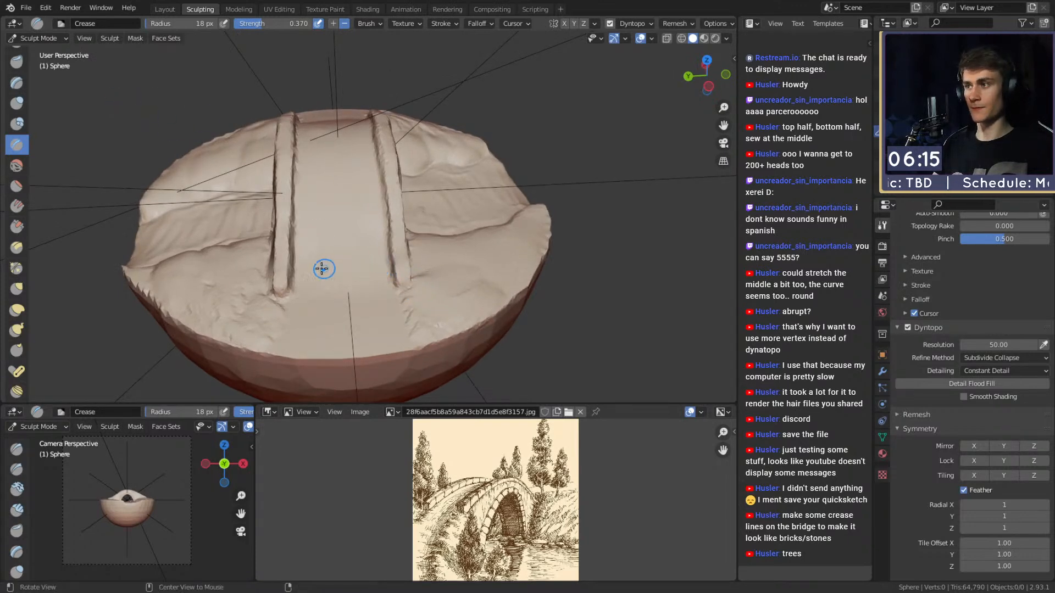
{"action": "left_click_drag", "start_coordinate": [339, 266], "coordinate": [486, 250], "text": "alt"}
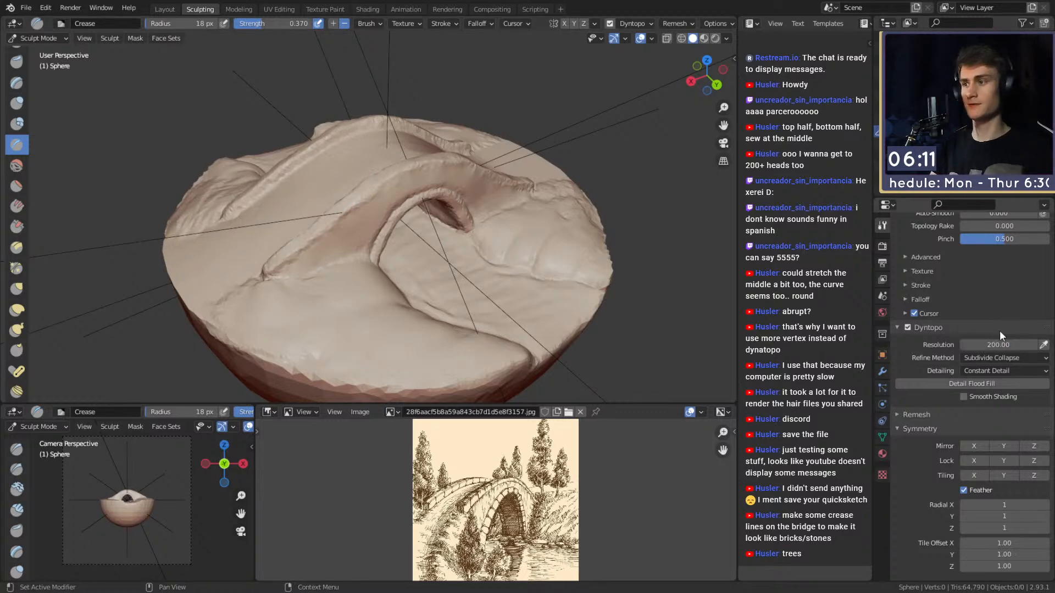
{"action": "mouse_move", "coordinate": [457, 277]}
{"action": "middle_mouse_down"}
{"action": "mouse_move", "coordinate": [494, 240]}
{"action": "mouse_move", "coordinate": [452, 256]}
{"action": "mouse_move", "coordinate": [487, 238]}
{"action": "mouse_move", "coordinate": [441, 222]}
{"action": "mouse_move", "coordinate": [437, 208]}
{"action": "middle_mouse_up"}
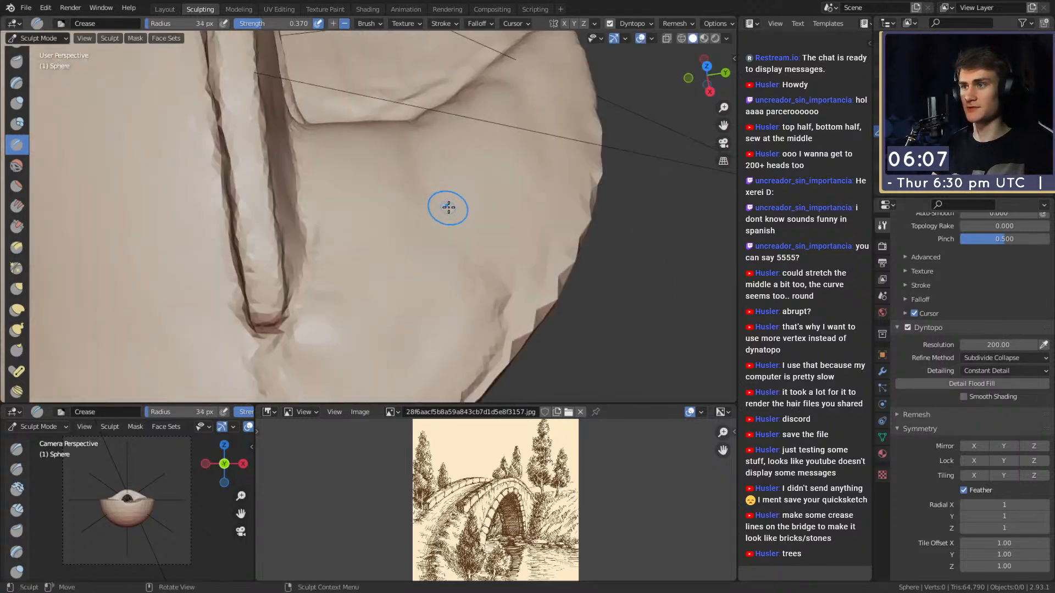
{"action": "key", "text": "shift+f"}
{"action": "left_click", "coordinate": [455, 206]}
{"action": "key", "text": "f"}
{"action": "left_click", "coordinate": [452, 196]}
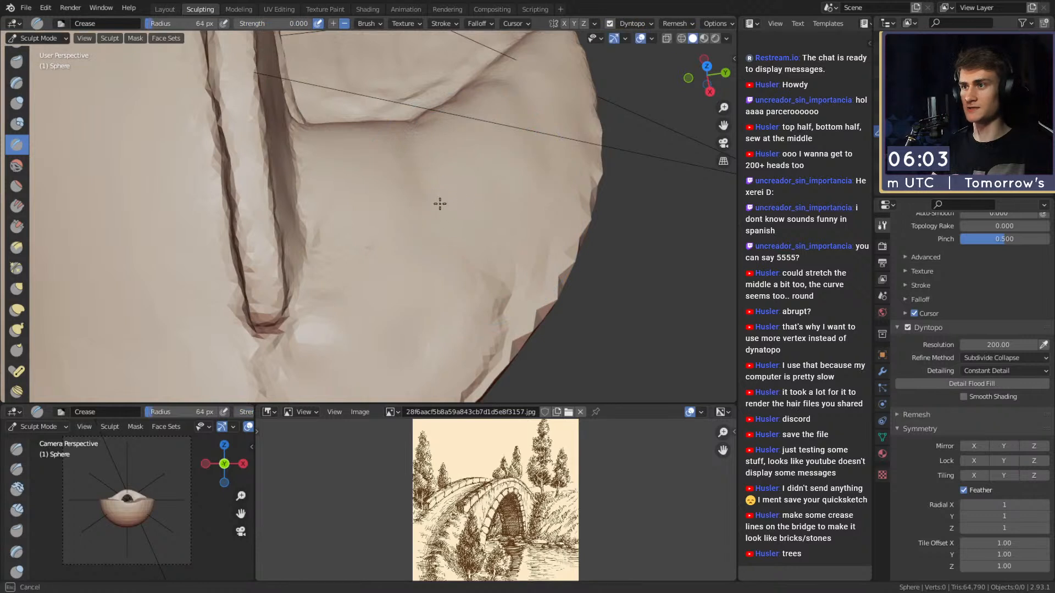
- Paint a round mask spot on the refined terrain with the Mask brush at 29 px radius and 1.000 strength
{"action": "key", "text": "m"}
{"action": "key", "text": "f"}
{"action": "left_click", "coordinate": [438, 212]}
{"action": "key", "text": "shift+f"}
{"action": "left_click", "coordinate": [445, 212]}
{"action": "left_click", "coordinate": [448, 213]}
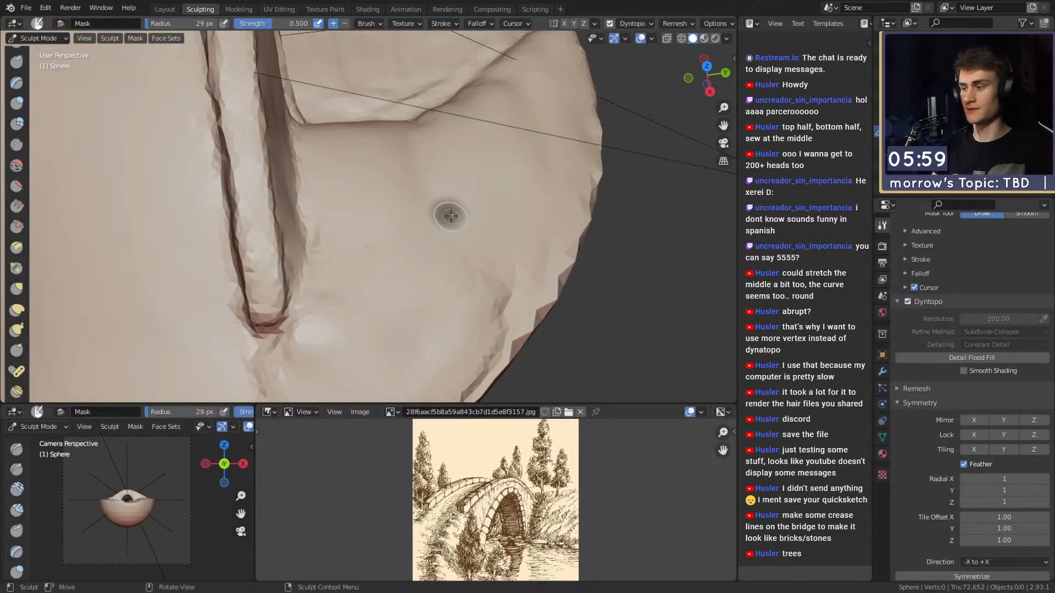
{"action": "left_click", "coordinate": [450, 217]}
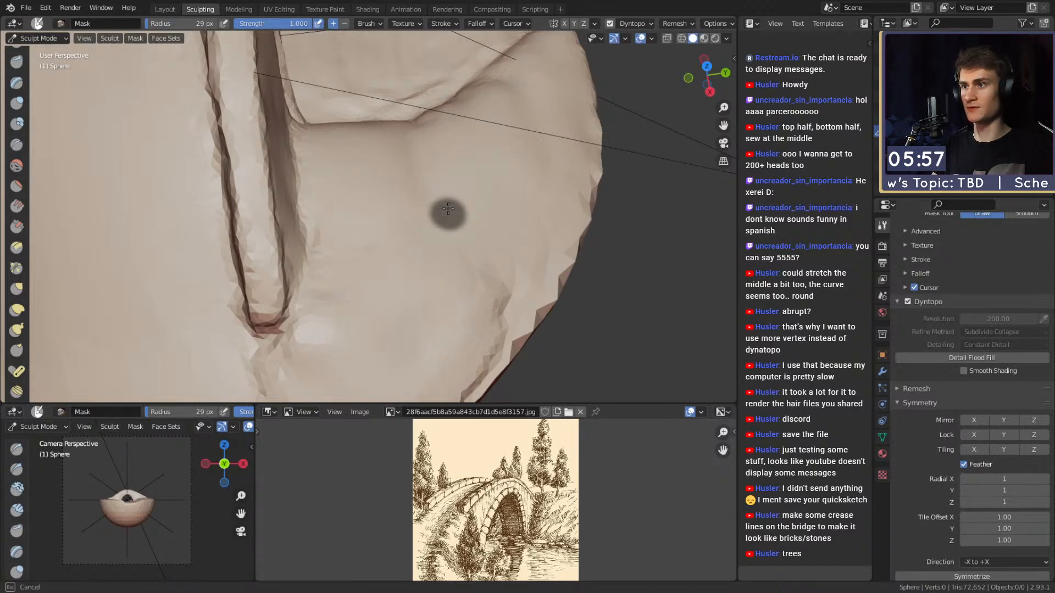
- Invert the mask so only the round terrain spot stays editable, and set the Snake Hook brush's falloff to Constant
{"action": "key", "text": "ctrl+i"}
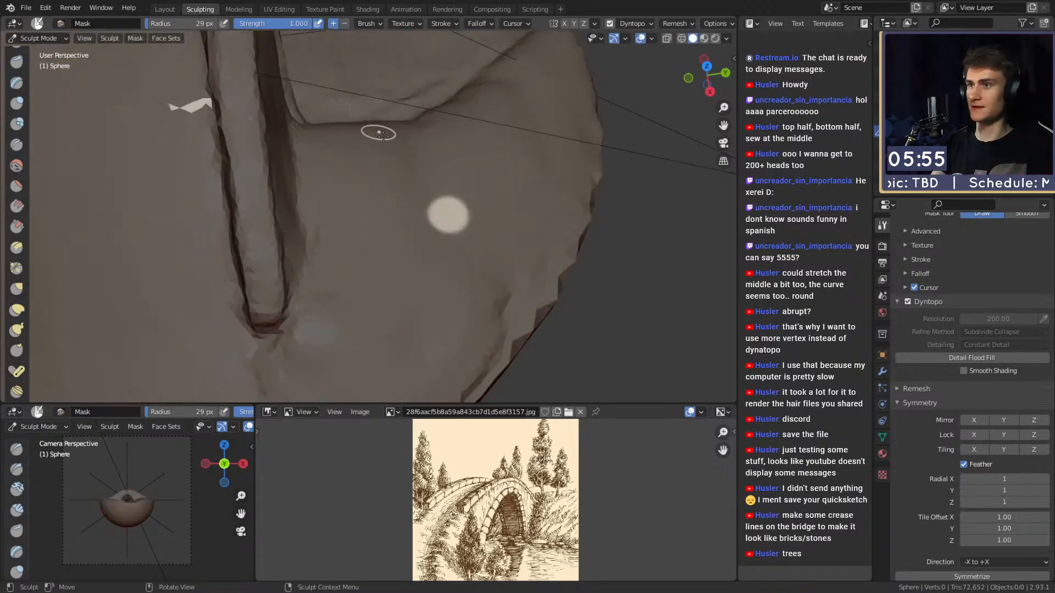
{"action": "mouse_move", "coordinate": [470, 250]}
{"action": "middle_mouse_down"}
{"action": "mouse_move", "coordinate": [415, 157]}
{"action": "mouse_move", "coordinate": [432, 207]}
{"action": "mouse_move", "coordinate": [401, 205]}
{"action": "mouse_move", "coordinate": [423, 211]}
{"action": "middle_mouse_up"}
{"action": "key", "text": "k"}
{"action": "scroll", "coordinate": [943, 394], "scroll_direction": "down", "scroll_amount": 5}
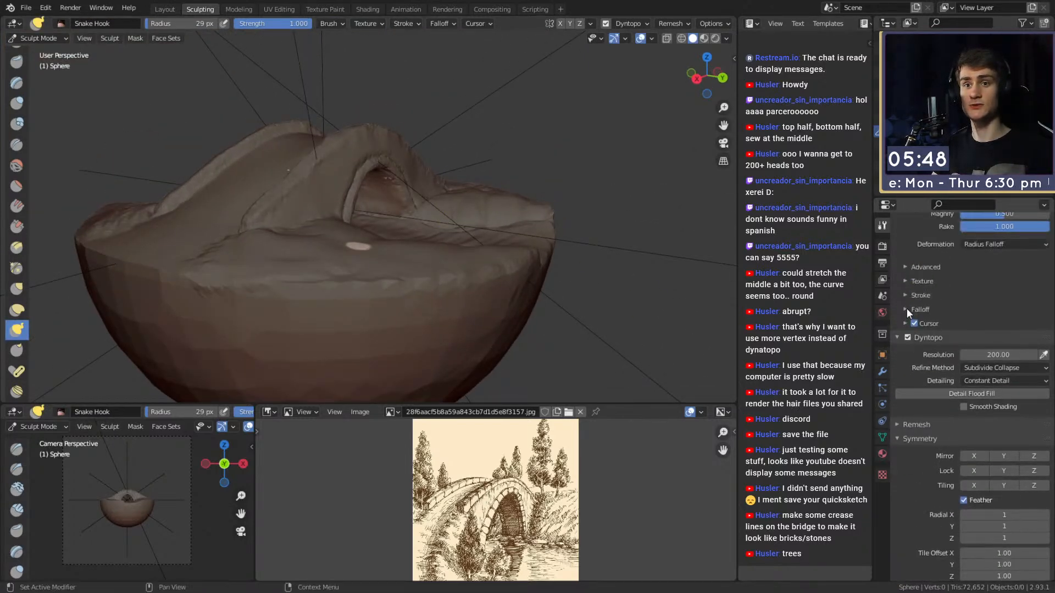
{"action": "left_click", "coordinate": [906, 310]}
{"action": "left_click", "coordinate": [935, 326]}
{"action": "left_click", "coordinate": [928, 443]}
- Pull the unmasked terrain spot straight up into a tall, slender tree trunk beside the bridge with Snake Hook
{"action": "middle_click_drag", "start_coordinate": [386, 241], "coordinate": [345, 228]}
{"action": "key", "text": "f"}
{"action": "left_click", "coordinate": [376, 225]}
{"action": "key", "text": "f"}
{"action": "left_click", "coordinate": [330, 237]}
{"action": "left_click_drag", "start_coordinate": [329, 239], "coordinate": [329, 198]}
{"action": "left_click_drag", "start_coordinate": [324, 89], "coordinate": [324, 90]}
{"action": "mouse_move", "coordinate": [324, 90]}
{"action": "middle_mouse_down"}
{"action": "mouse_move", "coordinate": [483, 169]}
{"action": "mouse_move", "coordinate": [419, 165]}
{"action": "mouse_move", "coordinate": [405, 130]}
{"action": "middle_mouse_up"}
{"action": "key", "text": "f"}
{"action": "left_click", "coordinate": [406, 177]}
{"action": "mouse_move", "coordinate": [405, 177]}
{"action": "middle_mouse_down"}
{"action": "mouse_move", "coordinate": [339, 228]}
{"action": "mouse_move", "coordinate": [419, 207]}
{"action": "mouse_move", "coordinate": [358, 207]}
{"action": "middle_mouse_up"}
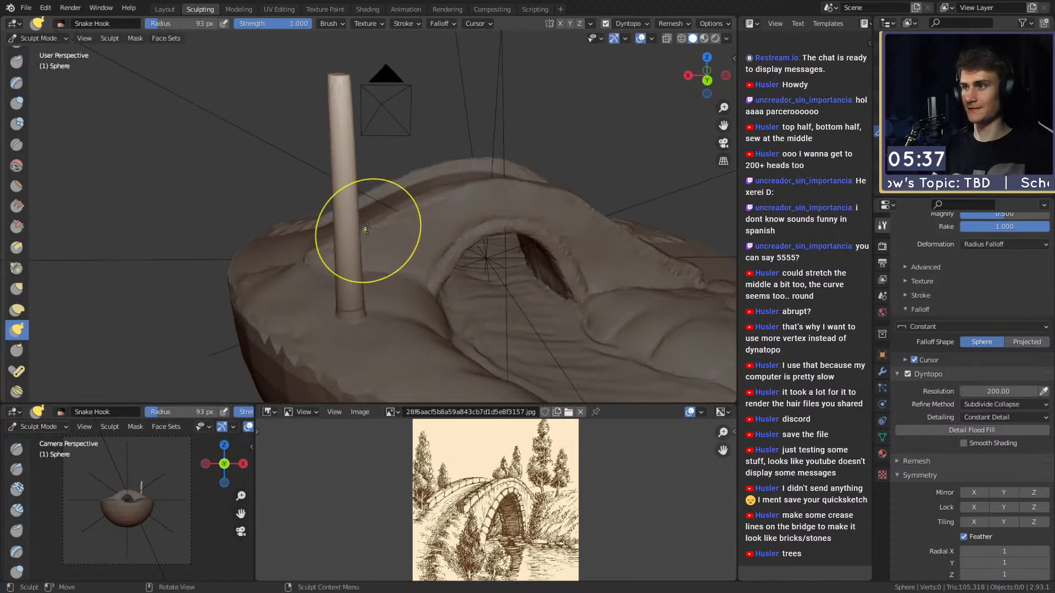
- Thin and taper the trunk with the Inflate mesh filter at 1.000 strength
{"action": "scroll", "coordinate": [17, 333], "scroll_direction": "down", "scroll_amount": 8}
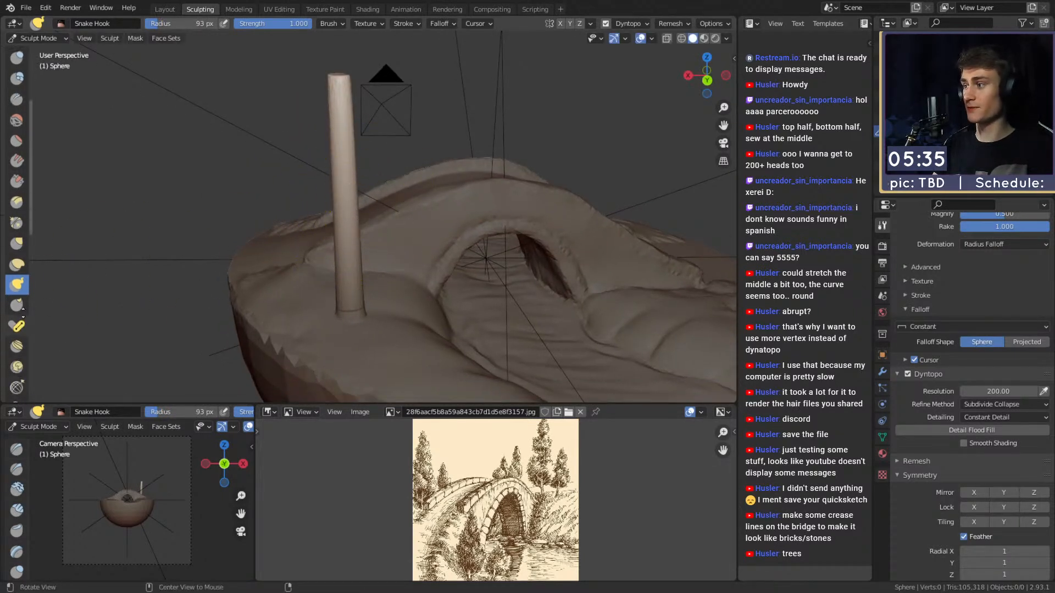
{"action": "scroll", "coordinate": [15, 154], "scroll_direction": "down", "scroll_amount": 1}
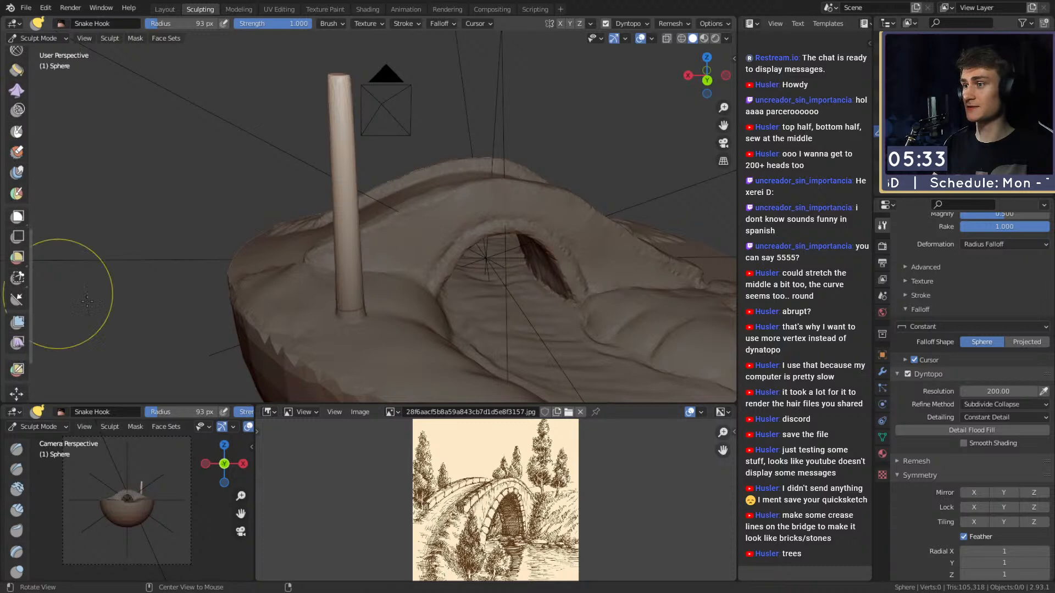
{"action": "scroll", "coordinate": [16, 230], "scroll_direction": "down", "scroll_amount": 2}
{"action": "left_click", "coordinate": [18, 295]}
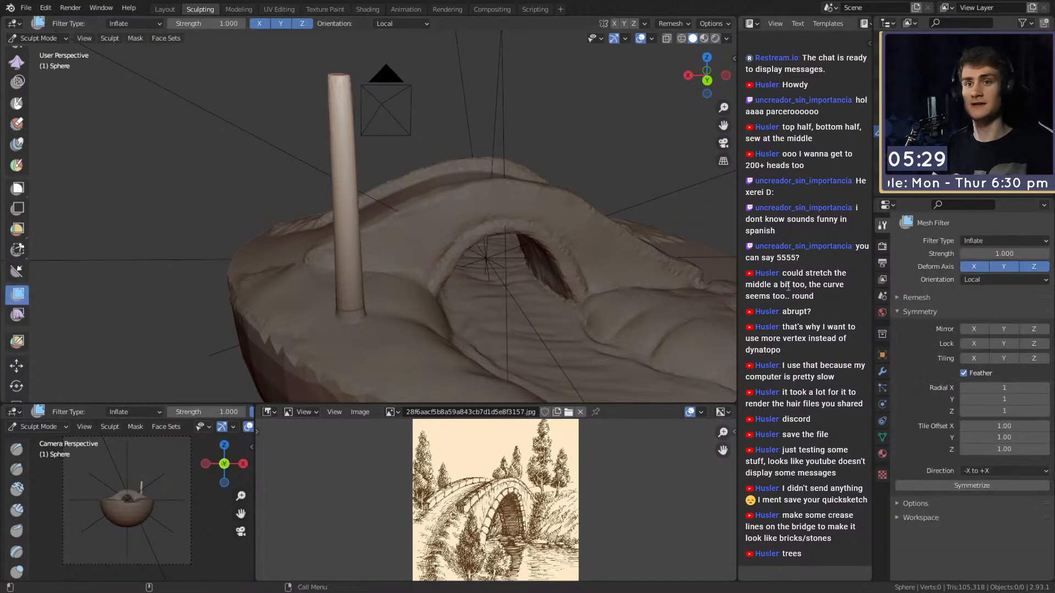
{"action": "left_click_drag", "start_coordinate": [356, 186], "coordinate": [337, 171]}
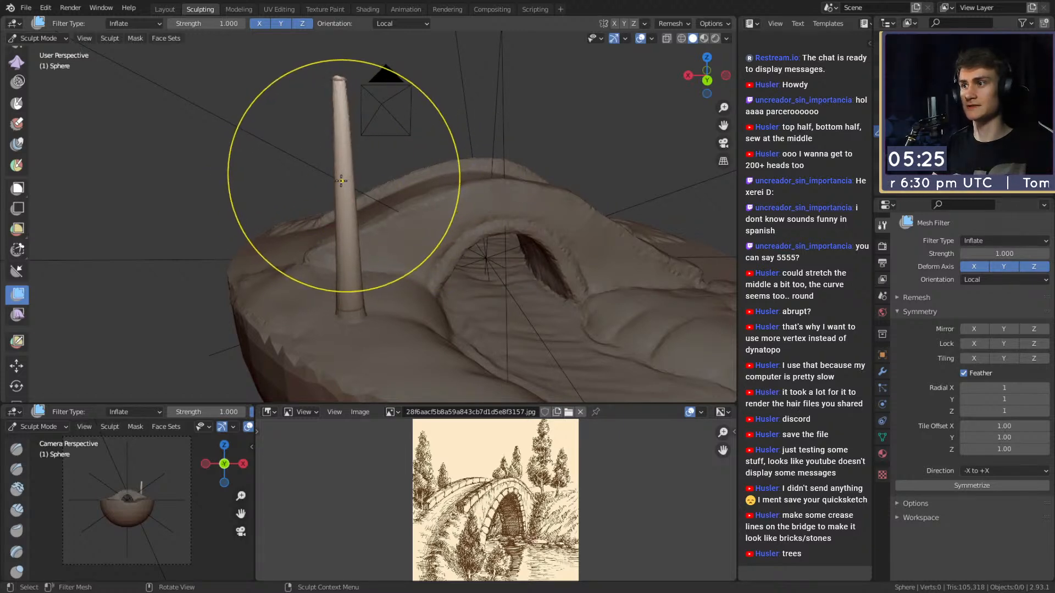
- Clean up the trunk's distorted tip with Clay Strips at 43 px radius and clear the mask
{"action": "middle_click_drag", "start_coordinate": [336, 170], "coordinate": [364, 203], "text": "shift"}
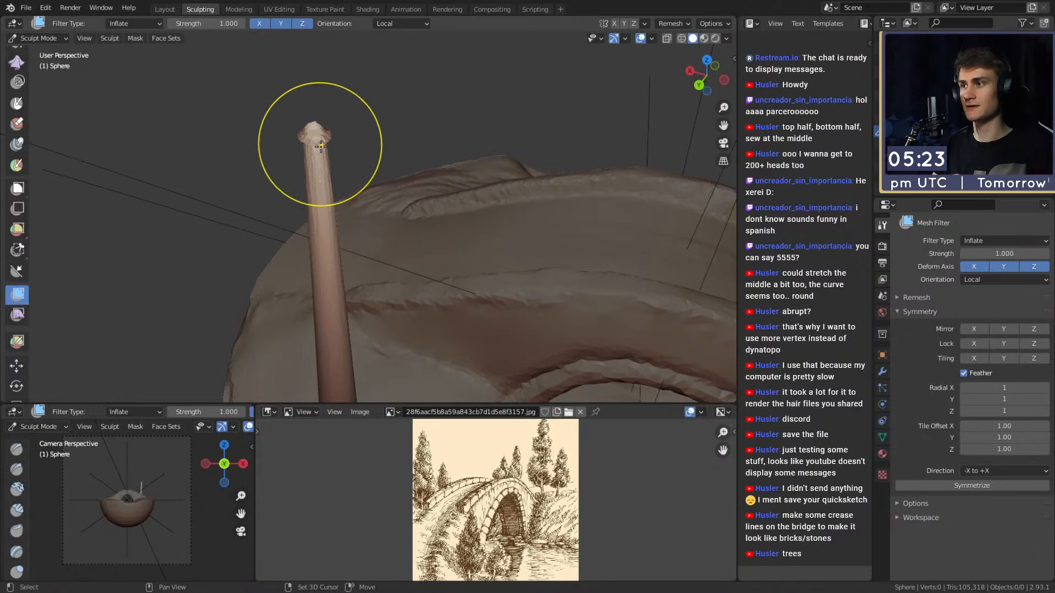
{"action": "key", "text": "shift+c"}
{"action": "left_click_drag", "start_coordinate": [308, 156], "coordinate": [314, 135]}
{"action": "mouse_move", "coordinate": [338, 163]}
{"action": "middle_mouse_down"}
{"action": "mouse_move", "coordinate": [457, 201]}
{"action": "mouse_move", "coordinate": [336, 124]}
{"action": "middle_mouse_up"}
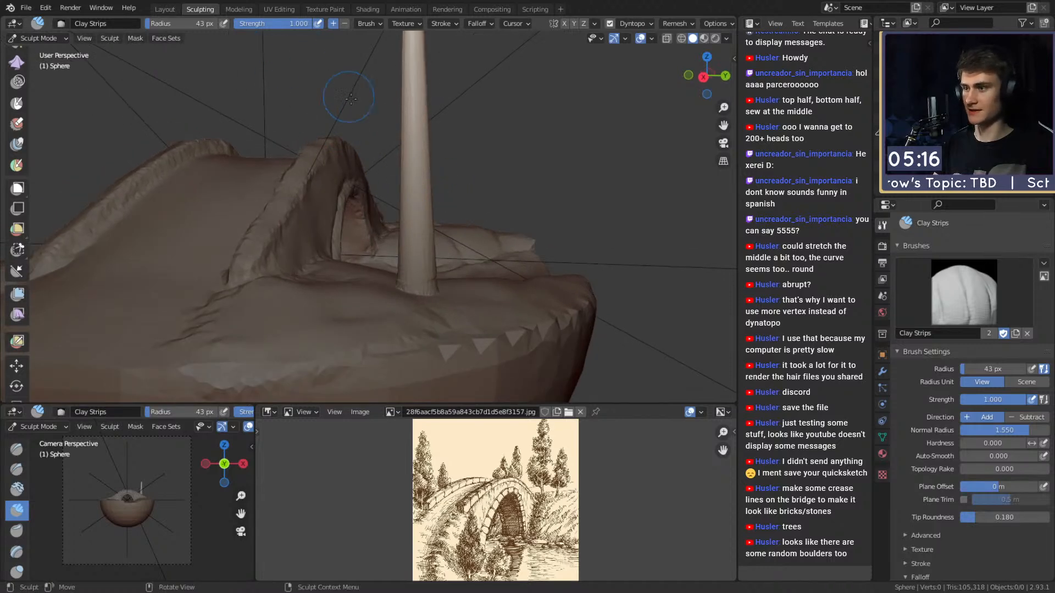
{"action": "mouse_move", "coordinate": [463, 190]}
{"action": "middle_mouse_down"}
{"action": "mouse_move", "coordinate": [351, 216]}
{"action": "mouse_move", "coordinate": [389, 224]}
{"action": "mouse_move", "coordinate": [400, 204]}
{"action": "mouse_move", "coordinate": [258, 118]}
{"action": "middle_mouse_up"}
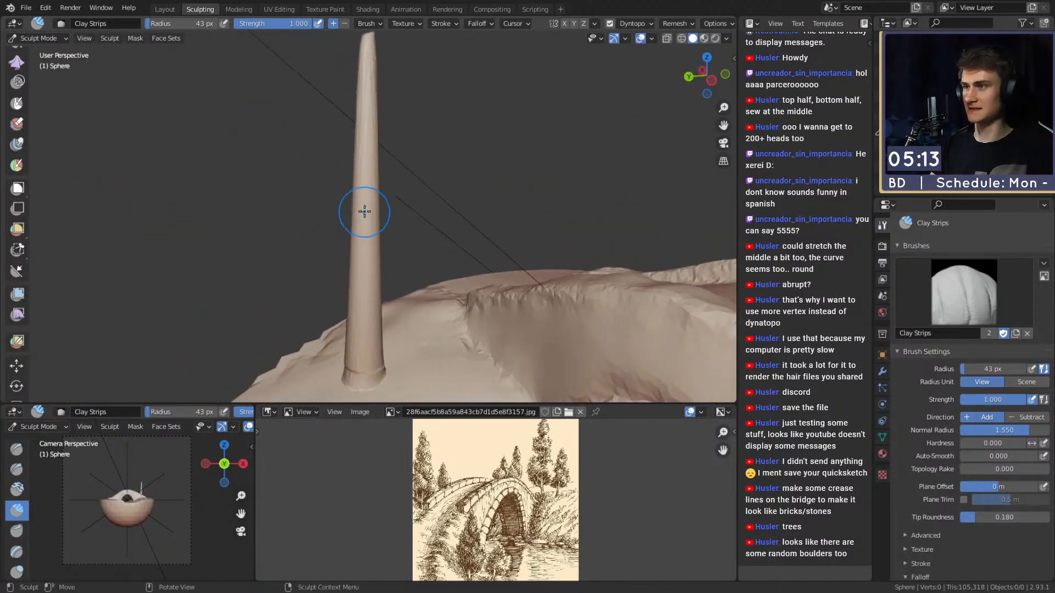
{"action": "mouse_move", "coordinate": [372, 207]}
{"action": "middle_mouse_down"}
{"action": "mouse_move", "coordinate": [416, 227]}
{"action": "mouse_move", "coordinate": [324, 221]}
{"action": "mouse_move", "coordinate": [380, 246]}
{"action": "mouse_move", "coordinate": [407, 208]}
{"action": "mouse_move", "coordinate": [306, 238]}
{"action": "mouse_move", "coordinate": [379, 220]}
{"action": "mouse_move", "coordinate": [440, 224]}
{"action": "mouse_move", "coordinate": [396, 220]}
{"action": "mouse_move", "coordinate": [268, 262]}
{"action": "mouse_move", "coordinate": [415, 230]}
{"action": "mouse_move", "coordinate": [384, 170]}
{"action": "mouse_move", "coordinate": [328, 250]}
{"action": "mouse_move", "coordinate": [390, 273]}
{"action": "mouse_move", "coordinate": [373, 263]}
{"action": "mouse_move", "coordinate": [405, 235]}
{"action": "mouse_move", "coordinate": [444, 226]}
{"action": "mouse_move", "coordinate": [346, 264]}
{"action": "mouse_move", "coordinate": [359, 234]}
{"action": "mouse_move", "coordinate": [363, 258]}
{"action": "mouse_move", "coordinate": [334, 250]}
{"action": "mouse_move", "coordinate": [475, 216]}
{"action": "mouse_move", "coordinate": [506, 229]}
{"action": "mouse_move", "coordinate": [372, 222]}
{"action": "mouse_move", "coordinate": [229, 236]}
{"action": "mouse_move", "coordinate": [485, 233]}
{"action": "mouse_move", "coordinate": [377, 233]}
{"action": "mouse_move", "coordinate": [391, 216]}
{"action": "middle_mouse_up"}
- Paint mask patches on the trunk with the Mask brush at 27 px radius
{"action": "key", "text": "bracketleft"}
{"action": "key", "text": "bracketleft"}
{"action": "key", "text": "bracketleft"}
{"action": "key", "text": "bracketleft"}
{"action": "key", "text": "bracketleft"}
{"action": "key", "text": "bracketleft"}
{"action": "key", "text": "bracketleft"}
{"action": "key", "text": "m"}
{"action": "key", "text": "f"}
{"action": "left_click", "coordinate": [360, 253]}
{"action": "key", "text": "f"}
{"action": "left_click", "coordinate": [405, 236]}
{"action": "key", "text": "f"}
{"action": "left_click", "coordinate": [348, 245]}
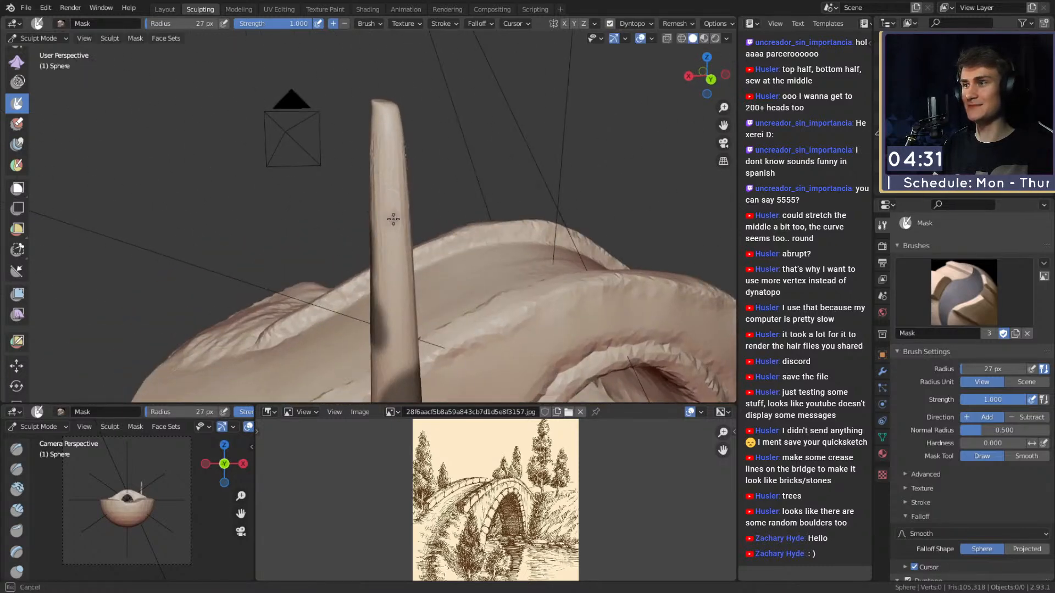
- Extend the mask patches up and around the trunk, and invert the mask
{"action": "mouse_move", "coordinate": [389, 103]}
{"action": "middle_mouse_down"}
{"action": "mouse_move", "coordinate": [388, 188]}
{"action": "mouse_move", "coordinate": [354, 200]}
{"action": "mouse_move", "coordinate": [367, 223]}
{"action": "mouse_move", "coordinate": [364, 211]}
{"action": "mouse_move", "coordinate": [393, 209]}
{"action": "mouse_move", "coordinate": [446, 171]}
{"action": "mouse_move", "coordinate": [384, 184]}
{"action": "mouse_move", "coordinate": [362, 206]}
{"action": "mouse_move", "coordinate": [395, 134]}
{"action": "mouse_move", "coordinate": [384, 177]}
{"action": "mouse_move", "coordinate": [404, 177]}
{"action": "mouse_move", "coordinate": [399, 192]}
{"action": "mouse_move", "coordinate": [526, 188]}
{"action": "middle_mouse_up"}
{"action": "middle_click_drag", "start_coordinate": [379, 185], "coordinate": [369, 154]}
{"action": "middle_click_drag", "start_coordinate": [449, 173], "coordinate": [435, 250]}
{"action": "key", "text": "ctrl+i"}
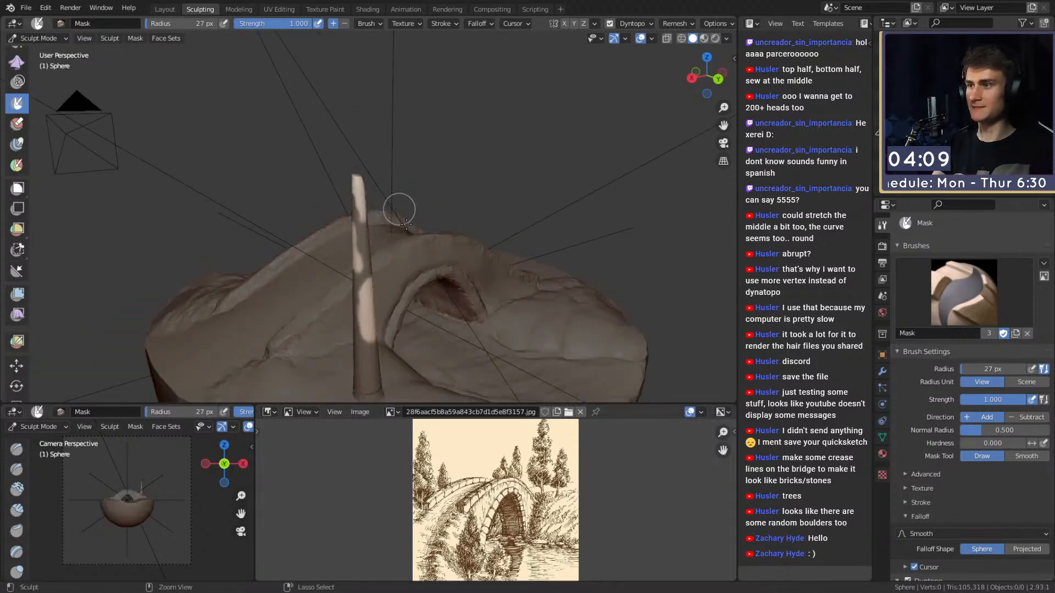
- Try to inflate the unmasked trunk patches into foliage with the Inflate mesh filter, and undo the result
{"action": "left_click", "coordinate": [18, 295]}
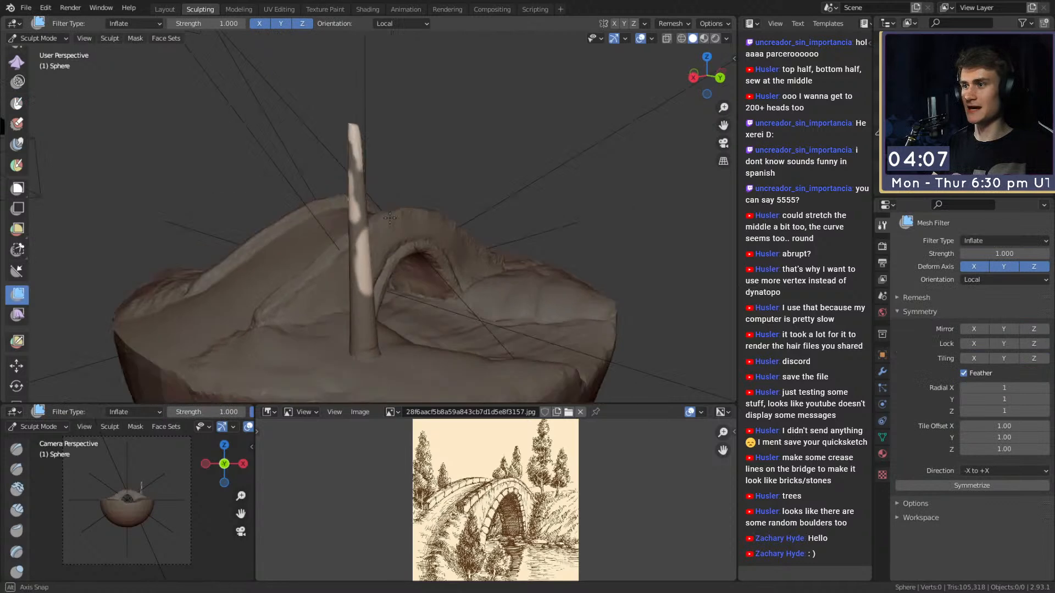
{"action": "scroll", "coordinate": [368, 193], "scroll_direction": "up", "scroll_amount": 3}
{"action": "key", "text": "f"}
{"action": "left_click", "coordinate": [453, 221]}
{"action": "left_click_drag", "start_coordinate": [353, 222], "coordinate": [444, 213]}
{"action": "left_click_drag", "start_coordinate": [308, 207], "coordinate": [413, 218], "text": "alt"}
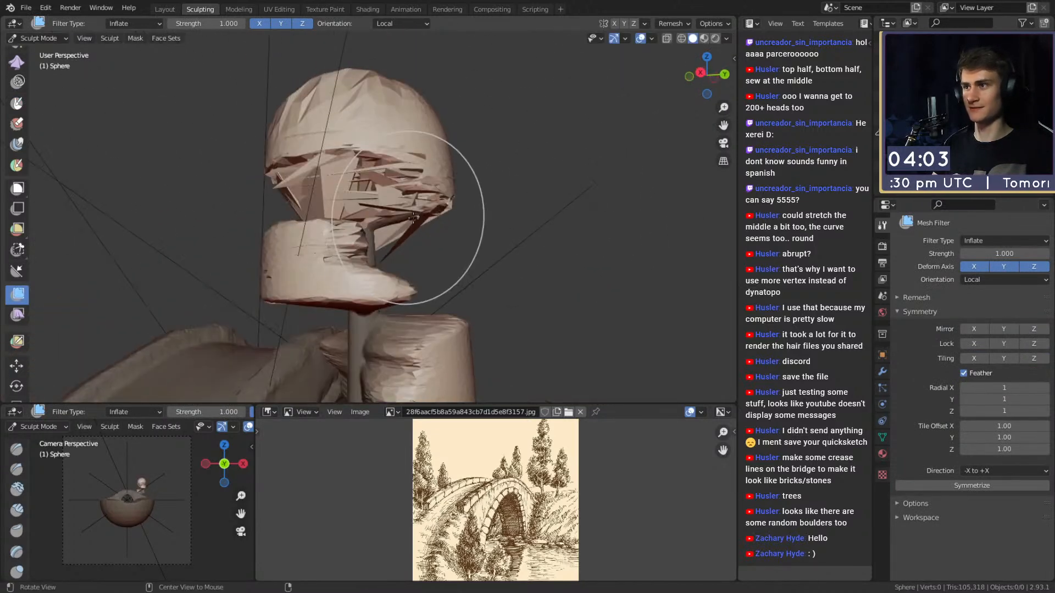
{"action": "key", "text": "shift+c"}
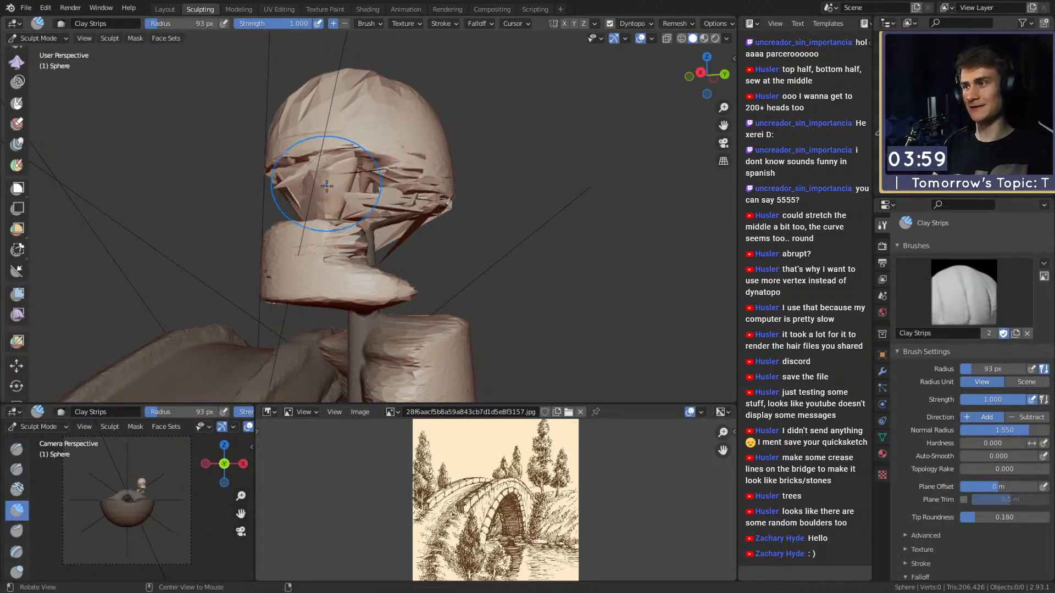
{"action": "left_click_drag", "start_coordinate": [329, 189], "coordinate": [385, 215], "text": "alt"}
{"action": "scroll", "coordinate": [435, 239], "scroll_direction": "down", "scroll_amount": 4}
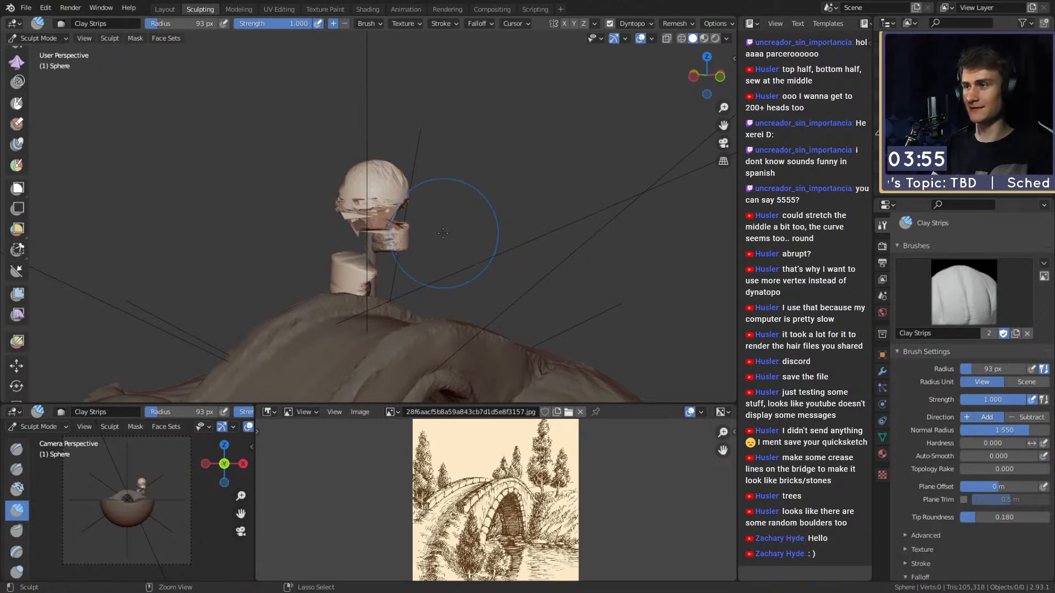
- Clear the mask and expand a new one from the trunk's tip, leaving the upper trunk unmasked
{"action": "key", "text": "alt+m"}
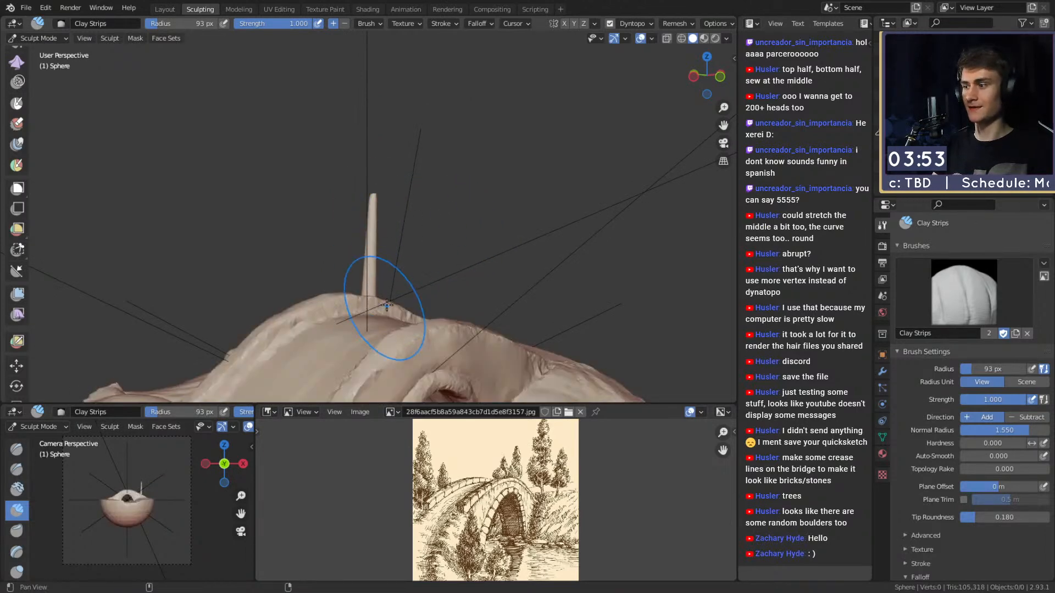
{"action": "scroll", "coordinate": [386, 305], "scroll_direction": "up", "scroll_amount": 4}
{"action": "left_click_drag", "start_coordinate": [387, 304], "coordinate": [406, 214], "text": "alt"}
{"action": "scroll", "coordinate": [430, 181], "scroll_direction": "down", "scroll_amount": 2}
{"action": "key", "text": "m"}
{"action": "key", "text": "shift+a"}
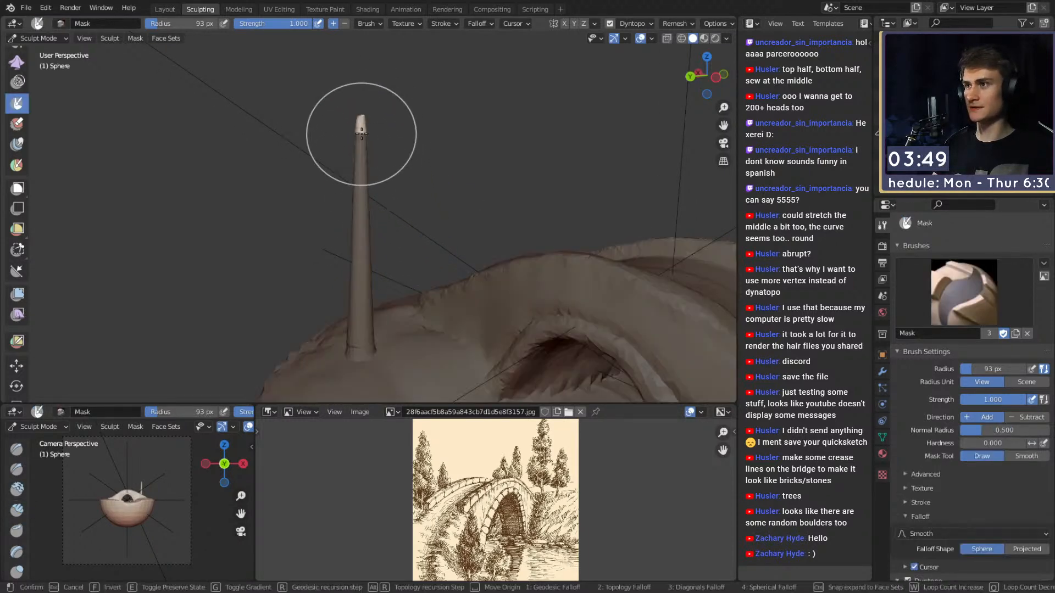
{"action": "left_click", "coordinate": [353, 276]}
{"action": "middle_click_drag", "start_coordinate": [353, 276], "coordinate": [400, 224]}
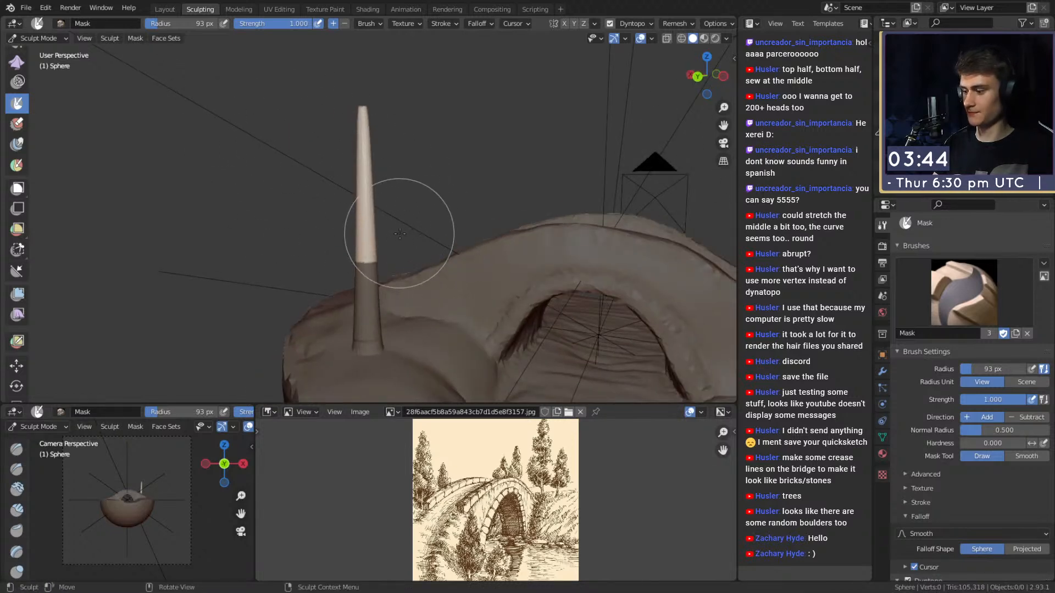
- Inflate the unmasked upper trunk into a thick foliage column and rework its torn surface with Clay Strips at 71 px radius
{"action": "left_click", "coordinate": [16, 299]}
{"action": "left_click_drag", "start_coordinate": [377, 168], "coordinate": [385, 222]}
{"action": "key", "text": "c"}
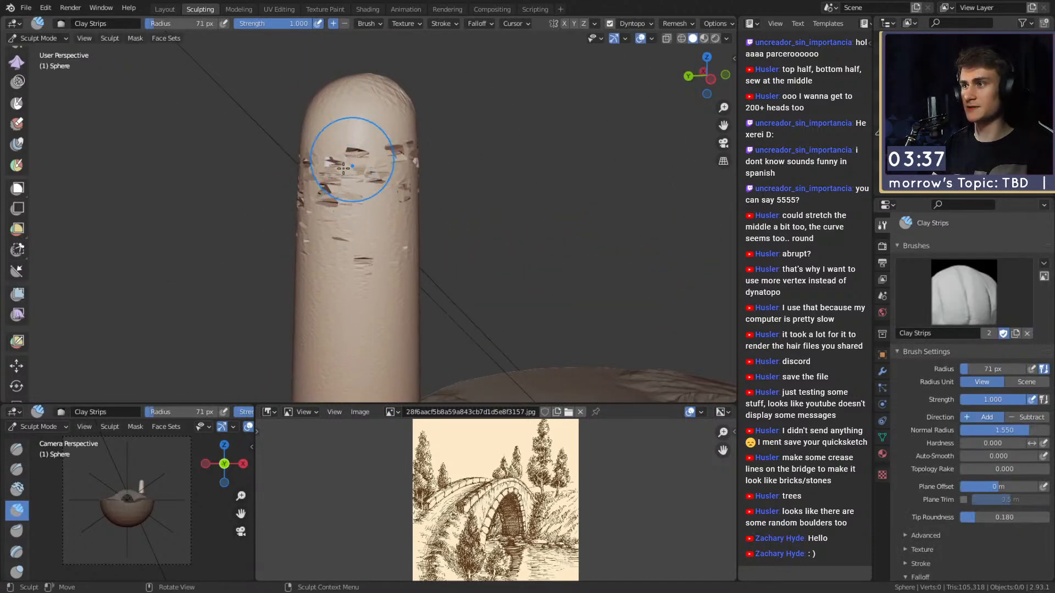
{"action": "left_click_drag", "start_coordinate": [360, 196], "coordinate": [353, 192]}
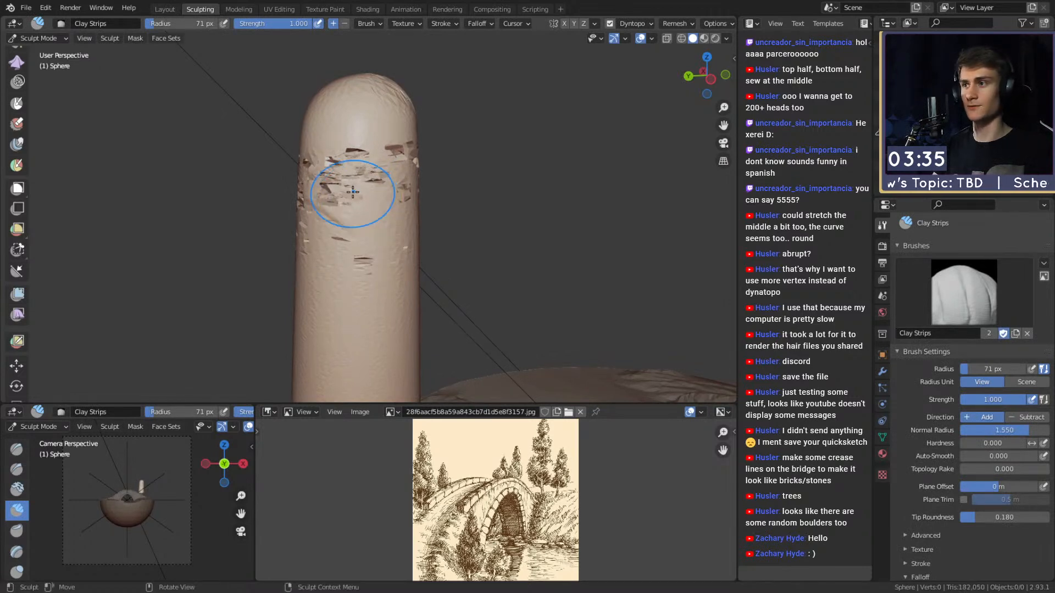
- Set the Dyntopo resolution to 50 and carve a groove around the foliage below its rounded top with Clay Strips
{"action": "scroll", "coordinate": [919, 427], "scroll_direction": "down", "scroll_amount": 10}
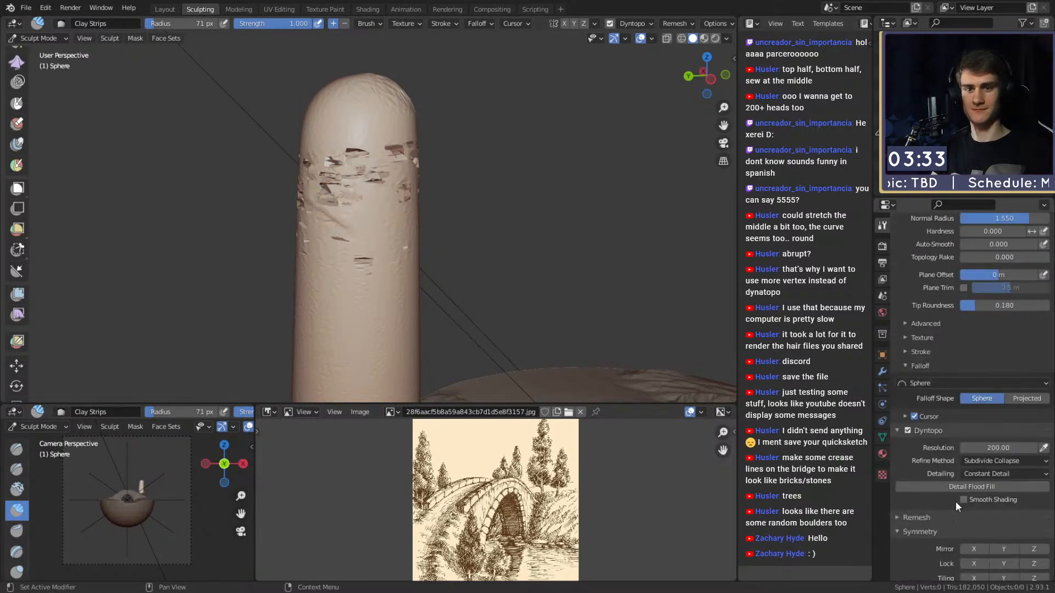
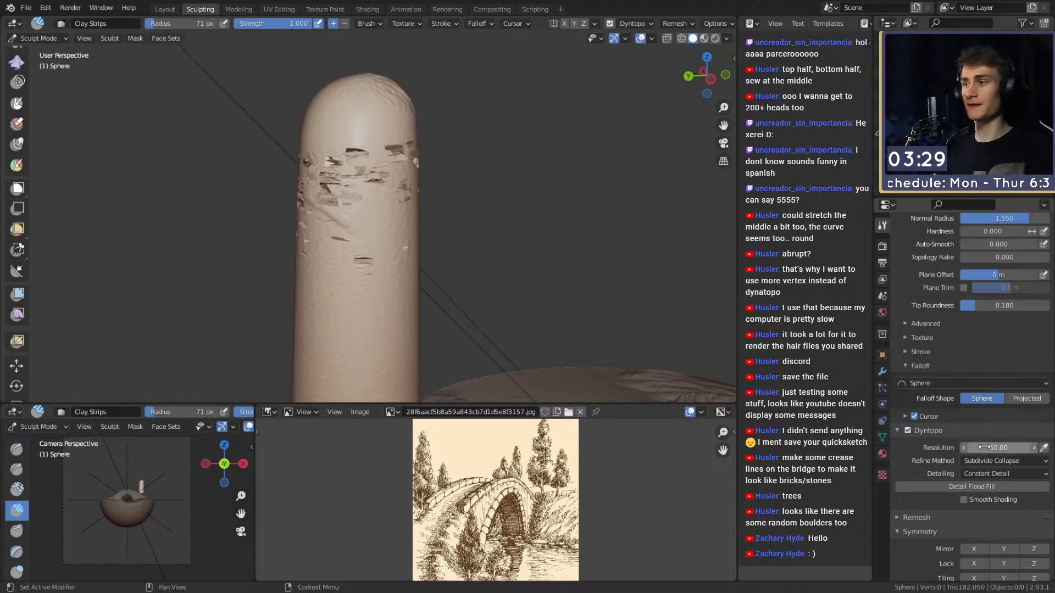
{"action": "key", "text": "f"}
{"action": "left_click", "coordinate": [374, 164]}
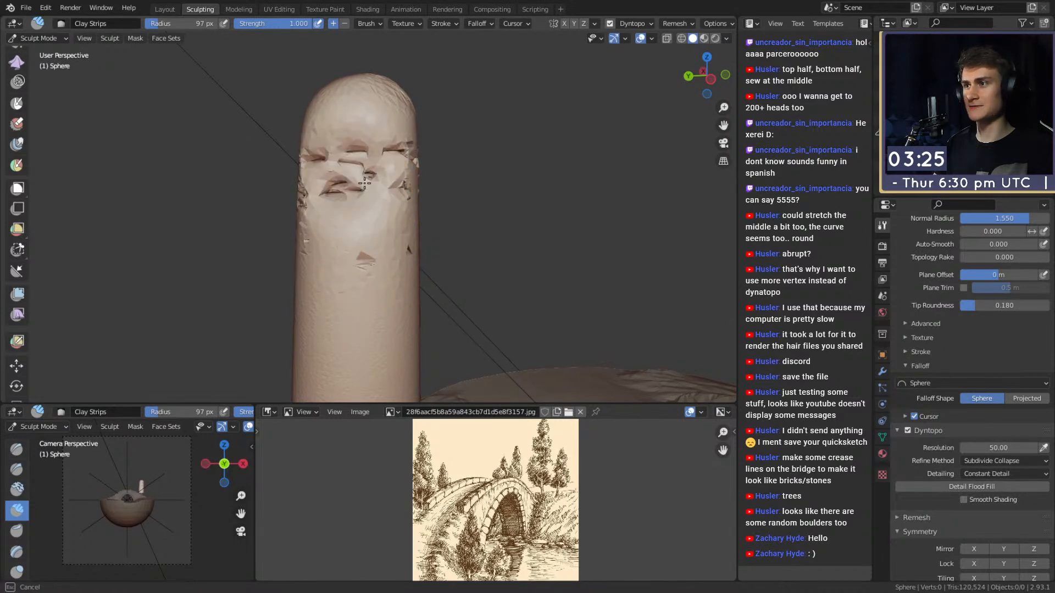
{"action": "middle_click_drag", "start_coordinate": [401, 184], "coordinate": [340, 184]}
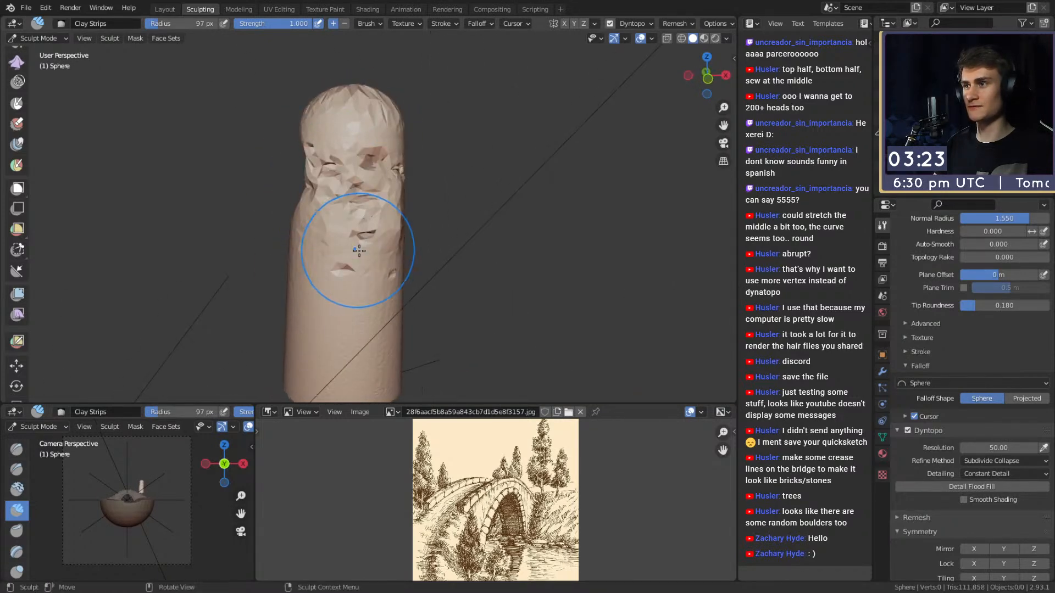
{"action": "left_click_drag", "start_coordinate": [319, 191], "coordinate": [329, 191]}
{"action": "mouse_move", "coordinate": [346, 192]}
{"action": "middle_mouse_down"}
{"action": "mouse_move", "coordinate": [297, 200]}
{"action": "mouse_move", "coordinate": [281, 215]}
{"action": "middle_mouse_up"}
{"action": "middle_click_drag", "start_coordinate": [379, 170], "coordinate": [301, 178]}
{"action": "left_click_drag", "start_coordinate": [363, 192], "coordinate": [387, 213]}
{"action": "middle_click_drag", "start_coordinate": [391, 209], "coordinate": [390, 168]}
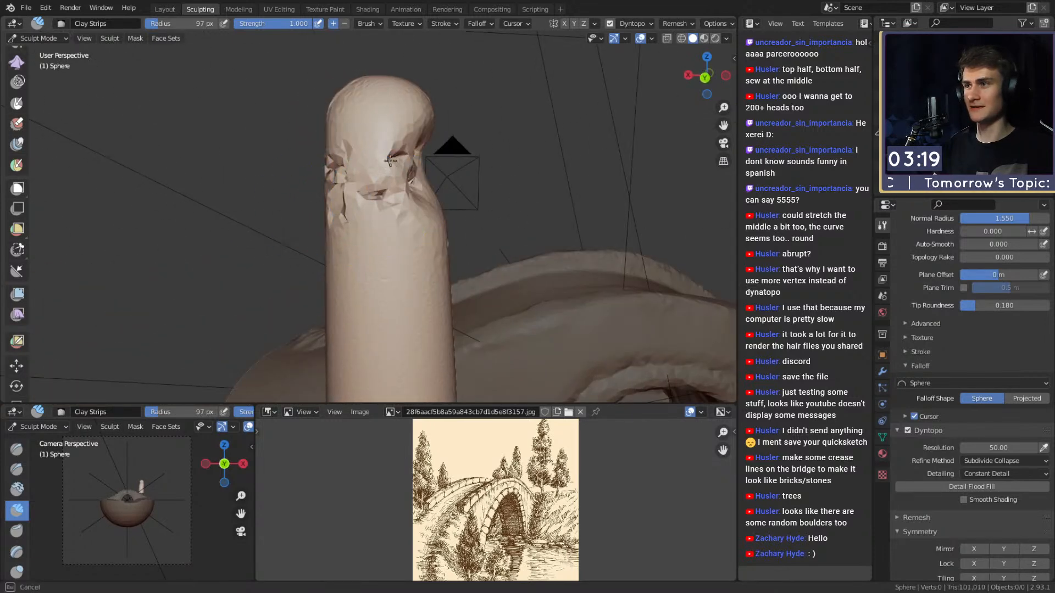
{"action": "mouse_move", "coordinate": [354, 219]}
{"action": "middle_mouse_down"}
{"action": "mouse_move", "coordinate": [354, 159]}
{"action": "mouse_move", "coordinate": [379, 165]}
{"action": "mouse_move", "coordinate": [365, 182]}
{"action": "mouse_move", "coordinate": [393, 198]}
{"action": "mouse_move", "coordinate": [384, 135]}
{"action": "mouse_move", "coordinate": [395, 214]}
{"action": "mouse_move", "coordinate": [357, 181]}
{"action": "mouse_move", "coordinate": [431, 212]}
{"action": "mouse_move", "coordinate": [322, 207]}
{"action": "mouse_move", "coordinate": [329, 151]}
{"action": "mouse_move", "coordinate": [207, 206]}
{"action": "middle_mouse_up"}
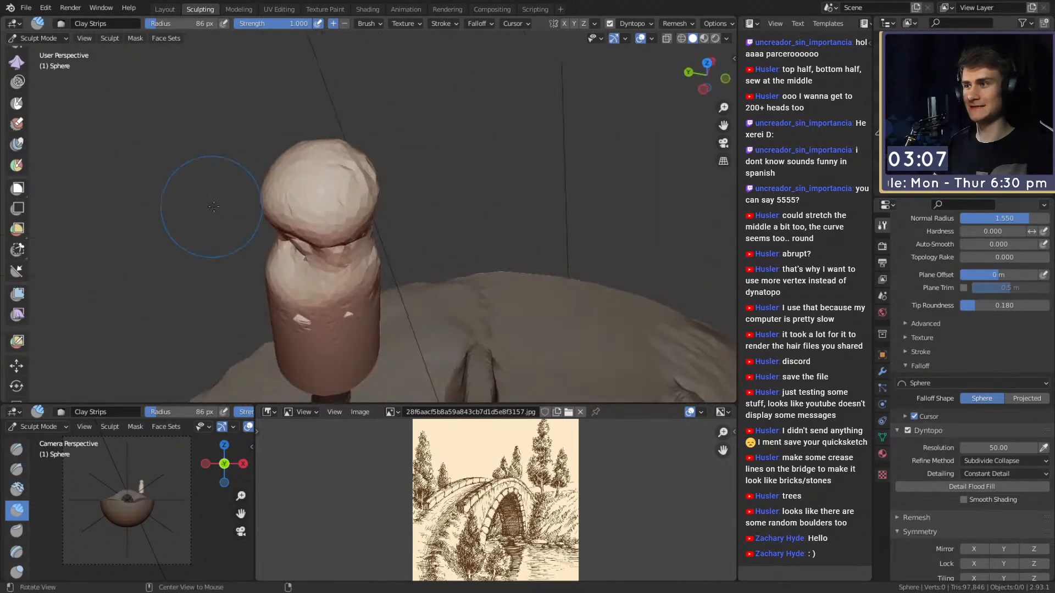
{"action": "middle_click_drag", "start_coordinate": [357, 178], "coordinate": [275, 175]}
- Roughen and round the foliage's lower rim all around the trunk with Clay Strips at 59 to 56 px radius
{"action": "mouse_move", "coordinate": [406, 173]}
{"action": "middle_mouse_down"}
{"action": "mouse_move", "coordinate": [462, 207]}
{"action": "mouse_move", "coordinate": [417, 182]}
{"action": "mouse_move", "coordinate": [377, 183]}
{"action": "mouse_move", "coordinate": [346, 200]}
{"action": "mouse_move", "coordinate": [370, 190]}
{"action": "mouse_move", "coordinate": [370, 277]}
{"action": "mouse_move", "coordinate": [360, 258]}
{"action": "middle_mouse_up"}
{"action": "key", "text": "shift+c"}
{"action": "key", "text": "c"}
{"action": "mouse_move", "coordinate": [301, 272]}
{"action": "middle_mouse_down"}
{"action": "mouse_move", "coordinate": [353, 242]}
{"action": "mouse_move", "coordinate": [420, 266]}
{"action": "mouse_move", "coordinate": [346, 287]}
{"action": "mouse_move", "coordinate": [388, 287]}
{"action": "mouse_move", "coordinate": [299, 242]}
{"action": "mouse_move", "coordinate": [330, 253]}
{"action": "middle_mouse_up"}
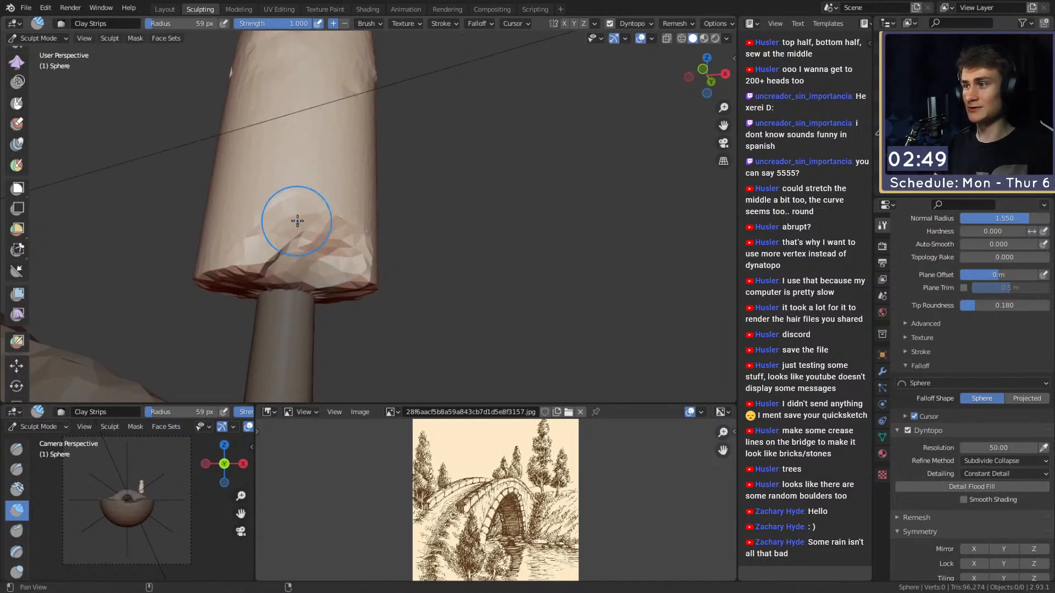
{"action": "middle_click_drag", "start_coordinate": [286, 224], "coordinate": [332, 276]}
{"action": "middle_click_drag", "start_coordinate": [353, 211], "coordinate": [370, 273]}
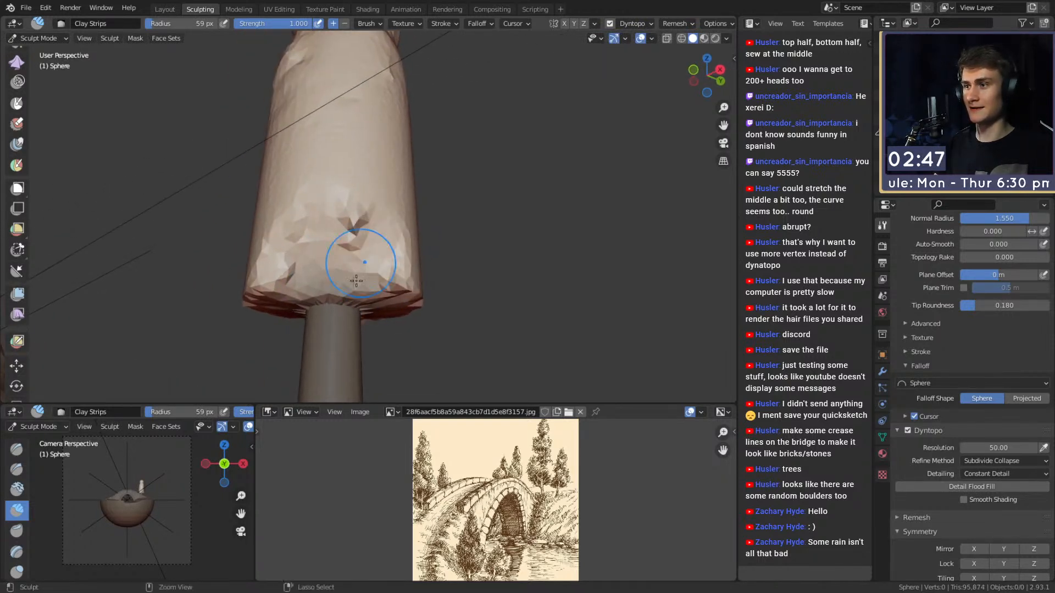
{"action": "mouse_move", "coordinate": [337, 197]}
{"action": "middle_mouse_down"}
{"action": "mouse_move", "coordinate": [388, 236]}
{"action": "mouse_move", "coordinate": [358, 181]}
{"action": "mouse_move", "coordinate": [359, 223]}
{"action": "middle_mouse_up"}
{"action": "mouse_move", "coordinate": [419, 259]}
{"action": "middle_mouse_down"}
{"action": "mouse_move", "coordinate": [407, 245]}
{"action": "mouse_move", "coordinate": [410, 216]}
{"action": "mouse_move", "coordinate": [419, 238]}
{"action": "mouse_move", "coordinate": [397, 222]}
{"action": "mouse_move", "coordinate": [364, 228]}
{"action": "mouse_move", "coordinate": [331, 216]}
{"action": "middle_mouse_up"}
{"action": "mouse_move", "coordinate": [295, 252]}
{"action": "middle_mouse_down"}
{"action": "mouse_move", "coordinate": [364, 240]}
{"action": "mouse_move", "coordinate": [350, 246]}
{"action": "mouse_move", "coordinate": [426, 272]}
{"action": "mouse_move", "coordinate": [438, 234]}
{"action": "mouse_move", "coordinate": [420, 258]}
{"action": "mouse_move", "coordinate": [368, 263]}
{"action": "middle_mouse_up"}
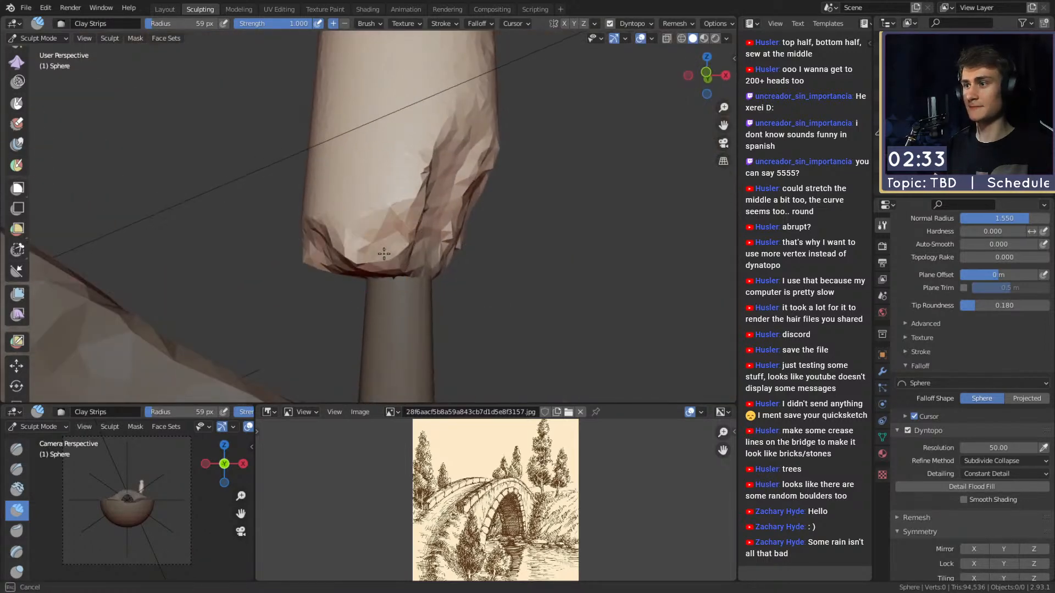
{"action": "mouse_move", "coordinate": [431, 164]}
{"action": "middle_mouse_down", "text": "shift"}
{"action": "mouse_move", "coordinate": [354, 259]}
{"action": "mouse_move", "coordinate": [362, 223]}
{"action": "mouse_move", "coordinate": [389, 199]}
{"action": "middle_mouse_up", "text": "shift"}
{"action": "scroll", "coordinate": [424, 230], "scroll_direction": "up", "scroll_amount": 2}
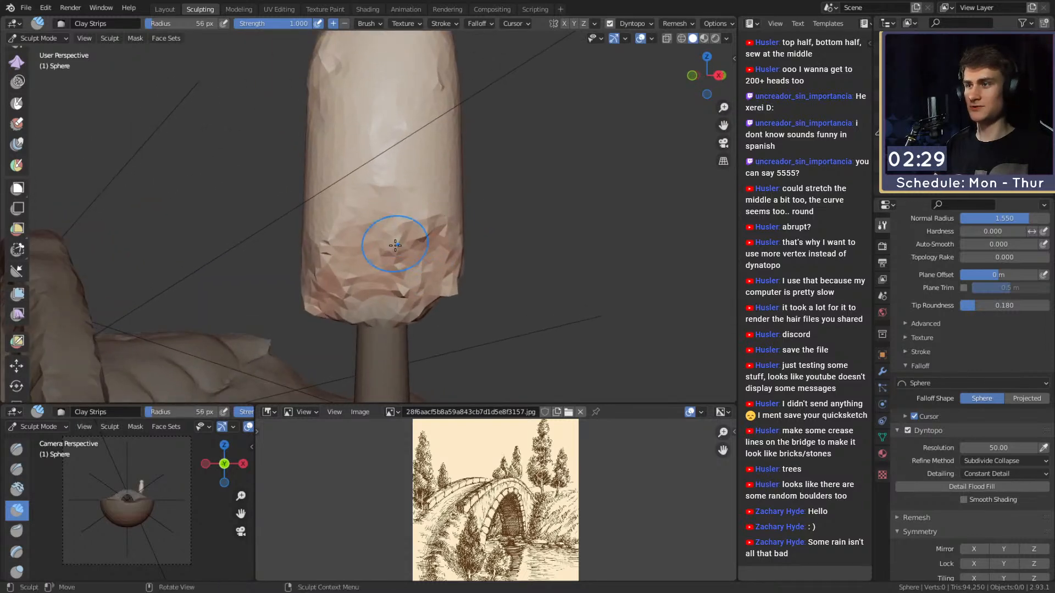
- Carve indentations around the middle of the foliage with Clay Strips at 54 px radius
{"action": "mouse_move", "coordinate": [361, 298]}
{"action": "left_mouse_down", "text": "alt"}
{"action": "mouse_move", "coordinate": [461, 183]}
{"action": "mouse_move", "coordinate": [447, 172]}
{"action": "mouse_move", "coordinate": [482, 170]}
{"action": "left_mouse_up", "text": "alt"}
{"action": "mouse_move", "coordinate": [446, 239]}
{"action": "left_mouse_down", "text": "alt"}
{"action": "mouse_move", "coordinate": [365, 217]}
{"action": "mouse_move", "coordinate": [405, 207]}
{"action": "mouse_move", "coordinate": [394, 200]}
{"action": "mouse_move", "coordinate": [412, 194]}
{"action": "mouse_move", "coordinate": [365, 207]}
{"action": "mouse_move", "coordinate": [416, 191]}
{"action": "left_mouse_up", "text": "alt"}
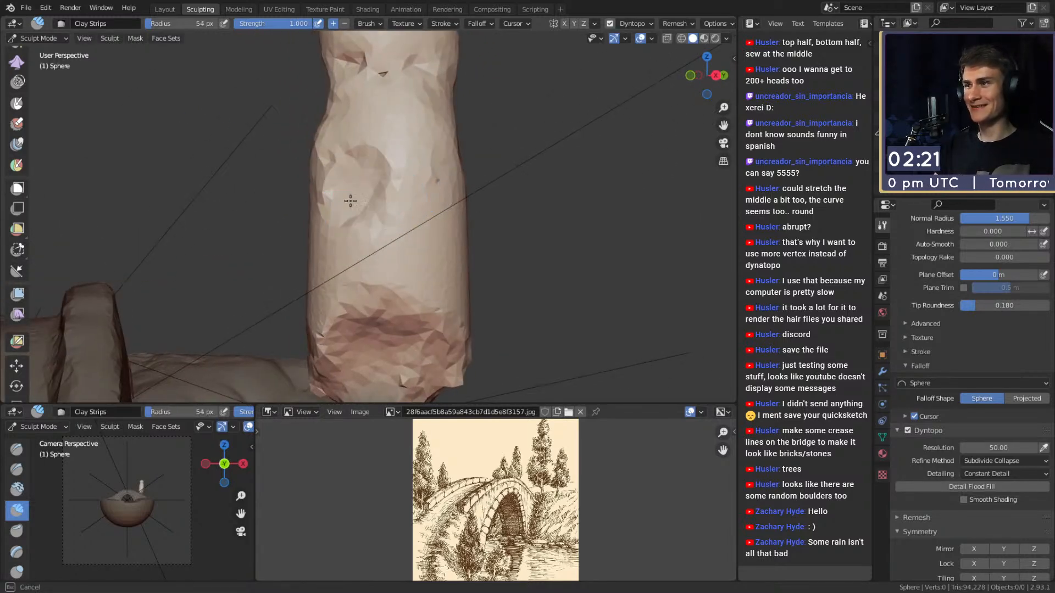
{"action": "mouse_move", "coordinate": [421, 227]}
{"action": "left_mouse_down", "text": "alt"}
{"action": "mouse_move", "coordinate": [372, 197]}
{"action": "mouse_move", "coordinate": [384, 181]}
{"action": "mouse_move", "coordinate": [313, 205]}
{"action": "left_mouse_up", "text": "alt"}
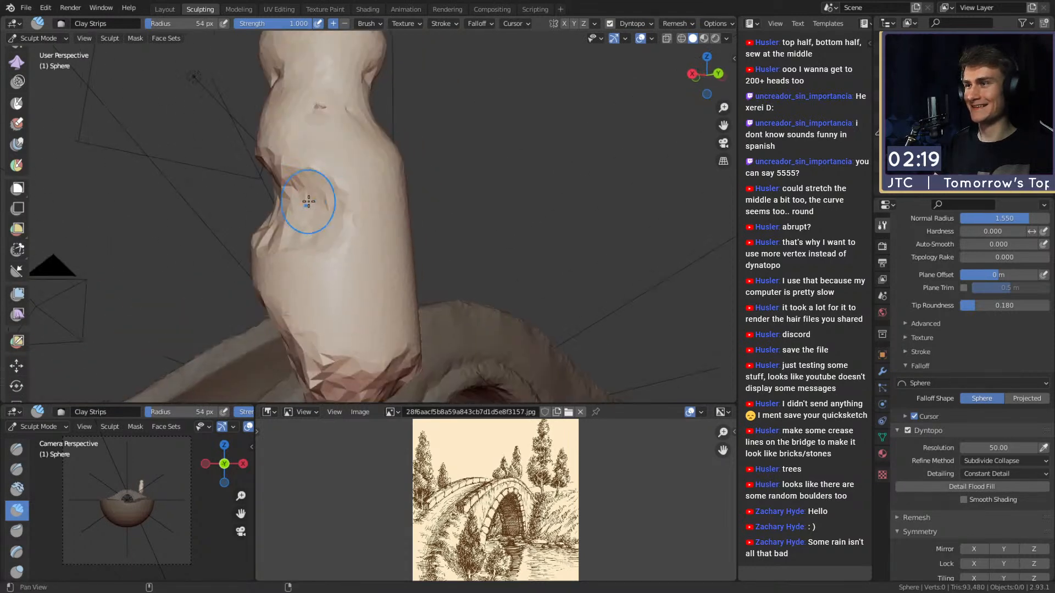
{"action": "mouse_move", "coordinate": [353, 233]}
{"action": "left_mouse_down", "text": "alt"}
{"action": "mouse_move", "coordinate": [400, 212]}
{"action": "mouse_move", "coordinate": [346, 219]}
{"action": "mouse_move", "coordinate": [327, 246]}
{"action": "left_mouse_up", "text": "alt"}
{"action": "mouse_move", "coordinate": [430, 210]}
{"action": "left_mouse_down", "text": "alt"}
{"action": "mouse_move", "coordinate": [354, 213]}
{"action": "mouse_move", "coordinate": [385, 203]}
{"action": "mouse_move", "coordinate": [419, 212]}
{"action": "mouse_move", "coordinate": [356, 193]}
{"action": "left_mouse_up", "text": "alt"}
{"action": "middle_click_drag", "start_coordinate": [372, 253], "coordinate": [440, 219]}
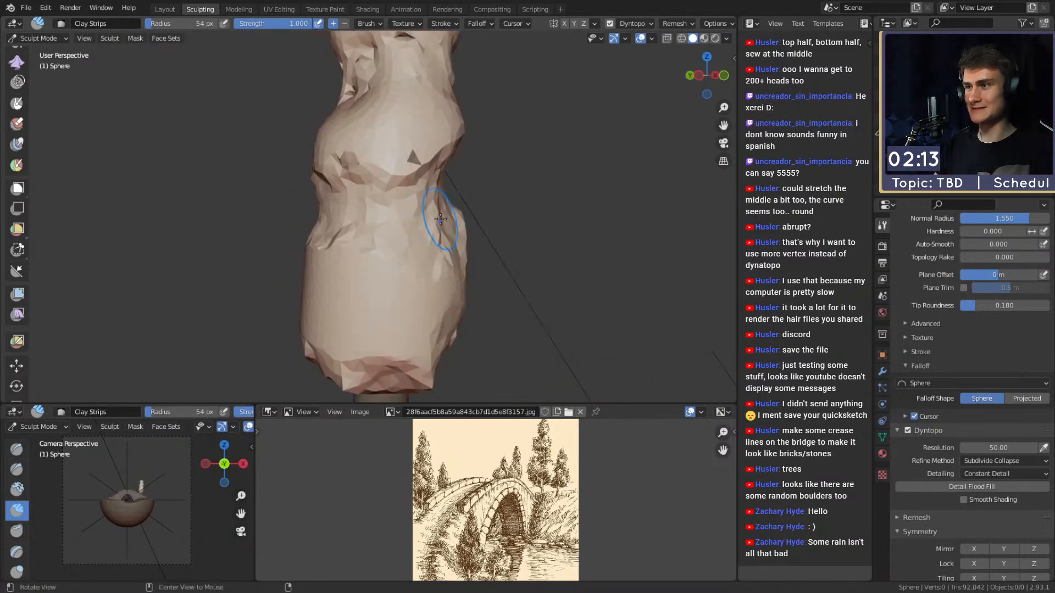
- Shape uneven foliage tiers up to the treetop with Clay Strips
{"action": "mouse_move", "coordinate": [400, 255]}
{"action": "middle_mouse_down"}
{"action": "mouse_move", "coordinate": [389, 198]}
{"action": "mouse_move", "coordinate": [379, 207]}
{"action": "mouse_move", "coordinate": [404, 245]}
{"action": "mouse_move", "coordinate": [366, 173]}
{"action": "mouse_move", "coordinate": [403, 206]}
{"action": "middle_mouse_up"}
{"action": "mouse_move", "coordinate": [329, 189]}
{"action": "middle_mouse_down"}
{"action": "mouse_move", "coordinate": [348, 170]}
{"action": "mouse_move", "coordinate": [337, 196]}
{"action": "mouse_move", "coordinate": [370, 214]}
{"action": "middle_mouse_up"}
{"action": "key", "text": "f"}
{"action": "left_click", "coordinate": [353, 231]}
{"action": "mouse_move", "coordinate": [299, 211]}
{"action": "left_mouse_down", "text": "alt"}
{"action": "mouse_move", "coordinate": [344, 230]}
{"action": "mouse_move", "coordinate": [351, 203]}
{"action": "mouse_move", "coordinate": [396, 217]}
{"action": "mouse_move", "coordinate": [431, 179]}
{"action": "mouse_move", "coordinate": [445, 209]}
{"action": "mouse_move", "coordinate": [377, 227]}
{"action": "mouse_move", "coordinate": [339, 207]}
{"action": "left_mouse_up", "text": "alt"}
{"action": "mouse_move", "coordinate": [393, 166]}
{"action": "left_mouse_down", "text": "alt"}
{"action": "mouse_move", "coordinate": [348, 179]}
{"action": "mouse_move", "coordinate": [433, 189]}
{"action": "mouse_move", "coordinate": [447, 207]}
{"action": "mouse_move", "coordinate": [428, 221]}
{"action": "mouse_move", "coordinate": [358, 206]}
{"action": "mouse_move", "coordinate": [376, 96]}
{"action": "left_mouse_up", "text": "alt"}
- Set the Snake Hook brush falloff to Smooth and pull the rounded treetop up into a taller tip
{"action": "key", "text": "k"}
{"action": "key", "text": "f"}
{"action": "left_click", "coordinate": [423, 106]}
{"action": "key", "text": "ctrl+z"}
{"action": "left_click", "coordinate": [935, 383]}
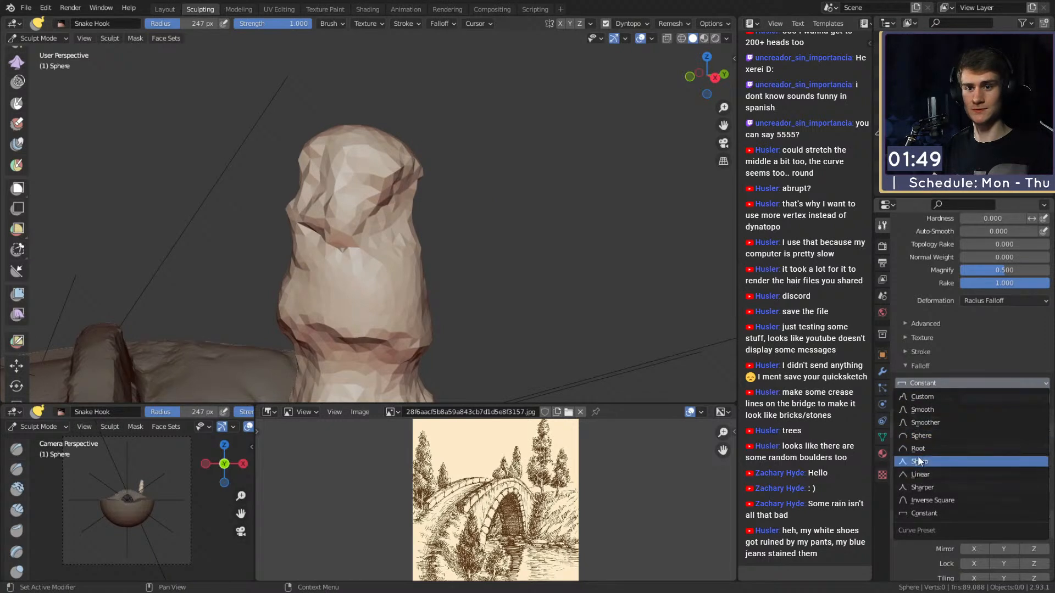
{"action": "left_click", "coordinate": [922, 410]}
{"action": "key", "text": "f"}
{"action": "left_click", "coordinate": [603, 193]}
{"action": "left_click_drag", "start_coordinate": [348, 130], "coordinate": [354, 39]}
{"action": "mouse_move", "coordinate": [353, 106]}
{"action": "middle_mouse_down"}
{"action": "mouse_move", "coordinate": [329, 66]}
{"action": "mouse_move", "coordinate": [341, 76]}
{"action": "middle_mouse_up"}
{"action": "left_click_drag", "start_coordinate": [341, 76], "coordinate": [454, 176], "text": "ctrl+alt"}
{"action": "left_click_drag", "start_coordinate": [472, 214], "coordinate": [486, 176], "text": "ctrl+alt"}
- Cut creases into the lower foliage above the trunk with the Crease brush at 37 px radius and 0.424 strength
{"action": "mouse_move", "coordinate": [407, 193]}
{"action": "left_mouse_down", "text": "alt"}
{"action": "mouse_move", "coordinate": [383, 168]}
{"action": "mouse_move", "coordinate": [353, 236]}
{"action": "mouse_move", "coordinate": [318, 234]}
{"action": "left_mouse_up", "text": "alt"}
{"action": "key", "text": "f"}
{"action": "left_click", "coordinate": [379, 198]}
{"action": "mouse_move", "coordinate": [318, 234]}
{"action": "middle_mouse_down", "text": "ctrl"}
{"action": "mouse_move", "coordinate": [332, 252]}
{"action": "mouse_move", "coordinate": [374, 225]}
{"action": "mouse_move", "coordinate": [369, 208]}
{"action": "middle_mouse_up", "text": "ctrl"}
{"action": "key", "text": "shift+c"}
{"action": "key", "text": "f"}
{"action": "left_click", "coordinate": [352, 233]}
{"action": "key", "text": "f"}
{"action": "left_click", "coordinate": [377, 199]}
{"action": "left_click_drag", "start_coordinate": [388, 225], "coordinate": [391, 241]}
{"action": "key", "text": "shift+f"}
{"action": "left_click", "coordinate": [398, 222]}
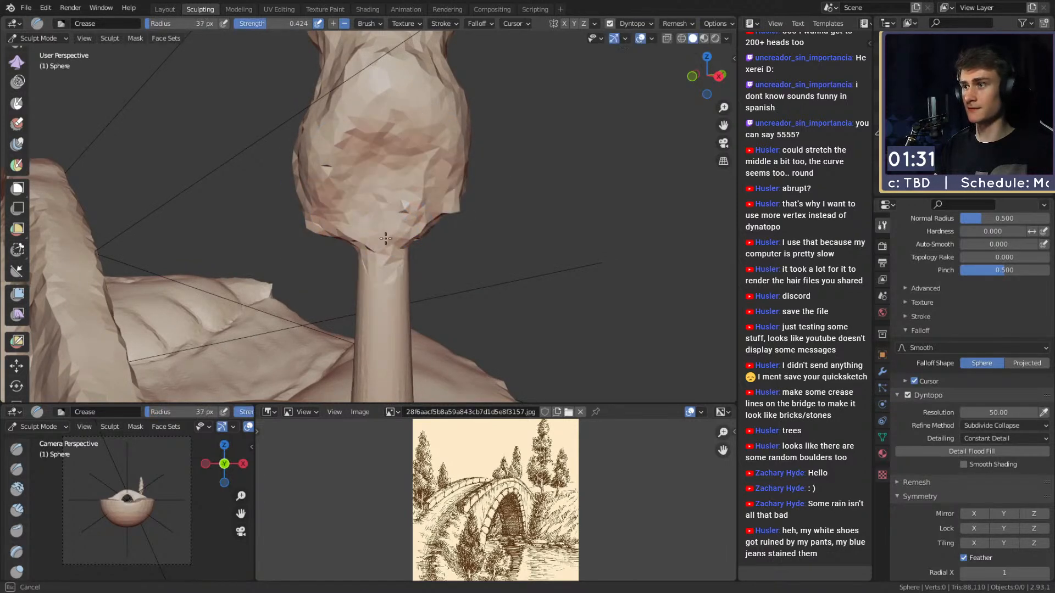
- Continue creasing the folds around the foliage's middle and upper tiers on all sides of the tree
{"action": "mouse_move", "coordinate": [398, 169]}
{"action": "middle_mouse_down"}
{"action": "mouse_move", "coordinate": [430, 171]}
{"action": "mouse_move", "coordinate": [397, 174]}
{"action": "middle_mouse_up"}
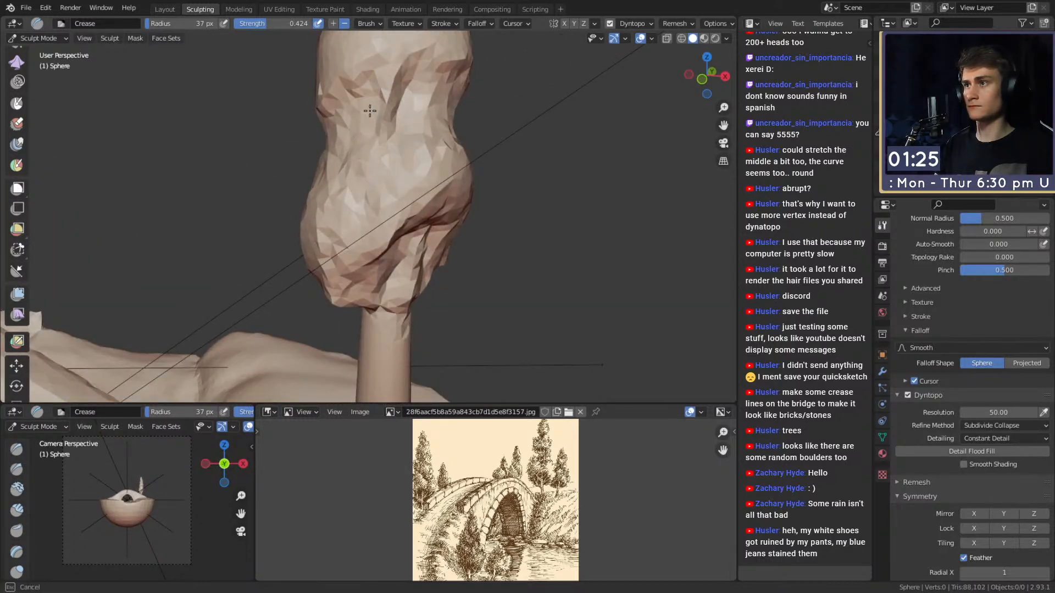
{"action": "middle_click_drag", "start_coordinate": [353, 96], "coordinate": [478, 131]}
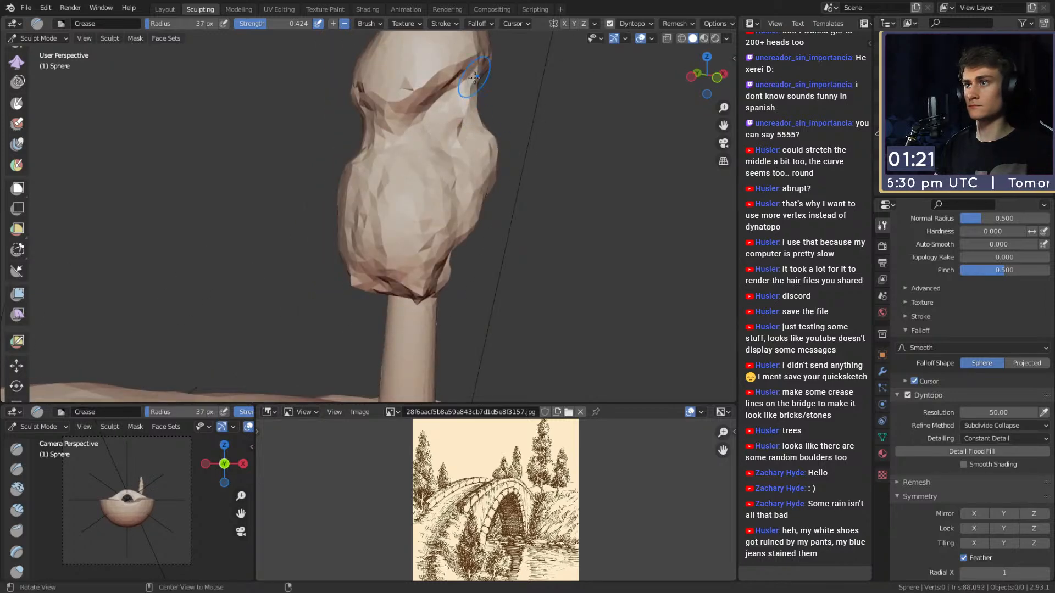
{"action": "middle_click_drag", "start_coordinate": [462, 82], "coordinate": [442, 86]}
{"action": "left_click_drag", "start_coordinate": [468, 67], "coordinate": [297, 139], "text": "ctrl+alt"}
{"action": "mouse_move", "coordinate": [297, 140]}
{"action": "middle_mouse_down"}
{"action": "mouse_move", "coordinate": [400, 220]}
{"action": "mouse_move", "coordinate": [341, 189]}
{"action": "mouse_move", "coordinate": [376, 208]}
{"action": "mouse_move", "coordinate": [438, 200]}
{"action": "middle_mouse_up"}
{"action": "middle_click_drag", "start_coordinate": [477, 232], "coordinate": [311, 254]}
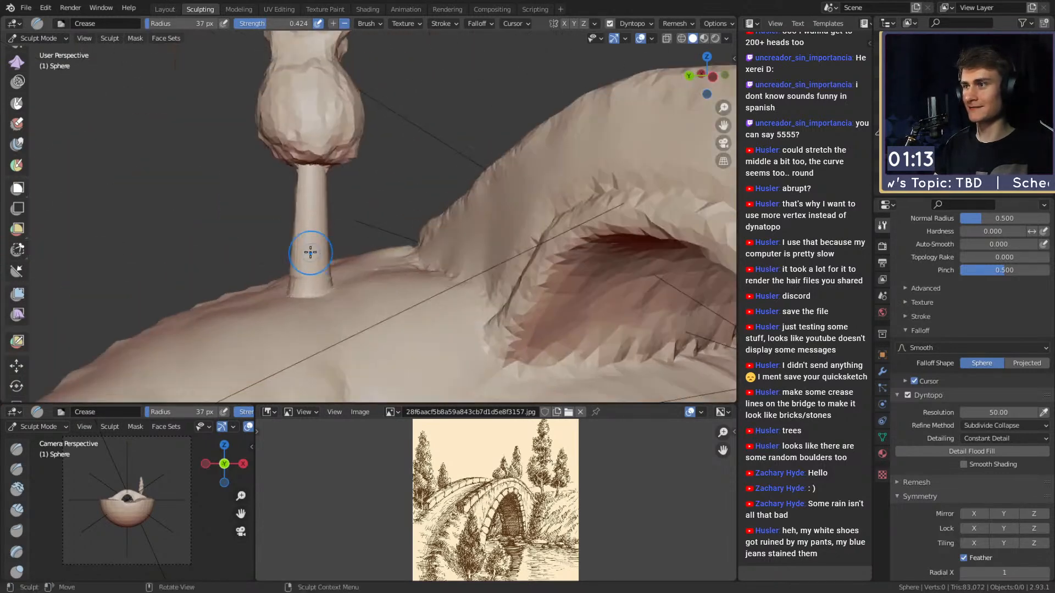
- Build small boulders along the channel bank beside the tunnel opening with Clay Strips at 34 px radius
{"action": "mouse_move", "coordinate": [306, 197]}
{"action": "middle_mouse_down"}
{"action": "mouse_move", "coordinate": [363, 262]}
{"action": "mouse_move", "coordinate": [400, 240]}
{"action": "mouse_move", "coordinate": [439, 288]}
{"action": "mouse_move", "coordinate": [374, 308]}
{"action": "mouse_move", "coordinate": [369, 280]}
{"action": "mouse_move", "coordinate": [402, 298]}
{"action": "mouse_move", "coordinate": [384, 330]}
{"action": "middle_mouse_up"}
{"action": "scroll", "coordinate": [390, 296], "scroll_direction": "up", "scroll_amount": 6}
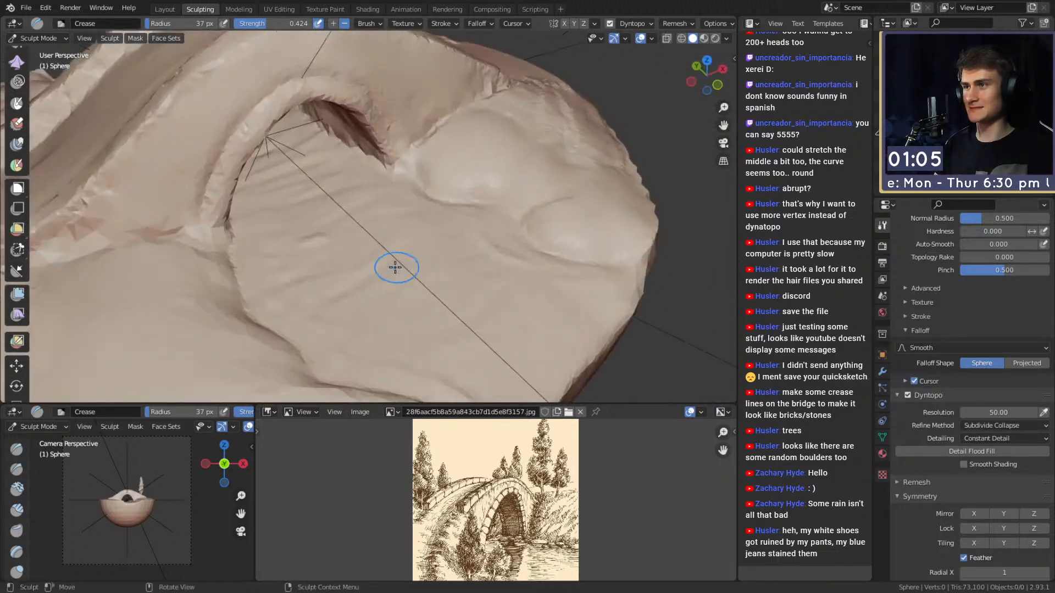
{"action": "key", "text": "c"}
{"action": "mouse_move", "coordinate": [235, 177]}
{"action": "middle_mouse_down"}
{"action": "mouse_move", "coordinate": [383, 252]}
{"action": "mouse_move", "coordinate": [450, 189]}
{"action": "mouse_move", "coordinate": [412, 224]}
{"action": "middle_mouse_up"}
{"action": "key", "text": "f"}
{"action": "left_click", "coordinate": [436, 232]}
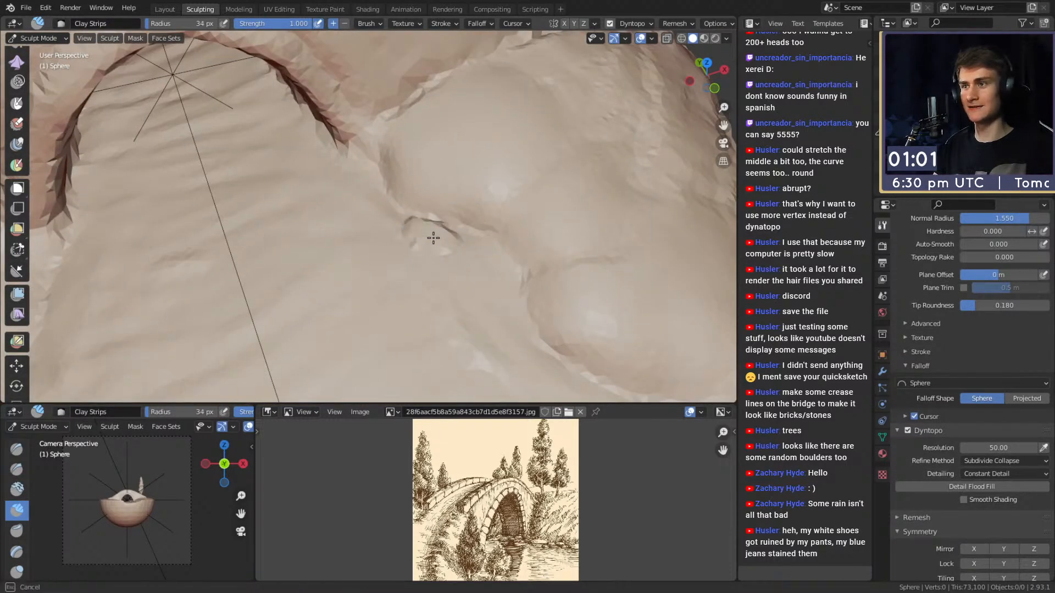
{"action": "middle_click_drag", "start_coordinate": [486, 272], "coordinate": [451, 268]}
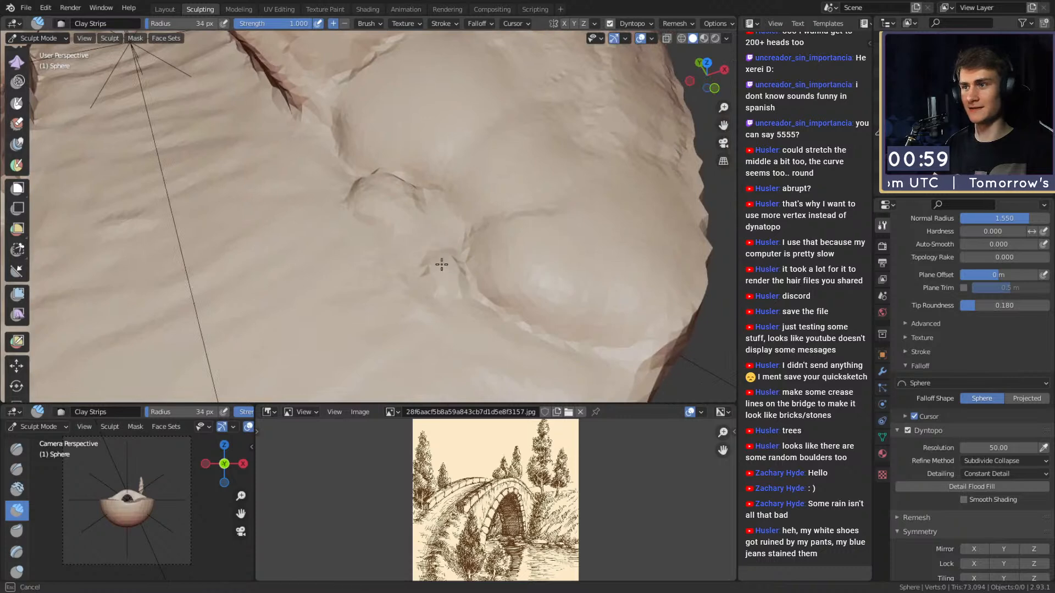
{"action": "mouse_move", "coordinate": [475, 301]}
{"action": "middle_mouse_down"}
{"action": "mouse_move", "coordinate": [447, 248]}
{"action": "mouse_move", "coordinate": [337, 243]}
{"action": "mouse_move", "coordinate": [410, 275]}
{"action": "mouse_move", "coordinate": [378, 181]}
{"action": "mouse_move", "coordinate": [388, 189]}
{"action": "middle_mouse_up"}
- Add boulders on the opposite side of the channel with Clay Strips at 31 px radius
{"action": "key", "text": "f"}
{"action": "left_click", "coordinate": [387, 225]}
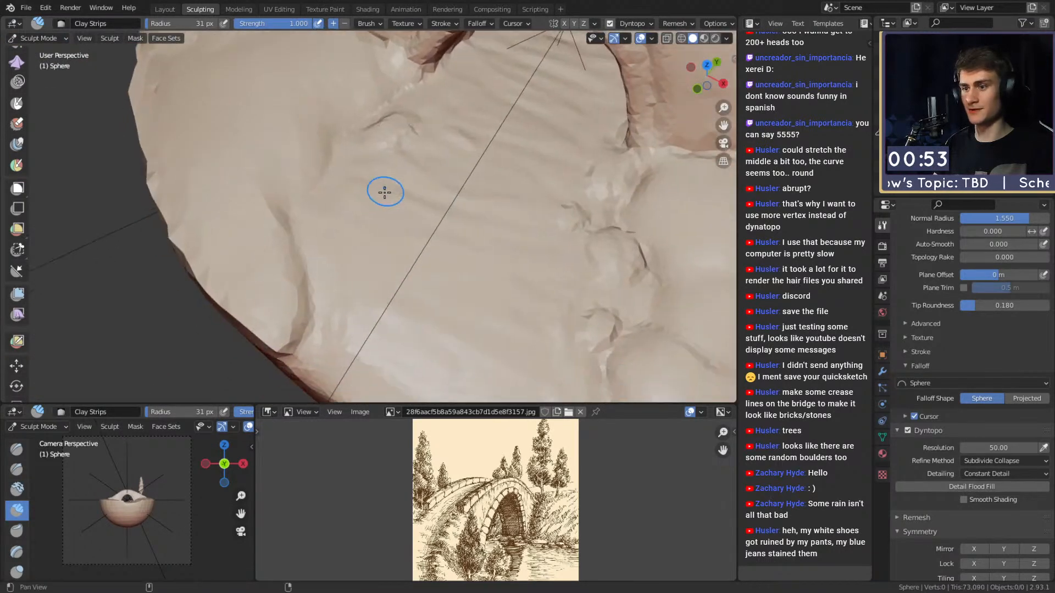
{"action": "left_click_drag", "start_coordinate": [341, 189], "coordinate": [351, 206]}
{"action": "mouse_move", "coordinate": [357, 211]}
{"action": "middle_mouse_down"}
{"action": "mouse_move", "coordinate": [389, 212]}
{"action": "mouse_move", "coordinate": [386, 179]}
{"action": "mouse_move", "coordinate": [378, 242]}
{"action": "middle_mouse_up"}
{"action": "left_click_drag", "start_coordinate": [376, 251], "coordinate": [401, 276]}
{"action": "mouse_move", "coordinate": [400, 276]}
{"action": "middle_mouse_down"}
{"action": "mouse_move", "coordinate": [464, 235]}
{"action": "mouse_move", "coordinate": [405, 156]}
{"action": "mouse_move", "coordinate": [456, 197]}
{"action": "mouse_move", "coordinate": [497, 271]}
{"action": "middle_mouse_up"}
- Sculpt boulders along the channel bank on the bridge's other side with Clay Strips, adjusting the brush radius
{"action": "scroll", "coordinate": [440, 160], "scroll_direction": "down", "scroll_amount": 5}
{"action": "scroll", "coordinate": [496, 270], "scroll_direction": "up", "scroll_amount": 6}
{"action": "scroll", "coordinate": [459, 214], "scroll_direction": "up", "scroll_amount": 4}
{"action": "mouse_move", "coordinate": [440, 235]}
{"action": "middle_mouse_down"}
{"action": "mouse_move", "coordinate": [454, 221]}
{"action": "mouse_move", "coordinate": [398, 242]}
{"action": "mouse_move", "coordinate": [400, 254]}
{"action": "middle_mouse_up"}
{"action": "scroll", "coordinate": [400, 254], "scroll_direction": "up", "scroll_amount": 2}
{"action": "key", "text": "f"}
{"action": "left_click", "coordinate": [398, 253]}
{"action": "mouse_move", "coordinate": [442, 293]}
{"action": "left_mouse_down"}
{"action": "mouse_move", "coordinate": [386, 221]}
{"action": "mouse_move", "coordinate": [373, 159]}
{"action": "mouse_move", "coordinate": [355, 154]}
{"action": "left_mouse_up"}
{"action": "middle_click_drag", "start_coordinate": [351, 158], "coordinate": [391, 141], "text": "shift"}
{"action": "key", "text": "f"}
{"action": "left_click", "coordinate": [391, 141]}
{"action": "left_click_drag", "start_coordinate": [391, 142], "coordinate": [405, 167]}
- Form larger boulders with Clay Strips at 34 px radius where the channel bank nears the outer rim
{"action": "middle_click_drag", "start_coordinate": [495, 291], "coordinate": [453, 145], "text": "shift"}
{"action": "key", "text": "f"}
{"action": "left_click", "coordinate": [483, 176]}
{"action": "left_click_drag", "start_coordinate": [512, 169], "coordinate": [486, 204]}
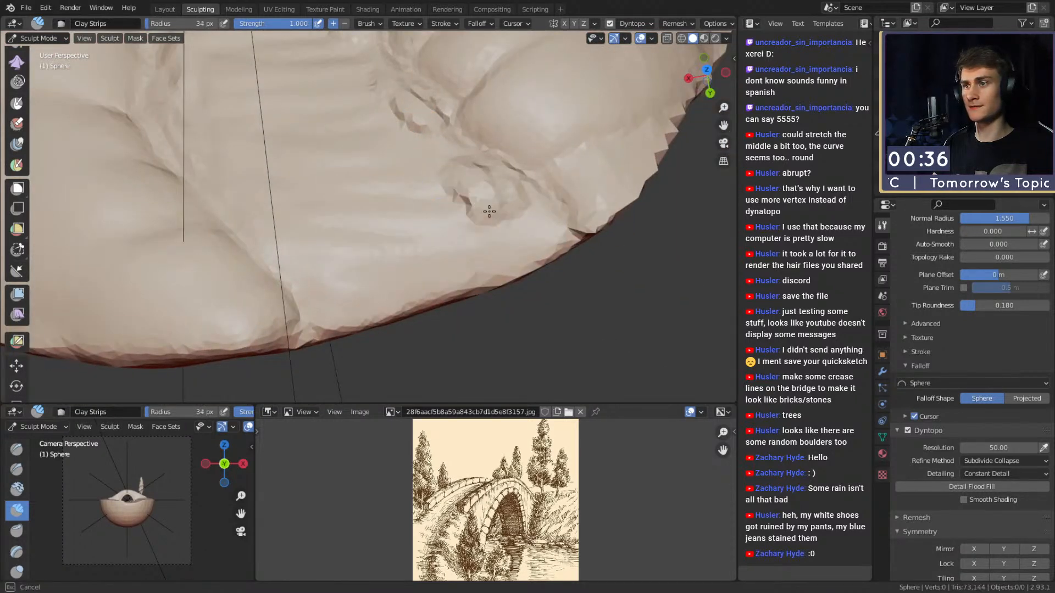
{"action": "middle_click_drag", "start_coordinate": [507, 260], "coordinate": [417, 235], "text": "shift"}
{"action": "scroll", "coordinate": [385, 233], "scroll_direction": "up", "scroll_amount": 3}
{"action": "mouse_move", "coordinate": [341, 231]}
{"action": "left_mouse_down"}
{"action": "mouse_move", "coordinate": [330, 188]}
{"action": "mouse_move", "coordinate": [298, 207]}
{"action": "mouse_move", "coordinate": [340, 257]}
{"action": "left_mouse_up"}
- Extend the row of boulders along the foot of the bank toward the tunnel opening with Clay Strips
{"action": "middle_click_drag", "start_coordinate": [380, 241], "coordinate": [374, 197], "text": "shift"}
{"action": "mouse_move", "coordinate": [347, 183]}
{"action": "left_mouse_down"}
{"action": "mouse_move", "coordinate": [290, 140]}
{"action": "mouse_move", "coordinate": [308, 172]}
{"action": "mouse_move", "coordinate": [297, 181]}
{"action": "left_mouse_up"}
{"action": "scroll", "coordinate": [464, 181], "scroll_direction": "down", "scroll_amount": 4}
{"action": "middle_click_drag", "start_coordinate": [465, 181], "coordinate": [424, 181]}
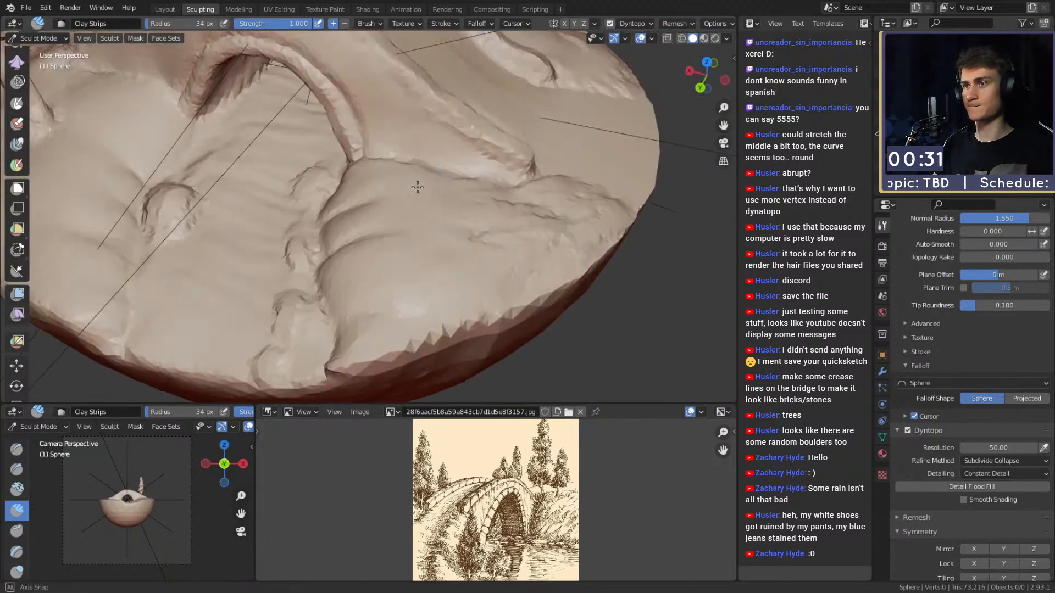
{"action": "scroll", "coordinate": [364, 240], "scroll_direction": "up", "scroll_amount": 4}
{"action": "left_click", "coordinate": [363, 239]}
{"action": "mouse_move", "coordinate": [395, 282]}
{"action": "left_mouse_down"}
{"action": "mouse_move", "coordinate": [365, 283]}
{"action": "mouse_move", "coordinate": [392, 315]}
{"action": "mouse_move", "coordinate": [384, 291]}
{"action": "mouse_move", "coordinate": [380, 305]}
{"action": "mouse_move", "coordinate": [384, 291]}
{"action": "left_mouse_up"}
- Crease fine grooves into the bridge deck and the path at its foot with an 18 px radius
{"action": "key", "text": "shift+c"}
{"action": "scroll", "coordinate": [464, 165], "scroll_direction": "down", "scroll_amount": 5}
{"action": "middle_click_drag", "start_coordinate": [464, 165], "coordinate": [410, 259]}
{"action": "scroll", "coordinate": [364, 217], "scroll_direction": "up", "scroll_amount": 2}
{"action": "key", "text": "f"}
{"action": "left_click", "coordinate": [364, 218]}
{"action": "middle_click_drag", "start_coordinate": [366, 224], "coordinate": [368, 200]}
{"action": "left_click_drag", "start_coordinate": [432, 217], "coordinate": [408, 182]}
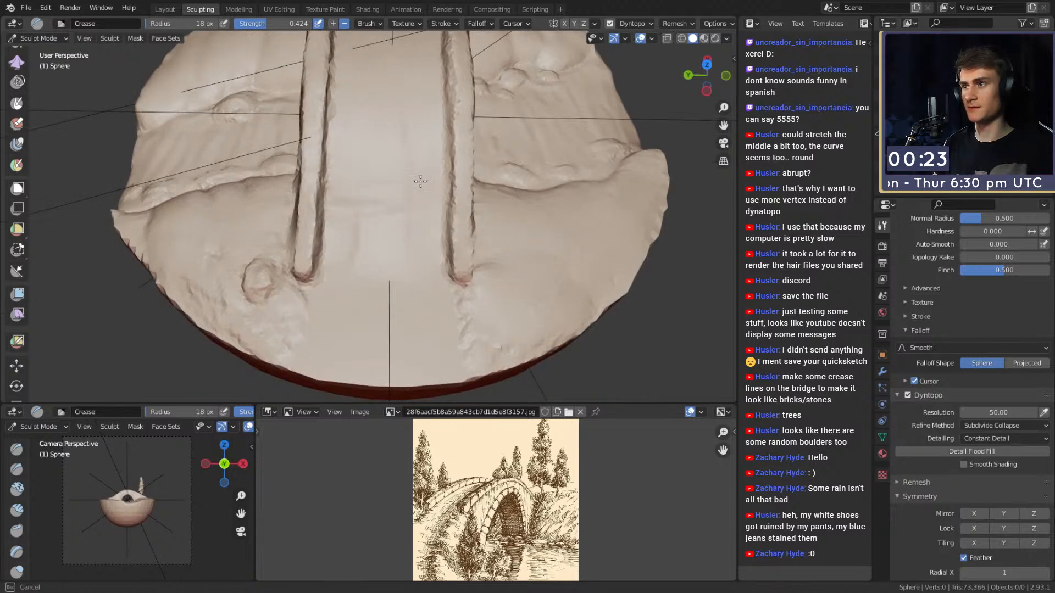
{"action": "mouse_move", "coordinate": [407, 112]}
{"action": "left_mouse_down"}
{"action": "mouse_move", "coordinate": [341, 273]}
{"action": "mouse_move", "coordinate": [349, 381]}
{"action": "left_mouse_up"}
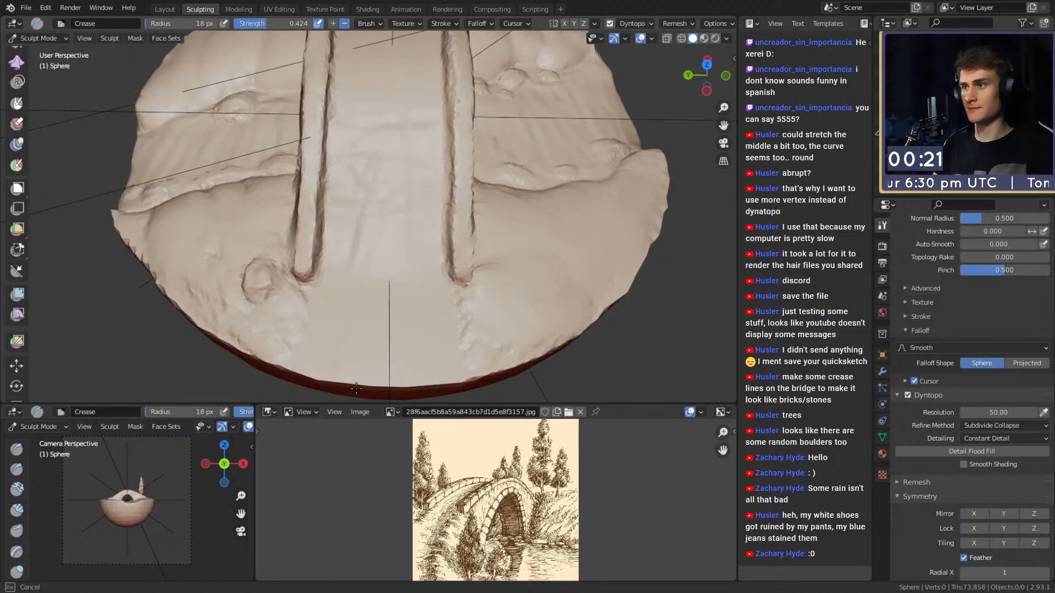
{"action": "left_click_drag", "start_coordinate": [402, 247], "coordinate": [440, 309]}
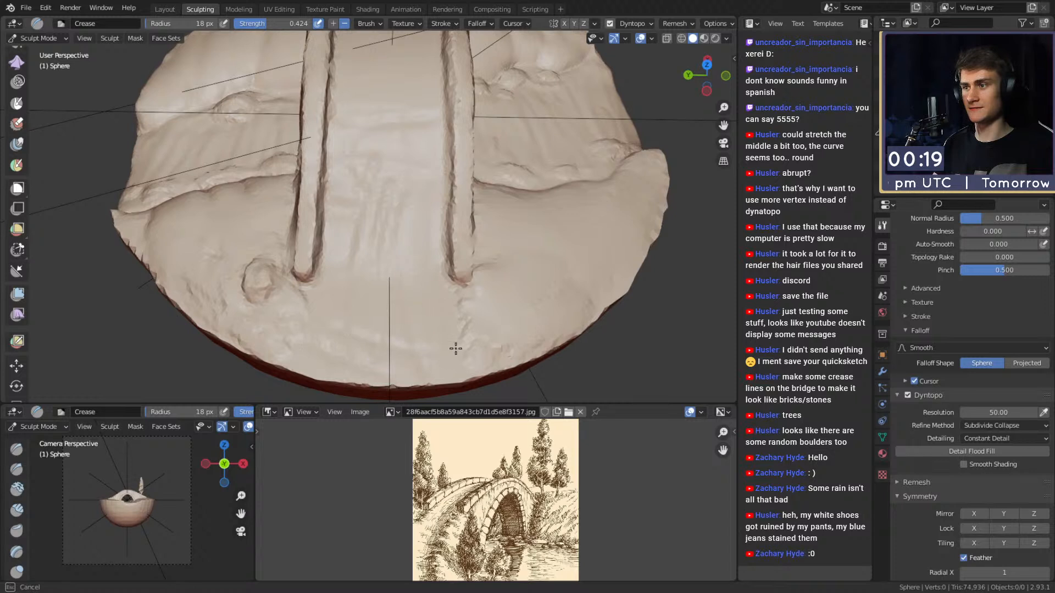
- Crease repeated crosswise grooves between the railings from the path up toward the bridge's crest
{"action": "key", "text": "c"}
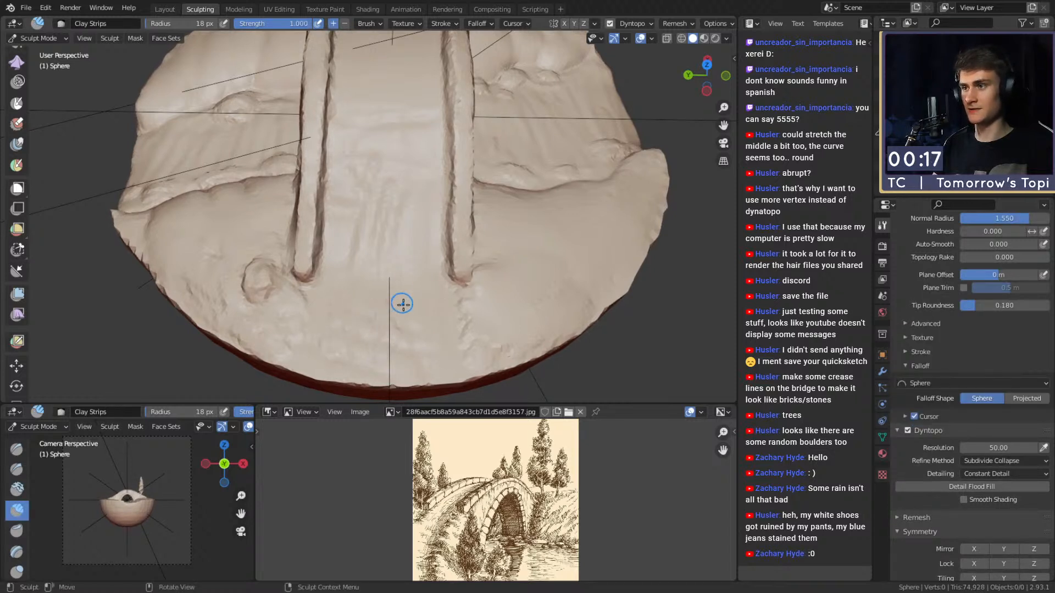
{"action": "key", "text": "shift+c"}
{"action": "left_click_drag", "start_coordinate": [401, 139], "coordinate": [434, 373]}
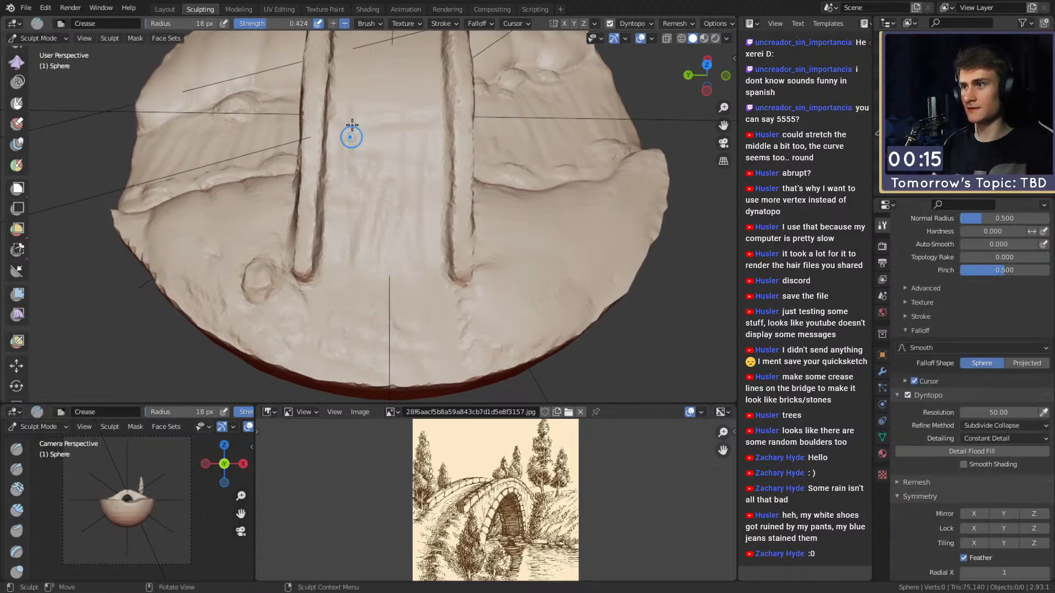
{"action": "left_click_drag", "start_coordinate": [347, 332], "coordinate": [460, 348]}
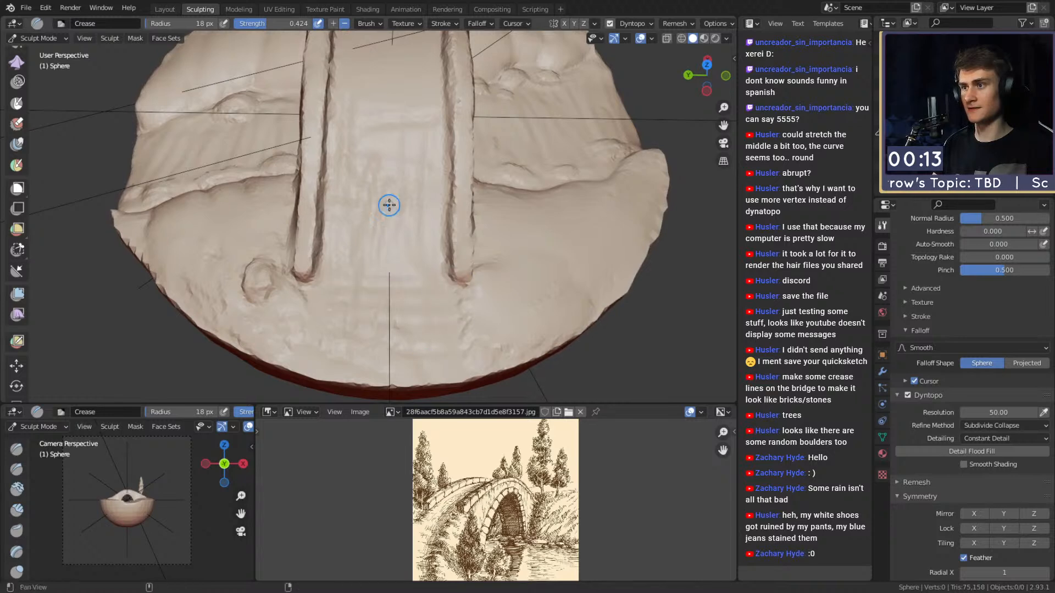
{"action": "middle_click_drag", "start_coordinate": [421, 226], "coordinate": [383, 320]}
{"action": "left_click_drag", "start_coordinate": [376, 326], "coordinate": [396, 289]}
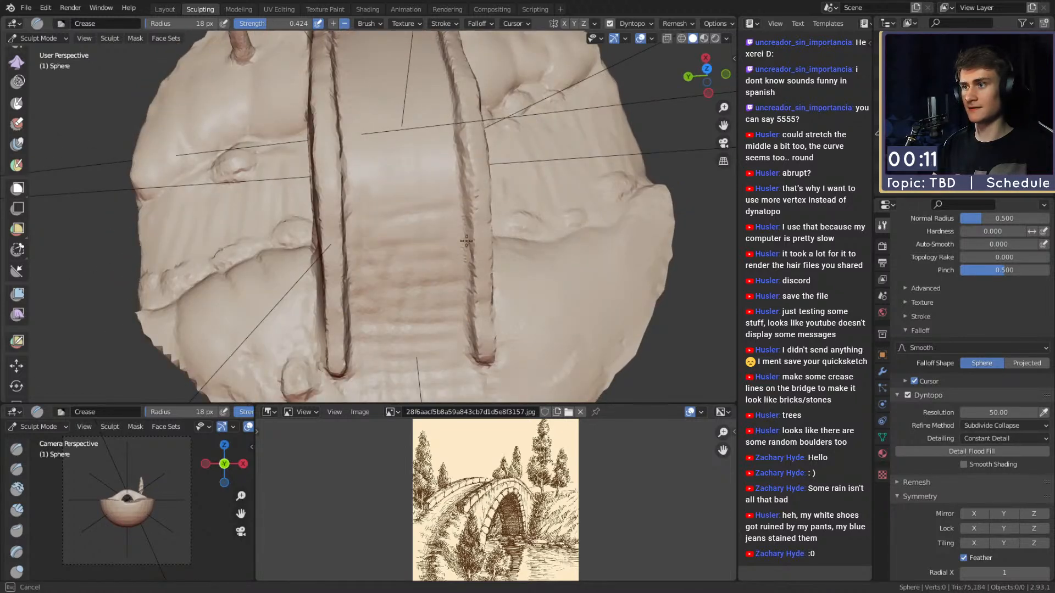
{"action": "left_click_drag", "start_coordinate": [460, 211], "coordinate": [459, 212]}
{"action": "mouse_move", "coordinate": [458, 212]}
{"action": "middle_mouse_down"}
{"action": "mouse_move", "coordinate": [401, 202]}
{"action": "mouse_move", "coordinate": [461, 248]}
{"action": "middle_mouse_up"}
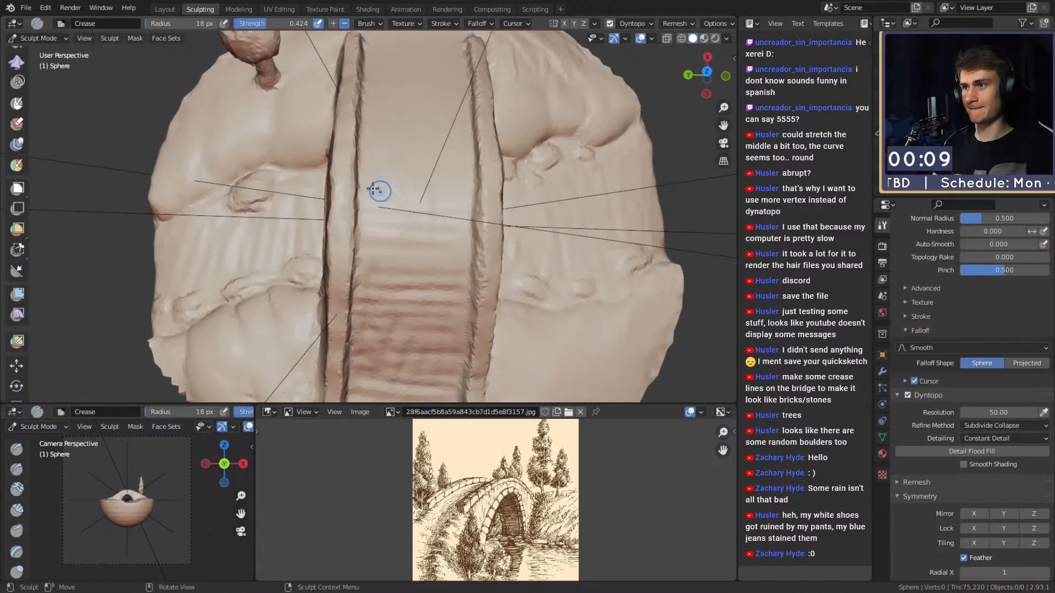
{"action": "mouse_move", "coordinate": [479, 207]}
{"action": "middle_mouse_down"}
{"action": "mouse_move", "coordinate": [286, 222]}
{"action": "mouse_move", "coordinate": [330, 237]}
{"action": "mouse_move", "coordinate": [345, 223]}
{"action": "middle_mouse_up"}
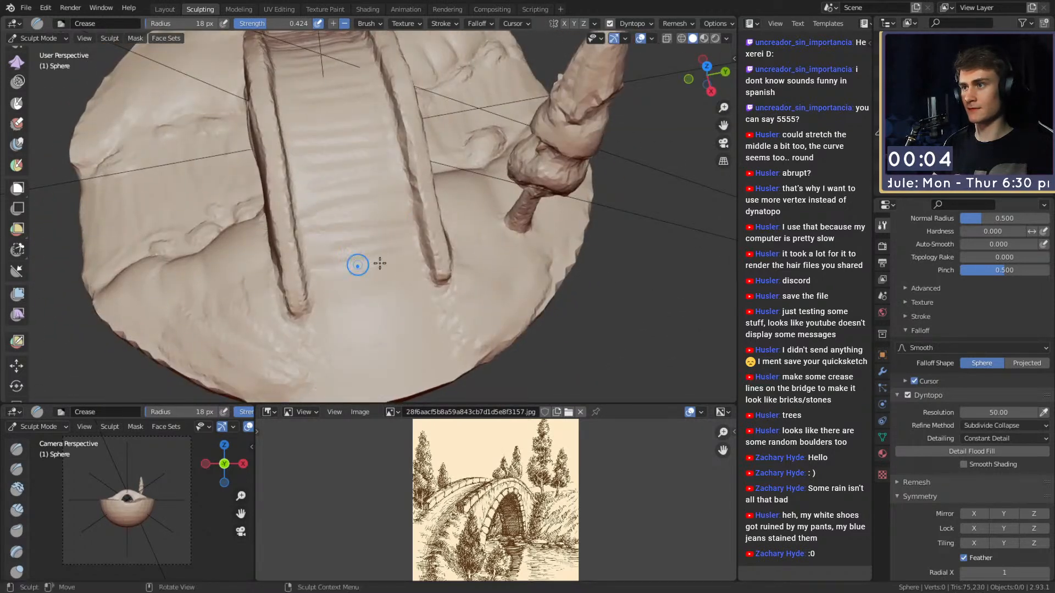
- Crease matching crosswise grooves into the deck and the path at the bridge's opposite end
{"action": "middle_click_drag", "start_coordinate": [331, 329], "coordinate": [421, 297]}
{"action": "left_click_drag", "start_coordinate": [276, 375], "coordinate": [385, 377]}
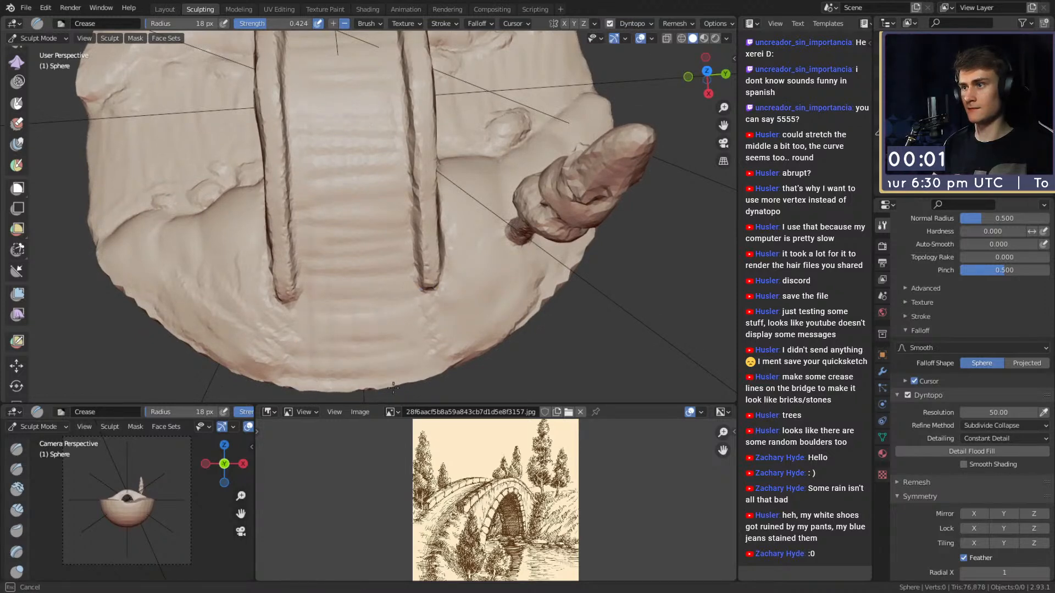
{"action": "left_click_drag", "start_coordinate": [330, 329], "coordinate": [310, 322]}
{"action": "middle_click_drag", "start_coordinate": [357, 107], "coordinate": [367, 191], "text": "shift"}
{"action": "middle_click_drag", "start_coordinate": [332, 289], "coordinate": [323, 322]}
{"action": "left_click_drag", "start_coordinate": [332, 330], "coordinate": [342, 164]}
{"action": "left_click_drag", "start_coordinate": [400, 334], "coordinate": [387, 207]}
{"action": "left_click_drag", "start_coordinate": [347, 356], "coordinate": [316, 152]}
- Check the finished sculpture from several sides and save the file
{"action": "scroll", "coordinate": [388, 253], "scroll_direction": "down", "scroll_amount": 5}
{"action": "mouse_move", "coordinate": [388, 252]}
{"action": "middle_mouse_down"}
{"action": "mouse_move", "coordinate": [448, 207]}
{"action": "mouse_move", "coordinate": [454, 261]}
{"action": "middle_mouse_up"}
{"action": "scroll", "coordinate": [455, 262], "scroll_direction": "up", "scroll_amount": 4}
{"action": "mouse_move", "coordinate": [401, 217]}
{"action": "middle_mouse_down"}
{"action": "mouse_move", "coordinate": [363, 210]}
{"action": "mouse_move", "coordinate": [353, 235]}
{"action": "mouse_move", "coordinate": [363, 227]}
{"action": "mouse_move", "coordinate": [384, 259]}
{"action": "middle_mouse_up"}
{"action": "scroll", "coordinate": [364, 210], "scroll_direction": "down", "scroll_amount": 6}
{"action": "scroll", "coordinate": [432, 131], "scroll_direction": "up", "scroll_amount": 3}
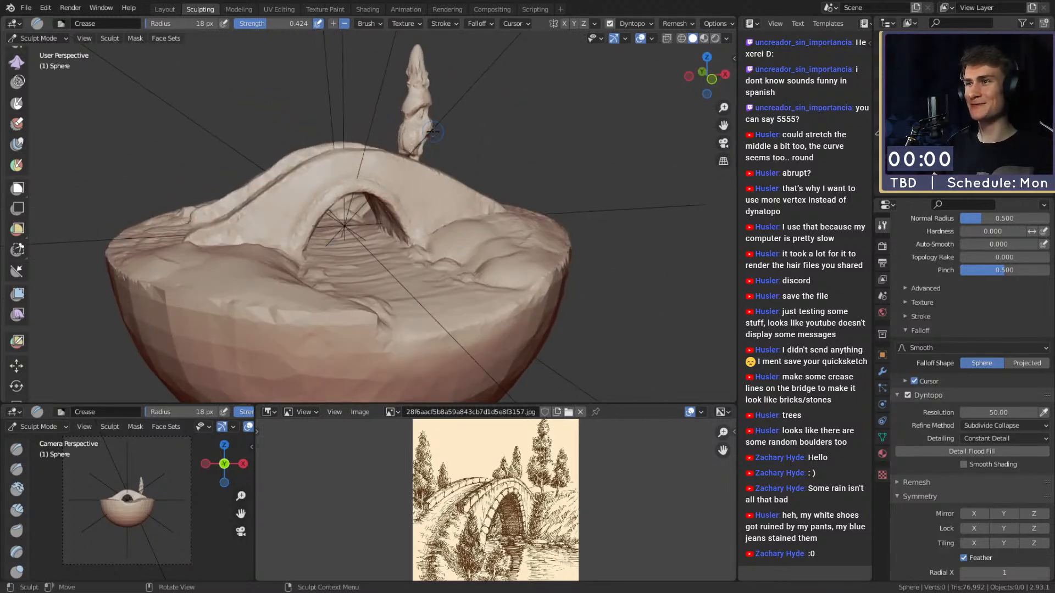
{"action": "left_click", "coordinate": [26, 8]}
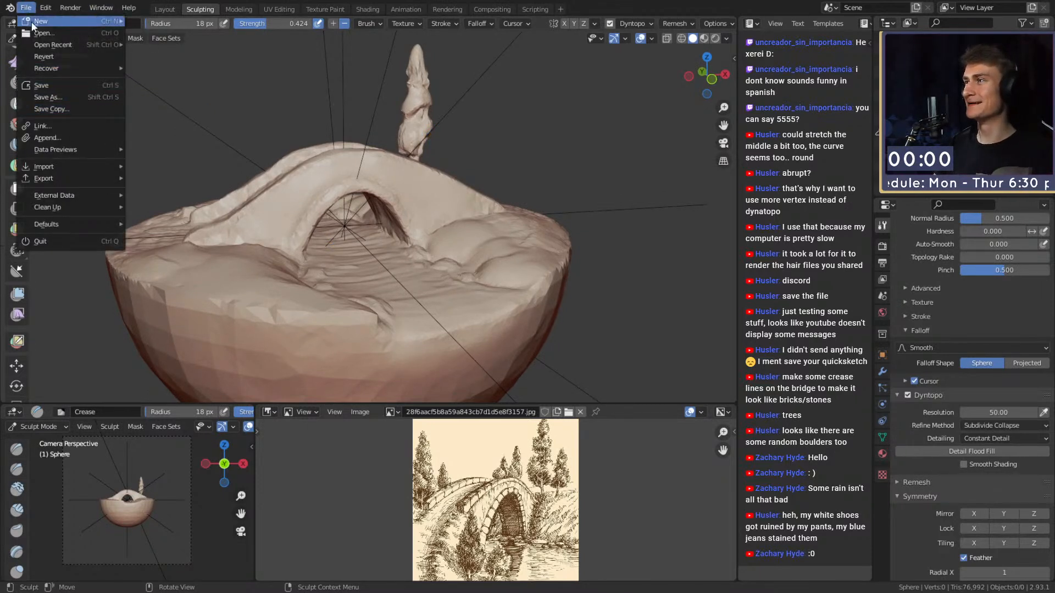
{"action": "left_click", "coordinate": [44, 86]}
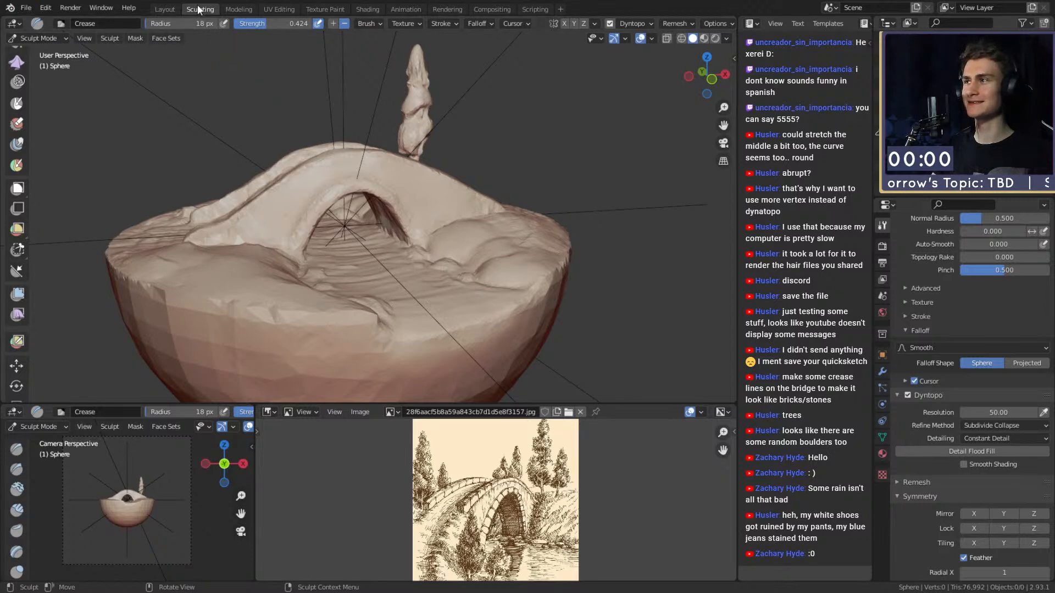
- Switch to the Layout workspace and delete the unneeded extra object from the scene, keeping the sculpture
{"action": "left_click", "coordinate": [166, 10]}
{"action": "mouse_move", "coordinate": [371, 338]}
{"action": "middle_mouse_down"}
{"action": "mouse_move", "coordinate": [433, 328]}
{"action": "mouse_move", "coordinate": [418, 324]}
{"action": "mouse_move", "coordinate": [520, 328]}
{"action": "mouse_move", "coordinate": [450, 337]}
{"action": "mouse_move", "coordinate": [477, 324]}
{"action": "middle_mouse_up"}
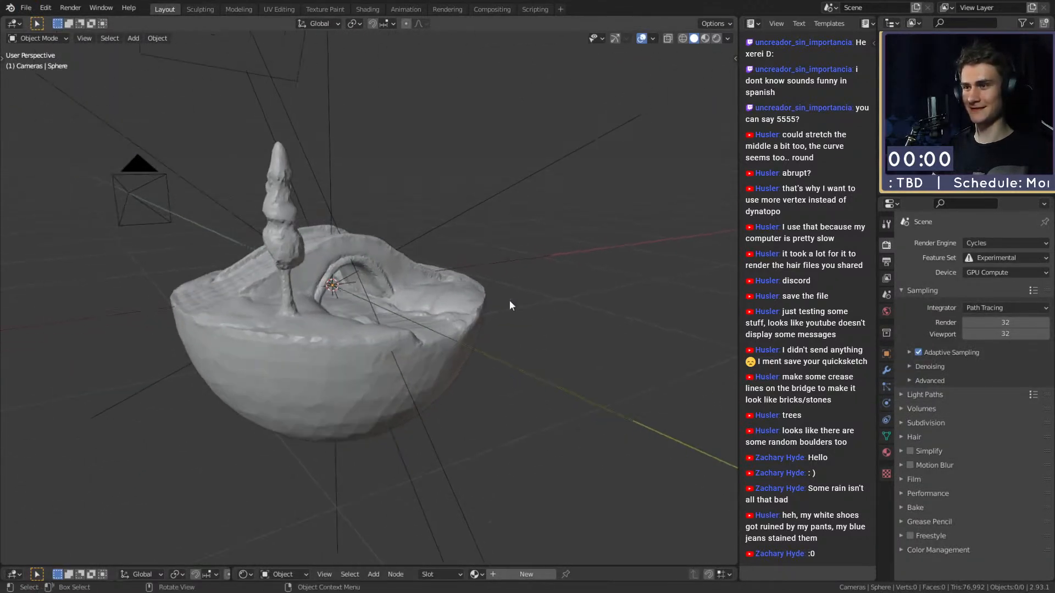
{"action": "left_click", "coordinate": [472, 310]}
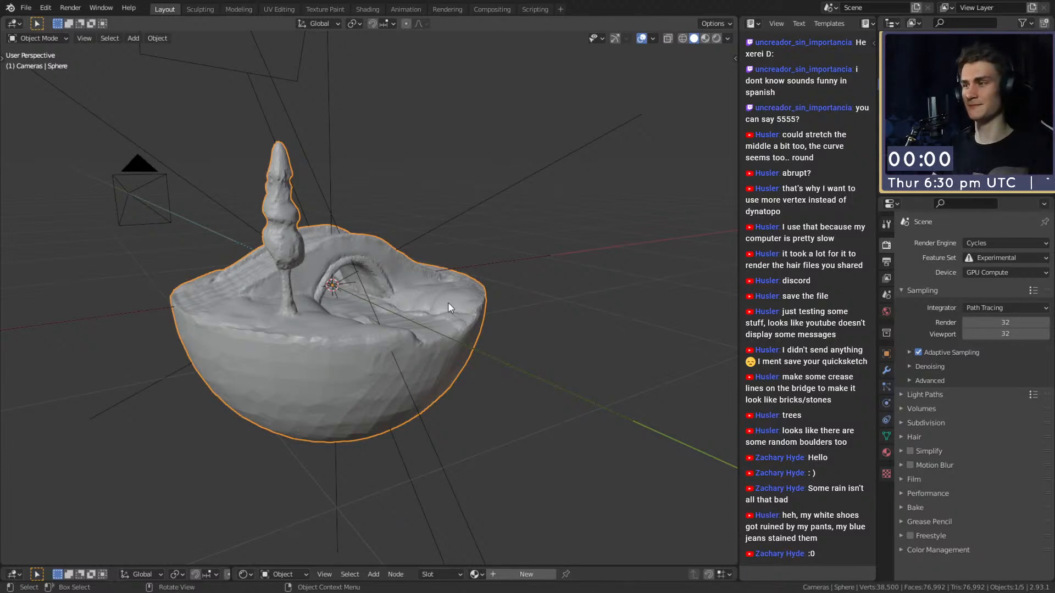
{"action": "middle_click_drag", "start_coordinate": [446, 327], "coordinate": [385, 284]}
{"action": "scroll", "coordinate": [384, 283], "scroll_direction": "down", "scroll_amount": 5}
{"action": "middle_click_drag", "start_coordinate": [447, 342], "coordinate": [539, 364]}
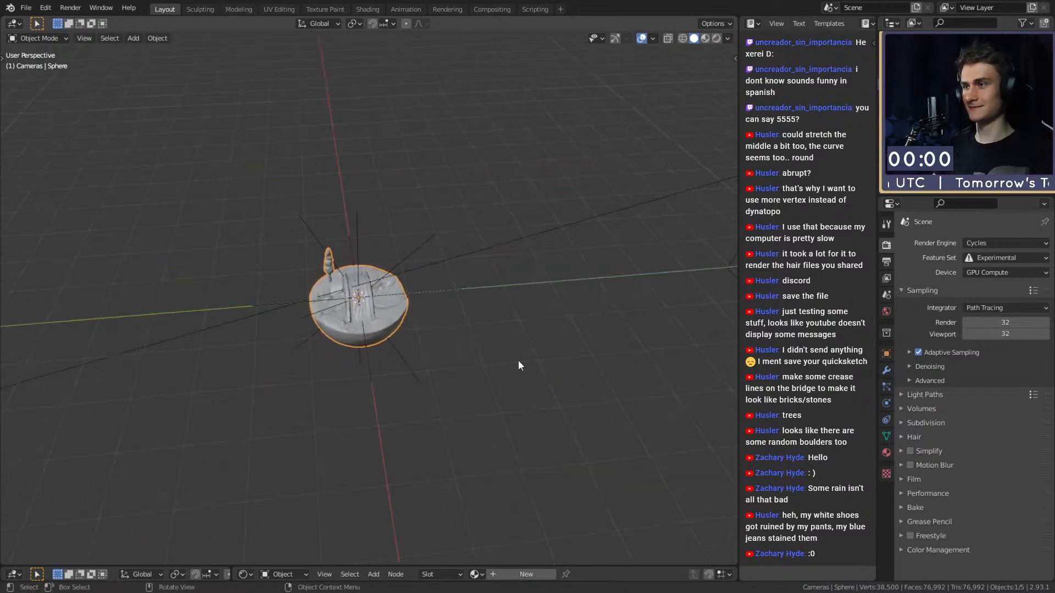
{"action": "key", "text": "Delete"}
- Enlarge the lower editors so that the camera preview shows beneath the main viewport
{"action": "middle_click_drag", "start_coordinate": [382, 372], "coordinate": [384, 352]}
{"action": "left_click", "coordinate": [184, 374]}
{"action": "left_click_drag", "start_coordinate": [168, 568], "coordinate": [143, 366]}
{"action": "middle_click_drag", "start_coordinate": [507, 227], "coordinate": [471, 232], "text": "shift"}
- Scale the bridge sculpture up uniformly so it fills more of the camera frame
{"action": "scroll", "coordinate": [440, 231], "scroll_direction": "up", "scroll_amount": 3}
{"action": "left_click", "coordinate": [407, 212]}
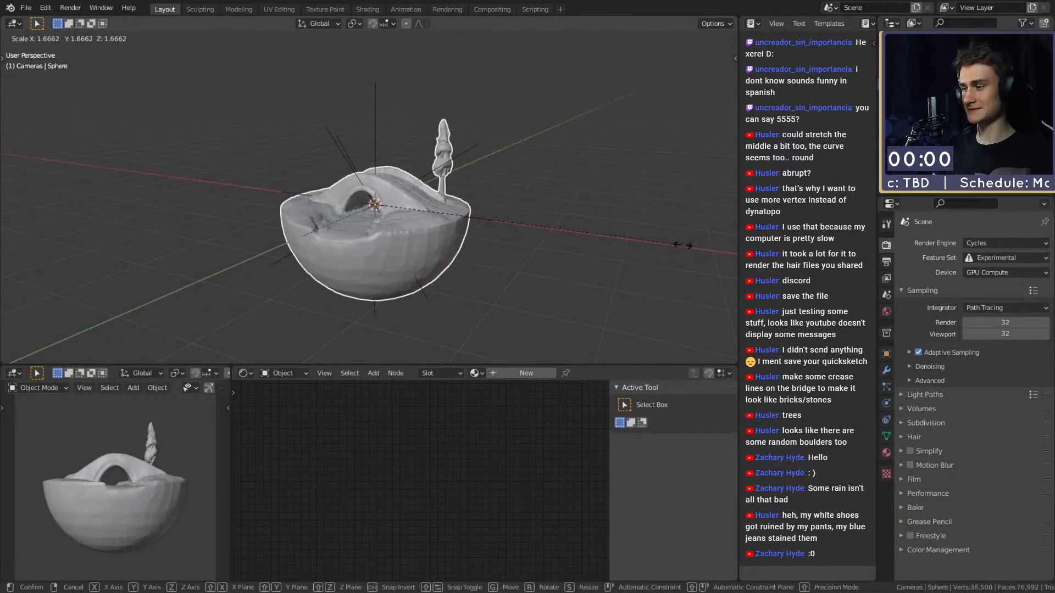
{"action": "left_click", "coordinate": [32, 233]}
{"action": "scroll", "coordinate": [390, 225], "scroll_direction": "down", "scroll_amount": 5}
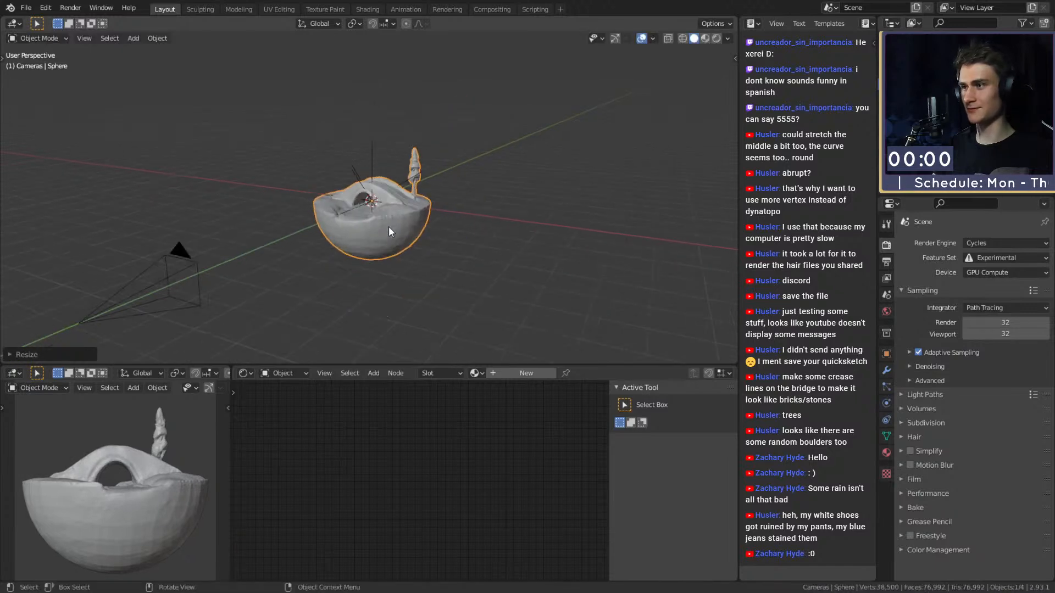
{"action": "scroll", "coordinate": [140, 517], "scroll_direction": "down", "scroll_amount": 3}
{"action": "middle_click_drag", "start_coordinate": [420, 245], "coordinate": [407, 252]}
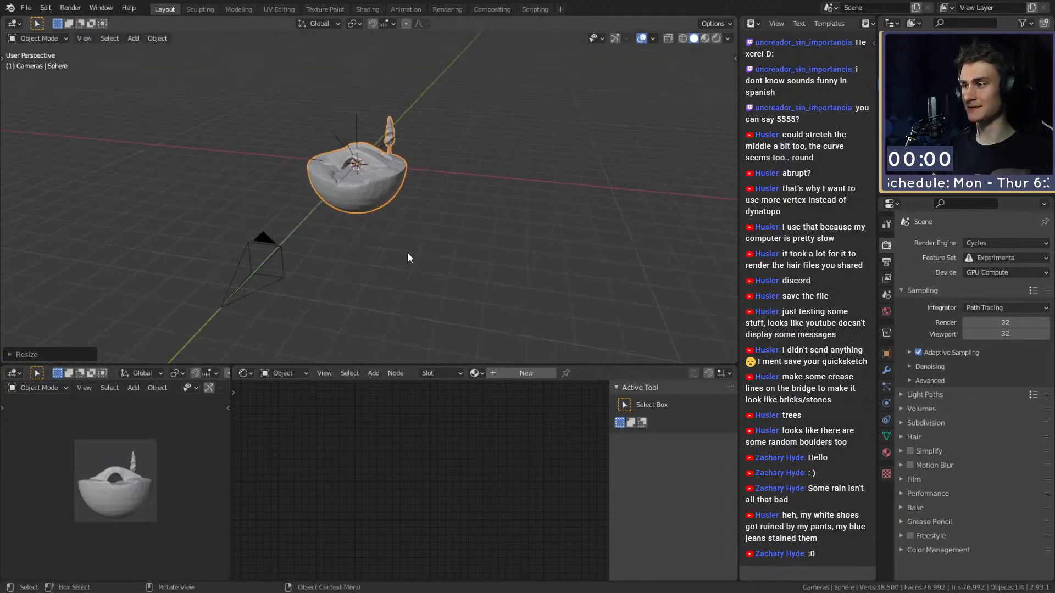
- Move the camera upward and sideways so it looks down on the bridge at an angle
{"action": "left_click", "coordinate": [290, 247]}
{"action": "middle_click_drag", "start_coordinate": [292, 245], "coordinate": [437, 276]}
{"action": "key", "text": "g"}
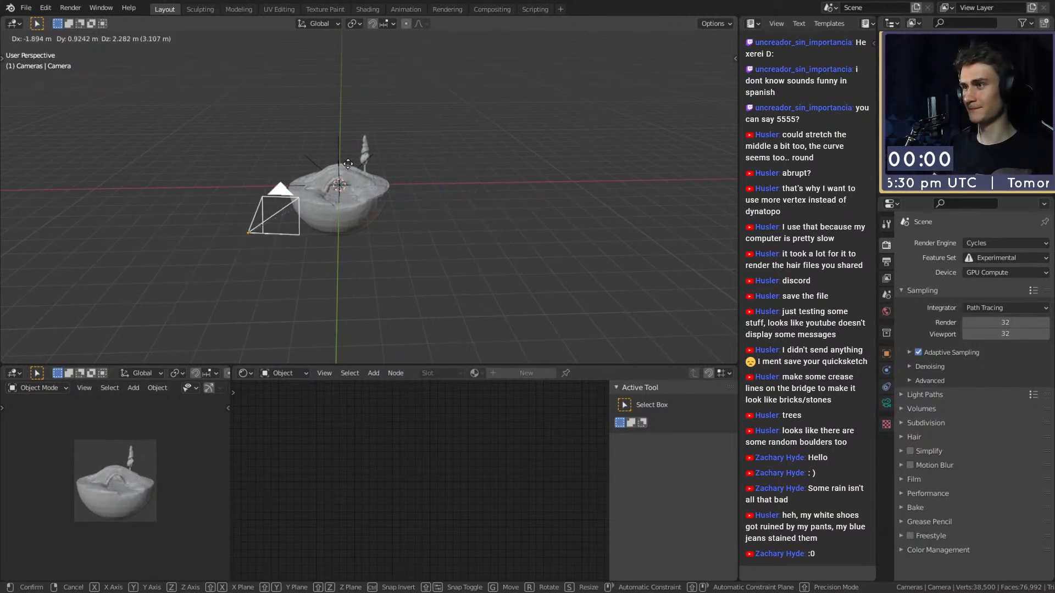
{"action": "left_click", "coordinate": [310, 168]}
{"action": "middle_click_drag", "start_coordinate": [380, 229], "coordinate": [407, 258]}
{"action": "scroll", "coordinate": [90, 492], "scroll_direction": "up", "scroll_amount": 3}
{"action": "scroll", "coordinate": [118, 508], "scroll_direction": "down", "scroll_amount": 2}
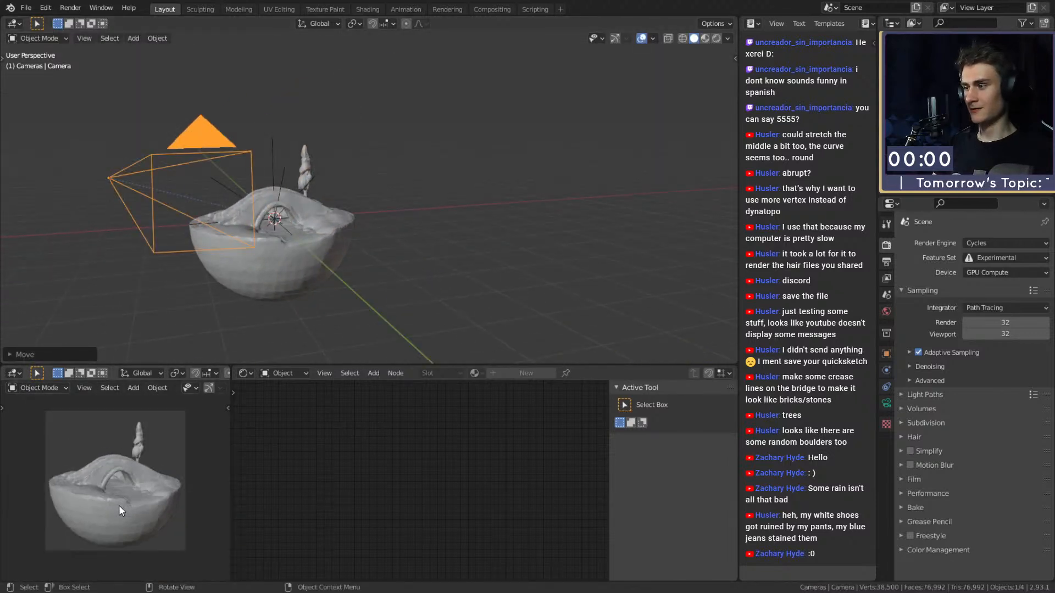
- Raise the sculpture slightly along the global Z axis to centre it in the camera frame
{"action": "left_click", "coordinate": [267, 161]}
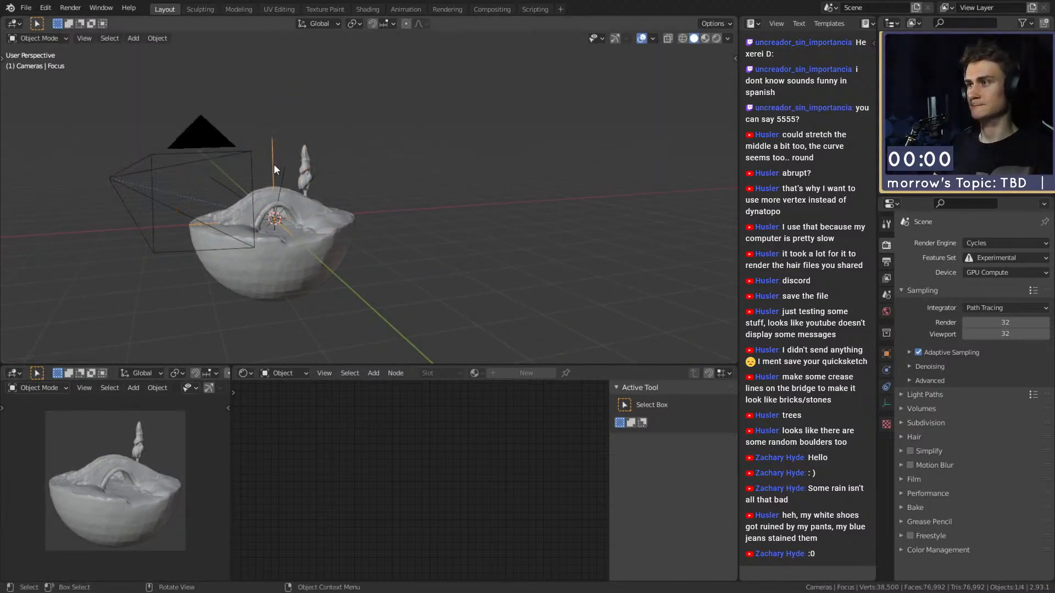
{"action": "left_click", "coordinate": [335, 247]}
{"action": "key", "text": "g"}
{"action": "key", "text": "z"}
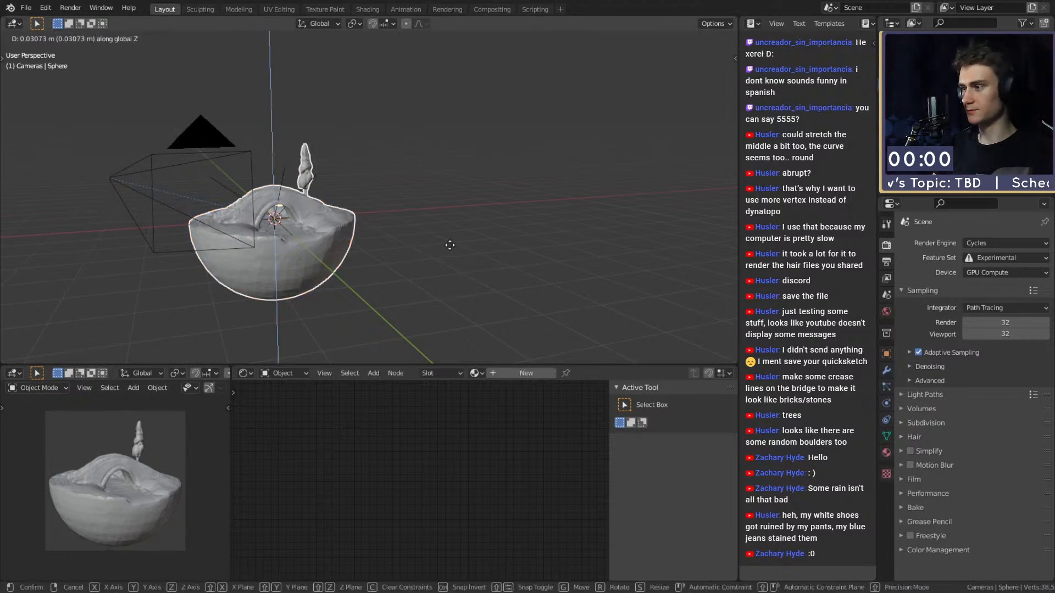
{"action": "left_click", "coordinate": [451, 242]}
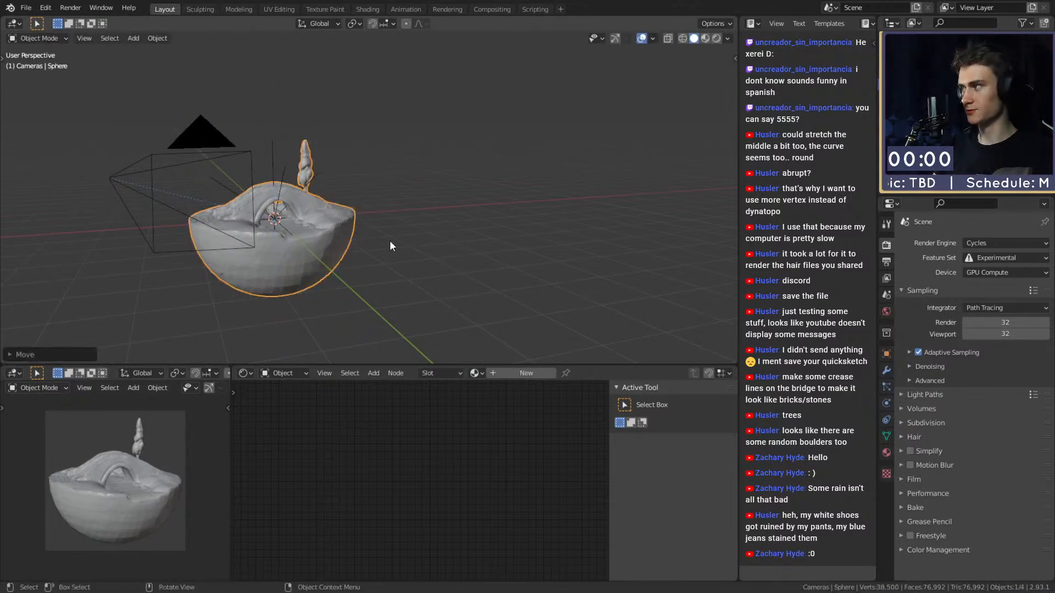
- Show the output settings and switch the camera preview to rendered shading
{"action": "middle_click_drag", "start_coordinate": [345, 258], "coordinate": [333, 257]}
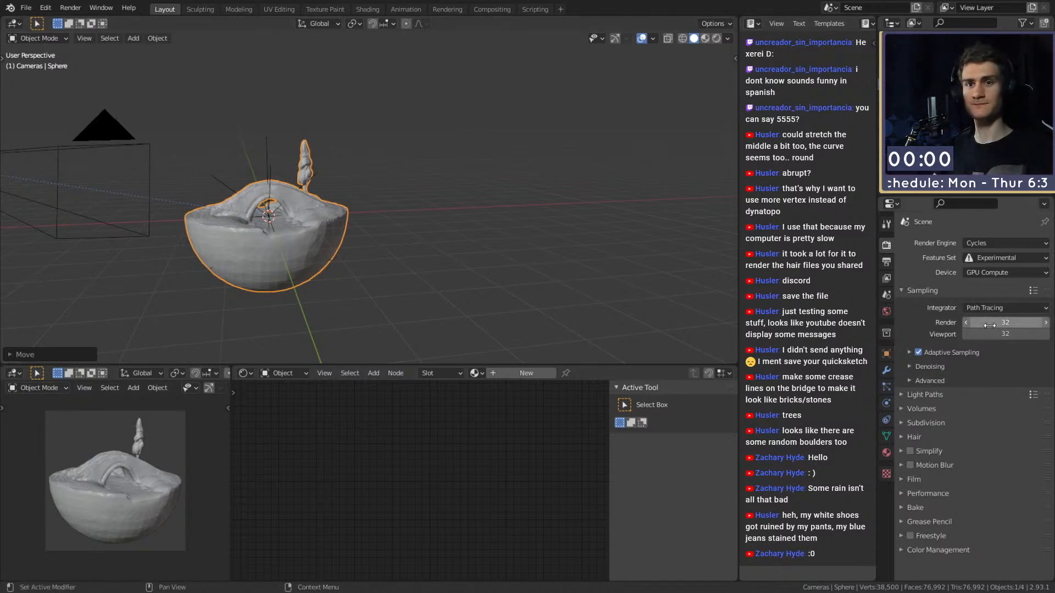
{"action": "left_click", "coordinate": [886, 262]}
{"action": "key", "text": "z"}
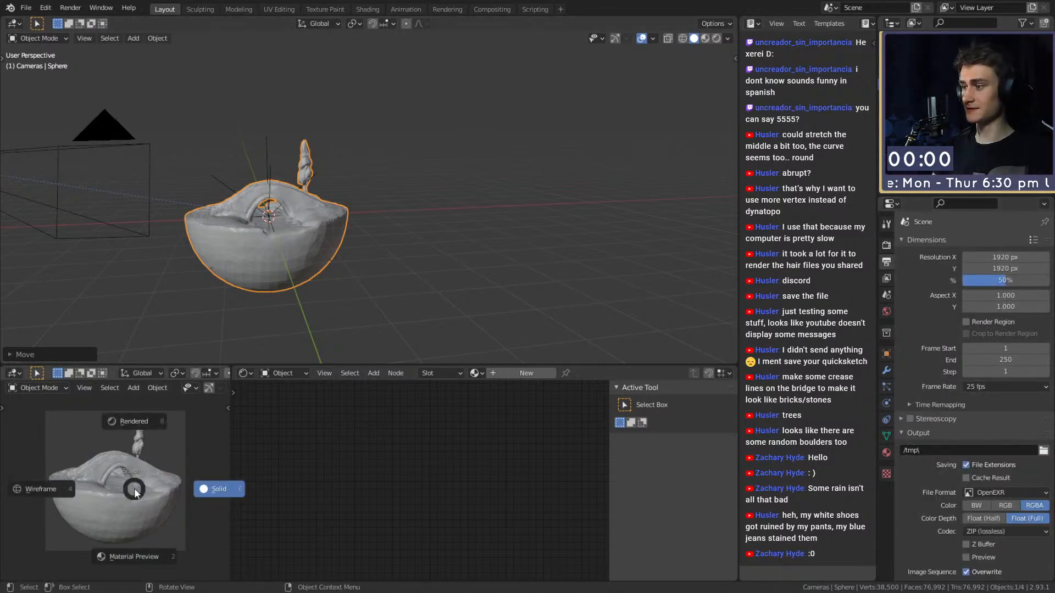
{"action": "left_click", "coordinate": [150, 420]}
- Save the current state of the sculpture file
{"action": "left_click", "coordinate": [25, 8]}
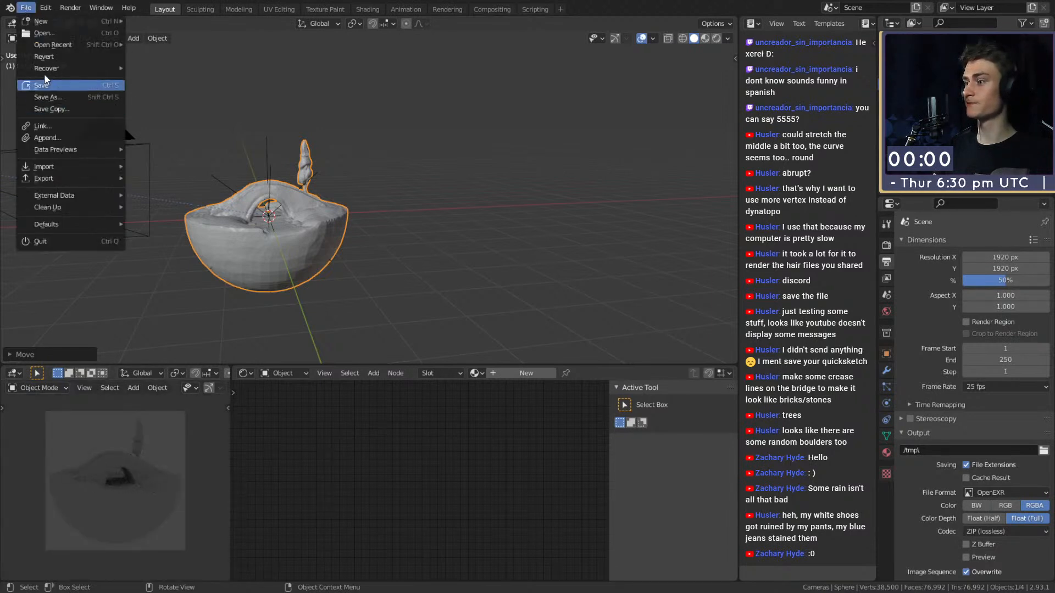
{"action": "left_click", "coordinate": [43, 83]}
{"action": "left_click", "coordinate": [27, 8]}
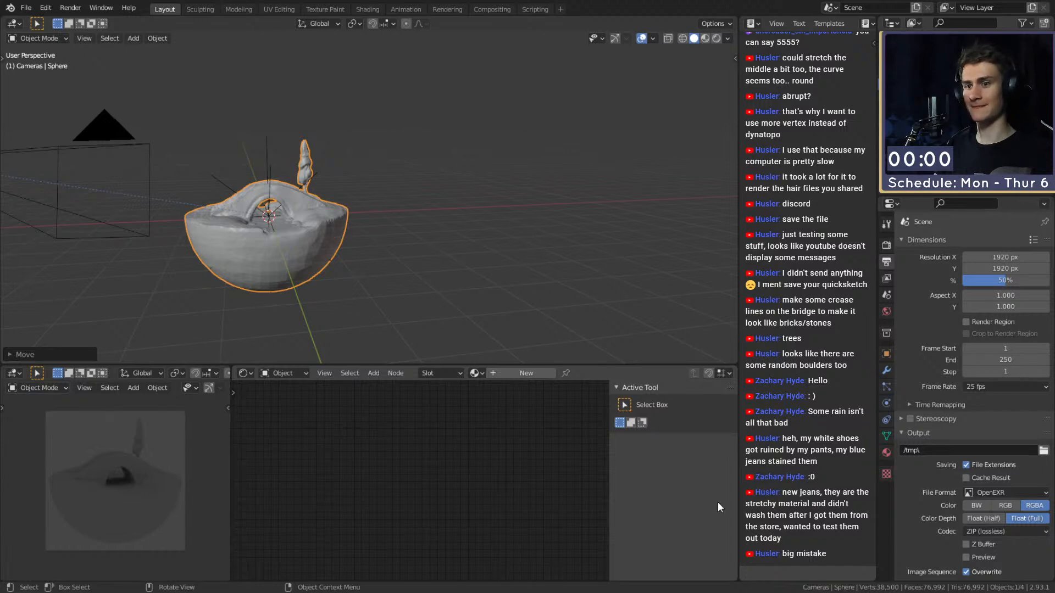
- Bring the hidden area lights and studio backdrop back into the scene around the sculpture
{"action": "key", "text": "ctrl+z"}
{"action": "scroll", "coordinate": [378, 223], "scroll_direction": "down", "scroll_amount": 5}
{"action": "middle_click_drag", "start_coordinate": [378, 222], "coordinate": [409, 266]}
{"action": "scroll", "coordinate": [408, 266], "scroll_direction": "up", "scroll_amount": 3}
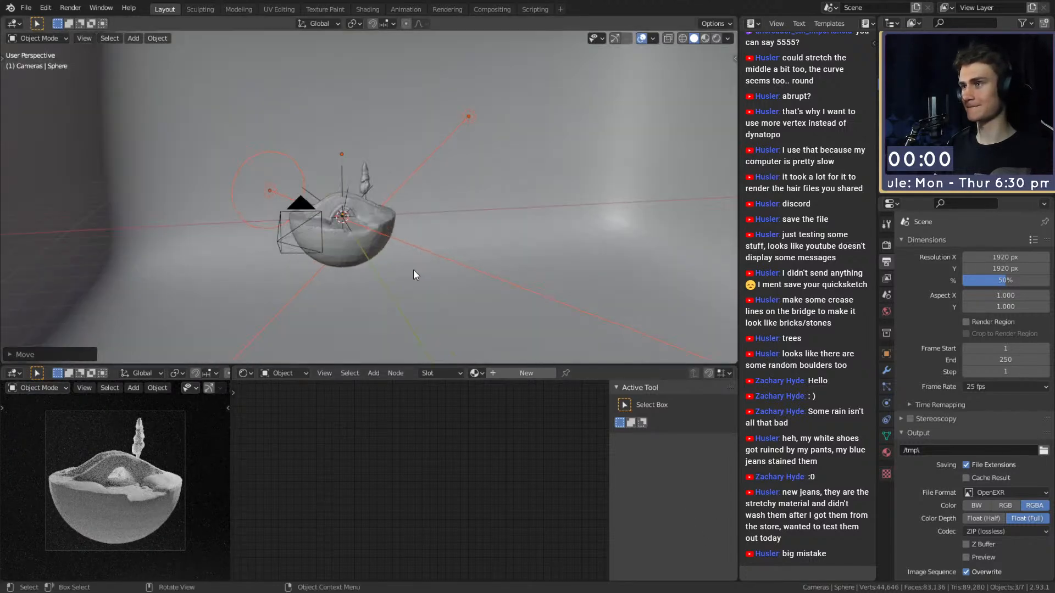
- Select the upper area light and set the transform pivot point to the 3D Cursor
{"action": "left_click", "coordinate": [384, 174]}
{"action": "middle_click_drag", "start_coordinate": [471, 132], "coordinate": [439, 159]}
{"action": "left_click", "coordinate": [354, 23]}
{"action": "left_click", "coordinate": [371, 48]}
{"action": "middle_click_drag", "start_coordinate": [440, 216], "coordinate": [521, 205]}
{"action": "key", "text": "r"}
{"action": "key", "text": "r"}
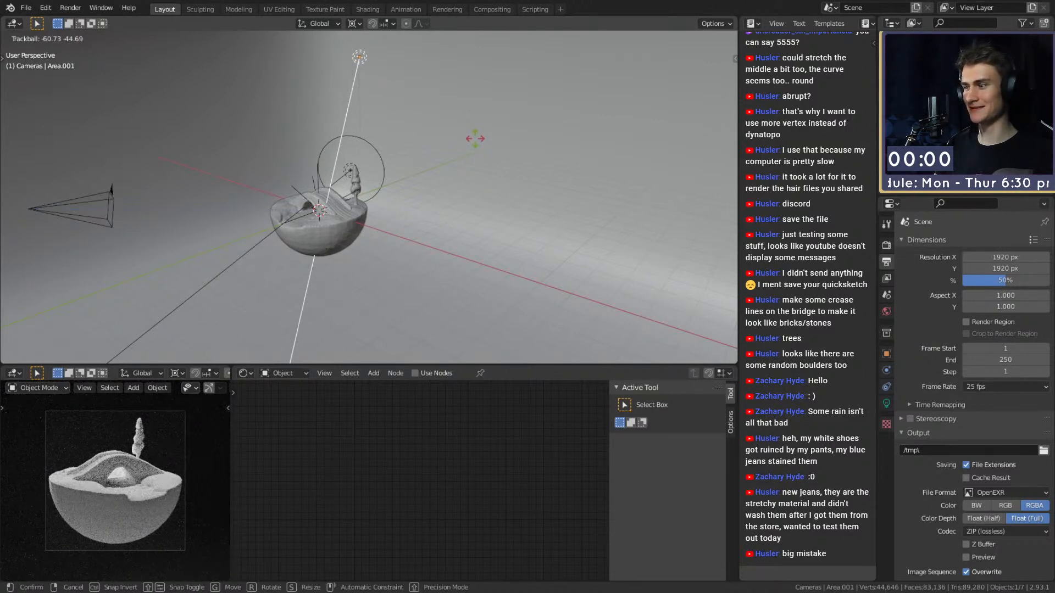
{"action": "left_click", "coordinate": [323, 558]}
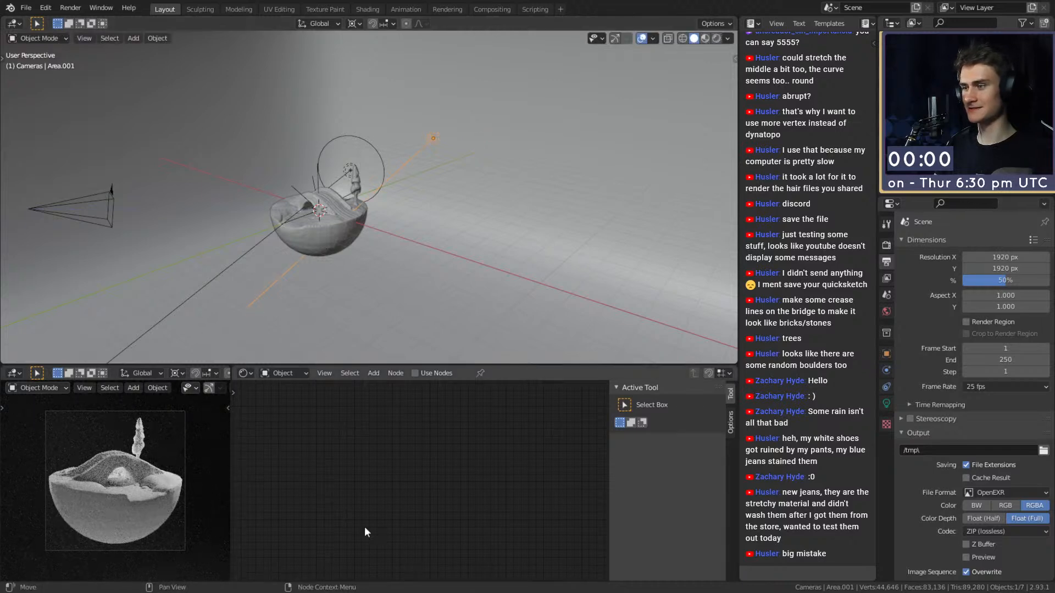
- Turn the lower middle editor into an Image Editor showing the reference drawing 28f6aacf5b8a59a843cb7d1d5e8f3157.jpg
{"action": "key", "text": "shift+F10"}
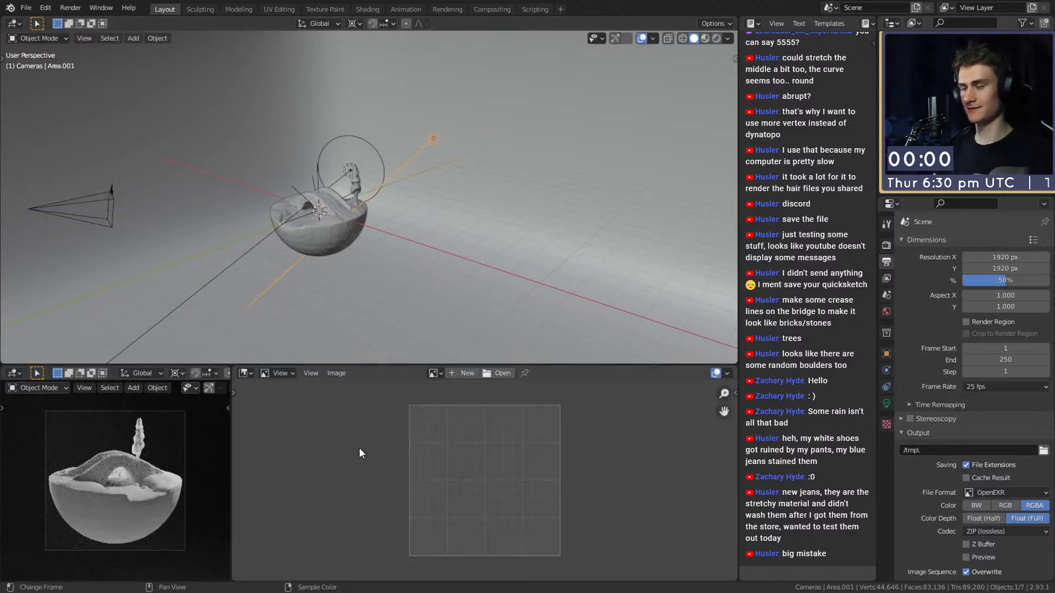
{"action": "left_click", "coordinate": [433, 374]}
{"action": "left_click", "coordinate": [461, 392]}
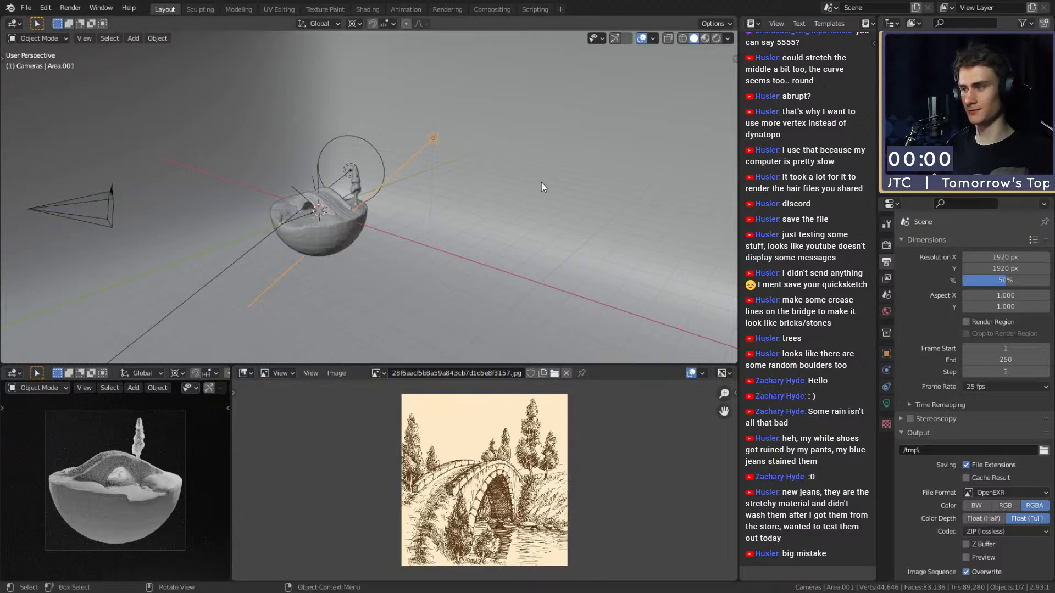
- Swing the upper area light around the sculpture with trackball rotation so it shines from above and behind
{"action": "key", "text": "r"}
{"action": "key", "text": "r"}
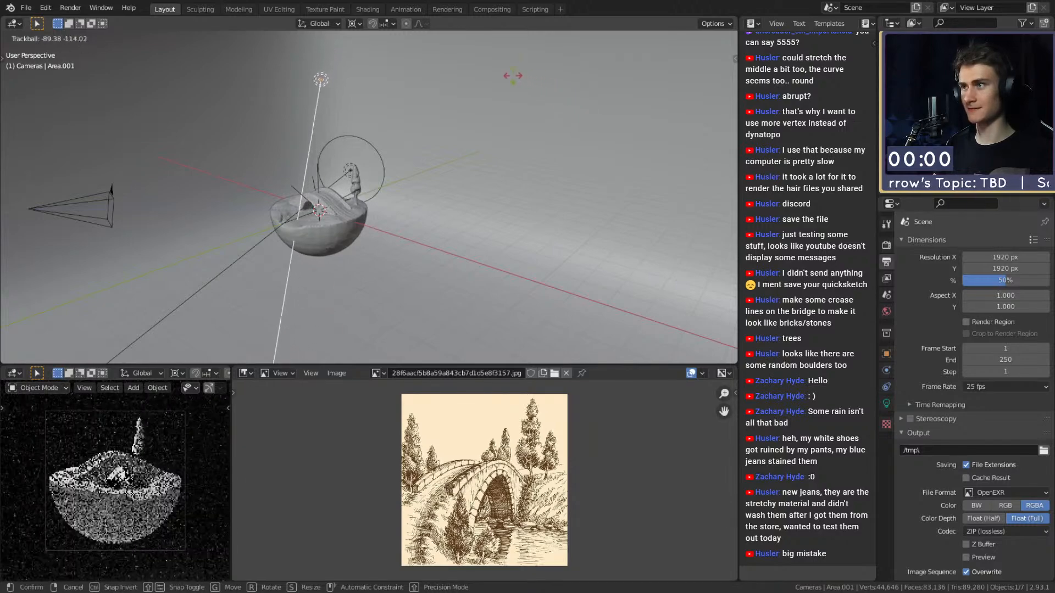
{"action": "left_click", "coordinate": [424, 164]}
{"action": "middle_click_drag", "start_coordinate": [424, 164], "coordinate": [546, 220]}
{"action": "key", "text": "r"}
{"action": "key", "text": "r"}
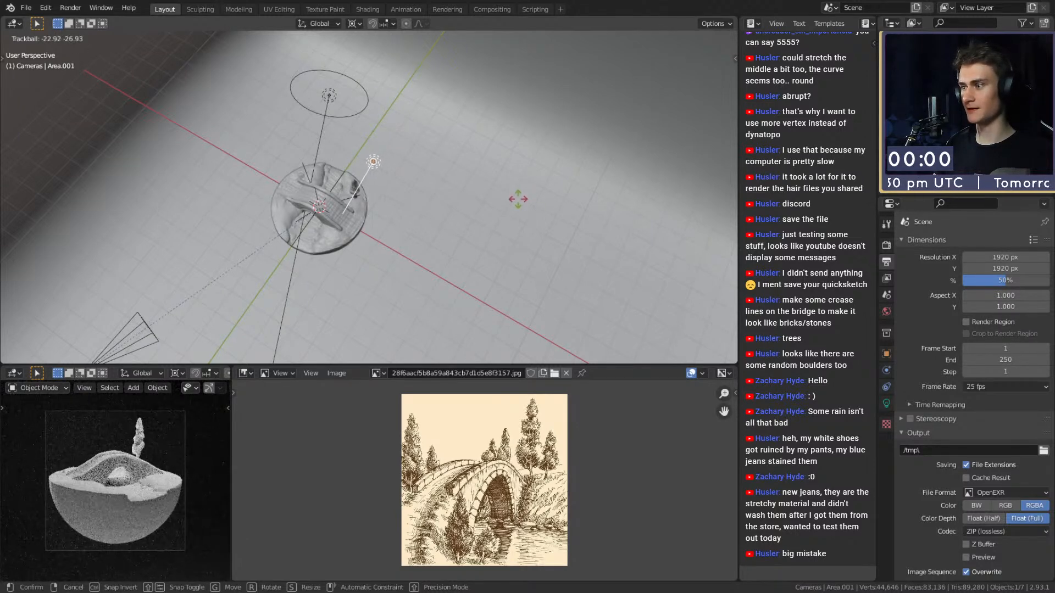
{"action": "left_click", "coordinate": [517, 199]}
- Swing the large area light around the 3D cursor with trackball rotation so it lights the bridge from the side
{"action": "middle_click_drag", "start_coordinate": [517, 200], "coordinate": [425, 240]}
{"action": "left_click", "coordinate": [213, 192]}
{"action": "key", "text": "r"}
{"action": "key", "text": "r"}
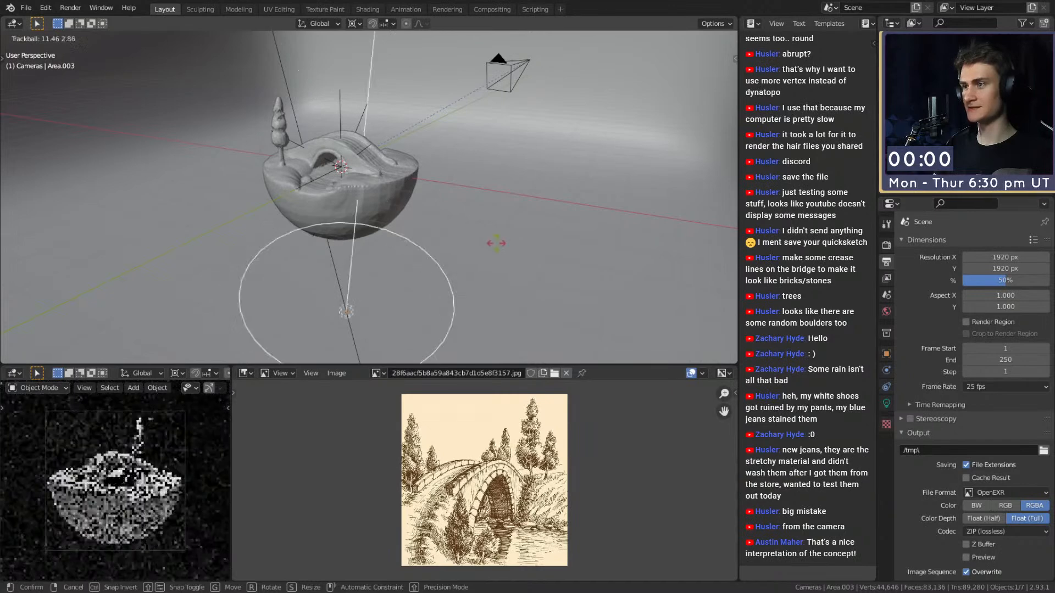
{"action": "left_click", "coordinate": [515, 242]}
{"action": "middle_click_drag", "start_coordinate": [514, 240], "coordinate": [160, 54]}
- Save the repositioned lighting in quick_sketch_day_218.blend
{"action": "left_click", "coordinate": [26, 7]}
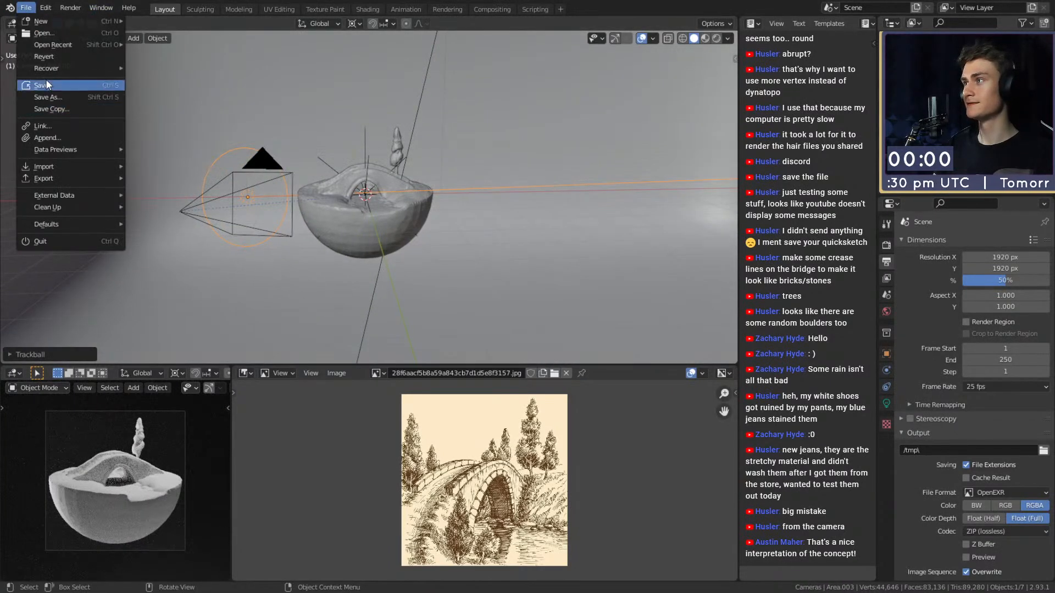
{"action": "left_click", "coordinate": [45, 86]}
{"action": "left_click", "coordinate": [25, 7]}
{"action": "left_click", "coordinate": [48, 90]}
{"action": "middle_click_drag", "start_coordinate": [330, 286], "coordinate": [392, 210]}
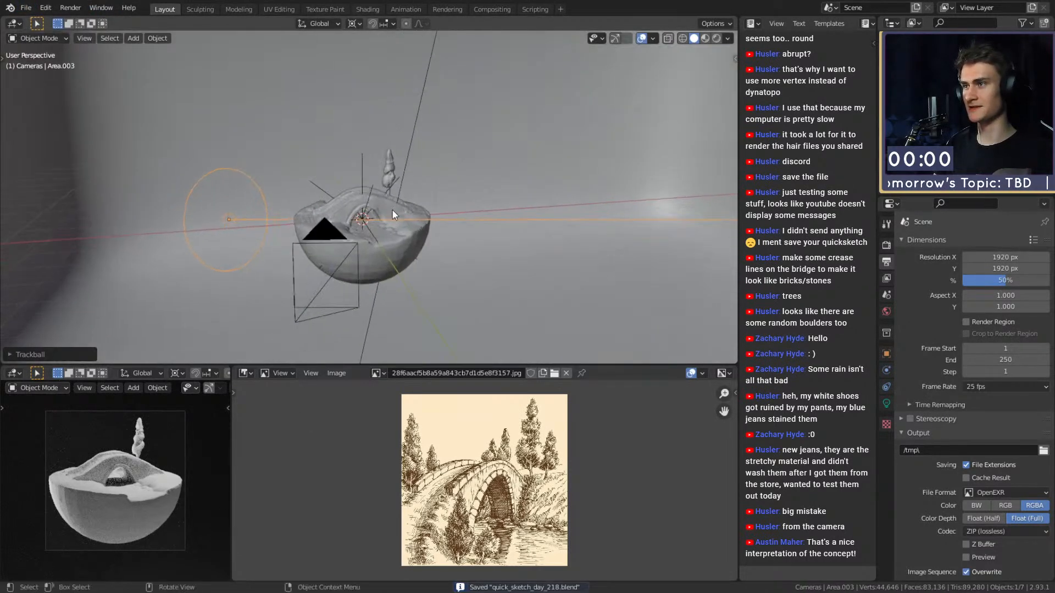
{"action": "left_click", "coordinate": [25, 8]}
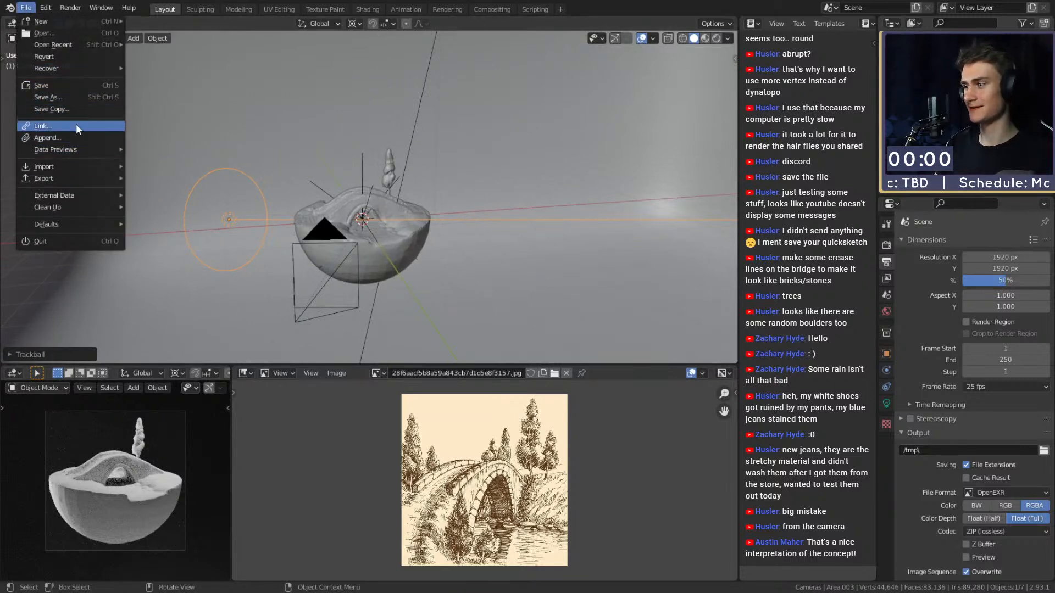
- Select the bridge sculpture, centre the view on it and examine its shape from the front
{"action": "scroll", "coordinate": [384, 250], "scroll_direction": "up", "scroll_amount": 3}
{"action": "middle_click_drag", "start_coordinate": [383, 248], "coordinate": [407, 265]}
{"action": "left_click", "coordinate": [435, 255]}
{"action": "key", "text": "KP_Decimal"}
{"action": "scroll", "coordinate": [435, 255], "scroll_direction": "up", "scroll_amount": 2}
{"action": "scroll", "coordinate": [376, 237], "scroll_direction": "down", "scroll_amount": 1}
{"action": "scroll", "coordinate": [501, 206], "scroll_direction": "up", "scroll_amount": 3}
{"action": "scroll", "coordinate": [414, 229], "scroll_direction": "down", "scroll_amount": 4}
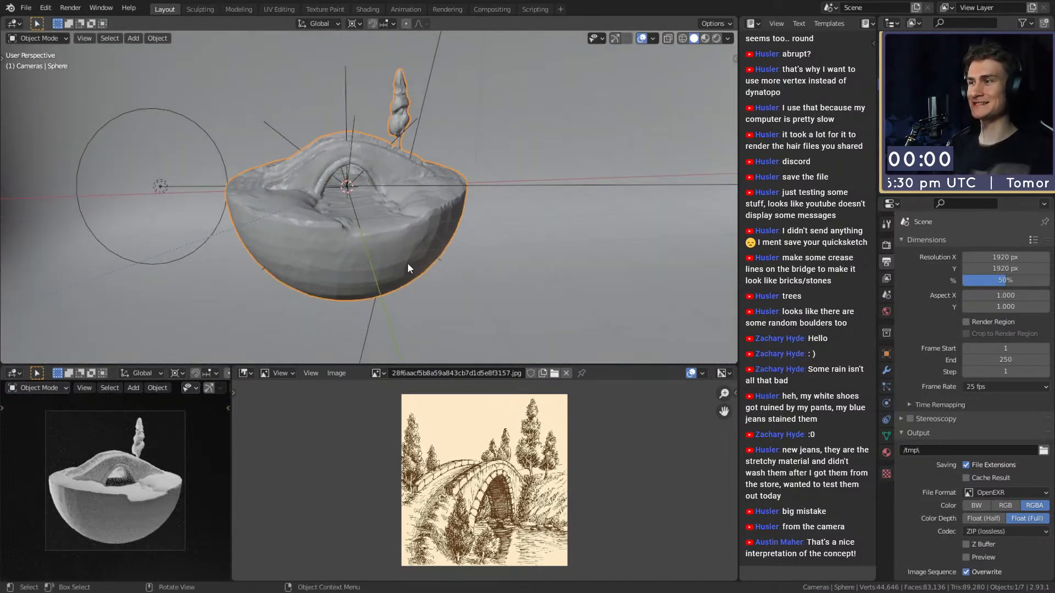
{"action": "scroll", "coordinate": [407, 263], "scroll_direction": "down", "scroll_amount": 4}
{"action": "scroll", "coordinate": [401, 252], "scroll_direction": "up", "scroll_amount": 2}
{"action": "scroll", "coordinate": [398, 256], "scroll_direction": "up", "scroll_amount": 1}
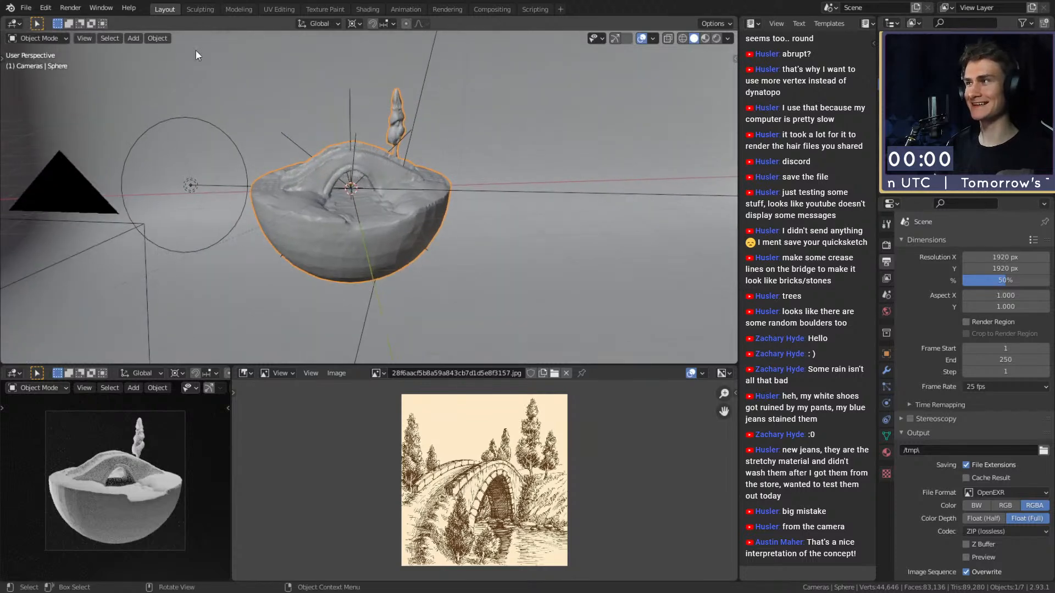
- Save quick_sketch_day_218.blend again
{"action": "left_click", "coordinate": [29, 7]}
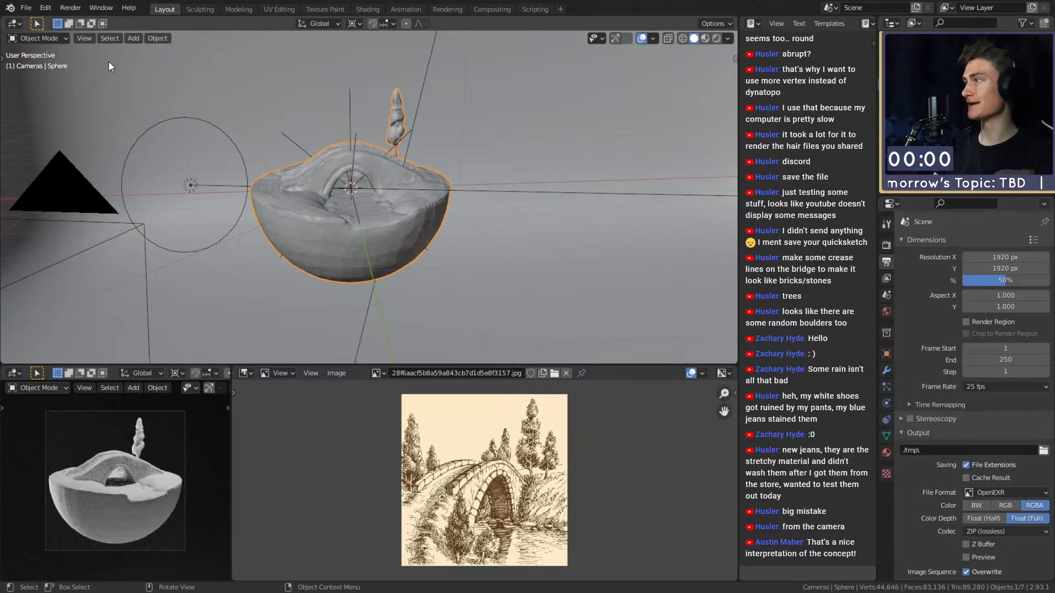
{"action": "left_click", "coordinate": [29, 8]}
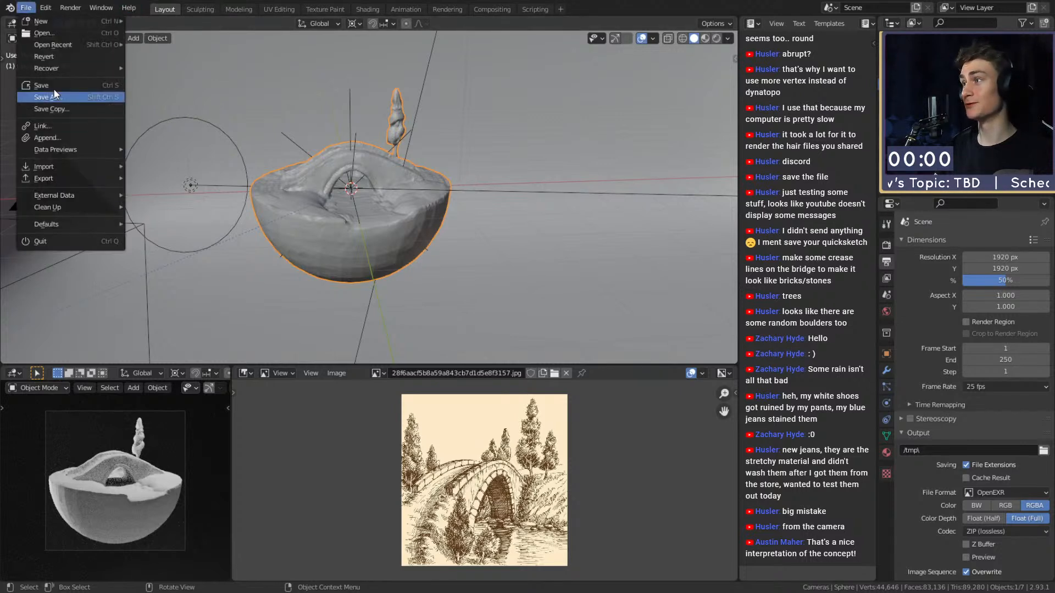
{"action": "left_click", "coordinate": [27, 8]}
{"action": "left_click", "coordinate": [43, 86]}
{"action": "left_click", "coordinate": [26, 7]}
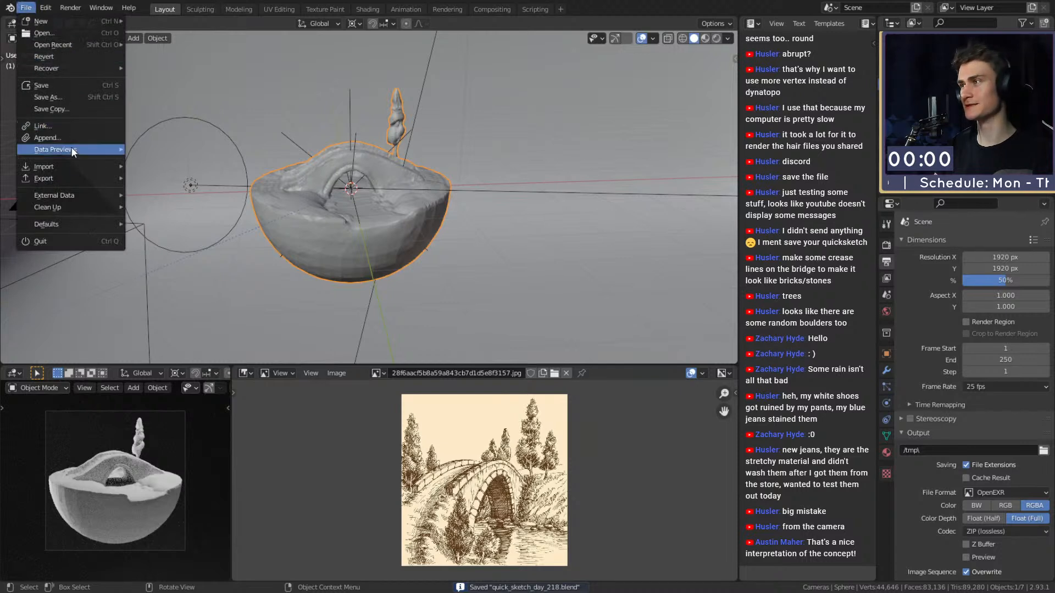
{"action": "left_click", "coordinate": [25, 8]}
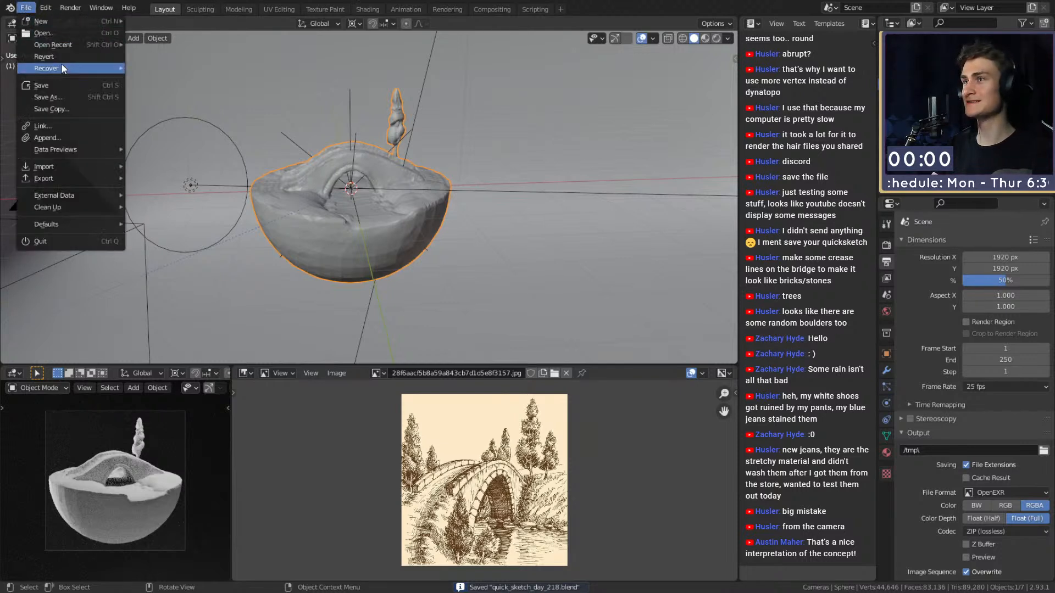
{"action": "mouse_move", "coordinate": [61, 66]}
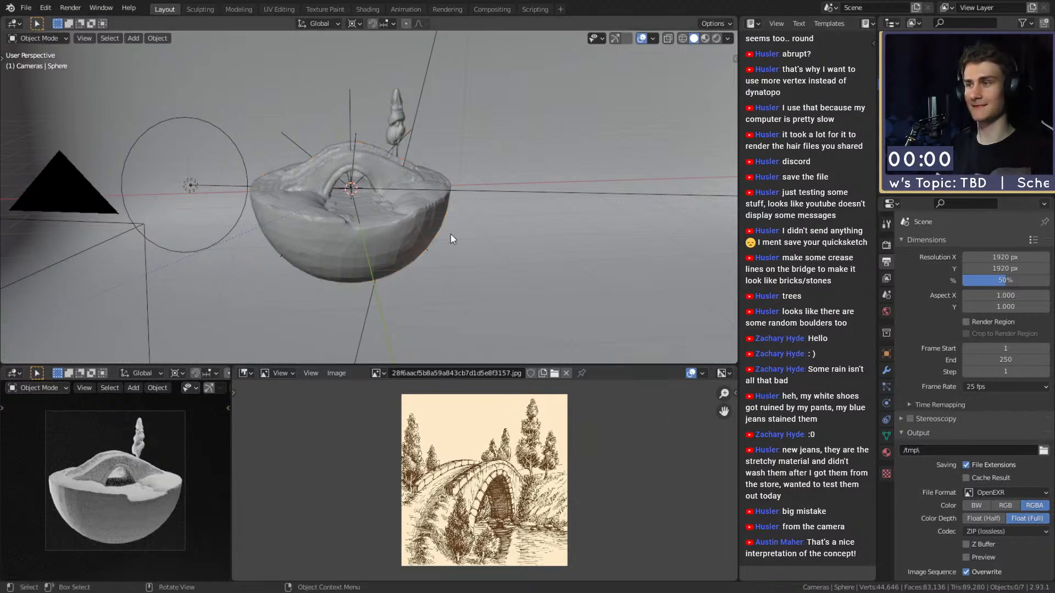
- Change the lower middle editor to the Shader Editor and assign the existing Material.002 to the sculpture
{"action": "key", "text": "shift+F3"}
{"action": "left_click", "coordinate": [474, 373]}
{"action": "left_click", "coordinate": [498, 403]}
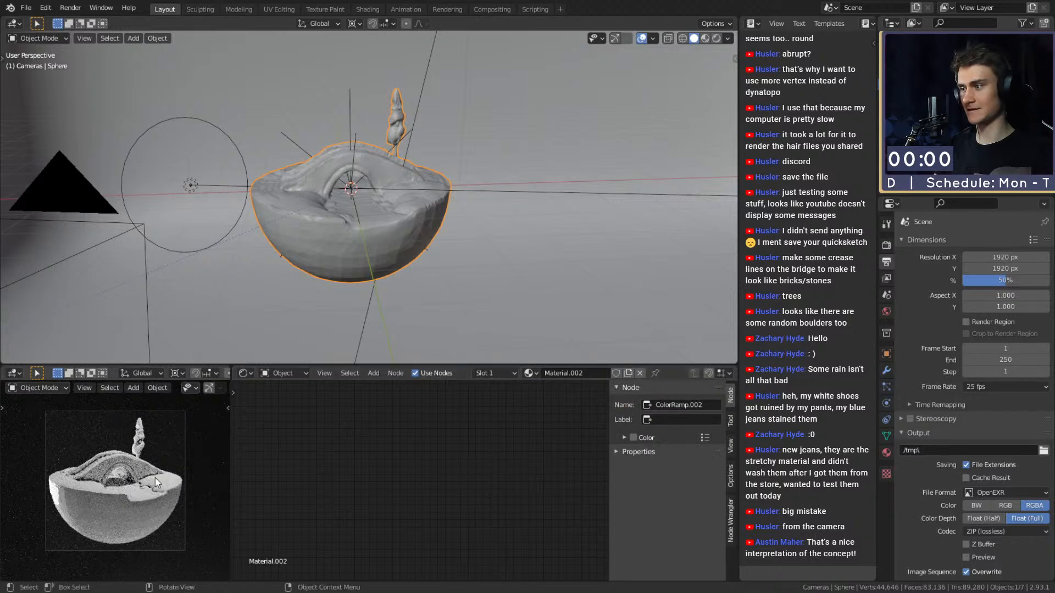
- Examine the sculpture with its material in the rendered camera preview and in the main viewport
{"action": "scroll", "coordinate": [156, 479], "scroll_direction": "up", "scroll_amount": 5}
{"action": "left_click", "coordinate": [415, 250]}
{"action": "middle_click_drag", "start_coordinate": [414, 250], "coordinate": [415, 206]}
{"action": "left_click", "coordinate": [415, 207]}
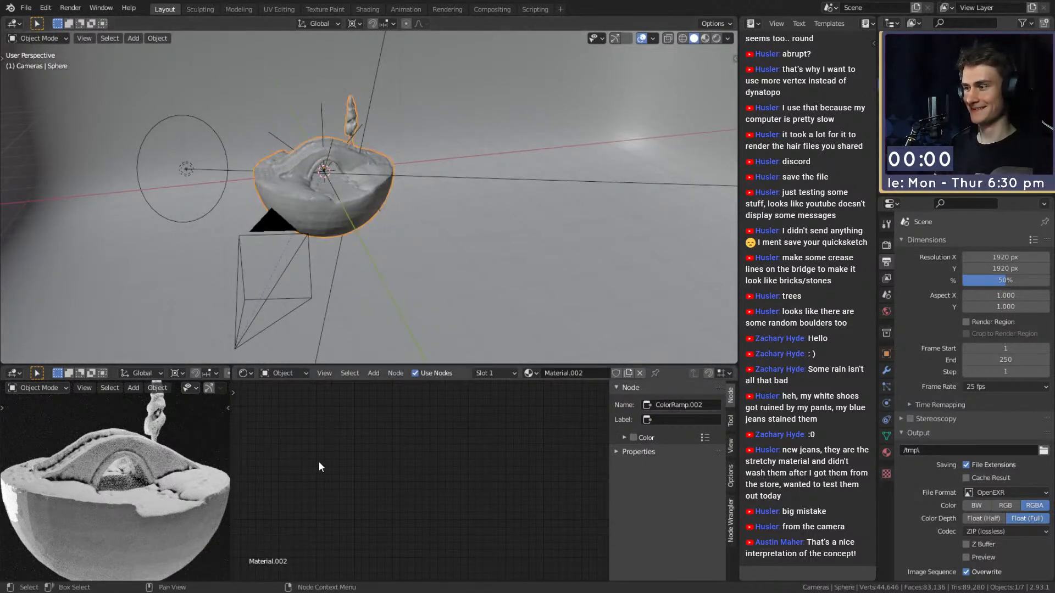
{"action": "scroll", "coordinate": [159, 473], "scroll_direction": "down", "scroll_amount": 5}
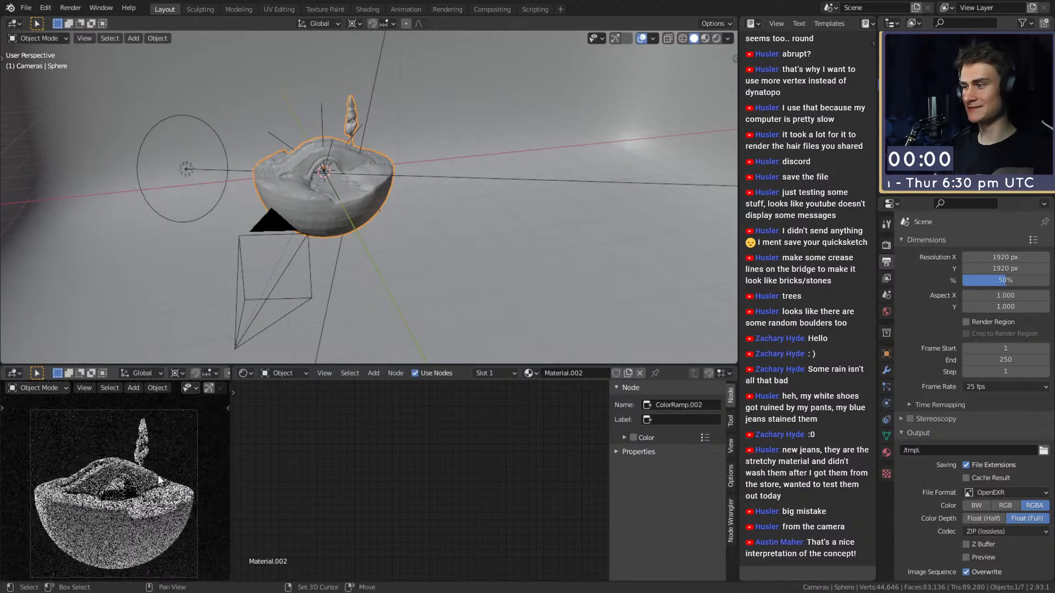
{"action": "scroll", "coordinate": [378, 232], "scroll_direction": "up", "scroll_amount": 3}
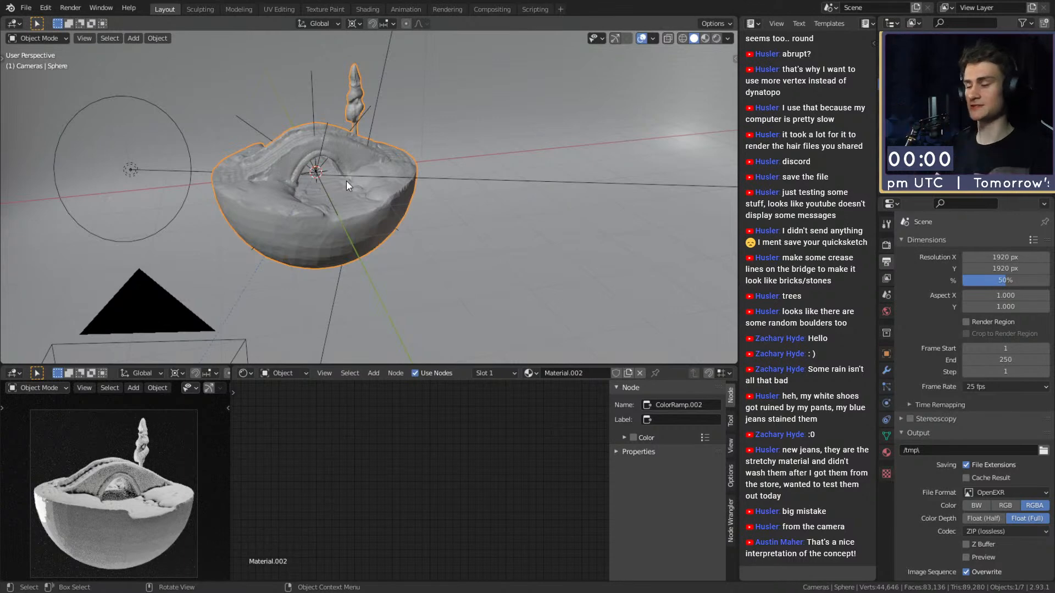
{"action": "scroll", "coordinate": [375, 241], "scroll_direction": "up", "scroll_amount": 3}
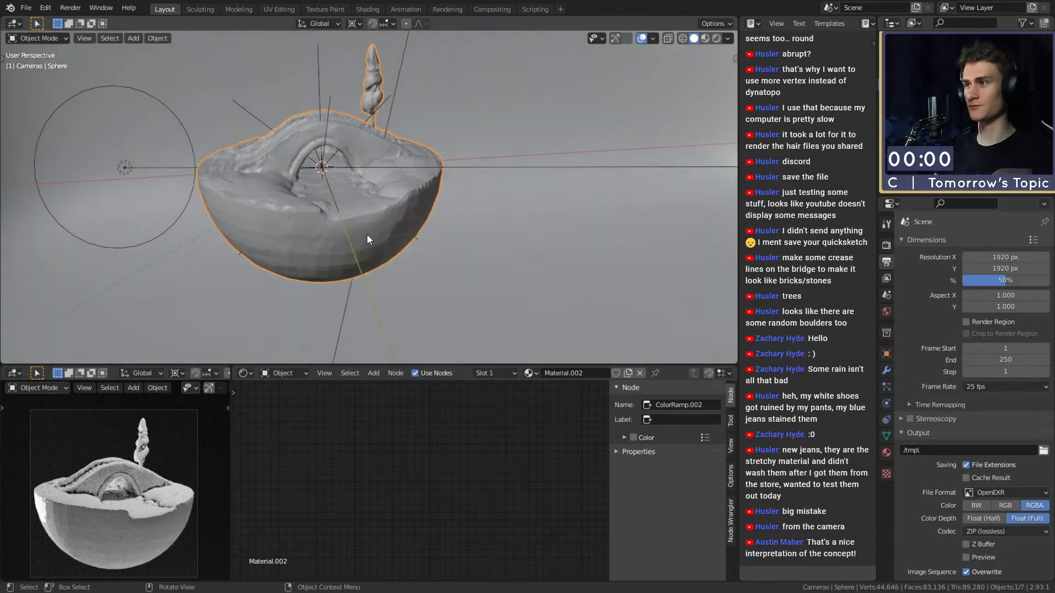
- Rotate the sculpted half-sphere landscape by about -40 degrees around the global Z axis
{"action": "scroll", "coordinate": [440, 456], "scroll_direction": "down", "scroll_amount": 4}
{"action": "scroll", "coordinate": [542, 444], "scroll_direction": "up", "scroll_amount": 3}
{"action": "middle_click_drag", "start_coordinate": [483, 449], "coordinate": [457, 451]}
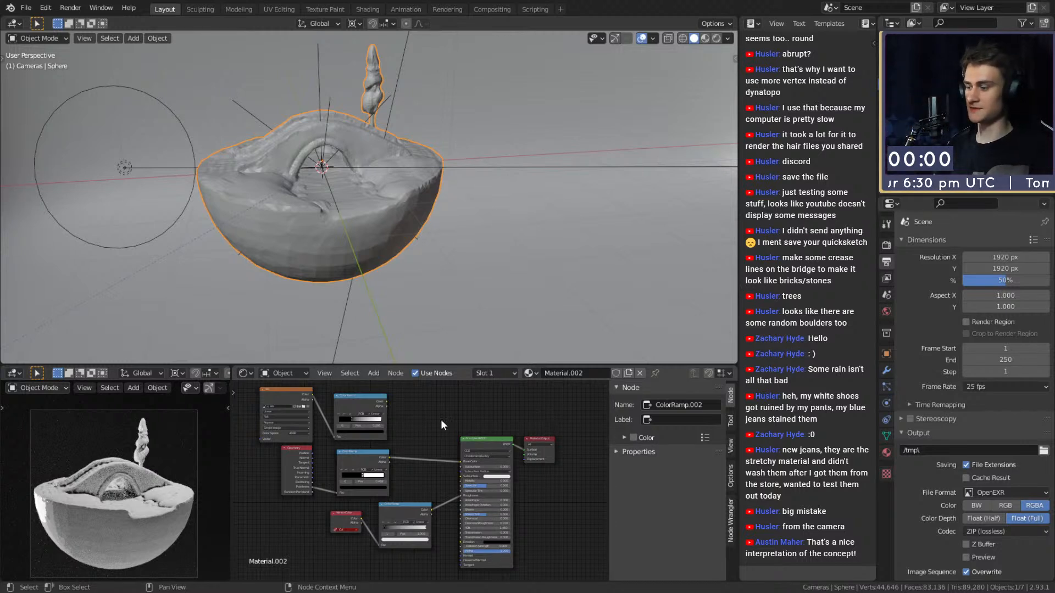
{"action": "middle_click_drag", "start_coordinate": [373, 339], "coordinate": [380, 223]}
{"action": "key", "text": "r"}
{"action": "key", "text": "z"}
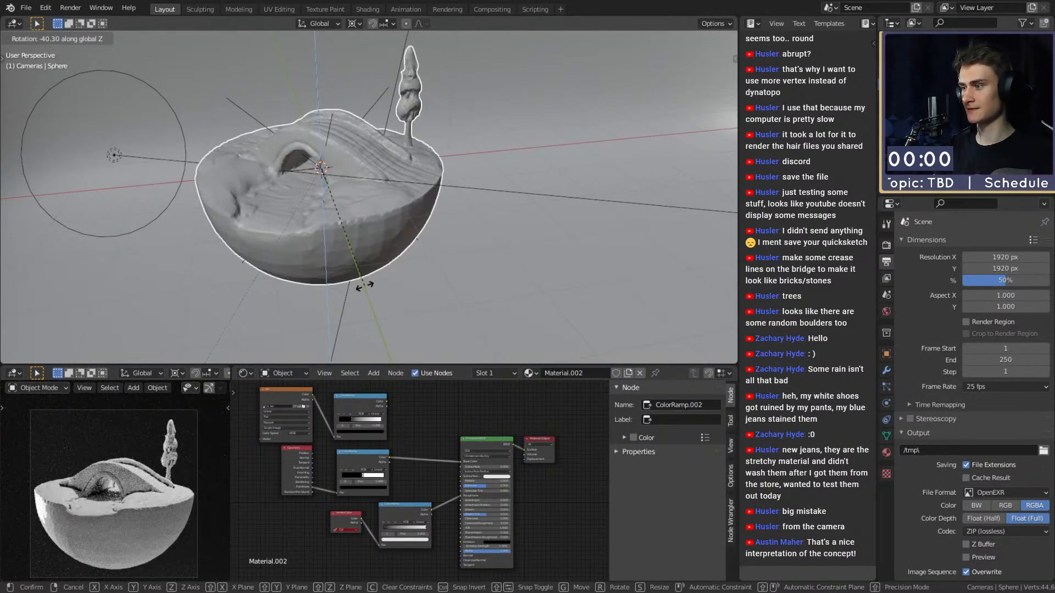
{"action": "left_click", "coordinate": [364, 286]}
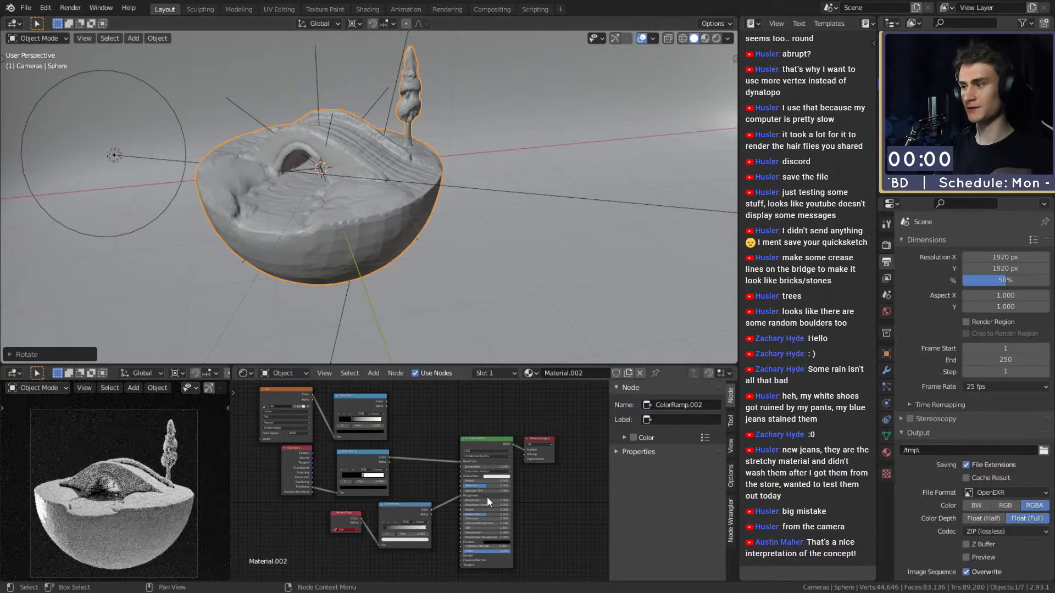
- Tighten the black-to-white transition of the ColorRamp fed by Geometry Pointiness by moving its black stop closer to the white one
{"action": "middle_click_drag", "start_coordinate": [571, 561], "coordinate": [556, 507]}
{"action": "scroll", "coordinate": [424, 475], "scroll_direction": "up", "scroll_amount": 1}
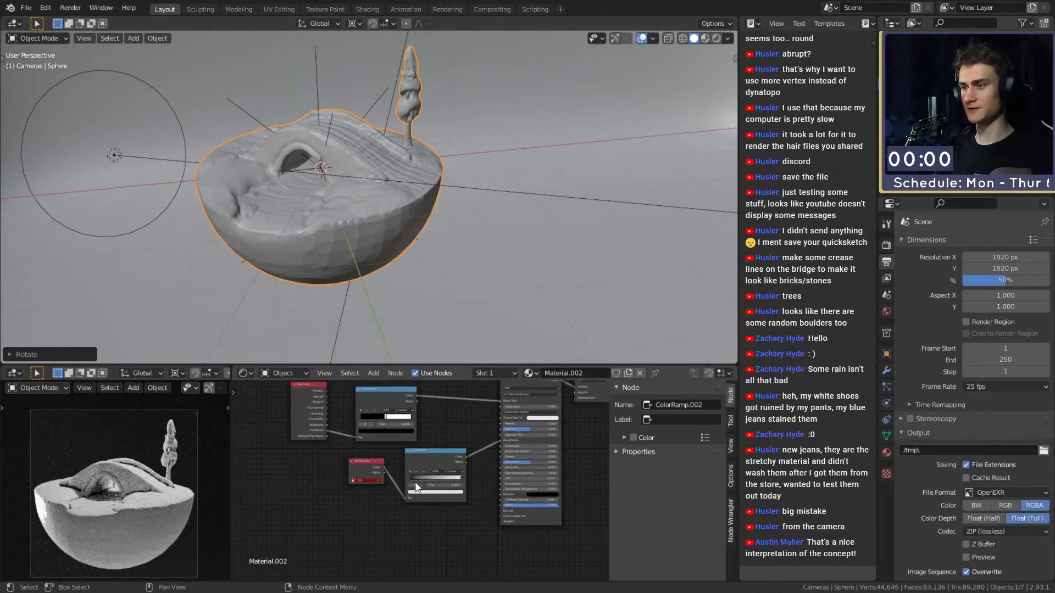
{"action": "scroll", "coordinate": [424, 474], "scroll_direction": "up", "scroll_amount": 3}
{"action": "left_click", "coordinate": [477, 560]}
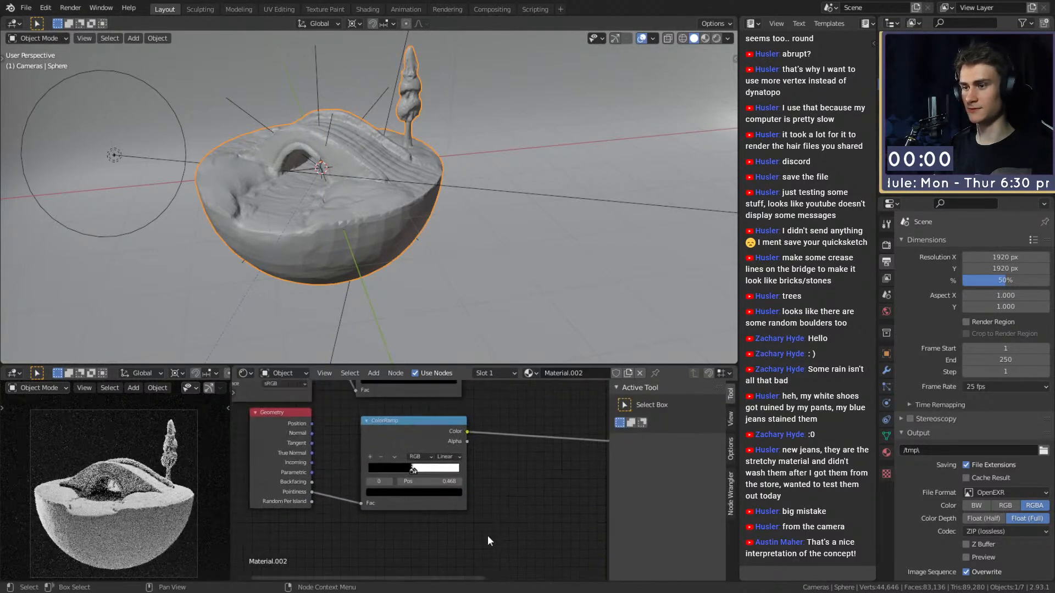
{"action": "scroll", "coordinate": [489, 533], "scroll_direction": "up", "scroll_amount": 4}
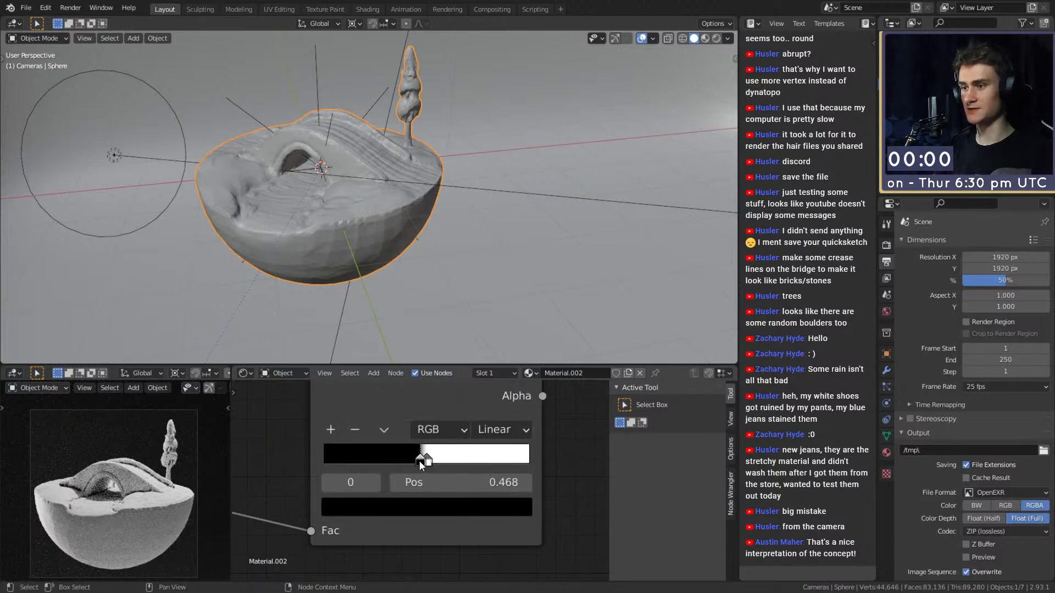
{"action": "scroll", "coordinate": [555, 488], "scroll_direction": "up", "scroll_amount": 2}
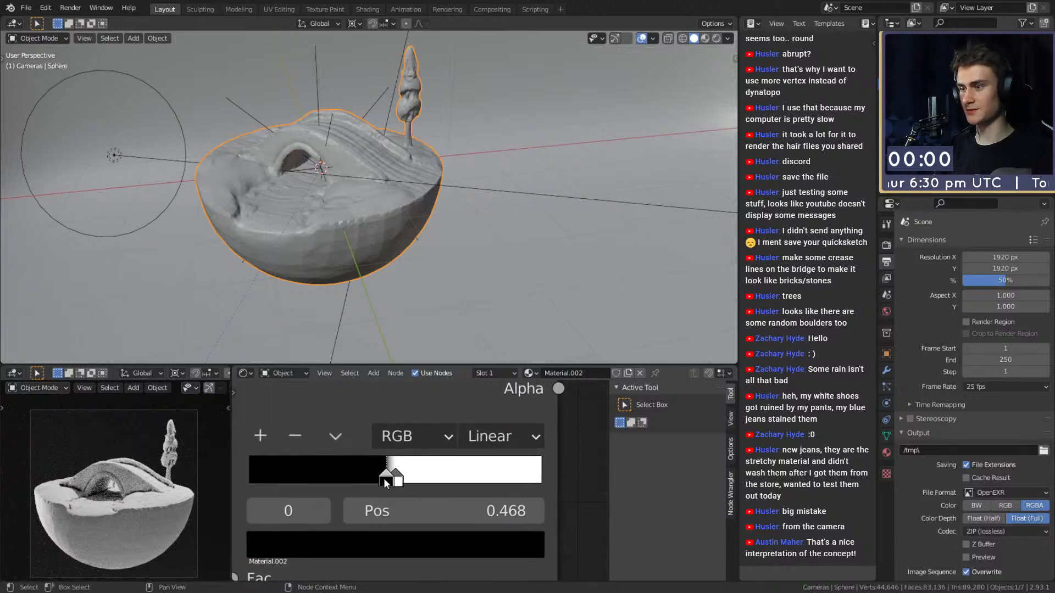
{"action": "left_click_drag", "start_coordinate": [383, 478], "coordinate": [397, 478]}
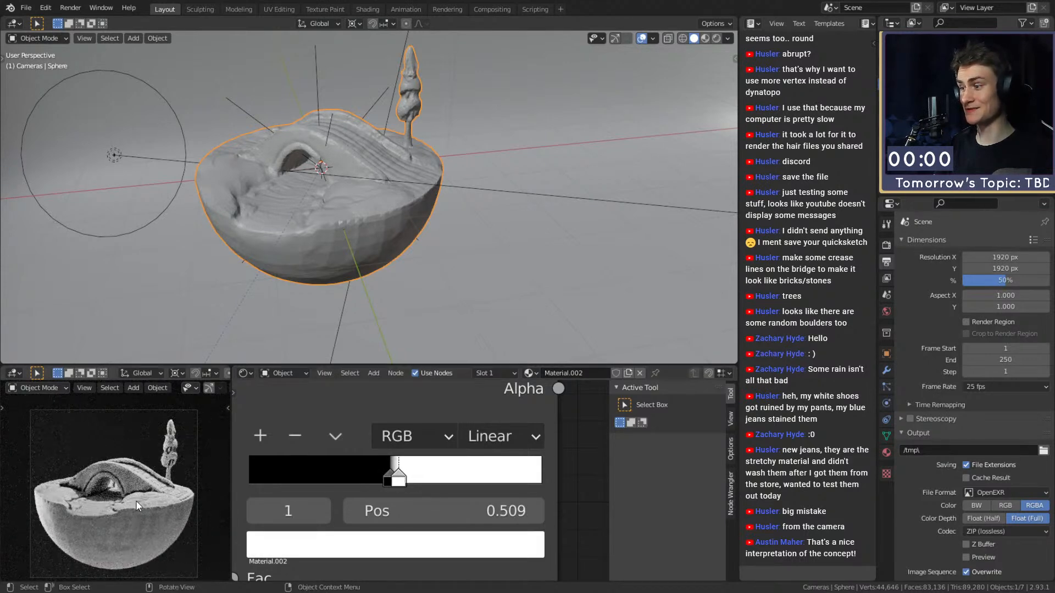
- Save the file and render the image from the camera view
{"action": "scroll", "coordinate": [135, 500], "scroll_direction": "up", "scroll_amount": 5}
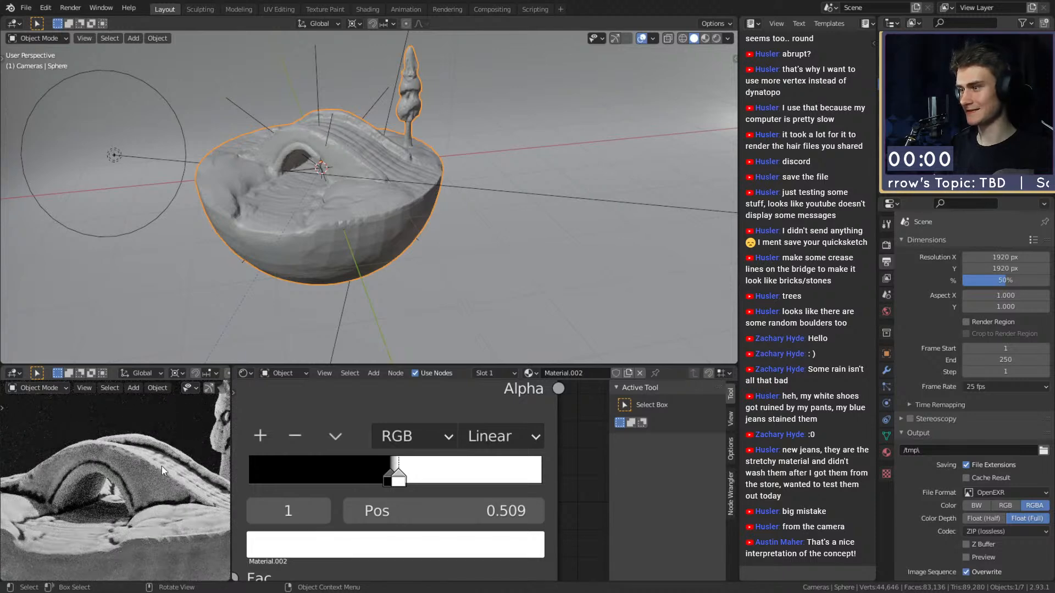
{"action": "scroll", "coordinate": [167, 479], "scroll_direction": "down", "scroll_amount": 5}
{"action": "scroll", "coordinate": [158, 483], "scroll_direction": "up", "scroll_amount": 5}
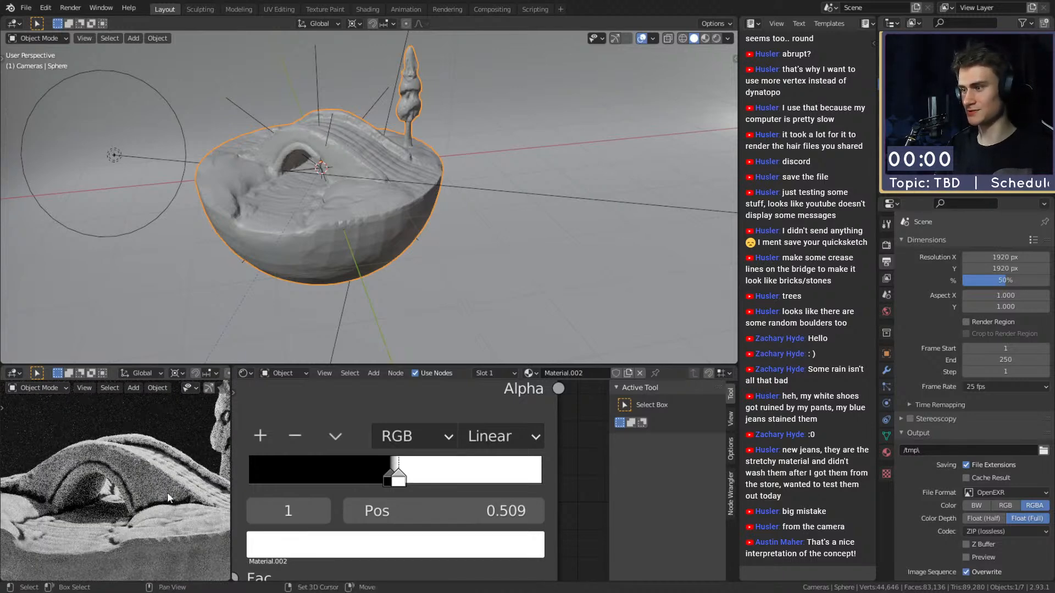
{"action": "key", "text": "KP_0"}
{"action": "scroll", "coordinate": [126, 500], "scroll_direction": "down", "scroll_amount": 4}
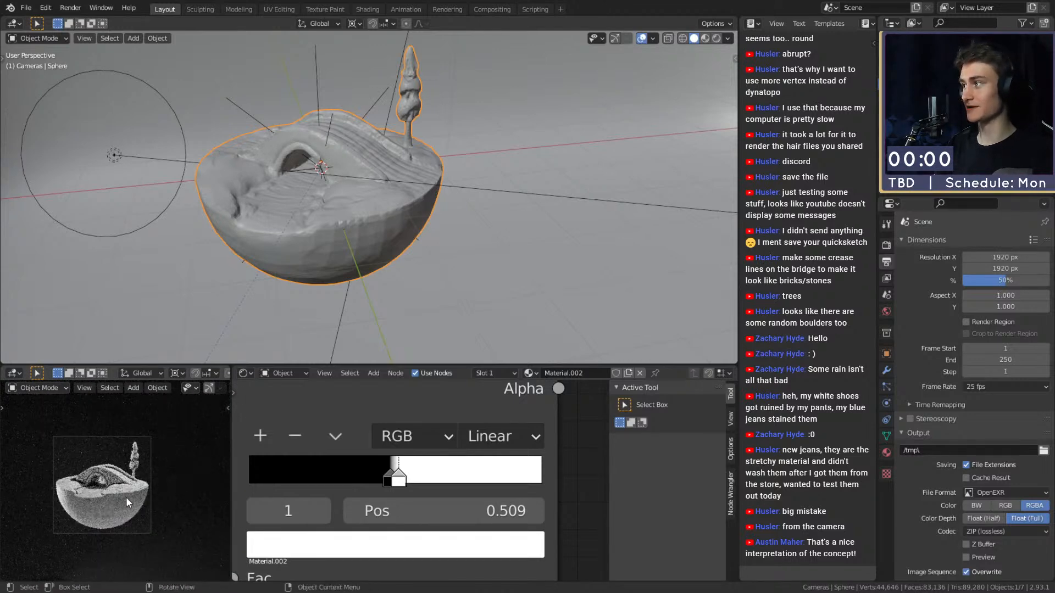
{"action": "left_click", "coordinate": [26, 8]}
{"action": "left_click", "coordinate": [61, 85]}
{"action": "key", "text": "F12"}
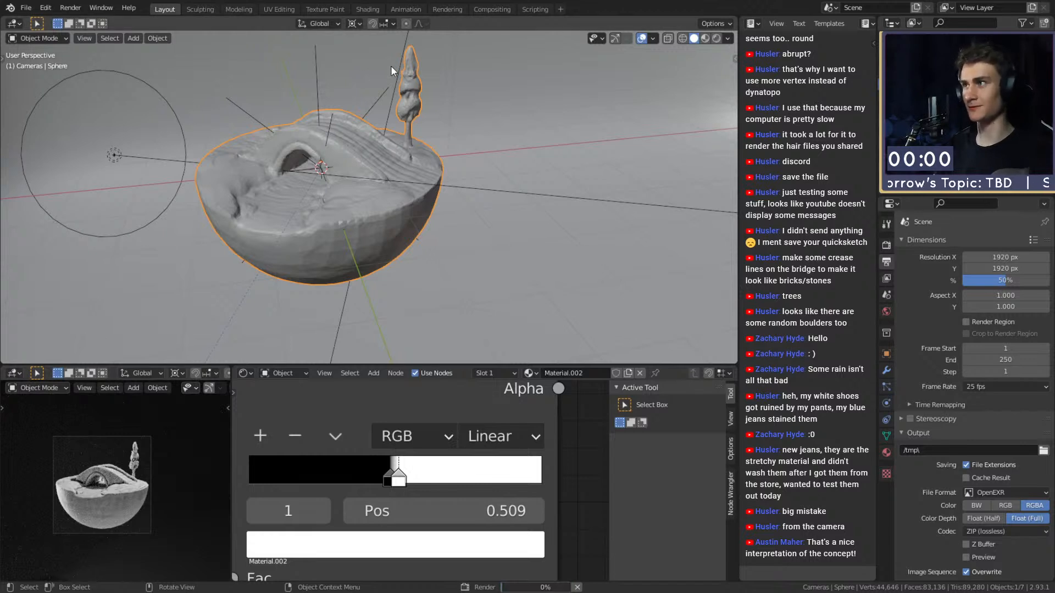
- Turn the small camera preview into an Image Editor showing the whole Render Result
{"action": "key", "text": "shift+F10"}
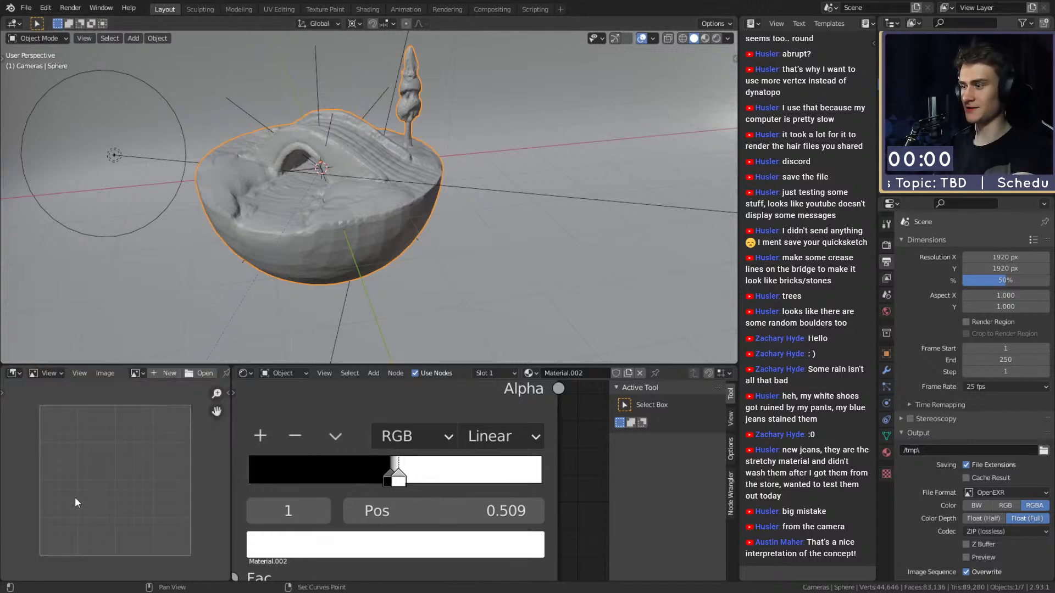
{"action": "left_click", "coordinate": [14, 373]}
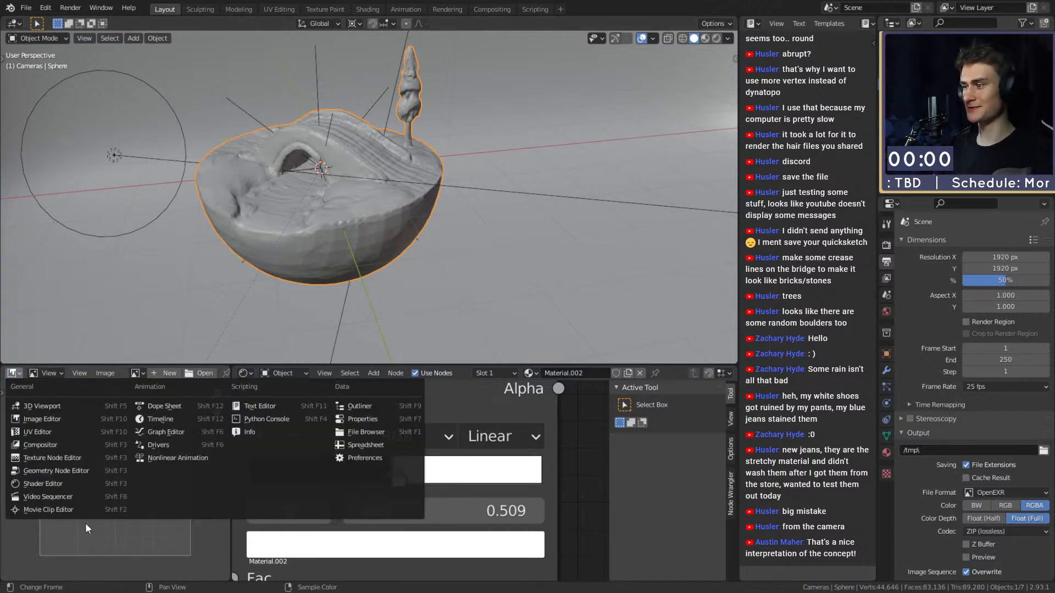
{"action": "key", "text": "Escape"}
{"action": "left_click", "coordinate": [134, 374]}
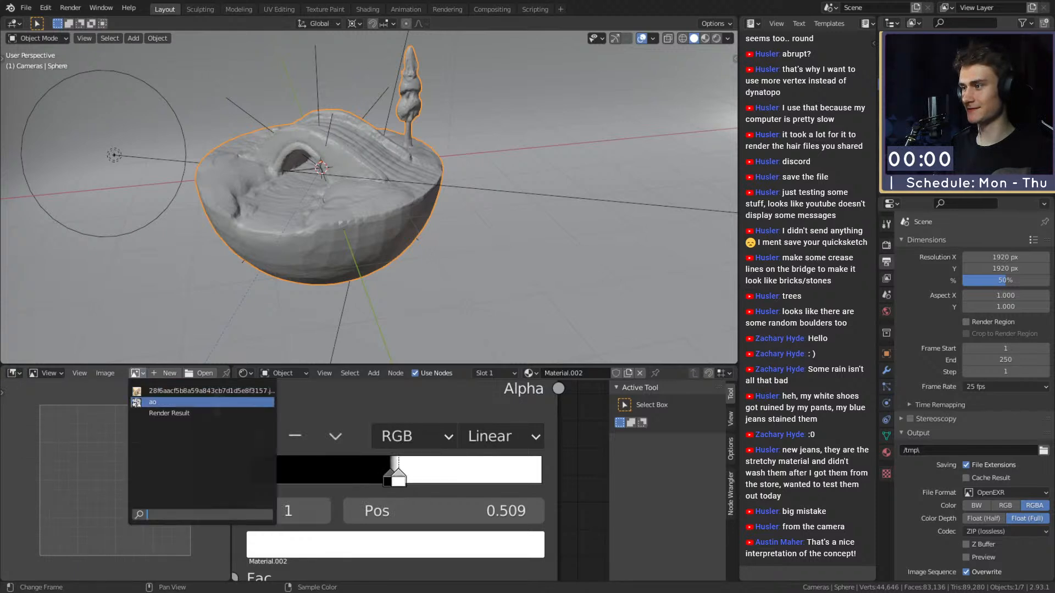
{"action": "left_click", "coordinate": [117, 428]}
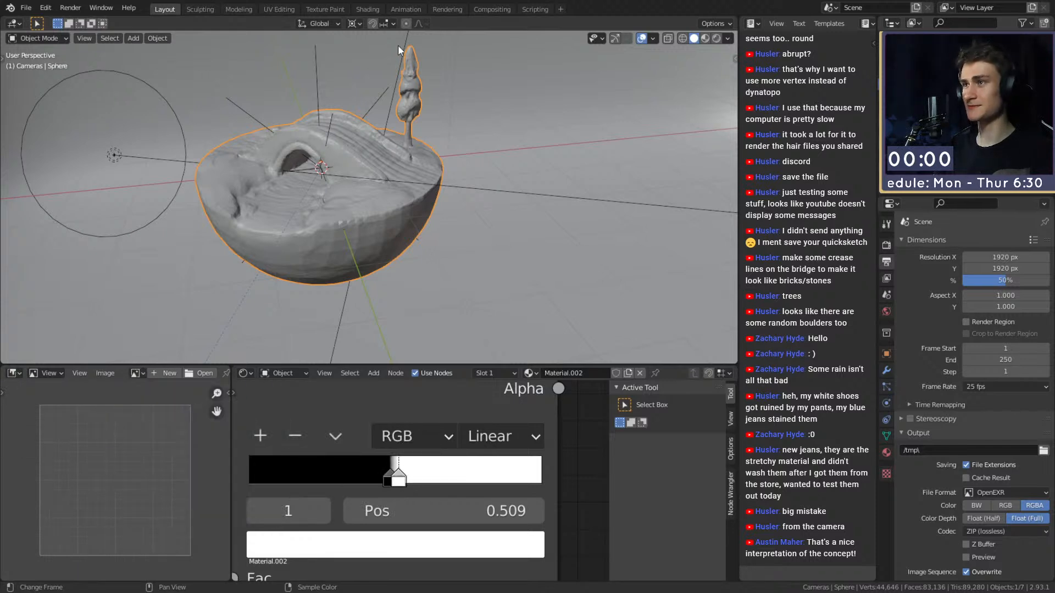
{"action": "left_click", "coordinate": [135, 373]}
{"action": "left_click", "coordinate": [156, 418]}
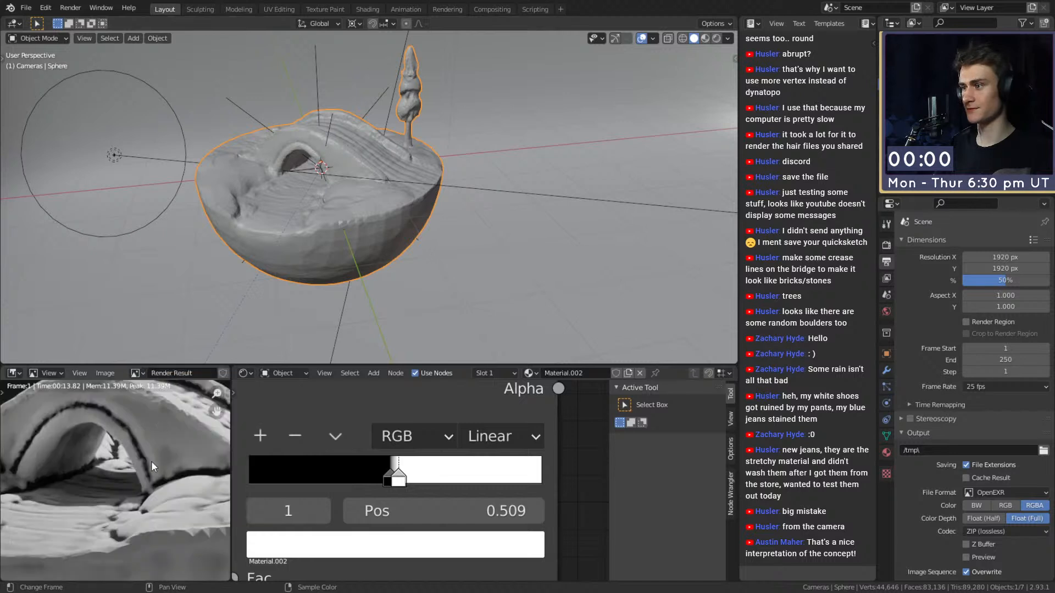
{"action": "scroll", "coordinate": [123, 479], "scroll_direction": "down", "scroll_amount": 2}
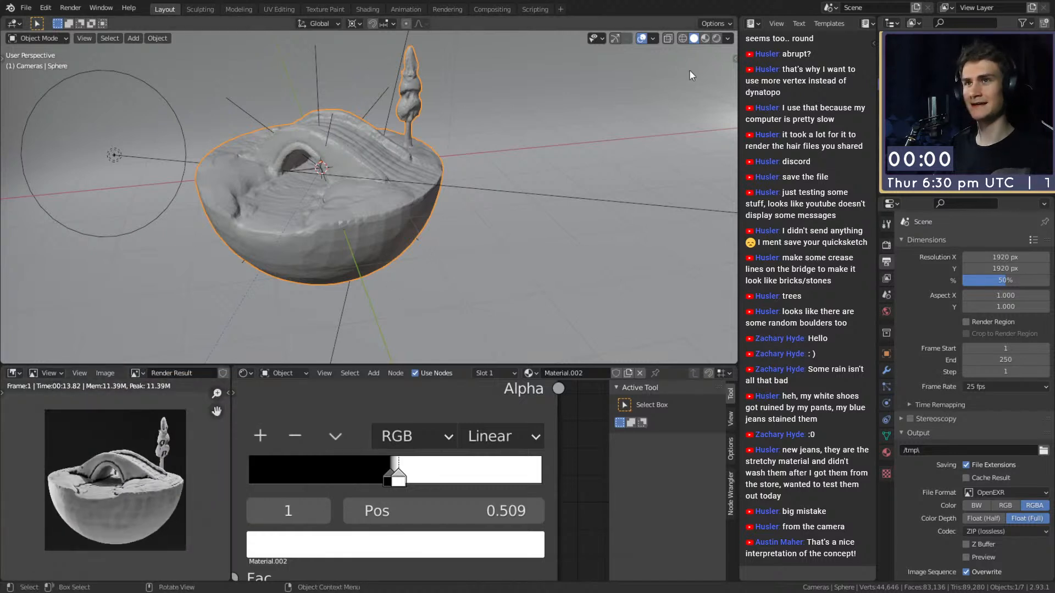
{"action": "scroll", "coordinate": [142, 459], "scroll_direction": "up", "scroll_amount": 1}
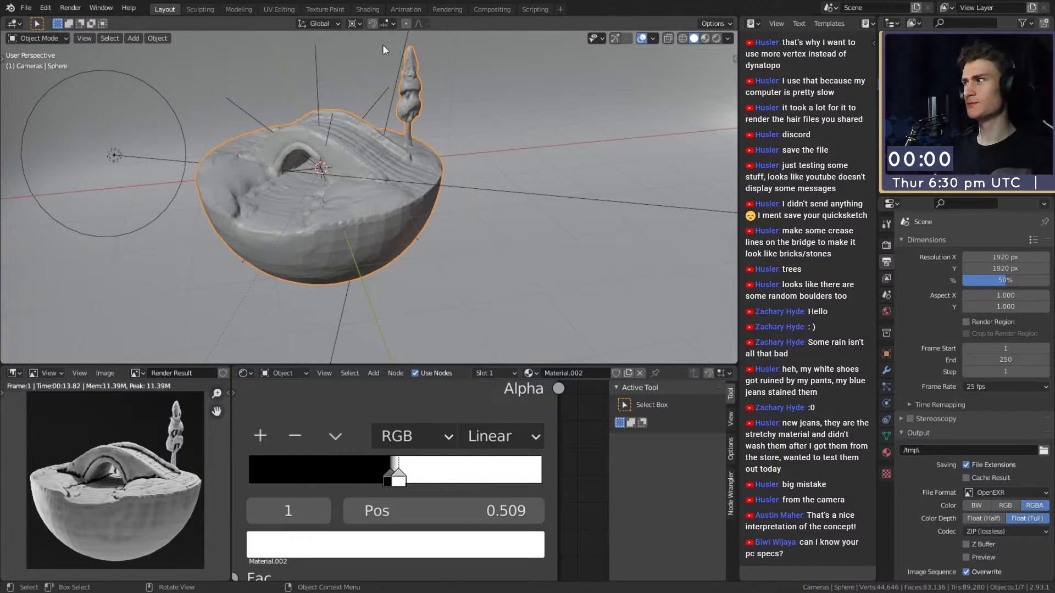
- Save the file and raise the render resolution percentage to 100%
{"action": "left_click", "coordinate": [26, 10]}
{"action": "left_click", "coordinate": [55, 85]}
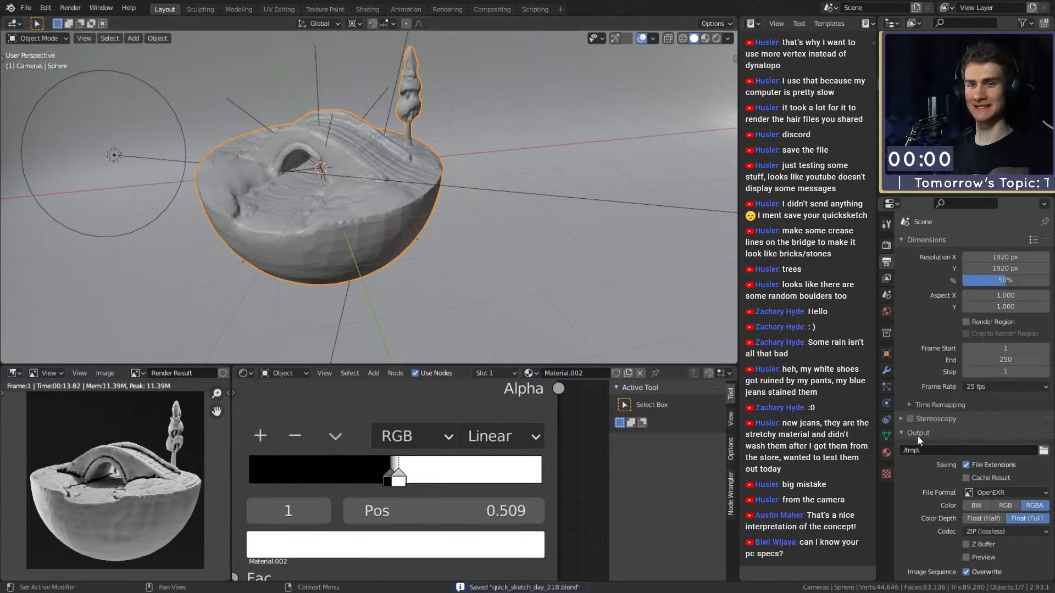
{"action": "left_click", "coordinate": [891, 246]}
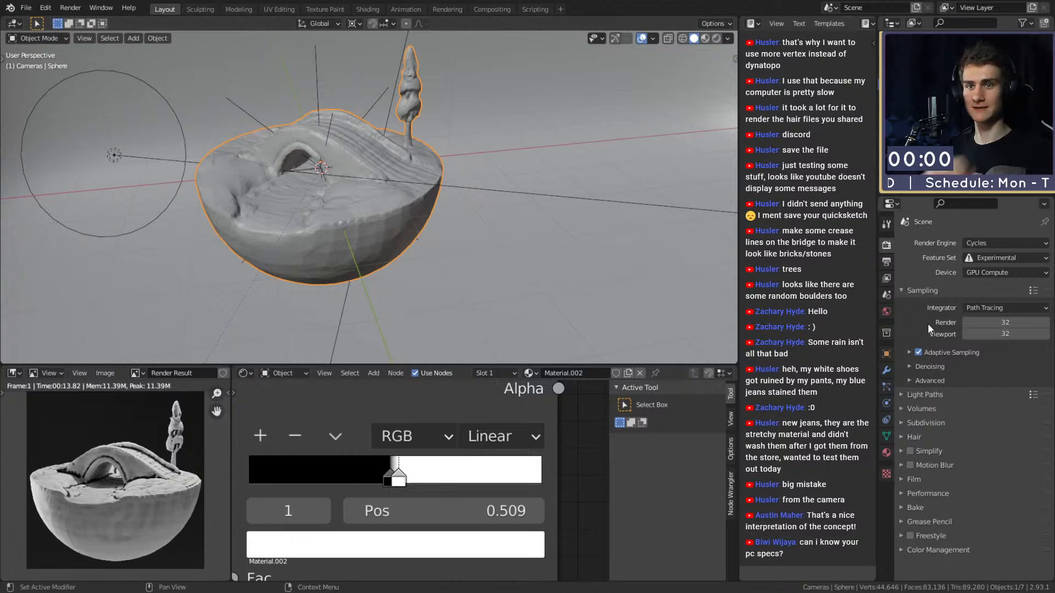
{"action": "left_click", "coordinate": [1011, 323]}
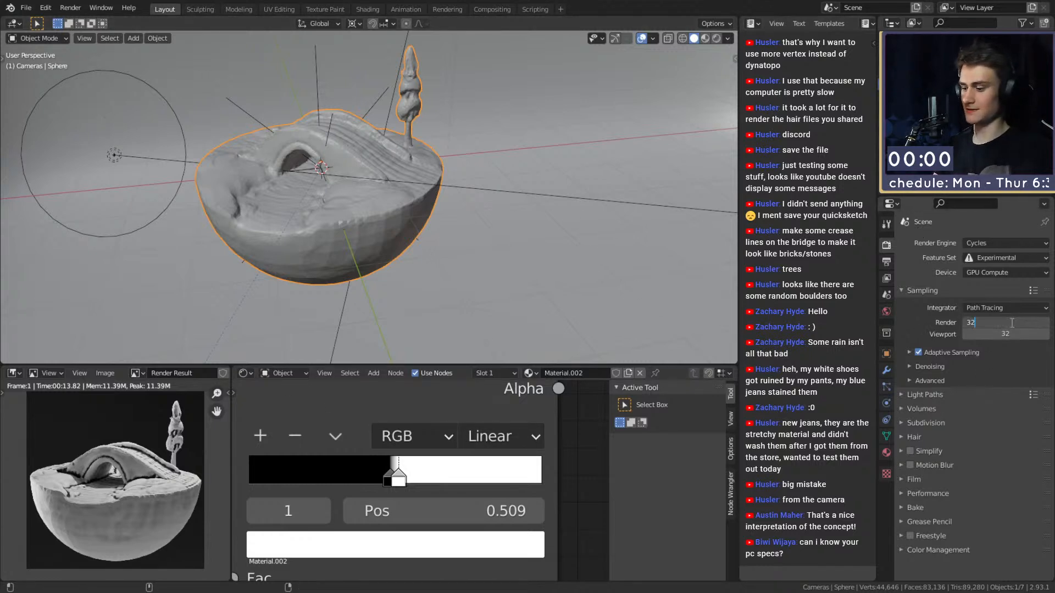
{"action": "key", "text": "Return"}
{"action": "left_click", "coordinate": [886, 262]}
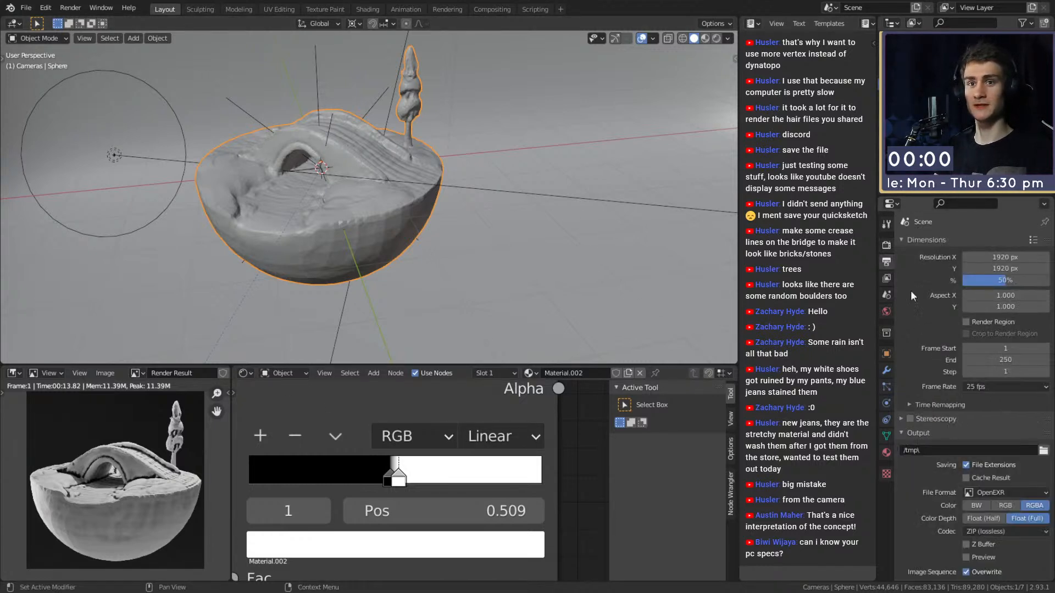
{"action": "left_click_drag", "start_coordinate": [1001, 283], "coordinate": [1049, 282]}
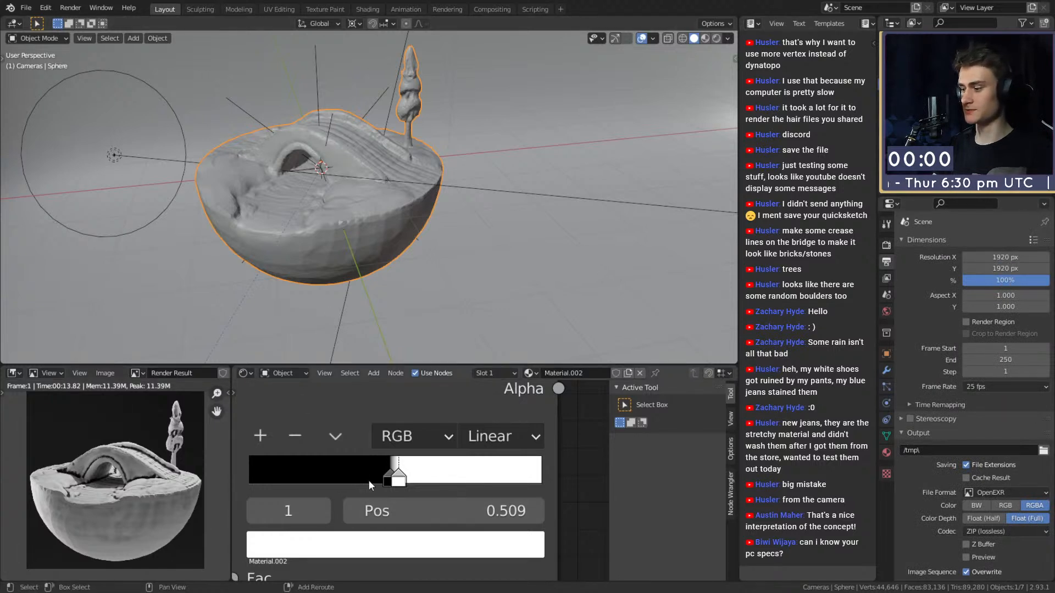
- Switch the node area to the Compositor and place the Glare node into the link between Denoise and Composite
{"action": "key", "text": "shift+F3"}
{"action": "key", "text": "Home"}
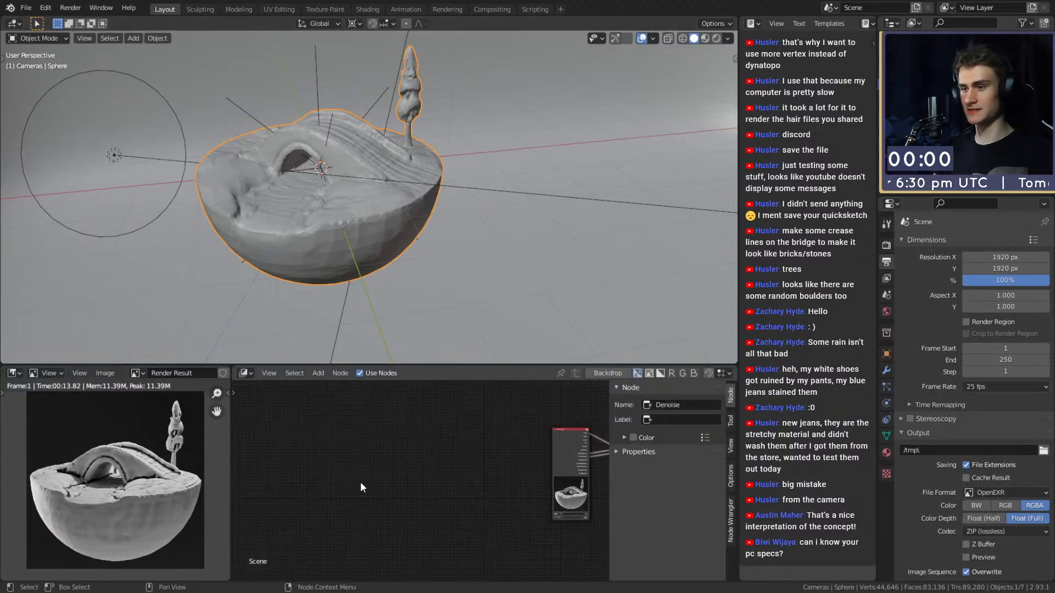
{"action": "middle_click_drag", "start_coordinate": [409, 489], "coordinate": [342, 488]}
{"action": "scroll", "coordinate": [379, 488], "scroll_direction": "up", "scroll_amount": 7}
{"action": "left_click_drag", "start_coordinate": [411, 474], "coordinate": [418, 406]}
{"action": "middle_click_drag", "start_coordinate": [466, 450], "coordinate": [464, 495]}
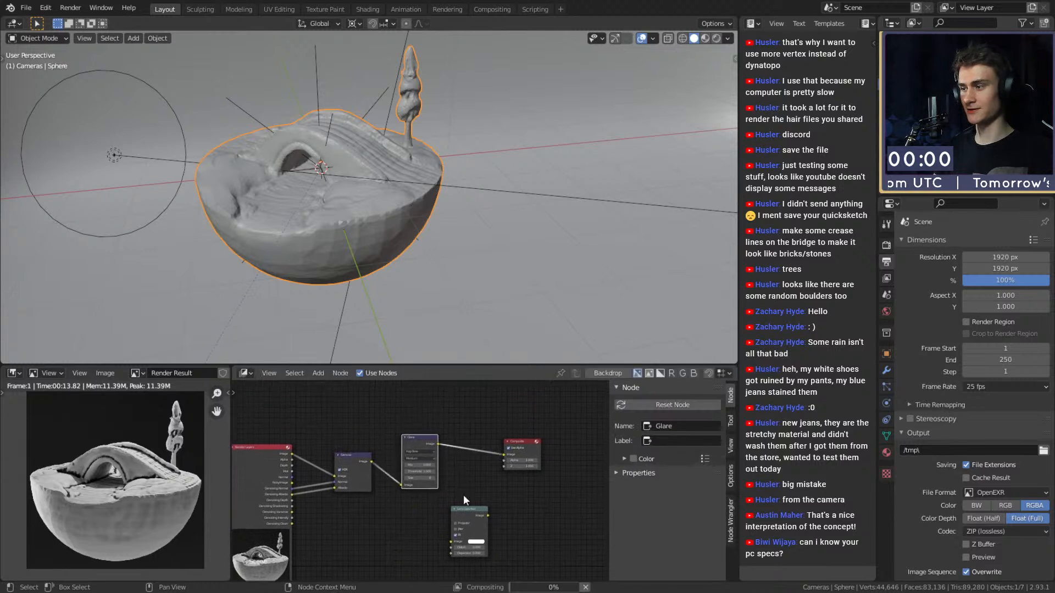
- Try a threshold of 0.5 on the Glare node
{"action": "scroll", "coordinate": [463, 495], "scroll_direction": "up", "scroll_amount": 6}
{"action": "middle_click_drag", "start_coordinate": [466, 452], "coordinate": [512, 480]}
{"action": "scroll", "coordinate": [464, 437], "scroll_direction": "up", "scroll_amount": 2}
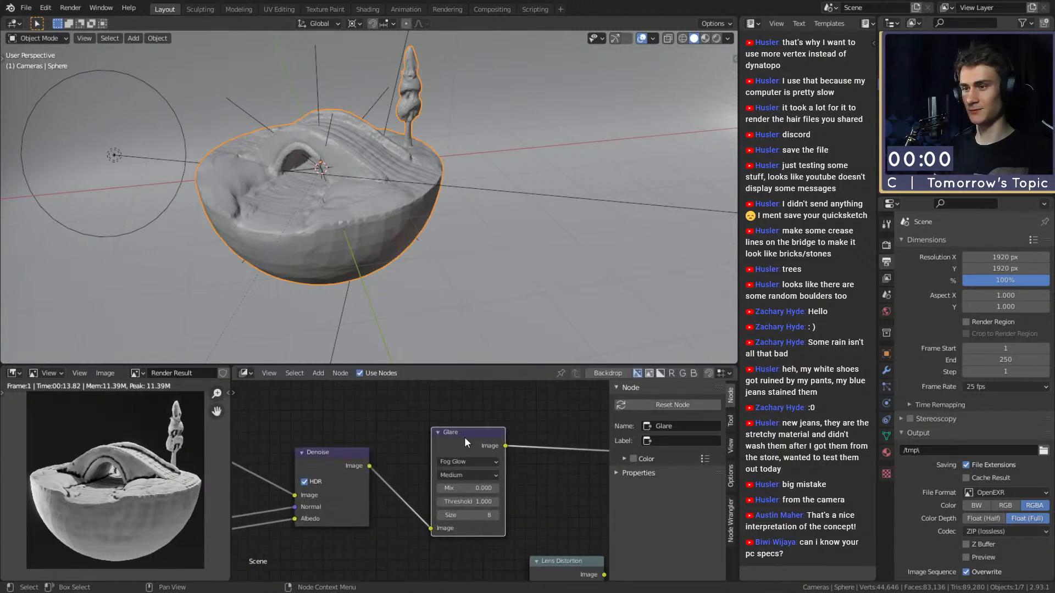
{"action": "left_click", "coordinate": [459, 509]}
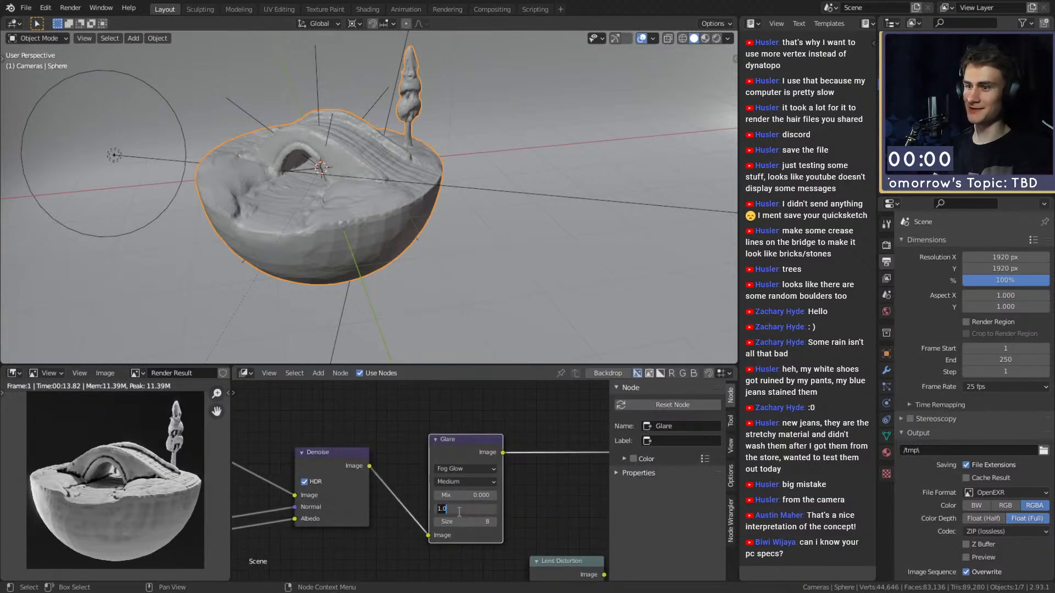
{"action": "type", "text": "0.5"}
{"action": "key", "text": "Return"}
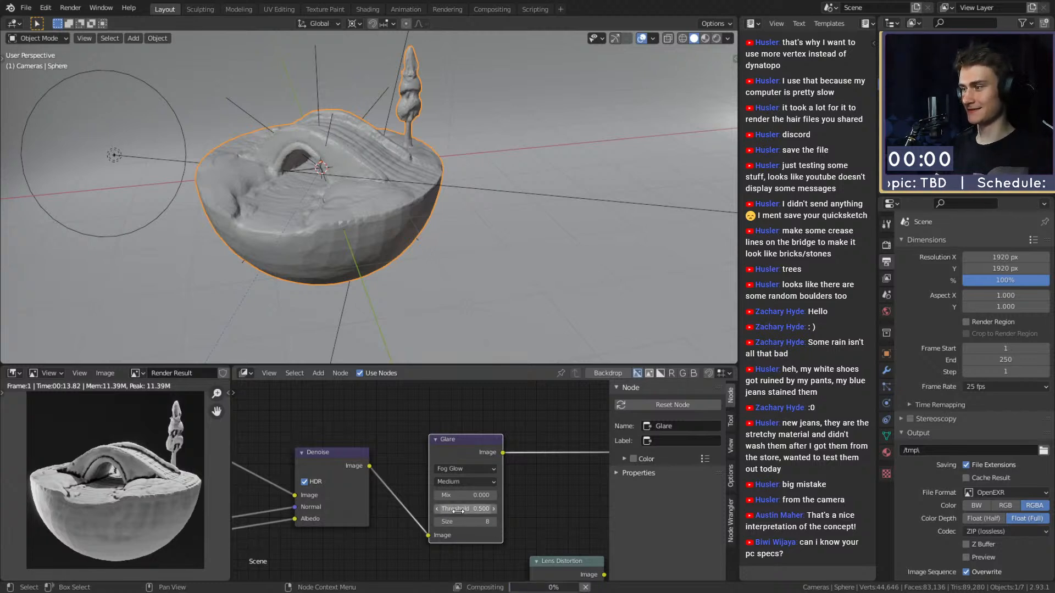
- Set the Glare node's threshold to 0.75 and its quality to High
{"action": "left_click", "coordinate": [460, 510]}
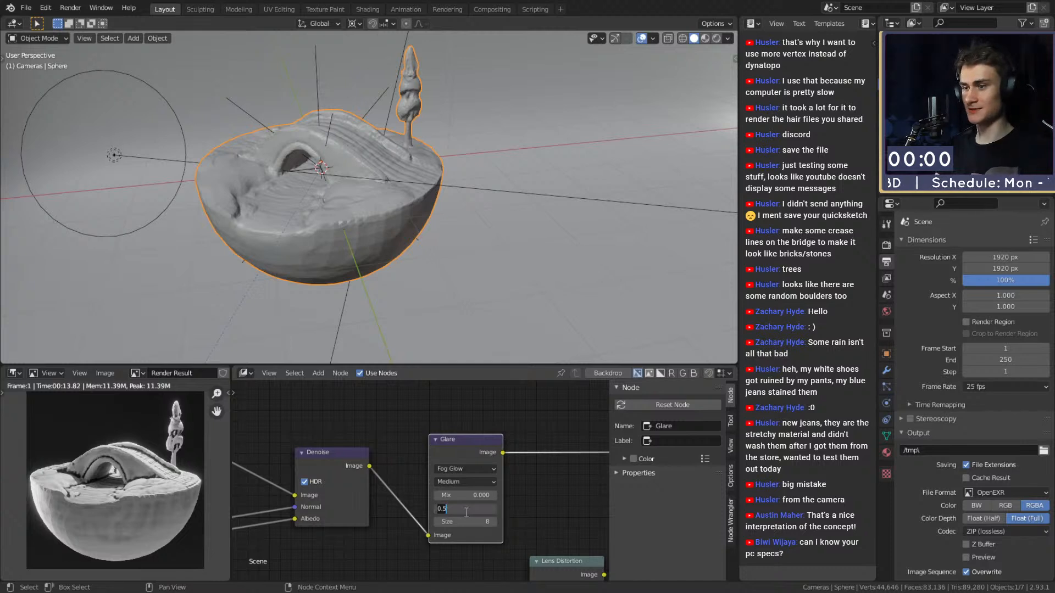
{"action": "type", "text": "0.7"}
{"action": "key", "text": "Return"}
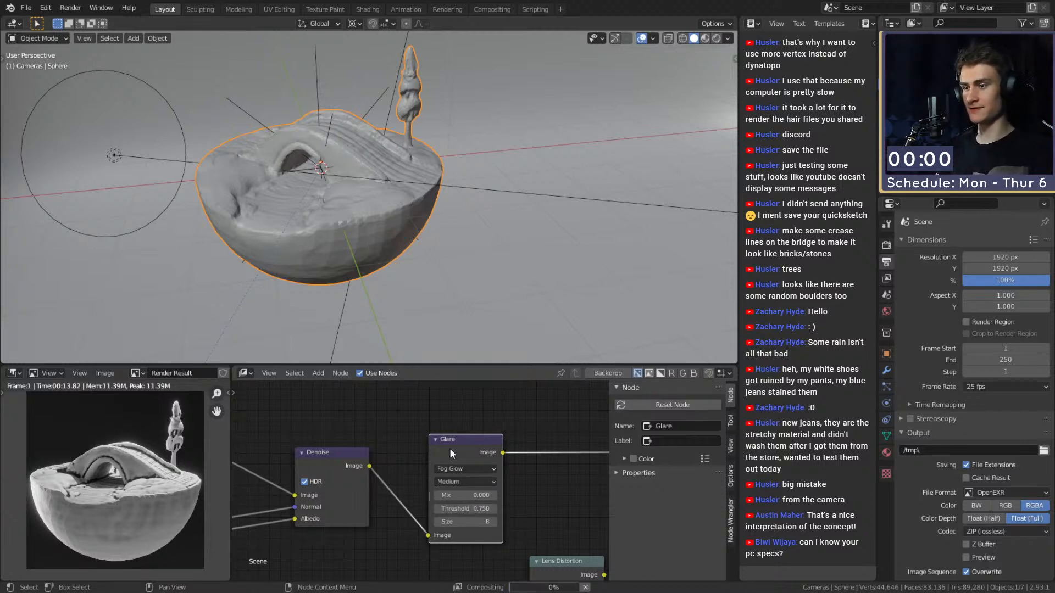
{"action": "left_click", "coordinate": [453, 482]}
{"action": "left_click", "coordinate": [448, 495]}
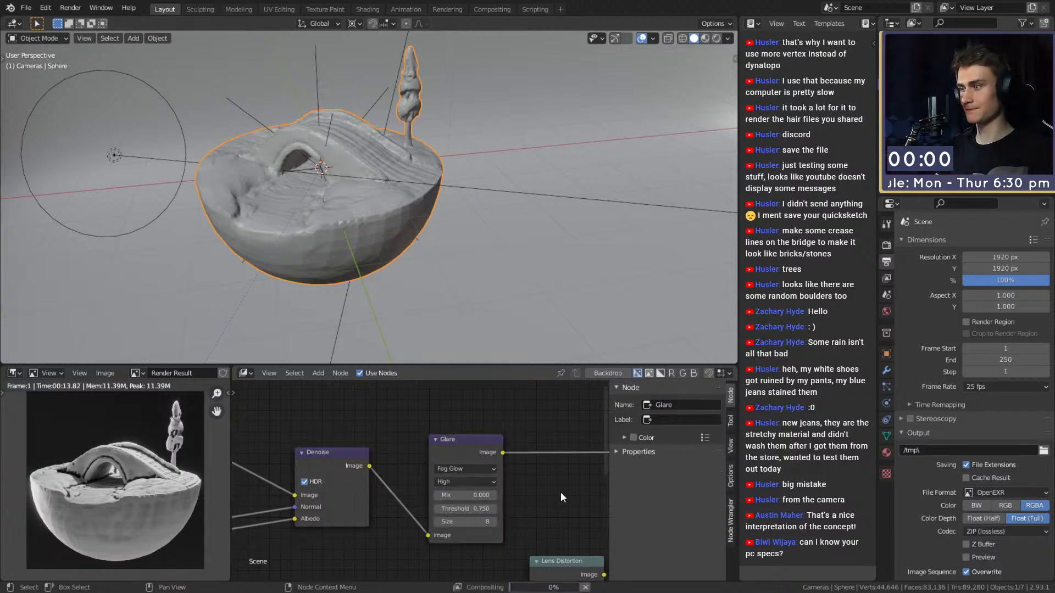
- Save the file again and start the full-resolution render with the compositing setup
{"action": "key", "text": "Home"}
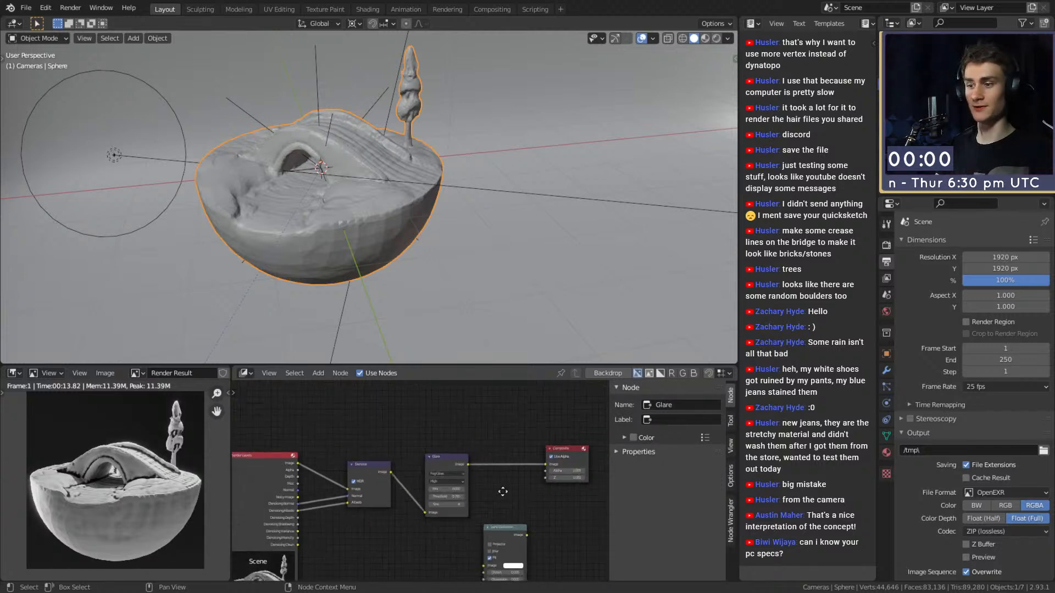
{"action": "left_click", "coordinate": [24, 8]}
{"action": "left_click", "coordinate": [51, 82]}
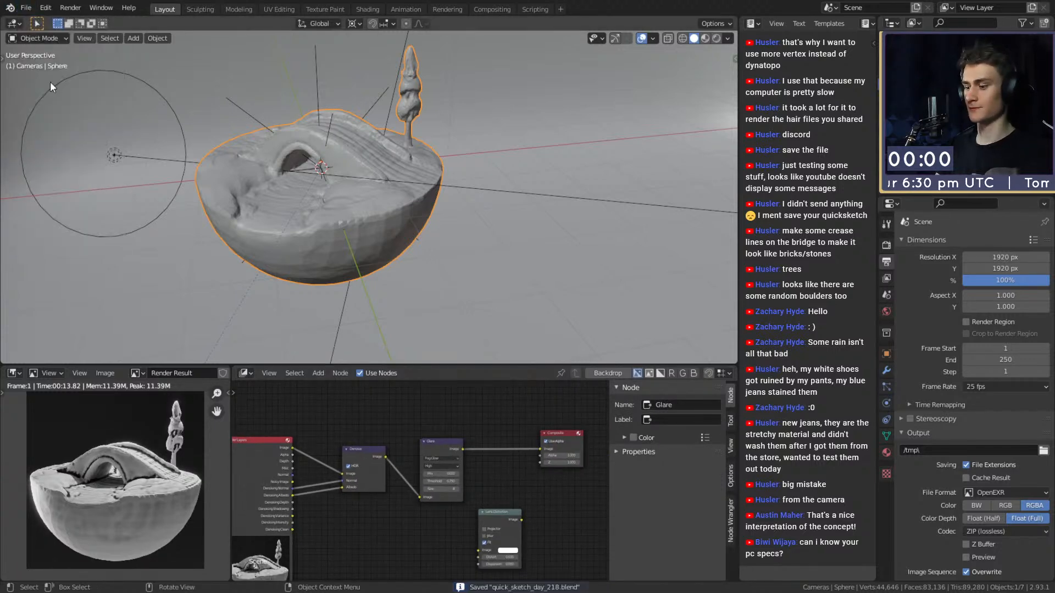
{"action": "key", "text": "F12"}
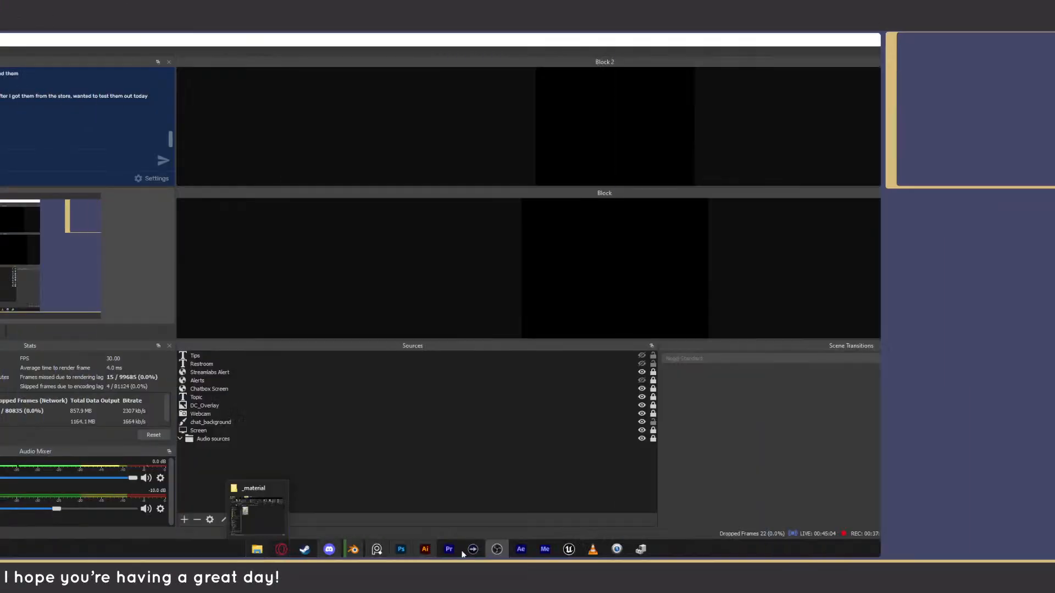
- Look through the PC's graphics card and processor entries in the Device Manager, and close it
{"action": "left_click", "coordinate": [641, 549]}
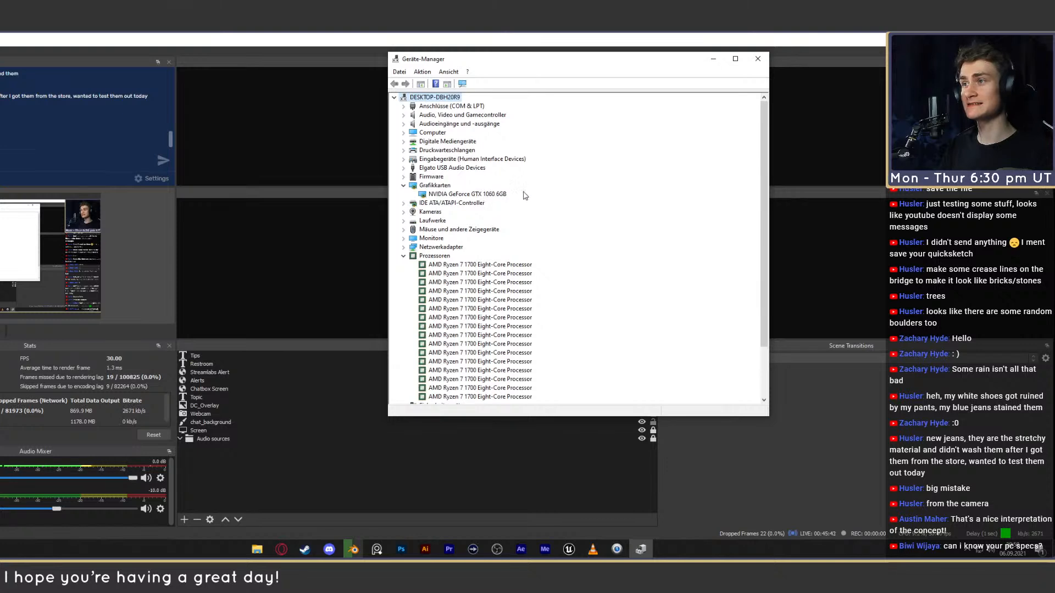
{"action": "scroll", "coordinate": [533, 190], "scroll_direction": "down", "scroll_amount": 2}
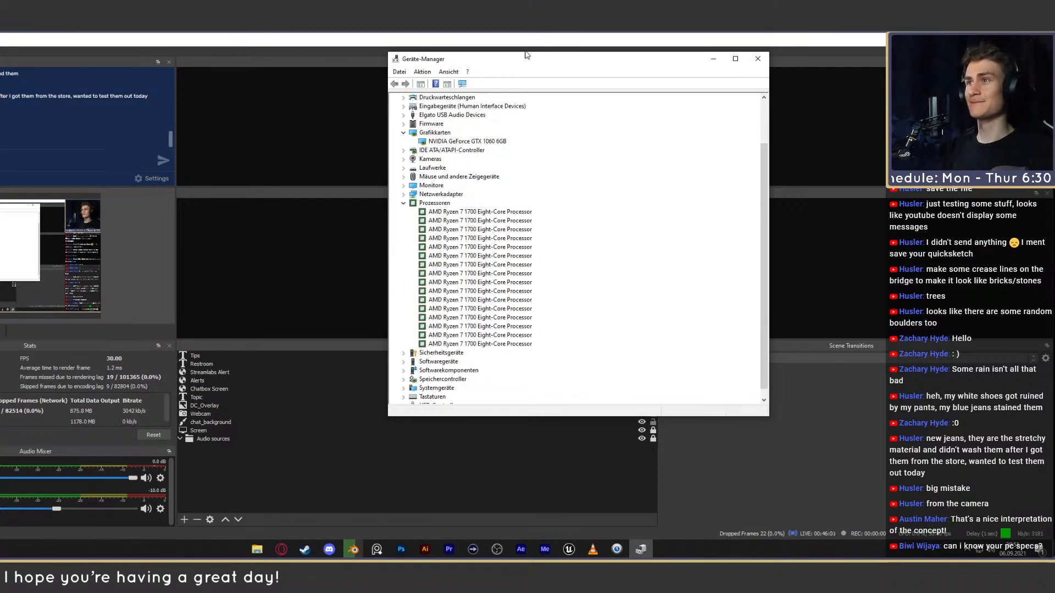
{"action": "left_click_drag", "start_coordinate": [525, 62], "coordinate": [513, 61]}
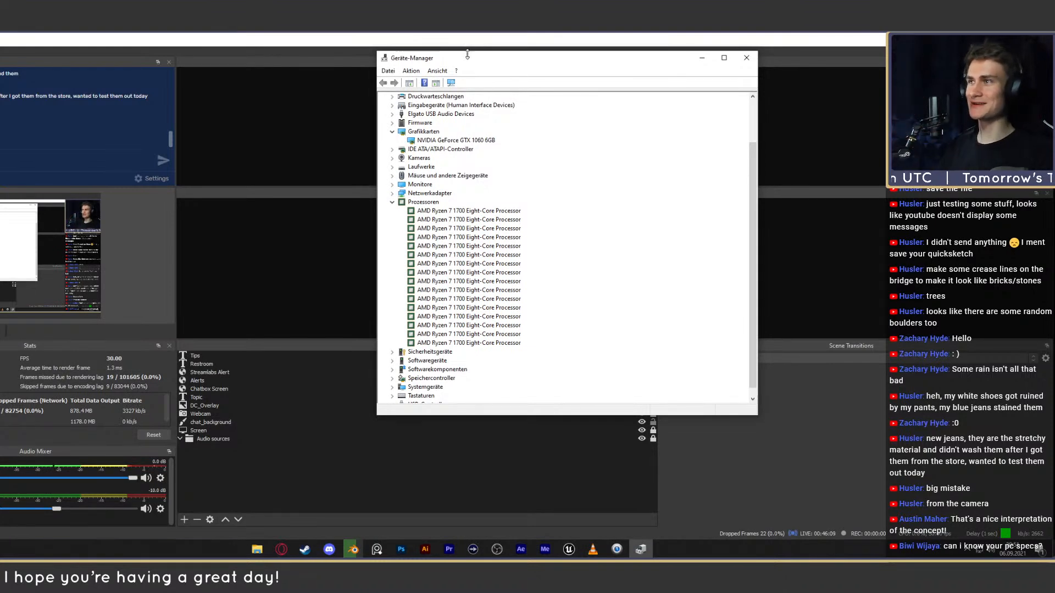
{"action": "left_click_drag", "start_coordinate": [563, 59], "coordinate": [542, 61]}
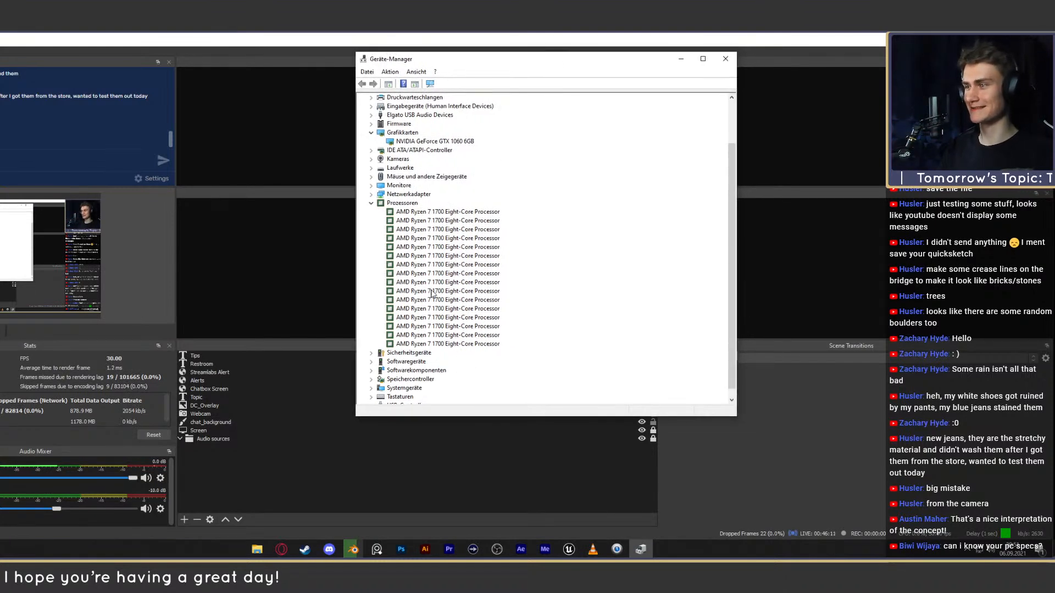
{"action": "left_click", "coordinate": [469, 216]}
{"action": "left_click", "coordinate": [463, 241]}
{"action": "left_click_drag", "start_coordinate": [553, 61], "coordinate": [544, 60]}
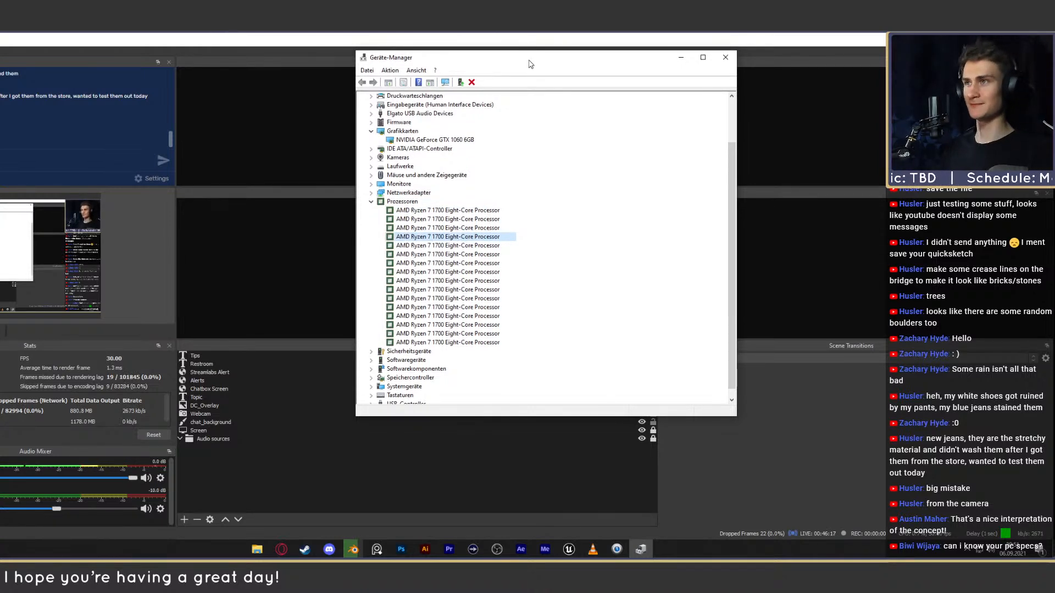
{"action": "left_click_drag", "start_coordinate": [531, 62], "coordinate": [535, 56]}
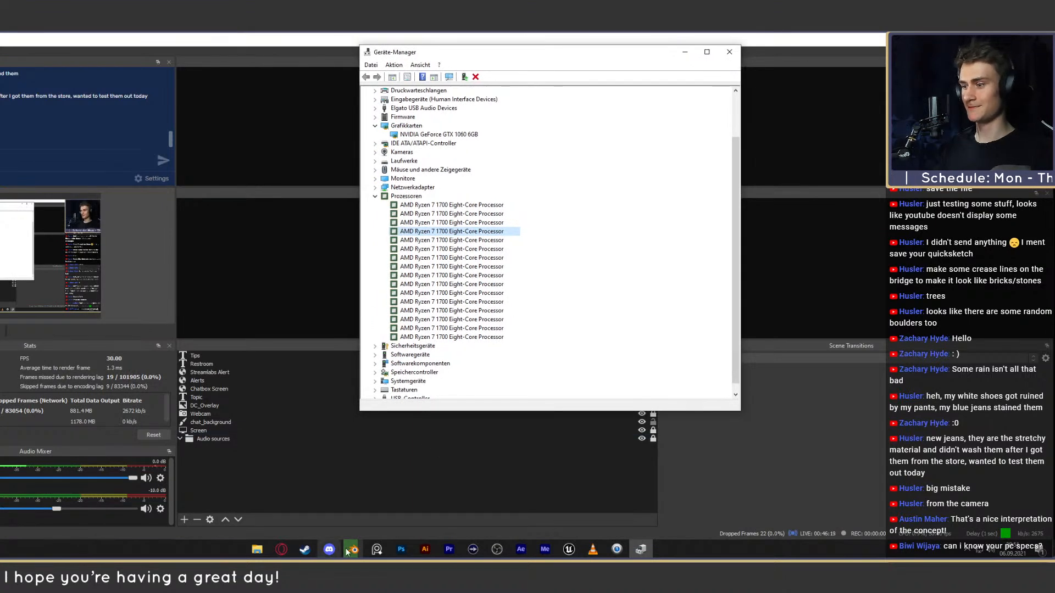
{"action": "scroll", "coordinate": [453, 314], "scroll_direction": "down", "scroll_amount": 1}
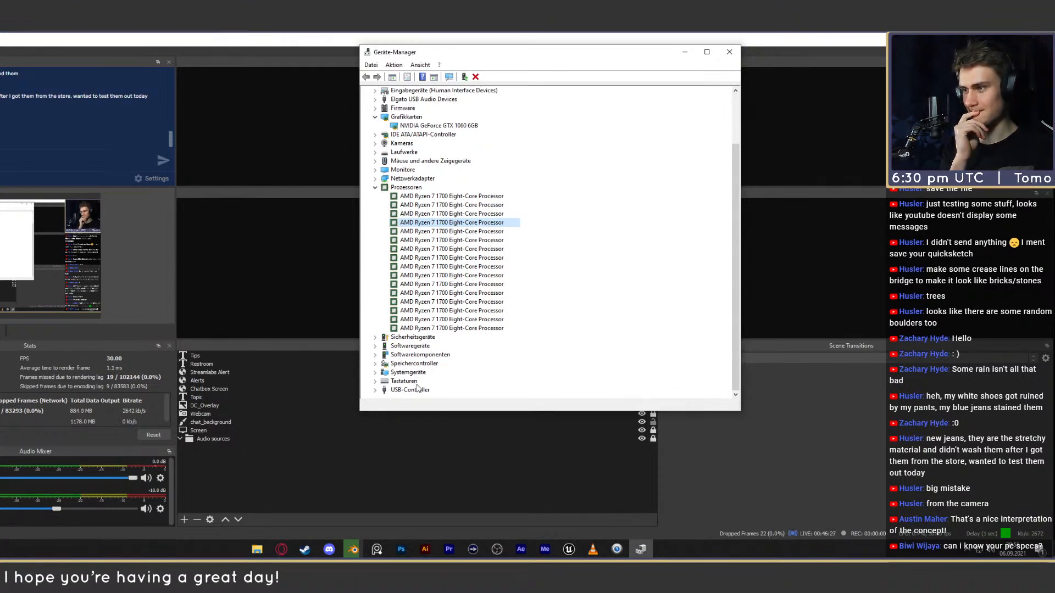
{"action": "scroll", "coordinate": [414, 376], "scroll_direction": "up", "scroll_amount": 3}
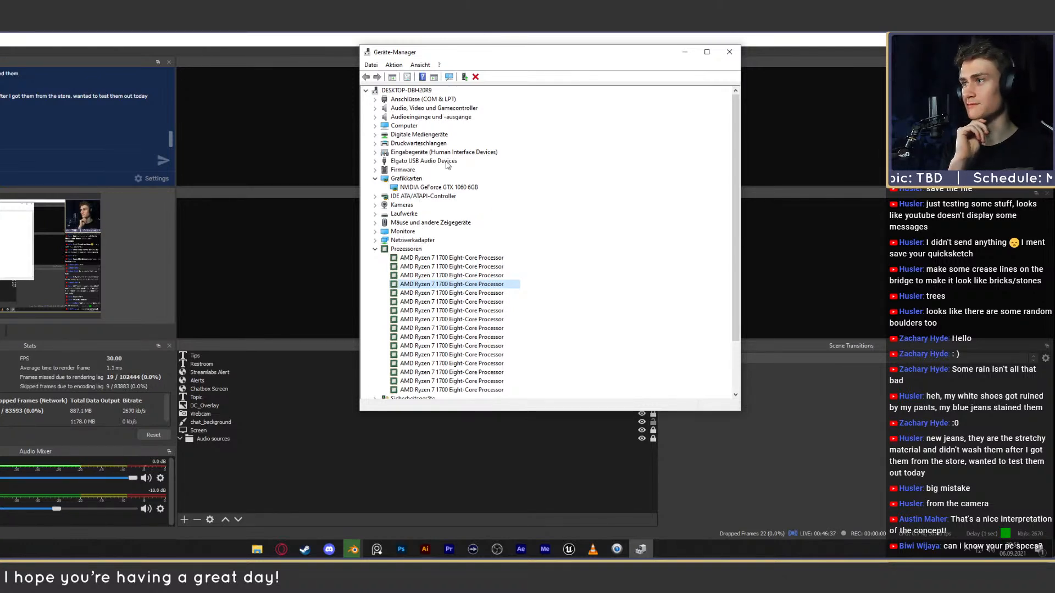
{"action": "scroll", "coordinate": [458, 166], "scroll_direction": "down", "scroll_amount": 3}
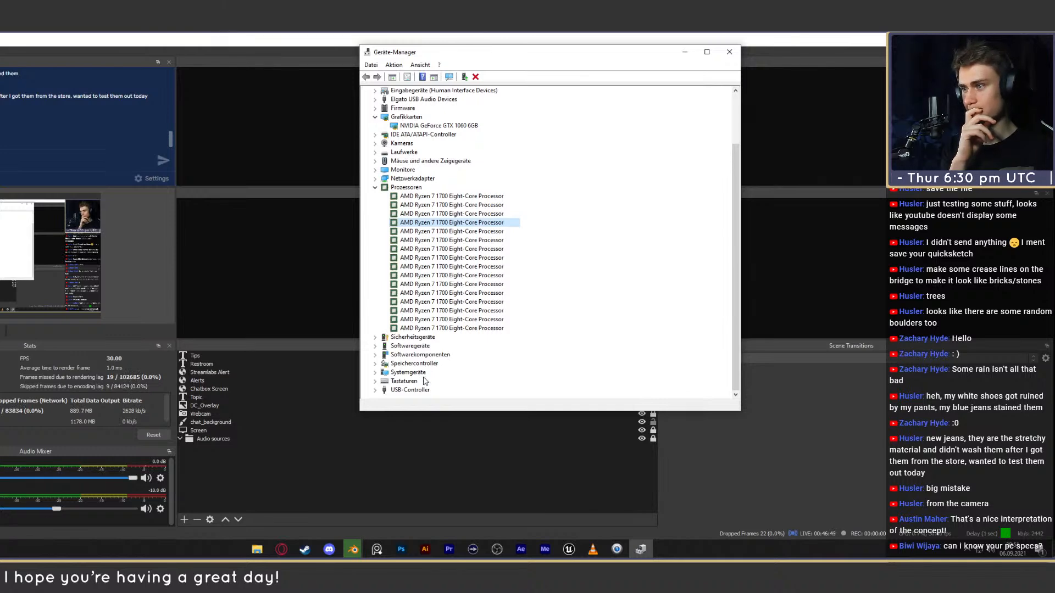
{"action": "scroll", "coordinate": [502, 275], "scroll_direction": "up", "scroll_amount": 3}
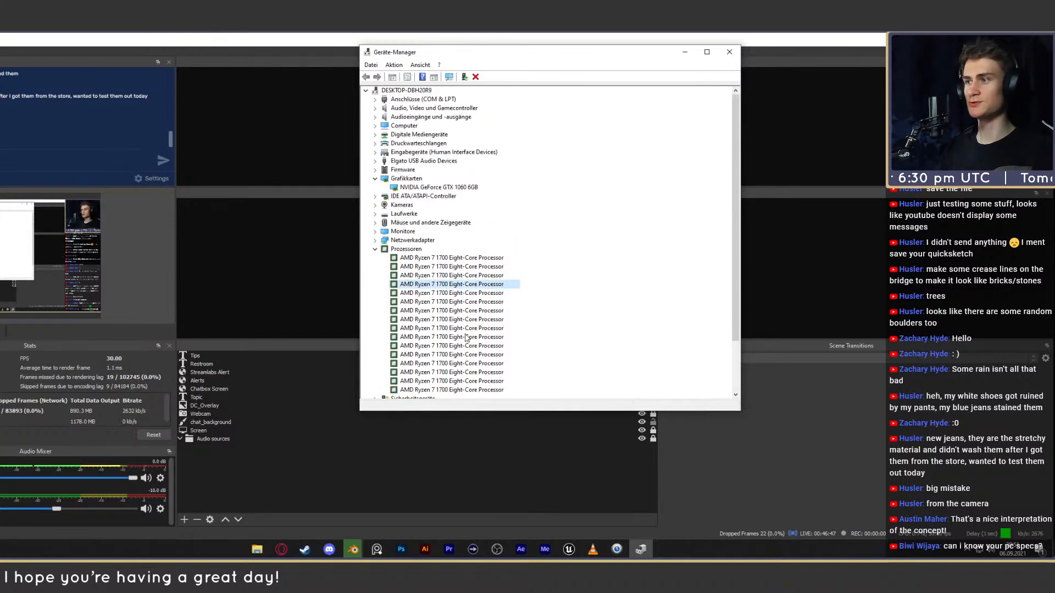
{"action": "scroll", "coordinate": [496, 253], "scroll_direction": "down", "scroll_amount": 3}
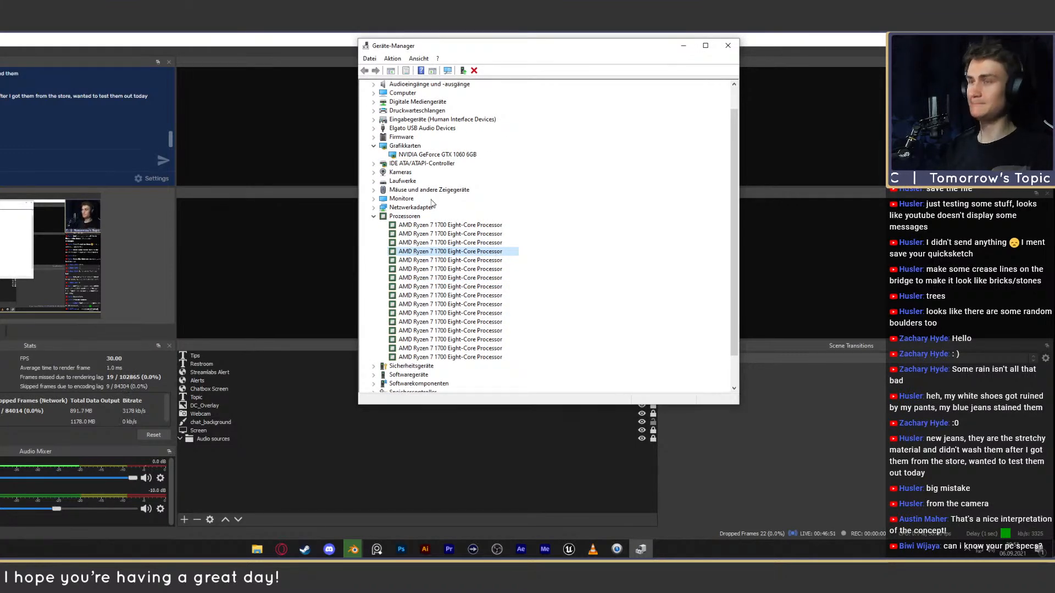
{"action": "left_click", "coordinate": [727, 46]}
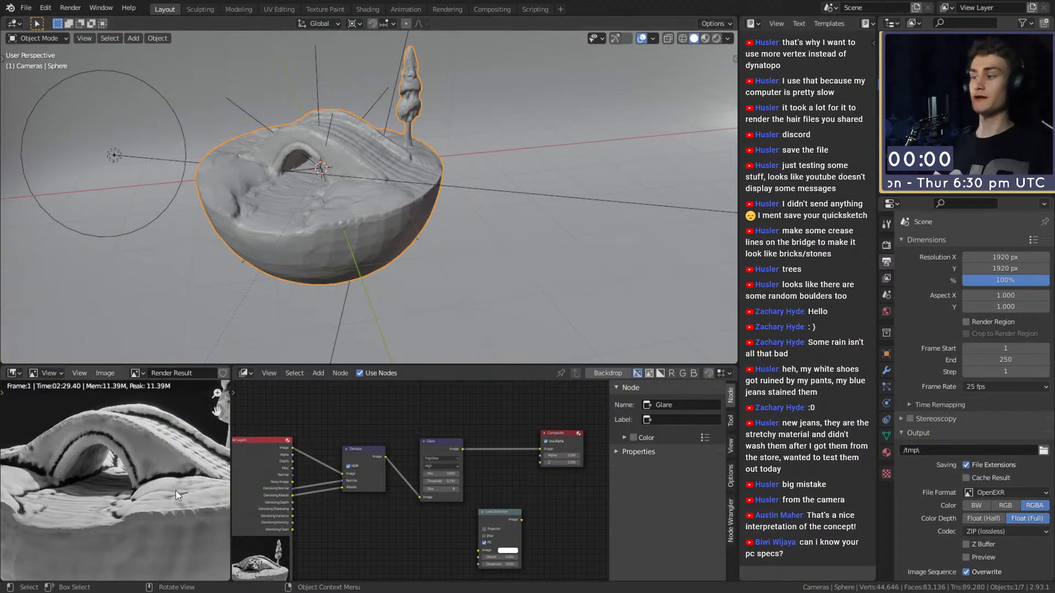
- Fit the whole render result in the Blender image editor and save the scene file
{"action": "key", "text": "Home"}
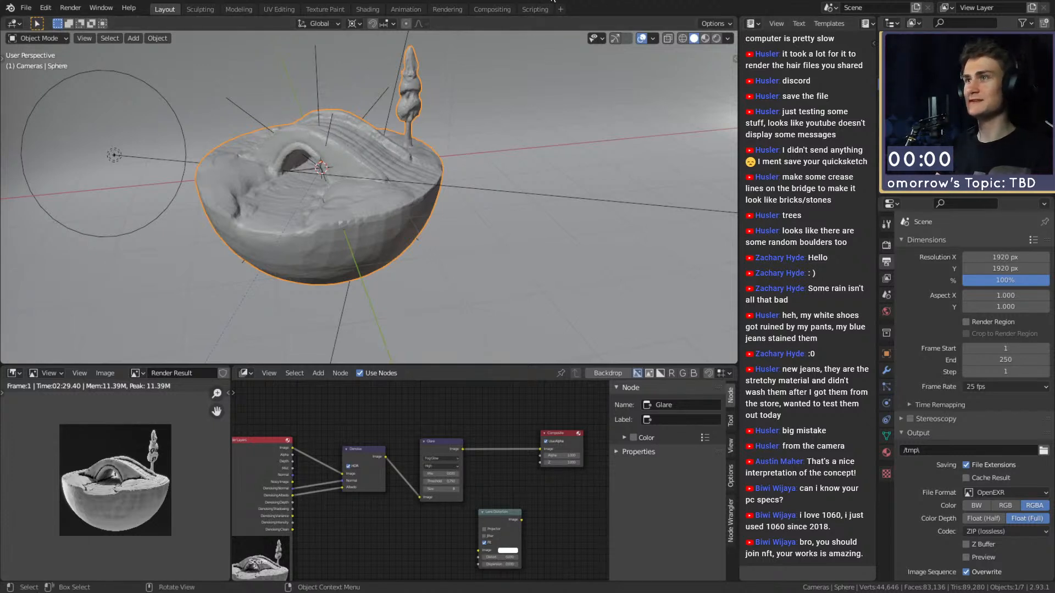
{"action": "left_click", "coordinate": [26, 8]}
{"action": "left_click", "coordinate": [54, 85]}
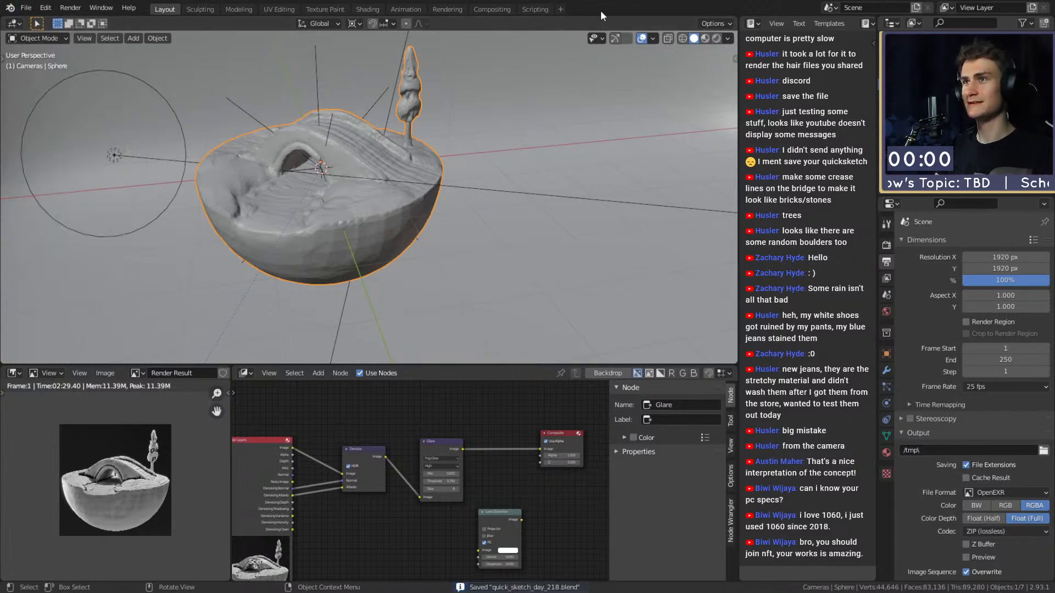
- Select the sculpted bridge island, save the scene file again and clear the selection
{"action": "middle_click_drag", "start_coordinate": [347, 200], "coordinate": [430, 228]}
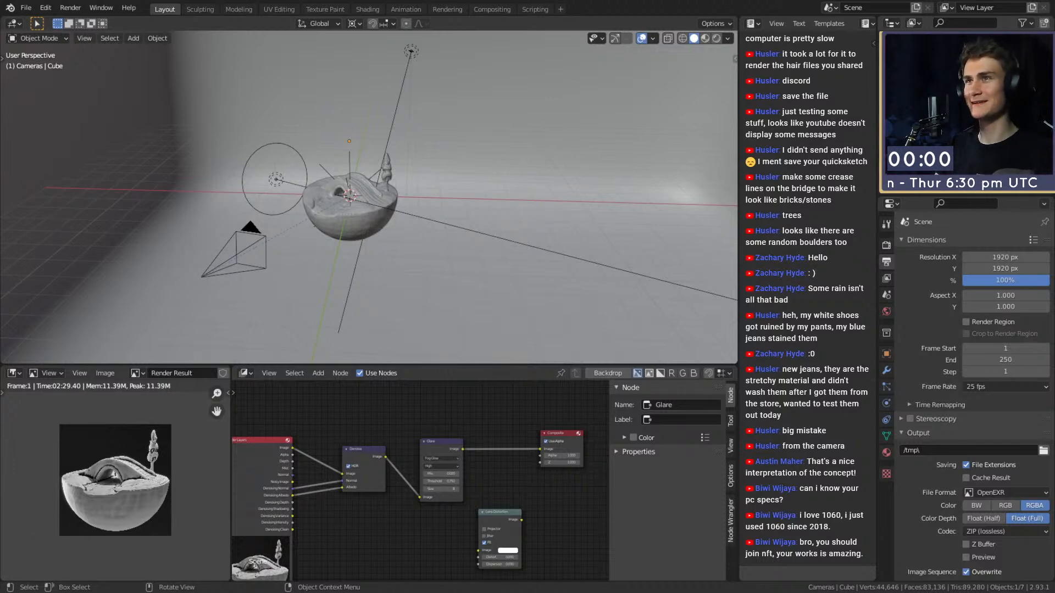
{"action": "scroll", "coordinate": [410, 259], "scroll_direction": "down", "scroll_amount": 5}
{"action": "scroll", "coordinate": [404, 265], "scroll_direction": "up", "scroll_amount": 3}
{"action": "scroll", "coordinate": [401, 249], "scroll_direction": "down", "scroll_amount": 2}
{"action": "scroll", "coordinate": [401, 249], "scroll_direction": "down", "scroll_amount": 3}
{"action": "scroll", "coordinate": [373, 245], "scroll_direction": "up", "scroll_amount": 5}
{"action": "key", "text": "alt+a"}
{"action": "middle_click_drag", "start_coordinate": [369, 243], "coordinate": [493, 163]}
{"action": "left_click", "coordinate": [401, 197]}
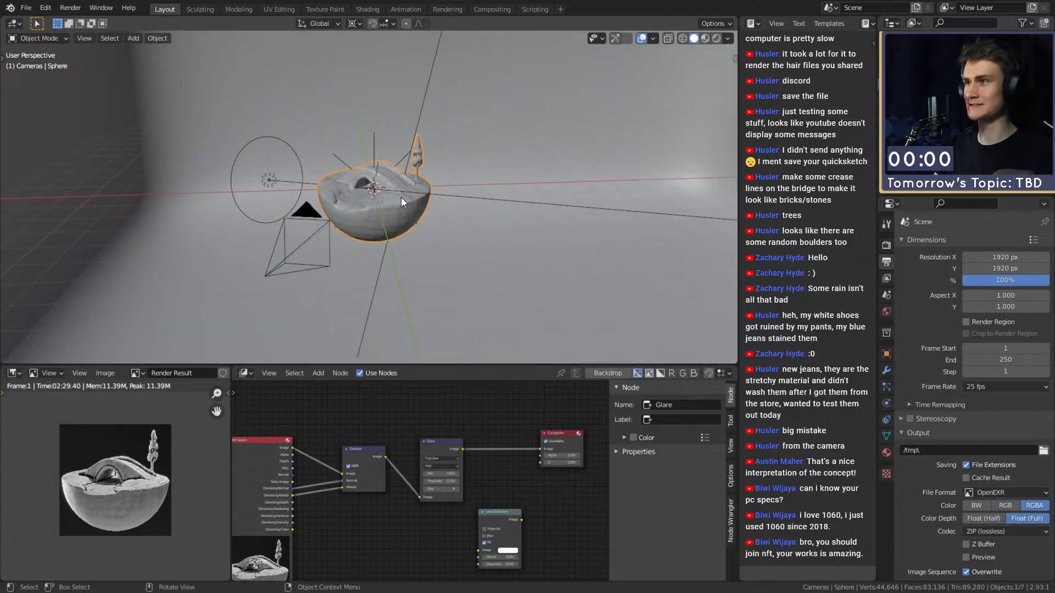
{"action": "left_click", "coordinate": [31, 8]}
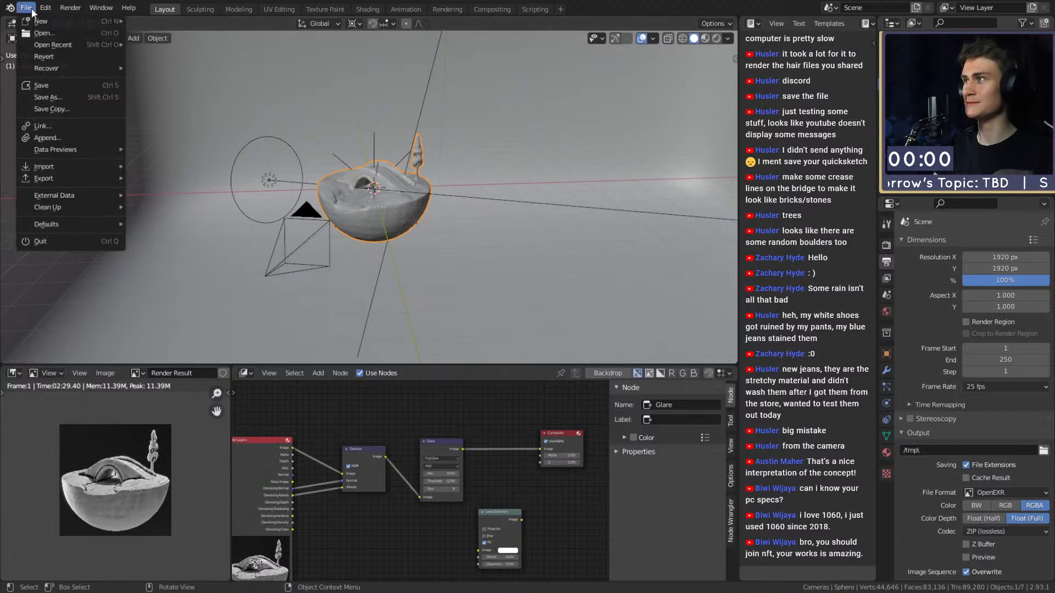
{"action": "left_click", "coordinate": [39, 86]}
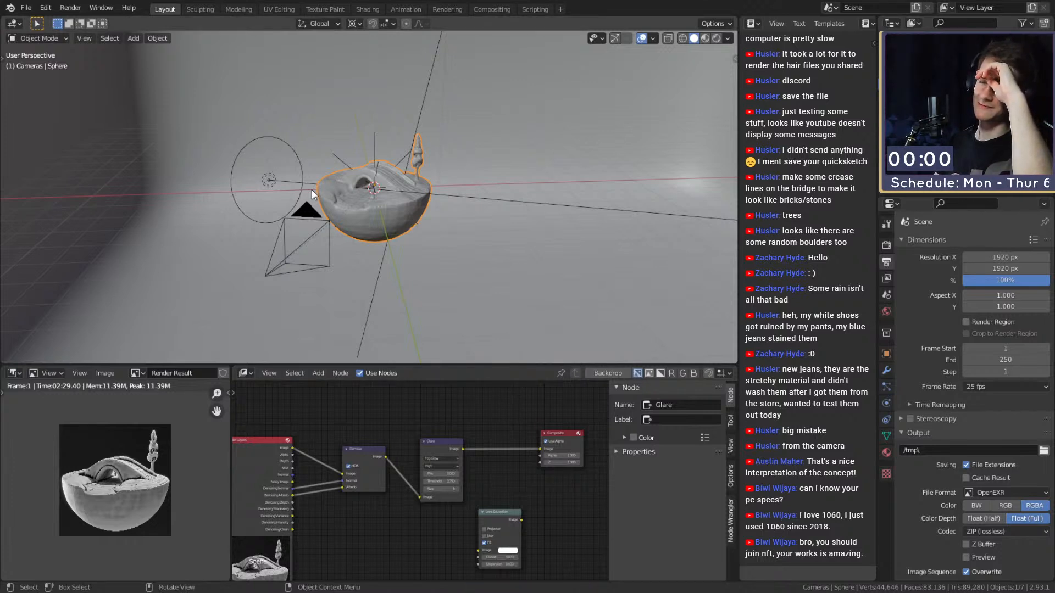
{"action": "key", "text": "alt+a"}
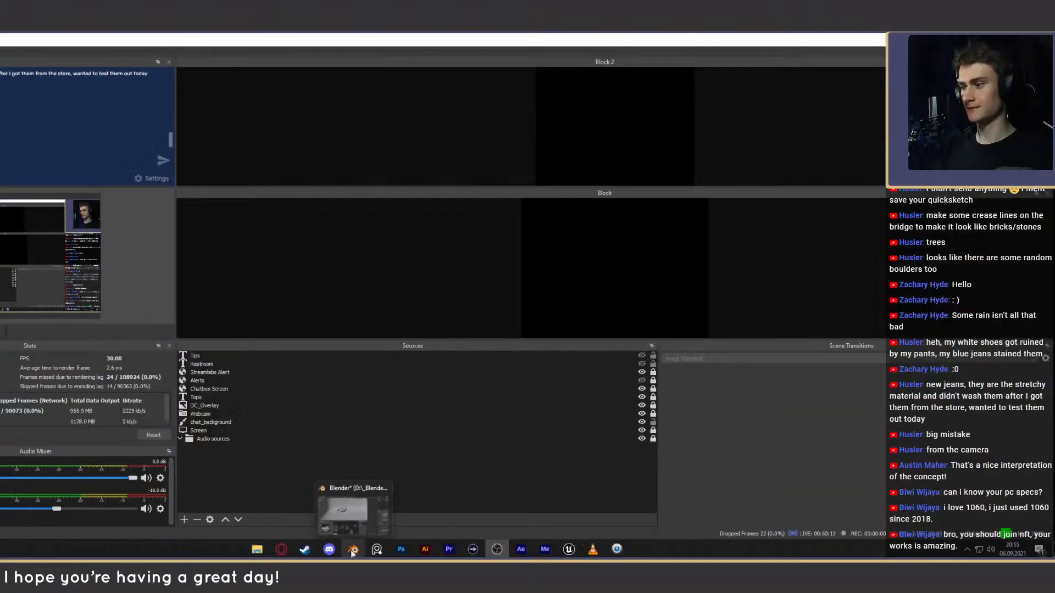
- Switch to Photoshop and raise the contrast of the Helligkeit/Kontrast 1 adjustment layer over the rendered image
{"action": "left_click", "coordinate": [351, 550]}
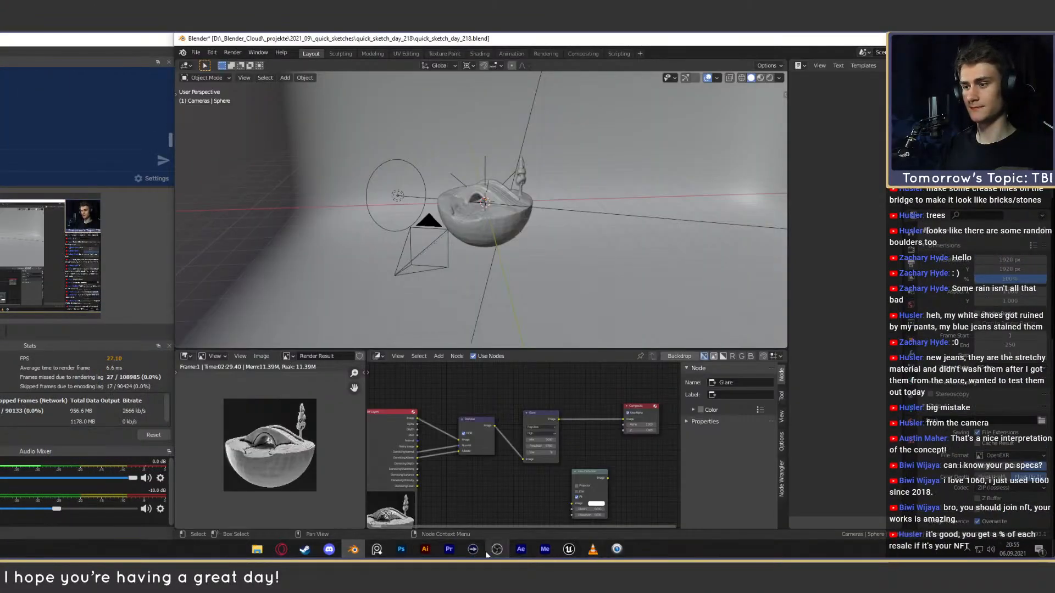
{"action": "left_click", "coordinate": [401, 549]}
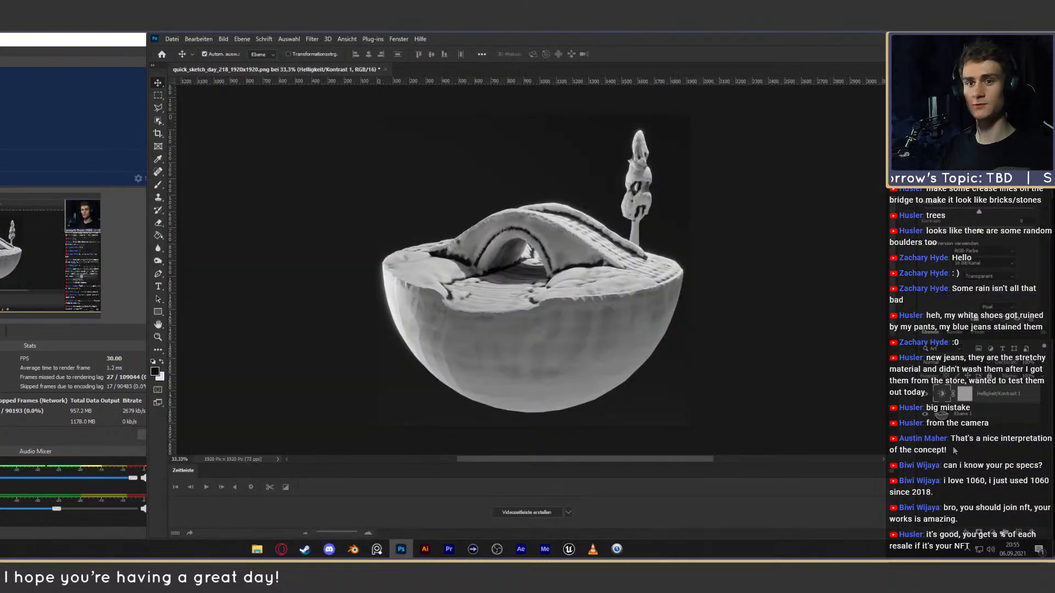
{"action": "left_click", "coordinate": [941, 393]}
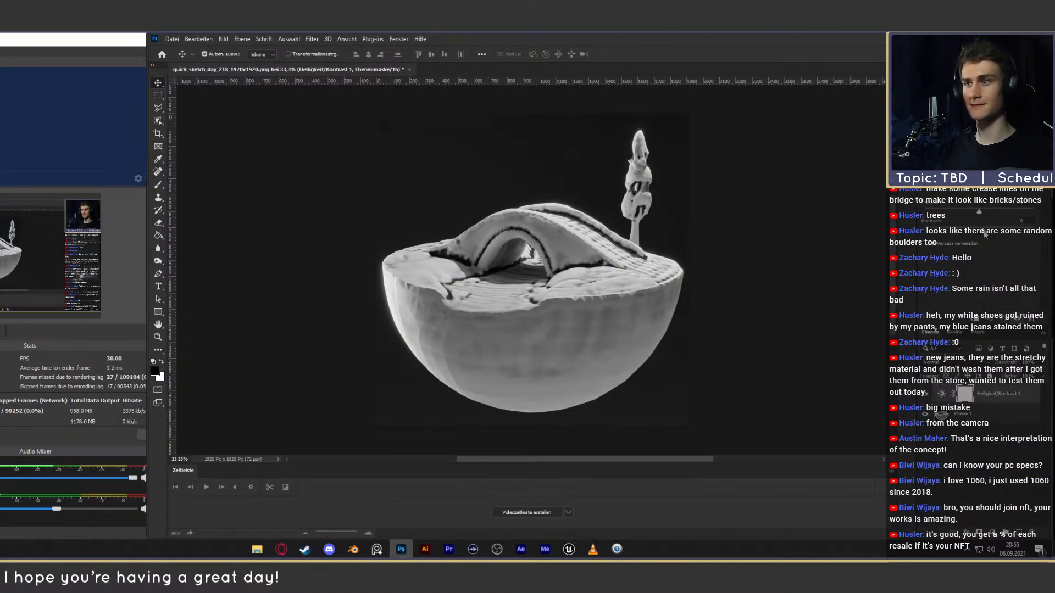
{"action": "left_click_drag", "start_coordinate": [993, 233], "coordinate": [1007, 233]}
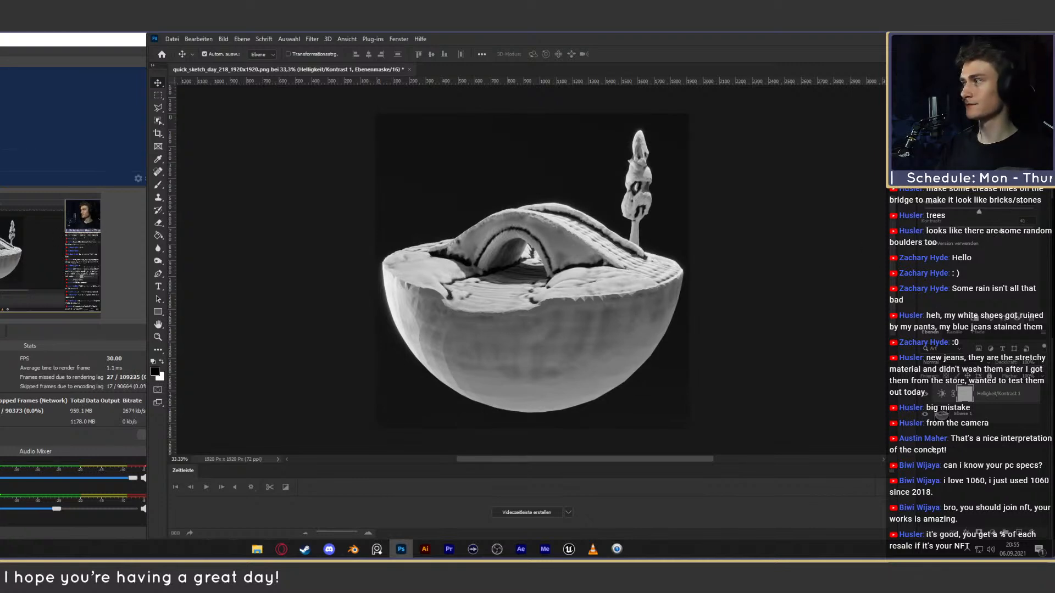
- Add a Selektive Farbkorrektur adjustment layer on top and slightly lower the black amount in one of its color ranges
{"action": "left_click", "coordinate": [991, 536]}
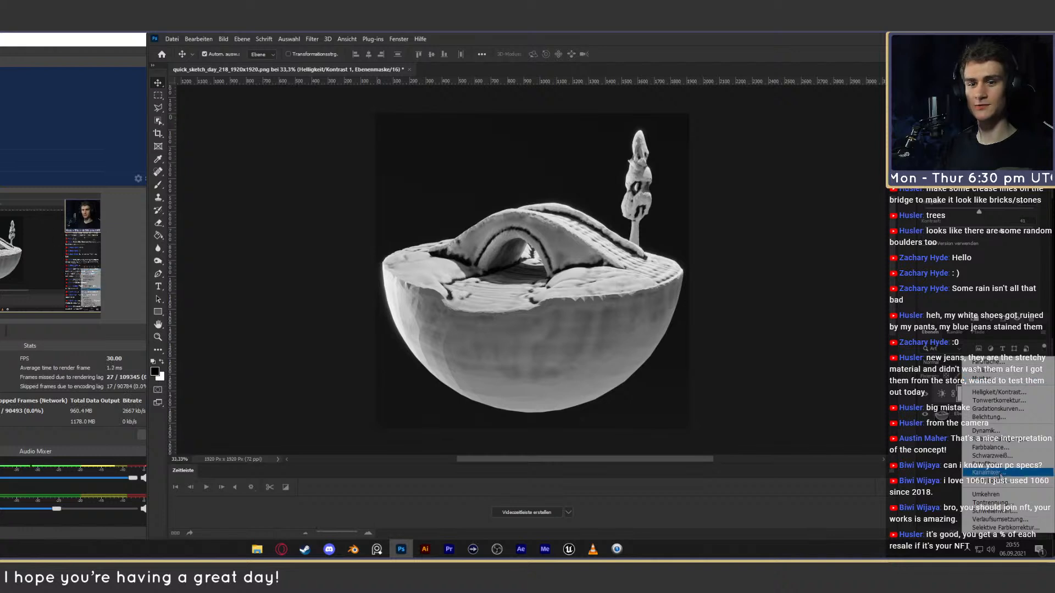
{"action": "left_click", "coordinate": [1000, 527]}
{"action": "left_click", "coordinate": [942, 394]}
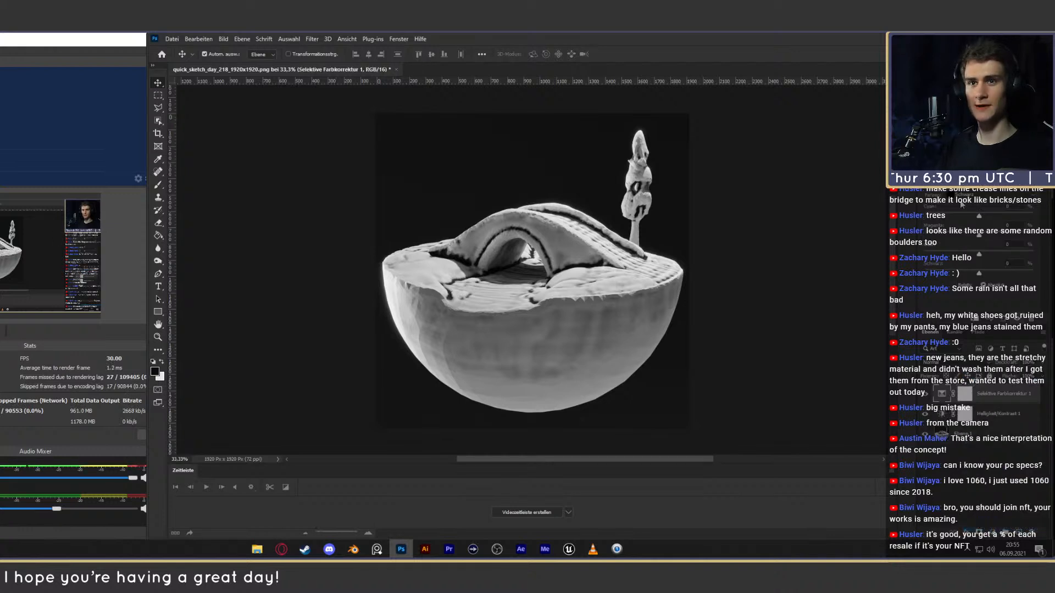
{"action": "left_click", "coordinate": [982, 195]}
{"action": "left_click", "coordinate": [977, 257]}
{"action": "left_click_drag", "start_coordinate": [979, 274], "coordinate": [974, 278]}
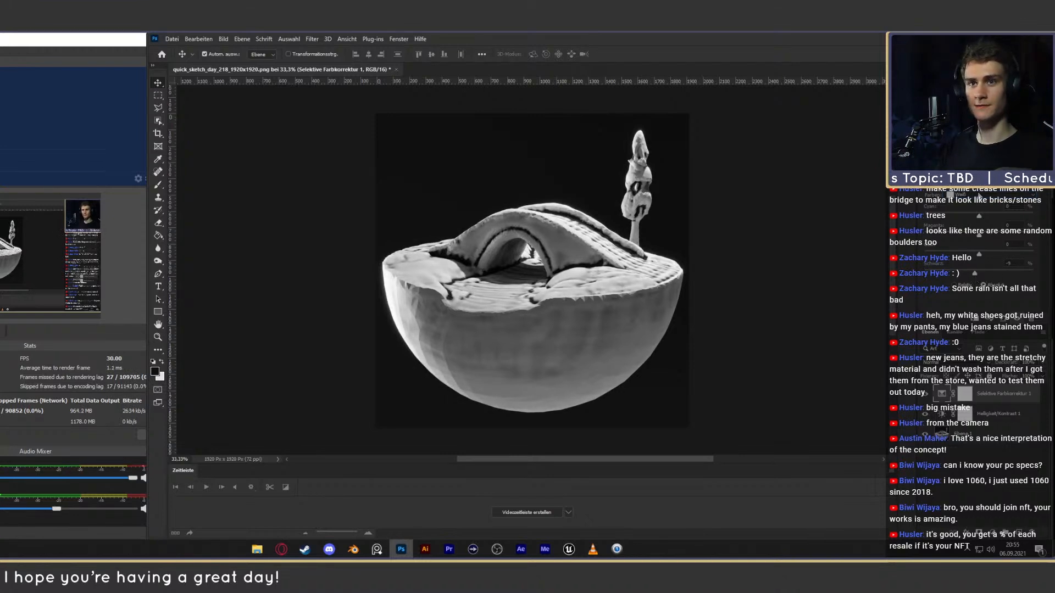
{"action": "left_click", "coordinate": [962, 194]}
{"action": "left_click", "coordinate": [973, 266]}
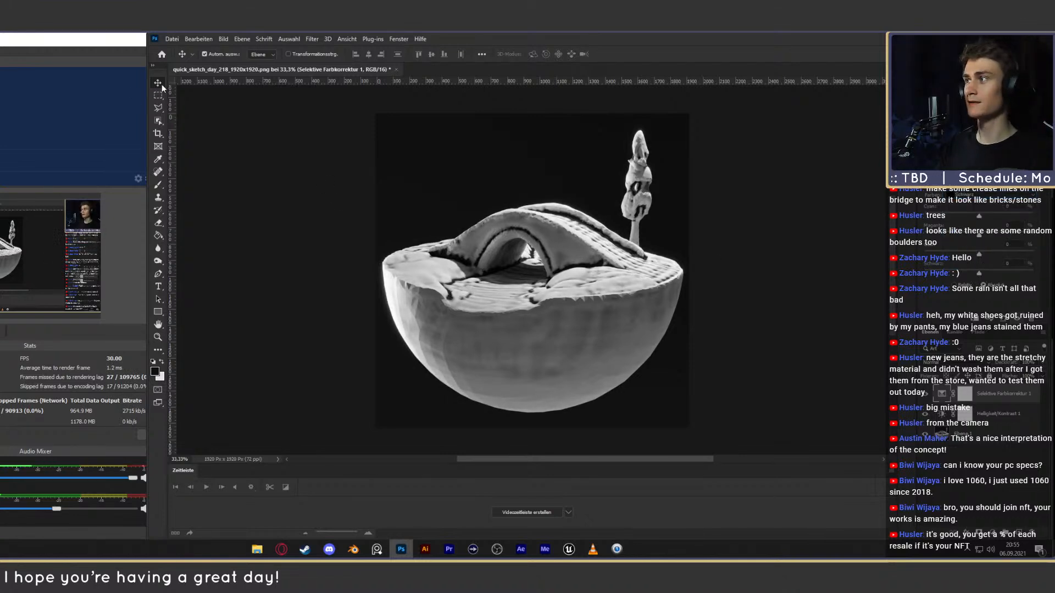
{"action": "left_click", "coordinate": [601, 328]}
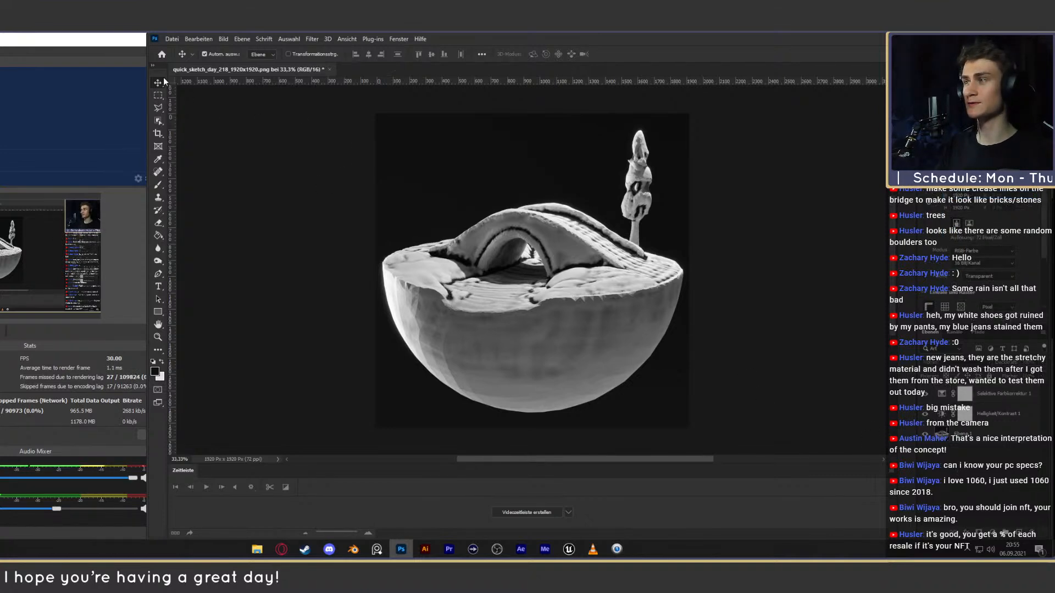
{"action": "left_click", "coordinate": [986, 399]}
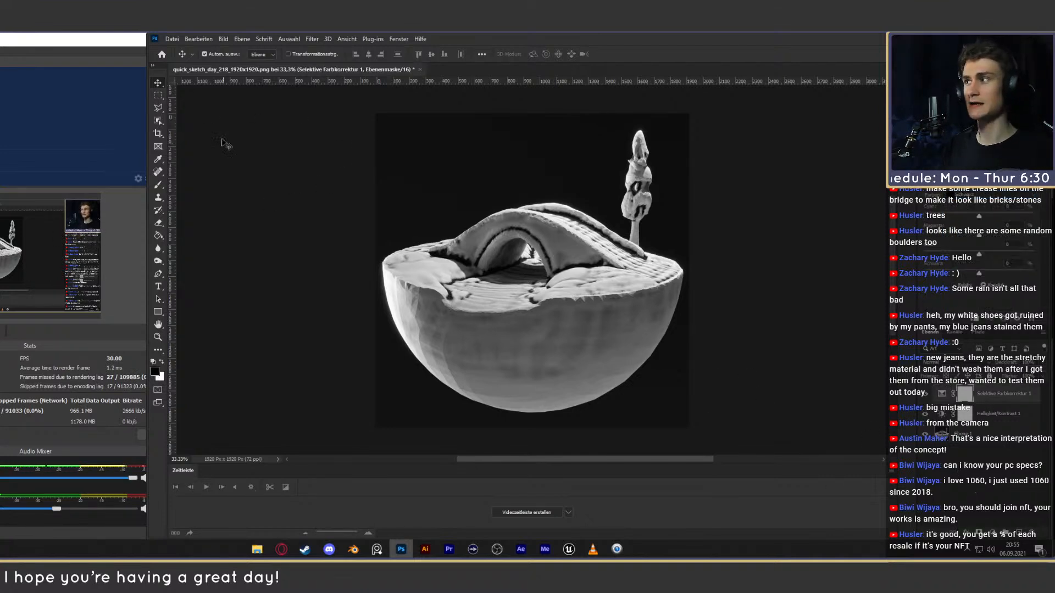
{"action": "left_click", "coordinate": [969, 464]}
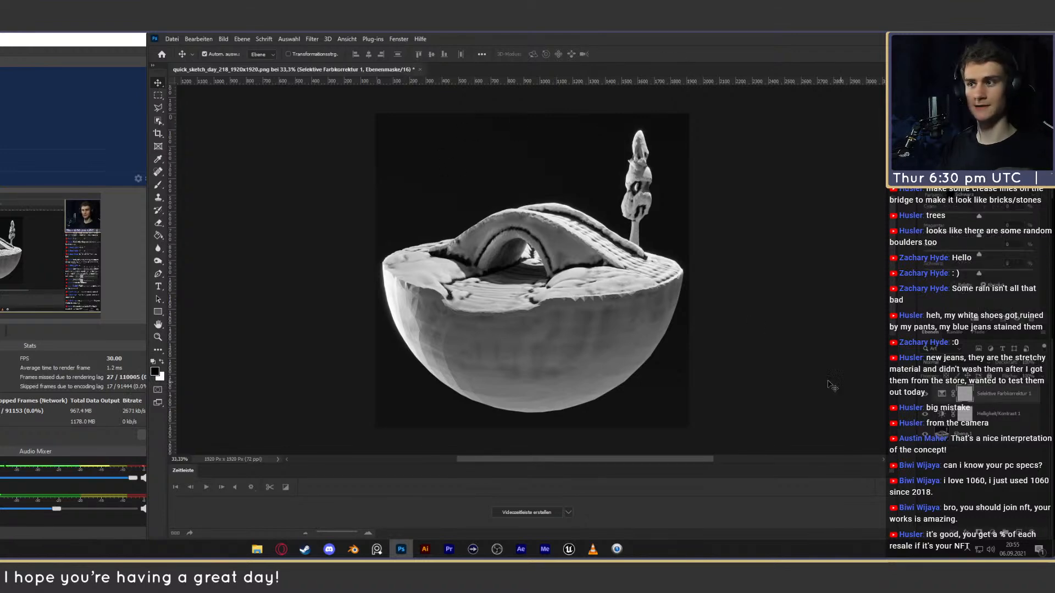
- Bring up the quick_sketch_day_218 folder in the file explorer and open the Games/Art (D:) drive
{"action": "left_click", "coordinate": [257, 549]}
{"action": "left_click_drag", "start_coordinate": [435, 63], "coordinate": [463, 72]}
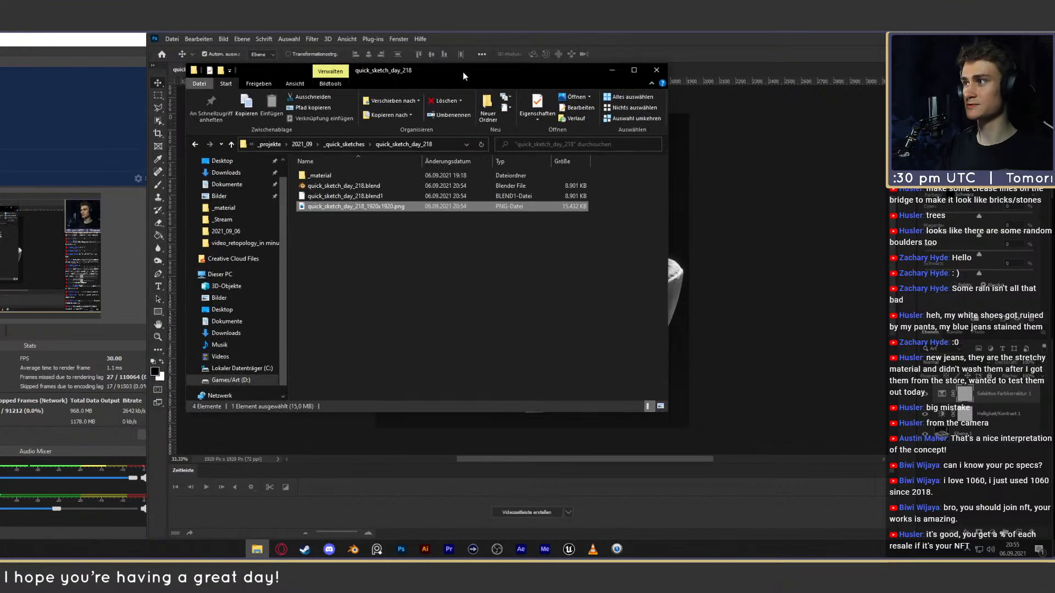
{"action": "left_click", "coordinate": [613, 72]}
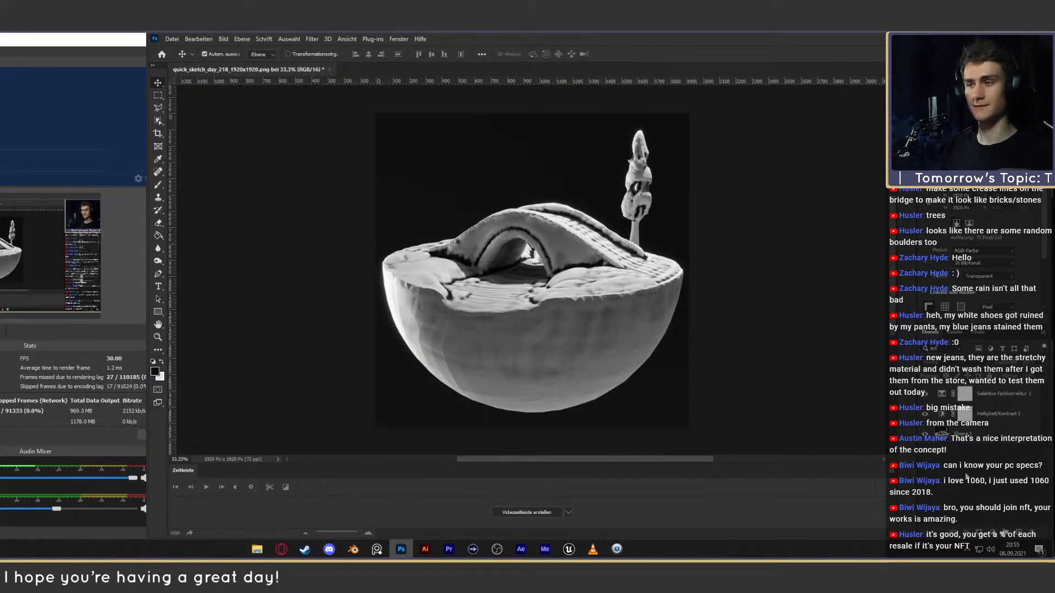
{"action": "left_click", "coordinate": [261, 549]}
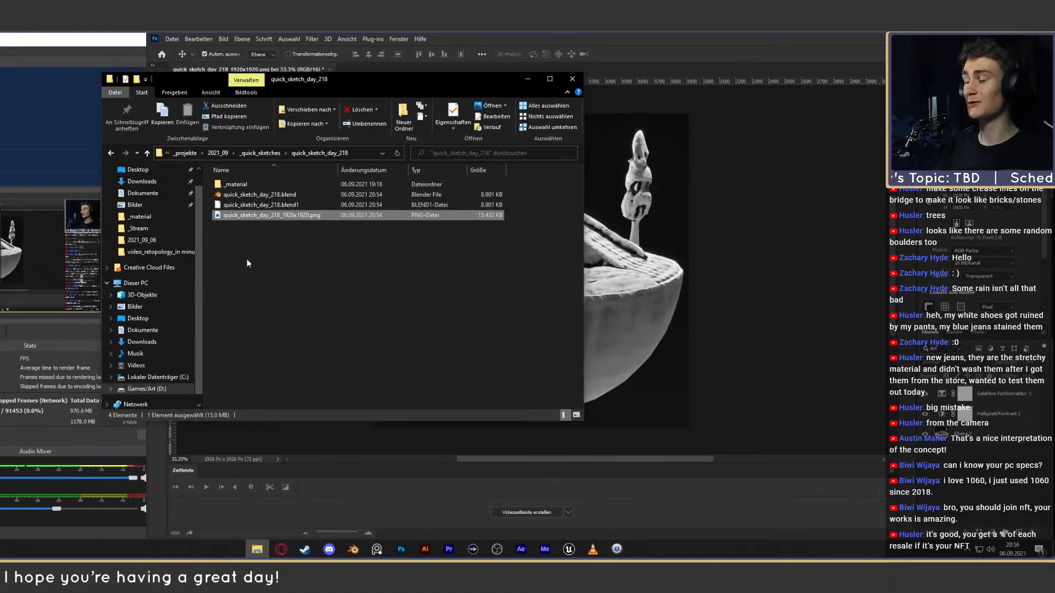
{"action": "left_click_drag", "start_coordinate": [401, 82], "coordinate": [402, 88]}
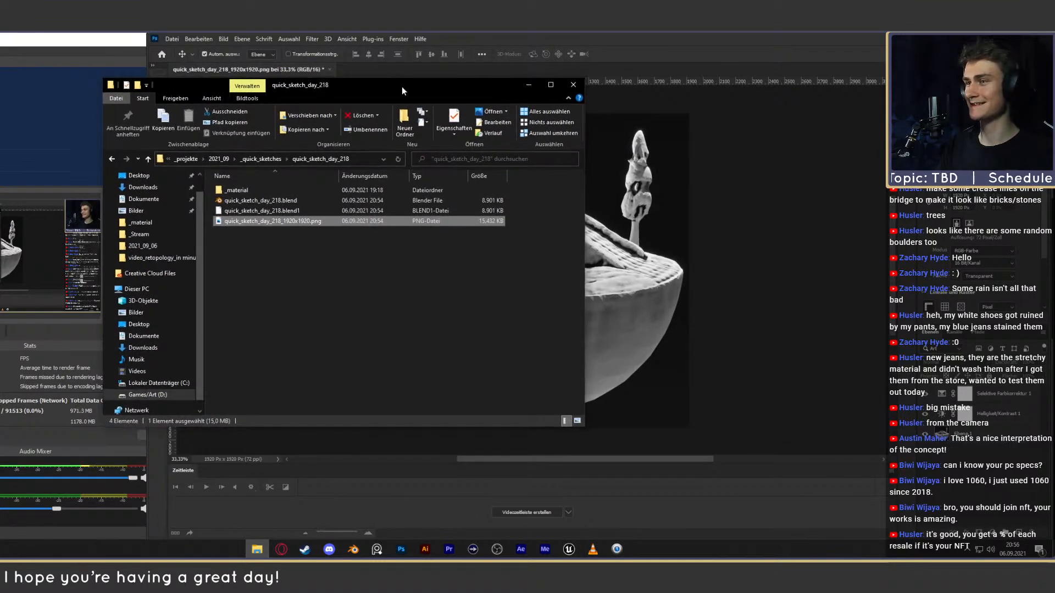
{"action": "left_click", "coordinate": [147, 394]}
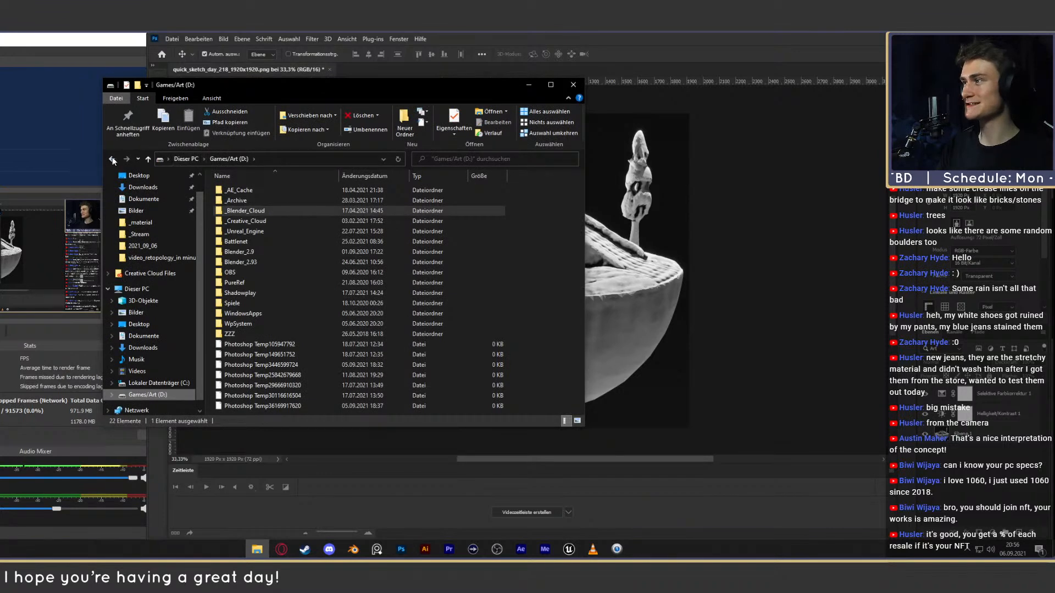
- Browse through _Blender_Cloud and _resourcen on the Games/Art (D:) drive to the Textures folder
{"action": "double_click", "coordinate": [262, 211]}
{"action": "double_click", "coordinate": [254, 218]}
{"action": "double_click", "coordinate": [251, 272]}
{"action": "left_click_drag", "start_coordinate": [357, 85], "coordinate": [334, 87]}
{"action": "scroll", "coordinate": [226, 293], "scroll_direction": "down", "scroll_amount": 4}
{"action": "scroll", "coordinate": [236, 225], "scroll_direction": "up", "scroll_amount": 4}
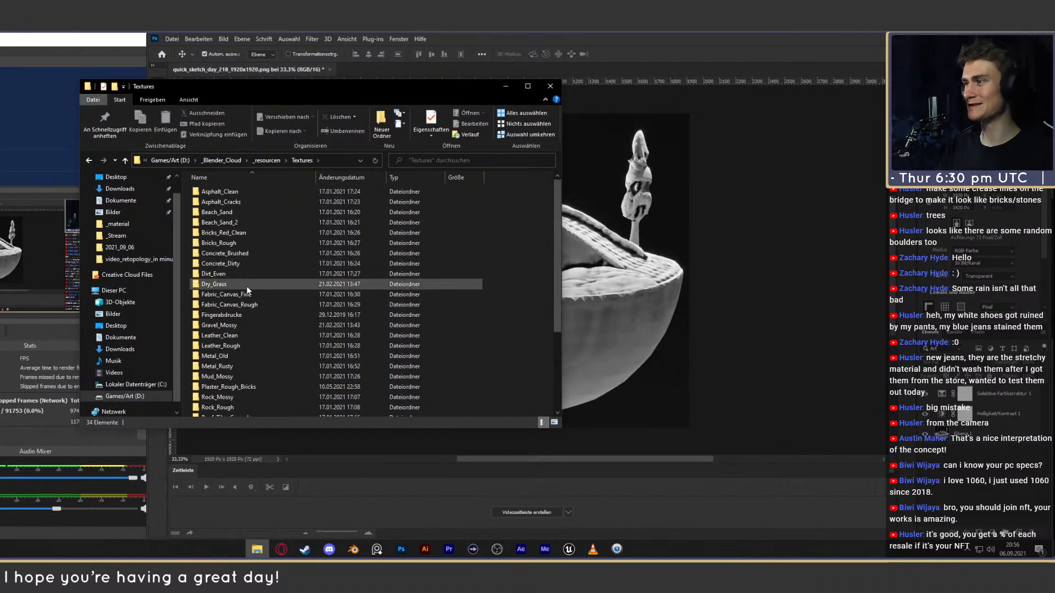
- Find SmudgesLarge001_OVERLAY_VAR2_3K.jpg in Fingerabdrucke/SmudgesLarge001/REGULAR/3K and place it over the whole rendered image in Photoshop
{"action": "double_click", "coordinate": [234, 319]}
{"action": "double_click", "coordinate": [222, 192]}
{"action": "double_click", "coordinate": [220, 202]}
{"action": "double_click", "coordinate": [212, 194]}
{"action": "left_click_drag", "start_coordinate": [283, 237], "coordinate": [808, 231]}
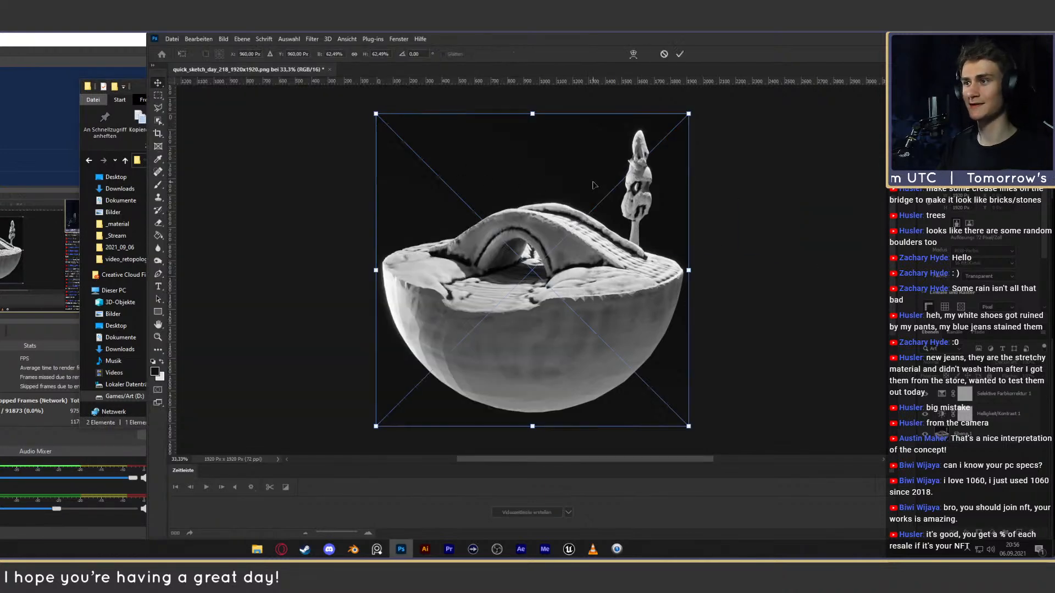
{"action": "left_click", "coordinate": [681, 53]}
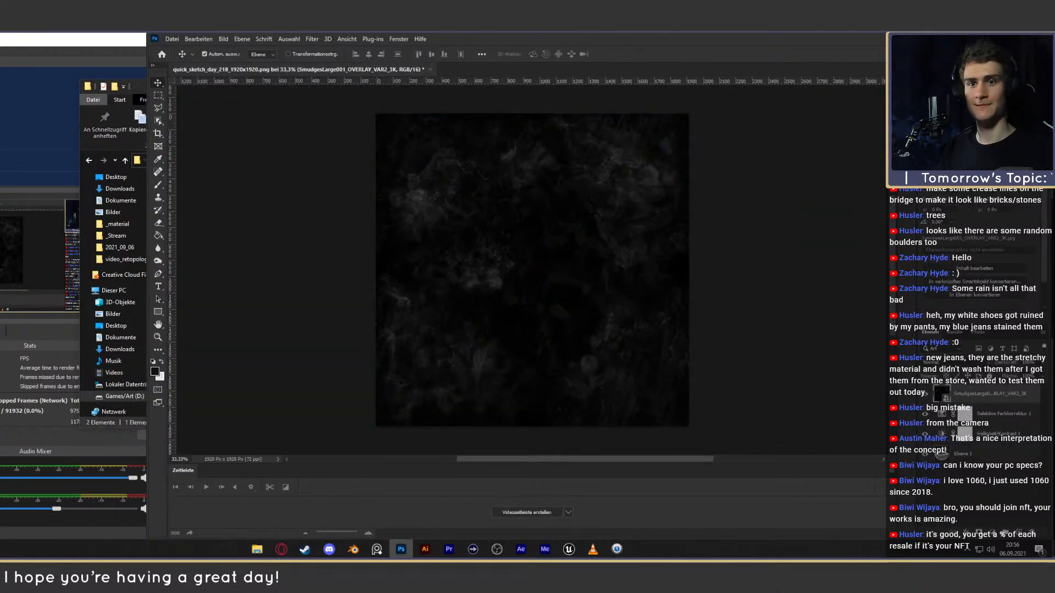
- Lower the smudge overlay layer's opacity, give it a lightening blend mode so the render stays bright, and deselect the layer
{"action": "key", "text": "alt+shift+o"}
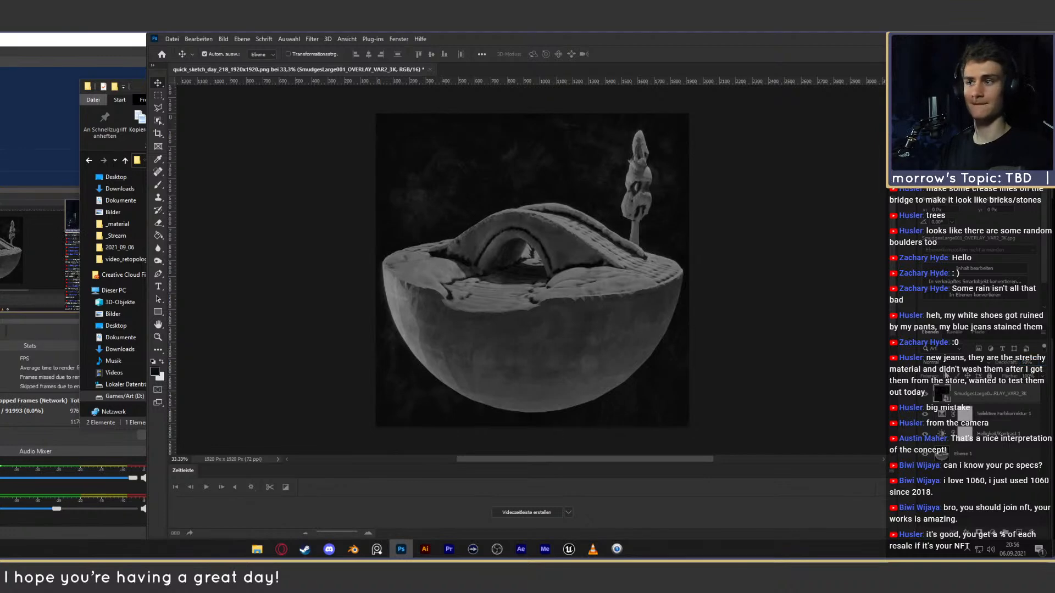
{"action": "left_click", "coordinate": [995, 410]}
{"action": "left_click", "coordinate": [997, 395]}
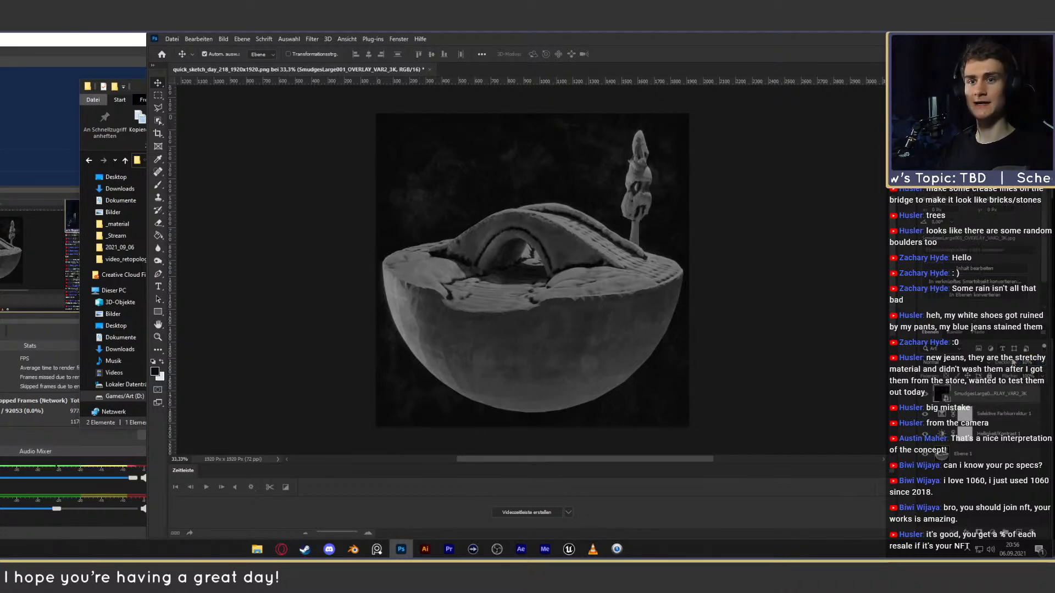
{"action": "left_click", "coordinate": [138, 92]}
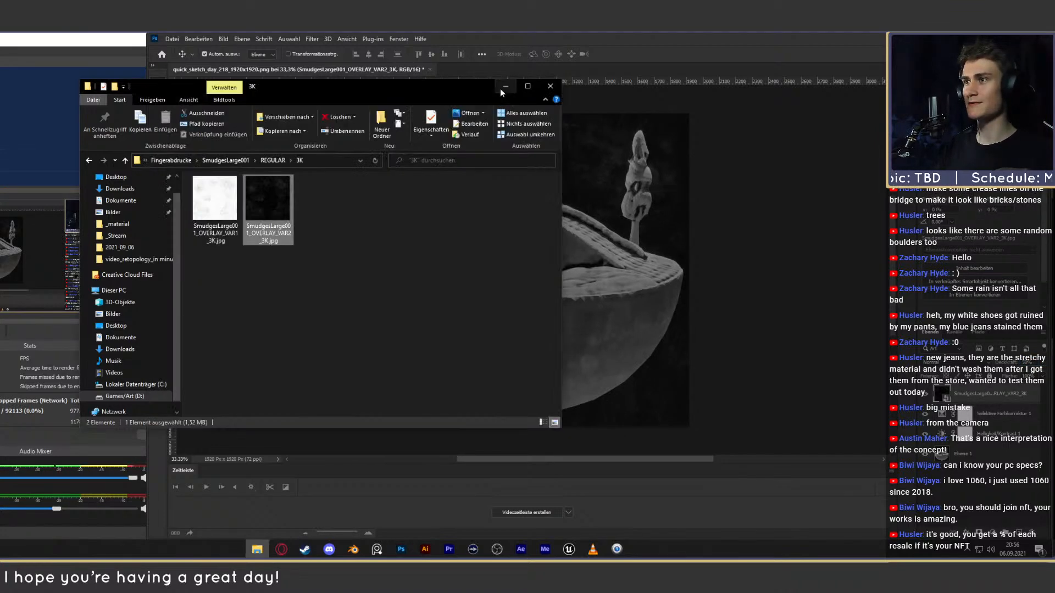
{"action": "left_click", "coordinate": [504, 84]}
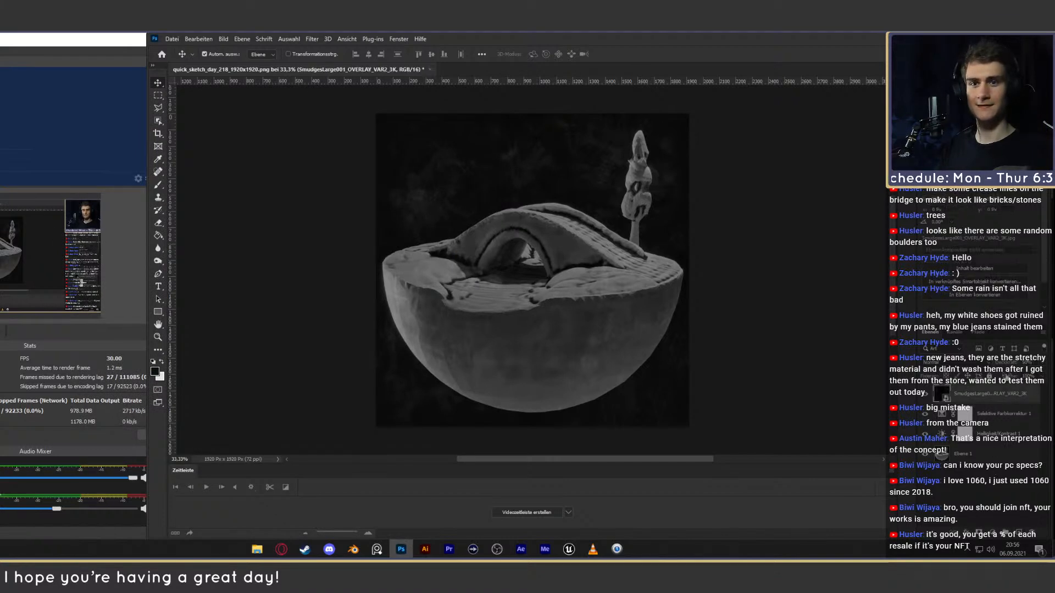
{"action": "left_click", "coordinate": [951, 363]}
{"action": "left_click", "coordinate": [976, 391]}
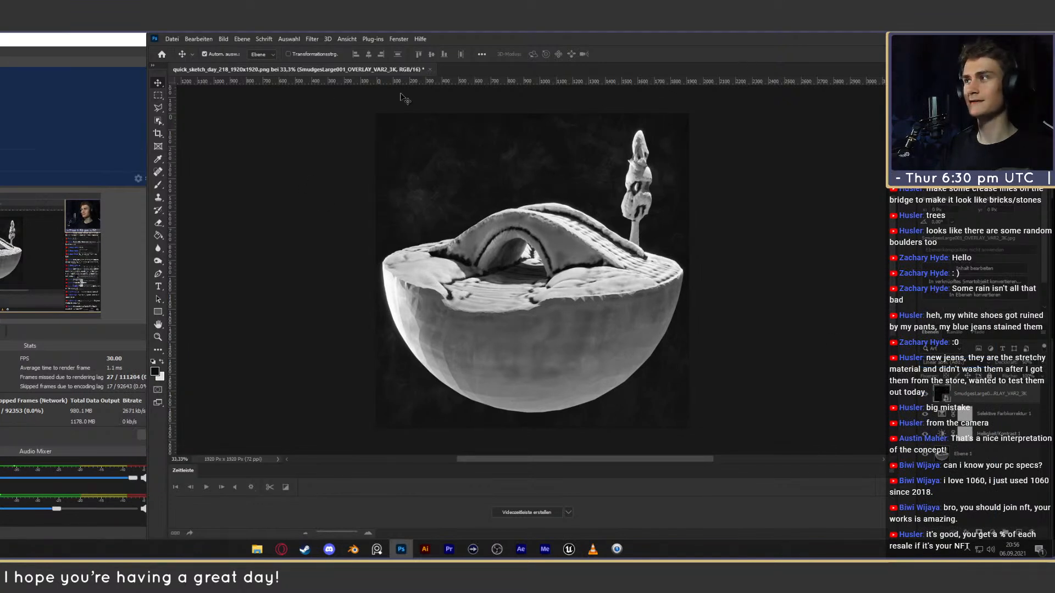
{"action": "left_click", "coordinate": [294, 190]}
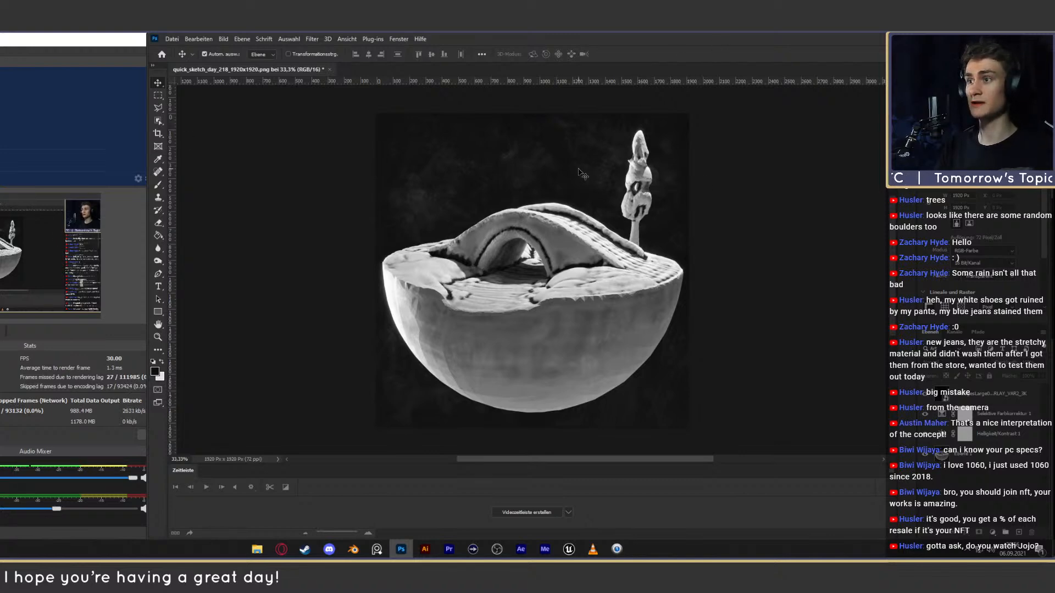
- Start a save-for-web export as a high-quality JPEG at quality 61 and move up from the 2021_09_06 folder to _stream_thumbnails
{"action": "key", "text": "ctrl+alt+shift+s"}
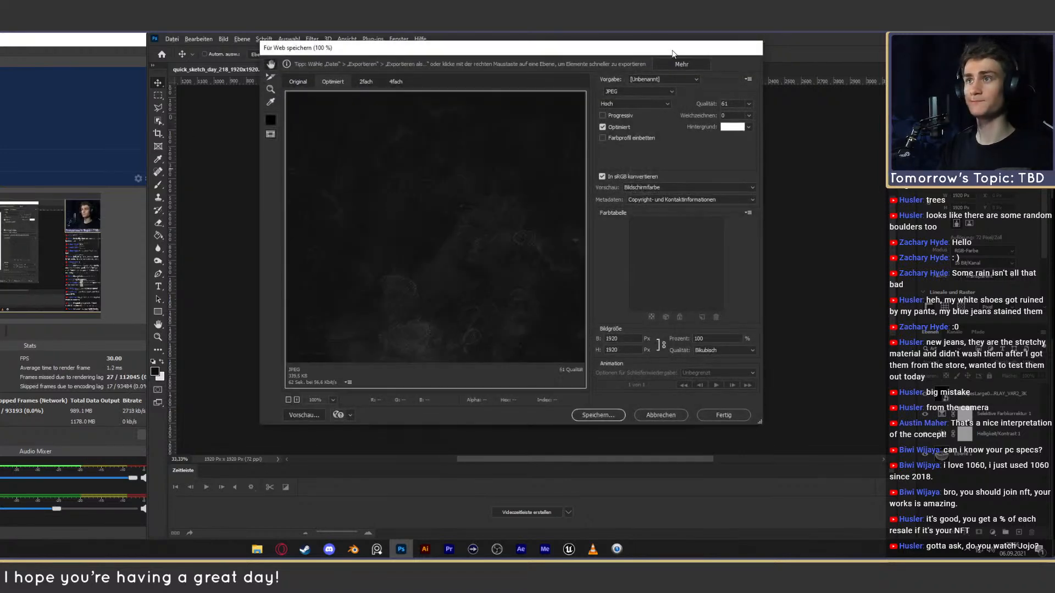
{"action": "left_click", "coordinate": [596, 418]}
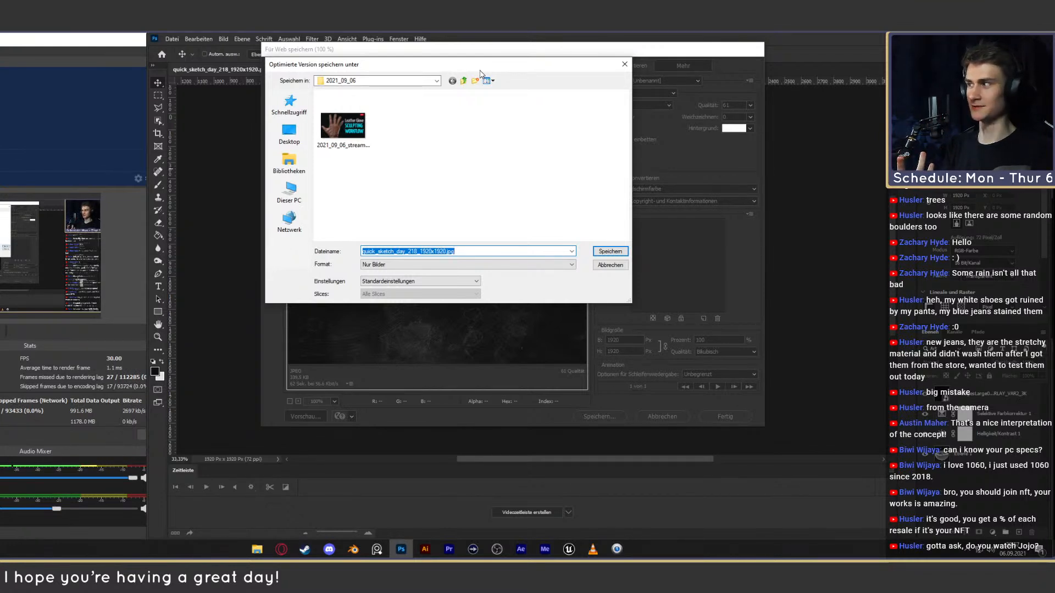
{"action": "left_click_drag", "start_coordinate": [470, 70], "coordinate": [485, 69]}
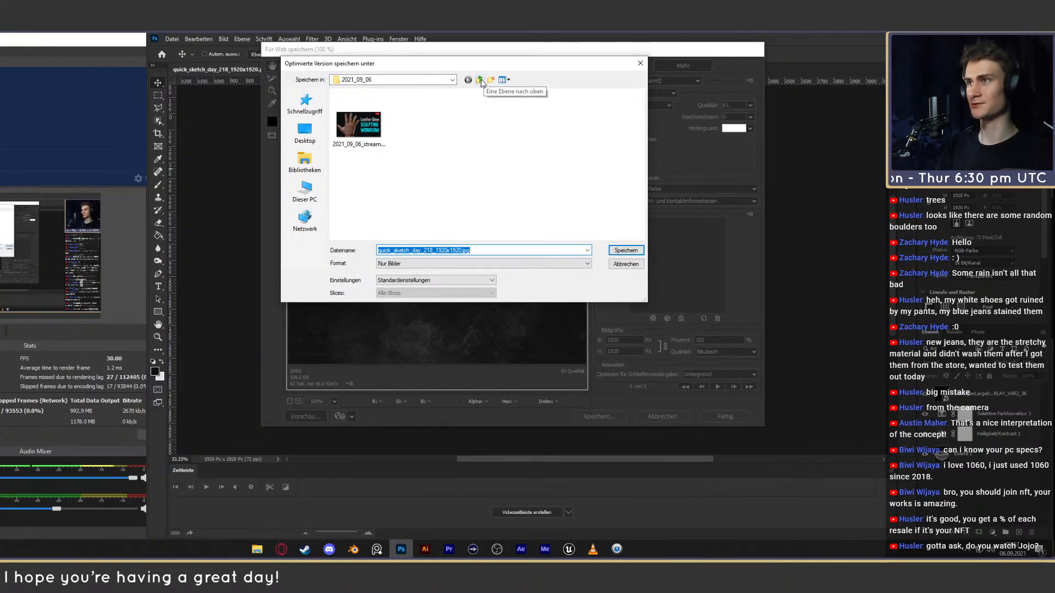
{"action": "left_click", "coordinate": [480, 81]}
{"action": "left_click_drag", "start_coordinate": [485, 68], "coordinate": [545, 65]}
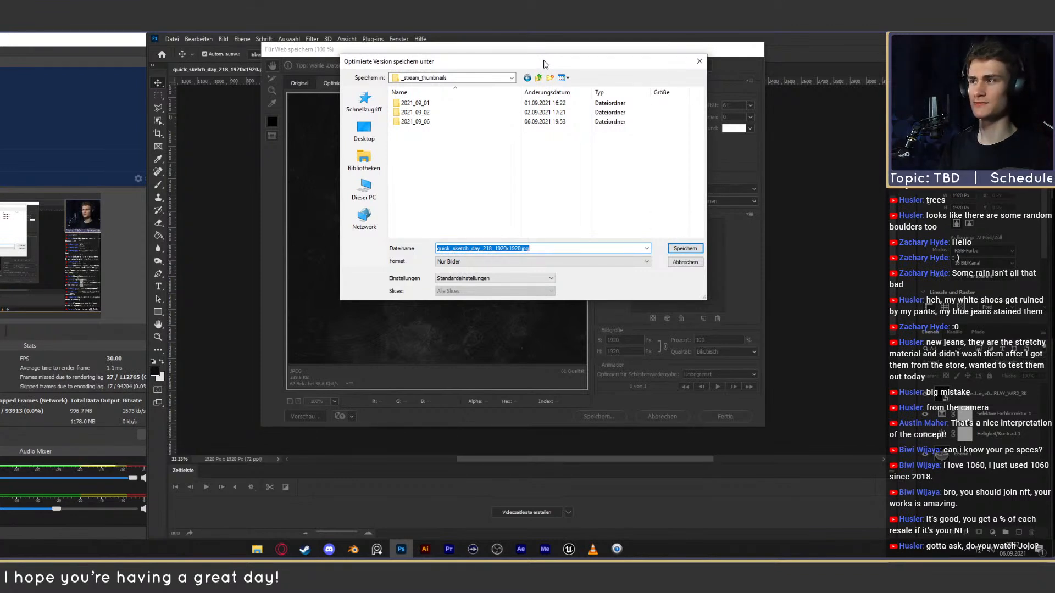
{"action": "left_click_drag", "start_coordinate": [541, 64], "coordinate": [545, 62]}
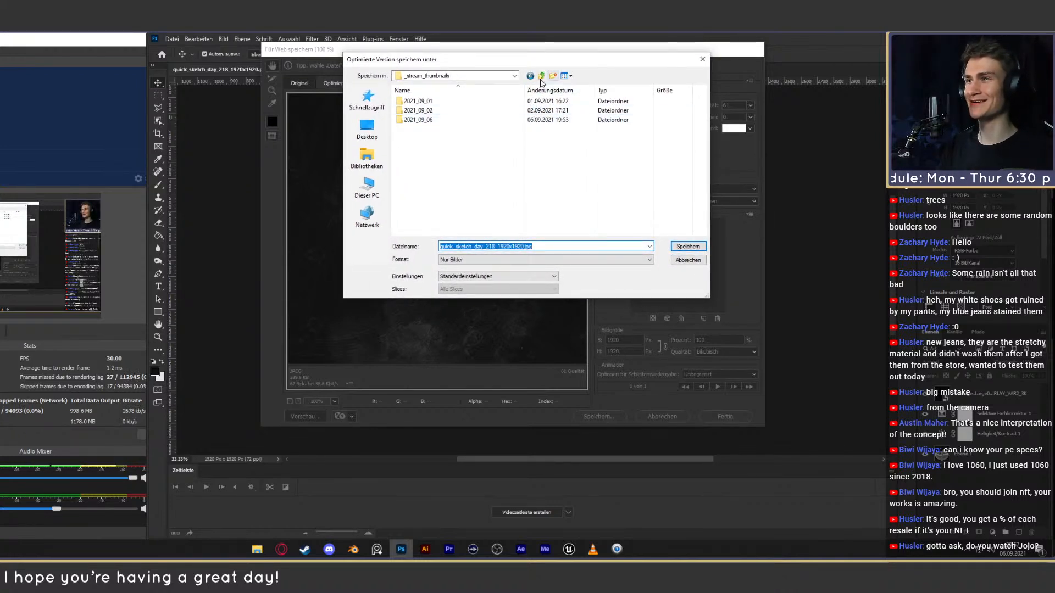
- Export the image as quick_sketch_day_218_1920x1920.jpg into the quick_sketch_day_218 folder under _Blender_Cloud/_projekte/2021_09/_quick_sketches
{"action": "left_click", "coordinate": [542, 77]}
{"action": "left_click", "coordinate": [542, 77]}
{"action": "double_click", "coordinate": [431, 122]}
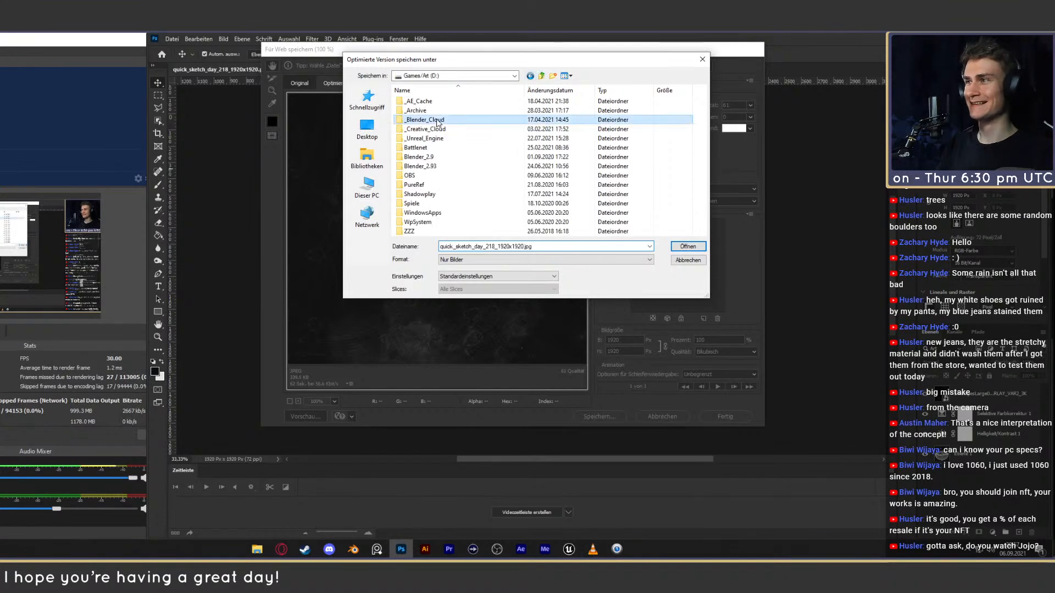
{"action": "double_click", "coordinate": [431, 121]}
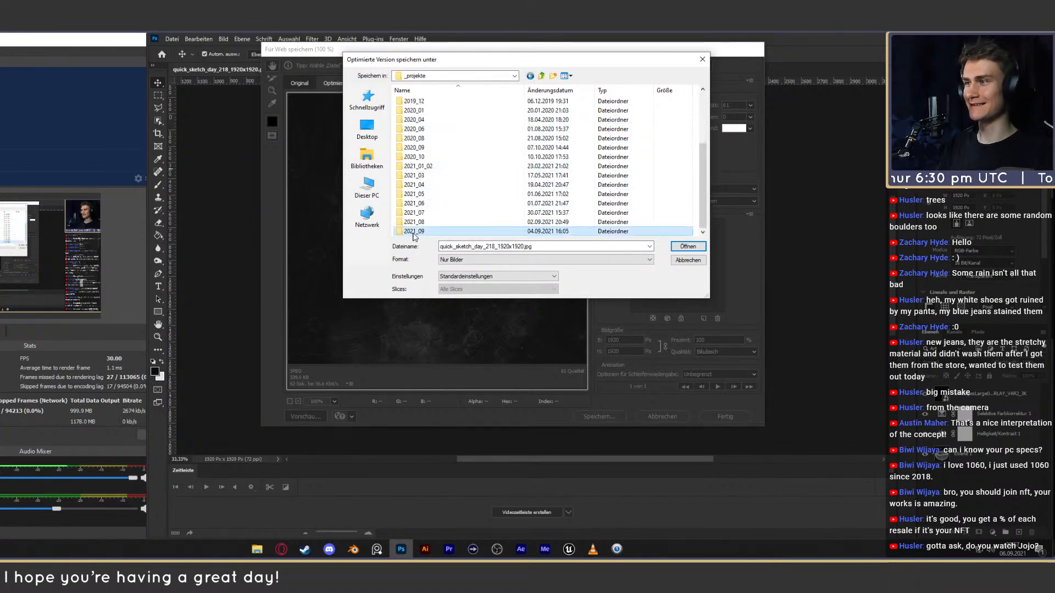
{"action": "double_click", "coordinate": [456, 233]}
{"action": "double_click", "coordinate": [424, 101]}
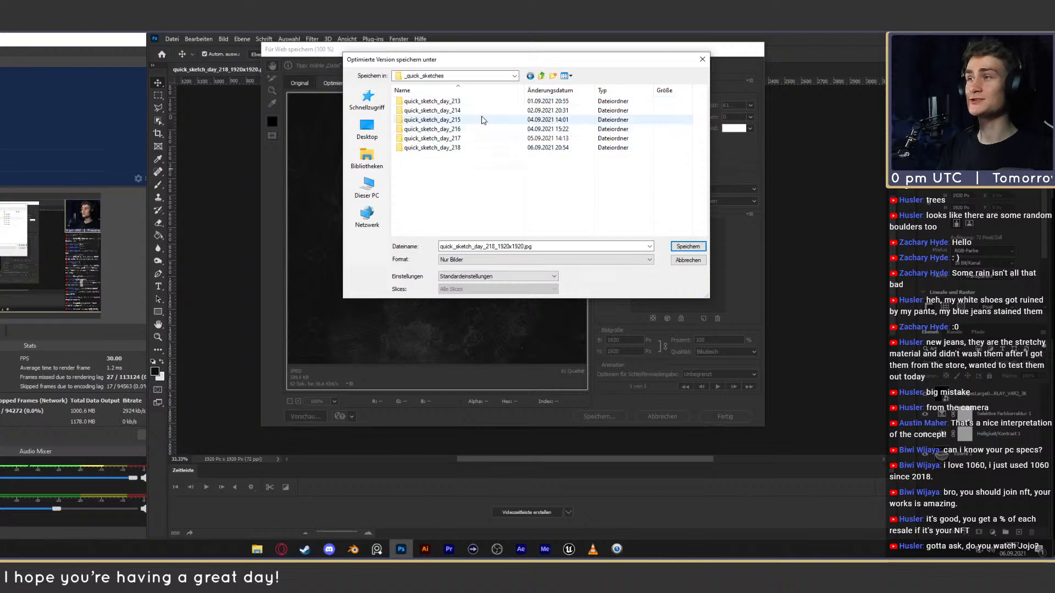
{"action": "double_click", "coordinate": [456, 149]}
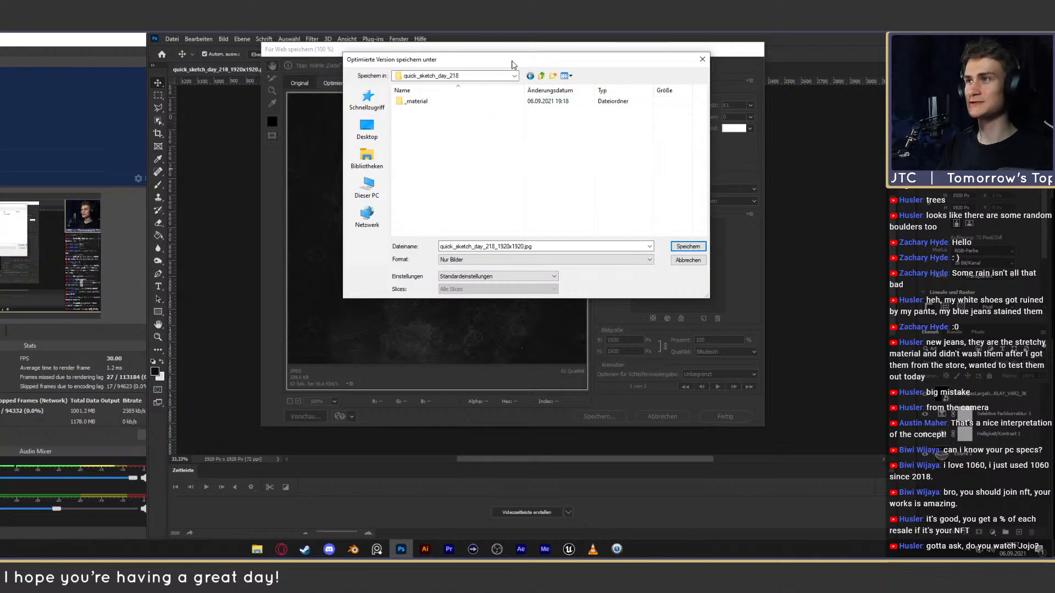
{"action": "left_click", "coordinate": [687, 246]}
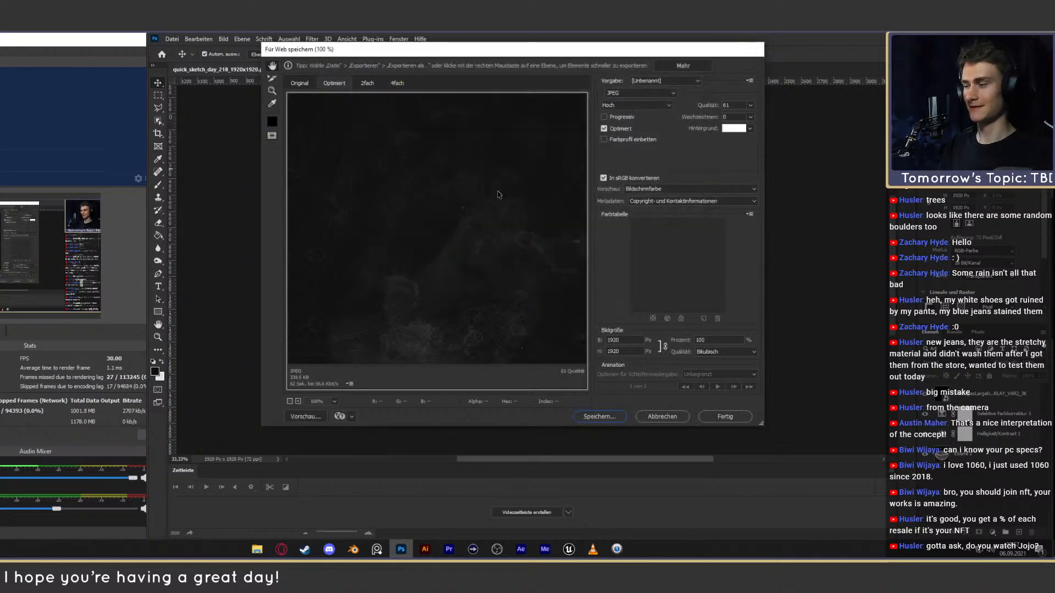
- Save the layered document as quick_sketch_day_218_1920x1920.psd in the quick_sketch_day_218 folder and close it
{"action": "key", "text": "ctrl"}
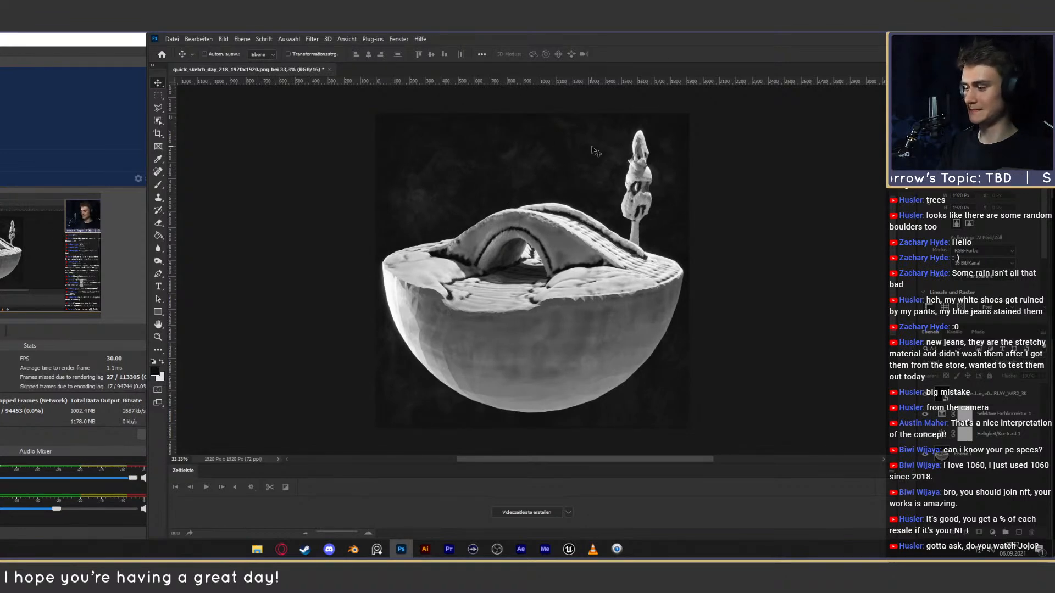
{"action": "key", "text": "ctrl+shift+s"}
{"action": "left_click", "coordinate": [304, 244]}
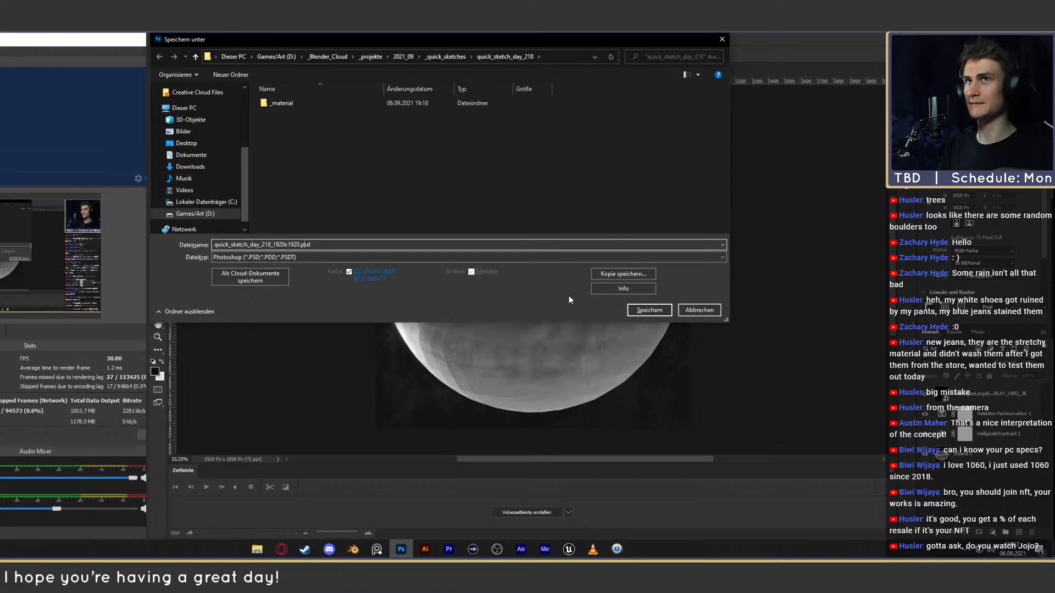
{"action": "left_click_drag", "start_coordinate": [589, 42], "coordinate": [617, 48]}
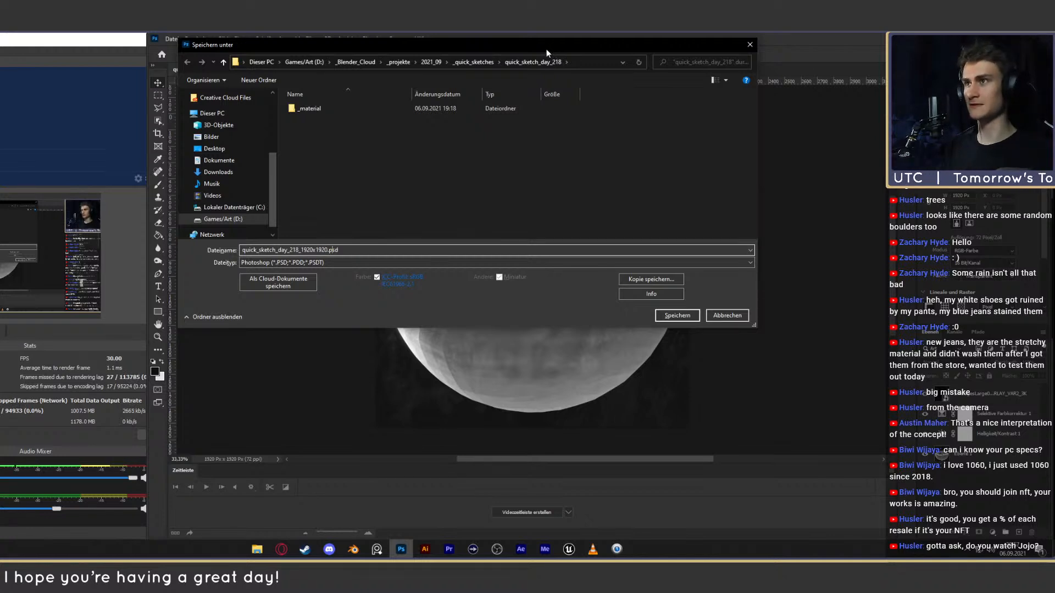
{"action": "left_click_drag", "start_coordinate": [546, 48], "coordinate": [562, 51]}
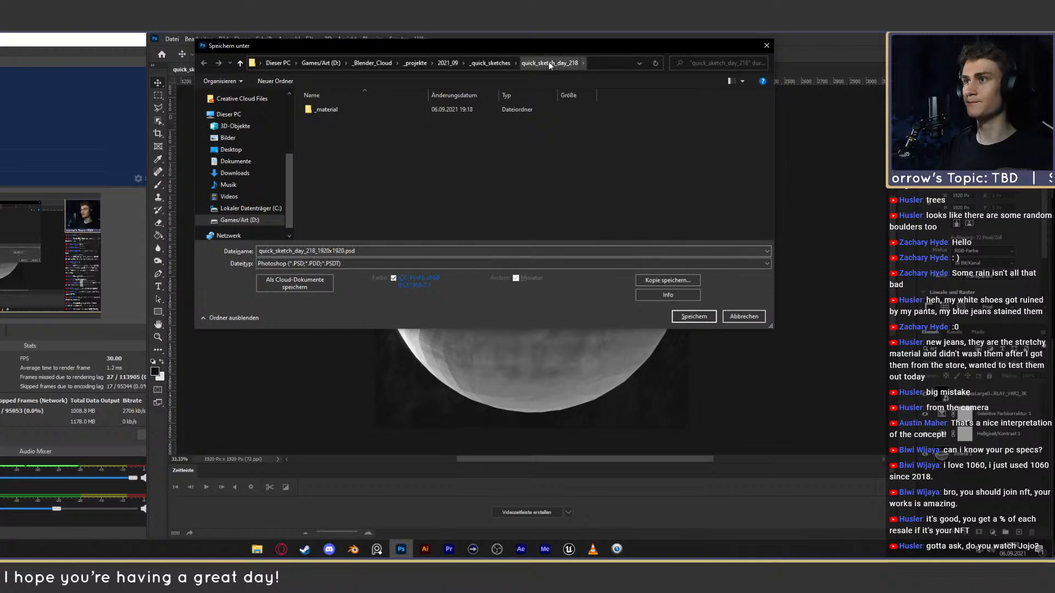
{"action": "left_click_drag", "start_coordinate": [559, 46], "coordinate": [552, 61]}
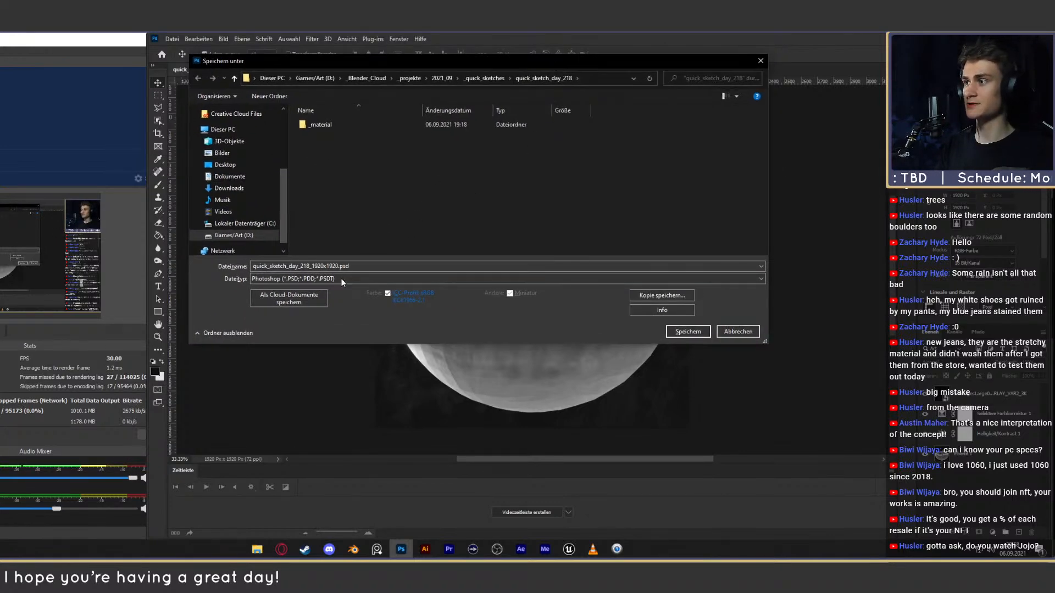
{"action": "left_click", "coordinate": [697, 334]}
{"action": "left_click", "coordinate": [541, 176]}
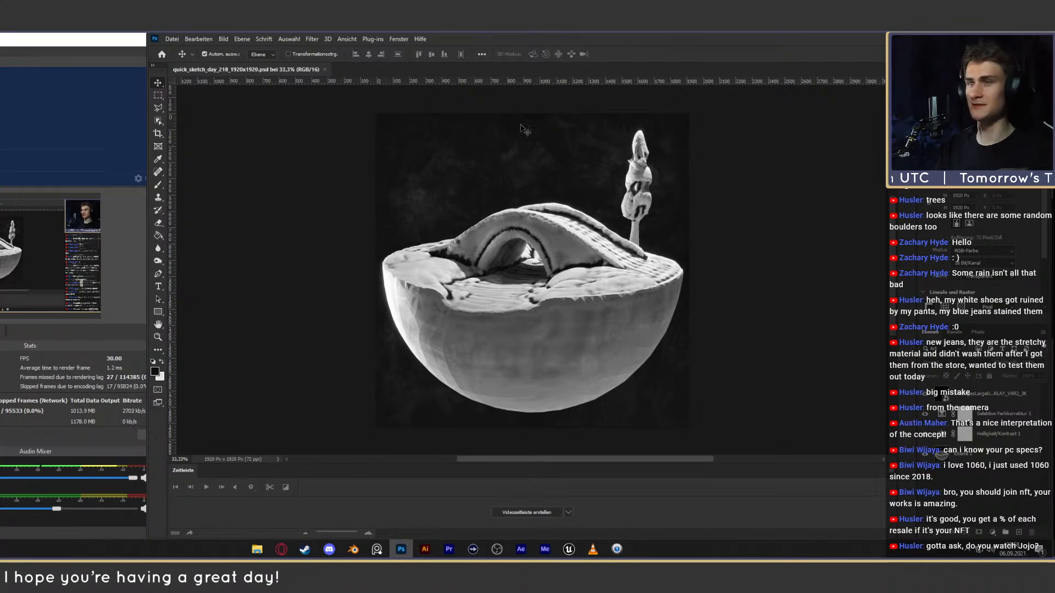
{"action": "left_click", "coordinate": [325, 69]}
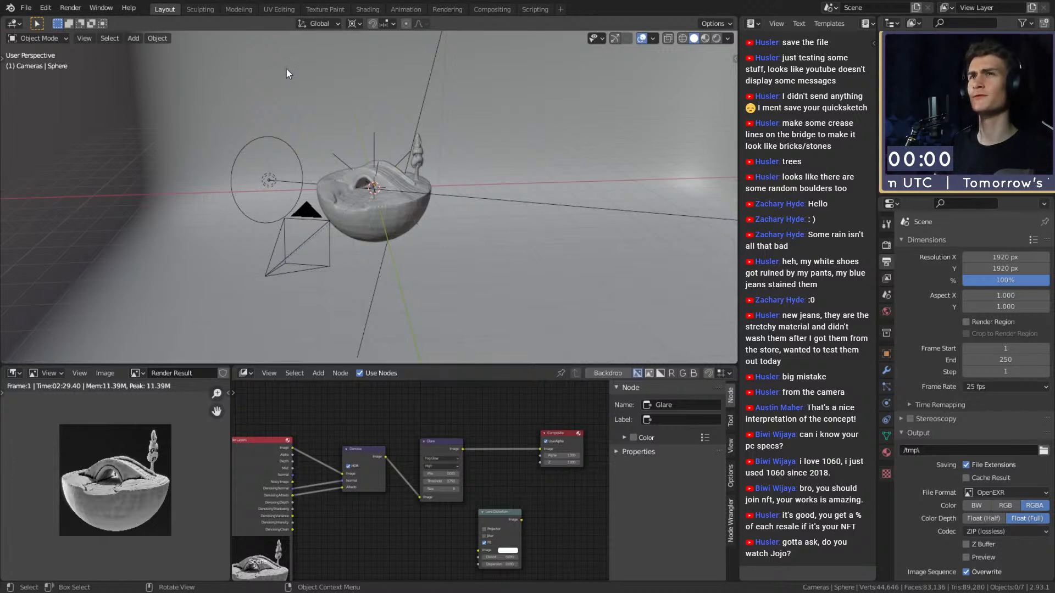
- Switch to Blender, bring up the scene's render properties and save the bridge scene file
{"action": "left_click", "coordinate": [26, 7]}
{"action": "left_click", "coordinate": [50, 90]}
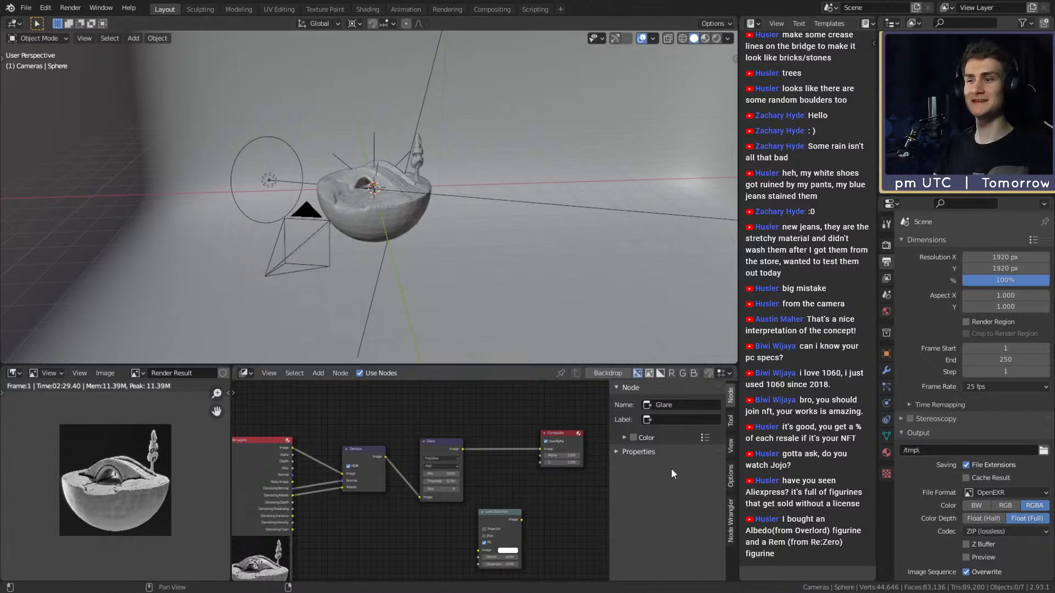
{"action": "scroll", "coordinate": [474, 473], "scroll_direction": "down", "scroll_amount": 2}
{"action": "key", "text": "Home"}
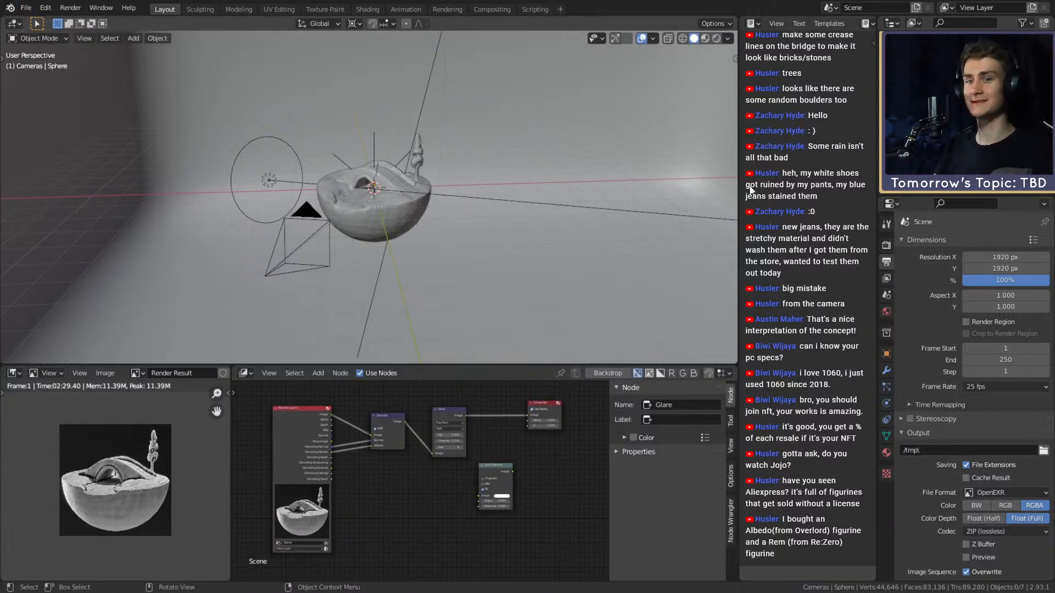
{"action": "left_click", "coordinate": [886, 245]}
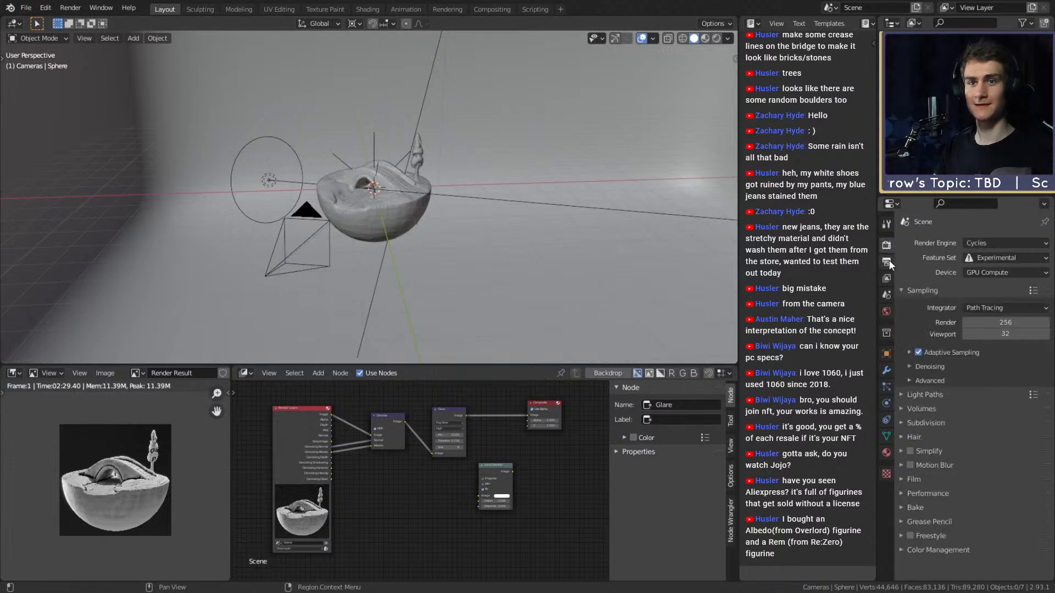
{"action": "left_click", "coordinate": [889, 261]}
{"action": "left_click", "coordinate": [887, 245]}
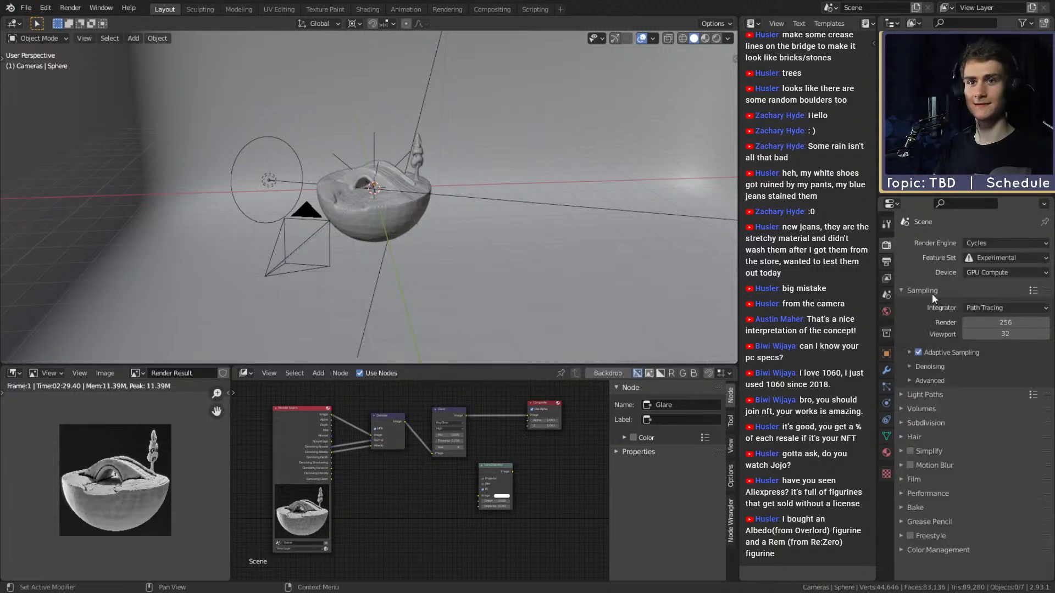
{"action": "left_click", "coordinate": [24, 10]}
{"action": "left_click", "coordinate": [41, 84]}
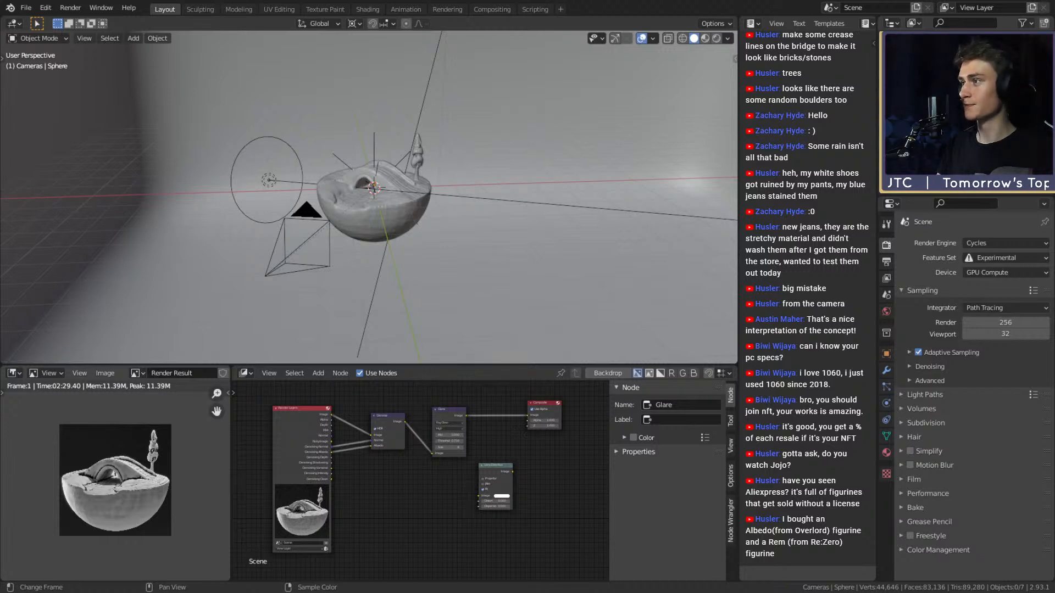
- Open the recent file msi_creator_award_submission_v12a.blend
{"action": "left_click", "coordinate": [26, 7]}
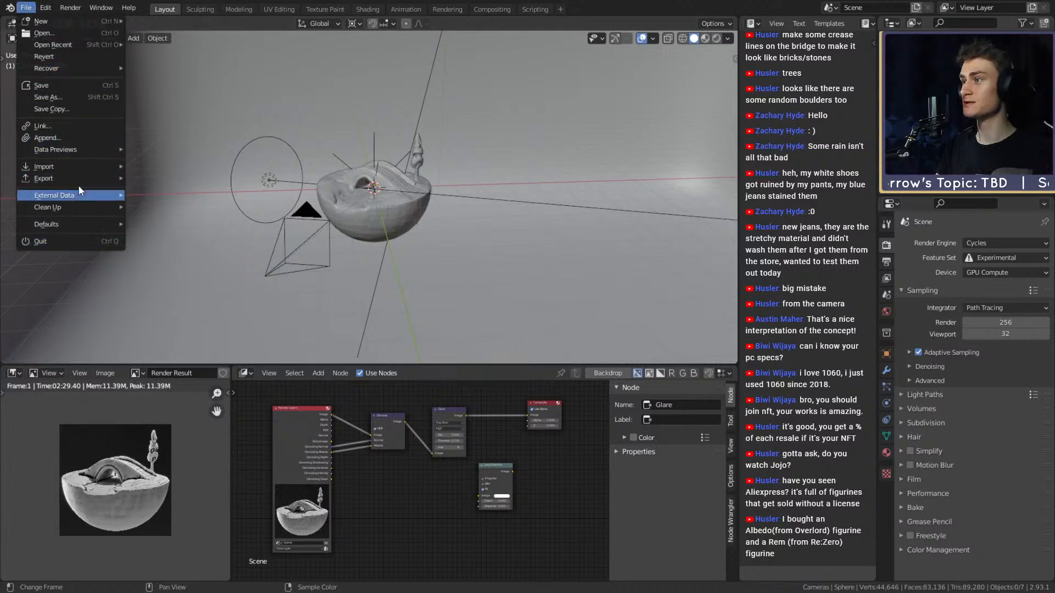
{"action": "mouse_move", "coordinate": [81, 160]}
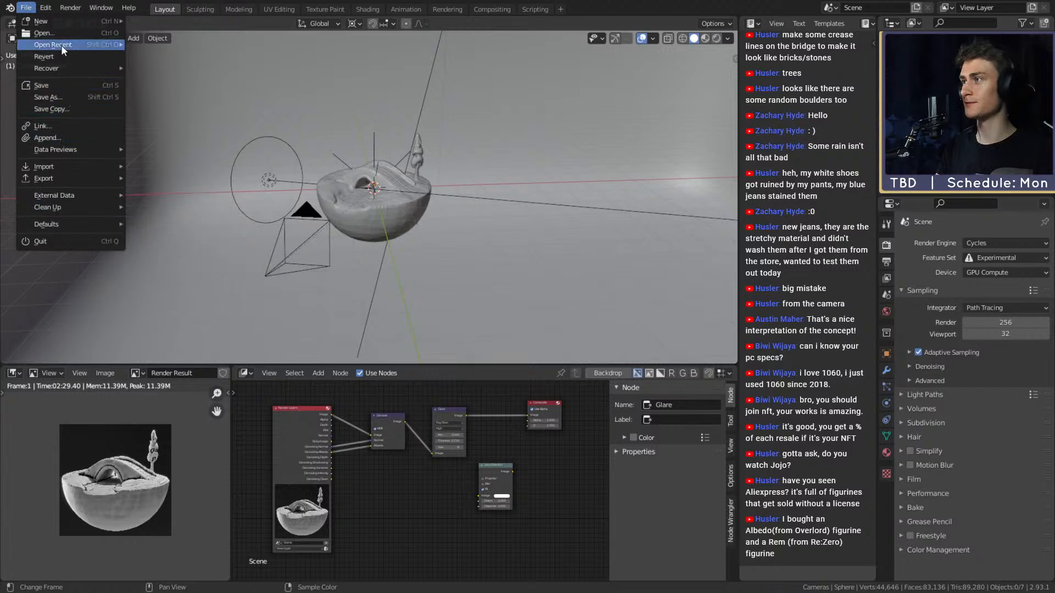
{"action": "mouse_move", "coordinate": [61, 48]}
{"action": "mouse_move", "coordinate": [69, 74]}
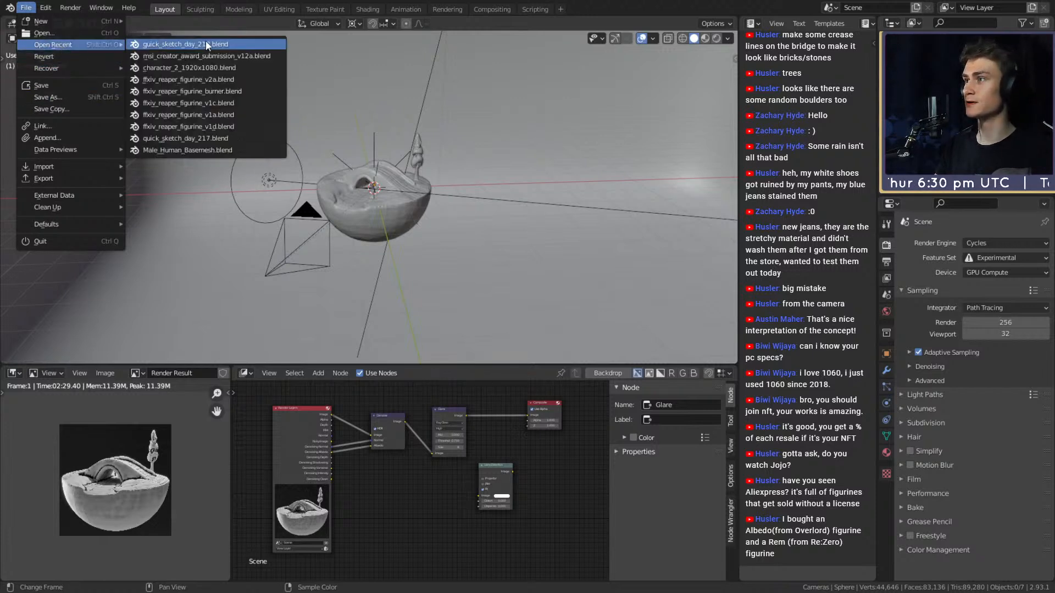
{"action": "left_click", "coordinate": [211, 55]}
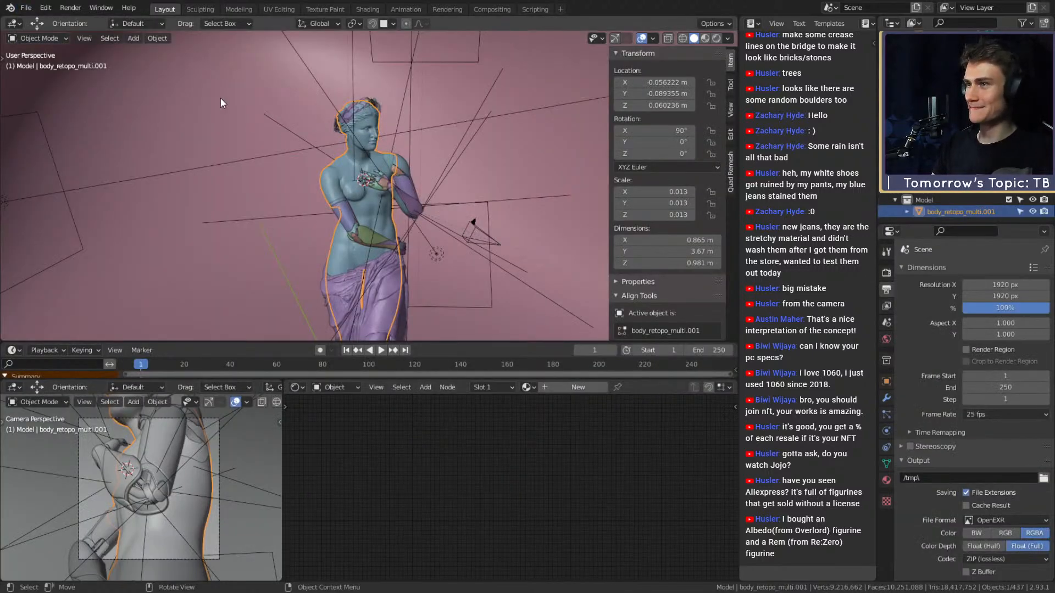
- Open the recent file ffxiv_reaper_figurine_v2a.blend
{"action": "left_click", "coordinate": [25, 8]}
{"action": "mouse_move", "coordinate": [50, 46]}
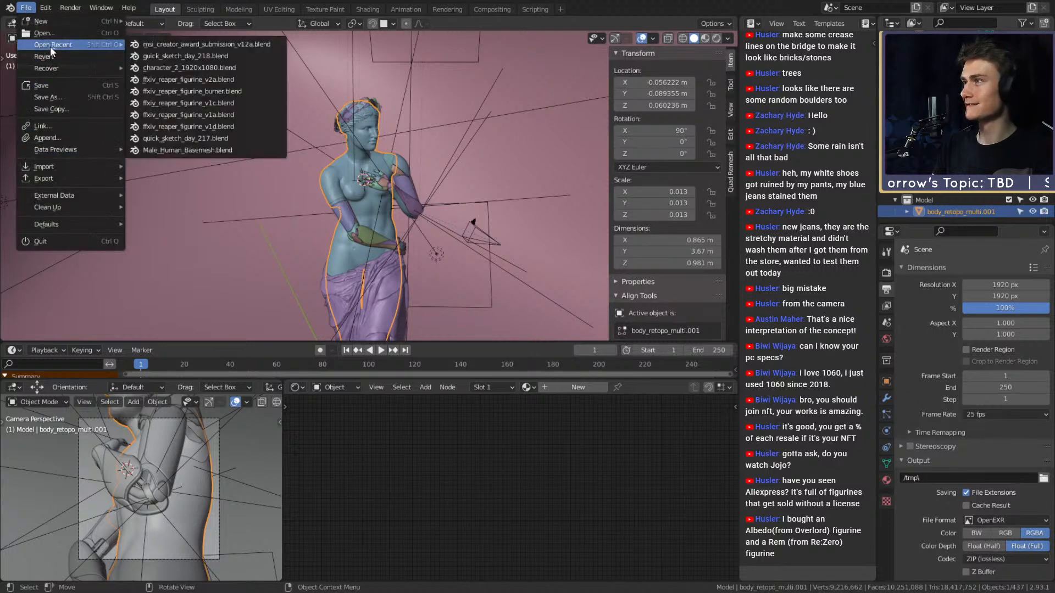
{"action": "left_click", "coordinate": [183, 80]}
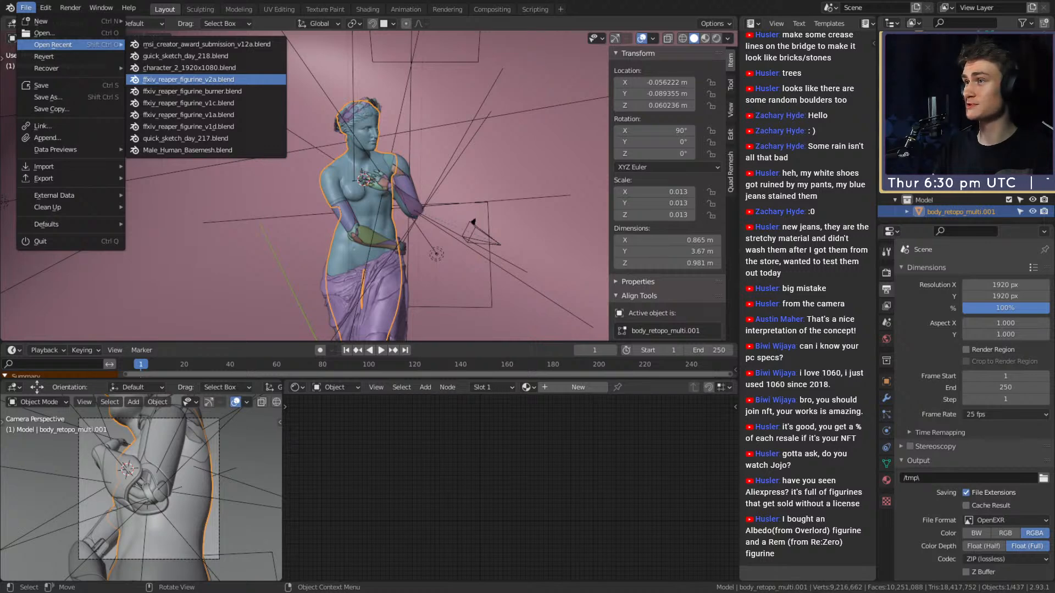
{"action": "left_click", "coordinate": [189, 79]}
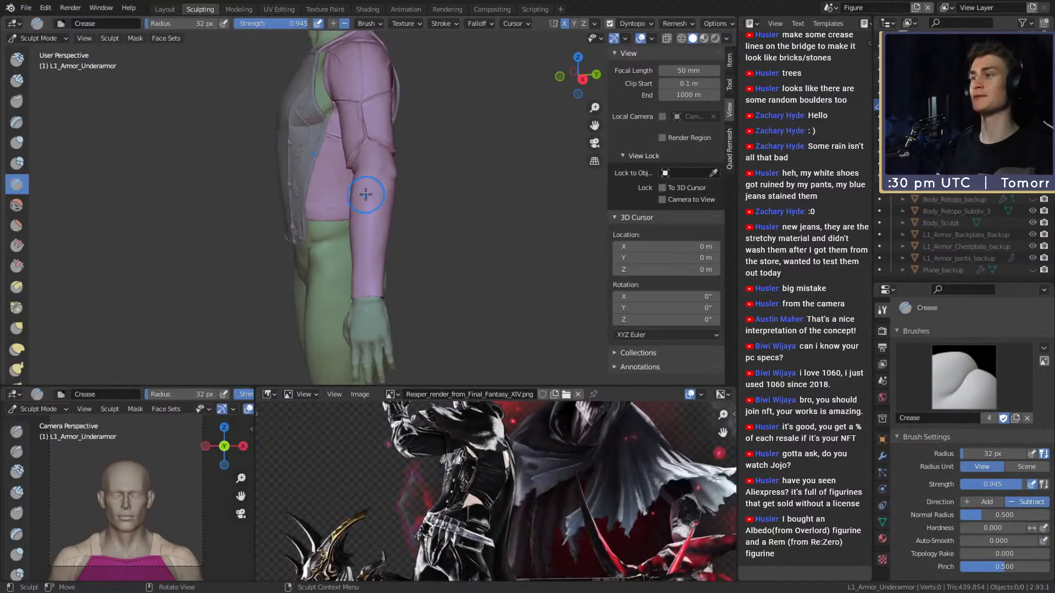
- Toggle the visibility of the object affecting the figure's forearms to check the area, and restore it
{"action": "middle_click_drag", "start_coordinate": [348, 237], "coordinate": [514, 257]}
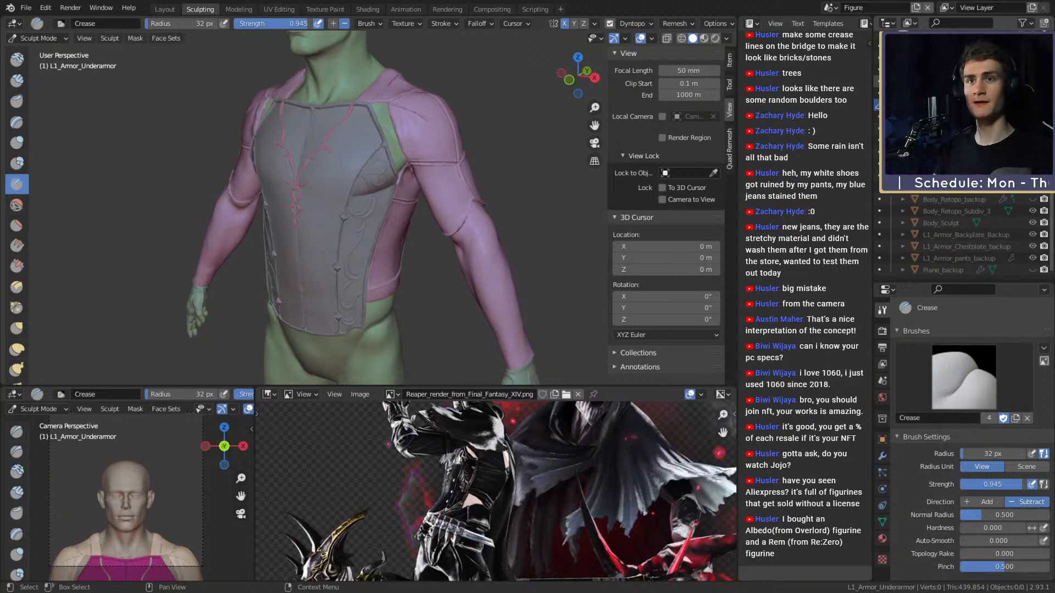
{"action": "left_click", "coordinate": [1032, 69]}
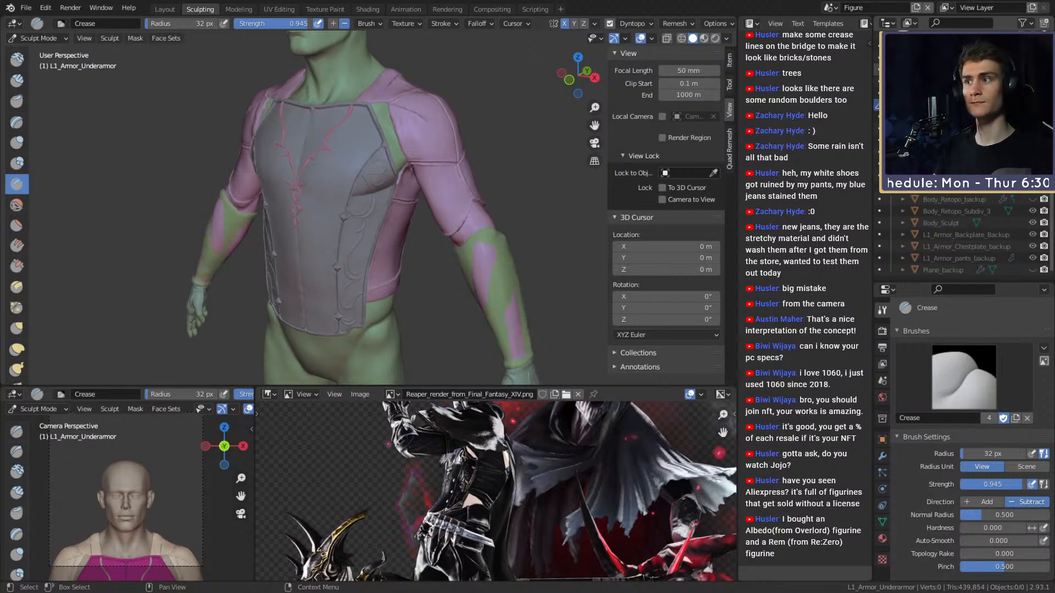
{"action": "left_click", "coordinate": [1032, 70]}
- Make the armor pants visible on the full figure
{"action": "scroll", "coordinate": [409, 253], "scroll_direction": "down", "scroll_amount": 5}
{"action": "middle_click_drag", "start_coordinate": [409, 253], "coordinate": [475, 228]}
{"action": "middle_click_drag", "start_coordinate": [451, 312], "coordinate": [448, 234], "text": "shift"}
{"action": "scroll", "coordinate": [437, 221], "scroll_direction": "down", "scroll_amount": 3}
{"action": "scroll", "coordinate": [447, 234], "scroll_direction": "up", "scroll_amount": 1}
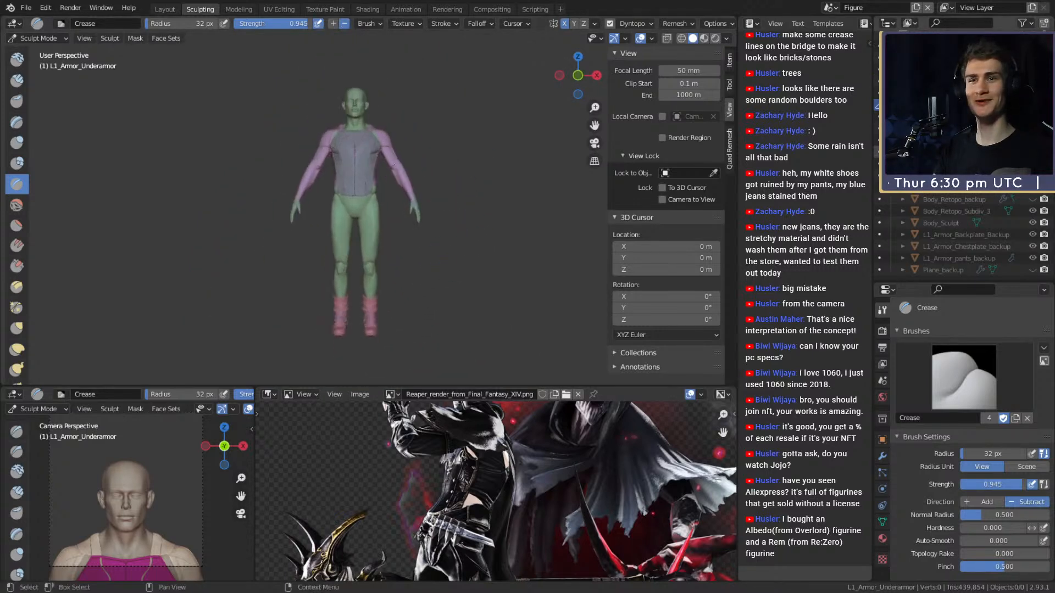
{"action": "left_click", "coordinate": [1032, 93]}
{"action": "scroll", "coordinate": [497, 262], "scroll_direction": "up", "scroll_amount": 3}
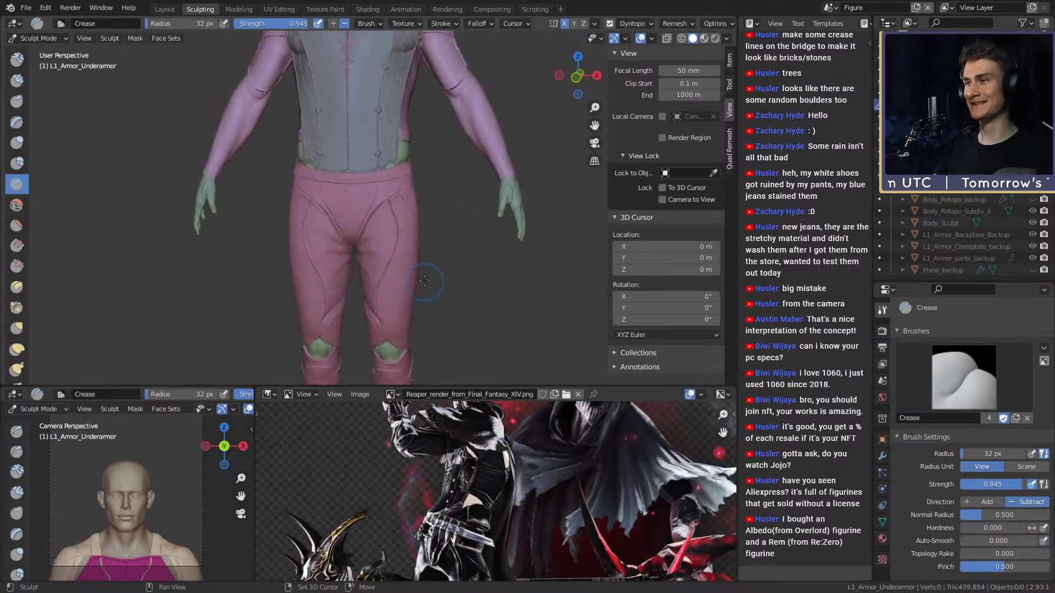
- Examine the underarmor's upper body and sleeve from several sides against the sleeve in the Reaper reference image
{"action": "scroll", "coordinate": [429, 260], "scroll_direction": "down", "scroll_amount": 2}
{"action": "scroll", "coordinate": [429, 260], "scroll_direction": "up", "scroll_amount": 6}
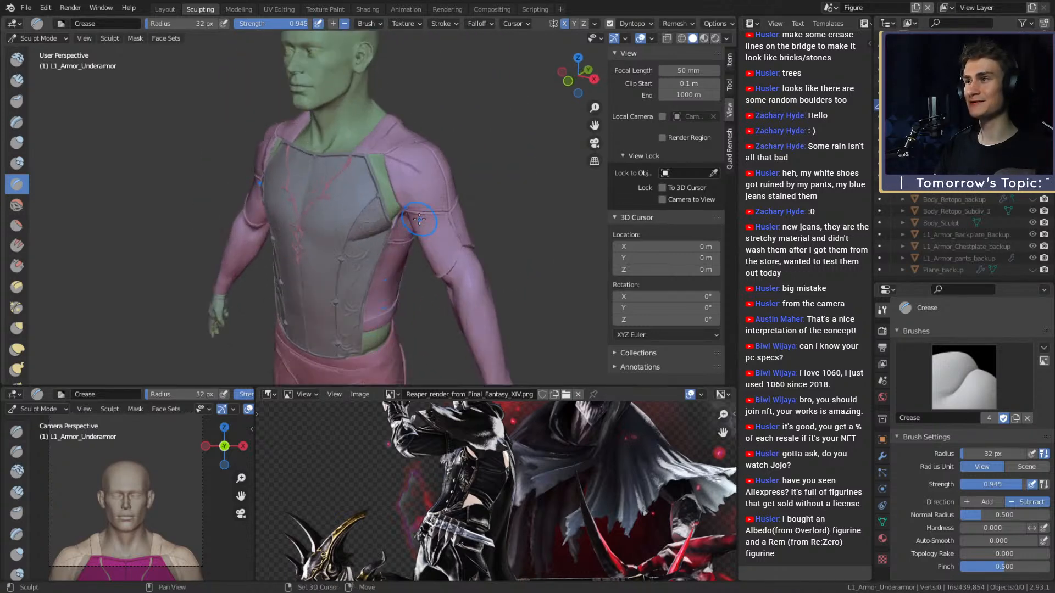
{"action": "scroll", "coordinate": [455, 261], "scroll_direction": "down", "scroll_amount": 4}
{"action": "mouse_move", "coordinate": [456, 262]}
{"action": "middle_mouse_down"}
{"action": "mouse_move", "coordinate": [355, 231]}
{"action": "mouse_move", "coordinate": [494, 206]}
{"action": "mouse_move", "coordinate": [365, 195]}
{"action": "middle_mouse_up"}
{"action": "scroll", "coordinate": [355, 230], "scroll_direction": "up", "scroll_amount": 3}
{"action": "scroll", "coordinate": [365, 196], "scroll_direction": "up", "scroll_amount": 3}
{"action": "mouse_move", "coordinate": [358, 71]}
{"action": "middle_mouse_down"}
{"action": "mouse_move", "coordinate": [353, 172]}
{"action": "mouse_move", "coordinate": [295, 127]}
{"action": "middle_mouse_up"}
{"action": "middle_click_drag", "start_coordinate": [278, 207], "coordinate": [351, 201]}
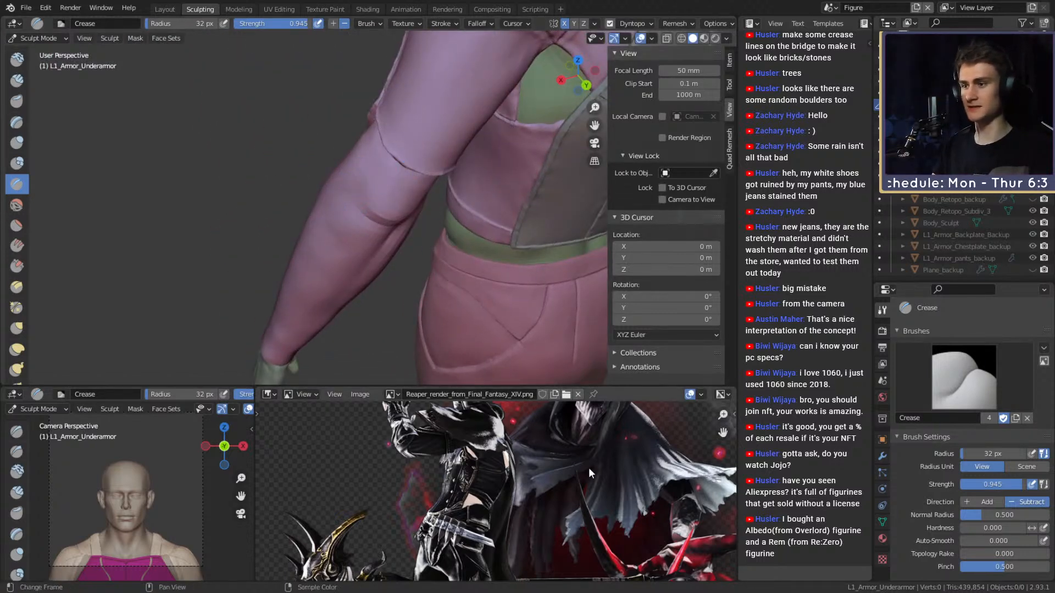
{"action": "scroll", "coordinate": [421, 435], "scroll_direction": "up", "scroll_amount": 2}
{"action": "scroll", "coordinate": [429, 479], "scroll_direction": "up", "scroll_amount": 2}
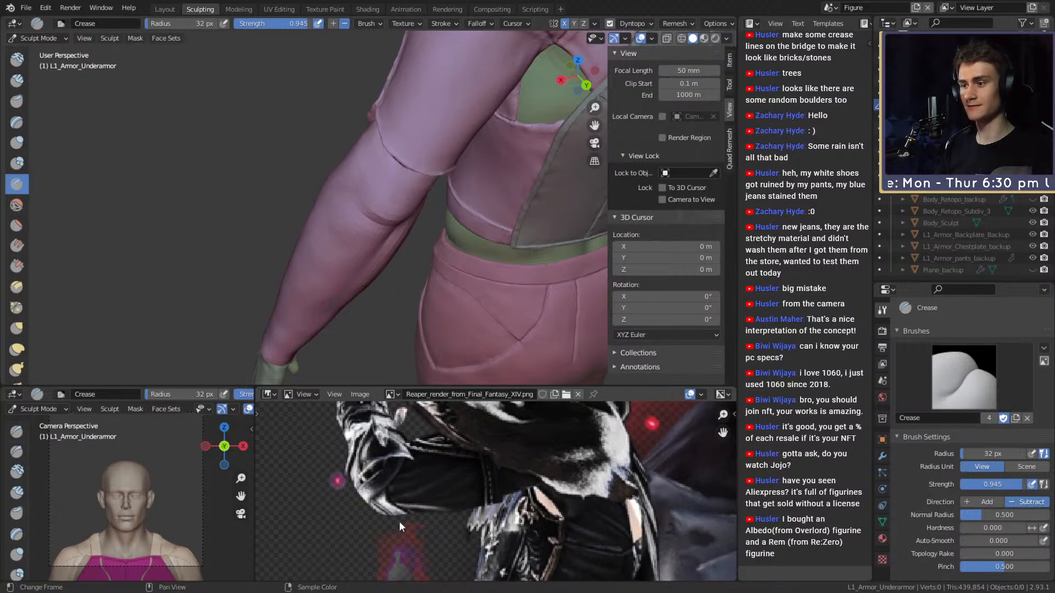
- Examine the figure's hands, the sleeve's wrist edge and the seams on the front of the pants
{"action": "middle_click_drag", "start_coordinate": [456, 318], "coordinate": [536, 240]}
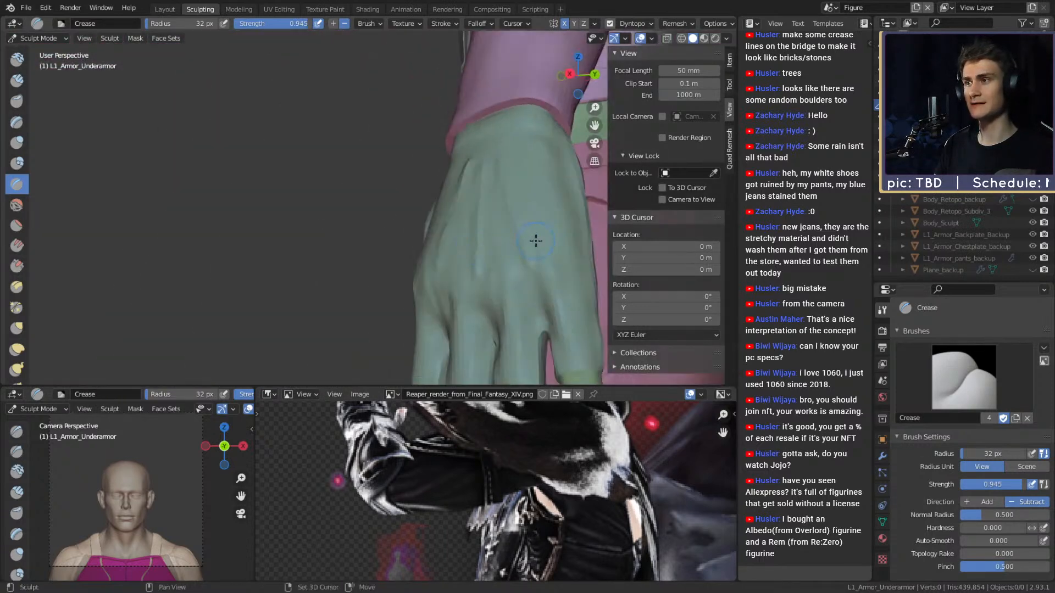
{"action": "scroll", "coordinate": [391, 253], "scroll_direction": "down", "scroll_amount": 5}
{"action": "middle_click_drag", "start_coordinate": [391, 253], "coordinate": [534, 162], "text": "shift"}
{"action": "scroll", "coordinate": [494, 192], "scroll_direction": "up", "scroll_amount": 3}
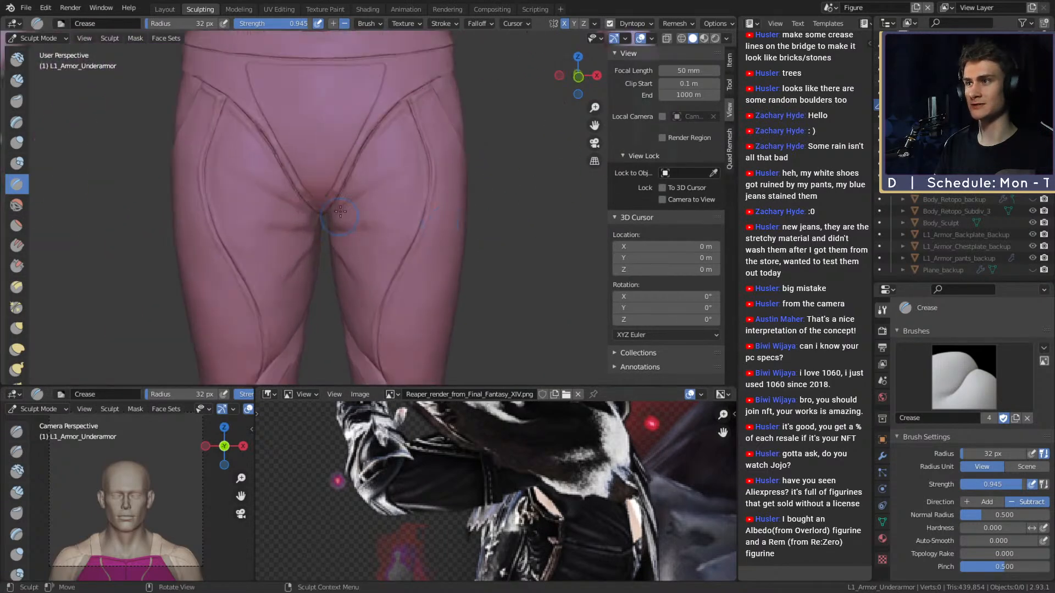
{"action": "scroll", "coordinate": [466, 220], "scroll_direction": "down", "scroll_amount": 5}
{"action": "mouse_move", "coordinate": [466, 219]}
{"action": "middle_mouse_down", "text": "shift"}
{"action": "mouse_move", "coordinate": [450, 285]}
{"action": "mouse_move", "coordinate": [410, 282]}
{"action": "mouse_move", "coordinate": [384, 214]}
{"action": "mouse_move", "coordinate": [399, 227]}
{"action": "mouse_move", "coordinate": [476, 226]}
{"action": "middle_mouse_up", "text": "shift"}
{"action": "scroll", "coordinate": [428, 283], "scroll_direction": "up", "scroll_amount": 5}
{"action": "scroll", "coordinate": [473, 220], "scroll_direction": "up", "scroll_amount": 2}
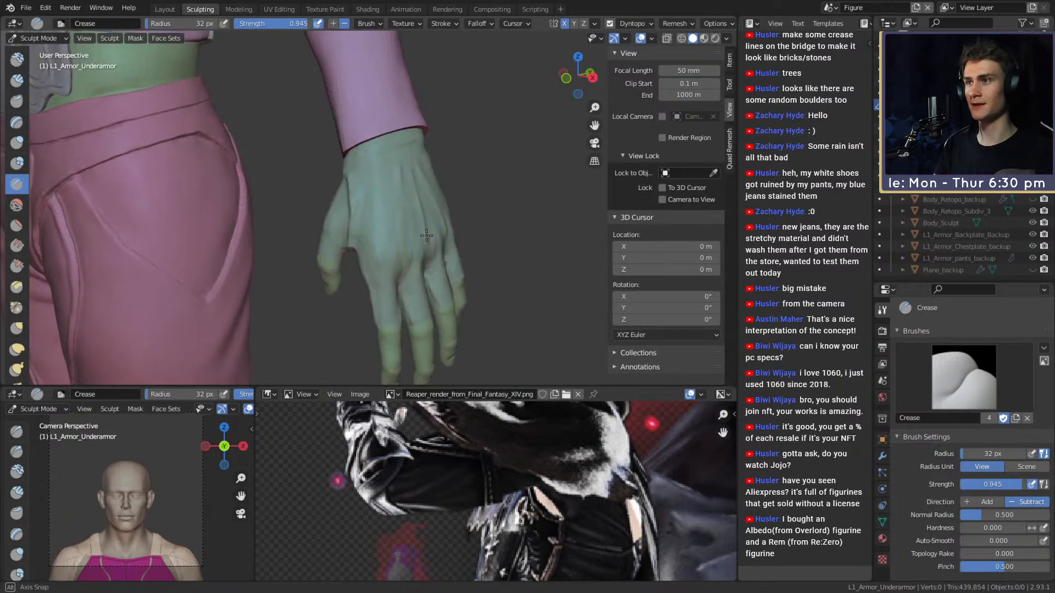
{"action": "scroll", "coordinate": [424, 184], "scroll_direction": "down", "scroll_amount": 4}
{"action": "middle_click_drag", "start_coordinate": [424, 184], "coordinate": [450, 244], "text": "shift"}
{"action": "middle_click_drag", "start_coordinate": [450, 245], "coordinate": [483, 233]}
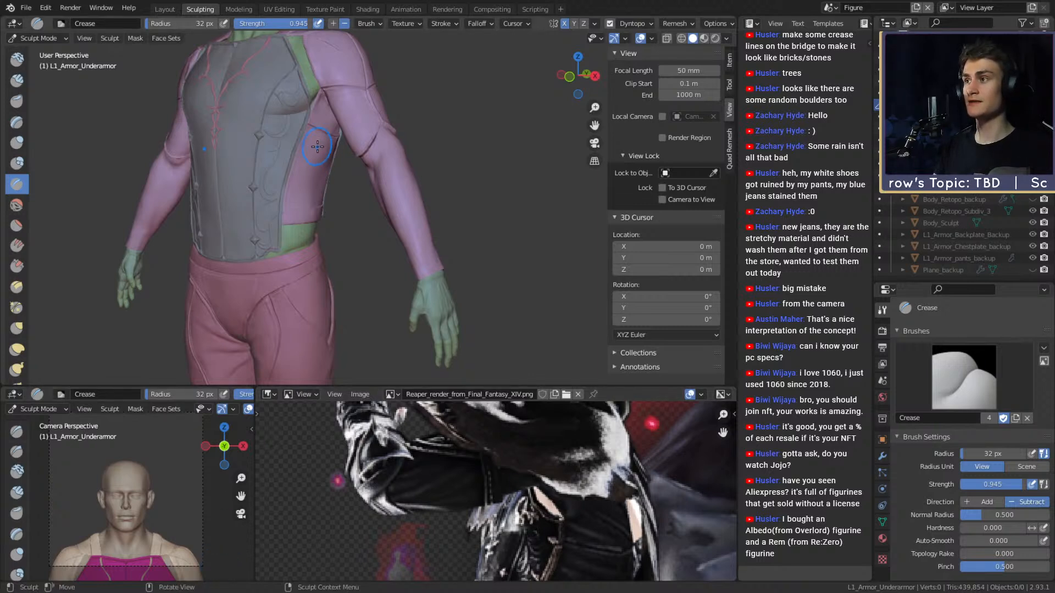
- Examine the whole armored figure and the ornament details on its chestplate
{"action": "scroll", "coordinate": [336, 252], "scroll_direction": "down", "scroll_amount": 5}
{"action": "mouse_move", "coordinate": [286, 250]}
{"action": "middle_mouse_down"}
{"action": "mouse_move", "coordinate": [336, 253]}
{"action": "mouse_move", "coordinate": [245, 138]}
{"action": "middle_mouse_up"}
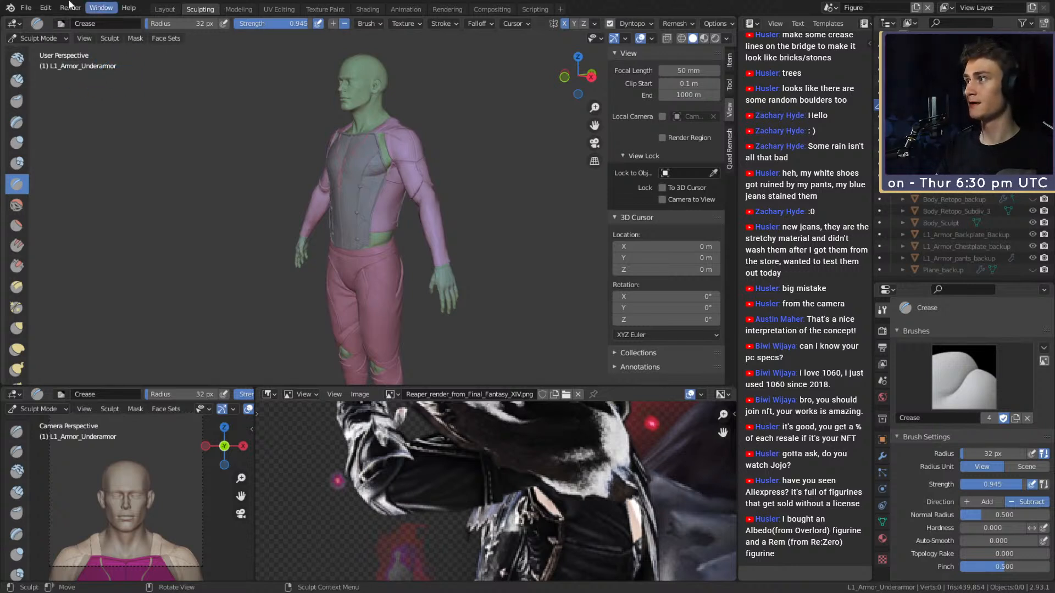
{"action": "mouse_move", "coordinate": [411, 210]}
{"action": "middle_mouse_down"}
{"action": "mouse_move", "coordinate": [465, 231]}
{"action": "mouse_move", "coordinate": [436, 233]}
{"action": "middle_mouse_up"}
{"action": "scroll", "coordinate": [431, 236], "scroll_direction": "up", "scroll_amount": 3}
{"action": "mouse_move", "coordinate": [420, 179]}
{"action": "middle_mouse_down", "text": "shift"}
{"action": "mouse_move", "coordinate": [426, 272]}
{"action": "mouse_move", "coordinate": [455, 245]}
{"action": "mouse_move", "coordinate": [456, 192]}
{"action": "middle_mouse_up", "text": "shift"}
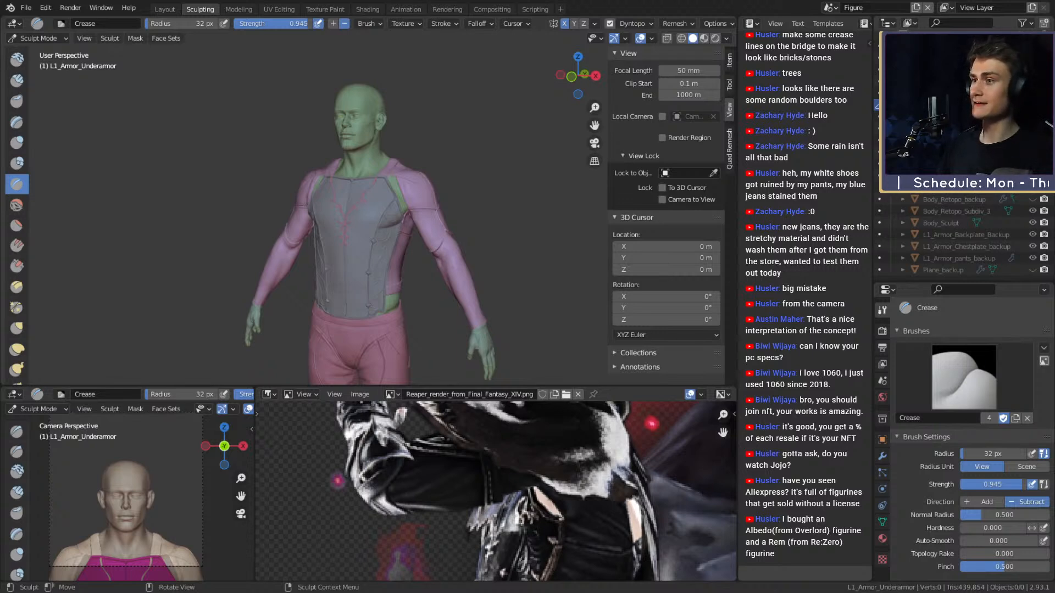
{"action": "scroll", "coordinate": [419, 204], "scroll_direction": "up", "scroll_amount": 4}
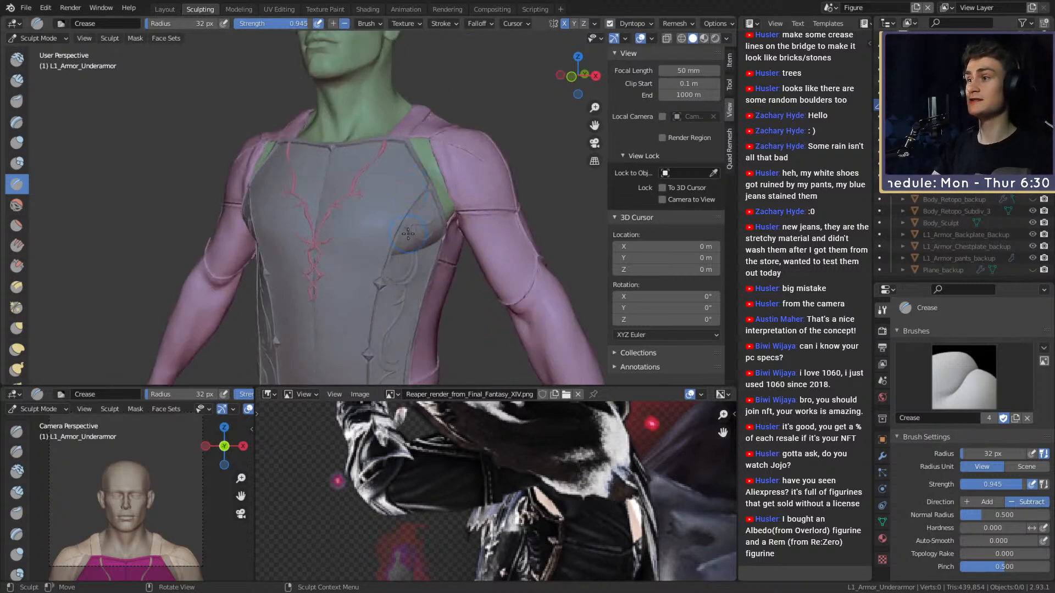
{"action": "scroll", "coordinate": [420, 205], "scroll_direction": "up", "scroll_amount": 2}
{"action": "middle_click_drag", "start_coordinate": [419, 205], "coordinate": [412, 181]}
{"action": "scroll", "coordinate": [430, 264], "scroll_direction": "down", "scroll_amount": 6}
- Examine the figure's hand and fingers up close and compare them with the gloves in the Reaper reference image
{"action": "middle_click_drag", "start_coordinate": [412, 181], "coordinate": [404, 252]}
{"action": "scroll", "coordinate": [346, 244], "scroll_direction": "up", "scroll_amount": 3}
{"action": "scroll", "coordinate": [345, 244], "scroll_direction": "up", "scroll_amount": 4}
{"action": "scroll", "coordinate": [358, 235], "scroll_direction": "down", "scroll_amount": 5}
{"action": "scroll", "coordinate": [404, 252], "scroll_direction": "up", "scroll_amount": 6}
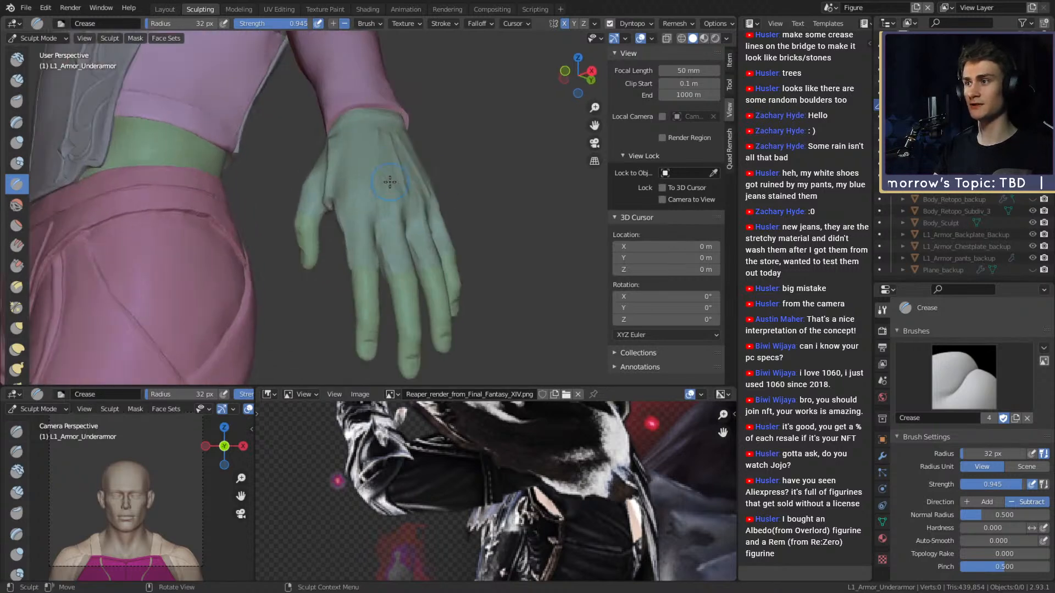
{"action": "middle_click_drag", "start_coordinate": [388, 193], "coordinate": [378, 245]}
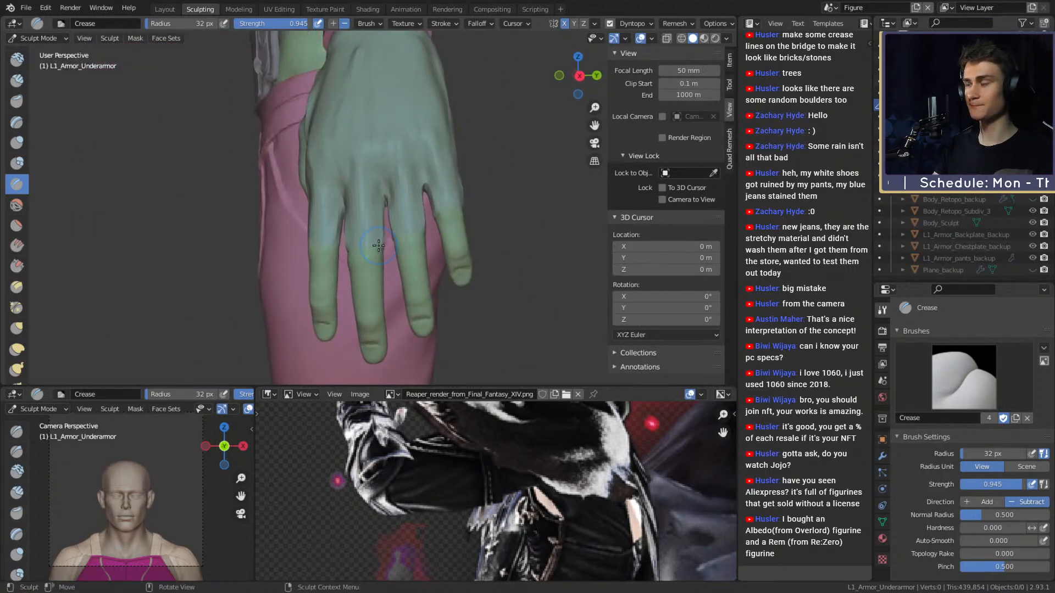
{"action": "scroll", "coordinate": [446, 465], "scroll_direction": "down", "scroll_amount": 2}
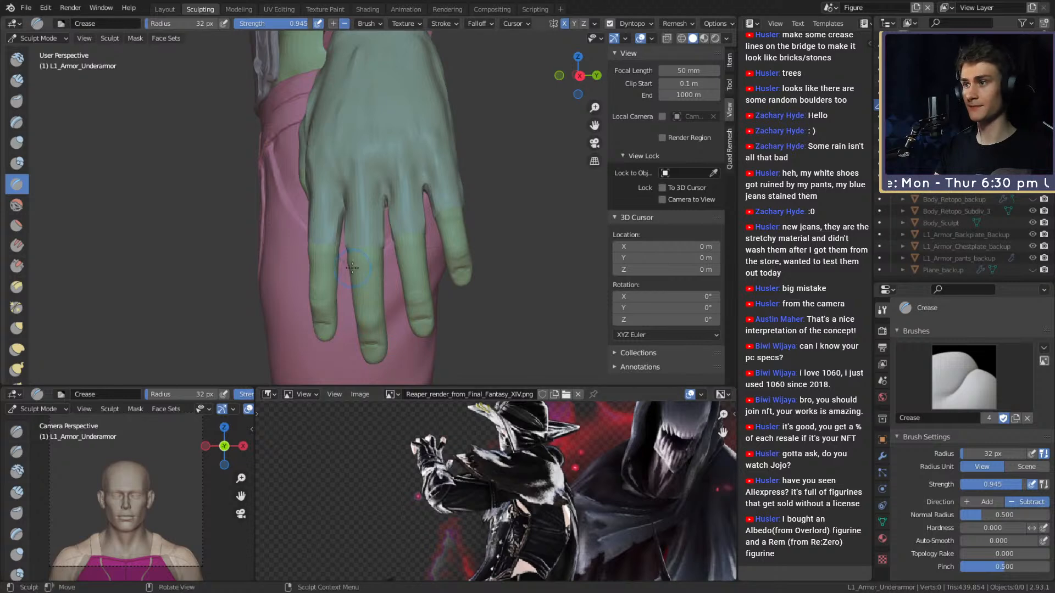
{"action": "scroll", "coordinate": [428, 269], "scroll_direction": "down", "scroll_amount": 4}
{"action": "middle_click_drag", "start_coordinate": [401, 264], "coordinate": [466, 319]}
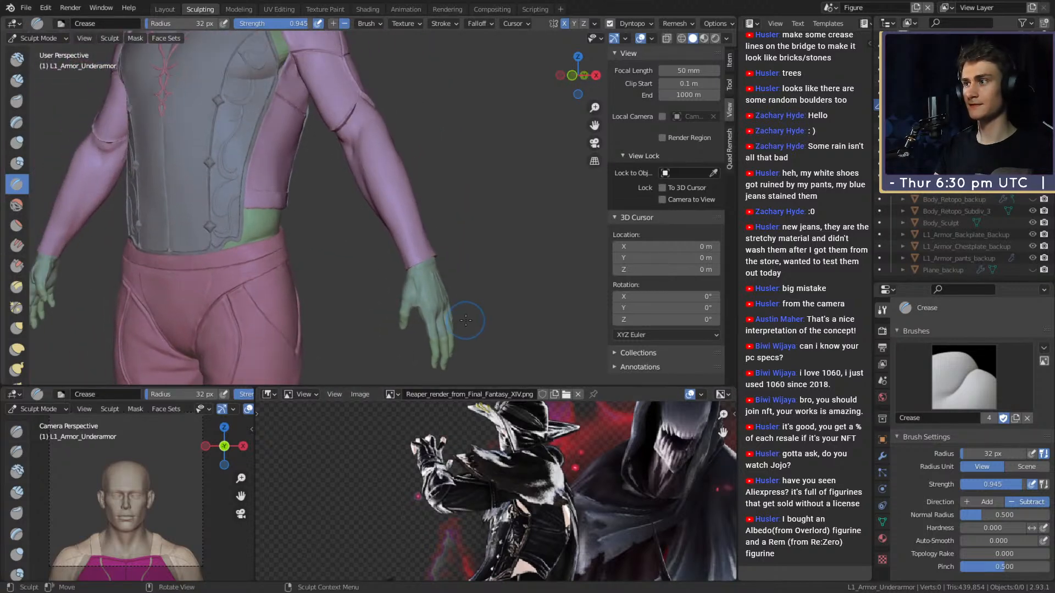
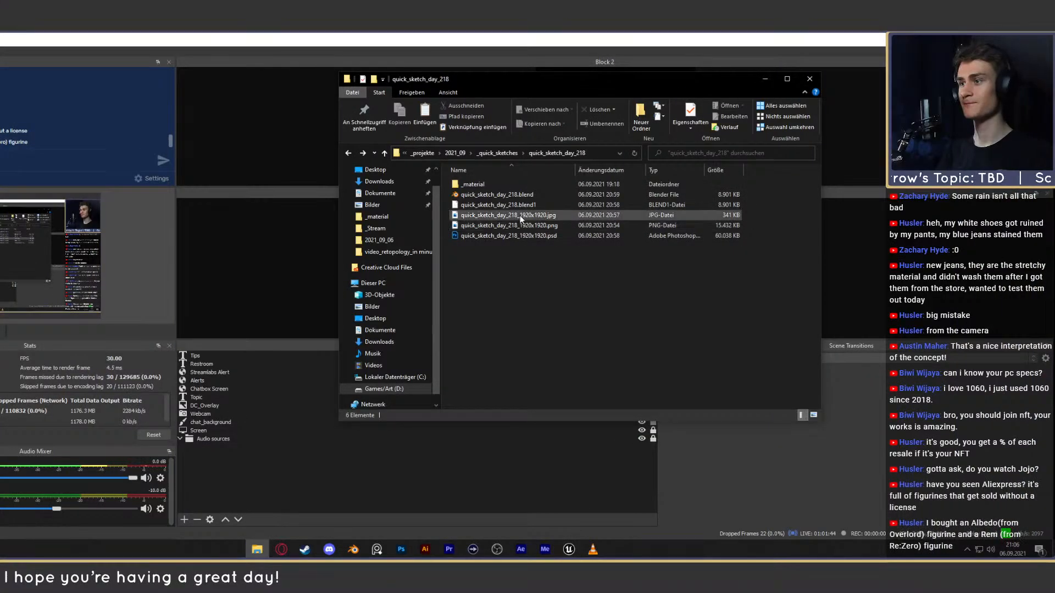
- Open quick_sketch_day_218_1920x1920.jpg from its project folder in the photo viewer and arrange it beside the file browser
{"action": "double_click", "coordinate": [519, 215]}
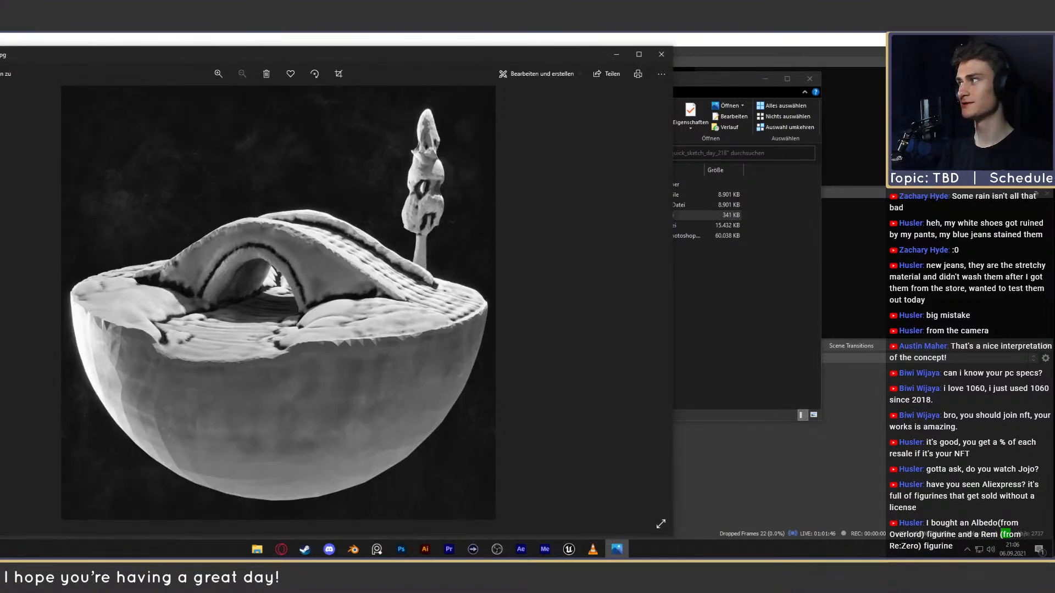
{"action": "left_click_drag", "start_coordinate": [1, 47], "coordinate": [275, 142]}
{"action": "left_click_drag", "start_coordinate": [447, 147], "coordinate": [656, 108]}
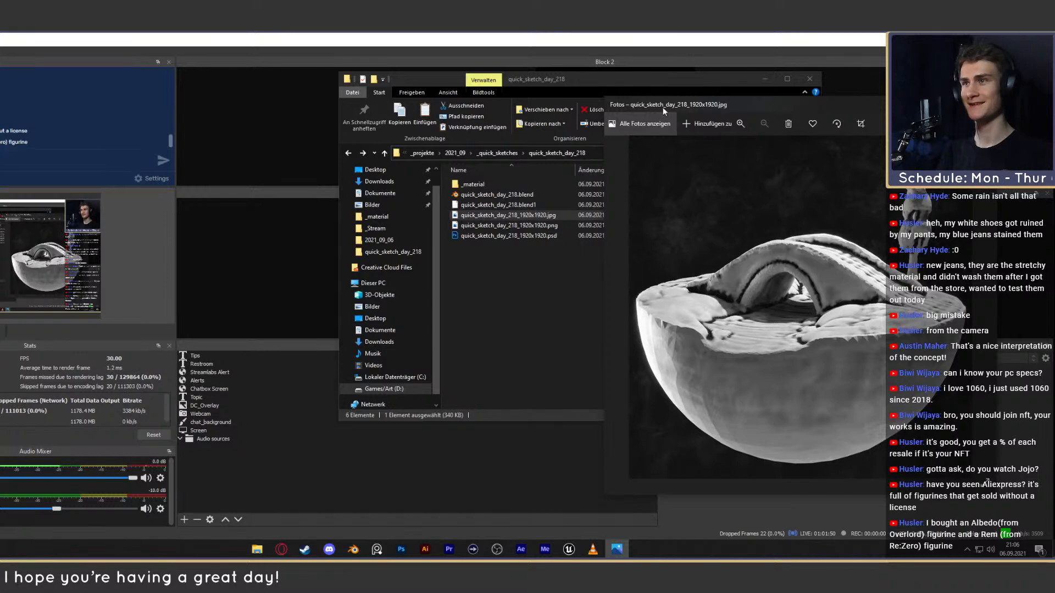
{"action": "left_click_drag", "start_coordinate": [731, 104], "coordinate": [426, 103]}
- Open quick_sketch_day_216_1920x1920.jpg from the quick_sketch_day_216 folder and close it again
{"action": "left_click", "coordinate": [322, 174]}
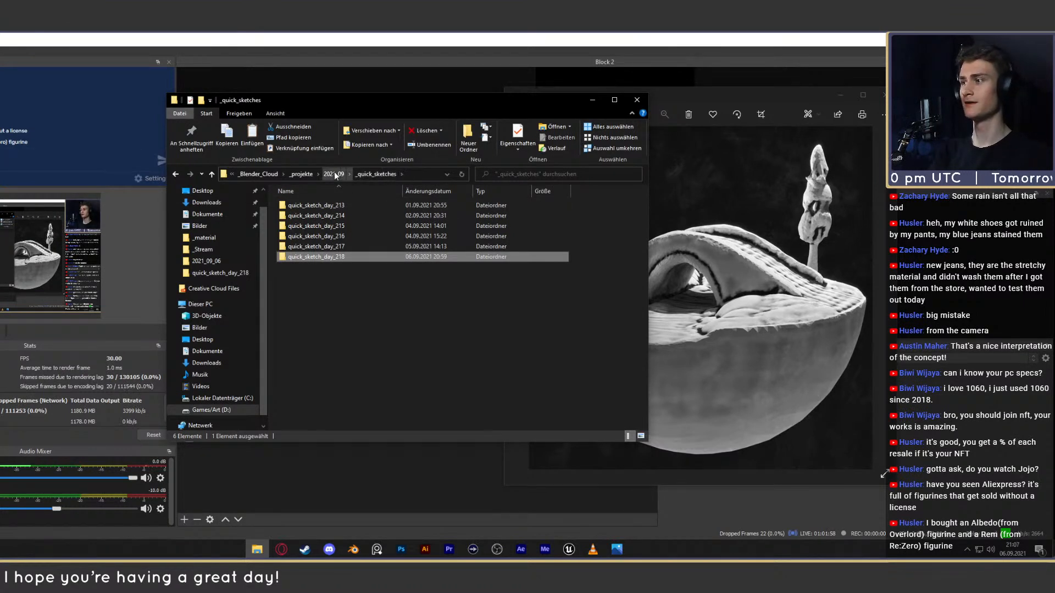
{"action": "double_click", "coordinate": [343, 237]}
{"action": "double_click", "coordinate": [325, 238]}
{"action": "left_click", "coordinate": [642, 65]}
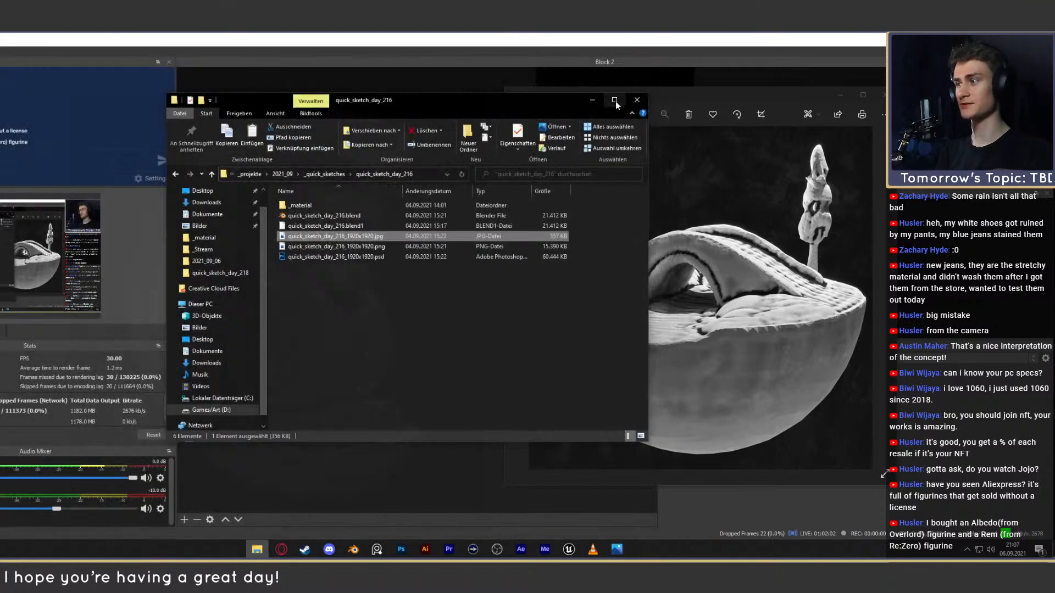
- Open quick_sketch_day_215_1920x1920.jpg from the quick_sketch_day_215 folder and place it beside the day 218 image for comparison
{"action": "left_click", "coordinate": [325, 174]}
{"action": "double_click", "coordinate": [340, 227]}
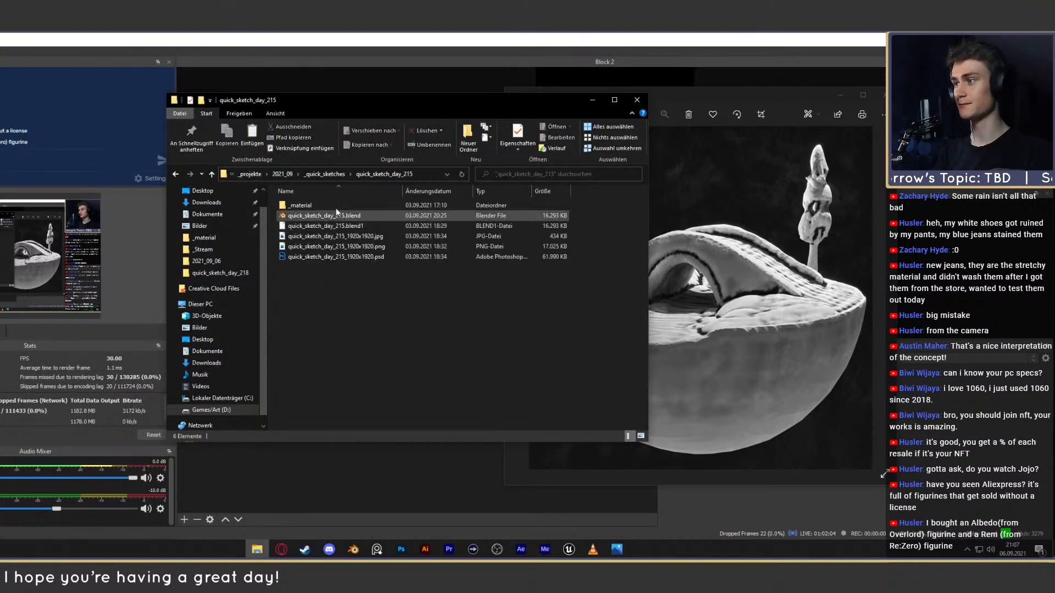
{"action": "double_click", "coordinate": [318, 237]}
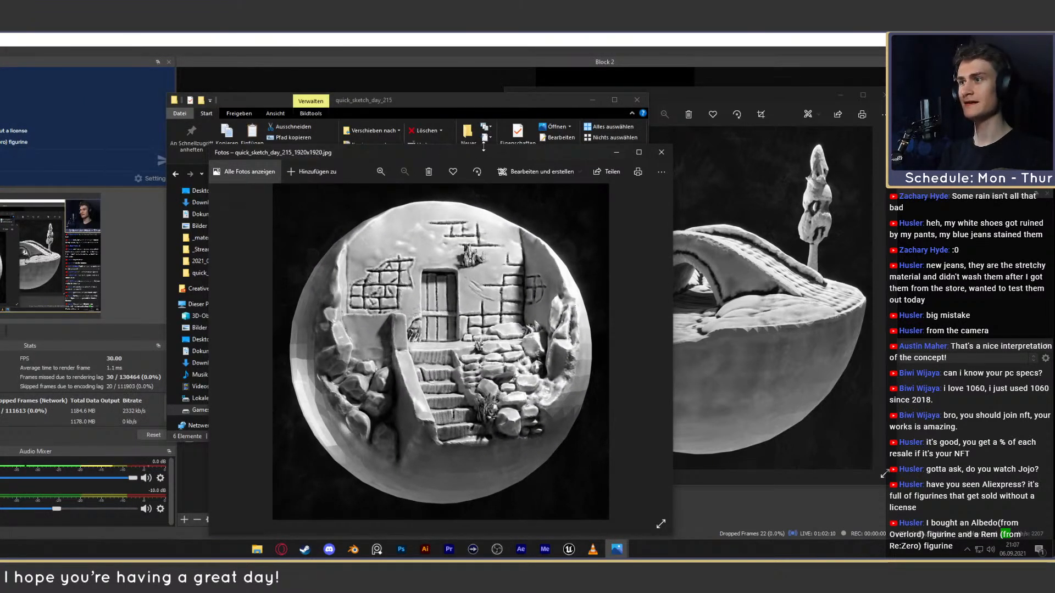
{"action": "left_click_drag", "start_coordinate": [482, 135], "coordinate": [314, 97]}
{"action": "left_click", "coordinate": [579, 104]}
{"action": "left_click", "coordinate": [579, 121]}
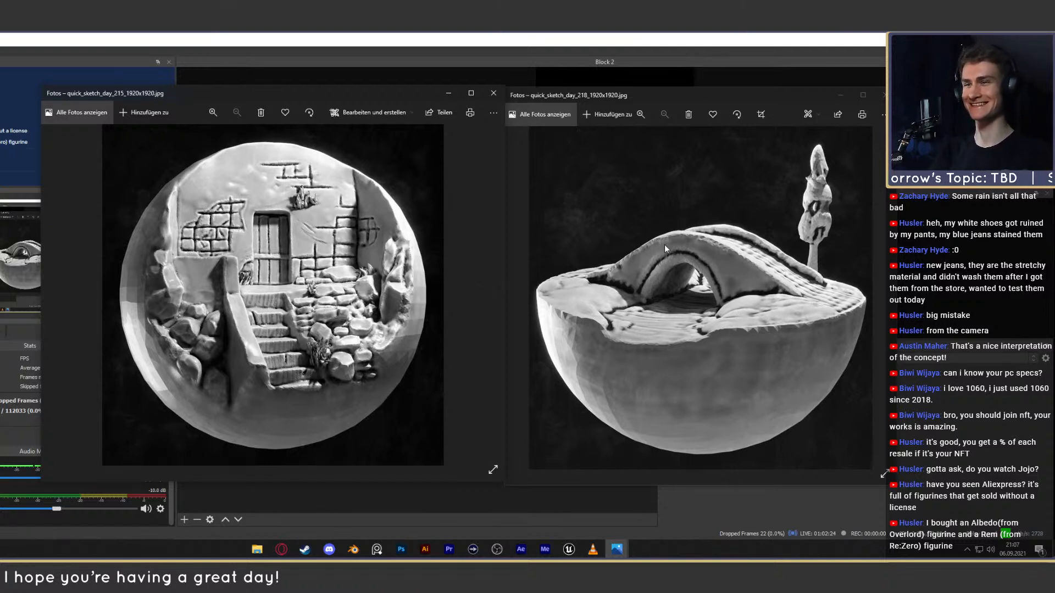
- Close both sketch image viewers and the file browser window
{"action": "left_click", "coordinate": [493, 93]}
{"action": "left_click", "coordinate": [884, 95]}
{"action": "left_click", "coordinate": [257, 549]}
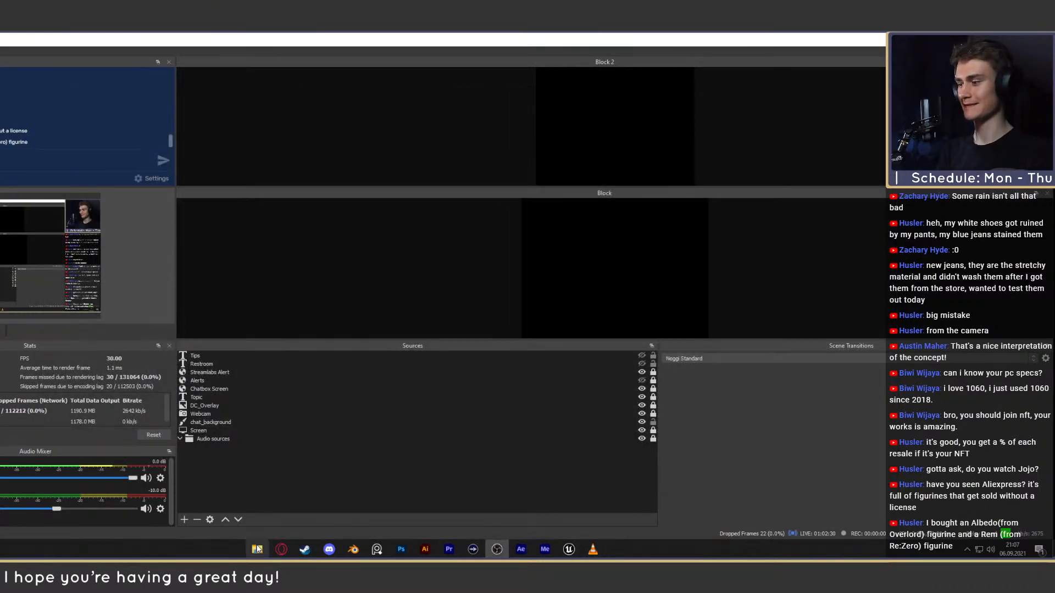
{"action": "left_click", "coordinate": [636, 99]}
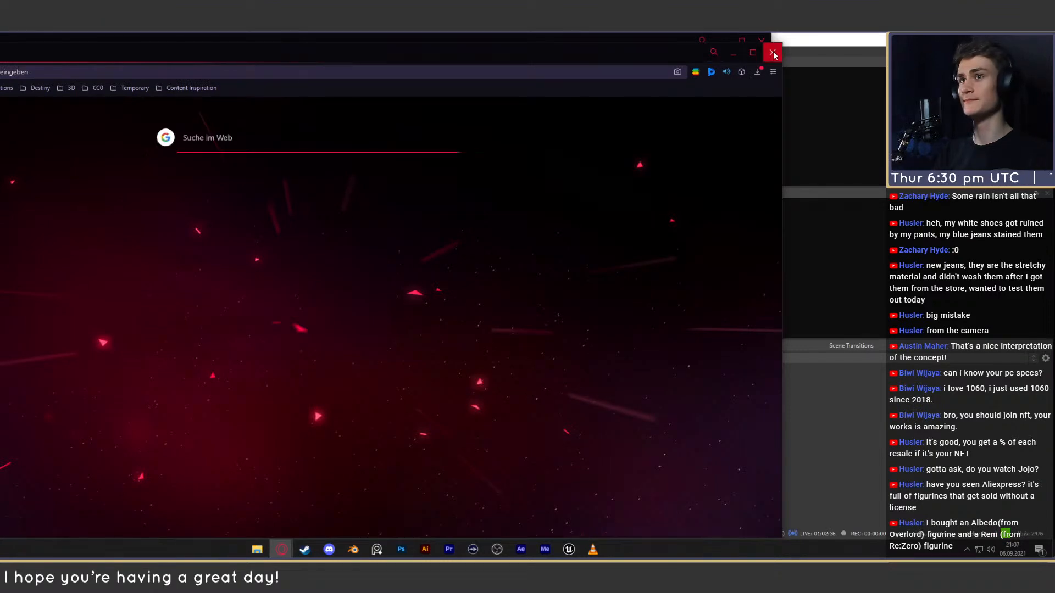
- Switch to the web browser, close the extra start-page window and move the Google window fully into view
{"action": "left_click", "coordinate": [772, 52]}
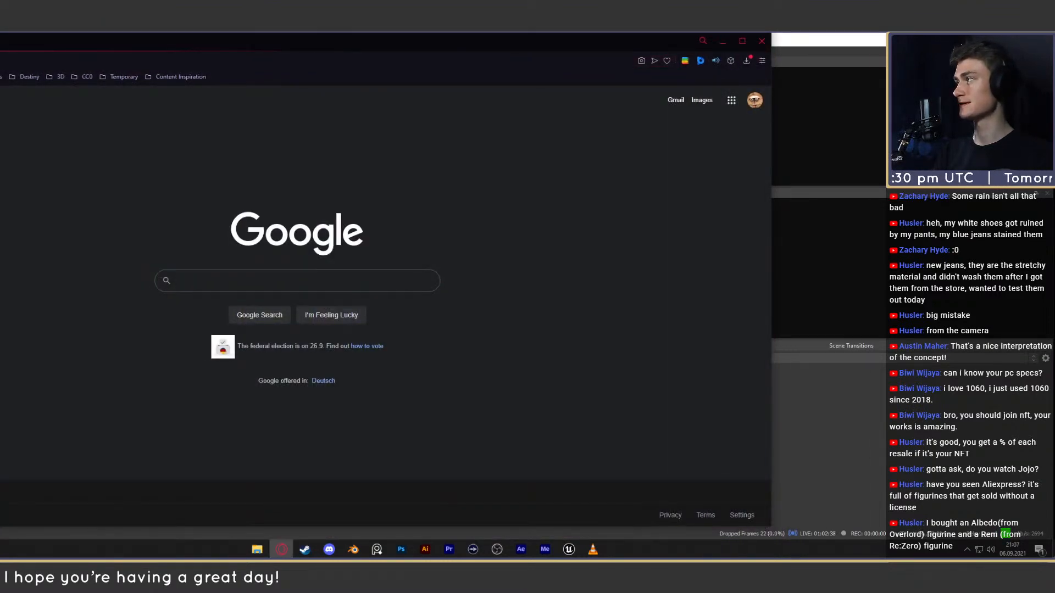
{"action": "left_click_drag", "start_coordinate": [1, 34], "coordinate": [263, 156]}
{"action": "left_click_drag", "start_coordinate": [483, 175], "coordinate": [513, 155]}
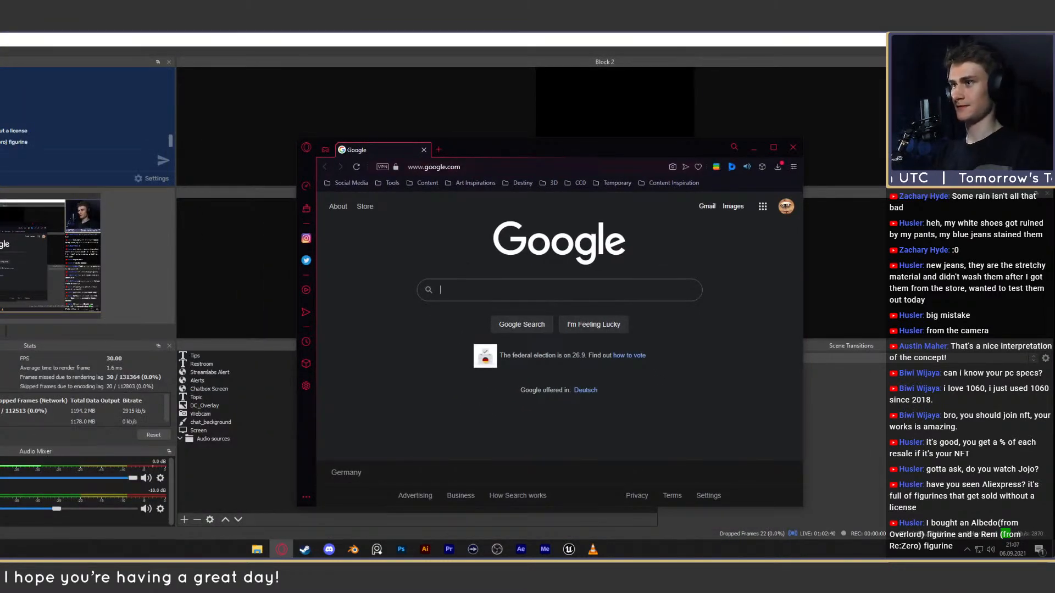
- Search Google for aliexpress and enlarge the browser window to show the results
{"action": "left_click", "coordinate": [508, 164]}
{"action": "type", "text": "aliexpress"}
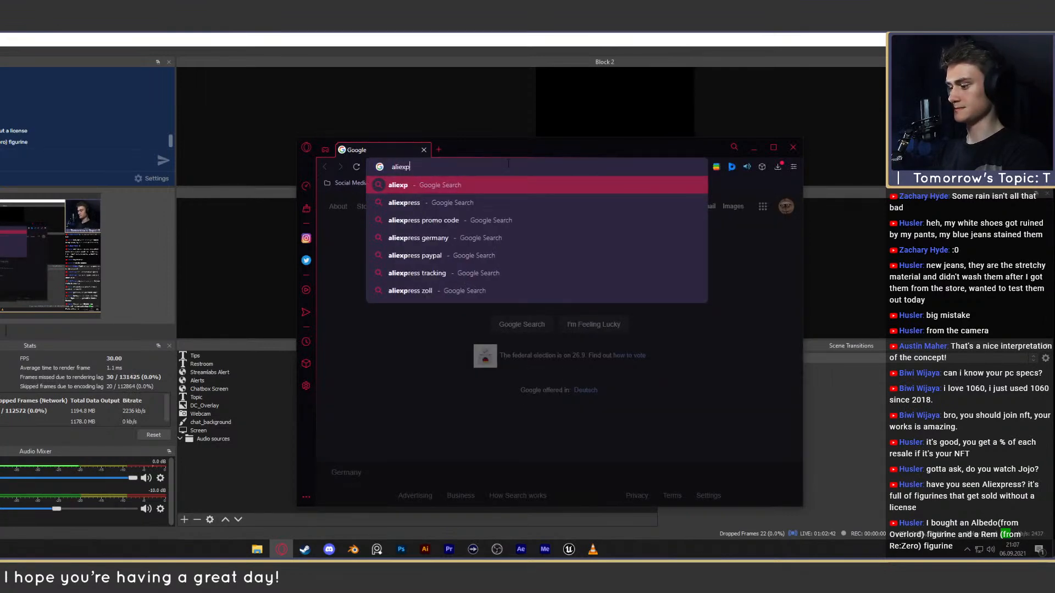
{"action": "key", "text": "Return"}
{"action": "left_click_drag", "start_coordinate": [509, 148], "coordinate": [391, 66]}
{"action": "left_click_drag", "start_coordinate": [681, 425], "coordinate": [803, 518]}
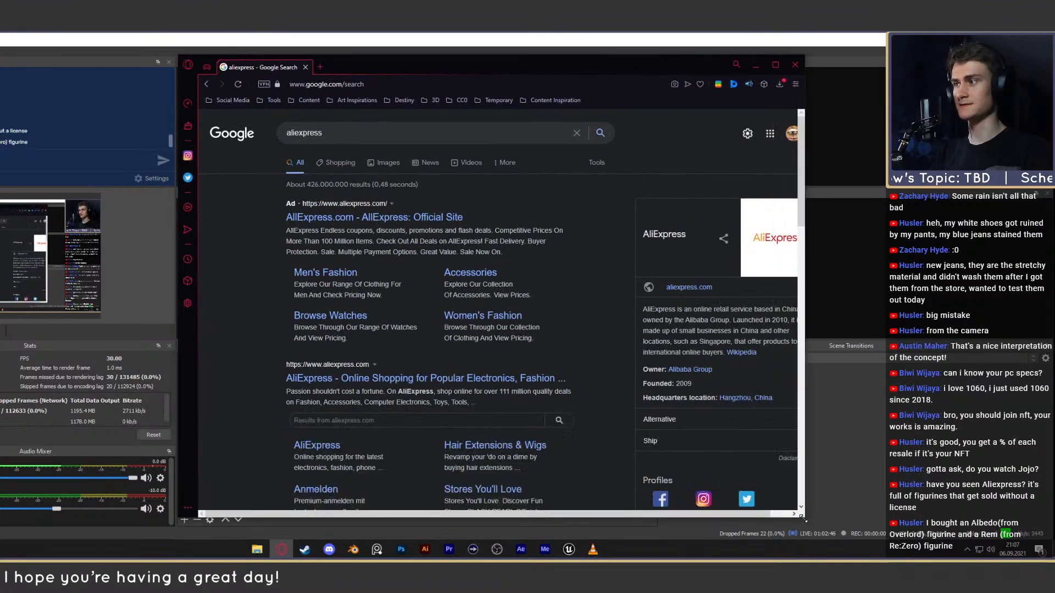
- Open the official AliExpress site, decline notifications, dismiss the discount pop-up and save the cookie preferences with all non-essential cookies off
{"action": "left_click", "coordinate": [411, 221]}
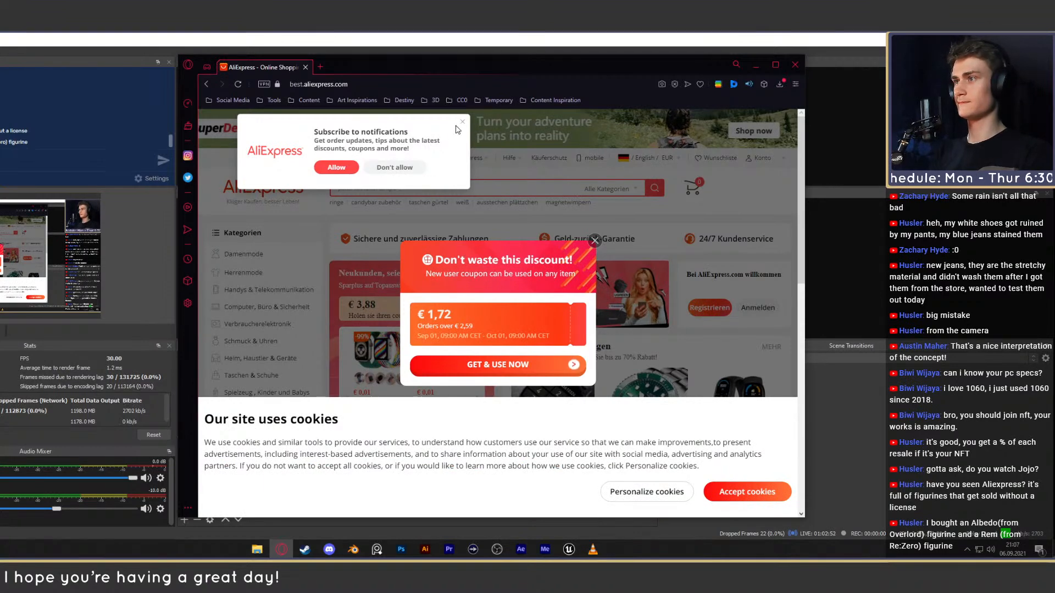
{"action": "left_click", "coordinate": [415, 166]}
{"action": "left_click", "coordinate": [595, 253]}
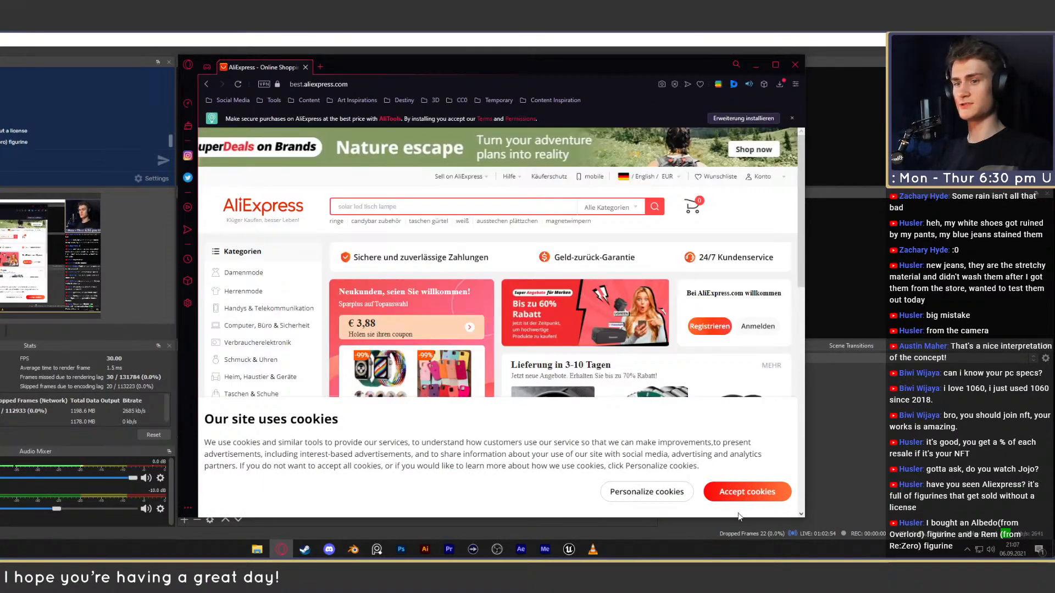
{"action": "left_click", "coordinate": [631, 493]}
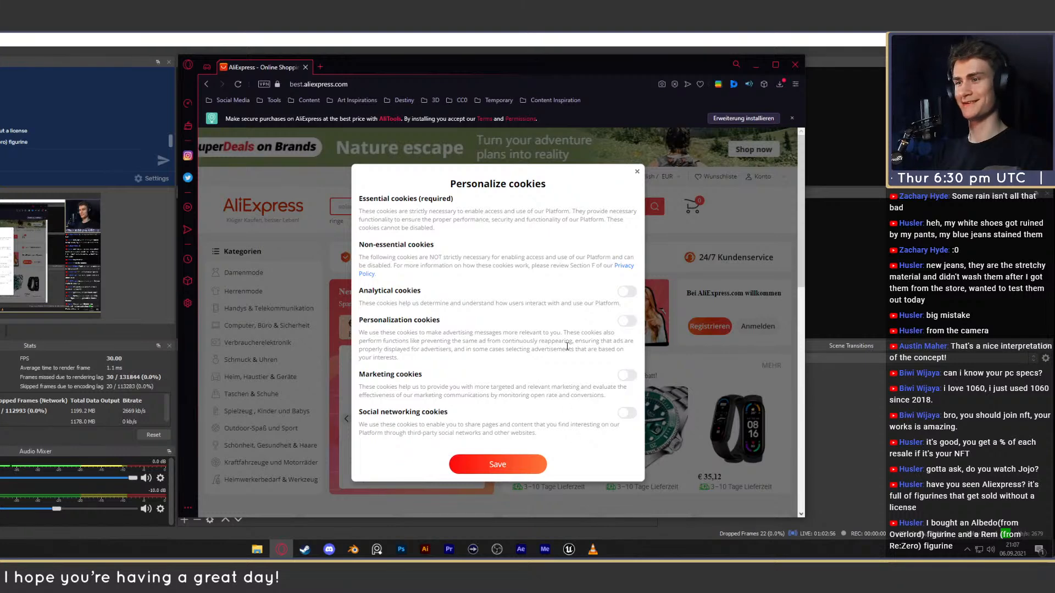
{"action": "left_click", "coordinate": [497, 466]}
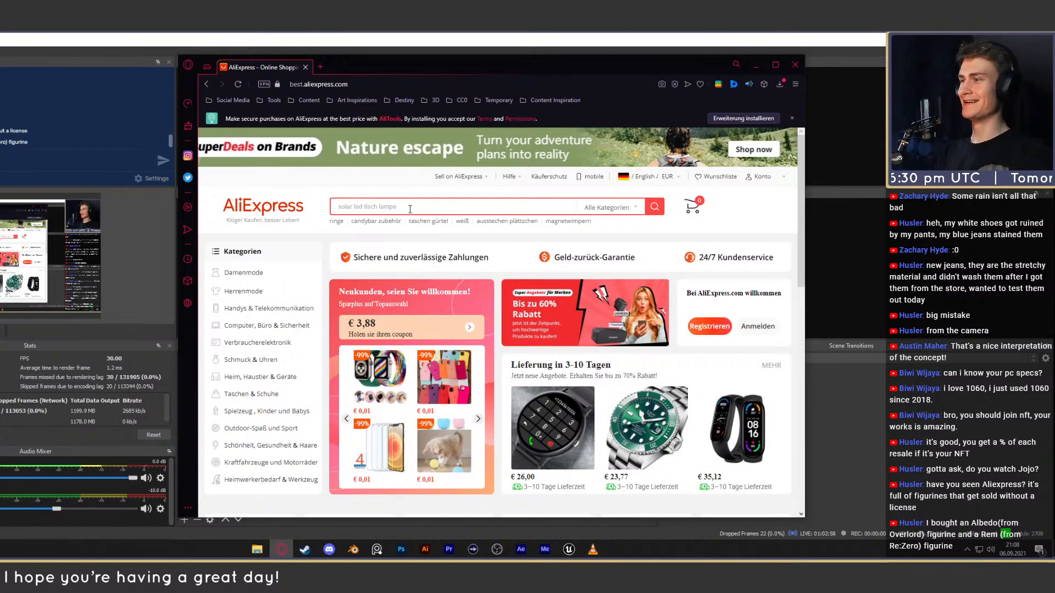
- Search AliExpress for figurine and open the Buddha Sphynx cat figurine listing in a separate tab
{"action": "type", "text": "figurine"}
{"action": "key", "text": "Return"}
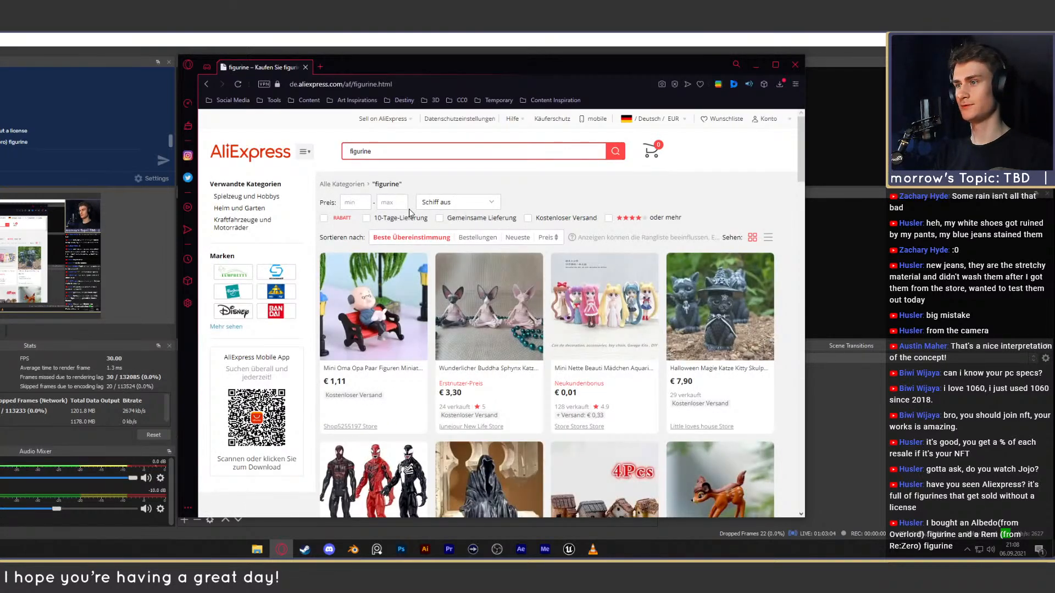
{"action": "middle_click", "coordinate": [477, 327]}
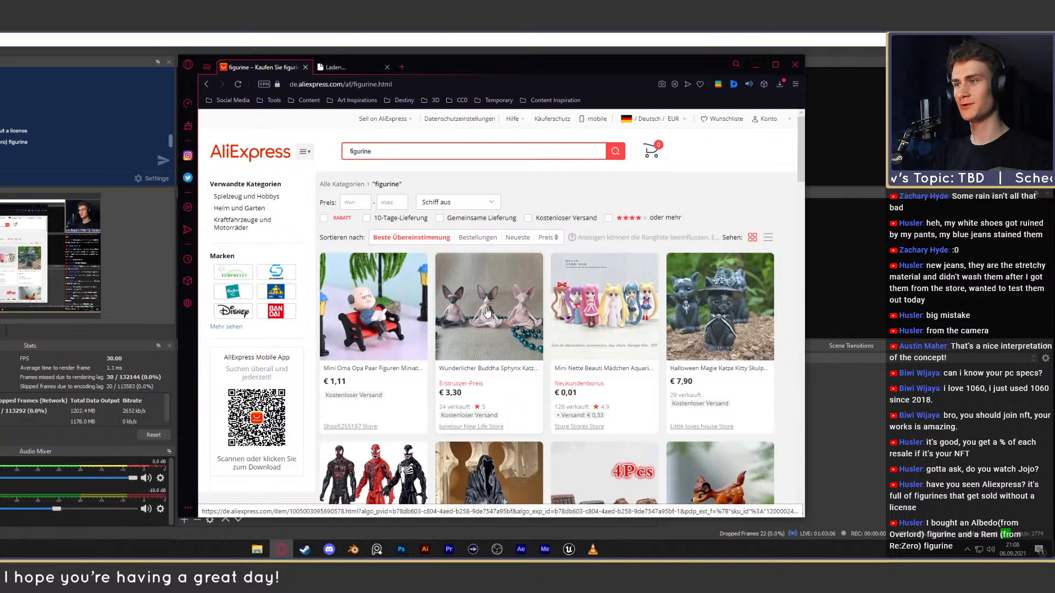
{"action": "left_click", "coordinate": [354, 69]}
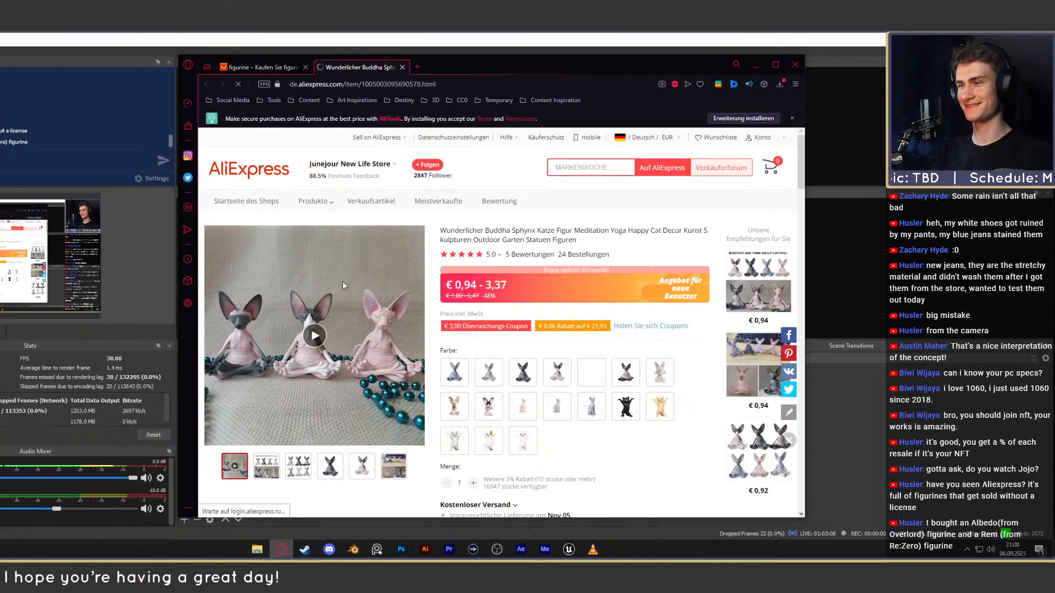
- Preview several variants of the cat figurine, including black, pink-gray, 5.3cm-1 and 5.3cm-3
{"action": "left_click", "coordinate": [523, 373]}
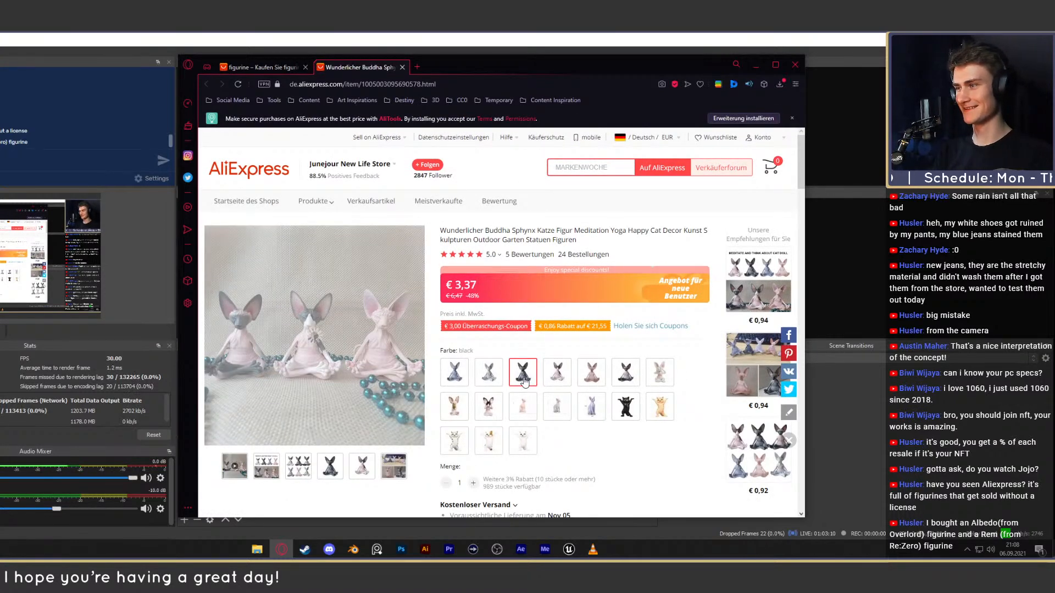
{"action": "left_click", "coordinate": [556, 374]}
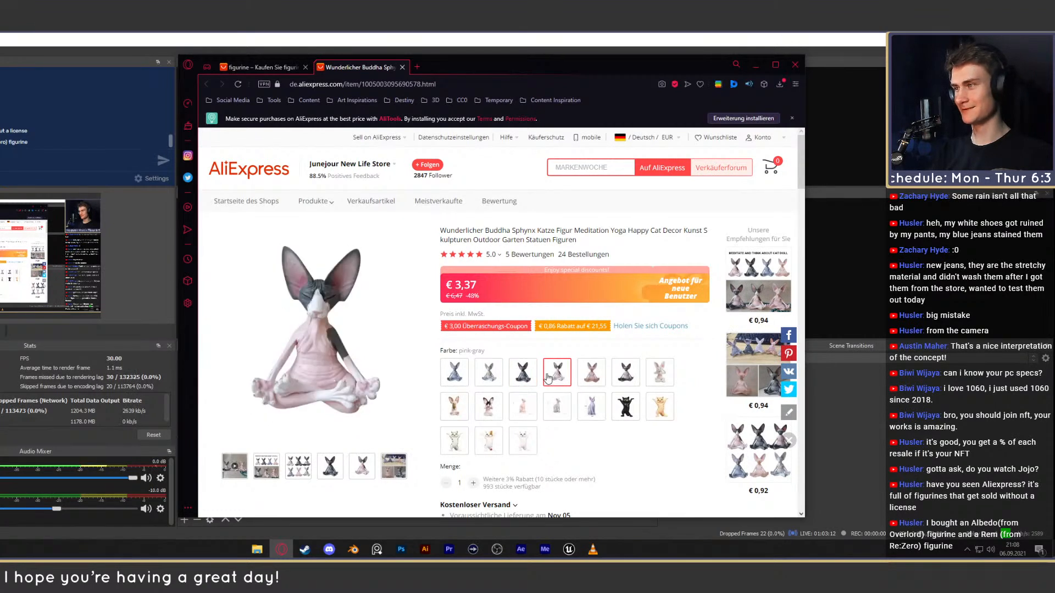
{"action": "left_click", "coordinate": [625, 408]}
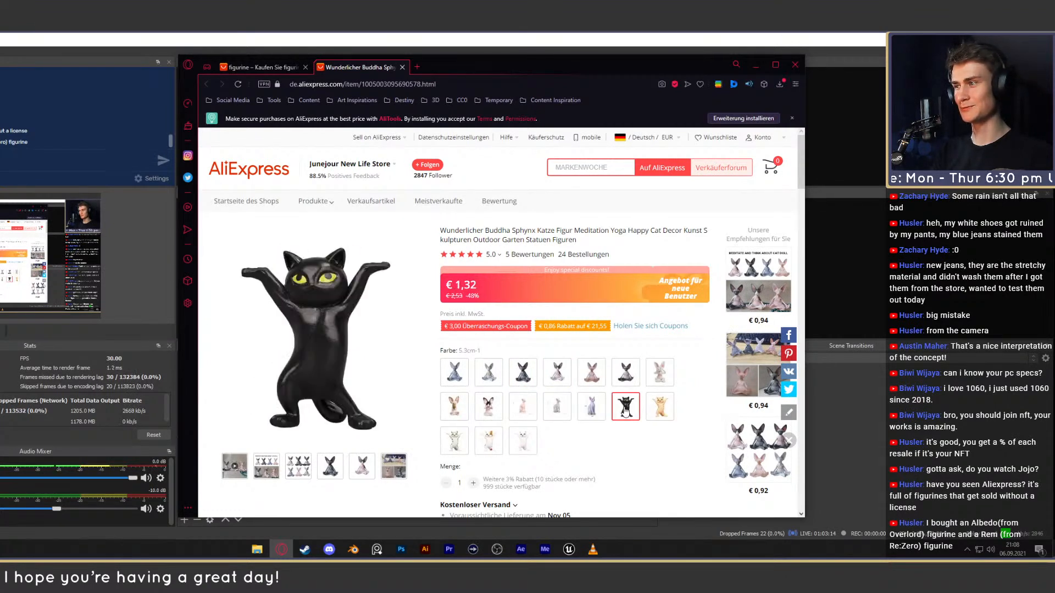
{"action": "left_click", "coordinate": [656, 405]}
{"action": "left_click", "coordinate": [454, 440]}
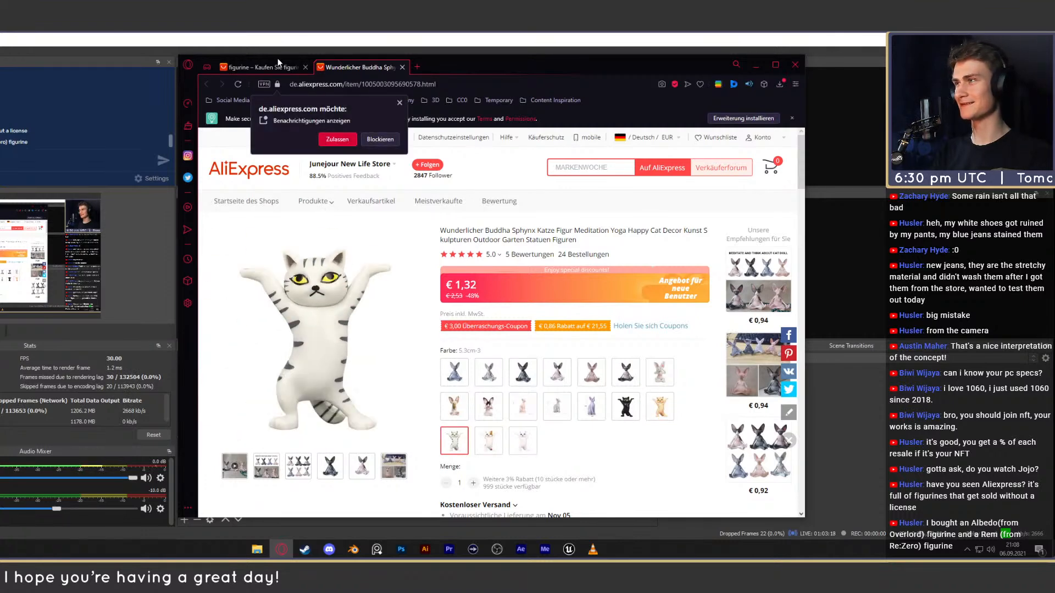
- Close the cat figurine listing and search AliExpress for overlord
{"action": "left_click", "coordinate": [278, 64]}
{"action": "left_click", "coordinate": [402, 68]}
{"action": "scroll", "coordinate": [464, 315], "scroll_direction": "down", "scroll_amount": 5}
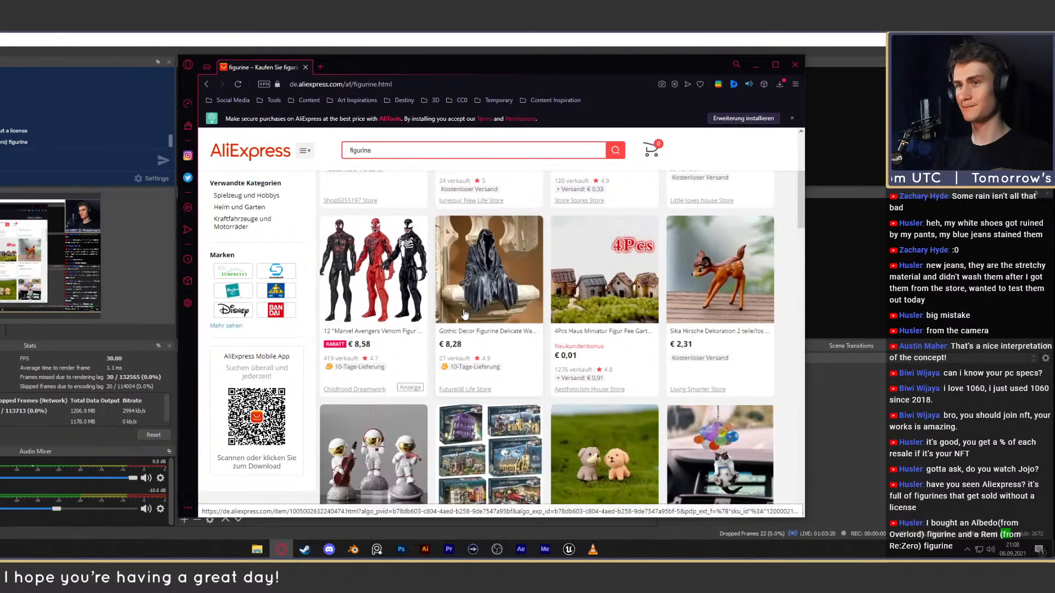
{"action": "scroll", "coordinate": [464, 314], "scroll_direction": "up", "scroll_amount": 5}
{"action": "left_click_drag", "start_coordinate": [378, 170], "coordinate": [278, 171]}
{"action": "type", "text": "overlord"}
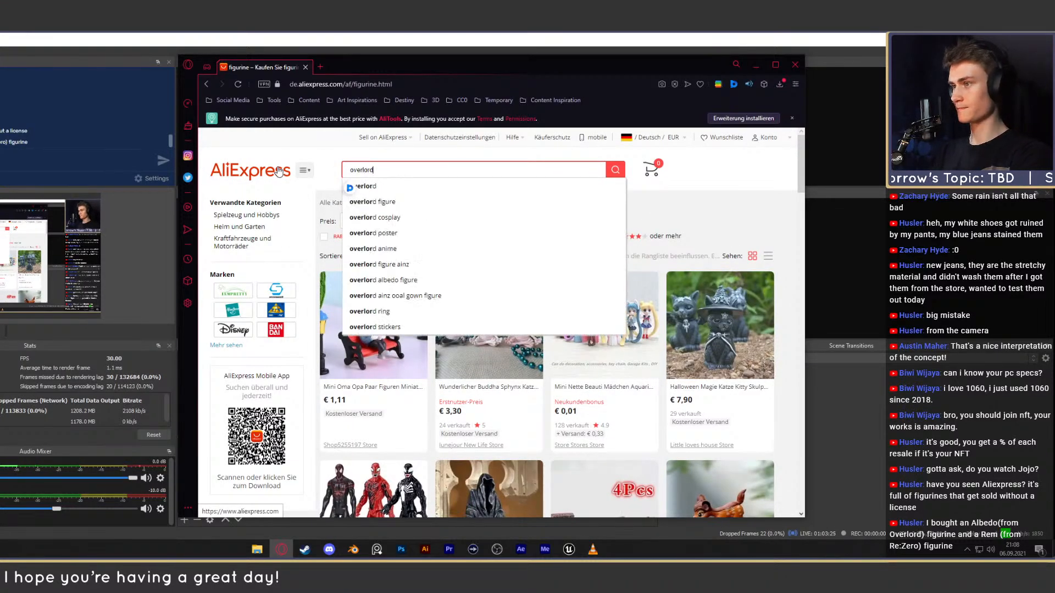
{"action": "key", "text": "Return"}
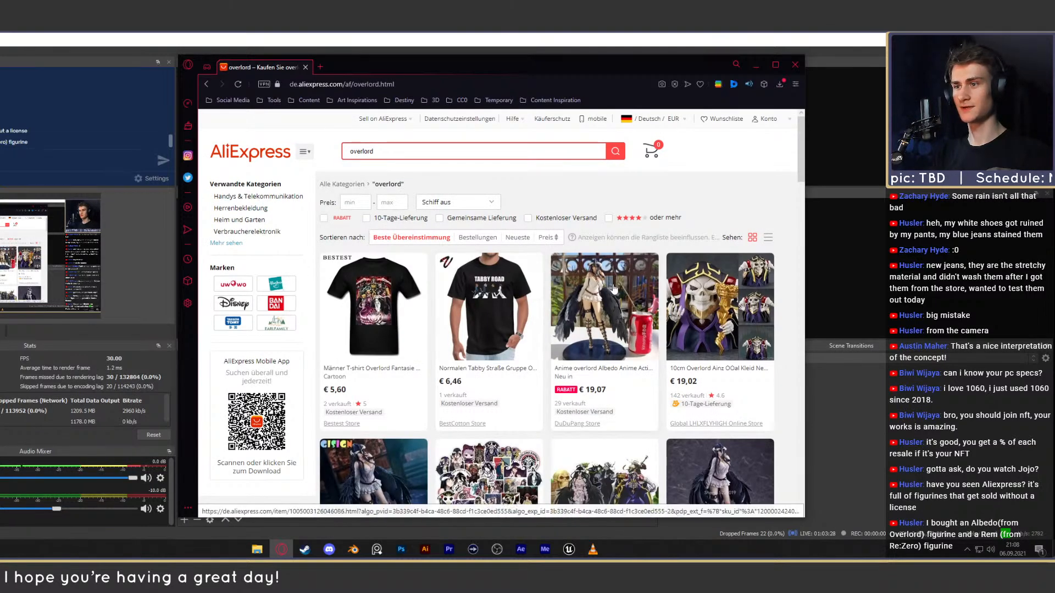
- Open the € 25,93 27cm Overlord Albedo So-Bin figure listing from the results in a separate tab
{"action": "scroll", "coordinate": [612, 286], "scroll_direction": "down", "scroll_amount": 2}
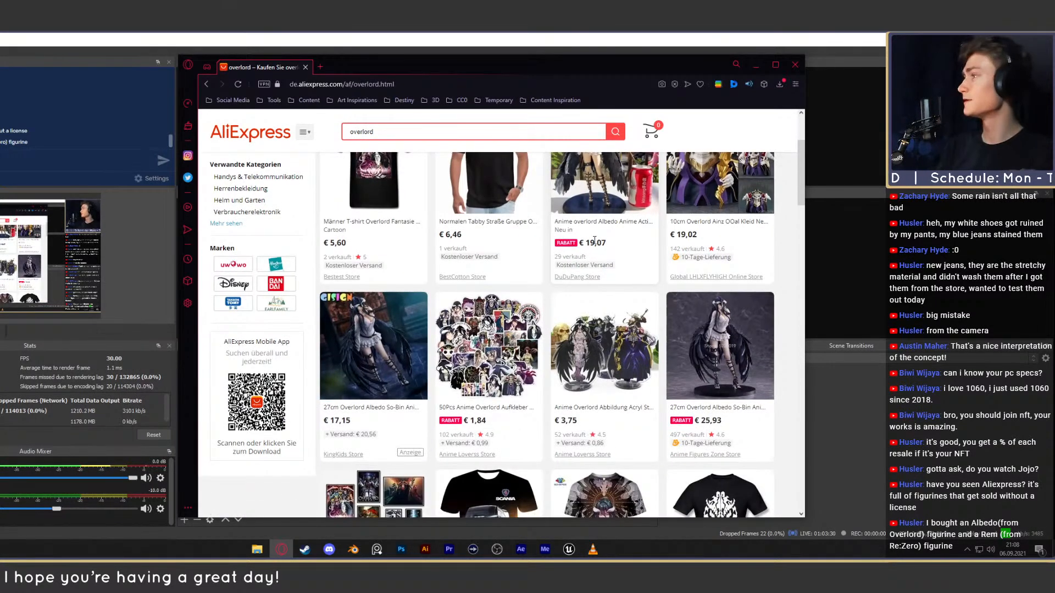
{"action": "scroll", "coordinate": [687, 357], "scroll_direction": "up", "scroll_amount": 1}
{"action": "middle_click", "coordinate": [714, 418]}
{"action": "left_click", "coordinate": [352, 66]}
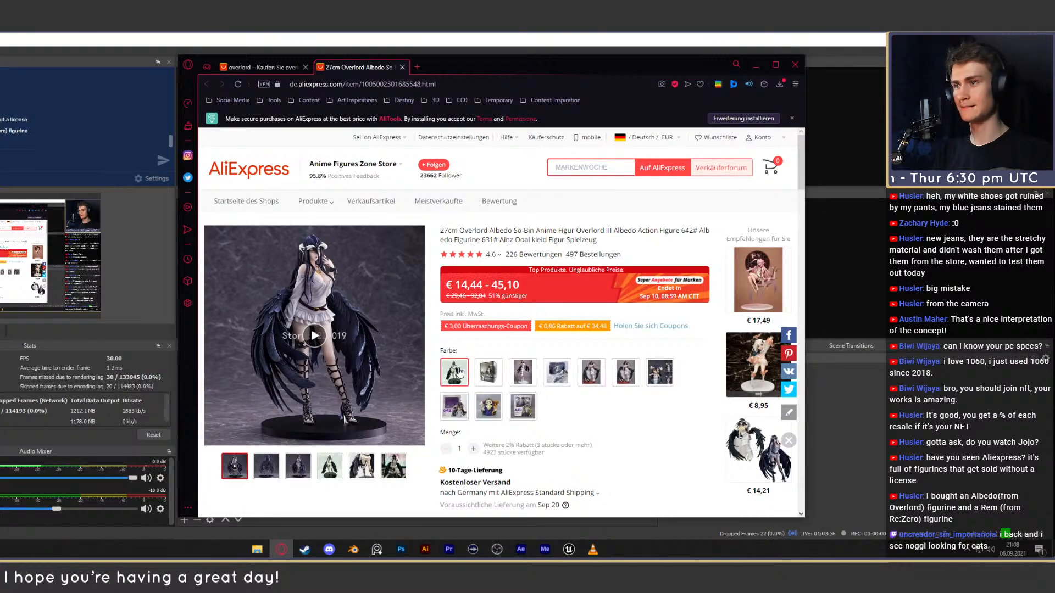
- Preview all the variants of the Overlord figure in turn, finishing on 27cm No Retail Box
{"action": "left_click", "coordinate": [481, 373]}
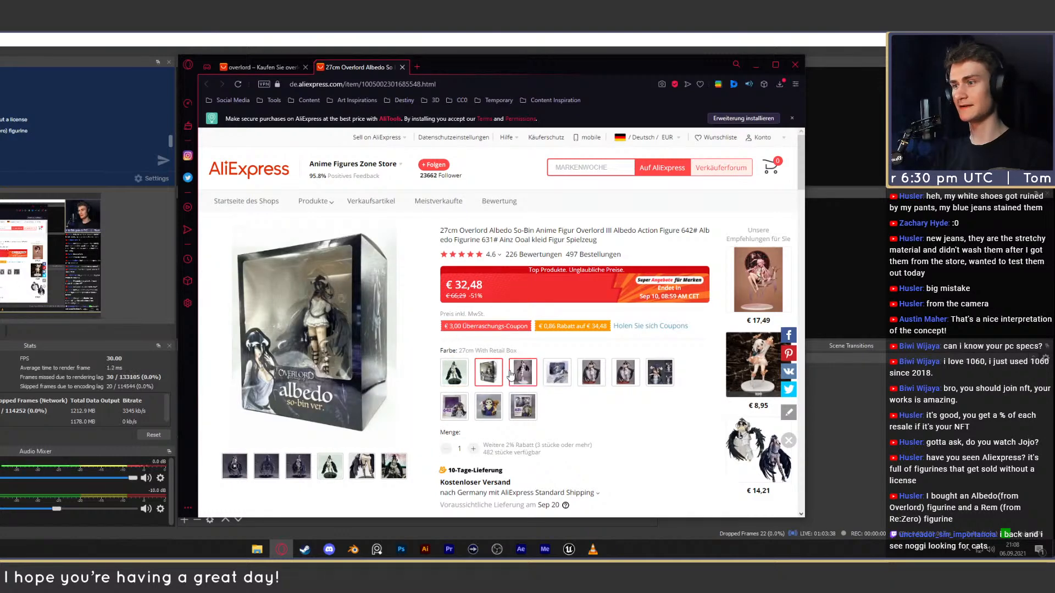
{"action": "left_click", "coordinate": [522, 375]}
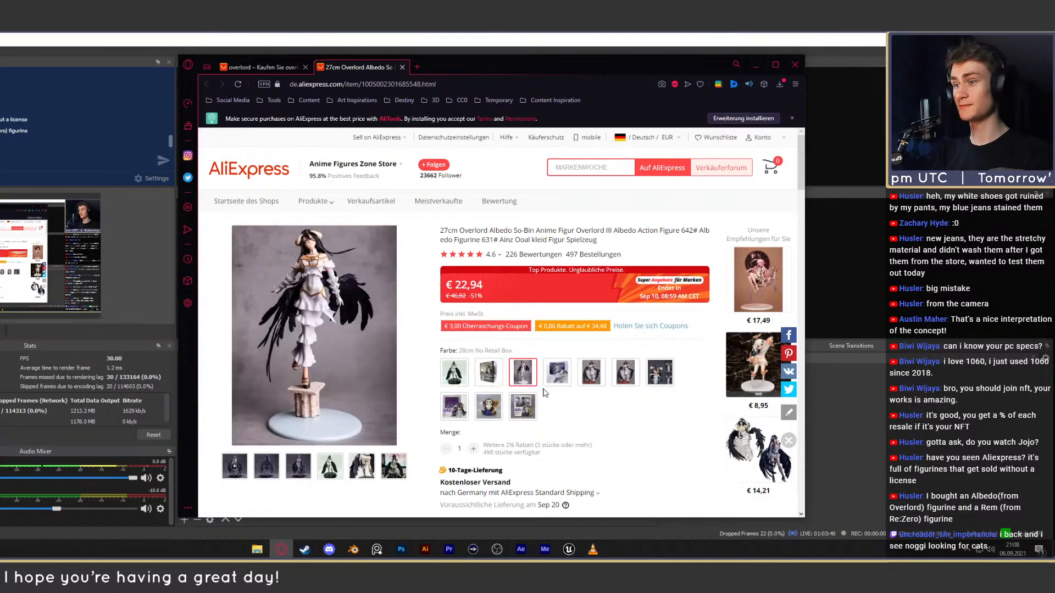
{"action": "left_click", "coordinate": [557, 383]}
{"action": "left_click", "coordinate": [591, 378]}
{"action": "left_click", "coordinate": [623, 379]}
{"action": "left_click", "coordinate": [659, 378]}
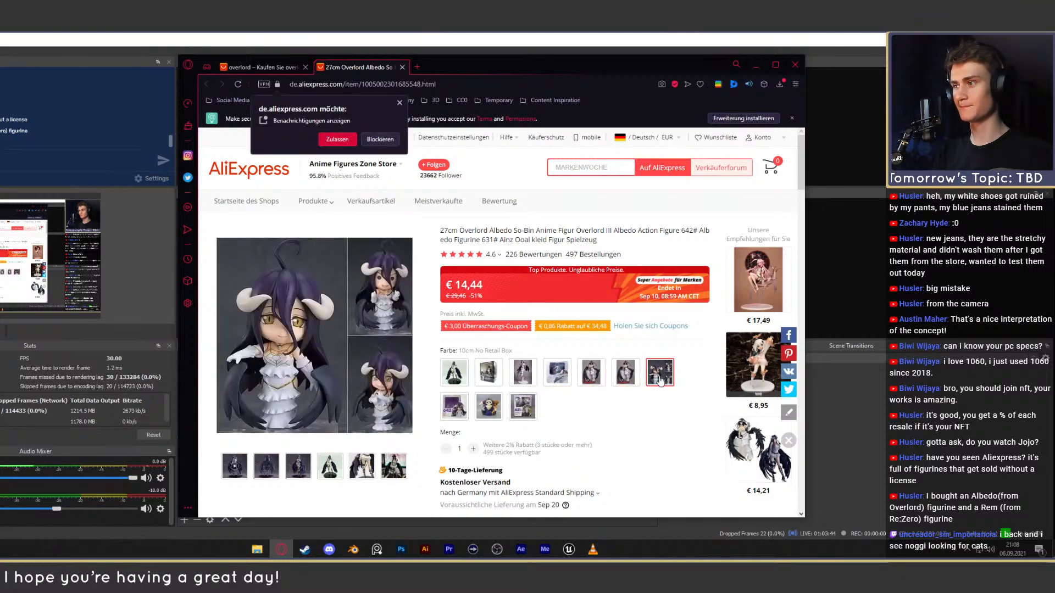
{"action": "left_click", "coordinate": [454, 406]}
{"action": "left_click", "coordinate": [488, 407]}
{"action": "left_click", "coordinate": [522, 407]}
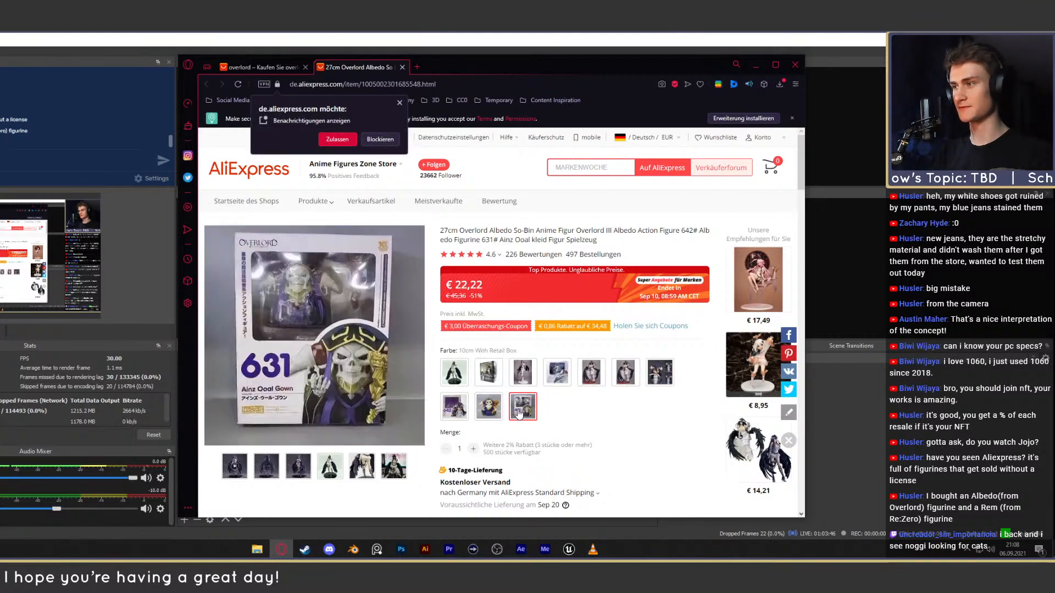
{"action": "left_click", "coordinate": [454, 373]}
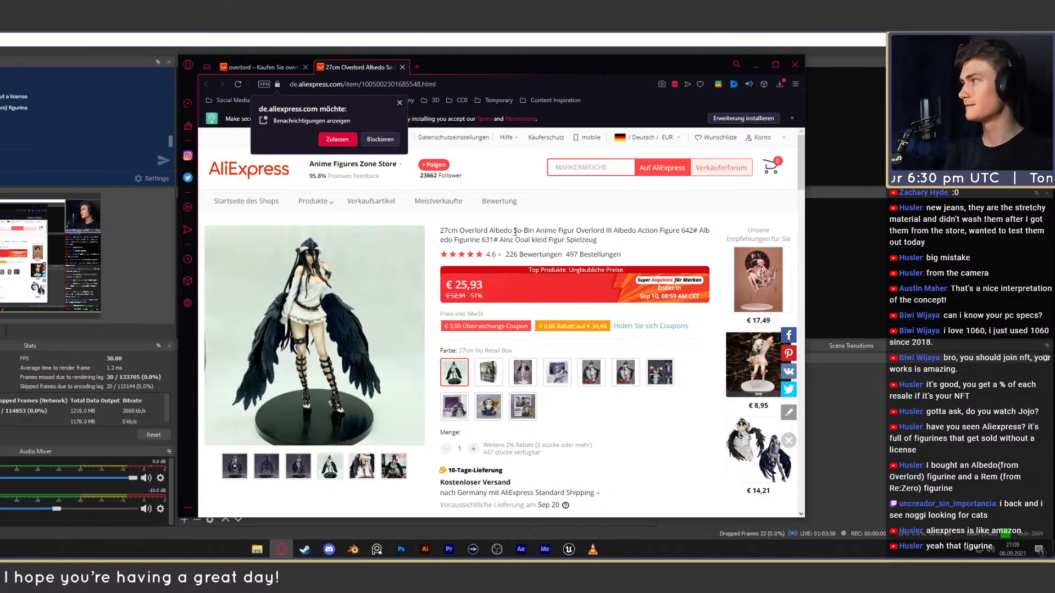
- Look through the Albedo figure's product details, description and large photos down to the shipping details
{"action": "scroll", "coordinate": [554, 209], "scroll_direction": "down", "scroll_amount": 3}
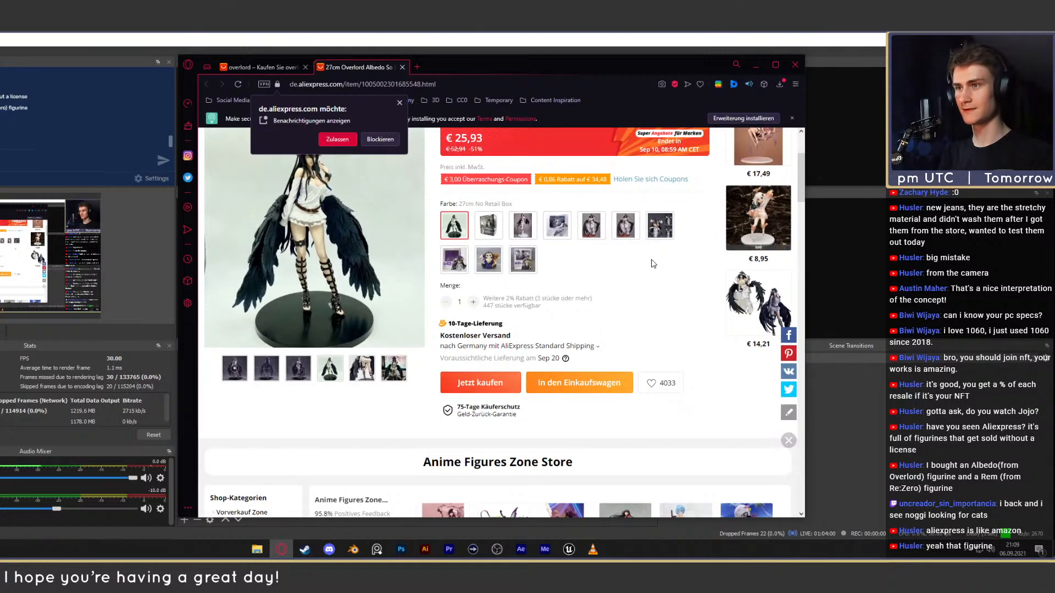
{"action": "scroll", "coordinate": [640, 305], "scroll_direction": "up", "scroll_amount": 3}
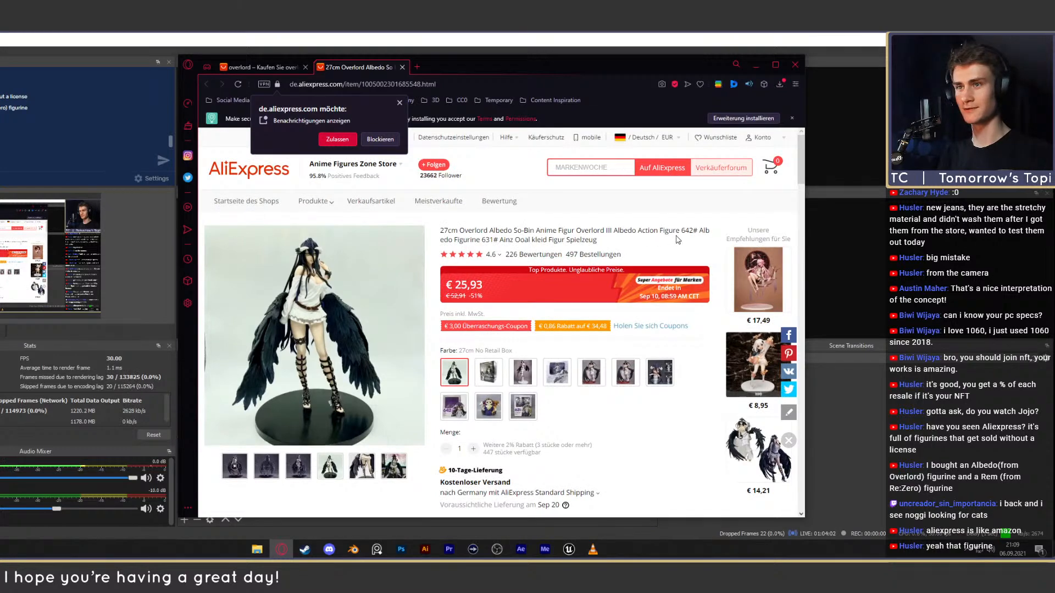
{"action": "scroll", "coordinate": [572, 236], "scroll_direction": "down", "scroll_amount": 6}
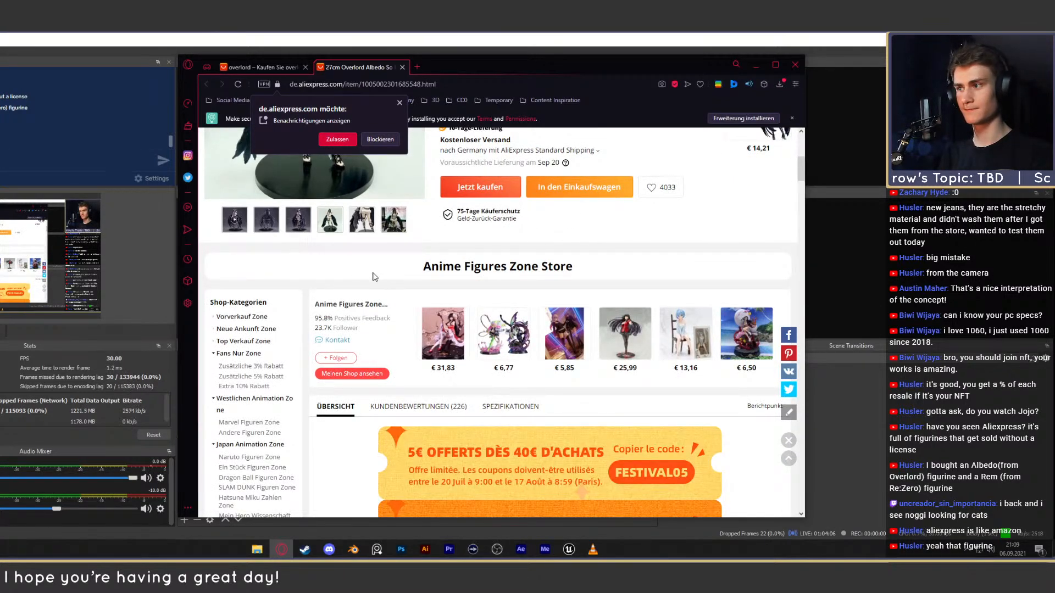
{"action": "scroll", "coordinate": [383, 279], "scroll_direction": "down", "scroll_amount": 5}
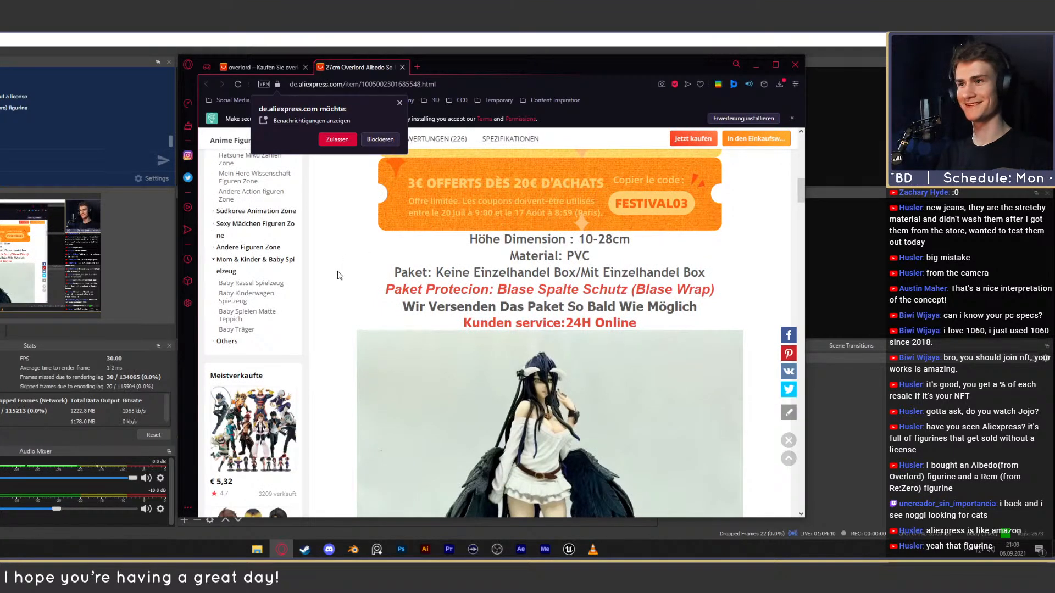
{"action": "scroll", "coordinate": [321, 255], "scroll_direction": "down", "scroll_amount": 2}
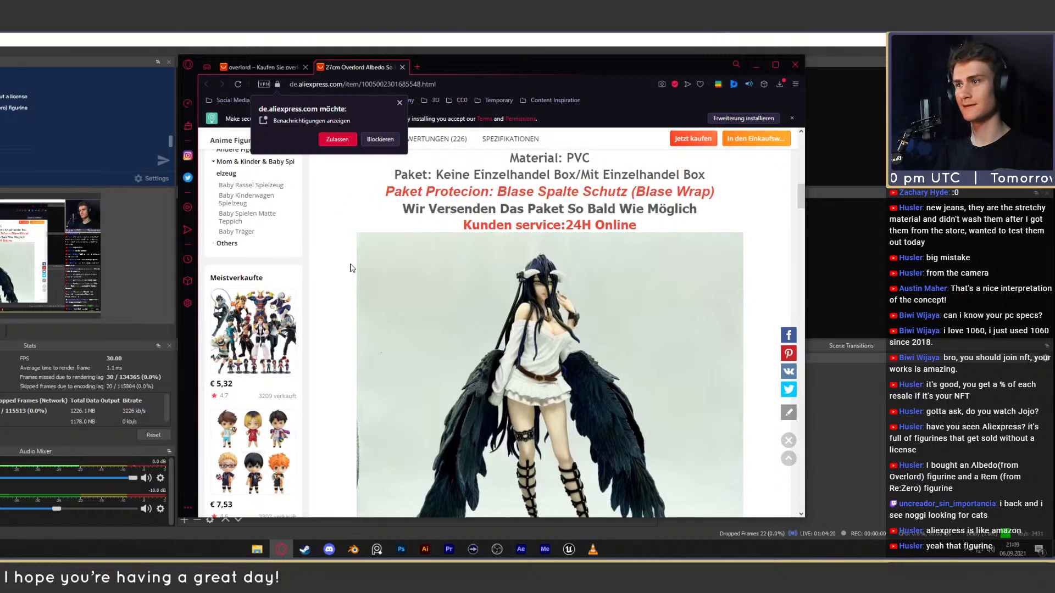
{"action": "scroll", "coordinate": [354, 267], "scroll_direction": "down", "scroll_amount": 10}
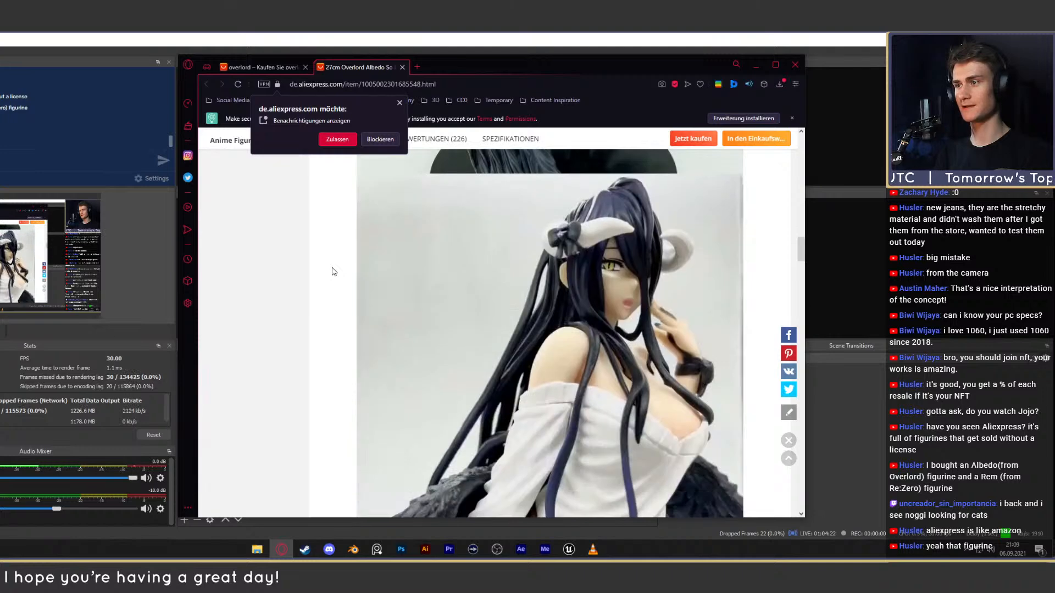
{"action": "scroll", "coordinate": [333, 271], "scroll_direction": "down", "scroll_amount": 10}
{"action": "scroll", "coordinate": [333, 272], "scroll_direction": "down", "scroll_amount": 5}
{"action": "scroll", "coordinate": [332, 271], "scroll_direction": "up", "scroll_amount": 15}
{"action": "scroll", "coordinate": [332, 271], "scroll_direction": "down", "scroll_amount": 12}
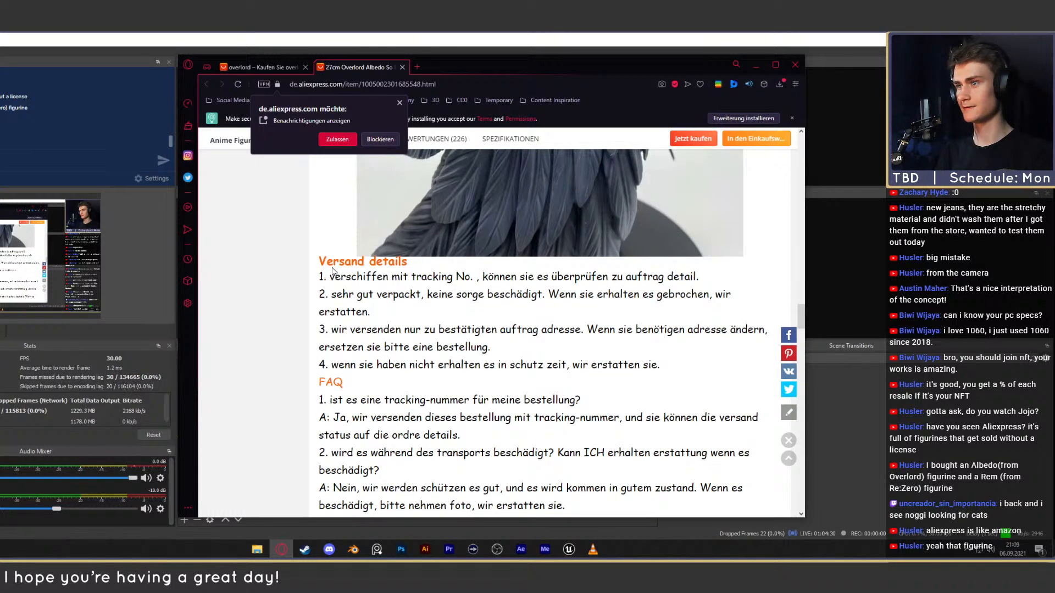
- Read the FAQ and customer reviews of the Albedo figure, and return to the start of the listing
{"action": "scroll", "coordinate": [332, 271], "scroll_direction": "down", "scroll_amount": 4}
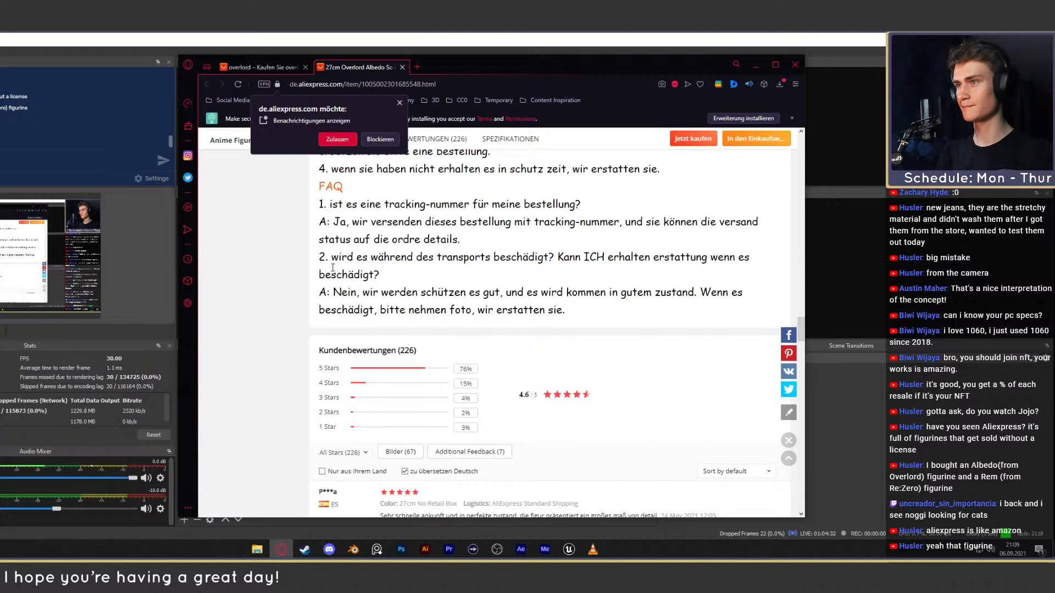
{"action": "scroll", "coordinate": [332, 267], "scroll_direction": "down", "scroll_amount": 4}
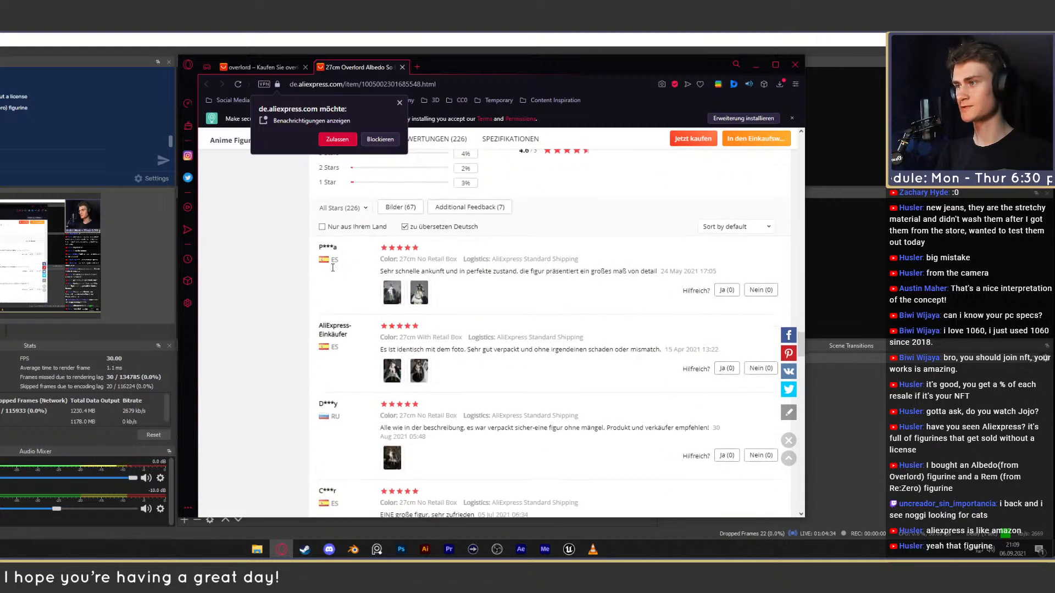
{"action": "scroll", "coordinate": [328, 282], "scroll_direction": "up", "scroll_amount": 10}
{"action": "scroll", "coordinate": [327, 284], "scroll_direction": "up", "scroll_amount": 15}
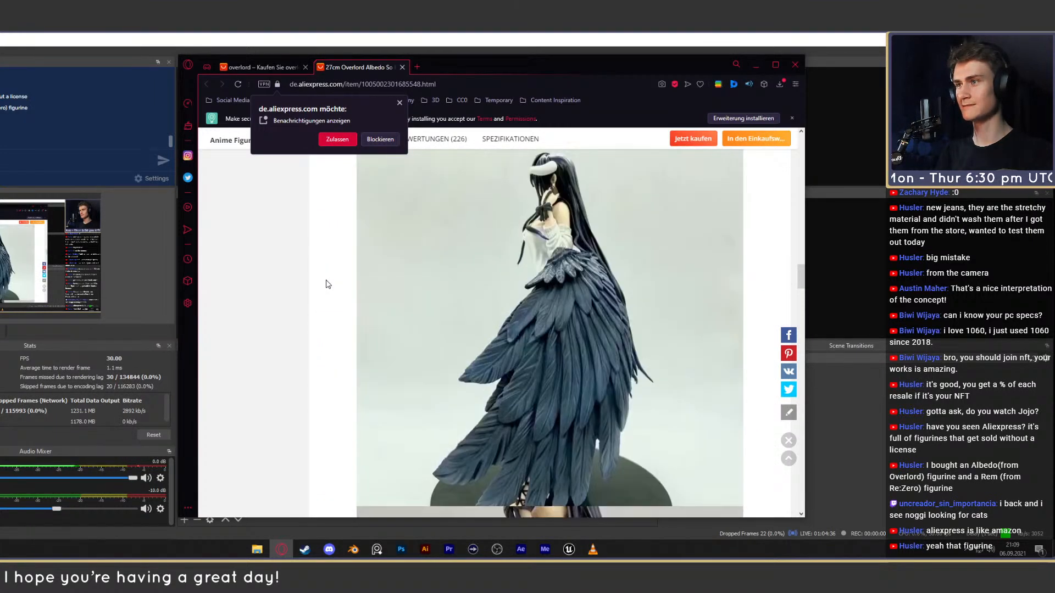
{"action": "scroll", "coordinate": [328, 283], "scroll_direction": "up", "scroll_amount": 6}
{"action": "scroll", "coordinate": [435, 337], "scroll_direction": "up", "scroll_amount": 5}
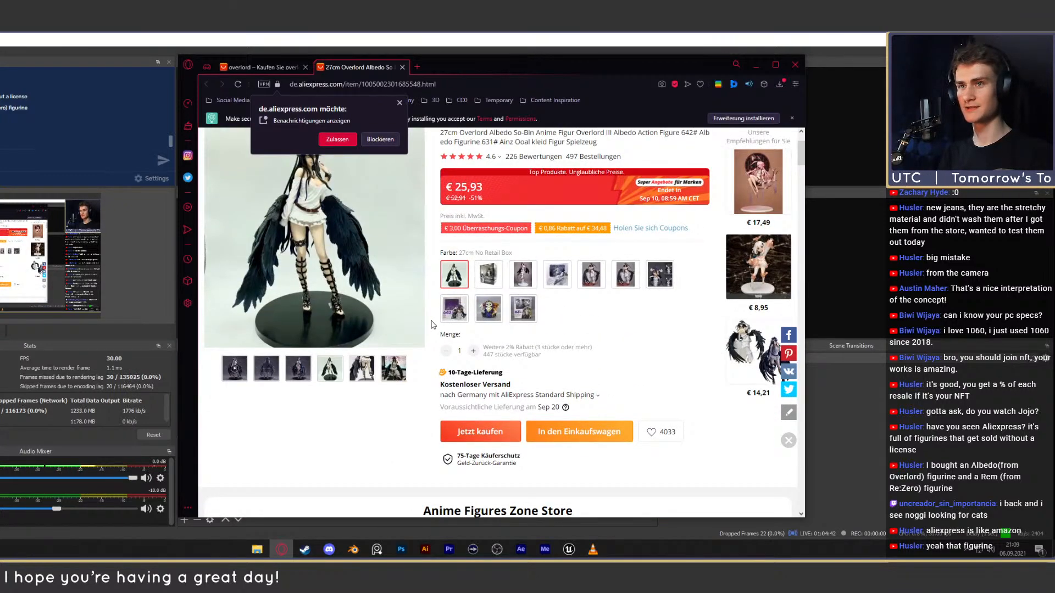
{"action": "scroll", "coordinate": [431, 324], "scroll_direction": "up", "scroll_amount": 2}
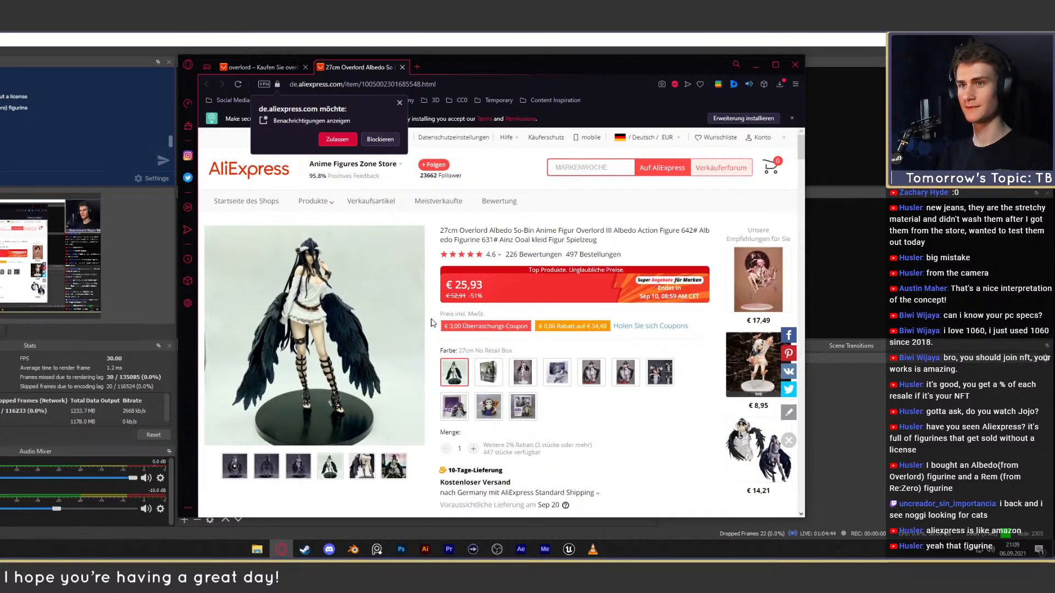
- Close the Albedo figure listing and look through the overlord search results again
{"action": "left_click", "coordinate": [403, 67]}
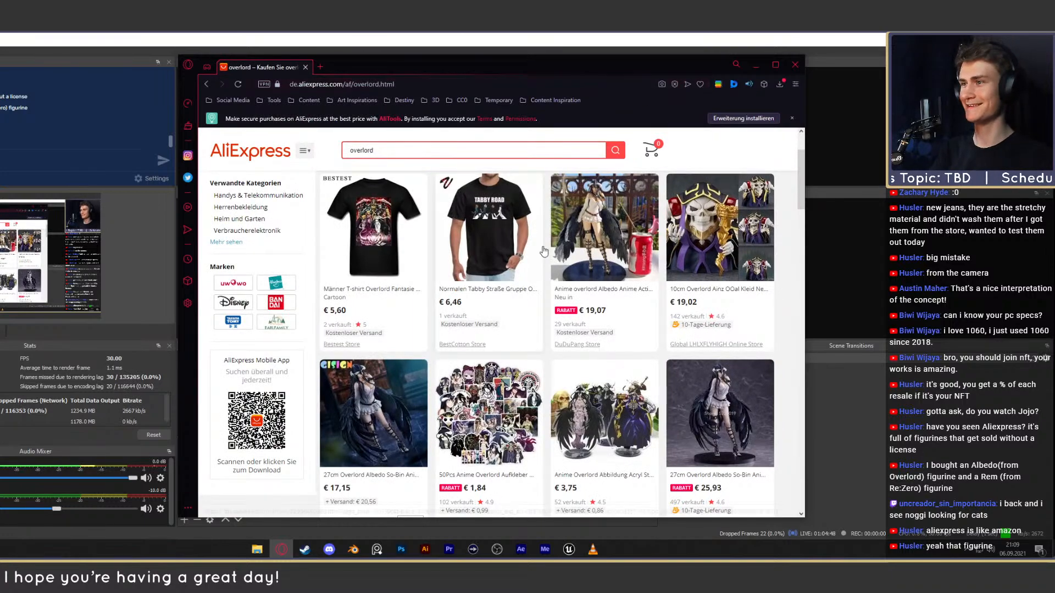
{"action": "scroll", "coordinate": [549, 259], "scroll_direction": "down", "scroll_amount": 5}
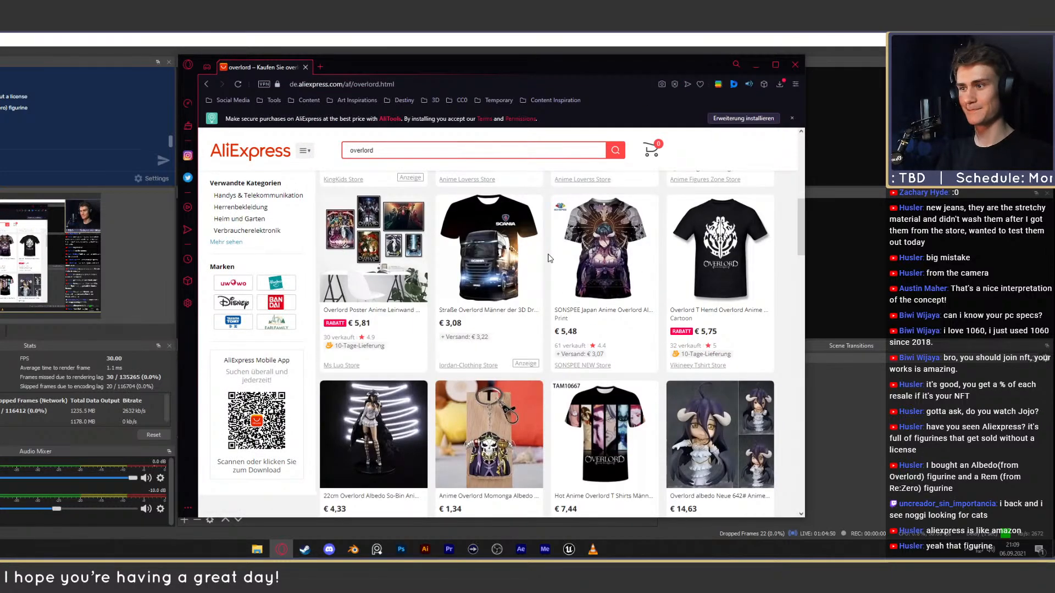
{"action": "scroll", "coordinate": [548, 258], "scroll_direction": "up", "scroll_amount": 4}
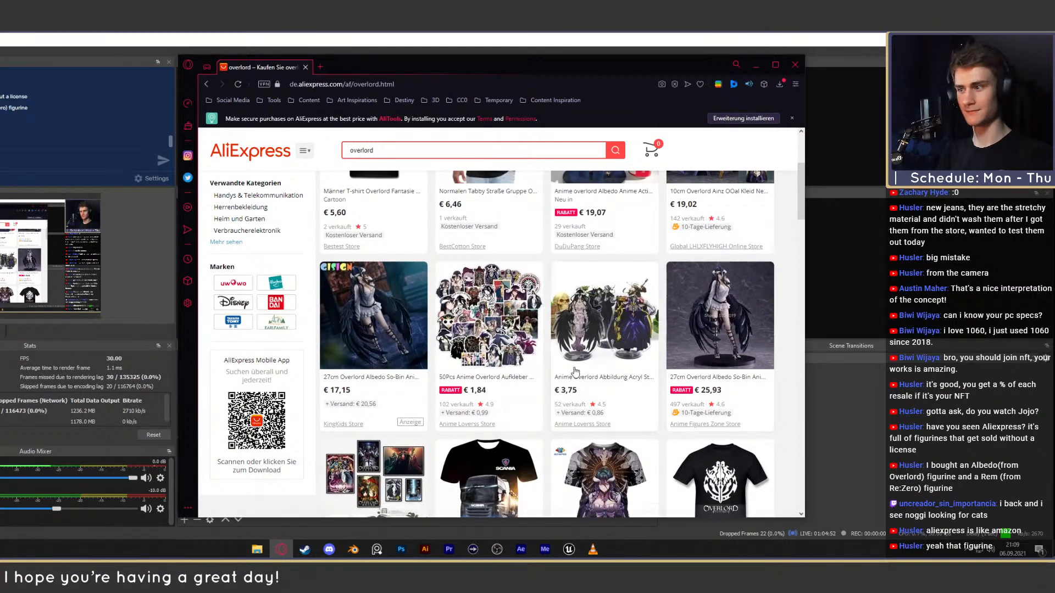
- Reopen the € 25,93 27cm Overlord Albedo listing and search all of AliExpress for "Figur" from there
{"action": "left_click", "coordinate": [691, 373]}
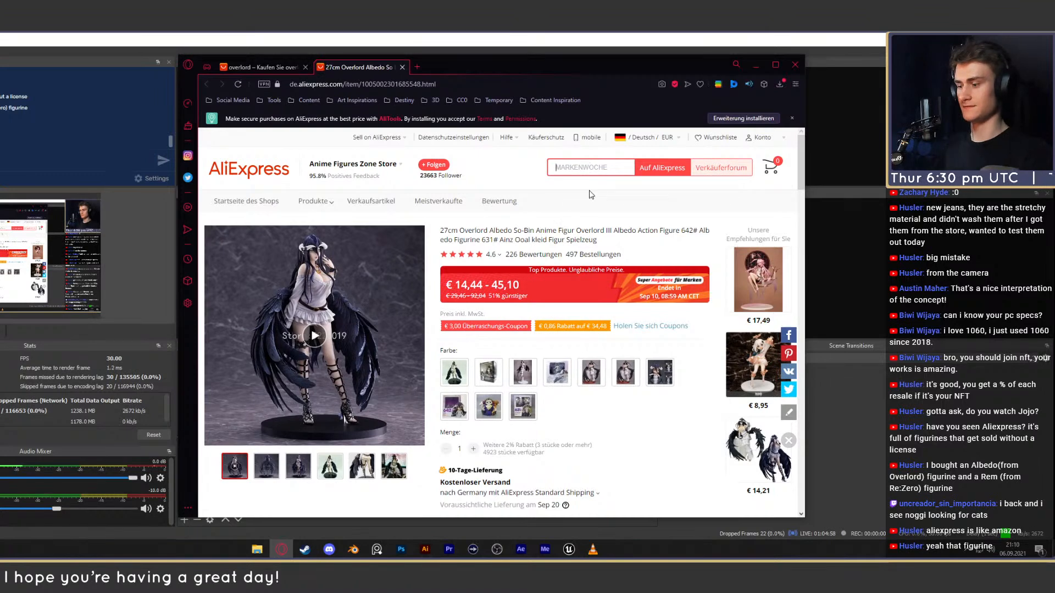
{"action": "type", "text": "Figur"}
{"action": "key", "text": "Return"}
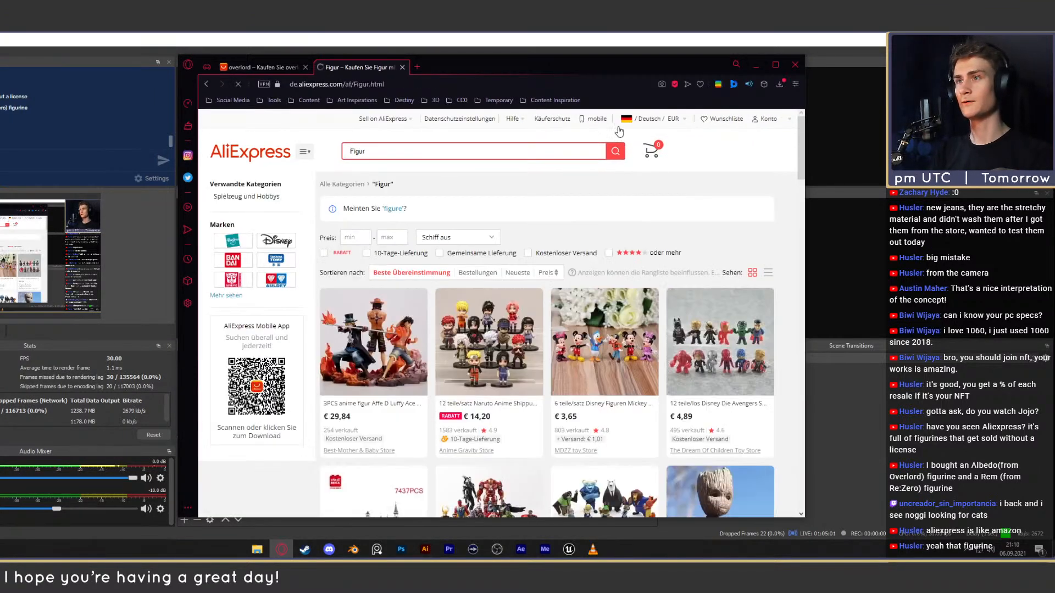
- Try to find "eng" among the shipping destination countries, and clear that search text
{"action": "mouse_move", "coordinate": [632, 122]}
{"action": "left_click", "coordinate": [626, 154]}
{"action": "type", "text": "eng"}
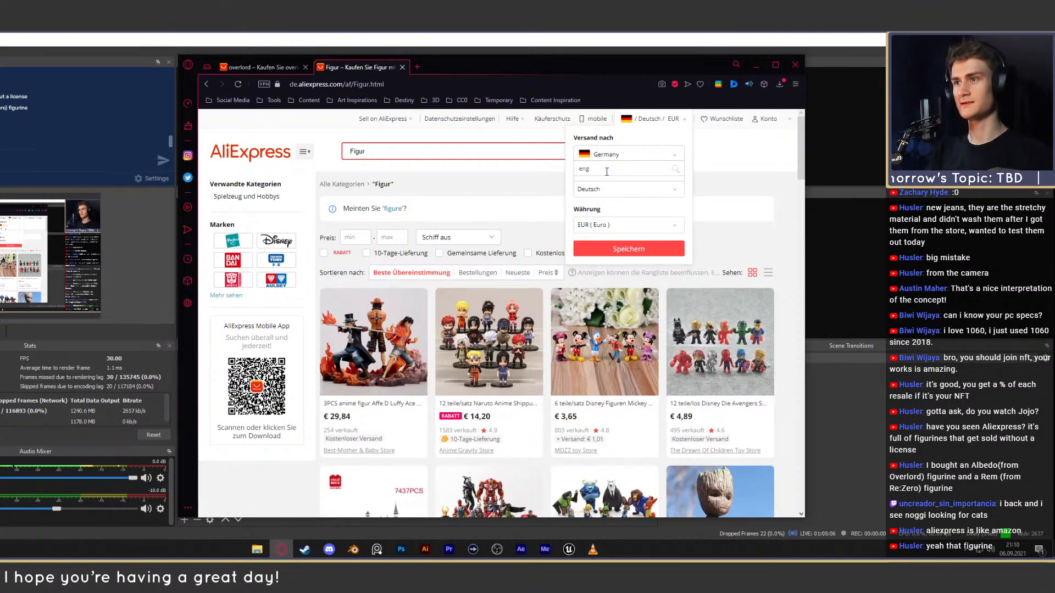
{"action": "key", "text": "BackSpace"}
{"action": "key", "text": "BackSpace"}
{"action": "key", "text": "BackSpace"}
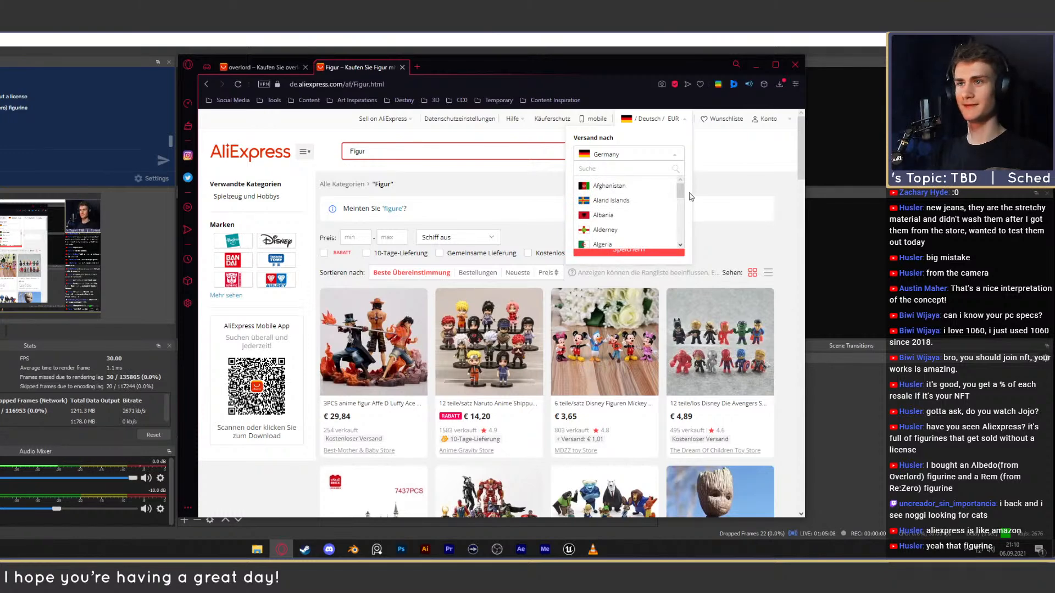
- Look through the list of shipping destination countries, and leave it without choosing another country
{"action": "left_click_drag", "start_coordinate": [680, 191], "coordinate": [681, 205]}
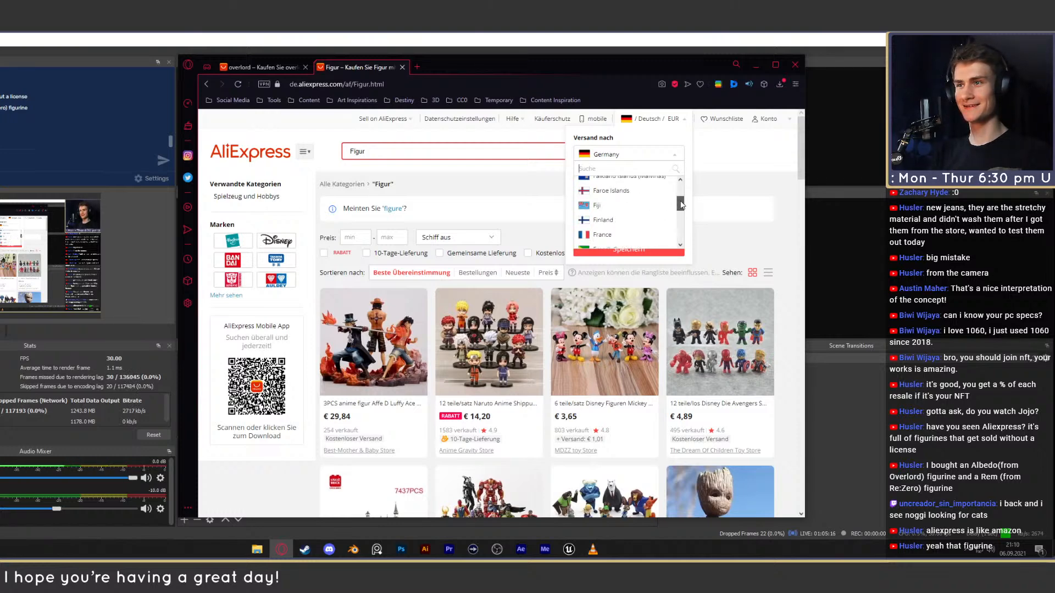
{"action": "scroll", "coordinate": [635, 221], "scroll_direction": "up", "scroll_amount": 2}
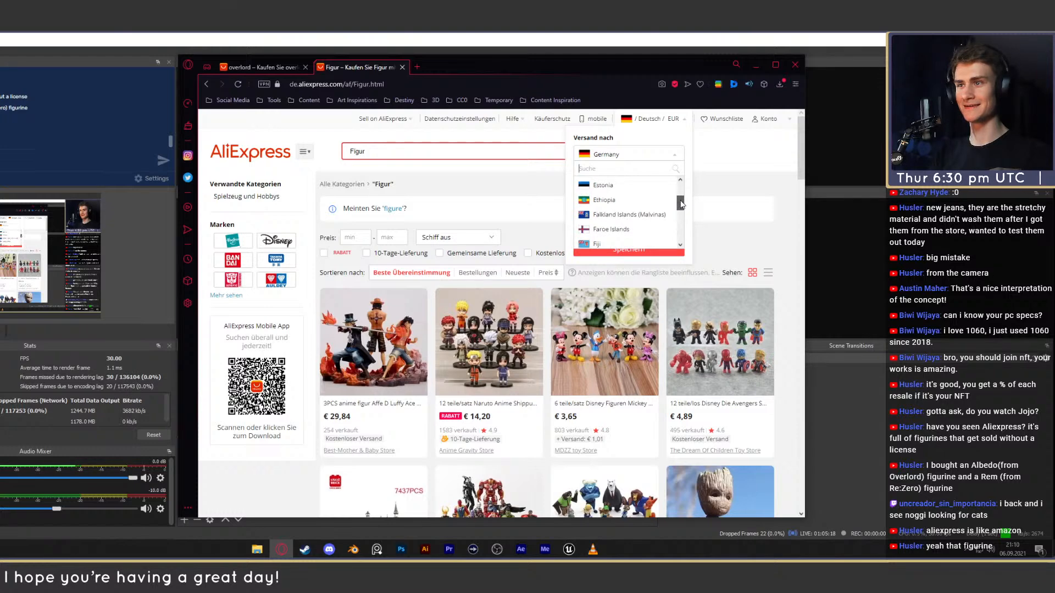
{"action": "scroll", "coordinate": [621, 214], "scroll_direction": "up", "scroll_amount": 3}
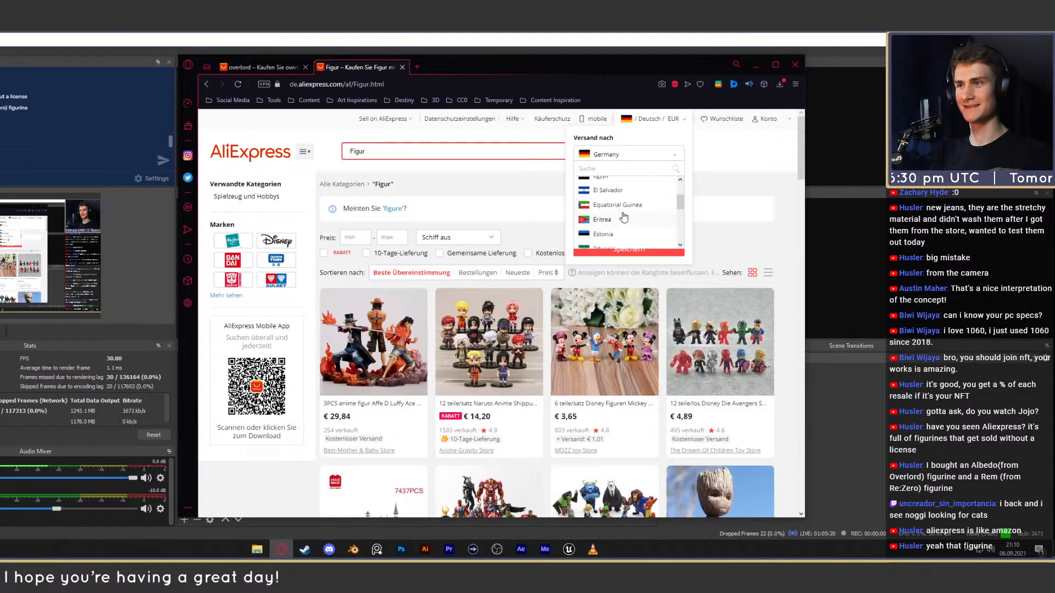
{"action": "scroll", "coordinate": [623, 221], "scroll_direction": "down", "scroll_amount": 6}
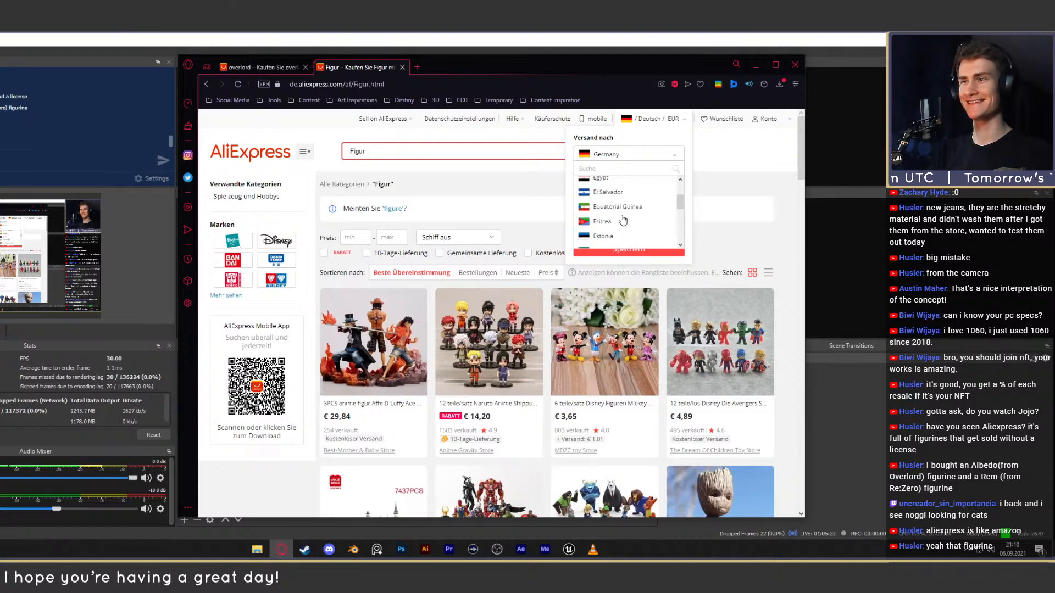
{"action": "left_click_drag", "start_coordinate": [679, 203], "coordinate": [681, 234]}
{"action": "scroll", "coordinate": [641, 231], "scroll_direction": "up", "scroll_amount": 15}
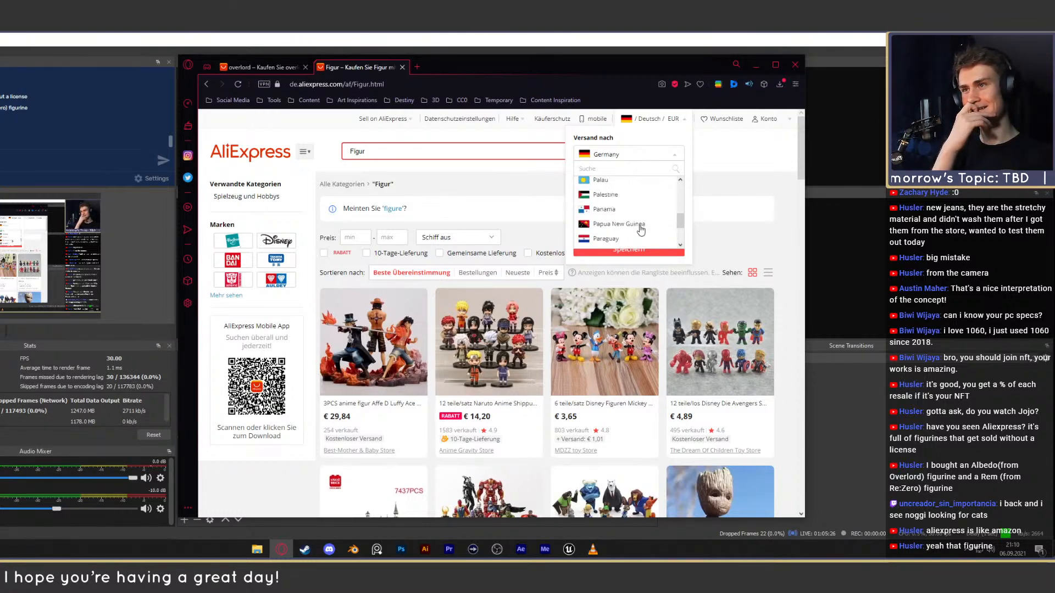
{"action": "scroll", "coordinate": [641, 231], "scroll_direction": "up", "scroll_amount": 10}
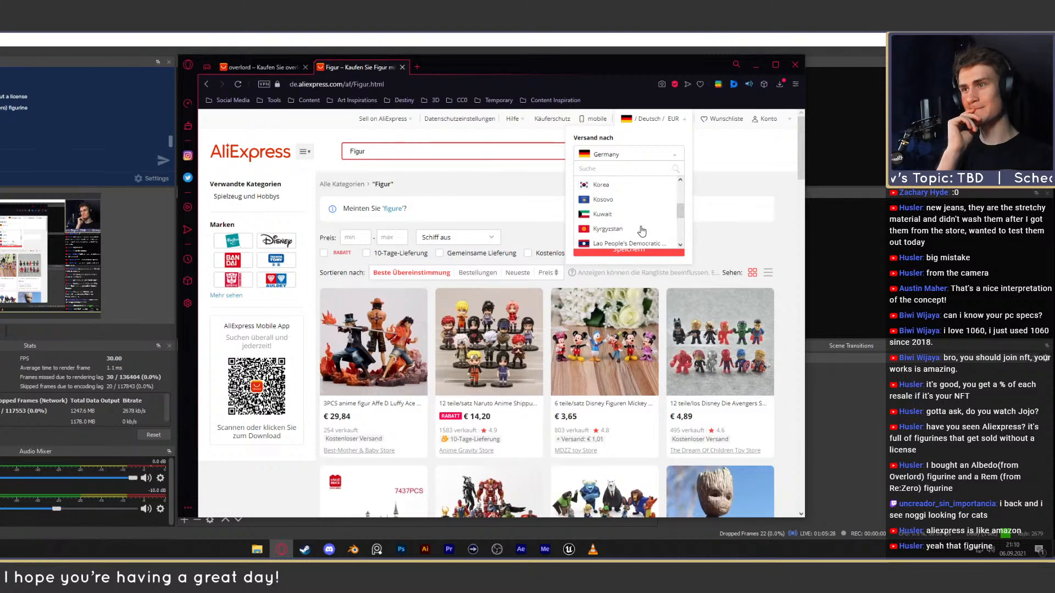
{"action": "scroll", "coordinate": [673, 218], "scroll_direction": "up", "scroll_amount": 5}
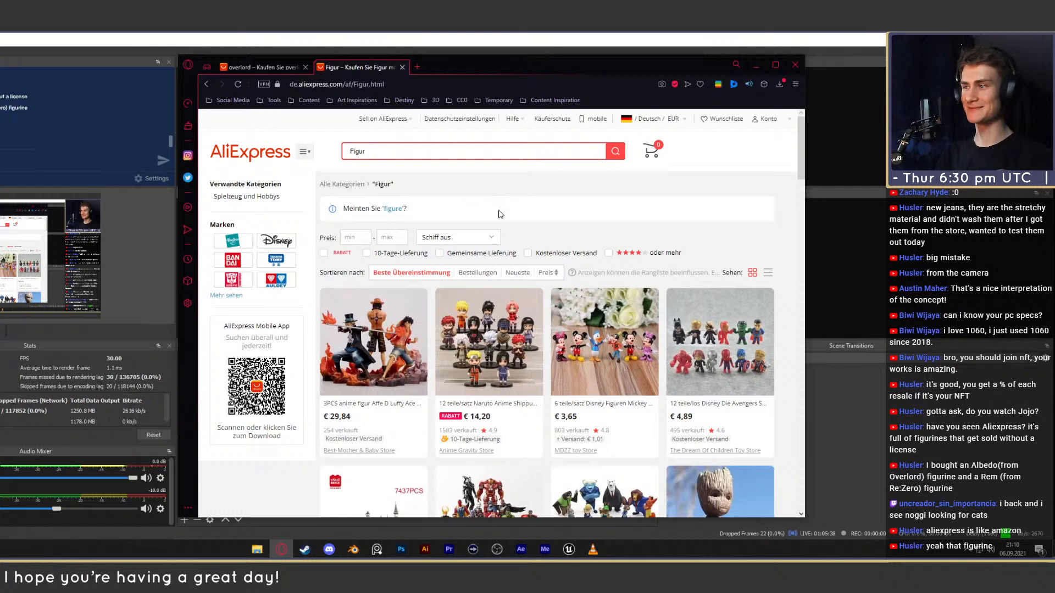
- View the photos of the € 29,84 3PCS anime figure set from the Figur results, and return to the results
{"action": "scroll", "coordinate": [497, 216], "scroll_direction": "down", "scroll_amount": 3}
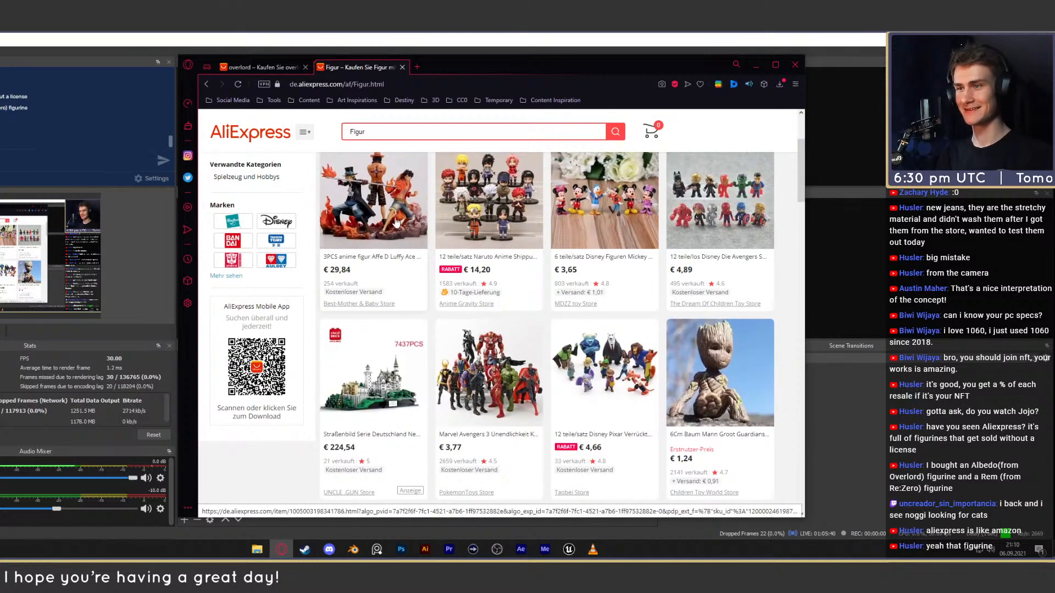
{"action": "left_click", "coordinate": [378, 221]}
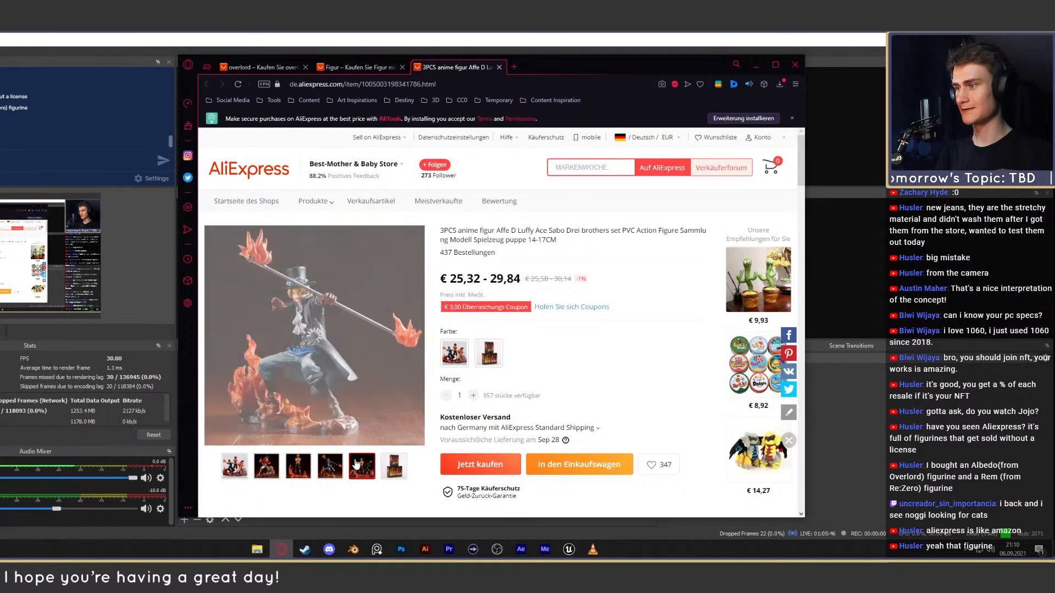
{"action": "left_click", "coordinate": [374, 71]}
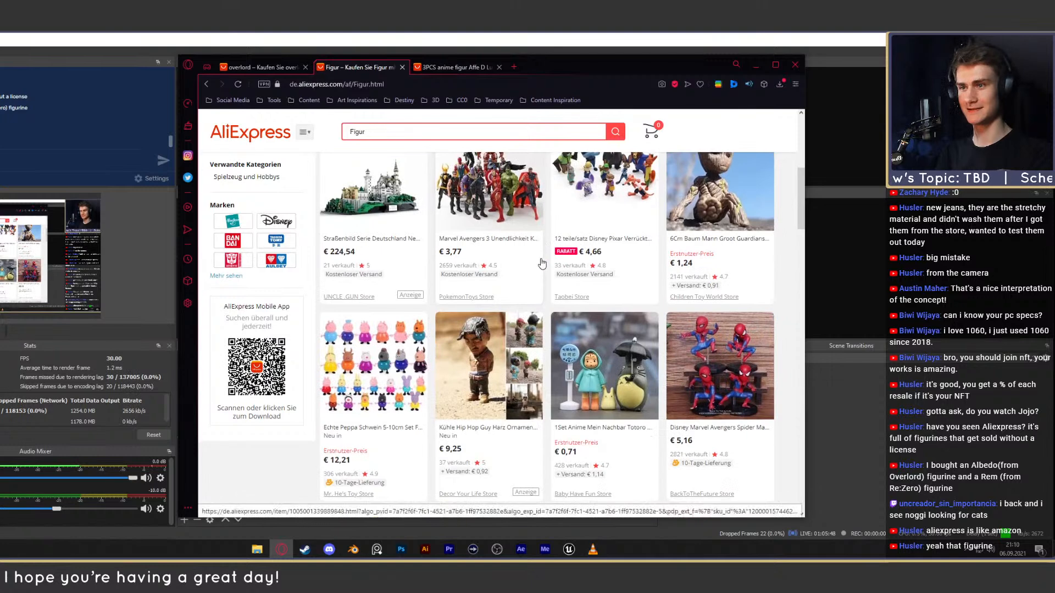
- Open the first ArtStation portfolio saved under the Art Inspirations bookmarks in a new tab
{"action": "left_click", "coordinate": [512, 65]}
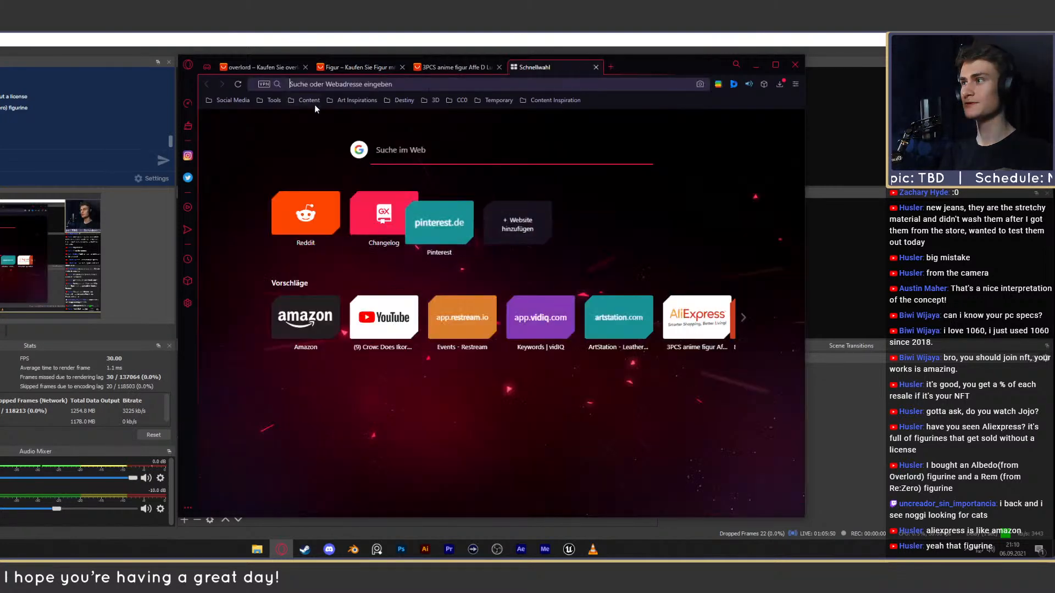
{"action": "left_click", "coordinate": [307, 99]}
{"action": "left_click", "coordinate": [357, 100]}
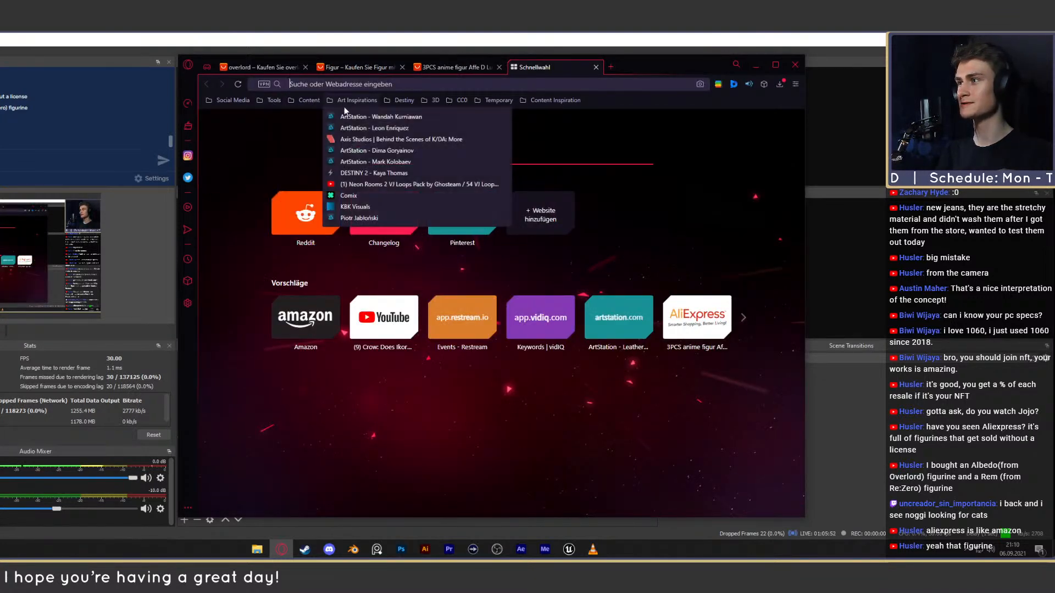
{"action": "left_click", "coordinate": [494, 193]}
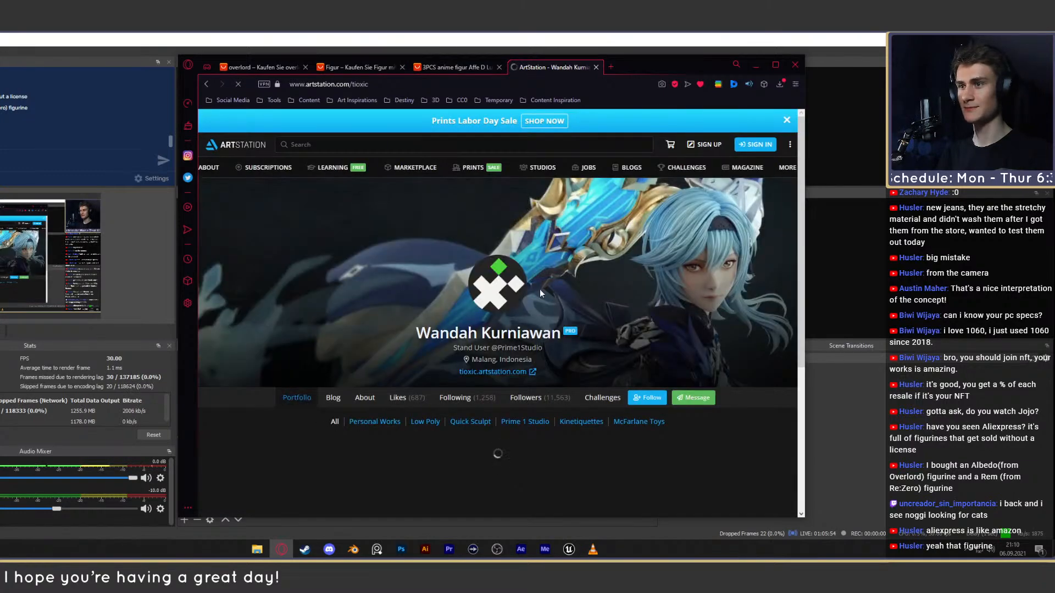
- Look through the sculptor's portfolio of figurines, from the newest pieces down to the older Devil May Cry statues
{"action": "scroll", "coordinate": [495, 286], "scroll_direction": "down", "scroll_amount": 4}
{"action": "scroll", "coordinate": [429, 320], "scroll_direction": "up", "scroll_amount": 4}
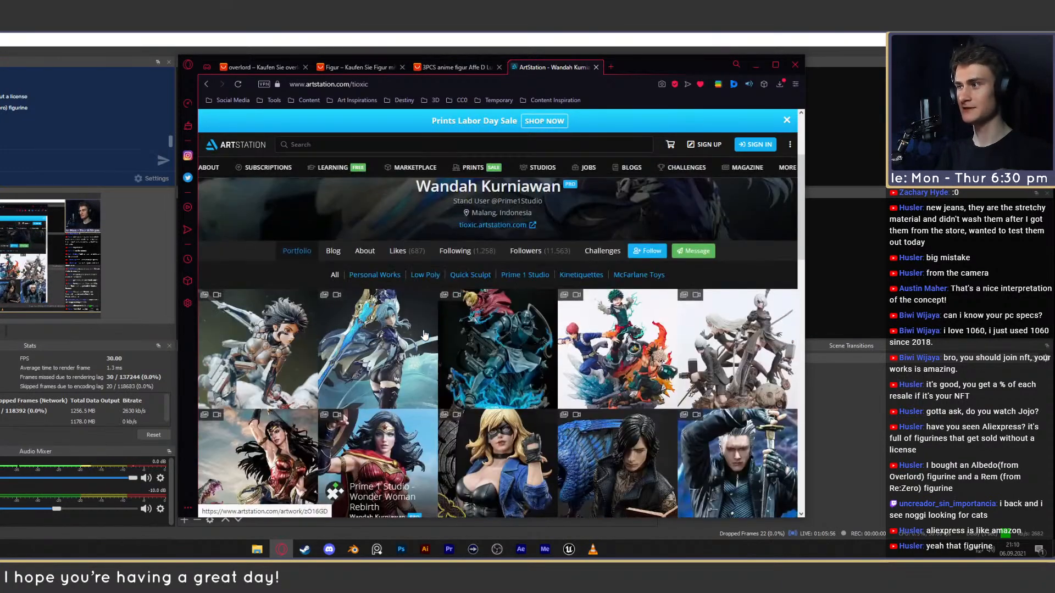
{"action": "scroll", "coordinate": [555, 299], "scroll_direction": "down", "scroll_amount": 4}
{"action": "scroll", "coordinate": [384, 264], "scroll_direction": "down", "scroll_amount": 3}
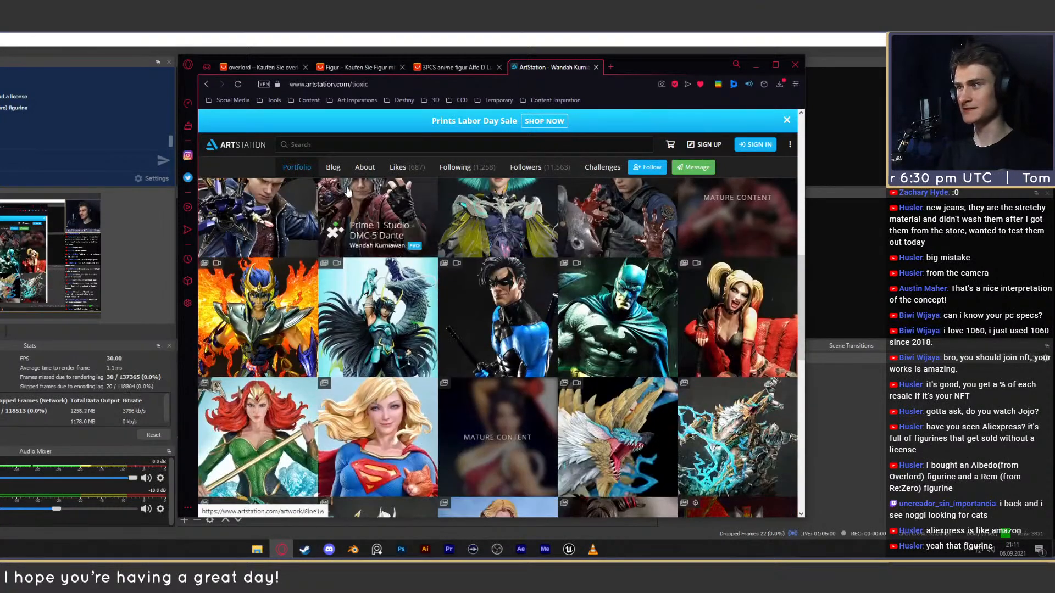
{"action": "scroll", "coordinate": [383, 277], "scroll_direction": "up", "scroll_amount": 3}
{"action": "scroll", "coordinate": [383, 277], "scroll_direction": "up", "scroll_amount": 3}
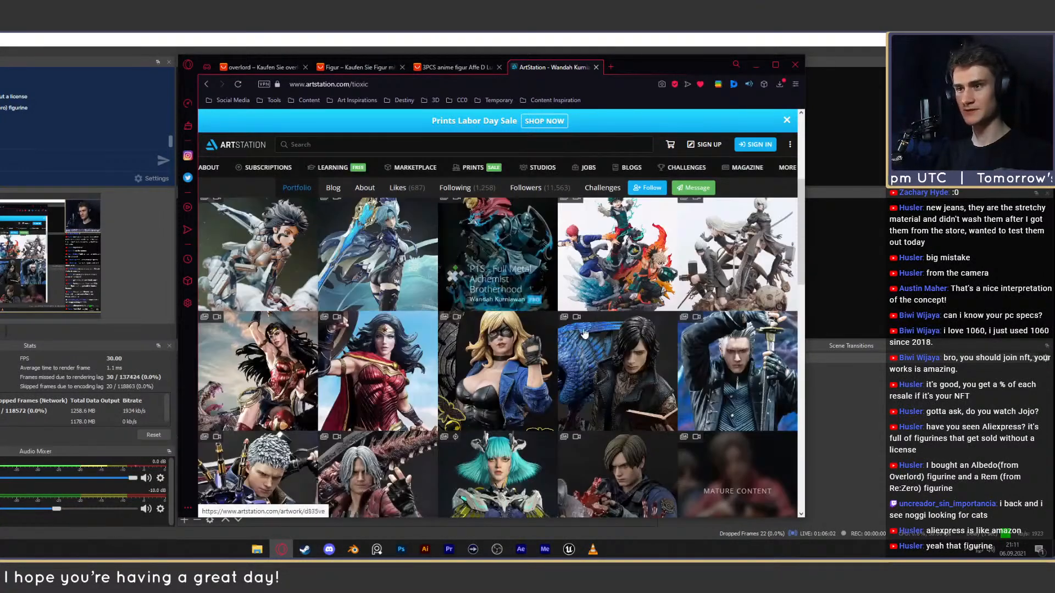
{"action": "scroll", "coordinate": [525, 360], "scroll_direction": "up", "scroll_amount": 2}
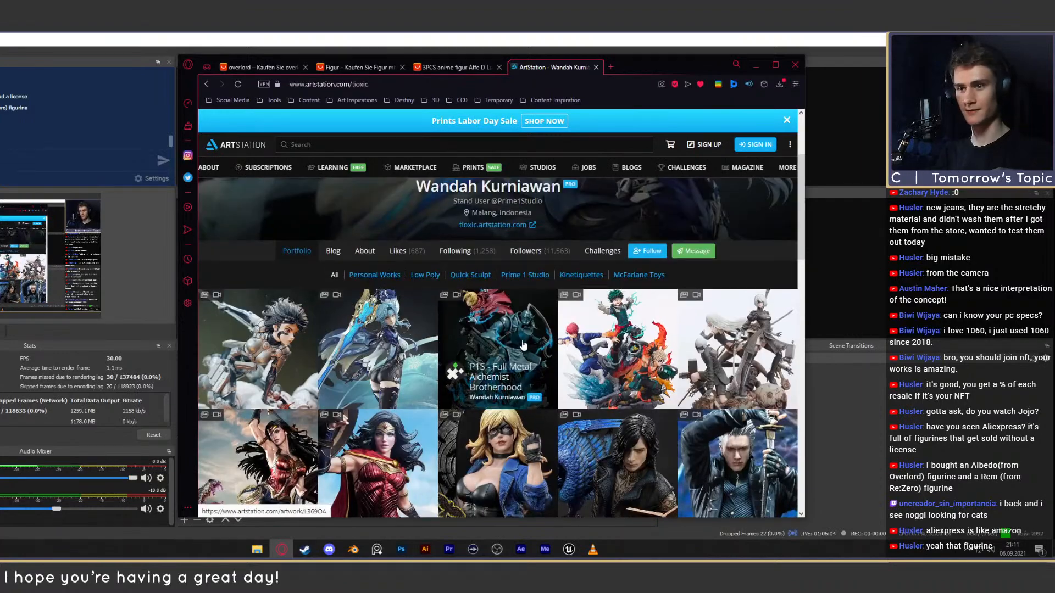
{"action": "scroll", "coordinate": [511, 318], "scroll_direction": "down", "scroll_amount": 4}
{"action": "scroll", "coordinate": [500, 285], "scroll_direction": "down", "scroll_amount": 5}
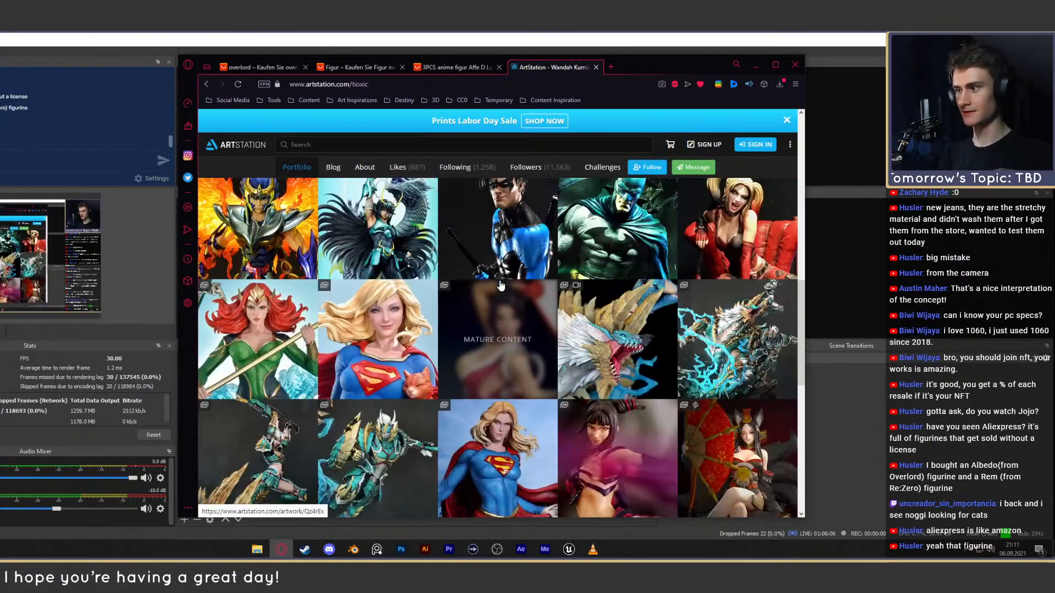
{"action": "scroll", "coordinate": [500, 284], "scroll_direction": "down", "scroll_amount": 3}
{"action": "scroll", "coordinate": [501, 283], "scroll_direction": "down", "scroll_amount": 3}
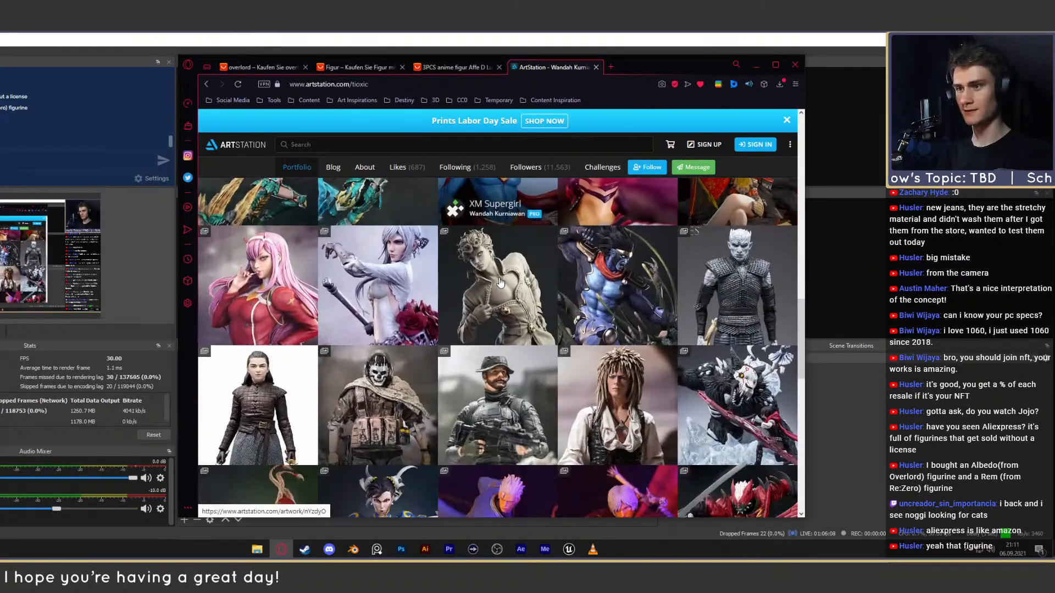
{"action": "scroll", "coordinate": [576, 308], "scroll_direction": "down", "scroll_amount": 3}
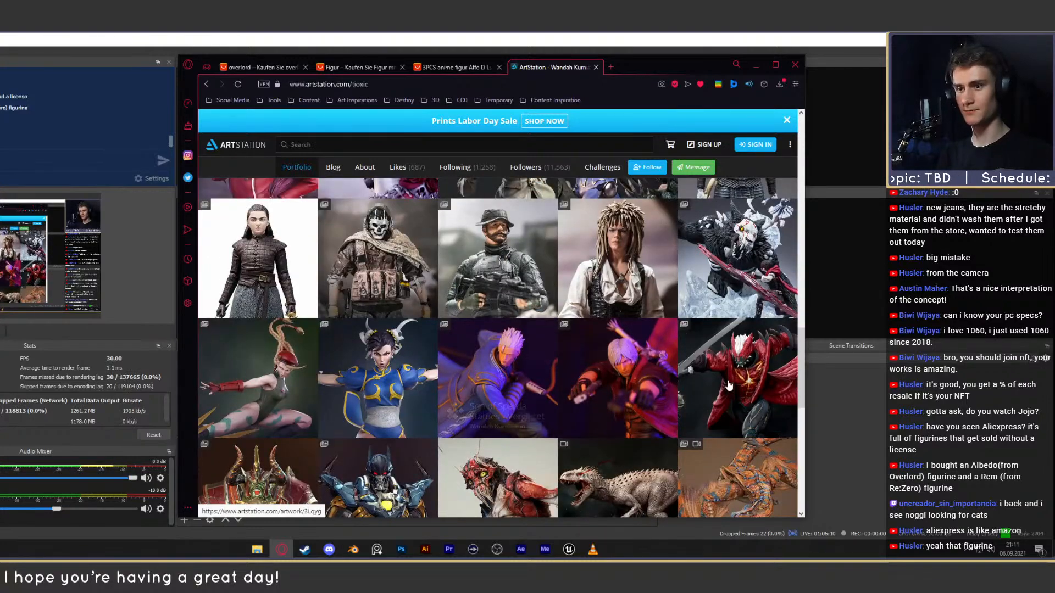
- Open the red-coated Devil May Cry statue in a separate tab and move on to the Sons of Sparda Diorama project
{"action": "middle_click", "coordinate": [654, 357]}
{"action": "left_click", "coordinate": [637, 68]}
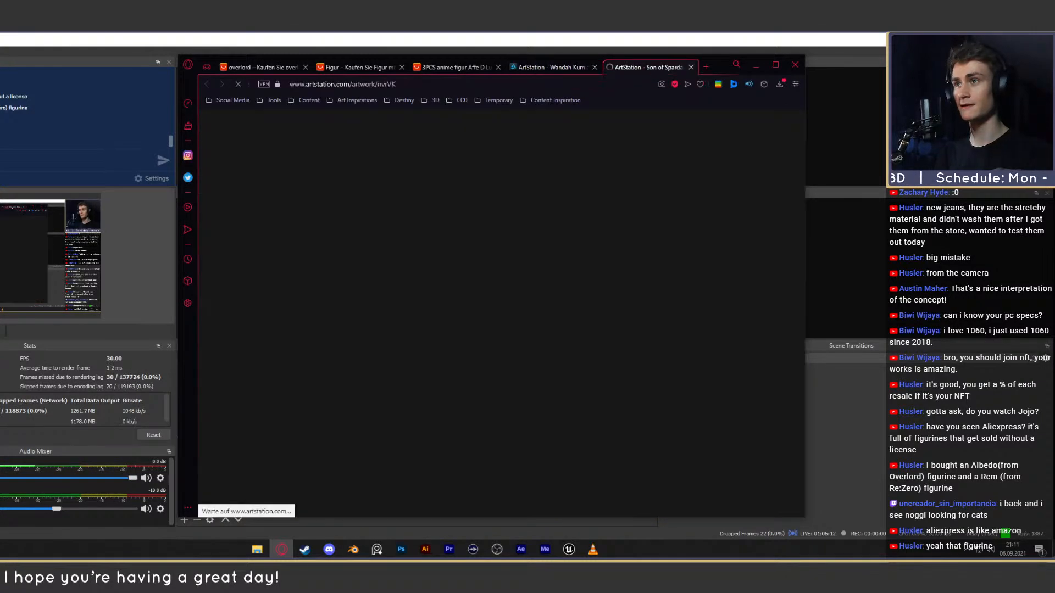
{"action": "scroll", "coordinate": [392, 262], "scroll_direction": "up", "scroll_amount": 2}
{"action": "left_click", "coordinate": [605, 349]}
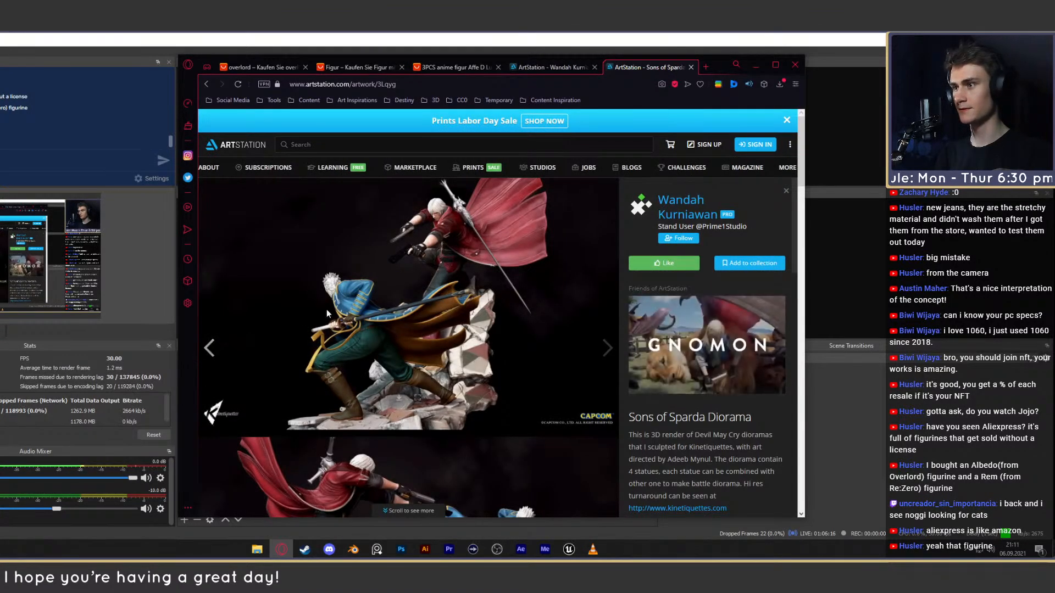
- Examine the Sons of Sparda Diorama renders, comparing the different paired statue combinations
{"action": "scroll", "coordinate": [361, 297], "scroll_direction": "down", "scroll_amount": 3}
{"action": "scroll", "coordinate": [362, 298], "scroll_direction": "down", "scroll_amount": 5}
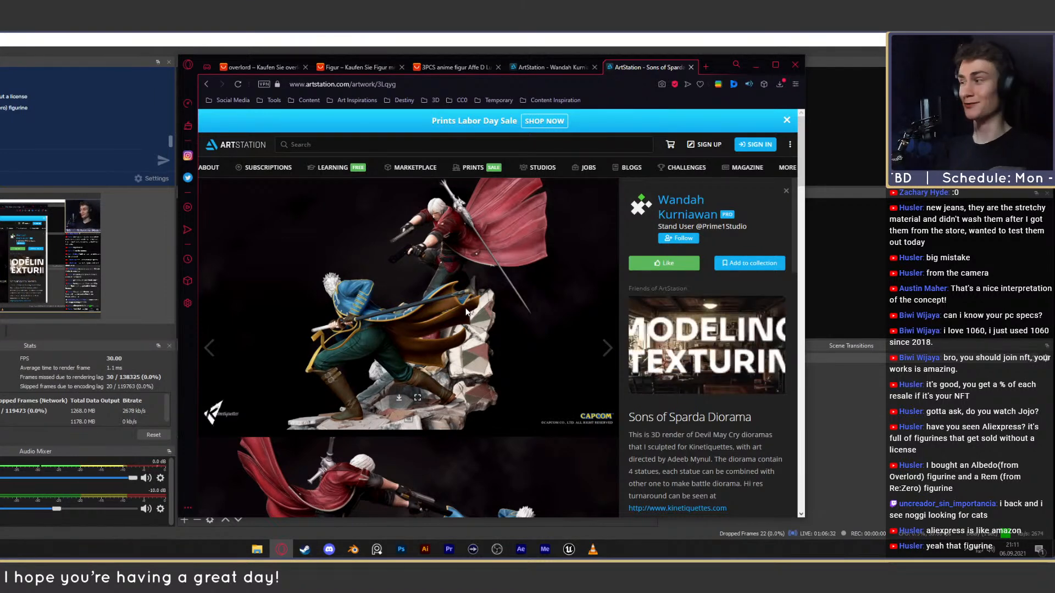
{"action": "scroll", "coordinate": [456, 280], "scroll_direction": "down", "scroll_amount": 5}
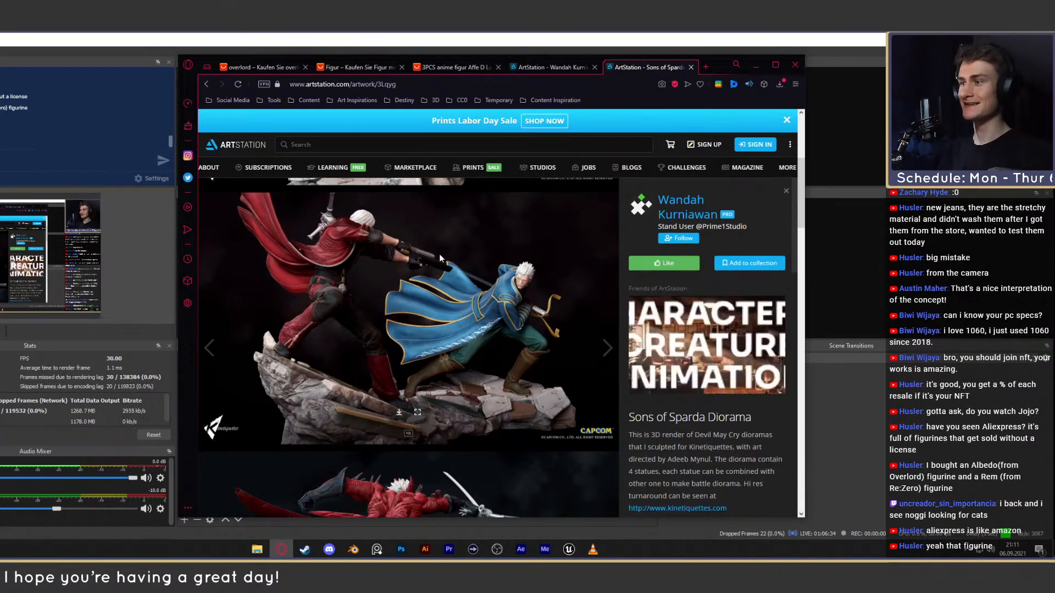
{"action": "scroll", "coordinate": [430, 243], "scroll_direction": "down", "scroll_amount": 4}
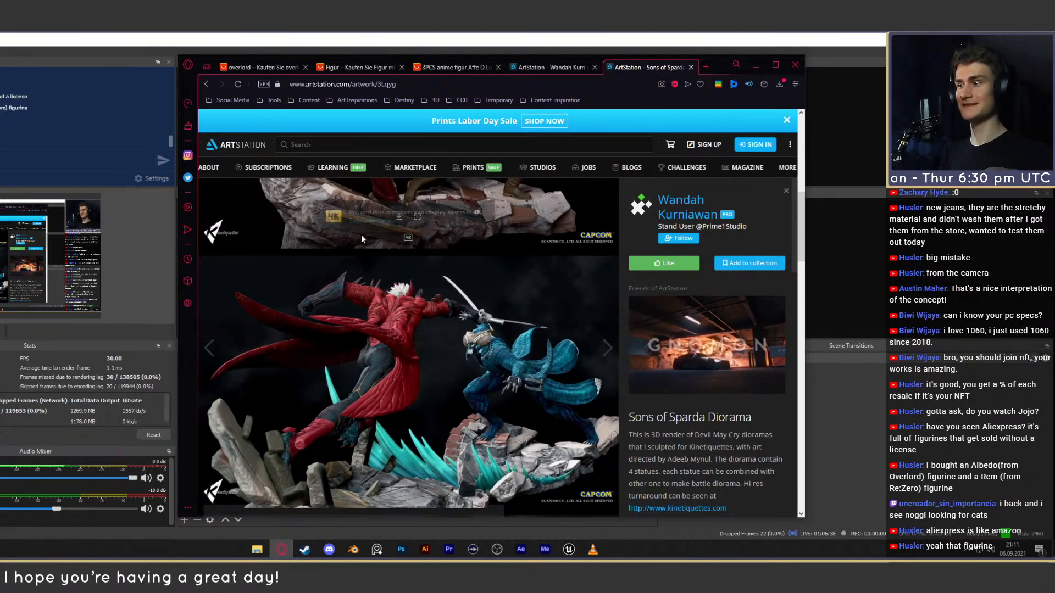
{"action": "scroll", "coordinate": [465, 377], "scroll_direction": "down", "scroll_amount": 8}
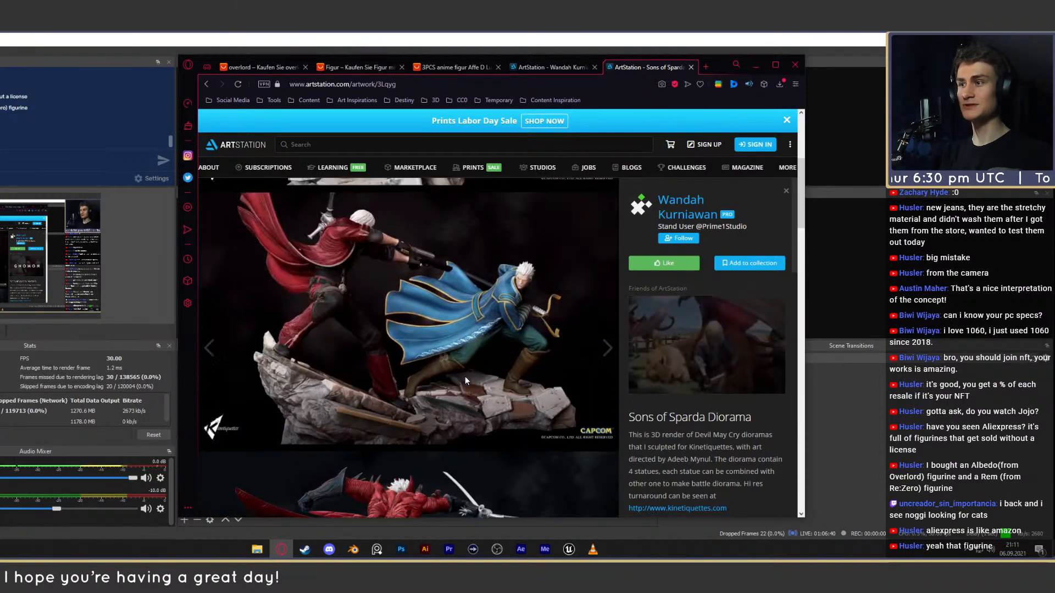
{"action": "scroll", "coordinate": [465, 309], "scroll_direction": "down", "scroll_amount": 5}
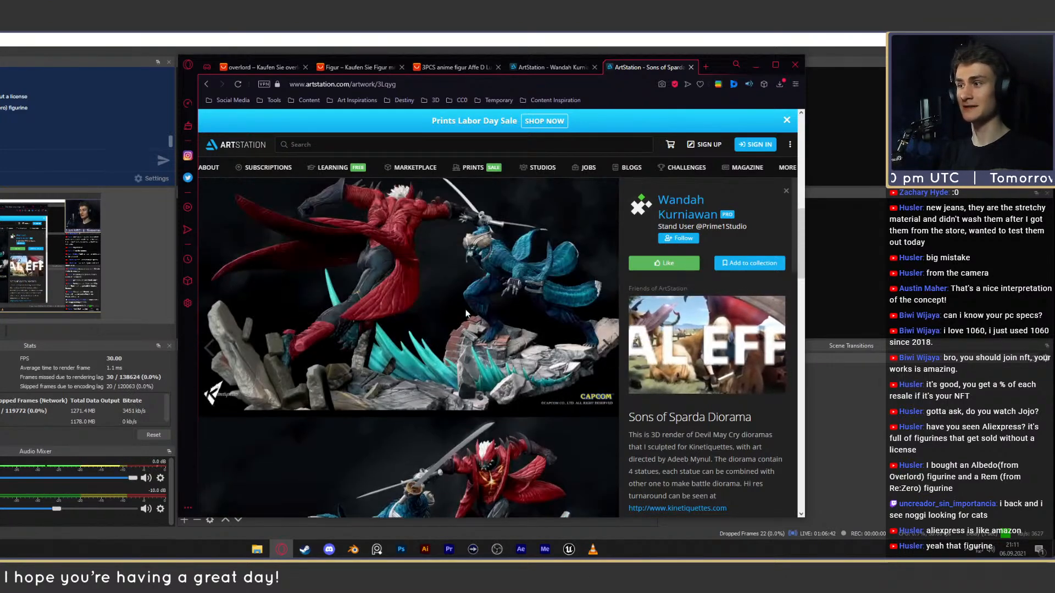
{"action": "scroll", "coordinate": [454, 291], "scroll_direction": "down", "scroll_amount": 1}
{"action": "scroll", "coordinate": [431, 298], "scroll_direction": "down", "scroll_amount": 8}
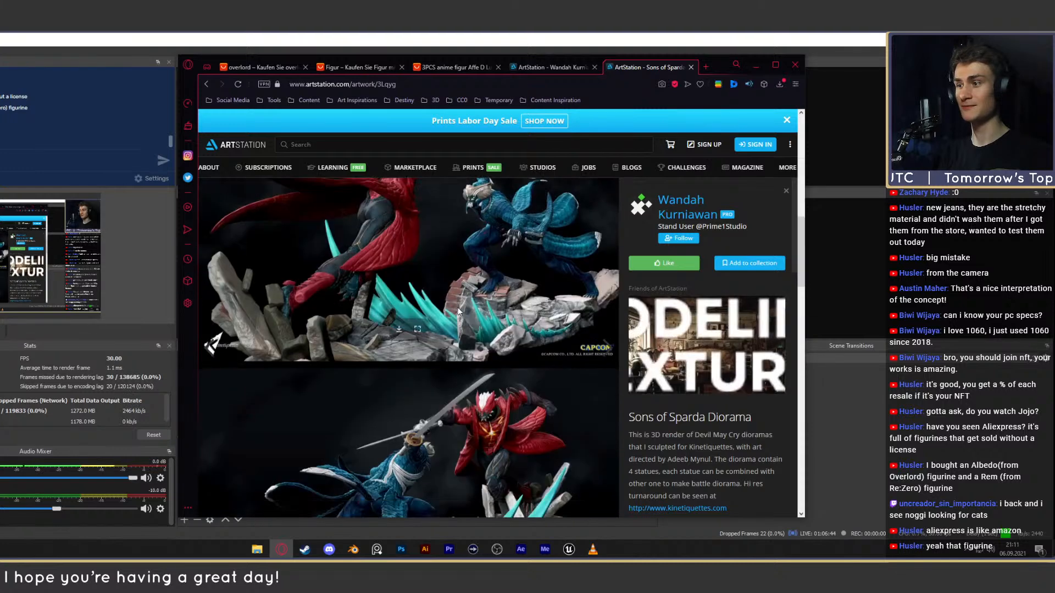
- Look over the remaining Sons of Sparda Diorama renders down to the lineup showing all four statues together
{"action": "scroll", "coordinate": [341, 276], "scroll_direction": "up", "scroll_amount": 1}
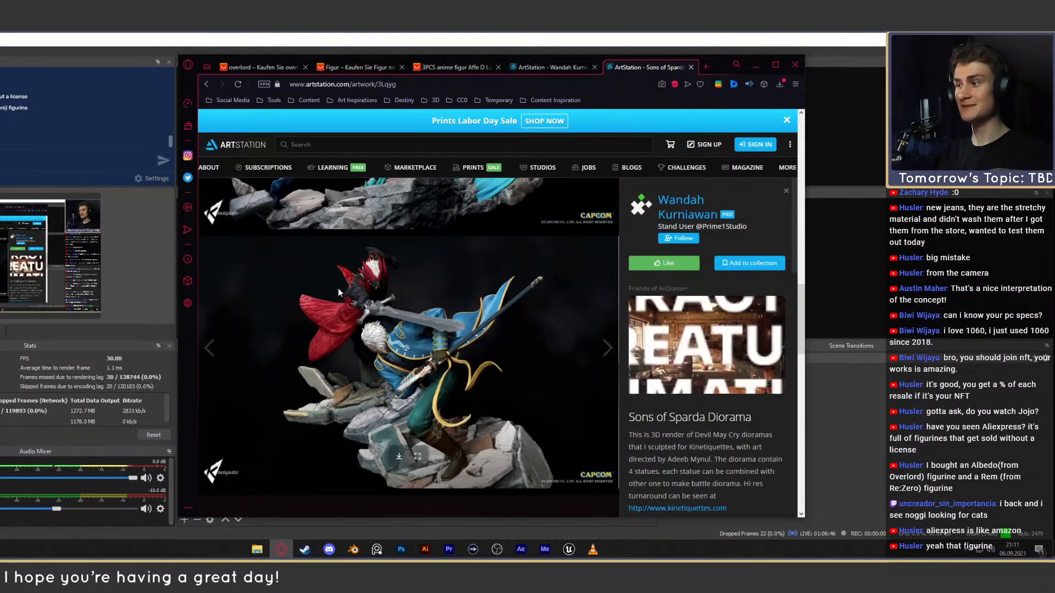
{"action": "scroll", "coordinate": [472, 309], "scroll_direction": "up", "scroll_amount": 4}
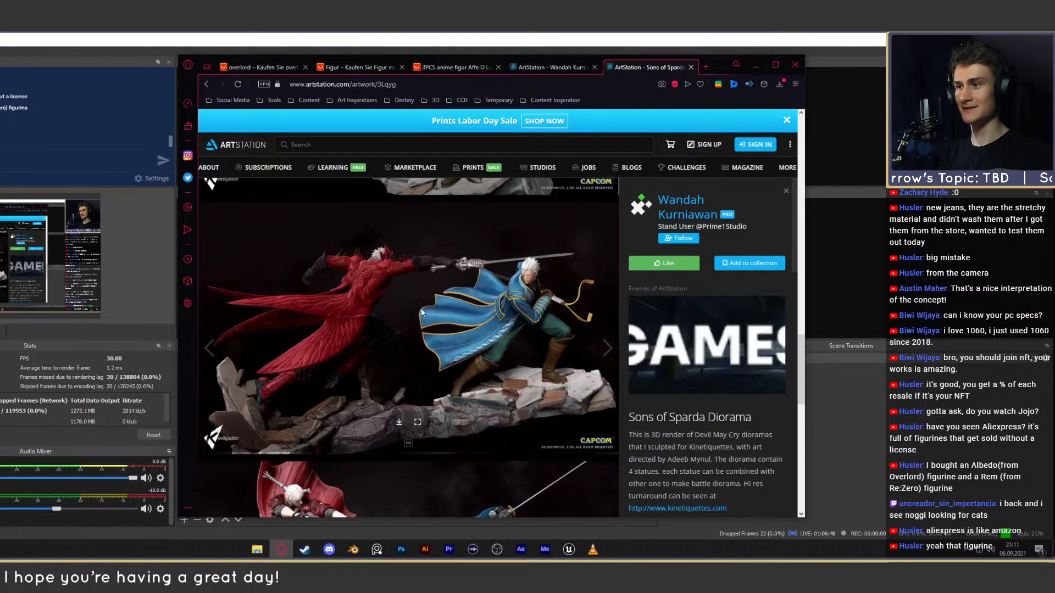
{"action": "scroll", "coordinate": [464, 302], "scroll_direction": "down", "scroll_amount": 5}
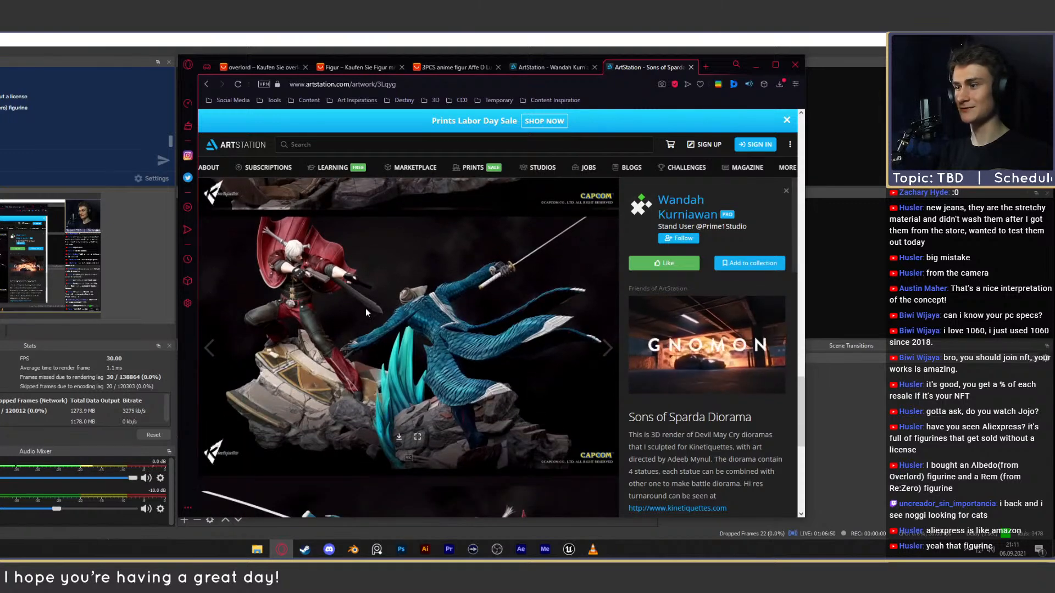
{"action": "scroll", "coordinate": [459, 264], "scroll_direction": "down", "scroll_amount": 8}
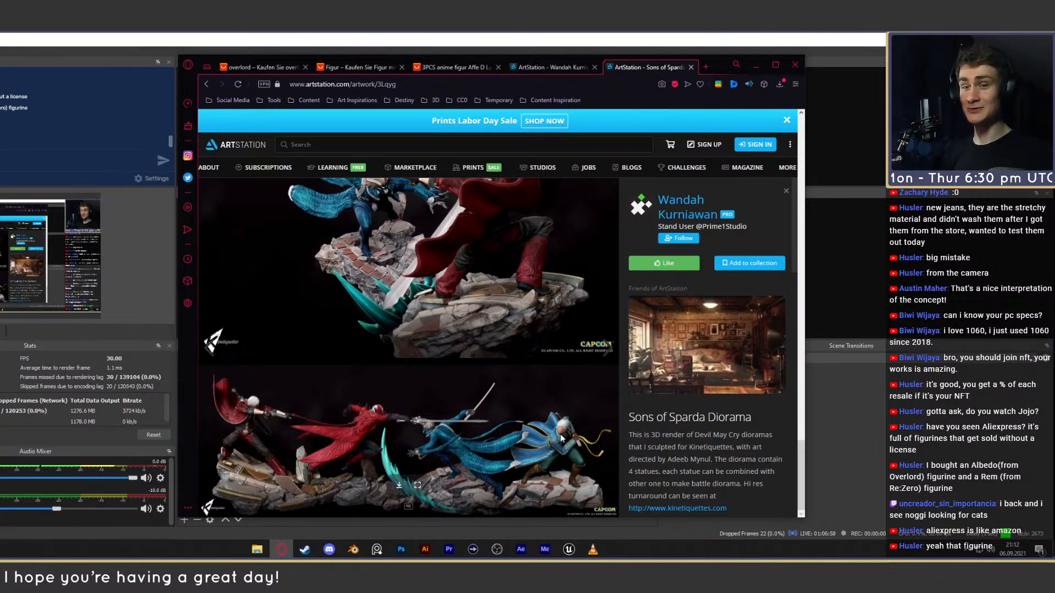
{"action": "scroll", "coordinate": [486, 348], "scroll_direction": "up", "scroll_amount": 3}
{"action": "scroll", "coordinate": [476, 360], "scroll_direction": "down", "scroll_amount": 3}
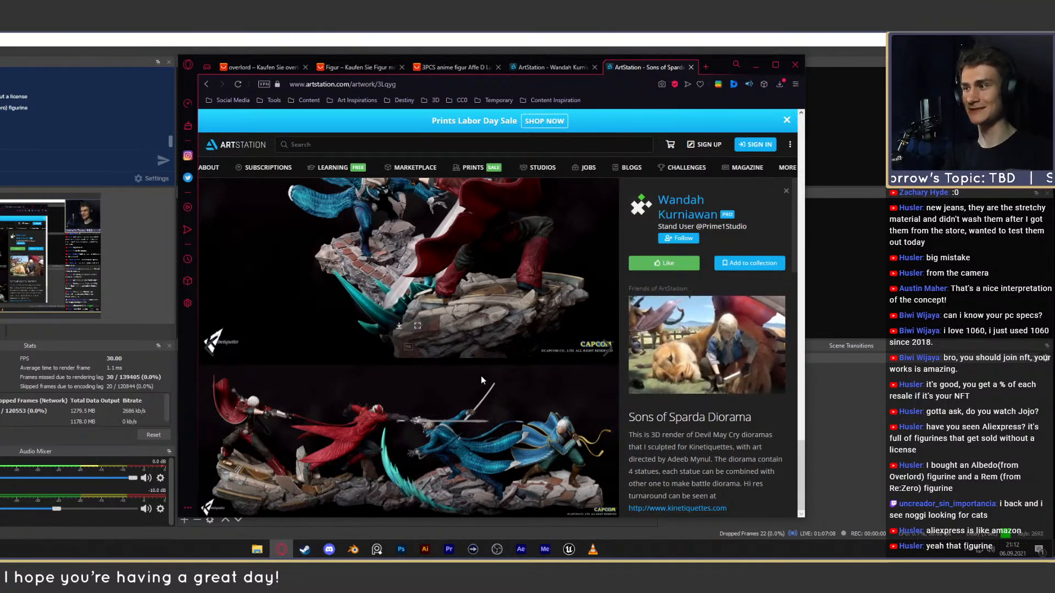
{"action": "scroll", "coordinate": [481, 396], "scroll_direction": "down", "scroll_amount": 5}
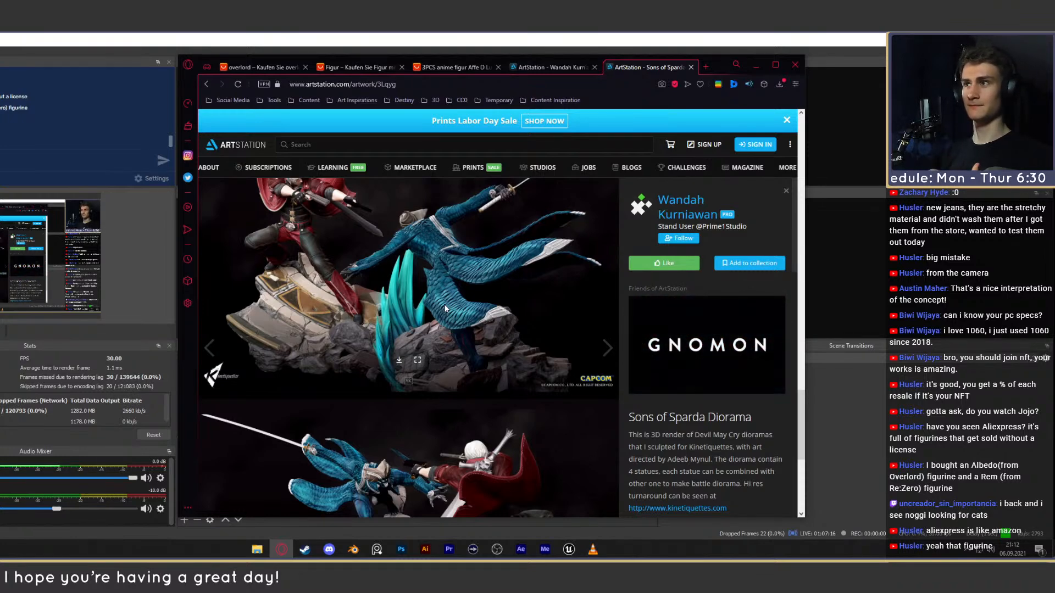
- Close the AliExpress tab with the three-brothers anime figure set, dismissing its notification request, and return to Sons of Sparda Diorama
{"action": "left_click", "coordinate": [497, 64]}
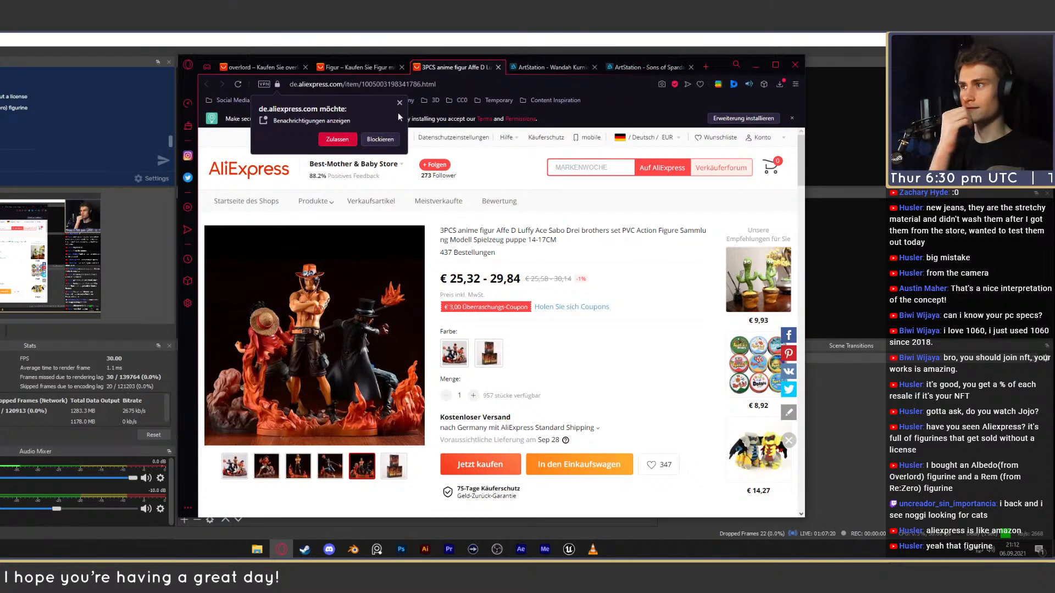
{"action": "left_click", "coordinate": [399, 103]}
{"action": "left_click", "coordinate": [498, 67]}
{"action": "left_click", "coordinate": [552, 67]}
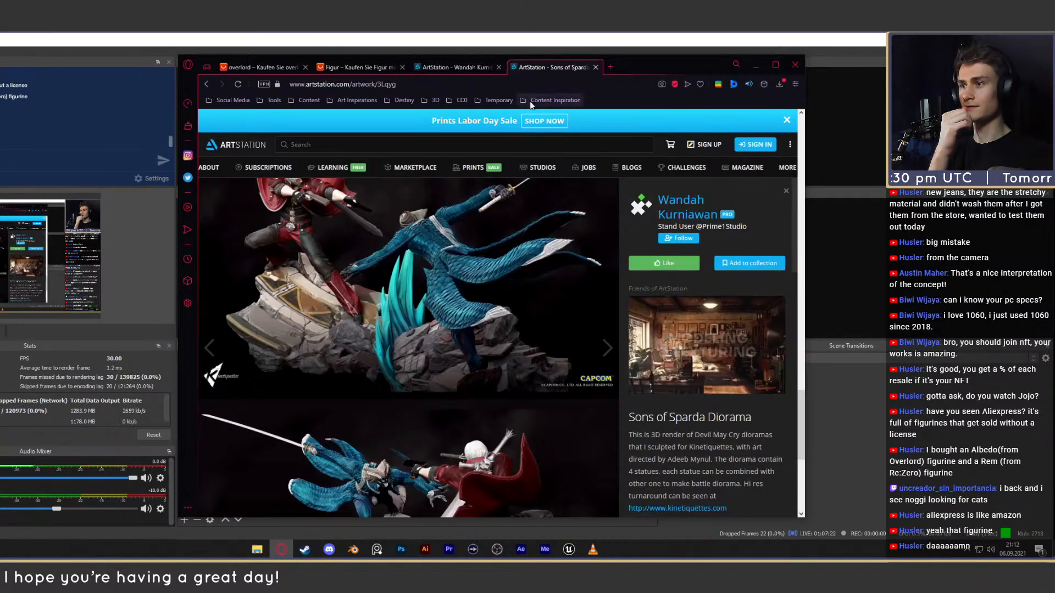
- Open the Kinetiquettes website linked in the Sons of Sparda Diorama description and dismiss its registration form
{"action": "scroll", "coordinate": [478, 320], "scroll_direction": "down", "scroll_amount": 3}
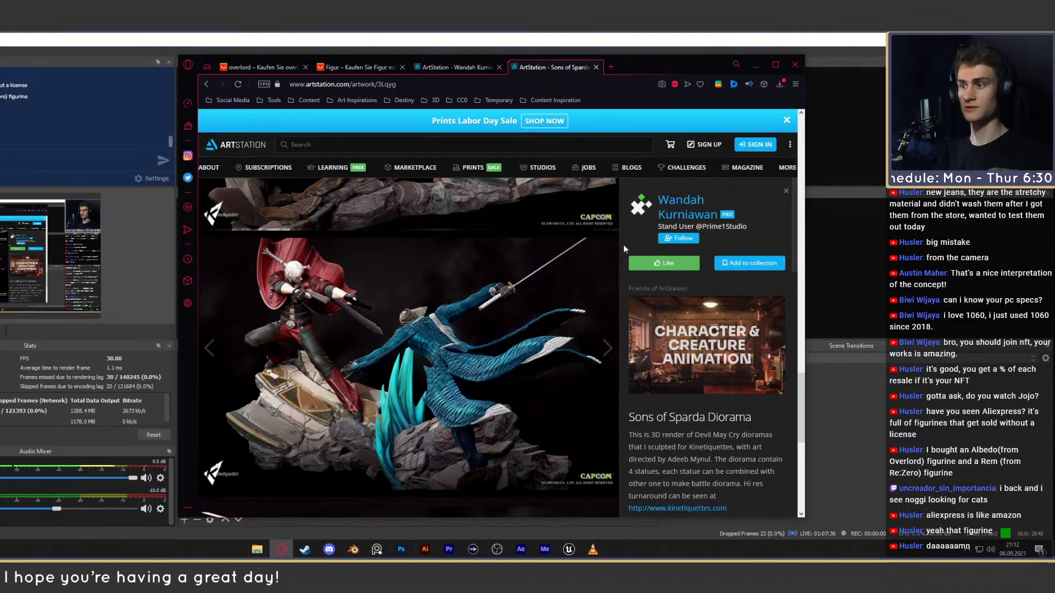
{"action": "scroll", "coordinate": [623, 245], "scroll_direction": "down", "scroll_amount": 5}
{"action": "scroll", "coordinate": [623, 245], "scroll_direction": "up", "scroll_amount": 1}
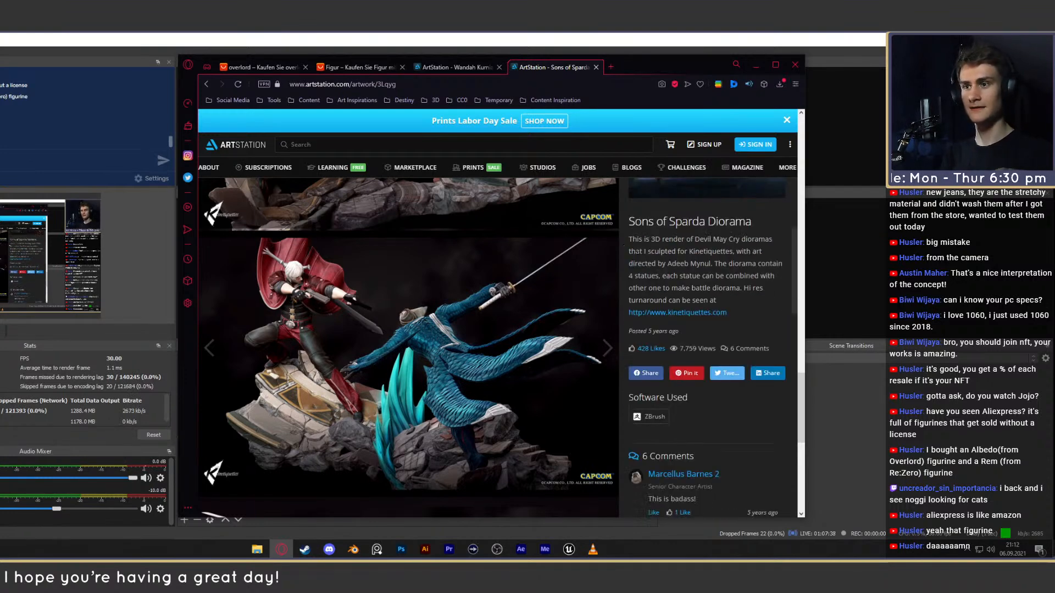
{"action": "left_click", "coordinate": [700, 313]}
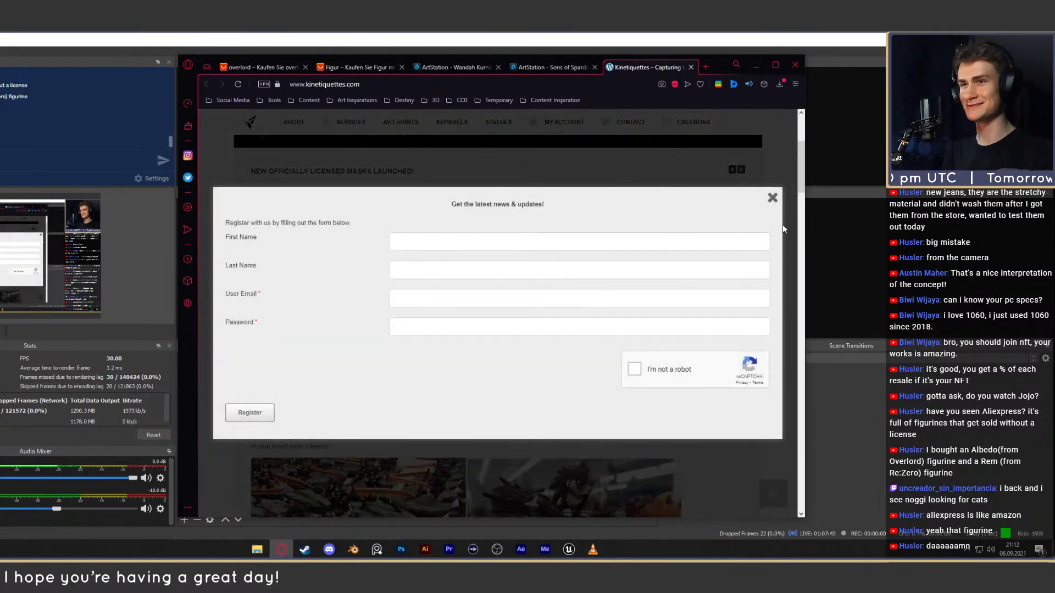
{"action": "left_click", "coordinate": [770, 197]}
- Read the Monster Hunter WIP and Updates post on the Kinetiquettes home page and view its statue photos
{"action": "scroll", "coordinate": [553, 238], "scroll_direction": "down", "scroll_amount": 3}
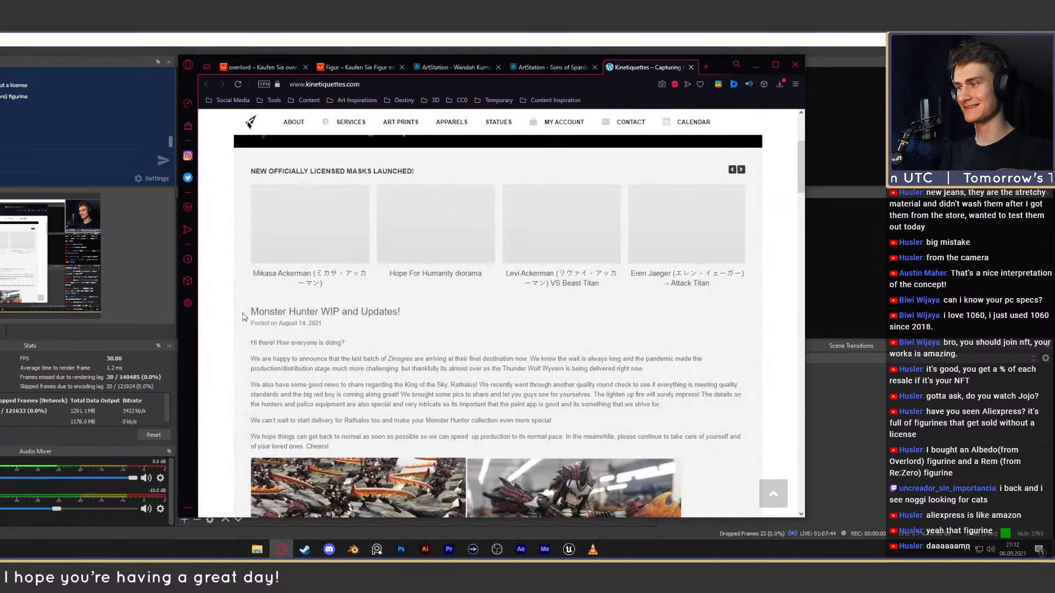
{"action": "scroll", "coordinate": [244, 317], "scroll_direction": "down", "scroll_amount": 3}
{"action": "scroll", "coordinate": [637, 308], "scroll_direction": "down", "scroll_amount": 3}
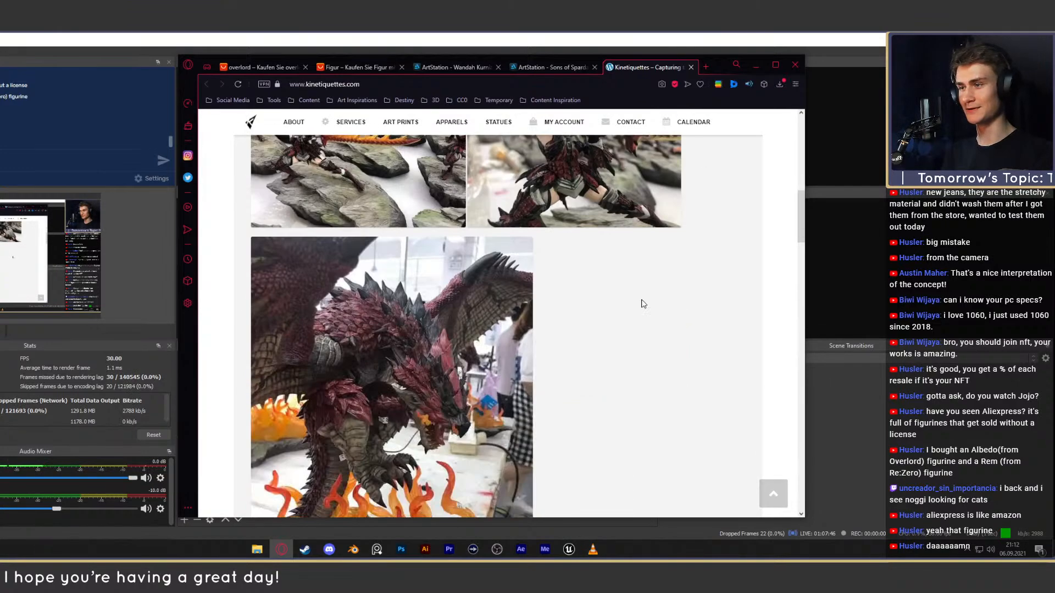
{"action": "scroll", "coordinate": [392, 317], "scroll_direction": "up", "scroll_amount": 6}
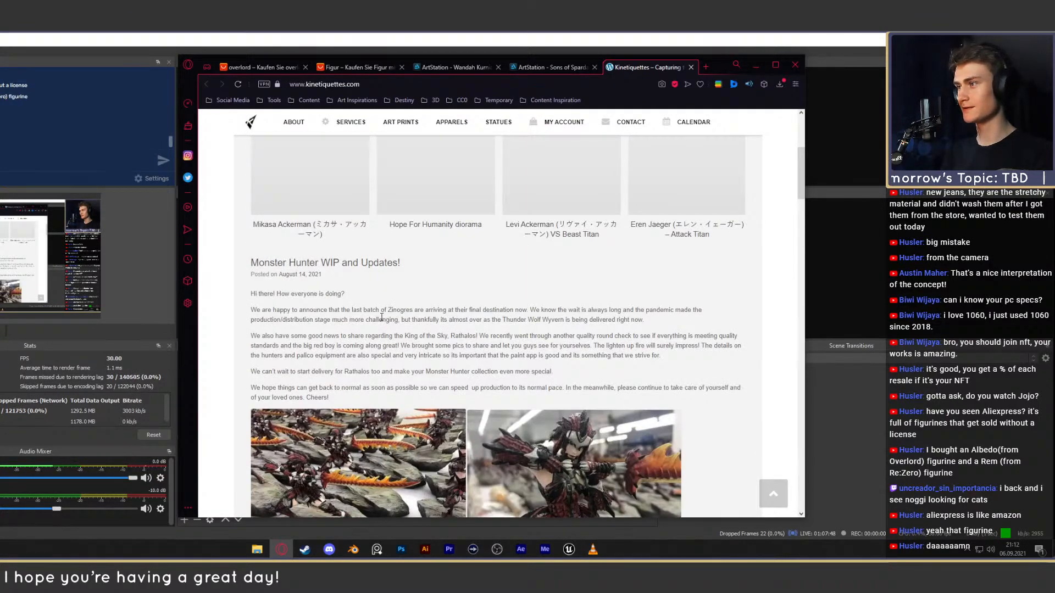
{"action": "left_click_drag", "start_coordinate": [301, 310], "coordinate": [503, 311]}
{"action": "left_click", "coordinate": [521, 311]}
{"action": "scroll", "coordinate": [245, 275], "scroll_direction": "up", "scroll_amount": 4}
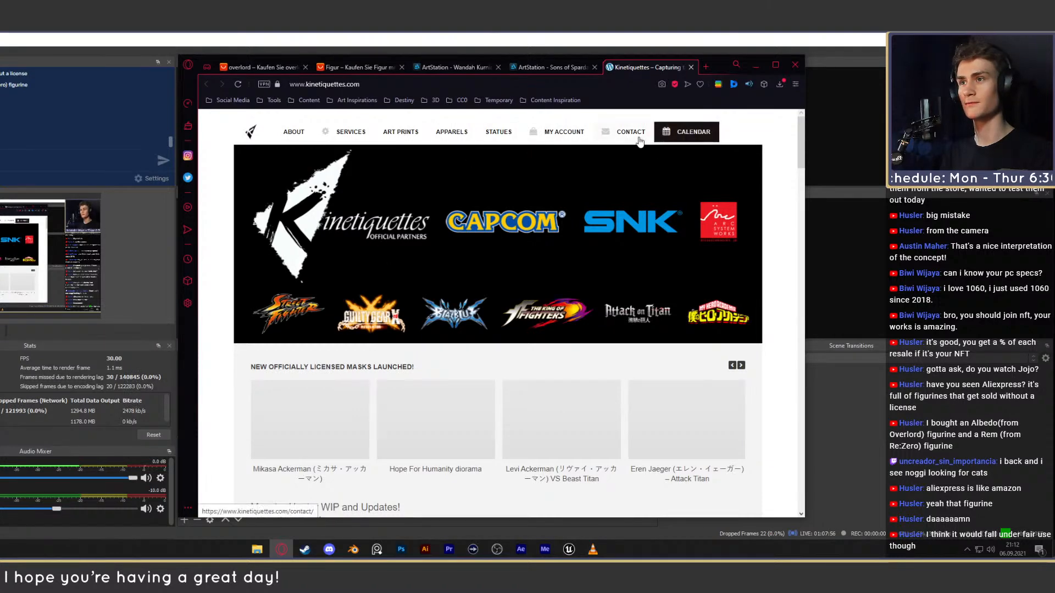
- Open the product page of the Mom statue from the Artist Series
{"action": "mouse_move", "coordinate": [502, 142]}
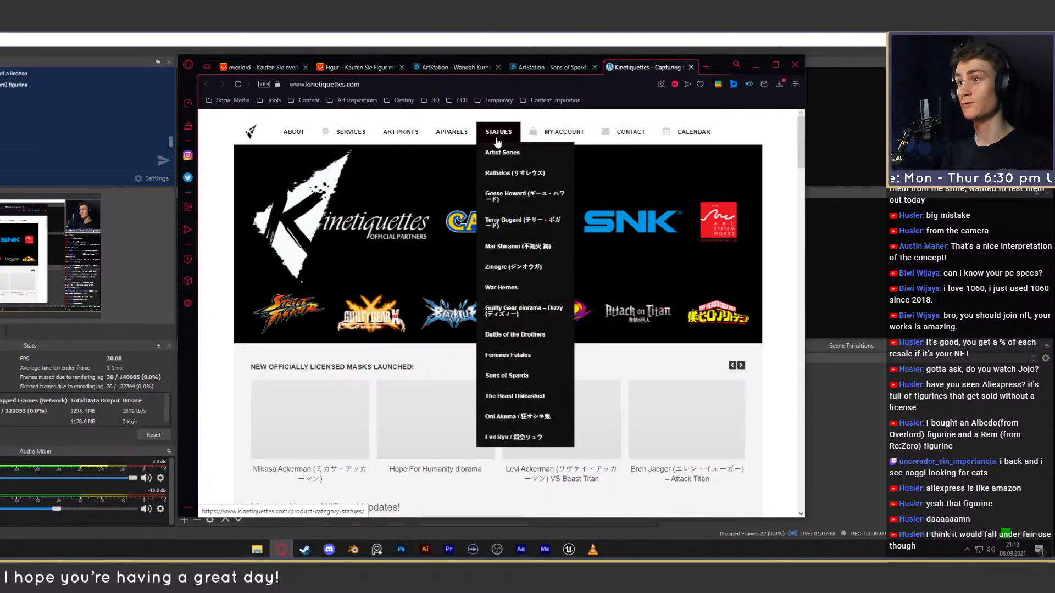
{"action": "left_click", "coordinate": [502, 152]}
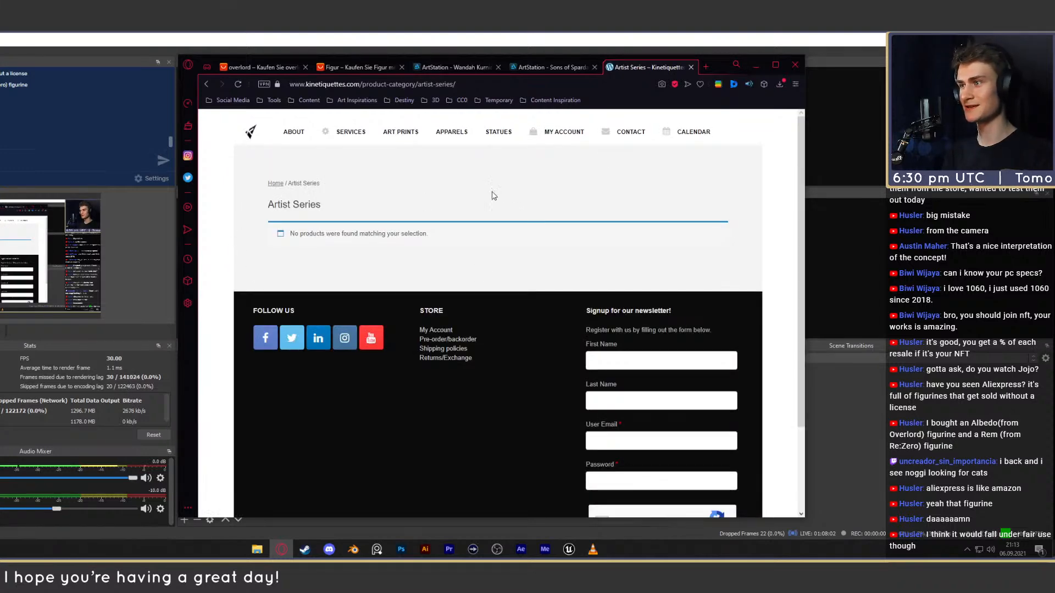
{"action": "mouse_move", "coordinate": [498, 132]}
{"action": "mouse_move", "coordinate": [502, 152]}
{"action": "left_click", "coordinate": [615, 155]}
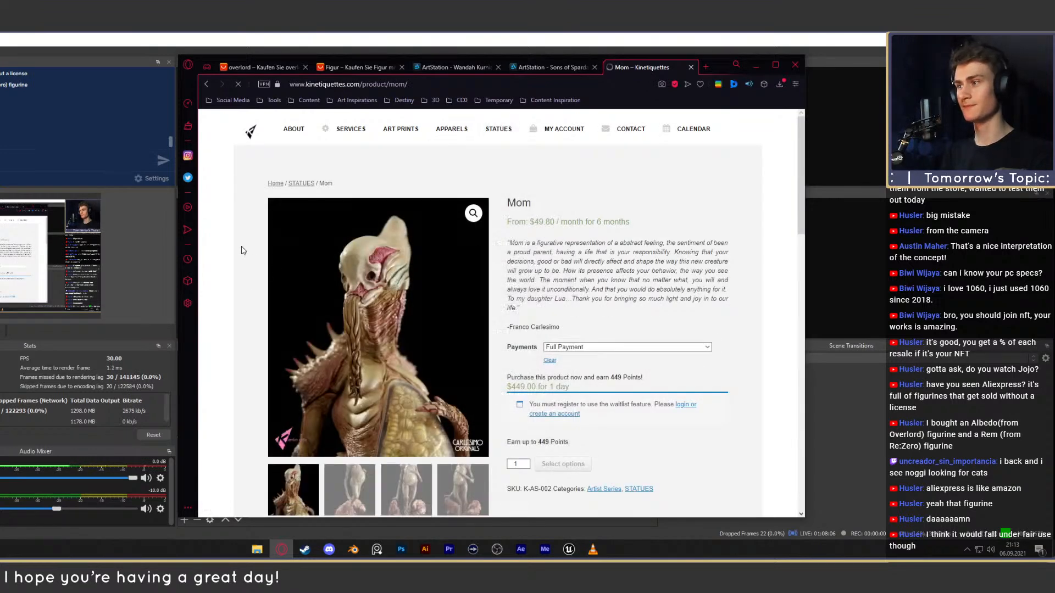
- Examine the Mom statue's photos, description, related products and pricing, and check the shop's statue and apparel categories
{"action": "scroll", "coordinate": [245, 252], "scroll_direction": "down", "scroll_amount": 3}
{"action": "scroll", "coordinate": [239, 246], "scroll_direction": "down", "scroll_amount": 6}
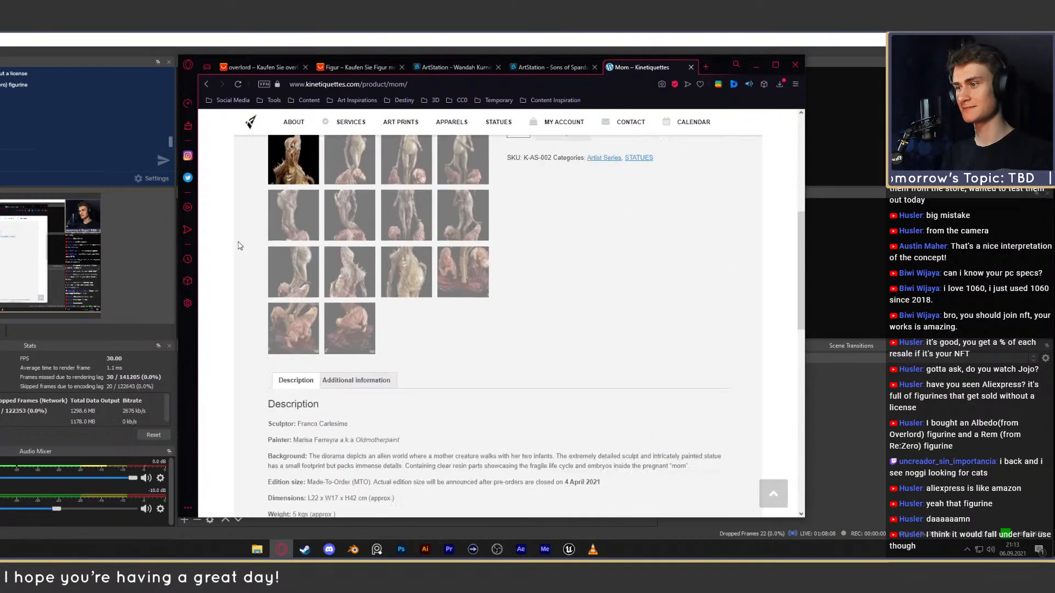
{"action": "scroll", "coordinate": [238, 245], "scroll_direction": "down", "scroll_amount": 3}
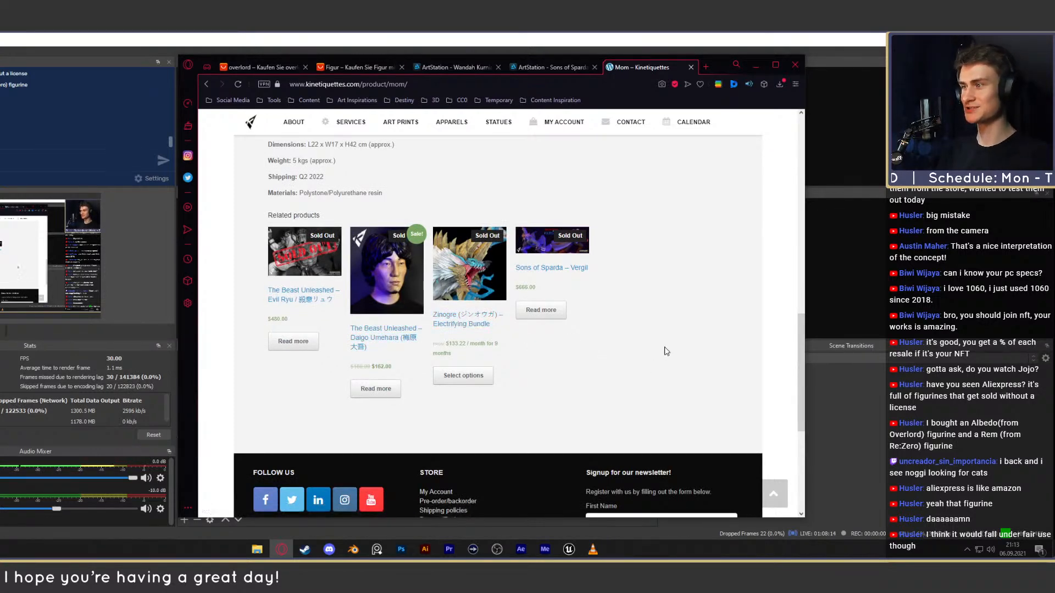
{"action": "scroll", "coordinate": [663, 348], "scroll_direction": "up", "scroll_amount": 10}
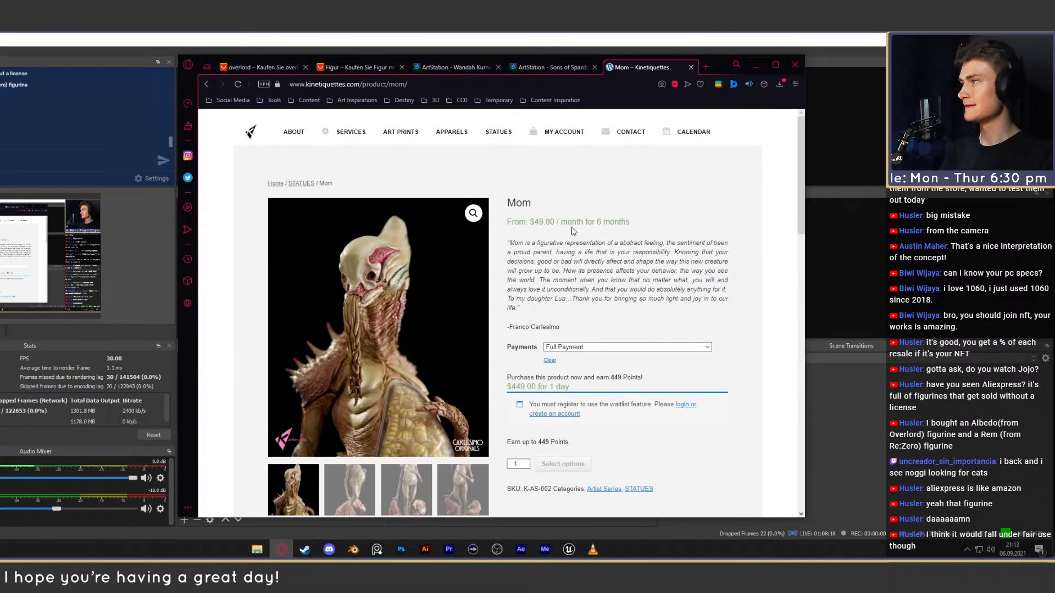
{"action": "mouse_move", "coordinate": [484, 141]}
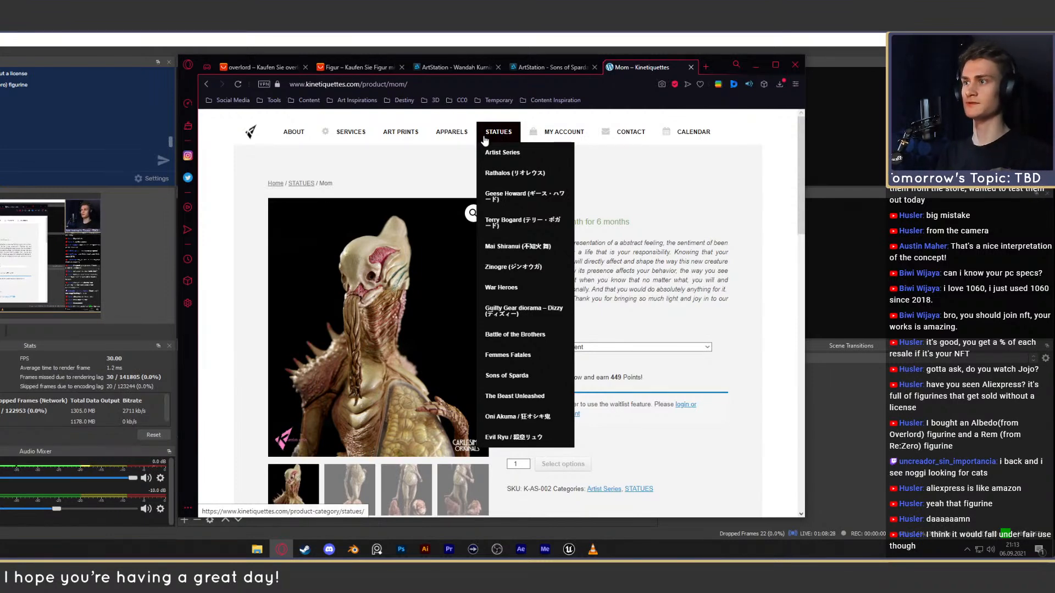
{"action": "mouse_move", "coordinate": [452, 137]}
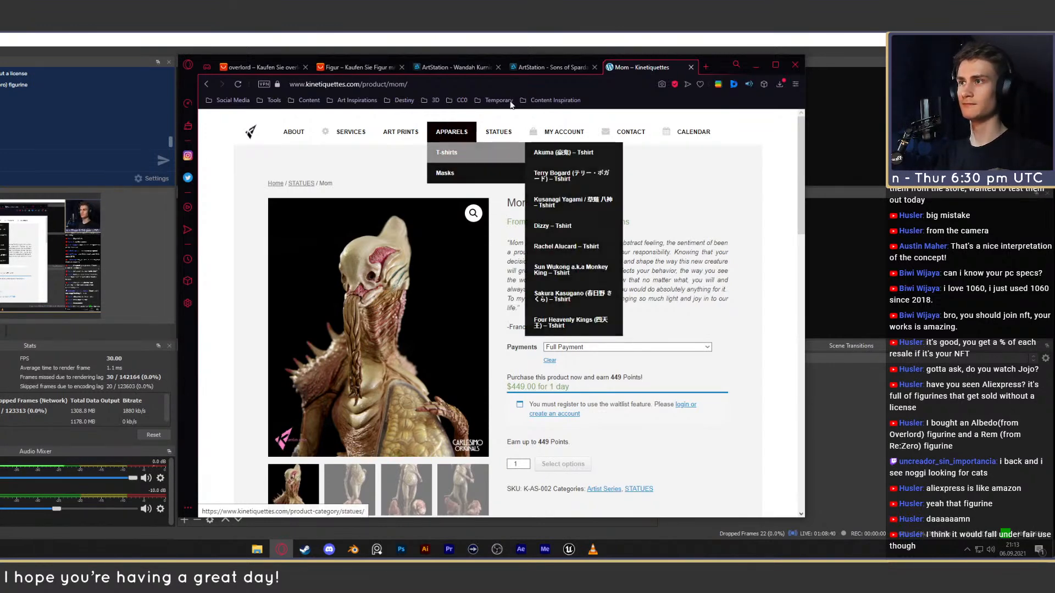
- Revisit the Sons of Sparda Diorama renders on ArtStation and come back to the Kinetiquettes shop
{"action": "left_click", "coordinate": [549, 67]}
{"action": "scroll", "coordinate": [416, 335], "scroll_direction": "down", "scroll_amount": 5}
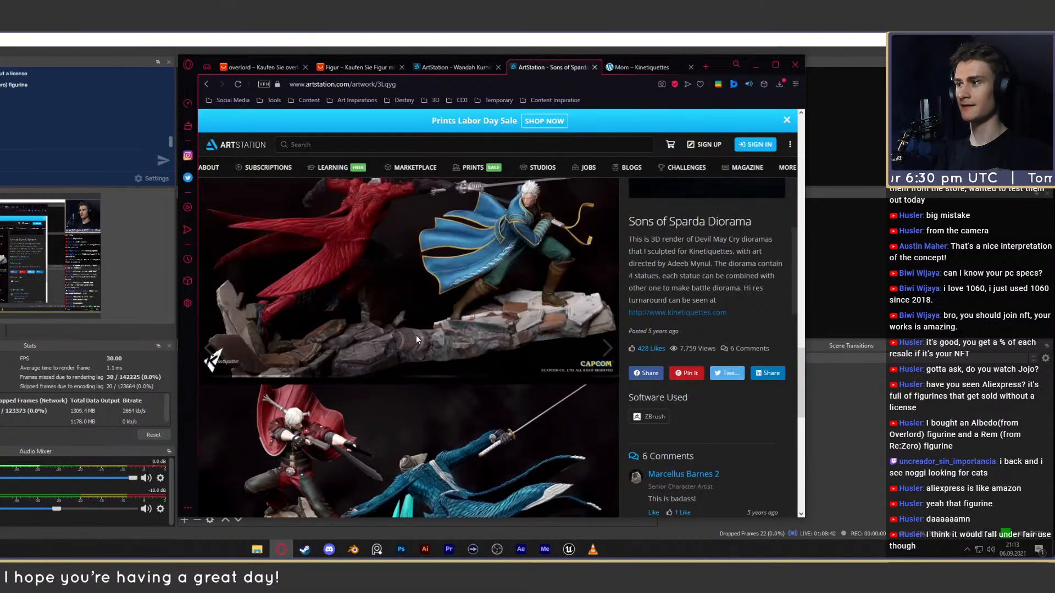
{"action": "scroll", "coordinate": [416, 335], "scroll_direction": "down", "scroll_amount": 5}
{"action": "left_click", "coordinate": [637, 67]}
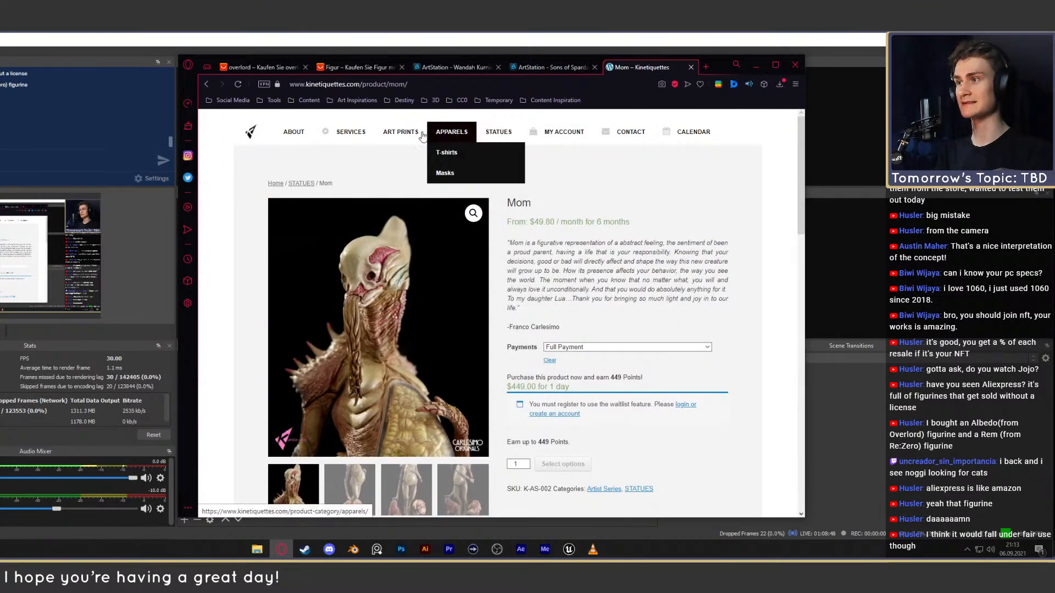
- Open the Zinogre photo gallery from the Kinetiquettes statue collection
{"action": "mouse_move", "coordinate": [402, 136]}
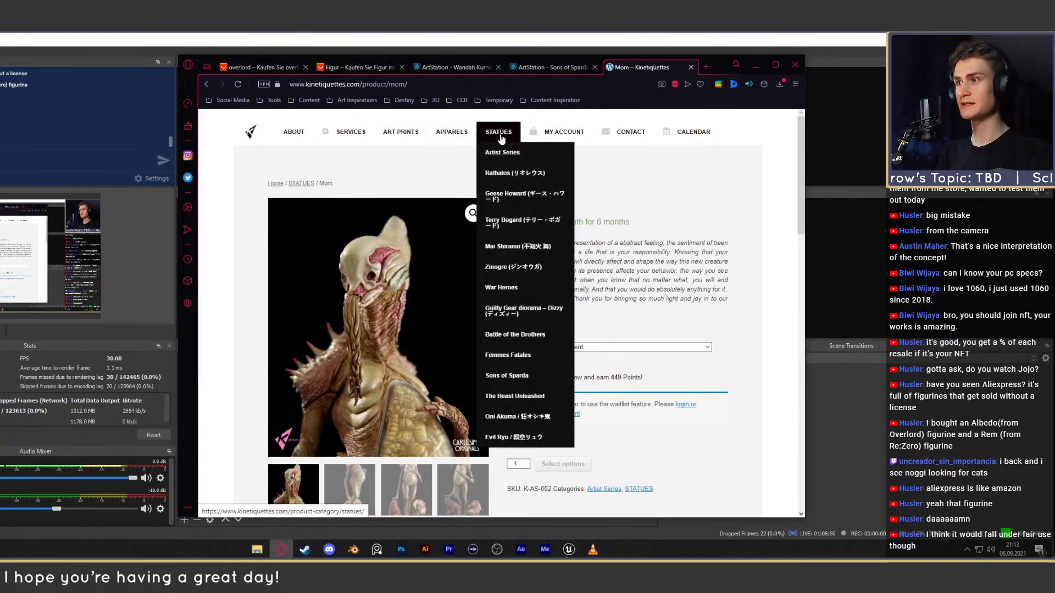
{"action": "mouse_move", "coordinate": [501, 176]}
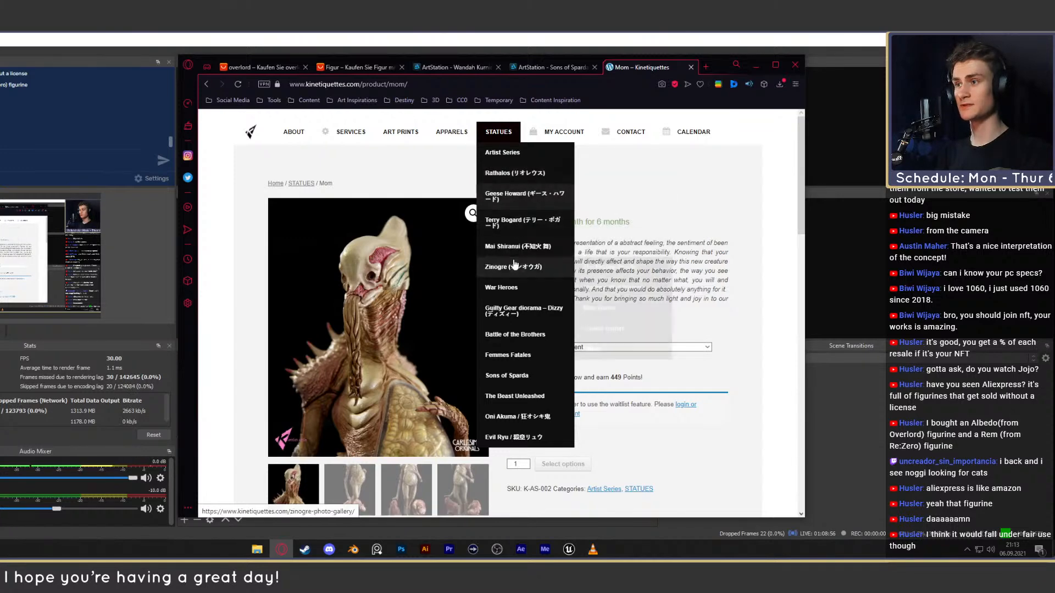
{"action": "mouse_move", "coordinate": [509, 297]}
{"action": "mouse_move", "coordinate": [530, 270]}
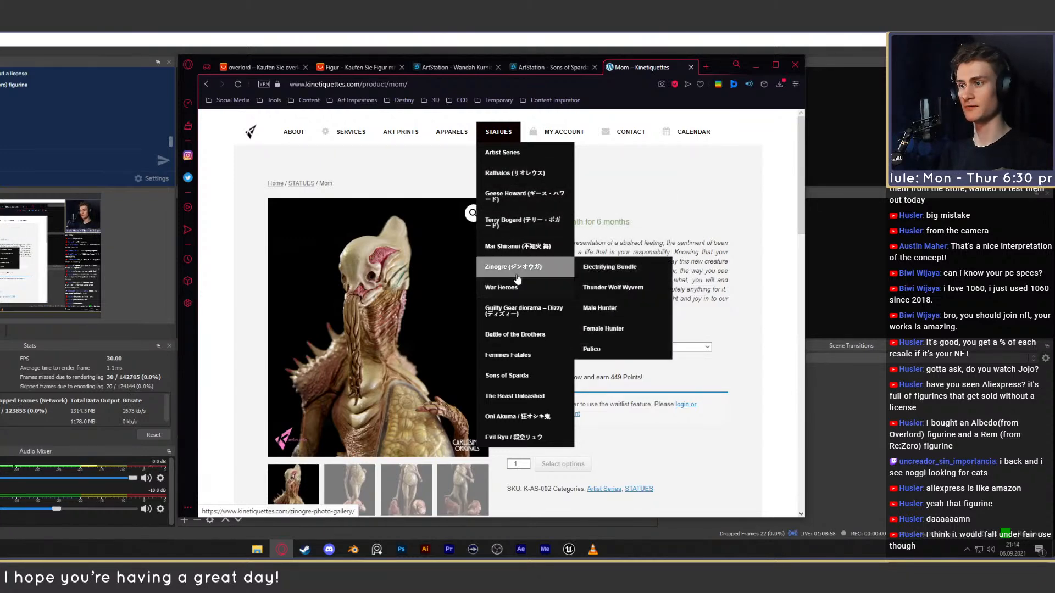
{"action": "left_click", "coordinate": [529, 269]}
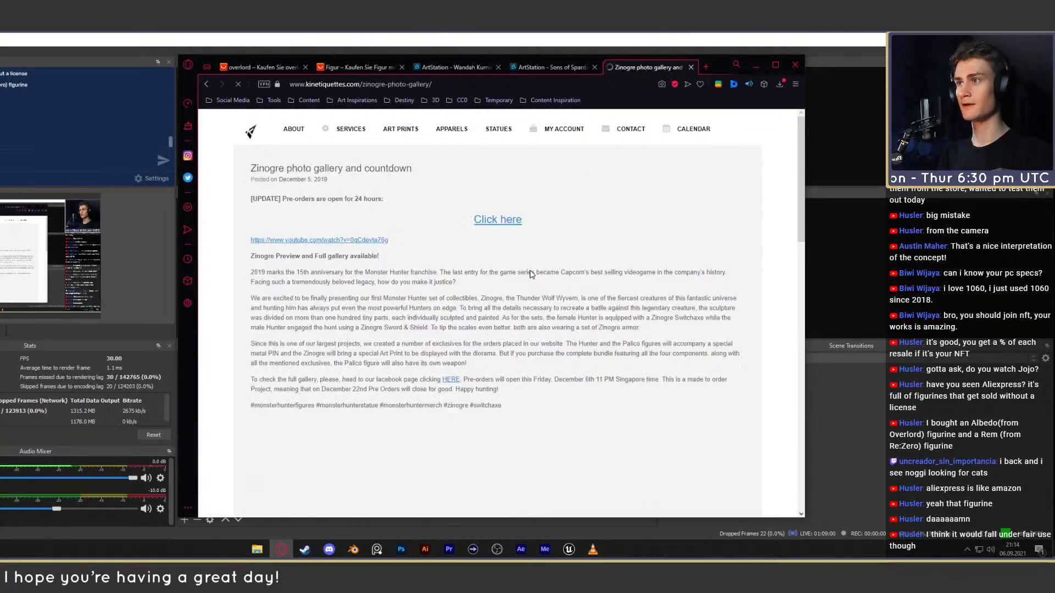
- Examine the large Zinogre diorama photo, from the leaping hunter down to the rocky base
{"action": "scroll", "coordinate": [269, 269], "scroll_direction": "down", "scroll_amount": 10}
{"action": "scroll", "coordinate": [264, 271], "scroll_direction": "down", "scroll_amount": 3}
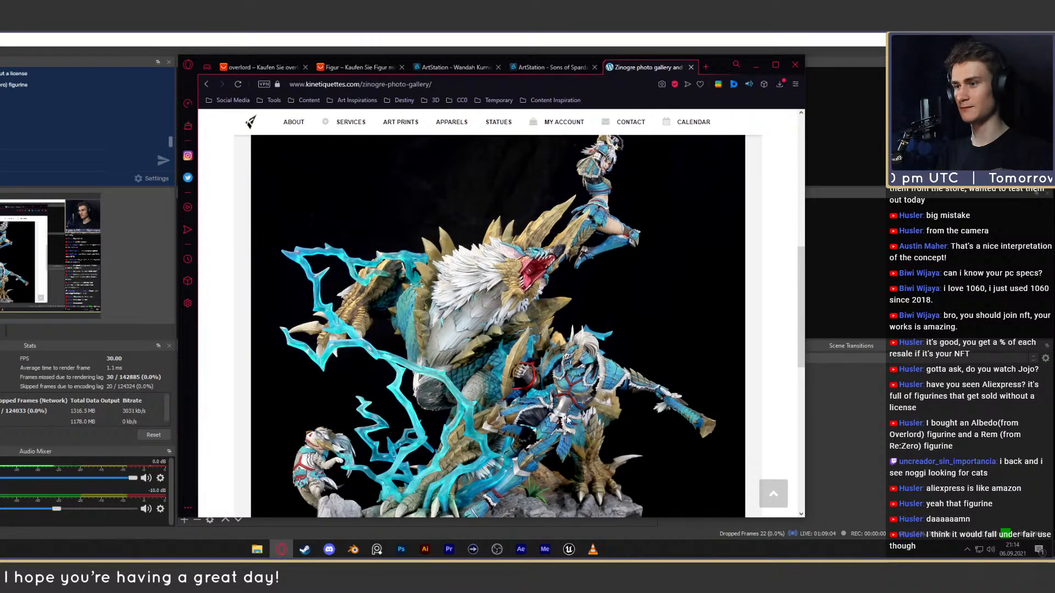
{"action": "scroll", "coordinate": [555, 280], "scroll_direction": "up", "scroll_amount": 2}
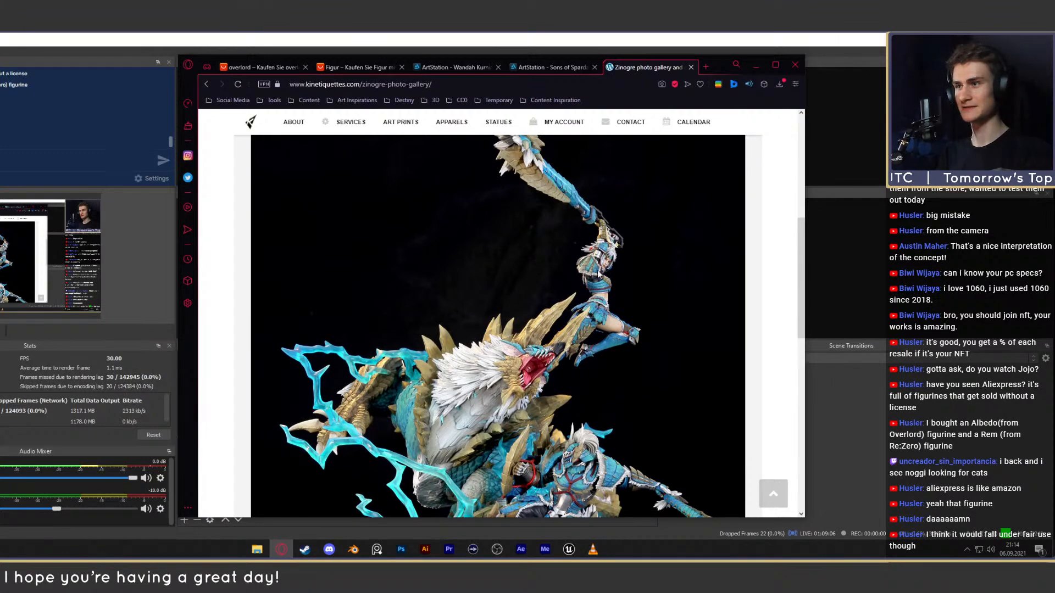
{"action": "scroll", "coordinate": [598, 273], "scroll_direction": "down", "scroll_amount": 3}
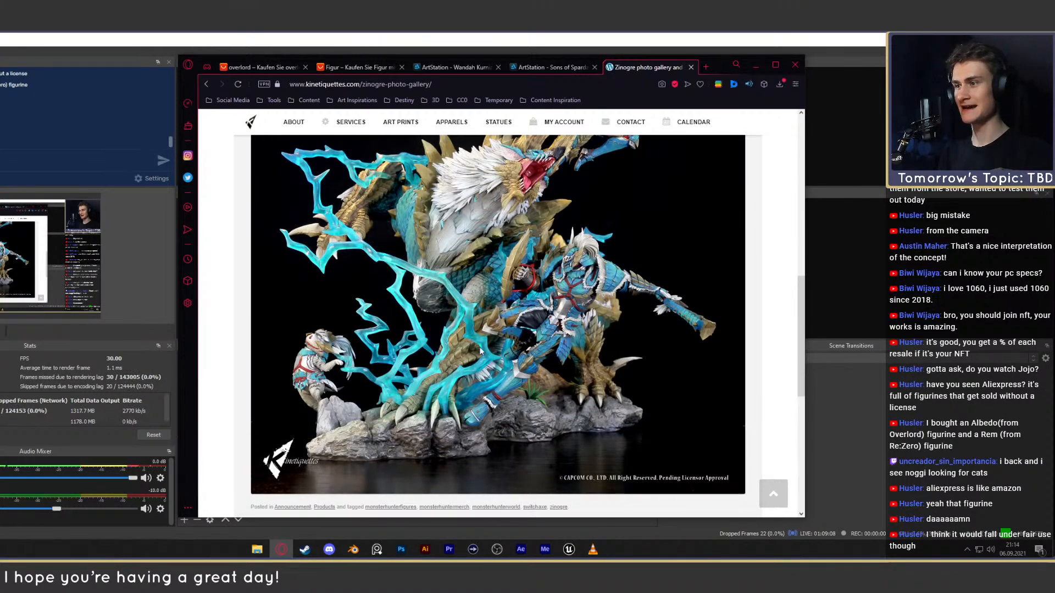
{"action": "scroll", "coordinate": [514, 242], "scroll_direction": "up", "scroll_amount": 1}
{"action": "scroll", "coordinate": [470, 340], "scroll_direction": "down", "scroll_amount": 4}
{"action": "scroll", "coordinate": [494, 220], "scroll_direction": "up", "scroll_amount": 6}
- Close the Kinetiquettes tab, restore it, and open the War Heroes statue listing
{"action": "left_click", "coordinate": [549, 67]}
{"action": "left_click", "coordinate": [691, 67]}
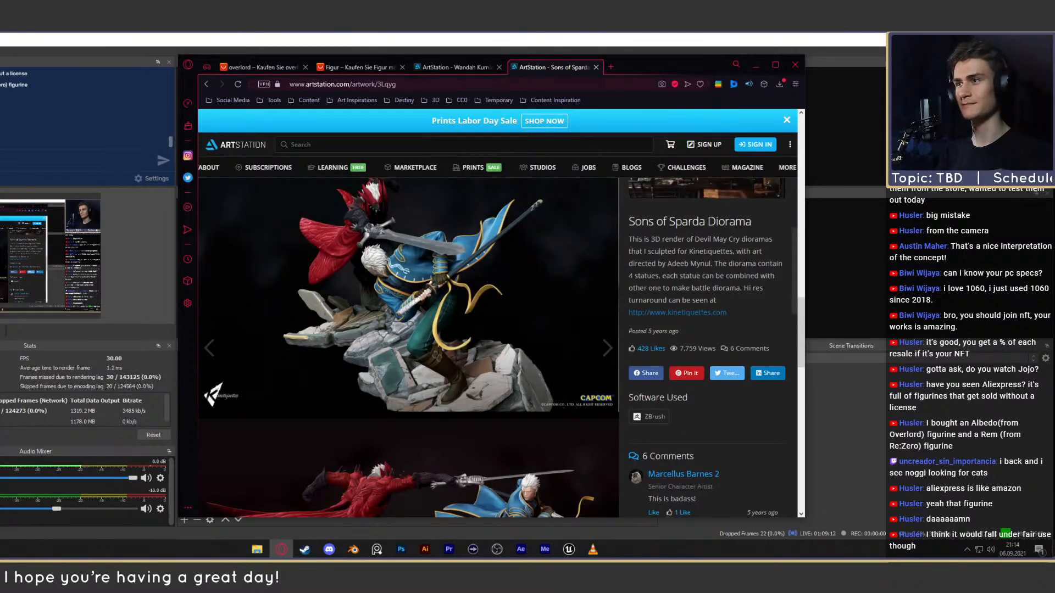
{"action": "right_click", "coordinate": [644, 65]}
{"action": "left_click", "coordinate": [708, 100]}
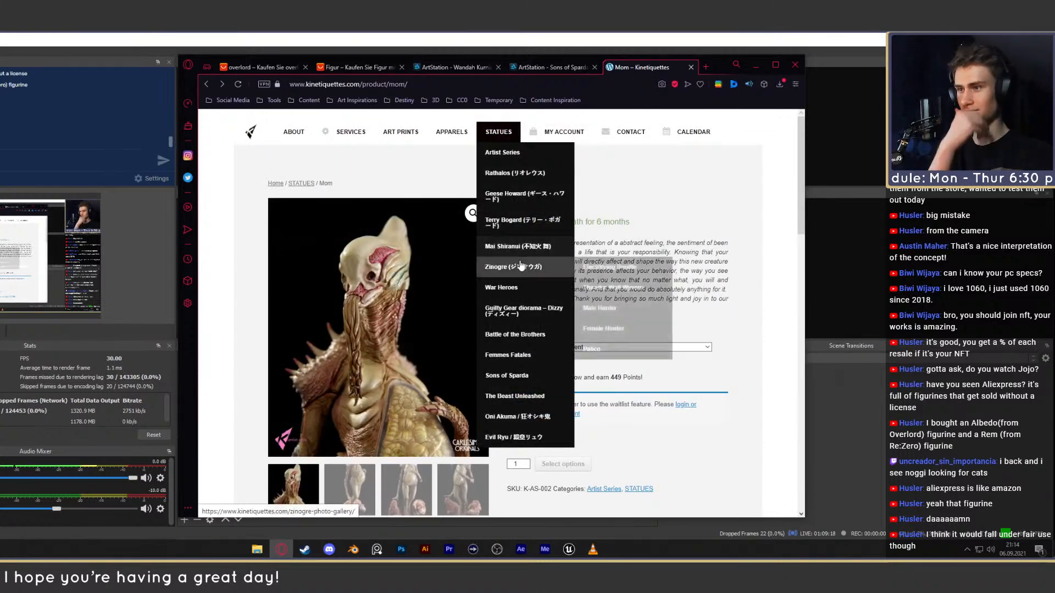
{"action": "left_click", "coordinate": [517, 288]}
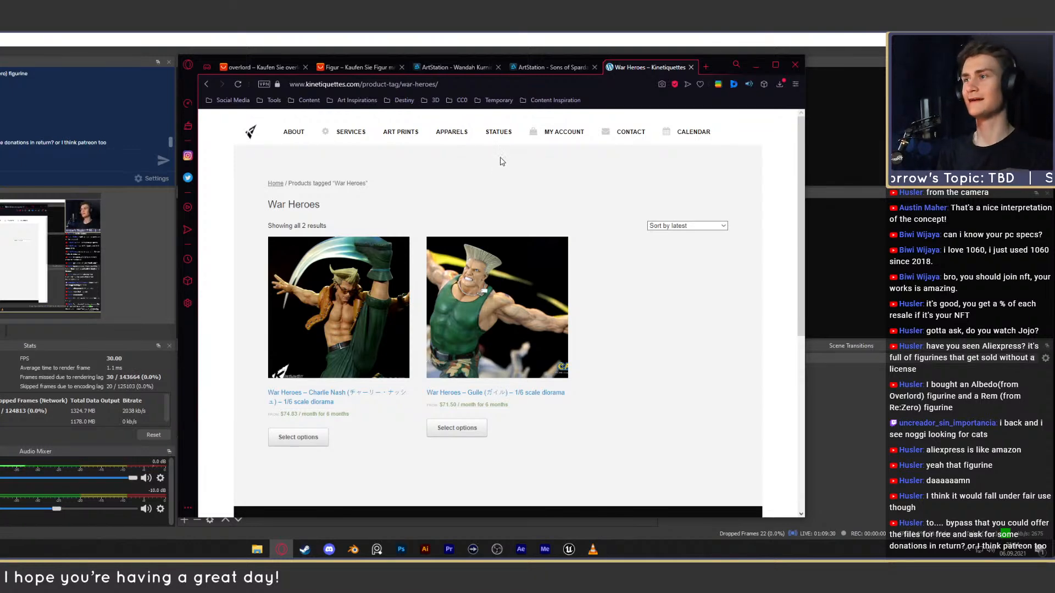
- Open the Sons of Sparda statue listing, followed by The Beast Unleashed diorama page
{"action": "mouse_move", "coordinate": [500, 137]}
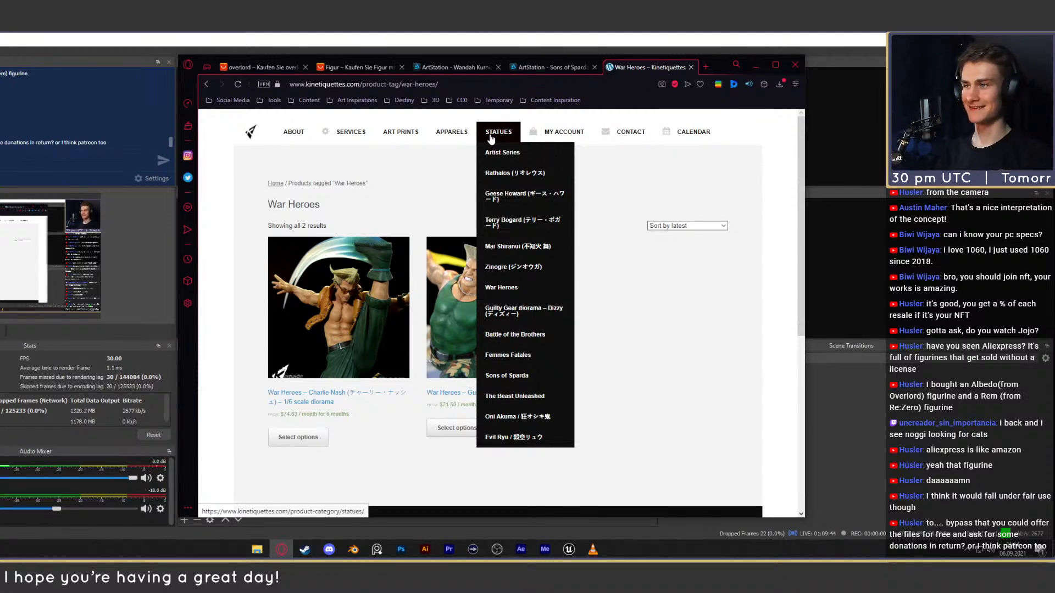
{"action": "mouse_move", "coordinate": [512, 340]}
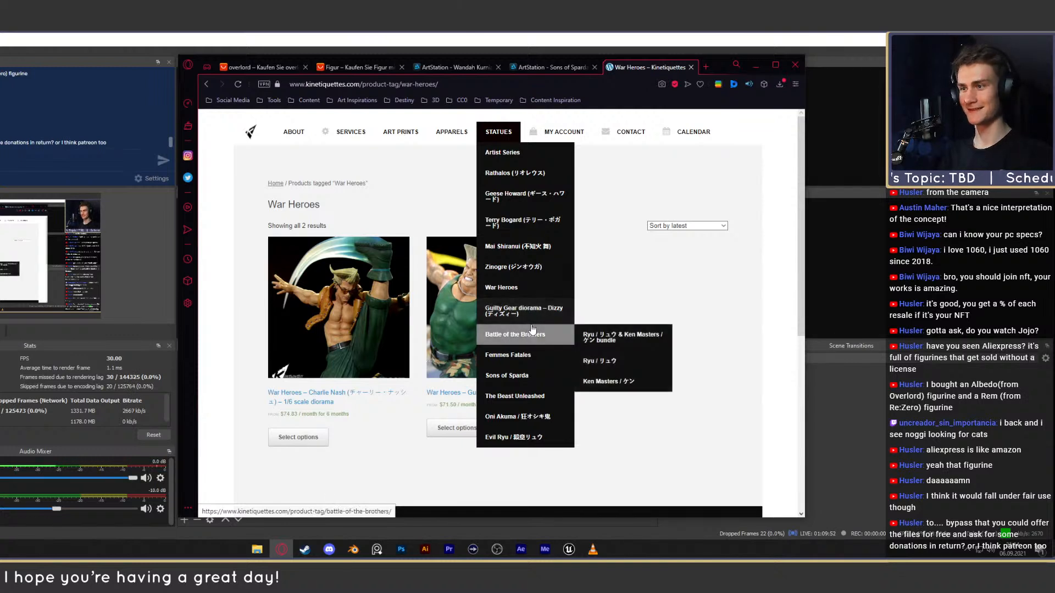
{"action": "mouse_move", "coordinate": [528, 361]}
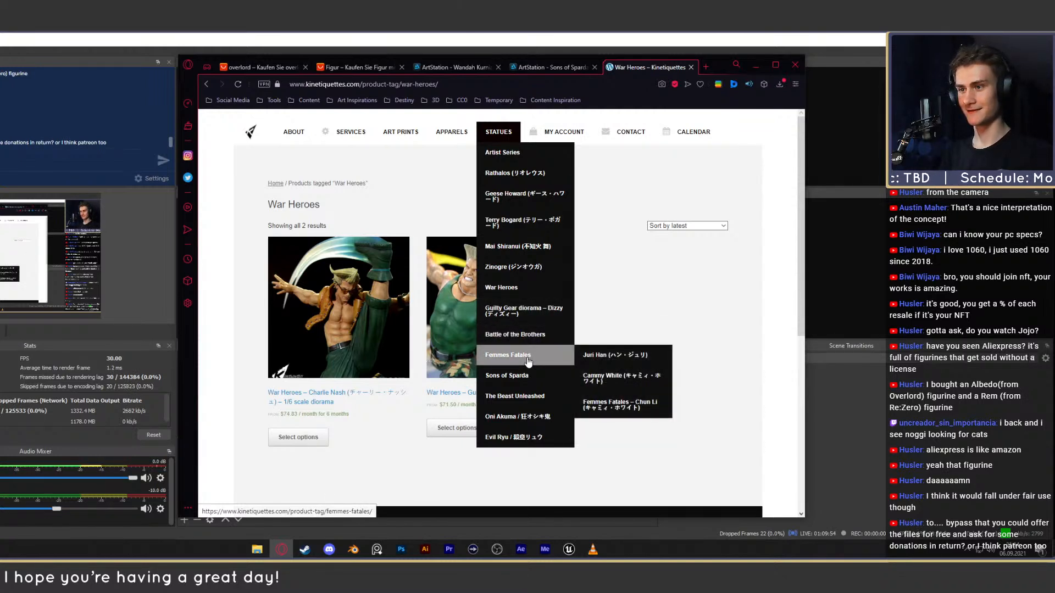
{"action": "left_click", "coordinate": [520, 377]}
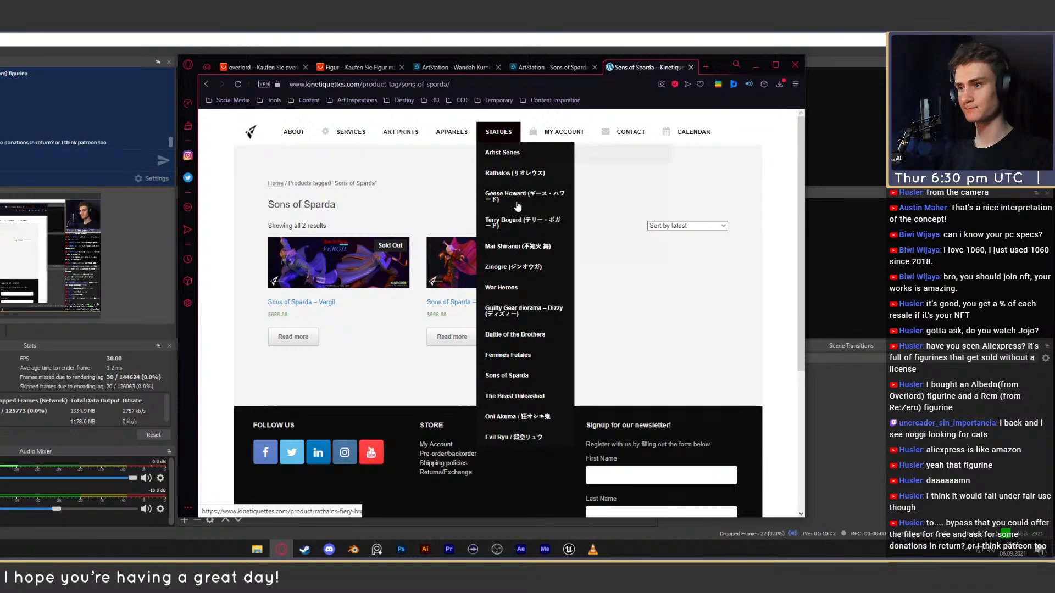
{"action": "left_click", "coordinate": [521, 400]}
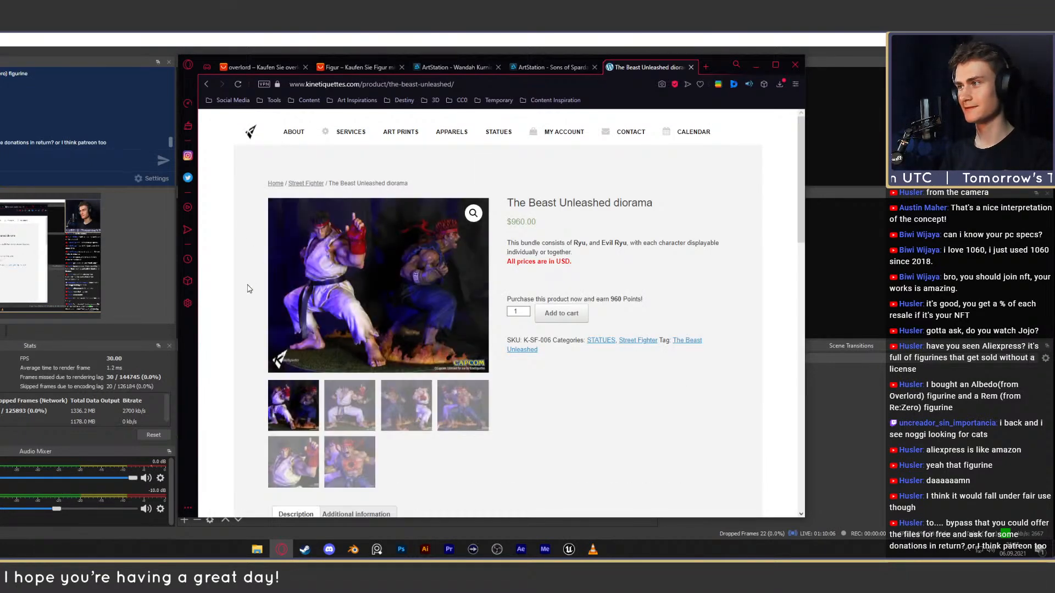
- Look through the product photos of The Beast Unleashed diorama, including the second and fourth pictures
{"action": "scroll", "coordinate": [248, 286], "scroll_direction": "down", "scroll_amount": 1}
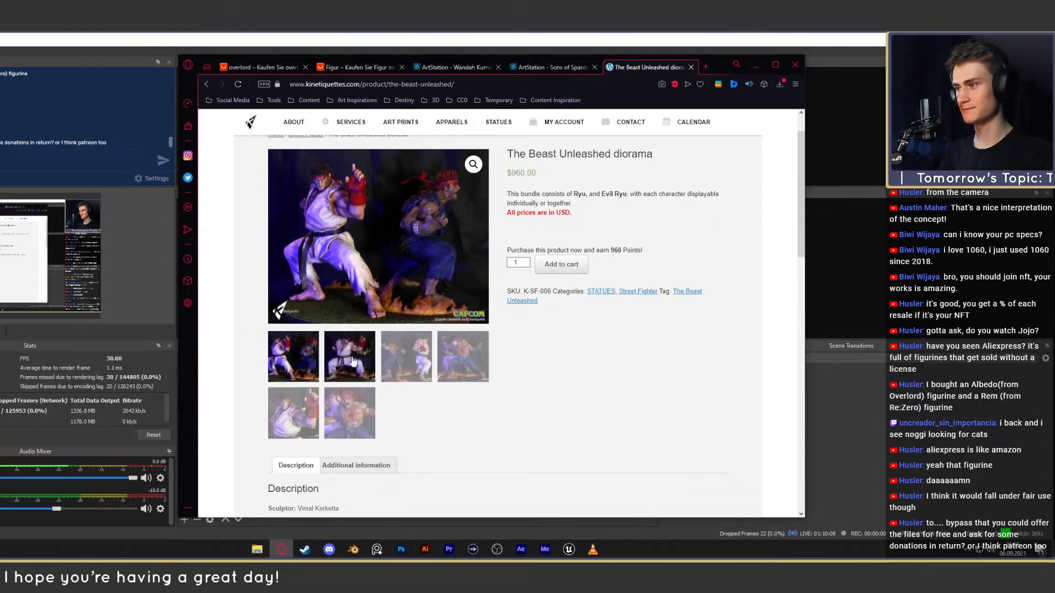
{"action": "left_click", "coordinate": [352, 362]}
{"action": "left_click", "coordinate": [454, 358]}
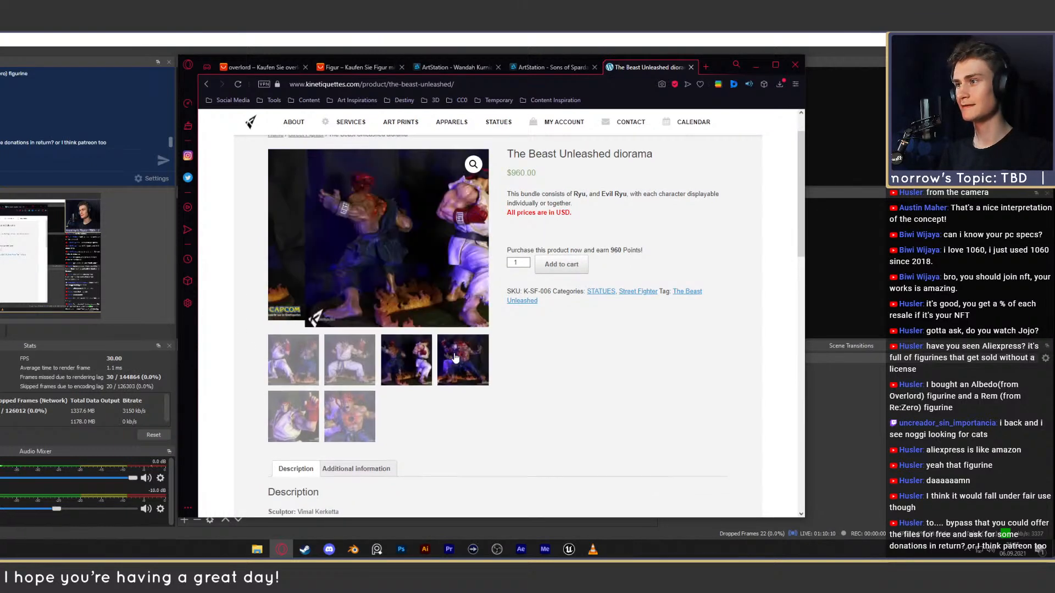
{"action": "scroll", "coordinate": [444, 123], "scroll_direction": "up", "scroll_amount": 1}
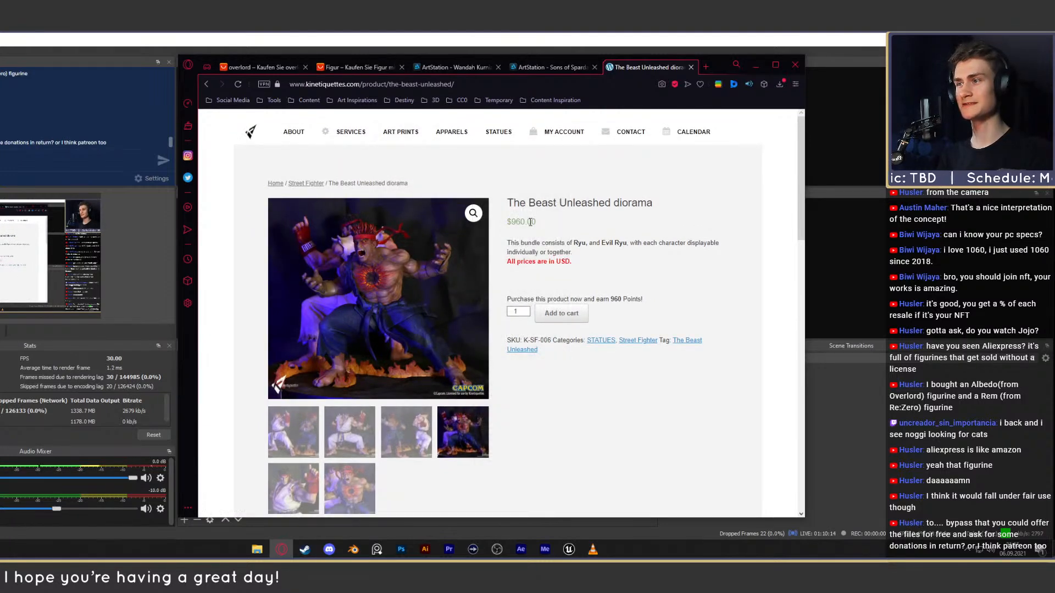
- Return to the Sons of Sparda listing, view the Vergil statue page and go back to the listing
{"action": "mouse_move", "coordinate": [498, 132]}
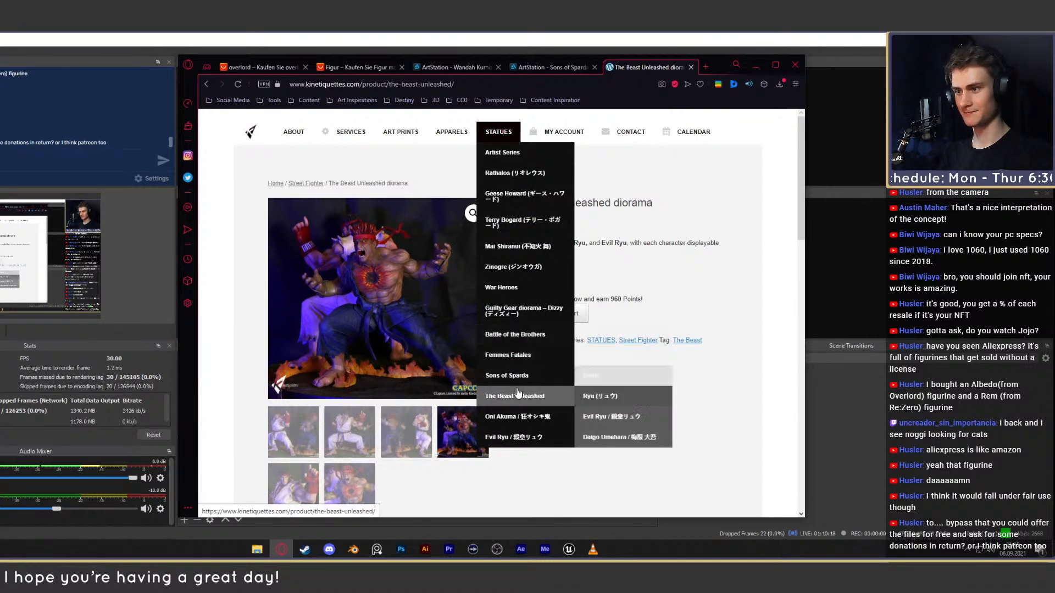
{"action": "left_click", "coordinate": [515, 383]}
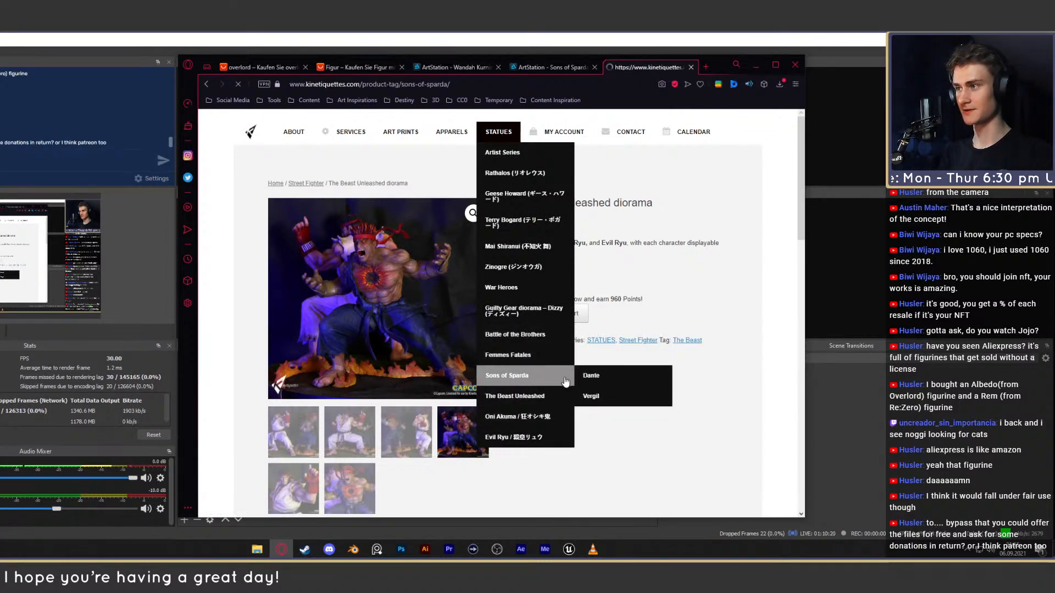
{"action": "left_click", "coordinate": [338, 273]}
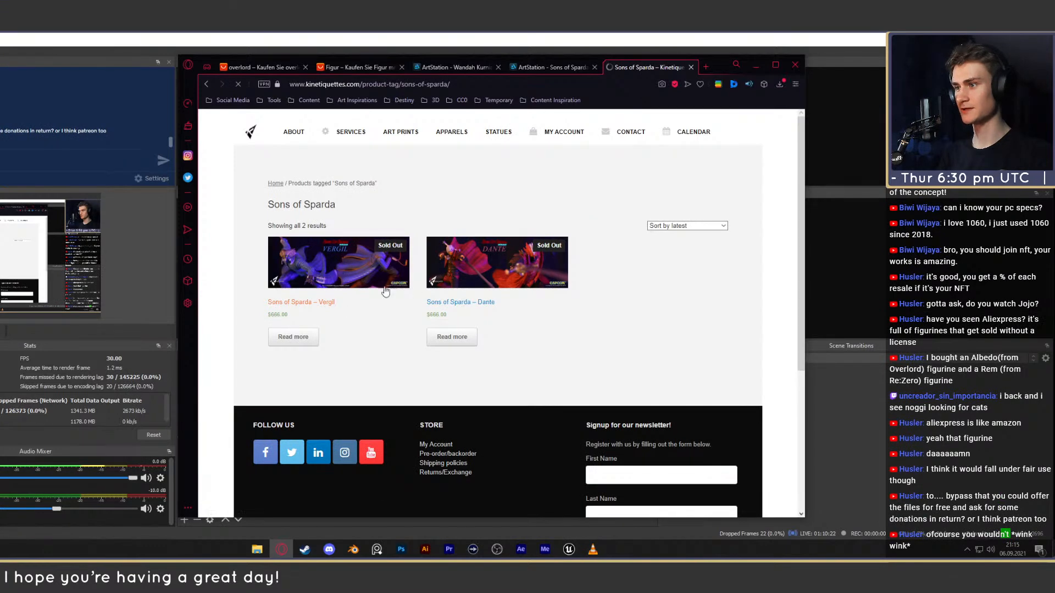
{"action": "left_click", "coordinate": [207, 85]}
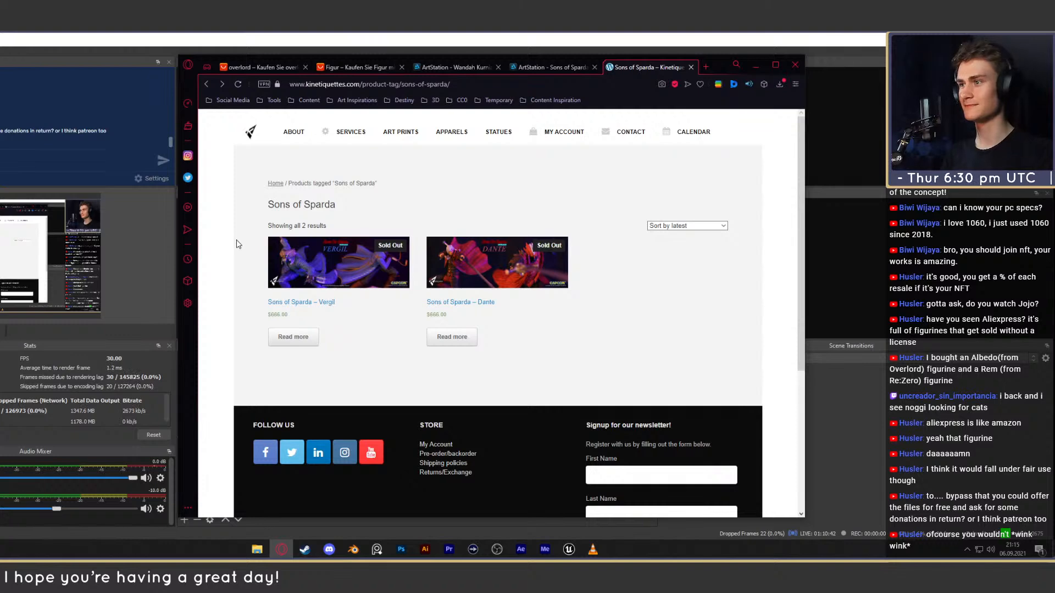
- Calculate 666*2 with a Google search in a new tab and close that tab
{"action": "left_click", "coordinate": [706, 67]}
{"action": "type", "text": "666*2"}
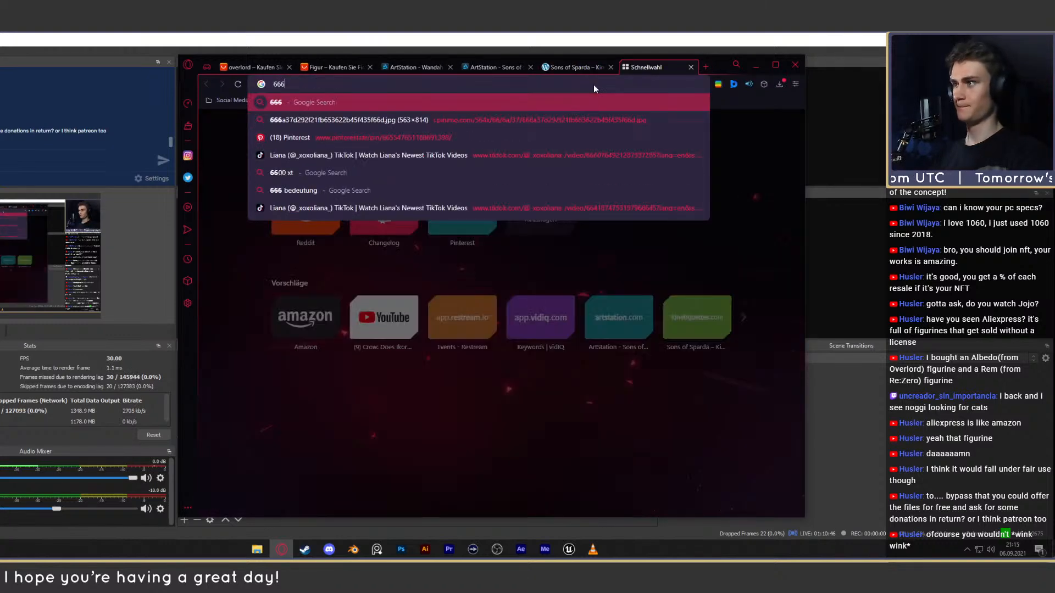
{"action": "key", "text": "Return"}
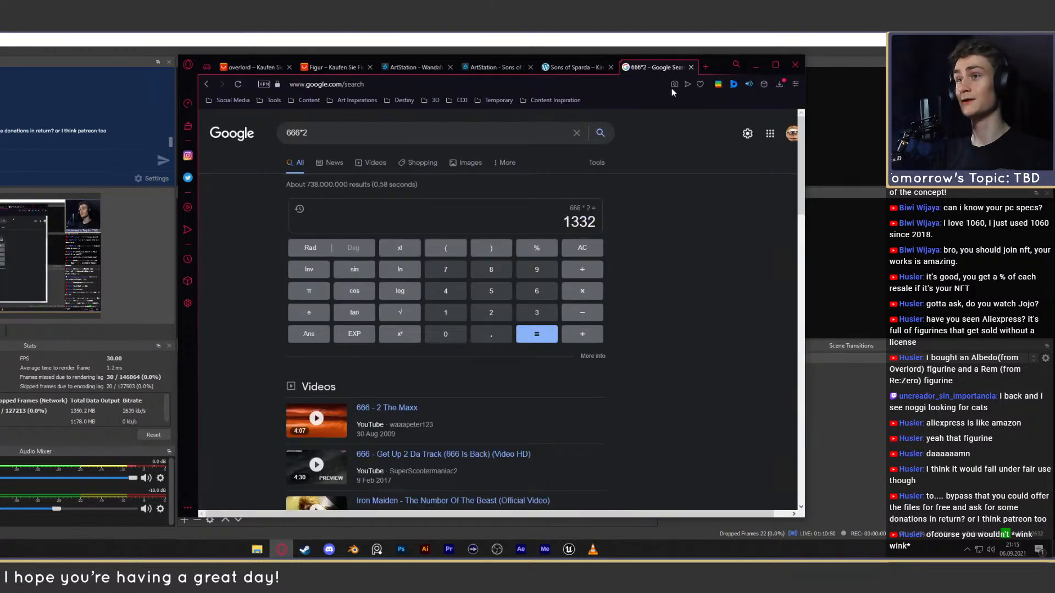
{"action": "left_click", "coordinate": [690, 68]}
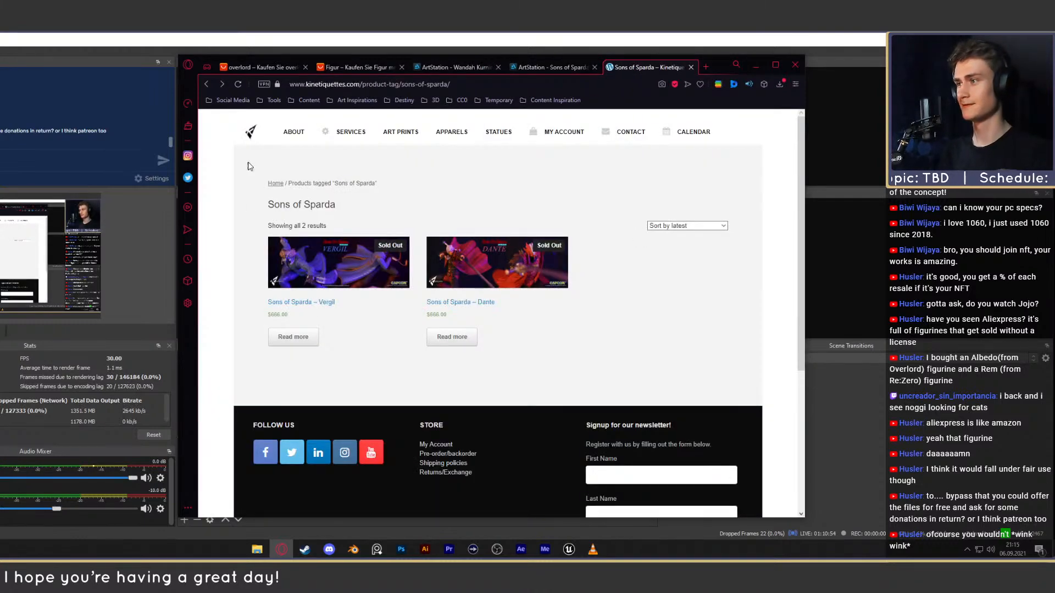
- Close the Kinetiquettes tab and look through the remaining Sons of Sparda Diorama renders on ArtStation
{"action": "key", "text": "alt+Left"}
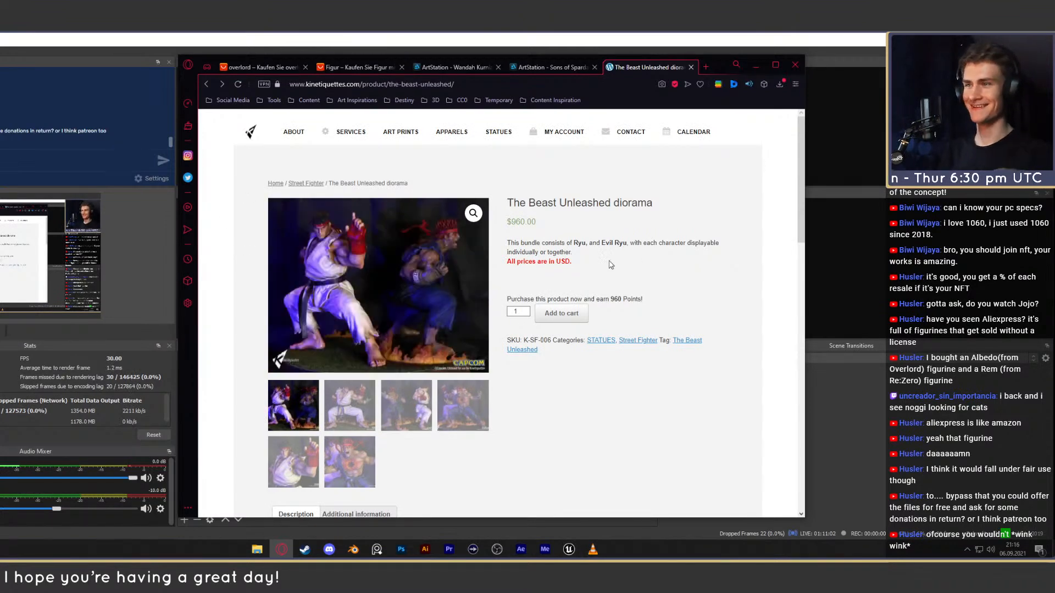
{"action": "left_click", "coordinate": [690, 67]}
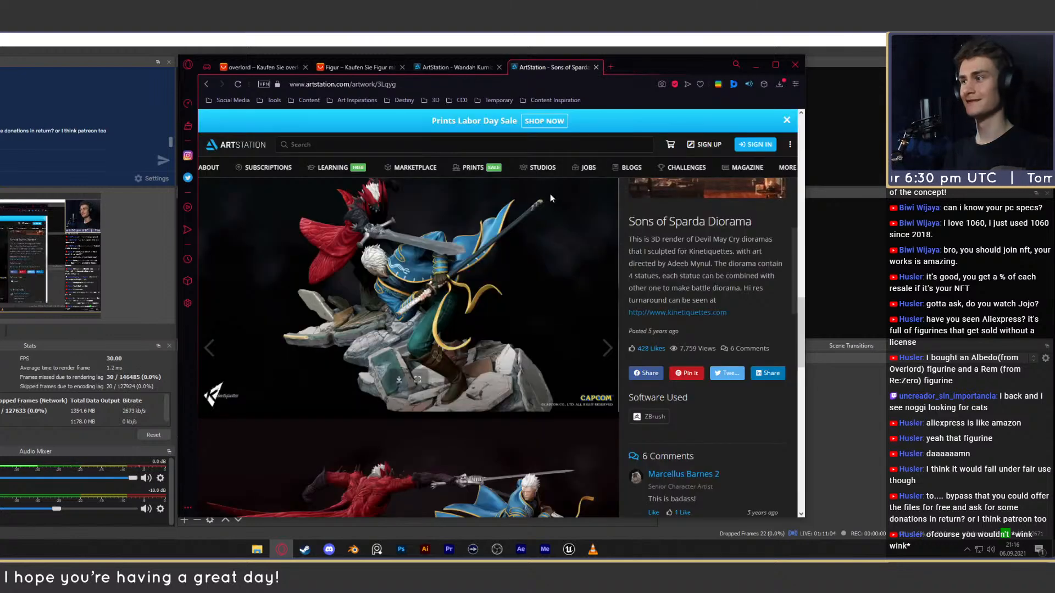
{"action": "scroll", "coordinate": [451, 329], "scroll_direction": "down", "scroll_amount": 1}
{"action": "scroll", "coordinate": [444, 331], "scroll_direction": "down", "scroll_amount": 5}
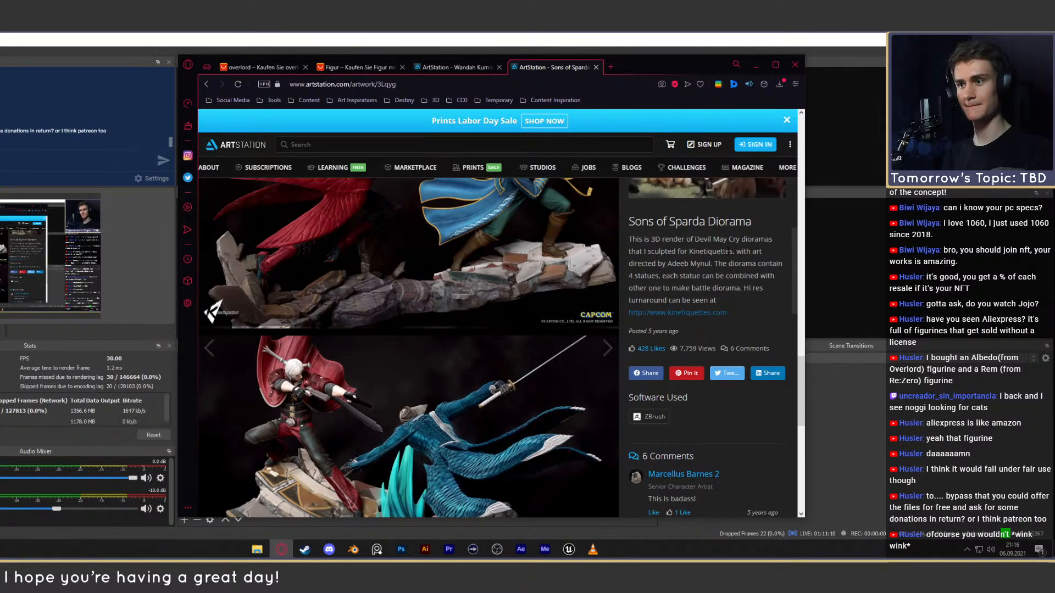
{"action": "scroll", "coordinate": [727, 251], "scroll_direction": "down", "scroll_amount": 3}
{"action": "scroll", "coordinate": [727, 252], "scroll_direction": "up", "scroll_amount": 4}
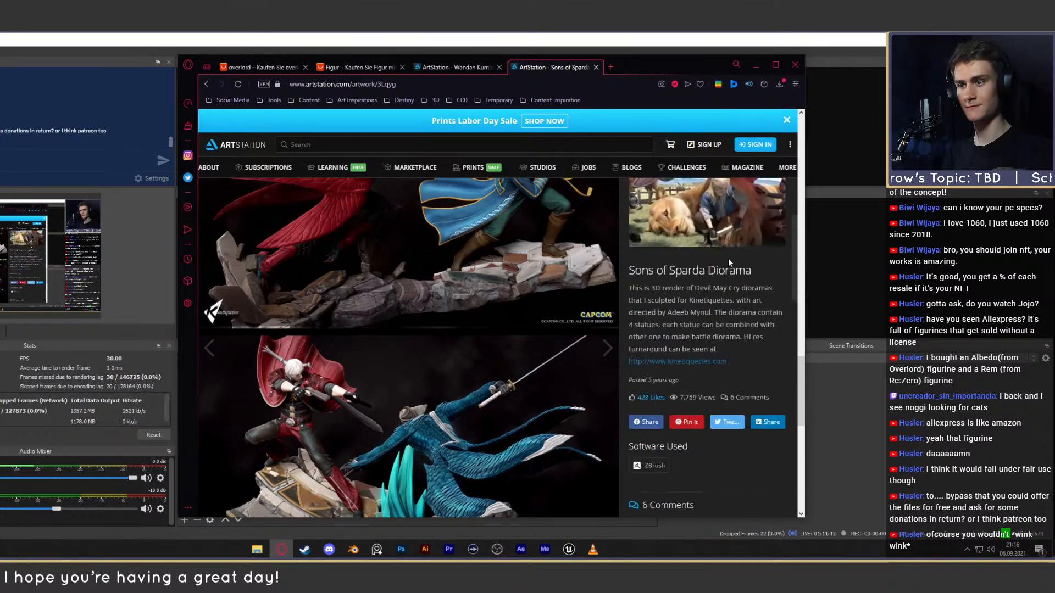
- Close both ArtStation tabs and the browser window to return to the Reaper figure in Blender
{"action": "left_click", "coordinate": [596, 68]}
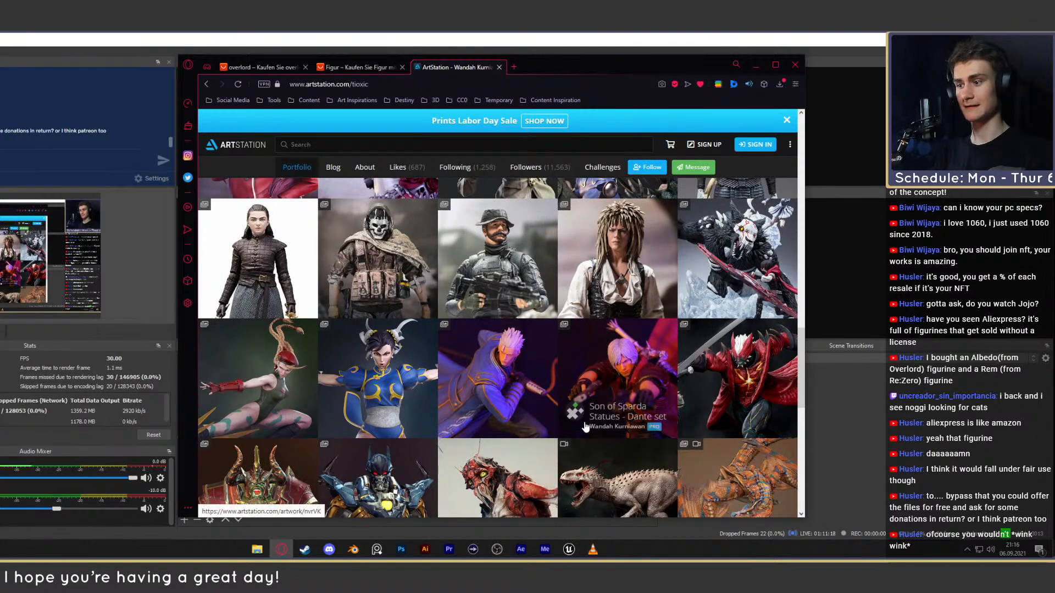
{"action": "left_click", "coordinate": [499, 67]}
{"action": "left_click", "coordinate": [795, 64]}
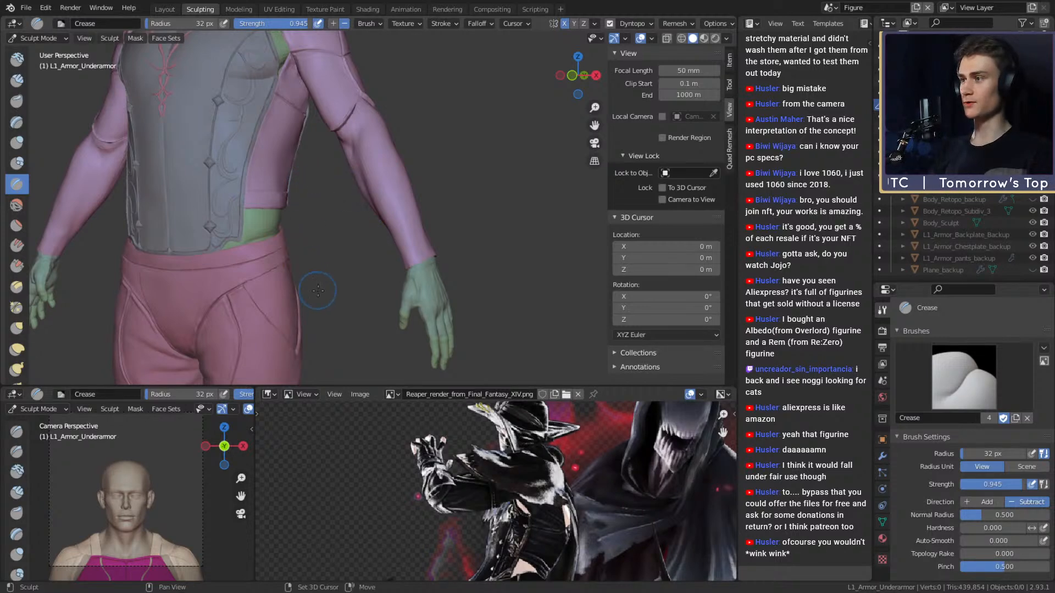
- Examine the figure's trousers, boots and overall proportions alongside the full-body Reaper reference image
{"action": "middle_click_drag", "start_coordinate": [313, 278], "coordinate": [346, 74], "text": "shift"}
{"action": "middle_click_drag", "start_coordinate": [371, 346], "coordinate": [389, 123], "text": "shift"}
{"action": "scroll", "coordinate": [393, 155], "scroll_direction": "up", "scroll_amount": 5}
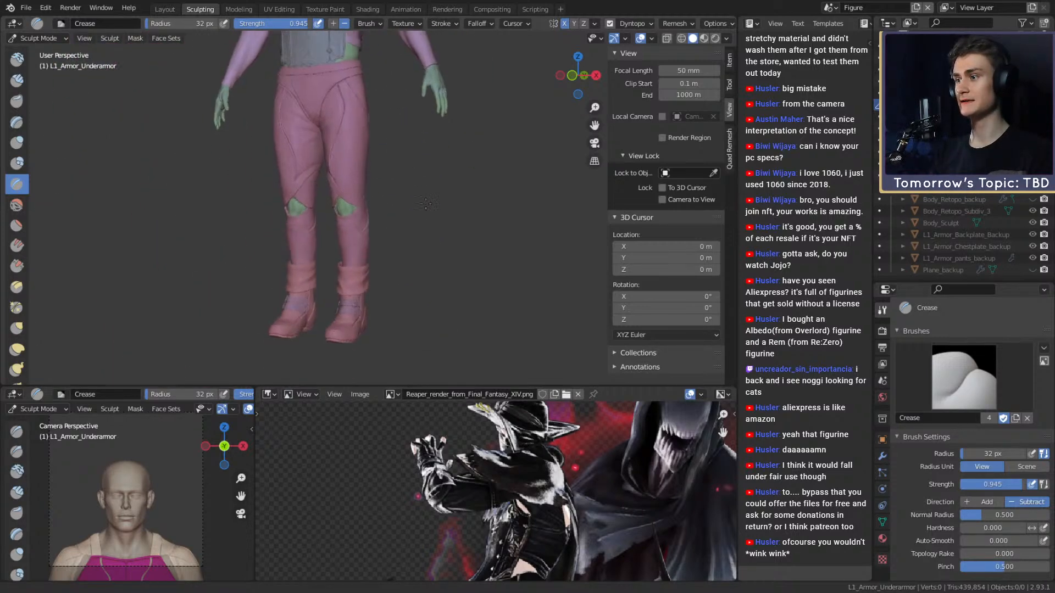
{"action": "middle_click_drag", "start_coordinate": [385, 181], "coordinate": [471, 219]}
{"action": "scroll", "coordinate": [352, 269], "scroll_direction": "up", "scroll_amount": 2}
{"action": "scroll", "coordinate": [377, 290], "scroll_direction": "down", "scroll_amount": 3}
{"action": "scroll", "coordinate": [471, 219], "scroll_direction": "down", "scroll_amount": 6}
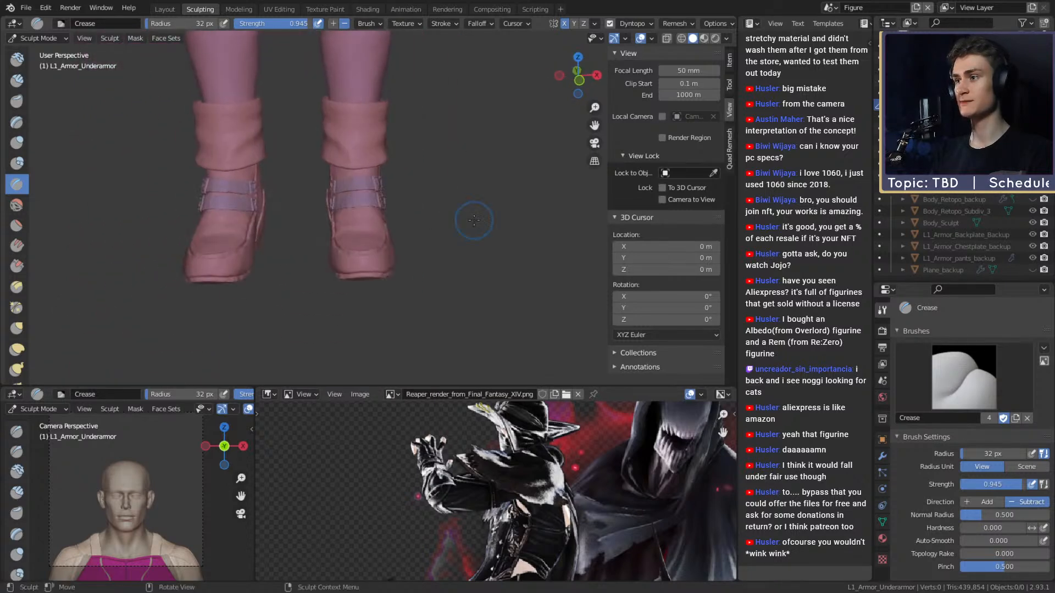
{"action": "scroll", "coordinate": [411, 244], "scroll_direction": "up", "scroll_amount": 3}
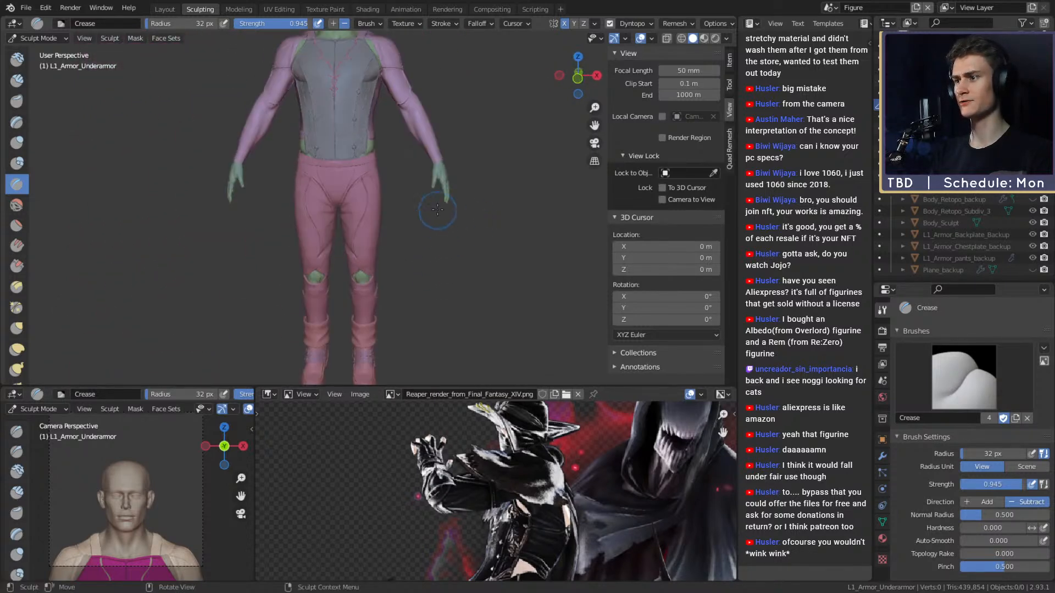
{"action": "scroll", "coordinate": [509, 527], "scroll_direction": "down", "scroll_amount": 4}
{"action": "middle_click_drag", "start_coordinate": [510, 527], "coordinate": [499, 464]}
{"action": "scroll", "coordinate": [366, 238], "scroll_direction": "up", "scroll_amount": 5}
{"action": "mouse_move", "coordinate": [335, 236]}
{"action": "middle_mouse_down"}
{"action": "mouse_move", "coordinate": [366, 238]}
{"action": "mouse_move", "coordinate": [450, 278]}
{"action": "mouse_move", "coordinate": [440, 269]}
{"action": "middle_mouse_up"}
{"action": "scroll", "coordinate": [408, 258], "scroll_direction": "down", "scroll_amount": 4}
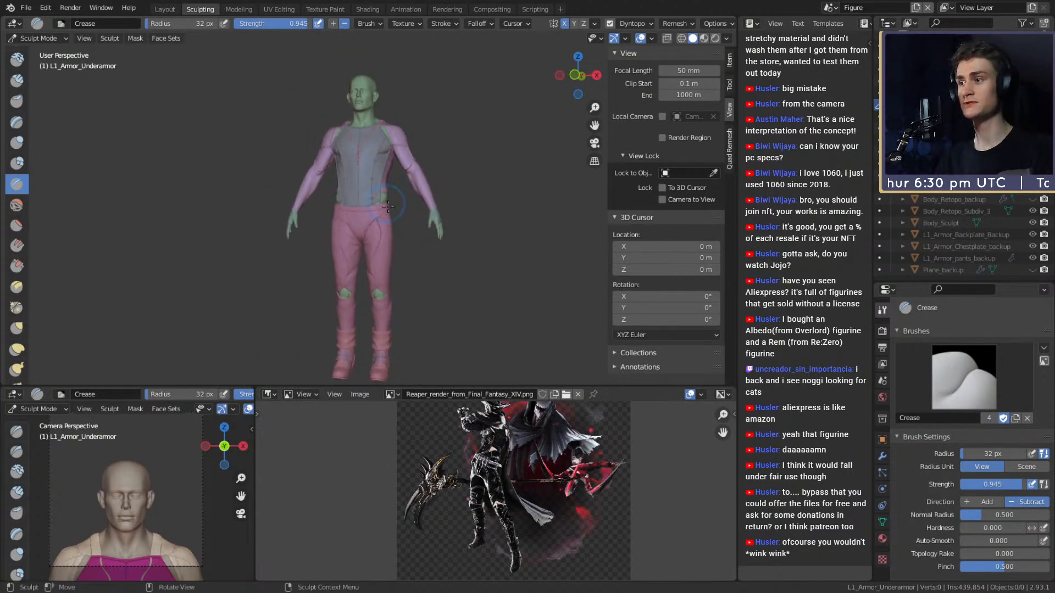
- Examine the underarmor sleeve around the elbow and forearm from the front, side and back
{"action": "scroll", "coordinate": [406, 210], "scroll_direction": "up", "scroll_amount": 3}
{"action": "middle_click_drag", "start_coordinate": [406, 209], "coordinate": [386, 188]}
{"action": "scroll", "coordinate": [457, 273], "scroll_direction": "up", "scroll_amount": 3}
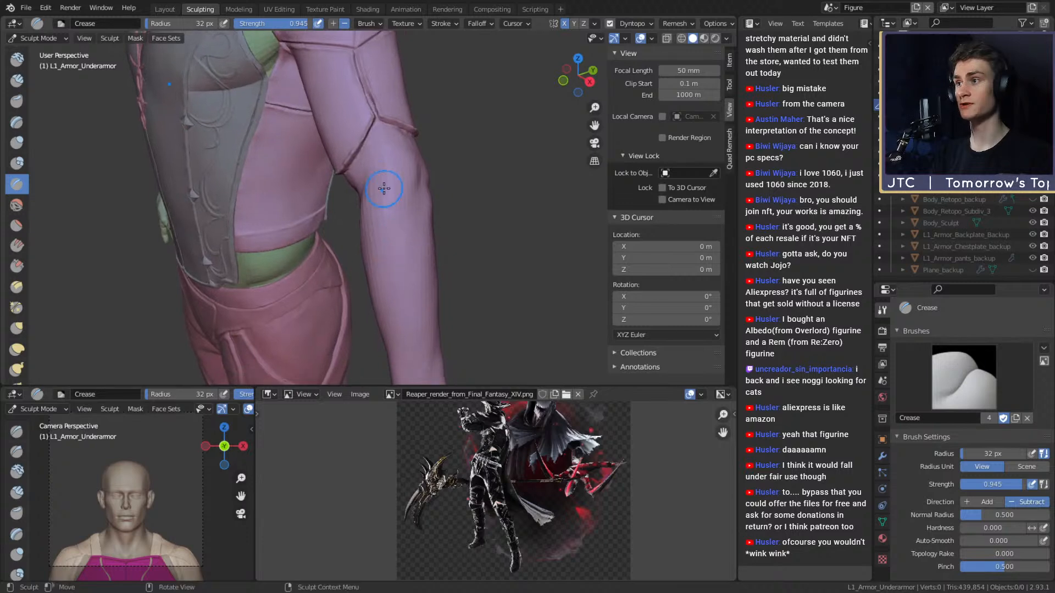
{"action": "scroll", "coordinate": [446, 271], "scroll_direction": "down", "scroll_amount": 3}
{"action": "middle_click_drag", "start_coordinate": [446, 271], "coordinate": [422, 217]}
{"action": "scroll", "coordinate": [459, 216], "scroll_direction": "up", "scroll_amount": 3}
{"action": "middle_click_drag", "start_coordinate": [385, 176], "coordinate": [396, 314]}
{"action": "scroll", "coordinate": [396, 315], "scroll_direction": "up", "scroll_amount": 2}
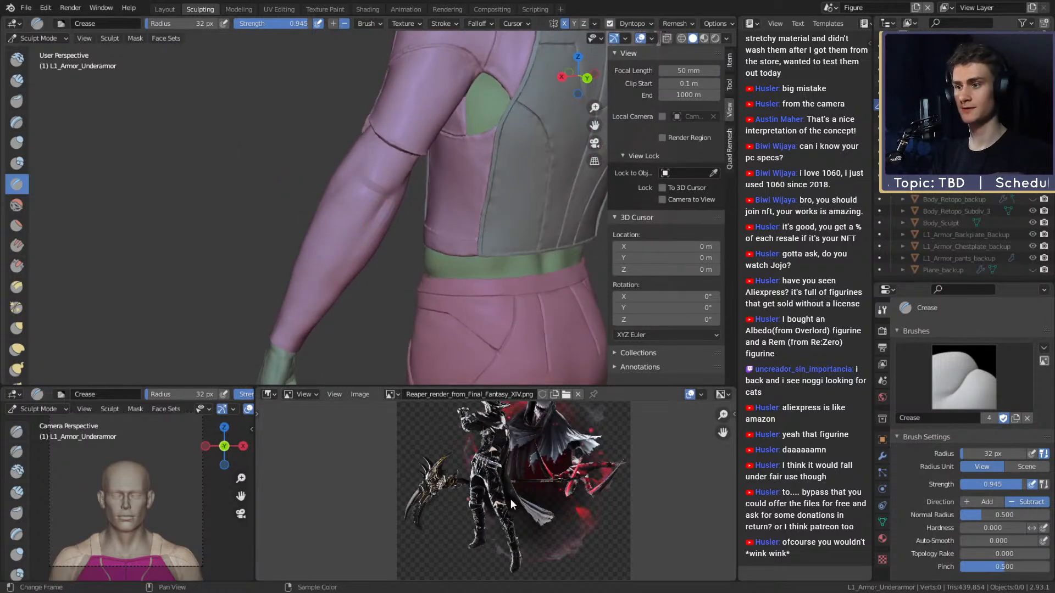
- Compare the Reaper reference's belt, forearm and torso with the model's sleeves, side panels and backplate
{"action": "scroll", "coordinate": [518, 463], "scroll_direction": "up", "scroll_amount": 6}
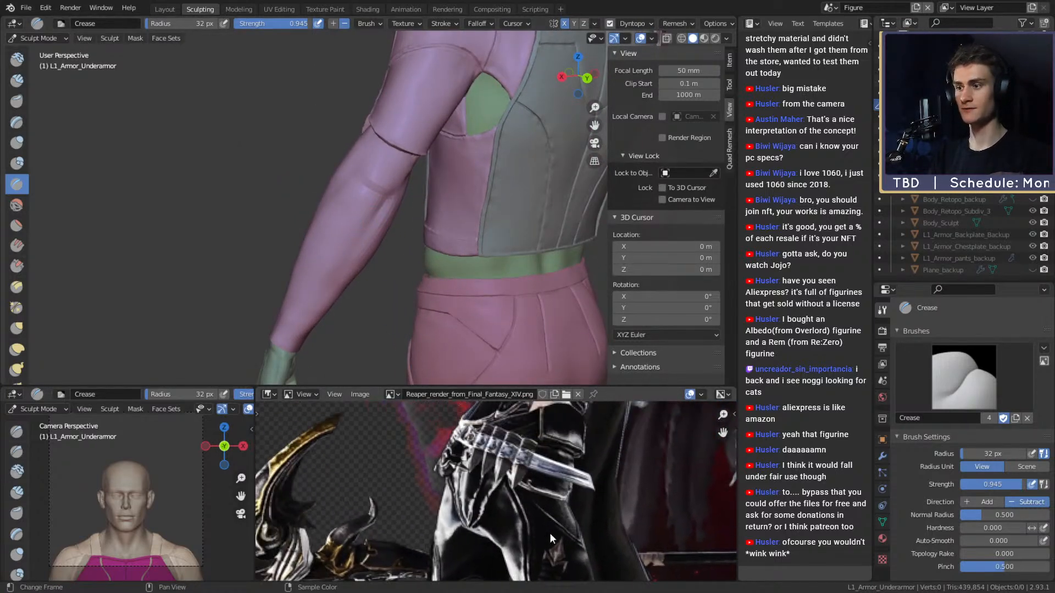
{"action": "scroll", "coordinate": [510, 481], "scroll_direction": "down", "scroll_amount": 4}
{"action": "scroll", "coordinate": [477, 497], "scroll_direction": "up", "scroll_amount": 4}
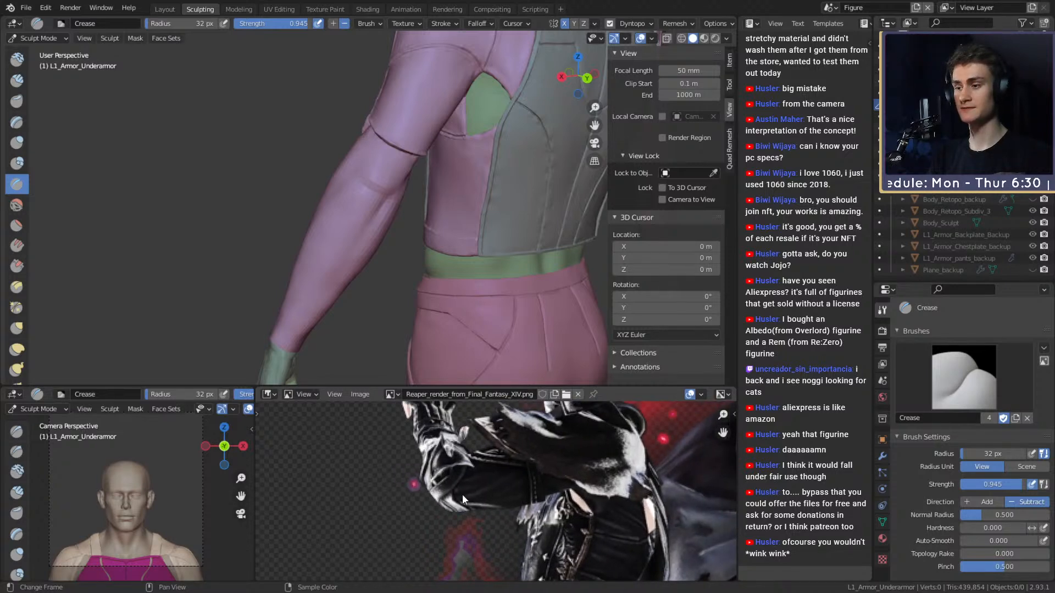
{"action": "mouse_move", "coordinate": [364, 189]}
{"action": "middle_mouse_down"}
{"action": "mouse_move", "coordinate": [487, 226]}
{"action": "mouse_move", "coordinate": [480, 259]}
{"action": "middle_mouse_up"}
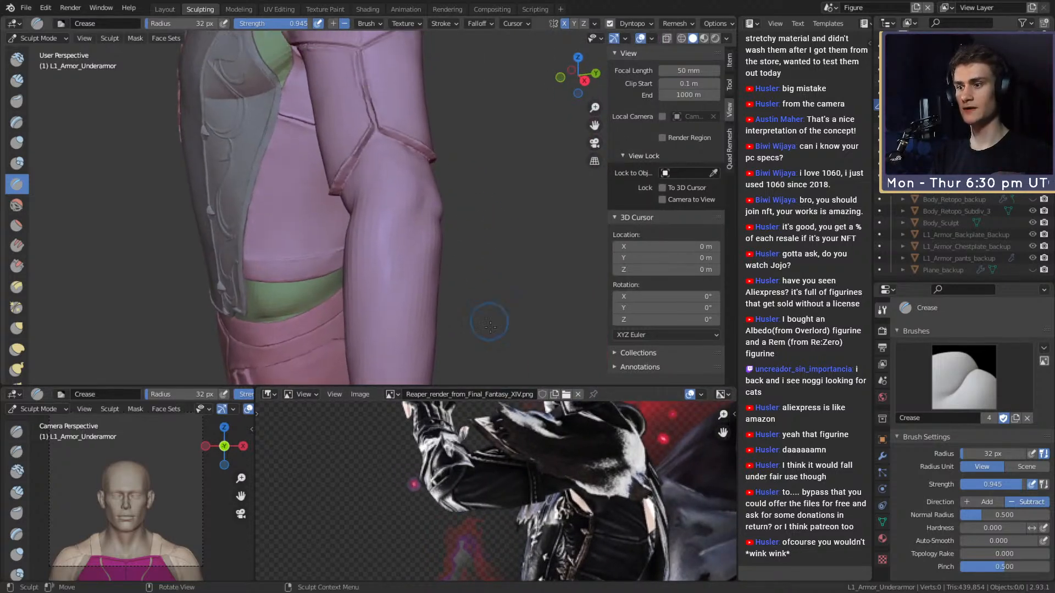
{"action": "mouse_move", "coordinate": [484, 341]}
{"action": "middle_mouse_down"}
{"action": "mouse_move", "coordinate": [462, 263]}
{"action": "mouse_move", "coordinate": [417, 182]}
{"action": "middle_mouse_up"}
{"action": "mouse_move", "coordinate": [384, 138]}
{"action": "middle_mouse_down"}
{"action": "mouse_move", "coordinate": [330, 170]}
{"action": "mouse_move", "coordinate": [292, 245]}
{"action": "mouse_move", "coordinate": [310, 165]}
{"action": "middle_mouse_up"}
{"action": "middle_click_drag", "start_coordinate": [578, 562], "coordinate": [486, 475]}
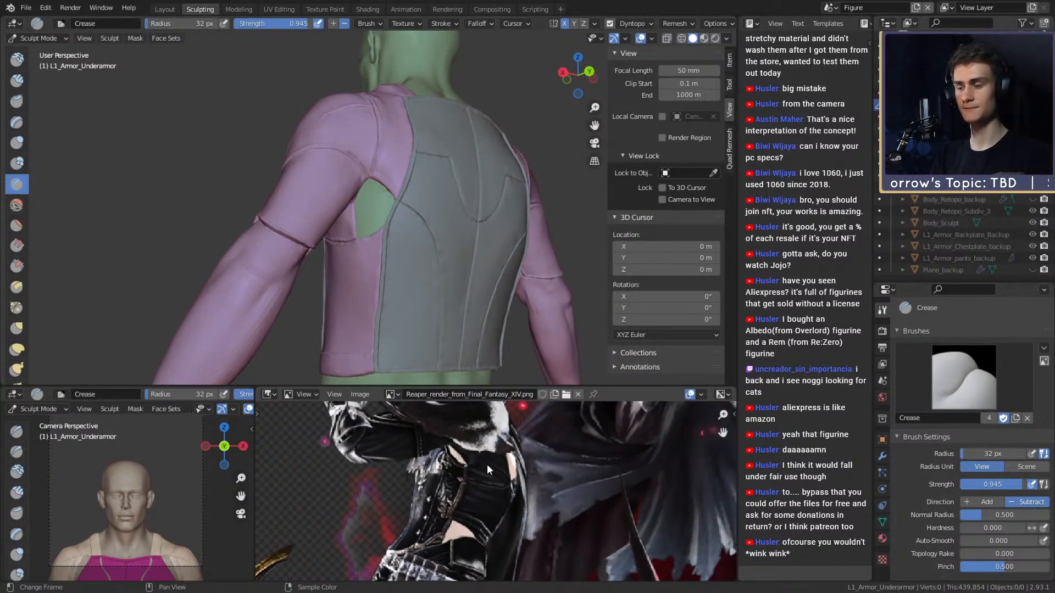
{"action": "mouse_move", "coordinate": [439, 264]}
{"action": "middle_mouse_down"}
{"action": "mouse_move", "coordinate": [434, 274]}
{"action": "mouse_move", "coordinate": [446, 282]}
{"action": "middle_mouse_up"}
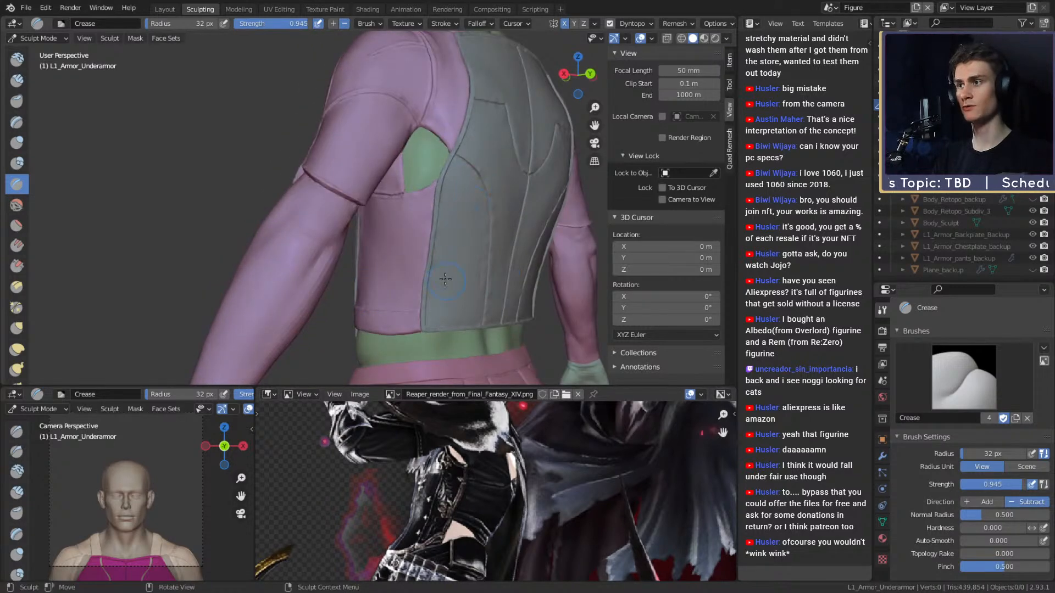
{"action": "mouse_move", "coordinate": [503, 150]}
{"action": "middle_mouse_down"}
{"action": "mouse_move", "coordinate": [348, 226]}
{"action": "mouse_move", "coordinate": [298, 238]}
{"action": "mouse_move", "coordinate": [377, 223]}
{"action": "middle_mouse_up"}
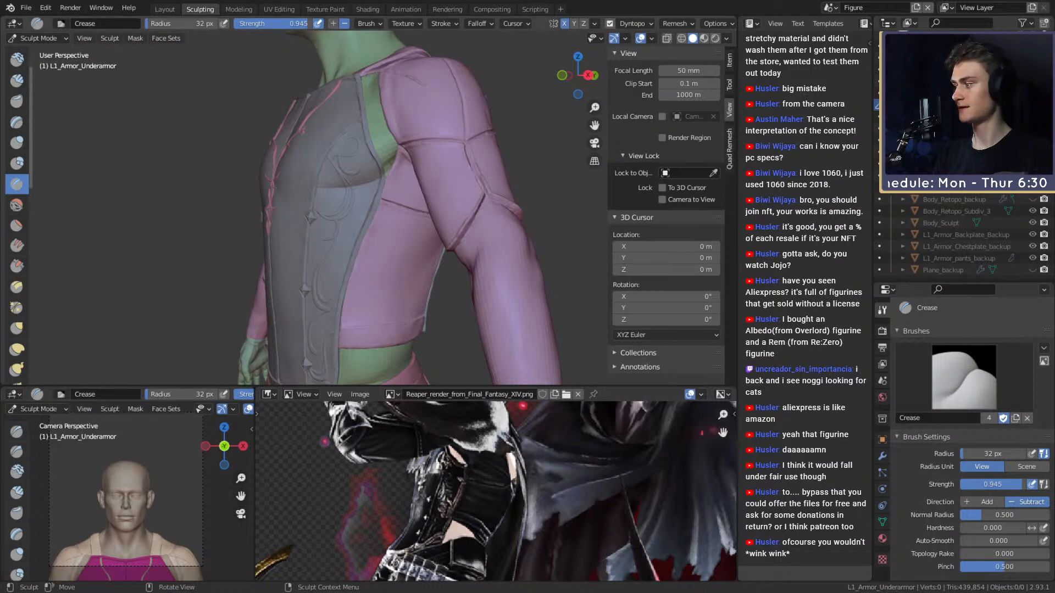
{"action": "mouse_move", "coordinate": [471, 223]}
{"action": "middle_mouse_down"}
{"action": "mouse_move", "coordinate": [387, 281]}
{"action": "mouse_move", "coordinate": [369, 123]}
{"action": "mouse_move", "coordinate": [376, 229]}
{"action": "mouse_move", "coordinate": [416, 225]}
{"action": "mouse_move", "coordinate": [401, 209]}
{"action": "mouse_move", "coordinate": [423, 242]}
{"action": "mouse_move", "coordinate": [357, 193]}
{"action": "mouse_move", "coordinate": [407, 118]}
{"action": "middle_mouse_up"}
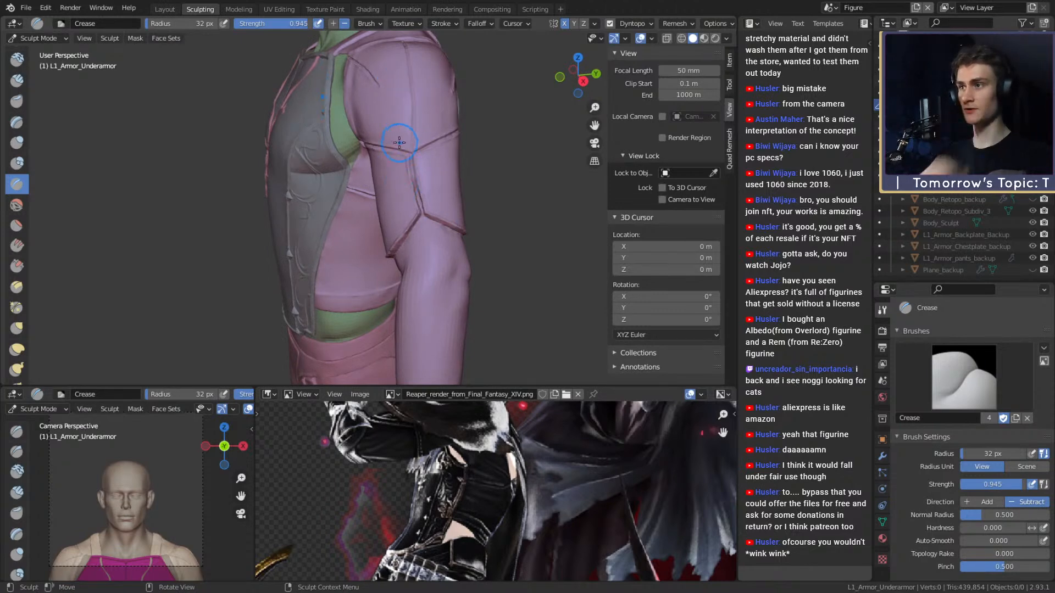
{"action": "mouse_move", "coordinate": [384, 243]}
{"action": "middle_mouse_down"}
{"action": "mouse_move", "coordinate": [475, 211]}
{"action": "mouse_move", "coordinate": [377, 245]}
{"action": "mouse_move", "coordinate": [353, 200]}
{"action": "mouse_move", "coordinate": [384, 230]}
{"action": "mouse_move", "coordinate": [378, 240]}
{"action": "middle_mouse_up"}
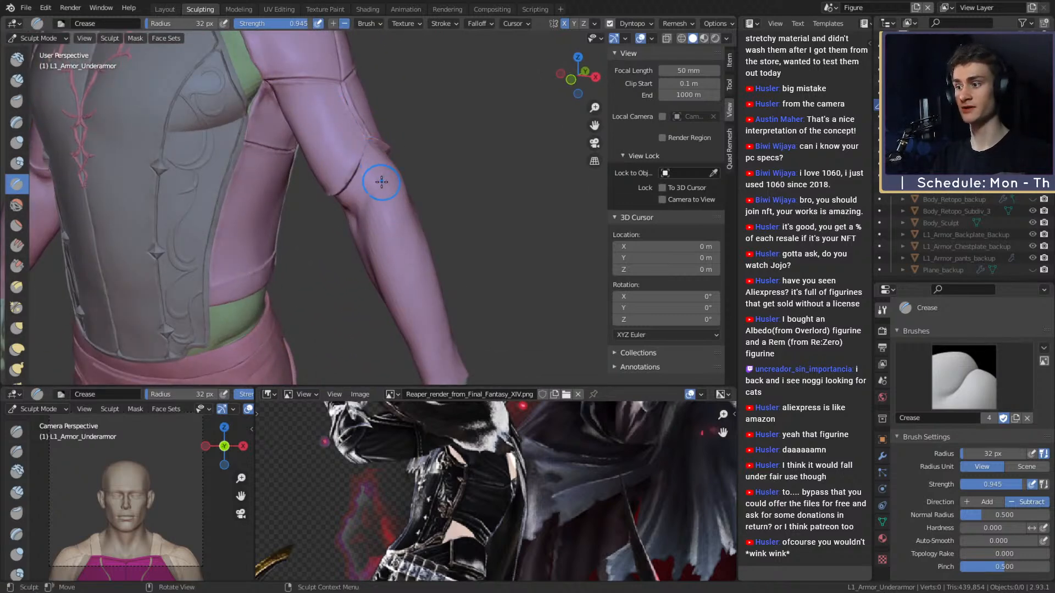
- Compare the Reaper reference's forearm and sleeve with the model's underarmor forearm, cuff and hand
{"action": "scroll", "coordinate": [444, 474], "scroll_direction": "up", "scroll_amount": 3}
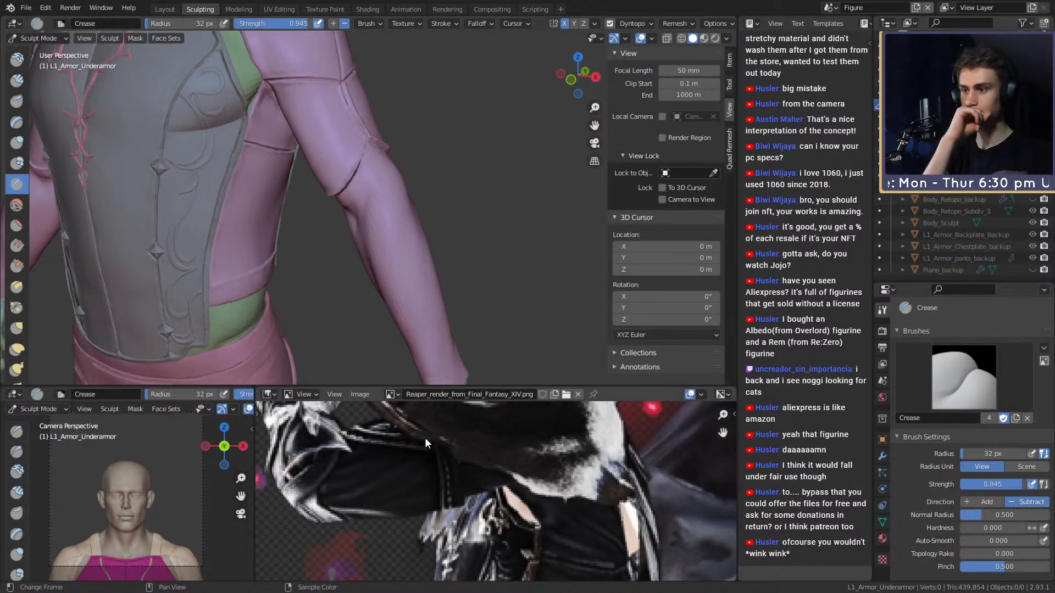
{"action": "scroll", "coordinate": [437, 472], "scroll_direction": "down", "scroll_amount": 2}
{"action": "middle_click_drag", "start_coordinate": [460, 485], "coordinate": [499, 475]}
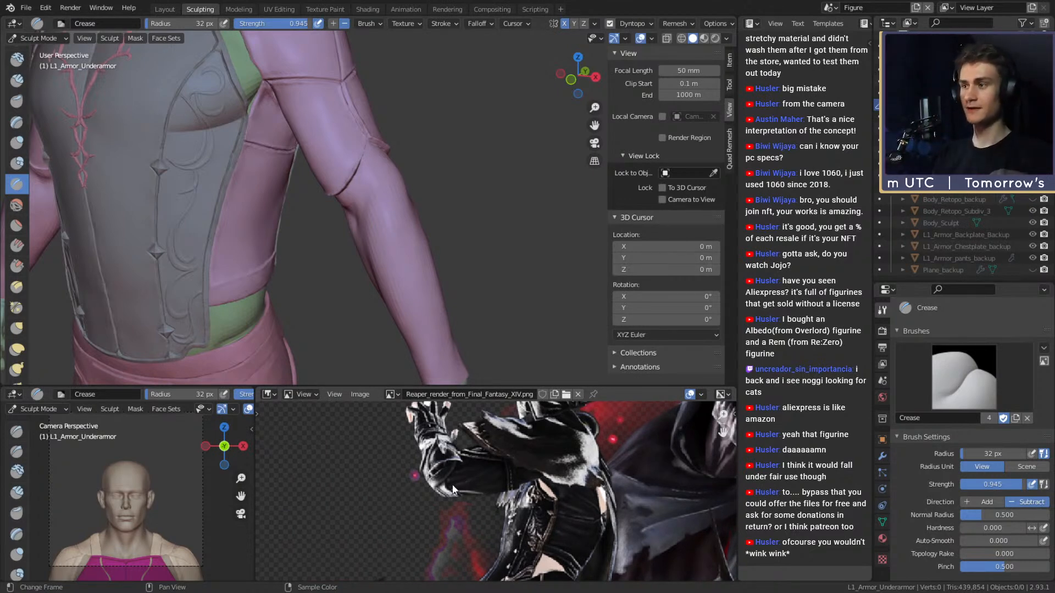
{"action": "left_click", "coordinate": [390, 394]}
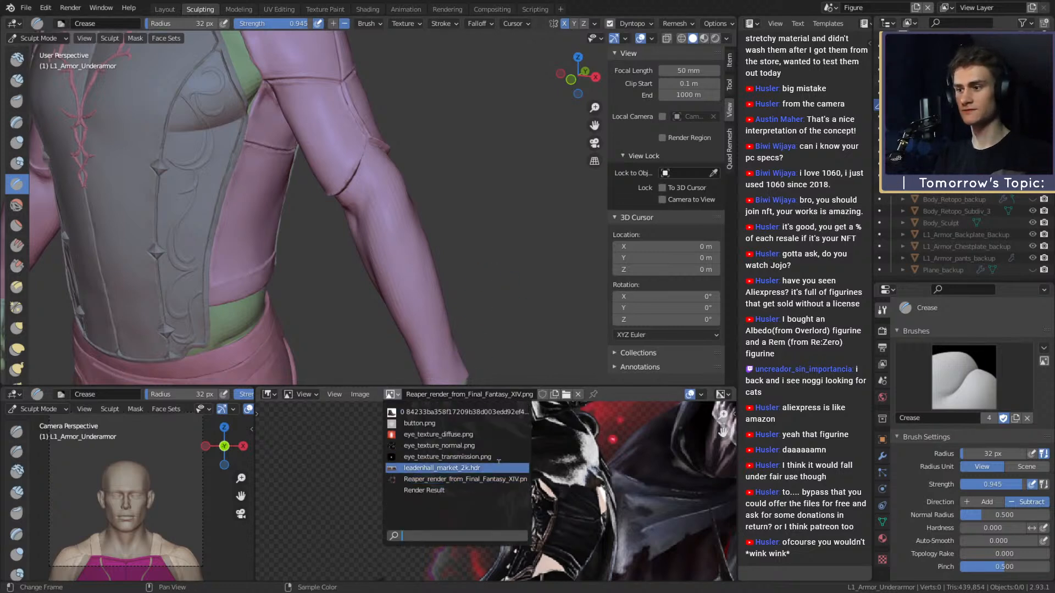
{"action": "left_click", "coordinate": [462, 479]}
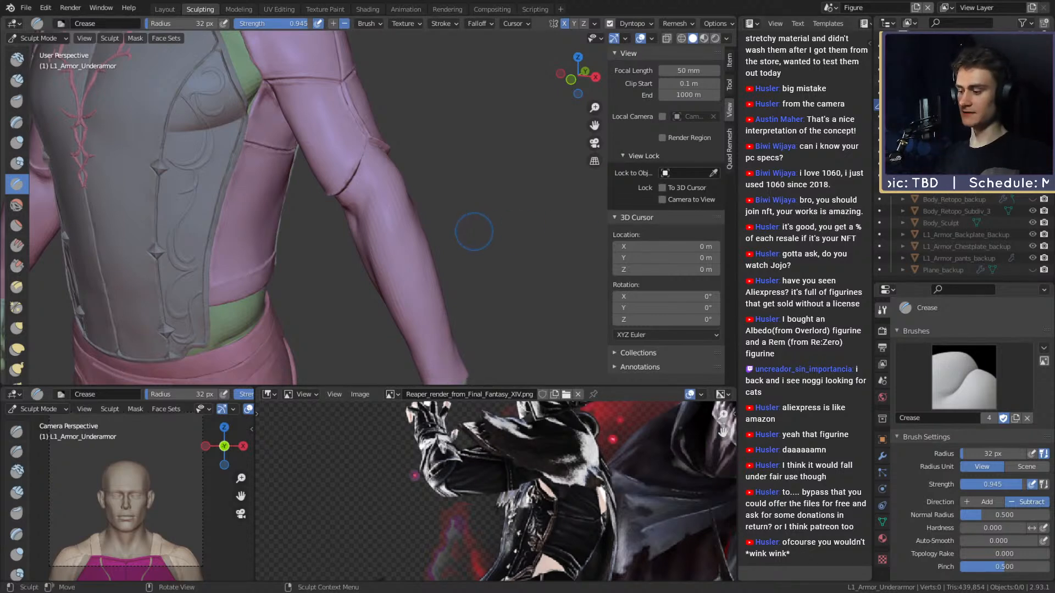
{"action": "scroll", "coordinate": [467, 230], "scroll_direction": "down", "scroll_amount": 5}
{"action": "middle_click_drag", "start_coordinate": [458, 231], "coordinate": [426, 261]}
{"action": "scroll", "coordinate": [425, 262], "scroll_direction": "up", "scroll_amount": 5}
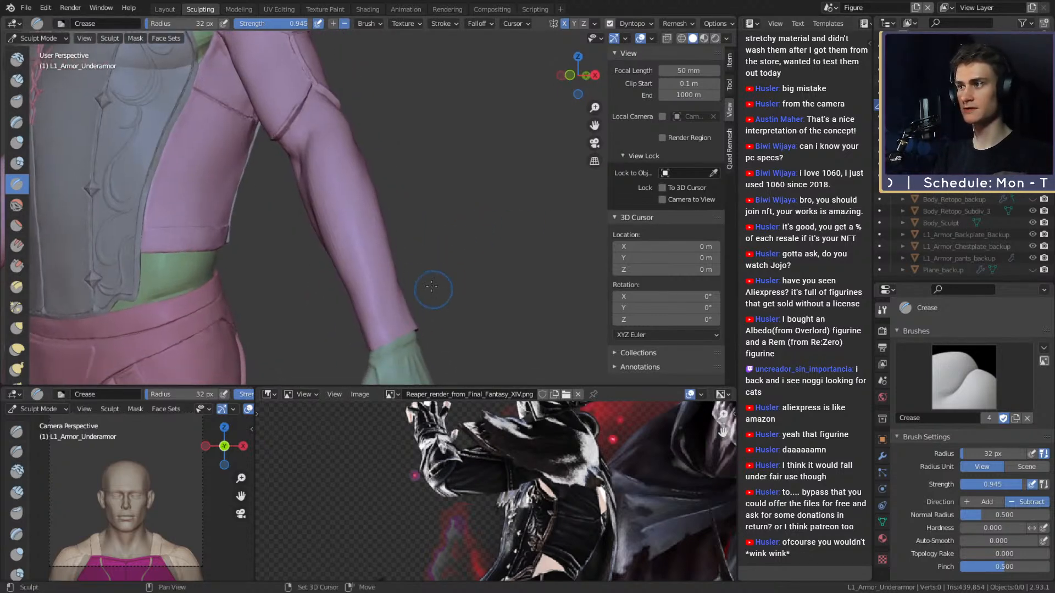
{"action": "middle_click_drag", "start_coordinate": [446, 345], "coordinate": [419, 291], "text": "shift"}
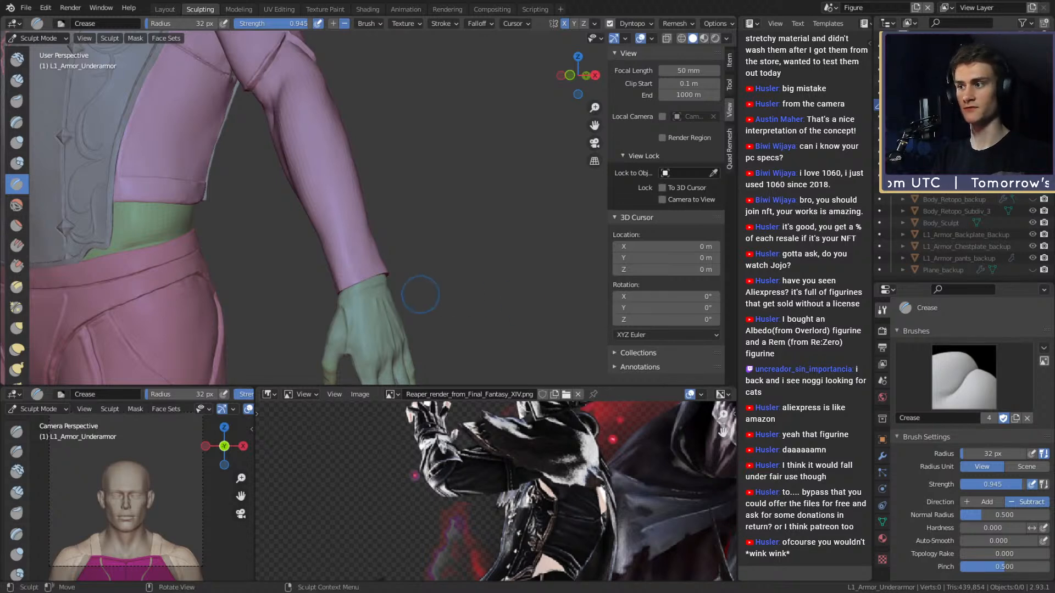
{"action": "middle_click_drag", "start_coordinate": [425, 297], "coordinate": [385, 299]}
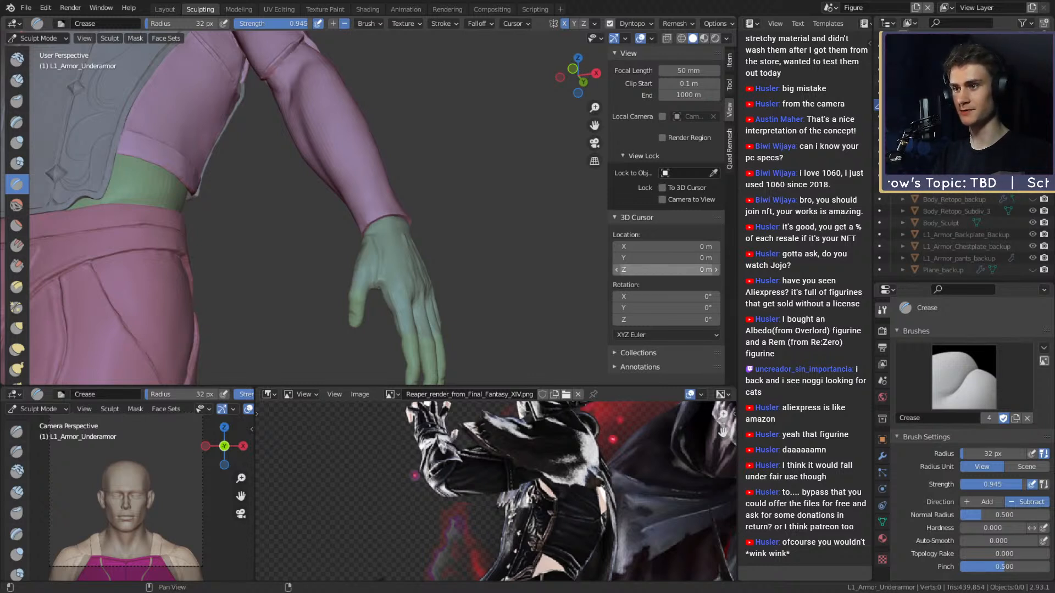
- Open Final-Fantasy-XIV-05-18-2021.jpg as the reference image and frame the blue-armored character's raised arm and sleeve
{"action": "middle_click_drag", "start_coordinate": [563, 525], "coordinate": [499, 435]}
{"action": "scroll", "coordinate": [522, 494], "scroll_direction": "up", "scroll_amount": 3}
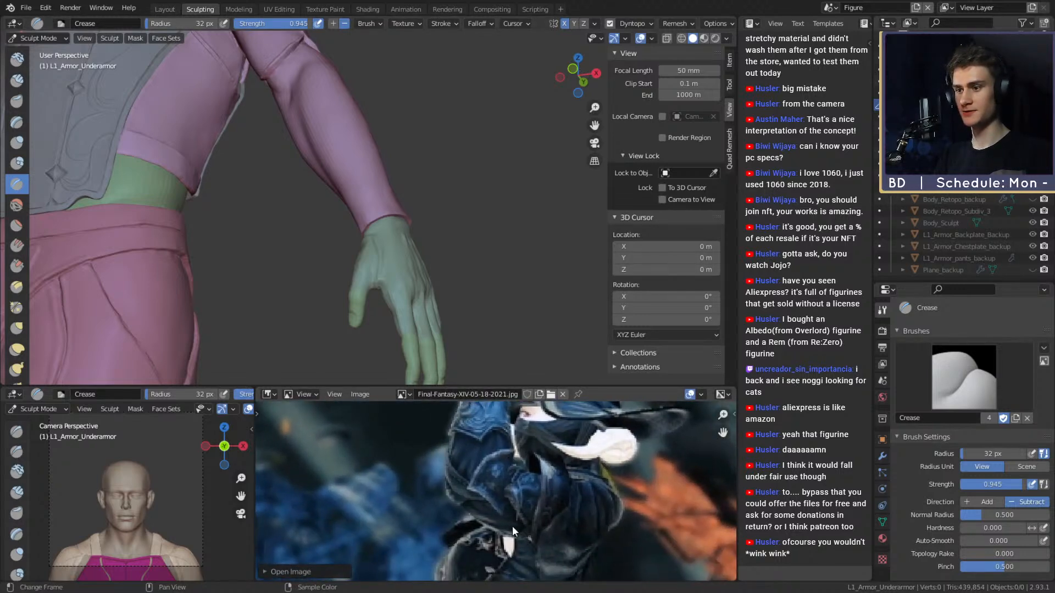
{"action": "middle_click_drag", "start_coordinate": [479, 451], "coordinate": [472, 467]}
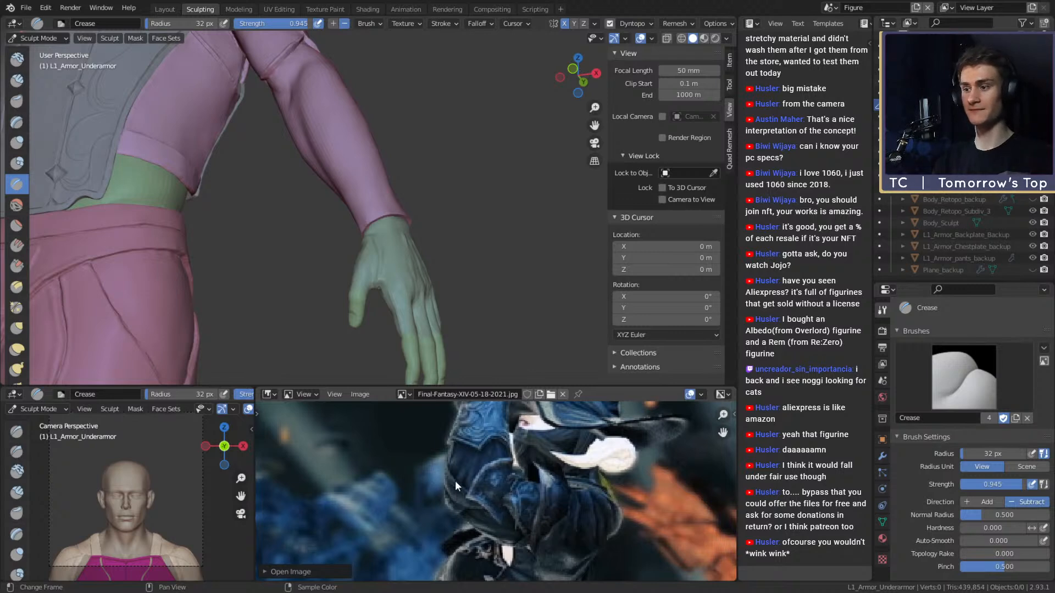
{"action": "middle_click_drag", "start_coordinate": [418, 258], "coordinate": [444, 296]}
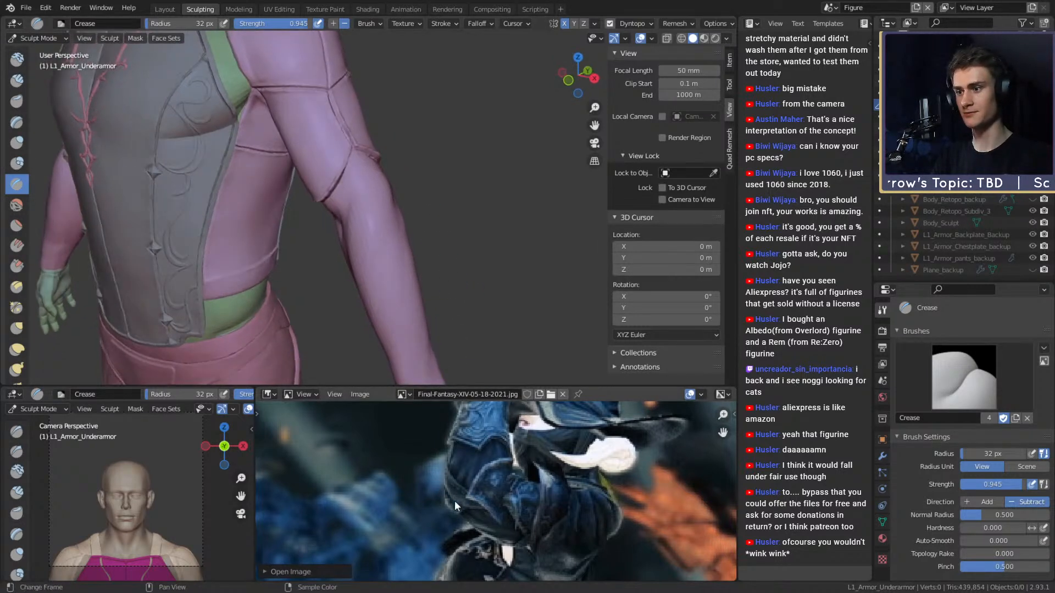
{"action": "middle_click_drag", "start_coordinate": [475, 452], "coordinate": [479, 539]}
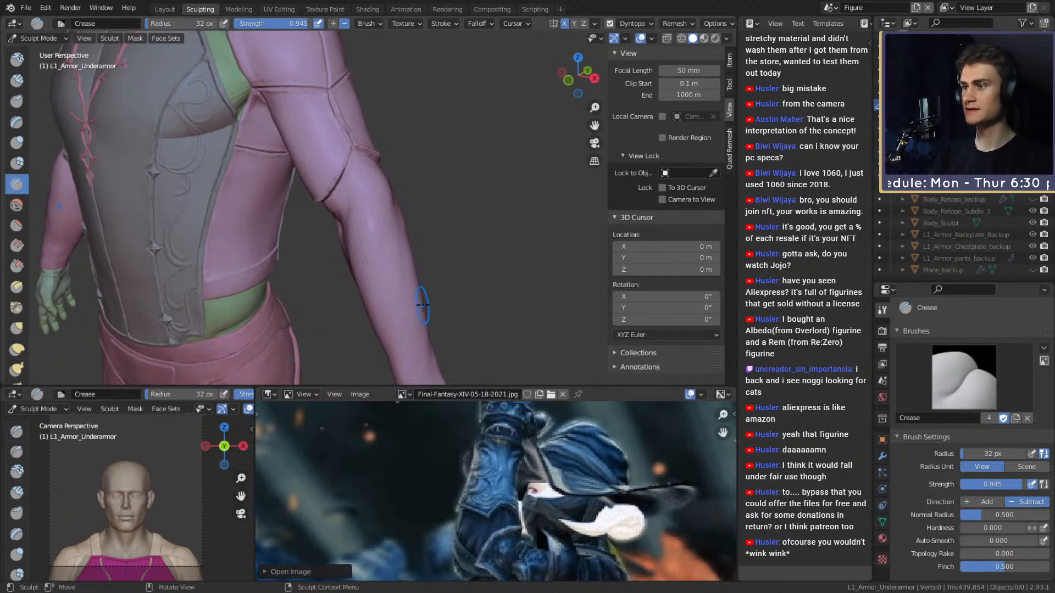
- Examine the model's forearm, cuff and elbow from several sides against the blue-armored reference
{"action": "middle_click_drag", "start_coordinate": [434, 275], "coordinate": [430, 242]}
{"action": "scroll", "coordinate": [430, 241], "scroll_direction": "up", "scroll_amount": 5}
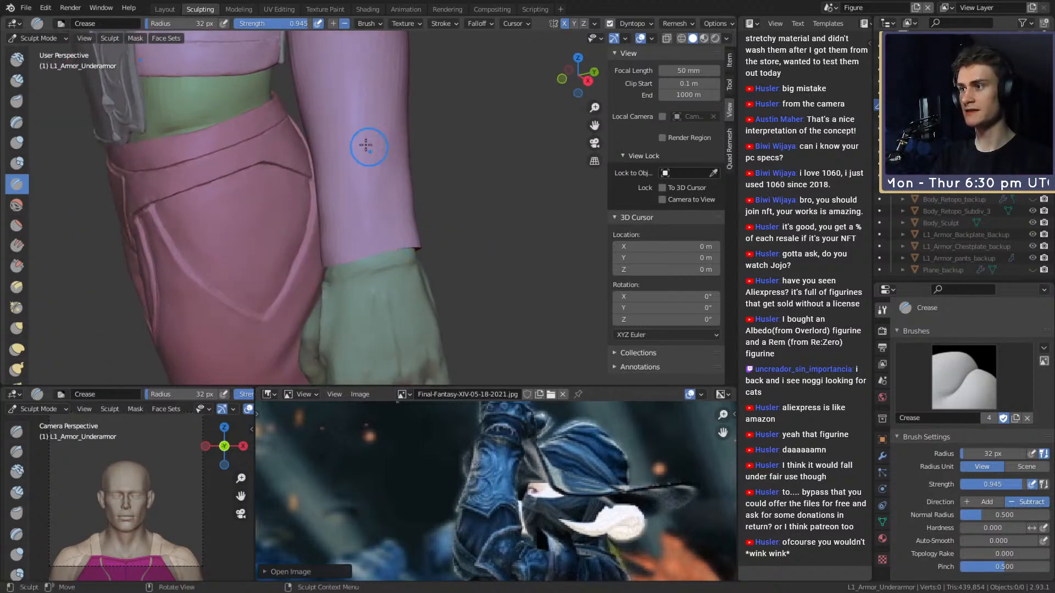
{"action": "mouse_move", "coordinate": [359, 246]}
{"action": "middle_mouse_down"}
{"action": "mouse_move", "coordinate": [385, 231]}
{"action": "mouse_move", "coordinate": [379, 220]}
{"action": "mouse_move", "coordinate": [433, 271]}
{"action": "mouse_move", "coordinate": [478, 247]}
{"action": "mouse_move", "coordinate": [381, 214]}
{"action": "mouse_move", "coordinate": [363, 259]}
{"action": "middle_mouse_up"}
{"action": "scroll", "coordinate": [384, 237], "scroll_direction": "down", "scroll_amount": 3}
{"action": "scroll", "coordinate": [483, 243], "scroll_direction": "up", "scroll_amount": 3}
{"action": "mouse_move", "coordinate": [356, 214]}
{"action": "middle_mouse_down"}
{"action": "mouse_move", "coordinate": [364, 156]}
{"action": "mouse_move", "coordinate": [379, 212]}
{"action": "middle_mouse_up"}
{"action": "scroll", "coordinate": [480, 552], "scroll_direction": "down", "scroll_amount": 2}
{"action": "scroll", "coordinate": [480, 553], "scroll_direction": "up", "scroll_amount": 2}
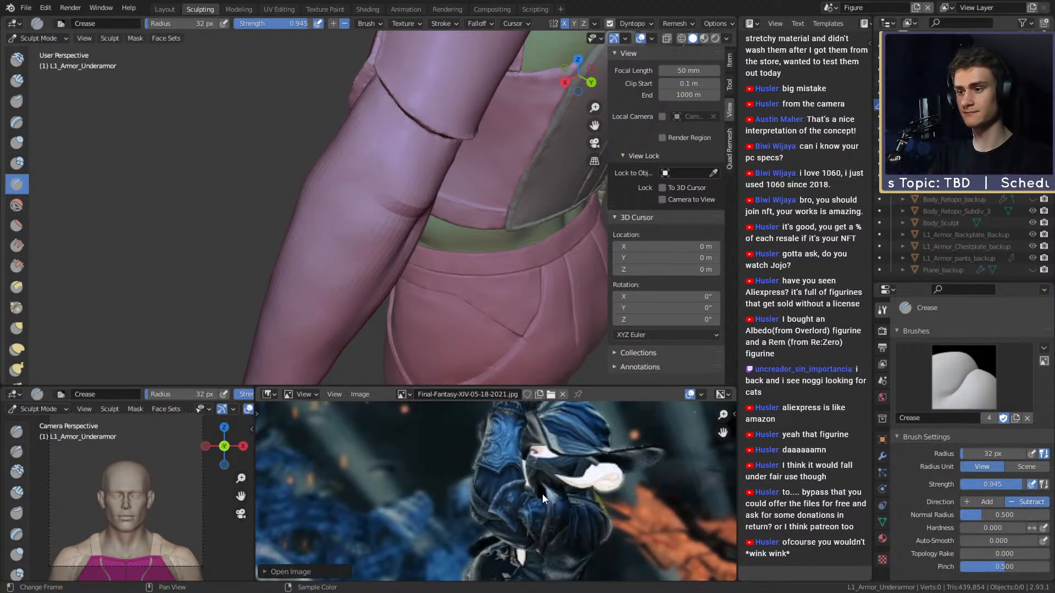
{"action": "middle_click_drag", "start_coordinate": [401, 209], "coordinate": [492, 237]}
{"action": "scroll", "coordinate": [493, 236], "scroll_direction": "up", "scroll_amount": 6}
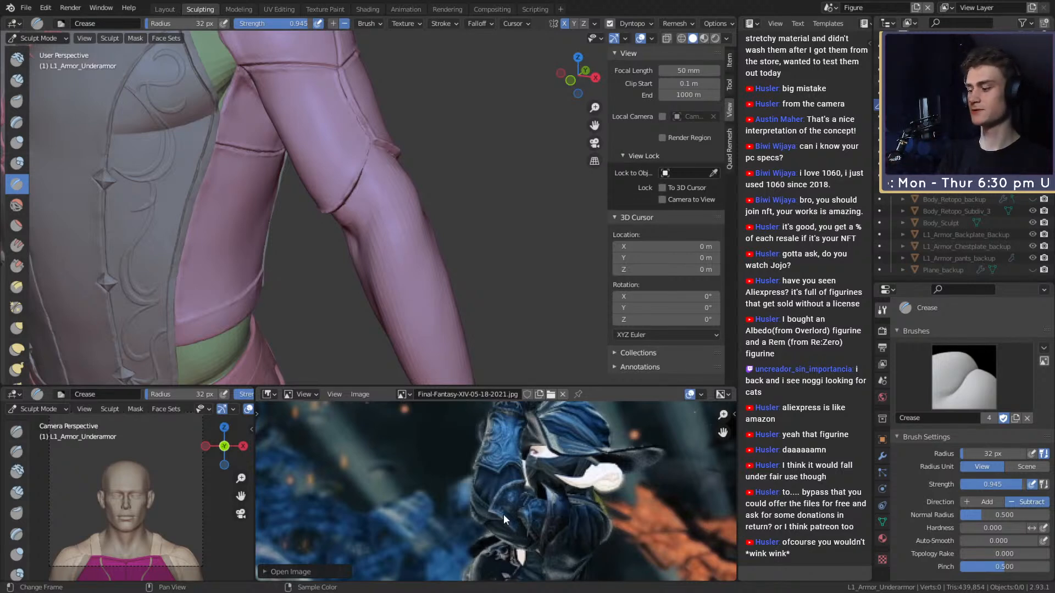
- Examine the upper sleeve's seams and the junction of its hem above the elbow up close
{"action": "scroll", "coordinate": [434, 282], "scroll_direction": "down", "scroll_amount": 8}
{"action": "mouse_move", "coordinate": [434, 283]}
{"action": "middle_mouse_down"}
{"action": "mouse_move", "coordinate": [406, 247]}
{"action": "mouse_move", "coordinate": [417, 237]}
{"action": "mouse_move", "coordinate": [440, 245]}
{"action": "mouse_move", "coordinate": [416, 263]}
{"action": "mouse_move", "coordinate": [467, 272]}
{"action": "middle_mouse_up"}
{"action": "scroll", "coordinate": [407, 247], "scroll_direction": "up", "scroll_amount": 6}
{"action": "scroll", "coordinate": [416, 263], "scroll_direction": "up", "scroll_amount": 4}
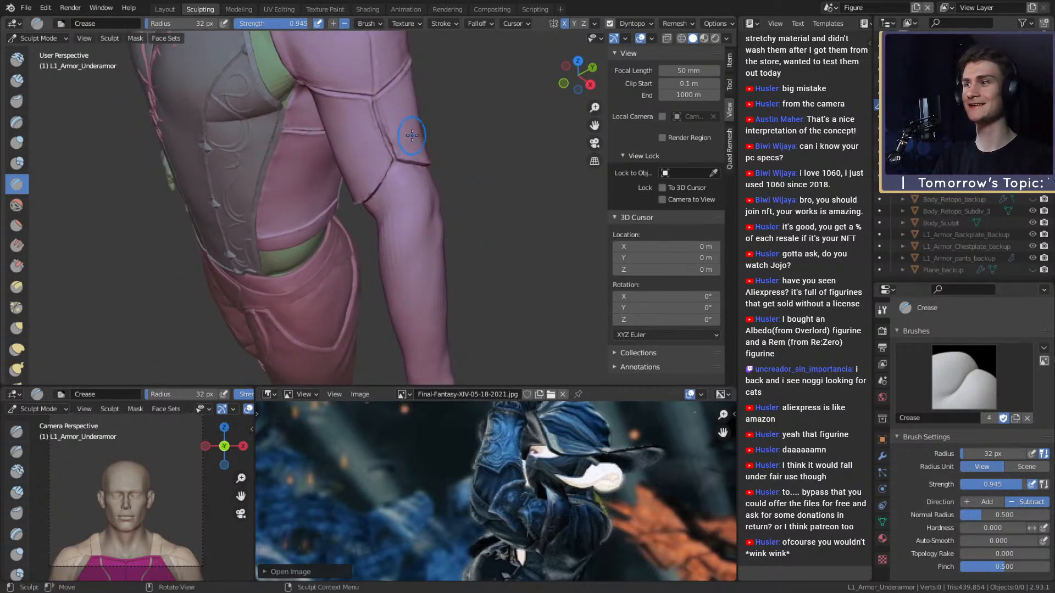
{"action": "middle_click_drag", "start_coordinate": [434, 147], "coordinate": [438, 182], "text": "shift"}
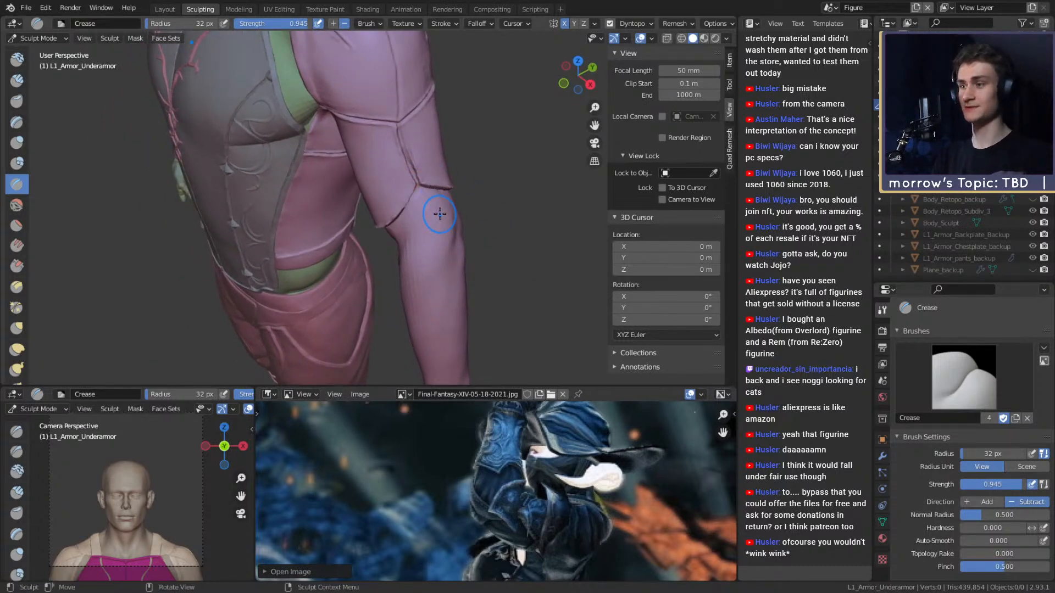
{"action": "scroll", "coordinate": [513, 236], "scroll_direction": "up", "scroll_amount": 3}
{"action": "mouse_move", "coordinate": [513, 236]}
{"action": "middle_mouse_down"}
{"action": "mouse_move", "coordinate": [442, 215]}
{"action": "mouse_move", "coordinate": [403, 223]}
{"action": "mouse_move", "coordinate": [364, 159]}
{"action": "middle_mouse_up"}
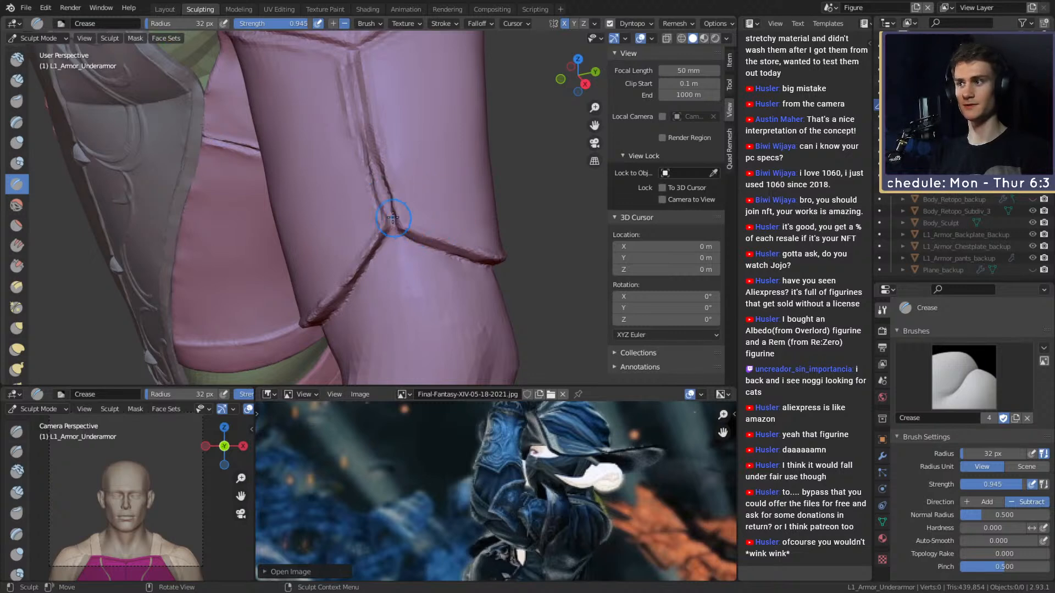
- Tighten the vertical seam above the elbow on the underarmor sleeve with the Pinch/Magnify brush, enlarging its radius to 91 px
{"action": "left_click", "coordinate": [883, 348]}
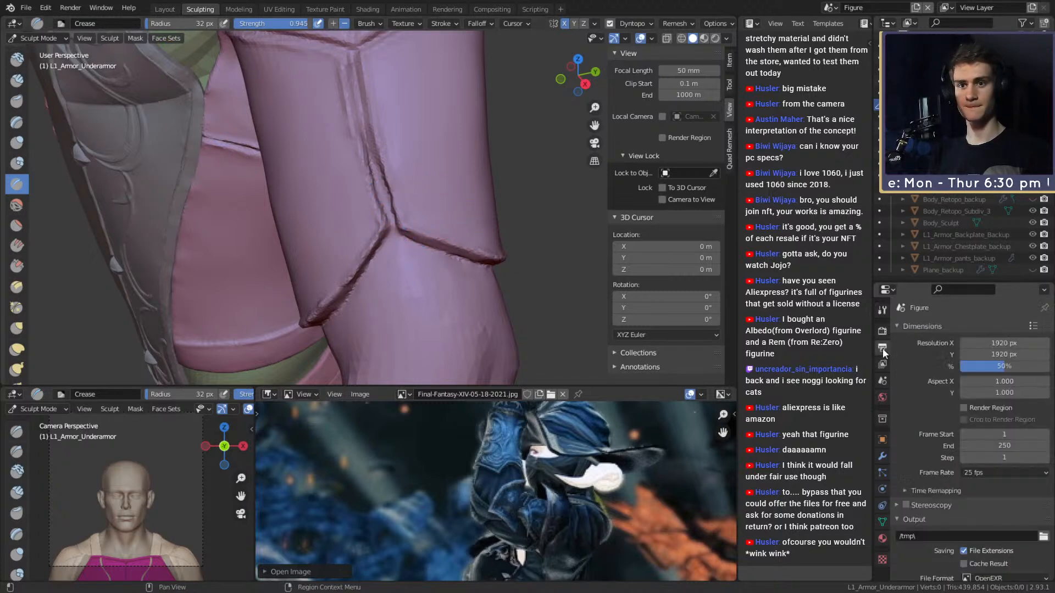
{"action": "left_click", "coordinate": [883, 330]}
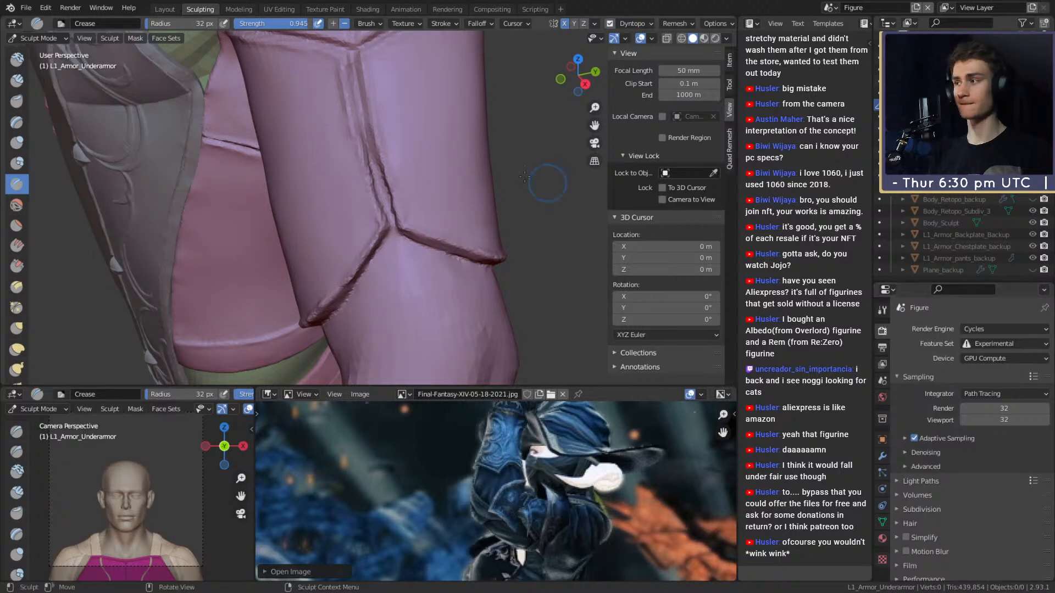
{"action": "scroll", "coordinate": [16, 298], "scroll_direction": "down", "scroll_amount": 2}
{"action": "left_click", "coordinate": [21, 272]}
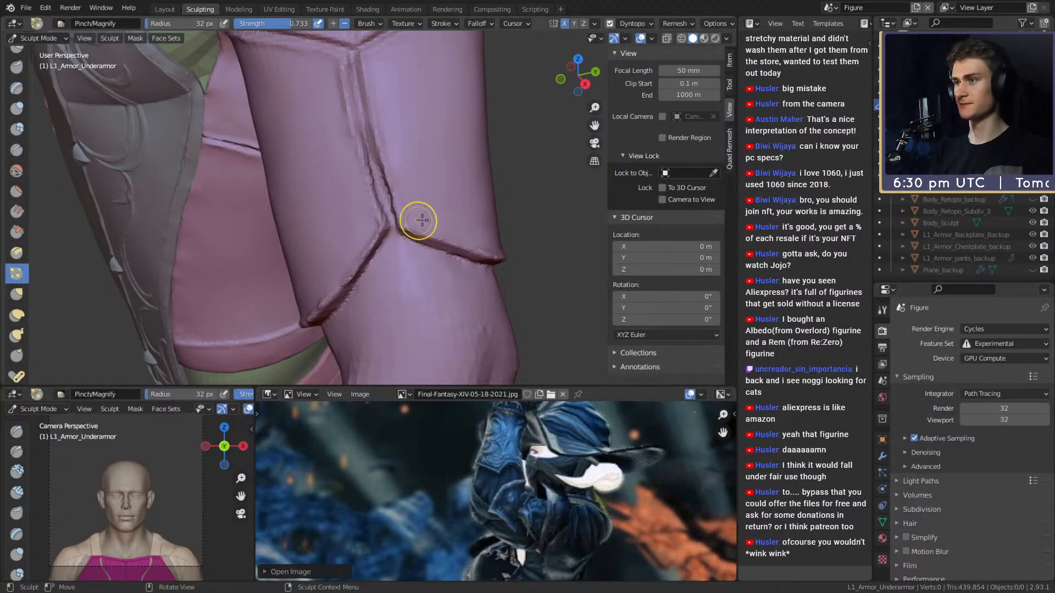
{"action": "left_click_drag", "start_coordinate": [392, 218], "coordinate": [363, 77]}
{"action": "middle_click_drag", "start_coordinate": [363, 83], "coordinate": [389, 149], "text": "shift"}
{"action": "key", "text": "f"}
{"action": "left_click", "coordinate": [358, 130]}
{"action": "left_click_drag", "start_coordinate": [377, 149], "coordinate": [391, 216]}
{"action": "left_click_drag", "start_coordinate": [382, 136], "coordinate": [386, 165]}
- Examine the backplate's panel seams and raised border from behind, both overall and up close
{"action": "left_click_drag", "start_coordinate": [403, 100], "coordinate": [411, 165], "text": "ctrl+alt"}
{"action": "mouse_move", "coordinate": [411, 165]}
{"action": "left_mouse_down", "text": "alt"}
{"action": "mouse_move", "coordinate": [451, 170]}
{"action": "mouse_move", "coordinate": [421, 160]}
{"action": "mouse_move", "coordinate": [263, 209]}
{"action": "mouse_move", "coordinate": [364, 318]}
{"action": "left_mouse_up", "text": "alt"}
{"action": "scroll", "coordinate": [357, 296], "scroll_direction": "up", "scroll_amount": 2}
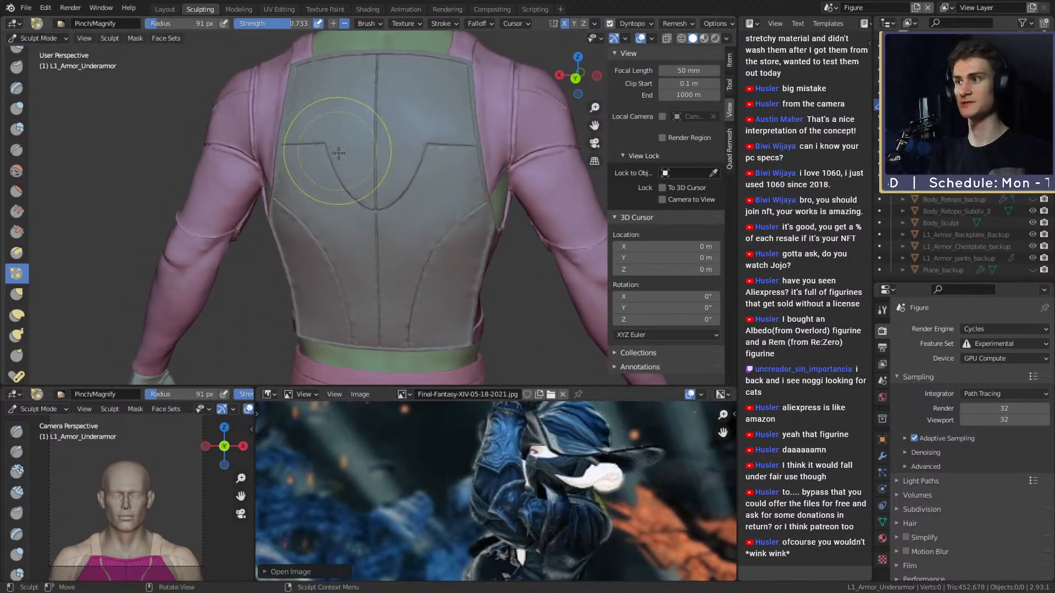
{"action": "scroll", "coordinate": [457, 213], "scroll_direction": "up", "scroll_amount": 5}
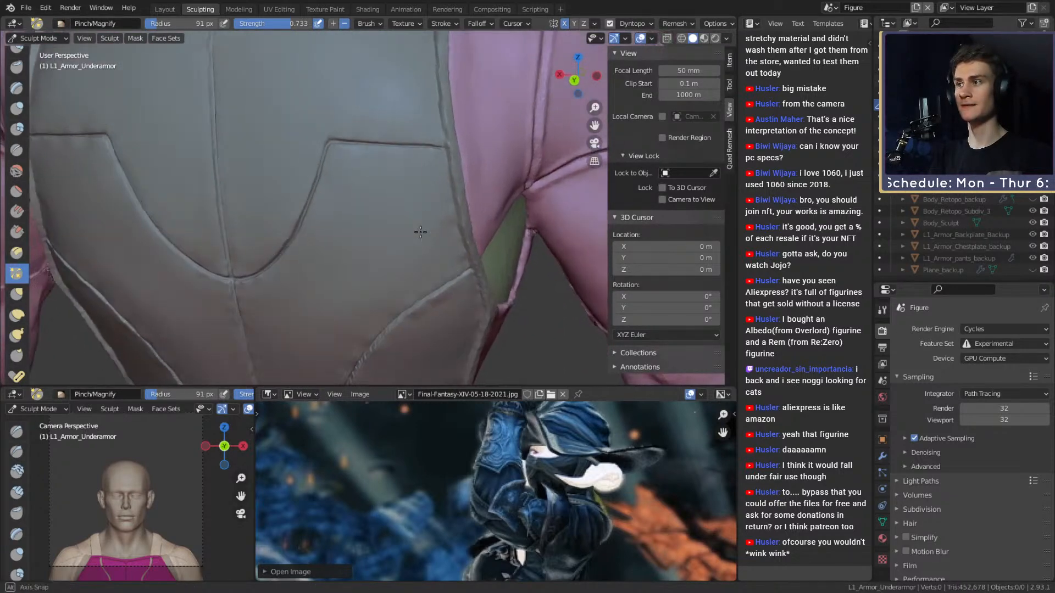
{"action": "scroll", "coordinate": [440, 225], "scroll_direction": "down", "scroll_amount": 6}
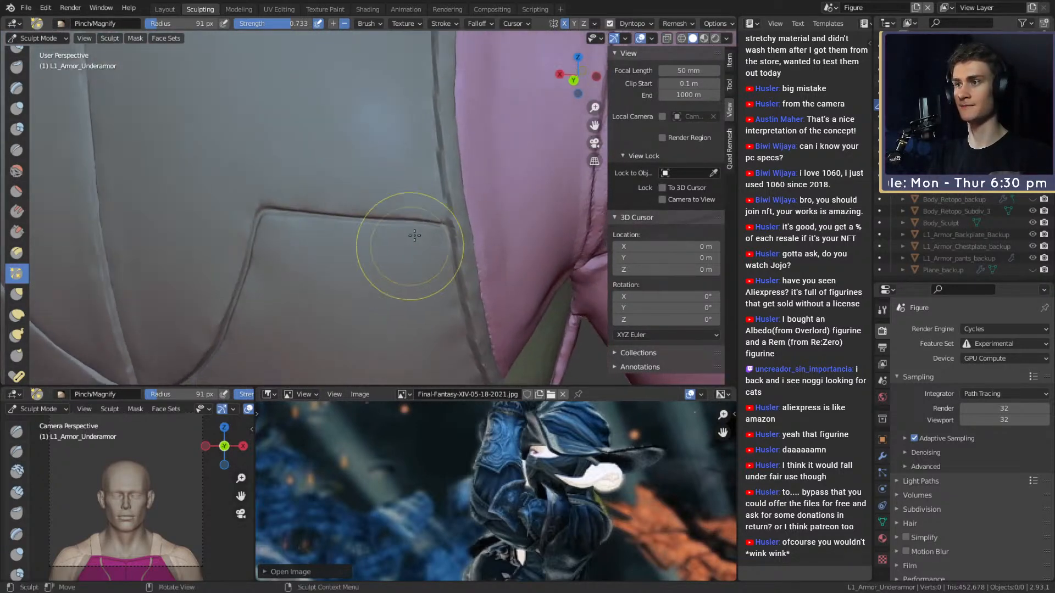
{"action": "left_click_drag", "start_coordinate": [419, 200], "coordinate": [427, 251], "text": "alt"}
{"action": "scroll", "coordinate": [427, 251], "scroll_direction": "up", "scroll_amount": 3}
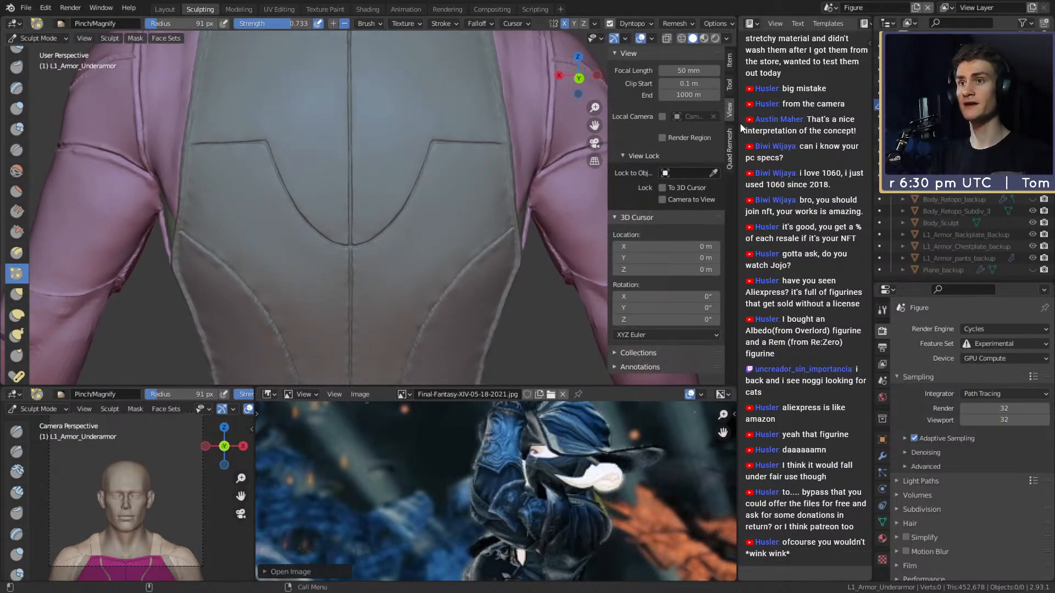
- Check the Quad Remesher settings, hide the sidebar, and view the backplate and sleeves from behind
{"action": "left_click", "coordinate": [727, 159]}
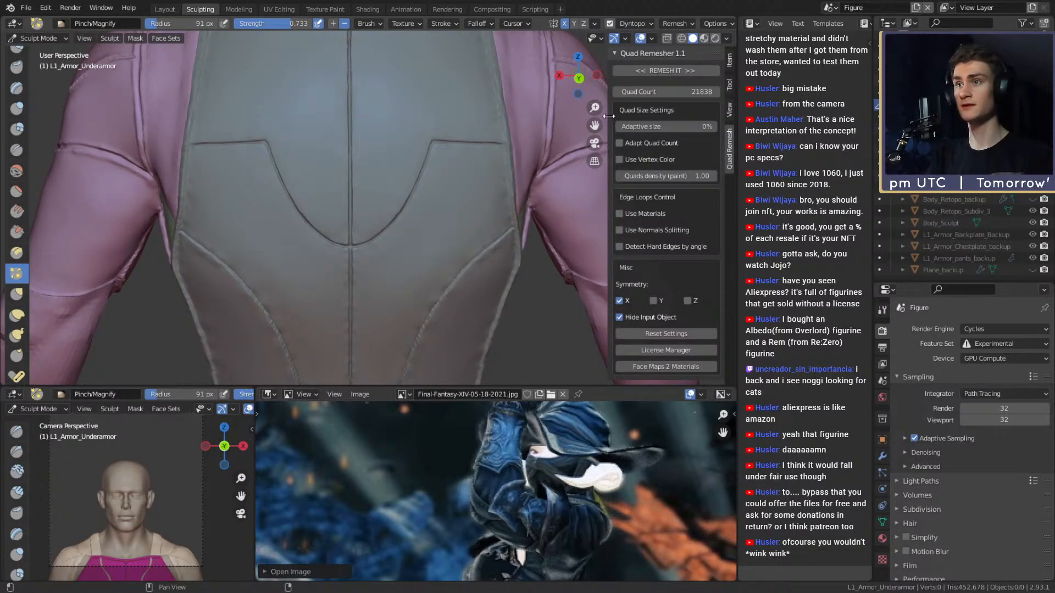
{"action": "left_click_drag", "start_coordinate": [609, 115], "coordinate": [767, 115]}
{"action": "scroll", "coordinate": [423, 235], "scroll_direction": "down", "scroll_amount": 3}
{"action": "left_click_drag", "start_coordinate": [423, 236], "coordinate": [478, 219], "text": "alt"}
{"action": "scroll", "coordinate": [478, 219], "scroll_direction": "up", "scroll_amount": 3}
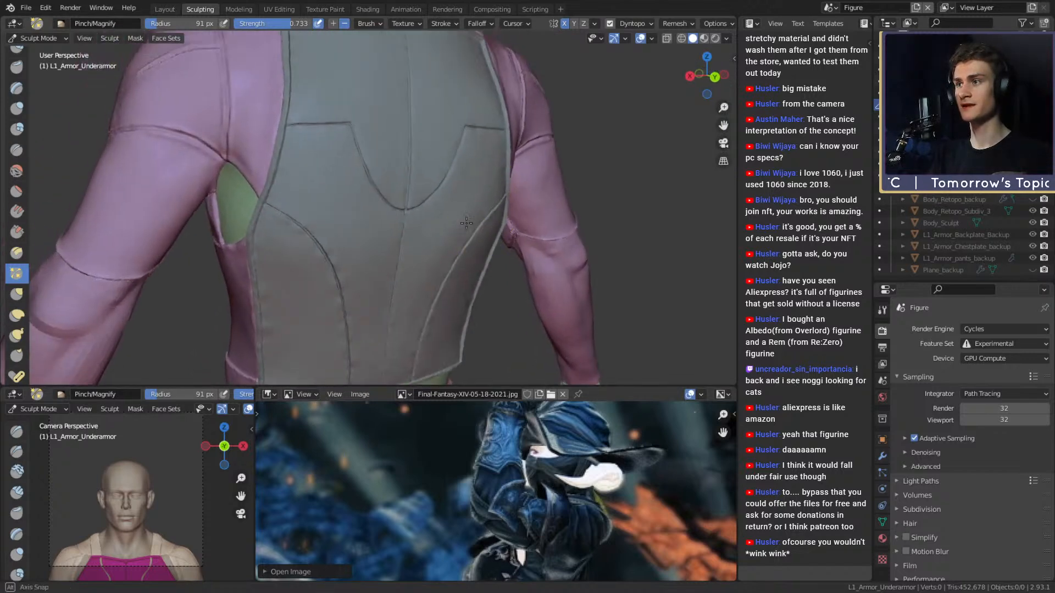
{"action": "scroll", "coordinate": [478, 219], "scroll_direction": "down", "scroll_amount": 2}
{"action": "middle_click_drag", "start_coordinate": [478, 219], "coordinate": [377, 209]}
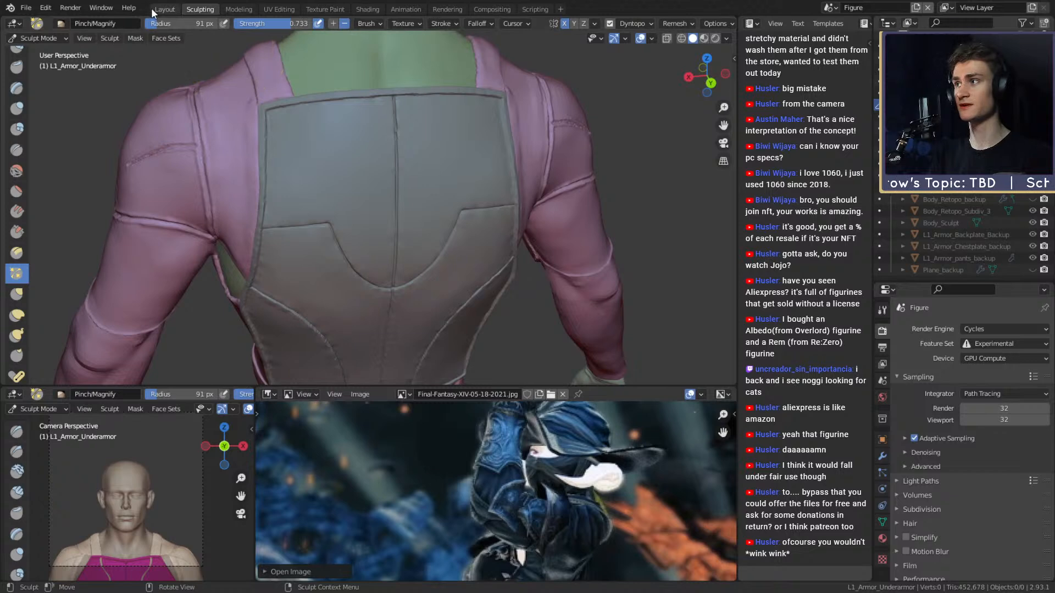
{"action": "scroll", "coordinate": [513, 342], "scroll_direction": "down", "scroll_amount": 2}
{"action": "mouse_move", "coordinate": [513, 342]}
{"action": "middle_mouse_down"}
{"action": "mouse_move", "coordinate": [396, 207]}
{"action": "mouse_move", "coordinate": [518, 262]}
{"action": "mouse_move", "coordinate": [448, 188]}
{"action": "middle_mouse_up"}
{"action": "middle_click_drag", "start_coordinate": [418, 137], "coordinate": [388, 235]}
{"action": "scroll", "coordinate": [440, 263], "scroll_direction": "up", "scroll_amount": 2}
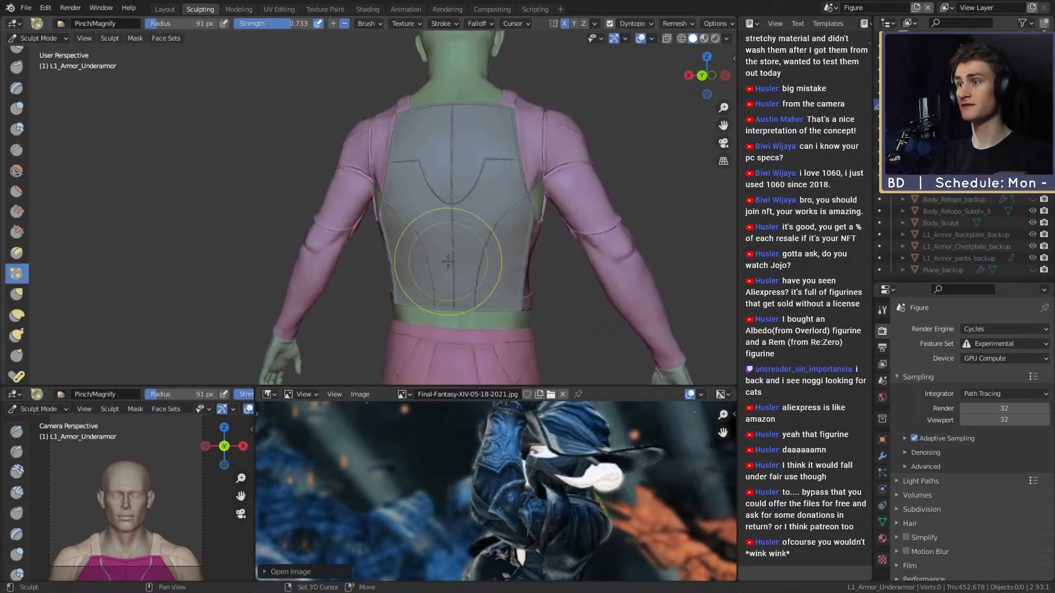
- Select the retopologized backplate in the Layout workspace and set its Multires viewport level to 0
{"action": "scroll", "coordinate": [440, 263], "scroll_direction": "down", "scroll_amount": 2}
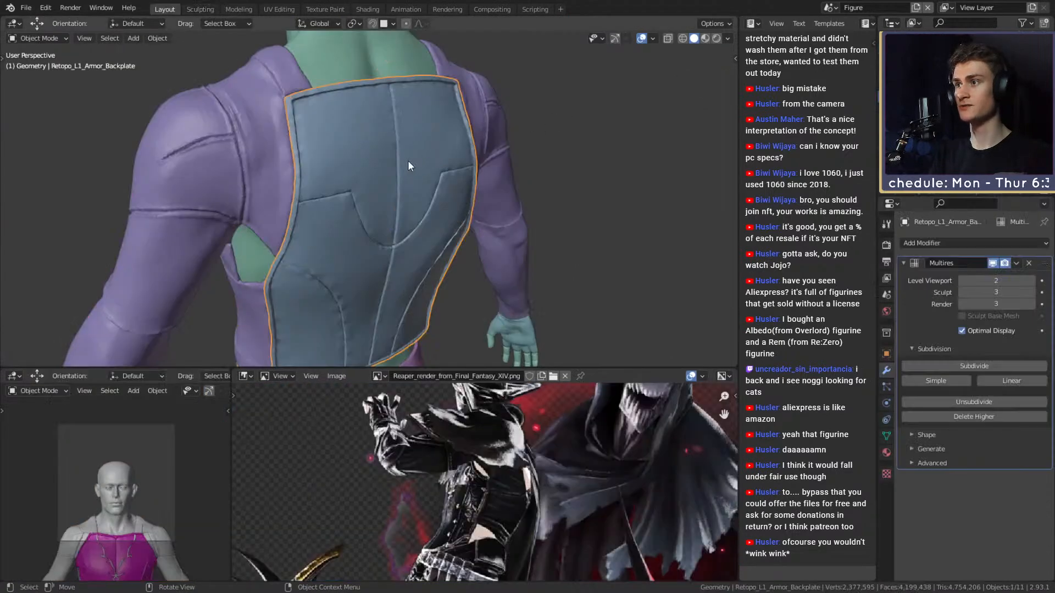
{"action": "left_click", "coordinate": [424, 203]}
{"action": "left_click", "coordinate": [387, 186]}
{"action": "mouse_move", "coordinate": [420, 190]}
{"action": "middle_mouse_down"}
{"action": "mouse_move", "coordinate": [394, 201]}
{"action": "mouse_move", "coordinate": [388, 191]}
{"action": "mouse_move", "coordinate": [414, 189]}
{"action": "middle_mouse_up"}
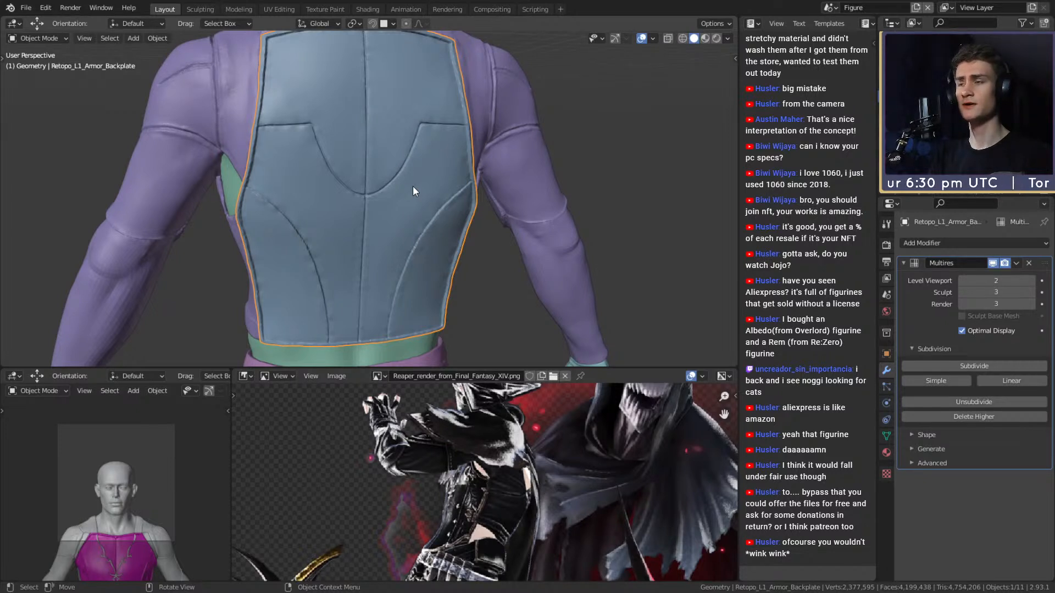
{"action": "left_click", "coordinate": [962, 280]}
{"action": "left_click", "coordinate": [962, 281]}
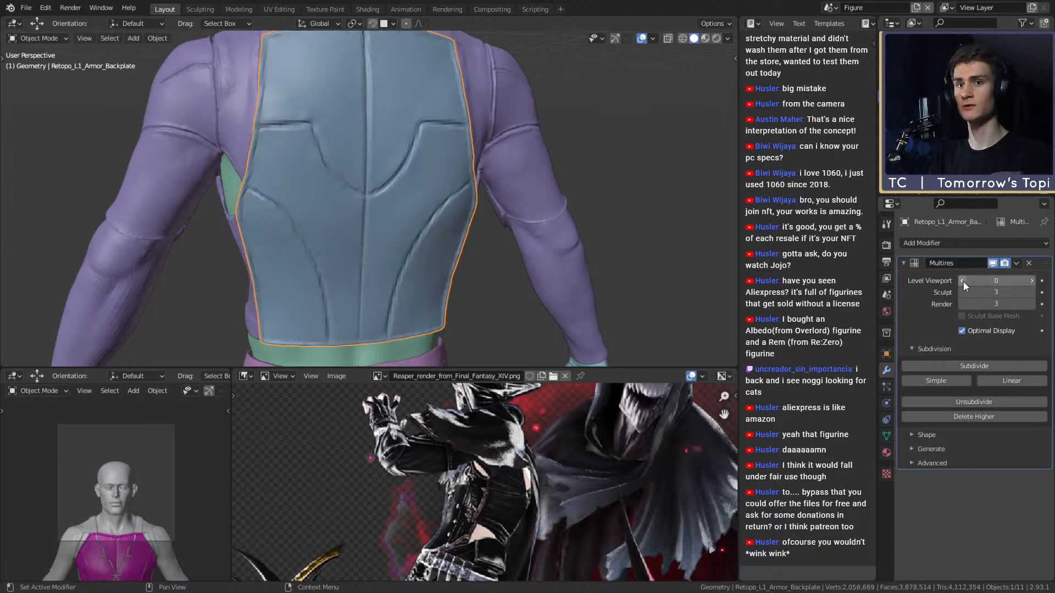
- Inspect the backplate's base quad topology along the curved seam in Edit Mode and return to Object Mode
{"action": "middle_click_drag", "start_coordinate": [406, 181], "coordinate": [420, 225]}
{"action": "key", "text": "Tab"}
{"action": "scroll", "coordinate": [438, 261], "scroll_direction": "up", "scroll_amount": 4}
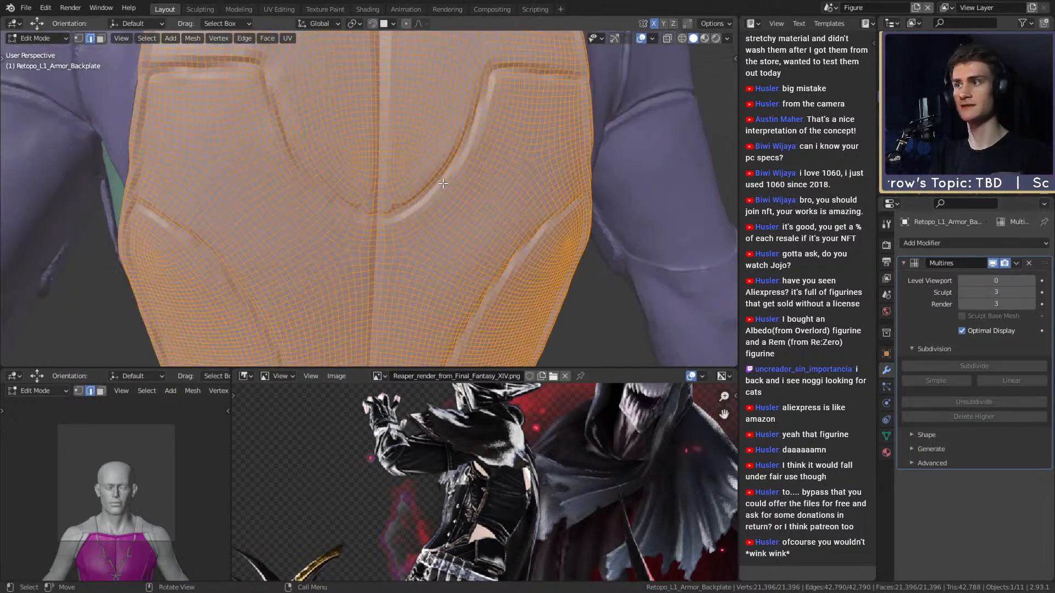
{"action": "scroll", "coordinate": [438, 262], "scroll_direction": "down", "scroll_amount": 1}
{"action": "key", "text": "Tab"}
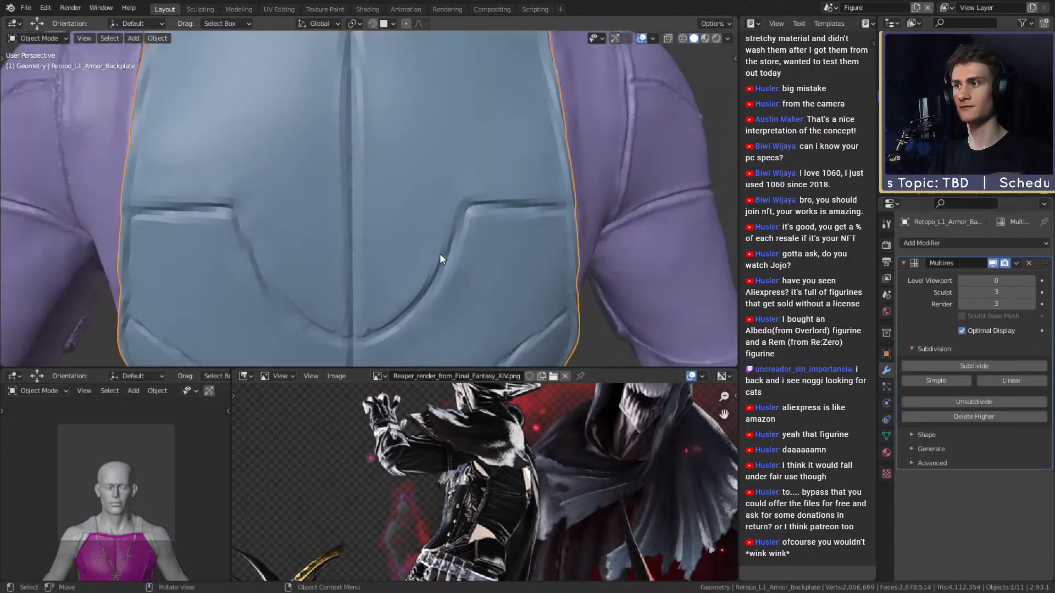
- Set the backplate's Multires viewport level to 3
{"action": "left_click", "coordinate": [1033, 282]}
{"action": "left_click", "coordinate": [1032, 281]}
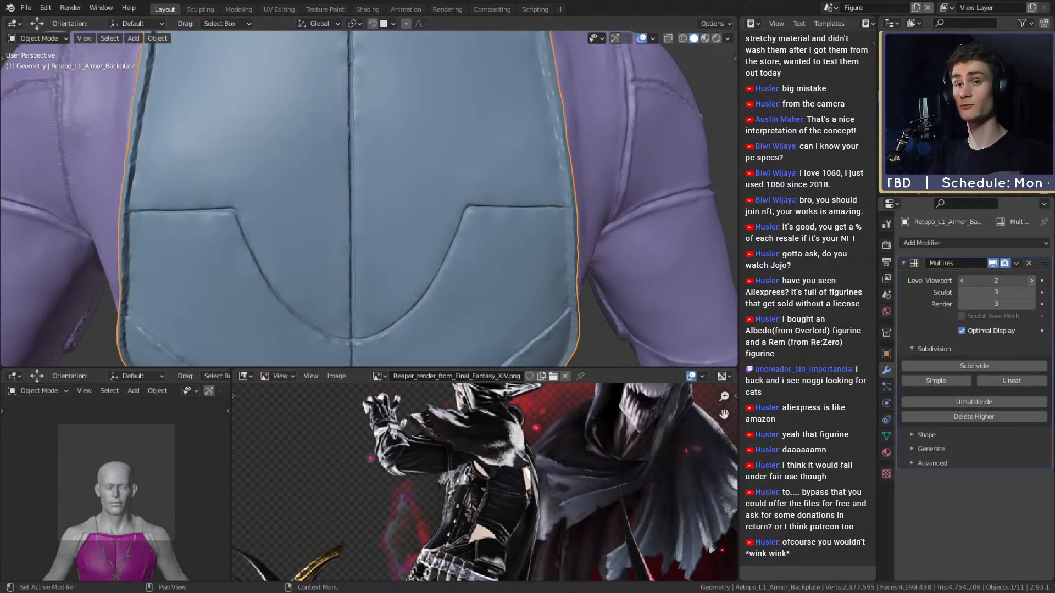
{"action": "left_click", "coordinate": [1032, 281]}
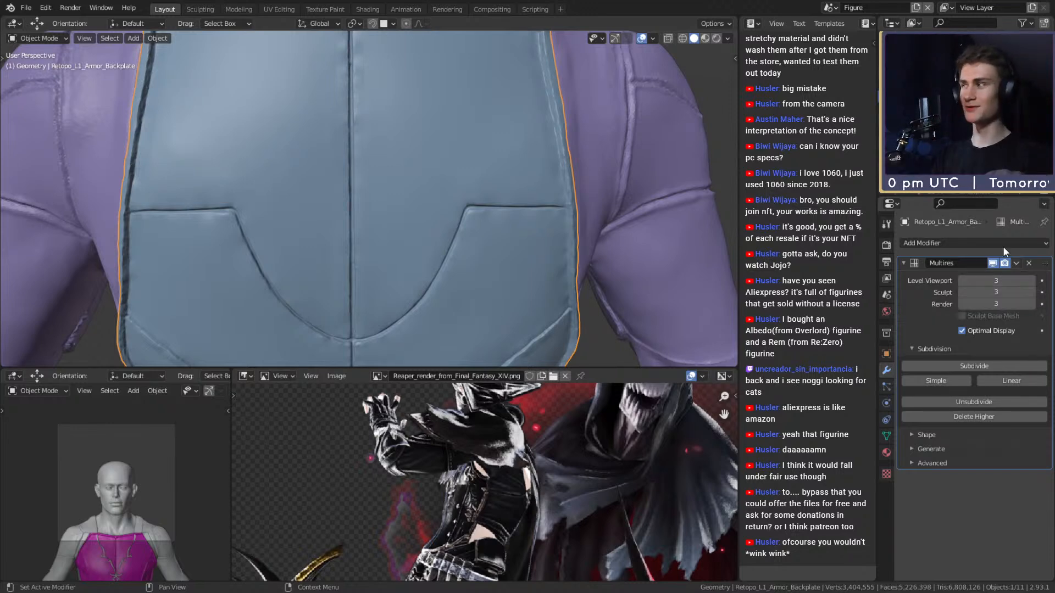
- Examine the armored torso and sleeves from the front and sides at full-figure and close range
{"action": "scroll", "coordinate": [430, 256], "scroll_direction": "down", "scroll_amount": 5}
{"action": "middle_click_drag", "start_coordinate": [430, 256], "coordinate": [499, 255]}
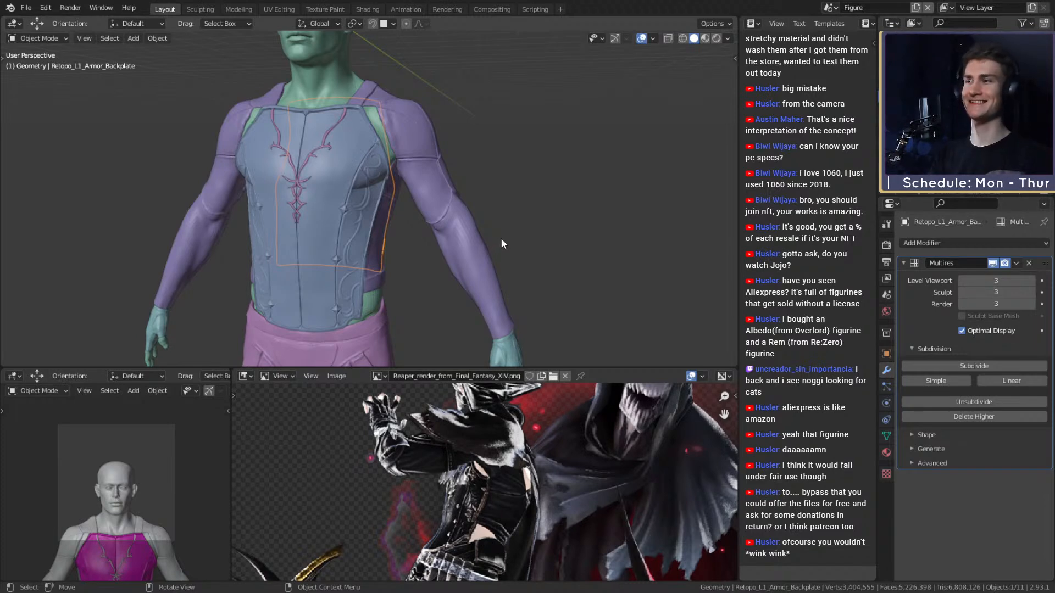
{"action": "middle_click_drag", "start_coordinate": [500, 240], "coordinate": [491, 205]}
{"action": "scroll", "coordinate": [478, 231], "scroll_direction": "down", "scroll_amount": 5}
{"action": "scroll", "coordinate": [439, 253], "scroll_direction": "up", "scroll_amount": 6}
{"action": "scroll", "coordinate": [415, 252], "scroll_direction": "up", "scroll_amount": 2}
{"action": "middle_click_drag", "start_coordinate": [423, 252], "coordinate": [455, 229], "text": "shift"}
{"action": "scroll", "coordinate": [473, 209], "scroll_direction": "up", "scroll_amount": 3}
- Select the underarmor, switch to the Sculpting workspace, and frame the sleeve around the elbow
{"action": "left_click", "coordinate": [477, 205]}
{"action": "left_click", "coordinate": [401, 209]}
{"action": "middle_click_drag", "start_coordinate": [402, 209], "coordinate": [532, 220]}
{"action": "key", "text": "ctrl+Page_Down"}
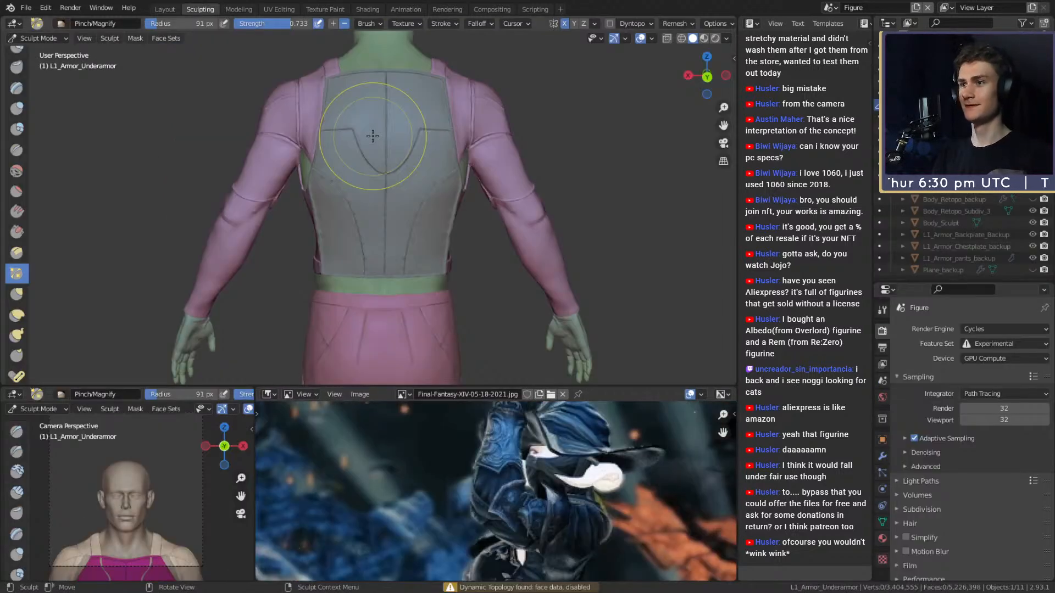
{"action": "middle_click_drag", "start_coordinate": [453, 253], "coordinate": [441, 273]}
{"action": "mouse_move", "coordinate": [441, 274]}
{"action": "left_mouse_down", "text": "alt"}
{"action": "mouse_move", "coordinate": [519, 269]}
{"action": "mouse_move", "coordinate": [404, 302]}
{"action": "mouse_move", "coordinate": [408, 202]}
{"action": "left_mouse_up", "text": "alt"}
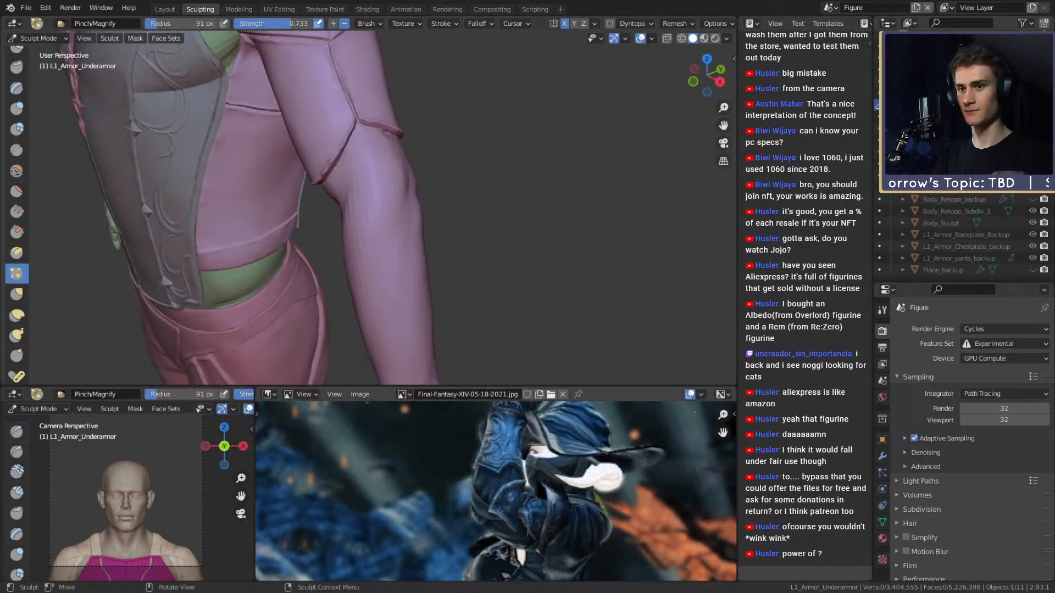
- Show Reaper_render_from_Final_Fantasy_XIV.png as the reference, frame its sleeve, and compare it with the sculpted elbow
{"action": "left_click", "coordinate": [402, 394]}
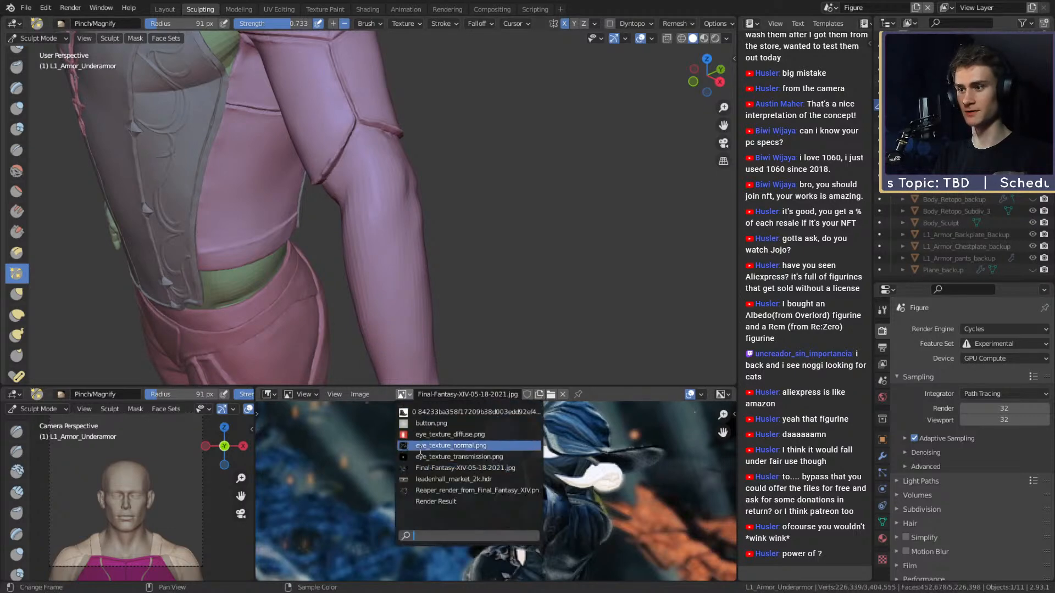
{"action": "left_click", "coordinate": [440, 490]}
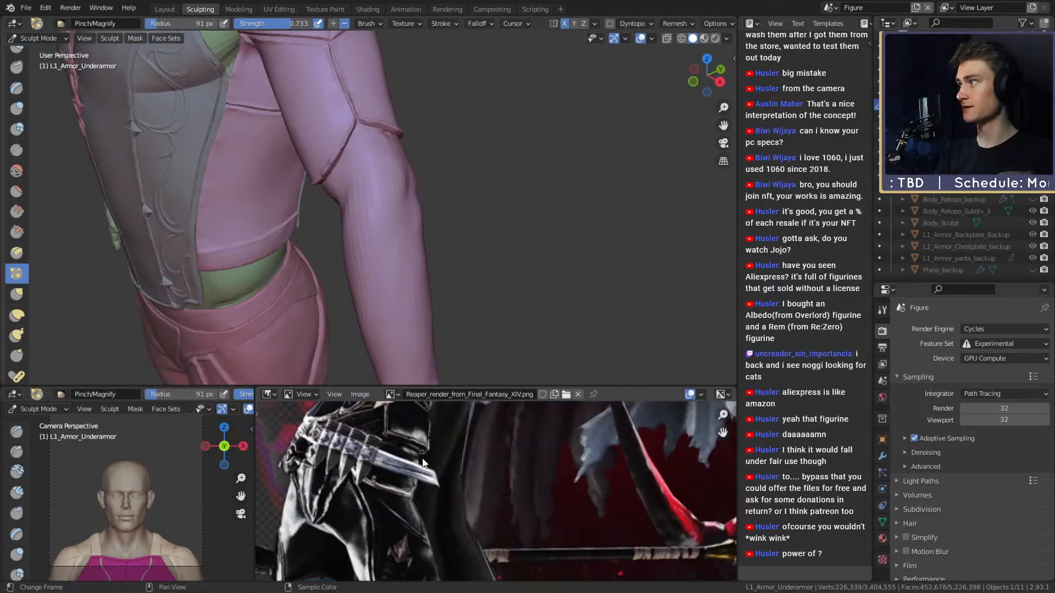
{"action": "scroll", "coordinate": [424, 464], "scroll_direction": "down", "scroll_amount": 5}
{"action": "scroll", "coordinate": [498, 483], "scroll_direction": "up", "scroll_amount": 3}
{"action": "middle_click_drag", "start_coordinate": [460, 448], "coordinate": [554, 495]}
{"action": "scroll", "coordinate": [530, 508], "scroll_direction": "up", "scroll_amount": 2}
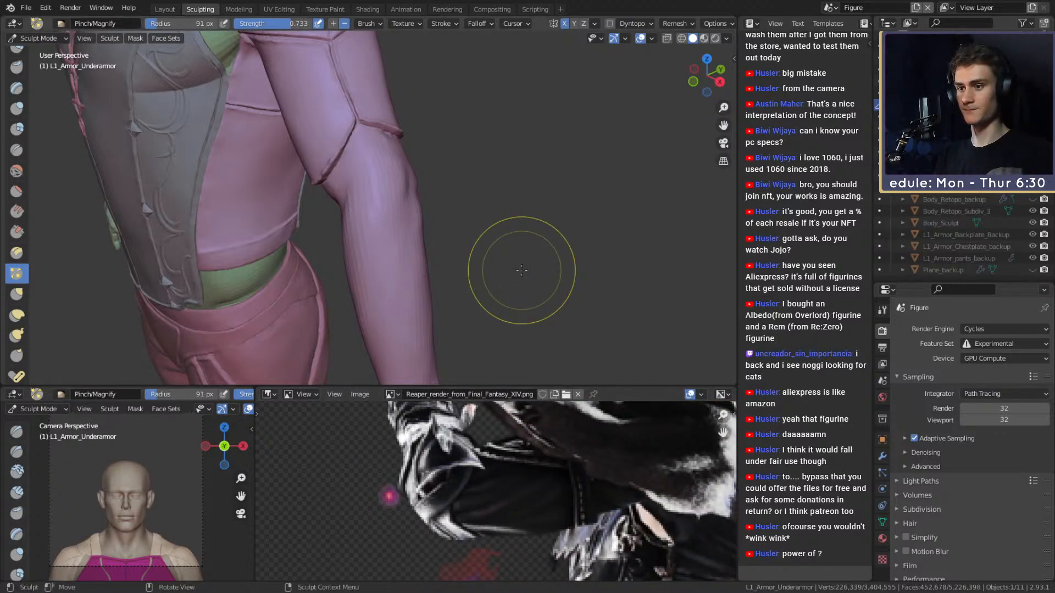
{"action": "mouse_move", "coordinate": [494, 165]}
{"action": "middle_mouse_down"}
{"action": "mouse_move", "coordinate": [384, 181]}
{"action": "mouse_move", "coordinate": [450, 181]}
{"action": "mouse_move", "coordinate": [523, 94]}
{"action": "mouse_move", "coordinate": [436, 144]}
{"action": "mouse_move", "coordinate": [513, 146]}
{"action": "mouse_move", "coordinate": [395, 176]}
{"action": "mouse_move", "coordinate": [518, 198]}
{"action": "mouse_move", "coordinate": [424, 300]}
{"action": "mouse_move", "coordinate": [454, 145]}
{"action": "mouse_move", "coordinate": [460, 188]}
{"action": "mouse_move", "coordinate": [471, 189]}
{"action": "mouse_move", "coordinate": [379, 190]}
{"action": "mouse_move", "coordinate": [384, 175]}
{"action": "mouse_move", "coordinate": [467, 179]}
{"action": "mouse_move", "coordinate": [445, 198]}
{"action": "mouse_move", "coordinate": [455, 203]}
{"action": "mouse_move", "coordinate": [448, 235]}
{"action": "middle_mouse_up"}
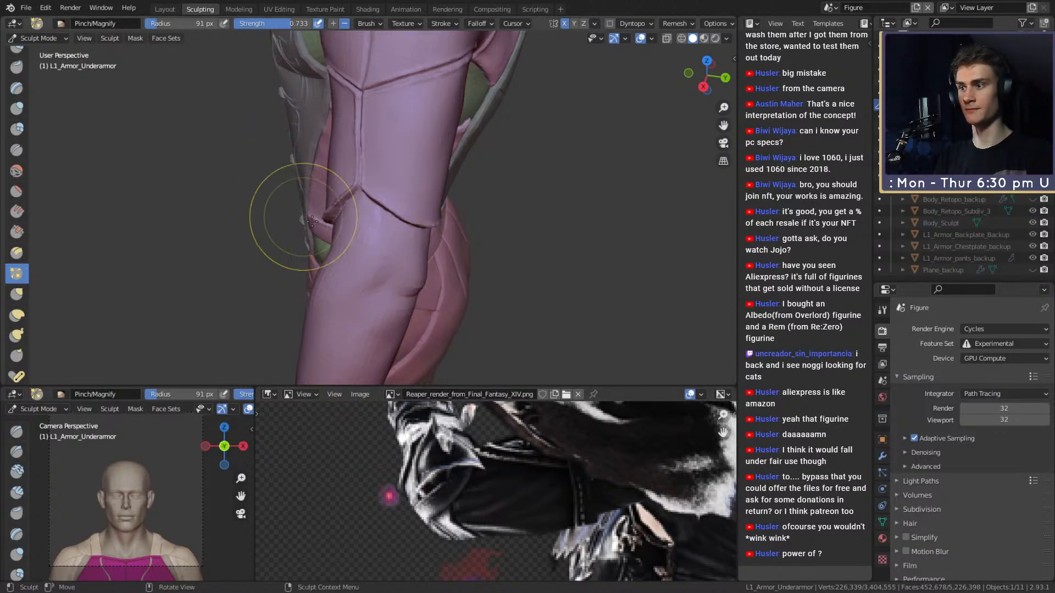
{"action": "mouse_move", "coordinate": [388, 259]}
{"action": "middle_mouse_down"}
{"action": "mouse_move", "coordinate": [459, 222]}
{"action": "mouse_move", "coordinate": [530, 217]}
{"action": "mouse_move", "coordinate": [495, 206]}
{"action": "mouse_move", "coordinate": [430, 224]}
{"action": "mouse_move", "coordinate": [455, 216]}
{"action": "mouse_move", "coordinate": [352, 186]}
{"action": "middle_mouse_up"}
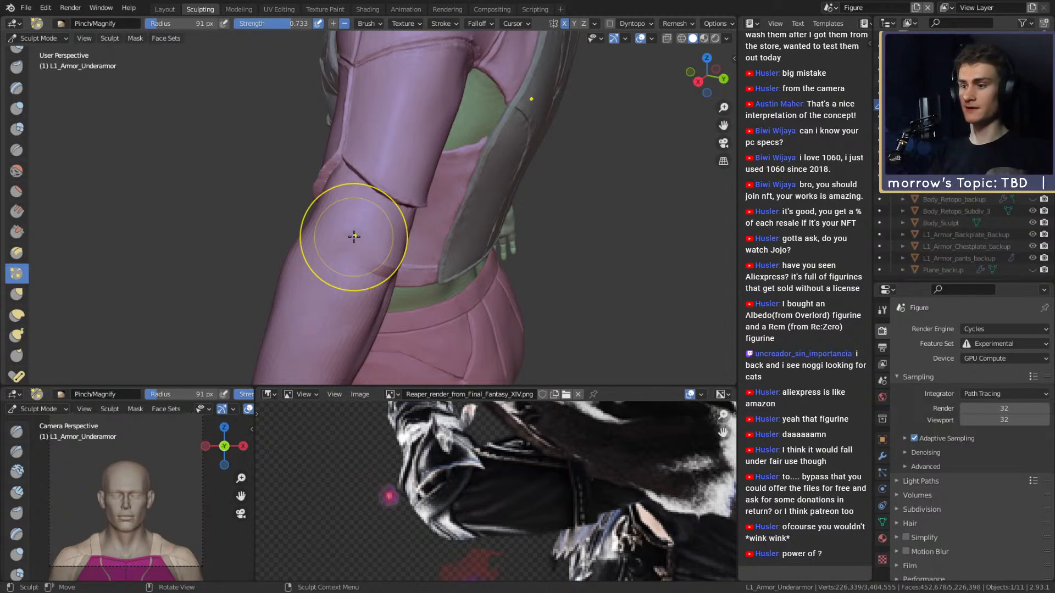
{"action": "middle_click_drag", "start_coordinate": [447, 200], "coordinate": [491, 238]}
{"action": "scroll", "coordinate": [484, 192], "scroll_direction": "up", "scroll_amount": 6}
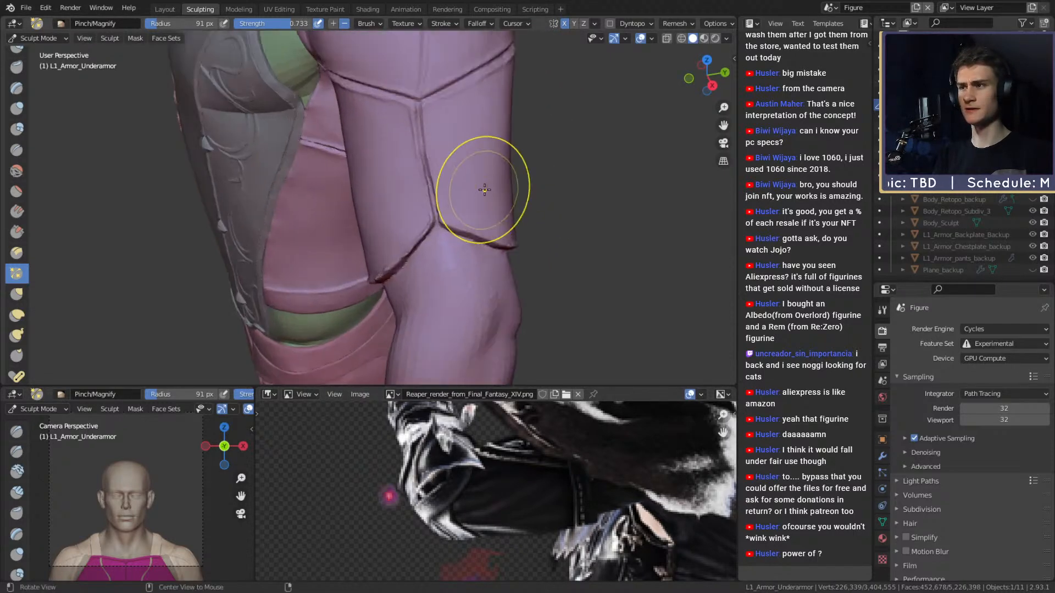
- Adjust the vertical seam above the elbow with a Pinch/Magnify stroke and a small Grab stroke at 0.352 strength
{"action": "key", "text": "f"}
{"action": "left_click", "coordinate": [417, 143]}
{"action": "left_click_drag", "start_coordinate": [398, 135], "coordinate": [398, 145]}
{"action": "key", "text": "g"}
{"action": "left_click_drag", "start_coordinate": [402, 152], "coordinate": [406, 160]}
{"action": "middle_click_drag", "start_coordinate": [435, 121], "coordinate": [441, 199], "text": "ctrl"}
{"action": "mouse_move", "coordinate": [443, 253]}
{"action": "middle_mouse_down"}
{"action": "mouse_move", "coordinate": [452, 198]}
{"action": "mouse_move", "coordinate": [349, 188]}
{"action": "middle_mouse_up"}
{"action": "mouse_move", "coordinate": [377, 134]}
{"action": "middle_mouse_down"}
{"action": "mouse_move", "coordinate": [387, 161]}
{"action": "mouse_move", "coordinate": [428, 171]}
{"action": "middle_mouse_up"}
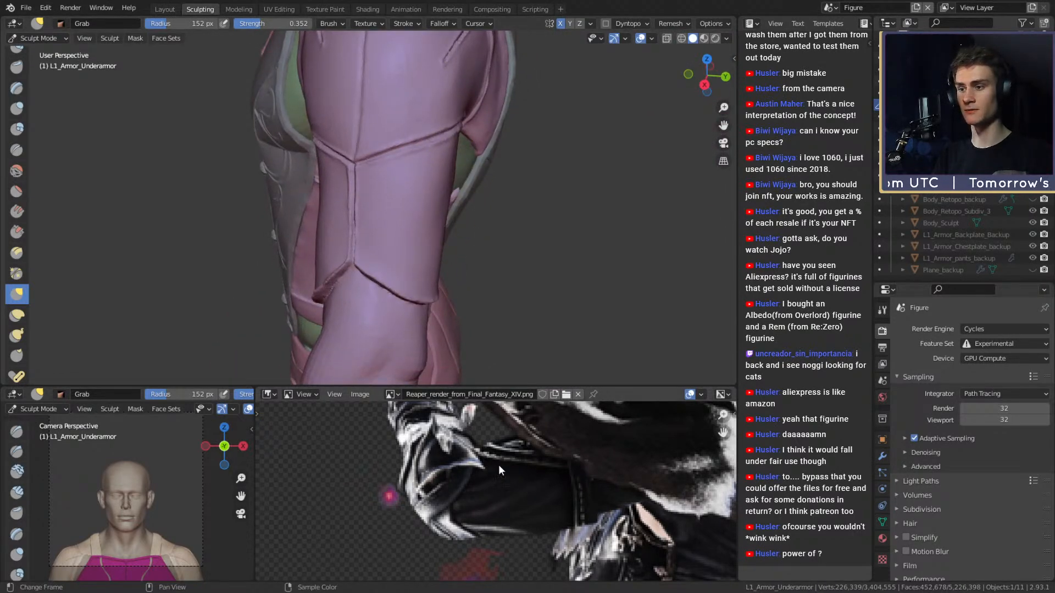
{"action": "mouse_move", "coordinate": [353, 278]}
{"action": "middle_mouse_down"}
{"action": "mouse_move", "coordinate": [435, 247]}
{"action": "mouse_move", "coordinate": [412, 271]}
{"action": "mouse_move", "coordinate": [535, 428]}
{"action": "middle_mouse_up"}
{"action": "mouse_move", "coordinate": [530, 189]}
{"action": "middle_mouse_down"}
{"action": "mouse_move", "coordinate": [353, 213]}
{"action": "mouse_move", "coordinate": [364, 264]}
{"action": "mouse_move", "coordinate": [388, 220]}
{"action": "mouse_move", "coordinate": [434, 215]}
{"action": "middle_mouse_up"}
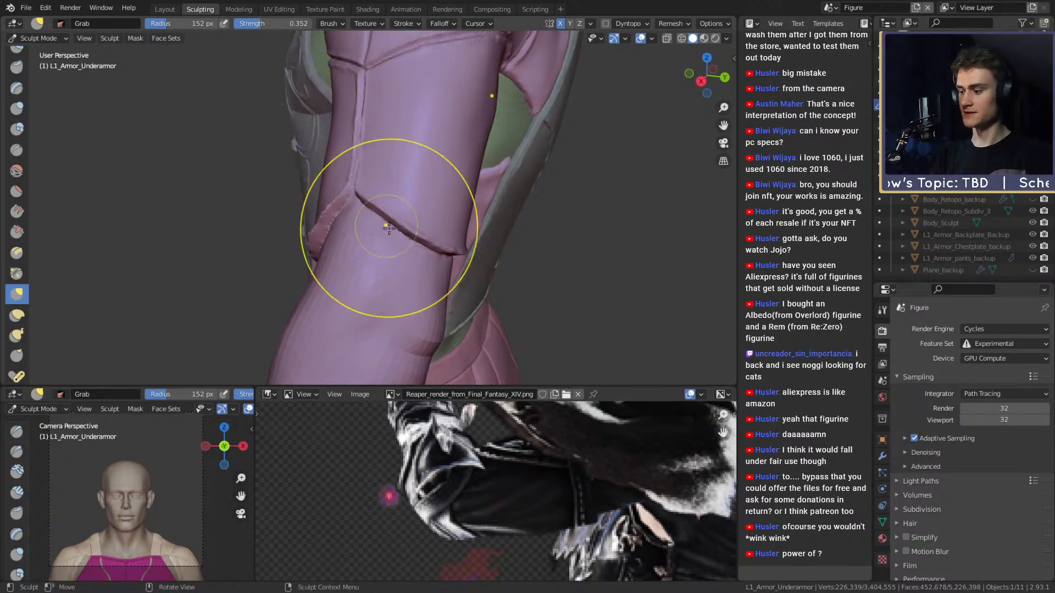
- Pull the pointed seam junction above the elbow upward using the Grab brush at about 212 px radius
{"action": "key", "text": "m"}
{"action": "mouse_move", "coordinate": [399, 250]}
{"action": "middle_mouse_down"}
{"action": "mouse_move", "coordinate": [462, 240]}
{"action": "mouse_move", "coordinate": [440, 196]}
{"action": "mouse_move", "coordinate": [440, 216]}
{"action": "mouse_move", "coordinate": [416, 221]}
{"action": "middle_mouse_up"}
{"action": "key", "text": "f"}
{"action": "left_click", "coordinate": [459, 207]}
{"action": "key", "text": "f"}
{"action": "left_click", "coordinate": [430, 224]}
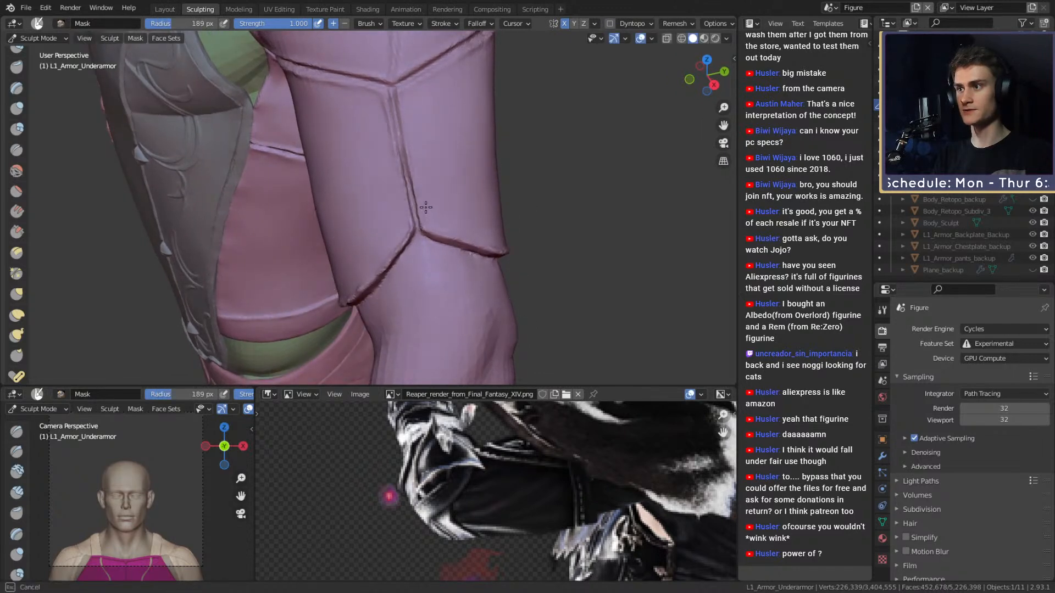
{"action": "key", "text": "g"}
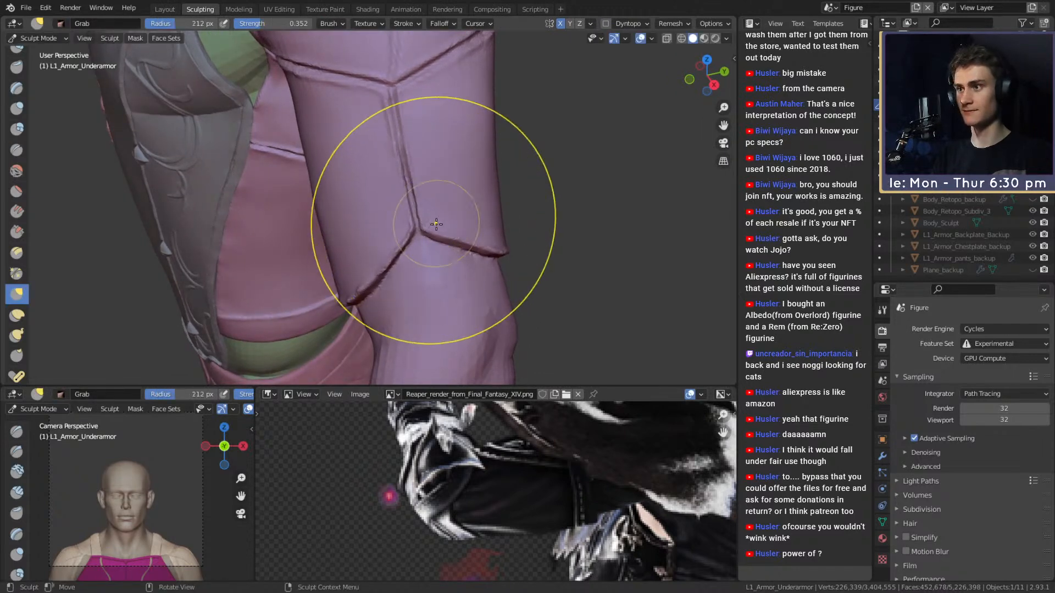
{"action": "left_click_drag", "start_coordinate": [429, 215], "coordinate": [420, 201]}
{"action": "middle_click_drag", "start_coordinate": [420, 201], "coordinate": [434, 206]}
{"action": "mouse_move", "coordinate": [379, 167]}
{"action": "middle_mouse_down"}
{"action": "mouse_move", "coordinate": [311, 160]}
{"action": "mouse_move", "coordinate": [327, 154]}
{"action": "mouse_move", "coordinate": [377, 193]}
{"action": "middle_mouse_up"}
{"action": "left_click_drag", "start_coordinate": [384, 209], "coordinate": [388, 181]}
{"action": "mouse_move", "coordinate": [344, 186]}
{"action": "middle_mouse_down"}
{"action": "mouse_move", "coordinate": [365, 228]}
{"action": "mouse_move", "coordinate": [346, 228]}
{"action": "mouse_move", "coordinate": [372, 216]}
{"action": "mouse_move", "coordinate": [371, 239]}
{"action": "middle_mouse_up"}
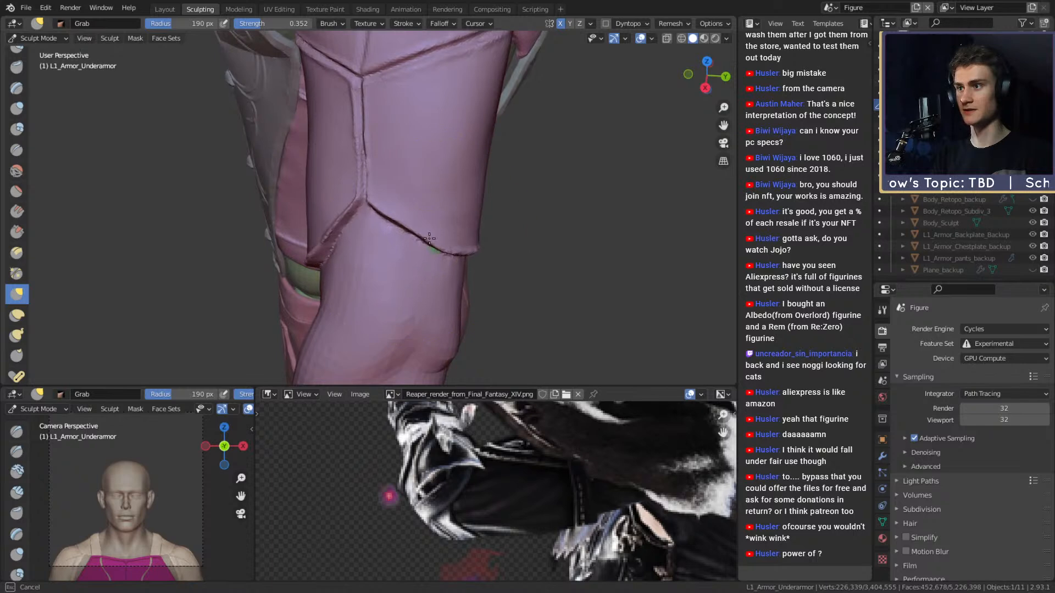
- Reshape the upper sleeve's lower edge around the outer elbow with the Grab brush, reducing its radius to 124 px
{"action": "middle_click_drag", "start_coordinate": [447, 251], "coordinate": [501, 130]}
{"action": "mouse_move", "coordinate": [467, 193]}
{"action": "middle_mouse_down"}
{"action": "mouse_move", "coordinate": [367, 189]}
{"action": "mouse_move", "coordinate": [378, 243]}
{"action": "mouse_move", "coordinate": [340, 204]}
{"action": "mouse_move", "coordinate": [356, 264]}
{"action": "mouse_move", "coordinate": [379, 238]}
{"action": "mouse_move", "coordinate": [390, 251]}
{"action": "mouse_move", "coordinate": [365, 263]}
{"action": "mouse_move", "coordinate": [369, 240]}
{"action": "mouse_move", "coordinate": [429, 225]}
{"action": "middle_mouse_up"}
{"action": "key", "text": "f"}
{"action": "left_click", "coordinate": [371, 238]}
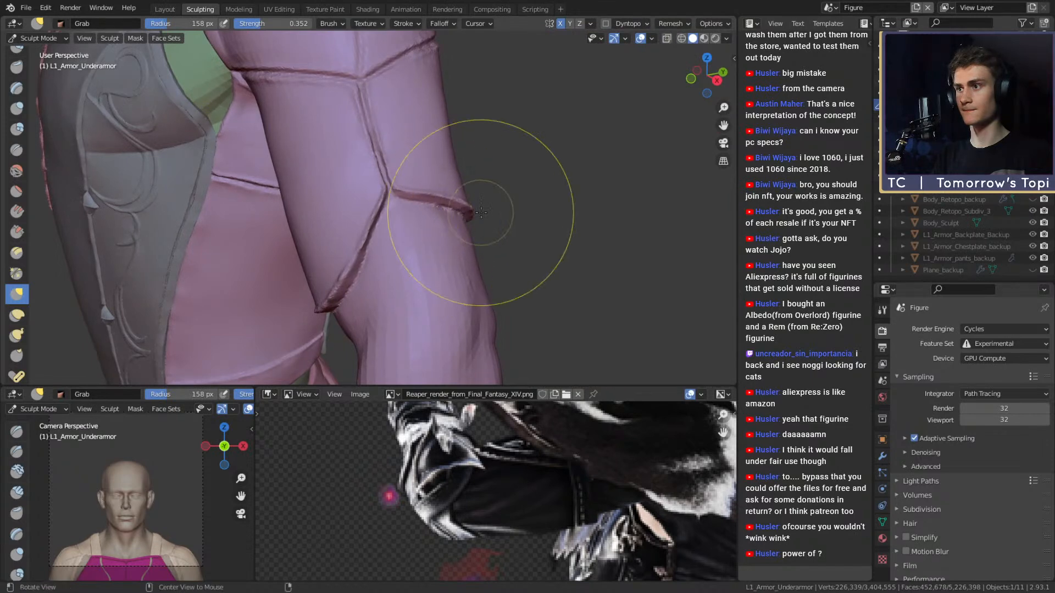
{"action": "middle_click_drag", "start_coordinate": [494, 195], "coordinate": [431, 240]}
{"action": "middle_click_drag", "start_coordinate": [461, 204], "coordinate": [365, 185]}
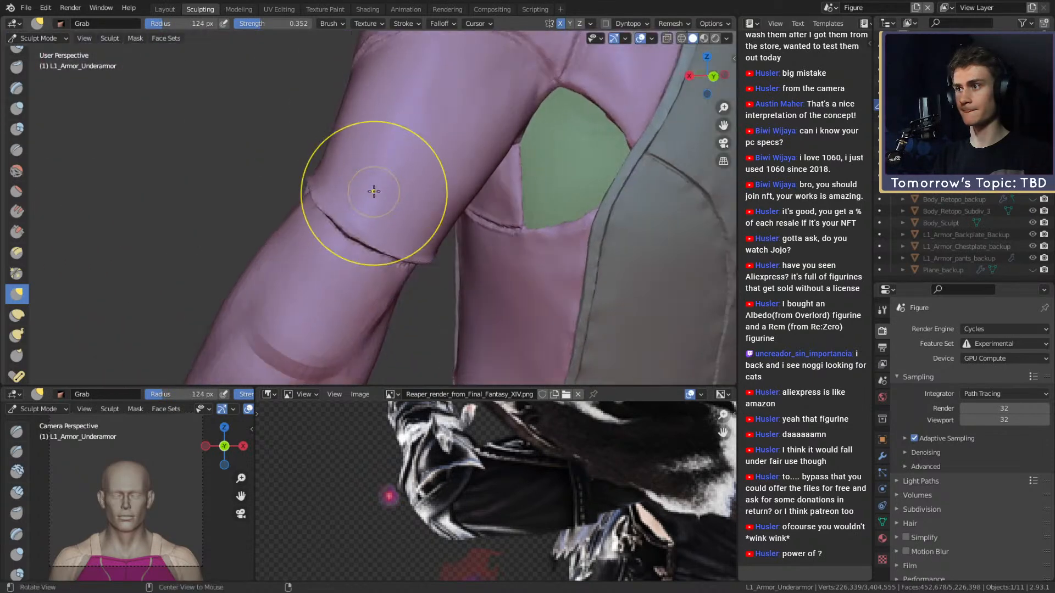
{"action": "mouse_move", "coordinate": [354, 230]}
{"action": "middle_mouse_down"}
{"action": "mouse_move", "coordinate": [354, 200]}
{"action": "mouse_move", "coordinate": [455, 245]}
{"action": "mouse_move", "coordinate": [360, 193]}
{"action": "mouse_move", "coordinate": [384, 220]}
{"action": "mouse_move", "coordinate": [499, 268]}
{"action": "mouse_move", "coordinate": [495, 277]}
{"action": "mouse_move", "coordinate": [495, 236]}
{"action": "mouse_move", "coordinate": [446, 220]}
{"action": "mouse_move", "coordinate": [445, 229]}
{"action": "mouse_move", "coordinate": [454, 221]}
{"action": "middle_mouse_up"}
- Nudge the upper sleeve's hem slightly upward behind the elbow with the Grab brush
{"action": "key", "text": "f"}
{"action": "left_click", "coordinate": [446, 219]}
{"action": "key", "text": "f"}
{"action": "left_click", "coordinate": [447, 230]}
{"action": "key", "text": "f"}
{"action": "left_click", "coordinate": [445, 219]}
{"action": "left_click_drag", "start_coordinate": [447, 215], "coordinate": [449, 211]}
- Set the Grab brush radius to 180 px and check the sleeve hem's contour from the side
{"action": "mouse_move", "coordinate": [446, 210]}
{"action": "middle_mouse_down"}
{"action": "mouse_move", "coordinate": [358, 171]}
{"action": "mouse_move", "coordinate": [391, 157]}
{"action": "mouse_move", "coordinate": [436, 191]}
{"action": "mouse_move", "coordinate": [389, 212]}
{"action": "mouse_move", "coordinate": [440, 203]}
{"action": "mouse_move", "coordinate": [463, 219]}
{"action": "mouse_move", "coordinate": [480, 256]}
{"action": "middle_mouse_up"}
{"action": "key", "text": "f"}
{"action": "left_click", "coordinate": [518, 205]}
{"action": "key", "text": "f"}
{"action": "left_click", "coordinate": [428, 200]}
{"action": "key", "text": "f"}
{"action": "left_click", "coordinate": [409, 204]}
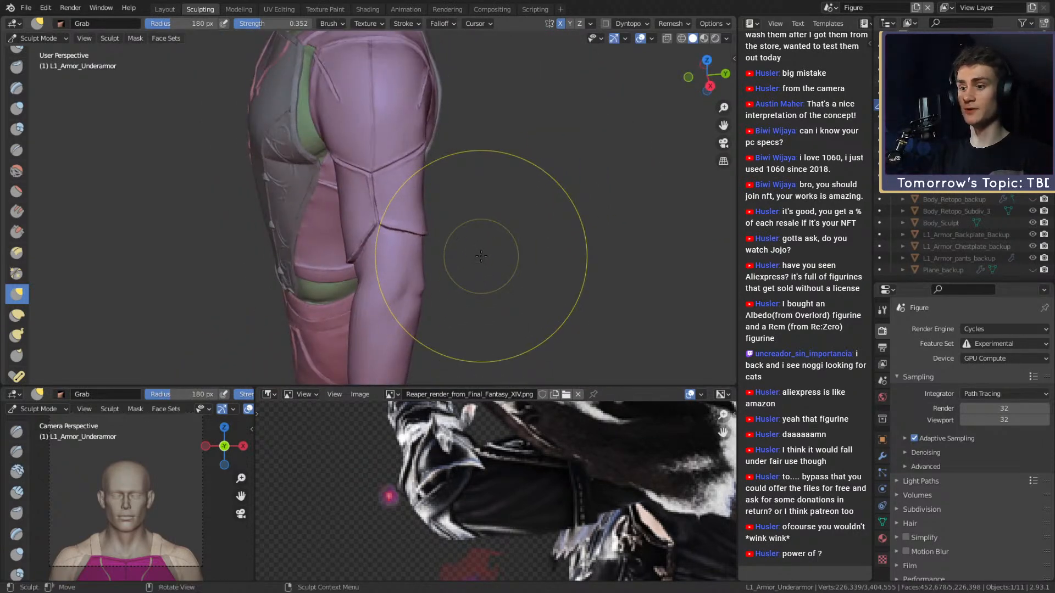
- Refine the overlapping sleeve edge at the back of the elbow with Grab brush radii from 136 down to 21 px
{"action": "mouse_move", "coordinate": [480, 256]}
{"action": "middle_mouse_down"}
{"action": "mouse_move", "coordinate": [400, 233]}
{"action": "mouse_move", "coordinate": [416, 233]}
{"action": "mouse_move", "coordinate": [360, 242]}
{"action": "mouse_move", "coordinate": [334, 229]}
{"action": "middle_mouse_up"}
{"action": "key", "text": "f"}
{"action": "left_click", "coordinate": [373, 207]}
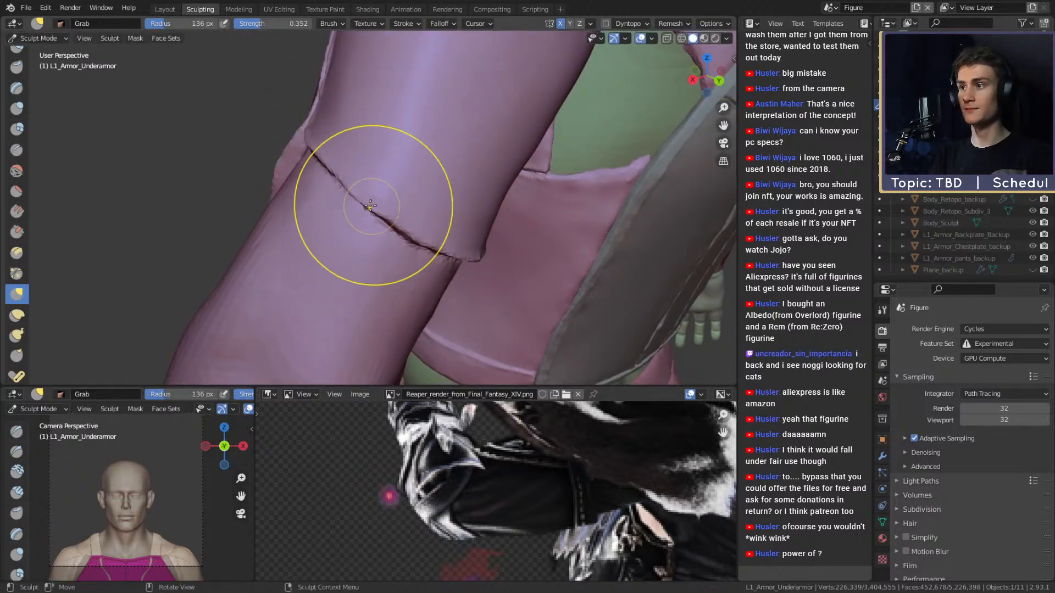
{"action": "mouse_move", "coordinate": [383, 204]}
{"action": "middle_mouse_down"}
{"action": "mouse_move", "coordinate": [341, 181]}
{"action": "mouse_move", "coordinate": [423, 212]}
{"action": "mouse_move", "coordinate": [400, 212]}
{"action": "mouse_move", "coordinate": [383, 181]}
{"action": "middle_mouse_up"}
{"action": "key", "text": "f"}
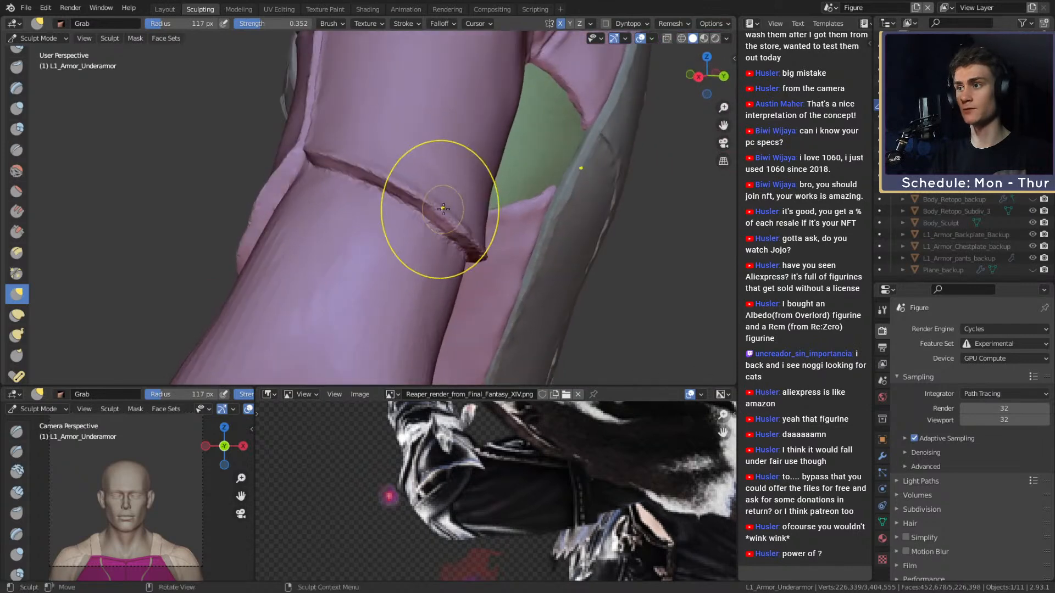
{"action": "left_click", "coordinate": [394, 181]}
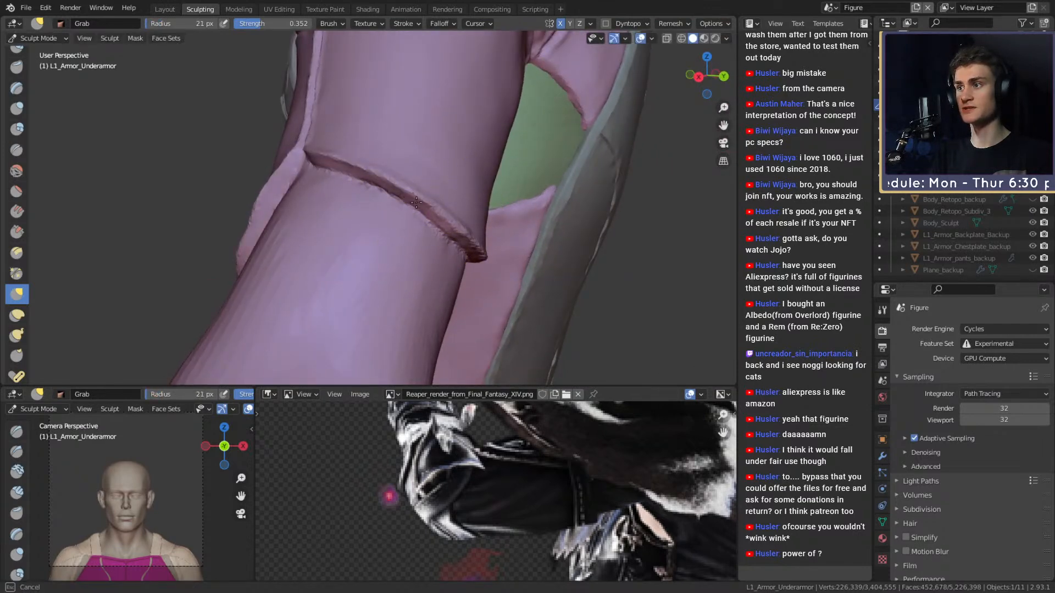
{"action": "middle_click_drag", "start_coordinate": [419, 196], "coordinate": [385, 217]}
{"action": "key", "text": "f"}
{"action": "left_click", "coordinate": [434, 231]}
{"action": "middle_click_drag", "start_coordinate": [384, 176], "coordinate": [459, 200]}
- Return to the Layout workspace and select the retopologized body mesh of the full figure
{"action": "scroll", "coordinate": [524, 244], "scroll_direction": "down", "scroll_amount": 4}
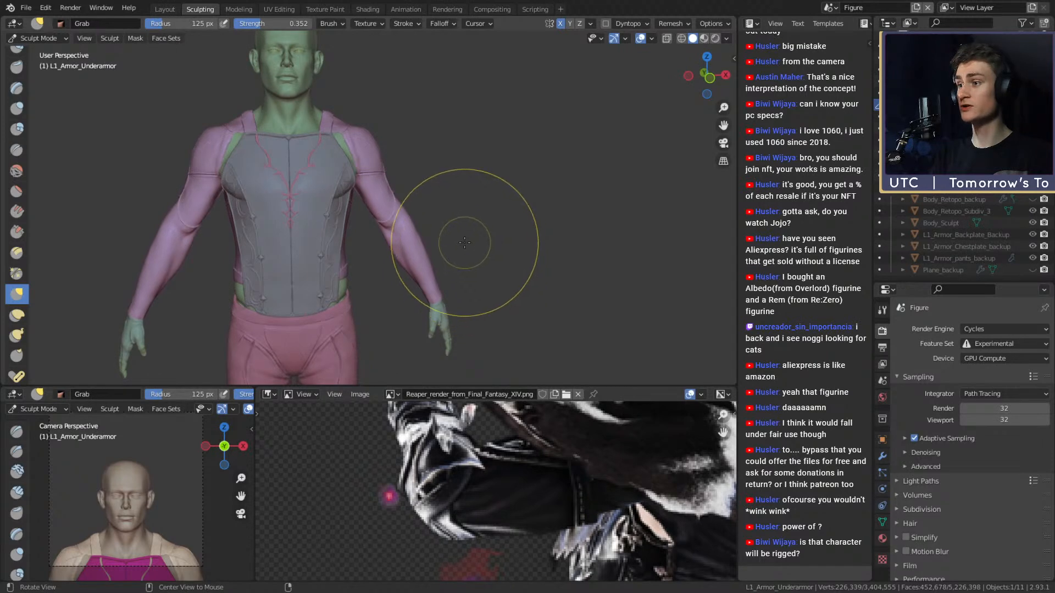
{"action": "left_click", "coordinate": [165, 9]}
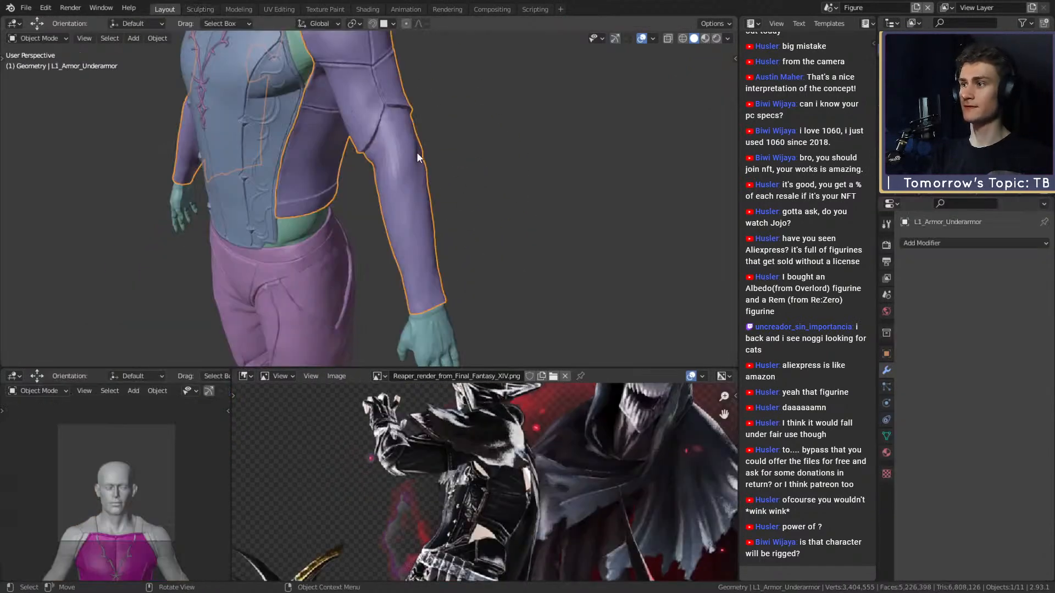
{"action": "scroll", "coordinate": [416, 152], "scroll_direction": "down", "scroll_amount": 4}
{"action": "scroll", "coordinate": [403, 216], "scroll_direction": "up", "scroll_amount": 3}
{"action": "middle_click_drag", "start_coordinate": [403, 216], "coordinate": [450, 164]}
{"action": "left_click", "coordinate": [451, 164]}
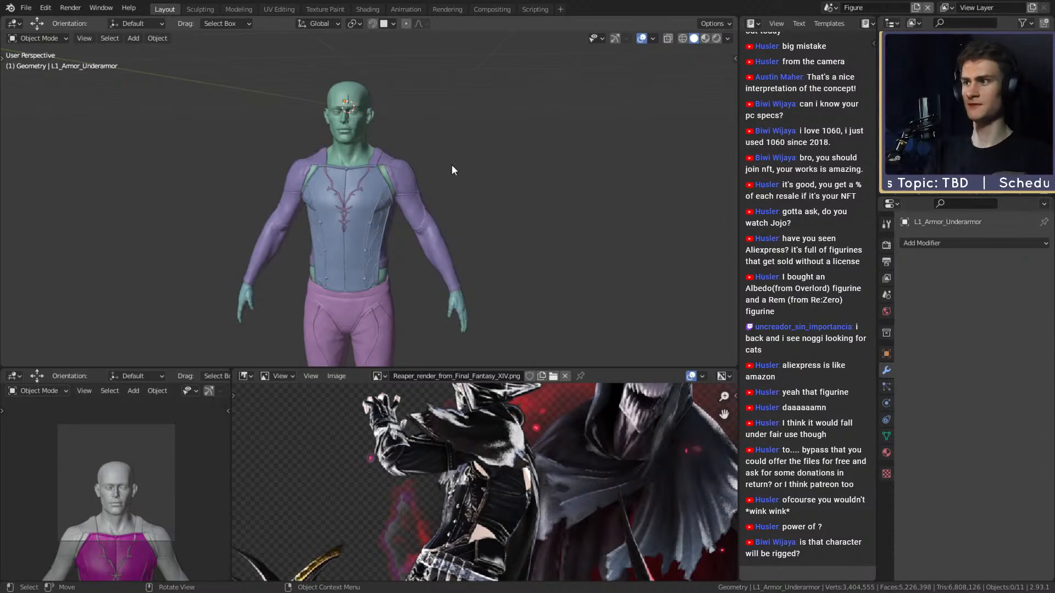
{"action": "left_click", "coordinate": [357, 151]}
{"action": "middle_click_drag", "start_coordinate": [381, 189], "coordinate": [481, 218]}
{"action": "scroll", "coordinate": [470, 252], "scroll_direction": "down", "scroll_amount": 2}
{"action": "scroll", "coordinate": [481, 218], "scroll_direction": "up", "scroll_amount": 3}
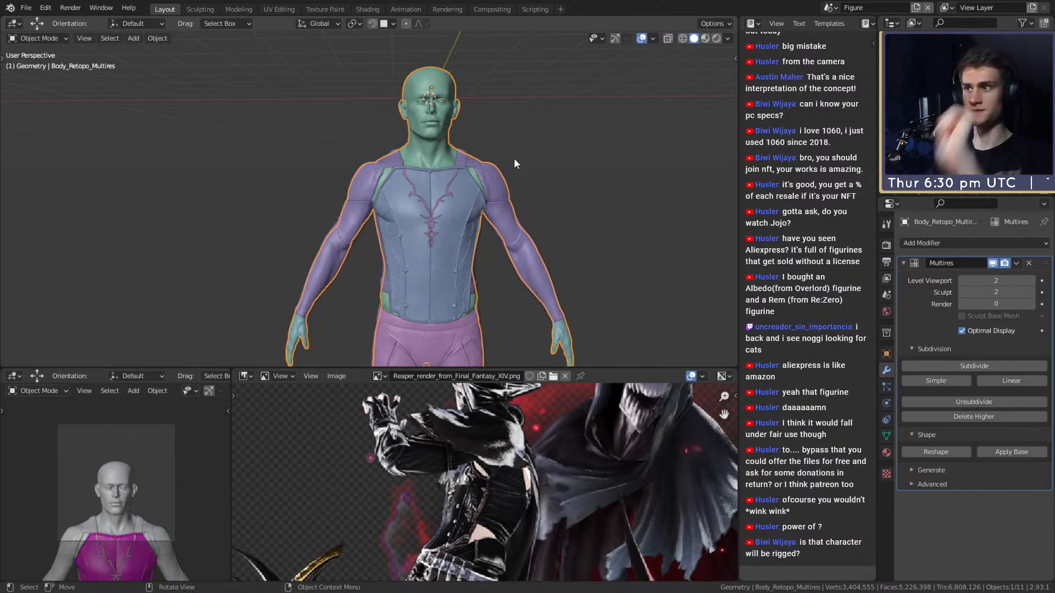
- Duplicate the retopologized body and place the copy beside the armored figure along the X axis
{"action": "key", "text": "shift+d"}
{"action": "key", "text": "x"}
{"action": "left_click", "coordinate": [228, 268]}
{"action": "middle_click_drag", "start_coordinate": [224, 253], "coordinate": [446, 247], "text": "shift"}
{"action": "scroll", "coordinate": [470, 245], "scroll_direction": "down", "scroll_amount": 6}
{"action": "scroll", "coordinate": [445, 255], "scroll_direction": "up", "scroll_amount": 4}
- Select the unclothed body copy and frame both full figures side by side
{"action": "left_click", "coordinate": [502, 203]}
{"action": "scroll", "coordinate": [494, 212], "scroll_direction": "down", "scroll_amount": 4}
{"action": "middle_click_drag", "start_coordinate": [489, 220], "coordinate": [479, 292]}
{"action": "scroll", "coordinate": [446, 231], "scroll_direction": "up", "scroll_amount": 4}
{"action": "scroll", "coordinate": [454, 258], "scroll_direction": "down", "scroll_amount": 4}
{"action": "left_click", "coordinate": [415, 231]}
{"action": "middle_click_drag", "start_coordinate": [453, 245], "coordinate": [507, 236]}
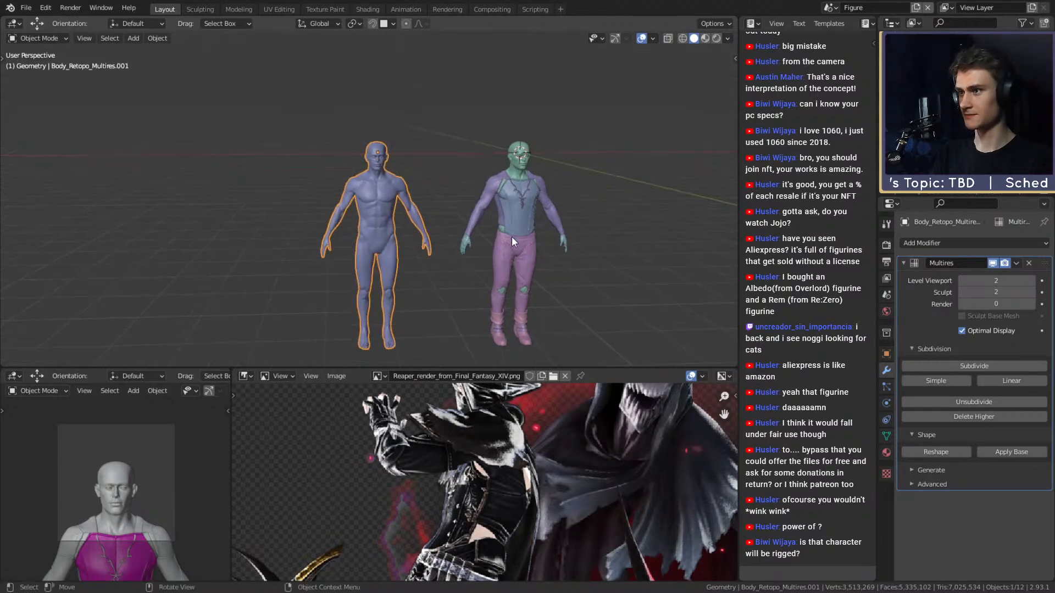
- Compare the unclothed body copy with the armored figure from several distances and angles
{"action": "key", "text": "shift"}
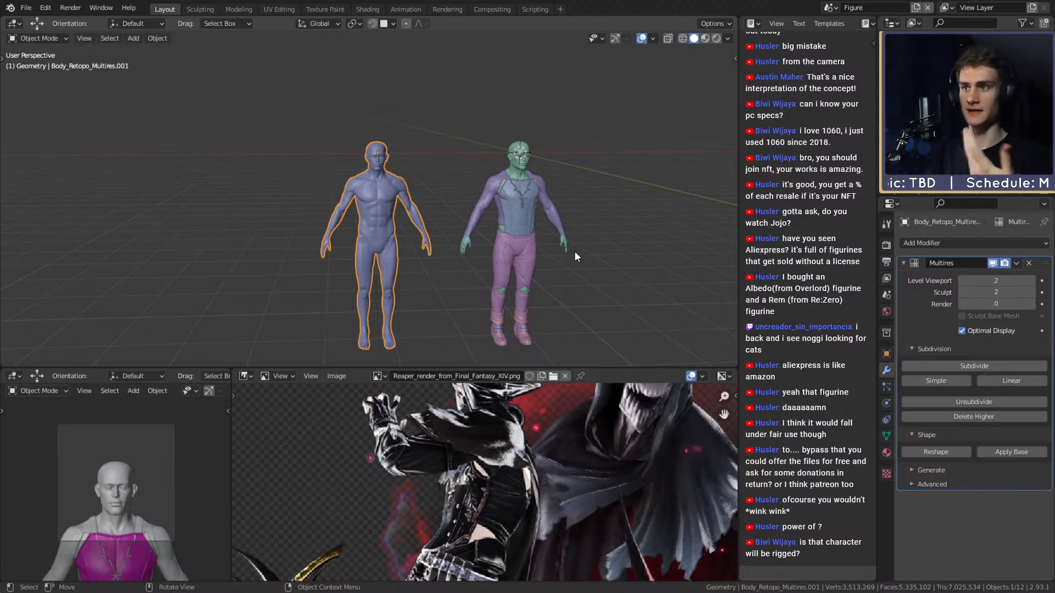
{"action": "scroll", "coordinate": [408, 236], "scroll_direction": "up", "scroll_amount": 3}
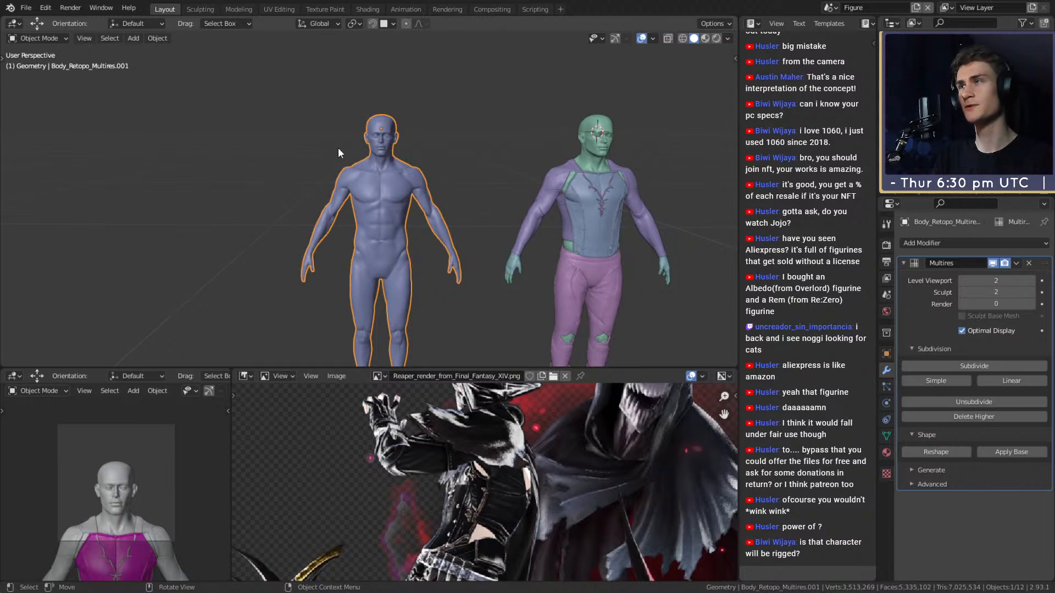
{"action": "scroll", "coordinate": [430, 279], "scroll_direction": "down", "scroll_amount": 4}
{"action": "middle_click_drag", "start_coordinate": [430, 278], "coordinate": [456, 236]}
{"action": "scroll", "coordinate": [429, 212], "scroll_direction": "up", "scroll_amount": 5}
{"action": "scroll", "coordinate": [430, 239], "scroll_direction": "down", "scroll_amount": 3}
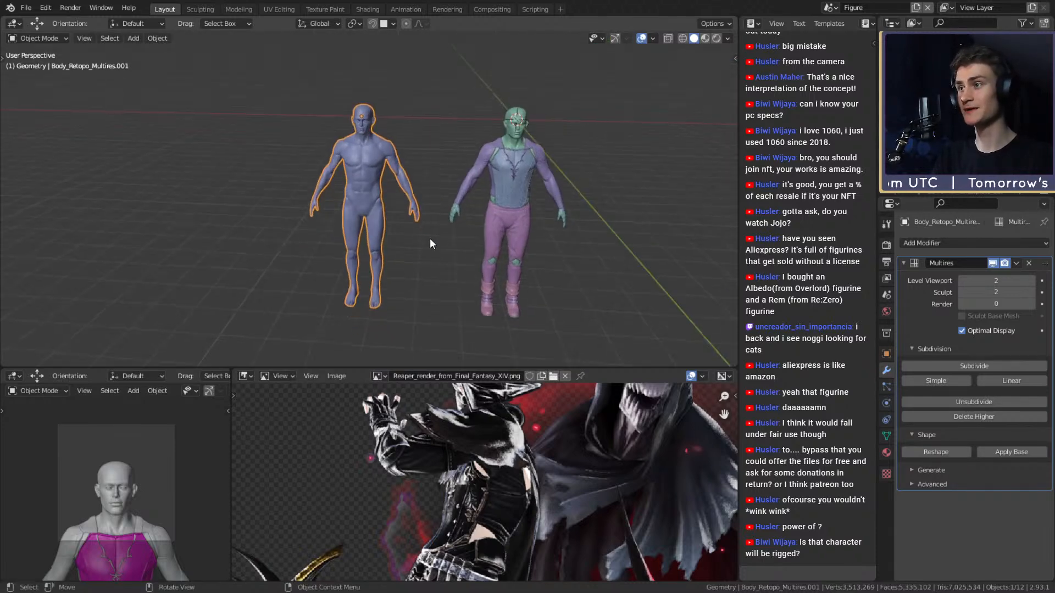
{"action": "scroll", "coordinate": [432, 242], "scroll_direction": "up", "scroll_amount": 4}
{"action": "middle_click_drag", "start_coordinate": [453, 146], "coordinate": [419, 180]}
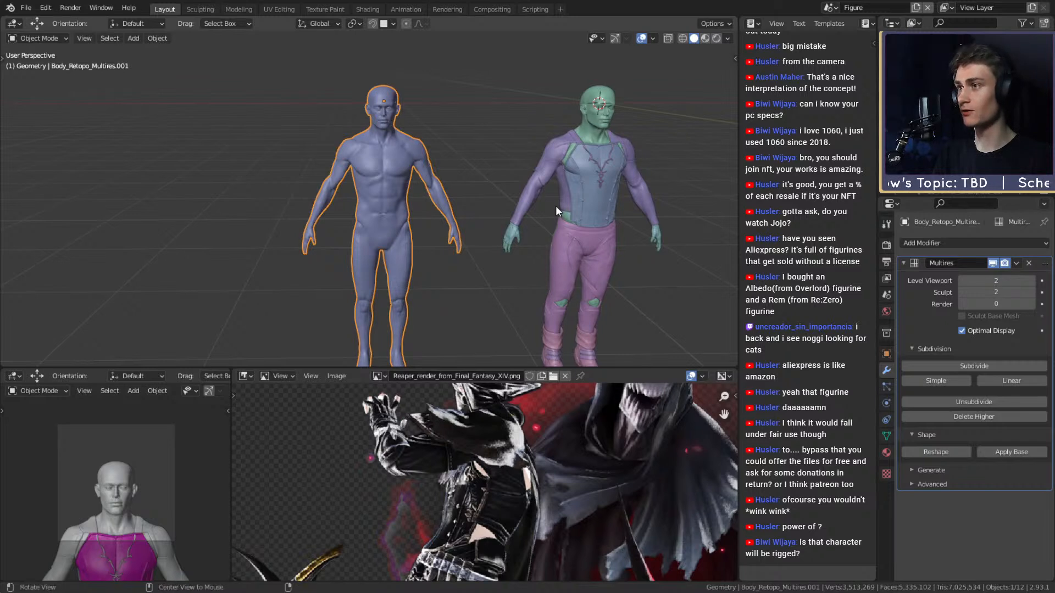
- Duplicate the unclothed body again and offset the new copy about 10 m along negative X
{"action": "key", "text": "shift+d"}
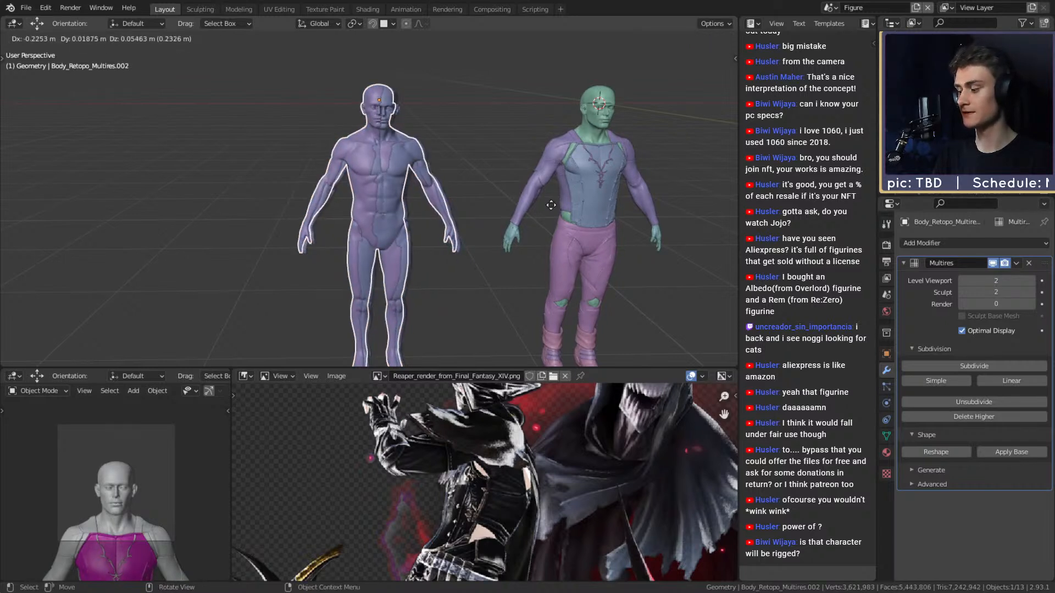
{"action": "key", "text": "x"}
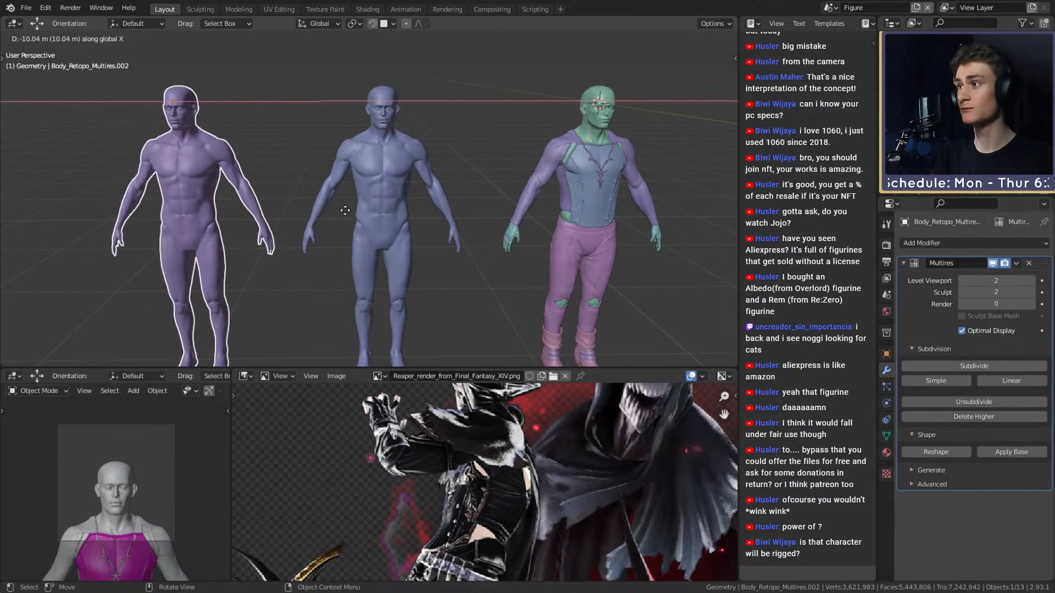
{"action": "left_click", "coordinate": [345, 212]}
{"action": "middle_click_drag", "start_coordinate": [345, 207], "coordinate": [370, 191]}
{"action": "left_click", "coordinate": [340, 138]}
- Select the middle body copy and open its base mesh in Edit Mode
{"action": "left_click", "coordinate": [444, 183]}
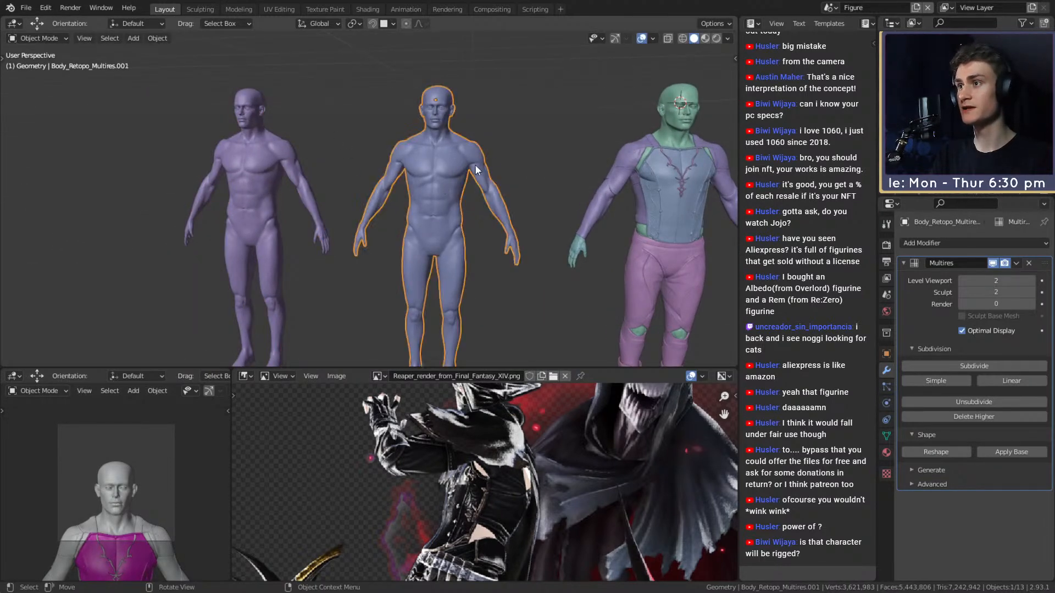
{"action": "middle_click_drag", "start_coordinate": [471, 175], "coordinate": [461, 183]}
{"action": "key", "text": "Tab"}
{"action": "scroll", "coordinate": [461, 185], "scroll_direction": "up", "scroll_amount": 2}
- Try pulling a shoulder face of the middle body's base mesh outward with proportional editing, and return to Object Mode
{"action": "middle_click_drag", "start_coordinate": [379, 164], "coordinate": [366, 171]}
{"action": "key", "text": "3"}
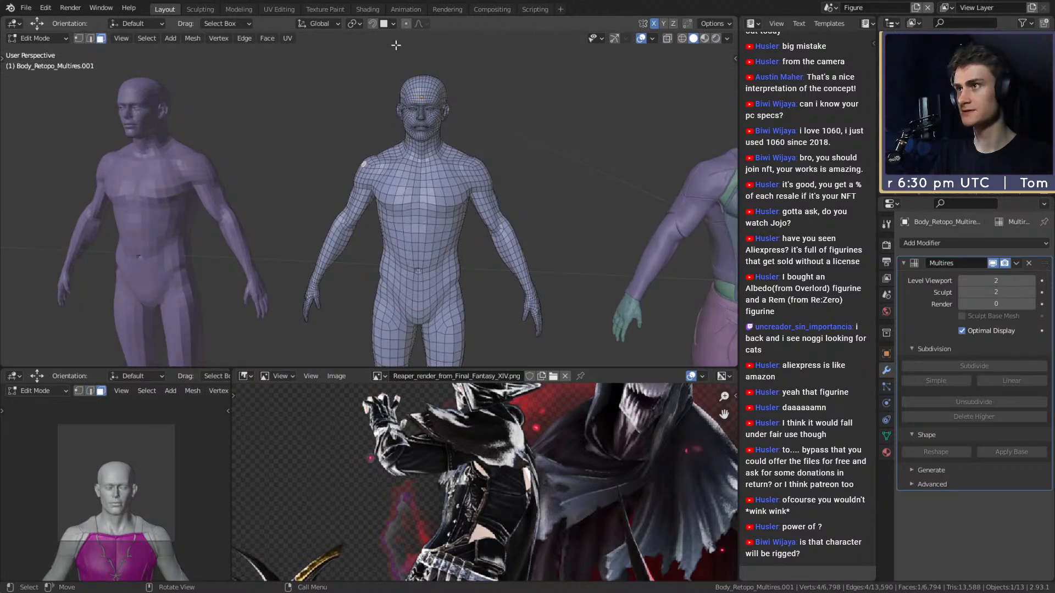
{"action": "left_click", "coordinate": [406, 24]}
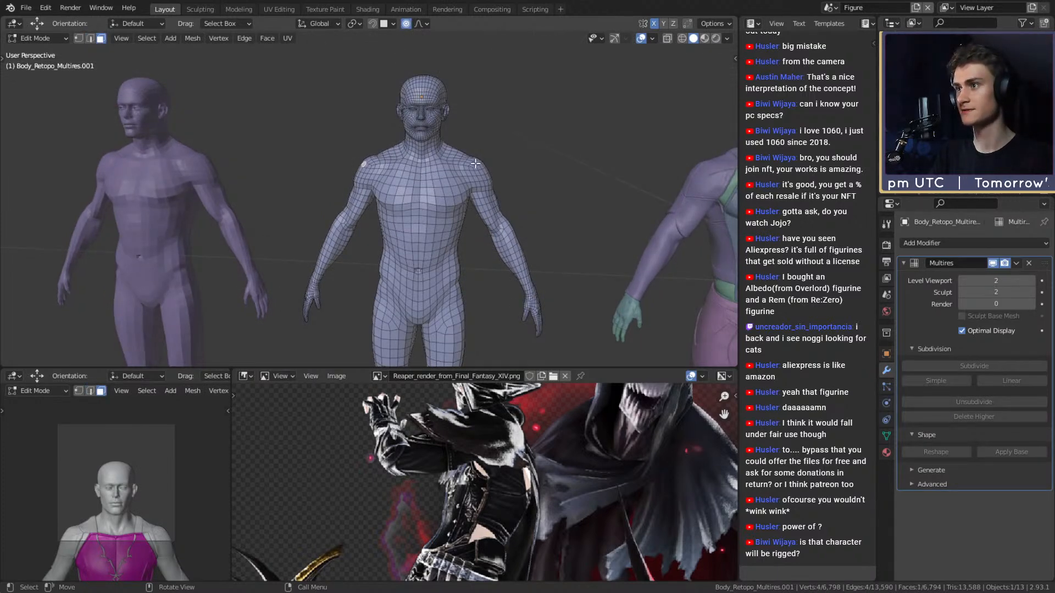
{"action": "key", "text": "g"}
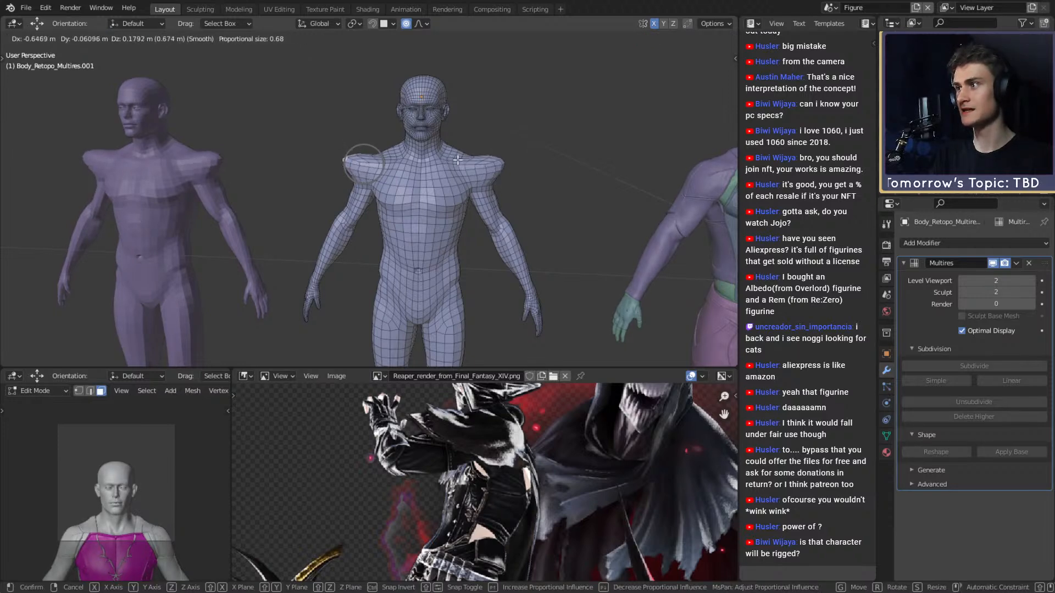
{"action": "key", "text": "Escape"}
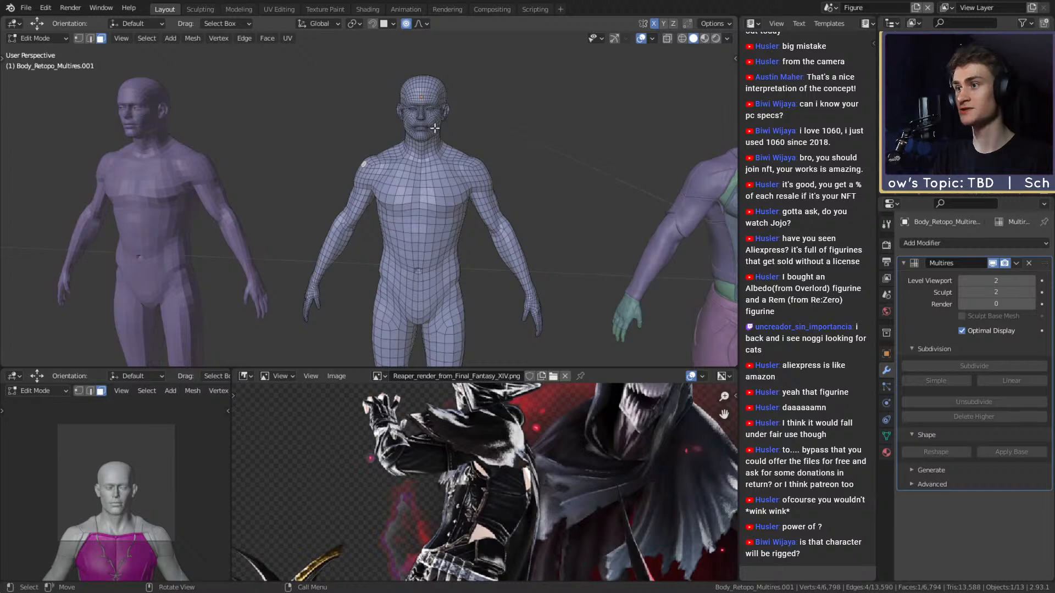
{"action": "key", "text": "Tab"}
- Display the middle body copy's location, rotation, scale and dimensions in the viewport
{"action": "key", "text": "n"}
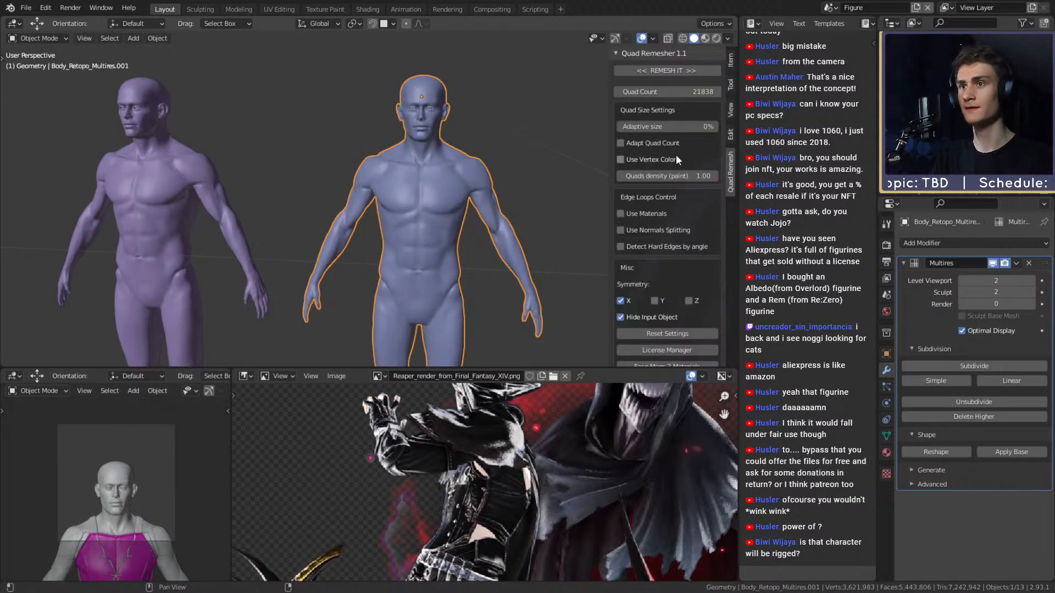
{"action": "left_click", "coordinate": [727, 102]}
{"action": "left_click", "coordinate": [731, 136]}
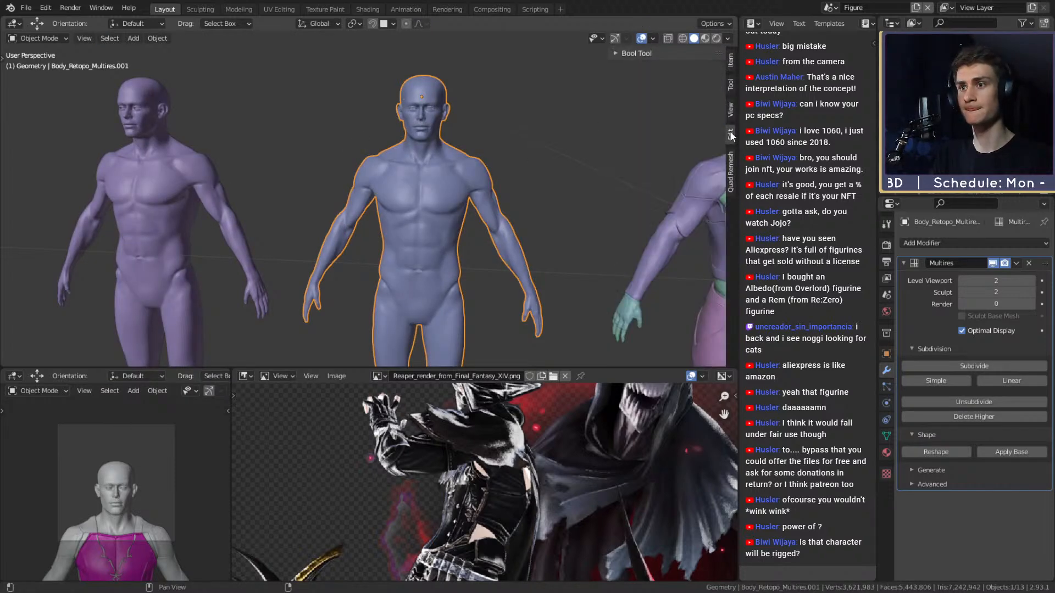
{"action": "left_click", "coordinate": [731, 108]}
{"action": "left_click", "coordinate": [731, 58]}
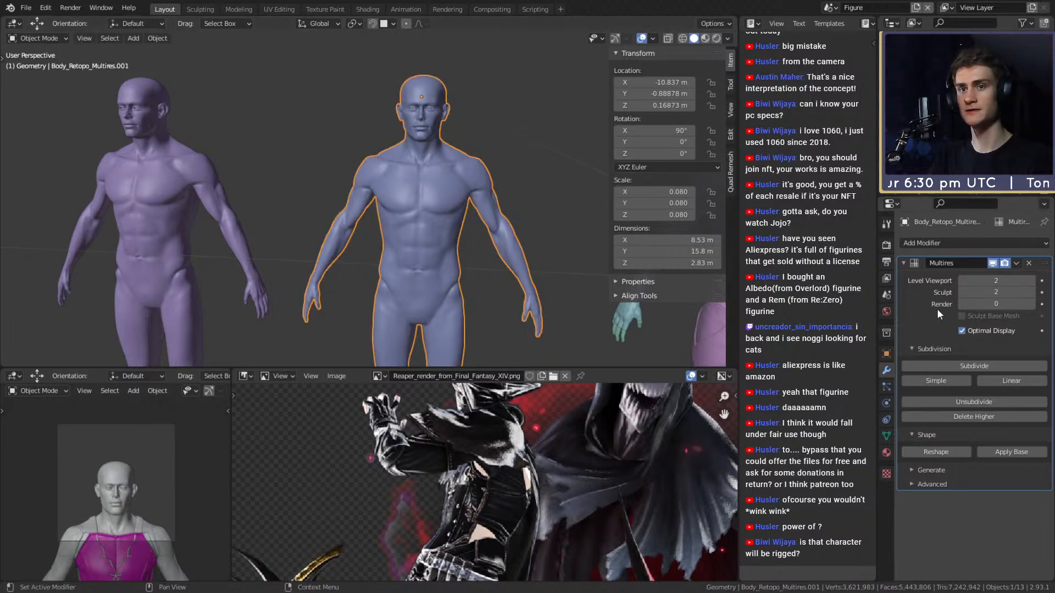
- Set the middle body's Multires viewport level to 0 and select the purple body copy for comparison
{"action": "left_click", "coordinate": [961, 280]}
{"action": "left_click", "coordinate": [960, 281]}
{"action": "scroll", "coordinate": [456, 190], "scroll_direction": "up", "scroll_amount": 5}
{"action": "middle_click_drag", "start_coordinate": [215, 220], "coordinate": [375, 223], "text": "shift"}
{"action": "left_click", "coordinate": [348, 200]}
{"action": "scroll", "coordinate": [440, 225], "scroll_direction": "down", "scroll_amount": 3}
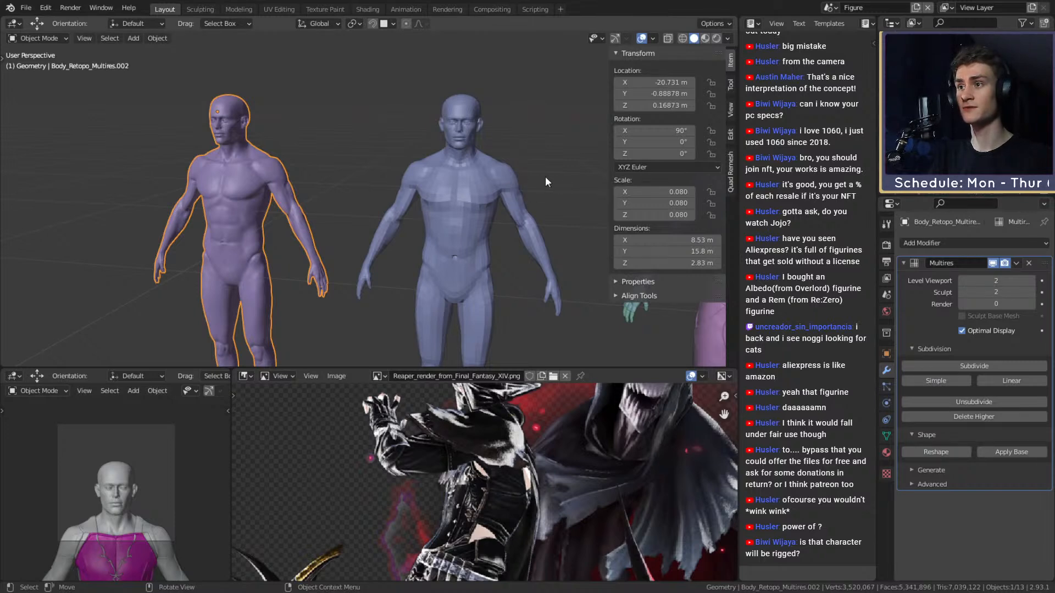
- Set the middle body's Multires viewport level back to 2
{"action": "left_click", "coordinate": [516, 198]}
{"action": "left_click", "coordinate": [1032, 280]}
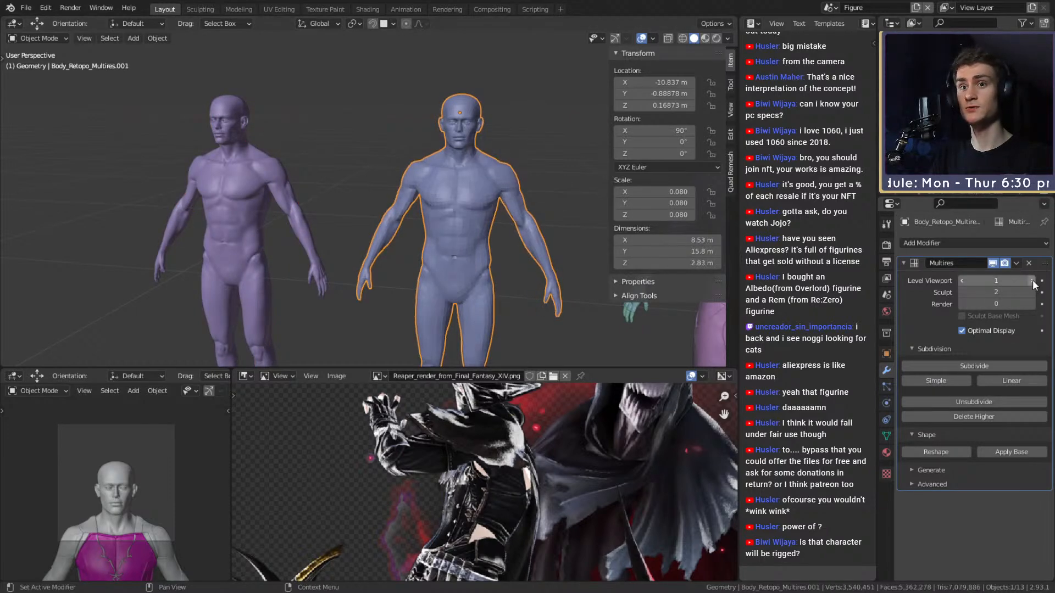
{"action": "left_click", "coordinate": [1032, 280]}
{"action": "middle_click_drag", "start_coordinate": [577, 237], "coordinate": [433, 237]}
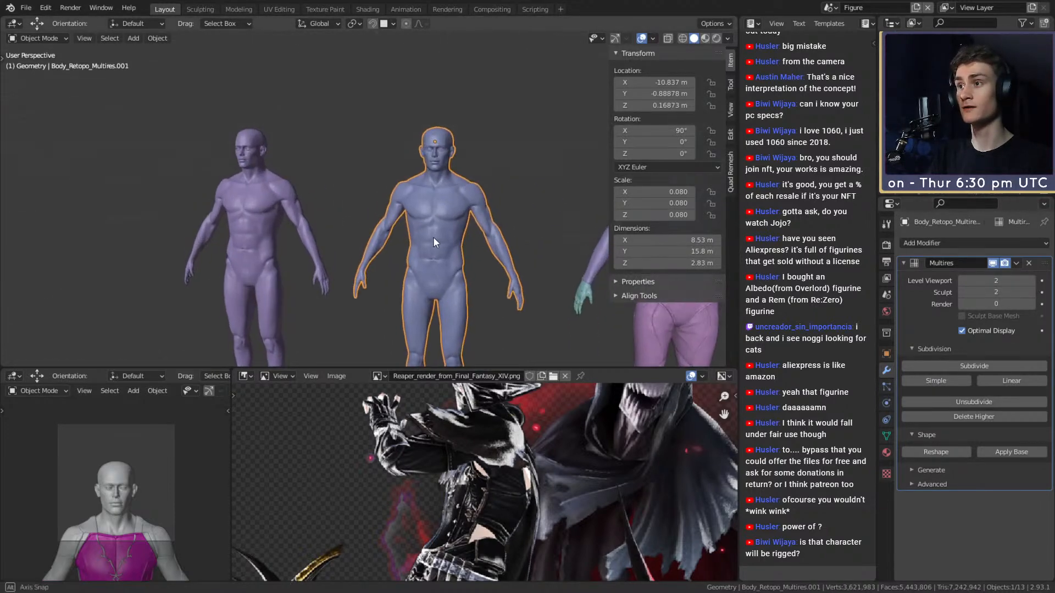
- Deselect the body copies and add a Human (Meta-Rig) armature to the scene
{"action": "left_click", "coordinate": [514, 138]}
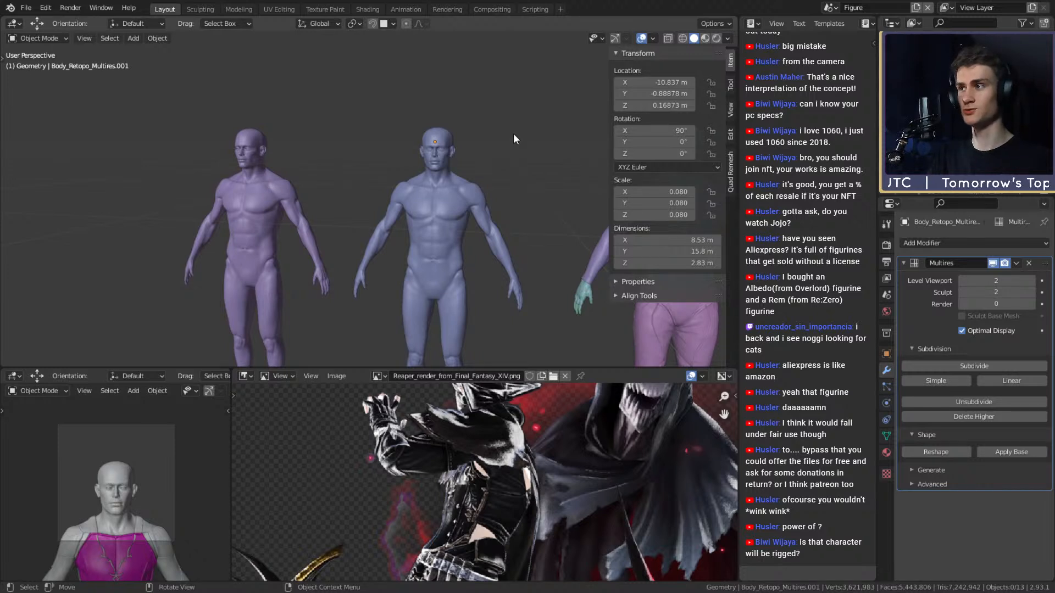
{"action": "middle_click_drag", "start_coordinate": [292, 232], "coordinate": [382, 230]}
{"action": "key", "text": "shift+a"}
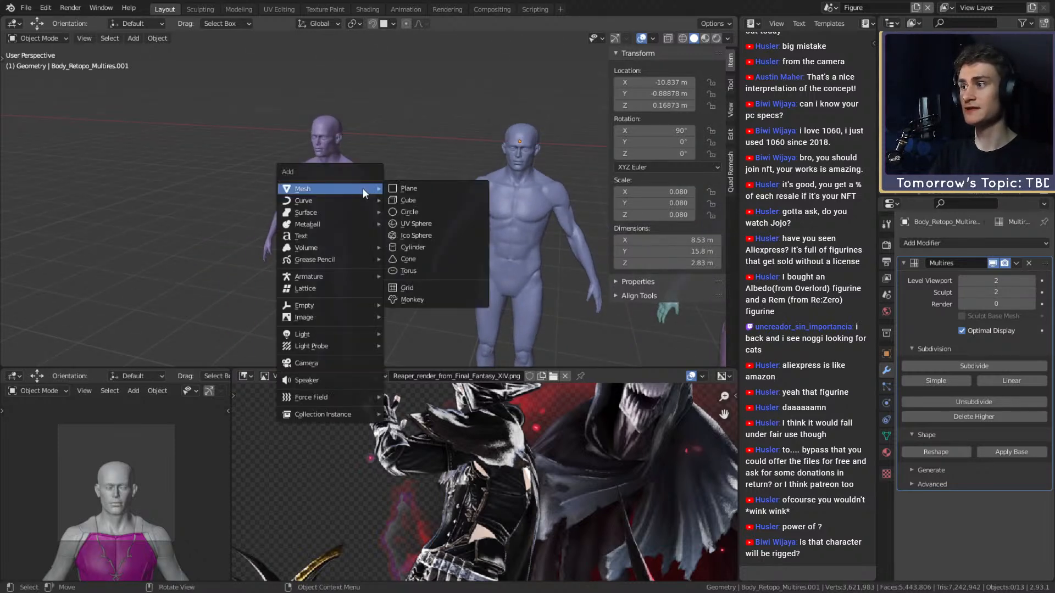
{"action": "mouse_move", "coordinate": [315, 277]}
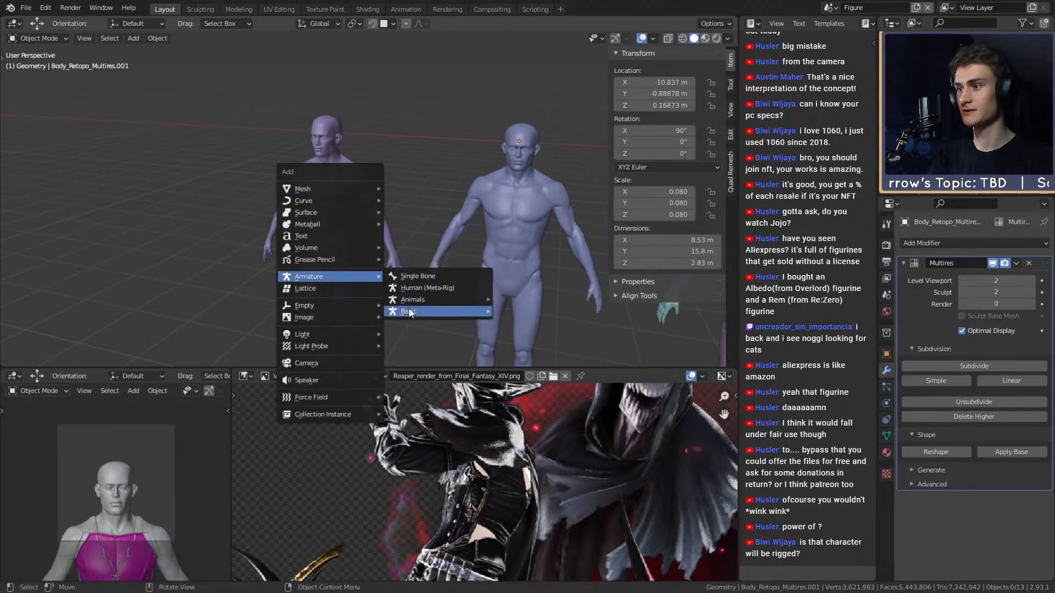
{"action": "left_click", "coordinate": [411, 286]}
- Move the meta-rig about -20.86 m along X and -14.97 m along Z to the purple body copy's feet
{"action": "scroll", "coordinate": [516, 279], "scroll_direction": "down", "scroll_amount": 5}
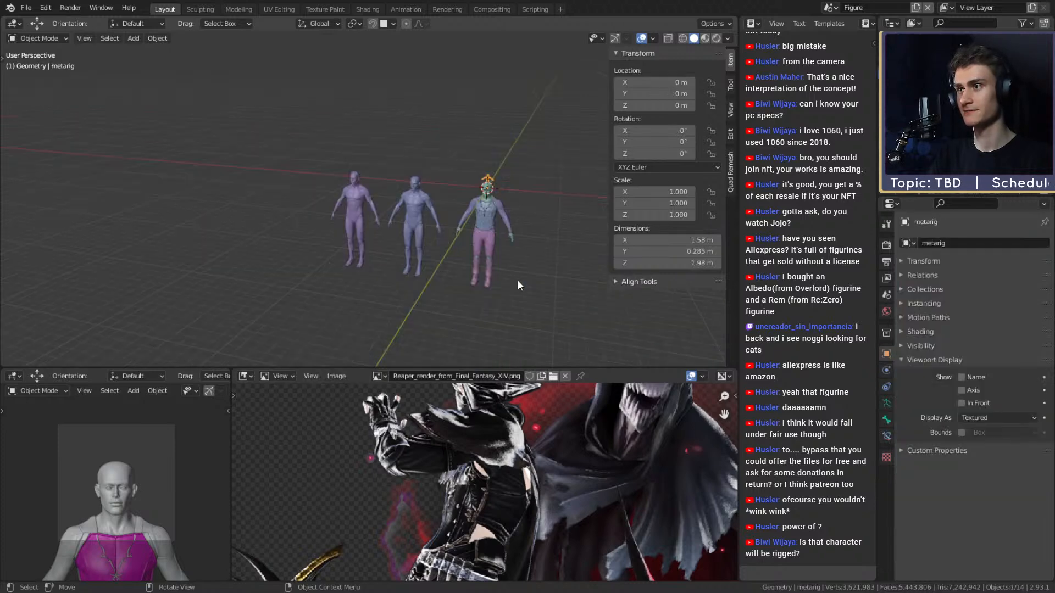
{"action": "key", "text": "g"}
{"action": "key", "text": "x"}
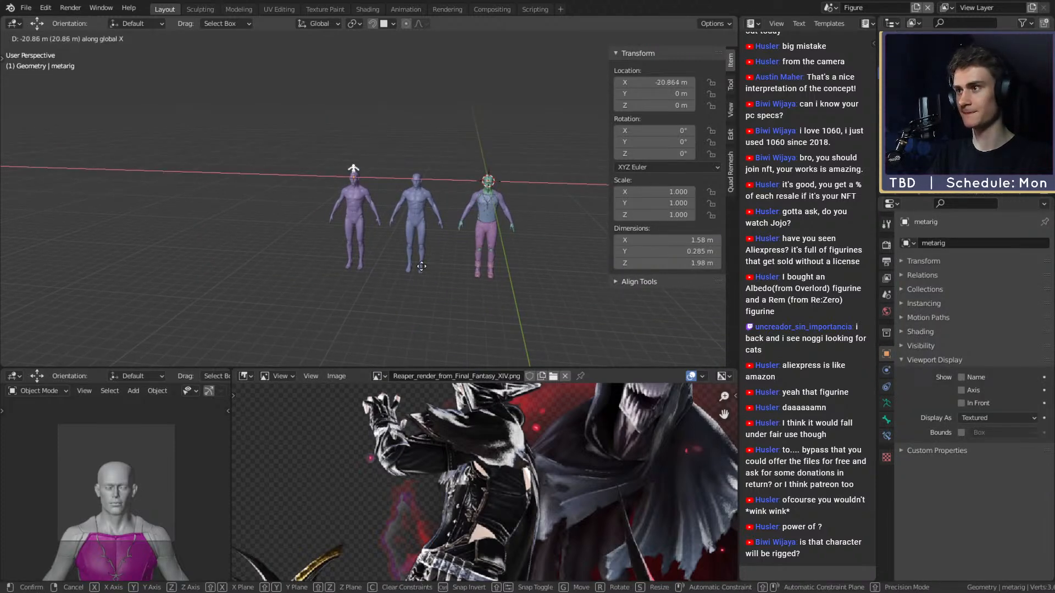
{"action": "left_click", "coordinate": [421, 267]}
{"action": "key", "text": "KP_1"}
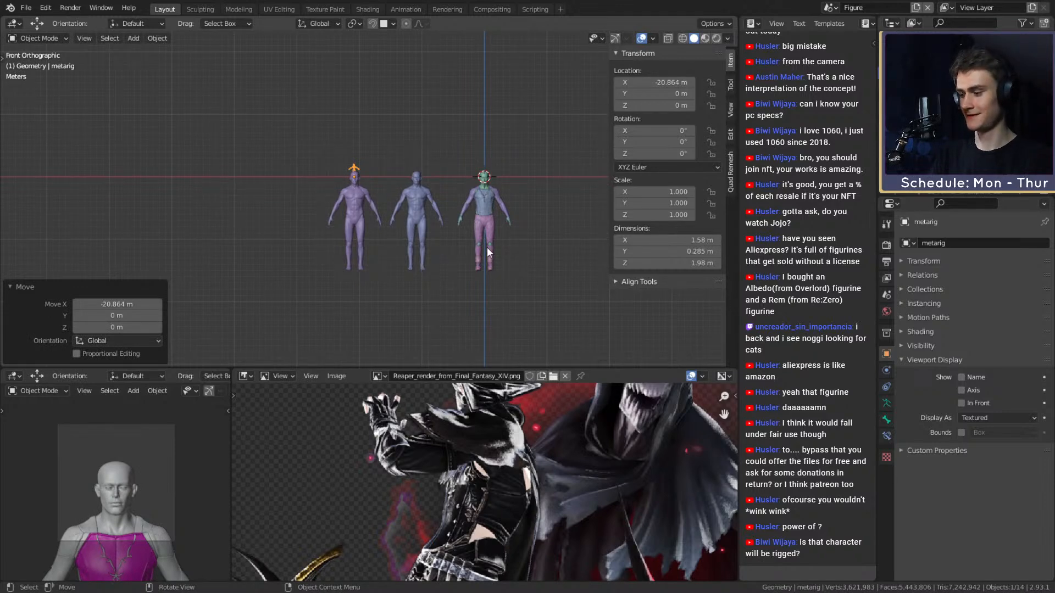
{"action": "key", "text": "g"}
{"action": "key", "text": "z"}
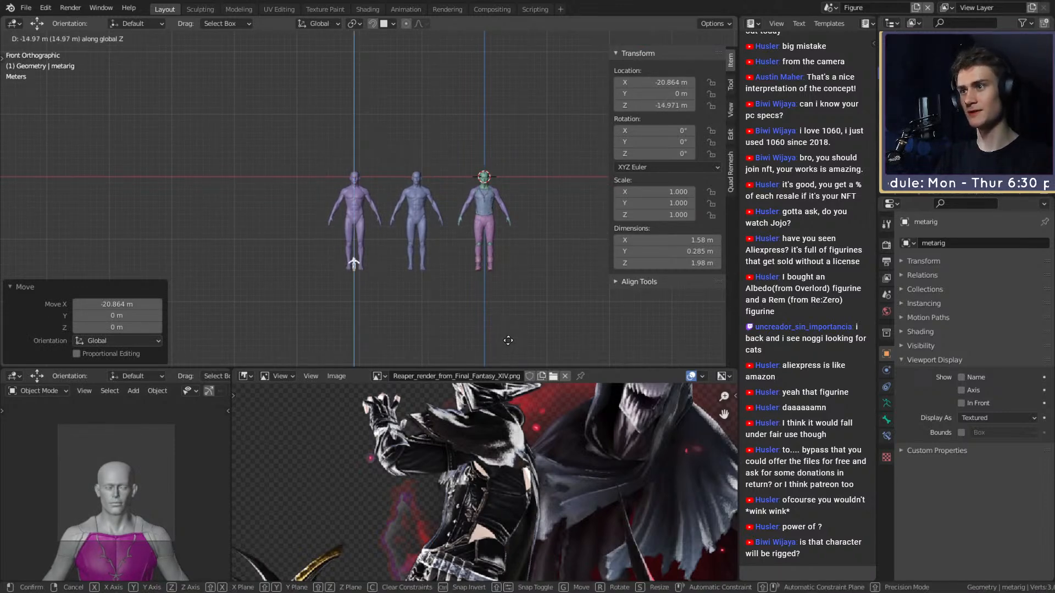
{"action": "left_click", "coordinate": [509, 340]}
- Add the purple body copy to the selection together with the meta-rig
{"action": "scroll", "coordinate": [421, 306], "scroll_direction": "up", "scroll_amount": 5}
{"action": "left_click", "coordinate": [384, 173]}
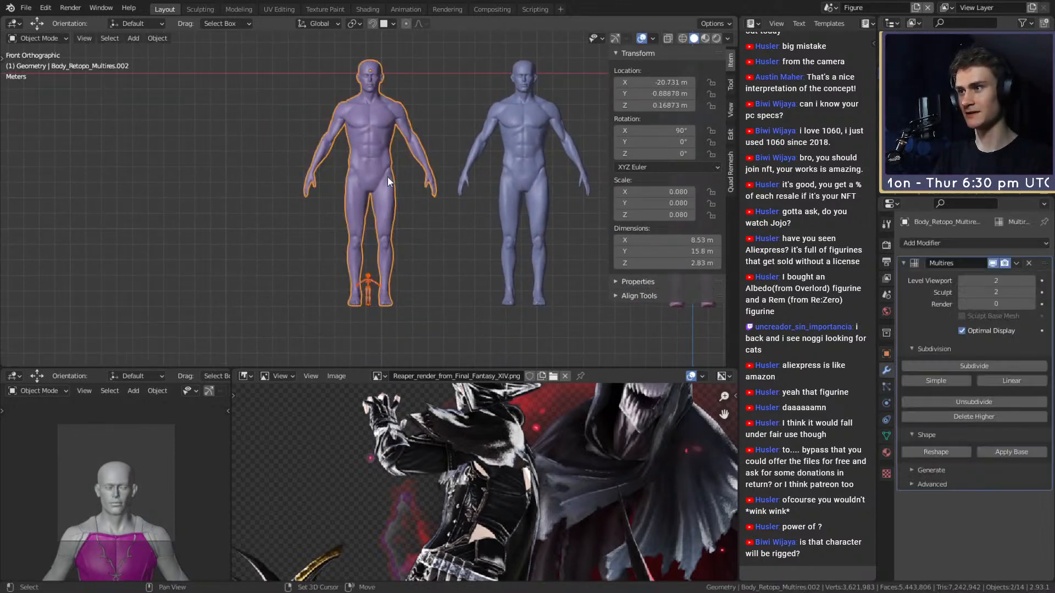
- Align the metarig's X location to the active body mesh with Align Tools
{"action": "left_click", "coordinate": [731, 175]}
{"action": "left_click", "coordinate": [730, 111]}
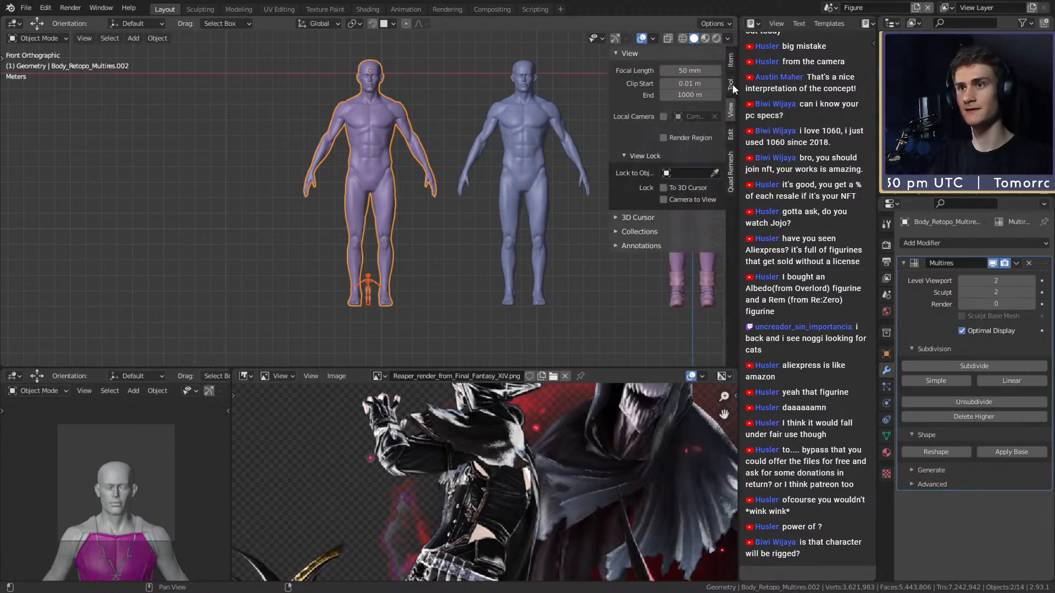
{"action": "left_click", "coordinate": [731, 60]}
{"action": "left_click", "coordinate": [621, 292]}
{"action": "scroll", "coordinate": [663, 275], "scroll_direction": "down", "scroll_amount": 5}
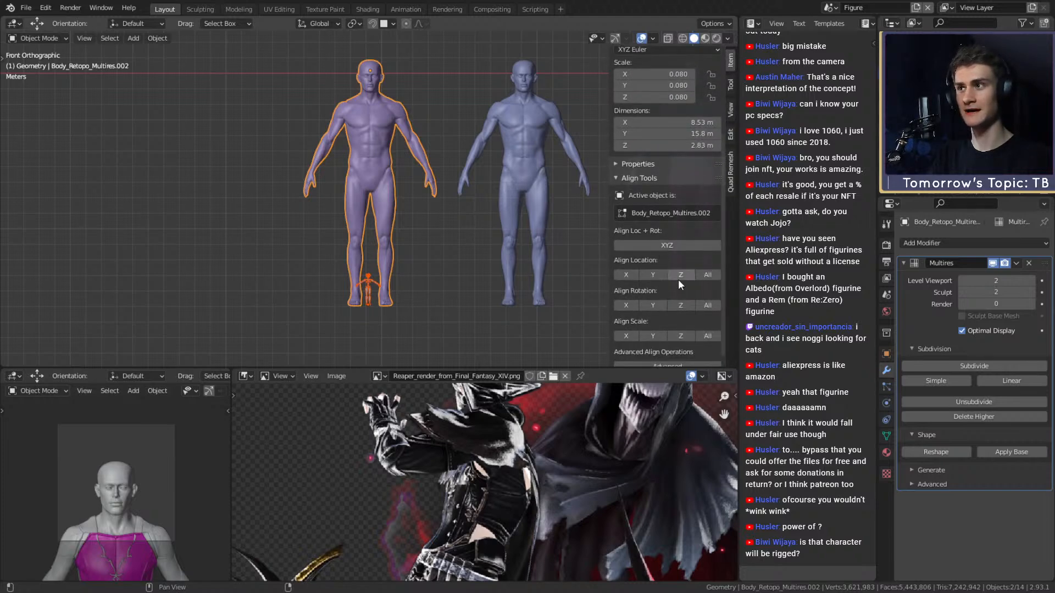
{"action": "left_click", "coordinate": [626, 275]}
{"action": "left_click", "coordinate": [407, 258]}
- Scale the metarig up to about 8.06 so that it matches the body mesh's height
{"action": "left_click", "coordinate": [374, 294]}
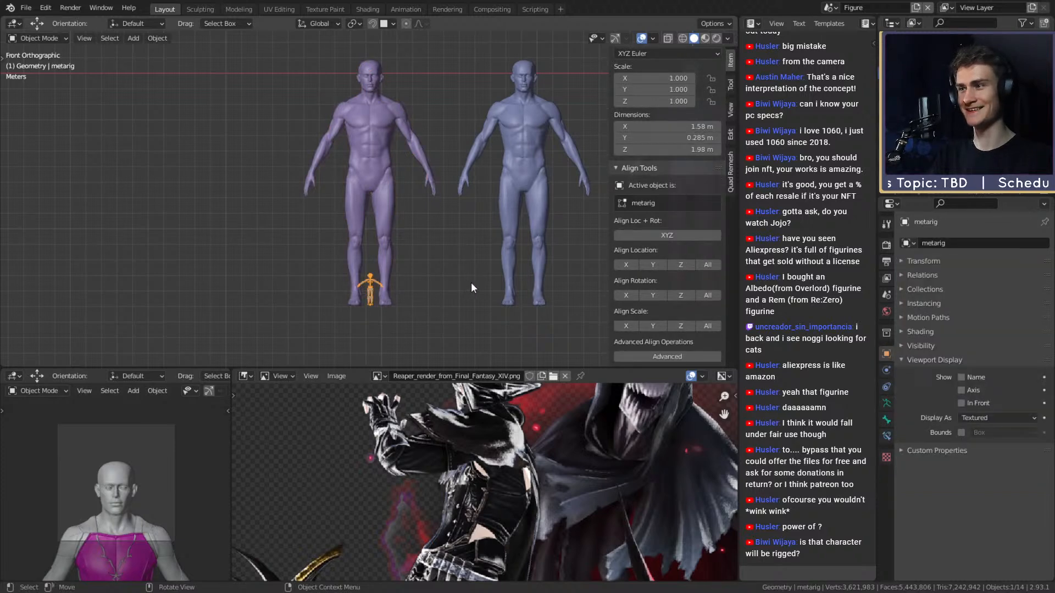
{"action": "key", "text": "s"}
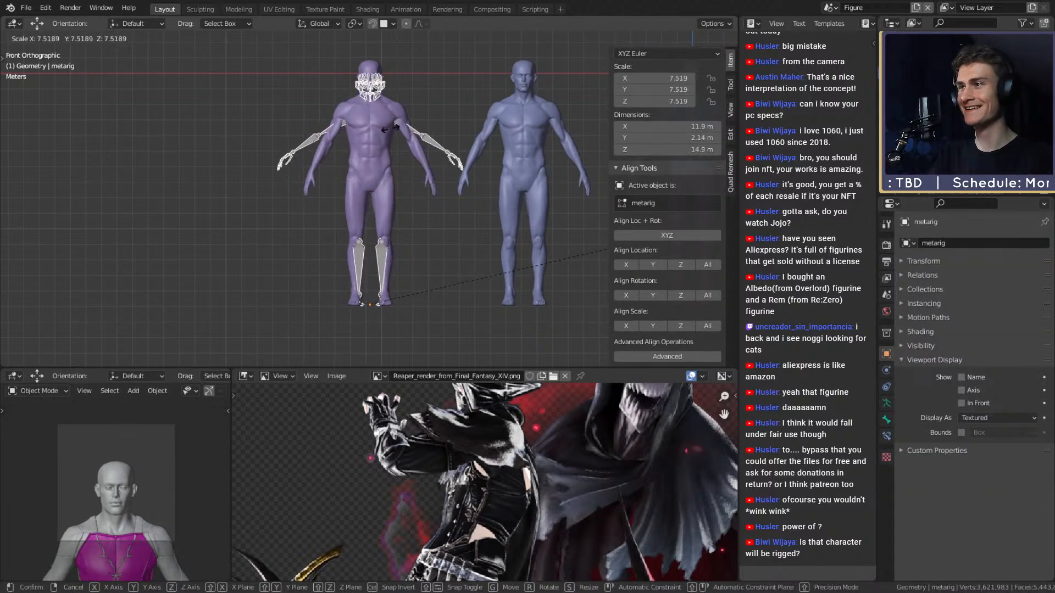
{"action": "left_click", "coordinate": [450, 132]}
{"action": "key", "text": "s"}
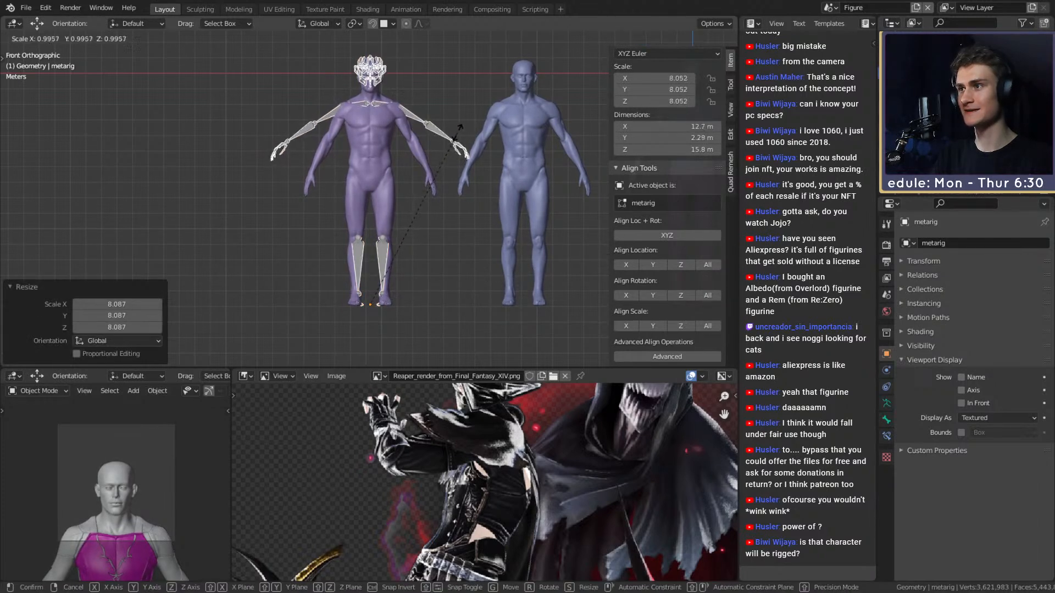
{"action": "left_click", "coordinate": [457, 131]}
- Put the metarig into Edit Mode and turn on X-ray so its head bones show through the body
{"action": "middle_click_drag", "start_coordinate": [457, 132], "coordinate": [430, 284]}
{"action": "scroll", "coordinate": [397, 205], "scroll_direction": "up", "scroll_amount": 3}
{"action": "scroll", "coordinate": [405, 287], "scroll_direction": "up", "scroll_amount": 3}
{"action": "mouse_move", "coordinate": [387, 147]}
{"action": "middle_mouse_down"}
{"action": "mouse_move", "coordinate": [444, 186]}
{"action": "mouse_move", "coordinate": [413, 222]}
{"action": "mouse_move", "coordinate": [368, 232]}
{"action": "mouse_move", "coordinate": [371, 214]}
{"action": "mouse_move", "coordinate": [428, 183]}
{"action": "mouse_move", "coordinate": [362, 213]}
{"action": "mouse_move", "coordinate": [428, 165]}
{"action": "mouse_move", "coordinate": [439, 143]}
{"action": "middle_mouse_up"}
{"action": "key", "text": "Tab"}
{"action": "key", "text": "alt+z"}
{"action": "scroll", "coordinate": [368, 233], "scroll_direction": "up", "scroll_amount": 3}
- Select all the face bones of the metarig, leave out the head bone spine.006, and delete them
{"action": "key", "text": "c"}
{"action": "right_click", "coordinate": [434, 123]}
{"action": "key", "text": "alt+a"}
{"action": "key", "text": "c"}
{"action": "left_click", "coordinate": [385, 113]}
{"action": "right_click", "coordinate": [384, 113]}
{"action": "middle_click_drag", "start_coordinate": [424, 130], "coordinate": [453, 184]}
{"action": "key", "text": "x"}
{"action": "scroll", "coordinate": [475, 187], "scroll_direction": "up", "scroll_amount": 4}
{"action": "key", "text": "c"}
{"action": "right_click", "coordinate": [422, 177]}
{"action": "left_click", "coordinate": [377, 160], "text": "shift"}
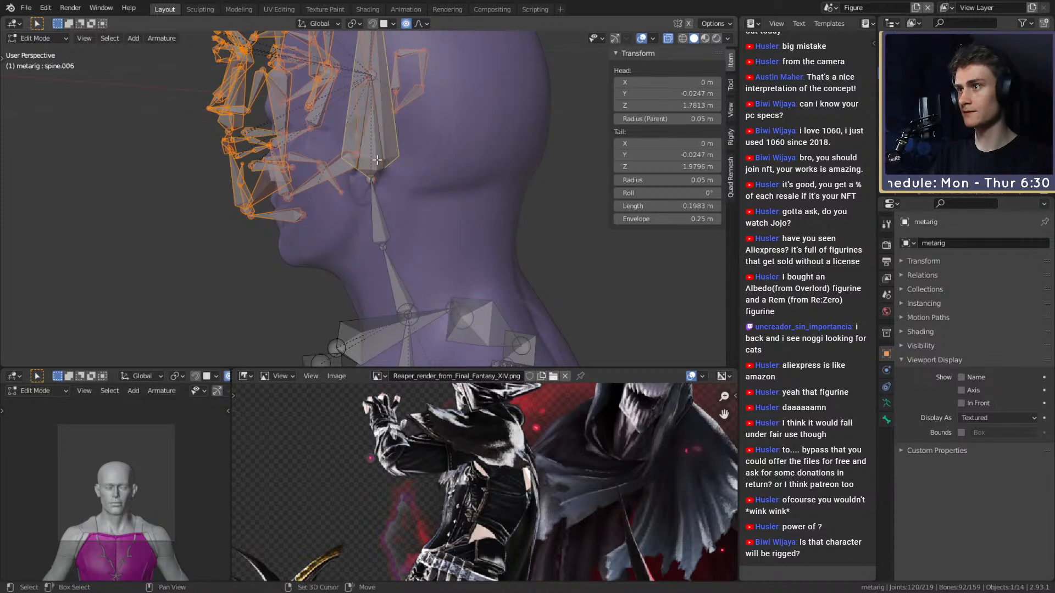
{"action": "left_click", "coordinate": [394, 156], "text": "shift"}
{"action": "scroll", "coordinate": [422, 186], "scroll_direction": "down", "scroll_amount": 5}
{"action": "middle_click_drag", "start_coordinate": [422, 187], "coordinate": [497, 217]}
{"action": "key", "text": "x"}
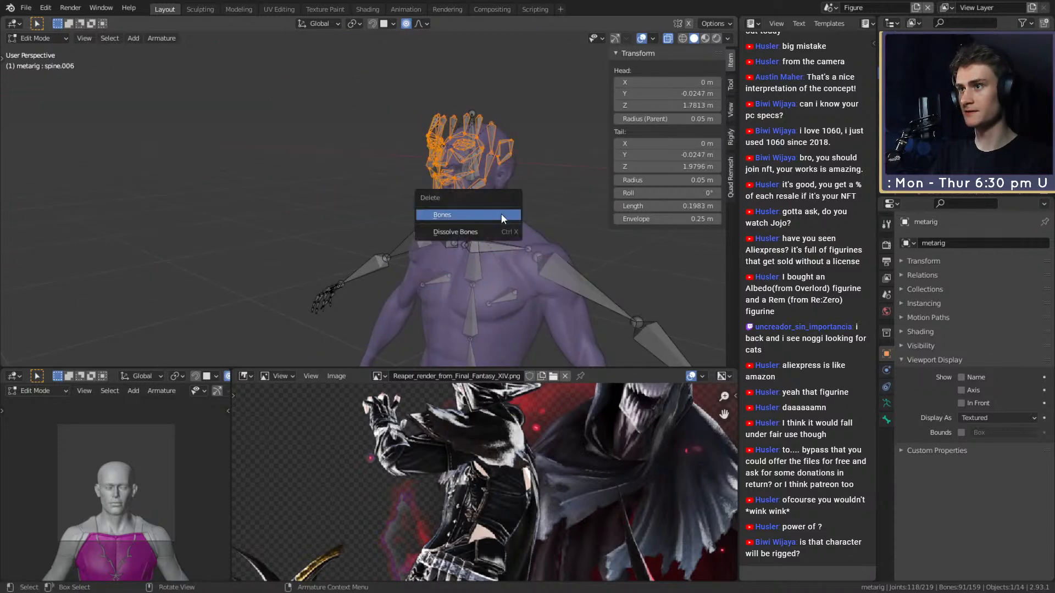
{"action": "left_click", "coordinate": [439, 215]}
- Move the metarig's left shoulder joint at the head of upper_arm.L into the body's shoulder
{"action": "scroll", "coordinate": [443, 252], "scroll_direction": "down", "scroll_amount": 3}
{"action": "scroll", "coordinate": [416, 206], "scroll_direction": "up", "scroll_amount": 3}
{"action": "middle_click_drag", "start_coordinate": [406, 209], "coordinate": [489, 188]}
{"action": "left_click", "coordinate": [417, 119]}
{"action": "middle_click_drag", "start_coordinate": [379, 127], "coordinate": [448, 235], "text": "shift"}
{"action": "left_click", "coordinate": [385, 162]}
{"action": "middle_click_drag", "start_coordinate": [385, 162], "coordinate": [384, 193]}
{"action": "key", "text": "g"}
{"action": "left_click", "coordinate": [463, 222]}
- Move the elbow joint at the tail of upper_arm.L into the body's left elbow, checking it from several angles
{"action": "left_click", "coordinate": [405, 235]}
{"action": "key", "text": "g"}
{"action": "left_click", "coordinate": [421, 197]}
{"action": "key", "text": "g"}
{"action": "left_click", "coordinate": [418, 231]}
{"action": "middle_click_drag", "start_coordinate": [417, 230], "coordinate": [574, 301]}
{"action": "key", "text": "g"}
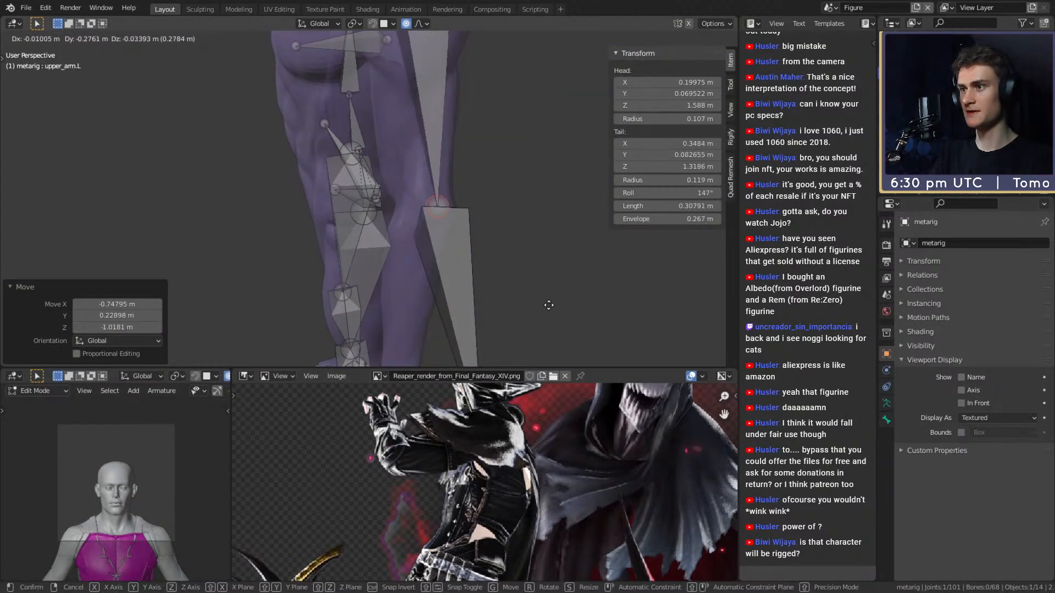
{"action": "left_click", "coordinate": [502, 263]}
{"action": "mouse_move", "coordinate": [502, 263]}
{"action": "middle_mouse_down"}
{"action": "mouse_move", "coordinate": [405, 233]}
{"action": "mouse_move", "coordinate": [370, 234]}
{"action": "mouse_move", "coordinate": [522, 266]}
{"action": "middle_mouse_up"}
{"action": "key", "text": "g"}
{"action": "left_click", "coordinate": [405, 233]}
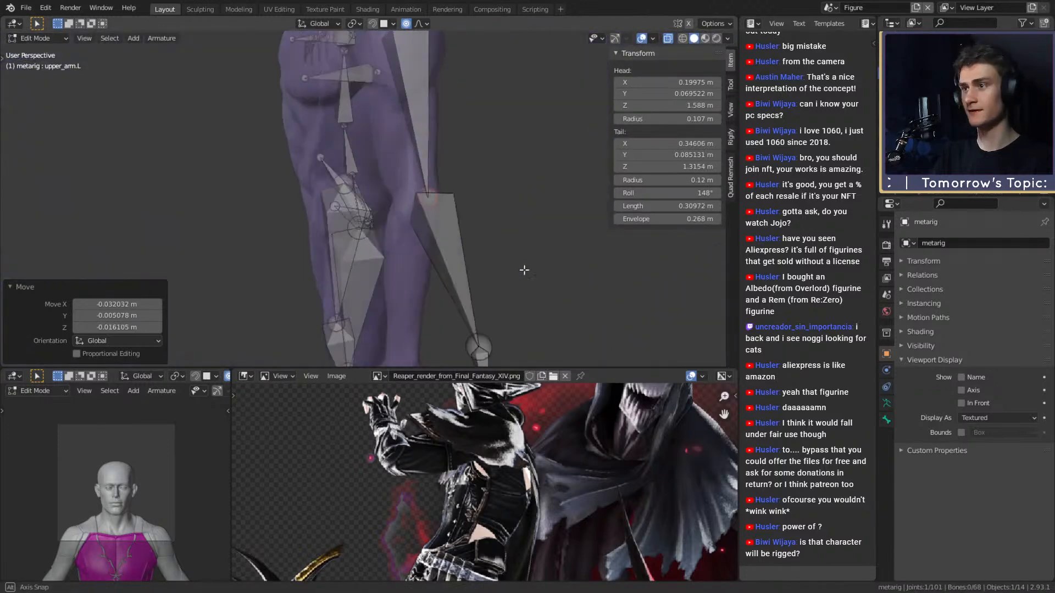
{"action": "key", "text": "g"}
{"action": "left_click", "coordinate": [519, 285]}
- Circle-select the metarig's left hand bones and move them down to the body's left hand
{"action": "mouse_move", "coordinate": [510, 223]}
{"action": "middle_mouse_down"}
{"action": "mouse_move", "coordinate": [522, 236]}
{"action": "mouse_move", "coordinate": [495, 219]}
{"action": "mouse_move", "coordinate": [522, 209]}
{"action": "middle_mouse_up"}
{"action": "key", "text": "c"}
{"action": "scroll", "coordinate": [447, 236], "scroll_direction": "up", "scroll_amount": 3}
{"action": "left_click_drag", "start_coordinate": [447, 236], "coordinate": [470, 240]}
{"action": "right_click", "coordinate": [470, 240]}
{"action": "middle_click_drag", "start_coordinate": [470, 240], "coordinate": [440, 220]}
{"action": "key", "text": "g"}
{"action": "left_click", "coordinate": [438, 333]}
{"action": "middle_click_drag", "start_coordinate": [437, 333], "coordinate": [397, 230]}
{"action": "key", "text": "g"}
{"action": "left_click", "coordinate": [507, 258]}
- Fine-tune the position of the left hand bones at the body's wrist and return the metarig to Object Mode
{"action": "scroll", "coordinate": [508, 258], "scroll_direction": "up", "scroll_amount": 3}
{"action": "key", "text": "g"}
{"action": "left_click", "coordinate": [423, 243]}
{"action": "key", "text": "g"}
{"action": "left_click", "coordinate": [431, 245]}
{"action": "key", "text": "g"}
{"action": "left_click", "coordinate": [432, 248]}
{"action": "scroll", "coordinate": [445, 201], "scroll_direction": "down", "scroll_amount": 3}
{"action": "left_click", "coordinate": [444, 188]}
{"action": "key", "text": "Tab"}
{"action": "scroll", "coordinate": [358, 202], "scroll_direction": "down", "scroll_amount": 2}
{"action": "scroll", "coordinate": [424, 185], "scroll_direction": "down", "scroll_amount": 2}
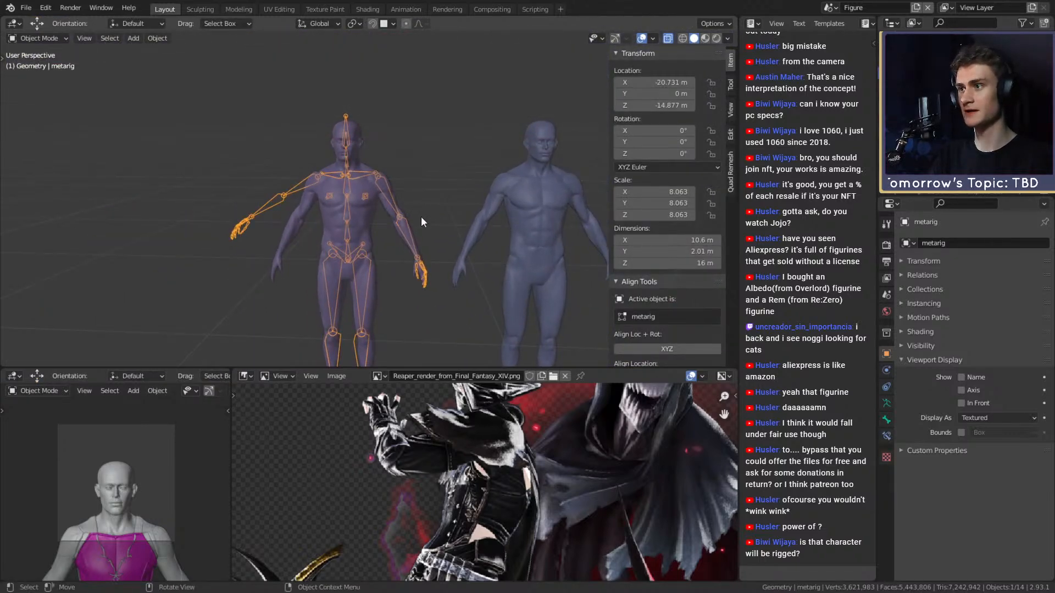
- Parent the body mesh Body_Retopo_Multires.002 to the metarig using Armature Deform With Automatic Weights
{"action": "scroll", "coordinate": [412, 219], "scroll_direction": "up", "scroll_amount": 3}
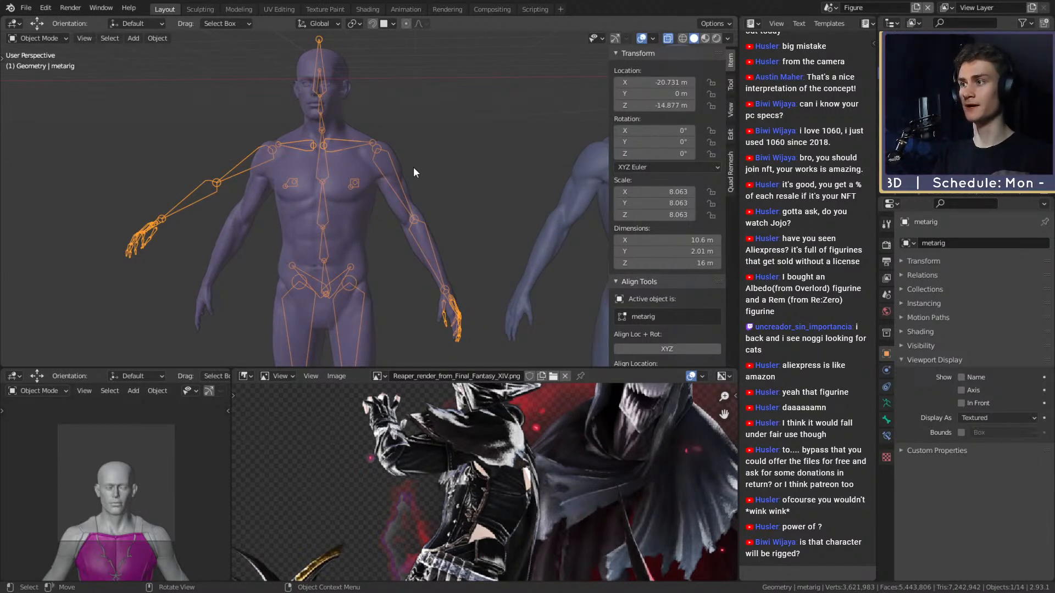
{"action": "middle_click_drag", "start_coordinate": [433, 217], "coordinate": [403, 187], "text": "shift"}
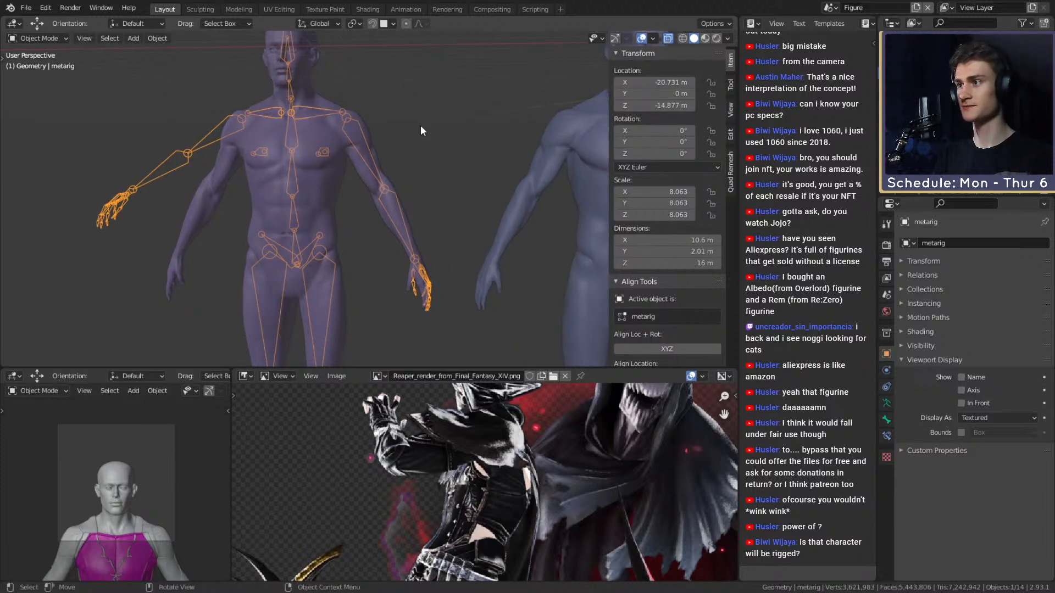
{"action": "left_click", "coordinate": [324, 146]}
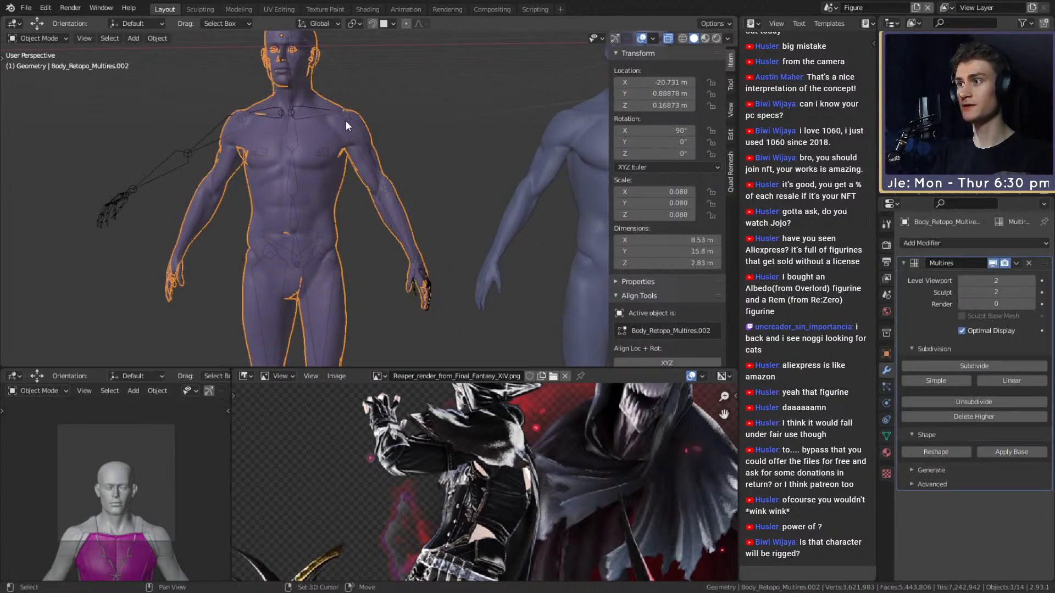
{"action": "left_click", "coordinate": [345, 119], "text": "shift"}
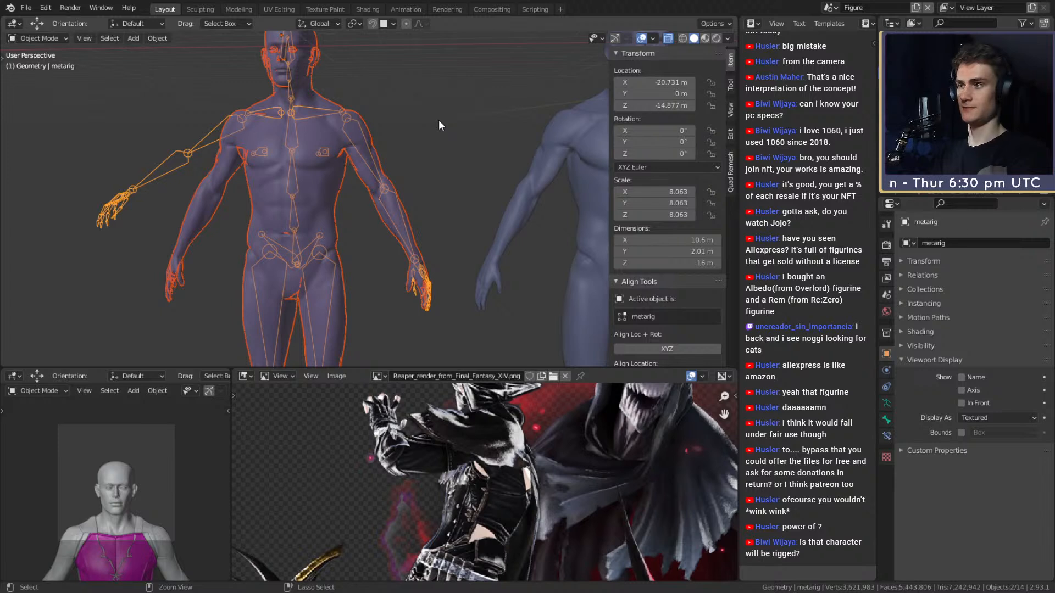
{"action": "key", "text": "ctrl+p"}
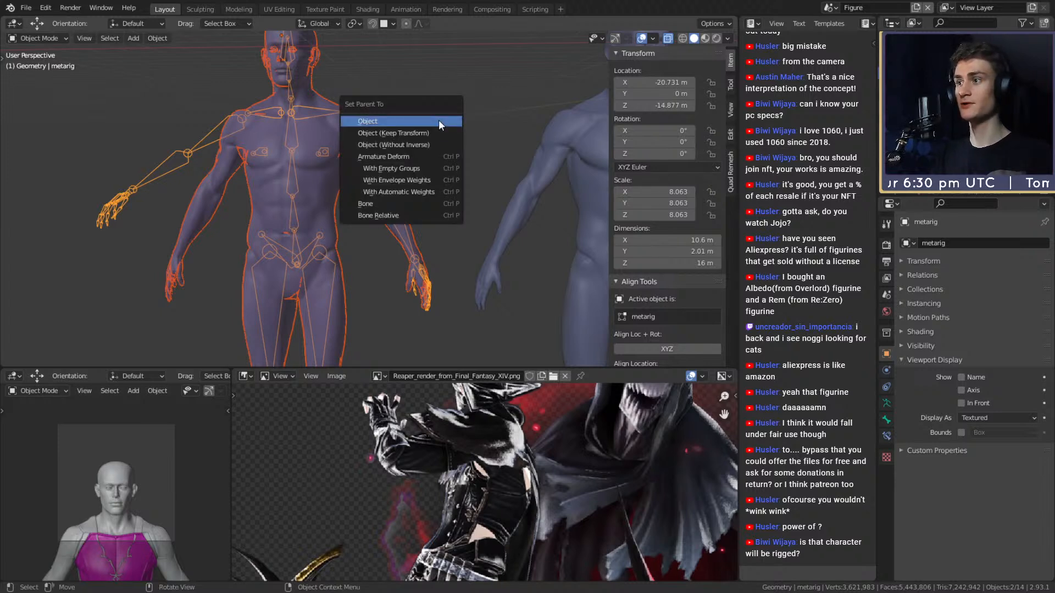
{"action": "left_click", "coordinate": [389, 188]}
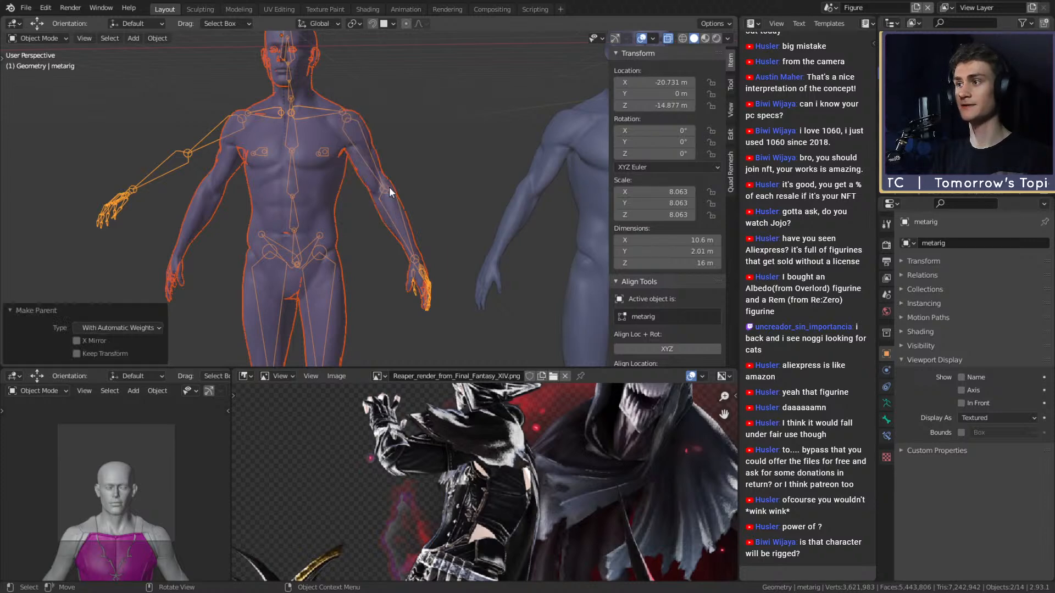
{"action": "left_click", "coordinate": [451, 155]}
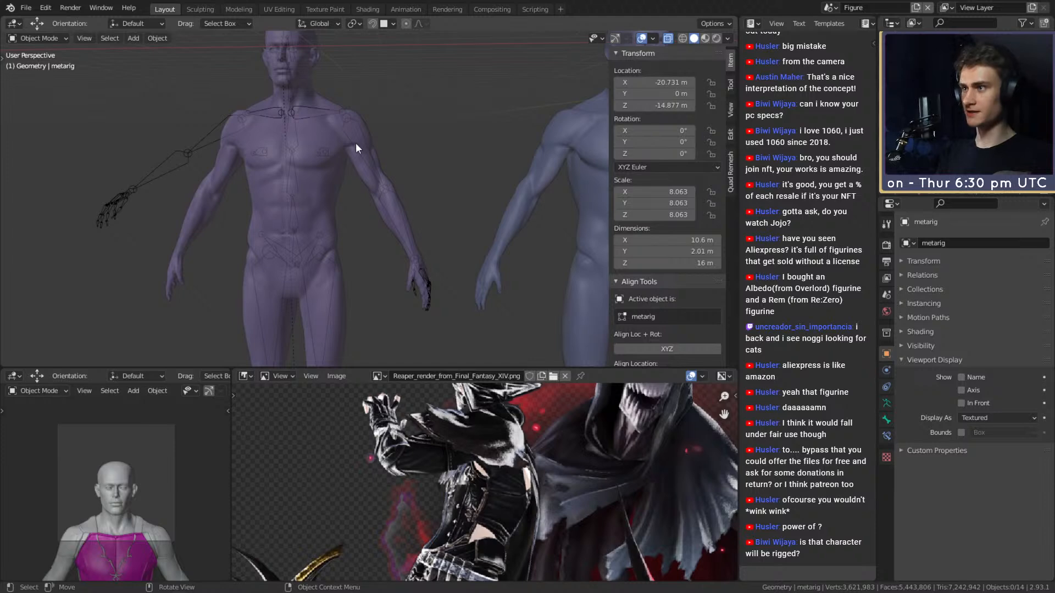
- Select the body mesh and the metarig again, repeat the parenting, and clear the selection
{"action": "left_click", "coordinate": [365, 162]}
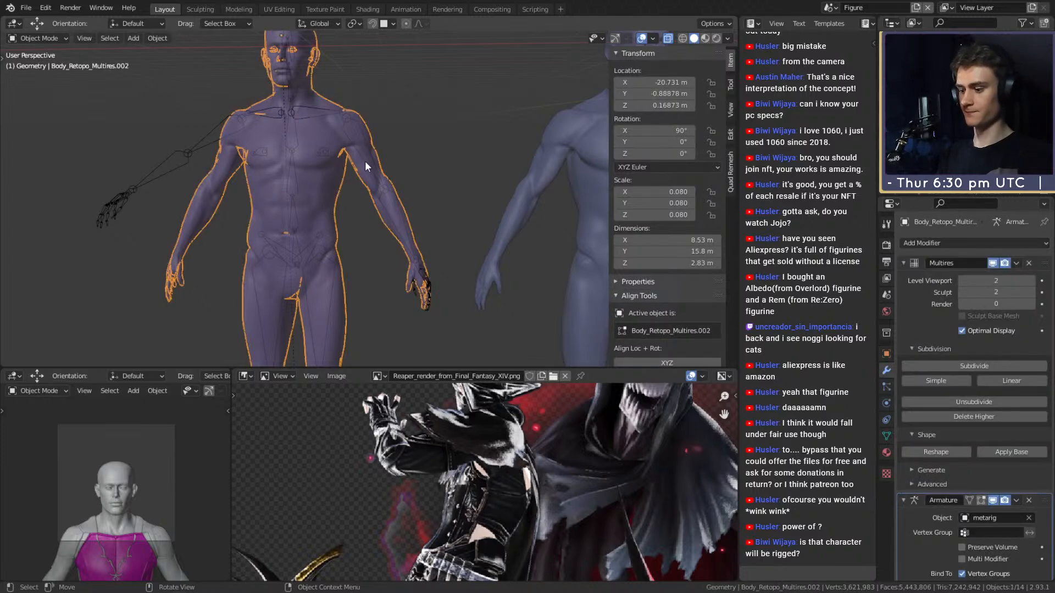
{"action": "left_click", "coordinate": [292, 106], "text": "shift"}
{"action": "key", "text": "ctrl+p"}
{"action": "left_click", "coordinate": [294, 107]}
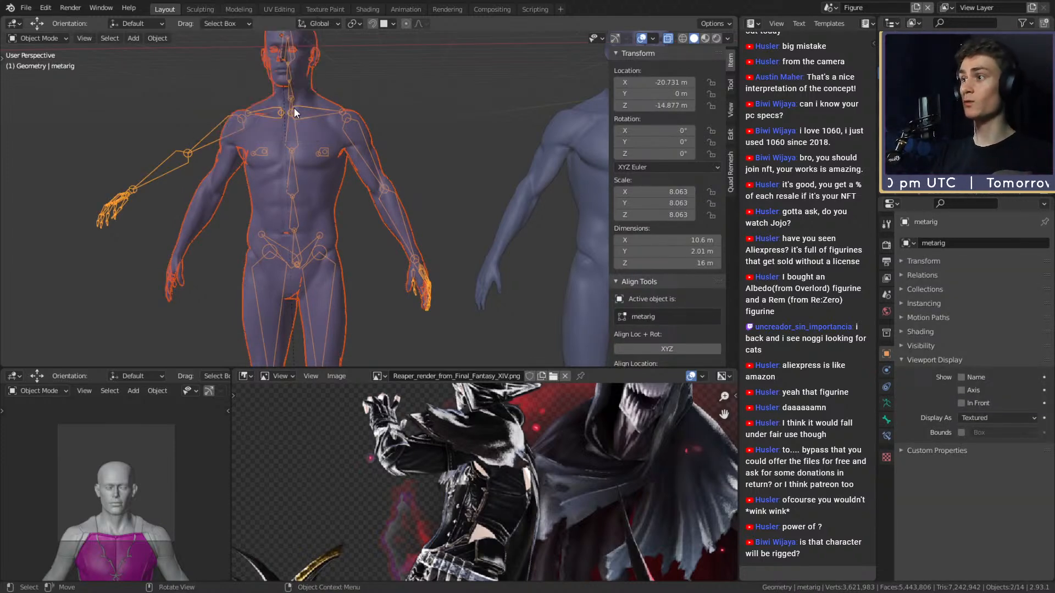
{"action": "left_click", "coordinate": [450, 113]}
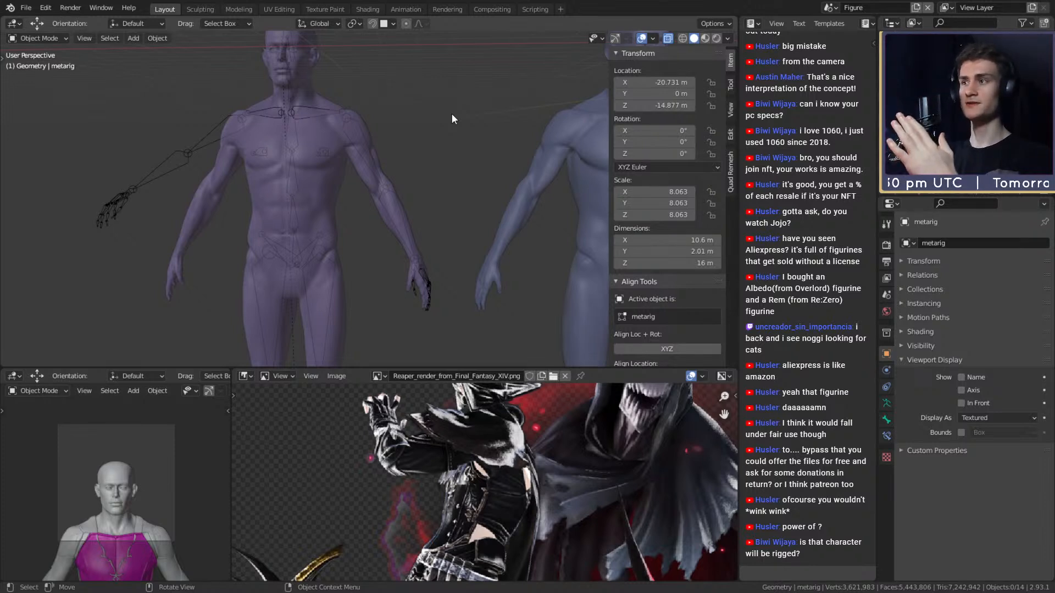
- Open the body mesh in Edit Mode near its left arm and turn off X-ray
{"action": "scroll", "coordinate": [421, 161], "scroll_direction": "up", "scroll_amount": 4}
{"action": "middle_click_drag", "start_coordinate": [421, 161], "coordinate": [473, 223], "text": "shift"}
{"action": "scroll", "coordinate": [479, 219], "scroll_direction": "up", "scroll_amount": 2}
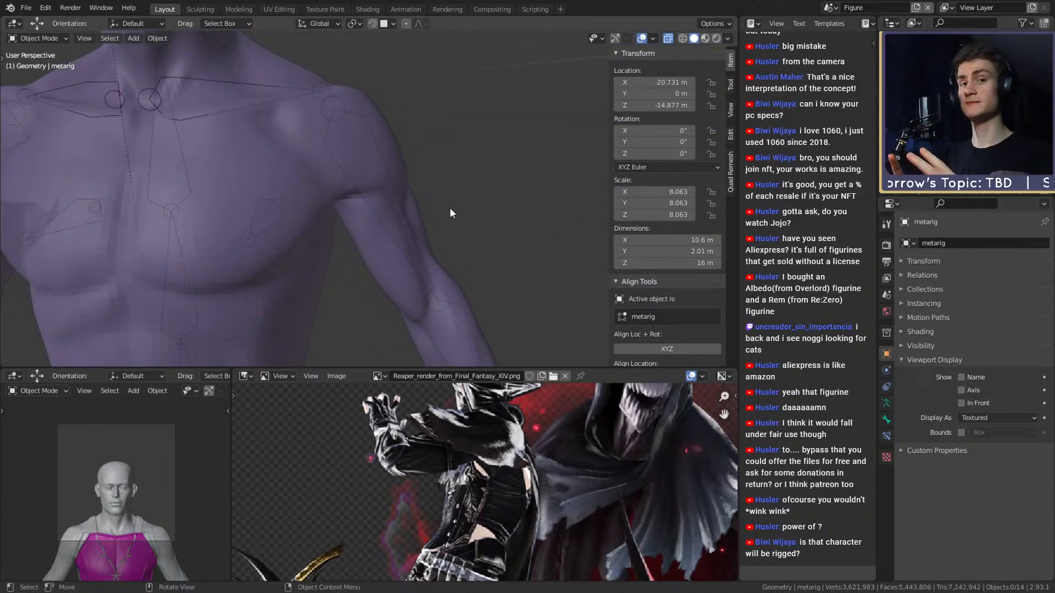
{"action": "middle_click_drag", "start_coordinate": [450, 213], "coordinate": [434, 107]}
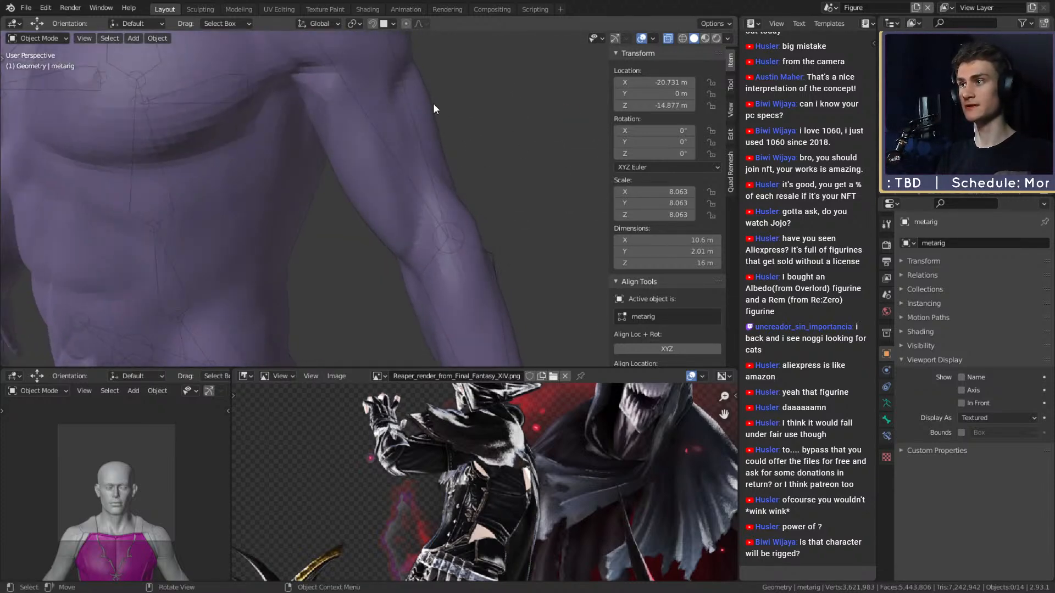
{"action": "left_click", "coordinate": [407, 118]}
{"action": "left_click", "coordinate": [354, 138]}
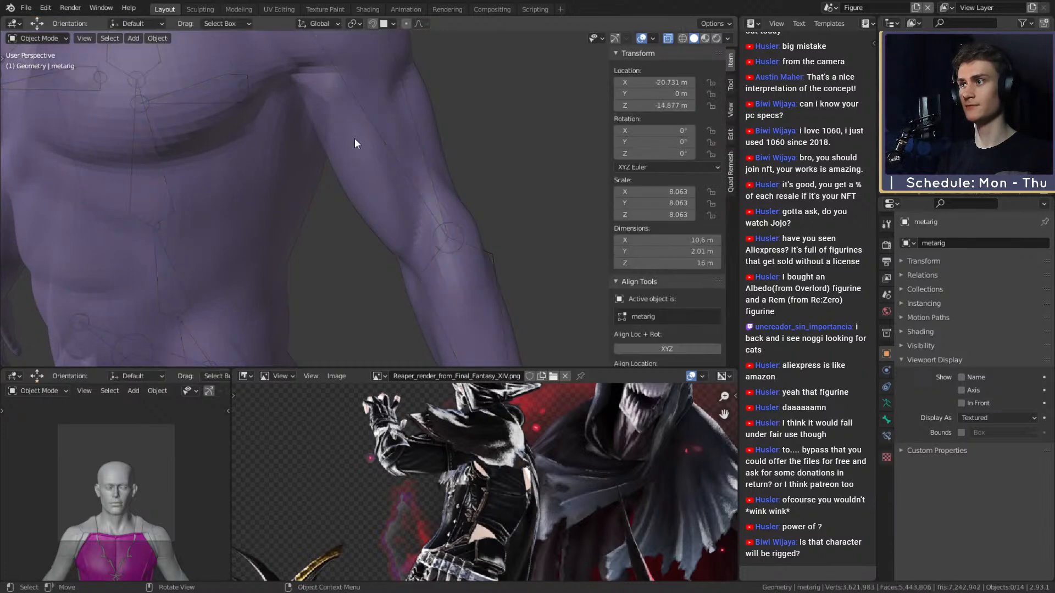
{"action": "key", "text": "Tab"}
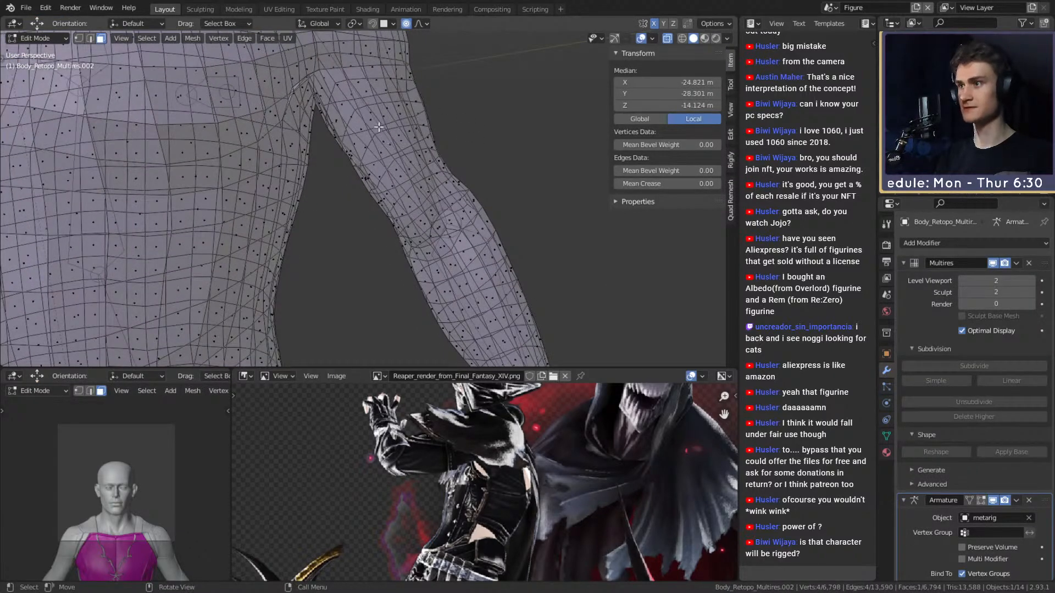
{"action": "key", "text": "alt+z"}
- Examine the mesh topology around the body's left armpit and upper arm, and return to Object Mode
{"action": "left_click", "coordinate": [380, 111], "text": "alt"}
{"action": "scroll", "coordinate": [419, 125], "scroll_direction": "down", "scroll_amount": 2}
{"action": "middle_click_drag", "start_coordinate": [419, 125], "coordinate": [419, 214]}
{"action": "left_click", "coordinate": [301, 120]}
{"action": "scroll", "coordinate": [319, 132], "scroll_direction": "down", "scroll_amount": 2}
{"action": "scroll", "coordinate": [400, 163], "scroll_direction": "up", "scroll_amount": 3}
{"action": "scroll", "coordinate": [384, 187], "scroll_direction": "down", "scroll_amount": 5}
{"action": "scroll", "coordinate": [407, 208], "scroll_direction": "up", "scroll_amount": 4}
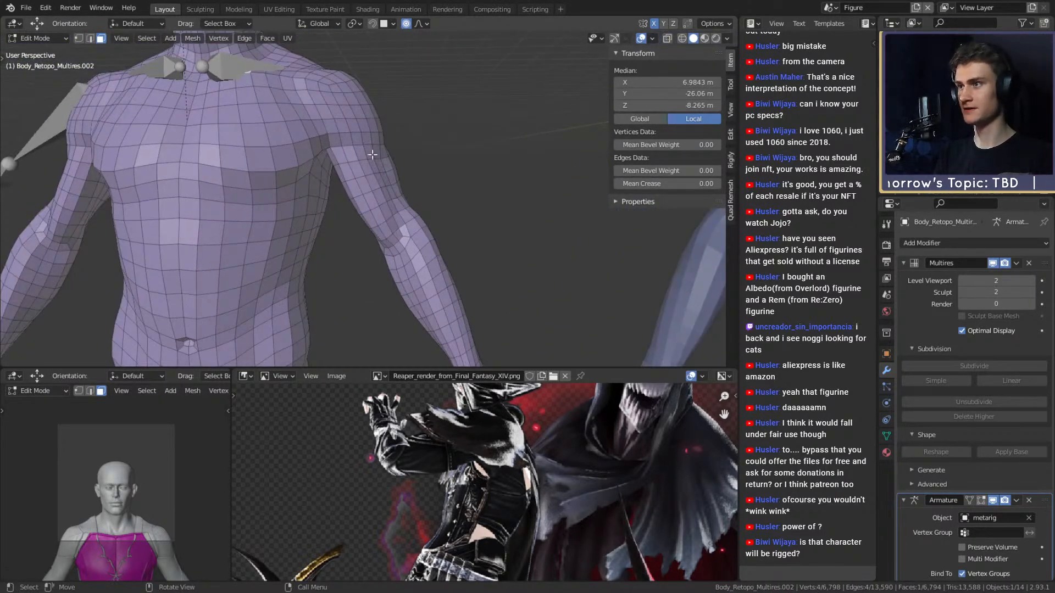
{"action": "scroll", "coordinate": [384, 178], "scroll_direction": "down", "scroll_amount": 5}
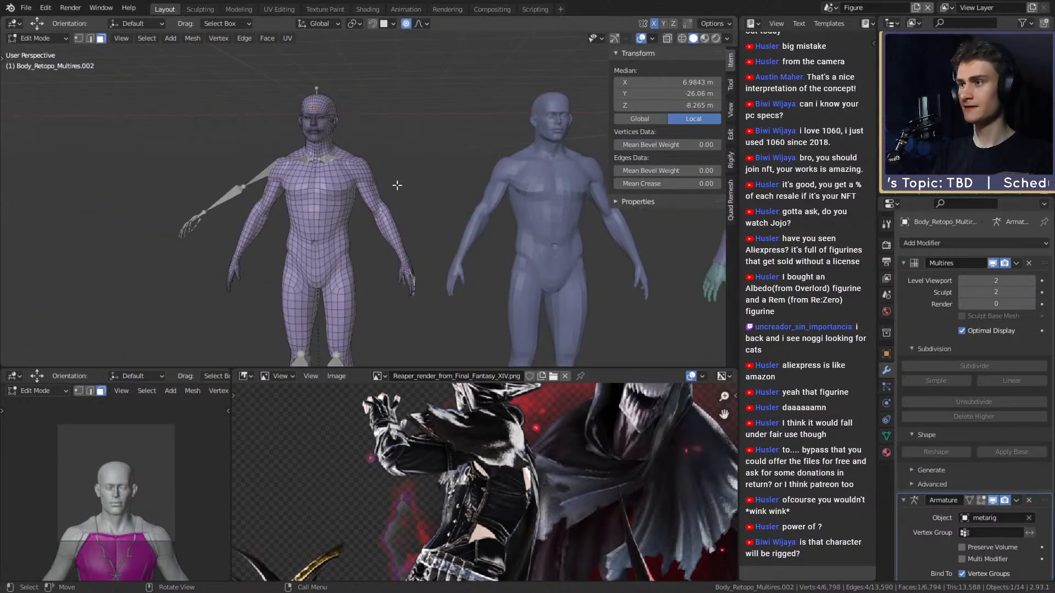
{"action": "scroll", "coordinate": [397, 185], "scroll_direction": "up", "scroll_amount": 8}
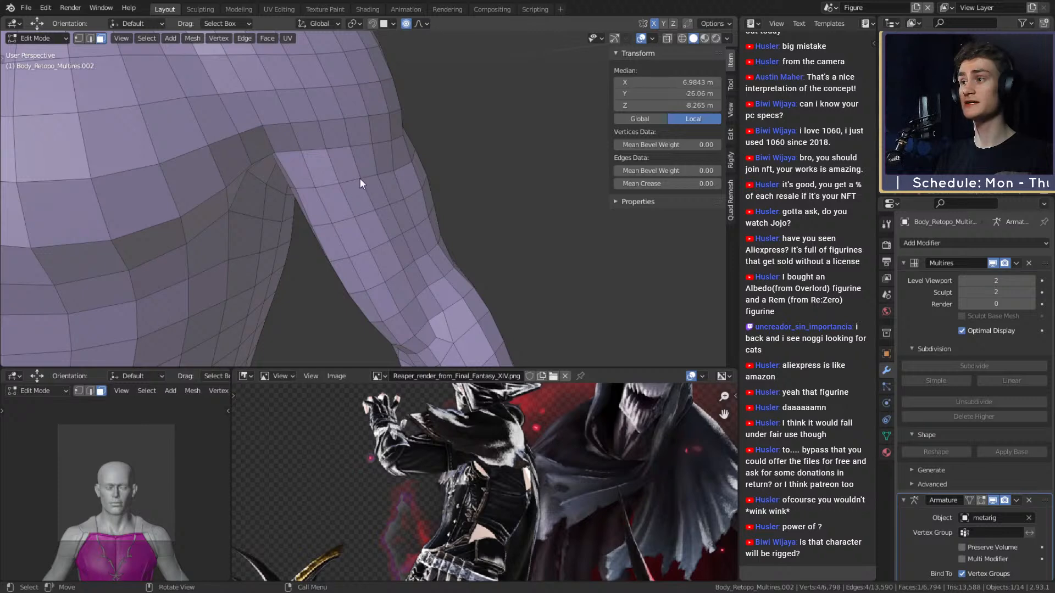
{"action": "key", "text": "Tab"}
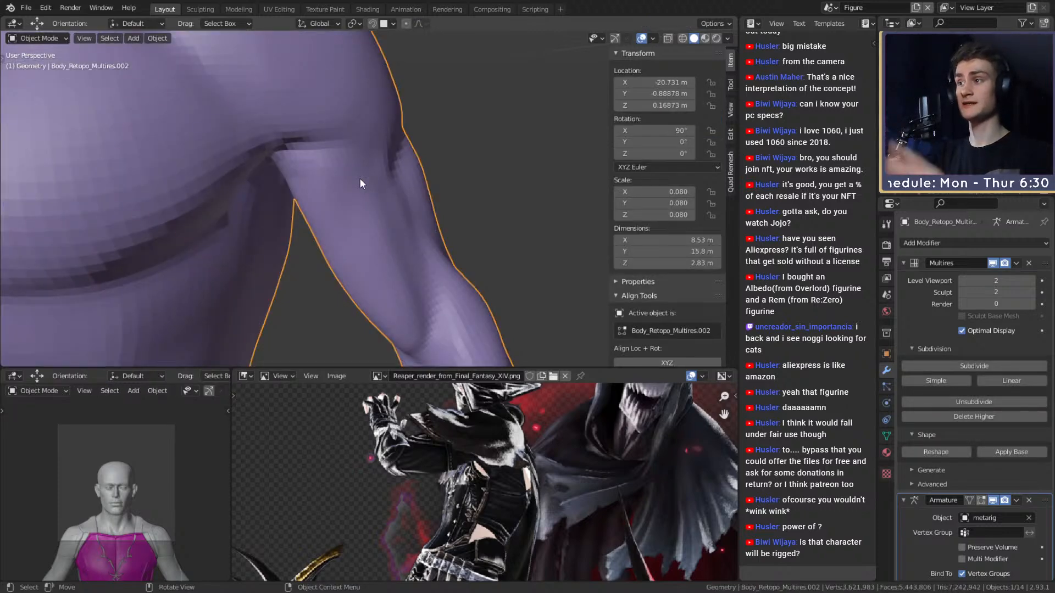
- Inspect the body's torso and left arm in Object Mode from several angles and distances
{"action": "scroll", "coordinate": [383, 165], "scroll_direction": "down", "scroll_amount": 5}
{"action": "scroll", "coordinate": [406, 240], "scroll_direction": "up", "scroll_amount": 4}
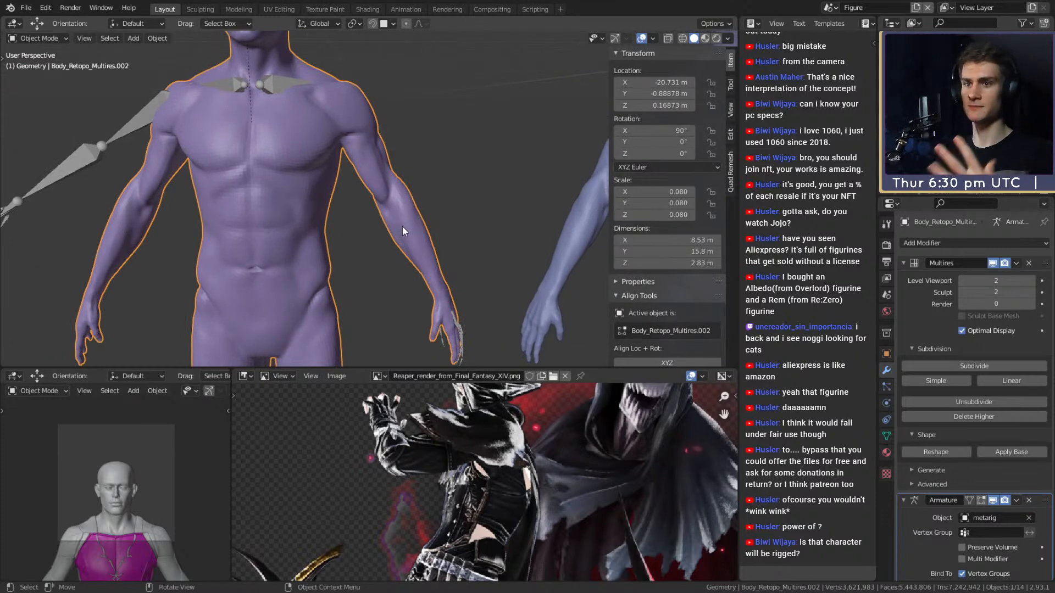
{"action": "middle_click_drag", "start_coordinate": [401, 223], "coordinate": [367, 203]}
{"action": "scroll", "coordinate": [359, 254], "scroll_direction": "down", "scroll_amount": 3}
{"action": "scroll", "coordinate": [407, 216], "scroll_direction": "up", "scroll_amount": 3}
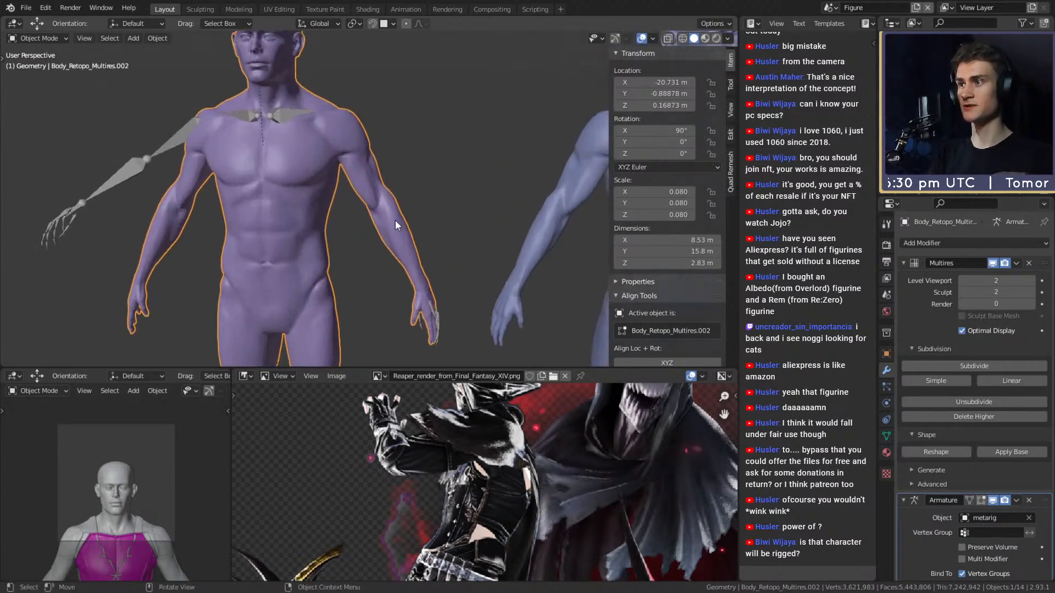
{"action": "scroll", "coordinate": [407, 216], "scroll_direction": "up", "scroll_amount": 3}
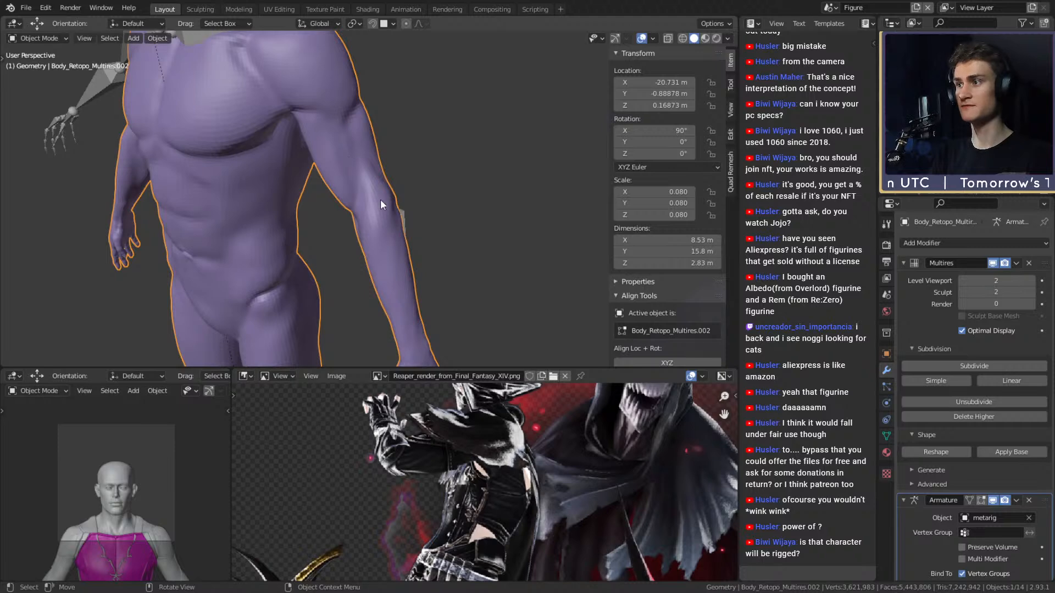
{"action": "scroll", "coordinate": [383, 199], "scroll_direction": "up", "scroll_amount": 3}
{"action": "scroll", "coordinate": [377, 193], "scroll_direction": "down", "scroll_amount": 3}
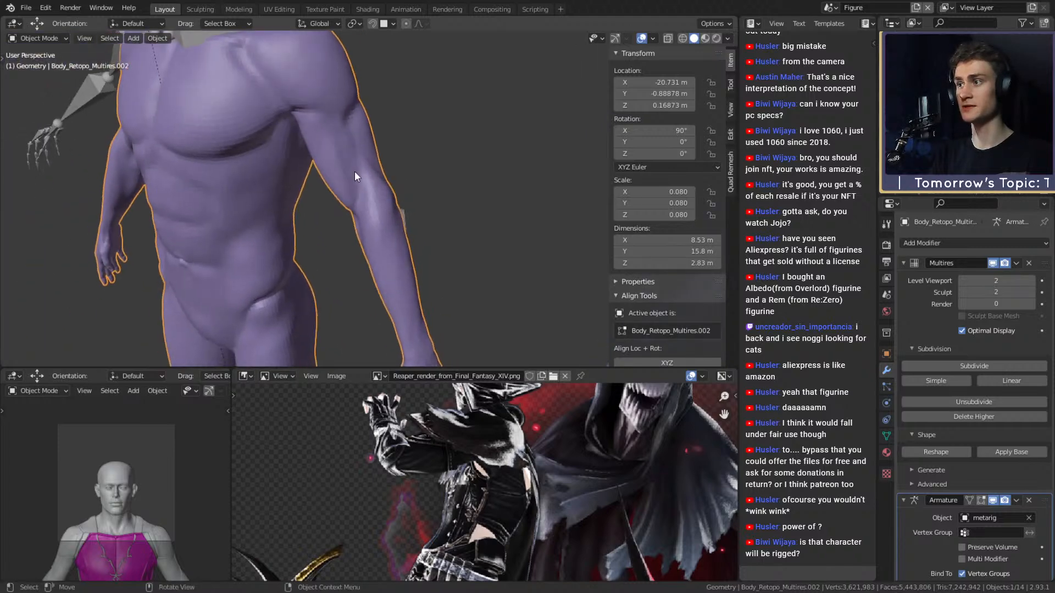
{"action": "middle_click_drag", "start_coordinate": [361, 171], "coordinate": [399, 215]}
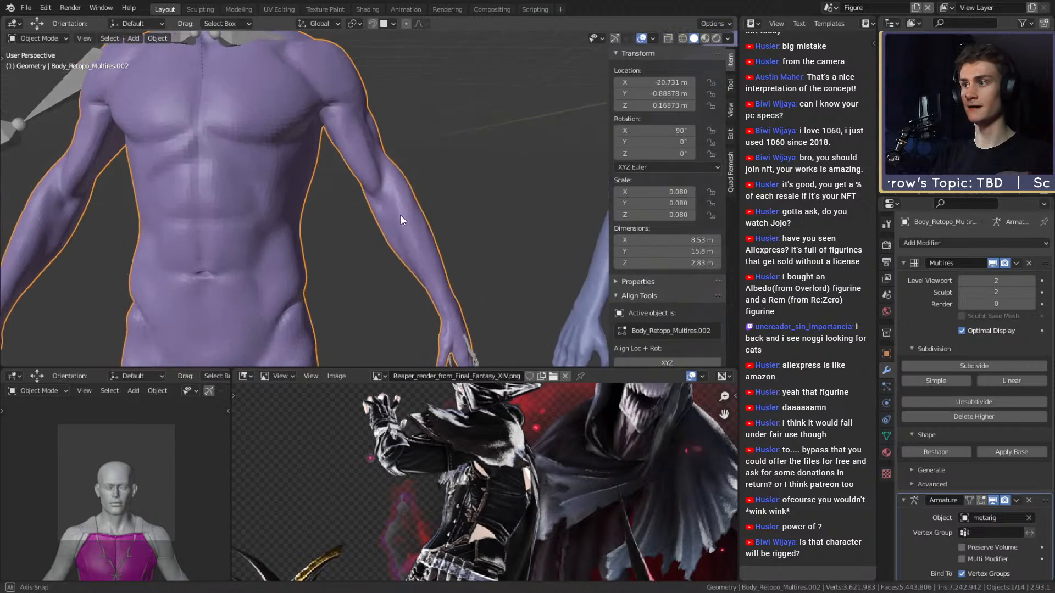
- Select the upper_arm.R vertex group of the body mesh and switch to Weight Paint mode to display its weights
{"action": "left_click", "coordinate": [887, 436]}
{"action": "scroll", "coordinate": [933, 297], "scroll_direction": "up", "scroll_amount": 10}
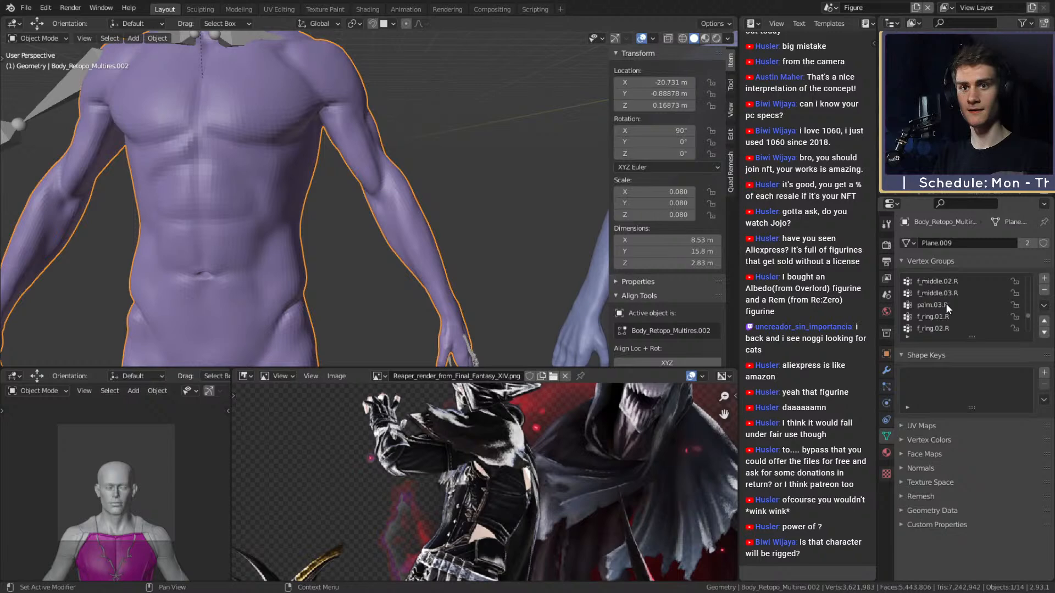
{"action": "scroll", "coordinate": [945, 304], "scroll_direction": "up", "scroll_amount": 5}
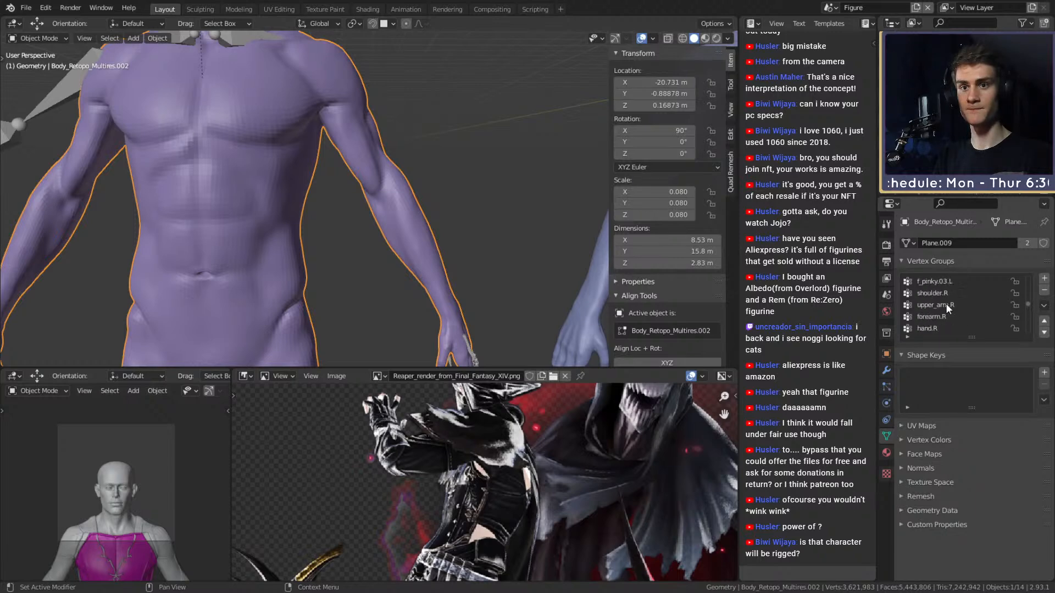
{"action": "left_click", "coordinate": [929, 317]}
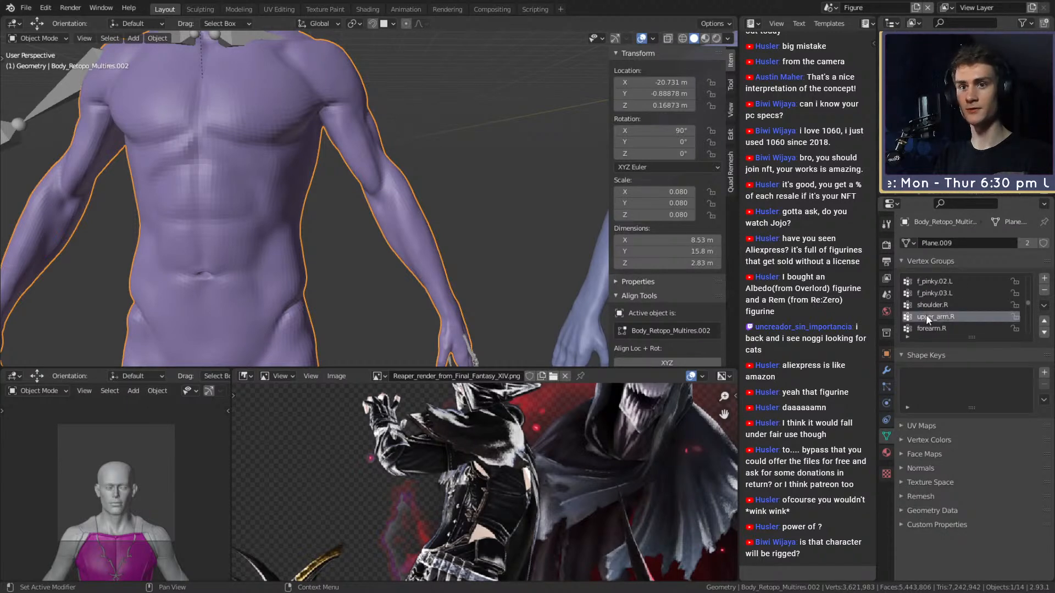
{"action": "key", "text": "KP_Decimal"}
{"action": "left_click", "coordinate": [41, 40]}
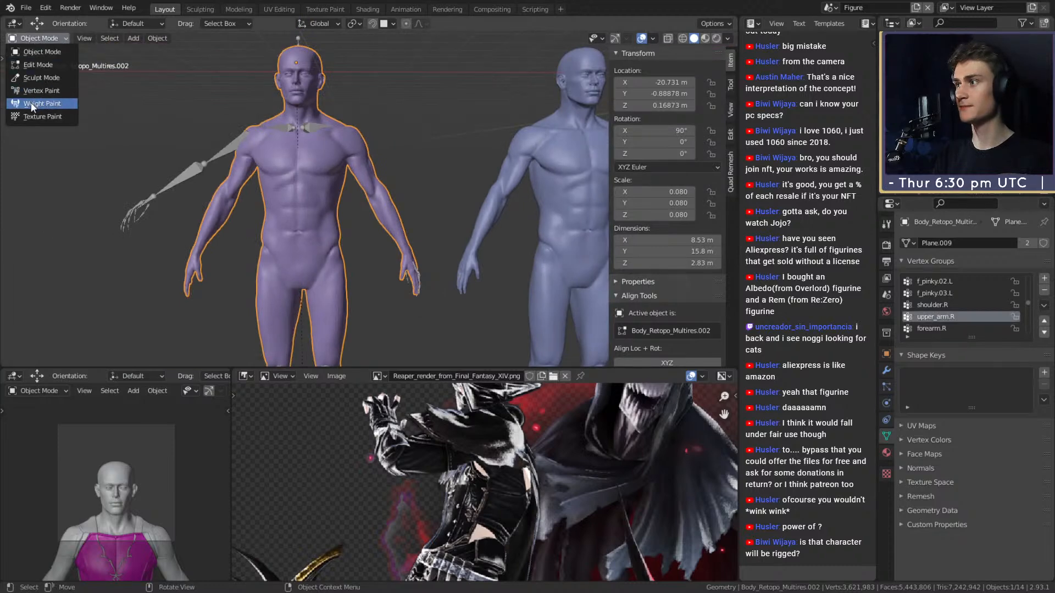
{"action": "scroll", "coordinate": [292, 193], "scroll_direction": "up", "scroll_amount": 5}
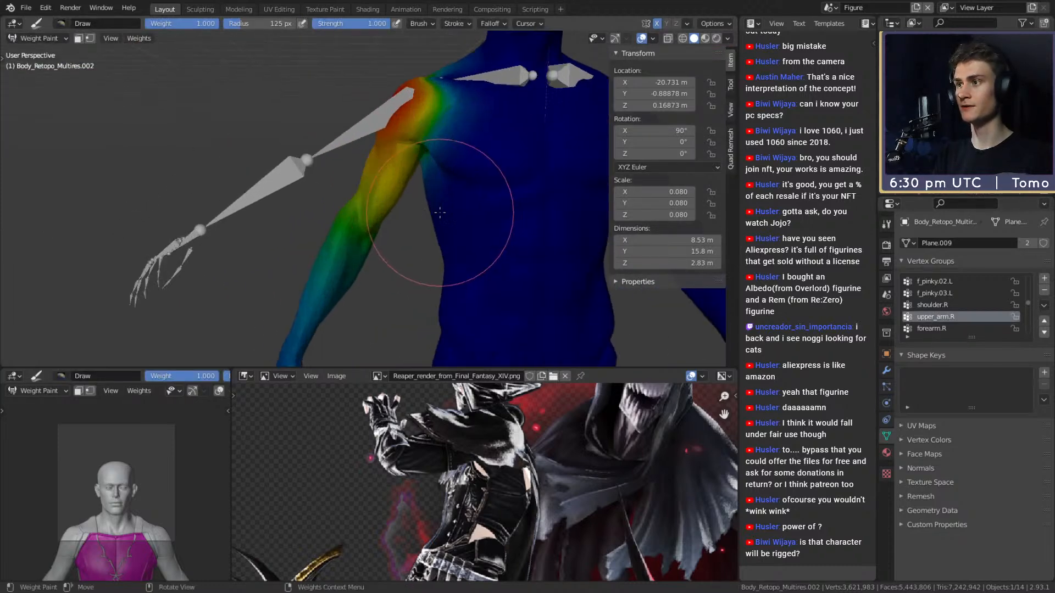
- Make upper_arm.L the active vertex group to display the left upper arm's weights
{"action": "scroll", "coordinate": [937, 316], "scroll_direction": "up", "scroll_amount": 4}
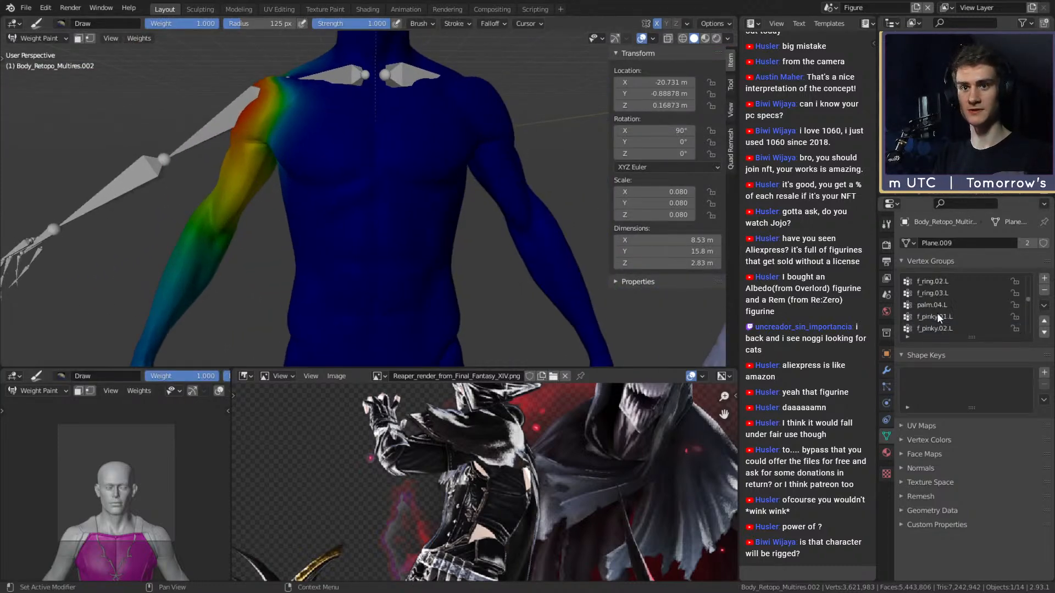
{"action": "scroll", "coordinate": [937, 315], "scroll_direction": "up", "scroll_amount": 7}
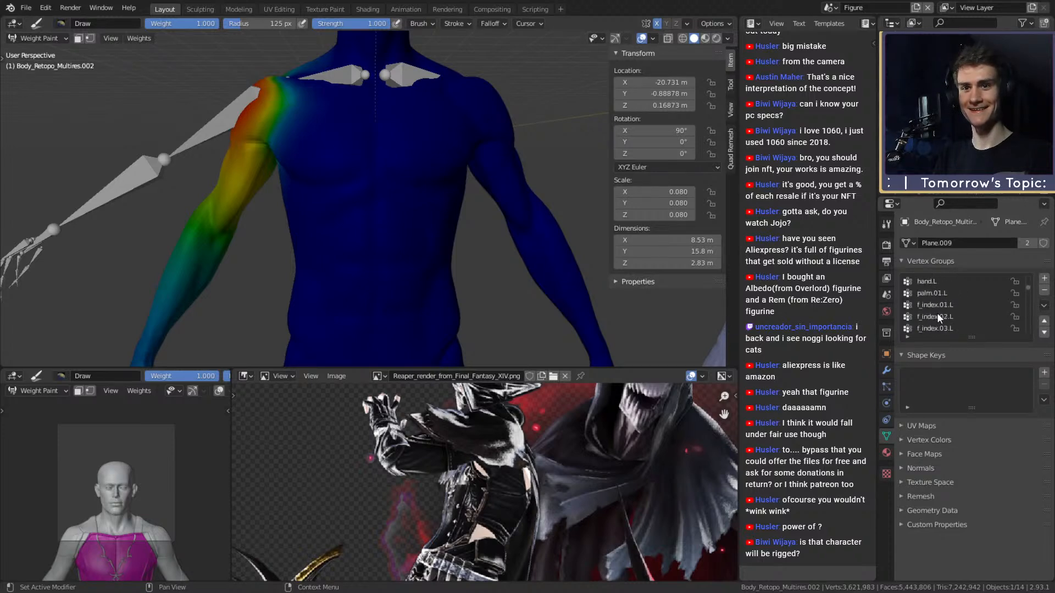
{"action": "left_click", "coordinate": [937, 318]}
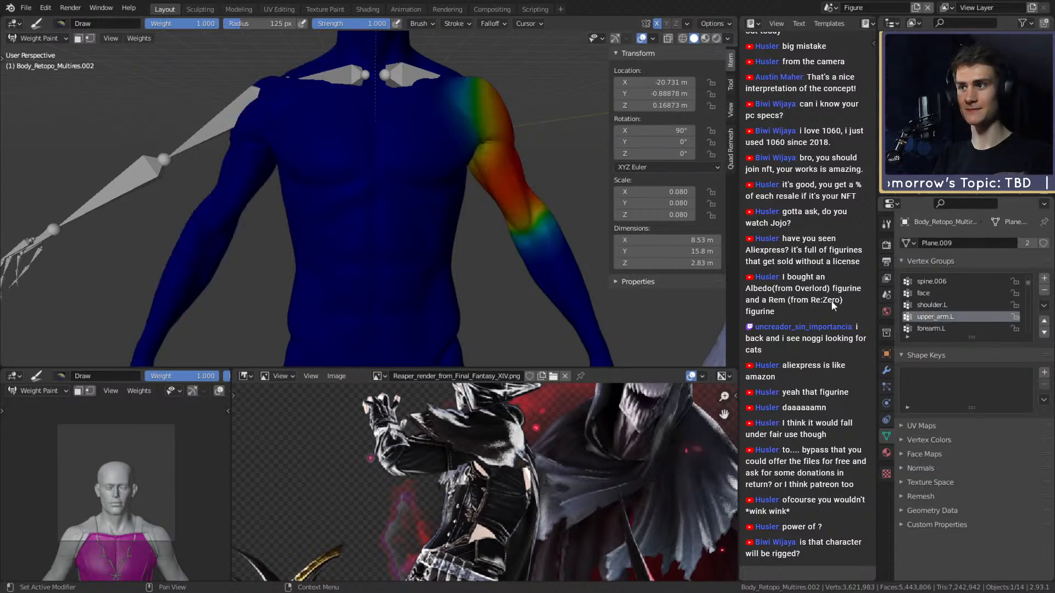
- Examine the upper_arm.L weight gradient around the left shoulder, armpit and elbow from several angles
{"action": "scroll", "coordinate": [483, 212], "scroll_direction": "up", "scroll_amount": 4}
{"action": "middle_click_drag", "start_coordinate": [507, 213], "coordinate": [434, 75], "text": "shift"}
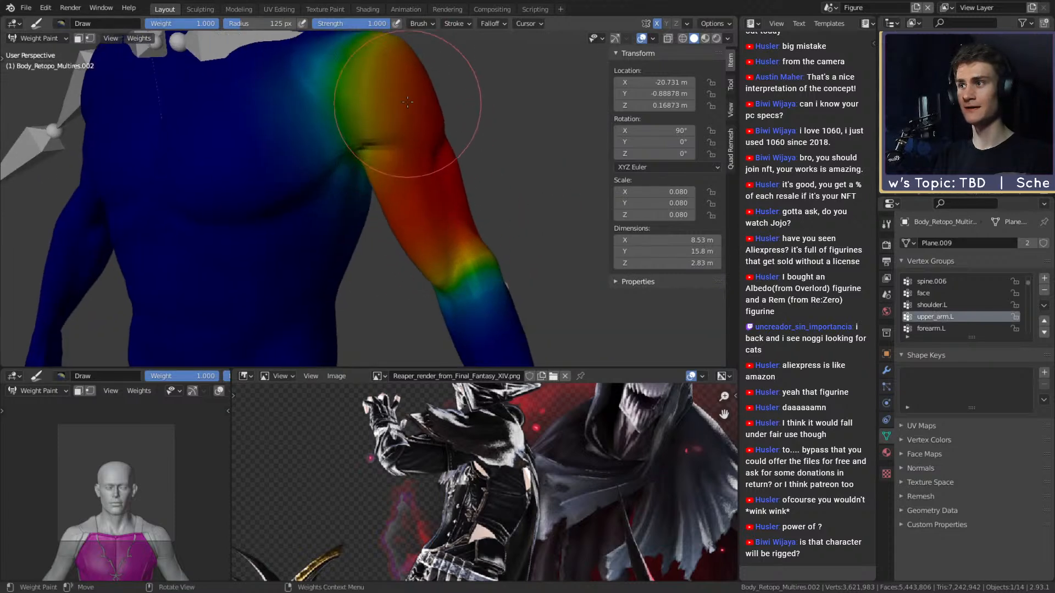
{"action": "left_click_drag", "start_coordinate": [450, 255], "coordinate": [436, 157]}
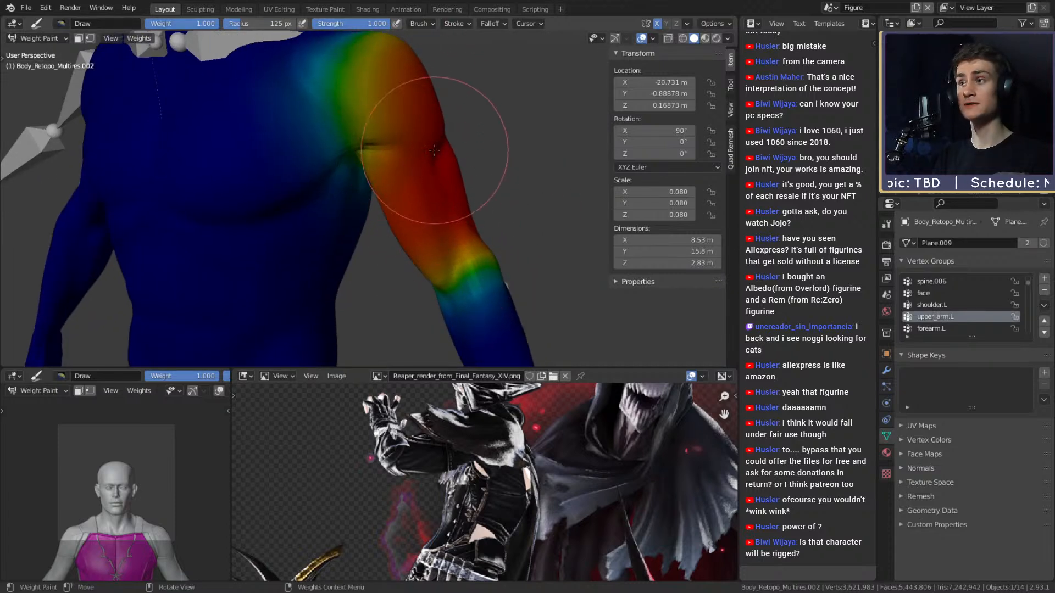
{"action": "mouse_move", "coordinate": [416, 99]}
{"action": "left_mouse_down"}
{"action": "mouse_move", "coordinate": [430, 189]}
{"action": "mouse_move", "coordinate": [482, 189]}
{"action": "left_mouse_up"}
{"action": "middle_click_drag", "start_coordinate": [482, 189], "coordinate": [463, 192]}
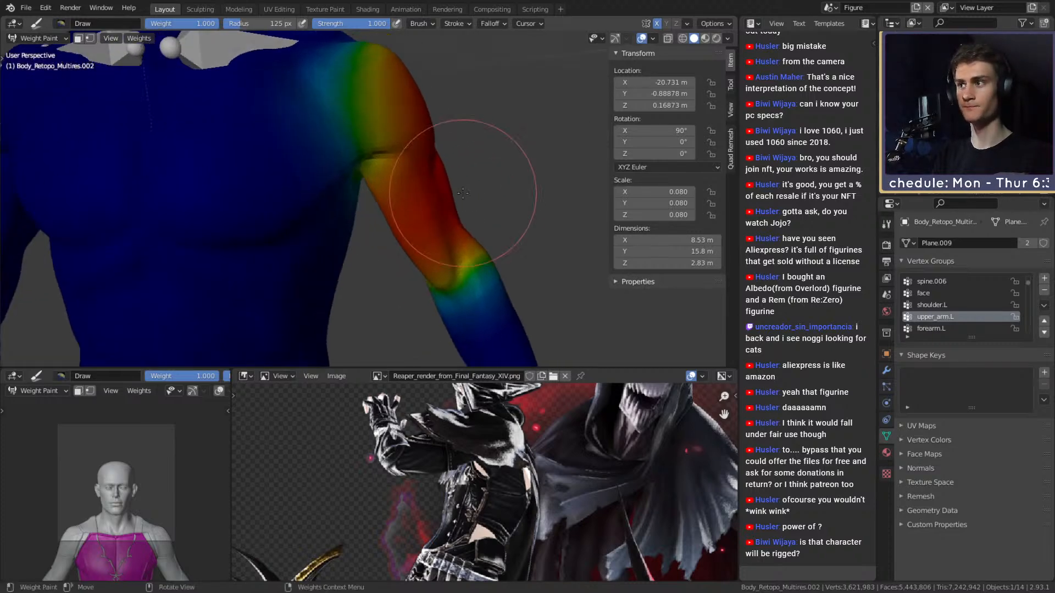
{"action": "scroll", "coordinate": [389, 189], "scroll_direction": "down", "scroll_amount": 3}
{"action": "scroll", "coordinate": [353, 212], "scroll_direction": "up", "scroll_amount": 4}
{"action": "middle_click_drag", "start_coordinate": [353, 212], "coordinate": [387, 189]}
{"action": "middle_click_drag", "start_coordinate": [483, 176], "coordinate": [483, 153]}
{"action": "scroll", "coordinate": [483, 212], "scroll_direction": "down", "scroll_amount": 3}
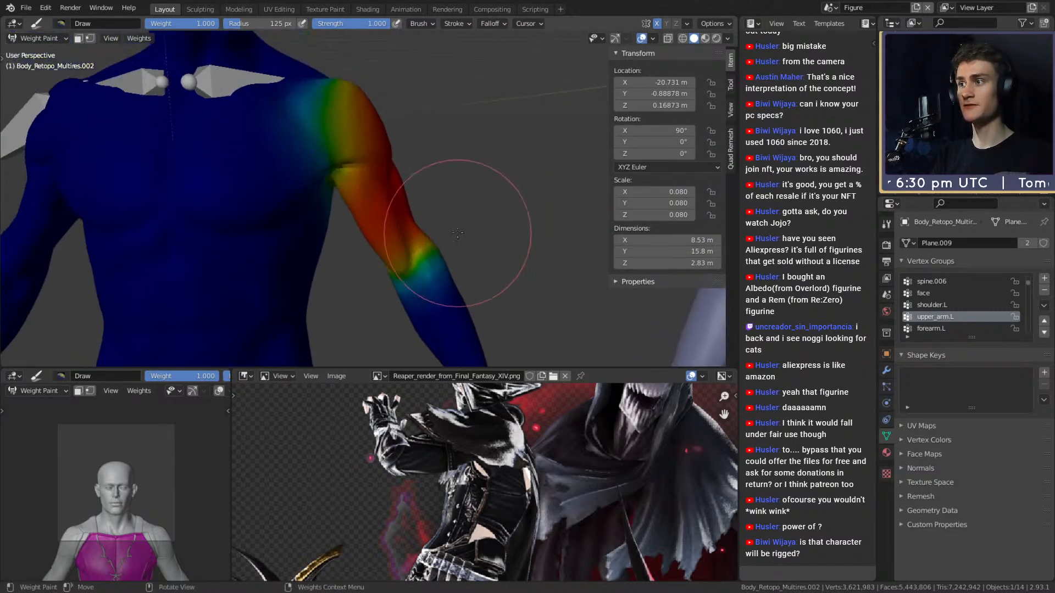
{"action": "scroll", "coordinate": [393, 216], "scroll_direction": "up", "scroll_amount": 3}
{"action": "middle_click_drag", "start_coordinate": [389, 216], "coordinate": [353, 212]}
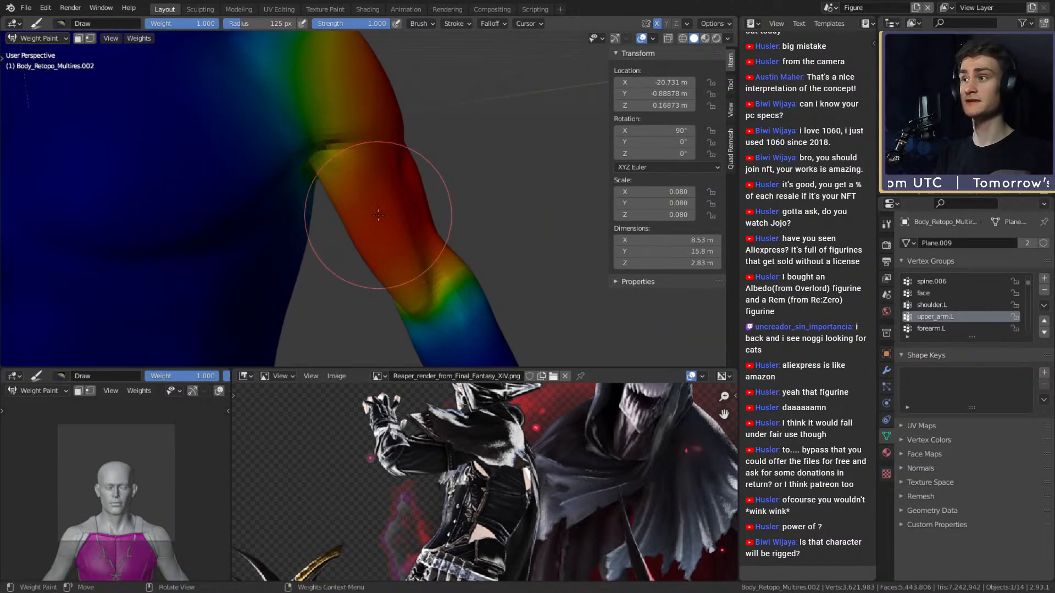
{"action": "scroll", "coordinate": [353, 212], "scroll_direction": "down", "scroll_amount": 2}
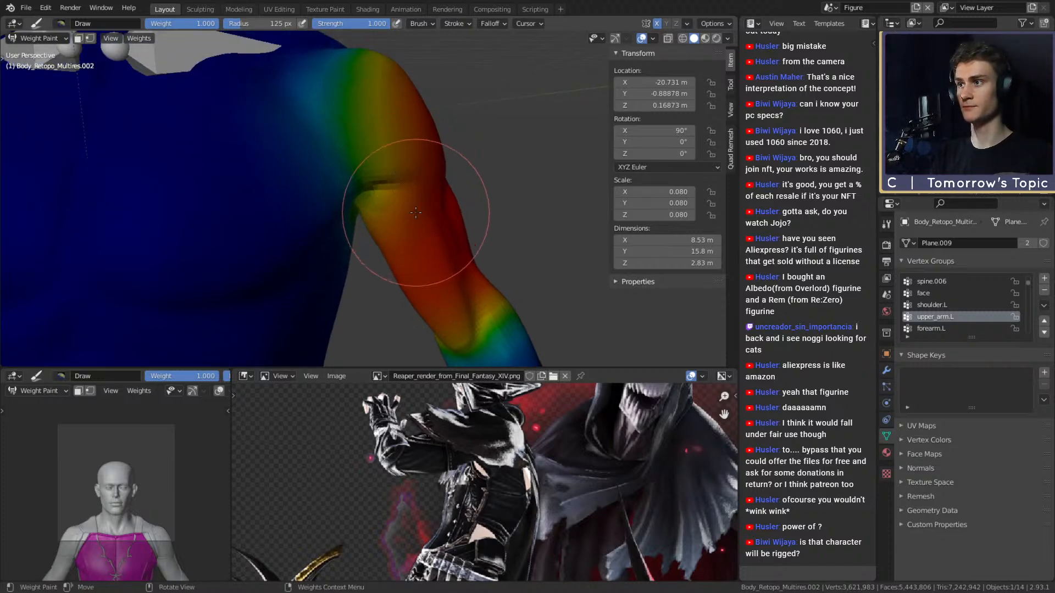
{"action": "scroll", "coordinate": [363, 109], "scroll_direction": "down", "scroll_amount": 4}
{"action": "scroll", "coordinate": [379, 153], "scroll_direction": "up", "scroll_amount": 4}
{"action": "middle_click_drag", "start_coordinate": [379, 153], "coordinate": [384, 193]}
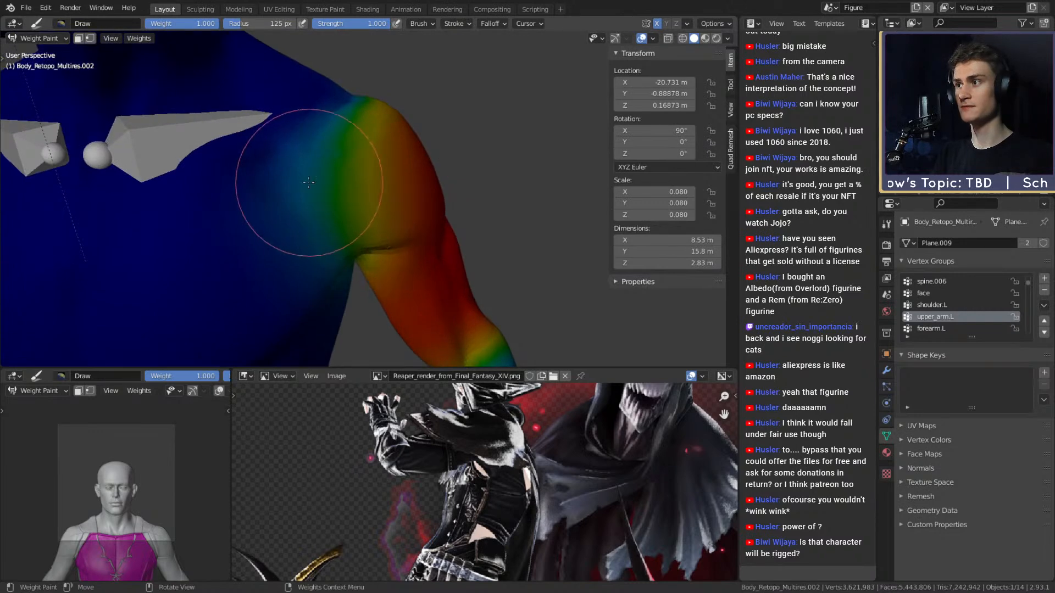
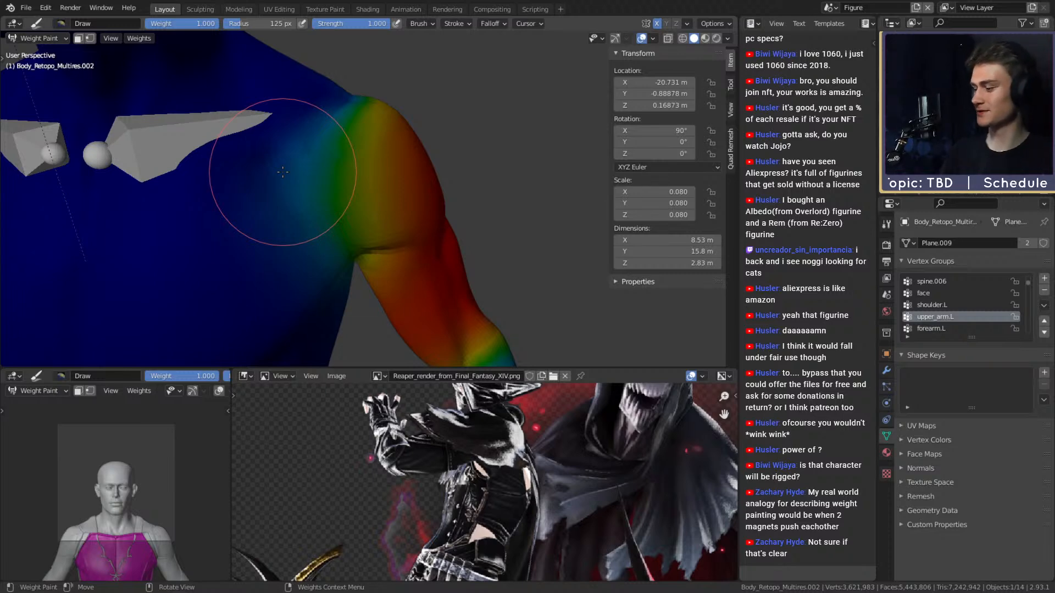
{"action": "scroll", "coordinate": [446, 172], "scroll_direction": "down", "scroll_amount": 9}
{"action": "scroll", "coordinate": [444, 274], "scroll_direction": "up", "scroll_amount": 4}
{"action": "middle_click_drag", "start_coordinate": [435, 242], "coordinate": [424, 264]}
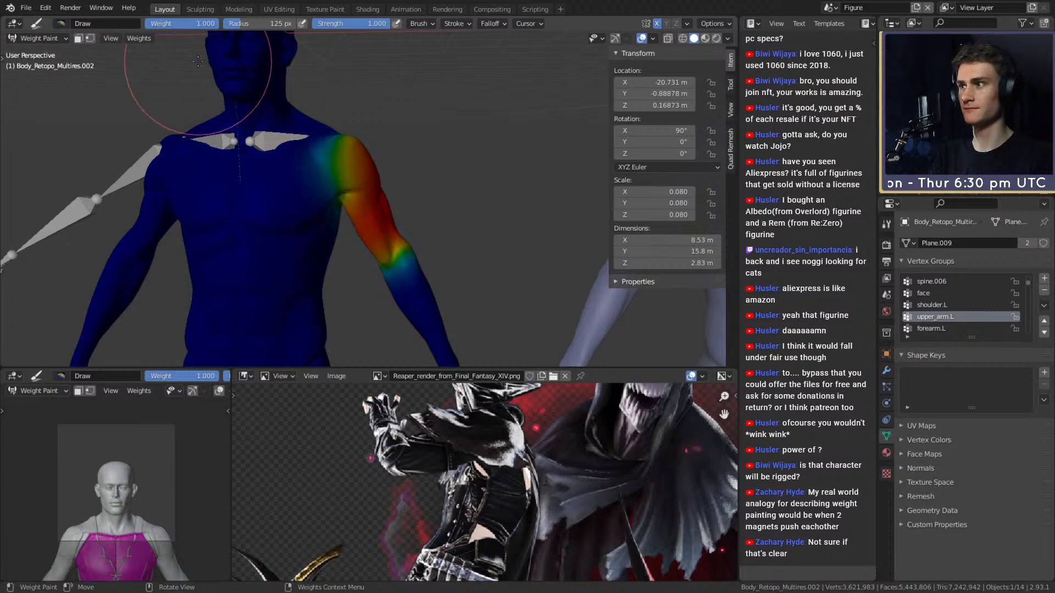
{"action": "middle_click_drag", "start_coordinate": [383, 191], "coordinate": [393, 198]}
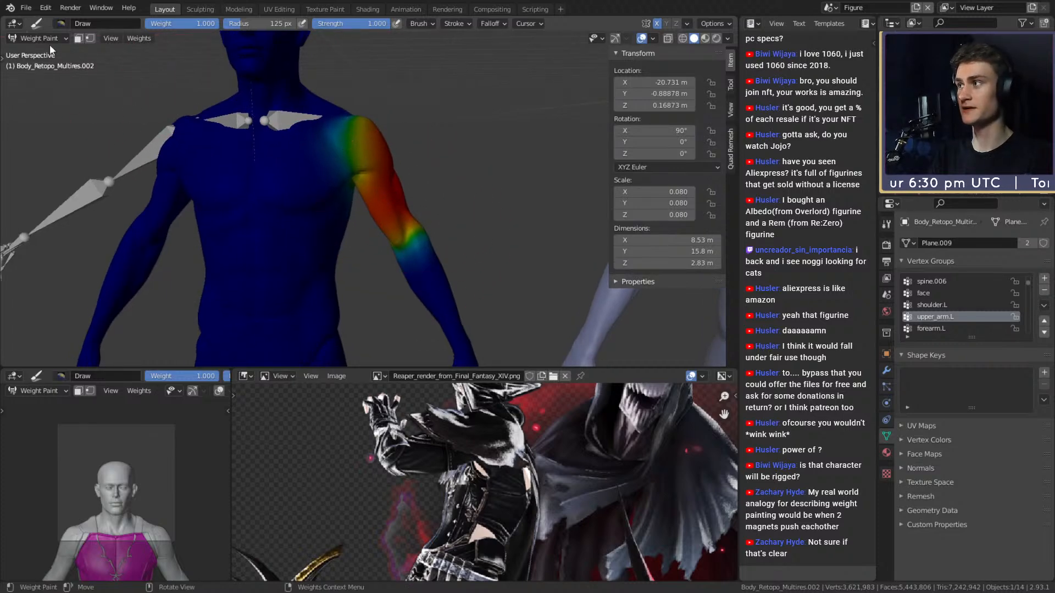
- Return to Object Mode, select the metarig armature and switch it to Pose Mode
{"action": "left_click", "coordinate": [34, 38]}
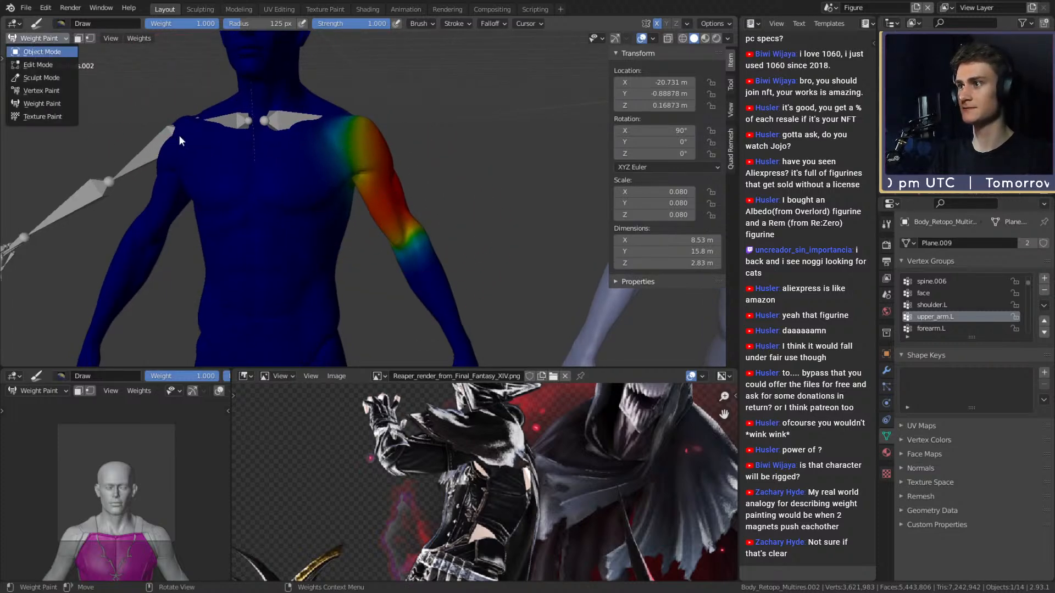
{"action": "left_click", "coordinate": [34, 47]}
{"action": "scroll", "coordinate": [358, 242], "scroll_direction": "up", "scroll_amount": 4}
{"action": "left_click", "coordinate": [290, 104]}
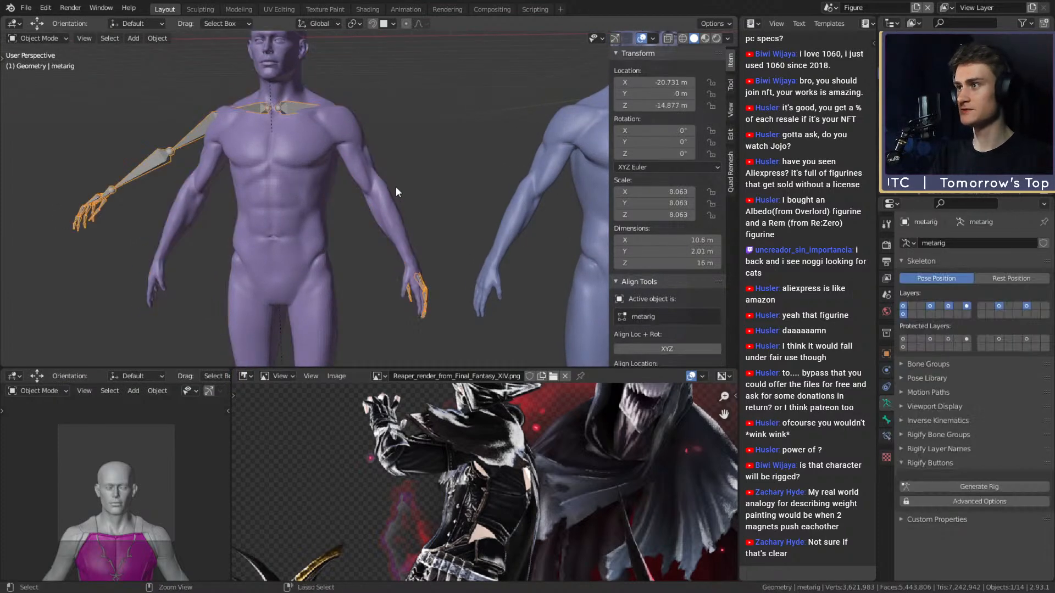
{"action": "key", "text": "ctrl+Tab"}
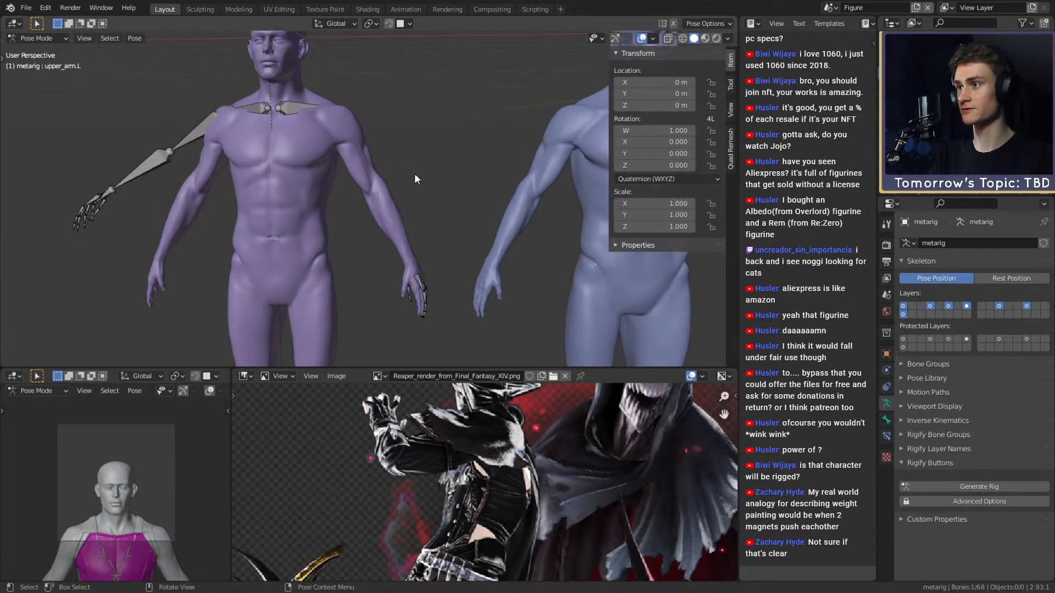
{"action": "middle_click_drag", "start_coordinate": [398, 180], "coordinate": [433, 191], "text": "shift"}
- Try rotating the left upper-arm bone toward the torso and away from it to test the shoulder deformation
{"action": "key", "text": "r"}
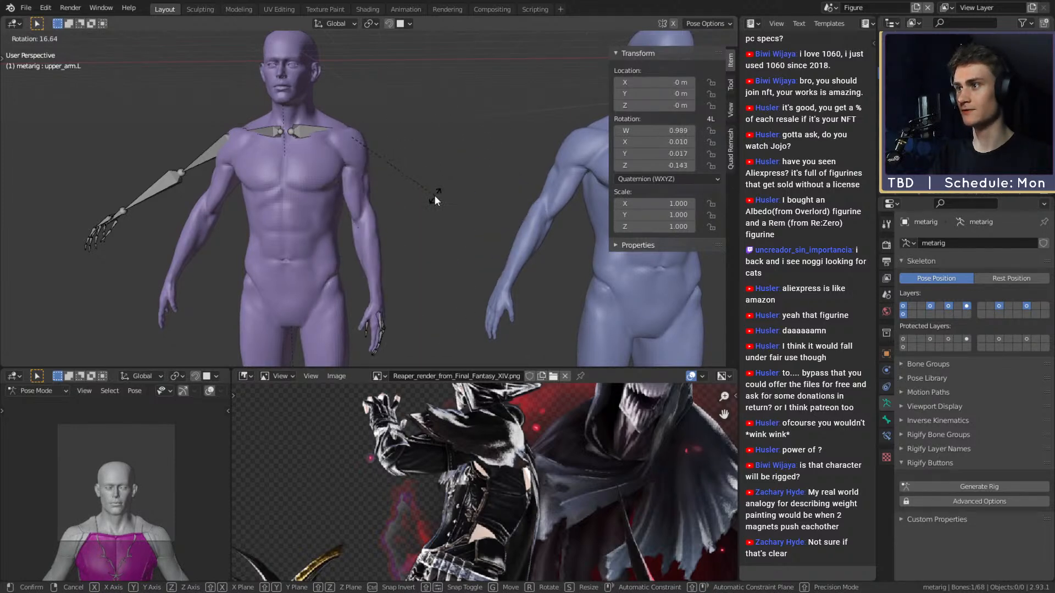
{"action": "right_click", "coordinate": [339, 180]}
{"action": "middle_click_drag", "start_coordinate": [340, 180], "coordinate": [387, 194]}
{"action": "scroll", "coordinate": [387, 189], "scroll_direction": "up", "scroll_amount": 5}
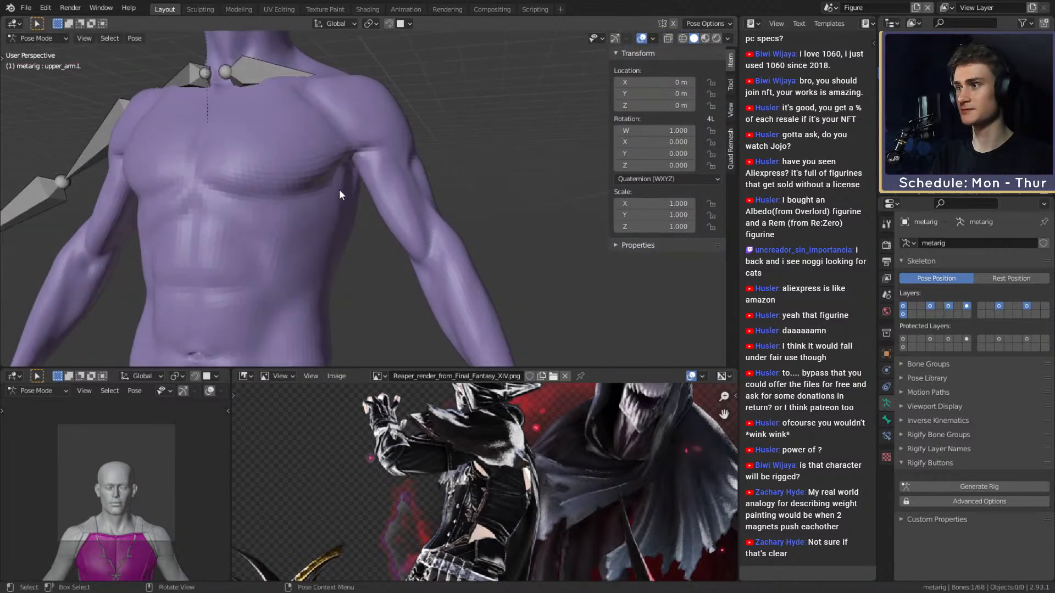
{"action": "middle_click_drag", "start_coordinate": [460, 196], "coordinate": [434, 208]}
{"action": "key", "text": "r"}
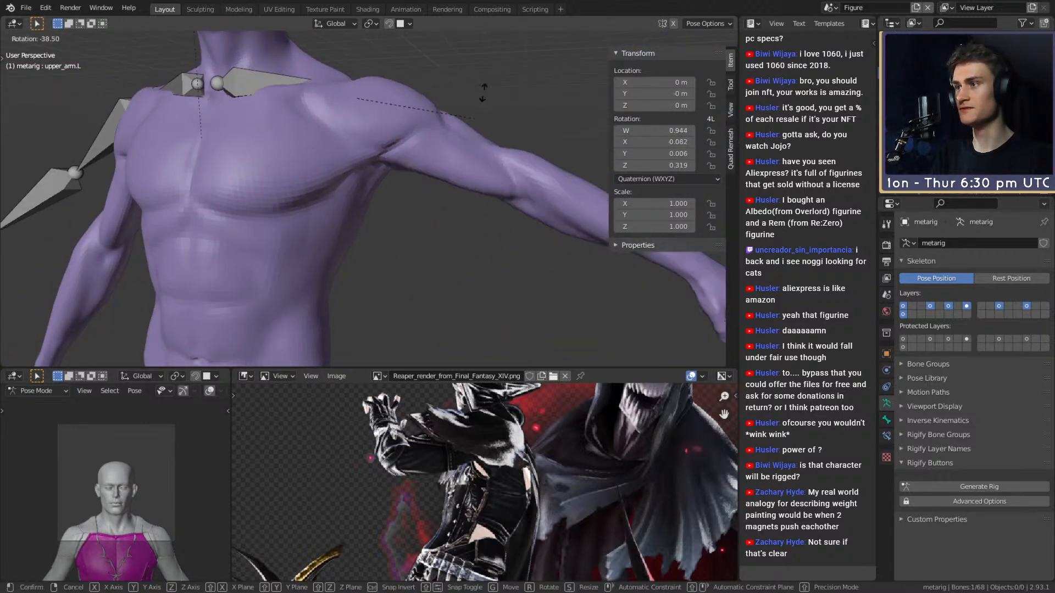
{"action": "key", "text": "Escape"}
- Swing the left upper-arm bone forward by rotating it in a side view of the body
{"action": "scroll", "coordinate": [428, 174], "scroll_direction": "down", "scroll_amount": 4}
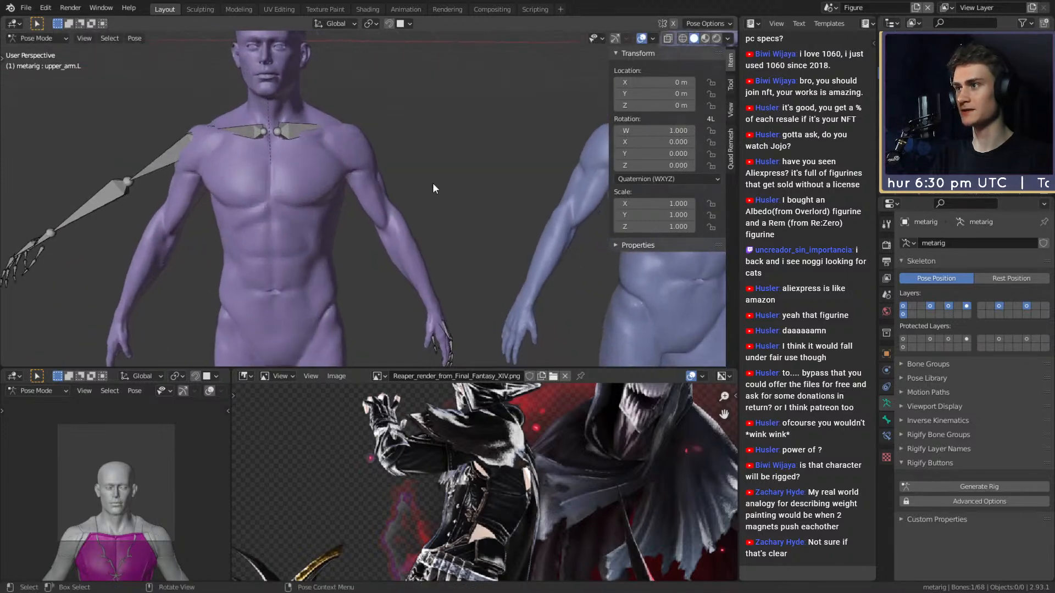
{"action": "scroll", "coordinate": [439, 189], "scroll_direction": "up", "scroll_amount": 2}
{"action": "scroll", "coordinate": [451, 191], "scroll_direction": "down", "scroll_amount": 5}
{"action": "middle_click_drag", "start_coordinate": [448, 190], "coordinate": [429, 252]}
{"action": "scroll", "coordinate": [386, 187], "scroll_direction": "down", "scroll_amount": 3}
{"action": "scroll", "coordinate": [434, 217], "scroll_direction": "up", "scroll_amount": 3}
{"action": "key", "text": "r"}
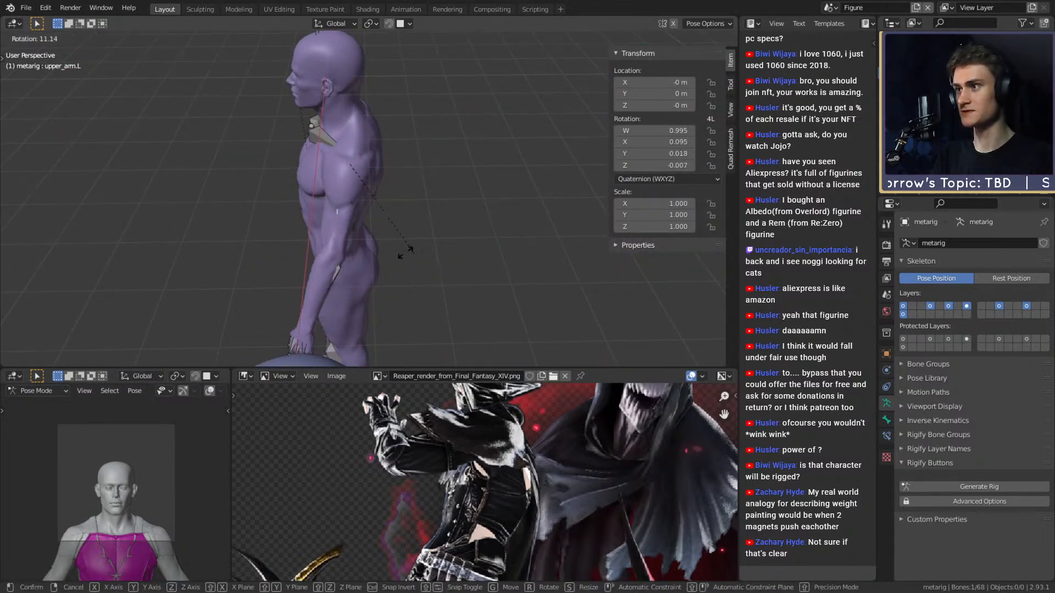
{"action": "left_click", "coordinate": [348, 244]}
- Select the left forearm bone and rotate it to bend the elbow and raise the hand
{"action": "middle_click_drag", "start_coordinate": [348, 243], "coordinate": [463, 258]}
{"action": "left_click", "coordinate": [351, 237]}
{"action": "key", "text": "r"}
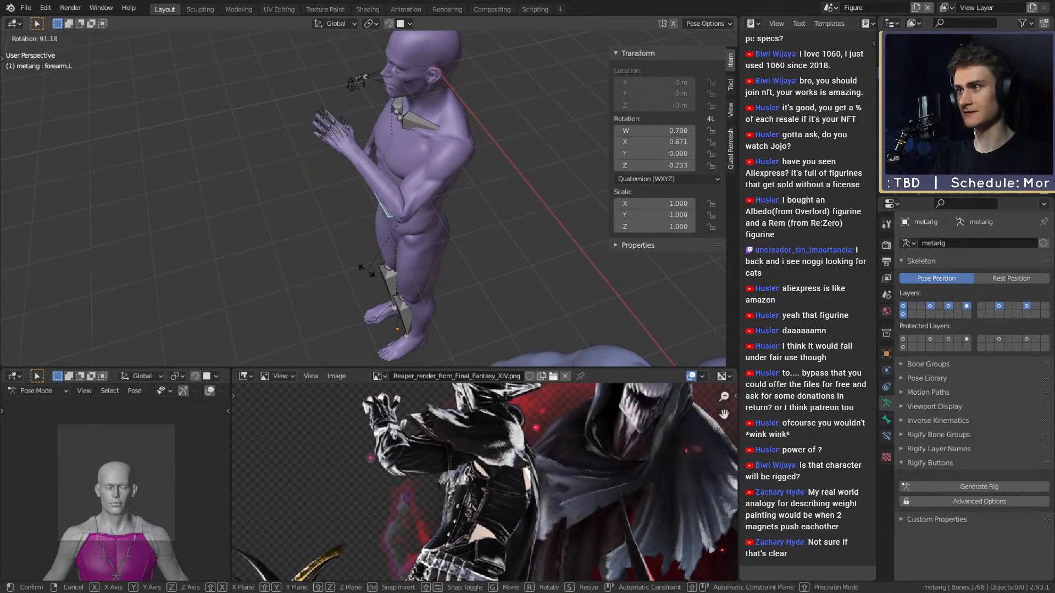
{"action": "left_click", "coordinate": [414, 235]}
- Rotate the left upper-arm bone twice, the last time by 24.6°, to lift the arm beside the face
{"action": "middle_click_drag", "start_coordinate": [413, 235], "coordinate": [387, 241]}
{"action": "left_click", "coordinate": [357, 213]}
{"action": "scroll", "coordinate": [460, 221], "scroll_direction": "up", "scroll_amount": 5}
{"action": "key", "text": "r"}
{"action": "left_click", "coordinate": [421, 253]}
{"action": "key", "text": "r"}
{"action": "left_click", "coordinate": [504, 193]}
{"action": "scroll", "coordinate": [385, 206], "scroll_direction": "up", "scroll_amount": 4}
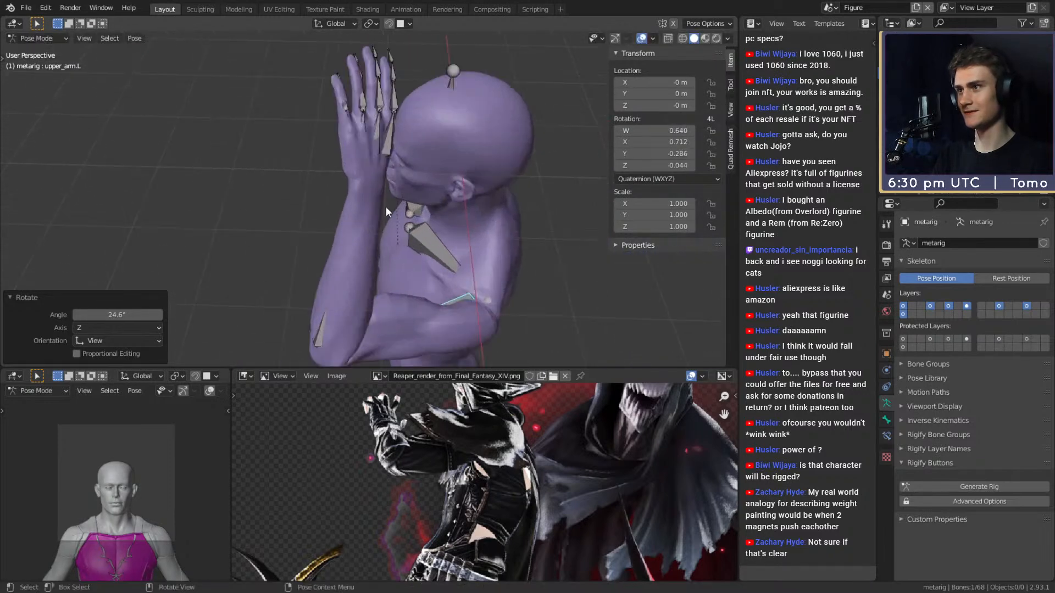
{"action": "left_click", "coordinate": [370, 169]}
{"action": "left_click", "coordinate": [377, 149]}
{"action": "middle_click_drag", "start_coordinate": [377, 150], "coordinate": [460, 180]}
{"action": "key", "text": "r"}
{"action": "right_click", "coordinate": [450, 232]}
{"action": "middle_click_drag", "start_coordinate": [450, 232], "coordinate": [413, 214]}
- Select the left hand bone with the help of X-ray and rotate it about 12° at the wrist
{"action": "key", "text": "alt+z"}
{"action": "scroll", "coordinate": [409, 211], "scroll_direction": "up", "scroll_amount": 3}
{"action": "left_click", "coordinate": [334, 176]}
{"action": "middle_click_drag", "start_coordinate": [334, 176], "coordinate": [437, 197]}
{"action": "key", "text": "alt+z"}
{"action": "key", "text": "r"}
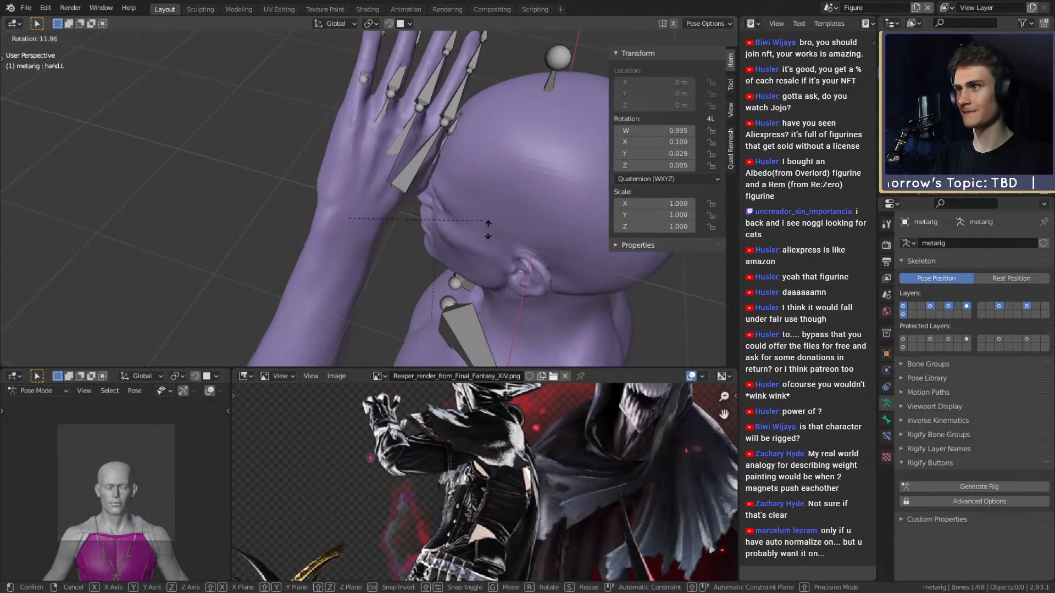
{"action": "left_click", "coordinate": [489, 235]}
- Rotate the raised left hand twice more from different views to bring it against the forehead
{"action": "scroll", "coordinate": [489, 235], "scroll_direction": "down", "scroll_amount": 4}
{"action": "middle_click_drag", "start_coordinate": [538, 187], "coordinate": [509, 276]}
{"action": "key", "text": "r"}
{"action": "left_click", "coordinate": [470, 318]}
{"action": "middle_click_drag", "start_coordinate": [469, 318], "coordinate": [414, 203]}
{"action": "key", "text": "r"}
{"action": "left_click", "coordinate": [483, 169]}
- Select the right upper-arm bone and rotate it about 14° toward the body in a rear view
{"action": "scroll", "coordinate": [398, 201], "scroll_direction": "up", "scroll_amount": 2}
{"action": "left_click", "coordinate": [391, 130]}
{"action": "middle_click_drag", "start_coordinate": [406, 159], "coordinate": [436, 212]}
{"action": "key", "text": "r"}
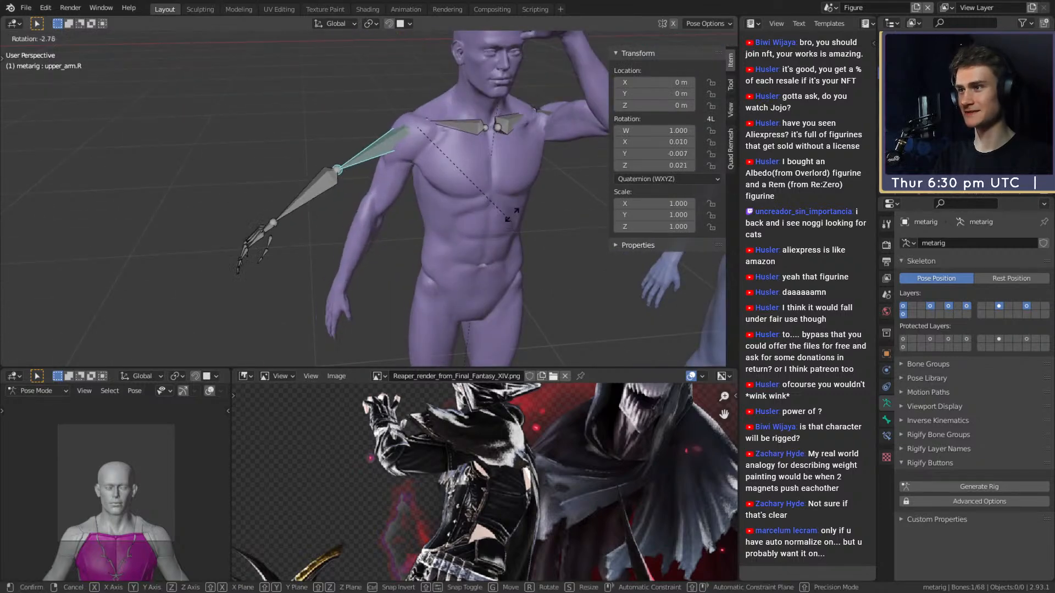
{"action": "key", "text": "Escape"}
{"action": "middle_click_drag", "start_coordinate": [511, 221], "coordinate": [556, 202]}
{"action": "key", "text": "r"}
{"action": "right_click", "coordinate": [500, 247]}
{"action": "key", "text": "r"}
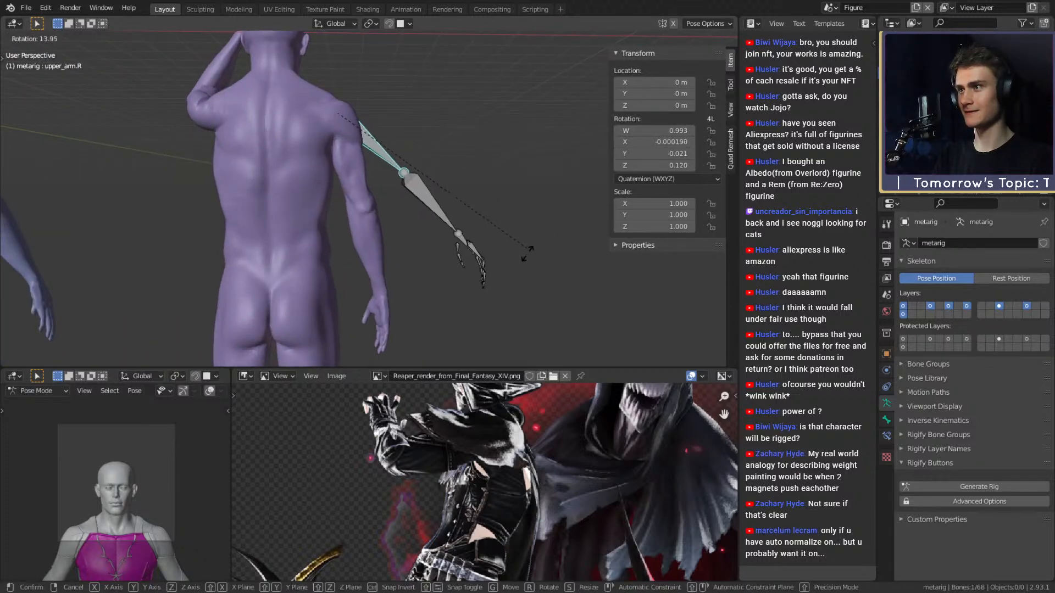
{"action": "left_click", "coordinate": [522, 253]}
- Select the right forearm bone and rotate it inward behind the back from two viewing angles
{"action": "middle_click_drag", "start_coordinate": [480, 257], "coordinate": [524, 200], "text": "shift"}
{"action": "left_click", "coordinate": [476, 145]}
{"action": "middle_click_drag", "start_coordinate": [544, 163], "coordinate": [584, 173]}
{"action": "key", "text": "r"}
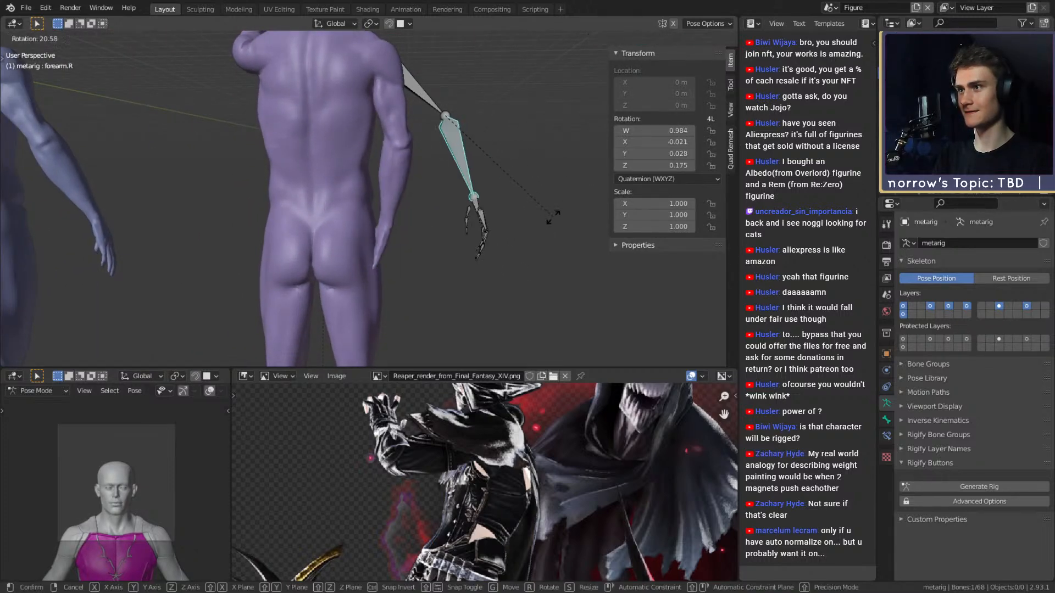
{"action": "left_click", "coordinate": [490, 229]}
{"action": "middle_click_drag", "start_coordinate": [490, 229], "coordinate": [401, 181]}
{"action": "key", "text": "r"}
{"action": "left_click", "coordinate": [388, 115]}
- Refine the right arm's bend, rotating the forearm bone about 24° so the hand sits behind the lower back
{"action": "left_click", "coordinate": [354, 79]}
{"action": "key", "text": "r"}
{"action": "middle_click_drag", "start_coordinate": [385, 110], "coordinate": [527, 199]}
{"action": "left_click", "coordinate": [405, 174]}
{"action": "left_click", "coordinate": [440, 180]}
{"action": "key", "text": "r"}
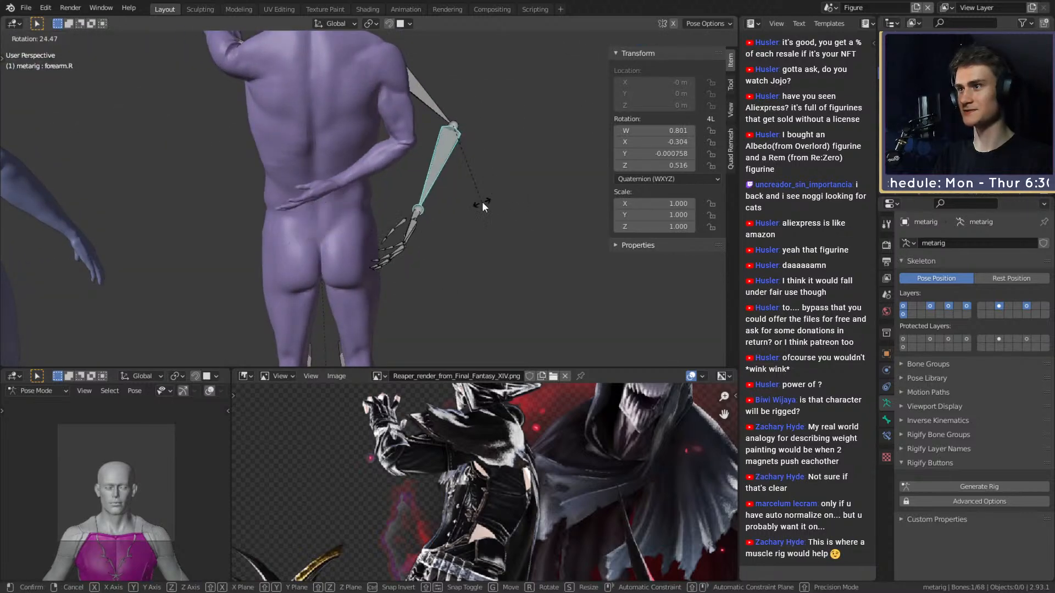
{"action": "left_click", "coordinate": [482, 202]}
- Select the right upper-arm bone and rotate it twice to adjust the arm behind the back, finishing with 11°
{"action": "middle_click_drag", "start_coordinate": [373, 160], "coordinate": [340, 227]}
{"action": "left_click", "coordinate": [437, 162]}
{"action": "key", "text": "r"}
{"action": "left_click", "coordinate": [530, 204]}
{"action": "key", "text": "r"}
{"action": "left_click", "coordinate": [387, 202]}
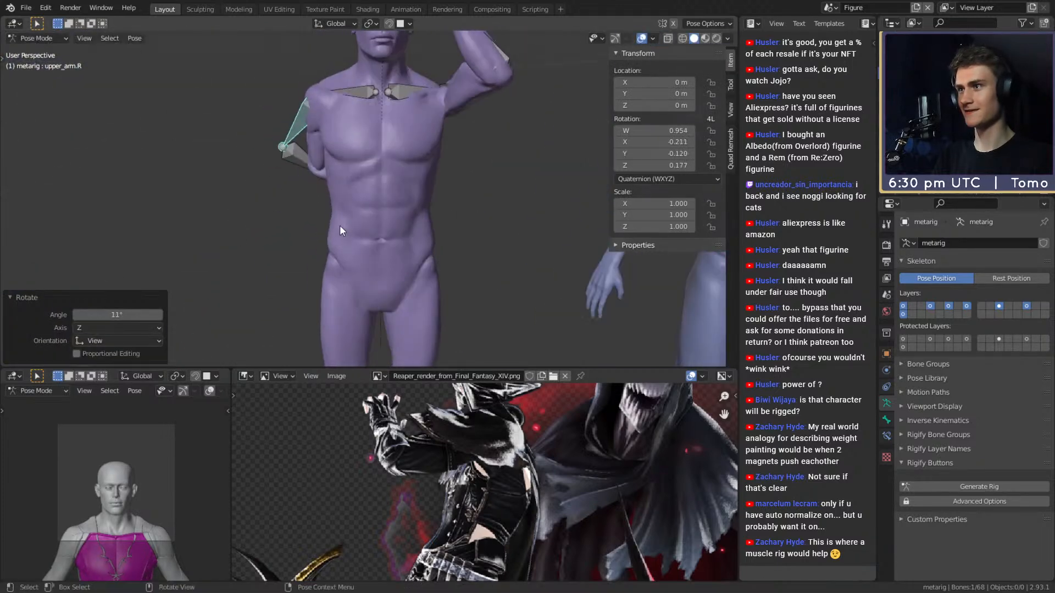
{"action": "scroll", "coordinate": [405, 219], "scroll_direction": "down", "scroll_amount": 3}
{"action": "scroll", "coordinate": [405, 220], "scroll_direction": "up", "scroll_amount": 3}
{"action": "middle_click_drag", "start_coordinate": [405, 220], "coordinate": [419, 252], "text": "shift"}
{"action": "scroll", "coordinate": [412, 232], "scroll_direction": "down", "scroll_amount": 4}
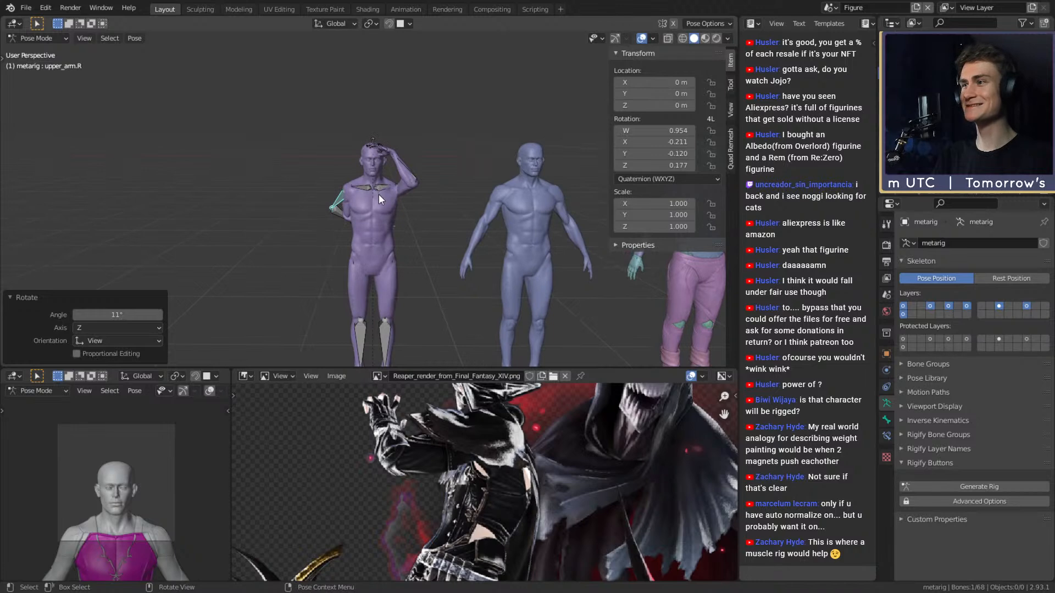
- Leave pose mode, select the unposed base body between the other two figures, and focus on it in the Sculpting workspace
{"action": "key", "text": "ctrl+Tab"}
{"action": "scroll", "coordinate": [379, 194], "scroll_direction": "up", "scroll_amount": 4}
{"action": "scroll", "coordinate": [387, 210], "scroll_direction": "down", "scroll_amount": 4}
{"action": "middle_click_drag", "start_coordinate": [457, 226], "coordinate": [440, 154]}
{"action": "left_click", "coordinate": [458, 175]}
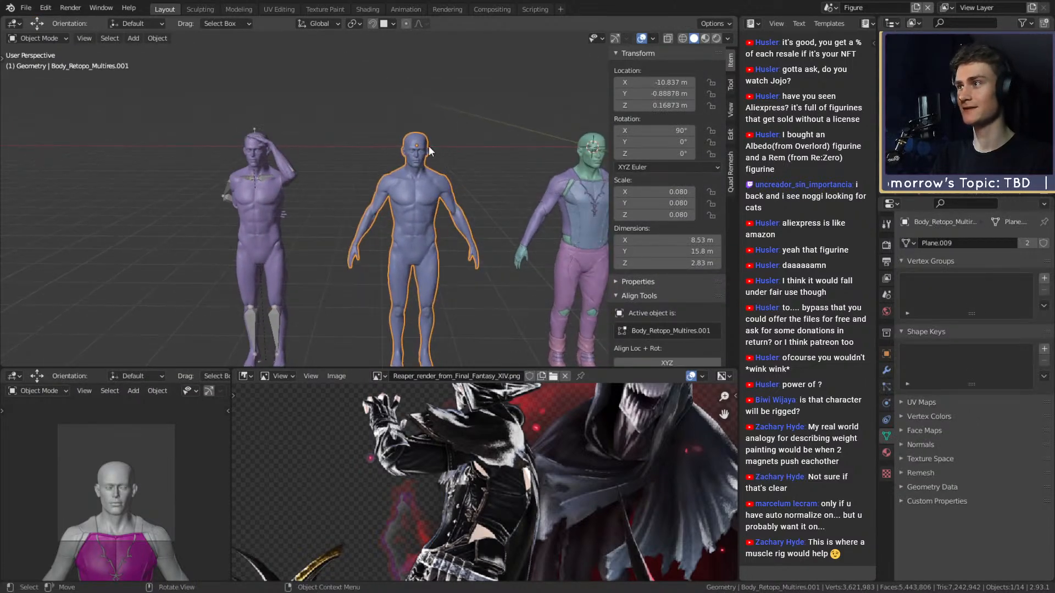
{"action": "left_click", "coordinate": [200, 10]}
{"action": "key", "text": "KP_Decimal"}
{"action": "mouse_move", "coordinate": [432, 173]}
{"action": "middle_mouse_down", "text": "shift"}
{"action": "mouse_move", "coordinate": [431, 242]}
{"action": "mouse_move", "coordinate": [451, 245]}
{"action": "mouse_move", "coordinate": [446, 199]}
{"action": "middle_mouse_up", "text": "shift"}
{"action": "scroll", "coordinate": [432, 242], "scroll_direction": "up", "scroll_amount": 5}
{"action": "scroll", "coordinate": [450, 245], "scroll_direction": "down", "scroll_amount": 7}
{"action": "middle_click_drag", "start_coordinate": [446, 199], "coordinate": [441, 204]}
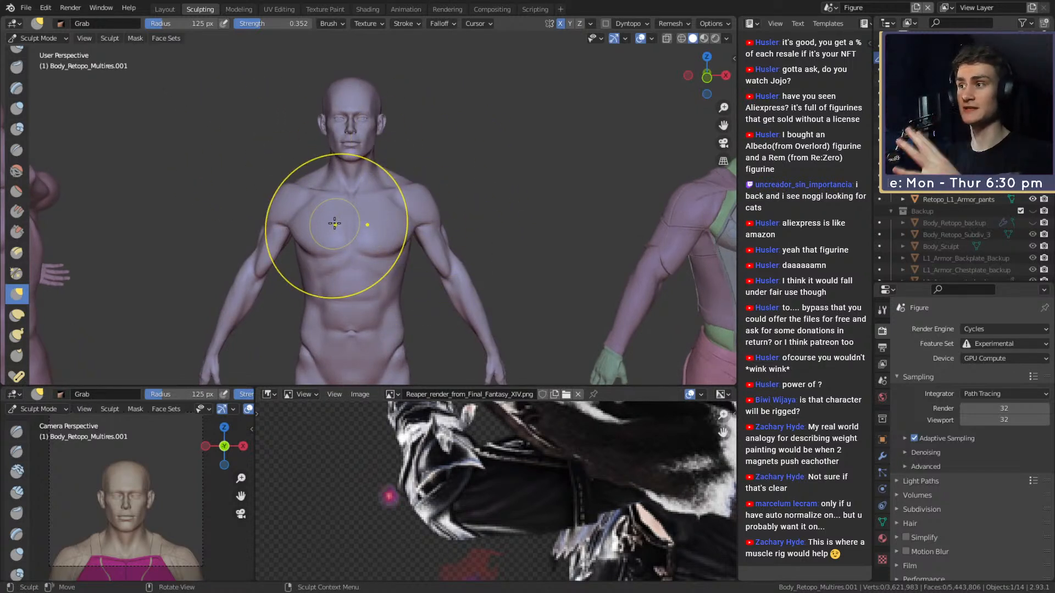
- Examine the unposed base body's torso, shoulders and face from front and three-quarter views
{"action": "mouse_move", "coordinate": [334, 225]}
{"action": "middle_mouse_down"}
{"action": "mouse_move", "coordinate": [337, 170]}
{"action": "mouse_move", "coordinate": [406, 187]}
{"action": "mouse_move", "coordinate": [420, 176]}
{"action": "mouse_move", "coordinate": [454, 220]}
{"action": "mouse_move", "coordinate": [448, 247]}
{"action": "middle_mouse_up"}
{"action": "scroll", "coordinate": [371, 177], "scroll_direction": "up", "scroll_amount": 4}
{"action": "scroll", "coordinate": [412, 189], "scroll_direction": "up", "scroll_amount": 4}
{"action": "scroll", "coordinate": [424, 176], "scroll_direction": "down", "scroll_amount": 4}
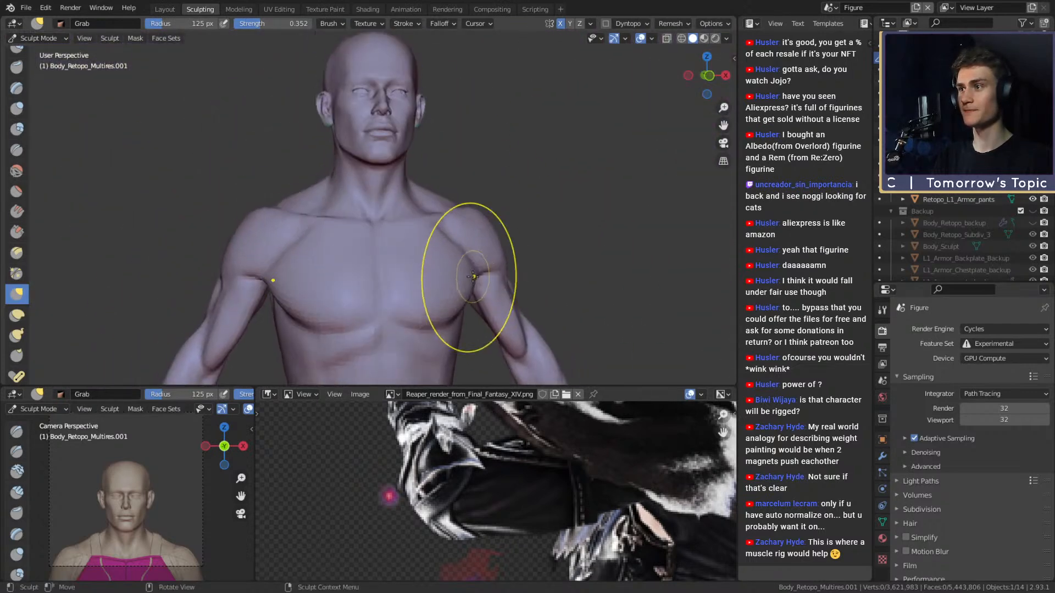
{"action": "scroll", "coordinate": [462, 245], "scroll_direction": "up", "scroll_amount": 5}
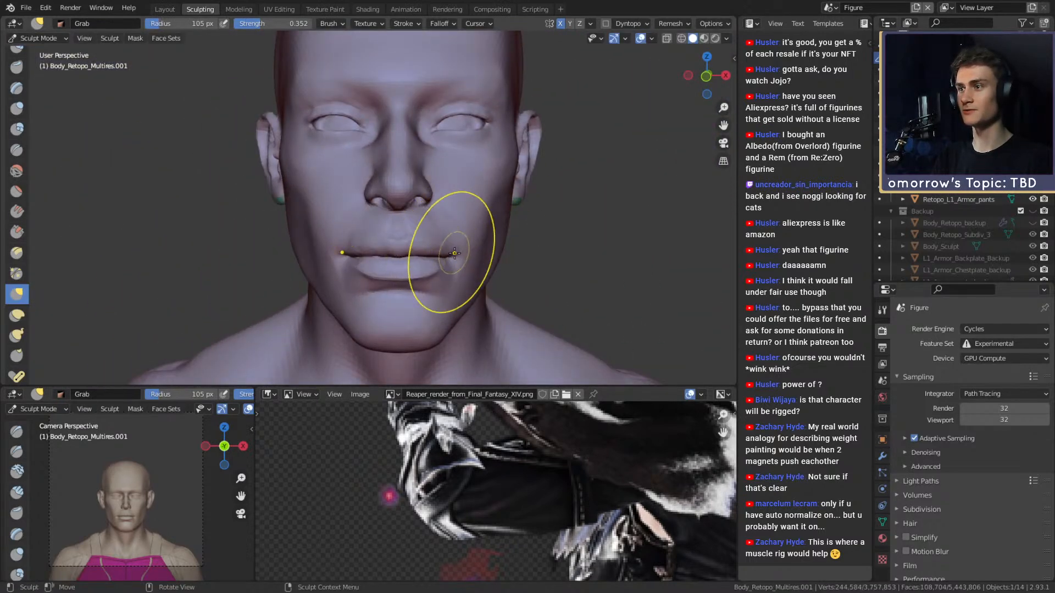
{"action": "mouse_move", "coordinate": [478, 252]}
{"action": "middle_mouse_down"}
{"action": "mouse_move", "coordinate": [341, 266]}
{"action": "mouse_move", "coordinate": [367, 245]}
{"action": "middle_mouse_up"}
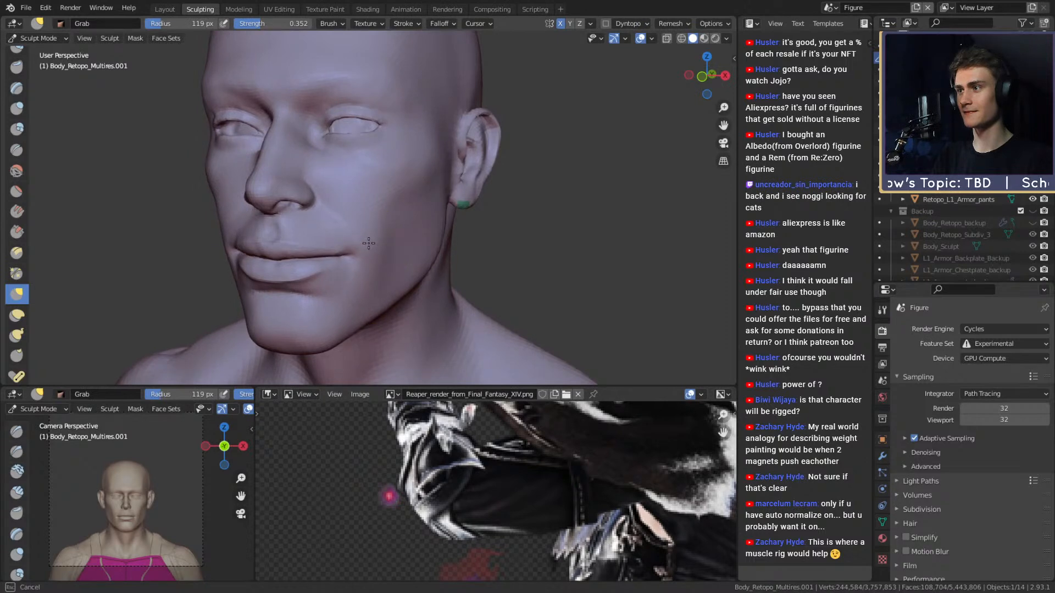
{"action": "middle_click_drag", "start_coordinate": [415, 275], "coordinate": [412, 270]}
{"action": "scroll", "coordinate": [412, 271], "scroll_direction": "down", "scroll_amount": 6}
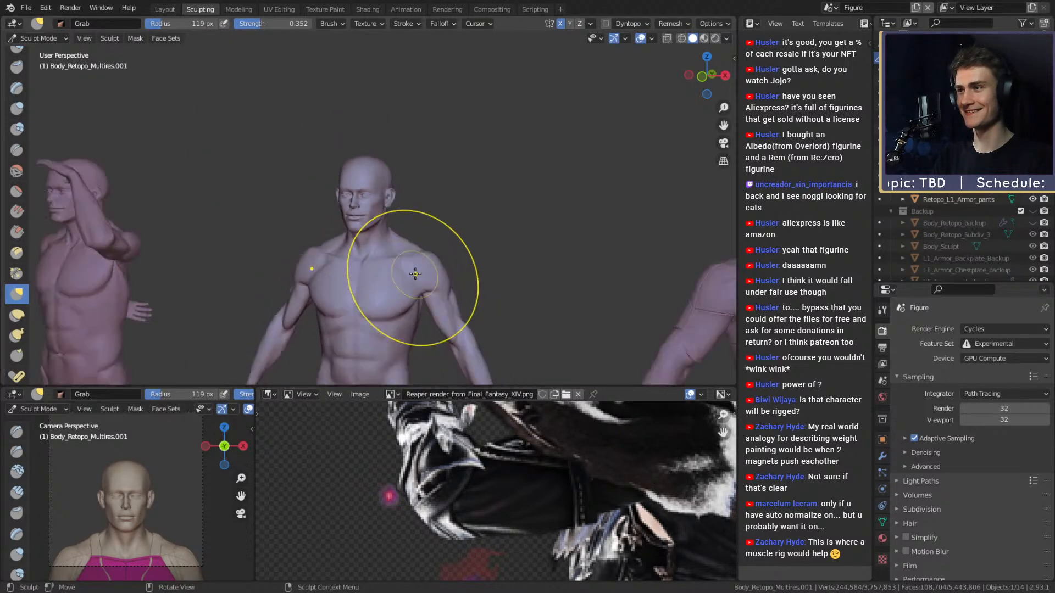
{"action": "mouse_move", "coordinate": [220, 255]}
{"action": "middle_mouse_down", "text": "shift"}
{"action": "mouse_move", "coordinate": [533, 257]}
{"action": "mouse_move", "coordinate": [300, 259]}
{"action": "middle_mouse_up", "text": "shift"}
{"action": "scroll", "coordinate": [500, 217], "scroll_direction": "up", "scroll_amount": 5}
{"action": "scroll", "coordinate": [483, 188], "scroll_direction": "down", "scroll_amount": 4}
{"action": "scroll", "coordinate": [424, 201], "scroll_direction": "up", "scroll_amount": 5}
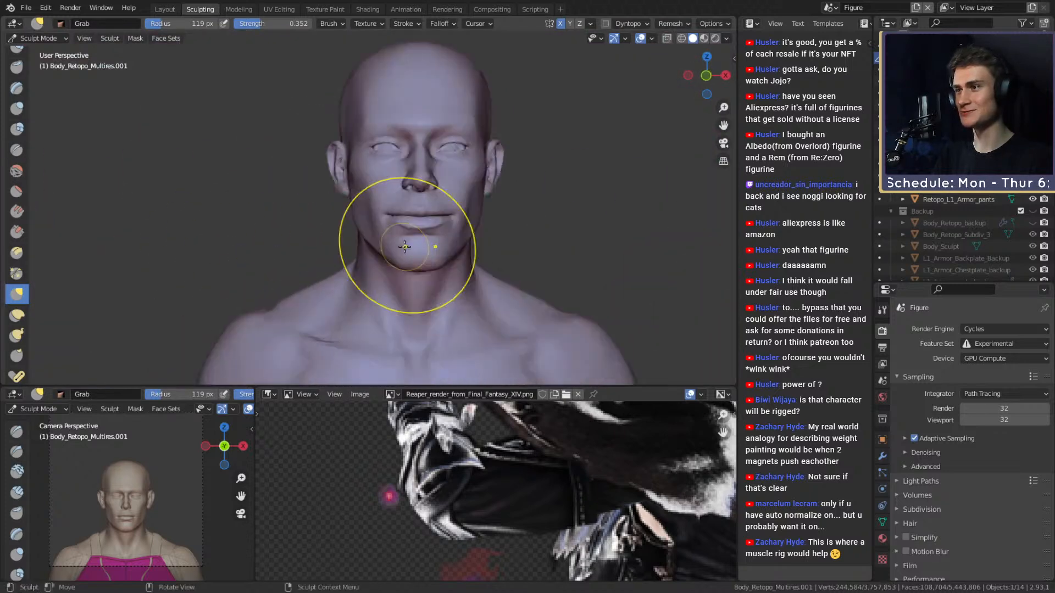
{"action": "mouse_move", "coordinate": [425, 201]}
{"action": "middle_mouse_down"}
{"action": "mouse_move", "coordinate": [386, 201]}
{"action": "mouse_move", "coordinate": [407, 242]}
{"action": "middle_mouse_up"}
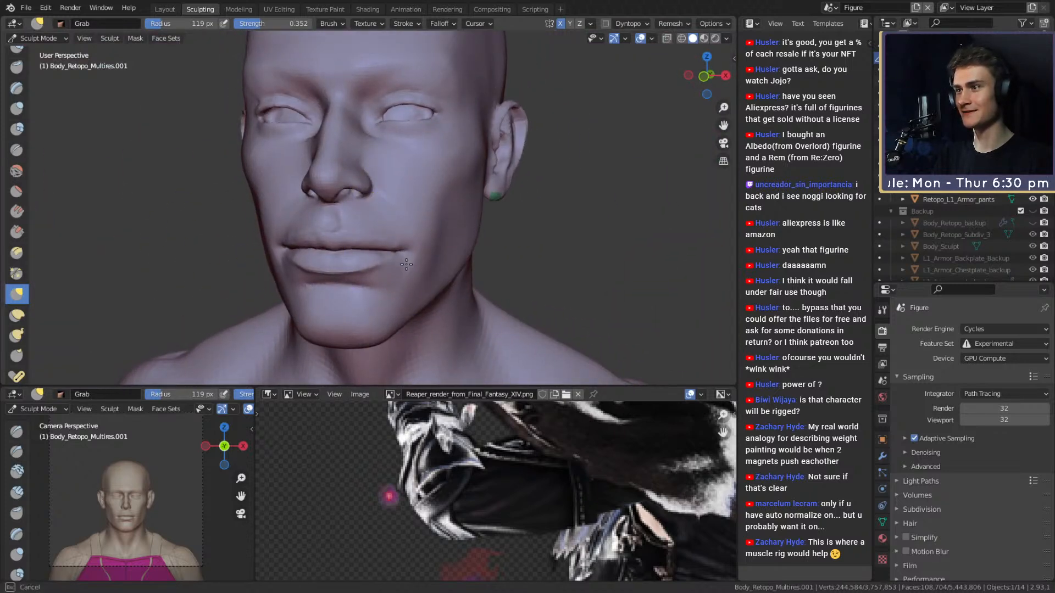
{"action": "middle_click_drag", "start_coordinate": [385, 128], "coordinate": [423, 207]}
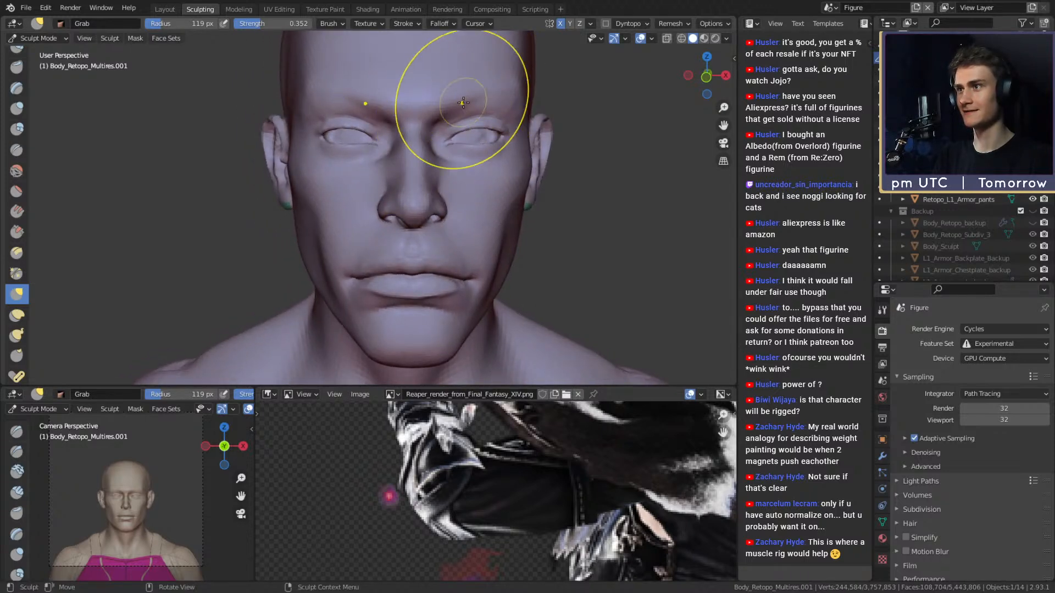
- Compare the posed body with the unposed base body and the armored figure from the front and from above
{"action": "scroll", "coordinate": [264, 236], "scroll_direction": "down", "scroll_amount": 5}
{"action": "scroll", "coordinate": [513, 224], "scroll_direction": "up", "scroll_amount": 6}
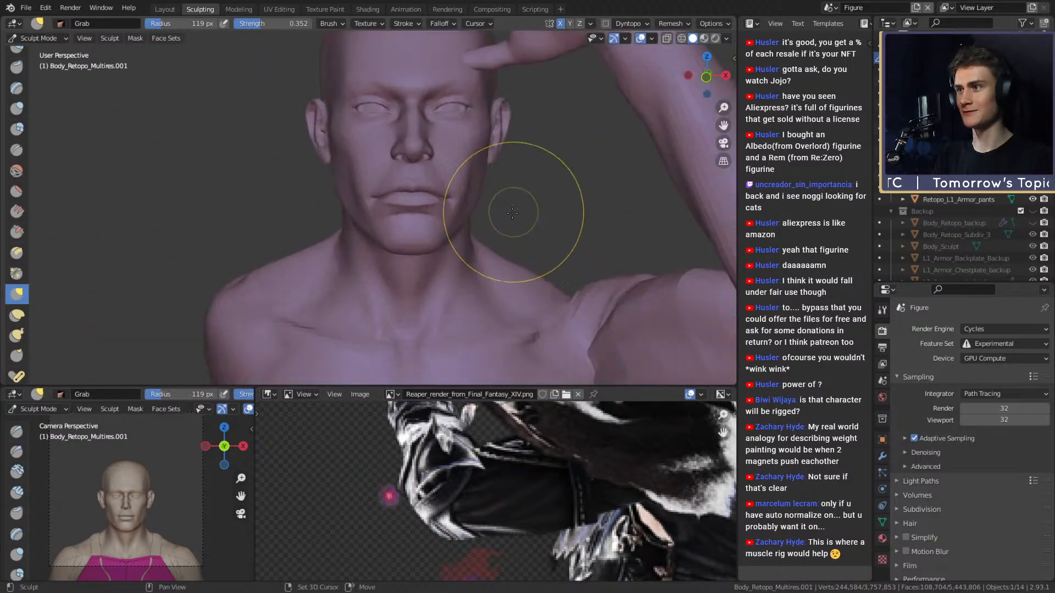
{"action": "scroll", "coordinate": [489, 218], "scroll_direction": "down", "scroll_amount": 6}
{"action": "mouse_move", "coordinate": [616, 302]}
{"action": "middle_mouse_down", "text": "shift"}
{"action": "mouse_move", "coordinate": [497, 244]}
{"action": "mouse_move", "coordinate": [395, 230]}
{"action": "middle_mouse_up", "text": "shift"}
{"action": "scroll", "coordinate": [395, 230], "scroll_direction": "down", "scroll_amount": 2}
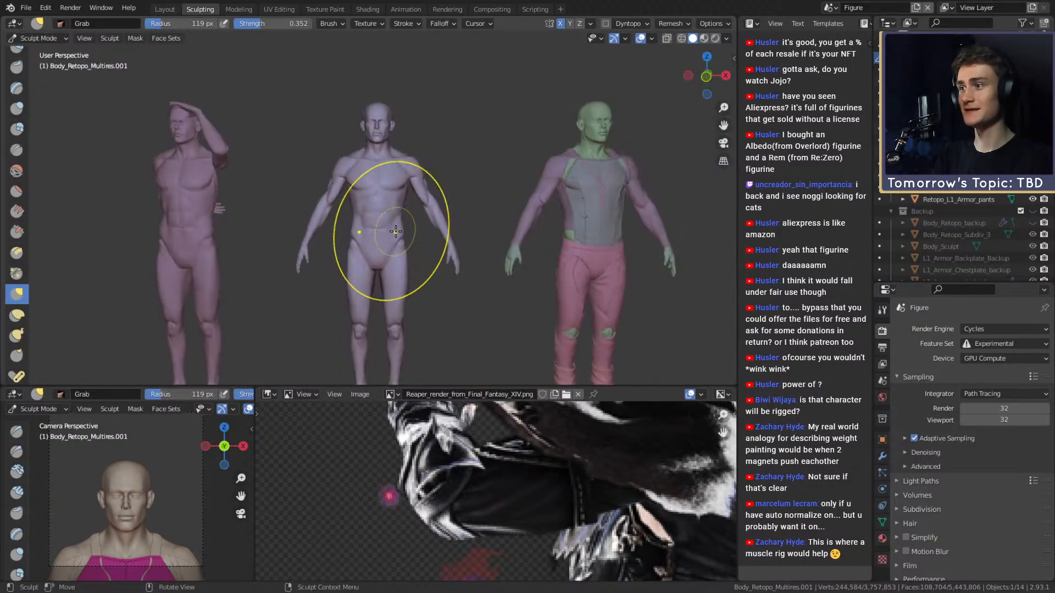
{"action": "scroll", "coordinate": [394, 232], "scroll_direction": "down", "scroll_amount": 4}
{"action": "scroll", "coordinate": [391, 268], "scroll_direction": "up", "scroll_amount": 6}
{"action": "mouse_move", "coordinate": [390, 269]}
{"action": "middle_mouse_down"}
{"action": "mouse_move", "coordinate": [343, 239]}
{"action": "mouse_move", "coordinate": [498, 312]}
{"action": "middle_mouse_up"}
{"action": "middle_click_drag", "start_coordinate": [434, 224], "coordinate": [379, 264]}
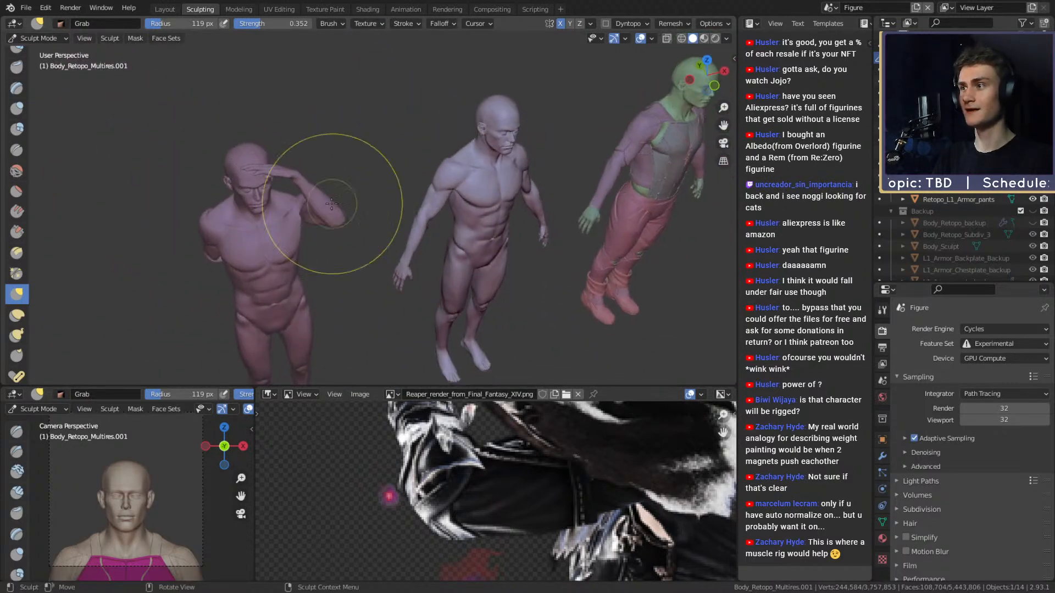
{"action": "middle_click_drag", "start_coordinate": [370, 215], "coordinate": [360, 181]}
{"action": "scroll", "coordinate": [358, 180], "scroll_direction": "up", "scroll_amount": 3}
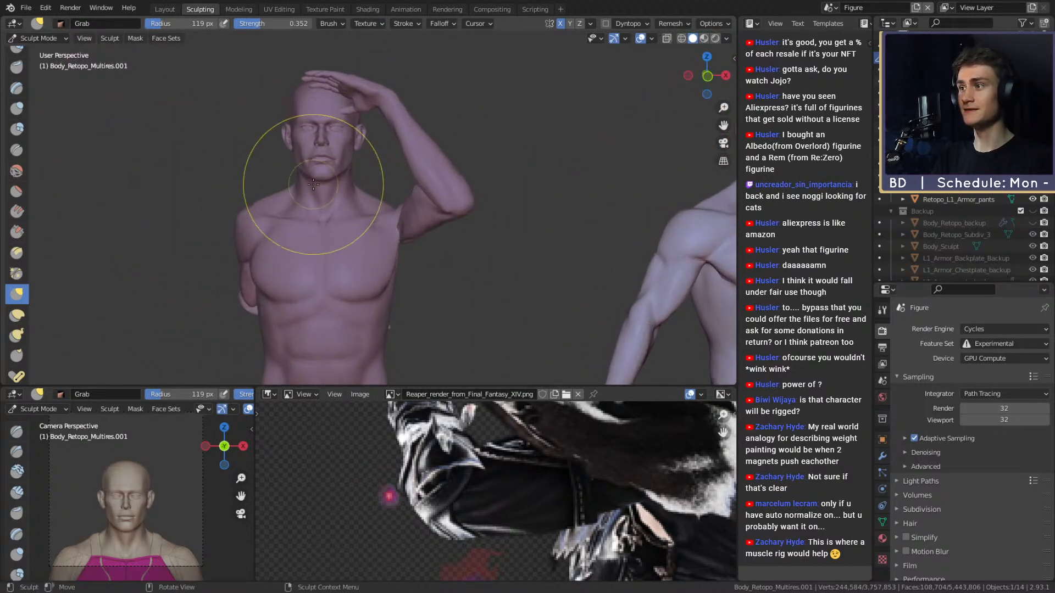
- Examine the unposed base body's arms, hands and legs next to the armored figure
{"action": "scroll", "coordinate": [341, 216], "scroll_direction": "down", "scroll_amount": 3}
{"action": "middle_click_drag", "start_coordinate": [341, 217], "coordinate": [410, 213], "text": "shift"}
{"action": "scroll", "coordinate": [294, 218], "scroll_direction": "up", "scroll_amount": 4}
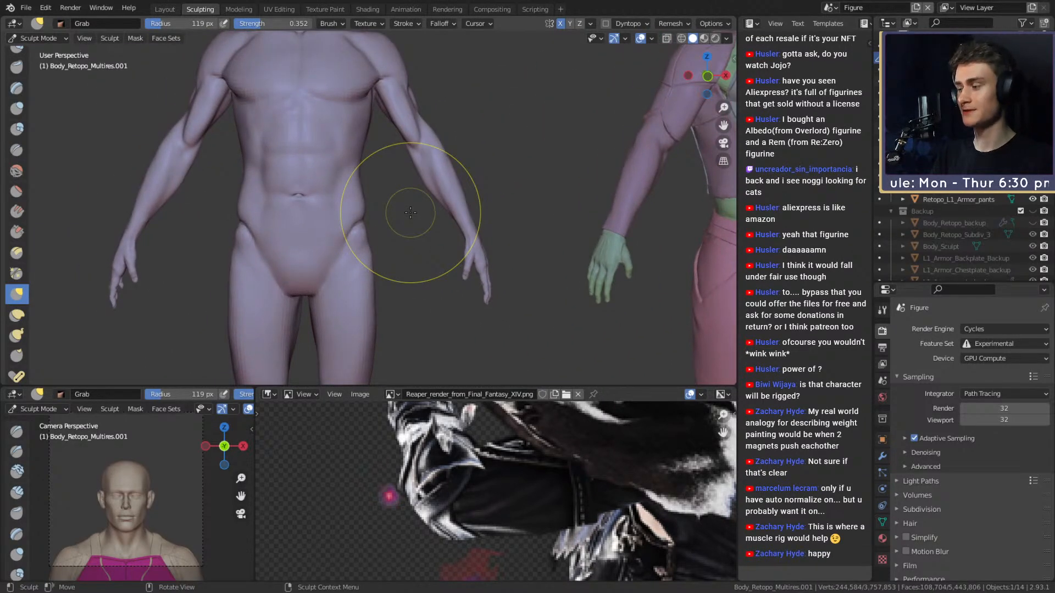
{"action": "scroll", "coordinate": [410, 211], "scroll_direction": "down", "scroll_amount": 3}
{"action": "scroll", "coordinate": [423, 146], "scroll_direction": "up", "scroll_amount": 3}
{"action": "mouse_move", "coordinate": [447, 207]}
{"action": "middle_mouse_down"}
{"action": "mouse_move", "coordinate": [413, 205]}
{"action": "mouse_move", "coordinate": [447, 200]}
{"action": "middle_mouse_up"}
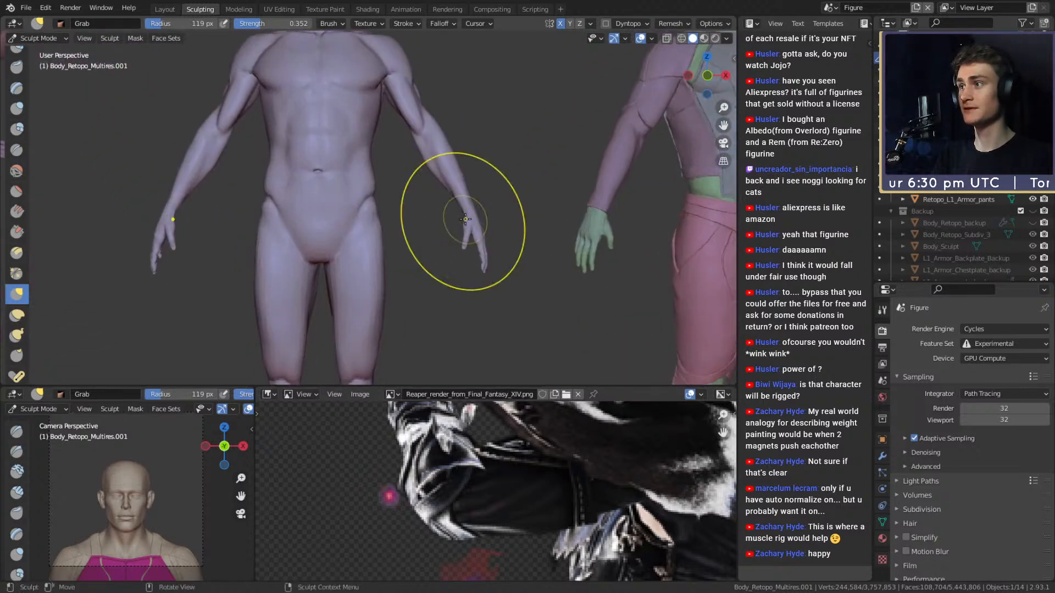
{"action": "scroll", "coordinate": [447, 209], "scroll_direction": "down", "scroll_amount": 3}
{"action": "scroll", "coordinate": [448, 226], "scroll_direction": "up", "scroll_amount": 2}
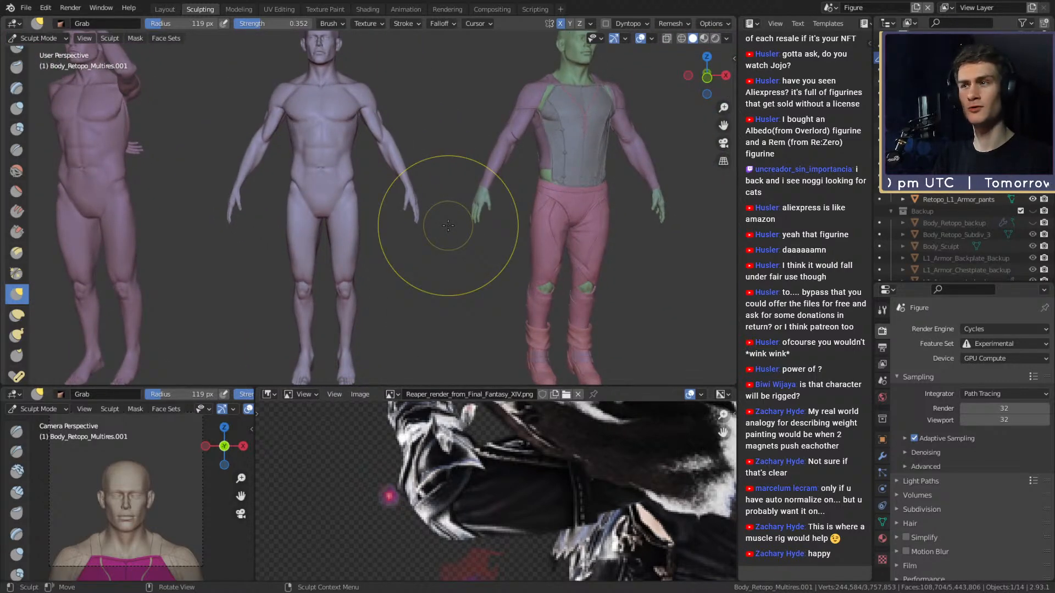
{"action": "scroll", "coordinate": [424, 236], "scroll_direction": "up", "scroll_amount": 3}
- Stretch the base body's fingertips downward using the Grab brush with a 230 px radius
{"action": "mouse_move", "coordinate": [423, 235]}
{"action": "middle_mouse_down"}
{"action": "mouse_move", "coordinate": [398, 217]}
{"action": "mouse_move", "coordinate": [384, 181]}
{"action": "middle_mouse_up"}
{"action": "scroll", "coordinate": [395, 216], "scroll_direction": "up", "scroll_amount": 2}
{"action": "scroll", "coordinate": [368, 198], "scroll_direction": "up", "scroll_amount": 4}
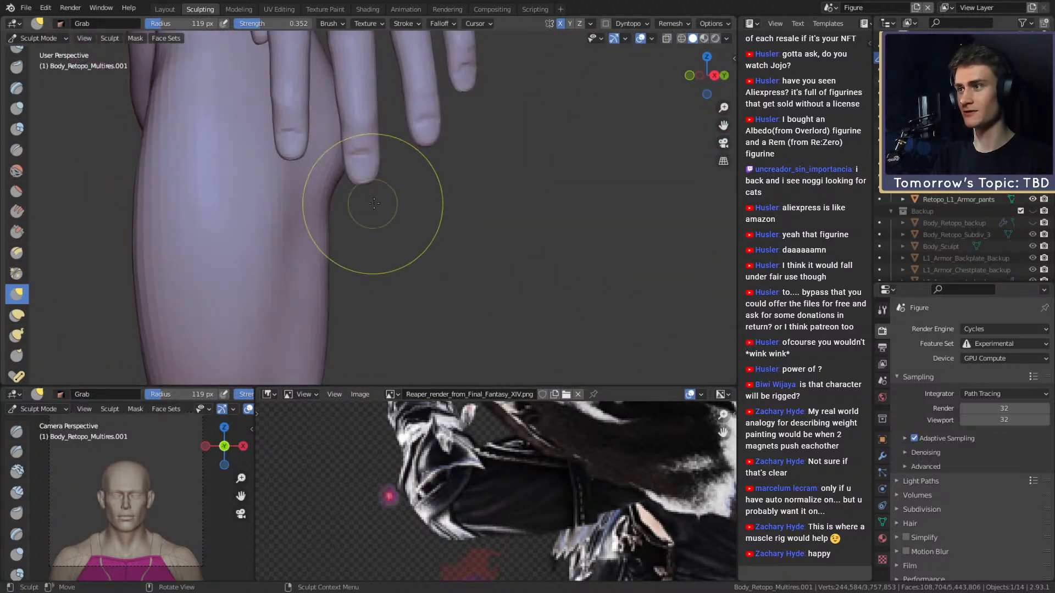
{"action": "left_click_drag", "start_coordinate": [374, 173], "coordinate": [382, 312]}
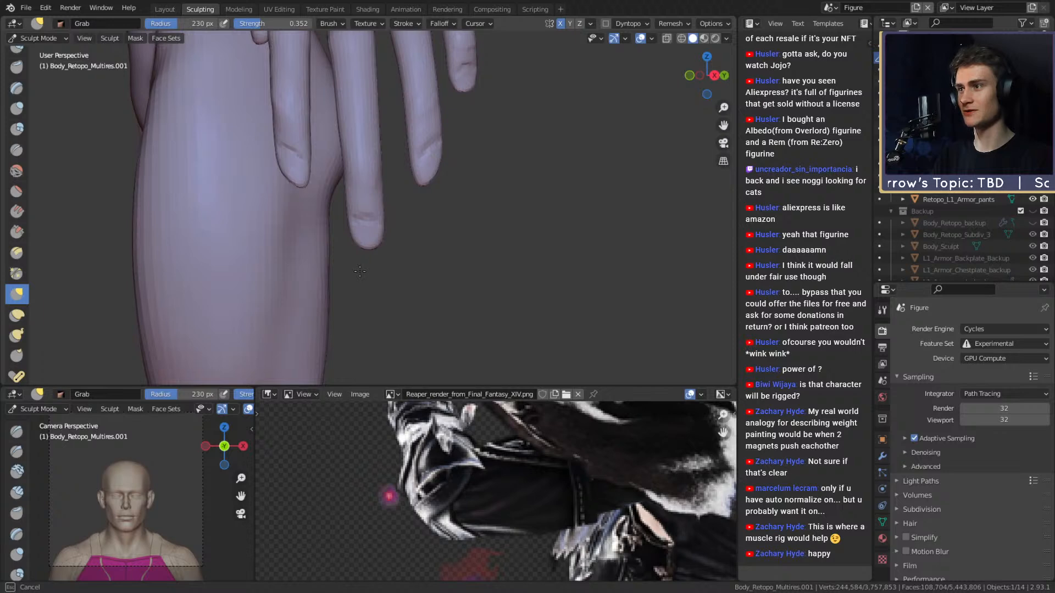
{"action": "left_click_drag", "start_coordinate": [360, 271], "coordinate": [360, 271]}
- Examine the base body's hand up close, and compare the three figures from several angles
{"action": "scroll", "coordinate": [330, 212], "scroll_direction": "down", "scroll_amount": 6}
{"action": "middle_click_drag", "start_coordinate": [333, 196], "coordinate": [442, 209]}
{"action": "scroll", "coordinate": [443, 209], "scroll_direction": "up", "scroll_amount": 5}
{"action": "scroll", "coordinate": [442, 210], "scroll_direction": "up", "scroll_amount": 4}
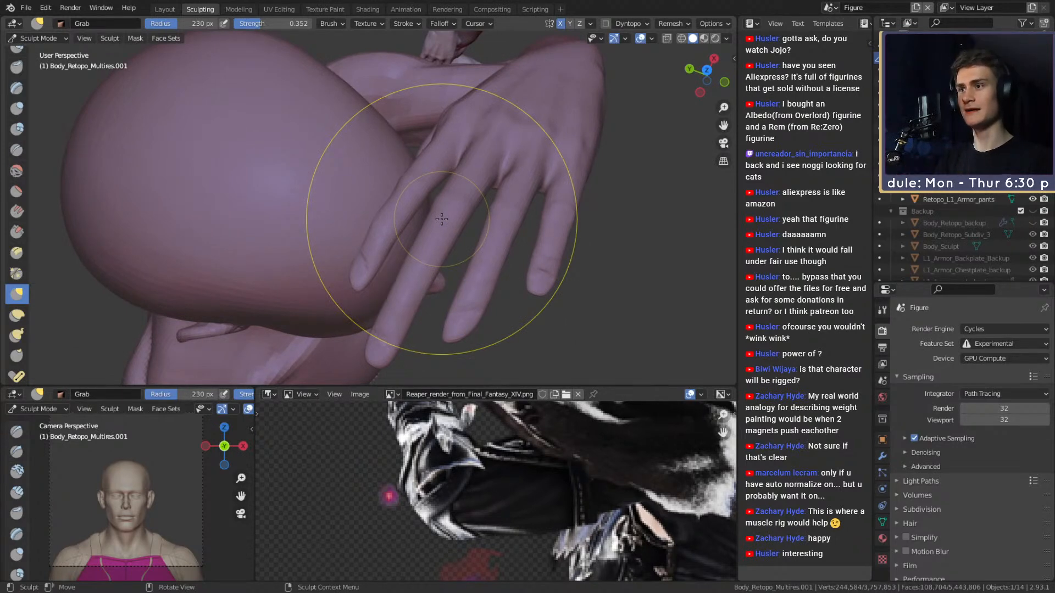
{"action": "scroll", "coordinate": [441, 219], "scroll_direction": "down", "scroll_amount": 5}
{"action": "mouse_move", "coordinate": [388, 247]}
{"action": "middle_mouse_down"}
{"action": "mouse_move", "coordinate": [447, 248]}
{"action": "mouse_move", "coordinate": [353, 200]}
{"action": "mouse_move", "coordinate": [402, 233]}
{"action": "mouse_move", "coordinate": [372, 207]}
{"action": "mouse_move", "coordinate": [424, 219]}
{"action": "middle_mouse_up"}
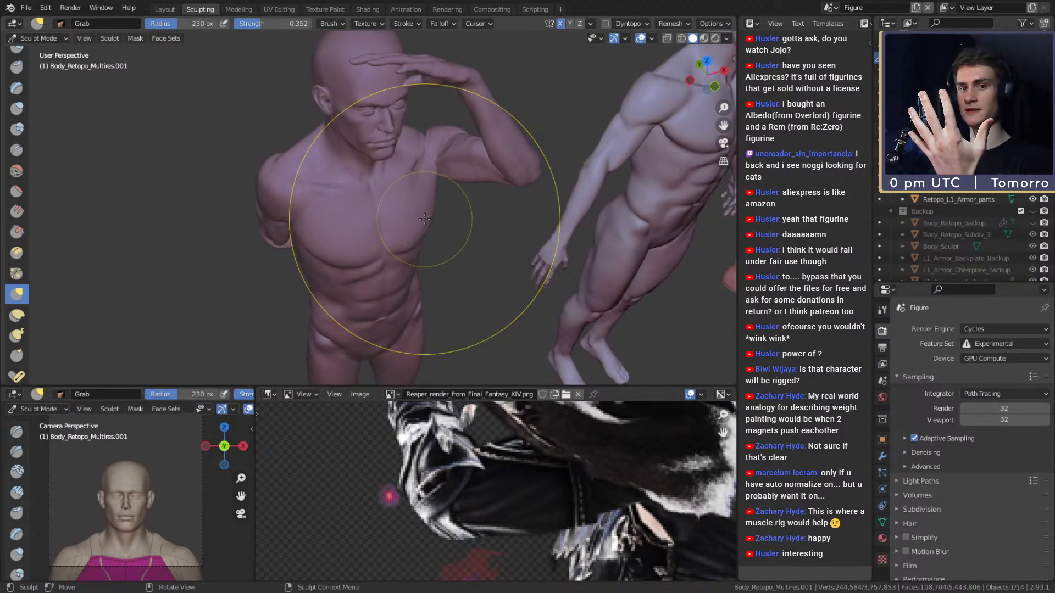
{"action": "middle_click_drag", "start_coordinate": [424, 219], "coordinate": [429, 196]}
{"action": "scroll", "coordinate": [379, 176], "scroll_direction": "down", "scroll_amount": 2}
{"action": "scroll", "coordinate": [443, 219], "scroll_direction": "up", "scroll_amount": 3}
{"action": "scroll", "coordinate": [403, 185], "scroll_direction": "down", "scroll_amount": 5}
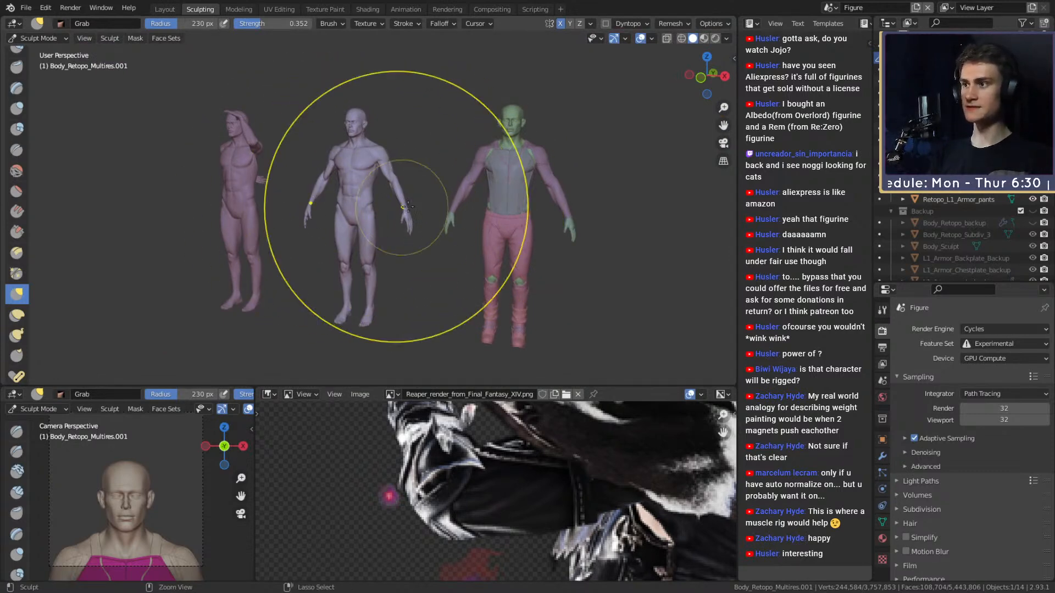
{"action": "scroll", "coordinate": [450, 220], "scroll_direction": "up", "scroll_amount": 4}
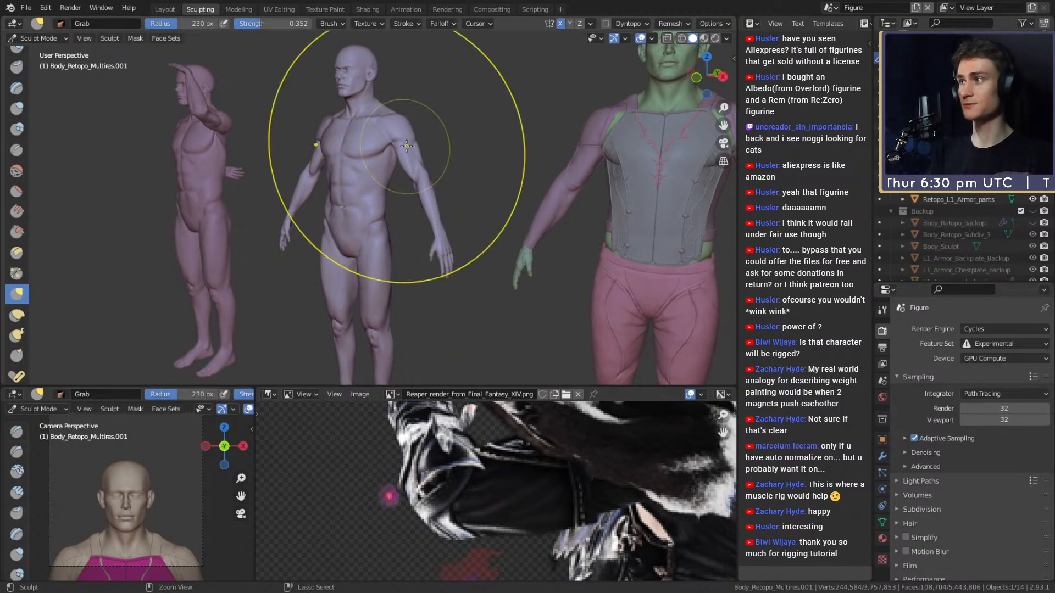
- Return to the Layout workspace and delete the posed body, its metarig and the unposed base body
{"action": "key", "text": "ctrl+Page_Up"}
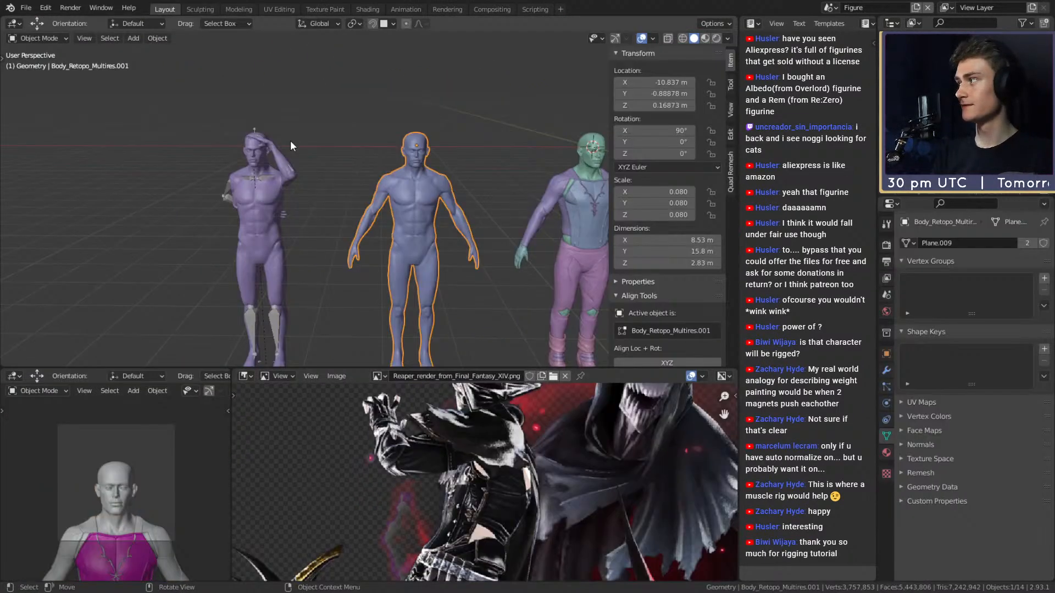
{"action": "scroll", "coordinate": [379, 181], "scroll_direction": "down", "scroll_amount": 5}
{"action": "scroll", "coordinate": [406, 170], "scroll_direction": "up", "scroll_amount": 2}
{"action": "left_click", "coordinate": [439, 163]}
{"action": "middle_click_drag", "start_coordinate": [438, 165], "coordinate": [429, 149]}
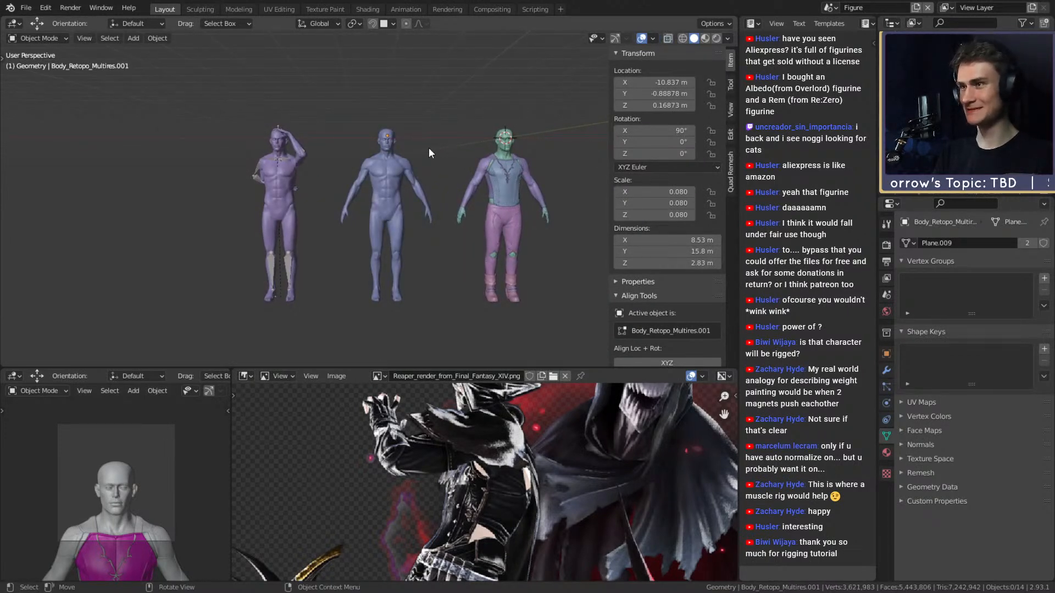
{"action": "key", "text": "alt+z"}
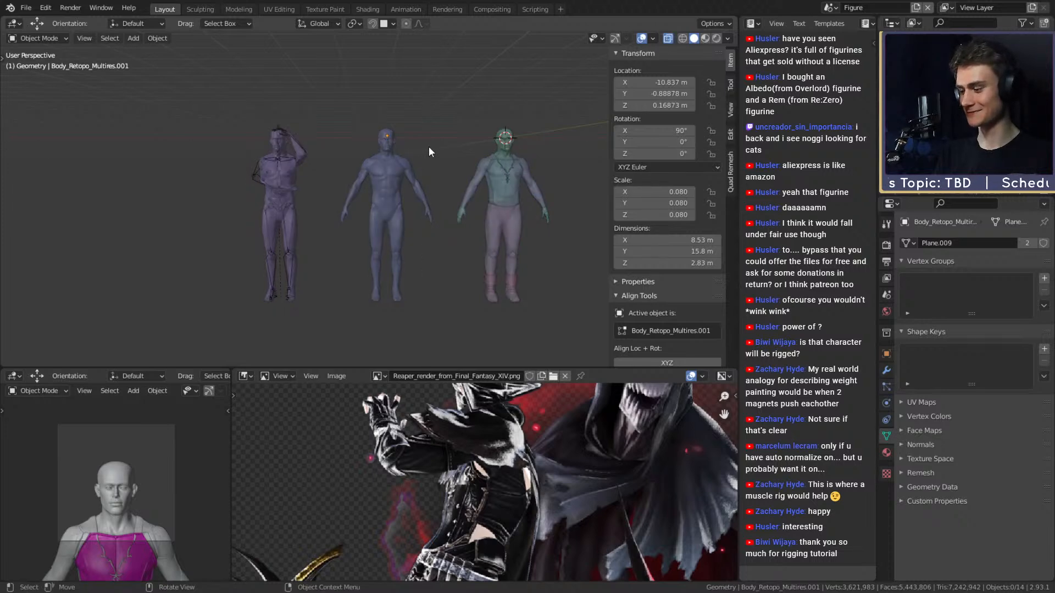
{"action": "left_click_drag", "start_coordinate": [430, 81], "coordinate": [242, 316]}
{"action": "key", "text": "Delete"}
{"action": "middle_click_drag", "start_coordinate": [399, 282], "coordinate": [355, 245]}
{"action": "key", "text": "alt+z"}
- Select the L1_Armor_Underarmor object on the armored figure and switch to the Sculpting workspace
{"action": "scroll", "coordinate": [419, 186], "scroll_direction": "up", "scroll_amount": 6}
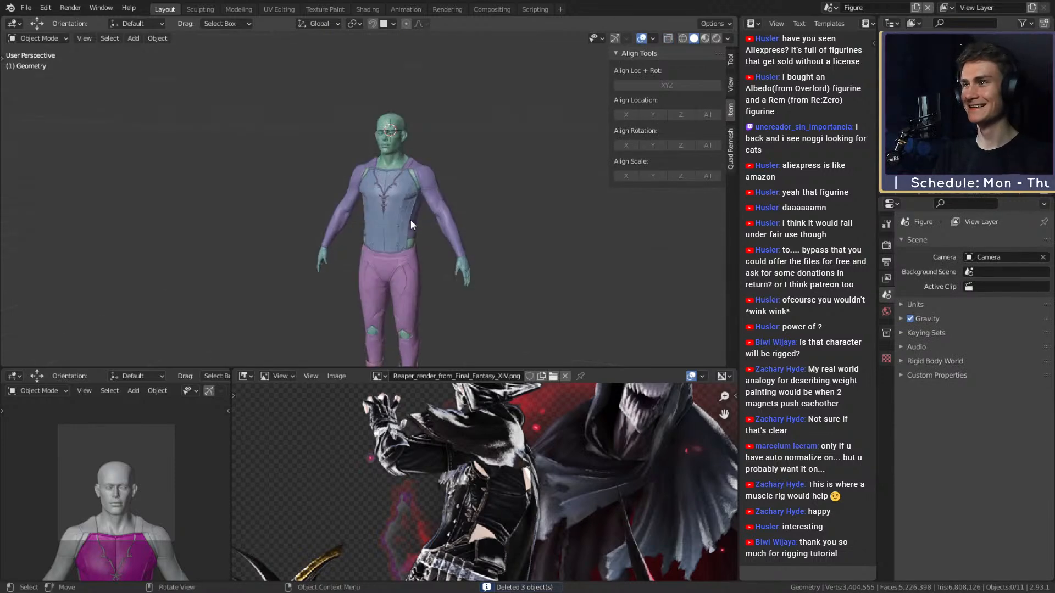
{"action": "middle_click_drag", "start_coordinate": [460, 262], "coordinate": [393, 240]}
{"action": "scroll", "coordinate": [393, 239], "scroll_direction": "down", "scroll_amount": 3}
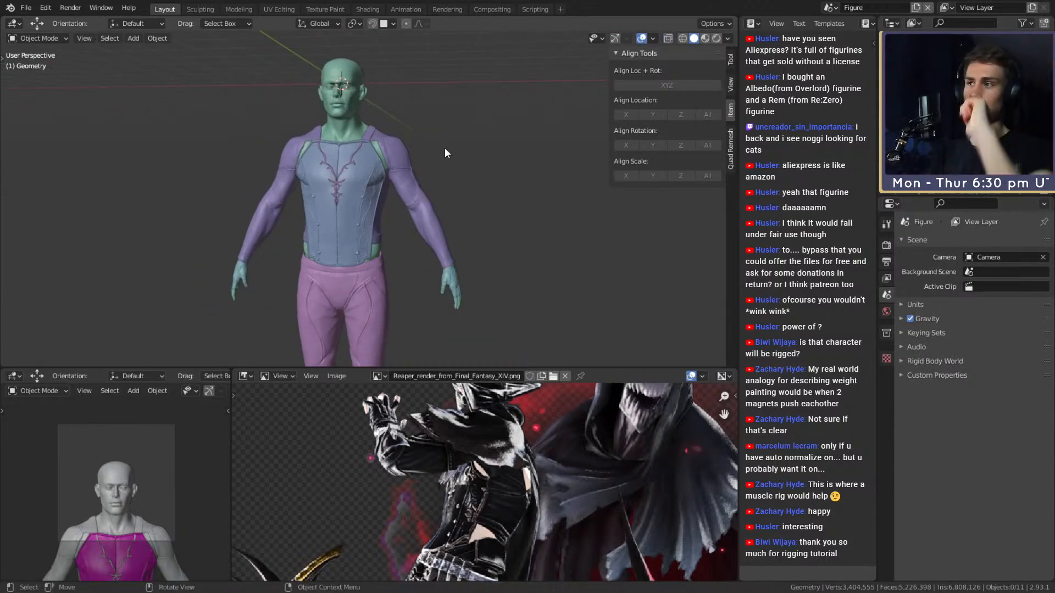
{"action": "middle_click_drag", "start_coordinate": [461, 145], "coordinate": [446, 242]}
{"action": "scroll", "coordinate": [447, 242], "scroll_direction": "up", "scroll_amount": 3}
{"action": "middle_click_drag", "start_coordinate": [504, 169], "coordinate": [426, 167]}
{"action": "left_click", "coordinate": [426, 167]}
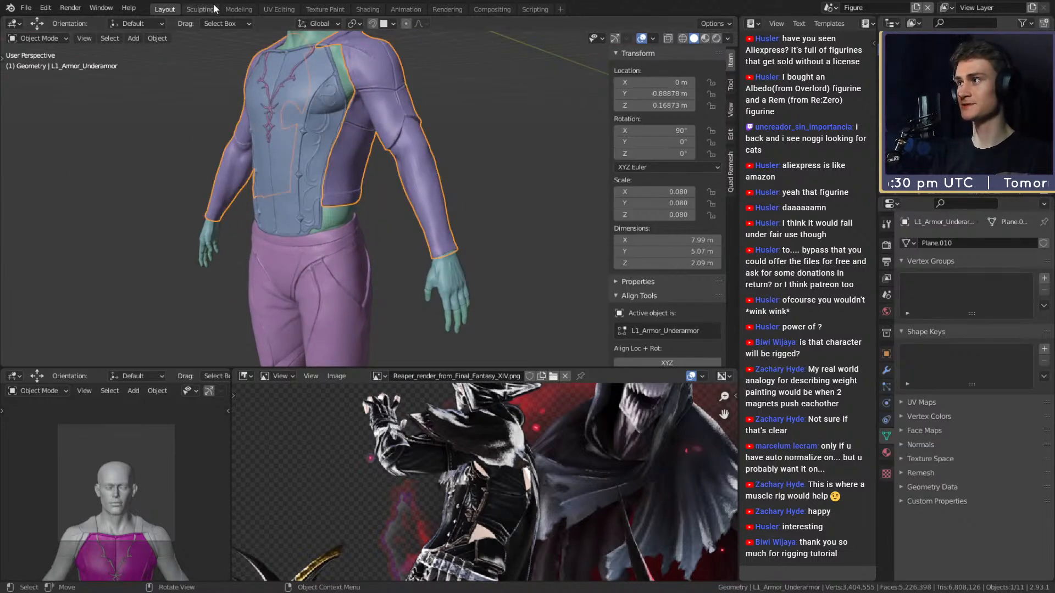
{"action": "left_click", "coordinate": [213, 5]}
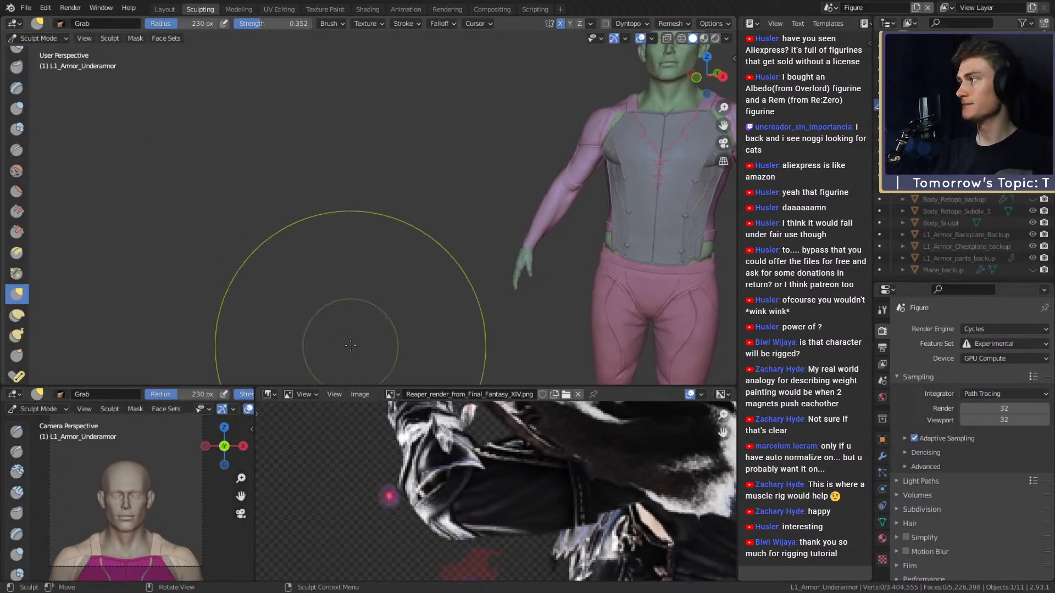
- Focus on the underarmor's sleeve and set up the Crease brush at a radius suited to its folds
{"action": "mouse_move", "coordinate": [495, 271]}
{"action": "middle_mouse_down", "text": "shift"}
{"action": "mouse_move", "coordinate": [448, 182]}
{"action": "mouse_move", "coordinate": [383, 189]}
{"action": "mouse_move", "coordinate": [437, 176]}
{"action": "middle_mouse_up", "text": "shift"}
{"action": "mouse_move", "coordinate": [437, 176]}
{"action": "middle_mouse_down"}
{"action": "mouse_move", "coordinate": [382, 195]}
{"action": "mouse_move", "coordinate": [439, 203]}
{"action": "mouse_move", "coordinate": [385, 191]}
{"action": "mouse_move", "coordinate": [423, 188]}
{"action": "mouse_move", "coordinate": [358, 212]}
{"action": "mouse_move", "coordinate": [390, 189]}
{"action": "middle_mouse_up"}
{"action": "scroll", "coordinate": [454, 192], "scroll_direction": "up", "scroll_amount": 1}
{"action": "scroll", "coordinate": [453, 196], "scroll_direction": "up", "scroll_amount": 1}
{"action": "key", "text": "f"}
{"action": "left_click", "coordinate": [388, 188]}
{"action": "scroll", "coordinate": [388, 190], "scroll_direction": "up", "scroll_amount": 3}
{"action": "key", "text": "f"}
{"action": "left_click", "coordinate": [402, 172]}
{"action": "key", "text": "shift+c"}
{"action": "mouse_move", "coordinate": [397, 146]}
{"action": "middle_mouse_down"}
{"action": "mouse_move", "coordinate": [448, 191]}
{"action": "mouse_move", "coordinate": [411, 189]}
{"action": "middle_mouse_up"}
{"action": "scroll", "coordinate": [409, 165], "scroll_direction": "down", "scroll_amount": 4}
{"action": "mouse_move", "coordinate": [411, 191]}
{"action": "left_mouse_down", "text": "ctrl+alt"}
{"action": "mouse_move", "coordinate": [385, 247]}
{"action": "mouse_move", "coordinate": [379, 177]}
{"action": "mouse_move", "coordinate": [403, 144]}
{"action": "mouse_move", "coordinate": [446, 165]}
{"action": "left_mouse_up", "text": "ctrl+alt"}
- Reshape the underarmor's sleeve near the elbow with the Grab brush, adjusting its radius between strokes
{"action": "key", "text": "g"}
{"action": "key", "text": "f"}
{"action": "left_click", "coordinate": [406, 150]}
{"action": "key", "text": "f"}
{"action": "left_click", "coordinate": [418, 155]}
{"action": "key", "text": "f"}
{"action": "left_click", "coordinate": [441, 168]}
{"action": "mouse_move", "coordinate": [445, 165]}
{"action": "middle_mouse_down"}
{"action": "mouse_move", "coordinate": [434, 163]}
{"action": "mouse_move", "coordinate": [436, 188]}
{"action": "mouse_move", "coordinate": [435, 178]}
{"action": "mouse_move", "coordinate": [443, 183]}
{"action": "middle_mouse_up"}
{"action": "key", "text": "f"}
{"action": "left_click", "coordinate": [438, 178]}
{"action": "left_click_drag", "start_coordinate": [449, 176], "coordinate": [437, 179]}
{"action": "middle_click_drag", "start_coordinate": [437, 179], "coordinate": [441, 174], "text": "ctrl"}
- Refine the sleeve around the elbow fold with the Grab brush, reducing its radius to 62 px
{"action": "key", "text": "f"}
{"action": "mouse_move", "coordinate": [442, 175]}
{"action": "left_mouse_down", "text": "alt"}
{"action": "mouse_move", "coordinate": [397, 150]}
{"action": "mouse_move", "coordinate": [377, 160]}
{"action": "mouse_move", "coordinate": [440, 176]}
{"action": "mouse_move", "coordinate": [430, 186]}
{"action": "mouse_move", "coordinate": [364, 184]}
{"action": "mouse_move", "coordinate": [493, 240]}
{"action": "mouse_move", "coordinate": [455, 177]}
{"action": "mouse_move", "coordinate": [471, 205]}
{"action": "left_mouse_up", "text": "alt"}
{"action": "left_click", "coordinate": [435, 169]}
{"action": "key", "text": "f"}
{"action": "left_click", "coordinate": [360, 165]}
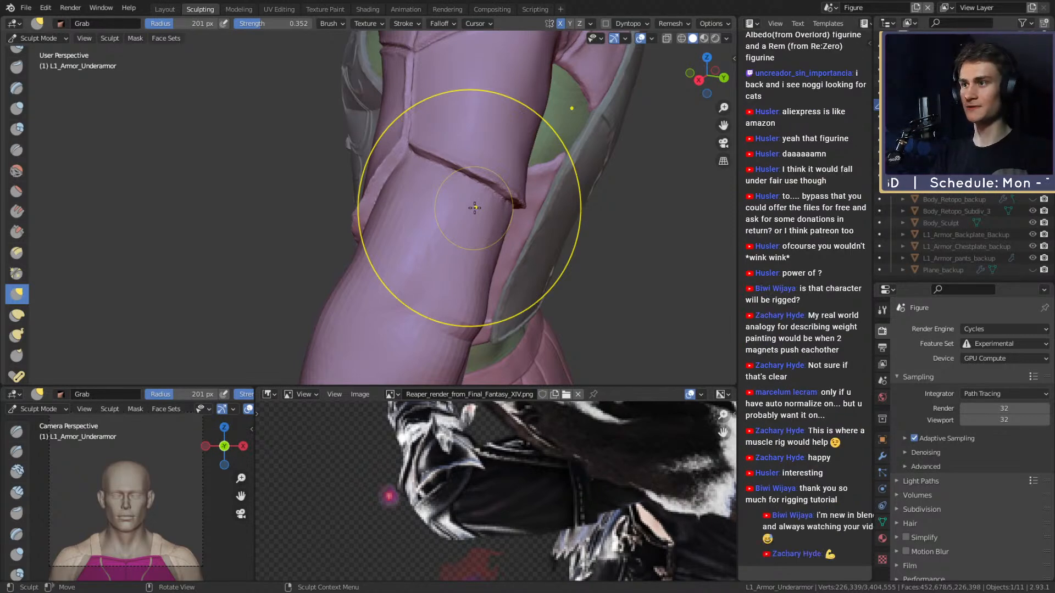
{"action": "mouse_move", "coordinate": [475, 207]}
{"action": "left_mouse_down", "text": "alt"}
{"action": "mouse_move", "coordinate": [504, 181]}
{"action": "mouse_move", "coordinate": [612, 196]}
{"action": "mouse_move", "coordinate": [454, 223]}
{"action": "mouse_move", "coordinate": [423, 205]}
{"action": "mouse_move", "coordinate": [493, 182]}
{"action": "mouse_move", "coordinate": [371, 198]}
{"action": "mouse_move", "coordinate": [389, 176]}
{"action": "mouse_move", "coordinate": [255, 58]}
{"action": "left_mouse_up", "text": "alt"}
{"action": "key", "text": "f"}
{"action": "left_click", "coordinate": [442, 215]}
{"action": "key", "text": "f"}
{"action": "left_click", "coordinate": [442, 174]}
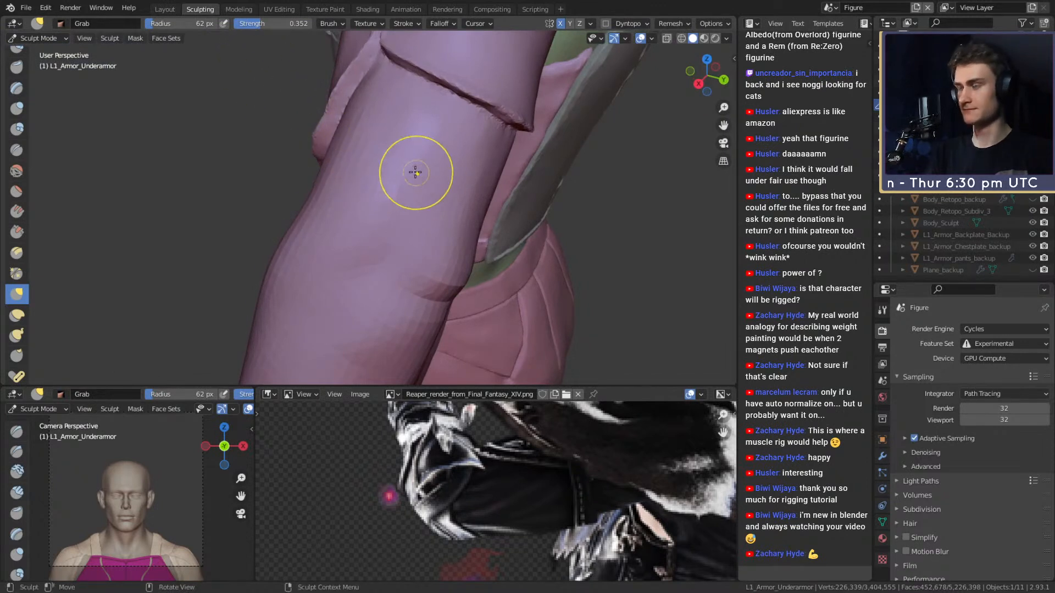
- Switch to the Crease brush for the sleeve's elbow fold and reduce its radius to 49 px
{"action": "key", "text": "shift+c"}
{"action": "left_click_drag", "start_coordinate": [407, 160], "coordinate": [418, 165], "text": "alt"}
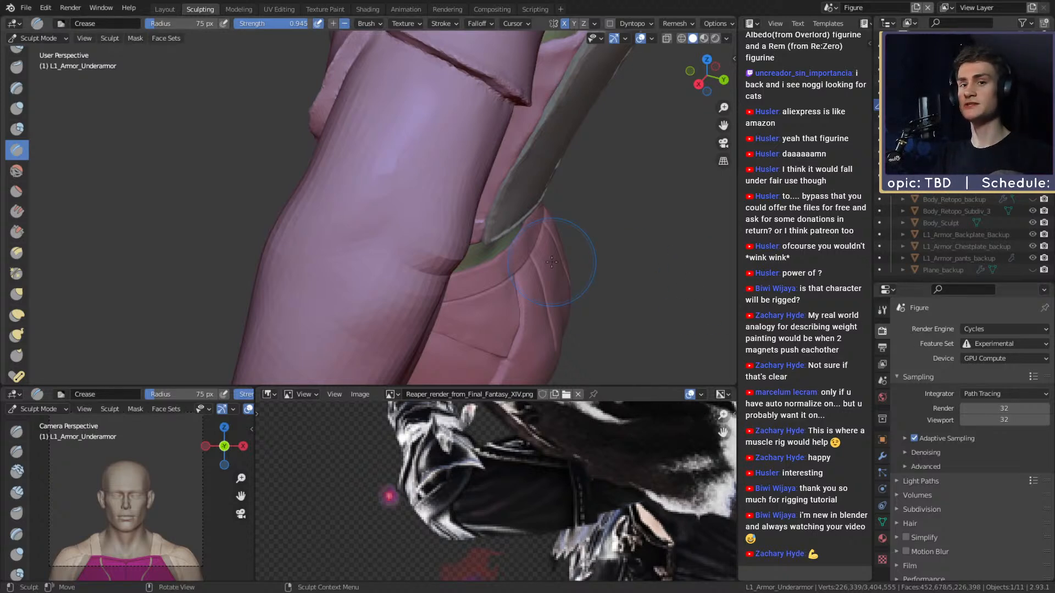
{"action": "left_click_drag", "start_coordinate": [551, 262], "coordinate": [384, 192], "text": "alt"}
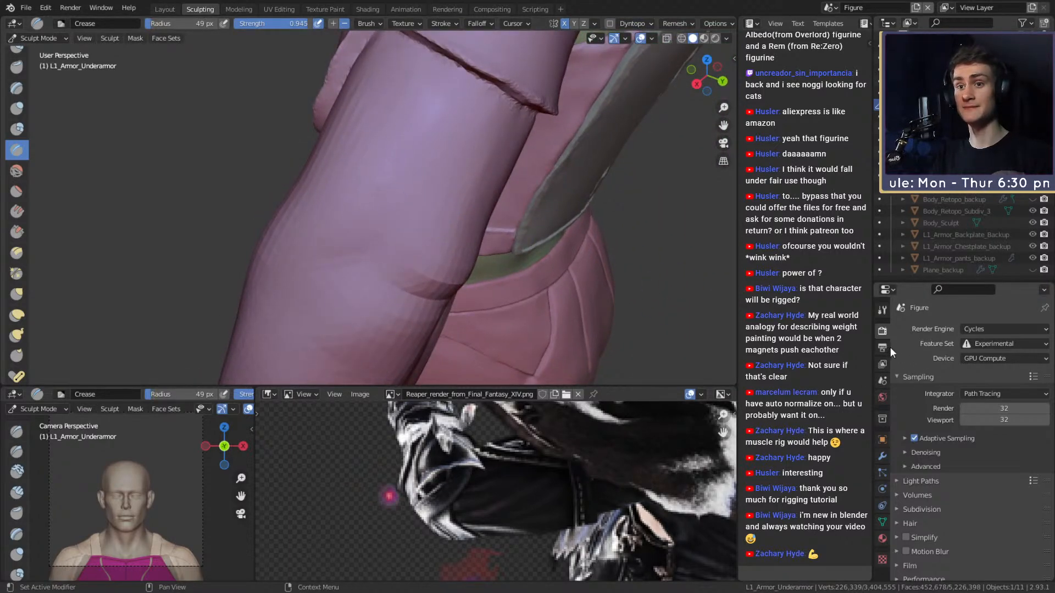
{"action": "left_click_drag", "start_coordinate": [890, 348], "coordinate": [881, 347]}
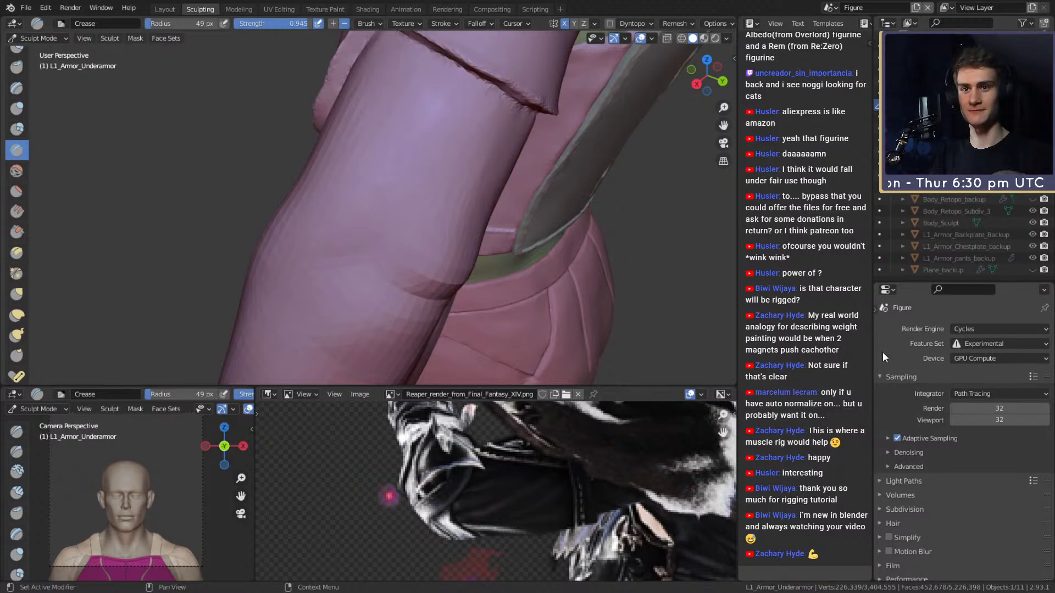
{"action": "left_click", "coordinate": [878, 308]}
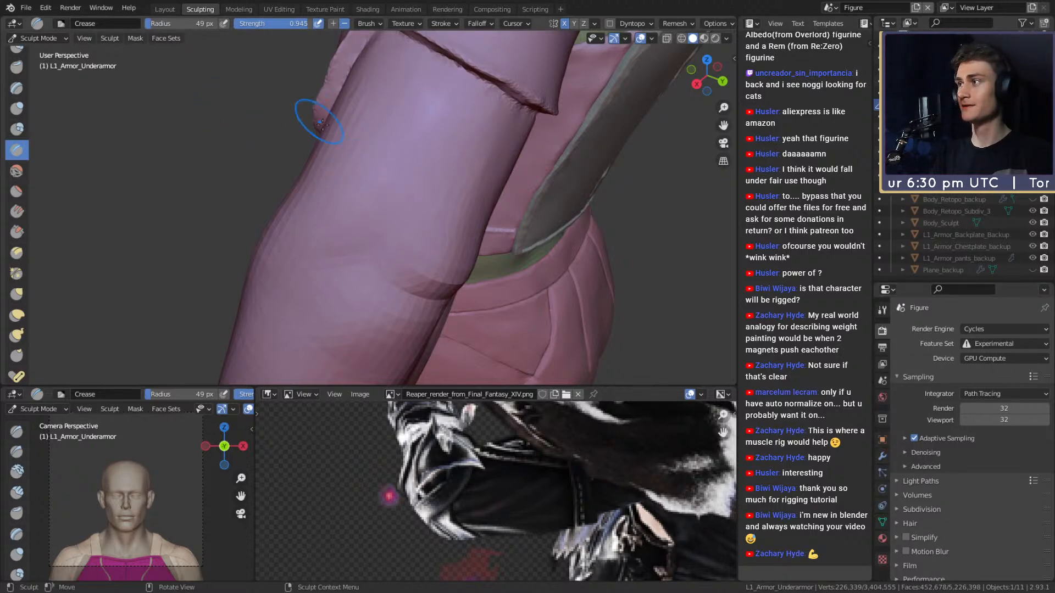
- Compare the elbow fold on the underarmor's sleeve with the bent arm in the reference render
{"action": "middle_click_drag", "start_coordinate": [424, 286], "coordinate": [421, 255]}
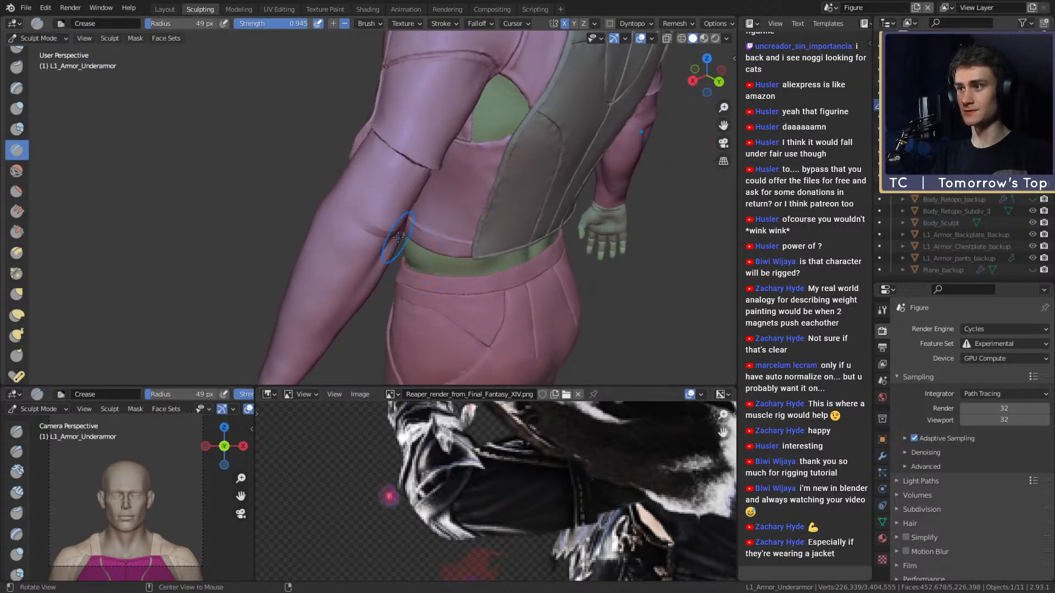
{"action": "scroll", "coordinate": [397, 233], "scroll_direction": "up", "scroll_amount": 2}
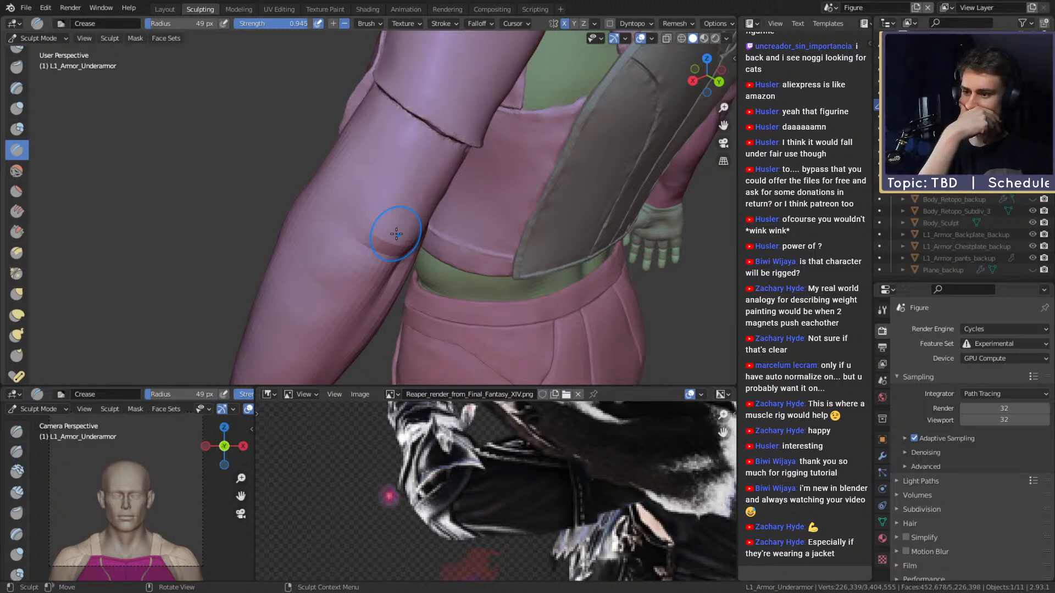
{"action": "scroll", "coordinate": [555, 464], "scroll_direction": "down", "scroll_amount": 3}
{"action": "middle_click_drag", "start_coordinate": [535, 471], "coordinate": [550, 458]}
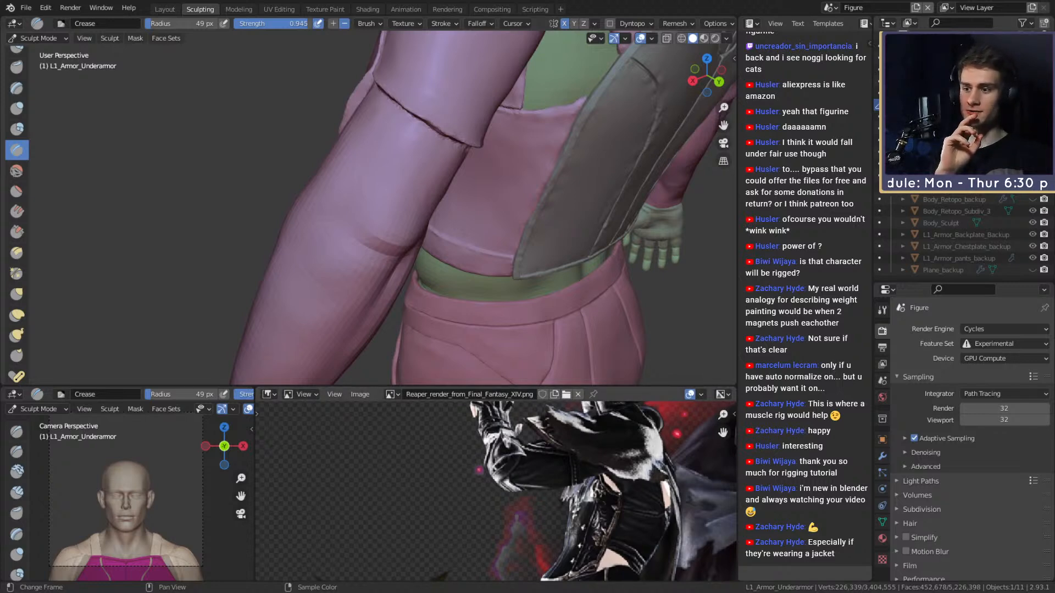
{"action": "scroll", "coordinate": [513, 521], "scroll_direction": "up", "scroll_amount": 3}
{"action": "middle_click_drag", "start_coordinate": [513, 521], "coordinate": [509, 476]}
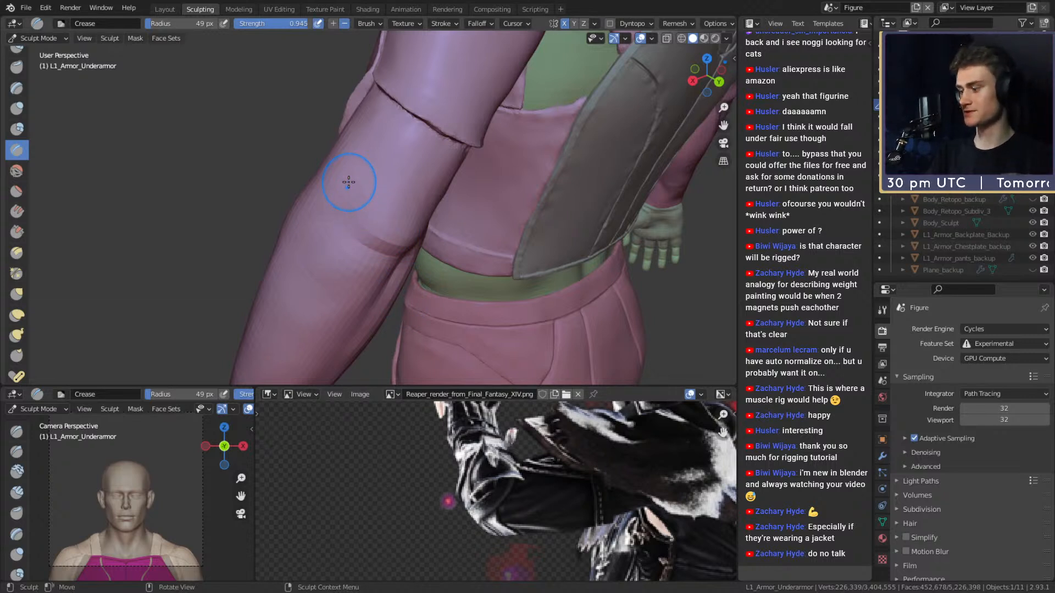
{"action": "mouse_move", "coordinate": [441, 219]}
{"action": "middle_mouse_down"}
{"action": "mouse_move", "coordinate": [514, 231]}
{"action": "mouse_move", "coordinate": [461, 242]}
{"action": "mouse_move", "coordinate": [479, 237]}
{"action": "mouse_move", "coordinate": [436, 227]}
{"action": "middle_mouse_up"}
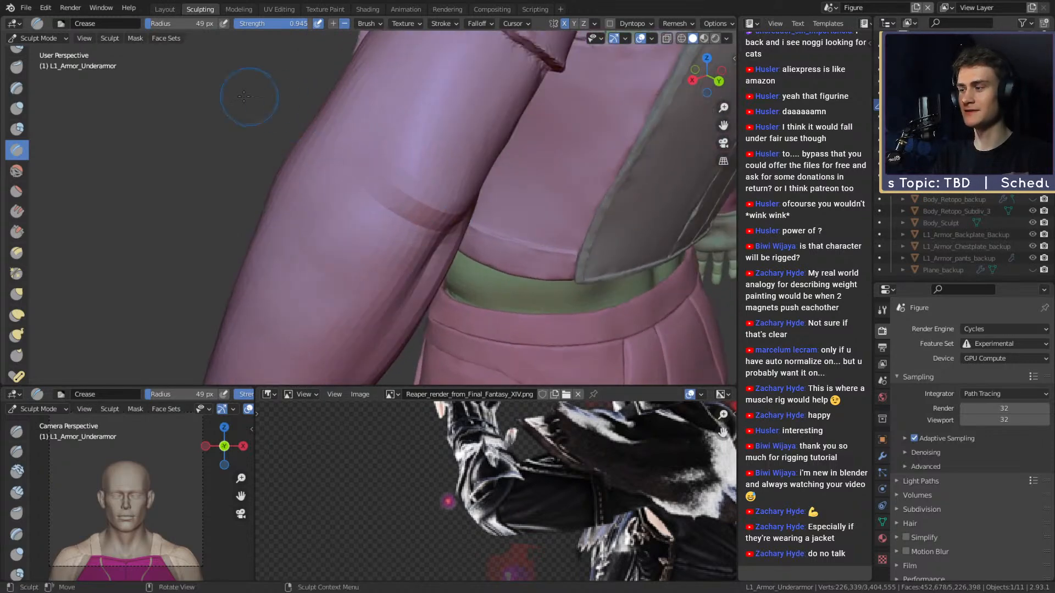
- Switch to the Clay Strips brush for the sleeve's elbow area and reduce its radius to 49 px
{"action": "key", "text": "c"}
{"action": "mouse_move", "coordinate": [393, 205]}
{"action": "middle_mouse_down"}
{"action": "mouse_move", "coordinate": [495, 199]}
{"action": "mouse_move", "coordinate": [358, 182]}
{"action": "mouse_move", "coordinate": [401, 170]}
{"action": "mouse_move", "coordinate": [376, 184]}
{"action": "middle_mouse_up"}
{"action": "key", "text": "f"}
{"action": "left_click", "coordinate": [382, 192]}
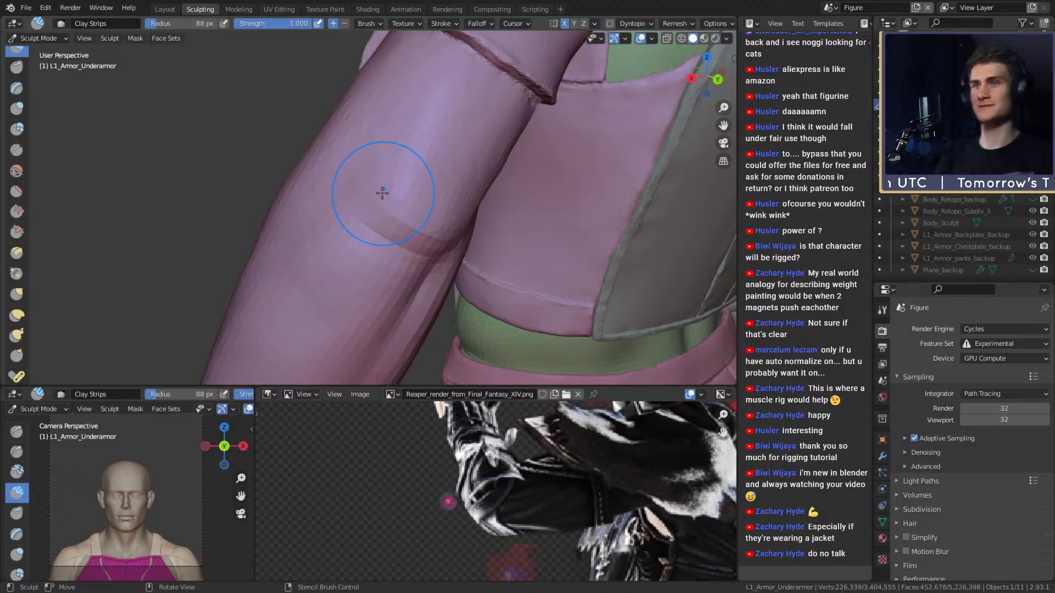
{"action": "mouse_move", "coordinate": [378, 177]}
{"action": "middle_mouse_down"}
{"action": "mouse_move", "coordinate": [461, 233]}
{"action": "mouse_move", "coordinate": [452, 212]}
{"action": "mouse_move", "coordinate": [348, 172]}
{"action": "mouse_move", "coordinate": [393, 220]}
{"action": "mouse_move", "coordinate": [329, 220]}
{"action": "mouse_move", "coordinate": [388, 198]}
{"action": "middle_mouse_up"}
{"action": "key", "text": "f"}
{"action": "left_click", "coordinate": [359, 200]}
{"action": "key", "text": "f"}
{"action": "left_click", "coordinate": [385, 211]}
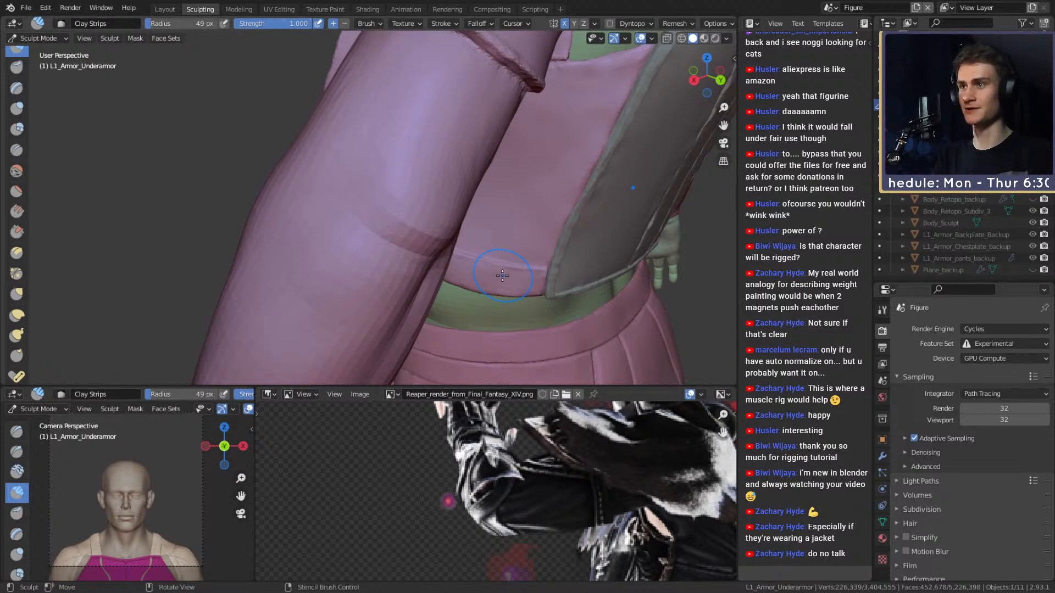
- Switch back to the Crease brush for the outer side of the sleeve above the elbow
{"action": "mouse_move", "coordinate": [252, 245]}
{"action": "middle_mouse_down"}
{"action": "mouse_move", "coordinate": [482, 235]}
{"action": "mouse_move", "coordinate": [332, 247]}
{"action": "mouse_move", "coordinate": [377, 197]}
{"action": "mouse_move", "coordinate": [408, 231]}
{"action": "middle_mouse_up"}
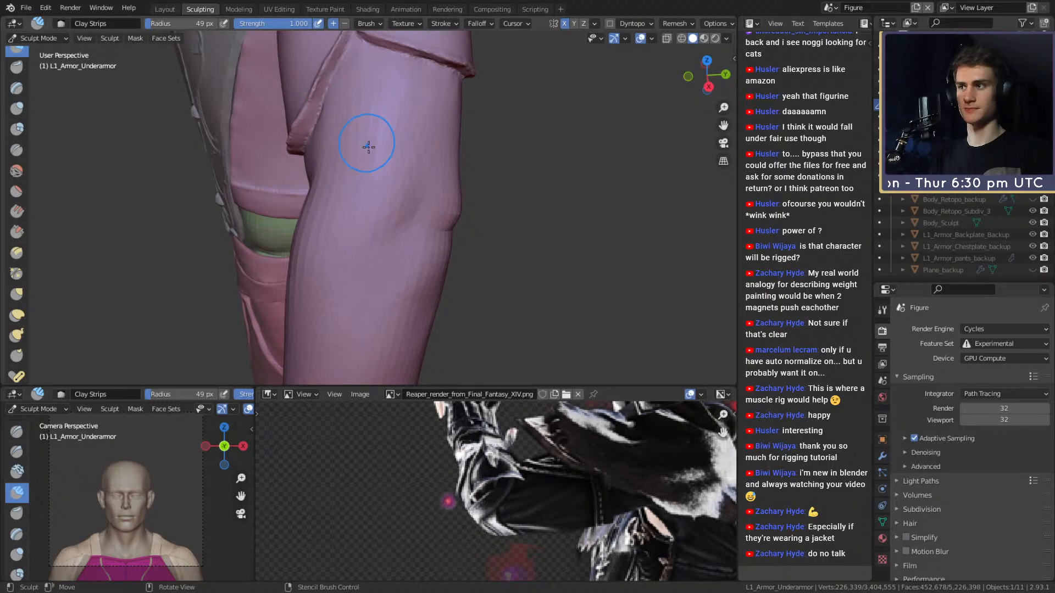
{"action": "mouse_move", "coordinate": [471, 170]}
{"action": "middle_mouse_down", "text": "shift"}
{"action": "mouse_move", "coordinate": [474, 181]}
{"action": "mouse_move", "coordinate": [389, 172]}
{"action": "middle_mouse_up", "text": "shift"}
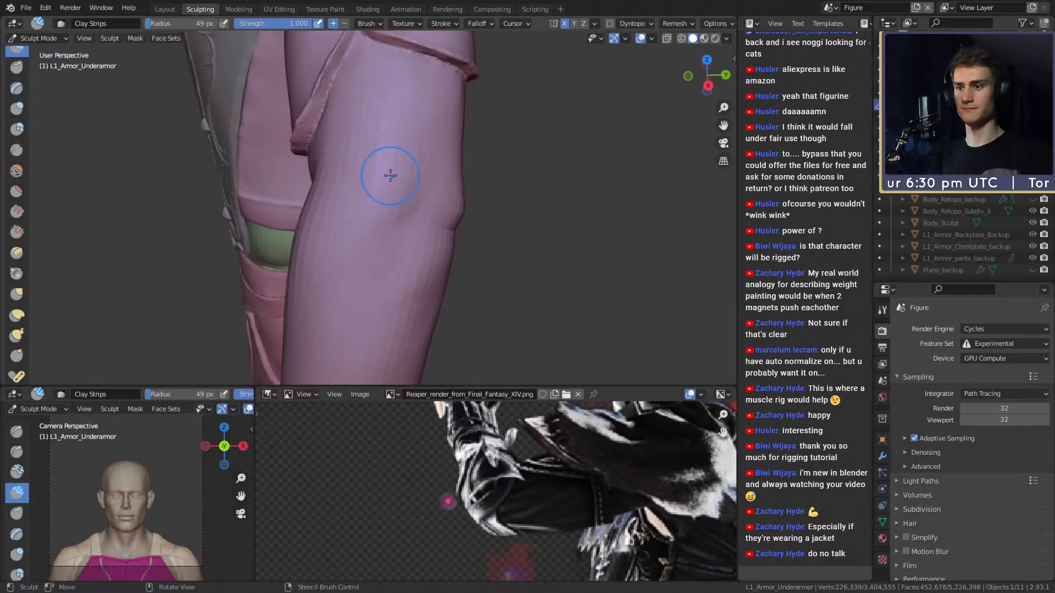
{"action": "mouse_move", "coordinate": [494, 219]}
{"action": "middle_mouse_down"}
{"action": "mouse_move", "coordinate": [415, 123]}
{"action": "mouse_move", "coordinate": [324, 77]}
{"action": "middle_mouse_up"}
{"action": "key", "text": "shift+c"}
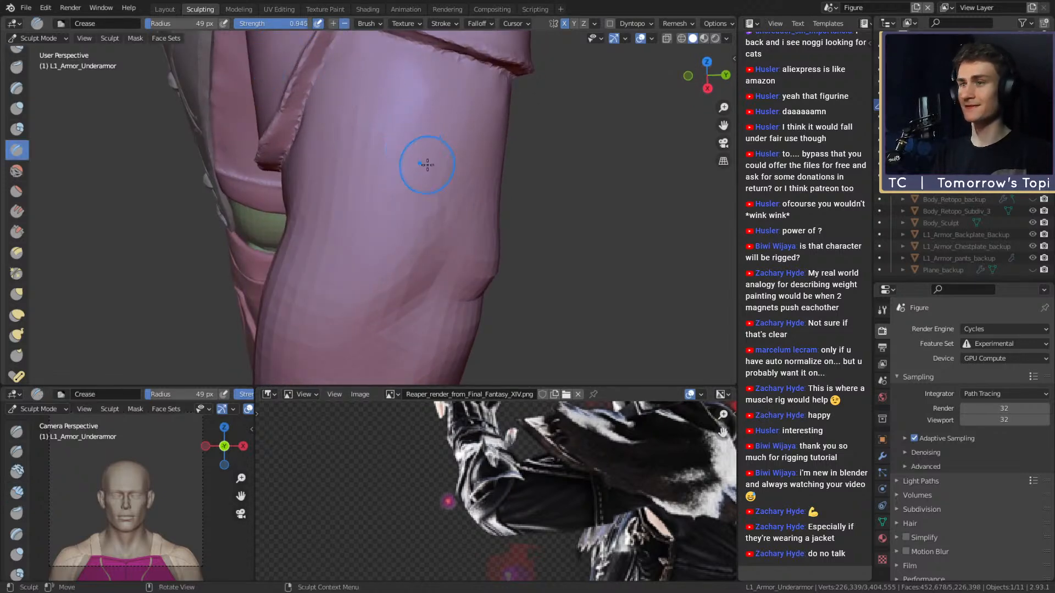
- Enable Dyntopo for the underarmor in the sculpting tool settings and accept the data-loss warning
{"action": "scroll", "coordinate": [934, 449], "scroll_direction": "down", "scroll_amount": 3}
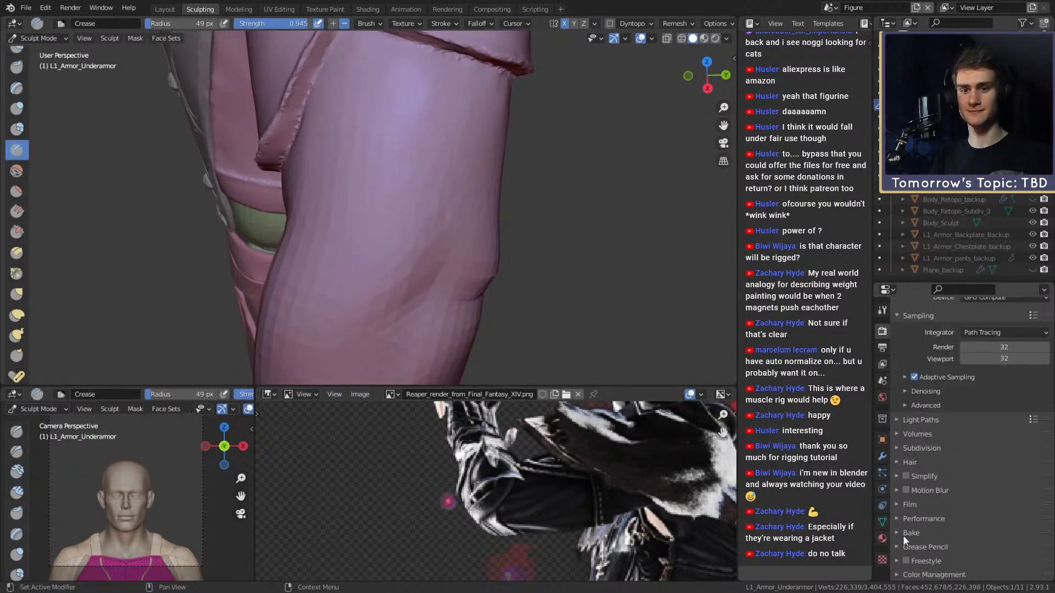
{"action": "scroll", "coordinate": [928, 439], "scroll_direction": "up", "scroll_amount": 3}
{"action": "scroll", "coordinate": [965, 404], "scroll_direction": "down", "scroll_amount": 3}
{"action": "left_click", "coordinate": [882, 310]}
{"action": "scroll", "coordinate": [935, 417], "scroll_direction": "down", "scroll_amount": 5}
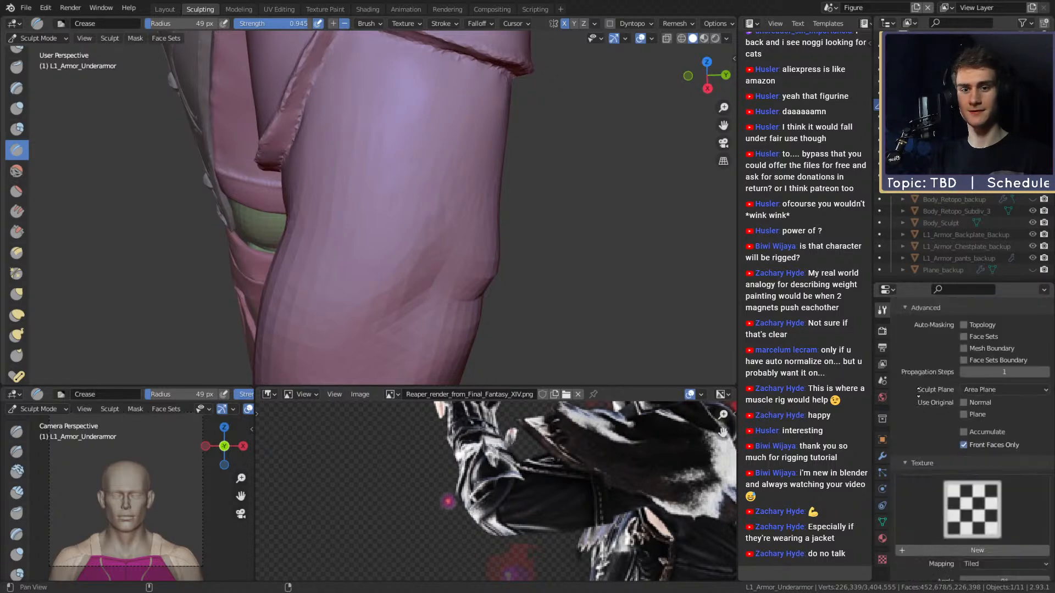
{"action": "scroll", "coordinate": [902, 376], "scroll_direction": "up", "scroll_amount": 2}
{"action": "scroll", "coordinate": [911, 434], "scroll_direction": "down", "scroll_amount": 12}
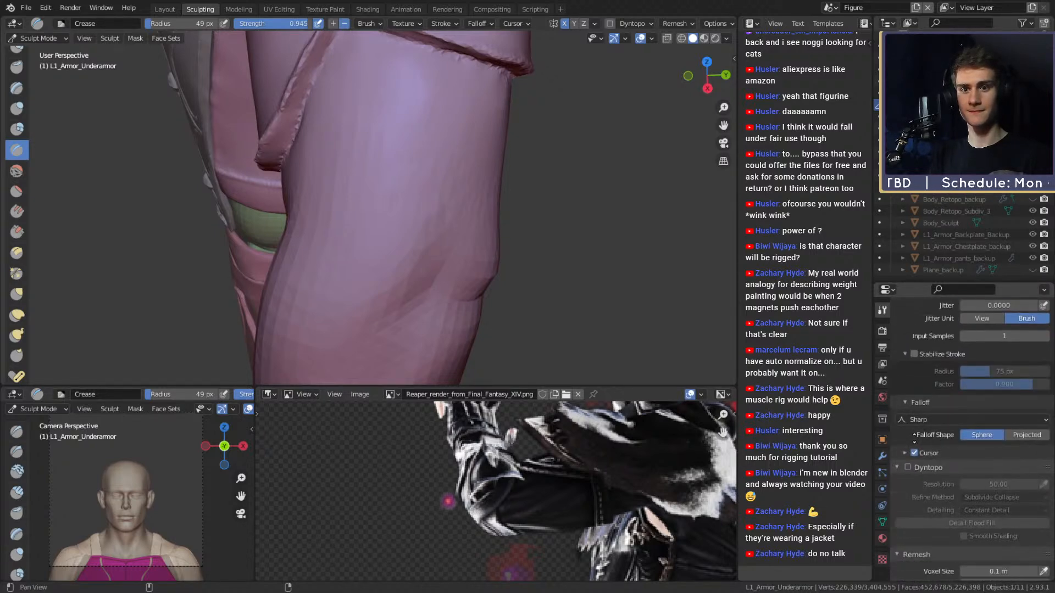
{"action": "scroll", "coordinate": [895, 531], "scroll_direction": "down", "scroll_amount": 4}
{"action": "scroll", "coordinate": [917, 413], "scroll_direction": "down", "scroll_amount": 3}
{"action": "left_click", "coordinate": [907, 390]}
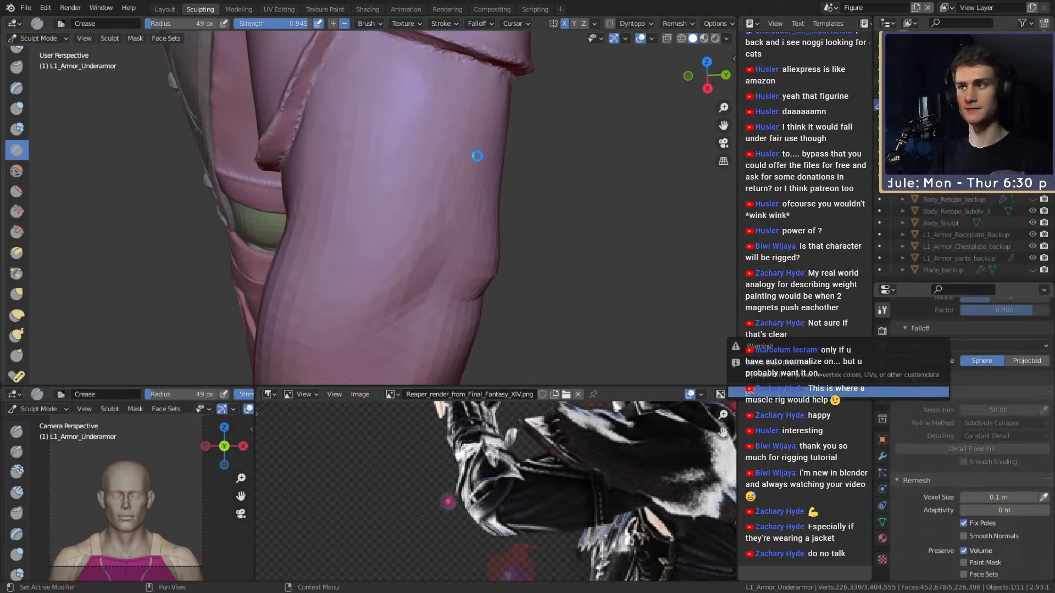
{"action": "key", "text": "Return"}
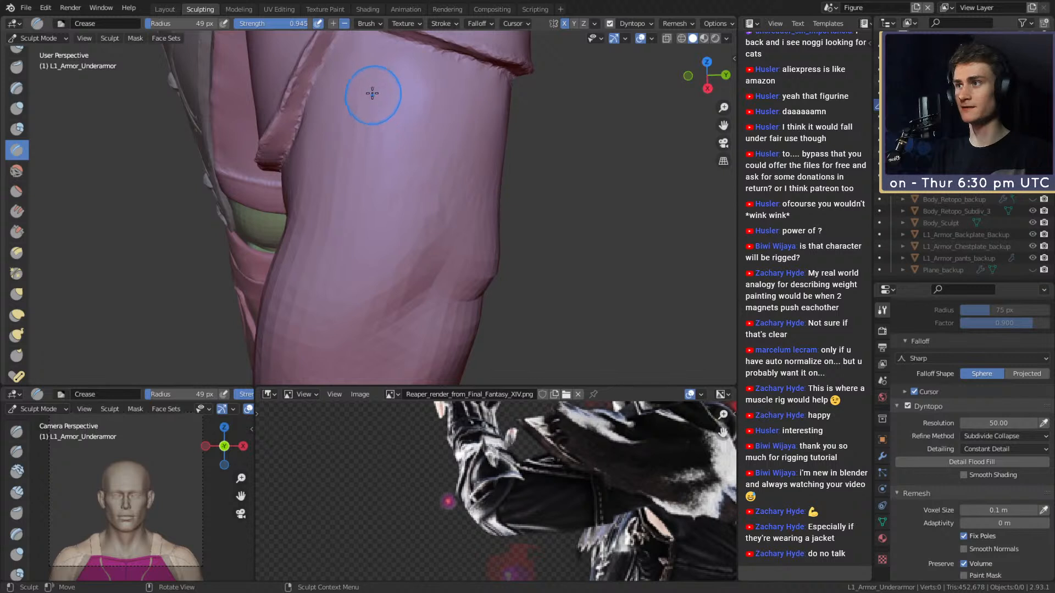
- Try carving a lengthwise crease down the sleeve above the elbow at Dyntopo resolution 50 and undo each stroke
{"action": "left_click_drag", "start_coordinate": [405, 196], "coordinate": [368, 113]}
{"action": "key", "text": "ctrl+z"}
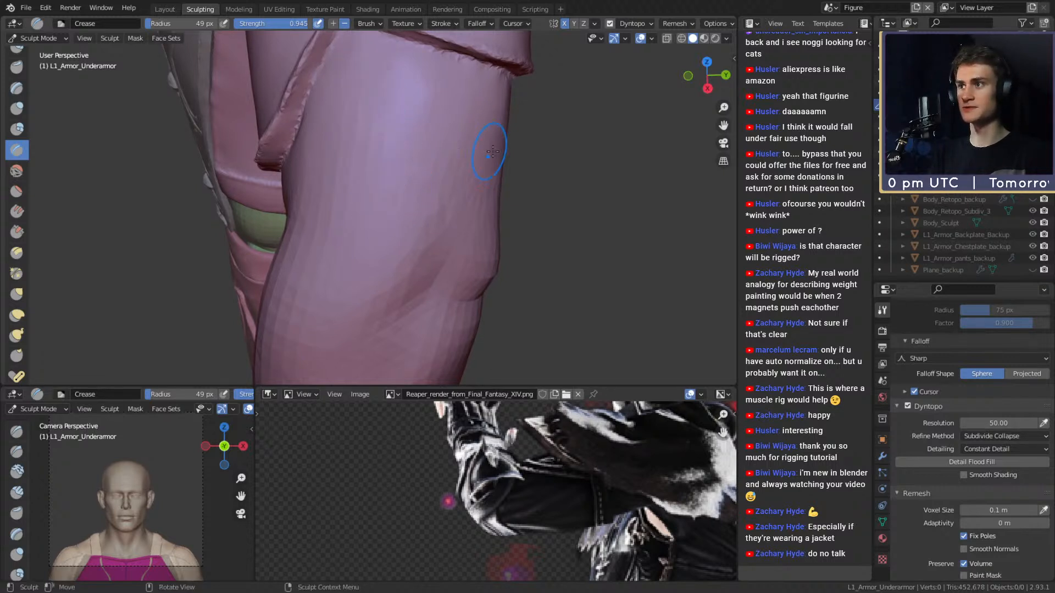
{"action": "middle_click_drag", "start_coordinate": [529, 141], "coordinate": [599, 132]}
{"action": "middle_click_drag", "start_coordinate": [467, 148], "coordinate": [375, 118]}
{"action": "mouse_move", "coordinate": [353, 77]}
{"action": "left_mouse_down"}
{"action": "mouse_move", "coordinate": [377, 216]}
{"action": "mouse_move", "coordinate": [389, 205]}
{"action": "left_mouse_up"}
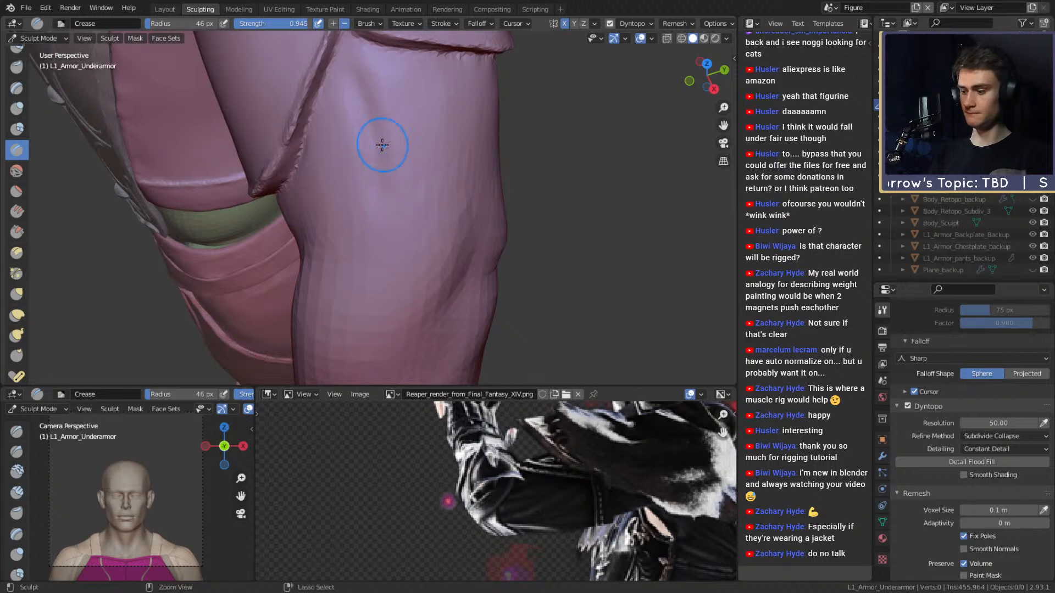
{"action": "key", "text": "ctrl+z"}
- Set the Dyntopo resolution to 35 and carve a lengthwise crease down the sleeve above the elbow
{"action": "left_click", "coordinate": [991, 423]}
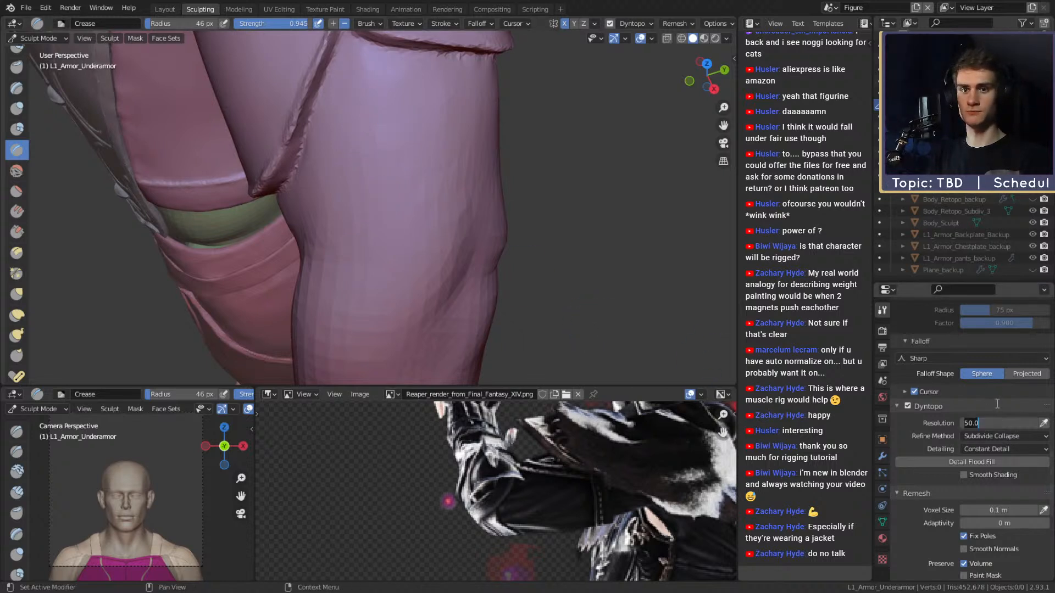
{"action": "type", "text": "35"}
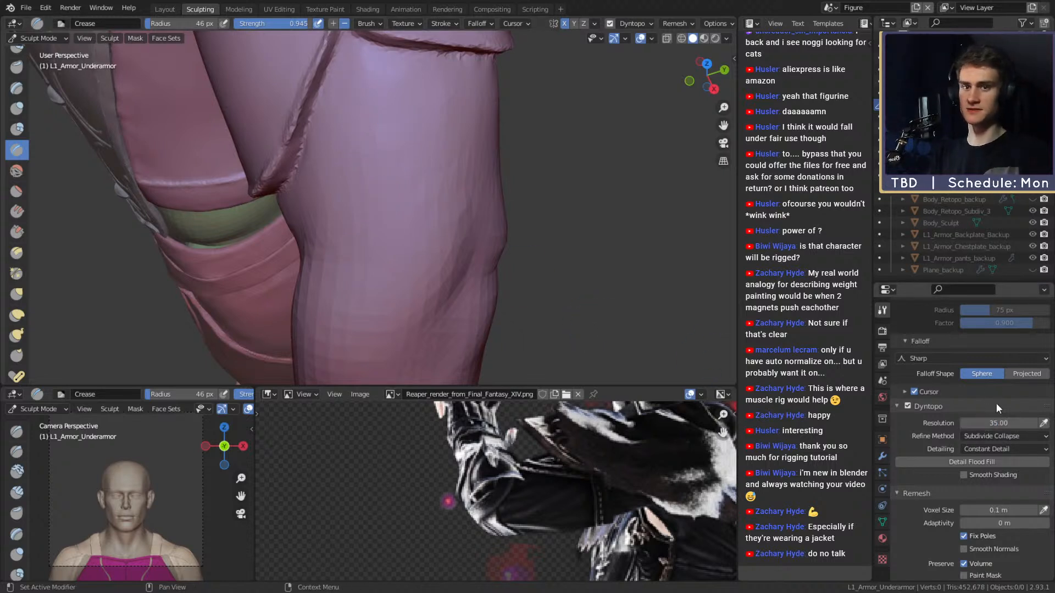
{"action": "left_click_drag", "start_coordinate": [360, 88], "coordinate": [389, 236]}
{"action": "mouse_move", "coordinate": [389, 236]}
{"action": "middle_mouse_down"}
{"action": "mouse_move", "coordinate": [288, 193]}
{"action": "mouse_move", "coordinate": [349, 170]}
{"action": "mouse_move", "coordinate": [382, 241]}
{"action": "mouse_move", "coordinate": [377, 190]}
{"action": "mouse_move", "coordinate": [476, 203]}
{"action": "mouse_move", "coordinate": [440, 181]}
{"action": "mouse_move", "coordinate": [471, 225]}
{"action": "middle_mouse_up"}
- Switch to the Clay Strips brush and examine the sleeve and forearm in the reference render
{"action": "key", "text": "c"}
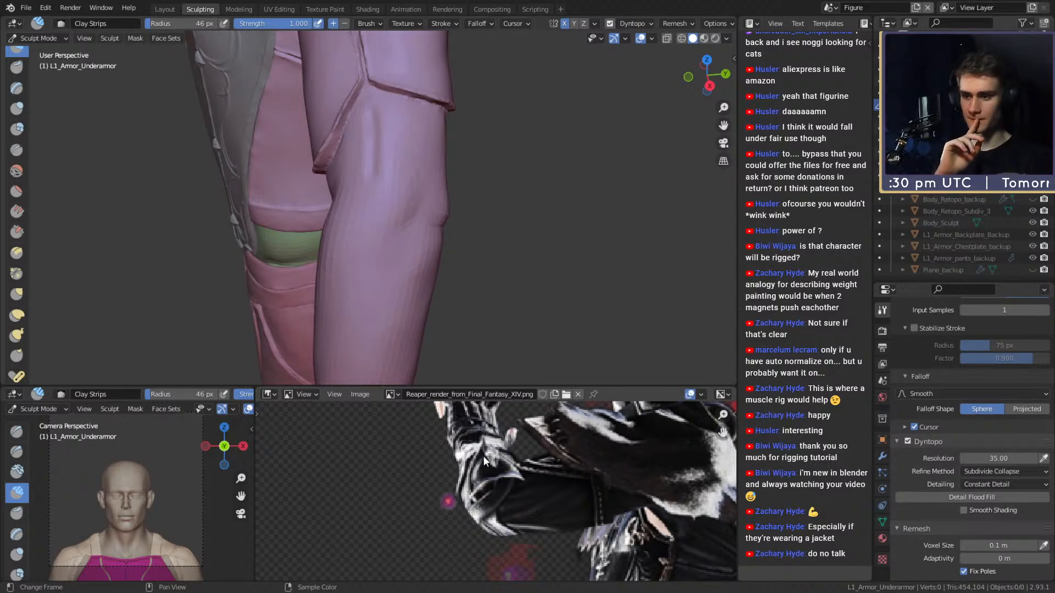
{"action": "scroll", "coordinate": [483, 455], "scroll_direction": "down", "scroll_amount": 3}
{"action": "middle_click_drag", "start_coordinate": [490, 465], "coordinate": [507, 488]}
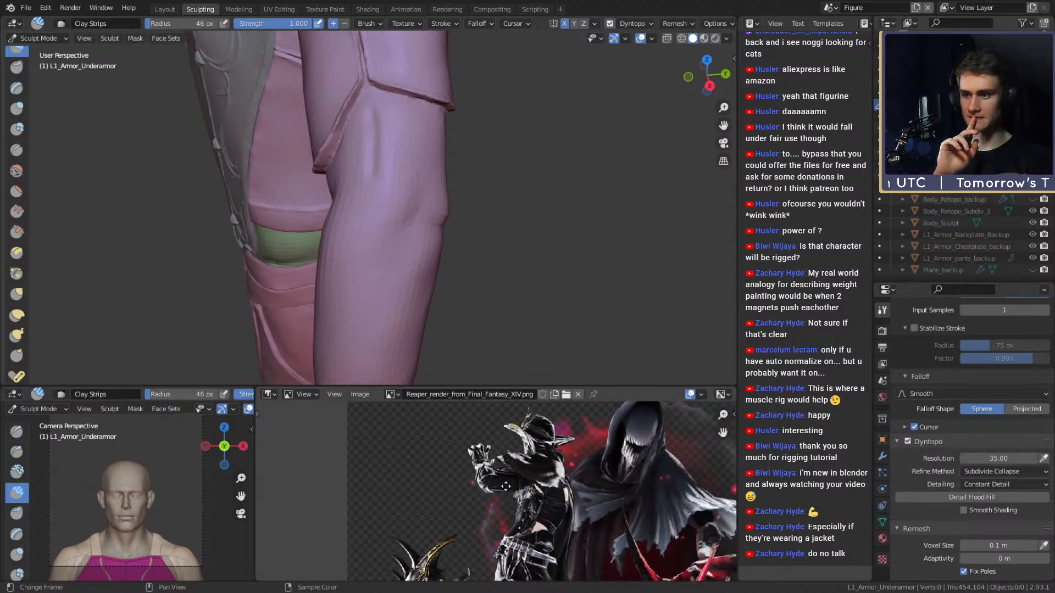
{"action": "scroll", "coordinate": [489, 481], "scroll_direction": "up", "scroll_amount": 5}
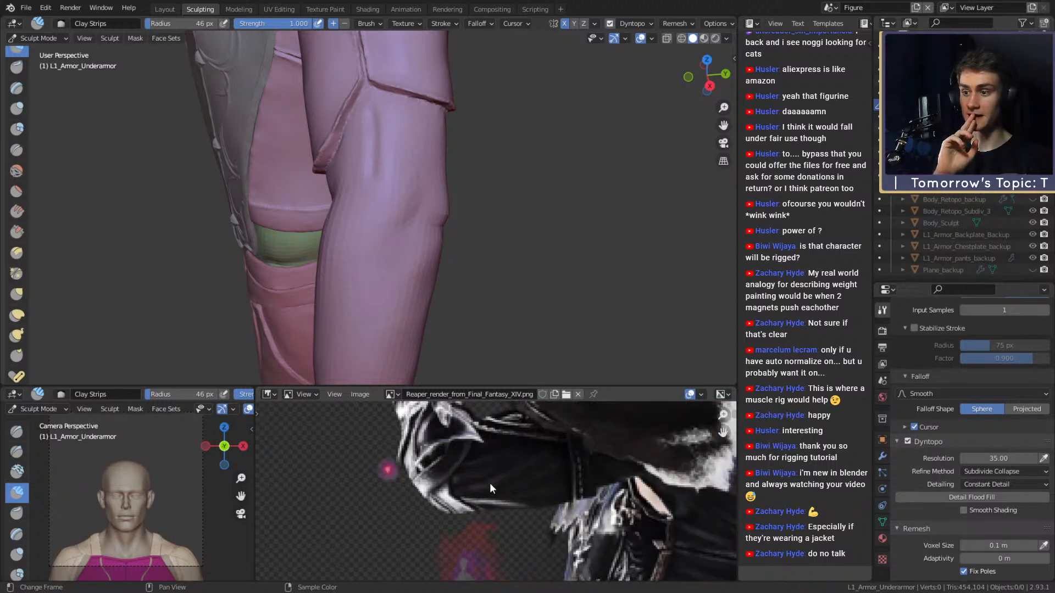
{"action": "scroll", "coordinate": [489, 483], "scroll_direction": "down", "scroll_amount": 2}
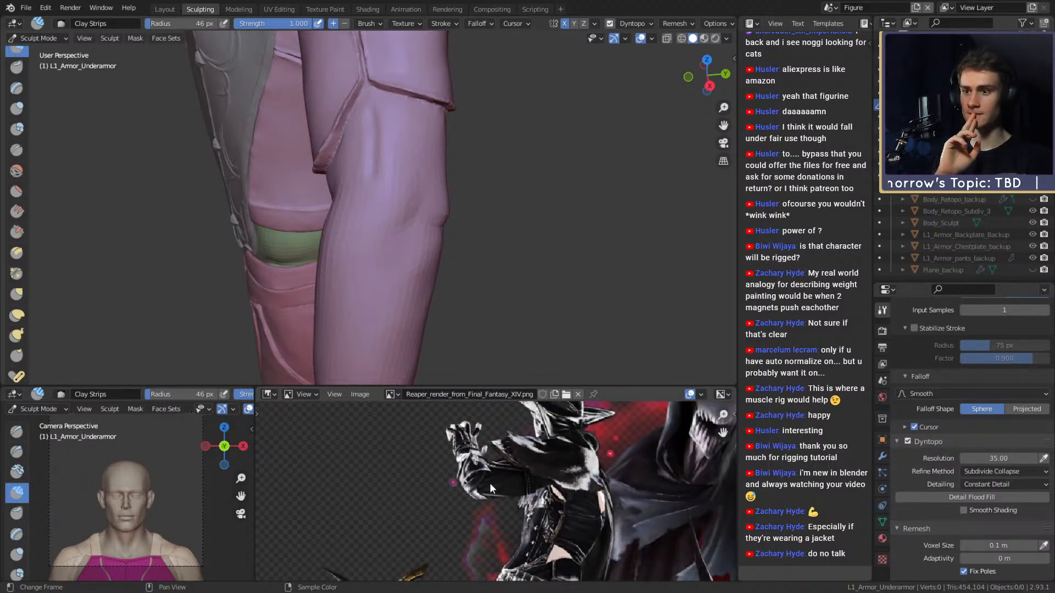
{"action": "scroll", "coordinate": [489, 483], "scroll_direction": "up", "scroll_amount": 4}
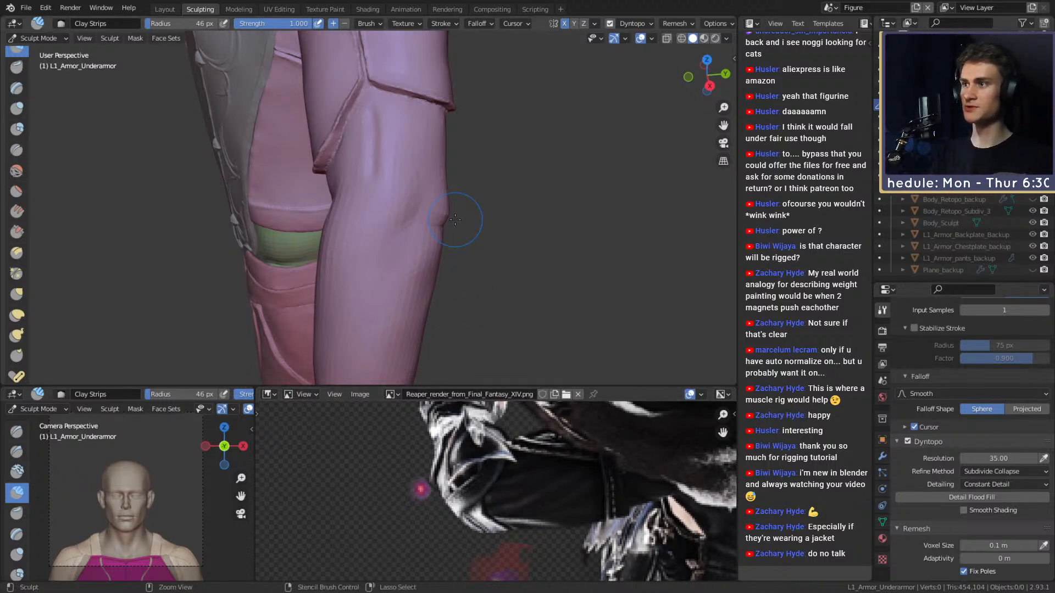
- Switch sculpting to the gloves object at the wrist and return to the underarmor
{"action": "scroll", "coordinate": [419, 235], "scroll_direction": "down", "scroll_amount": 5}
{"action": "middle_click_drag", "start_coordinate": [399, 296], "coordinate": [482, 236]}
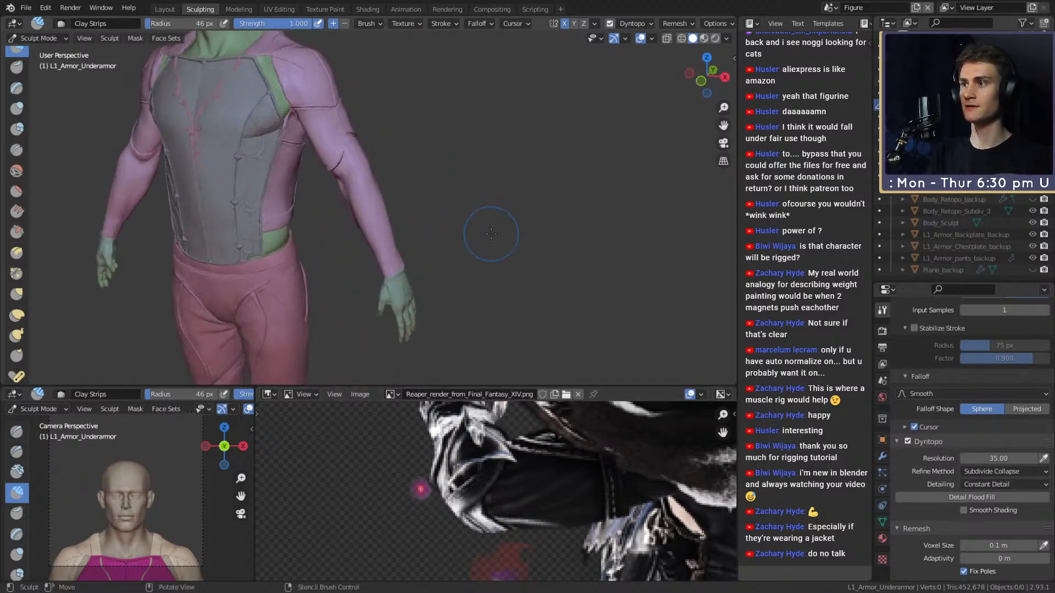
{"action": "scroll", "coordinate": [459, 247], "scroll_direction": "up", "scroll_amount": 6}
{"action": "middle_click_drag", "start_coordinate": [409, 287], "coordinate": [351, 162]}
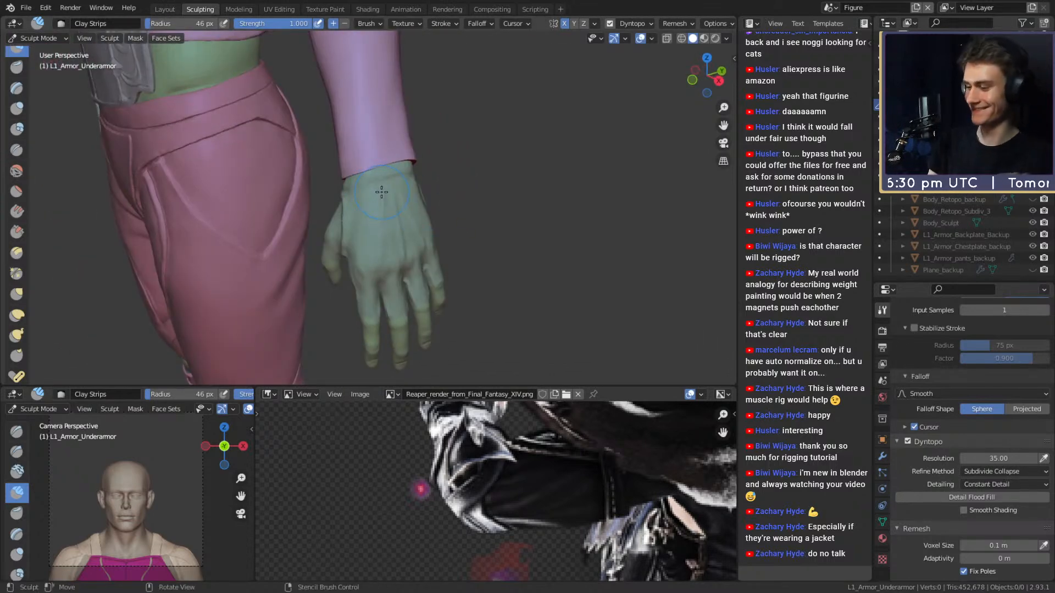
{"action": "key", "text": "f"}
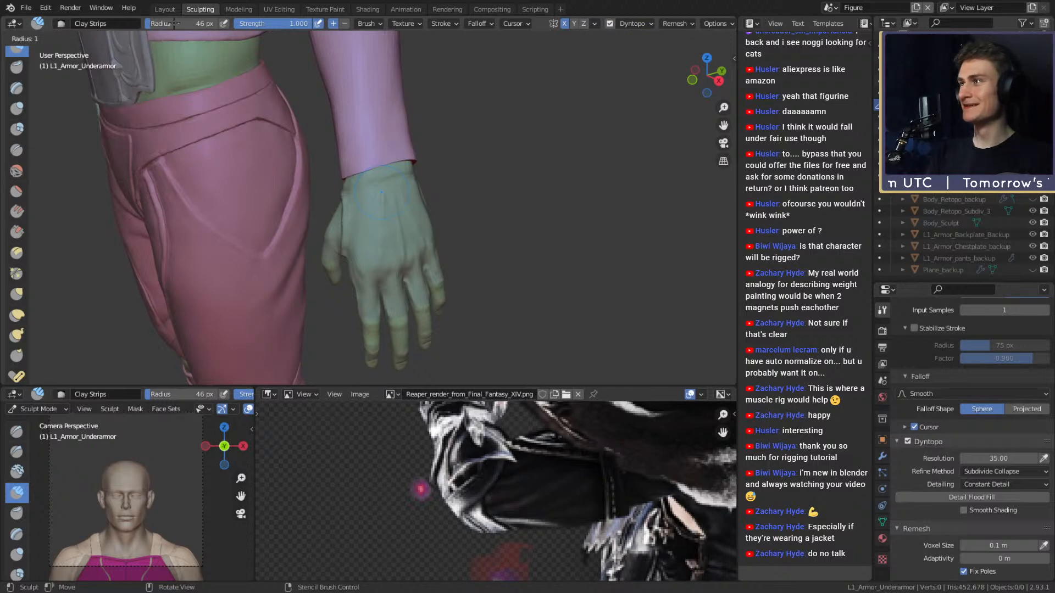
{"action": "left_click", "coordinate": [386, 191]}
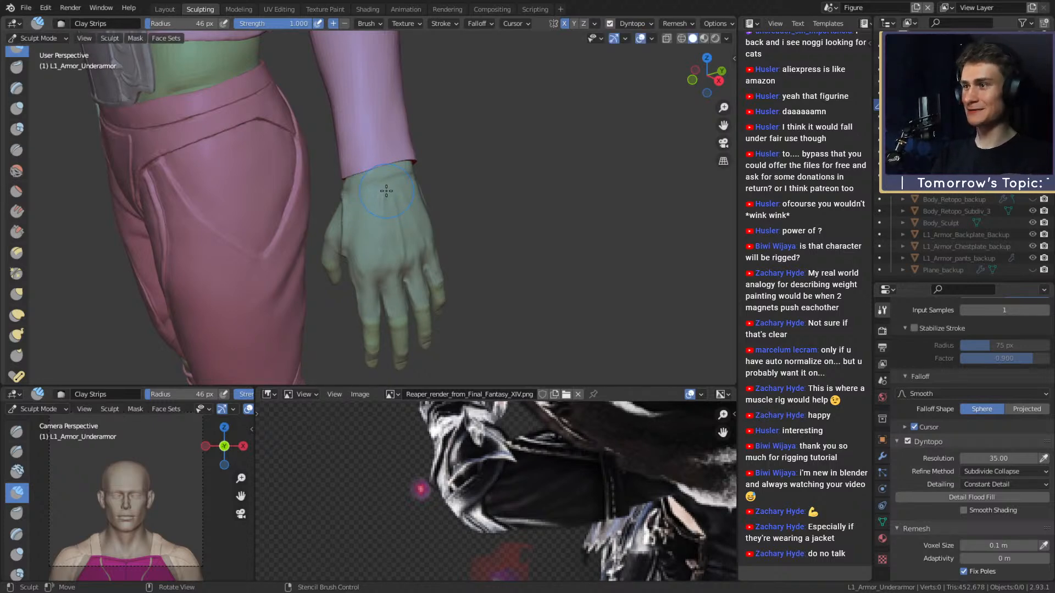
{"action": "key", "text": "alt+q"}
{"action": "scroll", "coordinate": [441, 254], "scroll_direction": "up", "scroll_amount": 1}
{"action": "mouse_move", "coordinate": [441, 254]}
{"action": "middle_mouse_down"}
{"action": "mouse_move", "coordinate": [384, 214]}
{"action": "mouse_move", "coordinate": [451, 242]}
{"action": "mouse_move", "coordinate": [379, 154]}
{"action": "middle_mouse_up"}
{"action": "scroll", "coordinate": [458, 244], "scroll_direction": "up", "scroll_amount": 2}
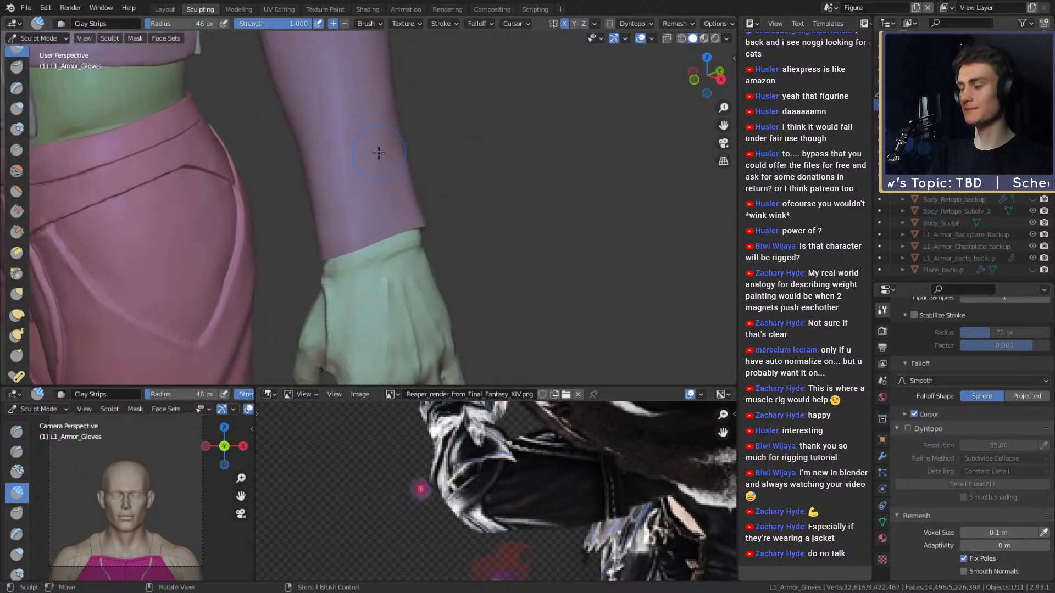
{"action": "key", "text": "alt+q"}
- Set the Clay Strips radius to 64 px for the cuff of the underarmor's sleeve
{"action": "scroll", "coordinate": [380, 153], "scroll_direction": "down", "scroll_amount": 6}
{"action": "middle_click_drag", "start_coordinate": [437, 239], "coordinate": [371, 228]}
{"action": "mouse_move", "coordinate": [374, 181]}
{"action": "middle_mouse_down", "text": "shift"}
{"action": "mouse_move", "coordinate": [388, 263]}
{"action": "mouse_move", "coordinate": [464, 278]}
{"action": "middle_mouse_up", "text": "shift"}
{"action": "scroll", "coordinate": [406, 271], "scroll_direction": "up", "scroll_amount": 3}
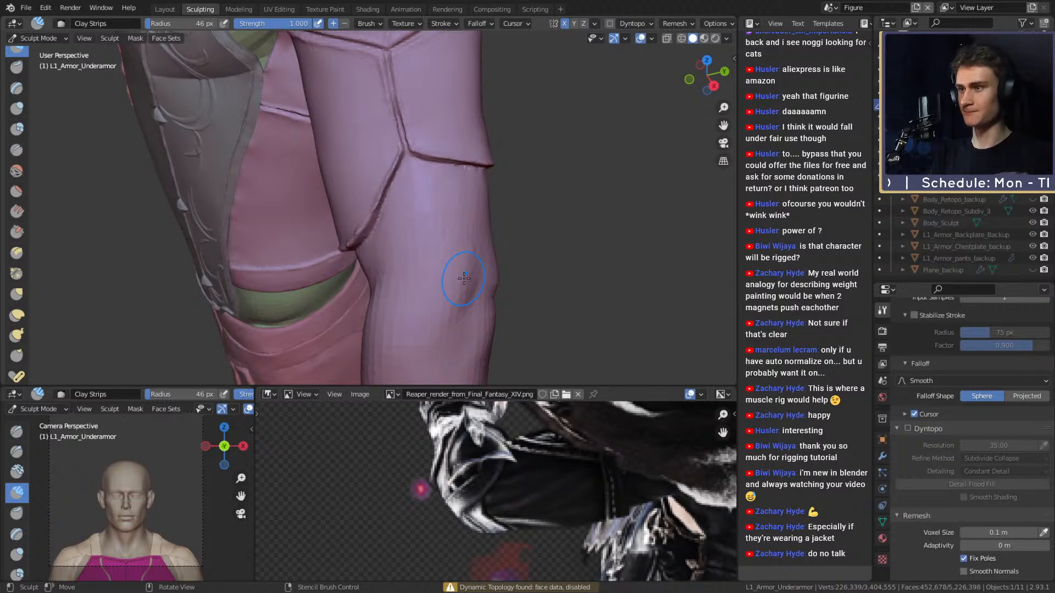
{"action": "mouse_move", "coordinate": [459, 235]}
{"action": "middle_mouse_down"}
{"action": "mouse_move", "coordinate": [424, 130]}
{"action": "mouse_move", "coordinate": [416, 272]}
{"action": "mouse_move", "coordinate": [420, 177]}
{"action": "mouse_move", "coordinate": [405, 171]}
{"action": "mouse_move", "coordinate": [401, 200]}
{"action": "middle_mouse_up"}
{"action": "key", "text": "f"}
{"action": "left_click", "coordinate": [392, 190]}
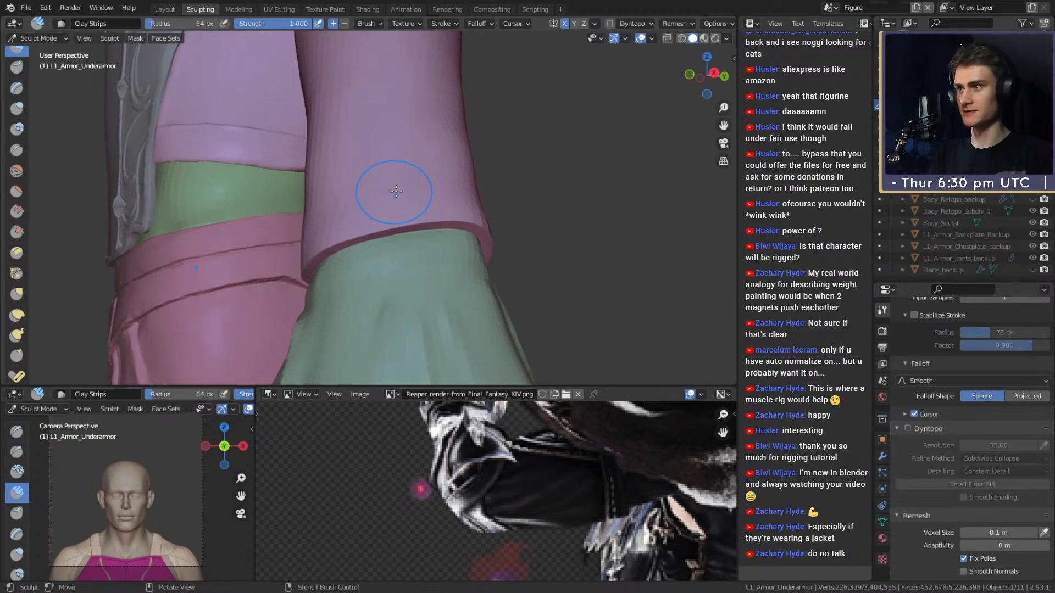
- Turn Dyntopo back on for the underarmor and add a Clay Strips stroke along the sleeve's cuff
{"action": "left_click", "coordinate": [907, 428]}
{"action": "left_click", "coordinate": [908, 432]}
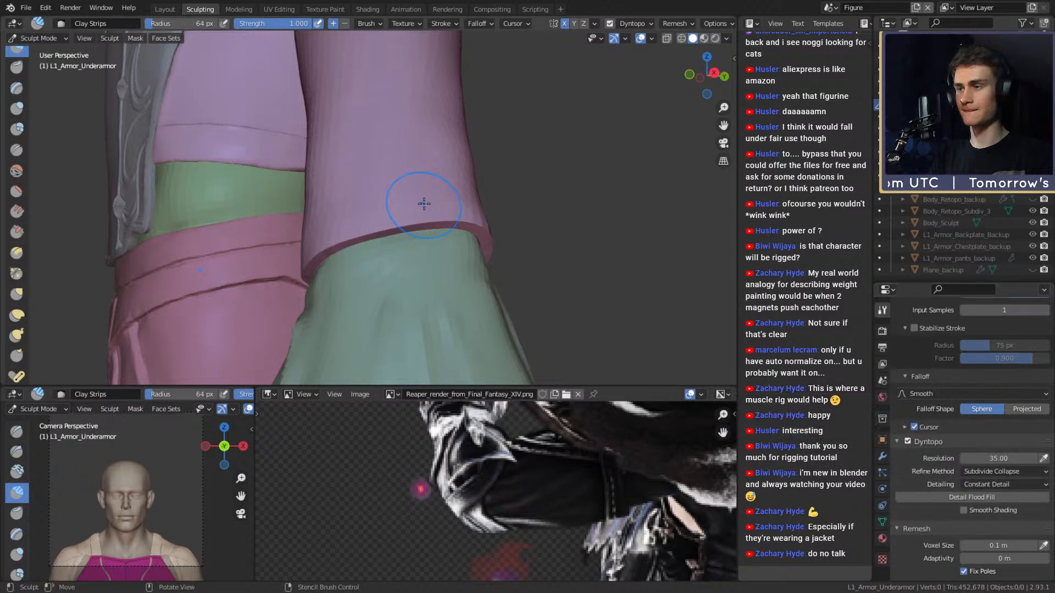
{"action": "left_click_drag", "start_coordinate": [388, 207], "coordinate": [442, 200]}
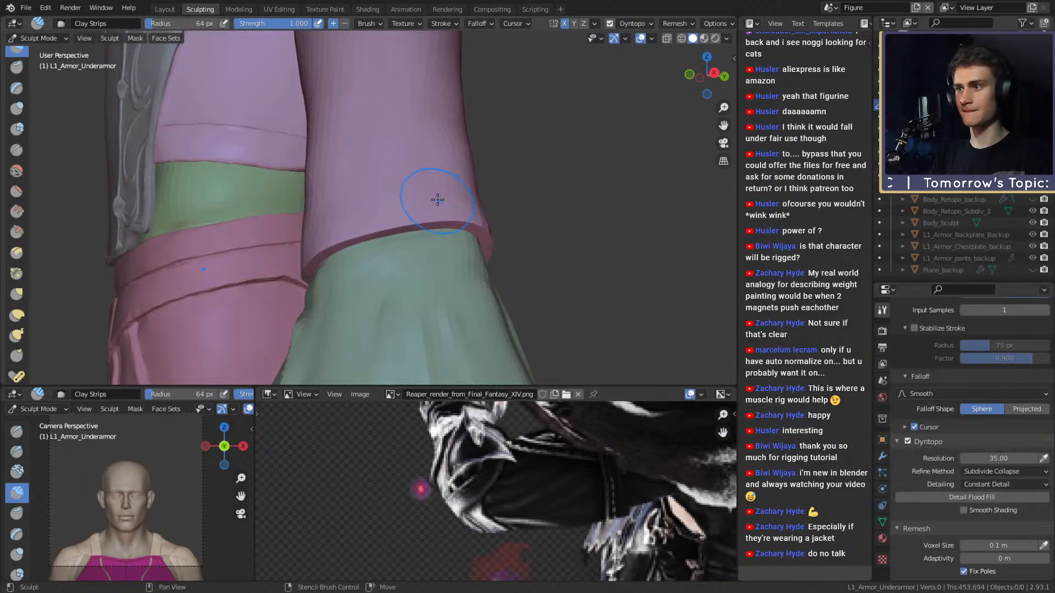
- Reduce the Clay Strips radius to 29 px and sculpt along the edge of the sleeve's cuff
{"action": "middle_click_drag", "start_coordinate": [395, 209], "coordinate": [439, 217]}
{"action": "key", "text": "f"}
{"action": "left_click", "coordinate": [515, 217]}
{"action": "left_click_drag", "start_coordinate": [513, 215], "coordinate": [480, 221]}
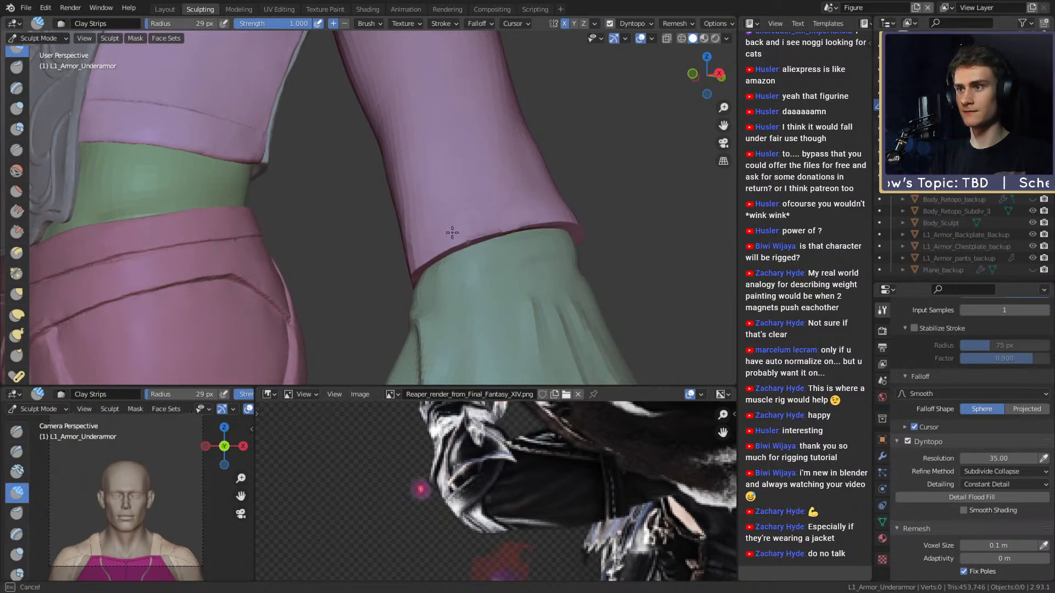
- Set the brush radius to 39 px and smooth the sculpted edge of the sleeve's cuff
{"action": "middle_click_drag", "start_coordinate": [480, 220], "coordinate": [472, 205]}
{"action": "key", "text": "f"}
{"action": "left_click", "coordinate": [478, 206]}
{"action": "left_click_drag", "start_coordinate": [488, 218], "coordinate": [439, 233], "text": "shift"}
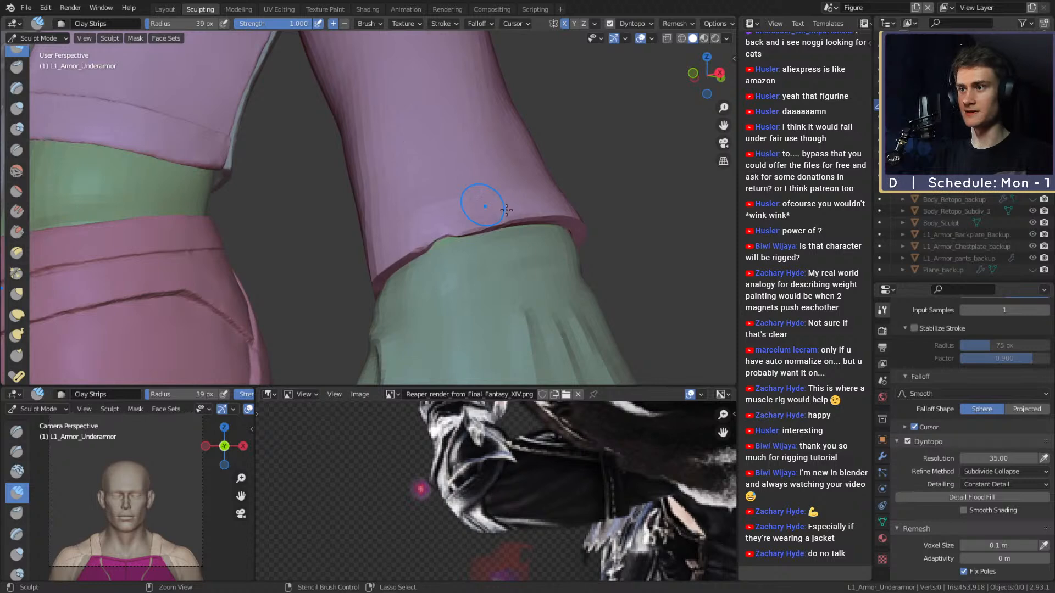
- Switch sculpting to the gloves, isolate them and examine their base mesh in Edit Mode
{"action": "mouse_move", "coordinate": [487, 176]}
{"action": "middle_mouse_down"}
{"action": "mouse_move", "coordinate": [387, 135]}
{"action": "mouse_move", "coordinate": [478, 220]}
{"action": "mouse_move", "coordinate": [441, 162]}
{"action": "mouse_move", "coordinate": [491, 161]}
{"action": "mouse_move", "coordinate": [512, 237]}
{"action": "middle_mouse_up"}
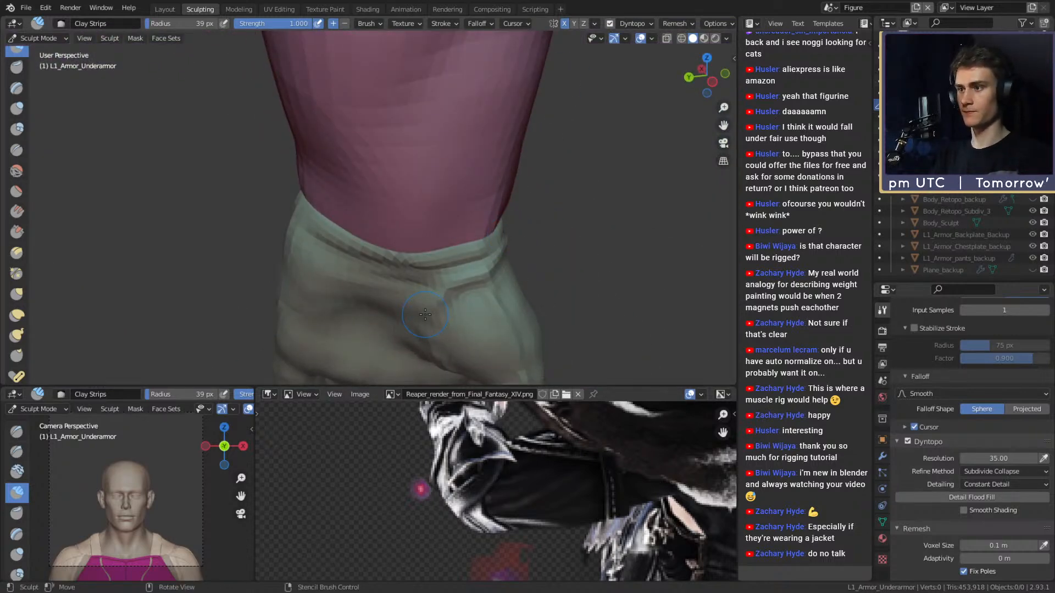
{"action": "key", "text": "alt+q"}
{"action": "key", "text": "KP_Divide"}
{"action": "middle_click_drag", "start_coordinate": [414, 164], "coordinate": [418, 185]}
{"action": "middle_click_drag", "start_coordinate": [353, 278], "coordinate": [354, 208]}
{"action": "key", "text": "Tab"}
{"action": "key", "text": "a"}
{"action": "key", "text": "KP_Decimal"}
{"action": "middle_click_drag", "start_coordinate": [446, 242], "coordinate": [419, 220]}
{"action": "scroll", "coordinate": [419, 219], "scroll_direction": "up", "scroll_amount": 7}
{"action": "mouse_move", "coordinate": [453, 184]}
{"action": "middle_mouse_down", "text": "shift"}
{"action": "mouse_move", "coordinate": [395, 231]}
{"action": "mouse_move", "coordinate": [348, 199]}
{"action": "mouse_move", "coordinate": [495, 240]}
{"action": "mouse_move", "coordinate": [617, 196]}
{"action": "mouse_move", "coordinate": [405, 176]}
{"action": "mouse_move", "coordinate": [389, 199]}
{"action": "mouse_move", "coordinate": [313, 120]}
{"action": "middle_mouse_up", "text": "shift"}
{"action": "key", "text": "Tab"}
- Examine the isolated glove sculpt from several sides and bring the rest of the figure back into view
{"action": "scroll", "coordinate": [405, 177], "scroll_direction": "down", "scroll_amount": 6}
{"action": "middle_click_drag", "start_coordinate": [428, 166], "coordinate": [603, 282]}
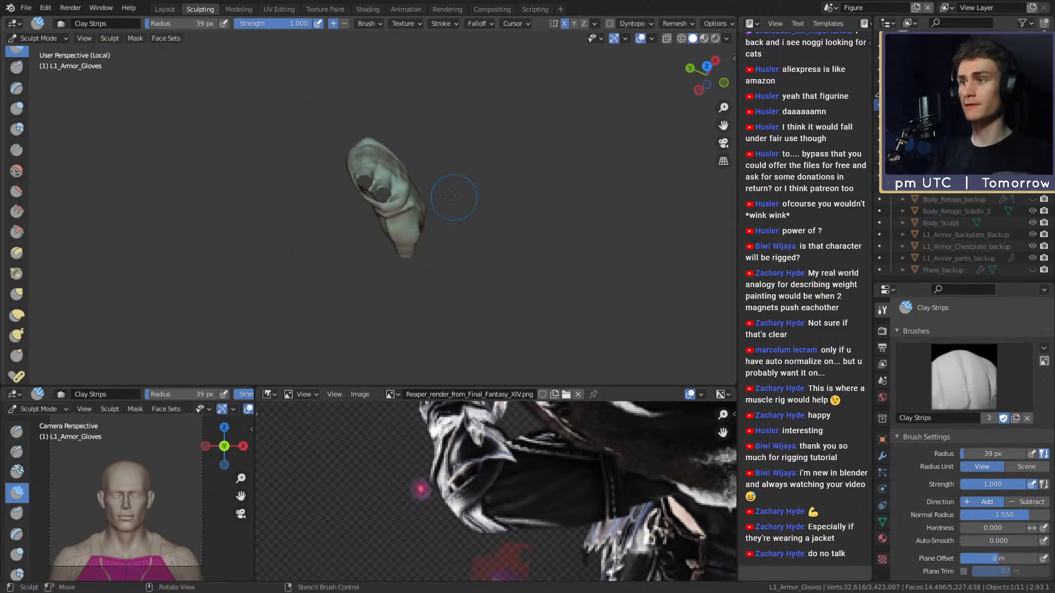
{"action": "scroll", "coordinate": [495, 239], "scroll_direction": "up", "scroll_amount": 4}
{"action": "mouse_move", "coordinate": [495, 239]}
{"action": "middle_mouse_down"}
{"action": "mouse_move", "coordinate": [365, 217]}
{"action": "mouse_move", "coordinate": [404, 215]}
{"action": "middle_mouse_up"}
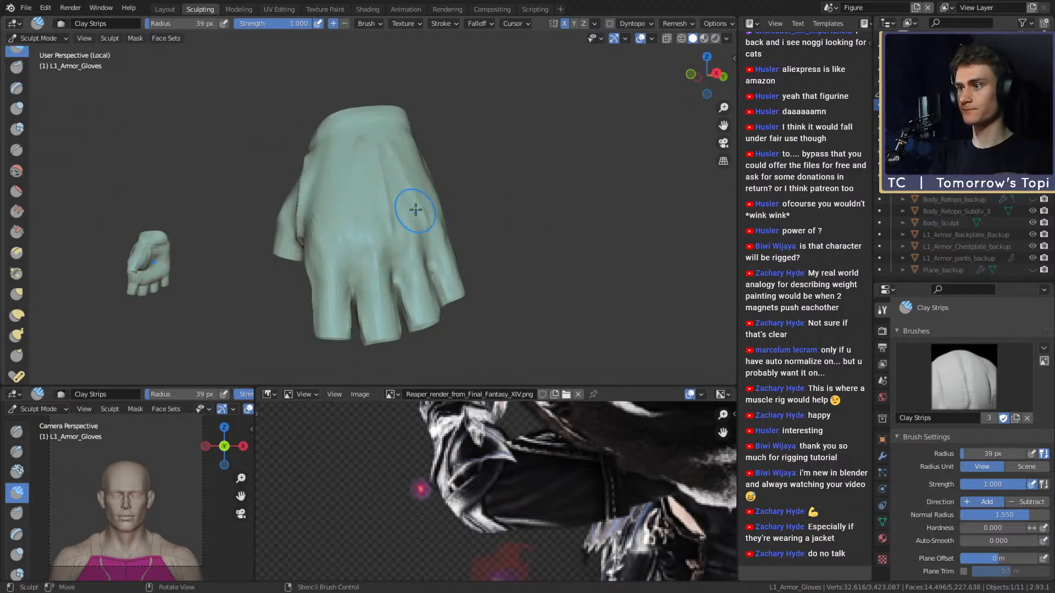
{"action": "mouse_move", "coordinate": [439, 248]}
{"action": "middle_mouse_down"}
{"action": "mouse_move", "coordinate": [431, 161]}
{"action": "mouse_move", "coordinate": [423, 259]}
{"action": "mouse_move", "coordinate": [506, 295]}
{"action": "mouse_move", "coordinate": [466, 291]}
{"action": "mouse_move", "coordinate": [373, 209]}
{"action": "mouse_move", "coordinate": [342, 196]}
{"action": "mouse_move", "coordinate": [381, 146]}
{"action": "mouse_move", "coordinate": [372, 107]}
{"action": "mouse_move", "coordinate": [414, 177]}
{"action": "mouse_move", "coordinate": [365, 182]}
{"action": "mouse_move", "coordinate": [337, 162]}
{"action": "mouse_move", "coordinate": [391, 202]}
{"action": "middle_mouse_up"}
{"action": "key", "text": "KP_Divide"}
{"action": "scroll", "coordinate": [341, 196], "scroll_direction": "down", "scroll_amount": 5}
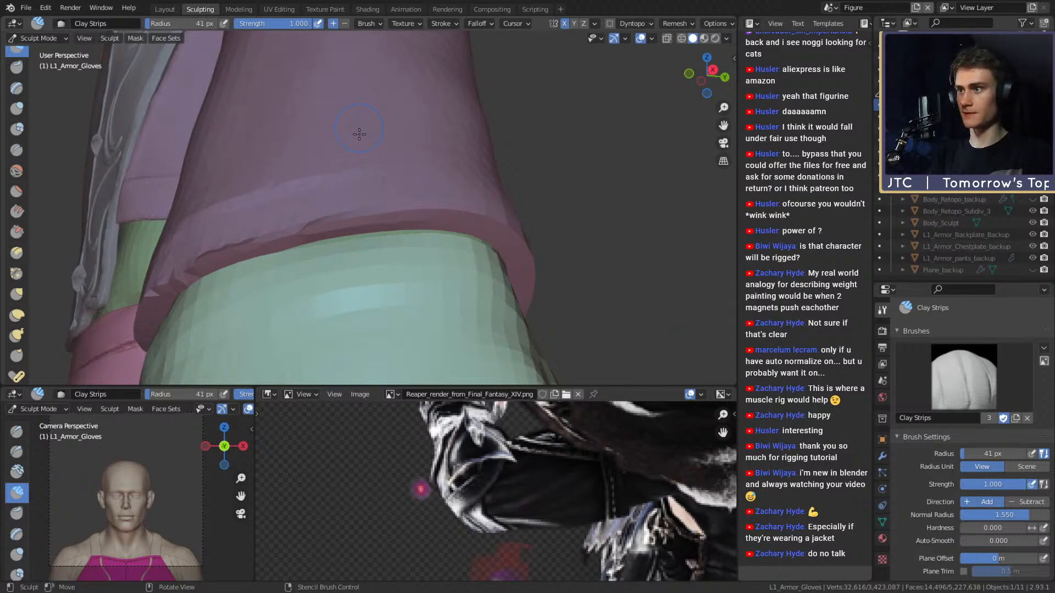
- Switch sculpting to the underarmor and add Clay Strips strokes along the edge of the sleeve's cuff with a 41 px radius
{"action": "key", "text": "alt+q"}
{"action": "mouse_move", "coordinate": [305, 216]}
{"action": "left_mouse_down"}
{"action": "mouse_move", "coordinate": [354, 200]}
{"action": "mouse_move", "coordinate": [404, 214]}
{"action": "mouse_move", "coordinate": [493, 211]}
{"action": "mouse_move", "coordinate": [484, 201]}
{"action": "left_mouse_up"}
{"action": "mouse_move", "coordinate": [484, 201]}
{"action": "middle_mouse_down"}
{"action": "mouse_move", "coordinate": [440, 184]}
{"action": "mouse_move", "coordinate": [314, 216]}
{"action": "middle_mouse_up"}
{"action": "left_click_drag", "start_coordinate": [315, 216], "coordinate": [379, 232]}
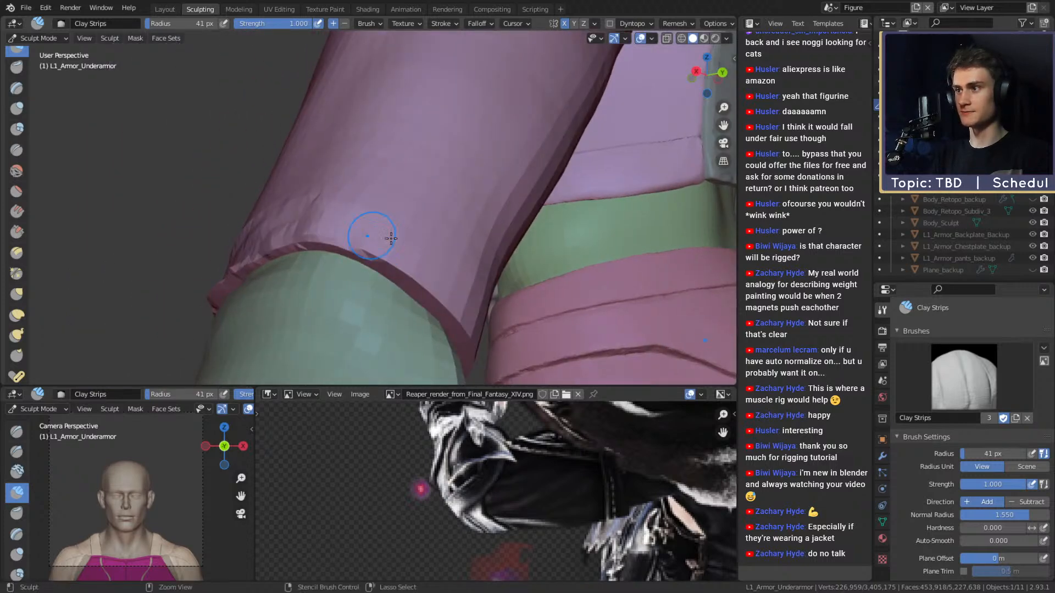
{"action": "left_click_drag", "start_coordinate": [305, 236], "coordinate": [402, 236]}
{"action": "middle_click_drag", "start_coordinate": [402, 235], "coordinate": [337, 219]}
{"action": "mouse_move", "coordinate": [337, 219]}
{"action": "left_mouse_down"}
{"action": "mouse_move", "coordinate": [282, 247]}
{"action": "mouse_move", "coordinate": [388, 268]}
{"action": "left_mouse_up"}
{"action": "middle_click_drag", "start_coordinate": [388, 268], "coordinate": [330, 226]}
- Turn Dyntopo back on for the underarmor and set the Clay Strips radius to 67 px
{"action": "scroll", "coordinate": [910, 522], "scroll_direction": "down", "scroll_amount": 8}
{"action": "scroll", "coordinate": [928, 404], "scroll_direction": "down", "scroll_amount": 10}
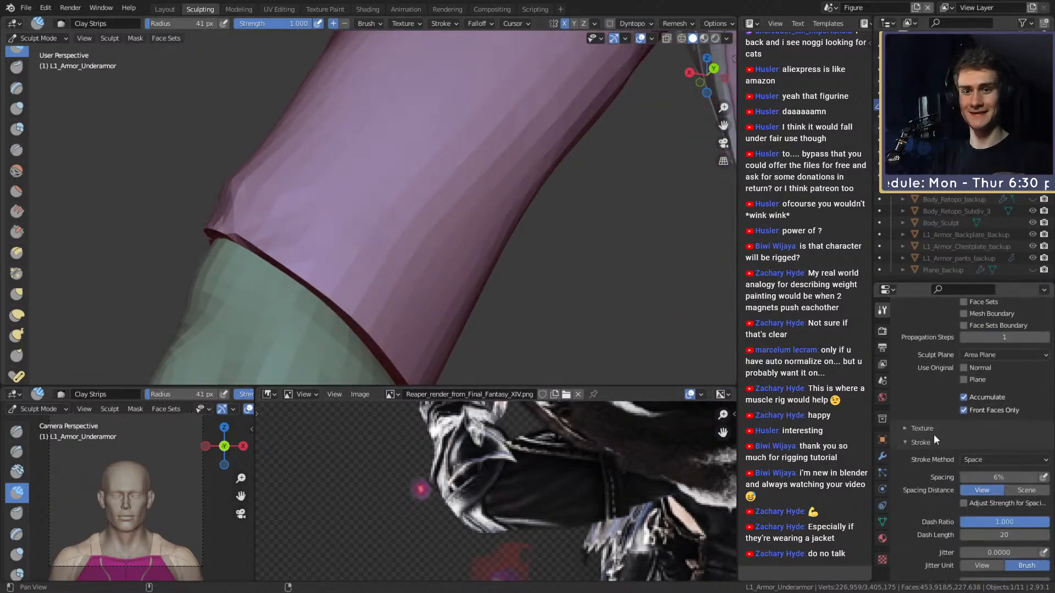
{"action": "left_click", "coordinate": [908, 471]}
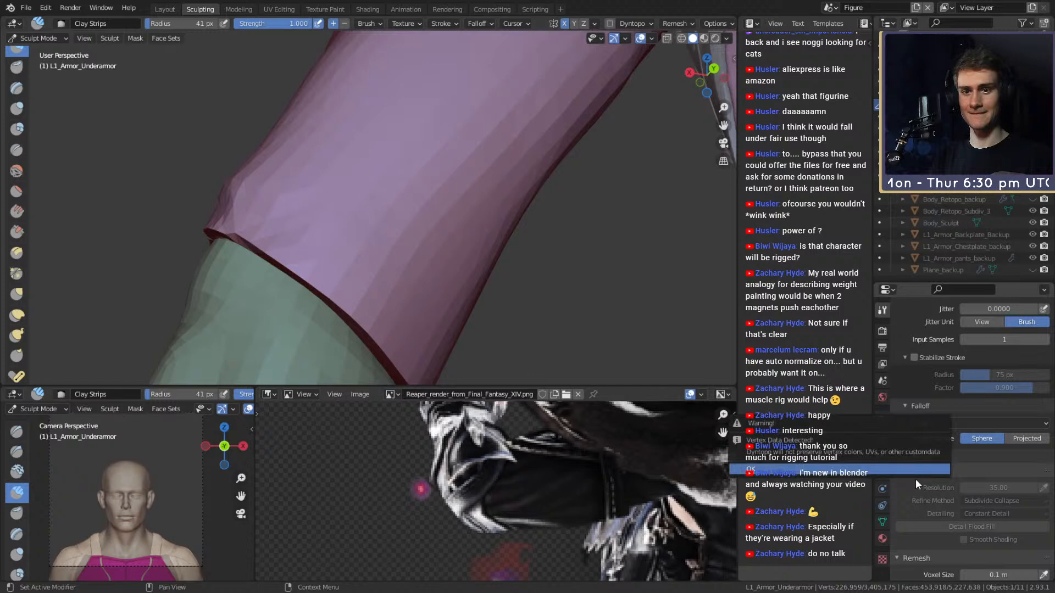
{"action": "key", "text": "Return"}
{"action": "middle_click_drag", "start_coordinate": [297, 209], "coordinate": [443, 233]}
{"action": "left_click_drag", "start_coordinate": [444, 233], "coordinate": [338, 276]}
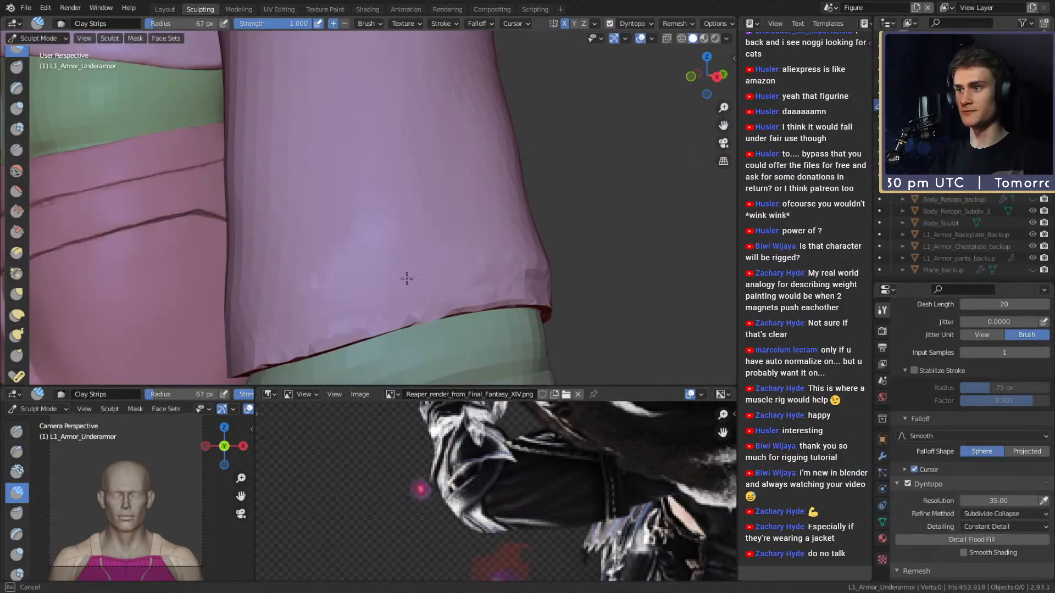
- Reduce the Clay Strips radius to 53 px and sculpt the sleeve just above the cuff's edge
{"action": "mouse_move", "coordinate": [434, 220]}
{"action": "middle_mouse_down"}
{"action": "mouse_move", "coordinate": [377, 221]}
{"action": "mouse_move", "coordinate": [424, 235]}
{"action": "mouse_move", "coordinate": [434, 281]}
{"action": "mouse_move", "coordinate": [389, 238]}
{"action": "middle_mouse_up"}
{"action": "key", "text": "f"}
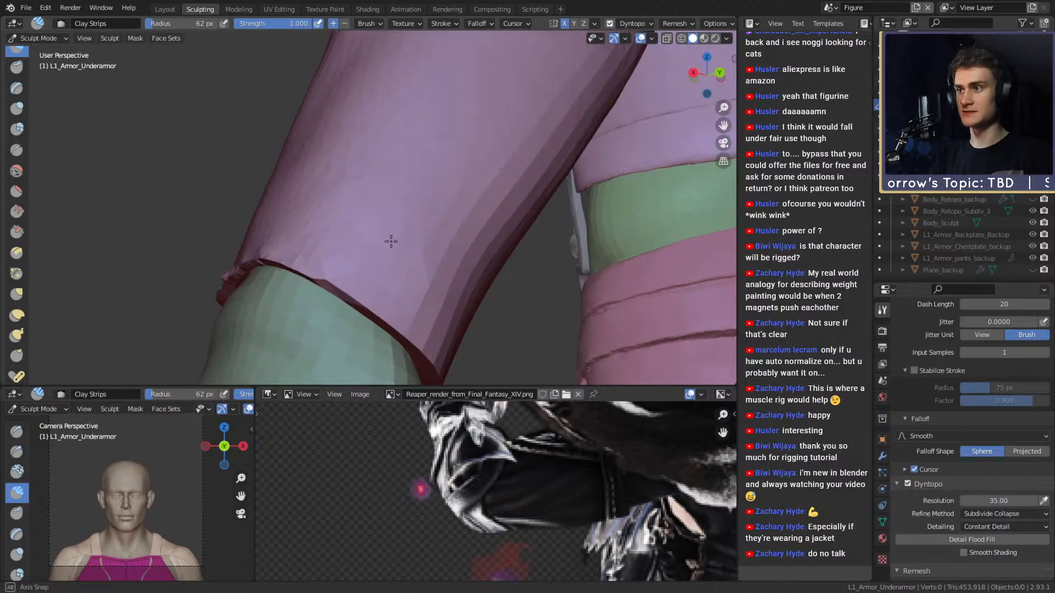
{"action": "key", "text": "f"}
{"action": "left_click", "coordinate": [335, 263]}
{"action": "mouse_move", "coordinate": [335, 263]}
{"action": "middle_mouse_down"}
{"action": "mouse_move", "coordinate": [353, 252]}
{"action": "mouse_move", "coordinate": [302, 236]}
{"action": "mouse_move", "coordinate": [317, 251]}
{"action": "middle_mouse_up"}
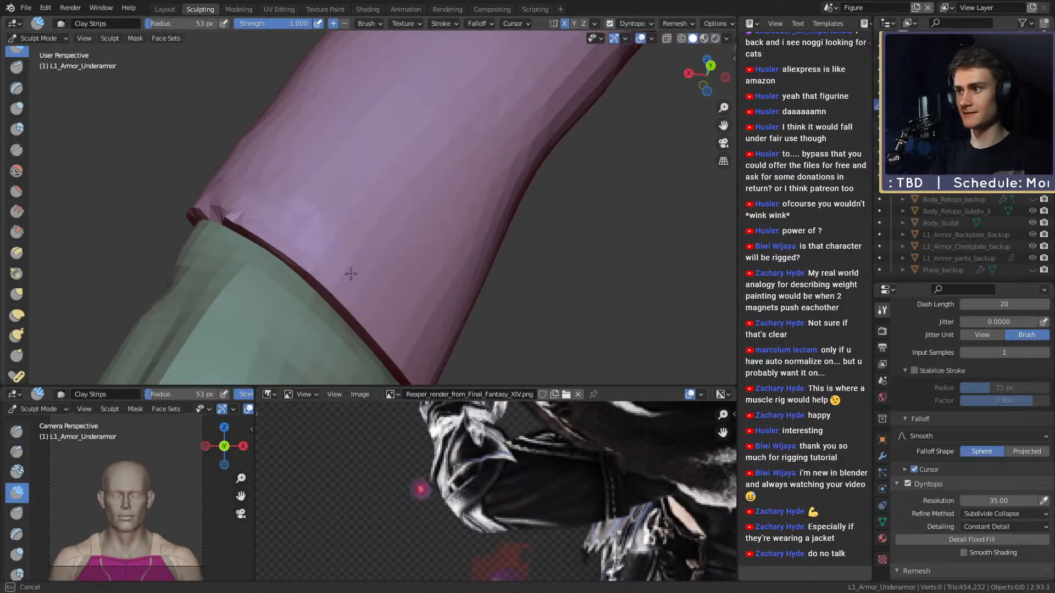
{"action": "mouse_move", "coordinate": [247, 198]}
{"action": "middle_mouse_down"}
{"action": "mouse_move", "coordinate": [310, 217]}
{"action": "mouse_move", "coordinate": [300, 253]}
{"action": "mouse_move", "coordinate": [365, 254]}
{"action": "mouse_move", "coordinate": [313, 249]}
{"action": "mouse_move", "coordinate": [344, 238]}
{"action": "mouse_move", "coordinate": [272, 220]}
{"action": "middle_mouse_up"}
- Set the Clay Strips radius to 47 px and build up the surface around the sleeve's cuff
{"action": "key", "text": "shift+c"}
{"action": "key", "text": "c"}
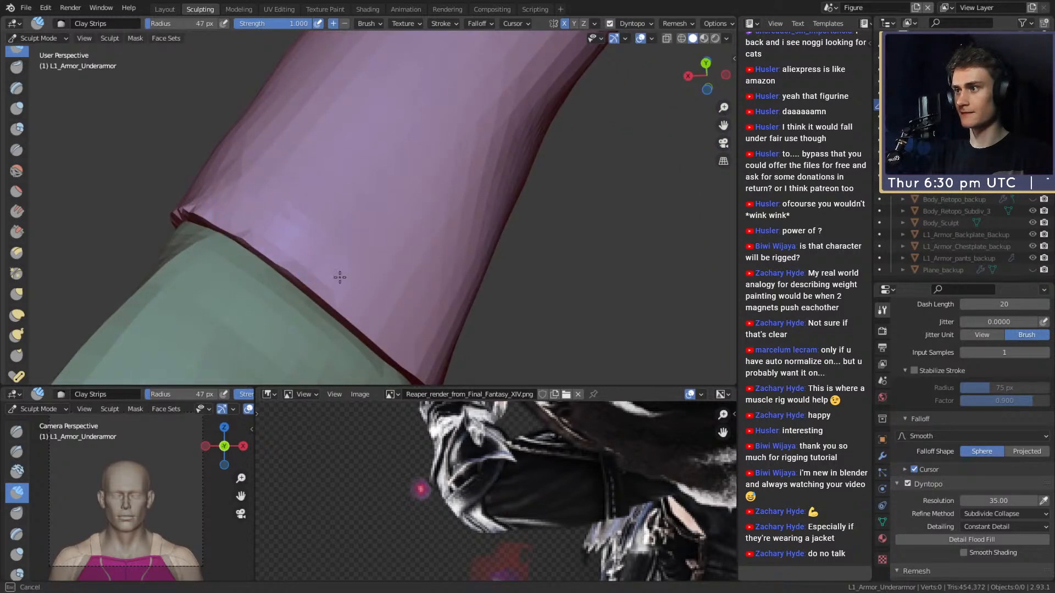
{"action": "mouse_move", "coordinate": [370, 305]}
{"action": "middle_mouse_down"}
{"action": "mouse_move", "coordinate": [324, 263]}
{"action": "mouse_move", "coordinate": [313, 269]}
{"action": "mouse_move", "coordinate": [323, 278]}
{"action": "middle_mouse_up"}
{"action": "left_click_drag", "start_coordinate": [322, 278], "coordinate": [373, 268]}
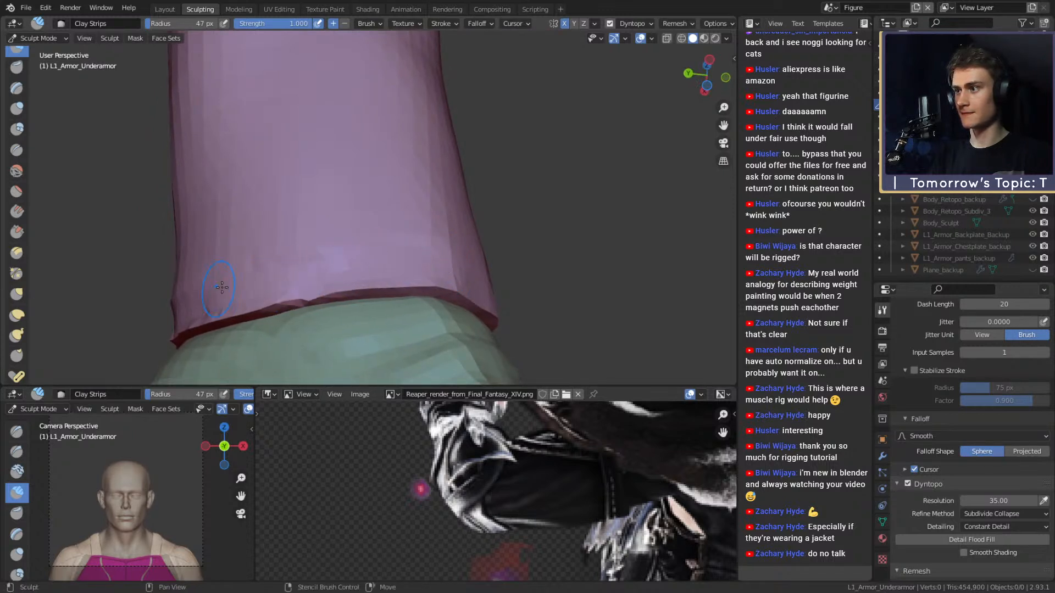
- Reduce the Clay Strips radius to 29 px and shape small irregularities along the cuff's edge
{"action": "middle_click_drag", "start_coordinate": [223, 287], "coordinate": [330, 286]}
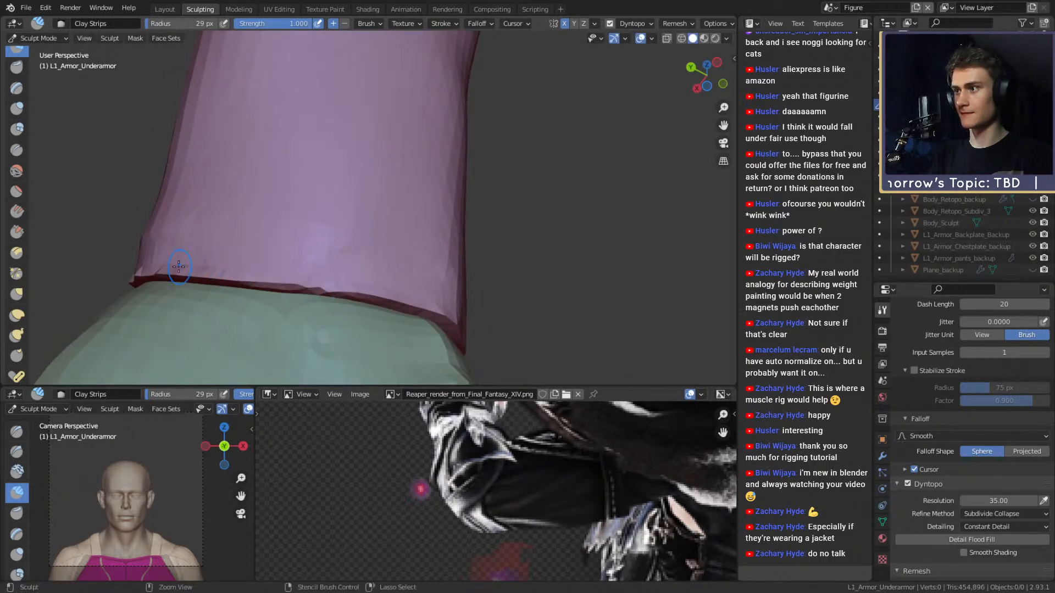
{"action": "left_click_drag", "start_coordinate": [211, 266], "coordinate": [296, 274]}
{"action": "middle_click_drag", "start_coordinate": [174, 266], "coordinate": [226, 204]}
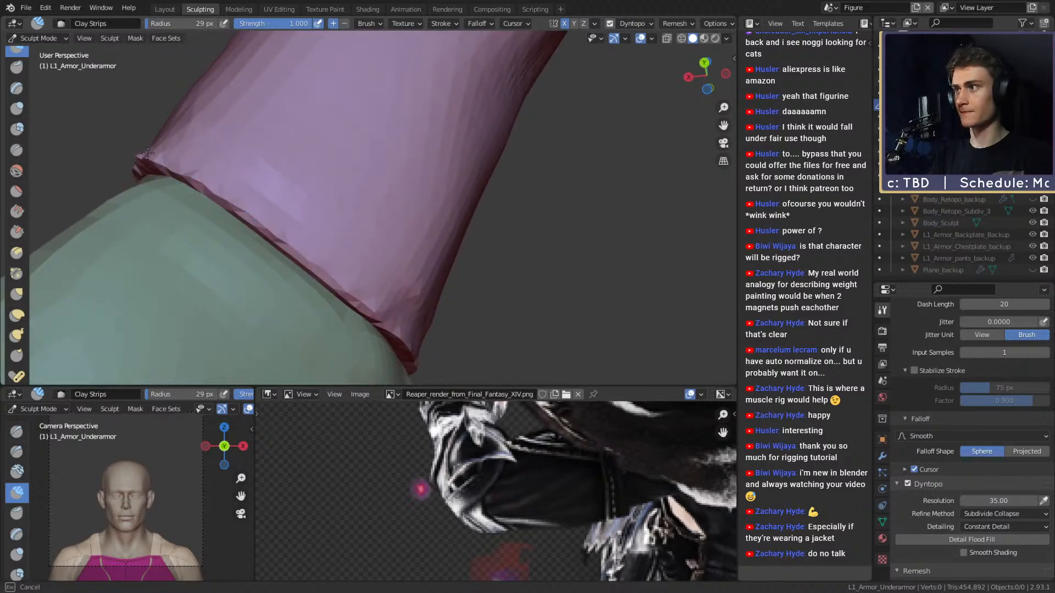
{"action": "mouse_move", "coordinate": [249, 166]}
{"action": "middle_mouse_down"}
{"action": "mouse_move", "coordinate": [330, 215]}
{"action": "mouse_move", "coordinate": [358, 283]}
{"action": "middle_mouse_up"}
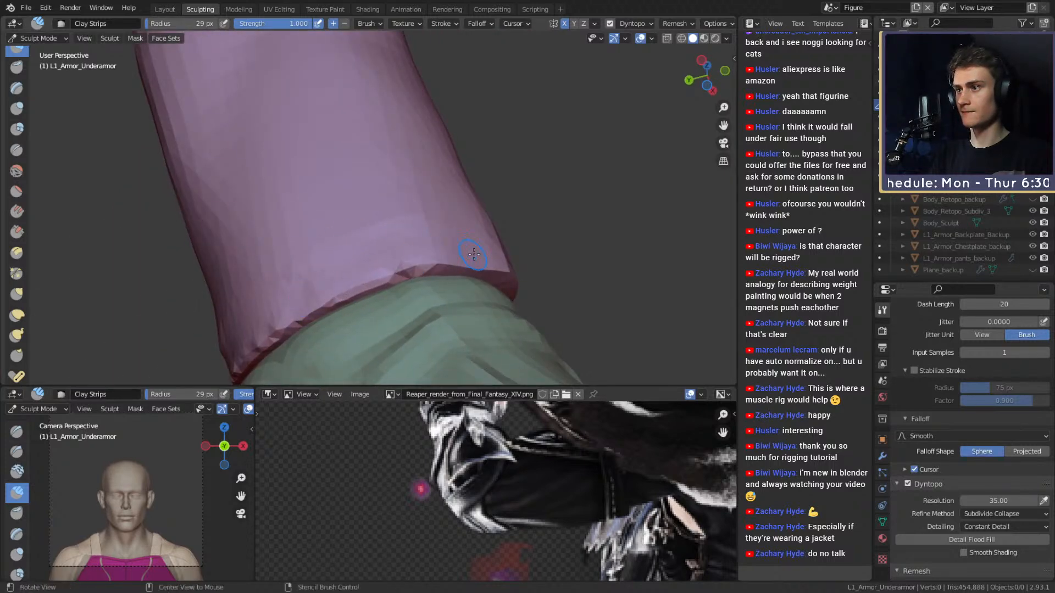
{"action": "middle_click_drag", "start_coordinate": [467, 254], "coordinate": [378, 273]}
- Carve into the cuff's edge with a subtracting stroke and keep sculpting around it with the radius raised to 37 px
{"action": "left_click_drag", "start_coordinate": [374, 302], "coordinate": [429, 265], "text": "ctrl"}
{"action": "key", "text": "f"}
{"action": "left_click", "coordinate": [423, 265]}
{"action": "middle_click_drag", "start_coordinate": [429, 271], "coordinate": [420, 255]}
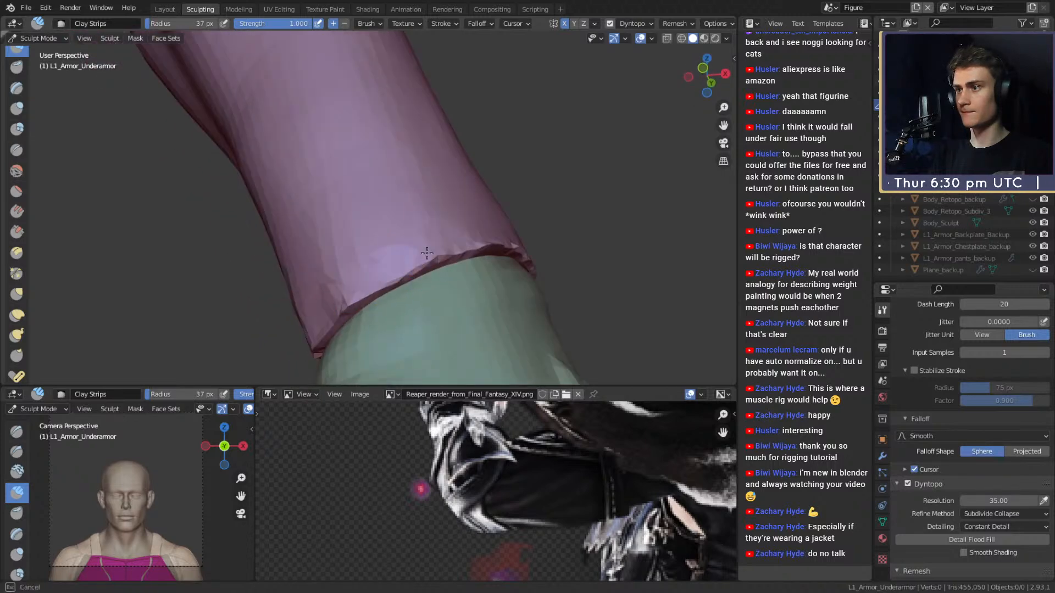
{"action": "mouse_move", "coordinate": [489, 235]}
{"action": "middle_mouse_down"}
{"action": "mouse_move", "coordinate": [392, 268]}
{"action": "mouse_move", "coordinate": [450, 252]}
{"action": "middle_mouse_up"}
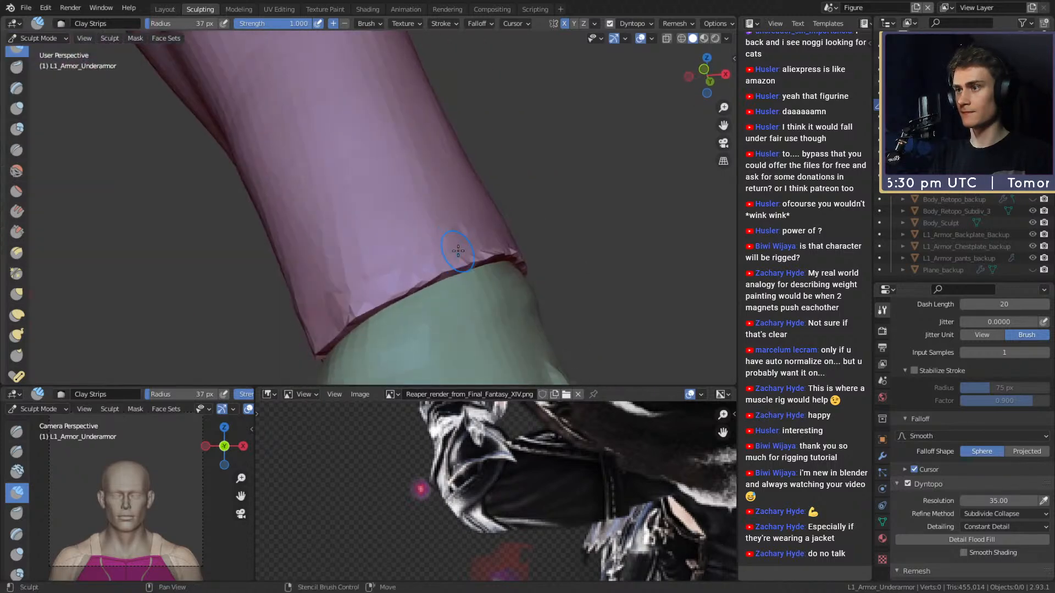
{"action": "mouse_move", "coordinate": [369, 288]}
{"action": "middle_mouse_down"}
{"action": "mouse_move", "coordinate": [405, 259]}
{"action": "mouse_move", "coordinate": [441, 265]}
{"action": "middle_mouse_up"}
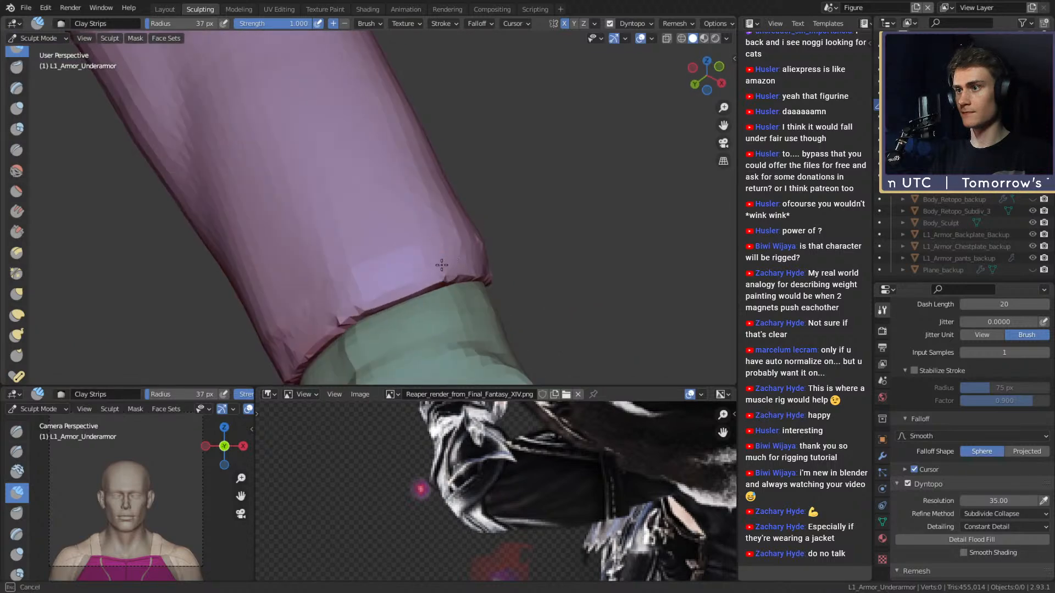
{"action": "mouse_move", "coordinate": [336, 301]}
{"action": "middle_mouse_down"}
{"action": "mouse_move", "coordinate": [384, 264]}
{"action": "mouse_move", "coordinate": [346, 274]}
{"action": "middle_mouse_up"}
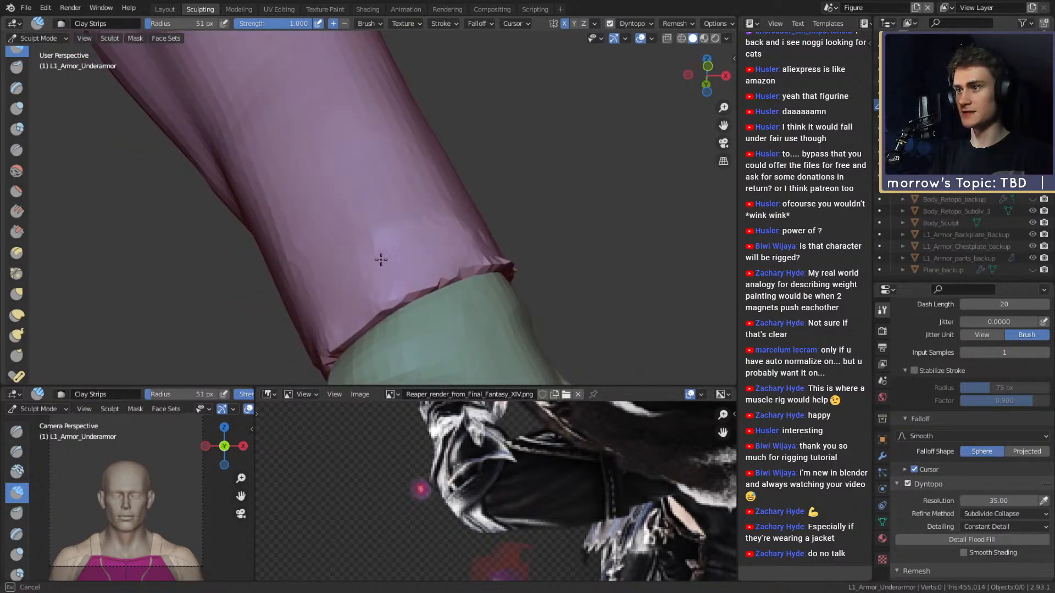
- Brush over the sleeve above the cuff and enlarge the brush radius to 108 px for the forearm
{"action": "middle_click_drag", "start_coordinate": [471, 207], "coordinate": [322, 269]}
{"action": "middle_click_drag", "start_coordinate": [428, 210], "coordinate": [381, 236]}
{"action": "middle_click_drag", "start_coordinate": [332, 132], "coordinate": [435, 188]}
{"action": "left_click_drag", "start_coordinate": [392, 191], "coordinate": [404, 236]}
{"action": "middle_click_drag", "start_coordinate": [419, 224], "coordinate": [375, 245]}
{"action": "left_click_drag", "start_coordinate": [329, 290], "coordinate": [385, 285]}
{"action": "mouse_move", "coordinate": [409, 247]}
{"action": "middle_mouse_down"}
{"action": "mouse_move", "coordinate": [366, 265]}
{"action": "mouse_move", "coordinate": [229, 214]}
{"action": "mouse_move", "coordinate": [292, 250]}
{"action": "mouse_move", "coordinate": [316, 242]}
{"action": "mouse_move", "coordinate": [423, 269]}
{"action": "middle_mouse_up"}
{"action": "key", "text": "f"}
{"action": "left_click", "coordinate": [384, 302]}
{"action": "key", "text": "f"}
{"action": "left_click", "coordinate": [366, 237]}
{"action": "mouse_move", "coordinate": [353, 226]}
{"action": "middle_mouse_down"}
{"action": "mouse_move", "coordinate": [463, 84]}
{"action": "mouse_move", "coordinate": [418, 168]}
{"action": "mouse_move", "coordinate": [434, 165]}
{"action": "mouse_move", "coordinate": [407, 158]}
{"action": "mouse_move", "coordinate": [413, 127]}
{"action": "mouse_move", "coordinate": [330, 176]}
{"action": "mouse_move", "coordinate": [420, 165]}
{"action": "mouse_move", "coordinate": [410, 198]}
{"action": "mouse_move", "coordinate": [352, 233]}
{"action": "mouse_move", "coordinate": [307, 228]}
{"action": "mouse_move", "coordinate": [380, 227]}
{"action": "mouse_move", "coordinate": [440, 334]}
{"action": "middle_mouse_up"}
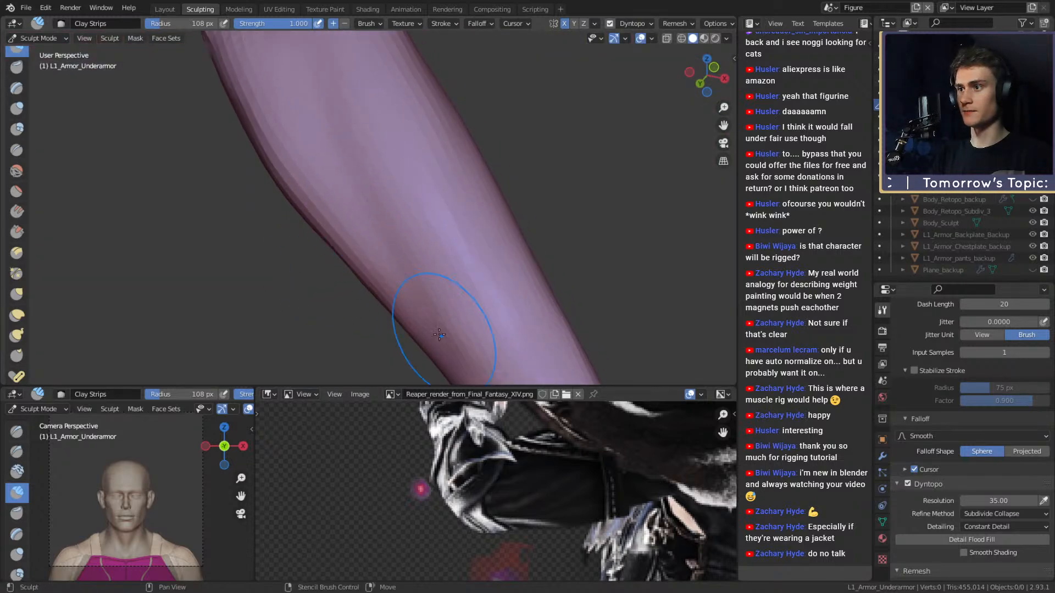
- Brush over the sleeve's forearm and set the Clay Strips radius to 115 px
{"action": "middle_click_drag", "start_coordinate": [310, 71], "coordinate": [322, 120], "text": "shift"}
{"action": "mouse_move", "coordinate": [335, 176]}
{"action": "middle_mouse_down"}
{"action": "mouse_move", "coordinate": [395, 253]}
{"action": "mouse_move", "coordinate": [308, 212]}
{"action": "mouse_move", "coordinate": [365, 219]}
{"action": "mouse_move", "coordinate": [381, 155]}
{"action": "mouse_move", "coordinate": [404, 236]}
{"action": "mouse_move", "coordinate": [400, 313]}
{"action": "mouse_move", "coordinate": [389, 266]}
{"action": "mouse_move", "coordinate": [368, 303]}
{"action": "middle_mouse_up"}
{"action": "mouse_move", "coordinate": [391, 229]}
{"action": "middle_mouse_down"}
{"action": "mouse_move", "coordinate": [330, 216]}
{"action": "mouse_move", "coordinate": [352, 219]}
{"action": "middle_mouse_up"}
{"action": "key", "text": "f"}
{"action": "left_click", "coordinate": [405, 219]}
{"action": "mouse_move", "coordinate": [365, 250]}
{"action": "left_mouse_down"}
{"action": "mouse_move", "coordinate": [329, 224]}
{"action": "mouse_move", "coordinate": [318, 263]}
{"action": "left_mouse_up"}
{"action": "key", "text": "f"}
{"action": "left_click", "coordinate": [351, 225]}
- Reduce the Clay Strips radius to 72 px for the sleeve around the elbow
{"action": "mouse_move", "coordinate": [386, 189]}
{"action": "middle_mouse_down"}
{"action": "mouse_move", "coordinate": [526, 227]}
{"action": "mouse_move", "coordinate": [420, 145]}
{"action": "mouse_move", "coordinate": [459, 144]}
{"action": "middle_mouse_up"}
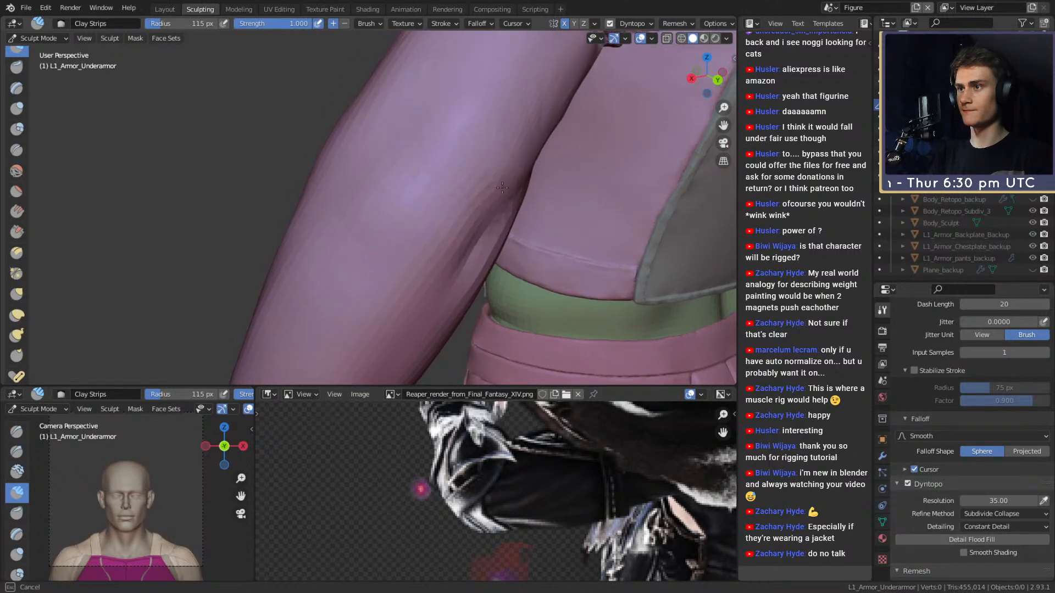
{"action": "middle_click_drag", "start_coordinate": [506, 177], "coordinate": [465, 197]}
{"action": "mouse_move", "coordinate": [393, 200]}
{"action": "middle_mouse_down"}
{"action": "mouse_move", "coordinate": [507, 177]}
{"action": "mouse_move", "coordinate": [381, 196]}
{"action": "middle_mouse_up"}
{"action": "key", "text": "g"}
{"action": "mouse_move", "coordinate": [459, 200]}
{"action": "middle_mouse_down"}
{"action": "mouse_move", "coordinate": [478, 130]}
{"action": "mouse_move", "coordinate": [439, 142]}
{"action": "mouse_move", "coordinate": [412, 219]}
{"action": "mouse_move", "coordinate": [538, 152]}
{"action": "mouse_move", "coordinate": [471, 207]}
{"action": "mouse_move", "coordinate": [395, 207]}
{"action": "middle_mouse_up"}
{"action": "key", "text": "f"}
{"action": "left_click", "coordinate": [520, 137]}
{"action": "key", "text": "c"}
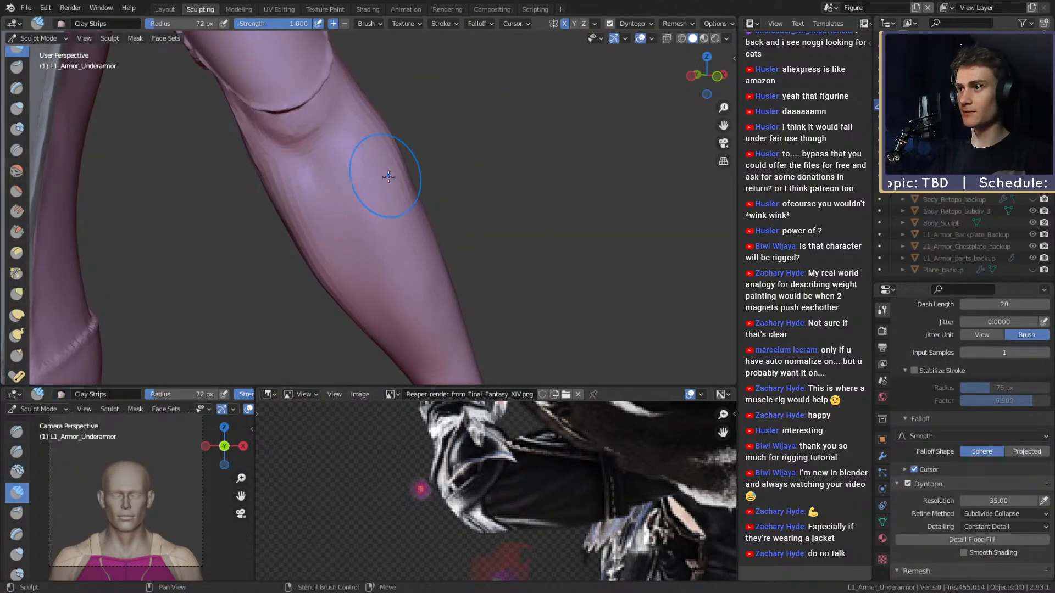
- Set the brush radius to 86 px and examine the sleeve from the elbow down to the glove on all sides
{"action": "key", "text": "f"}
{"action": "mouse_move", "coordinate": [427, 248]}
{"action": "left_mouse_down", "text": "alt"}
{"action": "mouse_move", "coordinate": [393, 179]}
{"action": "mouse_move", "coordinate": [417, 302]}
{"action": "left_mouse_up", "text": "alt"}
{"action": "left_click", "coordinate": [407, 172]}
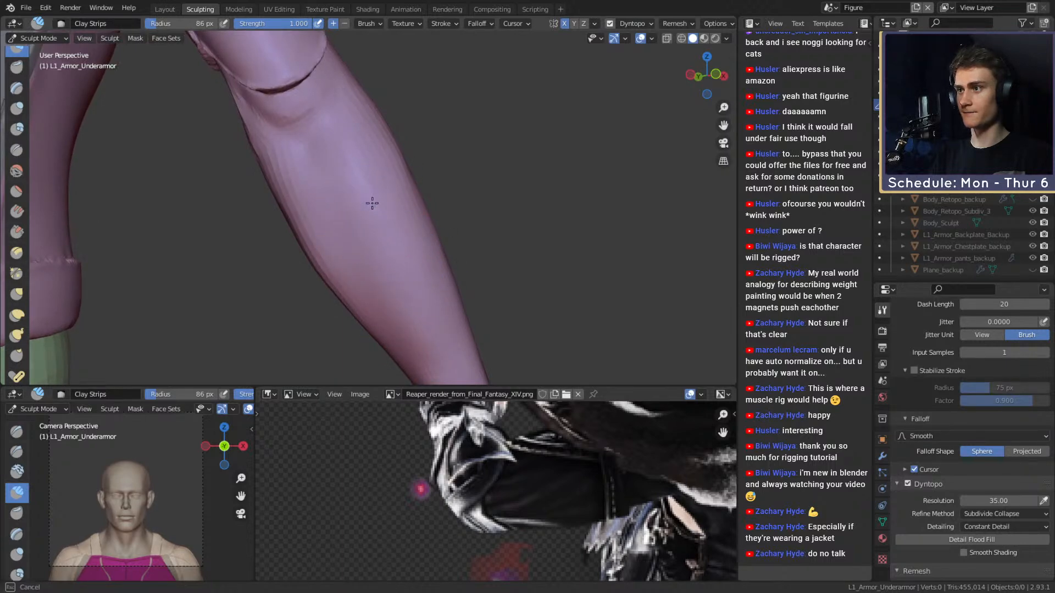
{"action": "left_click_drag", "start_coordinate": [371, 197], "coordinate": [352, 124], "text": "alt"}
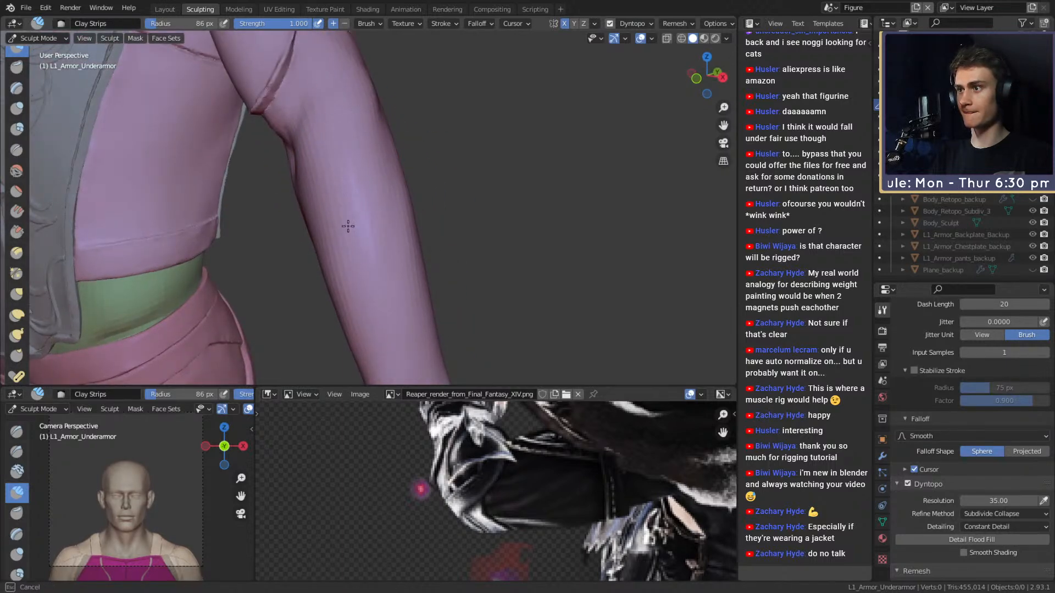
{"action": "mouse_move", "coordinate": [294, 235]}
{"action": "left_mouse_down", "text": "alt"}
{"action": "mouse_move", "coordinate": [449, 168]}
{"action": "mouse_move", "coordinate": [395, 154]}
{"action": "mouse_move", "coordinate": [389, 170]}
{"action": "mouse_move", "coordinate": [336, 189]}
{"action": "left_mouse_up", "text": "alt"}
{"action": "middle_click_drag", "start_coordinate": [355, 252], "coordinate": [346, 229]}
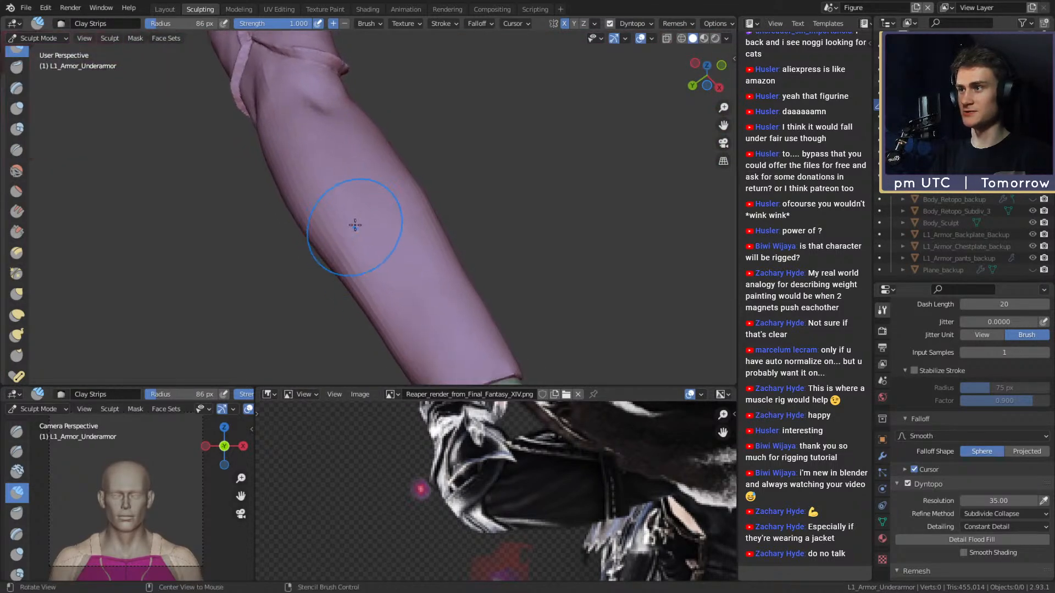
{"action": "middle_click_drag", "start_coordinate": [367, 266], "coordinate": [359, 240]}
{"action": "mouse_move", "coordinate": [358, 240]}
{"action": "left_mouse_down", "text": "alt"}
{"action": "mouse_move", "coordinate": [419, 200]}
{"action": "mouse_move", "coordinate": [435, 235]}
{"action": "left_mouse_up", "text": "alt"}
{"action": "mouse_move", "coordinate": [435, 235]}
{"action": "middle_mouse_down"}
{"action": "mouse_move", "coordinate": [400, 242]}
{"action": "mouse_move", "coordinate": [418, 158]}
{"action": "middle_mouse_up"}
{"action": "left_click_drag", "start_coordinate": [419, 158], "coordinate": [324, 288], "text": "alt"}
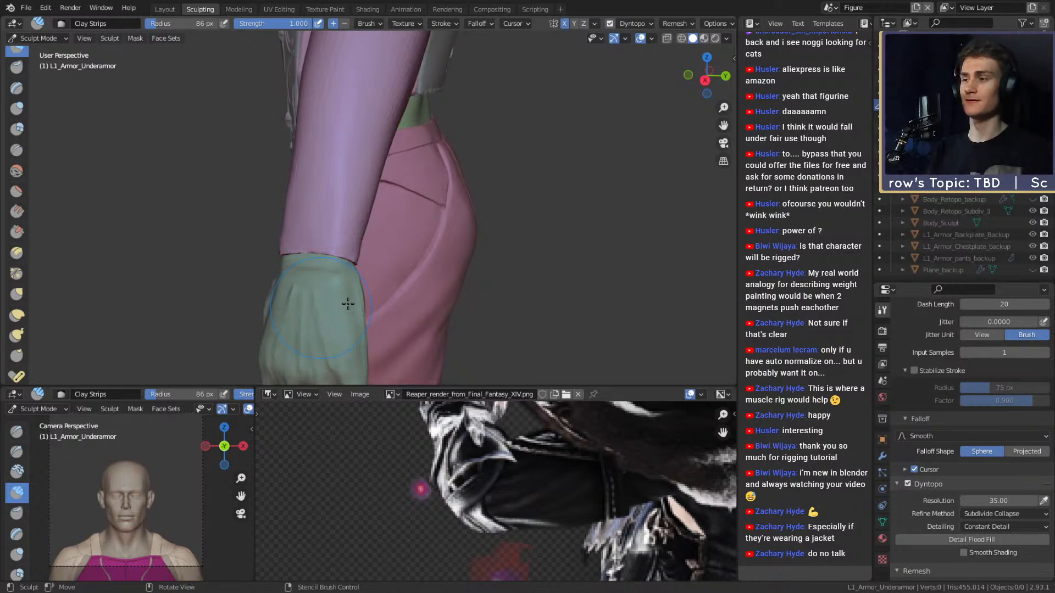
- Switch sculpting to the gloves and check where the glove meets the sleeve in the Layout workspace, returning to Sculpting
{"action": "key", "text": "alt+q"}
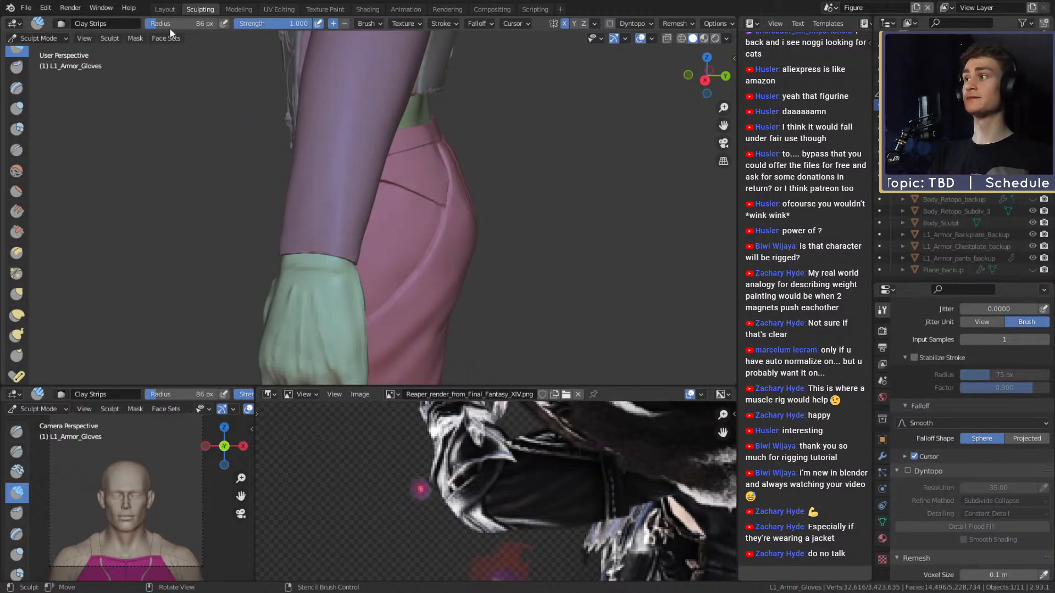
{"action": "left_click", "coordinate": [165, 9]}
{"action": "scroll", "coordinate": [342, 228], "scroll_direction": "up", "scroll_amount": 8}
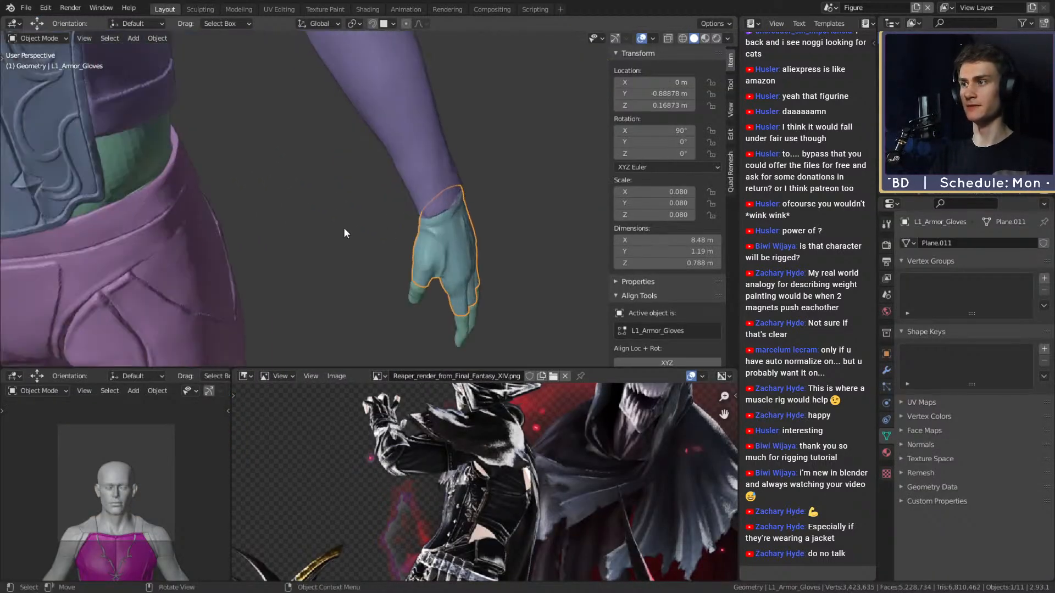
{"action": "scroll", "coordinate": [412, 191], "scroll_direction": "up", "scroll_amount": 5}
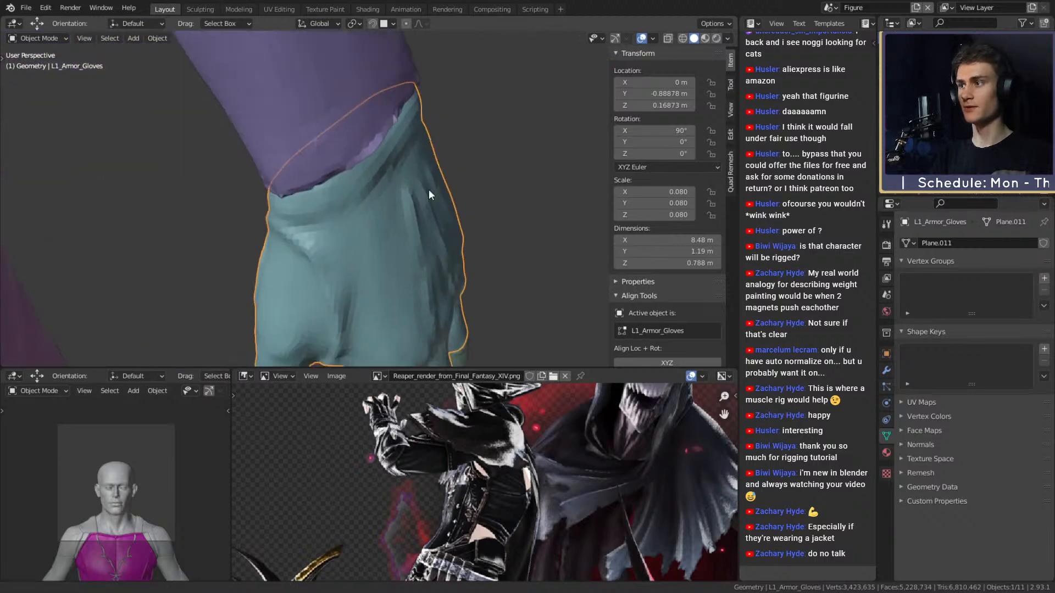
{"action": "left_click", "coordinate": [201, 9]}
{"action": "scroll", "coordinate": [298, 276], "scroll_direction": "up", "scroll_amount": 2}
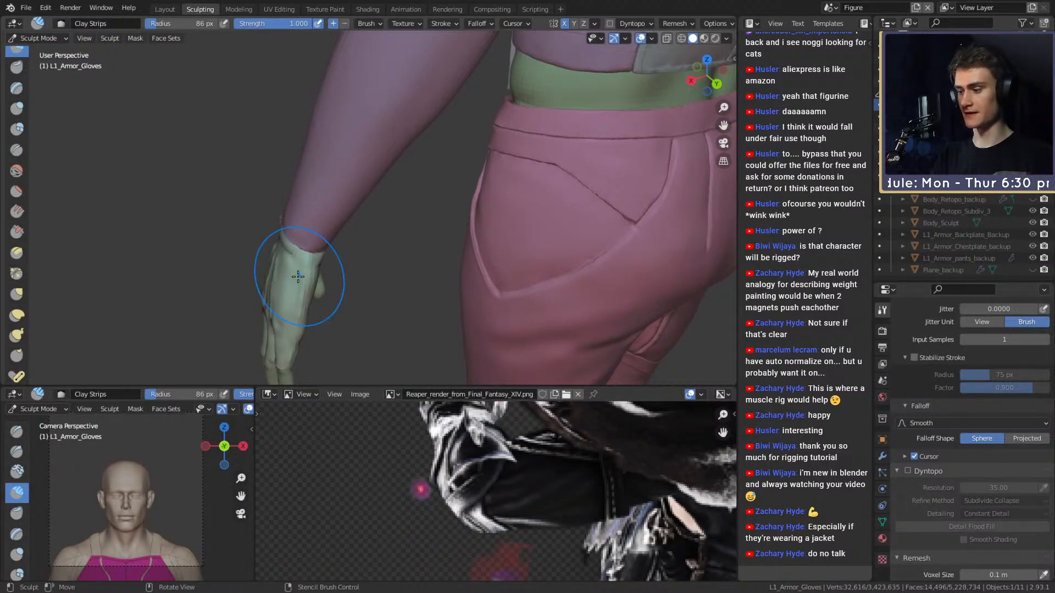
- Isolate the gloves again, compare their base mesh with the sculpted surface around the fingers, and leave the isolated view
{"action": "key", "text": "KP_Divide"}
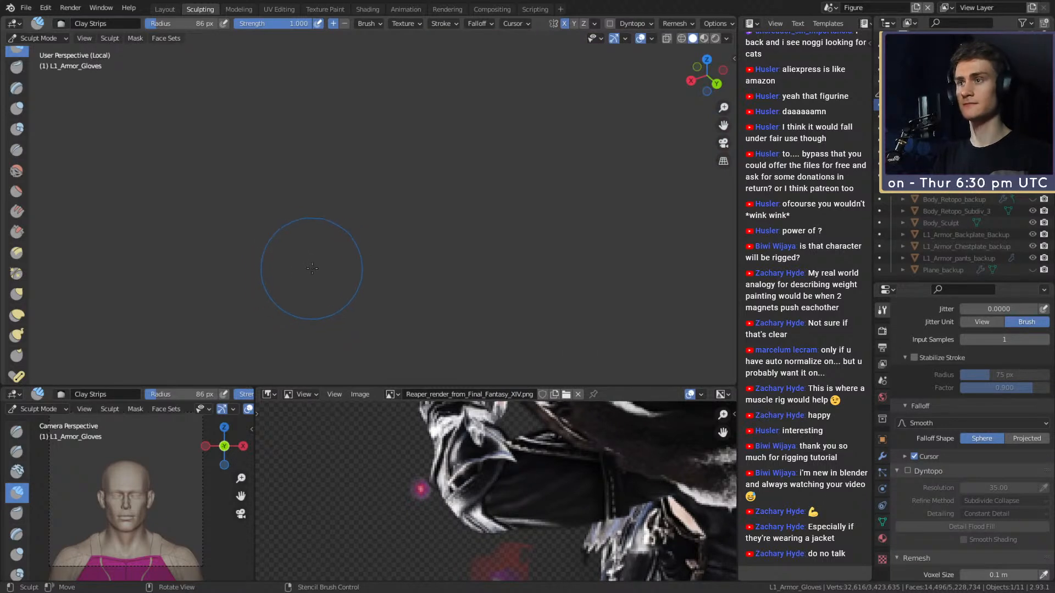
{"action": "middle_click_drag", "start_coordinate": [330, 263], "coordinate": [439, 209]}
{"action": "middle_click_drag", "start_coordinate": [491, 184], "coordinate": [323, 309]}
{"action": "key", "text": "Tab"}
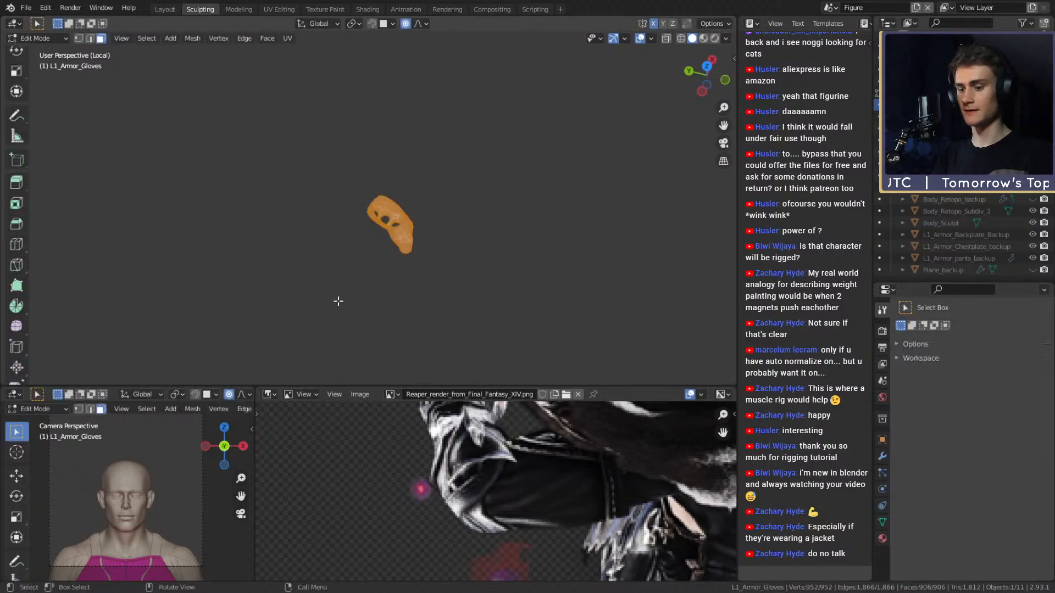
{"action": "middle_click_drag", "start_coordinate": [339, 301], "coordinate": [386, 199]}
{"action": "scroll", "coordinate": [368, 238], "scroll_direction": "up", "scroll_amount": 8}
{"action": "scroll", "coordinate": [359, 255], "scroll_direction": "up", "scroll_amount": 4}
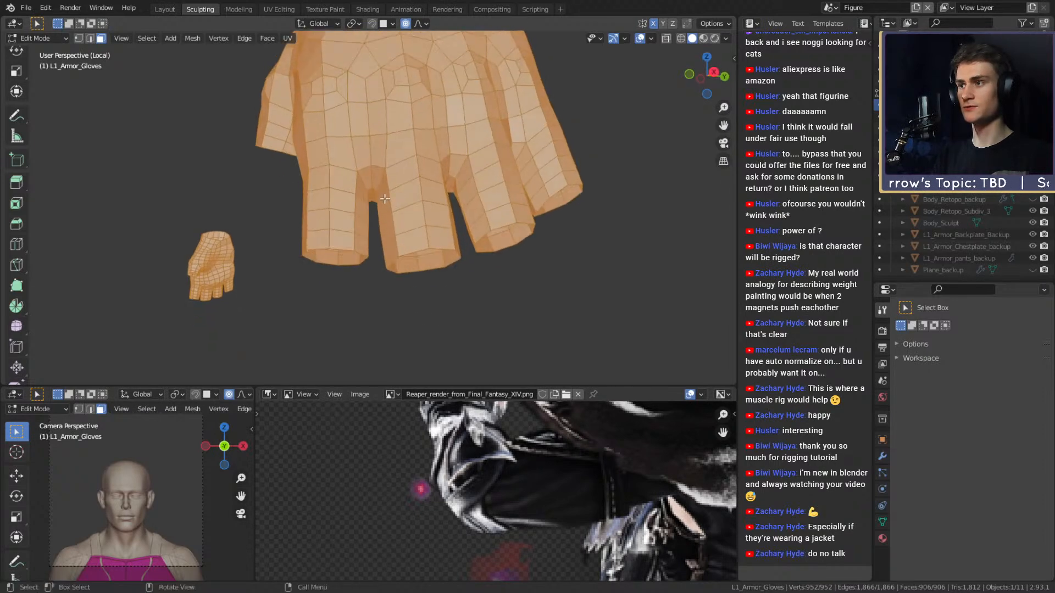
{"action": "key", "text": "Tab"}
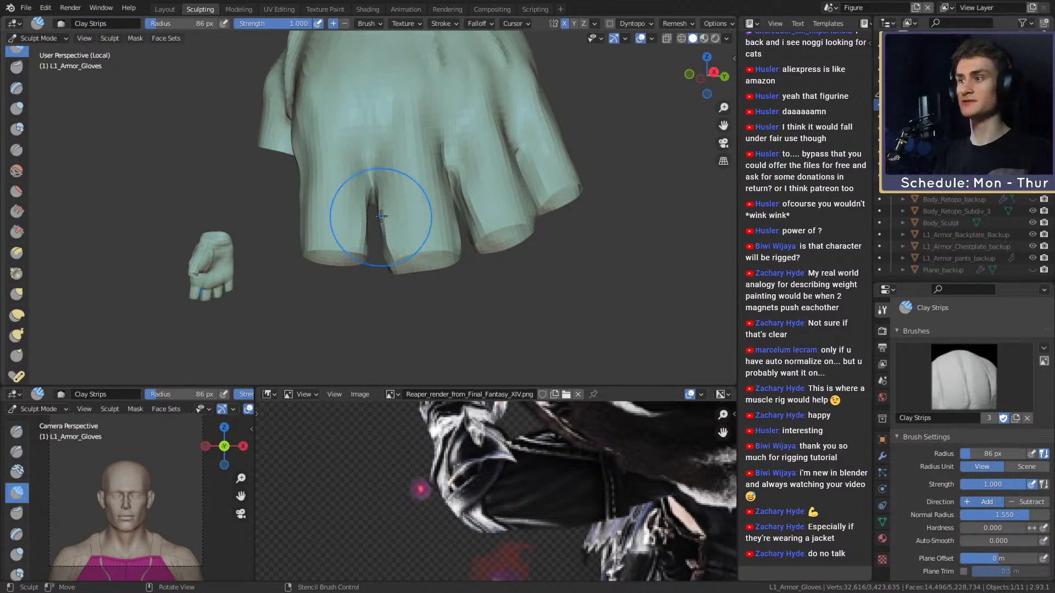
{"action": "mouse_move", "coordinate": [401, 131]}
{"action": "middle_mouse_down"}
{"action": "mouse_move", "coordinate": [417, 177]}
{"action": "mouse_move", "coordinate": [527, 220]}
{"action": "mouse_move", "coordinate": [617, 228]}
{"action": "mouse_move", "coordinate": [578, 275]}
{"action": "mouse_move", "coordinate": [506, 137]}
{"action": "mouse_move", "coordinate": [357, 92]}
{"action": "middle_mouse_up"}
{"action": "key", "text": "KP_Divide"}
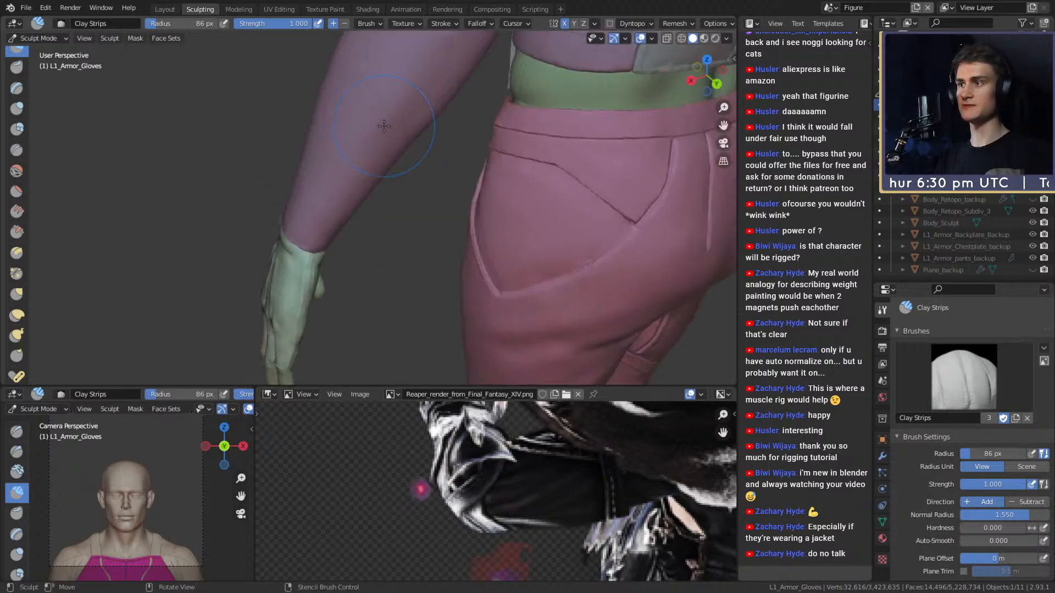
- Inspect the sleeve's cuff edge where it meets the glove and set the Clay Strips radius to 16 px
{"action": "mouse_move", "coordinate": [401, 280]}
{"action": "middle_mouse_down"}
{"action": "mouse_move", "coordinate": [362, 292]}
{"action": "mouse_move", "coordinate": [372, 209]}
{"action": "mouse_move", "coordinate": [362, 170]}
{"action": "middle_mouse_up"}
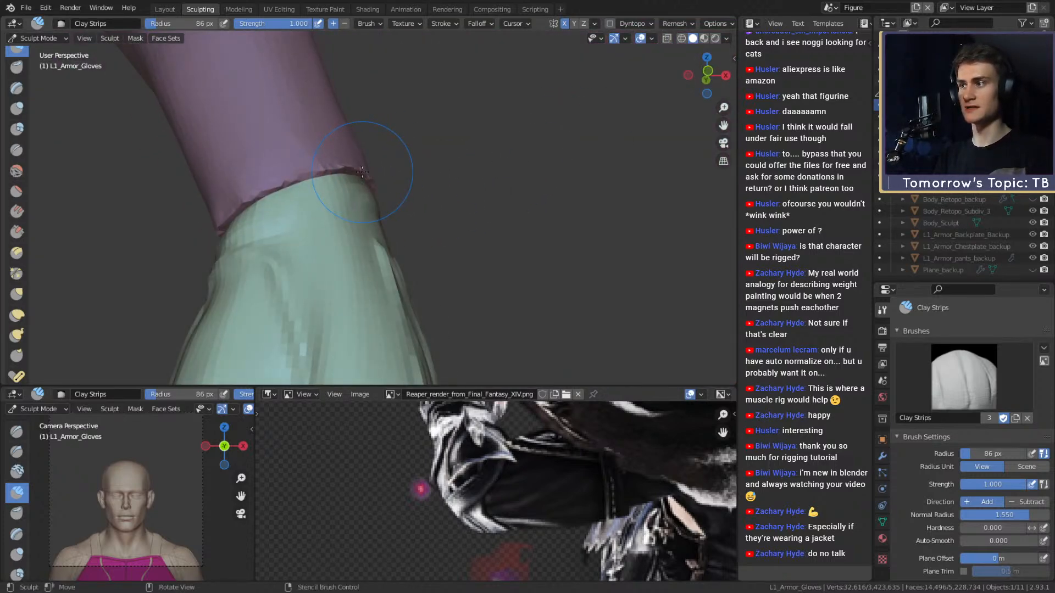
{"action": "middle_click_drag", "start_coordinate": [467, 166], "coordinate": [396, 160]}
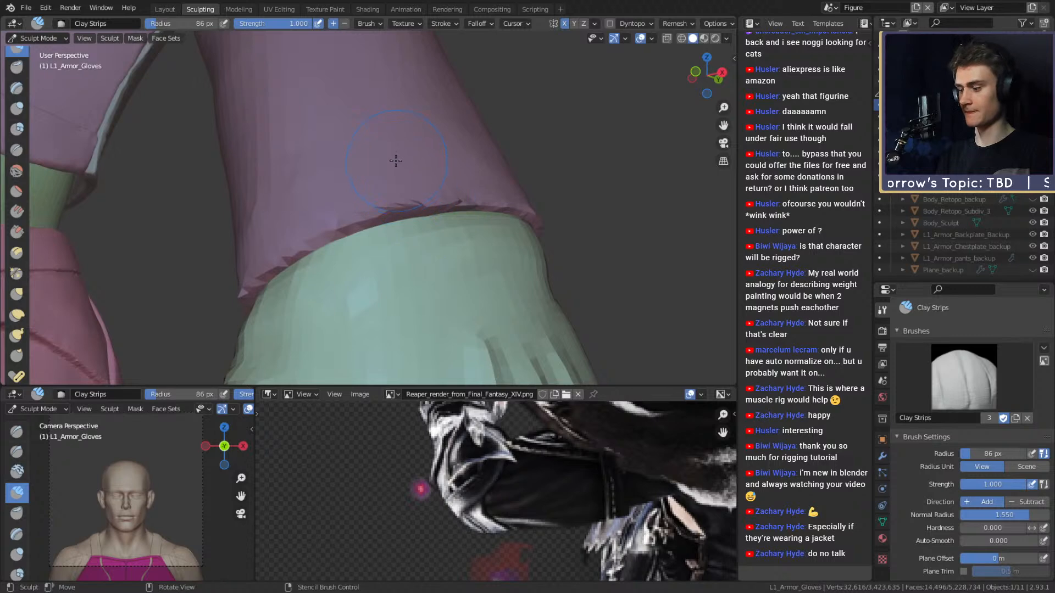
{"action": "key", "text": "bracketleft"}
{"action": "key", "text": "bracketleft"}
{"action": "key", "text": "bracketleft"}
{"action": "key", "text": "bracketleft"}
{"action": "key", "text": "bracketleft"}
{"action": "key", "text": "bracketleft"}
{"action": "key", "text": "alt+q"}
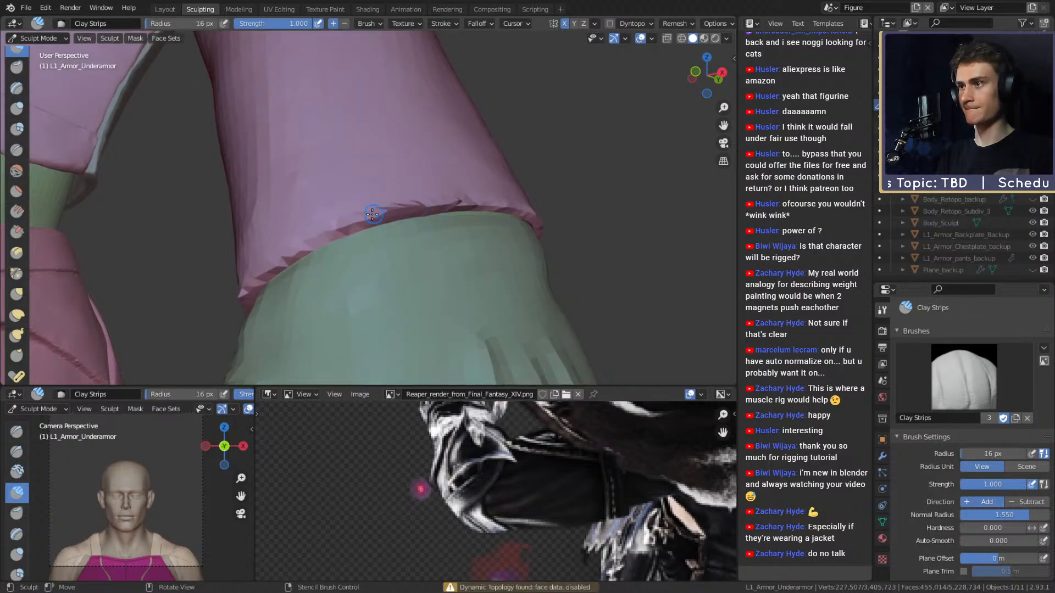
{"action": "key", "text": "b"}
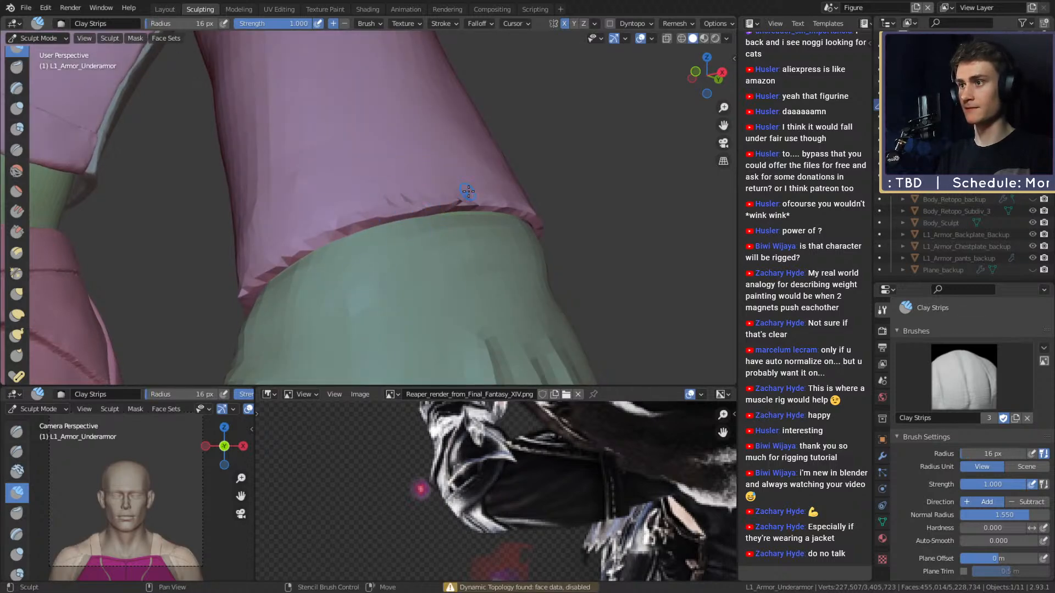
{"action": "key", "text": "alt+q"}
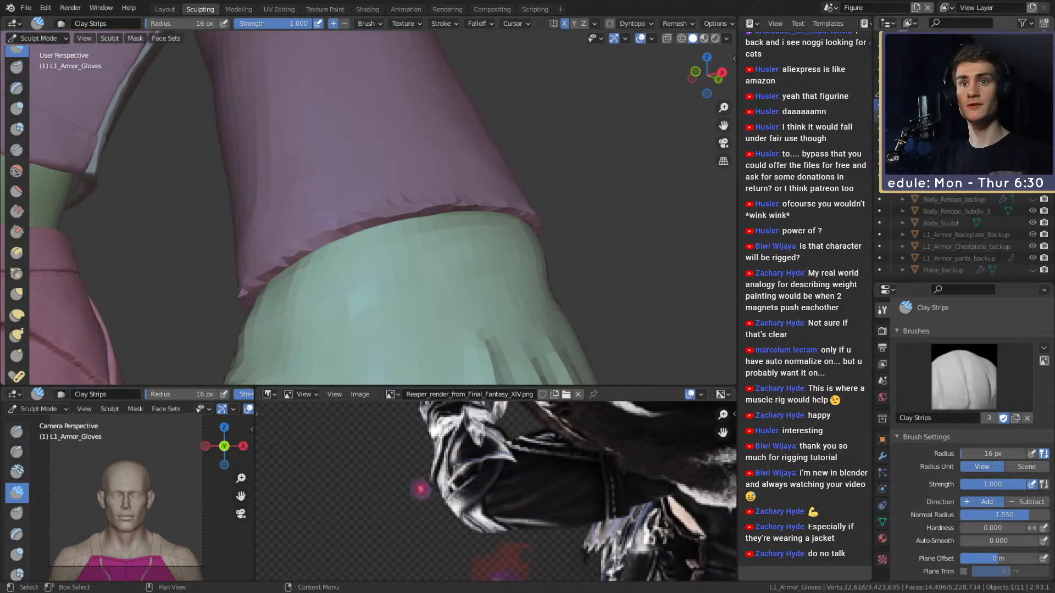
- Hide the underarmor and the remaining armor pieces so only the body and gloves stay in view
{"action": "left_click", "coordinate": [1032, 129]}
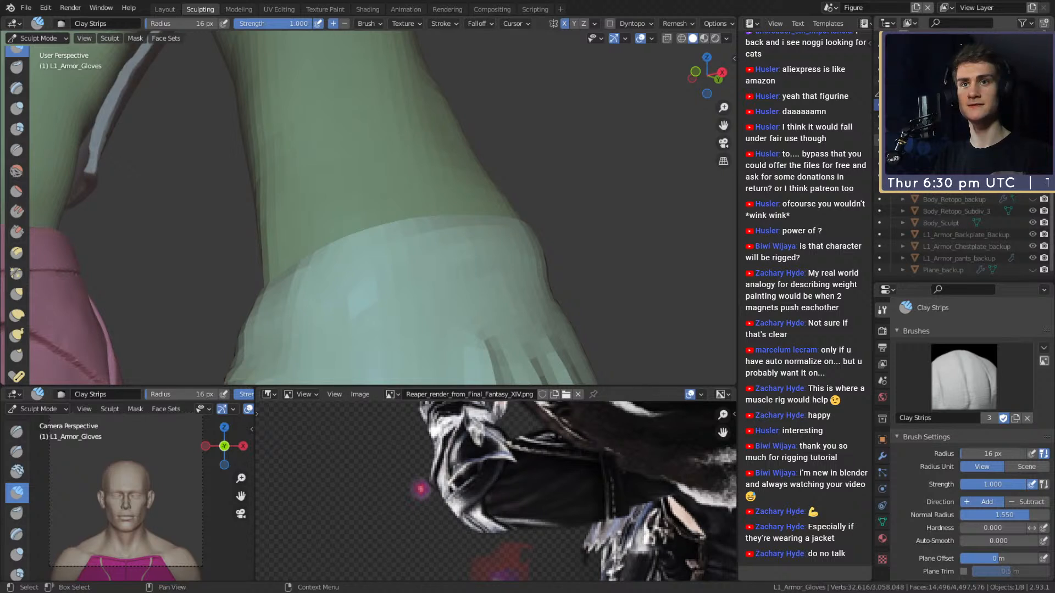
{"action": "left_click", "coordinate": [1032, 153]}
{"action": "left_click", "coordinate": [1032, 164]}
{"action": "left_click", "coordinate": [1032, 176]}
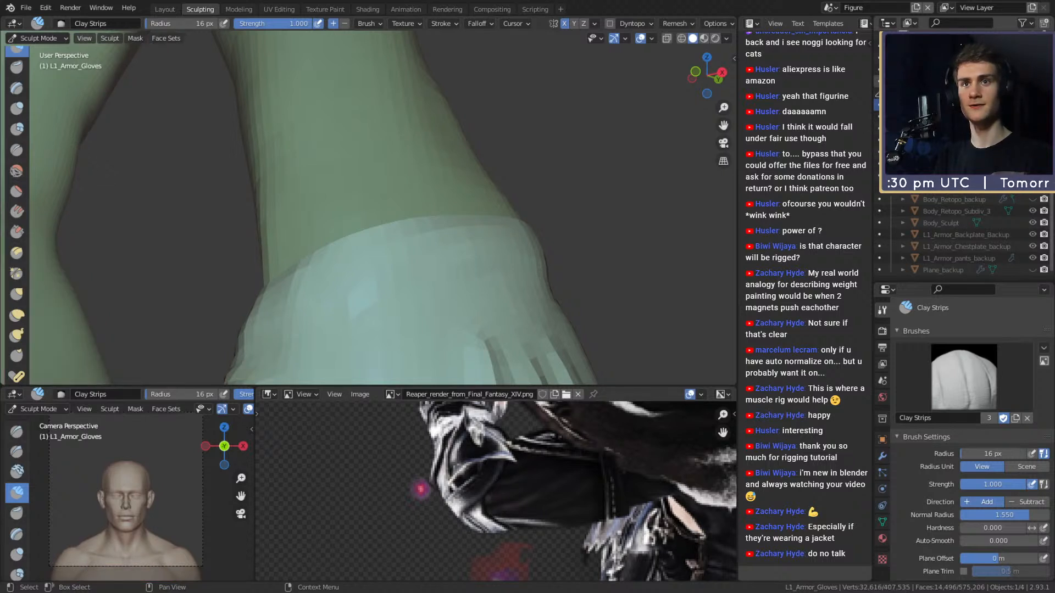
{"action": "mouse_move", "coordinate": [466, 231]}
{"action": "middle_mouse_down"}
{"action": "mouse_move", "coordinate": [435, 223]}
{"action": "mouse_move", "coordinate": [604, 220]}
{"action": "mouse_move", "coordinate": [550, 269]}
{"action": "mouse_move", "coordinate": [467, 209]}
{"action": "middle_mouse_up"}
- Open the gloves' modifiers in the Layout workspace and apply the Multires modifier
{"action": "left_click", "coordinate": [164, 10]}
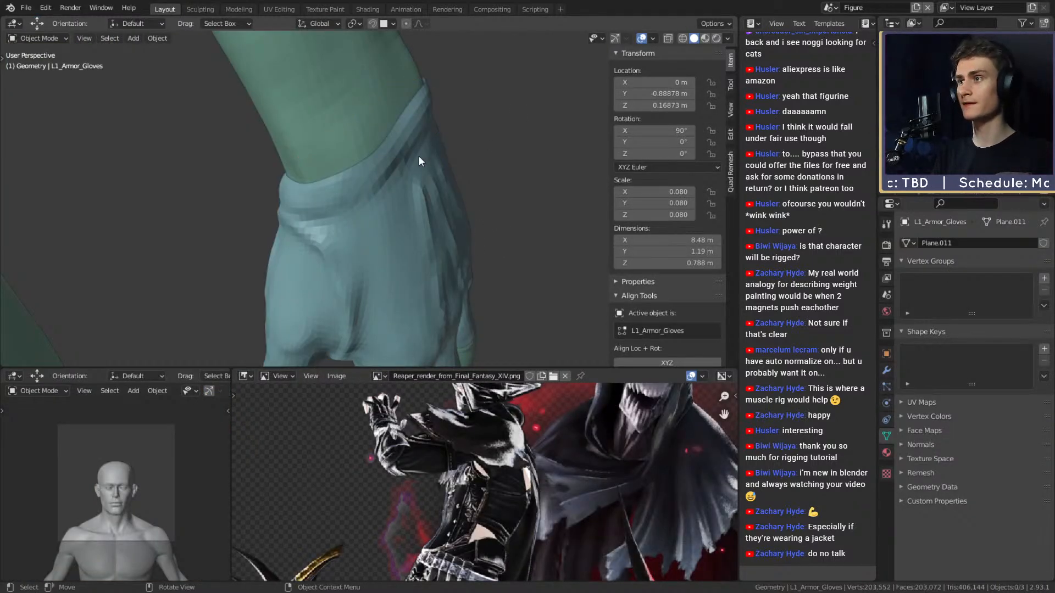
{"action": "left_click", "coordinate": [886, 371]}
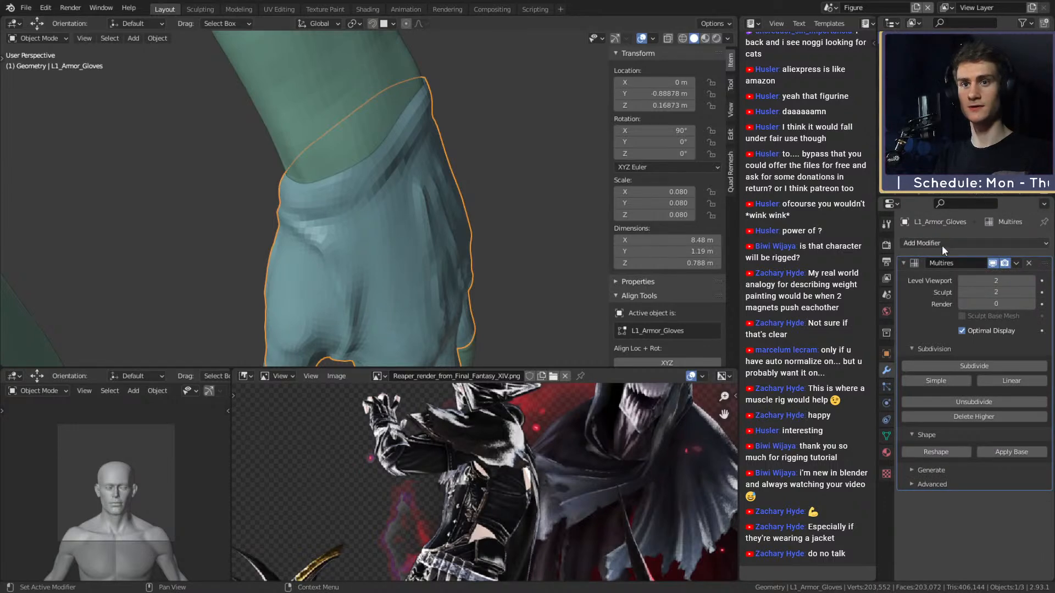
{"action": "key", "text": "ctrl+a"}
{"action": "left_click", "coordinate": [923, 243]}
{"action": "key", "text": "Escape"}
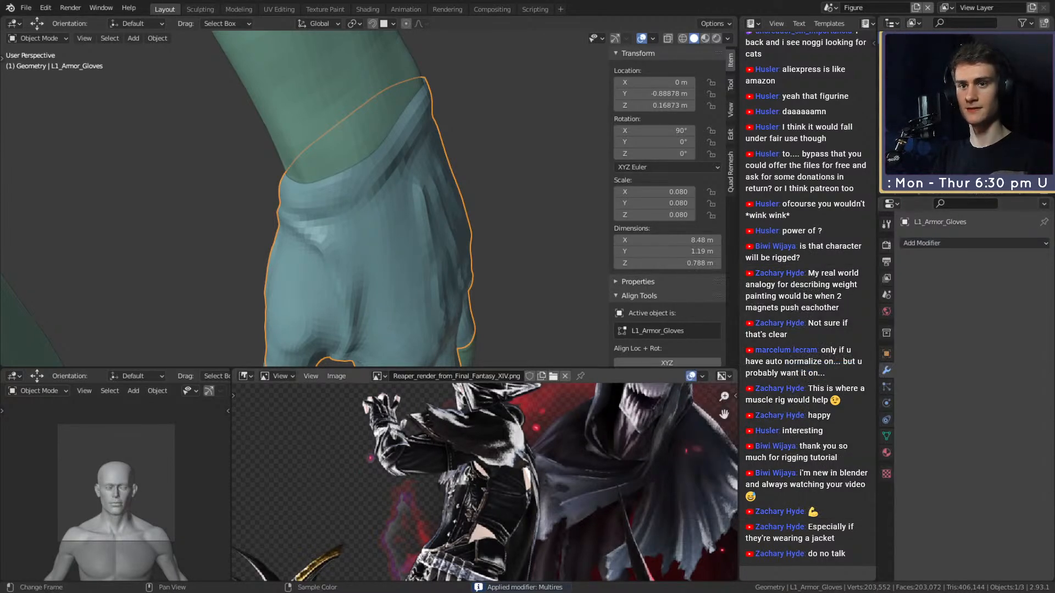
- Try a Solidify modifier on the gloves, inspect the finger openings with it, and remove the modifier
{"action": "left_click", "coordinate": [923, 242]}
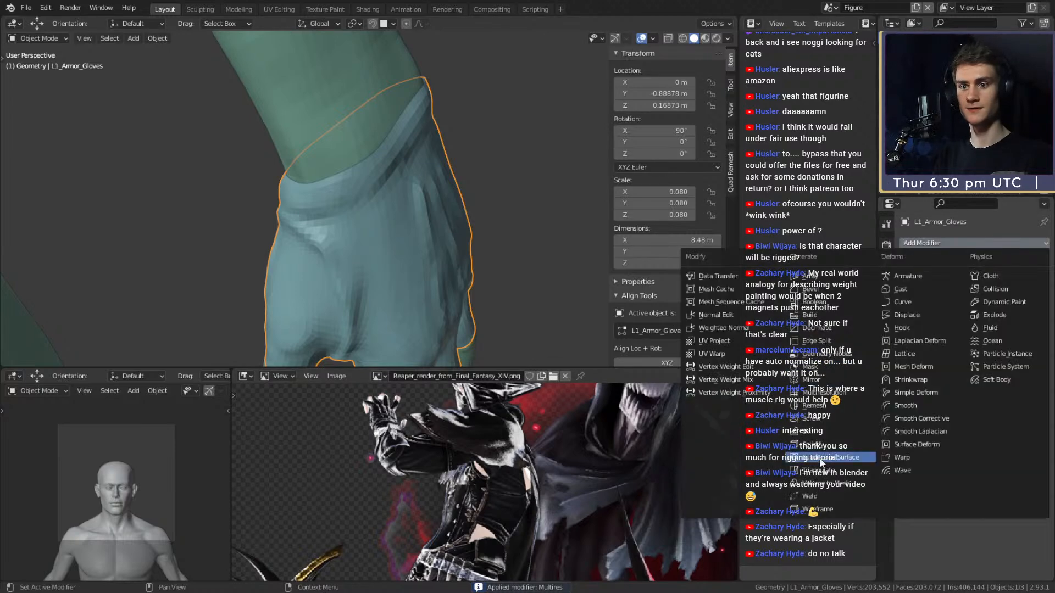
{"action": "left_click", "coordinate": [821, 446]}
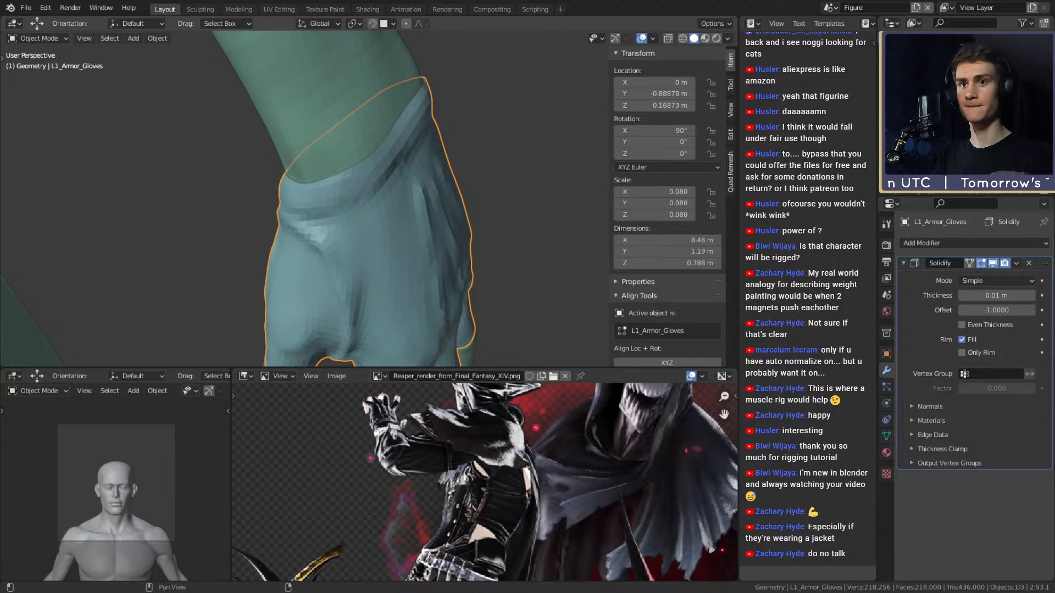
{"action": "middle_click_drag", "start_coordinate": [493, 352], "coordinate": [496, 212], "text": "shift"}
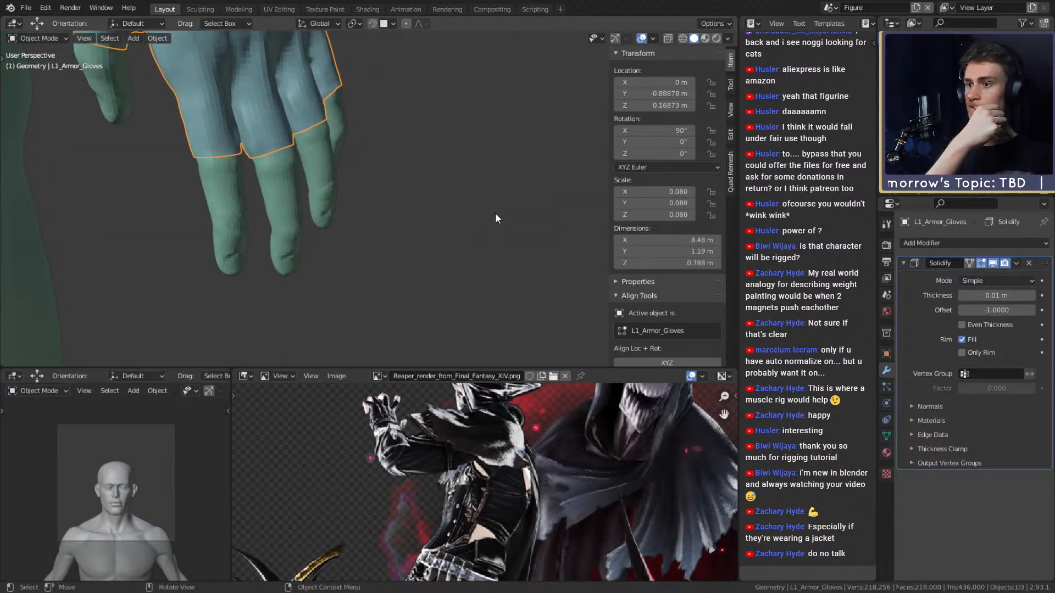
{"action": "scroll", "coordinate": [391, 166], "scroll_direction": "down", "scroll_amount": 5}
{"action": "scroll", "coordinate": [433, 199], "scroll_direction": "up", "scroll_amount": 2}
{"action": "middle_click_drag", "start_coordinate": [432, 199], "coordinate": [455, 255], "text": "shift"}
{"action": "scroll", "coordinate": [455, 255], "scroll_direction": "up", "scroll_amount": 4}
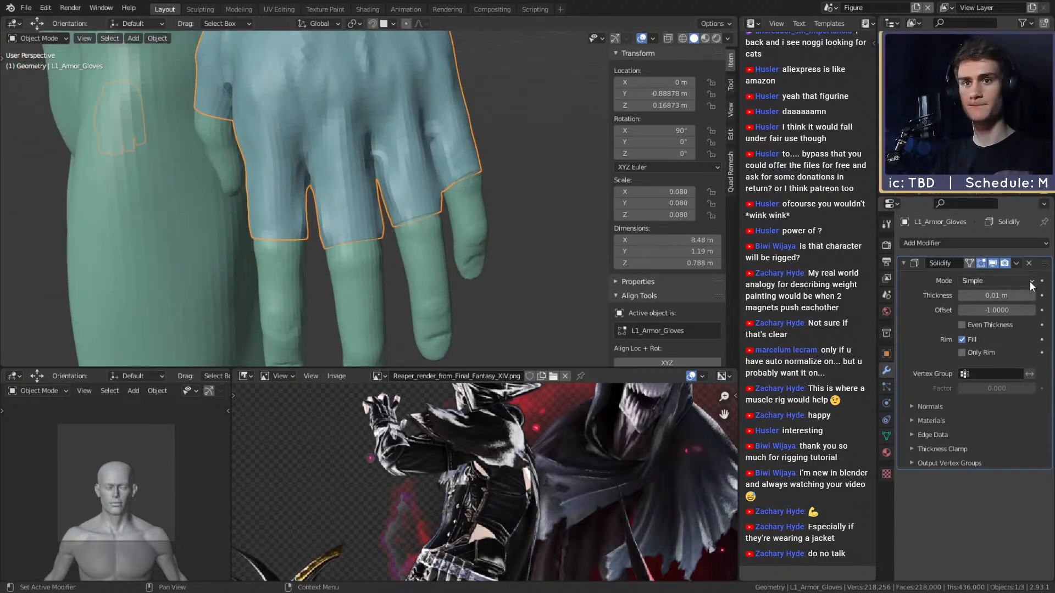
{"action": "left_click", "coordinate": [1029, 263]}
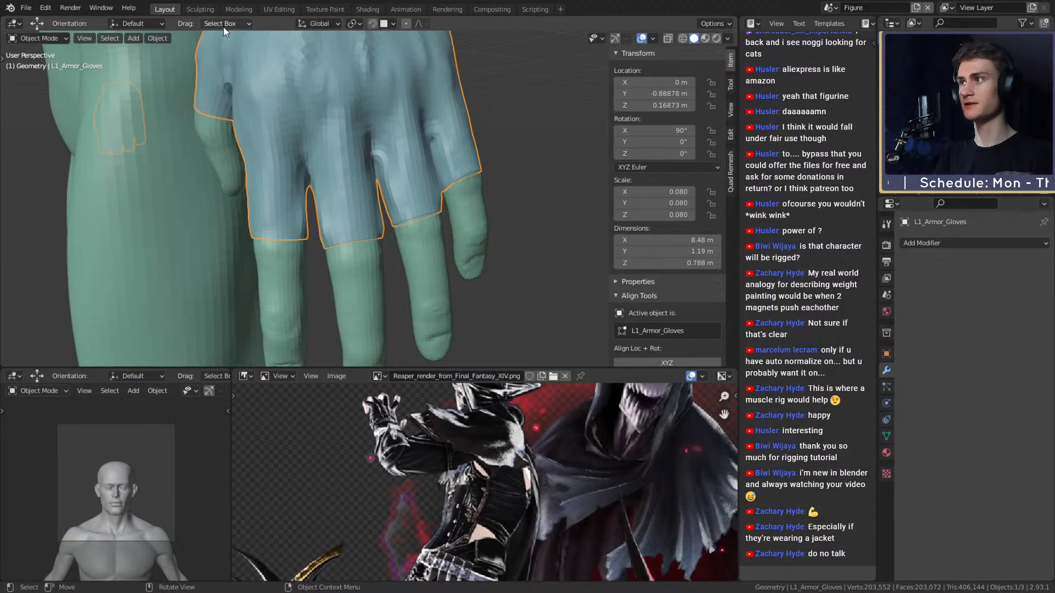
- Return to the Sculpting workspace and set up the Grab brush at a 195 px radius for the gloves' finger openings
{"action": "left_click", "coordinate": [200, 10]}
{"action": "mouse_move", "coordinate": [517, 242]}
{"action": "middle_mouse_down"}
{"action": "mouse_move", "coordinate": [412, 207]}
{"action": "mouse_move", "coordinate": [461, 231]}
{"action": "mouse_move", "coordinate": [391, 238]}
{"action": "mouse_move", "coordinate": [376, 213]}
{"action": "mouse_move", "coordinate": [377, 235]}
{"action": "middle_mouse_up"}
{"action": "scroll", "coordinate": [369, 254], "scroll_direction": "up", "scroll_amount": 4}
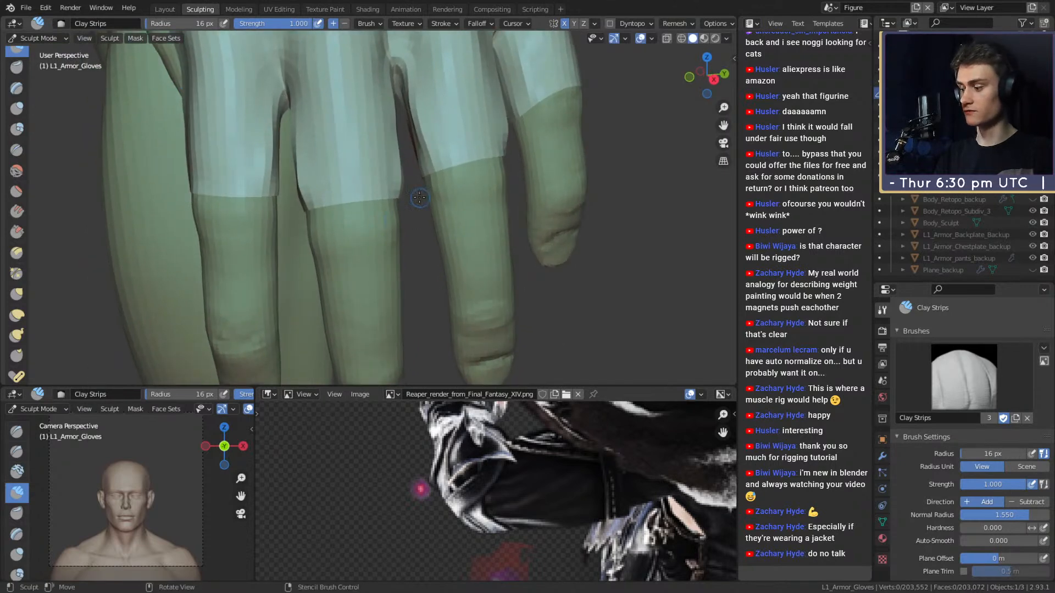
{"action": "key", "text": "g"}
{"action": "mouse_move", "coordinate": [411, 197]}
{"action": "middle_mouse_down"}
{"action": "mouse_move", "coordinate": [394, 213]}
{"action": "mouse_move", "coordinate": [366, 198]}
{"action": "mouse_move", "coordinate": [418, 209]}
{"action": "mouse_move", "coordinate": [409, 179]}
{"action": "middle_mouse_up"}
{"action": "scroll", "coordinate": [394, 213], "scroll_direction": "up", "scroll_amount": 1}
{"action": "key", "text": "f"}
{"action": "left_click", "coordinate": [375, 197]}
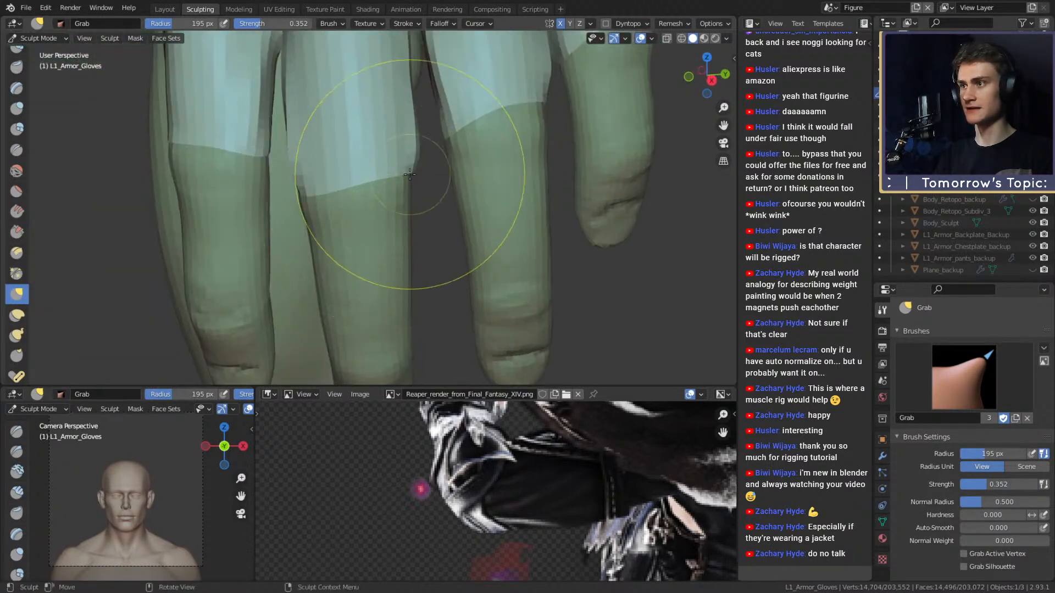
- Pull the glove's middle-finger opening into a rounded edge with the Grab brush, using radii of 173 px and 128 px
{"action": "mouse_move", "coordinate": [406, 222]}
{"action": "middle_mouse_down", "text": "shift"}
{"action": "mouse_move", "coordinate": [403, 194]}
{"action": "mouse_move", "coordinate": [367, 217]}
{"action": "mouse_move", "coordinate": [361, 239]}
{"action": "mouse_move", "coordinate": [406, 220]}
{"action": "middle_mouse_up", "text": "shift"}
{"action": "key", "text": "f"}
{"action": "left_click", "coordinate": [438, 189]}
{"action": "mouse_move", "coordinate": [438, 188]}
{"action": "middle_mouse_down"}
{"action": "mouse_move", "coordinate": [393, 188]}
{"action": "mouse_move", "coordinate": [509, 233]}
{"action": "mouse_move", "coordinate": [395, 238]}
{"action": "mouse_move", "coordinate": [373, 227]}
{"action": "mouse_move", "coordinate": [389, 225]}
{"action": "middle_mouse_up"}
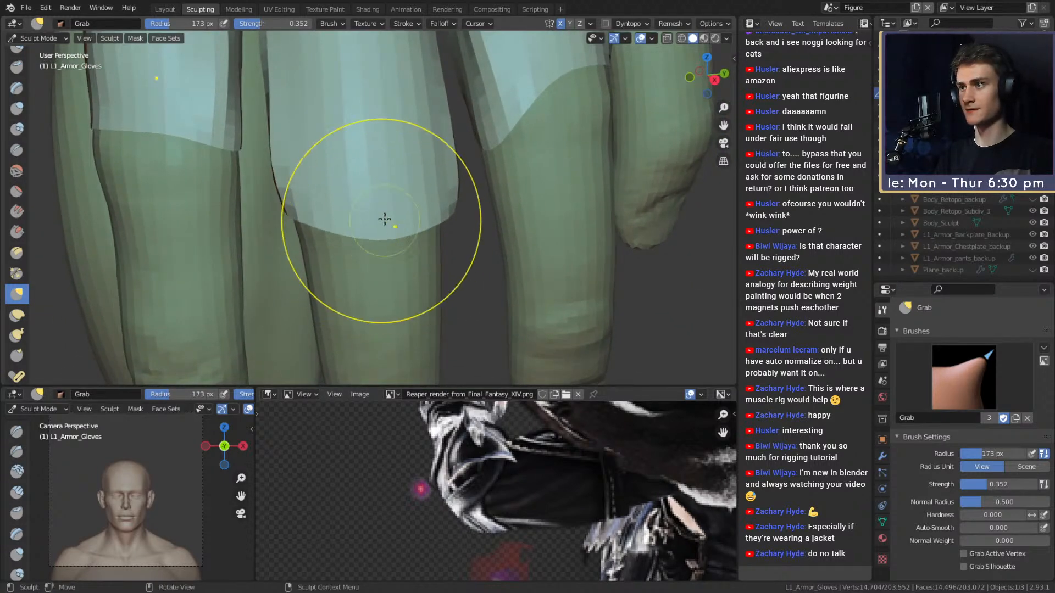
{"action": "middle_click_drag", "start_coordinate": [363, 268], "coordinate": [495, 236]}
{"action": "key", "text": "f"}
{"action": "left_click", "coordinate": [547, 218]}
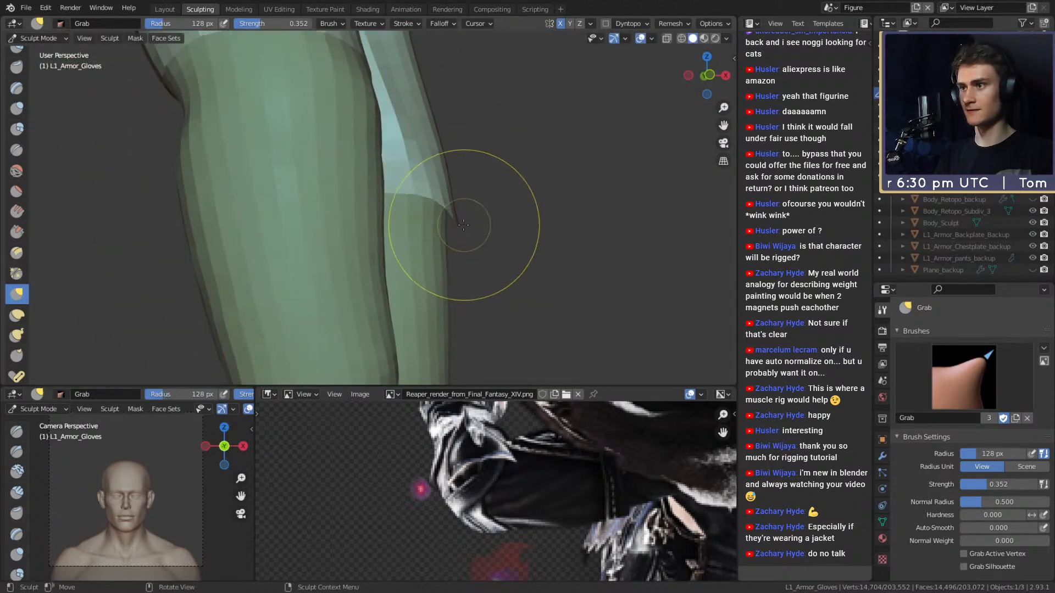
- Reshape the glove's ring-finger opening from several sides with the Grab brush at a 177 px radius
{"action": "mouse_move", "coordinate": [457, 230]}
{"action": "middle_mouse_down"}
{"action": "mouse_move", "coordinate": [329, 224]}
{"action": "mouse_move", "coordinate": [337, 205]}
{"action": "middle_mouse_up"}
{"action": "key", "text": "f"}
{"action": "mouse_move", "coordinate": [407, 215]}
{"action": "middle_mouse_down"}
{"action": "mouse_move", "coordinate": [349, 237]}
{"action": "mouse_move", "coordinate": [440, 178]}
{"action": "middle_mouse_up"}
{"action": "key", "text": "f"}
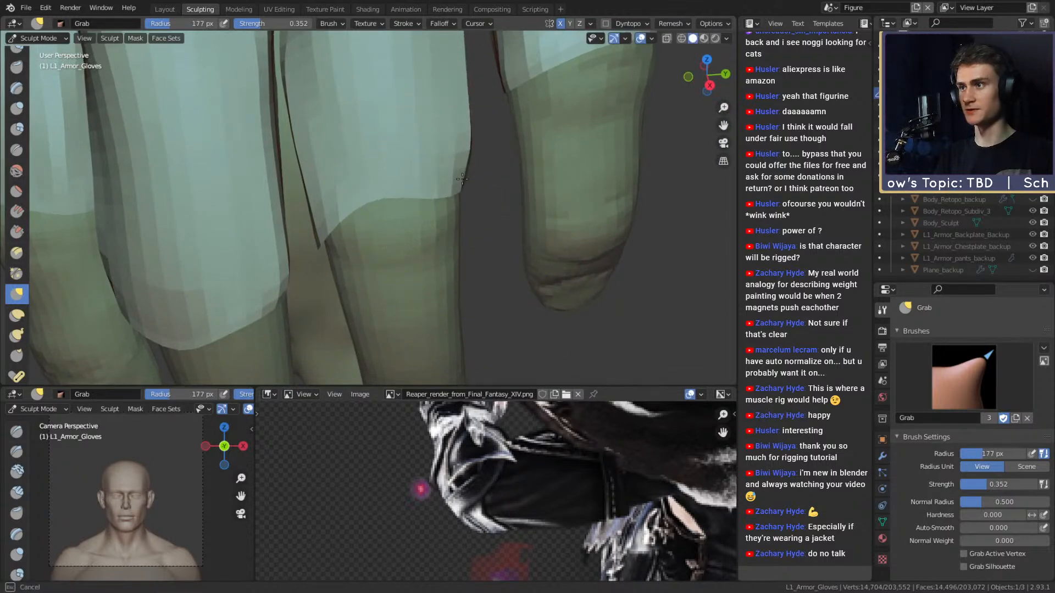
{"action": "middle_click_drag", "start_coordinate": [427, 255], "coordinate": [439, 208]}
{"action": "left_click_drag", "start_coordinate": [439, 208], "coordinate": [415, 214]}
{"action": "middle_click_drag", "start_coordinate": [414, 214], "coordinate": [437, 256]}
{"action": "mouse_move", "coordinate": [373, 286]}
{"action": "middle_mouse_down"}
{"action": "mouse_move", "coordinate": [417, 238]}
{"action": "mouse_move", "coordinate": [345, 191]}
{"action": "mouse_move", "coordinate": [480, 198]}
{"action": "middle_mouse_up"}
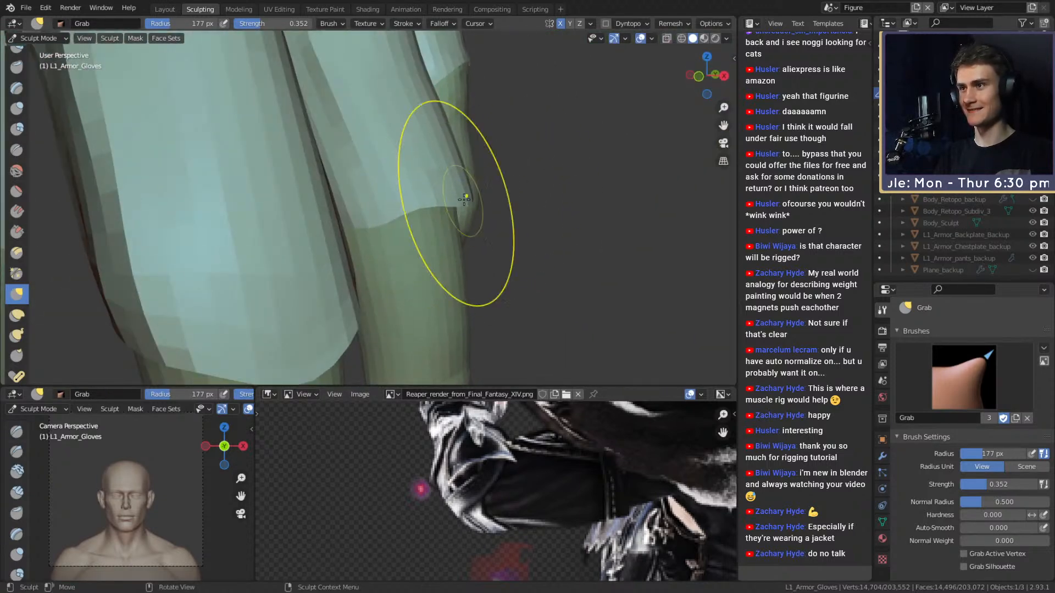
- Reshape the glove's little-finger opening around the finger with the Grab brush at a 183 px radius
{"action": "mouse_move", "coordinate": [428, 233]}
{"action": "middle_mouse_down"}
{"action": "mouse_move", "coordinate": [346, 238]}
{"action": "mouse_move", "coordinate": [335, 259]}
{"action": "mouse_move", "coordinate": [384, 210]}
{"action": "mouse_move", "coordinate": [408, 223]}
{"action": "mouse_move", "coordinate": [414, 246]}
{"action": "middle_mouse_up"}
{"action": "mouse_move", "coordinate": [423, 142]}
{"action": "middle_mouse_down"}
{"action": "mouse_move", "coordinate": [389, 190]}
{"action": "mouse_move", "coordinate": [377, 170]}
{"action": "middle_mouse_up"}
{"action": "mouse_move", "coordinate": [340, 203]}
{"action": "middle_mouse_down"}
{"action": "mouse_move", "coordinate": [375, 200]}
{"action": "mouse_move", "coordinate": [335, 201]}
{"action": "mouse_move", "coordinate": [299, 180]}
{"action": "mouse_move", "coordinate": [434, 180]}
{"action": "middle_mouse_up"}
{"action": "mouse_move", "coordinate": [372, 139]}
{"action": "middle_mouse_down"}
{"action": "mouse_move", "coordinate": [489, 189]}
{"action": "mouse_move", "coordinate": [483, 270]}
{"action": "mouse_move", "coordinate": [412, 224]}
{"action": "mouse_move", "coordinate": [318, 199]}
{"action": "mouse_move", "coordinate": [403, 175]}
{"action": "mouse_move", "coordinate": [442, 184]}
{"action": "middle_mouse_up"}
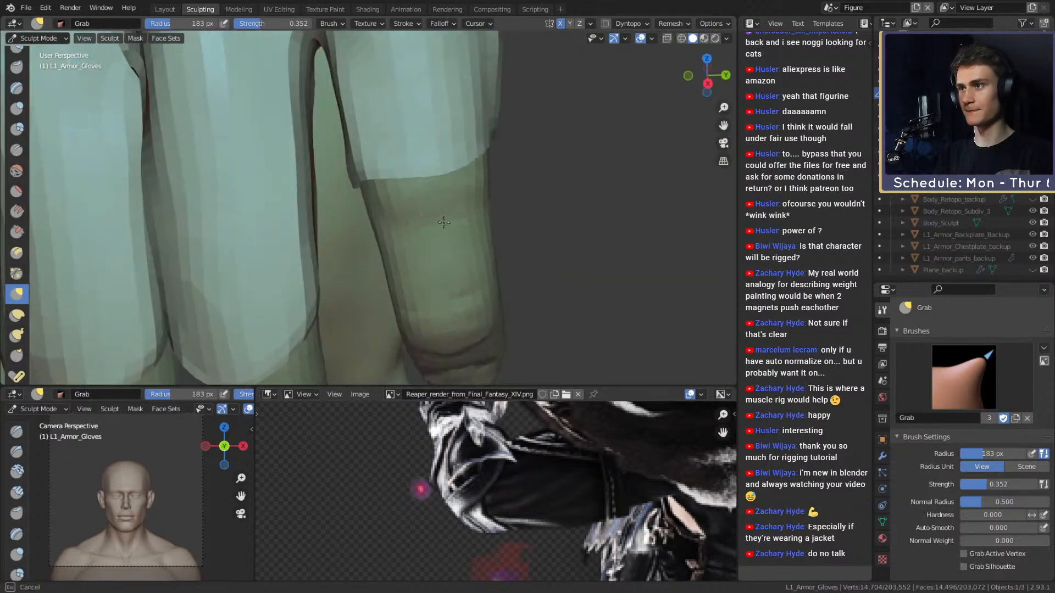
{"action": "mouse_move", "coordinate": [408, 238]}
{"action": "middle_mouse_down"}
{"action": "mouse_move", "coordinate": [332, 215]}
{"action": "mouse_move", "coordinate": [352, 119]}
{"action": "middle_mouse_up"}
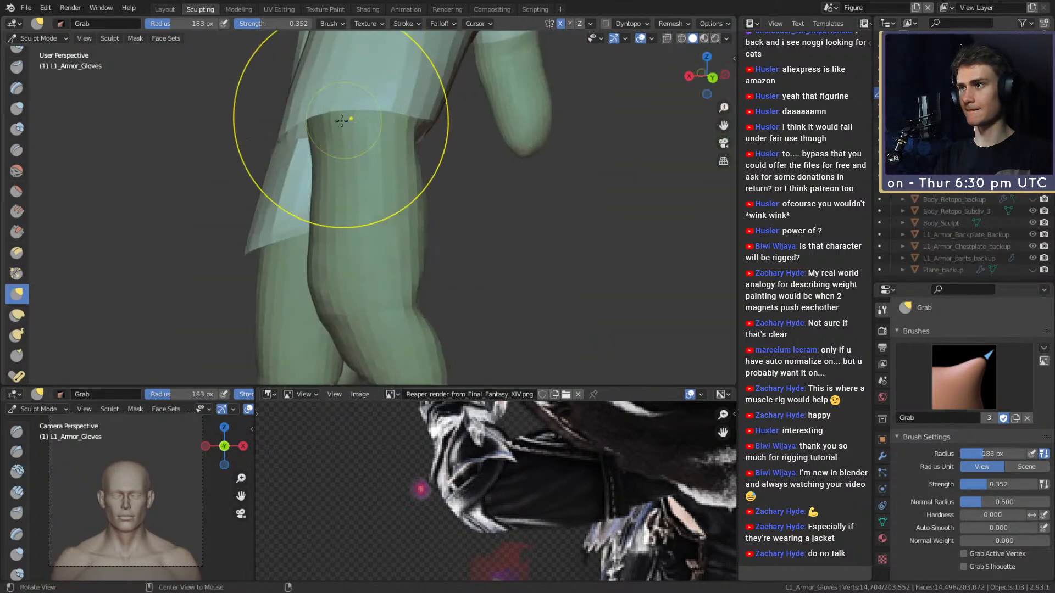
- Adjust the edges of the glove's finger openings on the palm side with the Grab brush at a 190 px radius
{"action": "scroll", "coordinate": [291, 148], "scroll_direction": "up", "scroll_amount": 6}
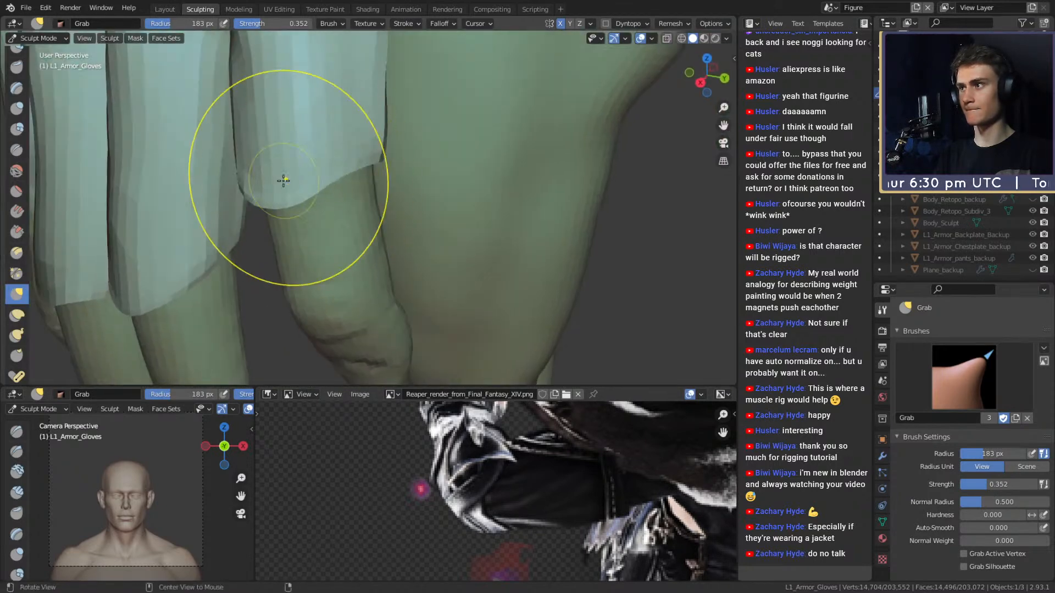
{"action": "mouse_move", "coordinate": [257, 186]}
{"action": "middle_mouse_down"}
{"action": "mouse_move", "coordinate": [382, 261]}
{"action": "mouse_move", "coordinate": [401, 212]}
{"action": "mouse_move", "coordinate": [387, 204]}
{"action": "mouse_move", "coordinate": [430, 221]}
{"action": "mouse_move", "coordinate": [382, 216]}
{"action": "mouse_move", "coordinate": [437, 211]}
{"action": "mouse_move", "coordinate": [400, 179]}
{"action": "mouse_move", "coordinate": [471, 116]}
{"action": "mouse_move", "coordinate": [463, 222]}
{"action": "mouse_move", "coordinate": [454, 227]}
{"action": "middle_mouse_up"}
{"action": "mouse_move", "coordinate": [469, 174]}
{"action": "middle_mouse_down"}
{"action": "mouse_move", "coordinate": [362, 235]}
{"action": "mouse_move", "coordinate": [415, 229]}
{"action": "mouse_move", "coordinate": [341, 235]}
{"action": "mouse_move", "coordinate": [378, 265]}
{"action": "mouse_move", "coordinate": [377, 218]}
{"action": "mouse_move", "coordinate": [423, 254]}
{"action": "mouse_move", "coordinate": [412, 337]}
{"action": "mouse_move", "coordinate": [387, 225]}
{"action": "mouse_move", "coordinate": [351, 221]}
{"action": "mouse_move", "coordinate": [395, 228]}
{"action": "mouse_move", "coordinate": [406, 220]}
{"action": "mouse_move", "coordinate": [388, 212]}
{"action": "mouse_move", "coordinate": [431, 247]}
{"action": "mouse_move", "coordinate": [460, 222]}
{"action": "mouse_move", "coordinate": [506, 212]}
{"action": "middle_mouse_up"}
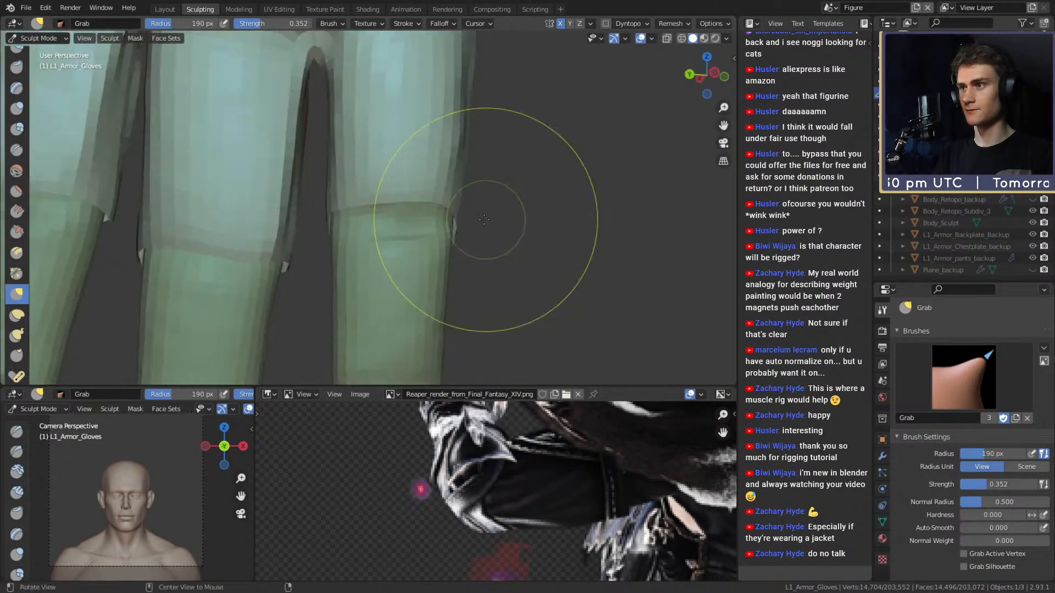
- Reshape the glove's thumb opening with the Grab brush at a 183 px radius, reducing the radius to 153 px
{"action": "mouse_move", "coordinate": [389, 227]}
{"action": "left_mouse_down", "text": "alt"}
{"action": "mouse_move", "coordinate": [341, 226]}
{"action": "mouse_move", "coordinate": [434, 222]}
{"action": "mouse_move", "coordinate": [483, 129]}
{"action": "mouse_move", "coordinate": [254, 200]}
{"action": "mouse_move", "coordinate": [413, 235]}
{"action": "mouse_move", "coordinate": [424, 259]}
{"action": "left_mouse_up", "text": "alt"}
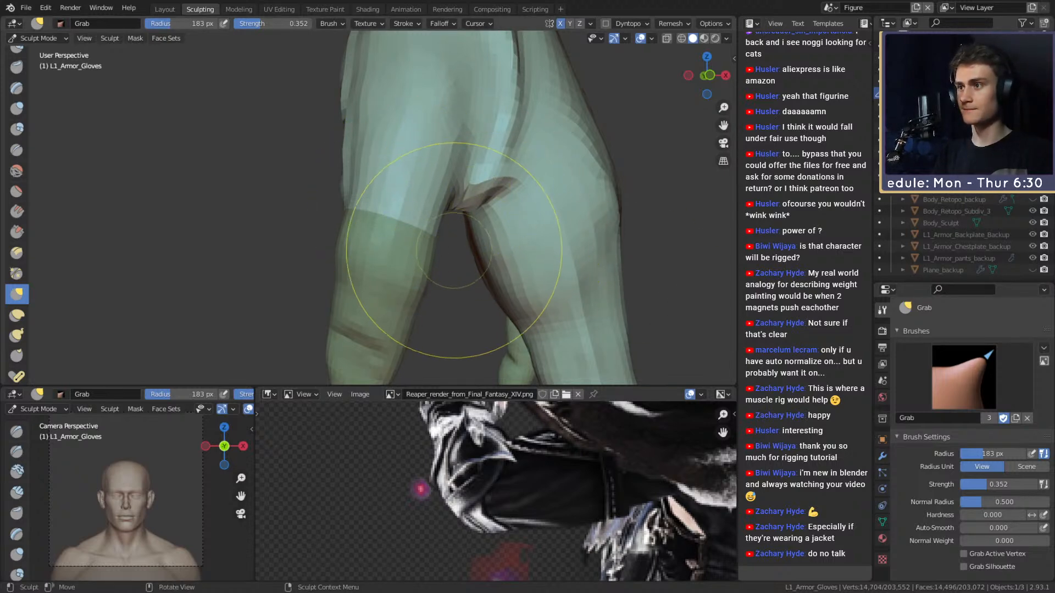
{"action": "left_click_drag", "start_coordinate": [456, 251], "coordinate": [444, 259], "text": "alt"}
{"action": "middle_click_drag", "start_coordinate": [419, 249], "coordinate": [390, 247]}
{"action": "mouse_move", "coordinate": [386, 302]}
{"action": "middle_mouse_down"}
{"action": "mouse_move", "coordinate": [353, 306]}
{"action": "mouse_move", "coordinate": [412, 235]}
{"action": "mouse_move", "coordinate": [376, 254]}
{"action": "mouse_move", "coordinate": [322, 227]}
{"action": "mouse_move", "coordinate": [377, 247]}
{"action": "mouse_move", "coordinate": [372, 225]}
{"action": "middle_mouse_up"}
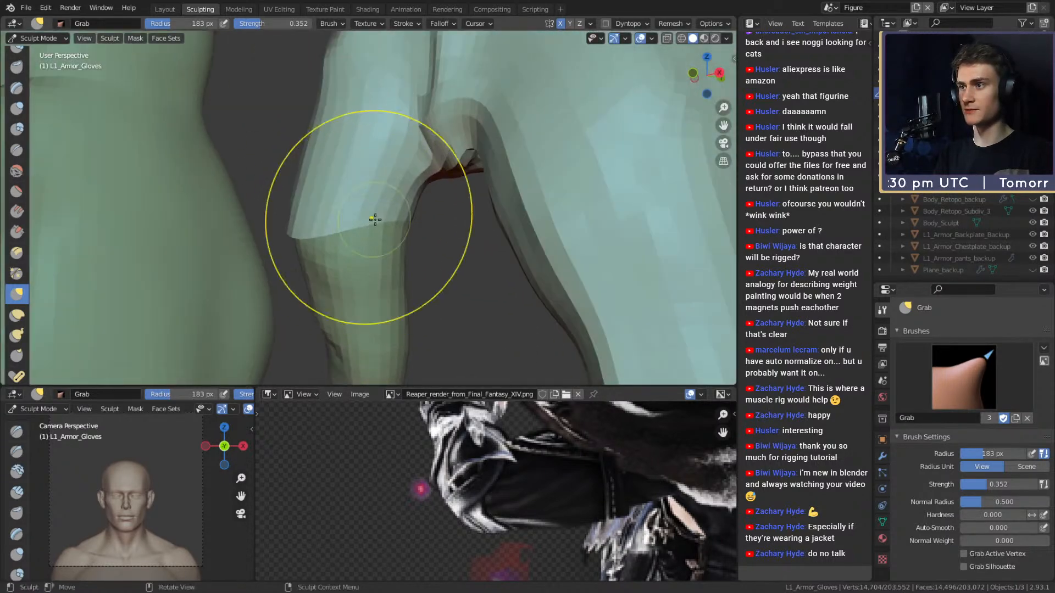
{"action": "mouse_move", "coordinate": [391, 267]}
{"action": "middle_mouse_down"}
{"action": "mouse_move", "coordinate": [383, 258]}
{"action": "mouse_move", "coordinate": [488, 248]}
{"action": "mouse_move", "coordinate": [419, 263]}
{"action": "mouse_move", "coordinate": [353, 223]}
{"action": "mouse_move", "coordinate": [373, 250]}
{"action": "mouse_move", "coordinate": [320, 264]}
{"action": "mouse_move", "coordinate": [388, 212]}
{"action": "mouse_move", "coordinate": [377, 200]}
{"action": "mouse_move", "coordinate": [452, 200]}
{"action": "mouse_move", "coordinate": [370, 228]}
{"action": "mouse_move", "coordinate": [419, 219]}
{"action": "mouse_move", "coordinate": [386, 226]}
{"action": "mouse_move", "coordinate": [453, 252]}
{"action": "mouse_move", "coordinate": [328, 303]}
{"action": "middle_mouse_up"}
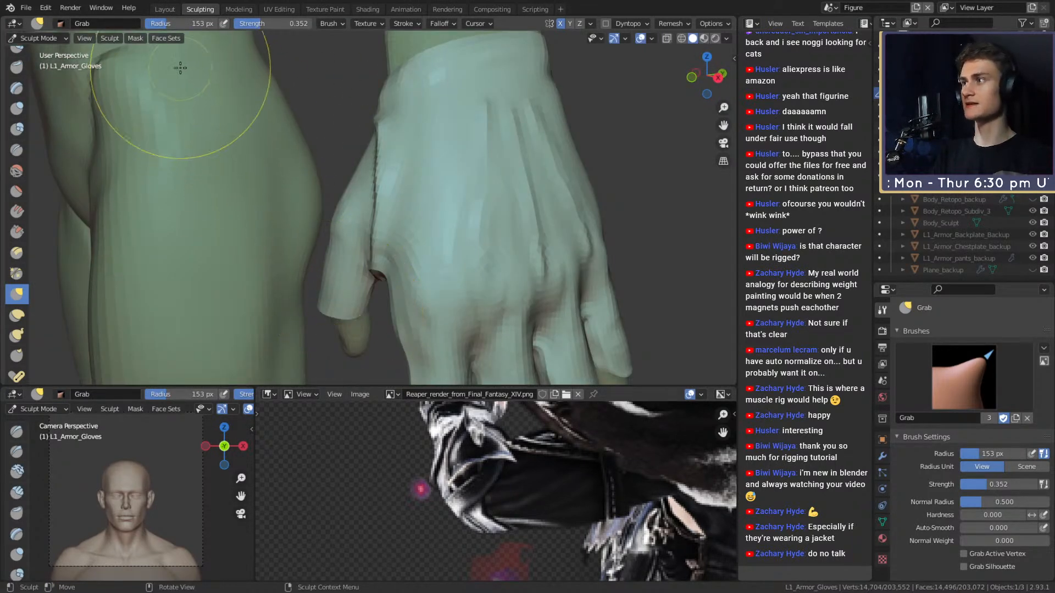
- Review the reshaped gloves on the whole body from different angles in the Layout workspace
{"action": "left_click", "coordinate": [163, 9]}
{"action": "middle_click_drag", "start_coordinate": [419, 207], "coordinate": [462, 234]}
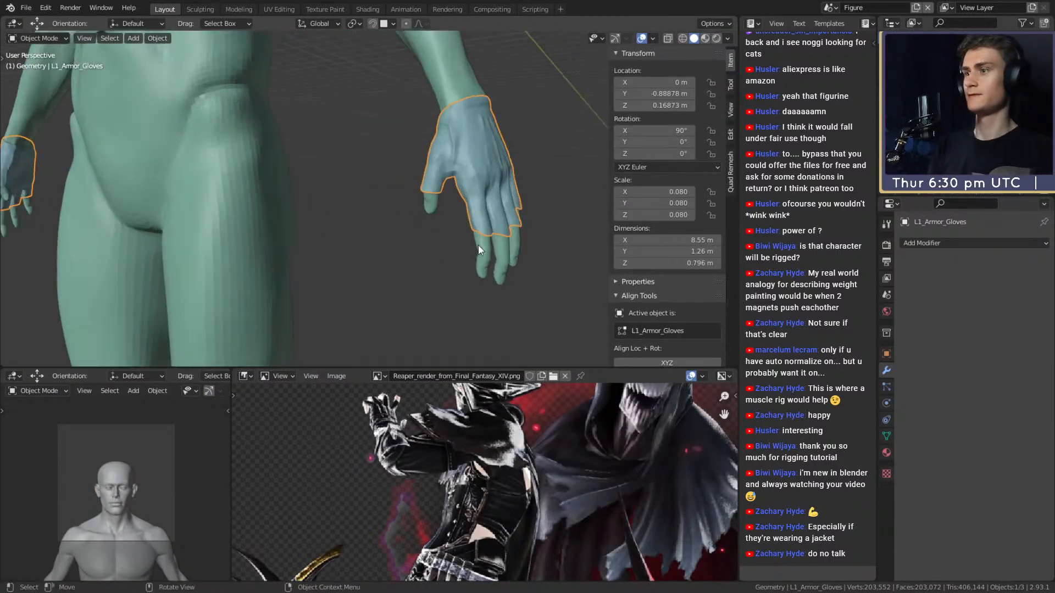
{"action": "left_click", "coordinate": [487, 307]}
{"action": "middle_click_drag", "start_coordinate": [488, 307], "coordinate": [439, 304]}
{"action": "middle_click_drag", "start_coordinate": [414, 206], "coordinate": [431, 230]}
{"action": "left_click", "coordinate": [918, 244]}
{"action": "middle_click_drag", "start_coordinate": [328, 207], "coordinate": [413, 239]}
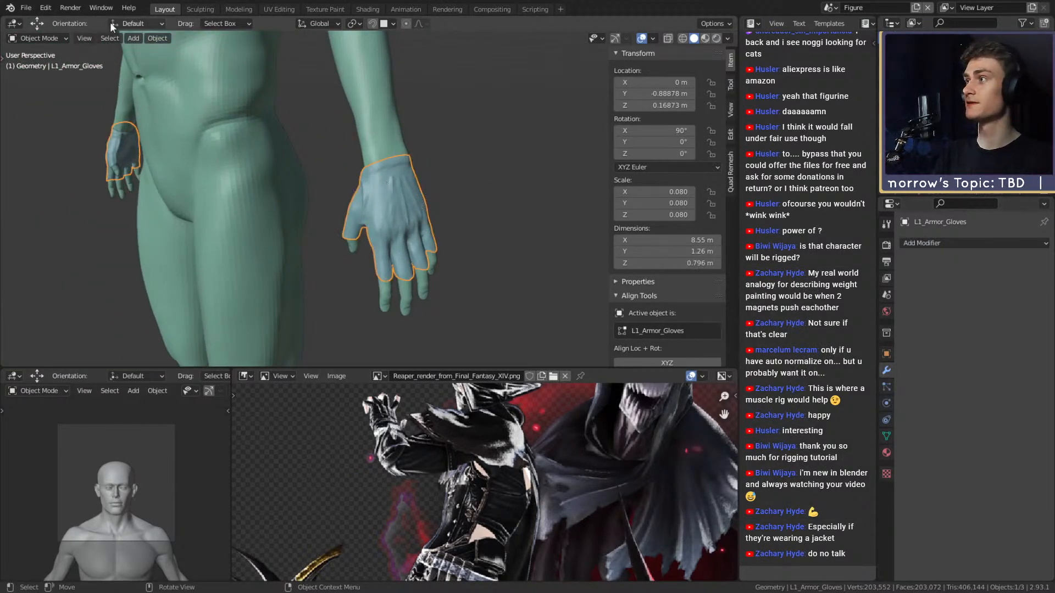
- Save the file ffxiv_reaper_figurine_v2b.blend
{"action": "left_click", "coordinate": [26, 12]}
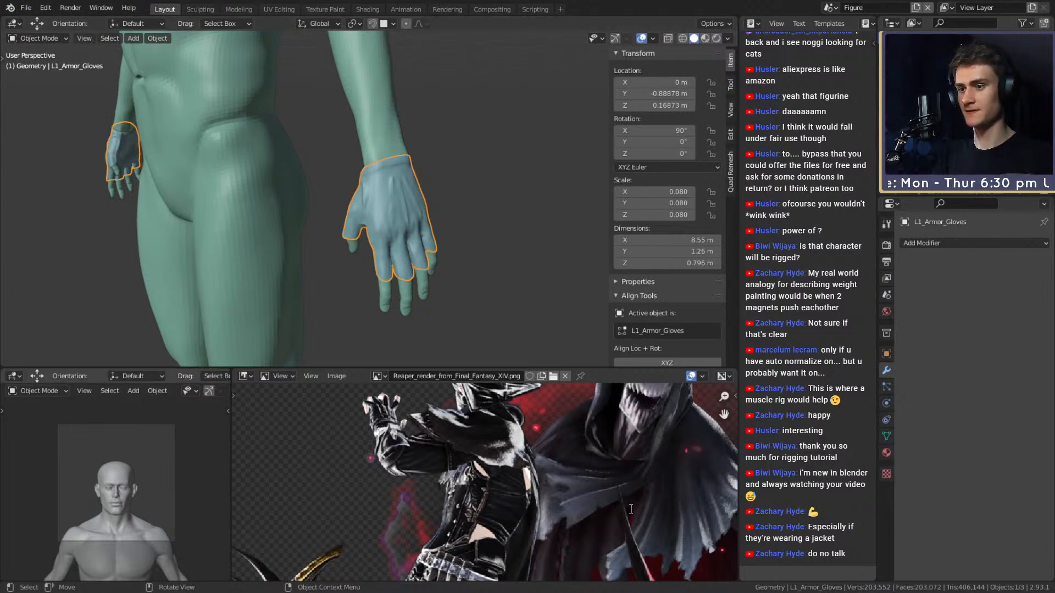
{"action": "left_click", "coordinate": [486, 232]}
{"action": "left_click", "coordinate": [431, 209]}
{"action": "scroll", "coordinate": [466, 238], "scroll_direction": "up", "scroll_amount": 3}
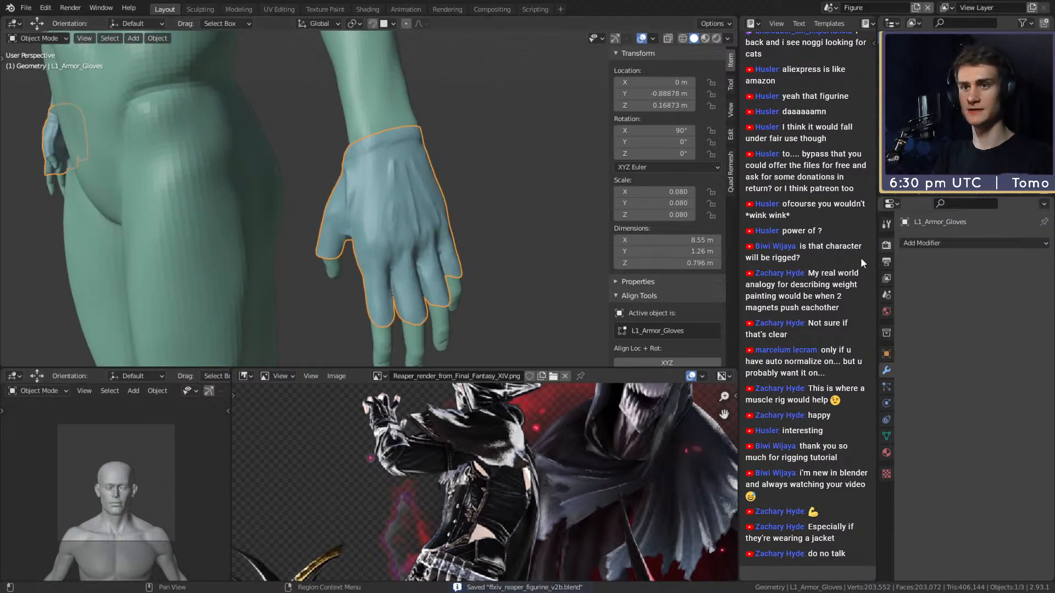
- Examine the glove from the back of the hand around to the thumb and finger openings
{"action": "middle_click_drag", "start_coordinate": [412, 282], "coordinate": [374, 236]}
{"action": "scroll", "coordinate": [374, 237], "scroll_direction": "up", "scroll_amount": 5}
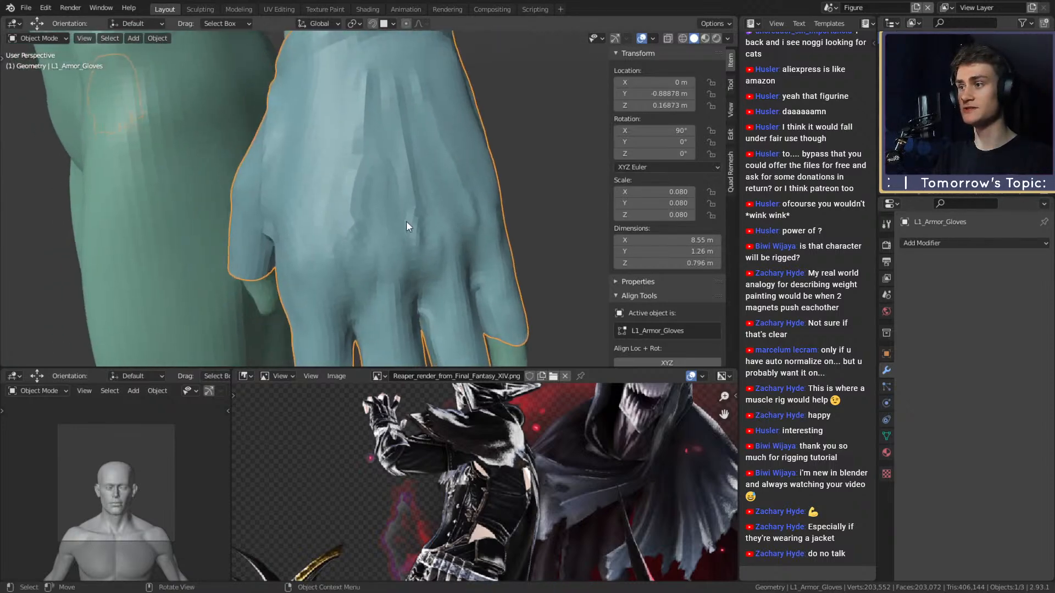
{"action": "scroll", "coordinate": [421, 222], "scroll_direction": "down", "scroll_amount": 4}
{"action": "scroll", "coordinate": [419, 226], "scroll_direction": "up", "scroll_amount": 3}
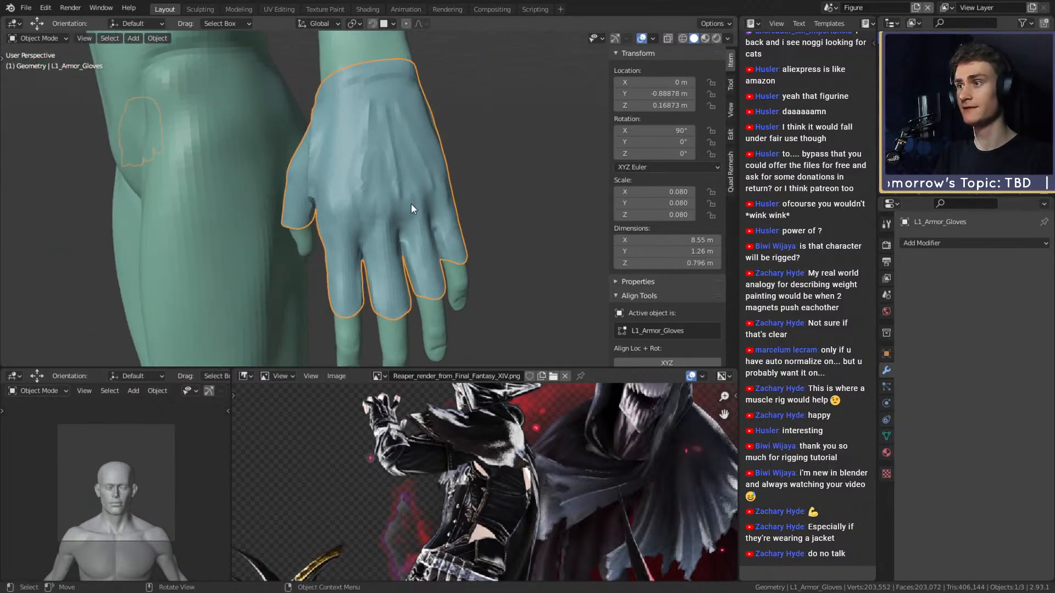
{"action": "middle_click_drag", "start_coordinate": [411, 203], "coordinate": [441, 184]}
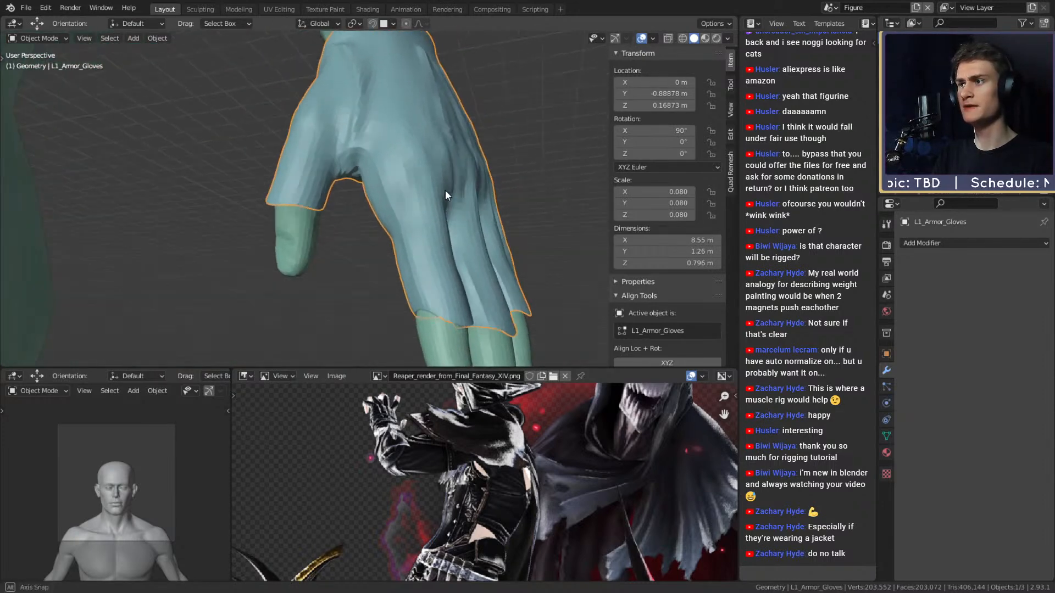
- Examine the gloves' mesh topology in Edit Mode around the thumb, fingers and back of the hand
{"action": "key", "text": "Tab"}
{"action": "scroll", "coordinate": [452, 197], "scroll_direction": "down", "scroll_amount": 2}
{"action": "scroll", "coordinate": [447, 220], "scroll_direction": "up", "scroll_amount": 6}
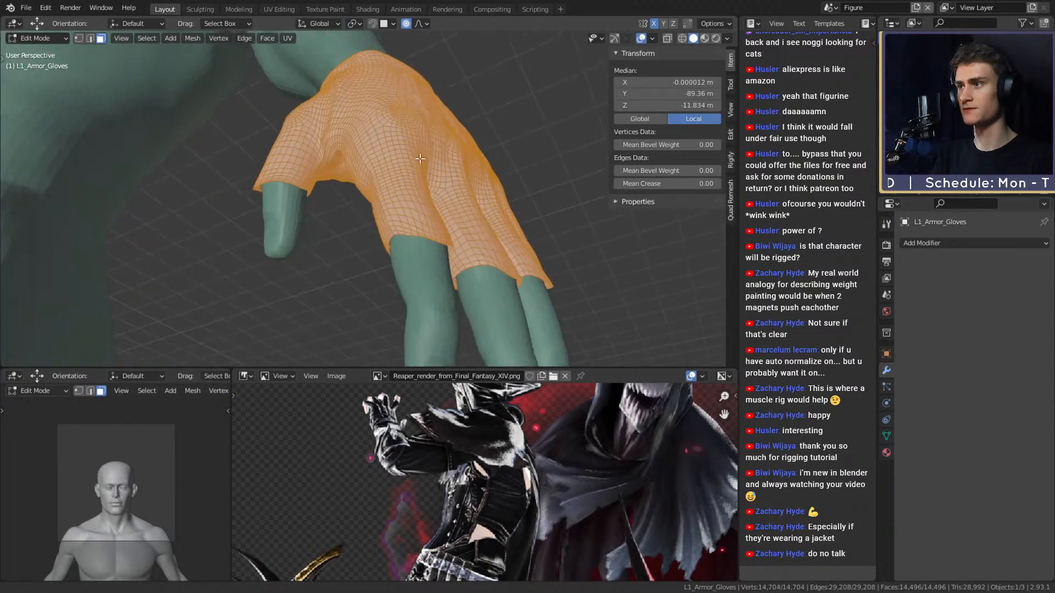
{"action": "middle_click_drag", "start_coordinate": [444, 238], "coordinate": [372, 270]}
{"action": "key", "text": "Tab"}
{"action": "scroll", "coordinate": [409, 269], "scroll_direction": "down", "scroll_amount": 3}
{"action": "scroll", "coordinate": [660, 275], "scroll_direction": "down", "scroll_amount": 5}
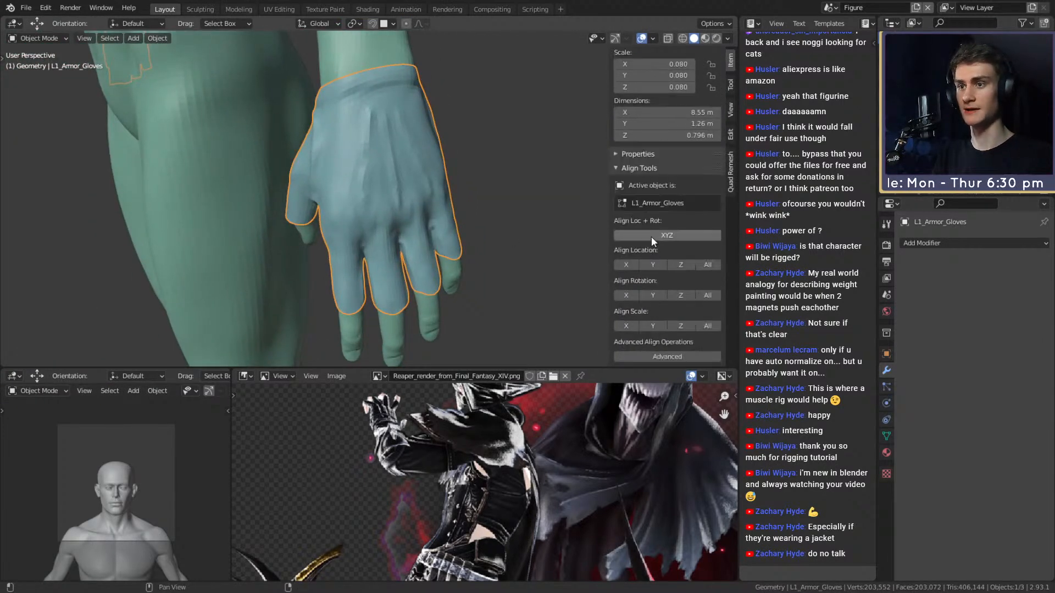
{"action": "key", "text": "Tab"}
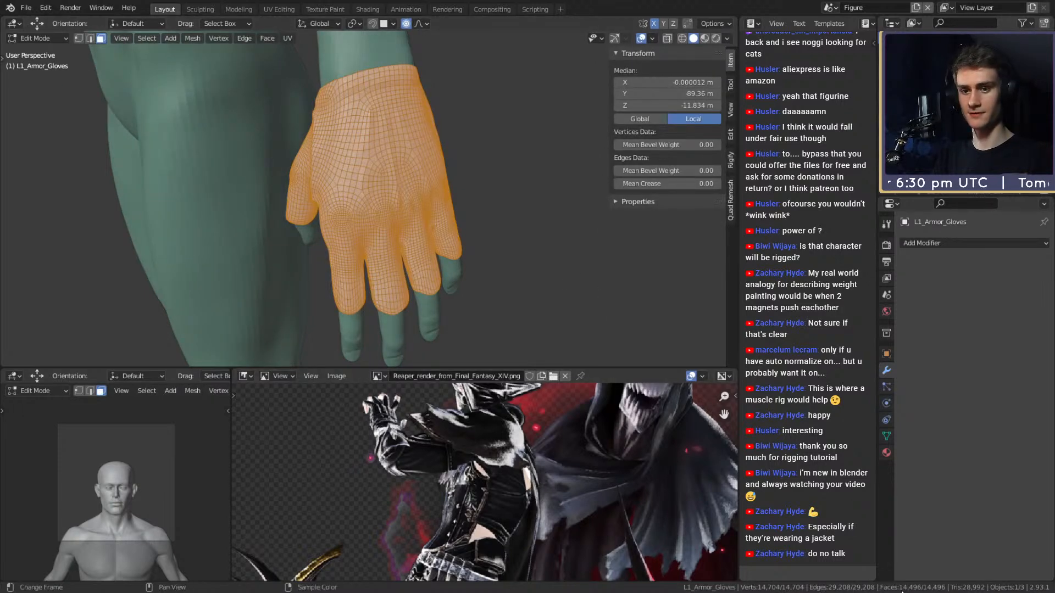
{"action": "key", "text": "Tab"}
{"action": "middle_click_drag", "start_coordinate": [446, 171], "coordinate": [481, 223]}
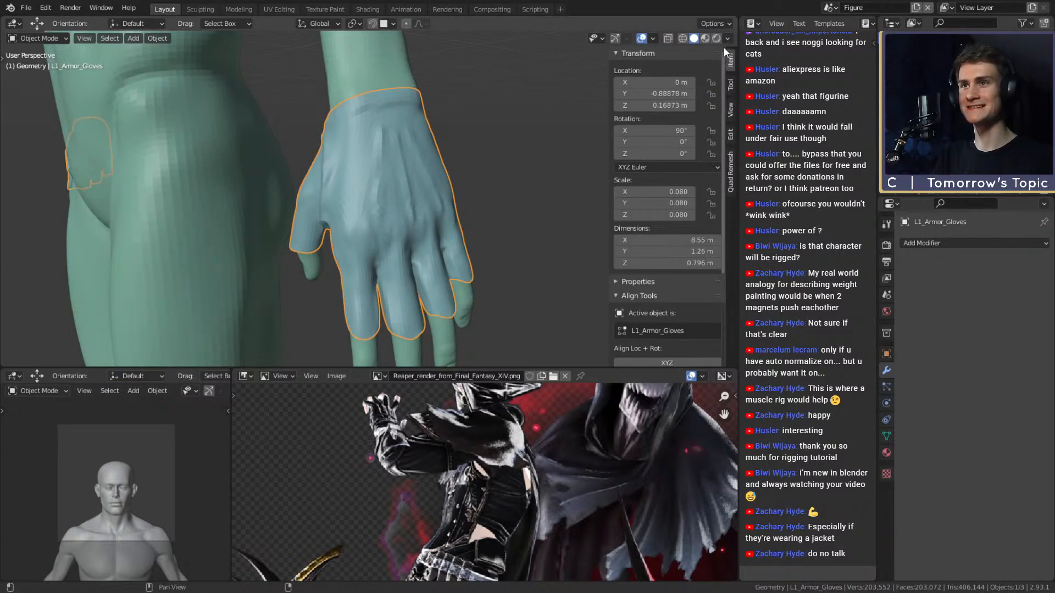
- Remesh the gloves with Quad Remesher at a quad count of 14000, with X symmetry
{"action": "left_click", "coordinate": [730, 172]}
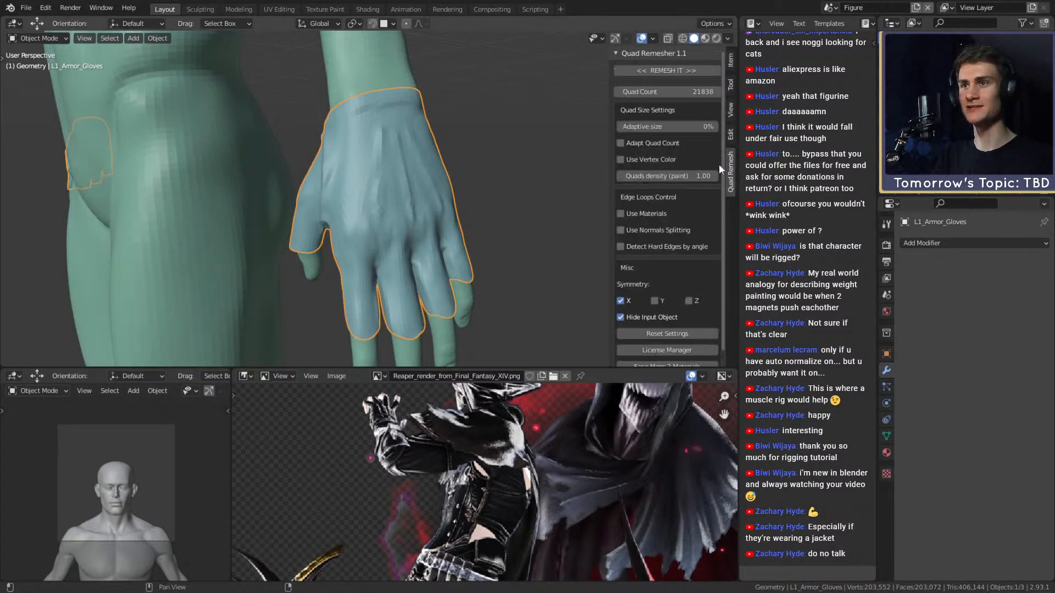
{"action": "left_click", "coordinate": [668, 94]}
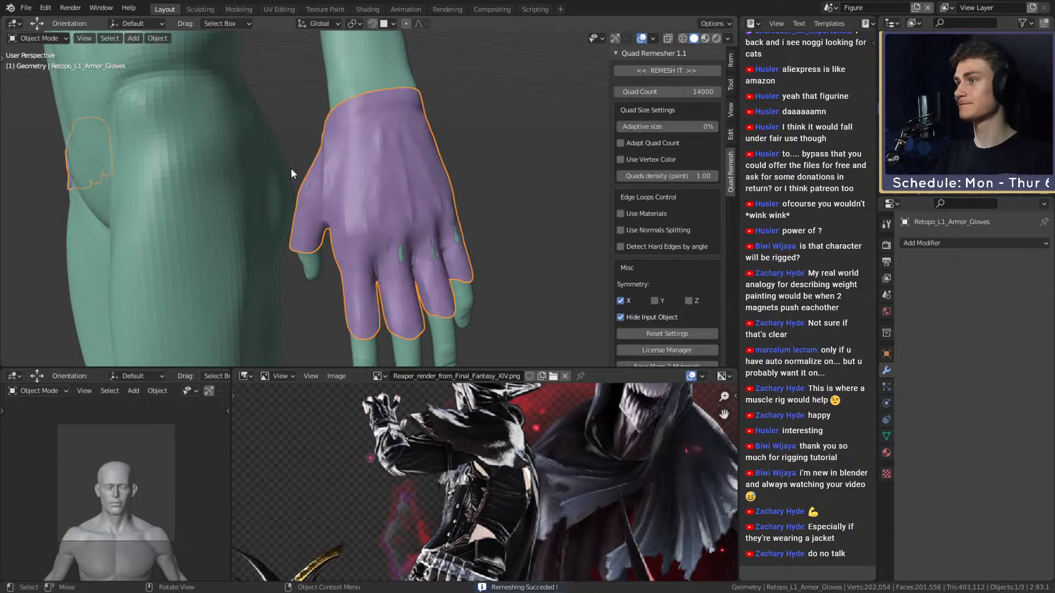
{"action": "middle_click_drag", "start_coordinate": [431, 218], "coordinate": [477, 254]}
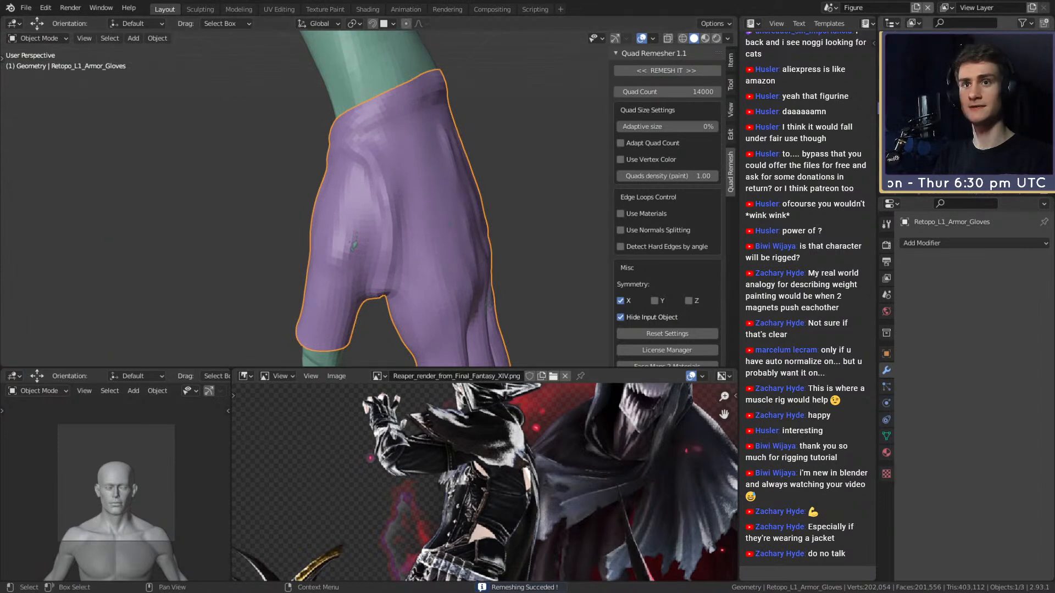
{"action": "scroll", "coordinate": [439, 183], "scroll_direction": "down", "scroll_amount": 5}
- Examine the remeshed gloves' surface and quad topology in Object and Edit Mode
{"action": "left_click", "coordinate": [357, 116]}
{"action": "left_click", "coordinate": [377, 164]}
{"action": "scroll", "coordinate": [379, 162], "scroll_direction": "down", "scroll_amount": 5}
{"action": "middle_click_drag", "start_coordinate": [379, 163], "coordinate": [387, 253]}
{"action": "scroll", "coordinate": [447, 230], "scroll_direction": "up", "scroll_amount": 4}
{"action": "scroll", "coordinate": [384, 214], "scroll_direction": "up", "scroll_amount": 3}
{"action": "key", "text": "Tab"}
{"action": "scroll", "coordinate": [471, 217], "scroll_direction": "up", "scroll_amount": 5}
{"action": "scroll", "coordinate": [390, 184], "scroll_direction": "down", "scroll_amount": 5}
{"action": "key", "text": "Tab"}
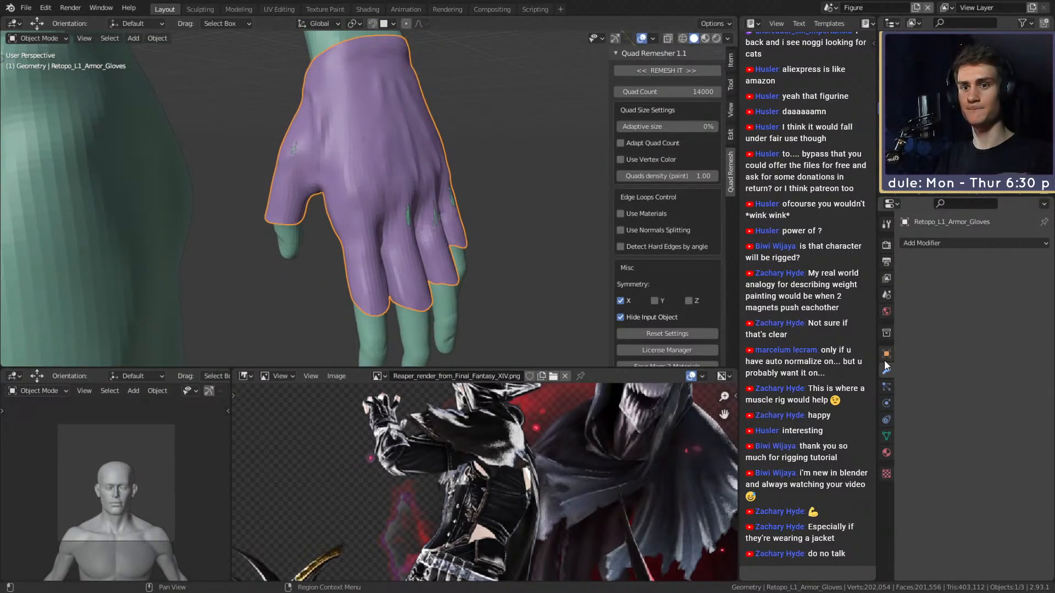
- Add a Multiresolution modifier to the remeshed gloves and subdivide it once
{"action": "left_click", "coordinate": [924, 242]}
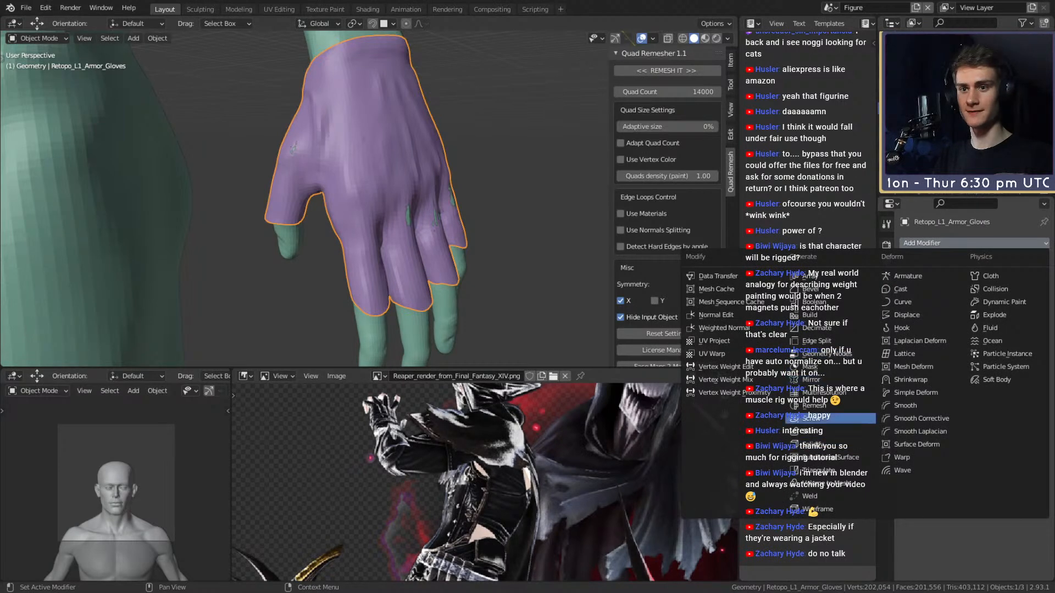
{"action": "left_click", "coordinate": [822, 392]}
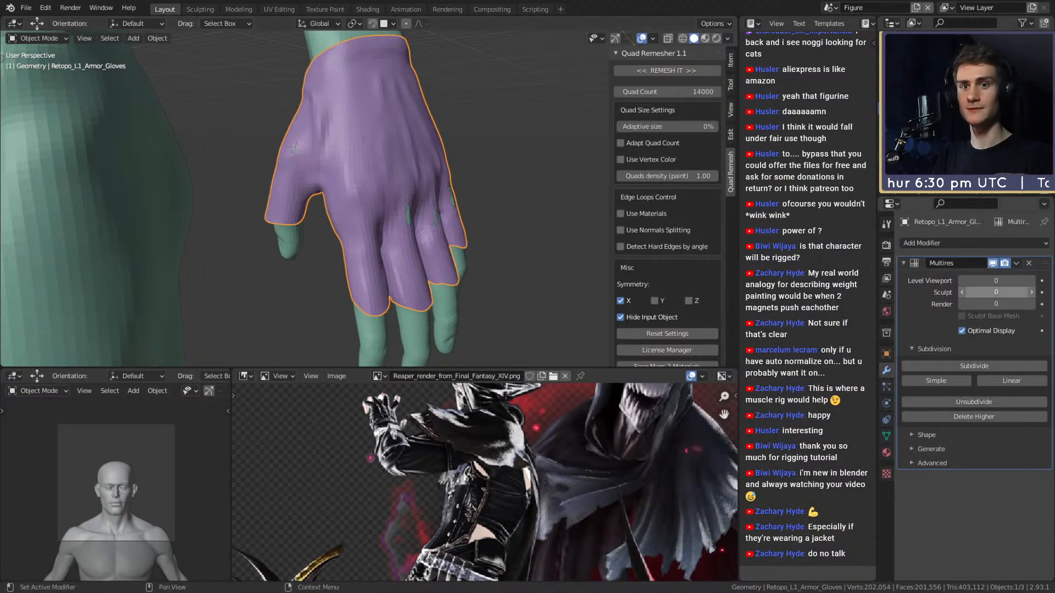
{"action": "left_click", "coordinate": [934, 366]}
{"action": "scroll", "coordinate": [355, 193], "scroll_direction": "up", "scroll_amount": 3}
{"action": "scroll", "coordinate": [354, 194], "scroll_direction": "down", "scroll_amount": 5}
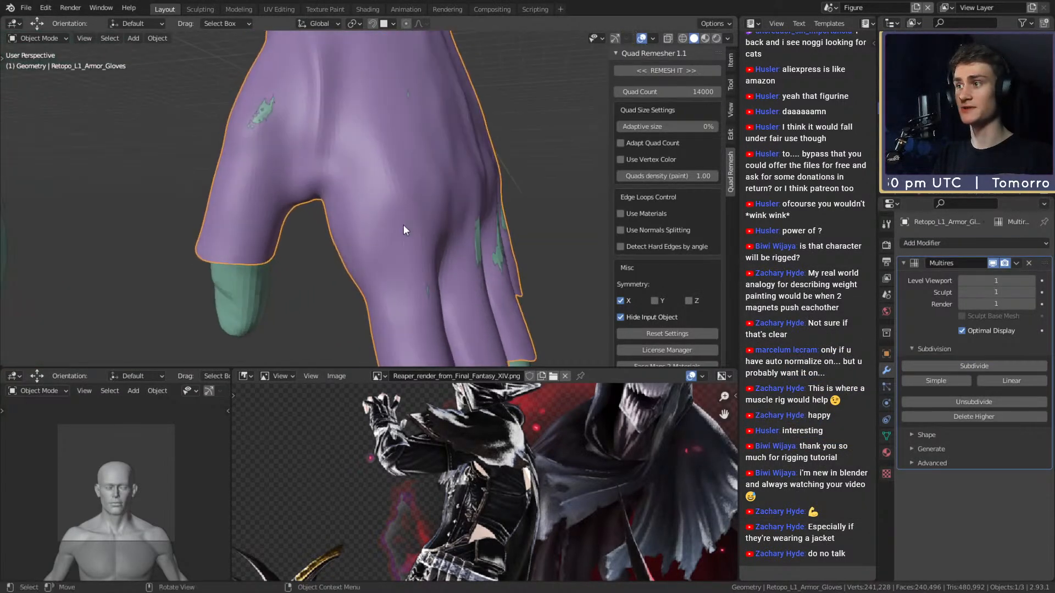
- Set the Multires viewport, sculpt and render levels to 0
{"action": "left_click", "coordinate": [961, 281]}
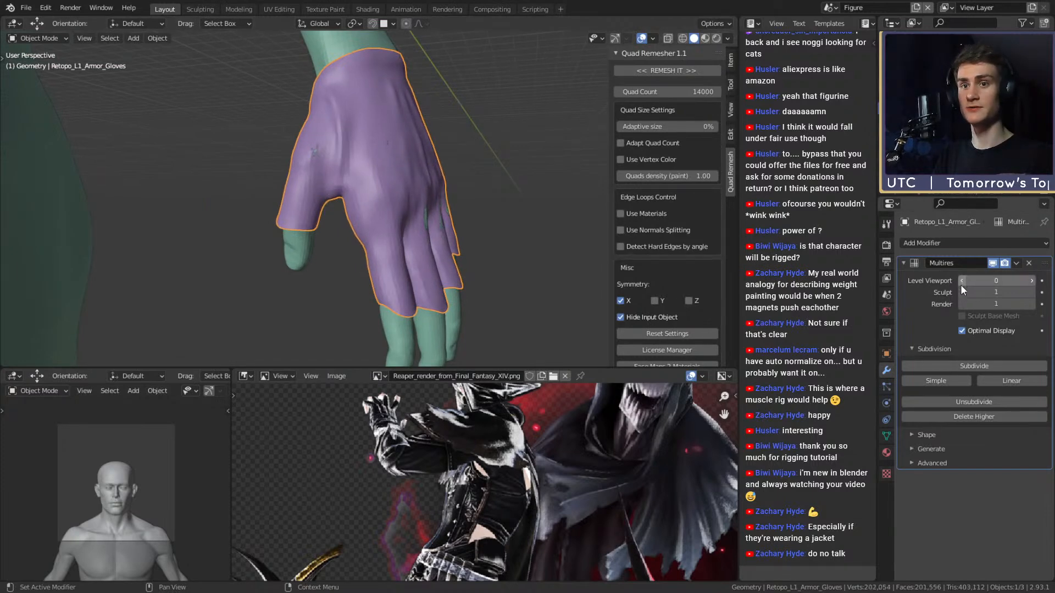
{"action": "left_click", "coordinate": [962, 292]}
{"action": "left_click", "coordinate": [961, 303]}
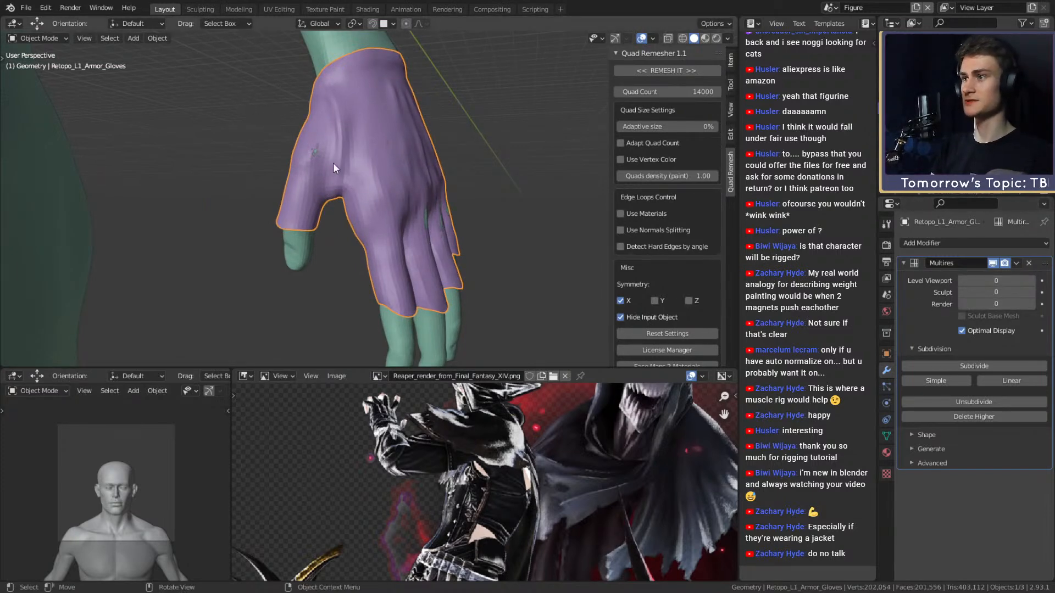
- Adjust the Grab brush radius in the Sculpting workspace and reshape the surface of the remeshed glove
{"action": "left_click", "coordinate": [200, 9]}
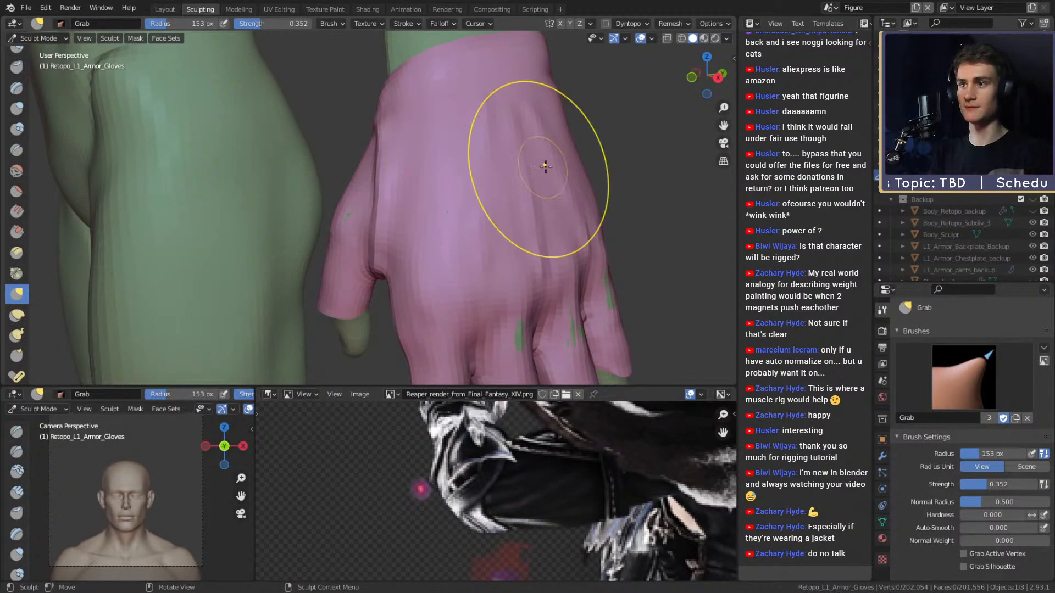
{"action": "middle_click_drag", "start_coordinate": [660, 180], "coordinate": [594, 190]}
{"action": "mouse_move", "coordinate": [563, 223]}
{"action": "middle_mouse_down", "text": "shift"}
{"action": "mouse_move", "coordinate": [515, 141]}
{"action": "mouse_move", "coordinate": [489, 189]}
{"action": "mouse_move", "coordinate": [437, 207]}
{"action": "mouse_move", "coordinate": [449, 202]}
{"action": "mouse_move", "coordinate": [457, 217]}
{"action": "mouse_move", "coordinate": [403, 207]}
{"action": "mouse_move", "coordinate": [489, 212]}
{"action": "middle_mouse_up", "text": "shift"}
{"action": "key", "text": "f"}
{"action": "left_click", "coordinate": [527, 205]}
{"action": "scroll", "coordinate": [456, 216], "scroll_direction": "up", "scroll_amount": 2}
{"action": "key", "text": "f"}
{"action": "left_click", "coordinate": [500, 212]}
{"action": "left_click_drag", "start_coordinate": [375, 212], "coordinate": [386, 210]}
- Pull the glove out around the fingers with the Grab brush, setting its radius to 192 px
{"action": "mouse_move", "coordinate": [406, 211]}
{"action": "middle_mouse_down"}
{"action": "mouse_move", "coordinate": [363, 210]}
{"action": "mouse_move", "coordinate": [471, 212]}
{"action": "mouse_move", "coordinate": [269, 212]}
{"action": "mouse_move", "coordinate": [346, 194]}
{"action": "middle_mouse_up"}
{"action": "middle_click_drag", "start_coordinate": [516, 203], "coordinate": [365, 193]}
{"action": "key", "text": "f"}
{"action": "left_click", "coordinate": [522, 195]}
{"action": "left_click_drag", "start_coordinate": [354, 184], "coordinate": [365, 188]}
{"action": "middle_click_drag", "start_coordinate": [366, 192], "coordinate": [555, 232]}
{"action": "key", "text": "f"}
{"action": "left_click", "coordinate": [520, 232]}
{"action": "left_click_drag", "start_coordinate": [395, 245], "coordinate": [428, 245]}
{"action": "middle_click_drag", "start_coordinate": [438, 215], "coordinate": [428, 223]}
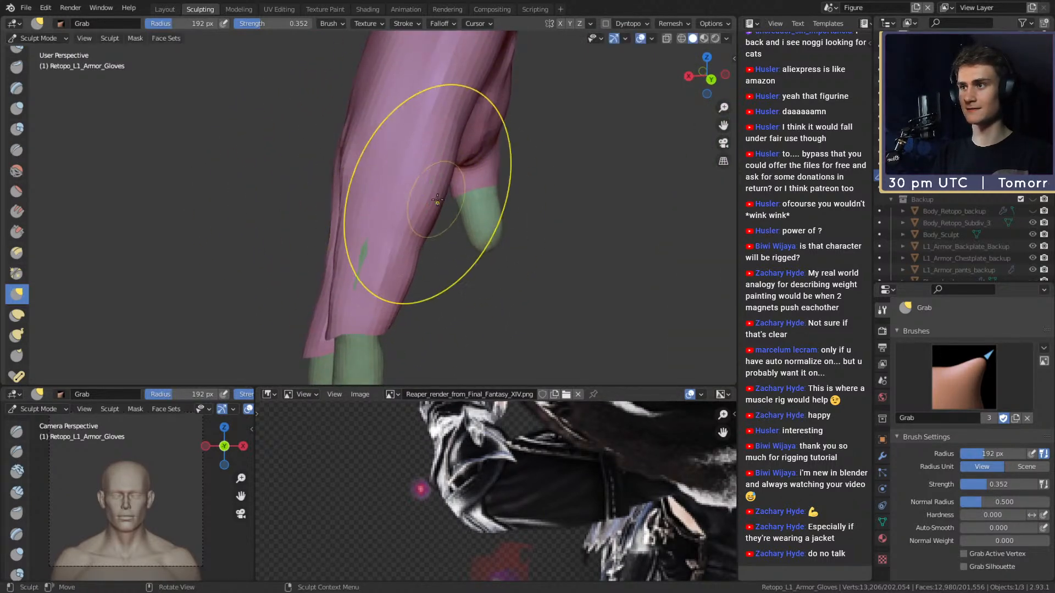
- Set the Grab brush radius to 177 px and reshape the glove further from other angles
{"action": "mouse_move", "coordinate": [428, 195]}
{"action": "left_mouse_down", "text": "alt"}
{"action": "mouse_move", "coordinate": [470, 191]}
{"action": "mouse_move", "coordinate": [541, 253]}
{"action": "mouse_move", "coordinate": [412, 258]}
{"action": "left_mouse_up", "text": "alt"}
{"action": "key", "text": "f"}
{"action": "left_click", "coordinate": [514, 254]}
{"action": "mouse_move", "coordinate": [411, 257]}
{"action": "middle_mouse_down"}
{"action": "mouse_move", "coordinate": [504, 172]}
{"action": "mouse_move", "coordinate": [522, 183]}
{"action": "mouse_move", "coordinate": [482, 202]}
{"action": "mouse_move", "coordinate": [565, 188]}
{"action": "mouse_move", "coordinate": [482, 235]}
{"action": "mouse_move", "coordinate": [375, 257]}
{"action": "mouse_move", "coordinate": [333, 256]}
{"action": "mouse_move", "coordinate": [362, 236]}
{"action": "mouse_move", "coordinate": [423, 238]}
{"action": "mouse_move", "coordinate": [395, 180]}
{"action": "mouse_move", "coordinate": [435, 215]}
{"action": "mouse_move", "coordinate": [353, 236]}
{"action": "mouse_move", "coordinate": [492, 189]}
{"action": "mouse_move", "coordinate": [295, 212]}
{"action": "mouse_move", "coordinate": [440, 209]}
{"action": "mouse_move", "coordinate": [414, 187]}
{"action": "mouse_move", "coordinate": [396, 216]}
{"action": "mouse_move", "coordinate": [452, 216]}
{"action": "middle_mouse_up"}
{"action": "key", "text": "f"}
{"action": "left_click", "coordinate": [379, 252]}
{"action": "key", "text": "f"}
{"action": "left_click", "coordinate": [450, 224]}
{"action": "middle_click_drag", "start_coordinate": [452, 215], "coordinate": [446, 195], "text": "ctrl"}
{"action": "key", "text": "f"}
{"action": "left_click", "coordinate": [449, 198]}
{"action": "left_click_drag", "start_coordinate": [449, 198], "coordinate": [440, 172]}
{"action": "mouse_move", "coordinate": [440, 171]}
{"action": "middle_mouse_down", "text": "ctrl"}
{"action": "mouse_move", "coordinate": [459, 204]}
{"action": "mouse_move", "coordinate": [502, 207]}
{"action": "middle_mouse_up", "text": "ctrl"}
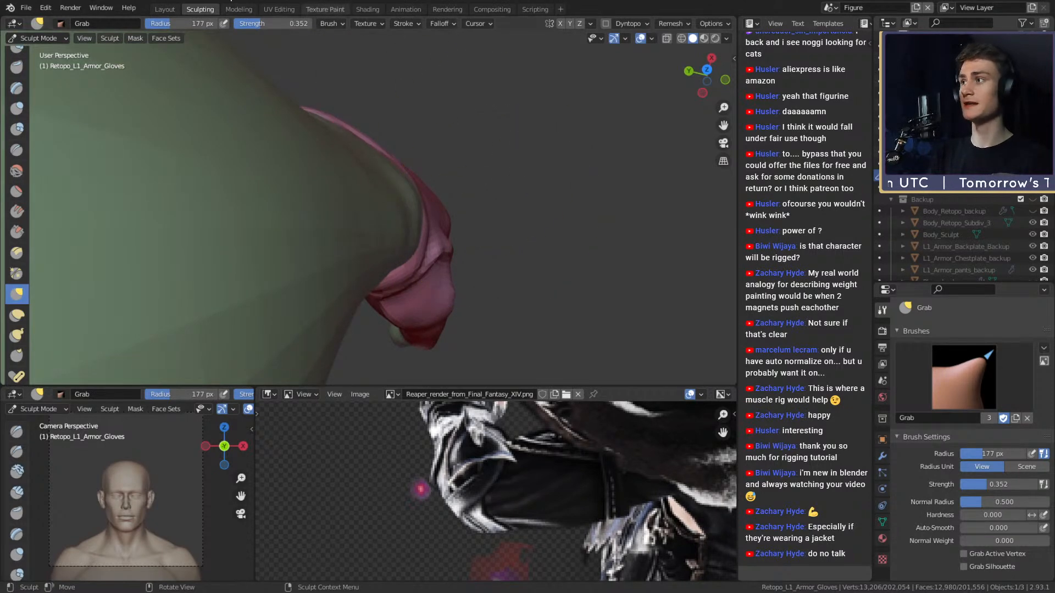
- Add a Solidify modifier to the remeshed gloves in the Layout workspace and set its thickness to 0.2 m
{"action": "key", "text": "ctrl+Page_Up"}
{"action": "left_click", "coordinate": [942, 242]}
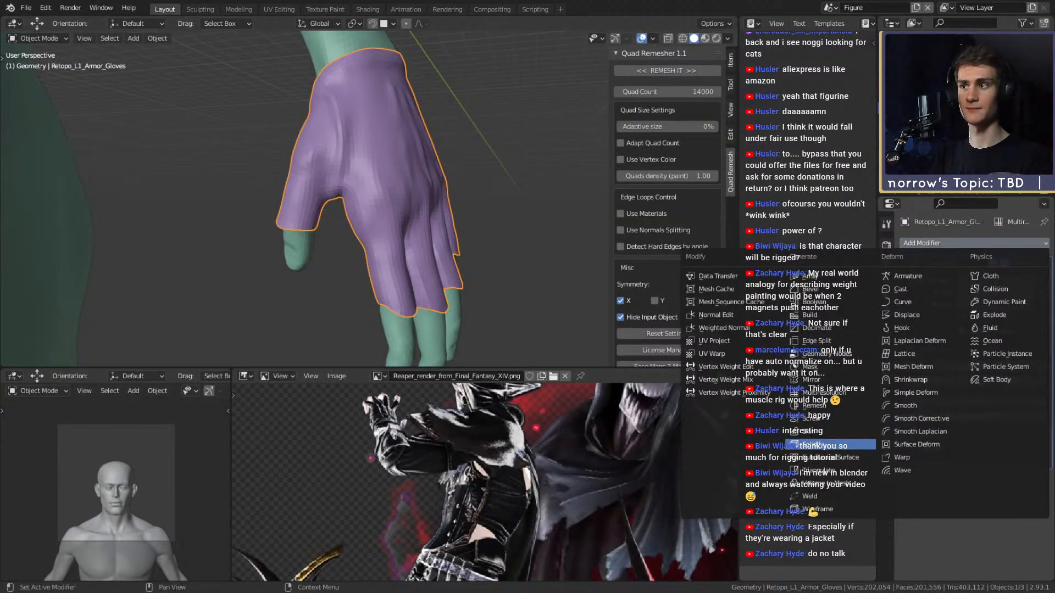
{"action": "left_click", "coordinate": [817, 444]}
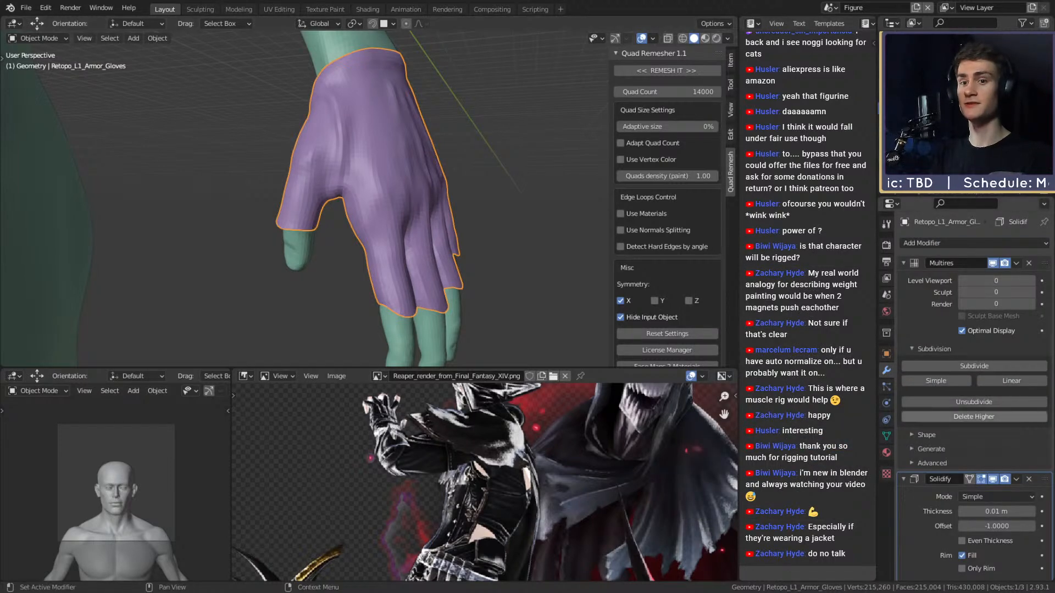
{"action": "scroll", "coordinate": [975, 396], "scroll_direction": "down", "scroll_amount": 5}
{"action": "middle_click_drag", "start_coordinate": [483, 236], "coordinate": [507, 263]}
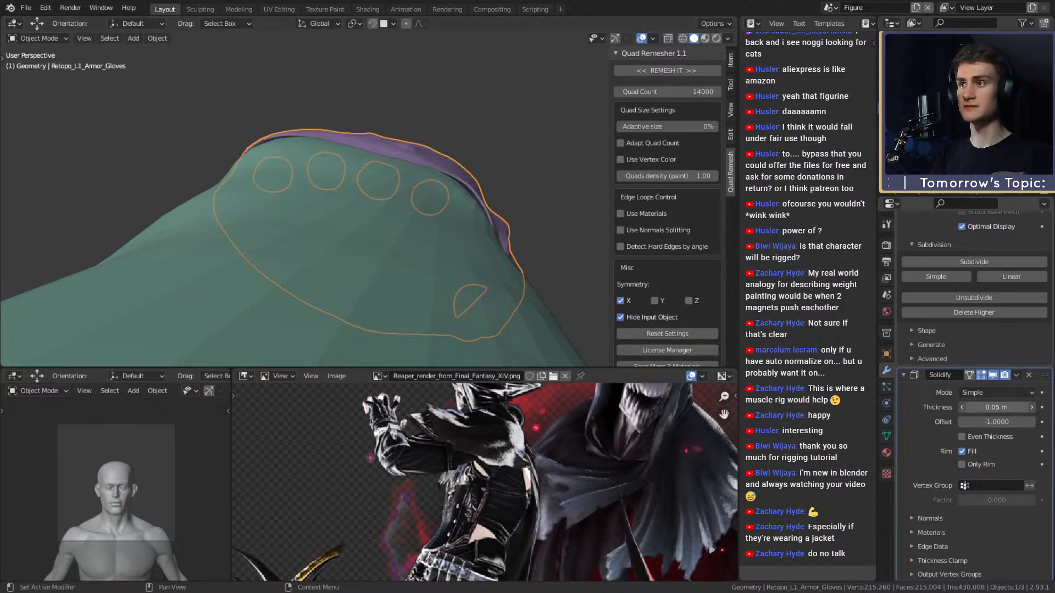
{"action": "middle_click_drag", "start_coordinate": [544, 245], "coordinate": [437, 158]}
{"action": "middle_click_drag", "start_coordinate": [437, 264], "coordinate": [502, 243]}
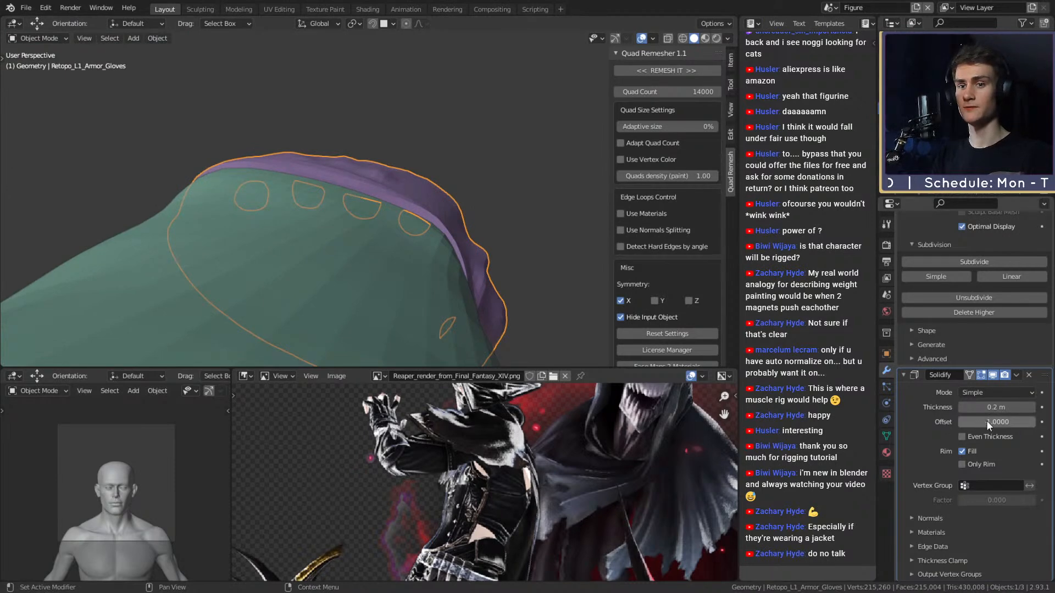
- Try Solidify offsets of 1 and 0 while viewing the glove's wrist and finger openings
{"action": "key", "text": "minus"}
{"action": "middle_click_drag", "start_coordinate": [479, 271], "coordinate": [335, 238]}
{"action": "middle_click_drag", "start_coordinate": [330, 189], "coordinate": [502, 319]}
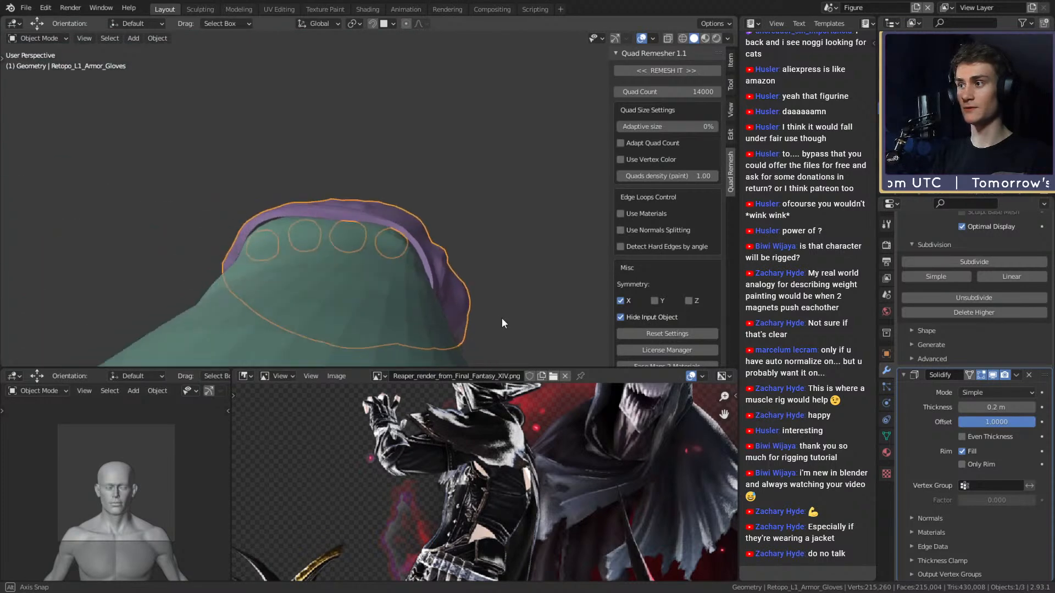
{"action": "type", "text": "0"}
{"action": "key", "text": "Return"}
{"action": "middle_click_drag", "start_coordinate": [595, 282], "coordinate": [351, 198]}
- Compare Solidify offsets of -1, 1 and 0 at the glove's finger openings
{"action": "double_click", "coordinate": [996, 422]}
{"action": "type", "text": "-1"}
{"action": "key", "text": "Return"}
{"action": "left_click_drag", "start_coordinate": [996, 422], "coordinate": [1027, 422]}
{"action": "double_click", "coordinate": [1006, 423]}
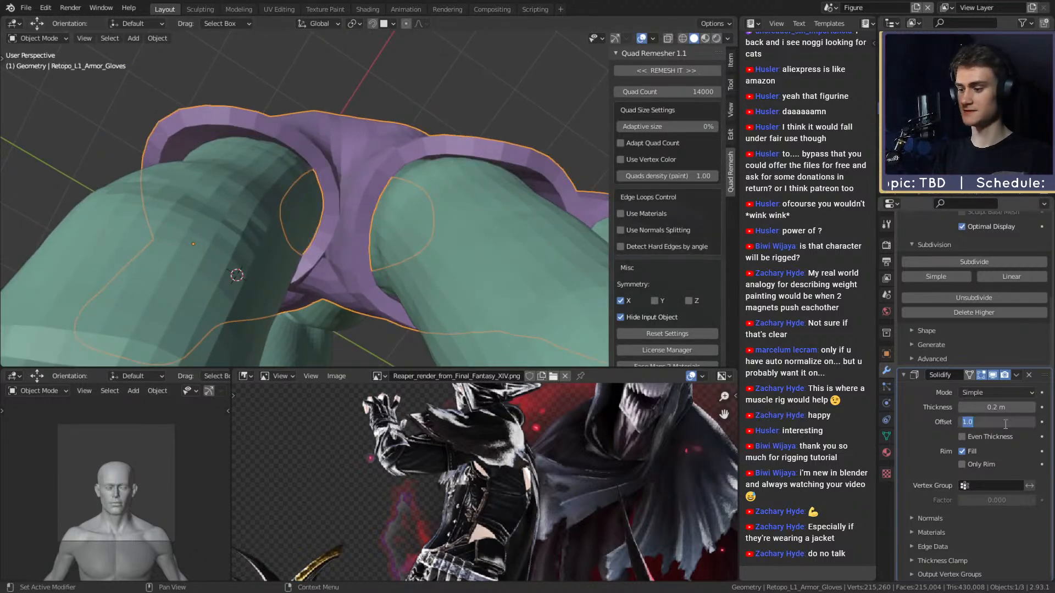
{"action": "type", "text": "0"}
{"action": "key", "text": "Return"}
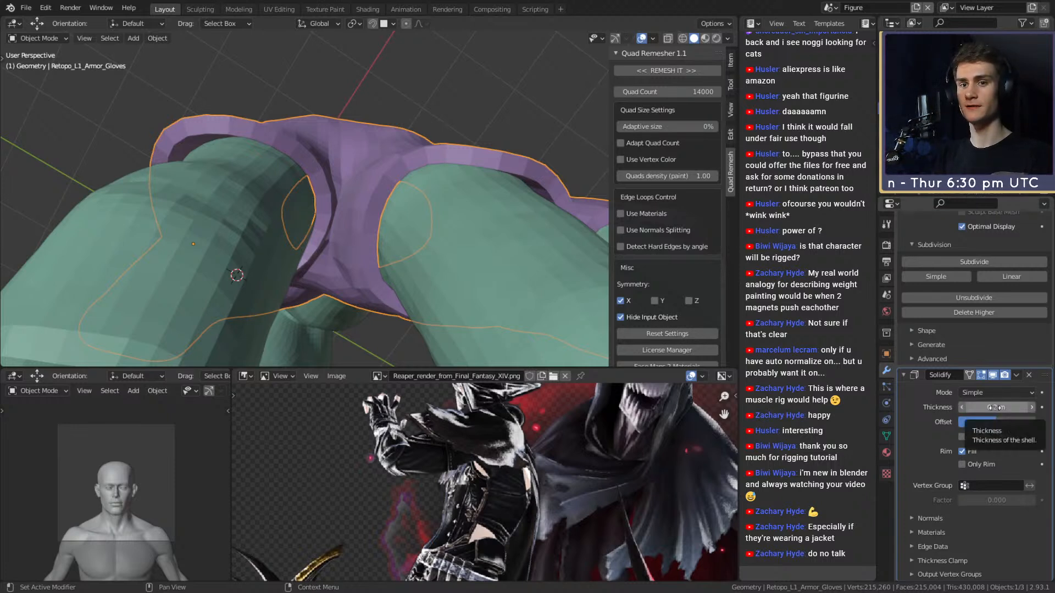
- Set the Solidify offset to -1 and review the thickened glove from several angles
{"action": "left_click_drag", "start_coordinate": [998, 431], "coordinate": [961, 427]}
{"action": "middle_click_drag", "start_coordinate": [571, 302], "coordinate": [403, 187]}
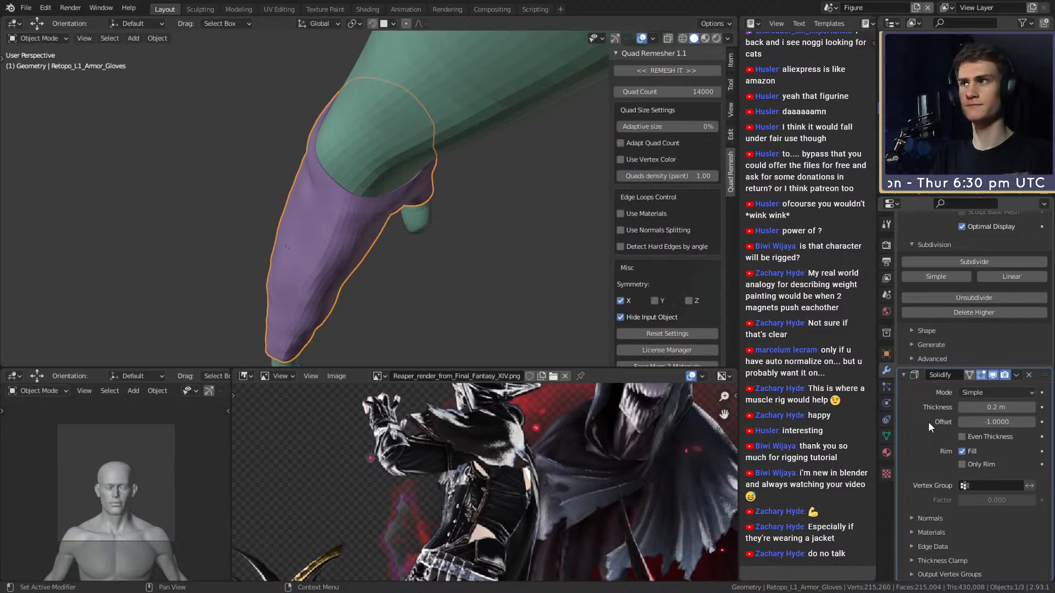
{"action": "scroll", "coordinate": [929, 417], "scroll_direction": "up", "scroll_amount": 5}
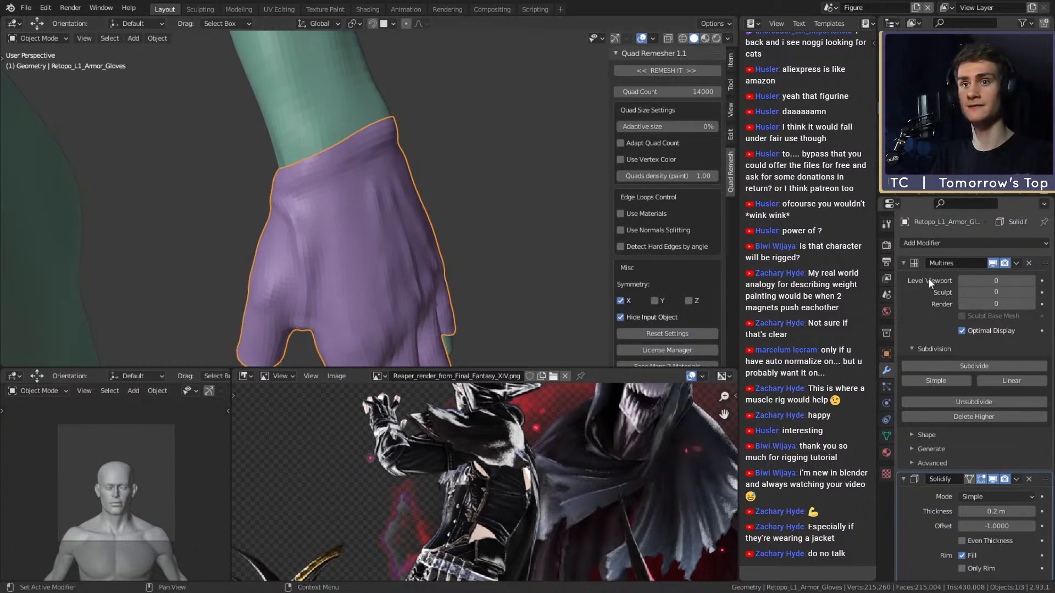
{"action": "middle_click_drag", "start_coordinate": [549, 259], "coordinate": [367, 168]}
{"action": "middle_click_drag", "start_coordinate": [486, 258], "coordinate": [413, 231]}
{"action": "middle_click_drag", "start_coordinate": [486, 231], "coordinate": [423, 238]}
- Set the Multires viewport, sculpt and render levels to 1
{"action": "left_click", "coordinate": [1031, 281]}
{"action": "left_click", "coordinate": [1031, 304]}
{"action": "middle_click_drag", "start_coordinate": [533, 222], "coordinate": [384, 256]}
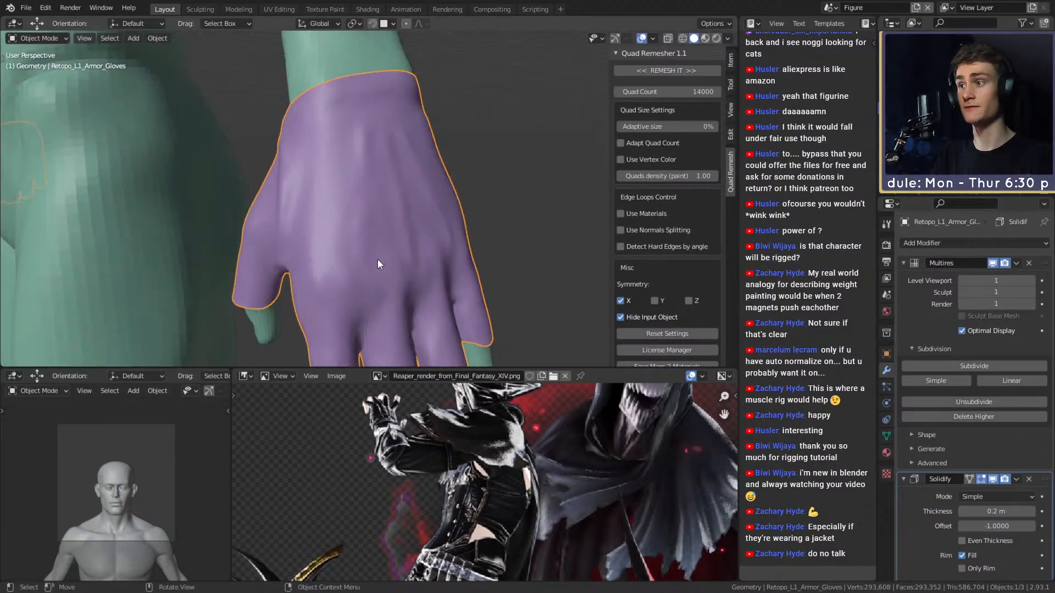
- Set the Multires sculpt level to 0 in the Sculpting workspace and view the glove's wrist opening
{"action": "left_click", "coordinate": [200, 10]}
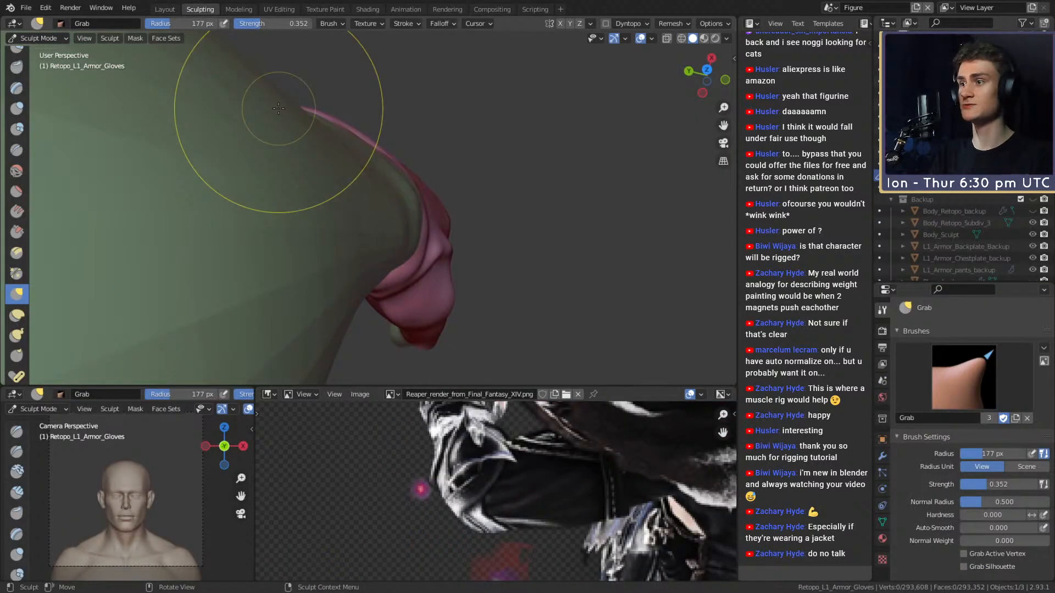
{"action": "mouse_move", "coordinate": [279, 107]}
{"action": "middle_mouse_down"}
{"action": "mouse_move", "coordinate": [436, 229]}
{"action": "mouse_move", "coordinate": [416, 240]}
{"action": "middle_mouse_up"}
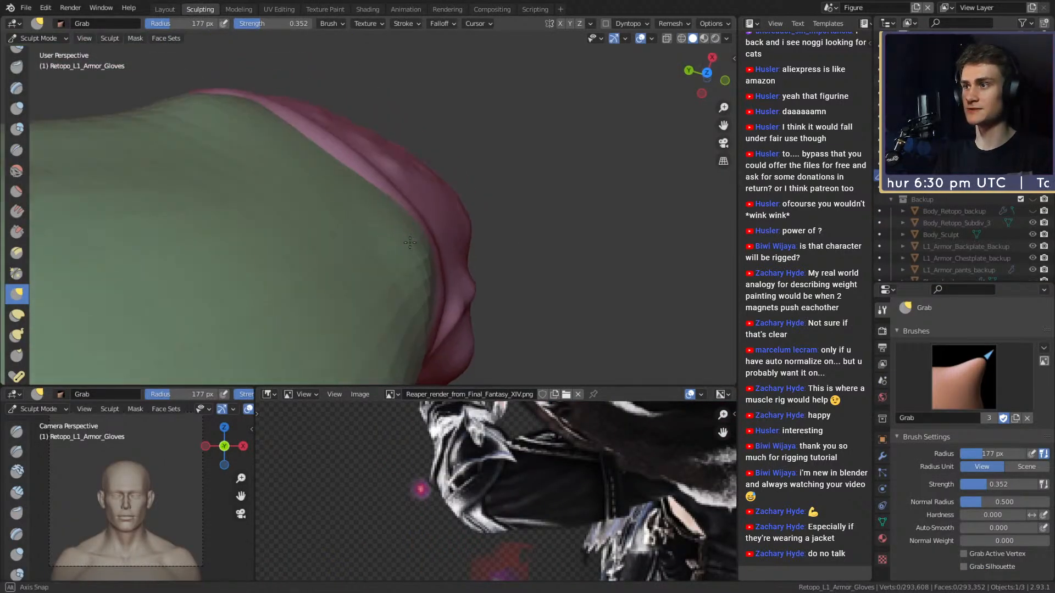
{"action": "left_click", "coordinate": [882, 456]}
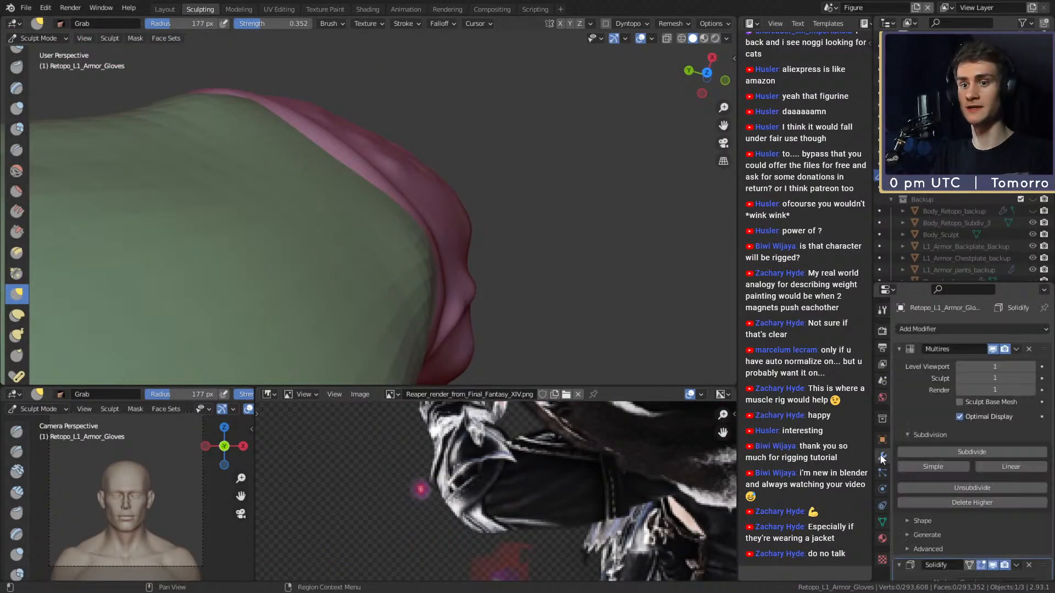
{"action": "left_click", "coordinate": [958, 377]}
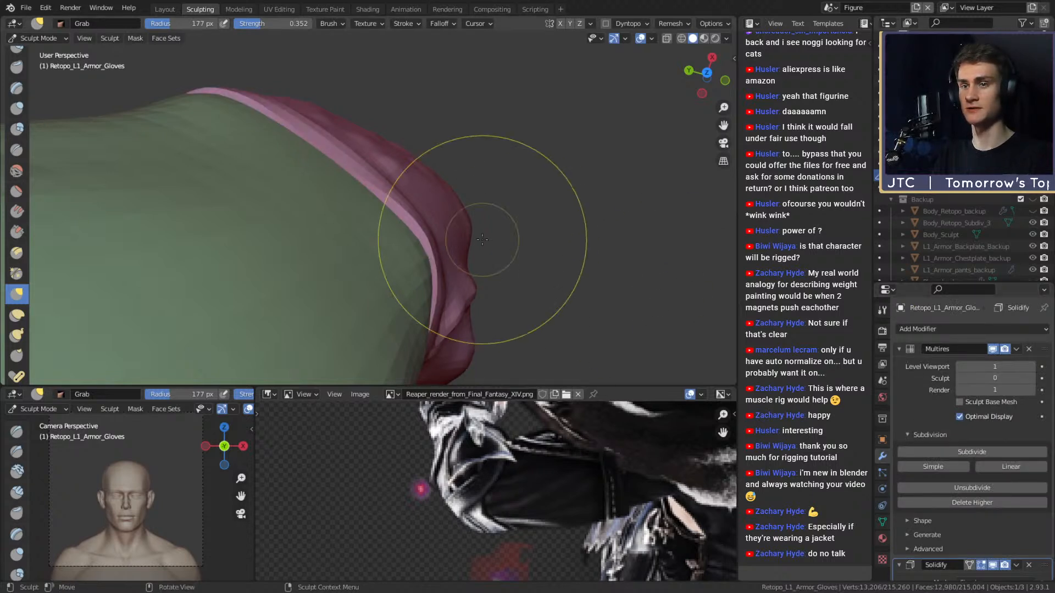
{"action": "middle_click_drag", "start_coordinate": [400, 106], "coordinate": [437, 180]}
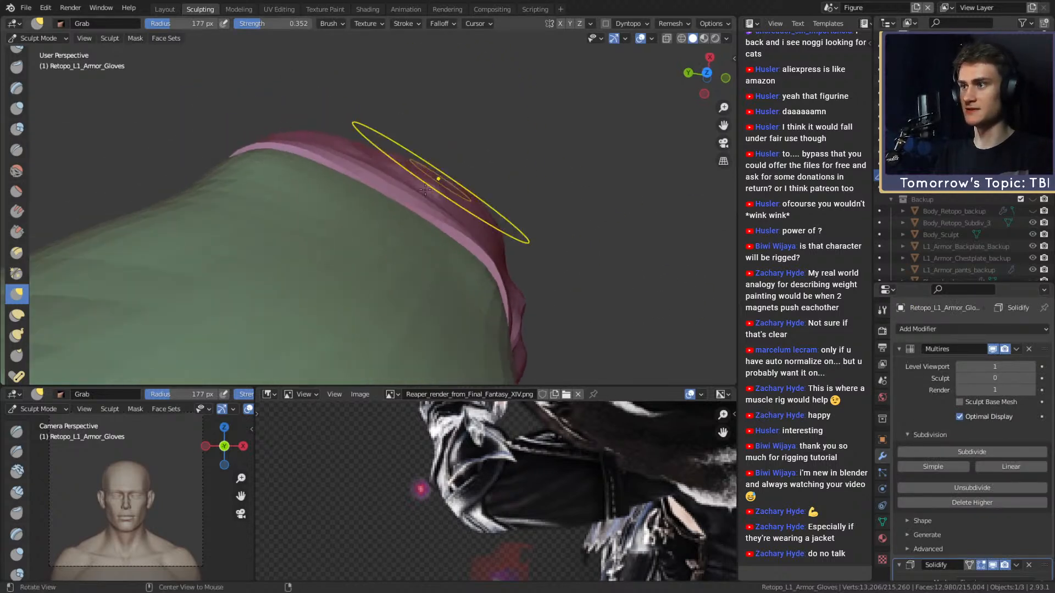
{"action": "left_click_drag", "start_coordinate": [398, 202], "coordinate": [697, 286], "text": "alt"}
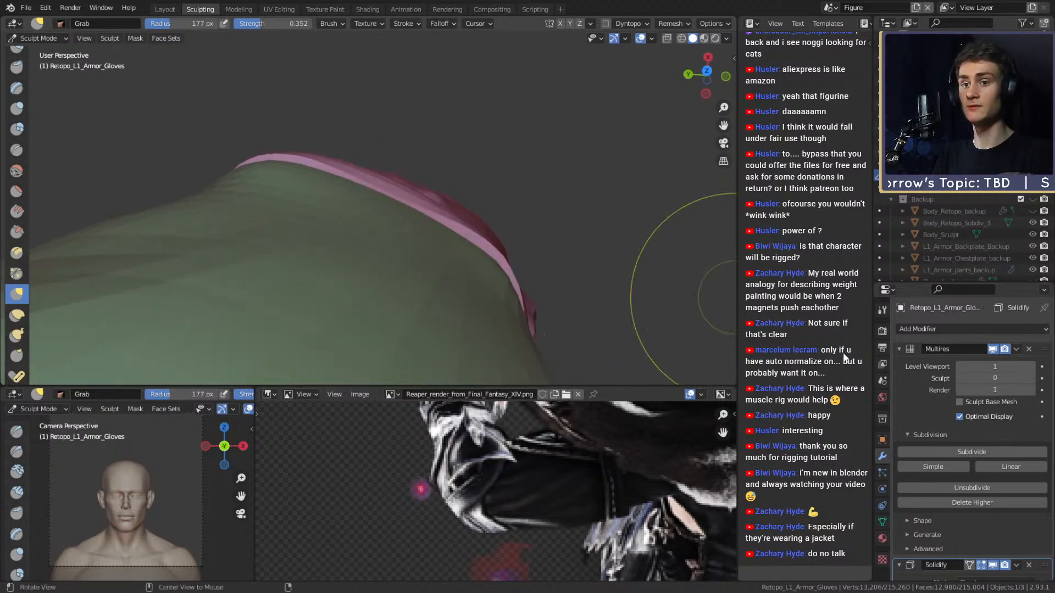
{"action": "left_click", "coordinate": [883, 331]}
{"action": "scroll", "coordinate": [914, 451], "scroll_direction": "down", "scroll_amount": 3}
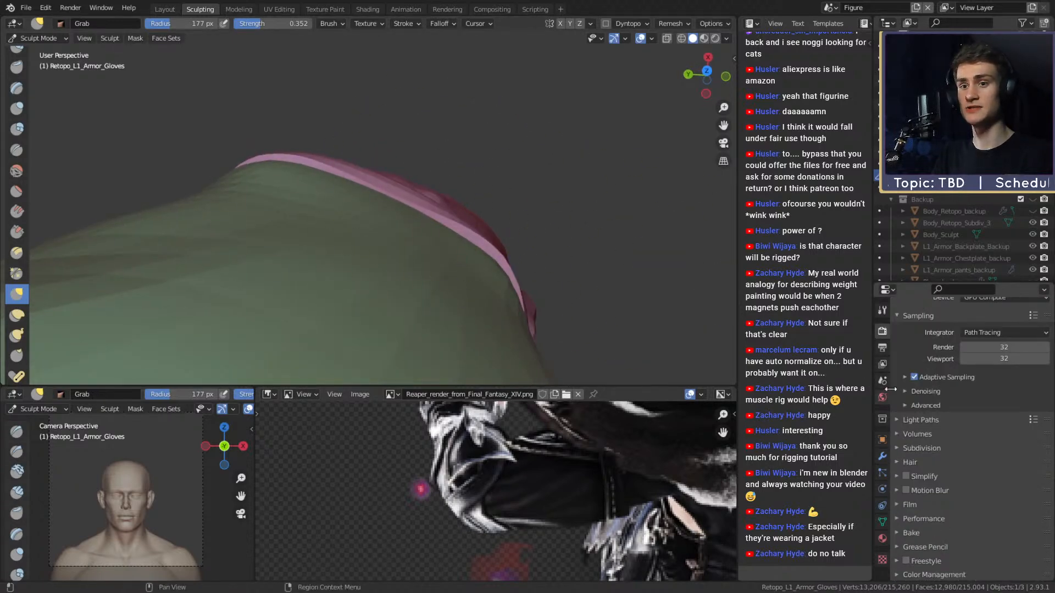
{"action": "left_click", "coordinate": [883, 310]}
{"action": "scroll", "coordinate": [938, 338], "scroll_direction": "down", "scroll_amount": 10}
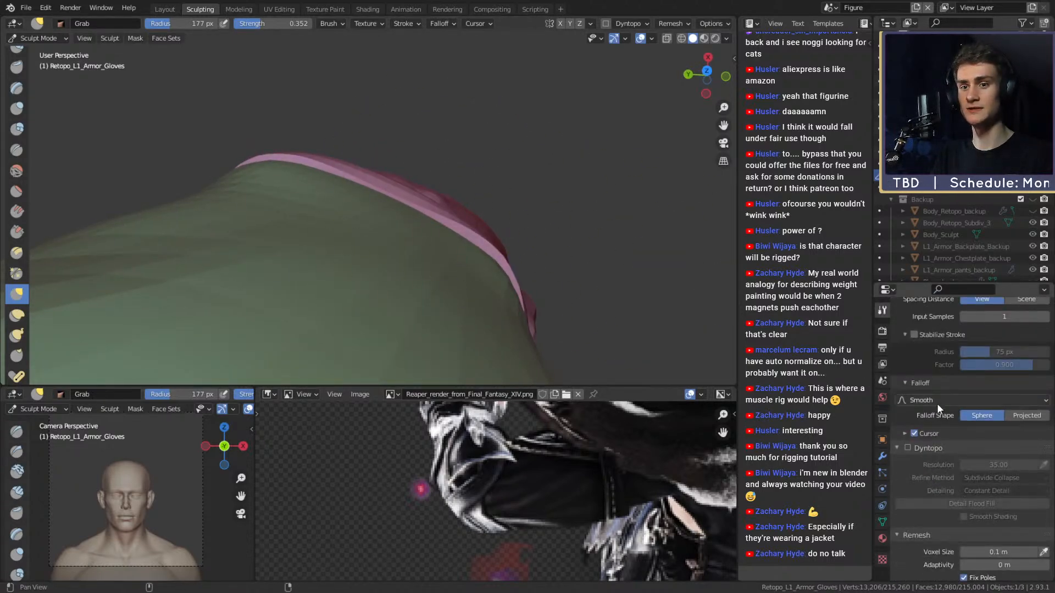
- Pull the glove's wrist rim toward the forearm with the Grab brush at a radius of about 174 px
{"action": "key", "text": "f"}
{"action": "left_click", "coordinate": [504, 189]}
{"action": "key", "text": "f"}
{"action": "left_click", "coordinate": [410, 198]}
{"action": "mouse_move", "coordinate": [410, 198]}
{"action": "left_mouse_down"}
{"action": "mouse_move", "coordinate": [380, 181]}
{"action": "mouse_move", "coordinate": [368, 190]}
{"action": "mouse_move", "coordinate": [399, 192]}
{"action": "mouse_move", "coordinate": [385, 189]}
{"action": "left_mouse_up"}
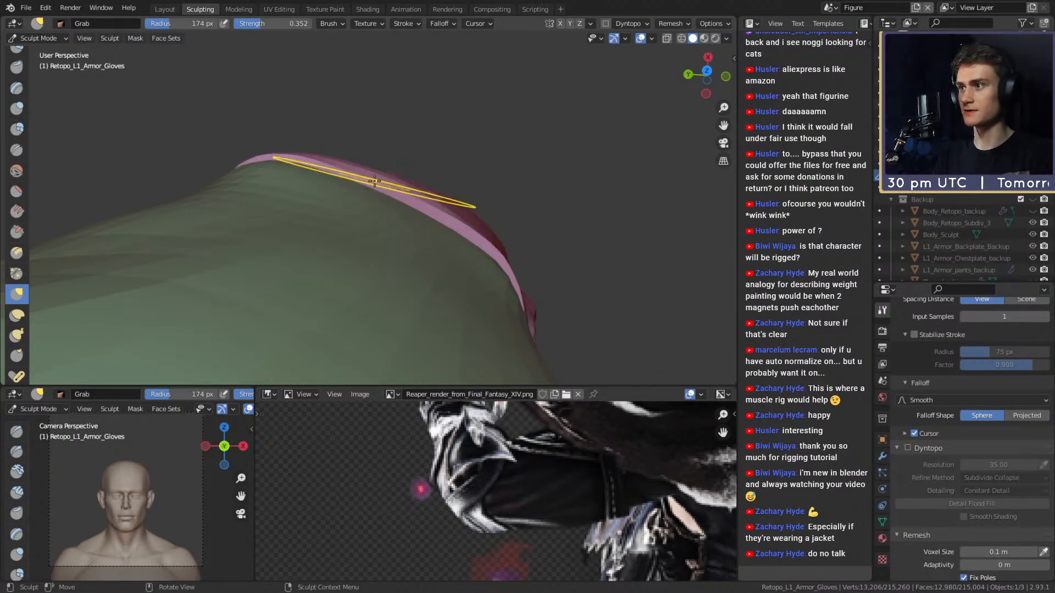
- Adjust the side of the glove's wrist rim with the Grab brush at a radius of 149 px
{"action": "middle_click_drag", "start_coordinate": [447, 176], "coordinate": [453, 214]}
{"action": "key", "text": "f"}
{"action": "left_click", "coordinate": [407, 188]}
{"action": "left_click_drag", "start_coordinate": [407, 180], "coordinate": [407, 174]}
{"action": "mouse_move", "coordinate": [409, 176]}
{"action": "left_mouse_down"}
{"action": "mouse_move", "coordinate": [447, 206]}
{"action": "mouse_move", "coordinate": [440, 193]}
{"action": "left_mouse_up"}
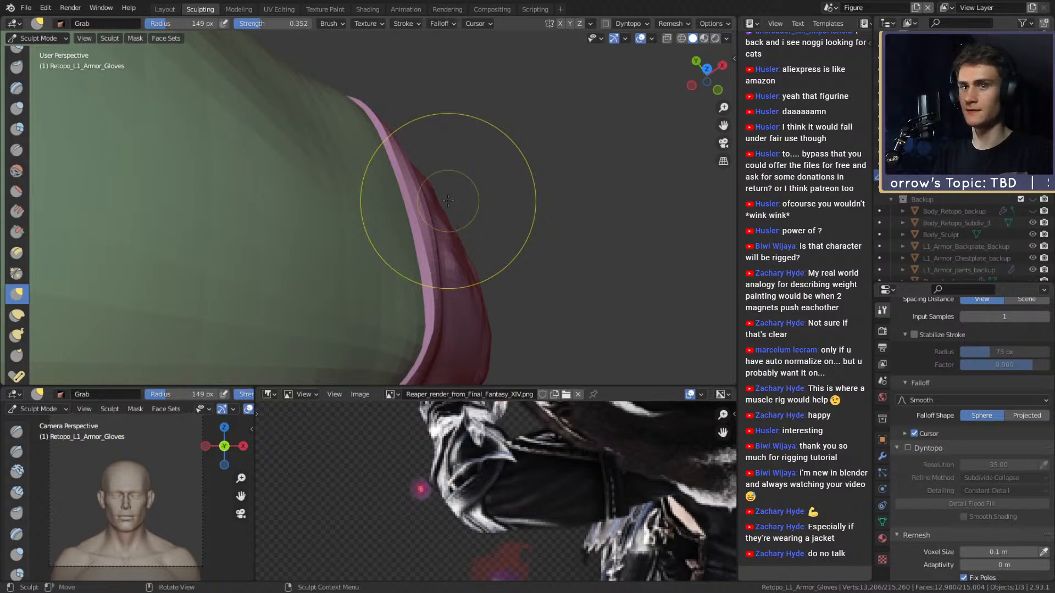
- Hide the Solidify modifier in the viewport and pull the glove's single-layer wrist edge closer to the forearm with the Grab brush
{"action": "scroll", "coordinate": [931, 427], "scroll_direction": "down", "scroll_amount": 5}
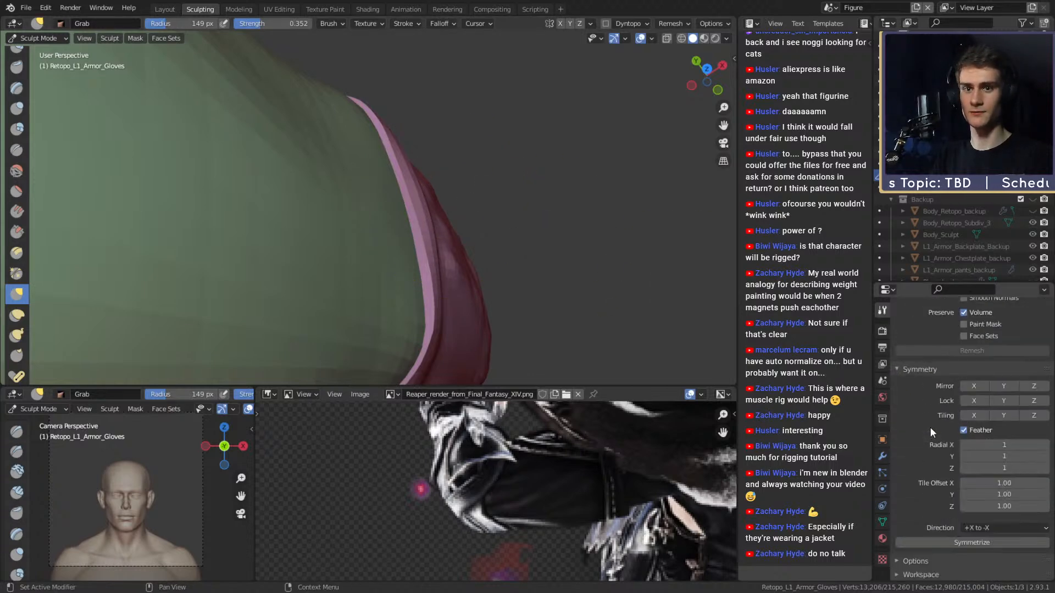
{"action": "left_click", "coordinate": [882, 456]}
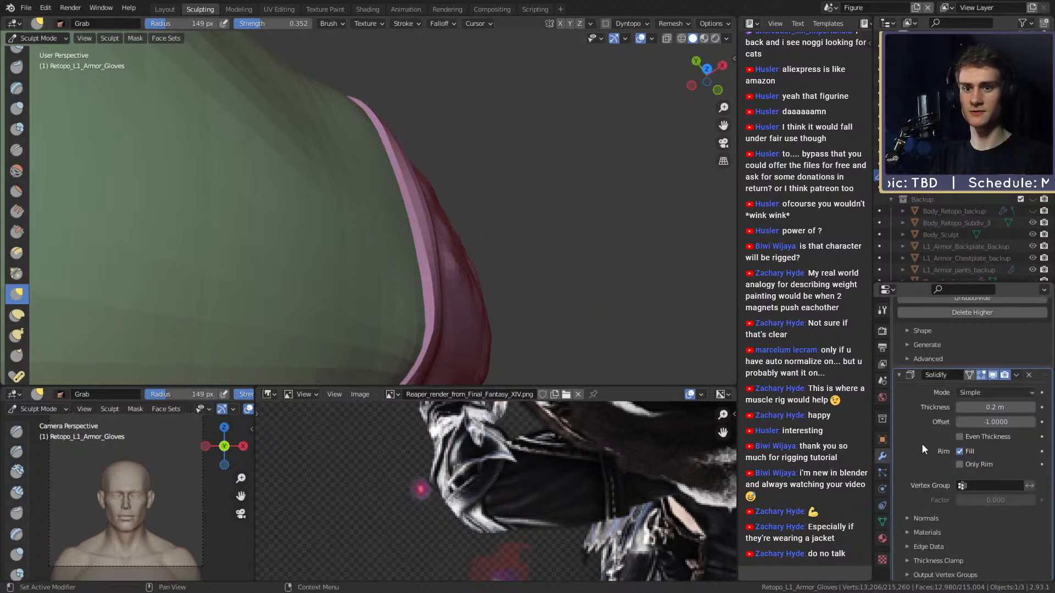
{"action": "left_click", "coordinate": [992, 375]}
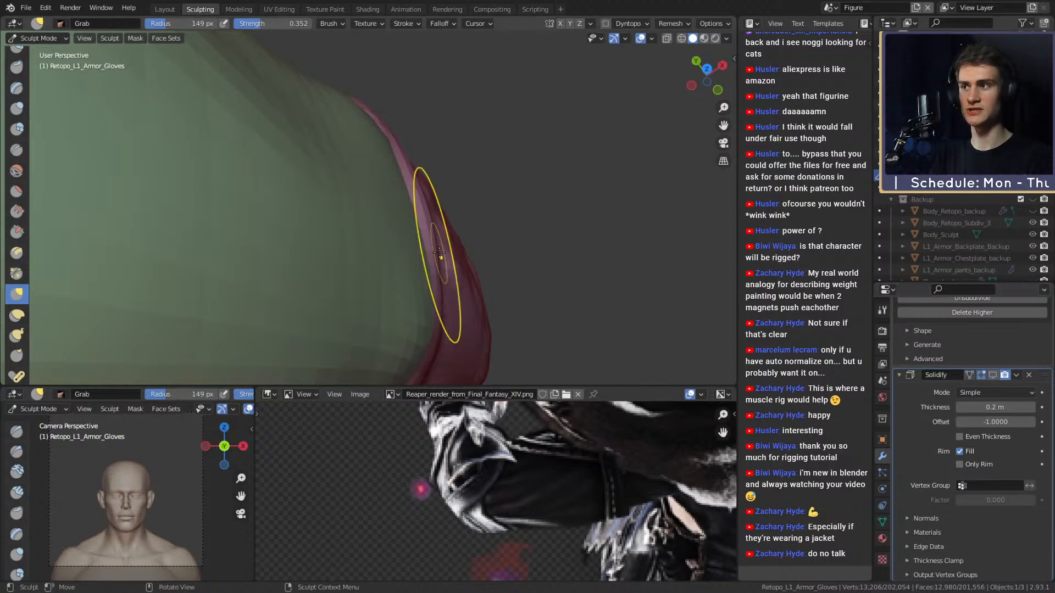
{"action": "middle_click_drag", "start_coordinate": [439, 253], "coordinate": [421, 236]}
{"action": "key", "text": "f"}
{"action": "left_click", "coordinate": [443, 237]}
{"action": "left_click_drag", "start_coordinate": [426, 236], "coordinate": [418, 239]}
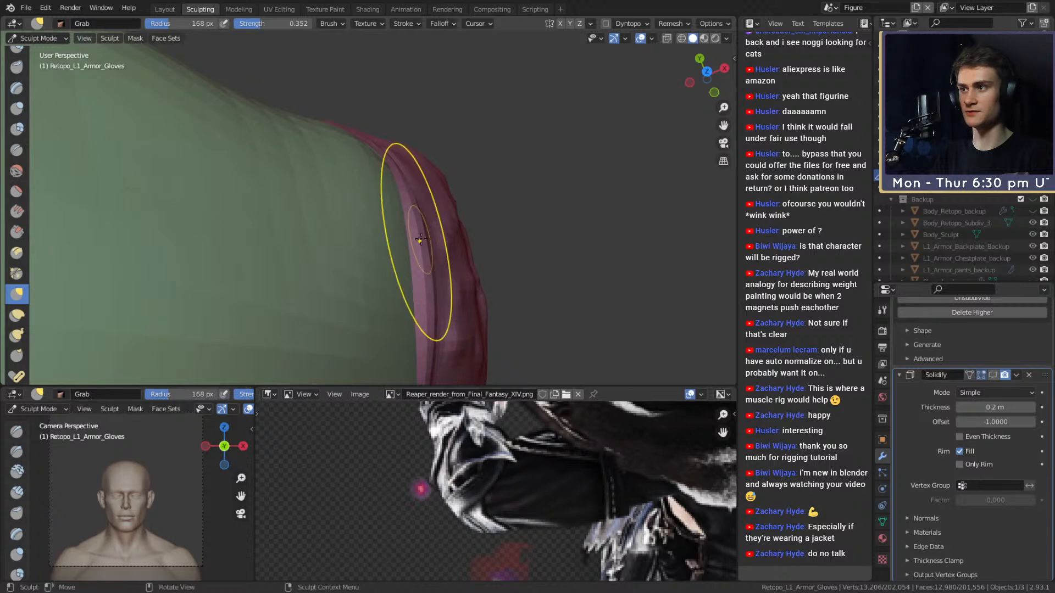
{"action": "middle_click_drag", "start_coordinate": [421, 247], "coordinate": [405, 187], "text": "shift"}
{"action": "mouse_move", "coordinate": [400, 268]}
{"action": "middle_mouse_down", "text": "shift"}
{"action": "mouse_move", "coordinate": [389, 212]}
{"action": "mouse_move", "coordinate": [406, 213]}
{"action": "middle_mouse_up", "text": "shift"}
{"action": "left_click_drag", "start_coordinate": [416, 245], "coordinate": [409, 251]}
{"action": "middle_click_drag", "start_coordinate": [409, 252], "coordinate": [412, 236], "text": "shift"}
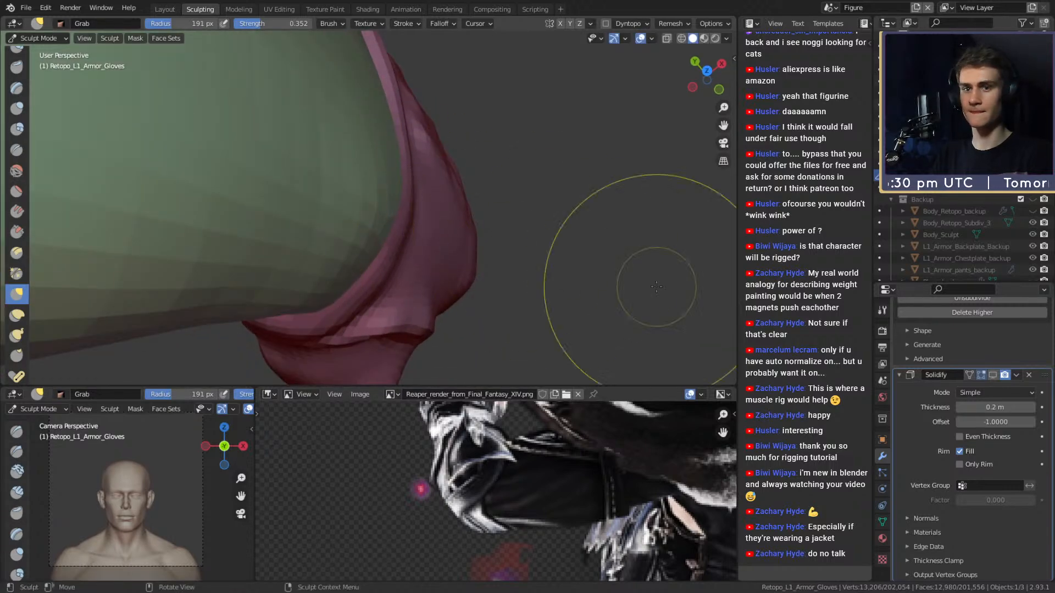
- Show the Solidify modifier in the viewport again and check the thickened wrist rim from several angles
{"action": "left_click", "coordinate": [992, 374]}
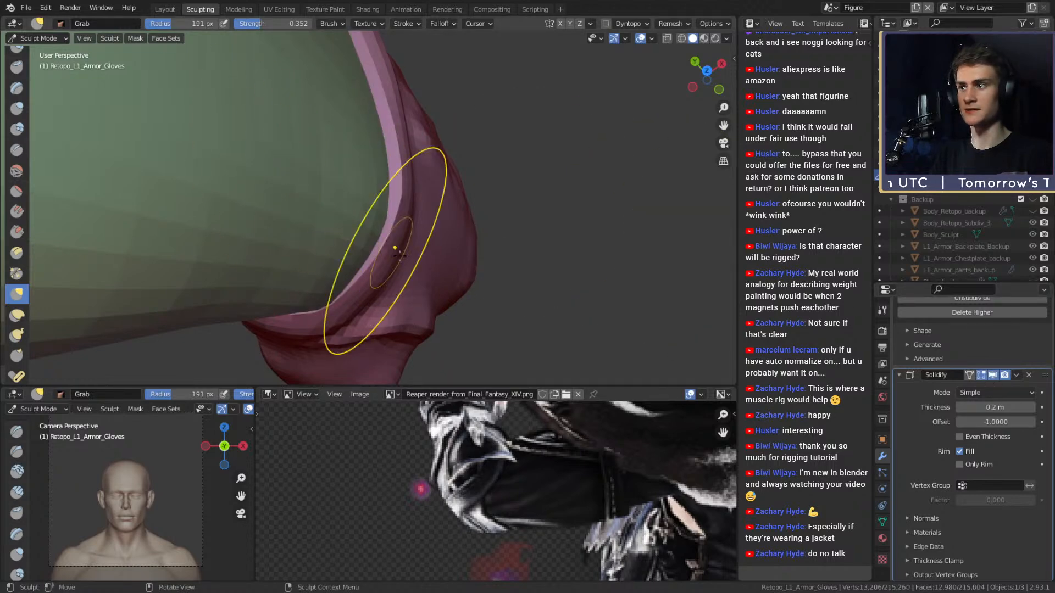
{"action": "middle_click_drag", "start_coordinate": [353, 235], "coordinate": [423, 211], "text": "shift"}
{"action": "mouse_move", "coordinate": [365, 235]}
{"action": "middle_mouse_down"}
{"action": "mouse_move", "coordinate": [377, 247]}
{"action": "mouse_move", "coordinate": [418, 228]}
{"action": "mouse_move", "coordinate": [416, 219]}
{"action": "middle_mouse_up"}
{"action": "left_click_drag", "start_coordinate": [342, 221], "coordinate": [398, 209], "text": "alt"}
{"action": "left_click_drag", "start_coordinate": [467, 180], "coordinate": [436, 205], "text": "alt+shift"}
{"action": "middle_click_drag", "start_coordinate": [436, 205], "coordinate": [447, 176]}
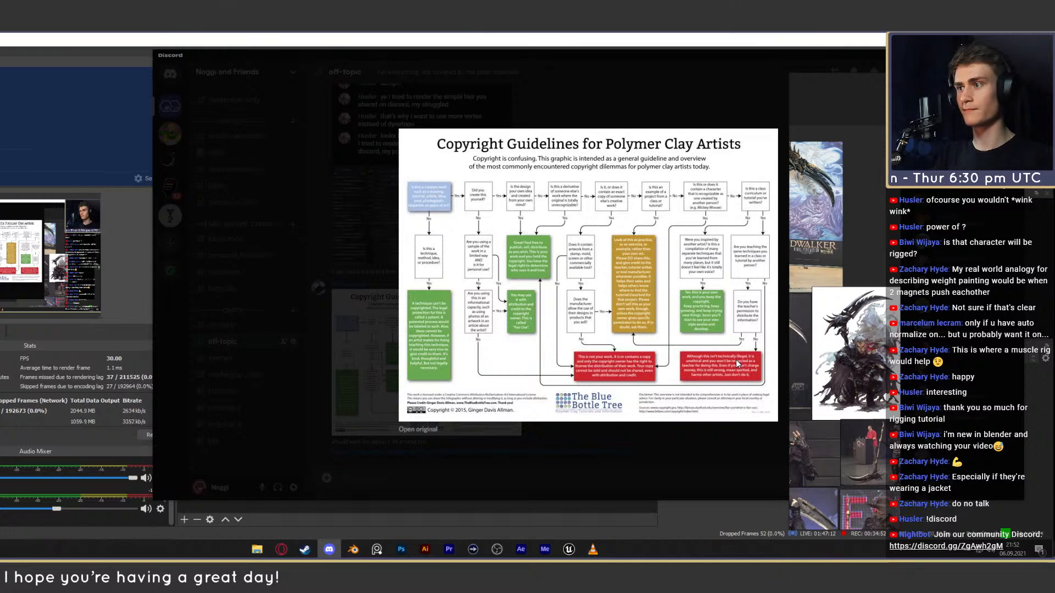
- Close the enlarged copyright guidelines chart in Discord and look through the off-topic channel's messages
{"action": "left_click", "coordinate": [612, 70]}
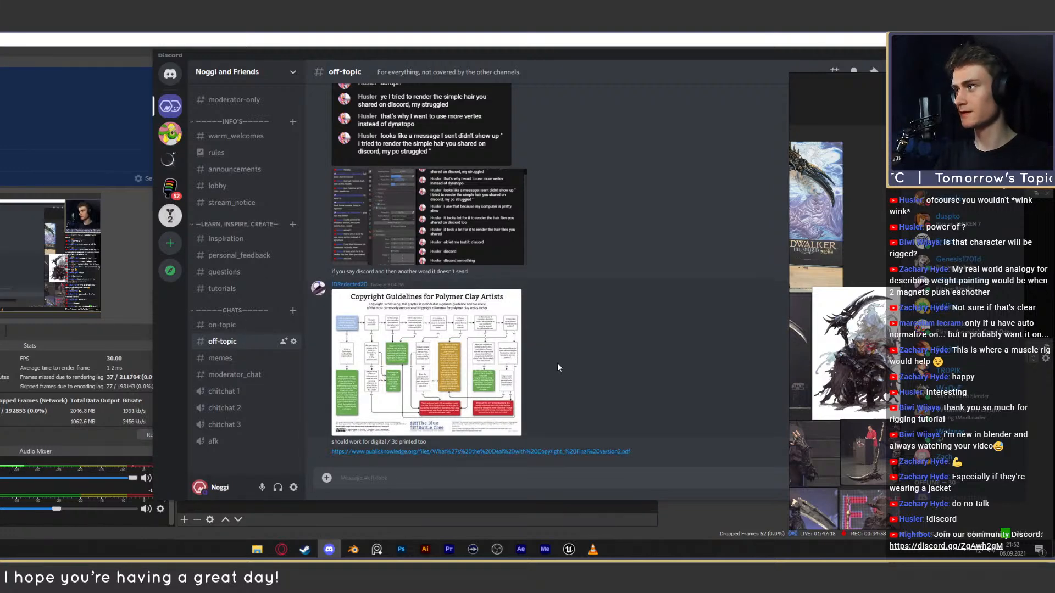
{"action": "scroll", "coordinate": [557, 363], "scroll_direction": "up", "scroll_amount": 5}
{"action": "scroll", "coordinate": [557, 362], "scroll_direction": "down", "scroll_amount": 4}
{"action": "scroll", "coordinate": [557, 363], "scroll_direction": "down", "scroll_amount": 1}
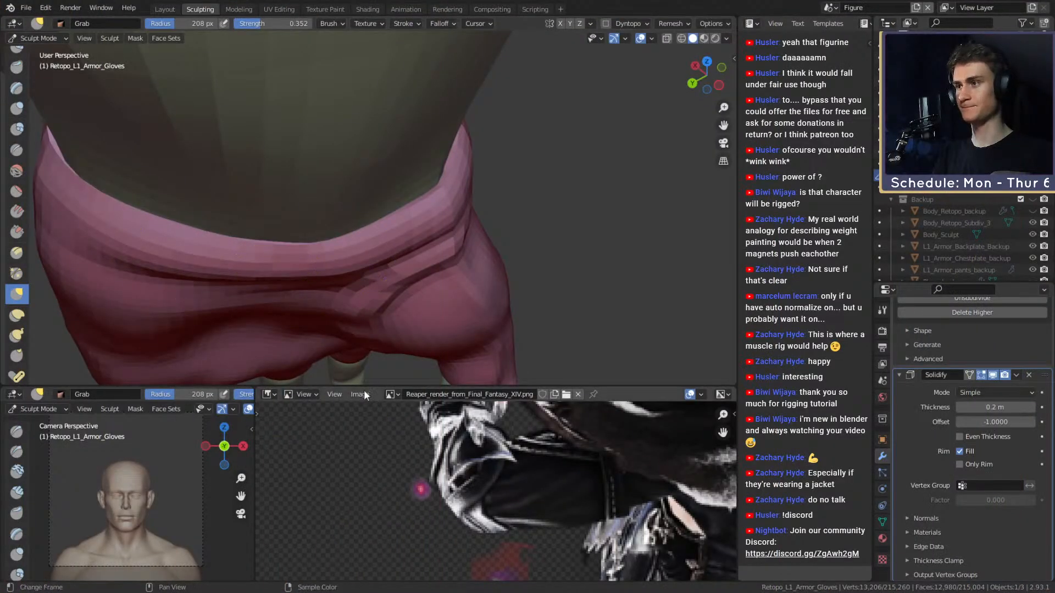
- Return to the glove in Blender, check its wrist rim, and reshape the thumb opening with the Snake Hook brush
{"action": "mouse_move", "coordinate": [404, 270]}
{"action": "middle_mouse_down"}
{"action": "mouse_move", "coordinate": [337, 236]}
{"action": "mouse_move", "coordinate": [375, 236]}
{"action": "middle_mouse_up"}
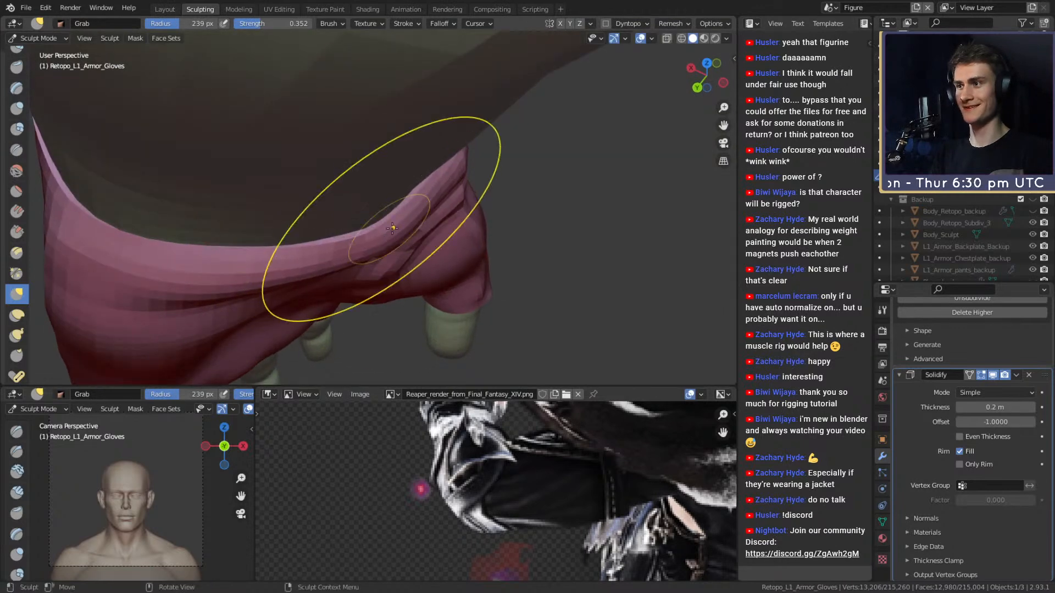
{"action": "mouse_move", "coordinate": [348, 294]}
{"action": "middle_mouse_down"}
{"action": "mouse_move", "coordinate": [365, 240]}
{"action": "mouse_move", "coordinate": [315, 261]}
{"action": "mouse_move", "coordinate": [376, 254]}
{"action": "mouse_move", "coordinate": [322, 252]}
{"action": "mouse_move", "coordinate": [313, 277]}
{"action": "mouse_move", "coordinate": [299, 279]}
{"action": "mouse_move", "coordinate": [325, 284]}
{"action": "mouse_move", "coordinate": [291, 281]}
{"action": "mouse_move", "coordinate": [285, 229]}
{"action": "mouse_move", "coordinate": [388, 267]}
{"action": "mouse_move", "coordinate": [358, 200]}
{"action": "mouse_move", "coordinate": [365, 259]}
{"action": "mouse_move", "coordinate": [412, 207]}
{"action": "mouse_move", "coordinate": [411, 231]}
{"action": "mouse_move", "coordinate": [435, 242]}
{"action": "mouse_move", "coordinate": [428, 247]}
{"action": "mouse_move", "coordinate": [346, 216]}
{"action": "mouse_move", "coordinate": [464, 220]}
{"action": "mouse_move", "coordinate": [441, 252]}
{"action": "mouse_move", "coordinate": [377, 200]}
{"action": "mouse_move", "coordinate": [435, 188]}
{"action": "mouse_move", "coordinate": [381, 303]}
{"action": "mouse_move", "coordinate": [374, 273]}
{"action": "middle_mouse_up"}
{"action": "key", "text": "k"}
{"action": "mouse_move", "coordinate": [371, 235]}
{"action": "middle_mouse_down"}
{"action": "mouse_move", "coordinate": [465, 243]}
{"action": "mouse_move", "coordinate": [401, 236]}
{"action": "mouse_move", "coordinate": [412, 285]}
{"action": "mouse_move", "coordinate": [356, 236]}
{"action": "middle_mouse_up"}
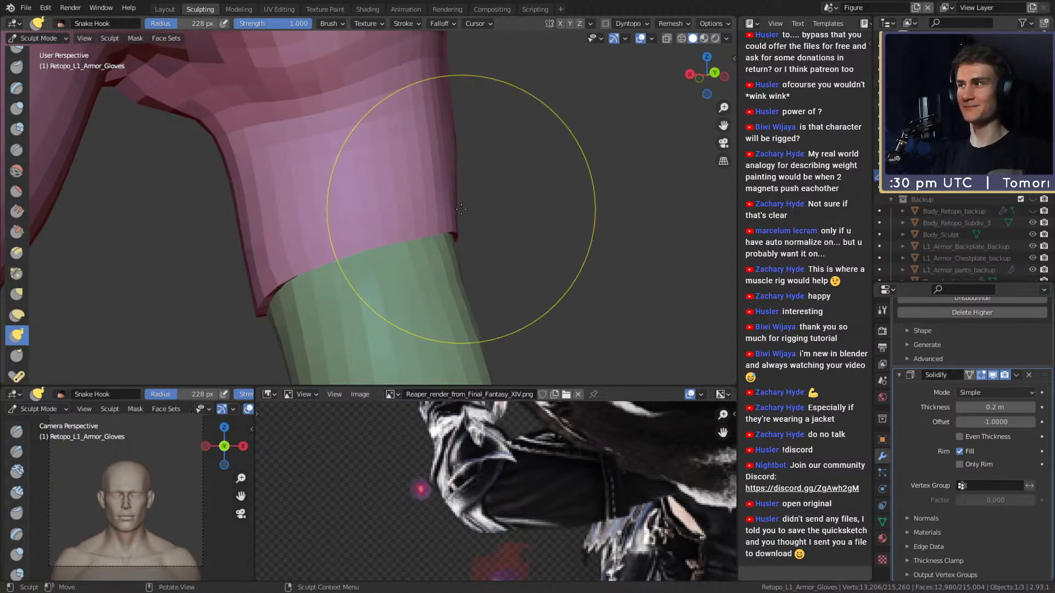
{"action": "scroll", "coordinate": [412, 245], "scroll_direction": "up", "scroll_amount": 5}
{"action": "mouse_move", "coordinate": [412, 245]}
{"action": "middle_mouse_down"}
{"action": "mouse_move", "coordinate": [347, 237]}
{"action": "mouse_move", "coordinate": [365, 200]}
{"action": "mouse_move", "coordinate": [306, 259]}
{"action": "mouse_move", "coordinate": [352, 208]}
{"action": "mouse_move", "coordinate": [296, 258]}
{"action": "mouse_move", "coordinate": [286, 230]}
{"action": "mouse_move", "coordinate": [428, 265]}
{"action": "mouse_move", "coordinate": [341, 242]}
{"action": "middle_mouse_up"}
{"action": "key", "text": "f"}
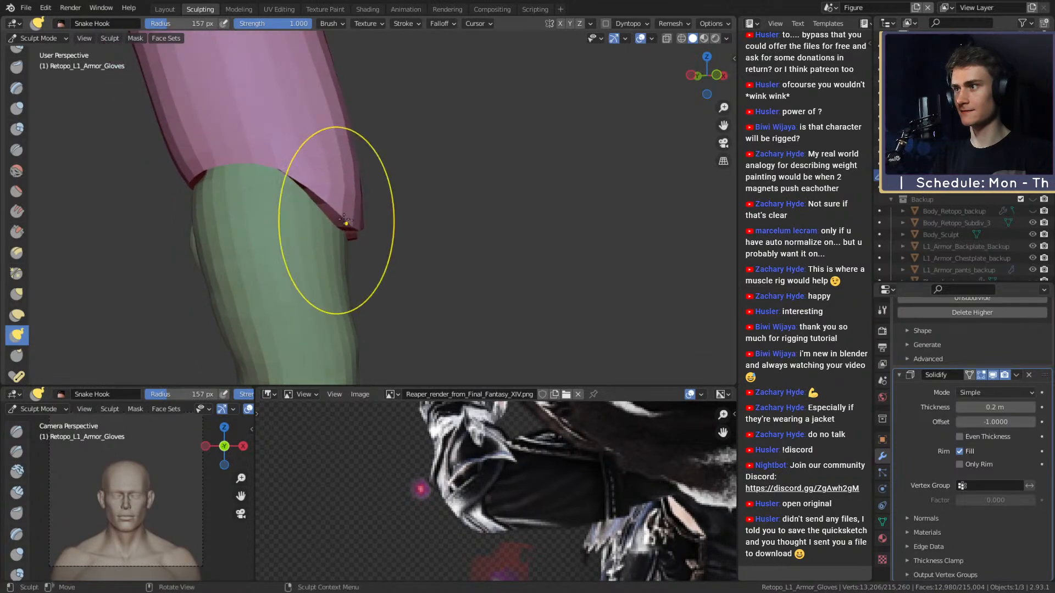
- Even out the hems of the glove's finger openings with the Snake Hook brush
{"action": "scroll", "coordinate": [338, 231], "scroll_direction": "down", "scroll_amount": 5}
{"action": "mouse_move", "coordinate": [338, 231]}
{"action": "middle_mouse_down"}
{"action": "mouse_move", "coordinate": [354, 247]}
{"action": "mouse_move", "coordinate": [353, 207]}
{"action": "mouse_move", "coordinate": [356, 239]}
{"action": "mouse_move", "coordinate": [341, 236]}
{"action": "middle_mouse_up"}
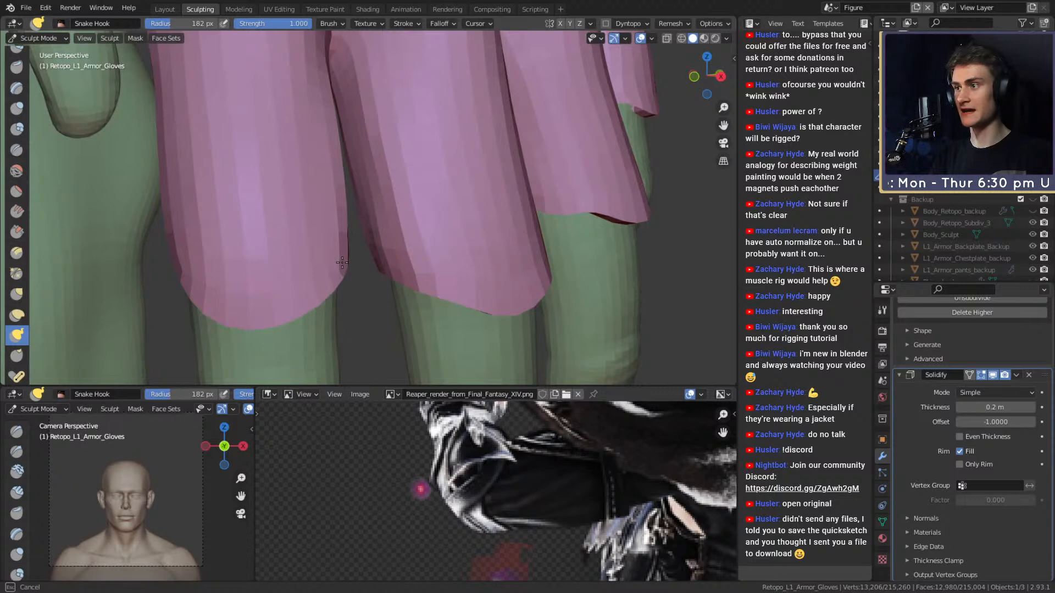
{"action": "scroll", "coordinate": [348, 242], "scroll_direction": "up", "scroll_amount": 3}
{"action": "mouse_move", "coordinate": [352, 183]}
{"action": "middle_mouse_down"}
{"action": "mouse_move", "coordinate": [333, 181]}
{"action": "mouse_move", "coordinate": [354, 200]}
{"action": "mouse_move", "coordinate": [377, 259]}
{"action": "mouse_move", "coordinate": [319, 231]}
{"action": "mouse_move", "coordinate": [362, 229]}
{"action": "mouse_move", "coordinate": [347, 189]}
{"action": "mouse_move", "coordinate": [308, 191]}
{"action": "middle_mouse_up"}
{"action": "mouse_move", "coordinate": [328, 239]}
{"action": "middle_mouse_down"}
{"action": "mouse_move", "coordinate": [327, 212]}
{"action": "mouse_move", "coordinate": [343, 201]}
{"action": "mouse_move", "coordinate": [413, 216]}
{"action": "mouse_move", "coordinate": [379, 200]}
{"action": "mouse_move", "coordinate": [394, 200]}
{"action": "mouse_move", "coordinate": [386, 194]}
{"action": "mouse_move", "coordinate": [396, 189]}
{"action": "mouse_move", "coordinate": [406, 203]}
{"action": "mouse_move", "coordinate": [340, 185]}
{"action": "middle_mouse_up"}
{"action": "mouse_move", "coordinate": [508, 242]}
{"action": "middle_mouse_down"}
{"action": "mouse_move", "coordinate": [379, 203]}
{"action": "mouse_move", "coordinate": [418, 165]}
{"action": "mouse_move", "coordinate": [432, 222]}
{"action": "mouse_move", "coordinate": [450, 220]}
{"action": "mouse_move", "coordinate": [316, 194]}
{"action": "mouse_move", "coordinate": [424, 256]}
{"action": "mouse_move", "coordinate": [457, 220]}
{"action": "mouse_move", "coordinate": [441, 225]}
{"action": "middle_mouse_up"}
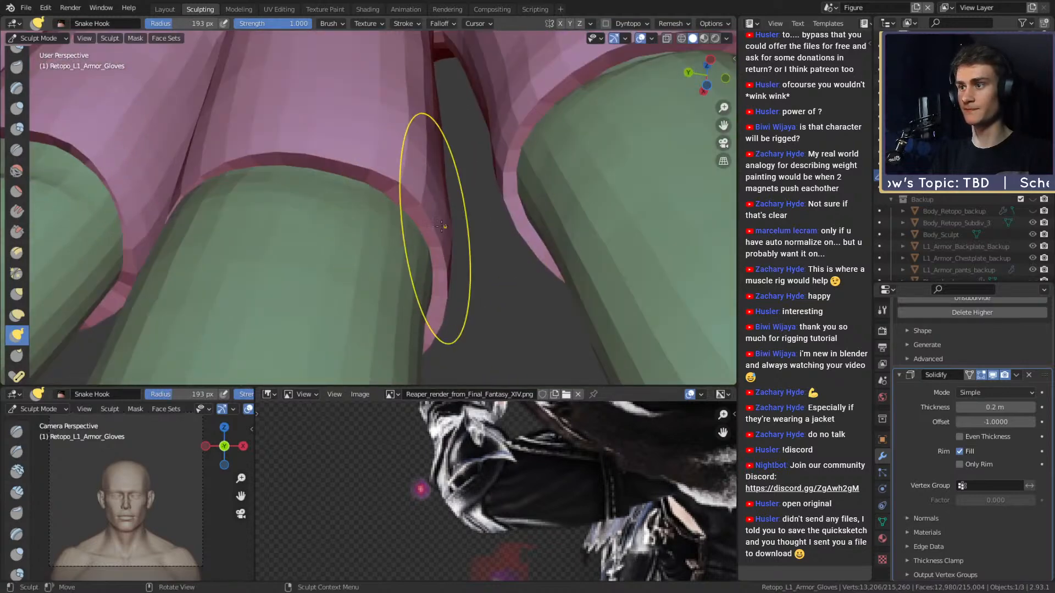
- Try to adjust the glove's outer side near the knuckles with the Snake Hook brush, comparing it with the hand in X-ray
{"action": "mouse_move", "coordinate": [370, 209]}
{"action": "middle_mouse_down", "text": "shift"}
{"action": "mouse_move", "coordinate": [325, 270]}
{"action": "mouse_move", "coordinate": [358, 160]}
{"action": "mouse_move", "coordinate": [445, 206]}
{"action": "mouse_move", "coordinate": [434, 223]}
{"action": "mouse_move", "coordinate": [436, 210]}
{"action": "mouse_move", "coordinate": [348, 188]}
{"action": "mouse_move", "coordinate": [371, 198]}
{"action": "mouse_move", "coordinate": [382, 173]}
{"action": "mouse_move", "coordinate": [447, 177]}
{"action": "mouse_move", "coordinate": [412, 176]}
{"action": "mouse_move", "coordinate": [422, 130]}
{"action": "mouse_move", "coordinate": [483, 247]}
{"action": "mouse_move", "coordinate": [464, 190]}
{"action": "mouse_move", "coordinate": [412, 216]}
{"action": "mouse_move", "coordinate": [419, 235]}
{"action": "mouse_move", "coordinate": [405, 219]}
{"action": "mouse_move", "coordinate": [394, 230]}
{"action": "mouse_move", "coordinate": [439, 238]}
{"action": "mouse_move", "coordinate": [405, 198]}
{"action": "middle_mouse_up", "text": "shift"}
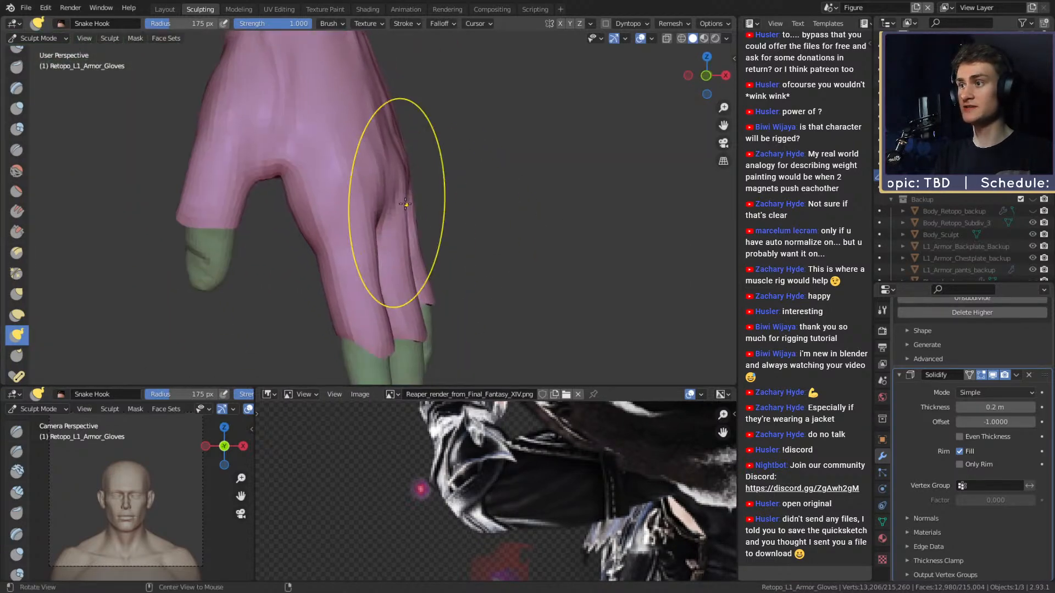
{"action": "scroll", "coordinate": [386, 214], "scroll_direction": "up", "scroll_amount": 2}
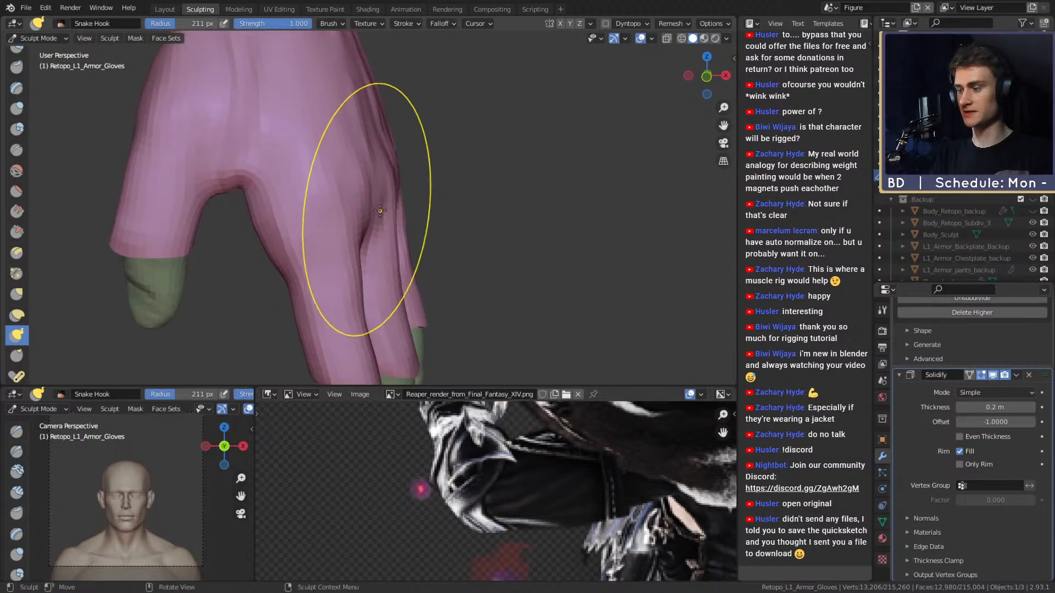
{"action": "mouse_move", "coordinate": [376, 208]}
{"action": "middle_mouse_down"}
{"action": "mouse_move", "coordinate": [422, 238]}
{"action": "mouse_move", "coordinate": [388, 207]}
{"action": "mouse_move", "coordinate": [419, 202]}
{"action": "middle_mouse_up"}
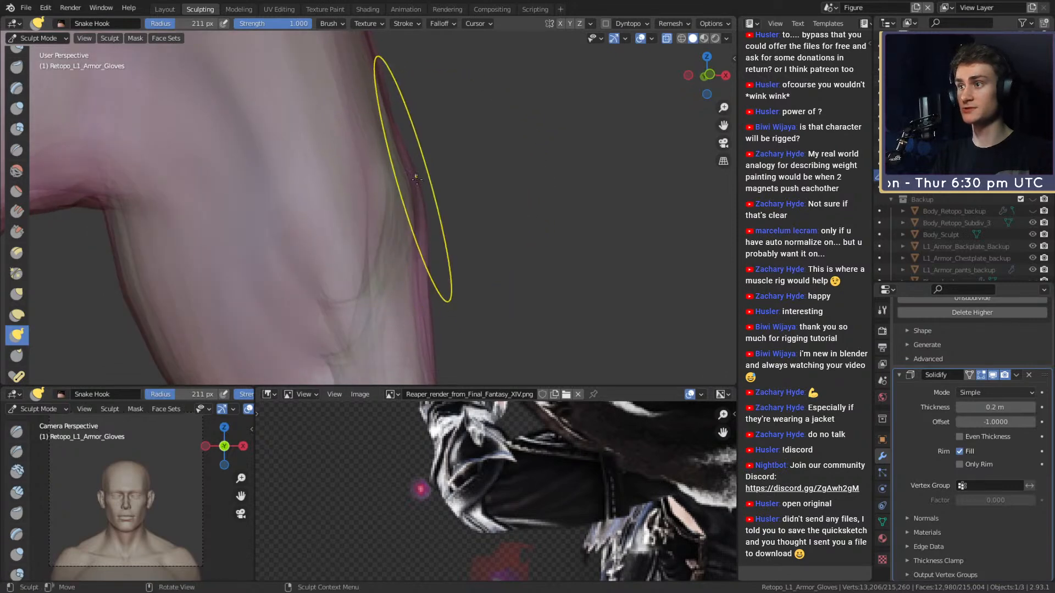
{"action": "mouse_move", "coordinate": [452, 184]}
{"action": "middle_mouse_down"}
{"action": "mouse_move", "coordinate": [364, 230]}
{"action": "mouse_move", "coordinate": [363, 214]}
{"action": "mouse_move", "coordinate": [454, 241]}
{"action": "mouse_move", "coordinate": [266, 243]}
{"action": "mouse_move", "coordinate": [403, 234]}
{"action": "mouse_move", "coordinate": [384, 233]}
{"action": "mouse_move", "coordinate": [438, 306]}
{"action": "mouse_move", "coordinate": [450, 234]}
{"action": "mouse_move", "coordinate": [377, 204]}
{"action": "mouse_move", "coordinate": [446, 230]}
{"action": "mouse_move", "coordinate": [420, 208]}
{"action": "mouse_move", "coordinate": [388, 207]}
{"action": "mouse_move", "coordinate": [418, 197]}
{"action": "mouse_move", "coordinate": [380, 182]}
{"action": "mouse_move", "coordinate": [389, 176]}
{"action": "middle_mouse_up"}
{"action": "key", "text": "f"}
{"action": "left_click", "coordinate": [422, 207]}
{"action": "left_click_drag", "start_coordinate": [389, 174], "coordinate": [389, 182]}
{"action": "key", "text": "ctrl+z"}
- Pull the glove surface outward with a large Snake Hook brush where the skin pokes through the side of the hand
{"action": "mouse_move", "coordinate": [394, 186]}
{"action": "middle_mouse_down"}
{"action": "mouse_move", "coordinate": [401, 172]}
{"action": "mouse_move", "coordinate": [362, 220]}
{"action": "mouse_move", "coordinate": [320, 216]}
{"action": "middle_mouse_up"}
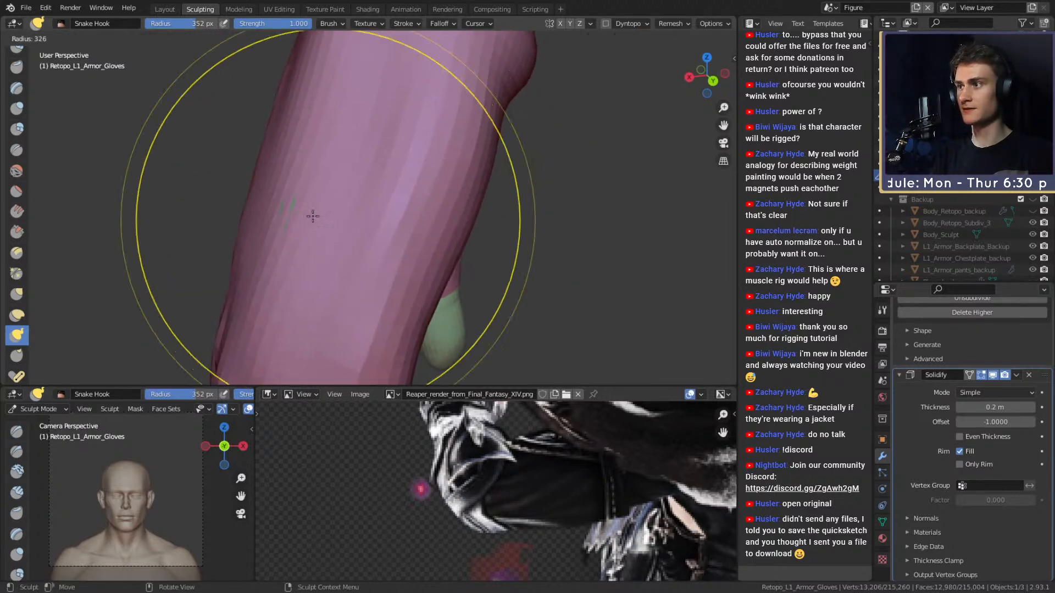
{"action": "left_click_drag", "start_coordinate": [288, 208], "coordinate": [291, 188]}
{"action": "key", "text": "f"}
{"action": "left_click", "coordinate": [292, 184]}
{"action": "middle_click_drag", "start_coordinate": [296, 176], "coordinate": [286, 157]}
{"action": "key", "text": "f"}
{"action": "left_click", "coordinate": [283, 148]}
{"action": "left_click_drag", "start_coordinate": [290, 133], "coordinate": [293, 132]}
- Refine the glove around the fingers with the Snake Hook brush at a 283 px radius and check the fit in X-ray
{"action": "middle_click_drag", "start_coordinate": [292, 131], "coordinate": [397, 195]}
{"action": "key", "text": "f"}
{"action": "left_click", "coordinate": [330, 220]}
{"action": "key", "text": "f"}
{"action": "left_click", "coordinate": [398, 230]}
{"action": "left_click_drag", "start_coordinate": [387, 237], "coordinate": [389, 257]}
{"action": "mouse_move", "coordinate": [389, 269]}
{"action": "middle_mouse_down"}
{"action": "mouse_move", "coordinate": [389, 241]}
{"action": "mouse_move", "coordinate": [405, 287]}
{"action": "mouse_move", "coordinate": [379, 228]}
{"action": "mouse_move", "coordinate": [433, 155]}
{"action": "middle_mouse_up"}
{"action": "key", "text": "alt+z"}
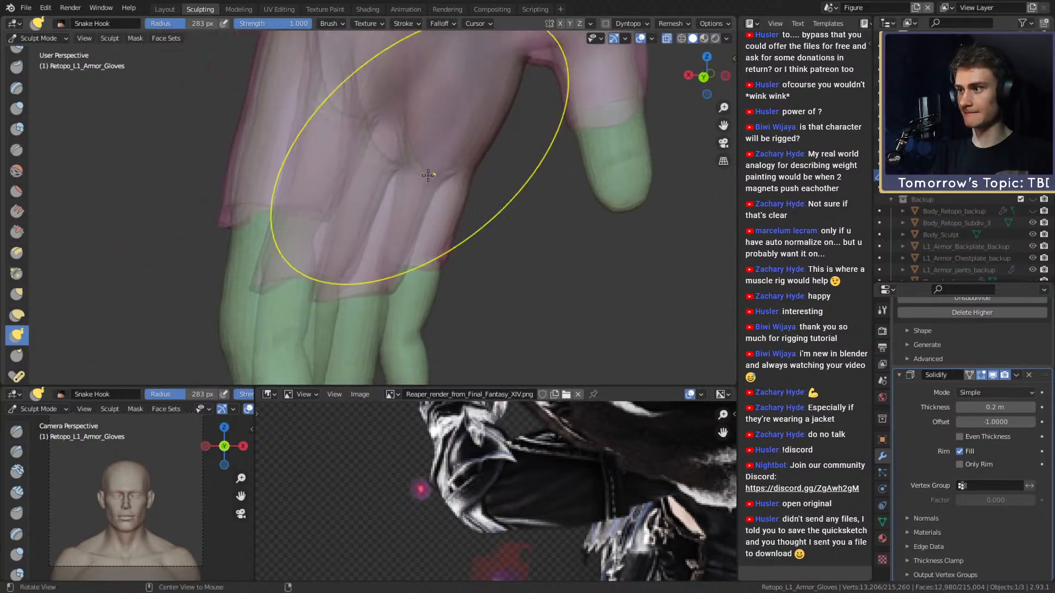
{"action": "key", "text": "alt+z"}
- Raise the glove's Multires sculpt level by one and frame the whole figure
{"action": "middle_click_drag", "start_coordinate": [329, 221], "coordinate": [429, 231], "text": "shift"}
{"action": "mouse_move", "coordinate": [428, 230]}
{"action": "middle_mouse_down", "text": "shift"}
{"action": "mouse_move", "coordinate": [475, 269]}
{"action": "mouse_move", "coordinate": [440, 244]}
{"action": "middle_mouse_up", "text": "shift"}
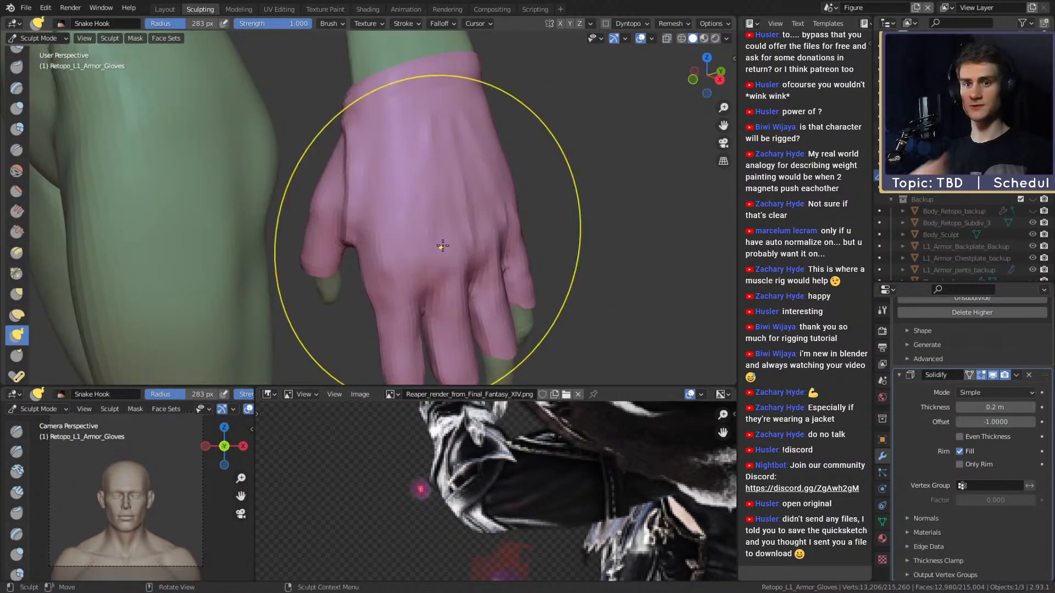
{"action": "scroll", "coordinate": [917, 421], "scroll_direction": "up", "scroll_amount": 6}
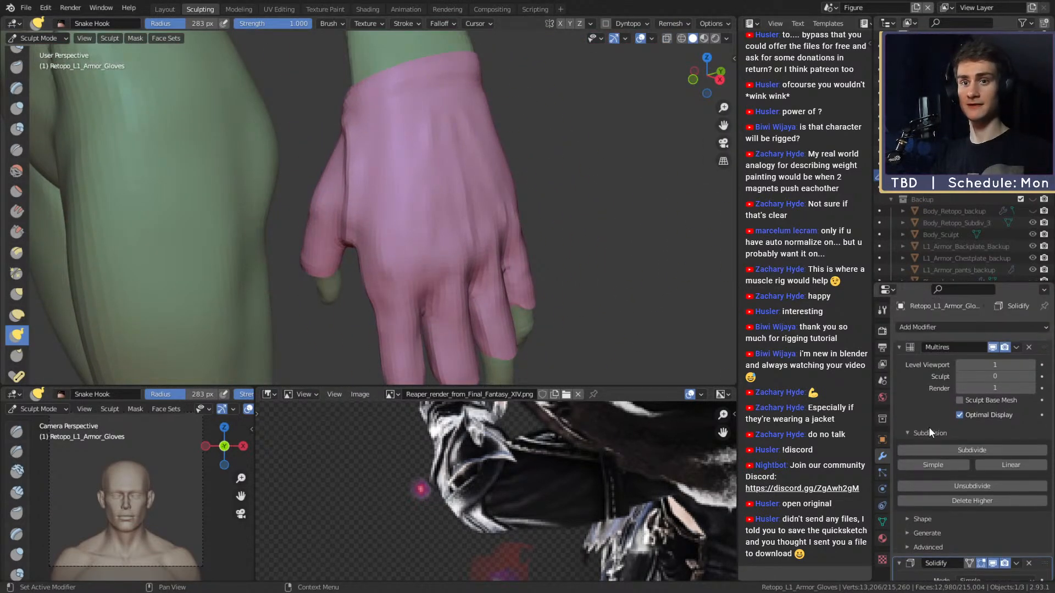
{"action": "left_click", "coordinate": [1030, 377]}
{"action": "key", "text": "shift+c"}
{"action": "mouse_move", "coordinate": [478, 211]}
{"action": "middle_mouse_down"}
{"action": "mouse_move", "coordinate": [436, 229]}
{"action": "mouse_move", "coordinate": [447, 247]}
{"action": "mouse_move", "coordinate": [401, 242]}
{"action": "mouse_move", "coordinate": [410, 288]}
{"action": "mouse_move", "coordinate": [381, 219]}
{"action": "mouse_move", "coordinate": [384, 178]}
{"action": "middle_mouse_up"}
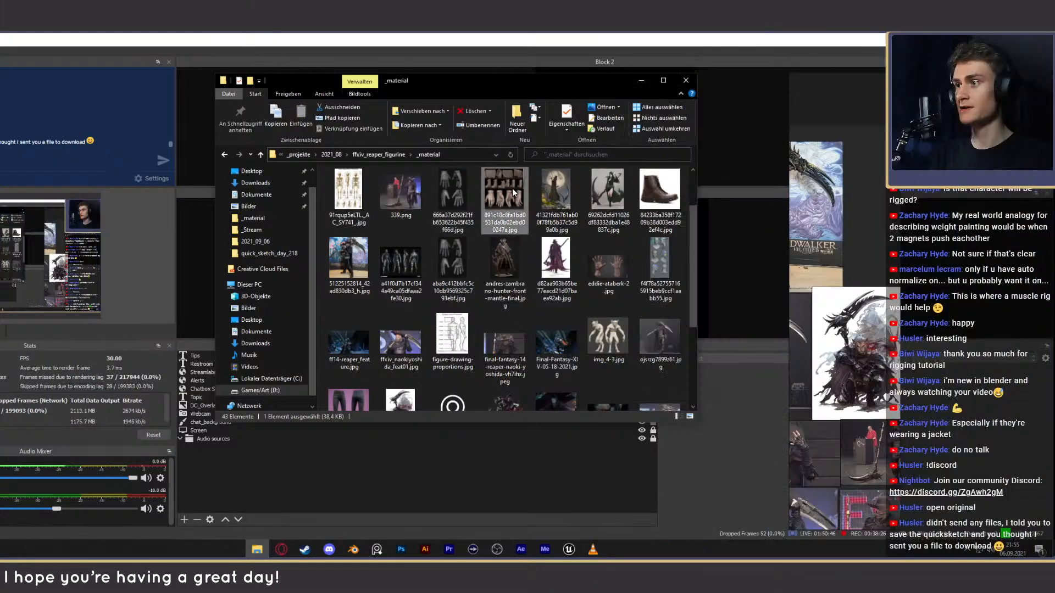
- Switch to the _material folder in File Explorer and view the bag, boot and glove reference sheet and the dark hands image
{"action": "double_click", "coordinate": [512, 188]}
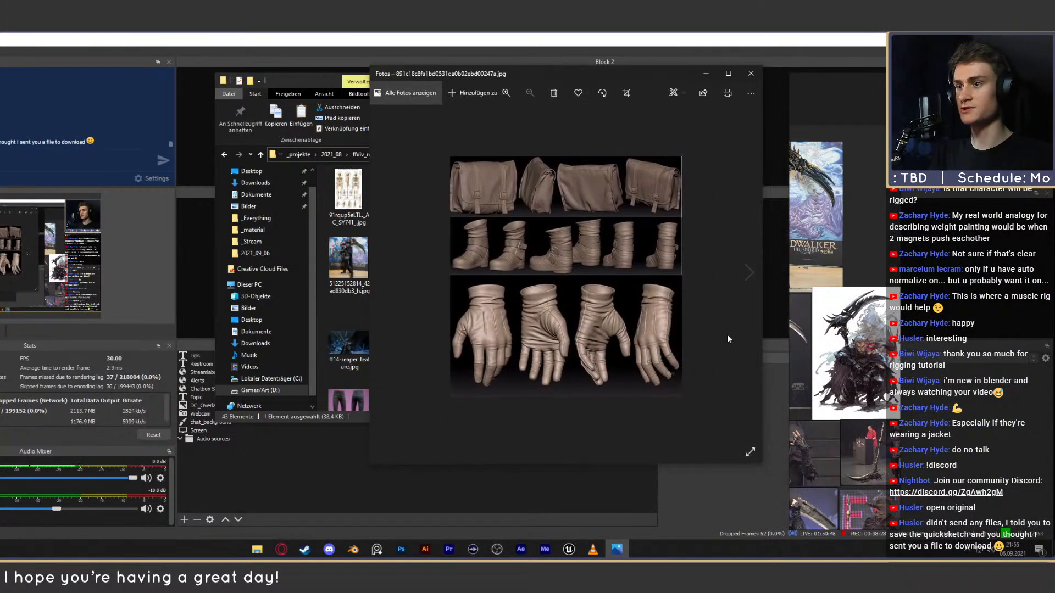
{"action": "left_click_drag", "start_coordinate": [762, 465], "coordinate": [824, 524]}
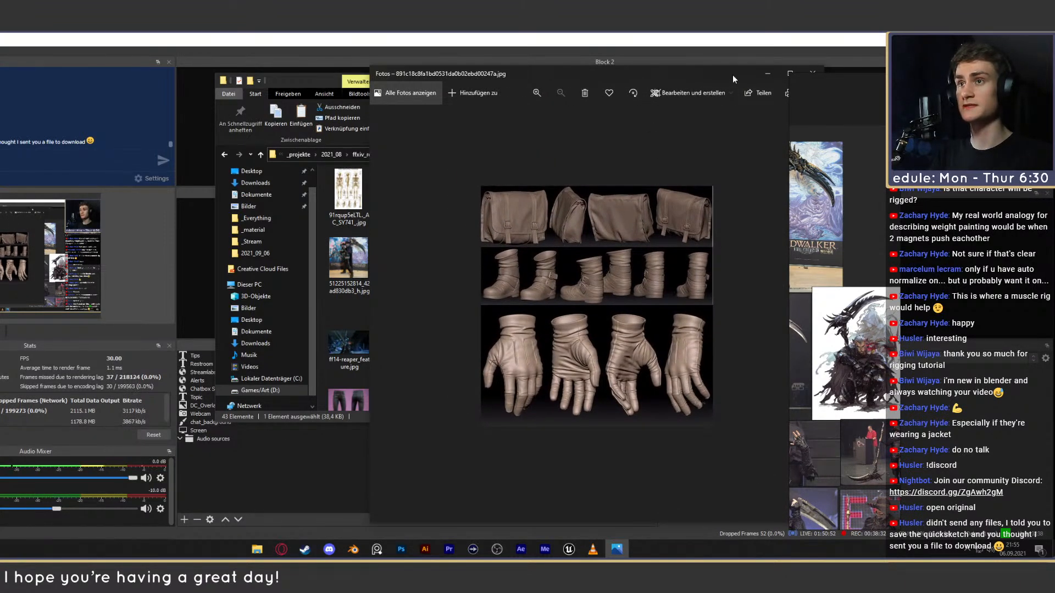
{"action": "left_click", "coordinate": [813, 73]}
{"action": "double_click", "coordinate": [448, 256]}
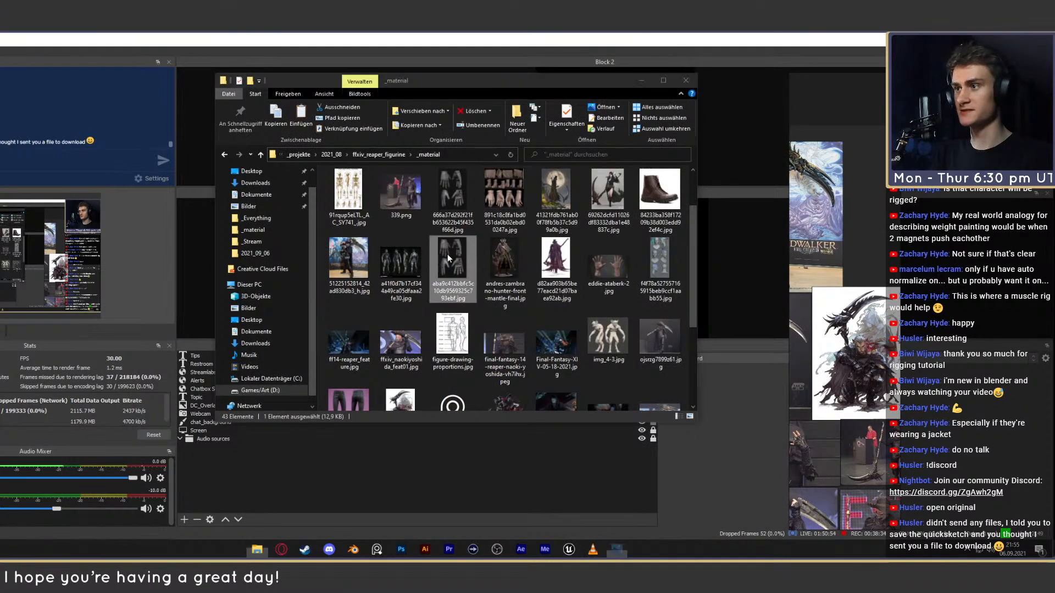
{"action": "left_click", "coordinate": [683, 73]}
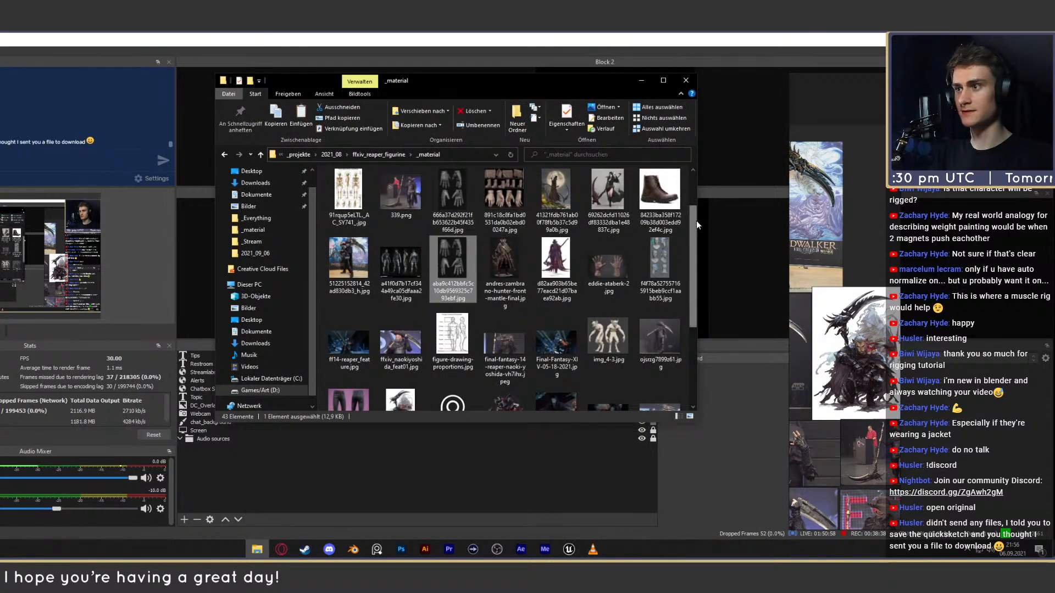
- View the brown leather glove reference and reopen the bag, boot and glove sheet to study the folds
{"action": "scroll", "coordinate": [696, 220], "scroll_direction": "down", "scroll_amount": 1}
{"action": "double_click", "coordinate": [614, 236]}
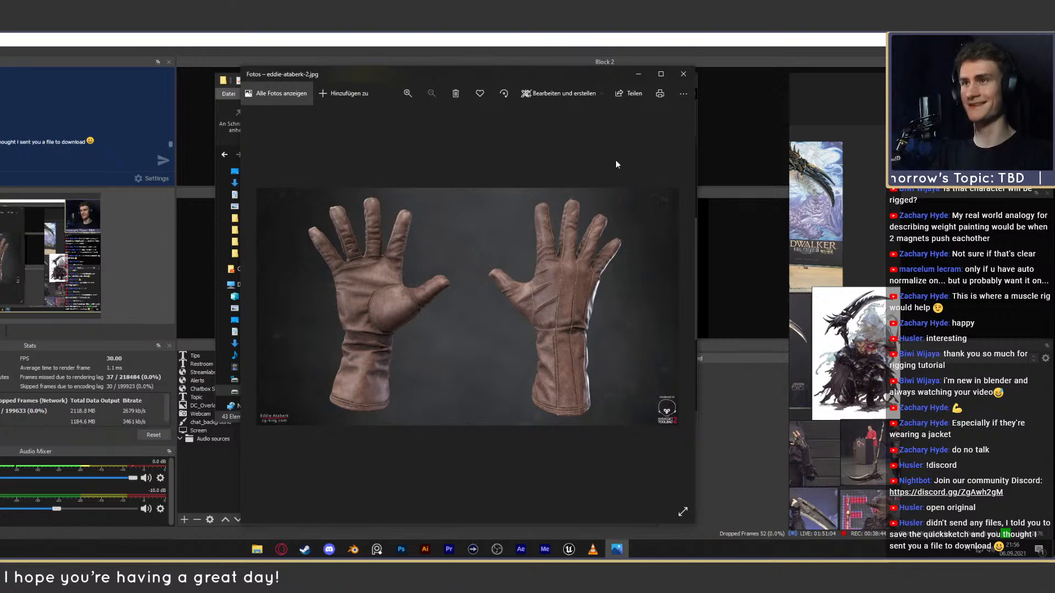
{"action": "left_click", "coordinate": [683, 73]}
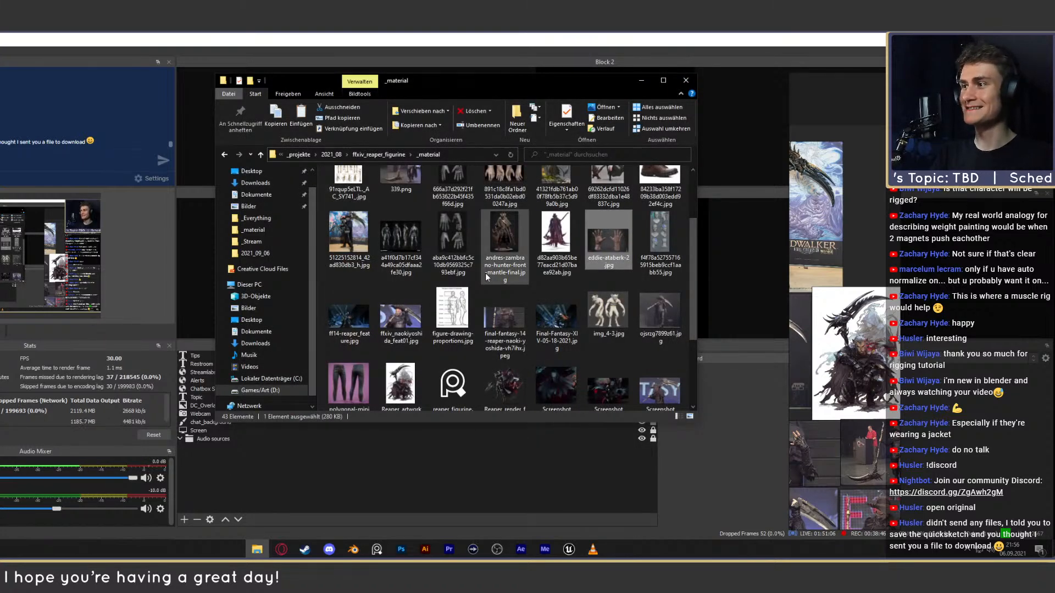
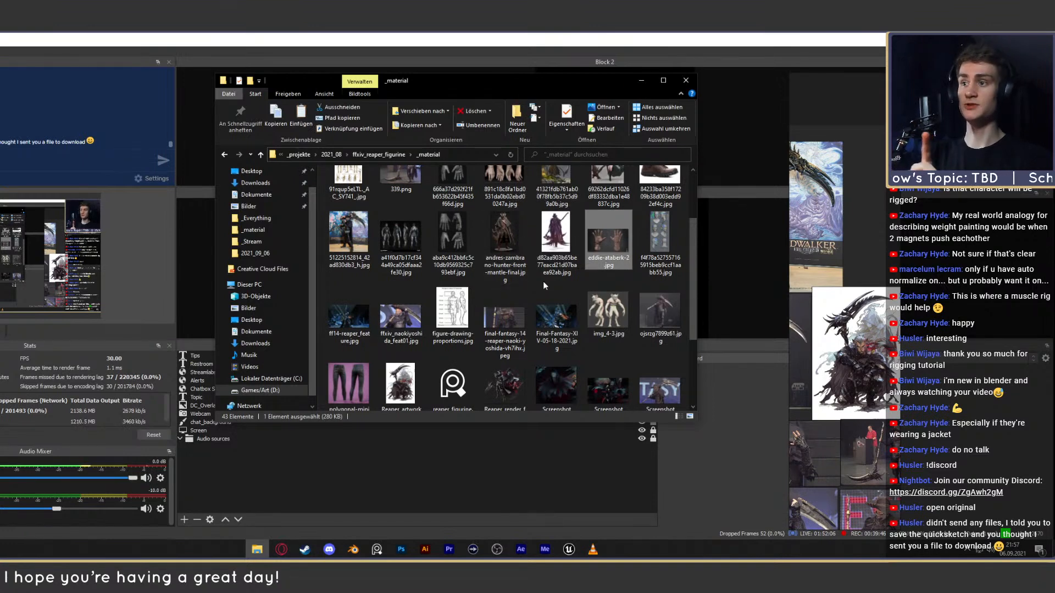
{"action": "scroll", "coordinate": [543, 281], "scroll_direction": "up", "scroll_amount": 1}
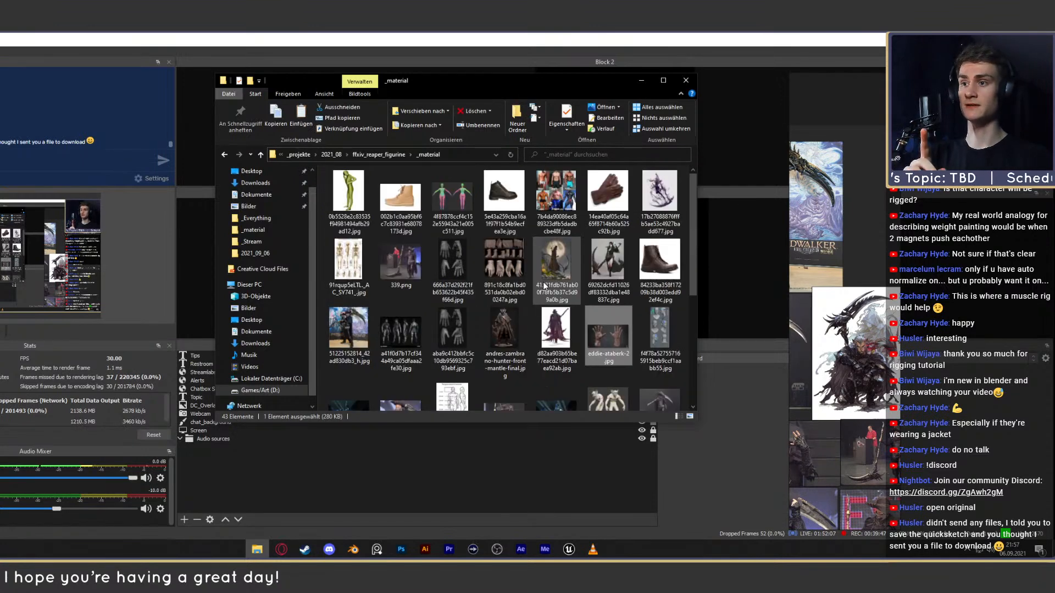
{"action": "double_click", "coordinate": [616, 339]}
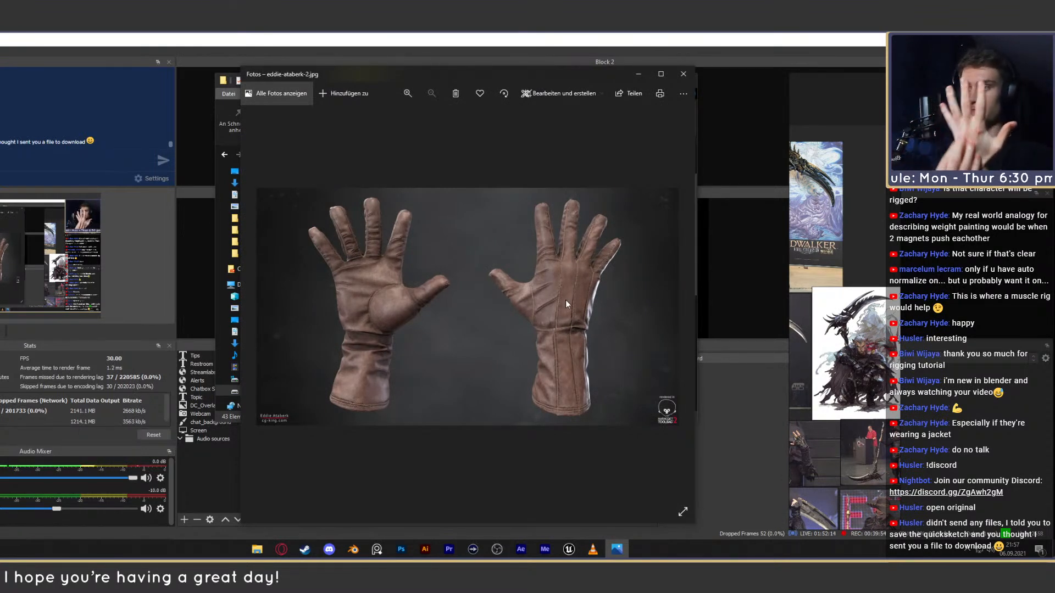
{"action": "left_click", "coordinate": [681, 79]}
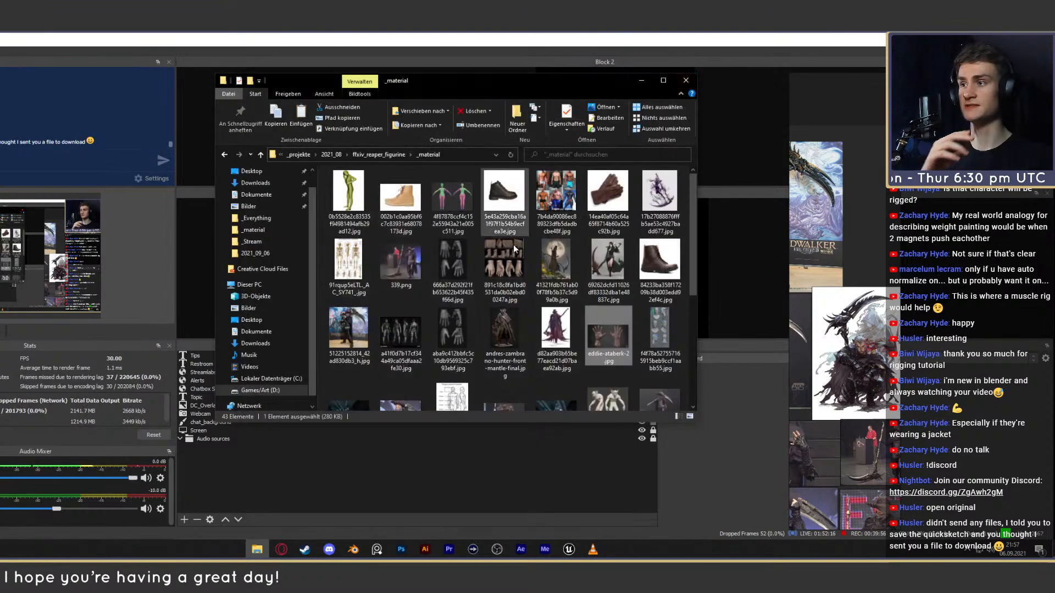
{"action": "double_click", "coordinate": [504, 269]}
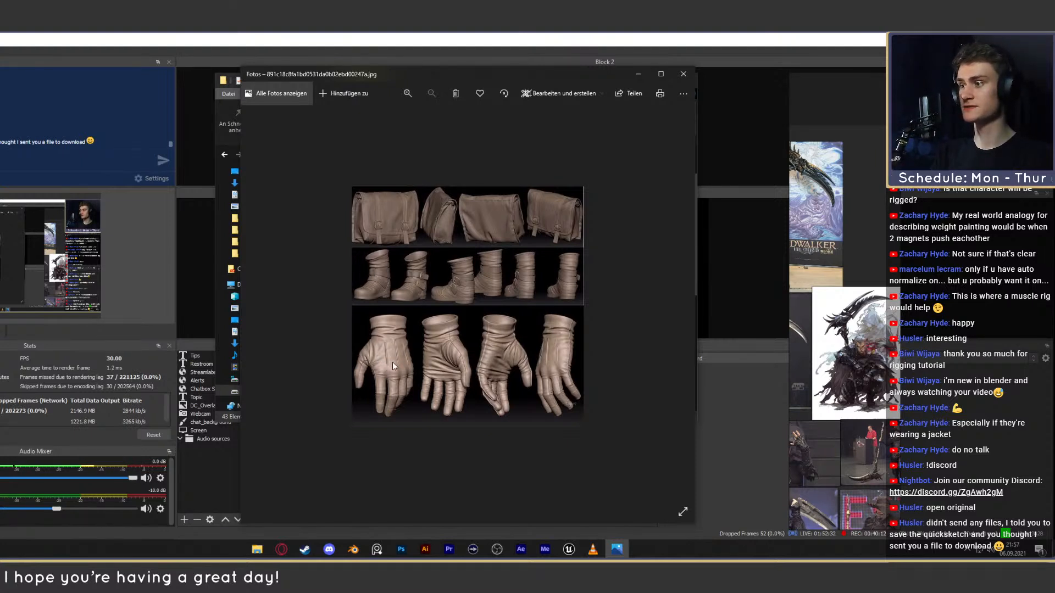
- Widen the photo viewer window and study the glove folds on the bag, boot and glove sheet before closing it
{"action": "left_click_drag", "start_coordinate": [695, 235], "coordinate": [936, 234]}
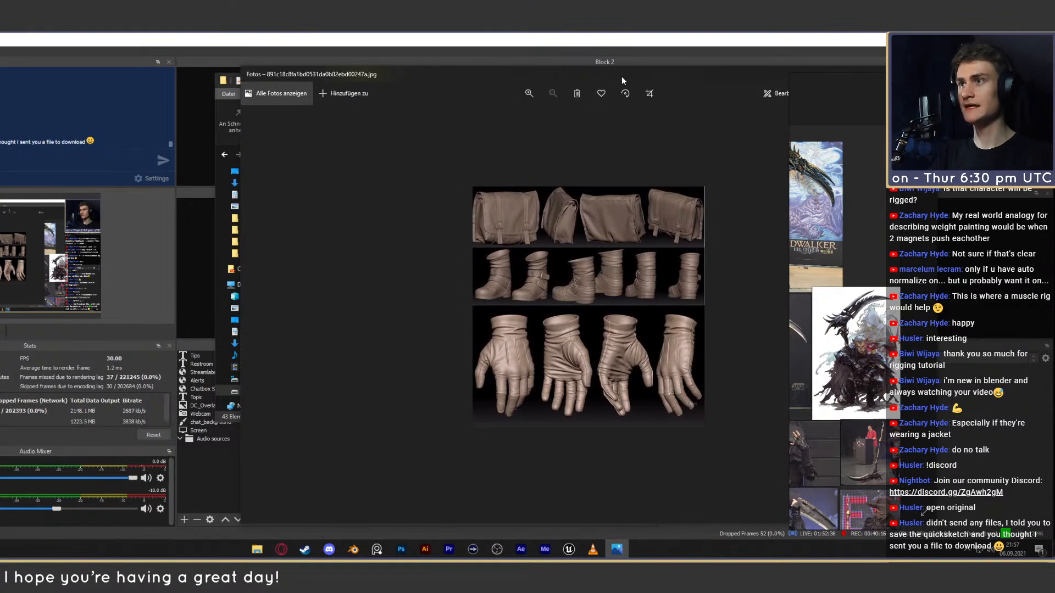
{"action": "left_click_drag", "start_coordinate": [621, 77], "coordinate": [538, 78]}
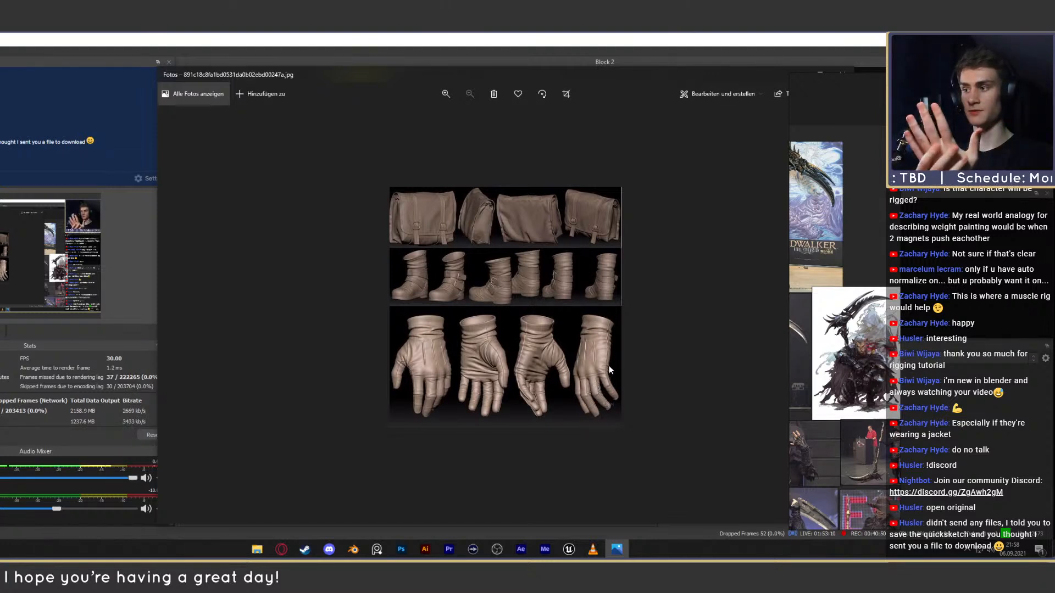
{"action": "left_click_drag", "start_coordinate": [740, 74], "coordinate": [698, 72]}
{"action": "left_click", "coordinate": [771, 72]}
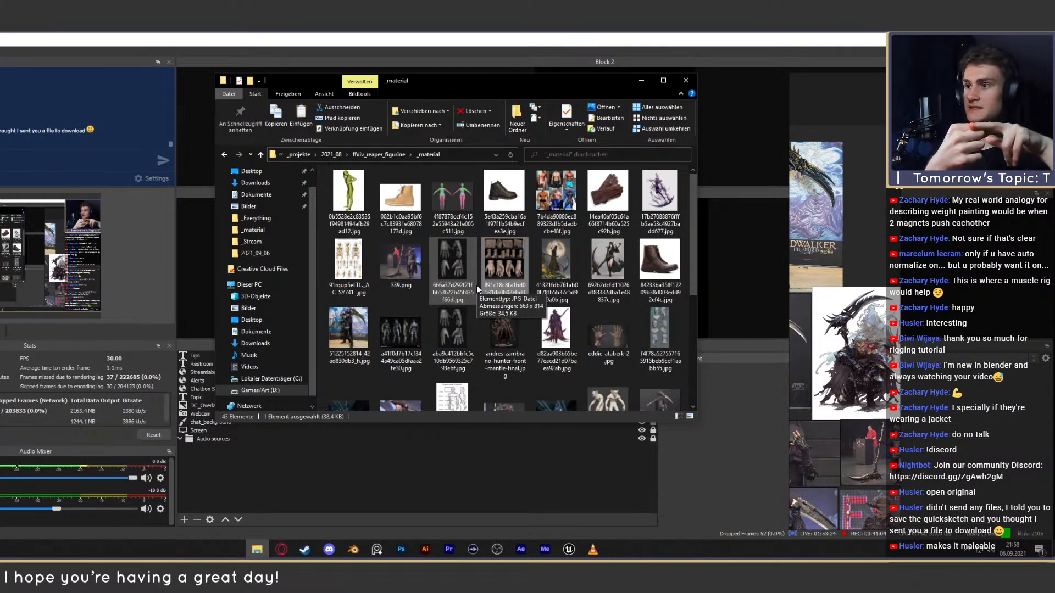
- View the four-hand dark grey glove reference and the brown leather glove photo from the _material folder
{"action": "double_click", "coordinate": [447, 347]}
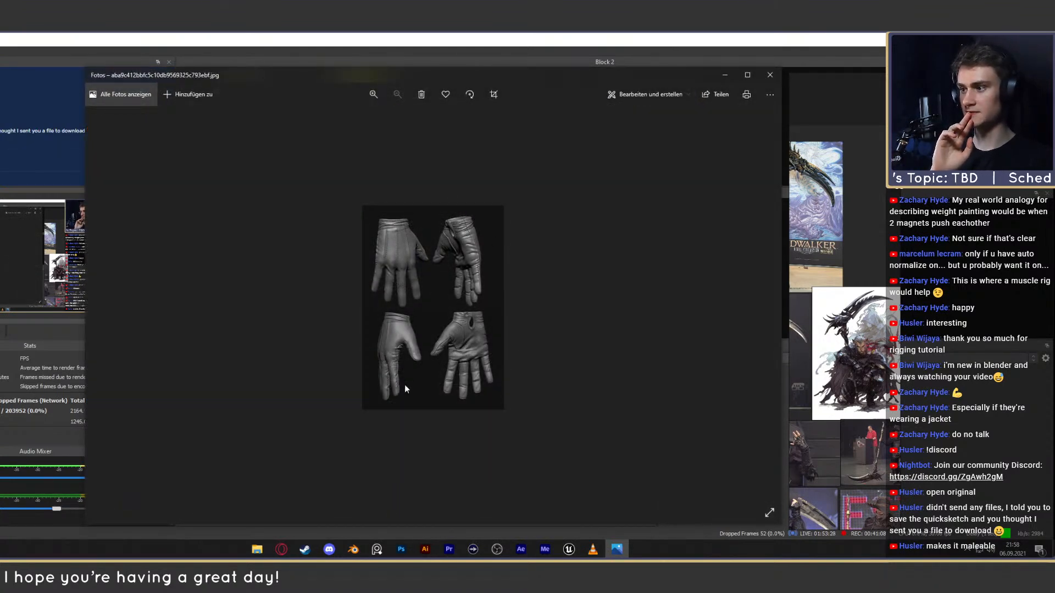
{"action": "left_click", "coordinate": [769, 74]}
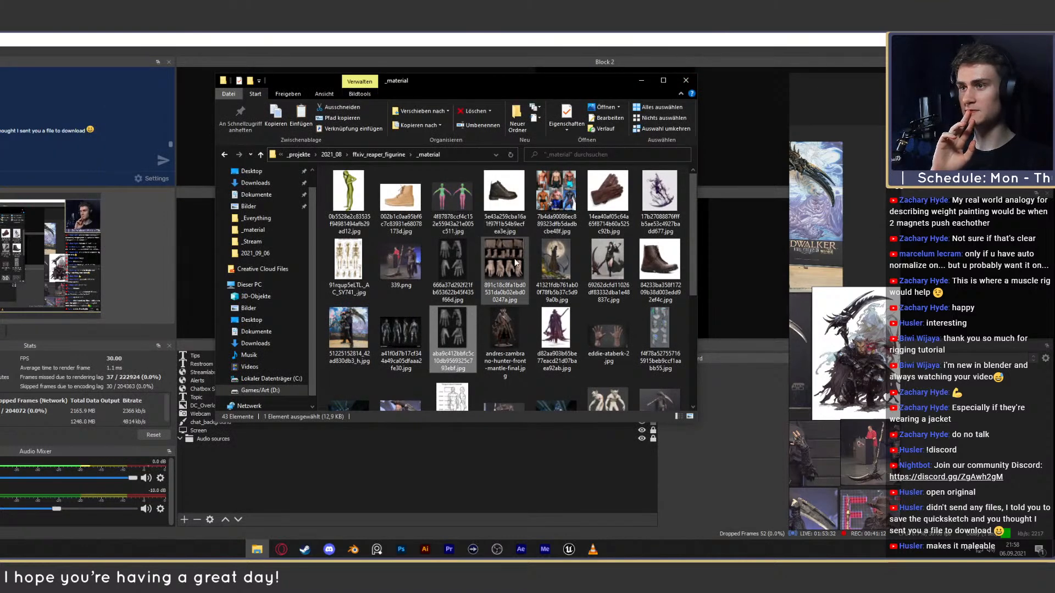
{"action": "double_click", "coordinate": [608, 193]}
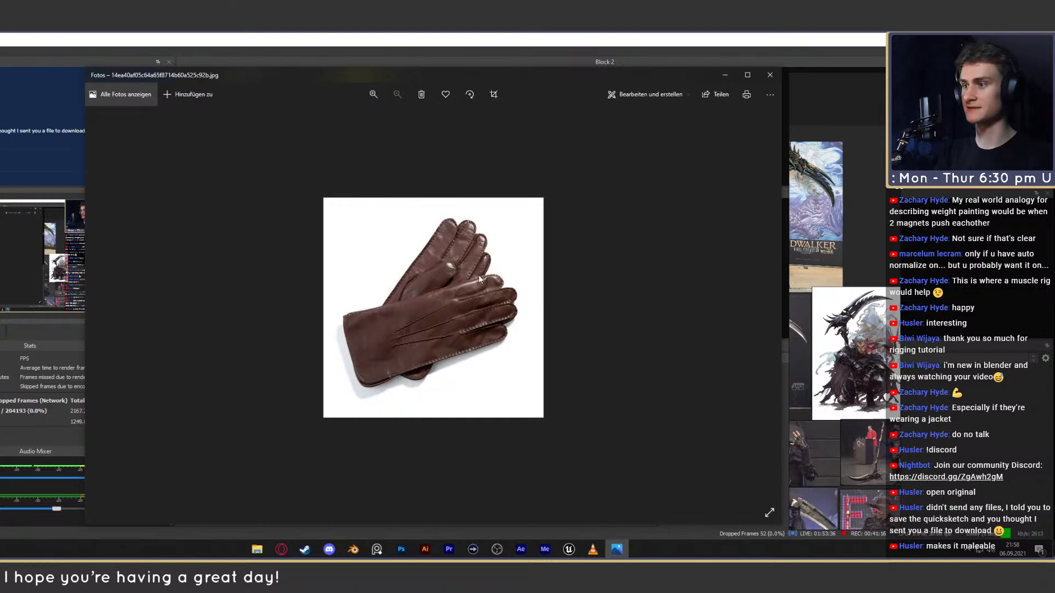
{"action": "left_click", "coordinate": [769, 75]}
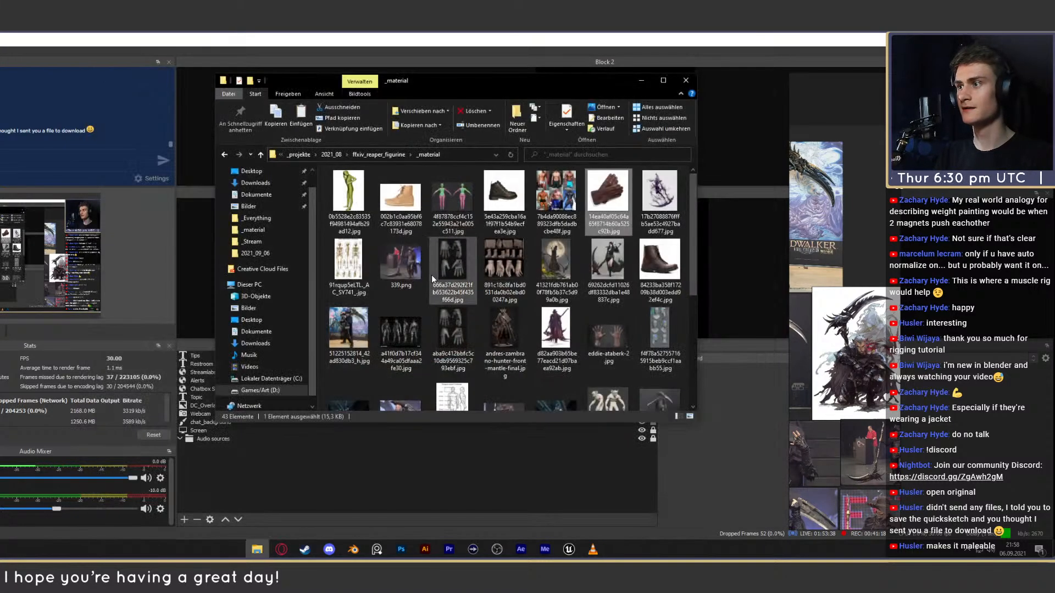
- Reopen the brown leather glove photo at 285% zoom, examine its seams and finger stitching, and return to Blender
{"action": "scroll", "coordinate": [478, 278], "scroll_direction": "down", "scroll_amount": 5}
{"action": "left_click_drag", "start_coordinate": [691, 311], "coordinate": [701, 203]}
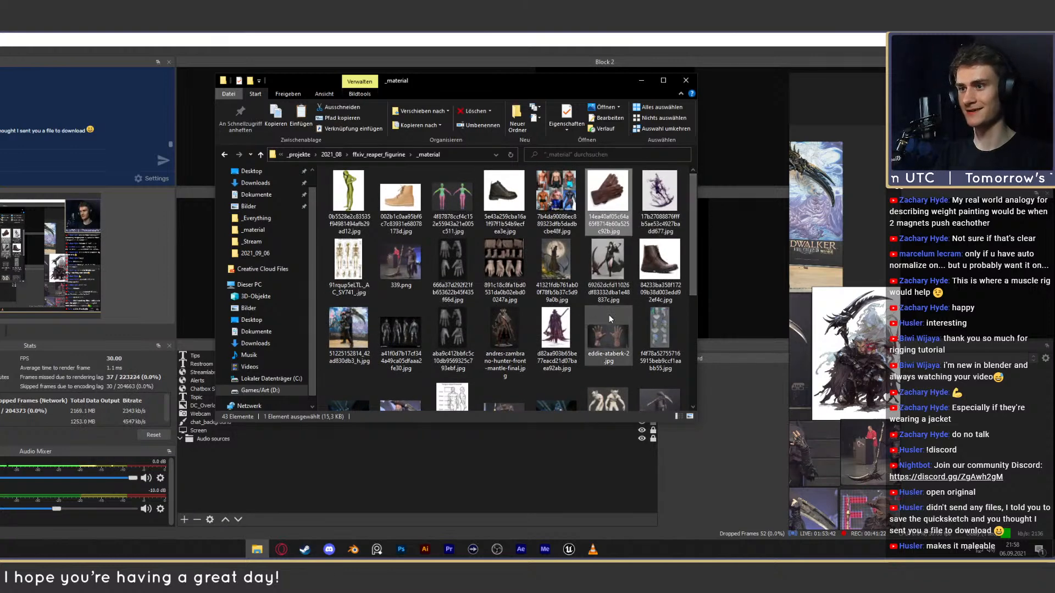
{"action": "key", "text": "Return"}
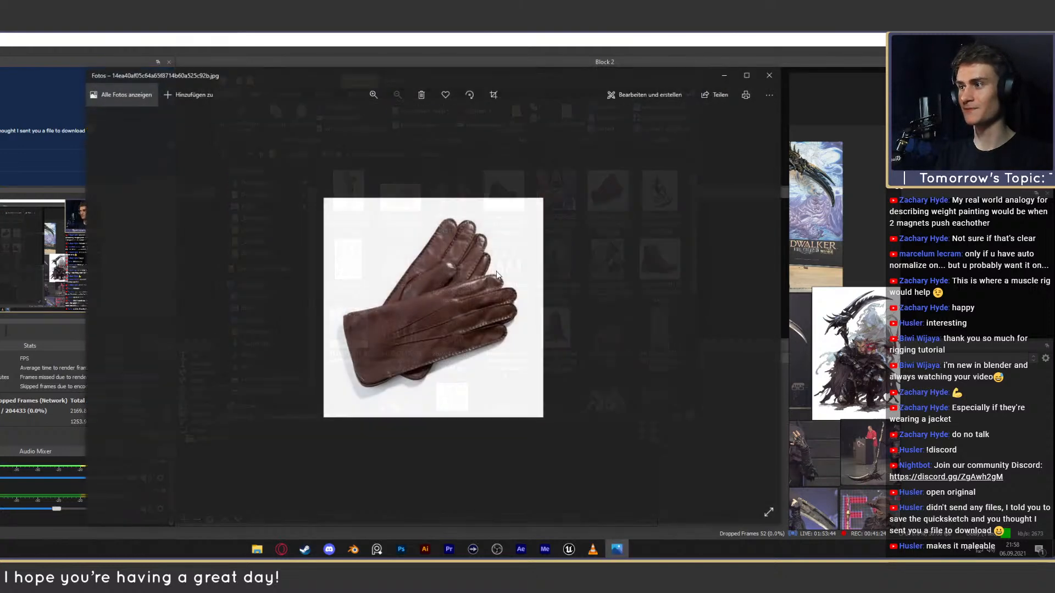
{"action": "left_click", "coordinate": [369, 95]}
{"action": "left_click", "coordinate": [368, 95]}
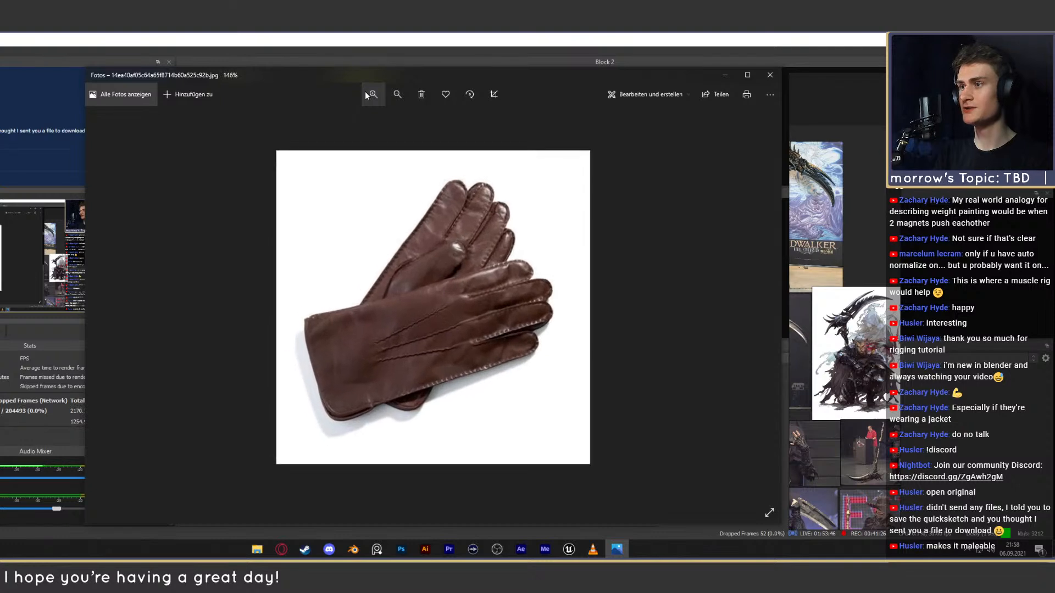
{"action": "left_click", "coordinate": [368, 95]}
{"action": "left_click", "coordinate": [368, 95]}
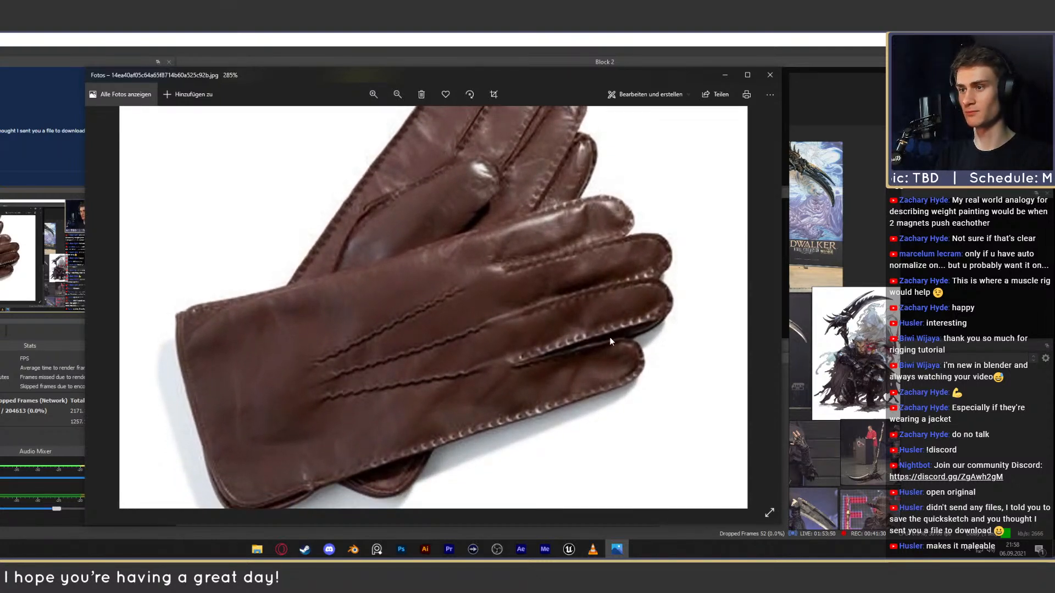
{"action": "left_click_drag", "start_coordinate": [536, 77], "coordinate": [564, 71]}
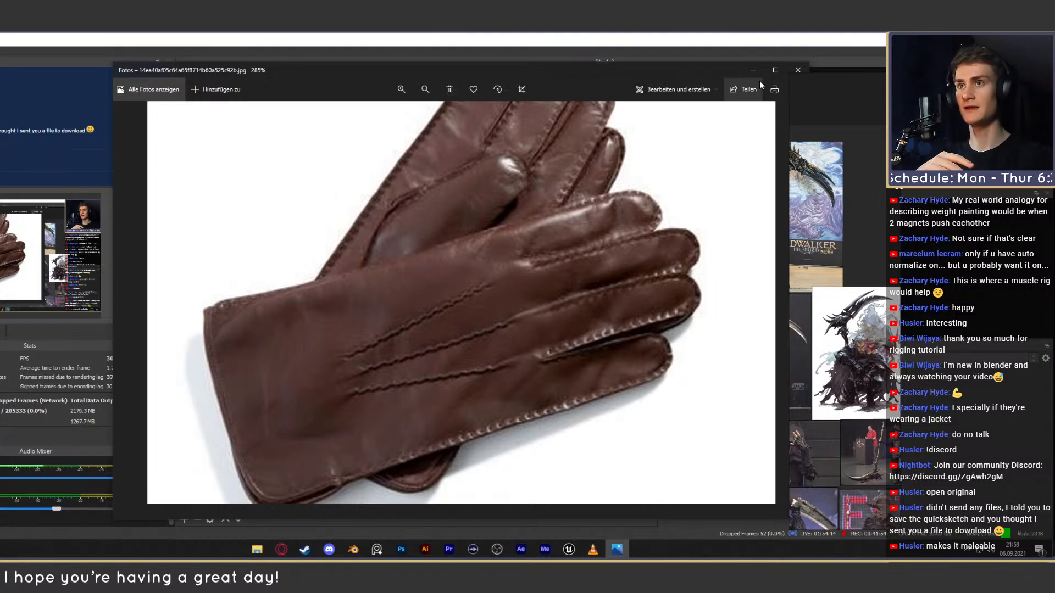
{"action": "left_click", "coordinate": [798, 69]}
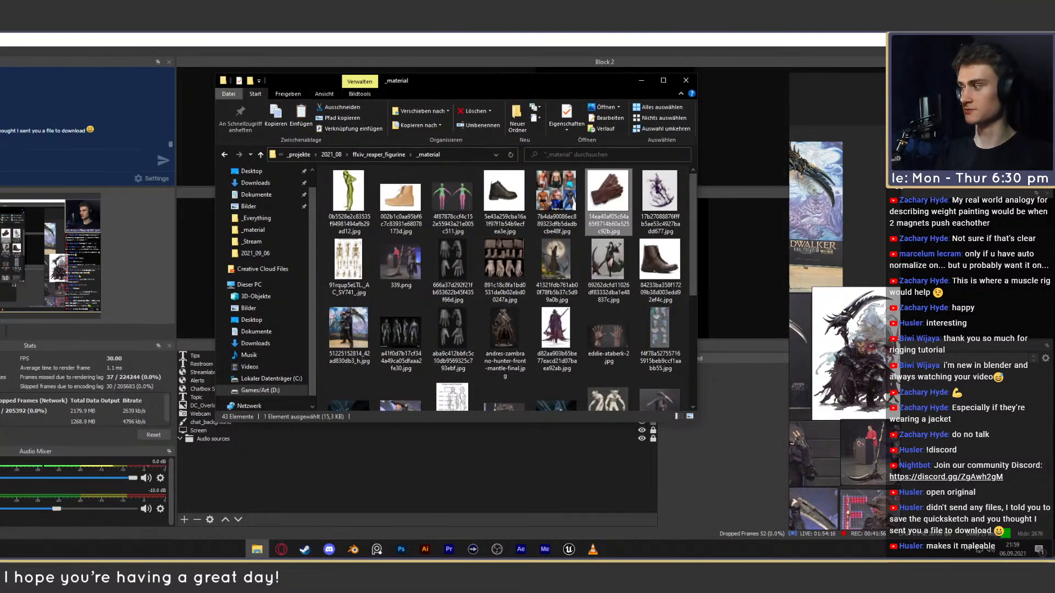
{"action": "key", "text": "ctrl+w"}
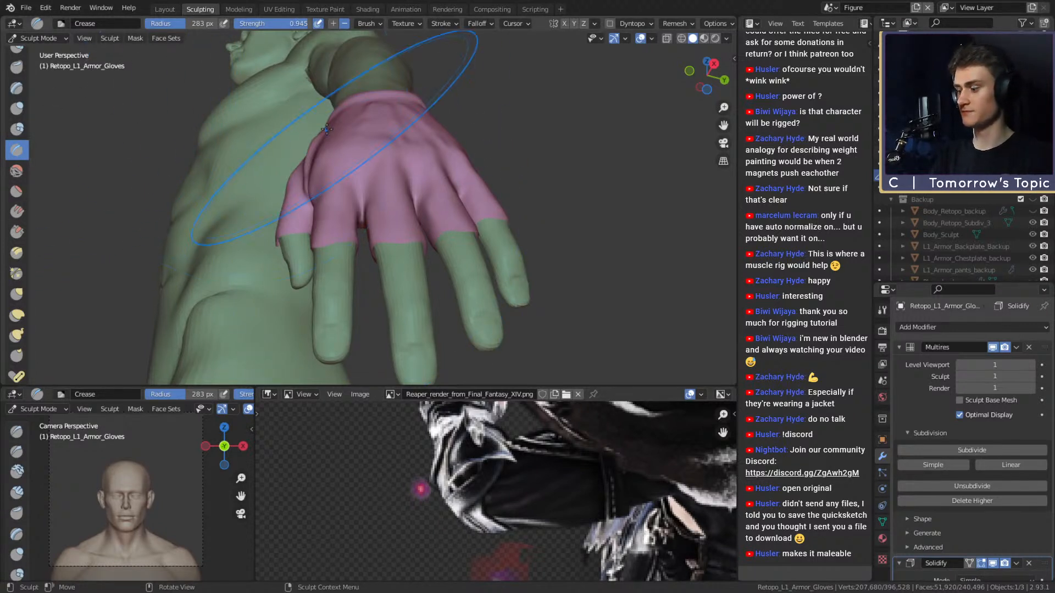
- Set the Mask brush radius to 11 px and mark thin seam lines along the glove's fingers
{"action": "key", "text": "m"}
{"action": "mouse_move", "coordinate": [326, 129]}
{"action": "middle_mouse_down"}
{"action": "mouse_move", "coordinate": [433, 223]}
{"action": "mouse_move", "coordinate": [441, 204]}
{"action": "mouse_move", "coordinate": [400, 205]}
{"action": "mouse_move", "coordinate": [397, 175]}
{"action": "mouse_move", "coordinate": [418, 145]}
{"action": "middle_mouse_up"}
{"action": "key", "text": "f"}
{"action": "left_click", "coordinate": [478, 195]}
{"action": "key", "text": "f"}
{"action": "left_click", "coordinate": [413, 174]}
{"action": "key", "text": "f"}
{"action": "left_click", "coordinate": [406, 138]}
{"action": "left_click_drag", "start_coordinate": [401, 106], "coordinate": [470, 266]}
{"action": "mouse_move", "coordinate": [471, 265]}
{"action": "middle_mouse_down", "text": "shift"}
{"action": "mouse_move", "coordinate": [462, 245]}
{"action": "mouse_move", "coordinate": [426, 236]}
{"action": "middle_mouse_up", "text": "shift"}
{"action": "left_click_drag", "start_coordinate": [408, 191], "coordinate": [453, 332]}
{"action": "middle_click_drag", "start_coordinate": [454, 324], "coordinate": [426, 261], "text": "shift"}
{"action": "key", "text": "ctrl+z"}
{"action": "left_click_drag", "start_coordinate": [391, 166], "coordinate": [431, 300]}
{"action": "mouse_move", "coordinate": [429, 294]}
{"action": "middle_mouse_down"}
{"action": "mouse_move", "coordinate": [437, 275]}
{"action": "mouse_move", "coordinate": [308, 291]}
{"action": "middle_mouse_up"}
- Extend the thin mask lines around the finger gap and down the sides of the neighbouring glove fingers
{"action": "left_click_drag", "start_coordinate": [298, 294], "coordinate": [318, 168]}
{"action": "mouse_move", "coordinate": [305, 259]}
{"action": "middle_mouse_down"}
{"action": "mouse_move", "coordinate": [284, 276]}
{"action": "mouse_move", "coordinate": [381, 144]}
{"action": "middle_mouse_up"}
{"action": "mouse_move", "coordinate": [446, 252]}
{"action": "middle_mouse_down"}
{"action": "mouse_move", "coordinate": [348, 229]}
{"action": "mouse_move", "coordinate": [372, 197]}
{"action": "mouse_move", "coordinate": [427, 209]}
{"action": "mouse_move", "coordinate": [419, 240]}
{"action": "mouse_move", "coordinate": [403, 221]}
{"action": "mouse_move", "coordinate": [343, 303]}
{"action": "middle_mouse_up"}
{"action": "left_click_drag", "start_coordinate": [326, 335], "coordinate": [333, 193]}
{"action": "key", "text": "ctrl+z"}
{"action": "mouse_move", "coordinate": [403, 161]}
{"action": "middle_mouse_down"}
{"action": "mouse_move", "coordinate": [426, 134]}
{"action": "mouse_move", "coordinate": [388, 146]}
{"action": "middle_mouse_up"}
{"action": "mouse_move", "coordinate": [388, 147]}
{"action": "left_mouse_down"}
{"action": "mouse_move", "coordinate": [360, 260]}
{"action": "mouse_move", "coordinate": [373, 294]}
{"action": "left_mouse_up"}
{"action": "mouse_move", "coordinate": [504, 177]}
{"action": "middle_mouse_down"}
{"action": "mouse_move", "coordinate": [450, 176]}
{"action": "mouse_move", "coordinate": [420, 203]}
{"action": "mouse_move", "coordinate": [549, 176]}
{"action": "mouse_move", "coordinate": [368, 219]}
{"action": "mouse_move", "coordinate": [389, 222]}
{"action": "mouse_move", "coordinate": [400, 245]}
{"action": "mouse_move", "coordinate": [417, 236]}
{"action": "mouse_move", "coordinate": [412, 227]}
{"action": "mouse_move", "coordinate": [381, 209]}
{"action": "middle_mouse_up"}
{"action": "left_click_drag", "start_coordinate": [381, 210], "coordinate": [369, 265]}
{"action": "middle_click_drag", "start_coordinate": [369, 265], "coordinate": [357, 302]}
{"action": "middle_click_drag", "start_coordinate": [350, 181], "coordinate": [352, 165]}
{"action": "scroll", "coordinate": [353, 164], "scroll_direction": "up", "scroll_amount": 3}
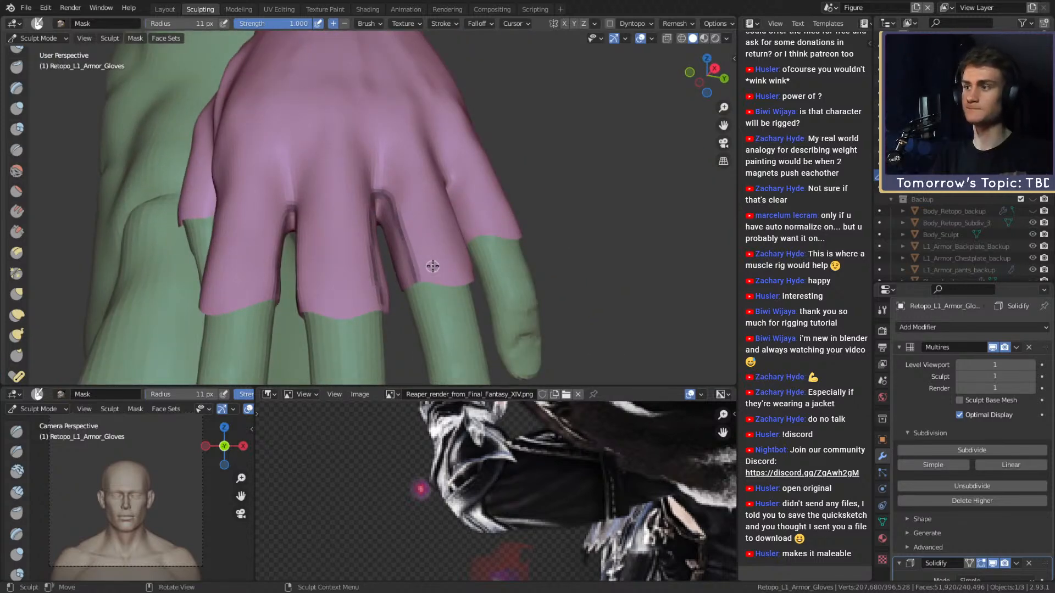
{"action": "mouse_move", "coordinate": [449, 246]}
{"action": "middle_mouse_down"}
{"action": "mouse_move", "coordinate": [395, 260]}
{"action": "mouse_move", "coordinate": [401, 201]}
{"action": "mouse_move", "coordinate": [419, 277]}
{"action": "middle_mouse_up"}
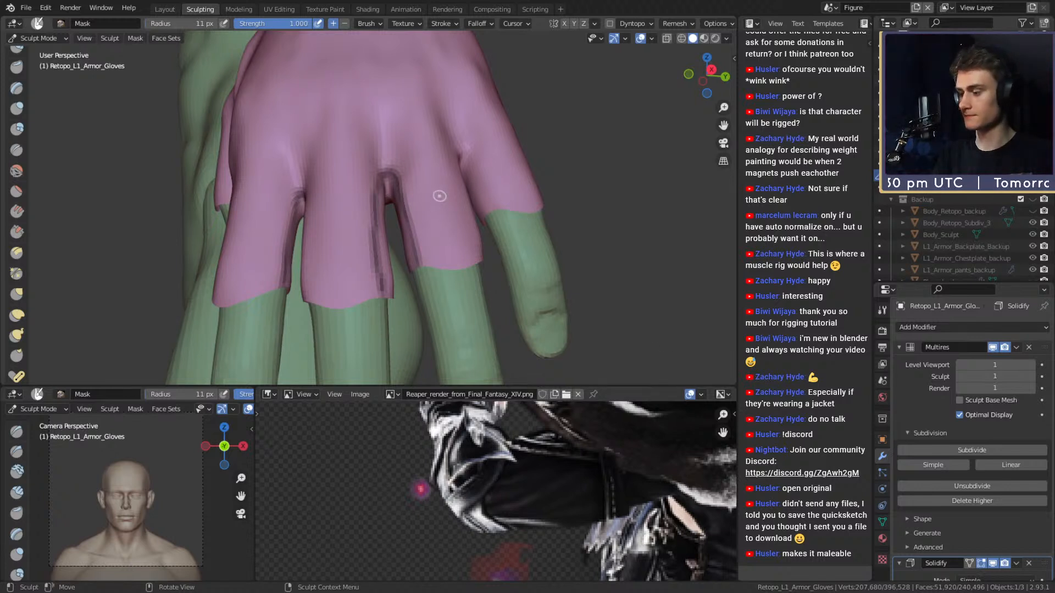
- Adjust the glove's palm side near the finger bases with the Grab brush at a radius of about 251 px
{"action": "middle_click_drag", "start_coordinate": [598, 151], "coordinate": [448, 239]}
{"action": "key", "text": "g"}
{"action": "scroll", "coordinate": [448, 239], "scroll_direction": "up", "scroll_amount": 2}
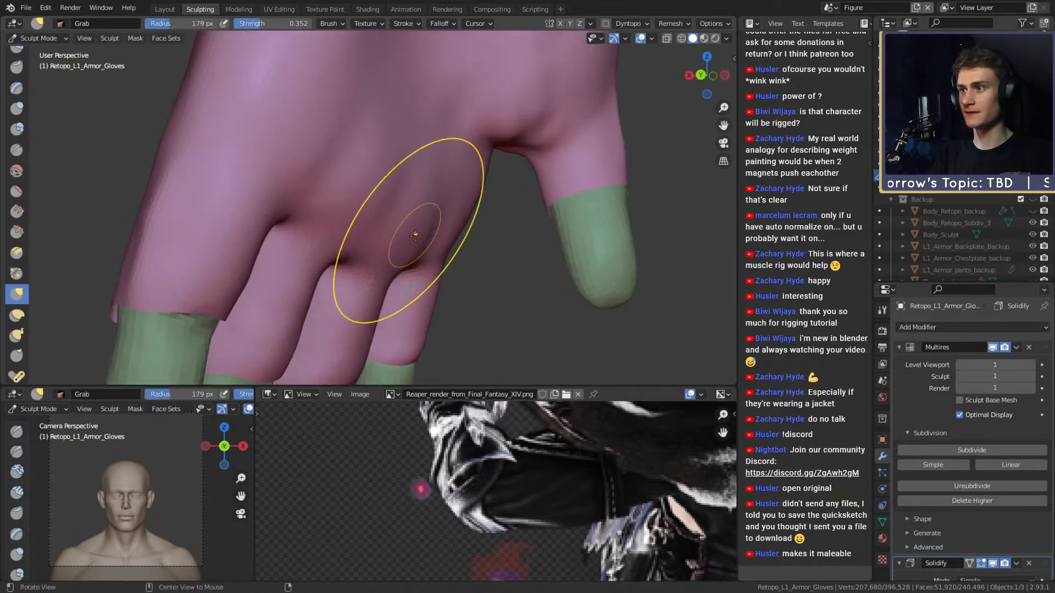
{"action": "left_click_drag", "start_coordinate": [423, 236], "coordinate": [418, 232]}
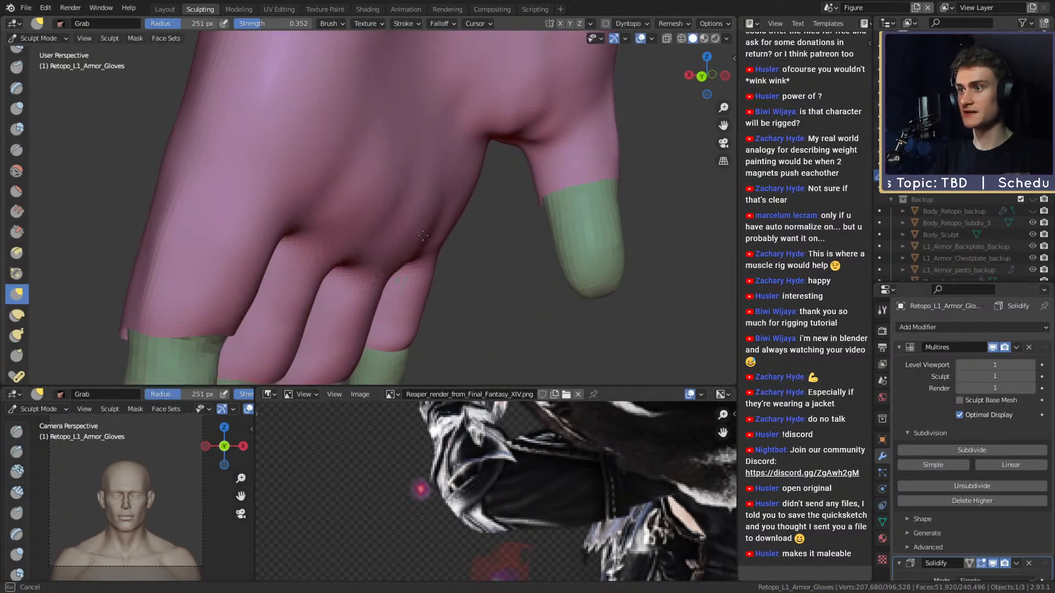
{"action": "mouse_move", "coordinate": [376, 231]}
{"action": "middle_mouse_down"}
{"action": "mouse_move", "coordinate": [405, 223]}
{"action": "mouse_move", "coordinate": [445, 180]}
{"action": "mouse_move", "coordinate": [447, 237]}
{"action": "middle_mouse_up"}
{"action": "left_click_drag", "start_coordinate": [401, 199], "coordinate": [411, 215]}
{"action": "mouse_move", "coordinate": [437, 256]}
{"action": "middle_mouse_down"}
{"action": "mouse_move", "coordinate": [432, 233]}
{"action": "mouse_move", "coordinate": [459, 173]}
{"action": "mouse_move", "coordinate": [447, 212]}
{"action": "mouse_move", "coordinate": [353, 217]}
{"action": "mouse_move", "coordinate": [454, 196]}
{"action": "mouse_move", "coordinate": [388, 236]}
{"action": "mouse_move", "coordinate": [412, 242]}
{"action": "mouse_move", "coordinate": [424, 195]}
{"action": "mouse_move", "coordinate": [490, 207]}
{"action": "mouse_move", "coordinate": [417, 228]}
{"action": "middle_mouse_up"}
- Select the Crease brush and load 891c18c8fa1bd0531da0b02ebd00247a.jpg into the image editor, framing its glove renders
{"action": "key", "text": "shift+c"}
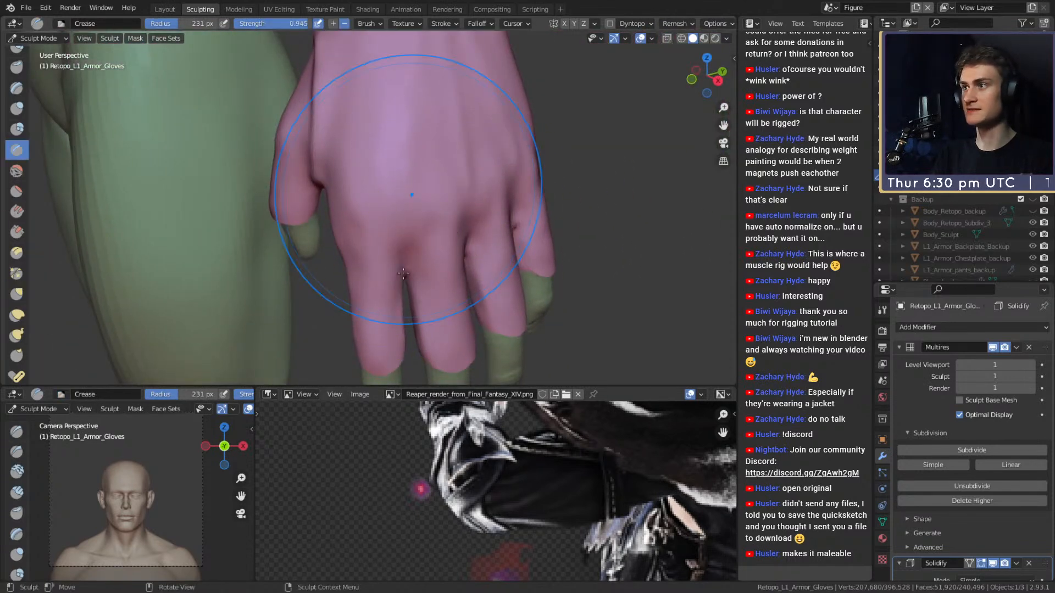
{"action": "mouse_move", "coordinate": [316, 154]}
{"action": "middle_mouse_down"}
{"action": "mouse_move", "coordinate": [423, 193]}
{"action": "mouse_move", "coordinate": [423, 224]}
{"action": "middle_mouse_up"}
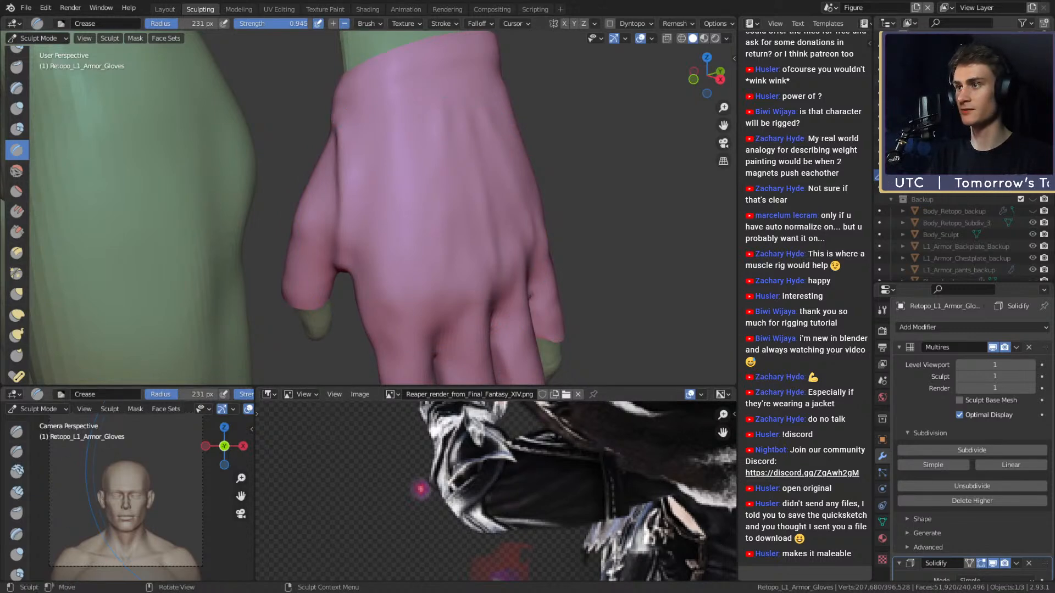
{"action": "left_click_drag", "start_coordinate": [212, 478], "coordinate": [418, 486]}
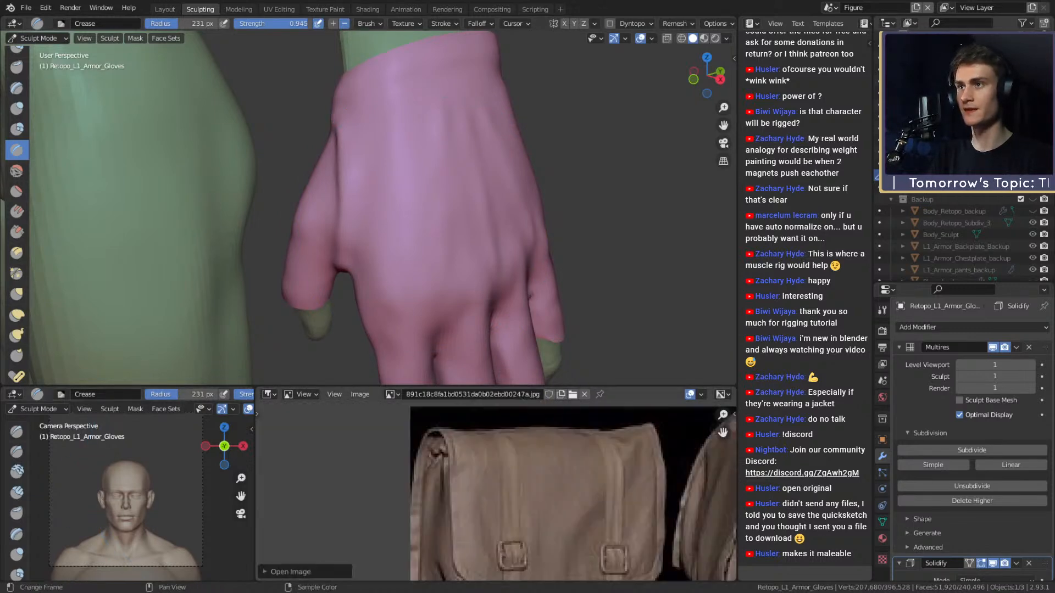
{"action": "scroll", "coordinate": [583, 528], "scroll_direction": "down", "scroll_amount": 3}
{"action": "scroll", "coordinate": [543, 526], "scroll_direction": "up", "scroll_amount": 4}
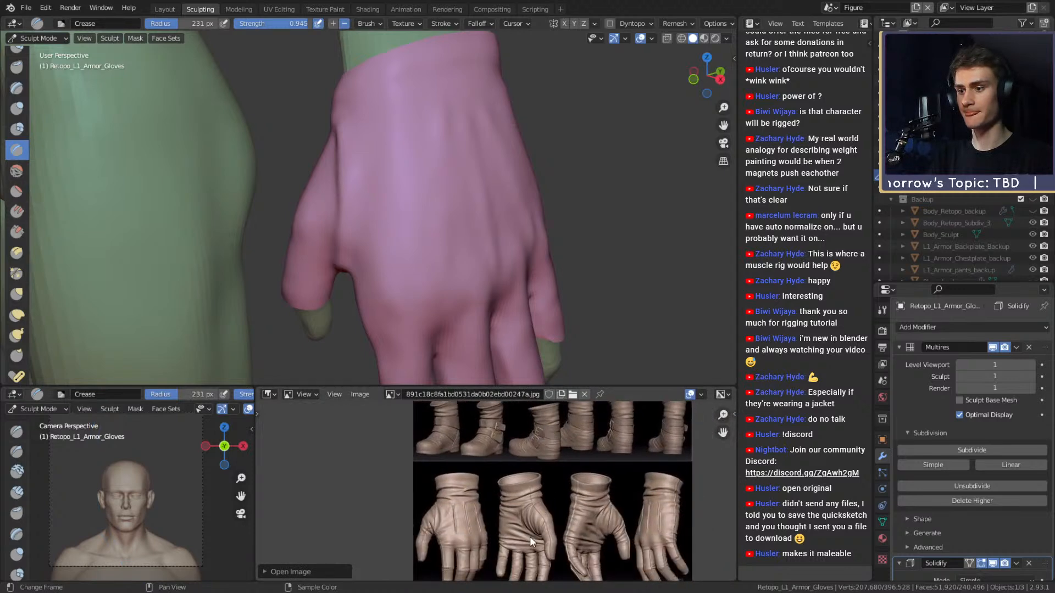
{"action": "scroll", "coordinate": [565, 486], "scroll_direction": "up", "scroll_amount": 3}
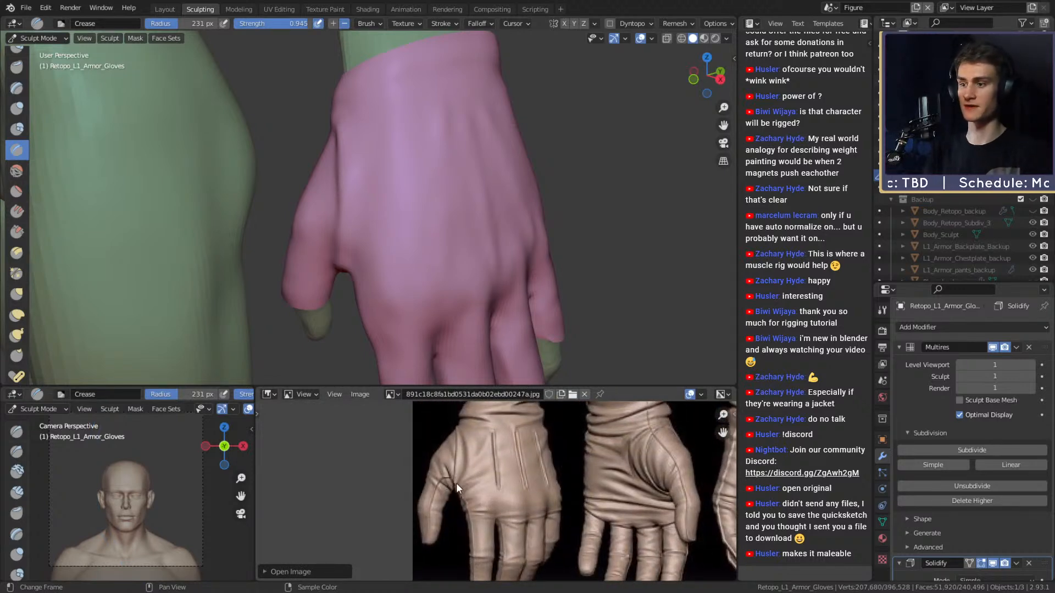
- Set the Crease brush radius to 31 px and start a curved seam around the base of the glove's thumb
{"action": "mouse_move", "coordinate": [353, 200]}
{"action": "middle_mouse_down"}
{"action": "mouse_move", "coordinate": [455, 219]}
{"action": "mouse_move", "coordinate": [374, 242]}
{"action": "middle_mouse_up"}
{"action": "scroll", "coordinate": [439, 202], "scroll_direction": "up", "scroll_amount": 3}
{"action": "key", "text": "f"}
{"action": "left_click", "coordinate": [263, 159]}
{"action": "mouse_move", "coordinate": [246, 159]}
{"action": "middle_mouse_down"}
{"action": "mouse_move", "coordinate": [275, 229]}
{"action": "mouse_move", "coordinate": [377, 169]}
{"action": "middle_mouse_up"}
{"action": "left_click_drag", "start_coordinate": [440, 148], "coordinate": [320, 186]}
{"action": "mouse_move", "coordinate": [320, 186]}
{"action": "middle_mouse_down"}
{"action": "mouse_move", "coordinate": [436, 160]}
{"action": "mouse_move", "coordinate": [459, 123]}
{"action": "middle_mouse_up"}
{"action": "left_click_drag", "start_coordinate": [394, 141], "coordinate": [393, 142]}
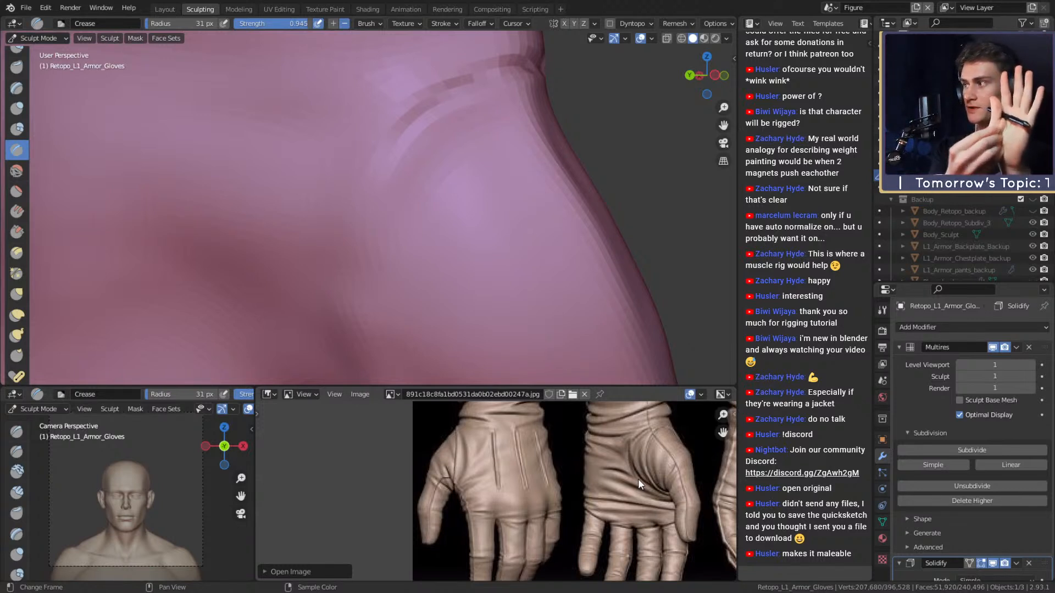
- Carve the thumb-base seam down toward the web between thumb and index finger using a 22 px Crease brush
{"action": "mouse_move", "coordinate": [469, 176]}
{"action": "middle_mouse_down"}
{"action": "mouse_move", "coordinate": [468, 207]}
{"action": "mouse_move", "coordinate": [448, 204]}
{"action": "mouse_move", "coordinate": [439, 131]}
{"action": "middle_mouse_up"}
{"action": "left_click_drag", "start_coordinate": [441, 66], "coordinate": [392, 239]}
{"action": "middle_click_drag", "start_coordinate": [393, 206], "coordinate": [410, 174]}
{"action": "left_click_drag", "start_coordinate": [411, 46], "coordinate": [405, 269]}
{"action": "left_click_drag", "start_coordinate": [384, 148], "coordinate": [427, 278]}
{"action": "mouse_move", "coordinate": [426, 278]}
{"action": "middle_mouse_down"}
{"action": "mouse_move", "coordinate": [412, 273]}
{"action": "mouse_move", "coordinate": [395, 145]}
{"action": "mouse_move", "coordinate": [393, 252]}
{"action": "middle_mouse_up"}
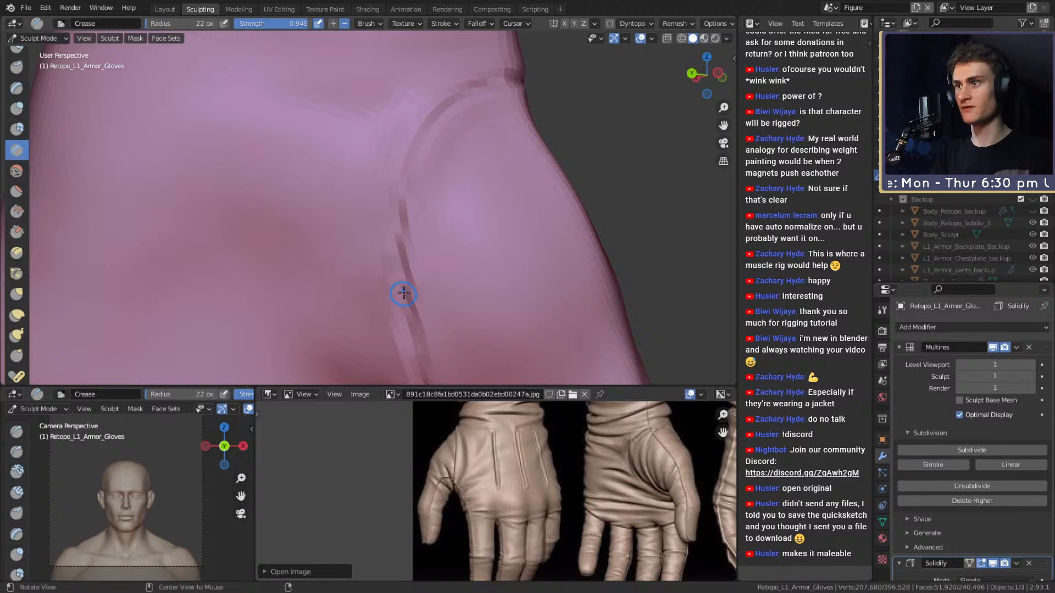
{"action": "middle_click_drag", "start_coordinate": [400, 294], "coordinate": [416, 165]}
{"action": "middle_click_drag", "start_coordinate": [390, 304], "coordinate": [413, 232]}
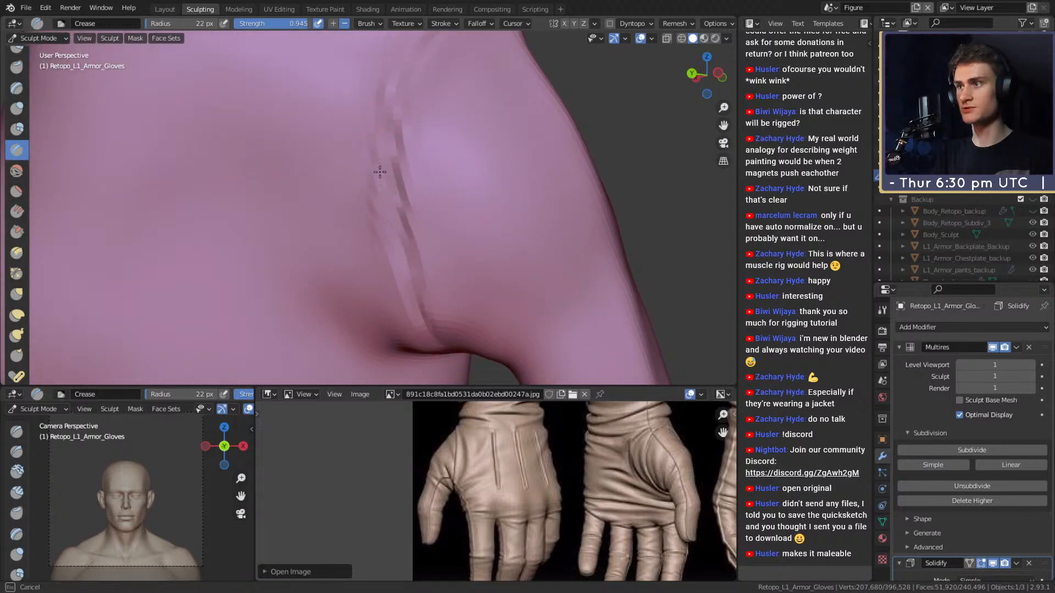
{"action": "middle_click_drag", "start_coordinate": [402, 309], "coordinate": [414, 197]}
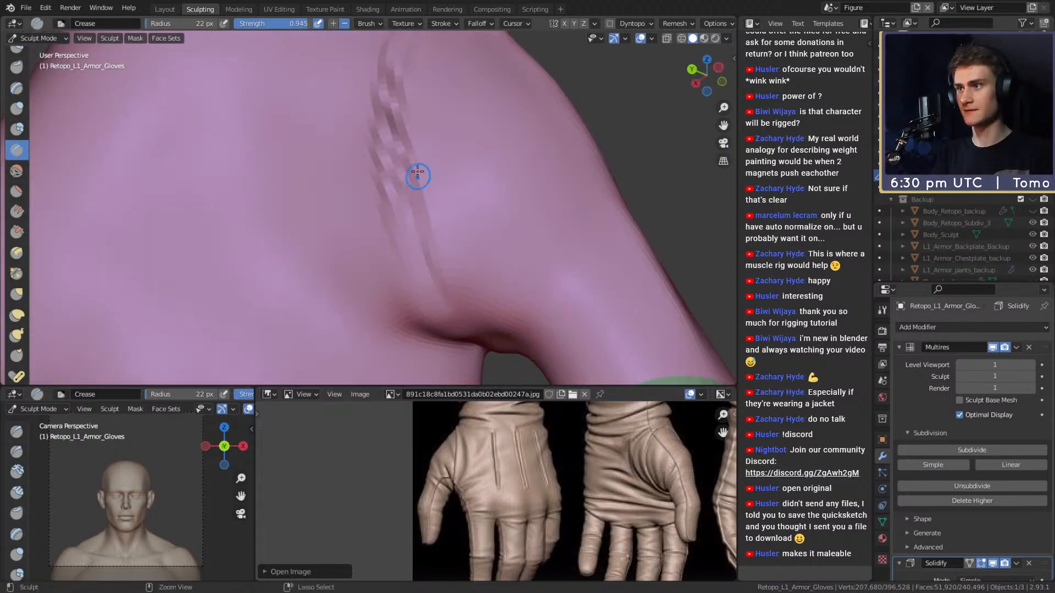
{"action": "mouse_move", "coordinate": [468, 295]}
{"action": "middle_mouse_down"}
{"action": "mouse_move", "coordinate": [427, 223]}
{"action": "mouse_move", "coordinate": [381, 181]}
{"action": "middle_mouse_up"}
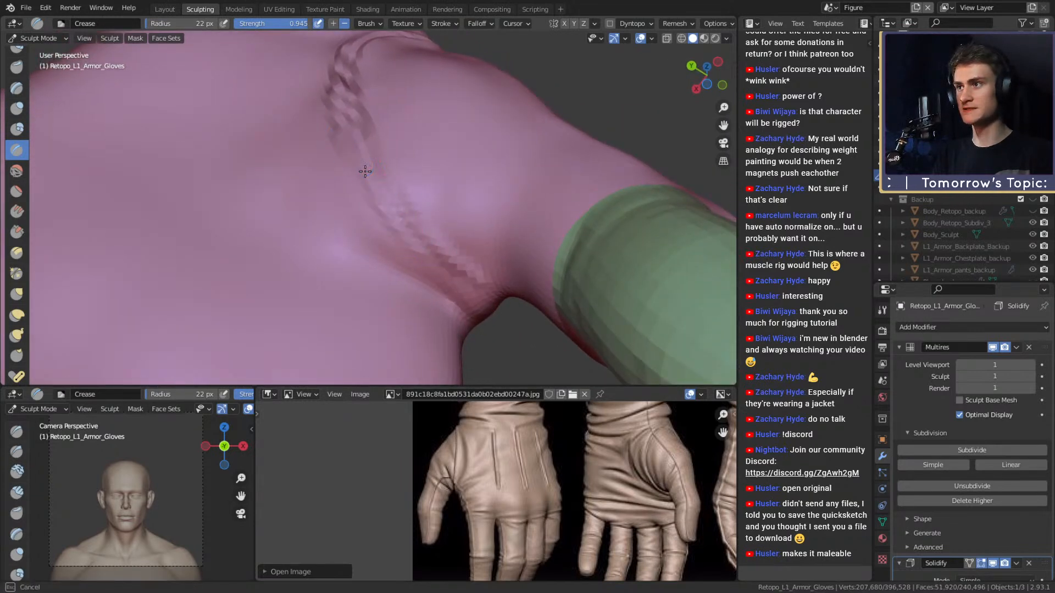
- Crease small folds into the web between the glove's thumb and index finger, continuing from the thumb seam
{"action": "middle_click_drag", "start_coordinate": [384, 150], "coordinate": [424, 188]}
{"action": "mouse_move", "coordinate": [522, 254]}
{"action": "middle_mouse_down"}
{"action": "mouse_move", "coordinate": [372, 287]}
{"action": "mouse_move", "coordinate": [363, 242]}
{"action": "mouse_move", "coordinate": [373, 254]}
{"action": "middle_mouse_up"}
{"action": "left_click_drag", "start_coordinate": [373, 254], "coordinate": [363, 162]}
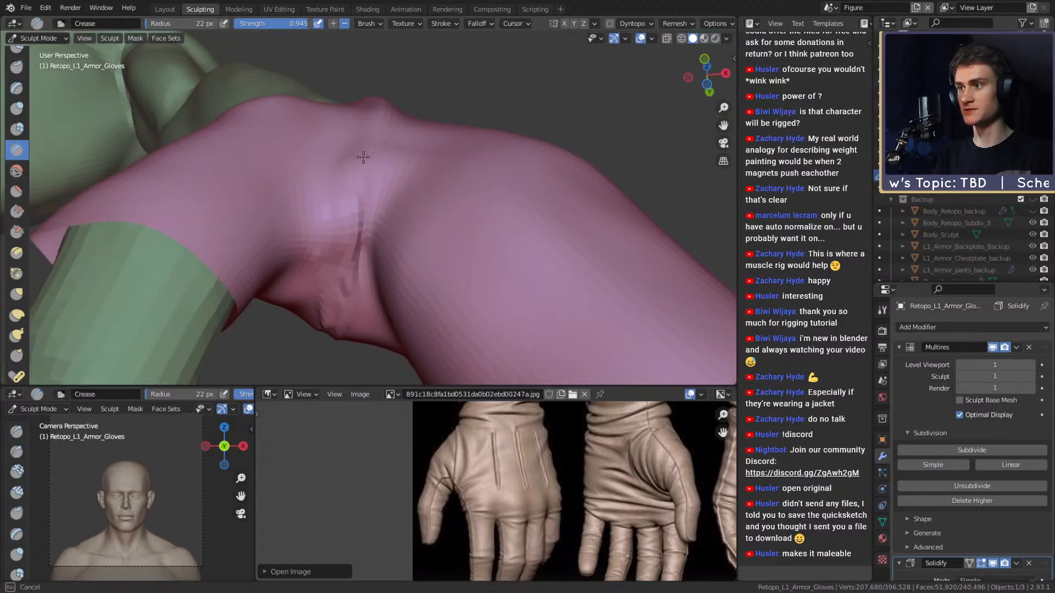
{"action": "left_click_drag", "start_coordinate": [323, 309], "coordinate": [345, 182]}
{"action": "left_click_drag", "start_coordinate": [334, 247], "coordinate": [345, 178]}
{"action": "left_click_drag", "start_coordinate": [355, 159], "coordinate": [364, 183], "text": "alt"}
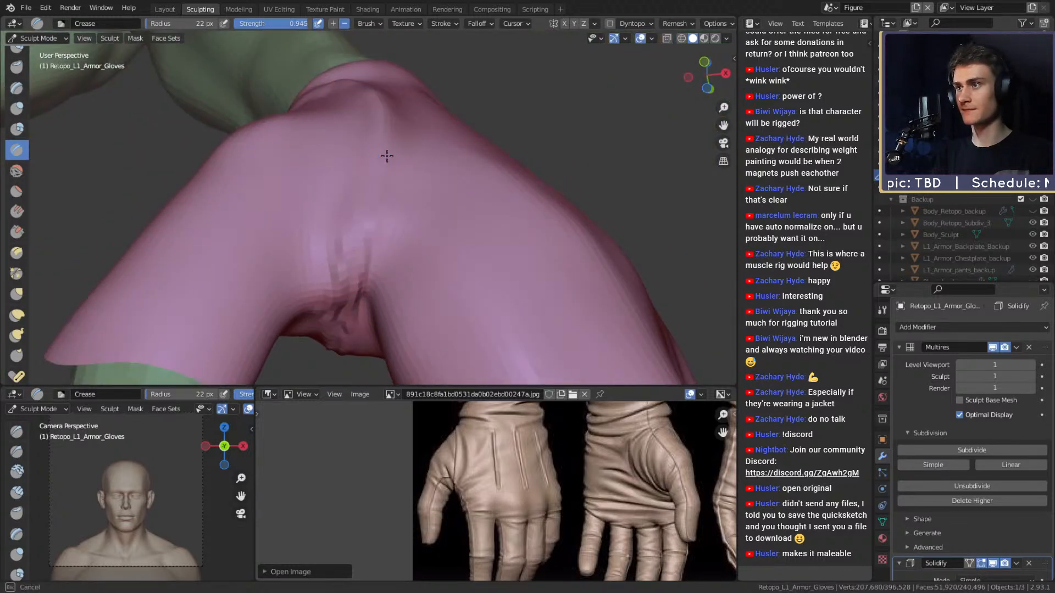
- Crease parallel folds up the back of the glove from the thumb web and compare the hand with the reference
{"action": "middle_click_drag", "start_coordinate": [383, 135], "coordinate": [390, 200]}
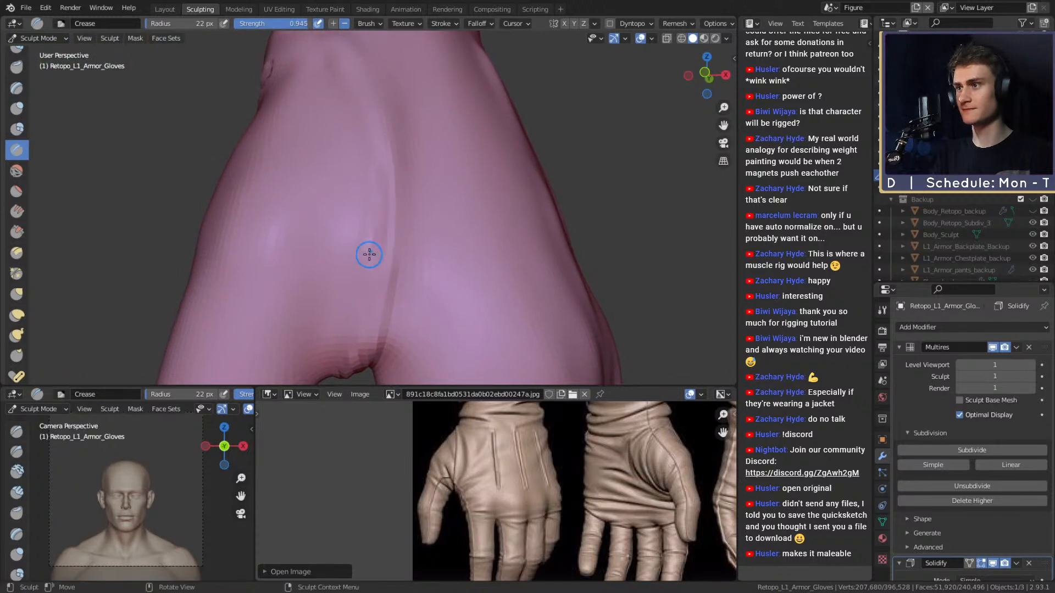
{"action": "middle_click_drag", "start_coordinate": [369, 306], "coordinate": [366, 264]}
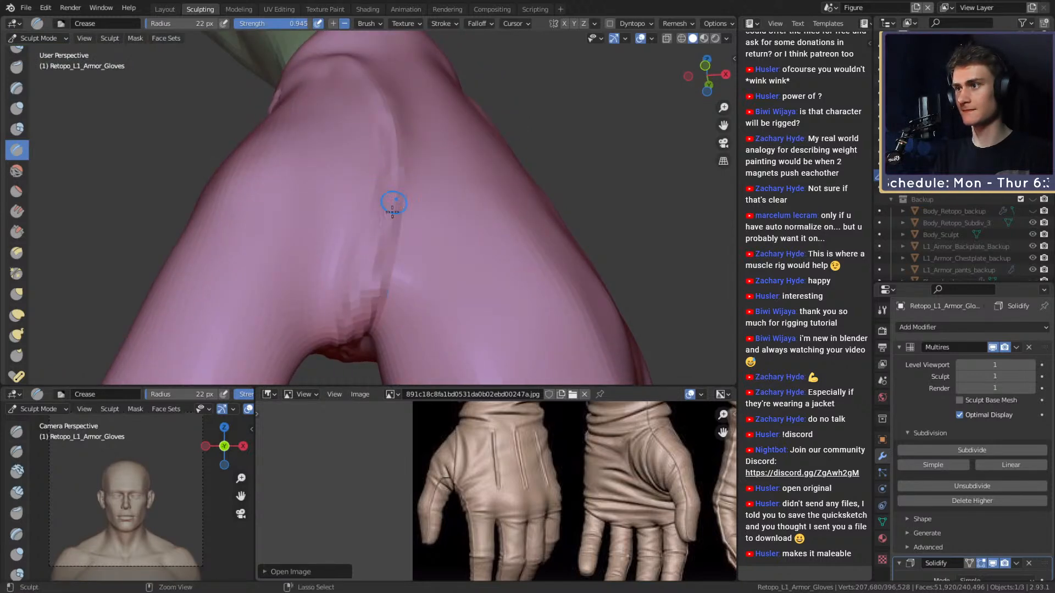
{"action": "middle_click_drag", "start_coordinate": [411, 132], "coordinate": [384, 247]}
{"action": "middle_click_drag", "start_coordinate": [377, 184], "coordinate": [412, 176]}
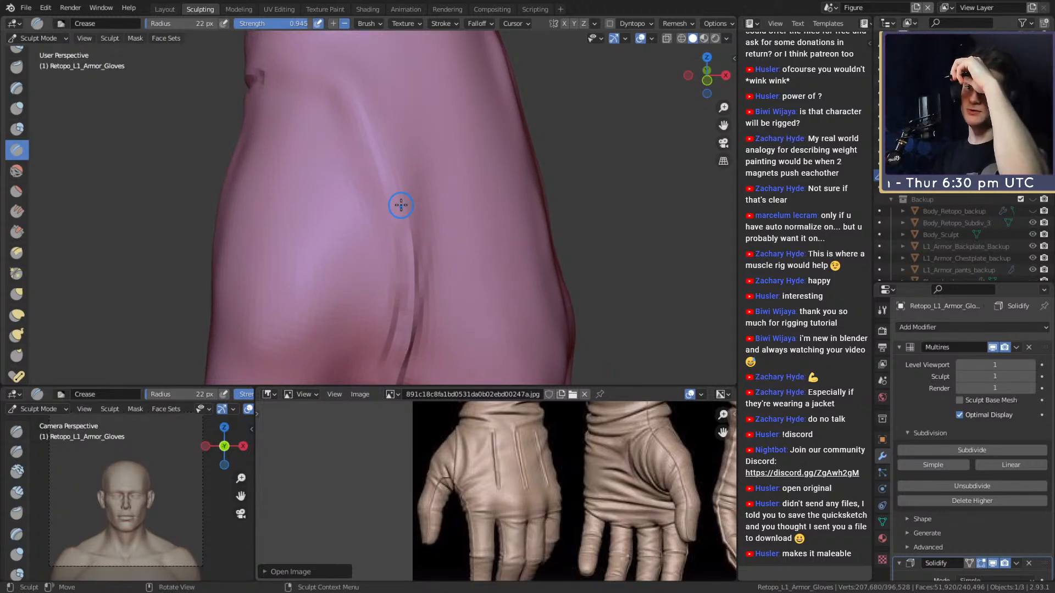
{"action": "mouse_move", "coordinate": [393, 219]}
{"action": "middle_mouse_down"}
{"action": "mouse_move", "coordinate": [379, 237]}
{"action": "mouse_move", "coordinate": [379, 140]}
{"action": "mouse_move", "coordinate": [373, 244]}
{"action": "middle_mouse_up"}
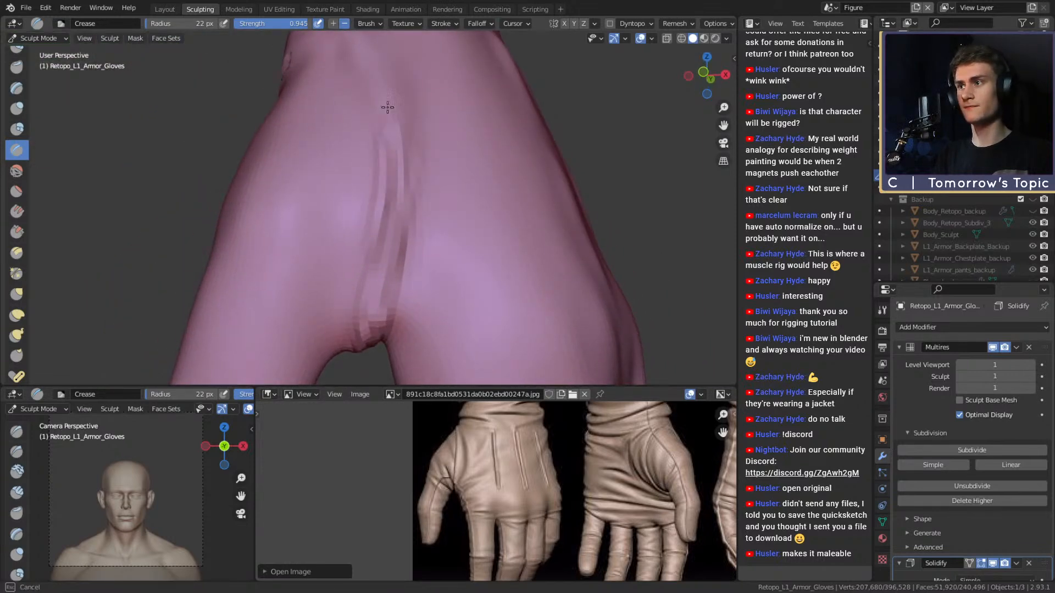
{"action": "scroll", "coordinate": [388, 117], "scroll_direction": "down", "scroll_amount": 5}
{"action": "mouse_move", "coordinate": [431, 125]}
{"action": "middle_mouse_down", "text": "shift"}
{"action": "mouse_move", "coordinate": [451, 242]}
{"action": "mouse_move", "coordinate": [409, 228]}
{"action": "mouse_move", "coordinate": [399, 206]}
{"action": "middle_mouse_up", "text": "shift"}
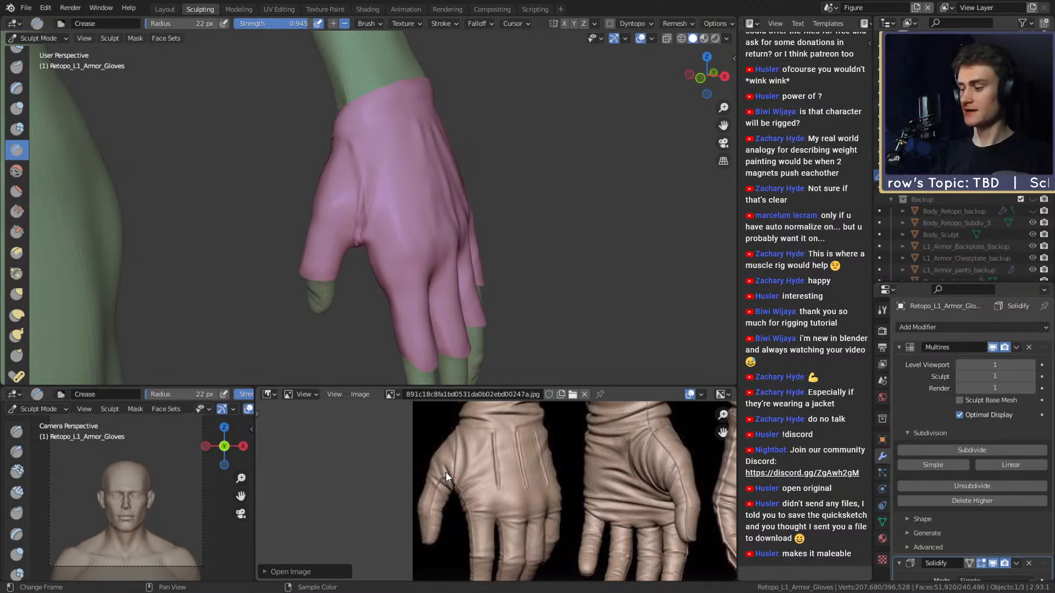
- Smooth down the folds on the back of the glove beside the thumb using a 42 px brush
{"action": "scroll", "coordinate": [426, 201], "scroll_direction": "up", "scroll_amount": 6}
{"action": "middle_click_drag", "start_coordinate": [406, 207], "coordinate": [415, 205]}
{"action": "key", "text": "f"}
{"action": "left_click", "coordinate": [409, 187]}
{"action": "mouse_move", "coordinate": [407, 186]}
{"action": "left_mouse_down", "text": "shift"}
{"action": "mouse_move", "coordinate": [405, 294]}
{"action": "mouse_move", "coordinate": [394, 308]}
{"action": "left_mouse_up", "text": "shift"}
{"action": "left_click_drag", "start_coordinate": [354, 146], "coordinate": [343, 262], "text": "shift"}
{"action": "scroll", "coordinate": [392, 165], "scroll_direction": "down", "scroll_amount": 8}
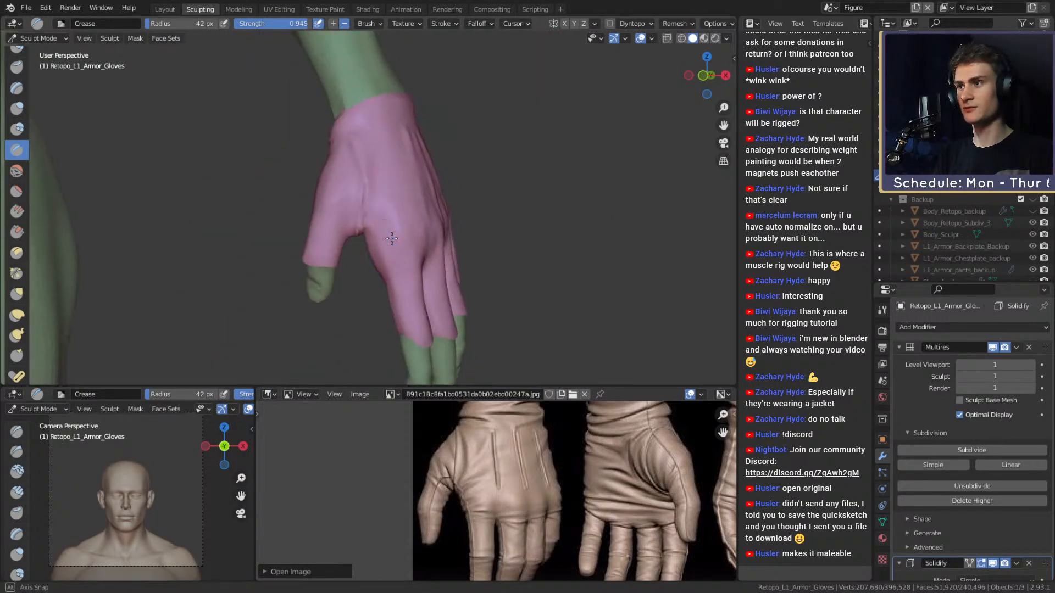
- Carve the seam from the wrist side of the thumb base toward the web with a 40 px Crease brush
{"action": "scroll", "coordinate": [406, 165], "scroll_direction": "up", "scroll_amount": 8}
{"action": "middle_click_drag", "start_coordinate": [407, 164], "coordinate": [372, 190]}
{"action": "key", "text": "f"}
{"action": "left_click", "coordinate": [384, 188]}
{"action": "key", "text": "f"}
{"action": "left_click", "coordinate": [377, 189]}
{"action": "left_click_drag", "start_coordinate": [351, 90], "coordinate": [341, 258]}
{"action": "middle_click_drag", "start_coordinate": [363, 165], "coordinate": [379, 159]}
{"action": "left_click_drag", "start_coordinate": [402, 102], "coordinate": [372, 178]}
{"action": "middle_click_drag", "start_coordinate": [372, 190], "coordinate": [382, 126]}
{"action": "left_click_drag", "start_coordinate": [384, 86], "coordinate": [347, 266]}
- Continue the 40 px crease into the web between the glove's thumb and index finger
{"action": "mouse_move", "coordinate": [347, 267]}
{"action": "middle_mouse_down"}
{"action": "mouse_move", "coordinate": [360, 230]}
{"action": "mouse_move", "coordinate": [592, 230]}
{"action": "middle_mouse_up"}
{"action": "middle_click_drag", "start_coordinate": [395, 247], "coordinate": [409, 242]}
{"action": "left_click_drag", "start_coordinate": [406, 236], "coordinate": [439, 311]}
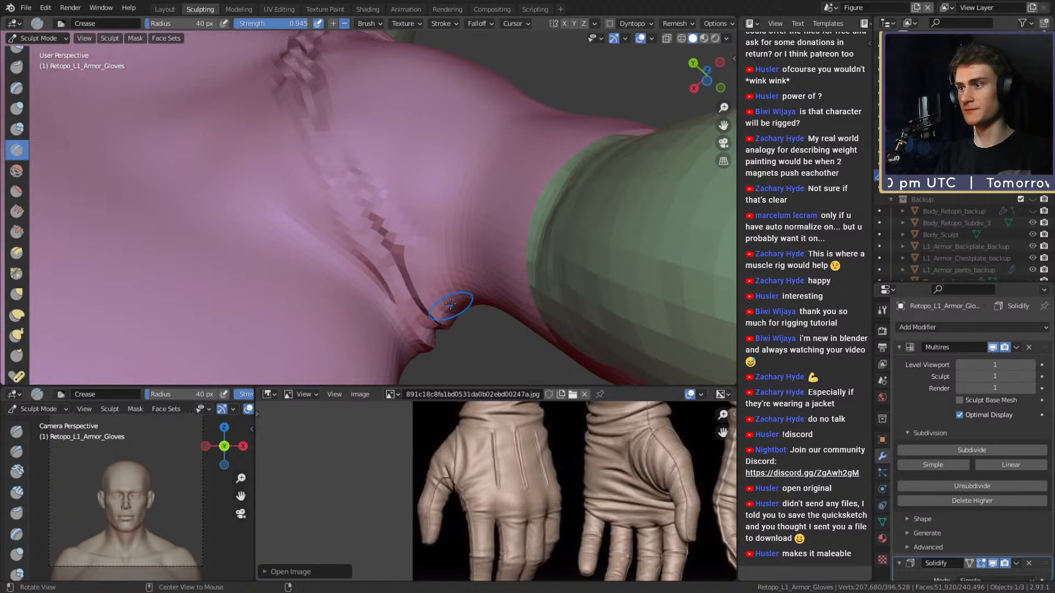
{"action": "middle_click_drag", "start_coordinate": [448, 304], "coordinate": [411, 204]}
{"action": "mouse_move", "coordinate": [409, 201]}
{"action": "left_mouse_down"}
{"action": "mouse_move", "coordinate": [450, 280]}
{"action": "mouse_move", "coordinate": [467, 289]}
{"action": "left_mouse_up"}
- Sharpen the seam where it enters the thumb web with a 21 px Crease brush
{"action": "middle_click_drag", "start_coordinate": [467, 289], "coordinate": [365, 236]}
{"action": "key", "text": "f"}
{"action": "left_click", "coordinate": [369, 235]}
{"action": "key", "text": "f"}
{"action": "left_click", "coordinate": [400, 238]}
{"action": "left_click_drag", "start_coordinate": [380, 217], "coordinate": [438, 286]}
{"action": "mouse_move", "coordinate": [458, 274]}
{"action": "middle_mouse_down"}
{"action": "mouse_move", "coordinate": [393, 167]}
{"action": "mouse_move", "coordinate": [386, 233]}
{"action": "middle_mouse_up"}
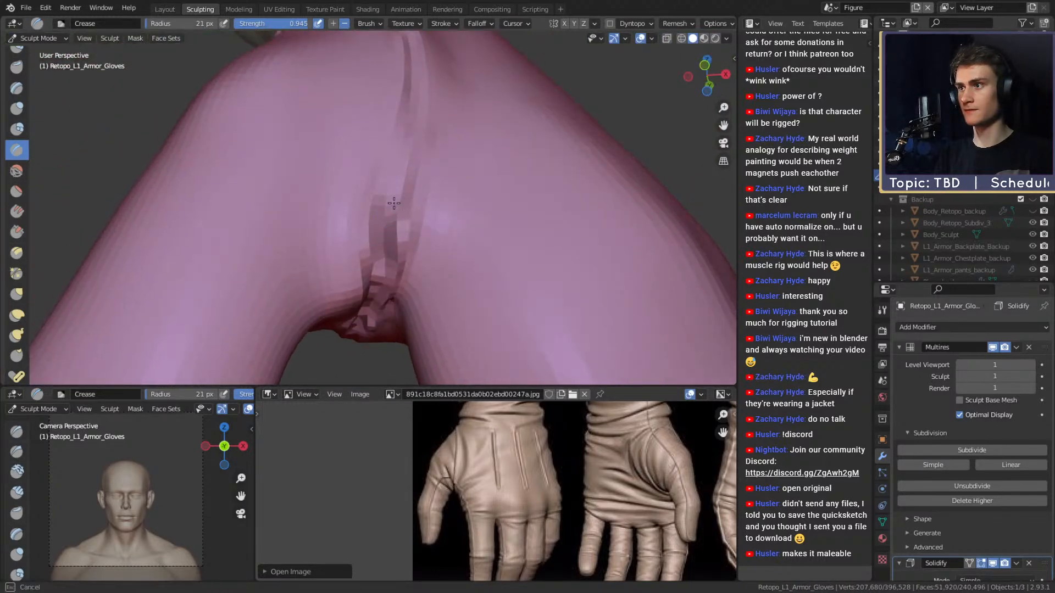
- Refine the seam line above the thumb web with short strokes of a 19 px Crease brush
{"action": "middle_click_drag", "start_coordinate": [413, 112], "coordinate": [390, 179]}
{"action": "key", "text": "f"}
{"action": "left_click", "coordinate": [376, 241]}
{"action": "middle_click_drag", "start_coordinate": [376, 242], "coordinate": [388, 251]}
{"action": "key", "text": "f"}
{"action": "left_click", "coordinate": [384, 205]}
{"action": "middle_click_drag", "start_coordinate": [384, 205], "coordinate": [400, 284]}
{"action": "middle_click_drag", "start_coordinate": [369, 134], "coordinate": [376, 213], "text": "shift"}
{"action": "mouse_move", "coordinate": [385, 189]}
{"action": "left_mouse_down"}
{"action": "mouse_move", "coordinate": [310, 123]}
{"action": "mouse_move", "coordinate": [391, 213]}
{"action": "left_mouse_up"}
{"action": "middle_click_drag", "start_coordinate": [418, 286], "coordinate": [396, 207], "text": "shift"}
{"action": "mouse_move", "coordinate": [377, 144]}
{"action": "left_mouse_down"}
{"action": "mouse_move", "coordinate": [403, 287]}
{"action": "mouse_move", "coordinate": [398, 238]}
{"action": "left_mouse_up"}
{"action": "middle_click_drag", "start_coordinate": [398, 237], "coordinate": [436, 194]}
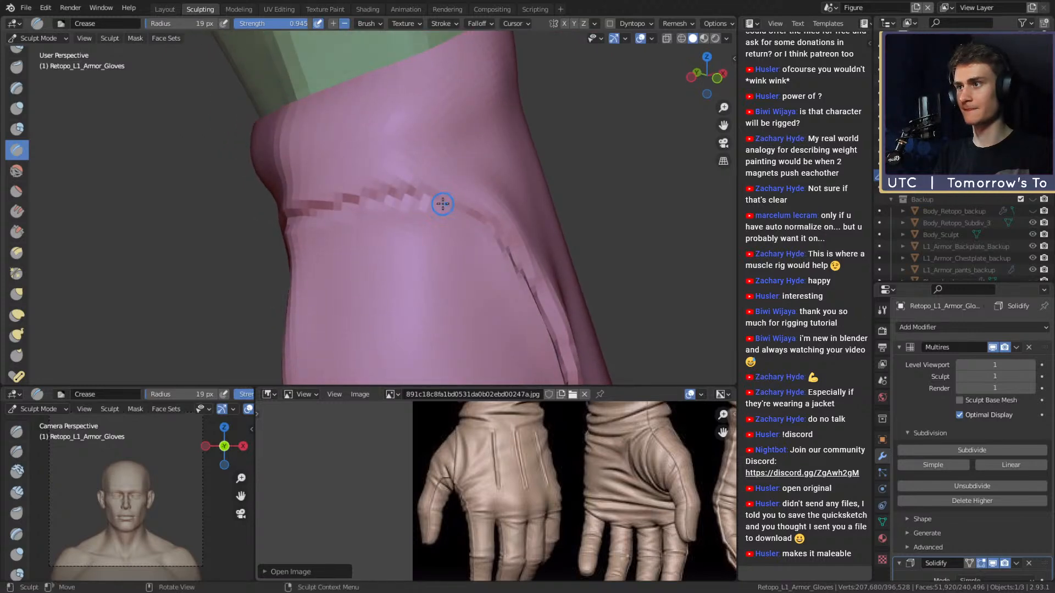
- Deepen the seam running down into the thumb web with a 34 px Crease brush
{"action": "mouse_move", "coordinate": [320, 210]}
{"action": "middle_mouse_down"}
{"action": "mouse_move", "coordinate": [433, 259]}
{"action": "mouse_move", "coordinate": [438, 109]}
{"action": "mouse_move", "coordinate": [443, 124]}
{"action": "middle_mouse_up"}
{"action": "key", "text": "f"}
{"action": "left_click", "coordinate": [463, 216]}
{"action": "left_click_drag", "start_coordinate": [463, 208], "coordinate": [441, 268]}
{"action": "mouse_move", "coordinate": [468, 170]}
{"action": "middle_mouse_down", "text": "shift"}
{"action": "mouse_move", "coordinate": [468, 203]}
{"action": "mouse_move", "coordinate": [466, 157]}
{"action": "middle_mouse_up", "text": "shift"}
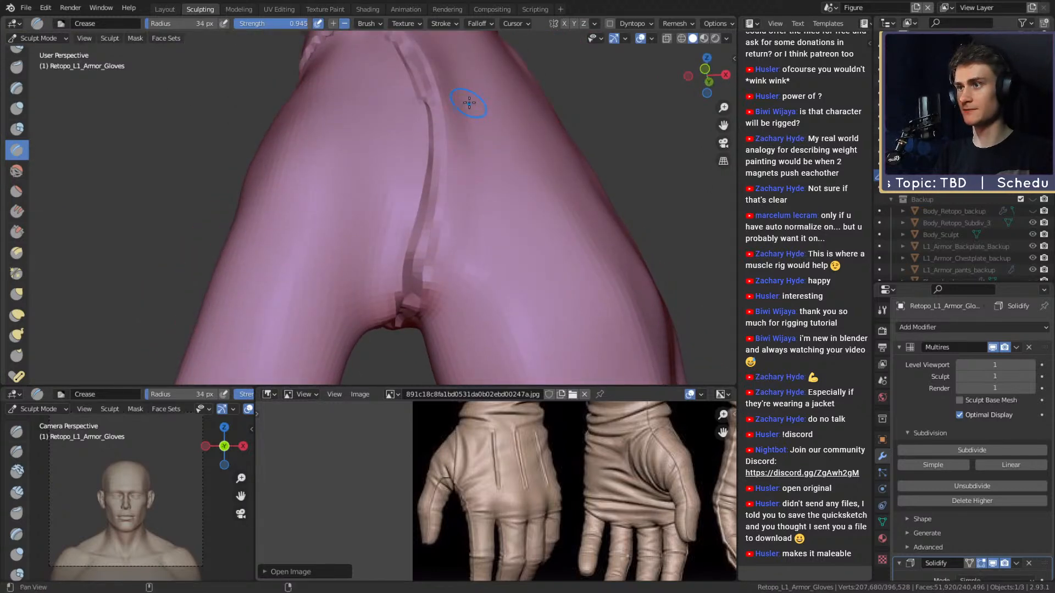
- Crease the upper curve of the thumb-base seam again and check it from several angles
{"action": "middle_click_drag", "start_coordinate": [466, 102], "coordinate": [447, 247], "text": "shift"}
{"action": "mouse_move", "coordinate": [442, 115]}
{"action": "middle_mouse_down"}
{"action": "mouse_move", "coordinate": [444, 191]}
{"action": "mouse_move", "coordinate": [401, 176]}
{"action": "mouse_move", "coordinate": [405, 185]}
{"action": "mouse_move", "coordinate": [388, 160]}
{"action": "mouse_move", "coordinate": [381, 172]}
{"action": "middle_mouse_up"}
{"action": "mouse_move", "coordinate": [368, 250]}
{"action": "middle_mouse_down"}
{"action": "mouse_move", "coordinate": [375, 191]}
{"action": "mouse_move", "coordinate": [415, 191]}
{"action": "middle_mouse_up"}
{"action": "mouse_move", "coordinate": [411, 237]}
{"action": "middle_mouse_down"}
{"action": "mouse_move", "coordinate": [386, 283]}
{"action": "mouse_move", "coordinate": [377, 242]}
{"action": "mouse_move", "coordinate": [390, 266]}
{"action": "middle_mouse_up"}
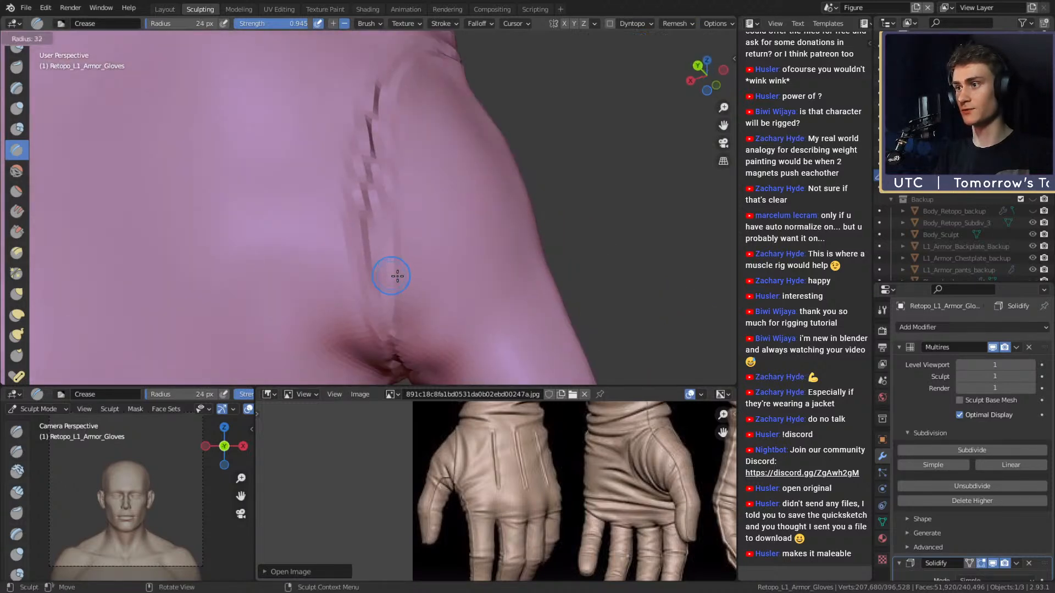
{"action": "left_click_drag", "start_coordinate": [382, 118], "coordinate": [365, 245]}
{"action": "mouse_move", "coordinate": [357, 270]}
{"action": "middle_mouse_down"}
{"action": "mouse_move", "coordinate": [364, 200]}
{"action": "mouse_move", "coordinate": [384, 213]}
{"action": "middle_mouse_up"}
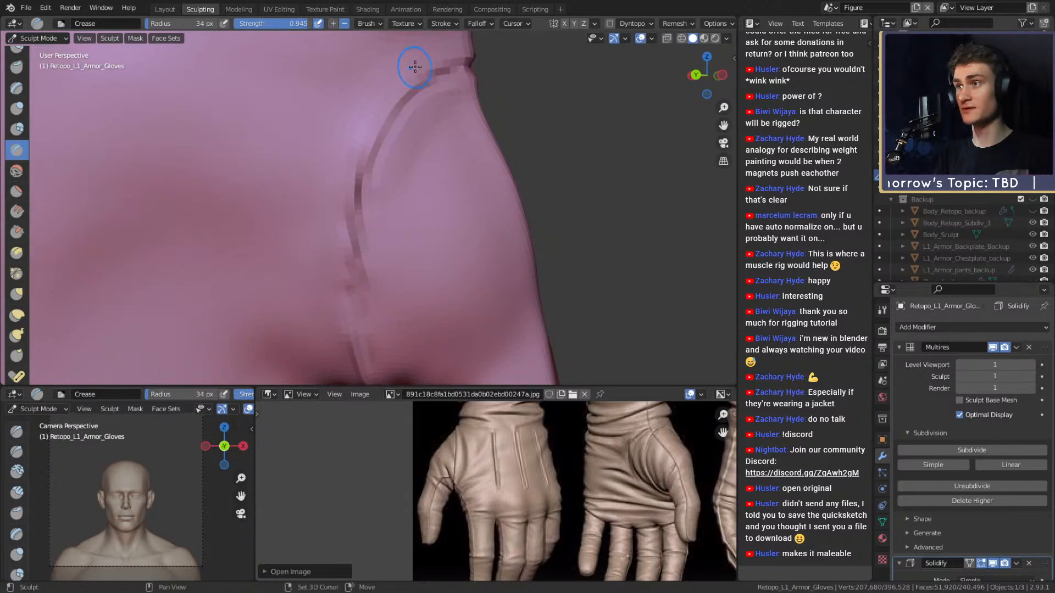
{"action": "scroll", "coordinate": [346, 152], "scroll_direction": "down", "scroll_amount": 5}
{"action": "mouse_move", "coordinate": [447, 172]}
{"action": "middle_mouse_down"}
{"action": "mouse_move", "coordinate": [223, 207]}
{"action": "mouse_move", "coordinate": [380, 243]}
{"action": "mouse_move", "coordinate": [365, 207]}
{"action": "mouse_move", "coordinate": [365, 228]}
{"action": "mouse_move", "coordinate": [412, 306]}
{"action": "mouse_move", "coordinate": [230, 34]}
{"action": "middle_mouse_up"}
{"action": "mouse_move", "coordinate": [433, 249]}
{"action": "middle_mouse_down"}
{"action": "mouse_move", "coordinate": [420, 234]}
{"action": "mouse_move", "coordinate": [437, 206]}
{"action": "middle_mouse_up"}
{"action": "scroll", "coordinate": [389, 158], "scroll_direction": "up", "scroll_amount": 4}
{"action": "middle_click_drag", "start_coordinate": [444, 307], "coordinate": [332, 241]}
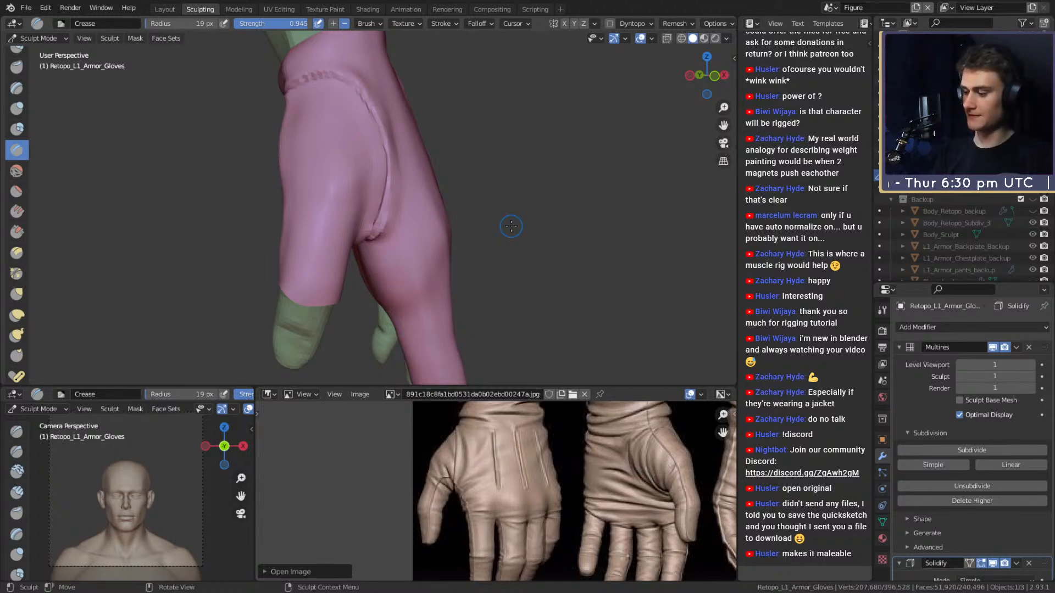
- Set the Crease radius to 33 px, stroke upward along the glove's thumb area and inspect the hand from the fingertips
{"action": "middle_click_drag", "start_coordinate": [511, 225], "coordinate": [472, 284]}
{"action": "key", "text": "f"}
{"action": "left_click", "coordinate": [494, 216]}
{"action": "middle_click_drag", "start_coordinate": [494, 216], "coordinate": [363, 200]}
{"action": "left_click_drag", "start_coordinate": [346, 258], "coordinate": [344, 168]}
{"action": "mouse_move", "coordinate": [344, 168]}
{"action": "middle_mouse_down"}
{"action": "mouse_move", "coordinate": [399, 128]}
{"action": "mouse_move", "coordinate": [401, 136]}
{"action": "middle_mouse_up"}
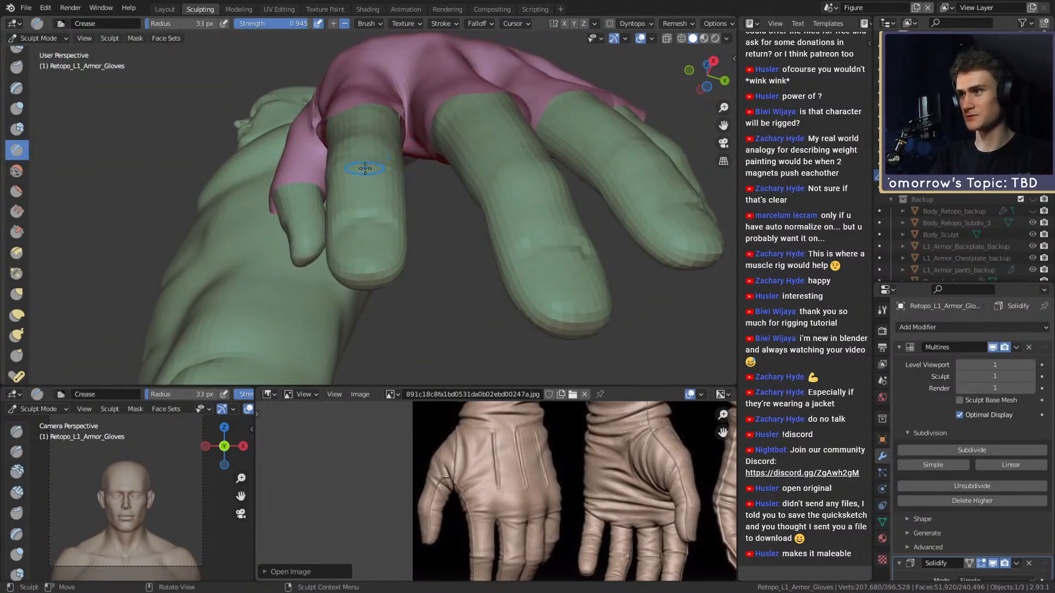
{"action": "mouse_move", "coordinate": [423, 165]}
{"action": "middle_mouse_down"}
{"action": "mouse_move", "coordinate": [447, 130]}
{"action": "mouse_move", "coordinate": [508, 226]}
{"action": "mouse_move", "coordinate": [473, 181]}
{"action": "mouse_move", "coordinate": [353, 200]}
{"action": "mouse_move", "coordinate": [381, 172]}
{"action": "mouse_move", "coordinate": [433, 215]}
{"action": "middle_mouse_up"}
{"action": "middle_click_drag", "start_coordinate": [410, 165], "coordinate": [441, 181]}
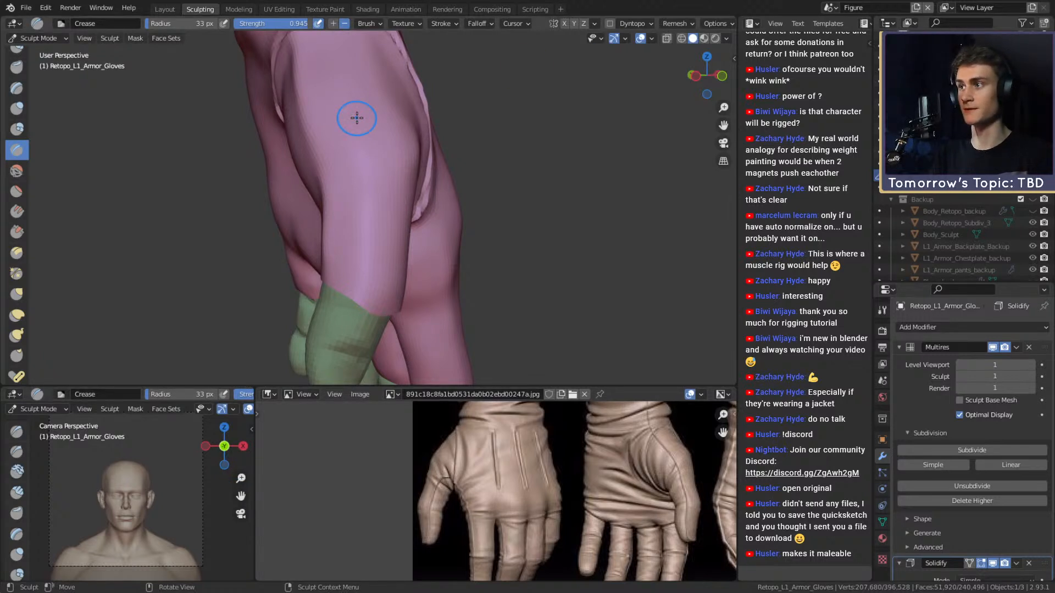
- Set the Crease radius to 14 px and review the glove's Solidify modifier settings
{"action": "left_click_drag", "start_coordinate": [463, 198], "coordinate": [579, 183], "text": "alt"}
{"action": "mouse_move", "coordinate": [400, 270]}
{"action": "left_mouse_down", "text": "ctrl+alt"}
{"action": "mouse_move", "coordinate": [395, 248]}
{"action": "mouse_move", "coordinate": [401, 267]}
{"action": "left_mouse_up", "text": "ctrl+alt"}
{"action": "key", "text": "f"}
{"action": "left_click", "coordinate": [384, 264]}
{"action": "scroll", "coordinate": [932, 336], "scroll_direction": "down", "scroll_amount": 5}
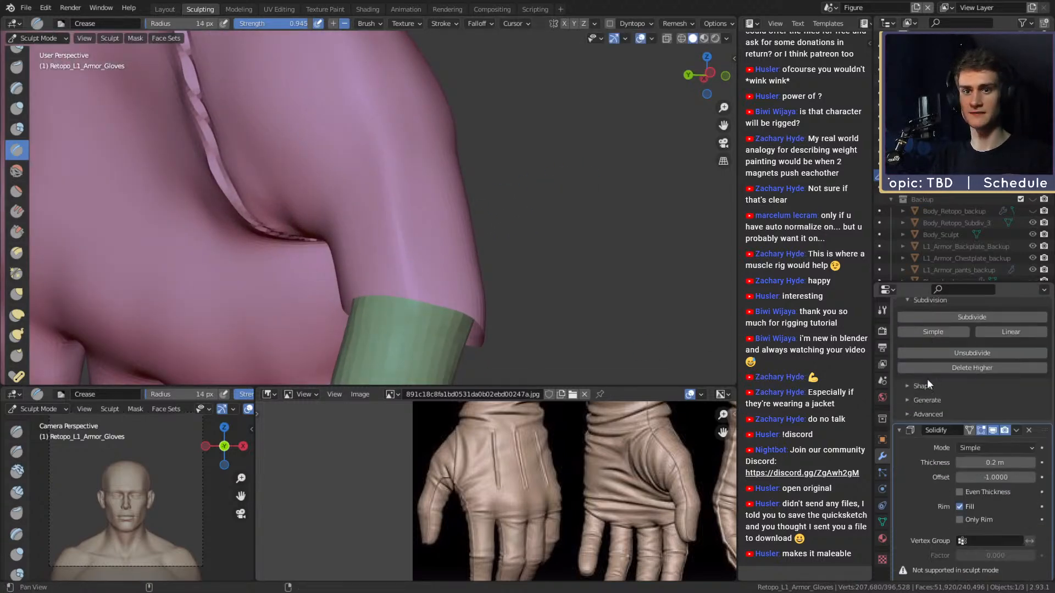
{"action": "scroll", "coordinate": [932, 336], "scroll_direction": "down", "scroll_amount": 3}
{"action": "left_click_drag", "start_coordinate": [418, 181], "coordinate": [404, 220], "text": "alt"}
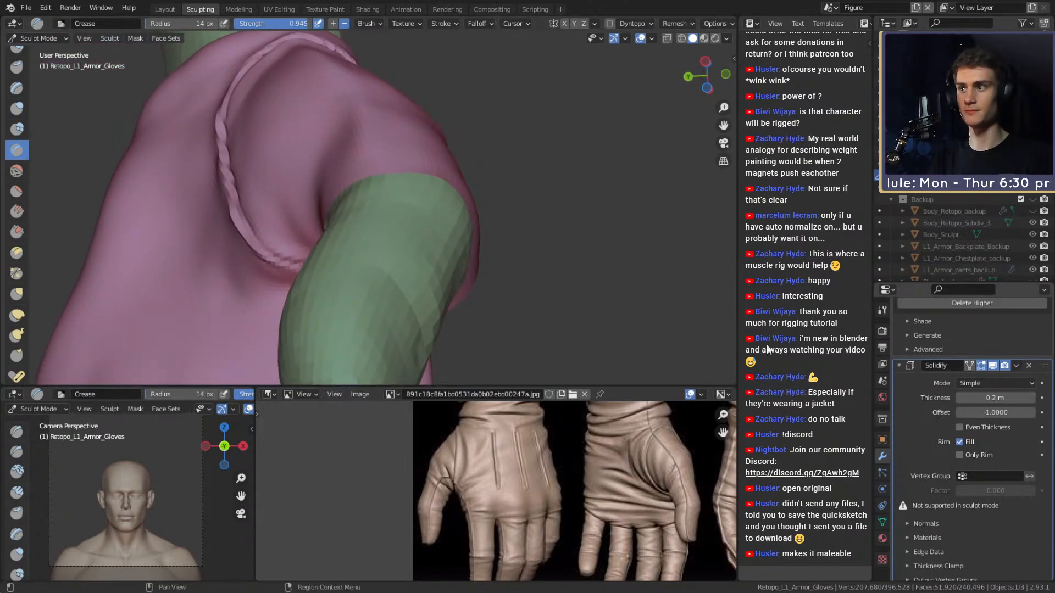
- Crease a lengthwise seam along the outer side of the thumb toward its base with a 19 px brush
{"action": "mouse_move", "coordinate": [406, 181]}
{"action": "left_mouse_down", "text": "alt"}
{"action": "mouse_move", "coordinate": [388, 254]}
{"action": "mouse_move", "coordinate": [355, 119]}
{"action": "left_mouse_up", "text": "alt"}
{"action": "middle_click_drag", "start_coordinate": [369, 184], "coordinate": [380, 214]}
{"action": "left_click_drag", "start_coordinate": [379, 214], "coordinate": [346, 116]}
{"action": "middle_click_drag", "start_coordinate": [355, 137], "coordinate": [391, 236], "text": "shift"}
{"action": "left_click_drag", "start_coordinate": [378, 220], "coordinate": [331, 113]}
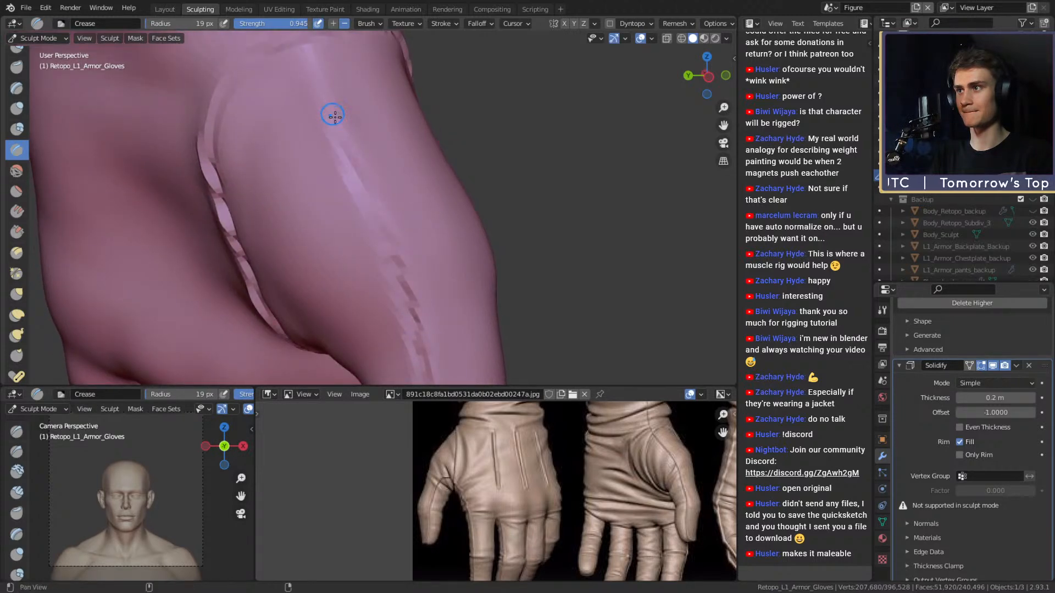
{"action": "middle_click_drag", "start_coordinate": [336, 144], "coordinate": [344, 165]}
{"action": "mouse_move", "coordinate": [317, 113]}
{"action": "left_mouse_down"}
{"action": "mouse_move", "coordinate": [337, 184]}
{"action": "mouse_move", "coordinate": [314, 99]}
{"action": "mouse_move", "coordinate": [375, 247]}
{"action": "mouse_move", "coordinate": [352, 192]}
{"action": "left_mouse_up"}
- Nudge the surface around the thumb's side seam with the Grab brush
{"action": "mouse_move", "coordinate": [386, 283]}
{"action": "left_mouse_down", "text": "alt+shift"}
{"action": "mouse_move", "coordinate": [379, 218]}
{"action": "mouse_move", "coordinate": [340, 149]}
{"action": "left_mouse_up", "text": "alt+shift"}
{"action": "mouse_move", "coordinate": [382, 237]}
{"action": "left_mouse_down", "text": "alt"}
{"action": "mouse_move", "coordinate": [365, 190]}
{"action": "mouse_move", "coordinate": [391, 247]}
{"action": "left_mouse_up", "text": "alt"}
{"action": "mouse_move", "coordinate": [379, 212]}
{"action": "left_mouse_down", "text": "alt"}
{"action": "mouse_move", "coordinate": [367, 193]}
{"action": "mouse_move", "coordinate": [252, 219]}
{"action": "mouse_move", "coordinate": [273, 239]}
{"action": "left_mouse_up", "text": "alt"}
{"action": "key", "text": "f"}
{"action": "left_click", "coordinate": [376, 186]}
{"action": "key", "text": "g"}
{"action": "key", "text": "f"}
{"action": "left_click", "coordinate": [331, 207]}
{"action": "left_click_drag", "start_coordinate": [331, 208], "coordinate": [308, 211]}
{"action": "mouse_move", "coordinate": [311, 212]}
{"action": "left_mouse_down", "text": "alt"}
{"action": "mouse_move", "coordinate": [353, 215]}
{"action": "mouse_move", "coordinate": [313, 220]}
{"action": "mouse_move", "coordinate": [463, 192]}
{"action": "mouse_move", "coordinate": [369, 233]}
{"action": "mouse_move", "coordinate": [358, 215]}
{"action": "mouse_move", "coordinate": [373, 213]}
{"action": "left_mouse_up", "text": "alt"}
- Tighten the thumb's lengthwise side seam using the Pinch/Magnify brush at 70 px
{"action": "key", "text": "f"}
{"action": "left_click", "coordinate": [429, 212]}
{"action": "left_click", "coordinate": [16, 273]}
{"action": "left_click_drag", "start_coordinate": [399, 280], "coordinate": [383, 226], "text": "alt+shift"}
{"action": "left_click_drag", "start_coordinate": [380, 233], "coordinate": [388, 312]}
{"action": "left_click_drag", "start_coordinate": [383, 275], "coordinate": [384, 303]}
{"action": "middle_click_drag", "start_coordinate": [354, 122], "coordinate": [389, 269], "text": "shift"}
{"action": "middle_click_drag", "start_coordinate": [316, 100], "coordinate": [344, 172]}
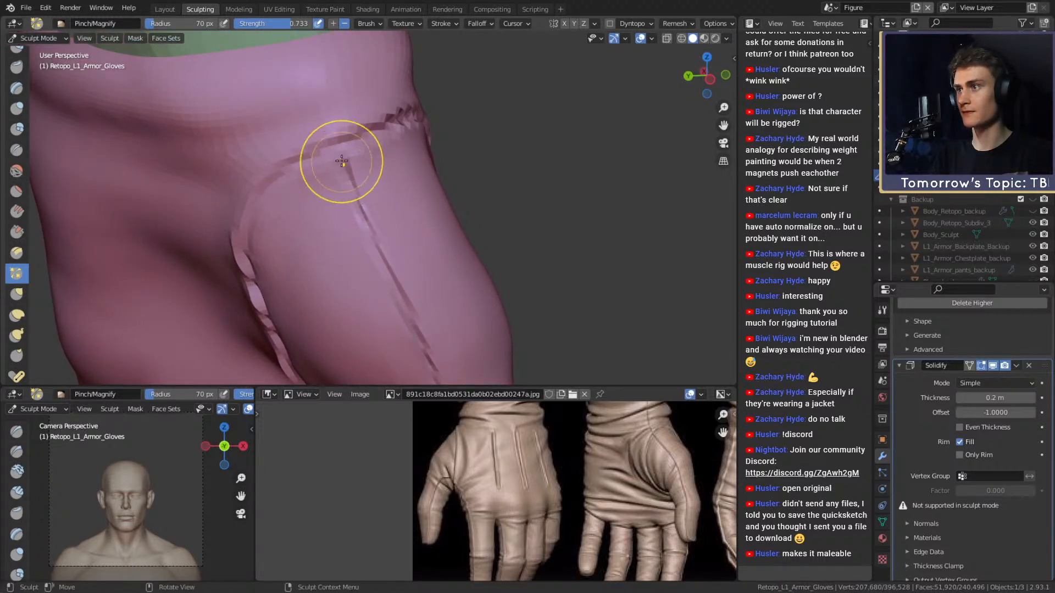
- Trace the thumb-base seam down toward the web with a 16 px Crease brush
{"action": "mouse_move", "coordinate": [266, 169]}
{"action": "middle_mouse_down"}
{"action": "mouse_move", "coordinate": [313, 141]}
{"action": "mouse_move", "coordinate": [276, 205]}
{"action": "mouse_move", "coordinate": [280, 260]}
{"action": "mouse_move", "coordinate": [336, 201]}
{"action": "mouse_move", "coordinate": [306, 71]}
{"action": "middle_mouse_up"}
{"action": "mouse_move", "coordinate": [330, 236]}
{"action": "middle_mouse_down"}
{"action": "mouse_move", "coordinate": [343, 210]}
{"action": "mouse_move", "coordinate": [344, 234]}
{"action": "middle_mouse_up"}
{"action": "key", "text": "shift+c"}
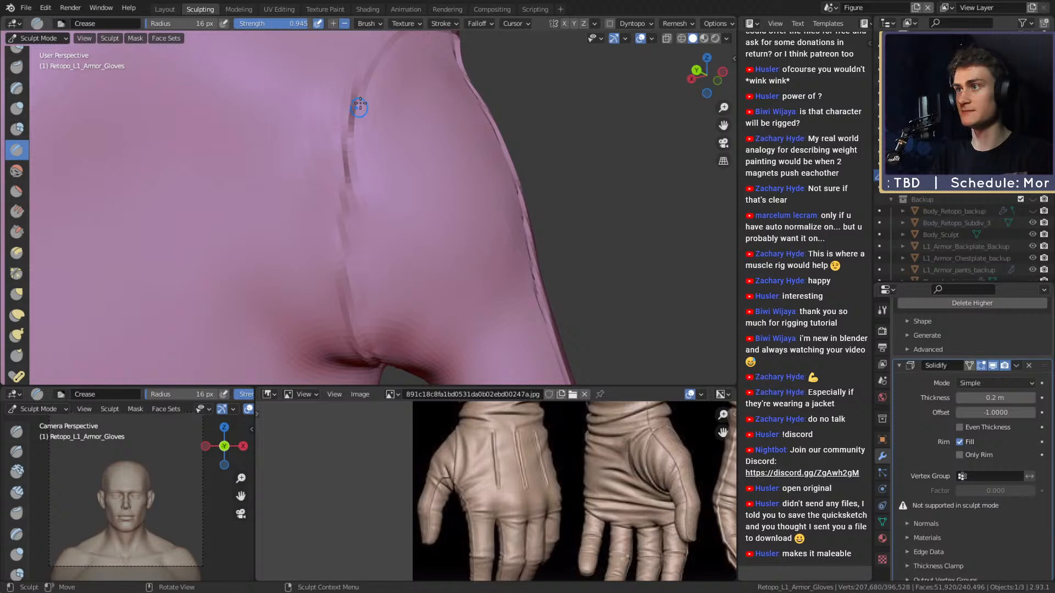
{"action": "mouse_move", "coordinate": [352, 123]}
{"action": "middle_mouse_down"}
{"action": "mouse_move", "coordinate": [362, 200]}
{"action": "mouse_move", "coordinate": [348, 181]}
{"action": "middle_mouse_up"}
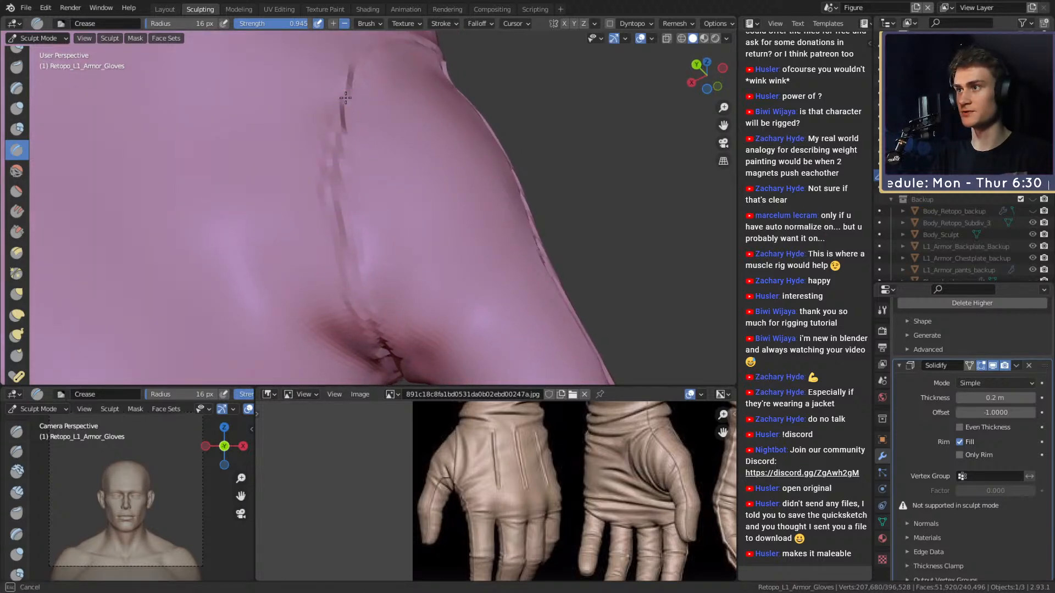
{"action": "mouse_move", "coordinate": [339, 121]}
{"action": "middle_mouse_down"}
{"action": "mouse_move", "coordinate": [342, 203]}
{"action": "mouse_move", "coordinate": [315, 151]}
{"action": "middle_mouse_up"}
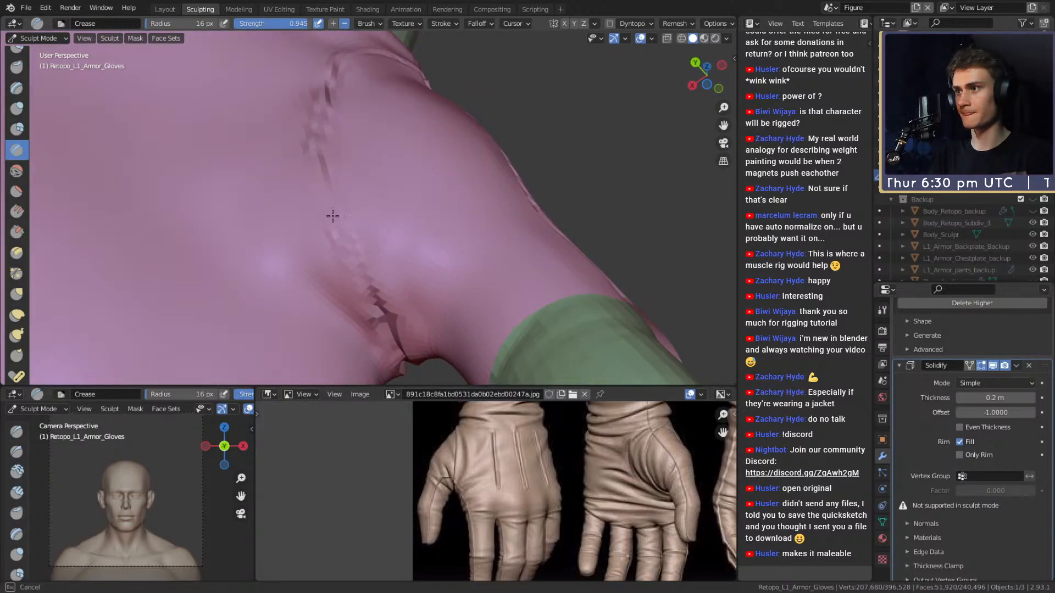
{"action": "middle_click_drag", "start_coordinate": [333, 225], "coordinate": [355, 250]}
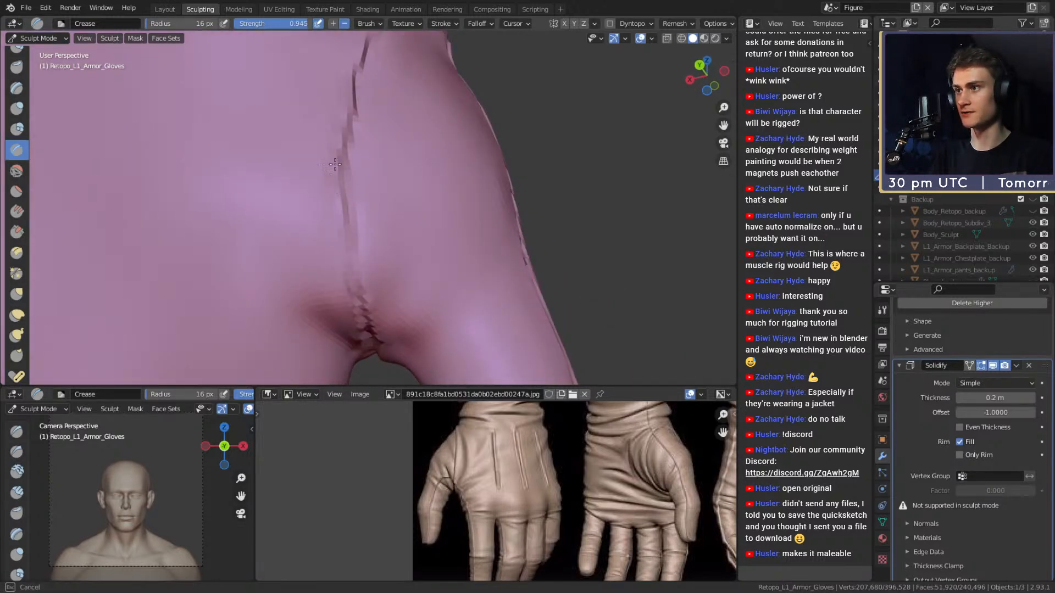
- Cut the seam above the thumb web deeper with a 22 px Crease brush
{"action": "mouse_move", "coordinate": [348, 227]}
{"action": "middle_mouse_down"}
{"action": "mouse_move", "coordinate": [351, 154]}
{"action": "mouse_move", "coordinate": [330, 141]}
{"action": "mouse_move", "coordinate": [326, 154]}
{"action": "middle_mouse_up"}
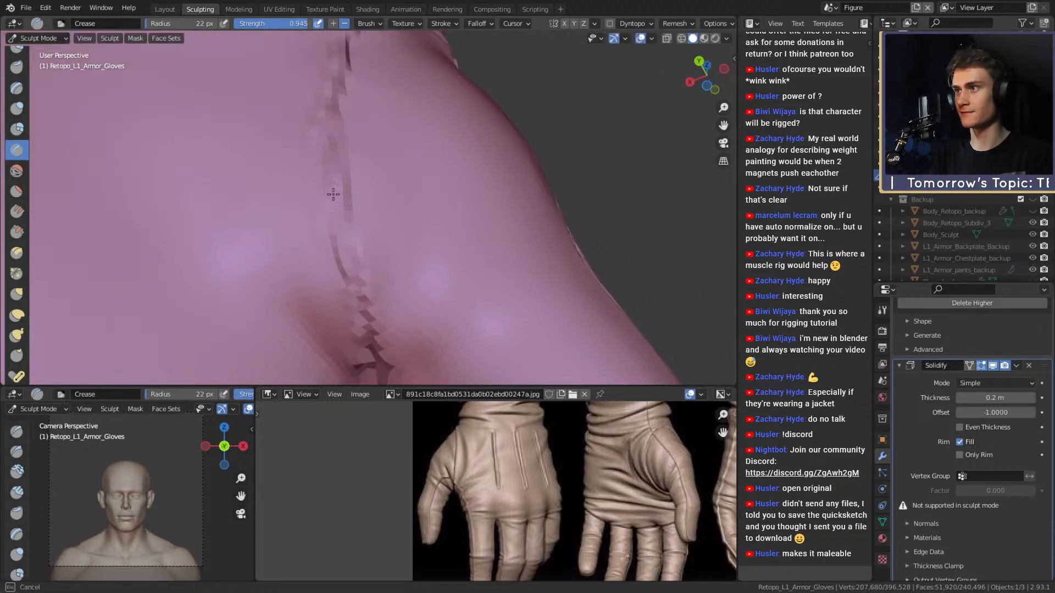
{"action": "left_click_drag", "start_coordinate": [334, 204], "coordinate": [361, 305]}
{"action": "mouse_move", "coordinate": [329, 129]}
{"action": "middle_mouse_down"}
{"action": "mouse_move", "coordinate": [337, 196]}
{"action": "mouse_move", "coordinate": [319, 213]}
{"action": "middle_mouse_up"}
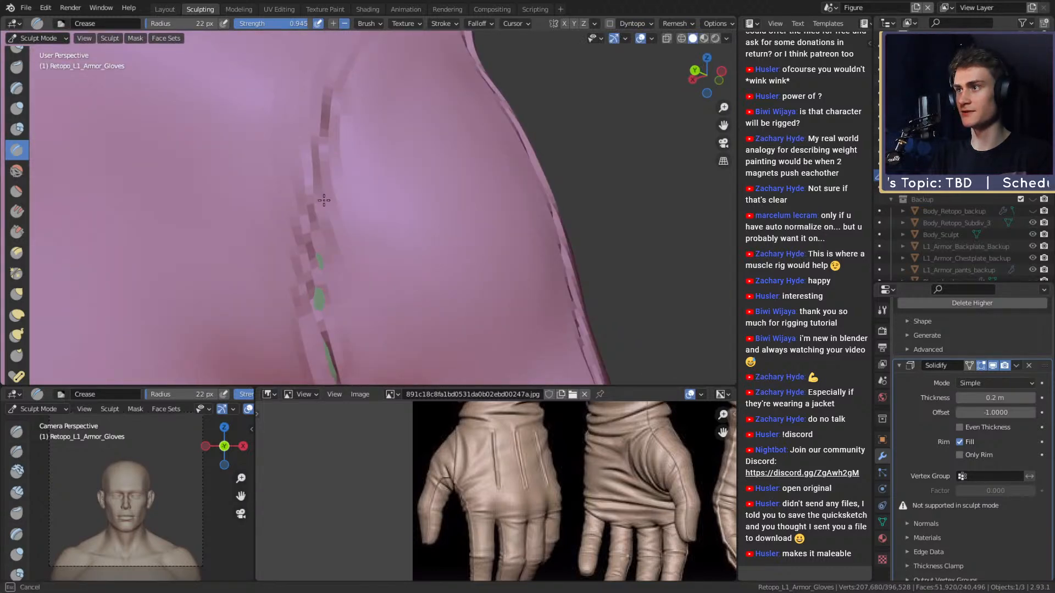
{"action": "left_click_drag", "start_coordinate": [319, 221], "coordinate": [325, 160]}
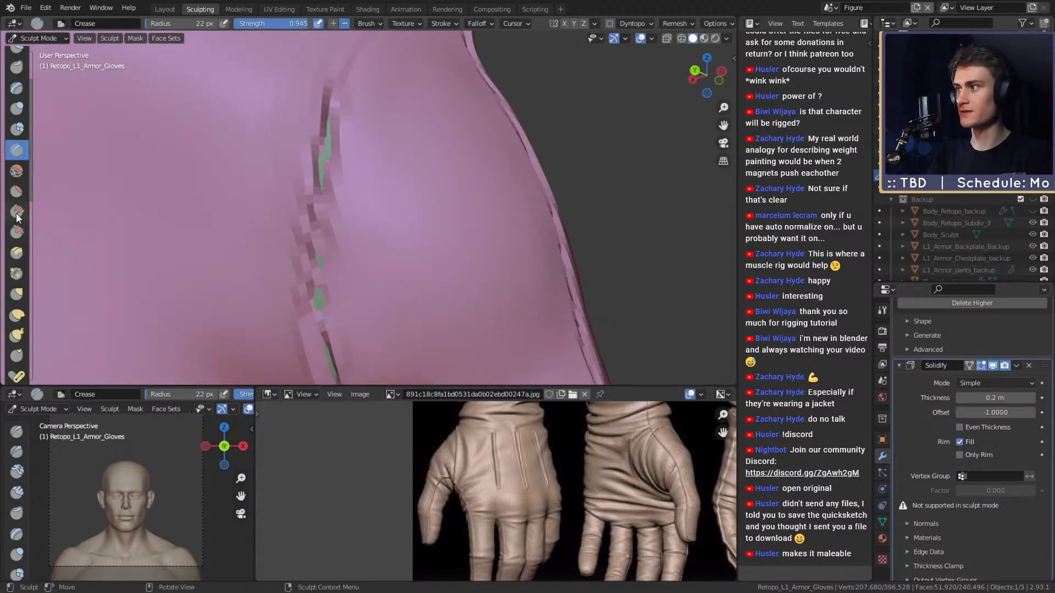
- Pinch the freshly cut seam above the thumb web together with the Pinch/Magnify brush
{"action": "left_click", "coordinate": [16, 273]}
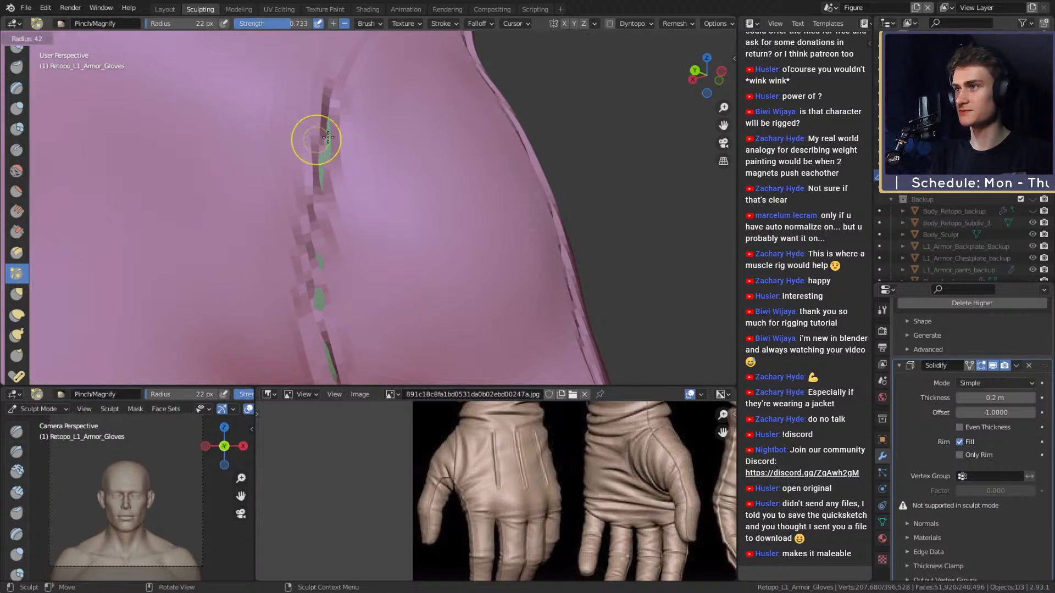
{"action": "left_click_drag", "start_coordinate": [329, 162], "coordinate": [328, 190]}
{"action": "middle_click_drag", "start_coordinate": [328, 186], "coordinate": [330, 154], "text": "shift"}
{"action": "mouse_move", "coordinate": [323, 263]}
{"action": "left_mouse_down"}
{"action": "mouse_move", "coordinate": [322, 185]}
{"action": "mouse_move", "coordinate": [323, 226]}
{"action": "left_mouse_up"}
- Shift the glove surface beside the palm-side thumb seam with the Grab brush
{"action": "mouse_move", "coordinate": [342, 270]}
{"action": "middle_mouse_down"}
{"action": "mouse_move", "coordinate": [326, 224]}
{"action": "mouse_move", "coordinate": [330, 266]}
{"action": "mouse_move", "coordinate": [339, 246]}
{"action": "mouse_move", "coordinate": [278, 266]}
{"action": "middle_mouse_up"}
{"action": "key", "text": "g"}
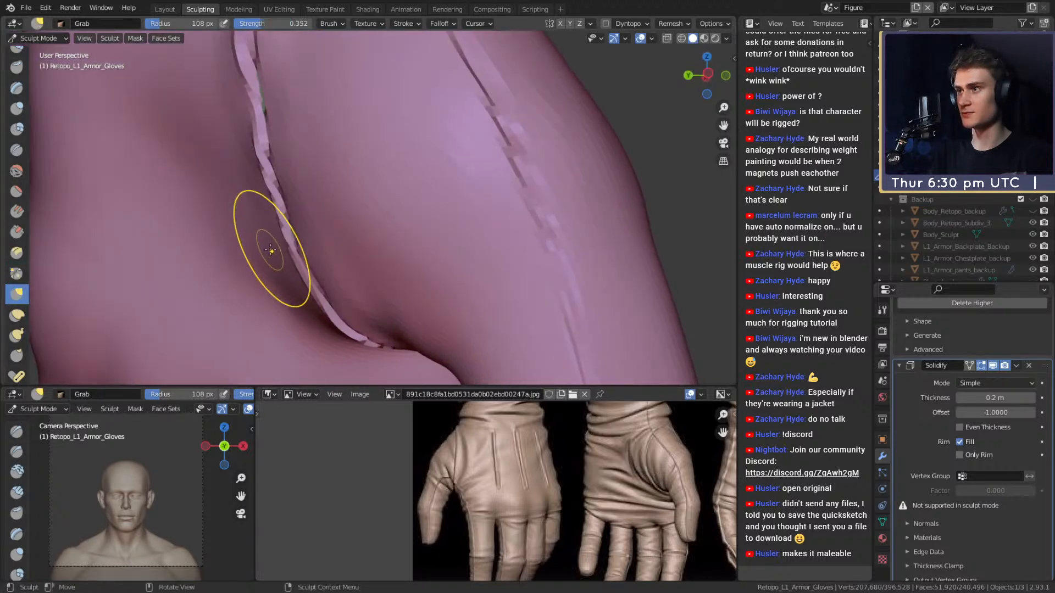
{"action": "scroll", "coordinate": [296, 274], "scroll_direction": "up", "scroll_amount": 2}
{"action": "middle_click_drag", "start_coordinate": [282, 154], "coordinate": [319, 245], "text": "shift"}
{"action": "left_click_drag", "start_coordinate": [313, 233], "coordinate": [299, 228]}
{"action": "key", "text": "f"}
{"action": "left_click", "coordinate": [297, 218]}
{"action": "scroll", "coordinate": [297, 218], "scroll_direction": "down", "scroll_amount": 5}
- Switch back to the Pinch/Magnify brush and inspect the seam around the thumb base
{"action": "middle_click_drag", "start_coordinate": [318, 247], "coordinate": [435, 201]}
{"action": "middle_click_drag", "start_coordinate": [347, 239], "coordinate": [387, 249], "text": "shift"}
{"action": "left_click_drag", "start_coordinate": [388, 249], "coordinate": [173, 244], "text": "alt"}
{"action": "left_click_drag", "start_coordinate": [382, 126], "coordinate": [345, 176], "text": "alt+shift"}
{"action": "left_click_drag", "start_coordinate": [186, 76], "coordinate": [181, 181], "text": "alt"}
{"action": "left_click", "coordinate": [17, 274]}
{"action": "left_click_drag", "start_coordinate": [247, 219], "coordinate": [391, 90], "text": "alt"}
{"action": "mouse_move", "coordinate": [442, 124]}
{"action": "left_mouse_down", "text": "alt"}
{"action": "mouse_move", "coordinate": [351, 219]}
{"action": "mouse_move", "coordinate": [291, 181]}
{"action": "mouse_move", "coordinate": [247, 129]}
{"action": "mouse_move", "coordinate": [306, 216]}
{"action": "left_mouse_up", "text": "alt"}
- Crease the lower end of the thumb-base seam into the web with a 22 px brush
{"action": "mouse_move", "coordinate": [306, 216]}
{"action": "middle_mouse_down"}
{"action": "mouse_move", "coordinate": [275, 301]}
{"action": "mouse_move", "coordinate": [348, 153]}
{"action": "mouse_move", "coordinate": [278, 282]}
{"action": "mouse_move", "coordinate": [319, 176]}
{"action": "mouse_move", "coordinate": [353, 181]}
{"action": "mouse_move", "coordinate": [421, 142]}
{"action": "mouse_move", "coordinate": [483, 236]}
{"action": "mouse_move", "coordinate": [365, 141]}
{"action": "mouse_move", "coordinate": [446, 197]}
{"action": "middle_mouse_up"}
{"action": "key", "text": "shift+c"}
{"action": "key", "text": "f"}
{"action": "left_click", "coordinate": [425, 202]}
{"action": "key", "text": "f"}
{"action": "left_click", "coordinate": [402, 169]}
- Pinch the lower thumb-base seam tighter using the Pinch/Magnify brush at 55 px
{"action": "left_click", "coordinate": [17, 273]}
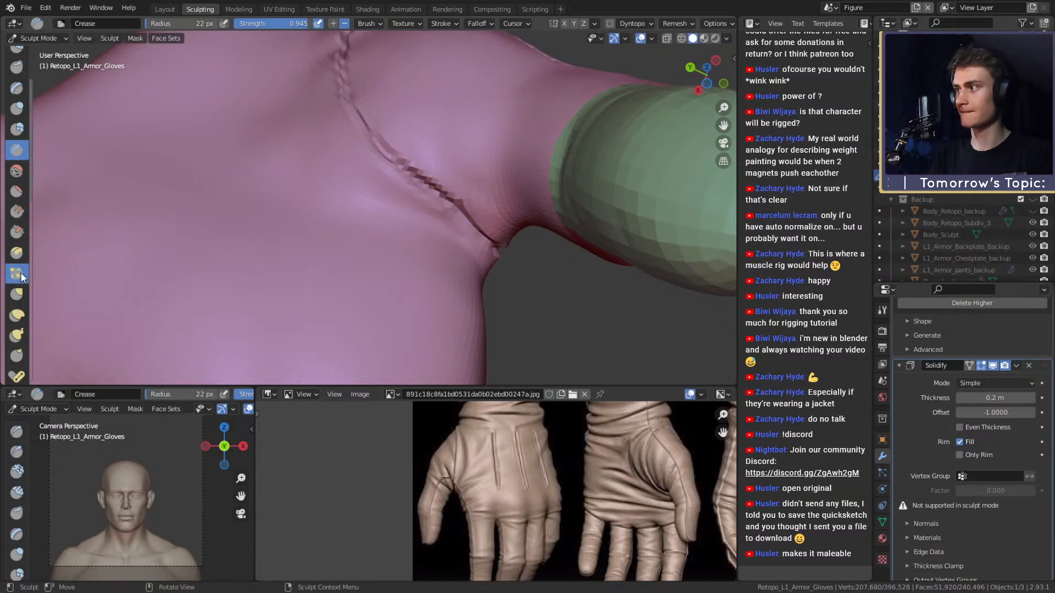
{"action": "key", "text": "f"}
{"action": "left_click", "coordinate": [432, 188]}
{"action": "scroll", "coordinate": [432, 188], "scroll_direction": "down", "scroll_amount": 5}
{"action": "middle_click_drag", "start_coordinate": [432, 188], "coordinate": [358, 237]}
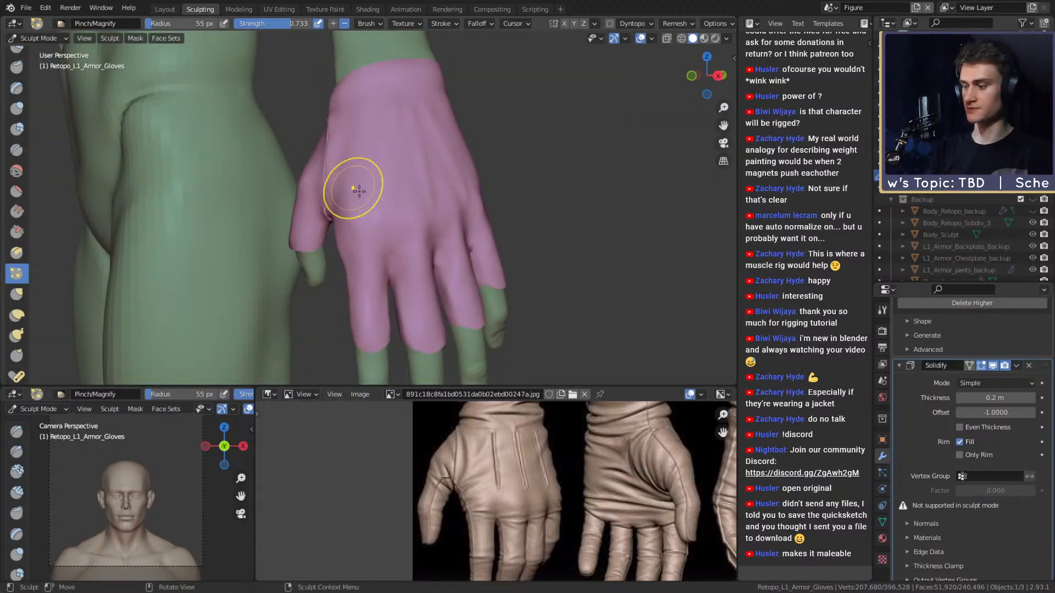
- Extend the thumb's side seam toward the edge of the thumb opening with a 24 px Crease brush
{"action": "key", "text": "shift+c"}
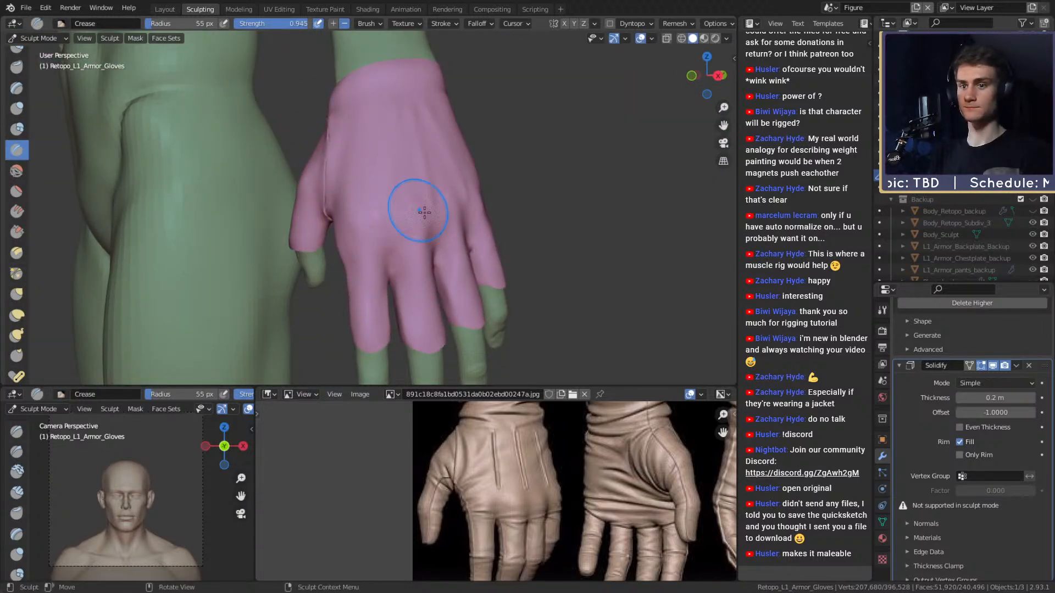
{"action": "left_click_drag", "start_coordinate": [395, 209], "coordinate": [395, 226], "text": "alt"}
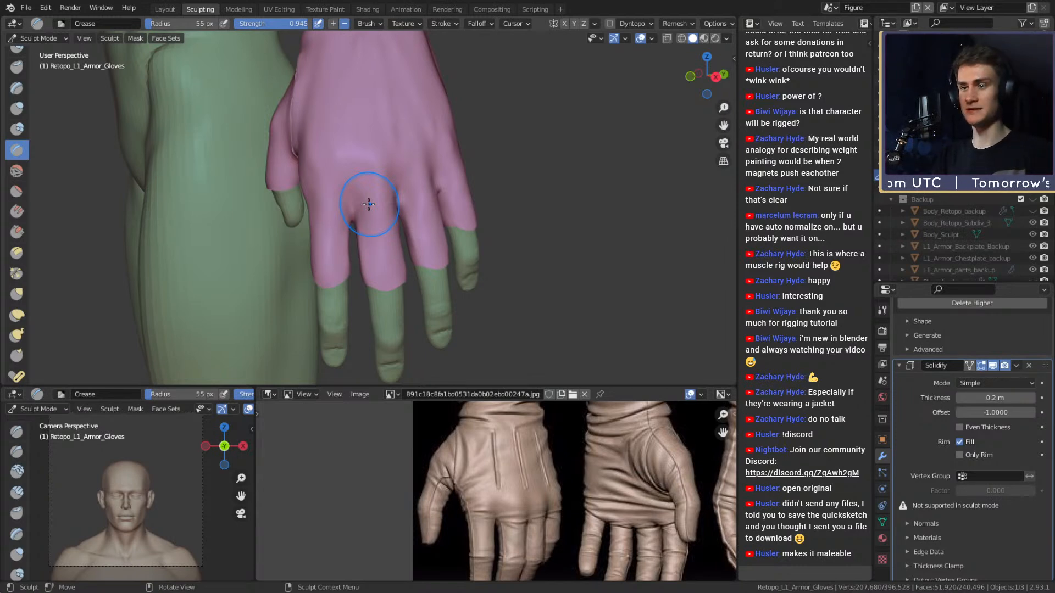
{"action": "middle_click_drag", "start_coordinate": [369, 204], "coordinate": [504, 236]}
{"action": "scroll", "coordinate": [487, 192], "scroll_direction": "up", "scroll_amount": 6}
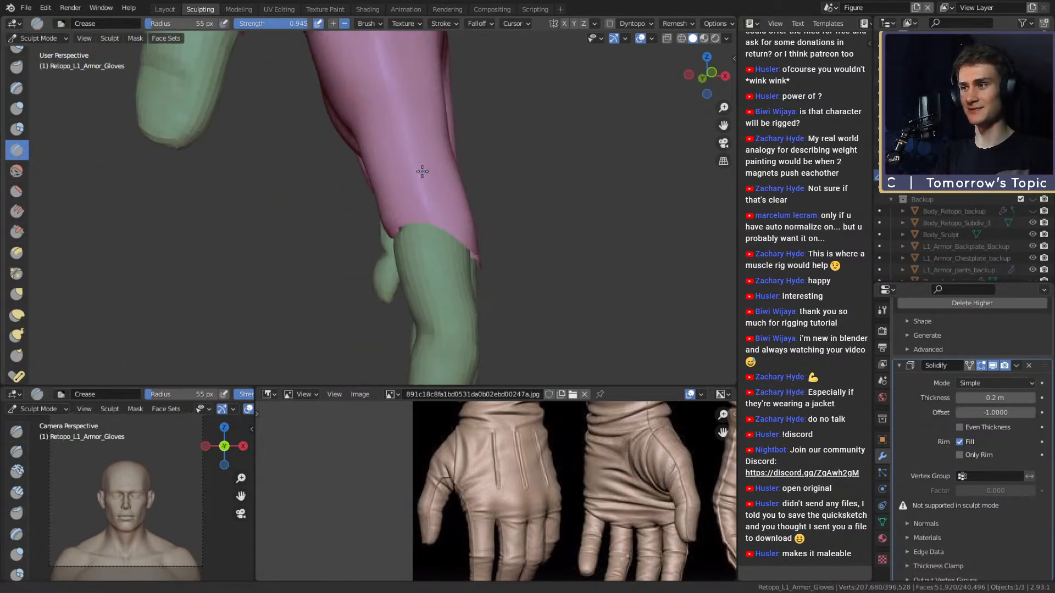
{"action": "mouse_move", "coordinate": [310, 205]}
{"action": "middle_mouse_down"}
{"action": "mouse_move", "coordinate": [459, 235]}
{"action": "mouse_move", "coordinate": [355, 188]}
{"action": "mouse_move", "coordinate": [319, 192]}
{"action": "mouse_move", "coordinate": [360, 193]}
{"action": "middle_mouse_up"}
{"action": "left_click", "coordinate": [363, 193]}
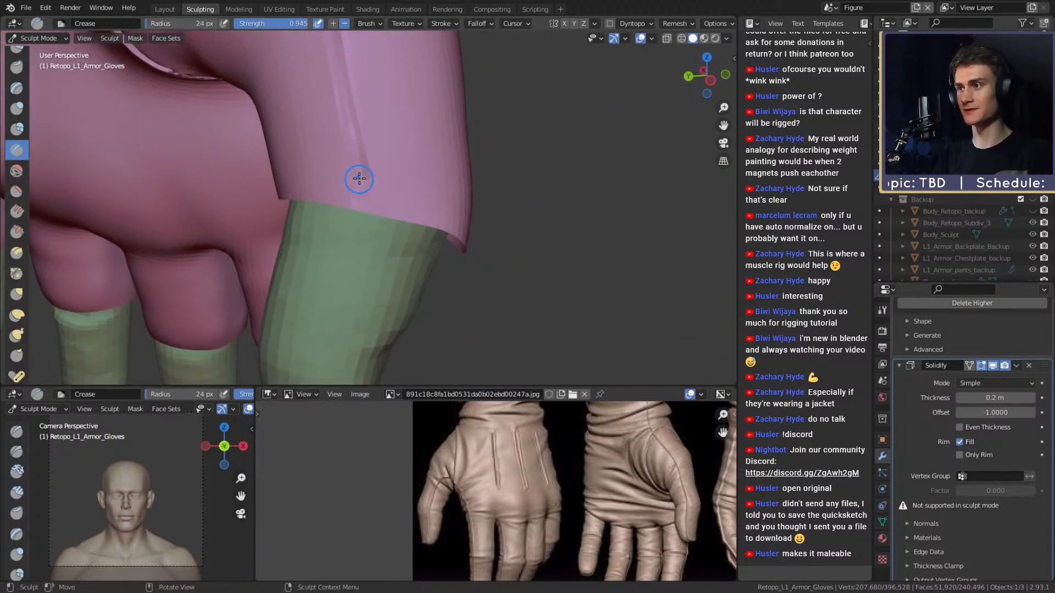
- Adjust the glove surface at the end of the thumb's side seam with the Grab brush
{"action": "key", "text": "g"}
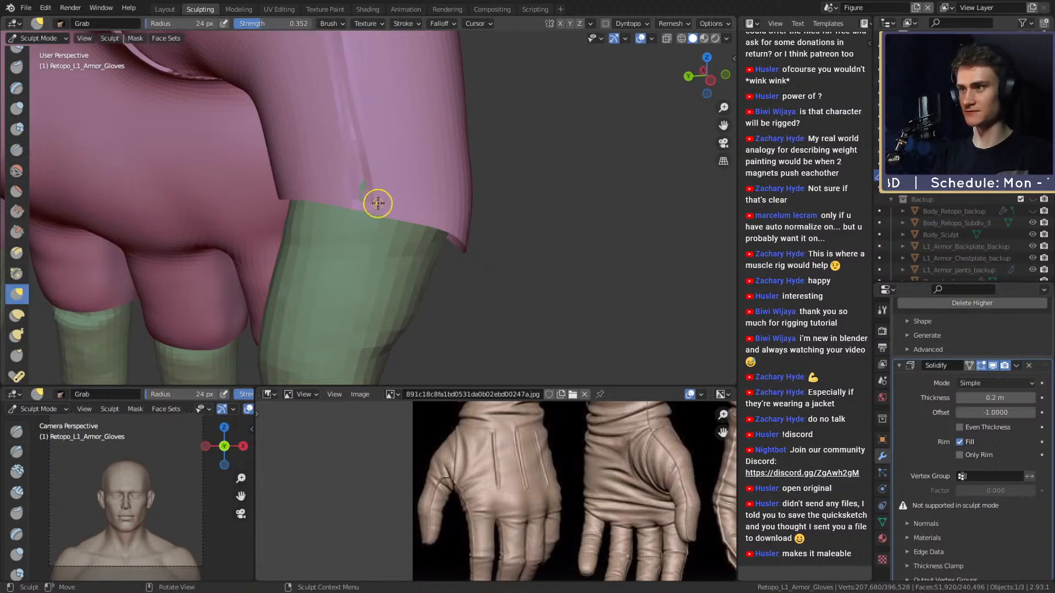
{"action": "mouse_move", "coordinate": [370, 202]}
{"action": "middle_mouse_down"}
{"action": "mouse_move", "coordinate": [319, 217]}
{"action": "mouse_move", "coordinate": [278, 141]}
{"action": "mouse_move", "coordinate": [347, 200]}
{"action": "mouse_move", "coordinate": [377, 118]}
{"action": "mouse_move", "coordinate": [394, 163]}
{"action": "mouse_move", "coordinate": [336, 216]}
{"action": "mouse_move", "coordinate": [313, 261]}
{"action": "mouse_move", "coordinate": [353, 153]}
{"action": "mouse_move", "coordinate": [380, 172]}
{"action": "mouse_move", "coordinate": [408, 147]}
{"action": "mouse_move", "coordinate": [404, 182]}
{"action": "mouse_move", "coordinate": [395, 154]}
{"action": "mouse_move", "coordinate": [387, 169]}
{"action": "middle_mouse_up"}
{"action": "key", "text": "f"}
{"action": "left_click", "coordinate": [306, 222]}
- Crease a seam from the thumb web to the thumb opening with a 19 px brush at strength 1.000
{"action": "key", "text": "shift+c"}
{"action": "key", "text": "f"}
{"action": "left_click", "coordinate": [391, 164]}
{"action": "key", "text": "f"}
{"action": "left_click", "coordinate": [286, 268]}
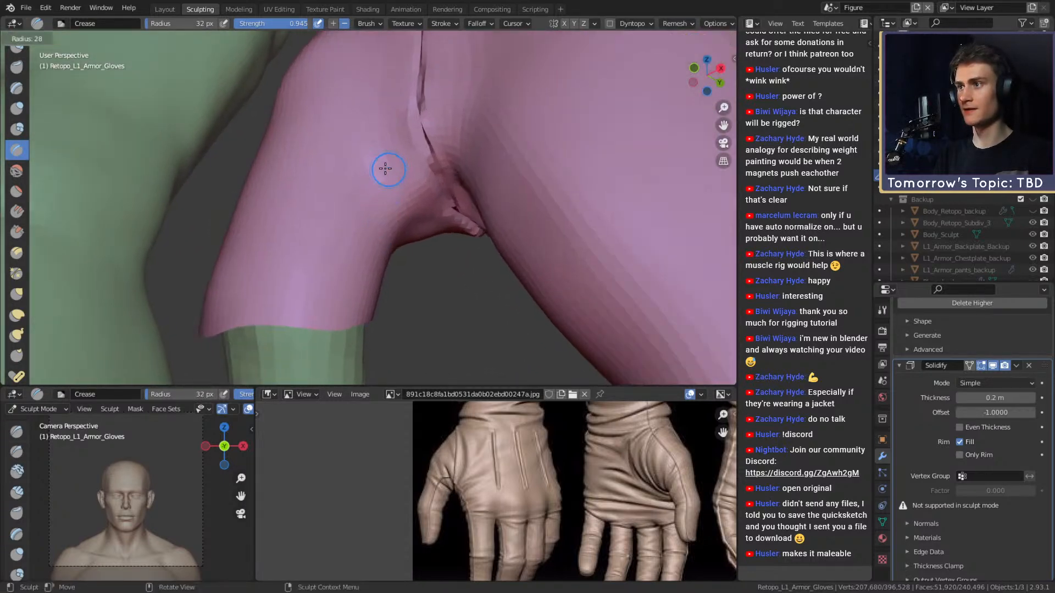
{"action": "key", "text": "f"}
{"action": "left_click_drag", "start_coordinate": [352, 205], "coordinate": [300, 304]}
{"action": "key", "text": "shift+f"}
{"action": "left_click", "coordinate": [335, 235]}
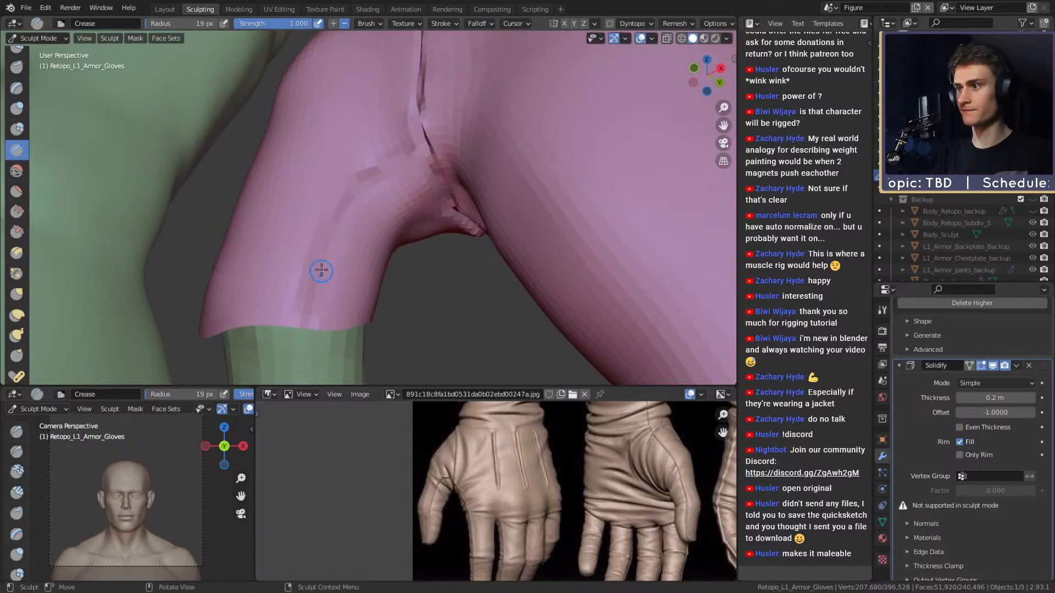
{"action": "middle_click_drag", "start_coordinate": [346, 219], "coordinate": [420, 178]}
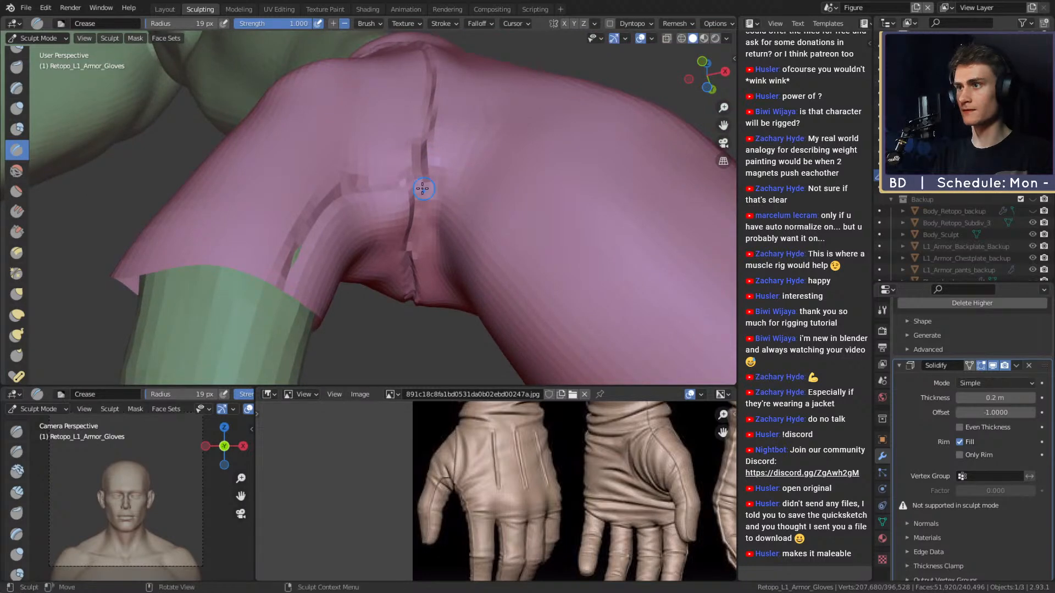
- Crease a seam down the glove's side from the thumb web toward the adjacent finger opening with a 17 px brush
{"action": "mouse_move", "coordinate": [487, 207]}
{"action": "middle_mouse_down"}
{"action": "mouse_move", "coordinate": [523, 254]}
{"action": "mouse_move", "coordinate": [405, 148]}
{"action": "middle_mouse_up"}
{"action": "left_click_drag", "start_coordinate": [395, 155], "coordinate": [459, 273]}
{"action": "mouse_move", "coordinate": [459, 273]}
{"action": "middle_mouse_down", "text": "shift"}
{"action": "mouse_move", "coordinate": [423, 164]}
{"action": "mouse_move", "coordinate": [477, 319]}
{"action": "mouse_move", "coordinate": [427, 176]}
{"action": "mouse_move", "coordinate": [433, 203]}
{"action": "mouse_move", "coordinate": [397, 117]}
{"action": "mouse_move", "coordinate": [390, 125]}
{"action": "middle_mouse_up", "text": "shift"}
{"action": "key", "text": "bracketleft"}
{"action": "left_click_drag", "start_coordinate": [390, 125], "coordinate": [443, 283]}
{"action": "middle_click_drag", "start_coordinate": [443, 283], "coordinate": [436, 264], "text": "shift"}
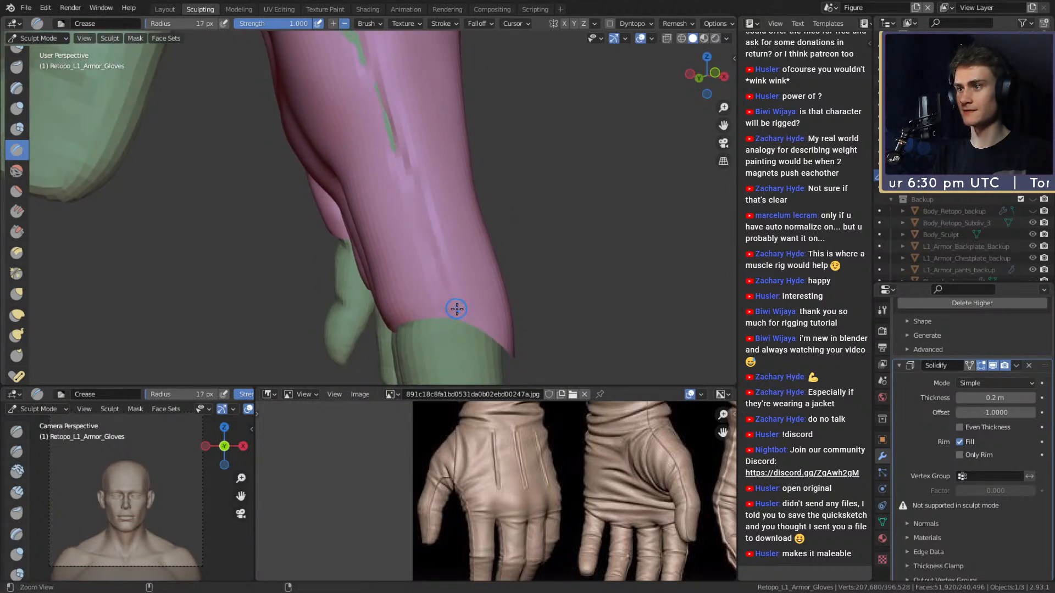
{"action": "middle_click_drag", "start_coordinate": [456, 305], "coordinate": [447, 280], "text": "shift"}
{"action": "left_click_drag", "start_coordinate": [389, 98], "coordinate": [442, 289]}
{"action": "scroll", "coordinate": [443, 267], "scroll_direction": "up", "scroll_amount": 2}
- Resize the Grab brush and adjust the glove surface around the side seam near the finger opening
{"action": "mouse_move", "coordinate": [443, 268]}
{"action": "middle_mouse_down"}
{"action": "mouse_move", "coordinate": [395, 190]}
{"action": "mouse_move", "coordinate": [447, 257]}
{"action": "mouse_move", "coordinate": [445, 214]}
{"action": "mouse_move", "coordinate": [384, 203]}
{"action": "mouse_move", "coordinate": [341, 212]}
{"action": "mouse_move", "coordinate": [373, 249]}
{"action": "mouse_move", "coordinate": [329, 255]}
{"action": "mouse_move", "coordinate": [333, 201]}
{"action": "mouse_move", "coordinate": [405, 200]}
{"action": "mouse_move", "coordinate": [306, 200]}
{"action": "mouse_move", "coordinate": [363, 199]}
{"action": "middle_mouse_up"}
{"action": "key", "text": "g"}
{"action": "key", "text": "f"}
{"action": "left_click", "coordinate": [389, 224]}
{"action": "key", "text": "f"}
{"action": "left_click", "coordinate": [355, 190]}
{"action": "middle_click_drag", "start_coordinate": [384, 233], "coordinate": [379, 204], "text": "shift"}
{"action": "middle_click_drag", "start_coordinate": [386, 249], "coordinate": [380, 220], "text": "shift"}
{"action": "middle_click_drag", "start_coordinate": [381, 284], "coordinate": [371, 236], "text": "shift"}
{"action": "left_click_drag", "start_coordinate": [374, 265], "coordinate": [369, 270]}
- Tighten the side seam leading to the finger opening with a Pinch/Magnify stroke
{"action": "mouse_move", "coordinate": [369, 269]}
{"action": "middle_mouse_down"}
{"action": "mouse_move", "coordinate": [452, 227]}
{"action": "mouse_move", "coordinate": [411, 176]}
{"action": "middle_mouse_up"}
{"action": "left_click", "coordinate": [16, 273]}
{"action": "middle_click_drag", "start_coordinate": [329, 247], "coordinate": [377, 275]}
{"action": "left_click_drag", "start_coordinate": [416, 313], "coordinate": [395, 234]}
{"action": "mouse_move", "coordinate": [364, 152]}
{"action": "middle_mouse_down", "text": "shift"}
{"action": "mouse_move", "coordinate": [377, 141]}
{"action": "mouse_move", "coordinate": [424, 342]}
{"action": "middle_mouse_up", "text": "shift"}
{"action": "mouse_move", "coordinate": [328, 109]}
{"action": "middle_mouse_down"}
{"action": "mouse_move", "coordinate": [355, 195]}
{"action": "mouse_move", "coordinate": [397, 179]}
{"action": "mouse_move", "coordinate": [319, 302]}
{"action": "mouse_move", "coordinate": [464, 222]}
{"action": "mouse_move", "coordinate": [419, 170]}
{"action": "mouse_move", "coordinate": [423, 278]}
{"action": "mouse_move", "coordinate": [387, 175]}
{"action": "mouse_move", "coordinate": [346, 212]}
{"action": "mouse_move", "coordinate": [351, 249]}
{"action": "mouse_move", "coordinate": [406, 207]}
{"action": "mouse_move", "coordinate": [353, 212]}
{"action": "mouse_move", "coordinate": [364, 235]}
{"action": "mouse_move", "coordinate": [446, 203]}
{"action": "mouse_move", "coordinate": [351, 231]}
{"action": "mouse_move", "coordinate": [442, 192]}
{"action": "middle_mouse_up"}
- Switch to the Clay Strips brush and set its radius to 31 px
{"action": "key", "text": "g"}
{"action": "key", "text": "f"}
{"action": "left_click", "coordinate": [372, 195]}
{"action": "scroll", "coordinate": [341, 235], "scroll_direction": "up", "scroll_amount": 5}
{"action": "key", "text": "c"}
{"action": "key", "text": "f"}
{"action": "left_click", "coordinate": [348, 220]}
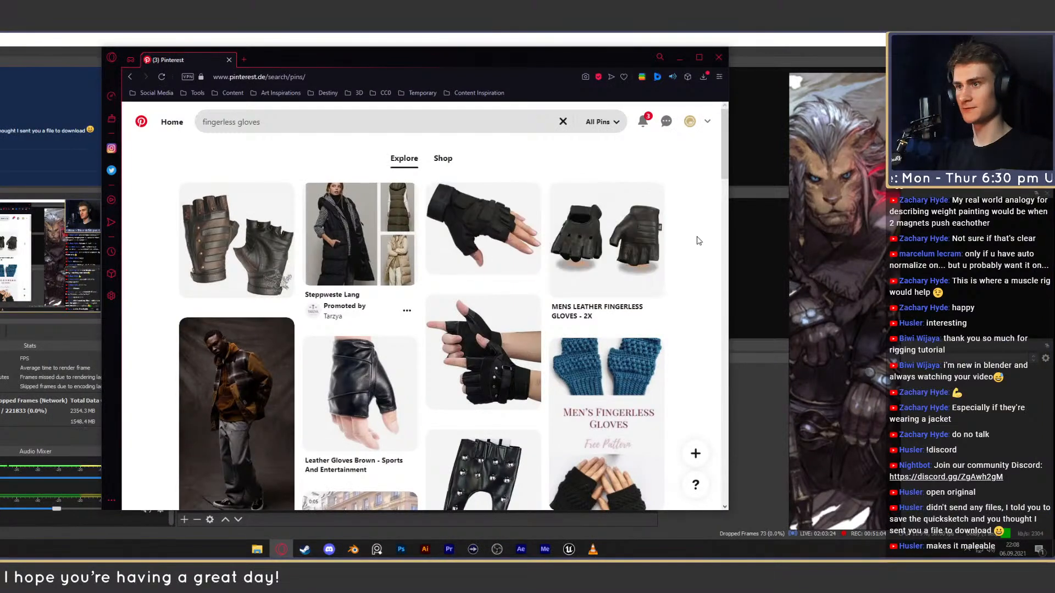
- View the MENS LEATHER FINGERLESS GLOVES - 2X pin on Pinterest as a seam reference and close the browser
{"action": "middle_click", "coordinate": [626, 242]}
{"action": "left_click", "coordinate": [277, 60]}
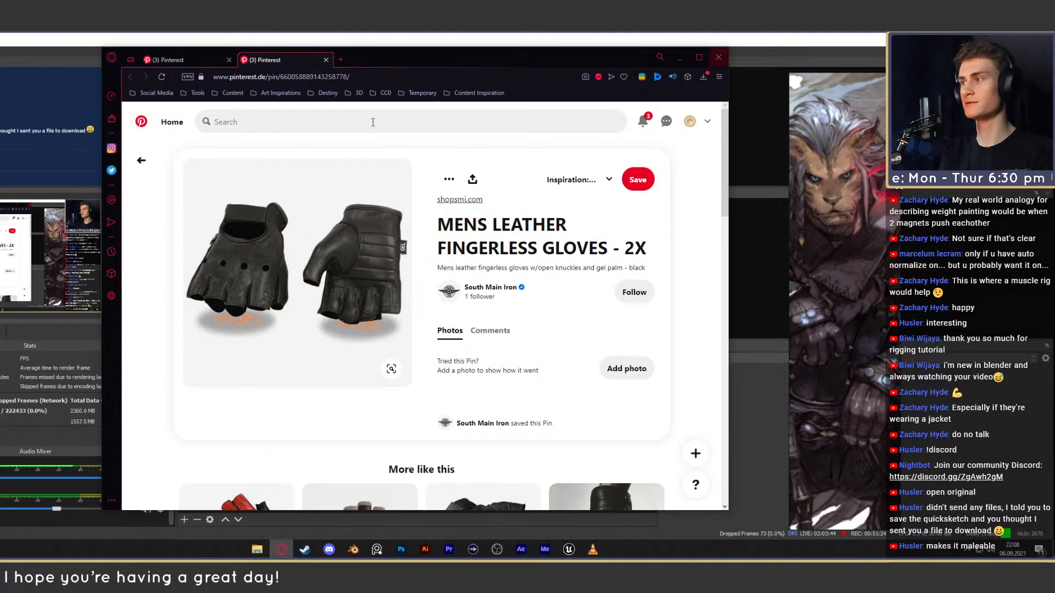
{"action": "left_click", "coordinate": [718, 57]}
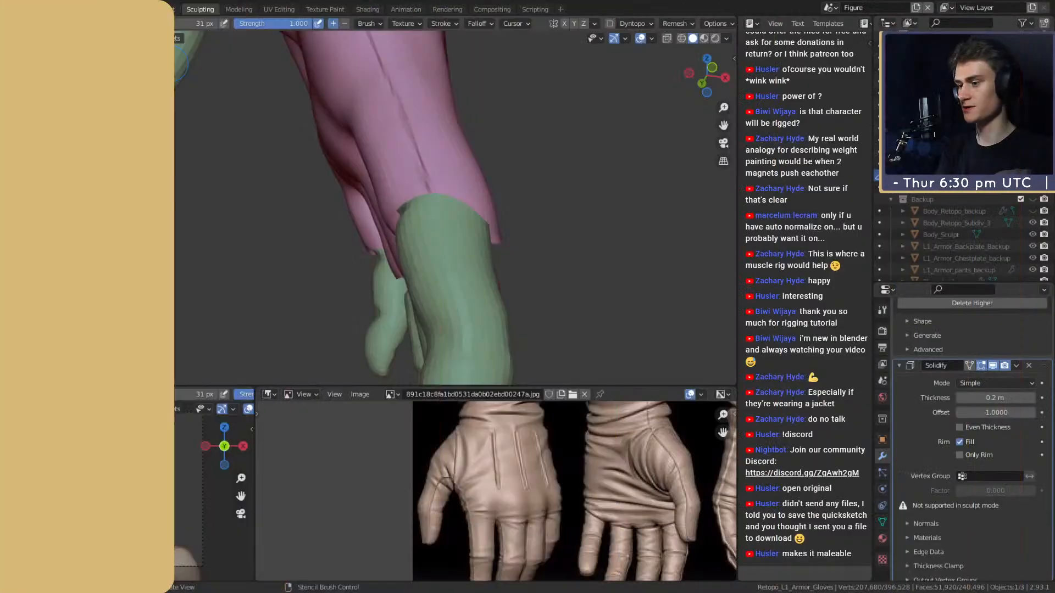
- Try carving a groove along the finger's inner side up to the finger web with a 25 px Clay Strips brush
{"action": "mouse_move", "coordinate": [357, 215]}
{"action": "middle_mouse_down"}
{"action": "mouse_move", "coordinate": [328, 170]}
{"action": "mouse_move", "coordinate": [318, 200]}
{"action": "mouse_move", "coordinate": [352, 192]}
{"action": "mouse_move", "coordinate": [353, 160]}
{"action": "mouse_move", "coordinate": [343, 173]}
{"action": "mouse_move", "coordinate": [423, 220]}
{"action": "mouse_move", "coordinate": [394, 168]}
{"action": "mouse_move", "coordinate": [418, 192]}
{"action": "mouse_move", "coordinate": [406, 228]}
{"action": "middle_mouse_up"}
{"action": "scroll", "coordinate": [357, 188], "scroll_direction": "up", "scroll_amount": 4}
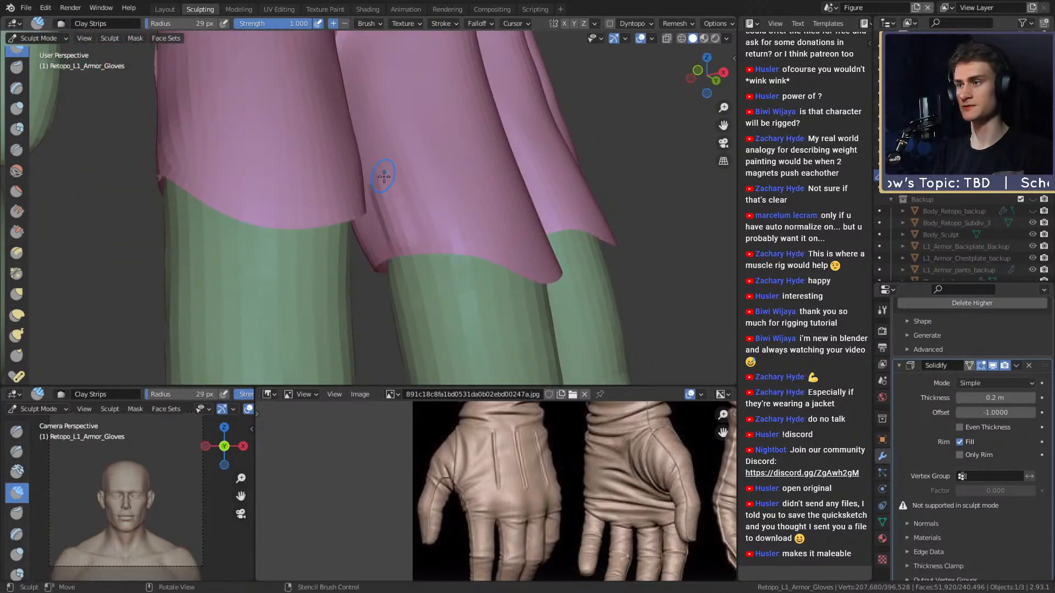
{"action": "middle_click_drag", "start_coordinate": [370, 146], "coordinate": [418, 270]}
{"action": "left_click_drag", "start_coordinate": [418, 269], "coordinate": [423, 275]}
{"action": "middle_click_drag", "start_coordinate": [423, 276], "coordinate": [404, 234]}
{"action": "key", "text": "f"}
{"action": "left_click", "coordinate": [400, 229]}
{"action": "left_click_drag", "start_coordinate": [391, 250], "coordinate": [363, 132]}
{"action": "middle_click_drag", "start_coordinate": [362, 128], "coordinate": [399, 216]}
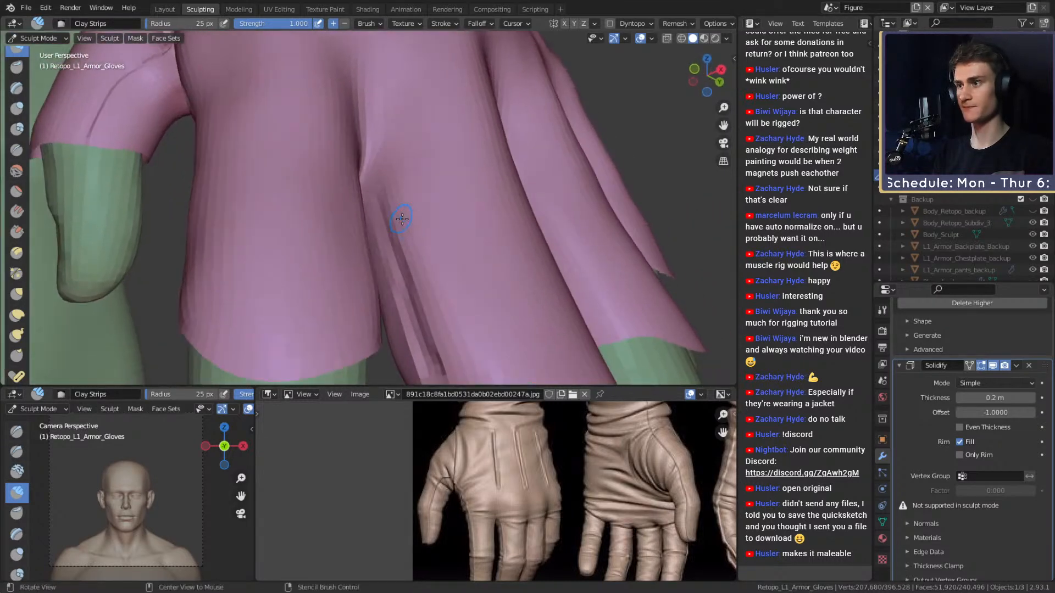
{"action": "key", "text": "ctrl+z"}
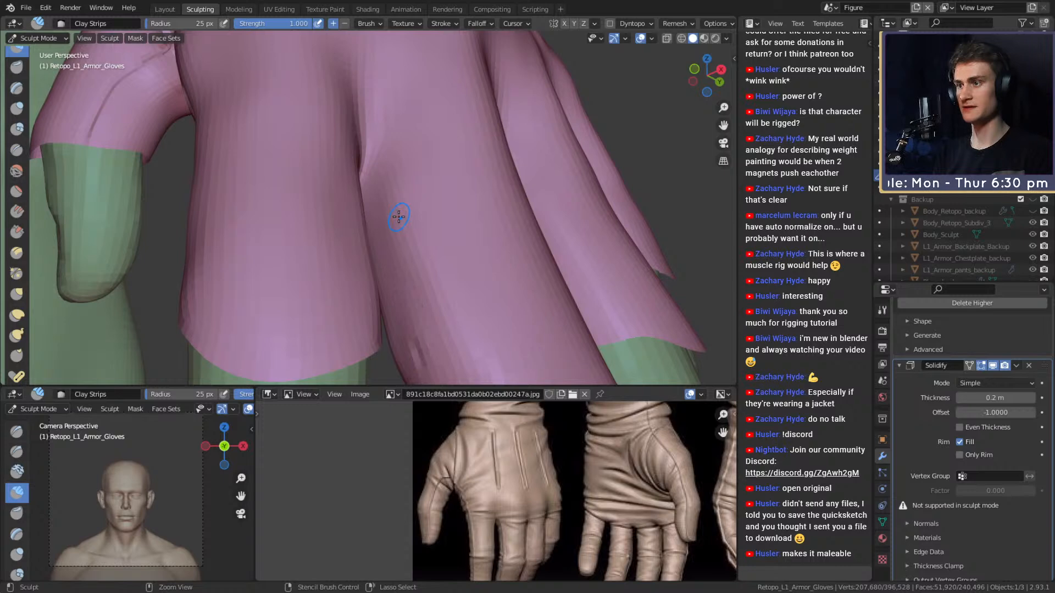
- Crease a seam across the web between two fingers and down both facing sides to the openings with a 19 px brush
{"action": "mouse_move", "coordinate": [412, 248]}
{"action": "middle_mouse_down"}
{"action": "mouse_move", "coordinate": [372, 212]}
{"action": "mouse_move", "coordinate": [396, 231]}
{"action": "mouse_move", "coordinate": [365, 188]}
{"action": "mouse_move", "coordinate": [307, 158]}
{"action": "middle_mouse_up"}
{"action": "key", "text": "g"}
{"action": "key", "text": "shift+c"}
{"action": "mouse_move", "coordinate": [361, 177]}
{"action": "middle_mouse_down"}
{"action": "mouse_move", "coordinate": [388, 198]}
{"action": "mouse_move", "coordinate": [366, 183]}
{"action": "middle_mouse_up"}
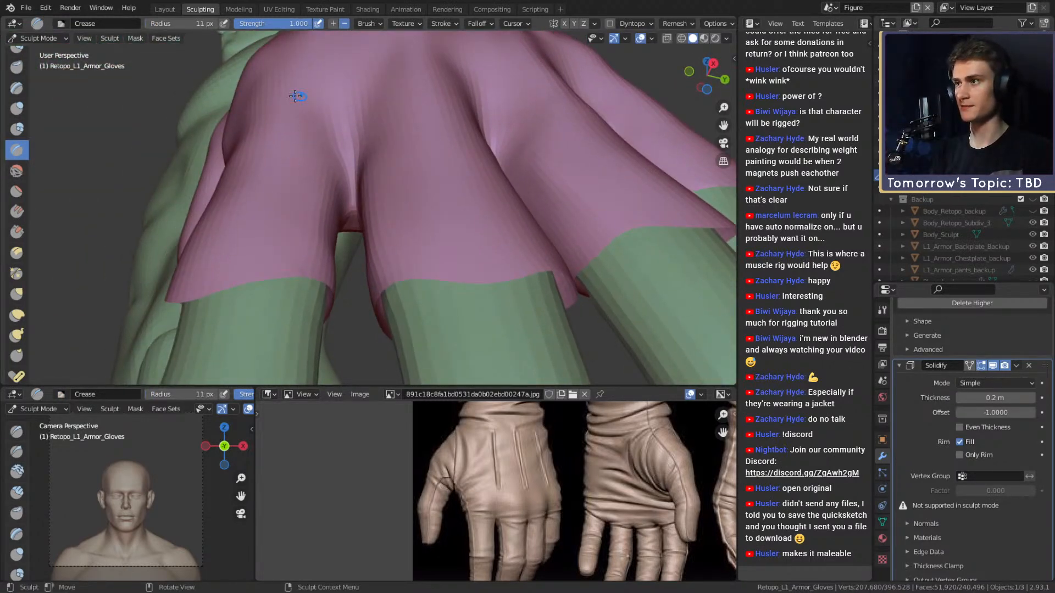
{"action": "mouse_move", "coordinate": [356, 201]}
{"action": "middle_mouse_down"}
{"action": "mouse_move", "coordinate": [361, 188]}
{"action": "mouse_move", "coordinate": [311, 216]}
{"action": "mouse_move", "coordinate": [318, 205]}
{"action": "mouse_move", "coordinate": [307, 231]}
{"action": "middle_mouse_up"}
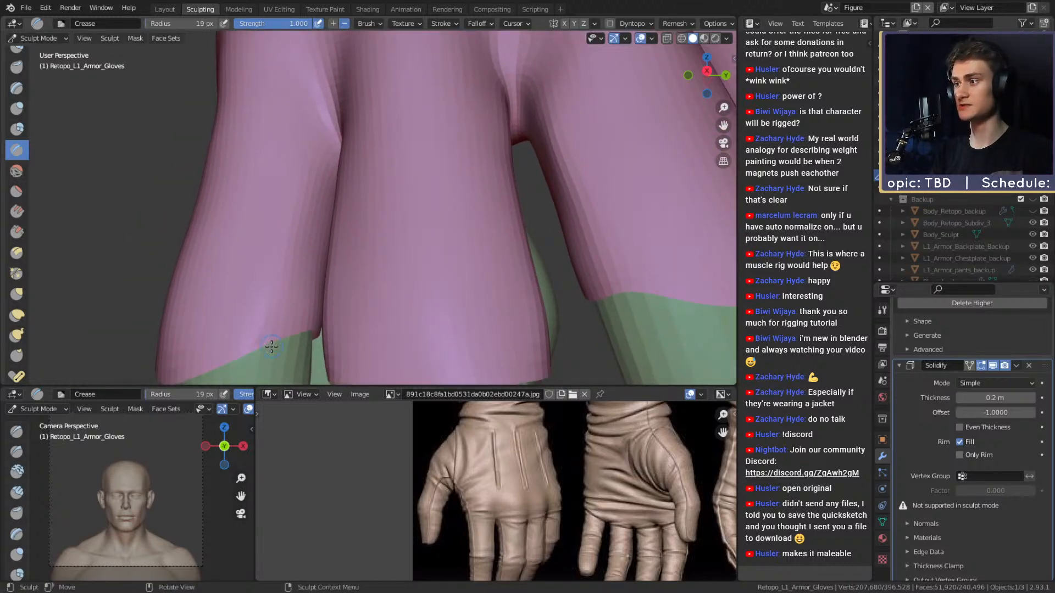
{"action": "middle_click_drag", "start_coordinate": [280, 205], "coordinate": [353, 130], "text": "ctrl"}
{"action": "left_click_drag", "start_coordinate": [353, 130], "coordinate": [334, 133]}
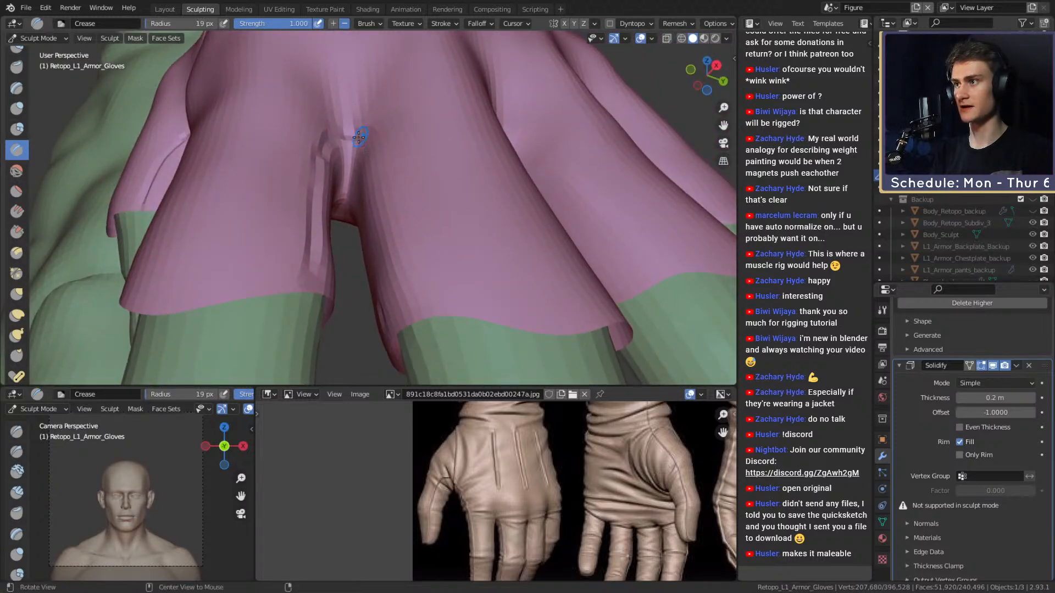
{"action": "middle_click_drag", "start_coordinate": [334, 134], "coordinate": [313, 153]}
{"action": "middle_click_drag", "start_coordinate": [269, 203], "coordinate": [250, 295]}
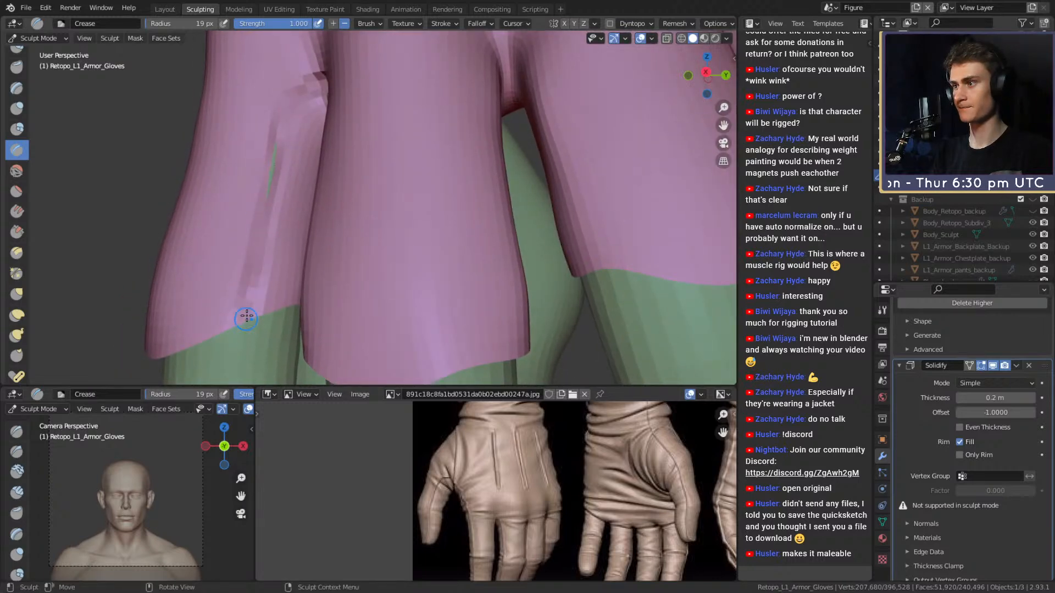
{"action": "middle_click_drag", "start_coordinate": [304, 98], "coordinate": [398, 109]}
{"action": "mouse_move", "coordinate": [403, 170]}
{"action": "middle_mouse_down"}
{"action": "mouse_move", "coordinate": [419, 207]}
{"action": "mouse_move", "coordinate": [399, 127]}
{"action": "middle_mouse_up"}
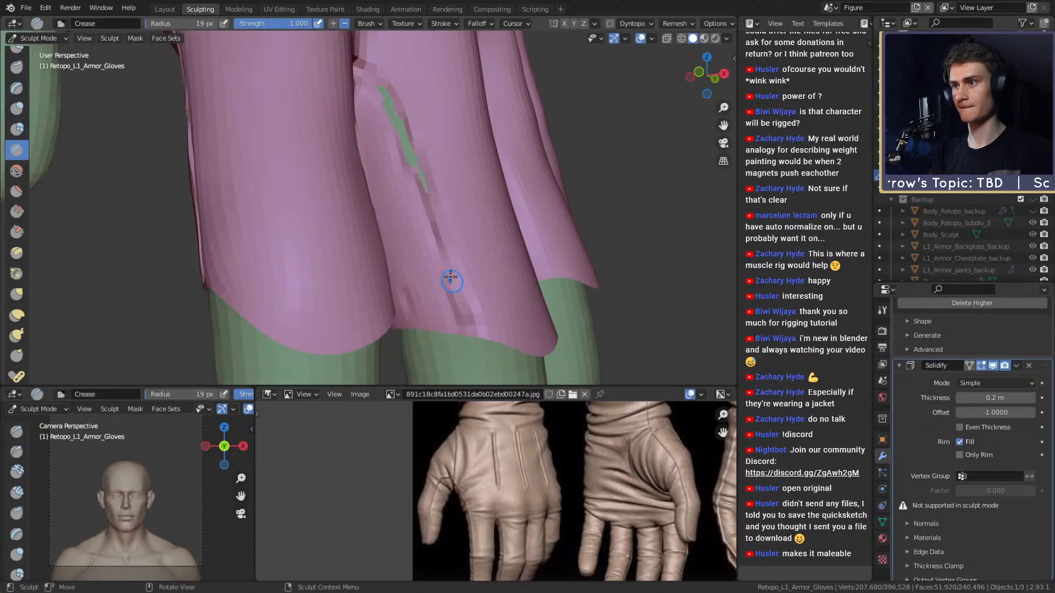
- Crease the seam around the next finger web and down the finger's side to its opening at 19 px
{"action": "mouse_move", "coordinate": [451, 273]}
{"action": "middle_mouse_down"}
{"action": "mouse_move", "coordinate": [402, 231]}
{"action": "mouse_move", "coordinate": [409, 147]}
{"action": "mouse_move", "coordinate": [483, 148]}
{"action": "mouse_move", "coordinate": [511, 236]}
{"action": "middle_mouse_up"}
{"action": "mouse_move", "coordinate": [510, 236]}
{"action": "middle_mouse_down", "text": "shift"}
{"action": "mouse_move", "coordinate": [471, 236]}
{"action": "mouse_move", "coordinate": [454, 224]}
{"action": "mouse_move", "coordinate": [512, 212]}
{"action": "mouse_move", "coordinate": [395, 170]}
{"action": "mouse_move", "coordinate": [350, 199]}
{"action": "middle_mouse_up", "text": "shift"}
{"action": "middle_click_drag", "start_coordinate": [379, 237], "coordinate": [373, 234]}
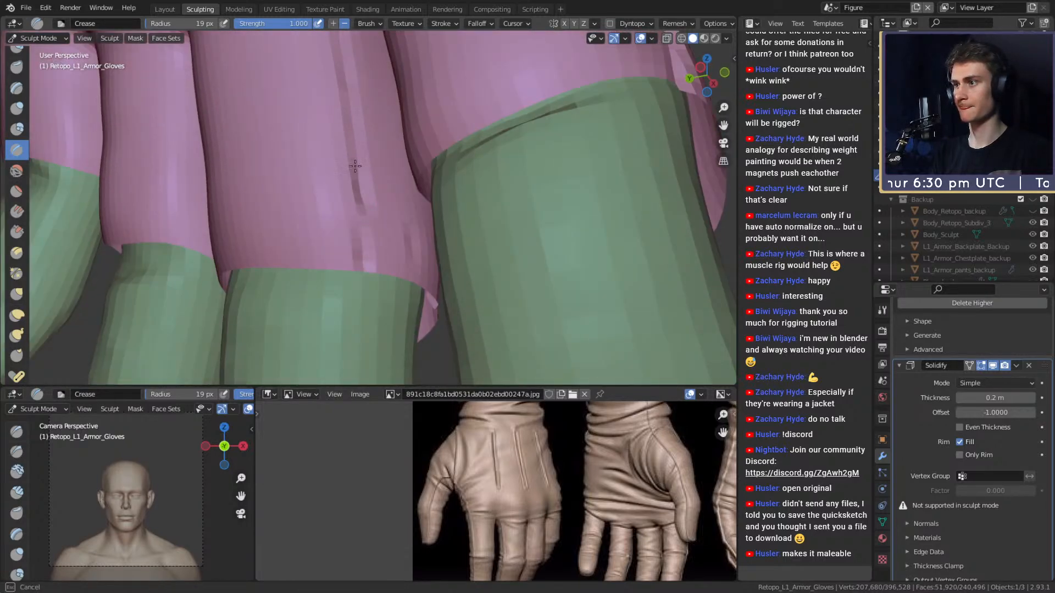
{"action": "left_click_drag", "start_coordinate": [366, 230], "coordinate": [358, 156]}
{"action": "scroll", "coordinate": [352, 165], "scroll_direction": "up", "scroll_amount": 3}
{"action": "left_click_drag", "start_coordinate": [347, 112], "coordinate": [422, 173], "text": "alt"}
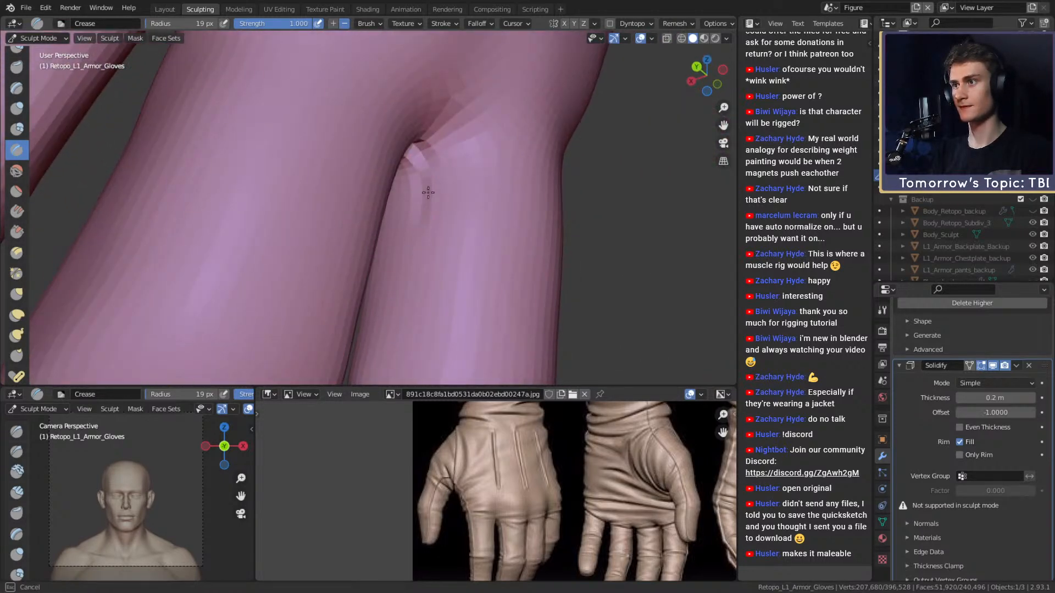
{"action": "middle_click_drag", "start_coordinate": [420, 306], "coordinate": [390, 298]}
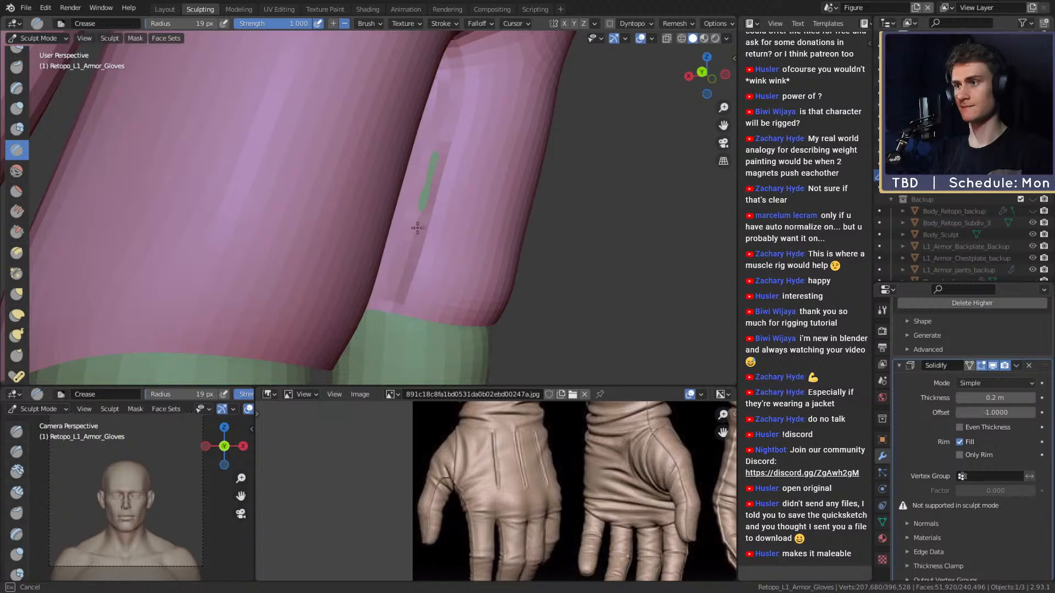
{"action": "middle_click_drag", "start_coordinate": [434, 187], "coordinate": [359, 193], "text": "shift"}
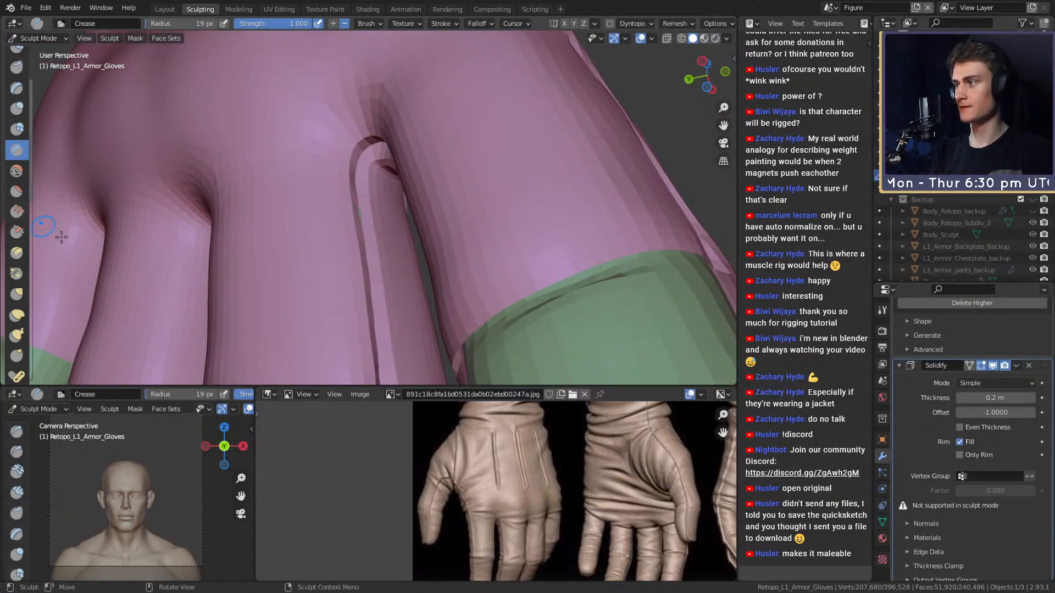
- Reshape the glove along the new seam between the fingers using the Grab brush at 141 px and strength 0.352
{"action": "key", "text": "g"}
{"action": "mouse_move", "coordinate": [461, 238]}
{"action": "middle_mouse_down"}
{"action": "mouse_move", "coordinate": [424, 273]}
{"action": "mouse_move", "coordinate": [381, 255]}
{"action": "mouse_move", "coordinate": [353, 330]}
{"action": "mouse_move", "coordinate": [384, 265]}
{"action": "middle_mouse_up"}
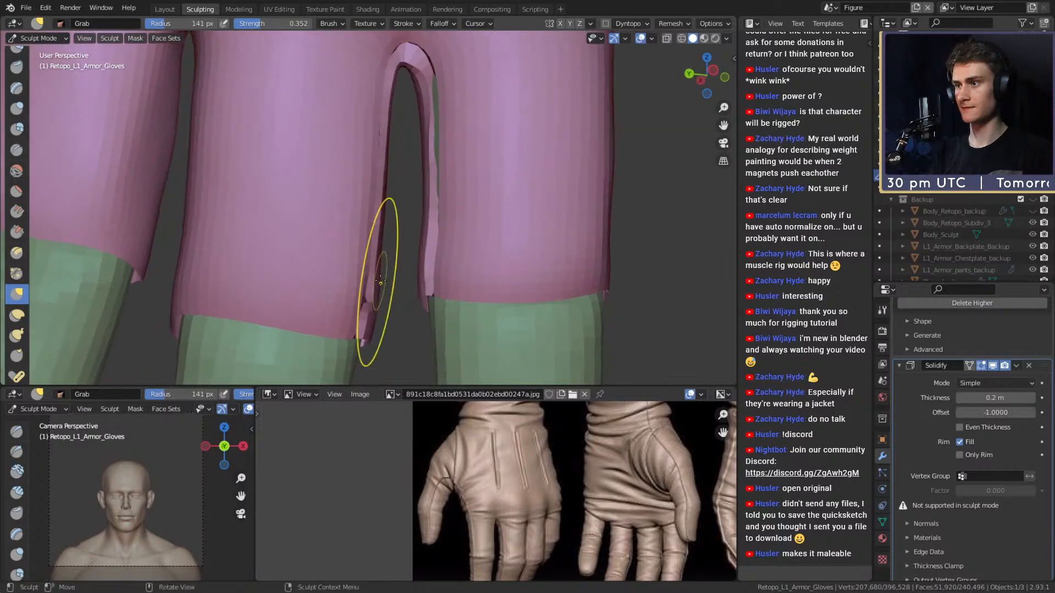
{"action": "mouse_move", "coordinate": [359, 320]}
{"action": "middle_mouse_down"}
{"action": "mouse_move", "coordinate": [365, 259]}
{"action": "mouse_move", "coordinate": [409, 233]}
{"action": "mouse_move", "coordinate": [413, 212]}
{"action": "middle_mouse_up"}
{"action": "mouse_move", "coordinate": [410, 204]}
{"action": "left_mouse_down"}
{"action": "mouse_move", "coordinate": [397, 148]}
{"action": "mouse_move", "coordinate": [406, 181]}
{"action": "mouse_move", "coordinate": [401, 281]}
{"action": "mouse_move", "coordinate": [415, 265]}
{"action": "left_mouse_up"}
- Select the Multiplane Scrape brush at the finger's side seam near the opening
{"action": "mouse_move", "coordinate": [414, 266]}
{"action": "middle_mouse_down"}
{"action": "mouse_move", "coordinate": [417, 242]}
{"action": "mouse_move", "coordinate": [353, 275]}
{"action": "middle_mouse_up"}
{"action": "left_click", "coordinate": [17, 252]}
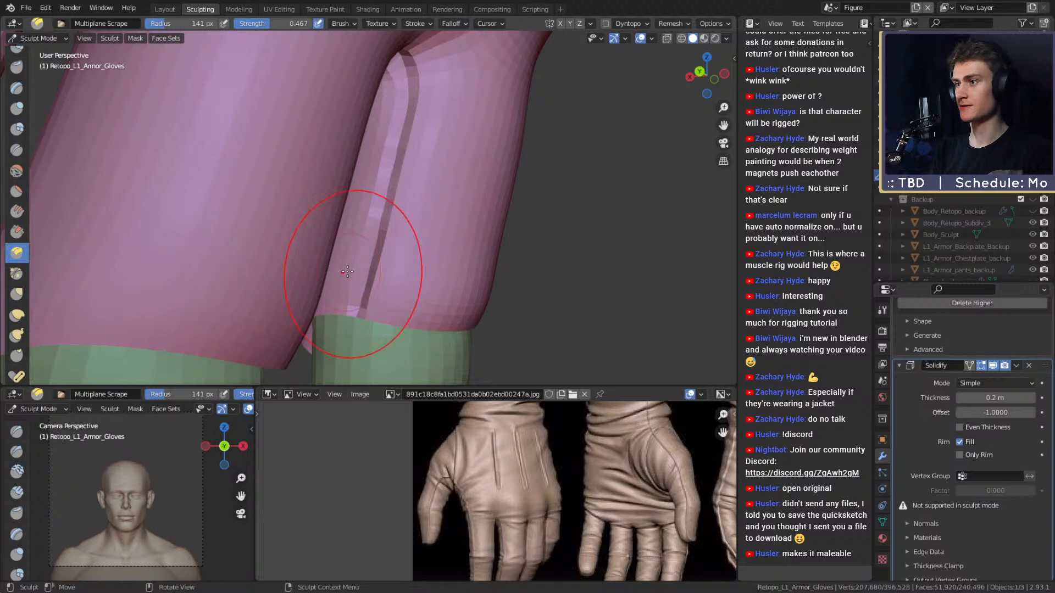
- Tighten the seam on the palm side of the index and middle fingers with the Pinch/Magnify brush at a 69 px radius
{"action": "left_click", "coordinate": [17, 273]}
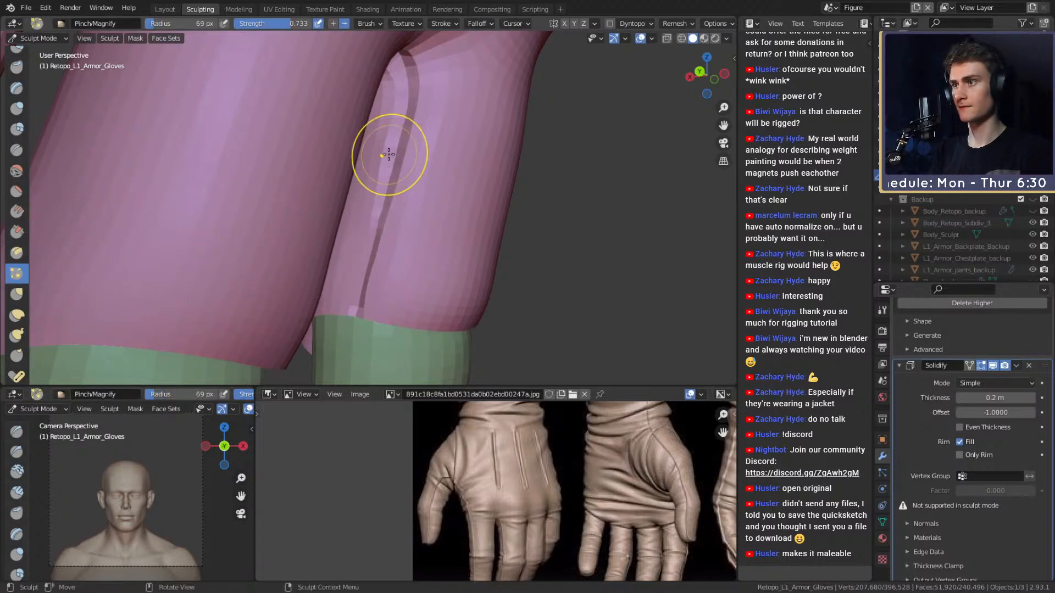
{"action": "middle_click_drag", "start_coordinate": [413, 105], "coordinate": [371, 289], "text": "shift"}
{"action": "middle_click_drag", "start_coordinate": [372, 288], "coordinate": [365, 264]}
{"action": "mouse_move", "coordinate": [382, 179]}
{"action": "middle_mouse_down"}
{"action": "mouse_move", "coordinate": [322, 134]}
{"action": "mouse_move", "coordinate": [419, 207]}
{"action": "mouse_move", "coordinate": [301, 265]}
{"action": "mouse_move", "coordinate": [381, 188]}
{"action": "mouse_move", "coordinate": [380, 212]}
{"action": "middle_mouse_up"}
{"action": "left_click_drag", "start_coordinate": [378, 242], "coordinate": [385, 289]}
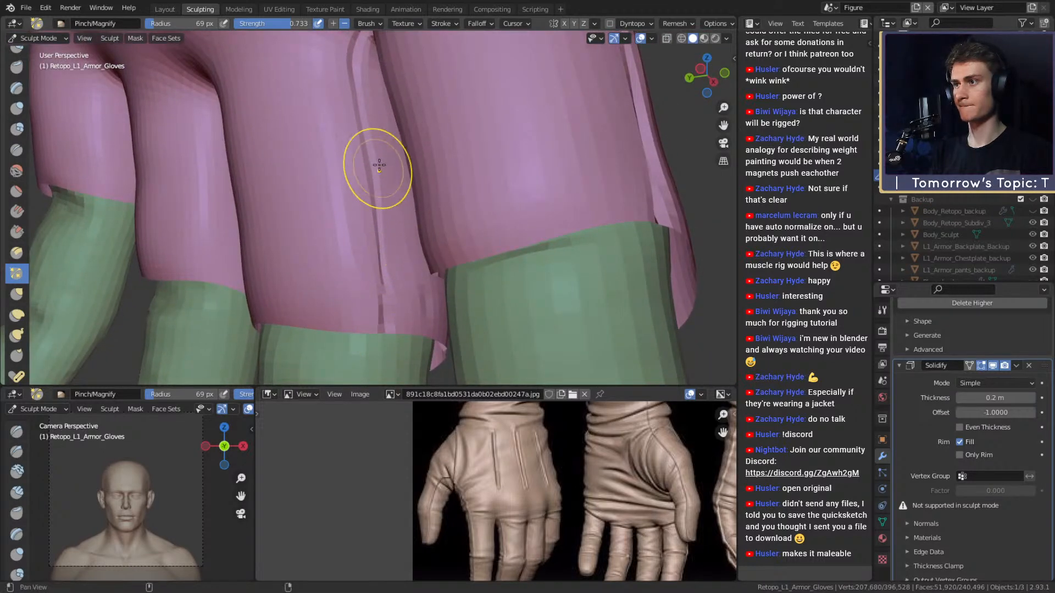
{"action": "middle_click_drag", "start_coordinate": [379, 178], "coordinate": [382, 251], "text": "shift"}
{"action": "scroll", "coordinate": [364, 122], "scroll_direction": "down", "scroll_amount": 4}
{"action": "scroll", "coordinate": [278, 228], "scroll_direction": "up", "scroll_amount": 3}
{"action": "middle_click_drag", "start_coordinate": [278, 228], "coordinate": [379, 229], "text": "shift"}
{"action": "scroll", "coordinate": [378, 229], "scroll_direction": "up", "scroll_amount": 3}
{"action": "mouse_move", "coordinate": [419, 193]}
{"action": "middle_mouse_down"}
{"action": "mouse_move", "coordinate": [414, 236]}
{"action": "mouse_move", "coordinate": [348, 185]}
{"action": "middle_mouse_up"}
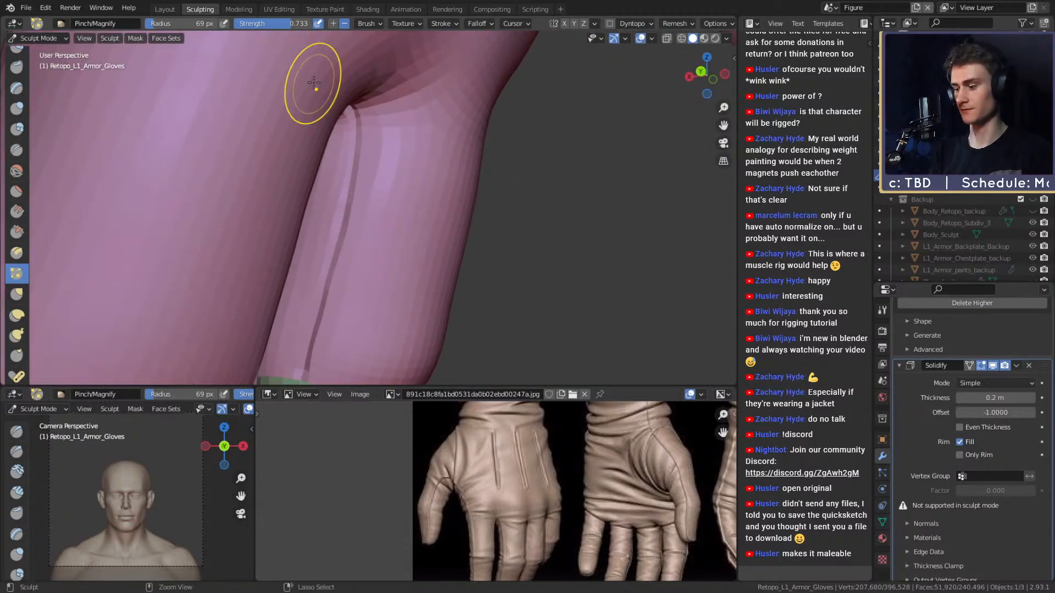
- Reshape the seam around the gap between the index and middle fingers with the Grab brush at about a 146 px radius
{"action": "mouse_move", "coordinate": [447, 224]}
{"action": "middle_mouse_down"}
{"action": "mouse_move", "coordinate": [353, 224]}
{"action": "mouse_move", "coordinate": [397, 231]}
{"action": "mouse_move", "coordinate": [417, 216]}
{"action": "mouse_move", "coordinate": [415, 199]}
{"action": "mouse_move", "coordinate": [434, 191]}
{"action": "mouse_move", "coordinate": [412, 188]}
{"action": "middle_mouse_up"}
{"action": "key", "text": "g"}
{"action": "key", "text": "f"}
{"action": "left_click", "coordinate": [429, 195]}
{"action": "key", "text": "f"}
{"action": "left_click", "coordinate": [415, 189]}
{"action": "key", "text": "f"}
{"action": "left_click", "coordinate": [396, 144]}
{"action": "middle_click_drag", "start_coordinate": [398, 153], "coordinate": [400, 159], "text": "shift"}
{"action": "key", "text": "f"}
{"action": "left_click", "coordinate": [411, 189]}
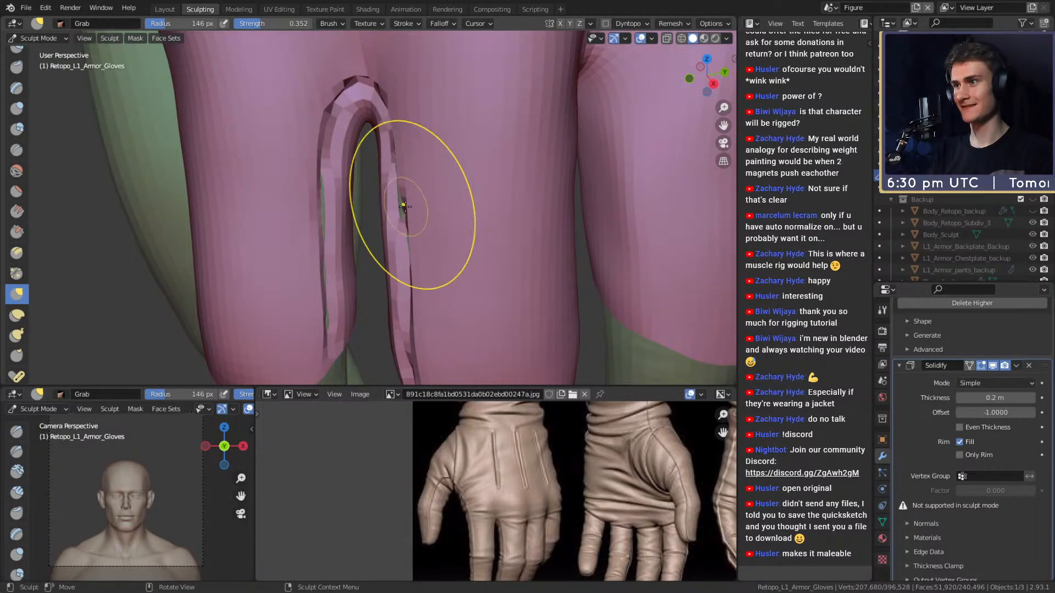
- Even out the seam edges down the facing sides of both fingers with the Grab brush at a 144 px radius
{"action": "mouse_move", "coordinate": [398, 198]}
{"action": "middle_mouse_down"}
{"action": "mouse_move", "coordinate": [426, 183]}
{"action": "mouse_move", "coordinate": [433, 197]}
{"action": "mouse_move", "coordinate": [391, 114]}
{"action": "middle_mouse_up"}
{"action": "middle_click_drag", "start_coordinate": [416, 177], "coordinate": [406, 129], "text": "shift"}
{"action": "key", "text": "f"}
{"action": "left_click", "coordinate": [482, 244]}
{"action": "key", "text": "f"}
{"action": "left_click", "coordinate": [377, 253]}
{"action": "mouse_move", "coordinate": [379, 248]}
{"action": "middle_mouse_down"}
{"action": "mouse_move", "coordinate": [365, 211]}
{"action": "mouse_move", "coordinate": [379, 178]}
{"action": "mouse_move", "coordinate": [372, 145]}
{"action": "middle_mouse_up"}
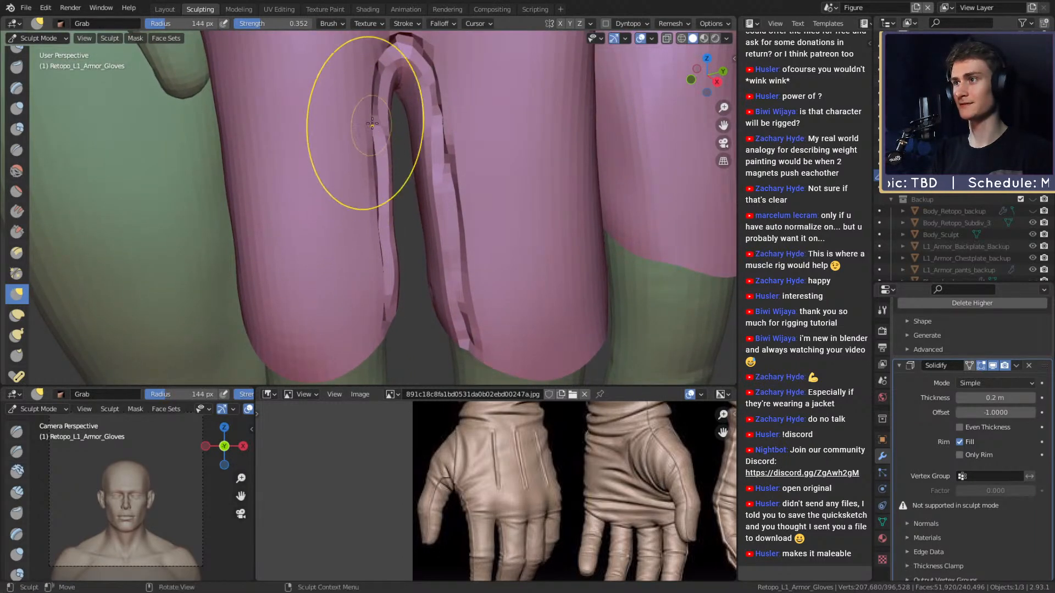
- Deepen the seam groove on the back of the index finger with the Crease brush at a 26 px radius
{"action": "middle_click_drag", "start_coordinate": [370, 82], "coordinate": [52, 216]}
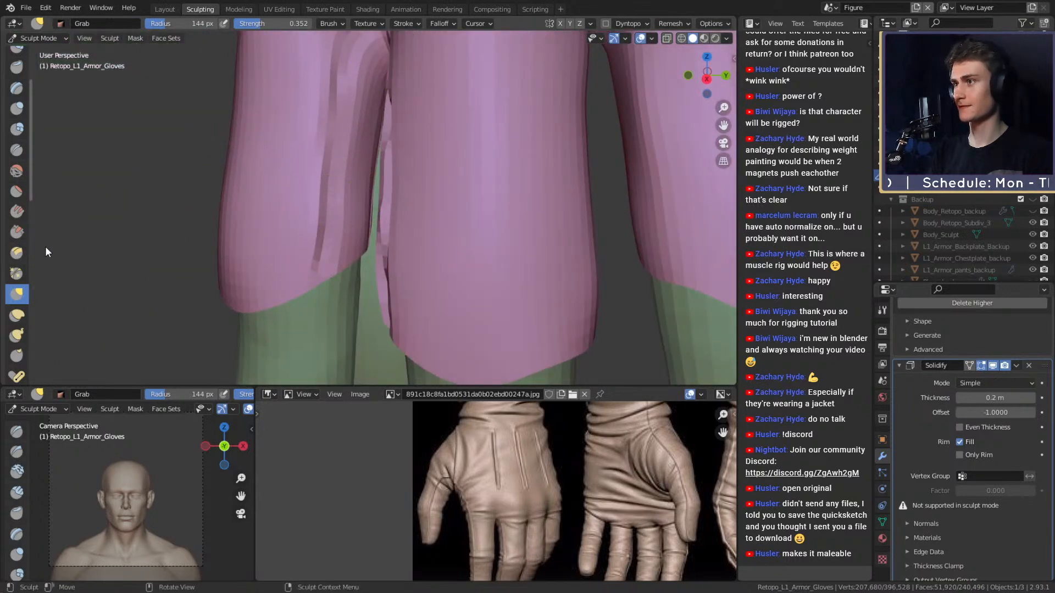
{"action": "key", "text": "shift+c"}
{"action": "key", "text": "f"}
{"action": "left_click", "coordinate": [335, 103]}
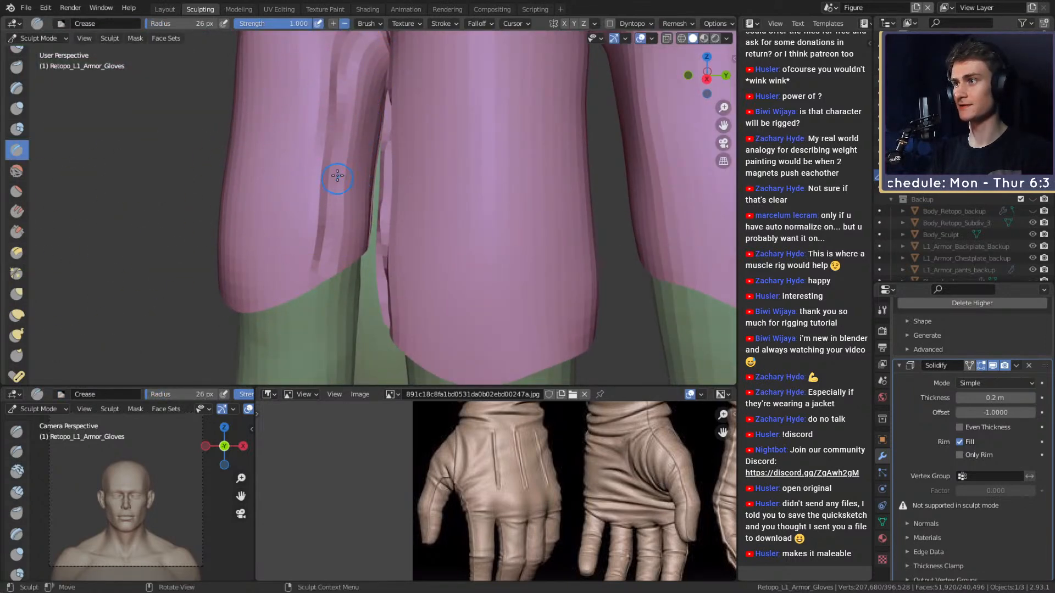
- Pinch the index finger's seam narrower down to the glove edge with the Pinch/Magnify brush, reducing its radius to 66 px
{"action": "left_click", "coordinate": [16, 273]}
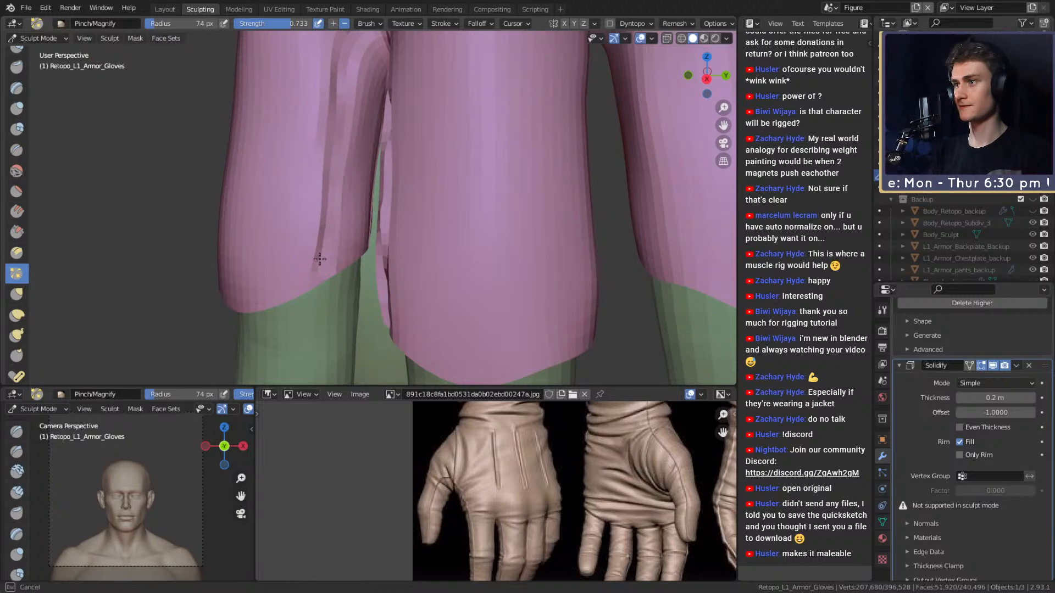
{"action": "mouse_move", "coordinate": [338, 142]}
{"action": "middle_mouse_down"}
{"action": "mouse_move", "coordinate": [341, 186]}
{"action": "mouse_move", "coordinate": [354, 138]}
{"action": "middle_mouse_up"}
{"action": "left_click_drag", "start_coordinate": [325, 141], "coordinate": [323, 155]}
{"action": "middle_click_drag", "start_coordinate": [323, 156], "coordinate": [324, 182]}
{"action": "key", "text": "f"}
{"action": "left_click", "coordinate": [324, 139]}
{"action": "left_click_drag", "start_coordinate": [325, 139], "coordinate": [331, 123]}
{"action": "middle_click_drag", "start_coordinate": [331, 123], "coordinate": [348, 152]}
{"action": "mouse_move", "coordinate": [363, 116]}
{"action": "middle_mouse_down"}
{"action": "mouse_move", "coordinate": [424, 113]}
{"action": "mouse_move", "coordinate": [373, 106]}
{"action": "mouse_move", "coordinate": [414, 184]}
{"action": "middle_mouse_up"}
{"action": "middle_click_drag", "start_coordinate": [443, 306], "coordinate": [424, 183]}
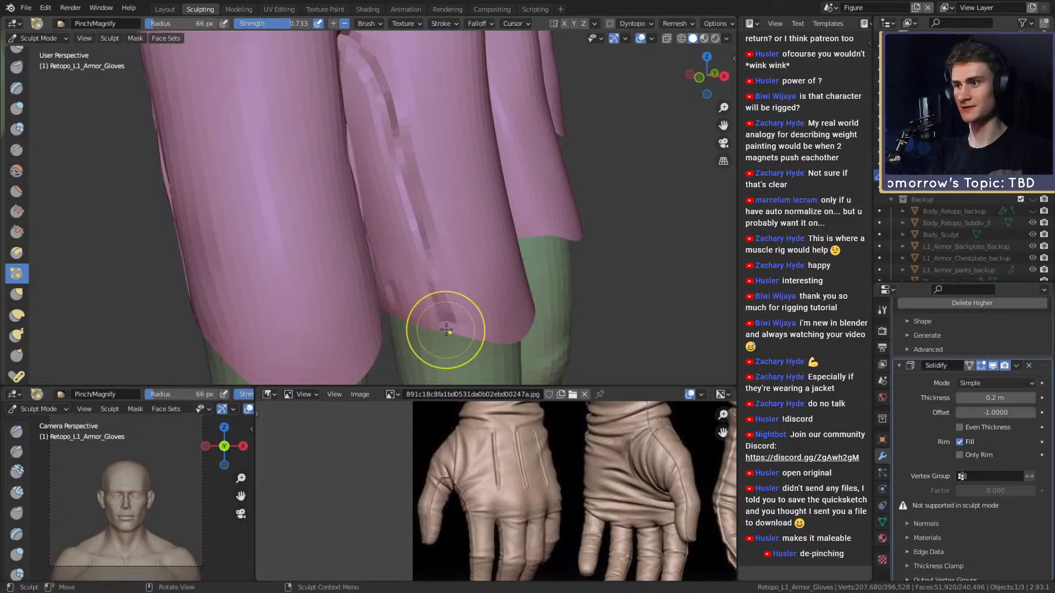
- Crease the seam on the middle finger's back, on the side facing the index finger, down to the glove edge
{"action": "middle_click_drag", "start_coordinate": [365, 52], "coordinate": [415, 195]}
{"action": "key", "text": "shift+c"}
{"action": "key", "text": "f"}
{"action": "left_click", "coordinate": [404, 196]}
{"action": "mouse_move", "coordinate": [422, 247]}
{"action": "middle_mouse_down"}
{"action": "mouse_move", "coordinate": [377, 113]}
{"action": "mouse_move", "coordinate": [433, 233]}
{"action": "mouse_move", "coordinate": [344, 208]}
{"action": "mouse_move", "coordinate": [405, 196]}
{"action": "mouse_move", "coordinate": [419, 182]}
{"action": "middle_mouse_up"}
- Adjust the middle finger's seam line with the Grab brush at a 148 px radius
{"action": "key", "text": "g"}
{"action": "key", "text": "f"}
{"action": "left_click", "coordinate": [357, 211]}
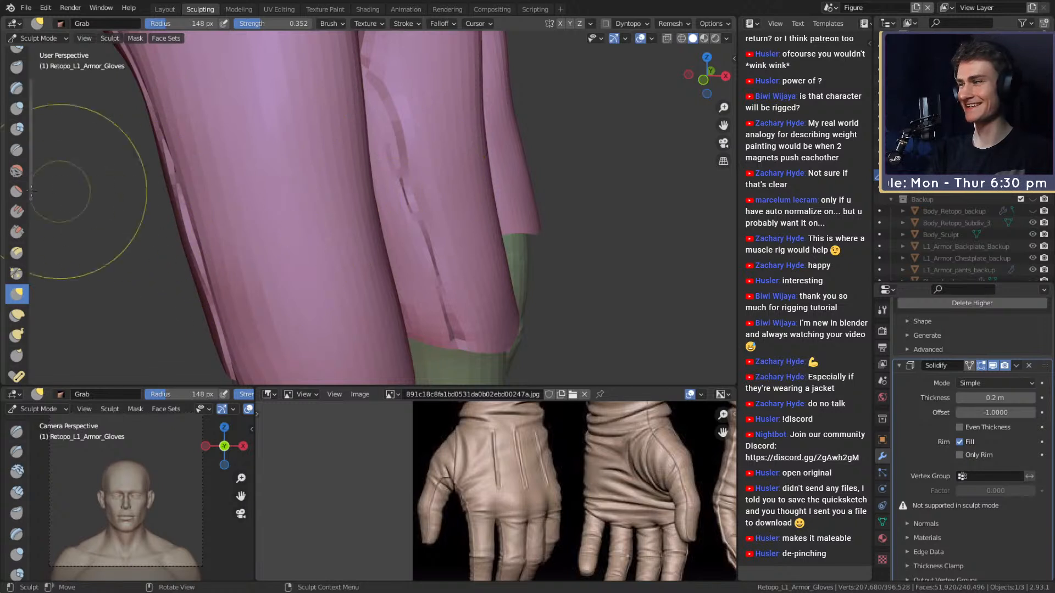
- Refine the width of the middle finger's index-side seam with the Pinch/Magnify brush at a 61 px radius
{"action": "left_click", "coordinate": [16, 273]}
{"action": "key", "text": "f"}
{"action": "left_click", "coordinate": [358, 200]}
{"action": "mouse_move", "coordinate": [357, 200]}
{"action": "middle_mouse_down"}
{"action": "mouse_move", "coordinate": [382, 128]}
{"action": "mouse_move", "coordinate": [416, 204]}
{"action": "middle_mouse_up"}
{"action": "mouse_move", "coordinate": [414, 243]}
{"action": "middle_mouse_down"}
{"action": "mouse_move", "coordinate": [452, 200]}
{"action": "mouse_move", "coordinate": [401, 160]}
{"action": "middle_mouse_up"}
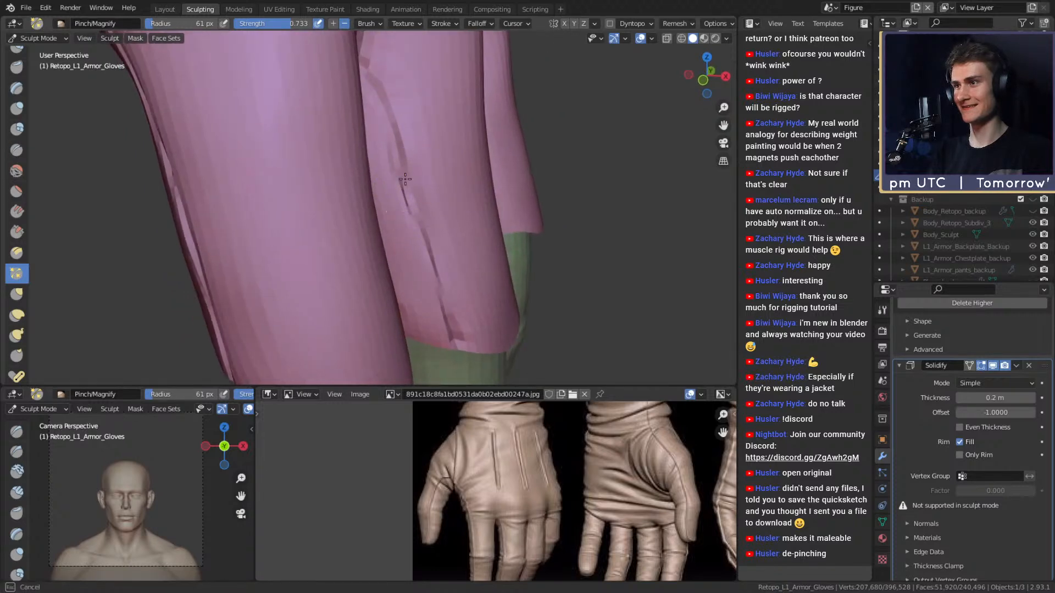
{"action": "left_click_drag", "start_coordinate": [400, 160], "coordinate": [459, 291], "text": "ctrl"}
{"action": "middle_click_drag", "start_coordinate": [459, 292], "coordinate": [388, 193]}
{"action": "left_click_drag", "start_coordinate": [388, 193], "coordinate": [412, 258], "text": "ctrl"}
{"action": "mouse_move", "coordinate": [412, 258]}
{"action": "middle_mouse_down"}
{"action": "mouse_move", "coordinate": [376, 165]}
{"action": "mouse_move", "coordinate": [339, 193]}
{"action": "mouse_move", "coordinate": [377, 229]}
{"action": "mouse_move", "coordinate": [412, 148]}
{"action": "mouse_move", "coordinate": [500, 210]}
{"action": "mouse_move", "coordinate": [480, 226]}
{"action": "mouse_move", "coordinate": [386, 188]}
{"action": "mouse_move", "coordinate": [302, 89]}
{"action": "middle_mouse_up"}
{"action": "scroll", "coordinate": [339, 193], "scroll_direction": "down", "scroll_amount": 5}
{"action": "scroll", "coordinate": [412, 148], "scroll_direction": "down", "scroll_amount": 4}
{"action": "scroll", "coordinate": [480, 226], "scroll_direction": "up", "scroll_amount": 6}
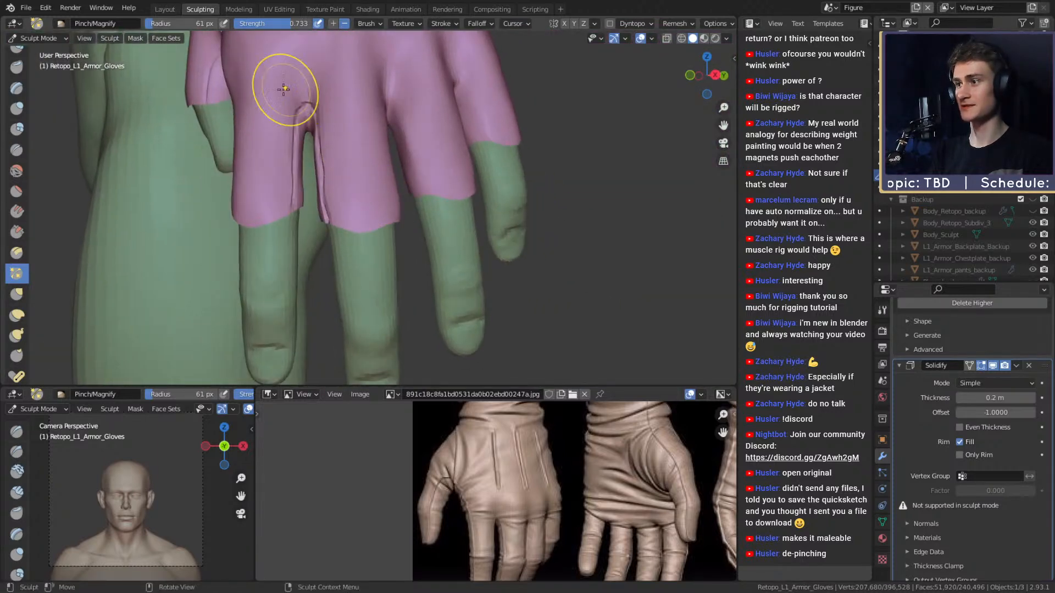
- Start a seam groove at the web between the middle and ring fingers with the Crease brush at an 18 px radius
{"action": "key", "text": "shift+c"}
{"action": "mouse_move", "coordinate": [447, 189]}
{"action": "middle_mouse_down"}
{"action": "mouse_move", "coordinate": [405, 124]}
{"action": "mouse_move", "coordinate": [371, 233]}
{"action": "mouse_move", "coordinate": [402, 181]}
{"action": "mouse_move", "coordinate": [356, 171]}
{"action": "mouse_move", "coordinate": [285, 207]}
{"action": "mouse_move", "coordinate": [313, 190]}
{"action": "mouse_move", "coordinate": [358, 200]}
{"action": "mouse_move", "coordinate": [324, 157]}
{"action": "mouse_move", "coordinate": [341, 228]}
{"action": "mouse_move", "coordinate": [329, 183]}
{"action": "mouse_move", "coordinate": [310, 177]}
{"action": "middle_mouse_up"}
{"action": "key", "text": "f"}
{"action": "left_click", "coordinate": [338, 199]}
{"action": "key", "text": "f"}
{"action": "middle_click_drag", "start_coordinate": [369, 203], "coordinate": [117, 219]}
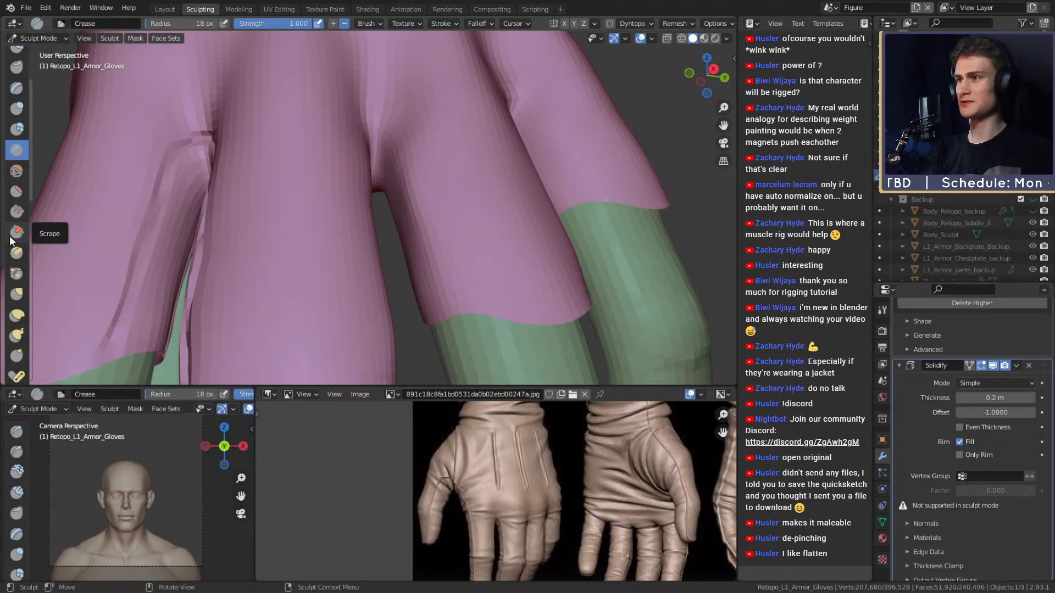
{"action": "mouse_move", "coordinate": [400, 141]}
{"action": "middle_mouse_down"}
{"action": "mouse_move", "coordinate": [362, 162]}
{"action": "mouse_move", "coordinate": [379, 170]}
{"action": "middle_mouse_up"}
{"action": "key", "text": "g"}
{"action": "mouse_move", "coordinate": [391, 124]}
{"action": "middle_mouse_down", "text": "ctrl"}
{"action": "mouse_move", "coordinate": [396, 226]}
{"action": "mouse_move", "coordinate": [434, 163]}
{"action": "mouse_move", "coordinate": [353, 161]}
{"action": "mouse_move", "coordinate": [356, 137]}
{"action": "mouse_move", "coordinate": [360, 146]}
{"action": "mouse_move", "coordinate": [341, 152]}
{"action": "middle_mouse_up", "text": "ctrl"}
- Crease a seam from the web down the middle finger's ring-finger side to the glove edge at a 23 px radius
{"action": "key", "text": "shift+c"}
{"action": "key", "text": "f"}
{"action": "left_click", "coordinate": [356, 147]}
{"action": "middle_click_drag", "start_coordinate": [192, 220], "coordinate": [337, 155], "text": "shift"}
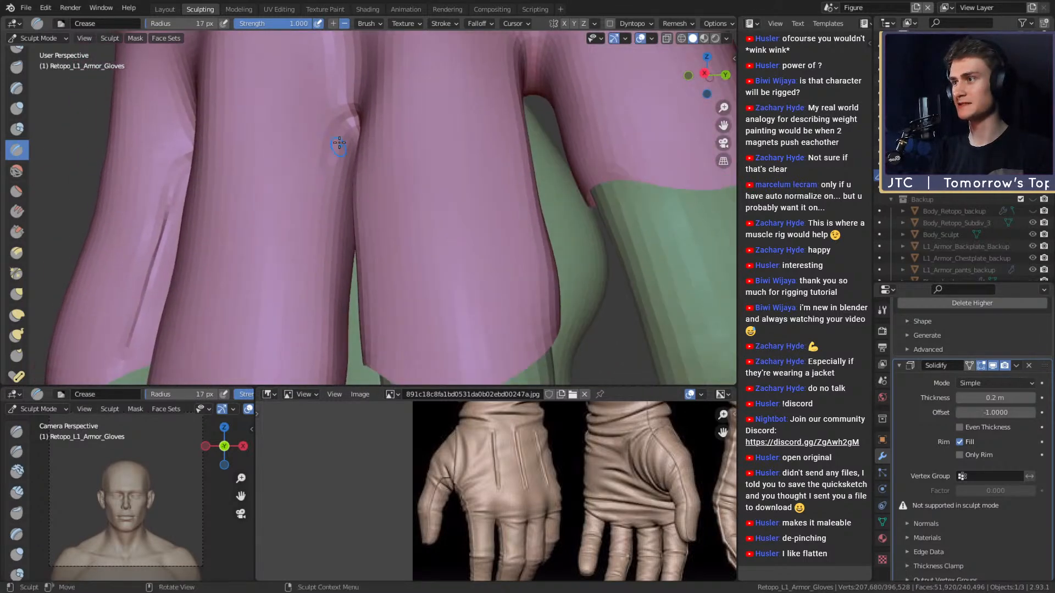
{"action": "mouse_move", "coordinate": [330, 200]}
{"action": "middle_mouse_down"}
{"action": "mouse_move", "coordinate": [336, 99]}
{"action": "mouse_move", "coordinate": [328, 166]}
{"action": "middle_mouse_up"}
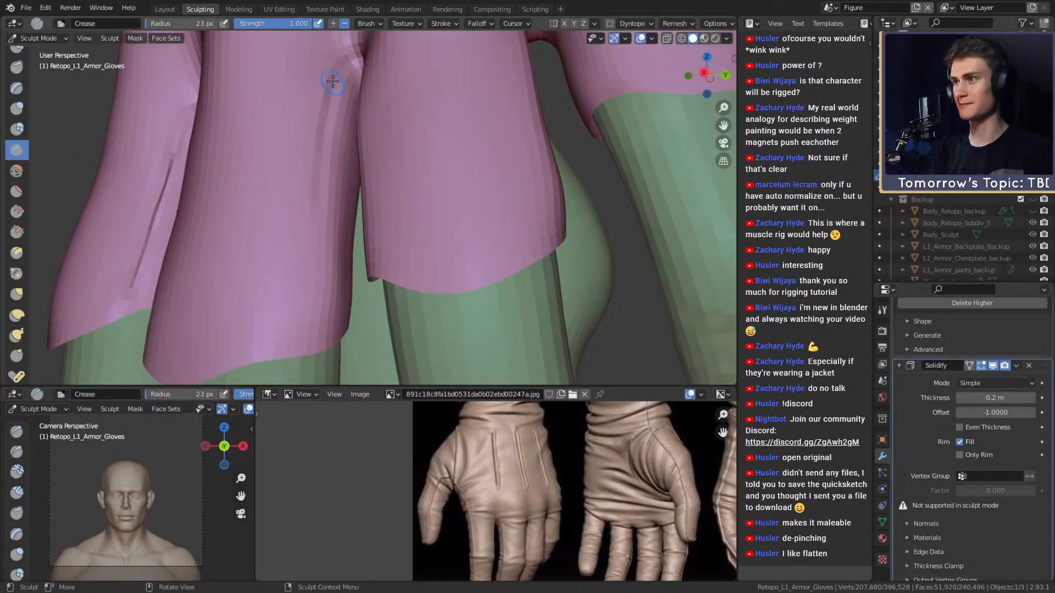
{"action": "middle_click_drag", "start_coordinate": [311, 229], "coordinate": [313, 207]}
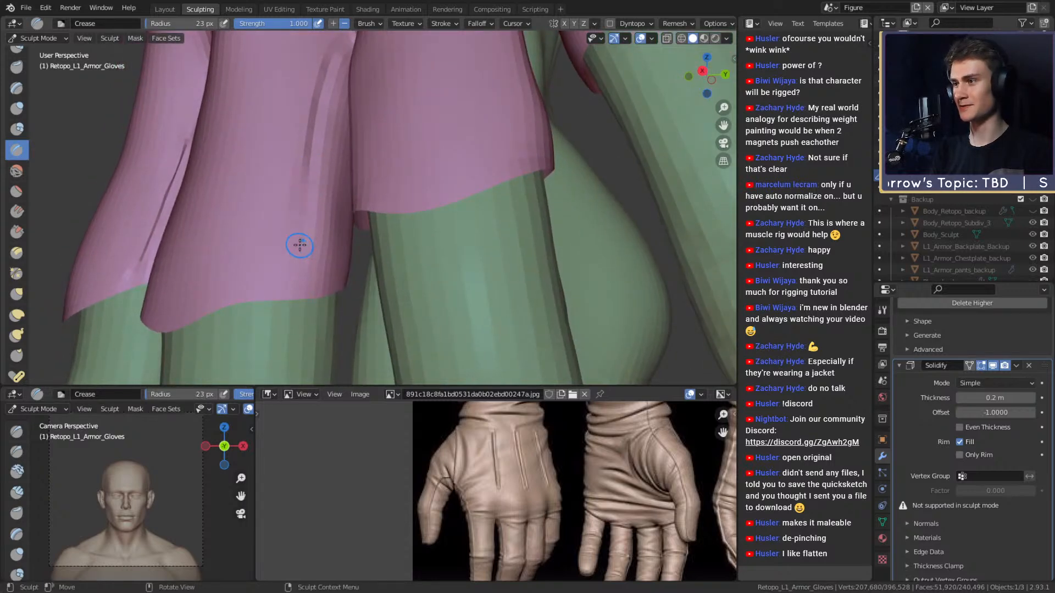
{"action": "middle_click_drag", "start_coordinate": [299, 246], "coordinate": [297, 207]}
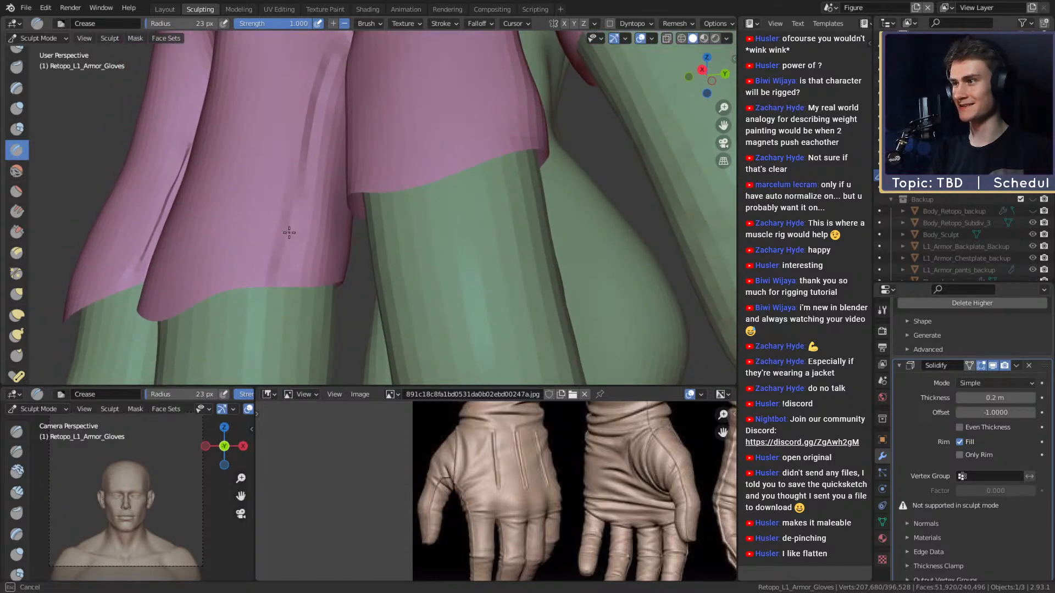
{"action": "mouse_move", "coordinate": [291, 222]}
{"action": "middle_mouse_down"}
{"action": "mouse_move", "coordinate": [318, 192]}
{"action": "mouse_move", "coordinate": [306, 153]}
{"action": "middle_mouse_up"}
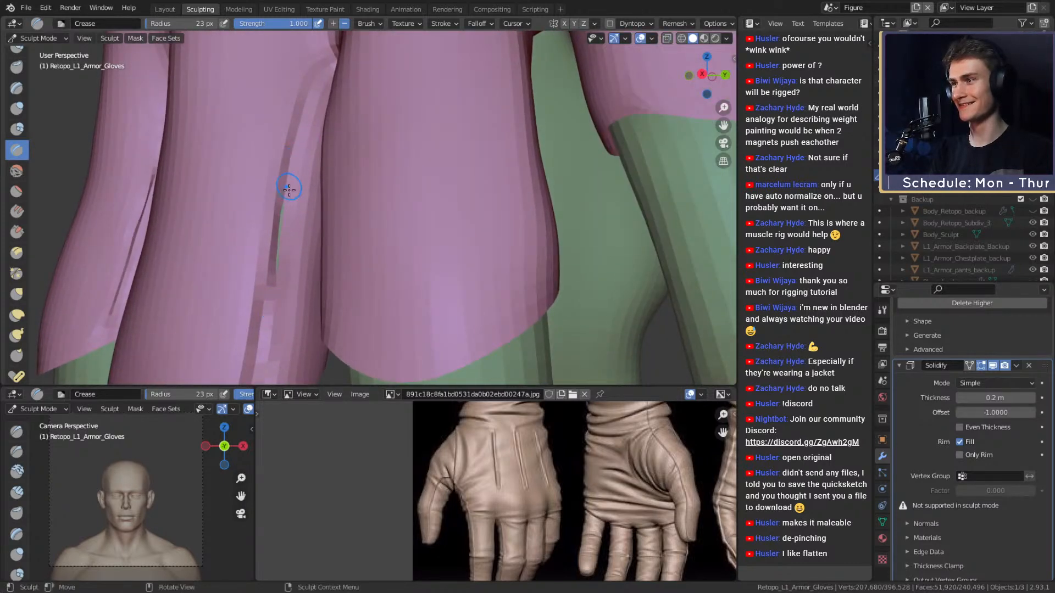
- Crease the matching seam down the back of the ring finger, on the side facing the middle finger, at a 23 px radius
{"action": "mouse_move", "coordinate": [327, 61]}
{"action": "middle_mouse_down"}
{"action": "mouse_move", "coordinate": [355, 107]}
{"action": "mouse_move", "coordinate": [396, 118]}
{"action": "middle_mouse_up"}
{"action": "middle_click_drag", "start_coordinate": [418, 153], "coordinate": [392, 105]}
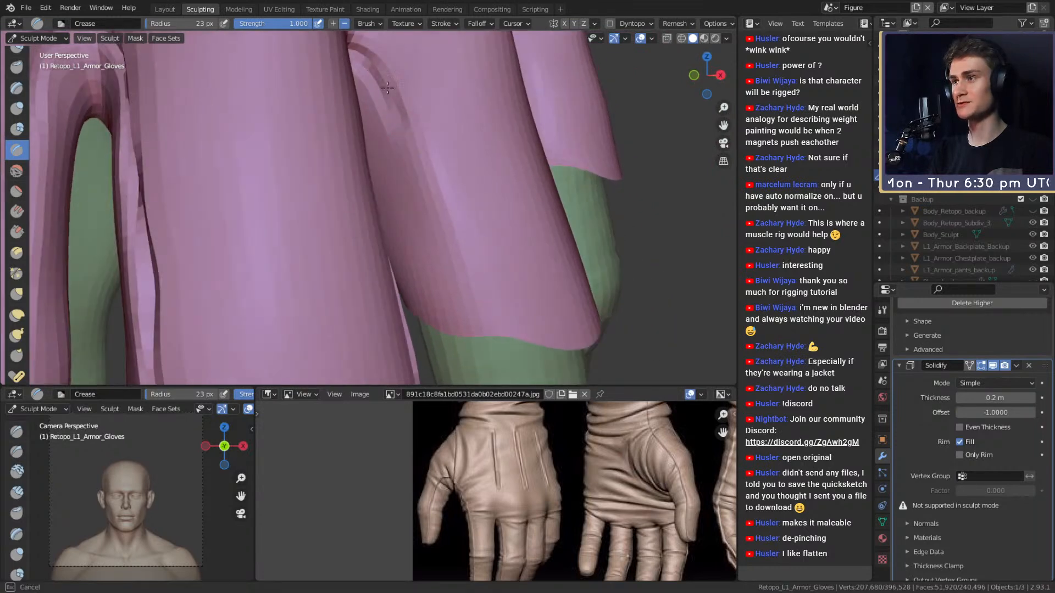
{"action": "middle_click_drag", "start_coordinate": [441, 247], "coordinate": [419, 193]}
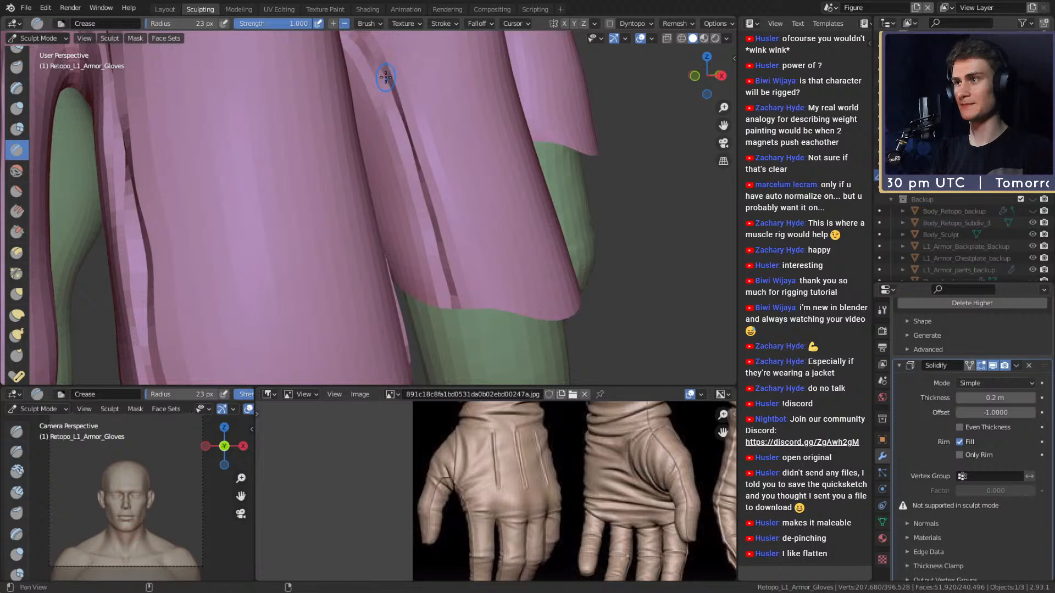
- Reduce the Crease brush radius to 19 px and carve the seam down the palm side of the ring finger
{"action": "middle_click_drag", "start_coordinate": [373, 61], "coordinate": [406, 167], "text": "shift"}
{"action": "mouse_move", "coordinate": [367, 104]}
{"action": "middle_mouse_down"}
{"action": "mouse_move", "coordinate": [352, 132]}
{"action": "mouse_move", "coordinate": [492, 149]}
{"action": "mouse_move", "coordinate": [377, 170]}
{"action": "mouse_move", "coordinate": [340, 190]}
{"action": "mouse_move", "coordinate": [368, 274]}
{"action": "middle_mouse_up"}
{"action": "scroll", "coordinate": [363, 240], "scroll_direction": "up", "scroll_amount": 3}
{"action": "key", "text": "bracketleft"}
{"action": "key", "text": "bracketleft"}
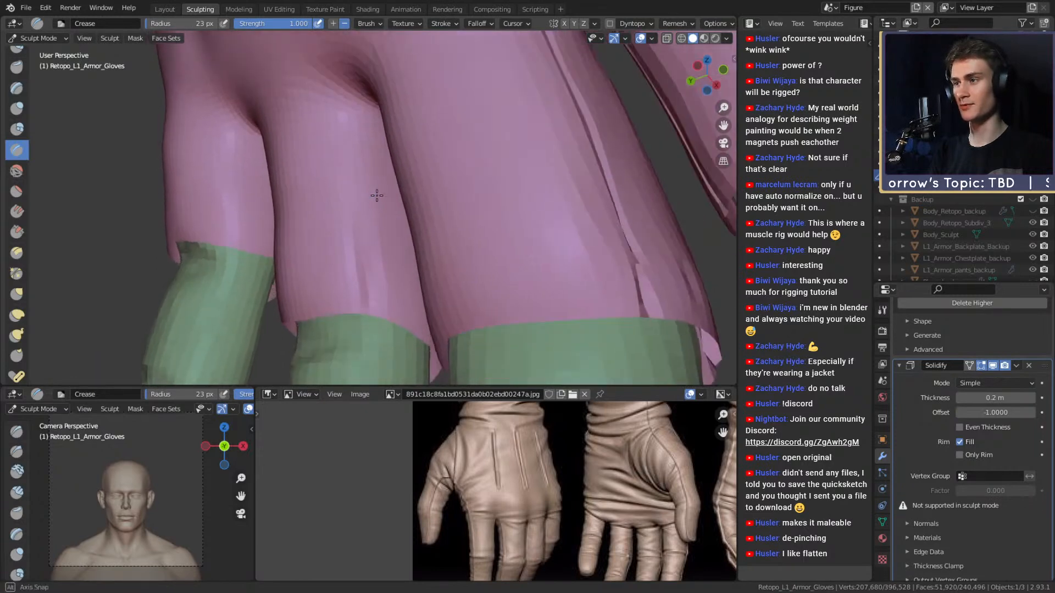
{"action": "middle_click_drag", "start_coordinate": [359, 103], "coordinate": [363, 161]}
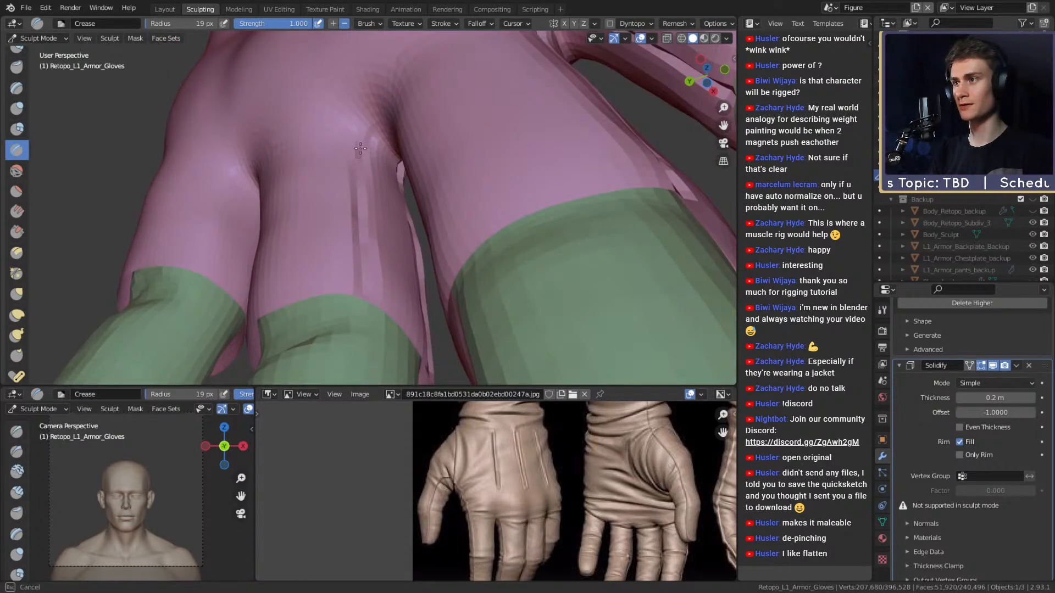
{"action": "middle_click_drag", "start_coordinate": [397, 128], "coordinate": [376, 128]}
{"action": "middle_click_drag", "start_coordinate": [356, 175], "coordinate": [340, 175]}
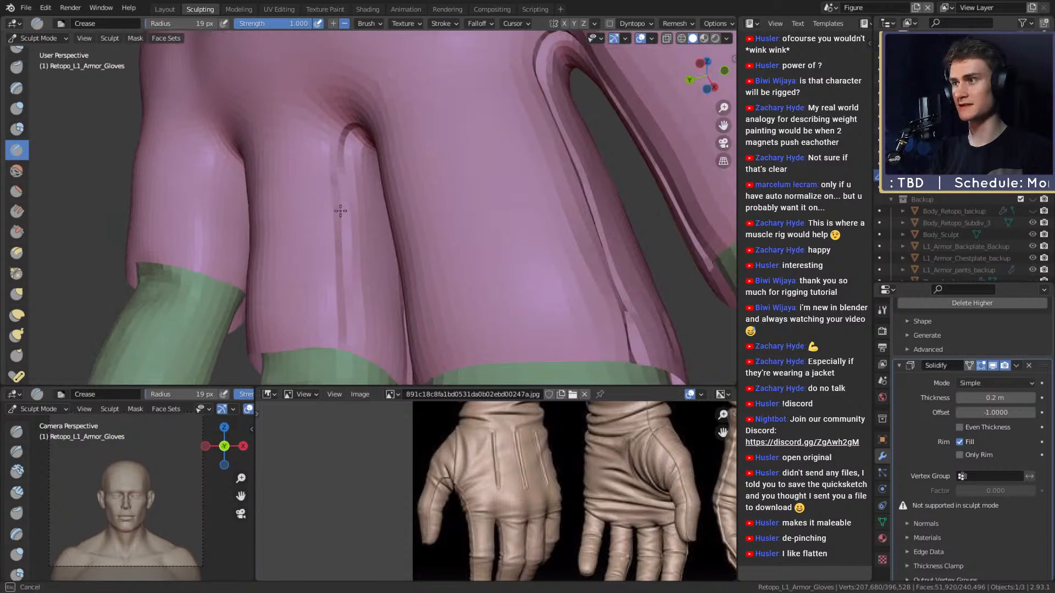
{"action": "middle_click_drag", "start_coordinate": [345, 302], "coordinate": [337, 178]}
- Carve the seam down the palm side of the middle finger facing the ring finger with the 19 px Crease brush
{"action": "mouse_move", "coordinate": [346, 328]}
{"action": "middle_mouse_down"}
{"action": "mouse_move", "coordinate": [476, 217]}
{"action": "mouse_move", "coordinate": [412, 229]}
{"action": "mouse_move", "coordinate": [388, 150]}
{"action": "mouse_move", "coordinate": [374, 170]}
{"action": "mouse_move", "coordinate": [379, 198]}
{"action": "mouse_move", "coordinate": [368, 182]}
{"action": "middle_mouse_up"}
{"action": "middle_click_drag", "start_coordinate": [357, 234], "coordinate": [375, 160], "text": "shift"}
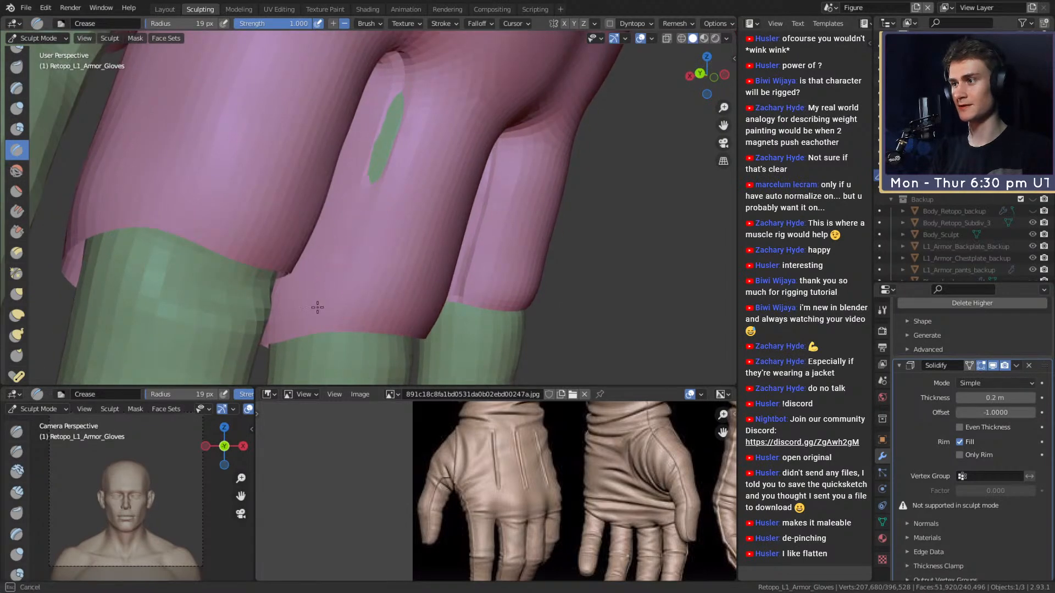
{"action": "middle_click_drag", "start_coordinate": [330, 277], "coordinate": [350, 255]}
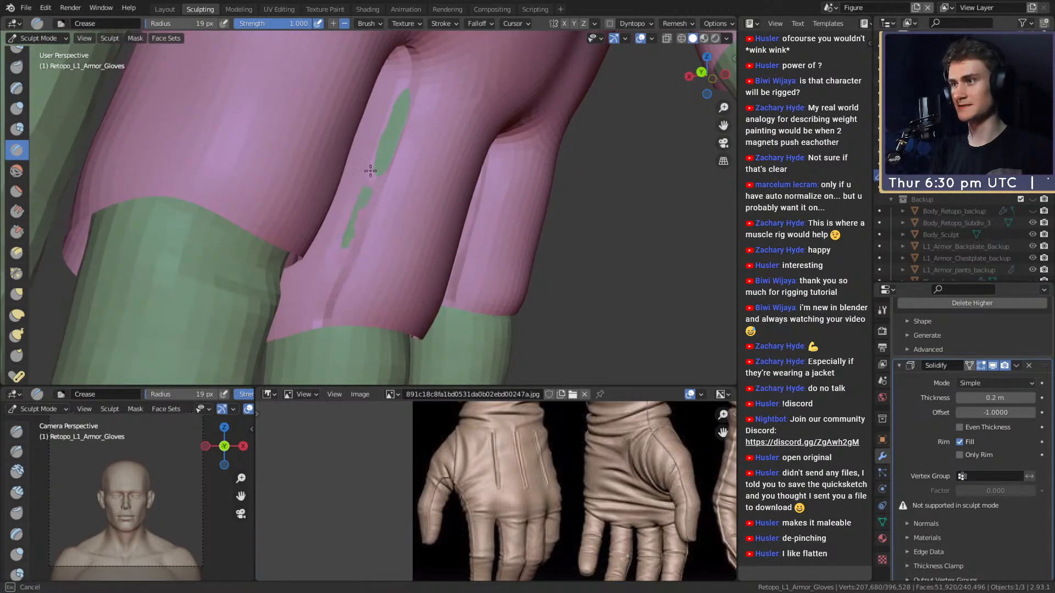
- Pull the new seam strip between the middle and ring fingers into shape on the palm side with the Grab brush at 155 px
{"action": "key", "text": "g"}
{"action": "mouse_move", "coordinate": [419, 159]}
{"action": "middle_mouse_down"}
{"action": "mouse_move", "coordinate": [329, 165]}
{"action": "mouse_move", "coordinate": [346, 162]}
{"action": "mouse_move", "coordinate": [329, 206]}
{"action": "mouse_move", "coordinate": [351, 208]}
{"action": "middle_mouse_up"}
{"action": "key", "text": "f"}
{"action": "left_click", "coordinate": [338, 165]}
{"action": "key", "text": "f"}
{"action": "left_click", "coordinate": [413, 208]}
{"action": "left_click_drag", "start_coordinate": [324, 240], "coordinate": [319, 242]}
{"action": "mouse_move", "coordinate": [320, 240]}
{"action": "middle_mouse_down"}
{"action": "mouse_move", "coordinate": [337, 219]}
{"action": "mouse_move", "coordinate": [325, 242]}
{"action": "middle_mouse_up"}
{"action": "left_click_drag", "start_coordinate": [327, 256], "coordinate": [323, 257]}
{"action": "mouse_move", "coordinate": [322, 257]}
{"action": "middle_mouse_down"}
{"action": "mouse_move", "coordinate": [339, 236]}
{"action": "mouse_move", "coordinate": [333, 225]}
{"action": "middle_mouse_up"}
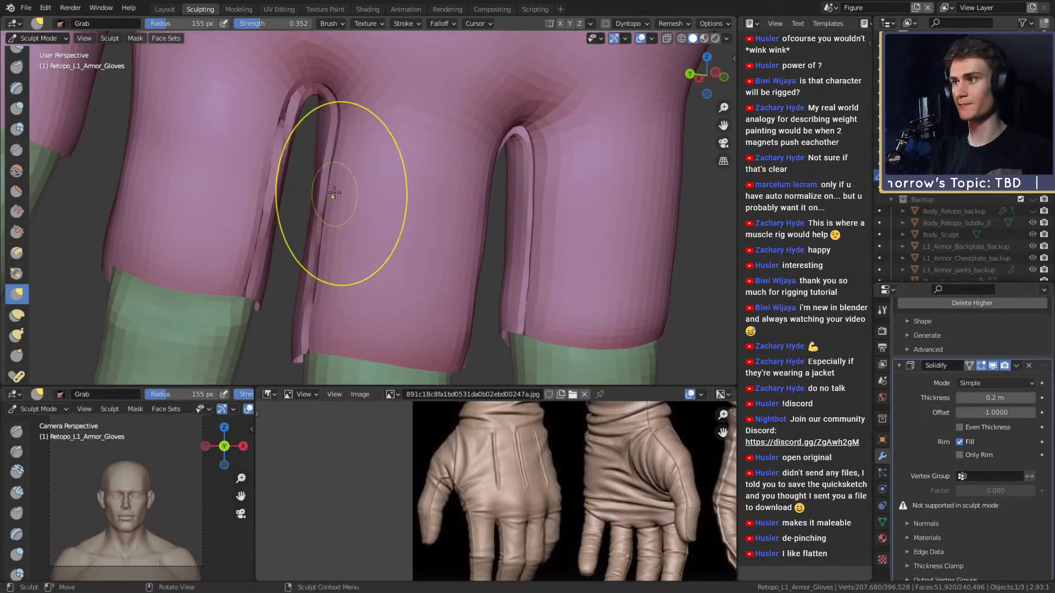
- Smooth the flow of the seam strip along the facing sides of the middle and ring fingers with the Grab brush at 121 px
{"action": "mouse_move", "coordinate": [341, 143]}
{"action": "middle_mouse_down"}
{"action": "mouse_move", "coordinate": [365, 200]}
{"action": "mouse_move", "coordinate": [447, 269]}
{"action": "mouse_move", "coordinate": [401, 205]}
{"action": "mouse_move", "coordinate": [397, 216]}
{"action": "mouse_move", "coordinate": [390, 190]}
{"action": "mouse_move", "coordinate": [351, 206]}
{"action": "mouse_move", "coordinate": [385, 191]}
{"action": "mouse_move", "coordinate": [391, 225]}
{"action": "mouse_move", "coordinate": [374, 259]}
{"action": "middle_mouse_up"}
{"action": "key", "text": "f"}
{"action": "left_click", "coordinate": [463, 189]}
{"action": "key", "text": "f"}
{"action": "left_click", "coordinate": [367, 230]}
{"action": "key", "text": "f"}
{"action": "left_click", "coordinate": [511, 251]}
{"action": "key", "text": "f"}
{"action": "left_click", "coordinate": [346, 252]}
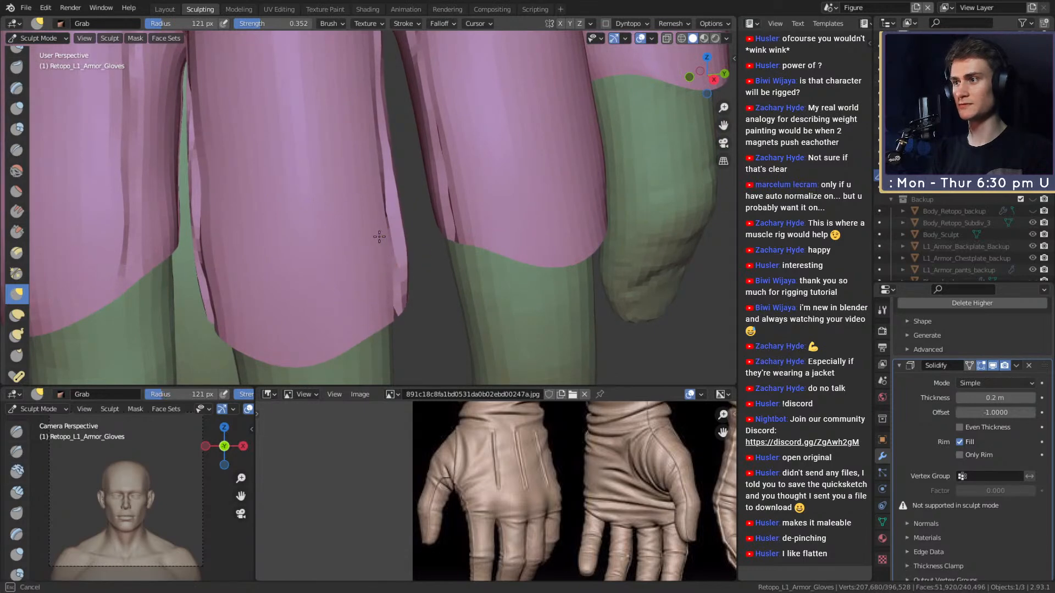
{"action": "middle_click_drag", "start_coordinate": [383, 213], "coordinate": [369, 235]}
{"action": "middle_click_drag", "start_coordinate": [389, 142], "coordinate": [369, 129]}
{"action": "scroll", "coordinate": [391, 226], "scroll_direction": "down", "scroll_amount": 5}
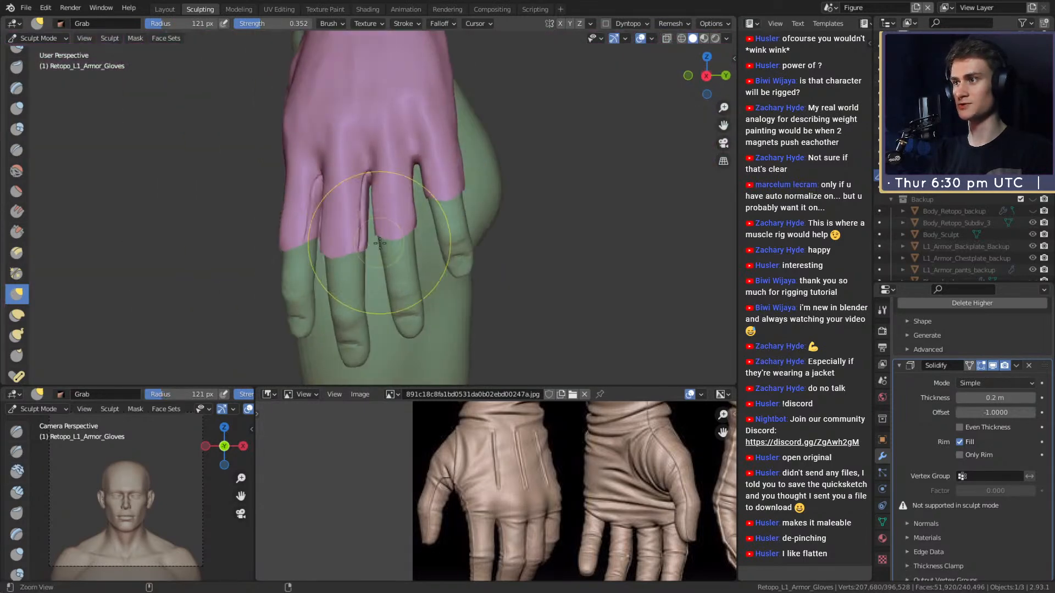
{"action": "scroll", "coordinate": [384, 192], "scroll_direction": "up", "scroll_amount": 6}
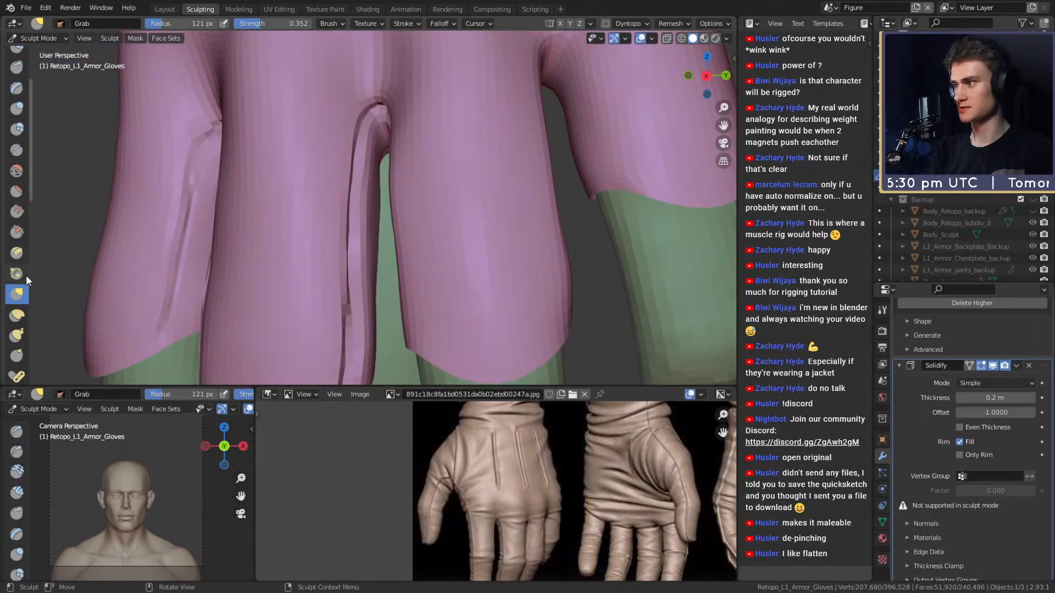
- Pinch the middle finger's ring-side seam down to the glove edge with the Pinch/Magnify brush at a 94 px radius
{"action": "left_click", "coordinate": [17, 273]}
{"action": "mouse_move", "coordinate": [327, 230]}
{"action": "middle_mouse_down"}
{"action": "mouse_move", "coordinate": [369, 189]}
{"action": "mouse_move", "coordinate": [329, 207]}
{"action": "mouse_move", "coordinate": [330, 254]}
{"action": "middle_mouse_up"}
{"action": "left_click_drag", "start_coordinate": [329, 254], "coordinate": [317, 323]}
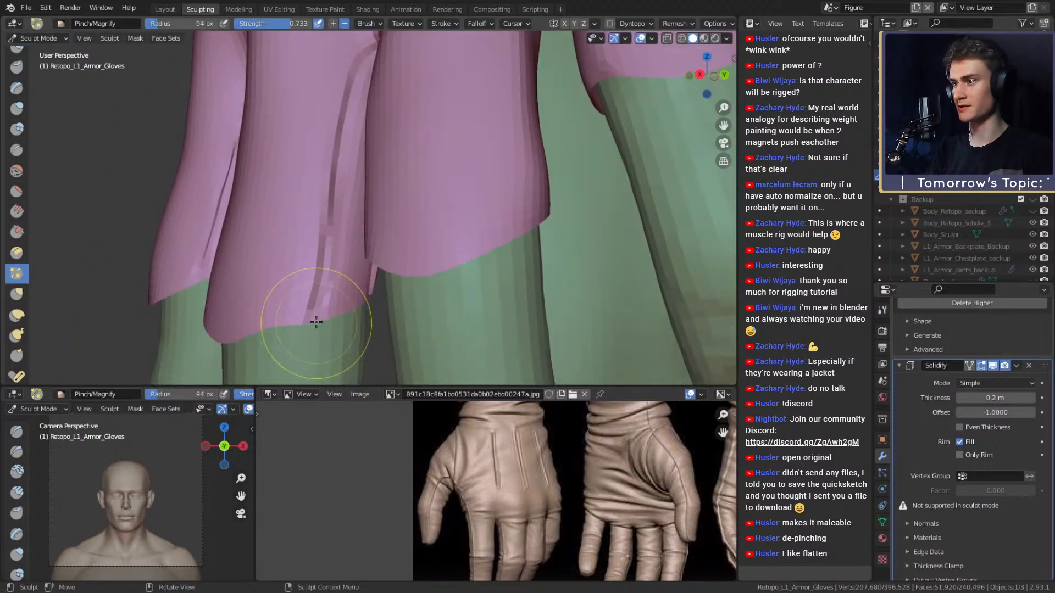
{"action": "middle_click_drag", "start_coordinate": [351, 115], "coordinate": [339, 212], "text": "shift"}
{"action": "middle_click_drag", "start_coordinate": [342, 65], "coordinate": [364, 151], "text": "shift"}
{"action": "left_click_drag", "start_coordinate": [364, 151], "coordinate": [397, 161]}
{"action": "left_click_drag", "start_coordinate": [436, 199], "coordinate": [449, 241], "text": "alt"}
{"action": "left_click_drag", "start_coordinate": [439, 244], "coordinate": [400, 199], "text": "alt+shift"}
- Resize the Pinch/Magnify brush and tighten the remaining seams between the middle and ring fingers down to the glove edge
{"action": "key", "text": "f"}
{"action": "left_click", "coordinate": [385, 184]}
{"action": "mouse_move", "coordinate": [379, 162]}
{"action": "left_mouse_down"}
{"action": "mouse_move", "coordinate": [368, 144]}
{"action": "mouse_move", "coordinate": [380, 179]}
{"action": "left_mouse_up"}
{"action": "middle_click_drag", "start_coordinate": [400, 245], "coordinate": [388, 222]}
{"action": "left_click_drag", "start_coordinate": [384, 182], "coordinate": [410, 285]}
{"action": "key", "text": "f"}
{"action": "left_click", "coordinate": [404, 244]}
{"action": "left_click_drag", "start_coordinate": [403, 240], "coordinate": [419, 316]}
{"action": "mouse_move", "coordinate": [365, 153]}
{"action": "middle_mouse_down"}
{"action": "mouse_move", "coordinate": [381, 141]}
{"action": "mouse_move", "coordinate": [371, 143]}
{"action": "mouse_move", "coordinate": [396, 160]}
{"action": "mouse_move", "coordinate": [308, 132]}
{"action": "mouse_move", "coordinate": [339, 141]}
{"action": "mouse_move", "coordinate": [359, 220]}
{"action": "mouse_move", "coordinate": [386, 245]}
{"action": "mouse_move", "coordinate": [362, 212]}
{"action": "mouse_move", "coordinate": [413, 222]}
{"action": "mouse_move", "coordinate": [423, 189]}
{"action": "mouse_move", "coordinate": [331, 209]}
{"action": "middle_mouse_up"}
- Correct the seam edge on the middle finger's index-finger side with the Grab brush at a 54 px radius
{"action": "key", "text": "g"}
{"action": "scroll", "coordinate": [385, 214], "scroll_direction": "up", "scroll_amount": 2}
{"action": "scroll", "coordinate": [324, 190], "scroll_direction": "up", "scroll_amount": 1}
{"action": "key", "text": "f"}
{"action": "left_click", "coordinate": [341, 172]}
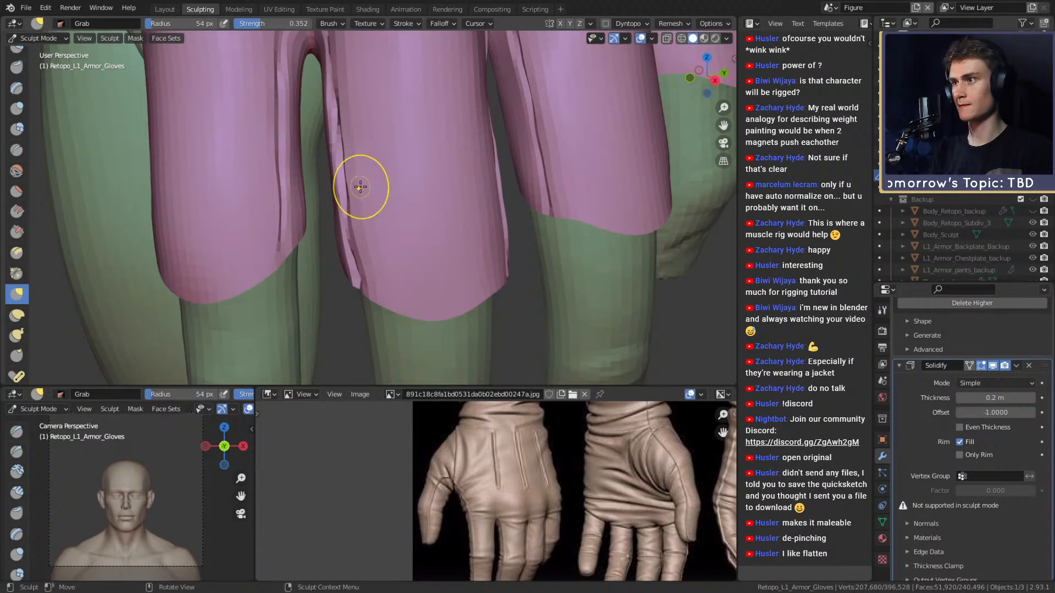
- Crease a seam from the ring and little finger web down the back of the ring finger at a 22 px radius
{"action": "scroll", "coordinate": [374, 198], "scroll_direction": "down", "scroll_amount": 5}
{"action": "middle_click_drag", "start_coordinate": [377, 207], "coordinate": [407, 209]}
{"action": "scroll", "coordinate": [385, 187], "scroll_direction": "up", "scroll_amount": 4}
{"action": "mouse_move", "coordinate": [349, 165]}
{"action": "middle_mouse_down"}
{"action": "mouse_move", "coordinate": [317, 222]}
{"action": "mouse_move", "coordinate": [372, 202]}
{"action": "mouse_move", "coordinate": [370, 160]}
{"action": "mouse_move", "coordinate": [412, 187]}
{"action": "mouse_move", "coordinate": [330, 174]}
{"action": "middle_mouse_up"}
{"action": "key", "text": "shift+c"}
{"action": "scroll", "coordinate": [366, 163], "scroll_direction": "up", "scroll_amount": 6}
{"action": "key", "text": "f"}
{"action": "left_click", "coordinate": [428, 193]}
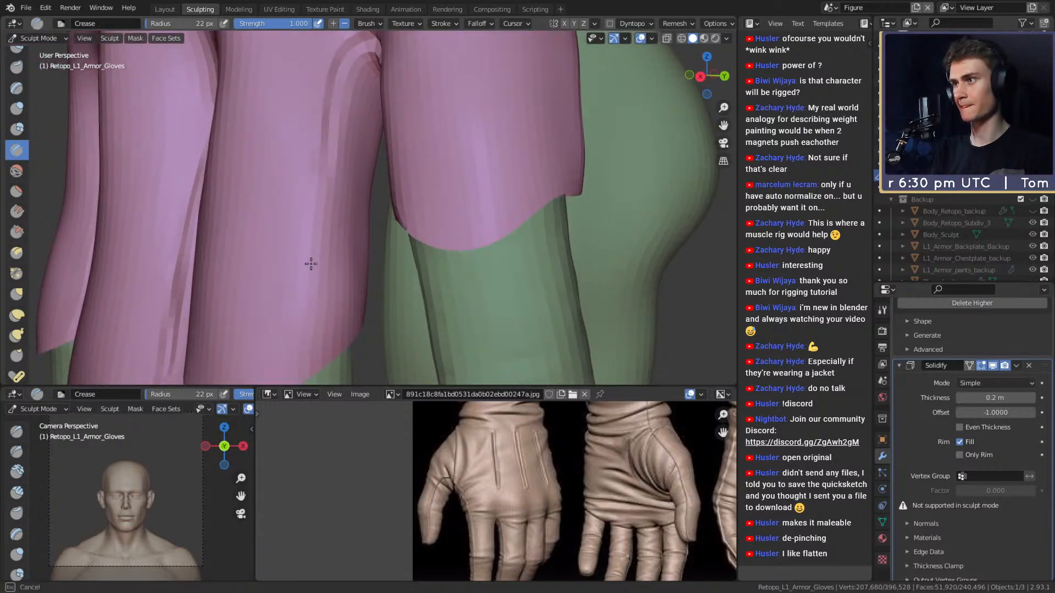
{"action": "middle_click_drag", "start_coordinate": [307, 305], "coordinate": [334, 97]}
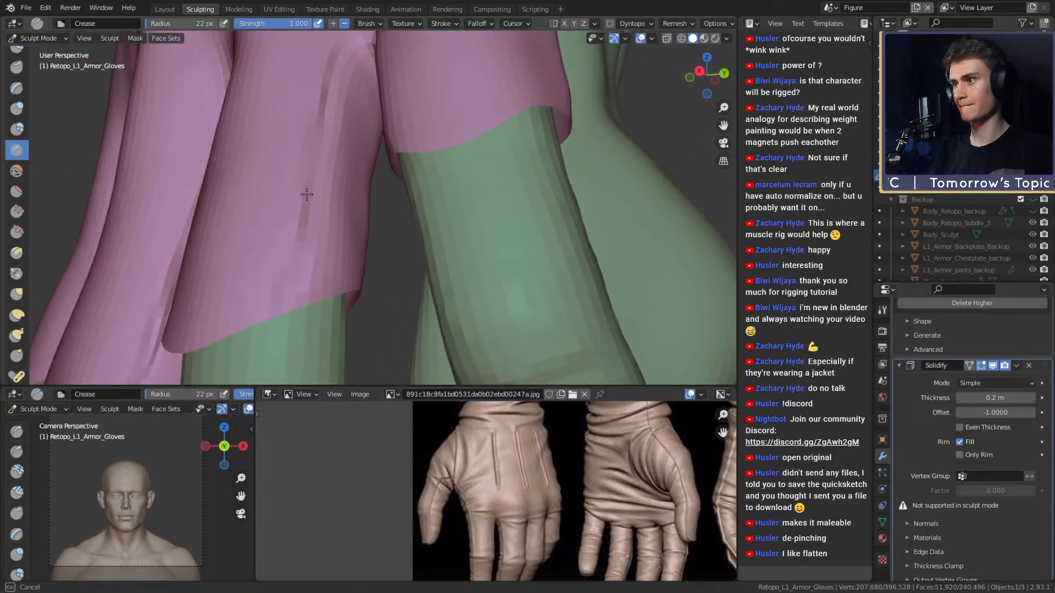
- Crease the seams on the facing sides of the ring and little fingers, back and palm side, at a 22 then 19 px radius
{"action": "middle_click_drag", "start_coordinate": [323, 149], "coordinate": [371, 115]}
{"action": "middle_click_drag", "start_coordinate": [400, 178], "coordinate": [416, 204]}
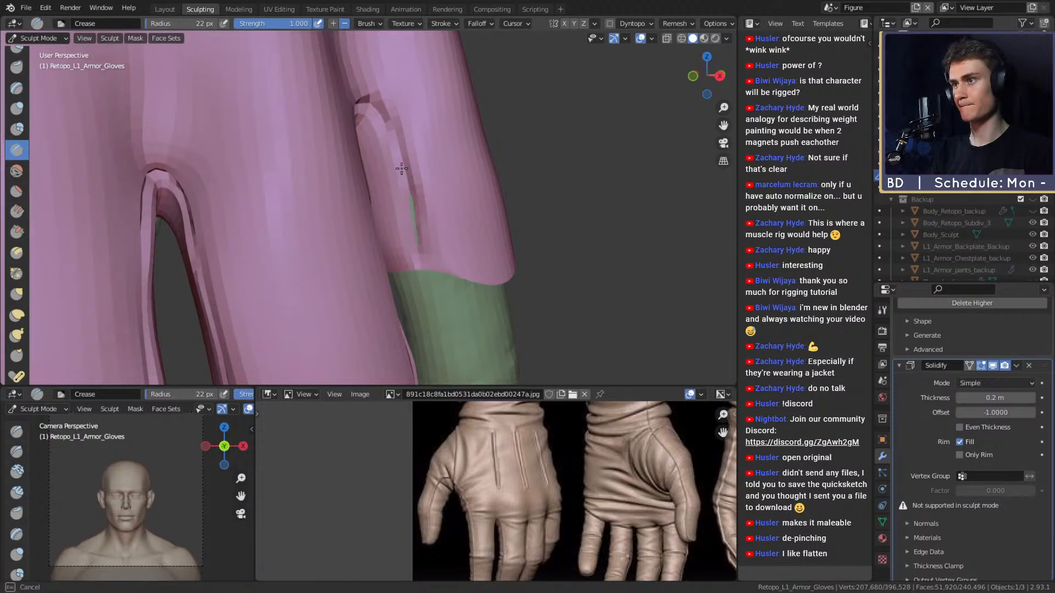
{"action": "middle_click_drag", "start_coordinate": [383, 107], "coordinate": [429, 209], "text": "shift"}
{"action": "middle_click_drag", "start_coordinate": [407, 168], "coordinate": [332, 176]}
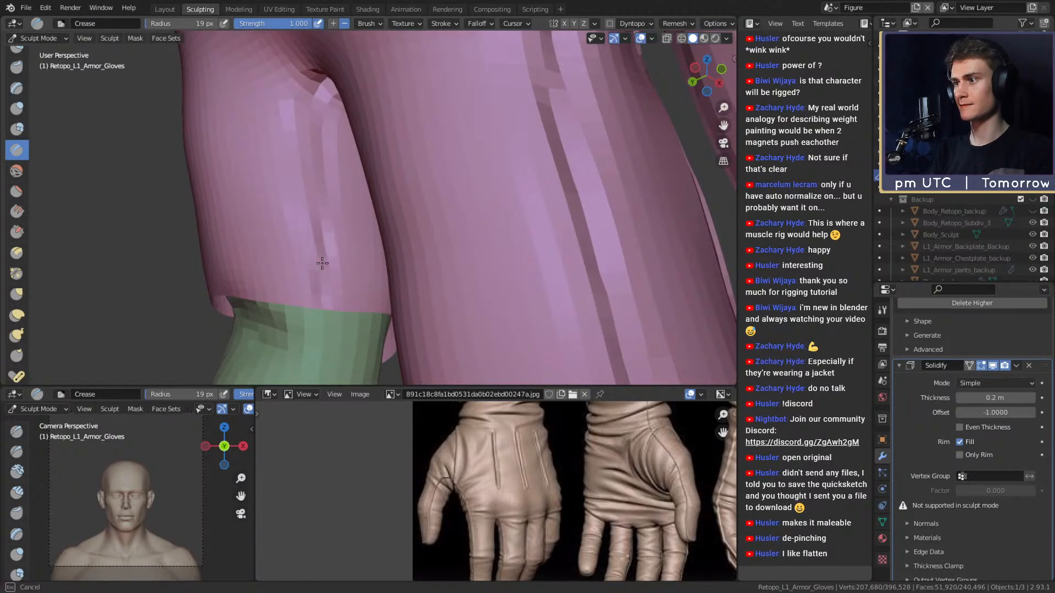
{"action": "middle_click_drag", "start_coordinate": [324, 92], "coordinate": [411, 130]}
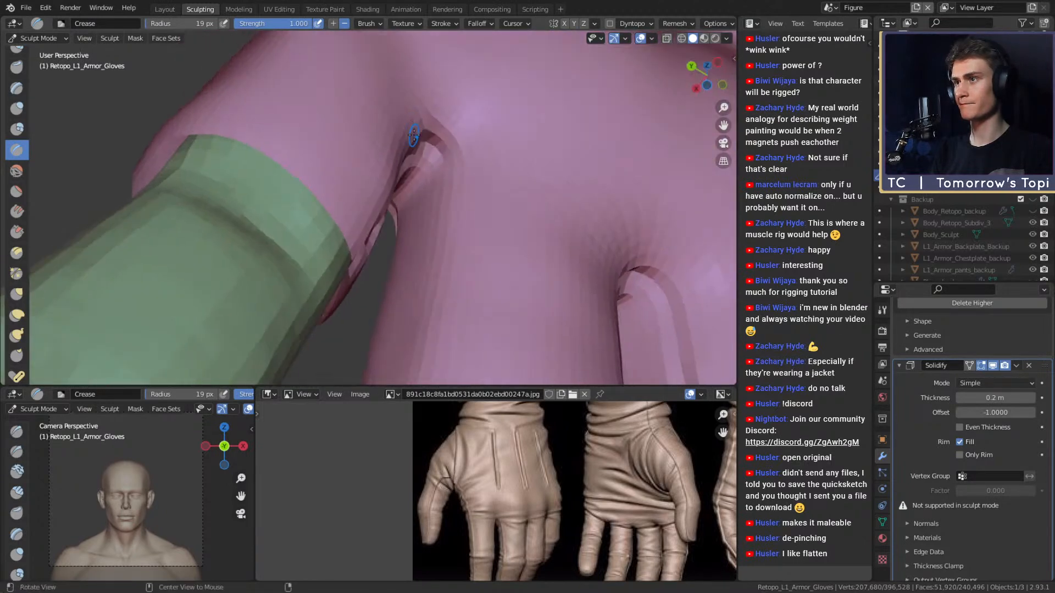
{"action": "middle_click_drag", "start_coordinate": [447, 193], "coordinate": [423, 184]}
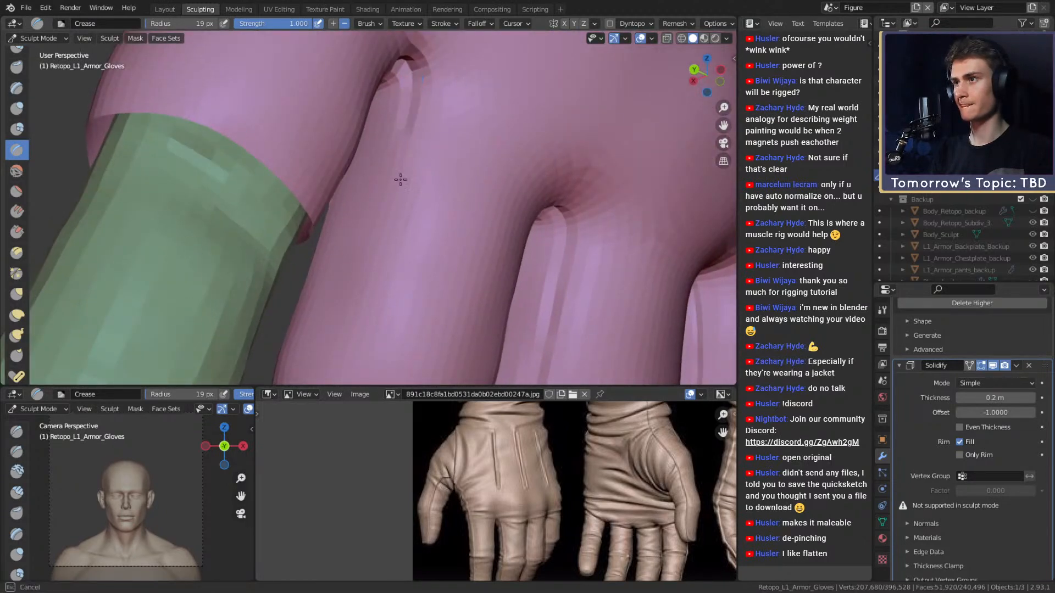
{"action": "middle_click_drag", "start_coordinate": [377, 239], "coordinate": [397, 156]}
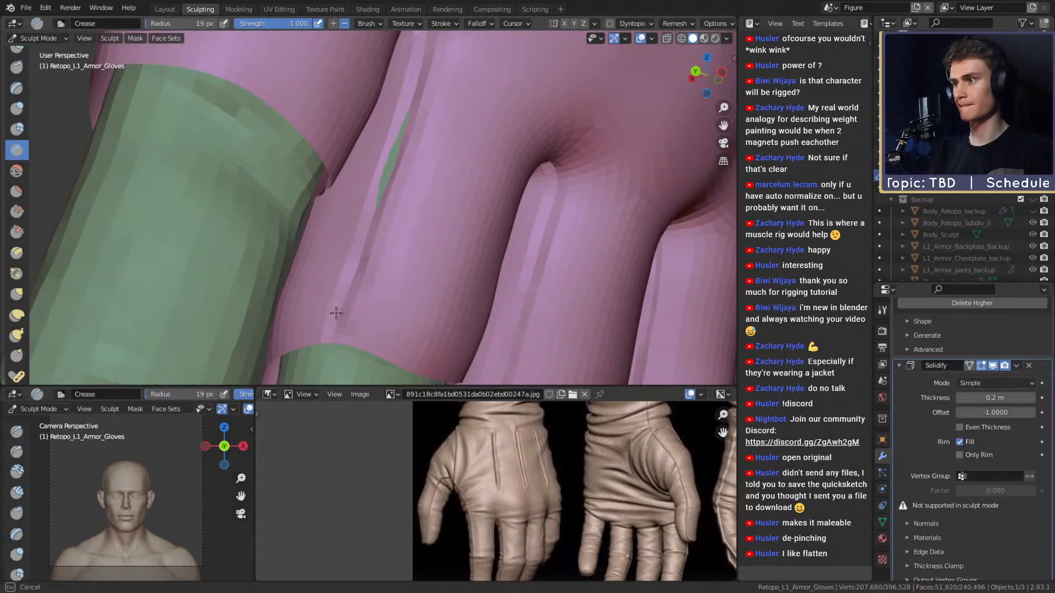
- Pull the ring finger's seam facing the little finger into place with the Grab brush at a 120 px radius
{"action": "key", "text": "g"}
{"action": "middle_click_drag", "start_coordinate": [385, 242], "coordinate": [361, 181]}
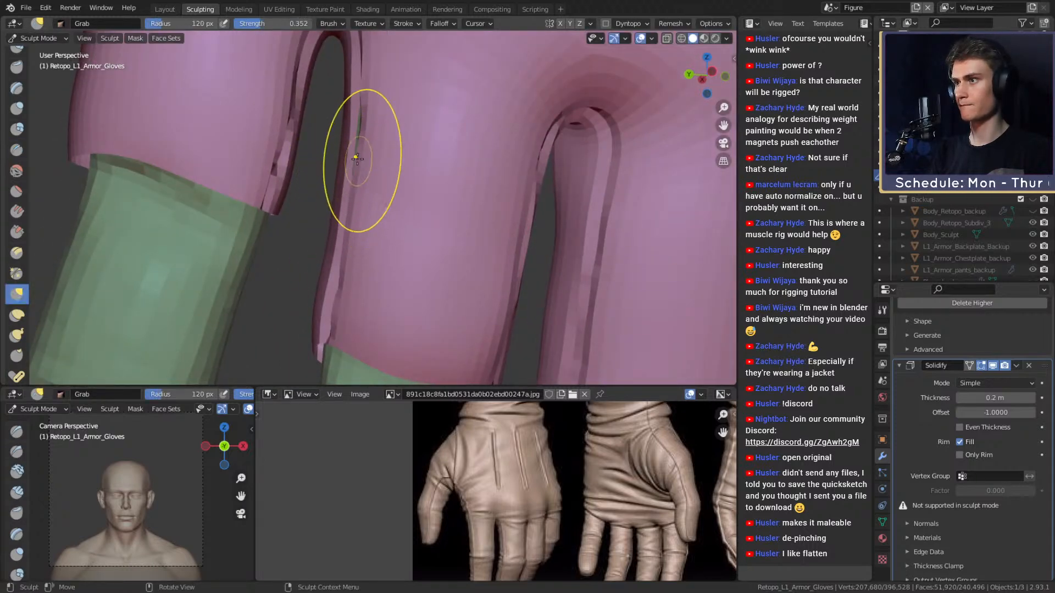
{"action": "middle_click_drag", "start_coordinate": [354, 119], "coordinate": [341, 213]}
{"action": "left_click_drag", "start_coordinate": [341, 190], "coordinate": [348, 194]}
{"action": "middle_click_drag", "start_coordinate": [351, 199], "coordinate": [388, 221]}
- Correct the seam edges around the web between the ring and little fingers with the Grab brush resized to 125 px
{"action": "key", "text": "f"}
{"action": "left_click", "coordinate": [411, 229]}
{"action": "mouse_move", "coordinate": [347, 77]}
{"action": "left_mouse_down", "text": "alt+shift"}
{"action": "mouse_move", "coordinate": [348, 235]}
{"action": "mouse_move", "coordinate": [377, 212]}
{"action": "mouse_move", "coordinate": [329, 190]}
{"action": "left_mouse_up", "text": "alt+shift"}
{"action": "key", "text": "f"}
{"action": "left_click", "coordinate": [355, 209]}
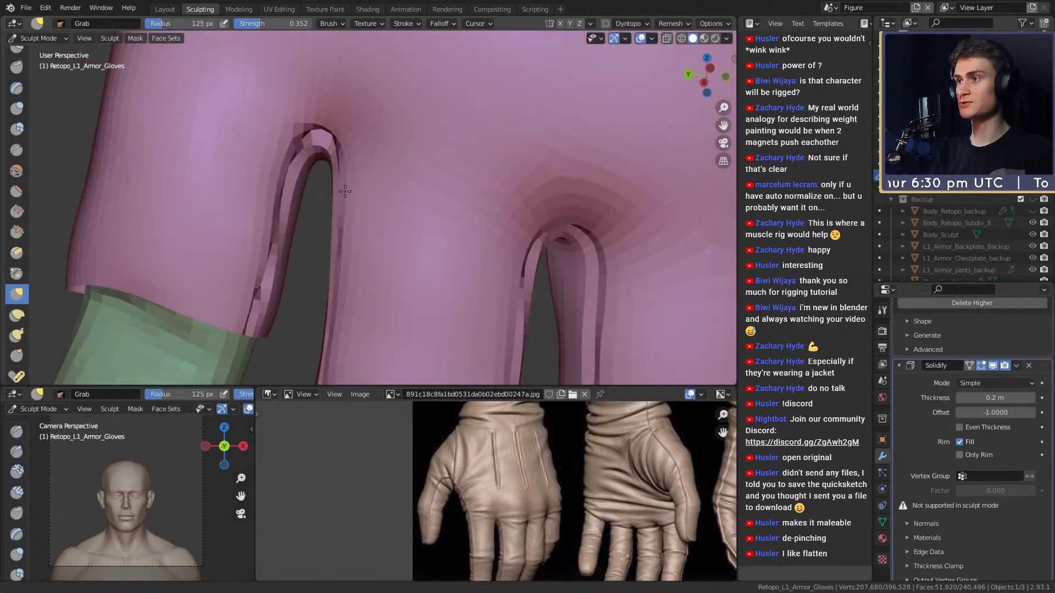
{"action": "middle_click_drag", "start_coordinate": [335, 192], "coordinate": [342, 196], "text": "shift"}
{"action": "left_click_drag", "start_coordinate": [345, 188], "coordinate": [348, 189]}
{"action": "middle_click_drag", "start_coordinate": [352, 193], "coordinate": [405, 238]}
{"action": "key", "text": "f"}
{"action": "left_click", "coordinate": [414, 240]}
{"action": "mouse_move", "coordinate": [329, 246]}
{"action": "middle_mouse_down"}
{"action": "mouse_move", "coordinate": [349, 224]}
{"action": "mouse_move", "coordinate": [487, 205]}
{"action": "mouse_move", "coordinate": [353, 252]}
{"action": "mouse_move", "coordinate": [389, 231]}
{"action": "mouse_move", "coordinate": [366, 203]}
{"action": "mouse_move", "coordinate": [368, 179]}
{"action": "mouse_move", "coordinate": [405, 207]}
{"action": "middle_mouse_up"}
{"action": "key", "text": "f"}
{"action": "mouse_move", "coordinate": [363, 172]}
{"action": "middle_mouse_down", "text": "ctrl"}
{"action": "mouse_move", "coordinate": [406, 225]}
{"action": "mouse_move", "coordinate": [377, 181]}
{"action": "middle_mouse_up", "text": "ctrl"}
- Pinch the little finger's ring-side seam with the Pinch/Magnify brush at an 88 px radius
{"action": "left_click", "coordinate": [16, 273]}
{"action": "middle_click_drag", "start_coordinate": [352, 236], "coordinate": [374, 258]}
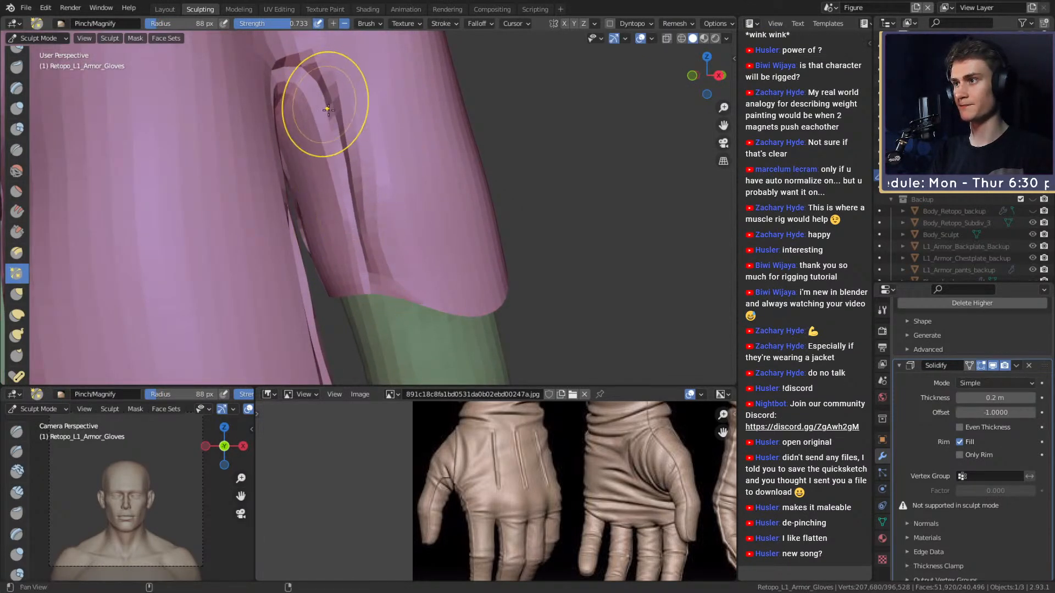
{"action": "middle_click_drag", "start_coordinate": [322, 100], "coordinate": [376, 246]}
{"action": "middle_click_drag", "start_coordinate": [331, 125], "coordinate": [368, 145]}
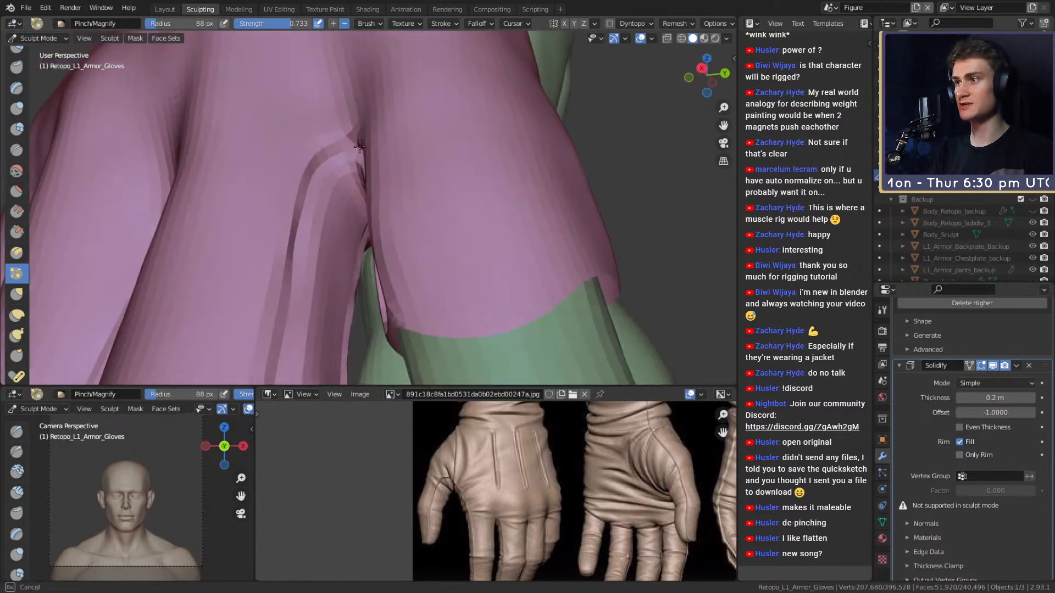
- Pinch the ring finger's seam down to the glove edge and tighten the little finger web at a 76 to 86 px radius
{"action": "middle_click_drag", "start_coordinate": [323, 179], "coordinate": [305, 229]}
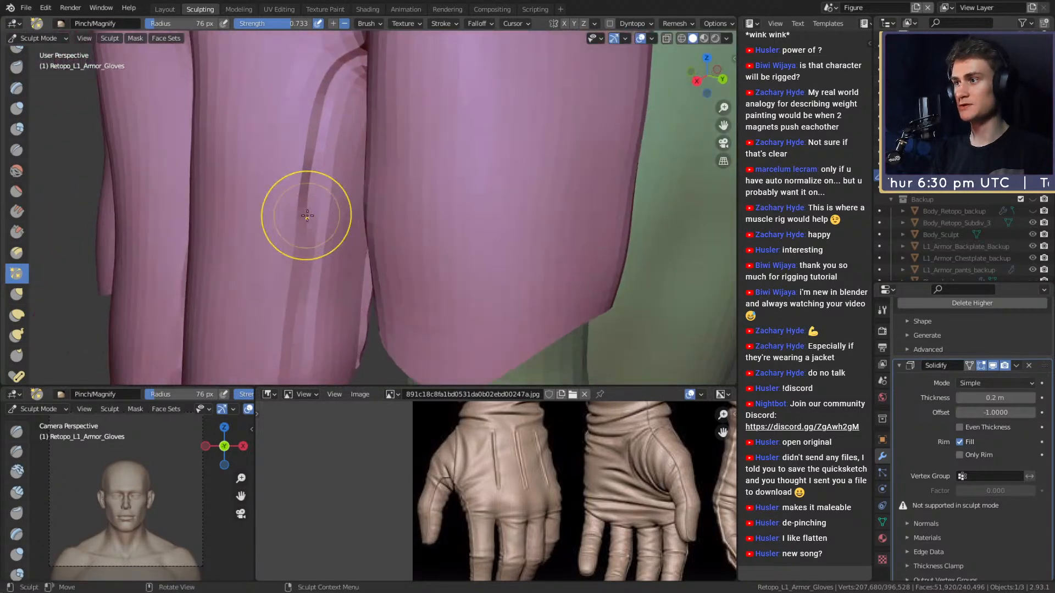
{"action": "middle_click_drag", "start_coordinate": [311, 311], "coordinate": [326, 138], "text": "shift"}
{"action": "mouse_move", "coordinate": [307, 232]}
{"action": "middle_mouse_down"}
{"action": "mouse_move", "coordinate": [306, 177]}
{"action": "mouse_move", "coordinate": [301, 287]}
{"action": "mouse_move", "coordinate": [305, 153]}
{"action": "mouse_move", "coordinate": [365, 203]}
{"action": "mouse_move", "coordinate": [308, 257]}
{"action": "middle_mouse_up"}
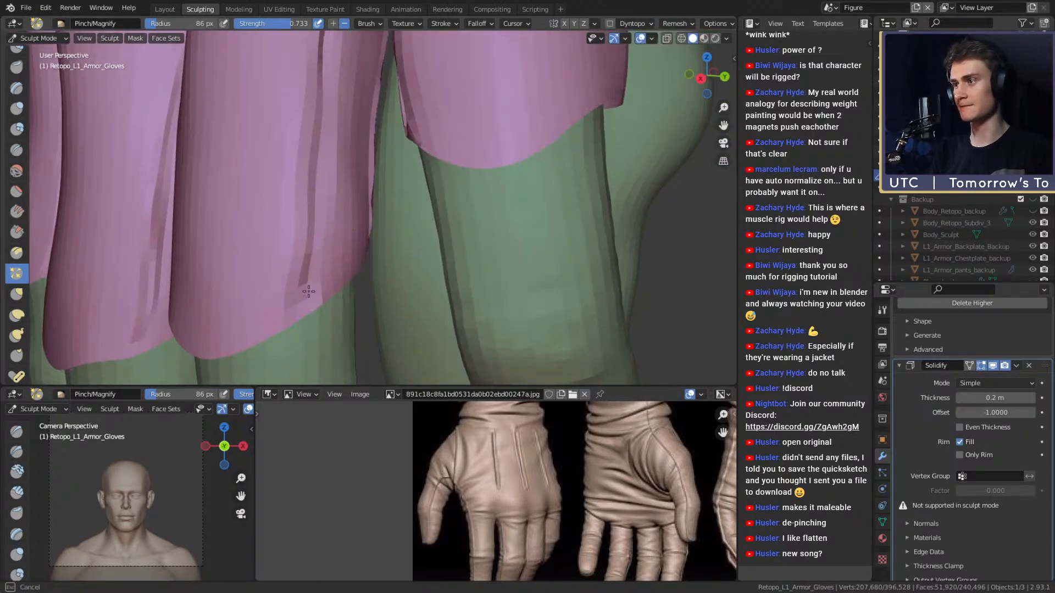
{"action": "left_click_drag", "start_coordinate": [310, 304], "coordinate": [312, 242]}
{"action": "middle_click_drag", "start_coordinate": [320, 84], "coordinate": [318, 228], "text": "shift"}
{"action": "middle_click_drag", "start_coordinate": [324, 171], "coordinate": [323, 241]}
{"action": "left_click_drag", "start_coordinate": [323, 242], "coordinate": [342, 100]}
{"action": "middle_click_drag", "start_coordinate": [341, 100], "coordinate": [341, 152]}
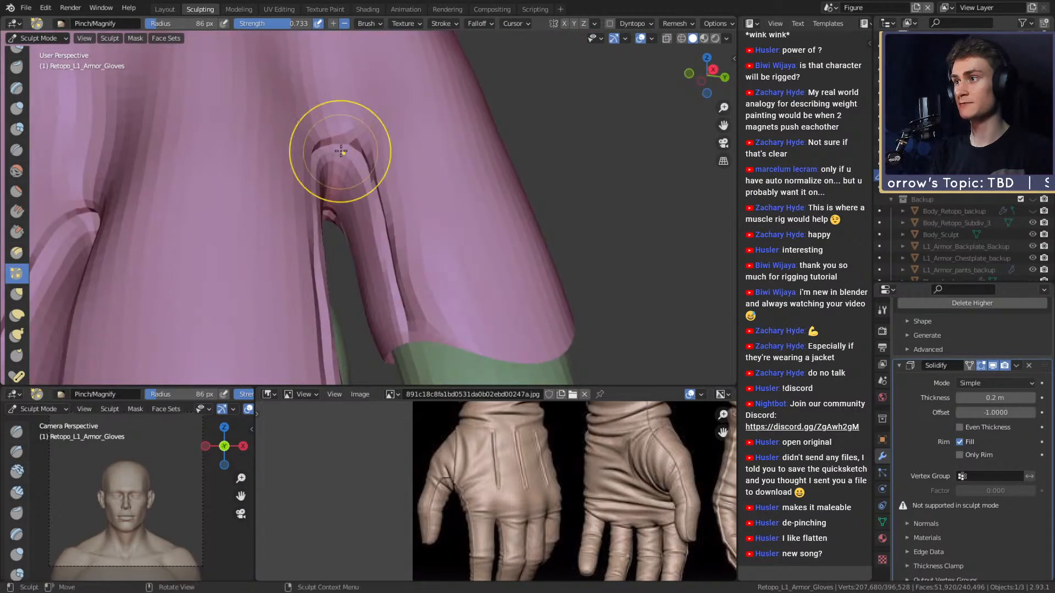
{"action": "middle_click_drag", "start_coordinate": [415, 219], "coordinate": [362, 181], "text": "shift"}
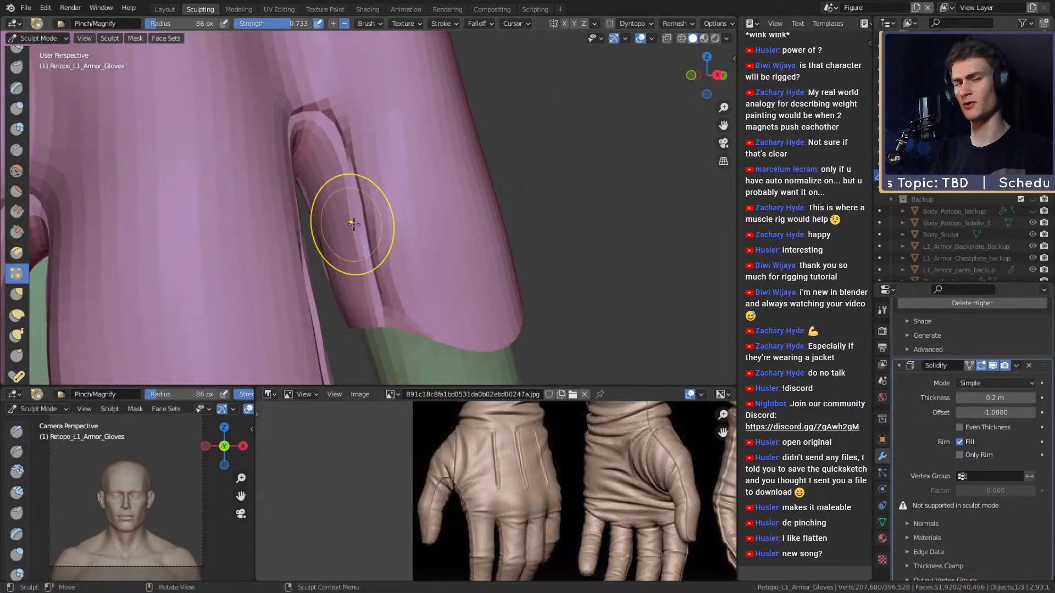
{"action": "mouse_move", "coordinate": [366, 262]}
{"action": "left_mouse_down", "text": "alt"}
{"action": "mouse_move", "coordinate": [374, 215]}
{"action": "mouse_move", "coordinate": [438, 228]}
{"action": "mouse_move", "coordinate": [402, 236]}
{"action": "mouse_move", "coordinate": [256, 159]}
{"action": "left_mouse_up", "text": "alt"}
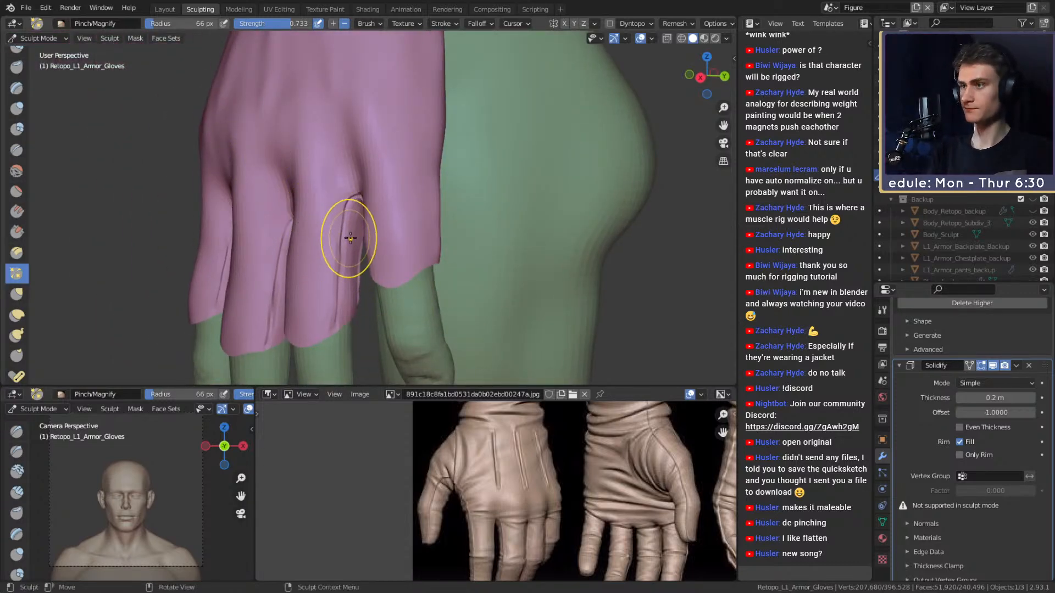
- Crease a seam along the outer side of the little finger and up the edge of the hand at a 14 px radius
{"action": "key", "text": "shift+c"}
{"action": "mouse_move", "coordinate": [423, 235]}
{"action": "left_mouse_down", "text": "alt"}
{"action": "mouse_move", "coordinate": [364, 211]}
{"action": "mouse_move", "coordinate": [332, 216]}
{"action": "mouse_move", "coordinate": [341, 195]}
{"action": "left_mouse_up", "text": "alt"}
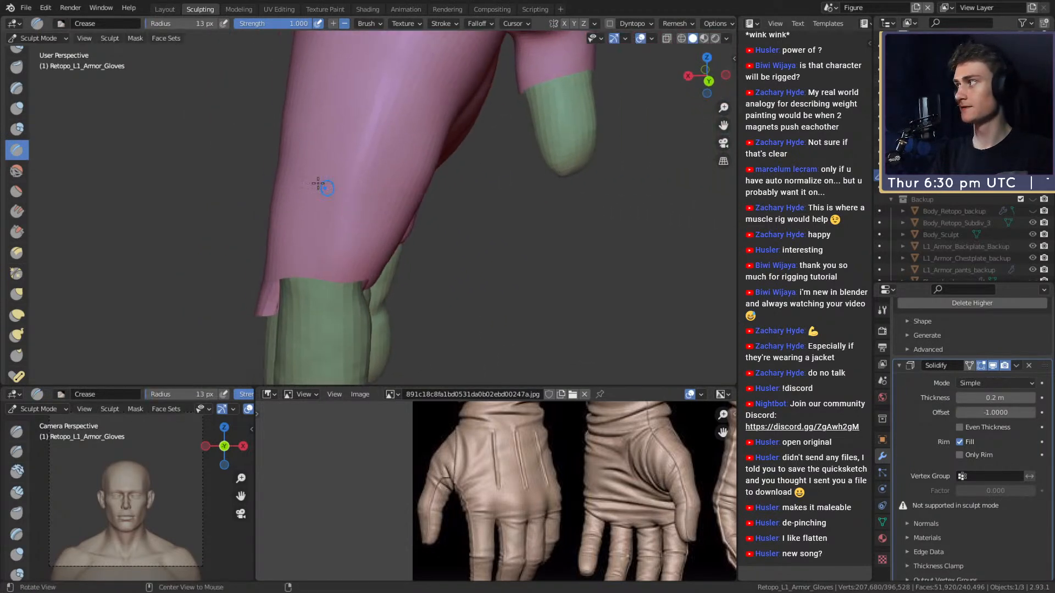
{"action": "left_click_drag", "start_coordinate": [367, 160], "coordinate": [374, 178], "text": "alt"}
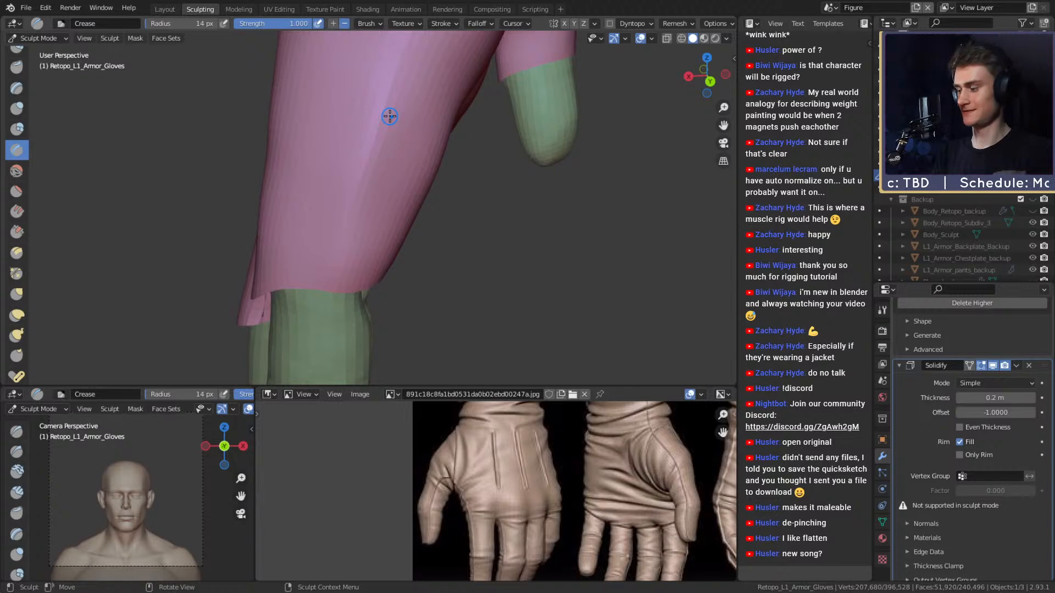
{"action": "left_click_drag", "start_coordinate": [359, 170], "coordinate": [344, 251], "text": "alt"}
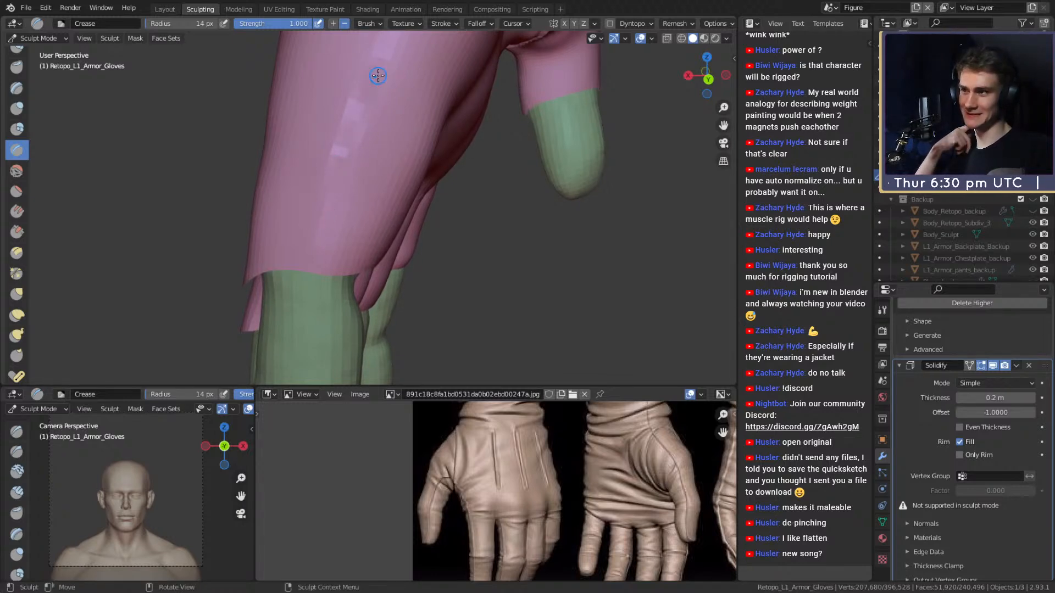
{"action": "mouse_move", "coordinate": [374, 181]}
{"action": "middle_mouse_down"}
{"action": "mouse_move", "coordinate": [412, 160]}
{"action": "mouse_move", "coordinate": [385, 165]}
{"action": "mouse_move", "coordinate": [388, 152]}
{"action": "mouse_move", "coordinate": [391, 174]}
{"action": "mouse_move", "coordinate": [372, 189]}
{"action": "middle_mouse_up"}
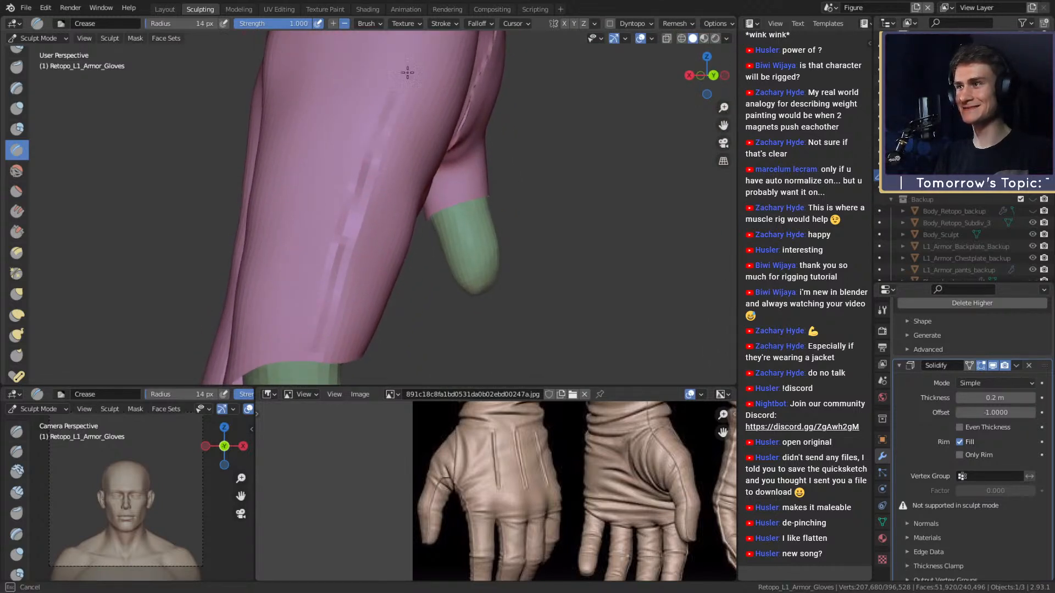
{"action": "mouse_move", "coordinate": [422, 39]}
{"action": "middle_mouse_down"}
{"action": "mouse_move", "coordinate": [384, 176]}
{"action": "mouse_move", "coordinate": [348, 207]}
{"action": "middle_mouse_up"}
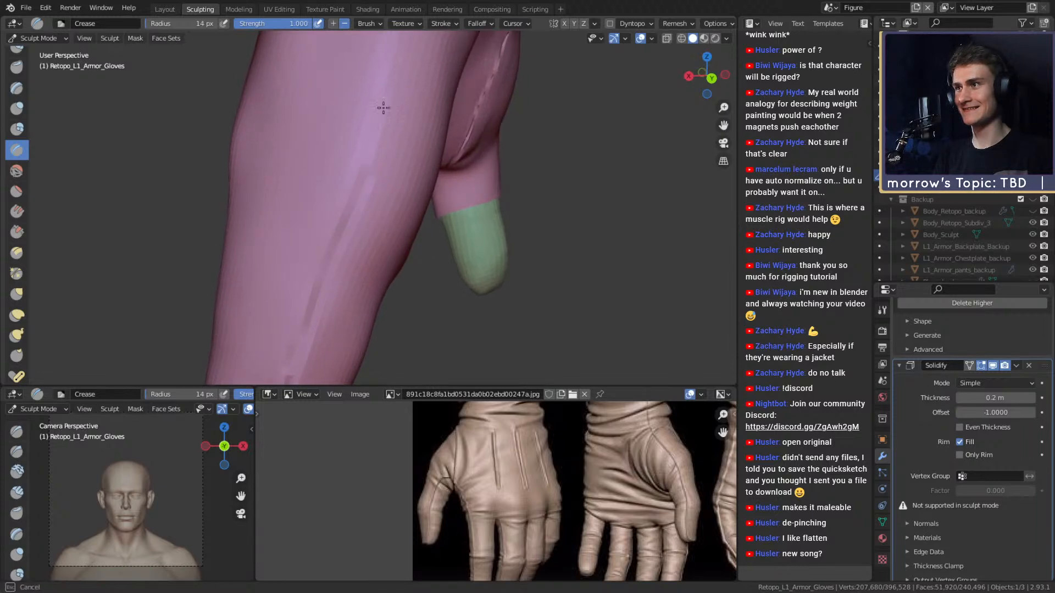
{"action": "middle_click_drag", "start_coordinate": [381, 120], "coordinate": [362, 219]}
{"action": "middle_click_drag", "start_coordinate": [385, 123], "coordinate": [387, 232]}
- Extend the outer hand seam up toward the wrist with the Crease brush at a 10 px radius
{"action": "mouse_move", "coordinate": [387, 232]}
{"action": "left_mouse_down", "text": "ctrl+alt"}
{"action": "mouse_move", "coordinate": [372, 205]}
{"action": "mouse_move", "coordinate": [358, 266]}
{"action": "left_mouse_up", "text": "ctrl+alt"}
{"action": "key", "text": "f"}
{"action": "left_click", "coordinate": [349, 285]}
{"action": "left_click_drag", "start_coordinate": [365, 188], "coordinate": [363, 209]}
{"action": "left_click_drag", "start_coordinate": [392, 83], "coordinate": [361, 195]}
{"action": "middle_click_drag", "start_coordinate": [392, 77], "coordinate": [391, 84]}
{"action": "mouse_move", "coordinate": [389, 96]}
{"action": "left_mouse_down"}
{"action": "mouse_move", "coordinate": [365, 193]}
{"action": "mouse_move", "coordinate": [383, 127]}
{"action": "mouse_move", "coordinate": [368, 178]}
{"action": "left_mouse_up"}
{"action": "left_click_drag", "start_coordinate": [397, 83], "coordinate": [396, 89], "text": "alt"}
{"action": "mouse_move", "coordinate": [392, 96]}
{"action": "left_mouse_down"}
{"action": "mouse_move", "coordinate": [379, 174]}
{"action": "mouse_move", "coordinate": [365, 184]}
{"action": "mouse_move", "coordinate": [396, 101]}
{"action": "mouse_move", "coordinate": [378, 154]}
{"action": "mouse_move", "coordinate": [390, 128]}
{"action": "left_mouse_up"}
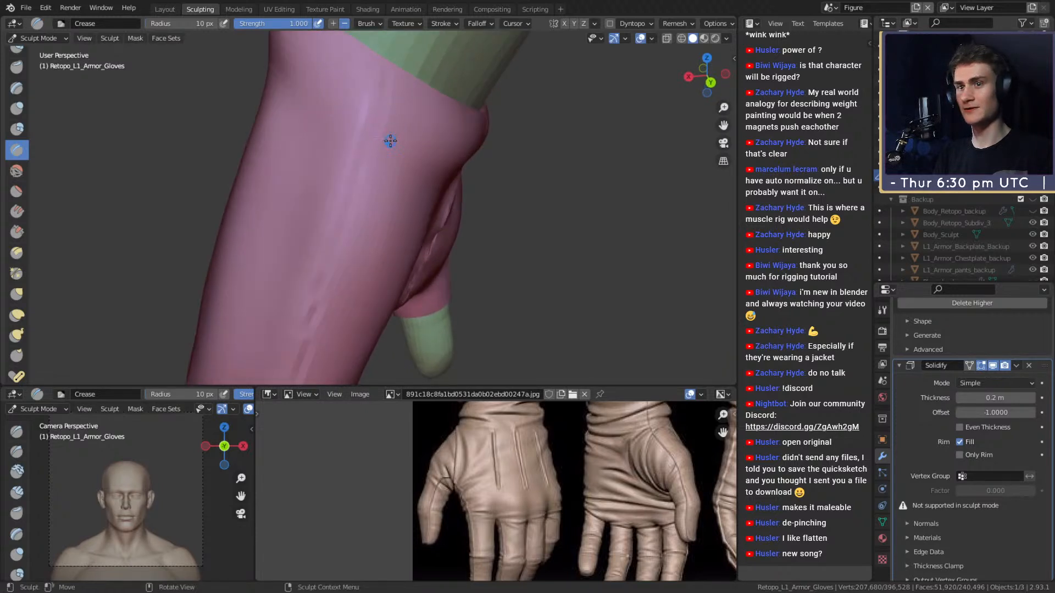
- Bring the cuffs of the reference gloves into view and strengthen the outer hand seam with the Crease brush at an 18 px radius
{"action": "middle_click_drag", "start_coordinate": [606, 462], "coordinate": [625, 533]}
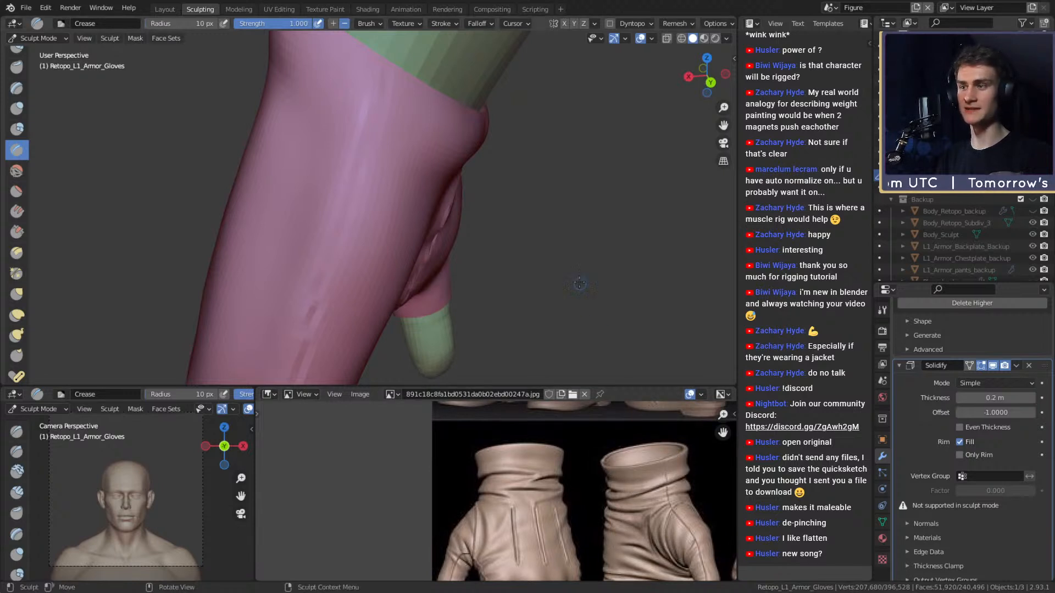
{"action": "middle_click_drag", "start_coordinate": [443, 187], "coordinate": [365, 156]}
{"action": "left_click_drag", "start_coordinate": [365, 140], "coordinate": [366, 144]}
{"action": "key", "text": "f"}
{"action": "mouse_move", "coordinate": [343, 238]}
{"action": "middle_mouse_down"}
{"action": "mouse_move", "coordinate": [383, 99]}
{"action": "mouse_move", "coordinate": [349, 179]}
{"action": "mouse_move", "coordinate": [374, 110]}
{"action": "middle_mouse_up"}
{"action": "left_click_drag", "start_coordinate": [374, 111], "coordinate": [340, 222]}
{"action": "mouse_move", "coordinate": [371, 186]}
{"action": "middle_mouse_down"}
{"action": "mouse_move", "coordinate": [369, 149]}
{"action": "mouse_move", "coordinate": [345, 187]}
{"action": "middle_mouse_up"}
{"action": "mouse_move", "coordinate": [343, 253]}
{"action": "middle_mouse_down", "text": "shift"}
{"action": "mouse_move", "coordinate": [374, 110]}
{"action": "mouse_move", "coordinate": [348, 170]}
{"action": "mouse_move", "coordinate": [373, 123]}
{"action": "middle_mouse_up", "text": "shift"}
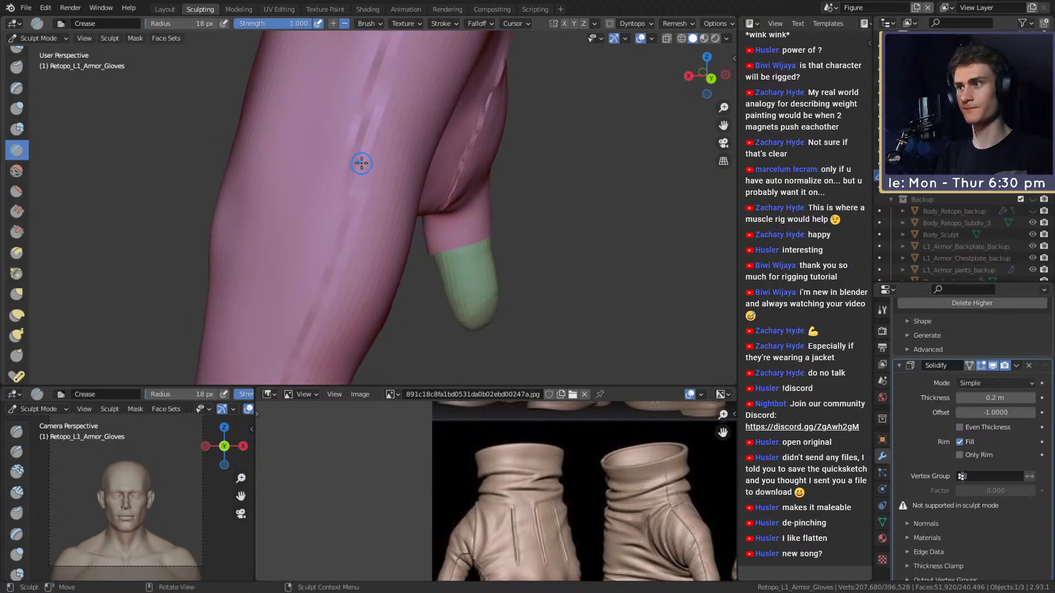
- Refine the crease from the hand's outer edge down the little finger at a 13 to 16 px radius
{"action": "middle_click_drag", "start_coordinate": [357, 204], "coordinate": [368, 130]}
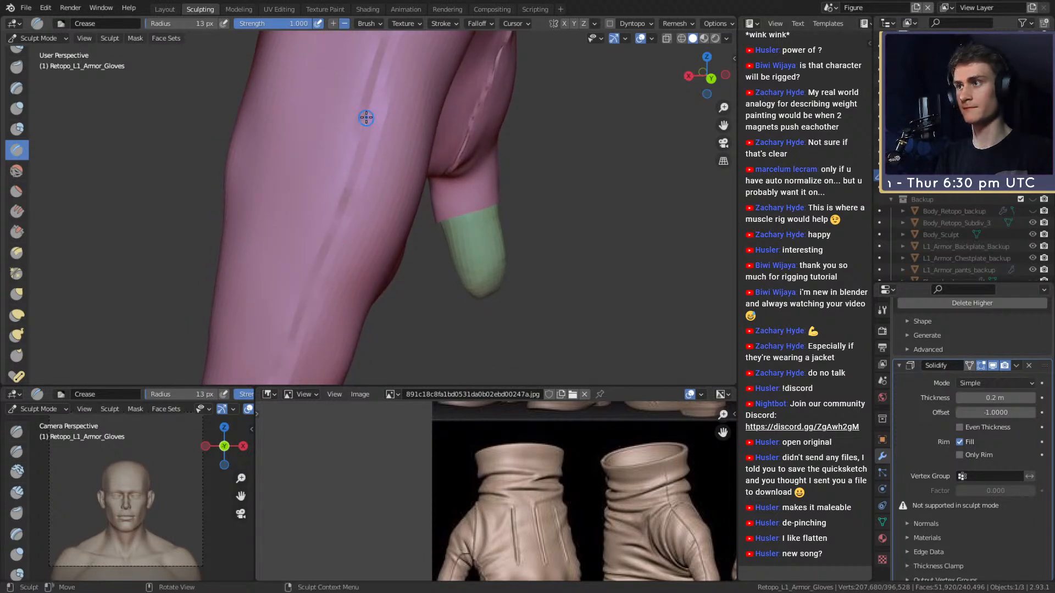
{"action": "middle_click_drag", "start_coordinate": [356, 205], "coordinate": [367, 156]}
{"action": "mouse_move", "coordinate": [327, 240]}
{"action": "middle_mouse_down"}
{"action": "mouse_move", "coordinate": [362, 170]}
{"action": "mouse_move", "coordinate": [351, 211]}
{"action": "middle_mouse_up"}
{"action": "middle_click_drag", "start_coordinate": [333, 284], "coordinate": [391, 108]}
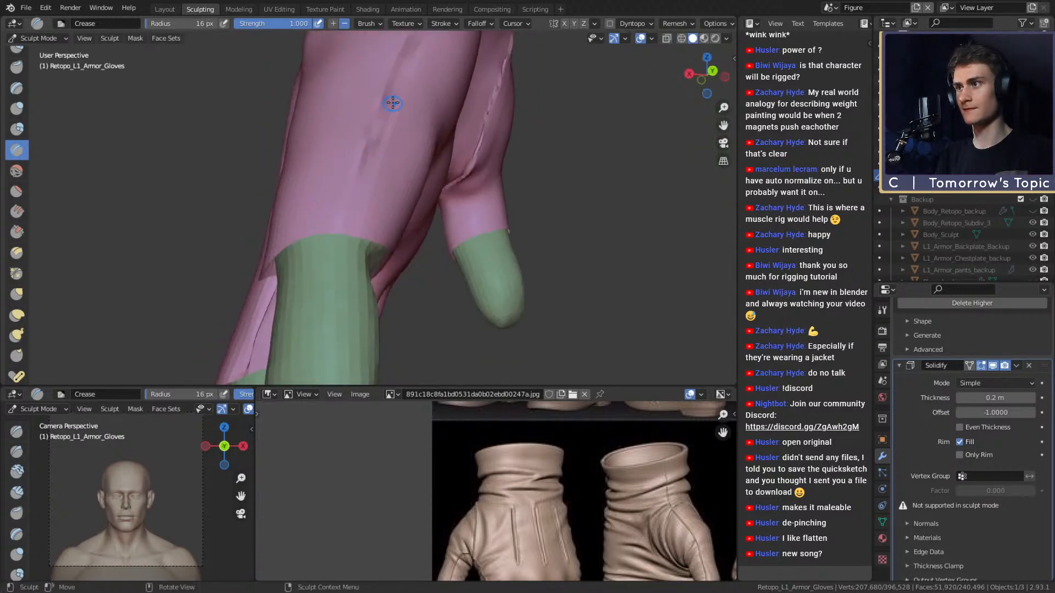
- Adjust the course of the little finger's outer seam with the Grab brush
{"action": "mouse_move", "coordinate": [341, 232]}
{"action": "left_mouse_down", "text": "alt"}
{"action": "mouse_move", "coordinate": [463, 195]}
{"action": "mouse_move", "coordinate": [424, 200]}
{"action": "left_mouse_up", "text": "alt"}
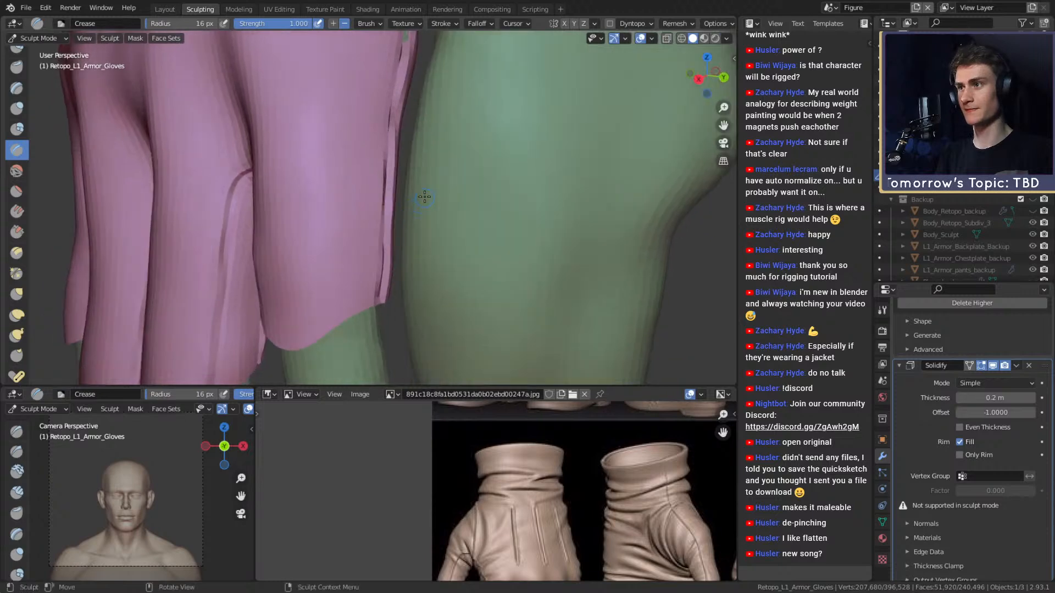
{"action": "key", "text": "g"}
{"action": "mouse_move", "coordinate": [447, 90]}
{"action": "left_mouse_down", "text": "alt"}
{"action": "mouse_move", "coordinate": [405, 234]}
{"action": "mouse_move", "coordinate": [398, 215]}
{"action": "mouse_move", "coordinate": [326, 186]}
{"action": "mouse_move", "coordinate": [391, 176]}
{"action": "mouse_move", "coordinate": [417, 184]}
{"action": "mouse_move", "coordinate": [377, 235]}
{"action": "left_mouse_up", "text": "alt"}
{"action": "key", "text": "f"}
{"action": "left_click", "coordinate": [414, 202]}
{"action": "key", "text": "f"}
{"action": "left_click", "coordinate": [347, 200]}
- Sharpen the outer little finger seam down to the glove edge with the Pinch/Magnify brush at a 42 px radius
{"action": "left_click", "coordinate": [17, 274]}
{"action": "left_click_drag", "start_coordinate": [365, 176], "coordinate": [376, 139], "text": "alt"}
{"action": "left_click", "coordinate": [386, 132]}
{"action": "mouse_move", "coordinate": [342, 247]}
{"action": "left_mouse_down", "text": "alt"}
{"action": "mouse_move", "coordinate": [393, 106]}
{"action": "mouse_move", "coordinate": [384, 143]}
{"action": "left_mouse_up", "text": "alt"}
{"action": "middle_click_drag", "start_coordinate": [336, 265], "coordinate": [379, 145], "text": "shift"}
{"action": "middle_click_drag", "start_coordinate": [356, 262], "coordinate": [387, 168]}
{"action": "left_click_drag", "start_coordinate": [363, 231], "coordinate": [365, 222], "text": "alt+shift"}
{"action": "key", "text": "f"}
{"action": "left_click", "coordinate": [367, 186]}
{"action": "left_click_drag", "start_coordinate": [367, 186], "coordinate": [354, 236]}
{"action": "mouse_move", "coordinate": [352, 247]}
{"action": "left_mouse_down", "text": "alt+shift"}
{"action": "mouse_move", "coordinate": [357, 216]}
{"action": "mouse_move", "coordinate": [356, 245]}
{"action": "left_mouse_up", "text": "alt+shift"}
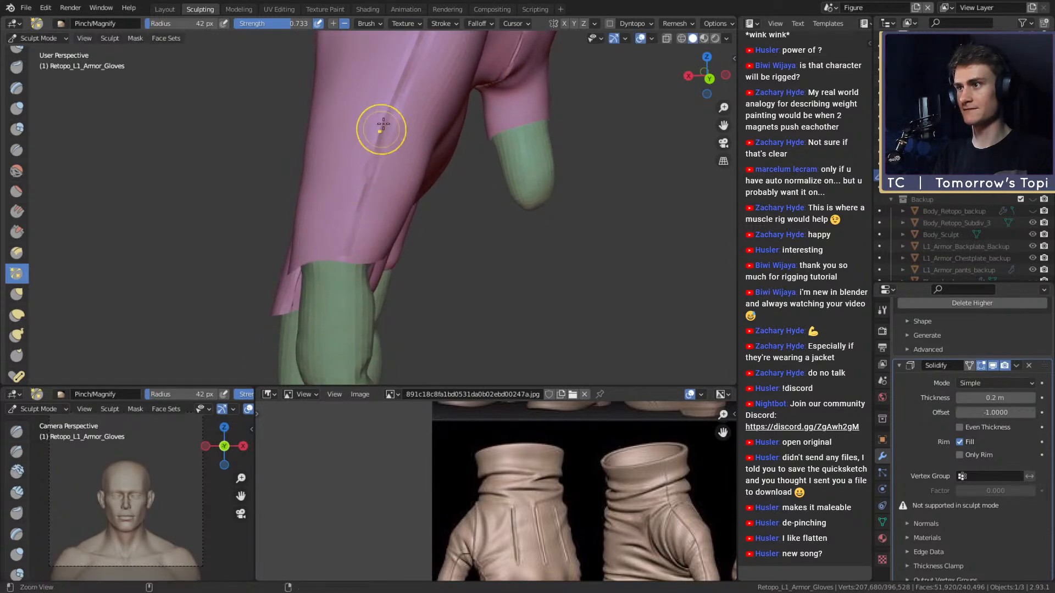
- Reshape the thumb-side seam just below the wrist with the Grab brush at a 179 px radius
{"action": "left_click_drag", "start_coordinate": [374, 154], "coordinate": [462, 223], "text": "ctrl+alt"}
{"action": "left_click_drag", "start_coordinate": [450, 143], "coordinate": [459, 212], "text": "alt+shift"}
{"action": "mouse_move", "coordinate": [357, 212]}
{"action": "left_mouse_down", "text": "alt"}
{"action": "mouse_move", "coordinate": [476, 212]}
{"action": "mouse_move", "coordinate": [418, 178]}
{"action": "mouse_move", "coordinate": [478, 184]}
{"action": "mouse_move", "coordinate": [483, 197]}
{"action": "left_mouse_up", "text": "alt"}
{"action": "mouse_move", "coordinate": [453, 242]}
{"action": "left_mouse_down", "text": "ctrl+alt"}
{"action": "mouse_move", "coordinate": [440, 186]}
{"action": "mouse_move", "coordinate": [436, 248]}
{"action": "mouse_move", "coordinate": [420, 212]}
{"action": "mouse_move", "coordinate": [365, 228]}
{"action": "mouse_move", "coordinate": [421, 205]}
{"action": "left_mouse_up", "text": "ctrl+alt"}
{"action": "key", "text": "g"}
{"action": "key", "text": "f"}
{"action": "left_click", "coordinate": [392, 227]}
{"action": "left_click", "coordinate": [421, 205]}
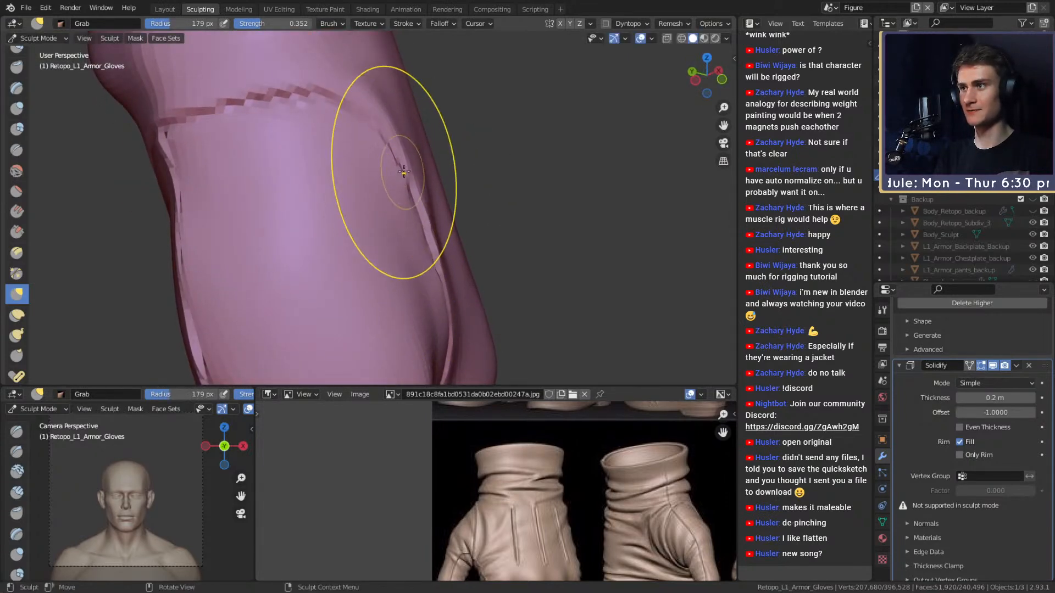
{"action": "mouse_move", "coordinate": [400, 161]}
{"action": "middle_mouse_down"}
{"action": "mouse_move", "coordinate": [392, 224]}
{"action": "mouse_move", "coordinate": [404, 177]}
{"action": "middle_mouse_up"}
- Even out the seam along the base of the thumb with the Grab brush, reducing its radius from 151 to 60 px
{"action": "key", "text": "f"}
{"action": "left_click", "coordinate": [384, 213]}
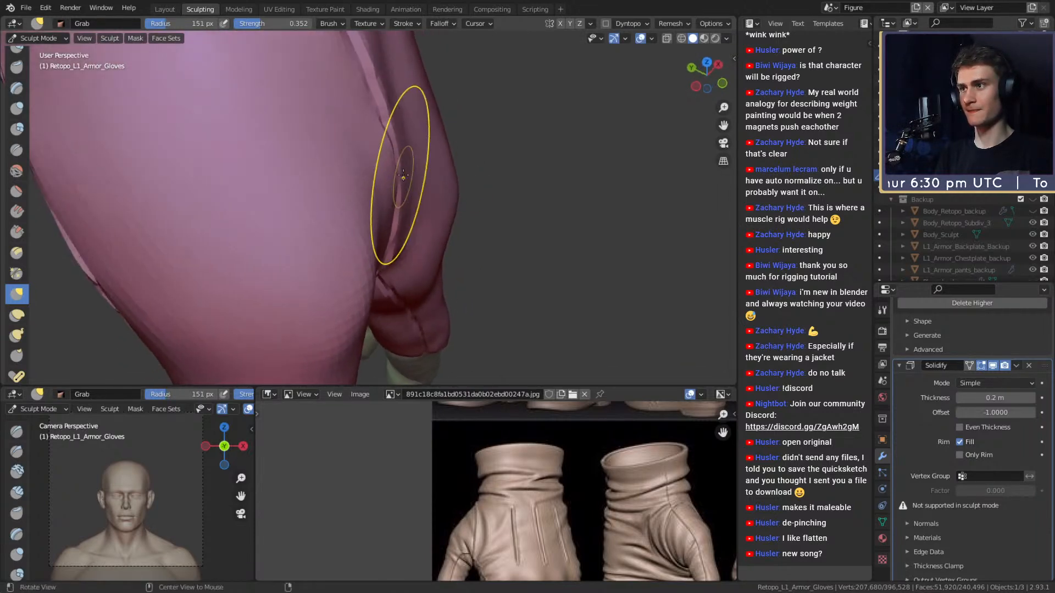
{"action": "key", "text": "f"}
{"action": "left_click", "coordinate": [379, 153]}
{"action": "mouse_move", "coordinate": [384, 142]}
{"action": "left_mouse_down", "text": "alt"}
{"action": "mouse_move", "coordinate": [374, 220]}
{"action": "mouse_move", "coordinate": [431, 205]}
{"action": "left_mouse_up", "text": "alt"}
{"action": "key", "text": "f"}
{"action": "left_click", "coordinate": [384, 198]}
{"action": "left_click_drag", "start_coordinate": [375, 253], "coordinate": [398, 168], "text": "ctrl+alt"}
{"action": "key", "text": "f"}
{"action": "left_click", "coordinate": [390, 126]}
{"action": "left_click_drag", "start_coordinate": [397, 124], "coordinate": [409, 111]}
- Switch to the Crease brush for the back of the hand and set its radius to 29 px
{"action": "scroll", "coordinate": [412, 207], "scroll_direction": "down", "scroll_amount": 2}
{"action": "left_click_drag", "start_coordinate": [388, 326], "coordinate": [439, 212], "text": "alt"}
{"action": "mouse_move", "coordinate": [439, 212]}
{"action": "middle_mouse_down"}
{"action": "mouse_move", "coordinate": [431, 188]}
{"action": "mouse_move", "coordinate": [377, 229]}
{"action": "mouse_move", "coordinate": [468, 200]}
{"action": "mouse_move", "coordinate": [560, 226]}
{"action": "mouse_move", "coordinate": [529, 226]}
{"action": "middle_mouse_up"}
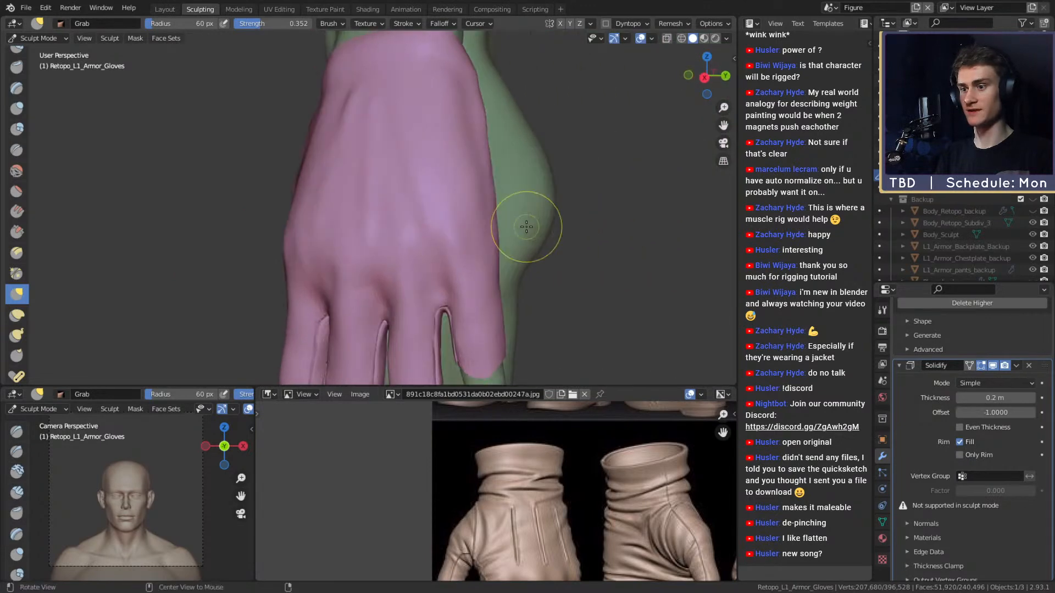
{"action": "mouse_move", "coordinate": [472, 194]}
{"action": "middle_mouse_down"}
{"action": "mouse_move", "coordinate": [442, 184]}
{"action": "mouse_move", "coordinate": [396, 193]}
{"action": "mouse_move", "coordinate": [393, 228]}
{"action": "middle_mouse_up"}
{"action": "scroll", "coordinate": [419, 151], "scroll_direction": "up", "scroll_amount": 2}
{"action": "key", "text": "shift+c"}
{"action": "key", "text": "f"}
{"action": "left_click", "coordinate": [385, 192]}
{"action": "mouse_move", "coordinate": [385, 192]}
{"action": "middle_mouse_down"}
{"action": "mouse_move", "coordinate": [386, 212]}
{"action": "mouse_move", "coordinate": [379, 176]}
{"action": "middle_mouse_up"}
{"action": "key", "text": "f"}
{"action": "left_click", "coordinate": [376, 165]}
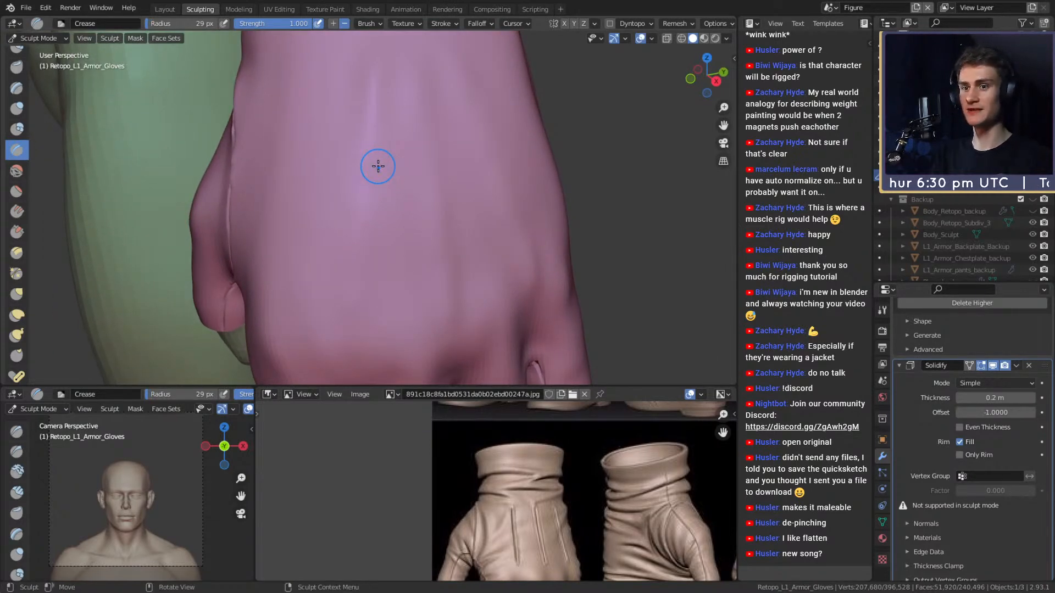
{"action": "scroll", "coordinate": [378, 166], "scroll_direction": "down", "scroll_amount": 3}
{"action": "middle_click_drag", "start_coordinate": [418, 219], "coordinate": [448, 242]}
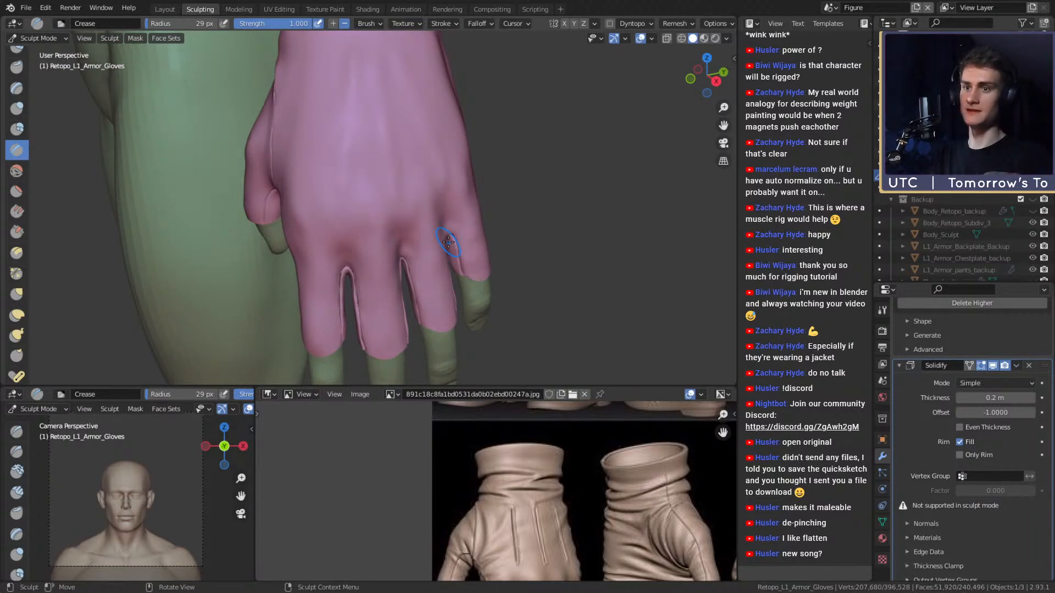
- Change the reference image to Final-Fantasy-XIV-05-18-2021.jpg and examine the character's armored glove up close
{"action": "left_click", "coordinate": [388, 394]}
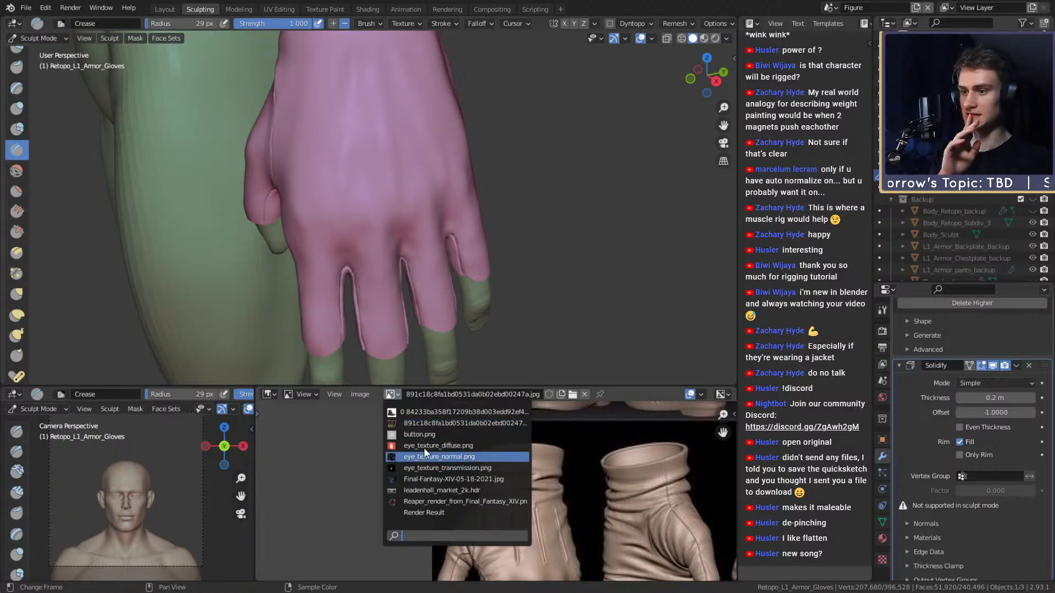
{"action": "left_click", "coordinate": [460, 460]}
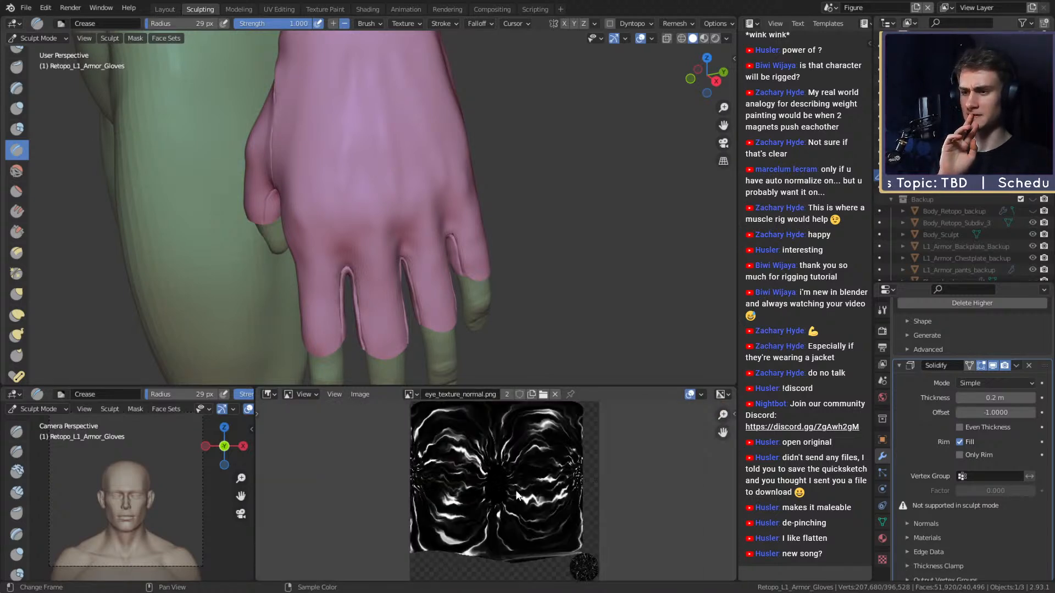
{"action": "left_click", "coordinate": [409, 394]}
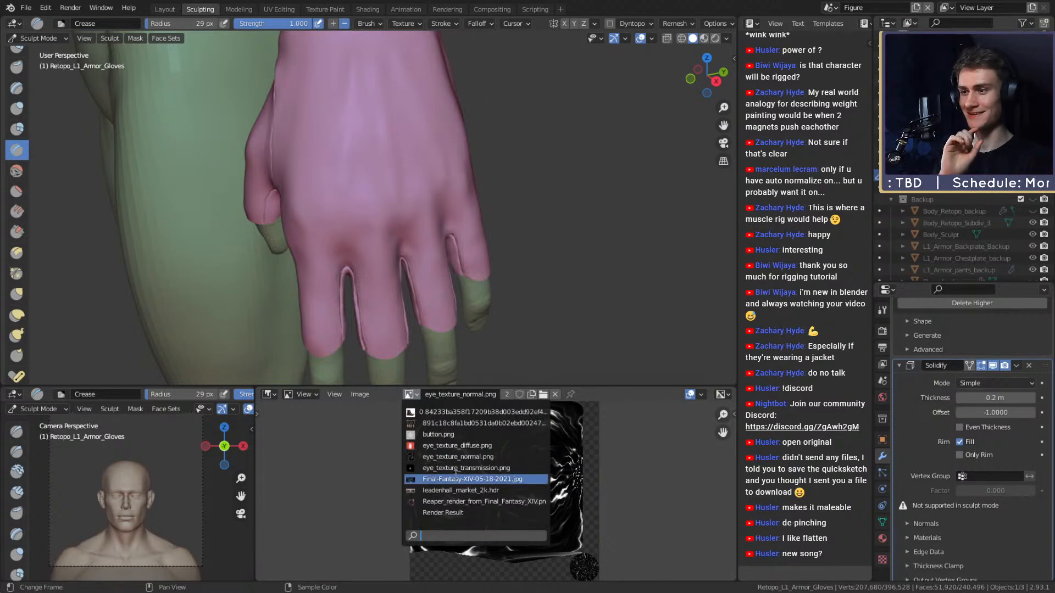
{"action": "left_click", "coordinate": [477, 481]}
{"action": "scroll", "coordinate": [505, 505], "scroll_direction": "up", "scroll_amount": 6}
{"action": "scroll", "coordinate": [517, 495], "scroll_direction": "up", "scroll_amount": 3}
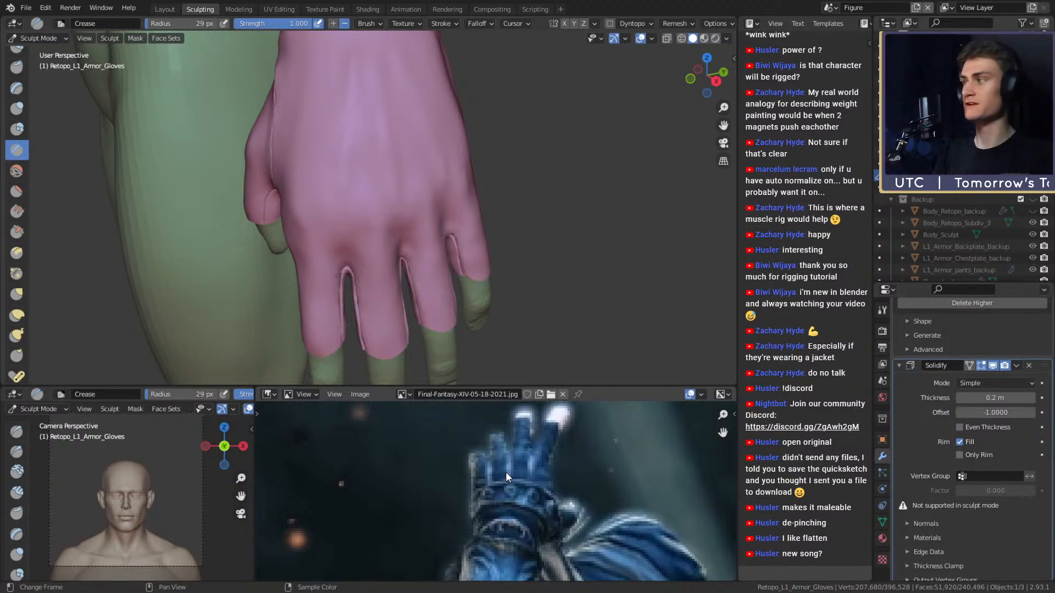
- Paint three narrow mask stripes along the back of the glove with the Mask brush at a 14 px radius
{"action": "key", "text": "m"}
{"action": "scroll", "coordinate": [352, 187], "scroll_direction": "up", "scroll_amount": 3}
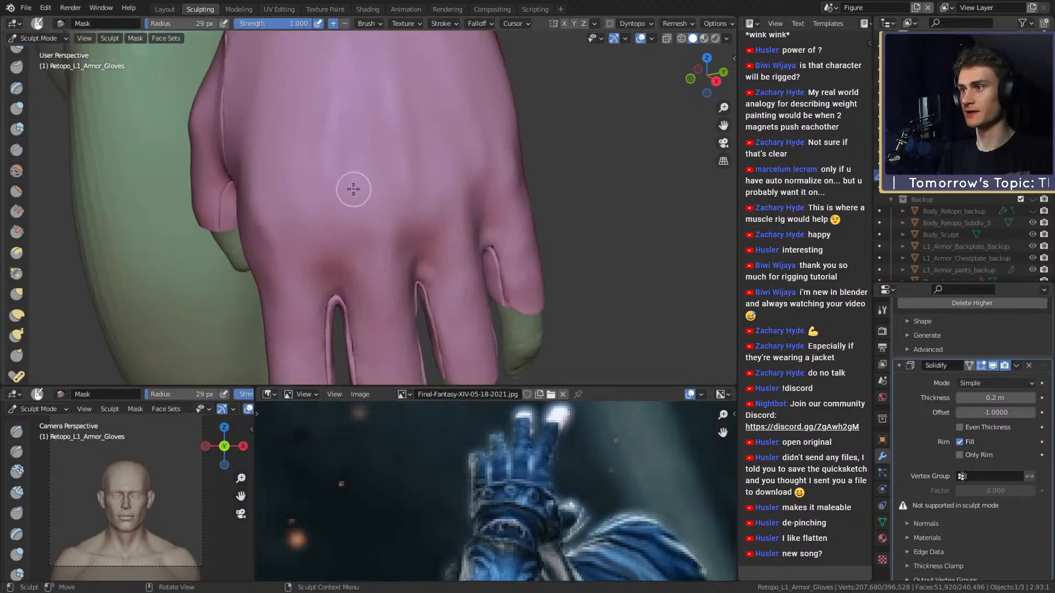
{"action": "middle_click_drag", "start_coordinate": [347, 192], "coordinate": [365, 212]}
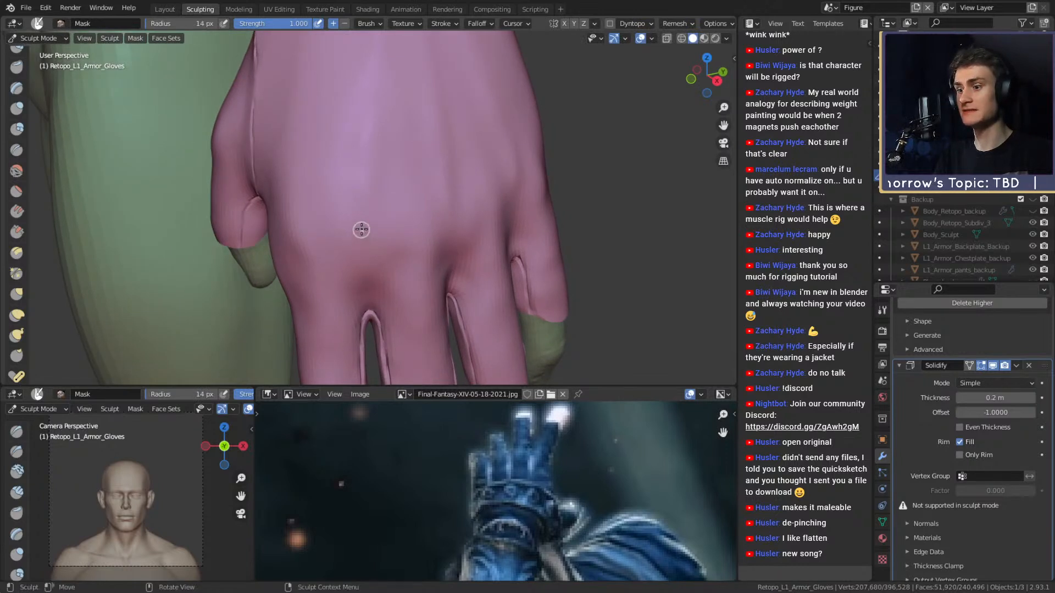
{"action": "left_click_drag", "start_coordinate": [361, 207], "coordinate": [354, 131]}
{"action": "mouse_move", "coordinate": [354, 131]}
{"action": "middle_mouse_down"}
{"action": "mouse_move", "coordinate": [357, 193]}
{"action": "mouse_move", "coordinate": [364, 176]}
{"action": "mouse_move", "coordinate": [373, 191]}
{"action": "middle_mouse_up"}
{"action": "scroll", "coordinate": [373, 191], "scroll_direction": "up", "scroll_amount": 2}
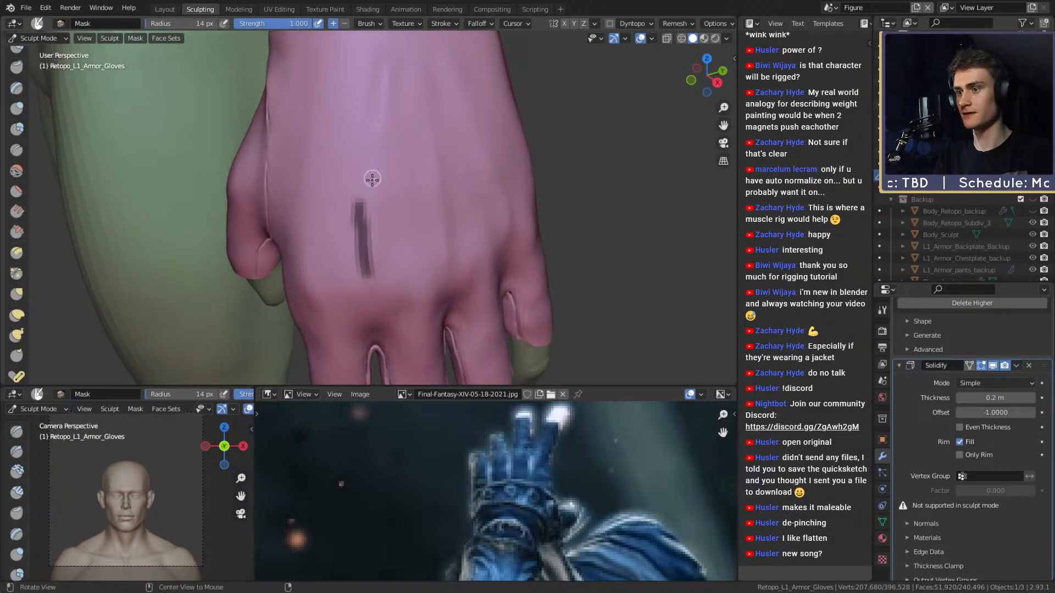
{"action": "left_click_drag", "start_coordinate": [363, 250], "coordinate": [355, 122]}
{"action": "mouse_move", "coordinate": [376, 224]}
{"action": "middle_mouse_down"}
{"action": "mouse_move", "coordinate": [412, 227]}
{"action": "mouse_move", "coordinate": [401, 235]}
{"action": "middle_mouse_up"}
{"action": "left_click_drag", "start_coordinate": [402, 244], "coordinate": [388, 104]}
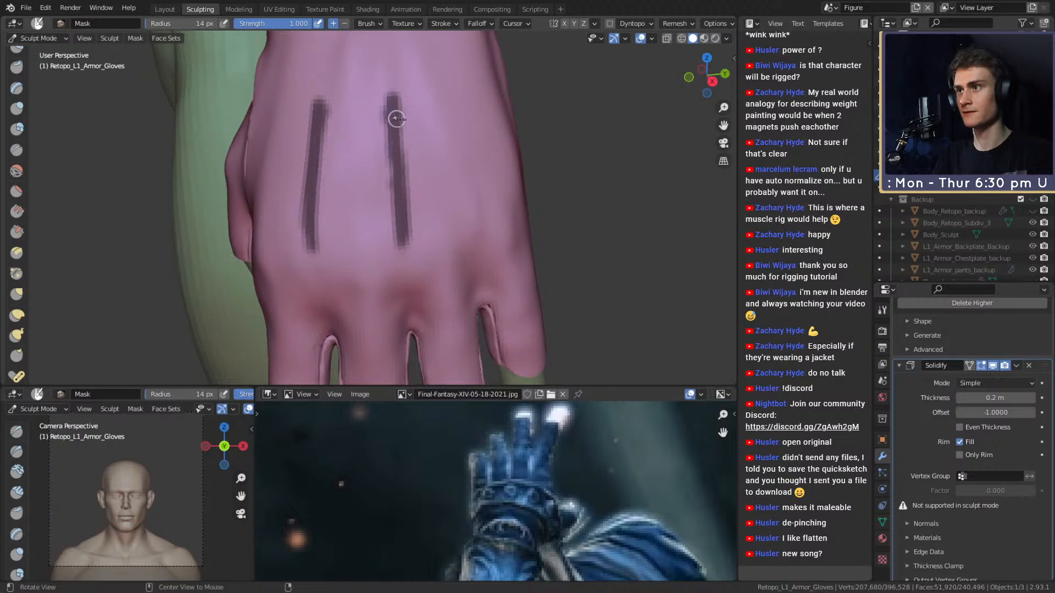
{"action": "middle_click_drag", "start_coordinate": [389, 104], "coordinate": [457, 205]}
{"action": "left_click_drag", "start_coordinate": [466, 227], "coordinate": [441, 103]}
{"action": "mouse_move", "coordinate": [463, 219]}
{"action": "middle_mouse_down"}
{"action": "mouse_move", "coordinate": [456, 203]}
{"action": "mouse_move", "coordinate": [435, 200]}
{"action": "mouse_move", "coordinate": [419, 217]}
{"action": "mouse_move", "coordinate": [415, 192]}
{"action": "middle_mouse_up"}
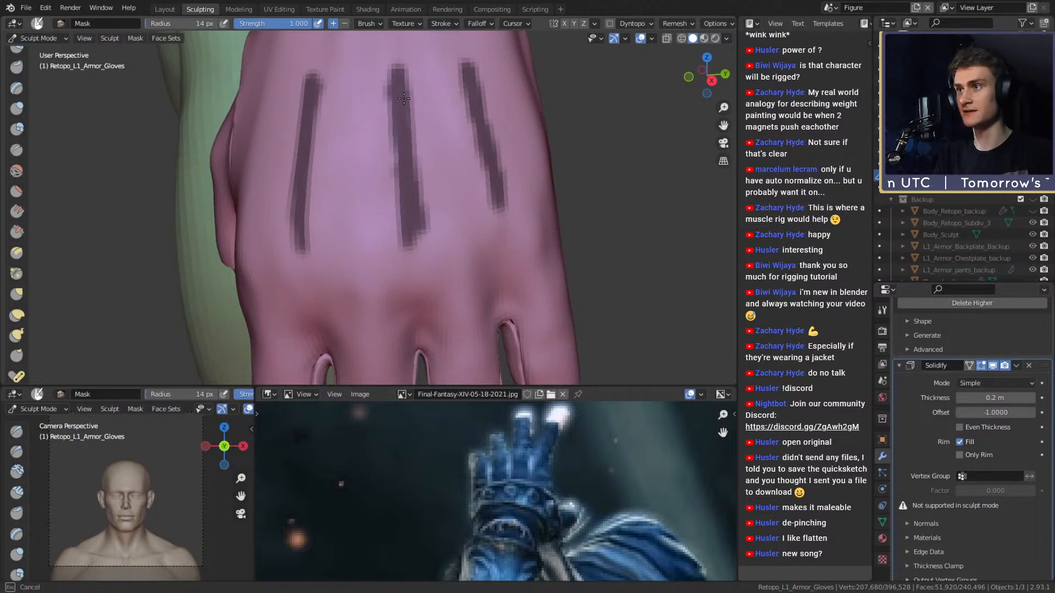
- Widen the middle and thumb-side mask stripes toward the knuckles and taper the thumb-side stripe toward the wrist
{"action": "left_click_drag", "start_coordinate": [404, 89], "coordinate": [422, 236]}
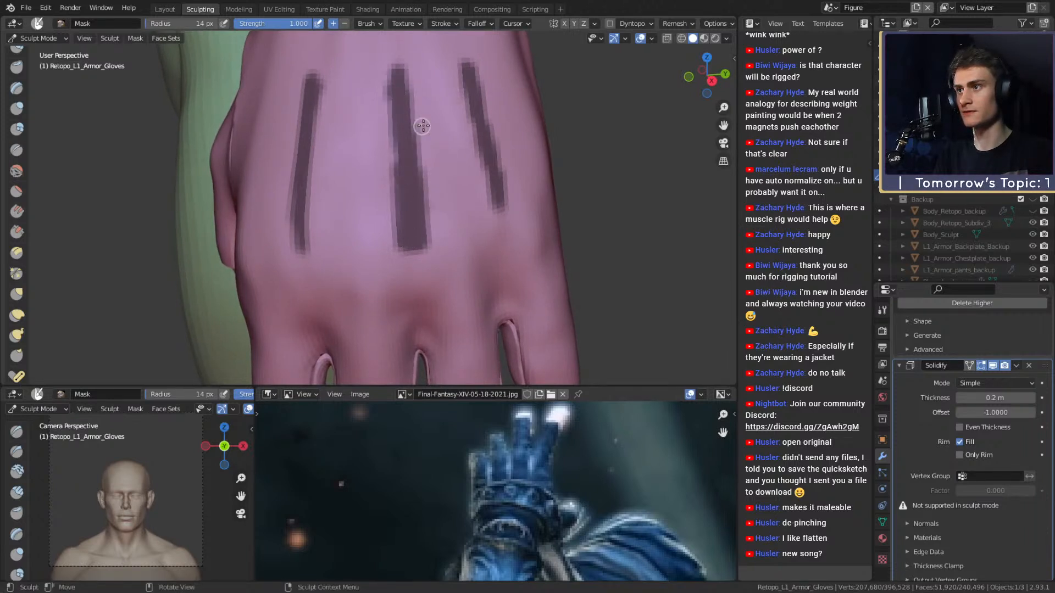
{"action": "left_click_drag", "start_coordinate": [431, 154], "coordinate": [413, 135], "text": "ctrl"}
{"action": "mouse_move", "coordinate": [377, 200]}
{"action": "middle_mouse_down"}
{"action": "mouse_move", "coordinate": [400, 184]}
{"action": "mouse_move", "coordinate": [384, 159]}
{"action": "mouse_move", "coordinate": [389, 252]}
{"action": "middle_mouse_up"}
{"action": "mouse_move", "coordinate": [390, 252]}
{"action": "left_mouse_down"}
{"action": "mouse_move", "coordinate": [370, 155]}
{"action": "mouse_move", "coordinate": [364, 261]}
{"action": "left_mouse_up"}
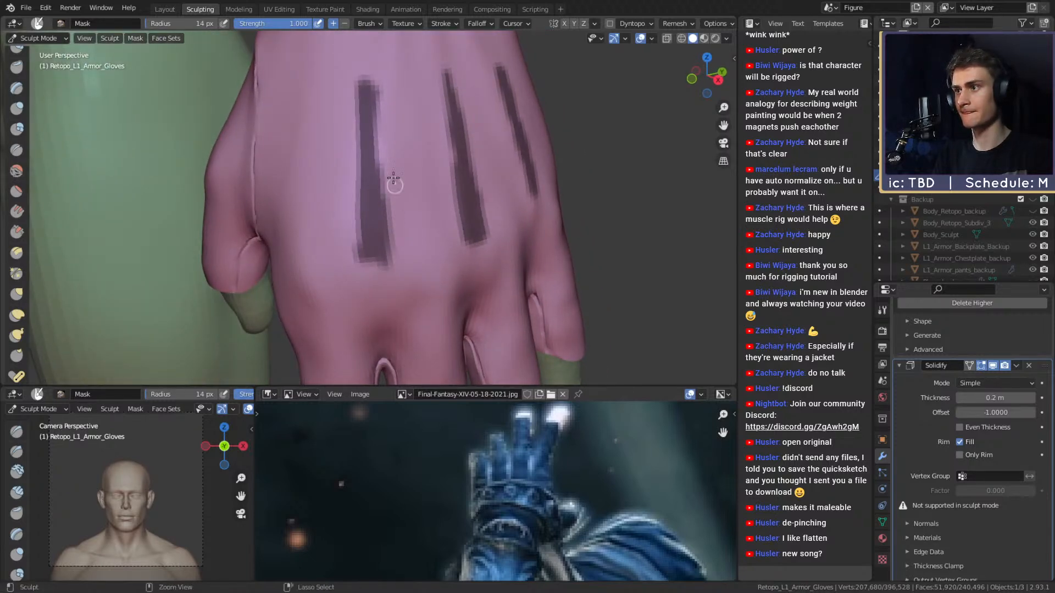
{"action": "left_click_drag", "start_coordinate": [364, 58], "coordinate": [353, 69], "text": "ctrl"}
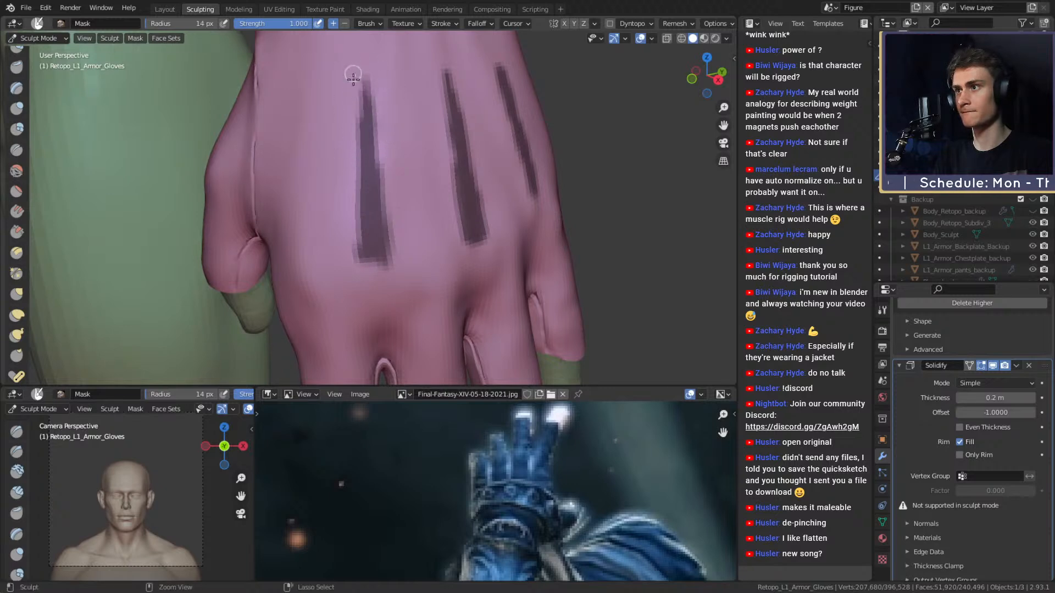
- Widen the knuckle end of the pinky-side mask stripe so it forms a long wedge
{"action": "middle_click_drag", "start_coordinate": [392, 221], "coordinate": [377, 247]}
{"action": "mouse_move", "coordinate": [444, 120]}
{"action": "middle_mouse_down", "text": "ctrl"}
{"action": "mouse_move", "coordinate": [415, 241]}
{"action": "mouse_move", "coordinate": [440, 165]}
{"action": "middle_mouse_up", "text": "ctrl"}
{"action": "mouse_move", "coordinate": [440, 164]}
{"action": "middle_mouse_down"}
{"action": "mouse_move", "coordinate": [402, 245]}
{"action": "mouse_move", "coordinate": [377, 228]}
{"action": "mouse_move", "coordinate": [384, 172]}
{"action": "middle_mouse_up"}
{"action": "left_click_drag", "start_coordinate": [384, 172], "coordinate": [393, 229]}
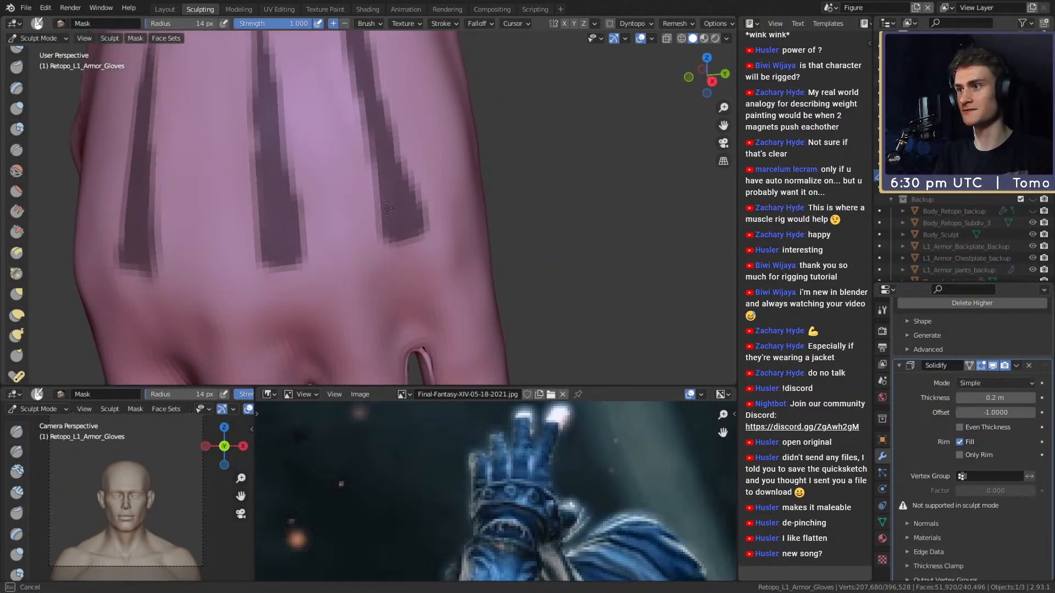
{"action": "mouse_move", "coordinate": [411, 160]}
{"action": "middle_mouse_down"}
{"action": "mouse_move", "coordinate": [390, 112]}
{"action": "mouse_move", "coordinate": [389, 233]}
{"action": "mouse_move", "coordinate": [407, 130]}
{"action": "mouse_move", "coordinate": [407, 243]}
{"action": "mouse_move", "coordinate": [429, 213]}
{"action": "middle_mouse_up"}
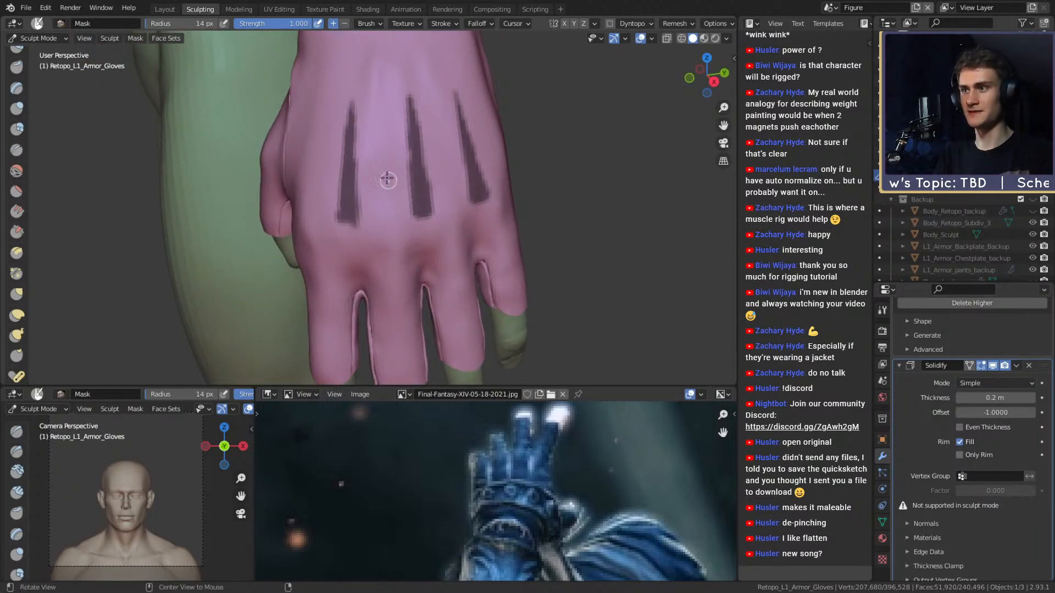
- Straighten the edge of the middle mask stripe and taper it toward the wrist
{"action": "scroll", "coordinate": [414, 193], "scroll_direction": "up", "scroll_amount": 4}
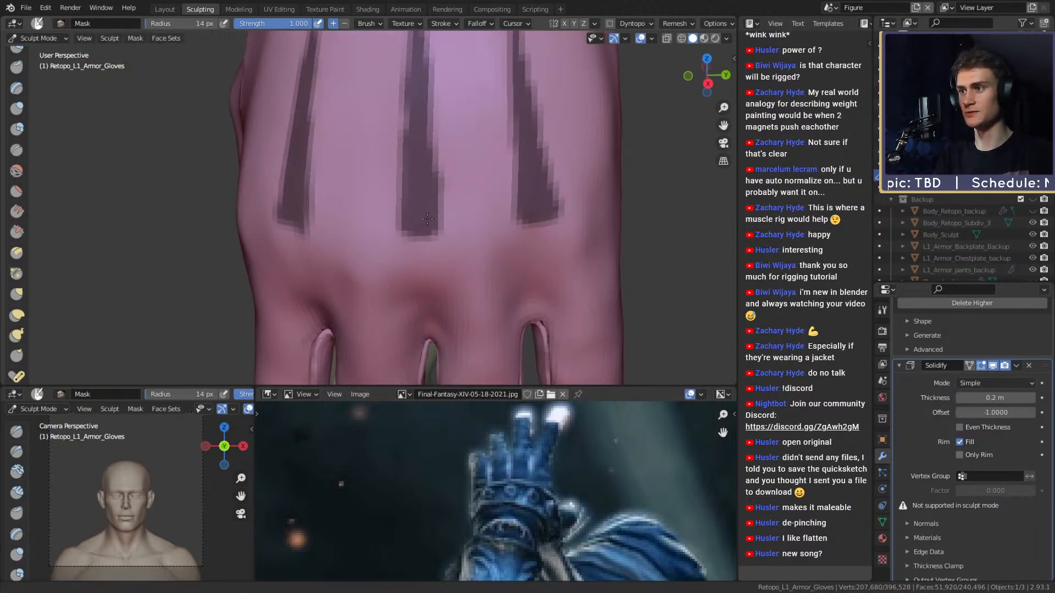
{"action": "middle_click_drag", "start_coordinate": [430, 224], "coordinate": [426, 224]}
{"action": "left_click_drag", "start_coordinate": [395, 231], "coordinate": [377, 64]}
{"action": "middle_click_drag", "start_coordinate": [376, 63], "coordinate": [384, 81]}
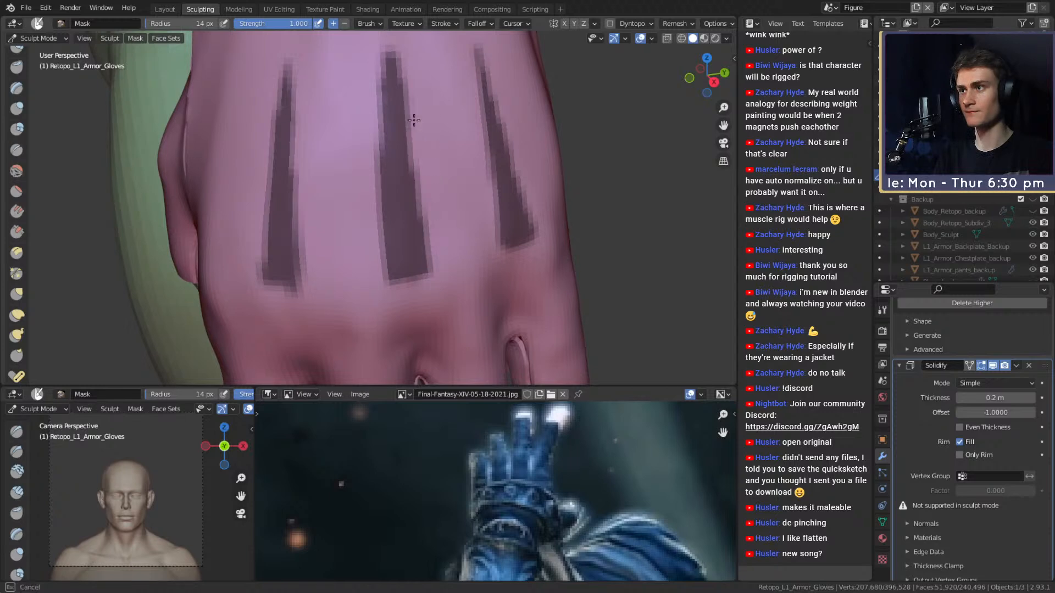
{"action": "scroll", "coordinate": [434, 231], "scroll_direction": "down", "scroll_amount": 6}
{"action": "scroll", "coordinate": [436, 241], "scroll_direction": "up", "scroll_amount": 8}
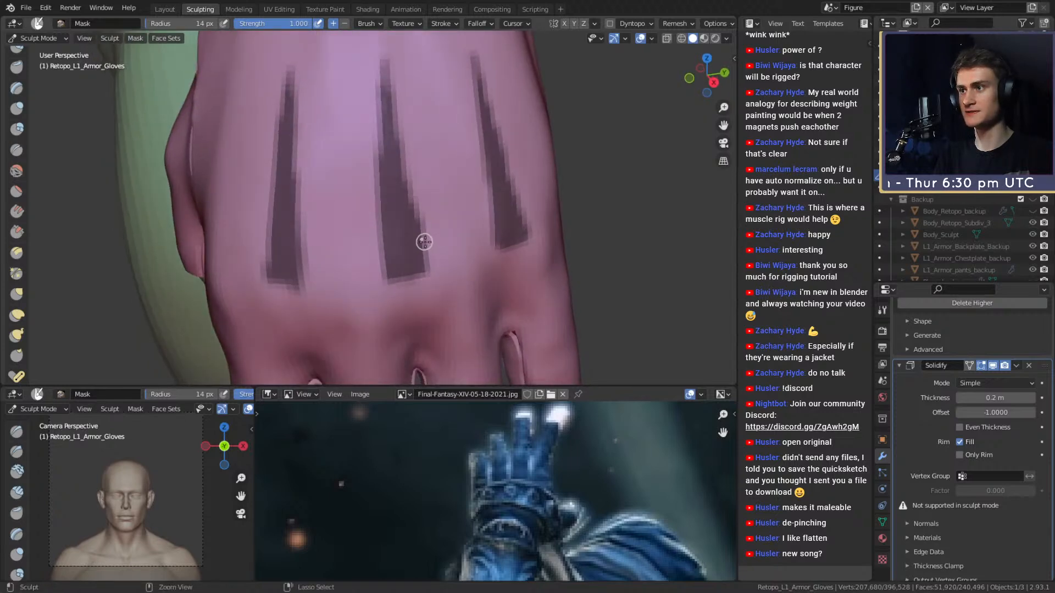
- Clean up the edges of the three wedge-shaped mask stripes, and invert the mask
{"action": "mouse_move", "coordinate": [416, 149]}
{"action": "middle_mouse_down", "text": "ctrl"}
{"action": "mouse_move", "coordinate": [428, 219]}
{"action": "mouse_move", "coordinate": [417, 179]}
{"action": "mouse_move", "coordinate": [391, 194]}
{"action": "middle_mouse_up", "text": "ctrl"}
{"action": "mouse_move", "coordinate": [377, 202]}
{"action": "left_mouse_down", "text": "ctrl+alt"}
{"action": "mouse_move", "coordinate": [407, 287]}
{"action": "mouse_move", "coordinate": [423, 223]}
{"action": "mouse_move", "coordinate": [435, 221]}
{"action": "mouse_move", "coordinate": [419, 218]}
{"action": "mouse_move", "coordinate": [419, 181]}
{"action": "mouse_move", "coordinate": [412, 269]}
{"action": "left_mouse_up", "text": "ctrl+alt"}
{"action": "left_click_drag", "start_coordinate": [353, 114], "coordinate": [348, 195], "text": "ctrl"}
{"action": "left_click_drag", "start_coordinate": [337, 155], "coordinate": [413, 204], "text": "alt+shift"}
{"action": "left_click_drag", "start_coordinate": [341, 86], "coordinate": [330, 259], "text": "ctrl"}
{"action": "left_click_drag", "start_coordinate": [331, 259], "coordinate": [344, 193], "text": "alt+shift"}
{"action": "left_click_drag", "start_coordinate": [343, 230], "coordinate": [350, 263], "text": "ctrl"}
{"action": "mouse_move", "coordinate": [388, 160]}
{"action": "left_mouse_down", "text": "alt"}
{"action": "mouse_move", "coordinate": [346, 207]}
{"action": "mouse_move", "coordinate": [334, 250]}
{"action": "mouse_move", "coordinate": [449, 215]}
{"action": "mouse_move", "coordinate": [377, 196]}
{"action": "mouse_move", "coordinate": [412, 299]}
{"action": "mouse_move", "coordinate": [395, 233]}
{"action": "mouse_move", "coordinate": [405, 315]}
{"action": "mouse_move", "coordinate": [379, 185]}
{"action": "mouse_move", "coordinate": [411, 256]}
{"action": "left_mouse_up", "text": "alt"}
{"action": "key", "text": "ctrl+i"}
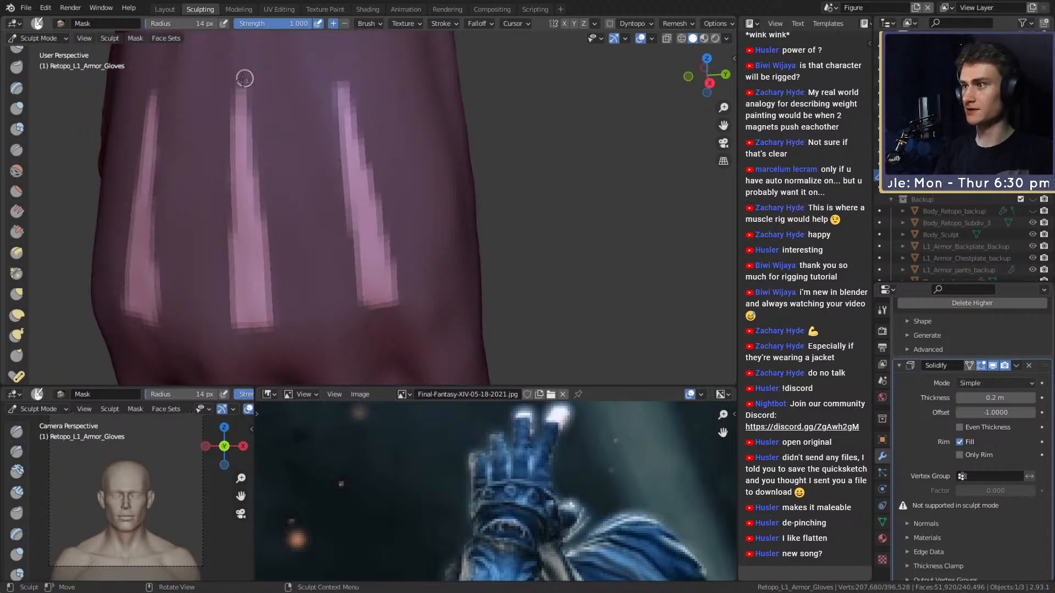
- Apply the Inflate mesh filter at strength 10.000 to the three unmasked stripes, and clear the mask
{"action": "middle_click_drag", "start_coordinate": [352, 164], "coordinate": [265, 250], "text": "ctrl"}
{"action": "scroll", "coordinate": [15, 165], "scroll_direction": "down", "scroll_amount": 10}
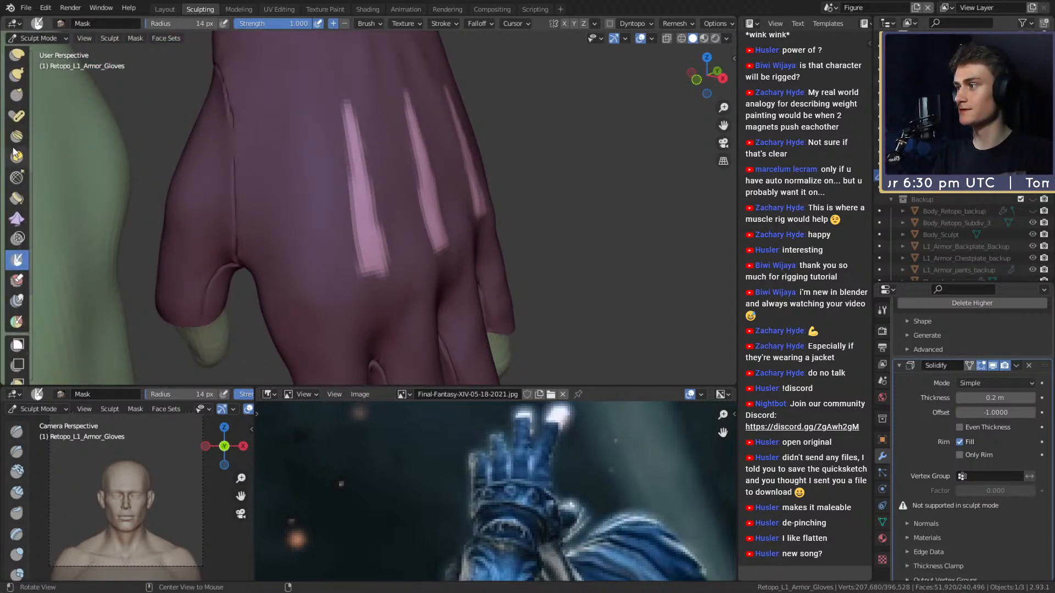
{"action": "scroll", "coordinate": [15, 165], "scroll_direction": "down", "scroll_amount": 5}
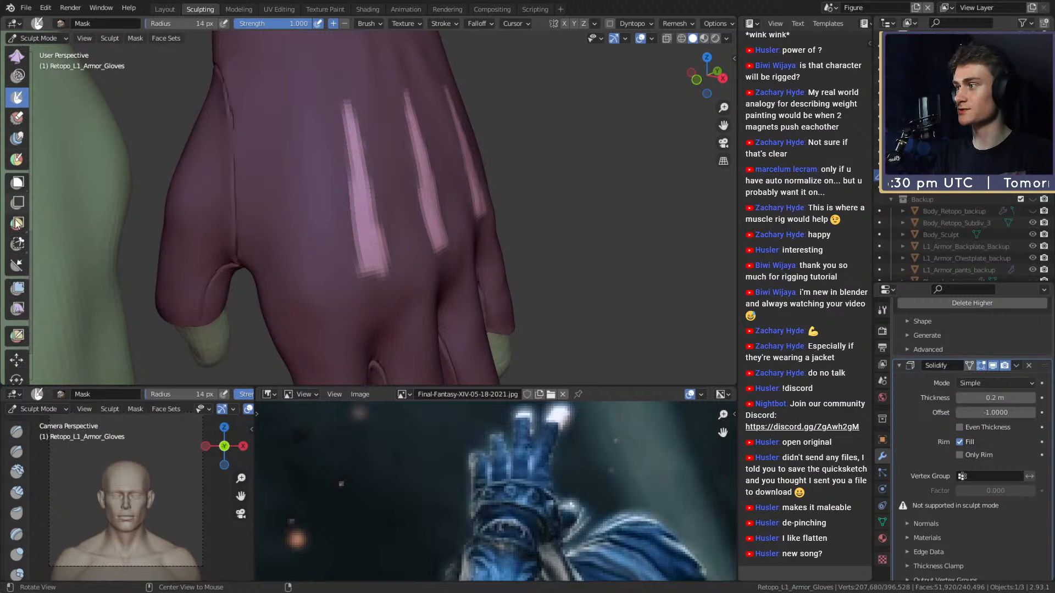
{"action": "left_click", "coordinate": [17, 288]}
{"action": "middle_click_drag", "start_coordinate": [490, 233], "coordinate": [447, 189], "text": "shift"}
{"action": "left_click_drag", "start_coordinate": [434, 191], "coordinate": [427, 191]}
{"action": "middle_click_drag", "start_coordinate": [427, 192], "coordinate": [418, 218]}
{"action": "scroll", "coordinate": [417, 218], "scroll_direction": "up", "scroll_amount": 5}
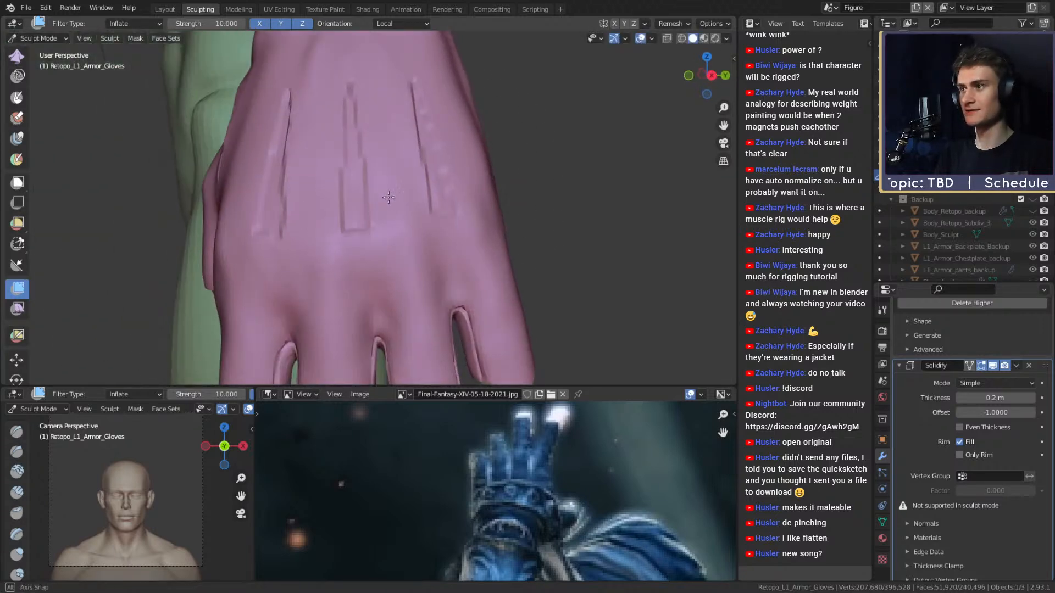
- Carve the thumb-facing edge and knuckle end of the middle stripe with the Crease brush, reducing its radius from 27 to 21 px
{"action": "key", "text": "shift+c"}
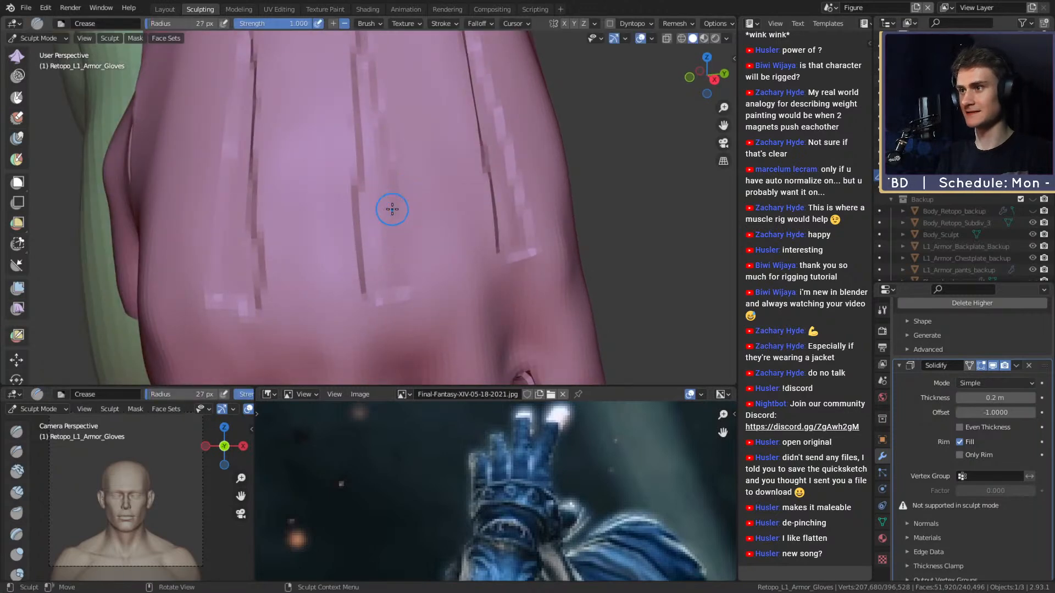
{"action": "scroll", "coordinate": [423, 213], "scroll_direction": "down", "scroll_amount": 2}
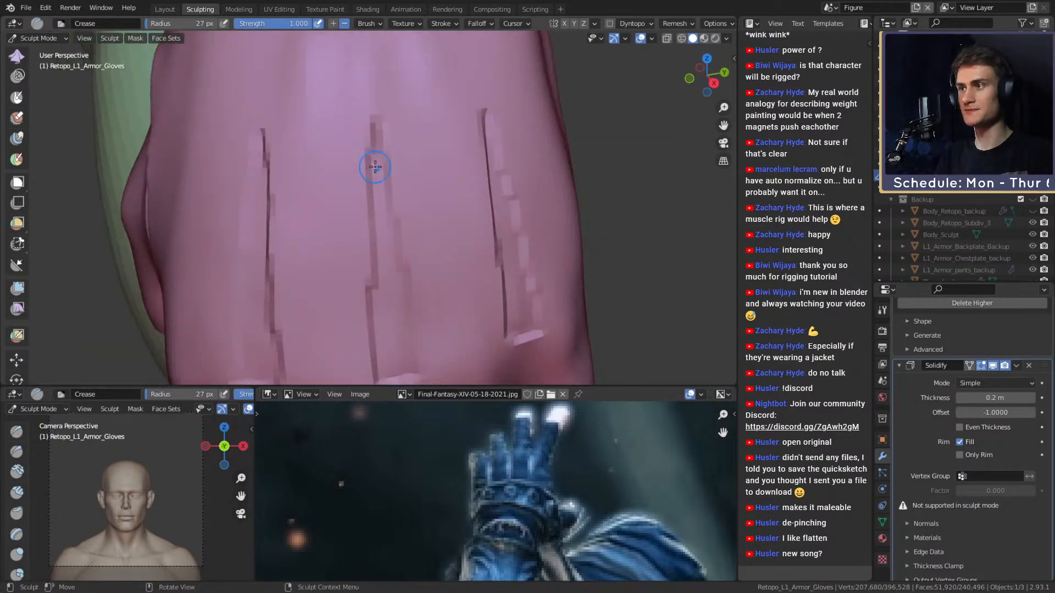
{"action": "left_click_drag", "start_coordinate": [370, 111], "coordinate": [365, 238]}
{"action": "mouse_move", "coordinate": [364, 238]}
{"action": "middle_mouse_down"}
{"action": "mouse_move", "coordinate": [370, 146]}
{"action": "mouse_move", "coordinate": [369, 219]}
{"action": "middle_mouse_up"}
{"action": "middle_click_drag", "start_coordinate": [361, 270], "coordinate": [373, 254]}
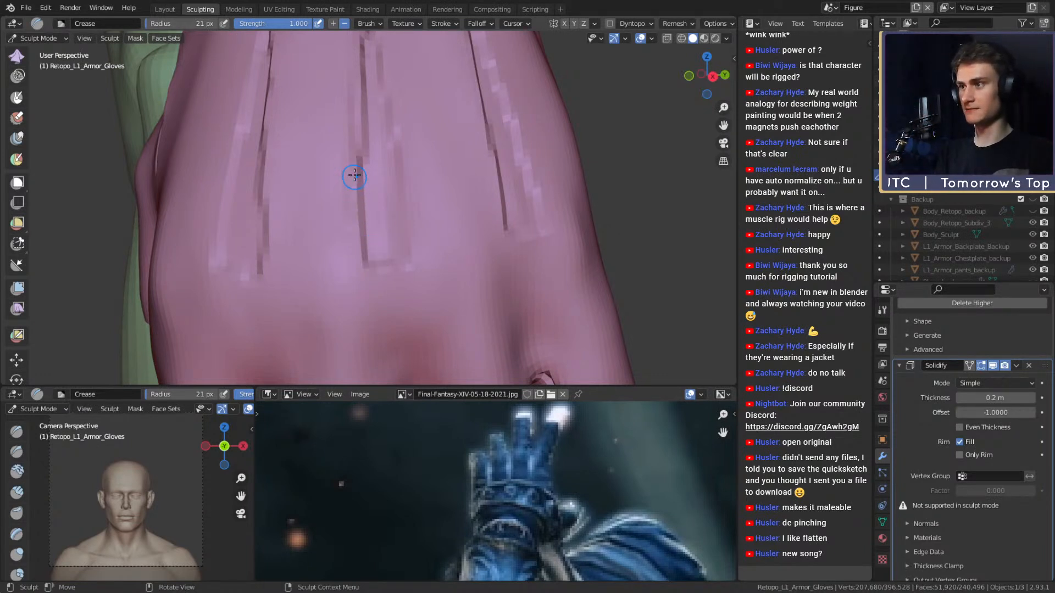
{"action": "left_click_drag", "start_coordinate": [389, 273], "coordinate": [411, 273]}
{"action": "middle_click_drag", "start_coordinate": [414, 263], "coordinate": [420, 231]}
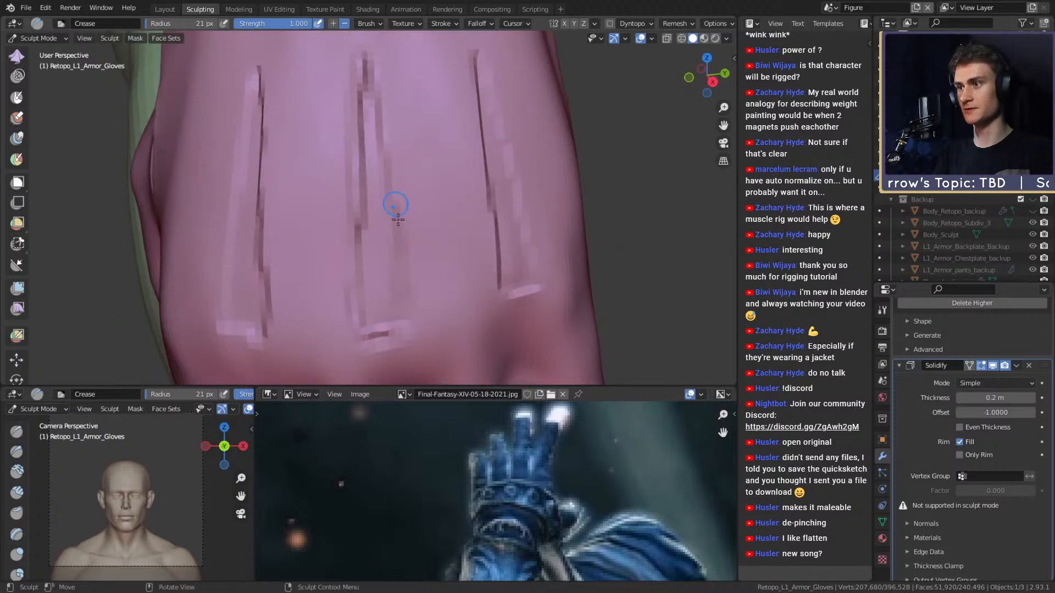
- Crease the remaining edge of the middle stripe and both long edges of the thumb-side stripe
{"action": "scroll", "coordinate": [405, 236], "scroll_direction": "up", "scroll_amount": 2, "text": "shift"}
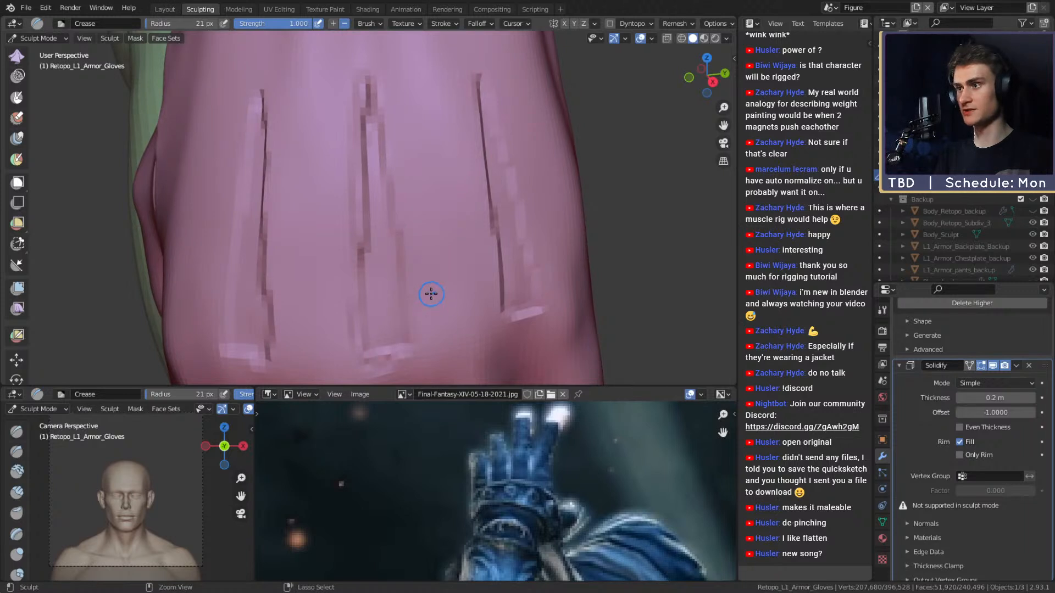
{"action": "mouse_move", "coordinate": [395, 291]}
{"action": "middle_mouse_down"}
{"action": "mouse_move", "coordinate": [372, 296]}
{"action": "mouse_move", "coordinate": [358, 326]}
{"action": "middle_mouse_up"}
{"action": "middle_click_drag", "start_coordinate": [413, 298], "coordinate": [405, 215]}
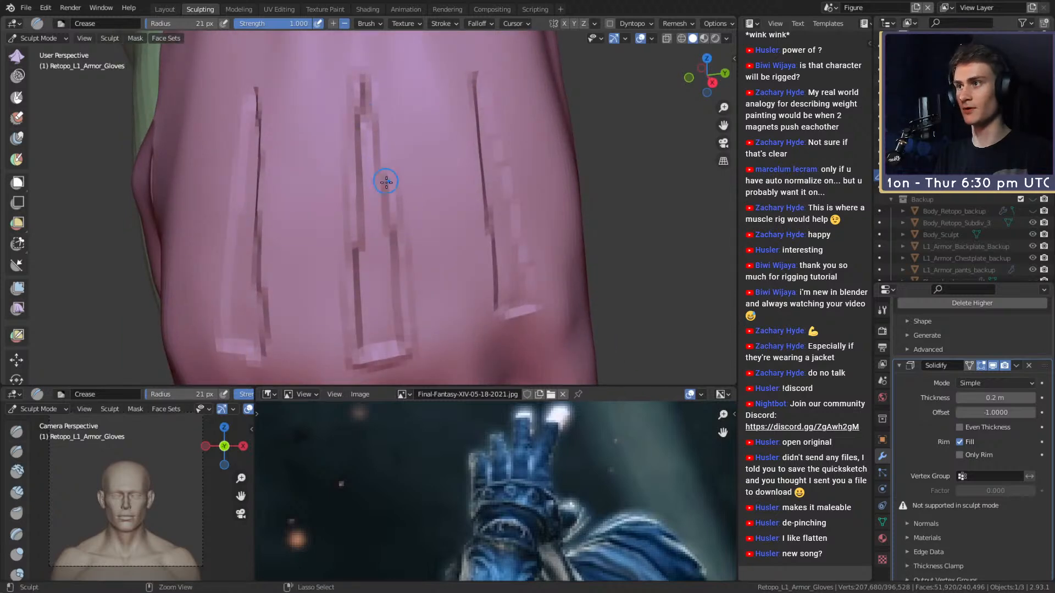
{"action": "mouse_move", "coordinate": [364, 61]}
{"action": "middle_mouse_down"}
{"action": "mouse_move", "coordinate": [364, 141]}
{"action": "mouse_move", "coordinate": [412, 164]}
{"action": "mouse_move", "coordinate": [394, 105]}
{"action": "mouse_move", "coordinate": [384, 146]}
{"action": "mouse_move", "coordinate": [388, 89]}
{"action": "mouse_move", "coordinate": [365, 165]}
{"action": "mouse_move", "coordinate": [371, 134]}
{"action": "middle_mouse_up"}
{"action": "mouse_move", "coordinate": [362, 244]}
{"action": "middle_mouse_down"}
{"action": "mouse_move", "coordinate": [370, 224]}
{"action": "mouse_move", "coordinate": [356, 202]}
{"action": "middle_mouse_up"}
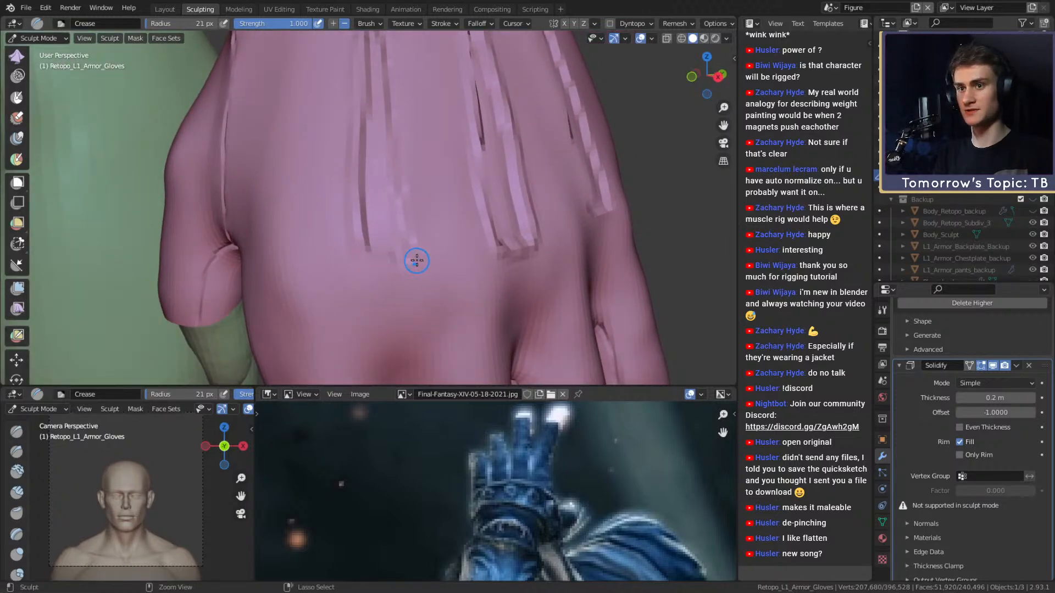
- Try to crease a pointed tip onto the knuckle end of the middle stripe at a 21 px radius
{"action": "mouse_move", "coordinate": [409, 266]}
{"action": "middle_mouse_down"}
{"action": "mouse_move", "coordinate": [424, 219]}
{"action": "mouse_move", "coordinate": [438, 236]}
{"action": "mouse_move", "coordinate": [443, 205]}
{"action": "middle_mouse_up"}
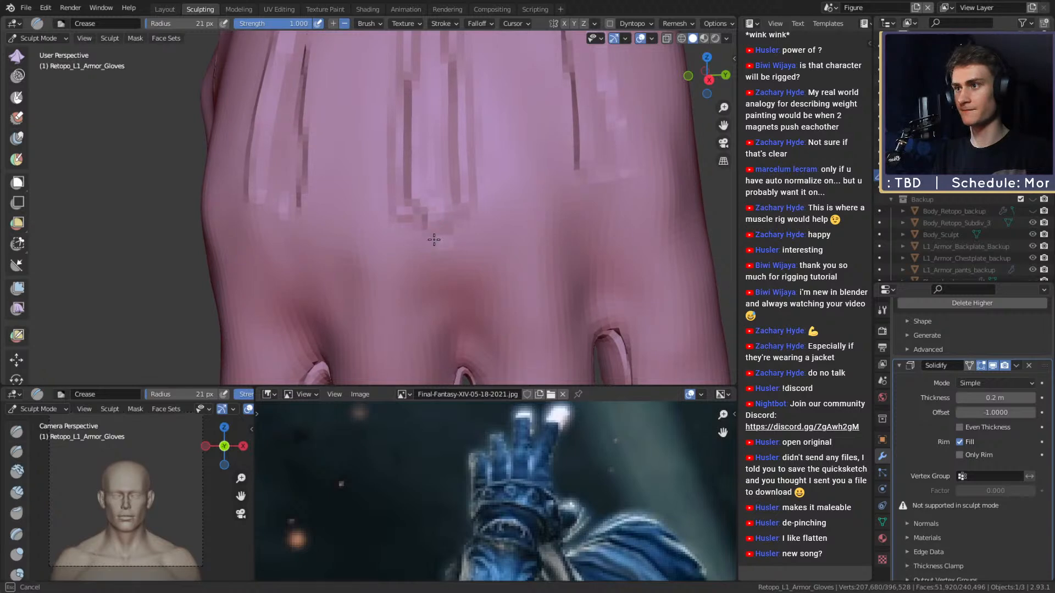
{"action": "left_click_drag", "start_coordinate": [401, 202], "coordinate": [412, 228]}
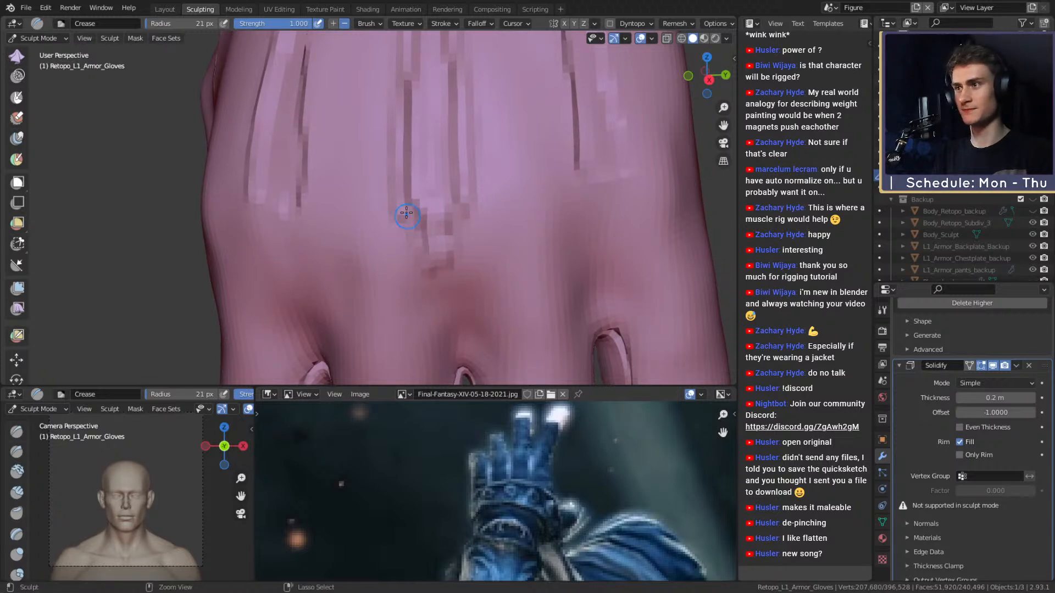
{"action": "middle_click_drag", "start_coordinate": [463, 188], "coordinate": [441, 221]}
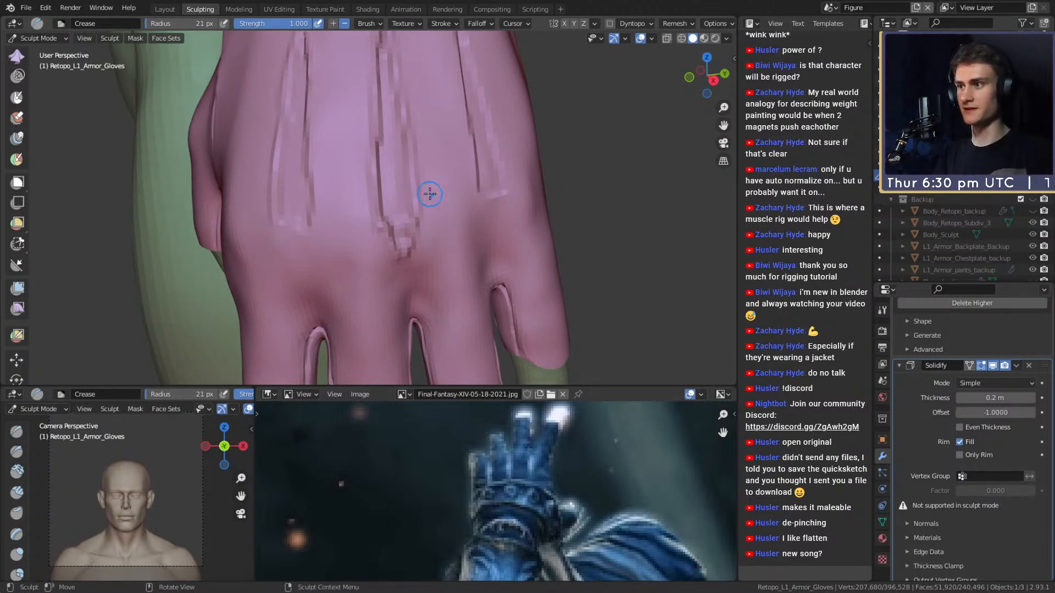
{"action": "mouse_move", "coordinate": [407, 228]}
{"action": "left_mouse_down"}
{"action": "mouse_move", "coordinate": [398, 253]}
{"action": "mouse_move", "coordinate": [396, 235]}
{"action": "mouse_move", "coordinate": [415, 259]}
{"action": "left_mouse_up"}
- Smooth away the knuckle ends of the three stripes with the brush radius raised to 42 px
{"action": "key", "text": "bracketleft"}
{"action": "key", "text": "bracketleft"}
{"action": "key", "text": "bracketleft"}
{"action": "mouse_move", "coordinate": [420, 220]}
{"action": "left_mouse_down"}
{"action": "mouse_move", "coordinate": [290, 222]}
{"action": "mouse_move", "coordinate": [348, 198]}
{"action": "mouse_move", "coordinate": [423, 188]}
{"action": "left_mouse_up"}
{"action": "left_click_drag", "start_coordinate": [347, 221], "coordinate": [288, 252]}
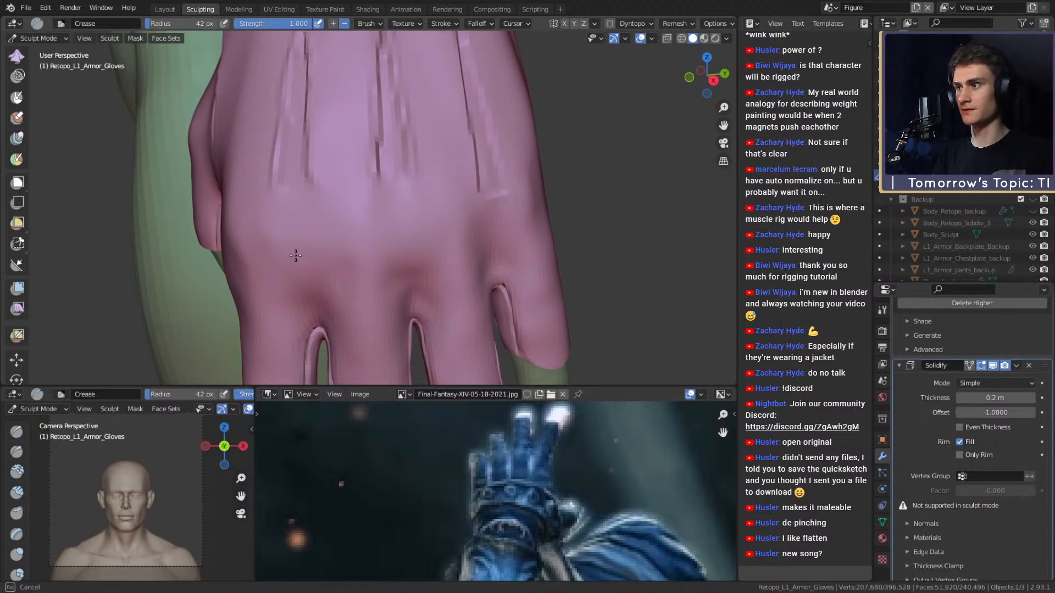
{"action": "middle_click_drag", "start_coordinate": [321, 247], "coordinate": [405, 216]}
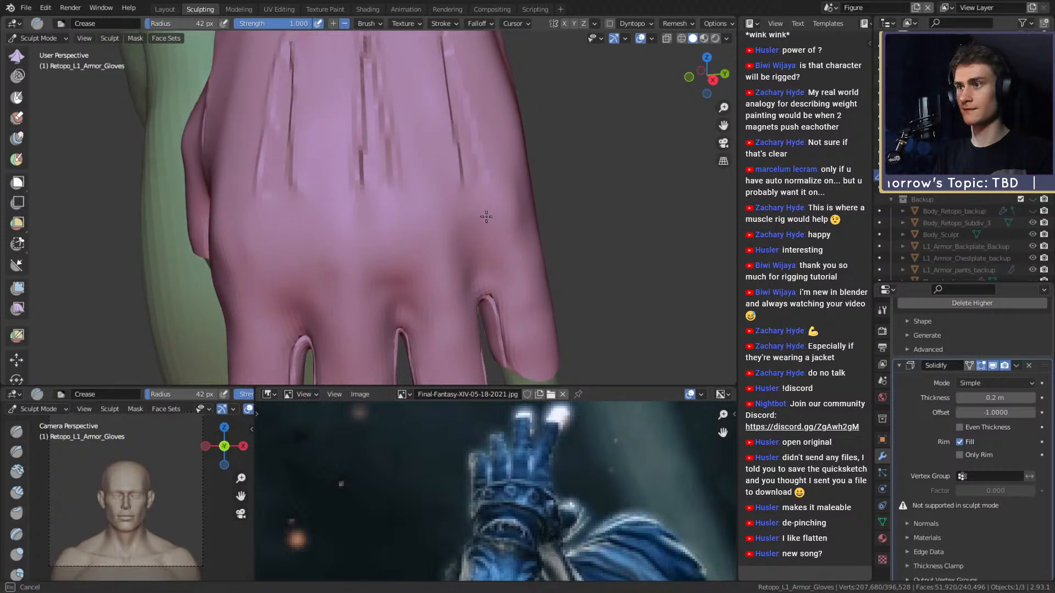
{"action": "middle_click_drag", "start_coordinate": [463, 190], "coordinate": [434, 216]}
{"action": "scroll", "coordinate": [472, 200], "scroll_direction": "up", "scroll_amount": 2}
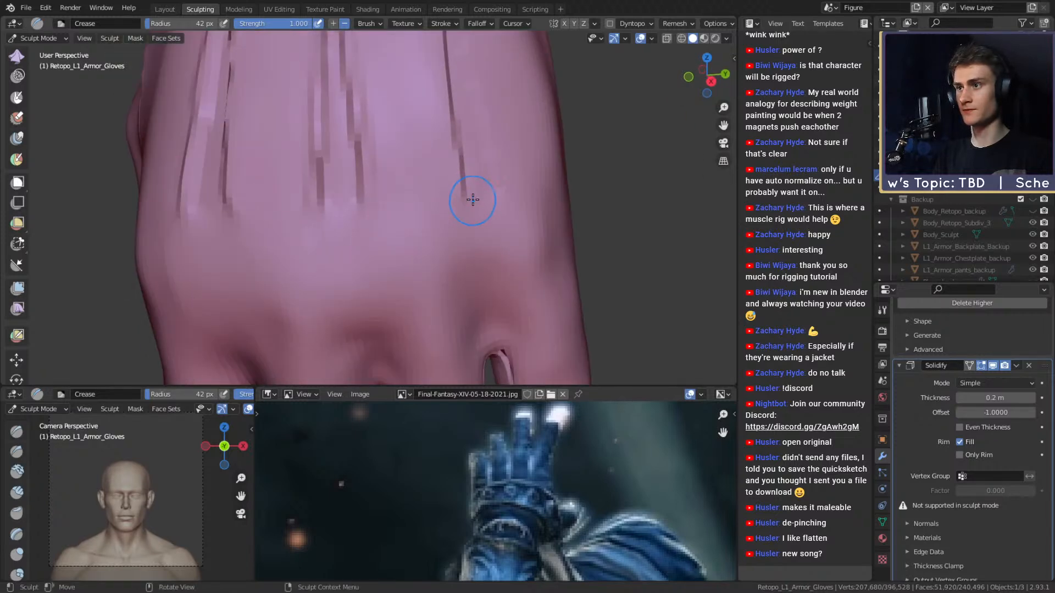
- Reduce the Crease radius to 18 px and carve a V-shaped tip at the knuckle end of the middle stripe
{"action": "key", "text": "f"}
{"action": "left_click", "coordinate": [372, 200]}
{"action": "middle_click_drag", "start_coordinate": [374, 200], "coordinate": [393, 207], "text": "shift"}
{"action": "mouse_move", "coordinate": [399, 214]}
{"action": "left_mouse_down", "text": "ctrl"}
{"action": "mouse_move", "coordinate": [409, 210]}
{"action": "mouse_move", "coordinate": [376, 256]}
{"action": "left_mouse_up", "text": "ctrl"}
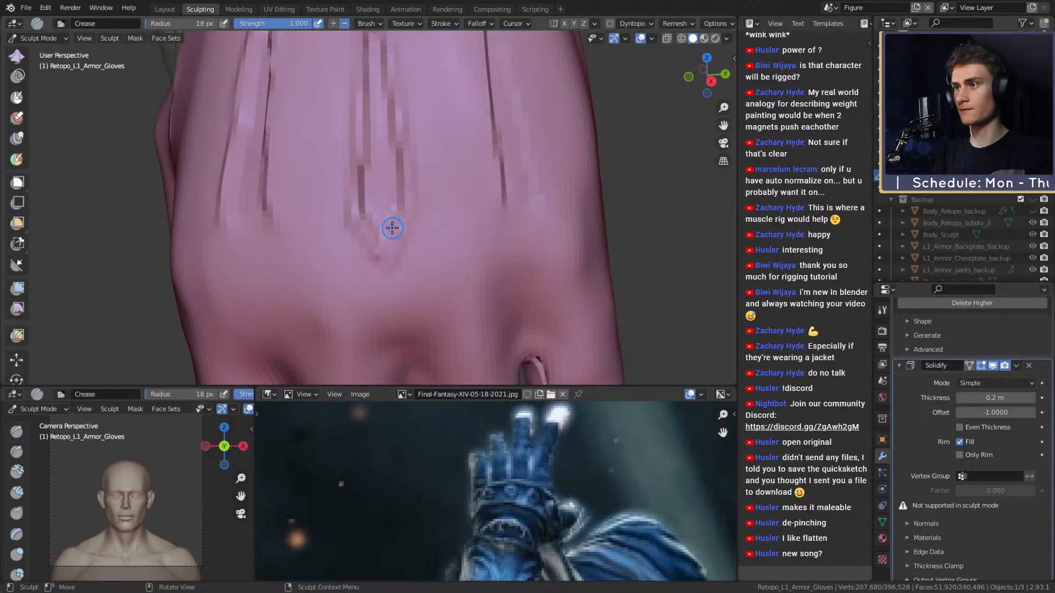
{"action": "middle_click_drag", "start_coordinate": [379, 224], "coordinate": [396, 207]}
{"action": "left_click_drag", "start_coordinate": [396, 207], "coordinate": [382, 255], "text": "ctrl"}
- Carve matching pointed knuckle tips on the outer two stripes and crease the edges of the pinky-side stripe
{"action": "middle_click_drag", "start_coordinate": [421, 179], "coordinate": [421, 207]}
{"action": "mouse_move", "coordinate": [406, 247]}
{"action": "middle_mouse_down"}
{"action": "mouse_move", "coordinate": [389, 247]}
{"action": "mouse_move", "coordinate": [442, 231]}
{"action": "mouse_move", "coordinate": [407, 200]}
{"action": "middle_mouse_up"}
{"action": "mouse_move", "coordinate": [406, 200]}
{"action": "left_mouse_down"}
{"action": "mouse_move", "coordinate": [397, 180]}
{"action": "mouse_move", "coordinate": [432, 172]}
{"action": "mouse_move", "coordinate": [412, 220]}
{"action": "left_mouse_up"}
{"action": "left_click_drag", "start_coordinate": [427, 135], "coordinate": [417, 80]}
{"action": "mouse_move", "coordinate": [388, 177]}
{"action": "left_mouse_down"}
{"action": "mouse_move", "coordinate": [392, 160]}
{"action": "mouse_move", "coordinate": [414, 222]}
{"action": "mouse_move", "coordinate": [419, 176]}
{"action": "left_mouse_up"}
{"action": "middle_click_drag", "start_coordinate": [419, 176], "coordinate": [424, 242], "text": "shift"}
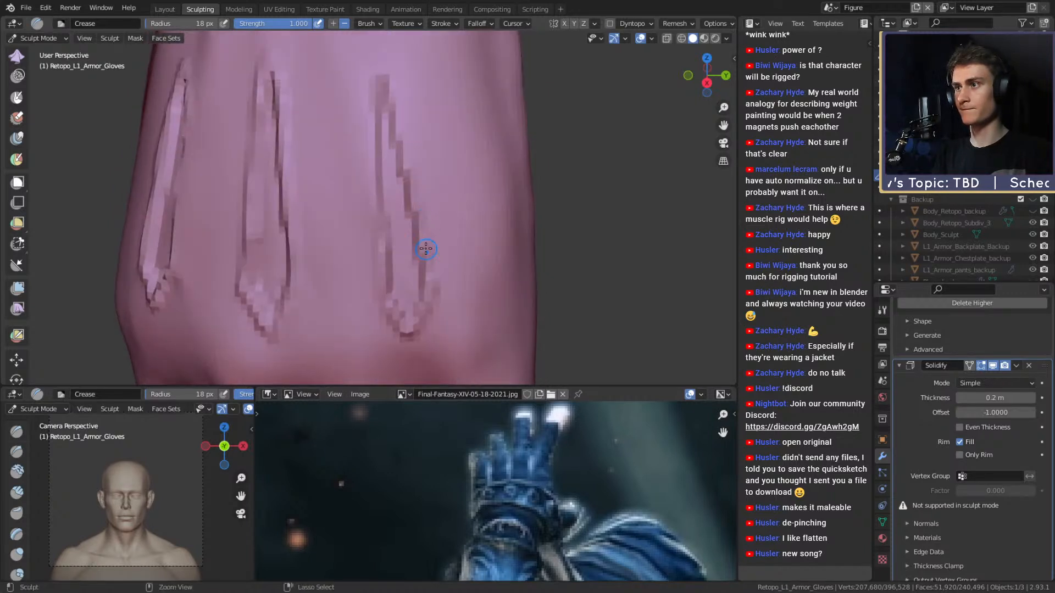
- Deepen the creased outlines of the pinky-side and thumb-side stripes, and check all three across the whole glove
{"action": "left_click_drag", "start_coordinate": [379, 60], "coordinate": [379, 257]}
{"action": "mouse_move", "coordinate": [363, 162]}
{"action": "middle_mouse_down"}
{"action": "mouse_move", "coordinate": [452, 134]}
{"action": "mouse_move", "coordinate": [472, 159]}
{"action": "mouse_move", "coordinate": [462, 183]}
{"action": "mouse_move", "coordinate": [440, 154]}
{"action": "middle_mouse_up"}
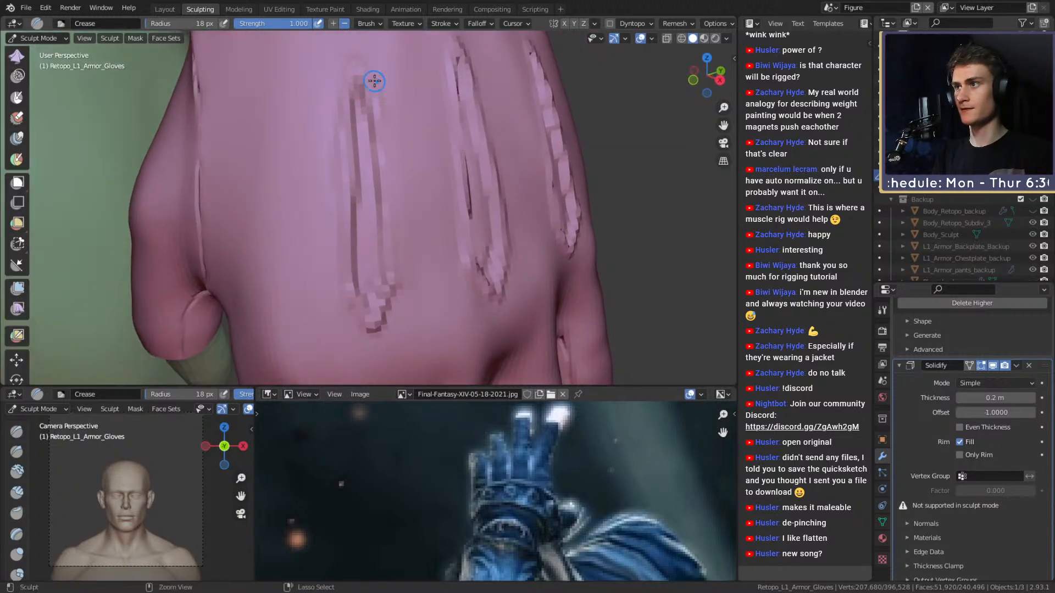
{"action": "left_click_drag", "start_coordinate": [353, 85], "coordinate": [353, 294]}
{"action": "mouse_move", "coordinate": [353, 294]}
{"action": "middle_mouse_down"}
{"action": "mouse_move", "coordinate": [480, 192]}
{"action": "mouse_move", "coordinate": [439, 230]}
{"action": "mouse_move", "coordinate": [413, 210]}
{"action": "mouse_move", "coordinate": [384, 217]}
{"action": "mouse_move", "coordinate": [358, 202]}
{"action": "mouse_move", "coordinate": [409, 245]}
{"action": "mouse_move", "coordinate": [411, 262]}
{"action": "mouse_move", "coordinate": [392, 242]}
{"action": "middle_mouse_up"}
{"action": "scroll", "coordinate": [472, 201], "scroll_direction": "down", "scroll_amount": 6}
{"action": "scroll", "coordinate": [423, 220], "scroll_direction": "up", "scroll_amount": 5}
{"action": "scroll", "coordinate": [413, 209], "scroll_direction": "up", "scroll_amount": 3}
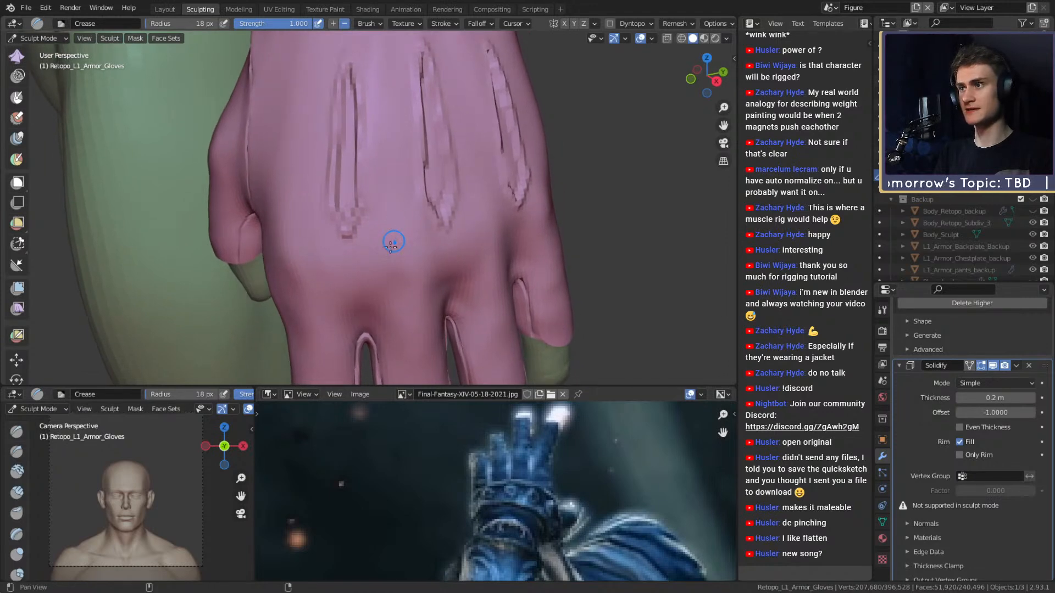
{"action": "scroll", "coordinate": [368, 242], "scroll_direction": "down", "scroll_amount": 6}
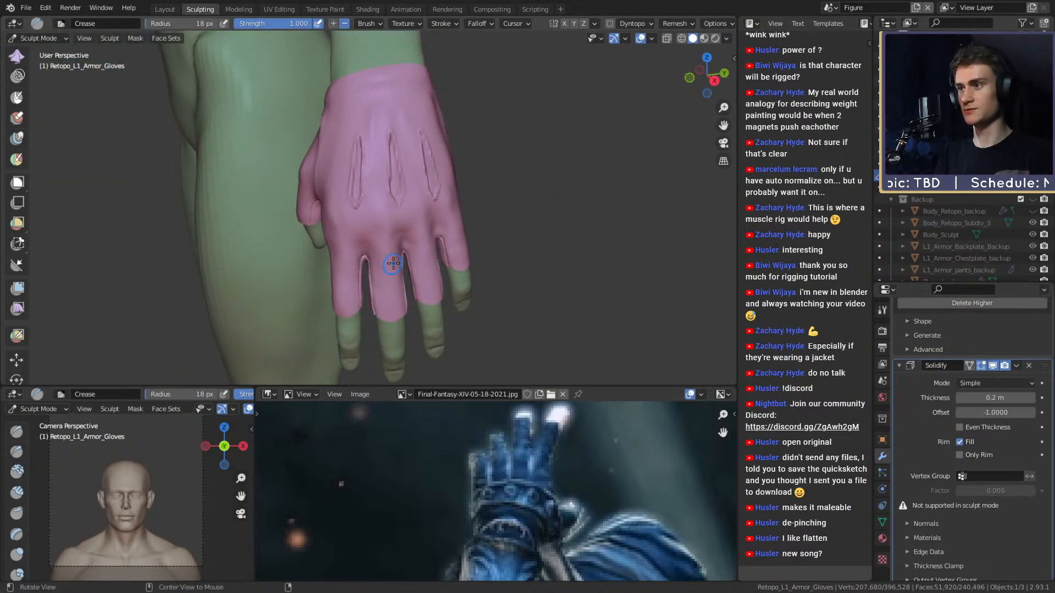
- Carve a pointed knuckle tip on the thumb-side stripe with the Crease brush, reducing its radius to 17 px
{"action": "scroll", "coordinate": [404, 265], "scroll_direction": "up", "scroll_amount": 7}
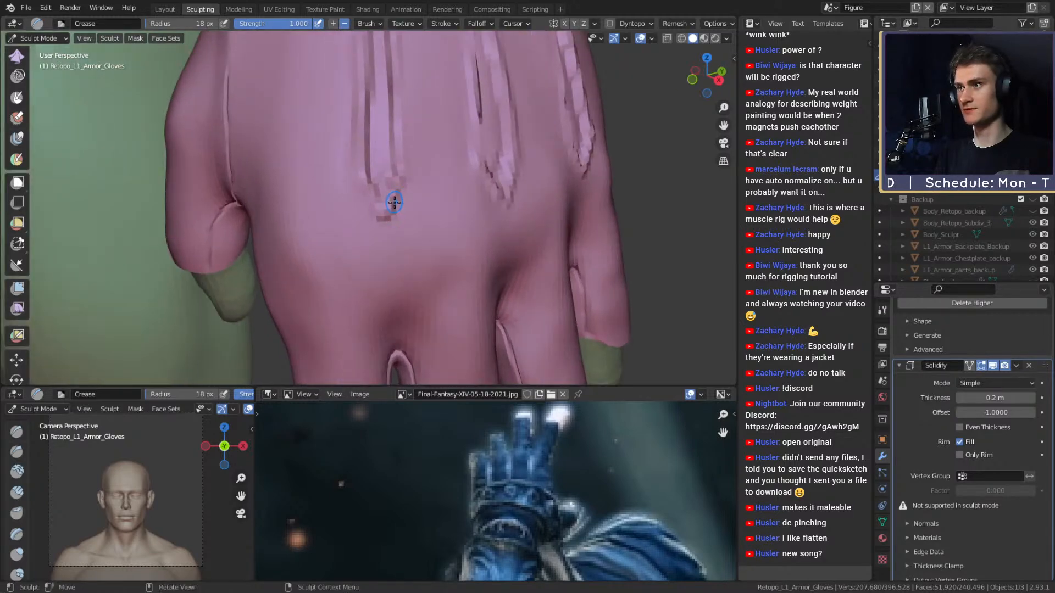
{"action": "left_click_drag", "start_coordinate": [391, 203], "coordinate": [382, 202], "text": "alt"}
{"action": "key", "text": "f"}
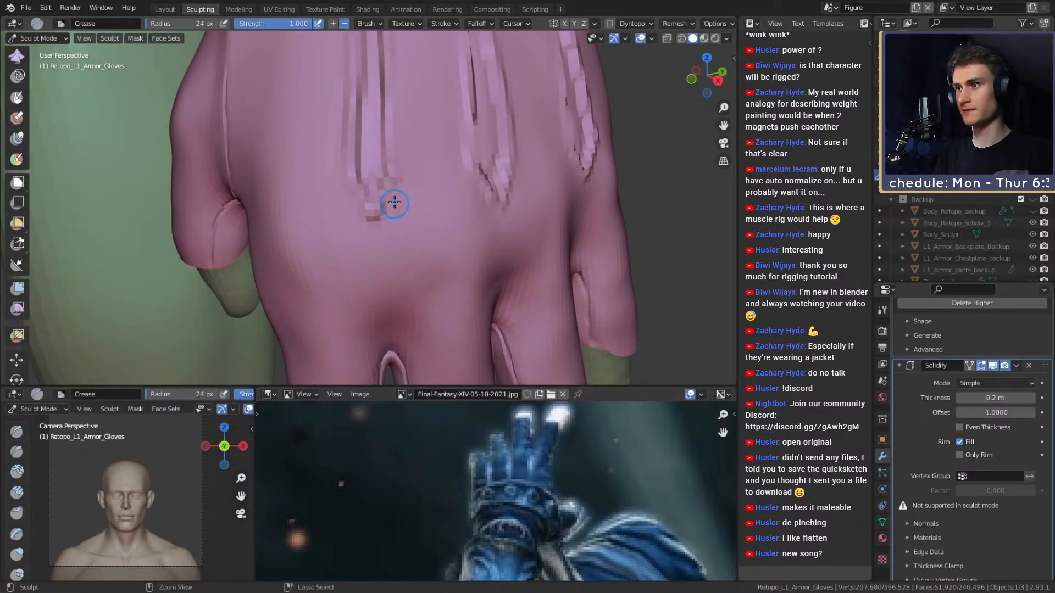
{"action": "key", "text": "f"}
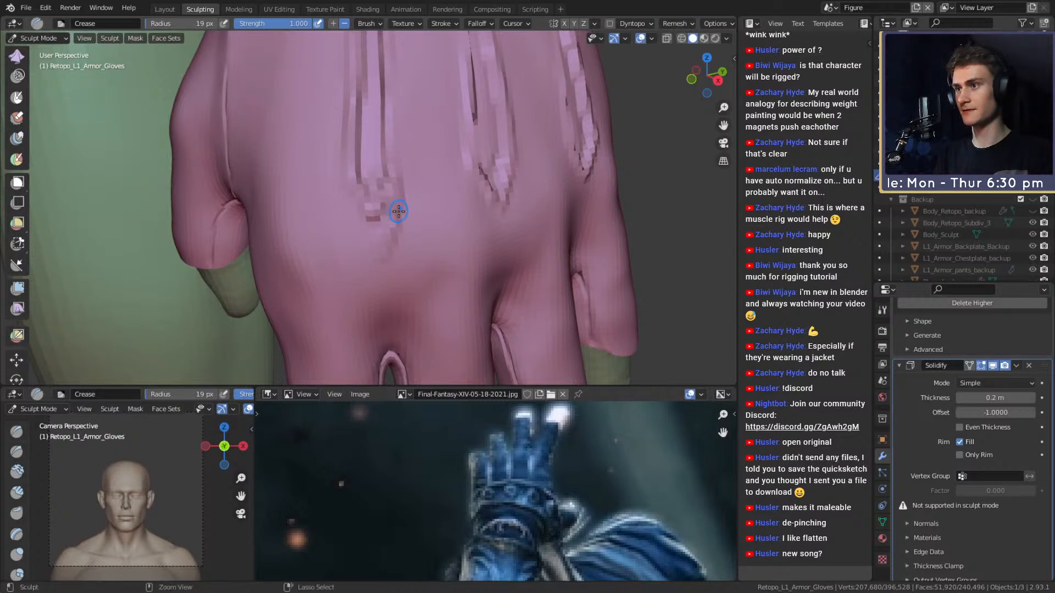
{"action": "mouse_move", "coordinate": [371, 245]}
{"action": "left_mouse_down"}
{"action": "mouse_move", "coordinate": [352, 217]}
{"action": "mouse_move", "coordinate": [372, 172]}
{"action": "left_mouse_up"}
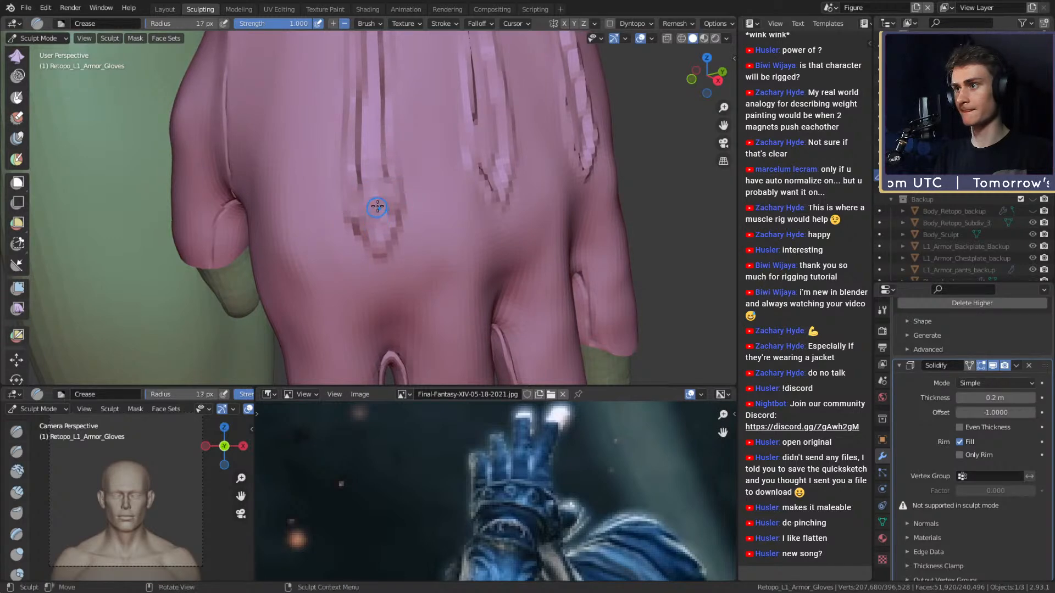
{"action": "scroll", "coordinate": [380, 240], "scroll_direction": "up", "scroll_amount": 2}
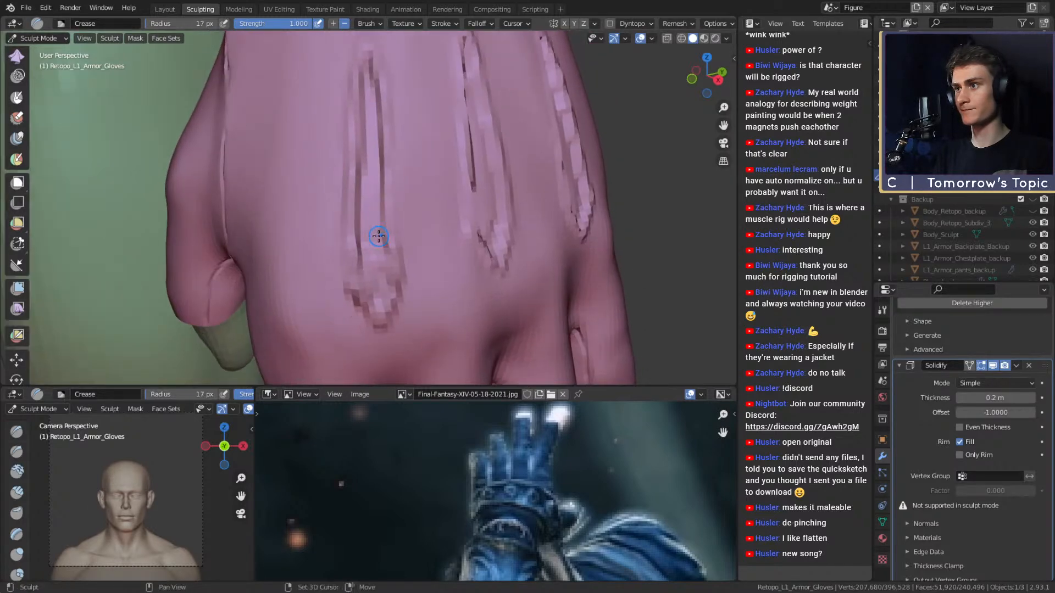
- Compare the three stripe tips on the back of the hand and deepen the crease around the thumb-side stripe's point
{"action": "scroll", "coordinate": [387, 183], "scroll_direction": "down", "scroll_amount": 8}
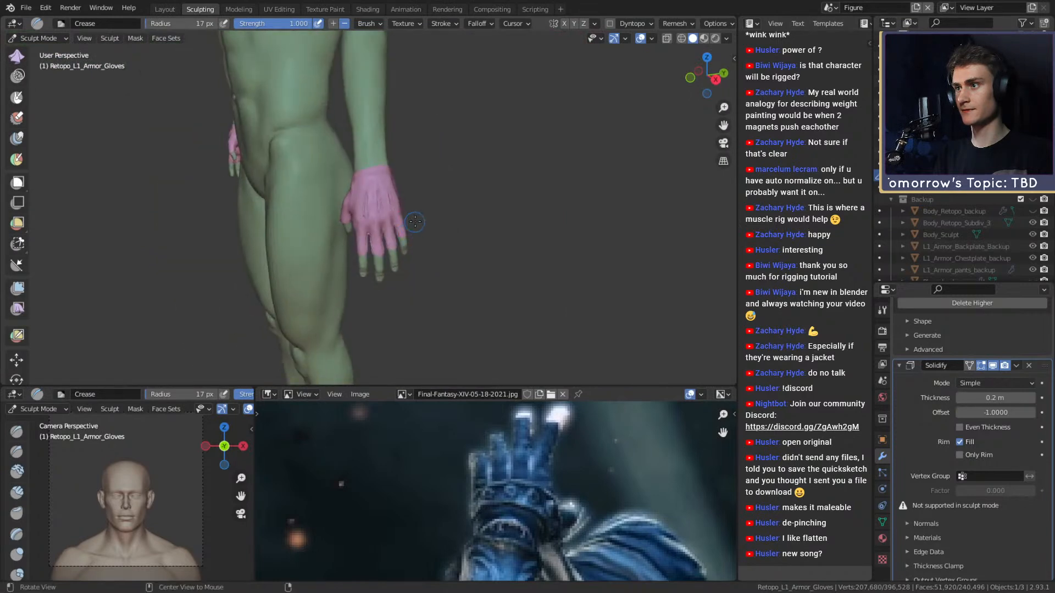
{"action": "scroll", "coordinate": [414, 250], "scroll_direction": "up", "scroll_amount": 8}
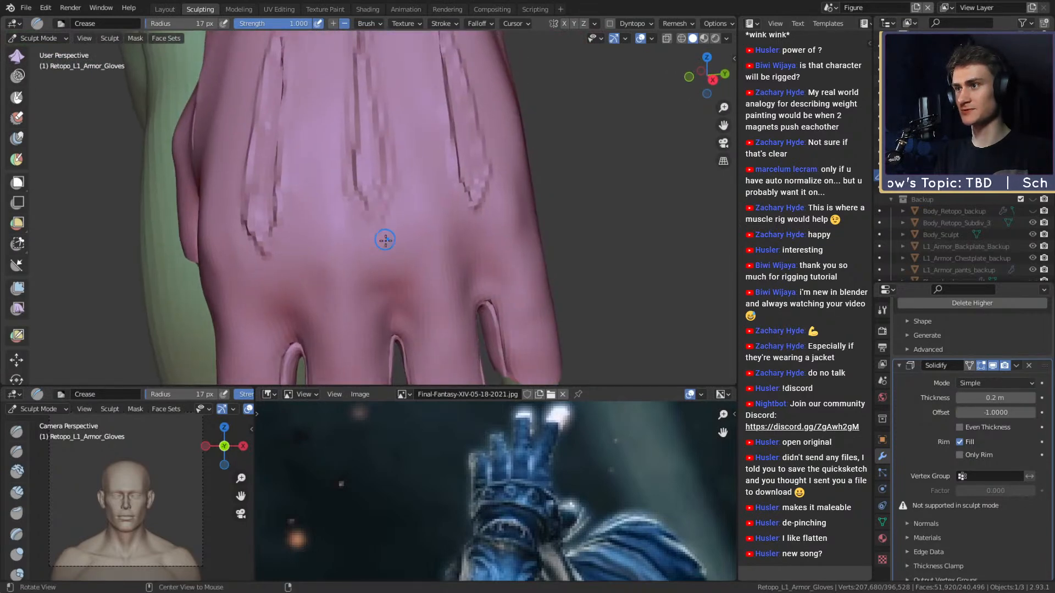
{"action": "middle_click_drag", "start_coordinate": [400, 228], "coordinate": [405, 231]}
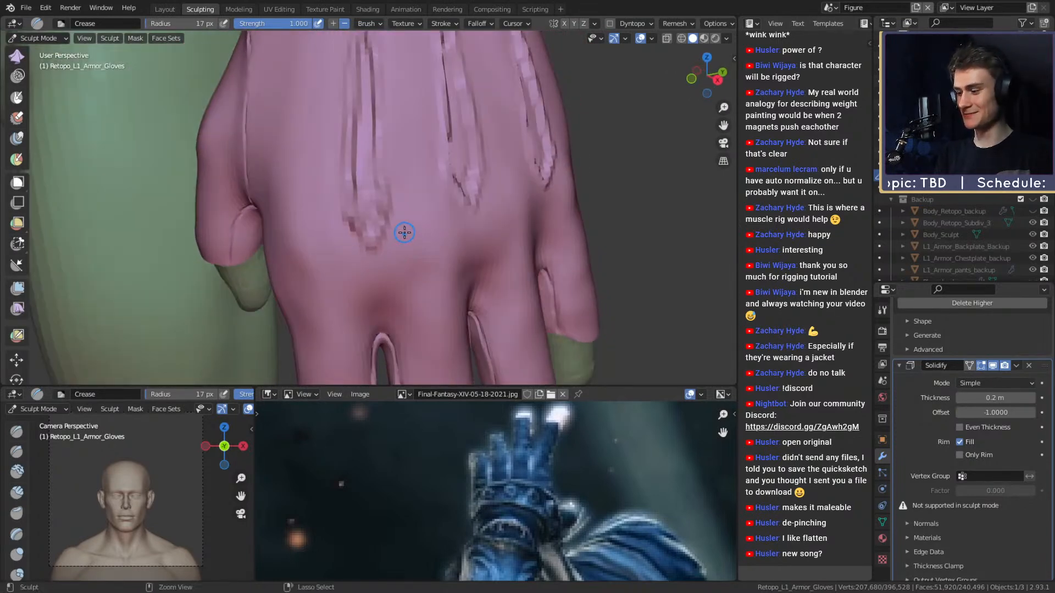
{"action": "scroll", "coordinate": [398, 239], "scroll_direction": "up", "scroll_amount": 3}
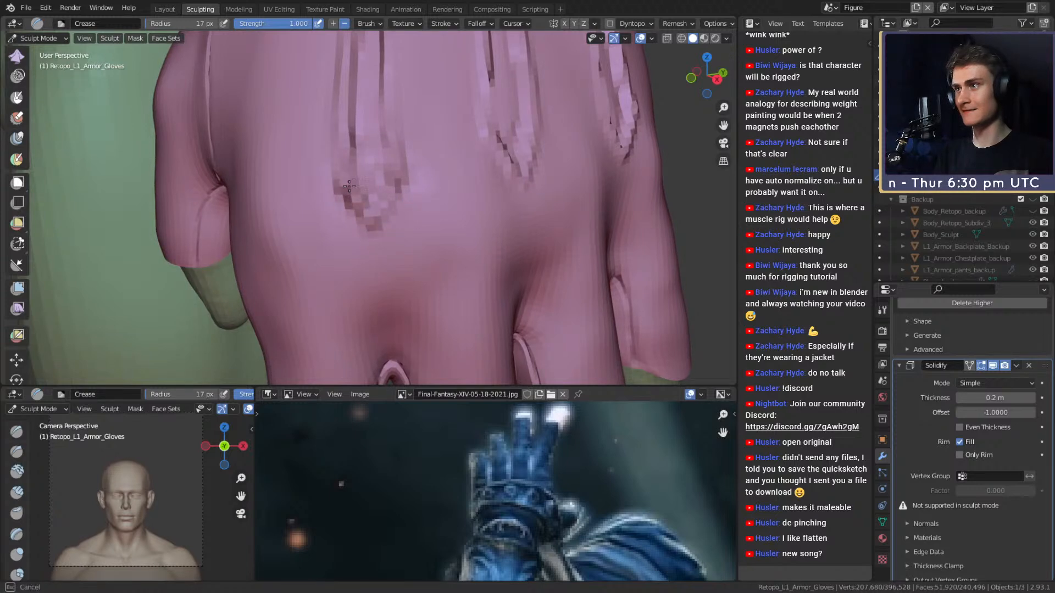
{"action": "scroll", "coordinate": [347, 170], "scroll_direction": "down", "scroll_amount": 5}
{"action": "mouse_move", "coordinate": [385, 220]}
{"action": "middle_mouse_down"}
{"action": "mouse_move", "coordinate": [396, 223]}
{"action": "mouse_move", "coordinate": [382, 222]}
{"action": "middle_mouse_up"}
{"action": "scroll", "coordinate": [382, 222], "scroll_direction": "up", "scroll_amount": 6}
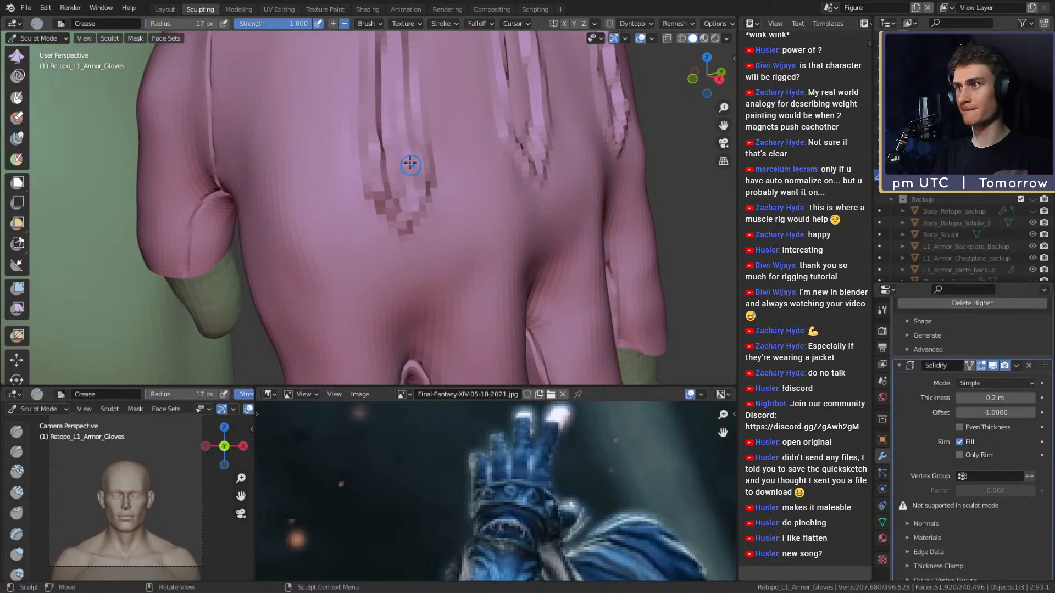
- Start a creased groove around the glove's wrist, just below the cuff edge on the thumb side, with a 19 px brush radius
{"action": "scroll", "coordinate": [402, 186], "scroll_direction": "down", "scroll_amount": 8}
{"action": "mouse_move", "coordinate": [418, 217]}
{"action": "middle_mouse_down"}
{"action": "mouse_move", "coordinate": [467, 207]}
{"action": "mouse_move", "coordinate": [327, 100]}
{"action": "middle_mouse_up"}
{"action": "scroll", "coordinate": [408, 207], "scroll_direction": "up", "scroll_amount": 6}
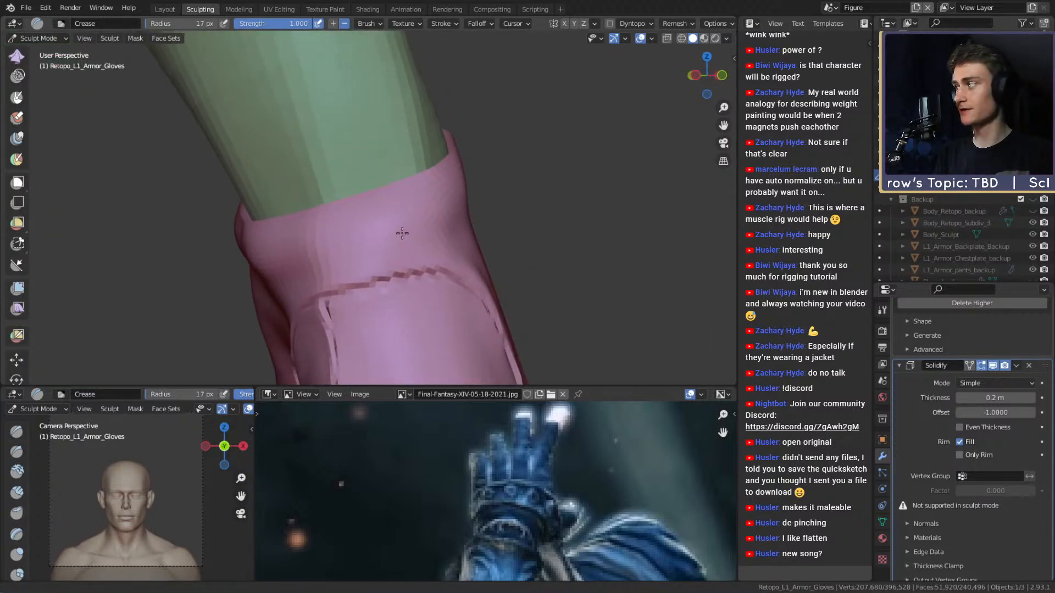
{"action": "middle_click_drag", "start_coordinate": [407, 238], "coordinate": [291, 140]}
{"action": "mouse_move", "coordinate": [461, 248]}
{"action": "middle_mouse_down"}
{"action": "mouse_move", "coordinate": [346, 245]}
{"action": "mouse_move", "coordinate": [350, 268]}
{"action": "mouse_move", "coordinate": [390, 226]}
{"action": "mouse_move", "coordinate": [390, 212]}
{"action": "mouse_move", "coordinate": [379, 217]}
{"action": "mouse_move", "coordinate": [436, 189]}
{"action": "middle_mouse_up"}
{"action": "left_click_drag", "start_coordinate": [436, 189], "coordinate": [345, 213]}
{"action": "middle_click_drag", "start_coordinate": [345, 213], "coordinate": [401, 198]}
{"action": "left_click_drag", "start_coordinate": [432, 189], "coordinate": [325, 236]}
{"action": "middle_click_drag", "start_coordinate": [325, 235], "coordinate": [404, 206]}
{"action": "left_click_drag", "start_coordinate": [433, 190], "coordinate": [337, 236]}
{"action": "middle_click_drag", "start_coordinate": [337, 236], "coordinate": [447, 176]}
{"action": "left_click_drag", "start_coordinate": [447, 177], "coordinate": [365, 228]}
{"action": "mouse_move", "coordinate": [365, 229]}
{"action": "middle_mouse_down"}
{"action": "mouse_move", "coordinate": [474, 213]}
{"action": "mouse_move", "coordinate": [420, 183]}
{"action": "middle_mouse_up"}
{"action": "left_click_drag", "start_coordinate": [419, 183], "coordinate": [351, 233]}
- Crease a short vertical seam from the thumb panel up to the wrist groove and extend the groove across the palm side
{"action": "mouse_move", "coordinate": [351, 233]}
{"action": "middle_mouse_down"}
{"action": "mouse_move", "coordinate": [412, 207]}
{"action": "mouse_move", "coordinate": [414, 235]}
{"action": "mouse_move", "coordinate": [412, 216]}
{"action": "mouse_move", "coordinate": [432, 251]}
{"action": "mouse_move", "coordinate": [405, 227]}
{"action": "middle_mouse_up"}
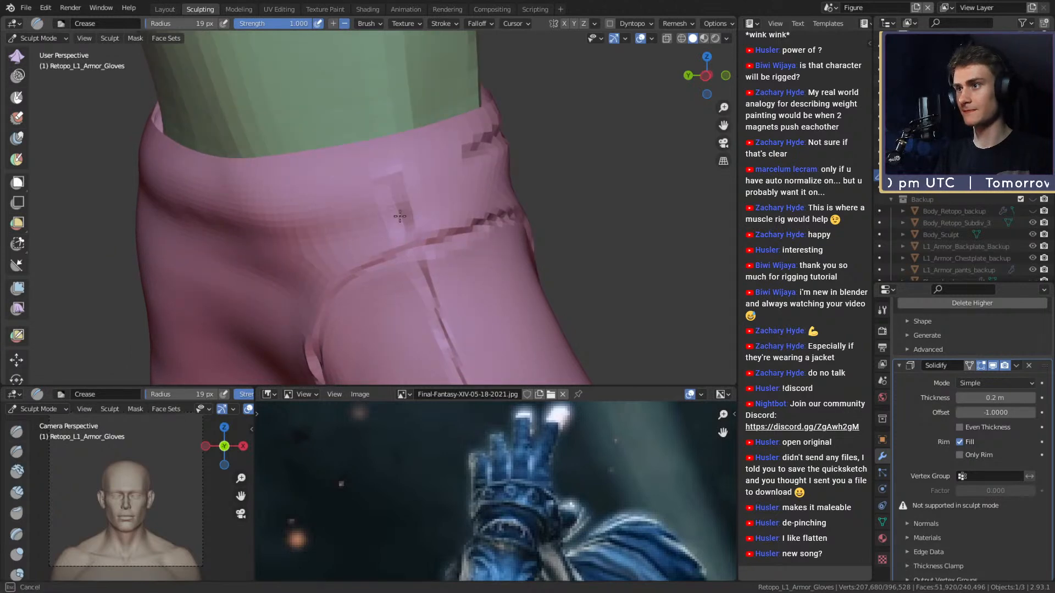
{"action": "mouse_move", "coordinate": [388, 181]}
{"action": "middle_mouse_down"}
{"action": "mouse_move", "coordinate": [411, 192]}
{"action": "mouse_move", "coordinate": [357, 201]}
{"action": "mouse_move", "coordinate": [506, 197]}
{"action": "middle_mouse_up"}
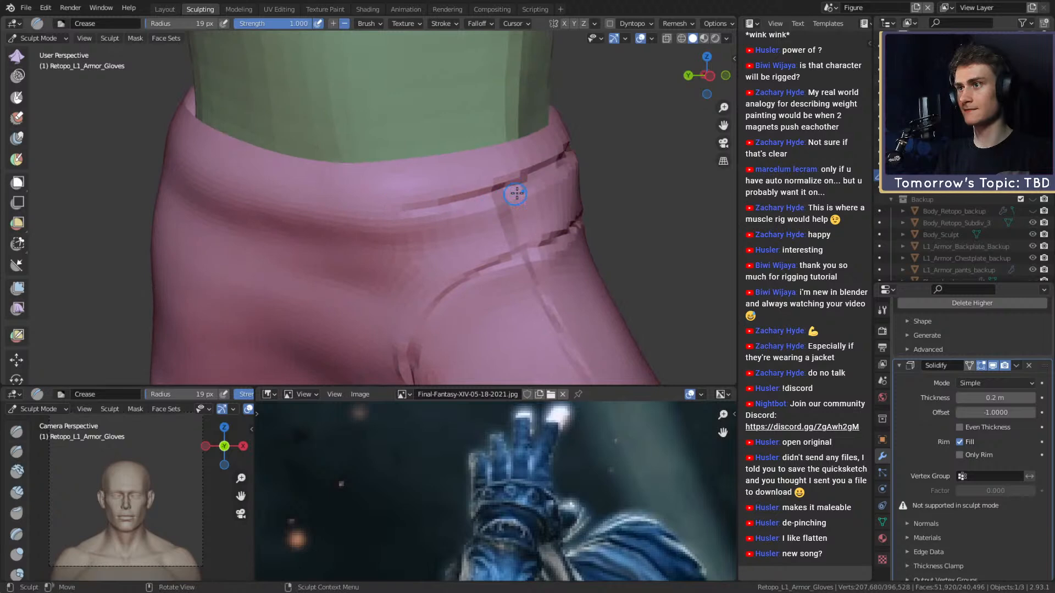
{"action": "middle_click_drag", "start_coordinate": [286, 197], "coordinate": [378, 187]}
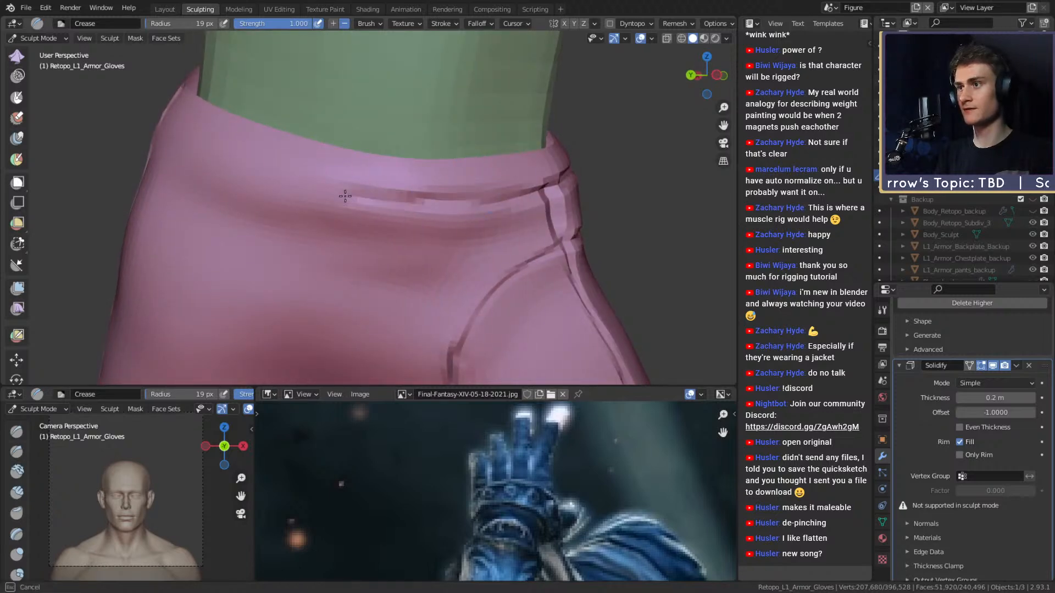
- Continue the cuff groove around the outer side and back of the wrist, deepening it into a continuous crease
{"action": "middle_click_drag", "start_coordinate": [291, 179], "coordinate": [404, 218]}
{"action": "middle_click_drag", "start_coordinate": [318, 189], "coordinate": [289, 169]}
{"action": "middle_click_drag", "start_coordinate": [549, 237], "coordinate": [328, 163]}
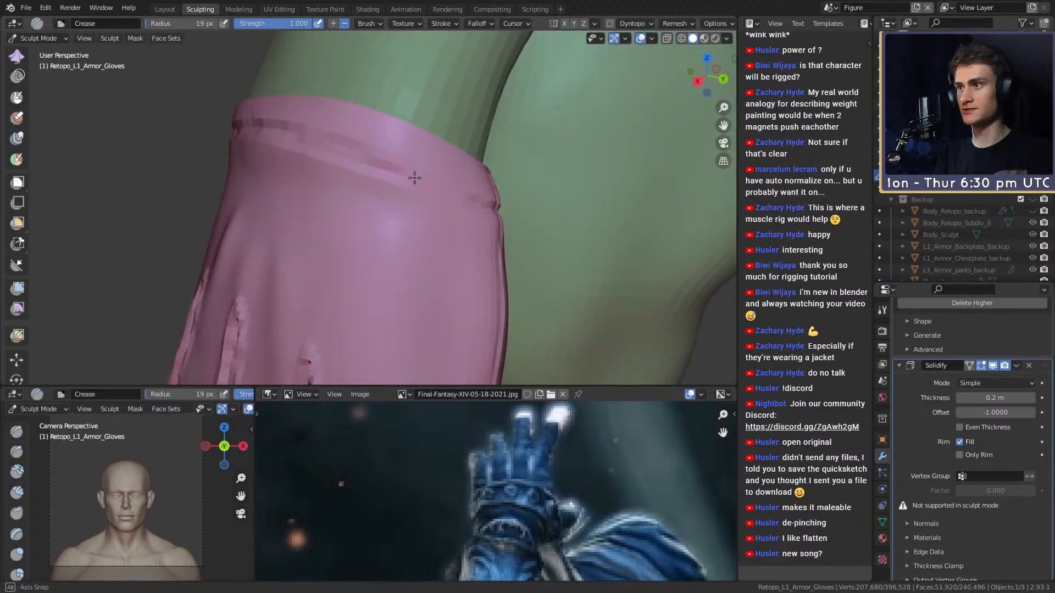
{"action": "middle_click_drag", "start_coordinate": [417, 181], "coordinate": [383, 177]}
{"action": "middle_click_drag", "start_coordinate": [475, 220], "coordinate": [413, 207]}
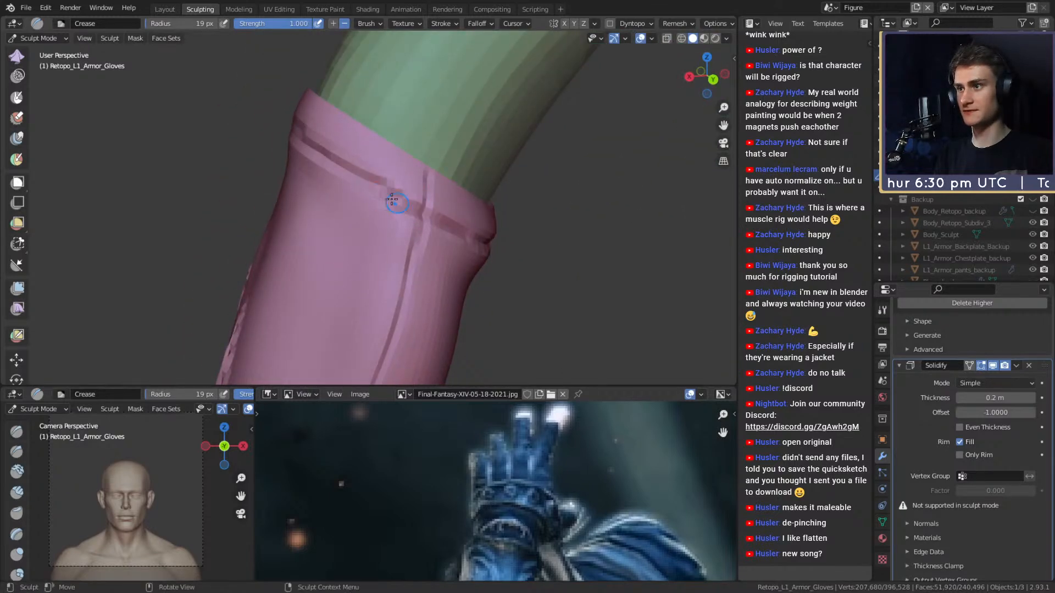
{"action": "middle_click_drag", "start_coordinate": [357, 167], "coordinate": [335, 172]}
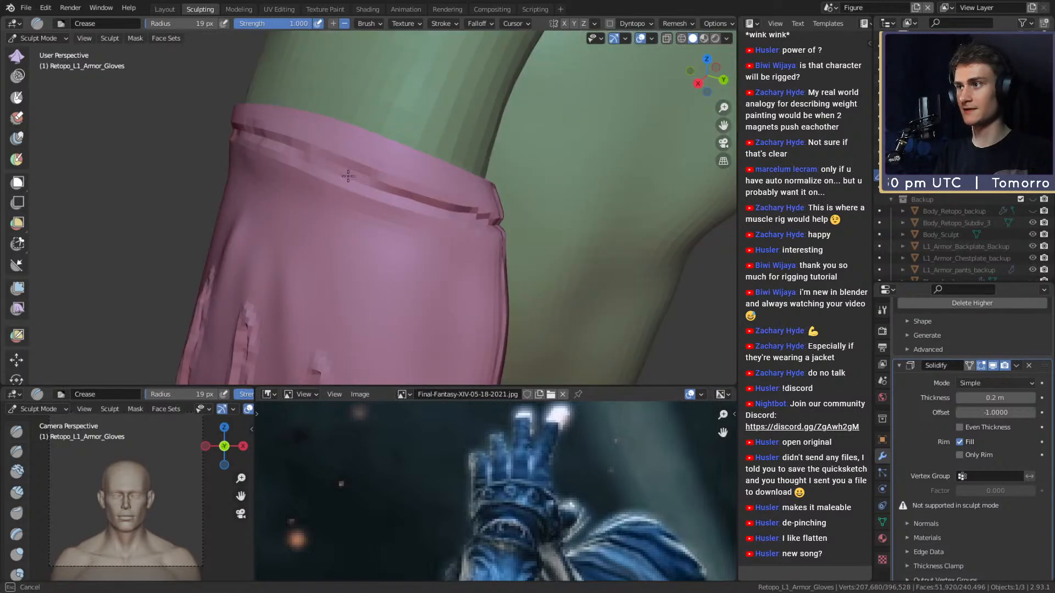
{"action": "middle_click_drag", "start_coordinate": [389, 193], "coordinate": [309, 212]}
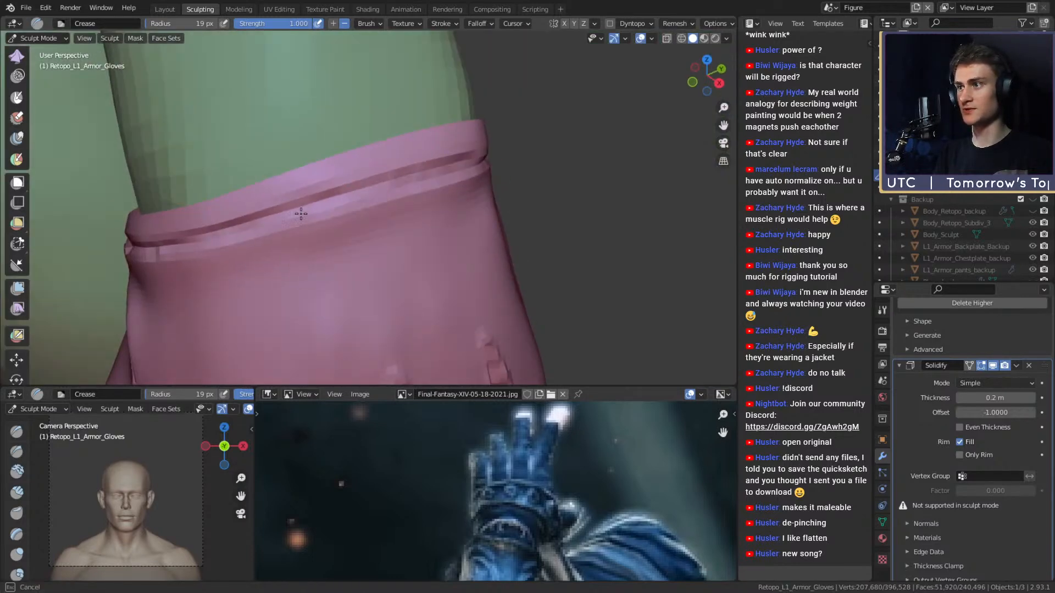
{"action": "middle_click_drag", "start_coordinate": [433, 173], "coordinate": [428, 172]}
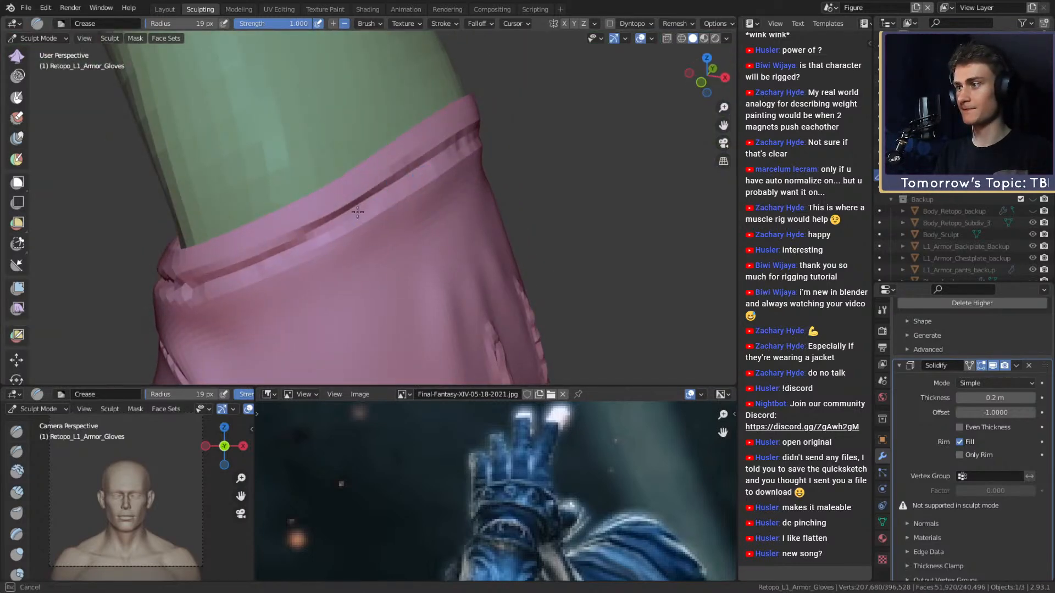
- Tighten the wrist groove with the Pinch/Magnify brush enlarged to a 66 px radius
{"action": "scroll", "coordinate": [16, 166], "scroll_direction": "up", "scroll_amount": 10}
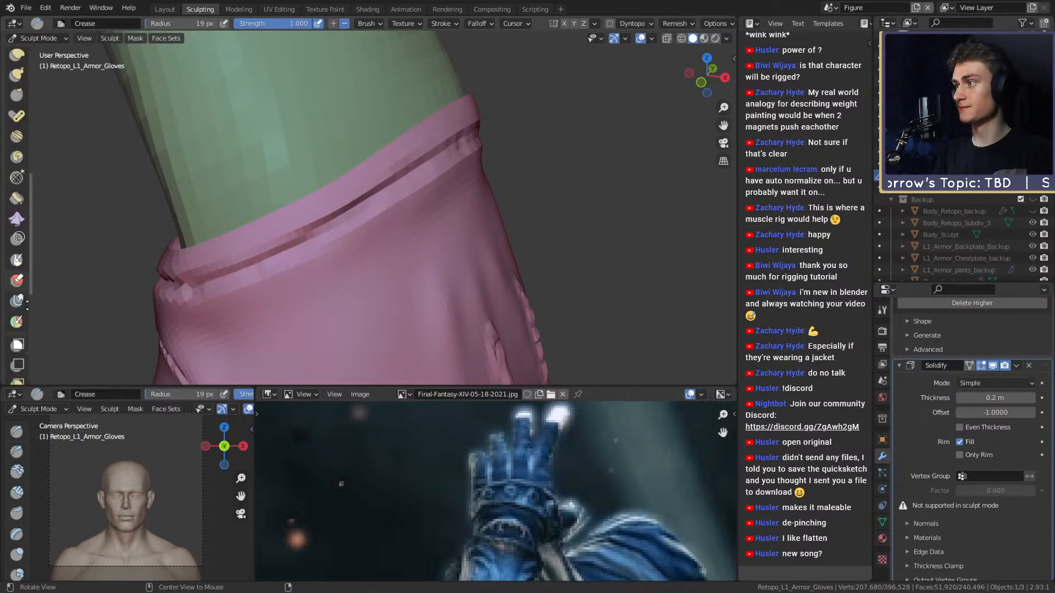
{"action": "left_click", "coordinate": [16, 200]}
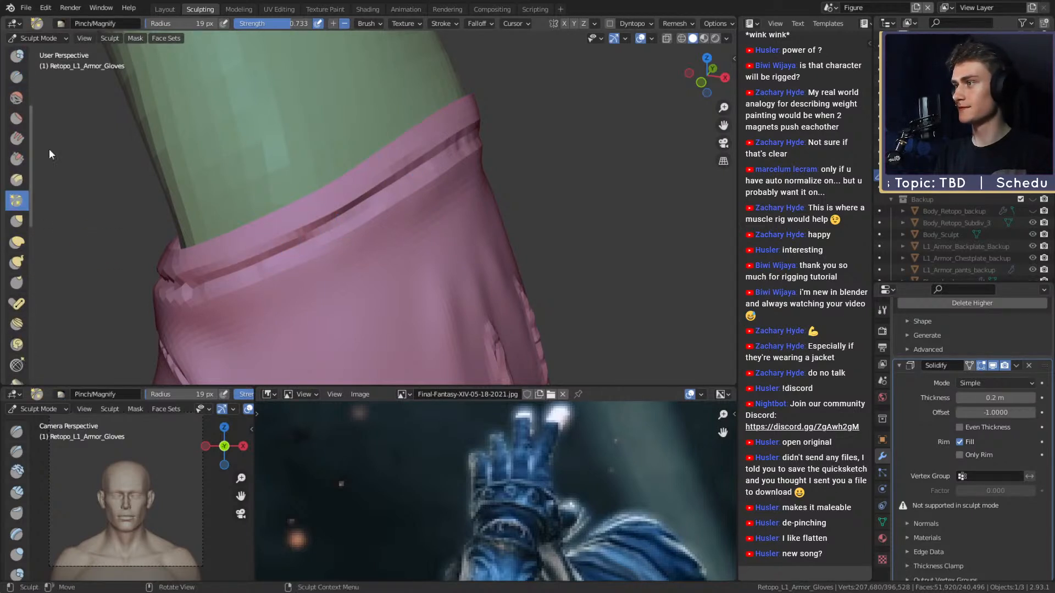
{"action": "middle_click_drag", "start_coordinate": [412, 163], "coordinate": [405, 176]}
{"action": "key", "text": "f"}
{"action": "left_click", "coordinate": [401, 173]}
{"action": "mouse_move", "coordinate": [386, 181]}
{"action": "middle_mouse_down"}
{"action": "mouse_move", "coordinate": [288, 231]}
{"action": "mouse_move", "coordinate": [412, 176]}
{"action": "middle_mouse_up"}
{"action": "mouse_move", "coordinate": [307, 233]}
{"action": "middle_mouse_down"}
{"action": "mouse_move", "coordinate": [388, 200]}
{"action": "mouse_move", "coordinate": [330, 229]}
{"action": "mouse_move", "coordinate": [426, 212]}
{"action": "mouse_move", "coordinate": [403, 226]}
{"action": "middle_mouse_up"}
- Pinch the short vertical seam on the thumb side of the cuff and the remaining stretches of the wrist groove
{"action": "middle_click_drag", "start_coordinate": [478, 254], "coordinate": [435, 245]}
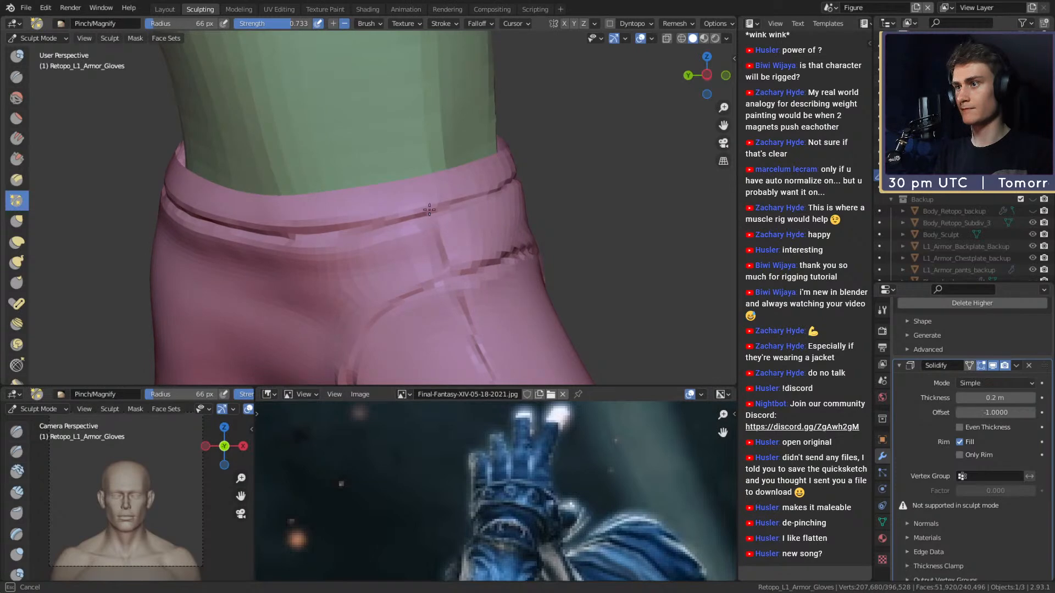
{"action": "left_click_drag", "start_coordinate": [439, 269], "coordinate": [436, 256]}
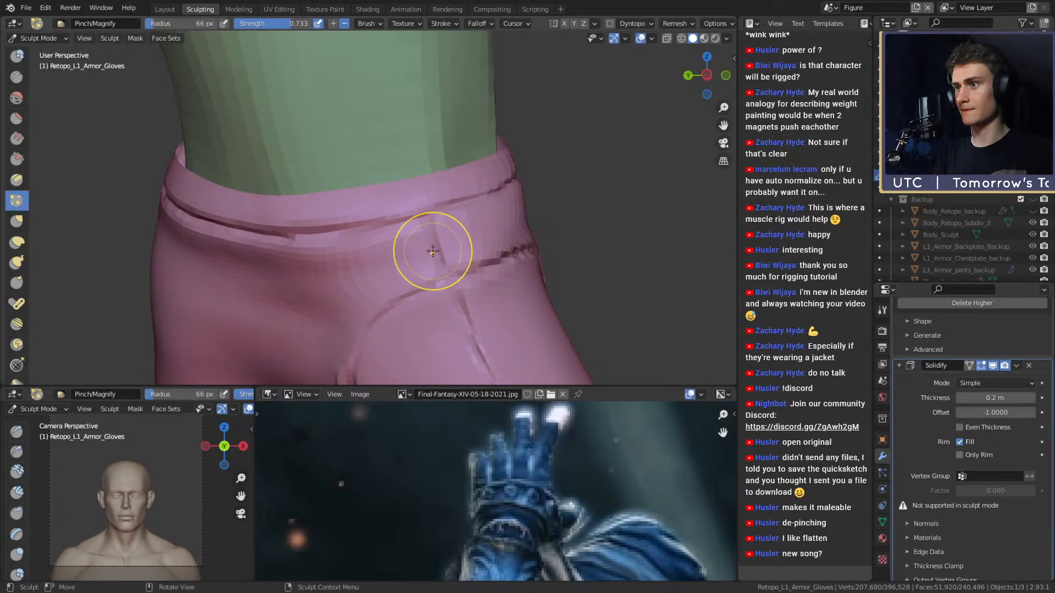
{"action": "mouse_move", "coordinate": [324, 237]}
{"action": "middle_mouse_down"}
{"action": "mouse_move", "coordinate": [459, 207]}
{"action": "mouse_move", "coordinate": [377, 216]}
{"action": "mouse_move", "coordinate": [440, 236]}
{"action": "mouse_move", "coordinate": [336, 221]}
{"action": "mouse_move", "coordinate": [383, 250]}
{"action": "middle_mouse_up"}
{"action": "mouse_move", "coordinate": [243, 192]}
{"action": "middle_mouse_down"}
{"action": "mouse_move", "coordinate": [367, 236]}
{"action": "mouse_move", "coordinate": [325, 200]}
{"action": "mouse_move", "coordinate": [394, 239]}
{"action": "mouse_move", "coordinate": [323, 176]}
{"action": "mouse_move", "coordinate": [440, 212]}
{"action": "mouse_move", "coordinate": [382, 187]}
{"action": "mouse_move", "coordinate": [481, 236]}
{"action": "middle_mouse_up"}
- Check the whole glove from the back and palm sides, and save the file
{"action": "scroll", "coordinate": [472, 217], "scroll_direction": "down", "scroll_amount": 6}
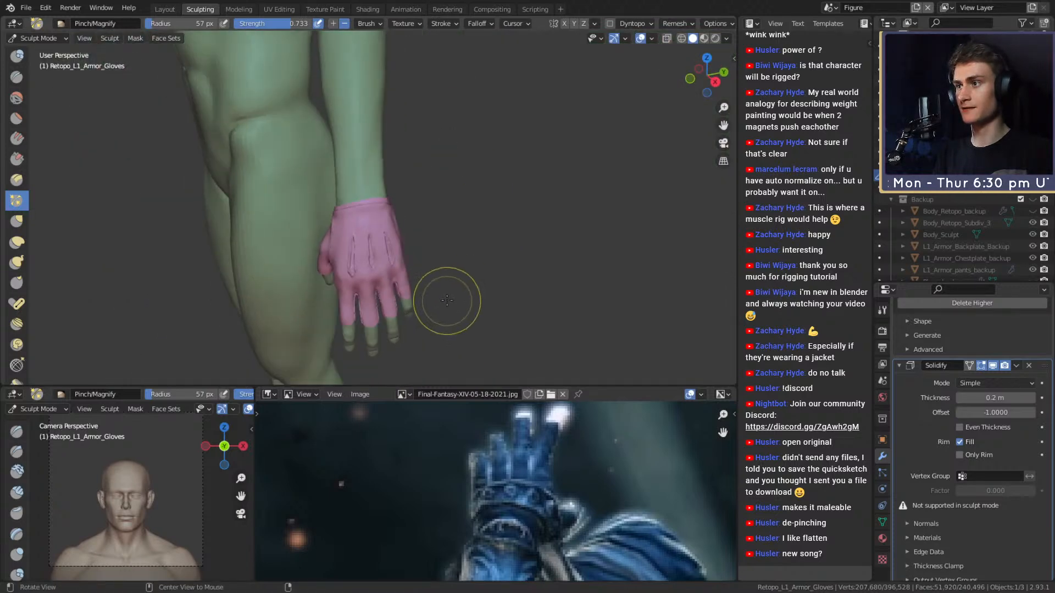
{"action": "middle_click_drag", "start_coordinate": [447, 306], "coordinate": [452, 193]}
{"action": "mouse_move", "coordinate": [452, 192]}
{"action": "left_mouse_down", "text": "ctrl+alt"}
{"action": "mouse_move", "coordinate": [440, 289]}
{"action": "mouse_move", "coordinate": [429, 210]}
{"action": "left_mouse_up", "text": "ctrl+alt"}
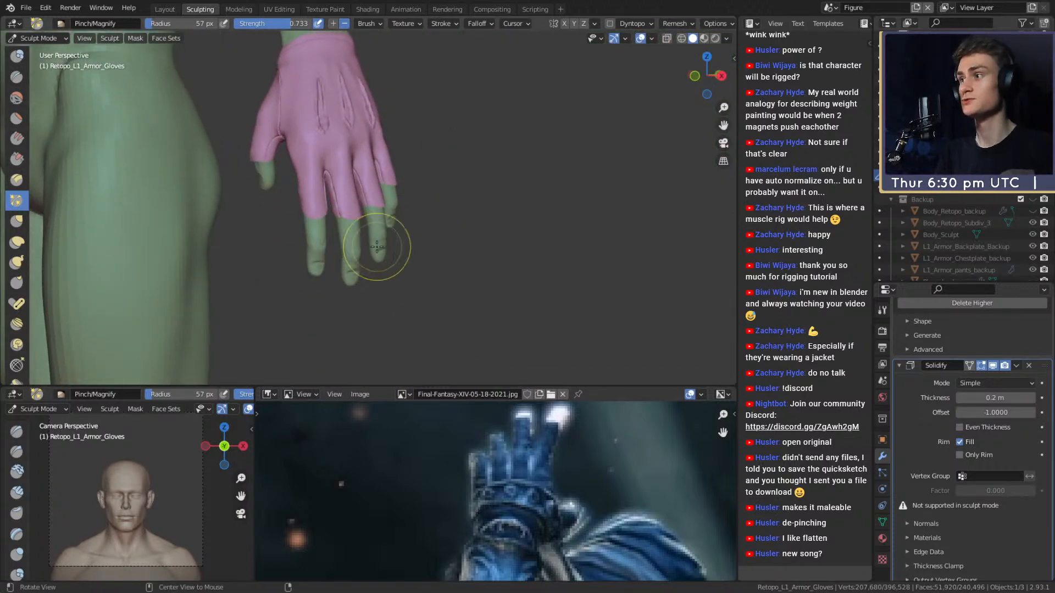
{"action": "mouse_move", "coordinate": [412, 176]}
{"action": "middle_mouse_down"}
{"action": "mouse_move", "coordinate": [506, 196]}
{"action": "mouse_move", "coordinate": [509, 208]}
{"action": "middle_mouse_up"}
{"action": "mouse_move", "coordinate": [509, 207]}
{"action": "left_mouse_down", "text": "ctrl+alt"}
{"action": "mouse_move", "coordinate": [492, 248]}
{"action": "mouse_move", "coordinate": [426, 239]}
{"action": "left_mouse_up", "text": "ctrl+alt"}
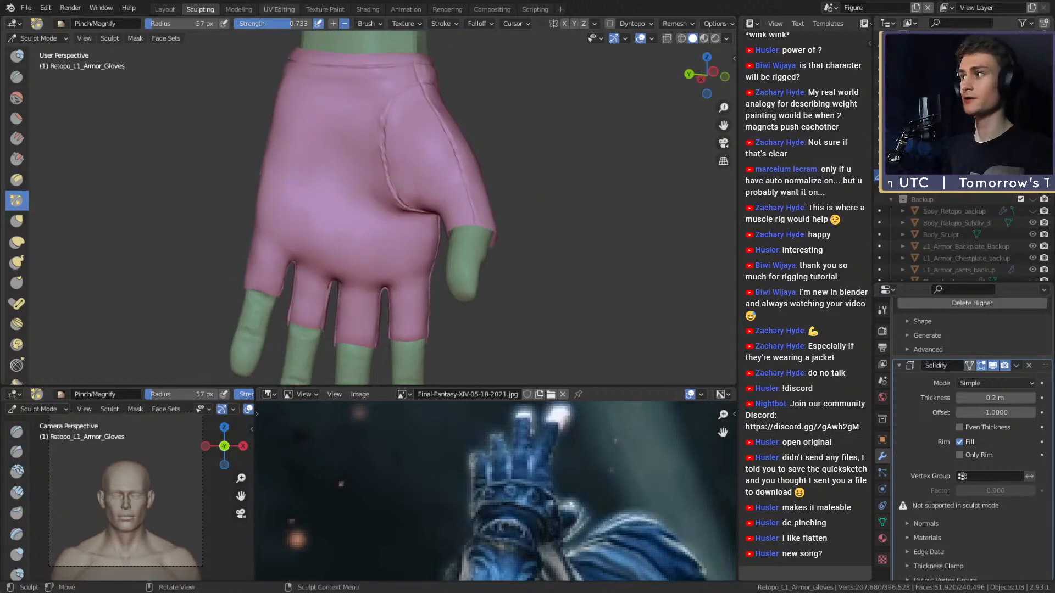
{"action": "left_click", "coordinate": [26, 8]}
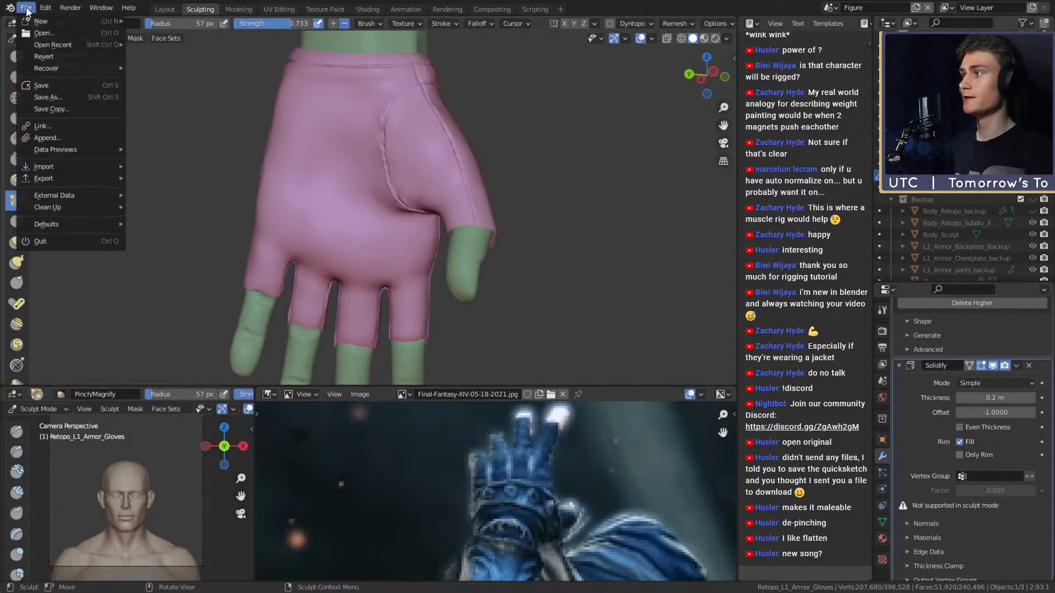
{"action": "left_click", "coordinate": [47, 85]}
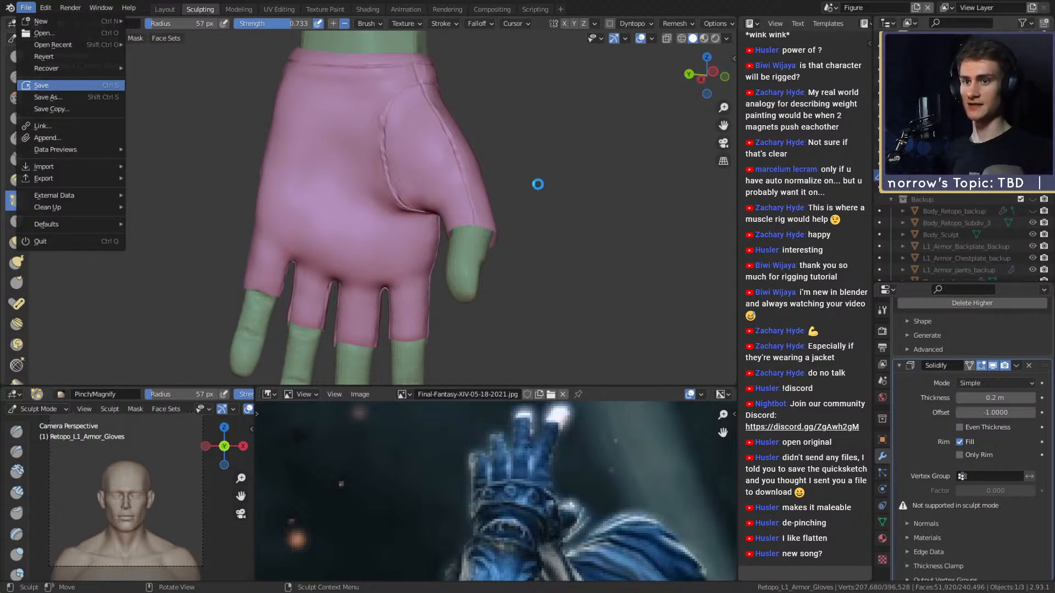
{"action": "middle_click_drag", "start_coordinate": [574, 271], "coordinate": [462, 290]}
{"action": "scroll", "coordinate": [412, 278], "scroll_direction": "up", "scroll_amount": 3}
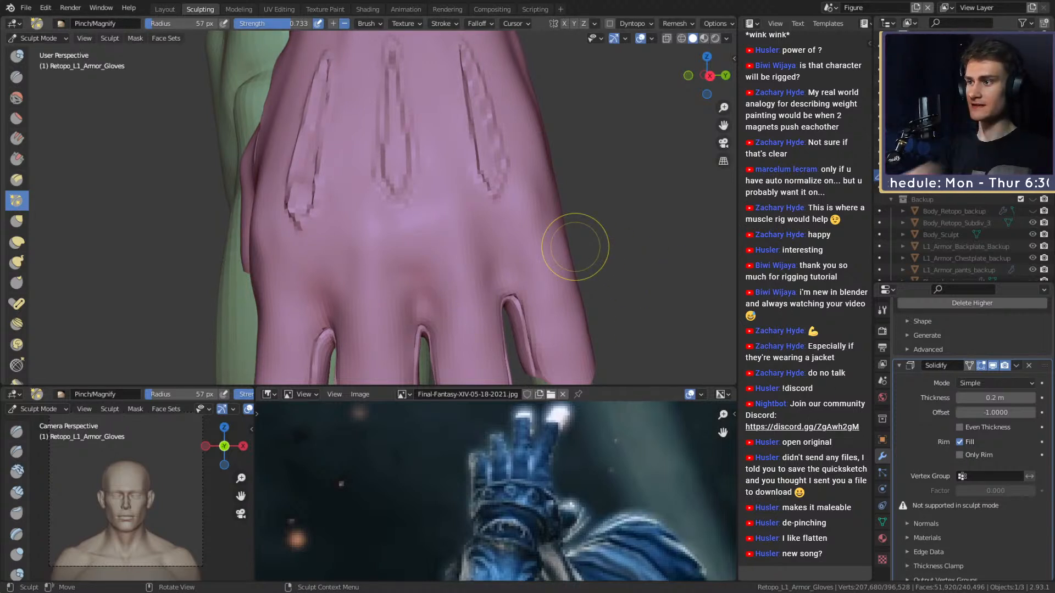
{"action": "mouse_move", "coordinate": [577, 184]}
{"action": "middle_mouse_down"}
{"action": "mouse_move", "coordinate": [576, 211]}
{"action": "mouse_move", "coordinate": [541, 129]}
{"action": "middle_mouse_up"}
{"action": "key", "text": "c"}
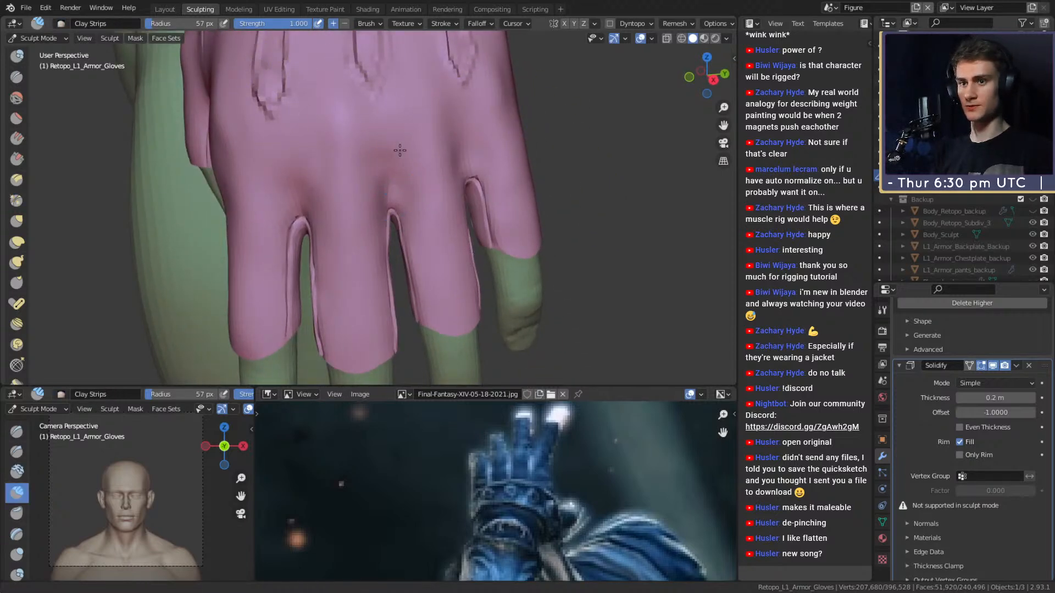
{"action": "scroll", "coordinate": [396, 182], "scroll_direction": "up", "scroll_amount": 5}
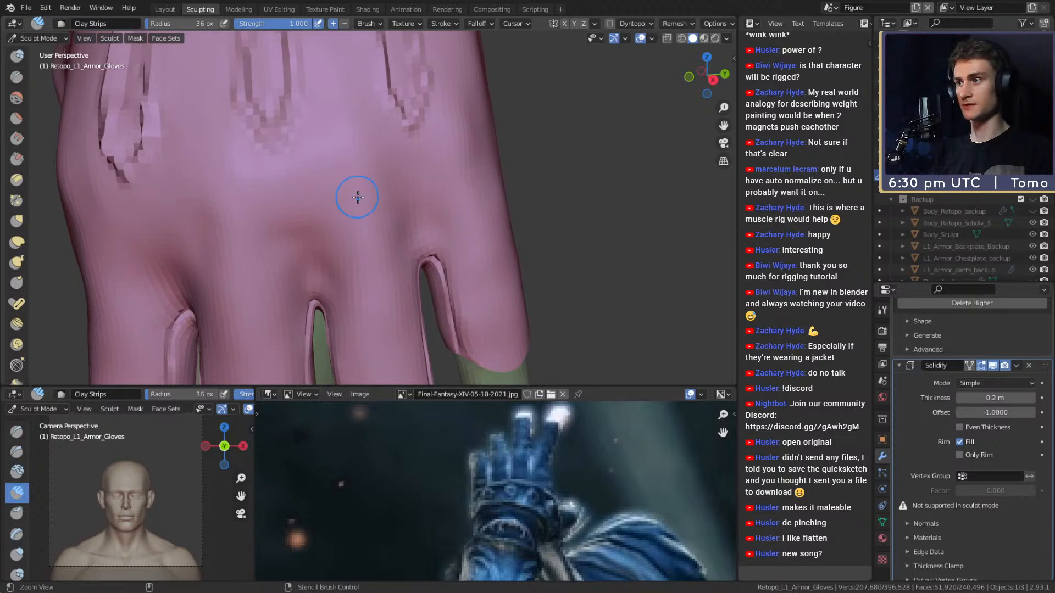
{"action": "key", "text": "f"}
{"action": "left_click", "coordinate": [372, 172]}
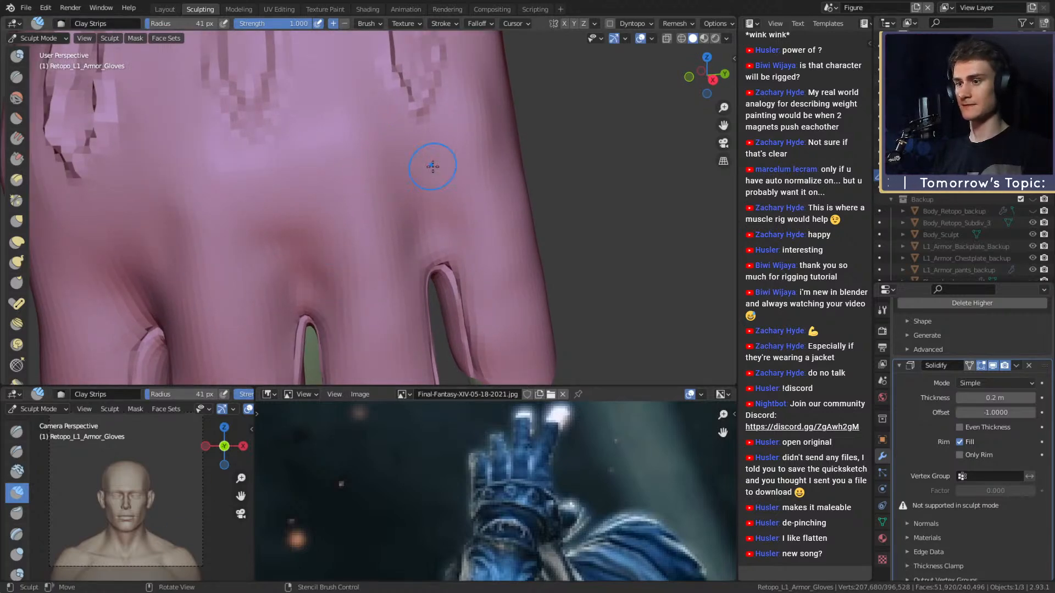
{"action": "scroll", "coordinate": [505, 186], "scroll_direction": "down", "scroll_amount": 8}
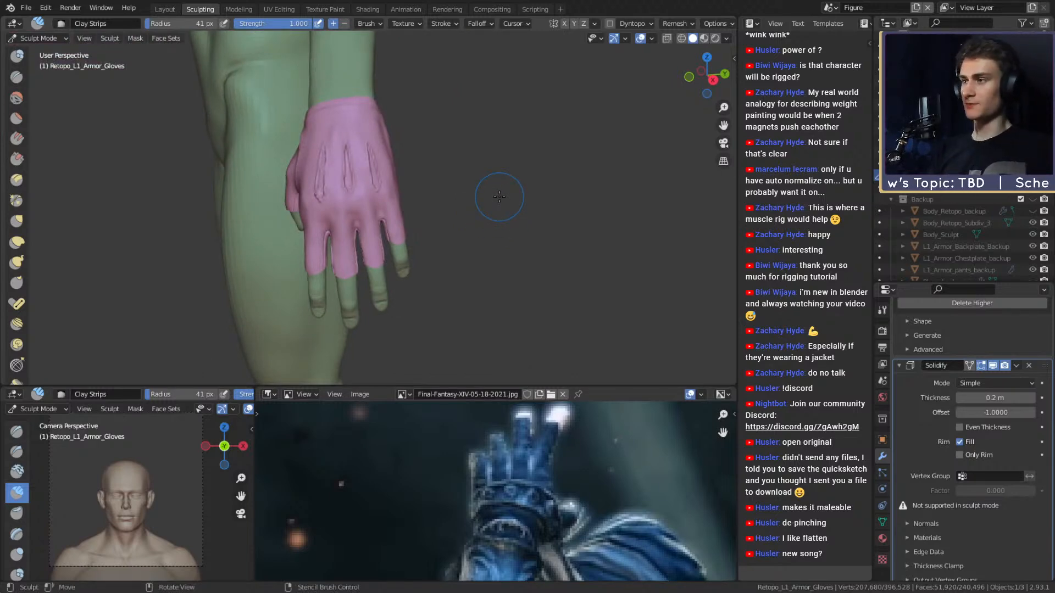
- Mask a rounded rectangular patch over the index finger knuckle with the Mask brush at a 26 px radius
{"action": "middle_click_drag", "start_coordinate": [418, 167], "coordinate": [425, 221]}
{"action": "key", "text": "m"}
{"action": "mouse_move", "coordinate": [335, 202]}
{"action": "middle_mouse_down"}
{"action": "mouse_move", "coordinate": [368, 182]}
{"action": "mouse_move", "coordinate": [334, 176]}
{"action": "mouse_move", "coordinate": [353, 184]}
{"action": "middle_mouse_up"}
{"action": "key", "text": "bracketleft"}
{"action": "key", "text": "bracketleft"}
{"action": "key", "text": "bracketleft"}
{"action": "key", "text": "bracketleft"}
{"action": "left_click_drag", "start_coordinate": [360, 188], "coordinate": [311, 186]}
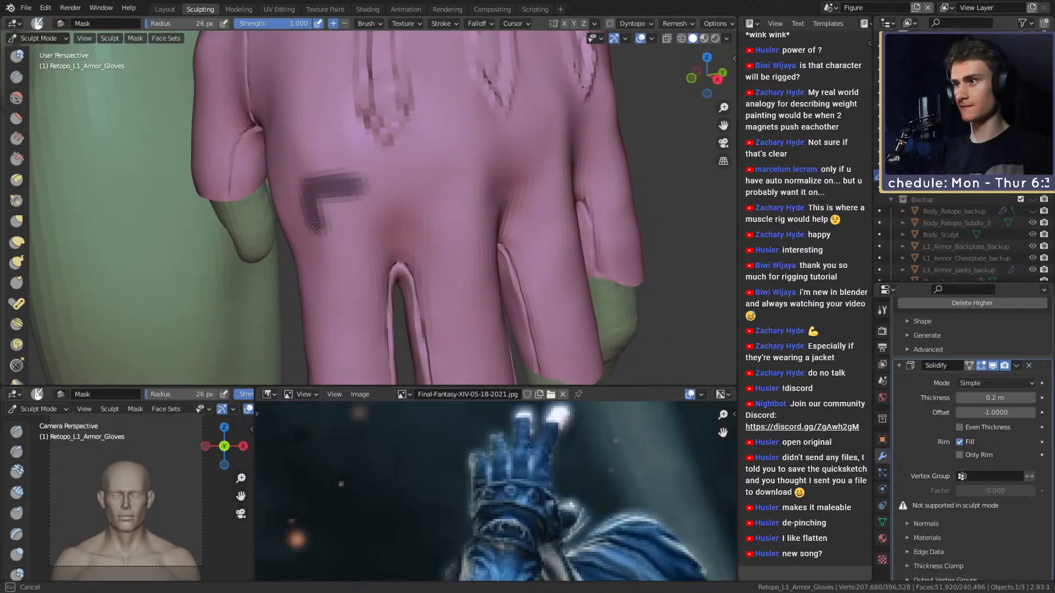
{"action": "left_click_drag", "start_coordinate": [351, 246], "coordinate": [372, 197]}
- Mask matching patches over the middle, ring and little finger knuckles
{"action": "middle_click_drag", "start_coordinate": [341, 224], "coordinate": [341, 189]}
{"action": "left_click_drag", "start_coordinate": [340, 173], "coordinate": [389, 168]}
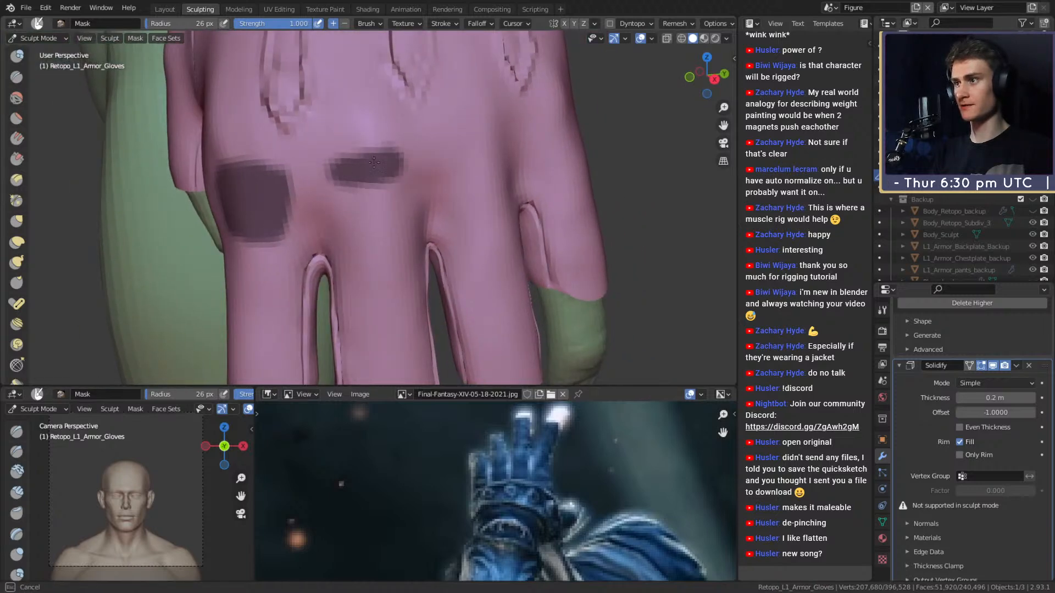
{"action": "middle_click_drag", "start_coordinate": [366, 187], "coordinate": [380, 194]}
{"action": "mouse_move", "coordinate": [412, 177]}
{"action": "left_mouse_down"}
{"action": "mouse_move", "coordinate": [428, 209]}
{"action": "mouse_move", "coordinate": [386, 206]}
{"action": "left_mouse_up"}
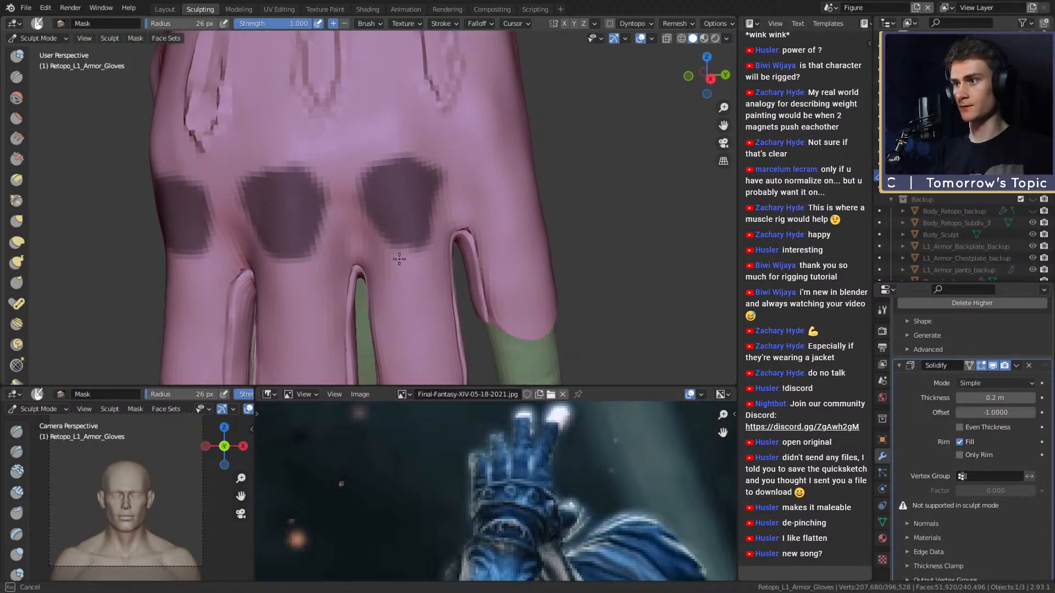
{"action": "mouse_move", "coordinate": [412, 190]}
{"action": "middle_mouse_down"}
{"action": "mouse_move", "coordinate": [370, 190]}
{"action": "mouse_move", "coordinate": [419, 184]}
{"action": "middle_mouse_up"}
{"action": "mouse_move", "coordinate": [420, 183]}
{"action": "left_mouse_down"}
{"action": "mouse_move", "coordinate": [451, 170]}
{"action": "mouse_move", "coordinate": [446, 221]}
{"action": "mouse_move", "coordinate": [418, 263]}
{"action": "left_mouse_up"}
- Refine the outlines of the masked knuckle patches so their shapes are even across the hand
{"action": "mouse_move", "coordinate": [407, 220]}
{"action": "left_mouse_down", "text": "alt"}
{"action": "mouse_move", "coordinate": [431, 217]}
{"action": "mouse_move", "coordinate": [432, 169]}
{"action": "mouse_move", "coordinate": [406, 159]}
{"action": "mouse_move", "coordinate": [423, 165]}
{"action": "mouse_move", "coordinate": [407, 179]}
{"action": "mouse_move", "coordinate": [411, 192]}
{"action": "mouse_move", "coordinate": [394, 176]}
{"action": "left_mouse_up", "text": "alt"}
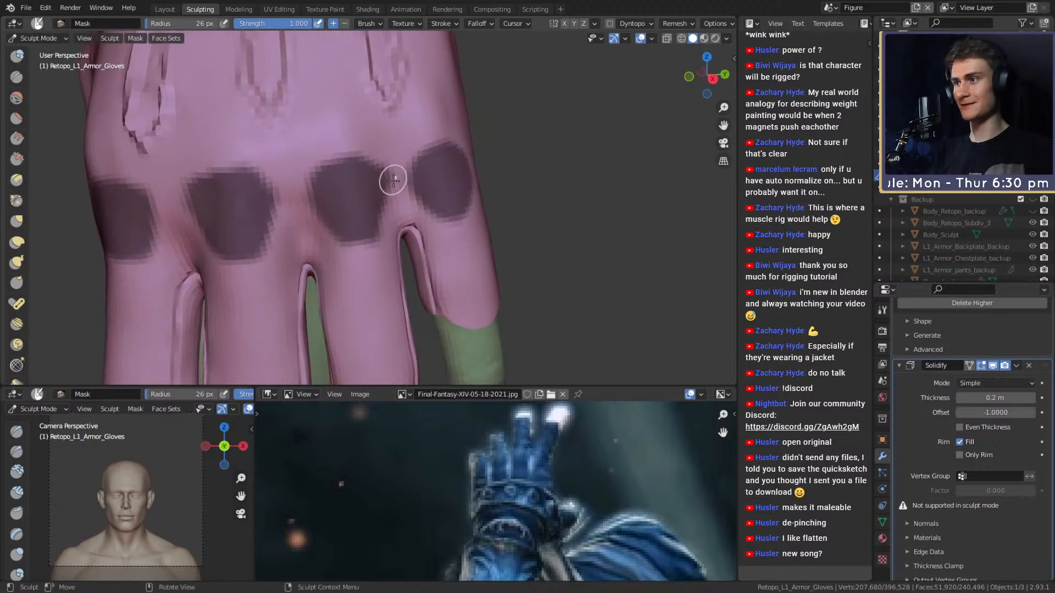
{"action": "mouse_move", "coordinate": [326, 150]}
{"action": "left_mouse_down", "text": "alt"}
{"action": "mouse_move", "coordinate": [348, 149]}
{"action": "mouse_move", "coordinate": [320, 160]}
{"action": "mouse_move", "coordinate": [377, 159]}
{"action": "left_mouse_up", "text": "alt"}
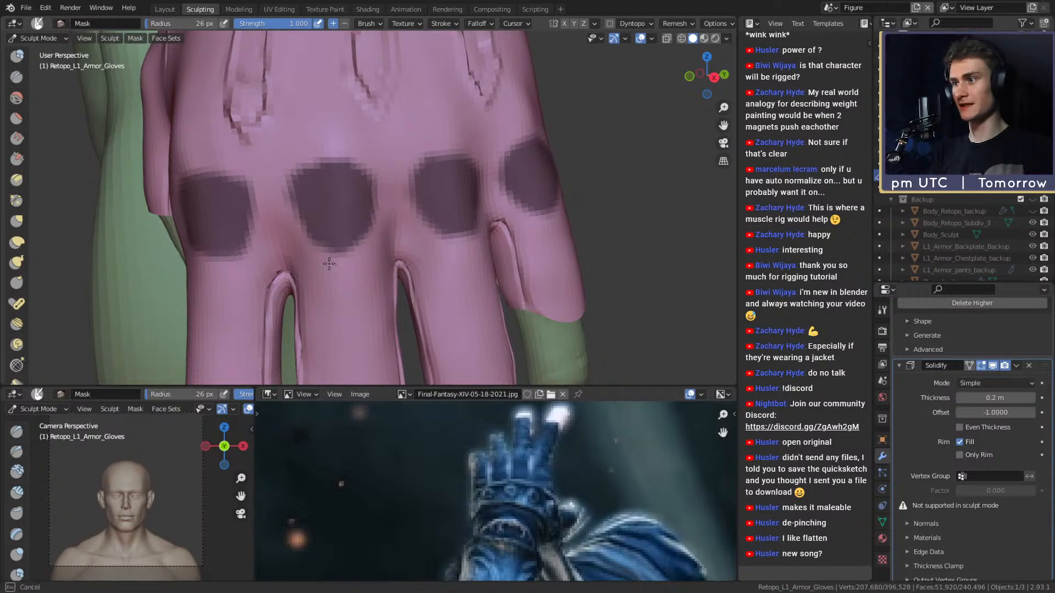
{"action": "mouse_move", "coordinate": [340, 146]}
{"action": "left_mouse_down", "text": "alt"}
{"action": "mouse_move", "coordinate": [330, 167]}
{"action": "mouse_move", "coordinate": [340, 166]}
{"action": "left_mouse_up", "text": "alt"}
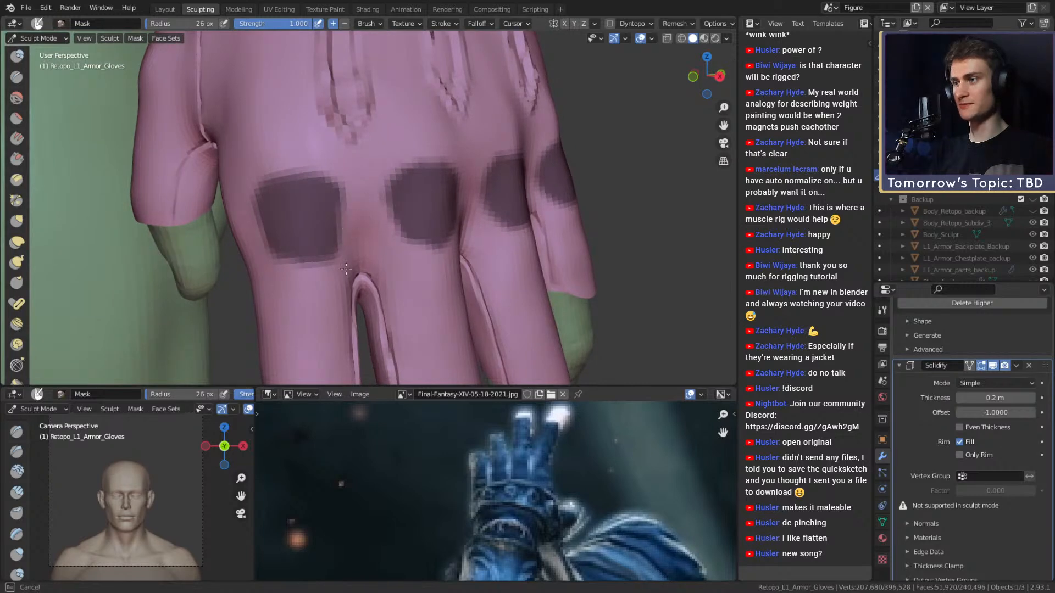
{"action": "scroll", "coordinate": [363, 234], "scroll_direction": "down", "scroll_amount": 3}
{"action": "mouse_move", "coordinate": [363, 242]}
{"action": "left_mouse_down", "text": "alt"}
{"action": "mouse_move", "coordinate": [348, 230]}
{"action": "mouse_move", "coordinate": [377, 236]}
{"action": "left_mouse_up", "text": "alt"}
- Examine the masked knuckle patches up close and on the whole hand from several angles
{"action": "scroll", "coordinate": [379, 241], "scroll_direction": "down", "scroll_amount": 8}
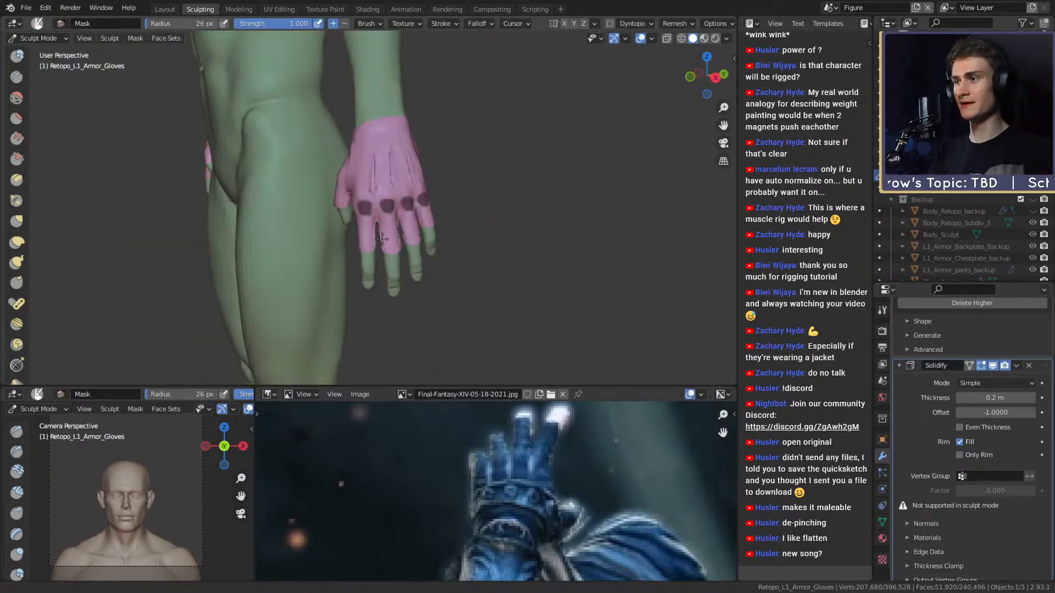
{"action": "scroll", "coordinate": [384, 265], "scroll_direction": "up", "scroll_amount": 10}
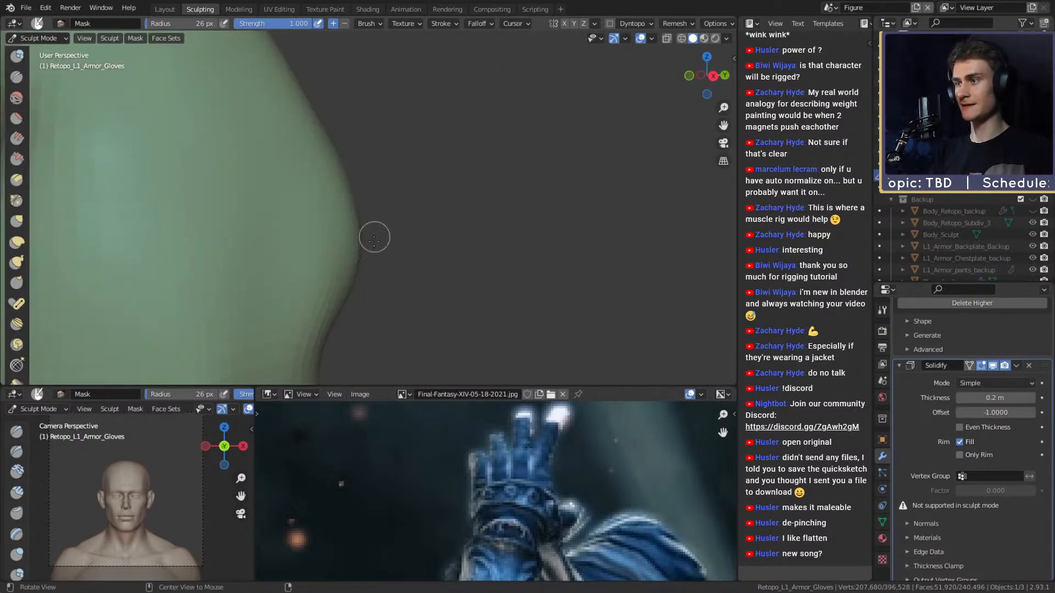
{"action": "key", "text": "KP_Decimal"}
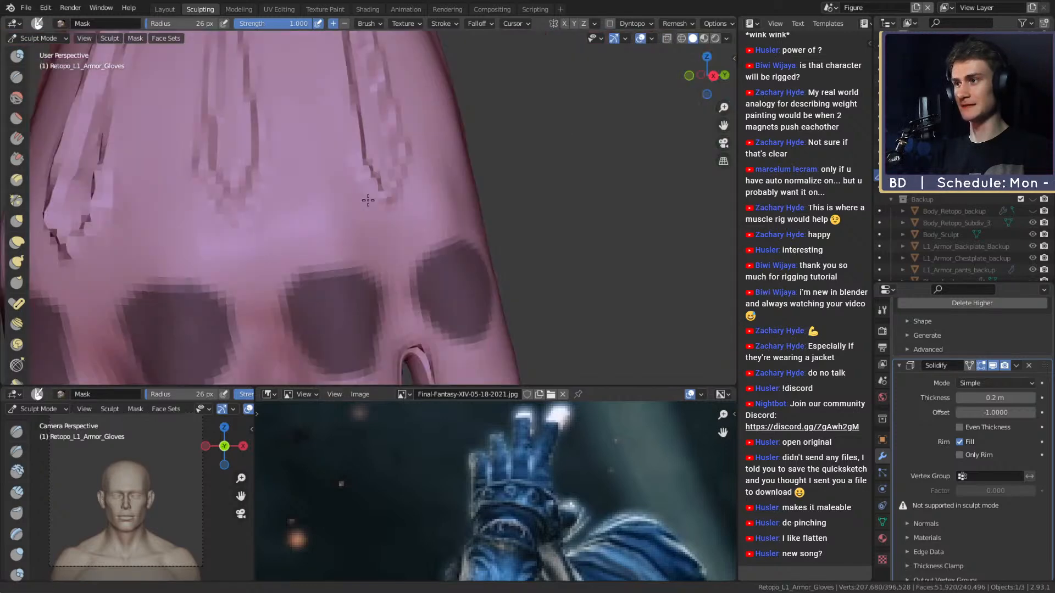
{"action": "middle_click_drag", "start_coordinate": [433, 244], "coordinate": [387, 130]}
{"action": "scroll", "coordinate": [388, 130], "scroll_direction": "up", "scroll_amount": 4}
{"action": "mouse_move", "coordinate": [383, 172]}
{"action": "middle_mouse_down"}
{"action": "mouse_move", "coordinate": [389, 221]}
{"action": "mouse_move", "coordinate": [373, 189]}
{"action": "mouse_move", "coordinate": [388, 177]}
{"action": "middle_mouse_up"}
{"action": "scroll", "coordinate": [388, 176], "scroll_direction": "up", "scroll_amount": 4}
{"action": "scroll", "coordinate": [409, 139], "scroll_direction": "down", "scroll_amount": 5}
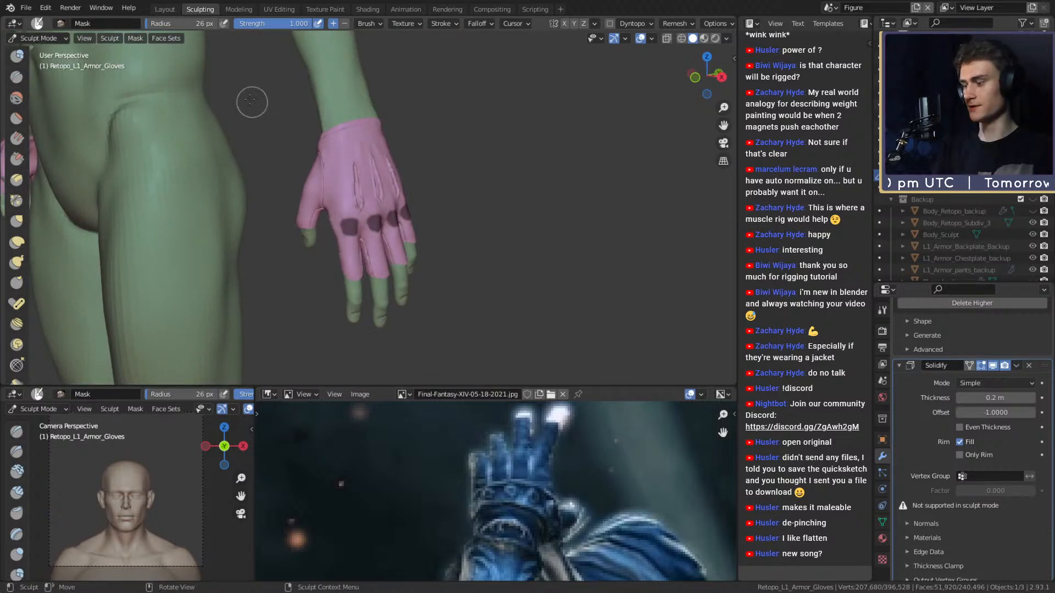
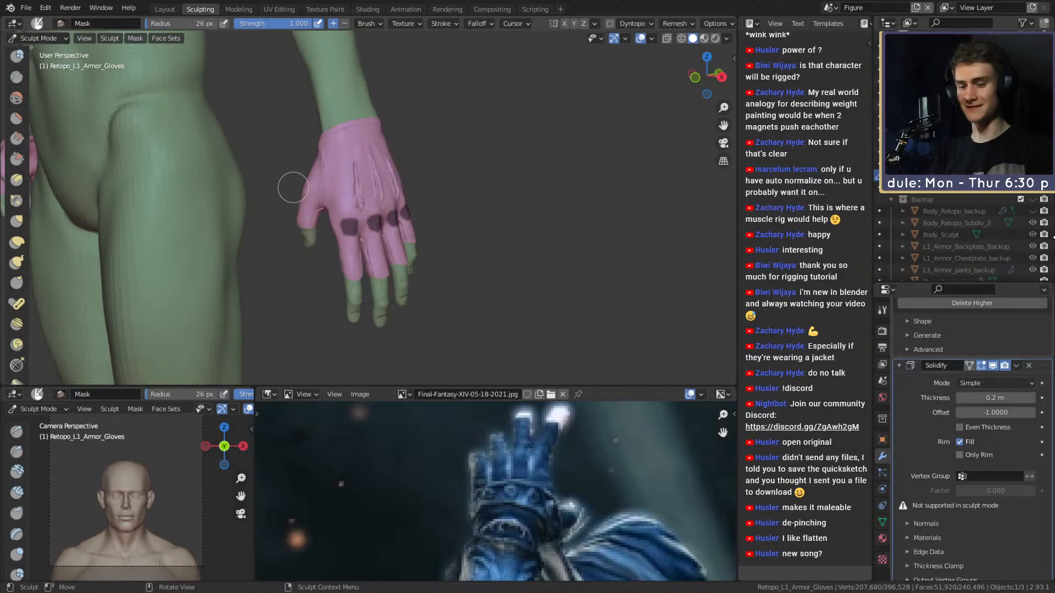
{"action": "scroll", "coordinate": [512, 216], "scroll_direction": "up", "scroll_amount": 3}
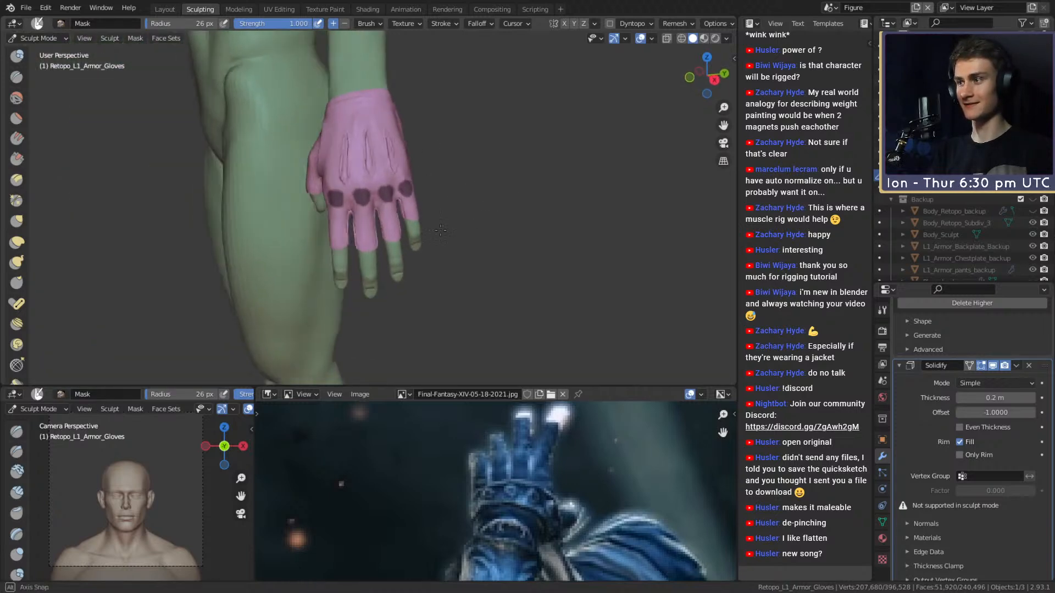
- Invert the mask and try to raise the knuckle patches with the Mesh Filter set to Inflate at strength 10
{"action": "key", "text": "ctrl+i"}
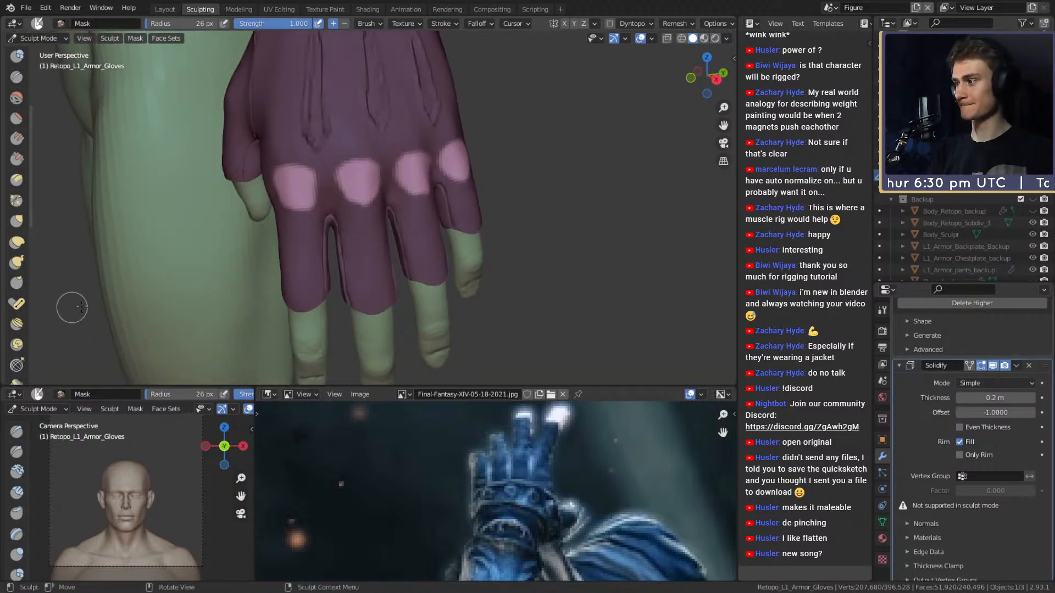
{"action": "scroll", "coordinate": [25, 235], "scroll_direction": "down", "scroll_amount": 15}
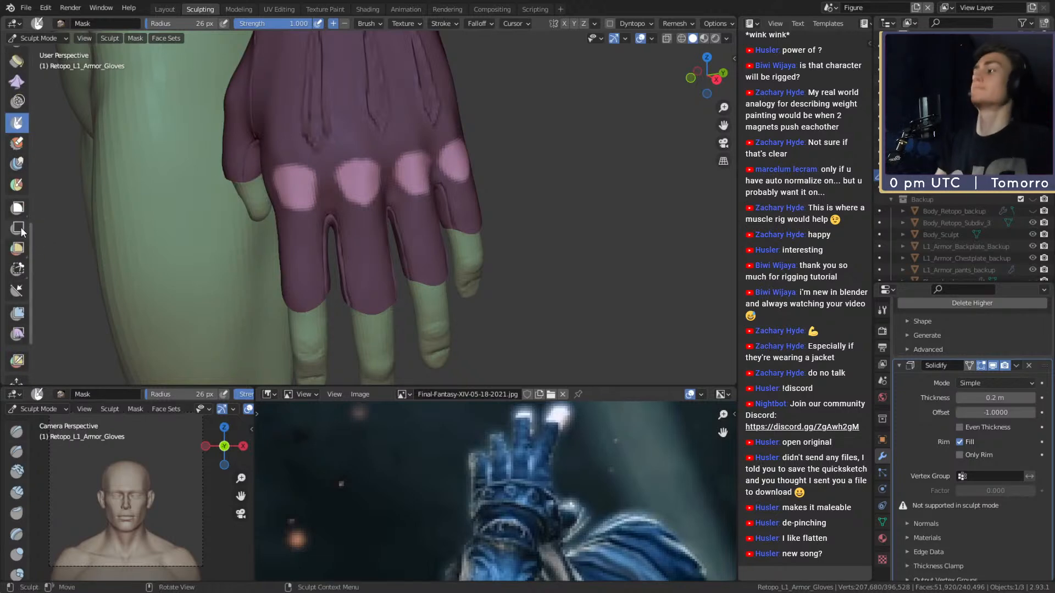
{"action": "scroll", "coordinate": [17, 232], "scroll_direction": "down", "scroll_amount": 5}
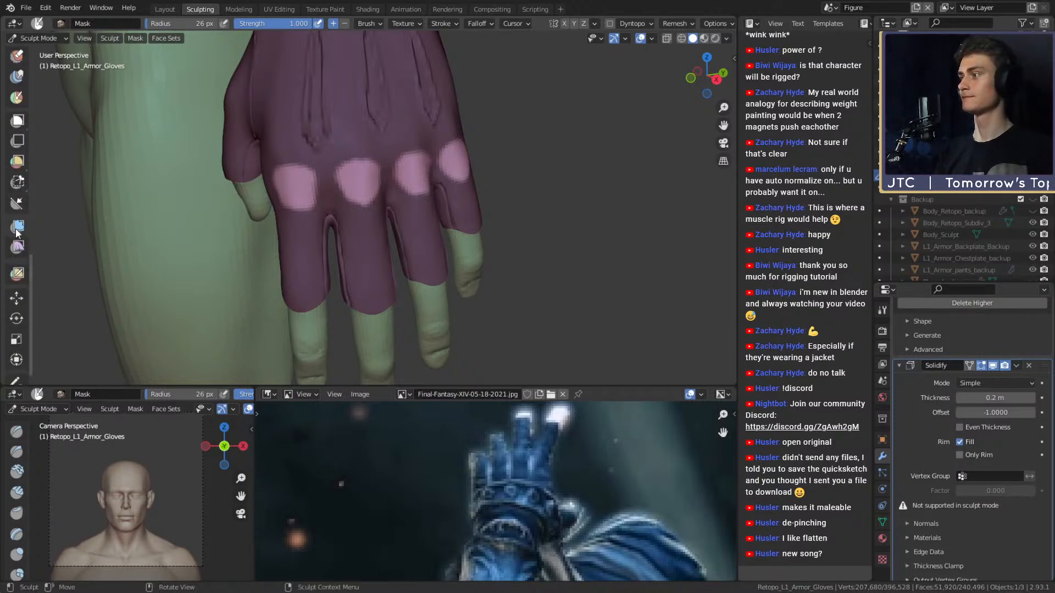
{"action": "left_click", "coordinate": [17, 226]}
{"action": "middle_click_drag", "start_coordinate": [388, 193], "coordinate": [392, 199]}
{"action": "key", "text": "f"}
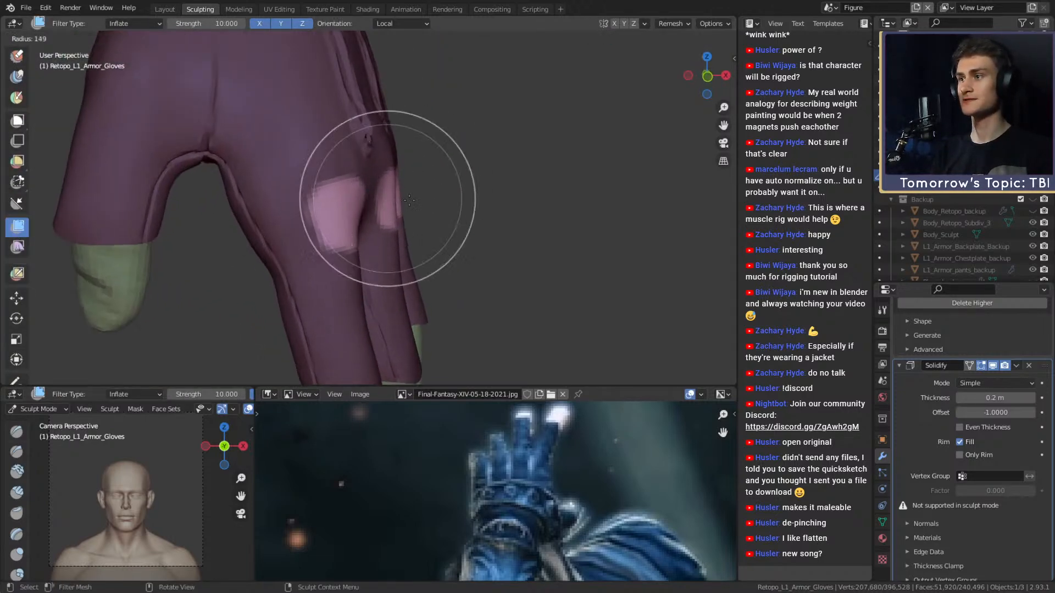
{"action": "left_click", "coordinate": [399, 207]}
{"action": "middle_click_drag", "start_coordinate": [398, 206], "coordinate": [347, 196]}
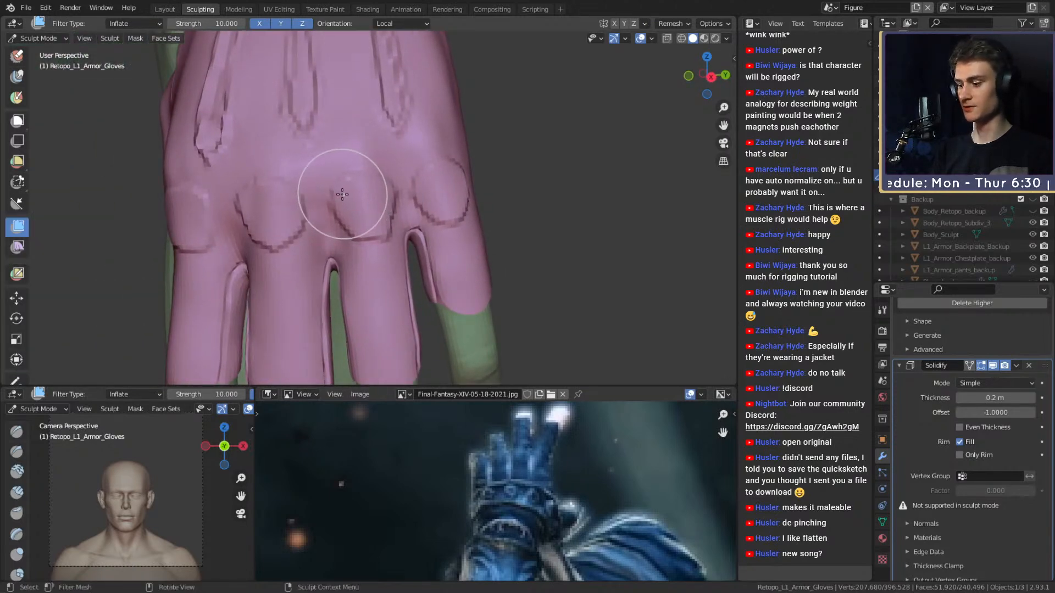
- Undo the knuckle inflation and mask changes back to the masked patches
{"action": "key", "text": "ctrl+z"}
{"action": "key", "text": "ctrl+z"}
{"action": "key", "text": "ctrl+z"}
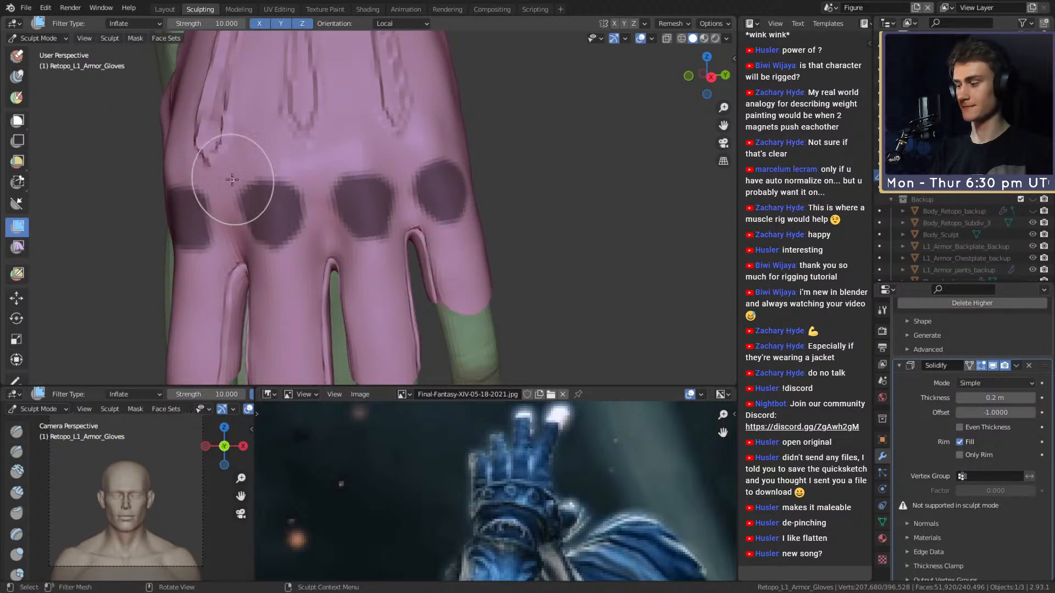
- Extend and round the upper edges of the ring and little finger knuckle masks with the Mask brush at 23 px
{"action": "key", "text": "m"}
{"action": "scroll", "coordinate": [331, 176], "scroll_direction": "up", "scroll_amount": 2}
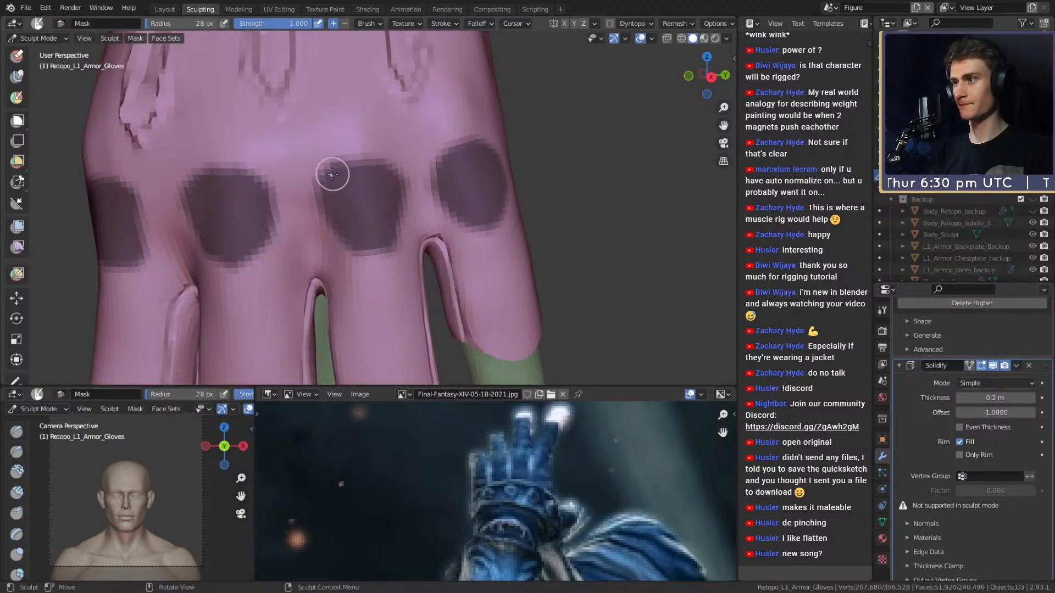
{"action": "key", "text": "bracketleft"}
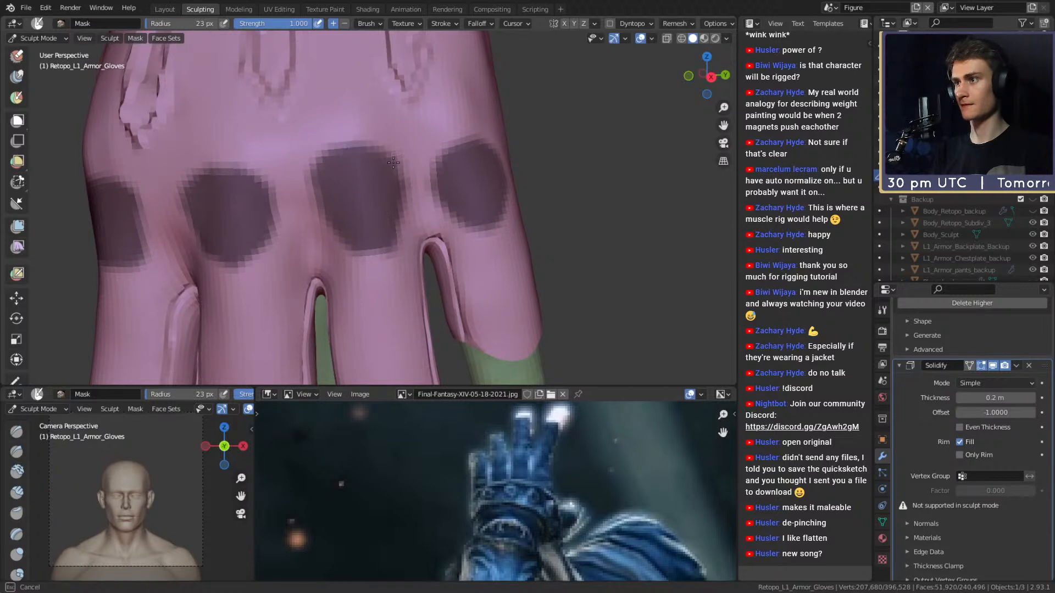
{"action": "middle_click_drag", "start_coordinate": [458, 172], "coordinate": [370, 199], "text": "shift"}
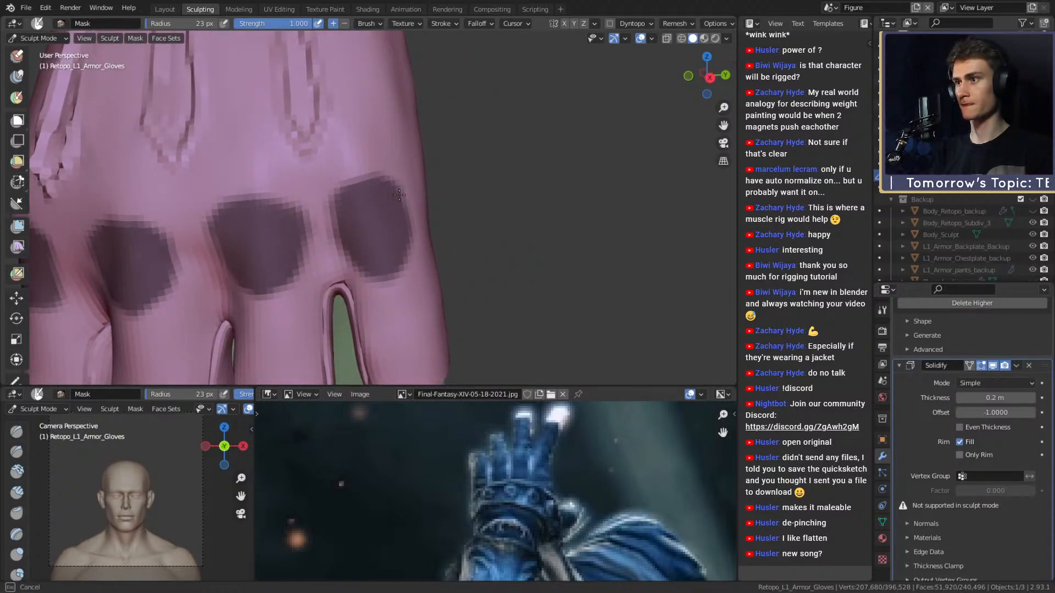
{"action": "key", "text": "b"}
{"action": "scroll", "coordinate": [336, 269], "scroll_direction": "down", "scroll_amount": 6}
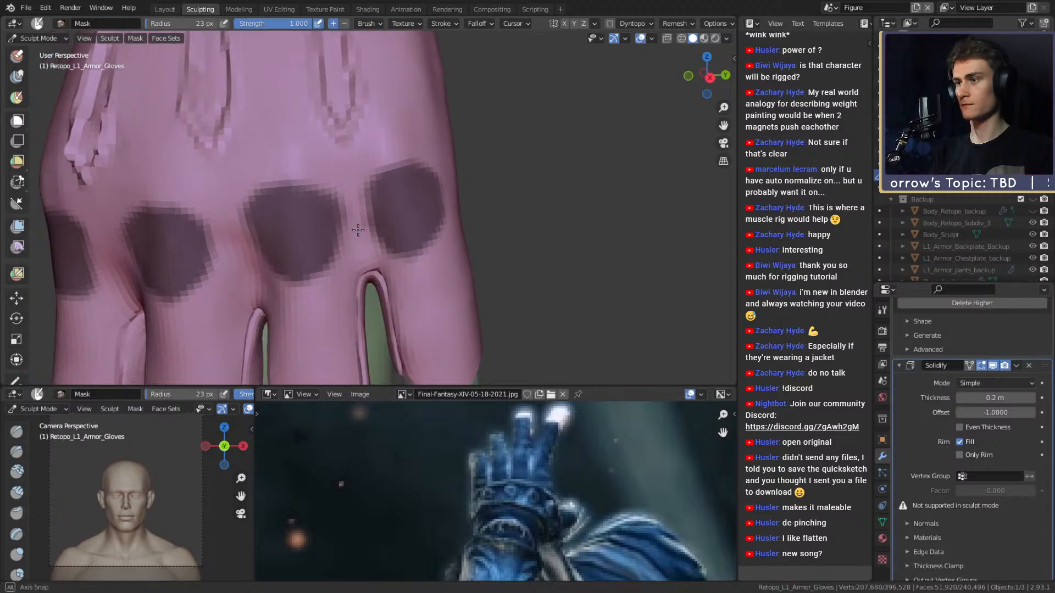
{"action": "scroll", "coordinate": [378, 214], "scroll_direction": "up", "scroll_amount": 4}
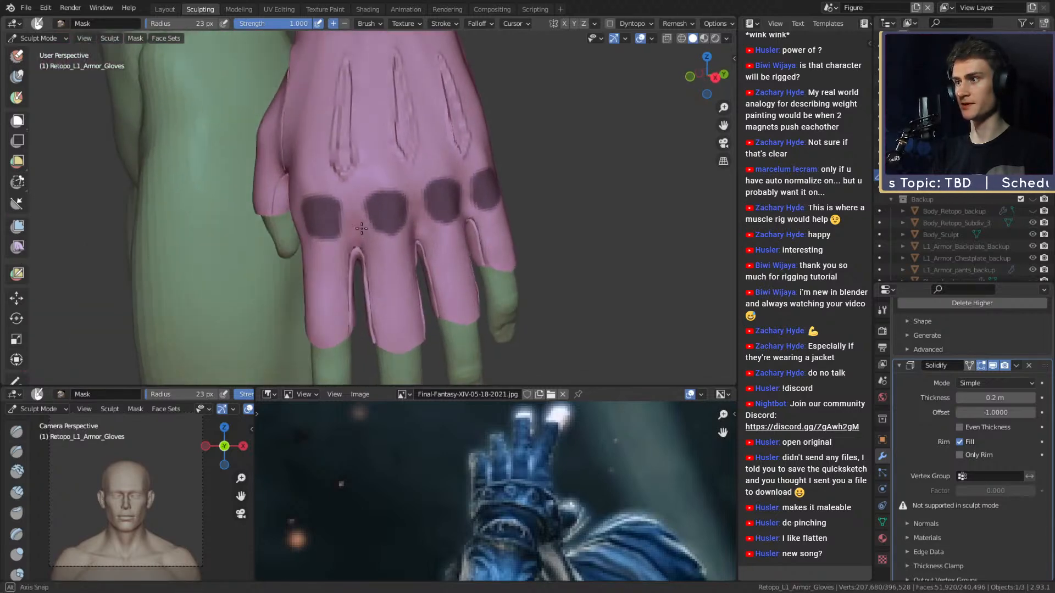
{"action": "key", "text": "Escape"}
{"action": "scroll", "coordinate": [413, 191], "scroll_direction": "up", "scroll_amount": 3}
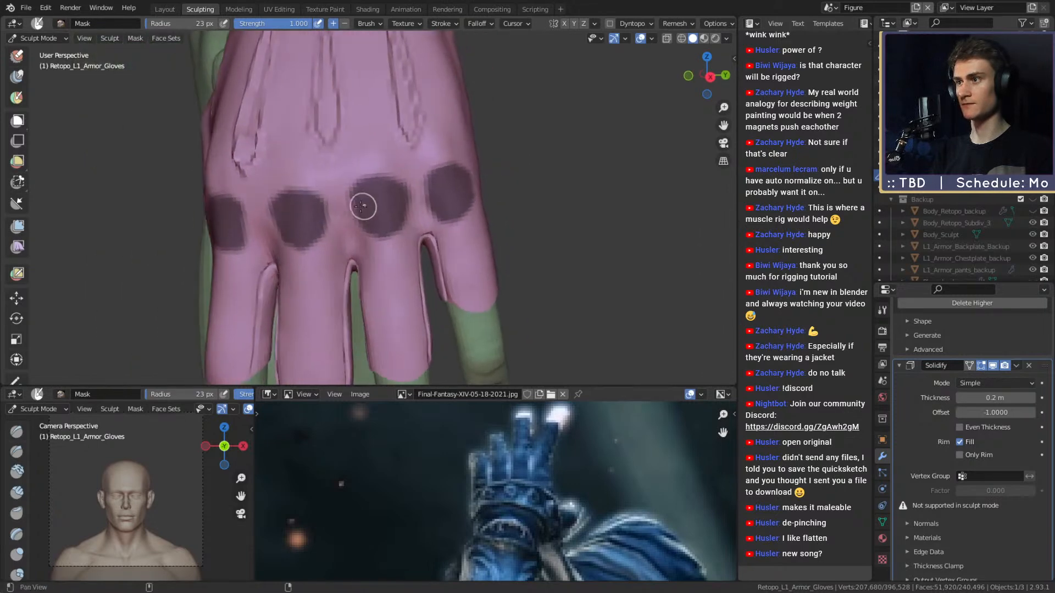
{"action": "scroll", "coordinate": [401, 190], "scroll_direction": "down", "scroll_amount": 2}
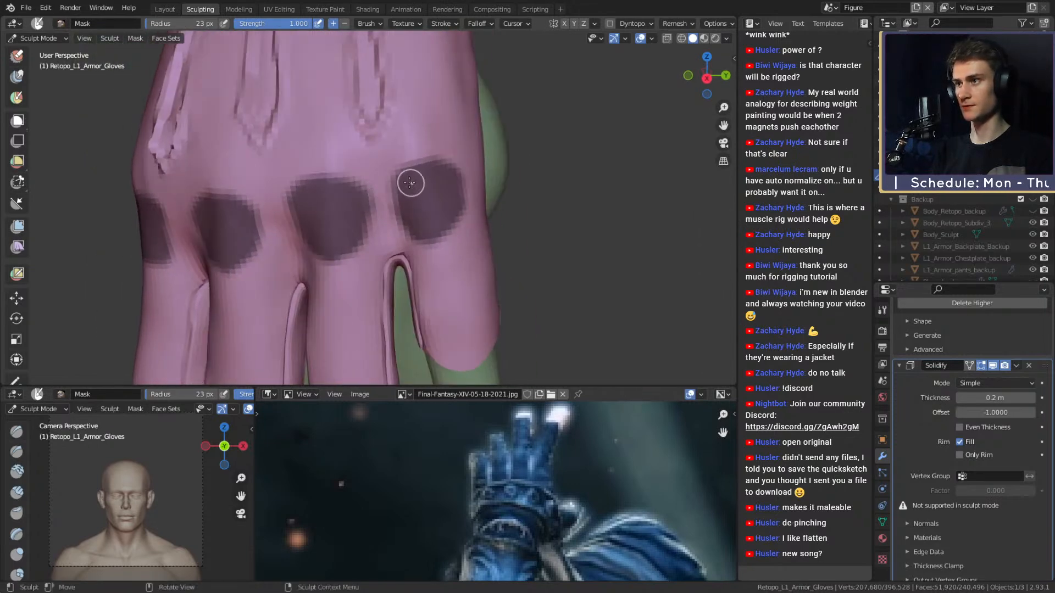
{"action": "scroll", "coordinate": [442, 176], "scroll_direction": "down", "scroll_amount": 4}
{"action": "middle_click_drag", "start_coordinate": [444, 184], "coordinate": [436, 193]}
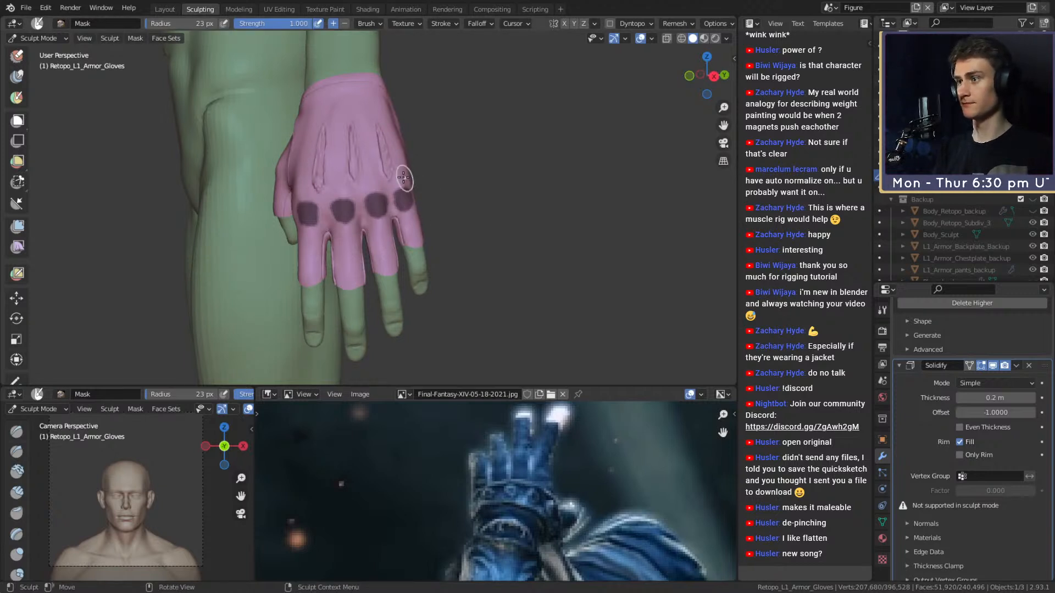
- Inflate the four knuckle patches with the Mesh Filter at strength 10 using the inverted mask, and clear the mask
{"action": "left_click", "coordinate": [18, 233]}
{"action": "middle_click_drag", "start_coordinate": [385, 209], "coordinate": [412, 201]}
{"action": "scroll", "coordinate": [494, 189], "scroll_direction": "up", "scroll_amount": 4}
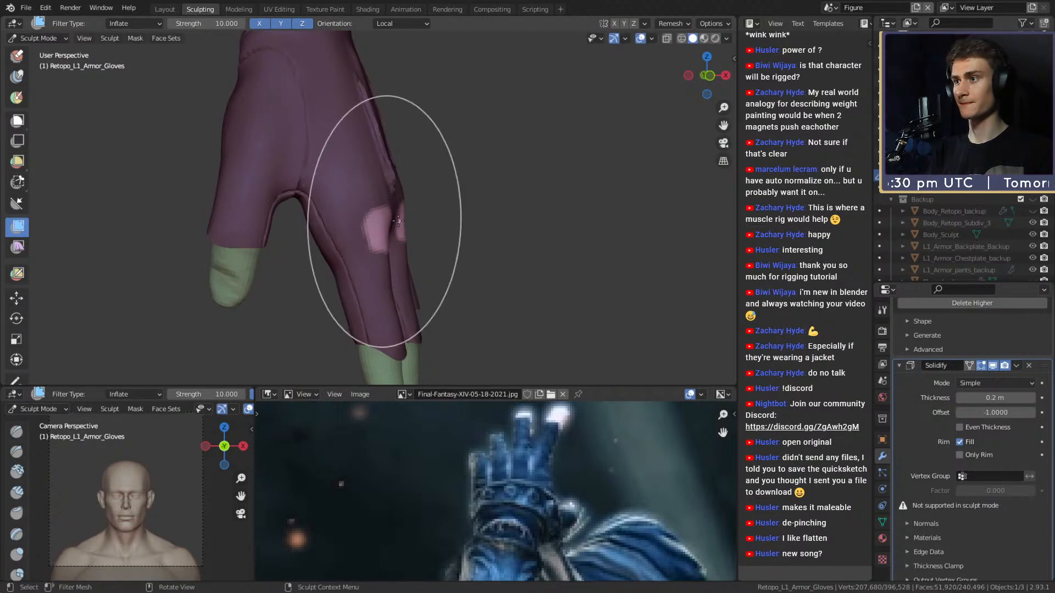
{"action": "key", "text": "alt+m"}
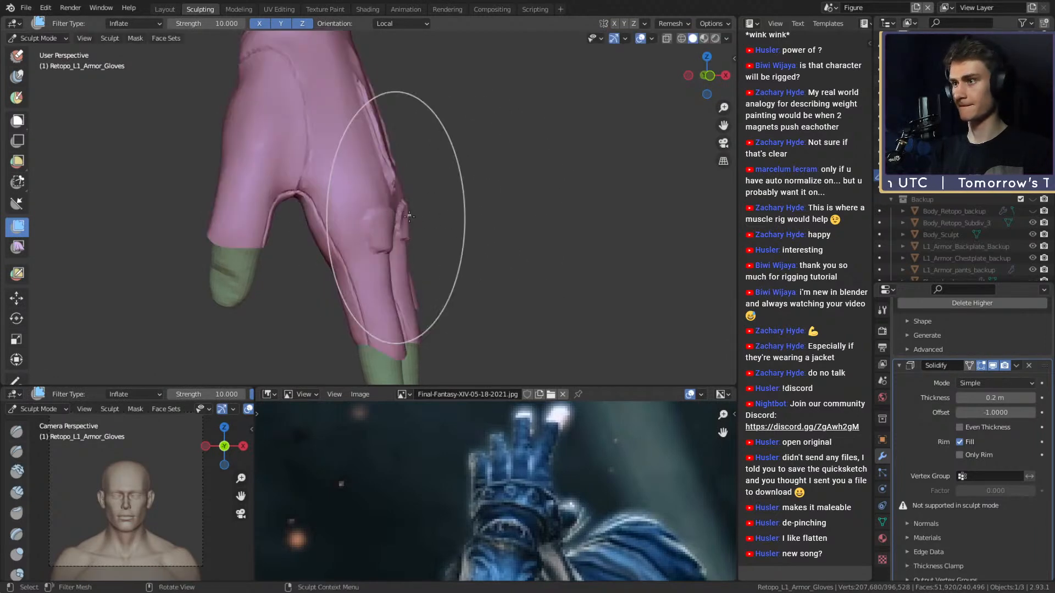
- Set up the Clay Strips brush at a 32 px radius for the back of the hand above the stripes
{"action": "key", "text": "shift+c"}
{"action": "mouse_move", "coordinate": [326, 225]}
{"action": "middle_mouse_down"}
{"action": "mouse_move", "coordinate": [423, 212]}
{"action": "mouse_move", "coordinate": [379, 128]}
{"action": "middle_mouse_up"}
{"action": "scroll", "coordinate": [379, 128], "scroll_direction": "down", "scroll_amount": 5}
{"action": "scroll", "coordinate": [377, 213], "scroll_direction": "up", "scroll_amount": 6}
{"action": "mouse_move", "coordinate": [377, 212]}
{"action": "middle_mouse_down"}
{"action": "mouse_move", "coordinate": [359, 165]}
{"action": "mouse_move", "coordinate": [311, 212]}
{"action": "mouse_move", "coordinate": [320, 168]}
{"action": "middle_mouse_up"}
{"action": "scroll", "coordinate": [319, 165], "scroll_direction": "up", "scroll_amount": 5}
{"action": "key", "text": "bracketleft"}
{"action": "key", "text": "bracketleft"}
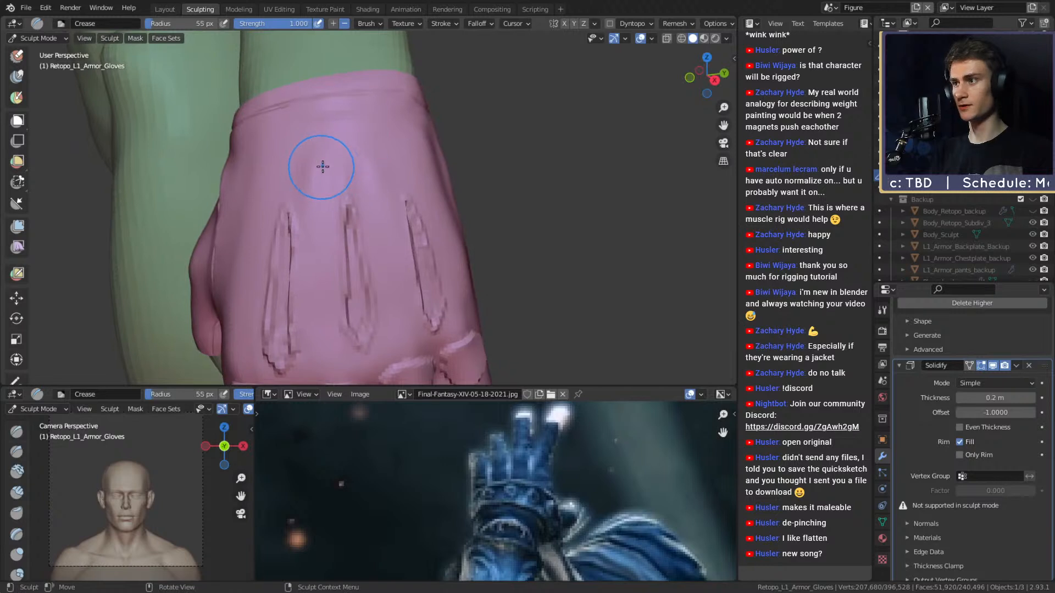
{"action": "key", "text": "bracketleft"}
{"action": "key", "text": "bracketleft"}
{"action": "key", "text": "bracketleft"}
{"action": "key", "text": "bracketleft"}
{"action": "key", "text": "bracketleft"}
{"action": "key", "text": "c"}
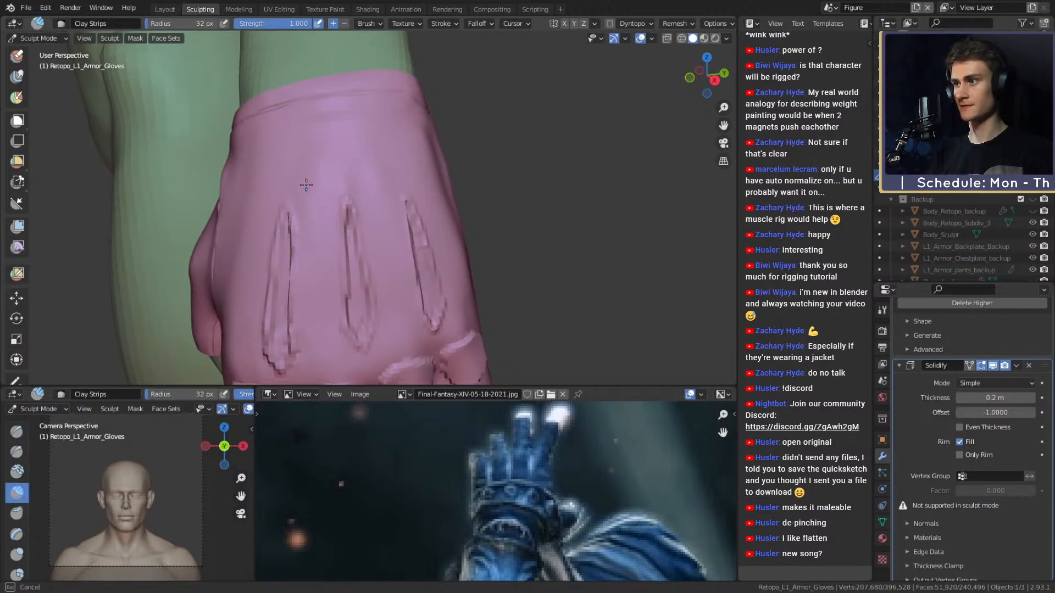
- Sculpt the back of the hand between the cuff and the stripe details with Clay Strips, adjusting the brush radius
{"action": "mouse_move", "coordinate": [324, 153]}
{"action": "middle_mouse_down"}
{"action": "mouse_move", "coordinate": [322, 187]}
{"action": "mouse_move", "coordinate": [306, 205]}
{"action": "mouse_move", "coordinate": [451, 153]}
{"action": "mouse_move", "coordinate": [361, 168]}
{"action": "mouse_move", "coordinate": [384, 155]}
{"action": "mouse_move", "coordinate": [415, 173]}
{"action": "mouse_move", "coordinate": [335, 168]}
{"action": "mouse_move", "coordinate": [343, 193]}
{"action": "mouse_move", "coordinate": [307, 172]}
{"action": "middle_mouse_up"}
{"action": "key", "text": "bracketright"}
{"action": "key", "text": "bracketright"}
{"action": "key", "text": "bracketright"}
{"action": "key", "text": "bracketright"}
{"action": "key", "text": "bracketright"}
{"action": "key", "text": "bracketleft"}
{"action": "key", "text": "bracketleft"}
{"action": "key", "text": "bracketleft"}
{"action": "left_click", "coordinate": [363, 178]}
- Adjust the wrist profile below the cuff with the Grab brush at a 206 px radius, and switch back to Clay Strips
{"action": "key", "text": "g"}
{"action": "key", "text": "f"}
{"action": "left_click", "coordinate": [330, 183]}
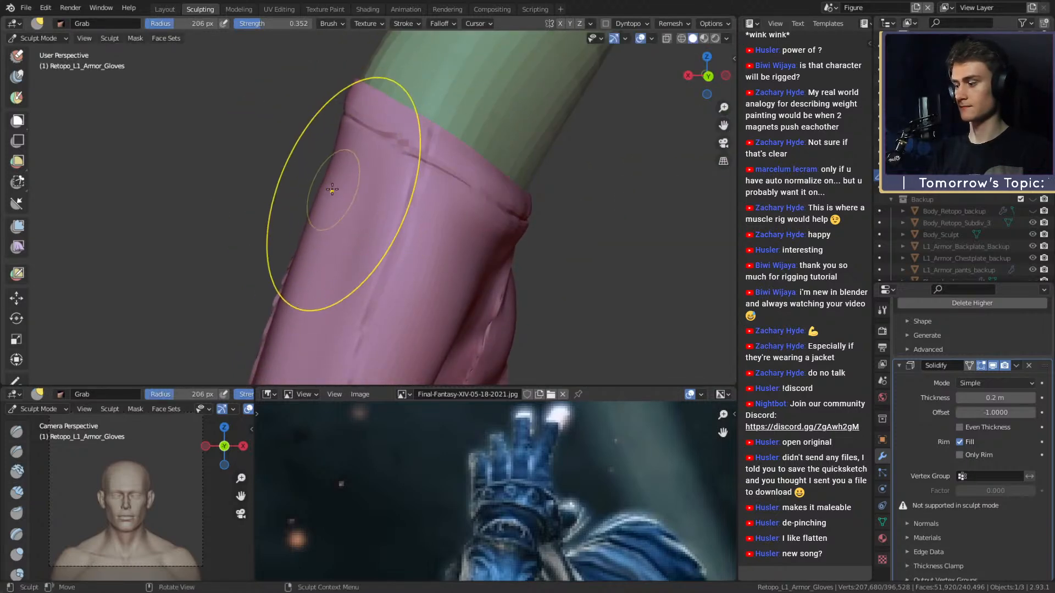
{"action": "key", "text": "c"}
{"action": "mouse_move", "coordinate": [278, 164]}
{"action": "middle_mouse_down"}
{"action": "mouse_move", "coordinate": [438, 271]}
{"action": "mouse_move", "coordinate": [404, 187]}
{"action": "mouse_move", "coordinate": [506, 180]}
{"action": "mouse_move", "coordinate": [479, 217]}
{"action": "middle_mouse_up"}
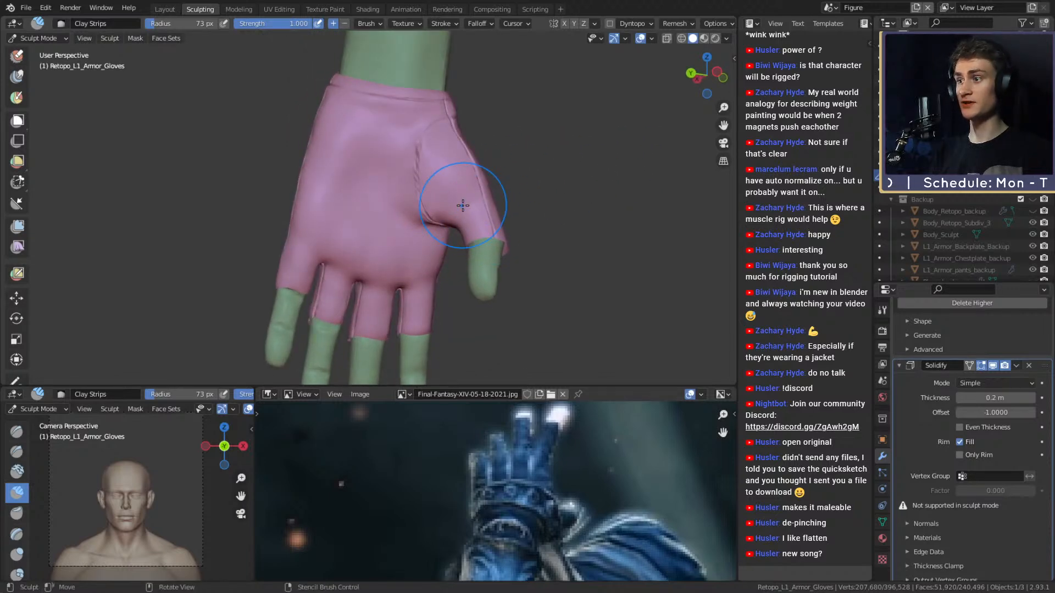
- Examine the deselected glove from the back, fingertips and palm in the Layout workspace
{"action": "left_click", "coordinate": [156, 9]}
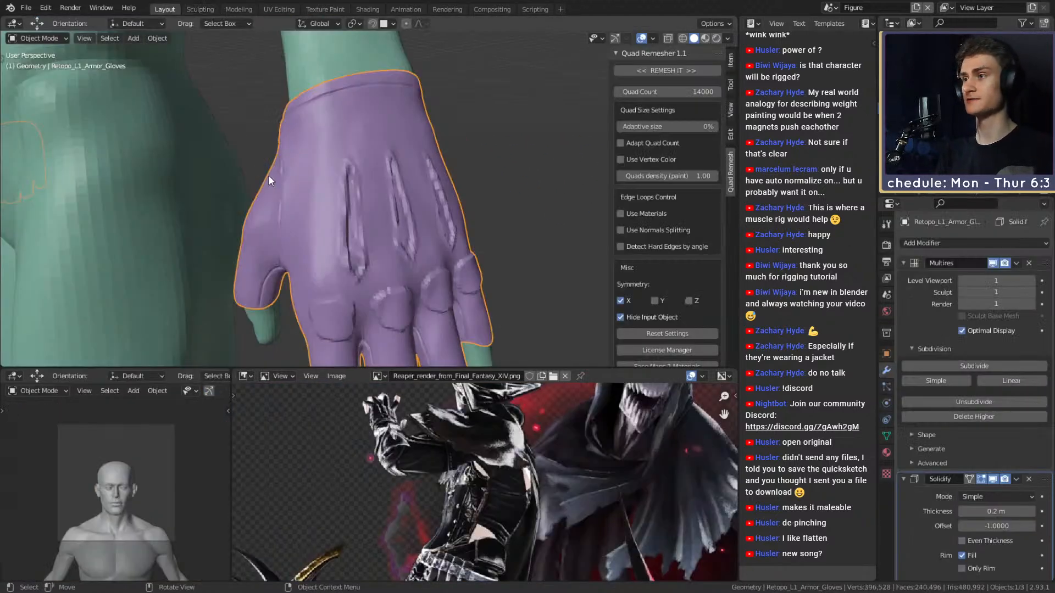
{"action": "scroll", "coordinate": [268, 176], "scroll_direction": "down", "scroll_amount": 5}
{"action": "mouse_move", "coordinate": [374, 239]}
{"action": "middle_mouse_down"}
{"action": "mouse_move", "coordinate": [325, 173]}
{"action": "mouse_move", "coordinate": [352, 187]}
{"action": "mouse_move", "coordinate": [374, 247]}
{"action": "middle_mouse_up"}
{"action": "scroll", "coordinate": [354, 193], "scroll_direction": "up", "scroll_amount": 4}
{"action": "left_click", "coordinate": [538, 192]}
{"action": "middle_click_drag", "start_coordinate": [440, 258], "coordinate": [394, 173]}
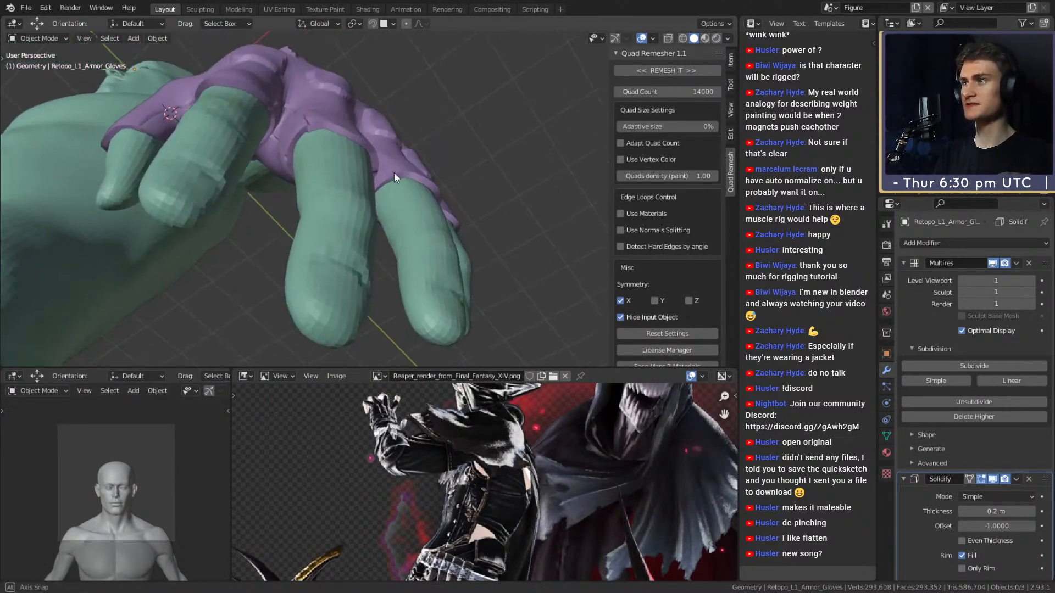
{"action": "scroll", "coordinate": [374, 155], "scroll_direction": "up", "scroll_amount": 5}
{"action": "scroll", "coordinate": [302, 143], "scroll_direction": "down", "scroll_amount": 5}
{"action": "middle_click_drag", "start_coordinate": [301, 160], "coordinate": [502, 163]}
{"action": "scroll", "coordinate": [412, 247], "scroll_direction": "up", "scroll_amount": 3}
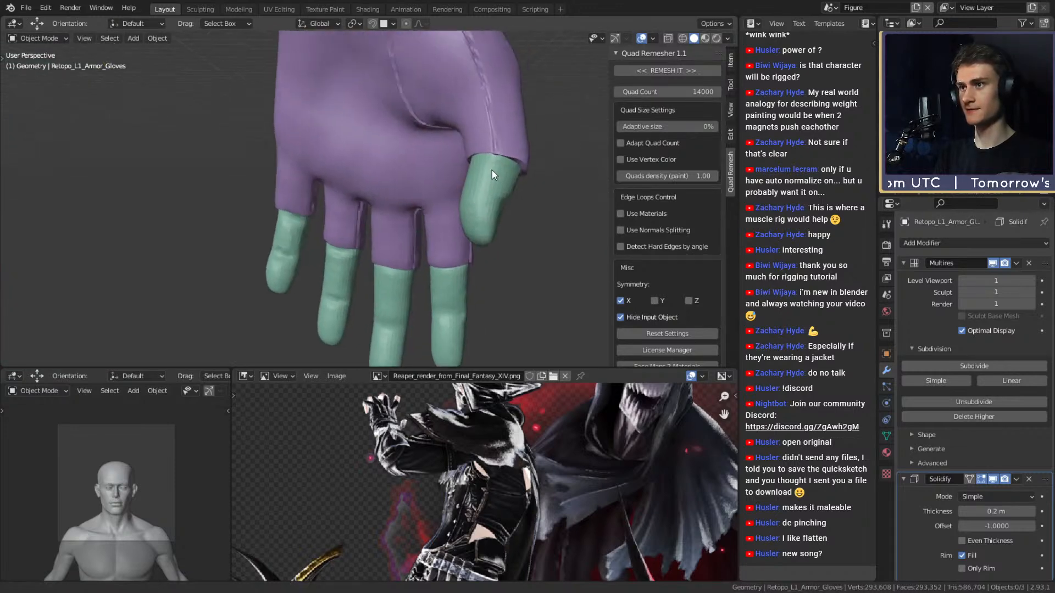
- Examine the deselected glove up close from the palm around to the stripes and knuckle pads on the back
{"action": "scroll", "coordinate": [473, 221], "scroll_direction": "up", "scroll_amount": 2}
{"action": "scroll", "coordinate": [449, 216], "scroll_direction": "down", "scroll_amount": 2}
{"action": "middle_click_drag", "start_coordinate": [420, 187], "coordinate": [282, 226]}
{"action": "scroll", "coordinate": [398, 214], "scroll_direction": "up", "scroll_amount": 5}
{"action": "scroll", "coordinate": [406, 200], "scroll_direction": "down", "scroll_amount": 2}
{"action": "scroll", "coordinate": [395, 186], "scroll_direction": "up", "scroll_amount": 3}
{"action": "scroll", "coordinate": [339, 205], "scroll_direction": "down", "scroll_amount": 3}
{"action": "middle_click_drag", "start_coordinate": [339, 205], "coordinate": [385, 212]}
{"action": "scroll", "coordinate": [407, 247], "scroll_direction": "up", "scroll_amount": 2}
{"action": "scroll", "coordinate": [387, 207], "scroll_direction": "up", "scroll_amount": 3}
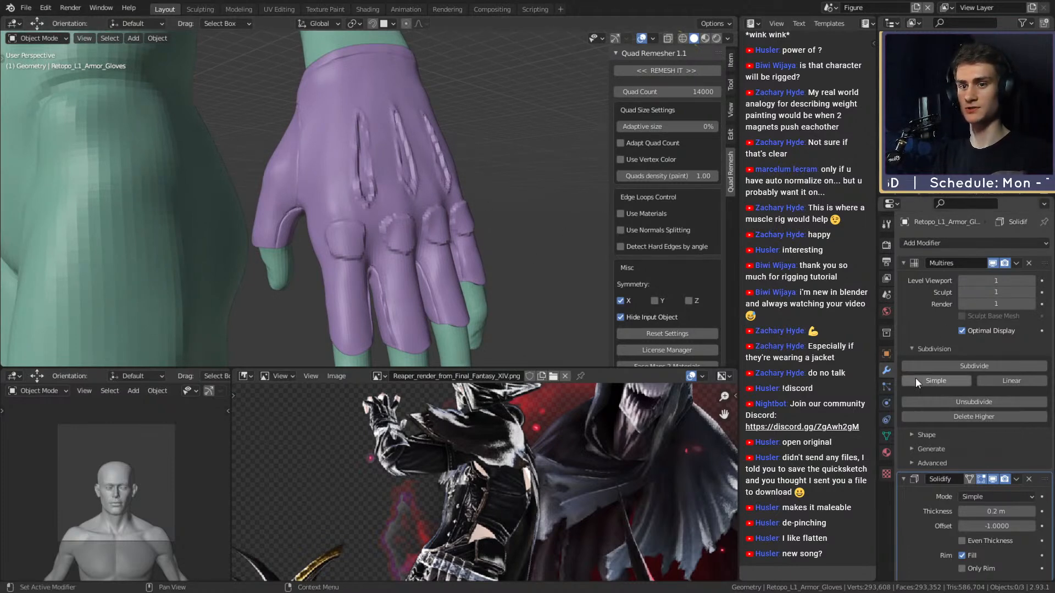
- Select the glove and subdivide its Multires modifier to level 2
{"action": "scroll", "coordinate": [933, 459], "scroll_direction": "down", "scroll_amount": 5}
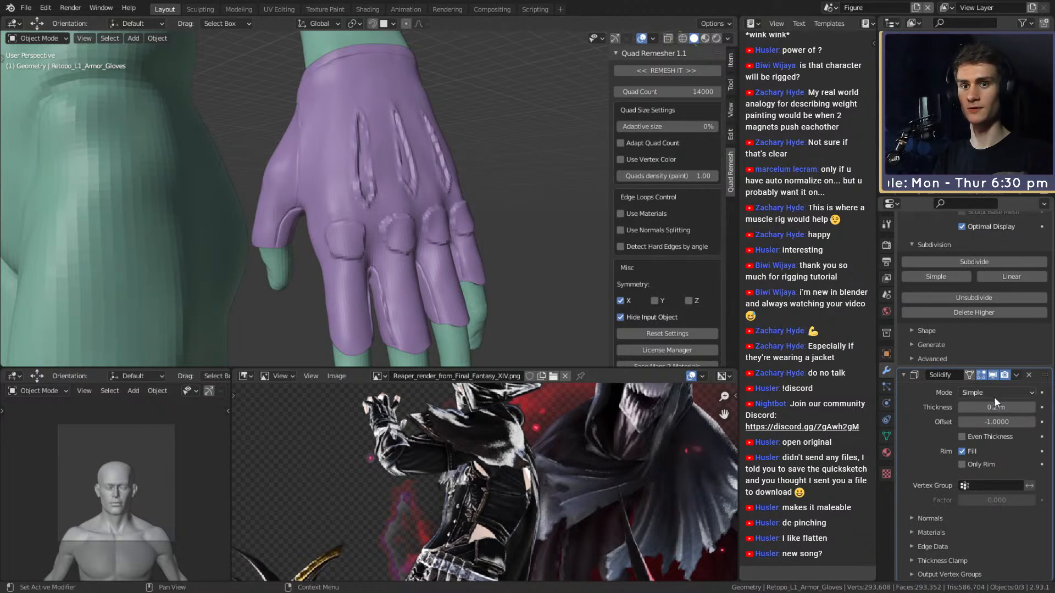
{"action": "scroll", "coordinate": [922, 406], "scroll_direction": "up", "scroll_amount": 5}
{"action": "left_click", "coordinate": [443, 167]}
{"action": "left_click", "coordinate": [980, 368]}
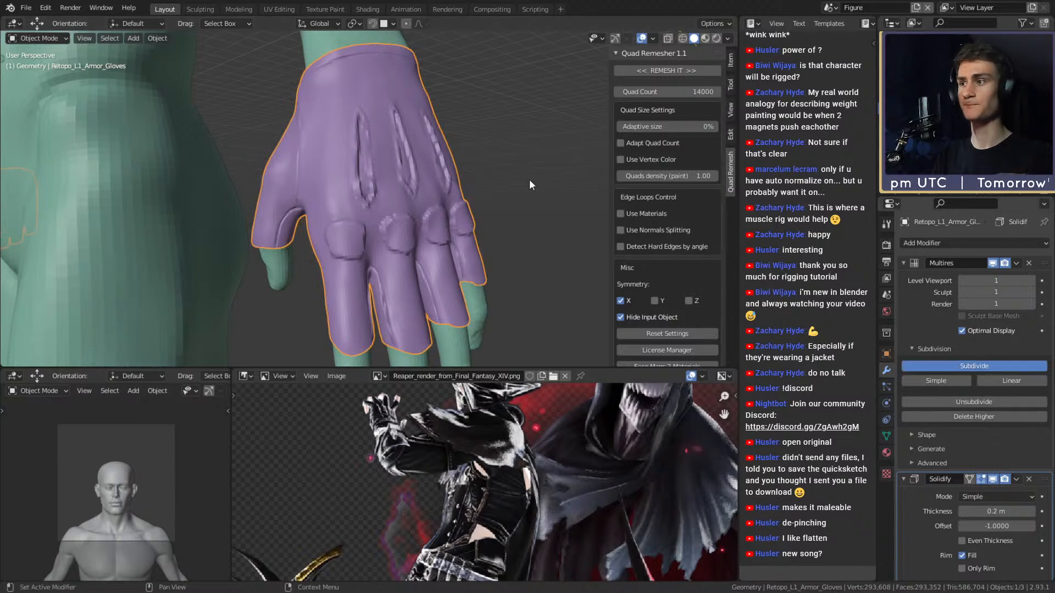
- Inspect the stripe details and knuckle pads on the glove at Multires level 2
{"action": "scroll", "coordinate": [436, 235], "scroll_direction": "down", "scroll_amount": 5}
{"action": "scroll", "coordinate": [407, 261], "scroll_direction": "up", "scroll_amount": 7}
{"action": "scroll", "coordinate": [416, 257], "scroll_direction": "down", "scroll_amount": 3}
{"action": "scroll", "coordinate": [424, 252], "scroll_direction": "up", "scroll_amount": 5}
{"action": "scroll", "coordinate": [420, 220], "scroll_direction": "down", "scroll_amount": 4}
{"action": "scroll", "coordinate": [412, 243], "scroll_direction": "up", "scroll_amount": 3}
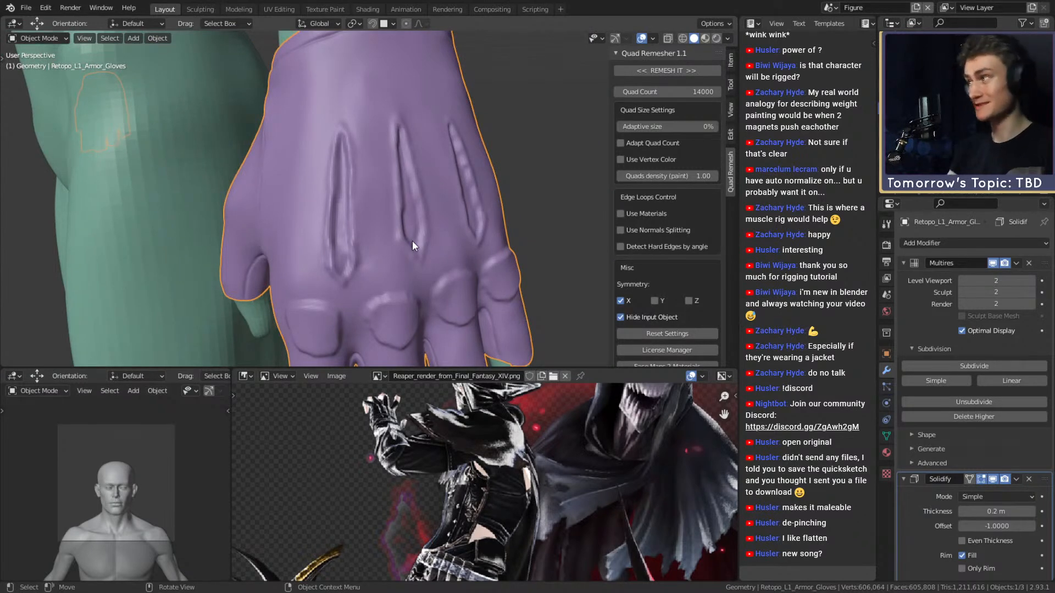
{"action": "scroll", "coordinate": [412, 240], "scroll_direction": "down", "scroll_amount": 3}
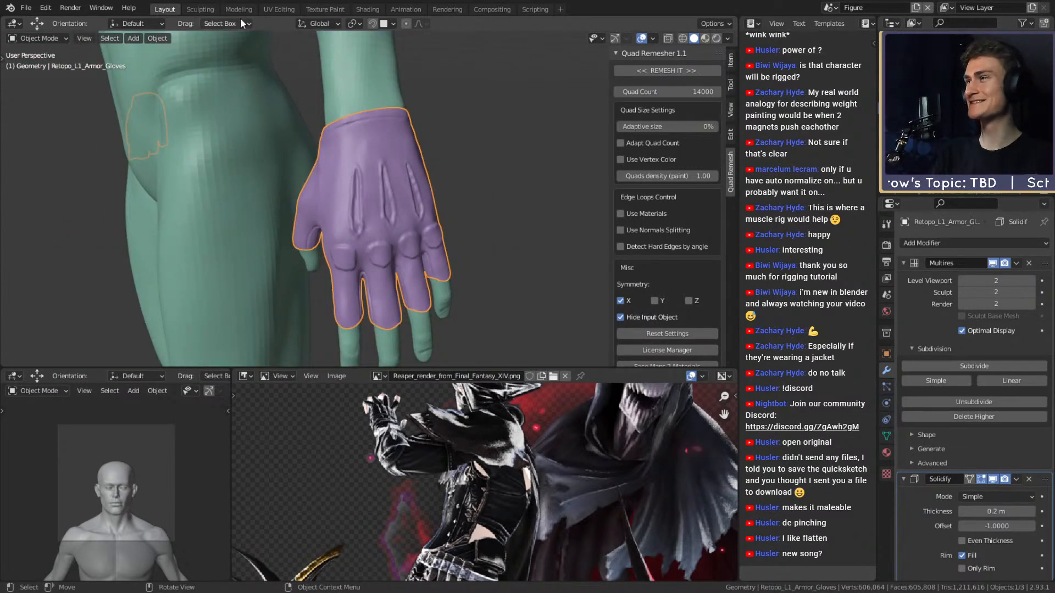
- Return to the Sculpting workspace and set up the Crease brush at a 23 px radius for the middle stripe
{"action": "left_click", "coordinate": [200, 9]}
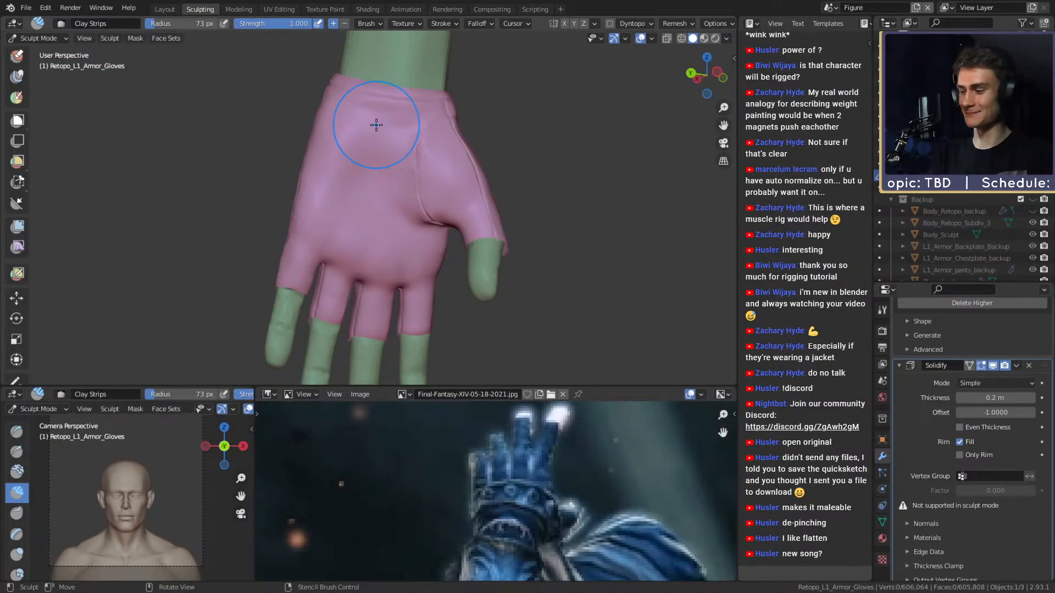
{"action": "key", "text": "shift+c"}
{"action": "middle_click_drag", "start_coordinate": [459, 153], "coordinate": [388, 212]}
{"action": "scroll", "coordinate": [388, 213], "scroll_direction": "up", "scroll_amount": 3}
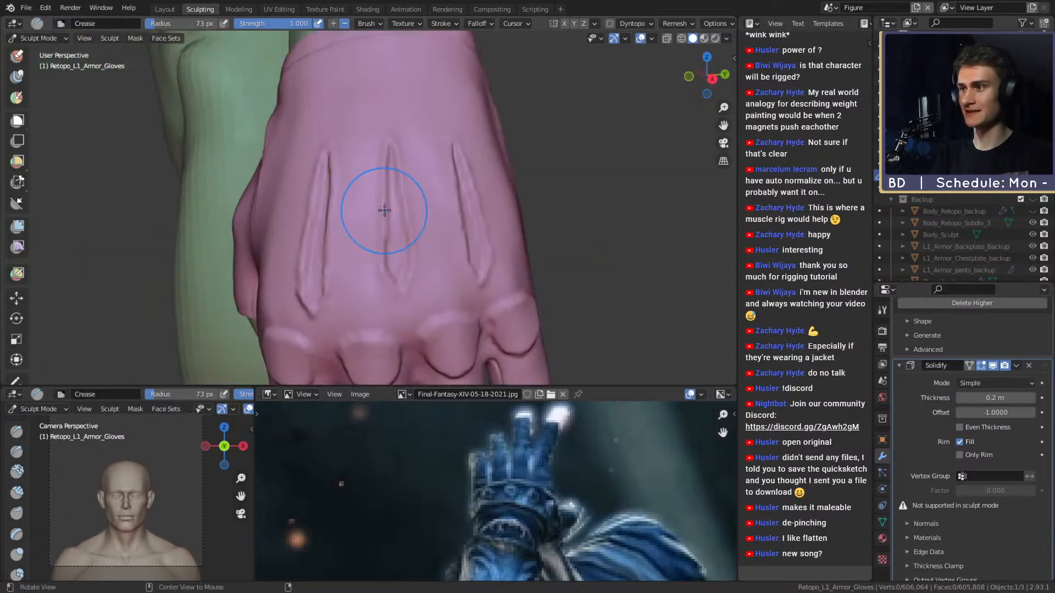
{"action": "scroll", "coordinate": [388, 213], "scroll_direction": "up", "scroll_amount": 5}
{"action": "key", "text": "f"}
{"action": "left_click", "coordinate": [342, 217]}
{"action": "scroll", "coordinate": [345, 240], "scroll_direction": "up", "scroll_amount": 3}
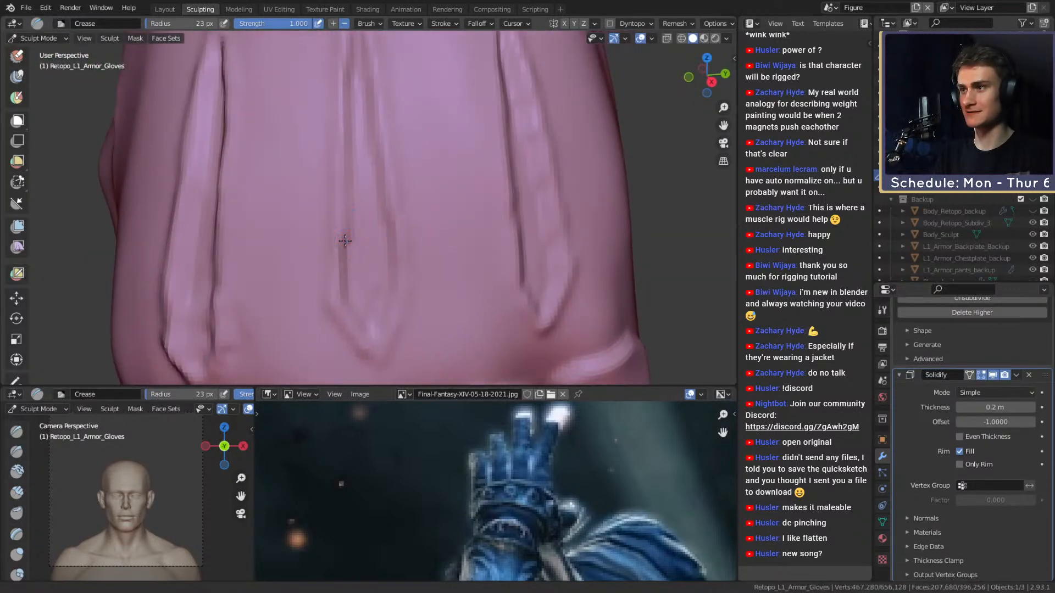
- Crease the thumb-side edge and the lower tip of the middle stripe, starting with a brush radius of 19 to 21 px
{"action": "scroll", "coordinate": [345, 240], "scroll_direction": "up", "scroll_amount": 2}
{"action": "left_click_drag", "start_coordinate": [348, 154], "coordinate": [340, 217]}
{"action": "middle_click_drag", "start_coordinate": [349, 218], "coordinate": [358, 216]}
{"action": "scroll", "coordinate": [357, 216], "scroll_direction": "up", "scroll_amount": 2}
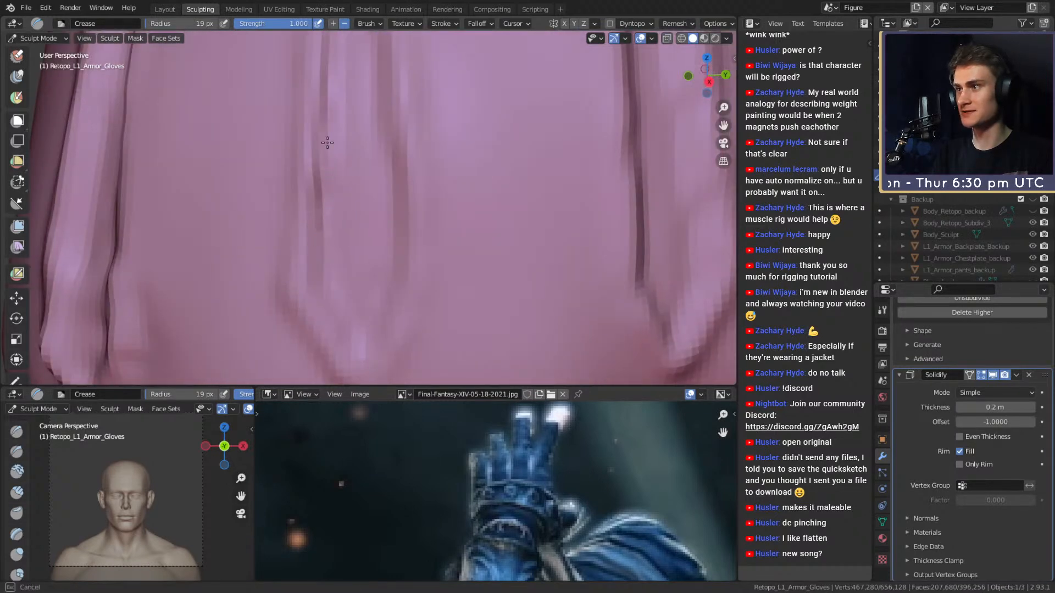
{"action": "left_click_drag", "start_coordinate": [324, 160], "coordinate": [321, 226]}
{"action": "middle_click_drag", "start_coordinate": [321, 252], "coordinate": [329, 268]}
{"action": "key", "text": "f"}
{"action": "left_click", "coordinate": [326, 267]}
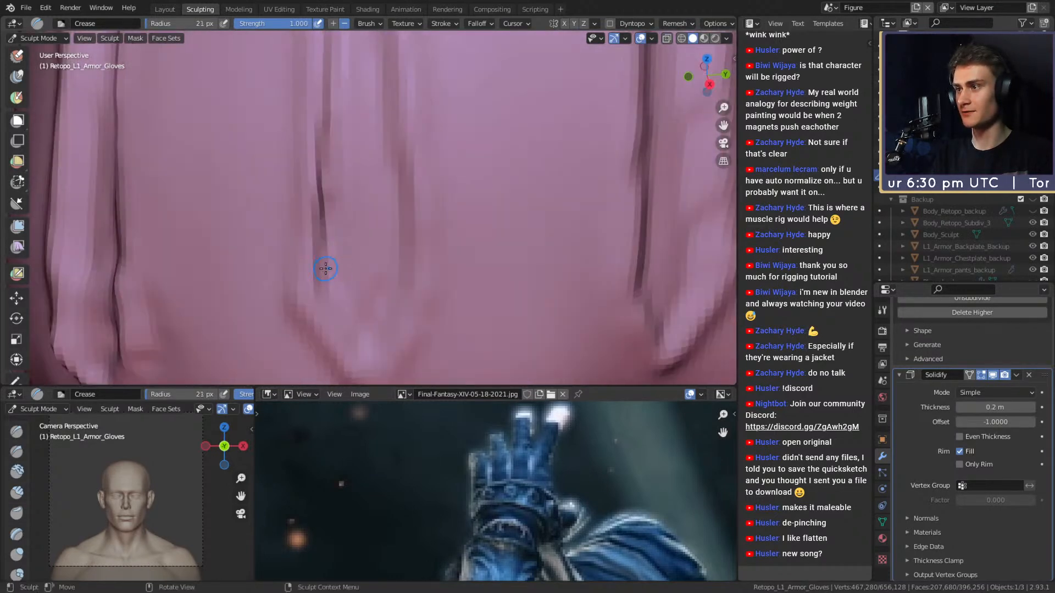
{"action": "middle_click_drag", "start_coordinate": [370, 353], "coordinate": [352, 286]}
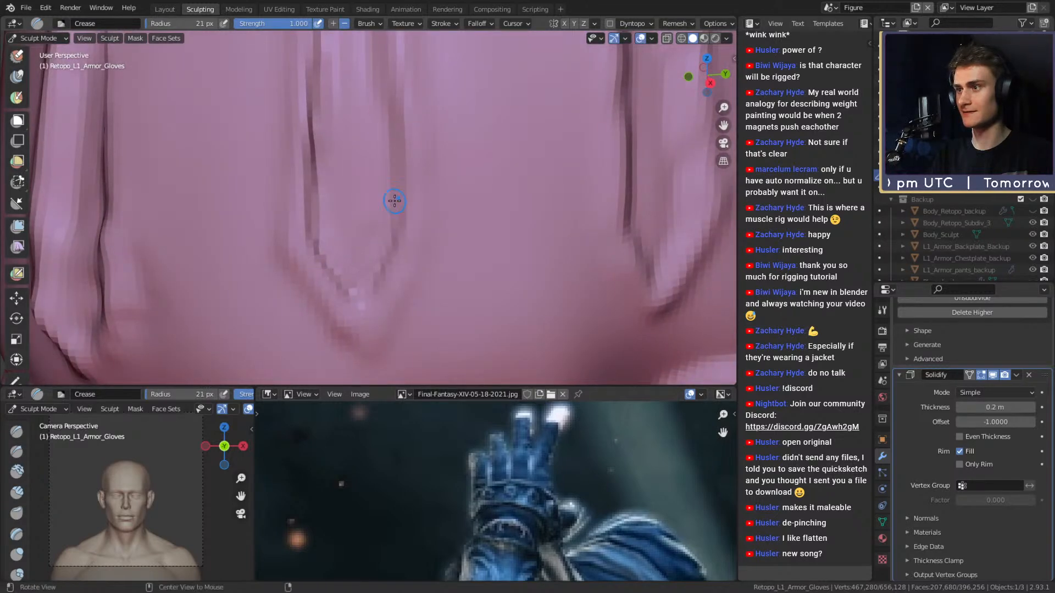
{"action": "middle_click_drag", "start_coordinate": [395, 202], "coordinate": [403, 238]}
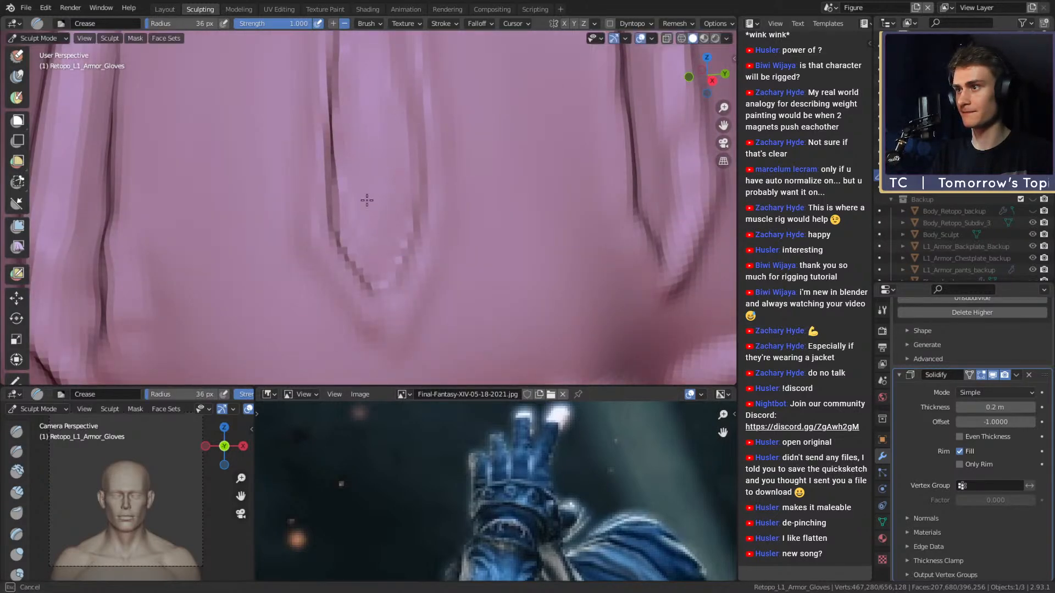
- Crease the middle stripe's little-finger-side edge upward with the brush at a 17 px radius
{"action": "middle_click_drag", "start_coordinate": [370, 198], "coordinate": [370, 107]}
{"action": "key", "text": "f"}
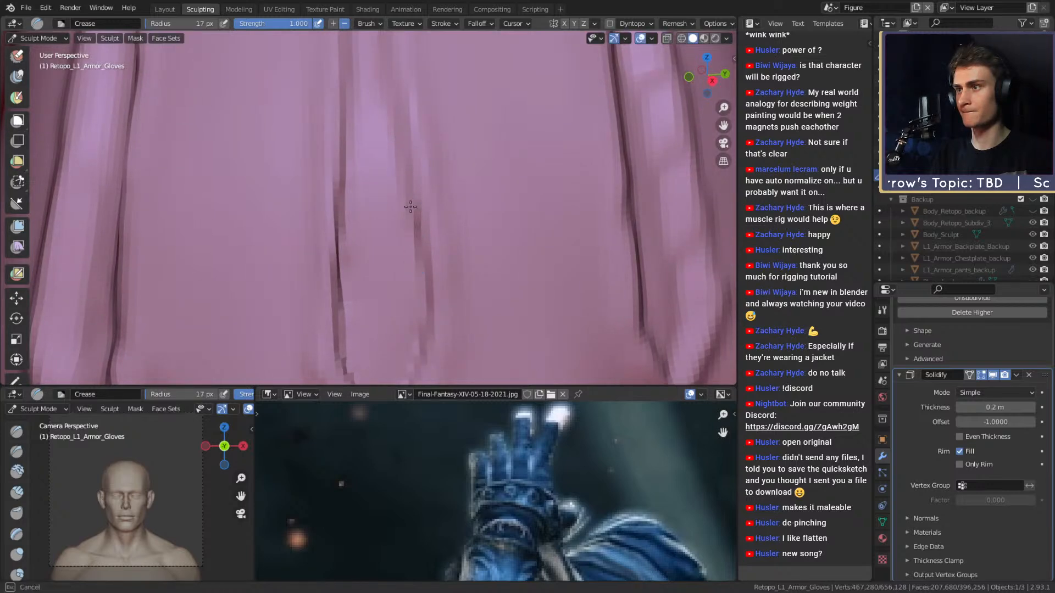
{"action": "left_click_drag", "start_coordinate": [415, 229], "coordinate": [390, 93]}
{"action": "left_click_drag", "start_coordinate": [398, 141], "coordinate": [405, 169], "text": "alt+shift"}
{"action": "mouse_move", "coordinate": [387, 125]}
{"action": "middle_mouse_down"}
{"action": "mouse_move", "coordinate": [409, 238]}
{"action": "mouse_move", "coordinate": [362, 202]}
{"action": "middle_mouse_up"}
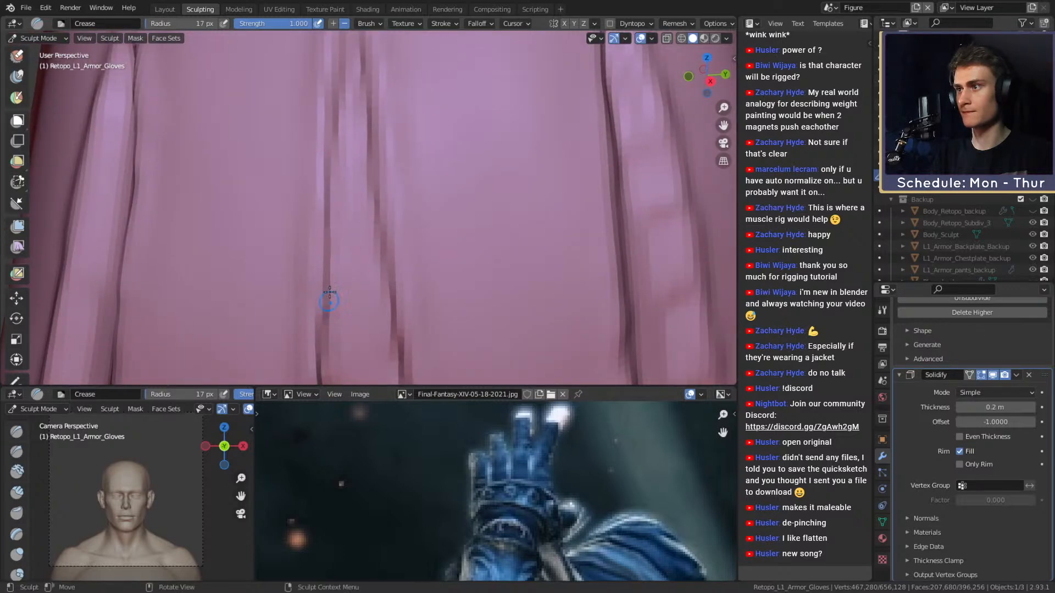
{"action": "scroll", "coordinate": [327, 313], "scroll_direction": "down", "scroll_amount": 5}
{"action": "scroll", "coordinate": [365, 266], "scroll_direction": "up", "scroll_amount": 5}
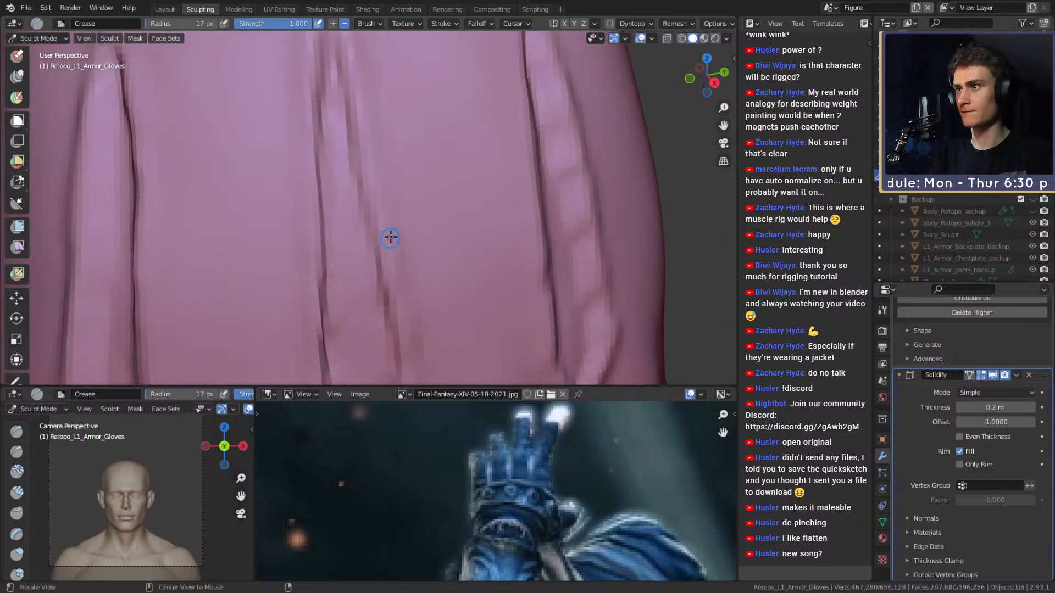
- Reinforce the middle stripe's outline from the upper point to the lower tip using Crease at a 31 px radius
{"action": "middle_click_drag", "start_coordinate": [386, 243], "coordinate": [336, 141]}
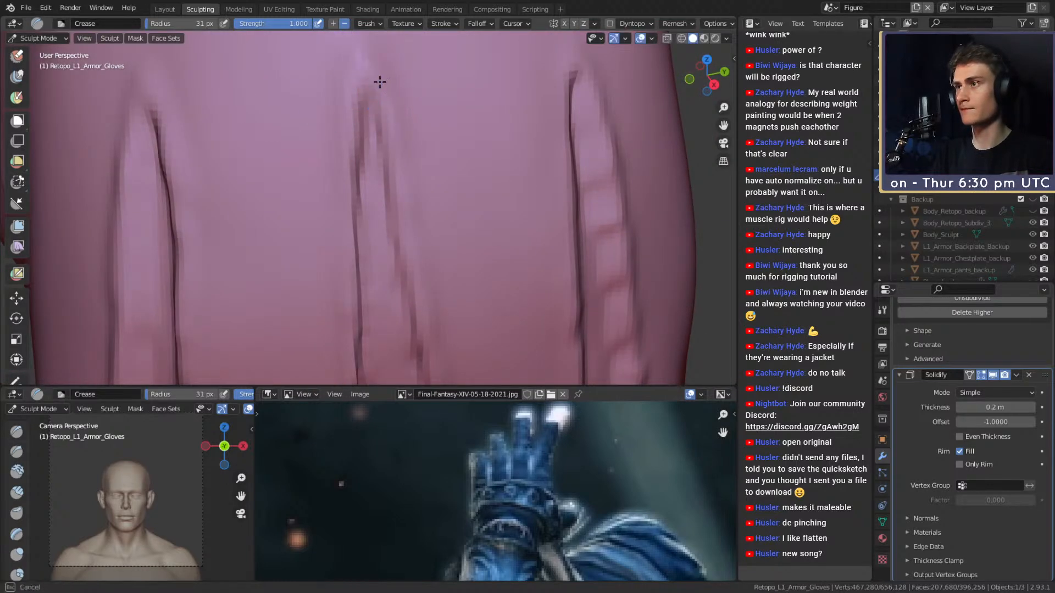
{"action": "middle_click_drag", "start_coordinate": [363, 249], "coordinate": [363, 125]}
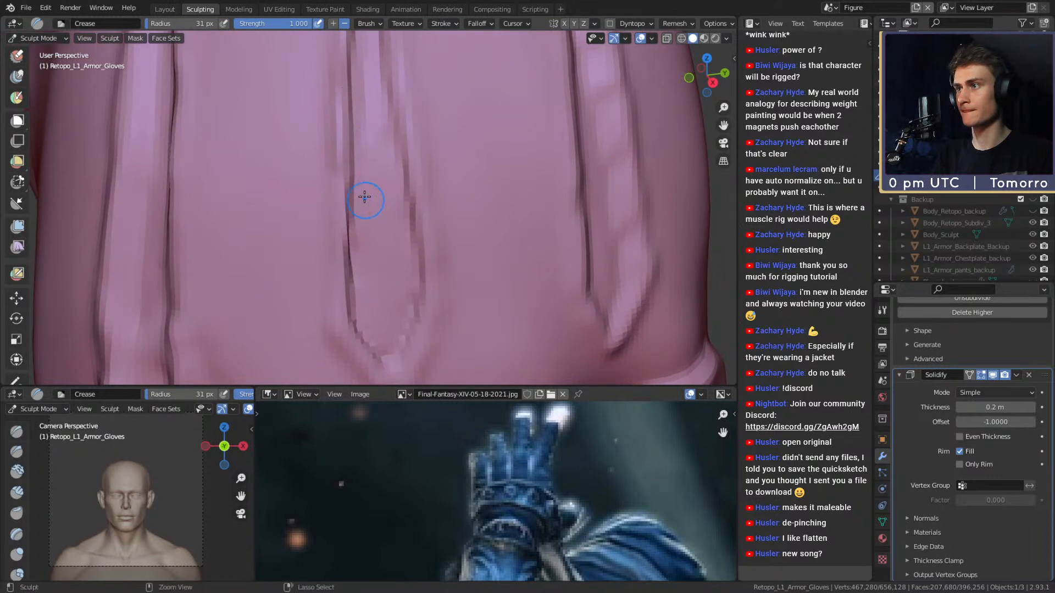
{"action": "middle_click_drag", "start_coordinate": [337, 280], "coordinate": [354, 239], "text": "shift"}
{"action": "left_click_drag", "start_coordinate": [334, 253], "coordinate": [347, 312]}
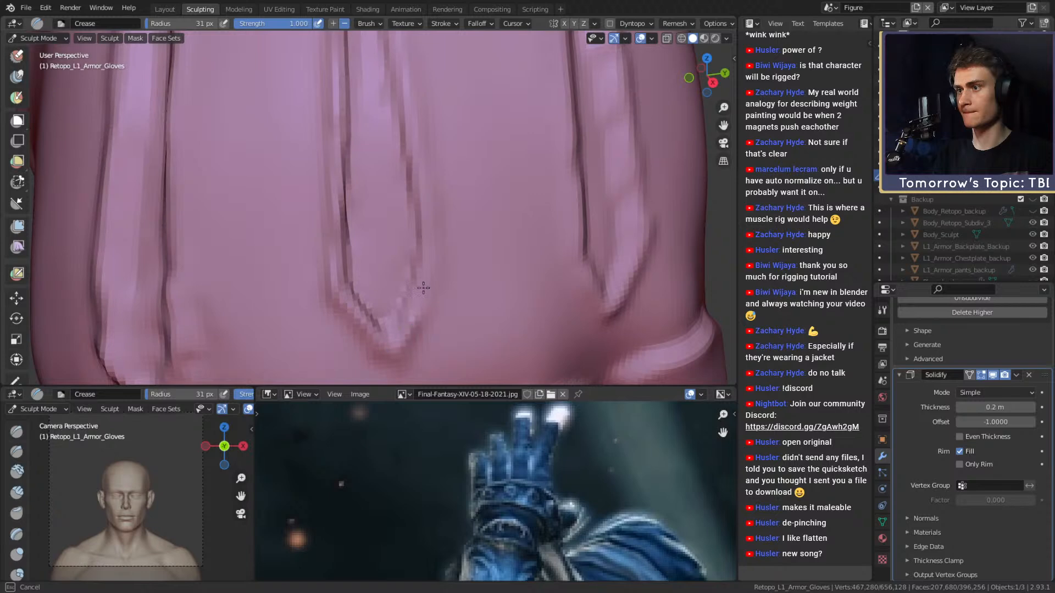
{"action": "left_click_drag", "start_coordinate": [428, 243], "coordinate": [419, 141]}
{"action": "middle_click_drag", "start_coordinate": [419, 142], "coordinate": [422, 235]}
{"action": "left_click_drag", "start_coordinate": [412, 175], "coordinate": [398, 146]}
{"action": "middle_click_drag", "start_coordinate": [397, 146], "coordinate": [413, 250]}
{"action": "middle_click_drag", "start_coordinate": [402, 150], "coordinate": [406, 261]}
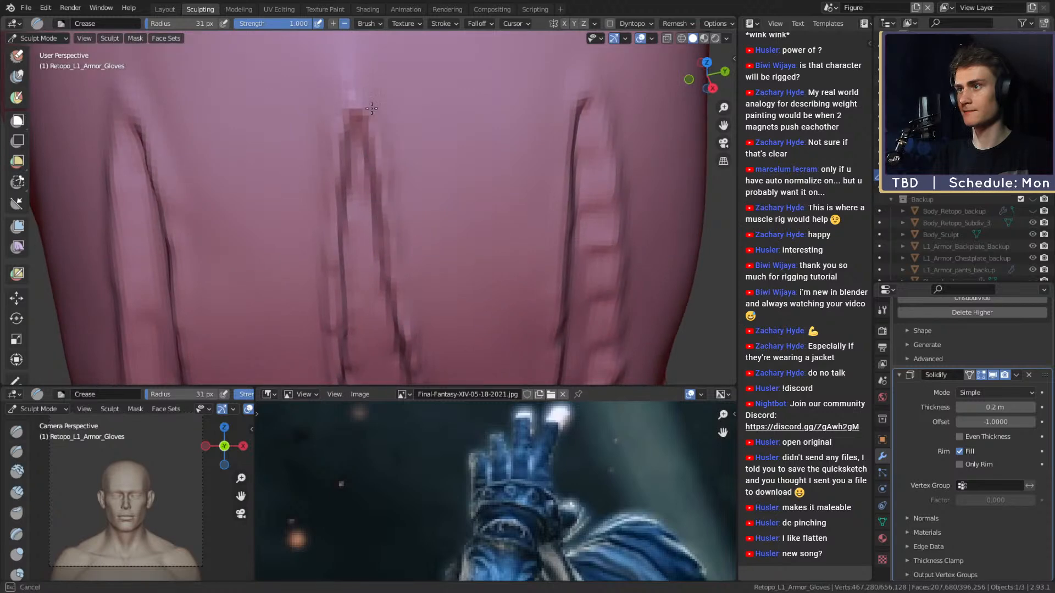
- Refine the middle stripe's outer border down to its lower tip using Crease at a 47 px radius
{"action": "middle_click_drag", "start_coordinate": [394, 245], "coordinate": [412, 118]}
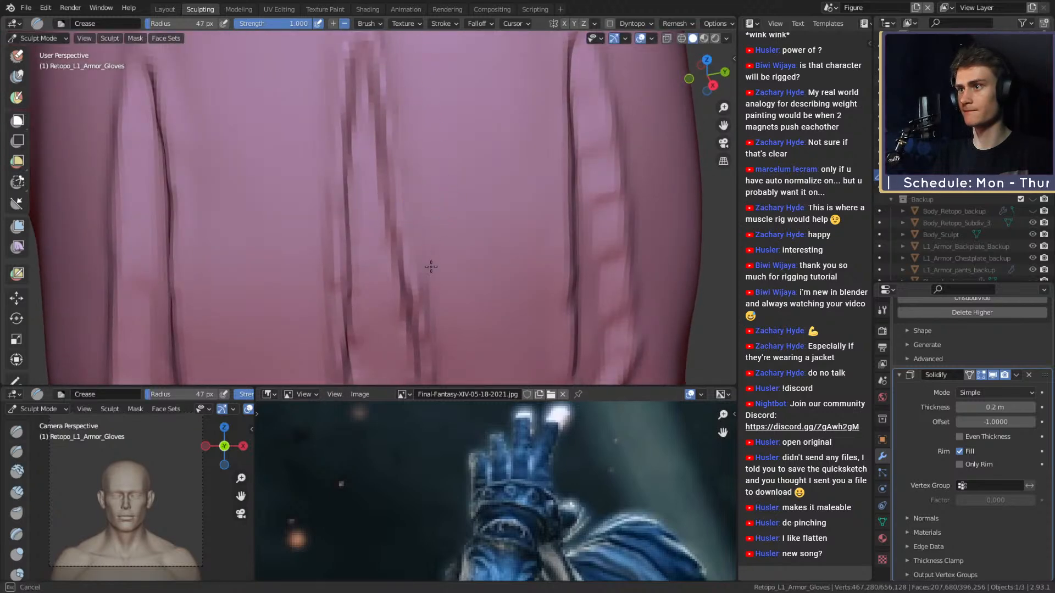
{"action": "middle_click_drag", "start_coordinate": [428, 258], "coordinate": [426, 188]}
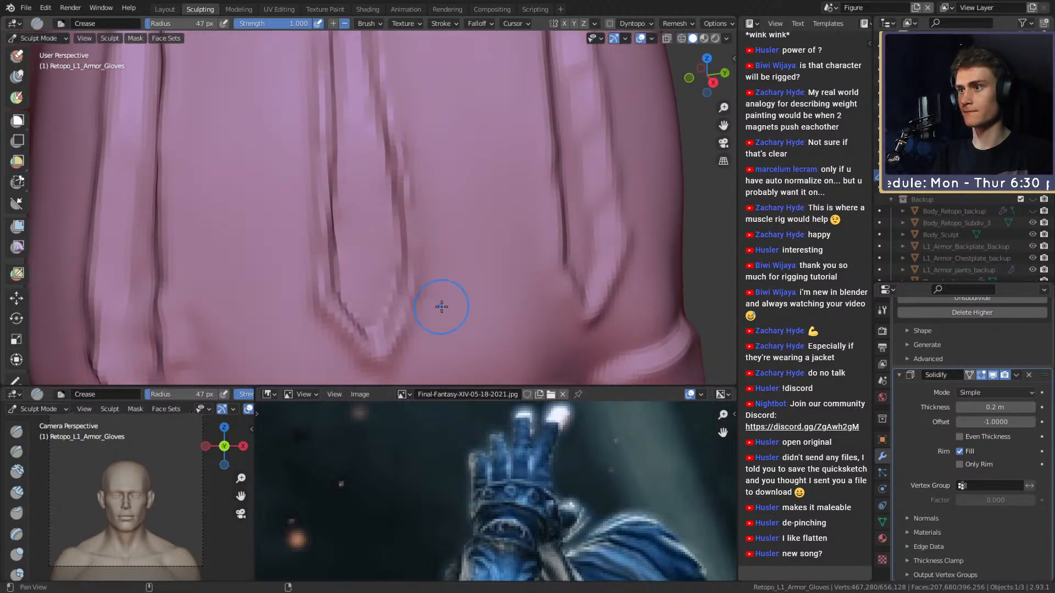
{"action": "middle_click_drag", "start_coordinate": [440, 304], "coordinate": [434, 225], "text": "shift"}
{"action": "middle_click_drag", "start_coordinate": [315, 250], "coordinate": [324, 231]}
{"action": "middle_click_drag", "start_coordinate": [324, 127], "coordinate": [320, 153]}
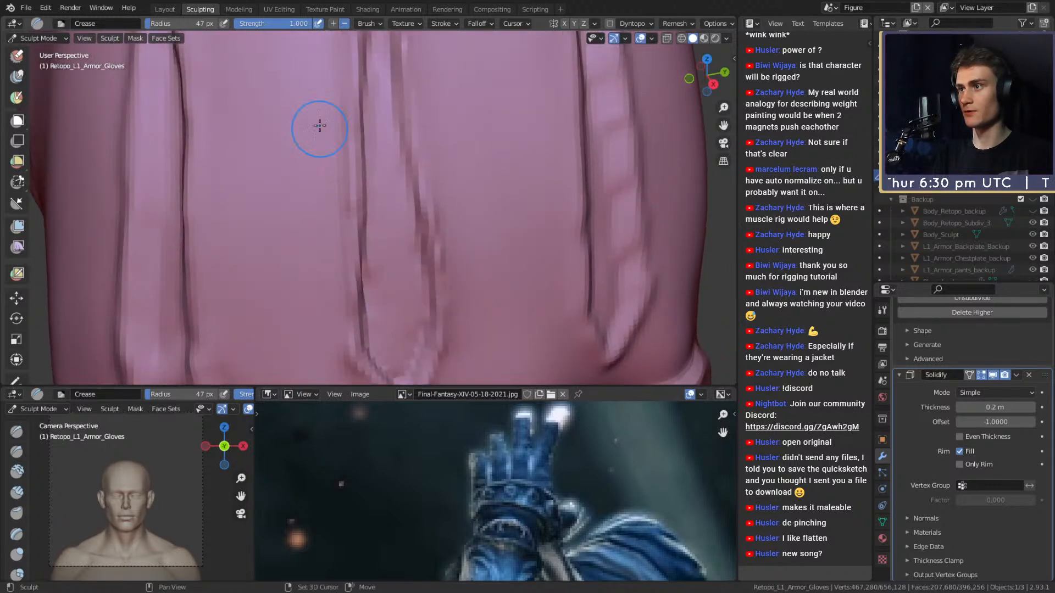
{"action": "scroll", "coordinate": [322, 229], "scroll_direction": "down", "scroll_amount": 2}
{"action": "scroll", "coordinate": [331, 122], "scroll_direction": "down", "scroll_amount": 4}
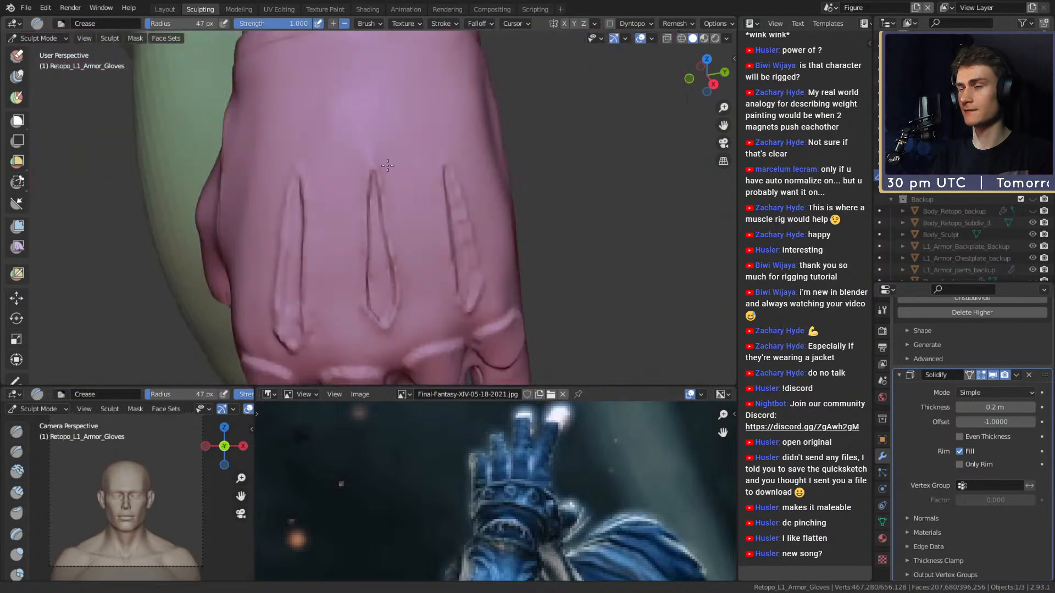
- Adjust the shape of the thumb-side stripe with the Grab brush, starting at a 145 px radius and reducing it
{"action": "scroll", "coordinate": [332, 122], "scroll_direction": "up", "scroll_amount": 5}
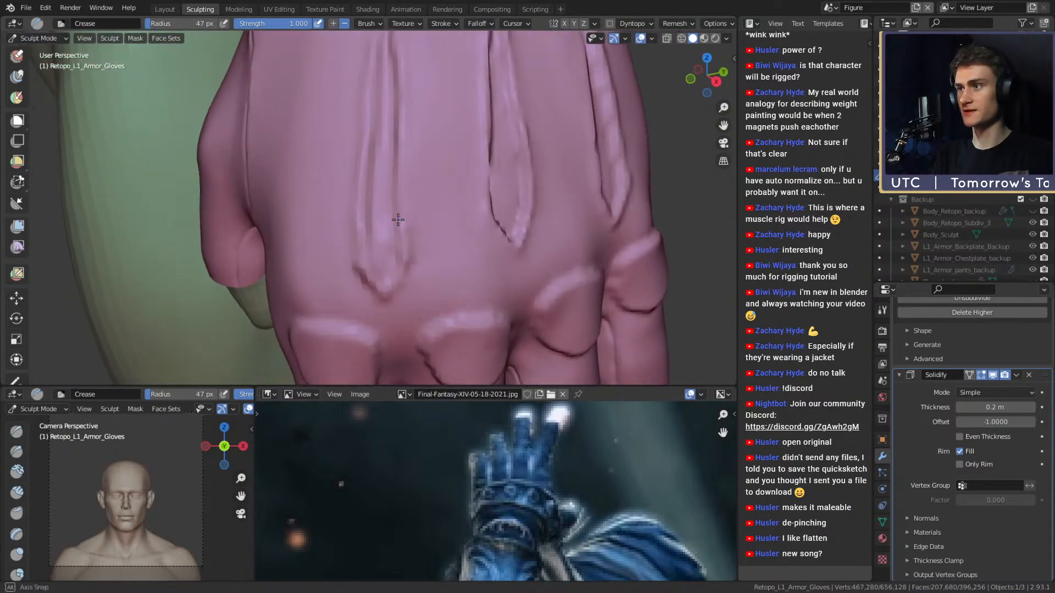
{"action": "key", "text": "g"}
{"action": "scroll", "coordinate": [394, 188], "scroll_direction": "down", "scroll_amount": 2}
{"action": "key", "text": "f"}
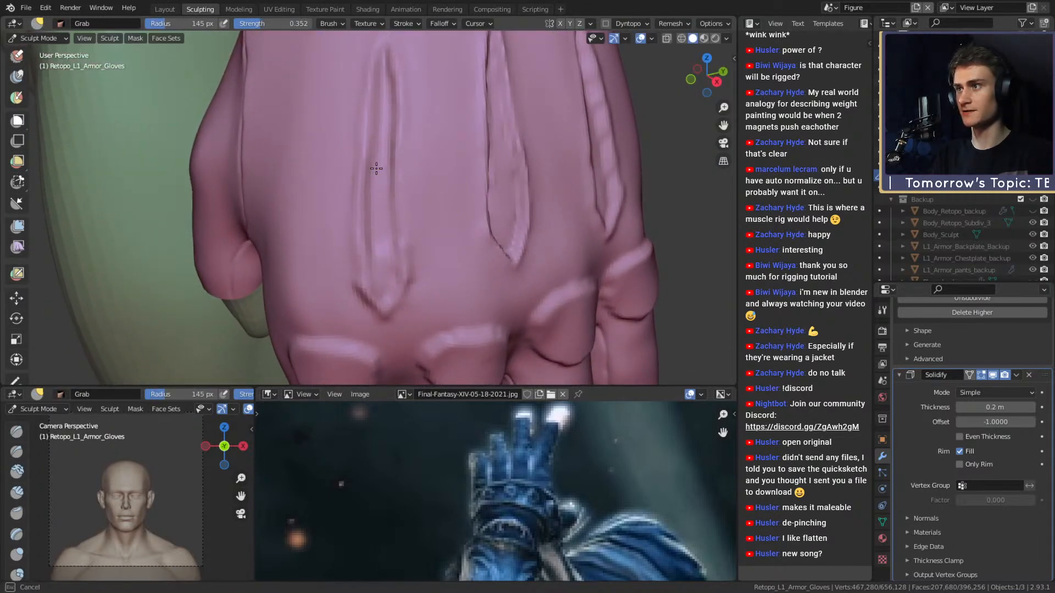
{"action": "left_click", "coordinate": [390, 175]}
{"action": "scroll", "coordinate": [389, 175], "scroll_direction": "up", "scroll_amount": 2}
{"action": "key", "text": "bracketleft"}
{"action": "key", "text": "bracketleft"}
{"action": "key", "text": "bracketleft"}
{"action": "key", "text": "bracketleft"}
{"action": "key", "text": "bracketleft"}
{"action": "key", "text": "bracketleft"}
{"action": "key", "text": "bracketleft"}
{"action": "key", "text": "bracketleft"}
{"action": "key", "text": "bracketleft"}
{"action": "key", "text": "bracketleft"}
{"action": "key", "text": "bracketleft"}
{"action": "key", "text": "bracketleft"}
{"action": "key", "text": "bracketleft"}
{"action": "mouse_move", "coordinate": [370, 212]}
{"action": "left_mouse_down", "text": "alt"}
{"action": "mouse_move", "coordinate": [379, 215]}
{"action": "mouse_move", "coordinate": [365, 278]}
{"action": "mouse_move", "coordinate": [370, 235]}
{"action": "mouse_move", "coordinate": [350, 279]}
{"action": "mouse_move", "coordinate": [336, 231]}
{"action": "mouse_move", "coordinate": [377, 226]}
{"action": "left_mouse_up", "text": "alt"}
{"action": "scroll", "coordinate": [380, 216], "scroll_direction": "up", "scroll_amount": 3}
- Crease the lower thumb-side edge of the thumb-side stripe at strength 0.406 and a 35 px radius
{"action": "key", "text": "shift+c"}
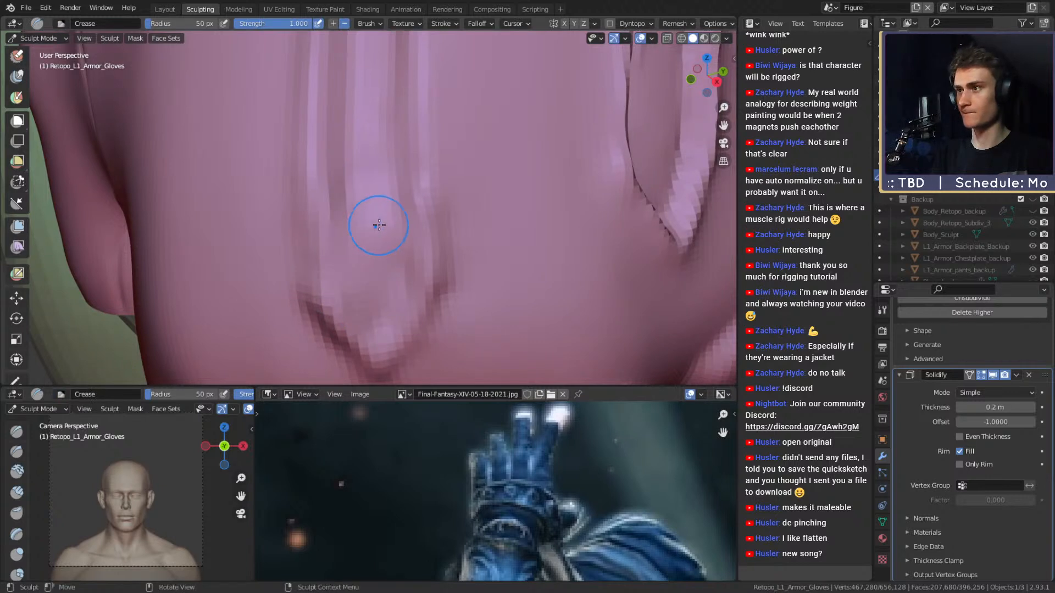
{"action": "key", "text": "shift+f"}
{"action": "left_click", "coordinate": [362, 215]}
{"action": "key", "text": "bracketleft"}
{"action": "key", "text": "bracketleft"}
{"action": "key", "text": "bracketleft"}
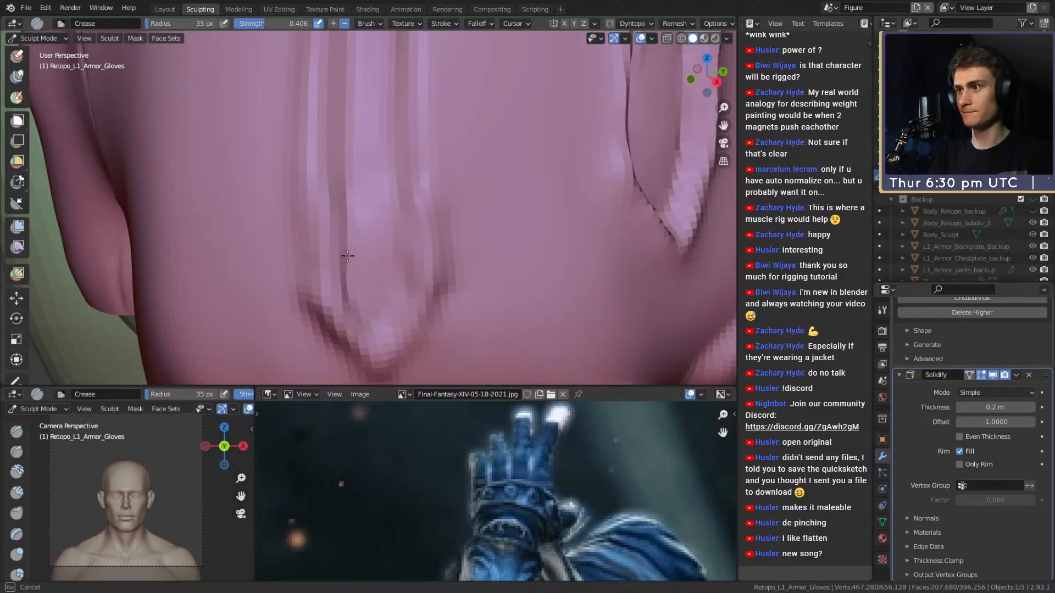
- Deepen the long edges and lower tip of the thumb-side stripe using Crease at a 47 px radius
{"action": "key", "text": "bracketright"}
{"action": "key", "text": "bracketright"}
{"action": "key", "text": "bracketright"}
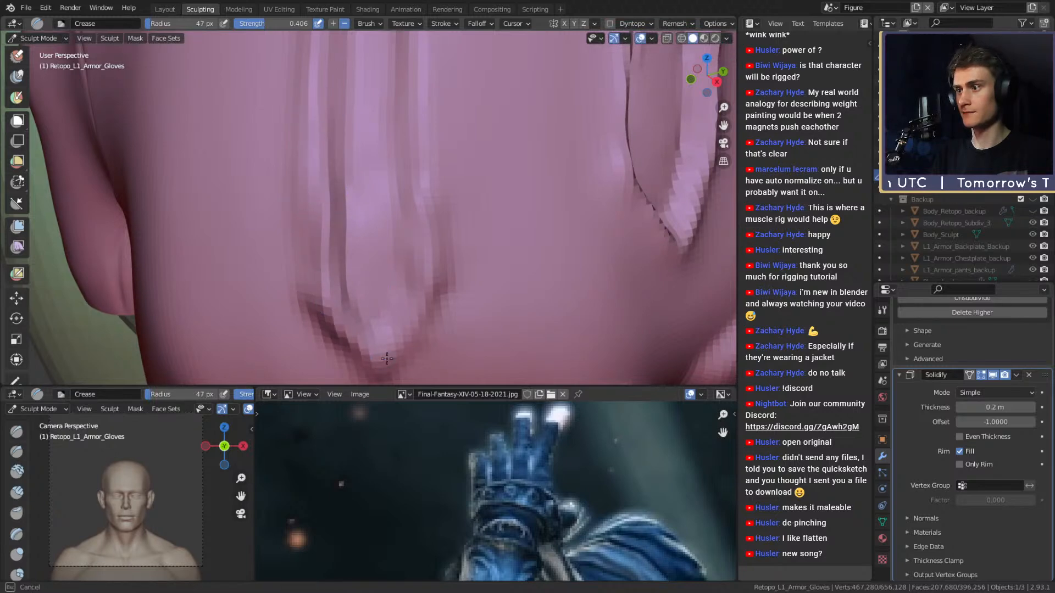
{"action": "left_click_drag", "start_coordinate": [419, 117], "coordinate": [422, 77]}
{"action": "middle_click_drag", "start_coordinate": [429, 119], "coordinate": [411, 195], "text": "shift"}
{"action": "left_click_drag", "start_coordinate": [402, 261], "coordinate": [401, 144]}
{"action": "left_click_drag", "start_coordinate": [306, 258], "coordinate": [306, 106]}
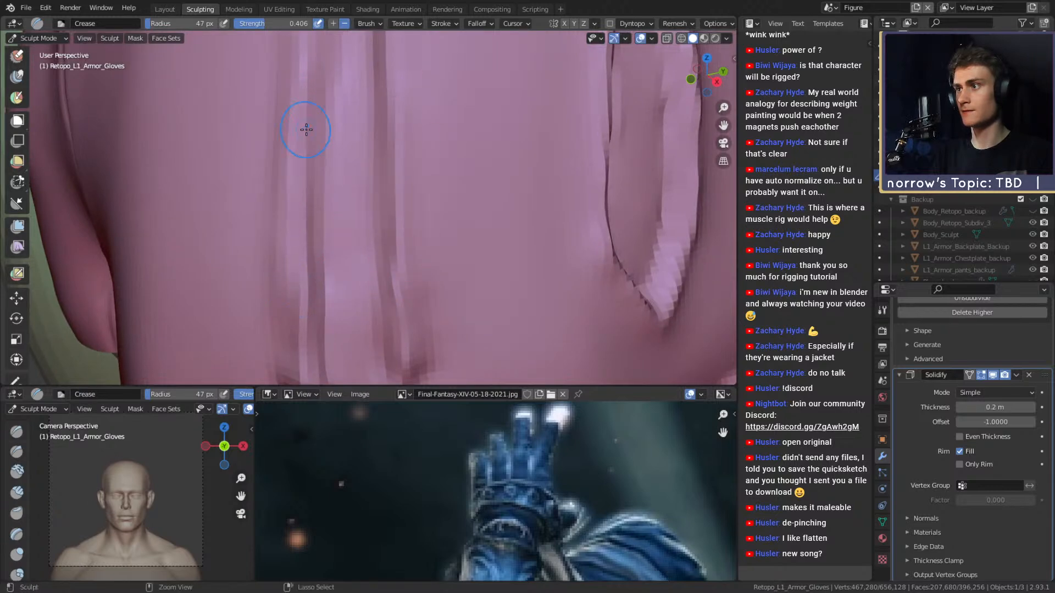
{"action": "middle_click_drag", "start_coordinate": [326, 202], "coordinate": [311, 242], "text": "shift"}
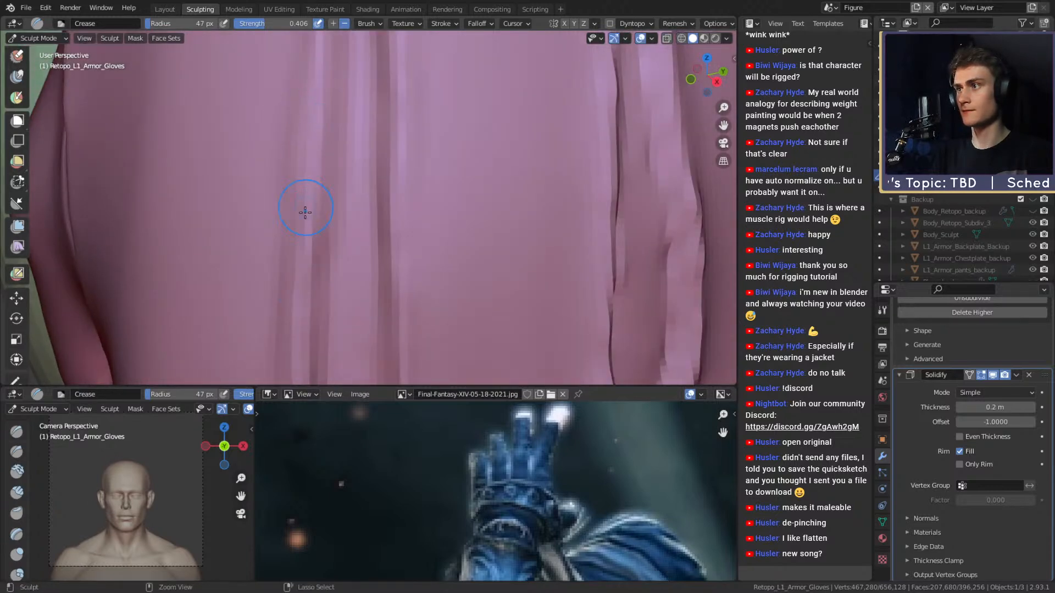
- Crease the pointed upper end of the thumb-side stripe, using brush radii of 23 and 33 px
{"action": "mouse_move", "coordinate": [330, 134]}
{"action": "middle_mouse_down", "text": "shift"}
{"action": "mouse_move", "coordinate": [395, 262]}
{"action": "mouse_move", "coordinate": [396, 225]}
{"action": "mouse_move", "coordinate": [407, 225]}
{"action": "middle_mouse_up", "text": "shift"}
{"action": "key", "text": "f"}
{"action": "left_click", "coordinate": [411, 217]}
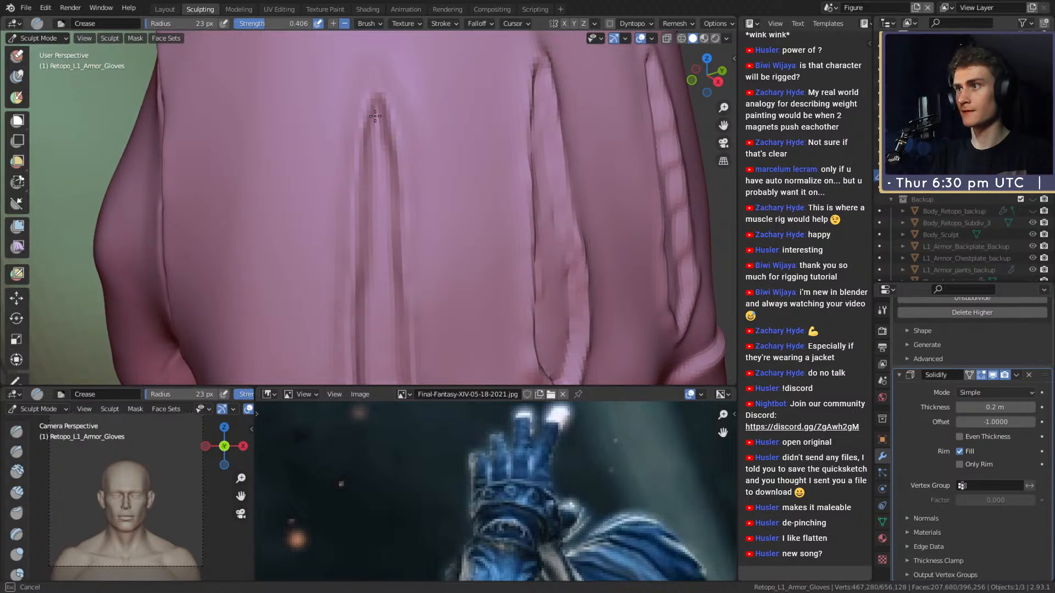
{"action": "mouse_move", "coordinate": [378, 177]}
{"action": "middle_mouse_down"}
{"action": "mouse_move", "coordinate": [370, 235]}
{"action": "mouse_move", "coordinate": [400, 154]}
{"action": "mouse_move", "coordinate": [395, 212]}
{"action": "mouse_move", "coordinate": [417, 219]}
{"action": "middle_mouse_up"}
{"action": "key", "text": "f"}
{"action": "left_click", "coordinate": [395, 216]}
{"action": "mouse_move", "coordinate": [303, 204]}
{"action": "middle_mouse_down"}
{"action": "mouse_move", "coordinate": [336, 263]}
{"action": "mouse_move", "coordinate": [318, 165]}
{"action": "mouse_move", "coordinate": [317, 257]}
{"action": "mouse_move", "coordinate": [322, 82]}
{"action": "mouse_move", "coordinate": [348, 179]}
{"action": "middle_mouse_up"}
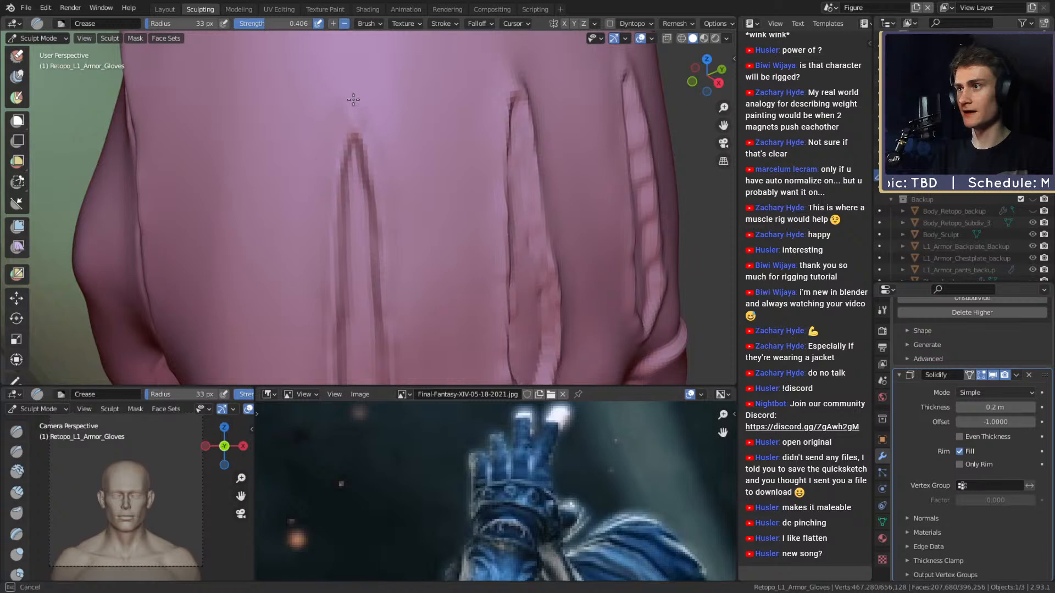
- Adjust the upper part of the thumb-side stripe with a resized Grab brush
{"action": "mouse_move", "coordinate": [358, 106]}
{"action": "middle_mouse_down", "text": "ctrl"}
{"action": "mouse_move", "coordinate": [419, 132]}
{"action": "mouse_move", "coordinate": [440, 240]}
{"action": "mouse_move", "coordinate": [409, 214]}
{"action": "mouse_move", "coordinate": [358, 196]}
{"action": "mouse_move", "coordinate": [423, 174]}
{"action": "mouse_move", "coordinate": [412, 204]}
{"action": "mouse_move", "coordinate": [377, 172]}
{"action": "mouse_move", "coordinate": [401, 207]}
{"action": "mouse_move", "coordinate": [423, 191]}
{"action": "mouse_move", "coordinate": [405, 176]}
{"action": "middle_mouse_up", "text": "ctrl"}
{"action": "key", "text": "g"}
{"action": "key", "text": "f"}
{"action": "left_click", "coordinate": [396, 174]}
- Switch back to Crease and sharpen the thumb-side stripe's long edges at a 35 to 36 px radius
{"action": "key", "text": "shift+c"}
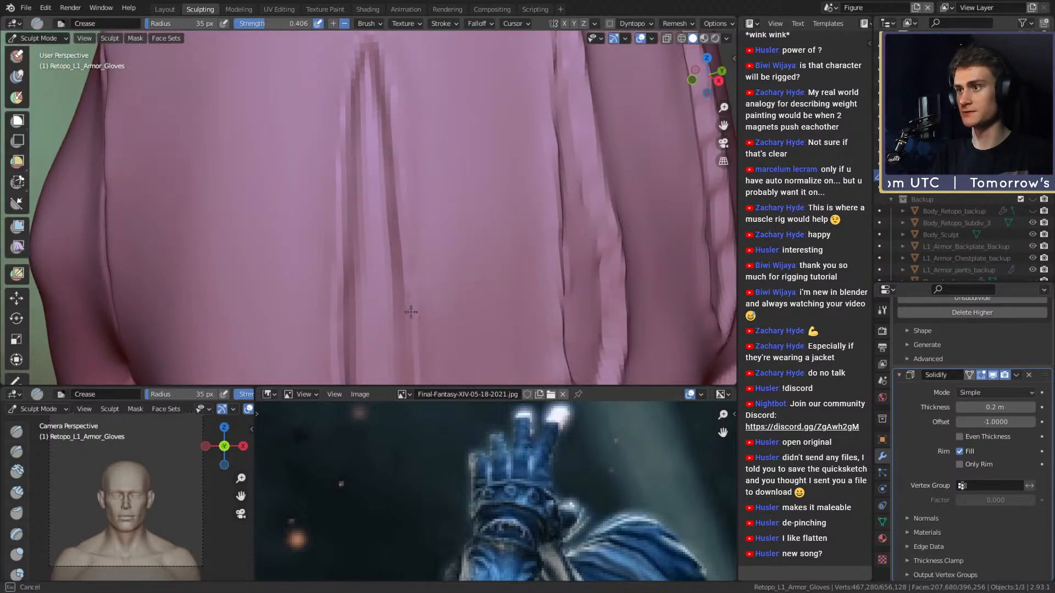
{"action": "left_click_drag", "start_coordinate": [409, 276], "coordinate": [413, 308]}
{"action": "key", "text": "f"}
{"action": "left_click", "coordinate": [429, 190]}
{"action": "mouse_move", "coordinate": [429, 190]}
{"action": "left_mouse_down"}
{"action": "mouse_move", "coordinate": [438, 257]}
{"action": "mouse_move", "coordinate": [471, 289]}
{"action": "mouse_move", "coordinate": [417, 201]}
{"action": "mouse_move", "coordinate": [535, 218]}
{"action": "mouse_move", "coordinate": [372, 217]}
{"action": "mouse_move", "coordinate": [357, 231]}
{"action": "mouse_move", "coordinate": [468, 186]}
{"action": "mouse_move", "coordinate": [450, 208]}
{"action": "left_mouse_up"}
{"action": "key", "text": "f"}
{"action": "left_click", "coordinate": [349, 233]}
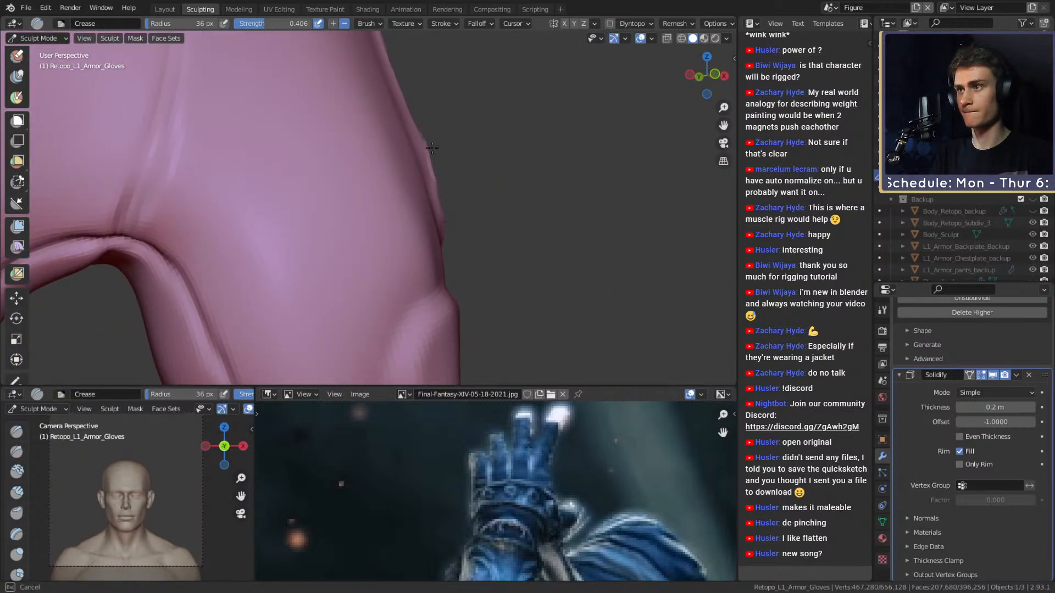
- Crease the lower tip of the thumb-side stripe at a 28 px brush radius
{"action": "mouse_move", "coordinate": [439, 177]}
{"action": "left_mouse_down", "text": "alt"}
{"action": "mouse_move", "coordinate": [440, 212]}
{"action": "mouse_move", "coordinate": [370, 219]}
{"action": "mouse_move", "coordinate": [391, 282]}
{"action": "left_mouse_up", "text": "alt"}
{"action": "mouse_move", "coordinate": [308, 308]}
{"action": "middle_mouse_down", "text": "shift"}
{"action": "mouse_move", "coordinate": [393, 163]}
{"action": "mouse_move", "coordinate": [377, 207]}
{"action": "middle_mouse_up", "text": "shift"}
{"action": "key", "text": "f"}
{"action": "left_click", "coordinate": [373, 206]}
{"action": "left_click_drag", "start_coordinate": [379, 159], "coordinate": [380, 215]}
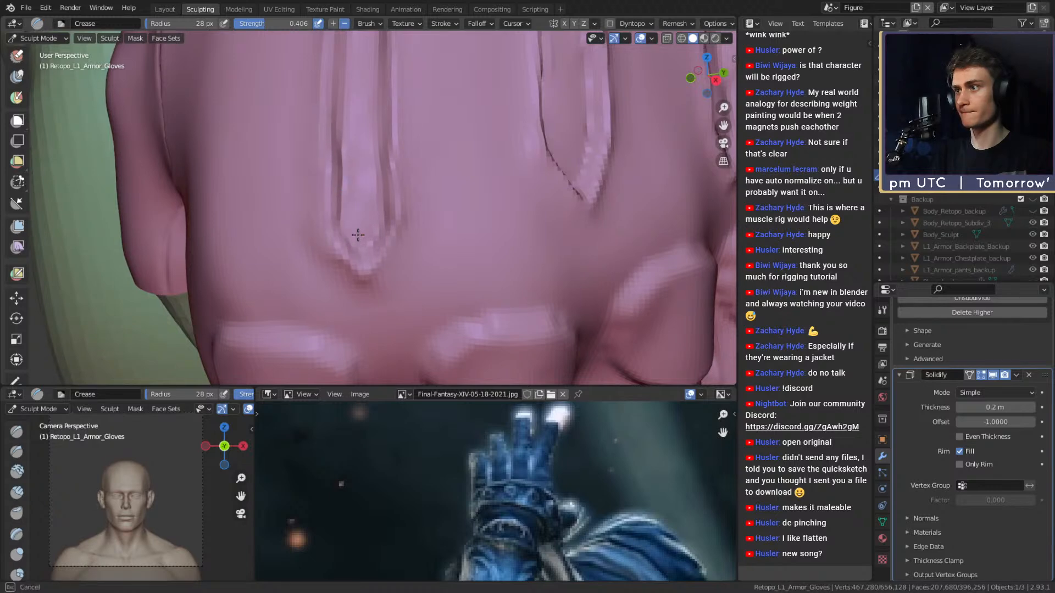
{"action": "left_click_drag", "start_coordinate": [358, 184], "coordinate": [419, 253]}
- Switch to the Grab brush at an 84 px radius around the middle stripe's upper end and save the file
{"action": "mouse_move", "coordinate": [467, 226]}
{"action": "left_mouse_down", "text": "alt"}
{"action": "mouse_move", "coordinate": [488, 233]}
{"action": "mouse_move", "coordinate": [477, 196]}
{"action": "mouse_move", "coordinate": [390, 202]}
{"action": "mouse_move", "coordinate": [402, 184]}
{"action": "mouse_move", "coordinate": [442, 189]}
{"action": "mouse_move", "coordinate": [348, 200]}
{"action": "mouse_move", "coordinate": [379, 164]}
{"action": "left_mouse_up", "text": "alt"}
{"action": "key", "text": "g"}
{"action": "mouse_move", "coordinate": [380, 165]}
{"action": "middle_mouse_down"}
{"action": "mouse_move", "coordinate": [386, 172]}
{"action": "mouse_move", "coordinate": [374, 155]}
{"action": "middle_mouse_up"}
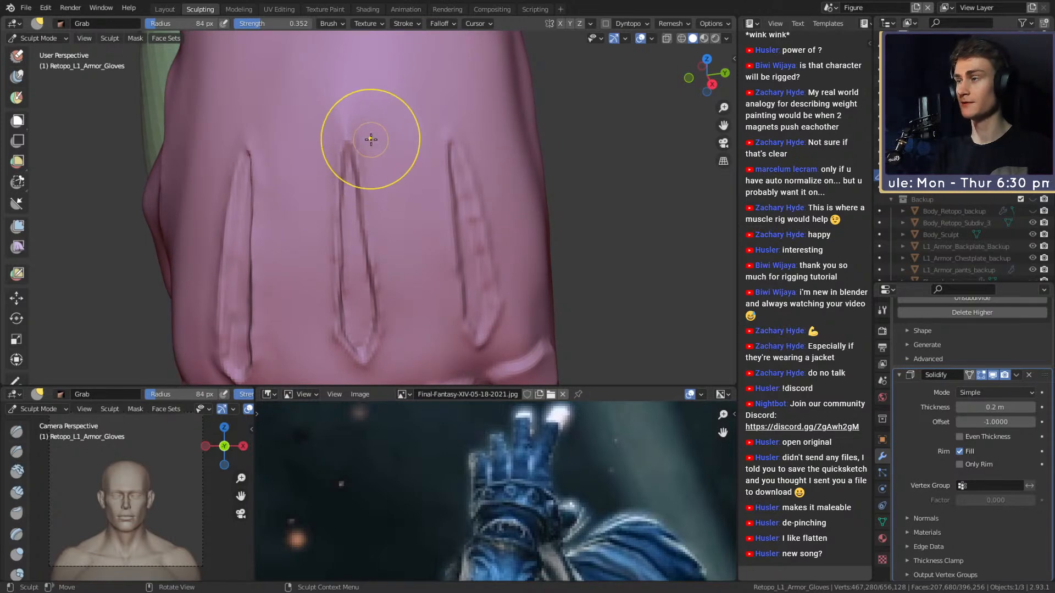
{"action": "key", "text": "ctrl+s"}
- Switch back to Crease and deepen the lower edges of the middle stripe at a 47 px radius
{"action": "mouse_move", "coordinate": [410, 211]}
{"action": "middle_mouse_down"}
{"action": "mouse_move", "coordinate": [561, 207]}
{"action": "mouse_move", "coordinate": [498, 170]}
{"action": "middle_mouse_up"}
{"action": "scroll", "coordinate": [455, 169], "scroll_direction": "up", "scroll_amount": 3}
{"action": "key", "text": "shift+c"}
{"action": "mouse_move", "coordinate": [422, 267]}
{"action": "middle_mouse_down", "text": "shift"}
{"action": "mouse_move", "coordinate": [363, 255]}
{"action": "mouse_move", "coordinate": [411, 218]}
{"action": "mouse_move", "coordinate": [494, 200]}
{"action": "mouse_move", "coordinate": [387, 212]}
{"action": "mouse_move", "coordinate": [312, 186]}
{"action": "middle_mouse_up", "text": "shift"}
{"action": "key", "text": "f"}
{"action": "left_click", "coordinate": [348, 251]}
{"action": "key", "text": "f"}
{"action": "left_click", "coordinate": [301, 176]}
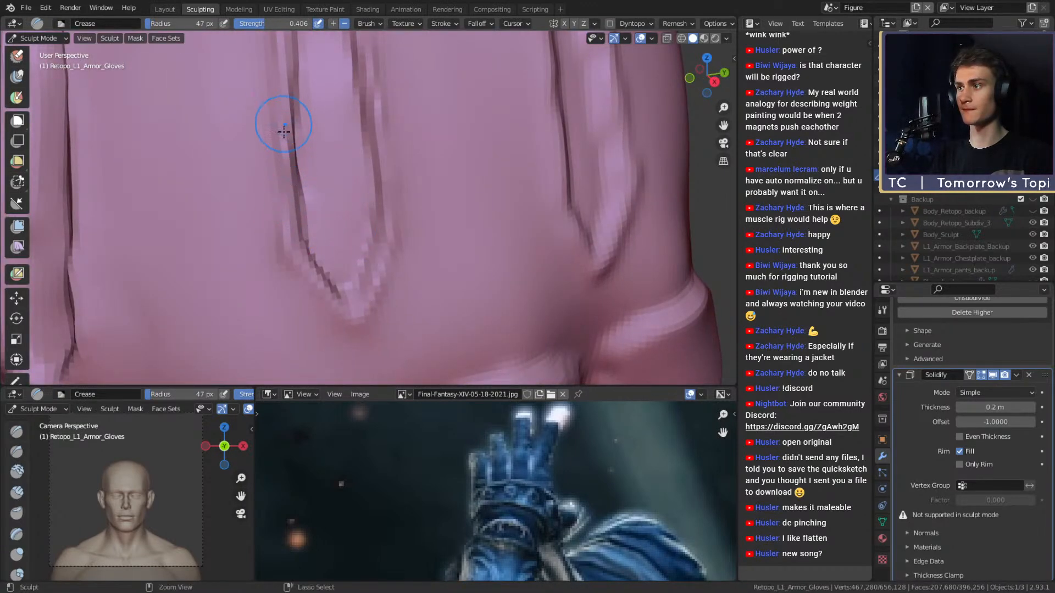
- Sharpen the pointed lower tip of the middle stripe using Crease at a 38 px radius
{"action": "key", "text": "f"}
{"action": "left_click", "coordinate": [286, 184]}
{"action": "mouse_move", "coordinate": [287, 184]}
{"action": "middle_mouse_down"}
{"action": "mouse_move", "coordinate": [370, 212]}
{"action": "mouse_move", "coordinate": [375, 187]}
{"action": "mouse_move", "coordinate": [450, 192]}
{"action": "middle_mouse_up"}
{"action": "left_click_drag", "start_coordinate": [485, 129], "coordinate": [498, 160]}
{"action": "middle_click_drag", "start_coordinate": [499, 162], "coordinate": [428, 181]}
{"action": "left_click_drag", "start_coordinate": [426, 228], "coordinate": [437, 301]}
{"action": "middle_click_drag", "start_coordinate": [435, 285], "coordinate": [423, 248]}
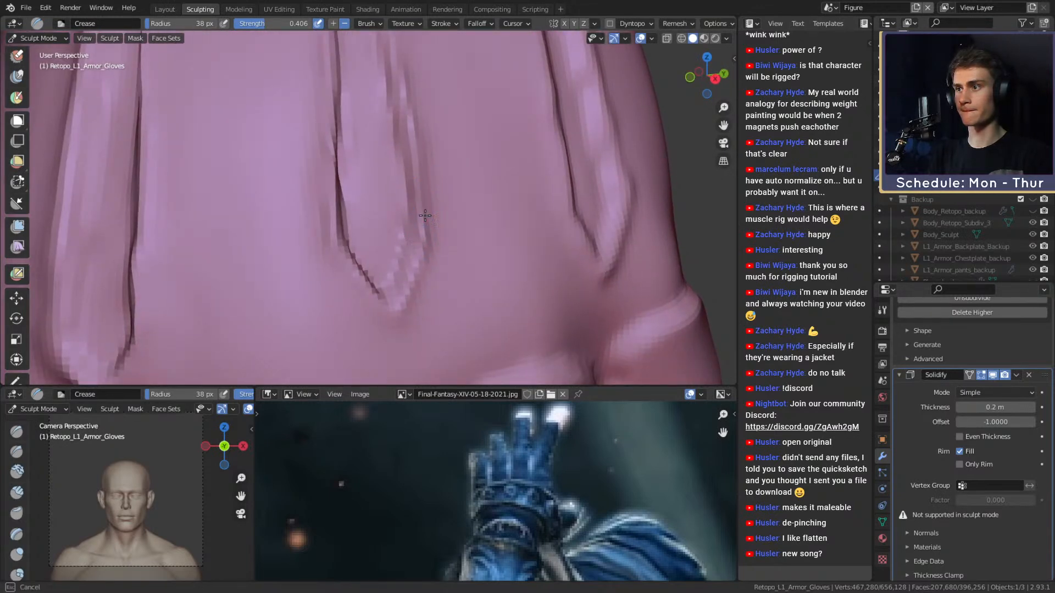
{"action": "left_click_drag", "start_coordinate": [412, 284], "coordinate": [398, 314], "text": "ctrl"}
{"action": "middle_click_drag", "start_coordinate": [362, 245], "coordinate": [364, 261], "text": "shift"}
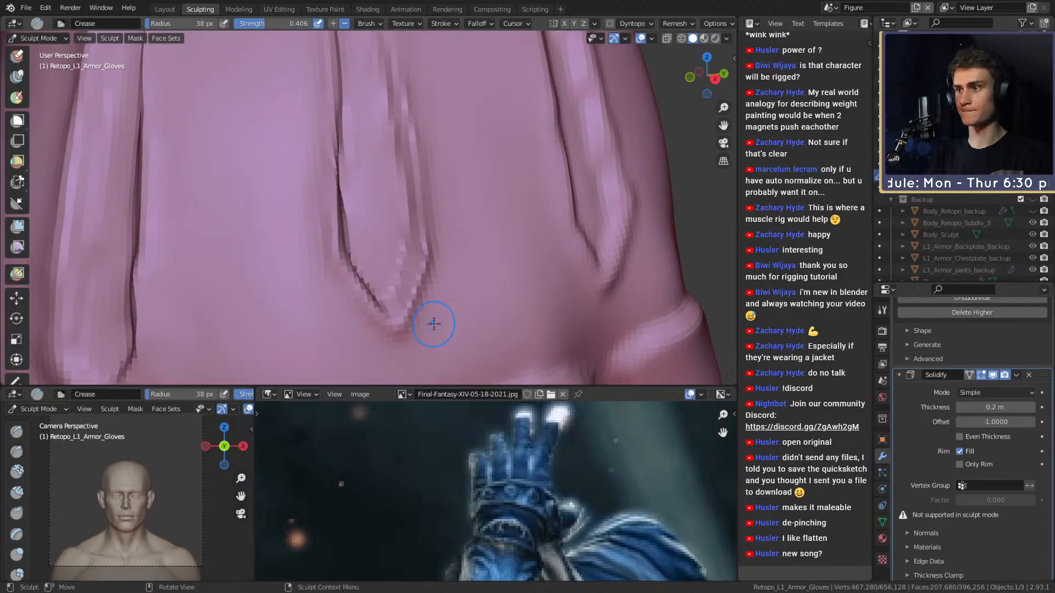
{"action": "left_click_drag", "start_coordinate": [422, 313], "coordinate": [397, 328], "text": "ctrl"}
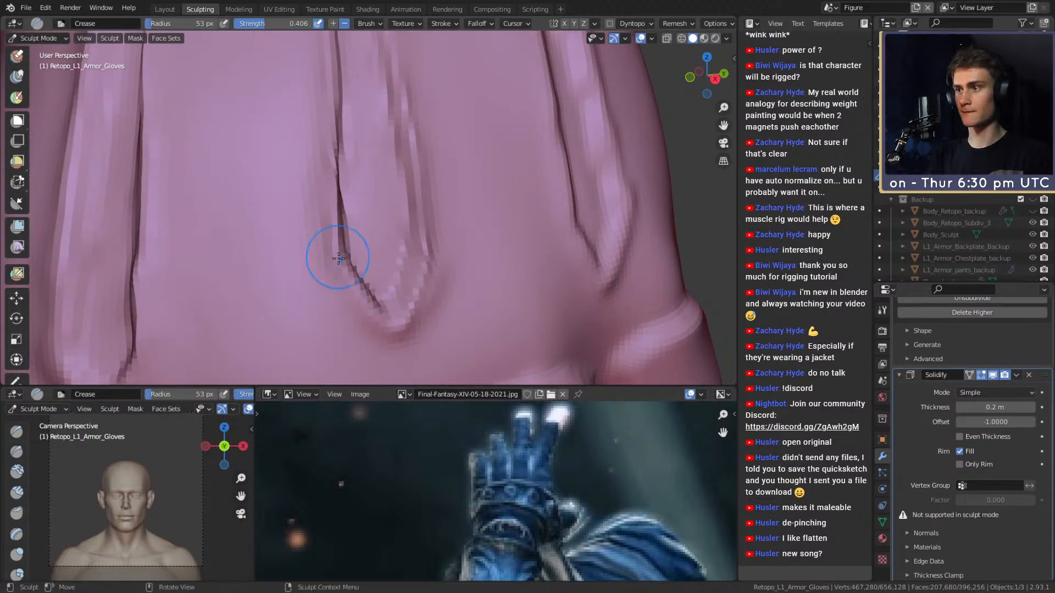
- Crease the middle stripe's long edges up from the lower tip, adjusting the brush radius to 42 px
{"action": "mouse_move", "coordinate": [463, 235]}
{"action": "middle_mouse_down", "text": "shift"}
{"action": "mouse_move", "coordinate": [461, 261]}
{"action": "mouse_move", "coordinate": [382, 284]}
{"action": "middle_mouse_up", "text": "shift"}
{"action": "key", "text": "bracketleft"}
{"action": "key", "text": "bracketleft"}
{"action": "key", "text": "bracketleft"}
{"action": "key", "text": "bracketleft"}
{"action": "left_click_drag", "start_coordinate": [367, 293], "coordinate": [362, 299], "text": "ctrl"}
{"action": "mouse_move", "coordinate": [347, 292]}
{"action": "middle_mouse_down"}
{"action": "mouse_move", "coordinate": [364, 266]}
{"action": "mouse_move", "coordinate": [409, 274]}
{"action": "mouse_move", "coordinate": [455, 229]}
{"action": "mouse_move", "coordinate": [337, 148]}
{"action": "middle_mouse_up"}
{"action": "mouse_move", "coordinate": [341, 144]}
{"action": "left_mouse_down"}
{"action": "mouse_move", "coordinate": [329, 159]}
{"action": "mouse_move", "coordinate": [323, 299]}
{"action": "left_mouse_up"}
{"action": "mouse_move", "coordinate": [322, 299]}
{"action": "middle_mouse_down"}
{"action": "mouse_move", "coordinate": [358, 170]}
{"action": "mouse_move", "coordinate": [290, 141]}
{"action": "middle_mouse_up"}
{"action": "key", "text": "bracketright"}
{"action": "key", "text": "bracketright"}
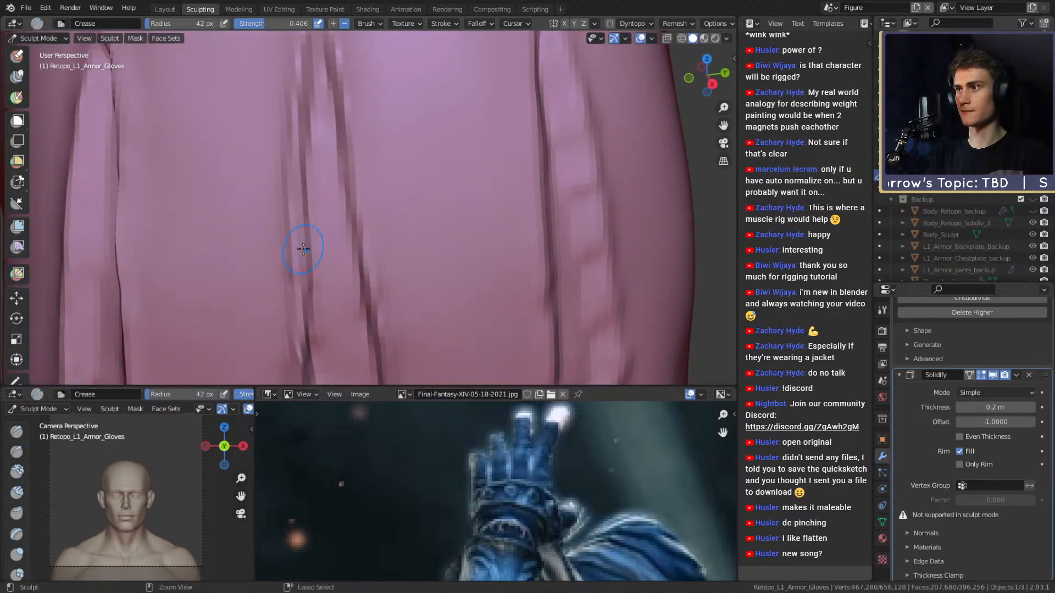
{"action": "middle_click_drag", "start_coordinate": [268, 193], "coordinate": [284, 230], "text": "shift"}
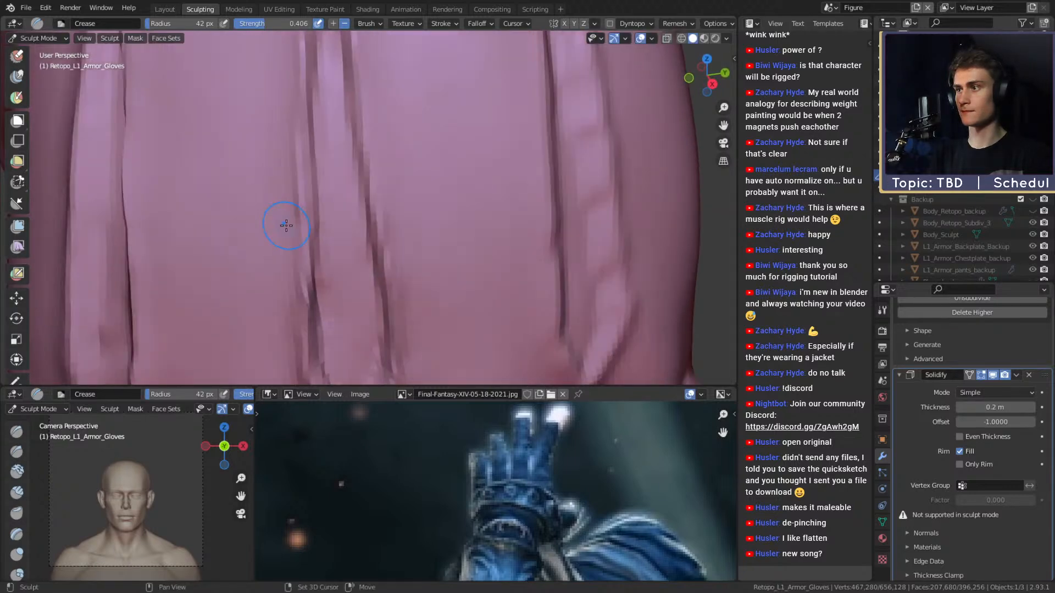
- Crease the lower tip and lower edges of the little-finger-side stripe at a 56 px radius
{"action": "mouse_move", "coordinate": [285, 277]}
{"action": "middle_mouse_down", "text": "ctrl"}
{"action": "mouse_move", "coordinate": [377, 254]}
{"action": "mouse_move", "coordinate": [386, 229]}
{"action": "mouse_move", "coordinate": [439, 219]}
{"action": "mouse_move", "coordinate": [402, 214]}
{"action": "mouse_move", "coordinate": [377, 243]}
{"action": "mouse_move", "coordinate": [388, 212]}
{"action": "mouse_move", "coordinate": [378, 177]}
{"action": "middle_mouse_up", "text": "ctrl"}
{"action": "key", "text": "f"}
{"action": "left_click", "coordinate": [400, 230]}
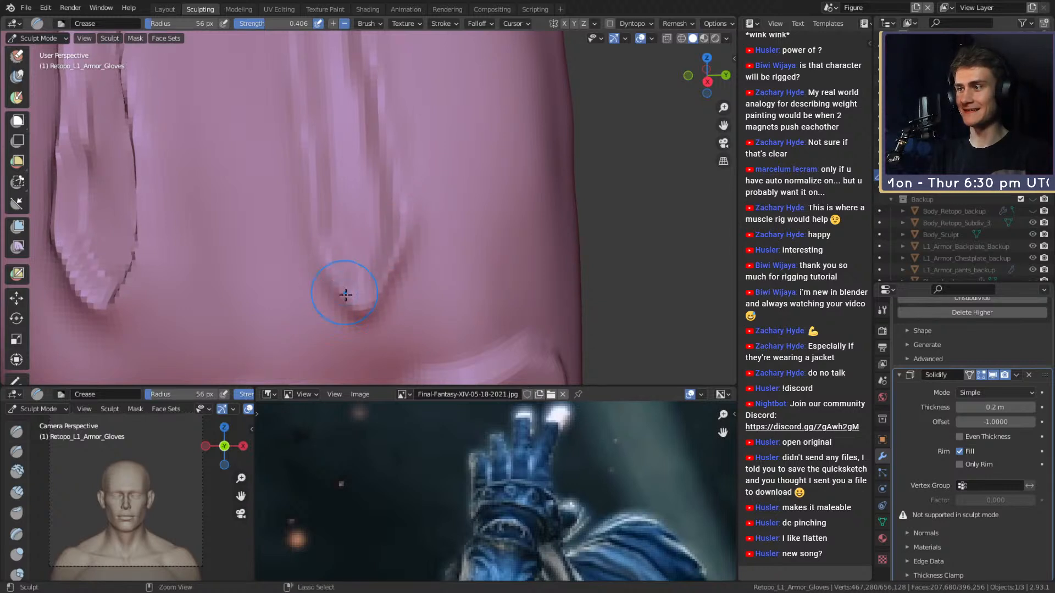
{"action": "middle_click_drag", "start_coordinate": [306, 217], "coordinate": [334, 269], "text": "shift"}
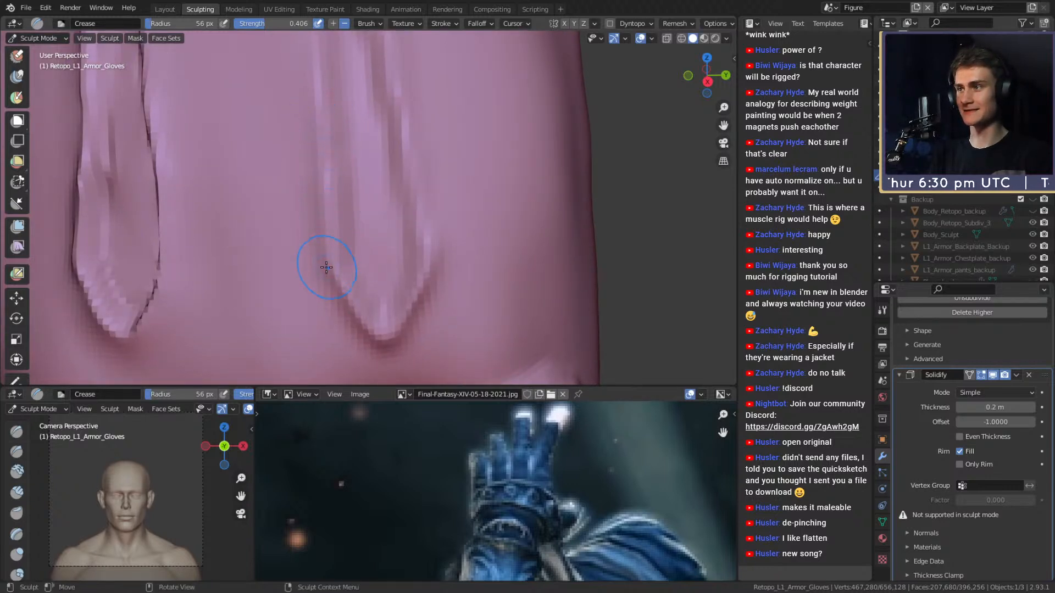
{"action": "middle_click_drag", "start_coordinate": [324, 114], "coordinate": [337, 257], "text": "ctrl"}
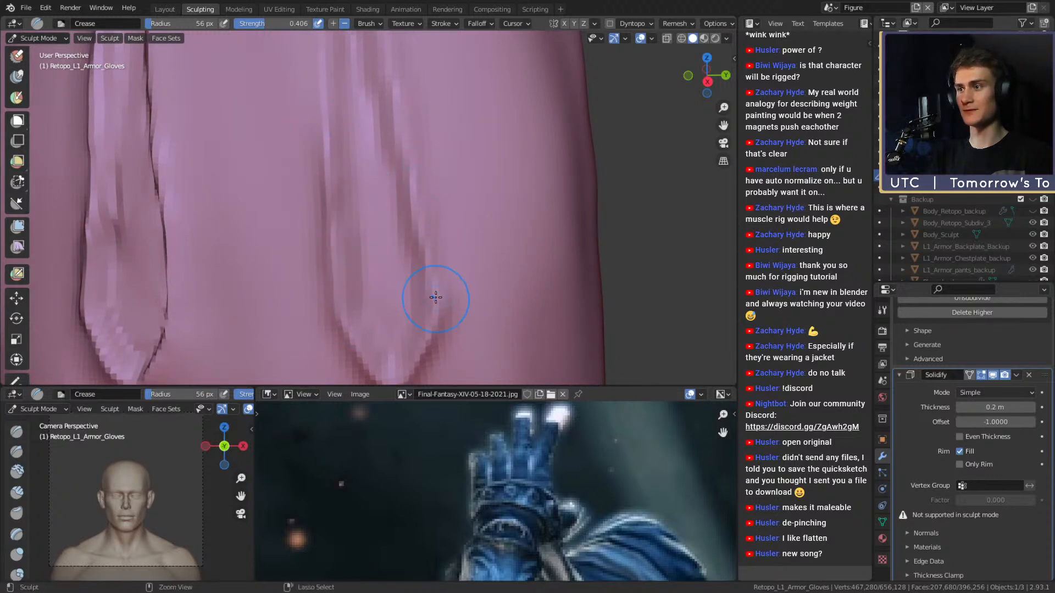
{"action": "middle_click_drag", "start_coordinate": [412, 153], "coordinate": [423, 245], "text": "ctrl"}
{"action": "middle_click_drag", "start_coordinate": [400, 102], "coordinate": [419, 164]}
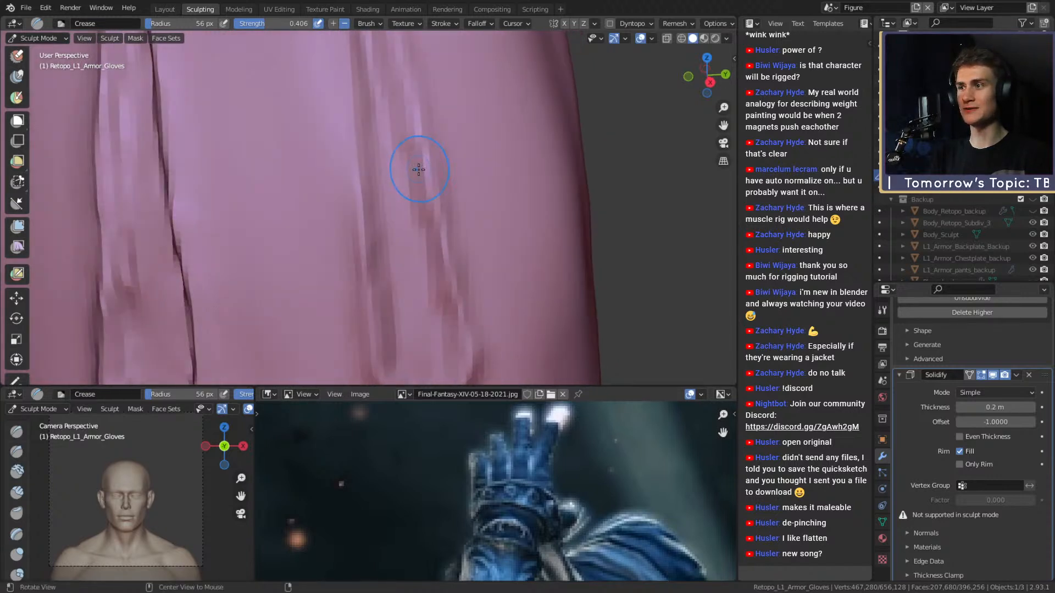
- Deepen the long edges of the little-finger-side stripe using Crease at radii of 56 and 50 px
{"action": "middle_click_drag", "start_coordinate": [412, 77], "coordinate": [412, 176]}
{"action": "mouse_move", "coordinate": [384, 99]}
{"action": "middle_mouse_down"}
{"action": "mouse_move", "coordinate": [407, 179]}
{"action": "mouse_move", "coordinate": [357, 66]}
{"action": "middle_mouse_up"}
{"action": "left_click_drag", "start_coordinate": [339, 84], "coordinate": [358, 275]}
{"action": "middle_click_drag", "start_coordinate": [337, 121], "coordinate": [340, 181]}
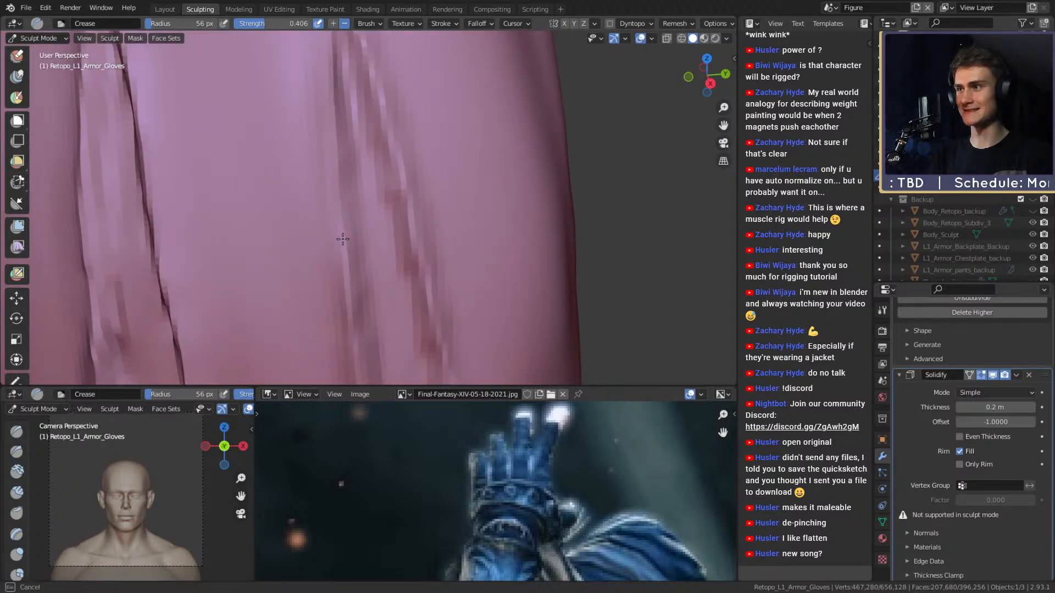
{"action": "mouse_move", "coordinate": [340, 276]}
{"action": "middle_mouse_down"}
{"action": "mouse_move", "coordinate": [353, 319]}
{"action": "mouse_move", "coordinate": [350, 182]}
{"action": "middle_mouse_up"}
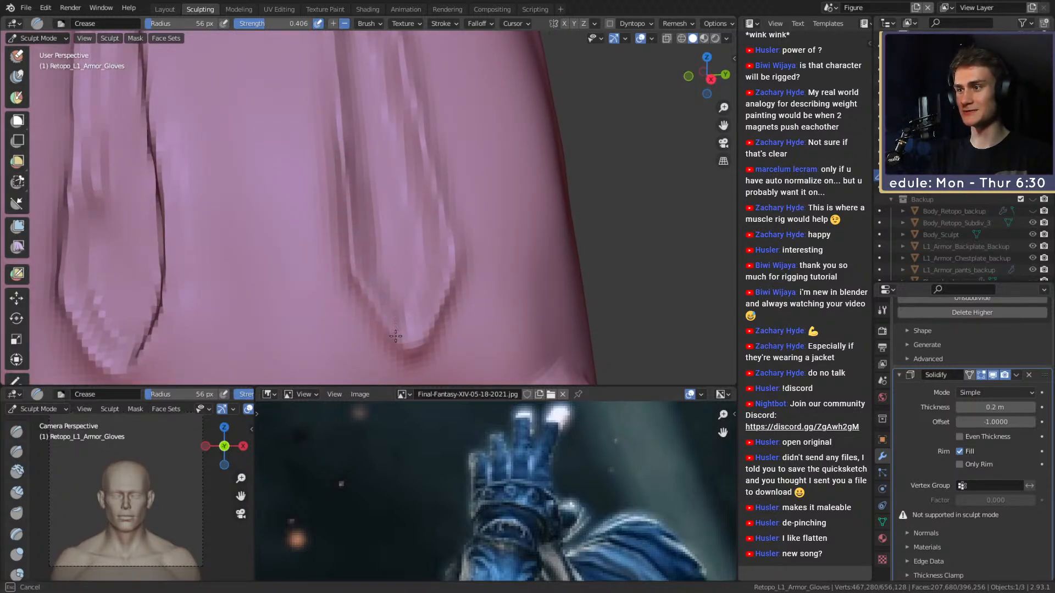
{"action": "mouse_move", "coordinate": [436, 349]}
{"action": "middle_mouse_down", "text": "shift"}
{"action": "mouse_move", "coordinate": [396, 267]}
{"action": "mouse_move", "coordinate": [427, 218]}
{"action": "middle_mouse_up", "text": "shift"}
{"action": "middle_click_drag", "start_coordinate": [387, 102], "coordinate": [419, 289], "text": "shift"}
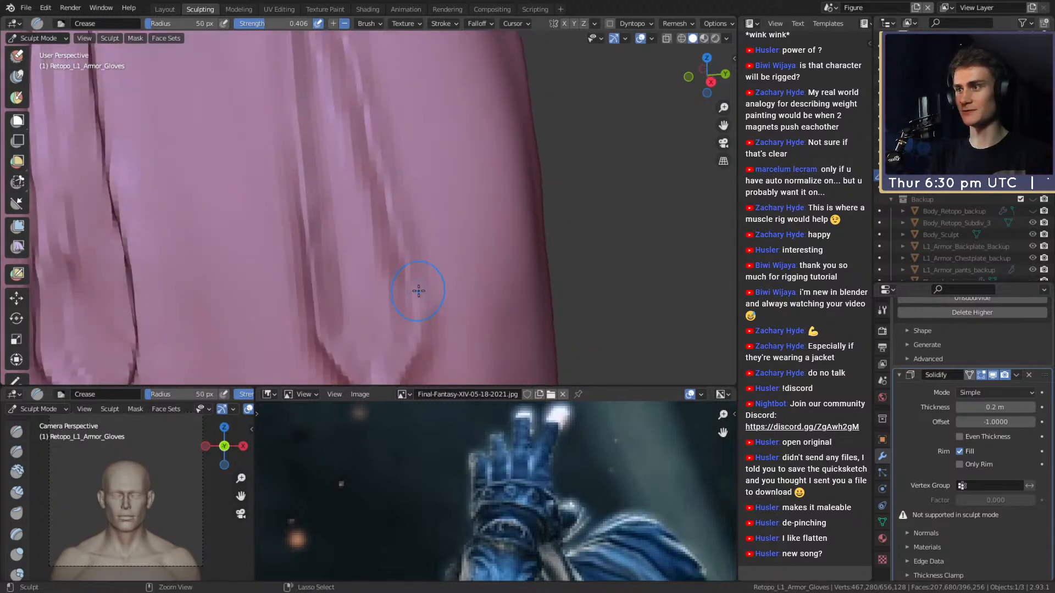
- Refine the little-finger-side stripe's outline from its upper point to its lower tip using Crease at 50 to 54 px
{"action": "middle_click_drag", "start_coordinate": [405, 252], "coordinate": [407, 231]}
{"action": "middle_click_drag", "start_coordinate": [400, 171], "coordinate": [395, 165]}
{"action": "middle_click_drag", "start_coordinate": [384, 100], "coordinate": [384, 146]}
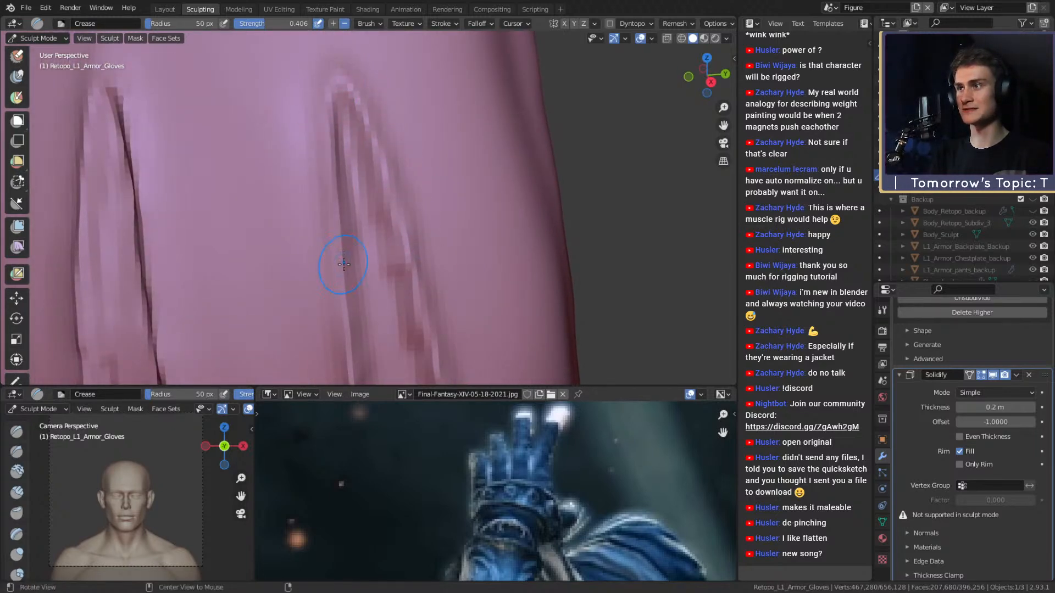
{"action": "middle_click_drag", "start_coordinate": [341, 263], "coordinate": [350, 110]}
{"action": "middle_click_drag", "start_coordinate": [371, 289], "coordinate": [362, 84]}
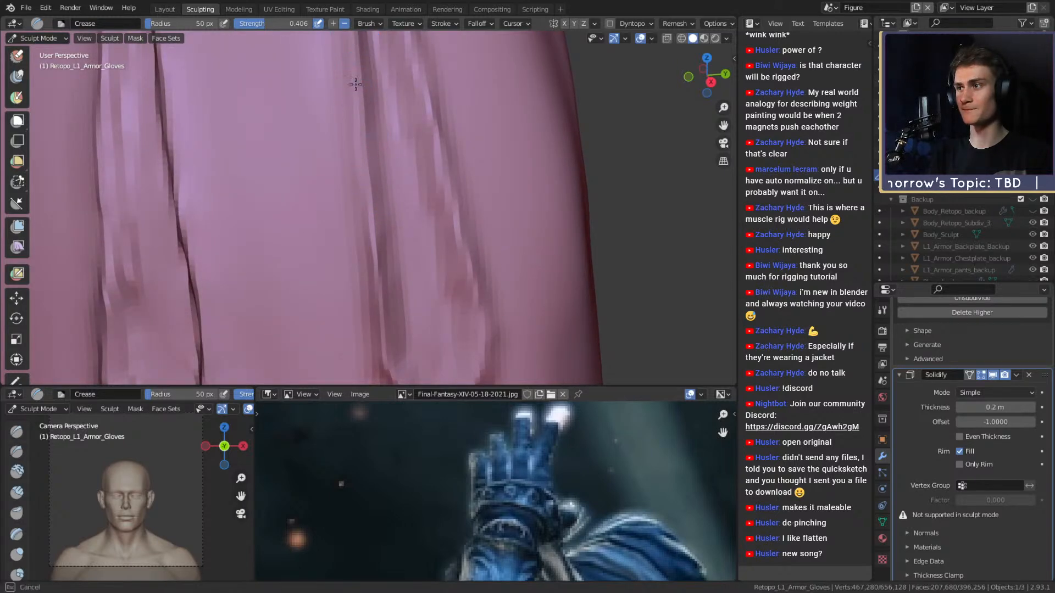
{"action": "middle_click_drag", "start_coordinate": [345, 273], "coordinate": [353, 243]}
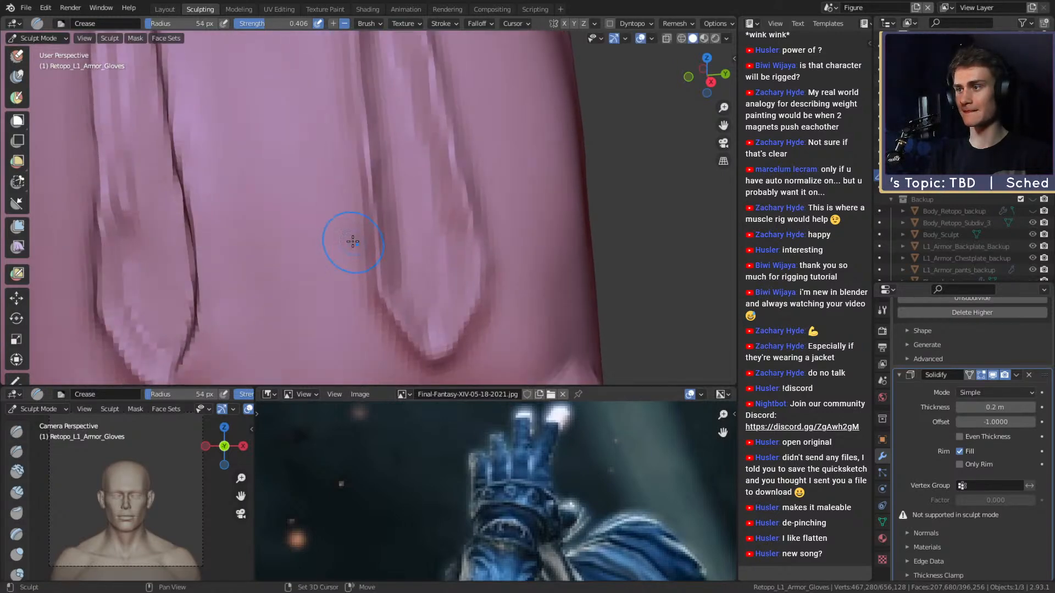
{"action": "middle_click_drag", "start_coordinate": [371, 332], "coordinate": [366, 280]}
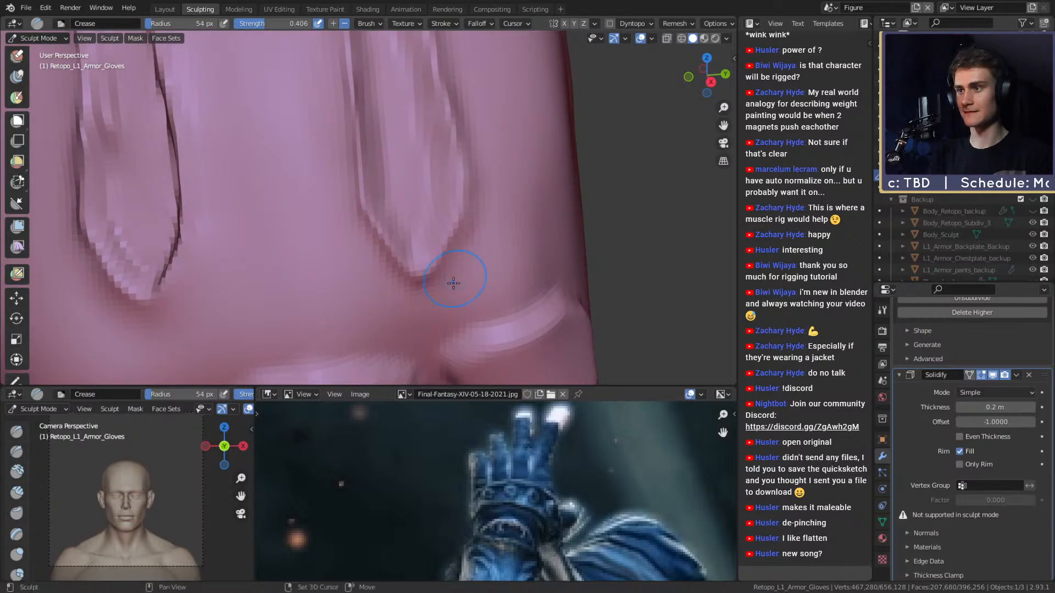
{"action": "mouse_move", "coordinate": [502, 173]}
{"action": "middle_mouse_down"}
{"action": "mouse_move", "coordinate": [477, 193]}
{"action": "mouse_move", "coordinate": [459, 134]}
{"action": "mouse_move", "coordinate": [450, 170]}
{"action": "mouse_move", "coordinate": [429, 96]}
{"action": "mouse_move", "coordinate": [412, 130]}
{"action": "mouse_move", "coordinate": [436, 253]}
{"action": "mouse_move", "coordinate": [378, 86]}
{"action": "middle_mouse_up"}
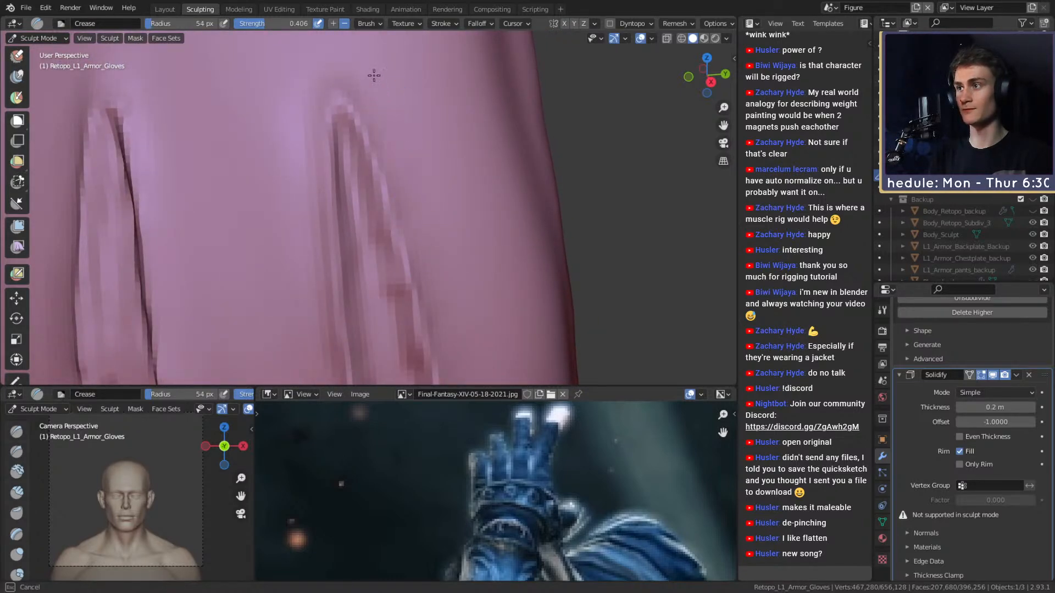
{"action": "middle_click_drag", "start_coordinate": [313, 321], "coordinate": [318, 231], "text": "shift"}
{"action": "mouse_move", "coordinate": [329, 330]}
{"action": "middle_mouse_down", "text": "shift"}
{"action": "mouse_move", "coordinate": [333, 175]}
{"action": "mouse_move", "coordinate": [412, 198]}
{"action": "mouse_move", "coordinate": [457, 276]}
{"action": "middle_mouse_up", "text": "shift"}
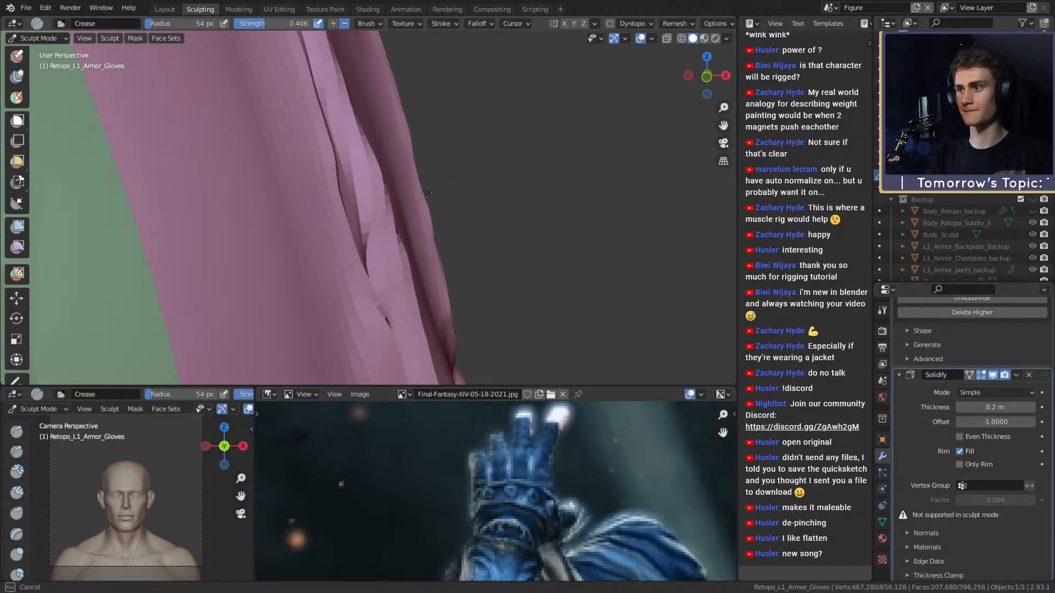
- Reduce the Crease radius to 24 px and sharpen the lower part of the little-finger-side stripe
{"action": "mouse_move", "coordinate": [430, 208]}
{"action": "middle_mouse_down"}
{"action": "mouse_move", "coordinate": [429, 253]}
{"action": "mouse_move", "coordinate": [401, 336]}
{"action": "mouse_move", "coordinate": [445, 204]}
{"action": "mouse_move", "coordinate": [266, 235]}
{"action": "mouse_move", "coordinate": [363, 210]}
{"action": "mouse_move", "coordinate": [426, 285]}
{"action": "mouse_move", "coordinate": [445, 277]}
{"action": "mouse_move", "coordinate": [412, 236]}
{"action": "middle_mouse_up"}
{"action": "mouse_move", "coordinate": [346, 198]}
{"action": "middle_mouse_down", "text": "ctrl"}
{"action": "mouse_move", "coordinate": [373, 244]}
{"action": "mouse_move", "coordinate": [396, 187]}
{"action": "middle_mouse_up", "text": "ctrl"}
{"action": "key", "text": "f"}
{"action": "left_click", "coordinate": [394, 185]}
{"action": "key", "text": "f"}
{"action": "left_click", "coordinate": [348, 196]}
{"action": "mouse_move", "coordinate": [336, 222]}
{"action": "left_mouse_down"}
{"action": "mouse_move", "coordinate": [335, 138]}
{"action": "mouse_move", "coordinate": [338, 237]}
{"action": "mouse_move", "coordinate": [348, 231]}
{"action": "mouse_move", "coordinate": [333, 241]}
{"action": "left_mouse_up"}
{"action": "scroll", "coordinate": [341, 209], "scroll_direction": "up", "scroll_amount": 1}
{"action": "key", "text": "f"}
{"action": "left_click", "coordinate": [339, 188]}
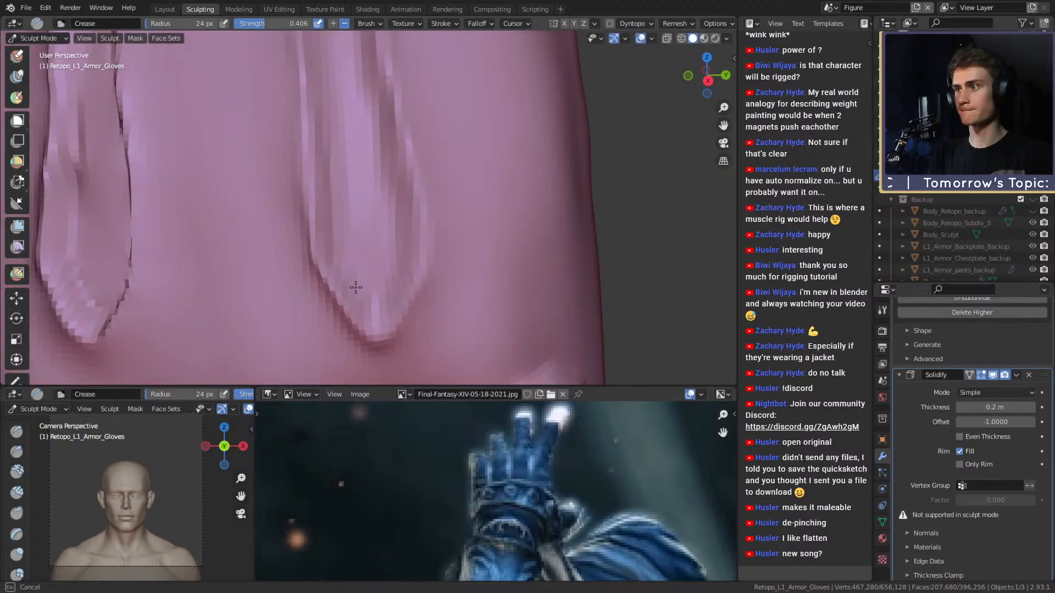
- Crease the outer long edge of the little-finger-side stripe at a 27 px radius
{"action": "middle_click_drag", "start_coordinate": [377, 311], "coordinate": [390, 219]}
{"action": "key", "text": "f"}
{"action": "left_click", "coordinate": [401, 220]}
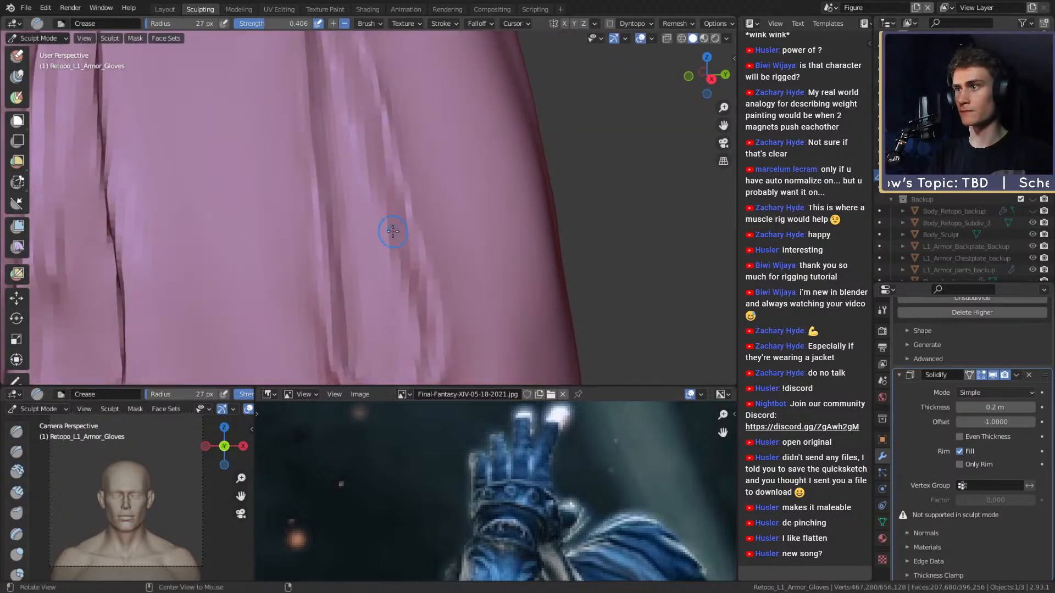
{"action": "middle_click_drag", "start_coordinate": [407, 275], "coordinate": [375, 171]}
{"action": "scroll", "coordinate": [405, 245], "scroll_direction": "down", "scroll_amount": 6}
{"action": "mouse_move", "coordinate": [429, 275]}
{"action": "middle_mouse_down"}
{"action": "mouse_move", "coordinate": [419, 207]}
{"action": "mouse_move", "coordinate": [224, 110]}
{"action": "mouse_move", "coordinate": [362, 195]}
{"action": "middle_mouse_up"}
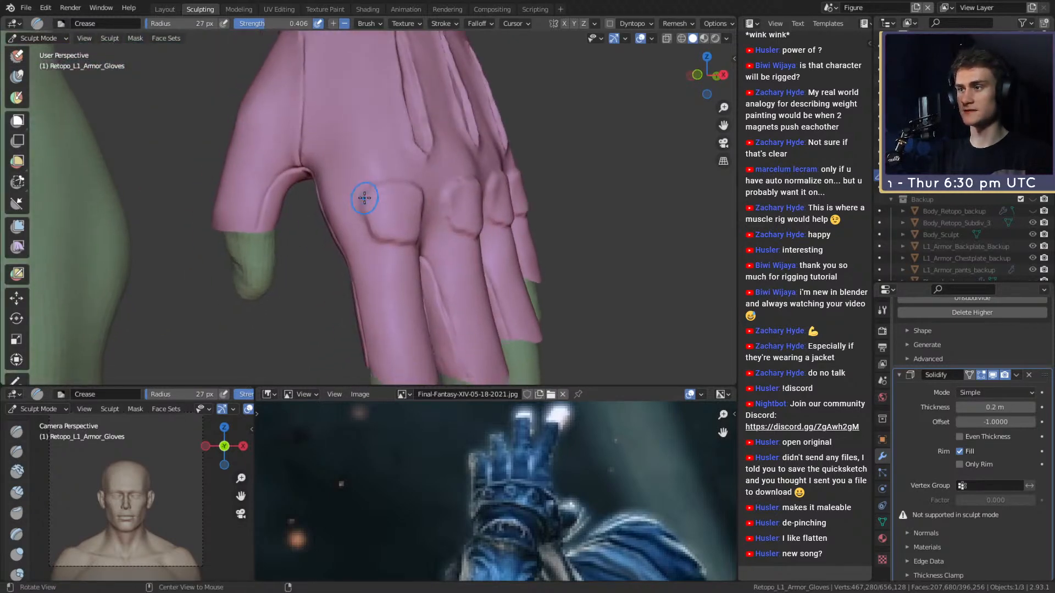
- Switch to Clay Strips and rework the edges of the index-finger knuckle pad using brush radii of 50 and 87 px
{"action": "scroll", "coordinate": [363, 195], "scroll_direction": "up", "scroll_amount": 3}
{"action": "key", "text": "c"}
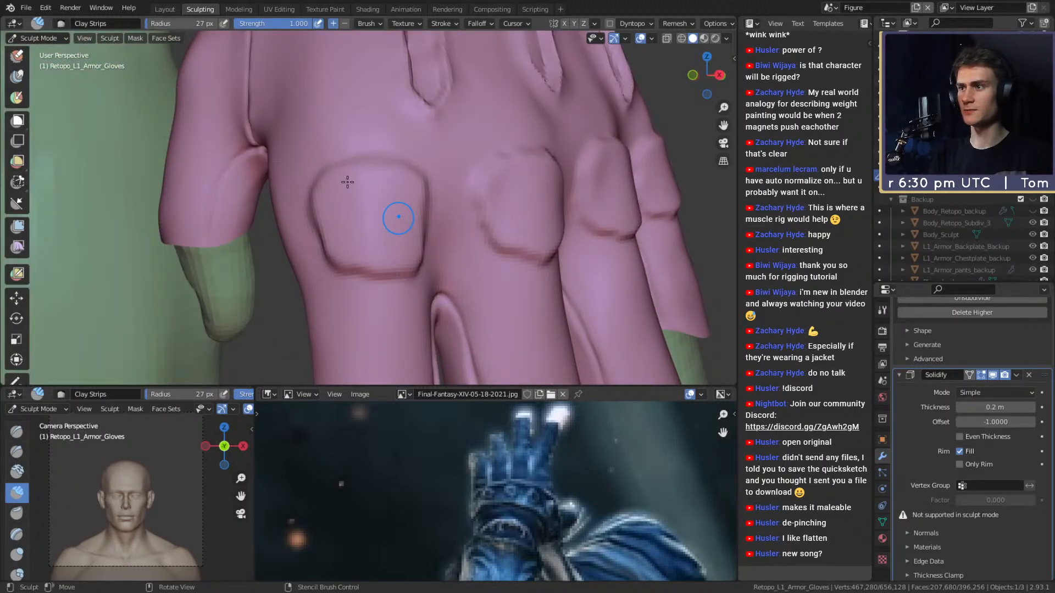
{"action": "scroll", "coordinate": [415, 212], "scroll_direction": "down", "scroll_amount": 5}
{"action": "scroll", "coordinate": [377, 208], "scroll_direction": "up", "scroll_amount": 5}
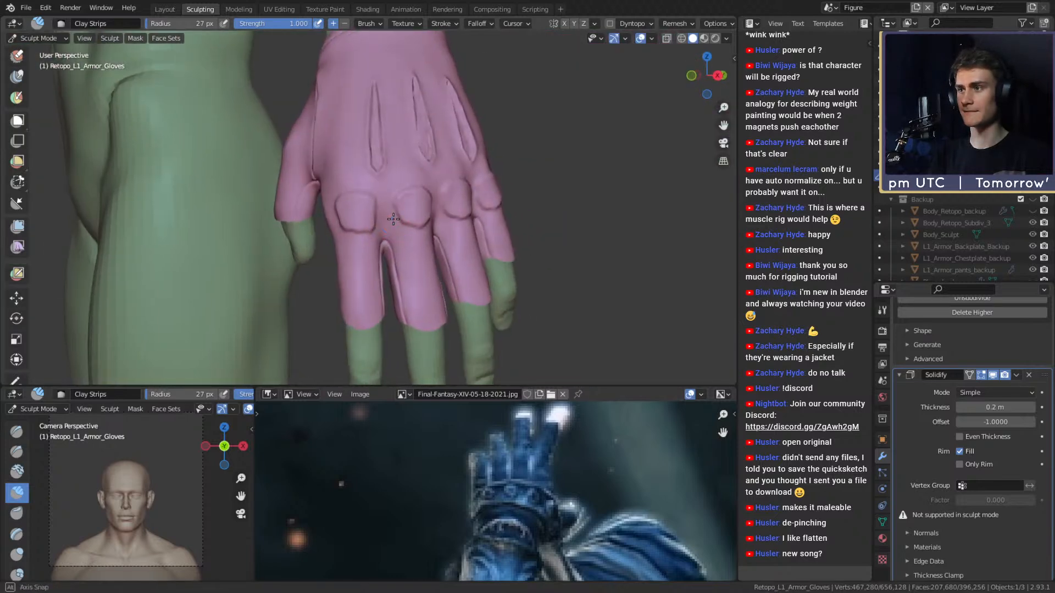
{"action": "scroll", "coordinate": [384, 186], "scroll_direction": "up", "scroll_amount": 2}
{"action": "key", "text": "f"}
{"action": "left_click", "coordinate": [368, 203]}
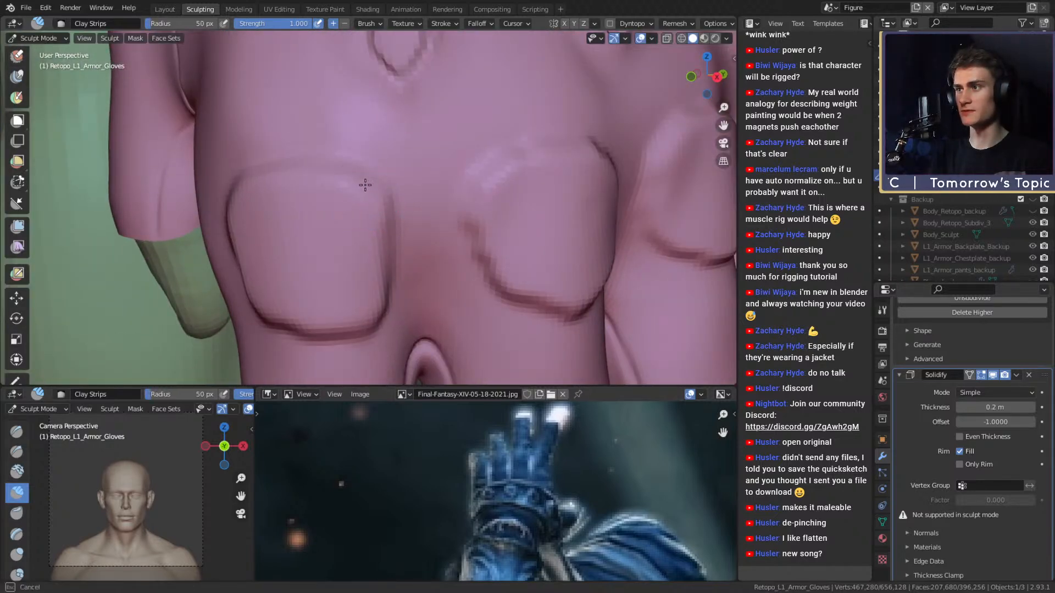
{"action": "mouse_move", "coordinate": [368, 170]}
{"action": "middle_mouse_down"}
{"action": "mouse_move", "coordinate": [389, 179]}
{"action": "mouse_move", "coordinate": [384, 165]}
{"action": "mouse_move", "coordinate": [355, 215]}
{"action": "mouse_move", "coordinate": [369, 221]}
{"action": "mouse_move", "coordinate": [341, 240]}
{"action": "middle_mouse_up"}
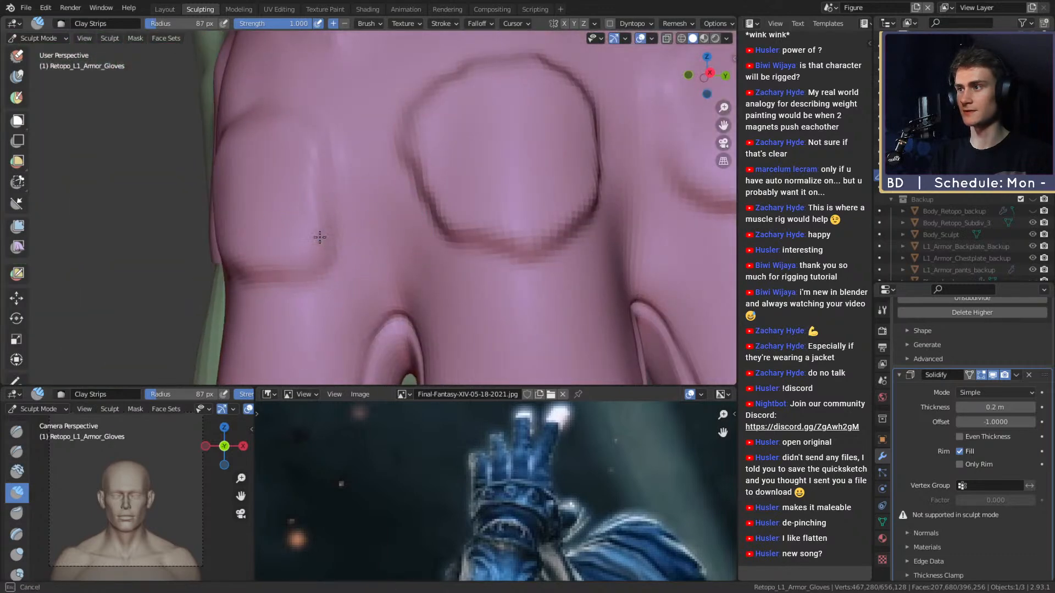
{"action": "mouse_move", "coordinate": [376, 131]}
{"action": "middle_mouse_down", "text": "ctrl"}
{"action": "mouse_move", "coordinate": [388, 217]}
{"action": "mouse_move", "coordinate": [363, 220]}
{"action": "mouse_move", "coordinate": [412, 186]}
{"action": "mouse_move", "coordinate": [329, 218]}
{"action": "middle_mouse_up", "text": "ctrl"}
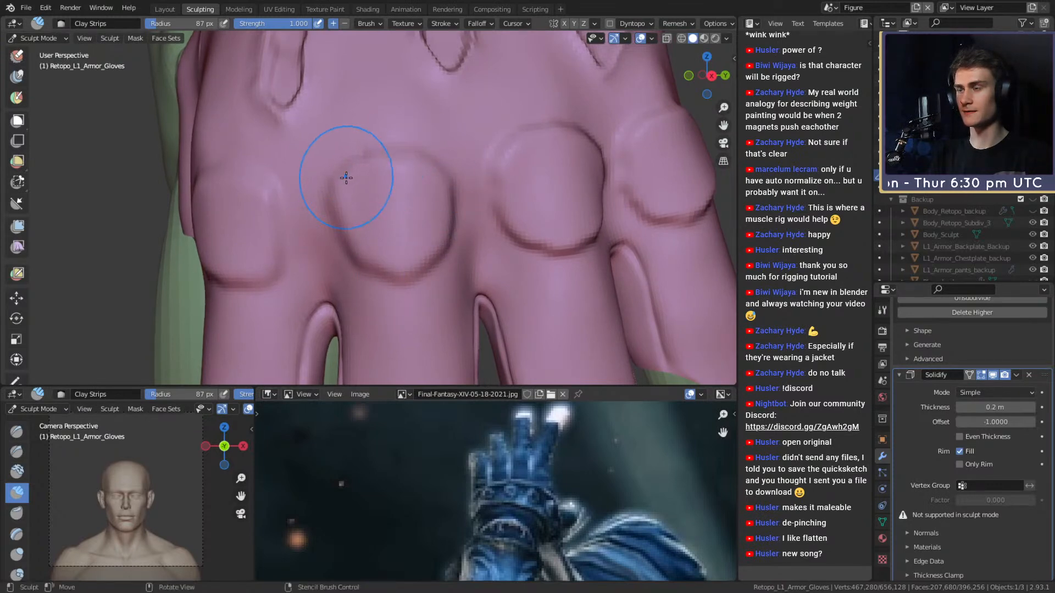
- Soften the borders of the index, middle and ring finger knuckle pads using brush radii of 66 and 101 px
{"action": "scroll", "coordinate": [342, 177], "scroll_direction": "down", "scroll_amount": 5}
{"action": "middle_click_drag", "start_coordinate": [379, 241], "coordinate": [439, 218]}
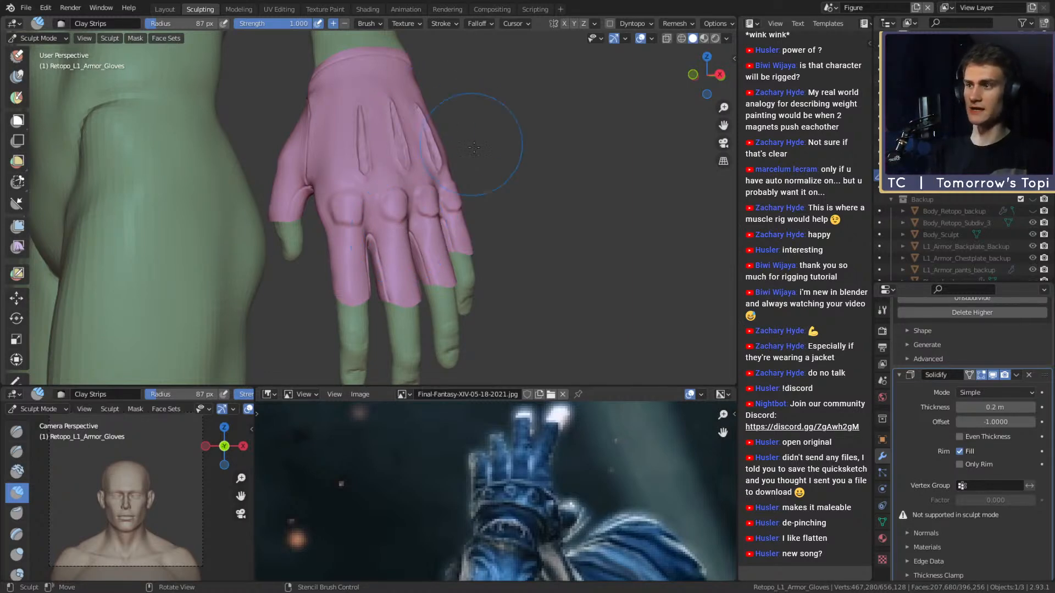
{"action": "scroll", "coordinate": [459, 133], "scroll_direction": "up", "scroll_amount": 6}
{"action": "mouse_move", "coordinate": [448, 188]}
{"action": "middle_mouse_down"}
{"action": "mouse_move", "coordinate": [329, 247]}
{"action": "mouse_move", "coordinate": [373, 207]}
{"action": "middle_mouse_up"}
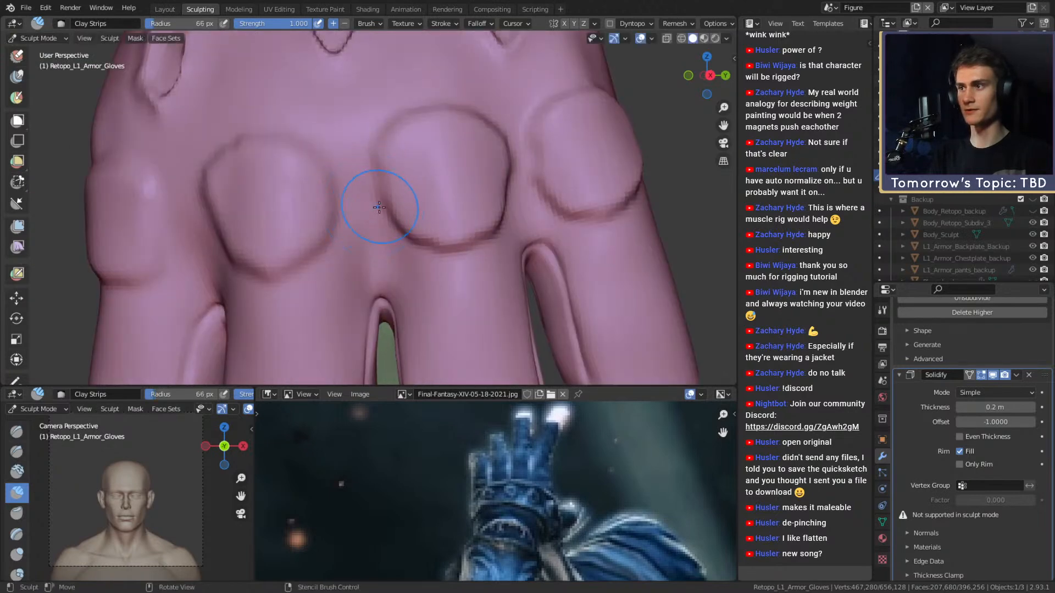
{"action": "mouse_move", "coordinate": [459, 235]}
{"action": "middle_mouse_down"}
{"action": "mouse_move", "coordinate": [447, 217]}
{"action": "mouse_move", "coordinate": [472, 218]}
{"action": "middle_mouse_up"}
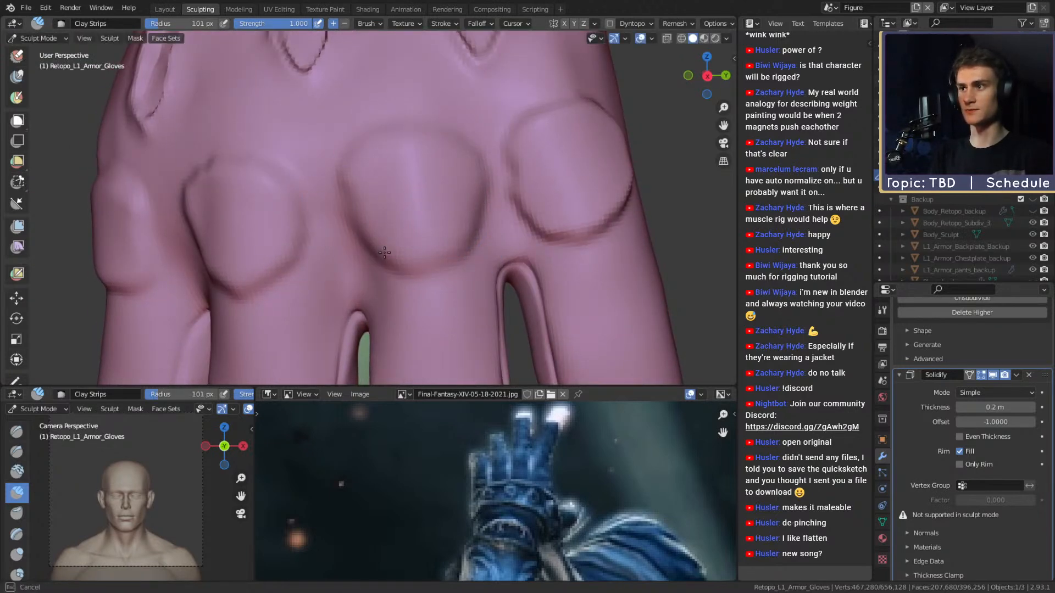
{"action": "mouse_move", "coordinate": [366, 232]}
{"action": "middle_mouse_down"}
{"action": "mouse_move", "coordinate": [423, 207]}
{"action": "mouse_move", "coordinate": [413, 266]}
{"action": "middle_mouse_up"}
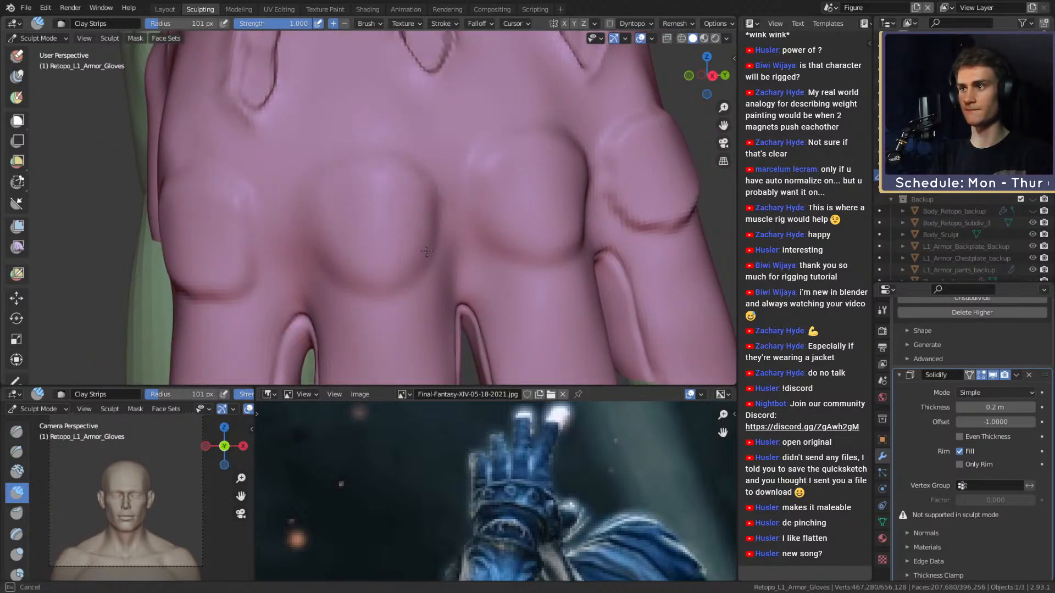
{"action": "middle_click_drag", "start_coordinate": [411, 179], "coordinate": [384, 252]}
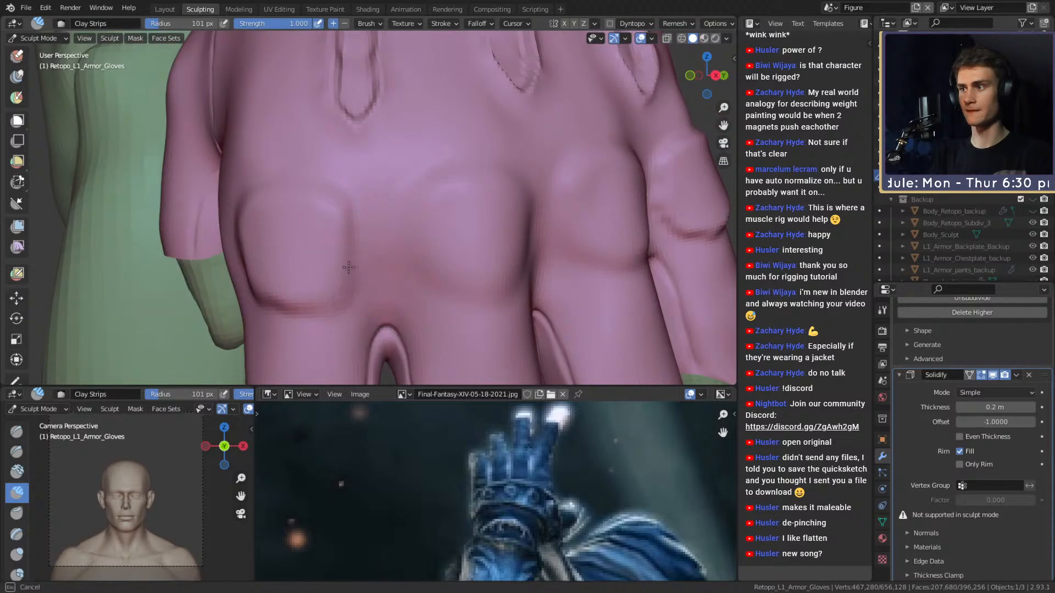
{"action": "middle_click_drag", "start_coordinate": [319, 200], "coordinate": [330, 273]}
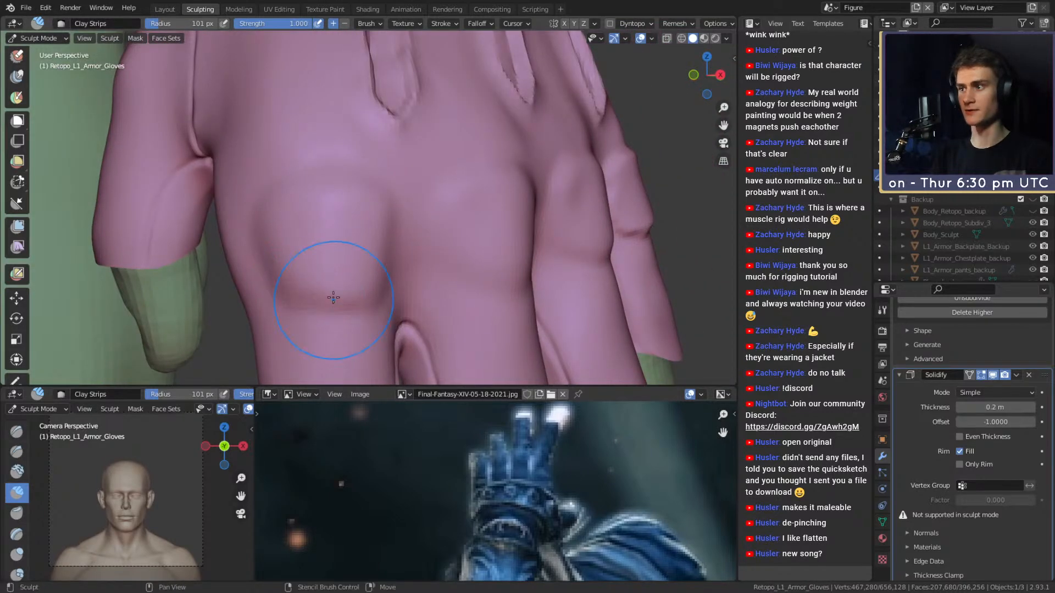
- Refine the knuckle pad borders on the back of the glove using Clay Strips at a 55 px radius
{"action": "scroll", "coordinate": [363, 258], "scroll_direction": "down", "scroll_amount": 4}
{"action": "mouse_move", "coordinate": [365, 228]}
{"action": "middle_mouse_down"}
{"action": "mouse_move", "coordinate": [417, 193]}
{"action": "mouse_move", "coordinate": [328, 175]}
{"action": "mouse_move", "coordinate": [342, 332]}
{"action": "middle_mouse_up"}
{"action": "scroll", "coordinate": [419, 188], "scroll_direction": "up", "scroll_amount": 4}
{"action": "mouse_move", "coordinate": [353, 235]}
{"action": "middle_mouse_down"}
{"action": "mouse_move", "coordinate": [418, 199]}
{"action": "mouse_move", "coordinate": [480, 218]}
{"action": "mouse_move", "coordinate": [467, 184]}
{"action": "mouse_move", "coordinate": [468, 224]}
{"action": "mouse_move", "coordinate": [447, 231]}
{"action": "mouse_move", "coordinate": [427, 172]}
{"action": "mouse_move", "coordinate": [421, 207]}
{"action": "middle_mouse_up"}
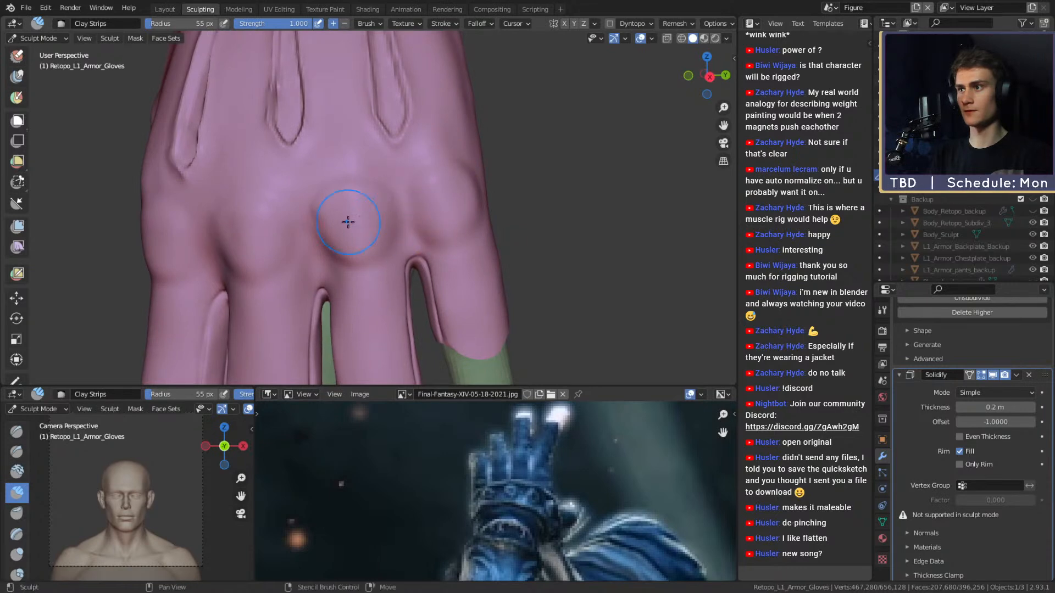
- Switch to the Crease brush at a 27 px radius and define the thumb-side seam just below the cuff
{"action": "scroll", "coordinate": [377, 264], "scroll_direction": "down", "scroll_amount": 5}
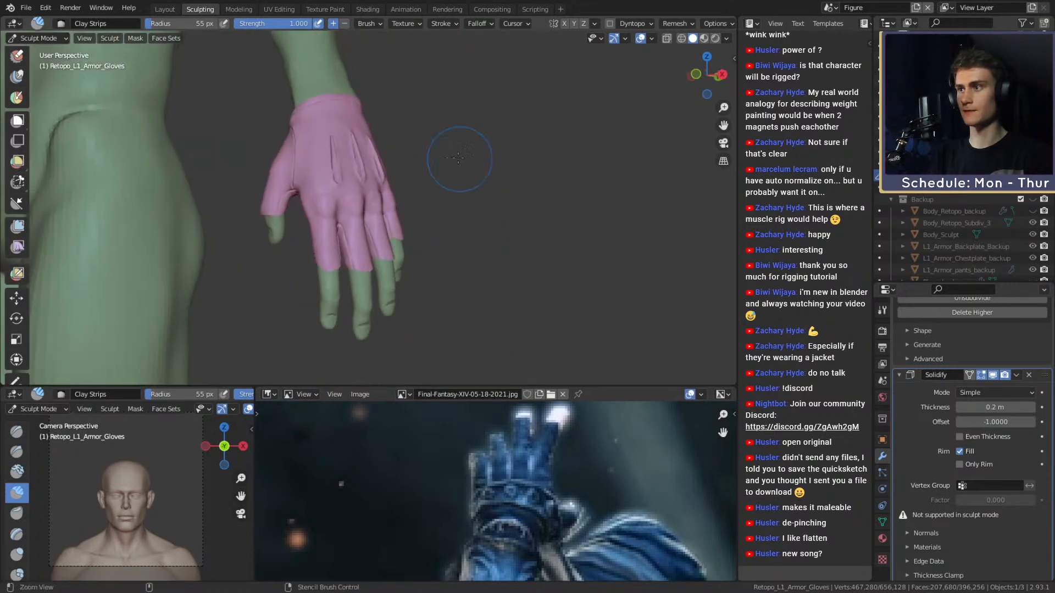
{"action": "scroll", "coordinate": [478, 236], "scroll_direction": "down", "scroll_amount": 2}
{"action": "scroll", "coordinate": [270, 71], "scroll_direction": "up", "scroll_amount": 6}
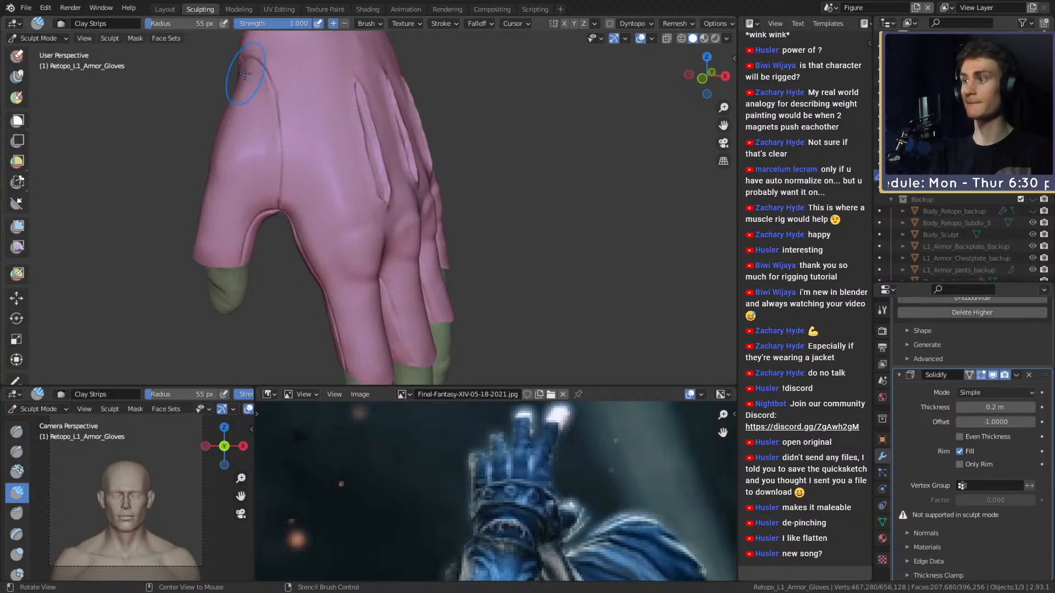
{"action": "mouse_move", "coordinate": [428, 273]}
{"action": "middle_mouse_down"}
{"action": "mouse_move", "coordinate": [364, 208]}
{"action": "mouse_move", "coordinate": [442, 150]}
{"action": "middle_mouse_up"}
{"action": "key", "text": "f"}
{"action": "scroll", "coordinate": [454, 137], "scroll_direction": "down", "scroll_amount": 6}
{"action": "mouse_move", "coordinate": [376, 181]}
{"action": "middle_mouse_down"}
{"action": "mouse_move", "coordinate": [430, 186]}
{"action": "mouse_move", "coordinate": [457, 202]}
{"action": "mouse_move", "coordinate": [473, 184]}
{"action": "mouse_move", "coordinate": [401, 164]}
{"action": "mouse_move", "coordinate": [352, 196]}
{"action": "middle_mouse_up"}
{"action": "key", "text": "shift+c"}
{"action": "mouse_move", "coordinate": [351, 196]}
{"action": "left_mouse_down", "text": "ctrl+alt"}
{"action": "mouse_move", "coordinate": [365, 127]}
{"action": "mouse_move", "coordinate": [360, 190]}
{"action": "mouse_move", "coordinate": [304, 139]}
{"action": "mouse_move", "coordinate": [335, 234]}
{"action": "mouse_move", "coordinate": [412, 259]}
{"action": "mouse_move", "coordinate": [376, 184]}
{"action": "mouse_move", "coordinate": [369, 120]}
{"action": "left_mouse_up", "text": "ctrl+alt"}
{"action": "key", "text": "f"}
{"action": "left_click", "coordinate": [322, 165]}
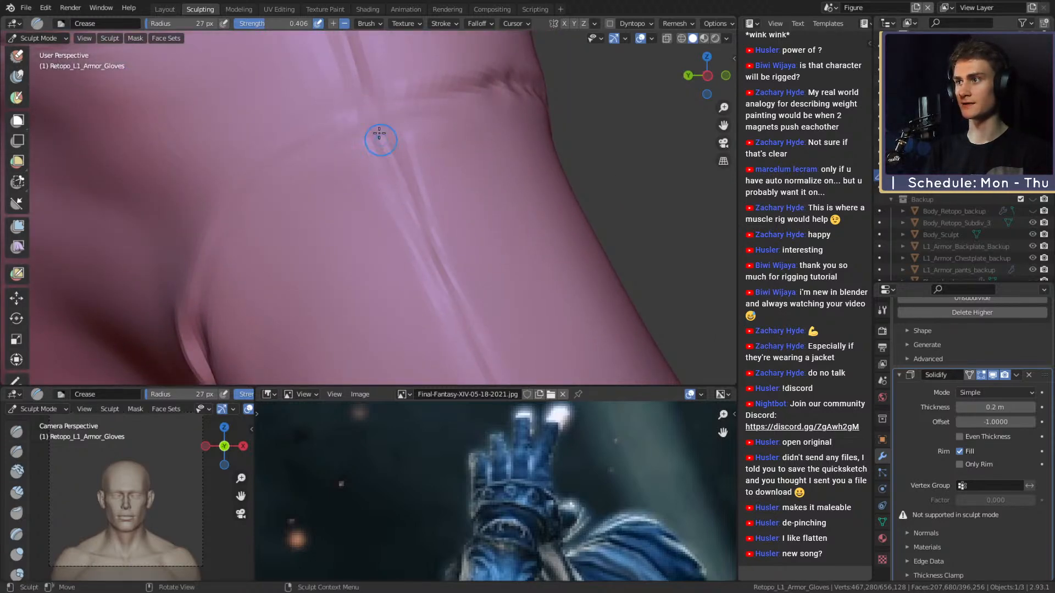
{"action": "middle_click_drag", "start_coordinate": [436, 267], "coordinate": [380, 167], "text": "shift"}
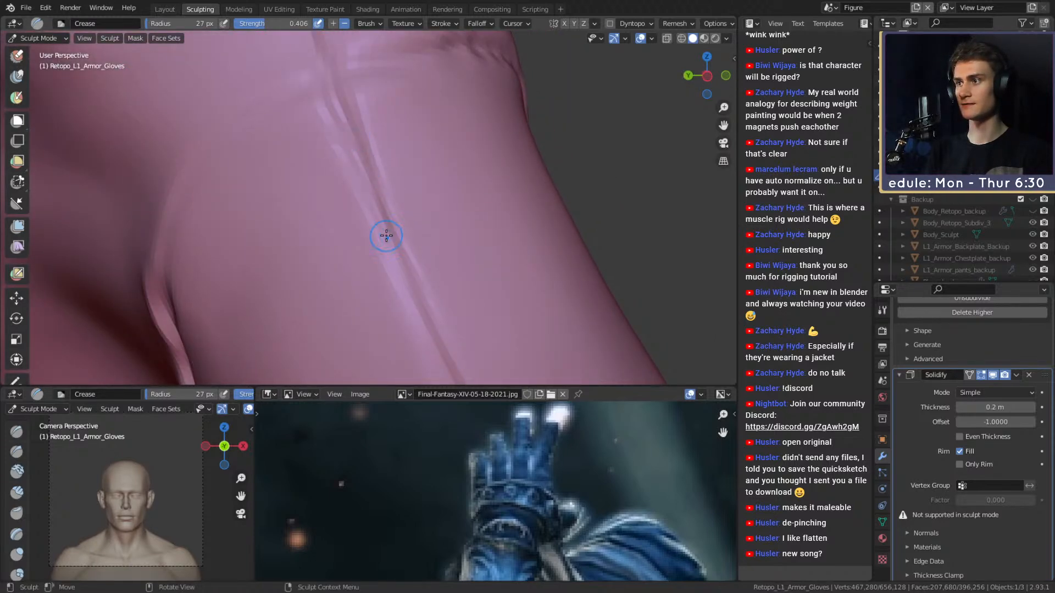
- Set the Crease brush to a 15 px radius and 1.000 strength, and sharpen the outer thumb seam down to the glove opening
{"action": "mouse_move", "coordinate": [370, 219]}
{"action": "middle_mouse_down"}
{"action": "mouse_move", "coordinate": [415, 204]}
{"action": "mouse_move", "coordinate": [400, 215]}
{"action": "mouse_move", "coordinate": [365, 190]}
{"action": "middle_mouse_up"}
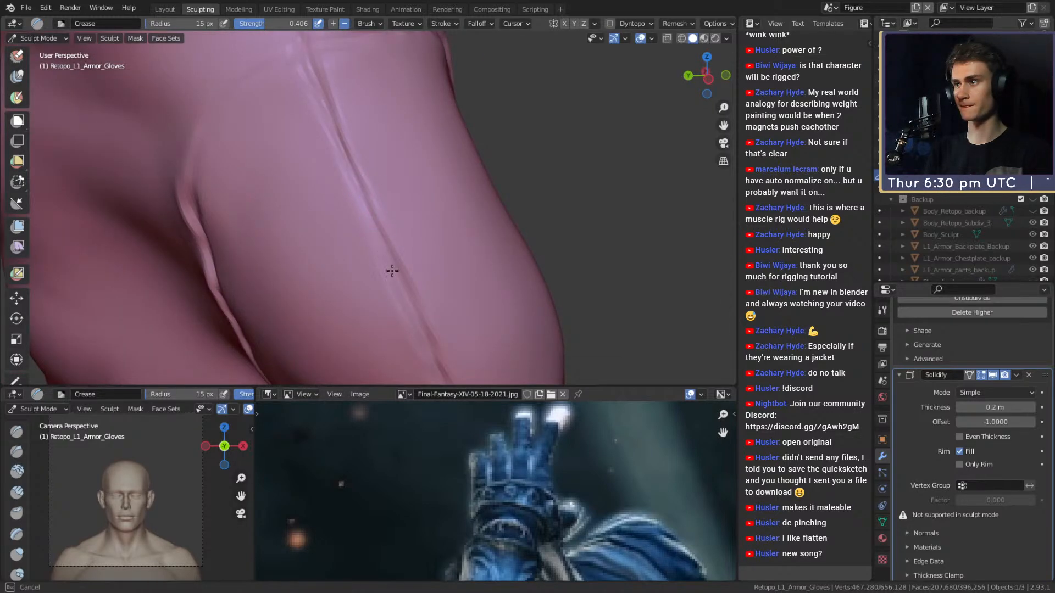
{"action": "key", "text": "shift+f"}
{"action": "left_click", "coordinate": [396, 219]}
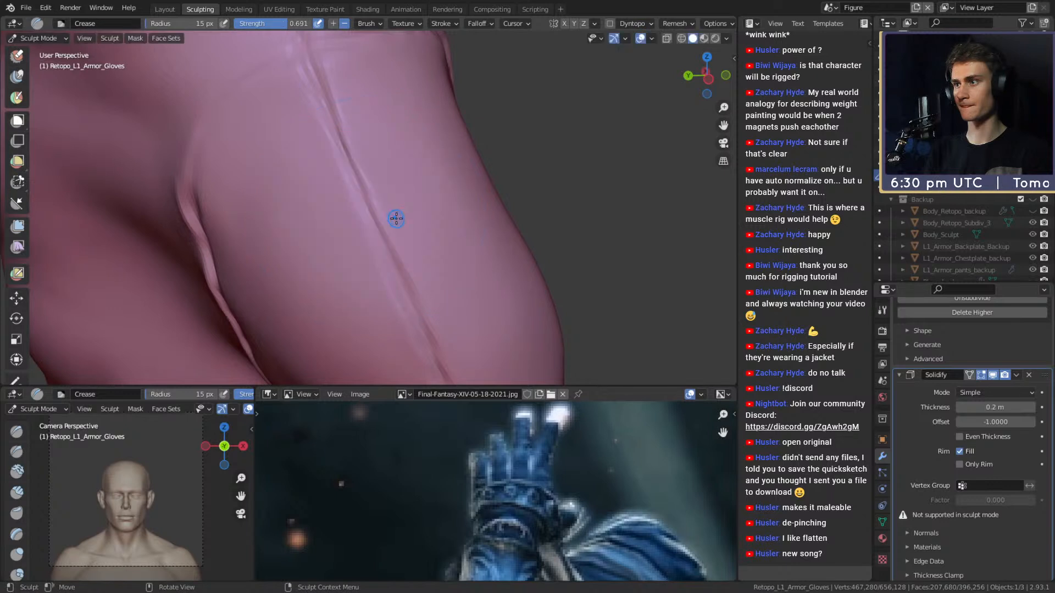
{"action": "key", "text": "shift+f"}
{"action": "left_click", "coordinate": [365, 207]}
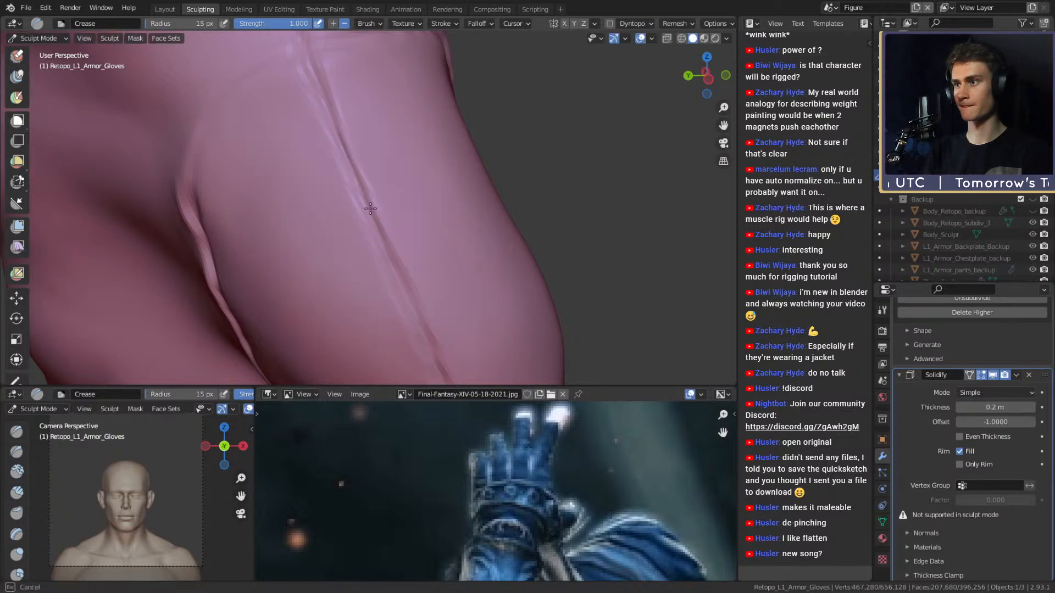
{"action": "middle_click_drag", "start_coordinate": [365, 207], "coordinate": [387, 242], "text": "shift"}
{"action": "middle_click_drag", "start_coordinate": [410, 283], "coordinate": [377, 211], "text": "shift"}
{"action": "middle_click_drag", "start_coordinate": [397, 287], "coordinate": [370, 150], "text": "shift"}
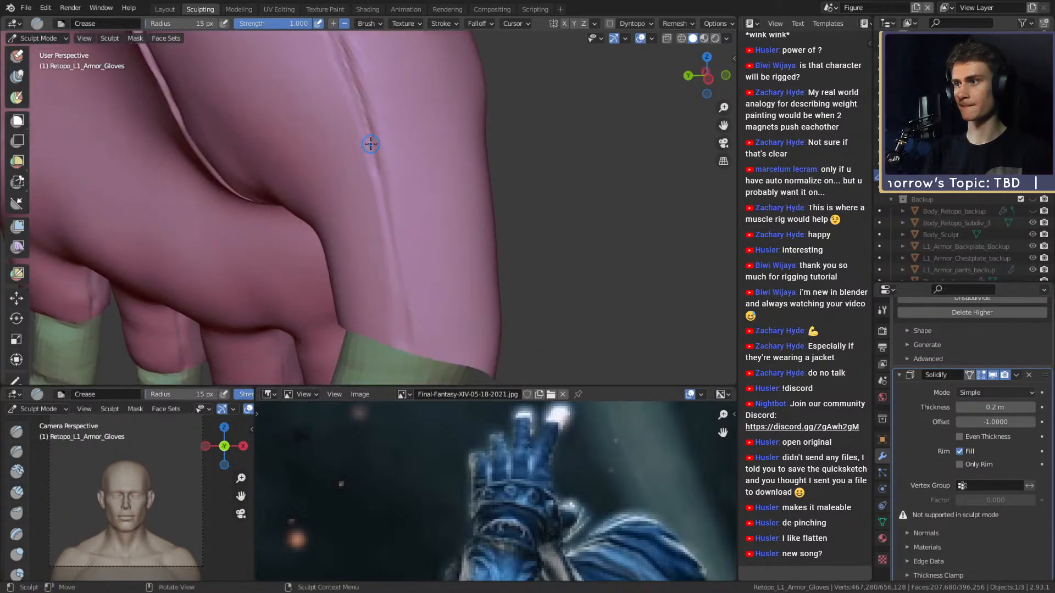
{"action": "middle_click_drag", "start_coordinate": [388, 258], "coordinate": [373, 163], "text": "shift"}
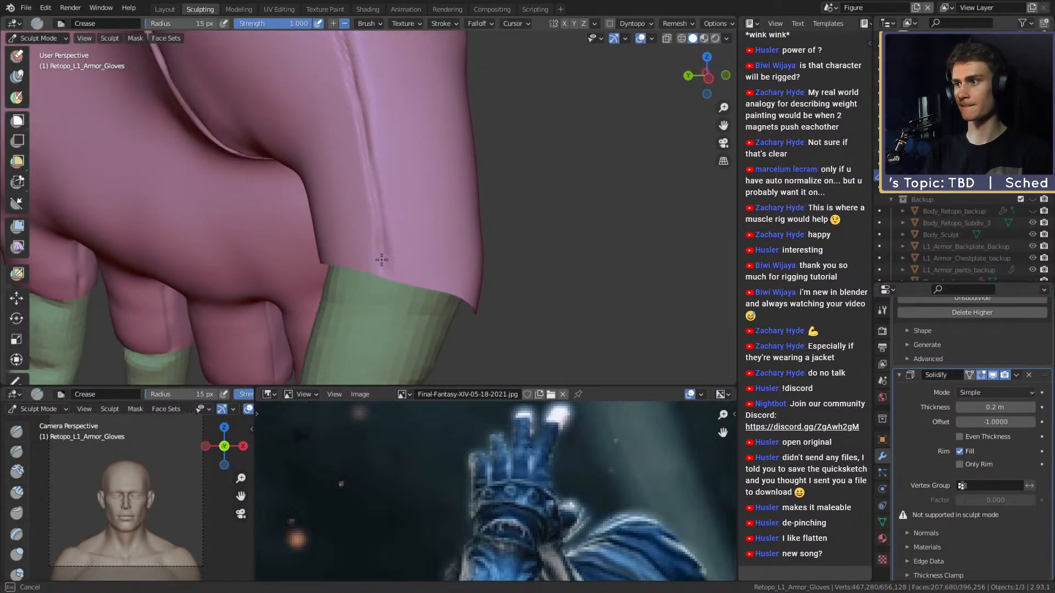
- Crease the seam on the thumb's inner side down to the glove opening
{"action": "mouse_move", "coordinate": [382, 287]}
{"action": "middle_mouse_down"}
{"action": "mouse_move", "coordinate": [396, 269]}
{"action": "mouse_move", "coordinate": [440, 262]}
{"action": "mouse_move", "coordinate": [302, 238]}
{"action": "mouse_move", "coordinate": [336, 216]}
{"action": "mouse_move", "coordinate": [331, 172]}
{"action": "middle_mouse_up"}
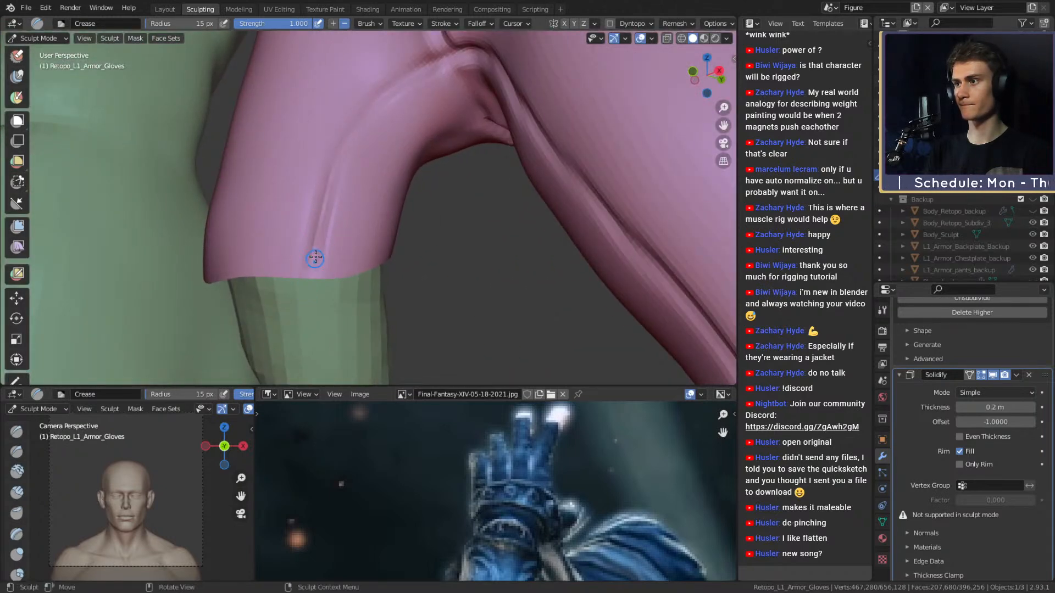
{"action": "middle_click_drag", "start_coordinate": [400, 90], "coordinate": [413, 124]}
{"action": "mouse_move", "coordinate": [469, 142]}
{"action": "middle_mouse_down"}
{"action": "mouse_move", "coordinate": [566, 193]}
{"action": "mouse_move", "coordinate": [433, 197]}
{"action": "mouse_move", "coordinate": [421, 177]}
{"action": "middle_mouse_up"}
- Crease the seam along the thumb-facing side of the index finger down to its opening at a 15 px radius
{"action": "middle_click_drag", "start_coordinate": [449, 247], "coordinate": [387, 99], "text": "shift"}
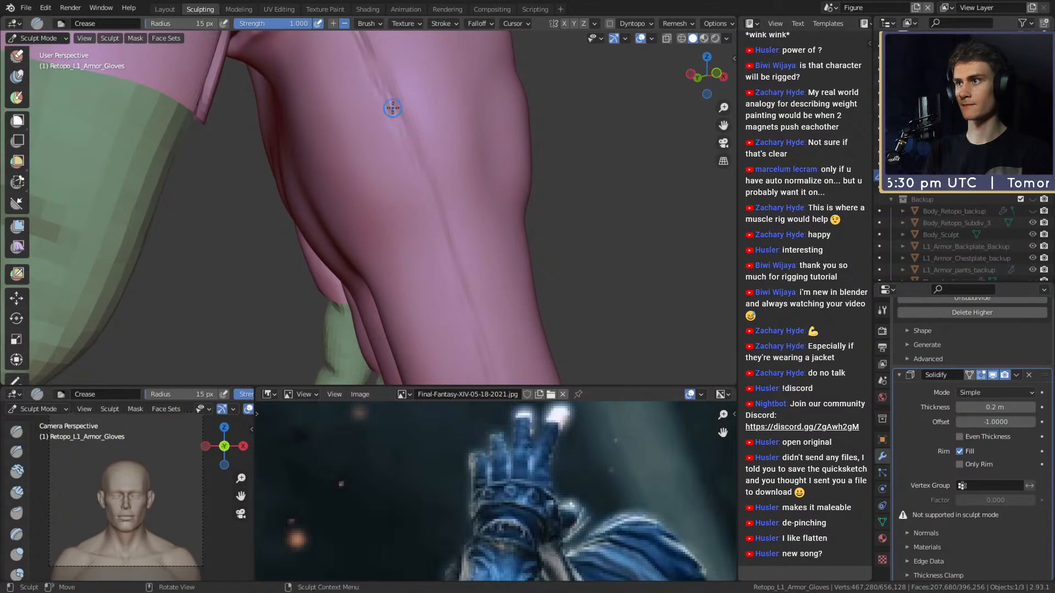
{"action": "middle_click_drag", "start_coordinate": [468, 227], "coordinate": [400, 130], "text": "shift"}
{"action": "middle_click_drag", "start_coordinate": [412, 184], "coordinate": [397, 190]}
{"action": "left_click_drag", "start_coordinate": [388, 125], "coordinate": [433, 250]}
{"action": "middle_click_drag", "start_coordinate": [429, 258], "coordinate": [393, 174], "text": "shift"}
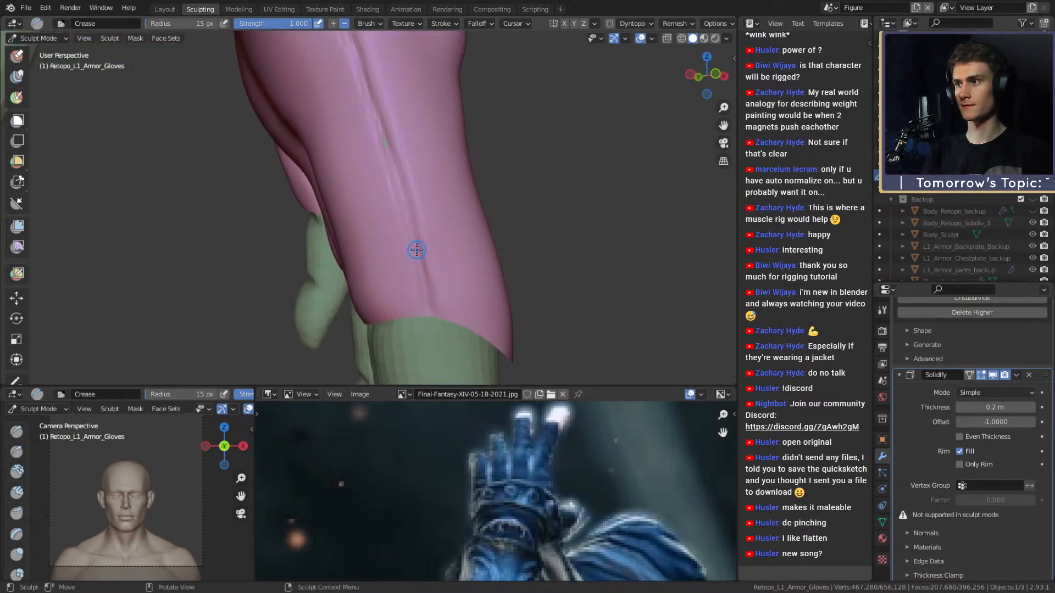
{"action": "middle_click_drag", "start_coordinate": [416, 246], "coordinate": [405, 216], "text": "shift"}
{"action": "mouse_move", "coordinate": [415, 295]}
{"action": "middle_mouse_down"}
{"action": "mouse_move", "coordinate": [332, 177]}
{"action": "mouse_move", "coordinate": [335, 220]}
{"action": "mouse_move", "coordinate": [393, 153]}
{"action": "mouse_move", "coordinate": [350, 222]}
{"action": "middle_mouse_up"}
- Switch to the Grab brush, adjust its radius and nudge the glove surface on the index finger
{"action": "key", "text": "g"}
{"action": "key", "text": "f"}
{"action": "left_click", "coordinate": [362, 239]}
{"action": "key", "text": "f"}
{"action": "left_click", "coordinate": [370, 214]}
{"action": "left_click_drag", "start_coordinate": [357, 207], "coordinate": [361, 199]}
- Return to Crease at a 24 px radius and sharpen the index finger seam on the side facing the middle finger
{"action": "mouse_move", "coordinate": [379, 222]}
{"action": "middle_mouse_down"}
{"action": "mouse_move", "coordinate": [440, 205]}
{"action": "mouse_move", "coordinate": [313, 99]}
{"action": "middle_mouse_up"}
{"action": "key", "text": "shift+c"}
{"action": "key", "text": "f"}
{"action": "left_click", "coordinate": [374, 220]}
{"action": "mouse_move", "coordinate": [374, 220]}
{"action": "middle_mouse_down"}
{"action": "mouse_move", "coordinate": [360, 182]}
{"action": "mouse_move", "coordinate": [181, 191]}
{"action": "mouse_move", "coordinate": [307, 230]}
{"action": "middle_mouse_up"}
{"action": "scroll", "coordinate": [365, 252], "scroll_direction": "up", "scroll_amount": 4}
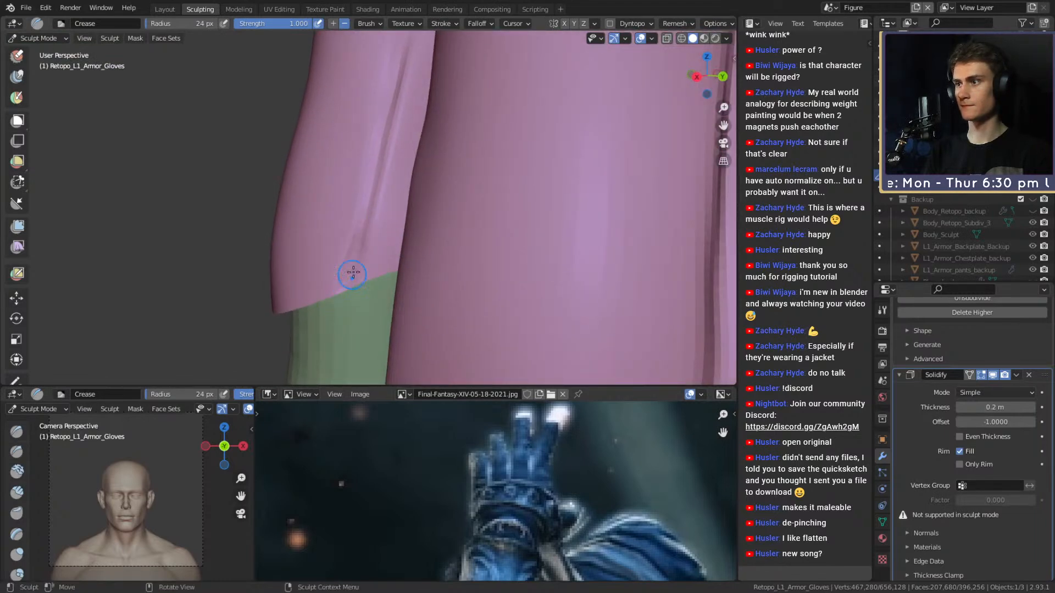
{"action": "middle_click_drag", "start_coordinate": [389, 132], "coordinate": [376, 201]}
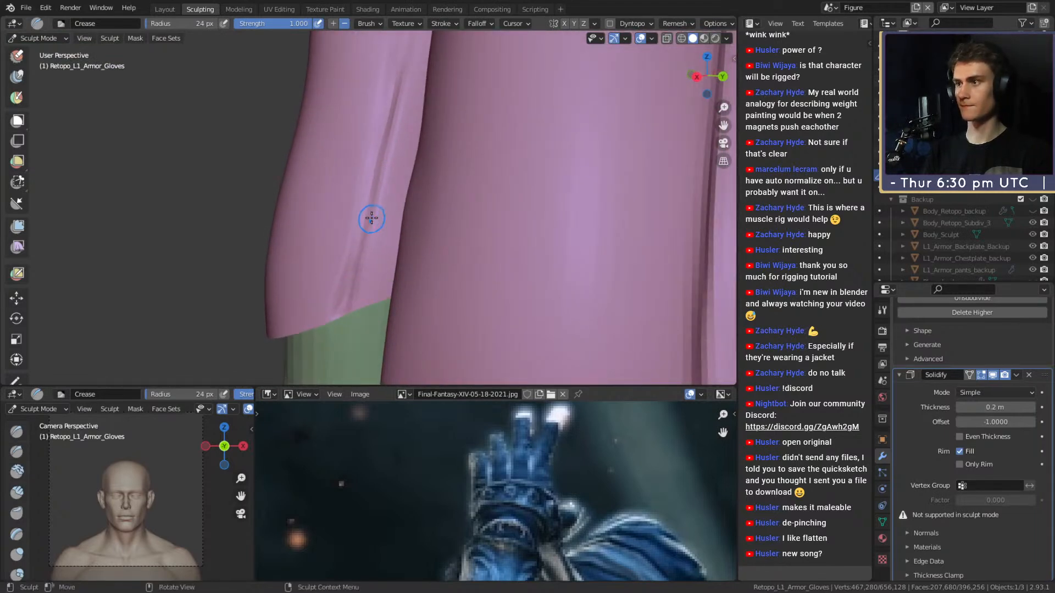
- Crease the side seams of the middle and ring fingers down to their openings at an 18 px radius
{"action": "mouse_move", "coordinate": [394, 100]}
{"action": "middle_mouse_down"}
{"action": "mouse_move", "coordinate": [359, 236]}
{"action": "mouse_move", "coordinate": [368, 207]}
{"action": "mouse_move", "coordinate": [426, 170]}
{"action": "mouse_move", "coordinate": [397, 185]}
{"action": "mouse_move", "coordinate": [483, 245]}
{"action": "mouse_move", "coordinate": [411, 172]}
{"action": "mouse_move", "coordinate": [457, 271]}
{"action": "mouse_move", "coordinate": [391, 179]}
{"action": "mouse_move", "coordinate": [407, 219]}
{"action": "middle_mouse_up"}
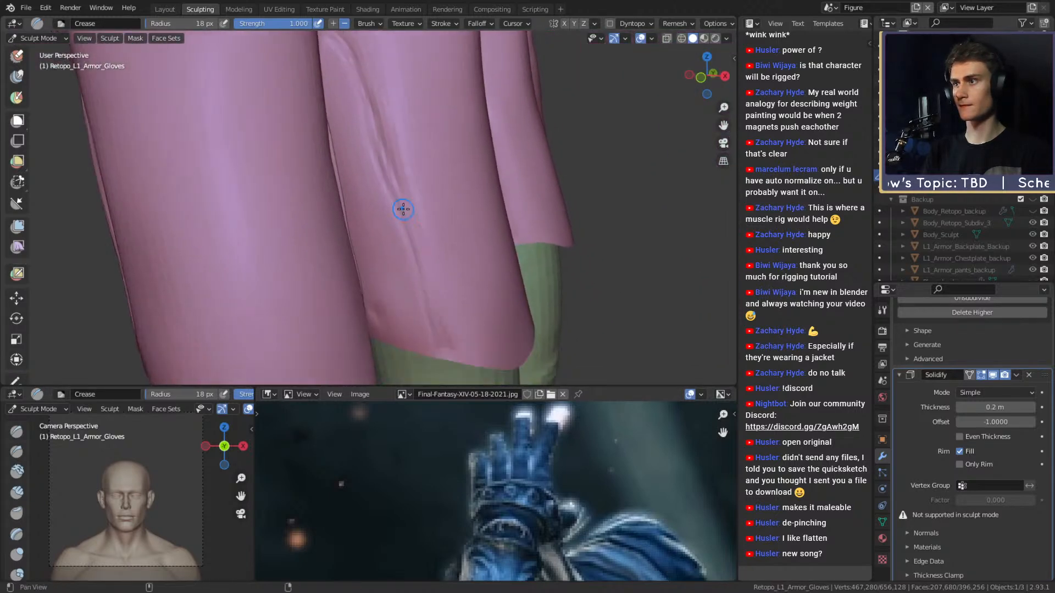
{"action": "middle_click_drag", "start_coordinate": [424, 284], "coordinate": [384, 156], "text": "shift"}
{"action": "mouse_move", "coordinate": [418, 262]}
{"action": "middle_mouse_down", "text": "shift"}
{"action": "mouse_move", "coordinate": [401, 258]}
{"action": "mouse_move", "coordinate": [365, 311]}
{"action": "mouse_move", "coordinate": [435, 231]}
{"action": "mouse_move", "coordinate": [400, 219]}
{"action": "mouse_move", "coordinate": [437, 171]}
{"action": "middle_mouse_up", "text": "shift"}
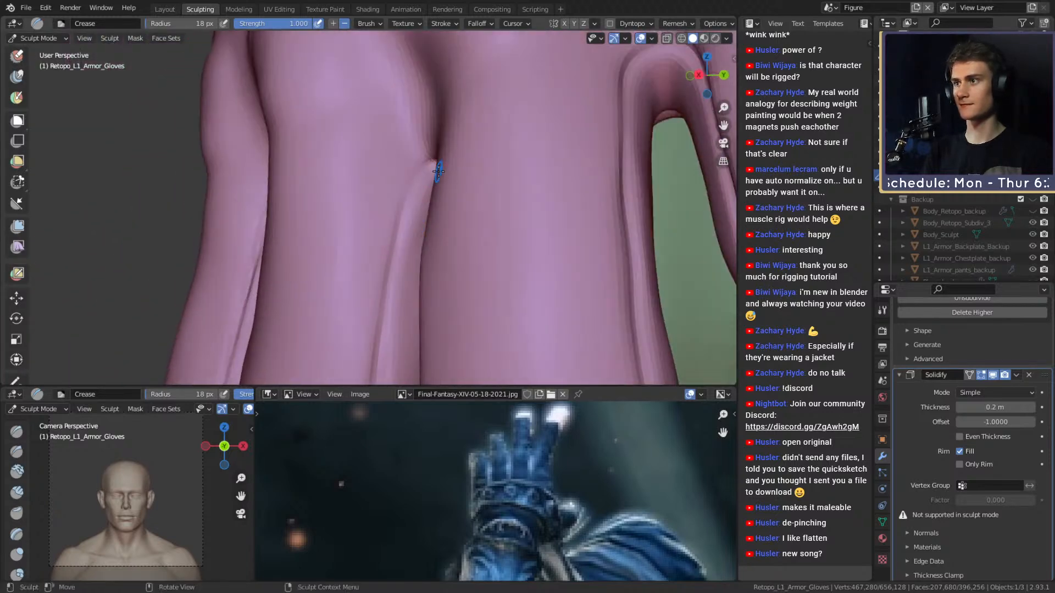
{"action": "mouse_move", "coordinate": [404, 242]}
{"action": "middle_mouse_down"}
{"action": "mouse_move", "coordinate": [395, 188]}
{"action": "mouse_move", "coordinate": [386, 203]}
{"action": "mouse_move", "coordinate": [395, 149]}
{"action": "mouse_move", "coordinate": [364, 219]}
{"action": "mouse_move", "coordinate": [379, 209]}
{"action": "mouse_move", "coordinate": [371, 235]}
{"action": "middle_mouse_up"}
{"action": "mouse_move", "coordinate": [356, 286]}
{"action": "middle_mouse_down"}
{"action": "mouse_move", "coordinate": [361, 236]}
{"action": "mouse_move", "coordinate": [467, 169]}
{"action": "middle_mouse_up"}
{"action": "mouse_move", "coordinate": [417, 215]}
{"action": "middle_mouse_down"}
{"action": "mouse_move", "coordinate": [382, 199]}
{"action": "mouse_move", "coordinate": [390, 230]}
{"action": "mouse_move", "coordinate": [391, 200]}
{"action": "middle_mouse_up"}
{"action": "middle_click_drag", "start_coordinate": [404, 279], "coordinate": [408, 241]}
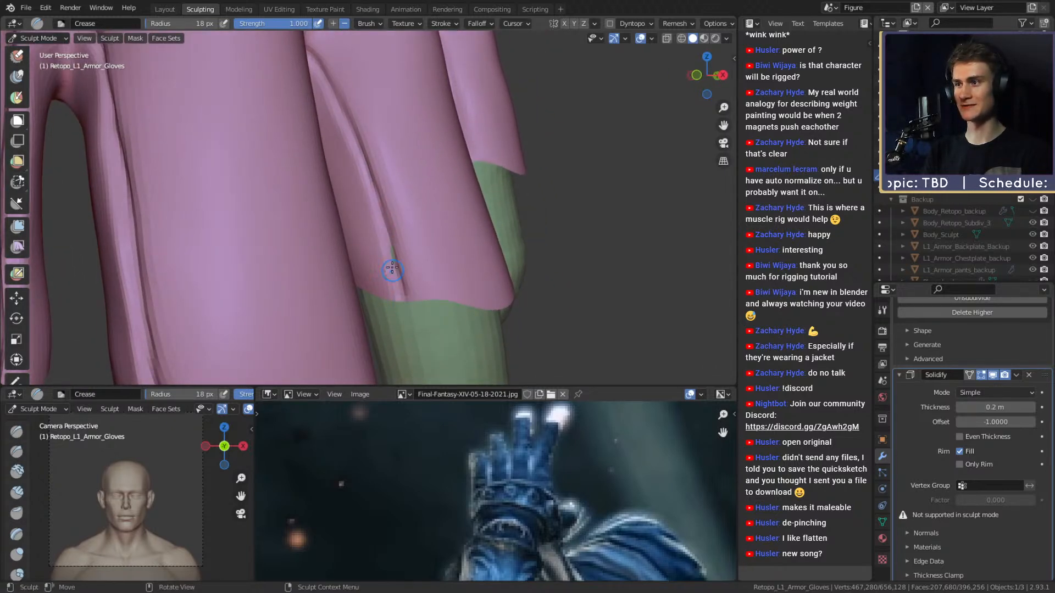
- Switch to Grab at a 125 px radius and adjust the glove shape around the ring finger
{"action": "key", "text": "g"}
{"action": "mouse_move", "coordinate": [313, 169]}
{"action": "middle_mouse_down"}
{"action": "mouse_move", "coordinate": [357, 252]}
{"action": "mouse_move", "coordinate": [393, 254]}
{"action": "mouse_move", "coordinate": [424, 229]}
{"action": "mouse_move", "coordinate": [377, 254]}
{"action": "mouse_move", "coordinate": [380, 266]}
{"action": "mouse_move", "coordinate": [344, 242]}
{"action": "mouse_move", "coordinate": [294, 174]}
{"action": "middle_mouse_up"}
{"action": "key", "text": "f"}
{"action": "left_click", "coordinate": [409, 240]}
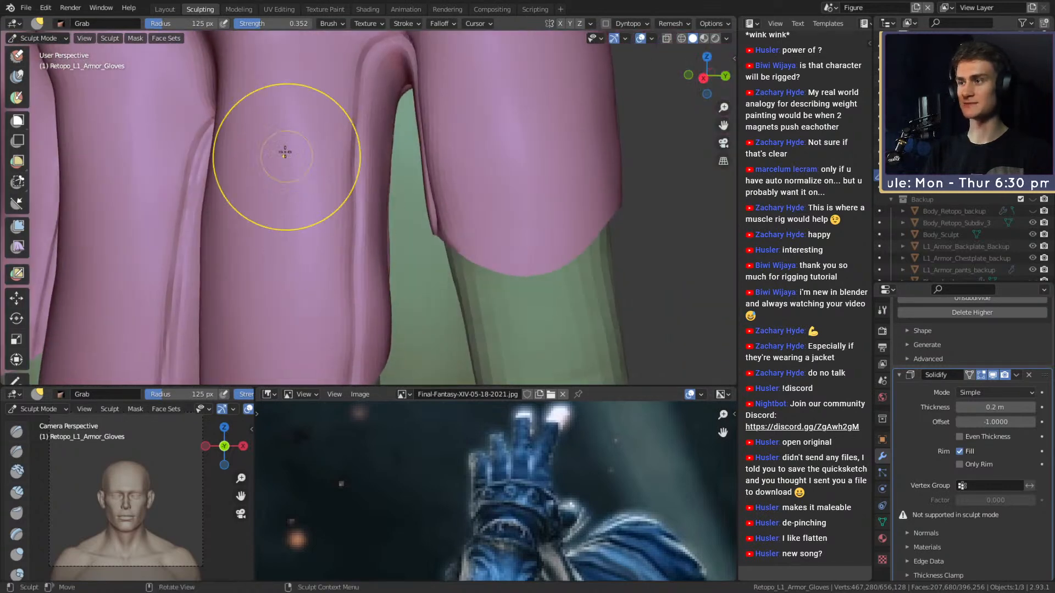
- Crease the ring finger seam on the side facing the little finger at a 17 px radius
{"action": "key", "text": "shift+c"}
{"action": "mouse_move", "coordinate": [380, 196]}
{"action": "middle_mouse_down"}
{"action": "mouse_move", "coordinate": [431, 176]}
{"action": "mouse_move", "coordinate": [365, 236]}
{"action": "mouse_move", "coordinate": [335, 192]}
{"action": "mouse_move", "coordinate": [364, 174]}
{"action": "mouse_move", "coordinate": [364, 188]}
{"action": "mouse_move", "coordinate": [371, 173]}
{"action": "middle_mouse_up"}
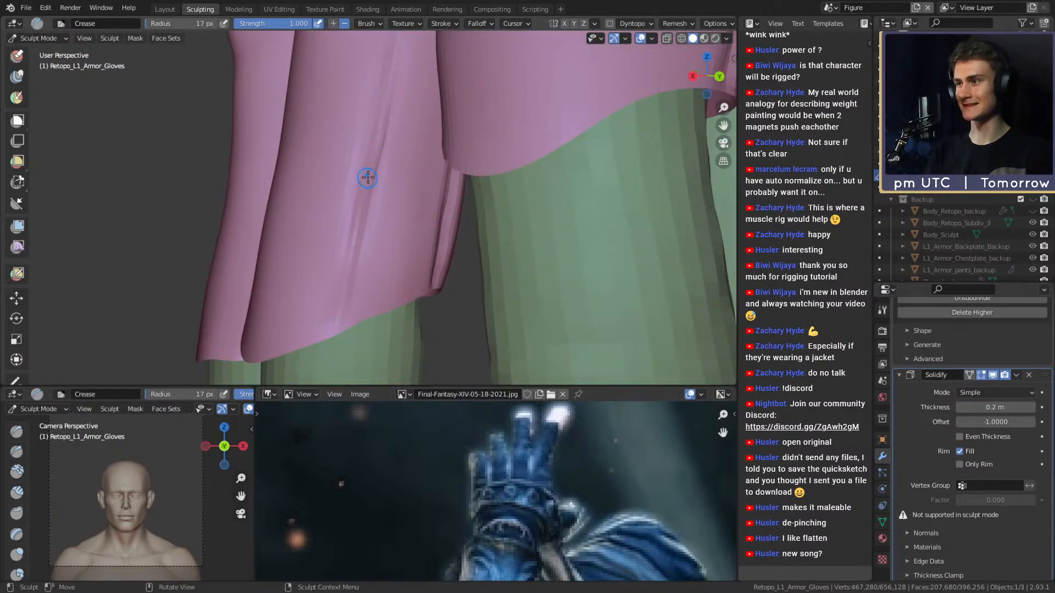
{"action": "middle_click_drag", "start_coordinate": [352, 240], "coordinate": [331, 312]}
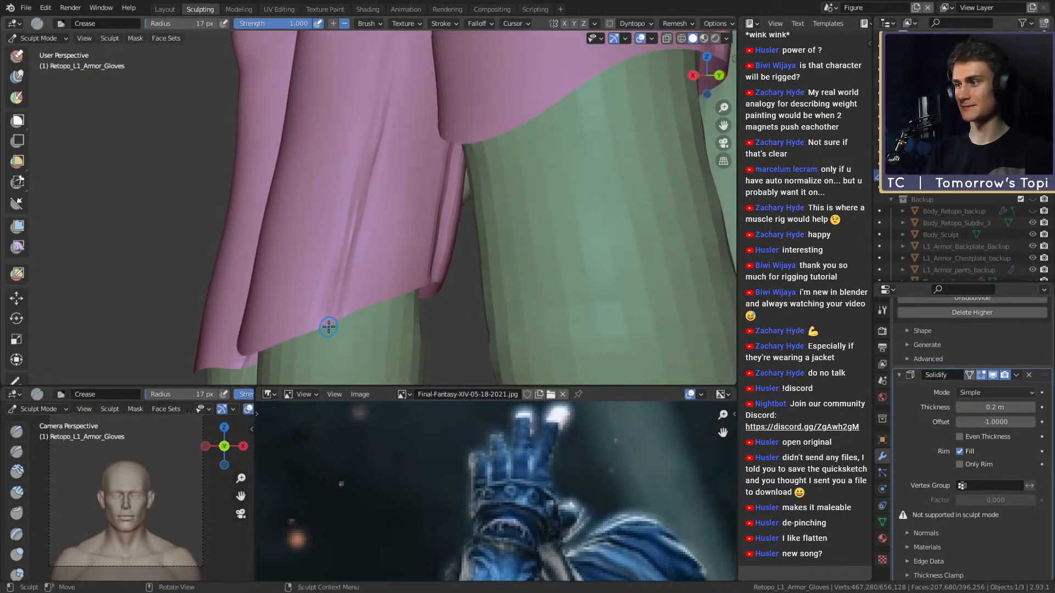
{"action": "middle_click_drag", "start_coordinate": [373, 145], "coordinate": [340, 225]}
- Crease the little finger's inner seam at a 17 px radius and its outer seam at 15 px
{"action": "mouse_move", "coordinate": [374, 133]}
{"action": "middle_mouse_down"}
{"action": "mouse_move", "coordinate": [400, 146]}
{"action": "mouse_move", "coordinate": [319, 251]}
{"action": "mouse_move", "coordinate": [382, 165]}
{"action": "mouse_move", "coordinate": [419, 266]}
{"action": "mouse_move", "coordinate": [390, 171]}
{"action": "middle_mouse_up"}
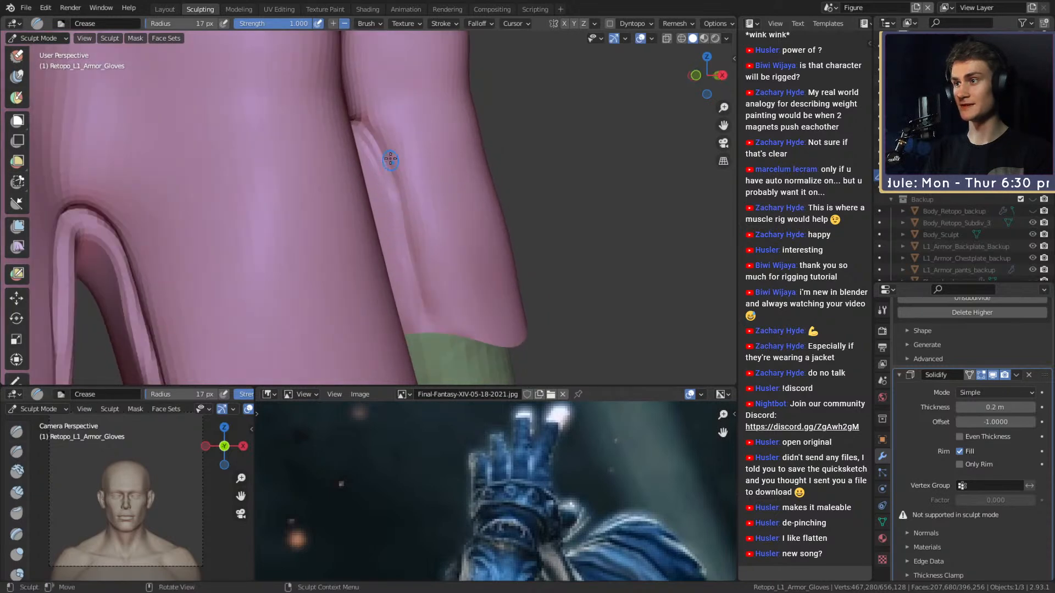
{"action": "mouse_move", "coordinate": [400, 247]}
{"action": "middle_mouse_down", "text": "shift"}
{"action": "mouse_move", "coordinate": [384, 166]}
{"action": "mouse_move", "coordinate": [302, 141]}
{"action": "mouse_move", "coordinate": [367, 245]}
{"action": "mouse_move", "coordinate": [389, 224]}
{"action": "mouse_move", "coordinate": [383, 215]}
{"action": "middle_mouse_up", "text": "shift"}
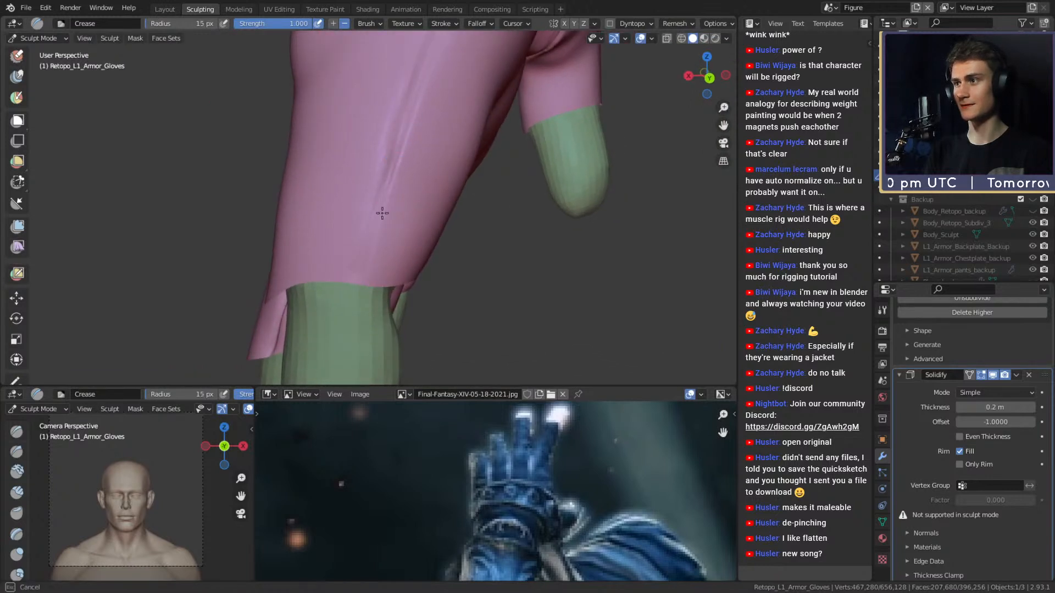
{"action": "middle_click_drag", "start_coordinate": [354, 285], "coordinate": [391, 147], "text": "ctrl"}
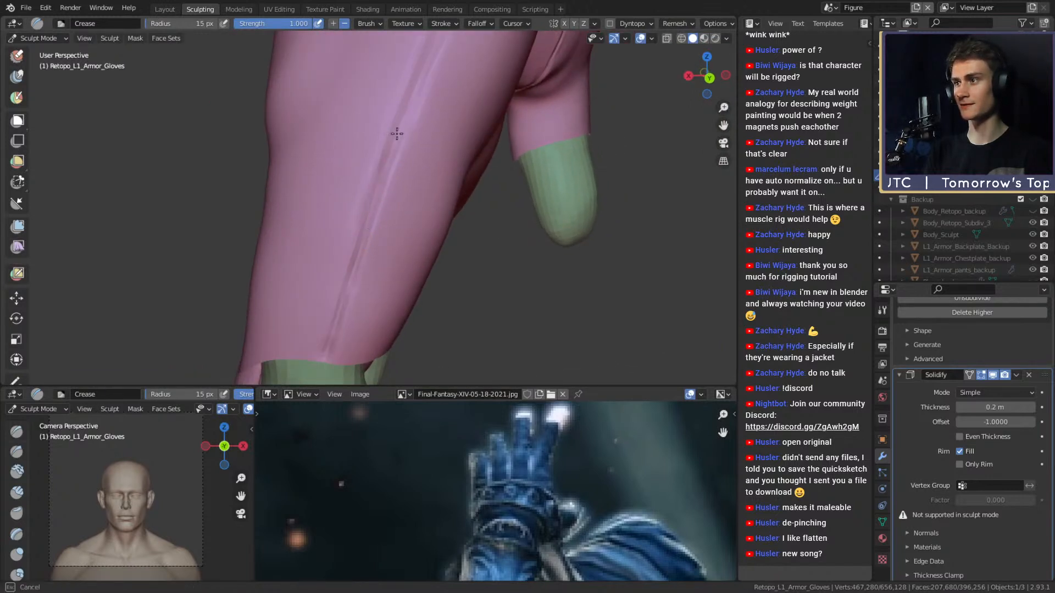
{"action": "mouse_move", "coordinate": [407, 107]}
{"action": "middle_mouse_down", "text": "ctrl"}
{"action": "mouse_move", "coordinate": [372, 204]}
{"action": "mouse_move", "coordinate": [400, 146]}
{"action": "mouse_move", "coordinate": [380, 184]}
{"action": "mouse_move", "coordinate": [406, 90]}
{"action": "mouse_move", "coordinate": [378, 201]}
{"action": "middle_mouse_up", "text": "ctrl"}
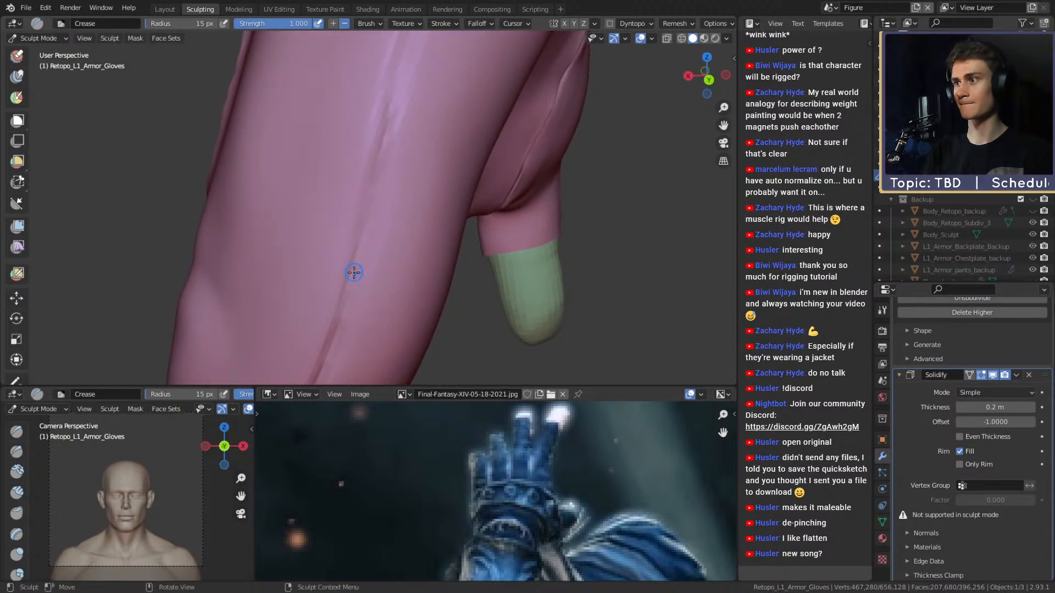
- Extend the 15 px crease from the little finger along the outer edge of the hand up to the cuff
{"action": "middle_click_drag", "start_coordinate": [355, 269], "coordinate": [366, 218]}
{"action": "middle_click_drag", "start_coordinate": [395, 95], "coordinate": [366, 225]}
{"action": "middle_click_drag", "start_coordinate": [378, 186], "coordinate": [400, 123]}
{"action": "middle_click_drag", "start_coordinate": [353, 245], "coordinate": [377, 166]}
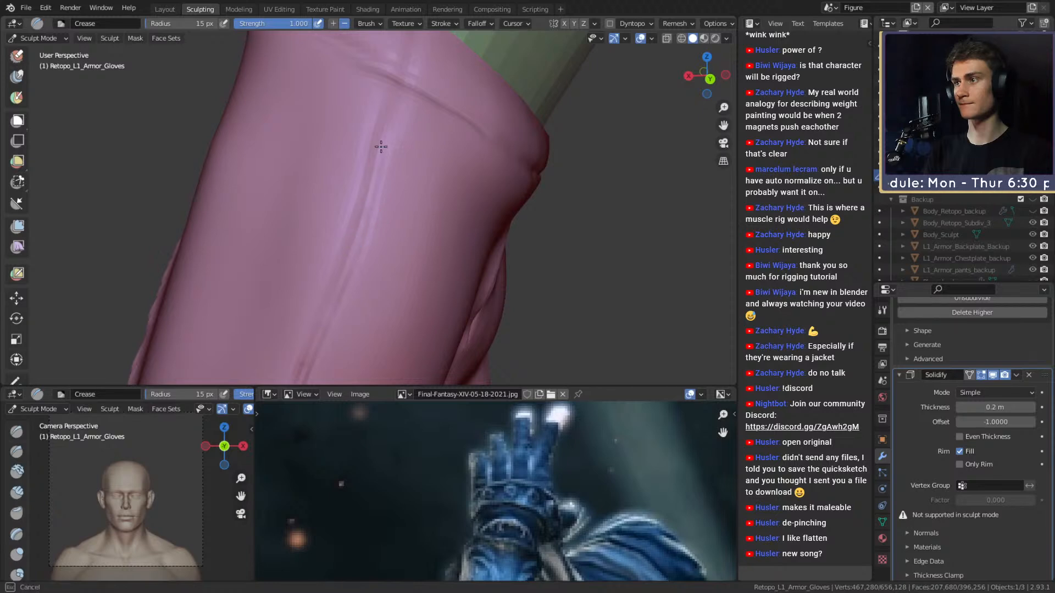
{"action": "middle_click_drag", "start_coordinate": [394, 98], "coordinate": [377, 170]}
{"action": "mouse_move", "coordinate": [390, 133]}
{"action": "middle_mouse_down"}
{"action": "mouse_move", "coordinate": [395, 117]}
{"action": "mouse_move", "coordinate": [362, 220]}
{"action": "mouse_move", "coordinate": [337, 258]}
{"action": "mouse_move", "coordinate": [391, 182]}
{"action": "mouse_move", "coordinate": [405, 209]}
{"action": "mouse_move", "coordinate": [387, 208]}
{"action": "mouse_move", "coordinate": [383, 191]}
{"action": "mouse_move", "coordinate": [367, 217]}
{"action": "mouse_move", "coordinate": [383, 218]}
{"action": "mouse_move", "coordinate": [370, 184]}
{"action": "mouse_move", "coordinate": [370, 229]}
{"action": "mouse_move", "coordinate": [379, 216]}
{"action": "middle_mouse_up"}
- Crease the side seams through the cuff band at a 19 px radius
{"action": "scroll", "coordinate": [370, 224], "scroll_direction": "up", "scroll_amount": 2}
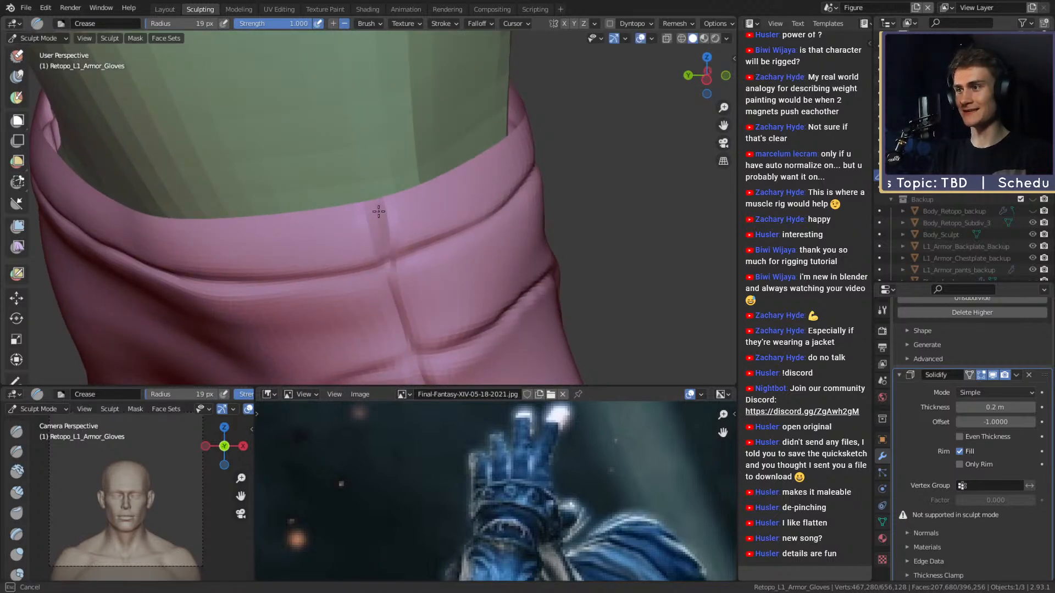
{"action": "mouse_move", "coordinate": [393, 273]}
{"action": "middle_mouse_down"}
{"action": "mouse_move", "coordinate": [447, 249]}
{"action": "mouse_move", "coordinate": [302, 221]}
{"action": "mouse_move", "coordinate": [360, 172]}
{"action": "mouse_move", "coordinate": [352, 207]}
{"action": "middle_mouse_up"}
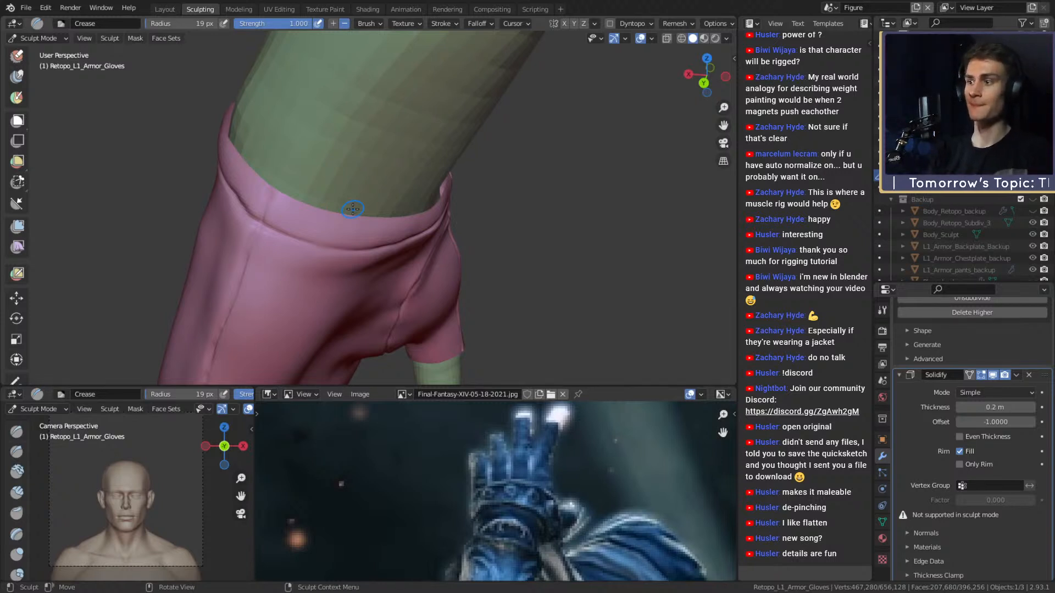
{"action": "mouse_move", "coordinate": [368, 173]}
{"action": "middle_mouse_down"}
{"action": "mouse_move", "coordinate": [388, 188]}
{"action": "mouse_move", "coordinate": [405, 184]}
{"action": "mouse_move", "coordinate": [381, 147]}
{"action": "mouse_move", "coordinate": [384, 207]}
{"action": "mouse_move", "coordinate": [386, 162]}
{"action": "mouse_move", "coordinate": [419, 126]}
{"action": "mouse_move", "coordinate": [384, 176]}
{"action": "middle_mouse_up"}
{"action": "left_click_drag", "start_coordinate": [384, 176], "coordinate": [505, 188]}
{"action": "mouse_move", "coordinate": [504, 188]}
{"action": "middle_mouse_down"}
{"action": "mouse_move", "coordinate": [367, 267]}
{"action": "mouse_move", "coordinate": [412, 153]}
{"action": "mouse_move", "coordinate": [322, 188]}
{"action": "mouse_move", "coordinate": [354, 223]}
{"action": "mouse_move", "coordinate": [376, 191]}
{"action": "middle_mouse_up"}
- Reduce the Crease radius to 10 px and retouch the seam along the outer edge of the hand
{"action": "key", "text": "f"}
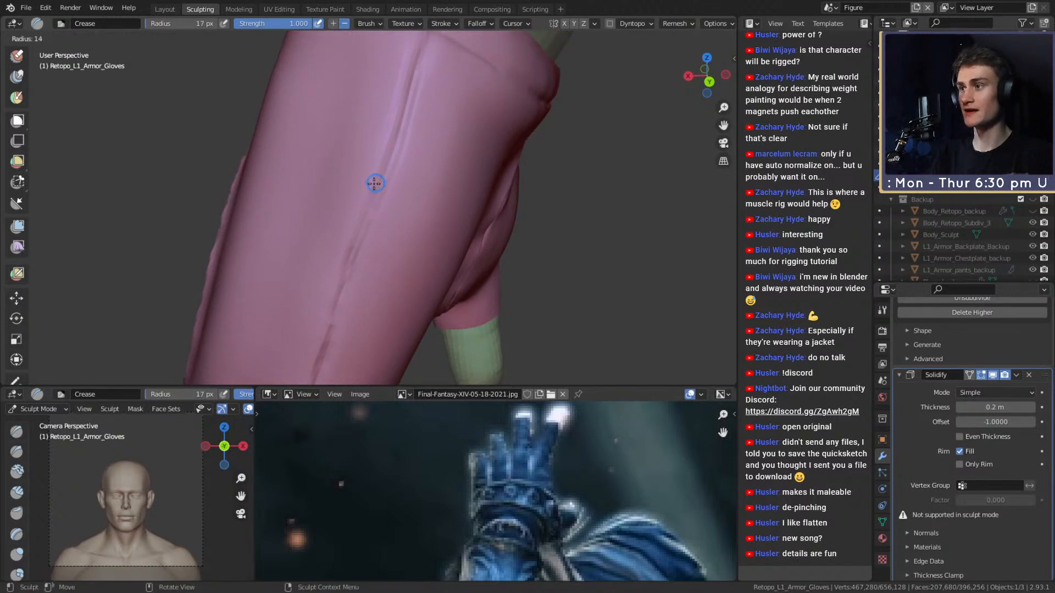
{"action": "left_click", "coordinate": [372, 184]}
{"action": "middle_click_drag", "start_coordinate": [384, 176], "coordinate": [390, 141]}
- Set the Crease radius to 17 px and sharpen the curved seam around the thumb base on the palm side
{"action": "middle_click_drag", "start_coordinate": [377, 101], "coordinate": [481, 144]}
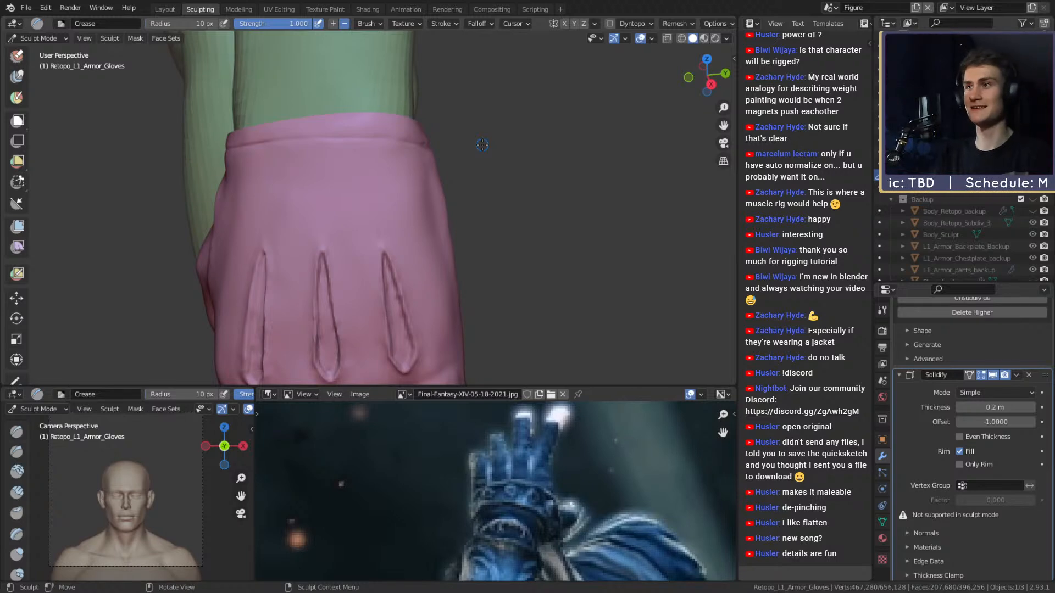
{"action": "mouse_move", "coordinate": [444, 207]}
{"action": "middle_mouse_down"}
{"action": "mouse_move", "coordinate": [423, 204]}
{"action": "mouse_move", "coordinate": [494, 183]}
{"action": "mouse_move", "coordinate": [451, 211]}
{"action": "middle_mouse_up"}
{"action": "mouse_move", "coordinate": [451, 236]}
{"action": "left_mouse_down", "text": "ctrl+alt"}
{"action": "mouse_move", "coordinate": [443, 176]}
{"action": "mouse_move", "coordinate": [457, 162]}
{"action": "mouse_move", "coordinate": [410, 200]}
{"action": "mouse_move", "coordinate": [412, 187]}
{"action": "mouse_move", "coordinate": [461, 160]}
{"action": "mouse_move", "coordinate": [370, 209]}
{"action": "mouse_move", "coordinate": [439, 156]}
{"action": "left_mouse_up", "text": "ctrl+alt"}
{"action": "key", "text": "f"}
{"action": "left_click", "coordinate": [449, 174]}
{"action": "left_click_drag", "start_coordinate": [379, 184], "coordinate": [440, 162], "text": "alt"}
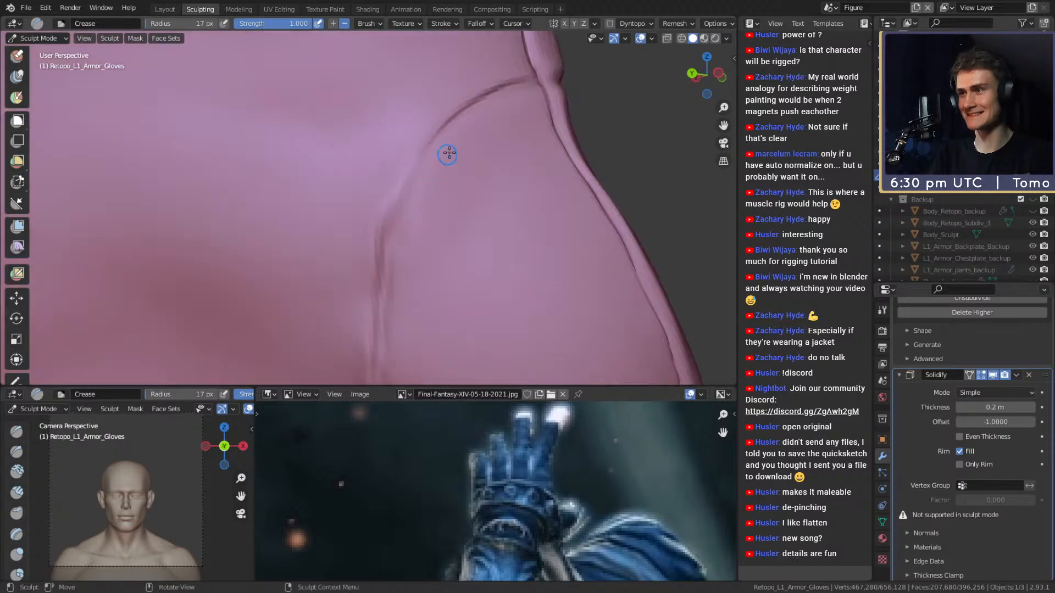
{"action": "mouse_move", "coordinate": [371, 267]}
{"action": "left_mouse_down", "text": "alt"}
{"action": "mouse_move", "coordinate": [464, 104]}
{"action": "mouse_move", "coordinate": [412, 181]}
{"action": "mouse_move", "coordinate": [375, 283]}
{"action": "mouse_move", "coordinate": [393, 184]}
{"action": "left_mouse_up", "text": "alt"}
{"action": "left_click_drag", "start_coordinate": [388, 258], "coordinate": [395, 108], "text": "alt"}
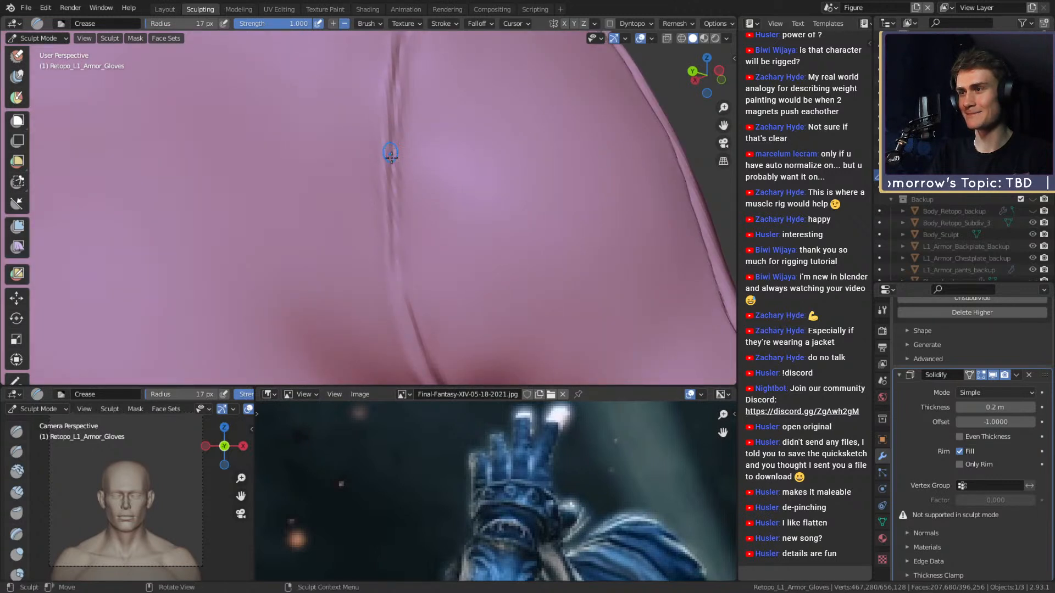
{"action": "left_click_drag", "start_coordinate": [390, 153], "coordinate": [396, 228], "text": "alt"}
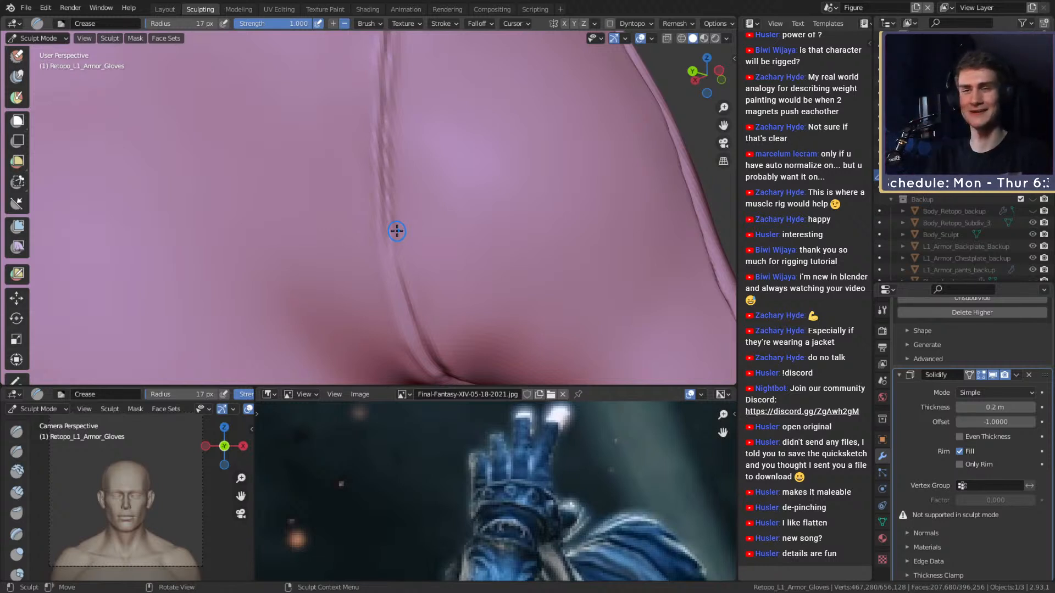
- Sharpen the thumb-base seam on the back of the hand at a 17 px Crease radius and save the file
{"action": "mouse_move", "coordinate": [424, 244]}
{"action": "middle_mouse_down"}
{"action": "mouse_move", "coordinate": [391, 99]}
{"action": "mouse_move", "coordinate": [376, 131]}
{"action": "mouse_move", "coordinate": [279, 194]}
{"action": "middle_mouse_up"}
{"action": "left_click_drag", "start_coordinate": [281, 193], "coordinate": [424, 156]}
{"action": "middle_click_drag", "start_coordinate": [424, 156], "coordinate": [400, 169]}
{"action": "left_click_drag", "start_coordinate": [399, 169], "coordinate": [438, 146]}
{"action": "middle_click_drag", "start_coordinate": [437, 146], "coordinate": [378, 179]}
{"action": "mouse_move", "coordinate": [339, 225]}
{"action": "middle_mouse_down"}
{"action": "mouse_move", "coordinate": [353, 217]}
{"action": "mouse_move", "coordinate": [353, 228]}
{"action": "mouse_move", "coordinate": [363, 226]}
{"action": "middle_mouse_up"}
{"action": "left_click_drag", "start_coordinate": [370, 196], "coordinate": [381, 219], "text": "alt"}
{"action": "left_click_drag", "start_coordinate": [380, 261], "coordinate": [388, 181]}
{"action": "left_click_drag", "start_coordinate": [399, 136], "coordinate": [392, 182], "text": "alt"}
{"action": "mouse_move", "coordinate": [373, 249]}
{"action": "left_mouse_down"}
{"action": "mouse_move", "coordinate": [388, 144]}
{"action": "mouse_move", "coordinate": [380, 189]}
{"action": "left_mouse_up"}
{"action": "left_click_drag", "start_coordinate": [363, 280], "coordinate": [357, 234]}
{"action": "left_click_drag", "start_coordinate": [356, 185], "coordinate": [369, 286], "text": "alt+shift"}
{"action": "mouse_move", "coordinate": [381, 222]}
{"action": "left_mouse_down", "text": "alt"}
{"action": "mouse_move", "coordinate": [372, 252]}
{"action": "mouse_move", "coordinate": [357, 160]}
{"action": "mouse_move", "coordinate": [372, 211]}
{"action": "mouse_move", "coordinate": [370, 292]}
{"action": "mouse_move", "coordinate": [355, 165]}
{"action": "mouse_move", "coordinate": [335, 120]}
{"action": "left_mouse_up", "text": "alt"}
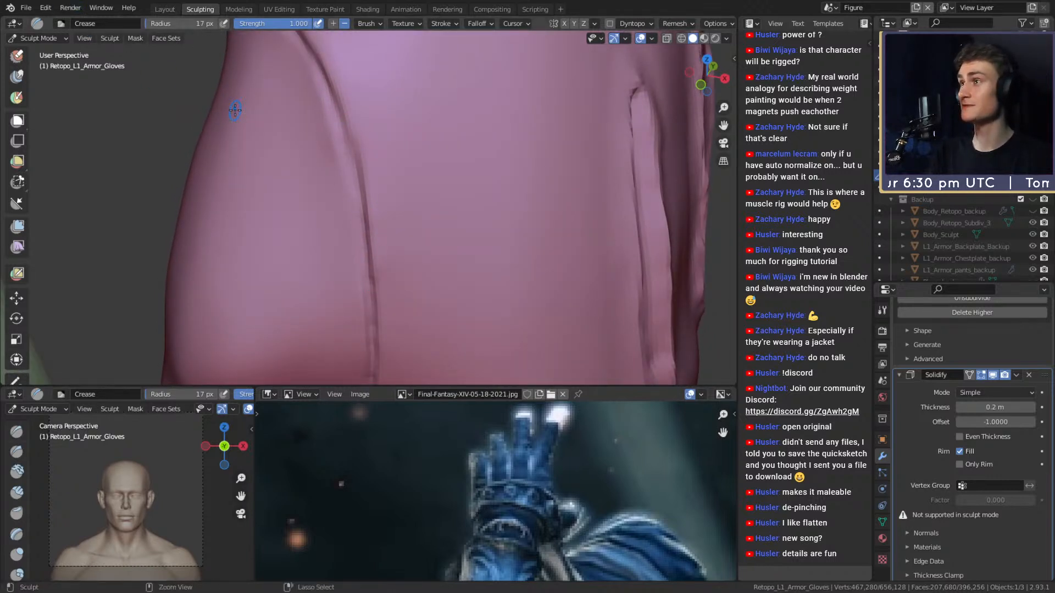
{"action": "key", "text": "ctrl+s"}
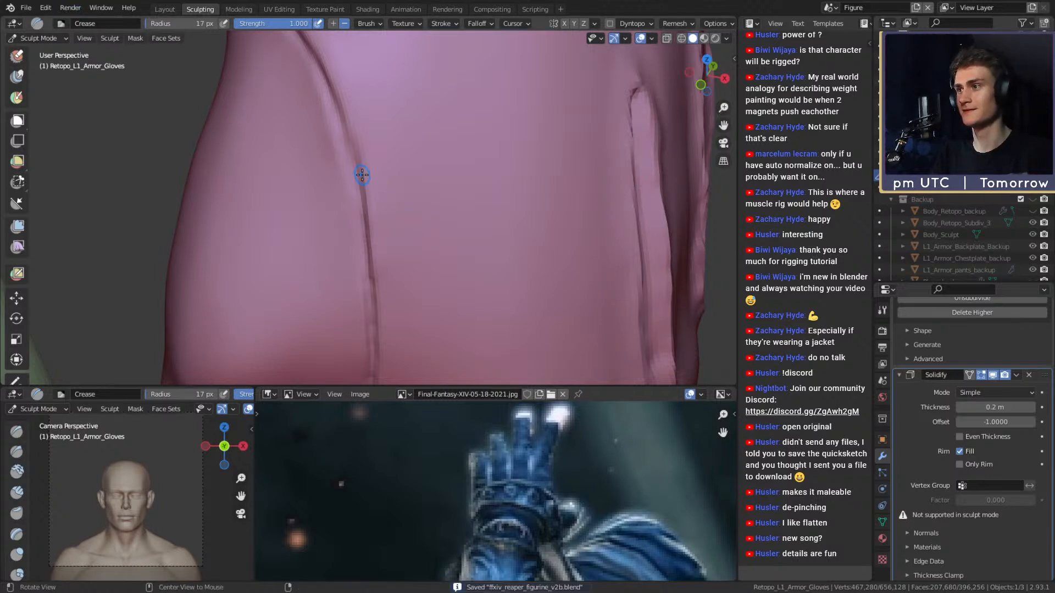
- Retouch the curved thumb-base seam down toward the thumb web with the Crease brush at a 17 px radius
{"action": "left_click_drag", "start_coordinate": [355, 175], "coordinate": [381, 200], "text": "alt"}
{"action": "mouse_move", "coordinate": [365, 122]}
{"action": "middle_mouse_down"}
{"action": "mouse_move", "coordinate": [384, 178]}
{"action": "mouse_move", "coordinate": [402, 173]}
{"action": "mouse_move", "coordinate": [386, 167]}
{"action": "mouse_move", "coordinate": [430, 162]}
{"action": "middle_mouse_up"}
{"action": "mouse_move", "coordinate": [431, 162]}
{"action": "left_mouse_down"}
{"action": "mouse_move", "coordinate": [394, 109]}
{"action": "mouse_move", "coordinate": [372, 99]}
{"action": "left_mouse_up"}
{"action": "mouse_move", "coordinate": [372, 106]}
{"action": "left_mouse_down", "text": "alt"}
{"action": "mouse_move", "coordinate": [389, 118]}
{"action": "mouse_move", "coordinate": [456, 109]}
{"action": "mouse_move", "coordinate": [352, 101]}
{"action": "mouse_move", "coordinate": [430, 106]}
{"action": "mouse_move", "coordinate": [360, 126]}
{"action": "mouse_move", "coordinate": [436, 120]}
{"action": "left_mouse_up", "text": "alt"}
{"action": "mouse_move", "coordinate": [428, 156]}
{"action": "left_mouse_down", "text": "alt"}
{"action": "mouse_move", "coordinate": [386, 141]}
{"action": "mouse_move", "coordinate": [370, 226]}
{"action": "mouse_move", "coordinate": [349, 216]}
{"action": "mouse_move", "coordinate": [432, 195]}
{"action": "mouse_move", "coordinate": [435, 170]}
{"action": "mouse_move", "coordinate": [419, 207]}
{"action": "mouse_move", "coordinate": [383, 188]}
{"action": "left_mouse_up", "text": "alt"}
{"action": "scroll", "coordinate": [397, 168], "scroll_direction": "down", "scroll_amount": 5}
{"action": "scroll", "coordinate": [432, 195], "scroll_direction": "up", "scroll_amount": 5}
{"action": "scroll", "coordinate": [385, 197], "scroll_direction": "down", "scroll_amount": 5}
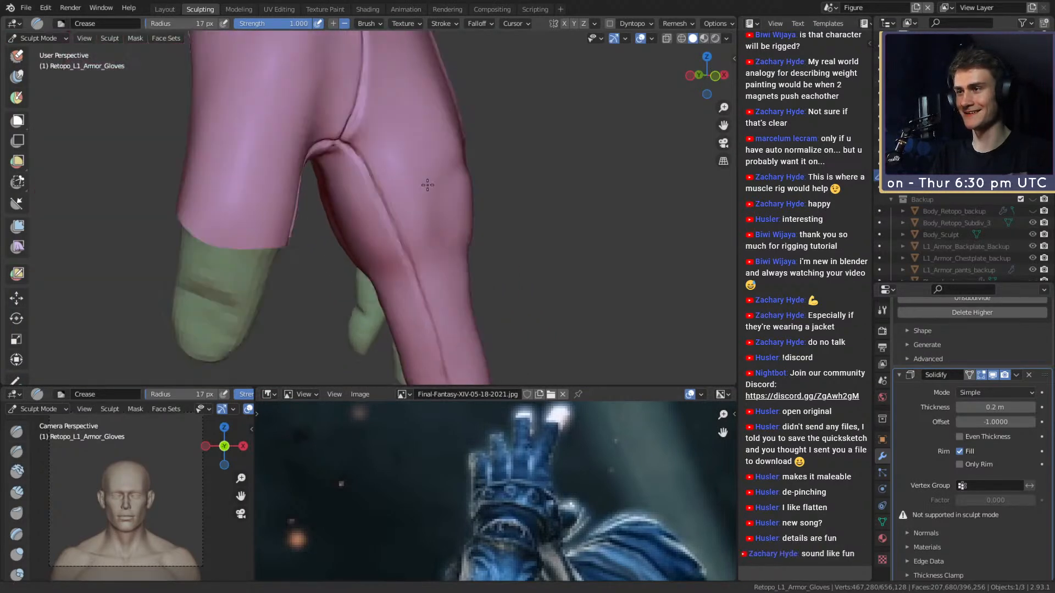
- Reshape the web between the thumb and index finger with an enlarged Grab brush
{"action": "scroll", "coordinate": [264, 132], "scroll_direction": "up", "scroll_amount": 4}
{"action": "key", "text": "g"}
{"action": "scroll", "coordinate": [384, 204], "scroll_direction": "down", "scroll_amount": 4}
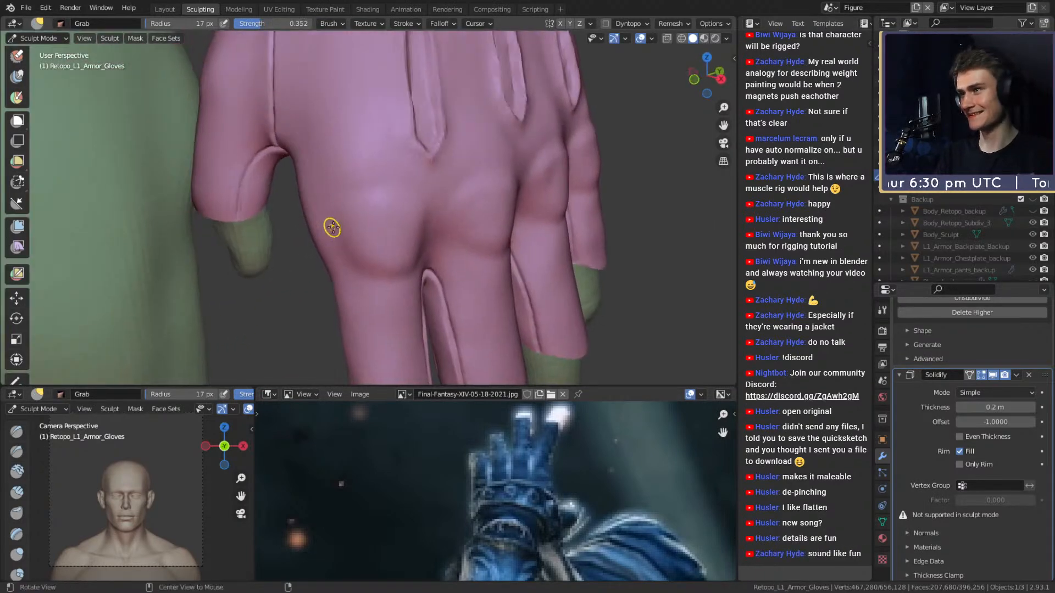
{"action": "scroll", "coordinate": [330, 228], "scroll_direction": "up", "scroll_amount": 4}
{"action": "key", "text": "f"}
{"action": "left_click", "coordinate": [355, 206]}
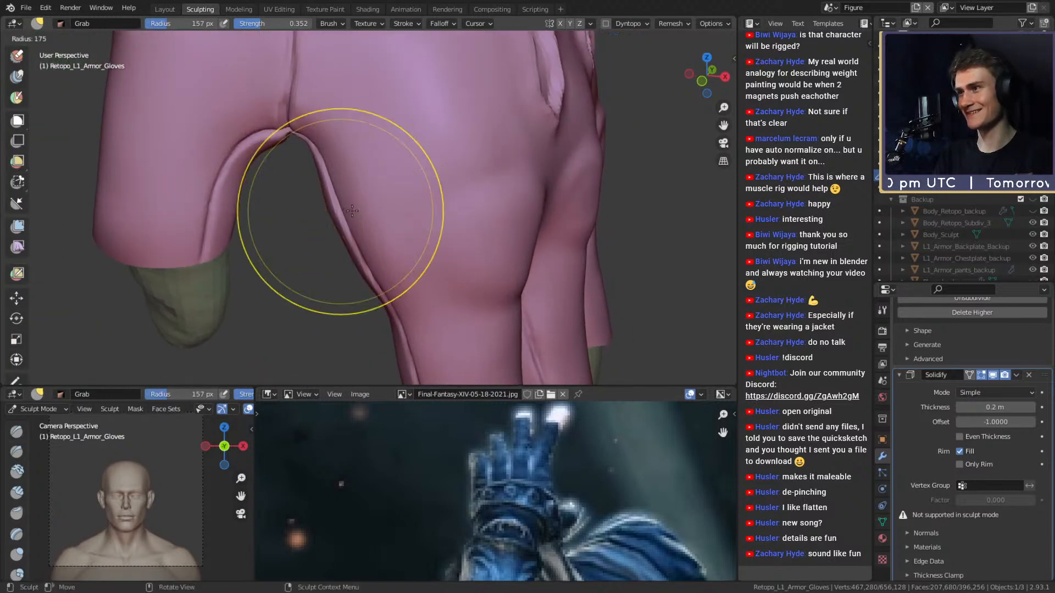
{"action": "mouse_move", "coordinate": [310, 217]}
{"action": "middle_mouse_down"}
{"action": "mouse_move", "coordinate": [436, 174]}
{"action": "mouse_move", "coordinate": [411, 207]}
{"action": "mouse_move", "coordinate": [306, 176]}
{"action": "mouse_move", "coordinate": [329, 209]}
{"action": "mouse_move", "coordinate": [272, 237]}
{"action": "mouse_move", "coordinate": [384, 183]}
{"action": "middle_mouse_up"}
- Return to the Crease brush at a 21 px radius and save the file
{"action": "key", "text": "shift+c"}
{"action": "scroll", "coordinate": [384, 184], "scroll_direction": "up", "scroll_amount": 8}
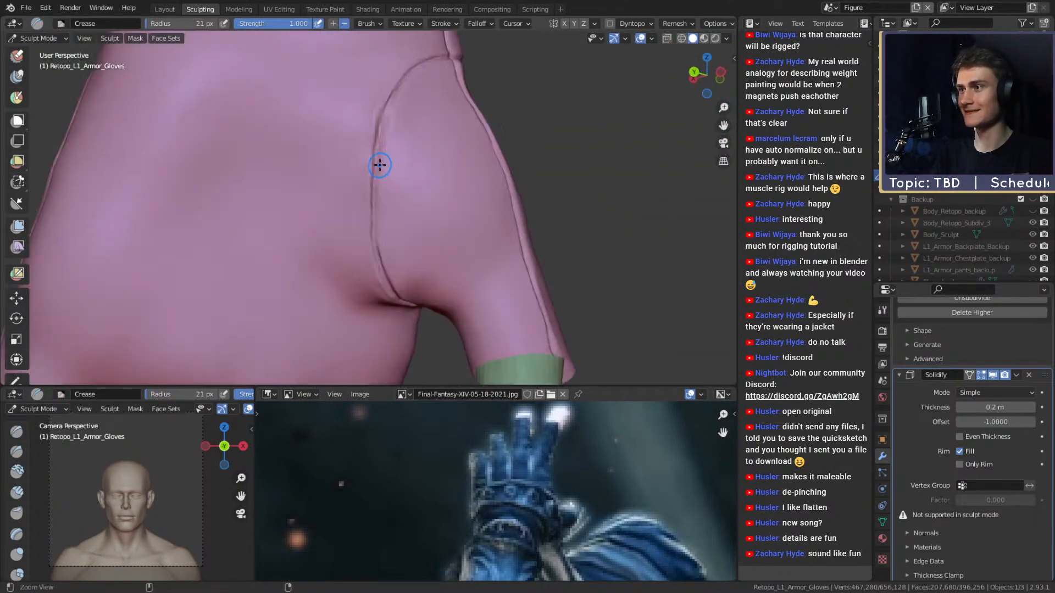
{"action": "middle_click_drag", "start_coordinate": [420, 104], "coordinate": [243, 194], "text": "shift"}
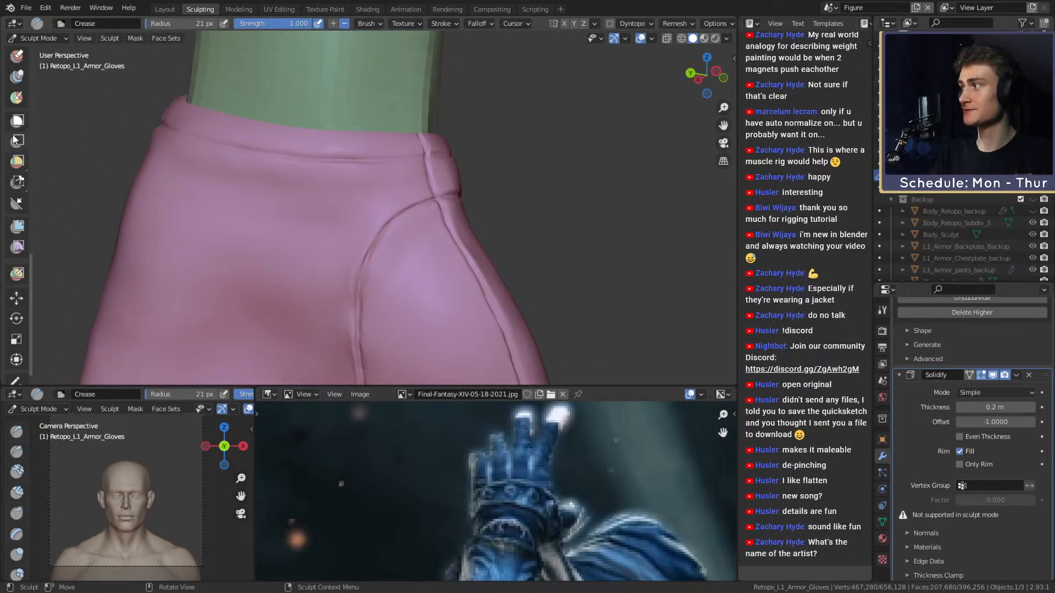
{"action": "mouse_move", "coordinate": [22, 132]}
{"action": "middle_mouse_down"}
{"action": "mouse_move", "coordinate": [74, 361]}
{"action": "mouse_move", "coordinate": [67, 164]}
{"action": "middle_mouse_up"}
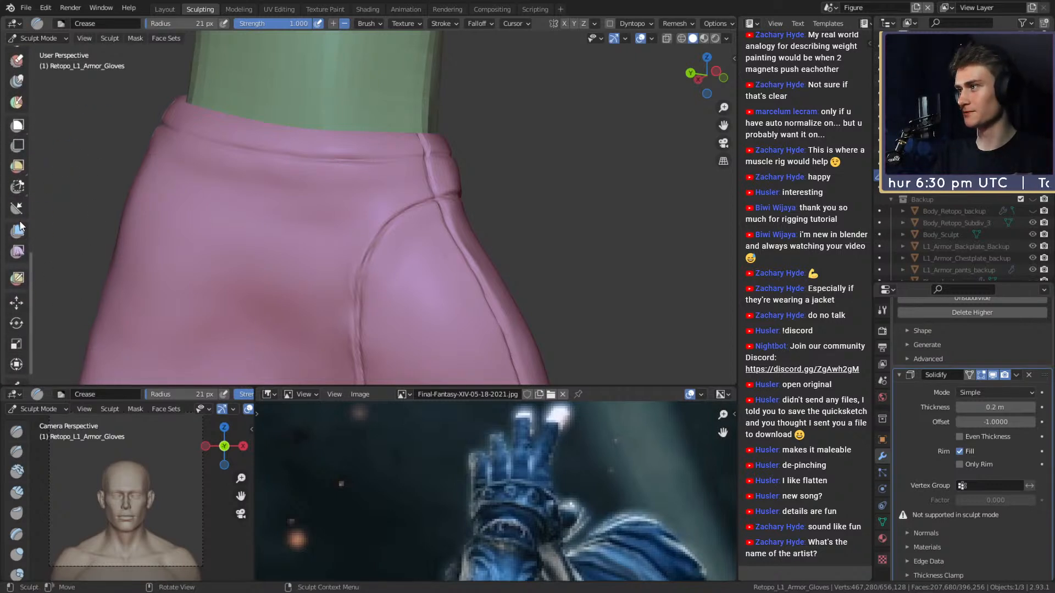
{"action": "scroll", "coordinate": [21, 226], "scroll_direction": "up", "scroll_amount": 3}
{"action": "scroll", "coordinate": [18, 236], "scroll_direction": "up", "scroll_amount": 1}
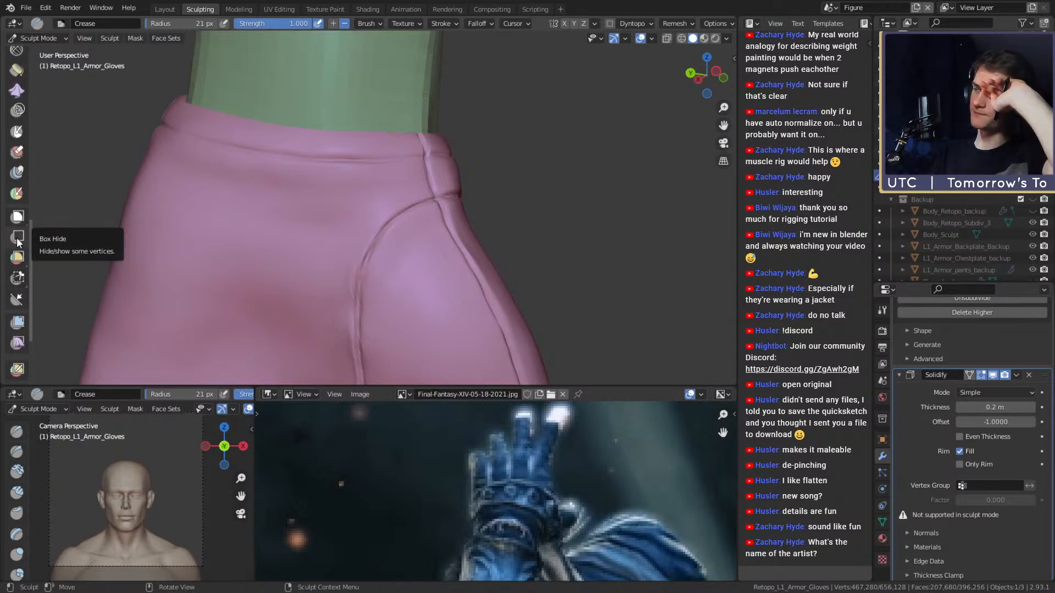
{"action": "left_click", "coordinate": [26, 7]}
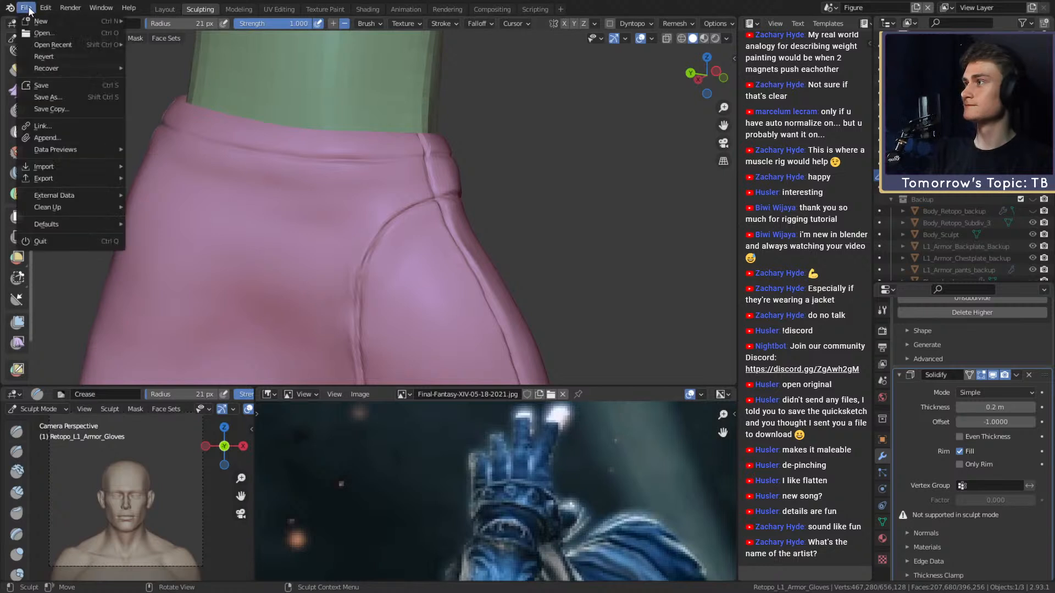
{"action": "left_click", "coordinate": [39, 86]}
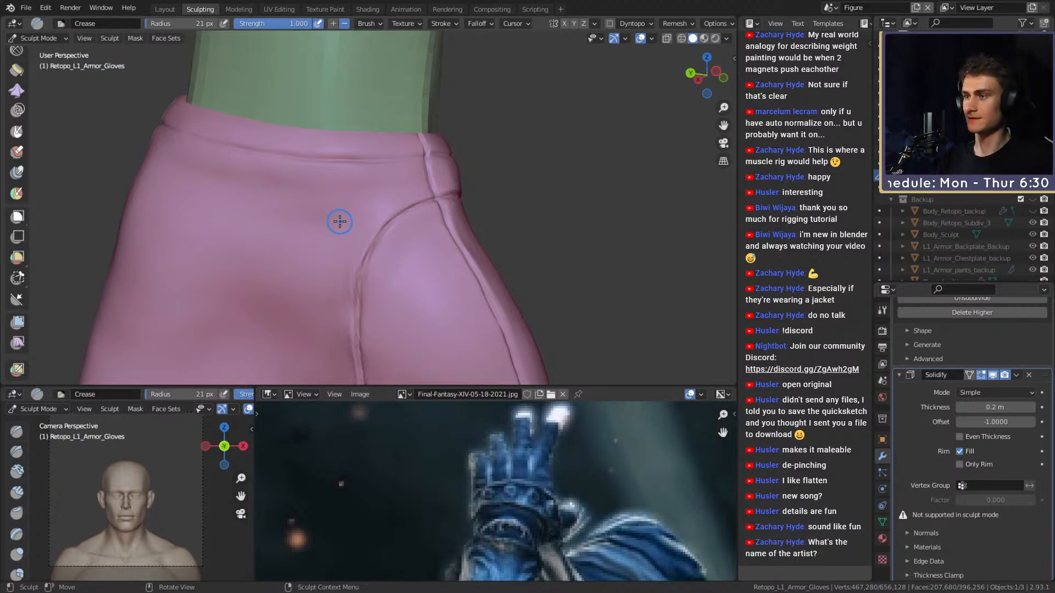
- Set the Crease radius to 78 px and rework the upper arc of the thumb-base seam below the cuff band
{"action": "mouse_move", "coordinate": [313, 313]}
{"action": "middle_mouse_down", "text": "shift"}
{"action": "mouse_move", "coordinate": [277, 228]}
{"action": "mouse_move", "coordinate": [341, 200]}
{"action": "mouse_move", "coordinate": [316, 249]}
{"action": "middle_mouse_up", "text": "shift"}
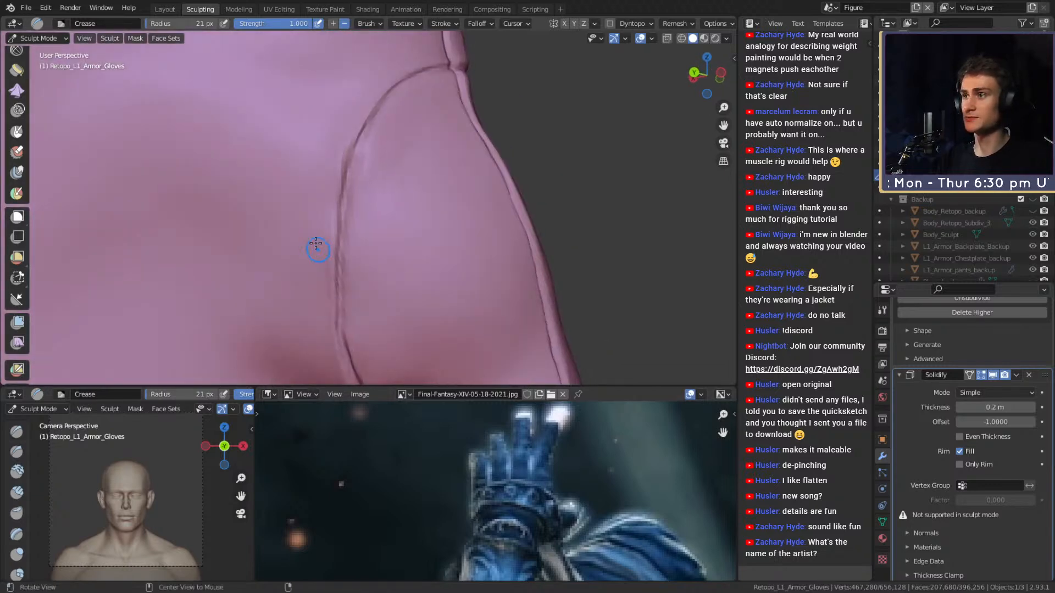
{"action": "scroll", "coordinate": [19, 91], "scroll_direction": "up", "scroll_amount": 10}
{"action": "scroll", "coordinate": [17, 179], "scroll_direction": "up", "scroll_amount": 5}
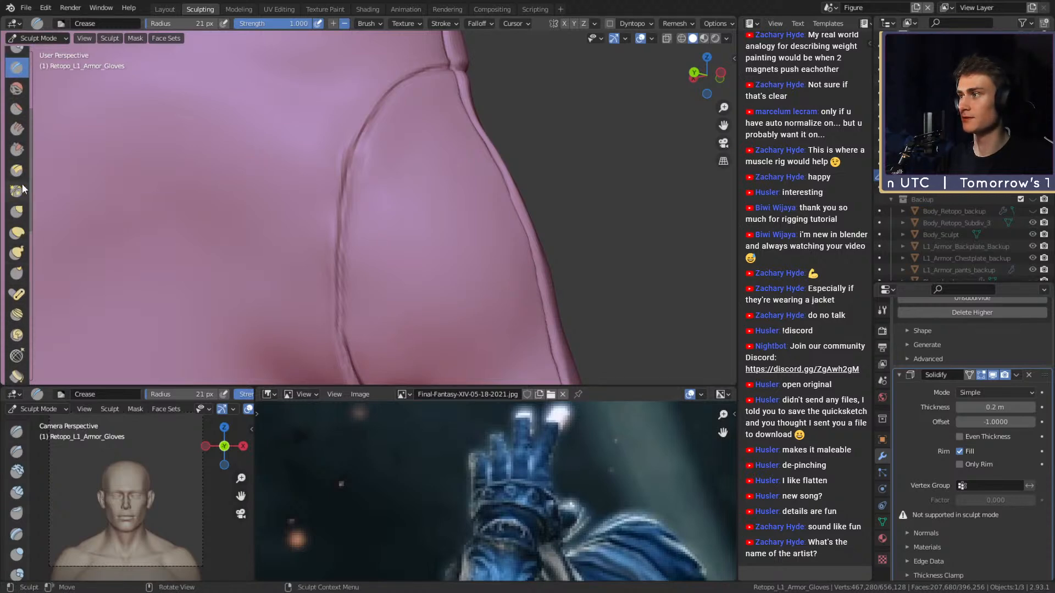
{"action": "key", "text": "f"}
{"action": "left_click", "coordinate": [351, 160]}
{"action": "scroll", "coordinate": [349, 158], "scroll_direction": "down", "scroll_amount": 3}
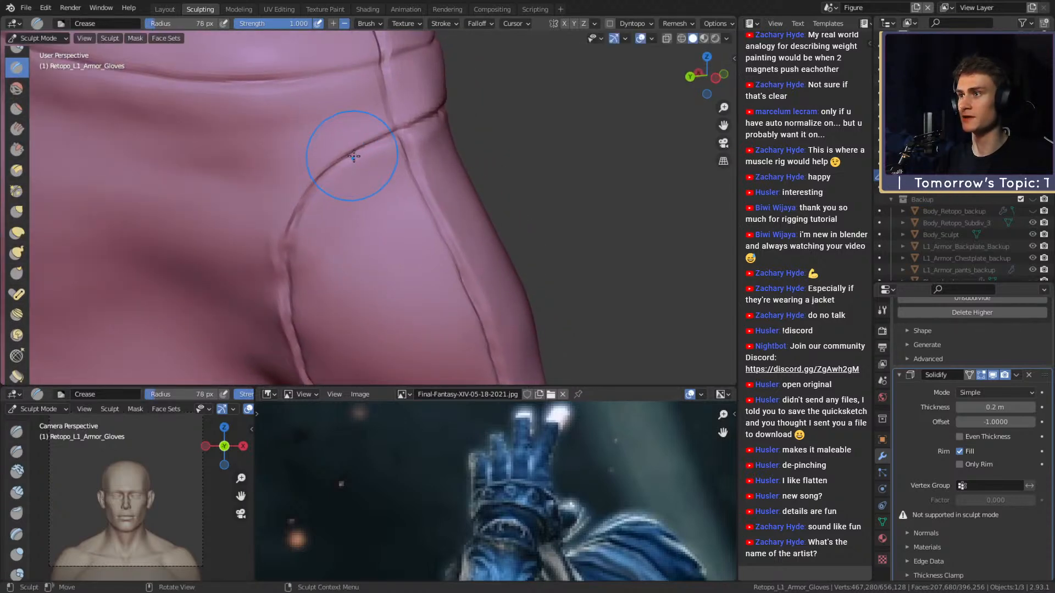
{"action": "scroll", "coordinate": [324, 180], "scroll_direction": "up", "scroll_amount": 1}
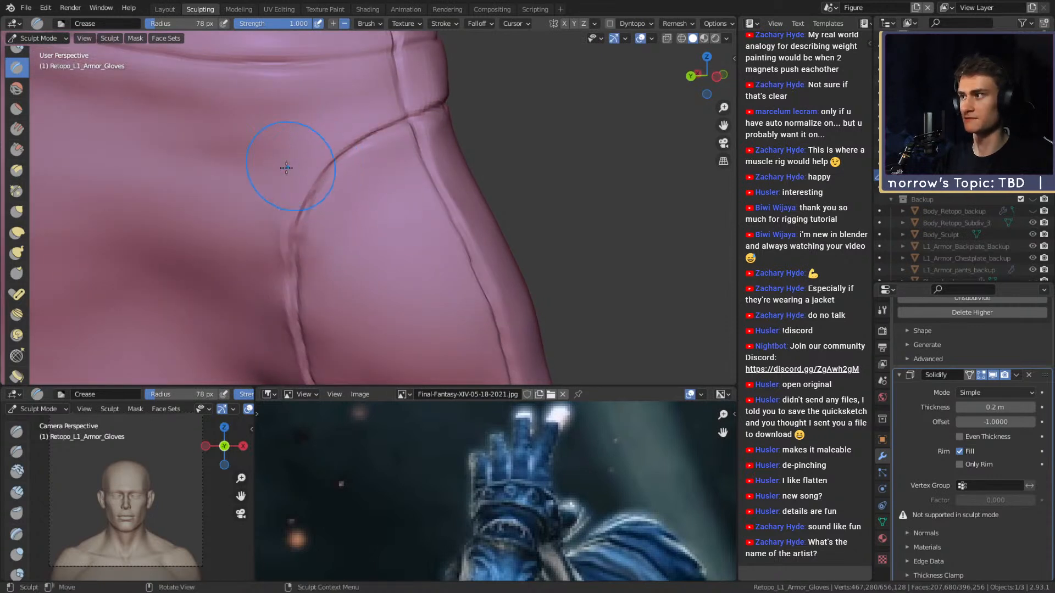
{"action": "left_click_drag", "start_coordinate": [400, 122], "coordinate": [339, 147]}
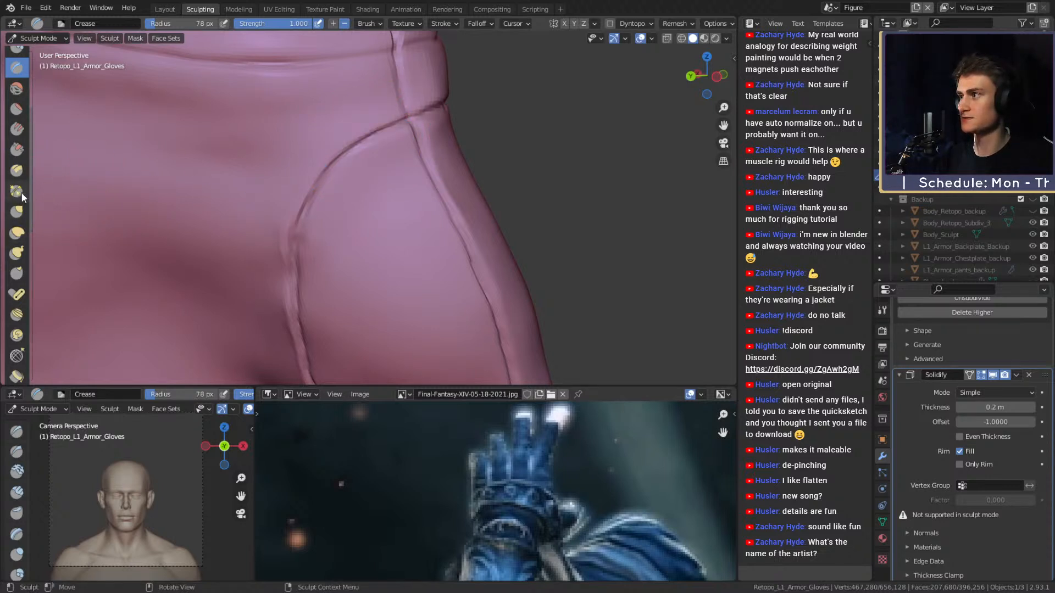
- Tighten the thumb-base seam down to the thumb web with the Pinch brush at a 64 px radius
{"action": "left_click", "coordinate": [23, 190]}
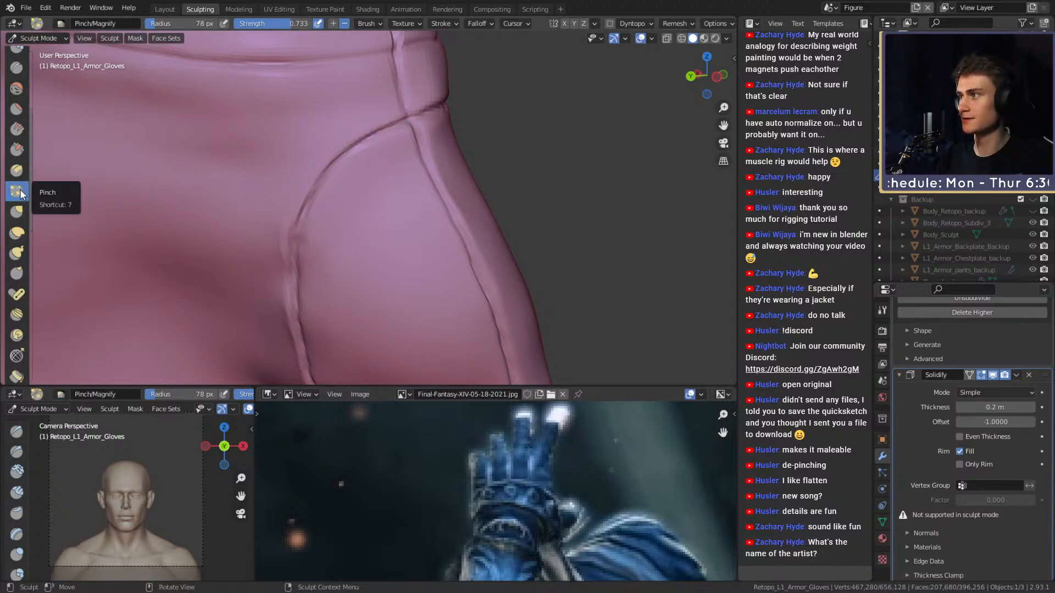
{"action": "key", "text": "f"}
{"action": "left_click", "coordinate": [341, 137]}
{"action": "mouse_move", "coordinate": [341, 137]}
{"action": "middle_mouse_down"}
{"action": "mouse_move", "coordinate": [328, 158]}
{"action": "mouse_move", "coordinate": [351, 138]}
{"action": "mouse_move", "coordinate": [330, 181]}
{"action": "middle_mouse_up"}
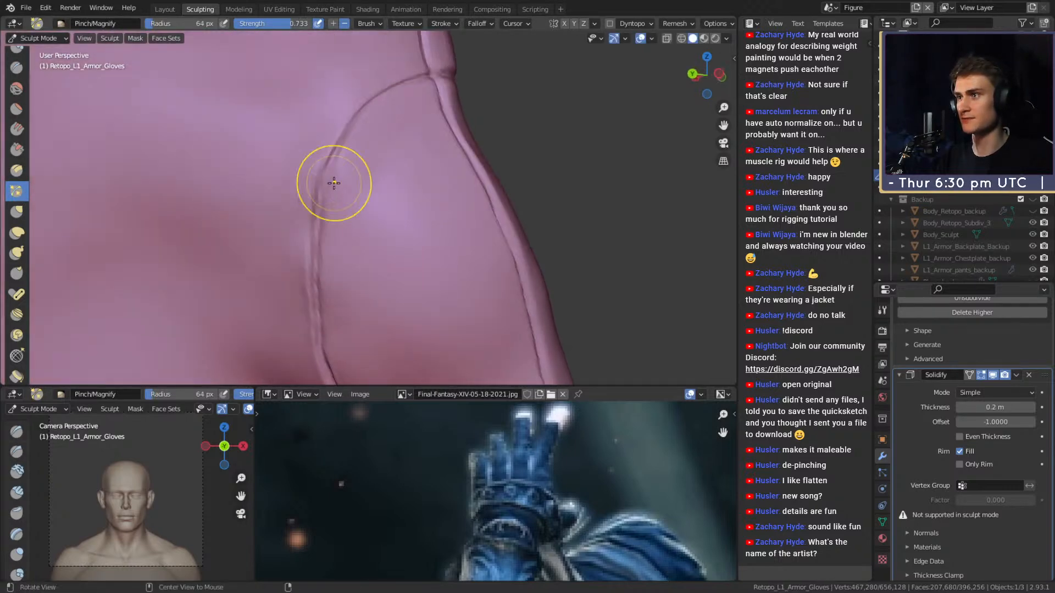
{"action": "mouse_move", "coordinate": [309, 250]}
{"action": "middle_mouse_down"}
{"action": "mouse_move", "coordinate": [346, 134]}
{"action": "mouse_move", "coordinate": [318, 207]}
{"action": "mouse_move", "coordinate": [334, 165]}
{"action": "mouse_move", "coordinate": [325, 188]}
{"action": "mouse_move", "coordinate": [336, 245]}
{"action": "middle_mouse_up"}
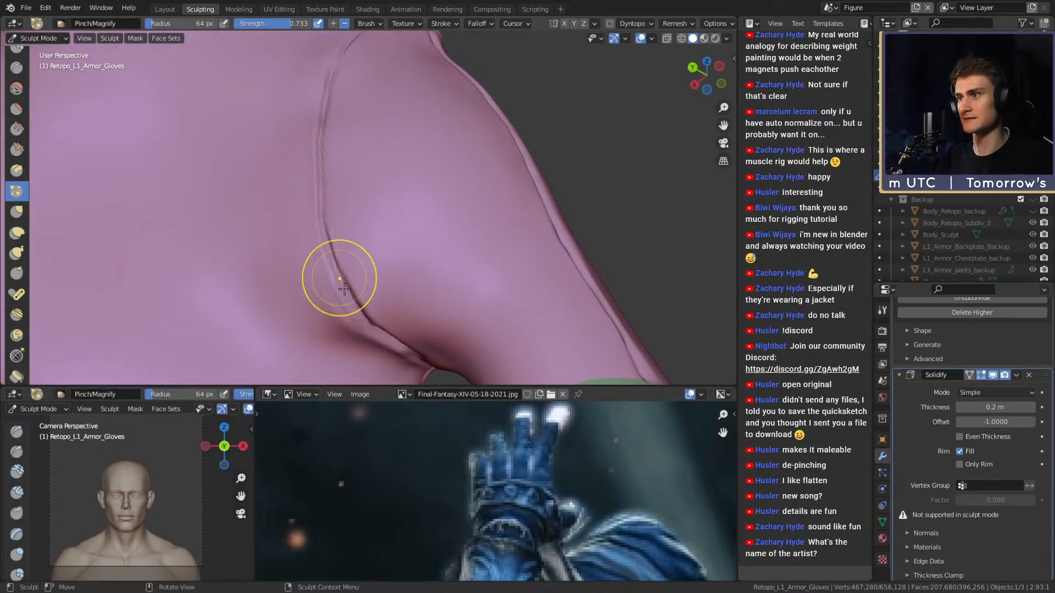
{"action": "mouse_move", "coordinate": [357, 316]}
{"action": "middle_mouse_down"}
{"action": "mouse_move", "coordinate": [316, 200]}
{"action": "mouse_move", "coordinate": [375, 251]}
{"action": "mouse_move", "coordinate": [313, 240]}
{"action": "mouse_move", "coordinate": [322, 275]}
{"action": "mouse_move", "coordinate": [377, 236]}
{"action": "mouse_move", "coordinate": [339, 300]}
{"action": "mouse_move", "coordinate": [349, 318]}
{"action": "middle_mouse_up"}
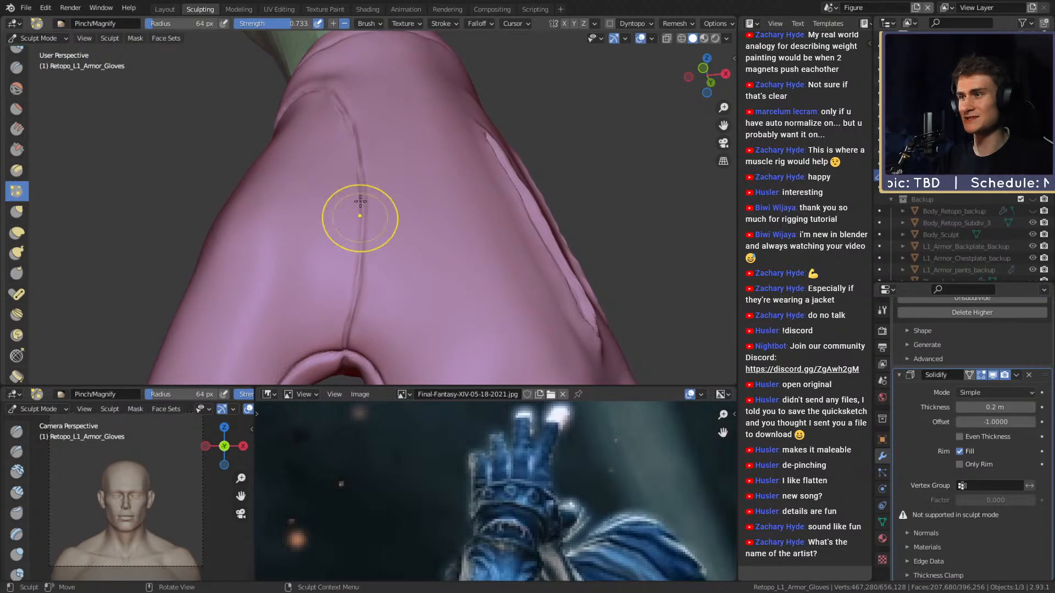
- Pinch the thumb-base seam on the other side of the hand, following its curve up to the side seam
{"action": "middle_click_drag", "start_coordinate": [361, 213], "coordinate": [356, 288]}
{"action": "mouse_move", "coordinate": [354, 222]}
{"action": "middle_mouse_down"}
{"action": "mouse_move", "coordinate": [344, 146]}
{"action": "mouse_move", "coordinate": [379, 236]}
{"action": "middle_mouse_up"}
{"action": "middle_click_drag", "start_coordinate": [344, 184], "coordinate": [395, 226]}
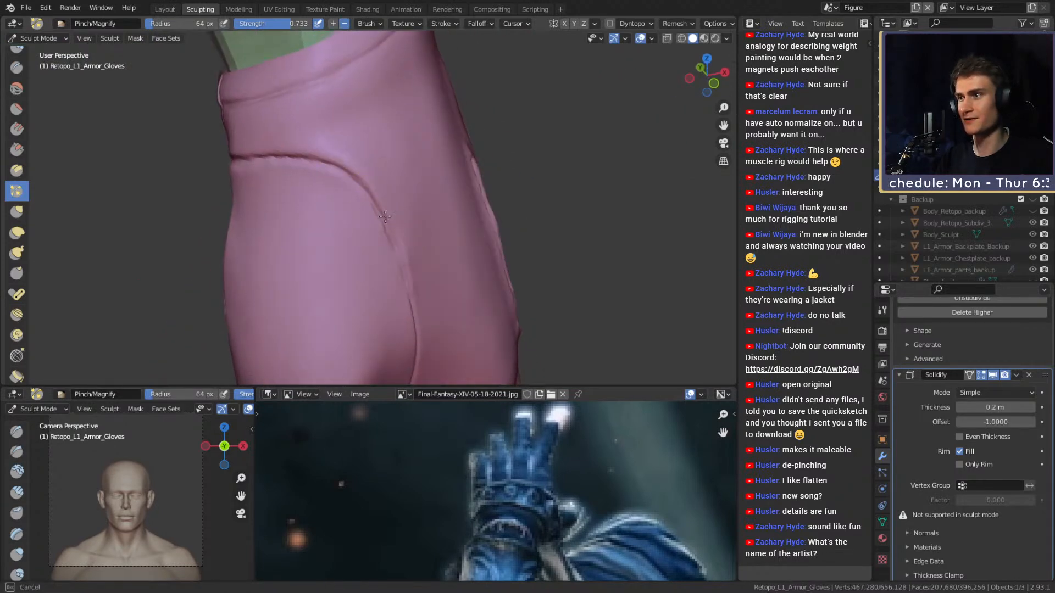
{"action": "mouse_move", "coordinate": [321, 169]}
{"action": "middle_mouse_down"}
{"action": "mouse_move", "coordinate": [365, 181]}
{"action": "mouse_move", "coordinate": [379, 172]}
{"action": "middle_mouse_up"}
{"action": "middle_click_drag", "start_coordinate": [311, 155], "coordinate": [396, 185], "text": "shift"}
{"action": "middle_click_drag", "start_coordinate": [318, 182], "coordinate": [324, 184]}
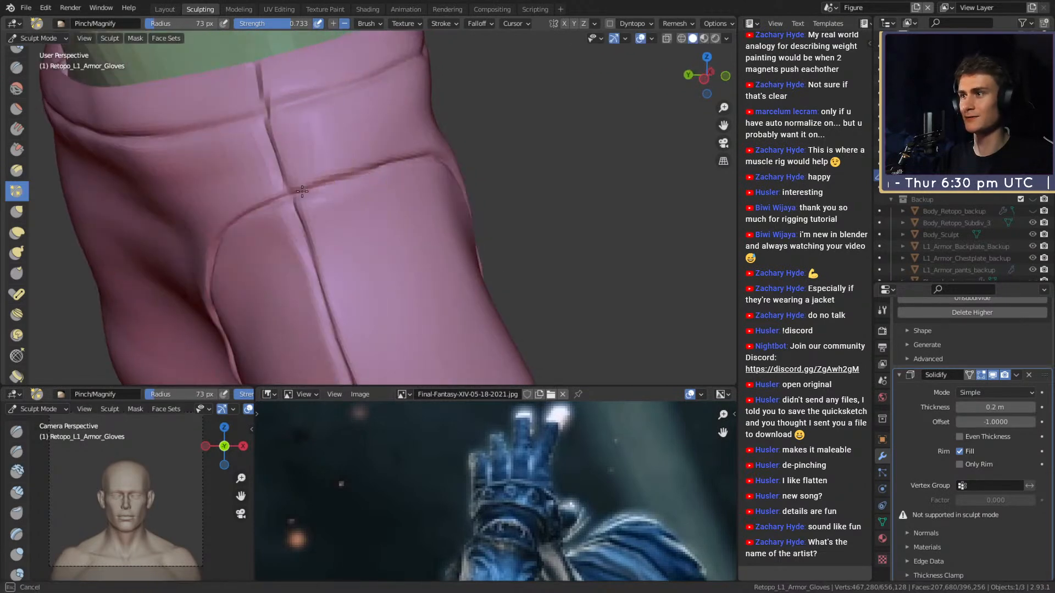
- Pinch the side seam crossing and the seam around the cuff band at a 73 px radius
{"action": "middle_click_drag", "start_coordinate": [264, 208], "coordinate": [339, 269], "text": "shift"}
{"action": "middle_click_drag", "start_coordinate": [314, 145], "coordinate": [321, 190]}
{"action": "middle_click_drag", "start_coordinate": [412, 149], "coordinate": [374, 165]}
{"action": "scroll", "coordinate": [334, 158], "scroll_direction": "up", "scroll_amount": 3}
{"action": "mouse_move", "coordinate": [422, 92]}
{"action": "left_mouse_down", "text": "alt"}
{"action": "mouse_move", "coordinate": [365, 165]}
{"action": "mouse_move", "coordinate": [322, 176]}
{"action": "left_mouse_up", "text": "alt"}
{"action": "left_click_drag", "start_coordinate": [401, 114], "coordinate": [288, 167], "text": "alt"}
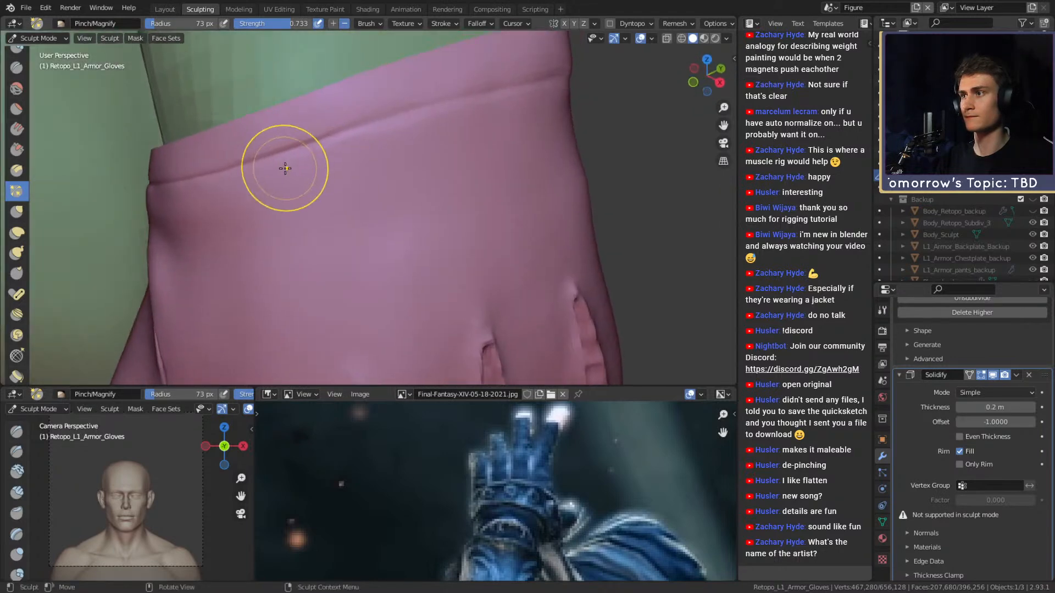
{"action": "mouse_move", "coordinate": [503, 94]}
{"action": "left_mouse_down", "text": "alt"}
{"action": "mouse_move", "coordinate": [224, 182]}
{"action": "mouse_move", "coordinate": [358, 155]}
{"action": "mouse_move", "coordinate": [335, 158]}
{"action": "mouse_move", "coordinate": [453, 205]}
{"action": "mouse_move", "coordinate": [353, 172]}
{"action": "mouse_move", "coordinate": [400, 220]}
{"action": "mouse_move", "coordinate": [313, 179]}
{"action": "mouse_move", "coordinate": [329, 189]}
{"action": "mouse_move", "coordinate": [447, 176]}
{"action": "mouse_move", "coordinate": [295, 196]}
{"action": "left_mouse_up", "text": "alt"}
{"action": "mouse_move", "coordinate": [458, 166]}
{"action": "left_mouse_down", "text": "alt"}
{"action": "mouse_move", "coordinate": [438, 185]}
{"action": "mouse_move", "coordinate": [423, 236]}
{"action": "mouse_move", "coordinate": [405, 189]}
{"action": "mouse_move", "coordinate": [328, 233]}
{"action": "mouse_move", "coordinate": [401, 257]}
{"action": "mouse_move", "coordinate": [400, 271]}
{"action": "mouse_move", "coordinate": [425, 247]}
{"action": "mouse_move", "coordinate": [429, 198]}
{"action": "mouse_move", "coordinate": [379, 241]}
{"action": "mouse_move", "coordinate": [390, 234]}
{"action": "mouse_move", "coordinate": [397, 144]}
{"action": "mouse_move", "coordinate": [382, 231]}
{"action": "mouse_move", "coordinate": [393, 118]}
{"action": "left_mouse_up", "text": "alt"}
- Set the Pinch radius to 85 px and tighten the long seam along the outer edge of the hand
{"action": "mouse_move", "coordinate": [377, 169]}
{"action": "middle_mouse_down", "text": "shift"}
{"action": "mouse_move", "coordinate": [349, 208]}
{"action": "mouse_move", "coordinate": [388, 170]}
{"action": "mouse_move", "coordinate": [369, 211]}
{"action": "middle_mouse_up", "text": "shift"}
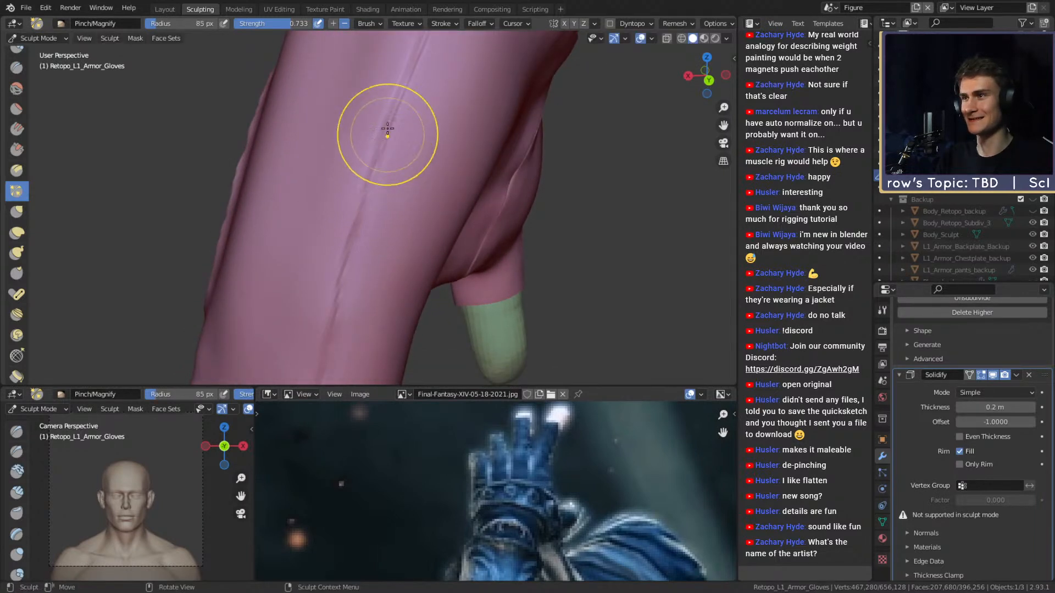
{"action": "middle_click_drag", "start_coordinate": [386, 147], "coordinate": [365, 195], "text": "shift"}
{"action": "mouse_move", "coordinate": [394, 98]}
{"action": "middle_mouse_down"}
{"action": "mouse_move", "coordinate": [377, 170]}
{"action": "mouse_move", "coordinate": [377, 147]}
{"action": "mouse_move", "coordinate": [346, 235]}
{"action": "mouse_move", "coordinate": [372, 170]}
{"action": "mouse_move", "coordinate": [331, 244]}
{"action": "middle_mouse_up"}
{"action": "mouse_move", "coordinate": [320, 286]}
{"action": "middle_mouse_down"}
{"action": "mouse_move", "coordinate": [353, 232]}
{"action": "mouse_move", "coordinate": [412, 247]}
{"action": "mouse_move", "coordinate": [454, 189]}
{"action": "mouse_move", "coordinate": [400, 229]}
{"action": "mouse_move", "coordinate": [348, 172]}
{"action": "mouse_move", "coordinate": [308, 245]}
{"action": "mouse_move", "coordinate": [341, 189]}
{"action": "mouse_move", "coordinate": [318, 288]}
{"action": "mouse_move", "coordinate": [349, 219]}
{"action": "mouse_move", "coordinate": [332, 228]}
{"action": "mouse_move", "coordinate": [331, 176]}
{"action": "middle_mouse_up"}
{"action": "mouse_move", "coordinate": [355, 136]}
{"action": "middle_mouse_down"}
{"action": "mouse_move", "coordinate": [501, 172]}
{"action": "mouse_move", "coordinate": [473, 167]}
{"action": "middle_mouse_up"}
{"action": "mouse_move", "coordinate": [443, 220]}
{"action": "middle_mouse_down"}
{"action": "mouse_move", "coordinate": [384, 236]}
{"action": "mouse_move", "coordinate": [213, 137]}
{"action": "mouse_move", "coordinate": [379, 136]}
{"action": "mouse_move", "coordinate": [330, 205]}
{"action": "middle_mouse_up"}
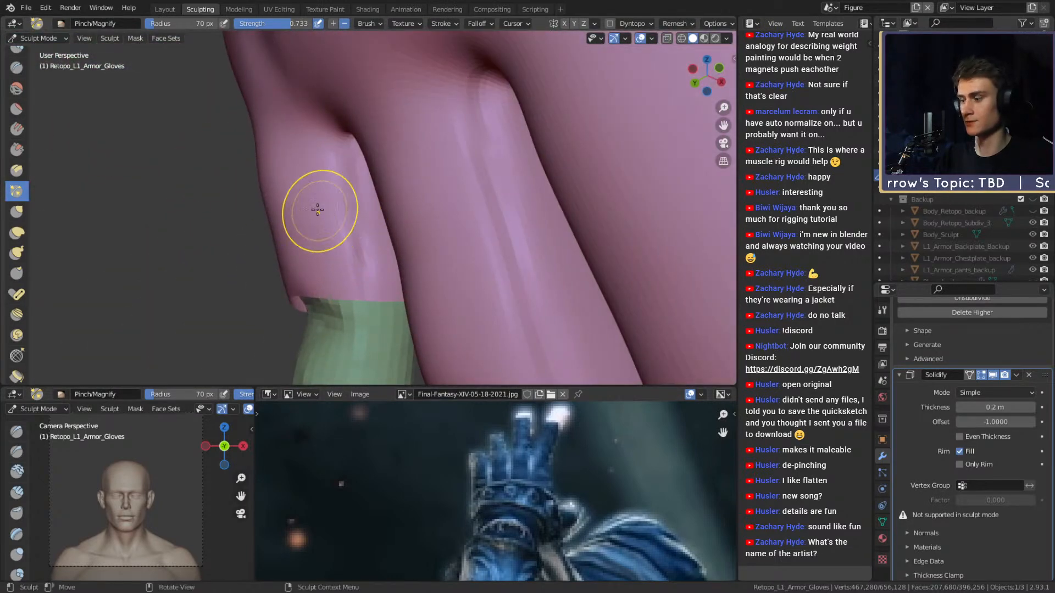
- Crease the side seam of the finger down to its open end at a 22 px radius
{"action": "key", "text": "shift+c"}
{"action": "key", "text": "f"}
{"action": "left_click", "coordinate": [302, 226]}
{"action": "mouse_move", "coordinate": [301, 226]}
{"action": "left_mouse_down", "text": "alt"}
{"action": "mouse_move", "coordinate": [355, 205]}
{"action": "mouse_move", "coordinate": [357, 249]}
{"action": "mouse_move", "coordinate": [352, 212]}
{"action": "left_mouse_up", "text": "alt"}
{"action": "key", "text": "f"}
{"action": "left_click", "coordinate": [357, 229]}
{"action": "left_click_drag", "start_coordinate": [338, 181], "coordinate": [347, 234]}
{"action": "mouse_move", "coordinate": [342, 154]}
{"action": "left_mouse_down", "text": "alt"}
{"action": "mouse_move", "coordinate": [342, 234]}
{"action": "mouse_move", "coordinate": [447, 160]}
{"action": "mouse_move", "coordinate": [375, 174]}
{"action": "mouse_move", "coordinate": [365, 219]}
{"action": "mouse_move", "coordinate": [355, 195]}
{"action": "mouse_move", "coordinate": [372, 129]}
{"action": "left_mouse_up", "text": "alt"}
{"action": "mouse_move", "coordinate": [344, 189]}
{"action": "left_mouse_down", "text": "alt"}
{"action": "mouse_move", "coordinate": [341, 224]}
{"action": "mouse_move", "coordinate": [374, 114]}
{"action": "left_mouse_up", "text": "alt"}
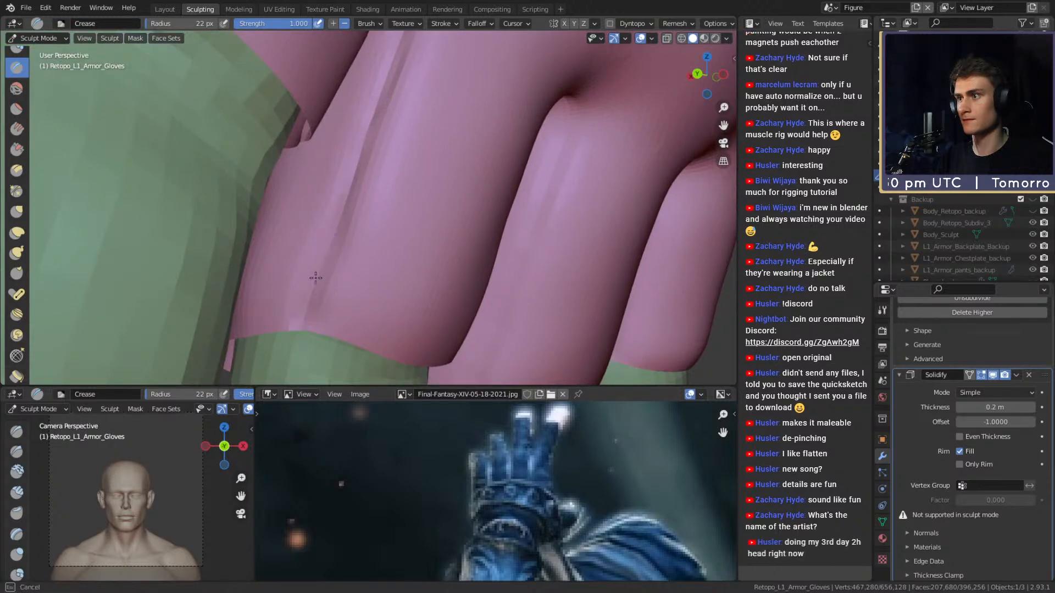
- Crease the inner finger seam at a 16 px radius and carry it around the finger web at 21 px
{"action": "mouse_move", "coordinate": [299, 324]}
{"action": "left_mouse_down", "text": "alt"}
{"action": "mouse_move", "coordinate": [365, 223]}
{"action": "mouse_move", "coordinate": [296, 139]}
{"action": "mouse_move", "coordinate": [429, 161]}
{"action": "mouse_move", "coordinate": [378, 178]}
{"action": "mouse_move", "coordinate": [391, 200]}
{"action": "mouse_move", "coordinate": [401, 179]}
{"action": "mouse_move", "coordinate": [379, 219]}
{"action": "mouse_move", "coordinate": [336, 249]}
{"action": "mouse_move", "coordinate": [355, 201]}
{"action": "left_mouse_up", "text": "alt"}
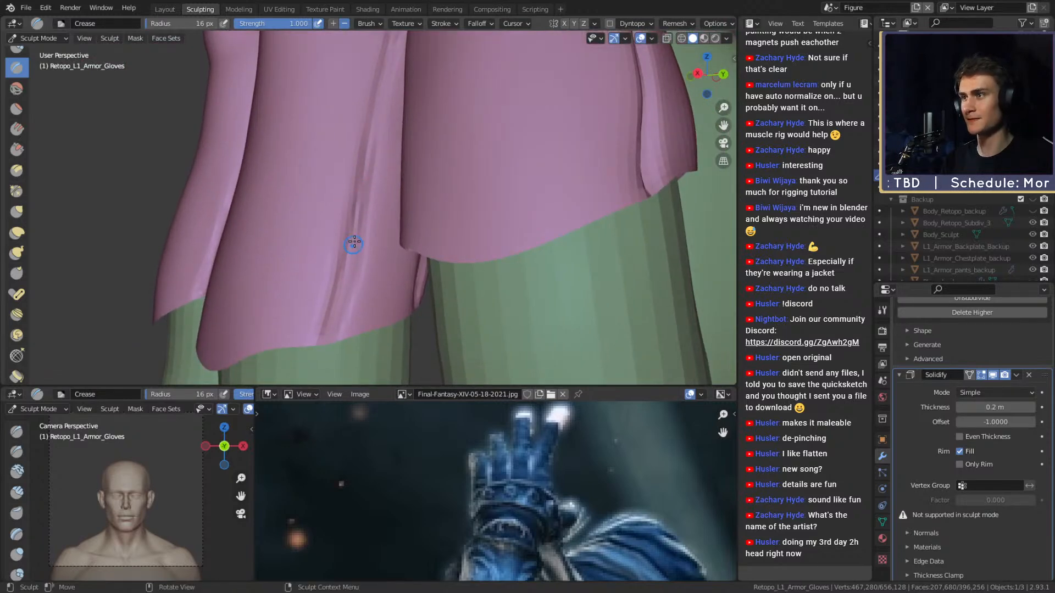
{"action": "mouse_move", "coordinate": [355, 181]}
{"action": "left_mouse_down", "text": "alt"}
{"action": "mouse_move", "coordinate": [343, 245]}
{"action": "mouse_move", "coordinate": [349, 183]}
{"action": "mouse_move", "coordinate": [347, 200]}
{"action": "mouse_move", "coordinate": [365, 182]}
{"action": "left_mouse_up", "text": "alt"}
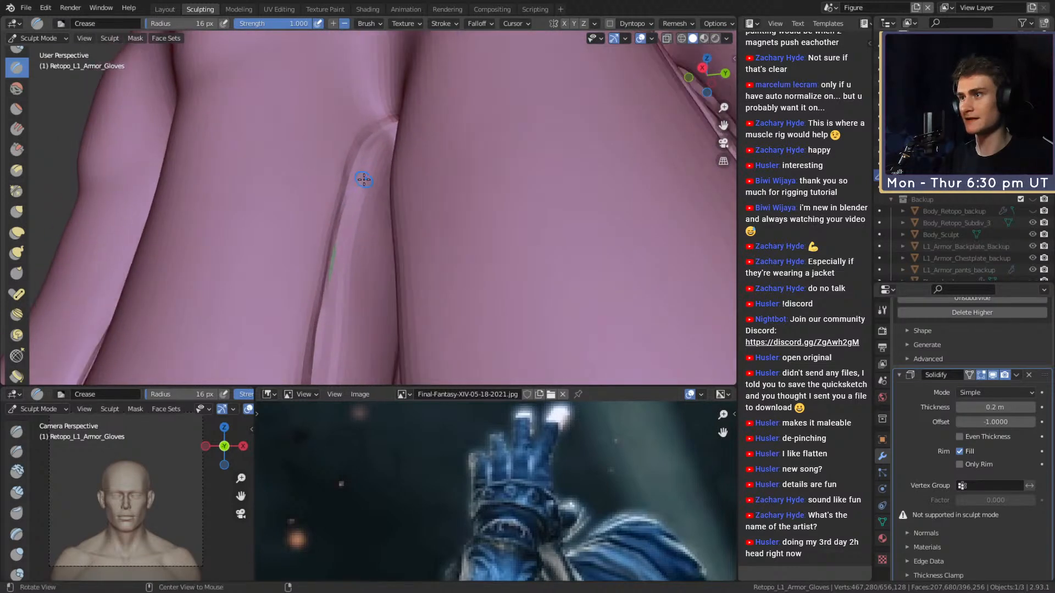
{"action": "left_click_drag", "start_coordinate": [371, 136], "coordinate": [348, 171], "text": "alt"}
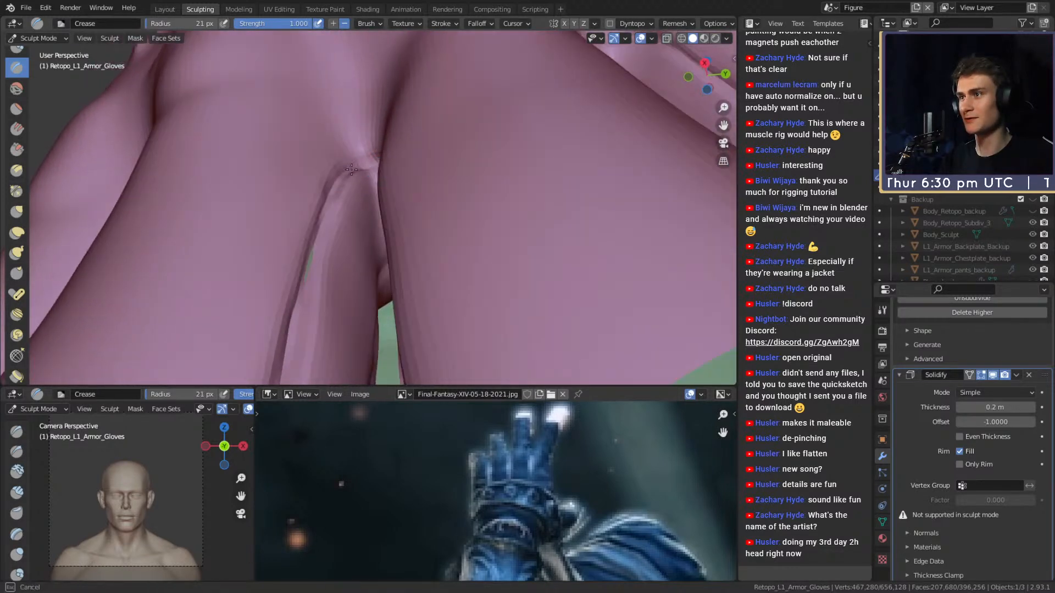
{"action": "left_click_drag", "start_coordinate": [329, 210], "coordinate": [330, 146], "text": "alt"}
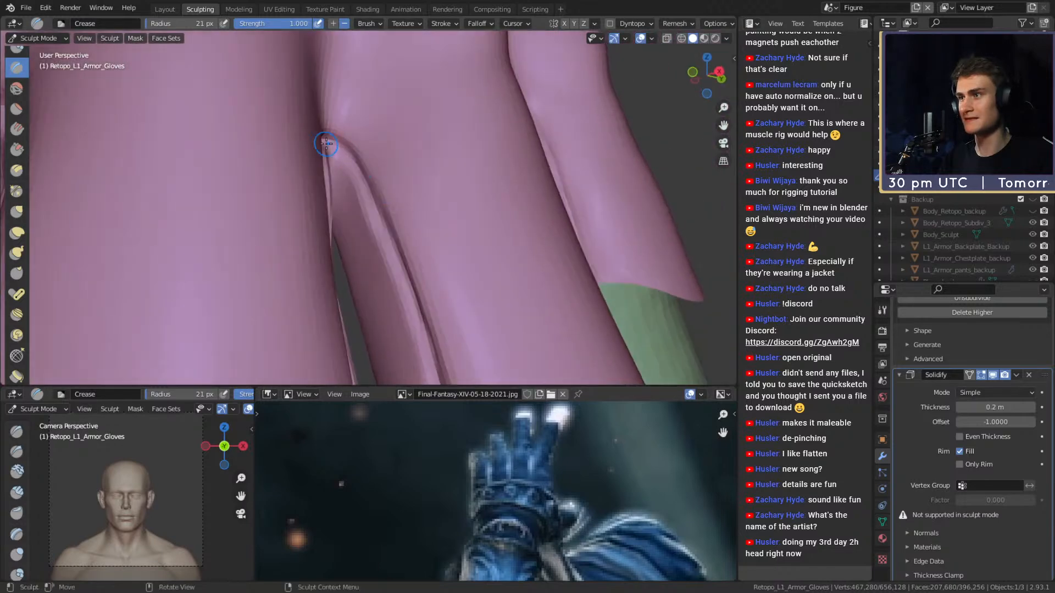
{"action": "mouse_move", "coordinate": [362, 178]}
{"action": "left_mouse_down", "text": "alt"}
{"action": "mouse_move", "coordinate": [389, 200]}
{"action": "mouse_move", "coordinate": [381, 180]}
{"action": "mouse_move", "coordinate": [371, 189]}
{"action": "mouse_move", "coordinate": [374, 236]}
{"action": "mouse_move", "coordinate": [349, 242]}
{"action": "left_mouse_up", "text": "alt"}
- Reshape the finger web and the seam beneath it with the Grab brush at a 125 px radius
{"action": "key", "text": "g"}
{"action": "mouse_move", "coordinate": [341, 160]}
{"action": "left_mouse_down", "text": "alt+shift"}
{"action": "mouse_move", "coordinate": [376, 242]}
{"action": "mouse_move", "coordinate": [343, 204]}
{"action": "mouse_move", "coordinate": [299, 217]}
{"action": "left_mouse_up", "text": "alt+shift"}
{"action": "key", "text": "f"}
{"action": "left_click", "coordinate": [367, 203]}
{"action": "mouse_move", "coordinate": [291, 222]}
{"action": "left_mouse_down", "text": "alt+shift"}
{"action": "mouse_move", "coordinate": [348, 195]}
{"action": "mouse_move", "coordinate": [366, 230]}
{"action": "mouse_move", "coordinate": [313, 170]}
{"action": "mouse_move", "coordinate": [412, 229]}
{"action": "mouse_move", "coordinate": [278, 177]}
{"action": "left_mouse_up", "text": "alt+shift"}
{"action": "key", "text": "f"}
{"action": "left_click", "coordinate": [343, 231]}
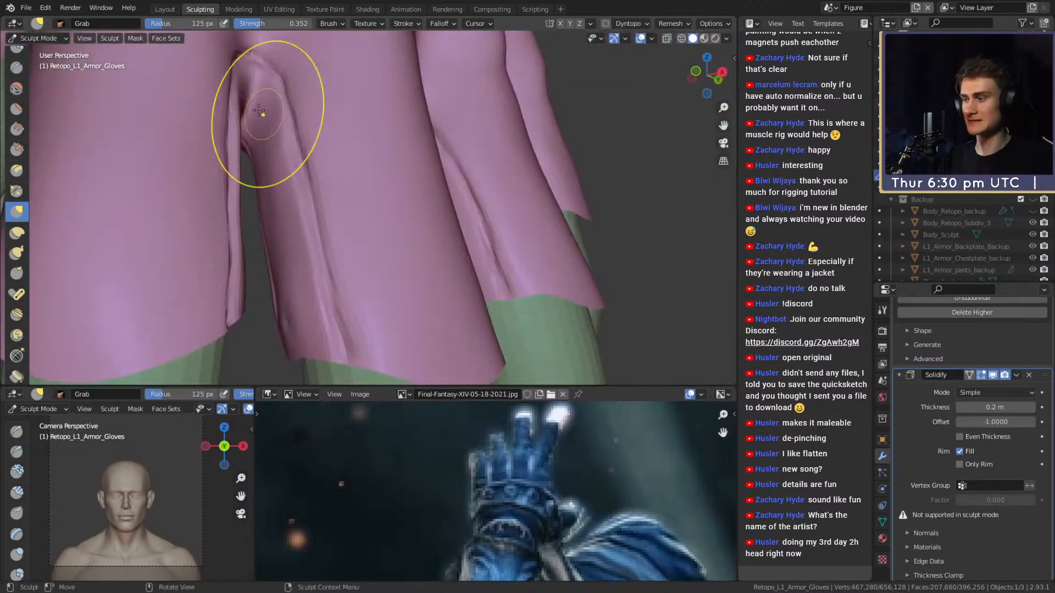
- Crease the finger's inner seam from its open end at a 16 px radius and up toward the web at 20 px
{"action": "key", "text": "shift+c"}
{"action": "mouse_move", "coordinate": [342, 251]}
{"action": "left_mouse_down", "text": "alt"}
{"action": "mouse_move", "coordinate": [483, 212]}
{"action": "mouse_move", "coordinate": [417, 237]}
{"action": "mouse_move", "coordinate": [372, 302]}
{"action": "mouse_move", "coordinate": [394, 253]}
{"action": "left_mouse_up", "text": "alt"}
{"action": "key", "text": "f"}
{"action": "left_click", "coordinate": [380, 266]}
{"action": "left_click_drag", "start_coordinate": [376, 273], "coordinate": [370, 243], "text": "alt"}
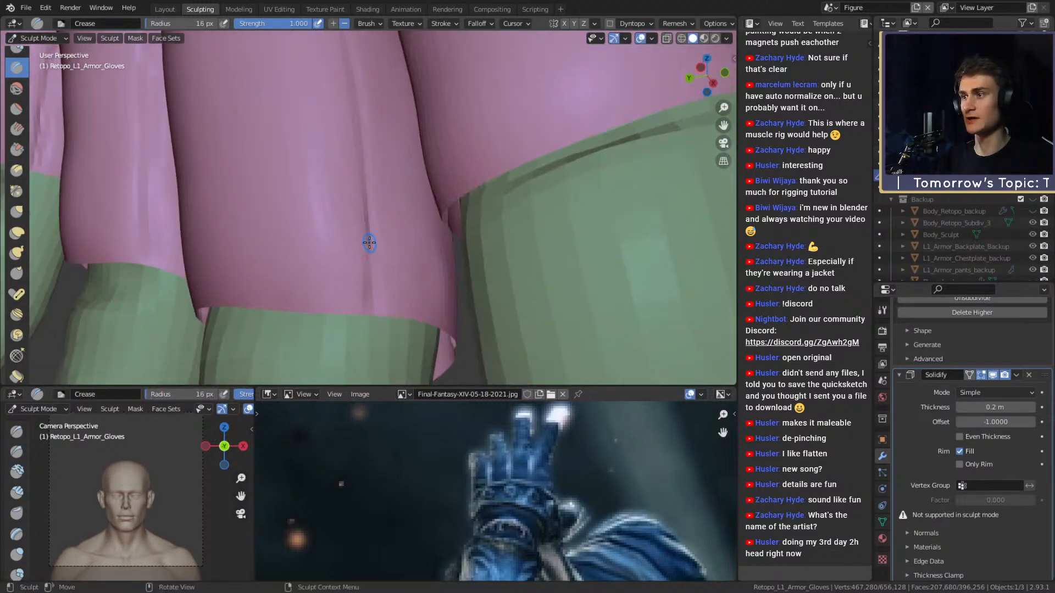
{"action": "left_click_drag", "start_coordinate": [370, 290], "coordinate": [369, 307]}
{"action": "middle_click_drag", "start_coordinate": [368, 195], "coordinate": [358, 260], "text": "shift"}
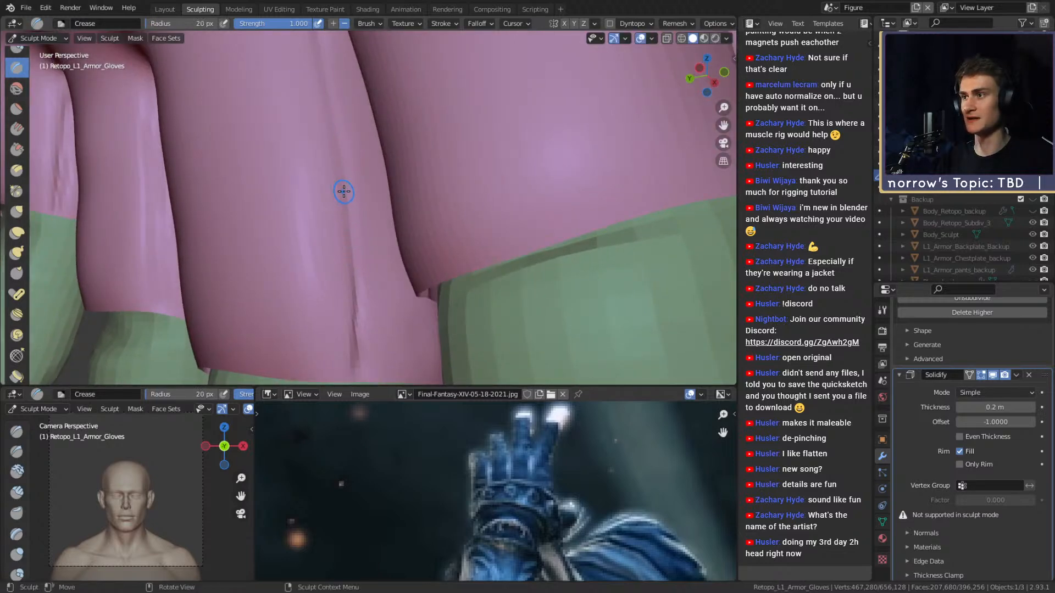
{"action": "middle_click_drag", "start_coordinate": [348, 210], "coordinate": [371, 280], "text": "shift"}
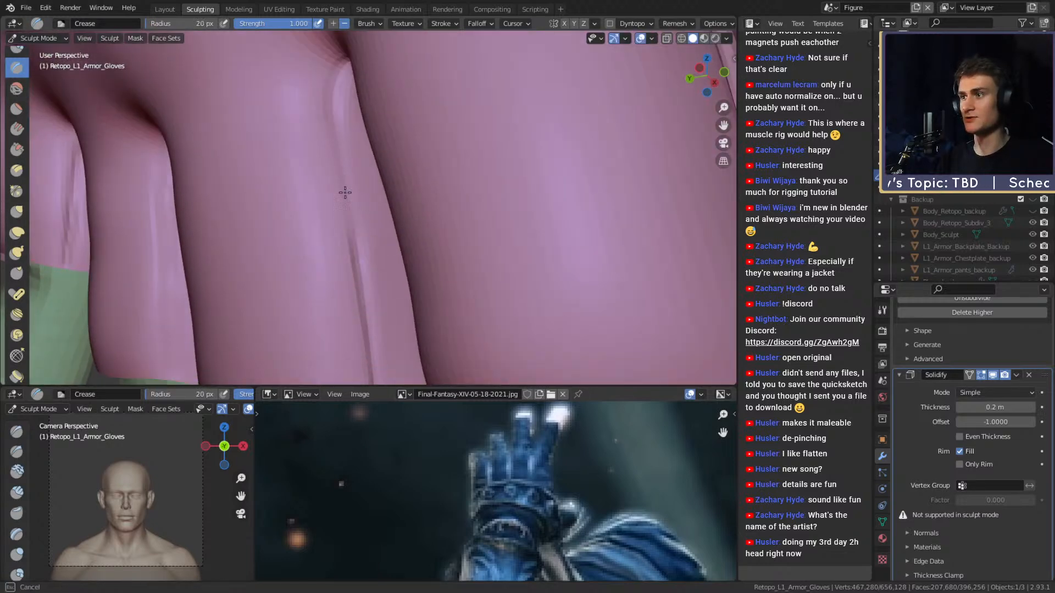
- Crease the seam around the finger web and down the adjacent finger to its open end at a 20 px radius
{"action": "middle_click_drag", "start_coordinate": [344, 138], "coordinate": [337, 147]}
{"action": "mouse_move", "coordinate": [334, 94]}
{"action": "middle_mouse_down"}
{"action": "mouse_move", "coordinate": [340, 198]}
{"action": "mouse_move", "coordinate": [358, 198]}
{"action": "mouse_move", "coordinate": [375, 226]}
{"action": "middle_mouse_up"}
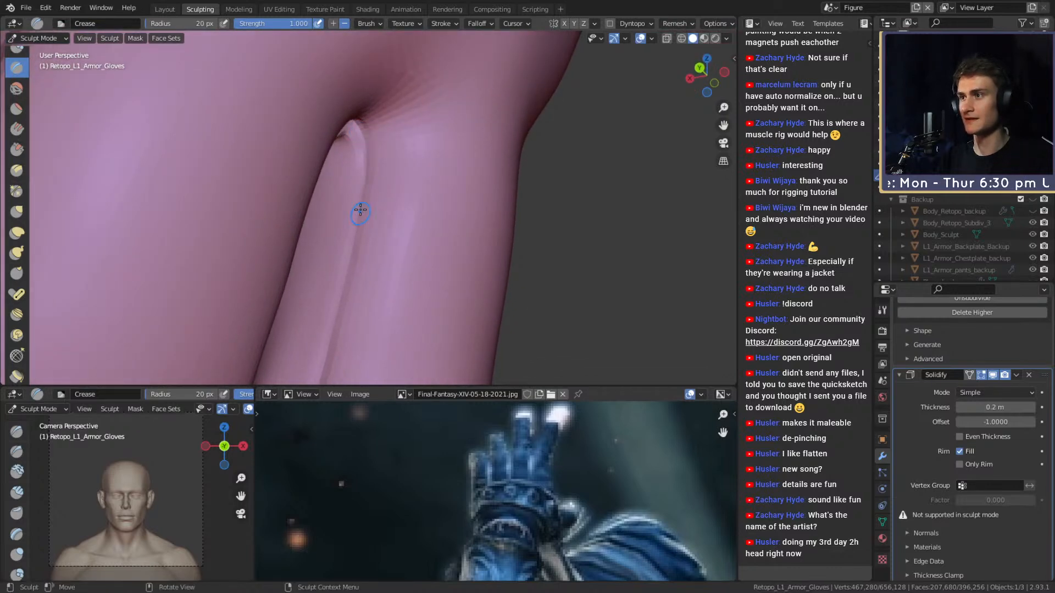
{"action": "scroll", "coordinate": [360, 213], "scroll_direction": "down", "scroll_amount": 5}
{"action": "middle_click_drag", "start_coordinate": [347, 226], "coordinate": [362, 185]}
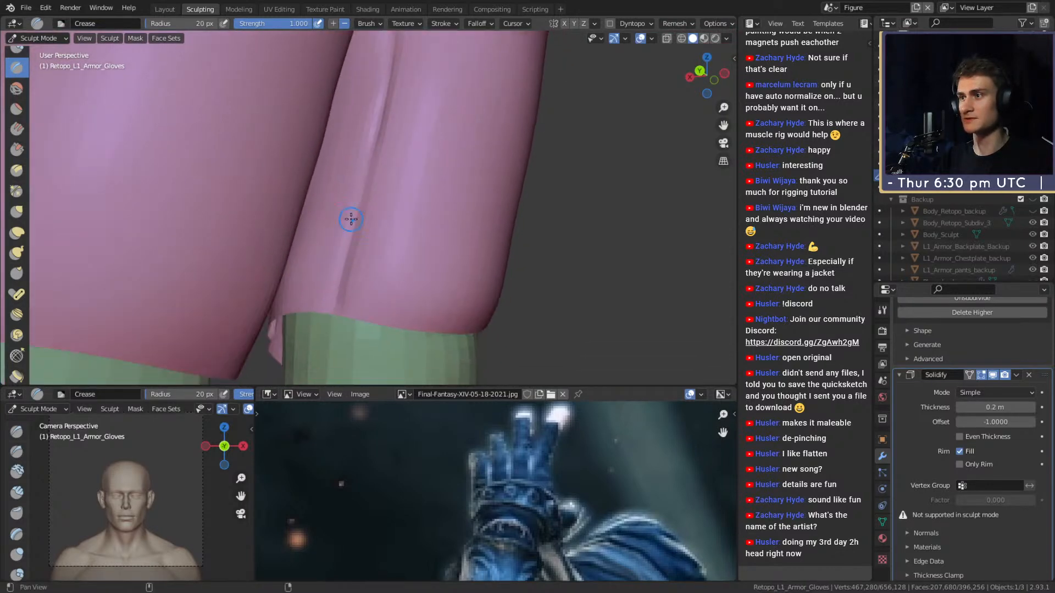
{"action": "mouse_move", "coordinate": [331, 312]}
{"action": "middle_mouse_down"}
{"action": "mouse_move", "coordinate": [327, 158]}
{"action": "mouse_move", "coordinate": [400, 278]}
{"action": "mouse_move", "coordinate": [380, 235]}
{"action": "mouse_move", "coordinate": [346, 221]}
{"action": "middle_mouse_up"}
- Reshape the seam edges below the finger web with the Grab brush at radii of 153 and 165 px
{"action": "key", "text": "g"}
{"action": "key", "text": "f"}
{"action": "left_click", "coordinate": [354, 226]}
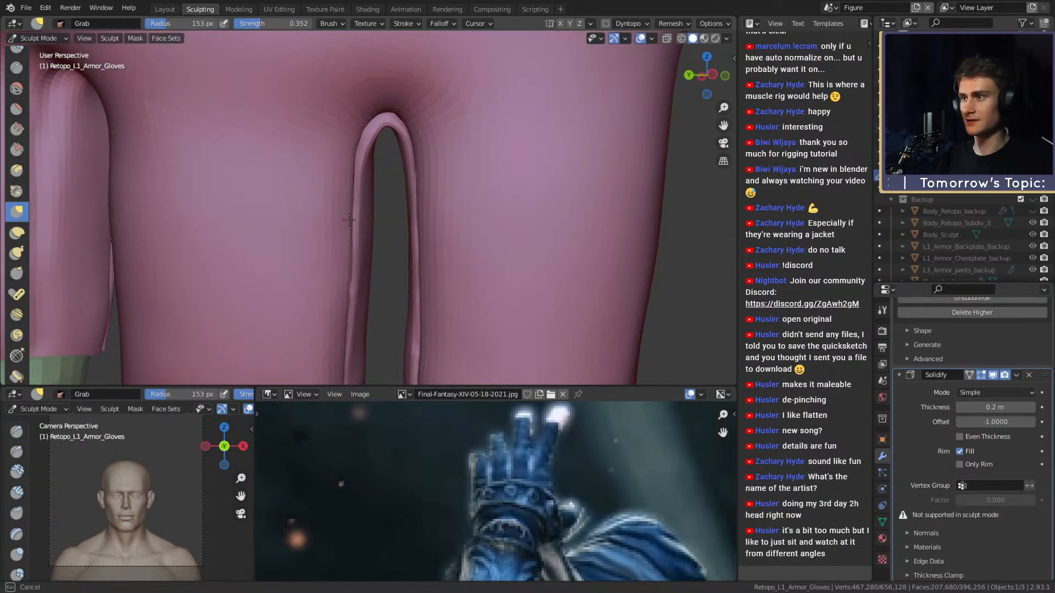
{"action": "middle_click_drag", "start_coordinate": [351, 275], "coordinate": [353, 213]}
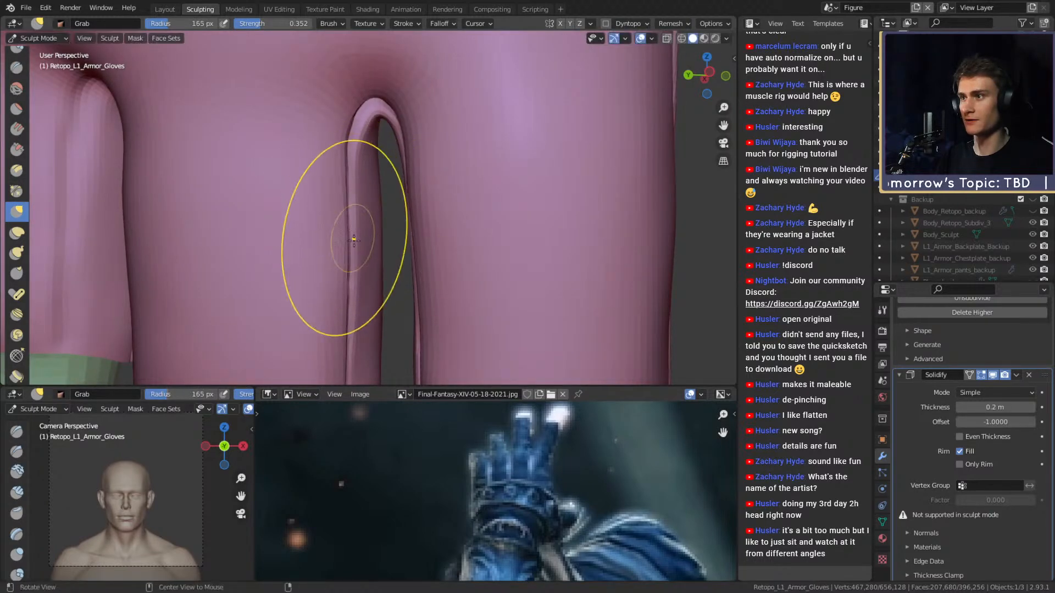
{"action": "scroll", "coordinate": [352, 223], "scroll_direction": "down", "scroll_amount": 3}
{"action": "mouse_move", "coordinate": [365, 271]}
{"action": "middle_mouse_down"}
{"action": "mouse_move", "coordinate": [377, 236]}
{"action": "mouse_move", "coordinate": [384, 255]}
{"action": "mouse_move", "coordinate": [225, 183]}
{"action": "mouse_move", "coordinate": [306, 271]}
{"action": "mouse_move", "coordinate": [436, 223]}
{"action": "mouse_move", "coordinate": [476, 271]}
{"action": "mouse_move", "coordinate": [396, 225]}
{"action": "mouse_move", "coordinate": [438, 203]}
{"action": "mouse_move", "coordinate": [483, 217]}
{"action": "mouse_move", "coordinate": [365, 216]}
{"action": "mouse_move", "coordinate": [332, 233]}
{"action": "mouse_move", "coordinate": [358, 207]}
{"action": "middle_mouse_up"}
- Crease the finger's side seam from its open end upward at an 18 px radius
{"action": "key", "text": "shift+c"}
{"action": "key", "text": "f"}
{"action": "left_click", "coordinate": [378, 248]}
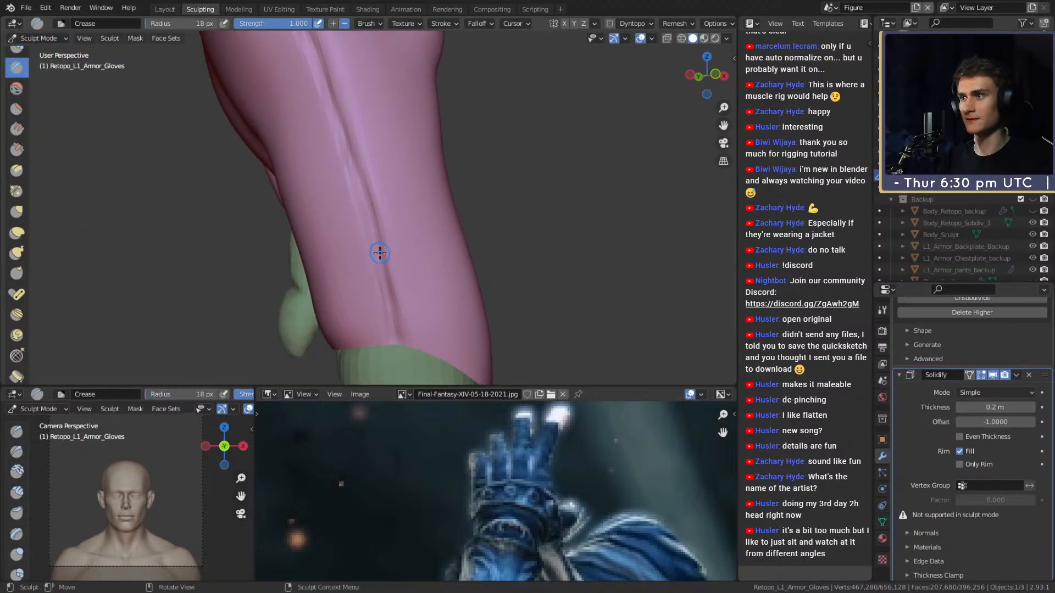
{"action": "mouse_move", "coordinate": [388, 256]}
{"action": "middle_mouse_down"}
{"action": "mouse_move", "coordinate": [380, 245]}
{"action": "mouse_move", "coordinate": [365, 264]}
{"action": "mouse_move", "coordinate": [374, 244]}
{"action": "middle_mouse_up"}
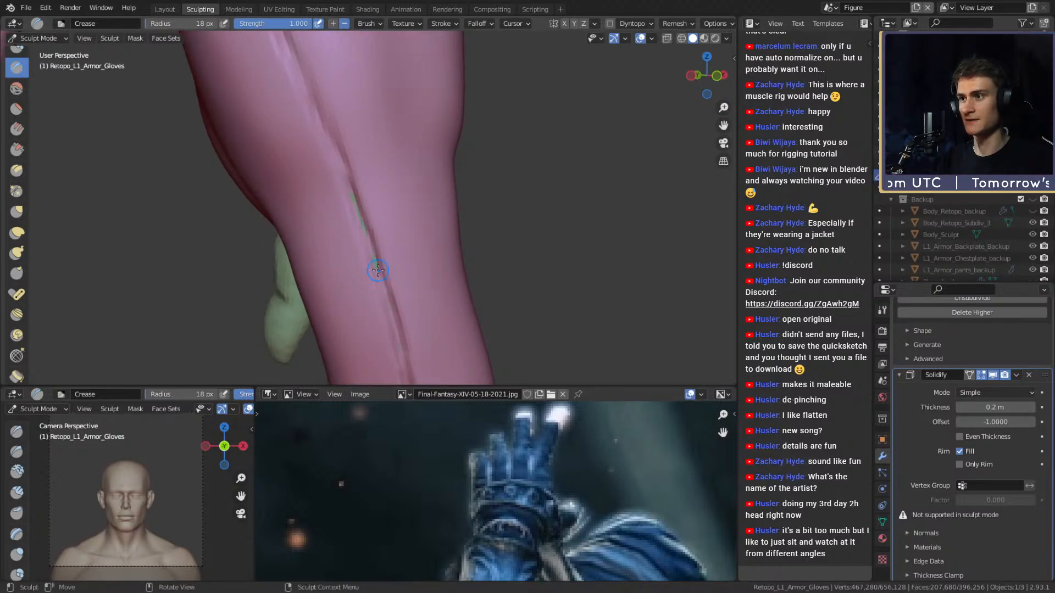
{"action": "middle_click_drag", "start_coordinate": [381, 286], "coordinate": [377, 268]}
- Deepen the middle of the finger's side seam with the Crease brush at radii of 13 and 18 px
{"action": "key", "text": "f"}
{"action": "left_click", "coordinate": [353, 198]}
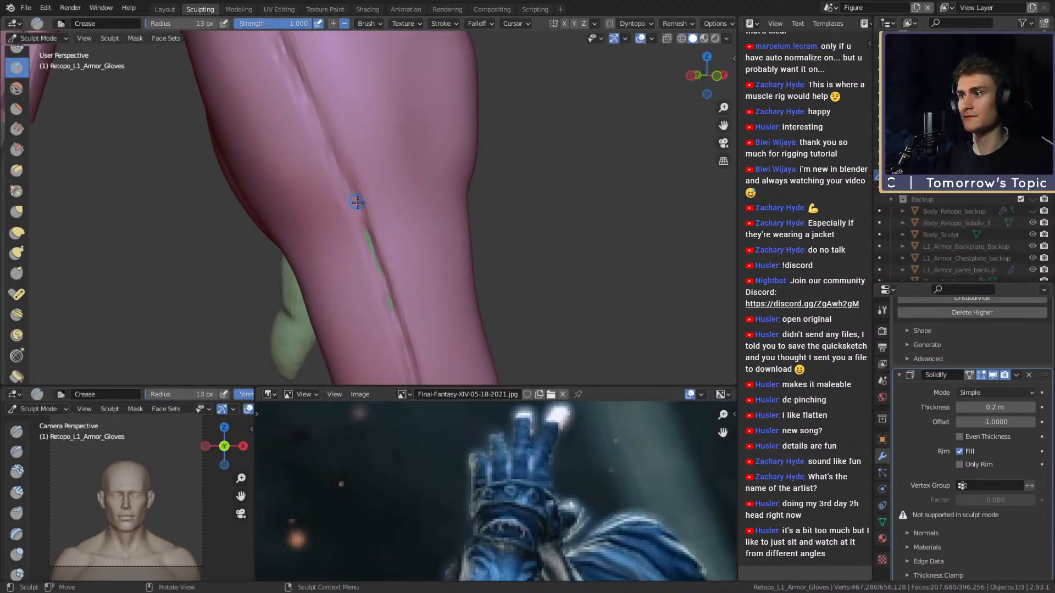
{"action": "key", "text": "f"}
{"action": "left_click", "coordinate": [351, 203]}
{"action": "middle_click_drag", "start_coordinate": [352, 203], "coordinate": [371, 240]}
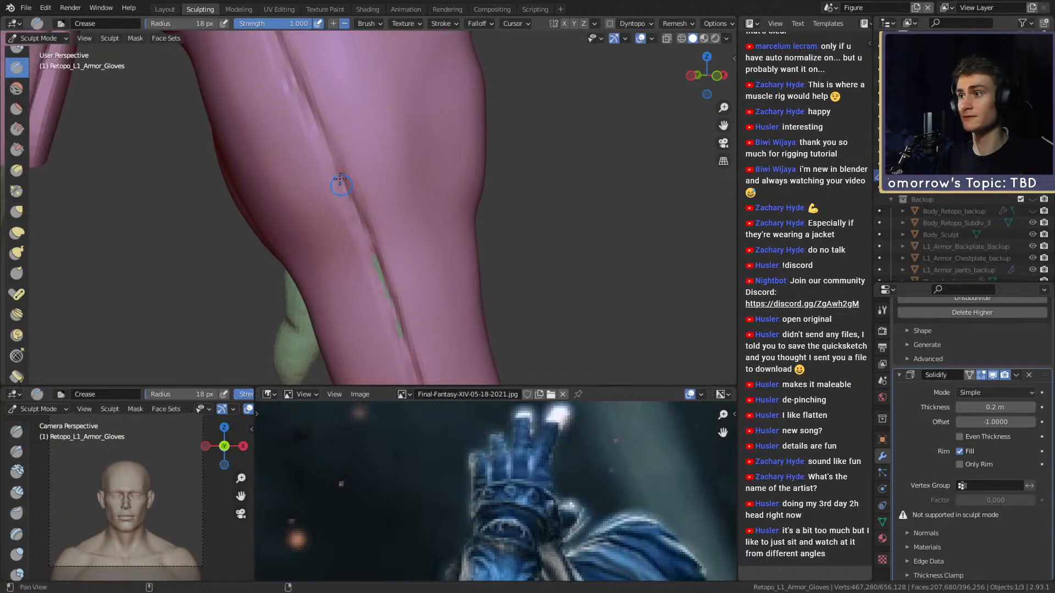
{"action": "middle_click_drag", "start_coordinate": [344, 192], "coordinate": [336, 175]}
{"action": "middle_click_drag", "start_coordinate": [368, 240], "coordinate": [379, 264]}
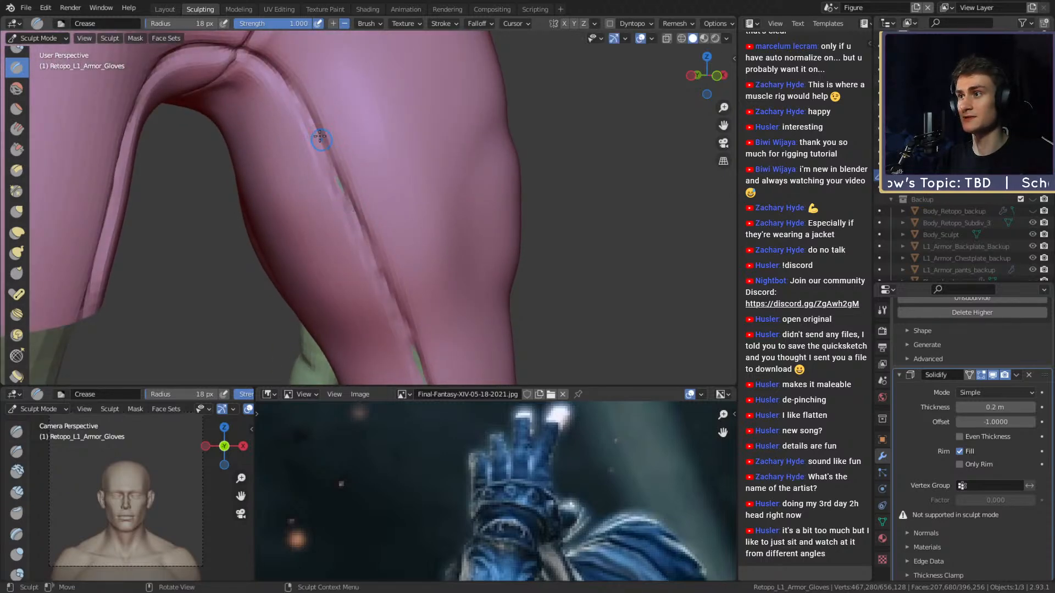
- Continue the 18 px crease up to the web, across the seam junction and down to the adjacent open end
{"action": "middle_click_drag", "start_coordinate": [326, 152], "coordinate": [358, 209]}
{"action": "middle_click_drag", "start_coordinate": [317, 145], "coordinate": [359, 179]}
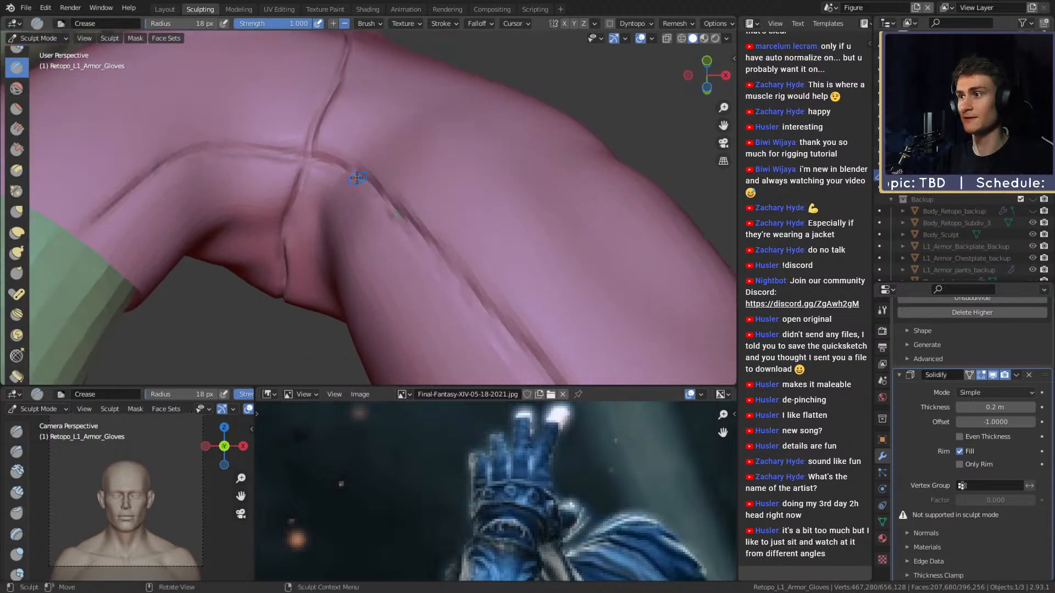
{"action": "middle_click_drag", "start_coordinate": [289, 158], "coordinate": [343, 173]}
{"action": "mouse_move", "coordinate": [261, 183]}
{"action": "middle_mouse_down"}
{"action": "mouse_move", "coordinate": [275, 214]}
{"action": "mouse_move", "coordinate": [371, 112]}
{"action": "middle_mouse_up"}
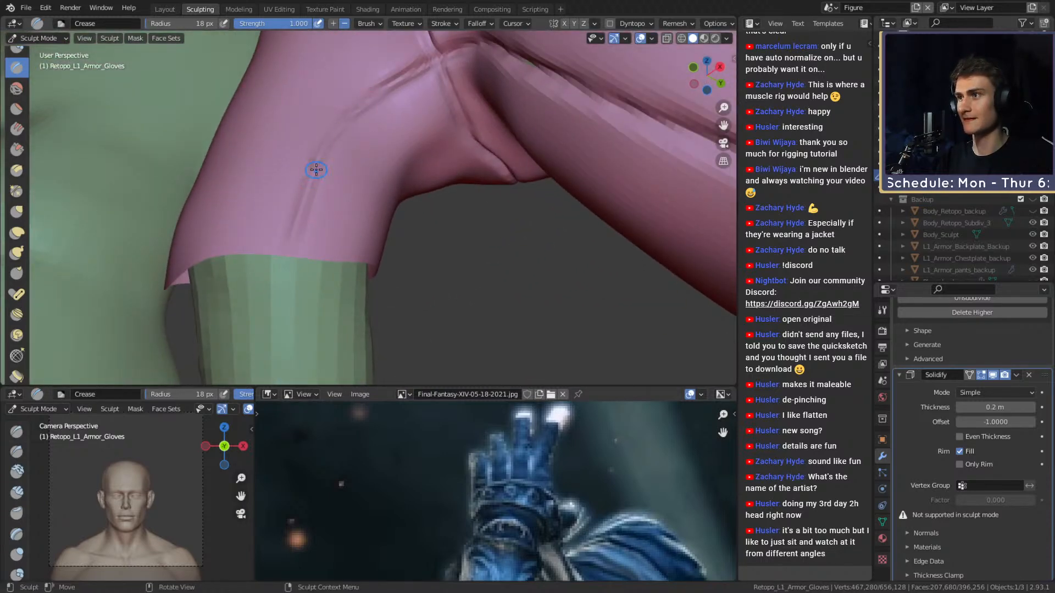
{"action": "middle_click_drag", "start_coordinate": [311, 247], "coordinate": [304, 72]}
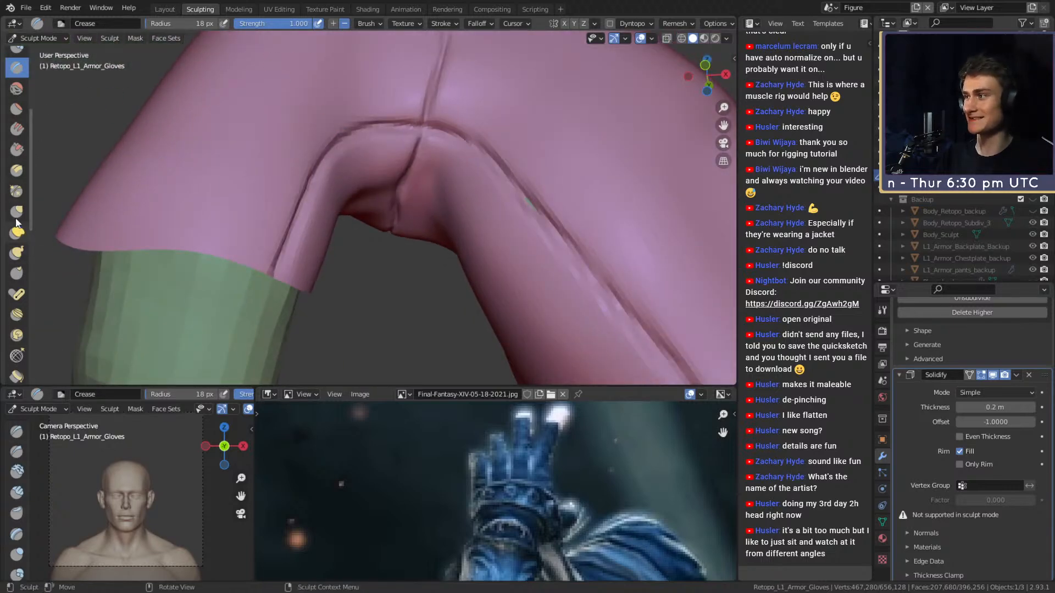
- Pinch the seam around the web junction with the Pinch/Magnify brush at a 66 px radius
{"action": "left_click", "coordinate": [16, 190]}
{"action": "key", "text": "bracketright"}
{"action": "key", "text": "bracketright"}
{"action": "key", "text": "bracketright"}
{"action": "key", "text": "bracketright"}
{"action": "key", "text": "bracketright"}
{"action": "key", "text": "bracketright"}
{"action": "key", "text": "bracketright"}
{"action": "middle_click_drag", "start_coordinate": [340, 137], "coordinate": [354, 123]}
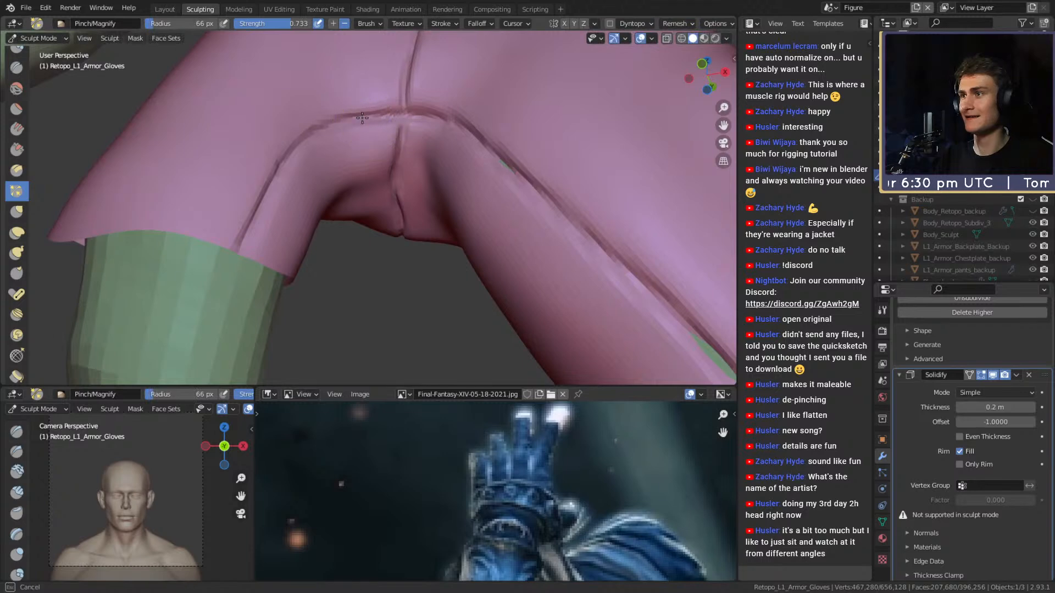
{"action": "mouse_move", "coordinate": [287, 160]}
{"action": "middle_mouse_down"}
{"action": "mouse_move", "coordinate": [247, 228]}
{"action": "mouse_move", "coordinate": [329, 184]}
{"action": "mouse_move", "coordinate": [411, 166]}
{"action": "mouse_move", "coordinate": [475, 252]}
{"action": "mouse_move", "coordinate": [393, 165]}
{"action": "middle_mouse_up"}
- Pinch the finger's side seam from the web down to its open end at radii of 80 and 70 px
{"action": "key", "text": "bracketleft"}
{"action": "key", "text": "bracketright"}
{"action": "key", "text": "bracketright"}
{"action": "key", "text": "bracketright"}
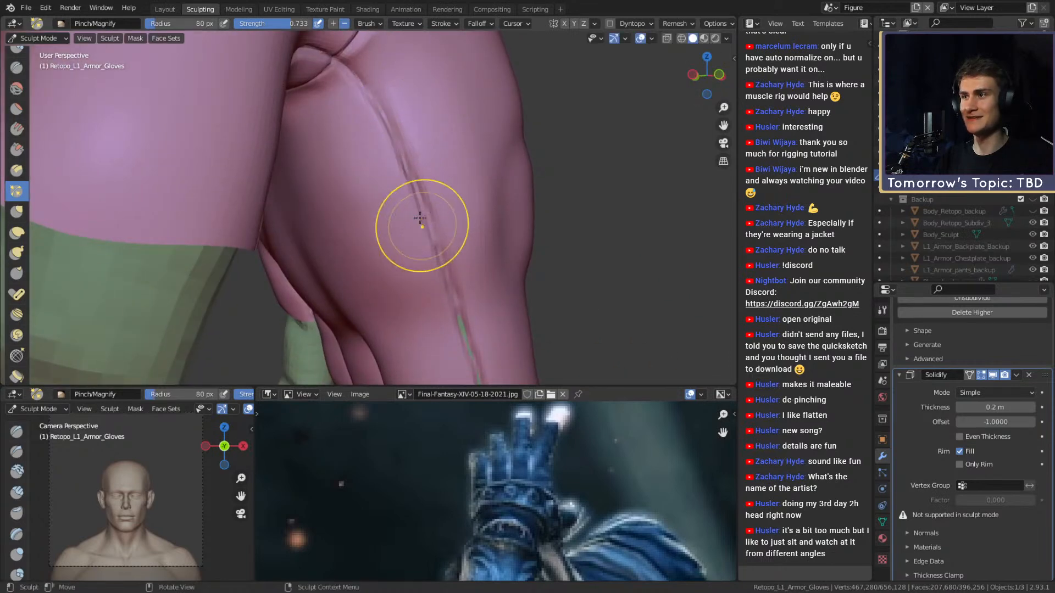
{"action": "scroll", "coordinate": [426, 230], "scroll_direction": "up", "scroll_amount": 2}
{"action": "middle_click_drag", "start_coordinate": [425, 230], "coordinate": [393, 160], "text": "shift"}
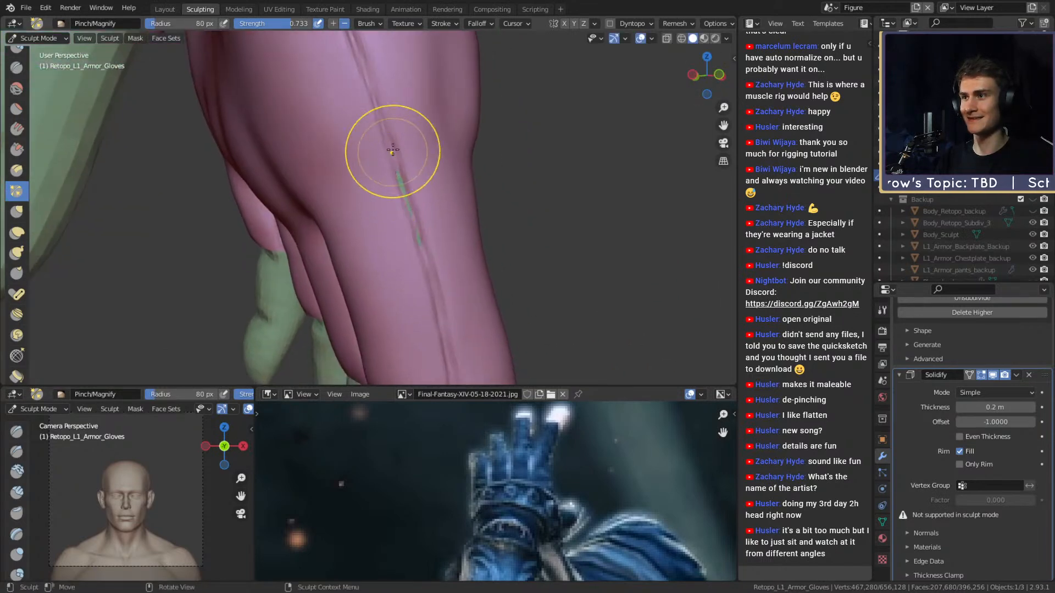
{"action": "middle_click_drag", "start_coordinate": [412, 219], "coordinate": [390, 121], "text": "shift"}
{"action": "key", "text": "bracketleft"}
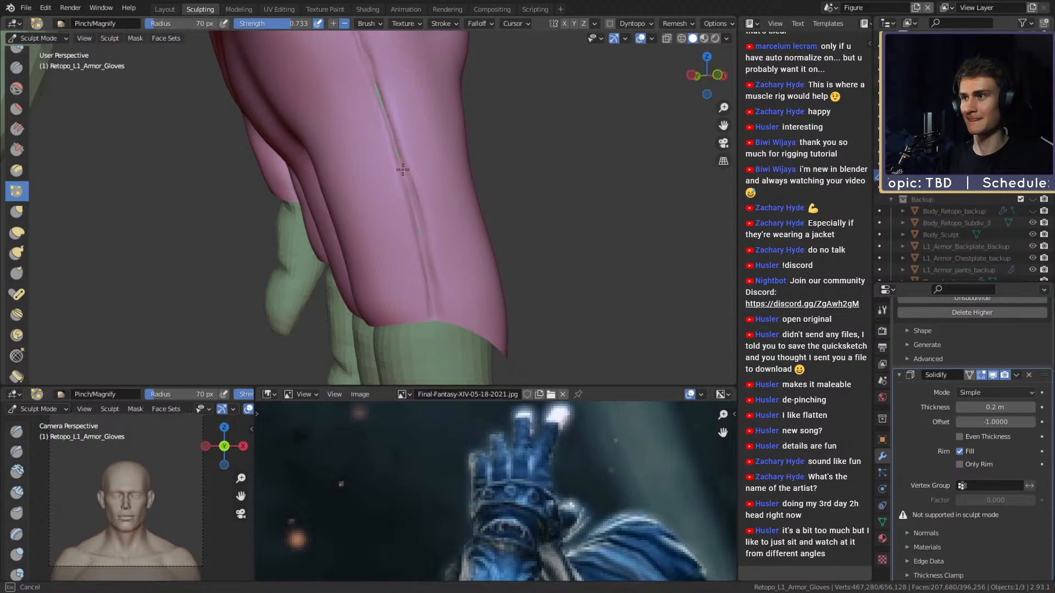
{"action": "mouse_move", "coordinate": [436, 303]}
{"action": "middle_mouse_down"}
{"action": "mouse_move", "coordinate": [436, 273]}
{"action": "mouse_move", "coordinate": [385, 208]}
{"action": "mouse_move", "coordinate": [396, 203]}
{"action": "middle_mouse_up"}
- Adjust the finger's outline along its side seam with the Grab brush at a 158 px radius
{"action": "key", "text": "g"}
{"action": "key", "text": "f"}
{"action": "left_click", "coordinate": [442, 201]}
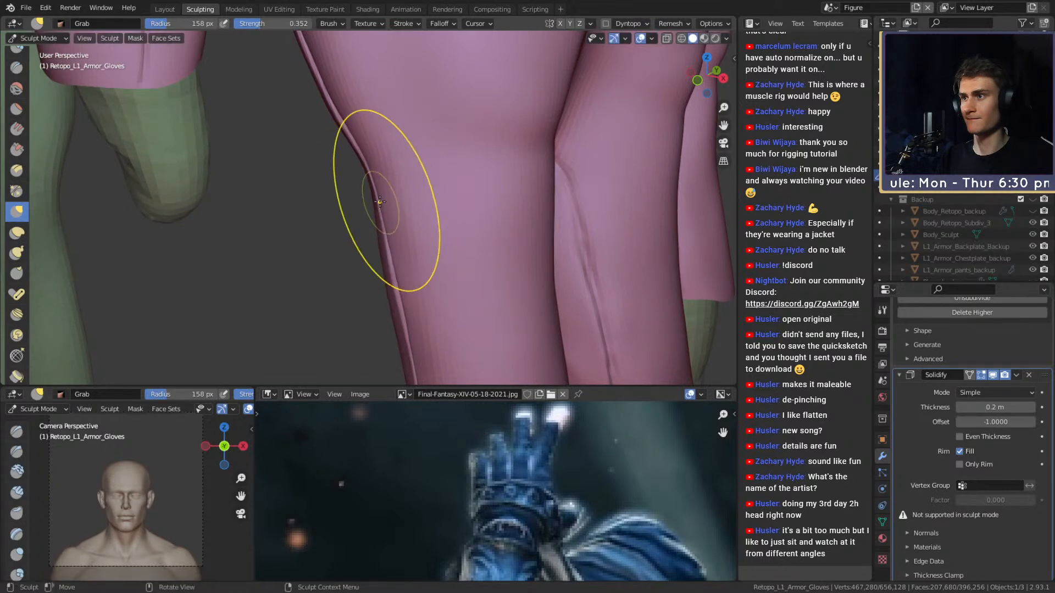
{"action": "mouse_move", "coordinate": [400, 262]}
{"action": "middle_mouse_down"}
{"action": "mouse_move", "coordinate": [489, 262]}
{"action": "mouse_move", "coordinate": [355, 212]}
{"action": "mouse_move", "coordinate": [440, 242]}
{"action": "mouse_move", "coordinate": [360, 240]}
{"action": "mouse_move", "coordinate": [434, 228]}
{"action": "mouse_move", "coordinate": [258, 223]}
{"action": "middle_mouse_up"}
- Pinch the inner seams between the fingers with the Pinch/Magnify brush at an 82 px radius
{"action": "left_click", "coordinate": [18, 190]}
{"action": "key", "text": "f"}
{"action": "left_click", "coordinate": [471, 181]}
{"action": "scroll", "coordinate": [424, 207], "scroll_direction": "up", "scroll_amount": 2}
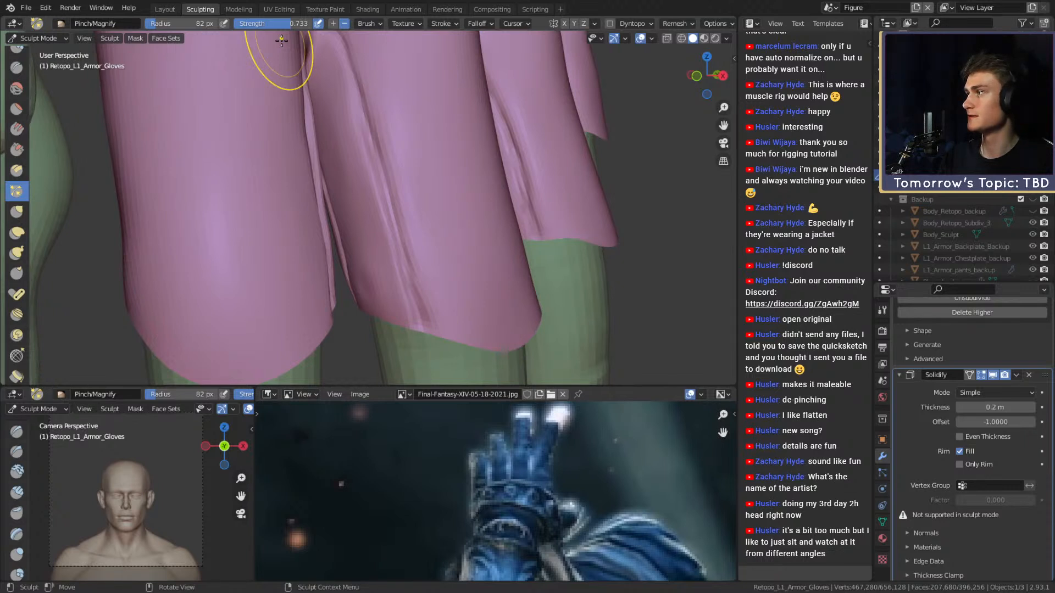
- Tighten the middle finger seam between its open end and the web with the Pinch/Magnify brush at a 66 px radius
{"action": "middle_click_drag", "start_coordinate": [369, 246], "coordinate": [377, 224]}
{"action": "key", "text": "f"}
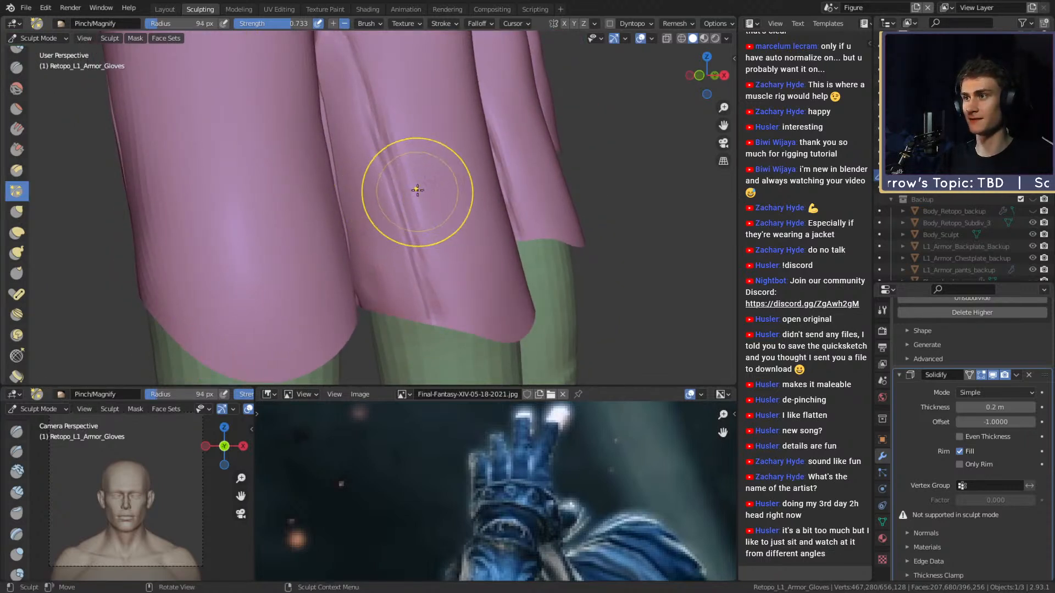
{"action": "left_click", "coordinate": [384, 154]}
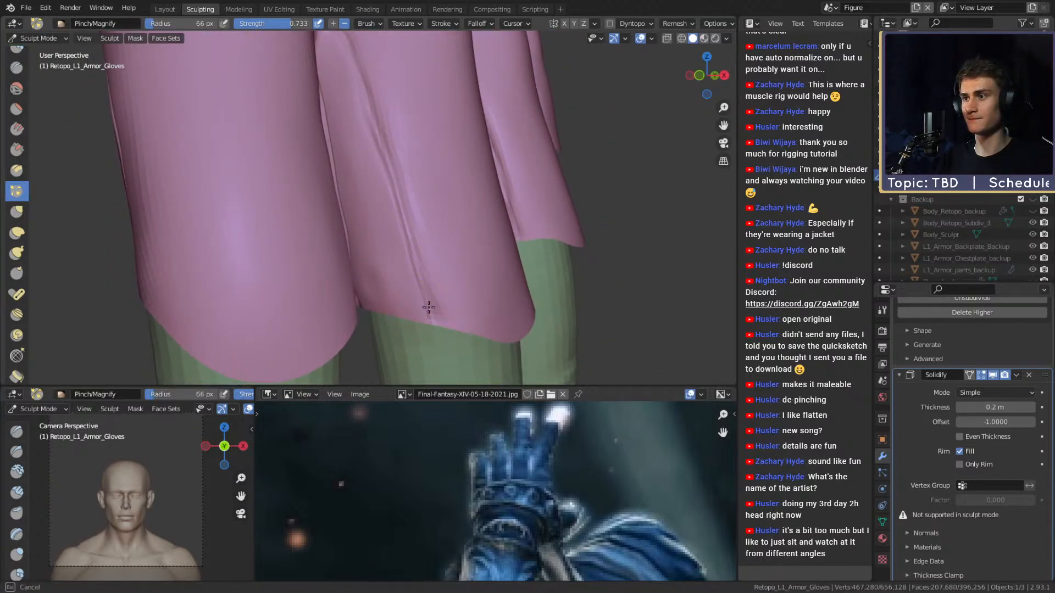
{"action": "middle_click_drag", "start_coordinate": [405, 271], "coordinate": [401, 211]}
{"action": "left_click_drag", "start_coordinate": [365, 83], "coordinate": [354, 170], "text": "alt"}
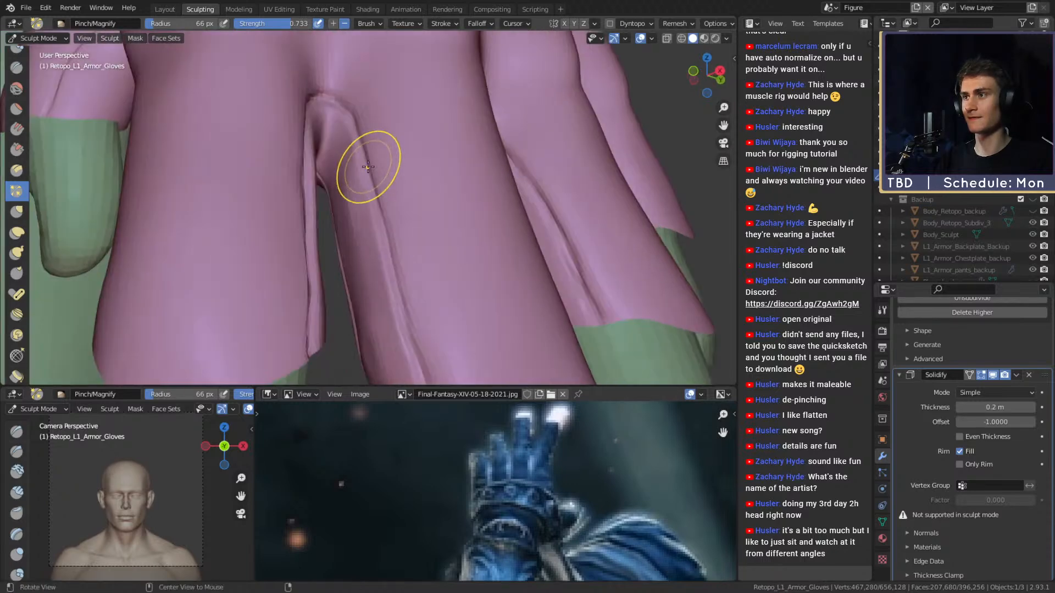
{"action": "mouse_move", "coordinate": [341, 94]}
{"action": "left_mouse_down", "text": "alt"}
{"action": "mouse_move", "coordinate": [379, 156]}
{"action": "mouse_move", "coordinate": [337, 146]}
{"action": "mouse_move", "coordinate": [322, 205]}
{"action": "left_mouse_up", "text": "alt"}
{"action": "key", "text": "Escape"}
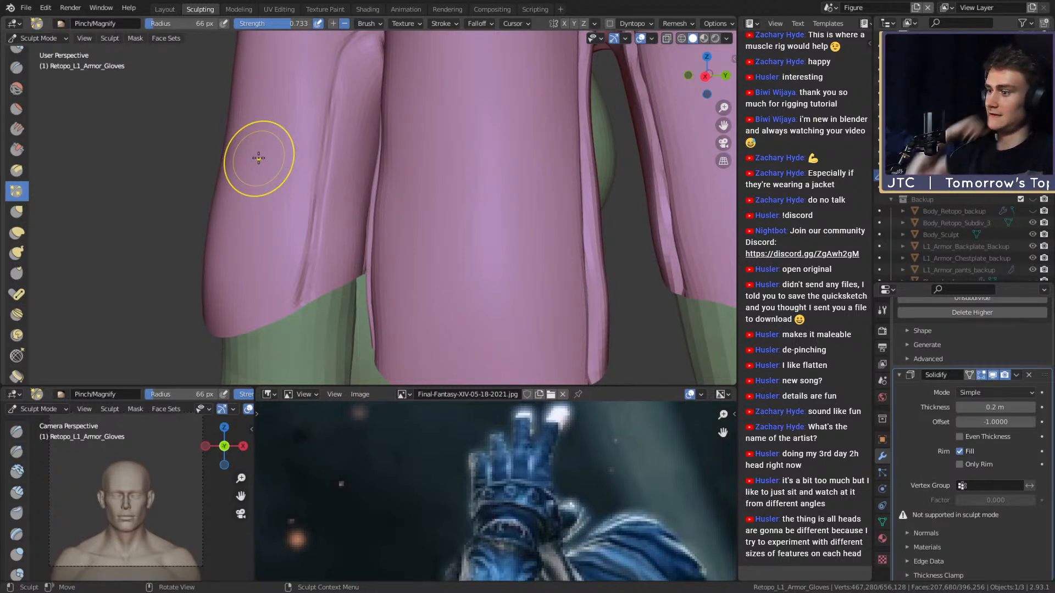
- Pinch the neighboring finger's side seam toward its open end at a 66 px radius
{"action": "middle_click_drag", "start_coordinate": [332, 217], "coordinate": [332, 174]}
{"action": "key", "text": "f"}
{"action": "left_click", "coordinate": [331, 174]}
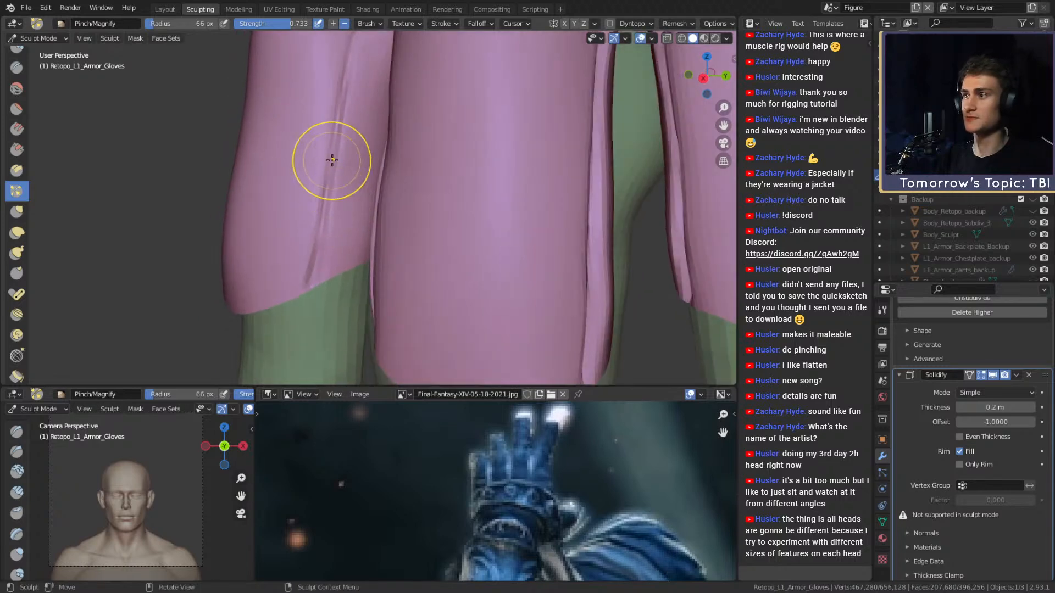
{"action": "mouse_move", "coordinate": [326, 206]}
{"action": "left_mouse_down"}
{"action": "mouse_move", "coordinate": [306, 295]}
{"action": "mouse_move", "coordinate": [320, 224]}
{"action": "left_mouse_up"}
- Pinch the inner seam of the outermost finger from the web to its open end at a 65 px radius
{"action": "mouse_move", "coordinate": [321, 224]}
{"action": "middle_mouse_down"}
{"action": "mouse_move", "coordinate": [324, 235]}
{"action": "mouse_move", "coordinate": [395, 146]}
{"action": "mouse_move", "coordinate": [414, 157]}
{"action": "mouse_move", "coordinate": [389, 184]}
{"action": "mouse_move", "coordinate": [395, 216]}
{"action": "middle_mouse_up"}
{"action": "key", "text": "f"}
{"action": "left_click", "coordinate": [389, 142]}
{"action": "mouse_move", "coordinate": [414, 293]}
{"action": "middle_mouse_down"}
{"action": "mouse_move", "coordinate": [412, 259]}
{"action": "mouse_move", "coordinate": [442, 200]}
{"action": "mouse_move", "coordinate": [428, 176]}
{"action": "middle_mouse_up"}
{"action": "middle_click_drag", "start_coordinate": [408, 284], "coordinate": [413, 229], "text": "shift"}
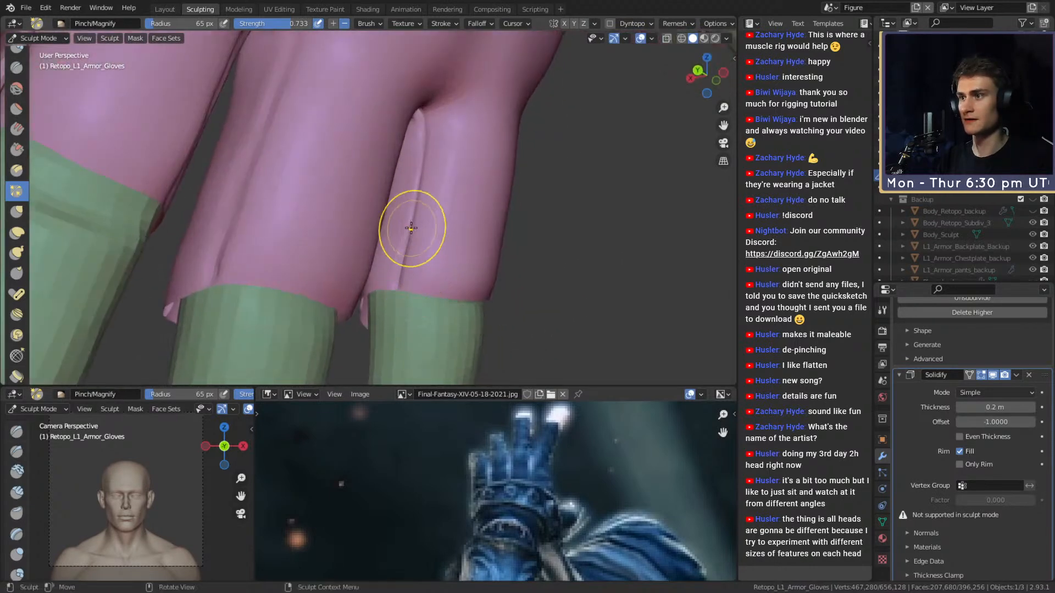
{"action": "mouse_move", "coordinate": [395, 289]}
{"action": "middle_mouse_down"}
{"action": "mouse_move", "coordinate": [427, 224]}
{"action": "mouse_move", "coordinate": [393, 230]}
{"action": "middle_mouse_up"}
- Crease the adjacent finger's inner seam from the web down to its open end at a 17 px radius
{"action": "key", "text": "shift+c"}
{"action": "scroll", "coordinate": [387, 189], "scroll_direction": "up", "scroll_amount": 3}
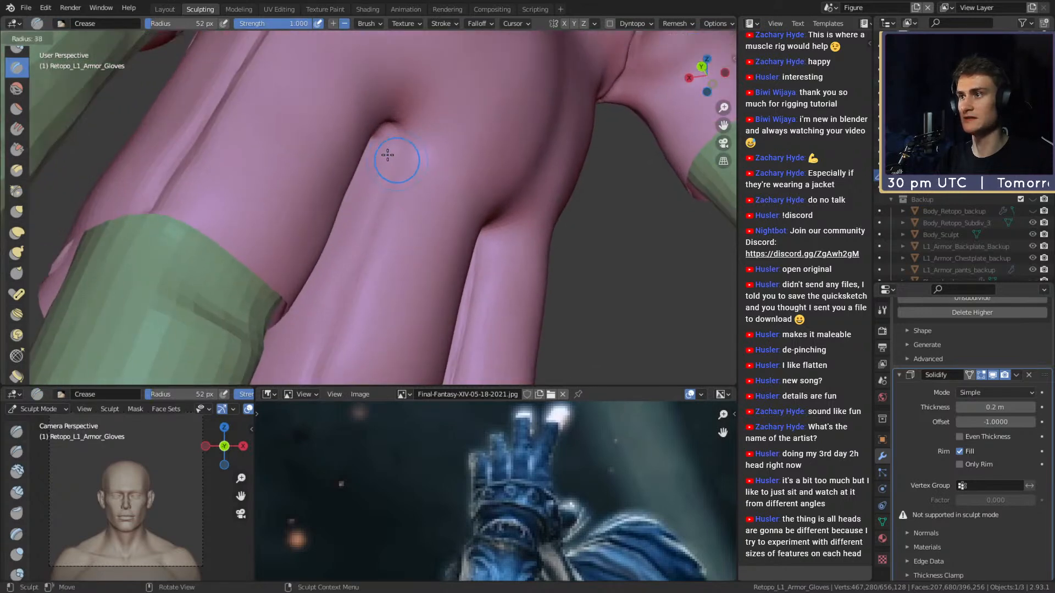
{"action": "mouse_move", "coordinate": [395, 146]}
{"action": "middle_mouse_down"}
{"action": "mouse_move", "coordinate": [389, 182]}
{"action": "mouse_move", "coordinate": [406, 136]}
{"action": "middle_mouse_up"}
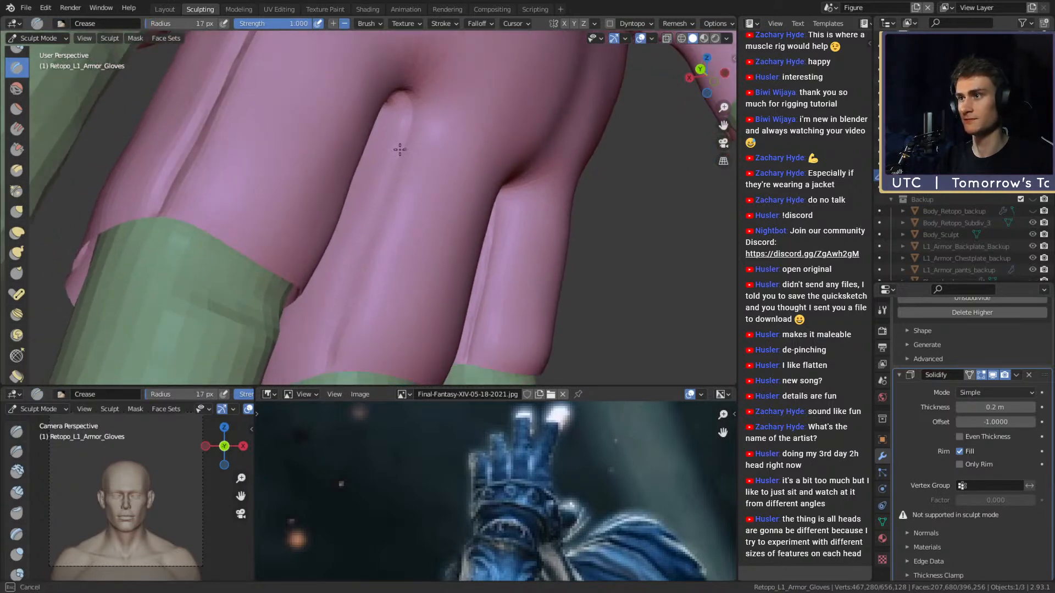
{"action": "middle_click_drag", "start_coordinate": [383, 201], "coordinate": [377, 241]}
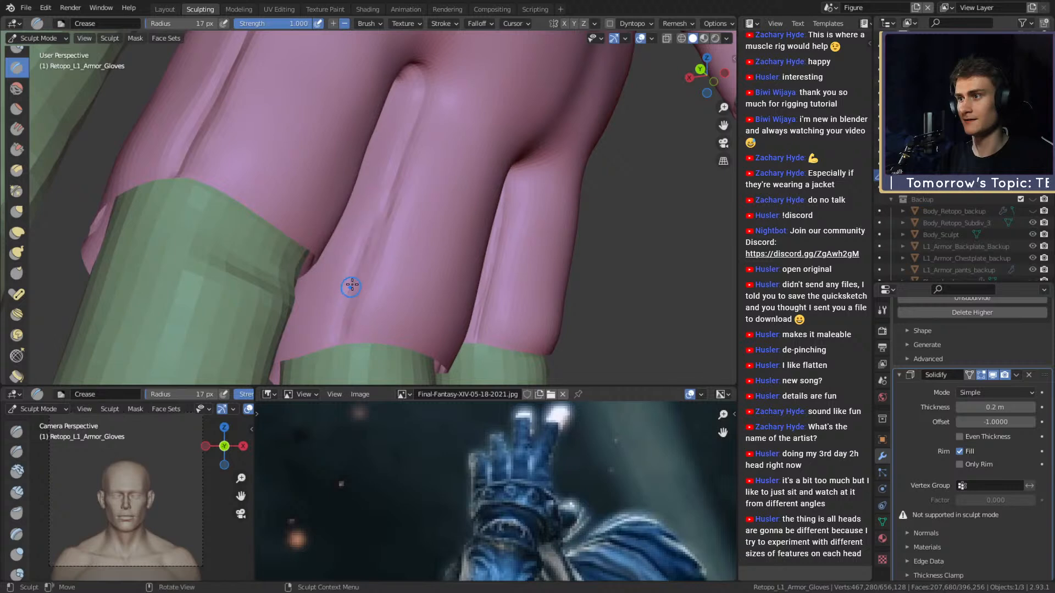
{"action": "mouse_move", "coordinate": [339, 330]}
{"action": "middle_mouse_down"}
{"action": "mouse_move", "coordinate": [414, 214]}
{"action": "mouse_move", "coordinate": [390, 241]}
{"action": "mouse_move", "coordinate": [358, 183]}
{"action": "mouse_move", "coordinate": [382, 185]}
{"action": "middle_mouse_up"}
- Crease the seam on the opposite side of the finger gap at radii of 27 and 24 px
{"action": "middle_click_drag", "start_coordinate": [388, 242], "coordinate": [388, 224]}
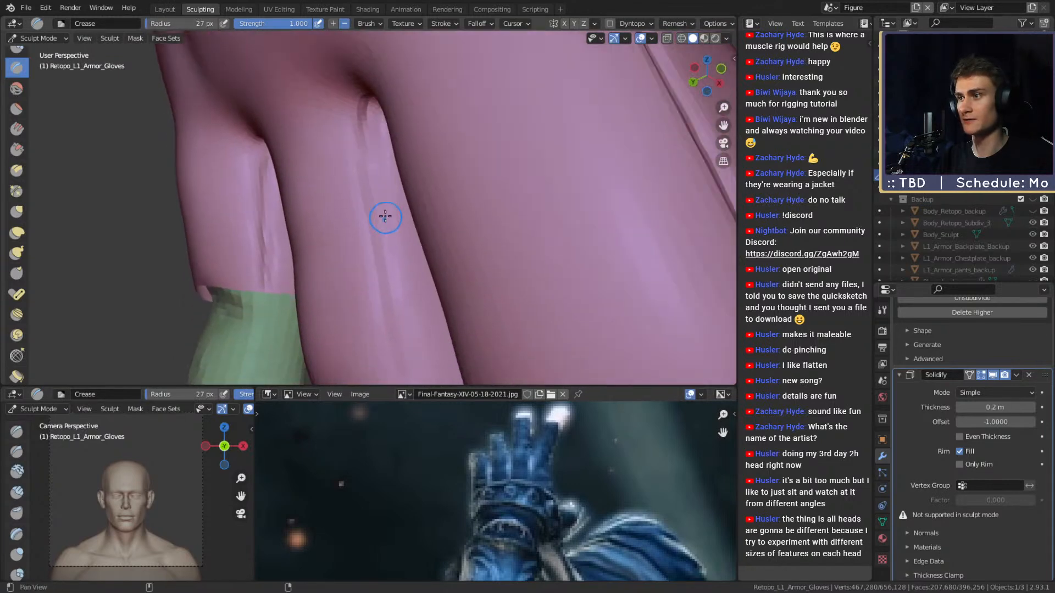
{"action": "middle_click_drag", "start_coordinate": [373, 155], "coordinate": [372, 151]}
{"action": "middle_click_drag", "start_coordinate": [374, 197], "coordinate": [374, 166]}
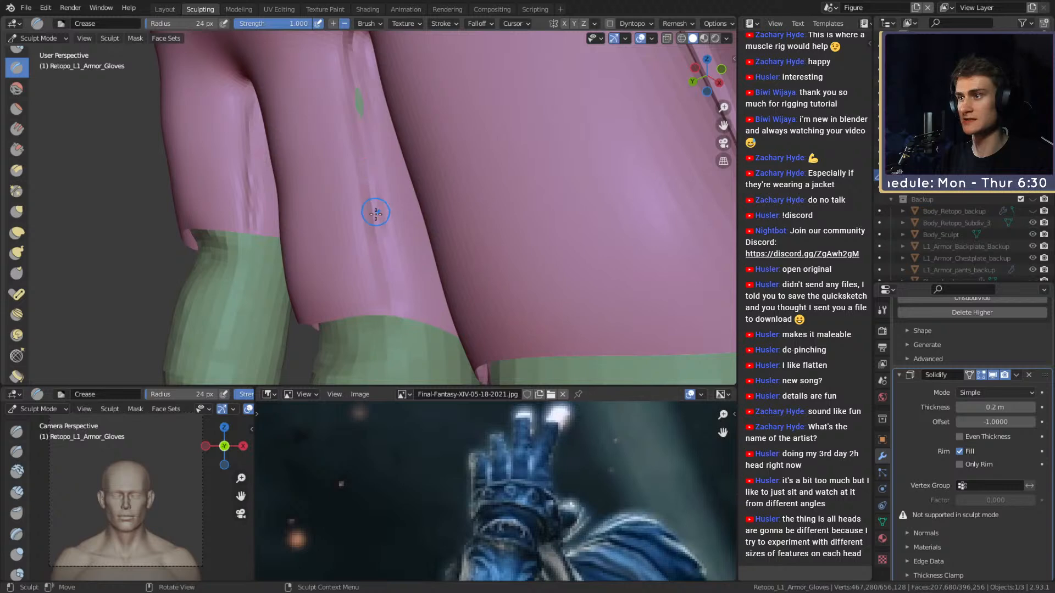
{"action": "mouse_move", "coordinate": [366, 165]}
{"action": "middle_mouse_down"}
{"action": "mouse_move", "coordinate": [370, 179]}
{"action": "mouse_move", "coordinate": [401, 179]}
{"action": "mouse_move", "coordinate": [388, 178]}
{"action": "mouse_move", "coordinate": [396, 222]}
{"action": "mouse_move", "coordinate": [431, 172]}
{"action": "mouse_move", "coordinate": [356, 176]}
{"action": "middle_mouse_up"}
- Pinch the creased finger seams and the seam around their web at a 74 px radius
{"action": "key", "text": "g"}
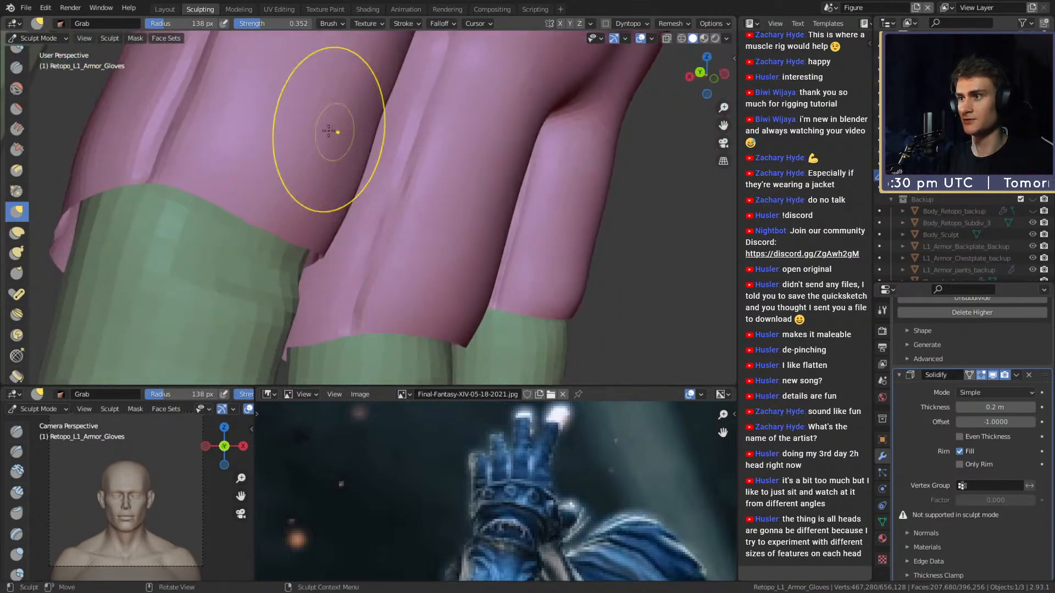
{"action": "left_click", "coordinate": [17, 191]}
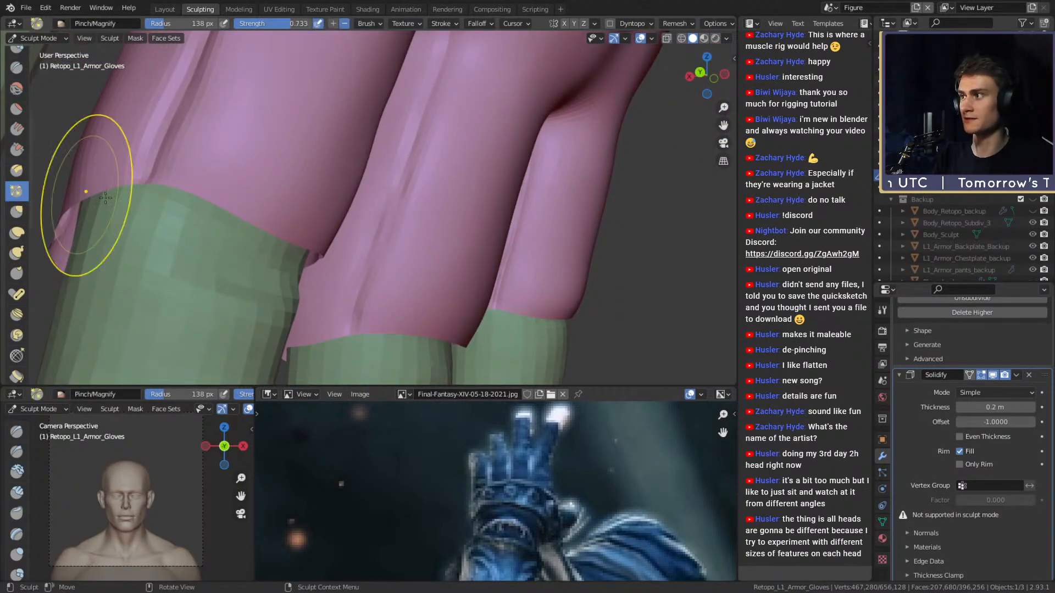
{"action": "mouse_move", "coordinate": [356, 235]}
{"action": "middle_mouse_down"}
{"action": "mouse_move", "coordinate": [350, 261]}
{"action": "mouse_move", "coordinate": [388, 160]}
{"action": "mouse_move", "coordinate": [389, 195]}
{"action": "mouse_move", "coordinate": [391, 184]}
{"action": "middle_mouse_up"}
{"action": "mouse_move", "coordinate": [397, 113]}
{"action": "middle_mouse_down"}
{"action": "mouse_move", "coordinate": [430, 160]}
{"action": "mouse_move", "coordinate": [391, 203]}
{"action": "mouse_move", "coordinate": [346, 179]}
{"action": "mouse_move", "coordinate": [368, 165]}
{"action": "middle_mouse_up"}
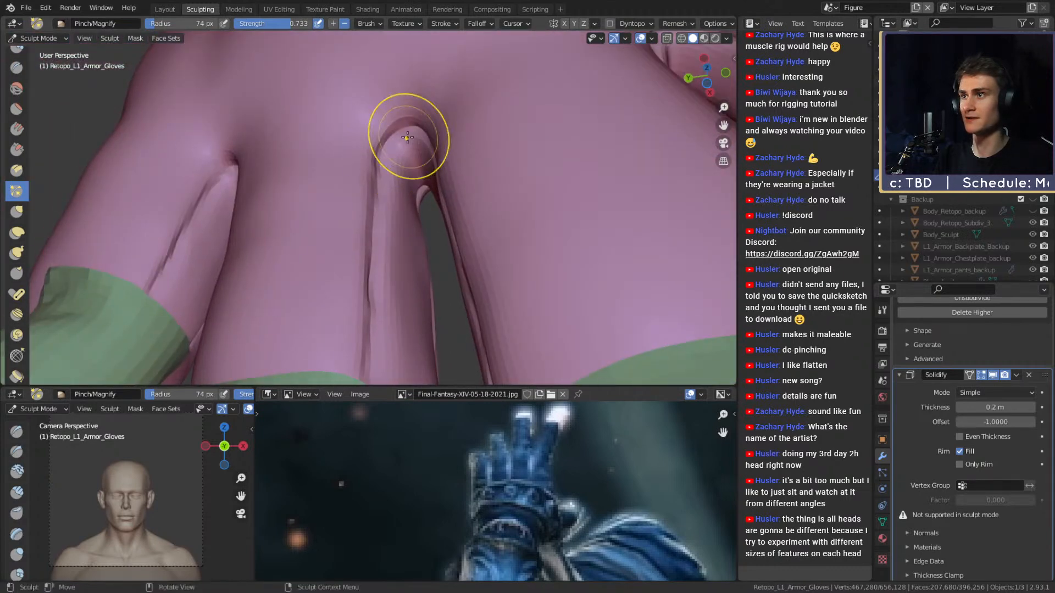
{"action": "mouse_move", "coordinate": [378, 204]}
{"action": "middle_mouse_down"}
{"action": "mouse_move", "coordinate": [357, 287]}
{"action": "mouse_move", "coordinate": [365, 183]}
{"action": "mouse_move", "coordinate": [382, 209]}
{"action": "middle_mouse_up"}
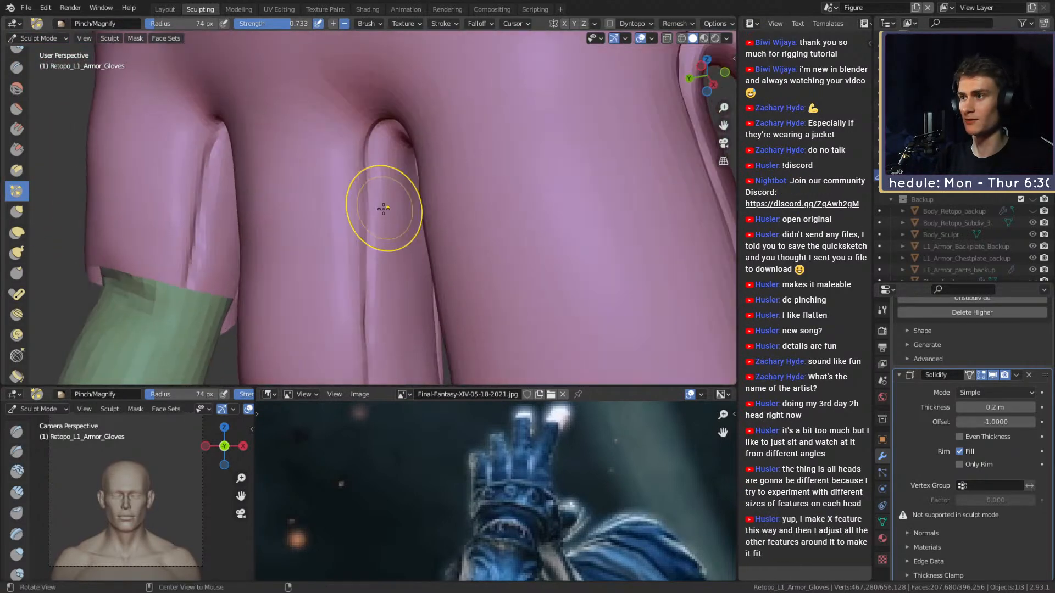
{"action": "middle_click_drag", "start_coordinate": [370, 141], "coordinate": [373, 212]}
- Crease the inner finger seams below the webs at radii of 24 and 13 px
{"action": "key", "text": "shift+c"}
{"action": "key", "text": "f"}
{"action": "left_click", "coordinate": [344, 214]}
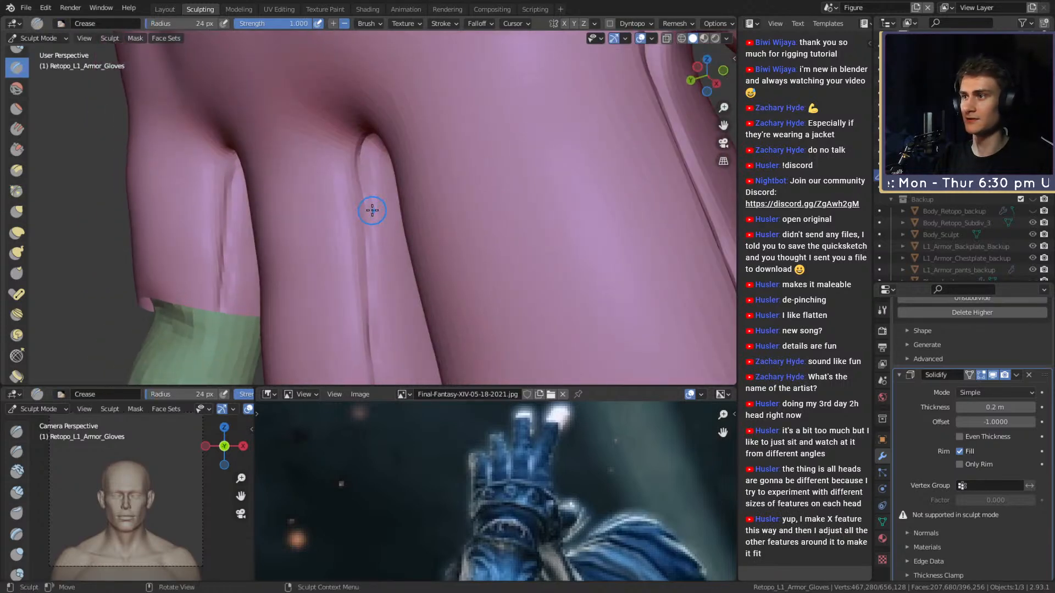
{"action": "mouse_move", "coordinate": [368, 272]}
{"action": "middle_mouse_down"}
{"action": "mouse_move", "coordinate": [370, 219]}
{"action": "mouse_move", "coordinate": [415, 222]}
{"action": "mouse_move", "coordinate": [375, 183]}
{"action": "mouse_move", "coordinate": [360, 227]}
{"action": "middle_mouse_up"}
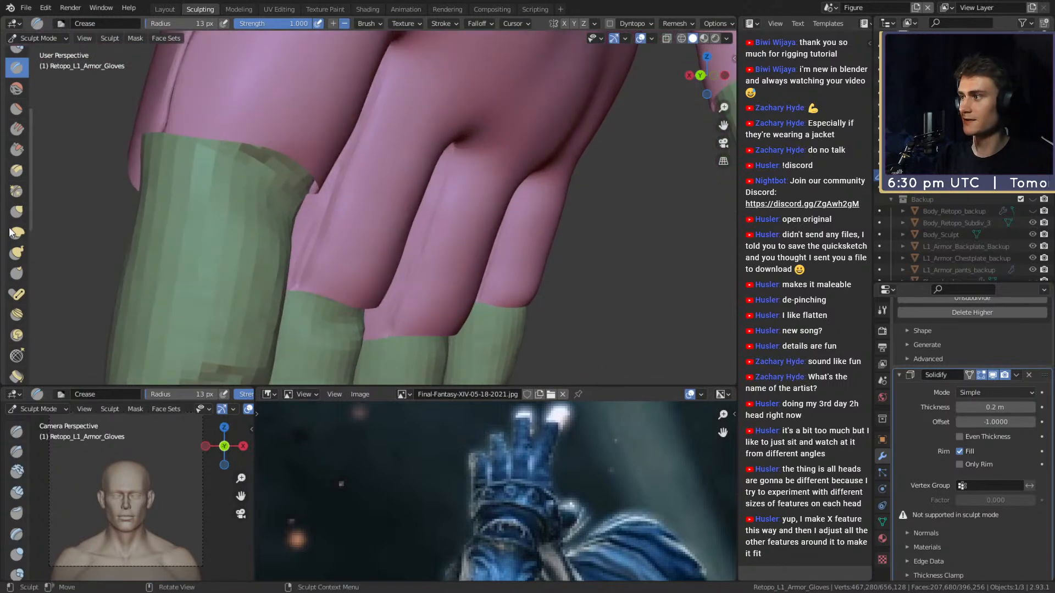
- Pinch the creased inner finger seams from their webs down to the open ends at a 68 px radius
{"action": "scroll", "coordinate": [344, 264], "scroll_direction": "up", "scroll_amount": 3}
{"action": "mouse_move", "coordinate": [343, 264]}
{"action": "middle_mouse_down"}
{"action": "mouse_move", "coordinate": [365, 179]}
{"action": "mouse_move", "coordinate": [356, 214]}
{"action": "middle_mouse_up"}
{"action": "key", "text": "f"}
{"action": "left_click", "coordinate": [379, 223]}
{"action": "mouse_move", "coordinate": [379, 137]}
{"action": "middle_mouse_down", "text": "shift"}
{"action": "mouse_move", "coordinate": [353, 212]}
{"action": "mouse_move", "coordinate": [360, 170]}
{"action": "middle_mouse_up", "text": "shift"}
{"action": "left_click_drag", "start_coordinate": [368, 138], "coordinate": [372, 127]}
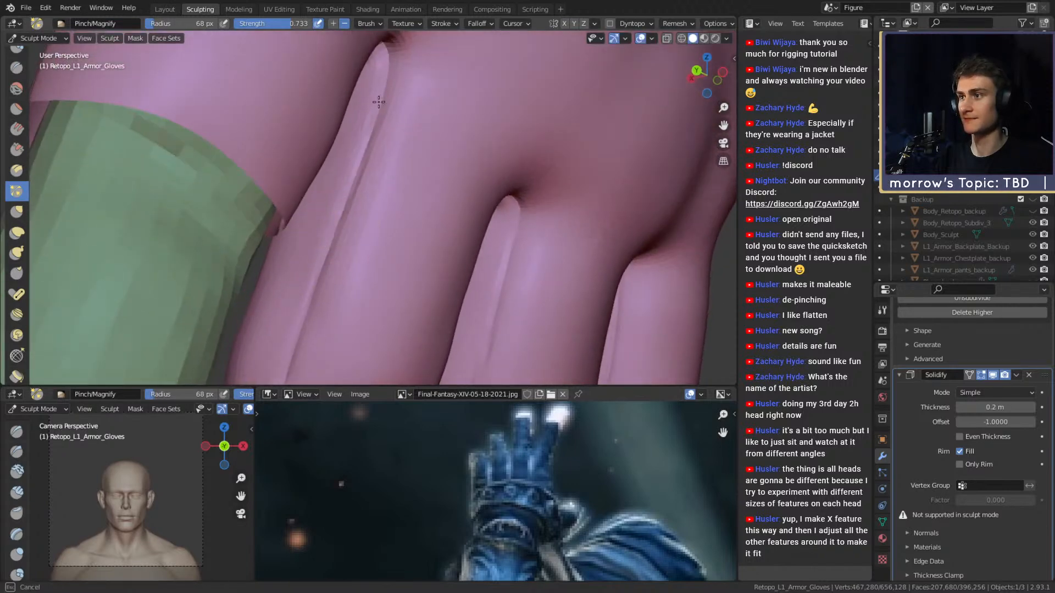
{"action": "mouse_move", "coordinate": [383, 73]}
{"action": "middle_mouse_down"}
{"action": "mouse_move", "coordinate": [401, 212]}
{"action": "mouse_move", "coordinate": [372, 240]}
{"action": "middle_mouse_up"}
{"action": "mouse_move", "coordinate": [373, 188]}
{"action": "middle_mouse_down"}
{"action": "mouse_move", "coordinate": [278, 245]}
{"action": "mouse_move", "coordinate": [391, 180]}
{"action": "mouse_move", "coordinate": [380, 191]}
{"action": "middle_mouse_up"}
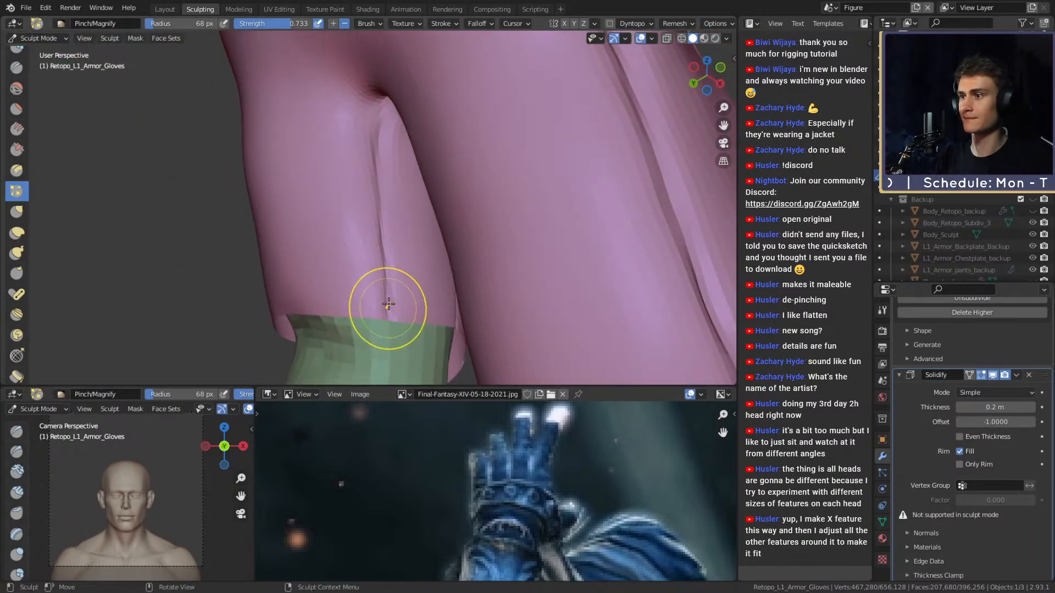
{"action": "mouse_move", "coordinate": [405, 94]}
{"action": "middle_mouse_down"}
{"action": "mouse_move", "coordinate": [348, 170]}
{"action": "mouse_move", "coordinate": [404, 251]}
{"action": "mouse_move", "coordinate": [364, 217]}
{"action": "mouse_move", "coordinate": [294, 259]}
{"action": "mouse_move", "coordinate": [424, 246]}
{"action": "mouse_move", "coordinate": [327, 118]}
{"action": "middle_mouse_up"}
{"action": "mouse_move", "coordinate": [328, 257]}
{"action": "middle_mouse_down"}
{"action": "mouse_move", "coordinate": [401, 184]}
{"action": "mouse_move", "coordinate": [380, 221]}
{"action": "mouse_move", "coordinate": [346, 189]}
{"action": "middle_mouse_up"}
- Crease a hem line all around the middle of the three glove fingers, just above its open end, at a 24 px radius
{"action": "key", "text": "shift+c"}
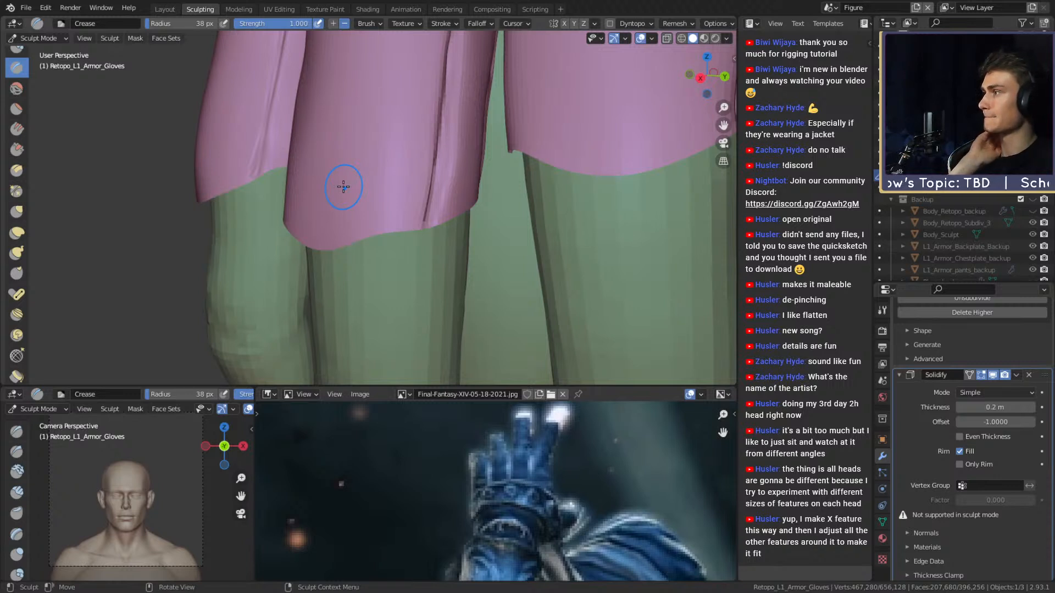
{"action": "middle_click_drag", "start_coordinate": [466, 192], "coordinate": [324, 253]}
{"action": "mouse_move", "coordinate": [416, 264]}
{"action": "middle_mouse_down"}
{"action": "mouse_move", "coordinate": [412, 247]}
{"action": "mouse_move", "coordinate": [332, 263]}
{"action": "middle_mouse_up"}
{"action": "mouse_move", "coordinate": [447, 243]}
{"action": "middle_mouse_down"}
{"action": "mouse_move", "coordinate": [456, 253]}
{"action": "mouse_move", "coordinate": [380, 269]}
{"action": "mouse_move", "coordinate": [379, 230]}
{"action": "mouse_move", "coordinate": [396, 223]}
{"action": "mouse_move", "coordinate": [357, 214]}
{"action": "mouse_move", "coordinate": [488, 196]}
{"action": "mouse_move", "coordinate": [336, 191]}
{"action": "mouse_move", "coordinate": [296, 209]}
{"action": "middle_mouse_up"}
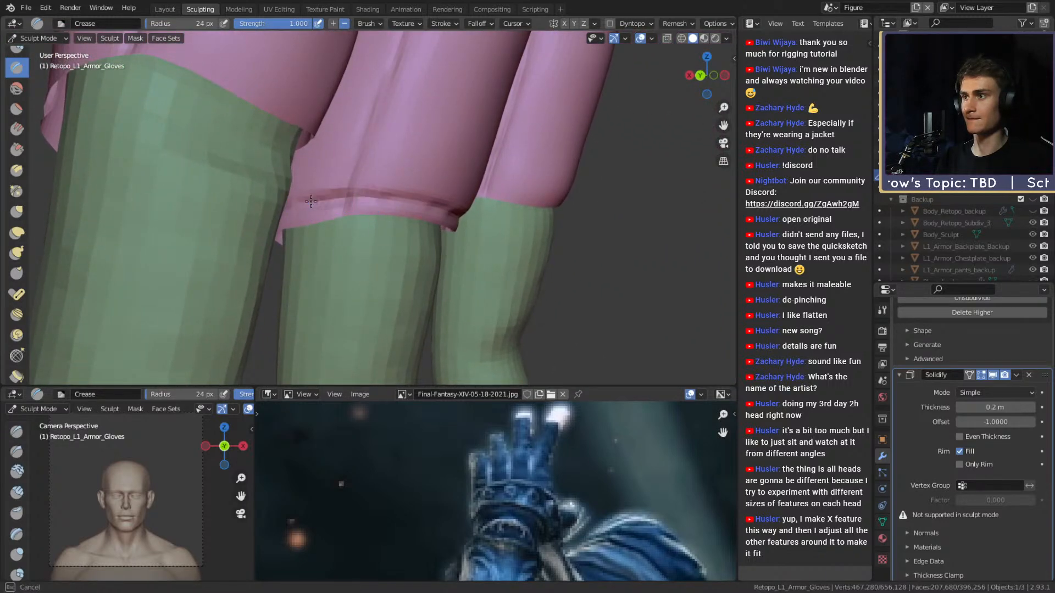
{"action": "middle_click_drag", "start_coordinate": [355, 196], "coordinate": [347, 201]}
{"action": "mouse_move", "coordinate": [437, 207]}
{"action": "middle_mouse_down"}
{"action": "mouse_move", "coordinate": [420, 202]}
{"action": "mouse_move", "coordinate": [455, 212]}
{"action": "middle_mouse_up"}
{"action": "middle_click_drag", "start_coordinate": [366, 218], "coordinate": [448, 197]}
{"action": "middle_click_drag", "start_coordinate": [443, 196], "coordinate": [450, 199], "text": "shift"}
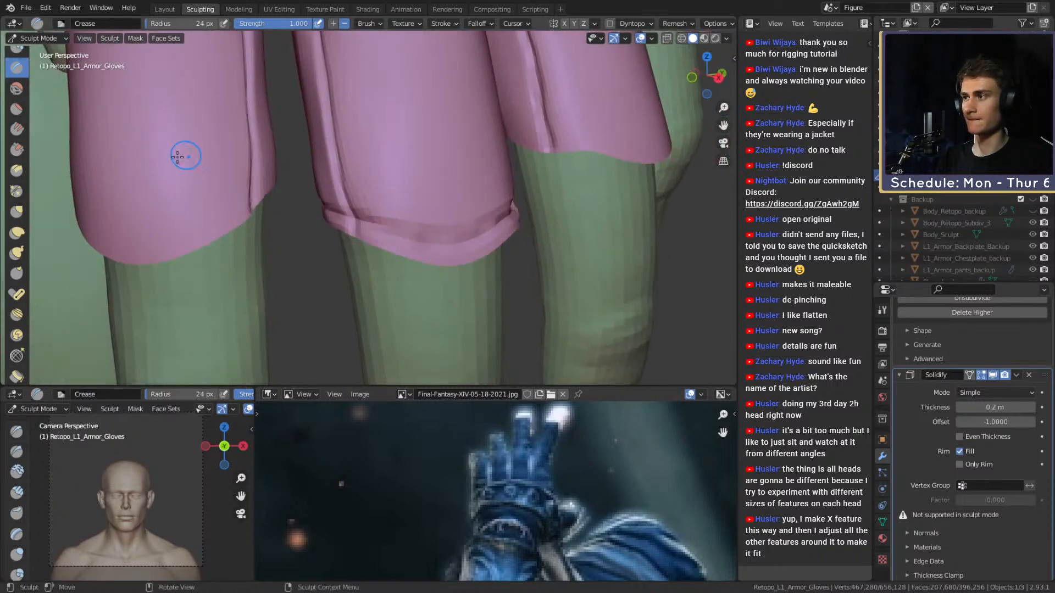
- Pinch the creased hem around the finger's open end at radii of 72 and 65 px
{"action": "left_click", "coordinate": [18, 193]}
{"action": "key", "text": "f"}
{"action": "mouse_move", "coordinate": [357, 199]}
{"action": "middle_mouse_down"}
{"action": "mouse_move", "coordinate": [408, 232]}
{"action": "mouse_move", "coordinate": [400, 246]}
{"action": "mouse_move", "coordinate": [373, 242]}
{"action": "mouse_move", "coordinate": [450, 248]}
{"action": "middle_mouse_up"}
{"action": "left_click", "coordinate": [439, 236]}
{"action": "key", "text": "f"}
{"action": "left_click", "coordinate": [435, 249]}
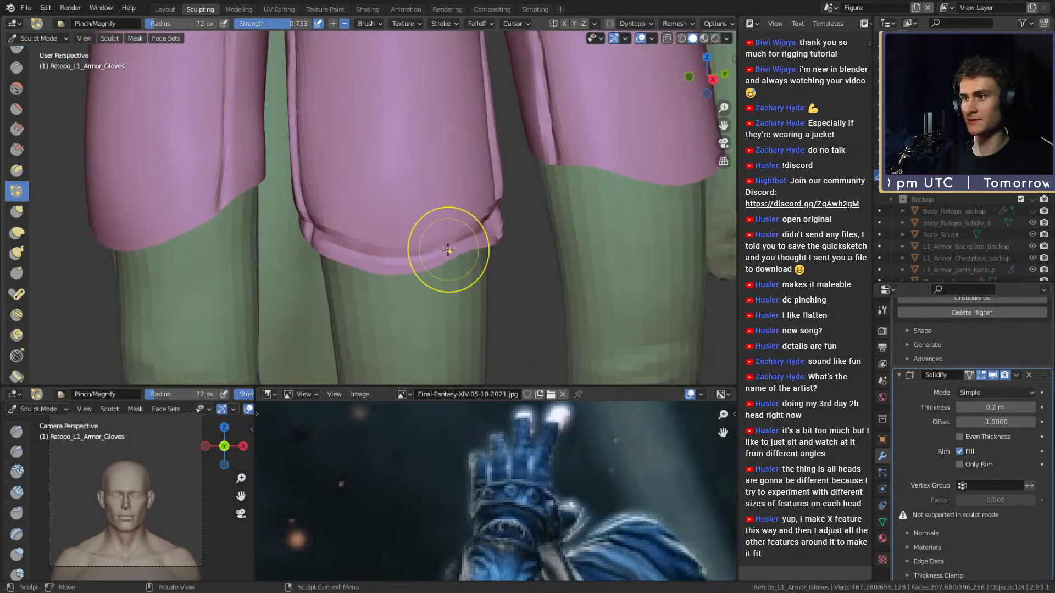
{"action": "key", "text": "f"}
{"action": "left_click", "coordinate": [404, 235]}
{"action": "mouse_move", "coordinate": [361, 237]}
{"action": "middle_mouse_down"}
{"action": "mouse_move", "coordinate": [436, 247]}
{"action": "mouse_move", "coordinate": [361, 244]}
{"action": "middle_mouse_up"}
{"action": "mouse_move", "coordinate": [469, 219]}
{"action": "middle_mouse_down"}
{"action": "mouse_move", "coordinate": [318, 224]}
{"action": "mouse_move", "coordinate": [423, 236]}
{"action": "mouse_move", "coordinate": [412, 222]}
{"action": "mouse_move", "coordinate": [440, 219]}
{"action": "mouse_move", "coordinate": [348, 212]}
{"action": "middle_mouse_up"}
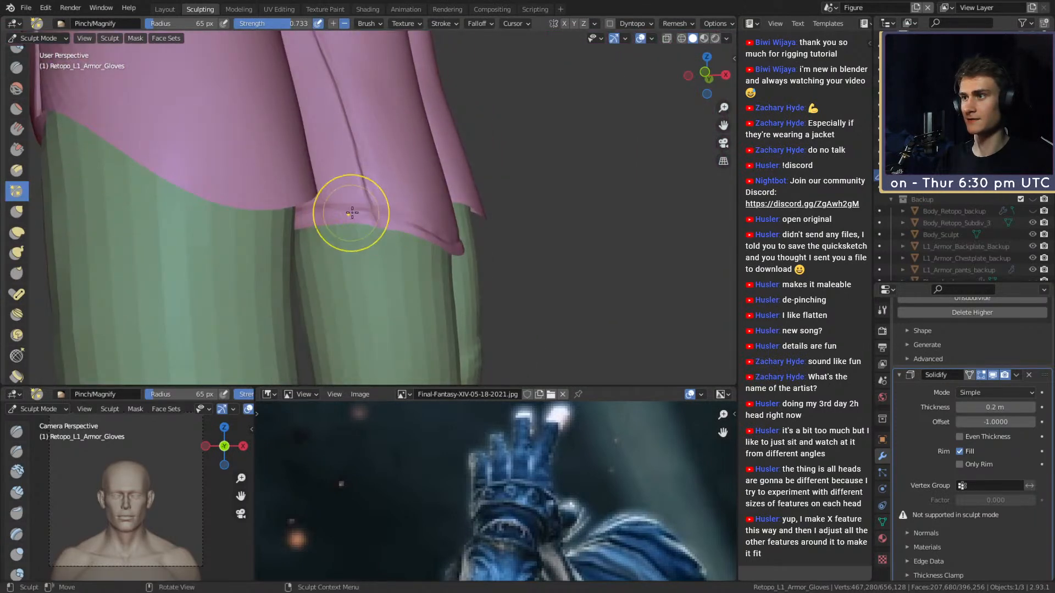
{"action": "mouse_move", "coordinate": [439, 227]}
{"action": "middle_mouse_down"}
{"action": "mouse_move", "coordinate": [373, 232]}
{"action": "mouse_move", "coordinate": [400, 236]}
{"action": "mouse_move", "coordinate": [412, 146]}
{"action": "mouse_move", "coordinate": [395, 170]}
{"action": "mouse_move", "coordinate": [427, 282]}
{"action": "mouse_move", "coordinate": [460, 278]}
{"action": "mouse_move", "coordinate": [452, 234]}
{"action": "mouse_move", "coordinate": [391, 242]}
{"action": "mouse_move", "coordinate": [403, 243]}
{"action": "mouse_move", "coordinate": [377, 212]}
{"action": "mouse_move", "coordinate": [370, 247]}
{"action": "mouse_move", "coordinate": [345, 222]}
{"action": "middle_mouse_up"}
- Crease a matching hem line around the adjacent finger's open end at an 18 px radius
{"action": "scroll", "coordinate": [414, 240], "scroll_direction": "up", "scroll_amount": 5}
{"action": "key", "text": "shift+c"}
{"action": "key", "text": "f"}
{"action": "left_click", "coordinate": [350, 221]}
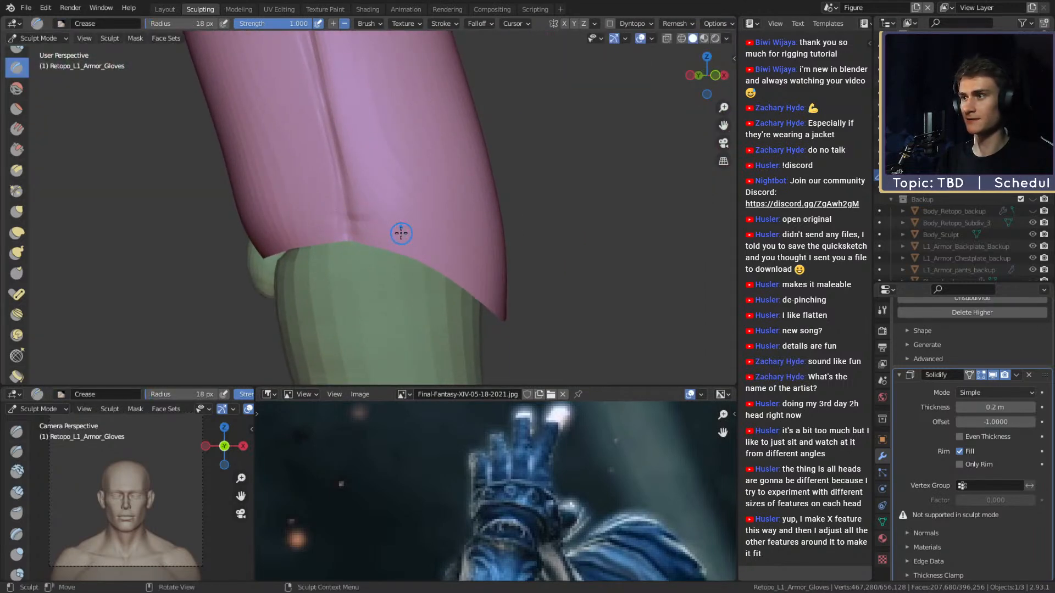
{"action": "mouse_move", "coordinate": [437, 249]}
{"action": "left_mouse_down", "text": "alt"}
{"action": "mouse_move", "coordinate": [383, 240]}
{"action": "mouse_move", "coordinate": [396, 266]}
{"action": "mouse_move", "coordinate": [353, 284]}
{"action": "mouse_move", "coordinate": [381, 301]}
{"action": "mouse_move", "coordinate": [443, 275]}
{"action": "mouse_move", "coordinate": [429, 262]}
{"action": "mouse_move", "coordinate": [340, 281]}
{"action": "mouse_move", "coordinate": [351, 241]}
{"action": "mouse_move", "coordinate": [272, 226]}
{"action": "mouse_move", "coordinate": [376, 240]}
{"action": "mouse_move", "coordinate": [377, 219]}
{"action": "mouse_move", "coordinate": [330, 215]}
{"action": "mouse_move", "coordinate": [455, 205]}
{"action": "mouse_move", "coordinate": [330, 238]}
{"action": "mouse_move", "coordinate": [417, 226]}
{"action": "left_mouse_up", "text": "alt"}
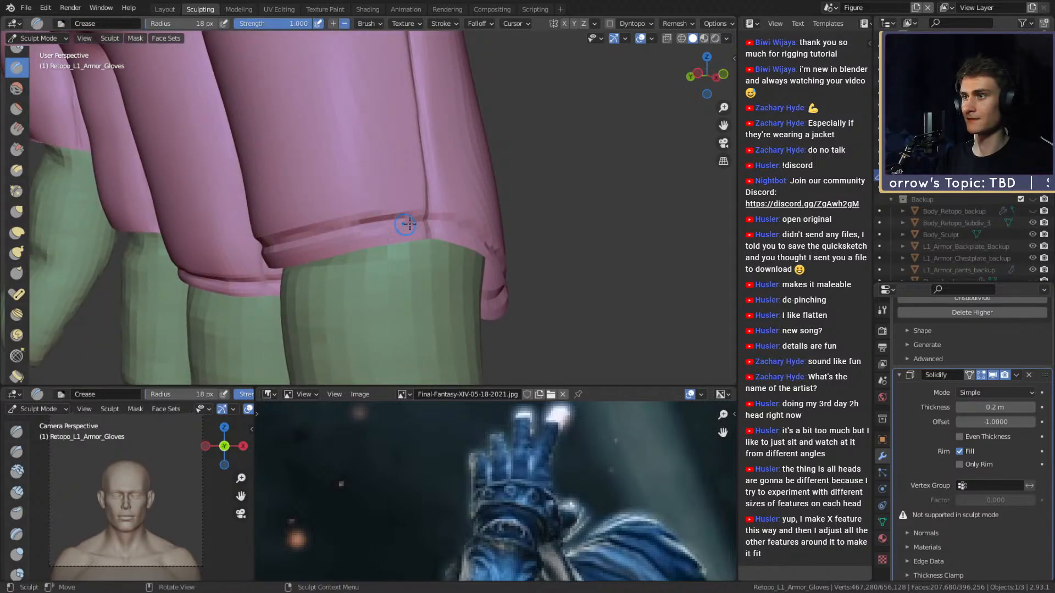
{"action": "mouse_move", "coordinate": [353, 221]}
{"action": "middle_mouse_down"}
{"action": "mouse_move", "coordinate": [384, 220]}
{"action": "mouse_move", "coordinate": [349, 223]}
{"action": "middle_mouse_up"}
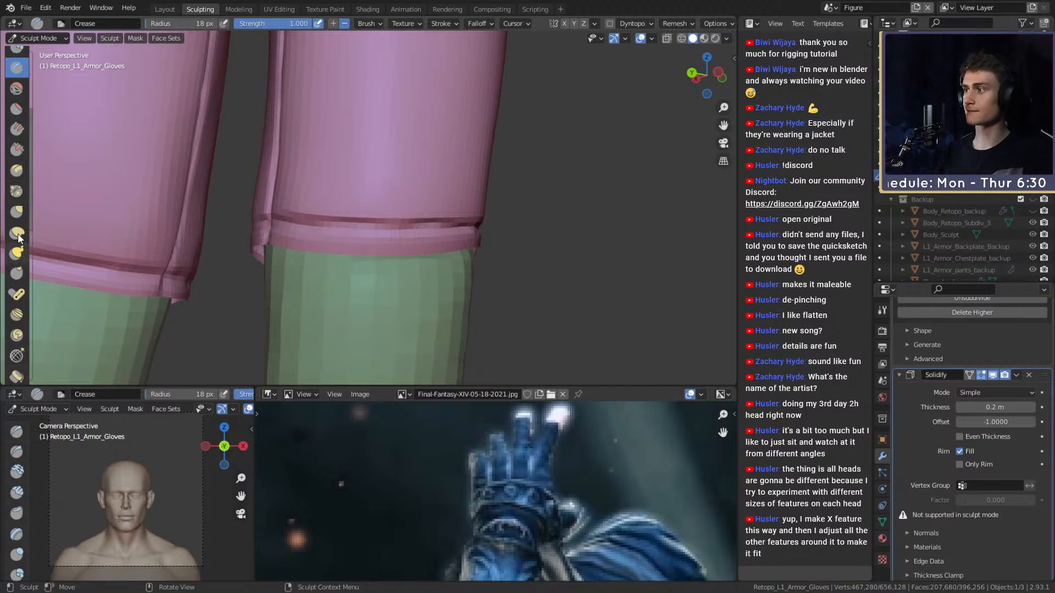
- Pinch the adjacent finger's hem crease around its open end at a 74 px radius
{"action": "left_click", "coordinate": [17, 191]}
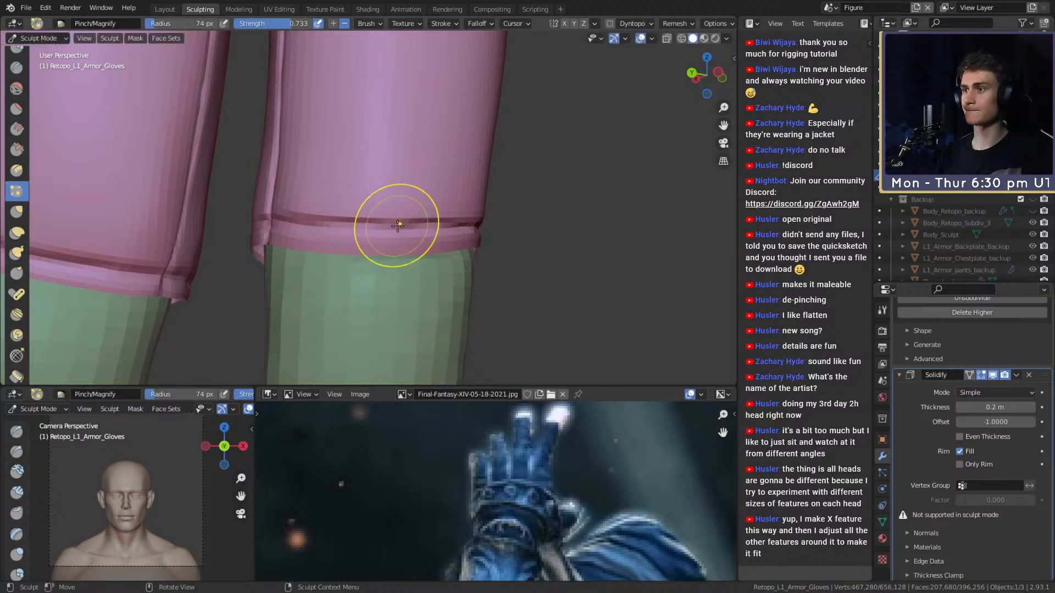
{"action": "mouse_move", "coordinate": [282, 216]}
{"action": "middle_mouse_down"}
{"action": "mouse_move", "coordinate": [358, 216]}
{"action": "mouse_move", "coordinate": [329, 230]}
{"action": "mouse_move", "coordinate": [435, 247]}
{"action": "mouse_move", "coordinate": [406, 292]}
{"action": "mouse_move", "coordinate": [412, 306]}
{"action": "middle_mouse_up"}
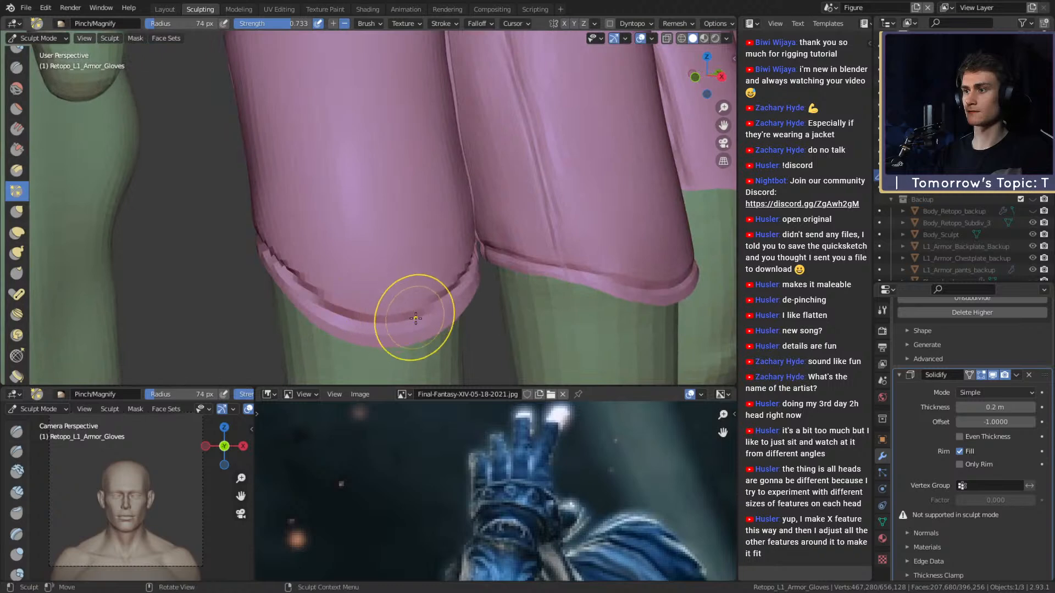
{"action": "mouse_move", "coordinate": [317, 300]}
{"action": "middle_mouse_down"}
{"action": "mouse_move", "coordinate": [396, 302]}
{"action": "mouse_move", "coordinate": [284, 255]}
{"action": "mouse_move", "coordinate": [318, 229]}
{"action": "mouse_move", "coordinate": [419, 226]}
{"action": "mouse_move", "coordinate": [407, 242]}
{"action": "mouse_move", "coordinate": [499, 255]}
{"action": "mouse_move", "coordinate": [424, 200]}
{"action": "mouse_move", "coordinate": [330, 231]}
{"action": "mouse_move", "coordinate": [336, 243]}
{"action": "mouse_move", "coordinate": [360, 216]}
{"action": "mouse_move", "coordinate": [388, 216]}
{"action": "mouse_move", "coordinate": [388, 229]}
{"action": "mouse_move", "coordinate": [346, 247]}
{"action": "mouse_move", "coordinate": [353, 255]}
{"action": "mouse_move", "coordinate": [444, 221]}
{"action": "mouse_move", "coordinate": [414, 183]}
{"action": "middle_mouse_up"}
- Crease a hem line along the outer side of the next unhemmed finger's open end at a 22 px radius
{"action": "key", "text": "shift+c"}
{"action": "scroll", "coordinate": [388, 216], "scroll_direction": "up", "scroll_amount": 2}
{"action": "key", "text": "bracketright"}
{"action": "key", "text": "bracketright"}
{"action": "middle_click_drag", "start_coordinate": [365, 263], "coordinate": [430, 258]}
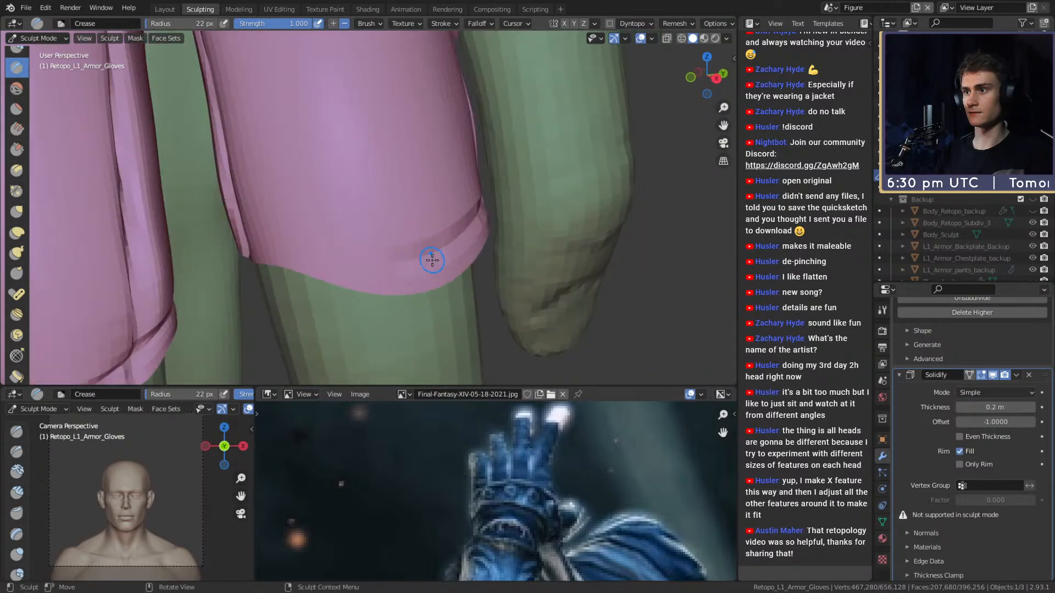
{"action": "middle_click_drag", "start_coordinate": [347, 250], "coordinate": [380, 253]}
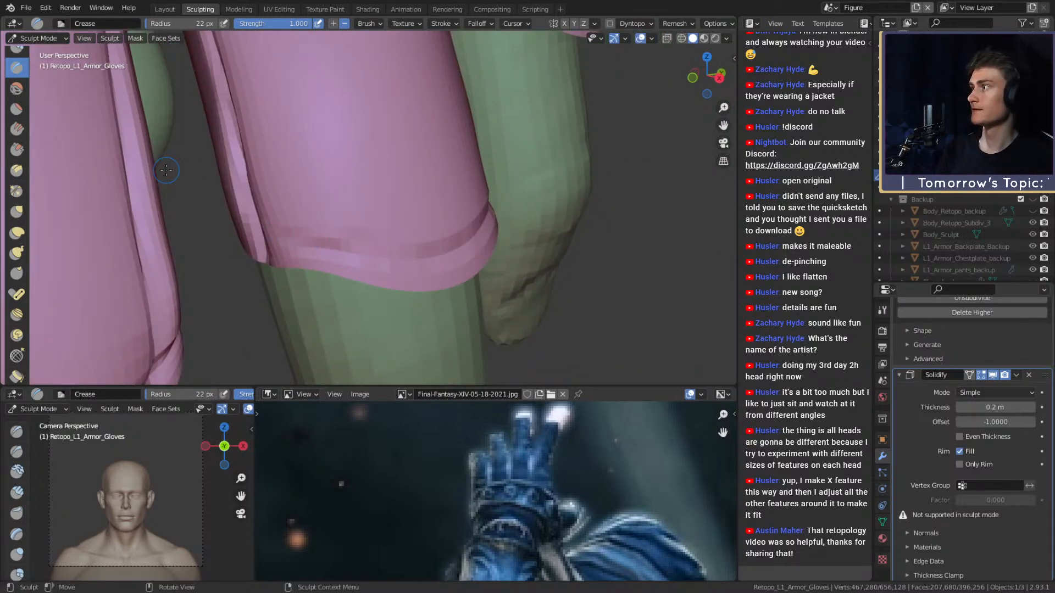
{"action": "mouse_move", "coordinate": [359, 284]}
{"action": "middle_mouse_down"}
{"action": "mouse_move", "coordinate": [361, 252]}
{"action": "mouse_move", "coordinate": [320, 266]}
{"action": "mouse_move", "coordinate": [404, 273]}
{"action": "mouse_move", "coordinate": [412, 254]}
{"action": "mouse_move", "coordinate": [361, 251]}
{"action": "mouse_move", "coordinate": [170, 185]}
{"action": "middle_mouse_up"}
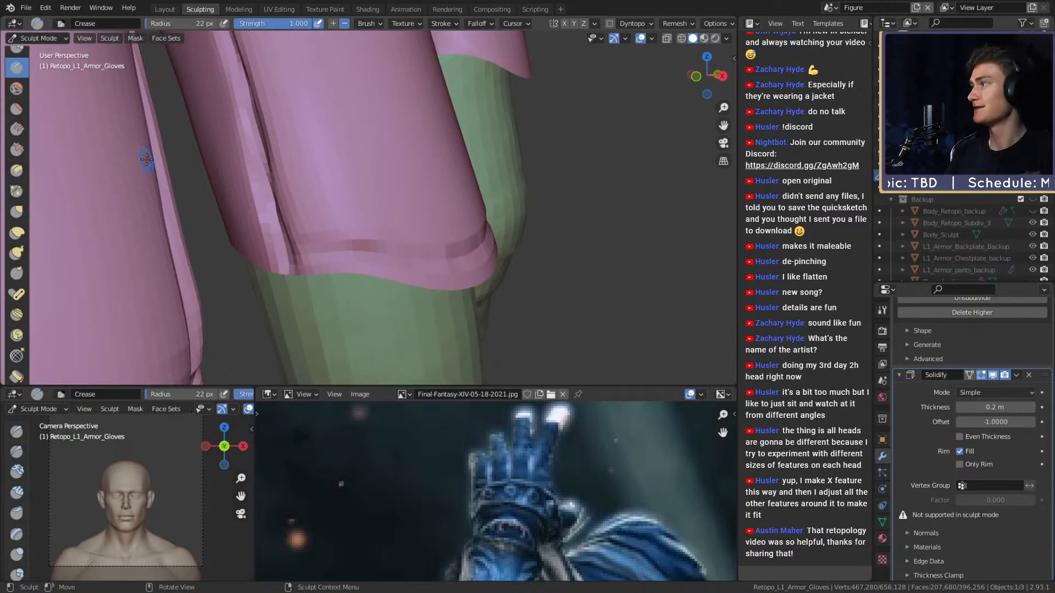
- Complete the 22 px hem crease around the rest of the same finger opening, crossing both side seams
{"action": "mouse_move", "coordinate": [310, 240]}
{"action": "middle_mouse_down"}
{"action": "mouse_move", "coordinate": [365, 278]}
{"action": "mouse_move", "coordinate": [368, 255]}
{"action": "mouse_move", "coordinate": [403, 270]}
{"action": "mouse_move", "coordinate": [329, 283]}
{"action": "mouse_move", "coordinate": [337, 290]}
{"action": "mouse_move", "coordinate": [388, 278]}
{"action": "mouse_move", "coordinate": [379, 264]}
{"action": "middle_mouse_up"}
{"action": "middle_click_drag", "start_coordinate": [435, 237], "coordinate": [399, 229]}
{"action": "mouse_move", "coordinate": [450, 201]}
{"action": "middle_mouse_down"}
{"action": "mouse_move", "coordinate": [403, 239]}
{"action": "mouse_move", "coordinate": [383, 234]}
{"action": "middle_mouse_up"}
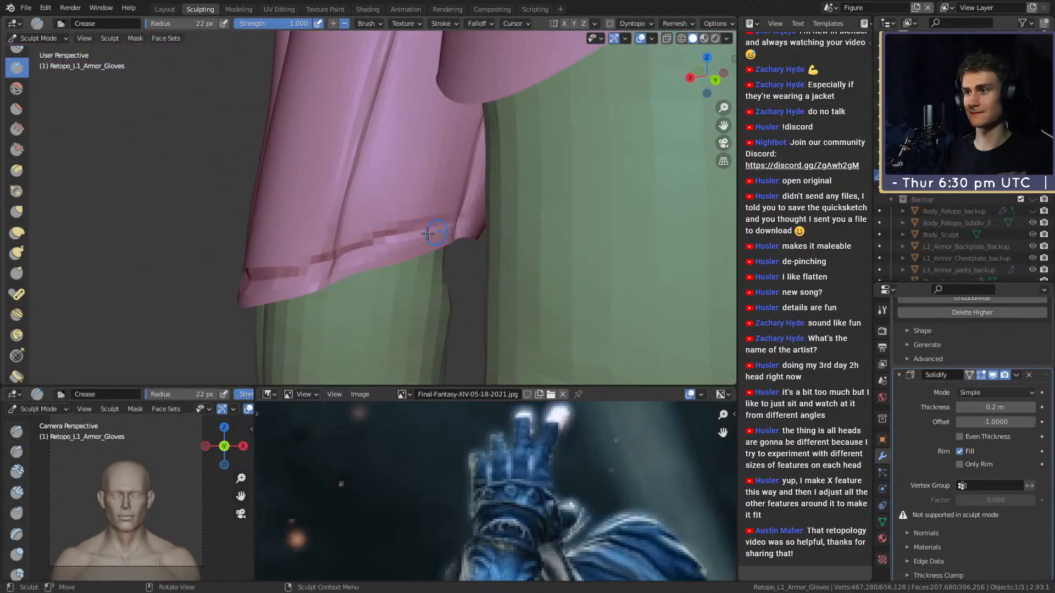
{"action": "middle_click_drag", "start_coordinate": [487, 219], "coordinate": [317, 228]}
{"action": "mouse_move", "coordinate": [404, 260]}
{"action": "middle_mouse_down"}
{"action": "mouse_move", "coordinate": [392, 227]}
{"action": "mouse_move", "coordinate": [327, 219]}
{"action": "mouse_move", "coordinate": [394, 239]}
{"action": "mouse_move", "coordinate": [323, 243]}
{"action": "middle_mouse_up"}
{"action": "mouse_move", "coordinate": [402, 251]}
{"action": "middle_mouse_down"}
{"action": "mouse_move", "coordinate": [398, 234]}
{"action": "mouse_move", "coordinate": [413, 244]}
{"action": "mouse_move", "coordinate": [418, 273]}
{"action": "mouse_move", "coordinate": [379, 287]}
{"action": "middle_mouse_up"}
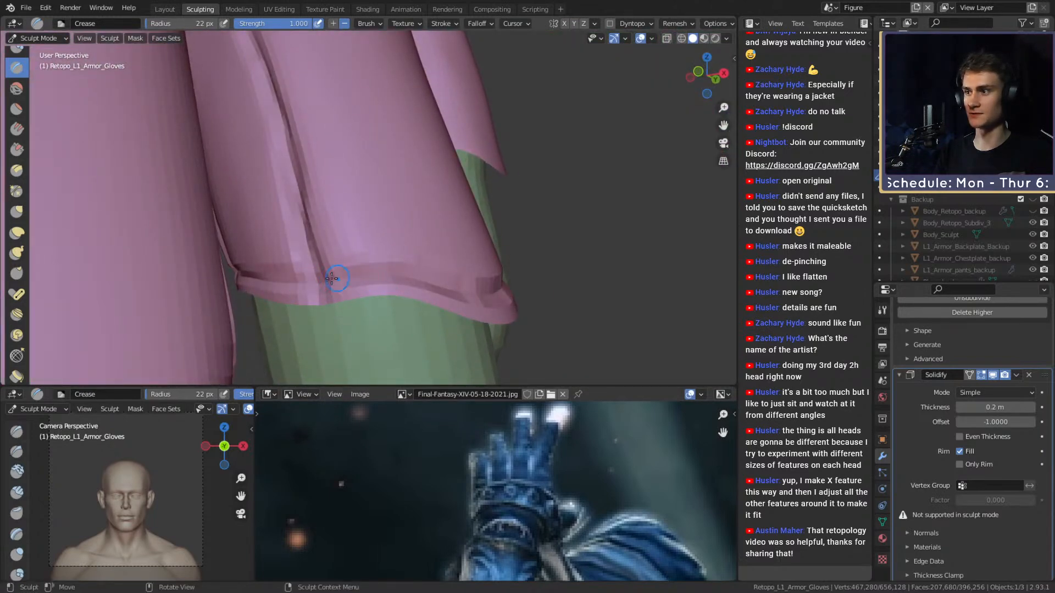
{"action": "mouse_move", "coordinate": [247, 274]}
{"action": "middle_mouse_down"}
{"action": "mouse_move", "coordinate": [415, 295]}
{"action": "mouse_move", "coordinate": [361, 307]}
{"action": "mouse_move", "coordinate": [398, 294]}
{"action": "mouse_move", "coordinate": [388, 283]}
{"action": "mouse_move", "coordinate": [403, 251]}
{"action": "mouse_move", "coordinate": [385, 236]}
{"action": "mouse_move", "coordinate": [400, 271]}
{"action": "mouse_move", "coordinate": [395, 292]}
{"action": "mouse_move", "coordinate": [376, 304]}
{"action": "mouse_move", "coordinate": [397, 298]}
{"action": "middle_mouse_up"}
- Pinch the third finger's hem crease around its opening at a 93 px radius
{"action": "left_click", "coordinate": [16, 191]}
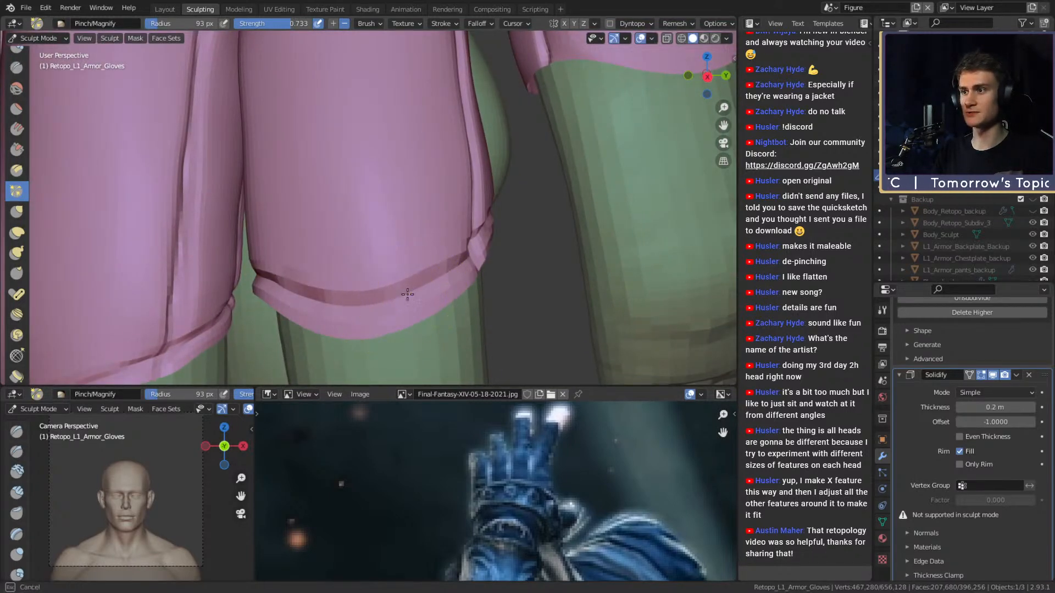
{"action": "mouse_move", "coordinate": [466, 254]}
{"action": "middle_mouse_down"}
{"action": "mouse_move", "coordinate": [374, 269]}
{"action": "mouse_move", "coordinate": [451, 252]}
{"action": "mouse_move", "coordinate": [426, 276]}
{"action": "mouse_move", "coordinate": [383, 282]}
{"action": "mouse_move", "coordinate": [422, 293]}
{"action": "middle_mouse_up"}
{"action": "mouse_move", "coordinate": [299, 280]}
{"action": "middle_mouse_down"}
{"action": "mouse_move", "coordinate": [357, 275]}
{"action": "mouse_move", "coordinate": [348, 290]}
{"action": "middle_mouse_up"}
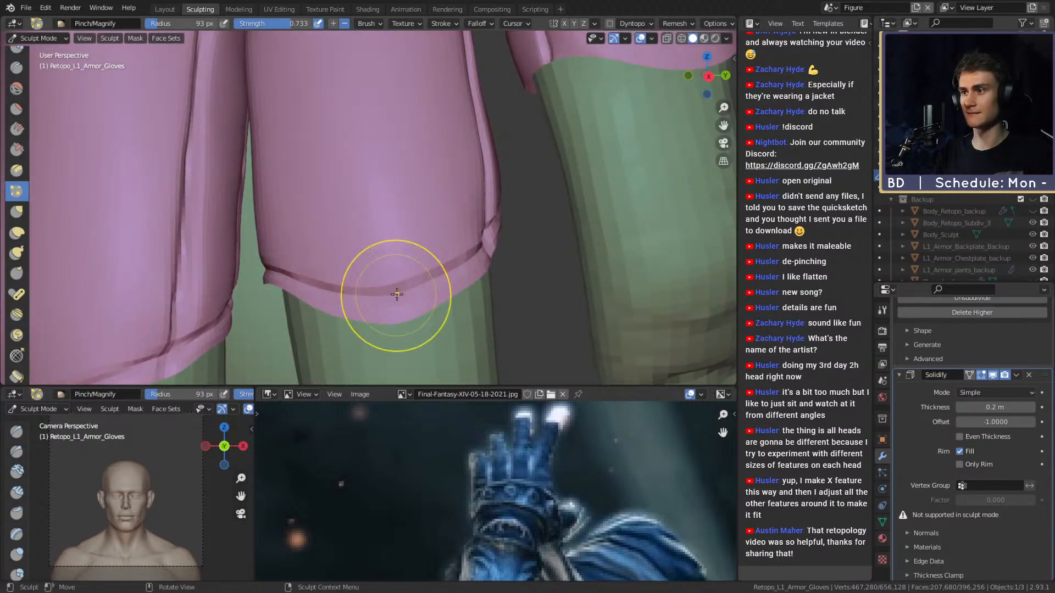
{"action": "middle_click_drag", "start_coordinate": [458, 265], "coordinate": [380, 274]}
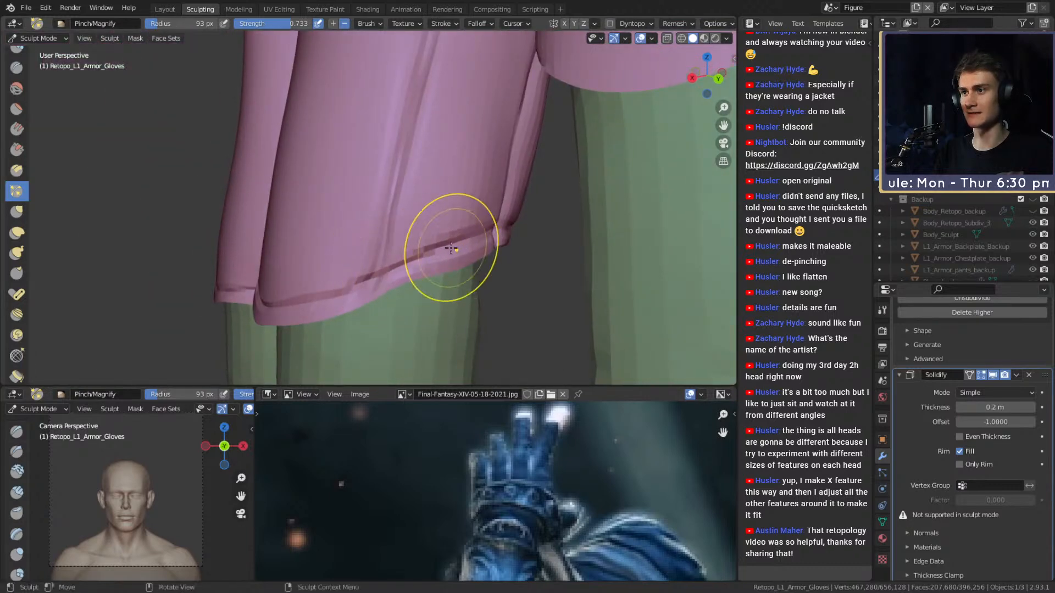
{"action": "mouse_move", "coordinate": [493, 242]}
{"action": "middle_mouse_down"}
{"action": "mouse_move", "coordinate": [389, 250]}
{"action": "mouse_move", "coordinate": [353, 271]}
{"action": "mouse_move", "coordinate": [424, 286]}
{"action": "mouse_move", "coordinate": [396, 285]}
{"action": "mouse_move", "coordinate": [405, 309]}
{"action": "mouse_move", "coordinate": [449, 254]}
{"action": "mouse_move", "coordinate": [482, 251]}
{"action": "middle_mouse_up"}
{"action": "mouse_move", "coordinate": [420, 238]}
{"action": "middle_mouse_down"}
{"action": "mouse_move", "coordinate": [389, 227]}
{"action": "mouse_move", "coordinate": [449, 251]}
{"action": "mouse_move", "coordinate": [381, 233]}
{"action": "mouse_move", "coordinate": [420, 249]}
{"action": "mouse_move", "coordinate": [412, 258]}
{"action": "mouse_move", "coordinate": [447, 259]}
{"action": "mouse_move", "coordinate": [444, 273]}
{"action": "mouse_move", "coordinate": [330, 278]}
{"action": "mouse_move", "coordinate": [393, 276]}
{"action": "mouse_move", "coordinate": [366, 275]}
{"action": "mouse_move", "coordinate": [423, 242]}
{"action": "mouse_move", "coordinate": [383, 287]}
{"action": "mouse_move", "coordinate": [423, 278]}
{"action": "mouse_move", "coordinate": [388, 296]}
{"action": "mouse_move", "coordinate": [377, 228]}
{"action": "mouse_move", "coordinate": [432, 275]}
{"action": "middle_mouse_up"}
{"action": "mouse_move", "coordinate": [436, 235]}
{"action": "middle_mouse_down"}
{"action": "mouse_move", "coordinate": [427, 244]}
{"action": "mouse_move", "coordinate": [316, 228]}
{"action": "mouse_move", "coordinate": [364, 228]}
{"action": "middle_mouse_up"}
- Start creasing the hem of the remaining unhemmed finger beside its side seam at an 18 px radius
{"action": "scroll", "coordinate": [329, 188], "scroll_direction": "up", "scroll_amount": 2}
{"action": "key", "text": "shift+c"}
{"action": "scroll", "coordinate": [390, 219], "scroll_direction": "up", "scroll_amount": 2}
{"action": "scroll", "coordinate": [365, 228], "scroll_direction": "up", "scroll_amount": 1}
{"action": "key", "text": "f"}
{"action": "left_click", "coordinate": [362, 231]}
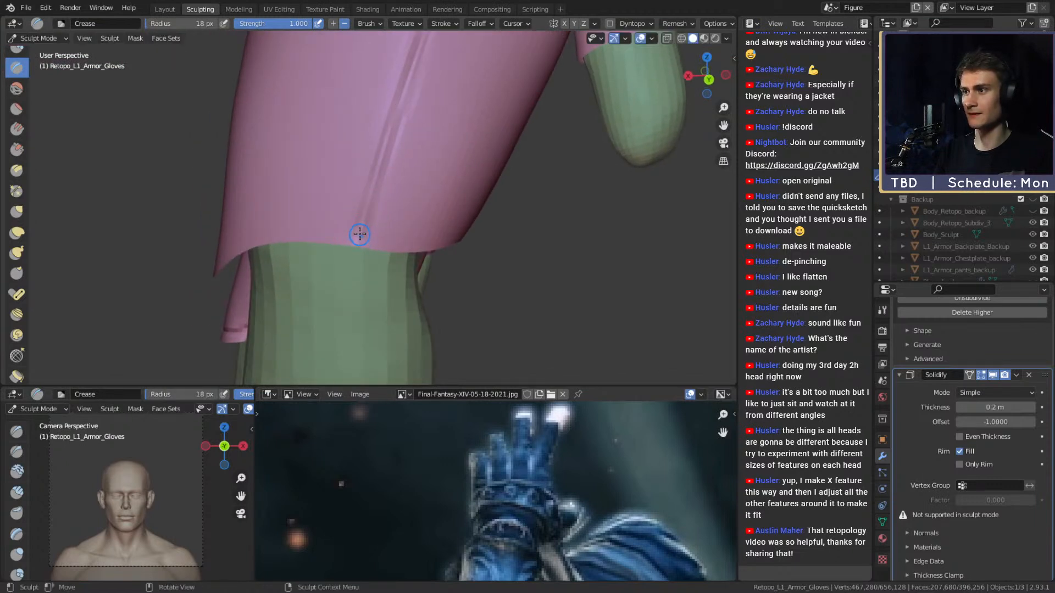
- Carve a hem line around the glove's finger opening with the Crease brush at a radius of 22 px
{"action": "left_click_drag", "start_coordinate": [359, 238], "coordinate": [356, 247]}
{"action": "mouse_move", "coordinate": [383, 255]}
{"action": "middle_mouse_down"}
{"action": "mouse_move", "coordinate": [357, 229]}
{"action": "mouse_move", "coordinate": [475, 213]}
{"action": "mouse_move", "coordinate": [449, 228]}
{"action": "middle_mouse_up"}
{"action": "key", "text": "f"}
{"action": "left_click", "coordinate": [360, 239]}
{"action": "mouse_move", "coordinate": [397, 263]}
{"action": "middle_mouse_down"}
{"action": "mouse_move", "coordinate": [455, 252]}
{"action": "mouse_move", "coordinate": [436, 258]}
{"action": "mouse_move", "coordinate": [440, 251]}
{"action": "mouse_move", "coordinate": [462, 258]}
{"action": "middle_mouse_up"}
{"action": "mouse_move", "coordinate": [336, 243]}
{"action": "middle_mouse_down"}
{"action": "mouse_move", "coordinate": [438, 248]}
{"action": "mouse_move", "coordinate": [441, 272]}
{"action": "mouse_move", "coordinate": [365, 265]}
{"action": "middle_mouse_up"}
{"action": "middle_click_drag", "start_coordinate": [261, 236], "coordinate": [286, 237]}
{"action": "middle_click_drag", "start_coordinate": [454, 219], "coordinate": [431, 233]}
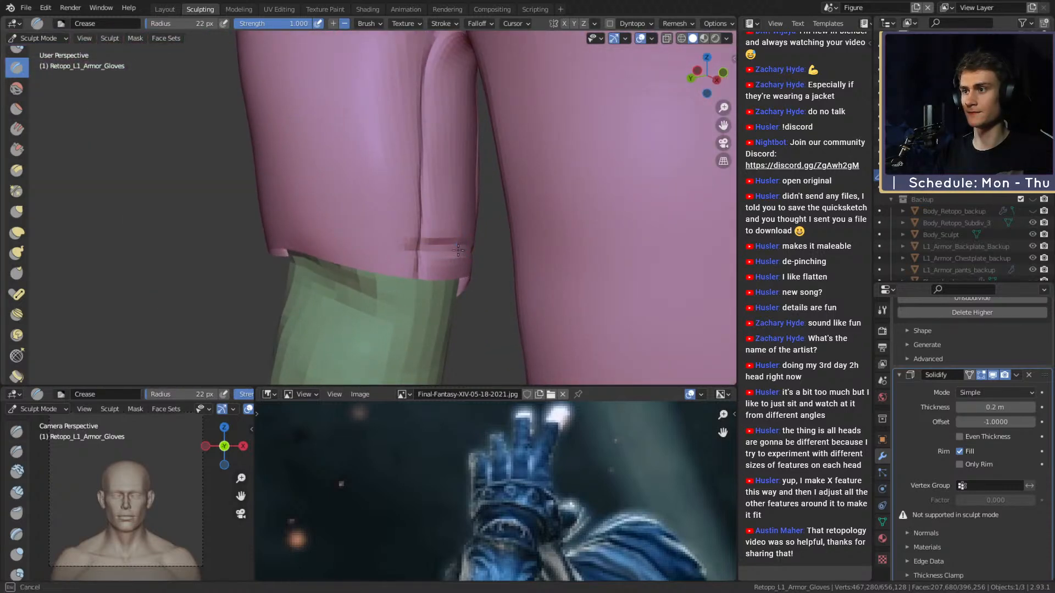
{"action": "middle_click_drag", "start_coordinate": [367, 243], "coordinate": [421, 254]}
{"action": "mouse_move", "coordinate": [355, 242]}
{"action": "middle_mouse_down"}
{"action": "mouse_move", "coordinate": [368, 255]}
{"action": "mouse_move", "coordinate": [351, 255]}
{"action": "mouse_move", "coordinate": [409, 254]}
{"action": "middle_mouse_up"}
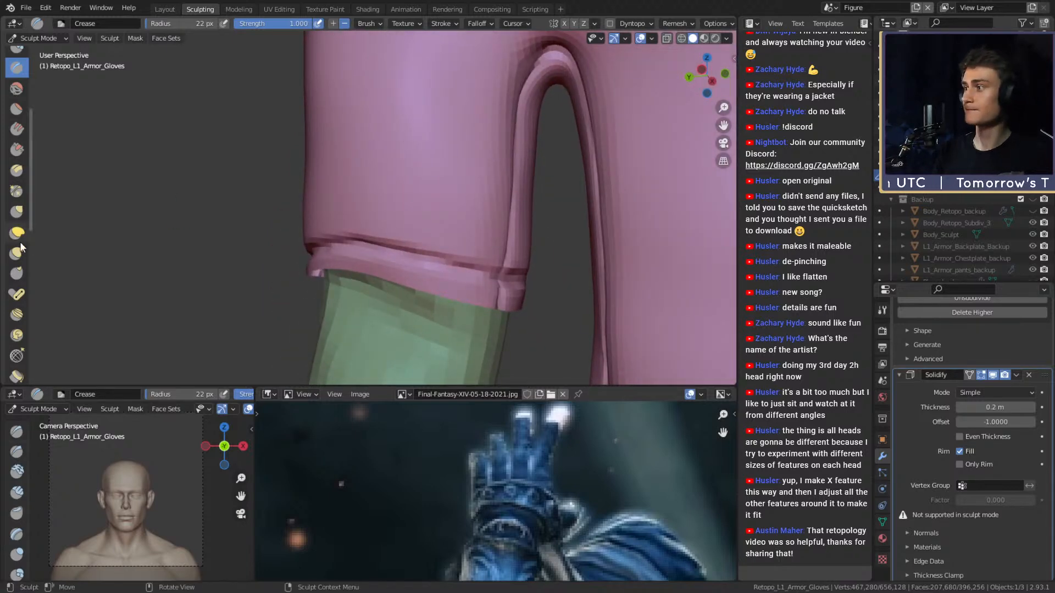
- Sharpen the finger opening's hem crease with the Pinch/Magnify brush at a radius of 73 px
{"action": "left_click", "coordinate": [17, 191]}
{"action": "mouse_move", "coordinate": [413, 227]}
{"action": "middle_mouse_down", "text": "shift"}
{"action": "mouse_move", "coordinate": [426, 245]}
{"action": "mouse_move", "coordinate": [408, 246]}
{"action": "middle_mouse_up", "text": "shift"}
{"action": "key", "text": "f"}
{"action": "left_click", "coordinate": [456, 275]}
{"action": "mouse_move", "coordinate": [338, 235]}
{"action": "middle_mouse_down"}
{"action": "mouse_move", "coordinate": [328, 247]}
{"action": "mouse_move", "coordinate": [427, 258]}
{"action": "middle_mouse_up"}
{"action": "mouse_move", "coordinate": [368, 282]}
{"action": "middle_mouse_down"}
{"action": "mouse_move", "coordinate": [351, 283]}
{"action": "mouse_move", "coordinate": [452, 250]}
{"action": "middle_mouse_up"}
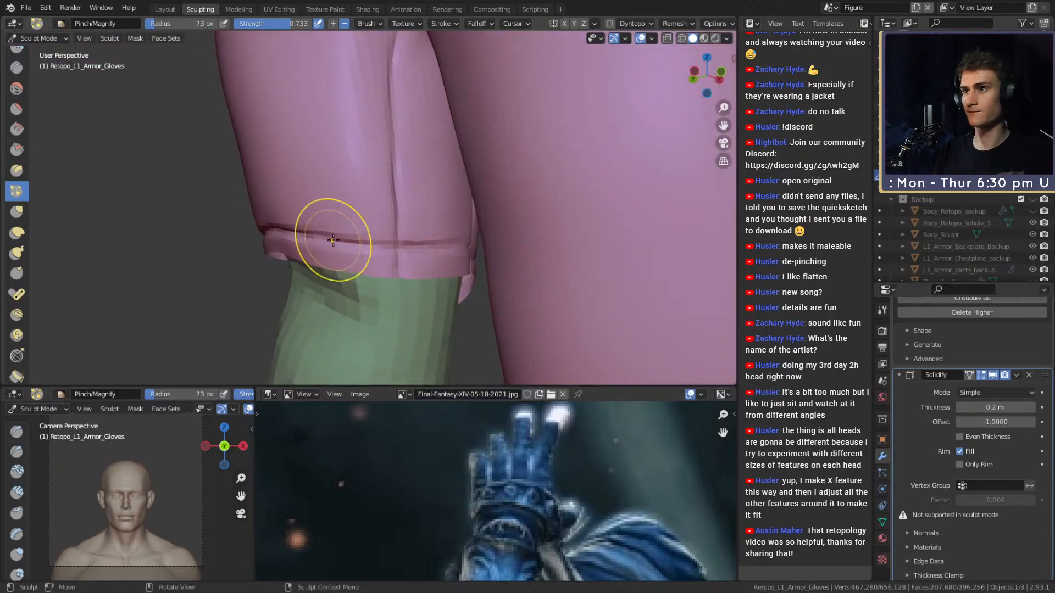
{"action": "mouse_move", "coordinate": [346, 236]}
{"action": "middle_mouse_down"}
{"action": "mouse_move", "coordinate": [308, 259]}
{"action": "mouse_move", "coordinate": [329, 262]}
{"action": "middle_mouse_up"}
{"action": "mouse_move", "coordinate": [447, 278]}
{"action": "middle_mouse_down"}
{"action": "mouse_move", "coordinate": [365, 264]}
{"action": "mouse_move", "coordinate": [358, 252]}
{"action": "middle_mouse_up"}
- Examine the glove's finger hems, palm and back-of-hand folds from several angles
{"action": "scroll", "coordinate": [423, 263], "scroll_direction": "down", "scroll_amount": 8}
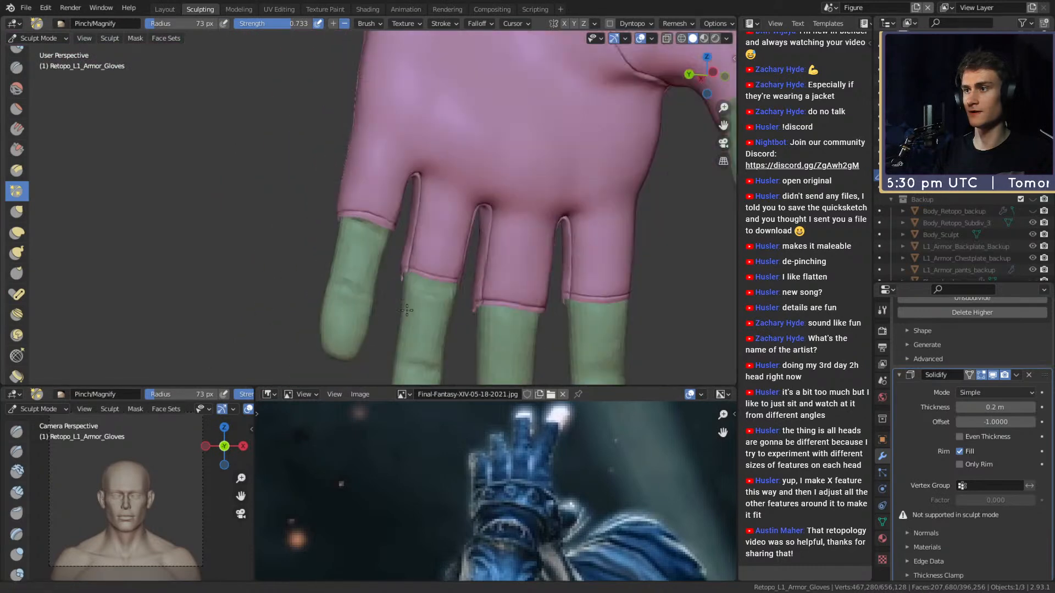
{"action": "scroll", "coordinate": [521, 237], "scroll_direction": "up", "scroll_amount": 3}
{"action": "middle_click_drag", "start_coordinate": [424, 264], "coordinate": [520, 245]}
{"action": "scroll", "coordinate": [521, 237], "scroll_direction": "down", "scroll_amount": 3}
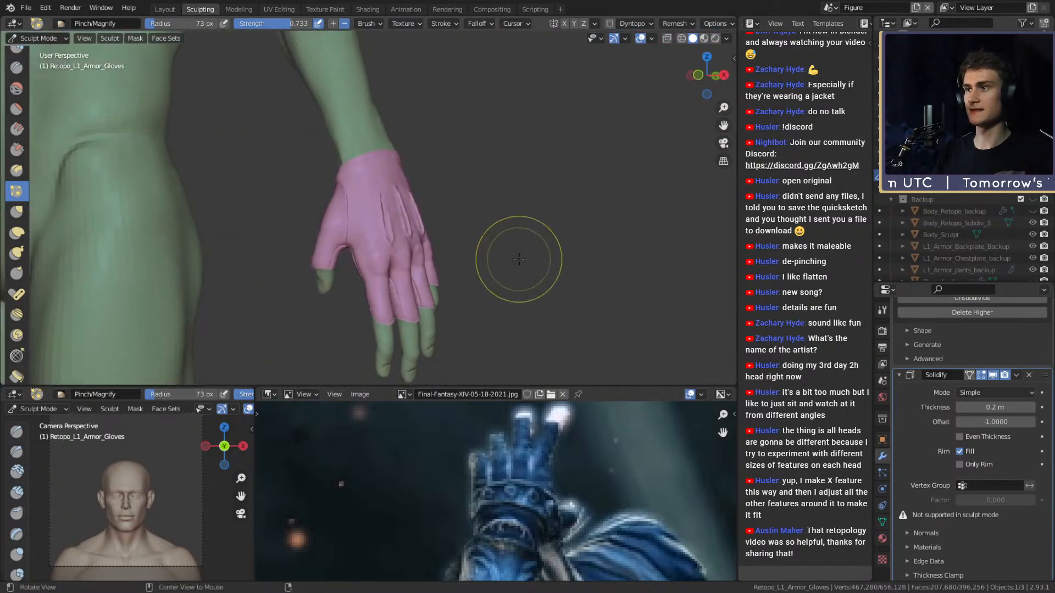
{"action": "mouse_move", "coordinate": [488, 212]}
{"action": "middle_mouse_down"}
{"action": "mouse_move", "coordinate": [404, 246]}
{"action": "mouse_move", "coordinate": [447, 212]}
{"action": "mouse_move", "coordinate": [471, 235]}
{"action": "mouse_move", "coordinate": [436, 283]}
{"action": "middle_mouse_up"}
{"action": "scroll", "coordinate": [424, 209], "scroll_direction": "up", "scroll_amount": 5}
{"action": "middle_click_drag", "start_coordinate": [425, 209], "coordinate": [429, 240]}
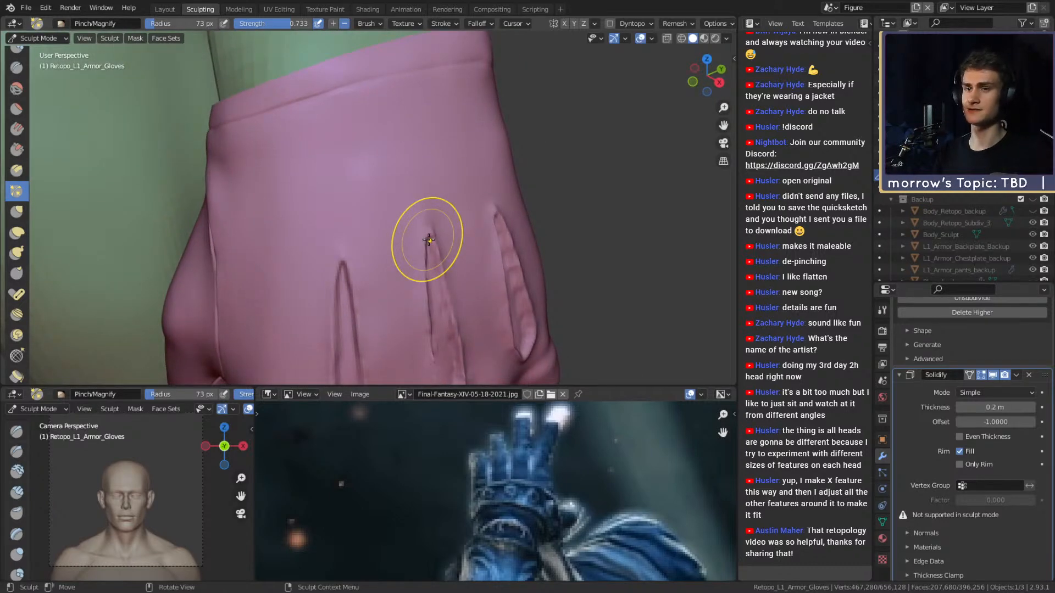
{"action": "scroll", "coordinate": [937, 453], "scroll_direction": "up", "scroll_amount": 7}
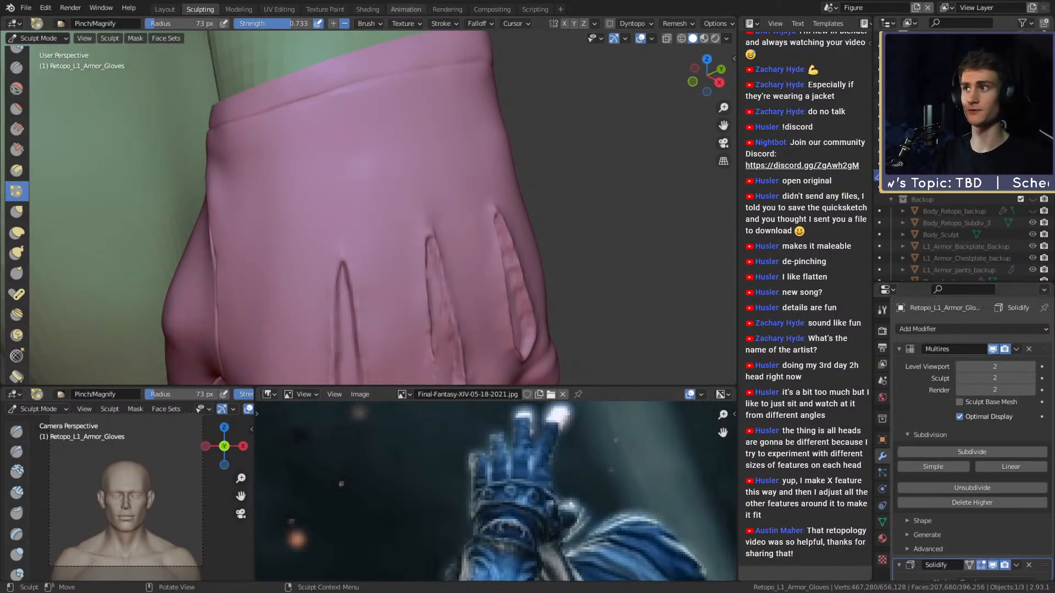
- Inspect the model in the Layout workspace and return to the Sculpting workspace
{"action": "key", "text": "ctrl+Page_Up"}
{"action": "mouse_move", "coordinate": [352, 220]}
{"action": "middle_mouse_down"}
{"action": "mouse_move", "coordinate": [361, 252]}
{"action": "mouse_move", "coordinate": [490, 234]}
{"action": "mouse_move", "coordinate": [372, 268]}
{"action": "mouse_move", "coordinate": [442, 240]}
{"action": "middle_mouse_up"}
{"action": "left_click", "coordinate": [490, 229]}
{"action": "scroll", "coordinate": [453, 231], "scroll_direction": "down", "scroll_amount": 7}
{"action": "scroll", "coordinate": [446, 239], "scroll_direction": "up", "scroll_amount": 3}
{"action": "scroll", "coordinate": [444, 239], "scroll_direction": "up", "scroll_amount": 6}
{"action": "middle_click_drag", "start_coordinate": [420, 275], "coordinate": [449, 242]}
{"action": "scroll", "coordinate": [437, 237], "scroll_direction": "up", "scroll_amount": 4}
{"action": "left_click", "coordinate": [373, 85]}
{"action": "left_click", "coordinate": [200, 9]}
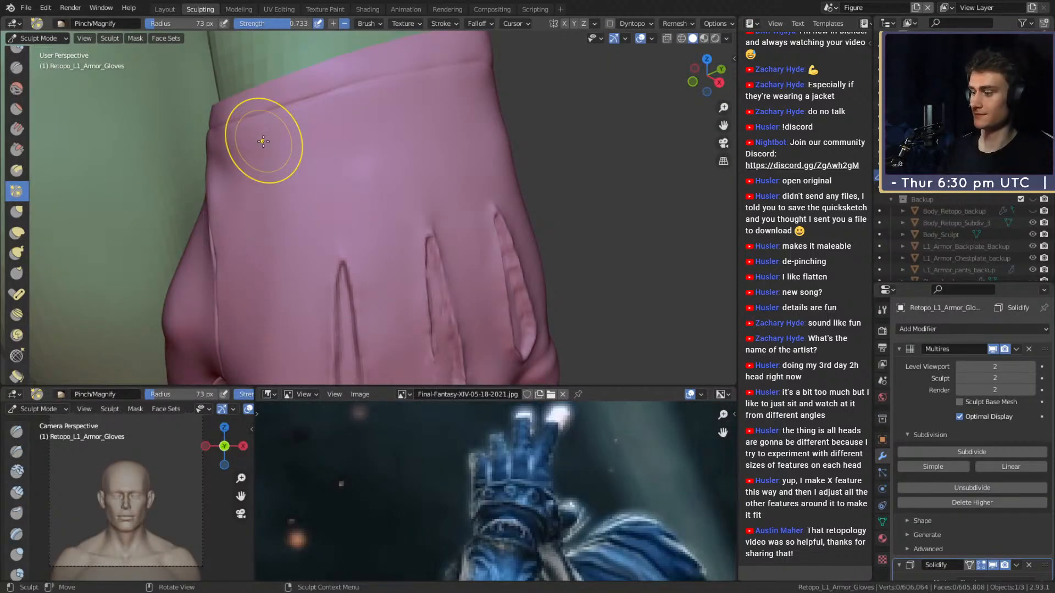
- Carve a hem line around the thumb opening with the Crease brush at a radius of 19 px
{"action": "key", "text": "shift+c"}
{"action": "mouse_move", "coordinate": [436, 247]}
{"action": "left_mouse_down", "text": "alt"}
{"action": "mouse_move", "coordinate": [439, 274]}
{"action": "mouse_move", "coordinate": [462, 223]}
{"action": "mouse_move", "coordinate": [356, 247]}
{"action": "mouse_move", "coordinate": [404, 266]}
{"action": "mouse_move", "coordinate": [365, 233]}
{"action": "mouse_move", "coordinate": [294, 216]}
{"action": "mouse_move", "coordinate": [313, 242]}
{"action": "mouse_move", "coordinate": [302, 245]}
{"action": "left_mouse_up", "text": "alt"}
{"action": "key", "text": "f"}
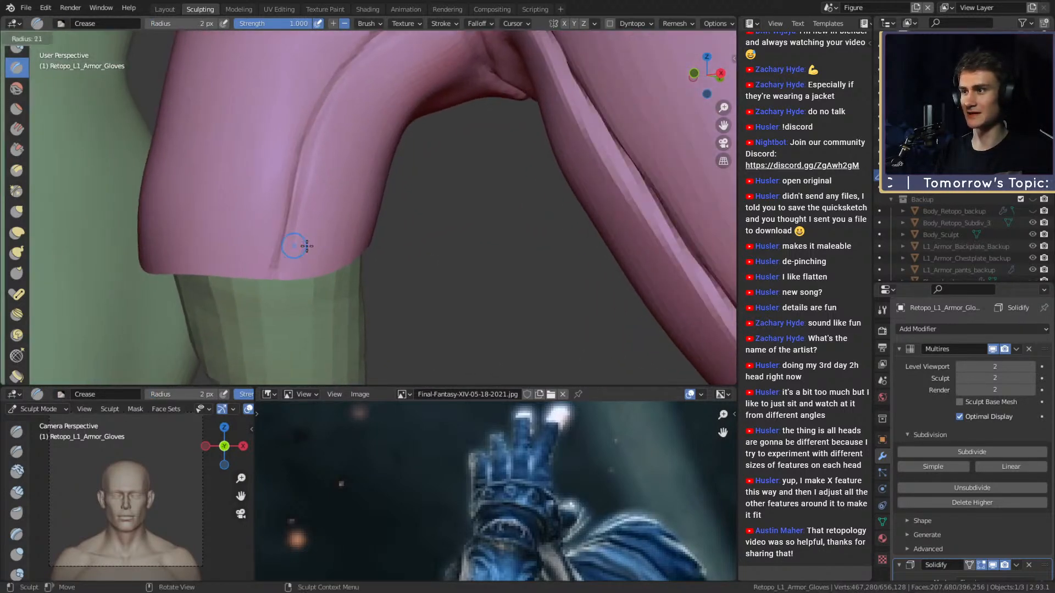
{"action": "left_click", "coordinate": [292, 256]}
{"action": "mouse_move", "coordinate": [217, 259]}
{"action": "left_mouse_down", "text": "alt"}
{"action": "mouse_move", "coordinate": [337, 252]}
{"action": "mouse_move", "coordinate": [327, 242]}
{"action": "mouse_move", "coordinate": [388, 242]}
{"action": "mouse_move", "coordinate": [388, 254]}
{"action": "mouse_move", "coordinate": [398, 233]}
{"action": "mouse_move", "coordinate": [422, 252]}
{"action": "mouse_move", "coordinate": [255, 157]}
{"action": "left_mouse_up", "text": "alt"}
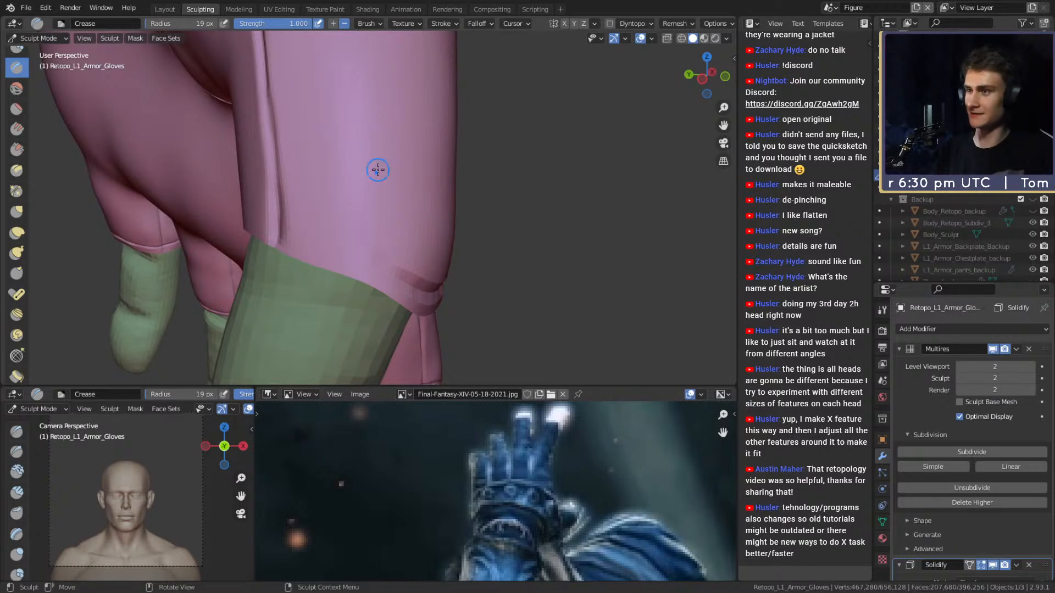
{"action": "mouse_move", "coordinate": [462, 253]}
{"action": "left_mouse_down", "text": "alt"}
{"action": "mouse_move", "coordinate": [302, 215]}
{"action": "mouse_move", "coordinate": [414, 229]}
{"action": "mouse_move", "coordinate": [438, 275]}
{"action": "mouse_move", "coordinate": [308, 258]}
{"action": "mouse_move", "coordinate": [335, 265]}
{"action": "left_mouse_up", "text": "alt"}
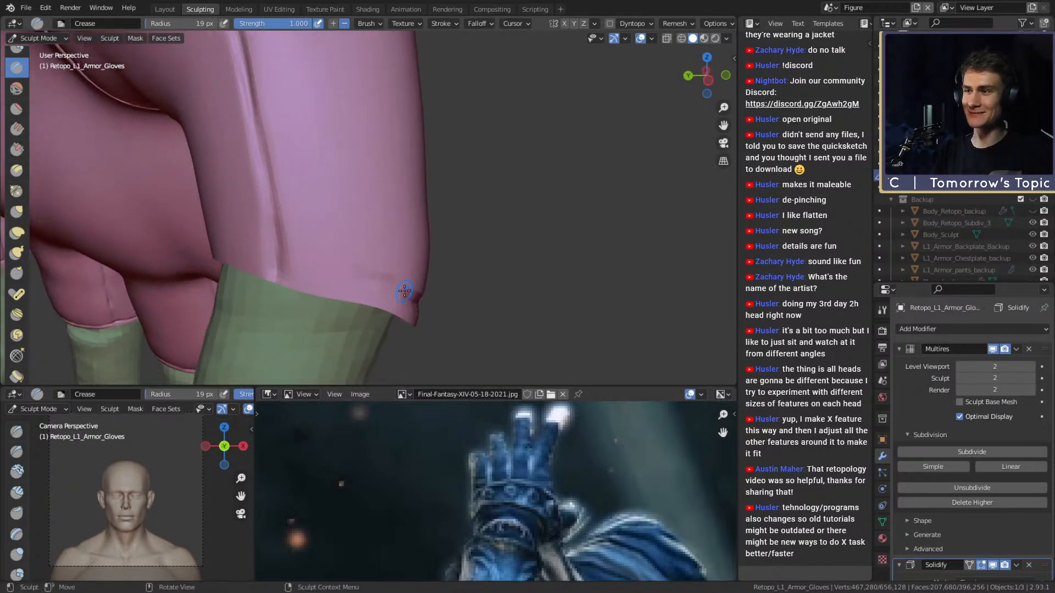
{"action": "left_click_drag", "start_coordinate": [270, 254], "coordinate": [338, 270]}
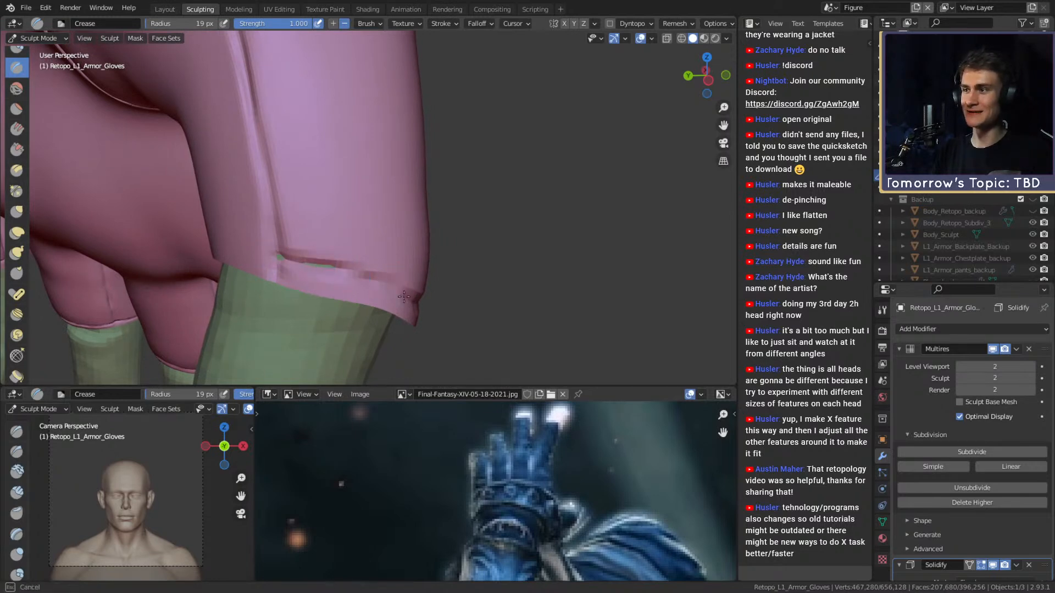
{"action": "left_click_drag", "start_coordinate": [422, 303], "coordinate": [325, 262], "text": "alt"}
{"action": "mouse_move", "coordinate": [318, 309]}
{"action": "left_mouse_down", "text": "alt"}
{"action": "mouse_move", "coordinate": [214, 255]}
{"action": "mouse_move", "coordinate": [339, 251]}
{"action": "mouse_move", "coordinate": [336, 271]}
{"action": "left_mouse_up", "text": "alt"}
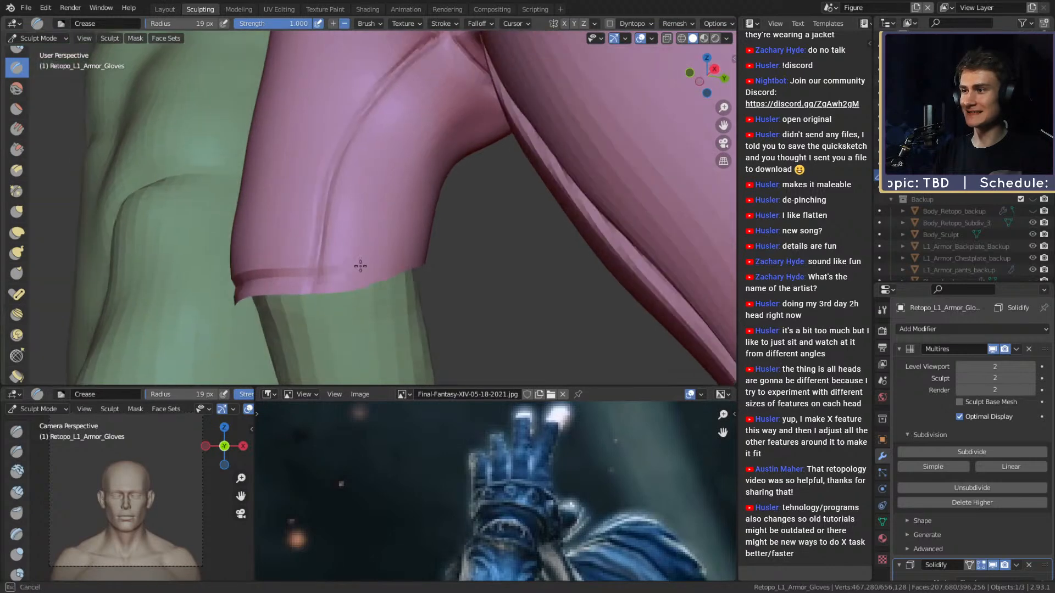
{"action": "mouse_move", "coordinate": [401, 248]}
{"action": "left_mouse_down", "text": "alt"}
{"action": "mouse_move", "coordinate": [335, 276]}
{"action": "mouse_move", "coordinate": [322, 249]}
{"action": "mouse_move", "coordinate": [306, 300]}
{"action": "mouse_move", "coordinate": [283, 272]}
{"action": "left_mouse_up", "text": "alt"}
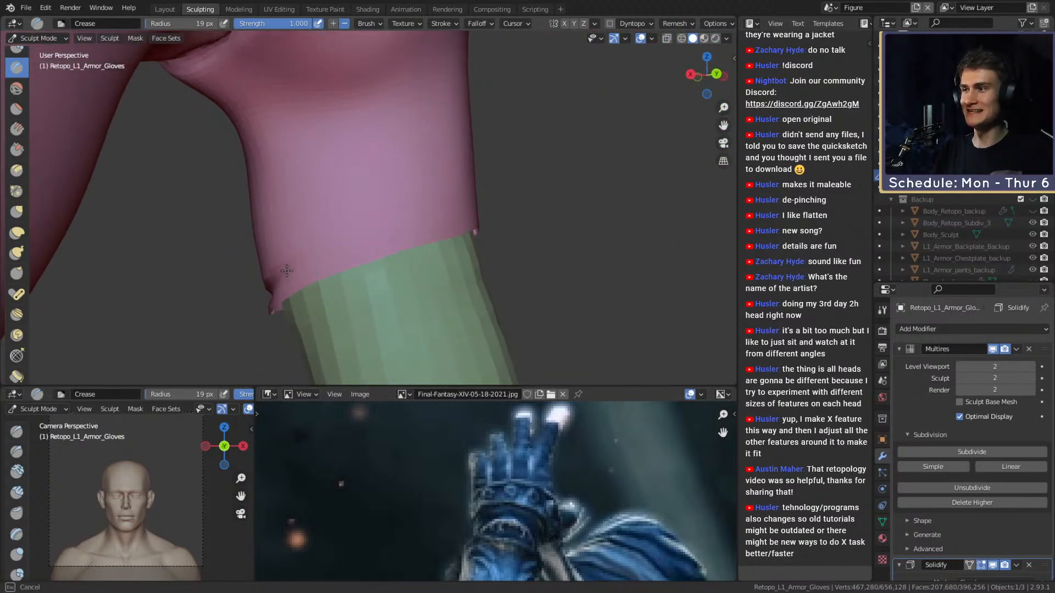
{"action": "left_click_drag", "start_coordinate": [362, 240], "coordinate": [283, 266], "text": "alt"}
- Adjust the shape of the thumb opening's edge with the Grab brush, varying the brush radius
{"action": "mouse_move", "coordinate": [344, 246]}
{"action": "middle_mouse_down"}
{"action": "mouse_move", "coordinate": [414, 235]}
{"action": "mouse_move", "coordinate": [336, 243]}
{"action": "mouse_move", "coordinate": [435, 238]}
{"action": "mouse_move", "coordinate": [299, 228]}
{"action": "mouse_move", "coordinate": [290, 214]}
{"action": "mouse_move", "coordinate": [326, 246]}
{"action": "middle_mouse_up"}
{"action": "key", "text": "g"}
{"action": "mouse_move", "coordinate": [327, 245]}
{"action": "left_mouse_down", "text": "alt"}
{"action": "mouse_move", "coordinate": [352, 236]}
{"action": "mouse_move", "coordinate": [360, 254]}
{"action": "mouse_move", "coordinate": [393, 238]}
{"action": "mouse_move", "coordinate": [412, 254]}
{"action": "mouse_move", "coordinate": [324, 265]}
{"action": "mouse_move", "coordinate": [401, 236]}
{"action": "mouse_move", "coordinate": [323, 259]}
{"action": "mouse_move", "coordinate": [406, 268]}
{"action": "mouse_move", "coordinate": [329, 243]}
{"action": "mouse_move", "coordinate": [386, 251]}
{"action": "mouse_move", "coordinate": [370, 263]}
{"action": "left_mouse_up", "text": "alt"}
{"action": "key", "text": "f"}
{"action": "left_click", "coordinate": [423, 259]}
{"action": "key", "text": "f"}
{"action": "left_click", "coordinate": [352, 263]}
- Deepen the thumb opening's hem line with the Crease brush, ending at a radius of 26 px
{"action": "key", "text": "shift+c"}
{"action": "key", "text": "f"}
{"action": "left_click", "coordinate": [377, 252]}
{"action": "key", "text": "f"}
{"action": "left_click", "coordinate": [397, 242]}
{"action": "key", "text": "f"}
{"action": "left_click", "coordinate": [374, 247]}
{"action": "mouse_move", "coordinate": [416, 237]}
{"action": "left_mouse_down", "text": "alt"}
{"action": "mouse_move", "coordinate": [374, 248]}
{"action": "mouse_move", "coordinate": [384, 252]}
{"action": "mouse_move", "coordinate": [349, 271]}
{"action": "mouse_move", "coordinate": [478, 242]}
{"action": "mouse_move", "coordinate": [400, 273]}
{"action": "mouse_move", "coordinate": [376, 253]}
{"action": "left_mouse_up", "text": "alt"}
{"action": "key", "text": "f"}
{"action": "left_click", "coordinate": [358, 259]}
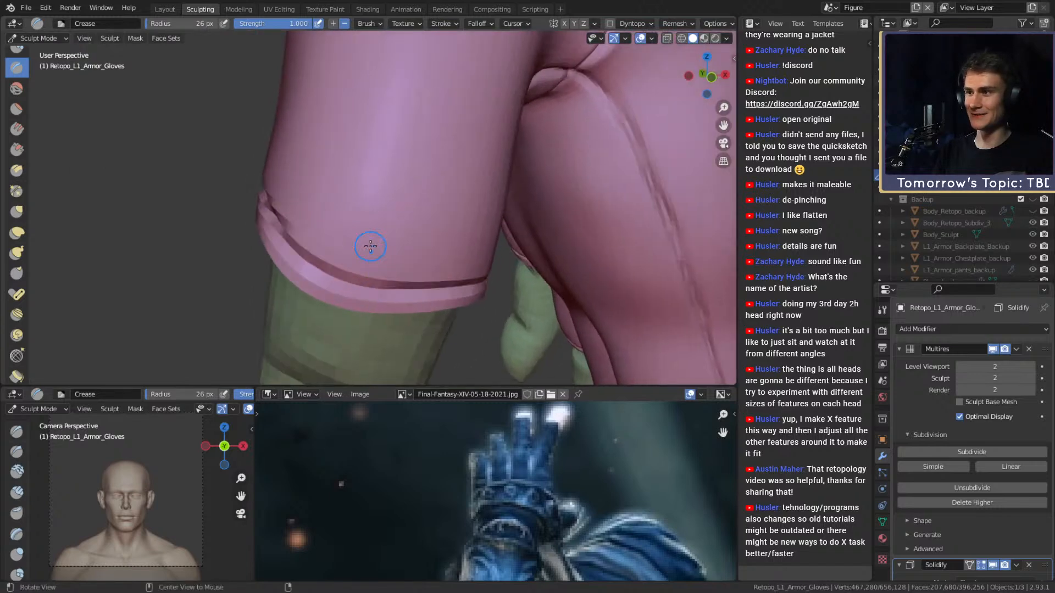
- Sharpen the hem crease around the thumb opening with the Pinch/Magnify brush at a radius of 105 px
{"action": "left_click", "coordinate": [17, 190]}
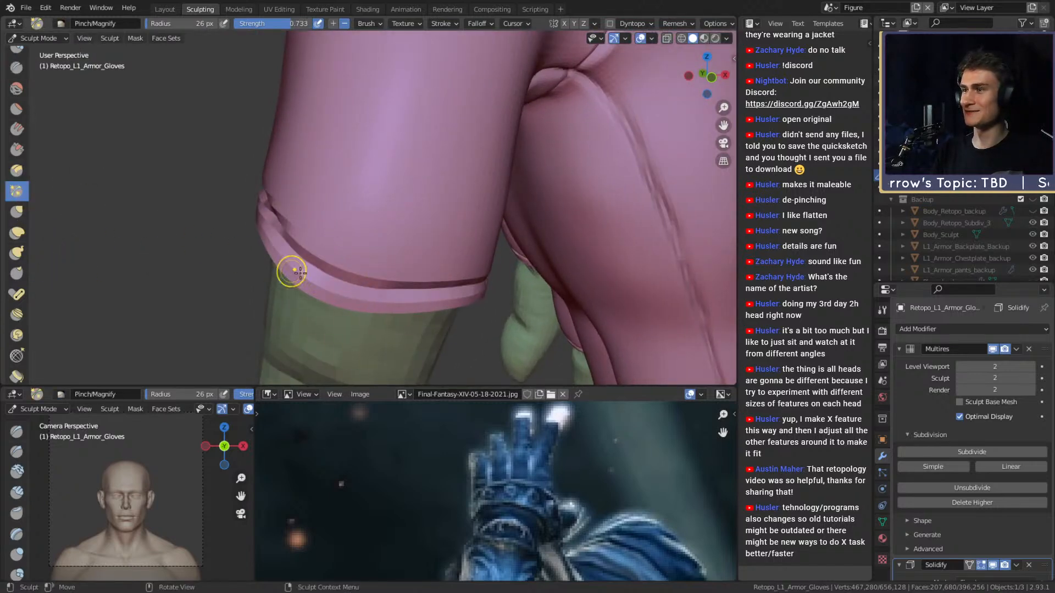
{"action": "mouse_move", "coordinate": [353, 263]}
{"action": "left_mouse_down", "text": "alt"}
{"action": "mouse_move", "coordinate": [387, 276]}
{"action": "mouse_move", "coordinate": [361, 267]}
{"action": "mouse_move", "coordinate": [343, 222]}
{"action": "mouse_move", "coordinate": [442, 206]}
{"action": "mouse_move", "coordinate": [403, 209]}
{"action": "left_mouse_up", "text": "alt"}
{"action": "mouse_move", "coordinate": [365, 224]}
{"action": "middle_mouse_down"}
{"action": "mouse_move", "coordinate": [348, 228]}
{"action": "mouse_move", "coordinate": [426, 235]}
{"action": "mouse_move", "coordinate": [417, 243]}
{"action": "middle_mouse_up"}
{"action": "mouse_move", "coordinate": [349, 252]}
{"action": "middle_mouse_down"}
{"action": "mouse_move", "coordinate": [388, 250]}
{"action": "mouse_move", "coordinate": [352, 256]}
{"action": "mouse_move", "coordinate": [386, 257]}
{"action": "mouse_move", "coordinate": [389, 282]}
{"action": "middle_mouse_up"}
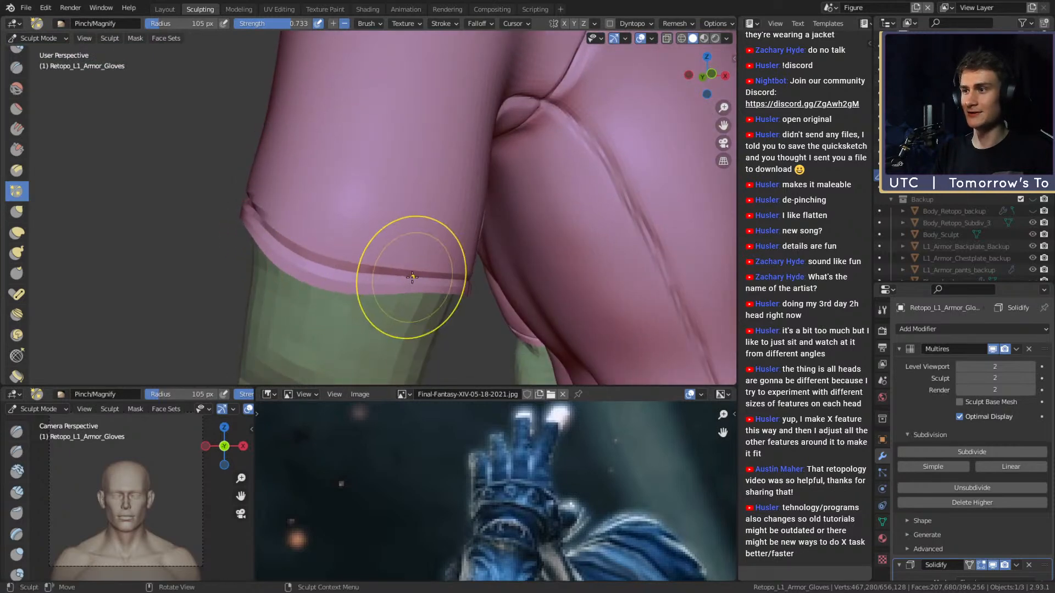
{"action": "middle_click_drag", "start_coordinate": [316, 256], "coordinate": [333, 274]}
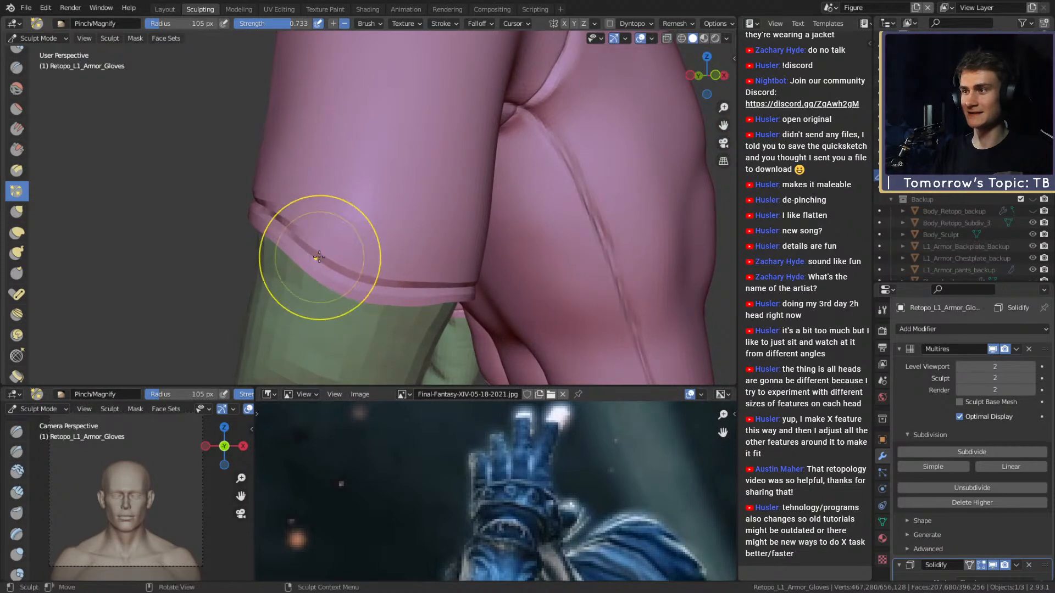
{"action": "scroll", "coordinate": [316, 216], "scroll_direction": "down", "scroll_amount": 5}
{"action": "middle_click_drag", "start_coordinate": [316, 216], "coordinate": [257, 240]}
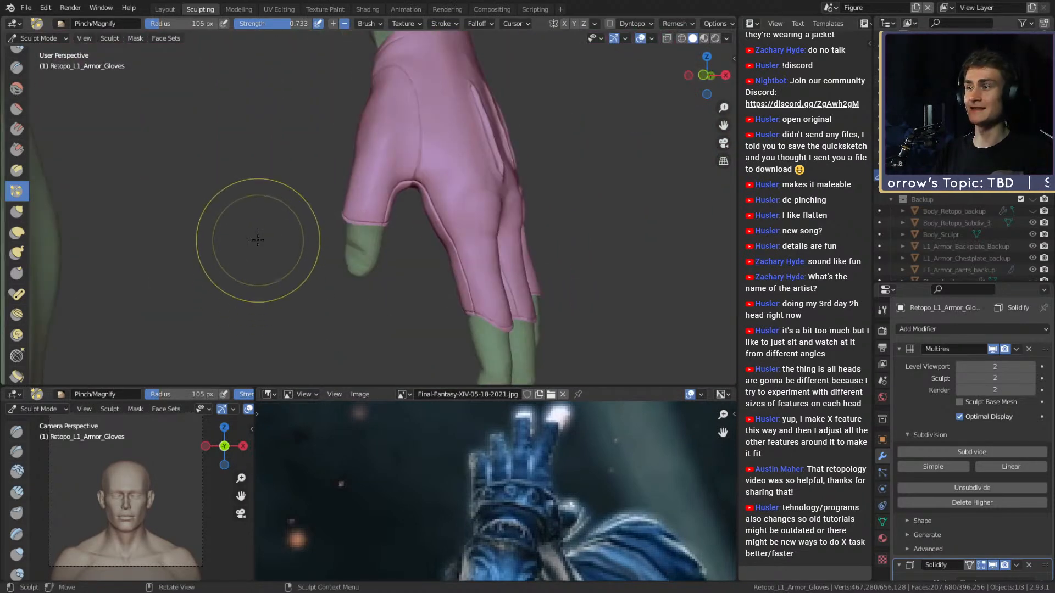
{"action": "mouse_move", "coordinate": [287, 278]}
{"action": "left_mouse_down", "text": "alt"}
{"action": "mouse_move", "coordinate": [308, 236]}
{"action": "mouse_move", "coordinate": [341, 231]}
{"action": "mouse_move", "coordinate": [353, 172]}
{"action": "mouse_move", "coordinate": [447, 278]}
{"action": "left_mouse_up", "text": "alt"}
{"action": "scroll", "coordinate": [440, 264], "scroll_direction": "up", "scroll_amount": 3}
{"action": "scroll", "coordinate": [439, 264], "scroll_direction": "up", "scroll_amount": 2}
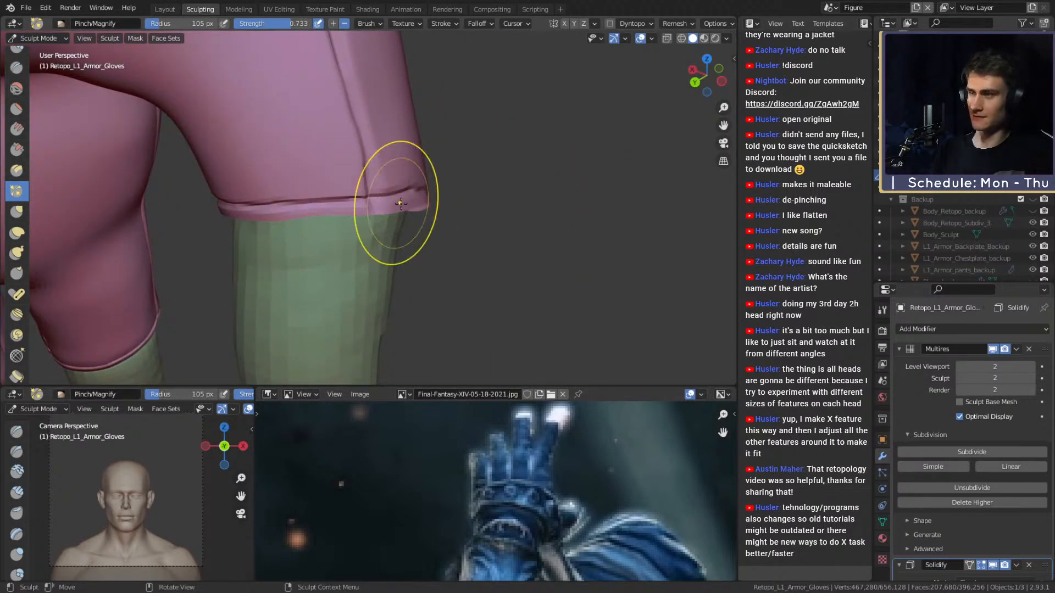
- Reshape the thumb part of the glove with the Snake Hook brush, ending at a radius of 205 px
{"action": "key", "text": "k"}
{"action": "left_click_drag", "start_coordinate": [484, 229], "coordinate": [366, 236], "text": "alt"}
{"action": "mouse_move", "coordinate": [365, 236]}
{"action": "middle_mouse_down"}
{"action": "mouse_move", "coordinate": [352, 213]}
{"action": "mouse_move", "coordinate": [333, 225]}
{"action": "mouse_move", "coordinate": [464, 282]}
{"action": "mouse_move", "coordinate": [450, 258]}
{"action": "mouse_move", "coordinate": [357, 190]}
{"action": "mouse_move", "coordinate": [453, 215]}
{"action": "mouse_move", "coordinate": [418, 230]}
{"action": "mouse_move", "coordinate": [396, 212]}
{"action": "mouse_move", "coordinate": [307, 213]}
{"action": "mouse_move", "coordinate": [258, 183]}
{"action": "mouse_move", "coordinate": [357, 254]}
{"action": "mouse_move", "coordinate": [346, 224]}
{"action": "mouse_move", "coordinate": [364, 258]}
{"action": "mouse_move", "coordinate": [365, 295]}
{"action": "mouse_move", "coordinate": [309, 265]}
{"action": "mouse_move", "coordinate": [345, 258]}
{"action": "middle_mouse_up"}
{"action": "key", "text": "f"}
{"action": "left_click", "coordinate": [346, 208]}
{"action": "key", "text": "f"}
{"action": "left_click", "coordinate": [415, 236]}
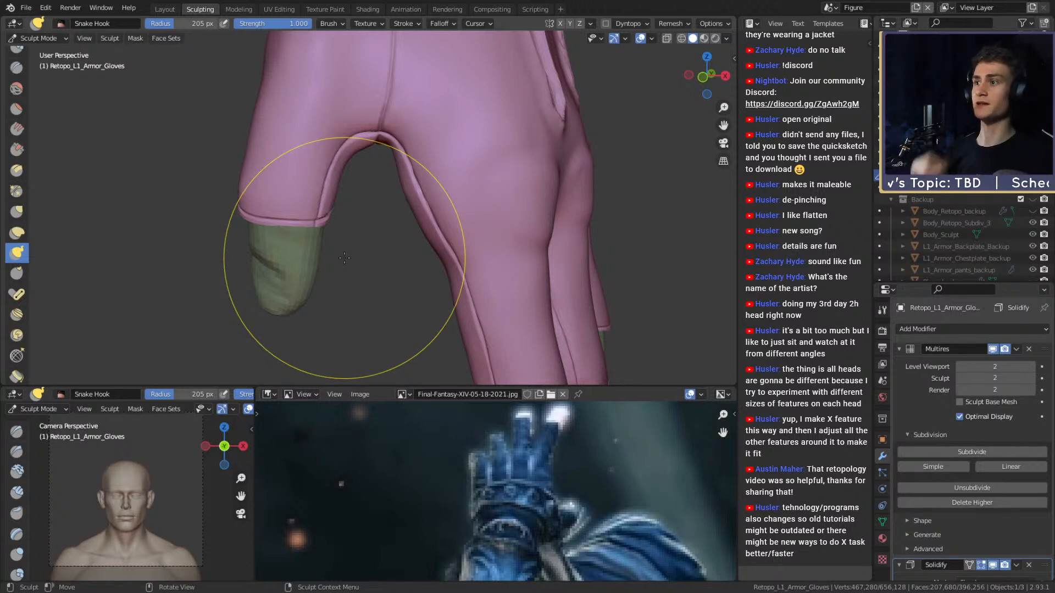
- Refine the seam junction between thumb and index finger with the Crease brush, reducing the radius to 40 px and 27 px
{"action": "key", "text": "shift+c"}
{"action": "mouse_move", "coordinate": [330, 212]}
{"action": "middle_mouse_down"}
{"action": "mouse_move", "coordinate": [330, 247]}
{"action": "mouse_move", "coordinate": [389, 164]}
{"action": "middle_mouse_up"}
{"action": "key", "text": "f"}
{"action": "left_click", "coordinate": [368, 164]}
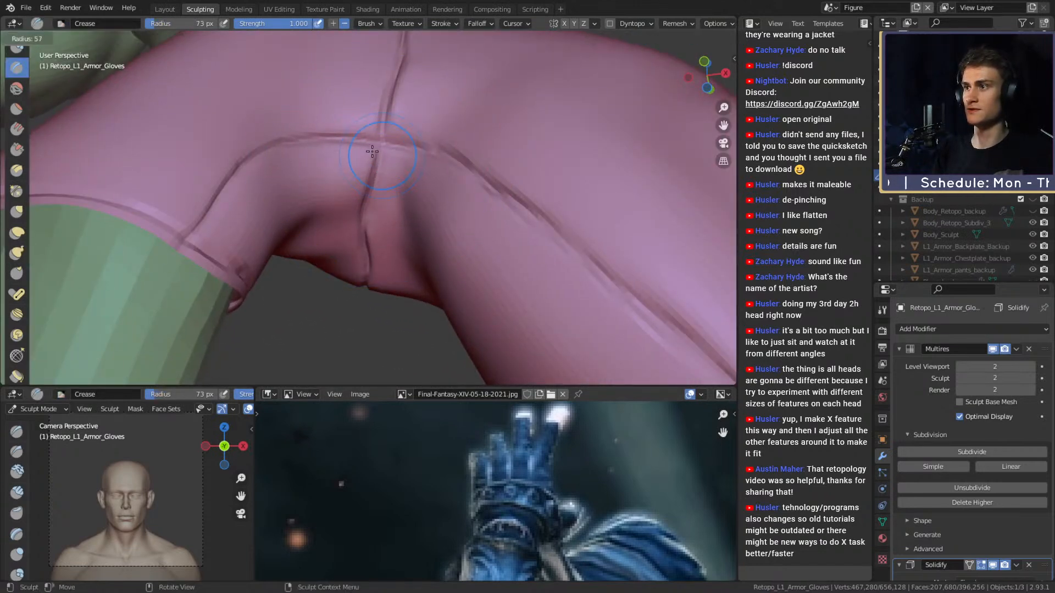
{"action": "scroll", "coordinate": [357, 177], "scroll_direction": "up", "scroll_amount": 3}
{"action": "left_click_drag", "start_coordinate": [474, 147], "coordinate": [390, 145]}
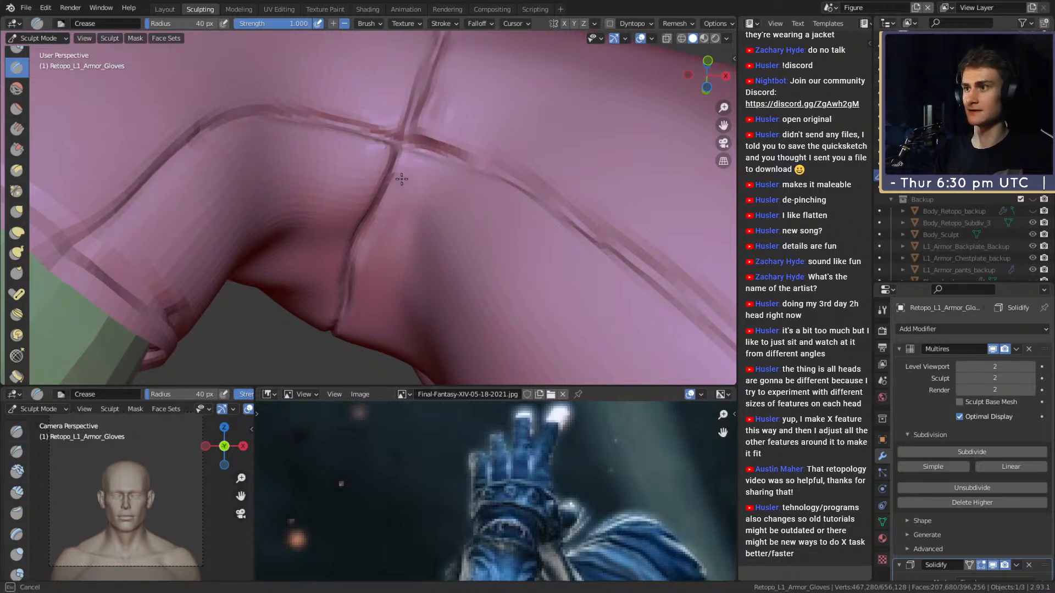
{"action": "key", "text": "f"}
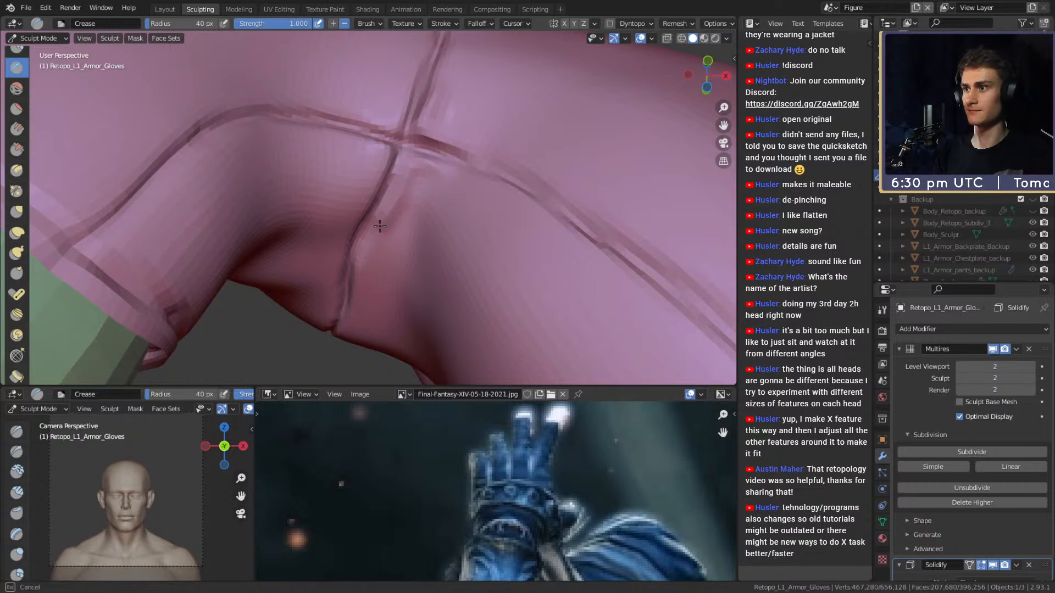
{"action": "left_click", "coordinate": [364, 241]}
{"action": "left_click_drag", "start_coordinate": [364, 242], "coordinate": [362, 245]}
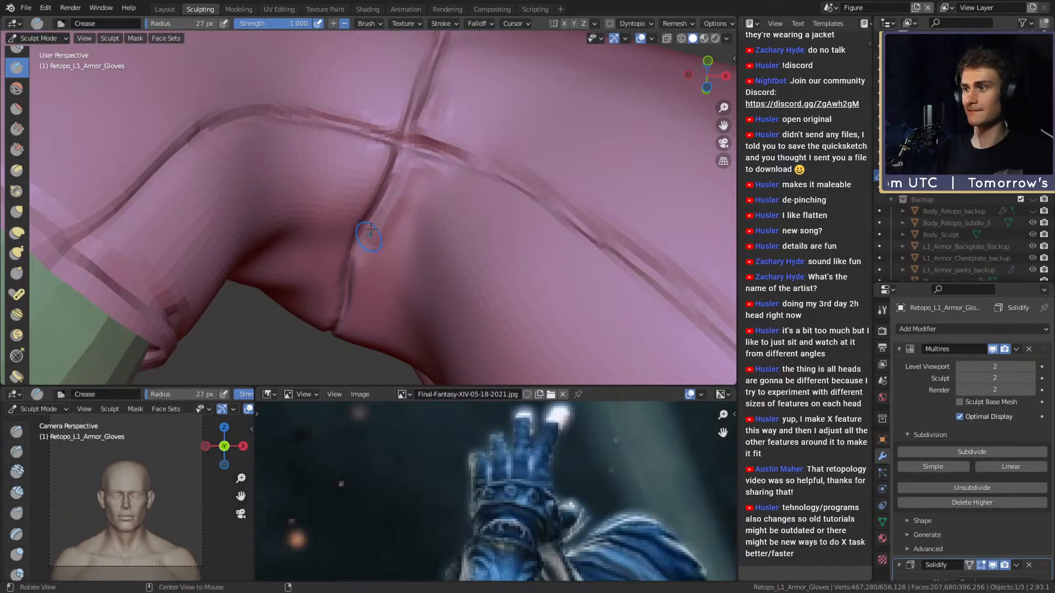
- Adjust the glove's form around the thumb and index finger with the Grab brush, using radii such as 130 px
{"action": "scroll", "coordinate": [359, 250], "scroll_direction": "down", "scroll_amount": 7}
{"action": "mouse_move", "coordinate": [348, 267]}
{"action": "middle_mouse_down"}
{"action": "mouse_move", "coordinate": [442, 212]}
{"action": "mouse_move", "coordinate": [424, 137]}
{"action": "mouse_move", "coordinate": [414, 258]}
{"action": "mouse_move", "coordinate": [353, 203]}
{"action": "mouse_move", "coordinate": [364, 211]}
{"action": "mouse_move", "coordinate": [456, 194]}
{"action": "middle_mouse_up"}
{"action": "scroll", "coordinate": [379, 248], "scroll_direction": "down", "scroll_amount": 5}
{"action": "scroll", "coordinate": [423, 136], "scroll_direction": "up", "scroll_amount": 5}
{"action": "key", "text": "g"}
{"action": "key", "text": "f"}
{"action": "left_click", "coordinate": [469, 203]}
{"action": "mouse_move", "coordinate": [443, 210]}
{"action": "middle_mouse_down"}
{"action": "mouse_move", "coordinate": [412, 206]}
{"action": "mouse_move", "coordinate": [514, 198]}
{"action": "middle_mouse_up"}
{"action": "key", "text": "f"}
{"action": "left_click", "coordinate": [460, 203]}
{"action": "mouse_move", "coordinate": [443, 212]}
{"action": "middle_mouse_down"}
{"action": "mouse_move", "coordinate": [401, 221]}
{"action": "mouse_move", "coordinate": [270, 200]}
{"action": "middle_mouse_up"}
{"action": "key", "text": "f"}
{"action": "left_click", "coordinate": [359, 203]}
{"action": "key", "text": "f"}
{"action": "left_click", "coordinate": [323, 237]}
{"action": "mouse_move", "coordinate": [324, 237]}
{"action": "middle_mouse_down"}
{"action": "mouse_move", "coordinate": [358, 170]}
{"action": "mouse_move", "coordinate": [340, 250]}
{"action": "middle_mouse_up"}
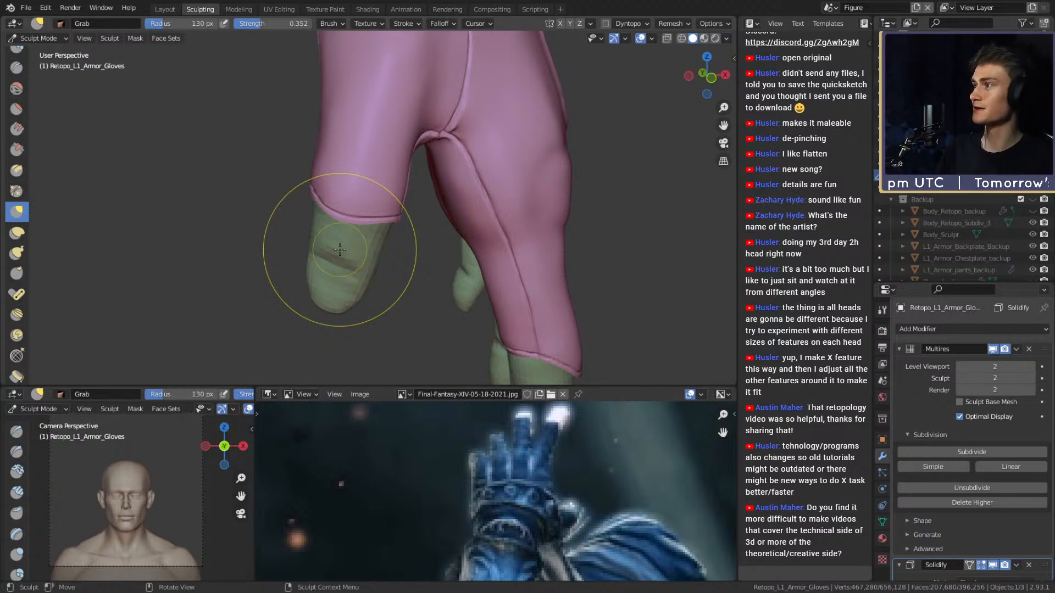
{"action": "mouse_move", "coordinate": [340, 250]}
{"action": "middle_mouse_down"}
{"action": "mouse_move", "coordinate": [384, 217]}
{"action": "mouse_move", "coordinate": [372, 240]}
{"action": "mouse_move", "coordinate": [322, 223]}
{"action": "mouse_move", "coordinate": [409, 234]}
{"action": "mouse_move", "coordinate": [346, 241]}
{"action": "mouse_move", "coordinate": [459, 235]}
{"action": "mouse_move", "coordinate": [441, 209]}
{"action": "mouse_move", "coordinate": [488, 202]}
{"action": "mouse_move", "coordinate": [365, 235]}
{"action": "mouse_move", "coordinate": [386, 217]}
{"action": "mouse_move", "coordinate": [387, 227]}
{"action": "mouse_move", "coordinate": [384, 205]}
{"action": "mouse_move", "coordinate": [346, 208]}
{"action": "mouse_move", "coordinate": [381, 198]}
{"action": "mouse_move", "coordinate": [357, 212]}
{"action": "mouse_move", "coordinate": [371, 212]}
{"action": "mouse_move", "coordinate": [310, 215]}
{"action": "mouse_move", "coordinate": [442, 225]}
{"action": "mouse_move", "coordinate": [290, 227]}
{"action": "middle_mouse_up"}
{"action": "key", "text": "f"}
{"action": "left_click", "coordinate": [399, 216]}
{"action": "key", "text": "f"}
{"action": "left_click", "coordinate": [354, 213]}
- Switch back to the Crease brush and save the current file
{"action": "scroll", "coordinate": [376, 215], "scroll_direction": "down", "scroll_amount": 4}
{"action": "scroll", "coordinate": [442, 227], "scroll_direction": "up", "scroll_amount": 5}
{"action": "key", "text": "shift+c"}
{"action": "scroll", "coordinate": [330, 196], "scroll_direction": "down", "scroll_amount": 4}
{"action": "mouse_move", "coordinate": [330, 195]}
{"action": "middle_mouse_down"}
{"action": "mouse_move", "coordinate": [442, 236]}
{"action": "mouse_move", "coordinate": [396, 214]}
{"action": "mouse_move", "coordinate": [379, 236]}
{"action": "mouse_move", "coordinate": [385, 286]}
{"action": "mouse_move", "coordinate": [436, 207]}
{"action": "mouse_move", "coordinate": [409, 244]}
{"action": "middle_mouse_up"}
{"action": "scroll", "coordinate": [379, 237], "scroll_direction": "up", "scroll_amount": 3}
{"action": "scroll", "coordinate": [408, 244], "scroll_direction": "down", "scroll_amount": 3}
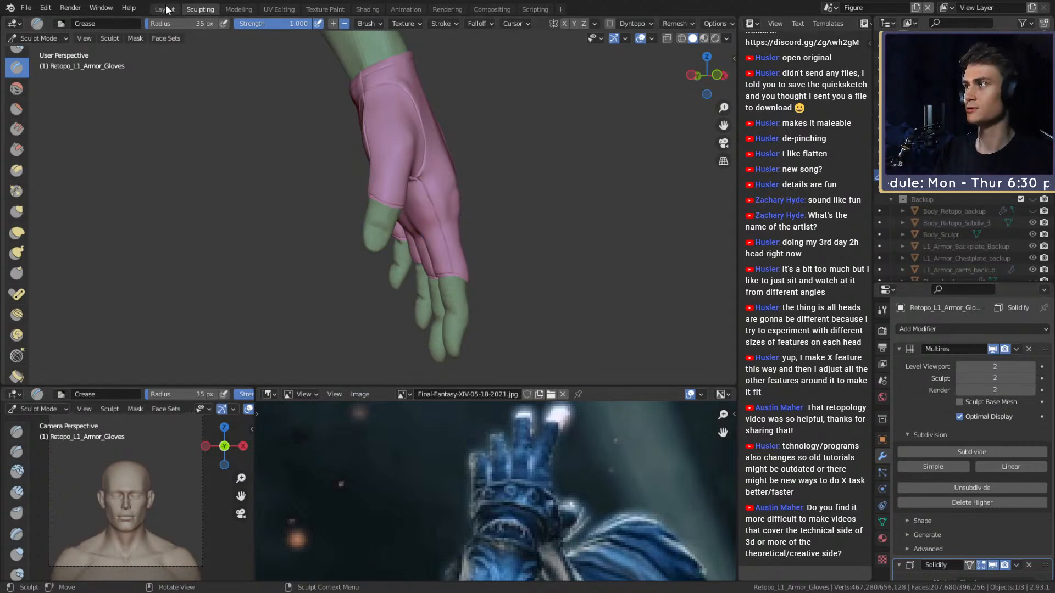
{"action": "left_click", "coordinate": [24, 8]}
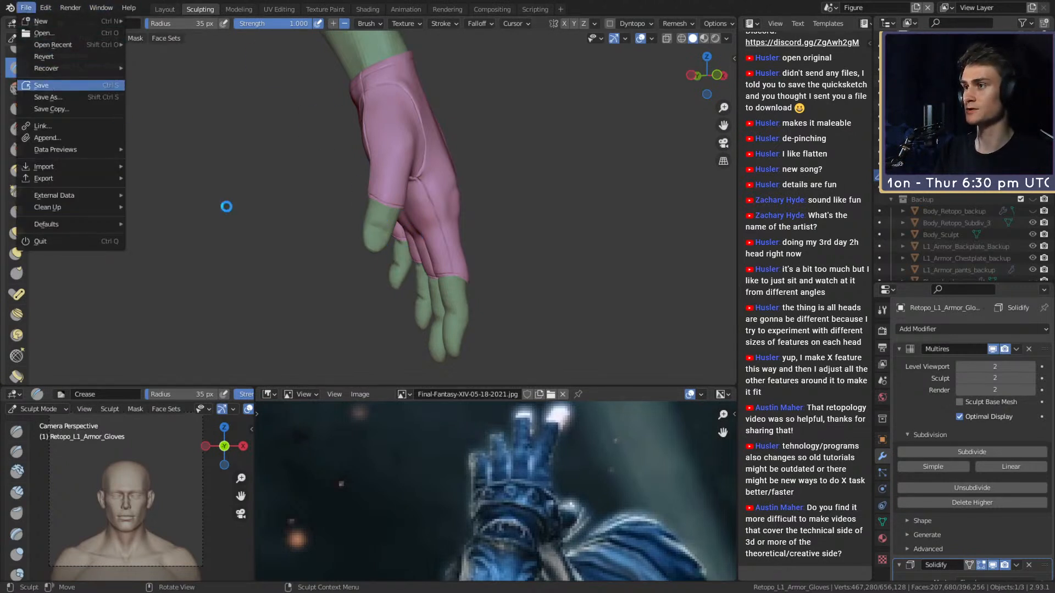
- Build up the little-finger side of the back of the hand with Clay Strips at 68 px and smooth it
{"action": "middle_click_drag", "start_coordinate": [521, 228], "coordinate": [440, 203]}
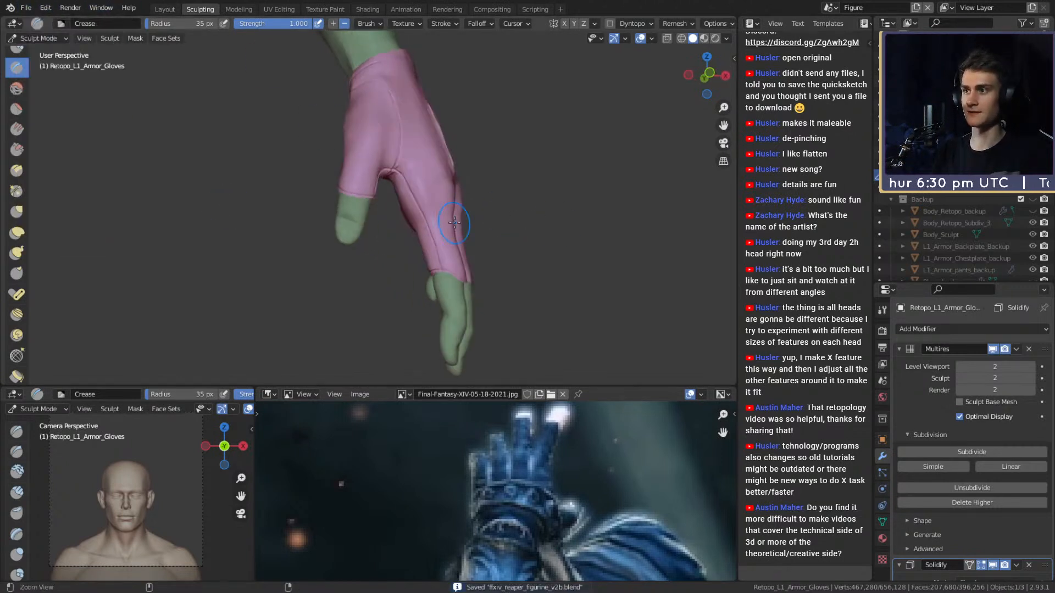
{"action": "scroll", "coordinate": [430, 193], "scroll_direction": "up", "scroll_amount": 5}
{"action": "middle_click_drag", "start_coordinate": [403, 242], "coordinate": [412, 176]}
{"action": "scroll", "coordinate": [384, 215], "scroll_direction": "down", "scroll_amount": 4}
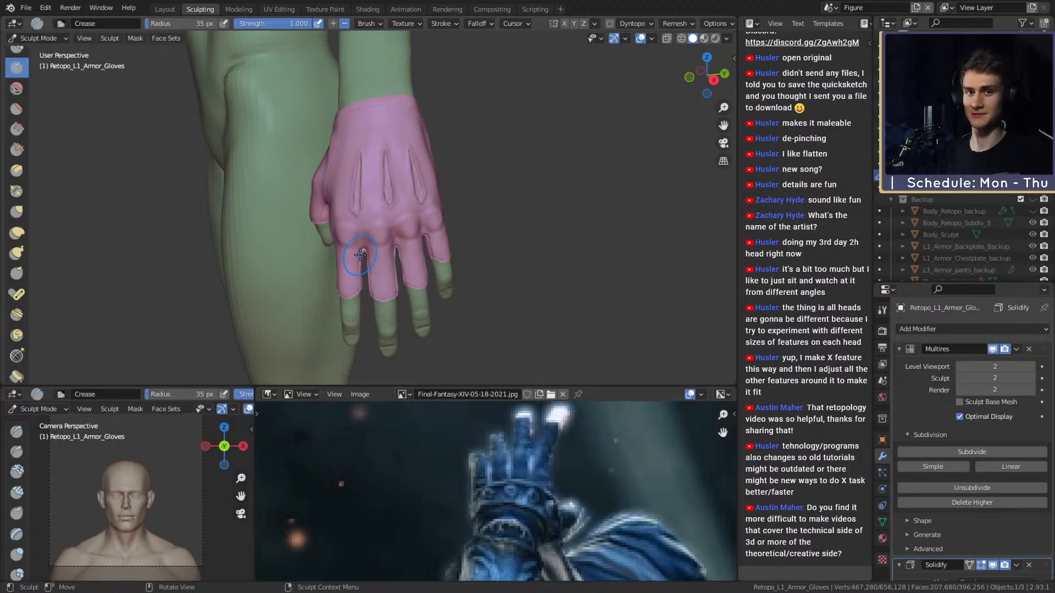
{"action": "mouse_move", "coordinate": [370, 160]}
{"action": "middle_mouse_down"}
{"action": "mouse_move", "coordinate": [395, 187]}
{"action": "mouse_move", "coordinate": [399, 174]}
{"action": "mouse_move", "coordinate": [445, 170]}
{"action": "mouse_move", "coordinate": [377, 183]}
{"action": "middle_mouse_up"}
{"action": "scroll", "coordinate": [403, 163], "scroll_direction": "up", "scroll_amount": 5}
{"action": "key", "text": "g"}
{"action": "key", "text": "shift+c"}
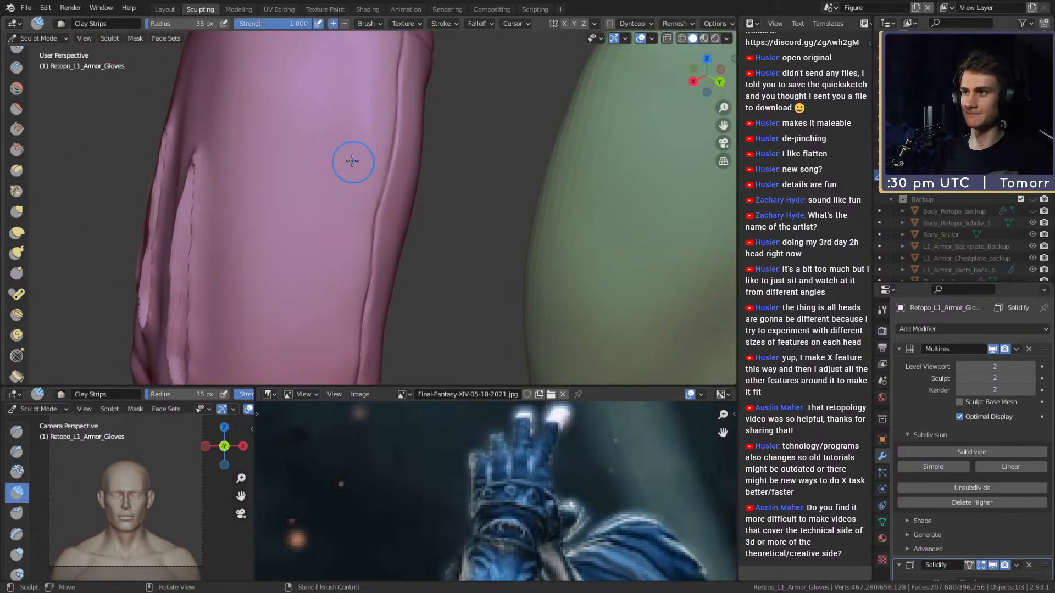
{"action": "mouse_move", "coordinate": [339, 147]}
{"action": "middle_mouse_down"}
{"action": "mouse_move", "coordinate": [423, 158]}
{"action": "mouse_move", "coordinate": [388, 163]}
{"action": "mouse_move", "coordinate": [433, 135]}
{"action": "mouse_move", "coordinate": [443, 143]}
{"action": "mouse_move", "coordinate": [439, 118]}
{"action": "middle_mouse_up"}
{"action": "mouse_move", "coordinate": [436, 152]}
{"action": "left_mouse_down"}
{"action": "mouse_move", "coordinate": [466, 220]}
{"action": "mouse_move", "coordinate": [455, 259]}
{"action": "mouse_move", "coordinate": [461, 203]}
{"action": "left_mouse_up"}
{"action": "left_click_drag", "start_coordinate": [440, 258], "coordinate": [438, 272]}
{"action": "key", "text": "f"}
{"action": "left_click", "coordinate": [436, 170]}
{"action": "mouse_move", "coordinate": [436, 165]}
{"action": "left_mouse_down", "text": "shift"}
{"action": "mouse_move", "coordinate": [431, 157]}
{"action": "mouse_move", "coordinate": [435, 203]}
{"action": "left_mouse_up", "text": "shift"}
{"action": "mouse_move", "coordinate": [433, 208]}
{"action": "middle_mouse_down", "text": "shift"}
{"action": "mouse_move", "coordinate": [420, 154]}
{"action": "mouse_move", "coordinate": [428, 93]}
{"action": "middle_mouse_up", "text": "shift"}
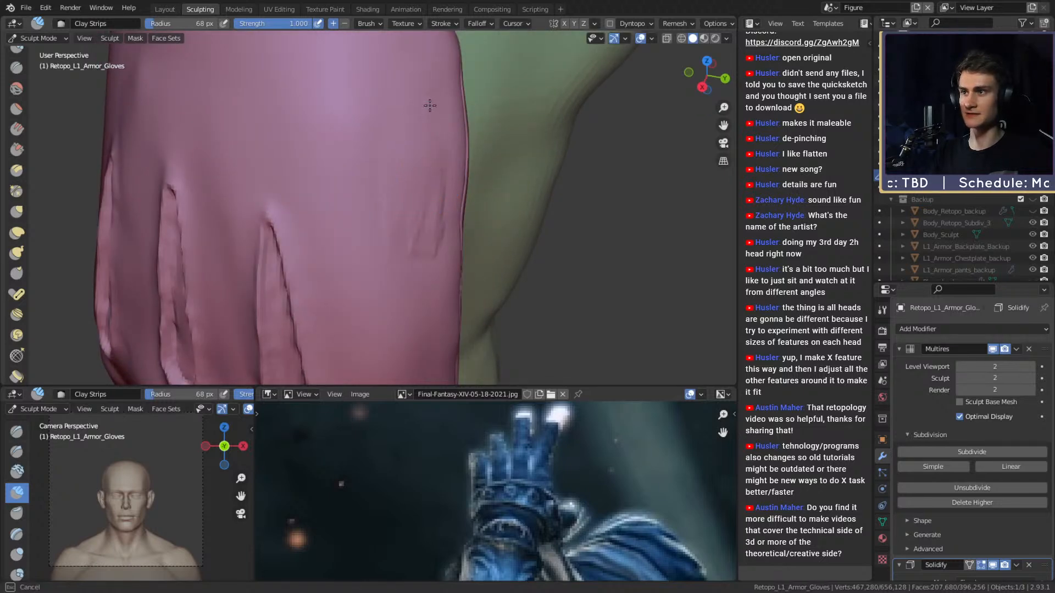
- Adjust the little-finger side of the glove's back with the Grab brush
{"action": "mouse_move", "coordinate": [372, 276]}
{"action": "middle_mouse_down"}
{"action": "mouse_move", "coordinate": [286, 264]}
{"action": "mouse_move", "coordinate": [418, 264]}
{"action": "middle_mouse_up"}
{"action": "key", "text": "g"}
{"action": "mouse_move", "coordinate": [436, 152]}
{"action": "middle_mouse_down"}
{"action": "mouse_move", "coordinate": [452, 176]}
{"action": "mouse_move", "coordinate": [431, 172]}
{"action": "mouse_move", "coordinate": [416, 191]}
{"action": "mouse_move", "coordinate": [401, 176]}
{"action": "mouse_move", "coordinate": [396, 188]}
{"action": "mouse_move", "coordinate": [419, 165]}
{"action": "mouse_move", "coordinate": [523, 188]}
{"action": "mouse_move", "coordinate": [381, 163]}
{"action": "mouse_move", "coordinate": [358, 203]}
{"action": "mouse_move", "coordinate": [355, 240]}
{"action": "mouse_move", "coordinate": [346, 176]}
{"action": "mouse_move", "coordinate": [365, 223]}
{"action": "mouse_move", "coordinate": [358, 377]}
{"action": "mouse_move", "coordinate": [337, 234]}
{"action": "mouse_move", "coordinate": [376, 188]}
{"action": "mouse_move", "coordinate": [381, 212]}
{"action": "mouse_move", "coordinate": [399, 196]}
{"action": "middle_mouse_up"}
- Sharpen the wrist hem seam around the cuff with the Crease brush at 12 px and 17 px
{"action": "key", "text": "shift+c"}
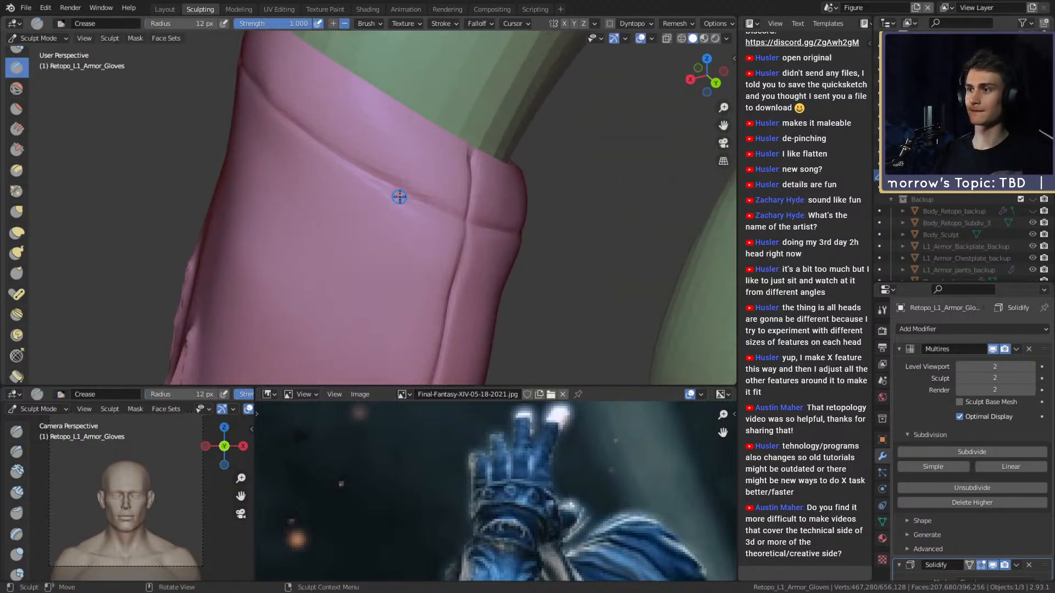
{"action": "middle_click_drag", "start_coordinate": [362, 162], "coordinate": [457, 146]}
{"action": "middle_click_drag", "start_coordinate": [357, 160], "coordinate": [444, 127]}
{"action": "mouse_move", "coordinate": [368, 162]}
{"action": "middle_mouse_down"}
{"action": "mouse_move", "coordinate": [415, 158]}
{"action": "mouse_move", "coordinate": [377, 174]}
{"action": "mouse_move", "coordinate": [488, 148]}
{"action": "middle_mouse_up"}
{"action": "mouse_move", "coordinate": [422, 165]}
{"action": "middle_mouse_down"}
{"action": "mouse_move", "coordinate": [410, 172]}
{"action": "mouse_move", "coordinate": [487, 182]}
{"action": "mouse_move", "coordinate": [384, 200]}
{"action": "mouse_move", "coordinate": [475, 186]}
{"action": "middle_mouse_up"}
{"action": "middle_click_drag", "start_coordinate": [409, 191], "coordinate": [460, 199]}
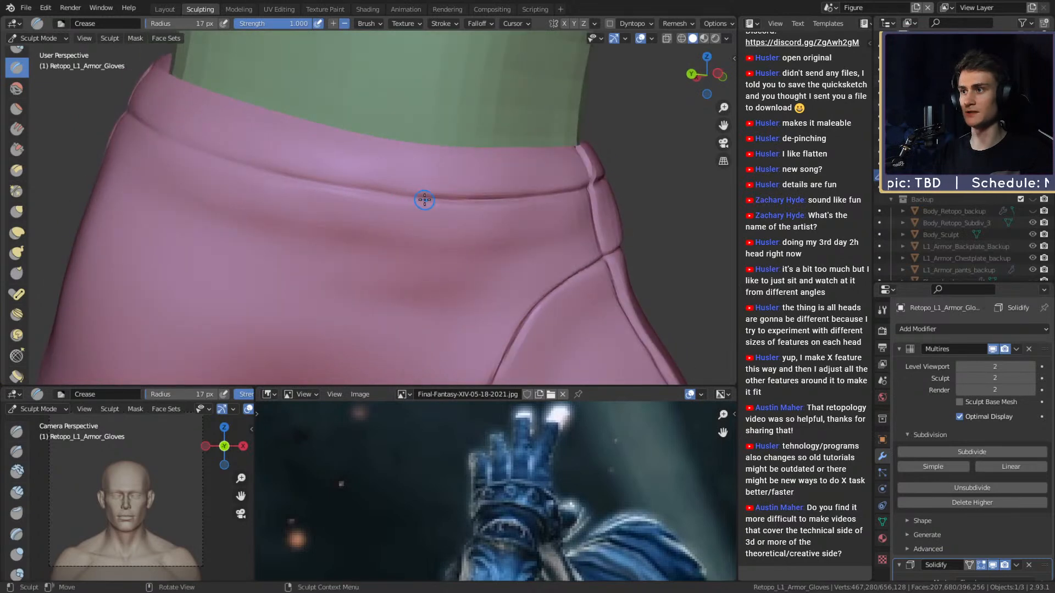
- Carve the cuff seam from the palm across the little-finger side seam with the Crease brush at 17 px
{"action": "middle_click_drag", "start_coordinate": [332, 182], "coordinate": [428, 206], "text": "shift"}
{"action": "mouse_move", "coordinate": [348, 189]}
{"action": "middle_mouse_down", "text": "shift"}
{"action": "mouse_move", "coordinate": [412, 224]}
{"action": "mouse_move", "coordinate": [446, 229]}
{"action": "mouse_move", "coordinate": [406, 233]}
{"action": "middle_mouse_up", "text": "shift"}
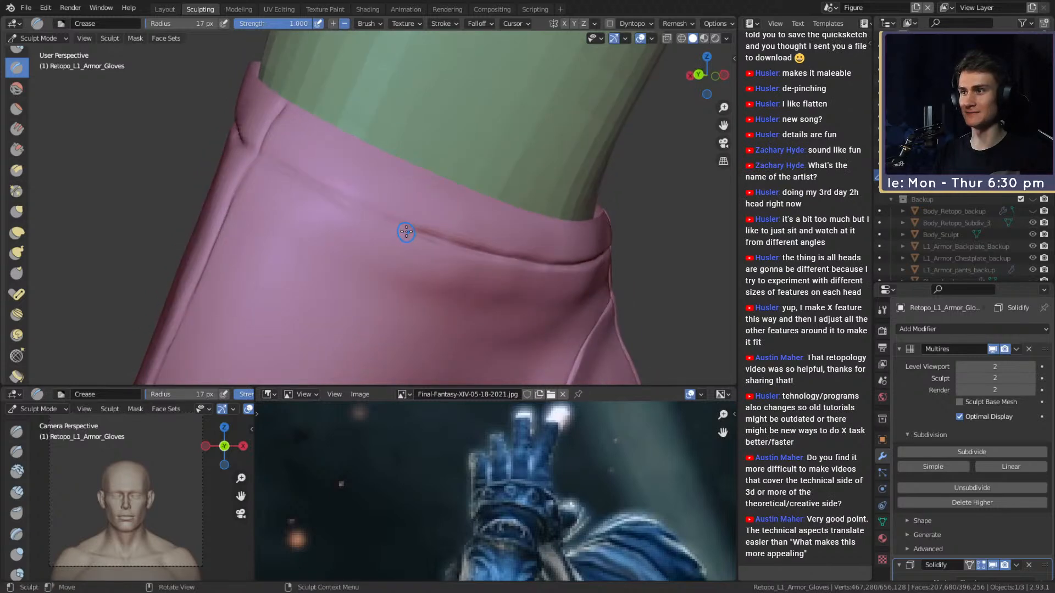
{"action": "middle_click_drag", "start_coordinate": [358, 206], "coordinate": [361, 202]}
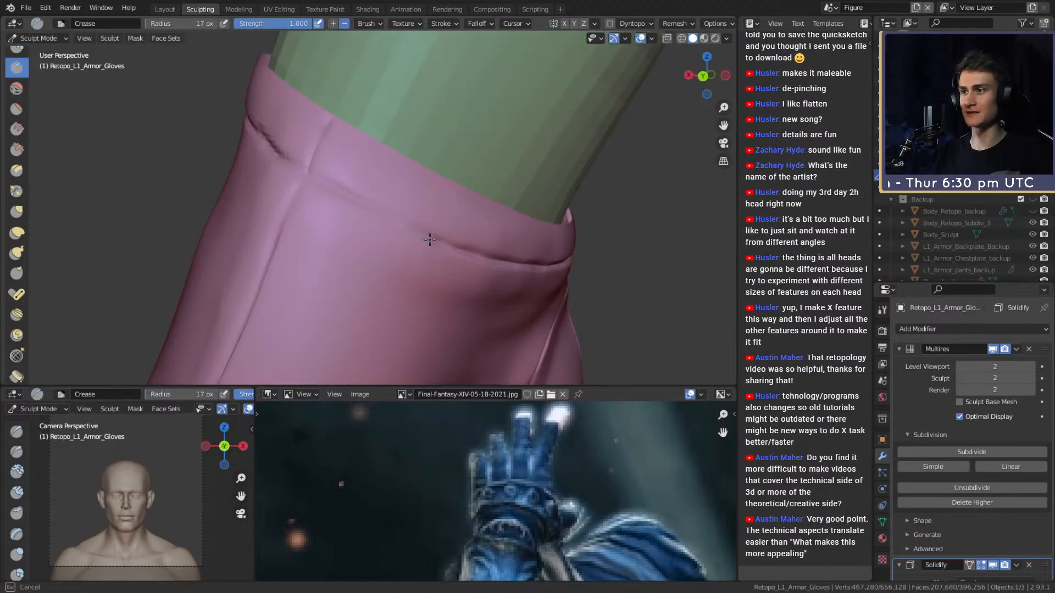
{"action": "mouse_move", "coordinate": [420, 236]}
{"action": "middle_mouse_down"}
{"action": "mouse_move", "coordinate": [391, 217]}
{"action": "mouse_move", "coordinate": [417, 241]}
{"action": "middle_mouse_up"}
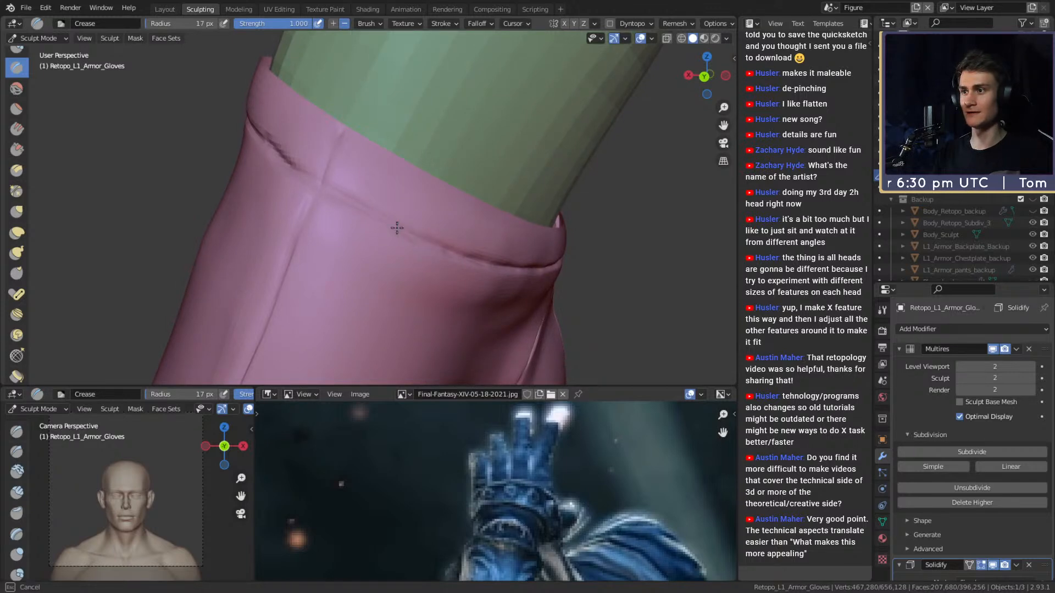
{"action": "mouse_move", "coordinate": [344, 186]}
{"action": "middle_mouse_down"}
{"action": "mouse_move", "coordinate": [369, 200]}
{"action": "mouse_move", "coordinate": [356, 199]}
{"action": "middle_mouse_up"}
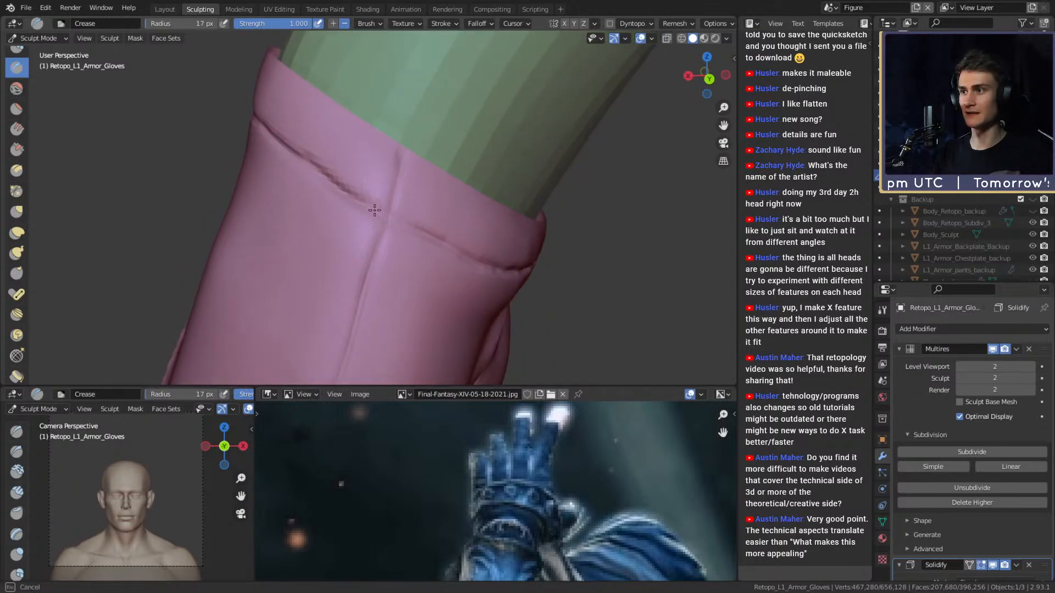
{"action": "middle_click_drag", "start_coordinate": [415, 234], "coordinate": [319, 188]}
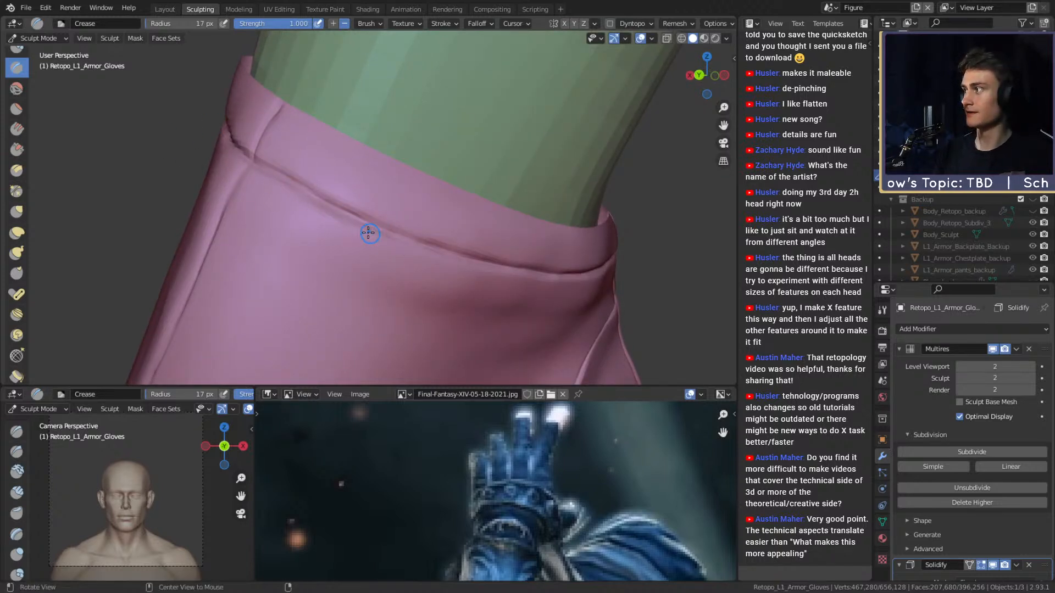
{"action": "middle_click_drag", "start_coordinate": [370, 234], "coordinate": [321, 192]}
{"action": "middle_click_drag", "start_coordinate": [383, 211], "coordinate": [401, 206]}
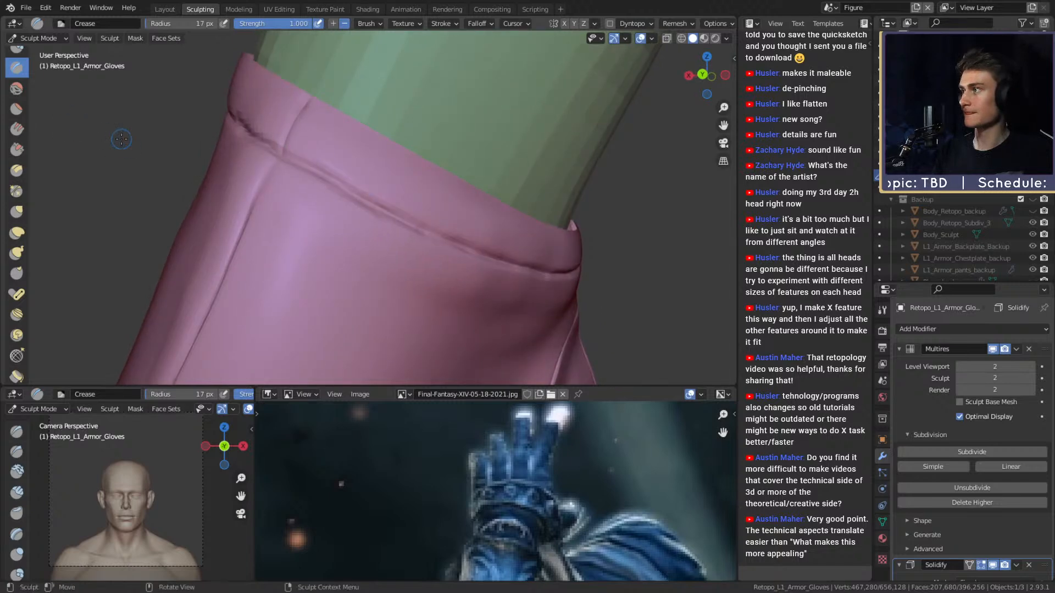
- Tighten the wrist hem seam on the little-finger side with the Pinch/Magnify brush at 108 px
{"action": "left_click", "coordinate": [17, 191]}
{"action": "key", "text": "f"}
{"action": "mouse_move", "coordinate": [439, 243]}
{"action": "middle_mouse_down"}
{"action": "mouse_move", "coordinate": [332, 212]}
{"action": "mouse_move", "coordinate": [281, 177]}
{"action": "mouse_move", "coordinate": [384, 242]}
{"action": "middle_mouse_up"}
{"action": "middle_click_drag", "start_coordinate": [365, 188], "coordinate": [377, 226]}
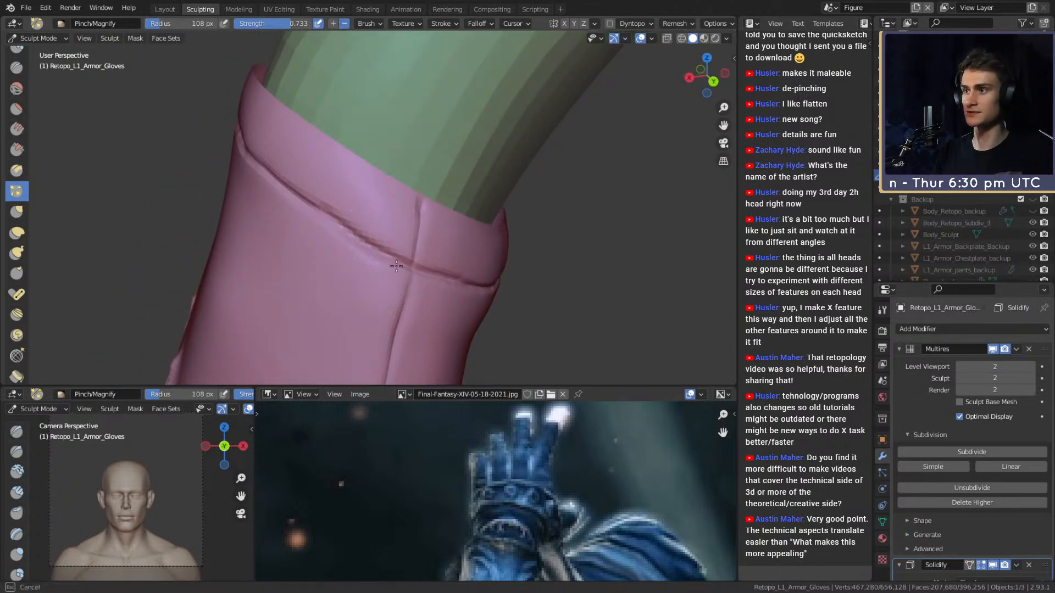
{"action": "mouse_move", "coordinate": [306, 200]}
{"action": "middle_mouse_down"}
{"action": "mouse_move", "coordinate": [424, 216]}
{"action": "mouse_move", "coordinate": [384, 188]}
{"action": "mouse_move", "coordinate": [454, 207]}
{"action": "mouse_move", "coordinate": [403, 194]}
{"action": "mouse_move", "coordinate": [431, 195]}
{"action": "middle_mouse_up"}
- Continue pinching the cuff seam around the wrist at 95 px, and reduce the Pinch/Magnify radius to 25 px
{"action": "key", "text": "f"}
{"action": "left_click", "coordinate": [517, 195]}
{"action": "left_click_drag", "start_coordinate": [486, 190], "coordinate": [445, 192]}
{"action": "mouse_move", "coordinate": [349, 195]}
{"action": "middle_mouse_down"}
{"action": "mouse_move", "coordinate": [485, 172]}
{"action": "mouse_move", "coordinate": [388, 206]}
{"action": "mouse_move", "coordinate": [434, 220]}
{"action": "mouse_move", "coordinate": [373, 235]}
{"action": "mouse_move", "coordinate": [354, 259]}
{"action": "mouse_move", "coordinate": [292, 268]}
{"action": "middle_mouse_up"}
{"action": "key", "text": "f"}
{"action": "scroll", "coordinate": [292, 269], "scroll_direction": "down", "scroll_amount": 8}
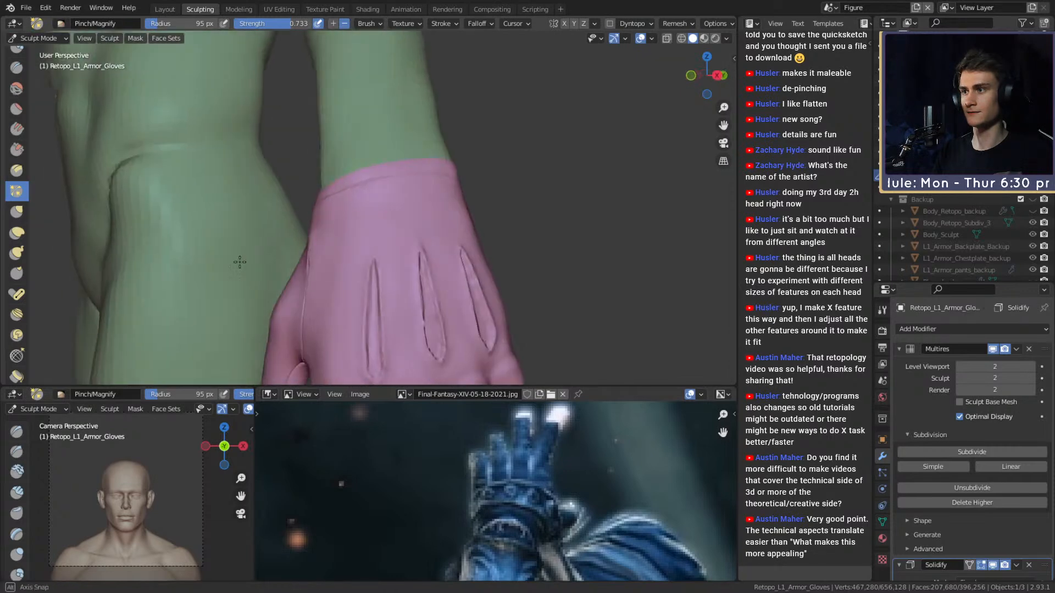
{"action": "middle_click_drag", "start_coordinate": [377, 373], "coordinate": [390, 178]}
{"action": "key", "text": "f"}
{"action": "left_click", "coordinate": [349, 264]}
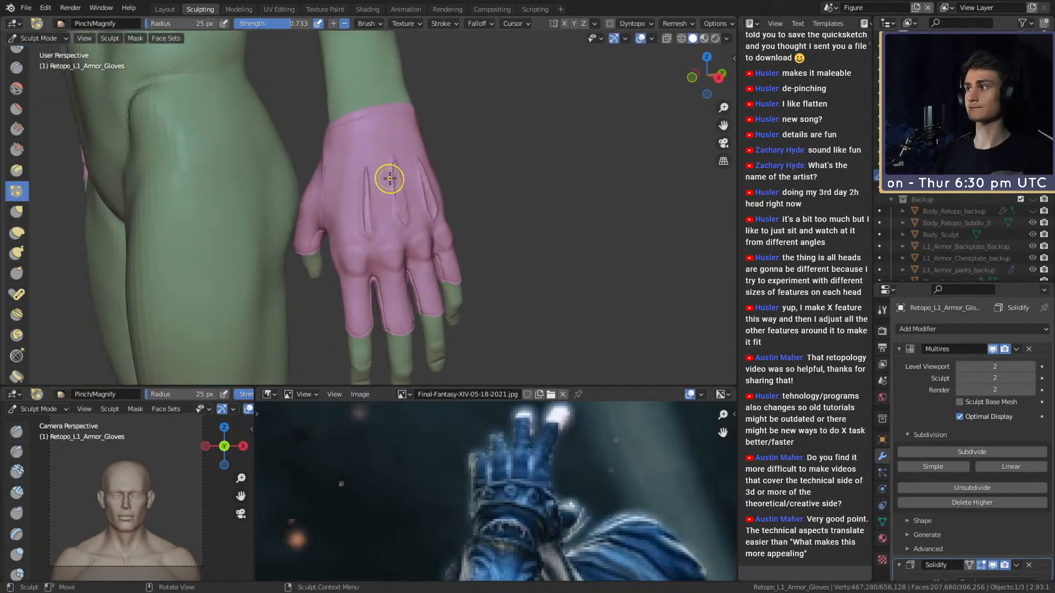
- Save the file and set the gloves' Multires viewport and sculpt levels to 1
{"action": "key", "text": "ctrl+s"}
{"action": "middle_click_drag", "start_coordinate": [440, 262], "coordinate": [525, 212]}
{"action": "middle_click_drag", "start_coordinate": [478, 269], "coordinate": [424, 242], "text": "ctrl"}
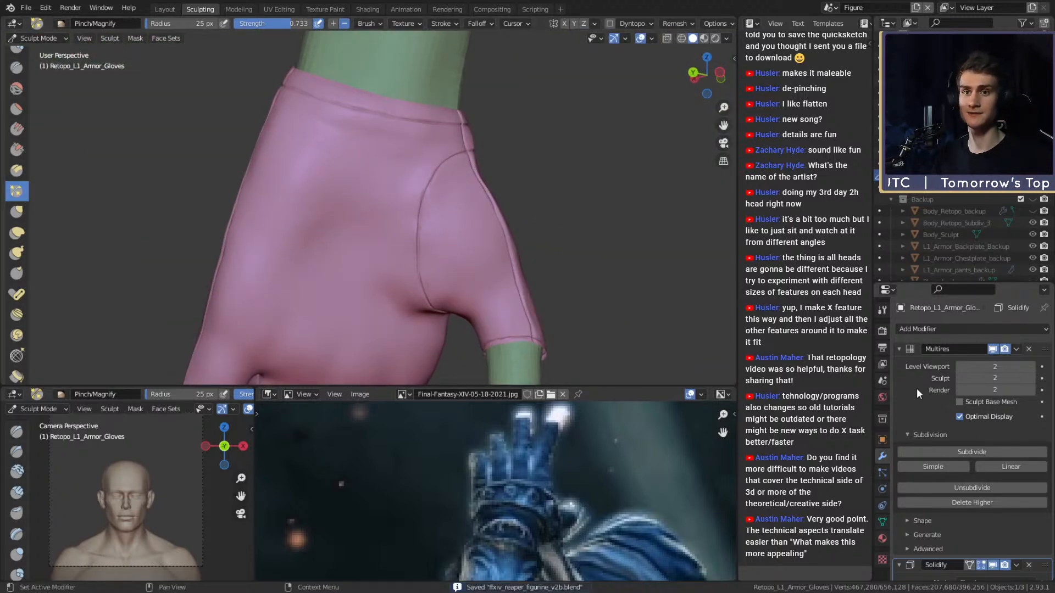
{"action": "left_click", "coordinate": [959, 367]}
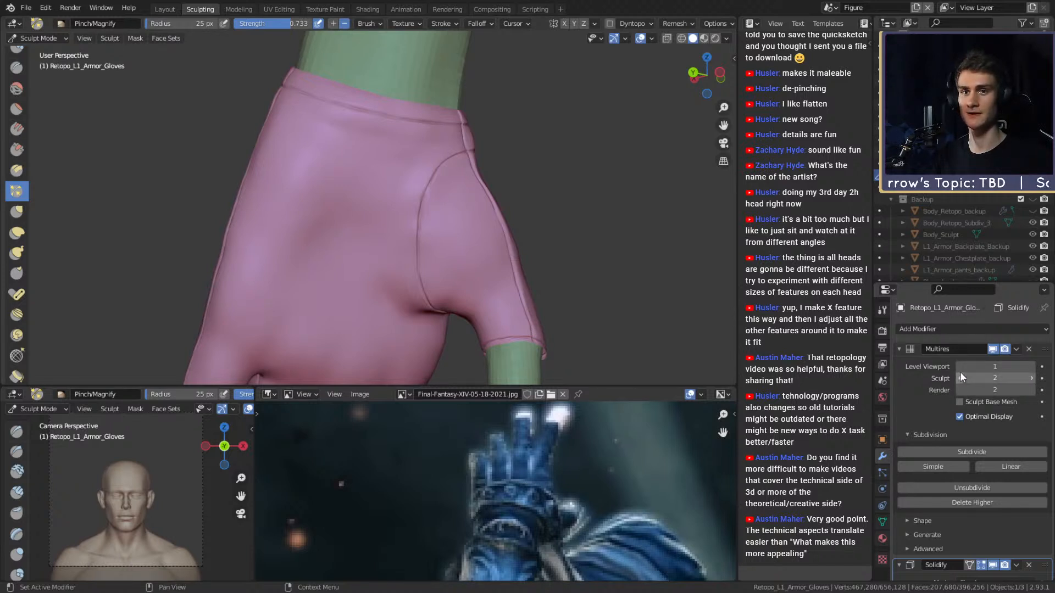
{"action": "left_click", "coordinate": [959, 378]}
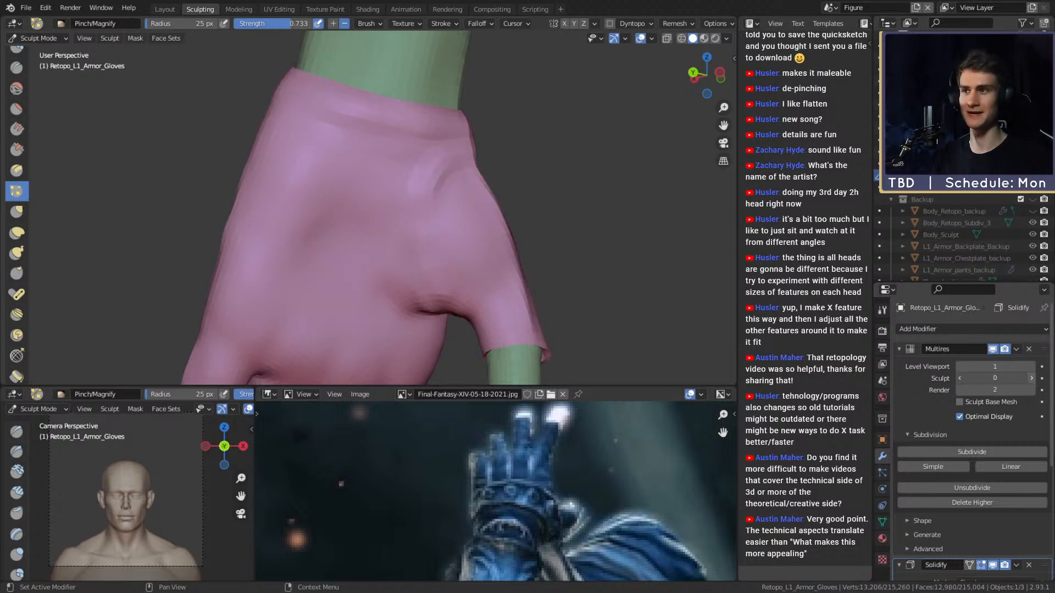
- Build up the palm below the wrist hem with the Clay Strips brush at 56 px
{"action": "key", "text": "c"}
{"action": "mouse_move", "coordinate": [461, 275]}
{"action": "middle_mouse_down", "text": "ctrl"}
{"action": "mouse_move", "coordinate": [464, 174]}
{"action": "mouse_move", "coordinate": [423, 172]}
{"action": "mouse_move", "coordinate": [398, 192]}
{"action": "middle_mouse_up", "text": "ctrl"}
{"action": "key", "text": "f"}
{"action": "left_click", "coordinate": [419, 170]}
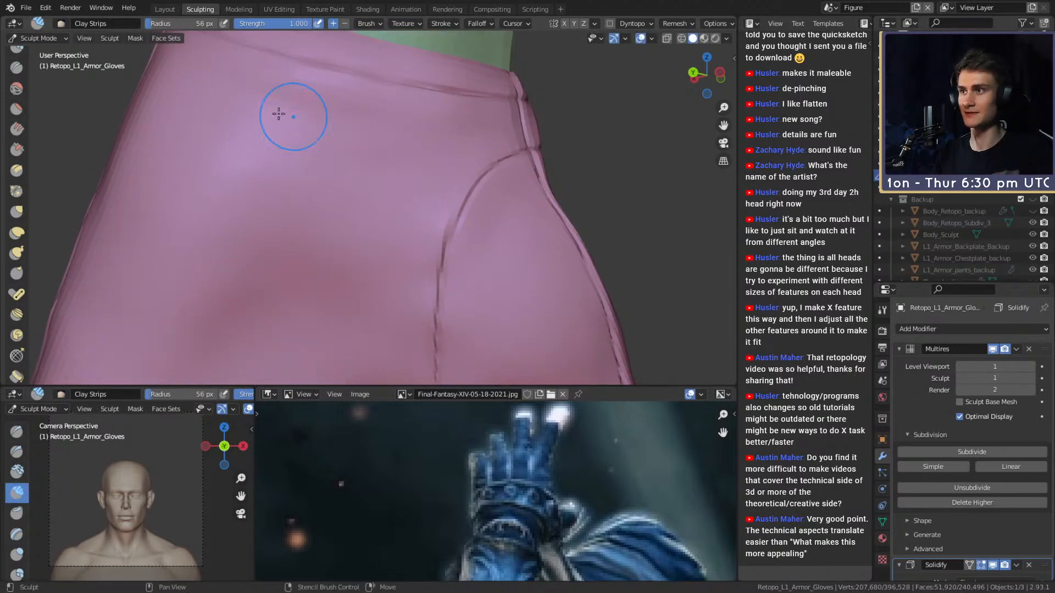
{"action": "key", "text": "f"}
{"action": "left_click", "coordinate": [314, 142]}
- Add volume on the thumb side of the glove with Clay Strips at 47 px
{"action": "middle_click_drag", "start_coordinate": [307, 148], "coordinate": [335, 269], "text": "ctrl"}
{"action": "middle_click_drag", "start_coordinate": [349, 278], "coordinate": [356, 189], "text": "shift"}
{"action": "middle_click_drag", "start_coordinate": [360, 231], "coordinate": [369, 196], "text": "ctrl"}
{"action": "mouse_move", "coordinate": [371, 196]}
{"action": "middle_mouse_down"}
{"action": "mouse_move", "coordinate": [365, 230]}
{"action": "mouse_move", "coordinate": [370, 141]}
{"action": "mouse_move", "coordinate": [344, 191]}
{"action": "mouse_move", "coordinate": [317, 145]}
{"action": "middle_mouse_up"}
{"action": "key", "text": "f"}
{"action": "left_click", "coordinate": [381, 166]}
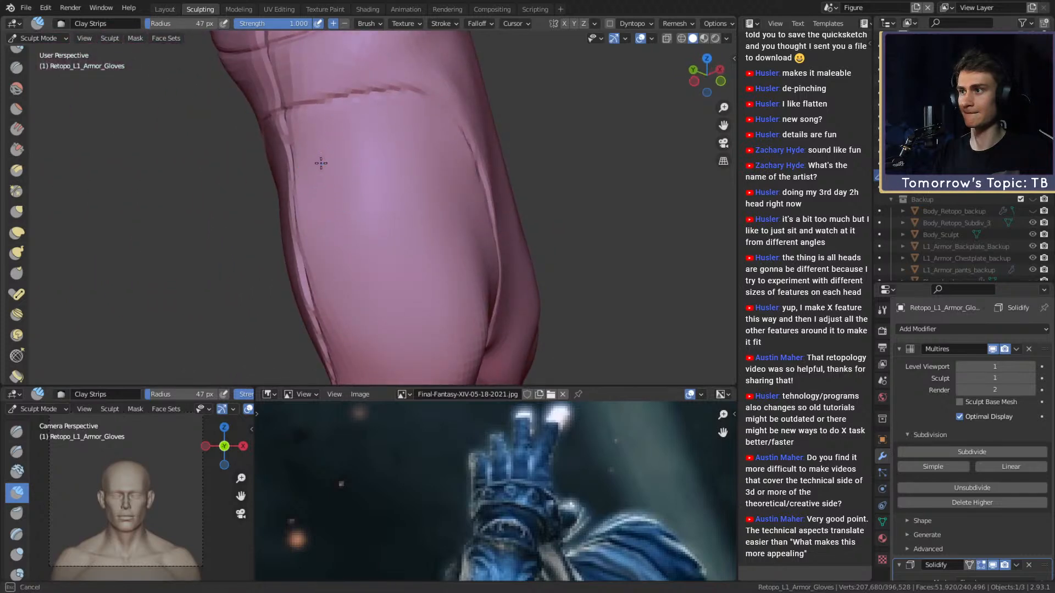
- Build up the back of the hand above the index-finger or little-finger edge knuckle with Clay Strips at 60 px
{"action": "scroll", "coordinate": [382, 135], "scroll_direction": "down", "scroll_amount": 5}
{"action": "mouse_move", "coordinate": [382, 134]}
{"action": "middle_mouse_down"}
{"action": "mouse_move", "coordinate": [354, 227]}
{"action": "mouse_move", "coordinate": [332, 203]}
{"action": "mouse_move", "coordinate": [321, 222]}
{"action": "mouse_move", "coordinate": [447, 207]}
{"action": "mouse_move", "coordinate": [414, 276]}
{"action": "middle_mouse_up"}
{"action": "left_click_drag", "start_coordinate": [407, 285], "coordinate": [420, 268]}
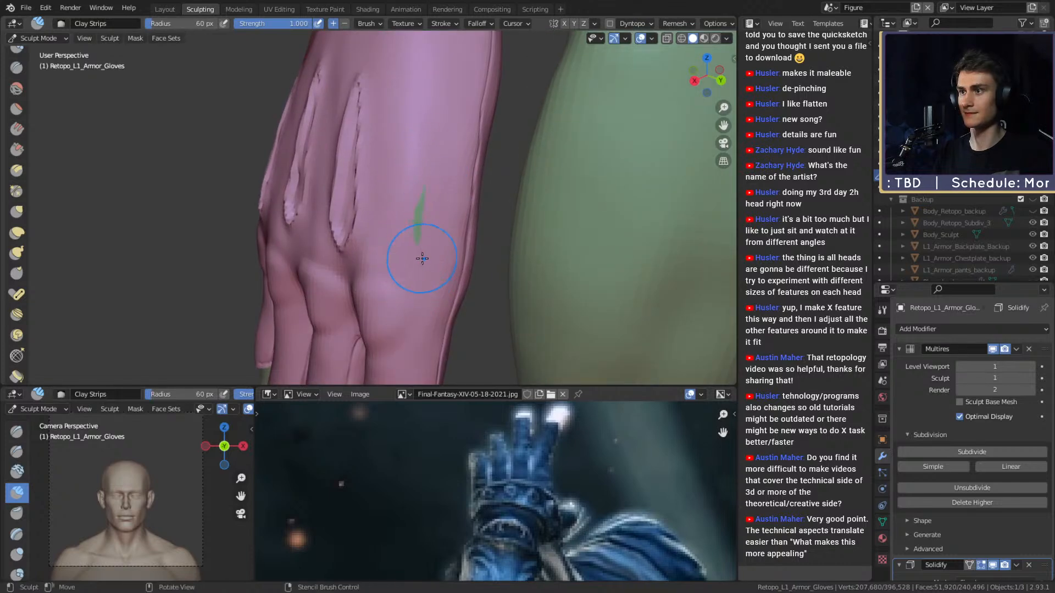
{"action": "mouse_move", "coordinate": [479, 235]}
{"action": "middle_mouse_down"}
{"action": "mouse_move", "coordinate": [471, 186]}
{"action": "mouse_move", "coordinate": [486, 198]}
{"action": "mouse_move", "coordinate": [464, 154]}
{"action": "middle_mouse_up"}
- Adjust the overall glove shape with the Grab brush at 154 px and save the file
{"action": "key", "text": "g"}
{"action": "key", "text": "f"}
{"action": "left_click", "coordinate": [477, 196]}
{"action": "scroll", "coordinate": [454, 141], "scroll_direction": "down", "scroll_amount": 6}
{"action": "mouse_move", "coordinate": [460, 193]}
{"action": "middle_mouse_down"}
{"action": "mouse_move", "coordinate": [470, 189]}
{"action": "mouse_move", "coordinate": [473, 199]}
{"action": "middle_mouse_up"}
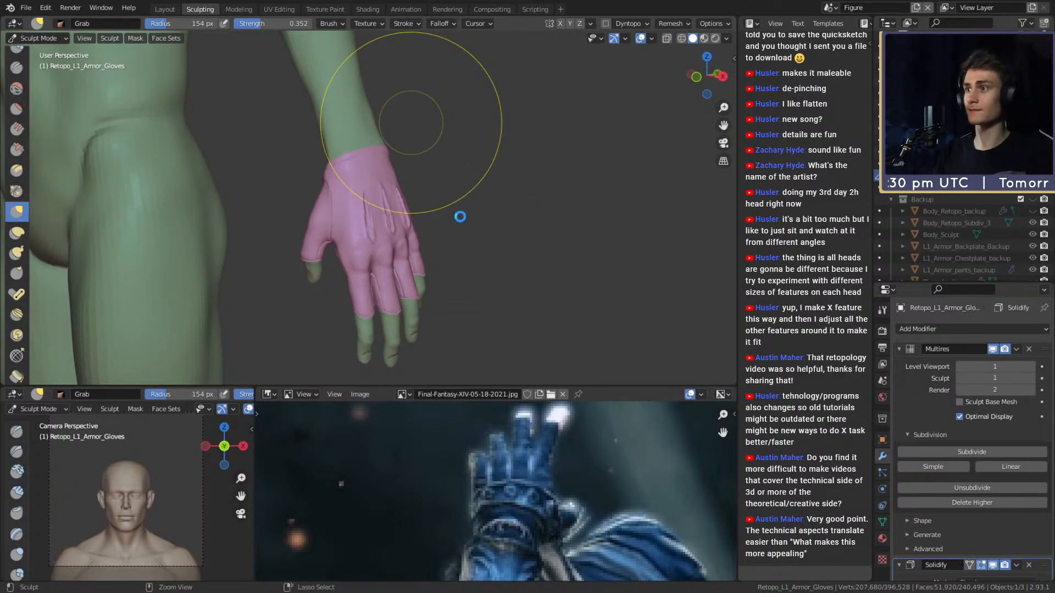
{"action": "key", "text": "ctrl+s"}
- Show Reaper_render_from_Final_Fantasy_XIV.png as the reference image and examine the character's gloves and outfit
{"action": "middle_click_drag", "start_coordinate": [441, 216], "coordinate": [553, 176]}
{"action": "scroll", "coordinate": [494, 212], "scroll_direction": "up", "scroll_amount": 5}
{"action": "middle_click_drag", "start_coordinate": [494, 212], "coordinate": [471, 189]}
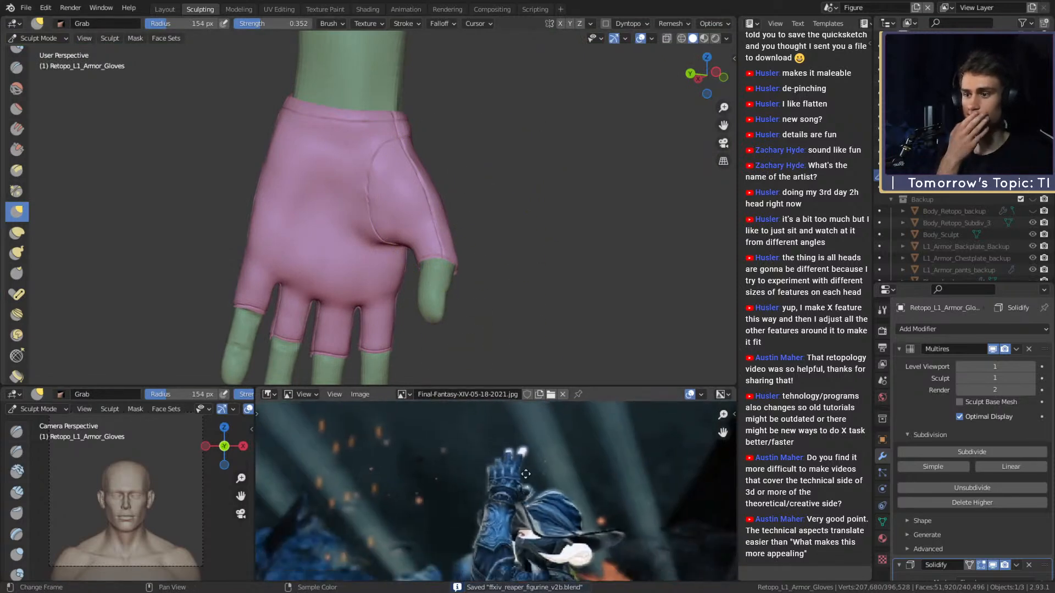
{"action": "left_click", "coordinate": [403, 395]}
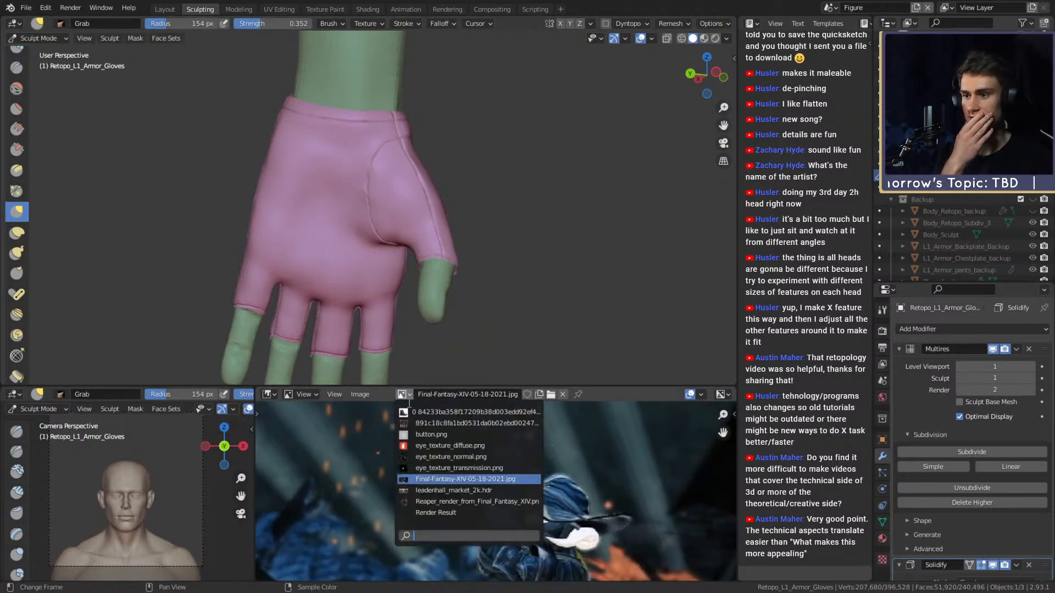
{"action": "left_click", "coordinate": [436, 502]}
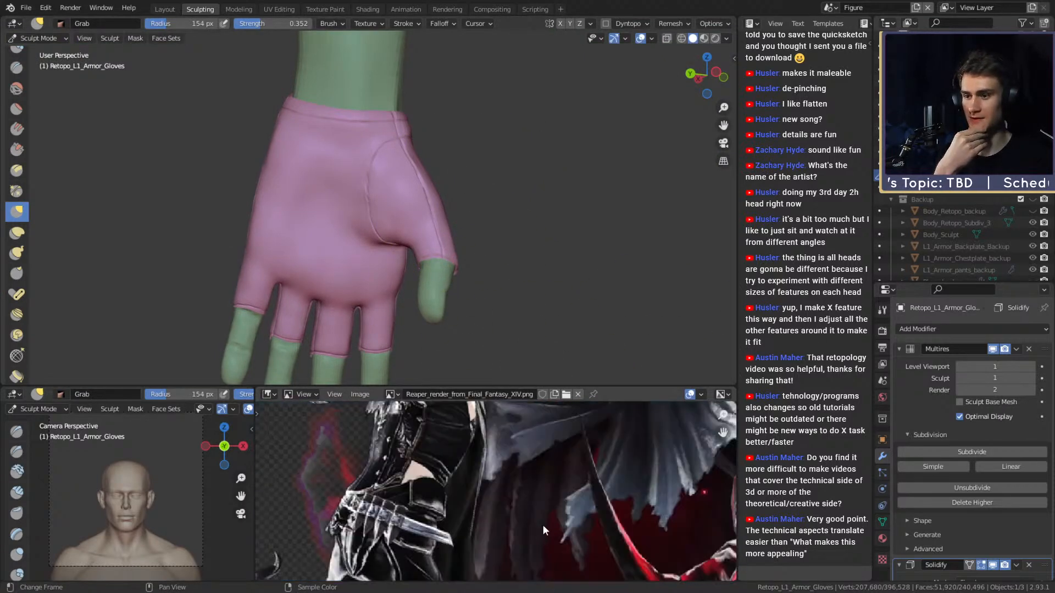
{"action": "middle_click_drag", "start_coordinate": [475, 522], "coordinate": [511, 510]}
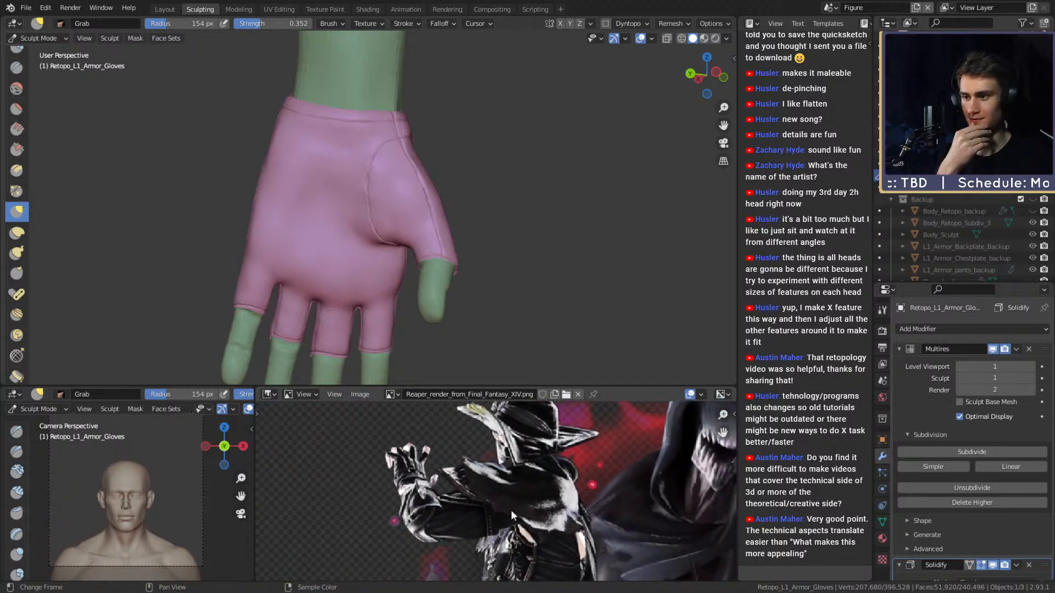
{"action": "scroll", "coordinate": [525, 529], "scroll_direction": "down", "scroll_amount": 3}
{"action": "scroll", "coordinate": [506, 465], "scroll_direction": "up", "scroll_amount": 4}
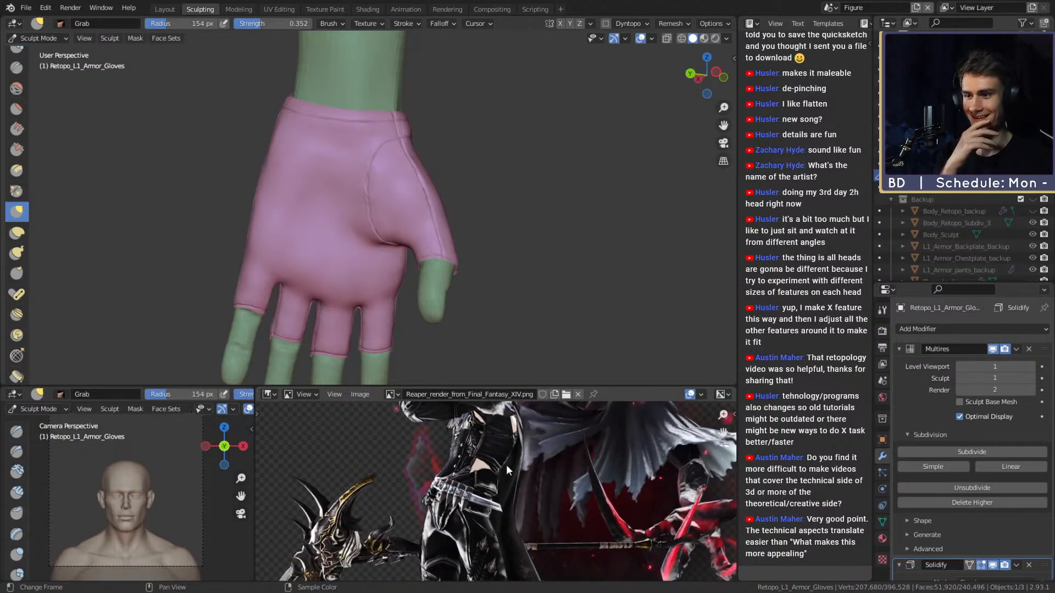
- Switch the reference image to the glove sculpt sheet 891c18c8fa1bd0531da0b02ebd00247a.jpg
{"action": "left_click", "coordinate": [397, 393]}
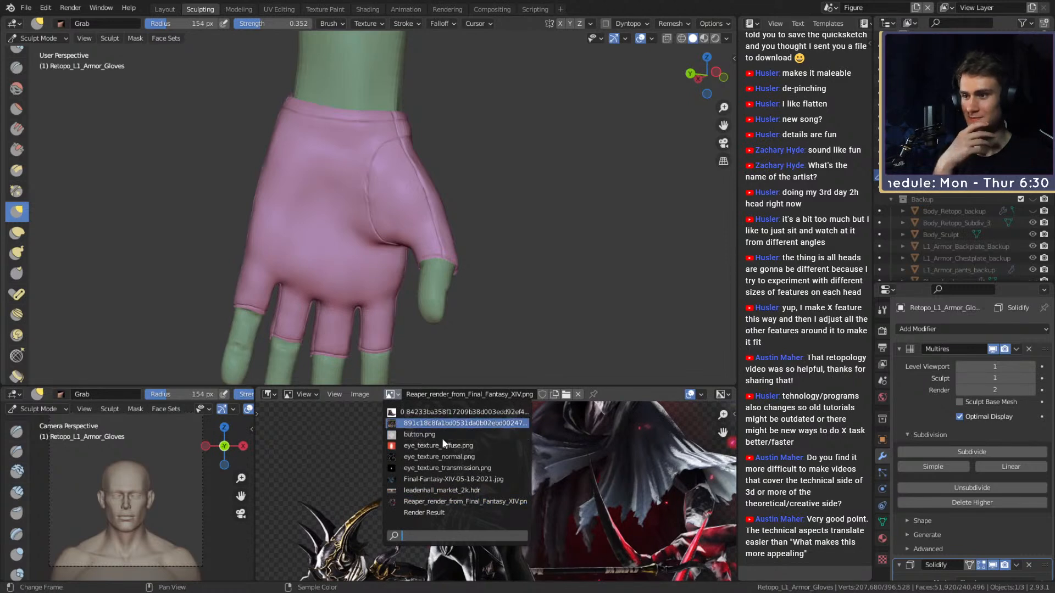
{"action": "left_click", "coordinate": [428, 424]}
{"action": "scroll", "coordinate": [481, 521], "scroll_direction": "up", "scroll_amount": 4}
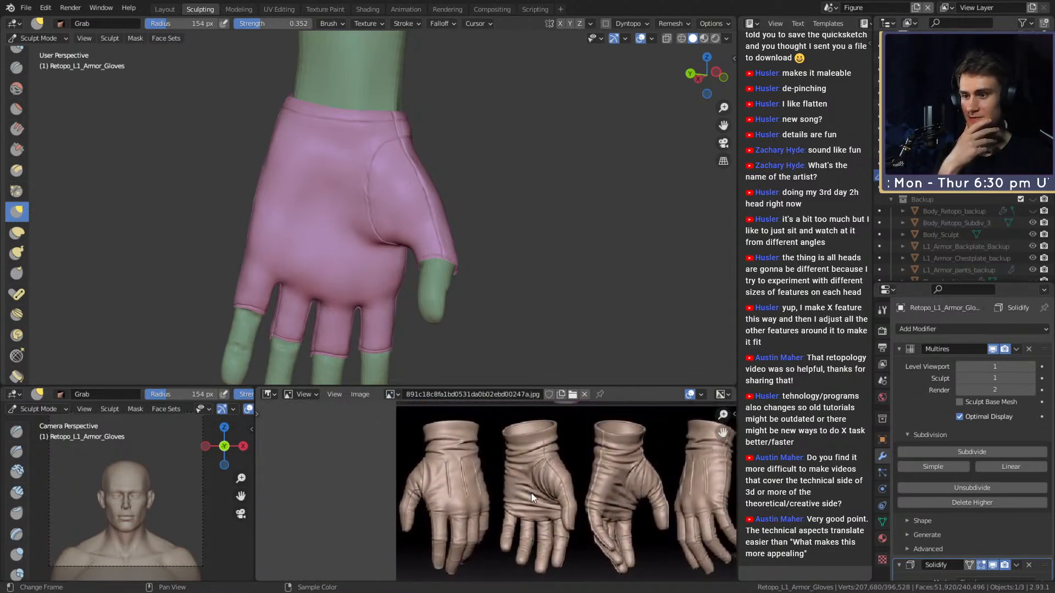
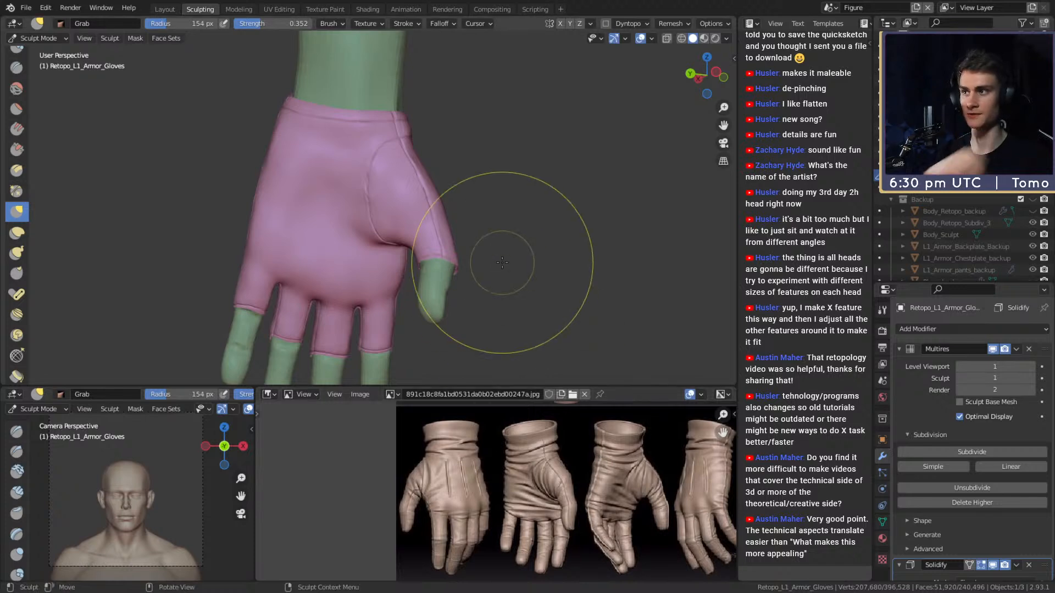
- Start a fold below the wrist hem on the little-finger side with Crease at 69 px and 0.412 strength
{"action": "mouse_move", "coordinate": [501, 262]}
{"action": "middle_mouse_down"}
{"action": "mouse_move", "coordinate": [471, 165]}
{"action": "mouse_move", "coordinate": [447, 259]}
{"action": "mouse_move", "coordinate": [371, 173]}
{"action": "mouse_move", "coordinate": [357, 220]}
{"action": "mouse_move", "coordinate": [336, 222]}
{"action": "mouse_move", "coordinate": [331, 212]}
{"action": "mouse_move", "coordinate": [356, 203]}
{"action": "middle_mouse_up"}
{"action": "key", "text": "shift+c"}
{"action": "key", "text": "f"}
{"action": "left_click", "coordinate": [358, 222]}
{"action": "key", "text": "f"}
{"action": "left_click", "coordinate": [323, 181]}
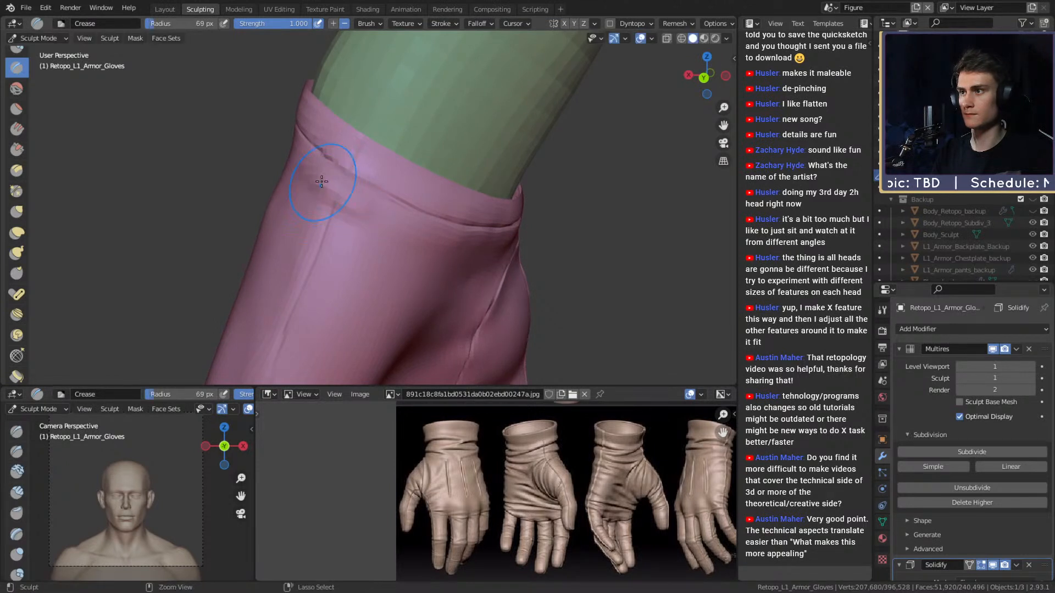
{"action": "key", "text": "shift+f"}
{"action": "left_click", "coordinate": [306, 181]}
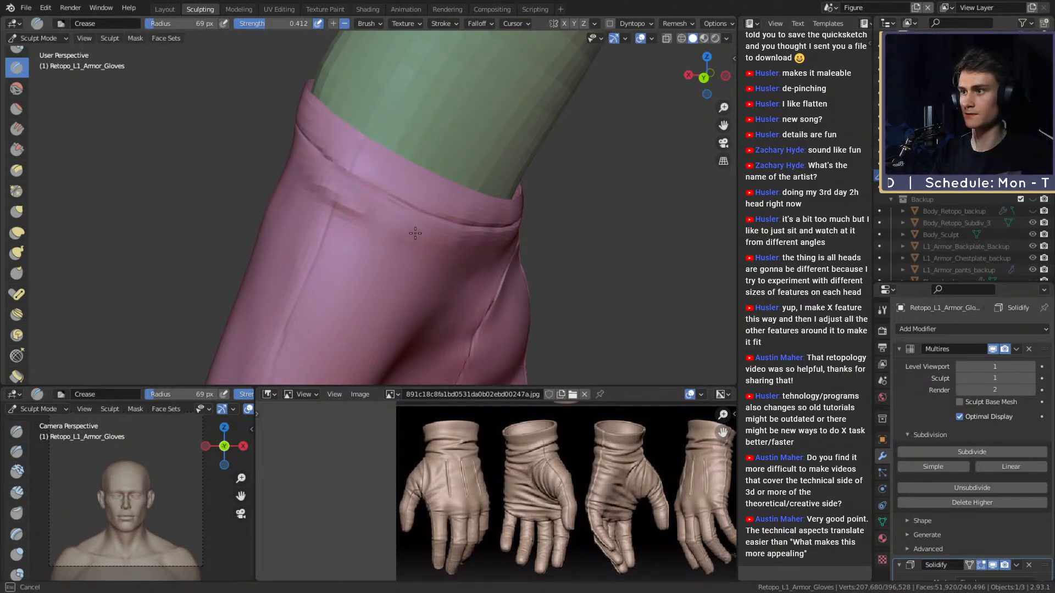
- Shape the fold beneath the cuff seam from the little-finger side toward the palm with the Crease brush
{"action": "middle_click_drag", "start_coordinate": [391, 225], "coordinate": [353, 207]}
{"action": "key", "text": "f"}
{"action": "left_click", "coordinate": [319, 189]}
{"action": "mouse_move", "coordinate": [445, 233]}
{"action": "middle_mouse_down"}
{"action": "mouse_move", "coordinate": [266, 176]}
{"action": "mouse_move", "coordinate": [365, 209]}
{"action": "mouse_move", "coordinate": [348, 169]}
{"action": "mouse_move", "coordinate": [349, 185]}
{"action": "middle_mouse_up"}
{"action": "key", "text": "f"}
{"action": "left_click", "coordinate": [327, 201]}
{"action": "key", "text": "f"}
- Extend the fold below the cuff around the back of the hand and palm with Crease at 52 px and 48 px
{"action": "middle_click_drag", "start_coordinate": [290, 110], "coordinate": [397, 182]}
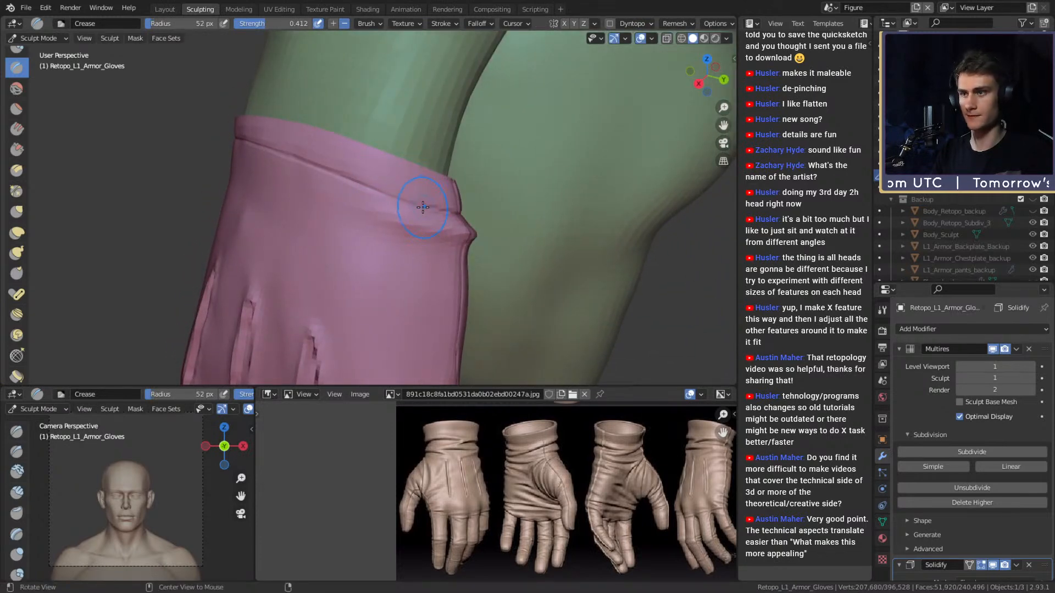
{"action": "middle_click_drag", "start_coordinate": [311, 189], "coordinate": [409, 192]}
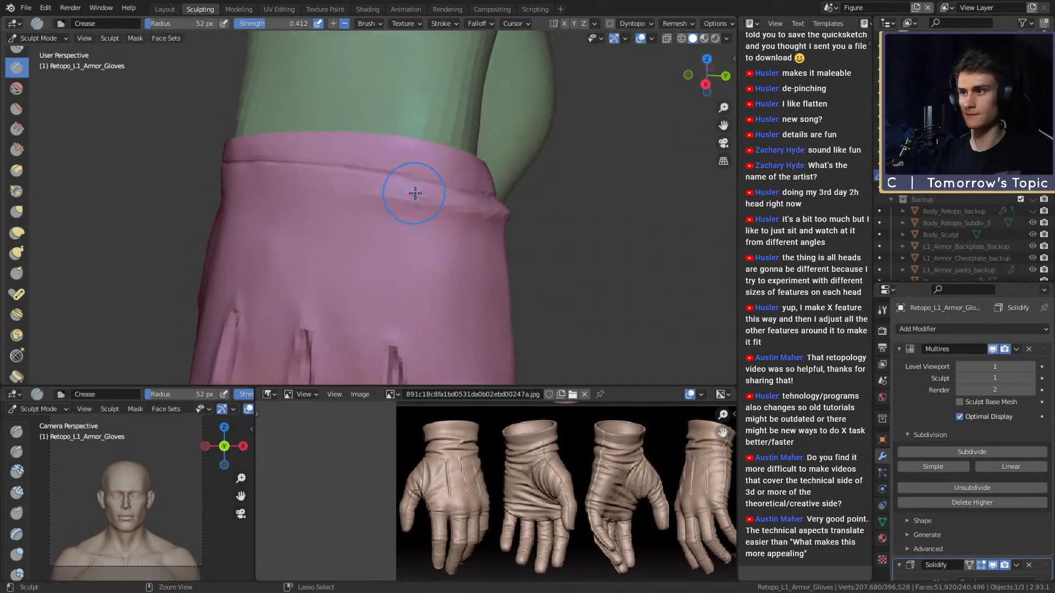
{"action": "mouse_move", "coordinate": [327, 188]}
{"action": "middle_mouse_down"}
{"action": "mouse_move", "coordinate": [360, 198]}
{"action": "mouse_move", "coordinate": [283, 200]}
{"action": "mouse_move", "coordinate": [276, 170]}
{"action": "mouse_move", "coordinate": [377, 230]}
{"action": "middle_mouse_up"}
{"action": "mouse_move", "coordinate": [331, 191]}
{"action": "middle_mouse_down"}
{"action": "mouse_move", "coordinate": [374, 216]}
{"action": "mouse_move", "coordinate": [391, 214]}
{"action": "mouse_move", "coordinate": [364, 200]}
{"action": "mouse_move", "coordinate": [379, 207]}
{"action": "mouse_move", "coordinate": [307, 122]}
{"action": "middle_mouse_up"}
{"action": "middle_click_drag", "start_coordinate": [439, 227], "coordinate": [423, 209]}
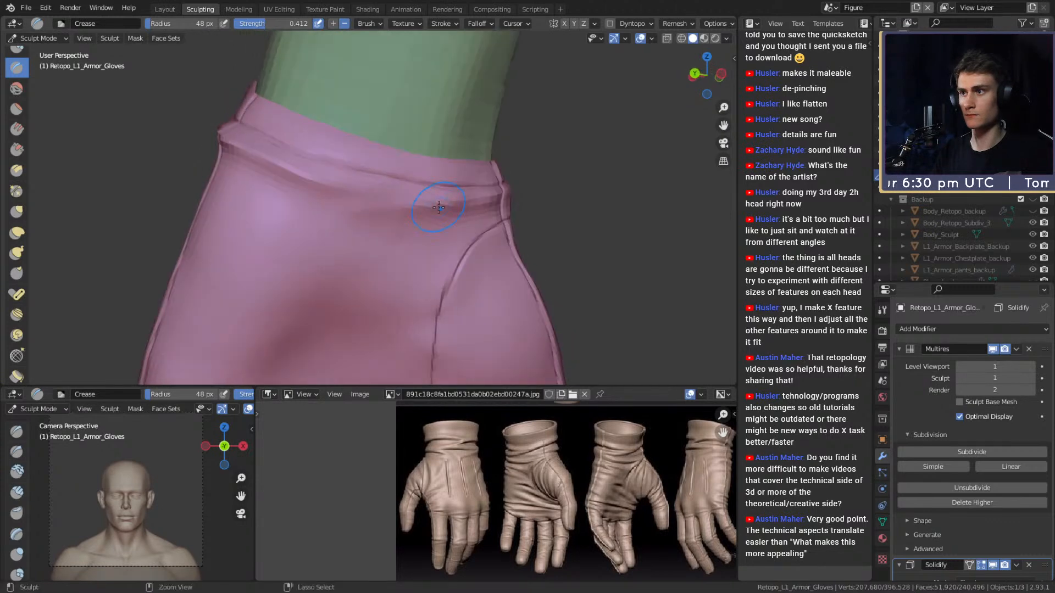
- Refine the wrist fold across the little-finger side and palm, reducing the Crease radius to 29 px
{"action": "middle_click_drag", "start_coordinate": [404, 141], "coordinate": [502, 176], "text": "ctrl"}
{"action": "middle_click_drag", "start_coordinate": [502, 176], "coordinate": [446, 165]}
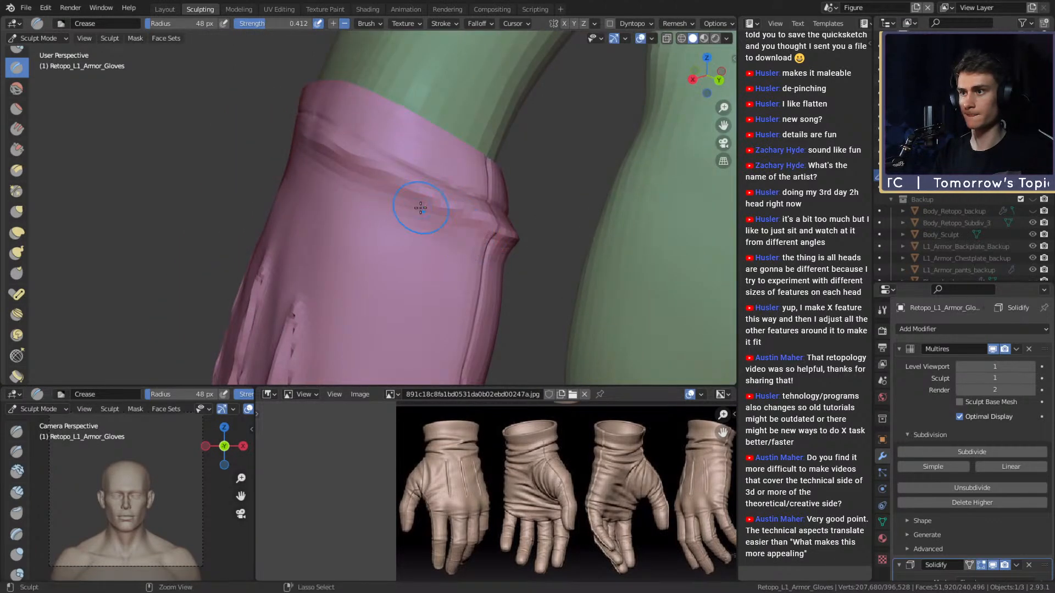
{"action": "mouse_move", "coordinate": [384, 194]}
{"action": "middle_mouse_down"}
{"action": "mouse_move", "coordinate": [340, 191]}
{"action": "mouse_move", "coordinate": [347, 202]}
{"action": "mouse_move", "coordinate": [318, 222]}
{"action": "mouse_move", "coordinate": [331, 216]}
{"action": "mouse_move", "coordinate": [351, 236]}
{"action": "mouse_move", "coordinate": [363, 222]}
{"action": "middle_mouse_up"}
{"action": "key", "text": "f"}
{"action": "left_click", "coordinate": [358, 256]}
{"action": "middle_click_drag", "start_coordinate": [296, 195], "coordinate": [366, 163]}
{"action": "mouse_move", "coordinate": [446, 214]}
{"action": "middle_mouse_down"}
{"action": "mouse_move", "coordinate": [324, 161]}
{"action": "mouse_move", "coordinate": [365, 214]}
{"action": "mouse_move", "coordinate": [341, 266]}
{"action": "mouse_move", "coordinate": [384, 198]}
{"action": "mouse_move", "coordinate": [424, 229]}
{"action": "mouse_move", "coordinate": [434, 204]}
{"action": "middle_mouse_up"}
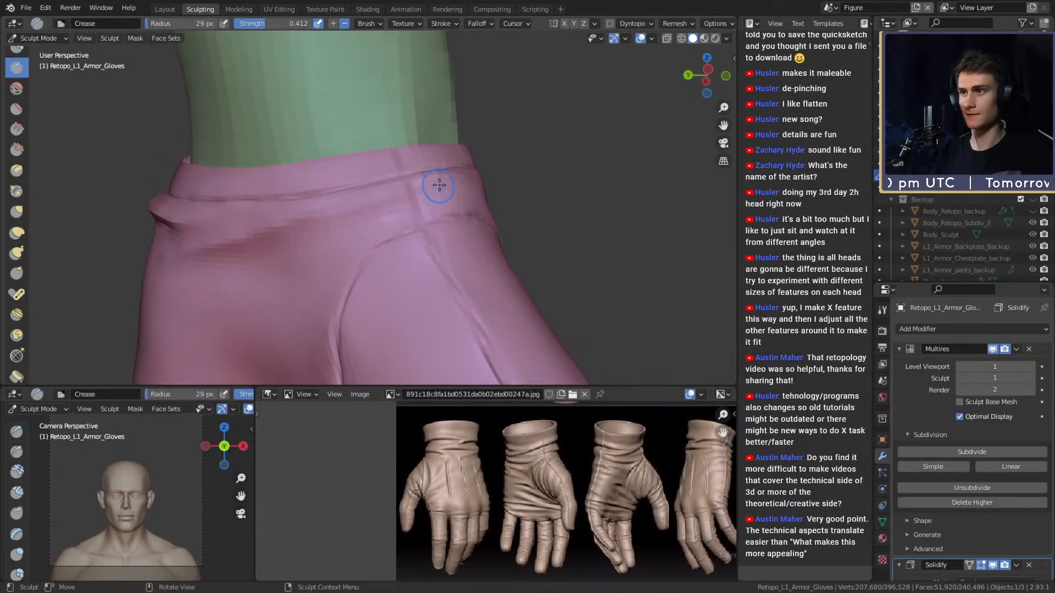
- Refine the fold below the wrist hem from the palm around the thumb-side seam with Crease at 31, 55 and 63 px
{"action": "left_click_drag", "start_coordinate": [378, 197], "coordinate": [462, 184], "text": "ctrl"}
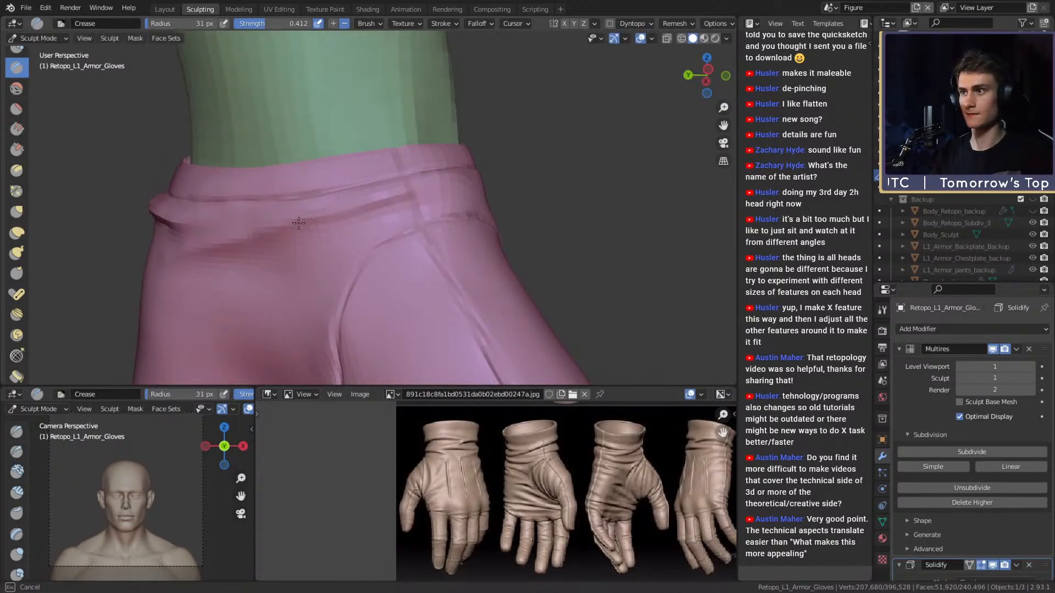
{"action": "mouse_move", "coordinate": [426, 183]}
{"action": "middle_mouse_down"}
{"action": "mouse_move", "coordinate": [377, 200]}
{"action": "mouse_move", "coordinate": [405, 217]}
{"action": "middle_mouse_up"}
{"action": "key", "text": "f"}
{"action": "left_click", "coordinate": [385, 204]}
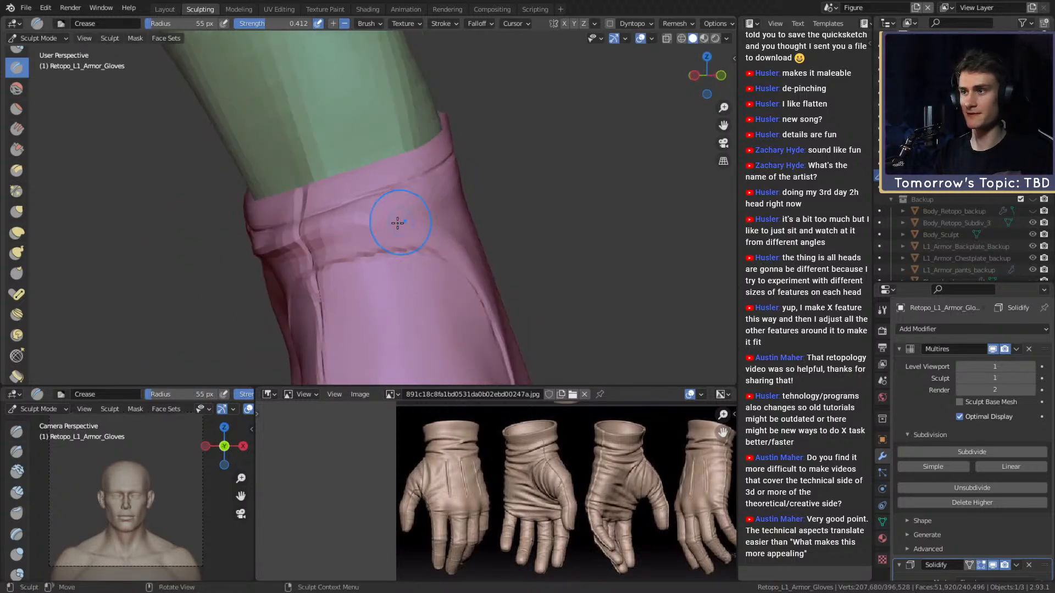
{"action": "mouse_move", "coordinate": [426, 216]}
{"action": "left_mouse_down", "text": "alt"}
{"action": "mouse_move", "coordinate": [369, 222]}
{"action": "mouse_move", "coordinate": [393, 231]}
{"action": "mouse_move", "coordinate": [390, 245]}
{"action": "mouse_move", "coordinate": [284, 224]}
{"action": "mouse_move", "coordinate": [431, 218]}
{"action": "left_mouse_up", "text": "alt"}
{"action": "key", "text": "f"}
{"action": "left_click", "coordinate": [364, 222]}
{"action": "mouse_move", "coordinate": [285, 230]}
{"action": "left_mouse_down", "text": "alt"}
{"action": "mouse_move", "coordinate": [432, 215]}
{"action": "mouse_move", "coordinate": [440, 237]}
{"action": "mouse_move", "coordinate": [541, 257]}
{"action": "left_mouse_up", "text": "alt"}
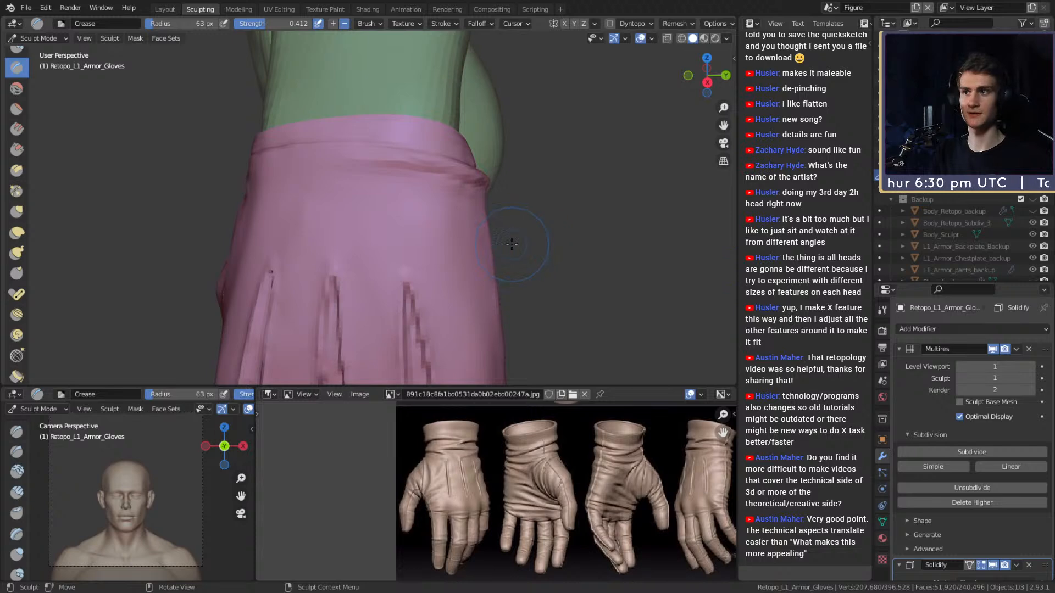
- Deepen the upper wrist fold from the back of the hand around the little-finger side to the palm with Crease at 63 px
{"action": "mouse_move", "coordinate": [511, 244]}
{"action": "left_mouse_down", "text": "alt"}
{"action": "mouse_move", "coordinate": [516, 208]}
{"action": "mouse_move", "coordinate": [471, 169]}
{"action": "left_mouse_up", "text": "alt"}
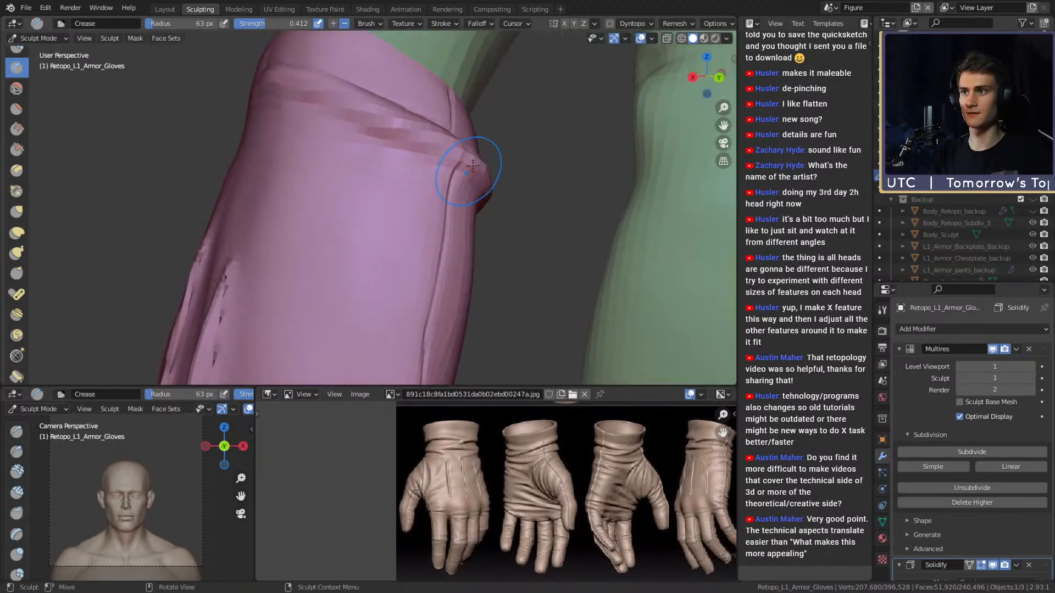
{"action": "left_click_drag", "start_coordinate": [408, 128], "coordinate": [363, 106]}
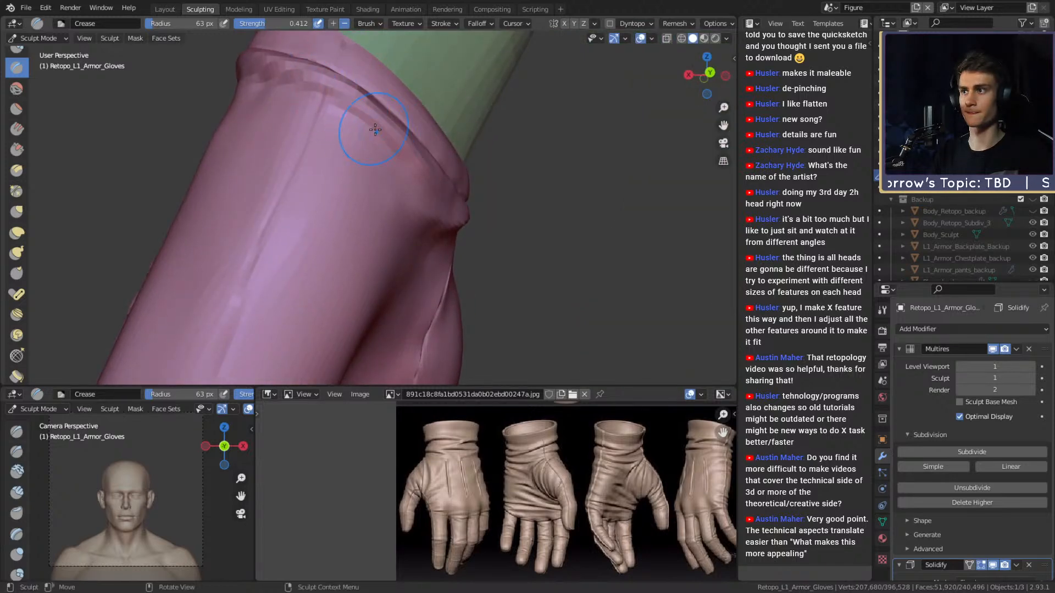
{"action": "mouse_move", "coordinate": [389, 159]}
{"action": "middle_mouse_down"}
{"action": "mouse_move", "coordinate": [353, 176]}
{"action": "mouse_move", "coordinate": [385, 174]}
{"action": "mouse_move", "coordinate": [349, 201]}
{"action": "mouse_move", "coordinate": [404, 189]}
{"action": "mouse_move", "coordinate": [353, 207]}
{"action": "mouse_move", "coordinate": [405, 216]}
{"action": "mouse_move", "coordinate": [376, 217]}
{"action": "mouse_move", "coordinate": [353, 170]}
{"action": "mouse_move", "coordinate": [366, 189]}
{"action": "mouse_move", "coordinate": [391, 182]}
{"action": "mouse_move", "coordinate": [363, 187]}
{"action": "middle_mouse_up"}
{"action": "scroll", "coordinate": [414, 138], "scroll_direction": "down", "scroll_amount": 5}
{"action": "middle_click_drag", "start_coordinate": [483, 236], "coordinate": [501, 233]}
{"action": "scroll", "coordinate": [391, 165], "scroll_direction": "up", "scroll_amount": 6}
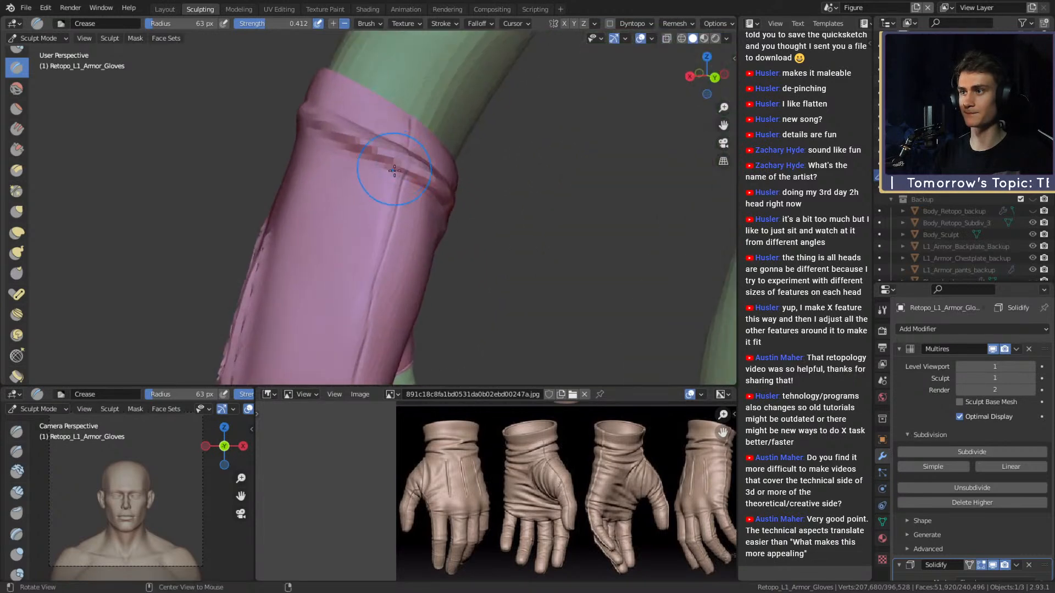
{"action": "middle_click_drag", "start_coordinate": [342, 148], "coordinate": [436, 191]}
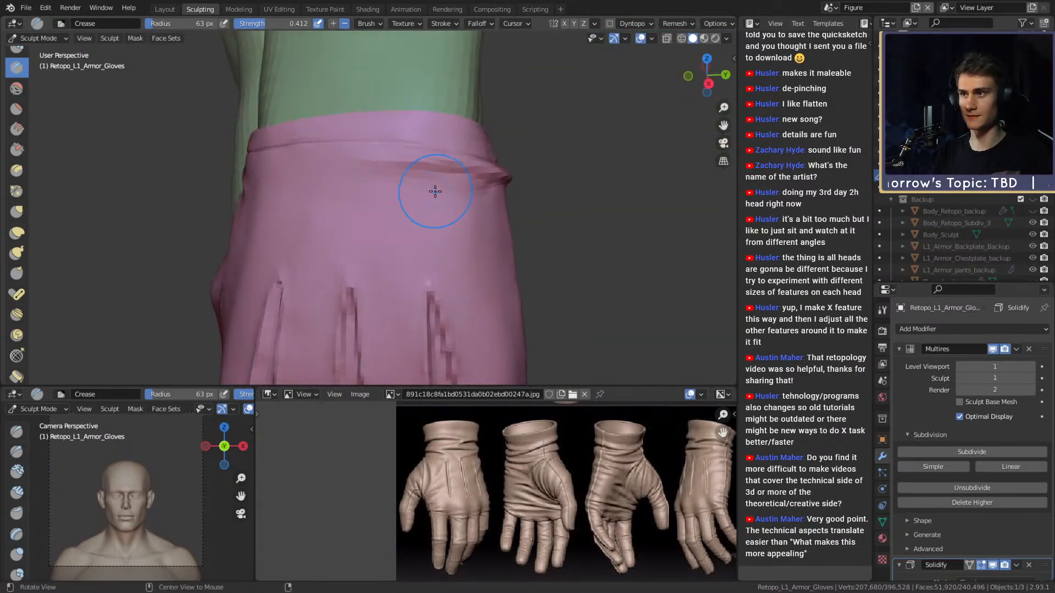
{"action": "middle_click_drag", "start_coordinate": [371, 203], "coordinate": [412, 211]}
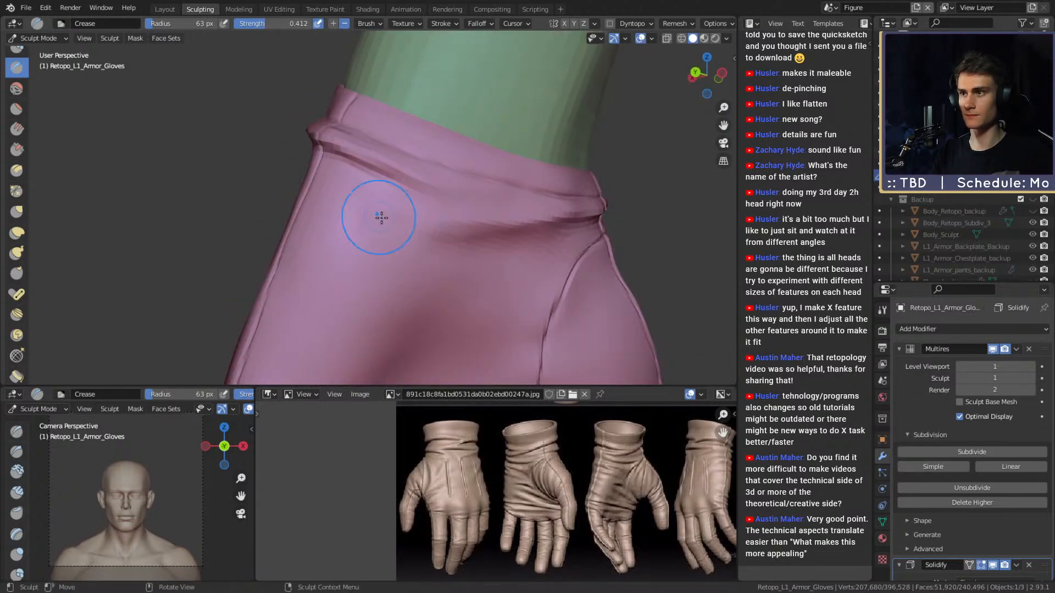
{"action": "mouse_move", "coordinate": [346, 207]}
{"action": "middle_mouse_down"}
{"action": "mouse_move", "coordinate": [417, 190]}
{"action": "mouse_move", "coordinate": [413, 208]}
{"action": "mouse_move", "coordinate": [330, 184]}
{"action": "middle_mouse_up"}
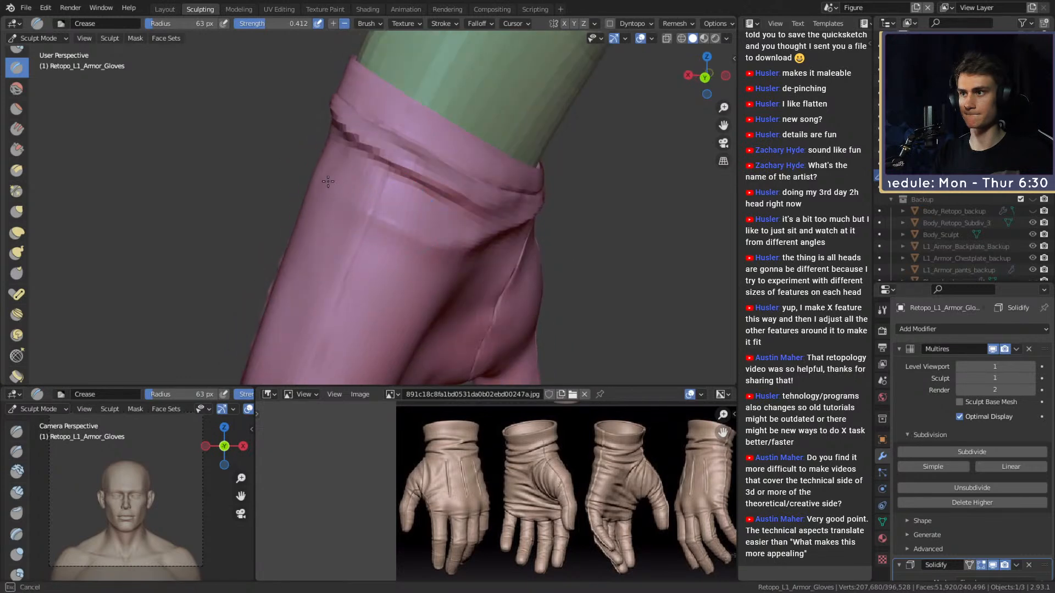
- Start a second fold beneath the first on the little-finger side of the wrist with Crease at 63 px
{"action": "middle_click_drag", "start_coordinate": [389, 202], "coordinate": [387, 214]}
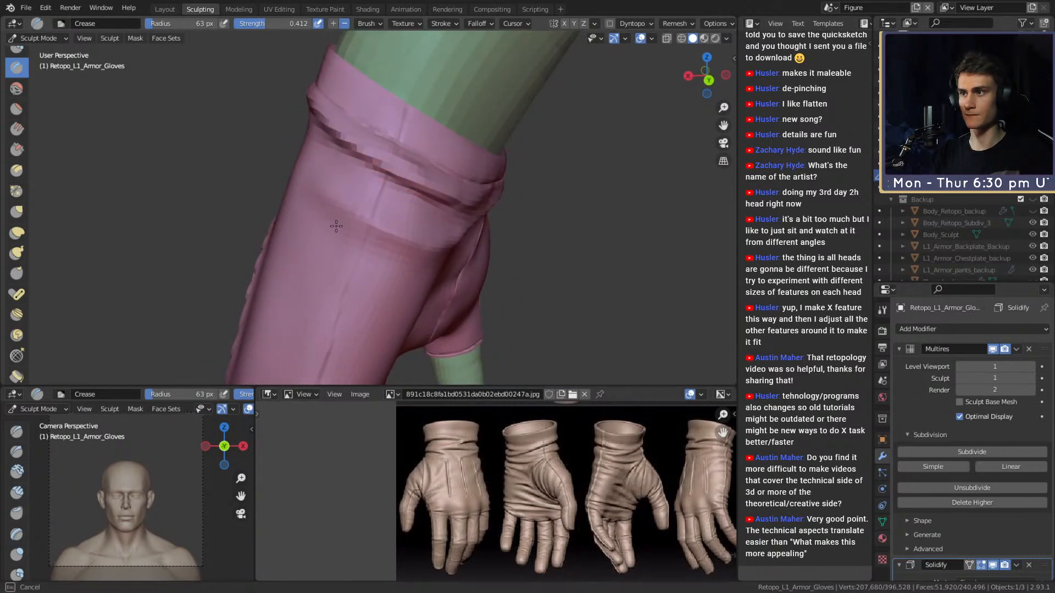
{"action": "middle_click_drag", "start_coordinate": [442, 256], "coordinate": [406, 242]}
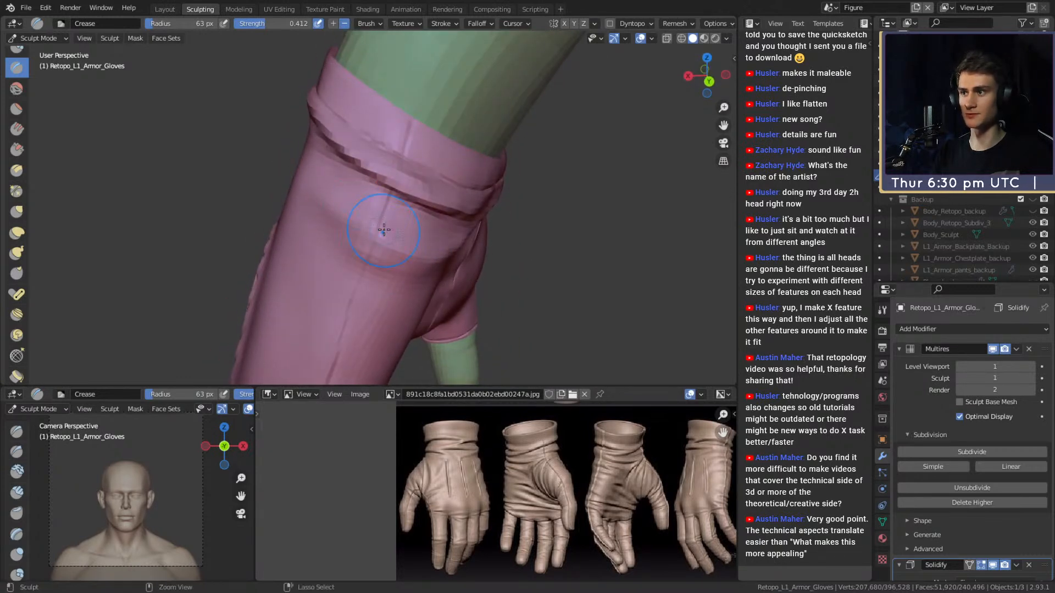
{"action": "mouse_move", "coordinate": [384, 204]}
{"action": "middle_mouse_down"}
{"action": "mouse_move", "coordinate": [417, 212]}
{"action": "mouse_move", "coordinate": [409, 222]}
{"action": "mouse_move", "coordinate": [338, 210]}
{"action": "middle_mouse_up"}
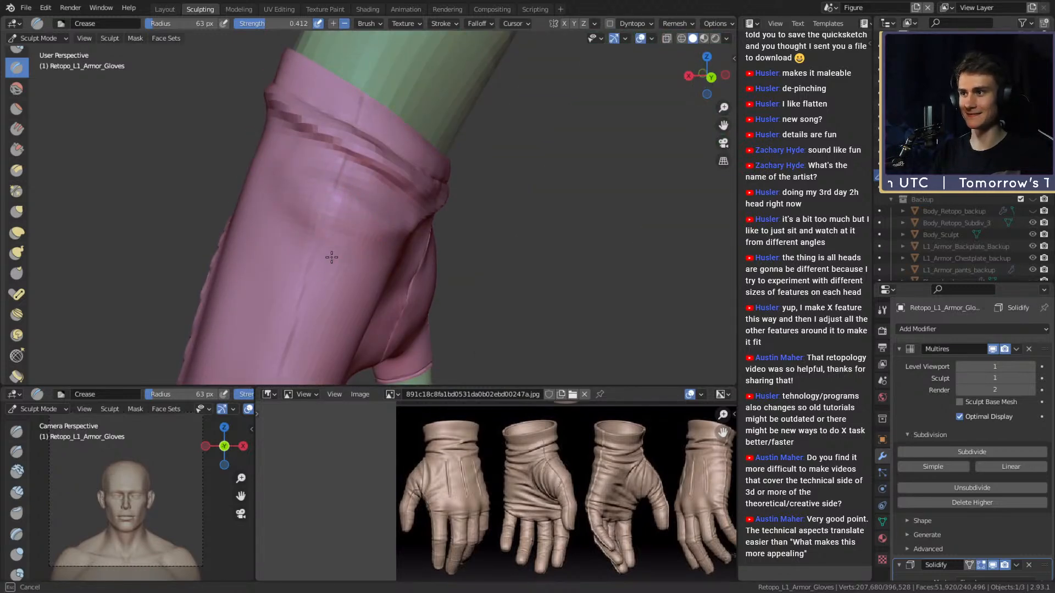
{"action": "mouse_move", "coordinate": [332, 205]}
{"action": "middle_mouse_down"}
{"action": "mouse_move", "coordinate": [471, 212]}
{"action": "mouse_move", "coordinate": [386, 209]}
{"action": "mouse_move", "coordinate": [395, 212]}
{"action": "mouse_move", "coordinate": [348, 228]}
{"action": "mouse_move", "coordinate": [464, 204]}
{"action": "mouse_move", "coordinate": [424, 213]}
{"action": "mouse_move", "coordinate": [306, 183]}
{"action": "mouse_move", "coordinate": [375, 219]}
{"action": "mouse_move", "coordinate": [354, 207]}
{"action": "mouse_move", "coordinate": [389, 253]}
{"action": "mouse_move", "coordinate": [375, 229]}
{"action": "middle_mouse_up"}
- Extend the second wrist fold from the little-finger side onto the back of the hand with Crease at 57 px
{"action": "key", "text": "g"}
{"action": "scroll", "coordinate": [454, 188], "scroll_direction": "up", "scroll_amount": 3}
{"action": "key", "text": "shift+c"}
{"action": "key", "text": "f"}
{"action": "left_click", "coordinate": [354, 207]}
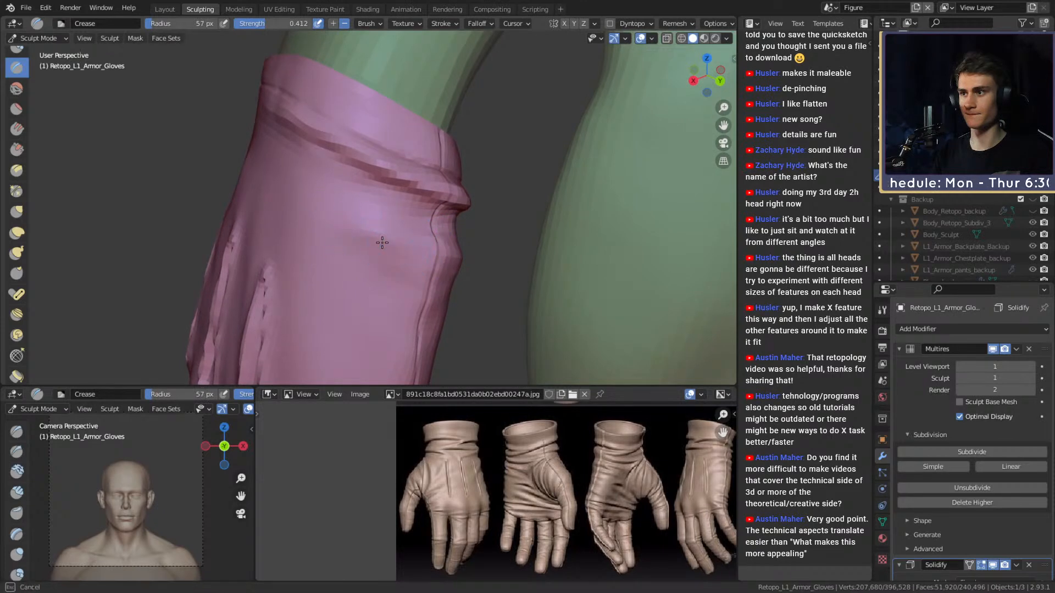
{"action": "middle_click_drag", "start_coordinate": [396, 257], "coordinate": [433, 237]}
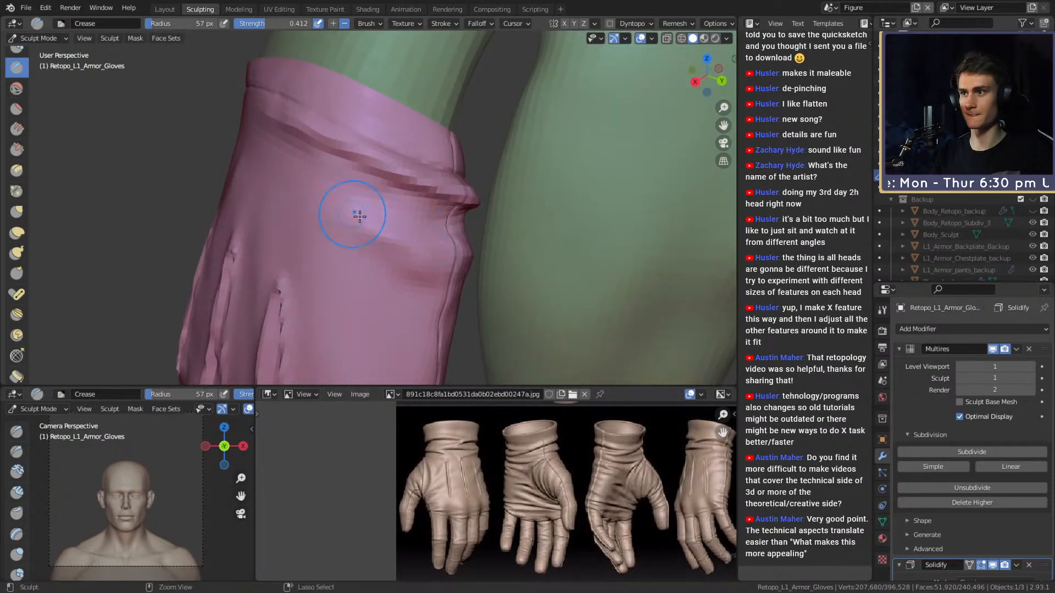
{"action": "middle_click_drag", "start_coordinate": [381, 206], "coordinate": [420, 190]}
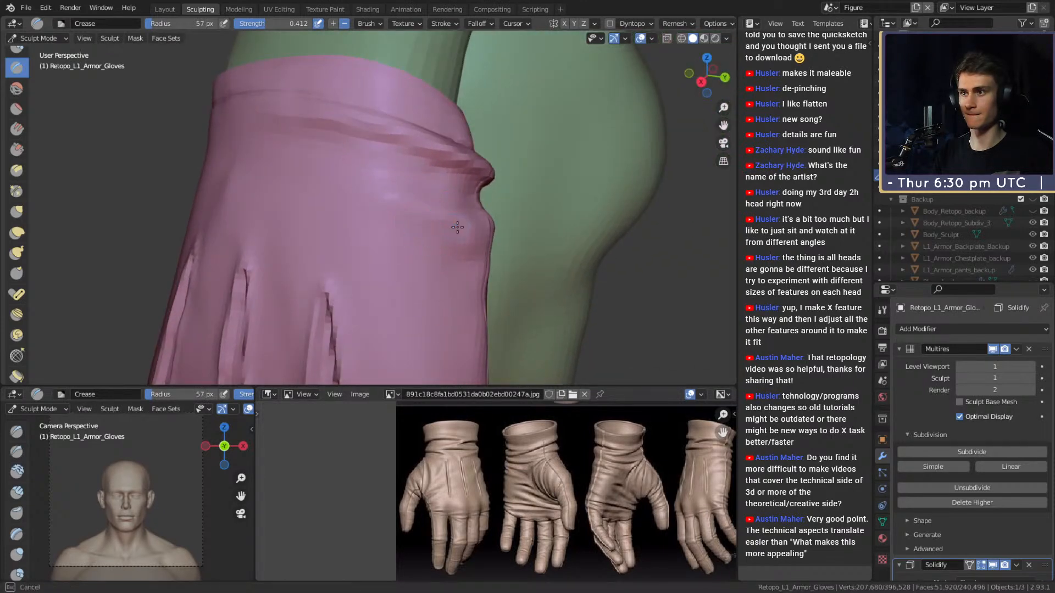
{"action": "mouse_move", "coordinate": [348, 201]}
{"action": "middle_mouse_down"}
{"action": "mouse_move", "coordinate": [385, 187]}
{"action": "mouse_move", "coordinate": [397, 166]}
{"action": "mouse_move", "coordinate": [421, 168]}
{"action": "middle_mouse_up"}
- Sharpen both wrist folds around the little-finger side and palm with Crease at 31 px and 28 px
{"action": "key", "text": "f"}
{"action": "left_click", "coordinate": [389, 189]}
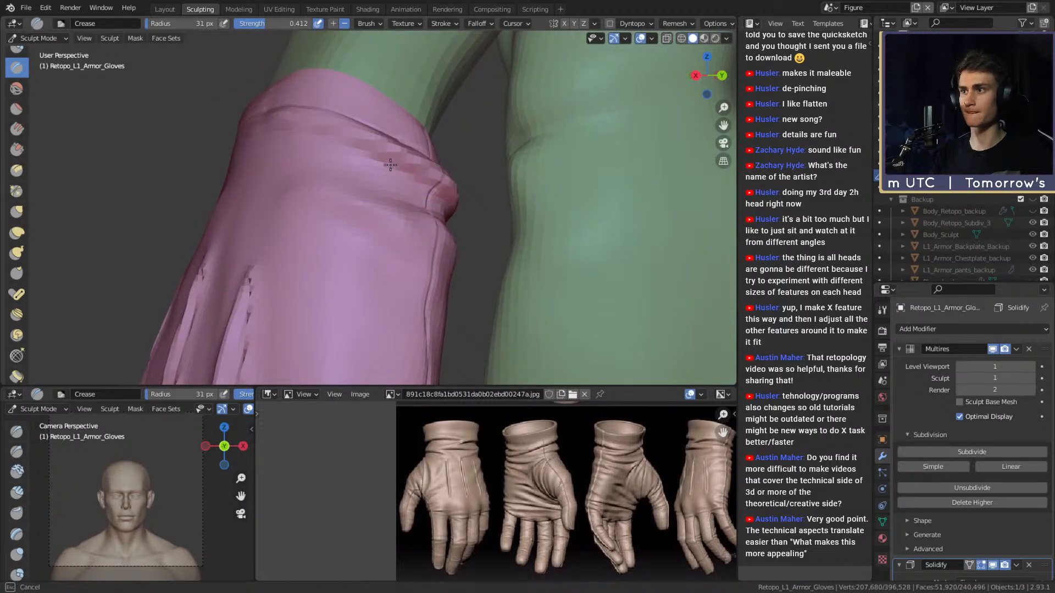
{"action": "scroll", "coordinate": [417, 203], "scroll_direction": "down", "scroll_amount": 5}
{"action": "middle_click_drag", "start_coordinate": [431, 229], "coordinate": [314, 199]}
{"action": "scroll", "coordinate": [314, 198], "scroll_direction": "up", "scroll_amount": 5}
{"action": "mouse_move", "coordinate": [352, 239]}
{"action": "middle_mouse_down", "text": "shift"}
{"action": "mouse_move", "coordinate": [365, 202]}
{"action": "mouse_move", "coordinate": [395, 212]}
{"action": "mouse_move", "coordinate": [345, 201]}
{"action": "middle_mouse_up", "text": "shift"}
{"action": "scroll", "coordinate": [379, 205], "scroll_direction": "up", "scroll_amount": 2}
{"action": "key", "text": "f"}
{"action": "left_click", "coordinate": [396, 207]}
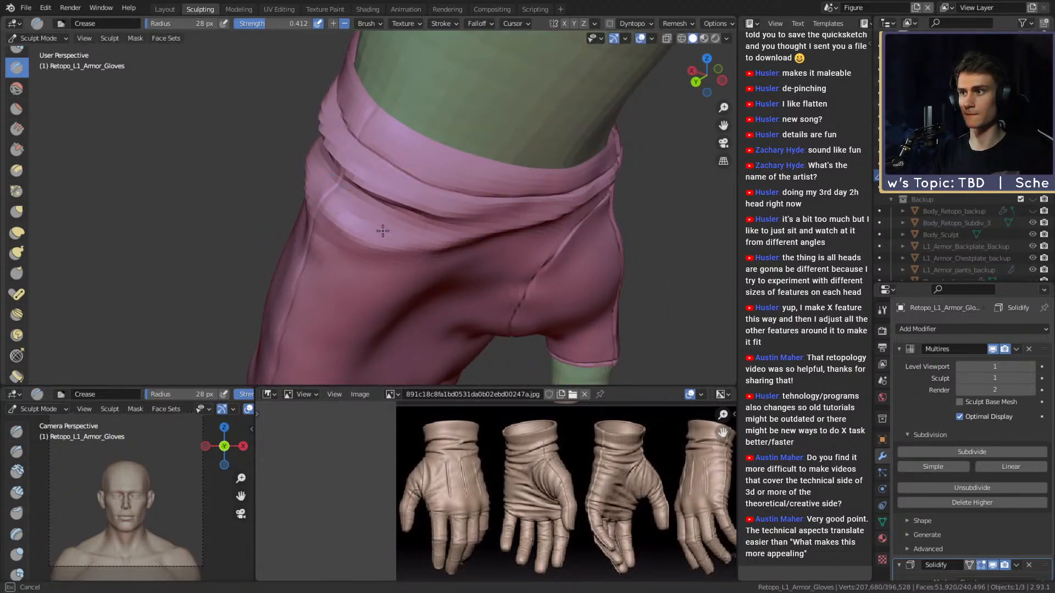
- Adjust the silhouette of the second fold on the little-finger side with Grab at 201 px
{"action": "key", "text": "g"}
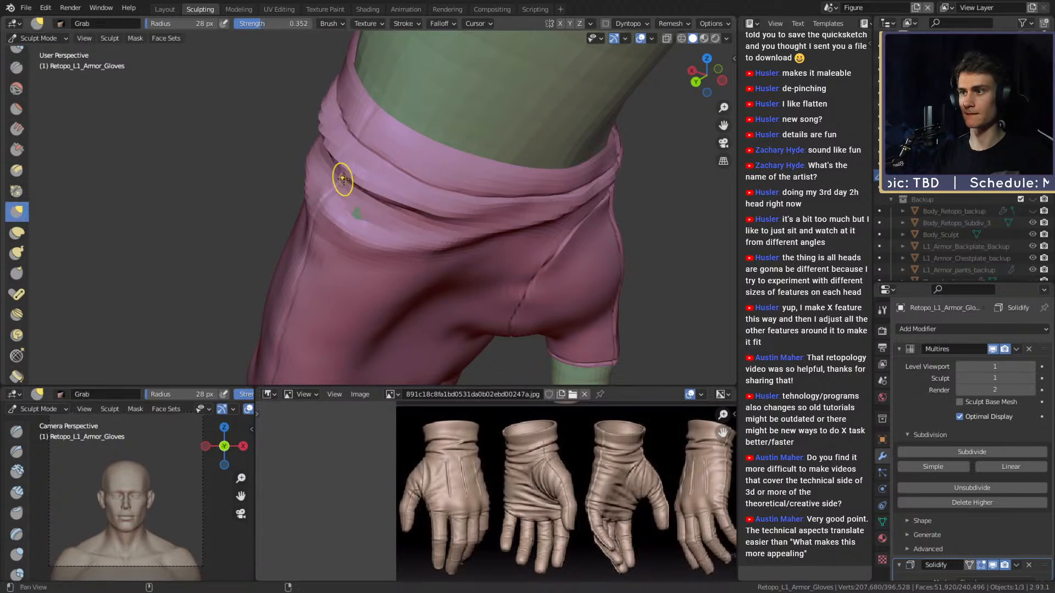
{"action": "middle_click_drag", "start_coordinate": [349, 184], "coordinate": [323, 170]}
{"action": "scroll", "coordinate": [323, 170], "scroll_direction": "up", "scroll_amount": 5}
{"action": "key", "text": "f"}
{"action": "left_click", "coordinate": [353, 170]}
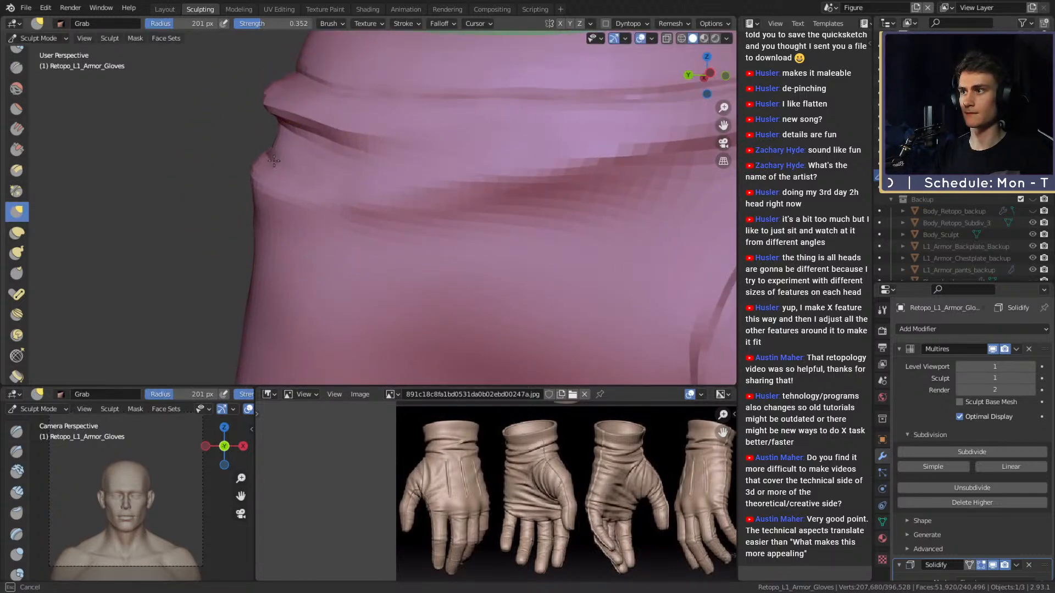
- Tighten the creases between the little-finger-side folds with Crease at 32 px and 46 px, undoing one unwanted stroke
{"action": "key", "text": "shift+c"}
{"action": "middle_click_drag", "start_coordinate": [287, 177], "coordinate": [340, 237]}
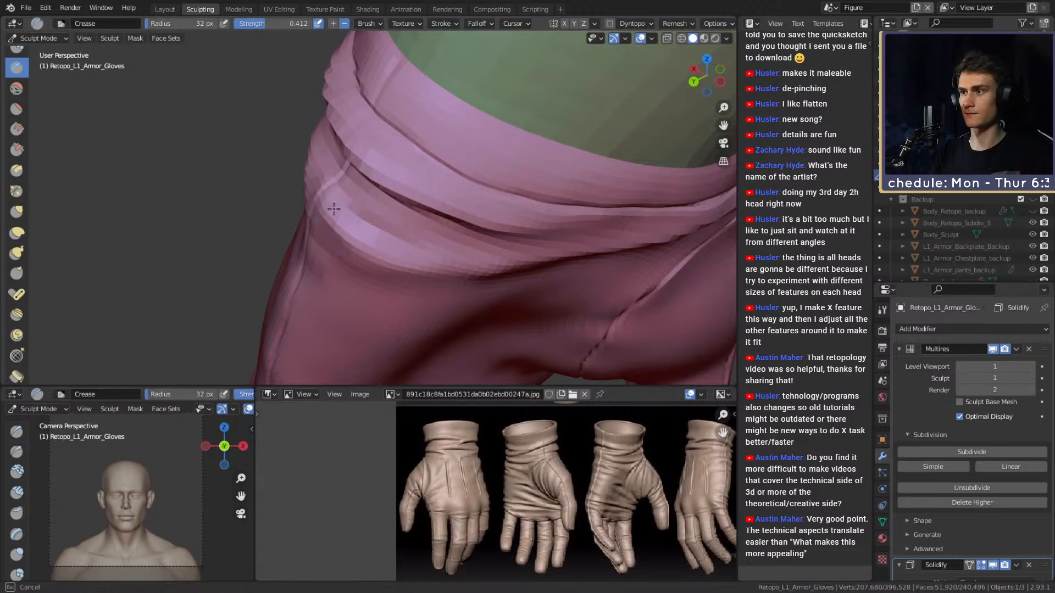
{"action": "middle_click_drag", "start_coordinate": [342, 222], "coordinate": [333, 218]}
{"action": "key", "text": "f"}
{"action": "left_click", "coordinate": [324, 156]}
{"action": "mouse_move", "coordinate": [325, 146]}
{"action": "middle_mouse_down"}
{"action": "mouse_move", "coordinate": [455, 232]}
{"action": "mouse_move", "coordinate": [312, 202]}
{"action": "mouse_move", "coordinate": [337, 214]}
{"action": "mouse_move", "coordinate": [346, 205]}
{"action": "mouse_move", "coordinate": [231, 106]}
{"action": "middle_mouse_up"}
{"action": "key", "text": "ctrl+z"}
{"action": "mouse_move", "coordinate": [348, 223]}
{"action": "middle_mouse_down", "text": "shift"}
{"action": "mouse_move", "coordinate": [401, 237]}
{"action": "mouse_move", "coordinate": [299, 205]}
{"action": "mouse_move", "coordinate": [280, 183]}
{"action": "mouse_move", "coordinate": [310, 208]}
{"action": "mouse_move", "coordinate": [262, 175]}
{"action": "middle_mouse_up", "text": "shift"}
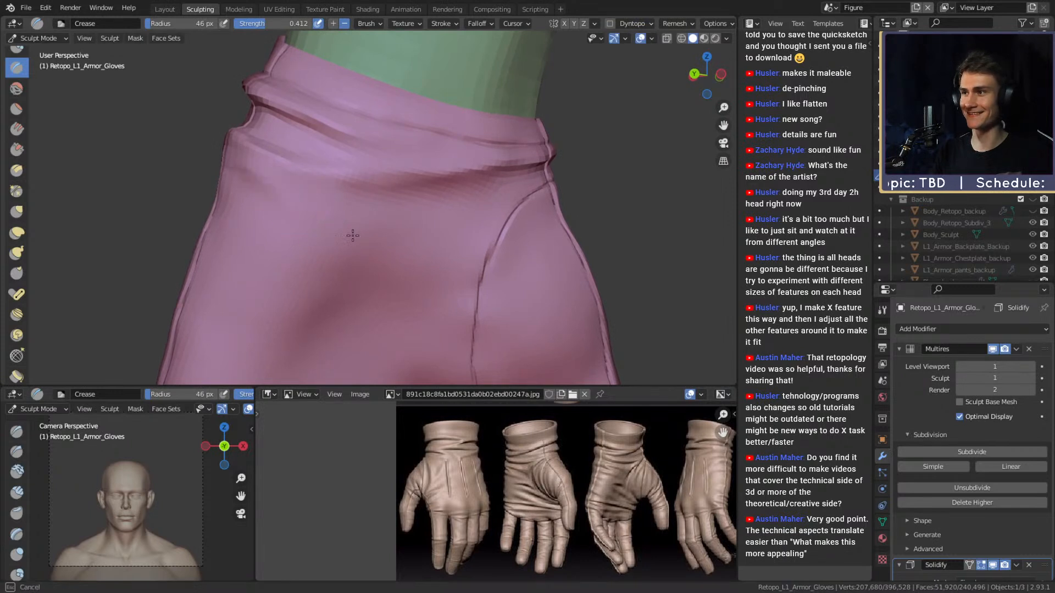
- Carry the second fold across the palm toward the thumb seam with Crease at 53 px and 38 px
{"action": "key", "text": "f"}
{"action": "middle_click_drag", "start_coordinate": [404, 232], "coordinate": [351, 224]}
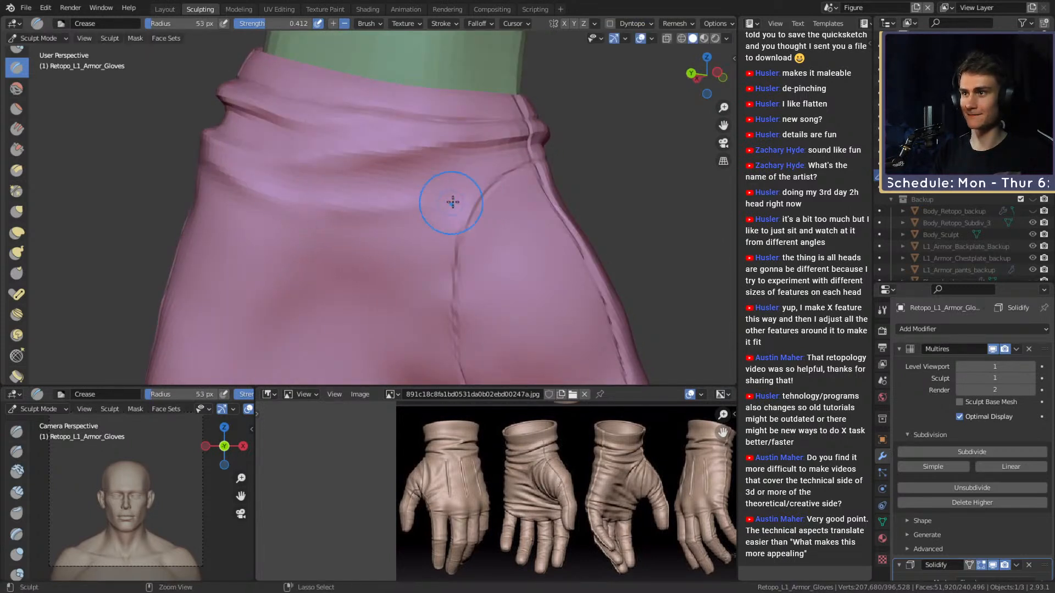
{"action": "left_click_drag", "start_coordinate": [466, 200], "coordinate": [352, 214]}
{"action": "key", "text": "f"}
{"action": "left_click", "coordinate": [405, 218]}
{"action": "mouse_move", "coordinate": [404, 198]}
{"action": "middle_mouse_down"}
{"action": "mouse_move", "coordinate": [395, 207]}
{"action": "mouse_move", "coordinate": [447, 196]}
{"action": "middle_mouse_up"}
{"action": "left_click_drag", "start_coordinate": [420, 191], "coordinate": [404, 191]}
{"action": "middle_click_drag", "start_coordinate": [395, 205], "coordinate": [412, 198]}
{"action": "key", "text": "f"}
{"action": "left_click", "coordinate": [468, 190]}
{"action": "left_click_drag", "start_coordinate": [466, 190], "coordinate": [469, 190]}
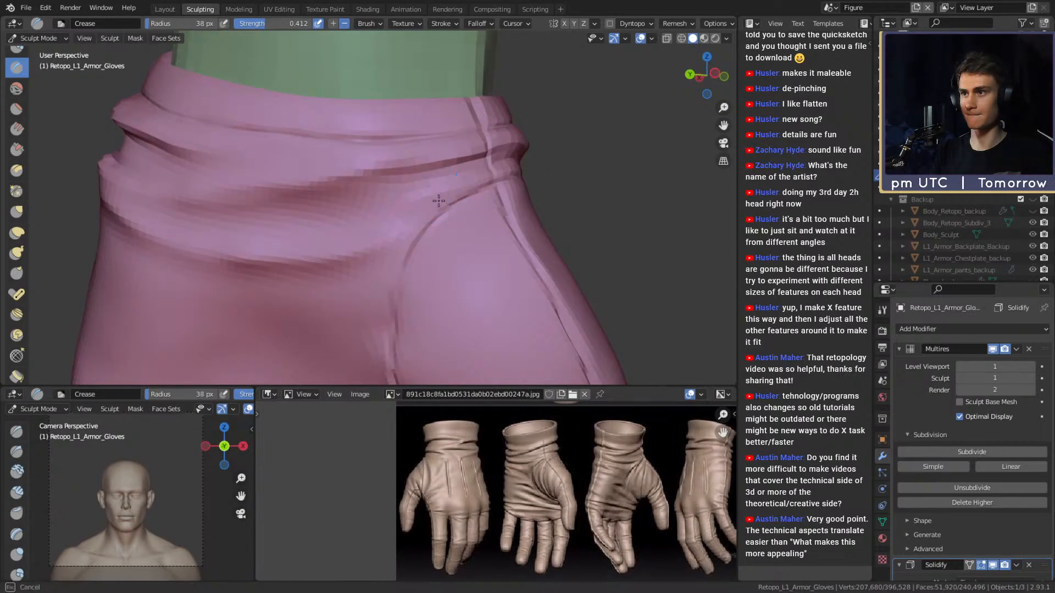
- Define the lower edge of the palm fold between the little-finger side and the thumb seam with Crease at 38 px
{"action": "middle_click_drag", "start_coordinate": [330, 220], "coordinate": [342, 284]}
{"action": "key", "text": "f"}
{"action": "left_click", "coordinate": [220, 299]}
{"action": "mouse_move", "coordinate": [219, 299]}
{"action": "middle_mouse_down"}
{"action": "mouse_move", "coordinate": [263, 289]}
{"action": "mouse_move", "coordinate": [308, 249]}
{"action": "mouse_move", "coordinate": [353, 277]}
{"action": "mouse_move", "coordinate": [264, 254]}
{"action": "mouse_move", "coordinate": [307, 280]}
{"action": "mouse_move", "coordinate": [313, 242]}
{"action": "middle_mouse_up"}
{"action": "key", "text": "f"}
{"action": "key", "text": "Escape"}
{"action": "middle_click_drag", "start_coordinate": [381, 208], "coordinate": [309, 225]}
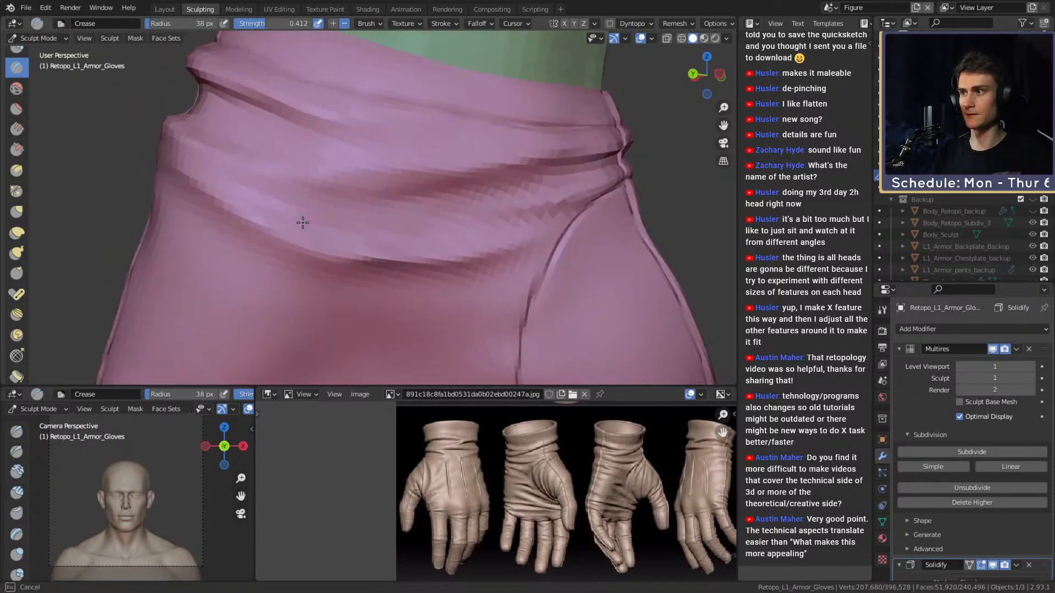
- Build up the palm end of the second fold near the little-finger seam with Crease, varying the radius between 69 px and 29 px
{"action": "mouse_move", "coordinate": [509, 148]}
{"action": "middle_mouse_down", "text": "ctrl"}
{"action": "mouse_move", "coordinate": [480, 235]}
{"action": "mouse_move", "coordinate": [405, 239]}
{"action": "mouse_move", "coordinate": [447, 207]}
{"action": "mouse_move", "coordinate": [405, 212]}
{"action": "mouse_move", "coordinate": [365, 240]}
{"action": "mouse_move", "coordinate": [386, 222]}
{"action": "mouse_move", "coordinate": [494, 259]}
{"action": "mouse_move", "coordinate": [423, 184]}
{"action": "mouse_move", "coordinate": [378, 209]}
{"action": "middle_mouse_up", "text": "ctrl"}
{"action": "key", "text": "f"}
{"action": "left_click", "coordinate": [317, 174]}
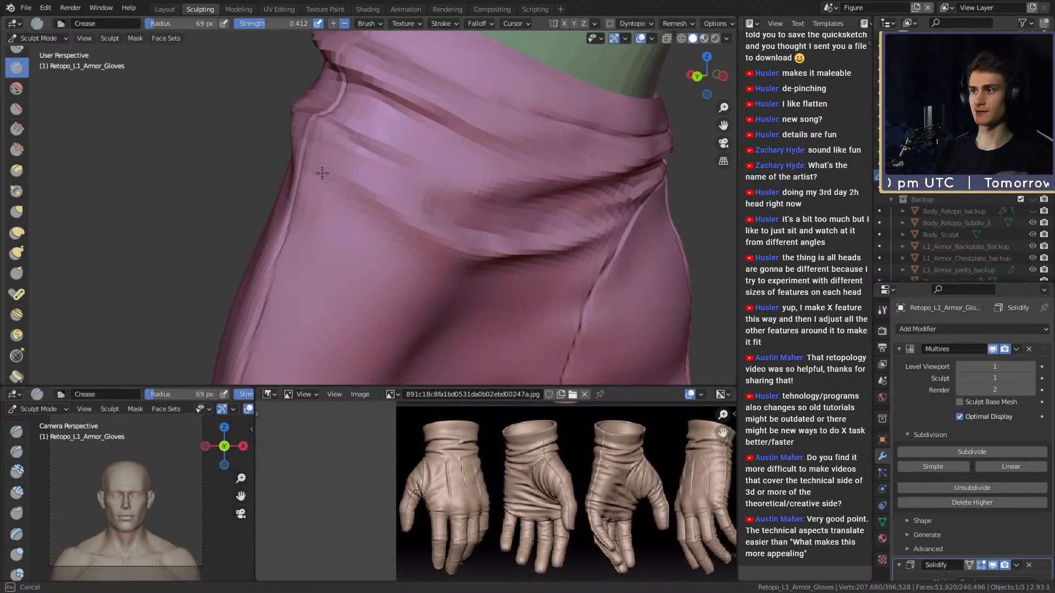
{"action": "key", "text": "f"}
{"action": "left_click", "coordinate": [365, 205]}
{"action": "left_click_drag", "start_coordinate": [357, 194], "coordinate": [384, 219], "text": "ctrl+alt"}
{"action": "mouse_move", "coordinate": [385, 220]}
{"action": "left_mouse_down", "text": "alt"}
{"action": "mouse_move", "coordinate": [467, 220]}
{"action": "mouse_move", "coordinate": [397, 211]}
{"action": "mouse_move", "coordinate": [388, 193]}
{"action": "mouse_move", "coordinate": [443, 212]}
{"action": "mouse_move", "coordinate": [354, 239]}
{"action": "left_mouse_up", "text": "alt"}
{"action": "mouse_move", "coordinate": [288, 169]}
{"action": "left_mouse_down", "text": "alt"}
{"action": "mouse_move", "coordinate": [445, 204]}
{"action": "mouse_move", "coordinate": [441, 223]}
{"action": "left_mouse_up", "text": "alt"}
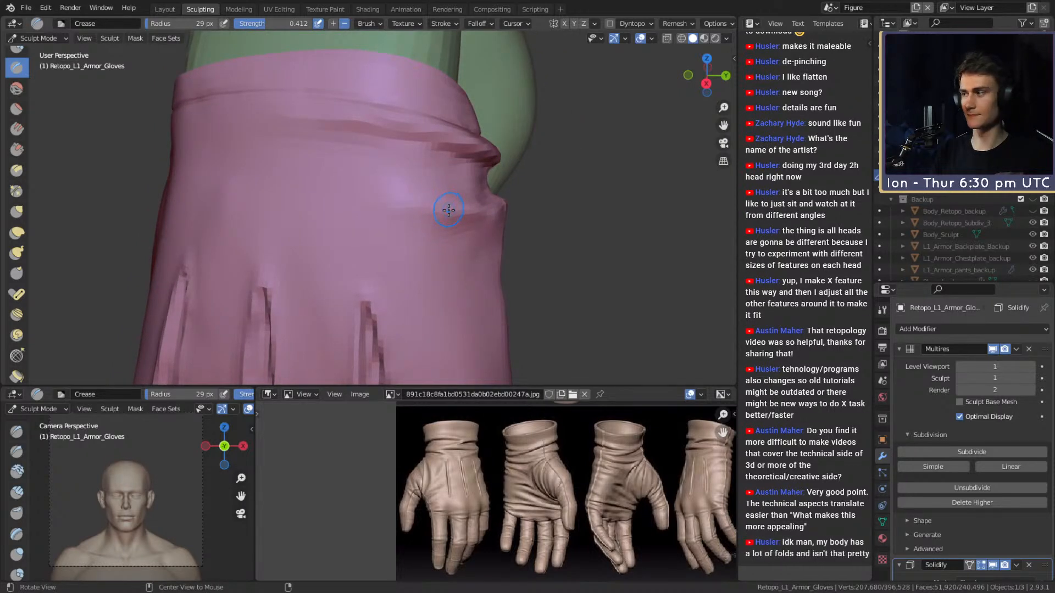
- Shape the second fold on the back of the hand near the little-finger seam with Crease at 47 px and 63 px
{"action": "left_click_drag", "start_coordinate": [445, 249], "coordinate": [379, 209], "text": "alt"}
{"action": "mouse_move", "coordinate": [449, 252]}
{"action": "left_mouse_down", "text": "alt"}
{"action": "mouse_move", "coordinate": [419, 252]}
{"action": "mouse_move", "coordinate": [443, 248]}
{"action": "mouse_move", "coordinate": [451, 228]}
{"action": "left_mouse_up", "text": "alt"}
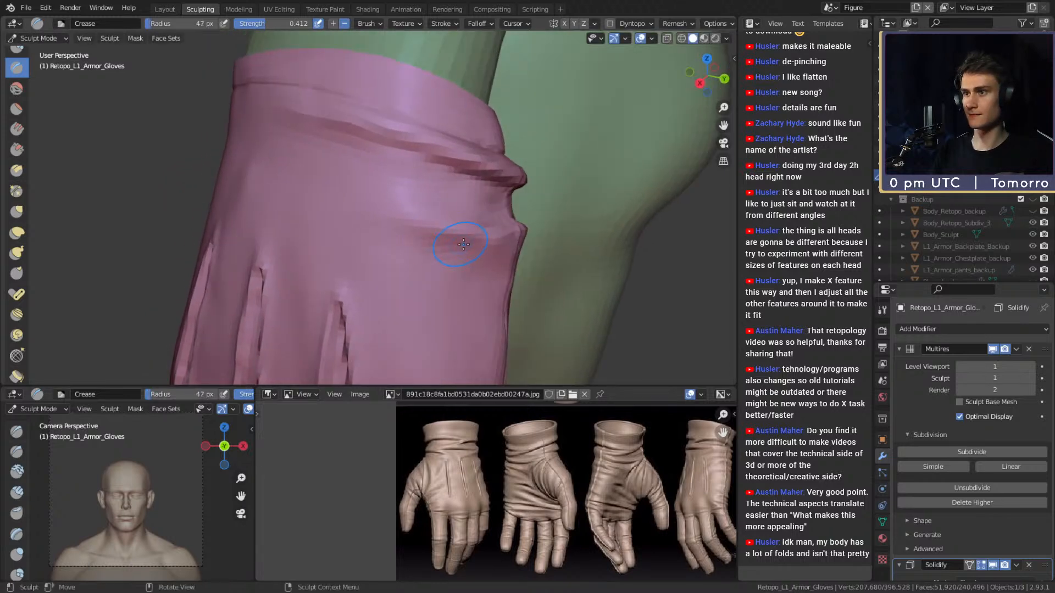
{"action": "middle_click_drag", "start_coordinate": [396, 222], "coordinate": [419, 218]}
{"action": "key", "text": "f"}
{"action": "left_click", "coordinate": [416, 222]}
{"action": "mouse_move", "coordinate": [430, 224]}
{"action": "left_mouse_down", "text": "alt"}
{"action": "mouse_move", "coordinate": [355, 222]}
{"action": "mouse_move", "coordinate": [441, 250]}
{"action": "left_mouse_up", "text": "alt"}
{"action": "key", "text": "f"}
{"action": "left_click", "coordinate": [432, 220]}
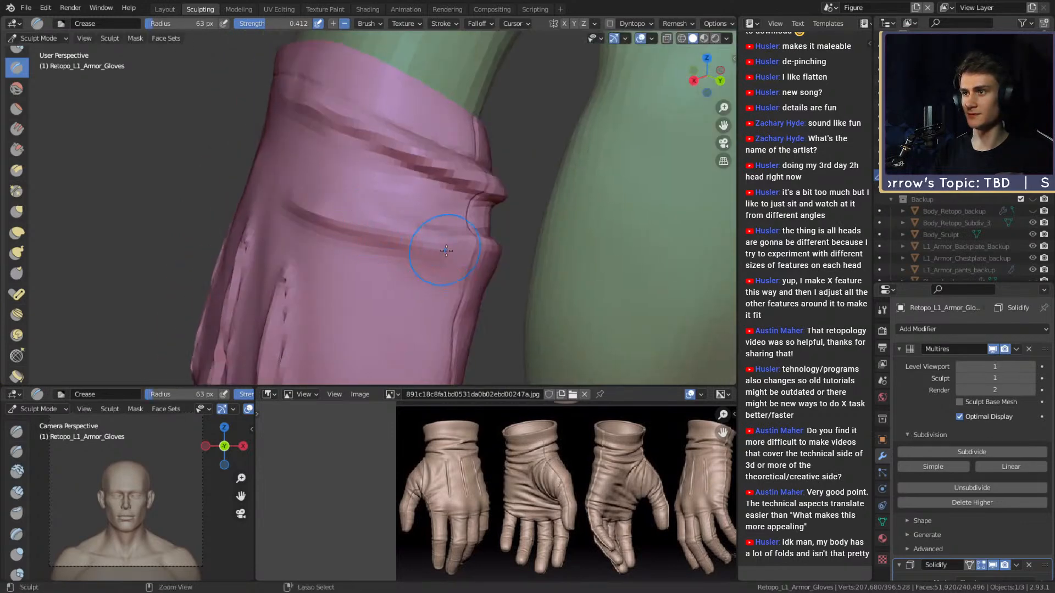
- Resize the Crease brush and continue refining the folds around the little-finger side of the wrist
{"action": "mouse_move", "coordinate": [385, 242]}
{"action": "middle_mouse_down"}
{"action": "mouse_move", "coordinate": [370, 224]}
{"action": "mouse_move", "coordinate": [399, 193]}
{"action": "mouse_move", "coordinate": [422, 190]}
{"action": "middle_mouse_up"}
{"action": "key", "text": "f"}
{"action": "left_click", "coordinate": [386, 206]}
{"action": "mouse_move", "coordinate": [352, 212]}
{"action": "left_mouse_down"}
{"action": "mouse_move", "coordinate": [390, 214]}
{"action": "mouse_move", "coordinate": [350, 212]}
{"action": "left_mouse_up"}
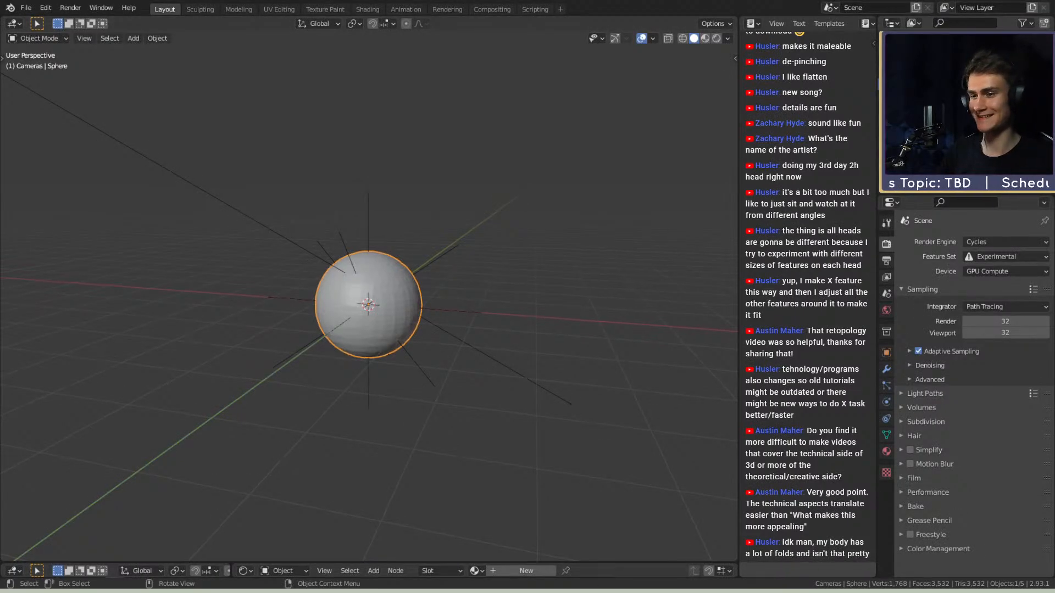
- Reopen the recent file ffxiv_reaper_figurine_v2b.blend
{"action": "left_click", "coordinate": [27, 7]}
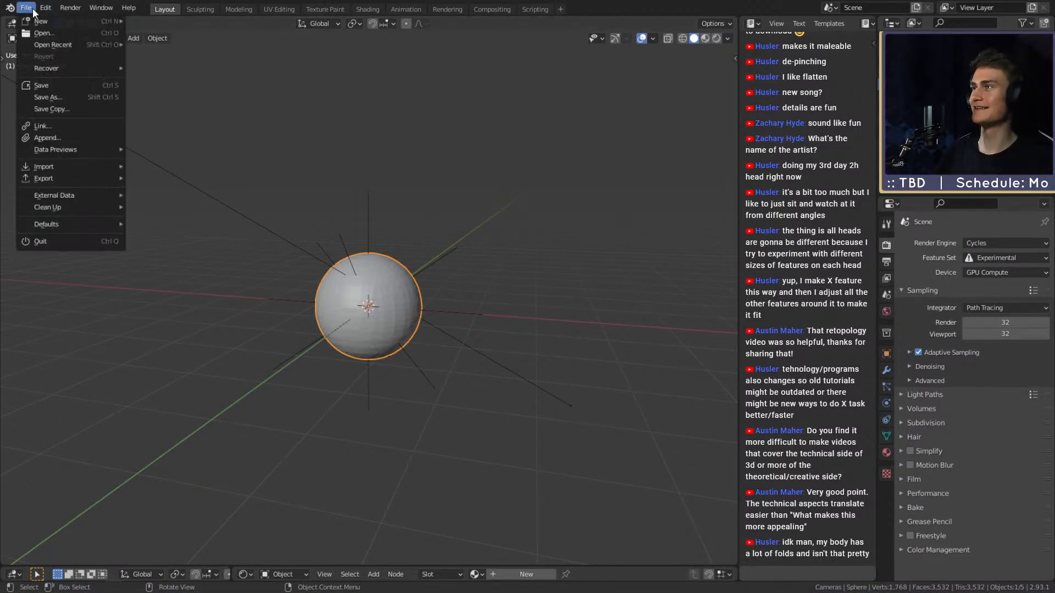
{"action": "mouse_move", "coordinate": [60, 44]}
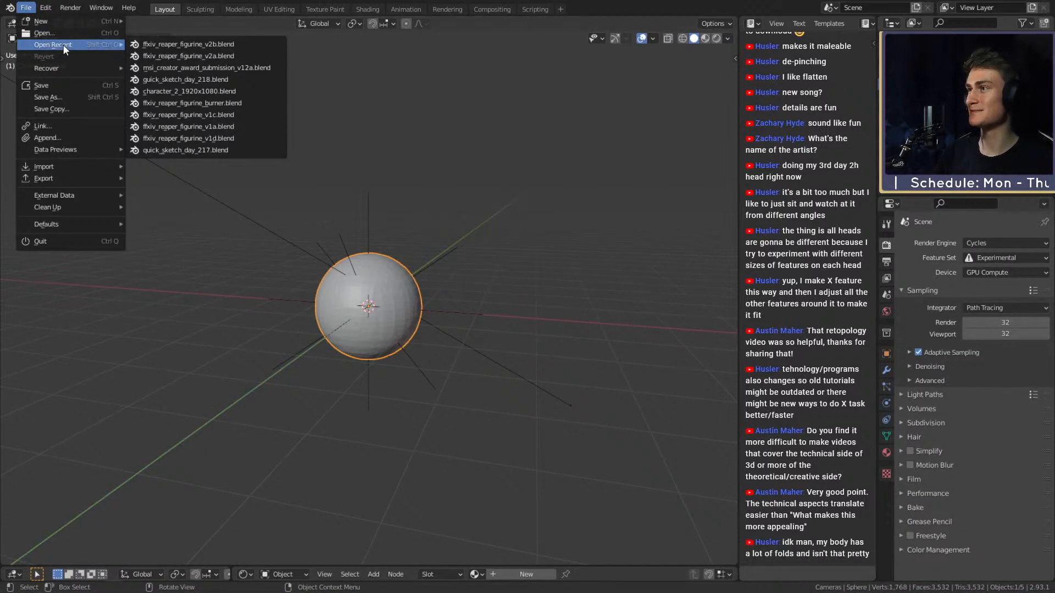
{"action": "left_click", "coordinate": [207, 44]}
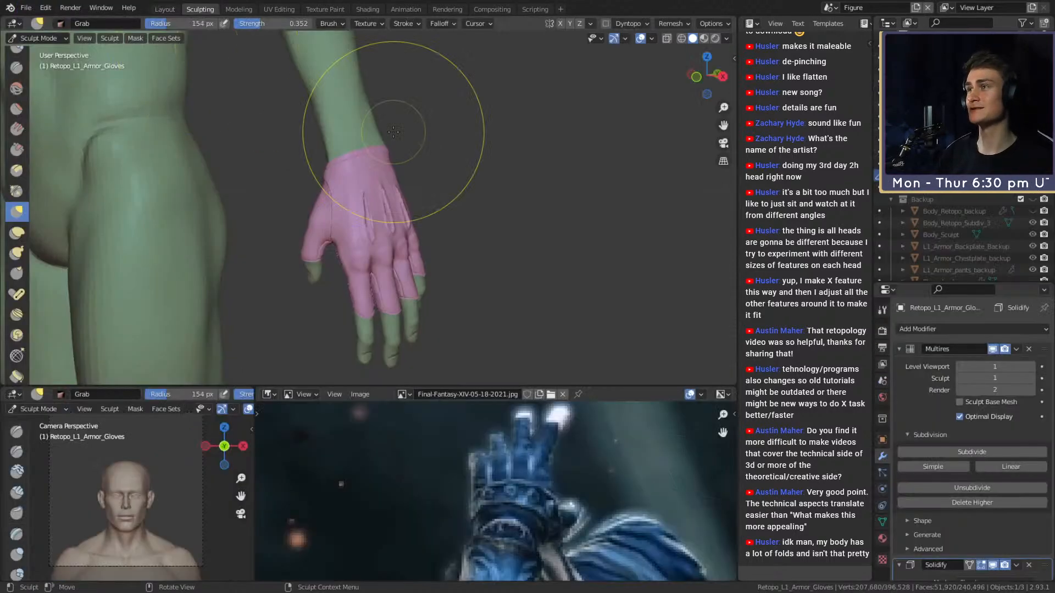
- Switch to the Crease brush for the little-finger side of the cuff, sizing it to 63 px and enlarging it to 94 px
{"action": "middle_click_drag", "start_coordinate": [489, 216], "coordinate": [198, 219]}
{"action": "scroll", "coordinate": [371, 206], "scroll_direction": "up", "scroll_amount": 3}
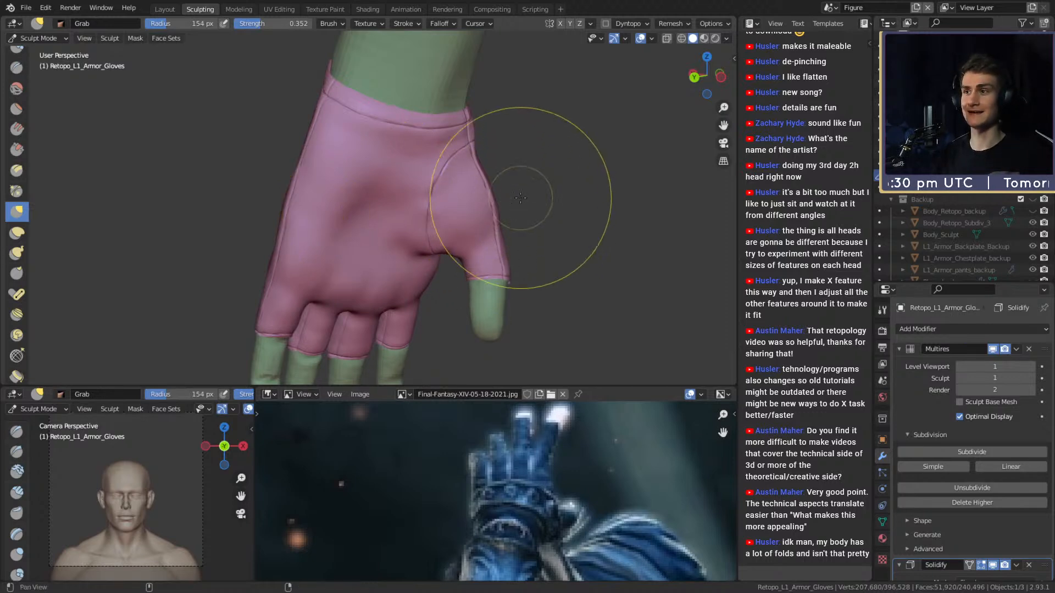
{"action": "left_click_drag", "start_coordinate": [524, 207], "coordinate": [572, 215], "text": "alt"}
{"action": "scroll", "coordinate": [405, 226], "scroll_direction": "up", "scroll_amount": 2}
{"action": "mouse_move", "coordinate": [405, 226]}
{"action": "left_mouse_down", "text": "alt"}
{"action": "mouse_move", "coordinate": [433, 262]}
{"action": "mouse_move", "coordinate": [446, 256]}
{"action": "left_mouse_up", "text": "alt"}
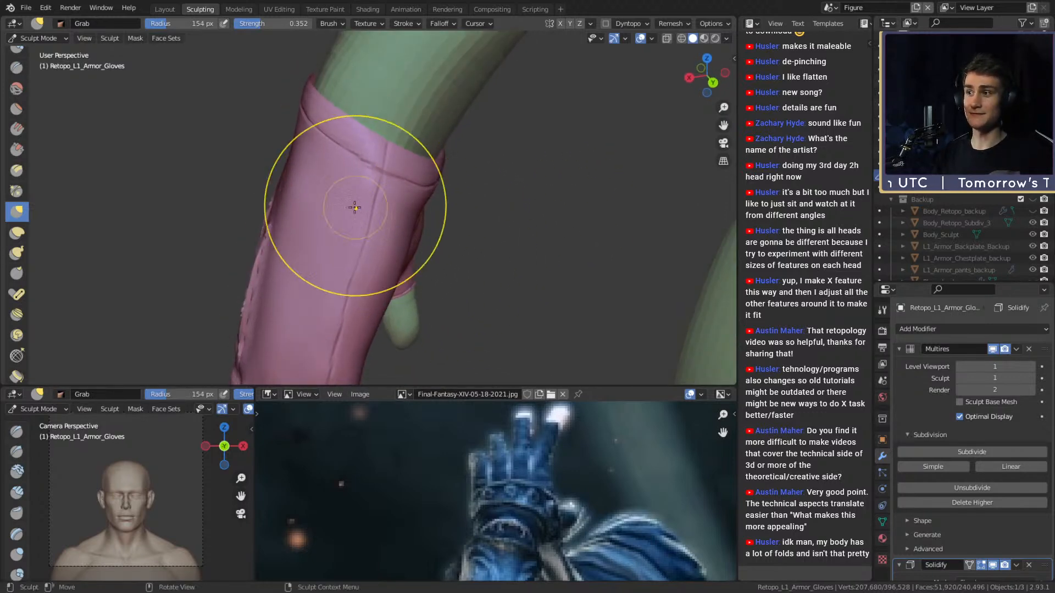
{"action": "key", "text": "shift+c"}
{"action": "key", "text": "f"}
{"action": "left_click", "coordinate": [366, 227]}
{"action": "mouse_move", "coordinate": [367, 225]}
{"action": "left_mouse_down", "text": "alt"}
{"action": "mouse_move", "coordinate": [452, 232]}
{"action": "mouse_move", "coordinate": [369, 193]}
{"action": "mouse_move", "coordinate": [379, 207]}
{"action": "mouse_move", "coordinate": [349, 212]}
{"action": "left_mouse_up", "text": "alt"}
{"action": "key", "text": "f"}
{"action": "left_click", "coordinate": [346, 212]}
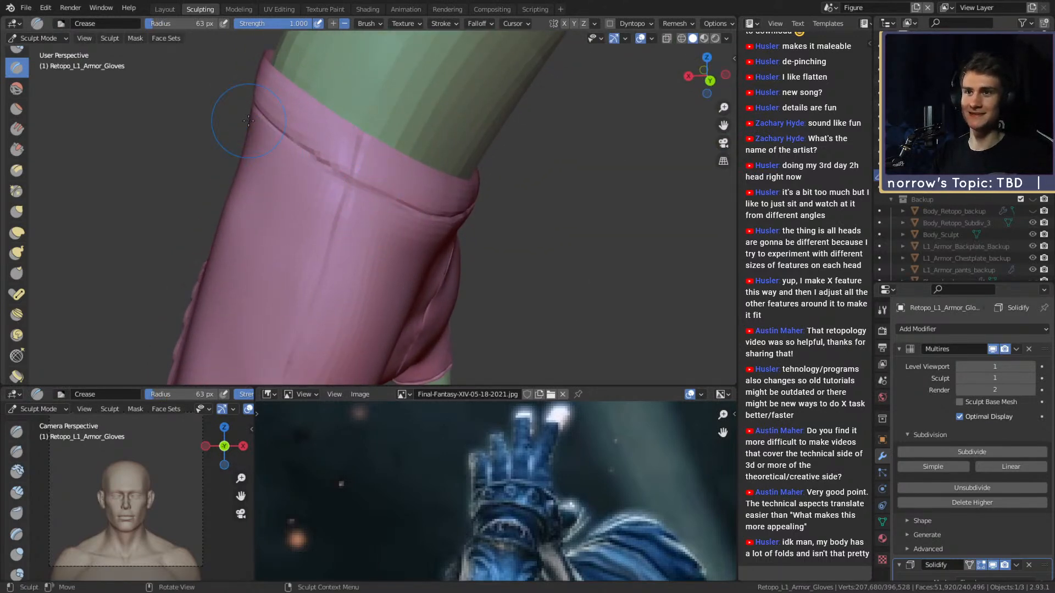
{"action": "scroll", "coordinate": [917, 363], "scroll_direction": "down", "scroll_amount": 3}
{"action": "scroll", "coordinate": [931, 406], "scroll_direction": "up", "scroll_amount": 3}
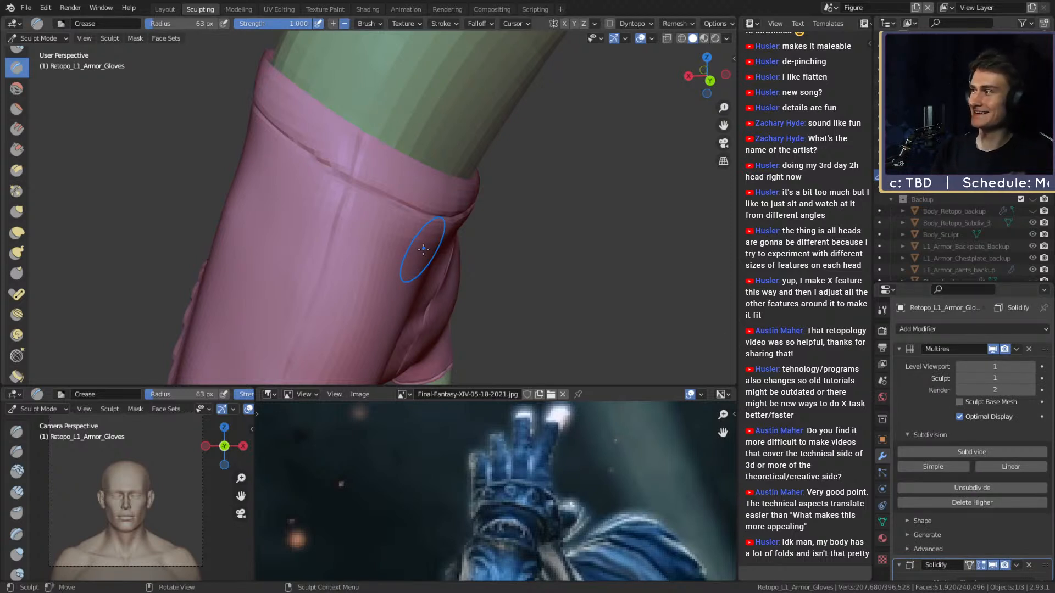
{"action": "key", "text": "f"}
{"action": "left_click_drag", "start_coordinate": [355, 253], "coordinate": [370, 233], "text": "alt"}
{"action": "left_click", "coordinate": [384, 224]}
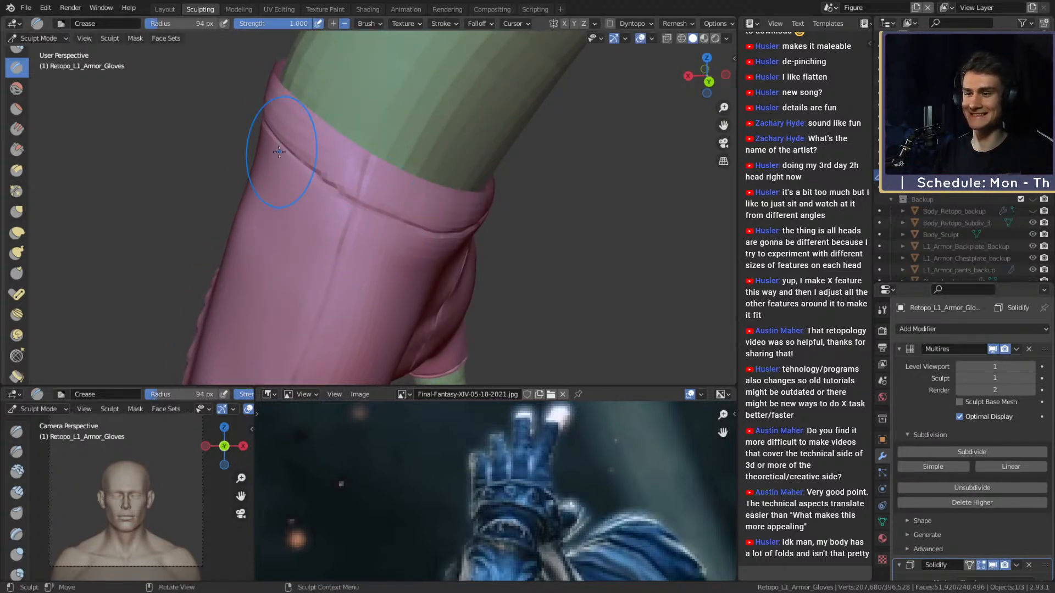
- Load 891c18c8fa1bd0531da0b02ebd00247a.jpg as the reference image and frame its row of sculpted gloves
{"action": "left_click", "coordinate": [401, 397]}
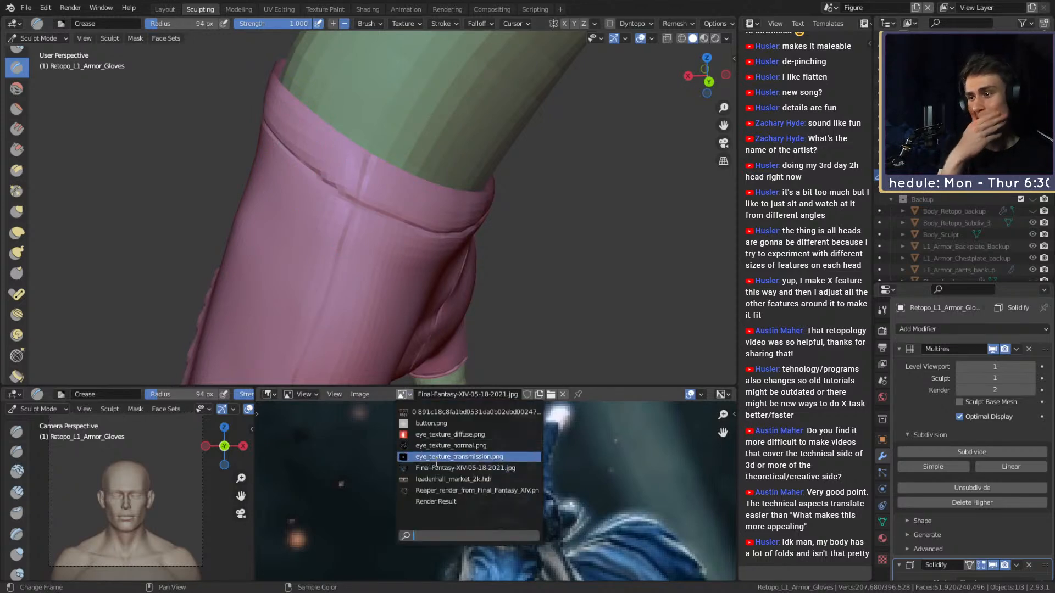
{"action": "left_click", "coordinate": [456, 475]}
{"action": "middle_click_drag", "start_coordinate": [473, 511], "coordinate": [511, 428]}
{"action": "middle_click_drag", "start_coordinate": [467, 559], "coordinate": [442, 510]}
{"action": "scroll", "coordinate": [493, 482], "scroll_direction": "up", "scroll_amount": 2}
{"action": "scroll", "coordinate": [516, 479], "scroll_direction": "down", "scroll_amount": 1}
{"action": "middle_click_drag", "start_coordinate": [515, 479], "coordinate": [496, 501]}
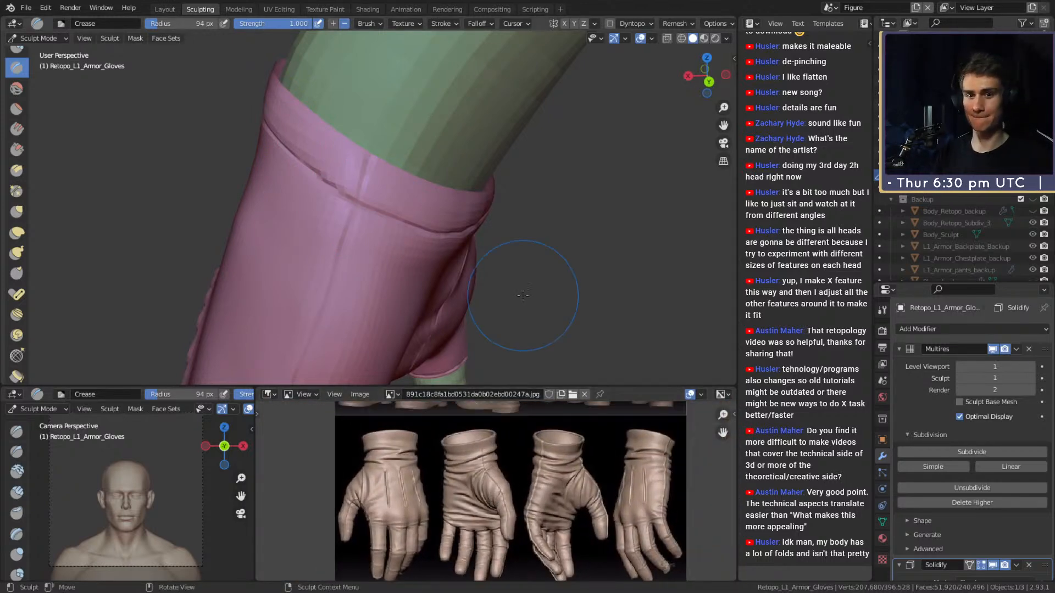
- Try raising a fold below the cuff hem at the little-finger seam with Crease at full strength and 81 px
{"action": "middle_click_drag", "start_coordinate": [458, 245], "coordinate": [455, 242]}
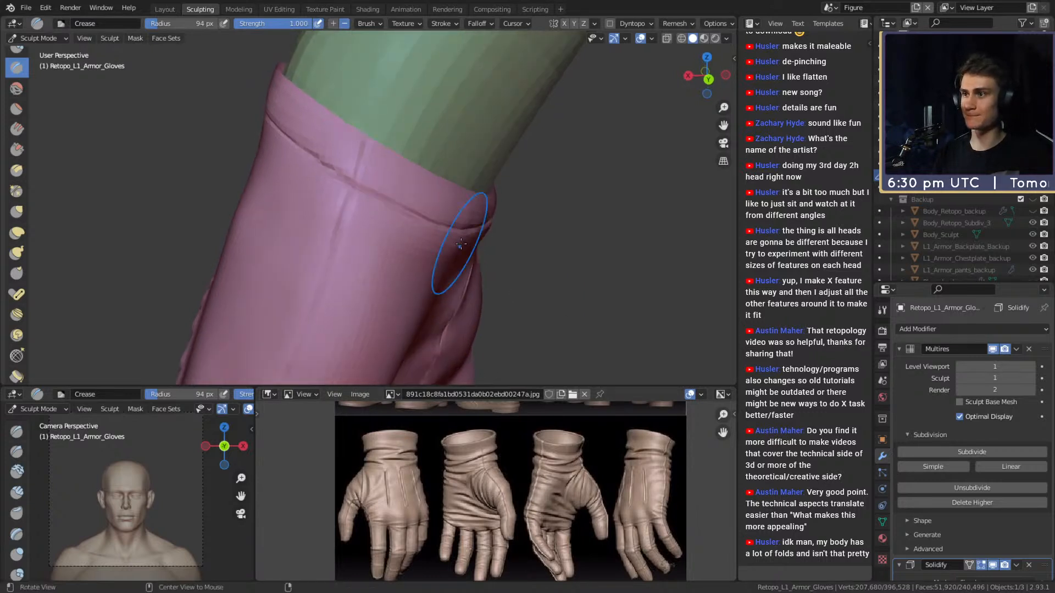
{"action": "middle_click_drag", "start_coordinate": [357, 212], "coordinate": [363, 226]}
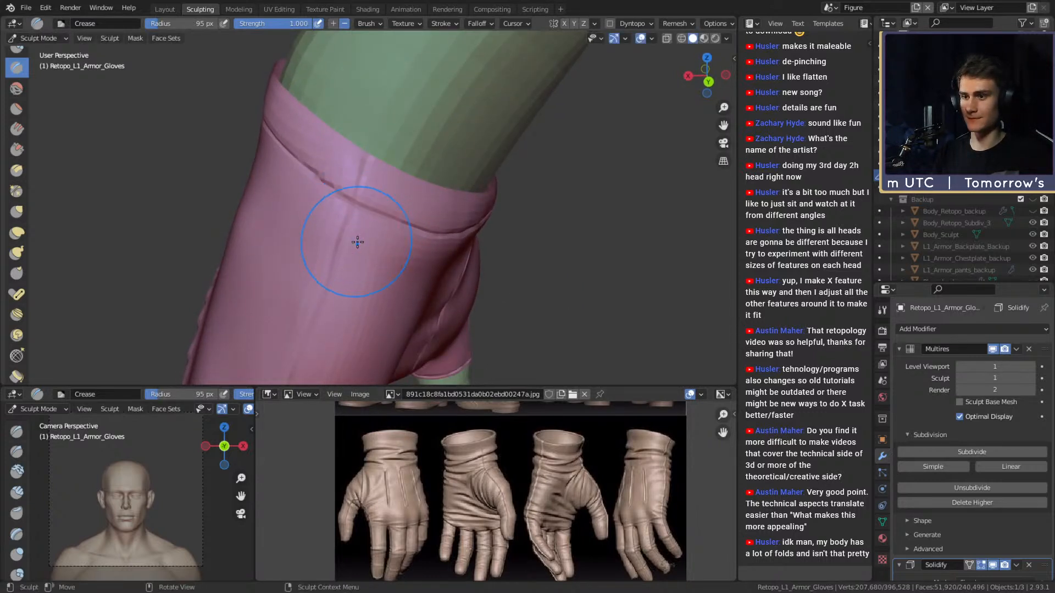
{"action": "left_click_drag", "start_coordinate": [346, 233], "coordinate": [359, 237]}
{"action": "key", "text": "f"}
{"action": "left_click", "coordinate": [351, 233]}
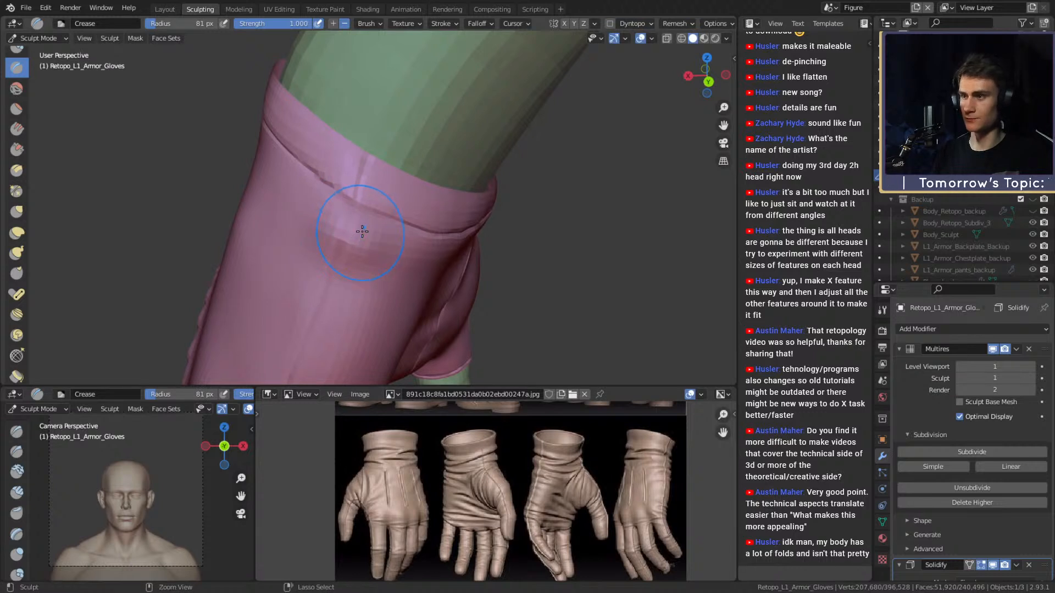
{"action": "key", "text": "ctrl+z"}
- Set the Crease strength to 0.400 and sculpt the first fold just below the cuff hem, resizing the brush to 73 px
{"action": "key", "text": "shift+f"}
{"action": "left_click", "coordinate": [360, 228]}
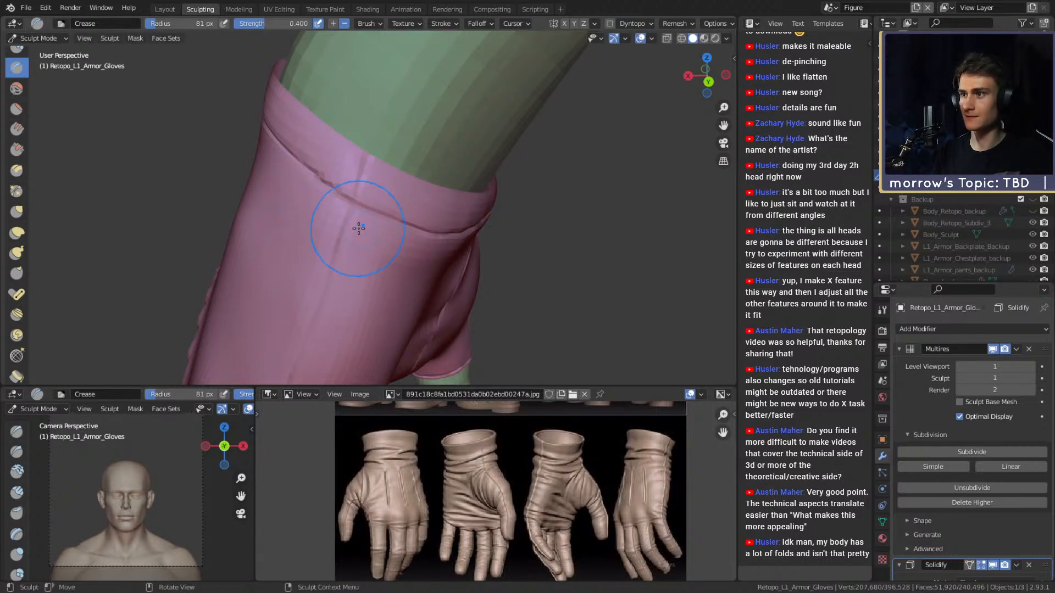
{"action": "mouse_move", "coordinate": [395, 253]}
{"action": "middle_mouse_down"}
{"action": "mouse_move", "coordinate": [365, 211]}
{"action": "mouse_move", "coordinate": [369, 240]}
{"action": "mouse_move", "coordinate": [353, 224]}
{"action": "middle_mouse_up"}
{"action": "key", "text": "f"}
{"action": "left_click", "coordinate": [374, 211]}
{"action": "key", "text": "f"}
{"action": "left_click", "coordinate": [349, 224]}
{"action": "key", "text": "f"}
{"action": "left_click", "coordinate": [411, 237]}
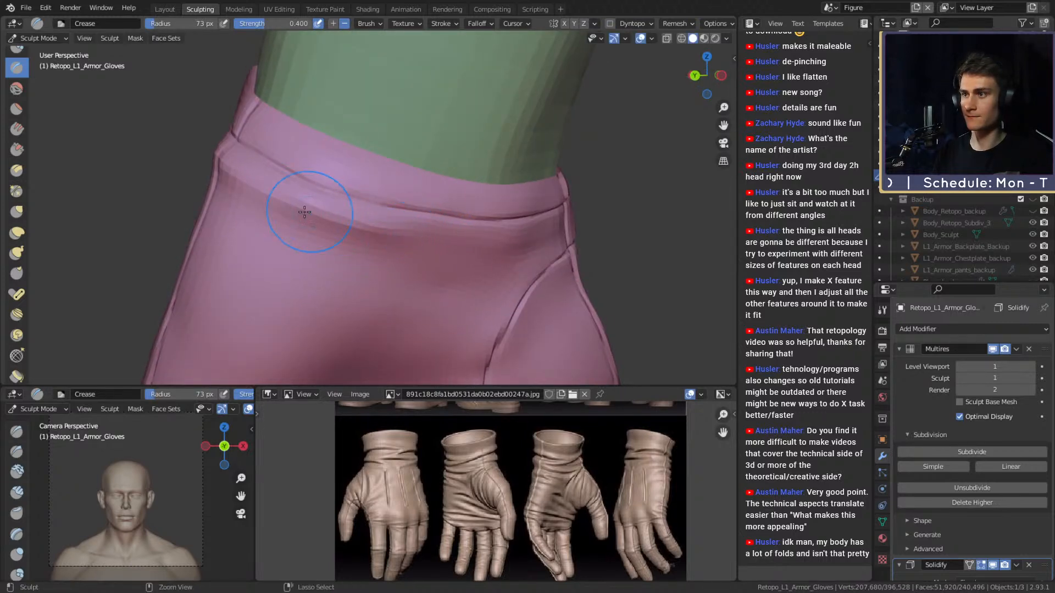
- Build up the first fold from the little-finger seam across the palm with Crease at about 75 px
{"action": "middle_click_drag", "start_coordinate": [419, 240], "coordinate": [348, 212]}
{"action": "key", "text": "f"}
{"action": "left_click", "coordinate": [272, 195]}
{"action": "left_click_drag", "start_coordinate": [271, 195], "coordinate": [282, 194]}
{"action": "key", "text": "f"}
{"action": "left_click", "coordinate": [285, 191]}
{"action": "left_click_drag", "start_coordinate": [220, 174], "coordinate": [299, 194]}
{"action": "middle_click_drag", "start_coordinate": [391, 211], "coordinate": [313, 195], "text": "shift"}
{"action": "key", "text": "f"}
{"action": "left_click", "coordinate": [314, 195]}
- Extend the wrist folds toward the thumb seam and across the palm with Crease, varying the radius between 60 px and 77 px
{"action": "mouse_move", "coordinate": [247, 178]}
{"action": "middle_mouse_down"}
{"action": "mouse_move", "coordinate": [371, 243]}
{"action": "mouse_move", "coordinate": [412, 212]}
{"action": "mouse_move", "coordinate": [404, 218]}
{"action": "middle_mouse_up"}
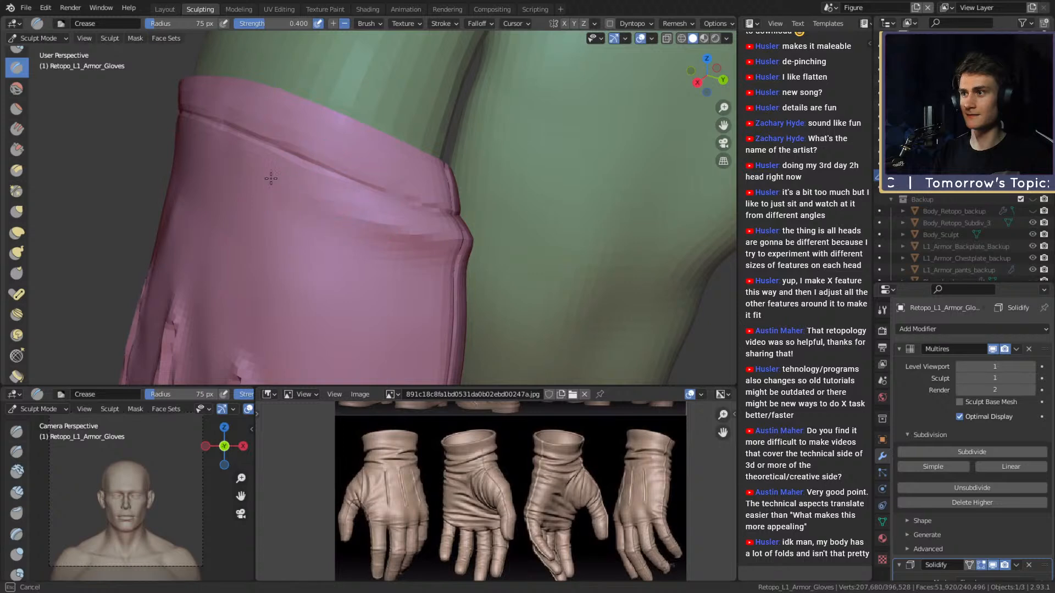
{"action": "mouse_move", "coordinate": [329, 183]}
{"action": "middle_mouse_down"}
{"action": "mouse_move", "coordinate": [447, 219]}
{"action": "mouse_move", "coordinate": [483, 214]}
{"action": "mouse_move", "coordinate": [318, 176]}
{"action": "mouse_move", "coordinate": [431, 183]}
{"action": "middle_mouse_up"}
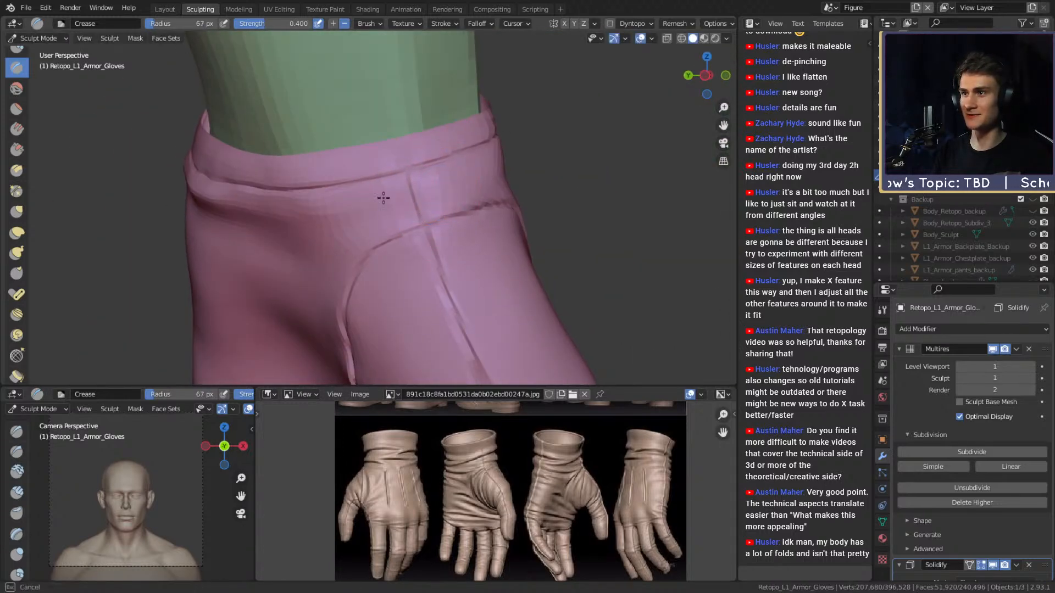
{"action": "middle_click_drag", "start_coordinate": [325, 217], "coordinate": [464, 185]}
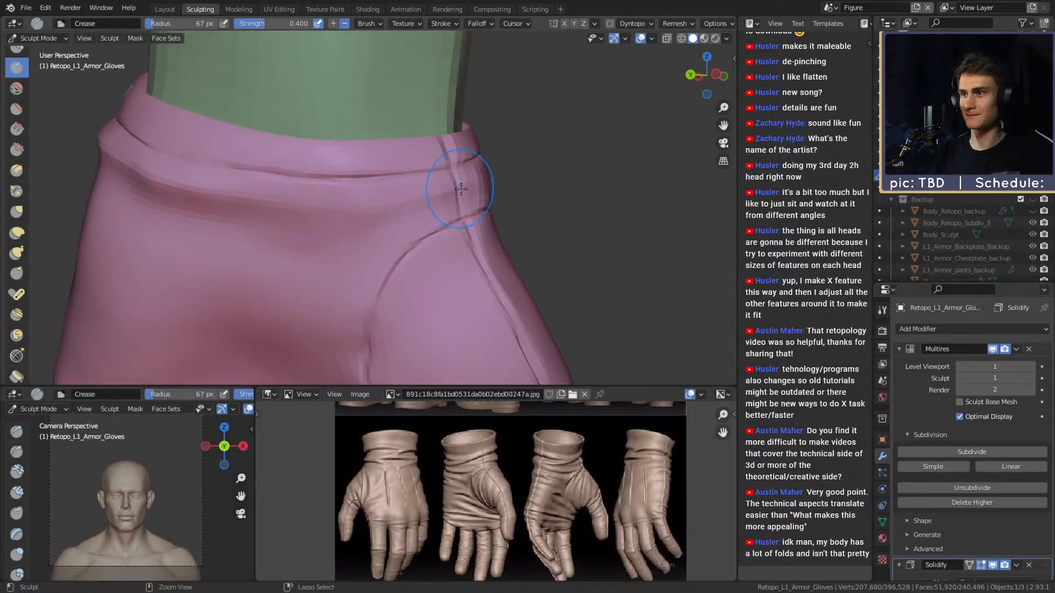
{"action": "mouse_move", "coordinate": [258, 222]}
{"action": "middle_mouse_down"}
{"action": "mouse_move", "coordinate": [349, 212]}
{"action": "mouse_move", "coordinate": [283, 231]}
{"action": "mouse_move", "coordinate": [306, 212]}
{"action": "mouse_move", "coordinate": [364, 235]}
{"action": "middle_mouse_up"}
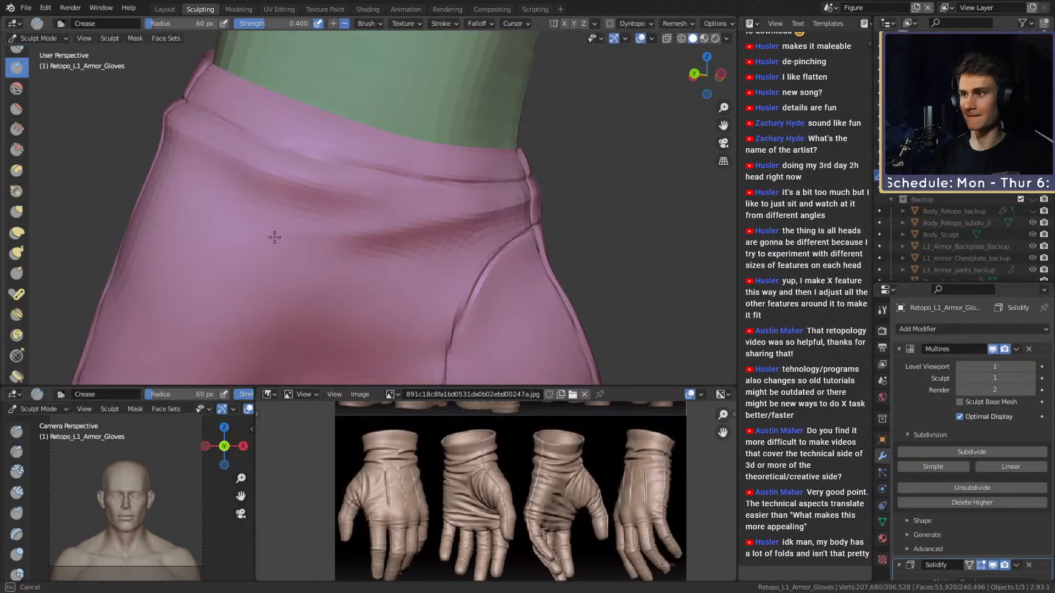
{"action": "middle_click_drag", "start_coordinate": [209, 219], "coordinate": [259, 219]}
{"action": "middle_click_drag", "start_coordinate": [461, 219], "coordinate": [456, 218]}
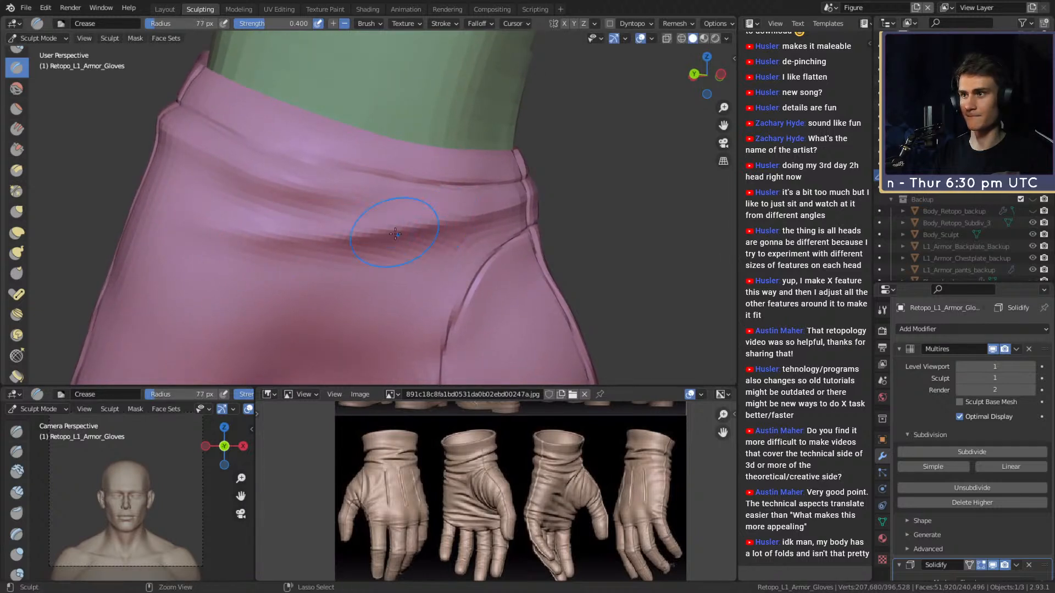
- Sharpen the creases between the palm-side wrist folds with Crease at 36 px
{"action": "key", "text": "f"}
{"action": "left_click", "coordinate": [322, 217]}
{"action": "key", "text": "f"}
{"action": "left_click", "coordinate": [341, 214]}
{"action": "left_click_drag", "start_coordinate": [349, 215], "coordinate": [369, 231], "text": "alt"}
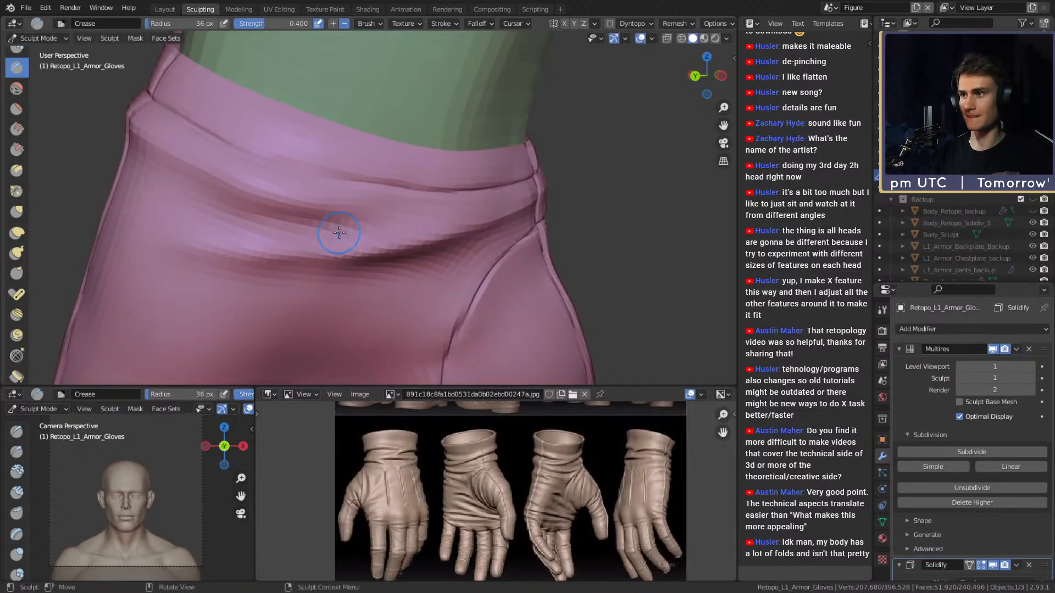
- Shape the upper palm fold toward the little-finger seam with Crease at 69 px
{"action": "middle_click_drag", "start_coordinate": [373, 225], "coordinate": [383, 215]}
{"action": "middle_click_drag", "start_coordinate": [258, 165], "coordinate": [340, 197]}
{"action": "key", "text": "f"}
{"action": "left_click", "coordinate": [410, 216]}
{"action": "mouse_move", "coordinate": [394, 213]}
{"action": "left_mouse_down"}
{"action": "mouse_move", "coordinate": [351, 189]}
{"action": "mouse_move", "coordinate": [373, 215]}
{"action": "left_mouse_up"}
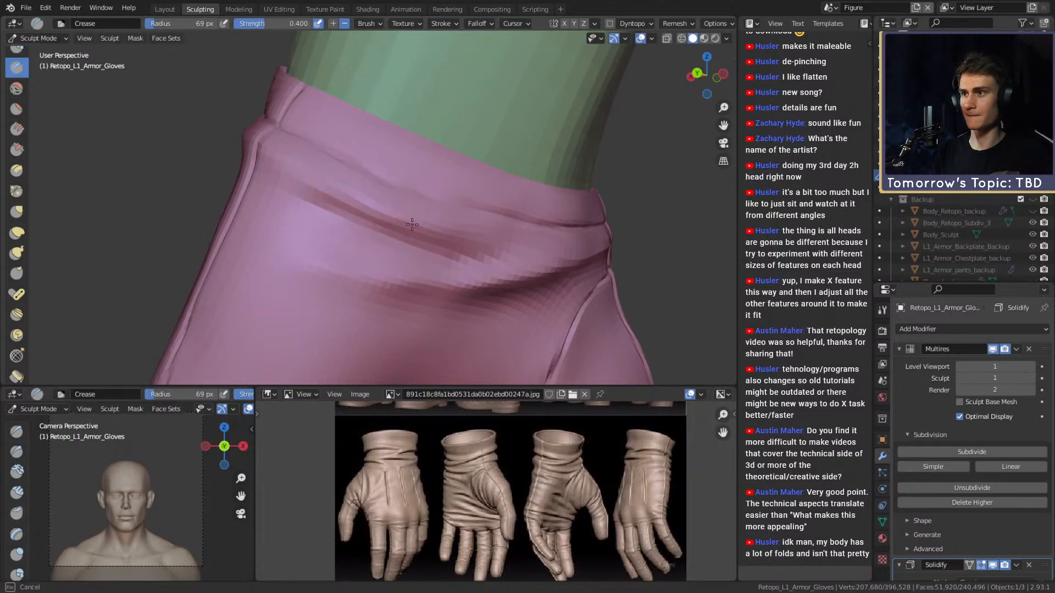
{"action": "mouse_move", "coordinate": [473, 240]}
{"action": "middle_mouse_down"}
{"action": "mouse_move", "coordinate": [381, 255]}
{"action": "mouse_move", "coordinate": [435, 242]}
{"action": "mouse_move", "coordinate": [353, 242]}
{"action": "mouse_move", "coordinate": [468, 185]}
{"action": "mouse_move", "coordinate": [426, 185]}
{"action": "mouse_move", "coordinate": [379, 214]}
{"action": "mouse_move", "coordinate": [318, 228]}
{"action": "mouse_move", "coordinate": [345, 221]}
{"action": "middle_mouse_up"}
{"action": "left_click_drag", "start_coordinate": [351, 219], "coordinate": [299, 230]}
- Tighten the wrist fold where it crosses the thumb seam with Crease at 45 px and 44 px
{"action": "middle_click_drag", "start_coordinate": [407, 209], "coordinate": [413, 233]}
{"action": "key", "text": "f"}
{"action": "left_click", "coordinate": [431, 213]}
{"action": "left_click_drag", "start_coordinate": [409, 201], "coordinate": [412, 201]}
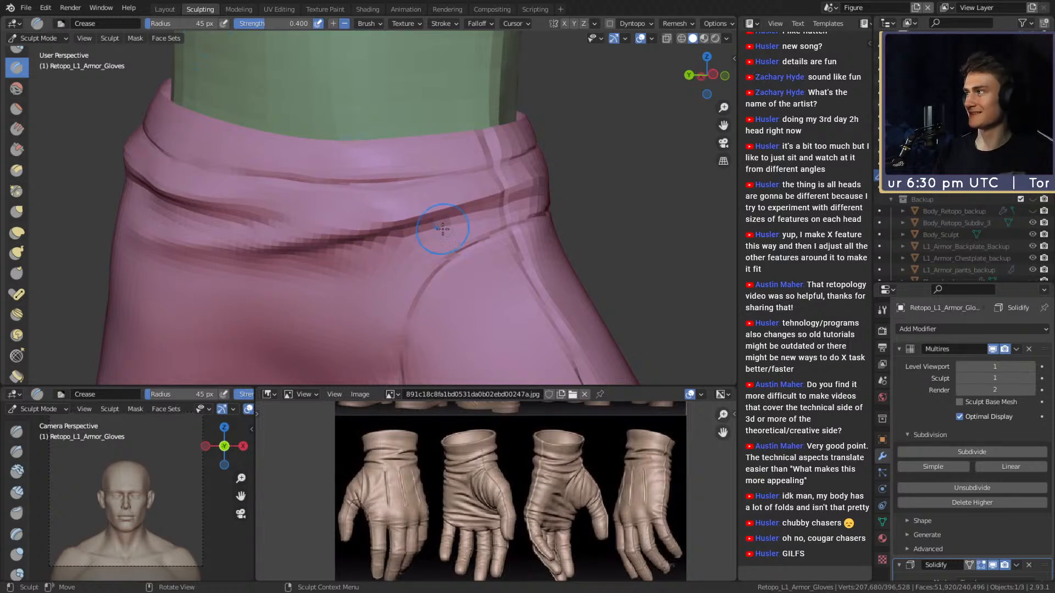
{"action": "middle_click_drag", "start_coordinate": [558, 163], "coordinate": [392, 230], "text": "shift"}
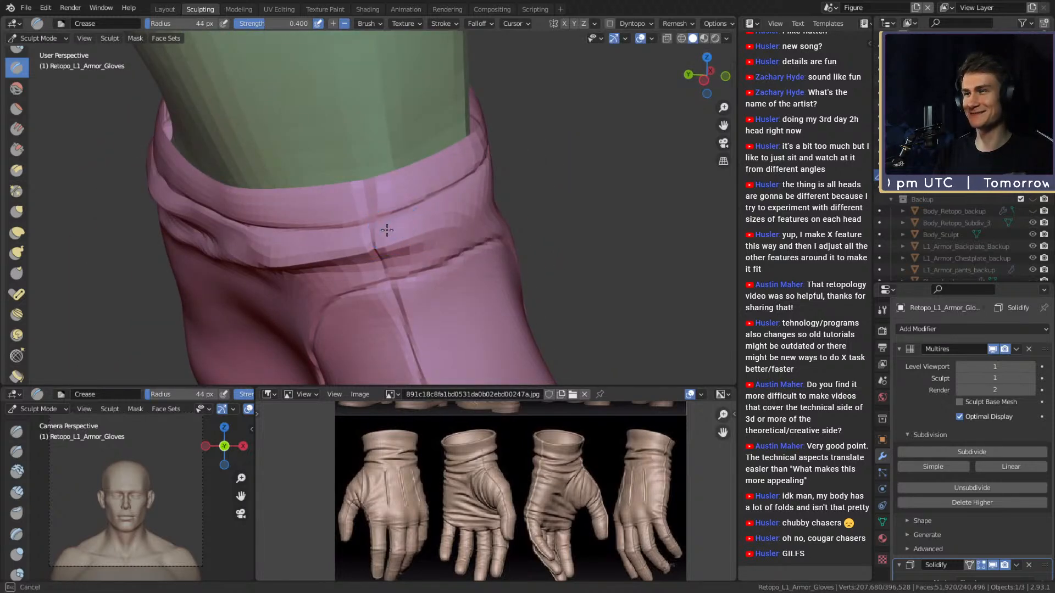
- Carry the crease under the upper fold around the little-finger seam with Crease at 52 px and 46 px
{"action": "left_click_drag", "start_coordinate": [426, 218], "coordinate": [389, 170], "text": "alt"}
{"action": "mouse_move", "coordinate": [308, 106]}
{"action": "left_mouse_down", "text": "alt"}
{"action": "mouse_move", "coordinate": [370, 188]}
{"action": "mouse_move", "coordinate": [353, 235]}
{"action": "left_mouse_up", "text": "alt"}
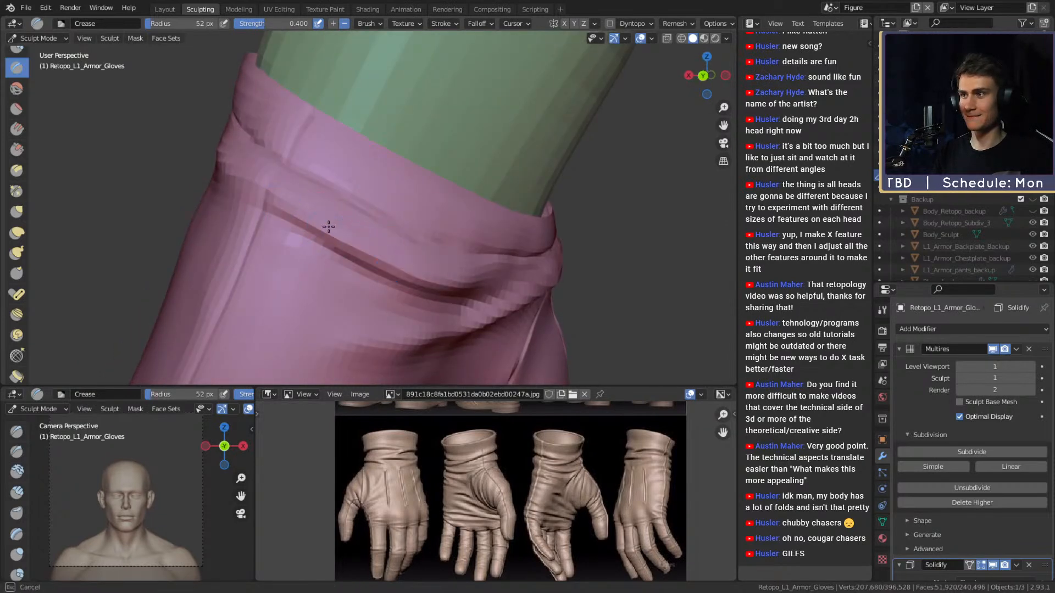
{"action": "mouse_move", "coordinate": [208, 170]}
{"action": "left_mouse_down", "text": "alt"}
{"action": "mouse_move", "coordinate": [342, 176]}
{"action": "mouse_move", "coordinate": [330, 165]}
{"action": "mouse_move", "coordinate": [393, 203]}
{"action": "left_mouse_up", "text": "alt"}
{"action": "mouse_move", "coordinate": [459, 229]}
{"action": "left_mouse_down", "text": "alt"}
{"action": "mouse_move", "coordinate": [330, 184]}
{"action": "mouse_move", "coordinate": [363, 222]}
{"action": "left_mouse_up", "text": "alt"}
{"action": "scroll", "coordinate": [363, 221], "scroll_direction": "up", "scroll_amount": 3}
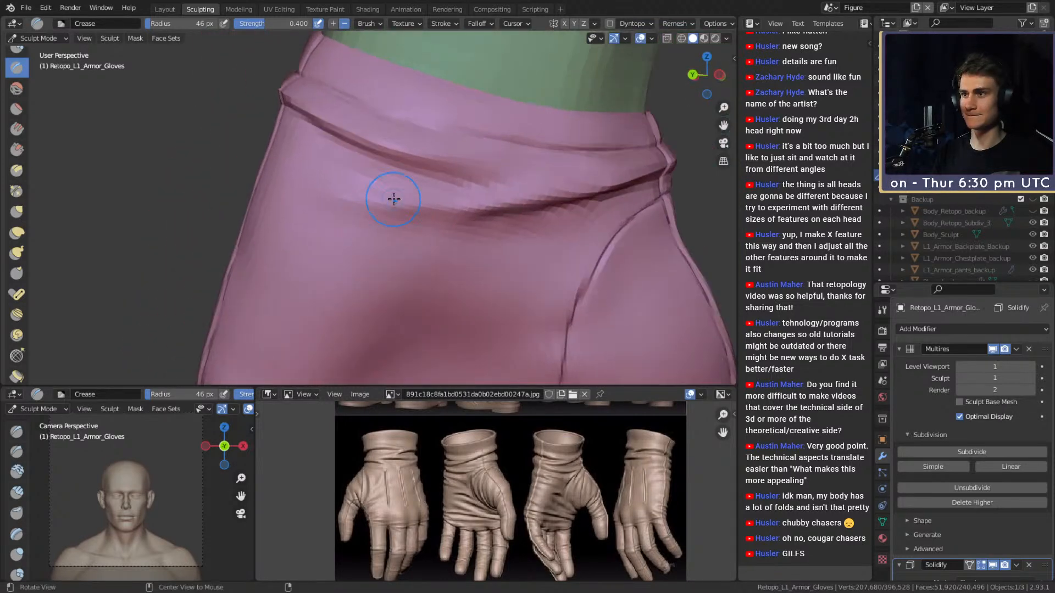
- Build a lower wrist fold across the little-finger seam with Crease at 80 px and 77 px
{"action": "mouse_move", "coordinate": [446, 206]}
{"action": "middle_mouse_down"}
{"action": "mouse_move", "coordinate": [434, 222]}
{"action": "mouse_move", "coordinate": [388, 205]}
{"action": "mouse_move", "coordinate": [405, 212]}
{"action": "mouse_move", "coordinate": [377, 216]}
{"action": "mouse_move", "coordinate": [380, 239]}
{"action": "mouse_move", "coordinate": [321, 213]}
{"action": "middle_mouse_up"}
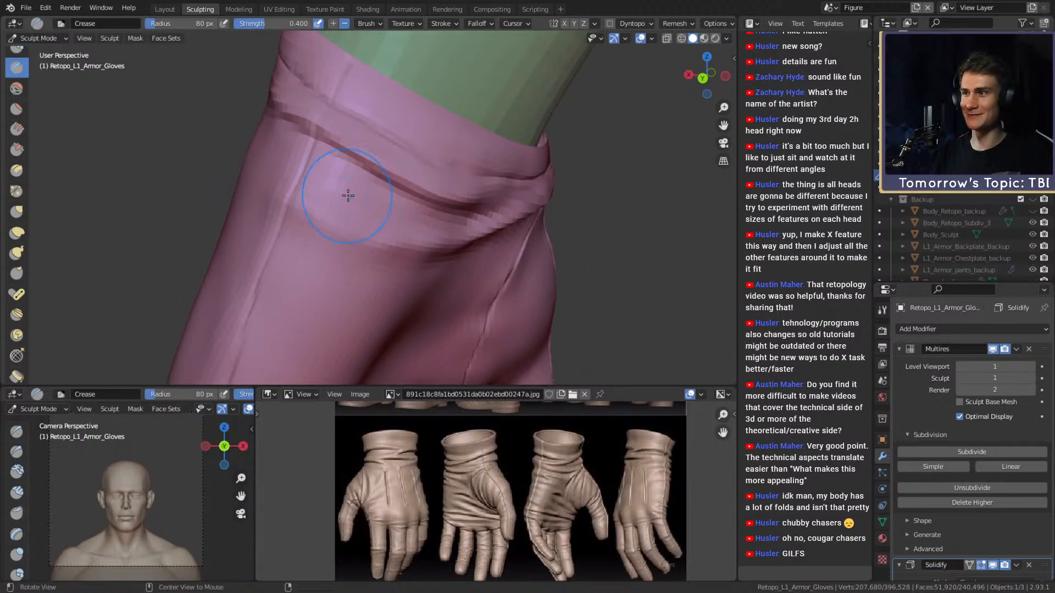
{"action": "key", "text": "f"}
{"action": "left_click", "coordinate": [331, 223]}
{"action": "mouse_move", "coordinate": [370, 243]}
{"action": "middle_mouse_down", "text": "ctrl"}
{"action": "mouse_move", "coordinate": [328, 219]}
{"action": "mouse_move", "coordinate": [353, 225]}
{"action": "middle_mouse_up", "text": "ctrl"}
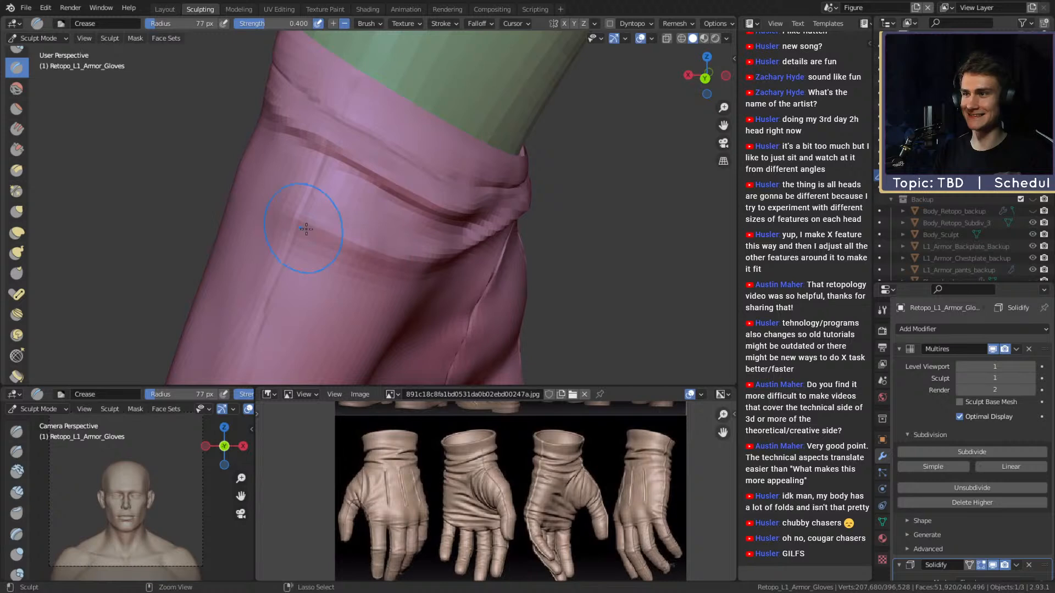
{"action": "middle_click_drag", "start_coordinate": [290, 214], "coordinate": [347, 227]}
{"action": "mouse_move", "coordinate": [283, 213]}
{"action": "middle_mouse_down"}
{"action": "mouse_move", "coordinate": [448, 212]}
{"action": "mouse_move", "coordinate": [352, 226]}
{"action": "mouse_move", "coordinate": [353, 207]}
{"action": "mouse_move", "coordinate": [349, 219]}
{"action": "middle_mouse_up"}
- Extend the lower wrist fold onto the back of the hand with Crease at 72 px
{"action": "mouse_move", "coordinate": [290, 197]}
{"action": "middle_mouse_down"}
{"action": "mouse_move", "coordinate": [348, 205]}
{"action": "mouse_move", "coordinate": [348, 188]}
{"action": "mouse_move", "coordinate": [339, 196]}
{"action": "middle_mouse_up"}
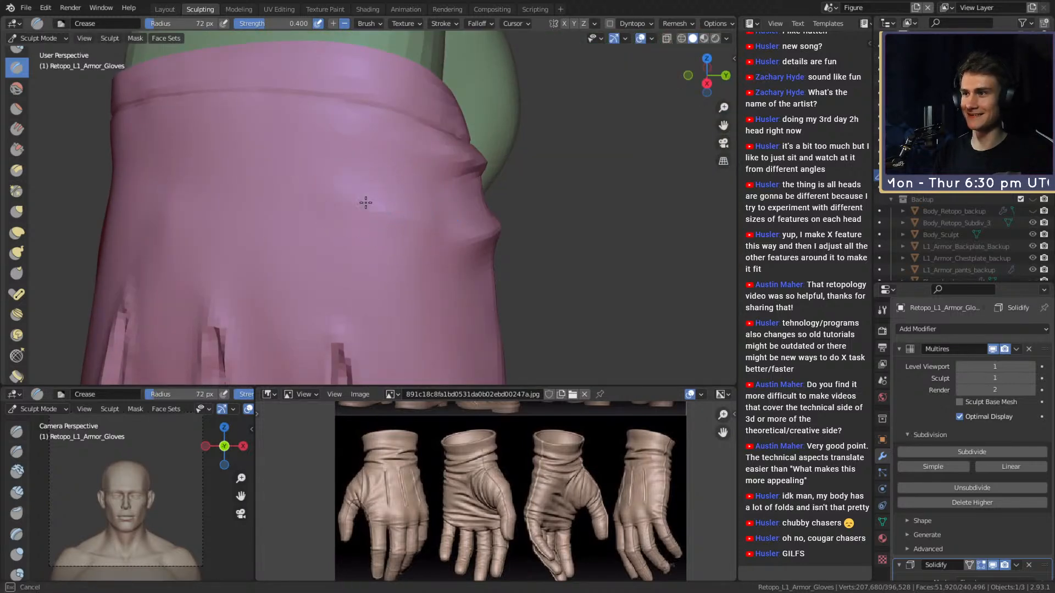
{"action": "middle_click_drag", "start_coordinate": [467, 239], "coordinate": [361, 213]}
{"action": "mouse_move", "coordinate": [454, 246]}
{"action": "middle_mouse_down"}
{"action": "mouse_move", "coordinate": [407, 235]}
{"action": "mouse_move", "coordinate": [426, 253]}
{"action": "mouse_move", "coordinate": [392, 222]}
{"action": "mouse_move", "coordinate": [342, 245]}
{"action": "middle_mouse_up"}
{"action": "key", "text": "f"}
{"action": "left_click", "coordinate": [388, 281]}
{"action": "mouse_move", "coordinate": [410, 257]}
{"action": "middle_mouse_down"}
{"action": "mouse_move", "coordinate": [363, 250]}
{"action": "mouse_move", "coordinate": [460, 266]}
{"action": "mouse_move", "coordinate": [377, 254]}
{"action": "mouse_move", "coordinate": [279, 95]}
{"action": "mouse_move", "coordinate": [348, 236]}
{"action": "mouse_move", "coordinate": [353, 193]}
{"action": "mouse_move", "coordinate": [358, 228]}
{"action": "mouse_move", "coordinate": [230, 94]}
{"action": "middle_mouse_up"}
- Refine the folds on the back of the hand beside the little-finger seam with Crease at 47 px
{"action": "key", "text": "f"}
{"action": "left_click", "coordinate": [377, 254]}
{"action": "mouse_move", "coordinate": [360, 202]}
{"action": "middle_mouse_down"}
{"action": "mouse_move", "coordinate": [344, 207]}
{"action": "mouse_move", "coordinate": [385, 239]}
{"action": "mouse_move", "coordinate": [428, 253]}
{"action": "mouse_move", "coordinate": [315, 255]}
{"action": "mouse_move", "coordinate": [372, 202]}
{"action": "mouse_move", "coordinate": [401, 216]}
{"action": "mouse_move", "coordinate": [390, 220]}
{"action": "mouse_move", "coordinate": [414, 202]}
{"action": "mouse_move", "coordinate": [464, 220]}
{"action": "mouse_move", "coordinate": [384, 172]}
{"action": "mouse_move", "coordinate": [421, 191]}
{"action": "mouse_move", "coordinate": [400, 217]}
{"action": "middle_mouse_up"}
{"action": "mouse_move", "coordinate": [331, 189]}
{"action": "middle_mouse_down"}
{"action": "mouse_move", "coordinate": [400, 207]}
{"action": "mouse_move", "coordinate": [390, 215]}
{"action": "middle_mouse_up"}
{"action": "middle_click_drag", "start_coordinate": [454, 243], "coordinate": [315, 204]}
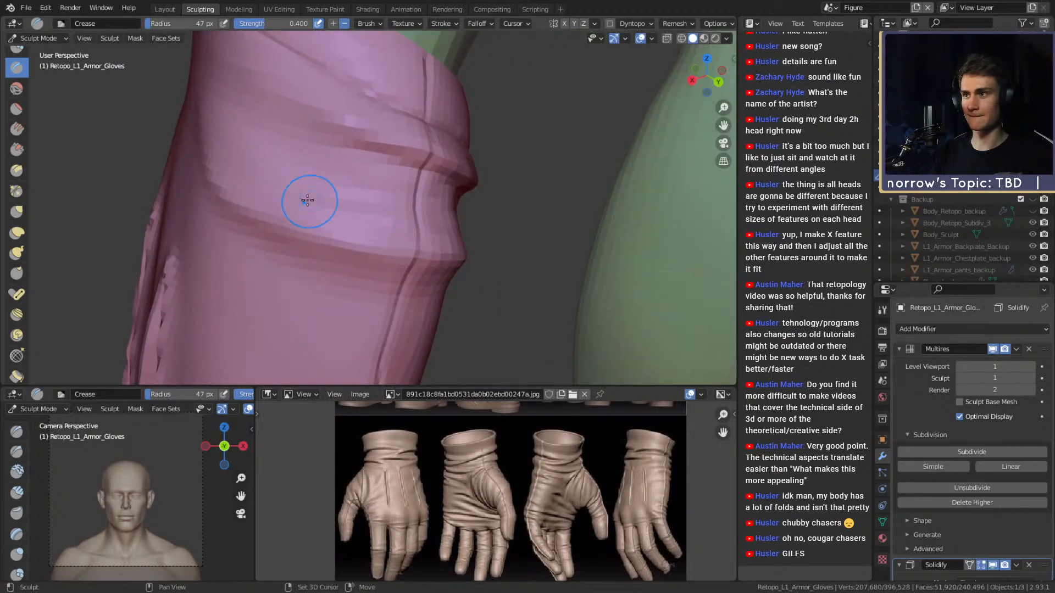
{"action": "mouse_move", "coordinate": [395, 221]}
{"action": "middle_mouse_down"}
{"action": "mouse_move", "coordinate": [361, 223]}
{"action": "mouse_move", "coordinate": [369, 209]}
{"action": "mouse_move", "coordinate": [414, 235]}
{"action": "mouse_move", "coordinate": [369, 238]}
{"action": "mouse_move", "coordinate": [383, 205]}
{"action": "middle_mouse_up"}
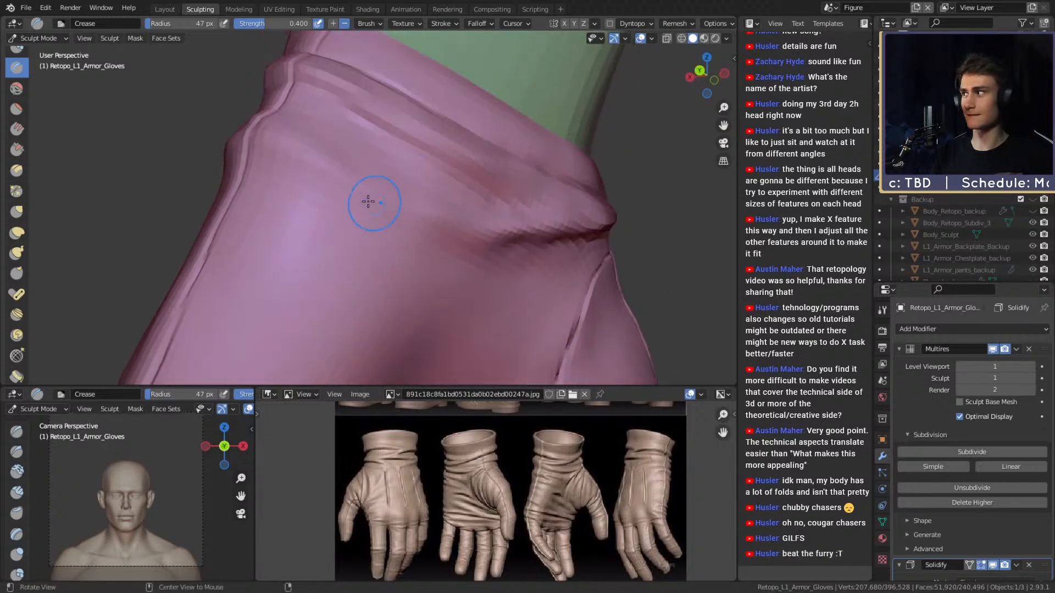
- Deepen the underside of the lower fold around the little-finger seam with Crease at 70 px
{"action": "mouse_move", "coordinate": [292, 198]}
{"action": "middle_mouse_down"}
{"action": "mouse_move", "coordinate": [424, 229]}
{"action": "mouse_move", "coordinate": [330, 209]}
{"action": "mouse_move", "coordinate": [348, 198]}
{"action": "mouse_move", "coordinate": [180, 96]}
{"action": "middle_mouse_up"}
{"action": "mouse_move", "coordinate": [368, 214]}
{"action": "middle_mouse_down"}
{"action": "mouse_move", "coordinate": [438, 231]}
{"action": "mouse_move", "coordinate": [300, 189]}
{"action": "middle_mouse_up"}
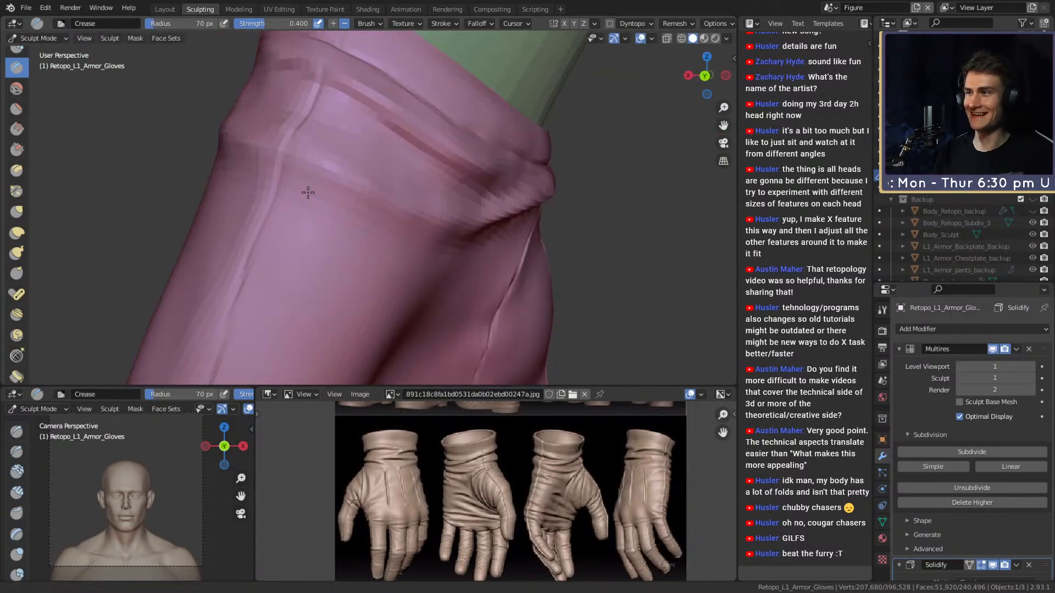
{"action": "key", "text": "f"}
{"action": "left_click", "coordinate": [301, 203]}
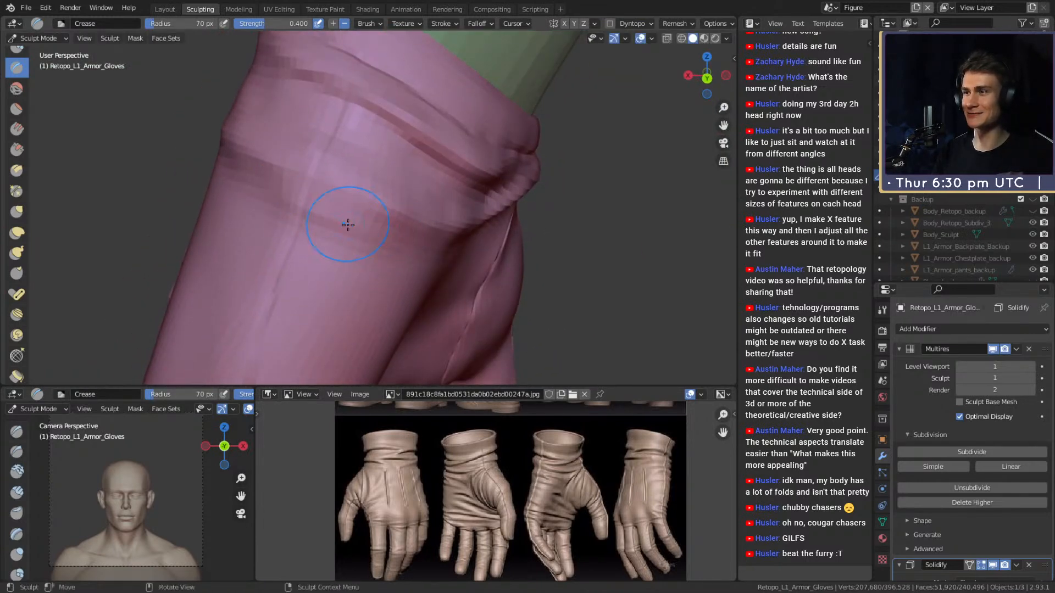
{"action": "mouse_move", "coordinate": [231, 169]}
{"action": "middle_mouse_down"}
{"action": "mouse_move", "coordinate": [341, 214]}
{"action": "mouse_move", "coordinate": [400, 224]}
{"action": "middle_mouse_up"}
- Sculpt a diagonal fold from the little-finger seam toward the palm's hollow with Crease at 45 px, 63 px and 72 px
{"action": "mouse_move", "coordinate": [313, 186]}
{"action": "middle_mouse_down"}
{"action": "mouse_move", "coordinate": [336, 207]}
{"action": "mouse_move", "coordinate": [377, 207]}
{"action": "mouse_move", "coordinate": [310, 201]}
{"action": "middle_mouse_up"}
{"action": "mouse_move", "coordinate": [395, 156]}
{"action": "middle_mouse_down"}
{"action": "mouse_move", "coordinate": [377, 236]}
{"action": "mouse_move", "coordinate": [353, 200]}
{"action": "mouse_move", "coordinate": [365, 183]}
{"action": "mouse_move", "coordinate": [344, 185]}
{"action": "mouse_move", "coordinate": [344, 238]}
{"action": "mouse_move", "coordinate": [365, 203]}
{"action": "mouse_move", "coordinate": [334, 196]}
{"action": "mouse_move", "coordinate": [367, 210]}
{"action": "middle_mouse_up"}
{"action": "middle_click_drag", "start_coordinate": [397, 247], "coordinate": [389, 237]}
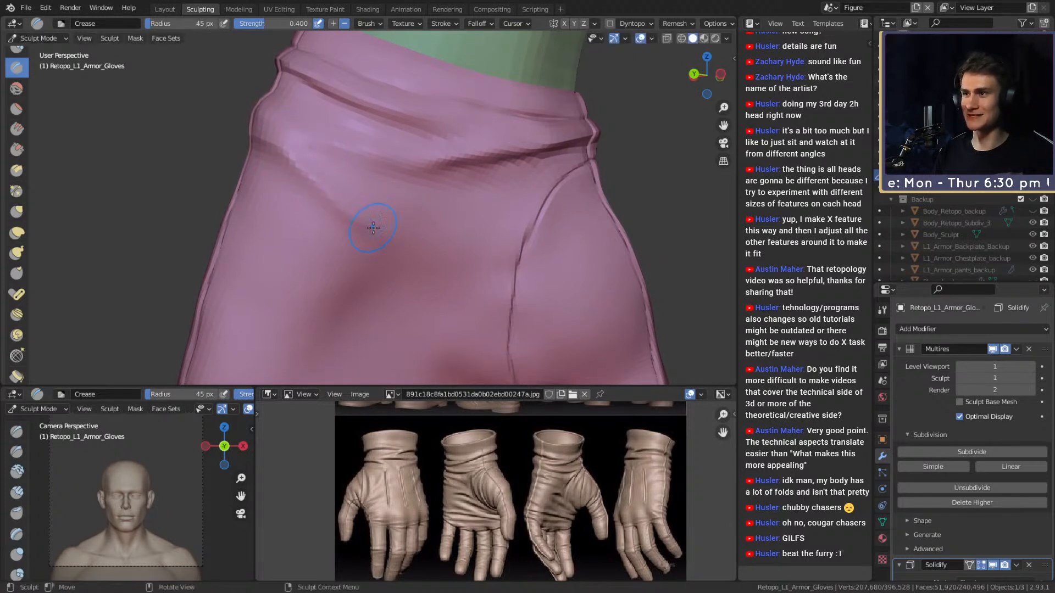
{"action": "key", "text": "f"}
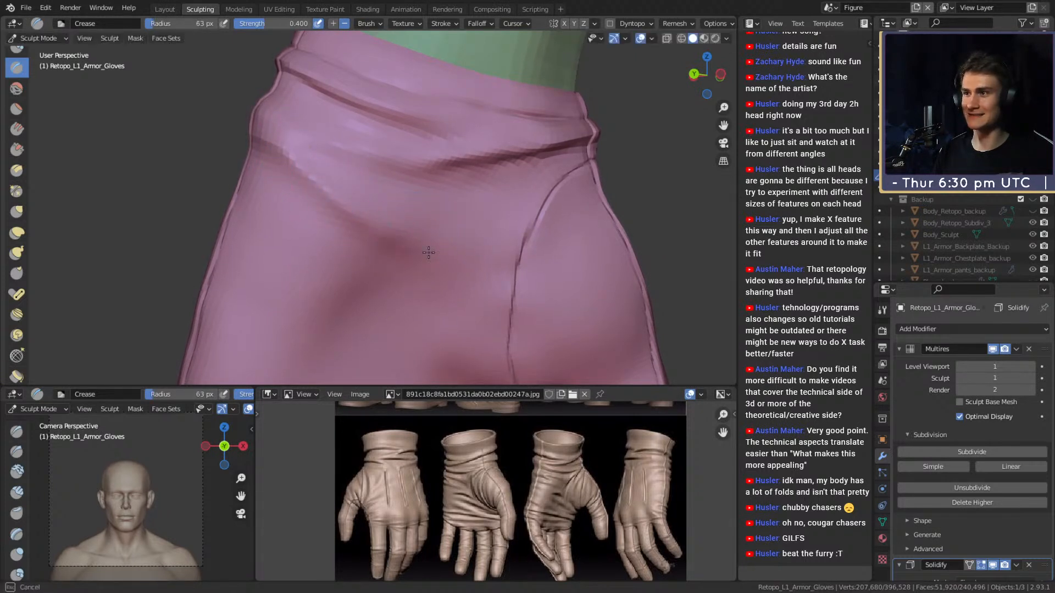
{"action": "mouse_move", "coordinate": [418, 213]}
{"action": "middle_mouse_down"}
{"action": "mouse_move", "coordinate": [433, 223]}
{"action": "mouse_move", "coordinate": [416, 233]}
{"action": "mouse_move", "coordinate": [448, 183]}
{"action": "mouse_move", "coordinate": [358, 205]}
{"action": "mouse_move", "coordinate": [365, 226]}
{"action": "mouse_move", "coordinate": [348, 207]}
{"action": "mouse_move", "coordinate": [392, 209]}
{"action": "middle_mouse_up"}
{"action": "key", "text": "f"}
{"action": "left_click", "coordinate": [411, 214]}
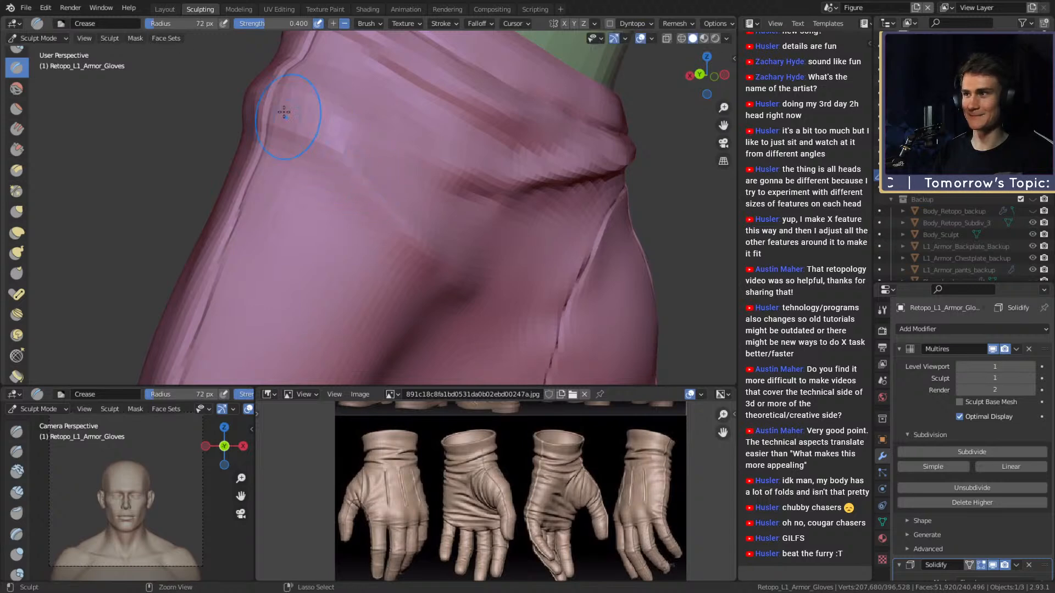
- Sharpen the crease under the diagonal palm fold with Crease at 47 px and 49 px
{"action": "left_click_drag", "start_coordinate": [414, 223], "coordinate": [422, 236]}
{"action": "middle_click_drag", "start_coordinate": [409, 206], "coordinate": [415, 192]}
{"action": "key", "text": "f"}
{"action": "left_click", "coordinate": [365, 179]}
{"action": "left_click_drag", "start_coordinate": [342, 154], "coordinate": [427, 258]}
{"action": "middle_click_drag", "start_coordinate": [299, 148], "coordinate": [353, 176]}
{"action": "scroll", "coordinate": [407, 209], "scroll_direction": "down", "scroll_amount": 5}
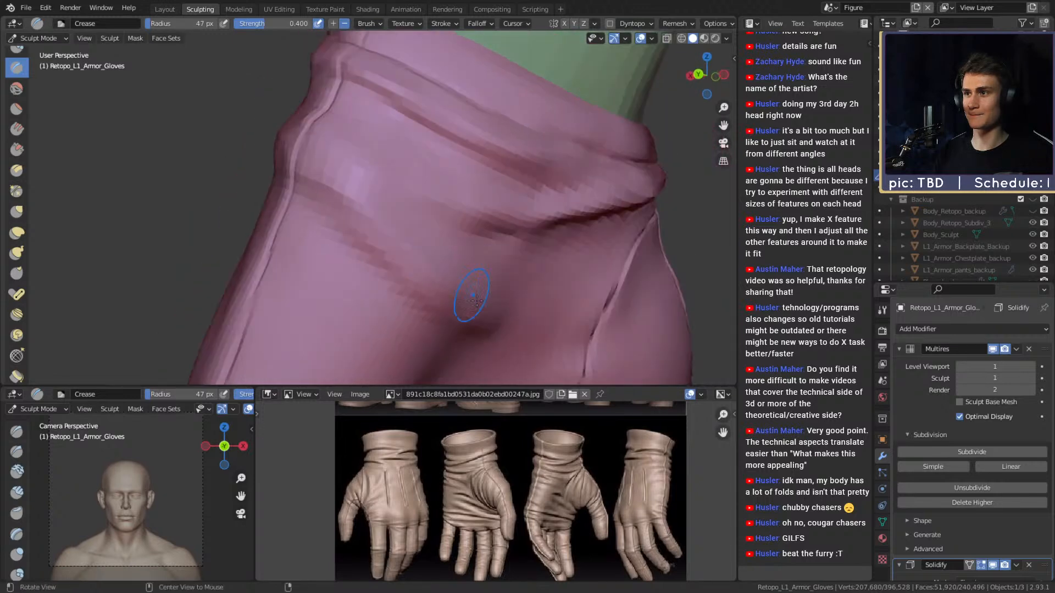
{"action": "key", "text": "f"}
{"action": "left_click", "coordinate": [429, 260]}
{"action": "mouse_move", "coordinate": [430, 260]}
{"action": "left_mouse_down", "text": "alt"}
{"action": "mouse_move", "coordinate": [523, 217]}
{"action": "mouse_move", "coordinate": [404, 210]}
{"action": "left_mouse_up", "text": "alt"}
{"action": "scroll", "coordinate": [401, 208], "scroll_direction": "up", "scroll_amount": 3}
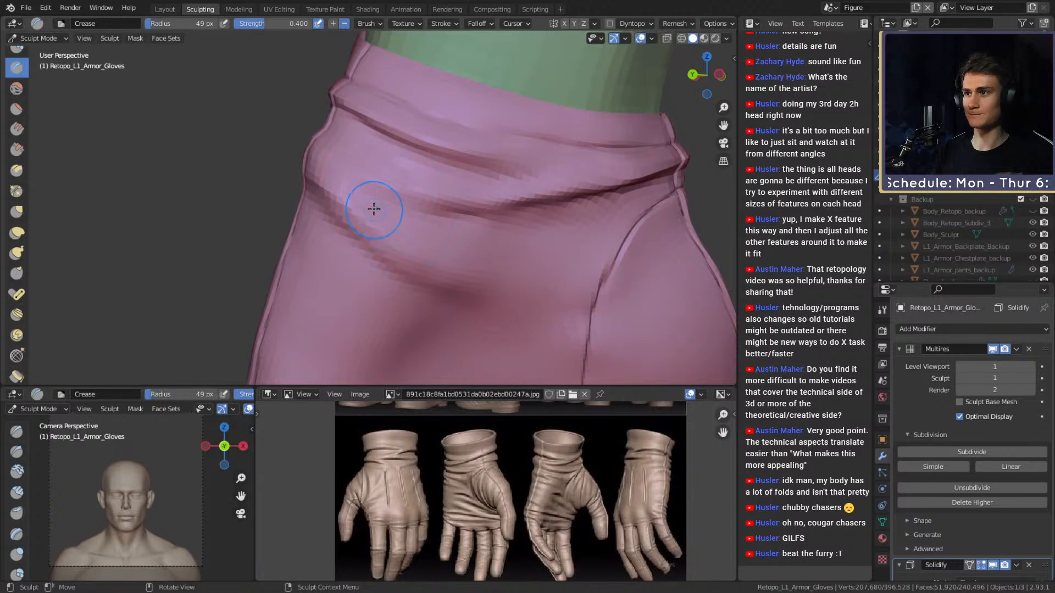
- Sharpen the fold lines across the palm side of the wrist with Crease at 28 px
{"action": "key", "text": "f"}
{"action": "left_click", "coordinate": [404, 204]}
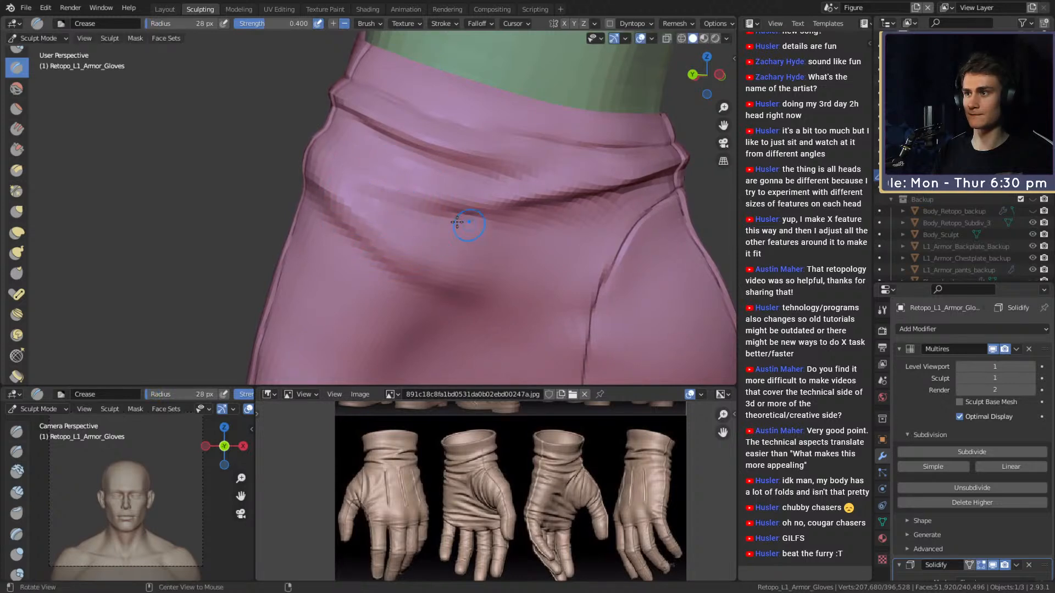
{"action": "middle_click_drag", "start_coordinate": [475, 229], "coordinate": [498, 230]}
{"action": "middle_click_drag", "start_coordinate": [380, 203], "coordinate": [397, 237]}
{"action": "mouse_move", "coordinate": [348, 211]}
{"action": "middle_mouse_down"}
{"action": "mouse_move", "coordinate": [462, 304]}
{"action": "mouse_move", "coordinate": [496, 237]}
{"action": "mouse_move", "coordinate": [483, 227]}
{"action": "mouse_move", "coordinate": [384, 228]}
{"action": "mouse_move", "coordinate": [432, 256]}
{"action": "middle_mouse_up"}
- Reshape the silhouette of the wrist folds along the little-finger seam with Grab at 166 px
{"action": "key", "text": "g"}
{"action": "key", "text": "f"}
{"action": "left_click", "coordinate": [513, 226]}
{"action": "key", "text": "f"}
{"action": "left_click", "coordinate": [416, 251]}
{"action": "left_click_drag", "start_coordinate": [420, 245], "coordinate": [472, 242], "text": "alt"}
{"action": "key", "text": "f"}
{"action": "left_click", "coordinate": [449, 213]}
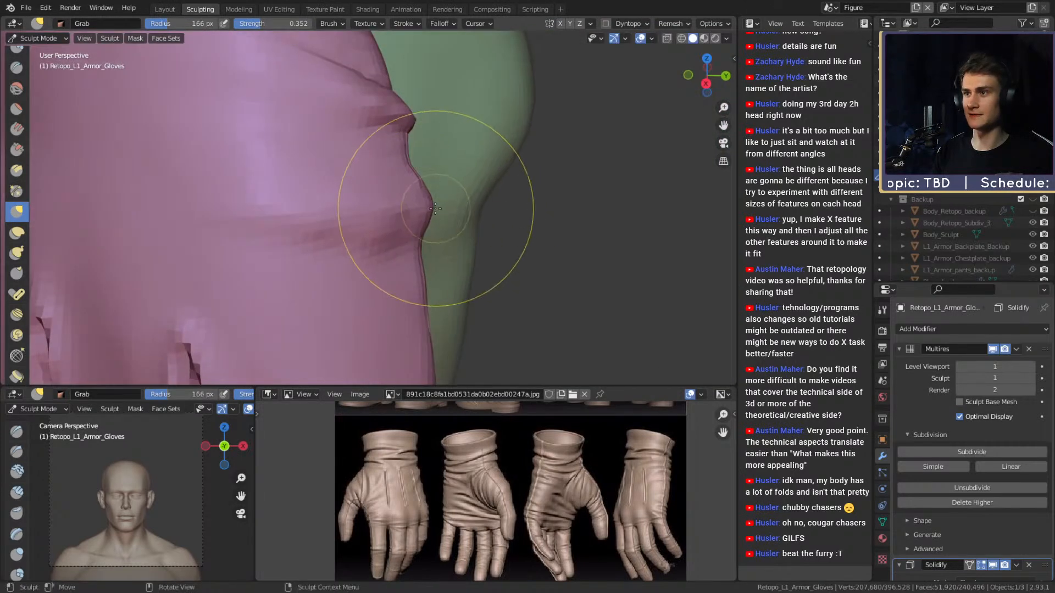
{"action": "mouse_move", "coordinate": [447, 207]}
{"action": "left_mouse_down", "text": "alt"}
{"action": "mouse_move", "coordinate": [400, 205]}
{"action": "mouse_move", "coordinate": [445, 247]}
{"action": "mouse_move", "coordinate": [400, 240]}
{"action": "mouse_move", "coordinate": [449, 205]}
{"action": "mouse_move", "coordinate": [384, 188]}
{"action": "mouse_move", "coordinate": [433, 227]}
{"action": "mouse_move", "coordinate": [288, 122]}
{"action": "left_mouse_up", "text": "alt"}
{"action": "key", "text": "f"}
{"action": "left_click", "coordinate": [430, 241]}
{"action": "key", "text": "f"}
{"action": "left_click", "coordinate": [447, 235]}
- Refine the palm-side folds running into the thumb-side seam with Crease at 44 px and 43 px
{"action": "key", "text": "shift+c"}
{"action": "mouse_move", "coordinate": [423, 153]}
{"action": "left_mouse_down", "text": "alt"}
{"action": "mouse_move", "coordinate": [399, 243]}
{"action": "mouse_move", "coordinate": [351, 236]}
{"action": "left_mouse_up", "text": "alt"}
{"action": "mouse_move", "coordinate": [424, 231]}
{"action": "left_mouse_down", "text": "alt"}
{"action": "mouse_move", "coordinate": [379, 220]}
{"action": "mouse_move", "coordinate": [379, 170]}
{"action": "left_mouse_up", "text": "alt"}
{"action": "mouse_move", "coordinate": [352, 137]}
{"action": "left_mouse_down", "text": "alt+shift"}
{"action": "mouse_move", "coordinate": [331, 207]}
{"action": "mouse_move", "coordinate": [388, 235]}
{"action": "mouse_move", "coordinate": [440, 242]}
{"action": "mouse_move", "coordinate": [337, 215]}
{"action": "mouse_move", "coordinate": [419, 236]}
{"action": "mouse_move", "coordinate": [372, 207]}
{"action": "mouse_move", "coordinate": [440, 196]}
{"action": "mouse_move", "coordinate": [423, 189]}
{"action": "mouse_move", "coordinate": [353, 235]}
{"action": "mouse_move", "coordinate": [421, 200]}
{"action": "mouse_move", "coordinate": [393, 194]}
{"action": "left_mouse_up", "text": "alt+shift"}
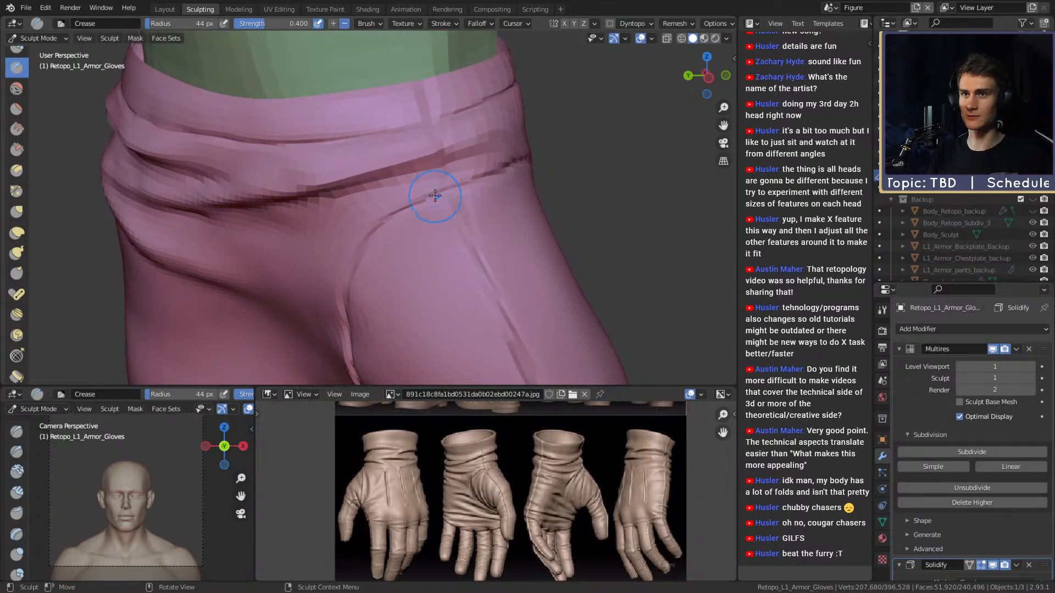
{"action": "mouse_move", "coordinate": [414, 181]}
{"action": "left_mouse_down", "text": "alt+shift"}
{"action": "mouse_move", "coordinate": [428, 206]}
{"action": "mouse_move", "coordinate": [441, 203]}
{"action": "mouse_move", "coordinate": [438, 214]}
{"action": "left_mouse_up", "text": "alt+shift"}
{"action": "key", "text": "bracketright"}
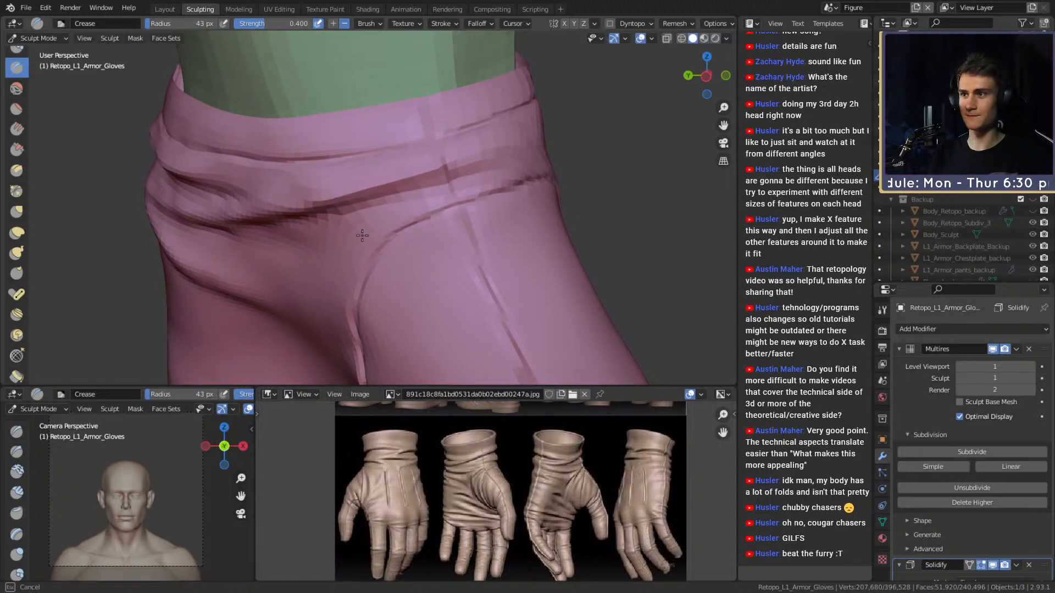
- Start a short diagonal fold on the palm beside the curved thumb seam with Crease at 53 px and 48 px
{"action": "left_click_drag", "start_coordinate": [373, 227], "coordinate": [431, 206], "text": "alt"}
{"action": "key", "text": "bracketright"}
{"action": "key", "text": "bracketright"}
{"action": "mouse_move", "coordinate": [364, 236]}
{"action": "left_mouse_down", "text": "alt"}
{"action": "mouse_move", "coordinate": [397, 220]}
{"action": "mouse_move", "coordinate": [384, 215]}
{"action": "left_mouse_up", "text": "alt"}
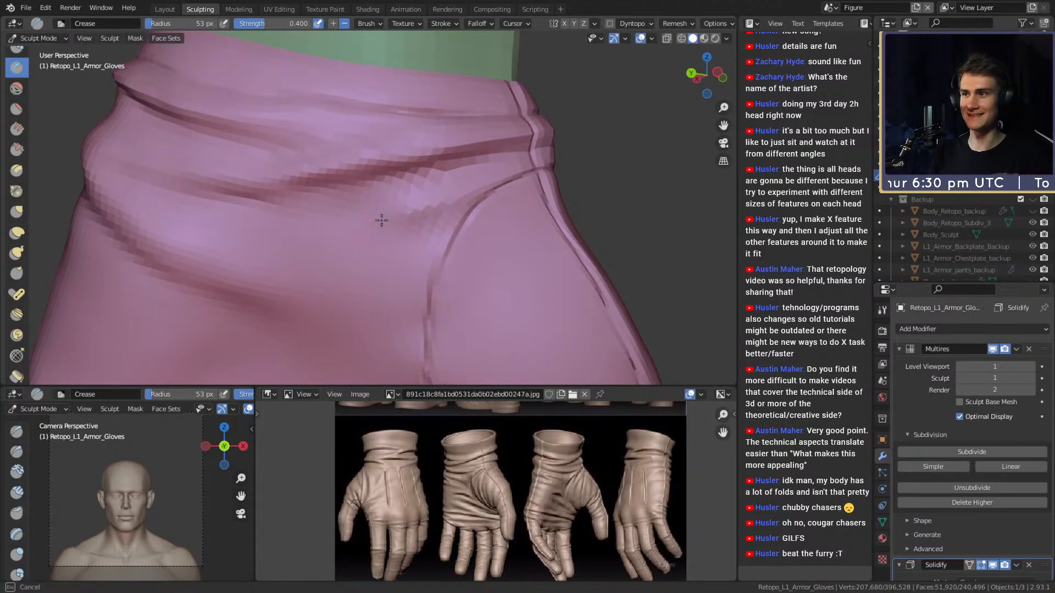
{"action": "key", "text": "bracketleft"}
{"action": "key", "text": "bracketleft"}
{"action": "key", "text": "bracketleft"}
{"action": "left_click_drag", "start_coordinate": [512, 179], "coordinate": [494, 188], "text": "alt"}
{"action": "key", "text": "bracketright"}
{"action": "key", "text": "bracketright"}
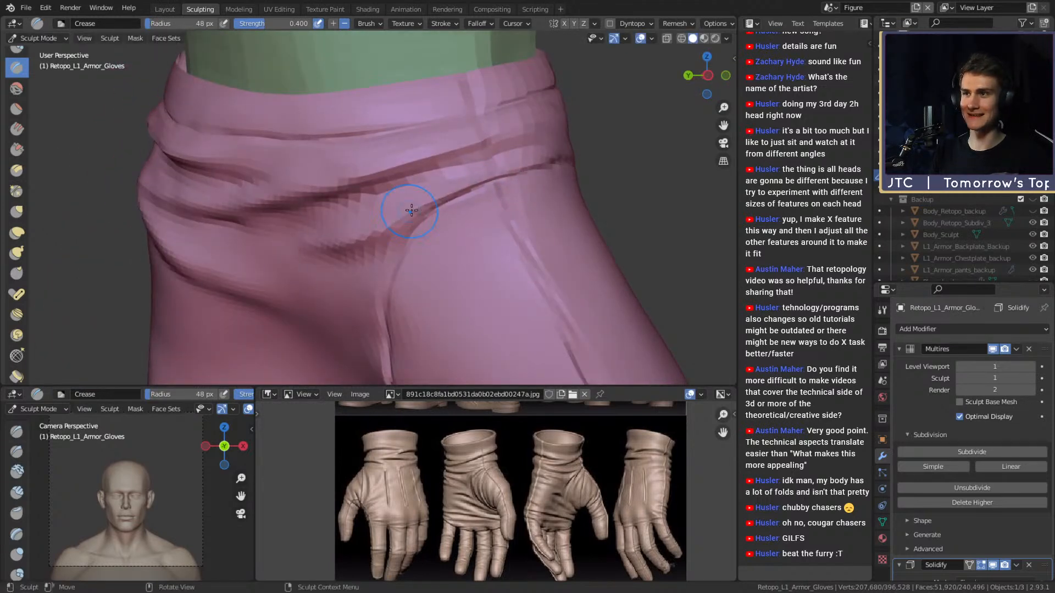
- Deepen the short palm fold beside the curved thumb seam with Crease at 62 px
{"action": "left_click_drag", "start_coordinate": [404, 213], "coordinate": [421, 208], "text": "alt"}
{"action": "key", "text": "bracketright"}
{"action": "key", "text": "bracketright"}
{"action": "key", "text": "bracketright"}
{"action": "left_click_drag", "start_coordinate": [311, 237], "coordinate": [469, 216], "text": "alt"}
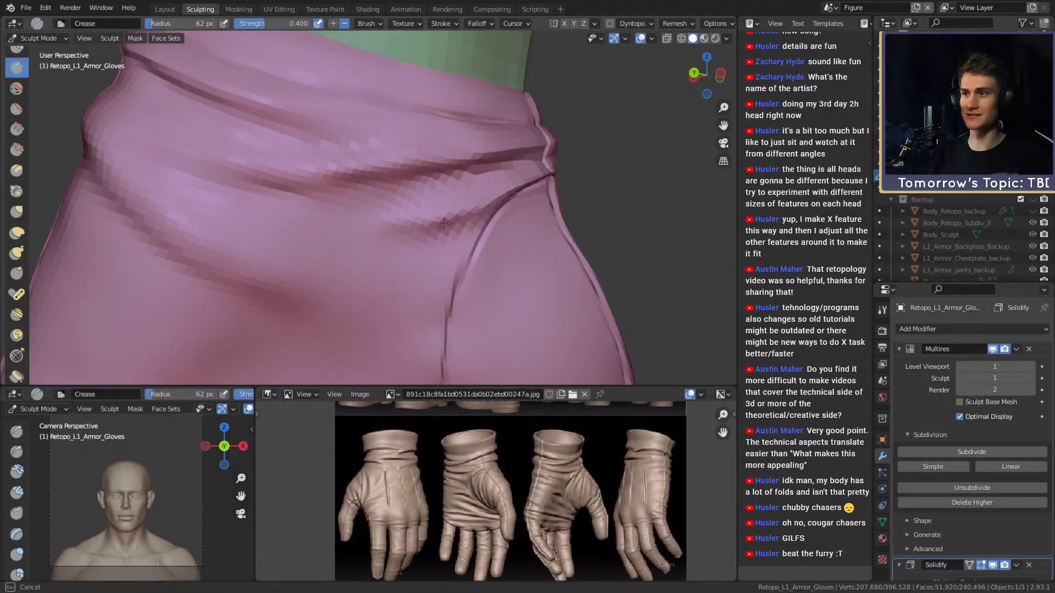
- Blend the new palm fold into the folds above the thumb seam with Crease at varying radii
{"action": "mouse_move", "coordinate": [346, 234]}
{"action": "left_mouse_down", "text": "alt"}
{"action": "mouse_move", "coordinate": [366, 225]}
{"action": "mouse_move", "coordinate": [346, 223]}
{"action": "mouse_move", "coordinate": [419, 200]}
{"action": "mouse_move", "coordinate": [405, 215]}
{"action": "mouse_move", "coordinate": [431, 193]}
{"action": "left_mouse_up", "text": "alt"}
{"action": "key", "text": "bracketleft"}
{"action": "key", "text": "bracketleft"}
{"action": "key", "text": "bracketleft"}
{"action": "key", "text": "bracketright"}
{"action": "key", "text": "bracketright"}
{"action": "key", "text": "bracketright"}
{"action": "mouse_move", "coordinate": [435, 153]}
{"action": "left_mouse_down", "text": "alt"}
{"action": "mouse_move", "coordinate": [472, 144]}
{"action": "mouse_move", "coordinate": [423, 191]}
{"action": "left_mouse_up", "text": "alt"}
{"action": "mouse_move", "coordinate": [380, 226]}
{"action": "left_mouse_down", "text": "alt"}
{"action": "mouse_move", "coordinate": [501, 171]}
{"action": "mouse_move", "coordinate": [431, 224]}
{"action": "mouse_move", "coordinate": [615, 254]}
{"action": "mouse_move", "coordinate": [405, 207]}
{"action": "left_mouse_up", "text": "alt"}
- Carve a fold beneath the cuff hem across the back of the hand with Crease at 42 px, 39 px and 45 px
{"action": "middle_click_drag", "start_coordinate": [446, 185], "coordinate": [455, 238]}
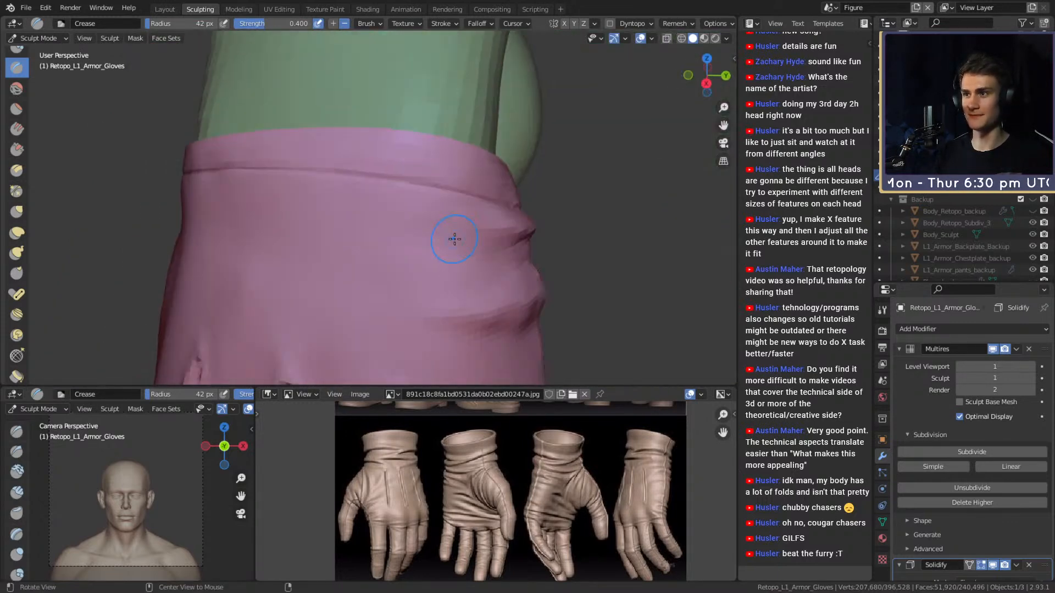
{"action": "middle_click_drag", "start_coordinate": [330, 207], "coordinate": [435, 193]}
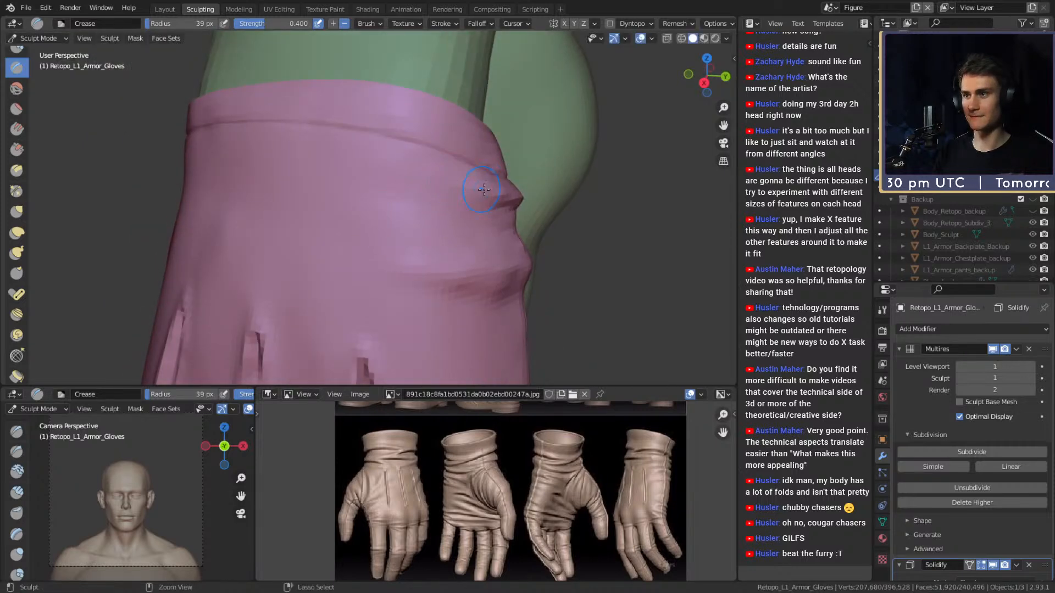
{"action": "mouse_move", "coordinate": [384, 151]}
{"action": "middle_mouse_down"}
{"action": "mouse_move", "coordinate": [432, 178]}
{"action": "mouse_move", "coordinate": [388, 169]}
{"action": "middle_mouse_up"}
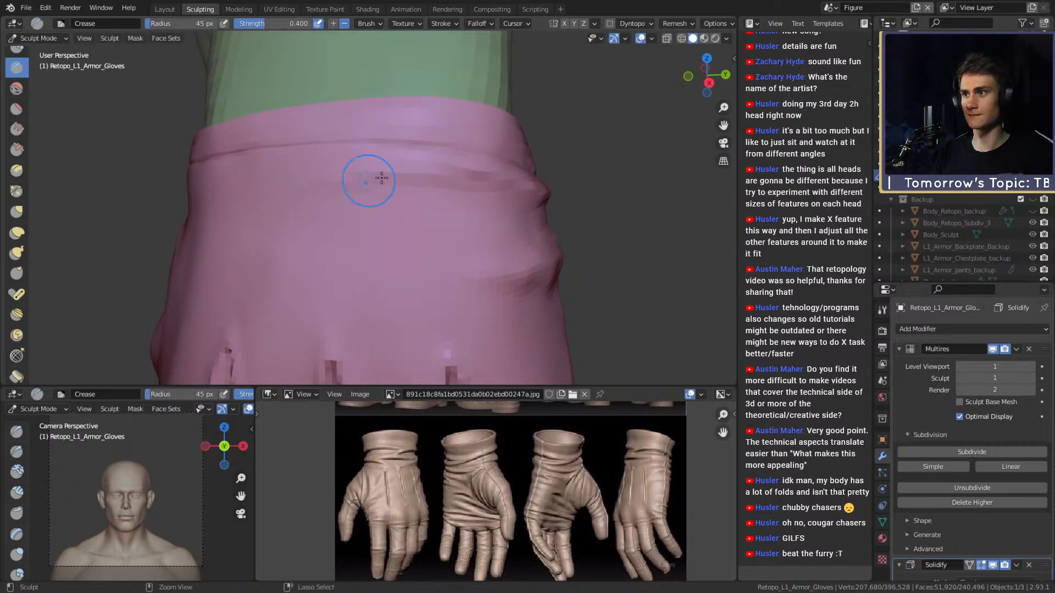
{"action": "mouse_move", "coordinate": [313, 188]}
{"action": "middle_mouse_down"}
{"action": "mouse_move", "coordinate": [284, 197]}
{"action": "mouse_move", "coordinate": [460, 161]}
{"action": "mouse_move", "coordinate": [460, 141]}
{"action": "mouse_move", "coordinate": [445, 185]}
{"action": "middle_mouse_up"}
{"action": "middle_click_drag", "start_coordinate": [499, 204], "coordinate": [508, 179]}
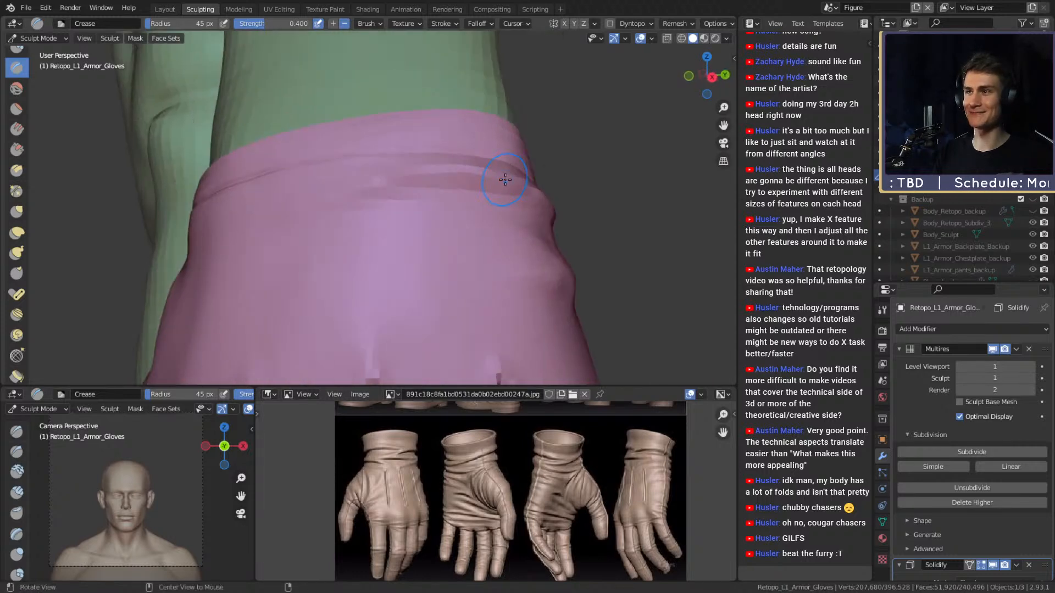
- Extend the fold beneath the cuff hem around the thumb side with Crease at 58 px and 42 px
{"action": "middle_click_drag", "start_coordinate": [278, 227], "coordinate": [485, 144]}
{"action": "mouse_move", "coordinate": [346, 199]}
{"action": "middle_mouse_down"}
{"action": "mouse_move", "coordinate": [401, 176]}
{"action": "mouse_move", "coordinate": [440, 181]}
{"action": "mouse_move", "coordinate": [405, 198]}
{"action": "mouse_move", "coordinate": [382, 183]}
{"action": "mouse_move", "coordinate": [421, 193]}
{"action": "mouse_move", "coordinate": [391, 205]}
{"action": "mouse_move", "coordinate": [414, 188]}
{"action": "mouse_move", "coordinate": [376, 180]}
{"action": "middle_mouse_up"}
{"action": "mouse_move", "coordinate": [388, 185]}
{"action": "left_mouse_down"}
{"action": "mouse_move", "coordinate": [458, 155]}
{"action": "mouse_move", "coordinate": [428, 167]}
{"action": "left_mouse_up"}
{"action": "mouse_move", "coordinate": [426, 182]}
{"action": "left_mouse_down", "text": "alt"}
{"action": "mouse_move", "coordinate": [377, 208]}
{"action": "mouse_move", "coordinate": [381, 193]}
{"action": "mouse_move", "coordinate": [262, 214]}
{"action": "mouse_move", "coordinate": [361, 176]}
{"action": "left_mouse_up", "text": "alt"}
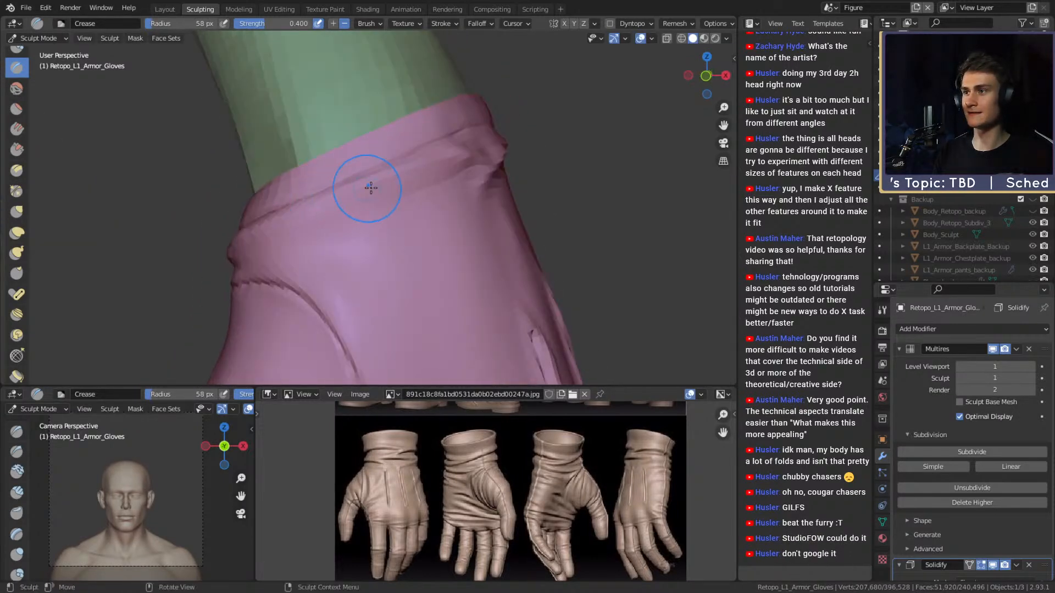
{"action": "left_click_drag", "start_coordinate": [436, 177], "coordinate": [334, 194], "text": "alt"}
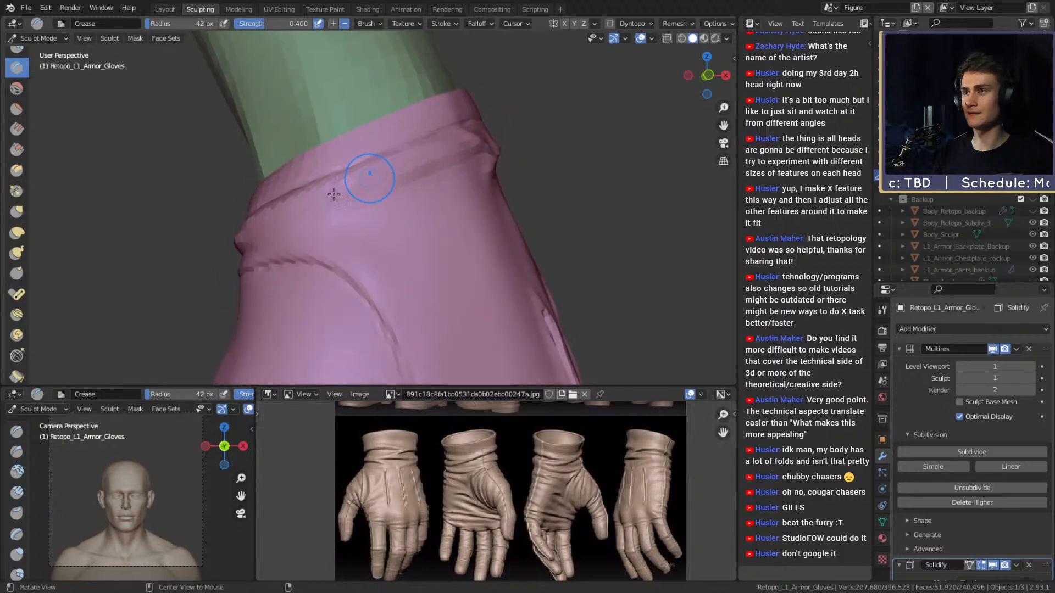
{"action": "mouse_move", "coordinate": [405, 188]}
{"action": "left_mouse_down", "text": "alt"}
{"action": "mouse_move", "coordinate": [353, 182]}
{"action": "mouse_move", "coordinate": [414, 252]}
{"action": "mouse_move", "coordinate": [355, 205]}
{"action": "mouse_move", "coordinate": [432, 196]}
{"action": "mouse_move", "coordinate": [313, 207]}
{"action": "mouse_move", "coordinate": [348, 219]}
{"action": "mouse_move", "coordinate": [297, 208]}
{"action": "mouse_move", "coordinate": [392, 151]}
{"action": "left_mouse_up", "text": "alt"}
- Sculpt overlapping fold ends below the hem on the back of the hand with Crease at 39 px
{"action": "key", "text": "f"}
{"action": "left_click", "coordinate": [301, 211]}
{"action": "mouse_move", "coordinate": [404, 165]}
{"action": "left_mouse_down", "text": "alt"}
{"action": "mouse_move", "coordinate": [377, 171]}
{"action": "mouse_move", "coordinate": [399, 157]}
{"action": "left_mouse_up", "text": "alt"}
{"action": "left_click_drag", "start_coordinate": [384, 163], "coordinate": [424, 154]}
{"action": "middle_click_drag", "start_coordinate": [420, 160], "coordinate": [404, 181]}
{"action": "key", "text": "f"}
{"action": "left_click", "coordinate": [376, 193]}
{"action": "left_click_drag", "start_coordinate": [375, 193], "coordinate": [447, 167]}
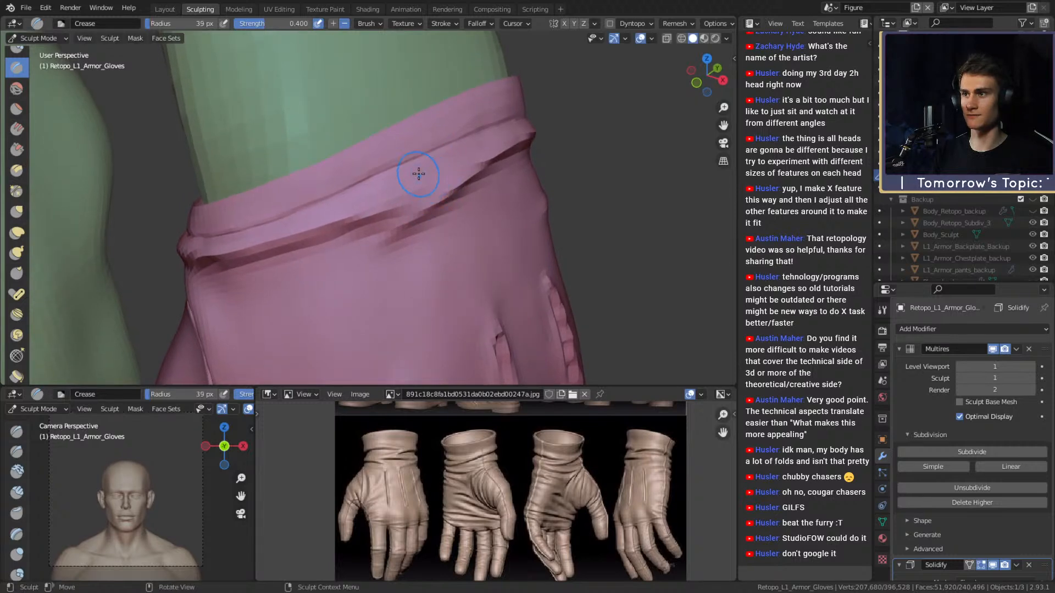
- Sharpen the overlapping fold lines on the back of the hand with a resized Crease brush
{"action": "middle_click_drag", "start_coordinate": [419, 172], "coordinate": [394, 192]}
{"action": "key", "text": "f"}
{"action": "left_click", "coordinate": [381, 207]}
{"action": "mouse_move", "coordinate": [381, 197]}
{"action": "left_mouse_down"}
{"action": "mouse_move", "coordinate": [400, 173]}
{"action": "mouse_move", "coordinate": [445, 163]}
{"action": "left_mouse_up"}
{"action": "middle_click_drag", "start_coordinate": [445, 163], "coordinate": [352, 162]}
{"action": "key", "text": "f"}
{"action": "left_click", "coordinate": [346, 159]}
{"action": "left_click_drag", "start_coordinate": [347, 159], "coordinate": [448, 221]}
{"action": "mouse_move", "coordinate": [448, 221]}
{"action": "middle_mouse_down"}
{"action": "mouse_move", "coordinate": [354, 176]}
{"action": "mouse_move", "coordinate": [464, 160]}
{"action": "middle_mouse_up"}
- Tighten the crease under the cuff hem around to the palm side with Crease at 34 px
{"action": "key", "text": "f"}
{"action": "left_click", "coordinate": [356, 182]}
{"action": "middle_click_drag", "start_coordinate": [356, 181], "coordinate": [394, 174]}
{"action": "left_click_drag", "start_coordinate": [353, 195], "coordinate": [306, 224]}
{"action": "middle_click_drag", "start_coordinate": [307, 224], "coordinate": [351, 200]}
{"action": "left_click_drag", "start_coordinate": [351, 200], "coordinate": [273, 223]}
{"action": "middle_click_drag", "start_coordinate": [273, 224], "coordinate": [434, 180]}
{"action": "left_click_drag", "start_coordinate": [434, 180], "coordinate": [365, 207]}
{"action": "middle_click_drag", "start_coordinate": [365, 208], "coordinate": [461, 203]}
{"action": "middle_click_drag", "start_coordinate": [399, 224], "coordinate": [469, 225]}
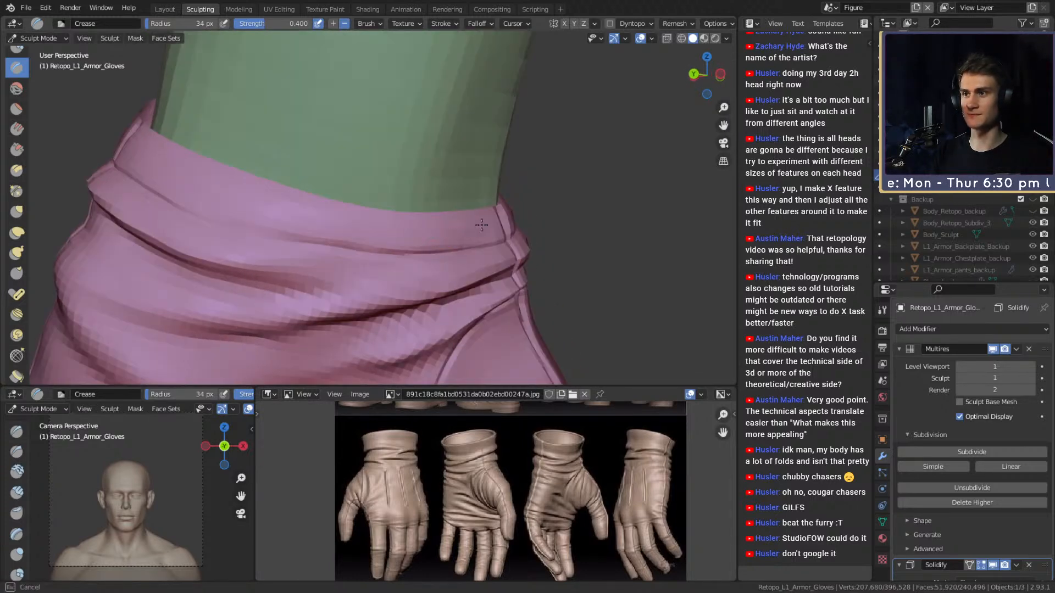
{"action": "left_click_drag", "start_coordinate": [477, 235], "coordinate": [344, 215]}
- Refine the hem and fold edges around the wrist with Crease at 43 px and 35 px
{"action": "middle_click_drag", "start_coordinate": [339, 214], "coordinate": [362, 245]}
{"action": "key", "text": "f"}
{"action": "left_click", "coordinate": [306, 224]}
{"action": "scroll", "coordinate": [297, 234], "scroll_direction": "down", "scroll_amount": 2}
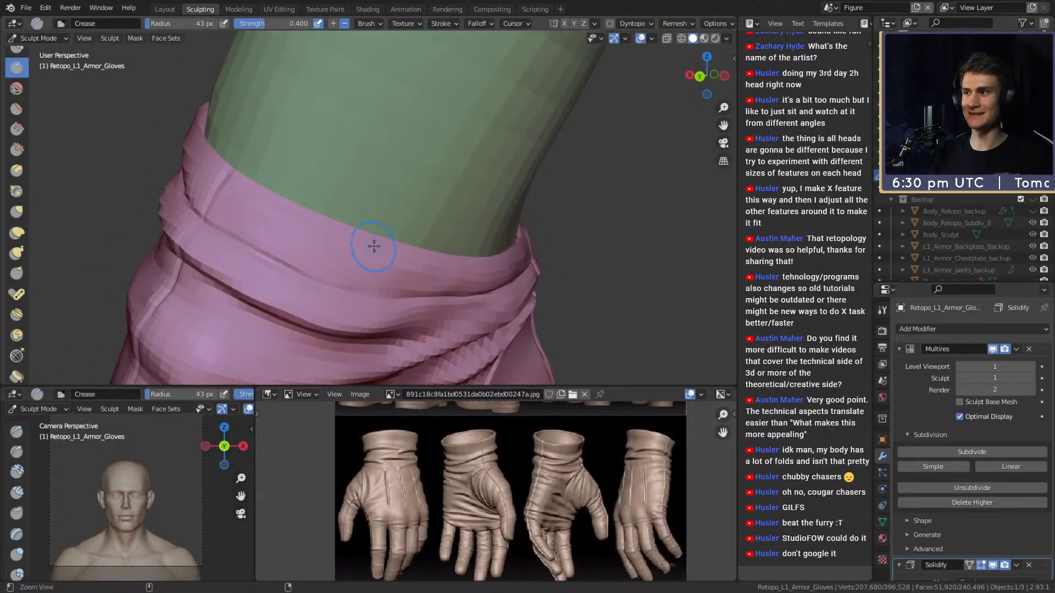
{"action": "scroll", "coordinate": [384, 250], "scroll_direction": "down", "scroll_amount": 2}
{"action": "mouse_move", "coordinate": [401, 257]}
{"action": "middle_mouse_down"}
{"action": "mouse_move", "coordinate": [461, 238]}
{"action": "mouse_move", "coordinate": [417, 259]}
{"action": "mouse_move", "coordinate": [408, 211]}
{"action": "mouse_move", "coordinate": [353, 205]}
{"action": "mouse_move", "coordinate": [514, 179]}
{"action": "middle_mouse_up"}
{"action": "key", "text": "bracketleft"}
{"action": "key", "text": "bracketleft"}
{"action": "mouse_move", "coordinate": [336, 184]}
{"action": "middle_mouse_down"}
{"action": "mouse_move", "coordinate": [376, 165]}
{"action": "mouse_move", "coordinate": [365, 172]}
{"action": "mouse_move", "coordinate": [405, 206]}
{"action": "mouse_move", "coordinate": [384, 235]}
{"action": "middle_mouse_up"}
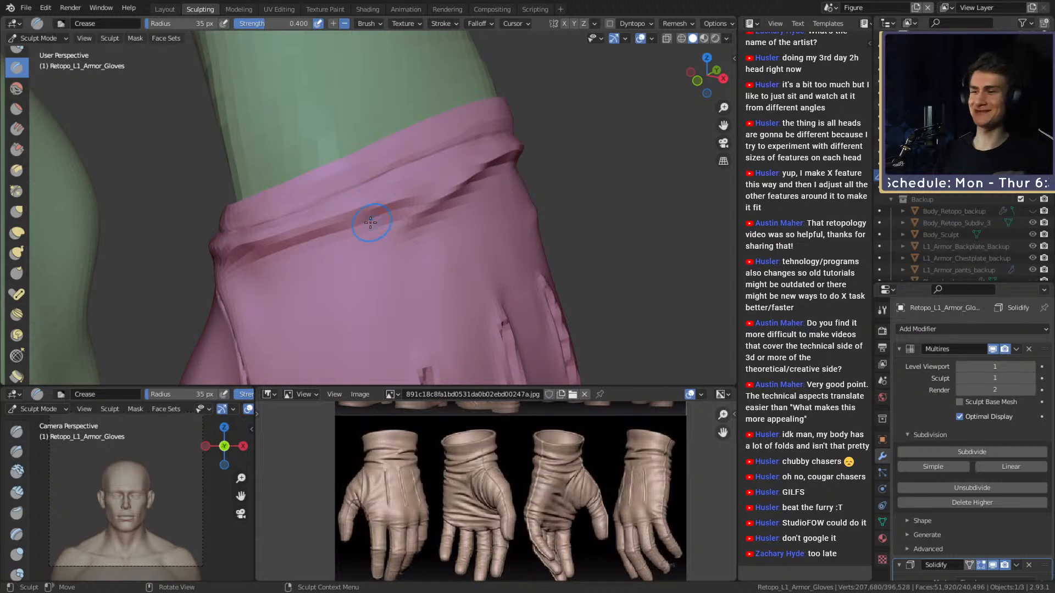
- Start a faint lower fold on the back of the hand with Crease at 57 px and save the file
{"action": "mouse_move", "coordinate": [417, 228]}
{"action": "middle_mouse_down"}
{"action": "mouse_move", "coordinate": [379, 233]}
{"action": "mouse_move", "coordinate": [394, 250]}
{"action": "mouse_move", "coordinate": [379, 219]}
{"action": "middle_mouse_up"}
{"action": "key", "text": "f"}
{"action": "left_click", "coordinate": [393, 224]}
{"action": "key", "text": "f"}
{"action": "left_click", "coordinate": [376, 189]}
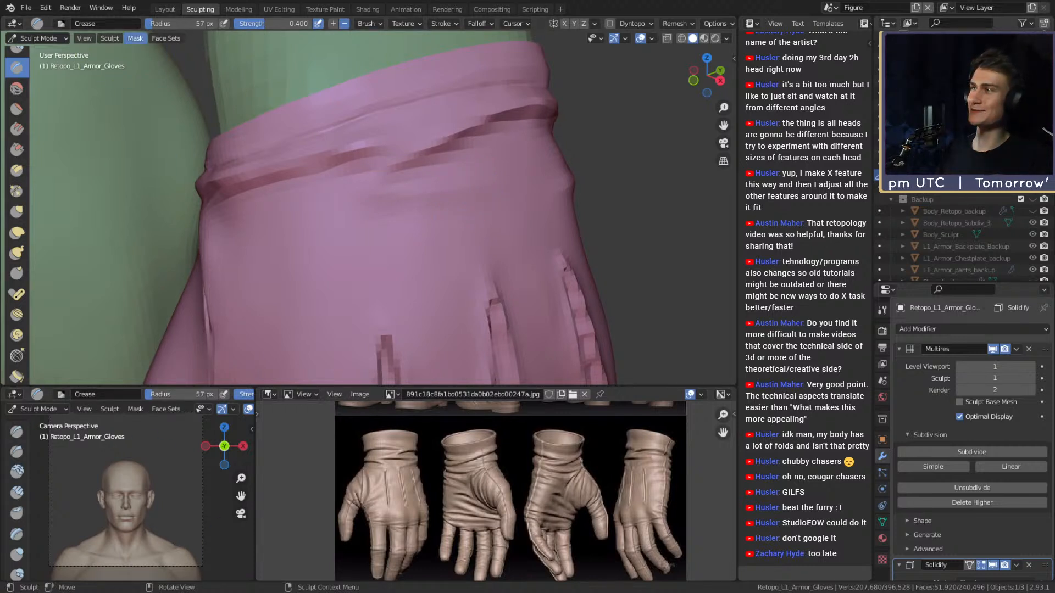
{"action": "key", "text": "ctrl+s"}
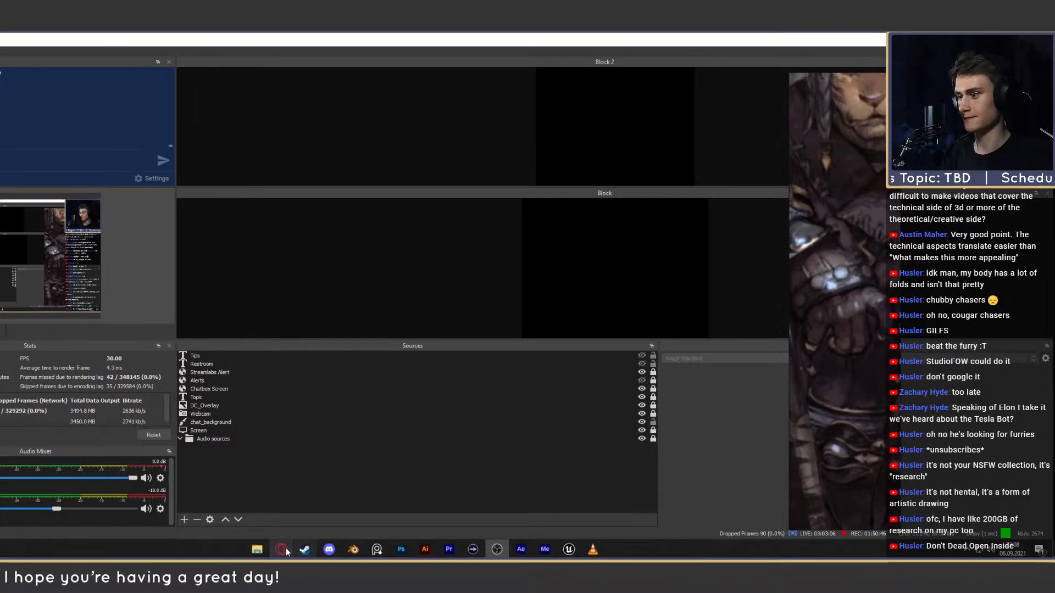
- Switch to the browser to replay part of the Midwest FurFest video on YouTube, and return to Blender
{"action": "left_click", "coordinate": [284, 550]}
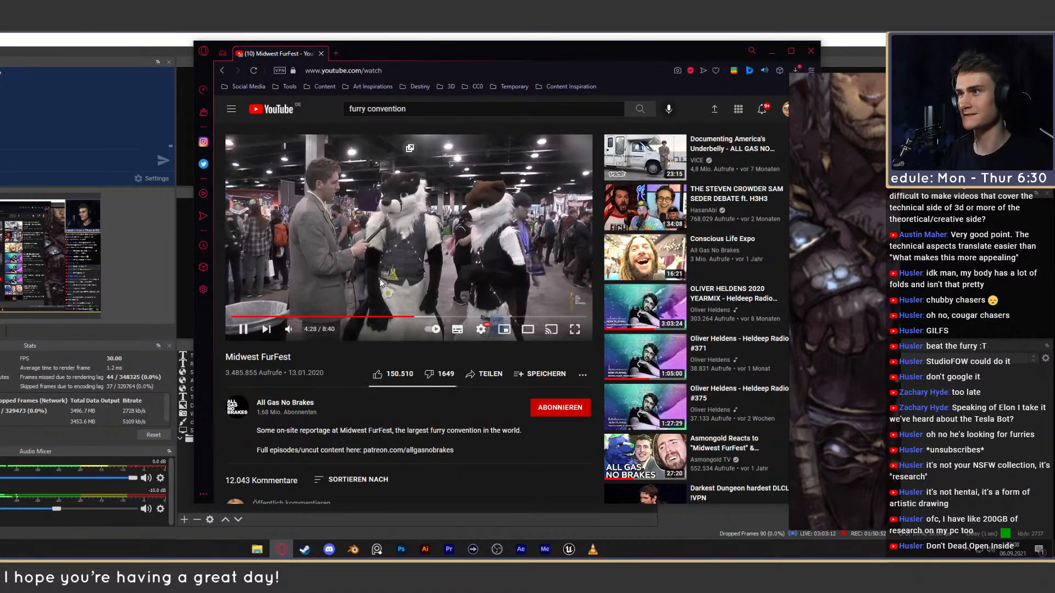
{"action": "left_click", "coordinate": [401, 274]}
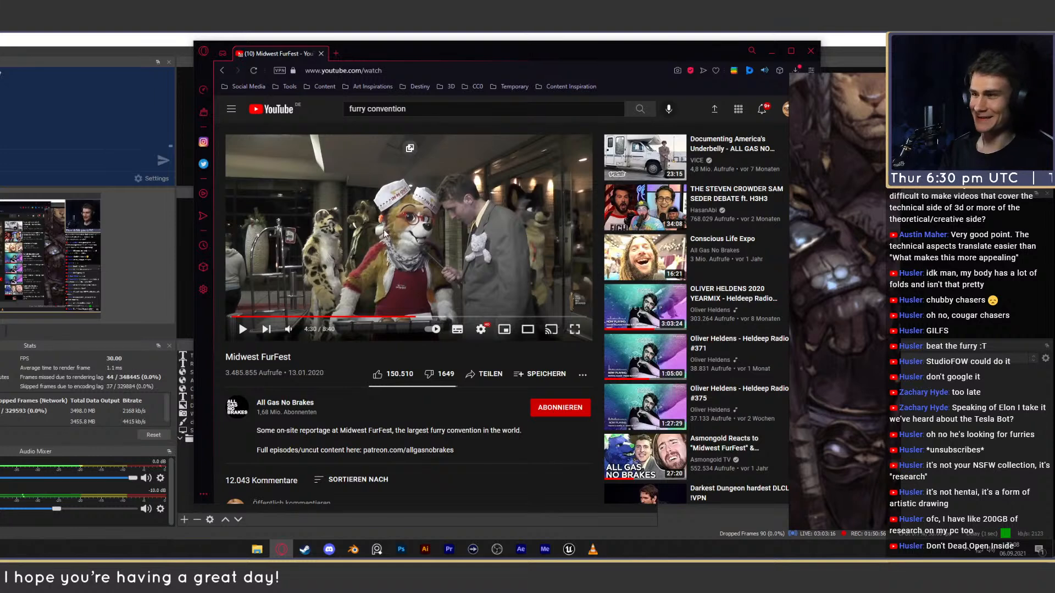
{"action": "key", "text": "Left"}
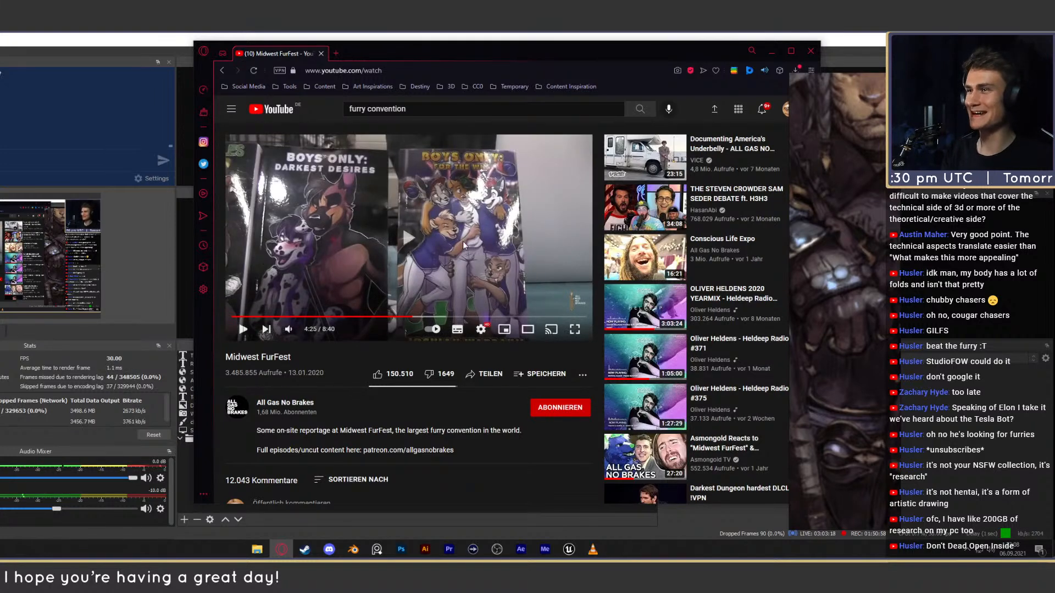
{"action": "left_click", "coordinate": [454, 244]}
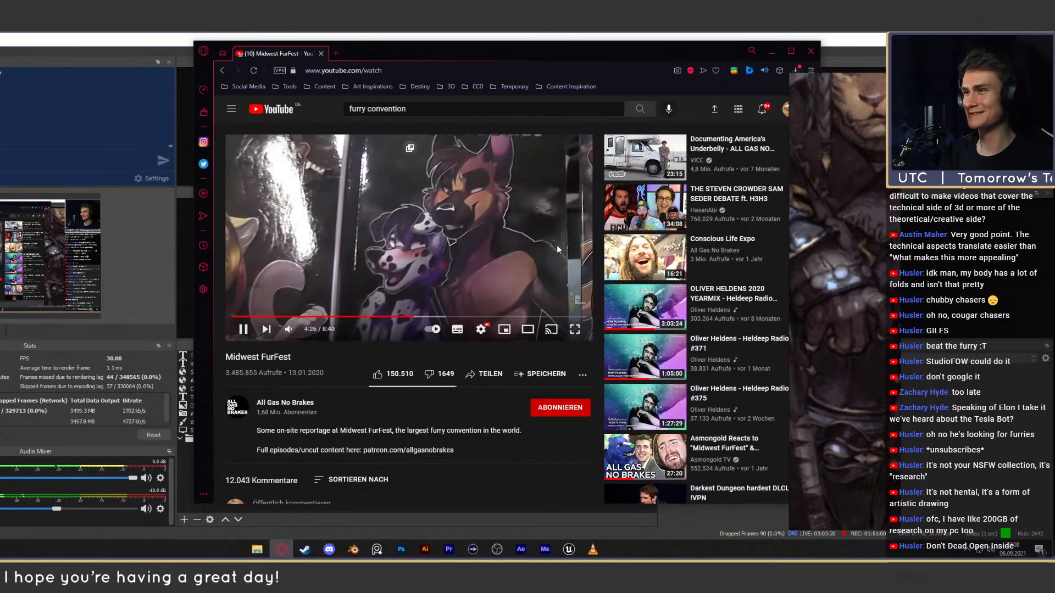
{"action": "left_click", "coordinate": [481, 204]}
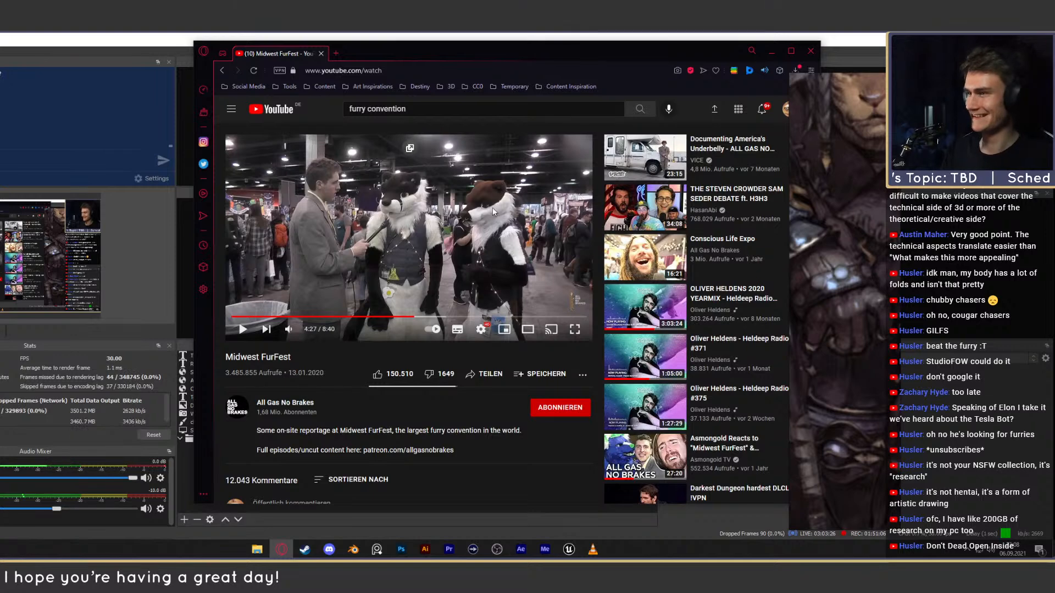
{"action": "left_click_drag", "start_coordinate": [464, 69], "coordinate": [439, 71]}
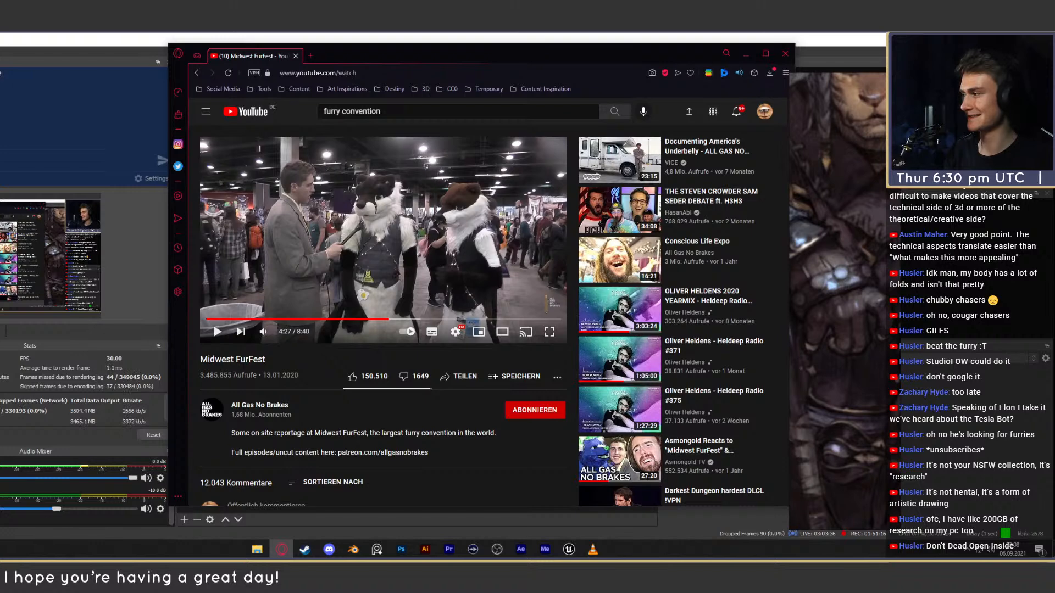
{"action": "key", "text": "super+d"}
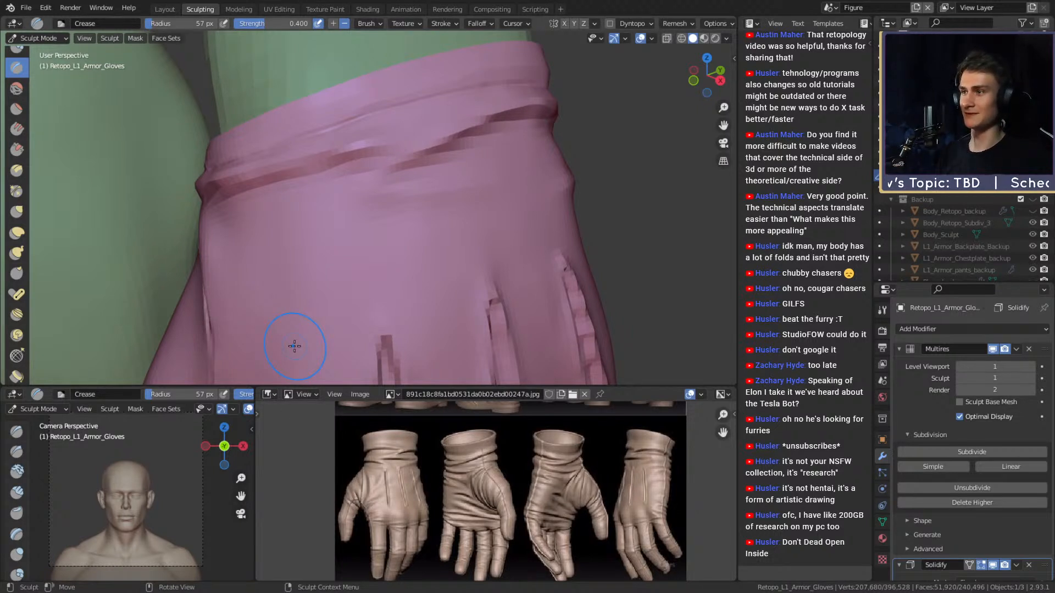
- Build up the lower fold beneath the overlapping folds on the back of the hand with Crease at 60 px and 71 px
{"action": "middle_click_drag", "start_coordinate": [294, 346], "coordinate": [220, 318]}
{"action": "middle_click_drag", "start_coordinate": [495, 165], "coordinate": [487, 224]}
{"action": "scroll", "coordinate": [429, 155], "scroll_direction": "down", "scroll_amount": 4}
{"action": "scroll", "coordinate": [440, 203], "scroll_direction": "up", "scroll_amount": 3}
{"action": "mouse_move", "coordinate": [393, 181]}
{"action": "middle_mouse_down", "text": "shift"}
{"action": "mouse_move", "coordinate": [421, 196]}
{"action": "mouse_move", "coordinate": [384, 200]}
{"action": "mouse_move", "coordinate": [365, 224]}
{"action": "mouse_move", "coordinate": [341, 205]}
{"action": "mouse_move", "coordinate": [360, 205]}
{"action": "mouse_move", "coordinate": [348, 179]}
{"action": "mouse_move", "coordinate": [360, 188]}
{"action": "middle_mouse_up", "text": "shift"}
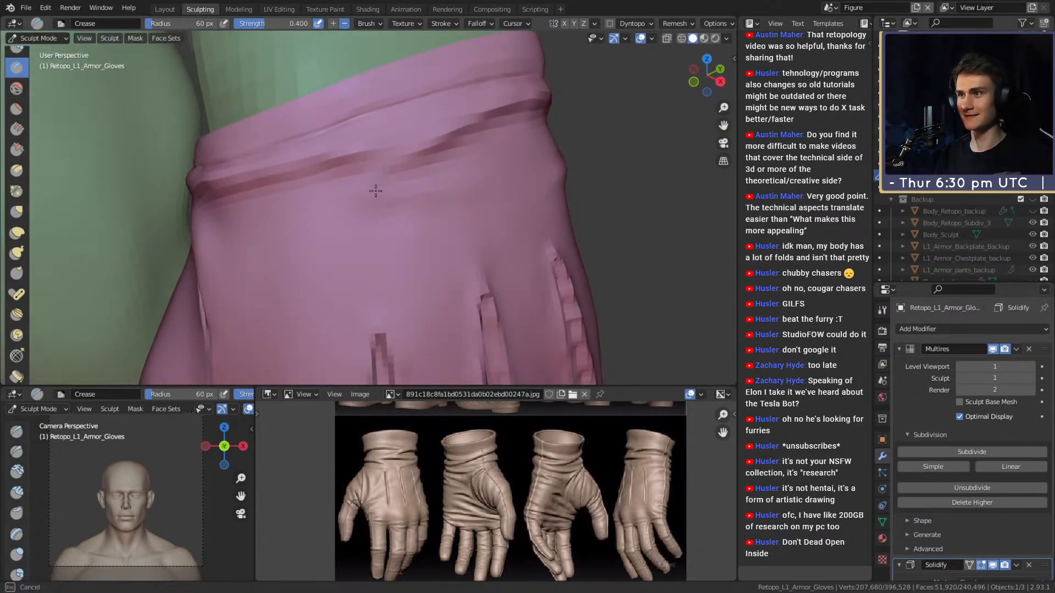
{"action": "middle_click_drag", "start_coordinate": [296, 215], "coordinate": [365, 193]}
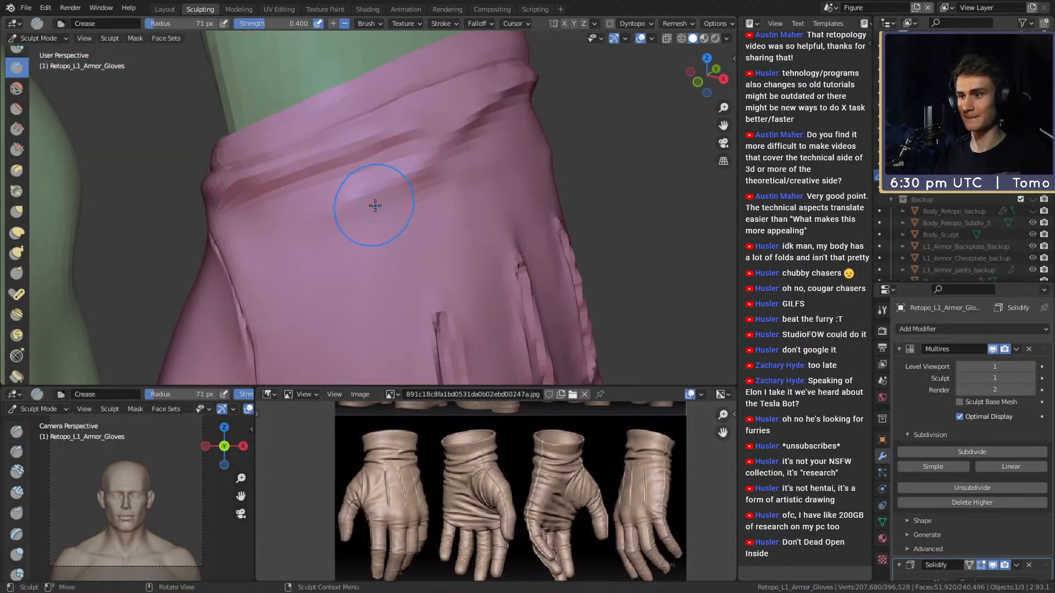
- Define the lower fold on the back of the hand further with resized Crease strokes
{"action": "key", "text": "f"}
{"action": "left_click", "coordinate": [418, 193]}
{"action": "mouse_move", "coordinate": [435, 176]}
{"action": "middle_mouse_down"}
{"action": "mouse_move", "coordinate": [406, 165]}
{"action": "mouse_move", "coordinate": [407, 148]}
{"action": "mouse_move", "coordinate": [393, 161]}
{"action": "mouse_move", "coordinate": [411, 146]}
{"action": "mouse_move", "coordinate": [378, 184]}
{"action": "middle_mouse_up"}
{"action": "key", "text": "f"}
{"action": "left_click", "coordinate": [467, 159]}
{"action": "key", "text": "f"}
{"action": "left_click", "coordinate": [271, 212]}
- Extend the lower fold from the thumb side across the back of the hand with Crease at 71 px
{"action": "mouse_move", "coordinate": [271, 212]}
{"action": "middle_mouse_down"}
{"action": "mouse_move", "coordinate": [399, 180]}
{"action": "mouse_move", "coordinate": [377, 205]}
{"action": "mouse_move", "coordinate": [306, 183]}
{"action": "mouse_move", "coordinate": [397, 186]}
{"action": "mouse_move", "coordinate": [438, 231]}
{"action": "middle_mouse_up"}
{"action": "scroll", "coordinate": [384, 188], "scroll_direction": "up", "scroll_amount": 5}
{"action": "middle_click_drag", "start_coordinate": [434, 169], "coordinate": [446, 114]}
{"action": "middle_click_drag", "start_coordinate": [368, 140], "coordinate": [318, 158]}
{"action": "mouse_move", "coordinate": [460, 130]}
{"action": "middle_mouse_down"}
{"action": "mouse_move", "coordinate": [393, 176]}
{"action": "mouse_move", "coordinate": [418, 157]}
{"action": "mouse_move", "coordinate": [334, 170]}
{"action": "mouse_move", "coordinate": [384, 177]}
{"action": "mouse_move", "coordinate": [389, 165]}
{"action": "mouse_move", "coordinate": [414, 195]}
{"action": "mouse_move", "coordinate": [380, 174]}
{"action": "mouse_move", "coordinate": [441, 157]}
{"action": "mouse_move", "coordinate": [441, 170]}
{"action": "mouse_move", "coordinate": [411, 178]}
{"action": "middle_mouse_up"}
{"action": "key", "text": "bracketright"}
{"action": "key", "text": "bracketright"}
{"action": "key", "text": "bracketright"}
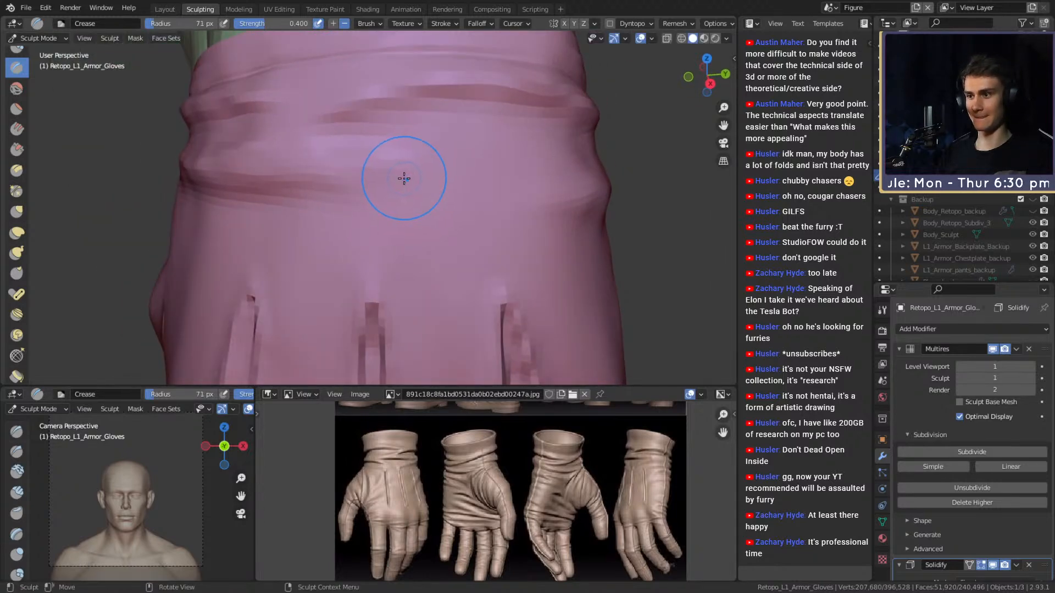
- Sculpt a fold from the little-finger side above the knuckle seams with Crease at 71 px, 63 px and 74 px
{"action": "middle_click_drag", "start_coordinate": [486, 190], "coordinate": [440, 184]}
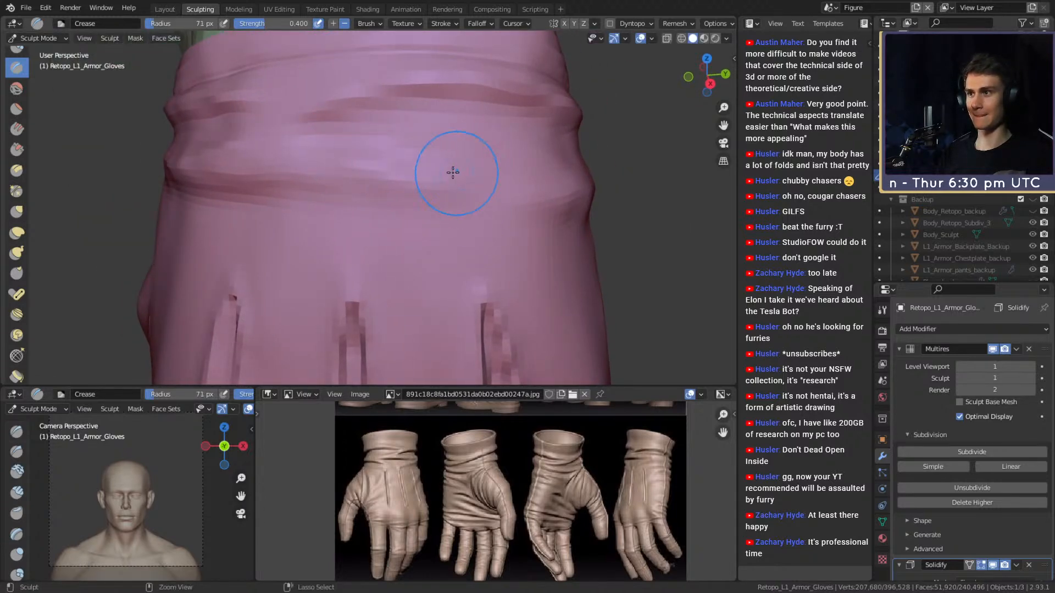
{"action": "mouse_move", "coordinate": [506, 182]}
{"action": "middle_mouse_down"}
{"action": "mouse_move", "coordinate": [451, 184]}
{"action": "mouse_move", "coordinate": [348, 151]}
{"action": "mouse_move", "coordinate": [483, 176]}
{"action": "middle_mouse_up"}
{"action": "key", "text": "bracketleft"}
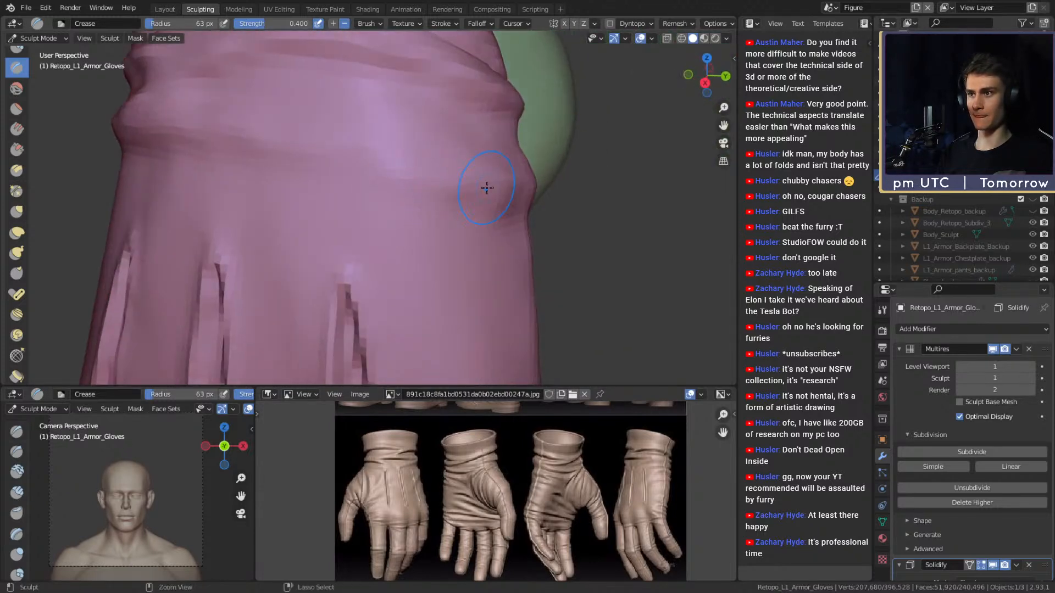
{"action": "key", "text": "bracketright"}
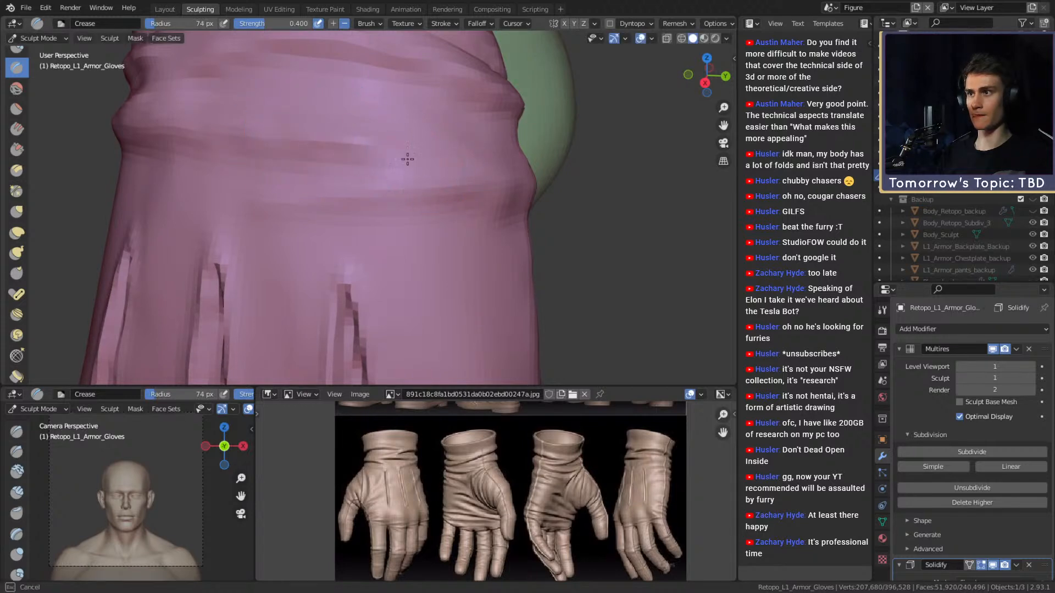
{"action": "key", "text": "bracketleft"}
{"action": "key", "text": "bracketleft"}
- Sharpen the meeting folds across the back of the hand with Crease at 60 px and 47 px
{"action": "scroll", "coordinate": [448, 177], "scroll_direction": "down", "scroll_amount": 5}
{"action": "middle_click_drag", "start_coordinate": [448, 178], "coordinate": [483, 223]}
{"action": "scroll", "coordinate": [422, 184], "scroll_direction": "up", "scroll_amount": 5}
{"action": "mouse_move", "coordinate": [422, 183]}
{"action": "left_mouse_down", "text": "alt"}
{"action": "mouse_move", "coordinate": [379, 217]}
{"action": "mouse_move", "coordinate": [404, 205]}
{"action": "mouse_move", "coordinate": [391, 169]}
{"action": "left_mouse_up", "text": "alt"}
{"action": "middle_click_drag", "start_coordinate": [374, 199], "coordinate": [351, 186]}
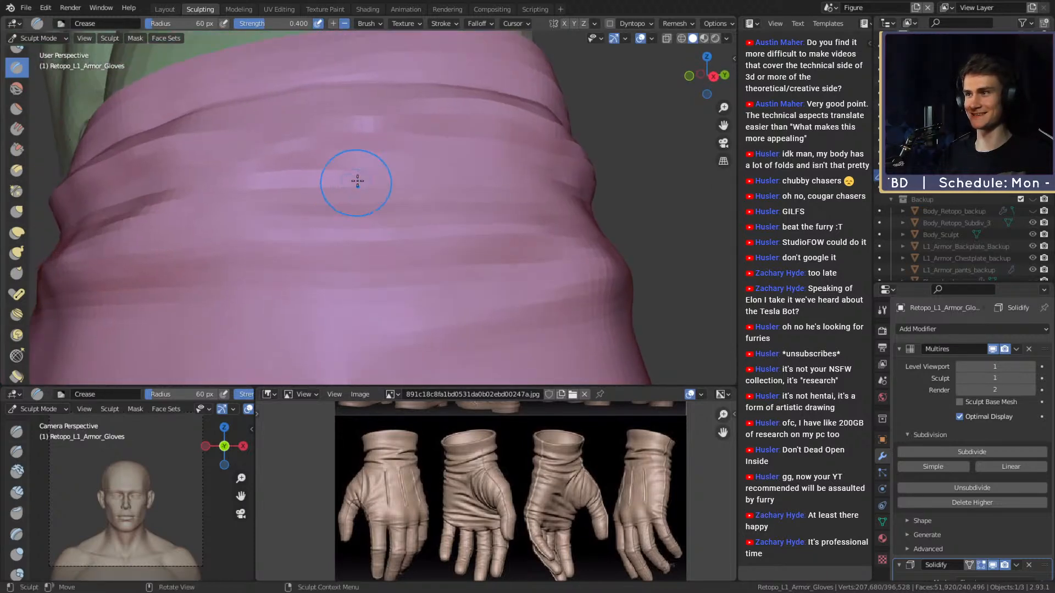
{"action": "mouse_move", "coordinate": [404, 152]}
{"action": "left_mouse_down", "text": "alt"}
{"action": "mouse_move", "coordinate": [381, 235]}
{"action": "mouse_move", "coordinate": [386, 157]}
{"action": "left_mouse_up", "text": "alt"}
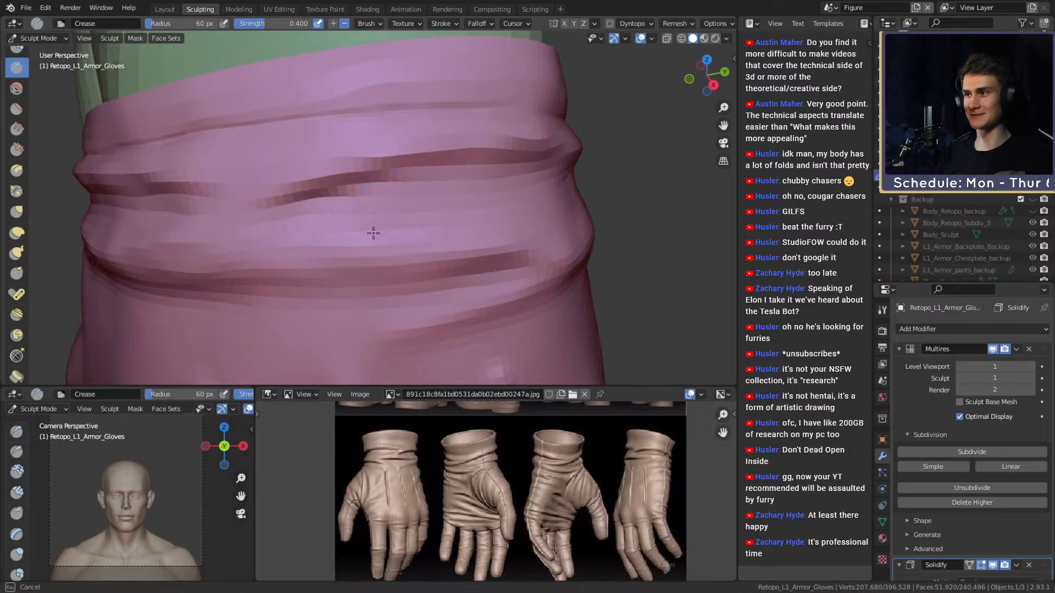
{"action": "mouse_move", "coordinate": [384, 234]}
{"action": "middle_mouse_down"}
{"action": "mouse_move", "coordinate": [441, 172]}
{"action": "mouse_move", "coordinate": [443, 134]}
{"action": "mouse_move", "coordinate": [442, 164]}
{"action": "mouse_move", "coordinate": [384, 198]}
{"action": "mouse_move", "coordinate": [370, 224]}
{"action": "mouse_move", "coordinate": [435, 223]}
{"action": "mouse_move", "coordinate": [396, 200]}
{"action": "mouse_move", "coordinate": [406, 209]}
{"action": "mouse_move", "coordinate": [390, 238]}
{"action": "mouse_move", "coordinate": [394, 136]}
{"action": "mouse_move", "coordinate": [429, 189]}
{"action": "mouse_move", "coordinate": [447, 165]}
{"action": "mouse_move", "coordinate": [468, 164]}
{"action": "middle_mouse_up"}
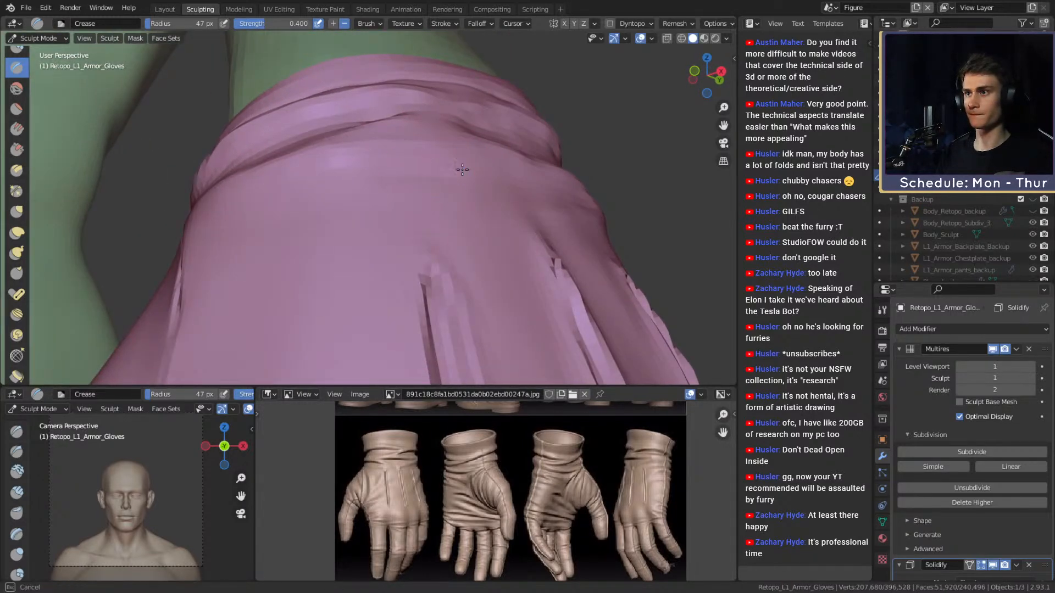
- Deepen the lower wrist fold across the back of the hand toward the little-finger side with Crease at 47 px
{"action": "middle_click_drag", "start_coordinate": [266, 170], "coordinate": [393, 156]}
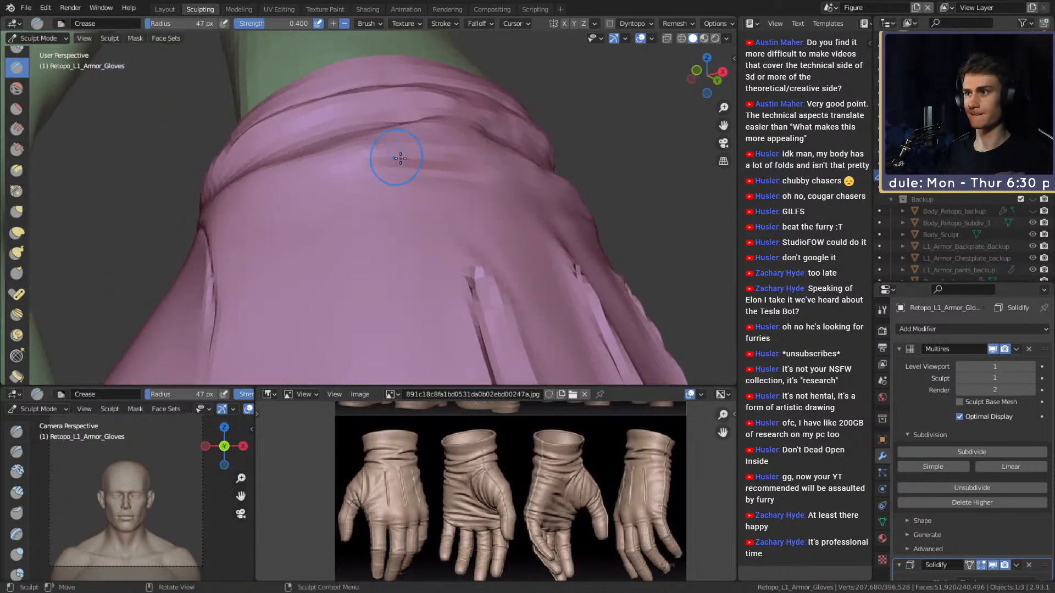
{"action": "mouse_move", "coordinate": [311, 175]}
{"action": "middle_mouse_down"}
{"action": "mouse_move", "coordinate": [341, 208]}
{"action": "mouse_move", "coordinate": [342, 195]}
{"action": "mouse_move", "coordinate": [355, 205]}
{"action": "mouse_move", "coordinate": [314, 192]}
{"action": "mouse_move", "coordinate": [423, 198]}
{"action": "mouse_move", "coordinate": [407, 228]}
{"action": "mouse_move", "coordinate": [418, 256]}
{"action": "middle_mouse_up"}
{"action": "mouse_move", "coordinate": [314, 214]}
{"action": "key", "text": "f"}
{"action": "left_click", "coordinate": [308, 193]}
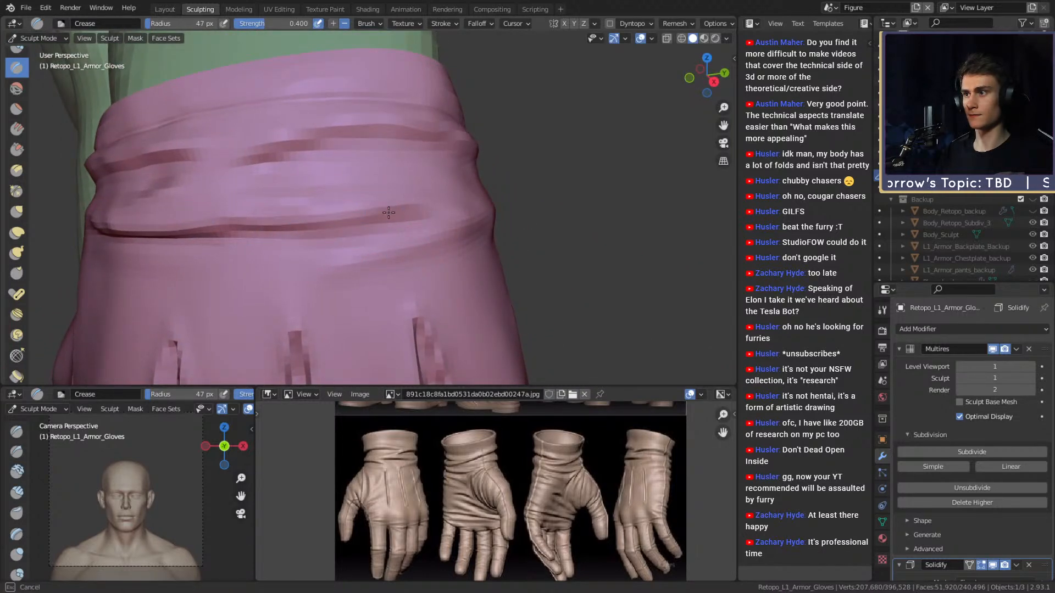
{"action": "middle_click_drag", "start_coordinate": [433, 217], "coordinate": [308, 235]}
{"action": "mouse_move", "coordinate": [242, 238]}
{"action": "middle_mouse_down"}
{"action": "mouse_move", "coordinate": [363, 242]}
{"action": "mouse_move", "coordinate": [337, 242]}
{"action": "middle_mouse_up"}
- Strengthen the ends of the lower fold on the back of the hand with Crease at 59 px
{"action": "key", "text": "f"}
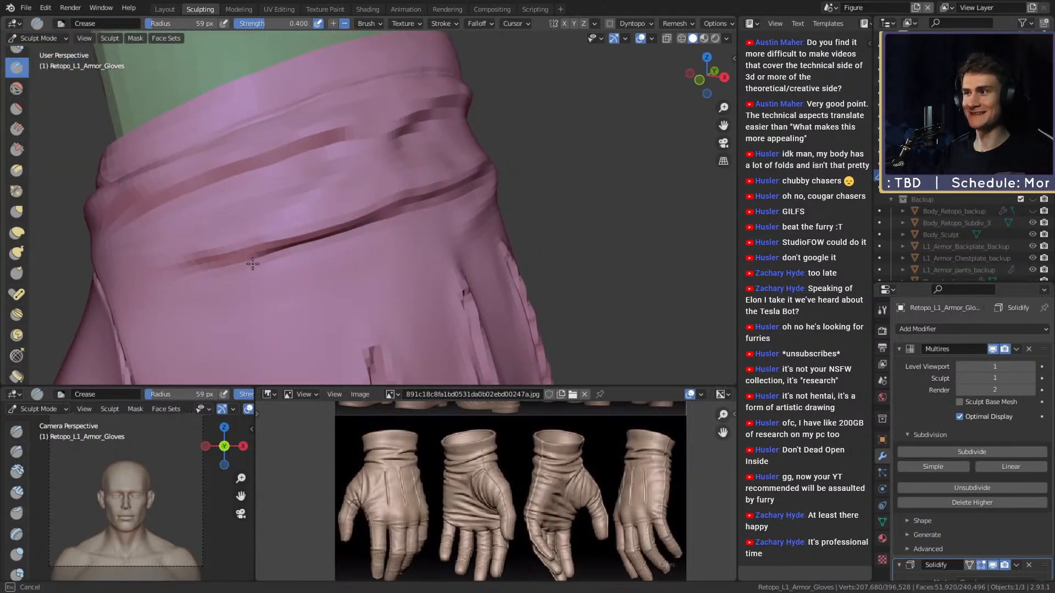
{"action": "scroll", "coordinate": [388, 209], "scroll_direction": "down", "scroll_amount": 3}
{"action": "middle_click_drag", "start_coordinate": [387, 209], "coordinate": [394, 216]}
{"action": "scroll", "coordinate": [391, 212], "scroll_direction": "up", "scroll_amount": 3}
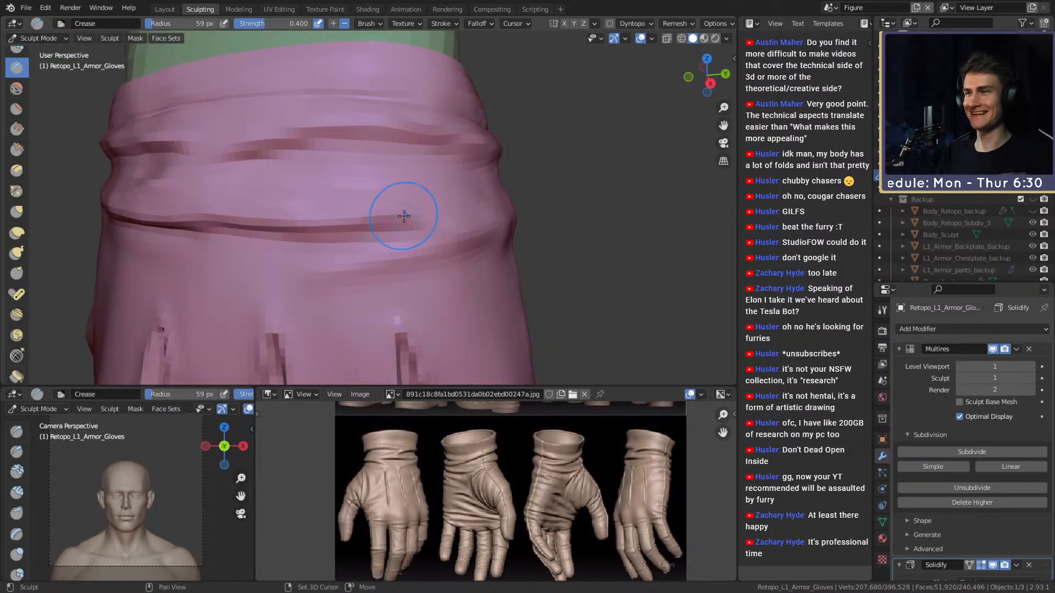
{"action": "mouse_move", "coordinate": [319, 213]}
{"action": "middle_mouse_down"}
{"action": "mouse_move", "coordinate": [376, 183]}
{"action": "mouse_move", "coordinate": [406, 208]}
{"action": "middle_mouse_up"}
{"action": "scroll", "coordinate": [406, 209], "scroll_direction": "up", "scroll_amount": 2}
- Adjust the shape of the lower fold on the back of the hand using Grab at 114 px and 62 px
{"action": "key", "text": "g"}
{"action": "mouse_move", "coordinate": [330, 212]}
{"action": "left_mouse_down"}
{"action": "mouse_move", "coordinate": [365, 216]}
{"action": "mouse_move", "coordinate": [357, 221]}
{"action": "left_mouse_up"}
{"action": "scroll", "coordinate": [388, 250], "scroll_direction": "down", "scroll_amount": 3}
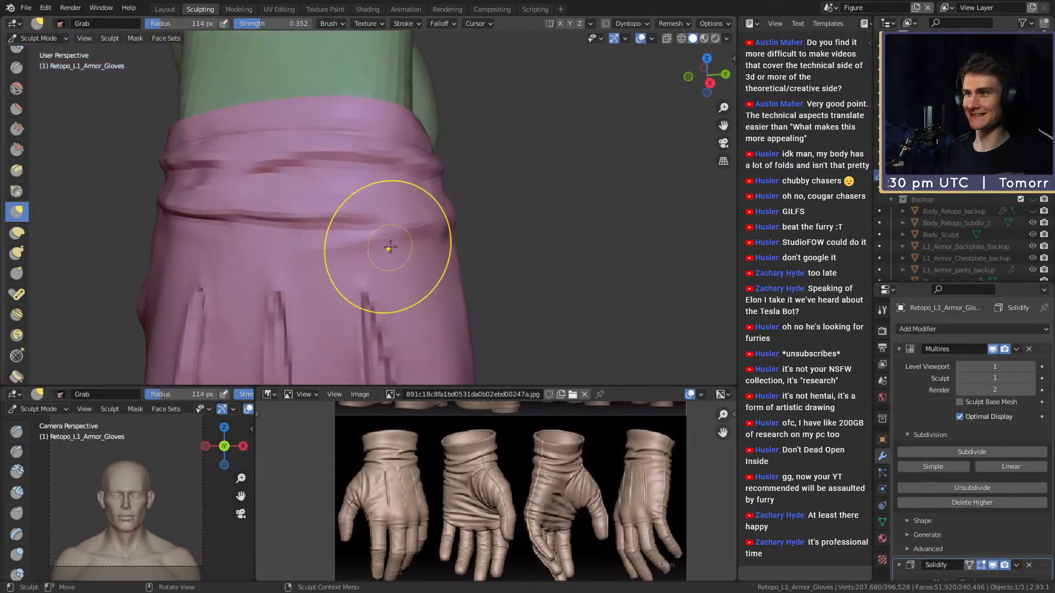
{"action": "middle_click_drag", "start_coordinate": [376, 254], "coordinate": [372, 219], "text": "ctrl"}
{"action": "scroll", "coordinate": [361, 213], "scroll_direction": "up", "scroll_amount": 2}
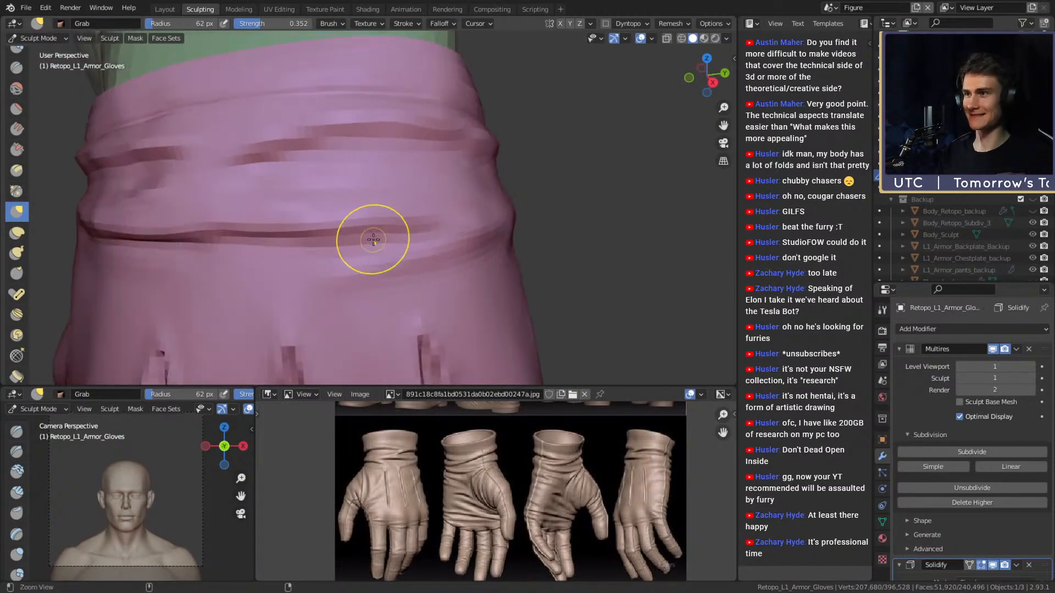
{"action": "key", "text": "f"}
{"action": "left_click", "coordinate": [383, 232]}
{"action": "left_click_drag", "start_coordinate": [380, 238], "coordinate": [381, 234]}
{"action": "mouse_move", "coordinate": [418, 235]}
{"action": "middle_mouse_down", "text": "shift"}
{"action": "mouse_move", "coordinate": [377, 228]}
{"action": "mouse_move", "coordinate": [384, 221]}
{"action": "middle_mouse_up", "text": "shift"}
{"action": "key", "text": "f"}
{"action": "left_click", "coordinate": [408, 227]}
- Crease the lower fold above the knuckle seams toward the little-finger side with a 62 px brush
{"action": "scroll", "coordinate": [433, 218], "scroll_direction": "down", "scroll_amount": 3}
{"action": "key", "text": "shift+c"}
{"action": "scroll", "coordinate": [385, 221], "scroll_direction": "up", "scroll_amount": 3}
{"action": "key", "text": "f"}
{"action": "left_click", "coordinate": [381, 218]}
{"action": "mouse_move", "coordinate": [434, 213]}
{"action": "middle_mouse_down"}
{"action": "mouse_move", "coordinate": [387, 207]}
{"action": "mouse_move", "coordinate": [342, 175]}
{"action": "mouse_move", "coordinate": [331, 194]}
{"action": "mouse_move", "coordinate": [501, 273]}
{"action": "mouse_move", "coordinate": [424, 243]}
{"action": "mouse_move", "coordinate": [441, 257]}
{"action": "mouse_move", "coordinate": [423, 193]}
{"action": "mouse_move", "coordinate": [459, 224]}
{"action": "mouse_move", "coordinate": [424, 263]}
{"action": "mouse_move", "coordinate": [354, 264]}
{"action": "mouse_move", "coordinate": [424, 224]}
{"action": "mouse_move", "coordinate": [421, 180]}
{"action": "mouse_move", "coordinate": [461, 192]}
{"action": "middle_mouse_up"}
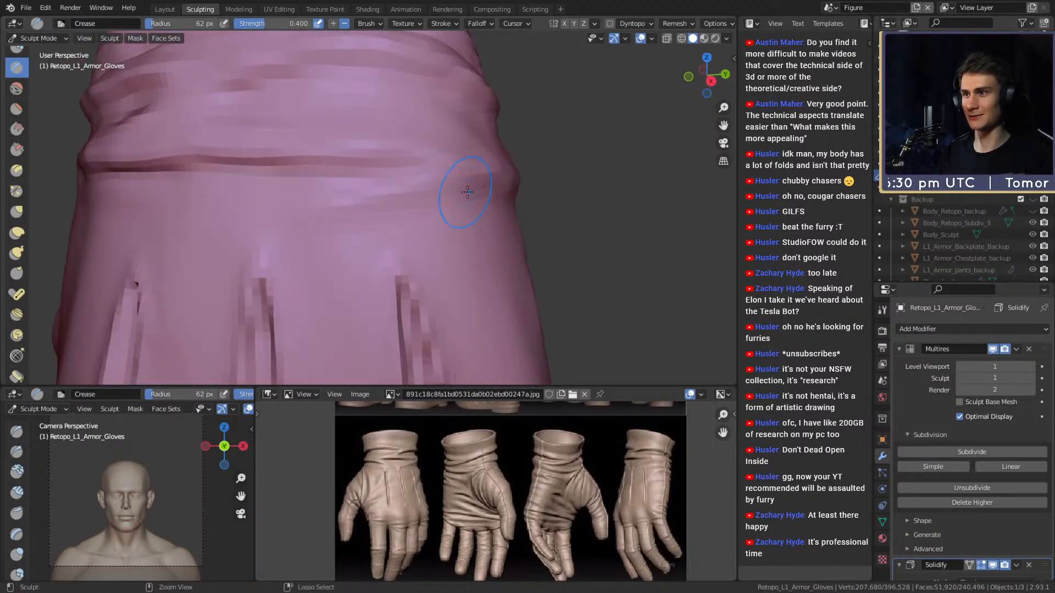
{"action": "mouse_move", "coordinate": [303, 213]}
{"action": "middle_mouse_down"}
{"action": "mouse_move", "coordinate": [435, 212]}
{"action": "mouse_move", "coordinate": [384, 203]}
{"action": "mouse_move", "coordinate": [397, 203]}
{"action": "mouse_move", "coordinate": [309, 162]}
{"action": "middle_mouse_up"}
- Continue the folds around the little-finger side onto the palm with Crease, starting at 62 px
{"action": "mouse_move", "coordinate": [453, 217]}
{"action": "middle_mouse_down"}
{"action": "mouse_move", "coordinate": [326, 168]}
{"action": "mouse_move", "coordinate": [366, 188]}
{"action": "mouse_move", "coordinate": [354, 183]}
{"action": "middle_mouse_up"}
{"action": "middle_click_drag", "start_coordinate": [400, 259], "coordinate": [328, 195]}
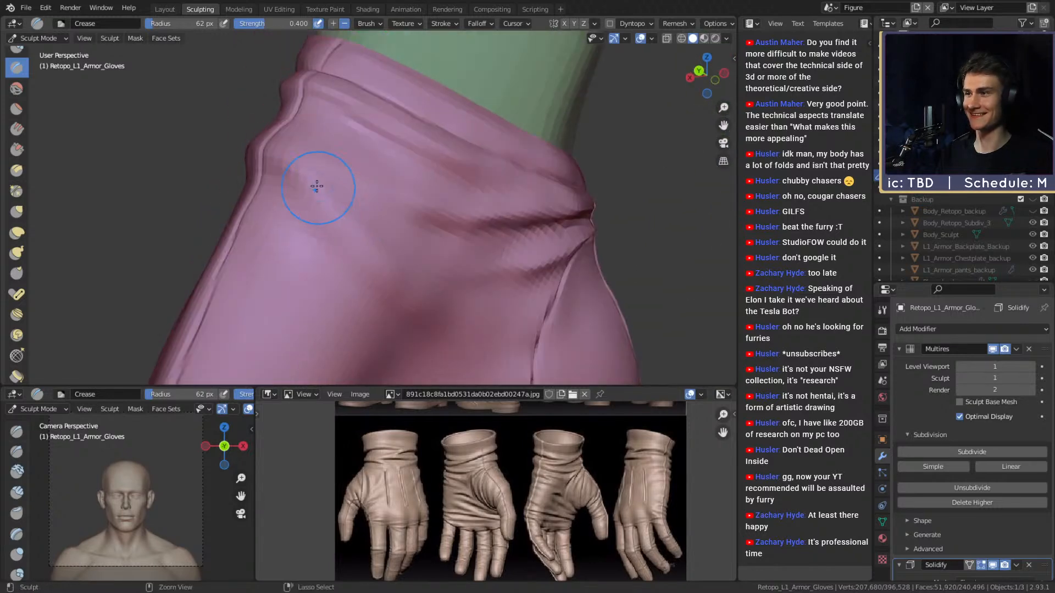
{"action": "middle_click_drag", "start_coordinate": [430, 262], "coordinate": [377, 206]}
{"action": "mouse_move", "coordinate": [435, 272]}
{"action": "middle_mouse_down"}
{"action": "mouse_move", "coordinate": [405, 276]}
{"action": "mouse_move", "coordinate": [359, 213]}
{"action": "mouse_move", "coordinate": [365, 224]}
{"action": "mouse_move", "coordinate": [353, 183]}
{"action": "mouse_move", "coordinate": [332, 207]}
{"action": "mouse_move", "coordinate": [378, 220]}
{"action": "mouse_move", "coordinate": [378, 207]}
{"action": "mouse_move", "coordinate": [410, 186]}
{"action": "middle_mouse_up"}
{"action": "key", "text": "f"}
{"action": "left_click", "coordinate": [359, 213]}
{"action": "key", "text": "f"}
{"action": "left_click", "coordinate": [320, 179]}
- Sculpt smaller folds across the little-finger side seam below the wrist with Crease at 35 px and 28 px
{"action": "key", "text": "f"}
{"action": "left_click", "coordinate": [378, 208]}
{"action": "key", "text": "f"}
{"action": "left_click", "coordinate": [381, 210]}
{"action": "mouse_move", "coordinate": [404, 191]}
{"action": "left_mouse_down", "text": "alt"}
{"action": "mouse_move", "coordinate": [494, 178]}
{"action": "mouse_move", "coordinate": [416, 170]}
{"action": "left_mouse_up", "text": "alt"}
{"action": "key", "text": "f"}
{"action": "left_click", "coordinate": [417, 170]}
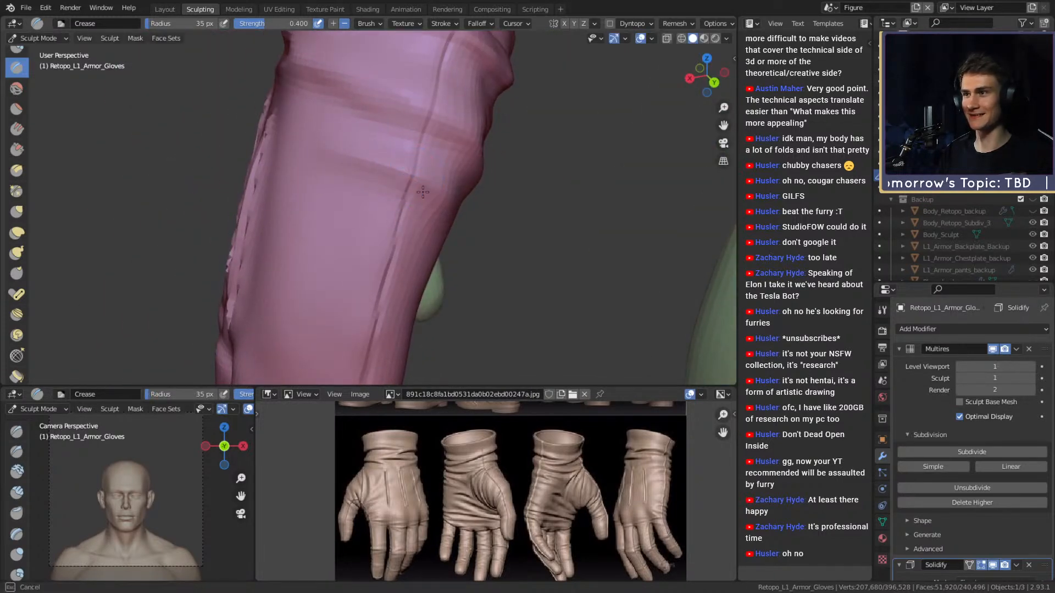
{"action": "middle_click_drag", "start_coordinate": [379, 179], "coordinate": [369, 168]}
{"action": "mouse_move", "coordinate": [401, 205]}
{"action": "middle_mouse_down"}
{"action": "mouse_move", "coordinate": [367, 172]}
{"action": "mouse_move", "coordinate": [387, 207]}
{"action": "mouse_move", "coordinate": [353, 189]}
{"action": "mouse_move", "coordinate": [394, 219]}
{"action": "middle_mouse_up"}
{"action": "mouse_move", "coordinate": [325, 193]}
{"action": "middle_mouse_down"}
{"action": "mouse_move", "coordinate": [384, 200]}
{"action": "mouse_move", "coordinate": [336, 223]}
{"action": "middle_mouse_up"}
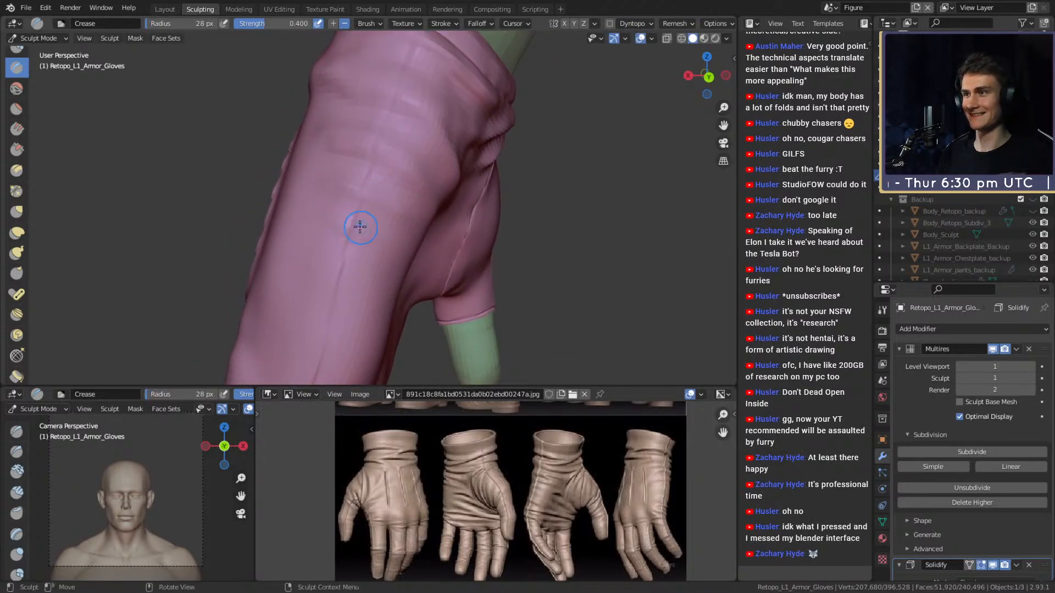
- Carry a fold from the little-finger edge onto the back of the hand with Crease at 37 px, 44 px and 66 px
{"action": "key", "text": "bracketleft"}
{"action": "key", "text": "bracketleft"}
{"action": "key", "text": "bracketleft"}
{"action": "key", "text": "bracketleft"}
{"action": "key", "text": "bracketleft"}
{"action": "middle_click_drag", "start_coordinate": [411, 160], "coordinate": [384, 183]}
{"action": "scroll", "coordinate": [449, 186], "scroll_direction": "up", "scroll_amount": 2}
{"action": "middle_click_drag", "start_coordinate": [449, 187], "coordinate": [431, 187]}
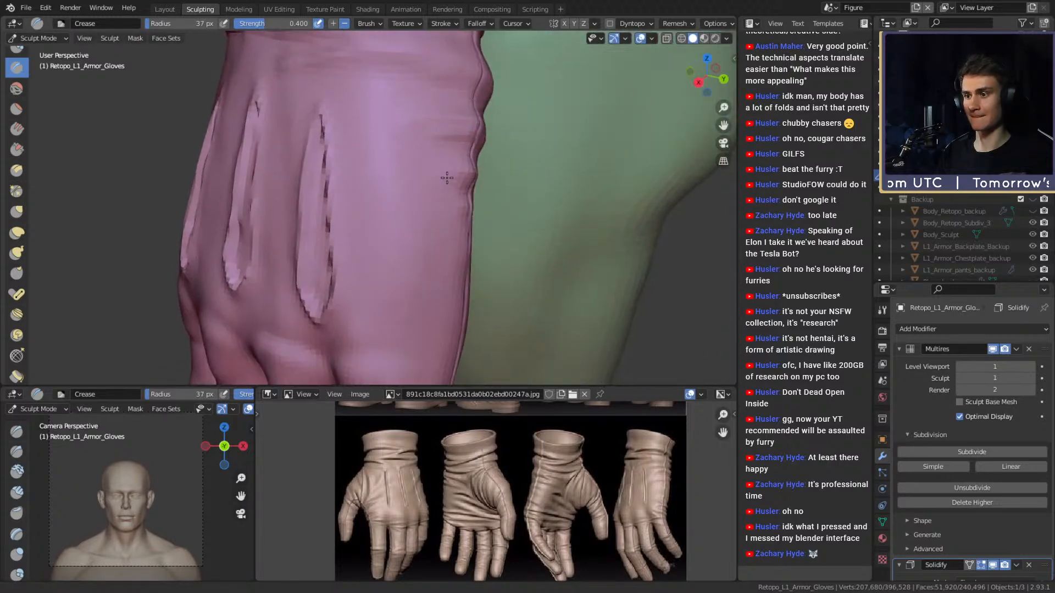
{"action": "mouse_move", "coordinate": [362, 187]}
{"action": "middle_mouse_down"}
{"action": "mouse_move", "coordinate": [395, 236]}
{"action": "mouse_move", "coordinate": [407, 207]}
{"action": "middle_mouse_up"}
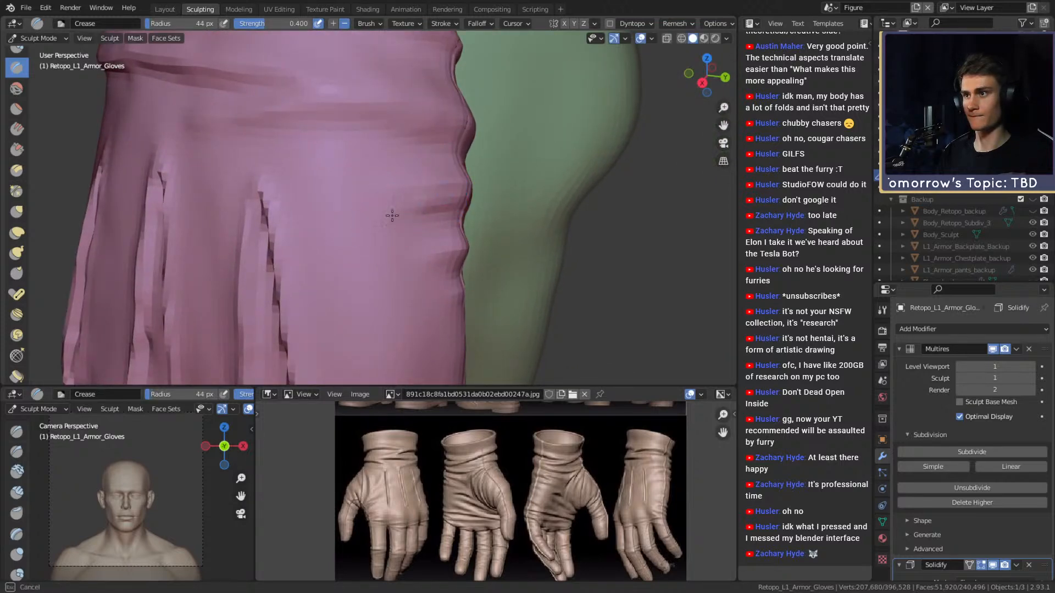
{"action": "left_click_drag", "start_coordinate": [446, 209], "coordinate": [385, 226]}
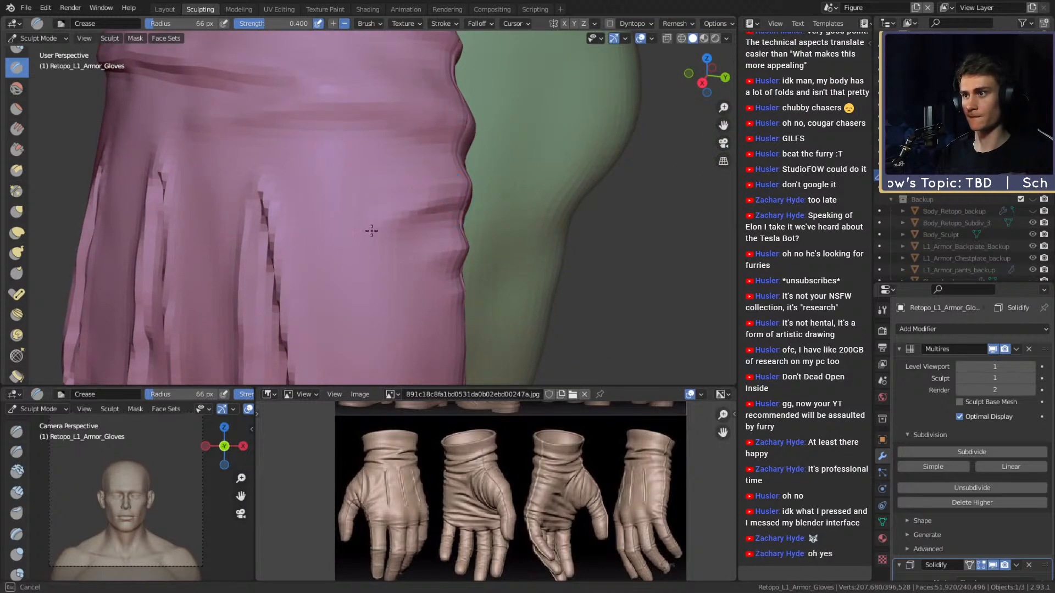
- Shape the lowest small fold at the little-finger edge with resized Crease strokes, starting at 58 px
{"action": "mouse_move", "coordinate": [412, 176]}
{"action": "middle_mouse_down"}
{"action": "mouse_move", "coordinate": [414, 158]}
{"action": "mouse_move", "coordinate": [352, 176]}
{"action": "mouse_move", "coordinate": [354, 225]}
{"action": "mouse_move", "coordinate": [361, 183]}
{"action": "mouse_move", "coordinate": [341, 172]}
{"action": "mouse_move", "coordinate": [388, 218]}
{"action": "mouse_move", "coordinate": [449, 213]}
{"action": "mouse_move", "coordinate": [479, 192]}
{"action": "middle_mouse_up"}
{"action": "key", "text": "bracketright"}
{"action": "key", "text": "bracketright"}
{"action": "key", "text": "bracketright"}
{"action": "key", "text": "f"}
{"action": "left_click", "coordinate": [351, 182]}
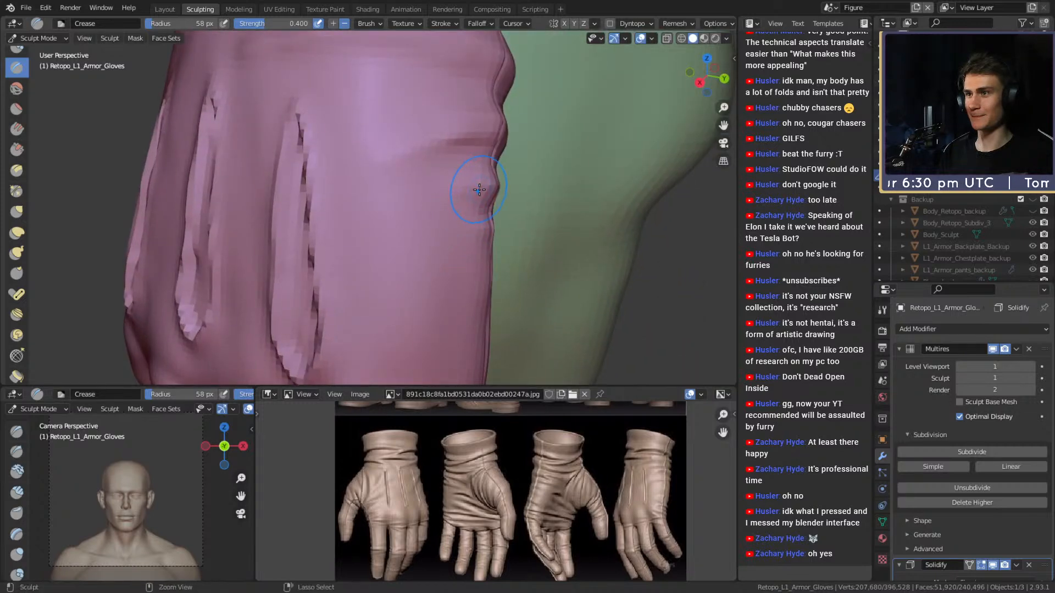
{"action": "mouse_move", "coordinate": [415, 177]}
{"action": "middle_mouse_down"}
{"action": "mouse_move", "coordinate": [423, 172]}
{"action": "mouse_move", "coordinate": [408, 236]}
{"action": "mouse_move", "coordinate": [410, 198]}
{"action": "mouse_move", "coordinate": [384, 233]}
{"action": "mouse_move", "coordinate": [390, 219]}
{"action": "mouse_move", "coordinate": [377, 224]}
{"action": "middle_mouse_up"}
{"action": "scroll", "coordinate": [424, 172], "scroll_direction": "down", "scroll_amount": 3}
{"action": "key", "text": "f"}
{"action": "left_click", "coordinate": [384, 228]}
{"action": "mouse_move", "coordinate": [427, 255]}
{"action": "middle_mouse_down"}
{"action": "mouse_move", "coordinate": [344, 255]}
{"action": "mouse_move", "coordinate": [353, 219]}
{"action": "mouse_move", "coordinate": [376, 215]}
{"action": "mouse_move", "coordinate": [361, 217]}
{"action": "mouse_move", "coordinate": [386, 196]}
{"action": "mouse_move", "coordinate": [424, 222]}
{"action": "mouse_move", "coordinate": [408, 216]}
{"action": "mouse_move", "coordinate": [424, 193]}
{"action": "middle_mouse_up"}
- Adjust the small folds along the little-finger edge with Grab, resizing the brush between strokes
{"action": "key", "text": "g"}
{"action": "left_click_drag", "start_coordinate": [411, 194], "coordinate": [404, 198]}
{"action": "mouse_move", "coordinate": [404, 198]}
{"action": "middle_mouse_down"}
{"action": "mouse_move", "coordinate": [422, 214]}
{"action": "mouse_move", "coordinate": [432, 184]}
{"action": "mouse_move", "coordinate": [436, 196]}
{"action": "mouse_move", "coordinate": [348, 207]}
{"action": "mouse_move", "coordinate": [393, 207]}
{"action": "mouse_move", "coordinate": [435, 236]}
{"action": "mouse_move", "coordinate": [373, 210]}
{"action": "mouse_move", "coordinate": [302, 223]}
{"action": "mouse_move", "coordinate": [383, 217]}
{"action": "mouse_move", "coordinate": [407, 234]}
{"action": "middle_mouse_up"}
{"action": "key", "text": "f"}
{"action": "left_click", "coordinate": [398, 213]}
{"action": "key", "text": "f"}
{"action": "left_click", "coordinate": [403, 225]}
{"action": "scroll", "coordinate": [438, 241], "scroll_direction": "down", "scroll_amount": 6}
{"action": "key", "text": "f"}
{"action": "left_click", "coordinate": [414, 242]}
{"action": "scroll", "coordinate": [371, 209], "scroll_direction": "up", "scroll_amount": 2}
{"action": "mouse_move", "coordinate": [433, 224]}
{"action": "left_mouse_down", "text": "shift"}
{"action": "mouse_move", "coordinate": [387, 190]}
{"action": "mouse_move", "coordinate": [439, 187]}
{"action": "mouse_move", "coordinate": [409, 234]}
{"action": "mouse_move", "coordinate": [511, 236]}
{"action": "mouse_move", "coordinate": [476, 200]}
{"action": "mouse_move", "coordinate": [496, 236]}
{"action": "mouse_move", "coordinate": [401, 200]}
{"action": "mouse_move", "coordinate": [424, 188]}
{"action": "left_mouse_up", "text": "shift"}
- Sculpt folds below the wrist across the thumb-base panel with Crease at 40 px and 45 px
{"action": "key", "text": "shift+c"}
{"action": "mouse_move", "coordinate": [354, 212]}
{"action": "left_mouse_down", "text": "ctrl+alt"}
{"action": "mouse_move", "coordinate": [369, 232]}
{"action": "mouse_move", "coordinate": [388, 204]}
{"action": "mouse_move", "coordinate": [364, 189]}
{"action": "mouse_move", "coordinate": [363, 209]}
{"action": "mouse_move", "coordinate": [282, 193]}
{"action": "mouse_move", "coordinate": [400, 200]}
{"action": "mouse_move", "coordinate": [390, 190]}
{"action": "left_mouse_up", "text": "ctrl+alt"}
{"action": "mouse_move", "coordinate": [474, 160]}
{"action": "left_mouse_down", "text": "alt"}
{"action": "mouse_move", "coordinate": [332, 184]}
{"action": "mouse_move", "coordinate": [314, 164]}
{"action": "left_mouse_up", "text": "alt"}
{"action": "mouse_move", "coordinate": [313, 163]}
{"action": "left_mouse_down", "text": "alt+shift"}
{"action": "mouse_move", "coordinate": [383, 186]}
{"action": "mouse_move", "coordinate": [353, 194]}
{"action": "left_mouse_up", "text": "alt+shift"}
{"action": "key", "text": "f"}
{"action": "left_click", "coordinate": [333, 196]}
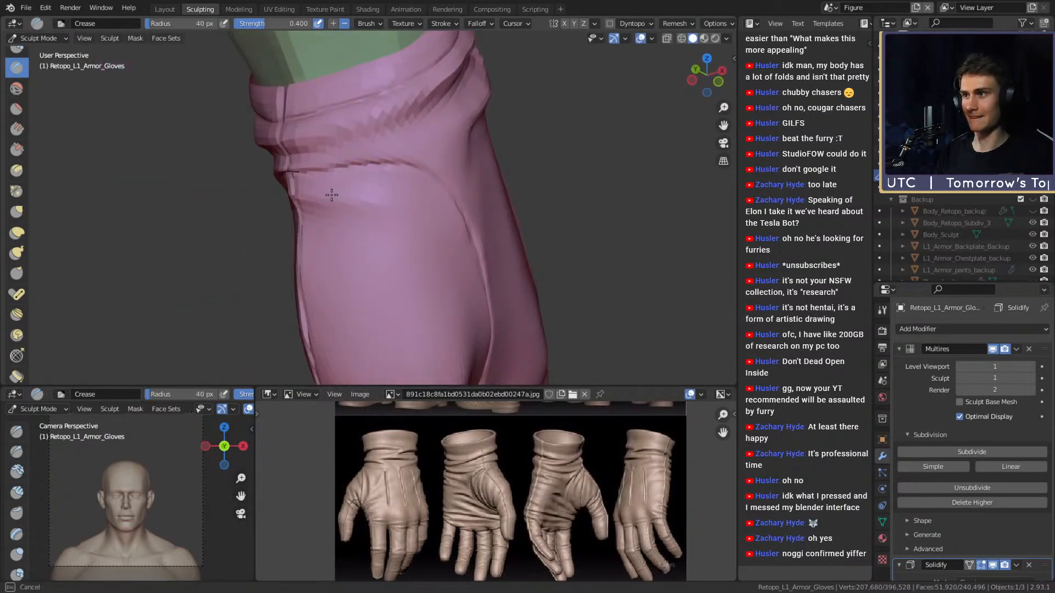
{"action": "left_click_drag", "start_coordinate": [449, 224], "coordinate": [407, 163], "text": "alt"}
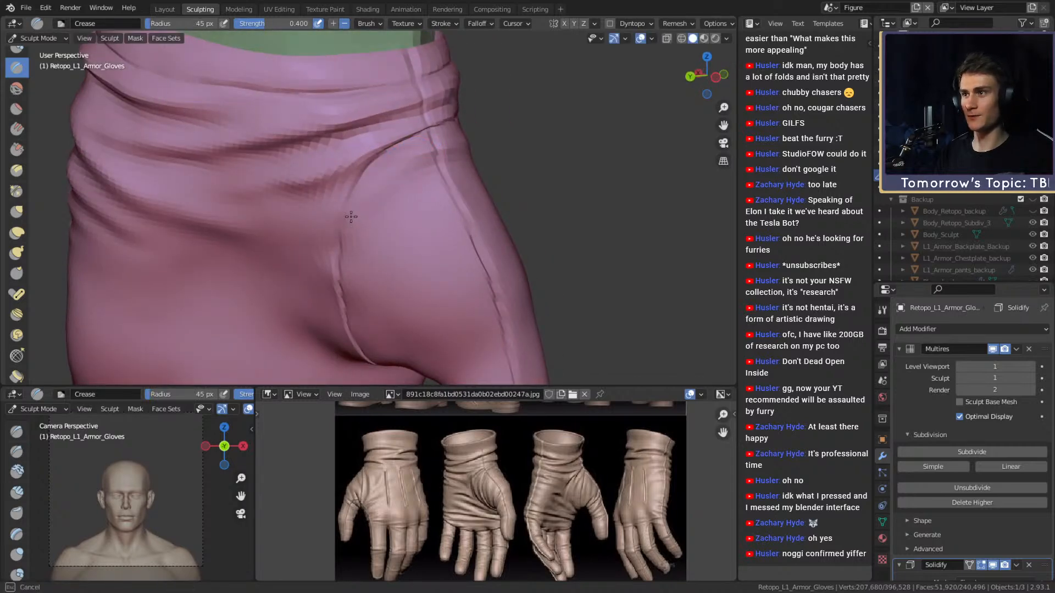
- Refine the folds along the outer side of the thumb base with Crease at 43 px and 35 px
{"action": "left_click_drag", "start_coordinate": [368, 215], "coordinate": [420, 143], "text": "alt"}
{"action": "mouse_move", "coordinate": [398, 188]}
{"action": "left_mouse_down", "text": "alt"}
{"action": "mouse_move", "coordinate": [377, 183]}
{"action": "mouse_move", "coordinate": [388, 212]}
{"action": "left_mouse_up", "text": "alt"}
{"action": "mouse_move", "coordinate": [450, 188]}
{"action": "left_mouse_down", "text": "alt"}
{"action": "mouse_move", "coordinate": [434, 181]}
{"action": "mouse_move", "coordinate": [378, 195]}
{"action": "mouse_move", "coordinate": [379, 184]}
{"action": "mouse_move", "coordinate": [423, 181]}
{"action": "mouse_move", "coordinate": [365, 207]}
{"action": "left_mouse_up", "text": "alt"}
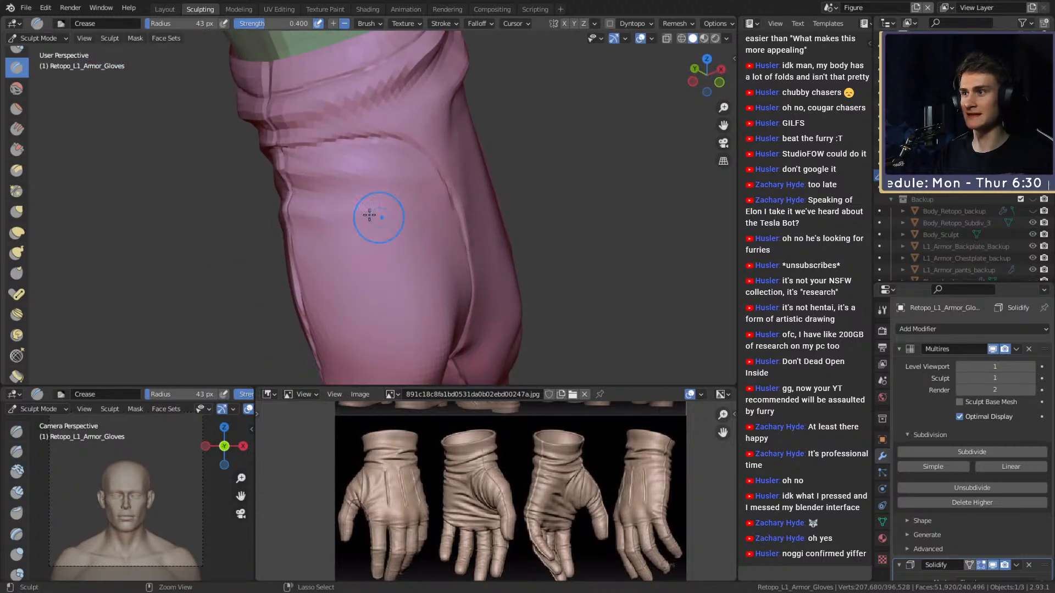
{"action": "mouse_move", "coordinate": [427, 219]}
{"action": "left_mouse_down", "text": "alt"}
{"action": "mouse_move", "coordinate": [334, 207]}
{"action": "mouse_move", "coordinate": [405, 207]}
{"action": "mouse_move", "coordinate": [295, 204]}
{"action": "left_mouse_up", "text": "alt"}
{"action": "key", "text": "f"}
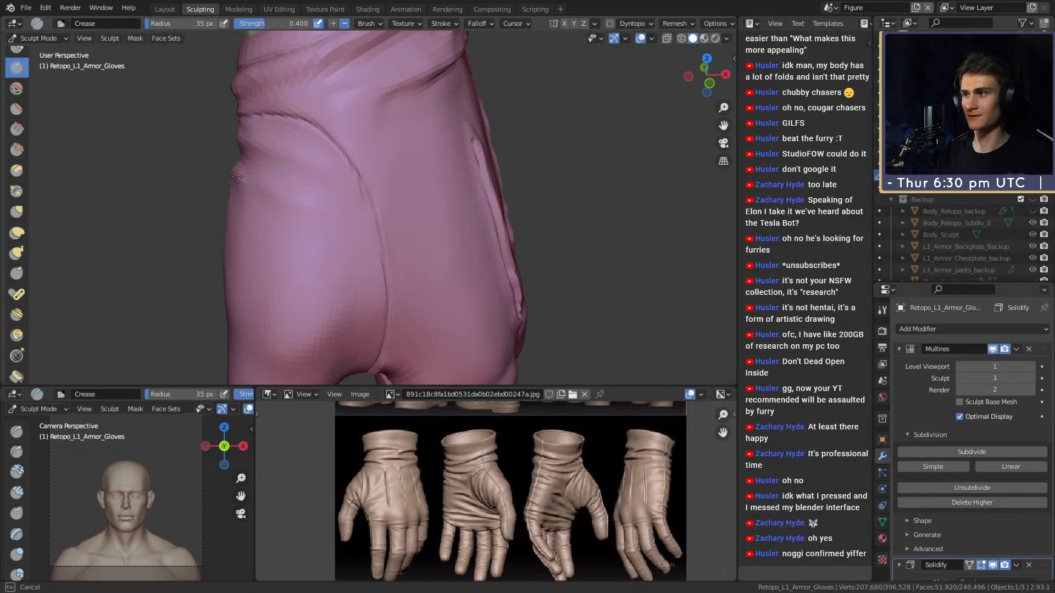
{"action": "left_click", "coordinate": [380, 245]}
{"action": "left_click_drag", "start_coordinate": [380, 245], "coordinate": [345, 240], "text": "alt"}
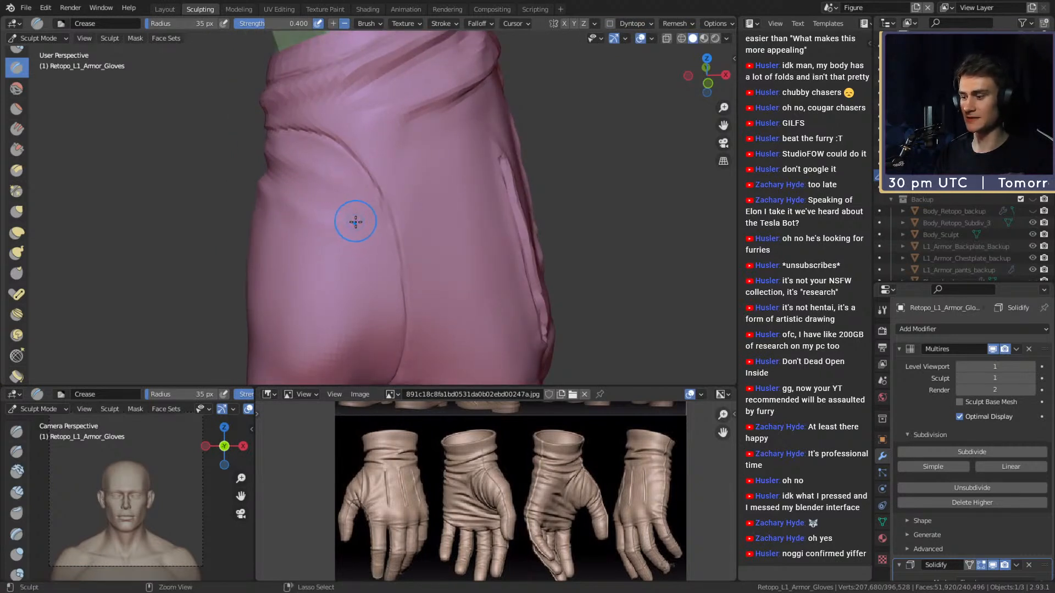
- Add finer folds beside the thumb's side seam with Crease at 37 px
{"action": "key", "text": "f"}
{"action": "left_click_drag", "start_coordinate": [346, 236], "coordinate": [408, 245], "text": "ctrl"}
{"action": "key", "text": "f"}
{"action": "left_click", "coordinate": [360, 245]}
{"action": "mouse_move", "coordinate": [319, 217]}
{"action": "left_mouse_down", "text": "alt"}
{"action": "mouse_move", "coordinate": [380, 216]}
{"action": "mouse_move", "coordinate": [320, 216]}
{"action": "left_mouse_up", "text": "alt"}
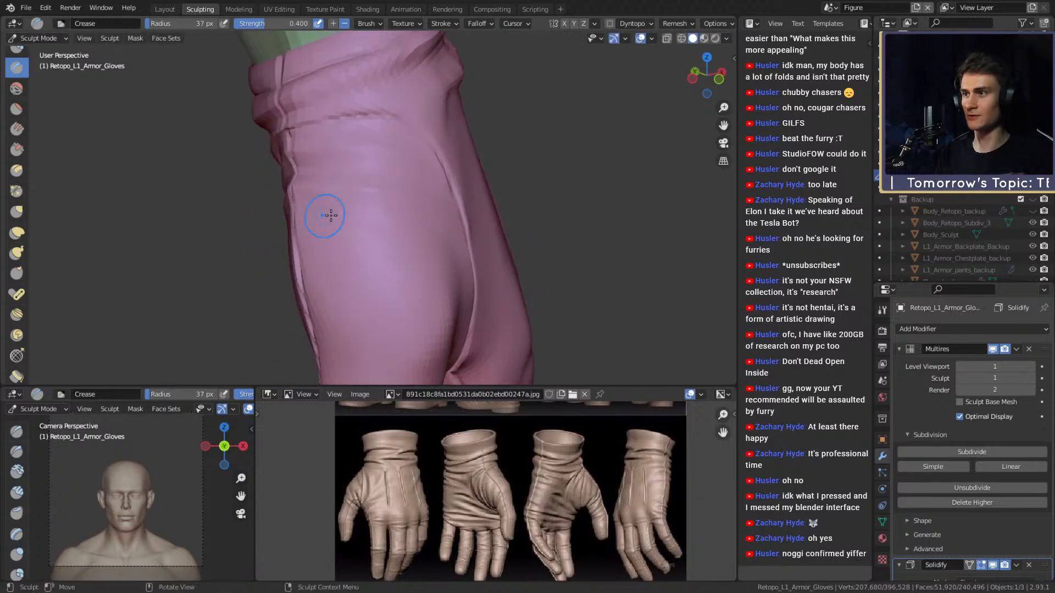
{"action": "middle_click_drag", "start_coordinate": [319, 211], "coordinate": [362, 207]}
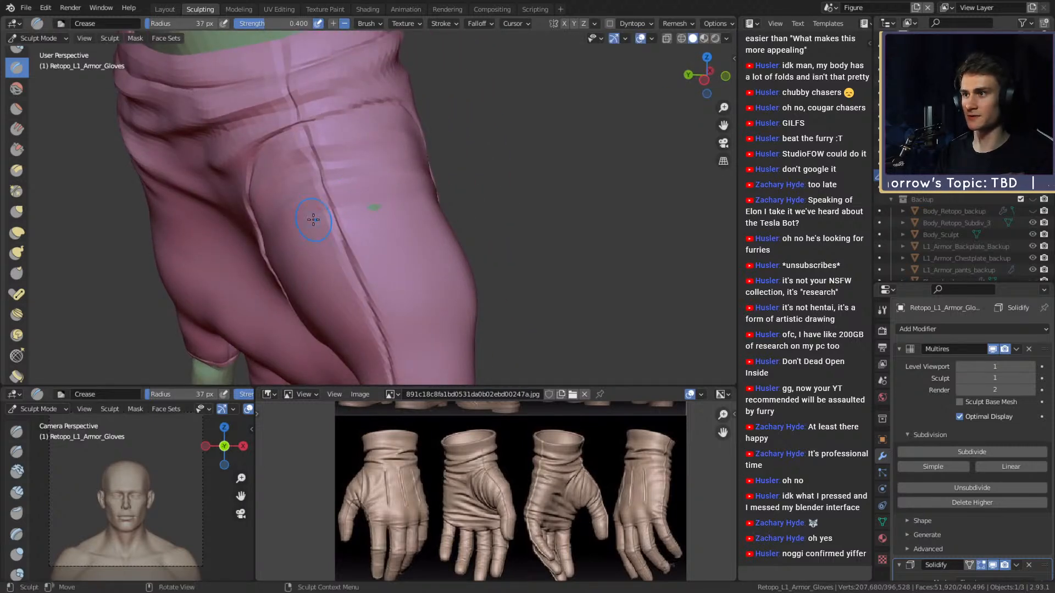
- Reshape the outline of the thumb base at its side seam with Grab at 194 px
{"action": "key", "text": "g"}
{"action": "mouse_move", "coordinate": [452, 198]}
{"action": "middle_mouse_down"}
{"action": "mouse_move", "coordinate": [442, 151]}
{"action": "mouse_move", "coordinate": [415, 242]}
{"action": "middle_mouse_up"}
{"action": "key", "text": "f"}
{"action": "left_click", "coordinate": [382, 181]}
{"action": "left_click_drag", "start_coordinate": [382, 181], "coordinate": [371, 183]}
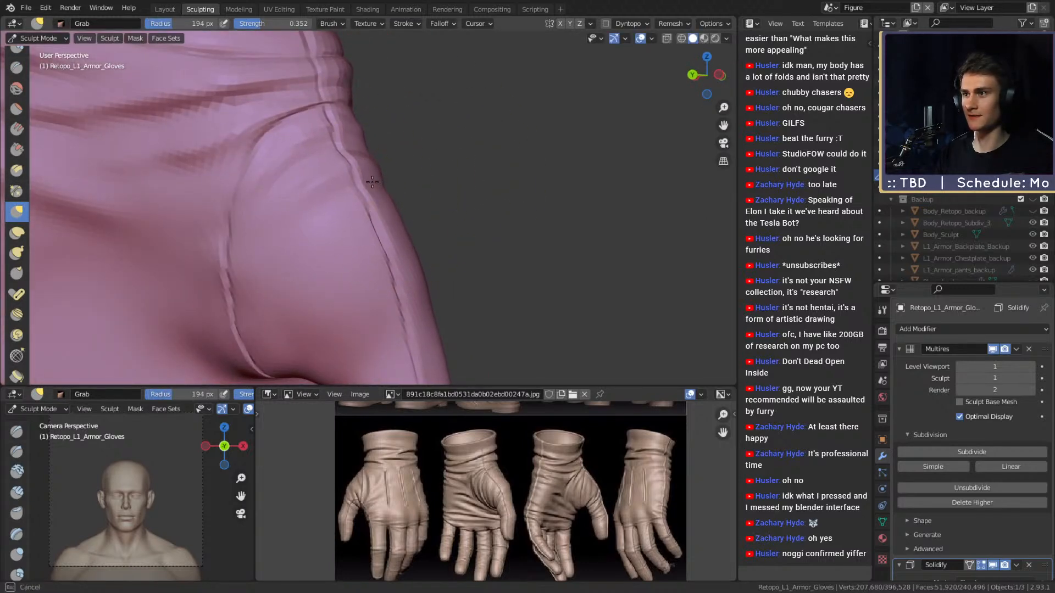
- Crease the palm-side part of the thumb-base panel between its two seams at 36 px
{"action": "key", "text": "shift+c"}
{"action": "key", "text": "f"}
{"action": "left_click", "coordinate": [339, 218]}
{"action": "mouse_move", "coordinate": [339, 223]}
{"action": "middle_mouse_down", "text": "shift"}
{"action": "mouse_move", "coordinate": [372, 185]}
{"action": "mouse_move", "coordinate": [358, 186]}
{"action": "middle_mouse_up", "text": "shift"}
{"action": "key", "text": "f"}
{"action": "left_click", "coordinate": [354, 198]}
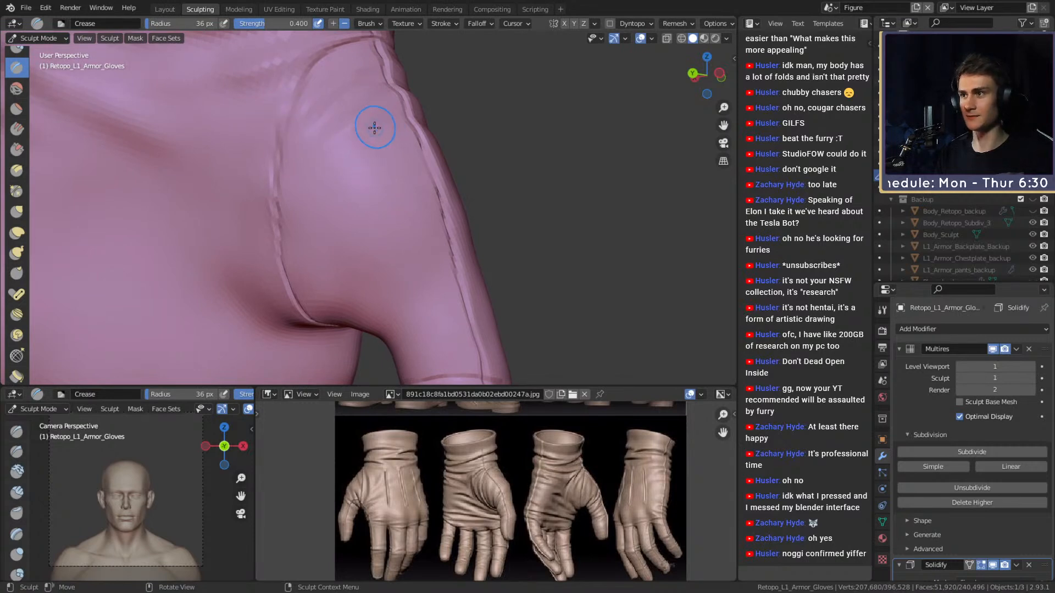
- Sculpt folds around the seam junction in the thumb webbing with Crease at 56 px, 54 px and 34 px
{"action": "mouse_move", "coordinate": [336, 246]}
{"action": "middle_mouse_down", "text": "shift"}
{"action": "mouse_move", "coordinate": [364, 176]}
{"action": "mouse_move", "coordinate": [378, 281]}
{"action": "mouse_move", "coordinate": [325, 238]}
{"action": "middle_mouse_up", "text": "shift"}
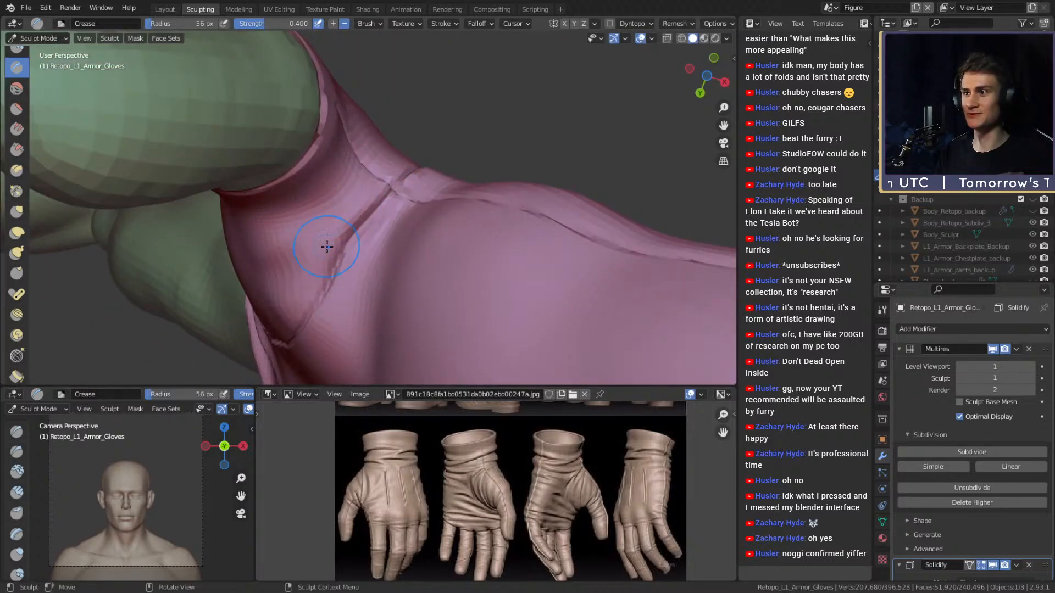
{"action": "mouse_move", "coordinate": [372, 149]}
{"action": "middle_mouse_down"}
{"action": "mouse_move", "coordinate": [330, 242]}
{"action": "mouse_move", "coordinate": [342, 163]}
{"action": "middle_mouse_up"}
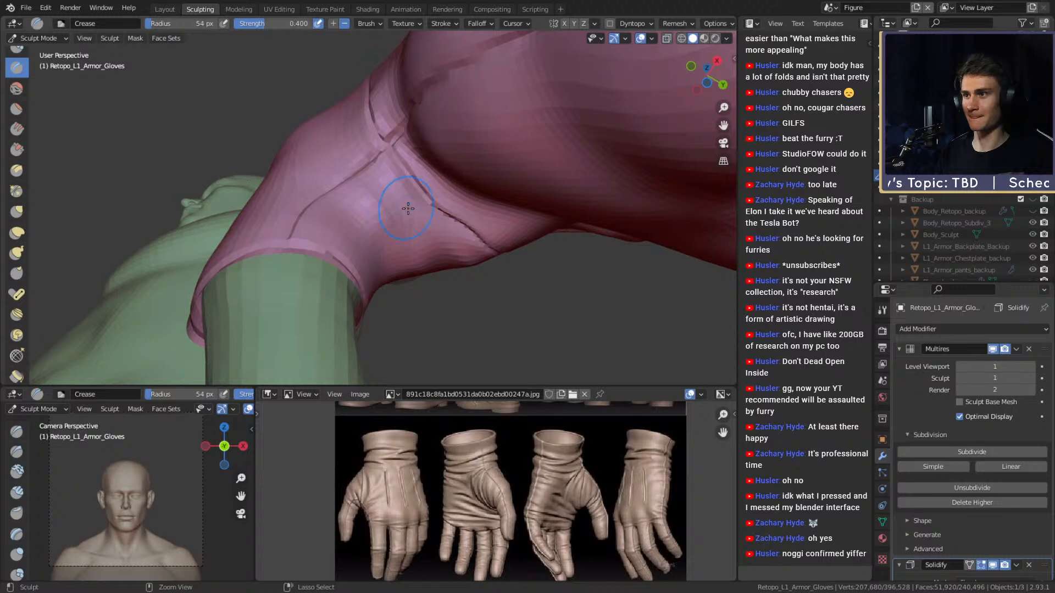
{"action": "mouse_move", "coordinate": [402, 219]}
{"action": "middle_mouse_down"}
{"action": "mouse_move", "coordinate": [329, 192]}
{"action": "mouse_move", "coordinate": [106, 176]}
{"action": "mouse_move", "coordinate": [340, 276]}
{"action": "mouse_move", "coordinate": [318, 255]}
{"action": "mouse_move", "coordinate": [332, 216]}
{"action": "mouse_move", "coordinate": [403, 211]}
{"action": "mouse_move", "coordinate": [400, 225]}
{"action": "middle_mouse_up"}
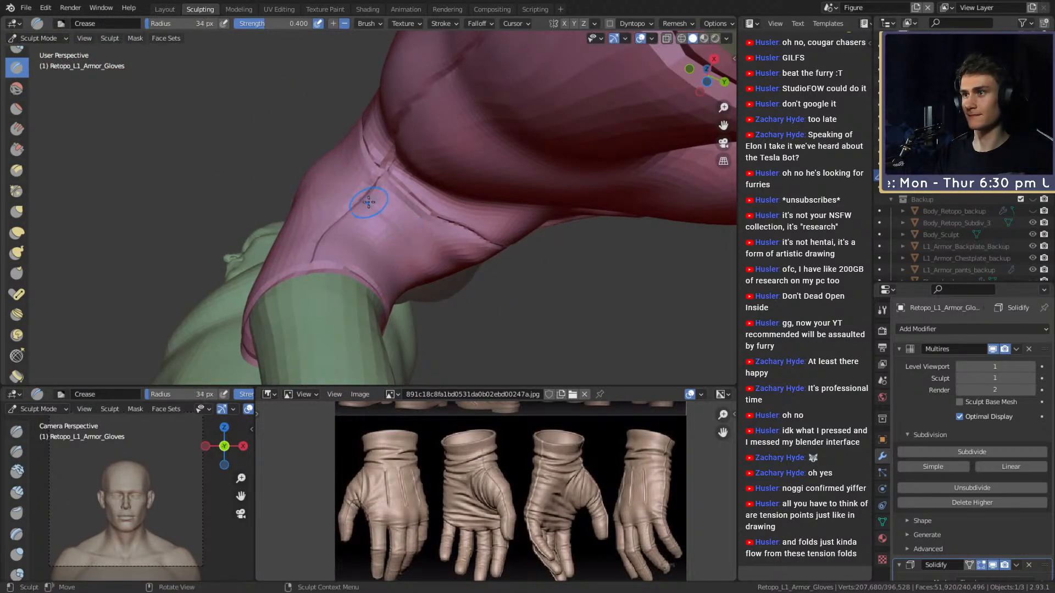
- Work folds from the thumb webbing onto the back of the thumb base with Crease at 60 px and save the file
{"action": "mouse_move", "coordinate": [329, 176]}
{"action": "middle_mouse_down"}
{"action": "mouse_move", "coordinate": [372, 209]}
{"action": "mouse_move", "coordinate": [489, 212]}
{"action": "mouse_move", "coordinate": [397, 236]}
{"action": "mouse_move", "coordinate": [370, 191]}
{"action": "mouse_move", "coordinate": [360, 242]}
{"action": "middle_mouse_up"}
{"action": "scroll", "coordinate": [373, 198], "scroll_direction": "up", "scroll_amount": 3}
{"action": "middle_click_drag", "start_coordinate": [321, 144], "coordinate": [362, 252]}
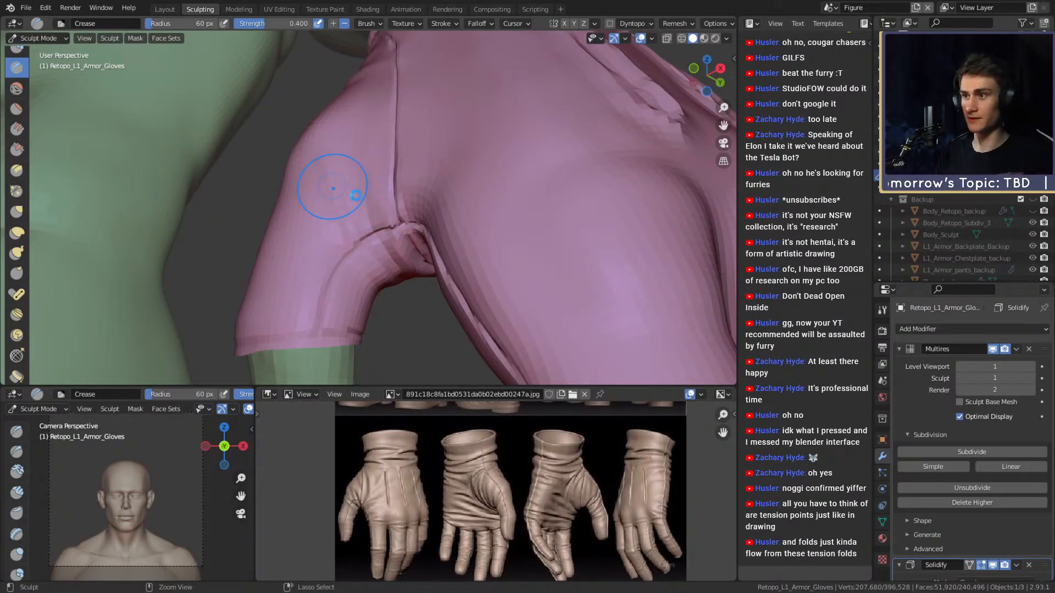
{"action": "key", "text": "ctrl+s"}
- Sculpt lengthwise folds beside the seam on the back of the thumb base with Crease at 49 px and 50 px
{"action": "mouse_move", "coordinate": [436, 196]}
{"action": "middle_mouse_down"}
{"action": "mouse_move", "coordinate": [449, 212]}
{"action": "mouse_move", "coordinate": [424, 207]}
{"action": "mouse_move", "coordinate": [371, 259]}
{"action": "mouse_move", "coordinate": [388, 192]}
{"action": "mouse_move", "coordinate": [381, 236]}
{"action": "middle_mouse_up"}
{"action": "mouse_move", "coordinate": [386, 139]}
{"action": "middle_mouse_down"}
{"action": "mouse_move", "coordinate": [384, 231]}
{"action": "mouse_move", "coordinate": [360, 244]}
{"action": "mouse_move", "coordinate": [350, 274]}
{"action": "mouse_move", "coordinate": [364, 313]}
{"action": "middle_mouse_up"}
{"action": "middle_click_drag", "start_coordinate": [340, 232], "coordinate": [349, 247]}
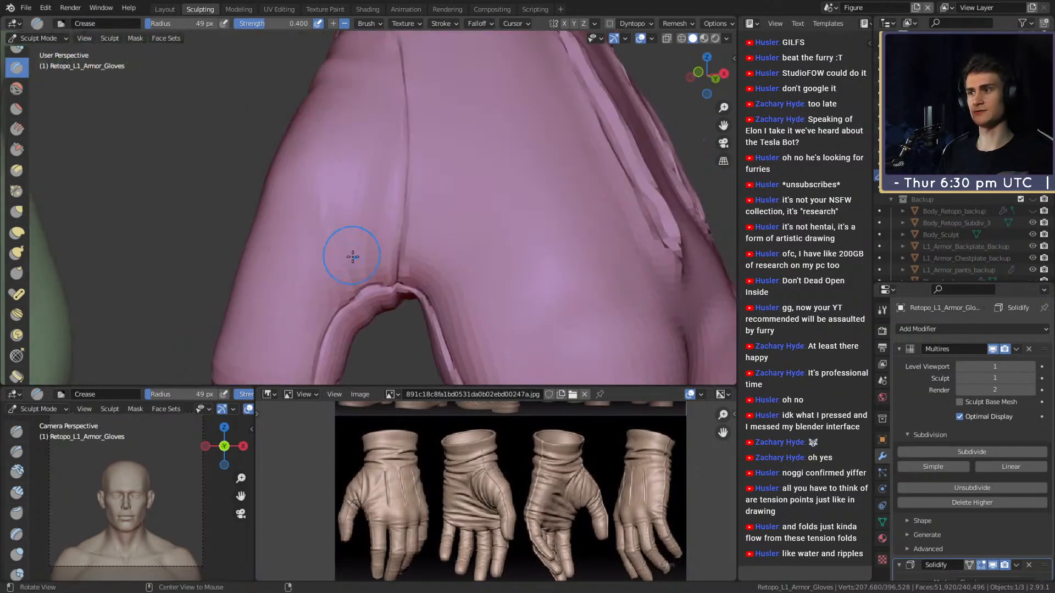
{"action": "mouse_move", "coordinate": [323, 145]}
{"action": "middle_mouse_down"}
{"action": "mouse_move", "coordinate": [353, 179]}
{"action": "mouse_move", "coordinate": [341, 226]}
{"action": "middle_mouse_up"}
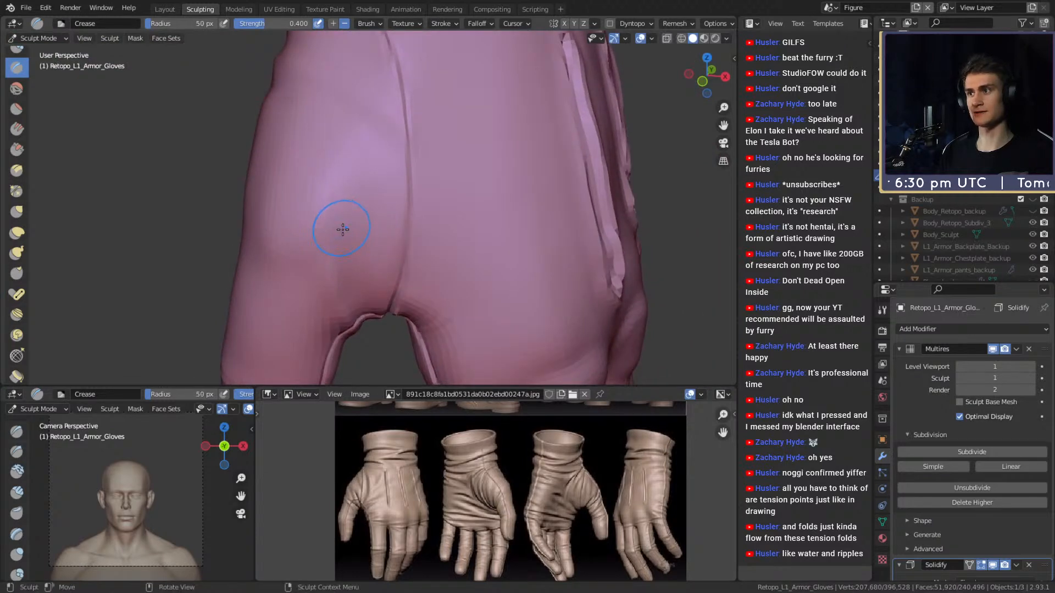
- Define the creases running through the underside of the thumb webbing with Crease at 37 px
{"action": "mouse_move", "coordinate": [319, 160]}
{"action": "middle_mouse_down"}
{"action": "mouse_move", "coordinate": [371, 219]}
{"action": "mouse_move", "coordinate": [342, 200]}
{"action": "mouse_move", "coordinate": [346, 228]}
{"action": "mouse_move", "coordinate": [332, 197]}
{"action": "middle_mouse_up"}
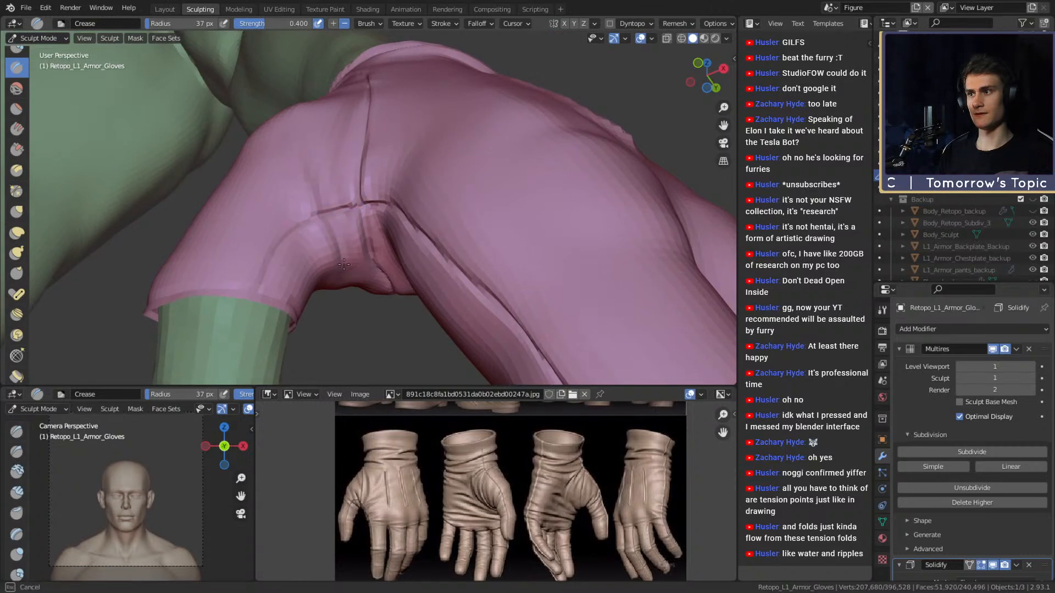
{"action": "middle_click_drag", "start_coordinate": [341, 251], "coordinate": [336, 230]}
{"action": "middle_click_drag", "start_coordinate": [344, 270], "coordinate": [346, 242]}
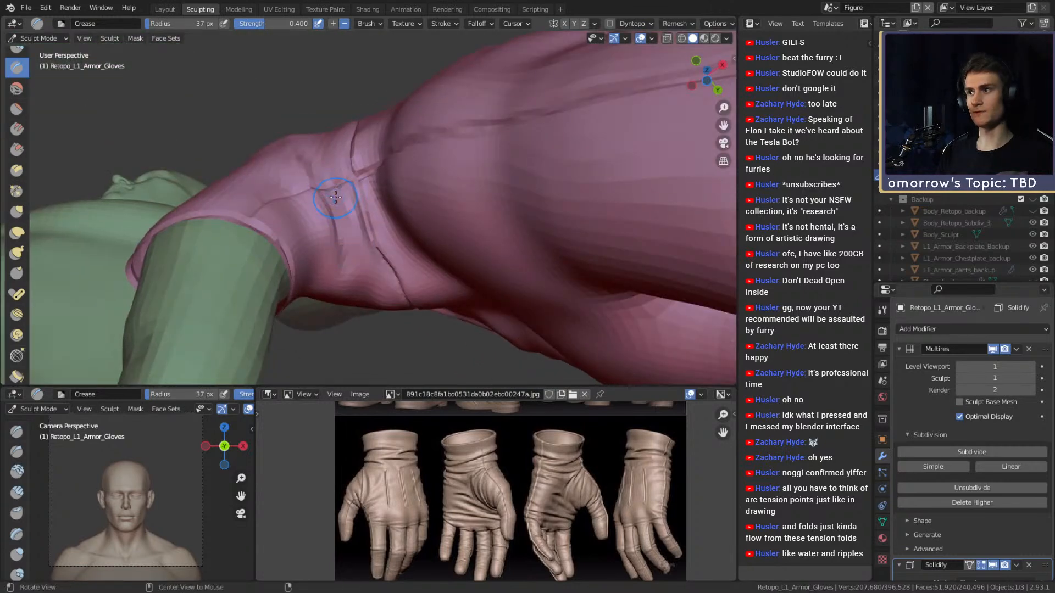
{"action": "middle_click_drag", "start_coordinate": [334, 196], "coordinate": [344, 245], "text": "ctrl"}
- Carry folds from the palm side of the thumb base into the webbing with Crease at 56 px, 41 px, 33 px and 46 px
{"action": "mouse_move", "coordinate": [309, 193]}
{"action": "middle_mouse_down"}
{"action": "mouse_move", "coordinate": [318, 235]}
{"action": "mouse_move", "coordinate": [313, 217]}
{"action": "mouse_move", "coordinate": [384, 209]}
{"action": "mouse_move", "coordinate": [461, 175]}
{"action": "mouse_move", "coordinate": [394, 287]}
{"action": "middle_mouse_up"}
{"action": "mouse_move", "coordinate": [379, 172]}
{"action": "middle_mouse_down"}
{"action": "mouse_move", "coordinate": [395, 233]}
{"action": "mouse_move", "coordinate": [405, 165]}
{"action": "mouse_move", "coordinate": [409, 231]}
{"action": "middle_mouse_up"}
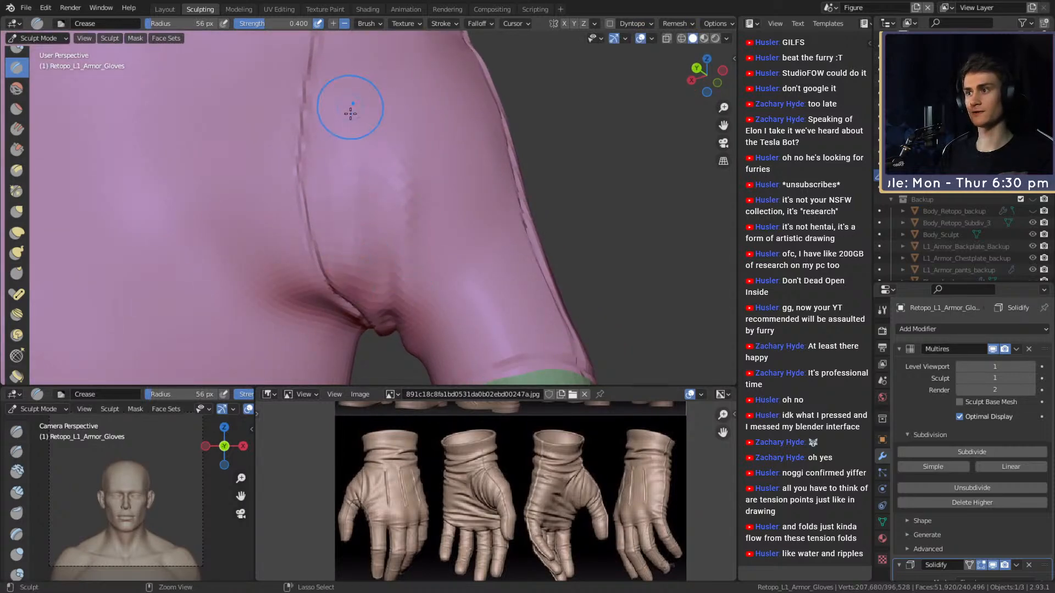
{"action": "middle_click_drag", "start_coordinate": [355, 74], "coordinate": [374, 212]}
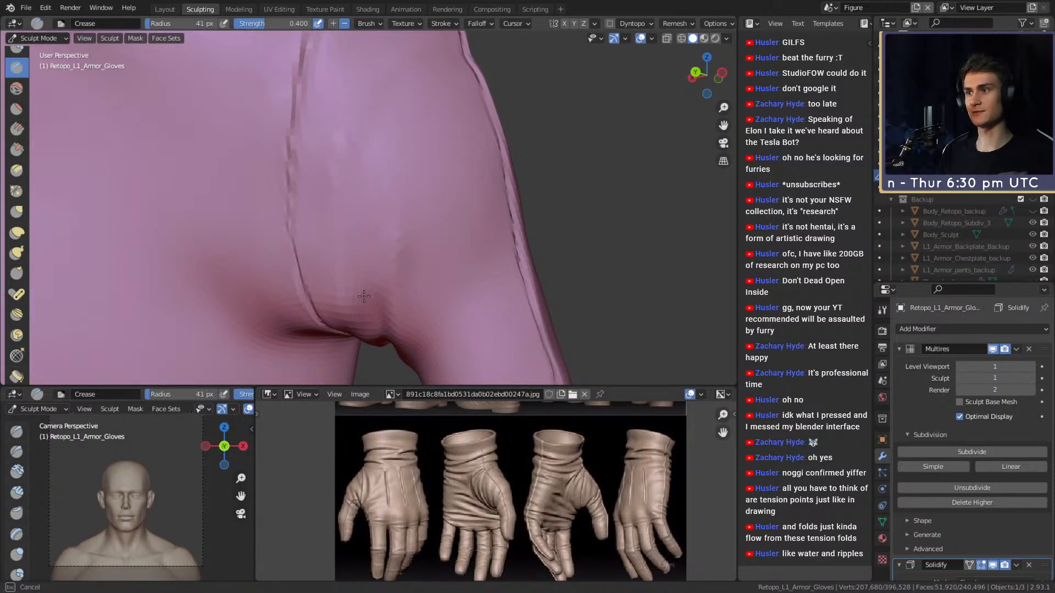
{"action": "mouse_move", "coordinate": [361, 297]}
{"action": "middle_mouse_down"}
{"action": "mouse_move", "coordinate": [394, 205]}
{"action": "mouse_move", "coordinate": [375, 192]}
{"action": "middle_mouse_up"}
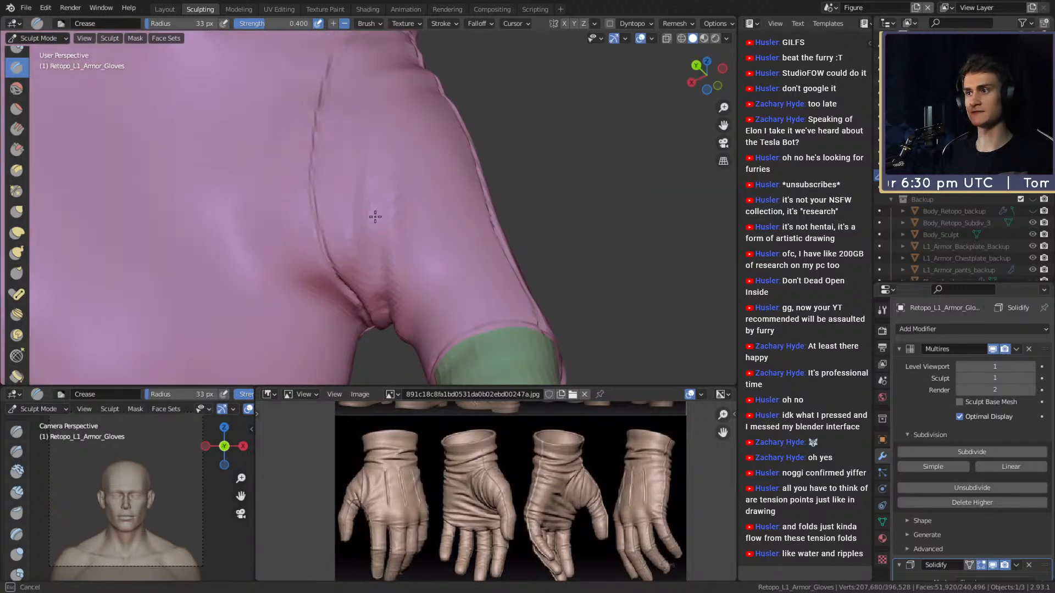
{"action": "mouse_move", "coordinate": [385, 323]}
{"action": "middle_mouse_down"}
{"action": "mouse_move", "coordinate": [372, 192]}
{"action": "mouse_move", "coordinate": [395, 238]}
{"action": "mouse_move", "coordinate": [406, 214]}
{"action": "middle_mouse_up"}
{"action": "middle_click_drag", "start_coordinate": [415, 170], "coordinate": [432, 195]}
{"action": "mouse_move", "coordinate": [452, 72]}
{"action": "middle_mouse_down"}
{"action": "mouse_move", "coordinate": [407, 182]}
{"action": "mouse_move", "coordinate": [418, 145]}
{"action": "mouse_move", "coordinate": [417, 181]}
{"action": "middle_mouse_up"}
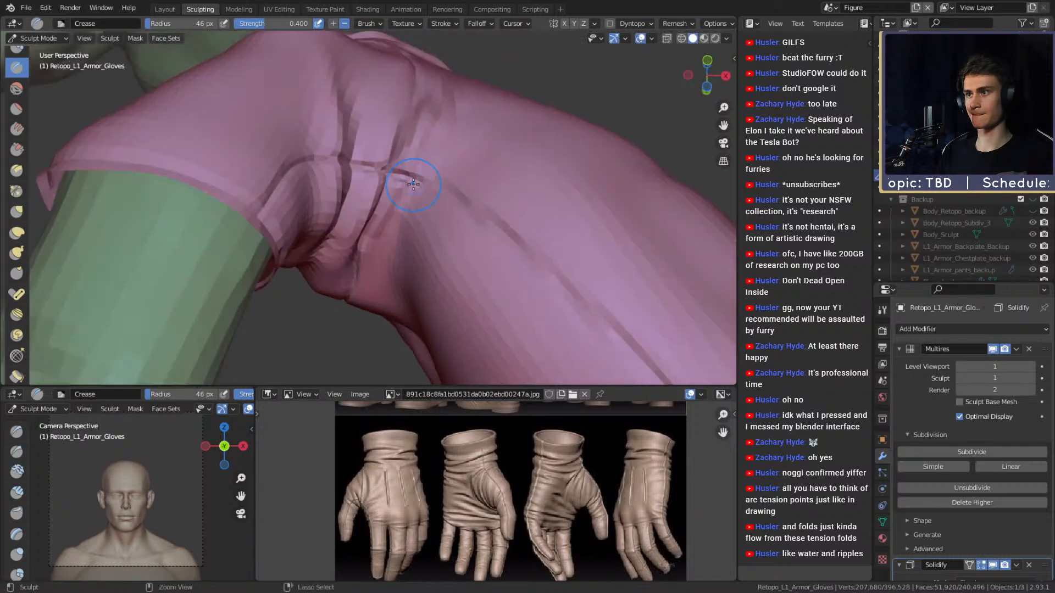
- Work folds from the thumb webbing toward the side of the index finger base with Crease at 46 px and 63 px
{"action": "middle_click_drag", "start_coordinate": [381, 236], "coordinate": [404, 187]}
{"action": "middle_click_drag", "start_coordinate": [366, 233], "coordinate": [443, 208]}
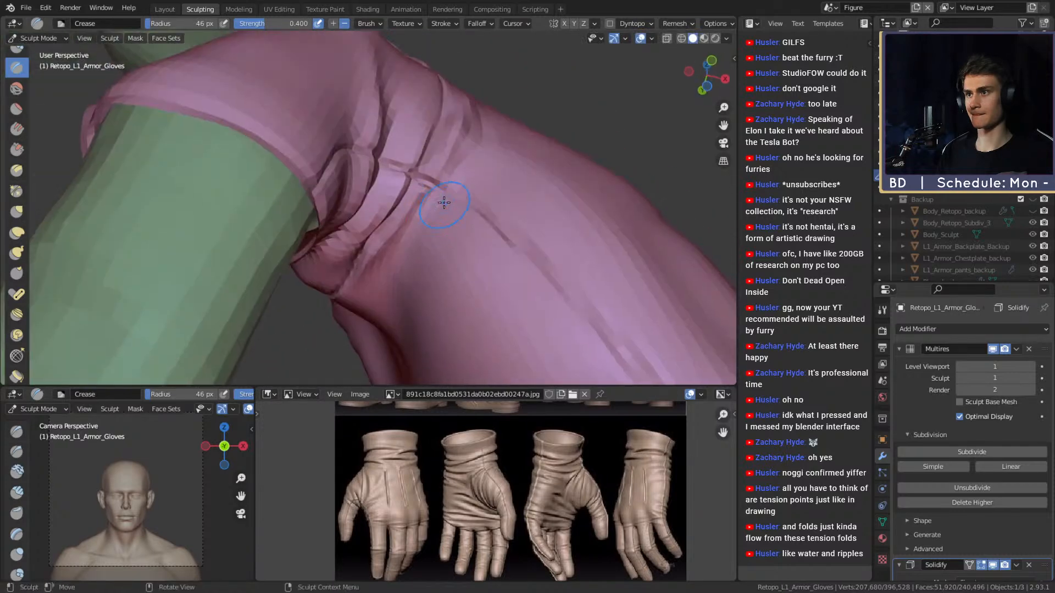
{"action": "mouse_move", "coordinate": [471, 140]}
{"action": "middle_mouse_down"}
{"action": "mouse_move", "coordinate": [455, 220]}
{"action": "mouse_move", "coordinate": [434, 211]}
{"action": "middle_mouse_up"}
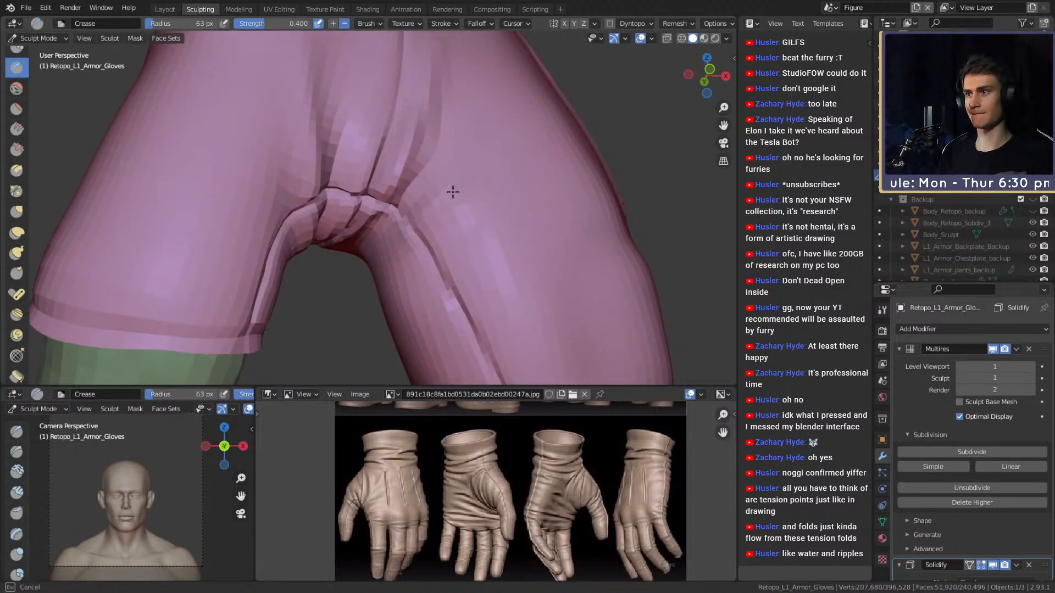
{"action": "middle_click_drag", "start_coordinate": [451, 141], "coordinate": [426, 263]}
{"action": "middle_click_drag", "start_coordinate": [388, 177], "coordinate": [404, 319]}
- Sculpt soft folds fanning from the thumb webbing onto the back of the hand with Crease at 43 px and 41 px
{"action": "mouse_move", "coordinate": [475, 217]}
{"action": "middle_mouse_down"}
{"action": "mouse_move", "coordinate": [466, 249]}
{"action": "mouse_move", "coordinate": [244, 226]}
{"action": "middle_mouse_up"}
{"action": "middle_click_drag", "start_coordinate": [330, 296], "coordinate": [351, 247], "text": "ctrl"}
{"action": "mouse_move", "coordinate": [359, 247]}
{"action": "middle_mouse_down", "text": "shift"}
{"action": "mouse_move", "coordinate": [354, 206]}
{"action": "mouse_move", "coordinate": [372, 235]}
{"action": "middle_mouse_up", "text": "shift"}
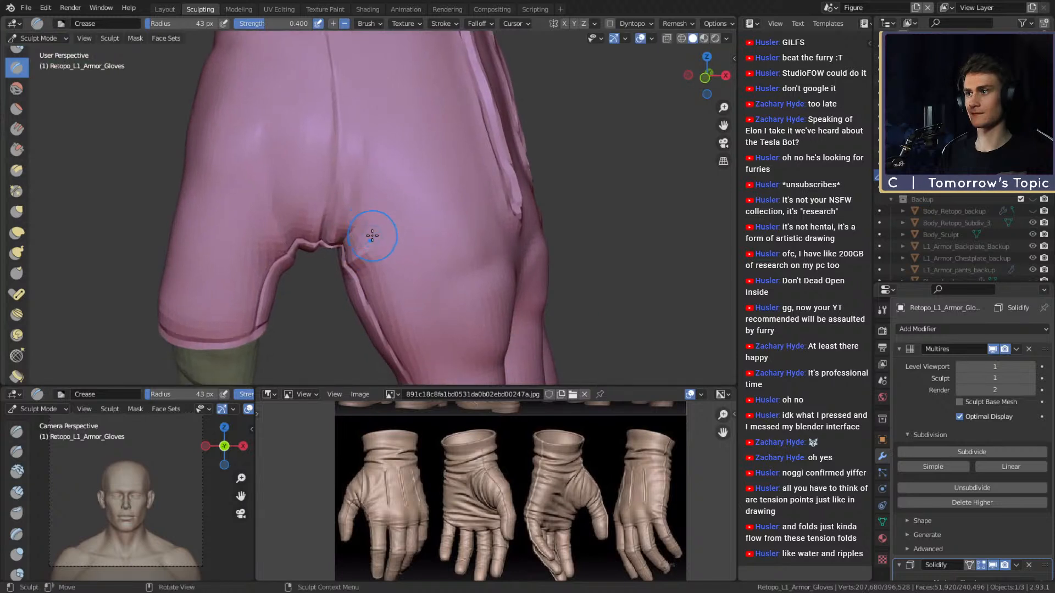
{"action": "key", "text": "f"}
{"action": "left_click", "coordinate": [395, 192]}
{"action": "mouse_move", "coordinate": [419, 207]}
{"action": "middle_mouse_down"}
{"action": "mouse_move", "coordinate": [393, 204]}
{"action": "mouse_move", "coordinate": [428, 234]}
{"action": "middle_mouse_up"}
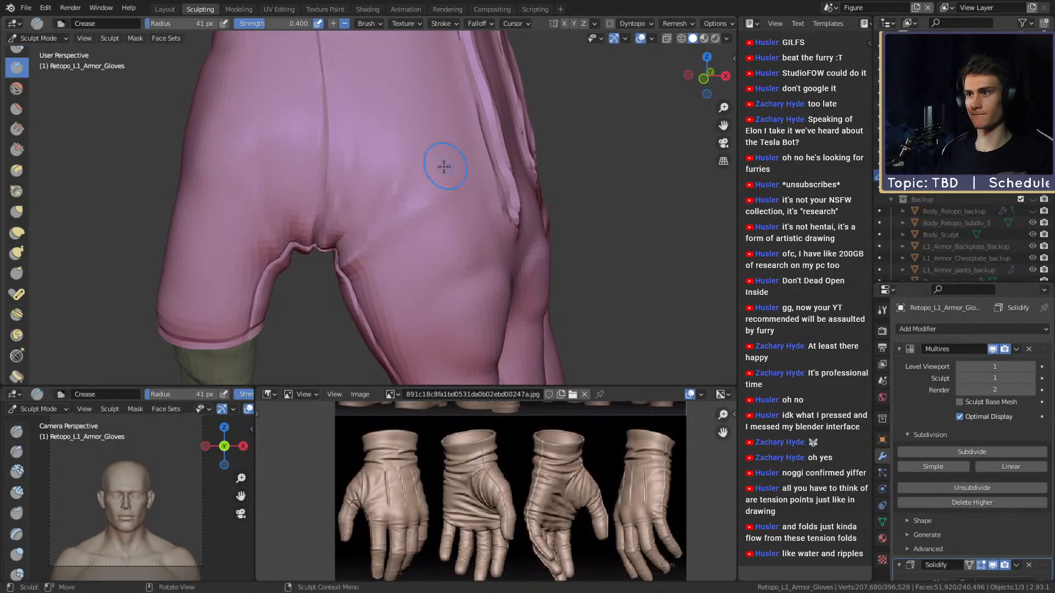
- Adjust the glove's shape on the back side of the thumb webbing with Grab
{"action": "mouse_move", "coordinate": [423, 179]}
{"action": "middle_mouse_down", "text": "ctrl"}
{"action": "mouse_move", "coordinate": [388, 193]}
{"action": "mouse_move", "coordinate": [360, 228]}
{"action": "mouse_move", "coordinate": [334, 213]}
{"action": "middle_mouse_up", "text": "ctrl"}
{"action": "key", "text": "g"}
{"action": "scroll", "coordinate": [376, 205], "scroll_direction": "up", "scroll_amount": 3}
{"action": "key", "text": "f"}
{"action": "left_click", "coordinate": [368, 211]}
{"action": "left_click_drag", "start_coordinate": [316, 209], "coordinate": [303, 204]}
{"action": "scroll", "coordinate": [329, 214], "scroll_direction": "down", "scroll_amount": 4}
- Reshape the folds around the back of the wrist with Grab, using a 70 px brush
{"action": "middle_click_drag", "start_coordinate": [346, 223], "coordinate": [421, 277]}
{"action": "scroll", "coordinate": [427, 310], "scroll_direction": "down", "scroll_amount": 4}
{"action": "middle_click_drag", "start_coordinate": [429, 313], "coordinate": [477, 230]}
{"action": "key", "text": "f"}
{"action": "left_click", "coordinate": [419, 229]}
{"action": "middle_click_drag", "start_coordinate": [352, 236], "coordinate": [489, 254]}
{"action": "scroll", "coordinate": [472, 242], "scroll_direction": "up", "scroll_amount": 4}
{"action": "middle_click_drag", "start_coordinate": [439, 225], "coordinate": [470, 199]}
{"action": "scroll", "coordinate": [388, 184], "scroll_direction": "up", "scroll_amount": 2}
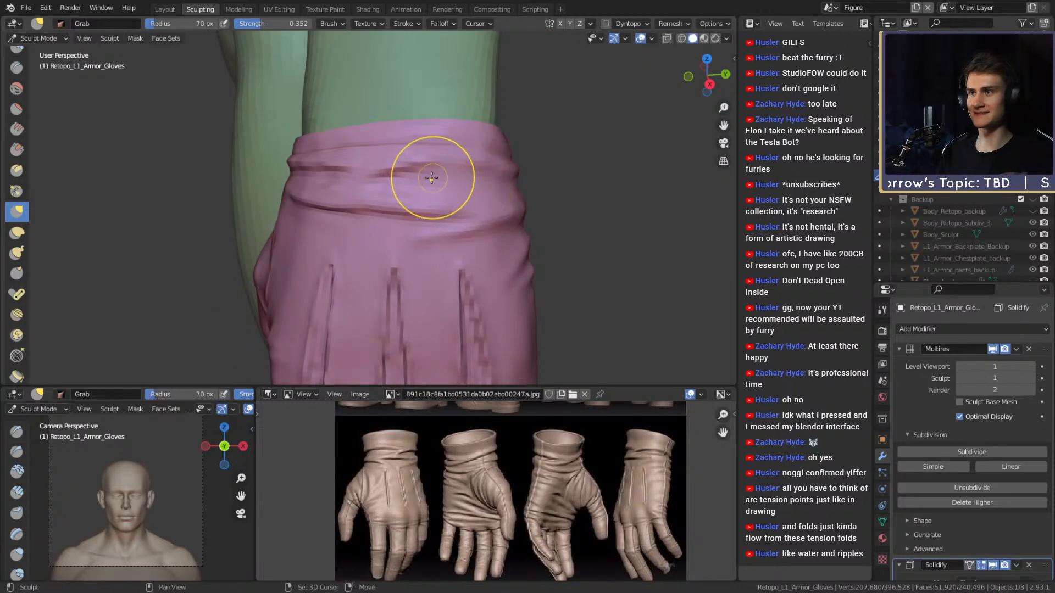
{"action": "mouse_move", "coordinate": [418, 175]}
{"action": "middle_mouse_down"}
{"action": "mouse_move", "coordinate": [464, 204]}
{"action": "mouse_move", "coordinate": [396, 196]}
{"action": "mouse_move", "coordinate": [401, 182]}
{"action": "middle_mouse_up"}
{"action": "key", "text": "f"}
{"action": "left_click", "coordinate": [443, 203]}
{"action": "left_click_drag", "start_coordinate": [358, 181], "coordinate": [336, 193]}
{"action": "middle_click_drag", "start_coordinate": [314, 207], "coordinate": [363, 206]}
{"action": "key", "text": "f"}
{"action": "left_click", "coordinate": [361, 200]}
{"action": "mouse_move", "coordinate": [406, 158]}
{"action": "middle_mouse_down"}
{"action": "mouse_move", "coordinate": [407, 181]}
{"action": "mouse_move", "coordinate": [378, 184]}
{"action": "middle_mouse_up"}
- Define the creases across the knuckles on the back of the hand with Crease at 28 px
{"action": "scroll", "coordinate": [324, 241], "scroll_direction": "down", "scroll_amount": 5}
{"action": "middle_click_drag", "start_coordinate": [349, 276], "coordinate": [566, 298]}
{"action": "mouse_move", "coordinate": [562, 297]}
{"action": "left_mouse_down", "text": "alt"}
{"action": "mouse_move", "coordinate": [487, 285]}
{"action": "mouse_move", "coordinate": [464, 242]}
{"action": "mouse_move", "coordinate": [393, 236]}
{"action": "mouse_move", "coordinate": [424, 281]}
{"action": "left_mouse_up", "text": "alt"}
{"action": "key", "text": "shift+c"}
{"action": "mouse_move", "coordinate": [424, 281]}
{"action": "middle_mouse_down"}
{"action": "mouse_move", "coordinate": [408, 226]}
{"action": "mouse_move", "coordinate": [315, 138]}
{"action": "middle_mouse_up"}
{"action": "scroll", "coordinate": [413, 249], "scroll_direction": "up", "scroll_amount": 3}
{"action": "key", "text": "bracketleft"}
{"action": "key", "text": "bracketleft"}
{"action": "key", "text": "bracketleft"}
{"action": "mouse_move", "coordinate": [428, 228]}
{"action": "middle_mouse_down"}
{"action": "mouse_move", "coordinate": [471, 301]}
{"action": "mouse_move", "coordinate": [402, 243]}
{"action": "mouse_move", "coordinate": [473, 217]}
{"action": "mouse_move", "coordinate": [448, 225]}
{"action": "mouse_move", "coordinate": [453, 208]}
{"action": "mouse_move", "coordinate": [405, 219]}
{"action": "mouse_move", "coordinate": [416, 210]}
{"action": "middle_mouse_up"}
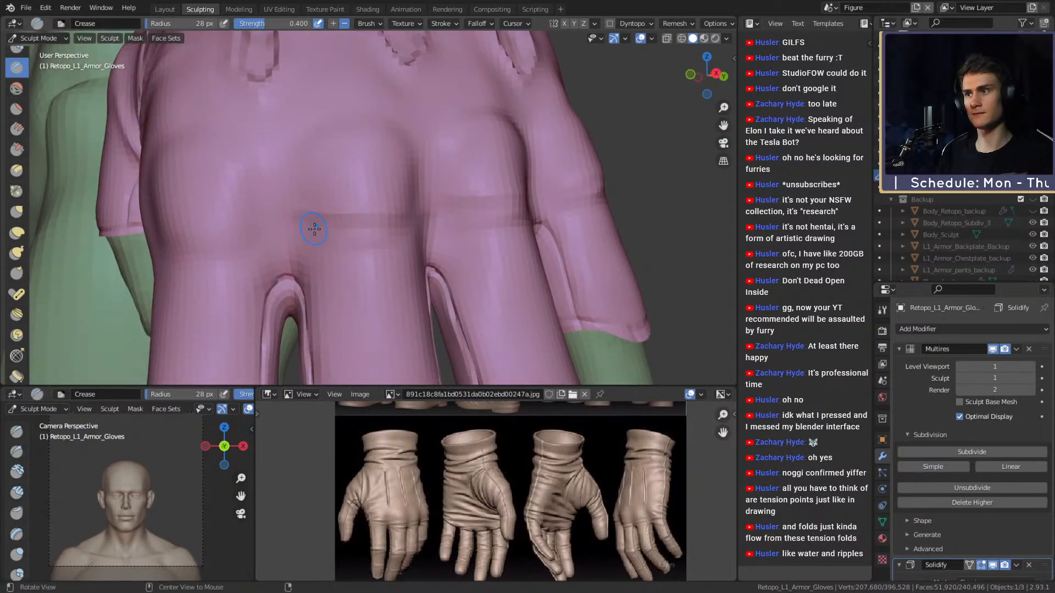
{"action": "middle_click_drag", "start_coordinate": [313, 227], "coordinate": [373, 233], "text": "shift"}
- Sculpt a lengthwise fold beside the thumb seam on the back of the hand with Crease at 45 px
{"action": "scroll", "coordinate": [356, 239], "scroll_direction": "down", "scroll_amount": 5}
{"action": "mouse_move", "coordinate": [440, 245]}
{"action": "middle_mouse_down"}
{"action": "mouse_move", "coordinate": [495, 245]}
{"action": "mouse_move", "coordinate": [442, 245]}
{"action": "mouse_move", "coordinate": [426, 231]}
{"action": "middle_mouse_up"}
{"action": "mouse_move", "coordinate": [426, 231]}
{"action": "left_mouse_down", "text": "alt"}
{"action": "mouse_move", "coordinate": [423, 263]}
{"action": "mouse_move", "coordinate": [407, 221]}
{"action": "mouse_move", "coordinate": [363, 242]}
{"action": "mouse_move", "coordinate": [364, 193]}
{"action": "left_mouse_up", "text": "alt"}
{"action": "key", "text": "f"}
{"action": "left_click", "coordinate": [372, 243]}
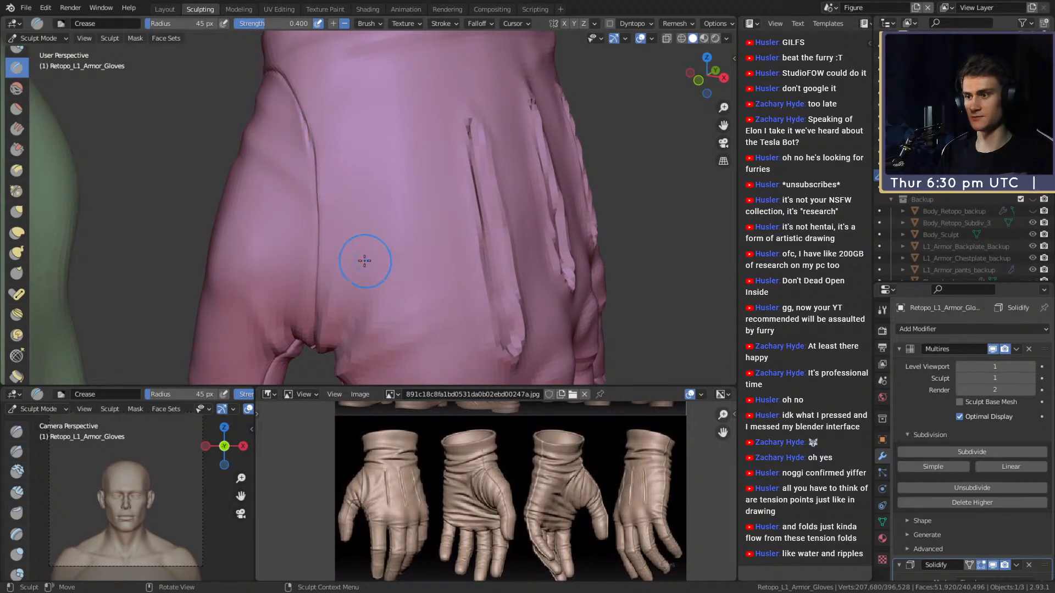
{"action": "left_click_drag", "start_coordinate": [342, 150], "coordinate": [329, 281]}
- Extend the folds between the thumb seam and the nearest raised strip on the back of the hand with Crease at 48 px
{"action": "left_click_drag", "start_coordinate": [373, 255], "coordinate": [377, 230], "text": "alt"}
{"action": "key", "text": "f"}
{"action": "left_click", "coordinate": [398, 245]}
{"action": "left_click_drag", "start_coordinate": [391, 131], "coordinate": [387, 135], "text": "alt"}
{"action": "key", "text": "f"}
{"action": "left_click", "coordinate": [403, 240]}
{"action": "left_click_drag", "start_coordinate": [375, 225], "coordinate": [374, 221]}
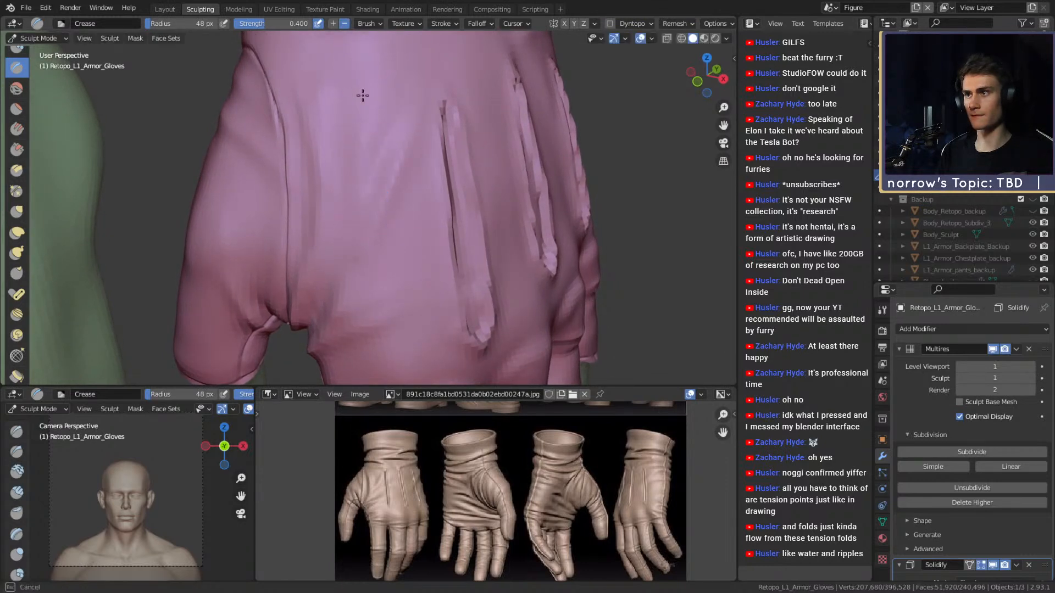
- Blend broader folds from the thumb seam up the back of the hand toward the wrist with Crease at 60 px
{"action": "scroll", "coordinate": [397, 189], "scroll_direction": "down", "scroll_amount": 5}
{"action": "scroll", "coordinate": [398, 165], "scroll_direction": "up", "scroll_amount": 4}
{"action": "key", "text": "f"}
{"action": "left_click", "coordinate": [404, 133]}
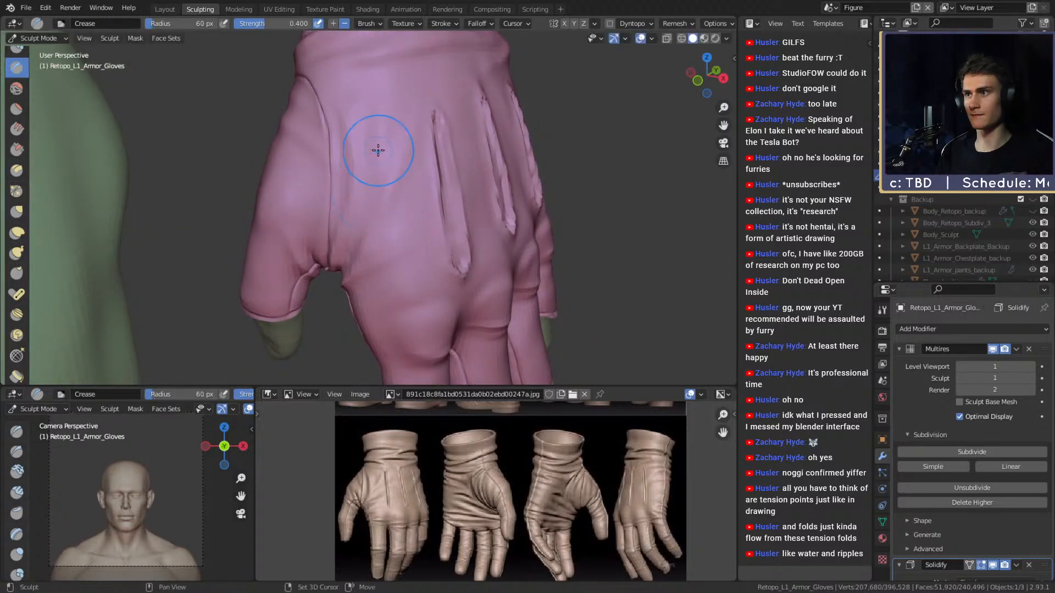
{"action": "left_click_drag", "start_coordinate": [385, 127], "coordinate": [387, 124]}
{"action": "middle_click_drag", "start_coordinate": [396, 153], "coordinate": [387, 153]}
{"action": "key", "text": "f"}
{"action": "left_click", "coordinate": [395, 188]}
{"action": "mouse_move", "coordinate": [394, 209]}
{"action": "middle_mouse_down"}
{"action": "mouse_move", "coordinate": [384, 213]}
{"action": "mouse_move", "coordinate": [379, 190]}
{"action": "middle_mouse_up"}
- Work folds around the raised strips on the back of the hand with Crease at 48 px
{"action": "scroll", "coordinate": [379, 190], "scroll_direction": "up", "scroll_amount": 2}
{"action": "key", "text": "f"}
{"action": "left_click", "coordinate": [383, 147]}
{"action": "middle_click_drag", "start_coordinate": [434, 176], "coordinate": [433, 170]}
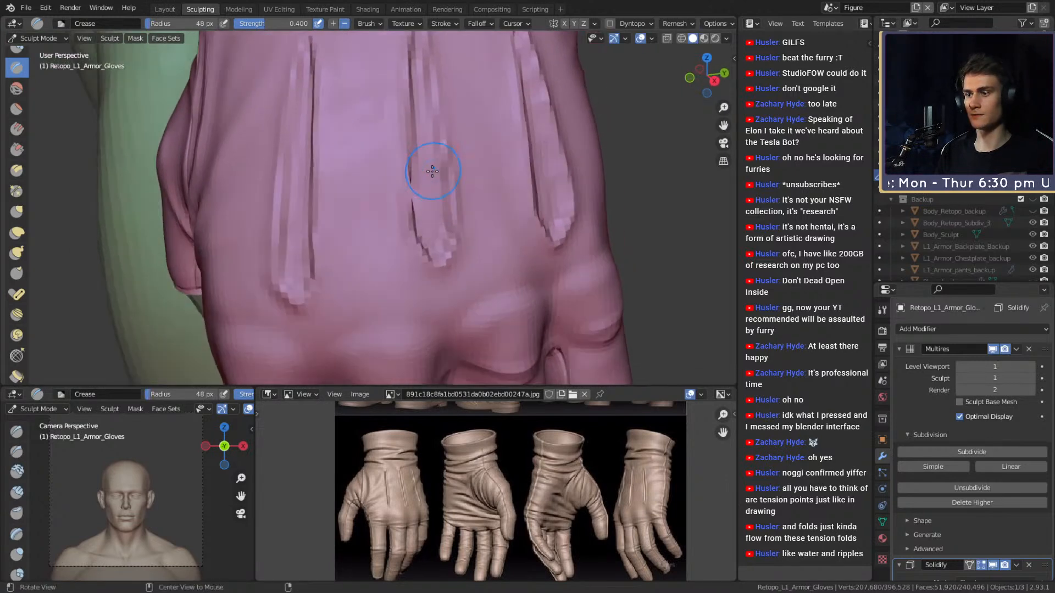
- Add soft creases beside the side seam of the index finger base with Crease at 38 px
{"action": "mouse_move", "coordinate": [401, 217]}
{"action": "middle_mouse_down"}
{"action": "mouse_move", "coordinate": [447, 188]}
{"action": "mouse_move", "coordinate": [396, 223]}
{"action": "mouse_move", "coordinate": [378, 214]}
{"action": "mouse_move", "coordinate": [420, 213]}
{"action": "middle_mouse_up"}
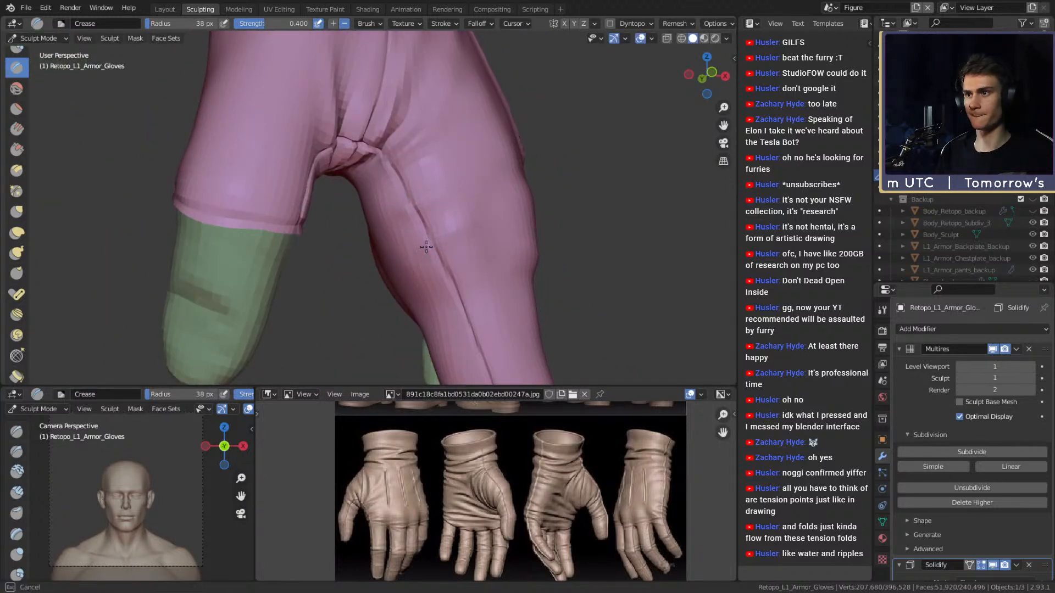
{"action": "mouse_move", "coordinate": [461, 202]}
{"action": "middle_mouse_down"}
{"action": "mouse_move", "coordinate": [497, 233]}
{"action": "mouse_move", "coordinate": [485, 231]}
{"action": "mouse_move", "coordinate": [466, 255]}
{"action": "middle_mouse_up"}
{"action": "middle_click_drag", "start_coordinate": [330, 209], "coordinate": [352, 223]}
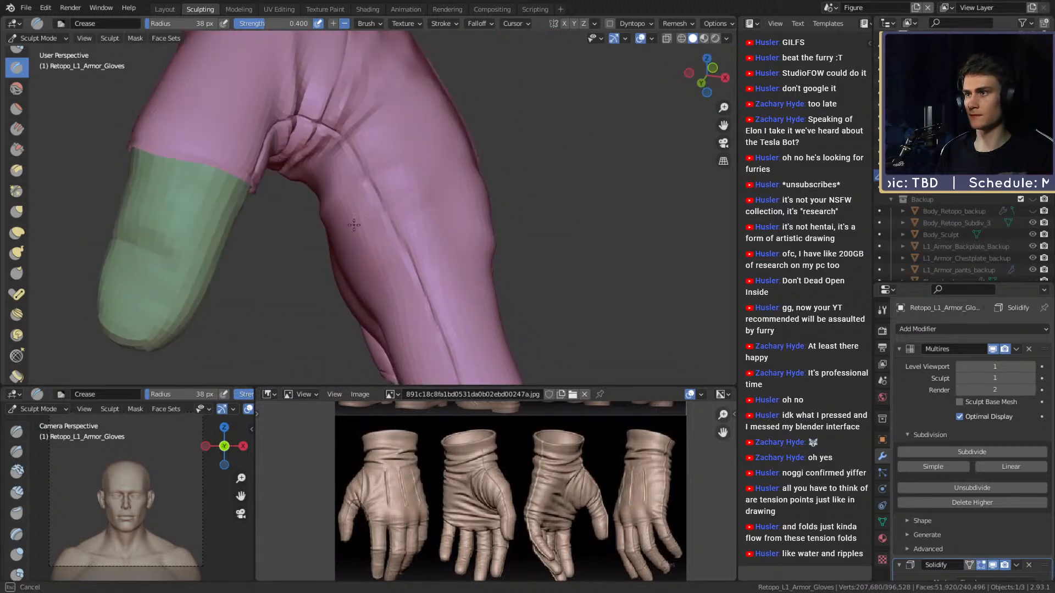
{"action": "mouse_move", "coordinate": [423, 179]}
{"action": "middle_mouse_down"}
{"action": "mouse_move", "coordinate": [431, 192]}
{"action": "mouse_move", "coordinate": [290, 252]}
{"action": "mouse_move", "coordinate": [331, 264]}
{"action": "mouse_move", "coordinate": [352, 247]}
{"action": "mouse_move", "coordinate": [528, 212]}
{"action": "mouse_move", "coordinate": [489, 212]}
{"action": "mouse_move", "coordinate": [483, 198]}
{"action": "mouse_move", "coordinate": [424, 207]}
{"action": "middle_mouse_up"}
- Sculpt folds on the palm side of the thumb webbing beside the thumb seam with Crease at 45 px
{"action": "key", "text": "g"}
{"action": "key", "text": "shift+c"}
{"action": "key", "text": "f"}
{"action": "left_click", "coordinate": [473, 179]}
{"action": "scroll", "coordinate": [423, 207], "scroll_direction": "up", "scroll_amount": 5}
{"action": "key", "text": "f"}
{"action": "left_click", "coordinate": [405, 223]}
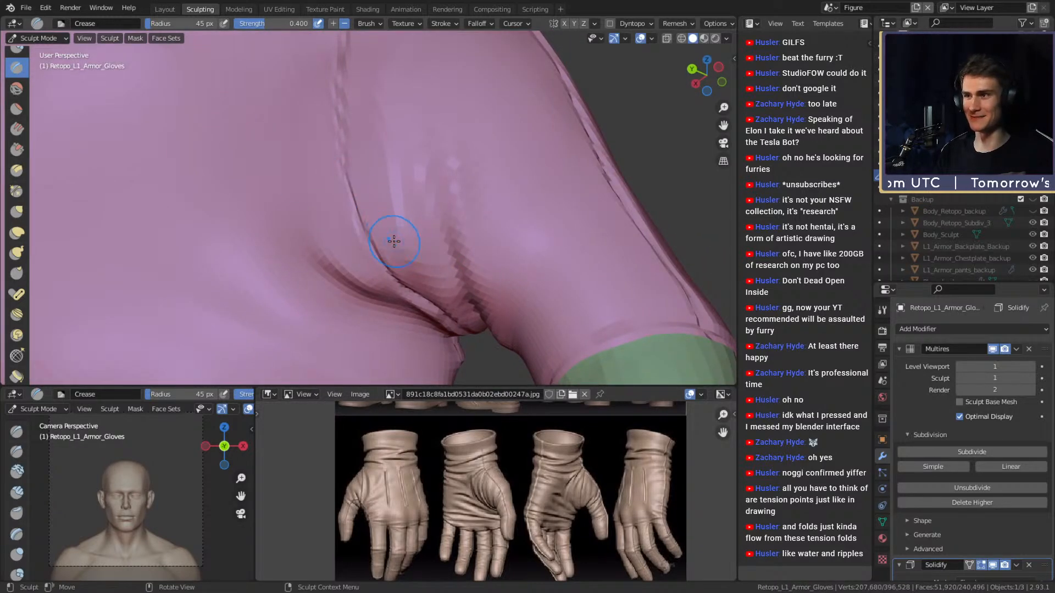
- Carry lengthwise folds up the palm side of the thumb base with Crease at 44 px
{"action": "middle_click_drag", "start_coordinate": [413, 144], "coordinate": [419, 297]}
{"action": "mouse_move", "coordinate": [414, 176]}
{"action": "middle_mouse_down"}
{"action": "mouse_move", "coordinate": [402, 226]}
{"action": "mouse_move", "coordinate": [422, 176]}
{"action": "middle_mouse_up"}
{"action": "mouse_move", "coordinate": [466, 228]}
{"action": "middle_mouse_down"}
{"action": "mouse_move", "coordinate": [454, 219]}
{"action": "mouse_move", "coordinate": [450, 174]}
{"action": "mouse_move", "coordinate": [458, 179]}
{"action": "middle_mouse_up"}
{"action": "scroll", "coordinate": [450, 174], "scroll_direction": "up", "scroll_amount": 5}
{"action": "key", "text": "f"}
{"action": "left_click", "coordinate": [458, 179]}
{"action": "mouse_move", "coordinate": [433, 104]}
{"action": "left_mouse_down"}
{"action": "mouse_move", "coordinate": [447, 208]}
{"action": "mouse_move", "coordinate": [419, 77]}
{"action": "left_mouse_up"}
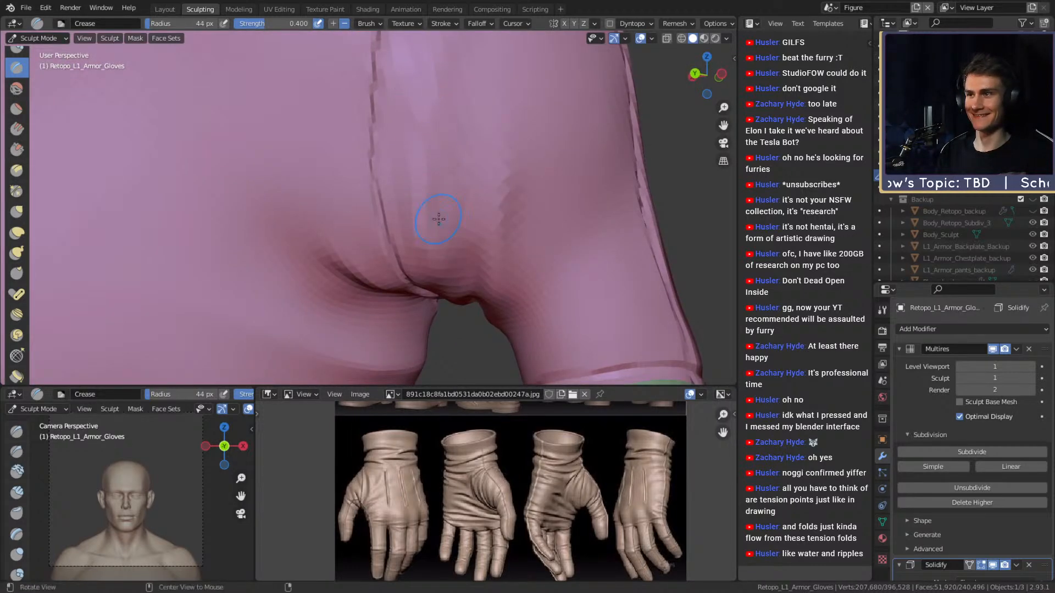
- Reshape the palm side of the thumb webbing with Grab at 167 px
{"action": "scroll", "coordinate": [428, 69], "scroll_direction": "up", "scroll_amount": 1}
{"action": "scroll", "coordinate": [439, 246], "scroll_direction": "down", "scroll_amount": 5}
{"action": "mouse_move", "coordinate": [439, 236]}
{"action": "middle_mouse_down"}
{"action": "mouse_move", "coordinate": [426, 214]}
{"action": "mouse_move", "coordinate": [456, 220]}
{"action": "mouse_move", "coordinate": [419, 214]}
{"action": "middle_mouse_up"}
{"action": "scroll", "coordinate": [487, 219], "scroll_direction": "up", "scroll_amount": 4}
{"action": "scroll", "coordinate": [353, 224], "scroll_direction": "up", "scroll_amount": 4}
{"action": "key", "text": "g"}
{"action": "mouse_move", "coordinate": [353, 223]}
{"action": "middle_mouse_down"}
{"action": "mouse_move", "coordinate": [400, 216]}
{"action": "mouse_move", "coordinate": [370, 259]}
{"action": "mouse_move", "coordinate": [385, 244]}
{"action": "mouse_move", "coordinate": [377, 224]}
{"action": "mouse_move", "coordinate": [388, 236]}
{"action": "mouse_move", "coordinate": [483, 212]}
{"action": "mouse_move", "coordinate": [365, 237]}
{"action": "mouse_move", "coordinate": [368, 225]}
{"action": "middle_mouse_up"}
{"action": "key", "text": "f"}
{"action": "left_click", "coordinate": [434, 258]}
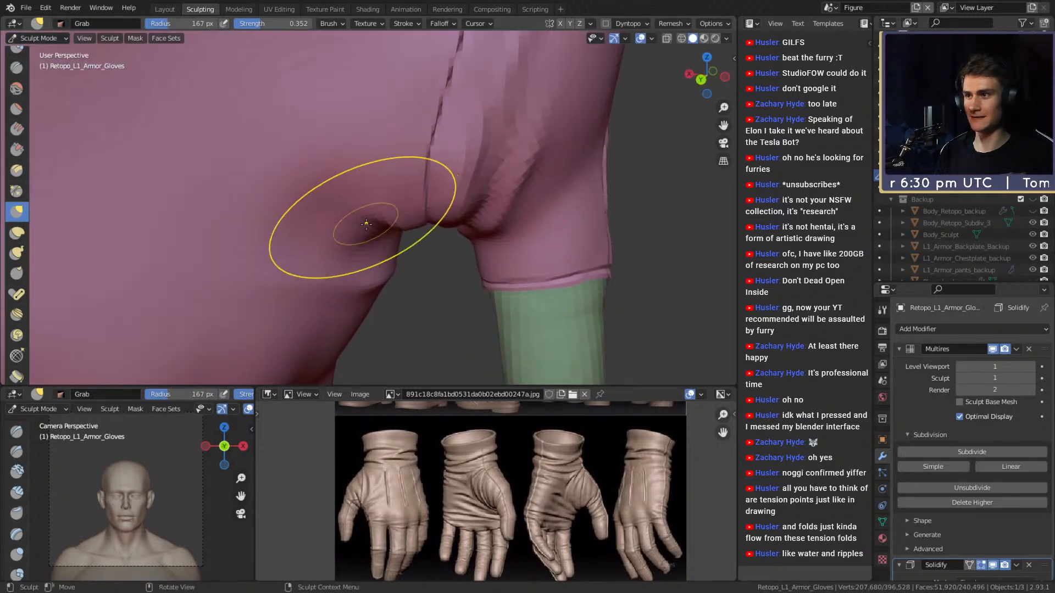
- Sculpt folds running from the thumb webbing into the palm with Crease at 54 px and 68 px
{"action": "key", "text": "shift+c"}
{"action": "mouse_move", "coordinate": [439, 252]}
{"action": "middle_mouse_down"}
{"action": "mouse_move", "coordinate": [412, 205]}
{"action": "mouse_move", "coordinate": [428, 240]}
{"action": "middle_mouse_up"}
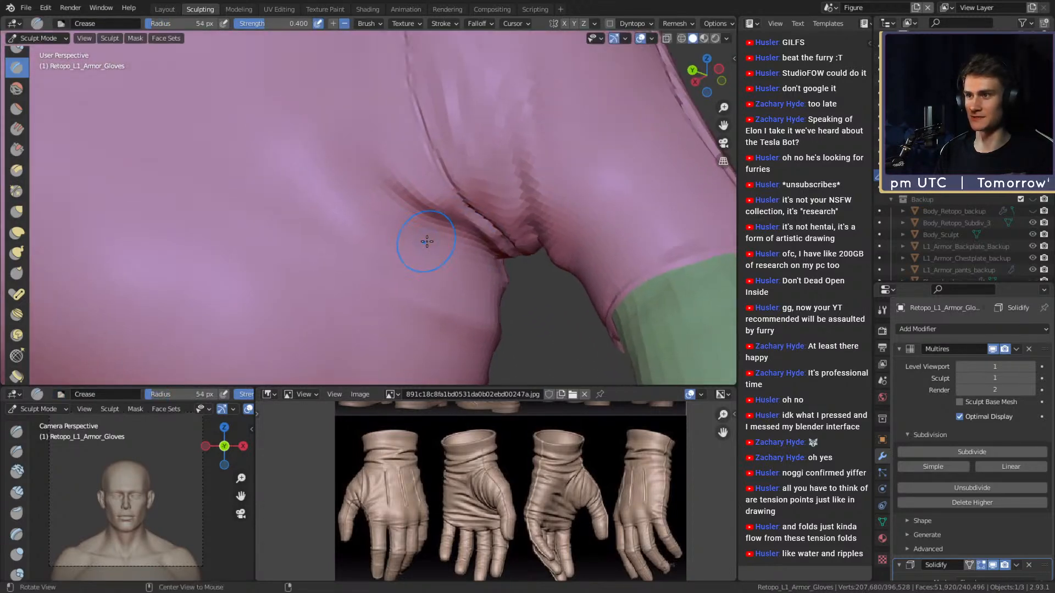
{"action": "middle_click_drag", "start_coordinate": [374, 153], "coordinate": [406, 214], "text": "shift"}
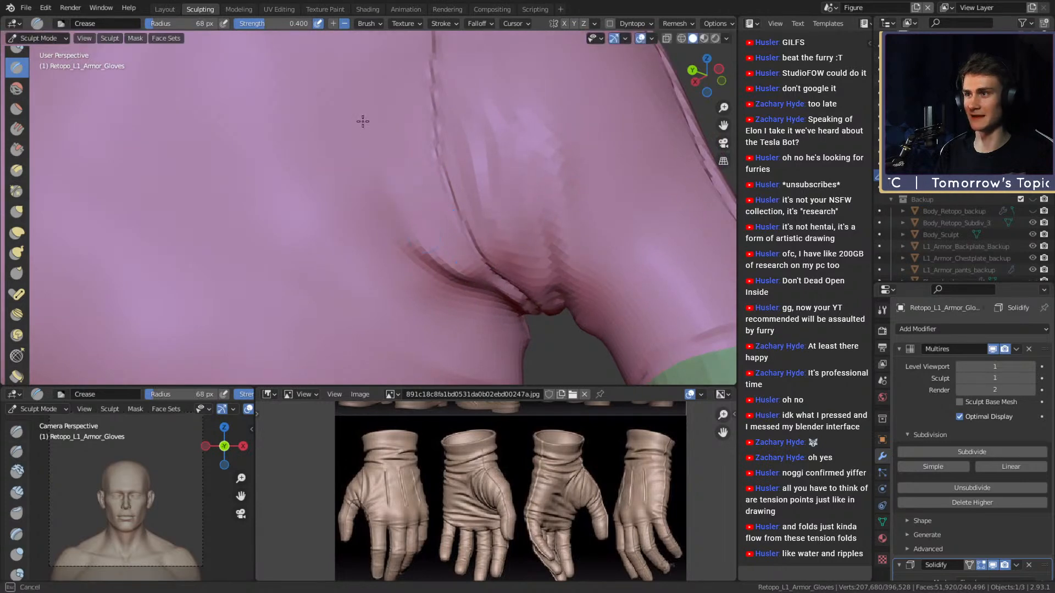
{"action": "left_click_drag", "start_coordinate": [363, 127], "coordinate": [367, 101]}
{"action": "scroll", "coordinate": [398, 154], "scroll_direction": "down", "scroll_amount": 4}
{"action": "middle_click_drag", "start_coordinate": [400, 158], "coordinate": [424, 207], "text": "shift"}
{"action": "scroll", "coordinate": [425, 237], "scroll_direction": "up", "scroll_amount": 1}
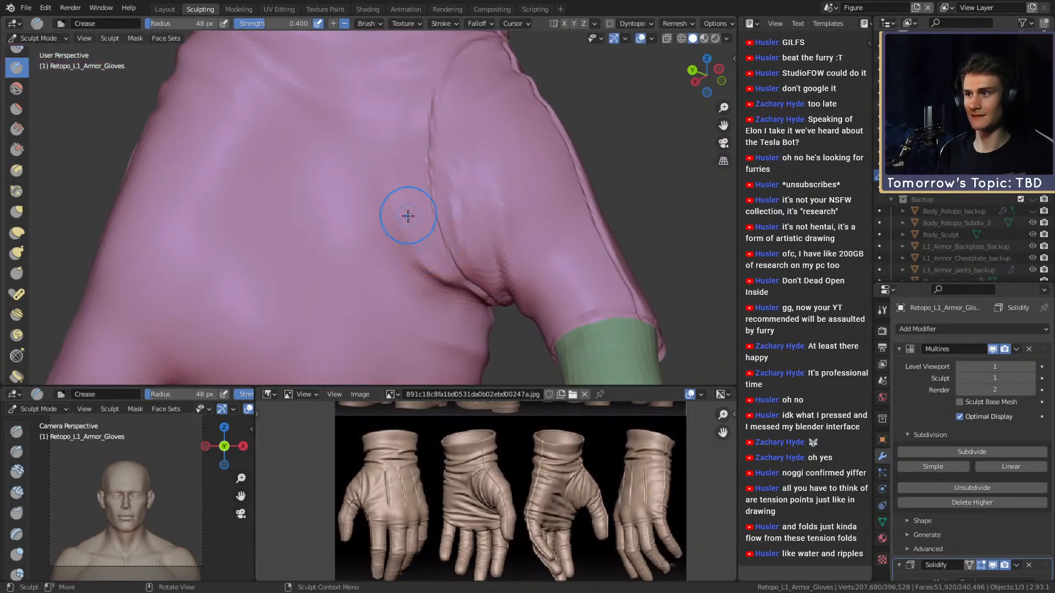
- Extend the main palm fold alongside the thumb seam up toward the wrist with Crease at 48 px and 68 px
{"action": "scroll", "coordinate": [408, 215], "scroll_direction": "up", "scroll_amount": 1}
{"action": "key", "text": "f"}
{"action": "left_click", "coordinate": [428, 222]}
{"action": "mouse_move", "coordinate": [424, 264]}
{"action": "left_mouse_down"}
{"action": "mouse_move", "coordinate": [365, 92]}
{"action": "mouse_move", "coordinate": [397, 177]}
{"action": "left_mouse_up"}
{"action": "key", "text": "f"}
{"action": "left_click", "coordinate": [388, 108]}
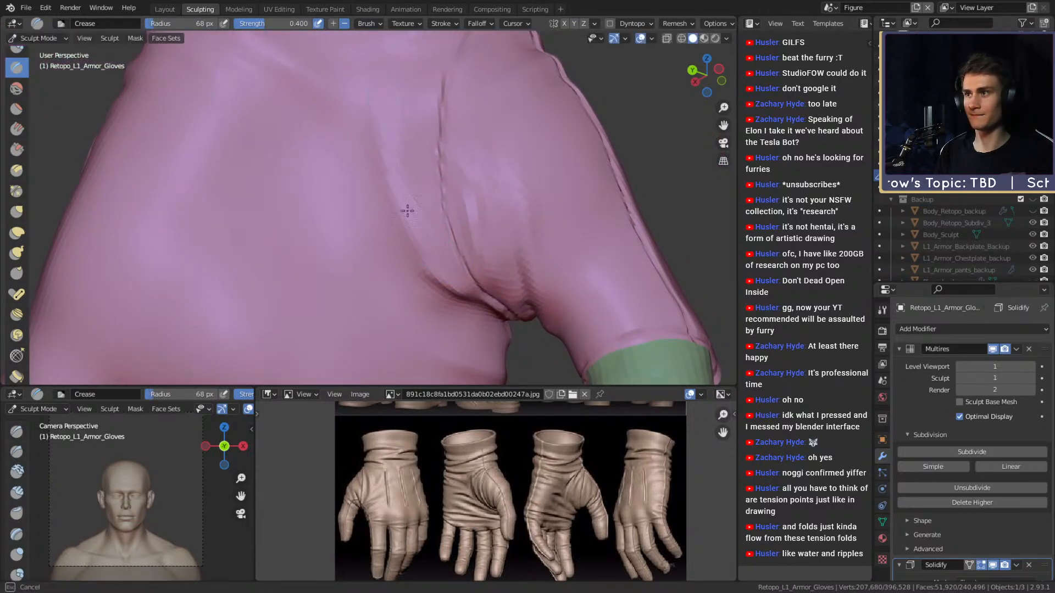
{"action": "middle_click_drag", "start_coordinate": [427, 256], "coordinate": [444, 245], "text": "shift"}
{"action": "key", "text": "f"}
{"action": "left_click", "coordinate": [445, 244]}
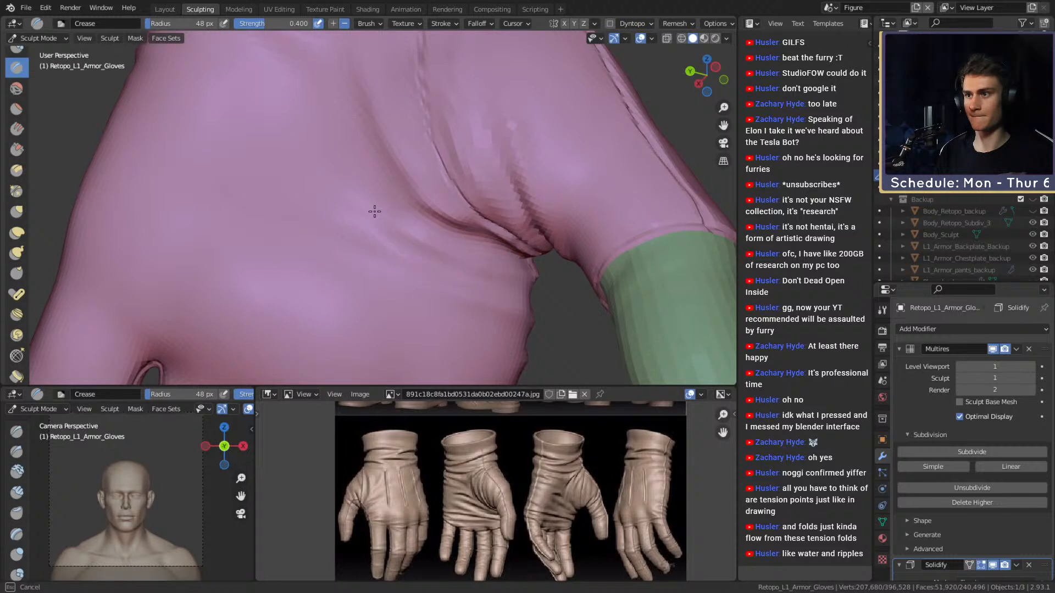
- Sculpt diagonal folds from the thumb webbing across the palm with Crease at 62 px, 47 px, 61 px and 65 px
{"action": "scroll", "coordinate": [340, 165], "scroll_direction": "up", "scroll_amount": 1}
{"action": "key", "text": "f"}
{"action": "middle_click_drag", "start_coordinate": [359, 186], "coordinate": [329, 165]}
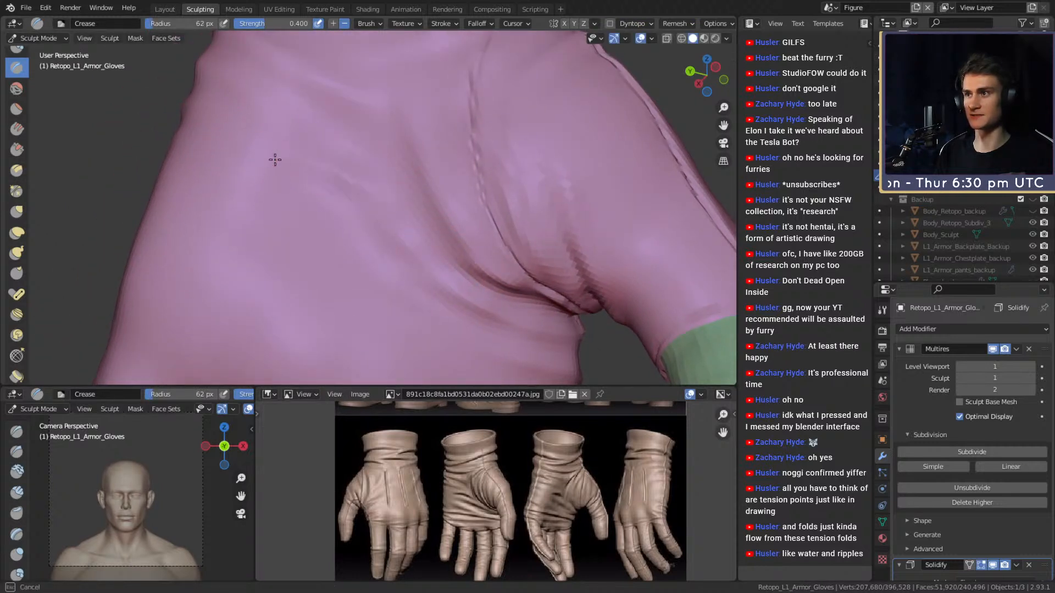
{"action": "left_click", "coordinate": [390, 213]}
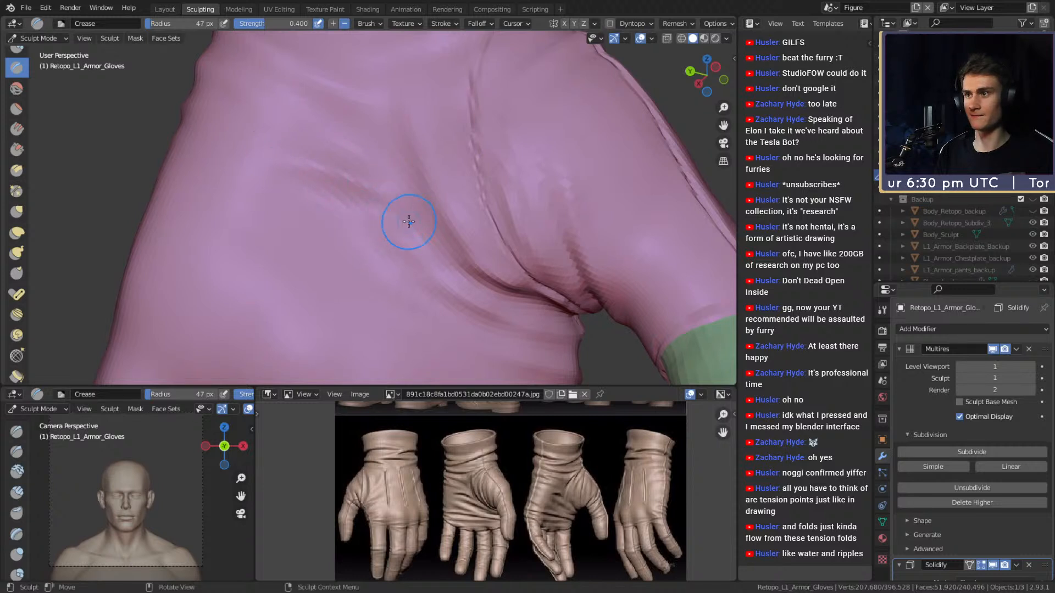
{"action": "key", "text": "f"}
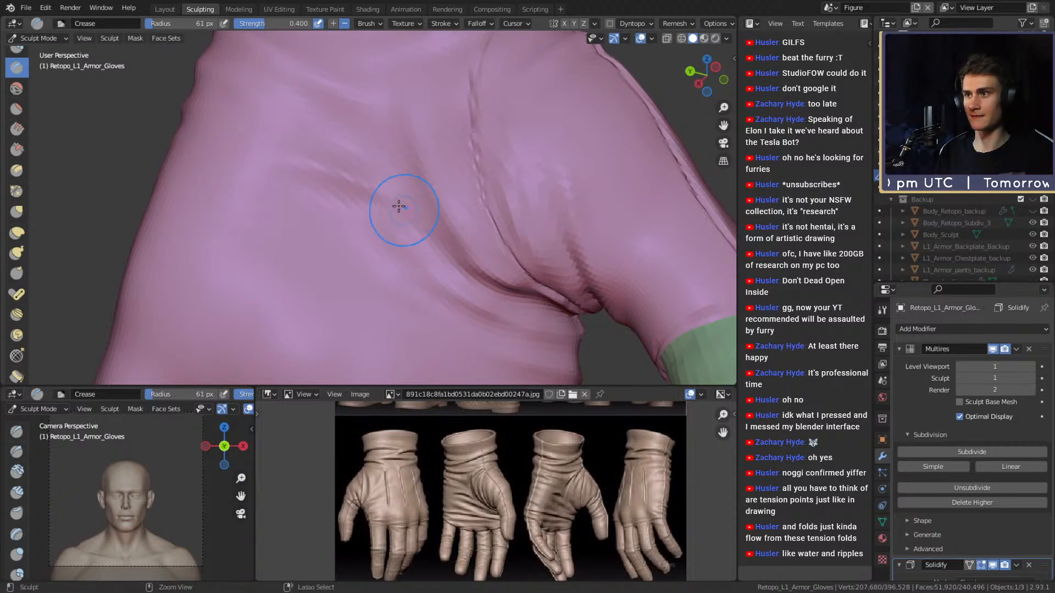
{"action": "middle_click_drag", "start_coordinate": [411, 242], "coordinate": [386, 222]}
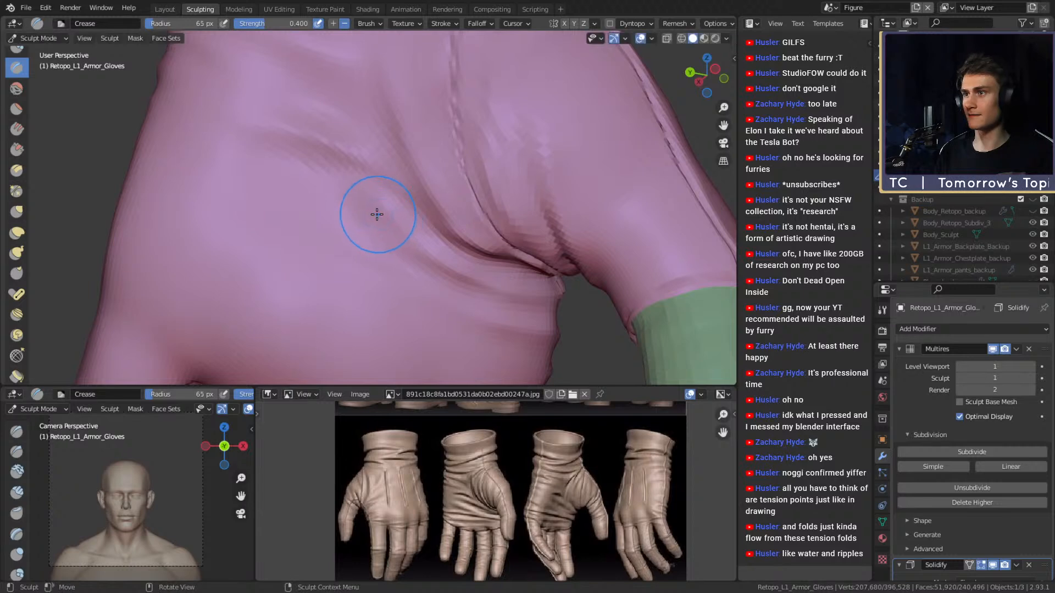
- Add wide folds across the lower palm toward the little finger side with Crease at 60 px
{"action": "scroll", "coordinate": [496, 309], "scroll_direction": "down", "scroll_amount": 5}
{"action": "mouse_move", "coordinate": [388, 176]}
{"action": "middle_mouse_down"}
{"action": "mouse_move", "coordinate": [549, 247]}
{"action": "mouse_move", "coordinate": [631, 306]}
{"action": "mouse_move", "coordinate": [433, 226]}
{"action": "middle_mouse_up"}
{"action": "scroll", "coordinate": [408, 214], "scroll_direction": "up", "scroll_amount": 5}
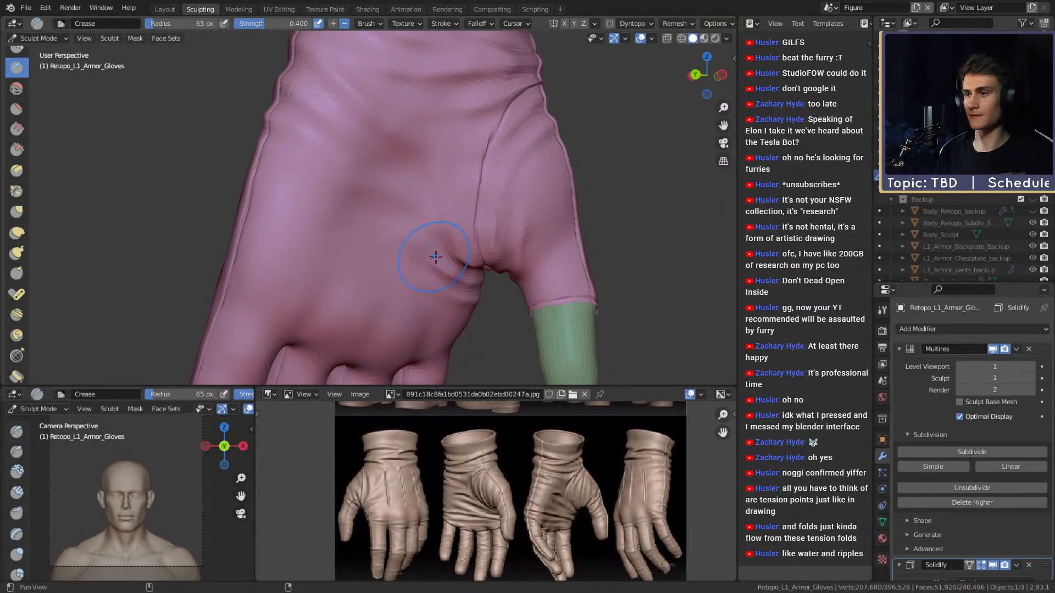
{"action": "scroll", "coordinate": [432, 254], "scroll_direction": "down", "scroll_amount": 4}
{"action": "scroll", "coordinate": [436, 205], "scroll_direction": "up", "scroll_amount": 4}
{"action": "middle_click_drag", "start_coordinate": [436, 205], "coordinate": [450, 234]}
{"action": "left_click", "coordinate": [452, 235]}
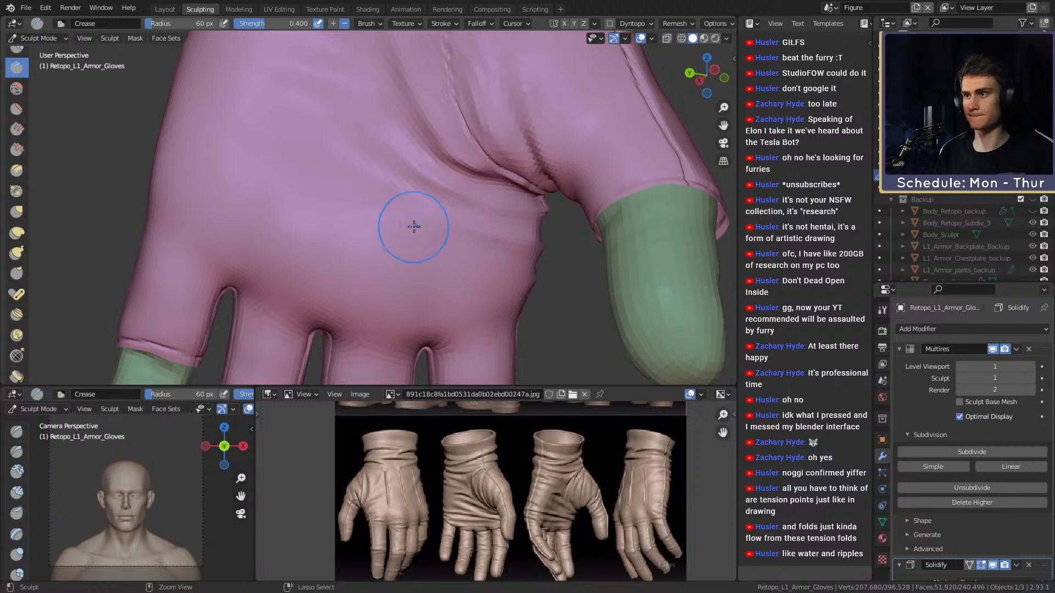
{"action": "mouse_move", "coordinate": [278, 160]}
{"action": "middle_mouse_down"}
{"action": "mouse_move", "coordinate": [365, 207]}
{"action": "mouse_move", "coordinate": [313, 190]}
{"action": "middle_mouse_up"}
{"action": "key", "text": "f"}
{"action": "left_click", "coordinate": [361, 192]}
{"action": "key", "text": "f"}
{"action": "left_click", "coordinate": [478, 252]}
{"action": "middle_click_drag", "start_coordinate": [478, 251], "coordinate": [445, 236]}
- Crease the palm above the gaps between the index, middle and ring fingers with Crease at 36 px and 40 px
{"action": "key", "text": "f"}
{"action": "left_click", "coordinate": [367, 212]}
{"action": "mouse_move", "coordinate": [368, 212]}
{"action": "middle_mouse_down"}
{"action": "mouse_move", "coordinate": [358, 183]}
{"action": "mouse_move", "coordinate": [461, 231]}
{"action": "mouse_move", "coordinate": [419, 207]}
{"action": "middle_mouse_up"}
{"action": "key", "text": "f"}
{"action": "left_click", "coordinate": [419, 243]}
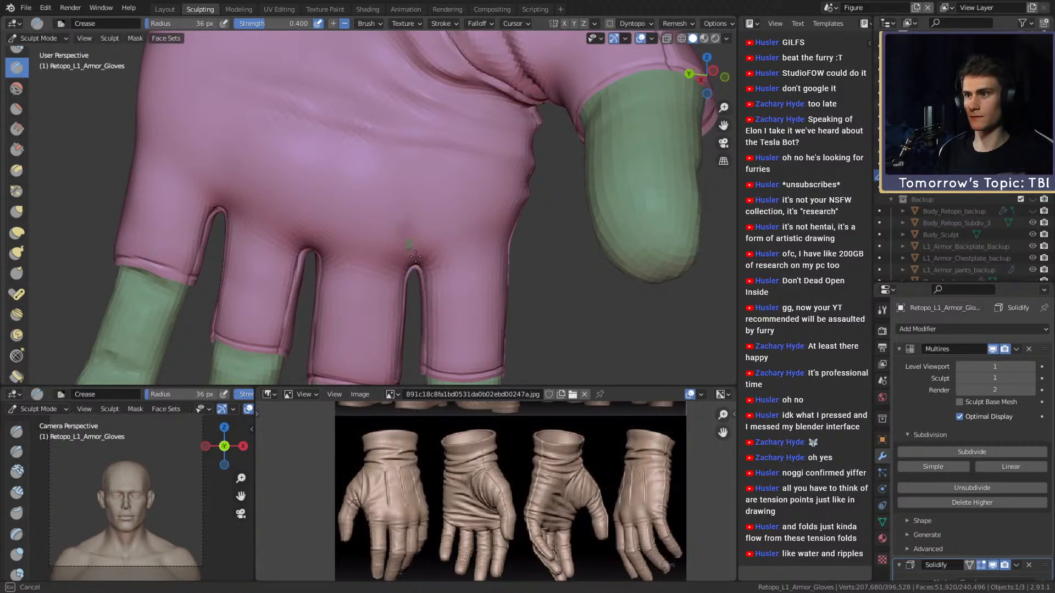
{"action": "key", "text": "f"}
{"action": "left_click", "coordinate": [445, 235]}
{"action": "mouse_move", "coordinate": [418, 229]}
{"action": "middle_mouse_down"}
{"action": "mouse_move", "coordinate": [353, 261]}
{"action": "mouse_move", "coordinate": [344, 219]}
{"action": "mouse_move", "coordinate": [306, 205]}
{"action": "middle_mouse_up"}
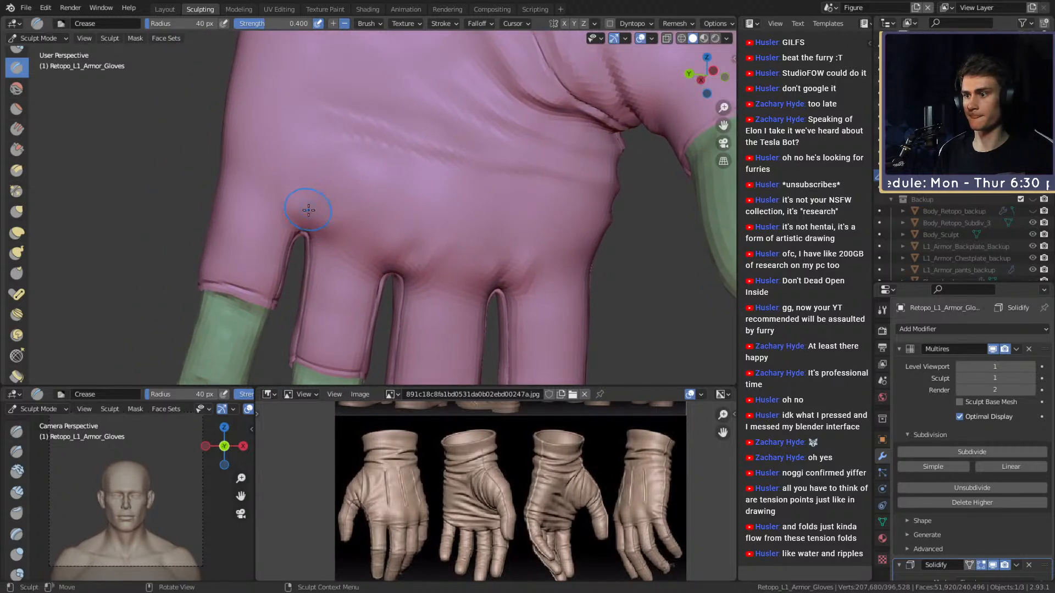
- Sculpt a fold across the palm above the gap between ring and little fingers with Crease at 52 px and 40 px
{"action": "key", "text": "f"}
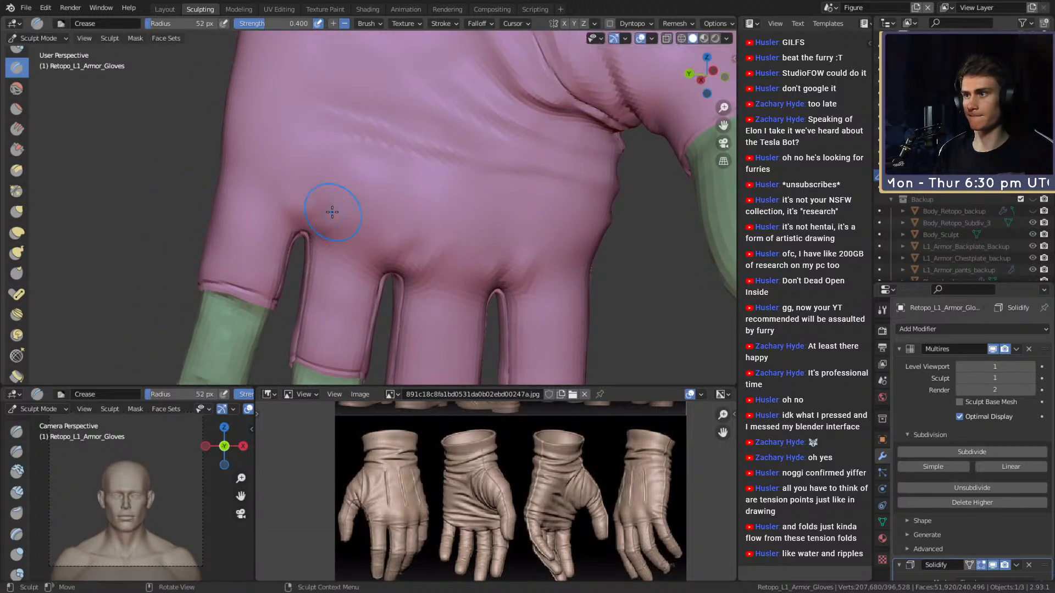
{"action": "key", "text": "f"}
{"action": "left_click", "coordinate": [296, 219]}
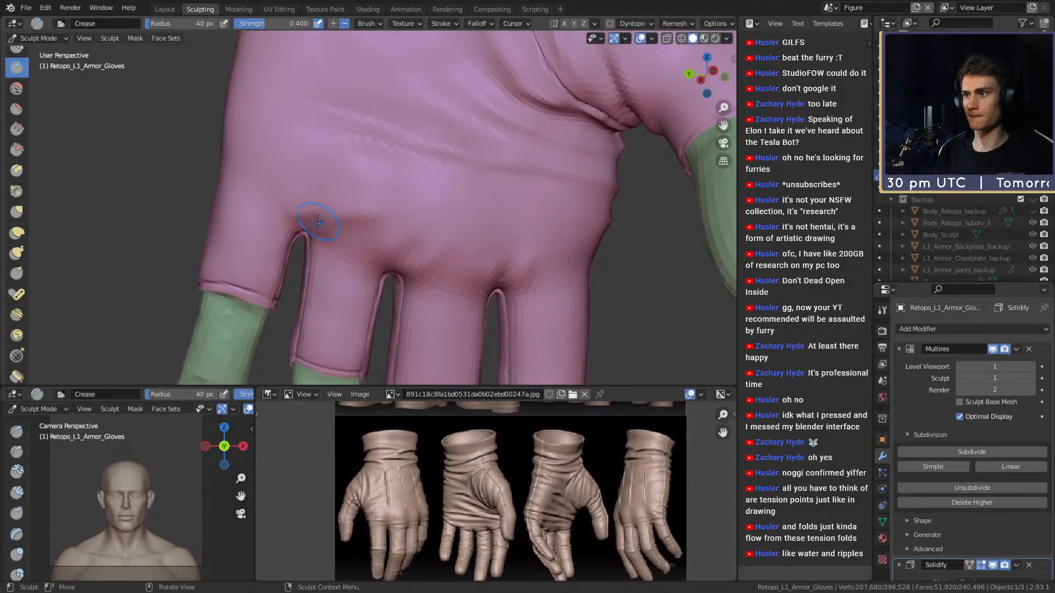
{"action": "mouse_move", "coordinate": [343, 224]}
{"action": "middle_mouse_down"}
{"action": "mouse_move", "coordinate": [419, 224]}
{"action": "mouse_move", "coordinate": [409, 212]}
{"action": "mouse_move", "coordinate": [321, 213]}
{"action": "mouse_move", "coordinate": [379, 227]}
{"action": "mouse_move", "coordinate": [358, 242]}
{"action": "mouse_move", "coordinate": [387, 259]}
{"action": "middle_mouse_up"}
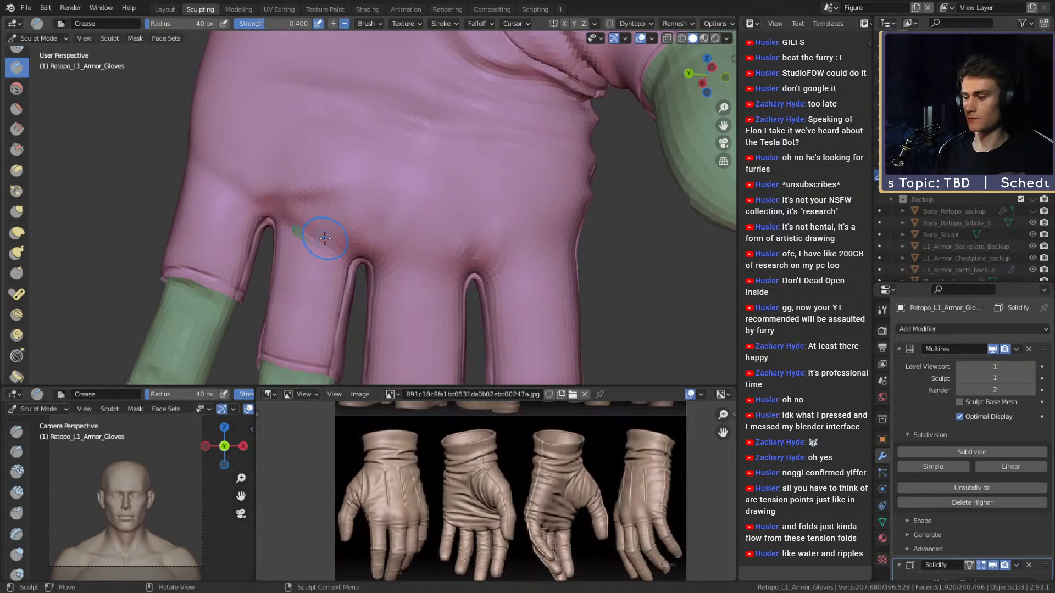
- Pull the glove surface over the body at the palm side of the ring finger base with Grab at 189 px
{"action": "key", "text": "g"}
{"action": "middle_click_drag", "start_coordinate": [306, 229], "coordinate": [365, 255]}
{"action": "scroll", "coordinate": [379, 253], "scroll_direction": "up", "scroll_amount": 4}
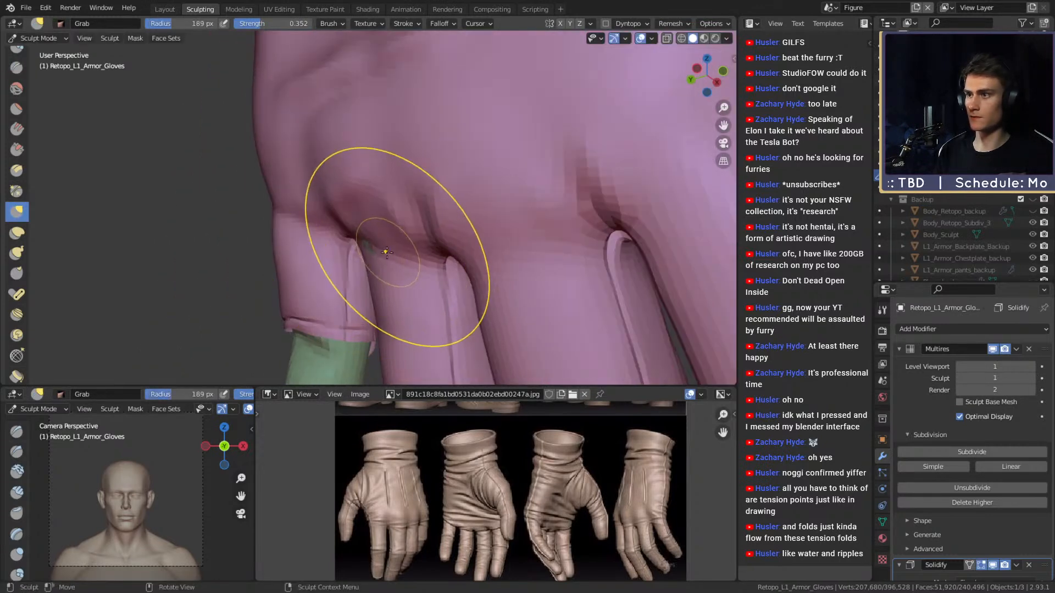
{"action": "scroll", "coordinate": [386, 253], "scroll_direction": "down", "scroll_amount": 3}
- Crease the palm side of the index finger's base with Crease at 62 px and 22 px
{"action": "key", "text": "shift+c"}
{"action": "mouse_move", "coordinate": [395, 248]}
{"action": "middle_mouse_down"}
{"action": "mouse_move", "coordinate": [413, 243]}
{"action": "mouse_move", "coordinate": [330, 225]}
{"action": "middle_mouse_up"}
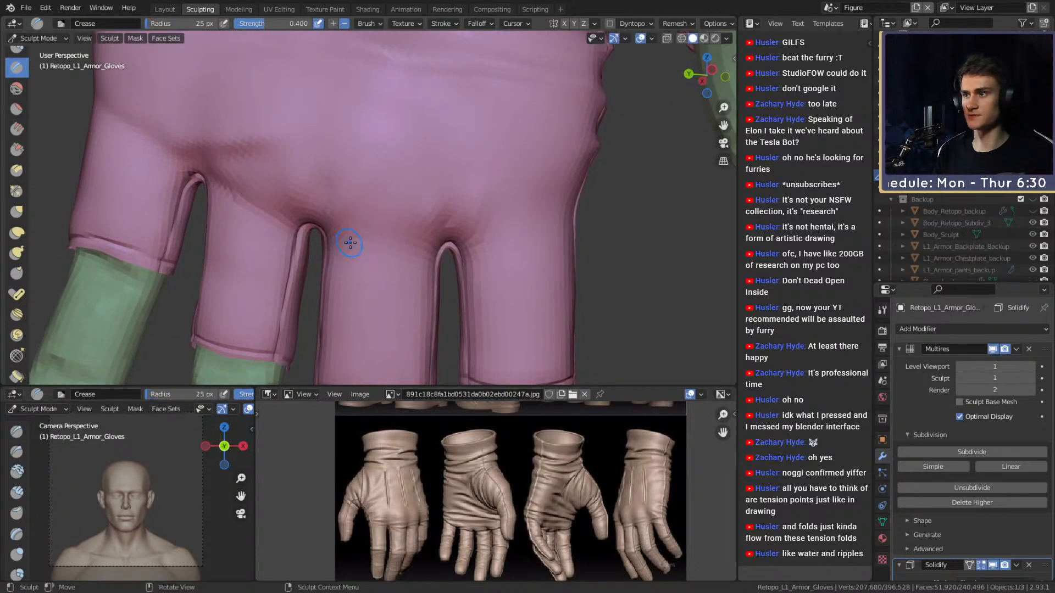
{"action": "middle_click_drag", "start_coordinate": [434, 236], "coordinate": [447, 233]}
{"action": "key", "text": "f"}
{"action": "left_click", "coordinate": [448, 233]}
{"action": "left_click_drag", "start_coordinate": [473, 230], "coordinate": [514, 199]}
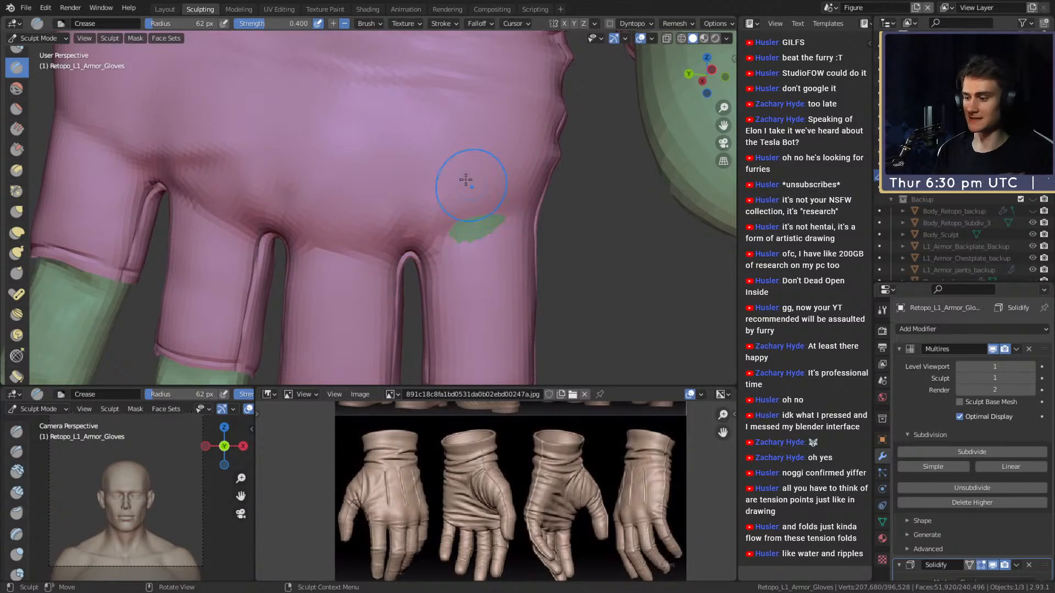
{"action": "key", "text": "f"}
{"action": "left_click", "coordinate": [476, 231]}
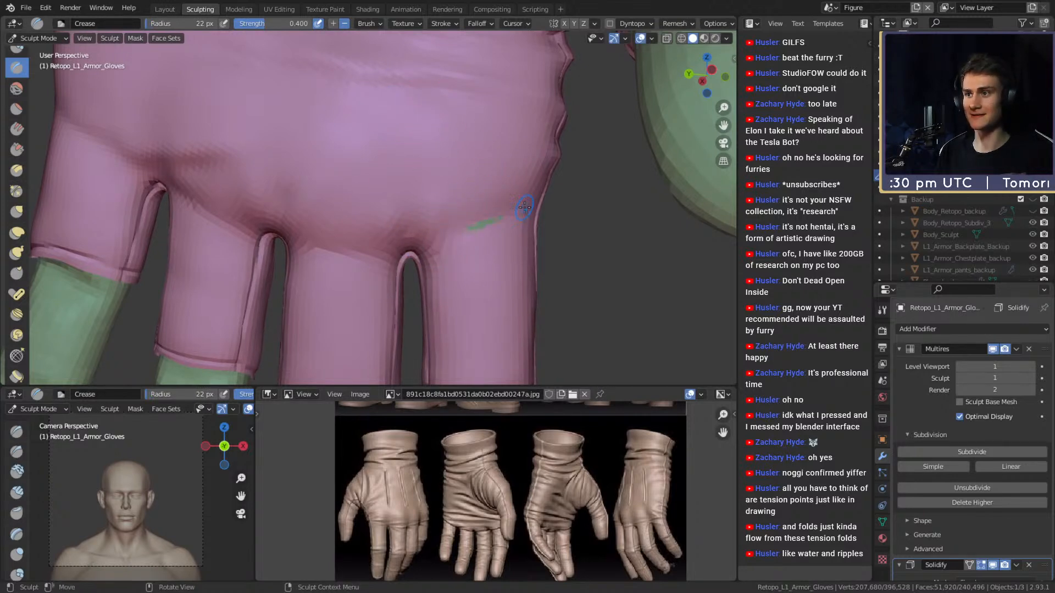
- Pull the glove surface out over the exposed body at the index finger's base with Grab at 177 px
{"action": "key", "text": "g"}
{"action": "middle_click_drag", "start_coordinate": [501, 217], "coordinate": [510, 236]}
{"action": "key", "text": "f"}
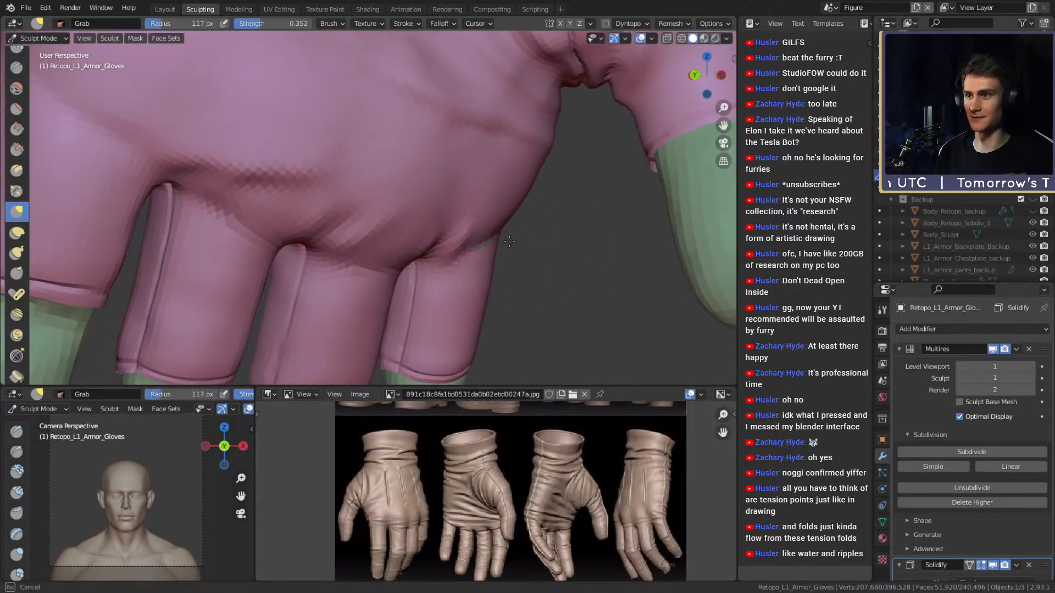
{"action": "left_click", "coordinate": [497, 245]}
{"action": "left_click_drag", "start_coordinate": [478, 237], "coordinate": [472, 238]}
- Carry the crease around the outer side of the index finger's base with a smaller Crease brush
{"action": "key", "text": "shift+c"}
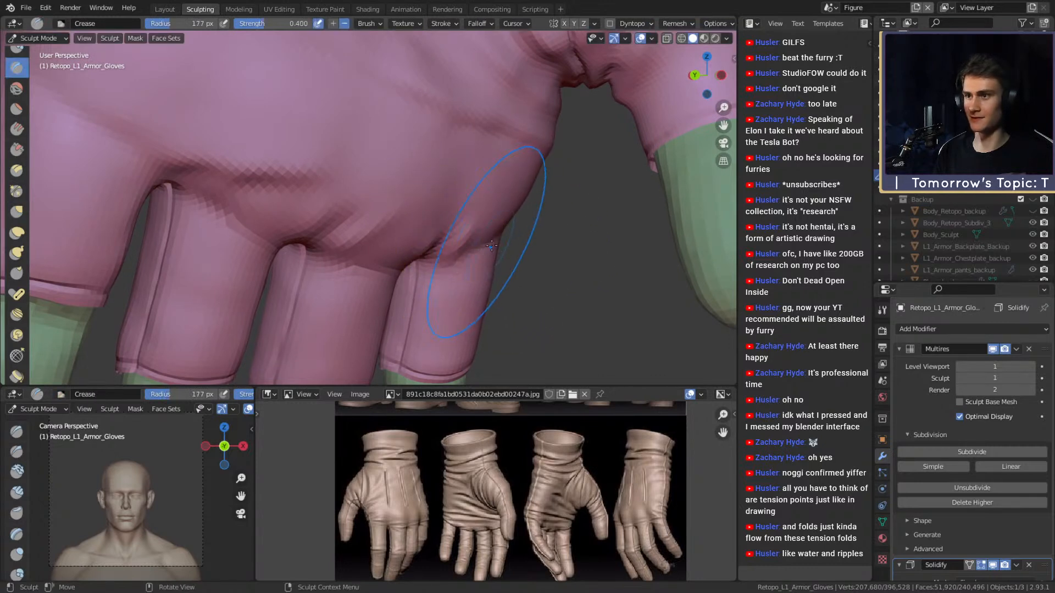
{"action": "middle_click_drag", "start_coordinate": [471, 236], "coordinate": [440, 215]}
{"action": "key", "text": "f"}
{"action": "left_click", "coordinate": [466, 222]}
{"action": "left_click_drag", "start_coordinate": [519, 202], "coordinate": [553, 179]}
{"action": "key", "text": "f"}
{"action": "left_click", "coordinate": [540, 207]}
- Sculpt folds across the lower palm above the finger bases with Crease at up to 55 px
{"action": "middle_click_drag", "start_coordinate": [409, 222], "coordinate": [459, 217], "text": "shift"}
{"action": "key", "text": "f"}
{"action": "left_click", "coordinate": [366, 218]}
{"action": "middle_click_drag", "start_coordinate": [277, 204], "coordinate": [362, 234], "text": "shift"}
{"action": "left_click_drag", "start_coordinate": [385, 237], "coordinate": [373, 230]}
{"action": "middle_click_drag", "start_coordinate": [271, 170], "coordinate": [331, 218], "text": "shift"}
{"action": "key", "text": "f"}
{"action": "left_click", "coordinate": [339, 218]}
{"action": "middle_click_drag", "start_coordinate": [280, 148], "coordinate": [385, 220], "text": "ctrl"}
{"action": "mouse_move", "coordinate": [384, 220]}
{"action": "middle_mouse_down", "text": "shift"}
{"action": "mouse_move", "coordinate": [391, 230]}
{"action": "mouse_move", "coordinate": [359, 207]}
{"action": "middle_mouse_up", "text": "shift"}
{"action": "mouse_move", "coordinate": [371, 242]}
{"action": "middle_mouse_down", "text": "ctrl"}
{"action": "mouse_move", "coordinate": [381, 207]}
{"action": "mouse_move", "coordinate": [429, 230]}
{"action": "middle_mouse_up", "text": "ctrl"}
{"action": "key", "text": "f"}
{"action": "left_click", "coordinate": [338, 230]}
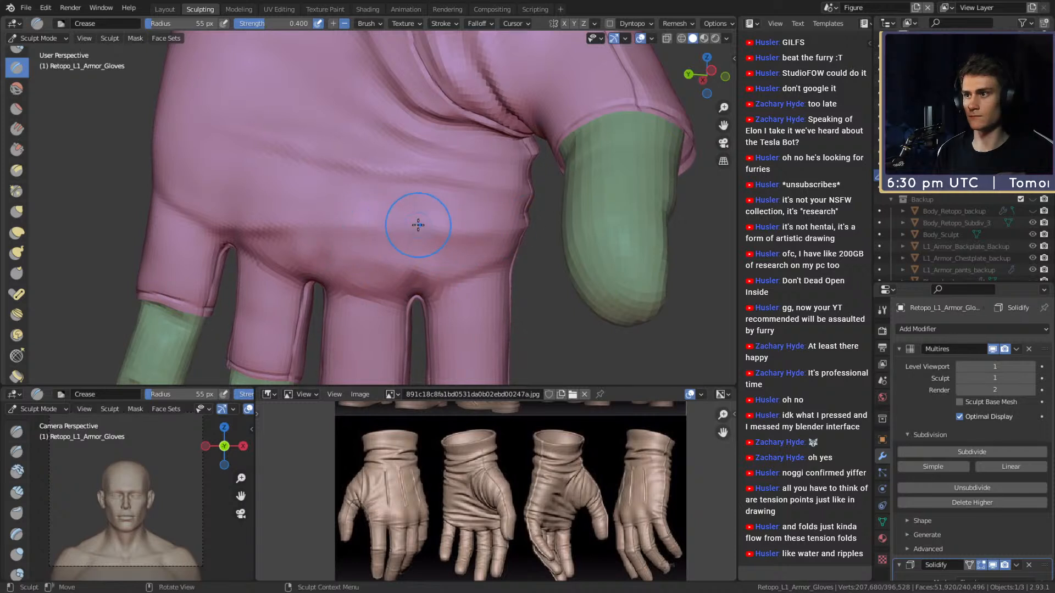
- Extend the folds across the middle of the palm toward the little finger side with Crease at 36 px and 50 px
{"action": "left_click", "coordinate": [345, 231]}
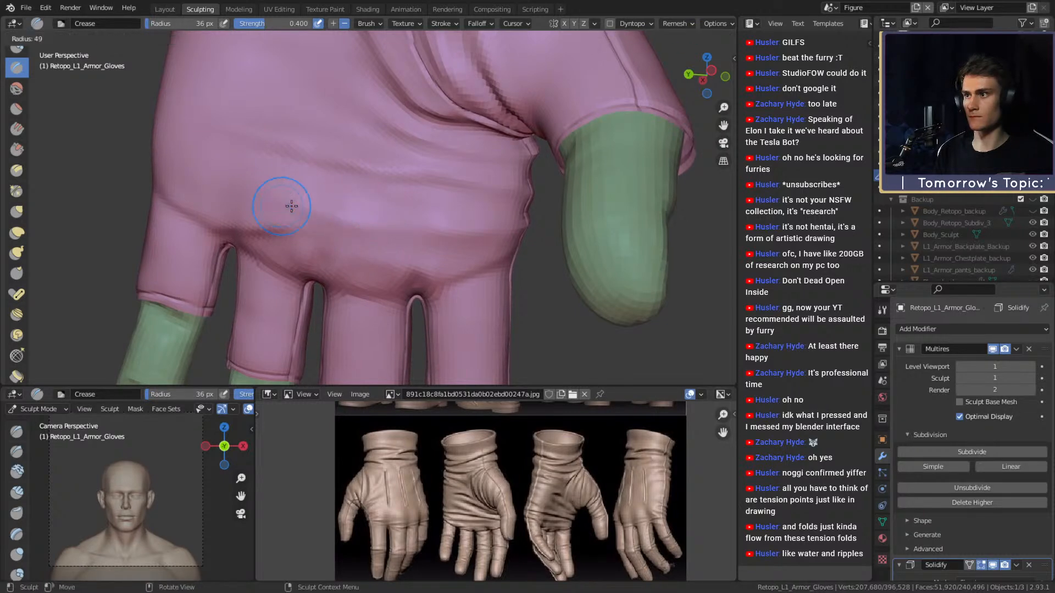
{"action": "key", "text": "f"}
{"action": "left_click", "coordinate": [317, 225]}
{"action": "key", "text": "f"}
{"action": "left_click", "coordinate": [395, 219]}
{"action": "key", "text": "f"}
{"action": "left_click", "coordinate": [379, 217]}
{"action": "mouse_move", "coordinate": [362, 214]}
{"action": "middle_mouse_down"}
{"action": "mouse_move", "coordinate": [481, 188]}
{"action": "mouse_move", "coordinate": [443, 220]}
{"action": "mouse_move", "coordinate": [433, 245]}
{"action": "mouse_move", "coordinate": [456, 243]}
{"action": "mouse_move", "coordinate": [443, 252]}
{"action": "mouse_move", "coordinate": [409, 216]}
{"action": "middle_mouse_up"}
{"action": "key", "text": "f"}
{"action": "left_click", "coordinate": [433, 202]}
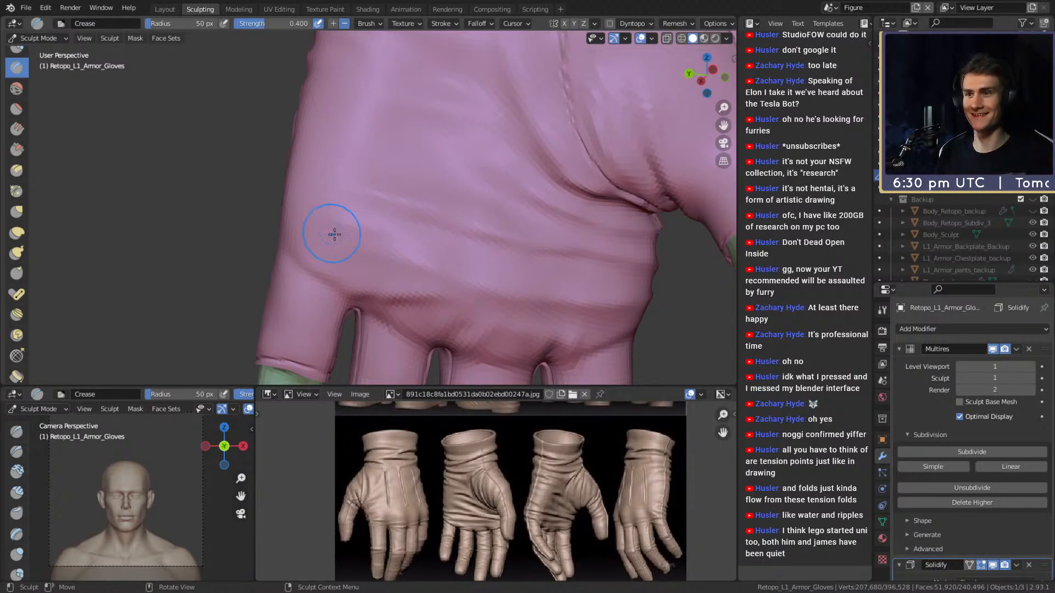
- Crease small folds along the outer seam on the little finger side of the hand at 34 px and 31 px
{"action": "mouse_move", "coordinate": [477, 244]}
{"action": "middle_mouse_down"}
{"action": "mouse_move", "coordinate": [478, 229]}
{"action": "mouse_move", "coordinate": [426, 186]}
{"action": "mouse_move", "coordinate": [405, 252]}
{"action": "mouse_move", "coordinate": [416, 224]}
{"action": "mouse_move", "coordinate": [353, 226]}
{"action": "mouse_move", "coordinate": [402, 229]}
{"action": "mouse_move", "coordinate": [318, 294]}
{"action": "mouse_move", "coordinate": [383, 219]}
{"action": "mouse_move", "coordinate": [384, 179]}
{"action": "mouse_move", "coordinate": [381, 247]}
{"action": "mouse_move", "coordinate": [329, 252]}
{"action": "middle_mouse_up"}
{"action": "key", "text": "bracketleft"}
{"action": "key", "text": "bracketright"}
{"action": "key", "text": "bracketright"}
{"action": "mouse_move", "coordinate": [422, 160]}
{"action": "middle_mouse_down"}
{"action": "mouse_move", "coordinate": [323, 221]}
{"action": "mouse_move", "coordinate": [371, 263]}
{"action": "mouse_move", "coordinate": [455, 224]}
{"action": "mouse_move", "coordinate": [399, 255]}
{"action": "mouse_move", "coordinate": [375, 247]}
{"action": "mouse_move", "coordinate": [417, 184]}
{"action": "mouse_move", "coordinate": [352, 300]}
{"action": "mouse_move", "coordinate": [455, 230]}
{"action": "mouse_move", "coordinate": [384, 242]}
{"action": "mouse_move", "coordinate": [375, 197]}
{"action": "middle_mouse_up"}
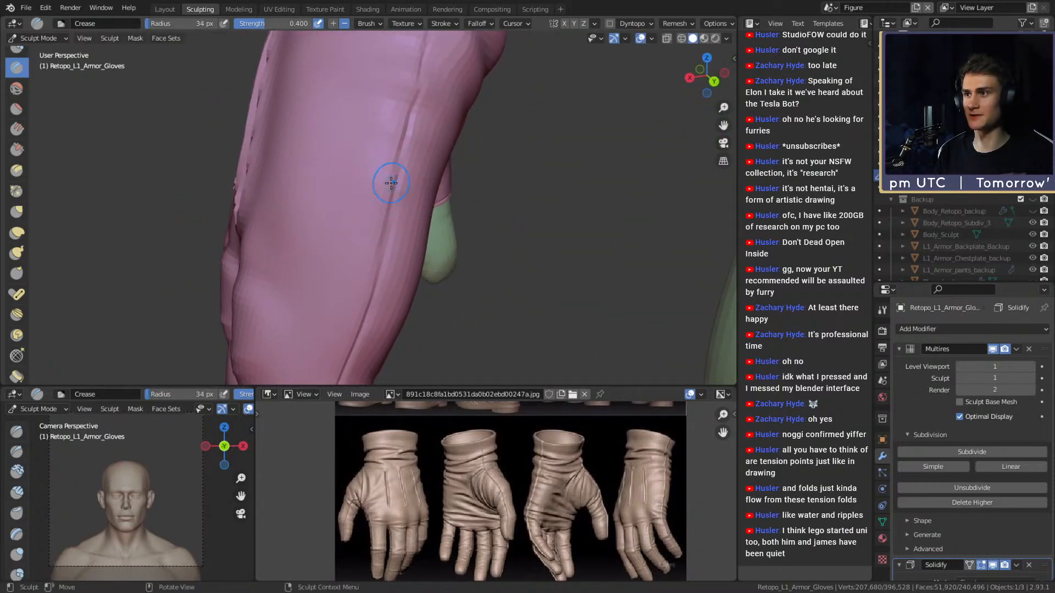
{"action": "mouse_move", "coordinate": [411, 237]}
{"action": "middle_mouse_down", "text": "shift"}
{"action": "mouse_move", "coordinate": [418, 172]}
{"action": "mouse_move", "coordinate": [365, 165]}
{"action": "mouse_move", "coordinate": [355, 191]}
{"action": "mouse_move", "coordinate": [478, 158]}
{"action": "mouse_move", "coordinate": [372, 212]}
{"action": "mouse_move", "coordinate": [387, 193]}
{"action": "mouse_move", "coordinate": [376, 196]}
{"action": "mouse_move", "coordinate": [400, 190]}
{"action": "mouse_move", "coordinate": [377, 207]}
{"action": "middle_mouse_up", "text": "shift"}
{"action": "key", "text": "f"}
{"action": "left_click", "coordinate": [373, 197]}
{"action": "scroll", "coordinate": [377, 196], "scroll_direction": "up", "scroll_amount": 2}
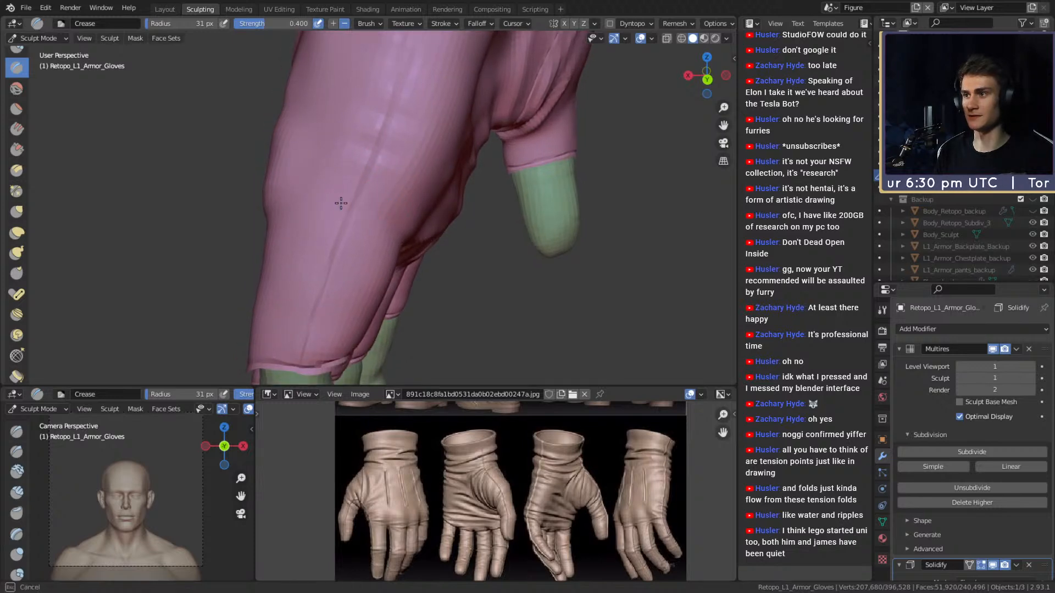
- Sculpt folds crossing the outer seam of the index finger with Crease at 31 px and 44 px
{"action": "mouse_move", "coordinate": [437, 123]}
{"action": "middle_mouse_down"}
{"action": "mouse_move", "coordinate": [497, 186]}
{"action": "mouse_move", "coordinate": [502, 240]}
{"action": "mouse_move", "coordinate": [376, 193]}
{"action": "middle_mouse_up"}
{"action": "scroll", "coordinate": [419, 212], "scroll_direction": "up", "scroll_amount": 10}
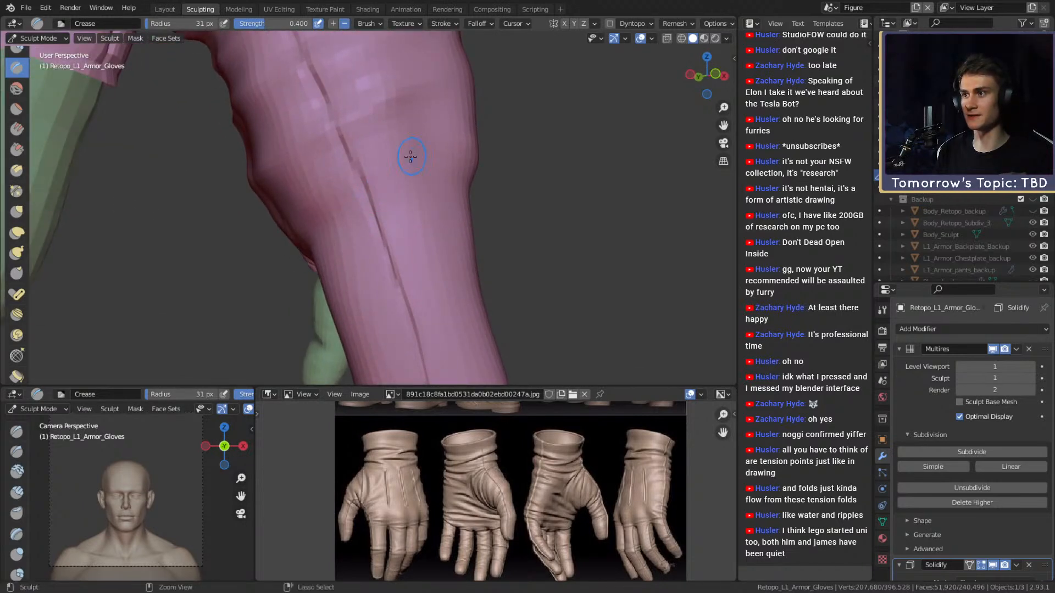
{"action": "middle_click_drag", "start_coordinate": [320, 167], "coordinate": [406, 172]}
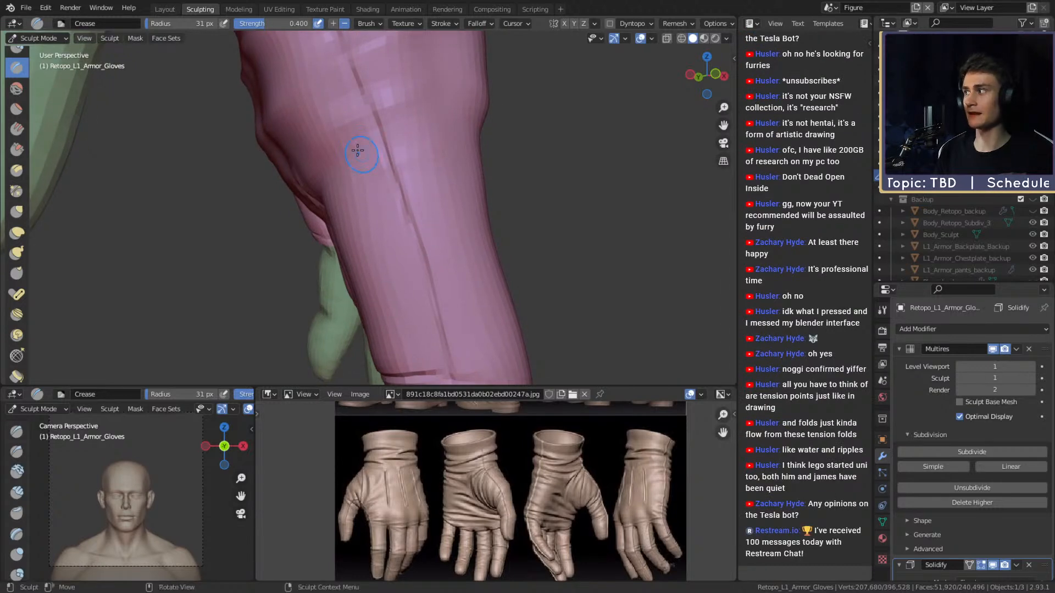
{"action": "middle_click_drag", "start_coordinate": [388, 158], "coordinate": [382, 142], "text": "shift"}
{"action": "key", "text": "f"}
{"action": "left_click", "coordinate": [429, 183]}
{"action": "left_click_drag", "start_coordinate": [360, 215], "coordinate": [432, 196]}
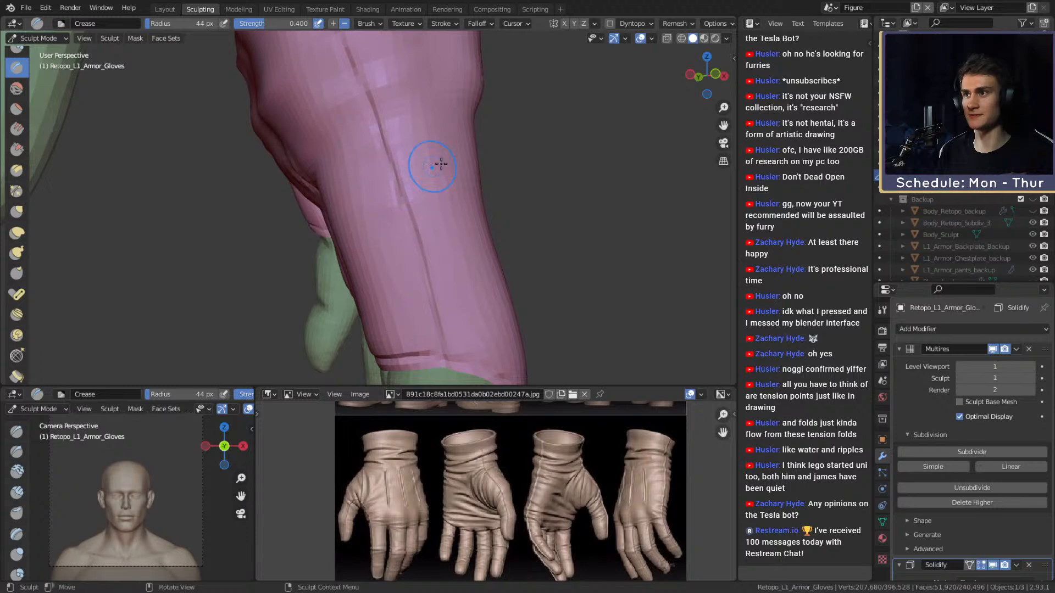
{"action": "middle_click_drag", "start_coordinate": [376, 187], "coordinate": [419, 200]}
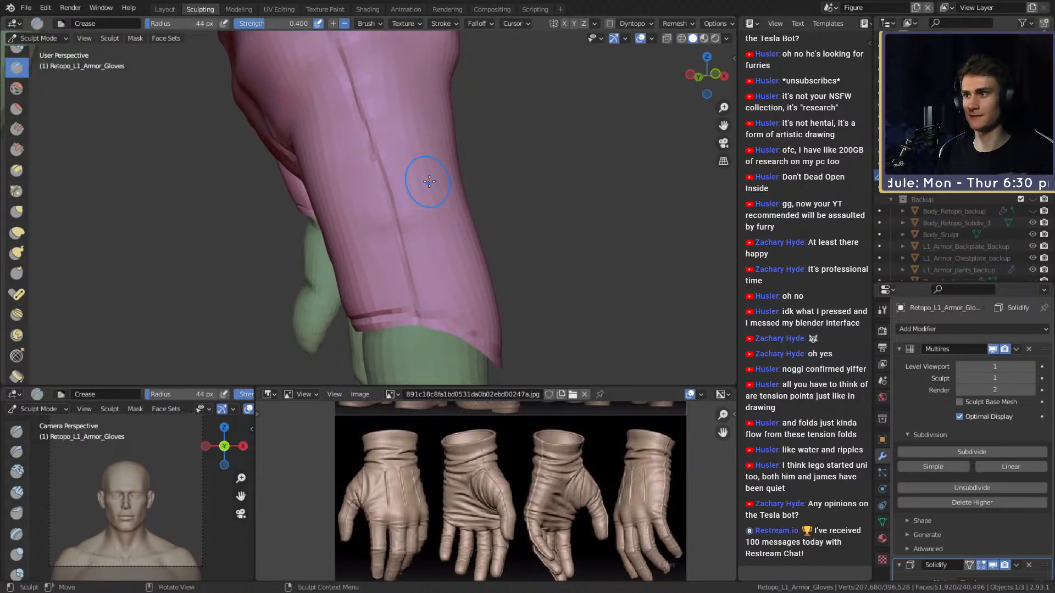
- Adjust the silhouette along the index finger's outer seam with Grab at 179 px
{"action": "key", "text": "g"}
{"action": "mouse_move", "coordinate": [449, 212]}
{"action": "middle_mouse_down"}
{"action": "mouse_move", "coordinate": [351, 247]}
{"action": "mouse_move", "coordinate": [364, 218]}
{"action": "middle_mouse_up"}
{"action": "scroll", "coordinate": [351, 246], "scroll_direction": "up", "scroll_amount": 1}
{"action": "key", "text": "f"}
{"action": "left_click", "coordinate": [402, 223]}
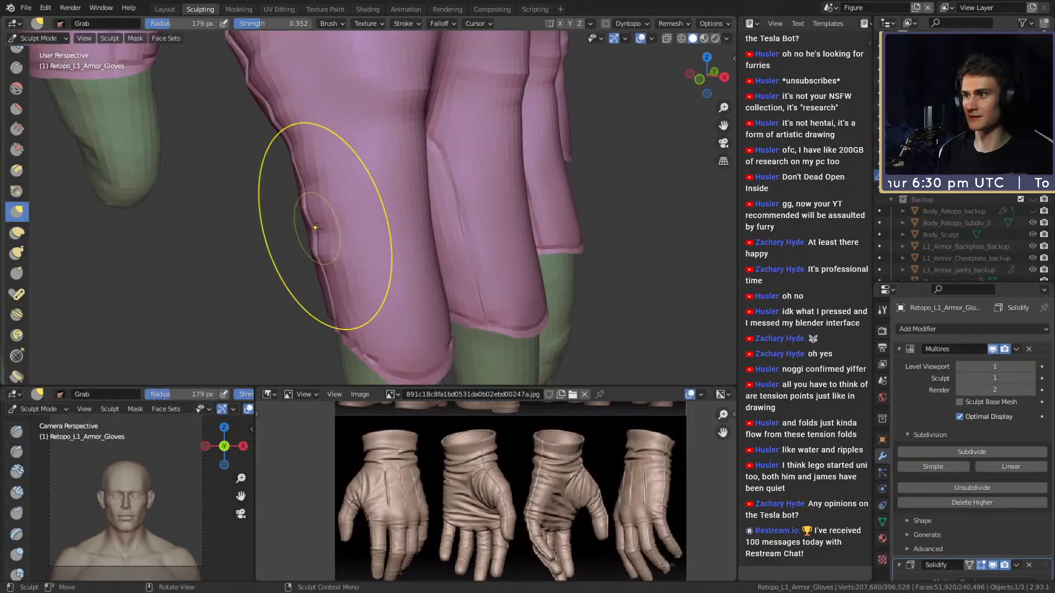
- Crease folds across the index finger's outer seam just above the hem at 57 px
{"action": "key", "text": "shift+c"}
{"action": "middle_click_drag", "start_coordinate": [274, 247], "coordinate": [360, 239]}
{"action": "scroll", "coordinate": [389, 240], "scroll_direction": "up", "scroll_amount": 1}
{"action": "key", "text": "f"}
{"action": "left_click", "coordinate": [411, 246]}
{"action": "scroll", "coordinate": [381, 234], "scroll_direction": "up", "scroll_amount": 2}
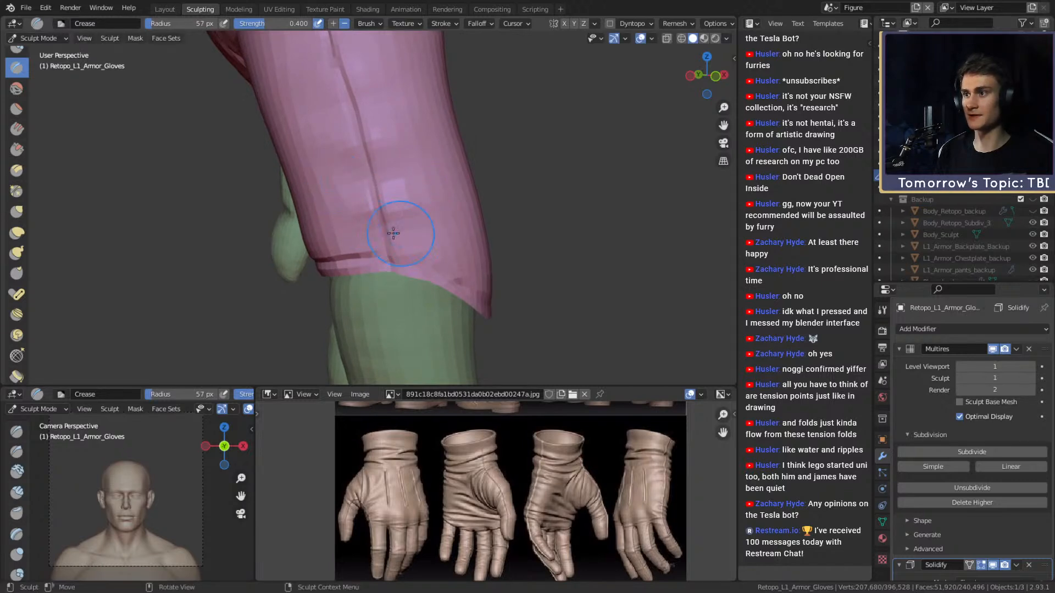
{"action": "mouse_move", "coordinate": [413, 243]}
{"action": "left_mouse_down", "text": "alt"}
{"action": "mouse_move", "coordinate": [393, 200]}
{"action": "mouse_move", "coordinate": [339, 229]}
{"action": "mouse_move", "coordinate": [348, 259]}
{"action": "mouse_move", "coordinate": [361, 188]}
{"action": "left_mouse_up", "text": "alt"}
- Refine the index finger's seam edge with Grab at 199 px and Crease at 47 px, and save the file
{"action": "key", "text": "g"}
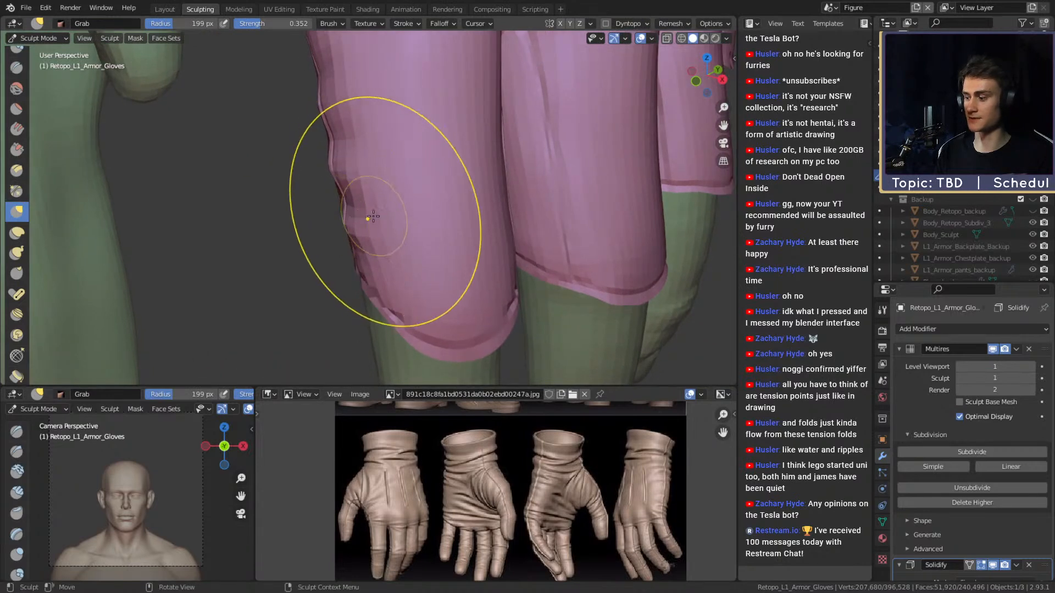
{"action": "key", "text": "shift+c"}
{"action": "scroll", "coordinate": [281, 260], "scroll_direction": "up", "scroll_amount": 2}
{"action": "mouse_move", "coordinate": [280, 261]}
{"action": "left_mouse_down", "text": "alt"}
{"action": "mouse_move", "coordinate": [364, 165]}
{"action": "mouse_move", "coordinate": [407, 228]}
{"action": "mouse_move", "coordinate": [351, 165]}
{"action": "mouse_move", "coordinate": [356, 152]}
{"action": "mouse_move", "coordinate": [470, 162]}
{"action": "mouse_move", "coordinate": [474, 226]}
{"action": "left_mouse_up", "text": "alt"}
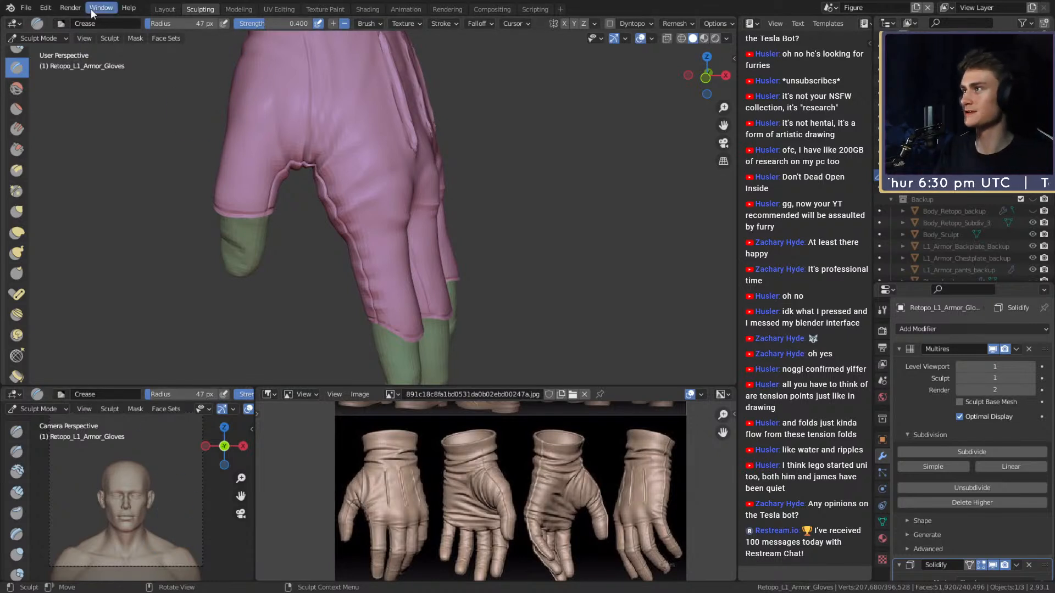
{"action": "left_click", "coordinate": [26, 7]}
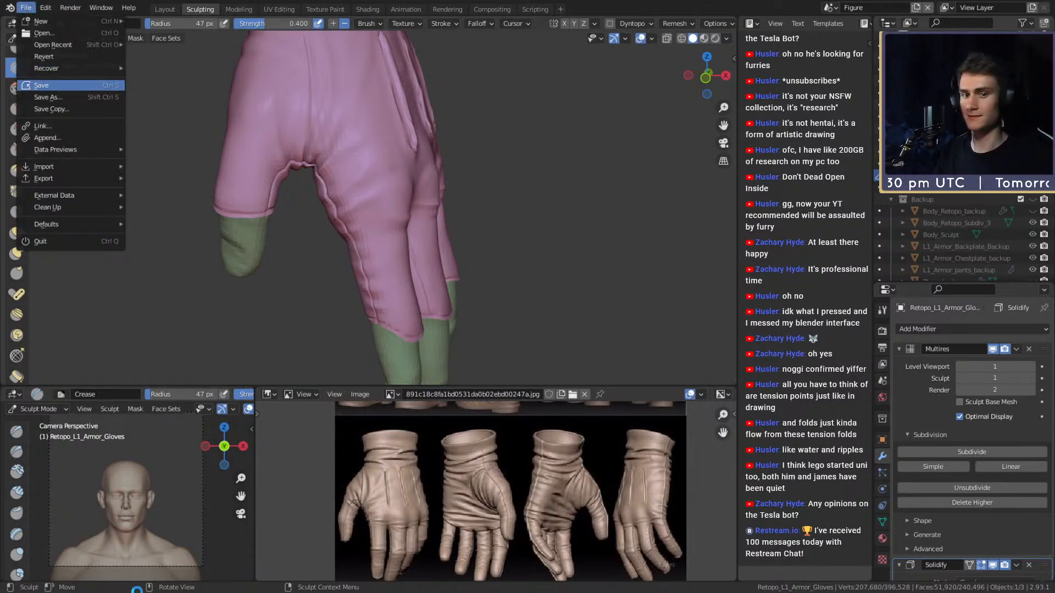
{"action": "left_click", "coordinate": [28, 85]}
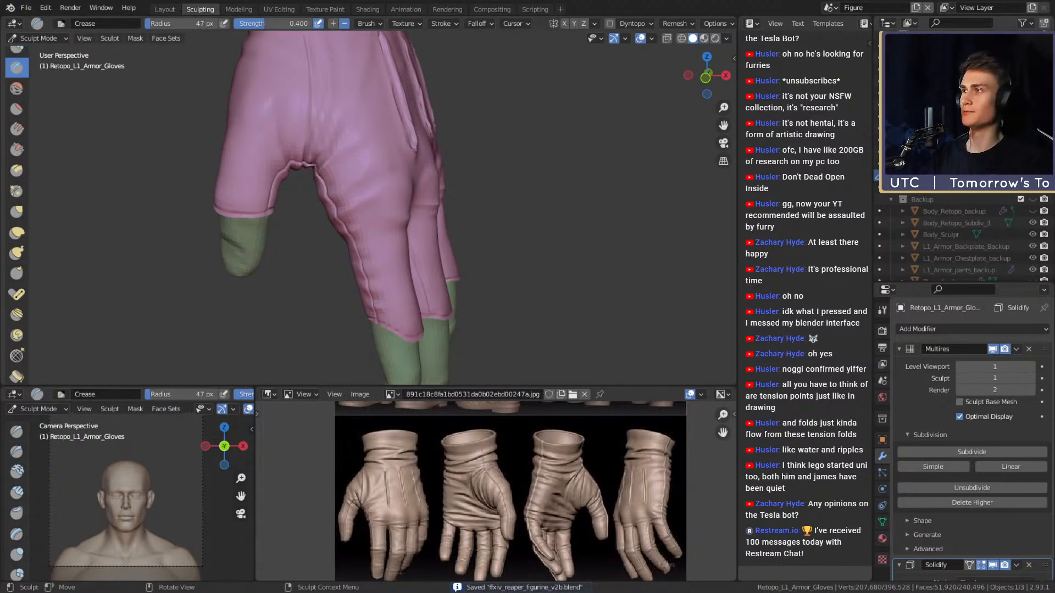
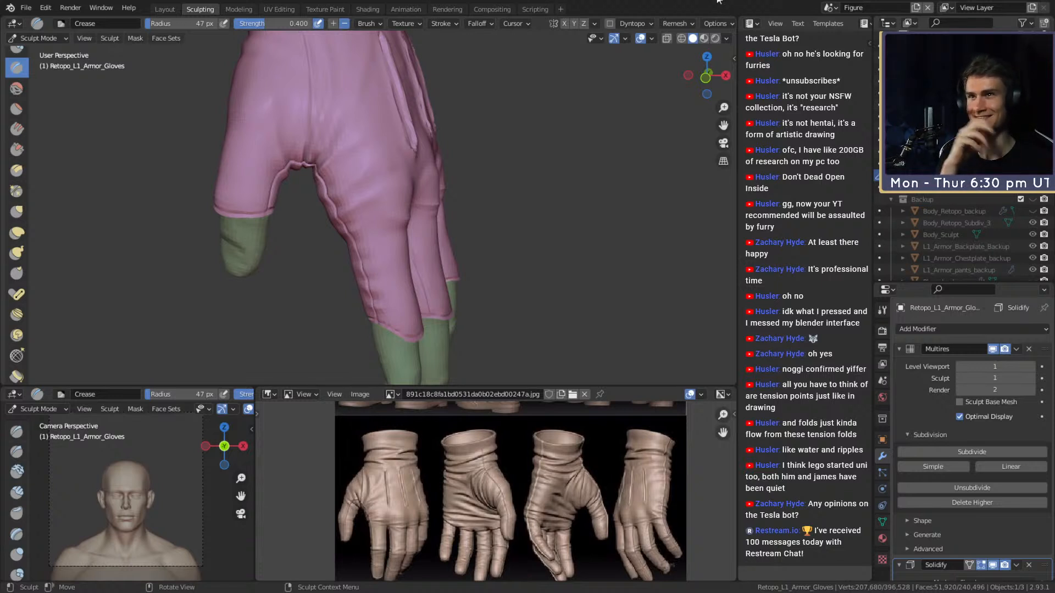
- Crease the back of the glove around the knuckles above the finger gaps at 38 px
{"action": "mouse_move", "coordinate": [426, 75]}
{"action": "middle_mouse_down"}
{"action": "mouse_move", "coordinate": [381, 244]}
{"action": "mouse_move", "coordinate": [365, 223]}
{"action": "mouse_move", "coordinate": [400, 217]}
{"action": "mouse_move", "coordinate": [384, 226]}
{"action": "middle_mouse_up"}
{"action": "scroll", "coordinate": [382, 244], "scroll_direction": "up", "scroll_amount": 3}
{"action": "scroll", "coordinate": [384, 223], "scroll_direction": "up", "scroll_amount": 2}
{"action": "mouse_move", "coordinate": [423, 271]}
{"action": "middle_mouse_down"}
{"action": "mouse_move", "coordinate": [419, 252]}
{"action": "mouse_move", "coordinate": [365, 244]}
{"action": "middle_mouse_up"}
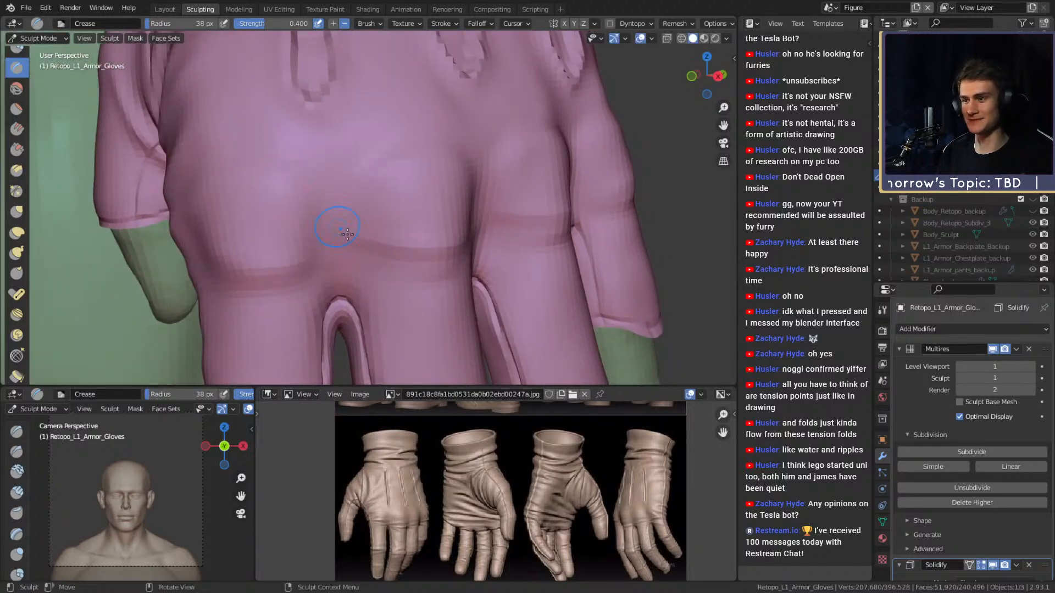
- Sculpt soft horizontal folds between the three raised seams on the back of the hand with Crease at 63 px and 37 px
{"action": "mouse_move", "coordinate": [478, 204]}
{"action": "middle_mouse_down"}
{"action": "mouse_move", "coordinate": [365, 216]}
{"action": "mouse_move", "coordinate": [452, 277]}
{"action": "mouse_move", "coordinate": [412, 212]}
{"action": "mouse_move", "coordinate": [433, 195]}
{"action": "mouse_move", "coordinate": [407, 209]}
{"action": "mouse_move", "coordinate": [450, 154]}
{"action": "mouse_move", "coordinate": [440, 196]}
{"action": "mouse_move", "coordinate": [342, 154]}
{"action": "mouse_move", "coordinate": [407, 221]}
{"action": "mouse_move", "coordinate": [407, 212]}
{"action": "mouse_move", "coordinate": [412, 242]}
{"action": "mouse_move", "coordinate": [305, 266]}
{"action": "middle_mouse_up"}
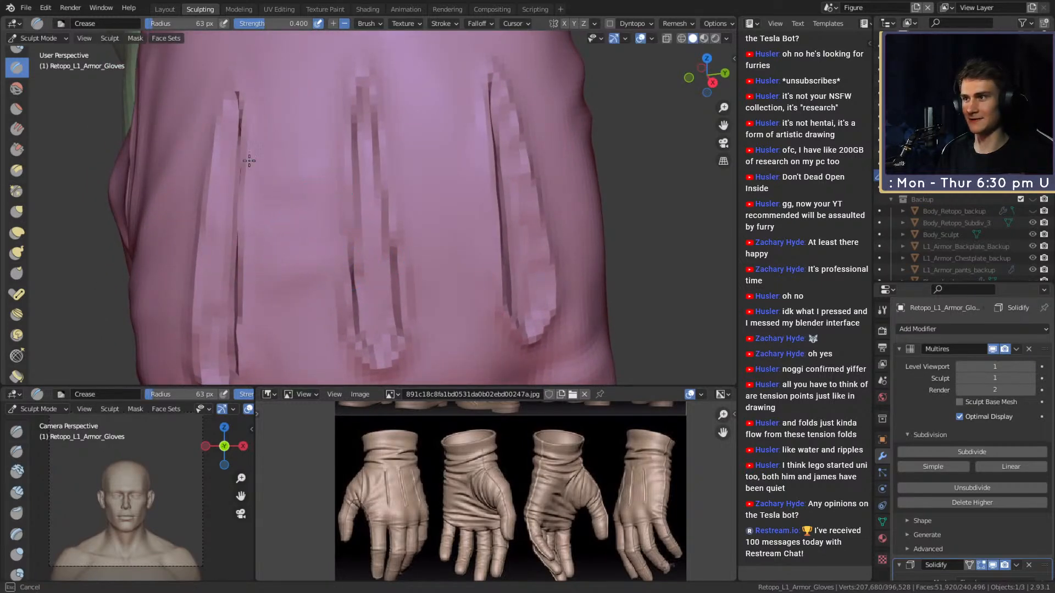
{"action": "middle_click_drag", "start_coordinate": [313, 225], "coordinate": [304, 202]}
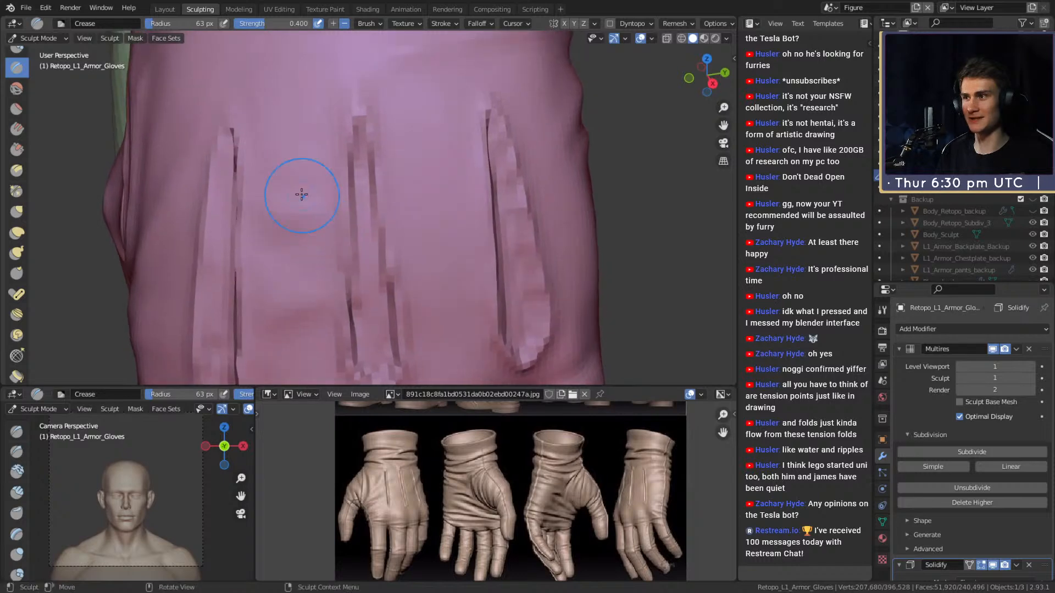
{"action": "mouse_move", "coordinate": [280, 162]}
{"action": "middle_mouse_down"}
{"action": "mouse_move", "coordinate": [348, 179]}
{"action": "mouse_move", "coordinate": [372, 243]}
{"action": "middle_mouse_up"}
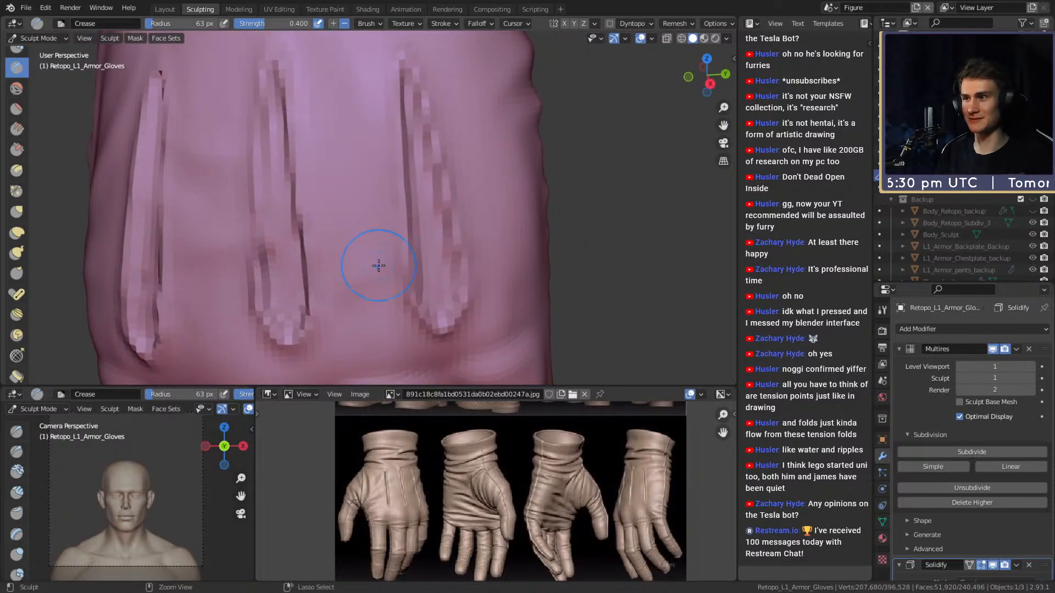
{"action": "mouse_move", "coordinate": [360, 158]}
{"action": "middle_mouse_down"}
{"action": "mouse_move", "coordinate": [353, 278]}
{"action": "mouse_move", "coordinate": [384, 217]}
{"action": "mouse_move", "coordinate": [344, 182]}
{"action": "middle_mouse_up"}
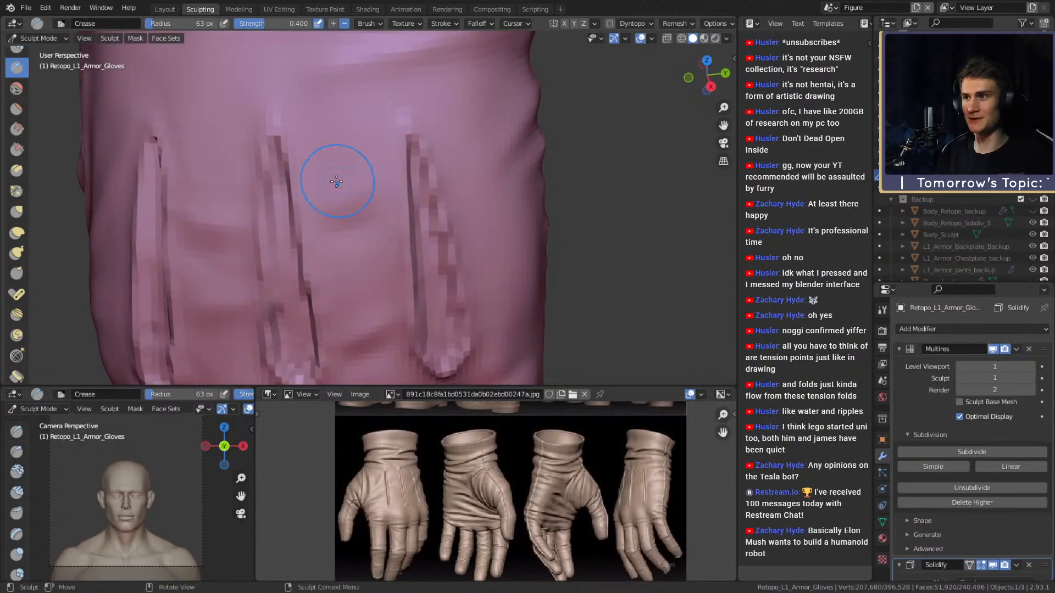
{"action": "scroll", "coordinate": [410, 132], "scroll_direction": "down", "scroll_amount": 4}
{"action": "scroll", "coordinate": [396, 159], "scroll_direction": "up", "scroll_amount": 5}
{"action": "key", "text": "f"}
{"action": "left_click", "coordinate": [380, 174]}
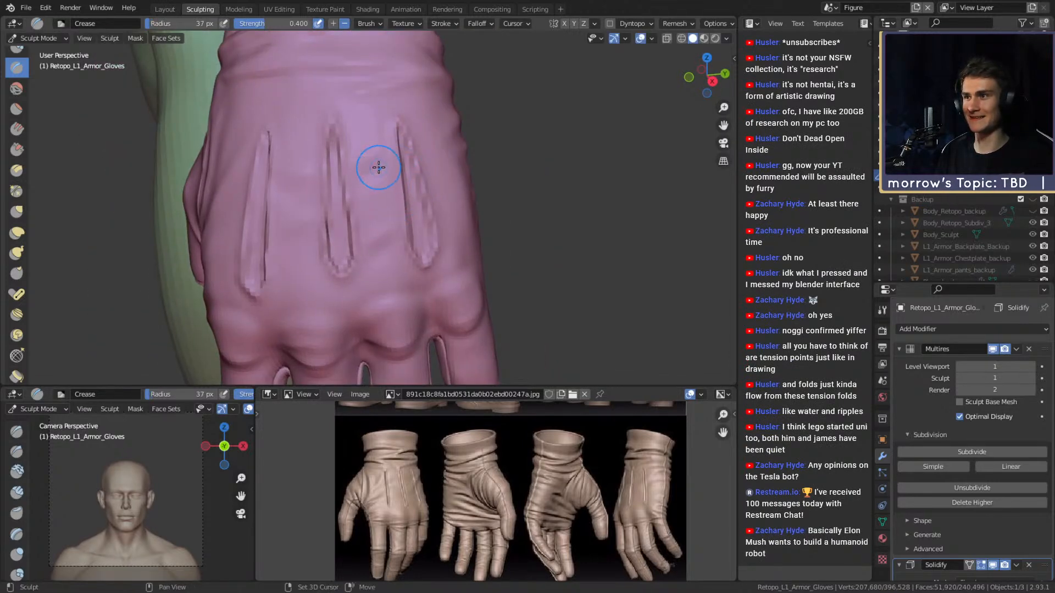
- Work the folds on the upper palm beside the thumb seam with Crease at 41 px
{"action": "mouse_move", "coordinate": [296, 259]}
{"action": "middle_mouse_down"}
{"action": "mouse_move", "coordinate": [318, 219]}
{"action": "mouse_move", "coordinate": [365, 235]}
{"action": "mouse_move", "coordinate": [412, 224]}
{"action": "mouse_move", "coordinate": [381, 180]}
{"action": "mouse_move", "coordinate": [346, 188]}
{"action": "mouse_move", "coordinate": [349, 200]}
{"action": "mouse_move", "coordinate": [289, 177]}
{"action": "mouse_move", "coordinate": [358, 189]}
{"action": "middle_mouse_up"}
{"action": "scroll", "coordinate": [389, 205], "scroll_direction": "up", "scroll_amount": 3}
{"action": "scroll", "coordinate": [306, 176], "scroll_direction": "up", "scroll_amount": 2}
{"action": "scroll", "coordinate": [346, 266], "scroll_direction": "down", "scroll_amount": 5}
{"action": "middle_click_drag", "start_coordinate": [346, 266], "coordinate": [394, 238]}
{"action": "scroll", "coordinate": [395, 237], "scroll_direction": "up", "scroll_amount": 5}
{"action": "mouse_move", "coordinate": [400, 181]}
{"action": "middle_mouse_down"}
{"action": "mouse_move", "coordinate": [393, 193]}
{"action": "mouse_move", "coordinate": [365, 174]}
{"action": "middle_mouse_up"}
{"action": "middle_click_drag", "start_coordinate": [442, 198], "coordinate": [403, 195]}
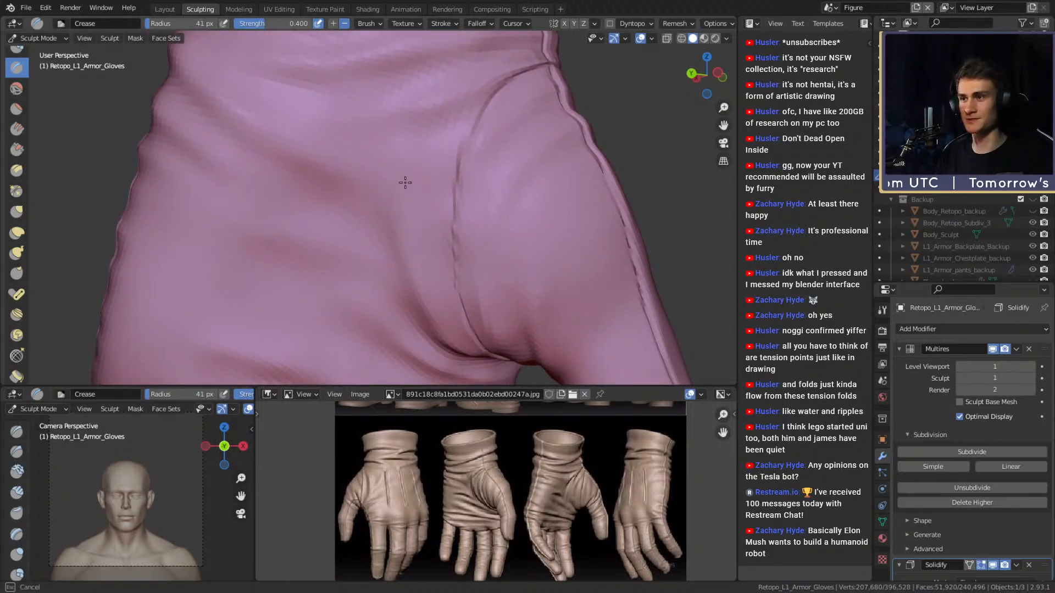
{"action": "mouse_move", "coordinate": [410, 267]}
{"action": "middle_mouse_down"}
{"action": "mouse_move", "coordinate": [427, 188]}
{"action": "mouse_move", "coordinate": [410, 175]}
{"action": "middle_mouse_up"}
{"action": "mouse_move", "coordinate": [413, 249]}
{"action": "middle_mouse_down"}
{"action": "mouse_move", "coordinate": [434, 179]}
{"action": "mouse_move", "coordinate": [405, 177]}
{"action": "mouse_move", "coordinate": [407, 208]}
{"action": "mouse_move", "coordinate": [384, 204]}
{"action": "mouse_move", "coordinate": [400, 198]}
{"action": "mouse_move", "coordinate": [393, 190]}
{"action": "mouse_move", "coordinate": [388, 219]}
{"action": "mouse_move", "coordinate": [325, 167]}
{"action": "mouse_move", "coordinate": [436, 235]}
{"action": "mouse_move", "coordinate": [429, 220]}
{"action": "mouse_move", "coordinate": [455, 196]}
{"action": "mouse_move", "coordinate": [370, 207]}
{"action": "mouse_move", "coordinate": [394, 190]}
{"action": "mouse_move", "coordinate": [453, 205]}
{"action": "mouse_move", "coordinate": [396, 223]}
{"action": "mouse_move", "coordinate": [424, 141]}
{"action": "mouse_move", "coordinate": [507, 217]}
{"action": "mouse_move", "coordinate": [467, 197]}
{"action": "mouse_move", "coordinate": [456, 187]}
{"action": "mouse_move", "coordinate": [533, 220]}
{"action": "middle_mouse_up"}
{"action": "left_click", "coordinate": [382, 215]}
- Set the Crease brush radius to 77 px and its strength to 0.255 for softer folds
{"action": "scroll", "coordinate": [330, 167], "scroll_direction": "down", "scroll_amount": 5}
{"action": "scroll", "coordinate": [429, 220], "scroll_direction": "up", "scroll_amount": 4}
{"action": "scroll", "coordinate": [461, 176], "scroll_direction": "down", "scroll_amount": 3}
{"action": "scroll", "coordinate": [443, 207], "scroll_direction": "down", "scroll_amount": 6}
{"action": "scroll", "coordinate": [429, 176], "scroll_direction": "up", "scroll_amount": 5}
{"action": "scroll", "coordinate": [456, 187], "scroll_direction": "up", "scroll_amount": 3}
{"action": "mouse_move", "coordinate": [533, 219]}
{"action": "left_mouse_down", "text": "alt"}
{"action": "mouse_move", "coordinate": [407, 214]}
{"action": "mouse_move", "coordinate": [461, 228]}
{"action": "left_mouse_up", "text": "alt"}
{"action": "key", "text": "bracketright"}
{"action": "key", "text": "bracketright"}
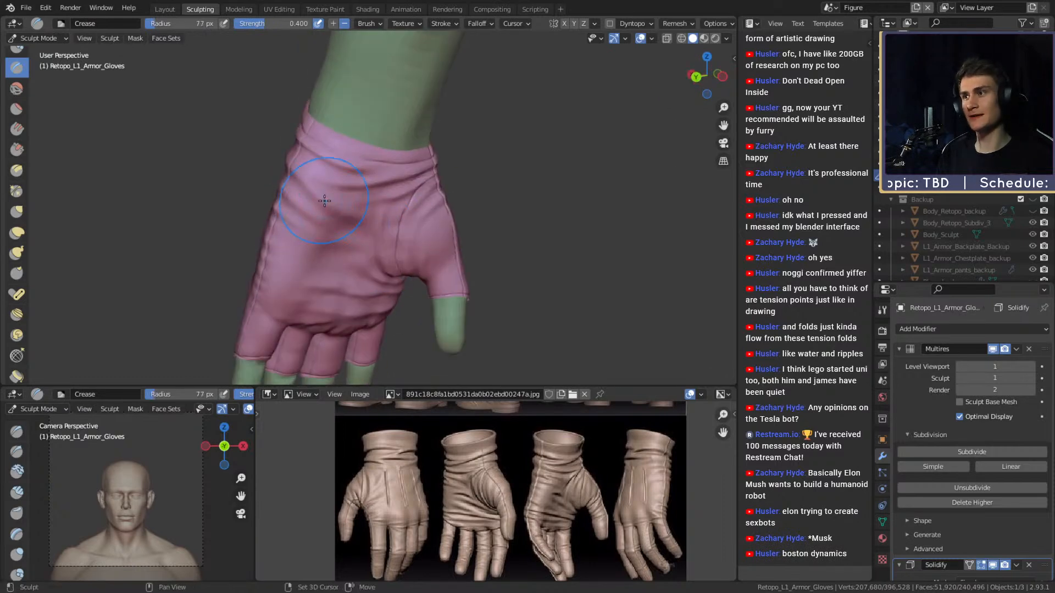
{"action": "key", "text": "shift+f"}
{"action": "left_click", "coordinate": [373, 189]}
{"action": "mouse_move", "coordinate": [374, 189]}
{"action": "middle_mouse_down"}
{"action": "mouse_move", "coordinate": [495, 165]}
{"action": "mouse_move", "coordinate": [370, 229]}
{"action": "mouse_move", "coordinate": [364, 251]}
{"action": "middle_mouse_up"}
{"action": "scroll", "coordinate": [511, 160], "scroll_direction": "up", "scroll_amount": 2}
{"action": "left_click_drag", "start_coordinate": [396, 150], "coordinate": [474, 229], "text": "ctrl+alt"}
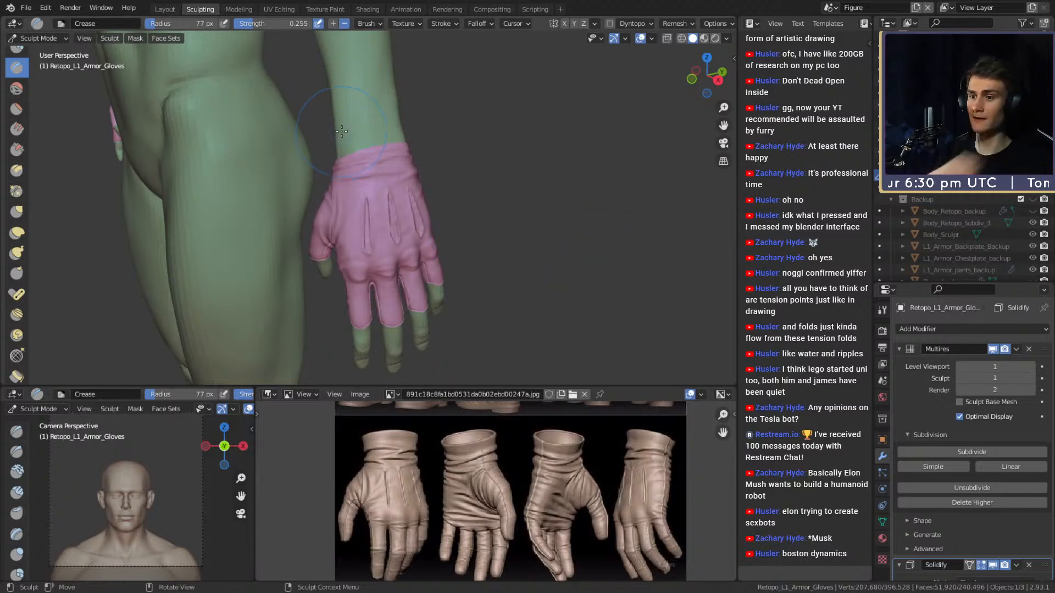
- Sculpt a fold from the thumb webbing across the thumb toward its outer seam with Crease at 65 px
{"action": "middle_click_drag", "start_coordinate": [479, 267], "coordinate": [393, 239]}
{"action": "left_click_drag", "start_coordinate": [393, 239], "coordinate": [483, 239], "text": "alt"}
{"action": "mouse_move", "coordinate": [483, 239]}
{"action": "left_mouse_down", "text": "ctrl+alt"}
{"action": "mouse_move", "coordinate": [478, 219]}
{"action": "mouse_move", "coordinate": [428, 229]}
{"action": "mouse_move", "coordinate": [371, 221]}
{"action": "mouse_move", "coordinate": [484, 191]}
{"action": "left_mouse_up", "text": "ctrl+alt"}
{"action": "key", "text": "f"}
{"action": "left_click", "coordinate": [388, 215]}
{"action": "key", "text": "f"}
{"action": "left_click", "coordinate": [401, 219]}
{"action": "key", "text": "f"}
{"action": "left_click", "coordinate": [454, 199]}
{"action": "left_click_drag", "start_coordinate": [341, 243], "coordinate": [347, 242]}
{"action": "left_click", "coordinate": [467, 184]}
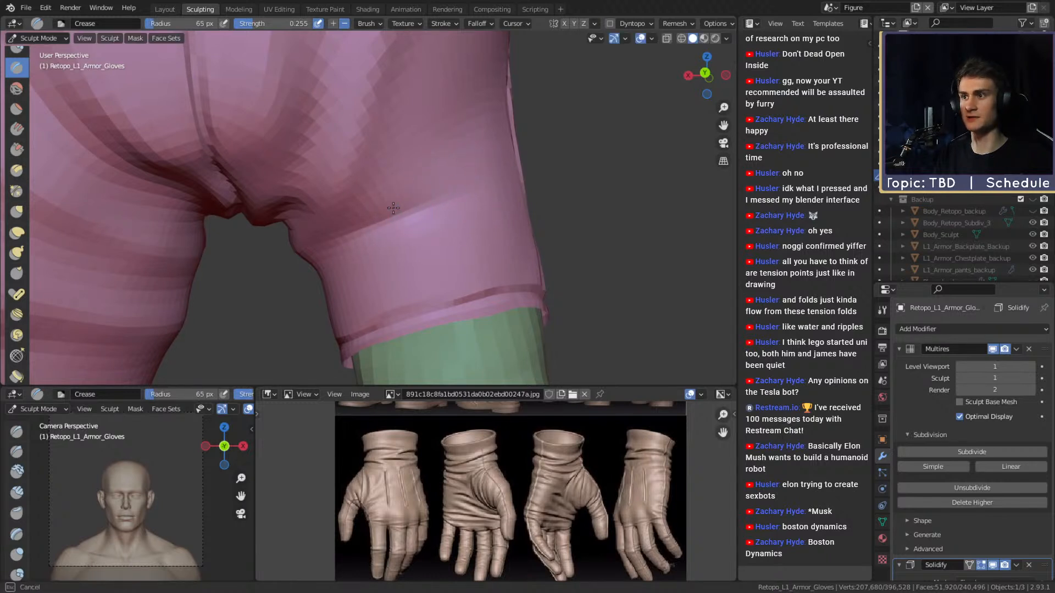
- Deepen and extend the thumb fold above the hem with Crease at 58 px
{"action": "key", "text": "f"}
{"action": "left_click", "coordinate": [462, 183]}
{"action": "key", "text": "f"}
{"action": "left_click", "coordinate": [459, 206]}
{"action": "key", "text": "f"}
{"action": "left_click", "coordinate": [421, 214]}
{"action": "key", "text": "f"}
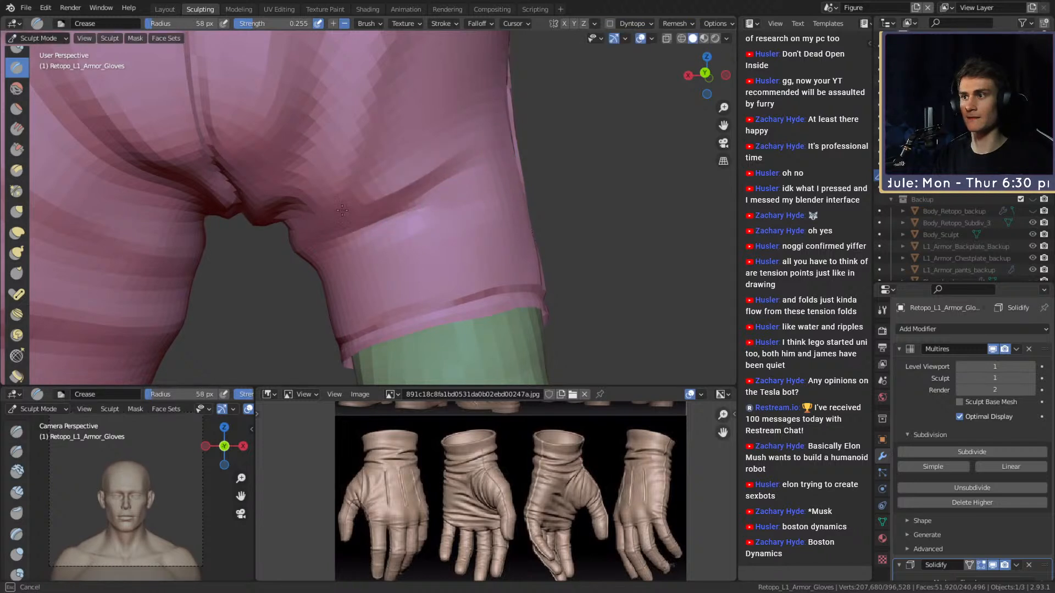
{"action": "left_click_drag", "start_coordinate": [378, 244], "coordinate": [432, 213]}
{"action": "mouse_move", "coordinate": [331, 245]}
{"action": "left_mouse_down"}
{"action": "mouse_move", "coordinate": [440, 208]}
{"action": "mouse_move", "coordinate": [434, 247]}
{"action": "left_mouse_up"}
- Crease shallow folds just above the hems on the palm side of the index and middle fingers at 46 px and 48 px
{"action": "mouse_move", "coordinate": [431, 242]}
{"action": "left_mouse_down", "text": "alt"}
{"action": "mouse_move", "coordinate": [308, 231]}
{"action": "mouse_move", "coordinate": [480, 225]}
{"action": "left_mouse_up", "text": "alt"}
{"action": "left_click_drag", "start_coordinate": [466, 274], "coordinate": [450, 203], "text": "alt+shift"}
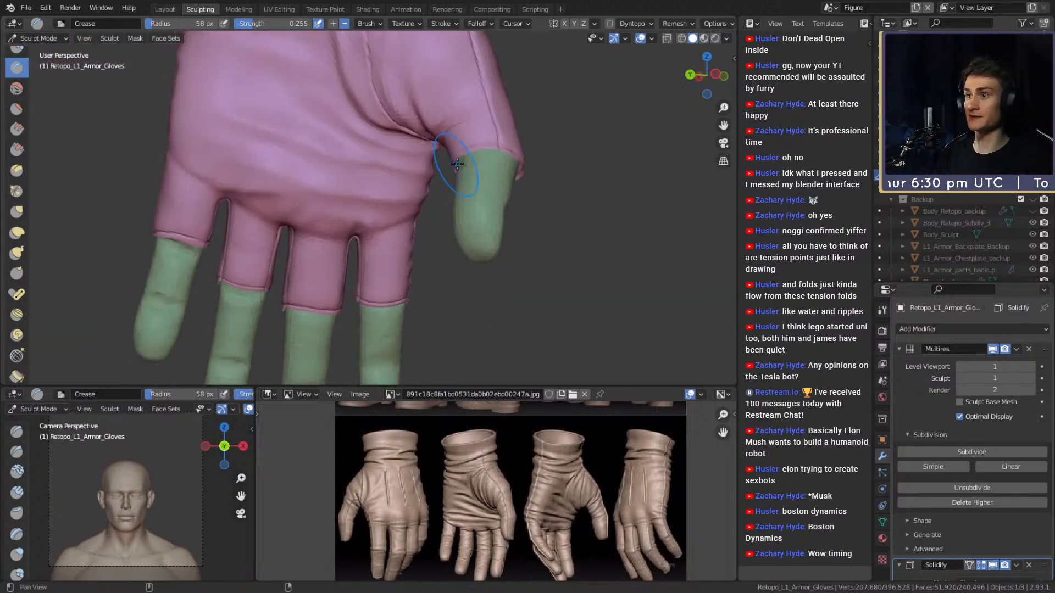
{"action": "left_click_drag", "start_coordinate": [436, 250], "coordinate": [434, 209], "text": "ctrl+alt"}
{"action": "left_click_drag", "start_coordinate": [351, 297], "coordinate": [391, 210], "text": "alt+shift"}
{"action": "key", "text": "f"}
{"action": "left_click", "coordinate": [400, 231]}
{"action": "left_click_drag", "start_coordinate": [412, 247], "coordinate": [438, 194], "text": "ctrl+alt"}
{"action": "key", "text": "f"}
{"action": "left_click", "coordinate": [444, 202]}
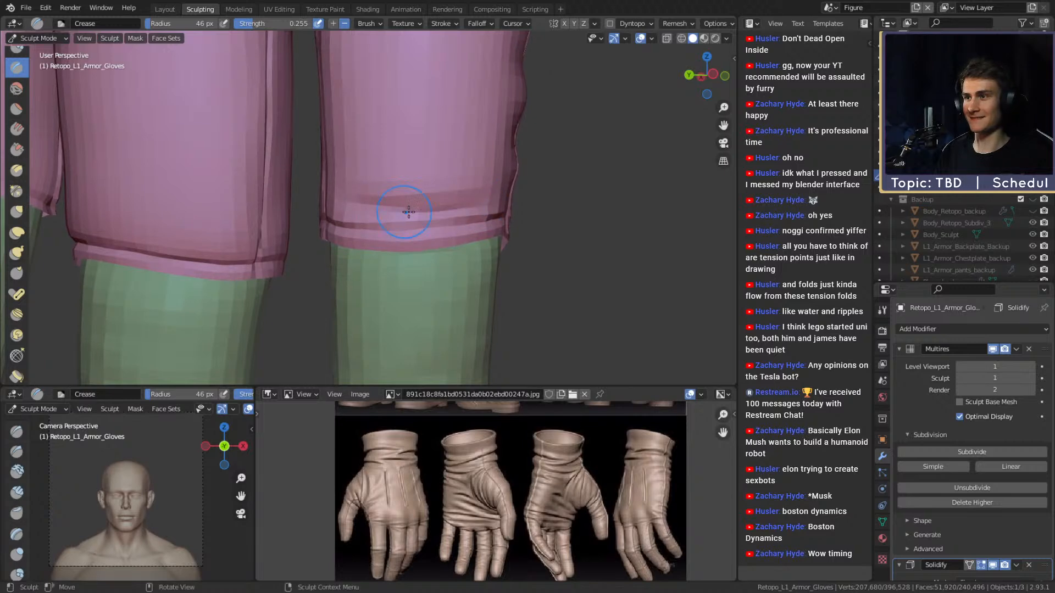
{"action": "mouse_move", "coordinate": [322, 197]}
{"action": "left_mouse_down", "text": "alt+shift"}
{"action": "mouse_move", "coordinate": [437, 211]}
{"action": "mouse_move", "coordinate": [419, 236]}
{"action": "mouse_move", "coordinate": [330, 245]}
{"action": "left_mouse_up", "text": "alt+shift"}
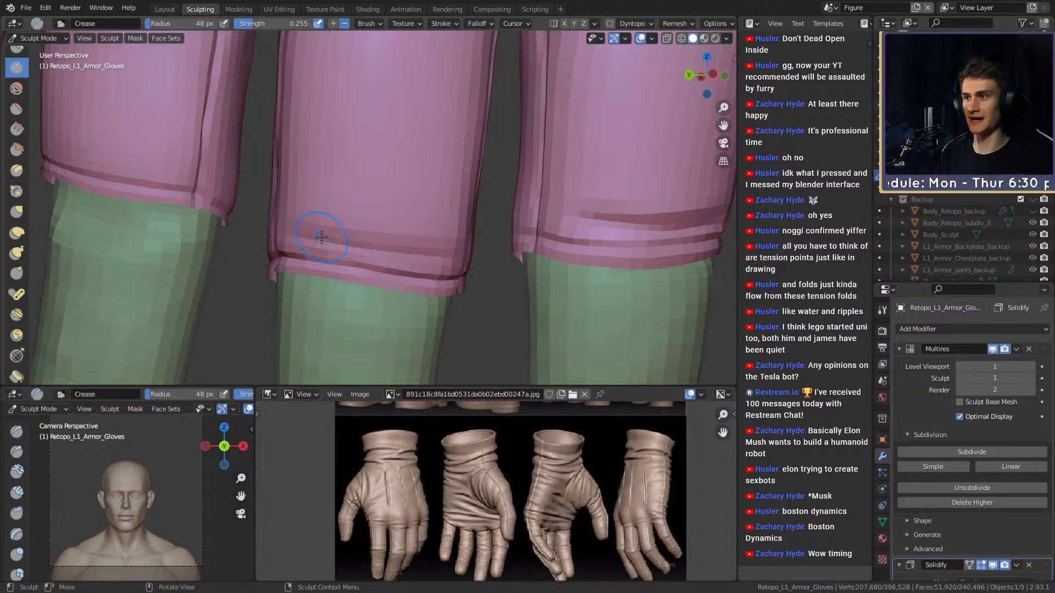
- Crease shallow folds just above the hems on the palm side of the remaining fingers at 73 px and 79 px
{"action": "key", "text": "f"}
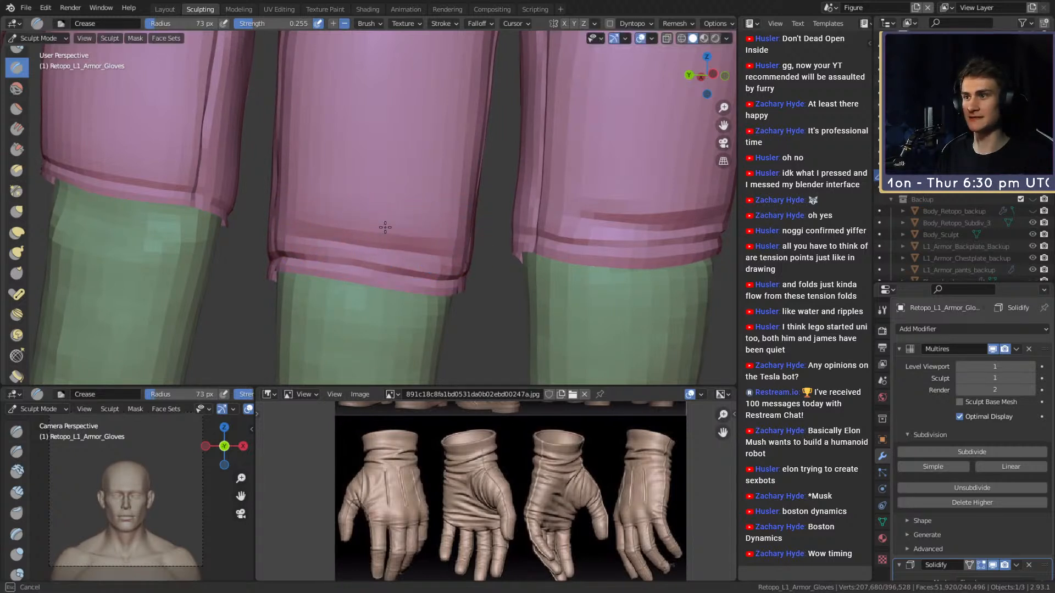
{"action": "left_click_drag", "start_coordinate": [315, 226], "coordinate": [440, 255], "text": "alt+shift"}
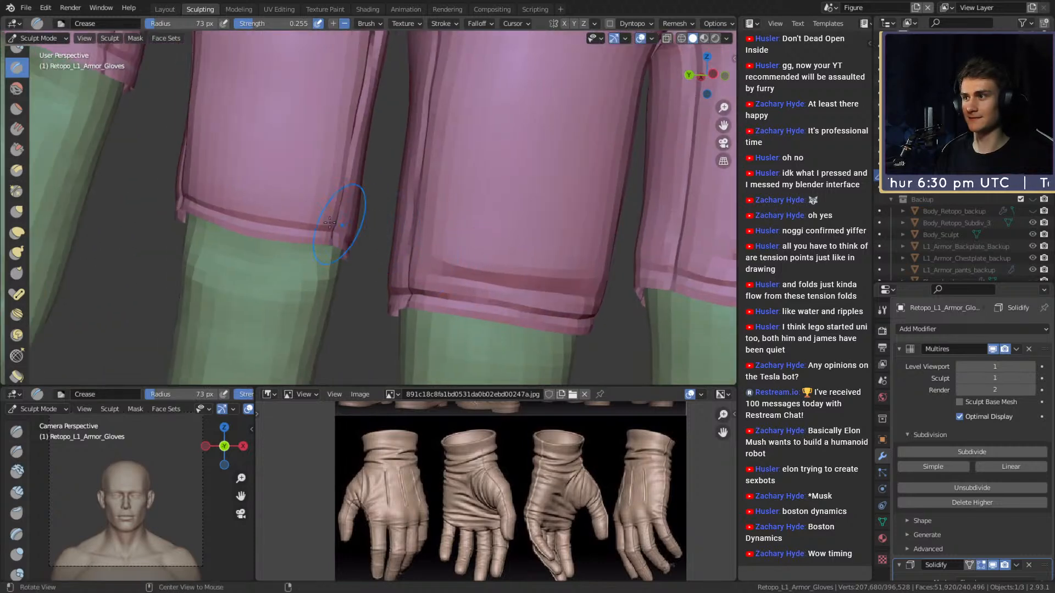
{"action": "left_click_drag", "start_coordinate": [341, 202], "coordinate": [441, 257], "text": "alt+shift"}
{"action": "key", "text": "f"}
{"action": "left_click_drag", "start_coordinate": [317, 233], "coordinate": [424, 264]}
{"action": "key", "text": "f"}
{"action": "left_click", "coordinate": [342, 240]}
{"action": "left_click_drag", "start_coordinate": [340, 238], "coordinate": [429, 249]}
{"action": "left_click_drag", "start_coordinate": [351, 231], "coordinate": [372, 234]}
{"action": "left_click_drag", "start_coordinate": [363, 191], "coordinate": [361, 223], "text": "alt+shift"}
{"action": "left_click_drag", "start_coordinate": [235, 197], "coordinate": [271, 199], "text": "alt+shift"}
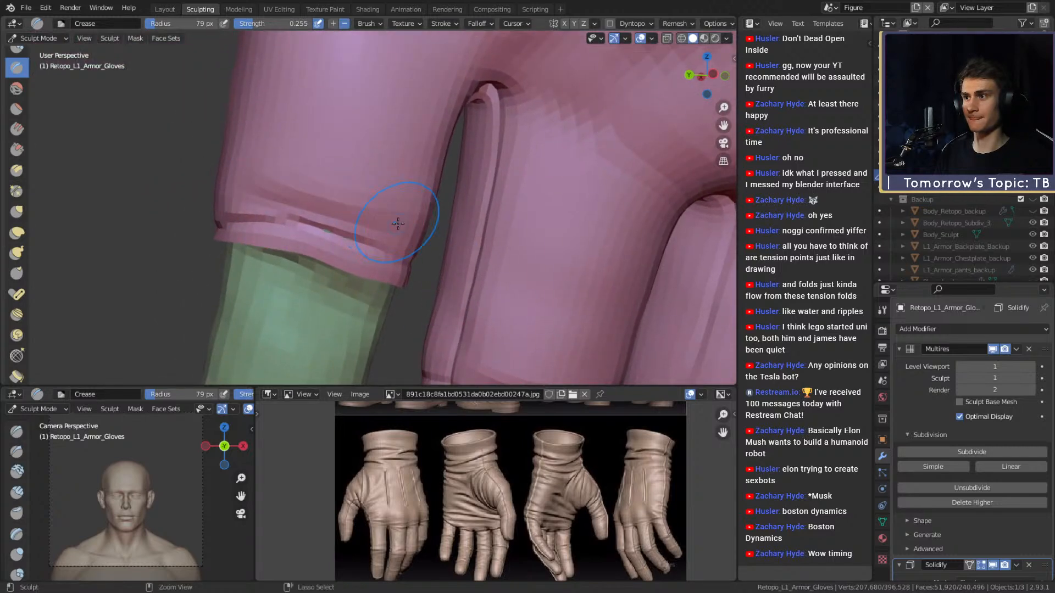
- Adjust the glove's finger edge slightly near the hem using the Grab brush at 190 px
{"action": "key", "text": "g"}
{"action": "left_click_drag", "start_coordinate": [353, 236], "coordinate": [423, 238], "text": "alt"}
{"action": "middle_click_drag", "start_coordinate": [423, 238], "coordinate": [433, 254]}
{"action": "key", "text": "f"}
{"action": "left_click", "coordinate": [494, 269]}
{"action": "left_click_drag", "start_coordinate": [360, 277], "coordinate": [372, 282]}
{"action": "left_click_drag", "start_coordinate": [392, 183], "coordinate": [422, 262], "text": "ctrl+alt"}
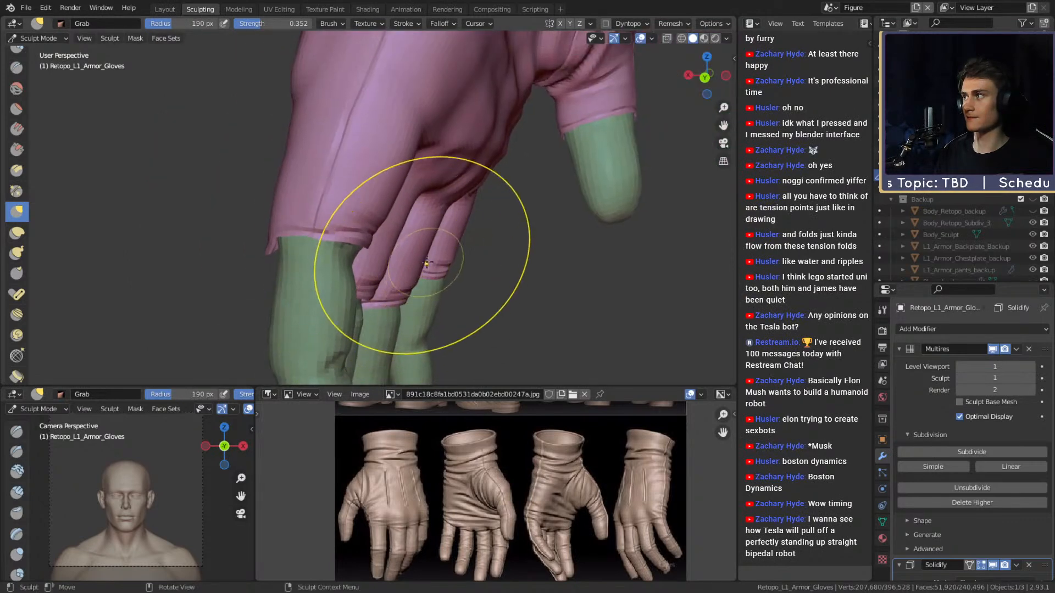
- Return to the Crease brush at 74 px and save the file
{"action": "key", "text": "shift+c"}
{"action": "left_click_drag", "start_coordinate": [434, 208], "coordinate": [391, 277], "text": "ctrl+alt"}
{"action": "middle_click_drag", "start_coordinate": [390, 276], "coordinate": [470, 237]}
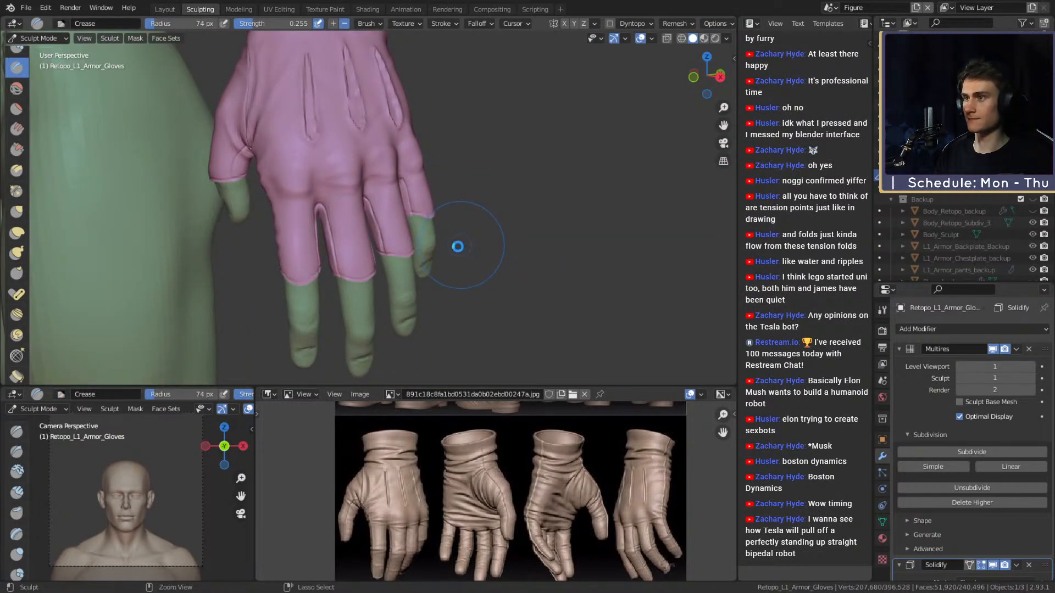
{"action": "key", "text": "ctrl+s"}
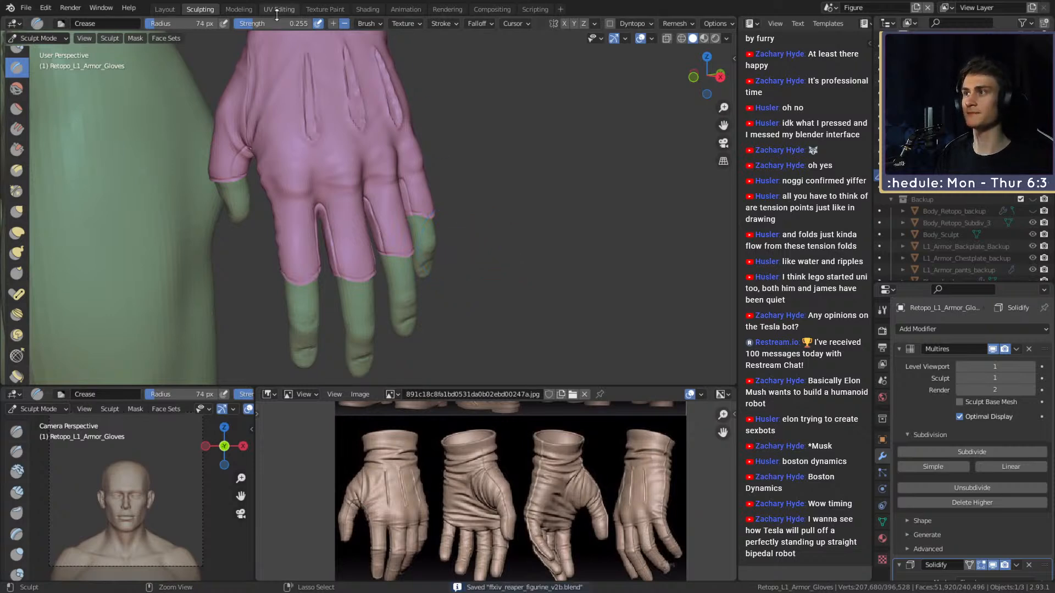
- Switch to the Layout workspace, deselect the gloves and save the file again
{"action": "left_click", "coordinate": [164, 9]}
{"action": "scroll", "coordinate": [491, 265], "scroll_direction": "down", "scroll_amount": 3}
{"action": "middle_click_drag", "start_coordinate": [490, 265], "coordinate": [386, 232]}
{"action": "left_click", "coordinate": [490, 148]}
{"action": "scroll", "coordinate": [496, 233], "scroll_direction": "down", "scroll_amount": 3}
{"action": "scroll", "coordinate": [414, 245], "scroll_direction": "up", "scroll_amount": 2}
{"action": "scroll", "coordinate": [431, 234], "scroll_direction": "up", "scroll_amount": 2}
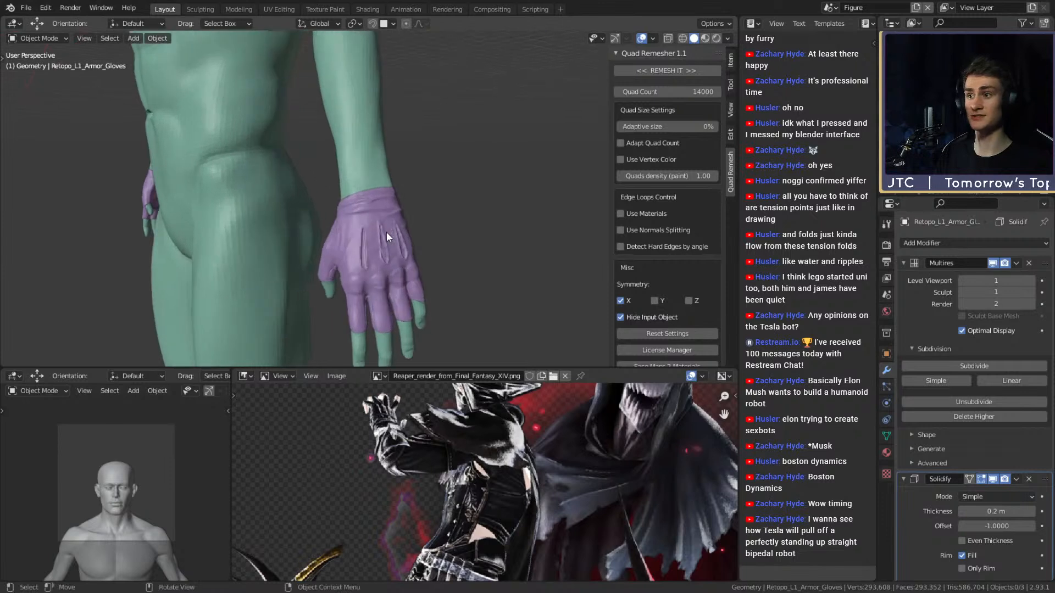
{"action": "left_click", "coordinate": [26, 8]}
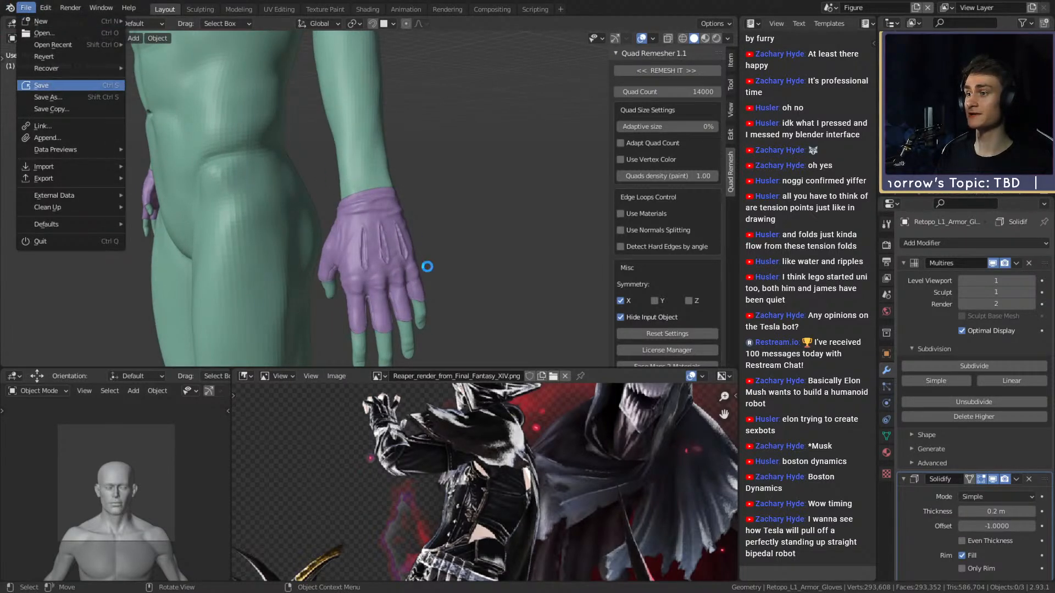
- Select the body mesh Body_Retopo_Multires and bring it into the Sculpting workspace with the Grab brush at 166 px
{"action": "middle_click_drag", "start_coordinate": [416, 183], "coordinate": [358, 275]}
{"action": "scroll", "coordinate": [428, 220], "scroll_direction": "up", "scroll_amount": 3}
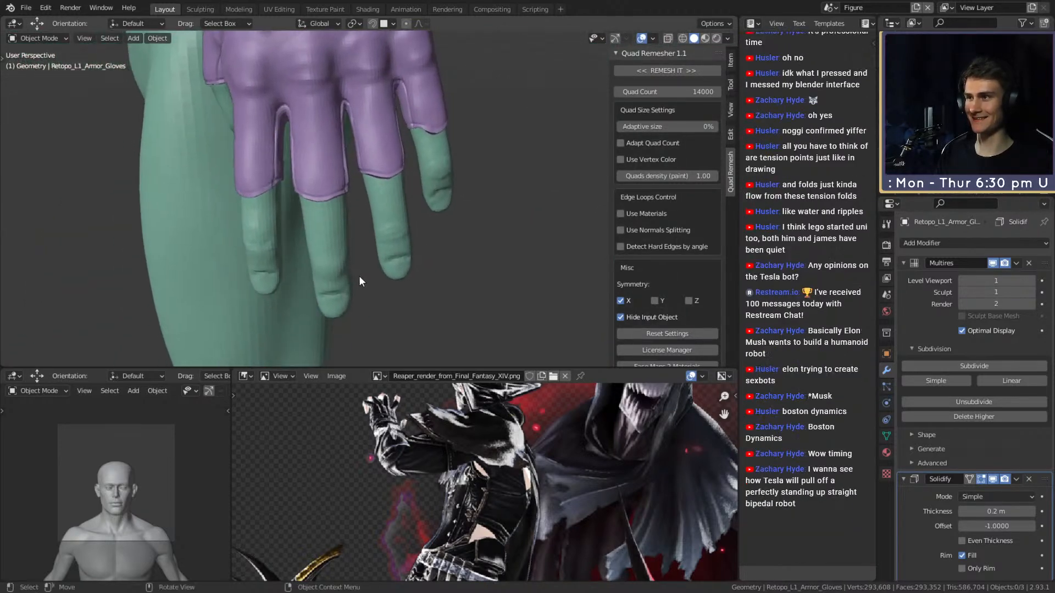
{"action": "scroll", "coordinate": [360, 270], "scroll_direction": "down", "scroll_amount": 5}
{"action": "scroll", "coordinate": [371, 251], "scroll_direction": "up", "scroll_amount": 4}
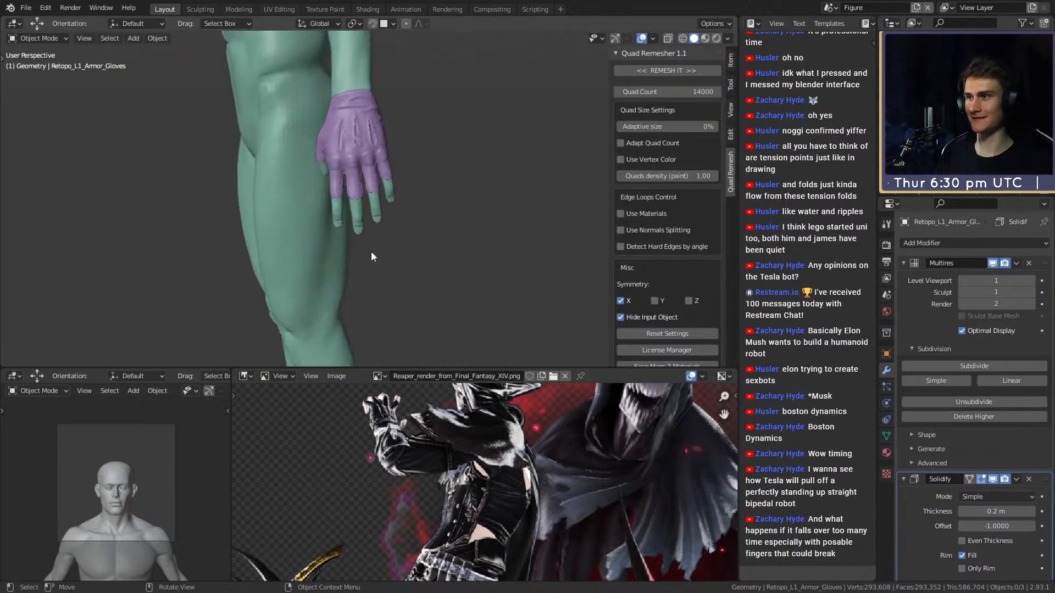
{"action": "scroll", "coordinate": [386, 249], "scroll_direction": "up", "scroll_amount": 2}
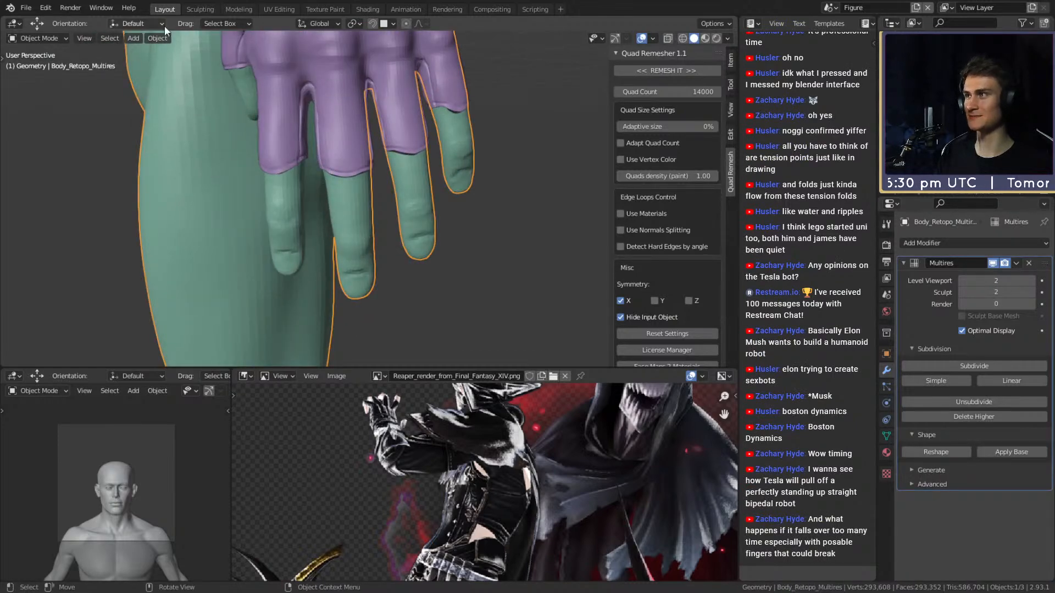
{"action": "left_click", "coordinate": [196, 9]}
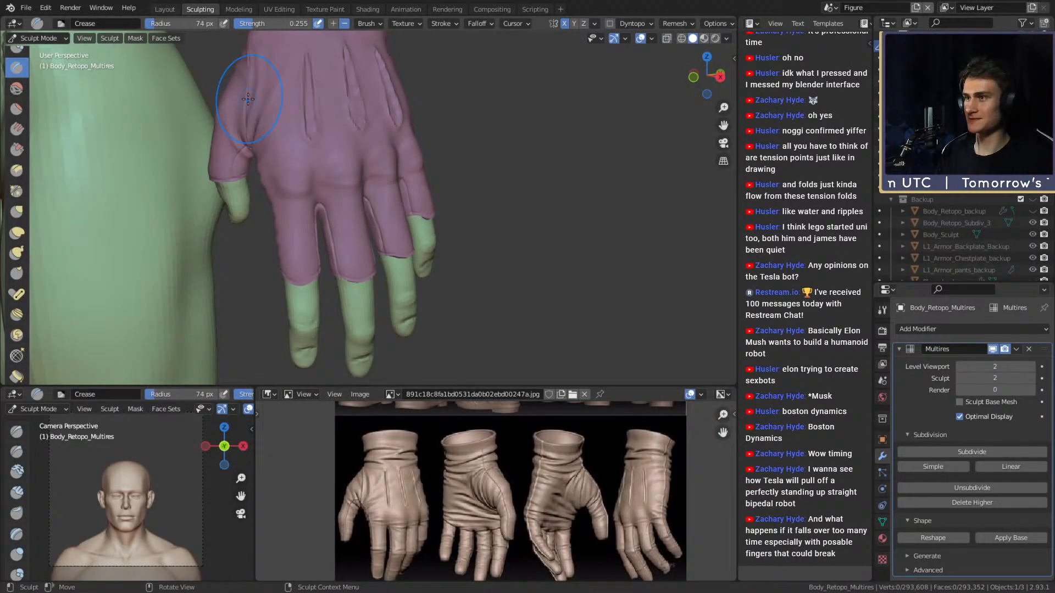
{"action": "key", "text": "g"}
{"action": "mouse_move", "coordinate": [489, 306]}
{"action": "middle_mouse_down"}
{"action": "mouse_move", "coordinate": [485, 207]}
{"action": "mouse_move", "coordinate": [429, 242]}
{"action": "mouse_move", "coordinate": [380, 235]}
{"action": "middle_mouse_up"}
{"action": "key", "text": "f"}
{"action": "key", "text": "f"}
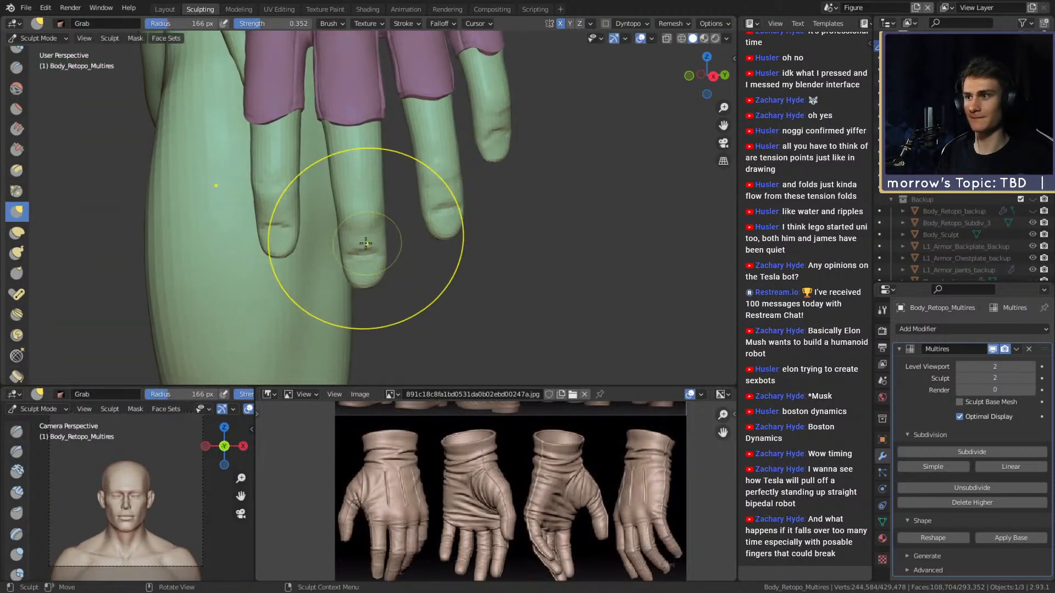
- Expand a mask from the middle fingertip so the finger end stays free and the rest of the body is masked
{"action": "key", "text": "m"}
{"action": "key", "text": "shift+a"}
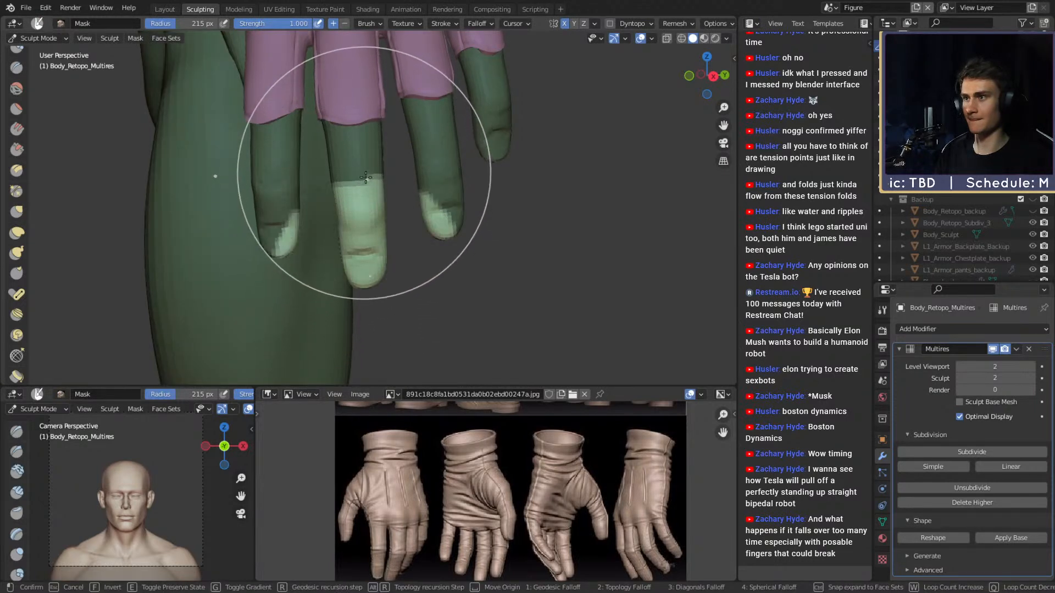
{"action": "left_click", "coordinate": [368, 135]}
- Unmask the exposed middle finger up to the glove hem with the Mask brush at 37 px
{"action": "key", "text": "f"}
{"action": "left_click", "coordinate": [277, 140]}
{"action": "mouse_move", "coordinate": [367, 162]}
{"action": "middle_mouse_down", "text": "shift"}
{"action": "mouse_move", "coordinate": [341, 212]}
{"action": "mouse_move", "coordinate": [381, 219]}
{"action": "middle_mouse_up", "text": "shift"}
{"action": "mouse_move", "coordinate": [410, 211]}
{"action": "left_mouse_down", "text": "ctrl"}
{"action": "mouse_move", "coordinate": [426, 191]}
{"action": "mouse_move", "coordinate": [431, 216]}
{"action": "mouse_move", "coordinate": [424, 200]}
{"action": "left_mouse_up", "text": "ctrl"}
{"action": "middle_click_drag", "start_coordinate": [423, 200], "coordinate": [368, 221]}
{"action": "left_click_drag", "start_coordinate": [368, 221], "coordinate": [369, 223]}
{"action": "mouse_move", "coordinate": [370, 223]}
{"action": "middle_mouse_down"}
{"action": "mouse_move", "coordinate": [264, 249]}
{"action": "mouse_move", "coordinate": [306, 259]}
{"action": "mouse_move", "coordinate": [303, 231]}
{"action": "middle_mouse_up"}
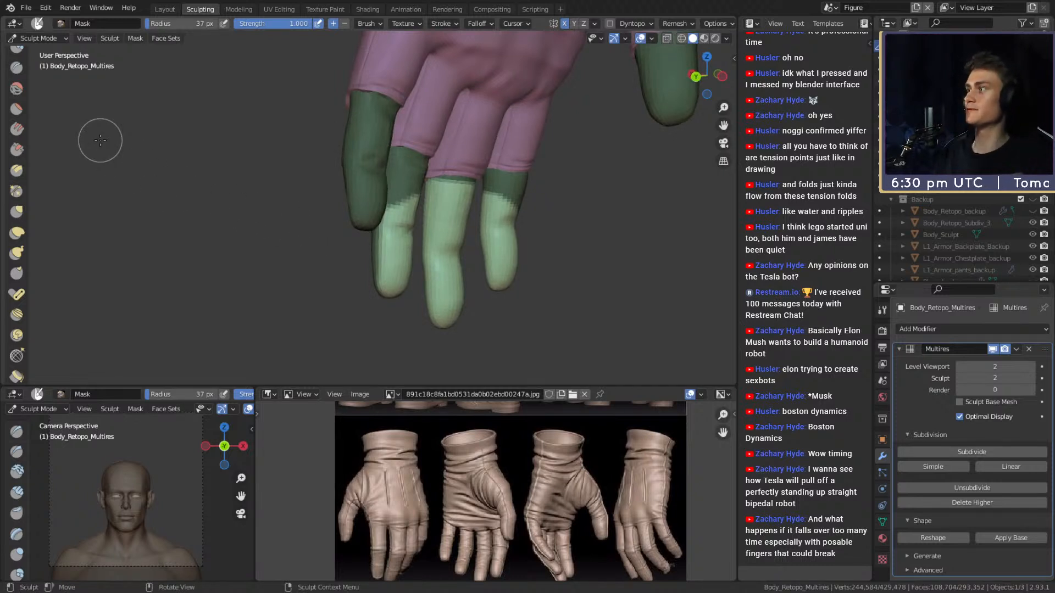
- Mask the exposed tips of the neighbouring fingers, leaving only the middle finger unmasked
{"action": "mouse_move", "coordinate": [501, 207]}
{"action": "middle_mouse_down"}
{"action": "mouse_move", "coordinate": [388, 235]}
{"action": "mouse_move", "coordinate": [377, 177]}
{"action": "middle_mouse_up"}
{"action": "left_click_drag", "start_coordinate": [373, 193], "coordinate": [358, 301]}
{"action": "middle_click_drag", "start_coordinate": [358, 301], "coordinate": [306, 266]}
{"action": "left_click_drag", "start_coordinate": [306, 266], "coordinate": [345, 192]}
{"action": "mouse_move", "coordinate": [345, 191]}
{"action": "middle_mouse_down"}
{"action": "mouse_move", "coordinate": [349, 222]}
{"action": "mouse_move", "coordinate": [321, 198]}
{"action": "middle_mouse_up"}
{"action": "mouse_move", "coordinate": [321, 198]}
{"action": "left_mouse_down"}
{"action": "mouse_move", "coordinate": [328, 236]}
{"action": "mouse_move", "coordinate": [284, 310]}
{"action": "left_mouse_up"}
{"action": "mouse_move", "coordinate": [285, 310]}
{"action": "middle_mouse_down"}
{"action": "mouse_move", "coordinate": [335, 232]}
{"action": "mouse_move", "coordinate": [302, 256]}
{"action": "mouse_move", "coordinate": [278, 236]}
{"action": "mouse_move", "coordinate": [388, 318]}
{"action": "middle_mouse_up"}
{"action": "middle_click_drag", "start_coordinate": [369, 263], "coordinate": [412, 207]}
{"action": "left_click_drag", "start_coordinate": [412, 207], "coordinate": [421, 200]}
{"action": "mouse_move", "coordinate": [421, 200]}
{"action": "middle_mouse_down"}
{"action": "mouse_move", "coordinate": [419, 188]}
{"action": "mouse_move", "coordinate": [357, 195]}
{"action": "middle_mouse_up"}
{"action": "mouse_move", "coordinate": [358, 195]}
{"action": "left_mouse_down", "text": "ctrl"}
{"action": "mouse_move", "coordinate": [365, 231]}
{"action": "mouse_move", "coordinate": [347, 314]}
{"action": "mouse_move", "coordinate": [363, 241]}
{"action": "left_mouse_up", "text": "ctrl"}
{"action": "mouse_move", "coordinate": [363, 242]}
{"action": "middle_mouse_down"}
{"action": "mouse_move", "coordinate": [373, 220]}
{"action": "mouse_move", "coordinate": [367, 229]}
{"action": "middle_mouse_up"}
{"action": "mouse_move", "coordinate": [329, 296]}
{"action": "middle_mouse_down"}
{"action": "mouse_move", "coordinate": [385, 247]}
{"action": "mouse_move", "coordinate": [439, 228]}
{"action": "mouse_move", "coordinate": [423, 231]}
{"action": "mouse_move", "coordinate": [399, 160]}
{"action": "mouse_move", "coordinate": [398, 228]}
{"action": "mouse_move", "coordinate": [426, 275]}
{"action": "middle_mouse_up"}
{"action": "left_click_drag", "start_coordinate": [426, 275], "coordinate": [376, 219]}
{"action": "mouse_move", "coordinate": [378, 178]}
{"action": "left_mouse_down"}
{"action": "mouse_move", "coordinate": [365, 231]}
{"action": "mouse_move", "coordinate": [374, 313]}
{"action": "mouse_move", "coordinate": [401, 316]}
{"action": "mouse_move", "coordinate": [439, 240]}
{"action": "left_mouse_up"}
{"action": "mouse_move", "coordinate": [330, 324]}
{"action": "left_mouse_down"}
{"action": "mouse_move", "coordinate": [357, 286]}
{"action": "mouse_move", "coordinate": [360, 229]}
{"action": "left_mouse_up"}
{"action": "mouse_move", "coordinate": [363, 187]}
{"action": "left_mouse_down"}
{"action": "mouse_move", "coordinate": [369, 228]}
{"action": "mouse_move", "coordinate": [357, 188]}
{"action": "left_mouse_up"}
{"action": "mouse_move", "coordinate": [358, 188]}
{"action": "middle_mouse_down"}
{"action": "mouse_move", "coordinate": [452, 290]}
{"action": "mouse_move", "coordinate": [440, 269]}
{"action": "middle_mouse_up"}
{"action": "scroll", "coordinate": [409, 244], "scroll_direction": "up", "scroll_amount": 3}
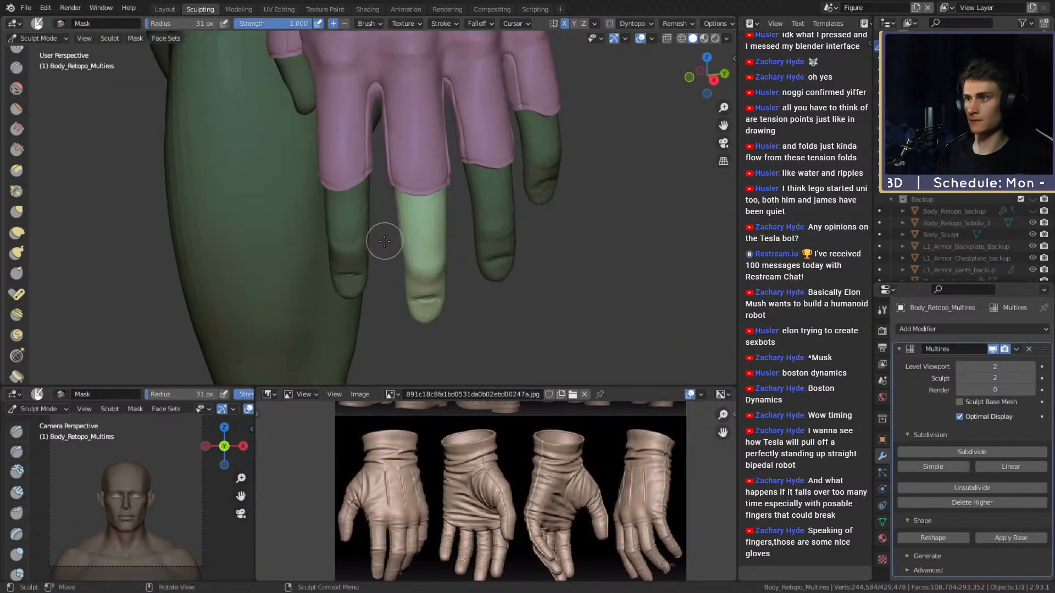
- Shorten the unmasked middle finger by pulling its tip toward the glove with a large Grab brush
{"action": "key", "text": "g"}
{"action": "middle_click_drag", "start_coordinate": [431, 252], "coordinate": [383, 196], "text": "shift"}
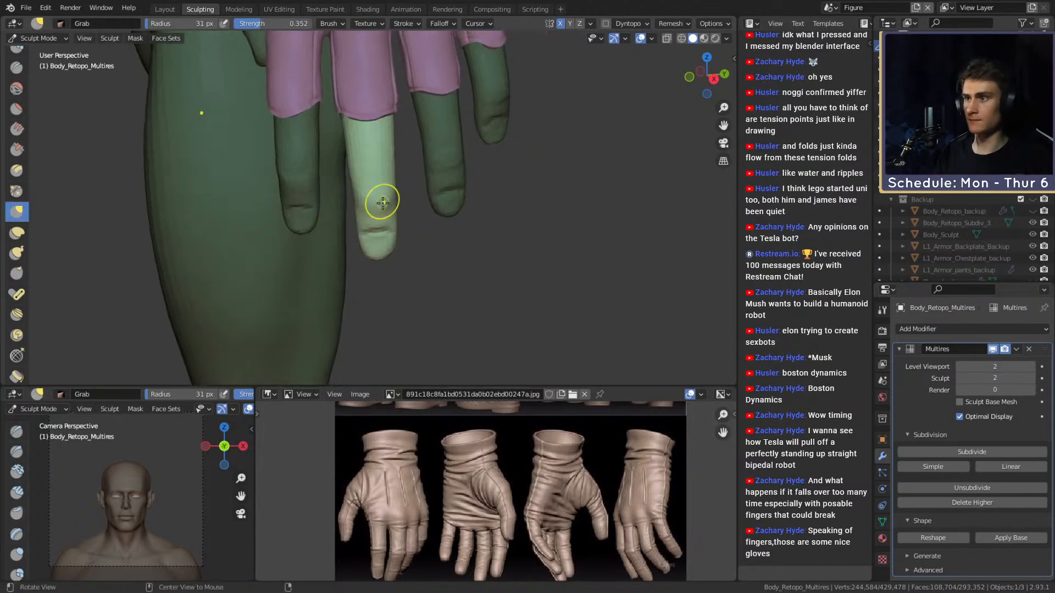
{"action": "scroll", "coordinate": [383, 197], "scroll_direction": "up", "scroll_amount": 2}
{"action": "key", "text": "f"}
{"action": "left_click", "coordinate": [401, 219]}
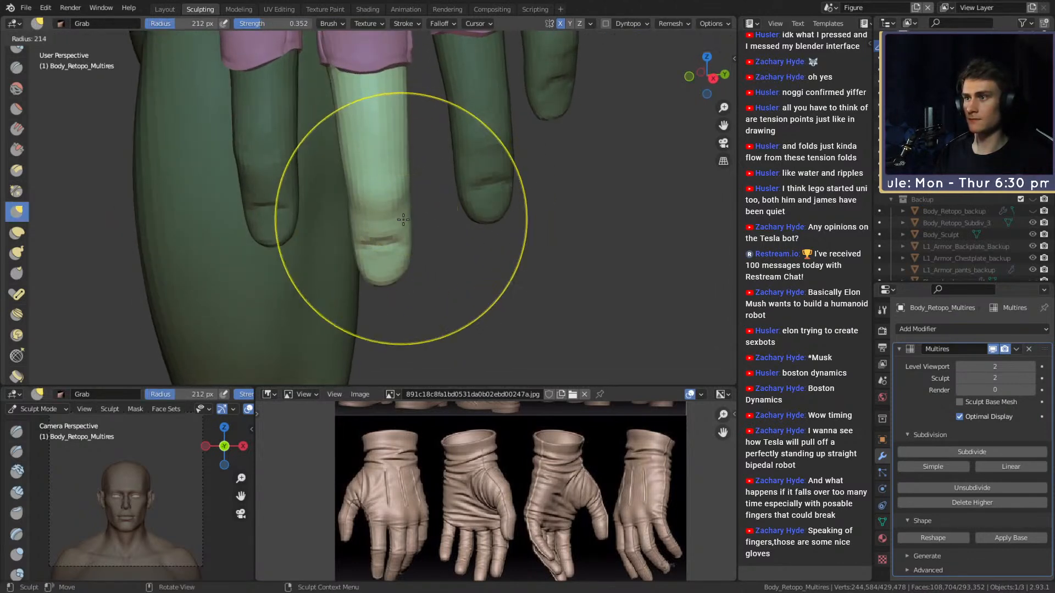
{"action": "scroll", "coordinate": [401, 218], "scroll_direction": "down", "scroll_amount": 1}
{"action": "key", "text": "f"}
{"action": "left_click", "coordinate": [385, 239]}
{"action": "key", "text": "f"}
{"action": "left_click", "coordinate": [391, 238]}
{"action": "left_click_drag", "start_coordinate": [385, 230], "coordinate": [387, 163]}
- Refine the middle fingertip's shape with Grab and clear the mask from the body
{"action": "key", "text": "f"}
{"action": "left_click", "coordinate": [361, 208]}
{"action": "left_click_drag", "start_coordinate": [360, 210], "coordinate": [376, 241]}
{"action": "scroll", "coordinate": [373, 253], "scroll_direction": "up", "scroll_amount": 1}
{"action": "key", "text": "f"}
{"action": "left_click", "coordinate": [368, 288]}
{"action": "mouse_move", "coordinate": [370, 323]}
{"action": "left_mouse_down", "text": "alt+shift"}
{"action": "mouse_move", "coordinate": [377, 271]}
{"action": "mouse_move", "coordinate": [352, 264]}
{"action": "mouse_move", "coordinate": [357, 247]}
{"action": "mouse_move", "coordinate": [574, 229]}
{"action": "left_mouse_up", "text": "alt+shift"}
{"action": "scroll", "coordinate": [377, 271], "scroll_direction": "down", "scroll_amount": 2}
{"action": "key", "text": "alt+m"}
- Examine the finger lengths and gloved hand from the palm, side and back
{"action": "scroll", "coordinate": [412, 213], "scroll_direction": "up", "scroll_amount": 4}
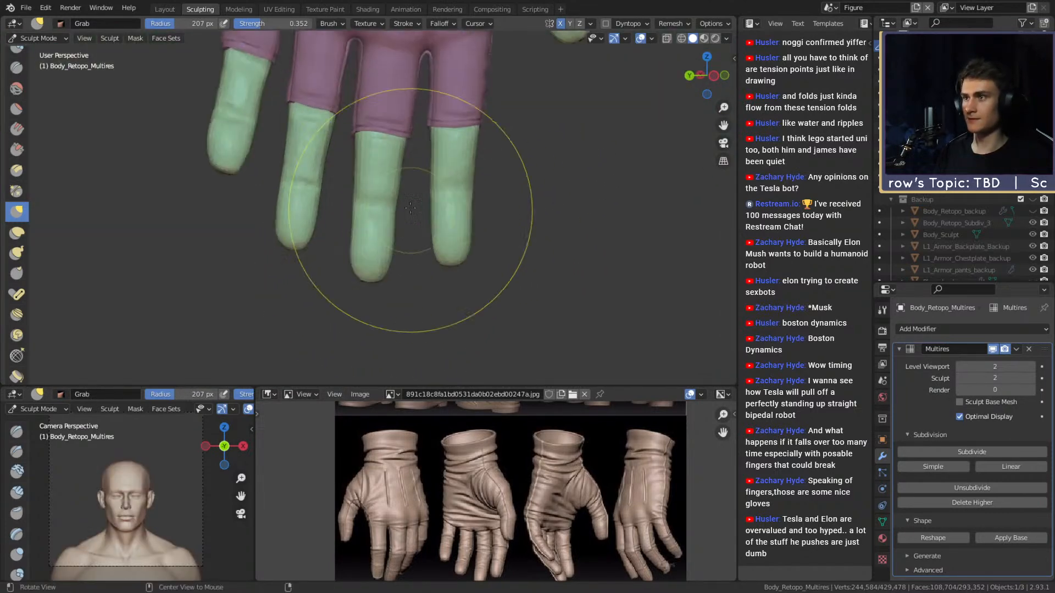
{"action": "scroll", "coordinate": [411, 211], "scroll_direction": "down", "scroll_amount": 2}
{"action": "middle_click_drag", "start_coordinate": [412, 215], "coordinate": [419, 252]}
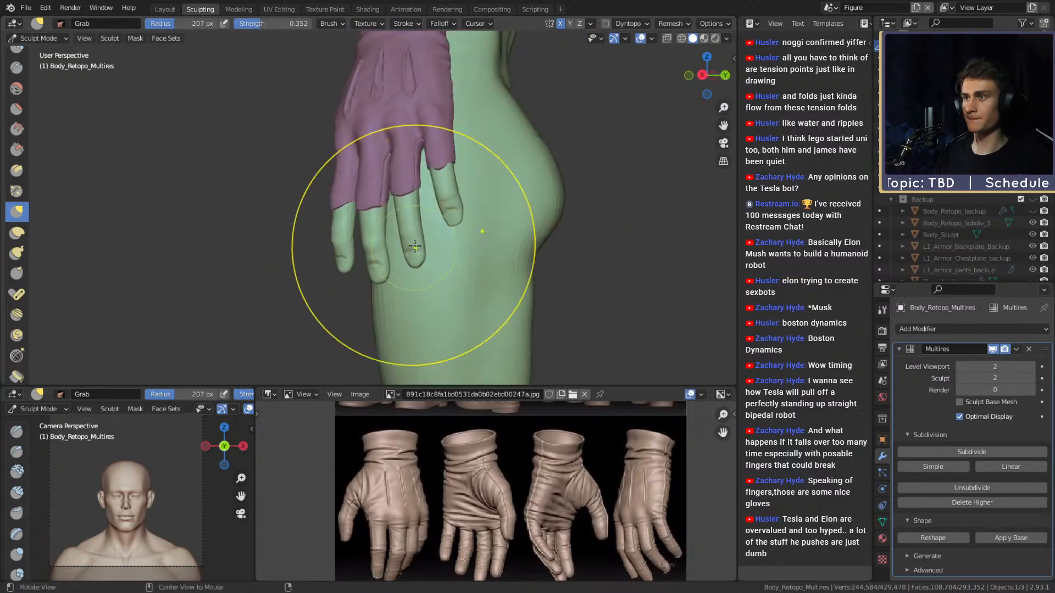
{"action": "left_click_drag", "start_coordinate": [419, 253], "coordinate": [632, 244], "text": "alt"}
{"action": "mouse_move", "coordinate": [384, 220]}
{"action": "left_mouse_down", "text": "ctrl+alt"}
{"action": "mouse_move", "coordinate": [391, 170]}
{"action": "mouse_move", "coordinate": [390, 187]}
{"action": "mouse_move", "coordinate": [483, 193]}
{"action": "mouse_move", "coordinate": [482, 132]}
{"action": "mouse_move", "coordinate": [522, 219]}
{"action": "mouse_move", "coordinate": [562, 240]}
{"action": "mouse_move", "coordinate": [490, 195]}
{"action": "mouse_move", "coordinate": [478, 275]}
{"action": "left_mouse_up", "text": "ctrl+alt"}
{"action": "key", "text": "f"}
{"action": "left_click", "coordinate": [337, 202]}
{"action": "left_click_drag", "start_coordinate": [440, 253], "coordinate": [446, 307], "text": "alt"}
{"action": "mouse_move", "coordinate": [446, 306]}
{"action": "left_mouse_down", "text": "alt"}
{"action": "mouse_move", "coordinate": [455, 254]}
{"action": "mouse_move", "coordinate": [443, 179]}
{"action": "mouse_move", "coordinate": [365, 177]}
{"action": "mouse_move", "coordinate": [385, 143]}
{"action": "mouse_move", "coordinate": [353, 236]}
{"action": "left_mouse_up", "text": "alt"}
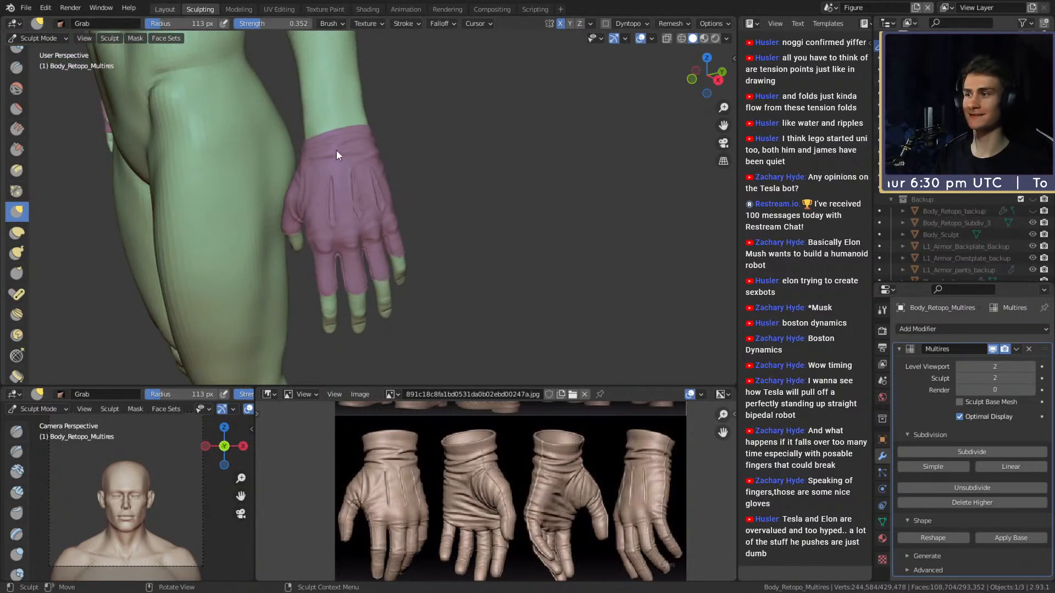
- Deselect the body in the Layout workspace and unhide the chestplate, pants, chest ornament, backplate, sleeves and other armor pieces
{"action": "key", "text": "ctrl+Page_Up"}
{"action": "scroll", "coordinate": [391, 237], "scroll_direction": "down", "scroll_amount": 8}
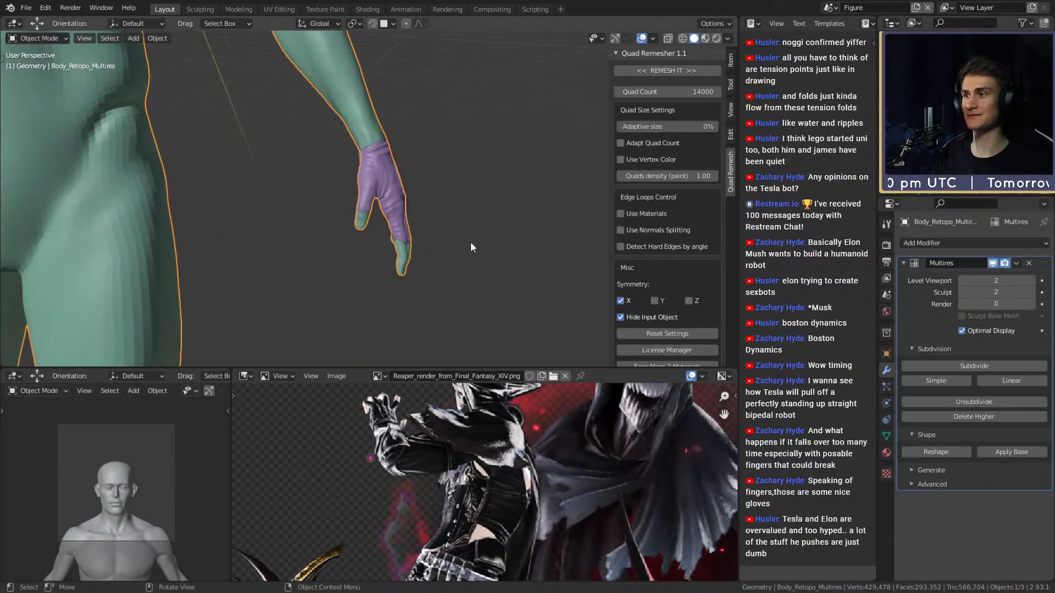
{"action": "middle_click_drag", "start_coordinate": [466, 257], "coordinate": [448, 250]}
{"action": "left_click", "coordinate": [461, 145]}
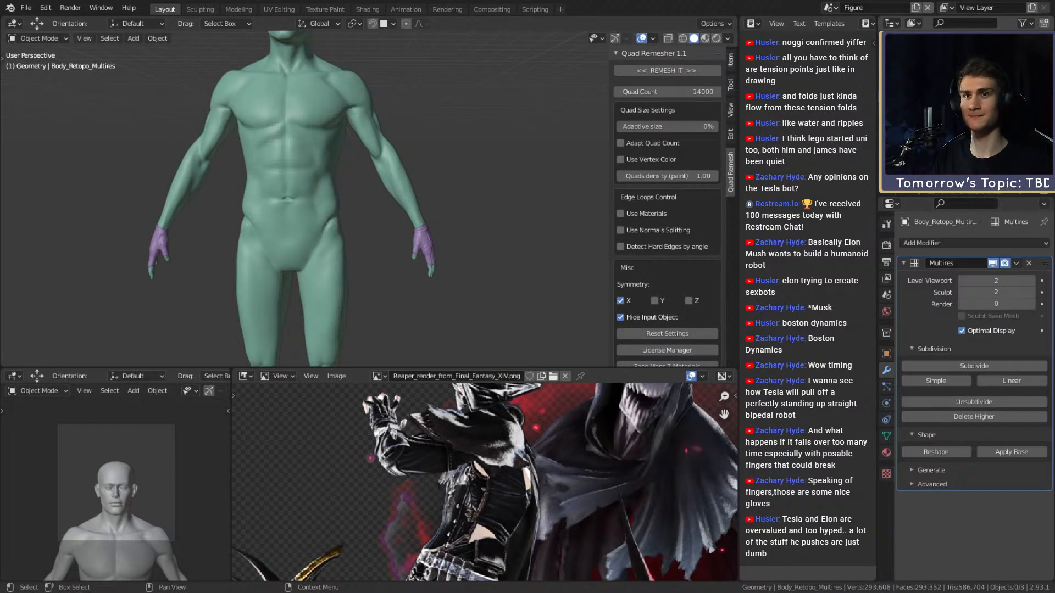
{"action": "left_click", "coordinate": [1035, 85]}
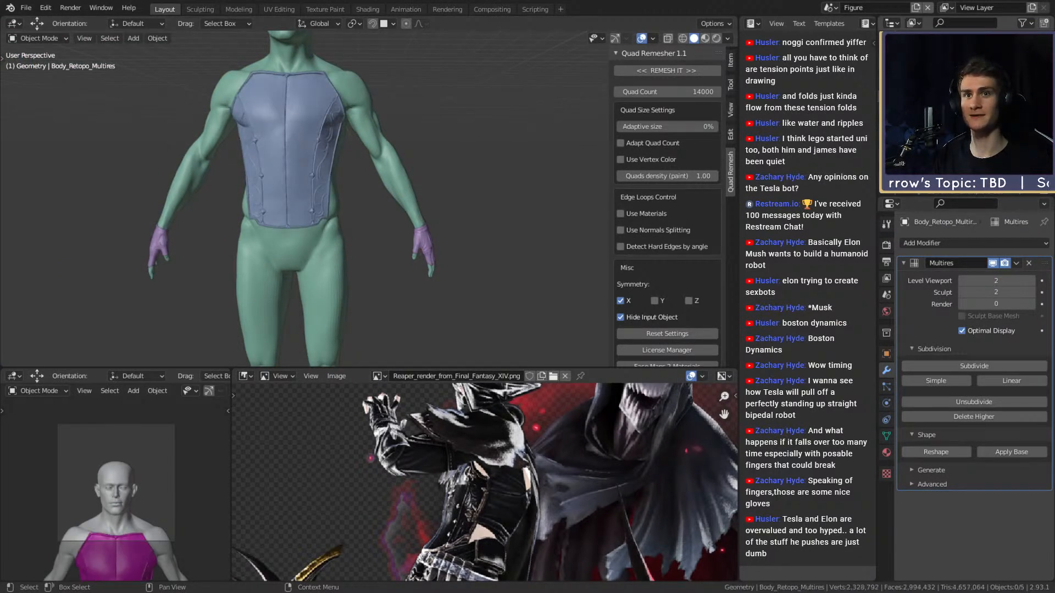
{"action": "left_click", "coordinate": [1034, 120]}
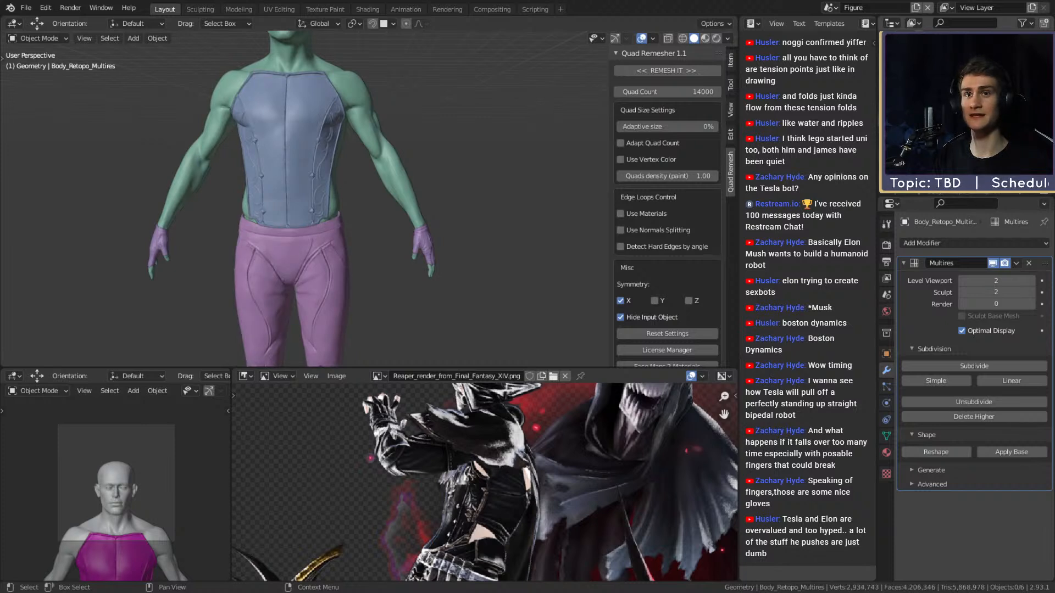
{"action": "left_click", "coordinate": [1034, 131]}
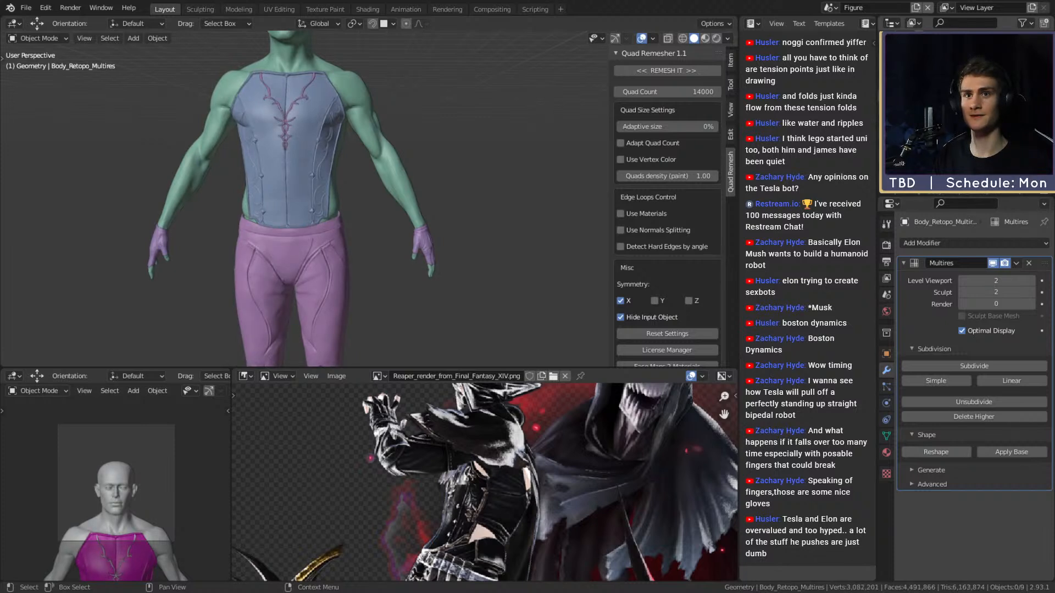
{"action": "left_click_drag", "start_coordinate": [1034, 153], "coordinate": [1035, 165]}
{"action": "left_click", "coordinate": [1034, 177]}
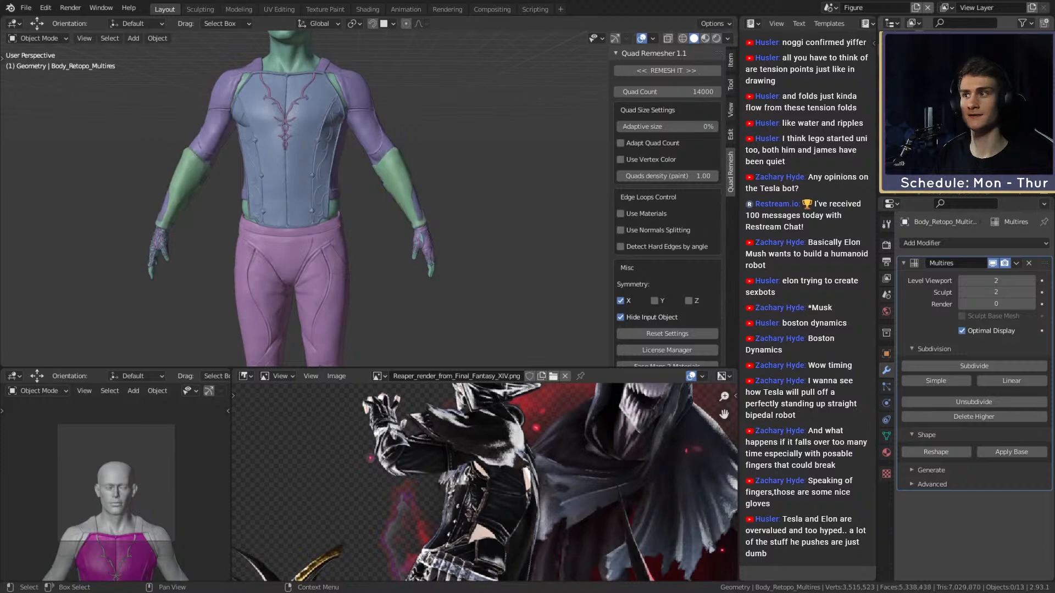
- Hide the L1_Armor_Armbraces object on the arms and save the file
{"action": "scroll", "coordinate": [434, 253], "scroll_direction": "down", "scroll_amount": 3}
{"action": "scroll", "coordinate": [434, 252], "scroll_direction": "up", "scroll_amount": 3}
{"action": "middle_click_drag", "start_coordinate": [434, 253], "coordinate": [459, 202]}
{"action": "left_click", "coordinate": [381, 172]}
{"action": "key", "text": "h"}
{"action": "left_click", "coordinate": [26, 7]}
{"action": "left_click", "coordinate": [41, 85]}
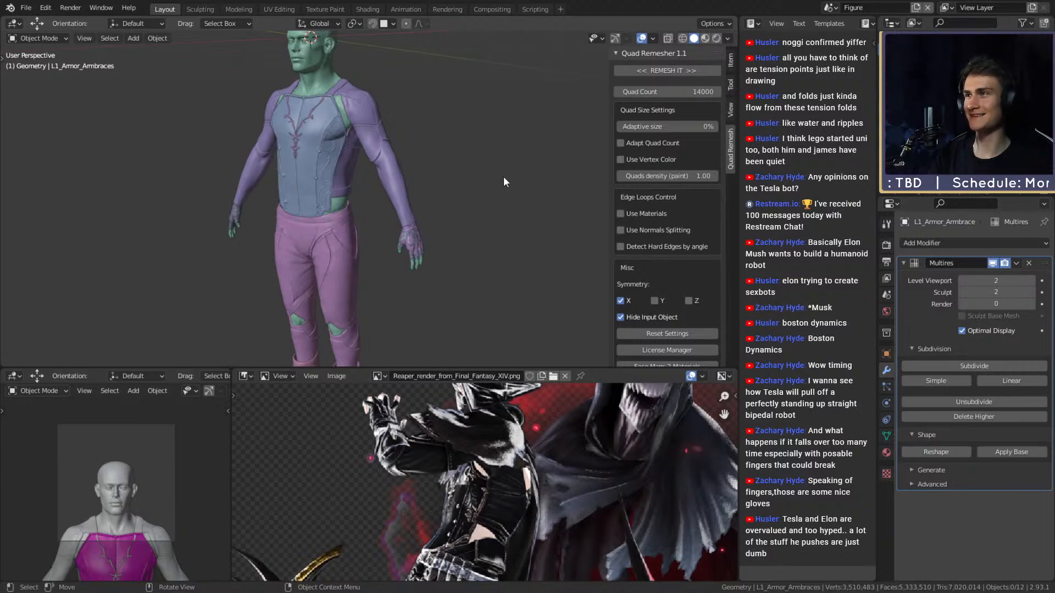
- Hide the old gloves that overlap the retopologized gloves
{"action": "middle_click_drag", "start_coordinate": [457, 209], "coordinate": [419, 230]}
{"action": "scroll", "coordinate": [489, 246], "scroll_direction": "up", "scroll_amount": 3}
{"action": "scroll", "coordinate": [419, 229], "scroll_direction": "up", "scroll_amount": 8}
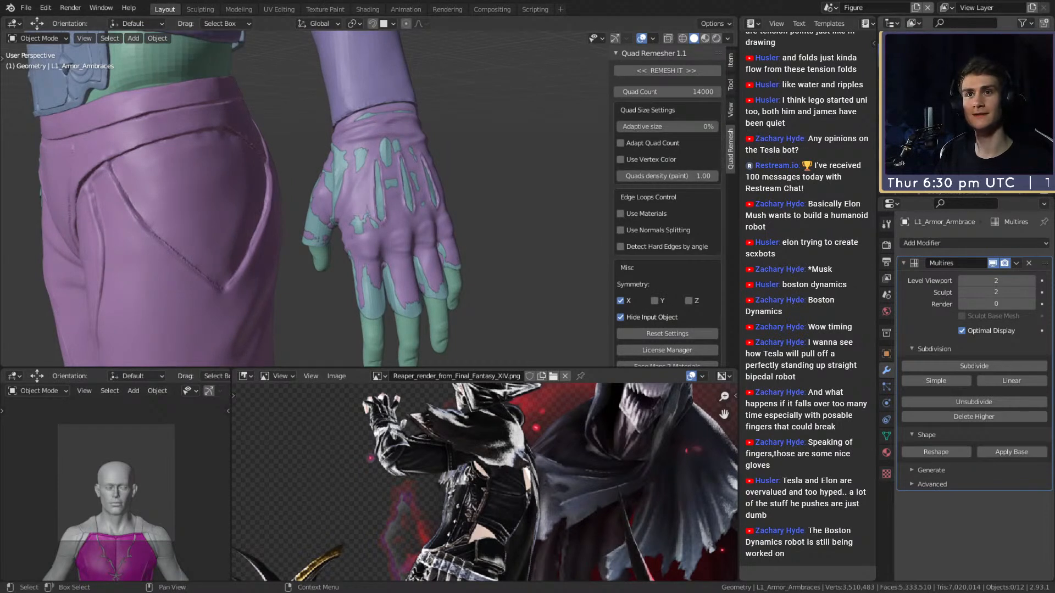
{"action": "key", "text": "h"}
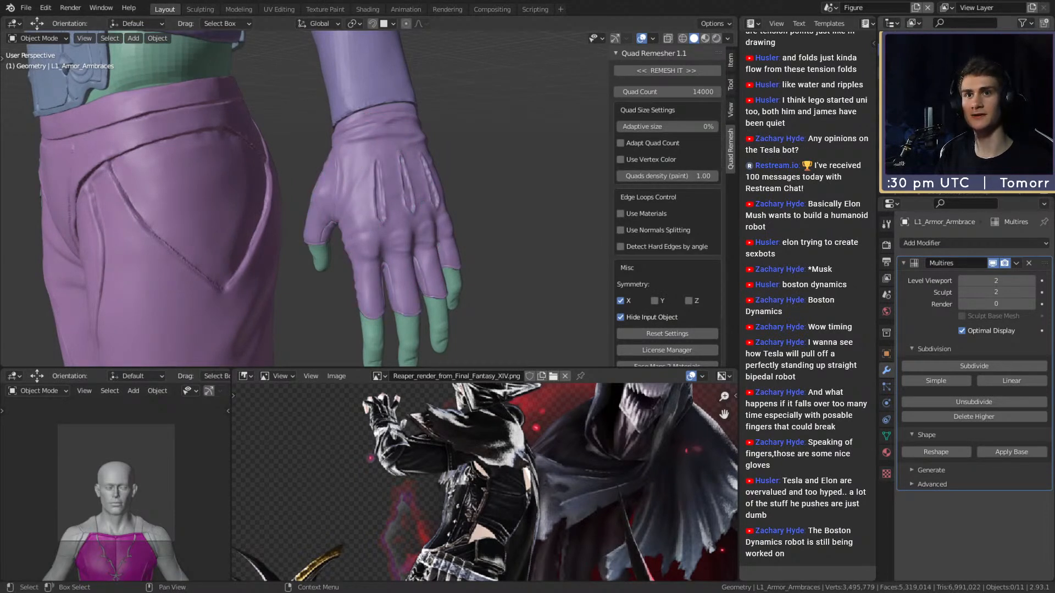
- Pick the old L1_Armor_Gloves object, select L1_Armor_Backplate_Backup among the backups and save the file
{"action": "left_click", "coordinate": [934, 73]}
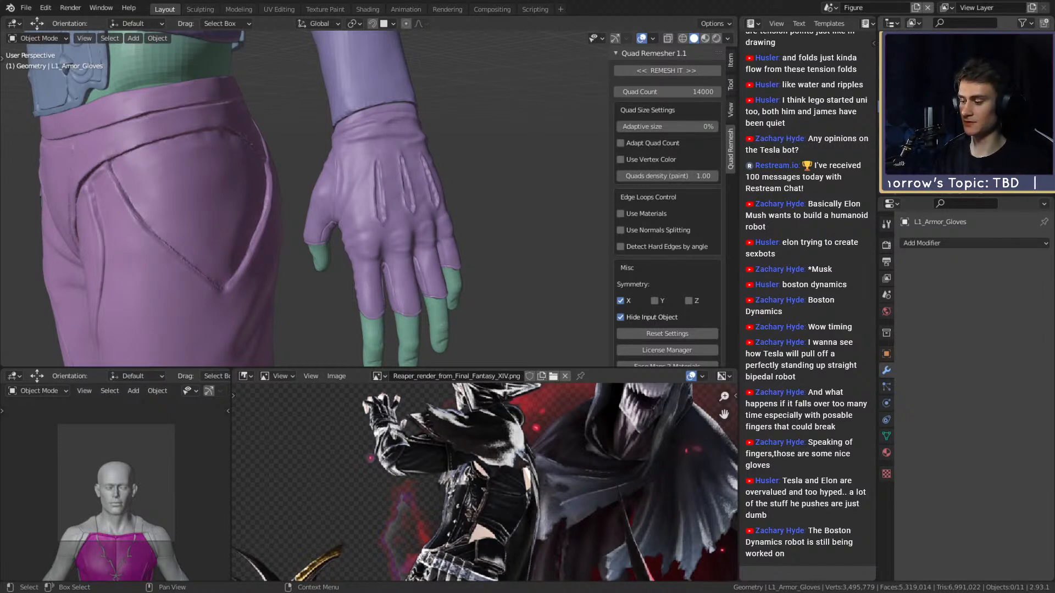
{"action": "key", "text": "Return"}
{"action": "left_click", "coordinate": [934, 164]}
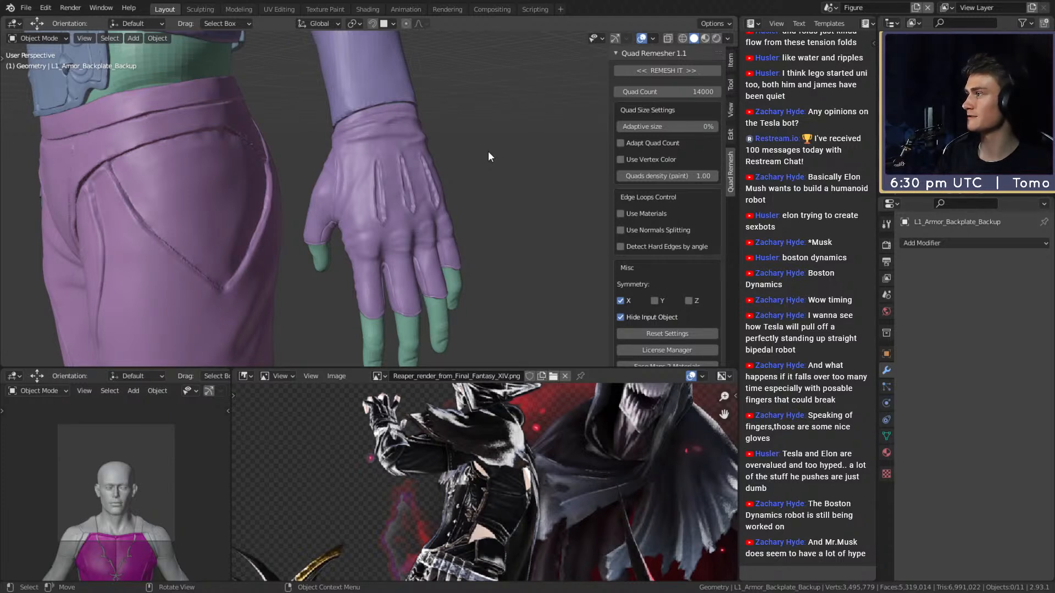
{"action": "left_click", "coordinate": [26, 8]}
{"action": "left_click", "coordinate": [45, 86]}
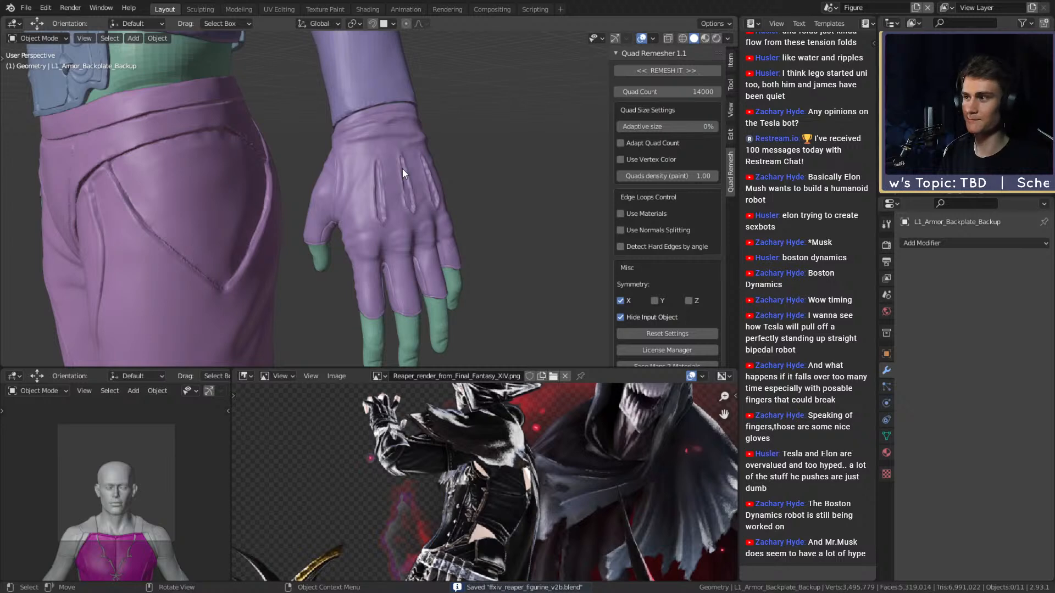
{"action": "scroll", "coordinate": [409, 187], "scroll_direction": "down", "scroll_amount": 5}
{"action": "scroll", "coordinate": [423, 236], "scroll_direction": "up", "scroll_amount": 5}
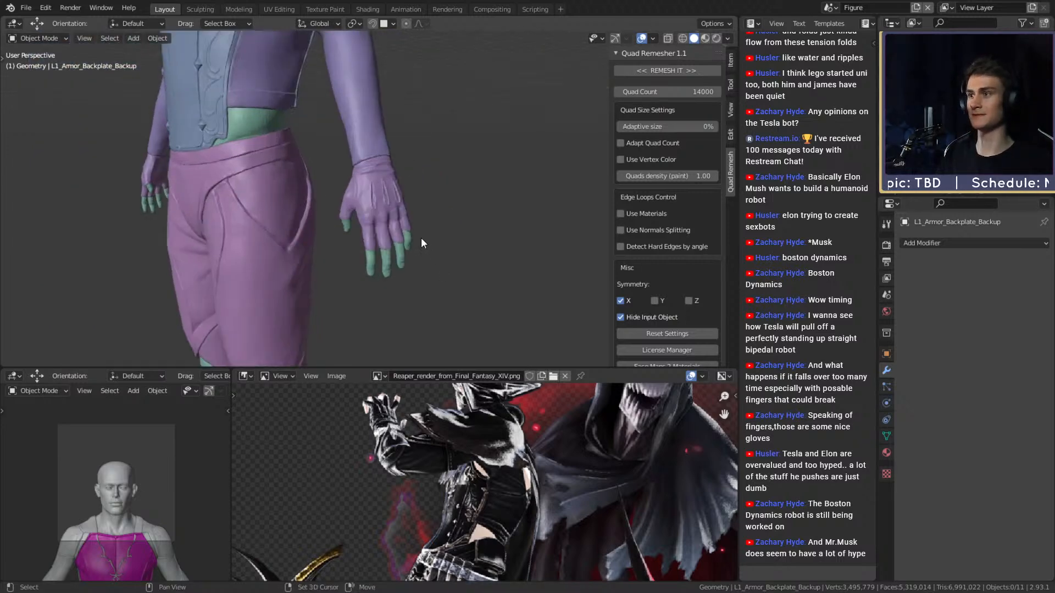
{"action": "scroll", "coordinate": [396, 220], "scroll_direction": "down", "scroll_amount": 6}
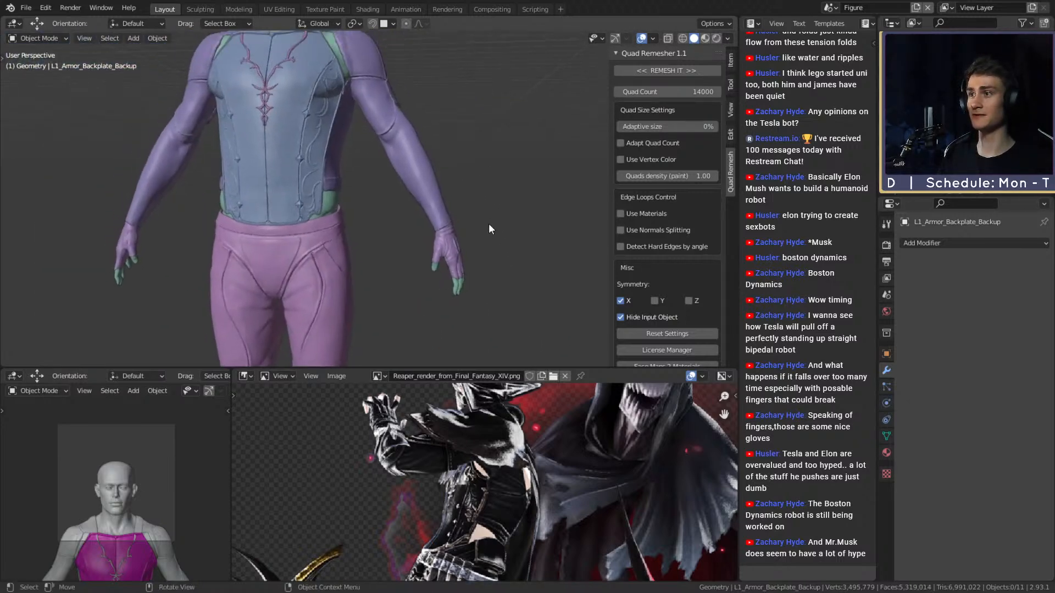
{"action": "scroll", "coordinate": [505, 258], "scroll_direction": "down", "scroll_amount": 3}
{"action": "scroll", "coordinate": [462, 165], "scroll_direction": "up", "scroll_amount": 6}
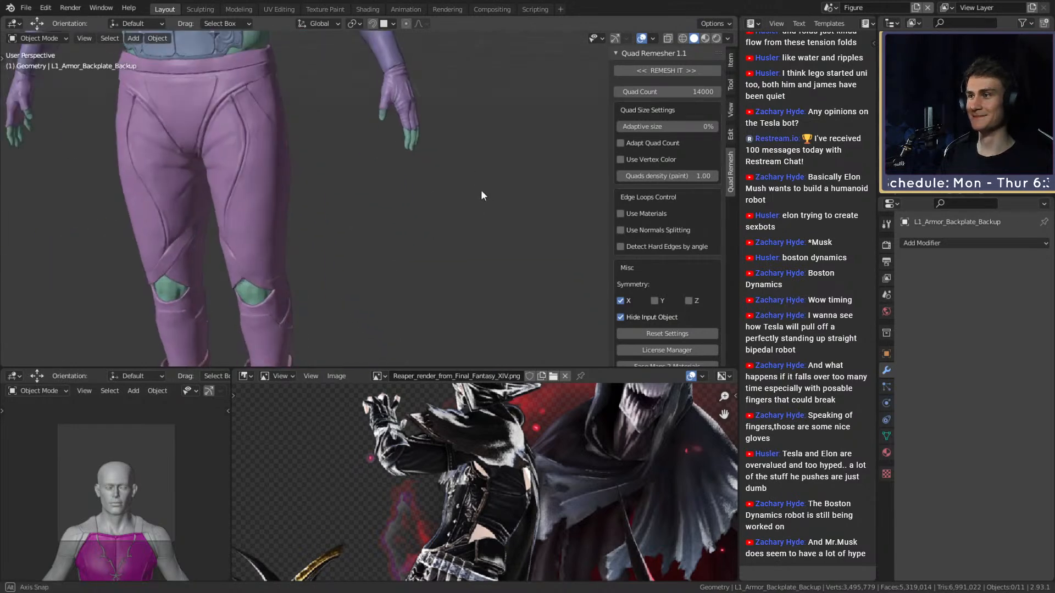
{"action": "scroll", "coordinate": [446, 223], "scroll_direction": "up", "scroll_amount": 3}
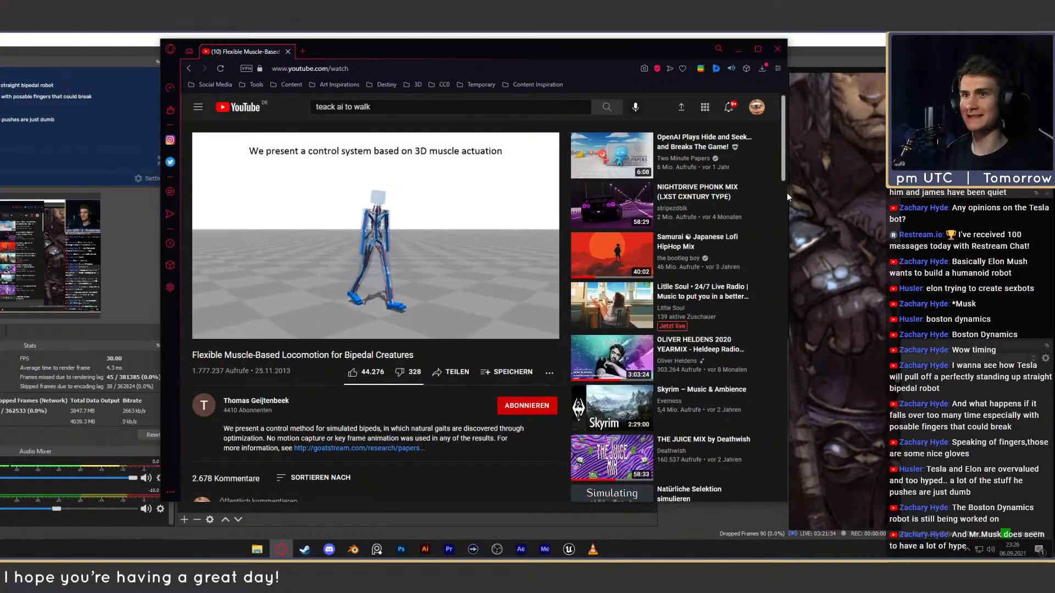
- Switch to the browser and watch the YouTube video "Flexible Muscle-Based Locomotion for Bipedal Creatures" in theater view in a widened window
{"action": "left_click", "coordinate": [496, 328]}
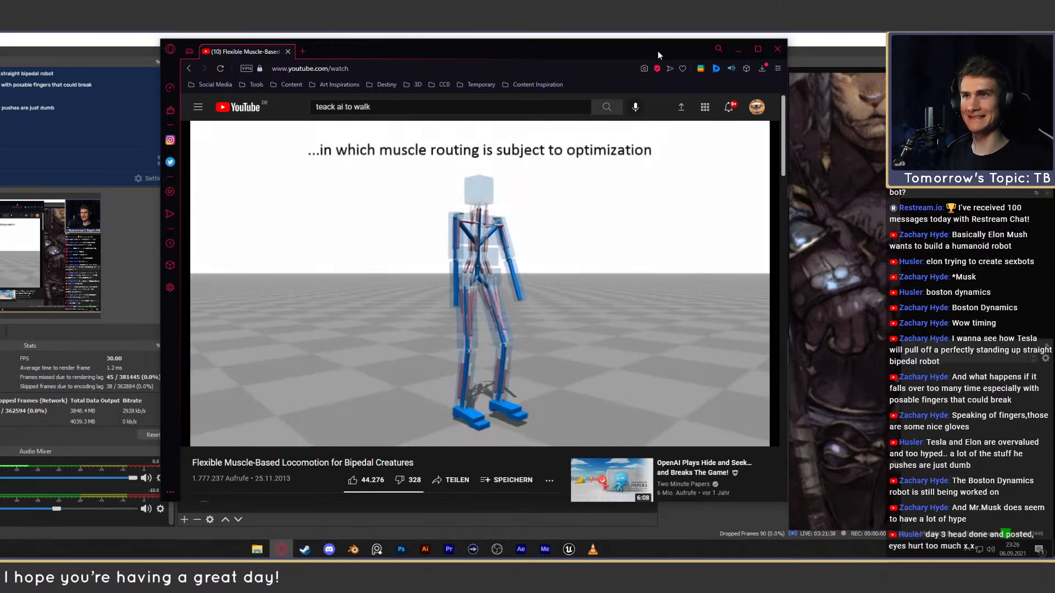
{"action": "left_click_drag", "start_coordinate": [658, 51], "coordinate": [649, 51]}
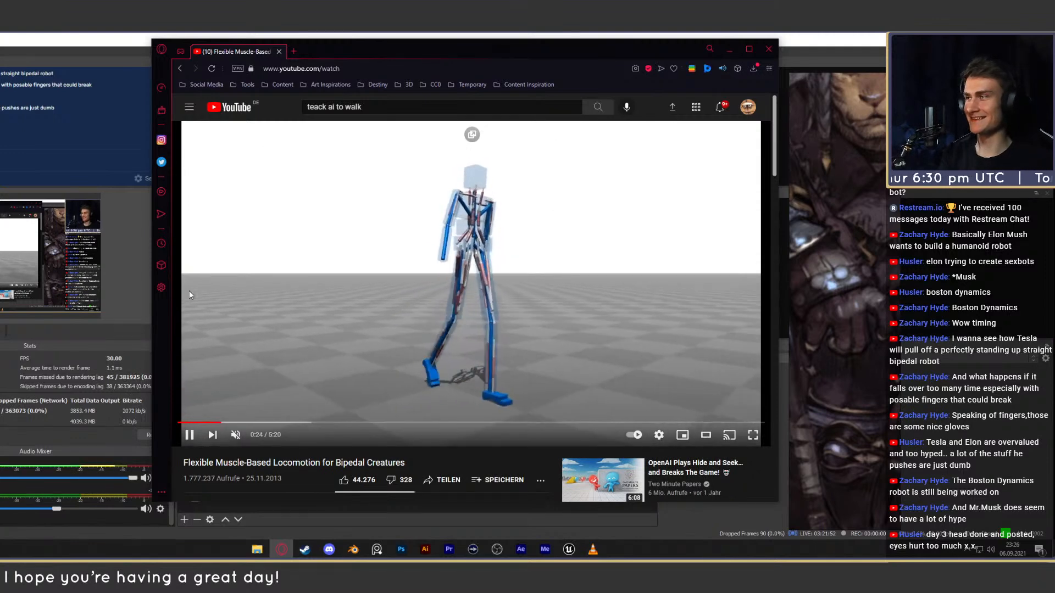
{"action": "left_click_drag", "start_coordinate": [152, 300], "coordinate": [0, 301]}
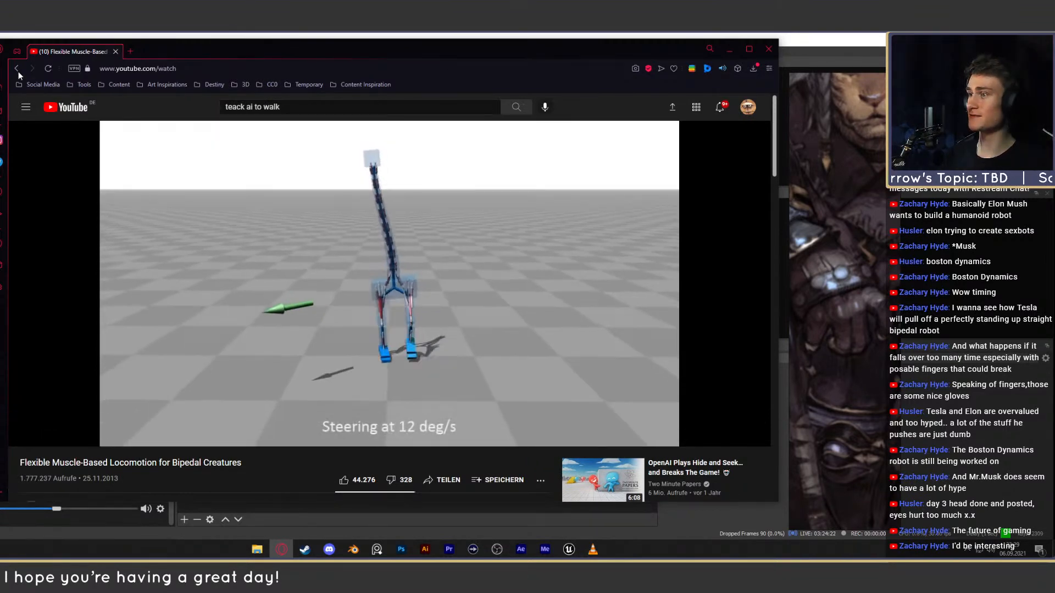
- Return to the YouTube results for "teack ai to walk" and browse the listed AI videos
{"action": "left_click", "coordinate": [19, 71]}
{"action": "scroll", "coordinate": [243, 237], "scroll_direction": "down", "scroll_amount": 10}
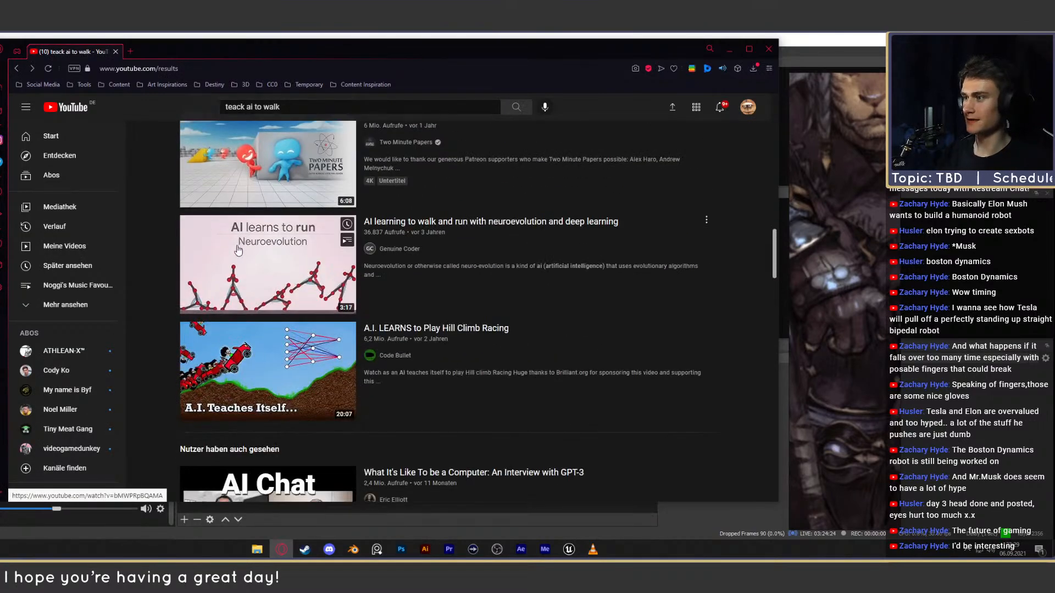
{"action": "scroll", "coordinate": [173, 302], "scroll_direction": "down", "scroll_amount": 4}
{"action": "scroll", "coordinate": [174, 302], "scroll_direction": "up", "scroll_amount": 12}
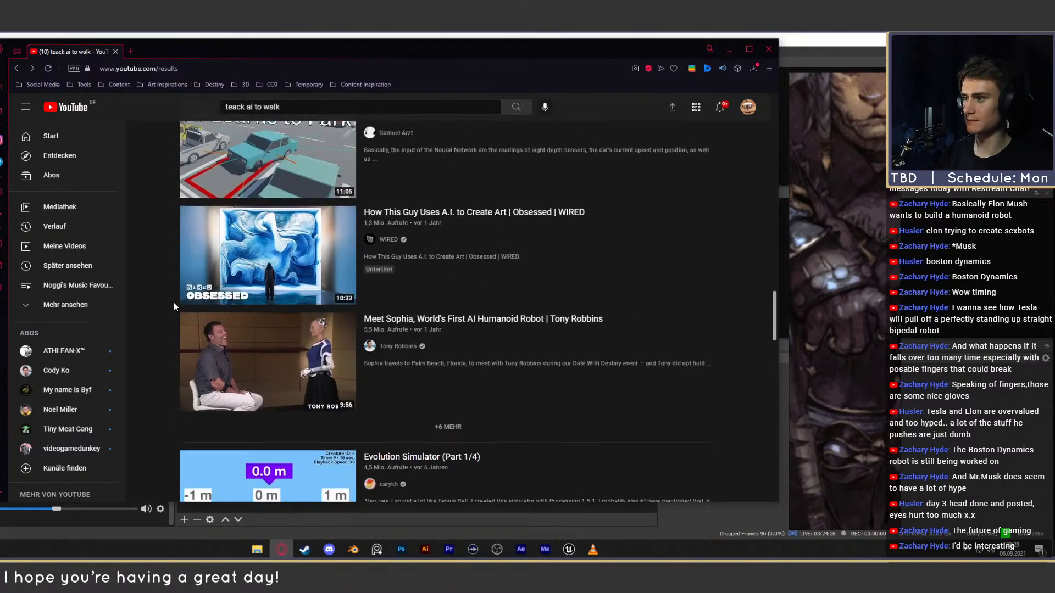
{"action": "scroll", "coordinate": [174, 301], "scroll_direction": "up", "scroll_amount": 6}
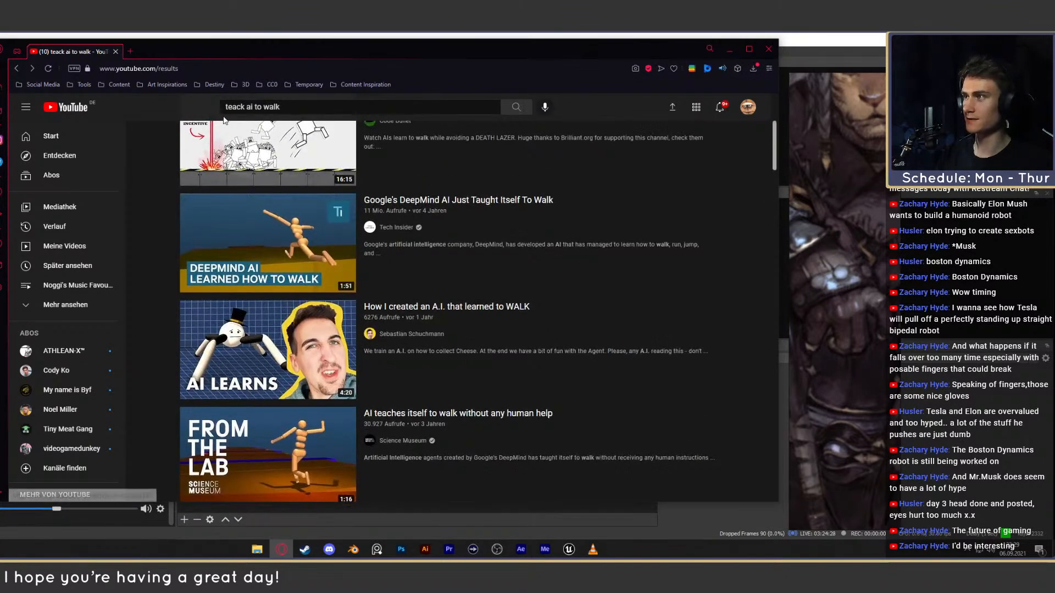
- Correct the YouTube search to "teach ai to walk" and check the results
{"action": "left_click", "coordinate": [247, 107]}
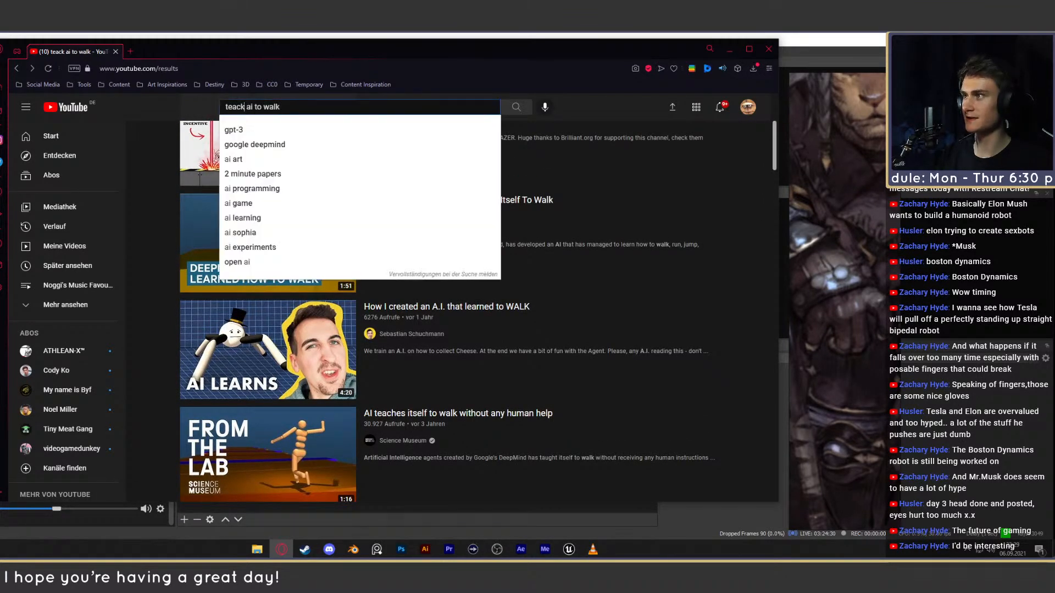
{"action": "key", "text": "BackSpace"}
{"action": "type", "text": "h"}
{"action": "key", "text": "Return"}
{"action": "scroll", "coordinate": [175, 222], "scroll_direction": "down", "scroll_amount": 1}
{"action": "scroll", "coordinate": [174, 222], "scroll_direction": "up", "scroll_amount": 1}
- Search YouTube for "teach ai to carry"
{"action": "key", "text": "/"}
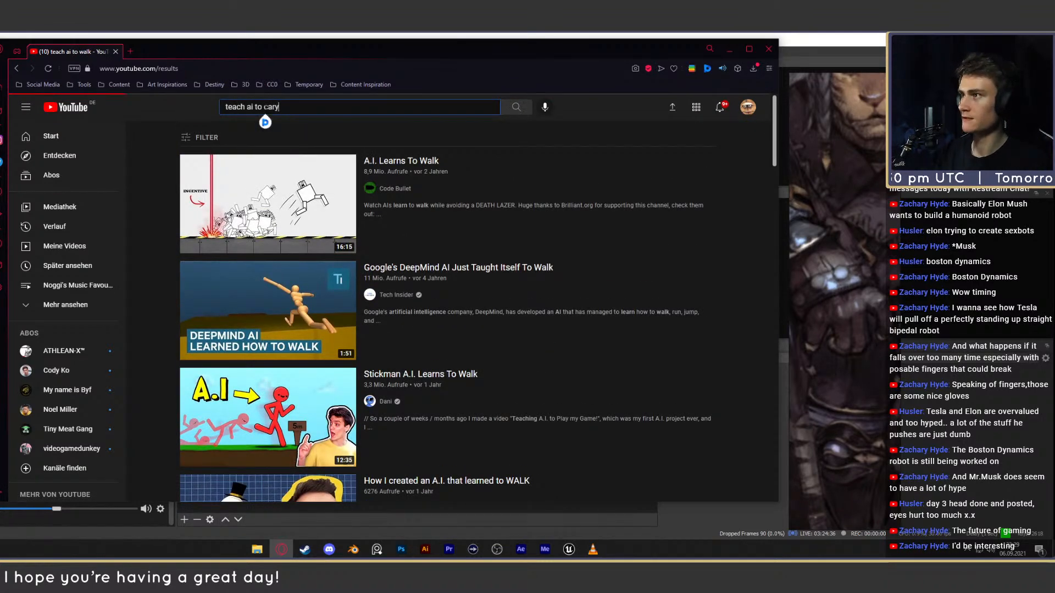
{"action": "left_click", "coordinate": [277, 108]}
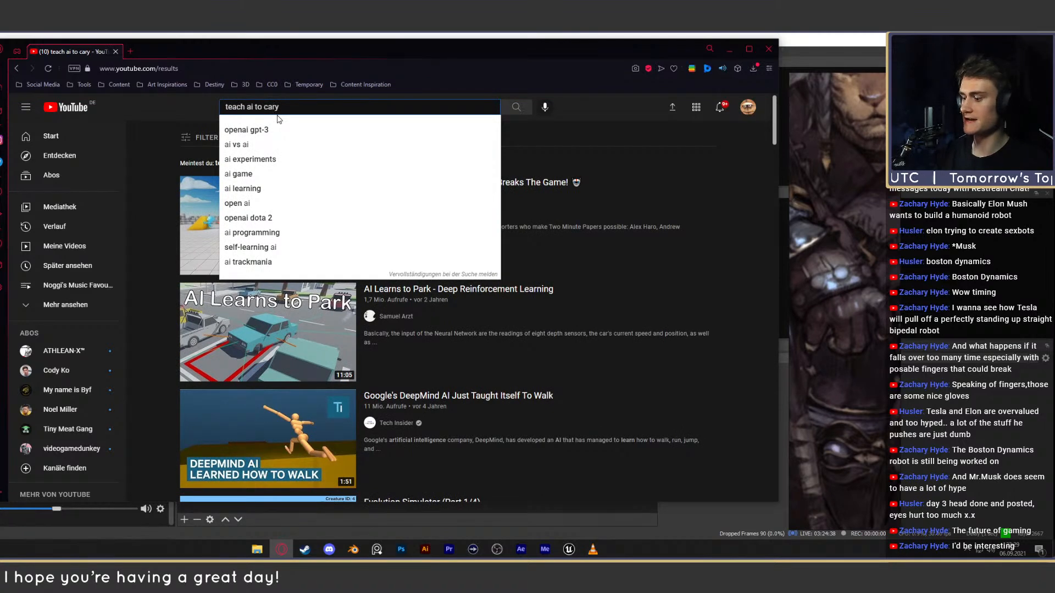
{"action": "type", "text": "r"}
{"action": "key", "text": "Return"}
- Look through the "teach ai to carry" results for a video of an AI learning to carry objects
{"action": "scroll", "coordinate": [171, 227], "scroll_direction": "down", "scroll_amount": 4}
{"action": "scroll", "coordinate": [167, 235], "scroll_direction": "down", "scroll_amount": 6}
{"action": "scroll", "coordinate": [162, 251], "scroll_direction": "down", "scroll_amount": 4}
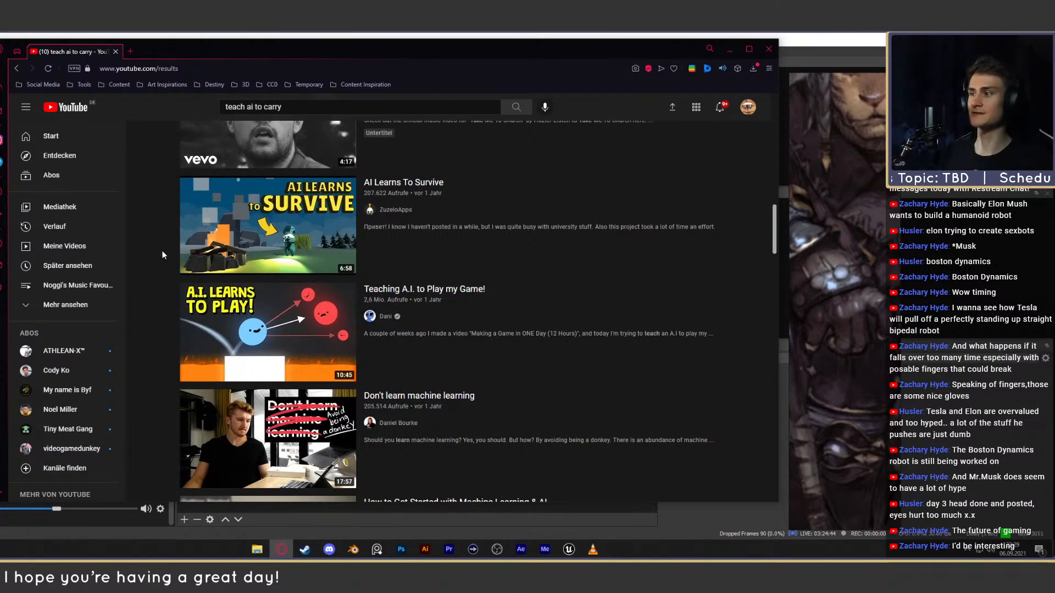
{"action": "scroll", "coordinate": [163, 251], "scroll_direction": "down", "scroll_amount": 8}
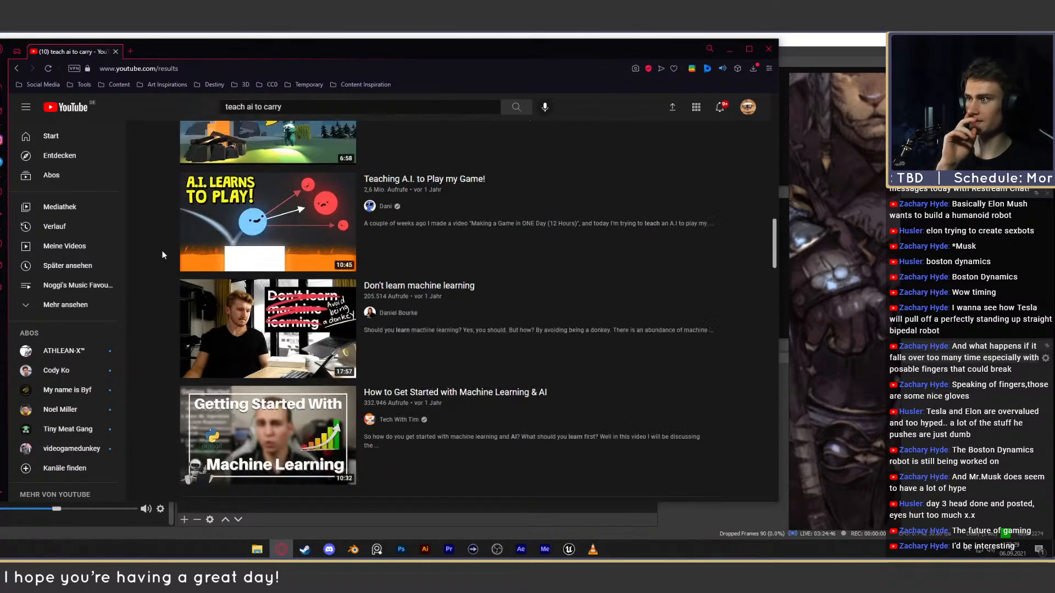
{"action": "scroll", "coordinate": [163, 250], "scroll_direction": "down", "scroll_amount": 4}
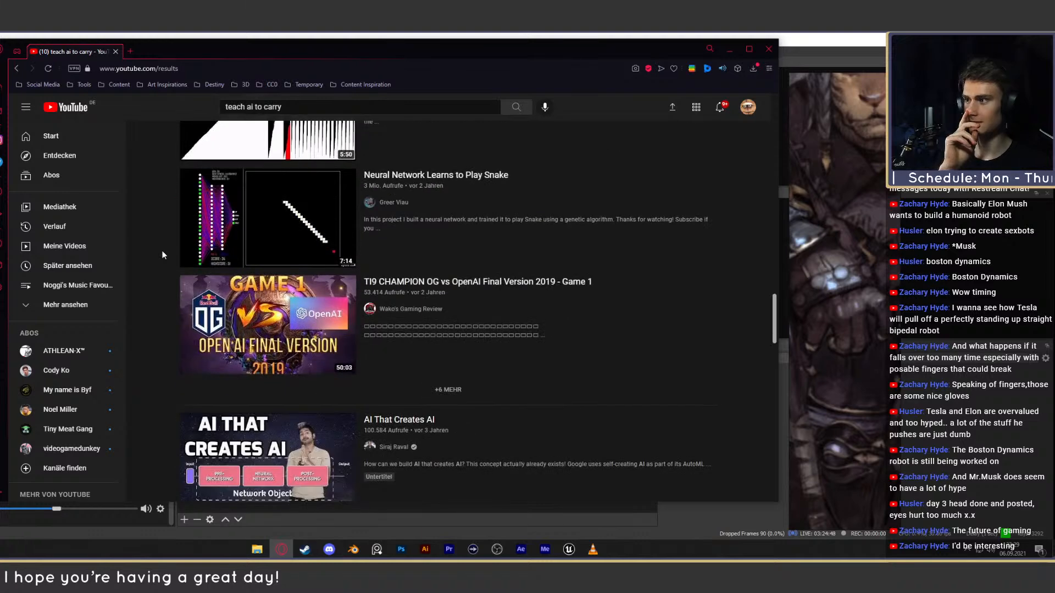
{"action": "scroll", "coordinate": [162, 250], "scroll_direction": "down", "scroll_amount": 5}
{"action": "scroll", "coordinate": [163, 254], "scroll_direction": "down", "scroll_amount": 5}
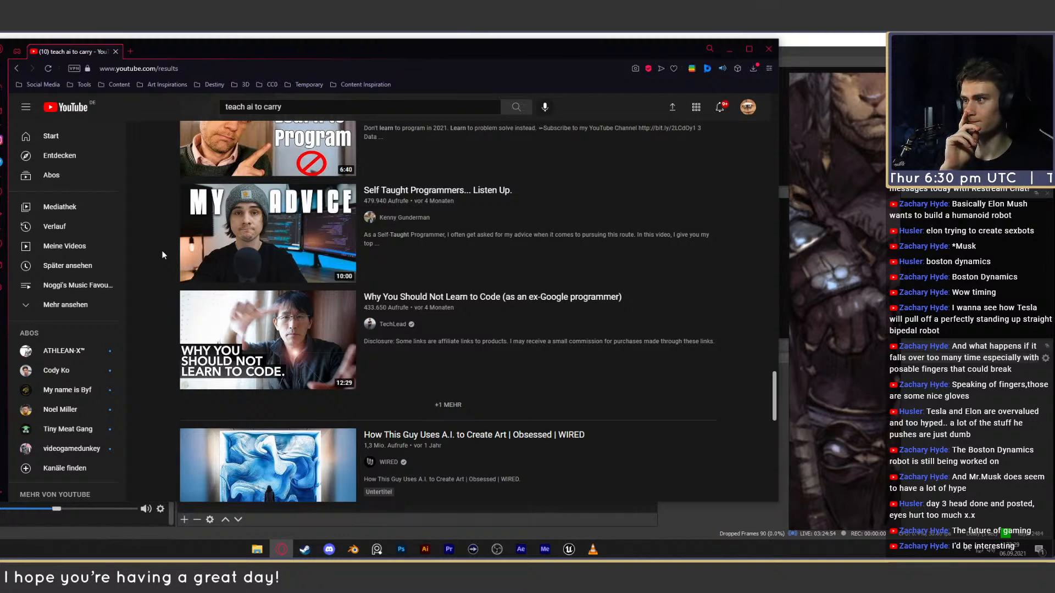
{"action": "scroll", "coordinate": [162, 255], "scroll_direction": "down", "scroll_amount": 6}
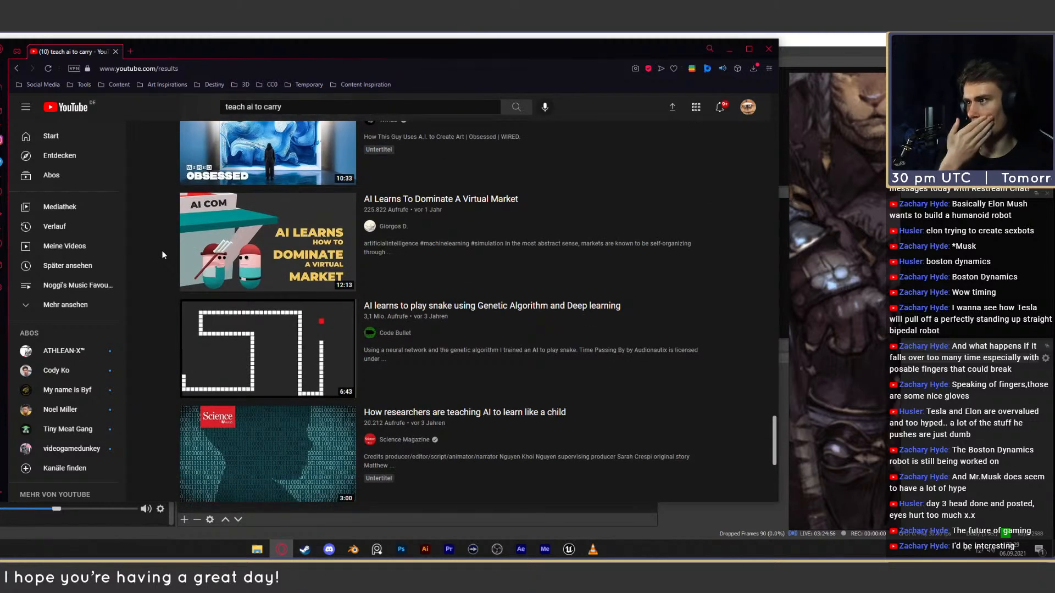
{"action": "scroll", "coordinate": [163, 254], "scroll_direction": "down", "scroll_amount": 5}
{"action": "scroll", "coordinate": [162, 254], "scroll_direction": "up", "scroll_amount": 7}
{"action": "scroll", "coordinate": [163, 254], "scroll_direction": "down", "scroll_amount": 18}
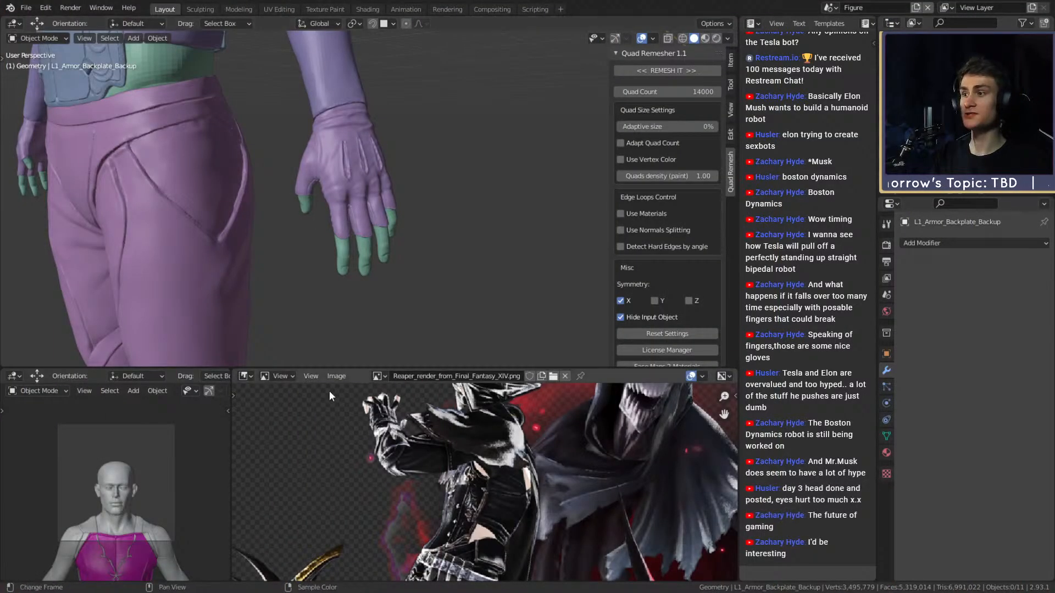
- Switch back to Blender, select the retopologized gloves and set their Multires viewport and sculpt levels to 2
{"action": "scroll", "coordinate": [384, 188], "scroll_direction": "down", "scroll_amount": 5}
{"action": "scroll", "coordinate": [405, 226], "scroll_direction": "up", "scroll_amount": 7}
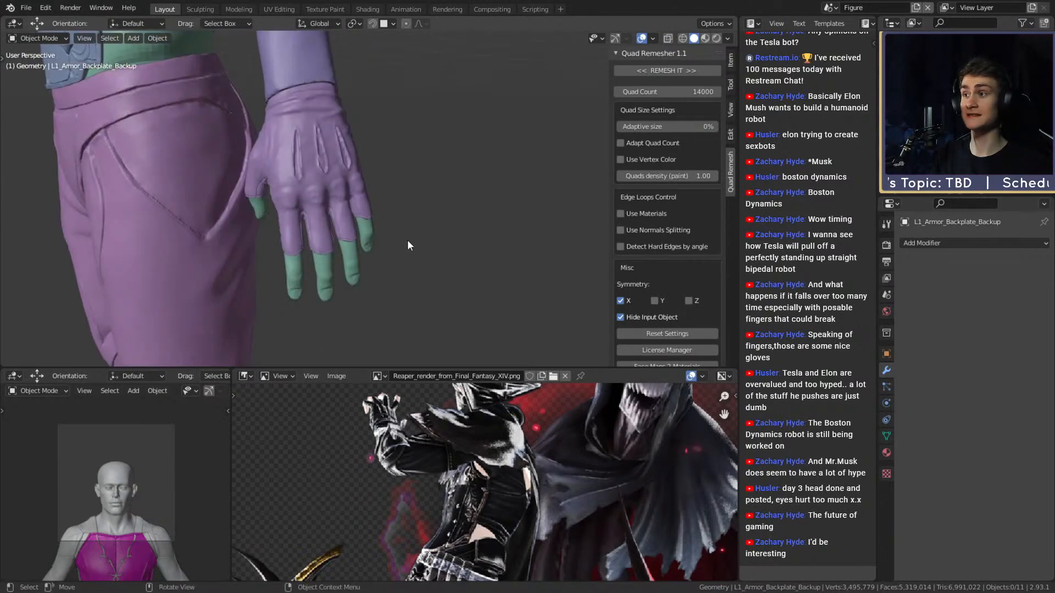
{"action": "scroll", "coordinate": [435, 219], "scroll_direction": "up", "scroll_amount": 3}
{"action": "left_click", "coordinate": [443, 165]}
{"action": "scroll", "coordinate": [448, 203], "scroll_direction": "up", "scroll_amount": 3}
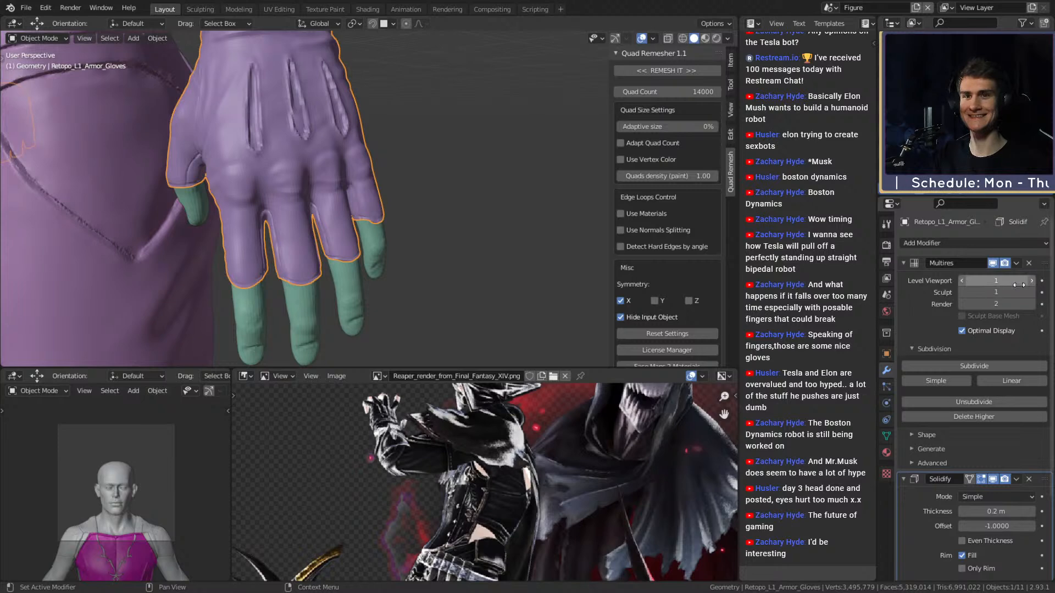
{"action": "left_click", "coordinate": [1033, 281]}
{"action": "left_click", "coordinate": [1033, 295]}
{"action": "scroll", "coordinate": [373, 214], "scroll_direction": "down", "scroll_amount": 3}
{"action": "mouse_move", "coordinate": [373, 215]}
{"action": "middle_mouse_down"}
{"action": "mouse_move", "coordinate": [495, 229]}
{"action": "mouse_move", "coordinate": [405, 250]}
{"action": "middle_mouse_up"}
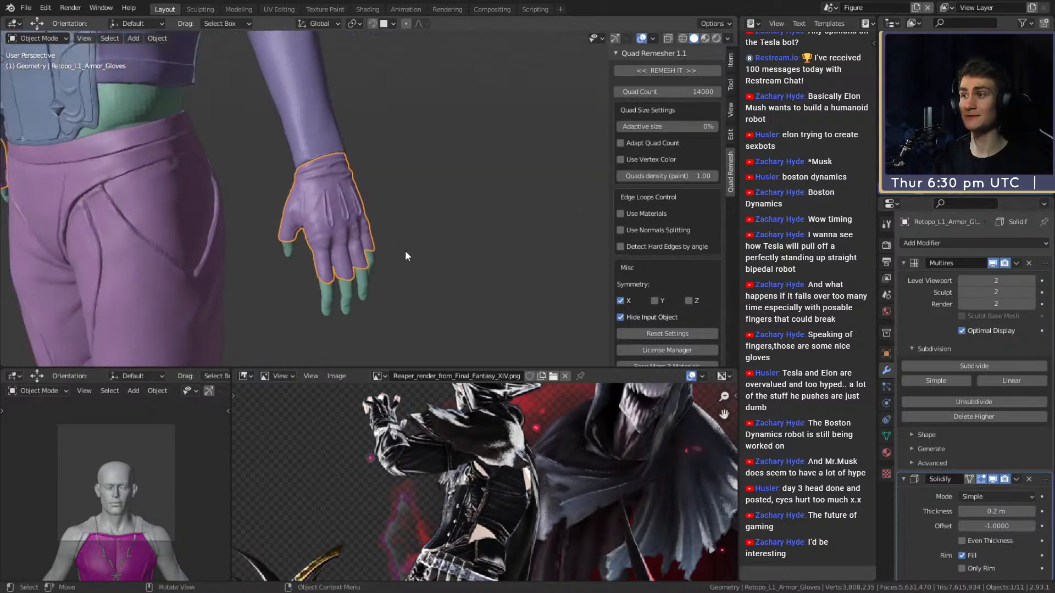
- Check the gloves against the whole figure and save the file
{"action": "left_click", "coordinate": [359, 216]}
{"action": "scroll", "coordinate": [359, 216], "scroll_direction": "down", "scroll_amount": 3}
{"action": "scroll", "coordinate": [465, 230], "scroll_direction": "up", "scroll_amount": 3}
{"action": "middle_click_drag", "start_coordinate": [465, 230], "coordinate": [334, 247]}
{"action": "scroll", "coordinate": [334, 246], "scroll_direction": "down", "scroll_amount": 8}
{"action": "scroll", "coordinate": [367, 244], "scroll_direction": "up", "scroll_amount": 2}
{"action": "scroll", "coordinate": [438, 225], "scroll_direction": "down", "scroll_amount": 3}
{"action": "middle_click_drag", "start_coordinate": [400, 254], "coordinate": [404, 223]}
{"action": "left_click", "coordinate": [26, 7]}
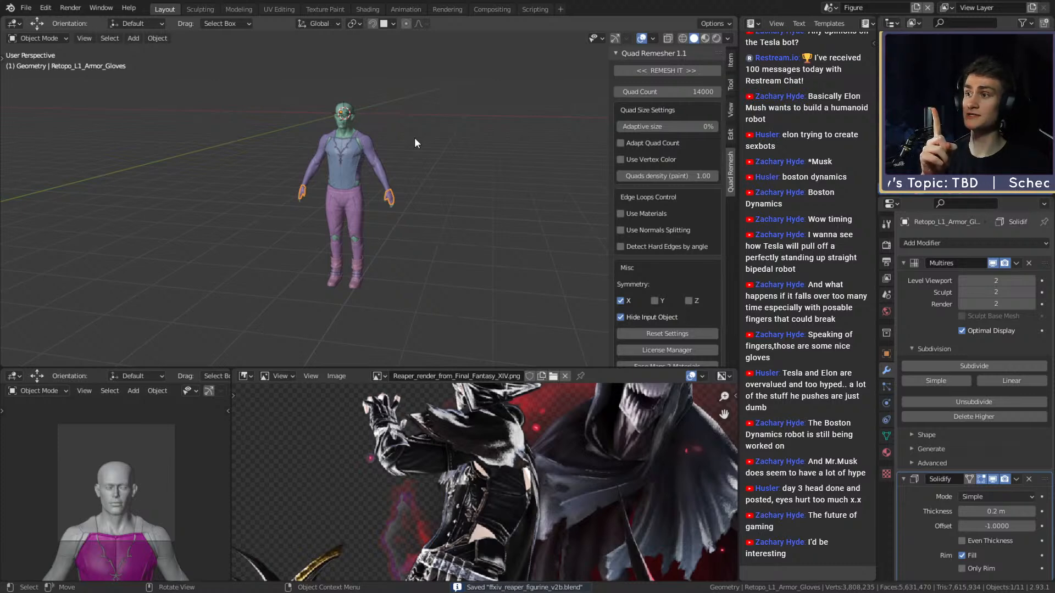
- Examine the armored figure from head to legs, selecting the Body_Retopo_Multires object and clearing the selection
{"action": "scroll", "coordinate": [382, 220], "scroll_direction": "up", "scroll_amount": 6}
{"action": "scroll", "coordinate": [407, 230], "scroll_direction": "down", "scroll_amount": 2}
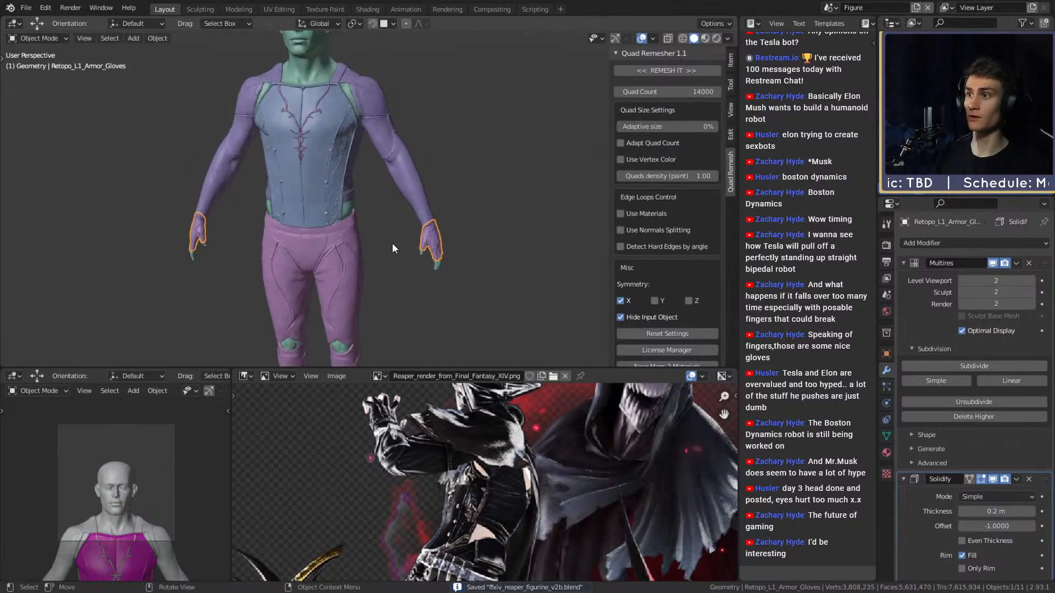
{"action": "scroll", "coordinate": [395, 239], "scroll_direction": "up", "scroll_amount": 2}
{"action": "scroll", "coordinate": [399, 231], "scroll_direction": "down", "scroll_amount": 4}
{"action": "scroll", "coordinate": [396, 203], "scroll_direction": "up", "scroll_amount": 3}
{"action": "middle_click_drag", "start_coordinate": [391, 198], "coordinate": [456, 245]}
{"action": "left_click", "coordinate": [382, 117]}
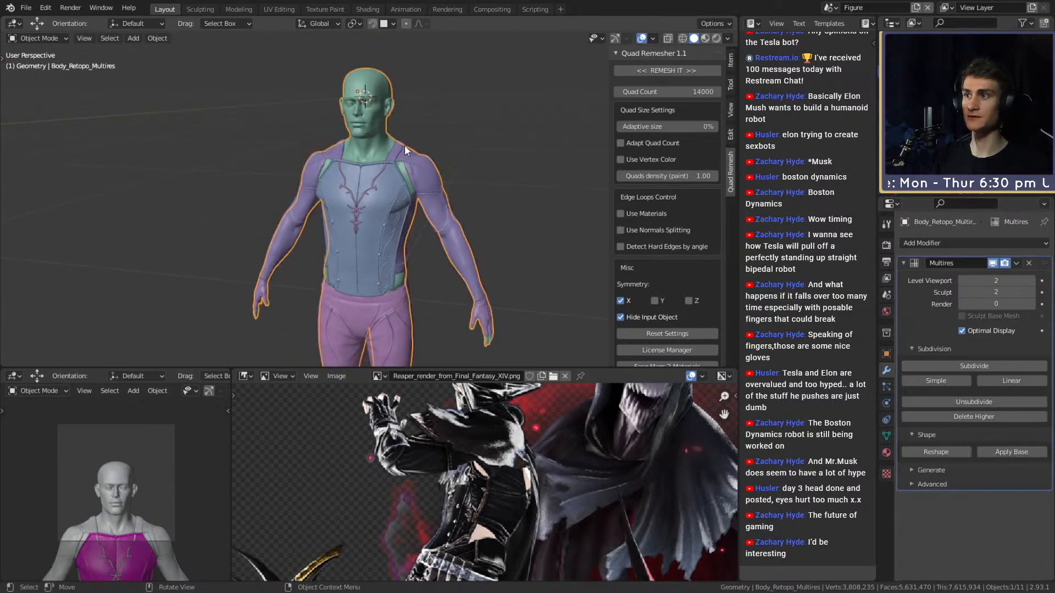
{"action": "middle_click_drag", "start_coordinate": [397, 136], "coordinate": [420, 212]}
{"action": "scroll", "coordinate": [413, 199], "scroll_direction": "up", "scroll_amount": 3}
{"action": "scroll", "coordinate": [413, 199], "scroll_direction": "down", "scroll_amount": 3}
{"action": "scroll", "coordinate": [413, 200], "scroll_direction": "down", "scroll_amount": 2}
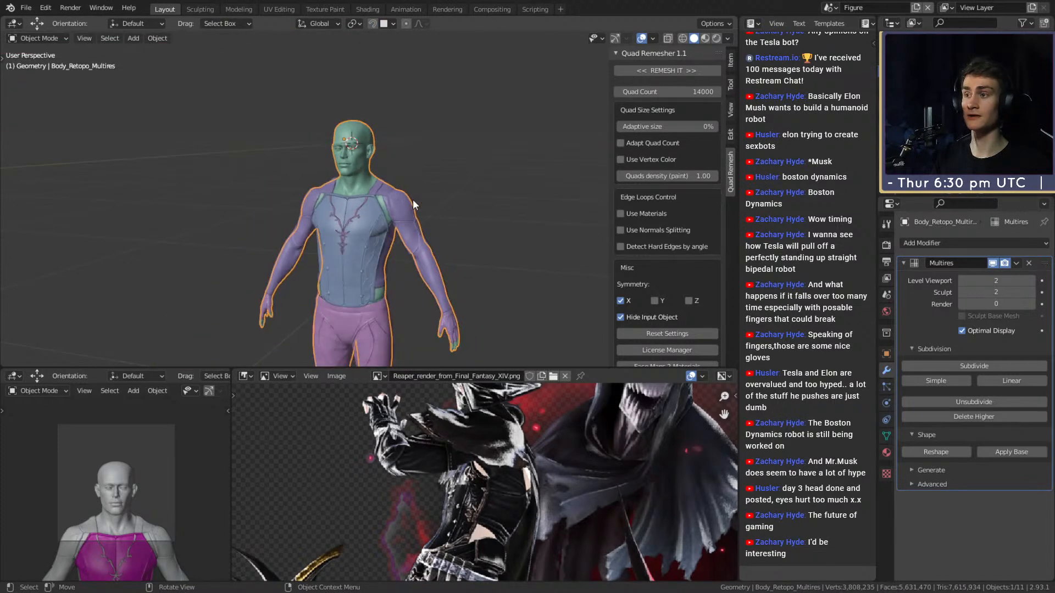
{"action": "middle_click_drag", "start_coordinate": [413, 204], "coordinate": [381, 177]}
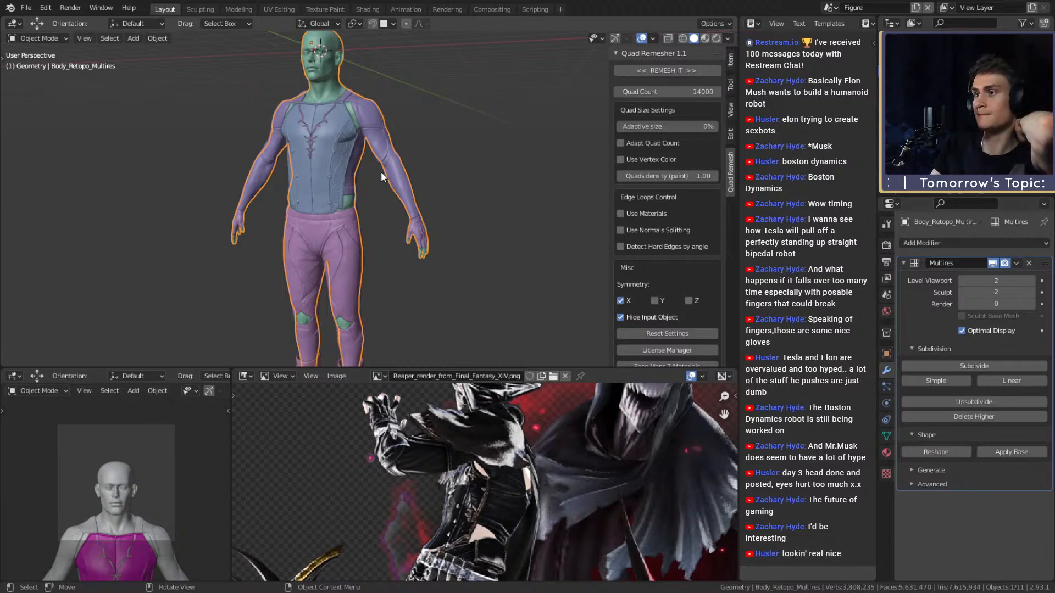
{"action": "left_click", "coordinate": [475, 168]}
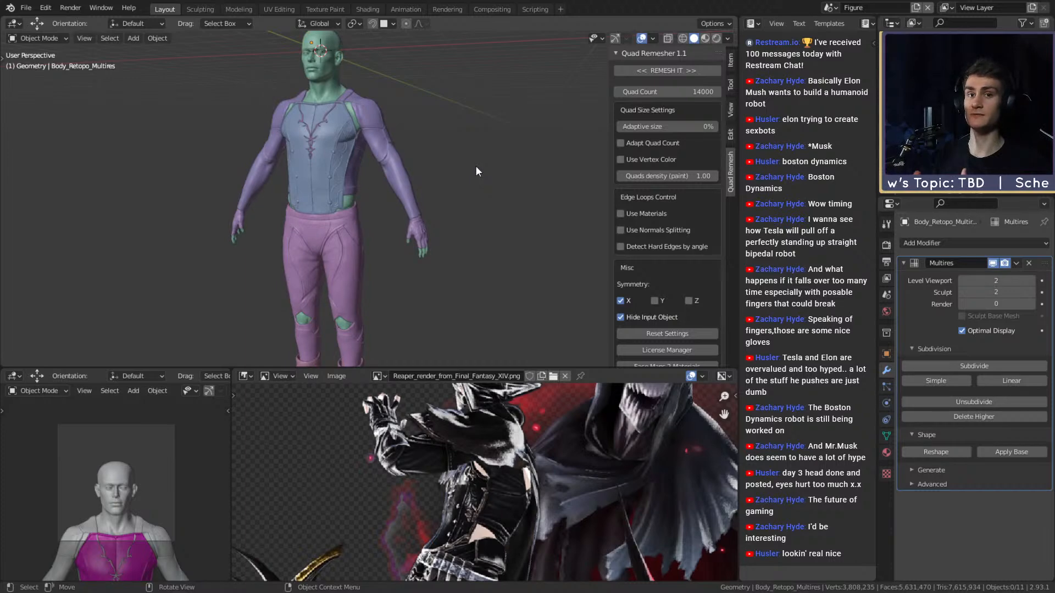
- Examine how the armor pieces fit together across the torso and arms
{"action": "scroll", "coordinate": [463, 206], "scroll_direction": "down", "scroll_amount": 2}
{"action": "scroll", "coordinate": [433, 229], "scroll_direction": "up", "scroll_amount": 4}
{"action": "mouse_move", "coordinate": [433, 229]}
{"action": "middle_mouse_down"}
{"action": "mouse_move", "coordinate": [457, 213]}
{"action": "mouse_move", "coordinate": [450, 235]}
{"action": "mouse_move", "coordinate": [431, 214]}
{"action": "middle_mouse_up"}
{"action": "scroll", "coordinate": [445, 226], "scroll_direction": "down", "scroll_amount": 2}
{"action": "scroll", "coordinate": [443, 225], "scroll_direction": "up", "scroll_amount": 3}
{"action": "scroll", "coordinate": [433, 250], "scroll_direction": "up", "scroll_amount": 2}
{"action": "scroll", "coordinate": [433, 249], "scroll_direction": "down", "scroll_amount": 3}
{"action": "scroll", "coordinate": [435, 250], "scroll_direction": "down", "scroll_amount": 2}
- Select the chestplate and examine its ornaments and side edge next to the sleeves
{"action": "left_click", "coordinate": [364, 222]}
{"action": "scroll", "coordinate": [395, 210], "scroll_direction": "up", "scroll_amount": 3}
{"action": "middle_click_drag", "start_coordinate": [417, 233], "coordinate": [491, 171]}
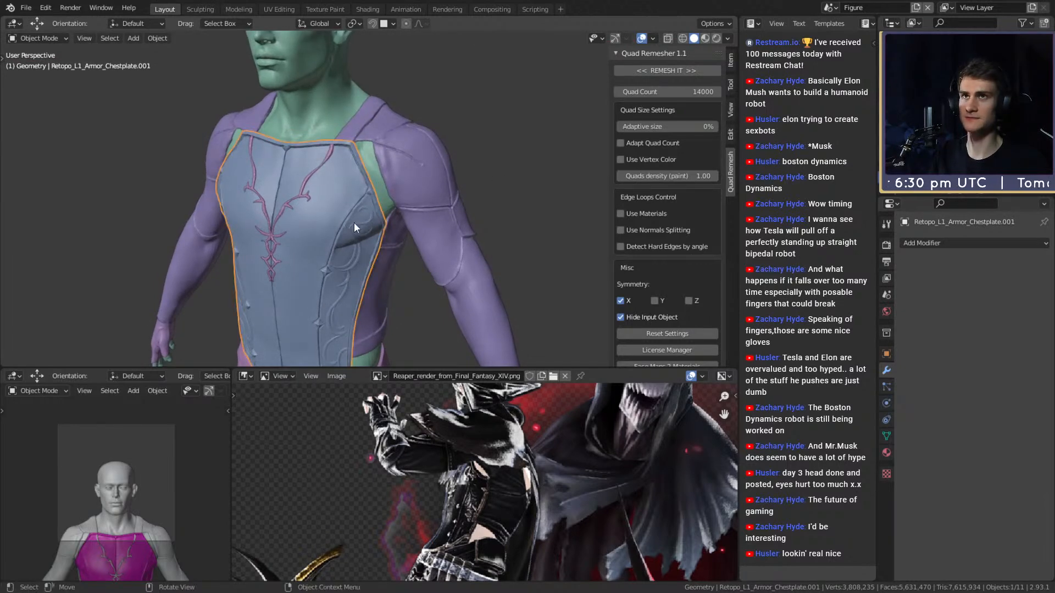
{"action": "left_click", "coordinate": [424, 144]}
{"action": "scroll", "coordinate": [434, 164], "scroll_direction": "down", "scroll_amount": 3}
{"action": "mouse_move", "coordinate": [434, 164]}
{"action": "middle_mouse_down"}
{"action": "mouse_move", "coordinate": [439, 221]}
{"action": "mouse_move", "coordinate": [408, 213]}
{"action": "middle_mouse_up"}
{"action": "scroll", "coordinate": [438, 216], "scroll_direction": "up", "scroll_amount": 8}
{"action": "left_click", "coordinate": [378, 214]}
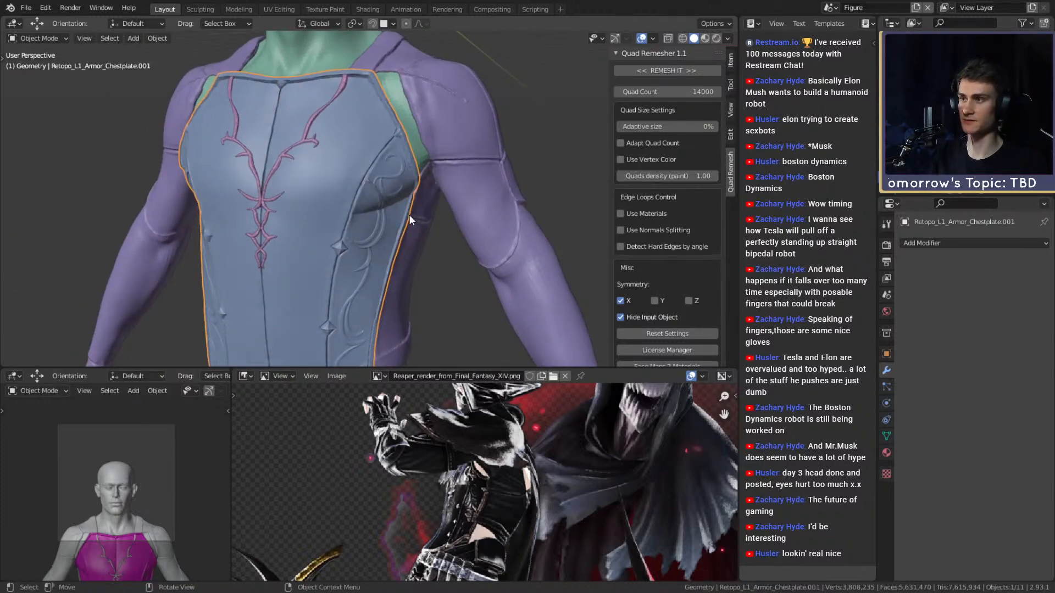
- Change the viewport shading to wireframe and deselect the chestplate
{"action": "key", "text": "z"}
{"action": "left_click", "coordinate": [322, 217]}
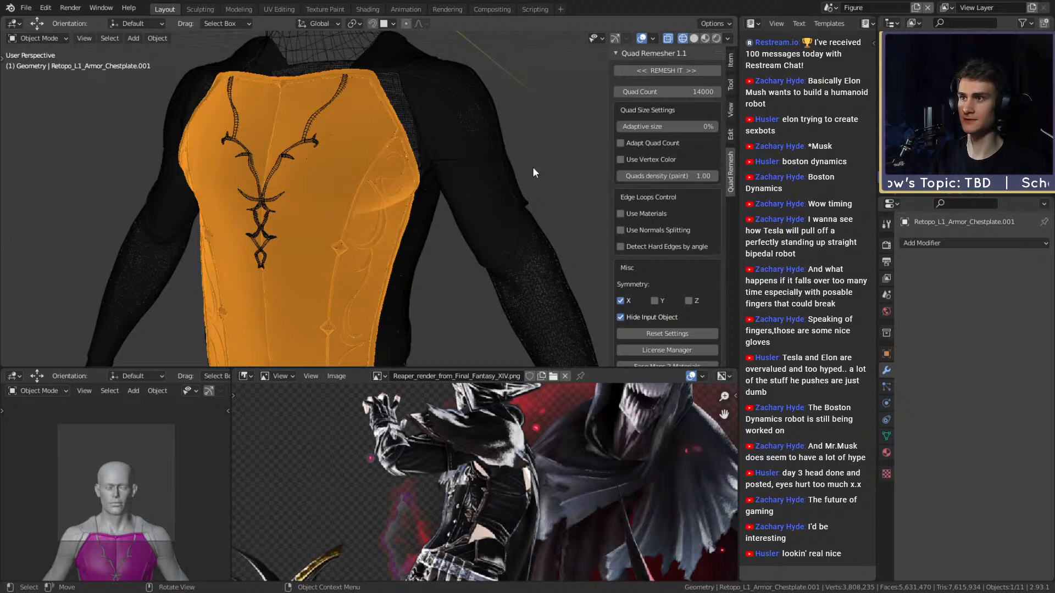
{"action": "scroll", "coordinate": [533, 167], "scroll_direction": "down", "scroll_amount": 8}
{"action": "left_click", "coordinate": [533, 168]}
- Examine the wireframe mesh density of the sleeves, the chestplate's lower edge and the exposed body at the waist
{"action": "scroll", "coordinate": [422, 179], "scroll_direction": "up", "scroll_amount": 10}
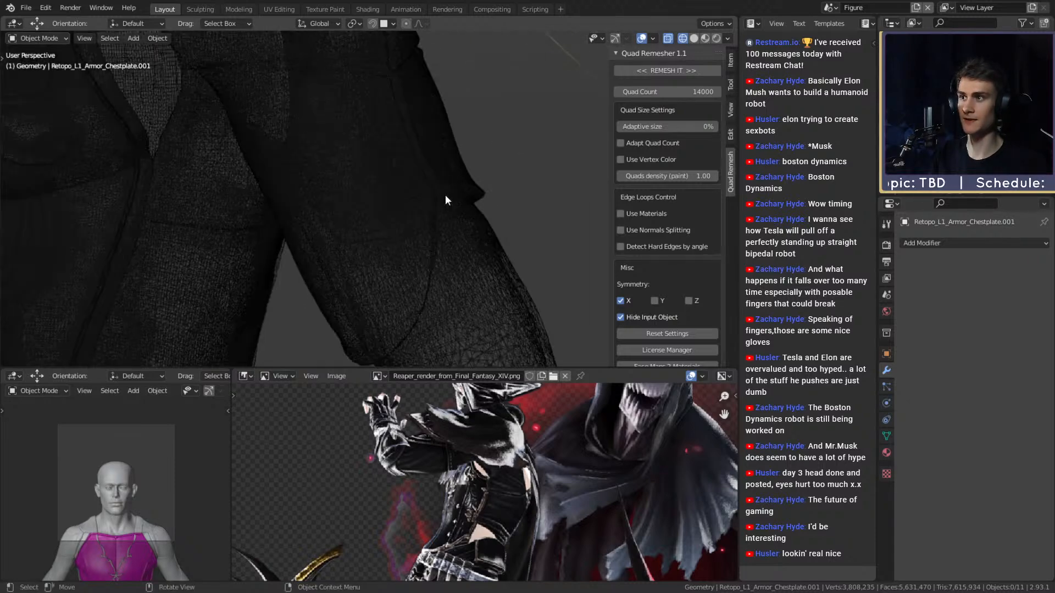
{"action": "scroll", "coordinate": [444, 195], "scroll_direction": "down", "scroll_amount": 6}
{"action": "scroll", "coordinate": [440, 181], "scroll_direction": "up", "scroll_amount": 8}
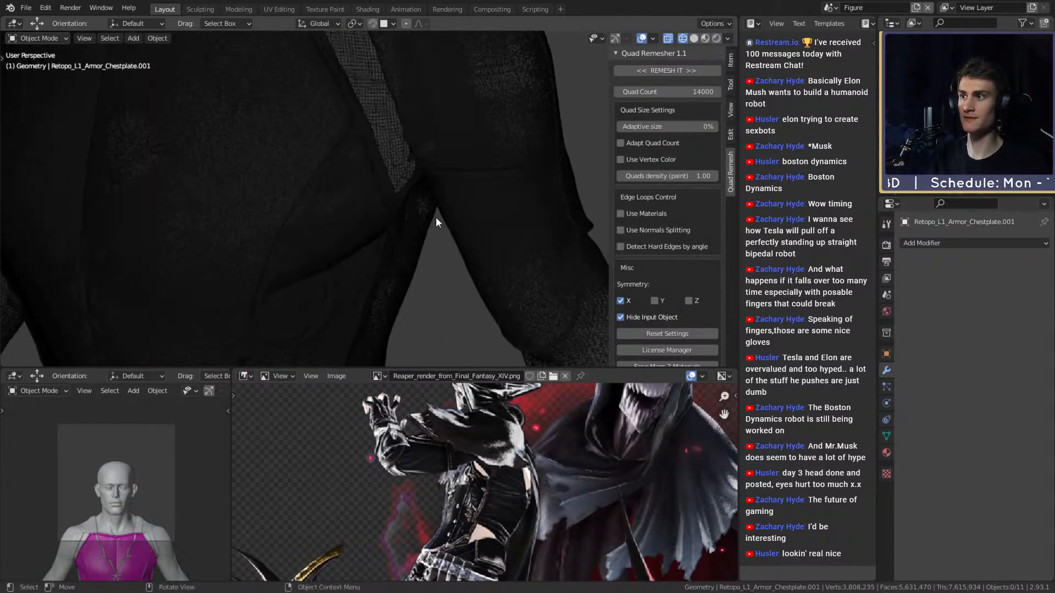
{"action": "scroll", "coordinate": [450, 217], "scroll_direction": "down", "scroll_amount": 6}
{"action": "middle_click_drag", "start_coordinate": [433, 199], "coordinate": [479, 231], "text": "shift"}
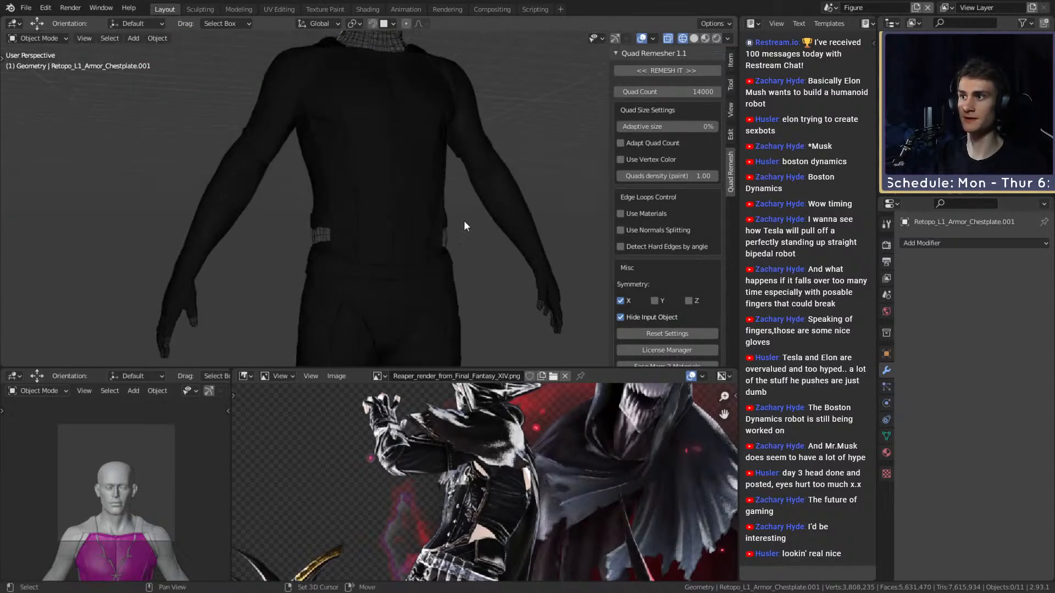
{"action": "scroll", "coordinate": [467, 225], "scroll_direction": "up", "scroll_amount": 8}
{"action": "scroll", "coordinate": [384, 226], "scroll_direction": "down", "scroll_amount": 7}
{"action": "scroll", "coordinate": [350, 223], "scroll_direction": "up", "scroll_amount": 7}
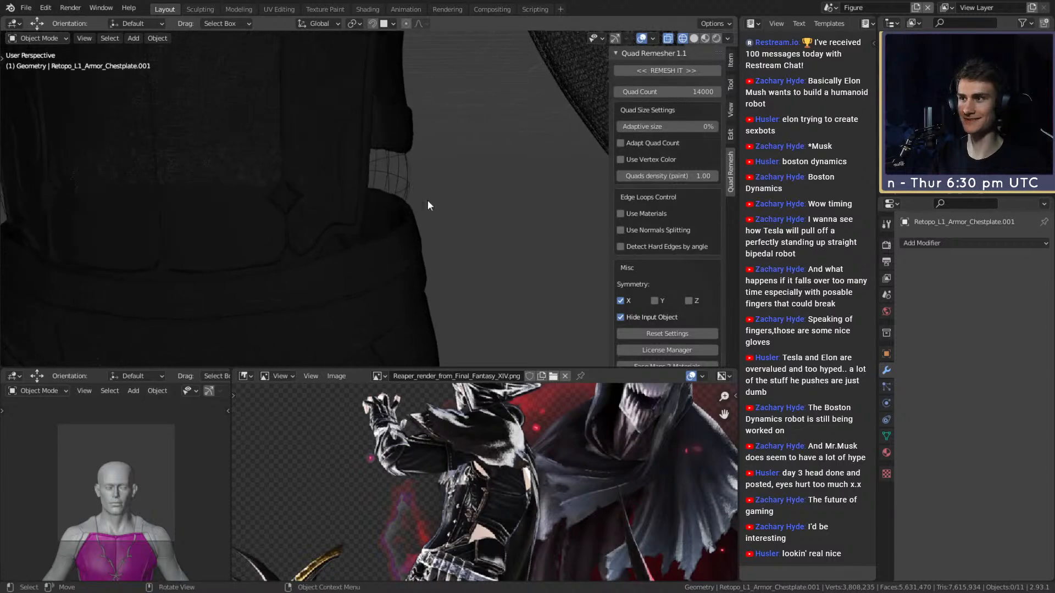
{"action": "middle_click_drag", "start_coordinate": [408, 149], "coordinate": [401, 192], "text": "shift"}
{"action": "scroll", "coordinate": [401, 186], "scroll_direction": "up", "scroll_amount": 4}
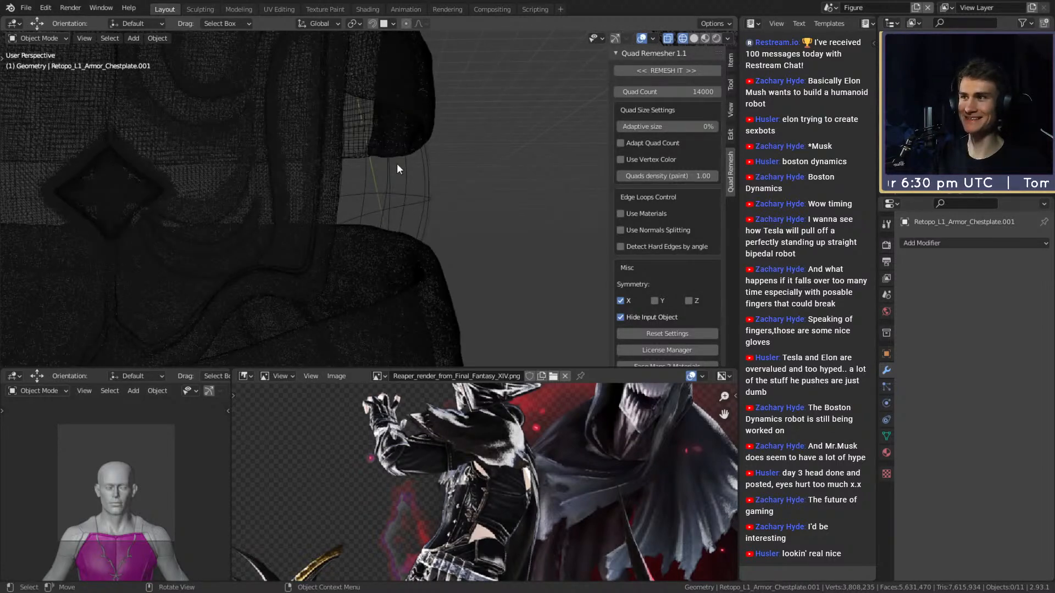
{"action": "scroll", "coordinate": [404, 183], "scroll_direction": "up", "scroll_amount": 3}
{"action": "scroll", "coordinate": [271, 195], "scroll_direction": "down", "scroll_amount": 6}
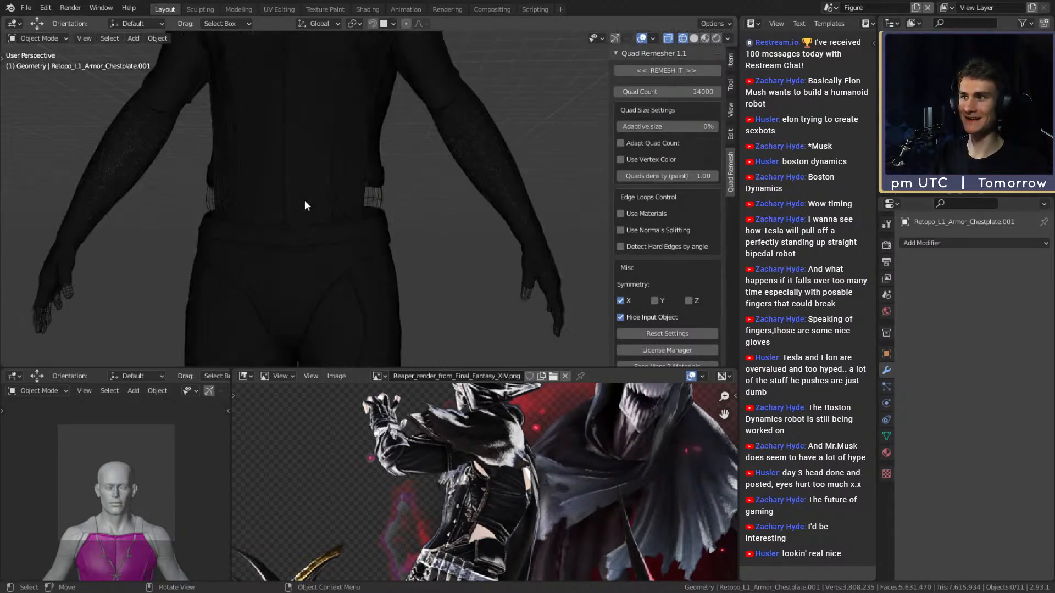
- Examine the wireframe mesh density of the whole figure, from the chest and arms down to the trousers and boots
{"action": "scroll", "coordinate": [368, 209], "scroll_direction": "up", "scroll_amount": 2}
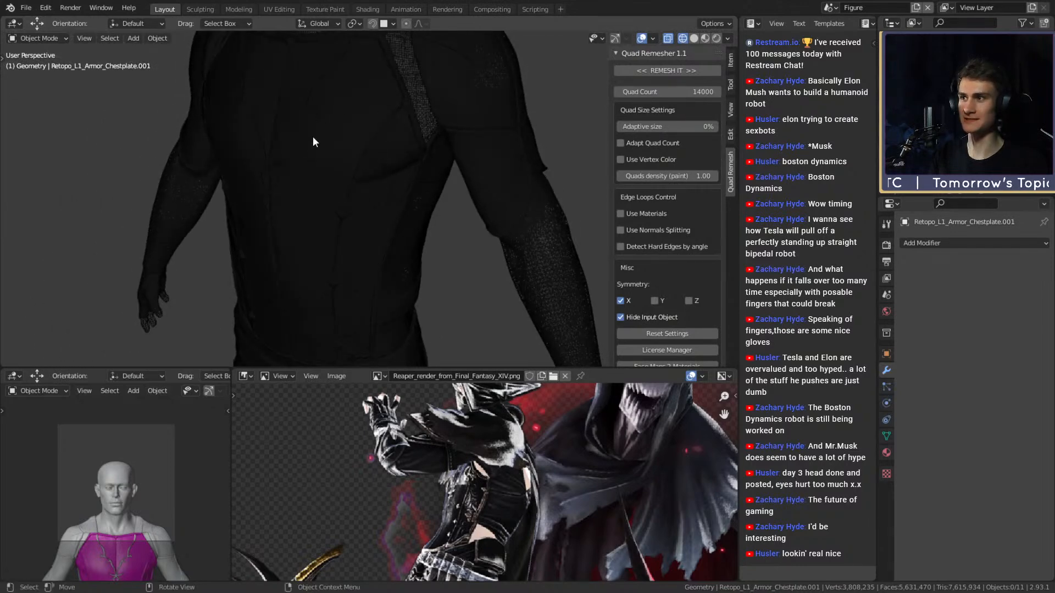
{"action": "scroll", "coordinate": [362, 195], "scroll_direction": "down", "scroll_amount": 4}
{"action": "middle_click_drag", "start_coordinate": [409, 192], "coordinate": [397, 159]}
{"action": "middle_click_drag", "start_coordinate": [392, 264], "coordinate": [406, 194]}
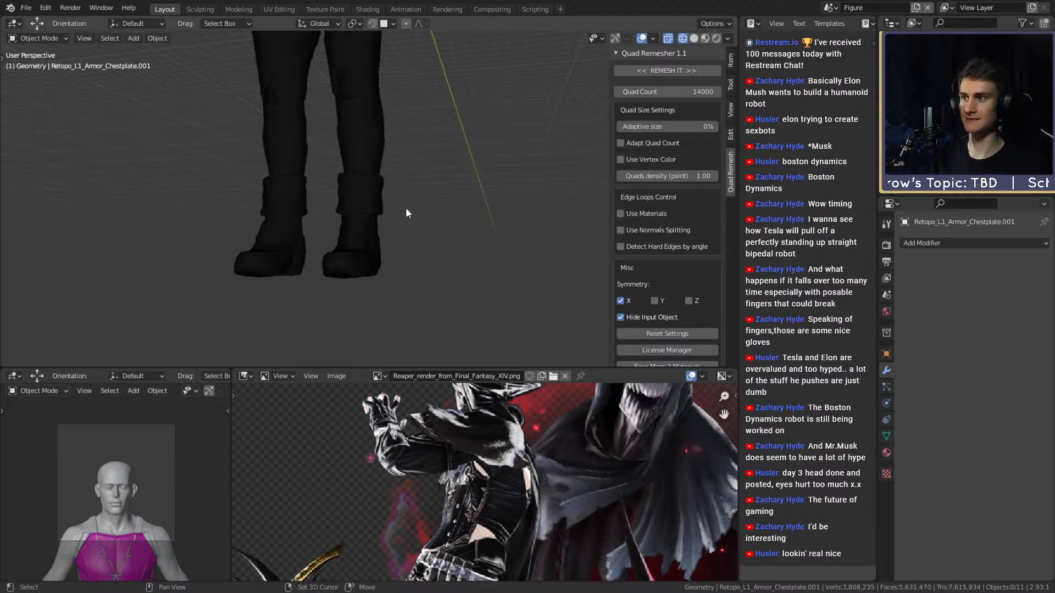
{"action": "scroll", "coordinate": [365, 229], "scroll_direction": "up", "scroll_amount": 5}
{"action": "mouse_move", "coordinate": [335, 239]}
{"action": "middle_mouse_down"}
{"action": "mouse_move", "coordinate": [433, 199]}
{"action": "mouse_move", "coordinate": [506, 209]}
{"action": "middle_mouse_up"}
{"action": "scroll", "coordinate": [437, 206], "scroll_direction": "down", "scroll_amount": 7}
{"action": "mouse_move", "coordinate": [426, 165]}
{"action": "middle_mouse_down", "text": "shift"}
{"action": "mouse_move", "coordinate": [411, 259]}
{"action": "mouse_move", "coordinate": [385, 242]}
{"action": "middle_mouse_up", "text": "shift"}
{"action": "middle_click_drag", "start_coordinate": [388, 176], "coordinate": [390, 264], "text": "shift"}
- Change the viewport shading from wireframe back to solid
{"action": "key", "text": "z"}
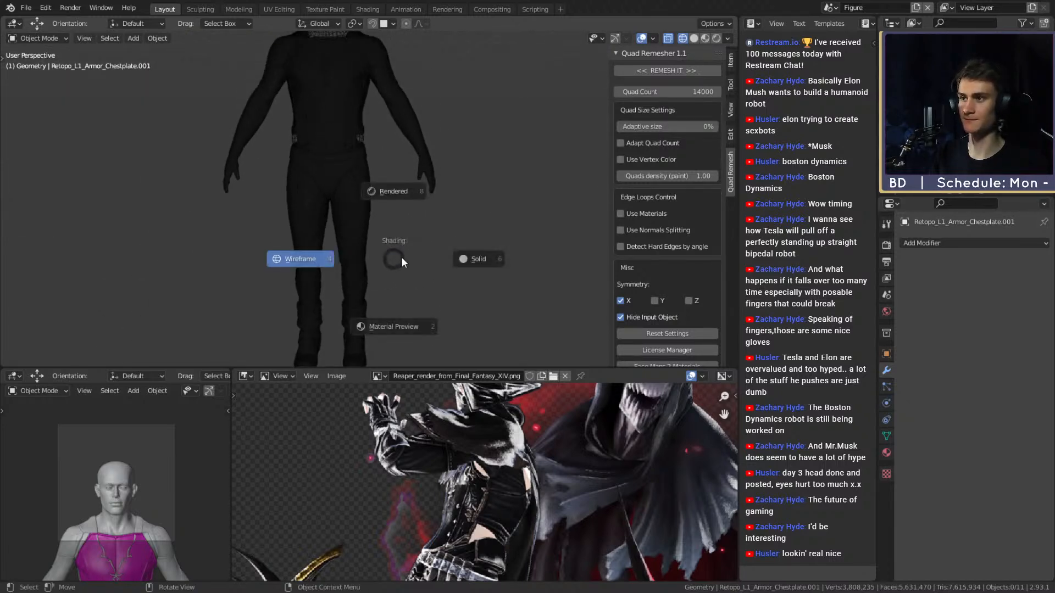
{"action": "left_click", "coordinate": [466, 254]}
{"action": "mouse_move", "coordinate": [422, 195]}
{"action": "middle_mouse_down", "text": "shift"}
{"action": "mouse_move", "coordinate": [413, 277]}
{"action": "mouse_move", "coordinate": [396, 247]}
{"action": "middle_mouse_up", "text": "shift"}
{"action": "scroll", "coordinate": [413, 277], "scroll_direction": "down", "scroll_amount": 2}
{"action": "scroll", "coordinate": [397, 247], "scroll_direction": "up", "scroll_amount": 2}
{"action": "mouse_move", "coordinate": [396, 250]}
{"action": "middle_mouse_down", "text": "shift"}
{"action": "mouse_move", "coordinate": [387, 236]}
{"action": "mouse_move", "coordinate": [457, 173]}
{"action": "middle_mouse_up", "text": "shift"}
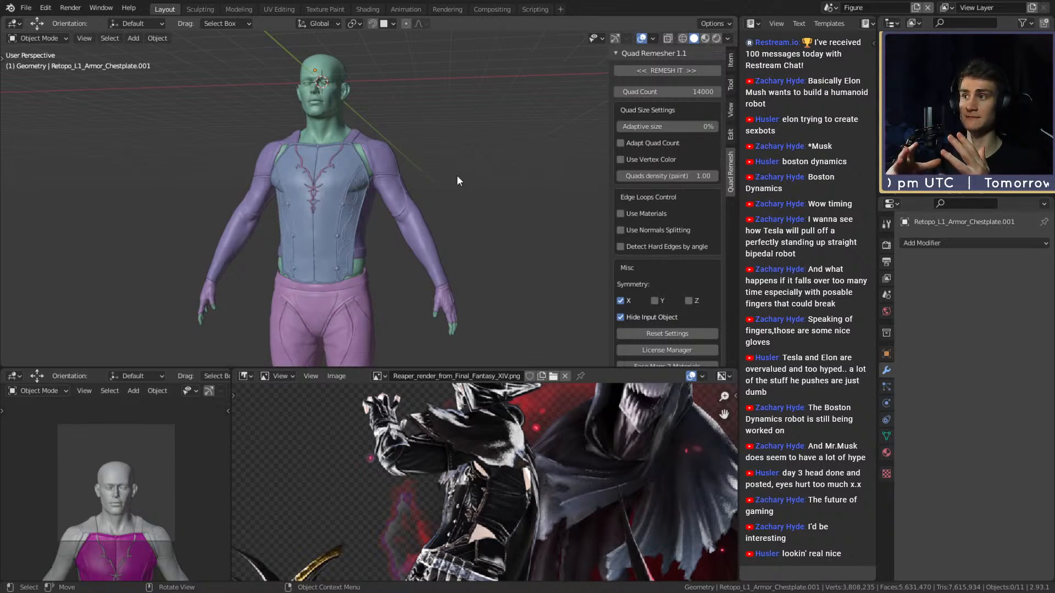
- Select the retopologized body and examine the head and neck above the armor collar
{"action": "left_click", "coordinate": [319, 125]}
{"action": "scroll", "coordinate": [380, 140], "scroll_direction": "up", "scroll_amount": 5}
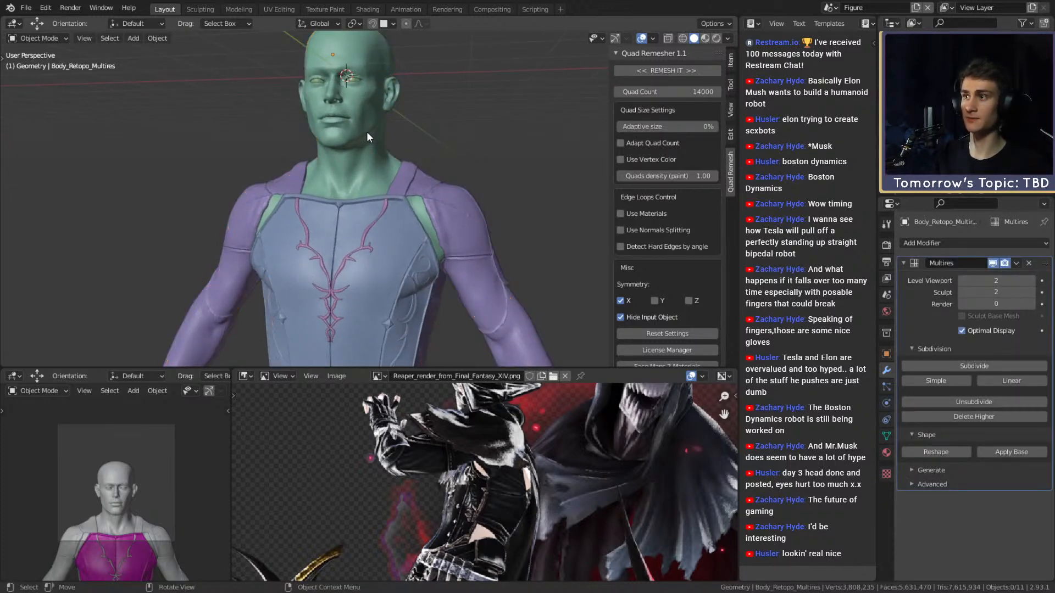
{"action": "scroll", "coordinate": [385, 142], "scroll_direction": "down", "scroll_amount": 3}
{"action": "scroll", "coordinate": [362, 131], "scroll_direction": "up", "scroll_amount": 5}
{"action": "left_click", "coordinate": [368, 137]}
{"action": "scroll", "coordinate": [376, 150], "scroll_direction": "down", "scroll_amount": 3}
{"action": "middle_click_drag", "start_coordinate": [376, 150], "coordinate": [378, 168]}
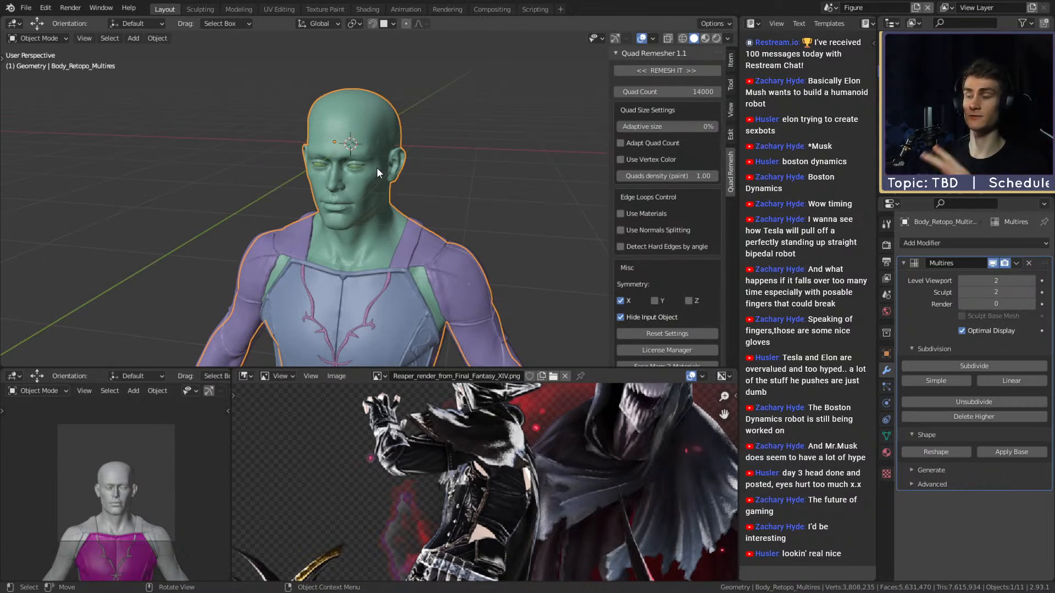
{"action": "scroll", "coordinate": [376, 167], "scroll_direction": "down", "scroll_amount": 4}
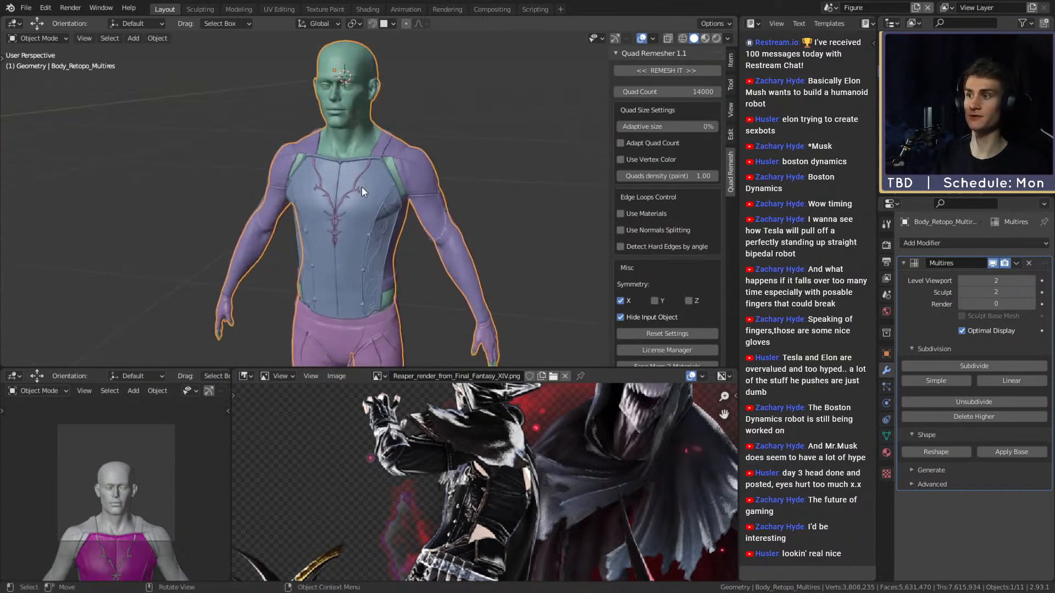
- Select the chestplate, examine its fit on the torso, and deselect it
{"action": "left_click", "coordinate": [367, 225]}
{"action": "scroll", "coordinate": [374, 223], "scroll_direction": "up", "scroll_amount": 6}
{"action": "scroll", "coordinate": [380, 214], "scroll_direction": "down", "scroll_amount": 5}
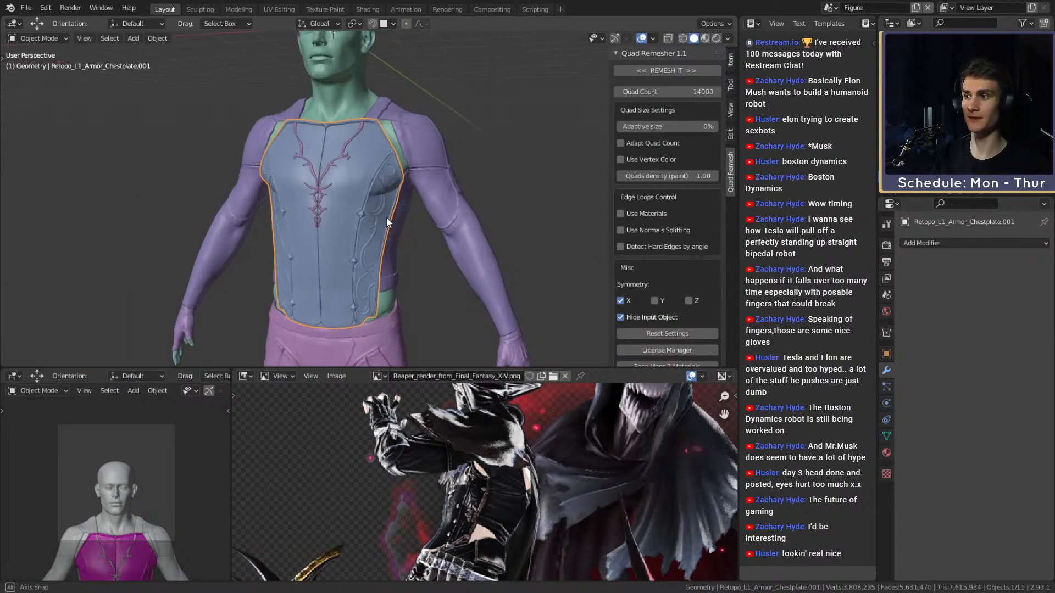
{"action": "left_click", "coordinate": [516, 134]}
{"action": "scroll", "coordinate": [413, 220], "scroll_direction": "down", "scroll_amount": 4}
{"action": "scroll", "coordinate": [414, 212], "scroll_direction": "up", "scroll_amount": 4}
{"action": "mouse_move", "coordinate": [414, 212]}
{"action": "middle_mouse_down"}
{"action": "mouse_move", "coordinate": [394, 218]}
{"action": "mouse_move", "coordinate": [413, 218]}
{"action": "mouse_move", "coordinate": [430, 200]}
{"action": "mouse_move", "coordinate": [430, 222]}
{"action": "middle_mouse_up"}
{"action": "scroll", "coordinate": [429, 222], "scroll_direction": "up", "scroll_amount": 3}
{"action": "scroll", "coordinate": [436, 207], "scroll_direction": "down", "scroll_amount": 5}
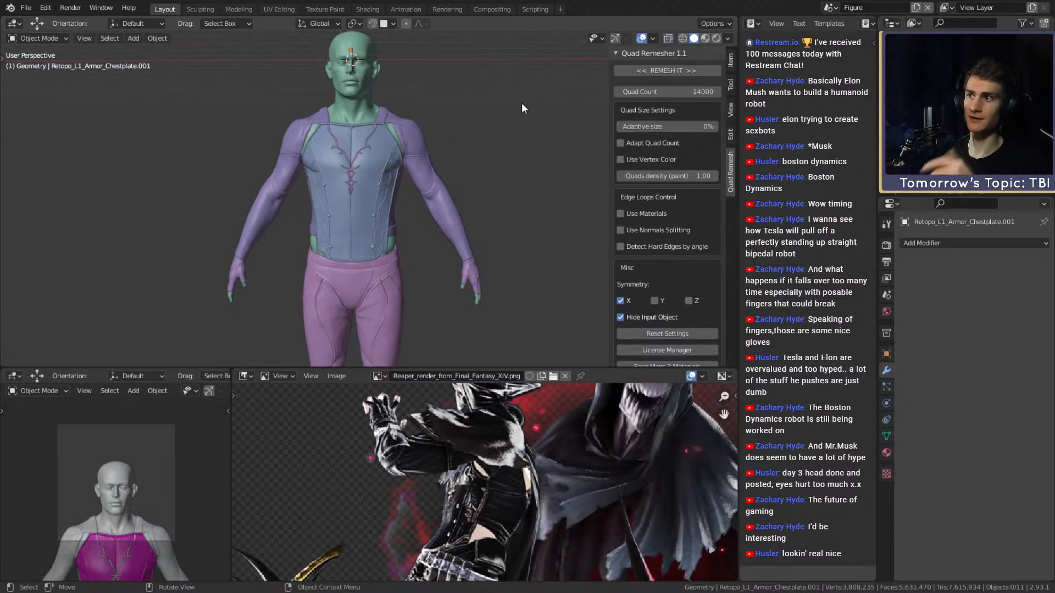
- Save the project file ffxiv_reaper_figurine_v2b.blend
{"action": "middle_click_drag", "start_coordinate": [496, 134], "coordinate": [438, 238]}
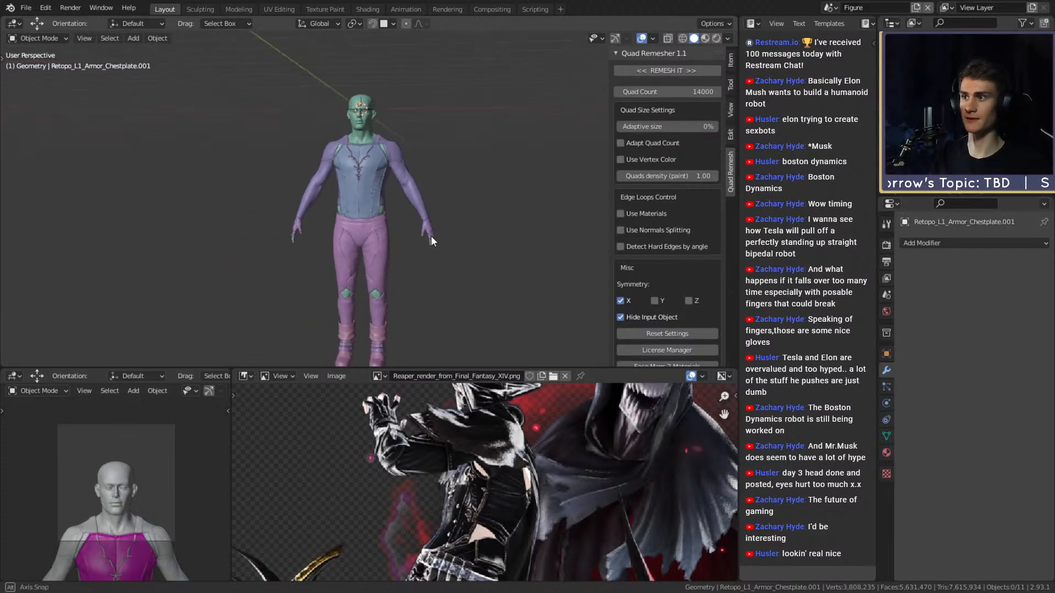
{"action": "scroll", "coordinate": [438, 238], "scroll_direction": "up", "scroll_amount": 3}
{"action": "left_click", "coordinate": [27, 8]}
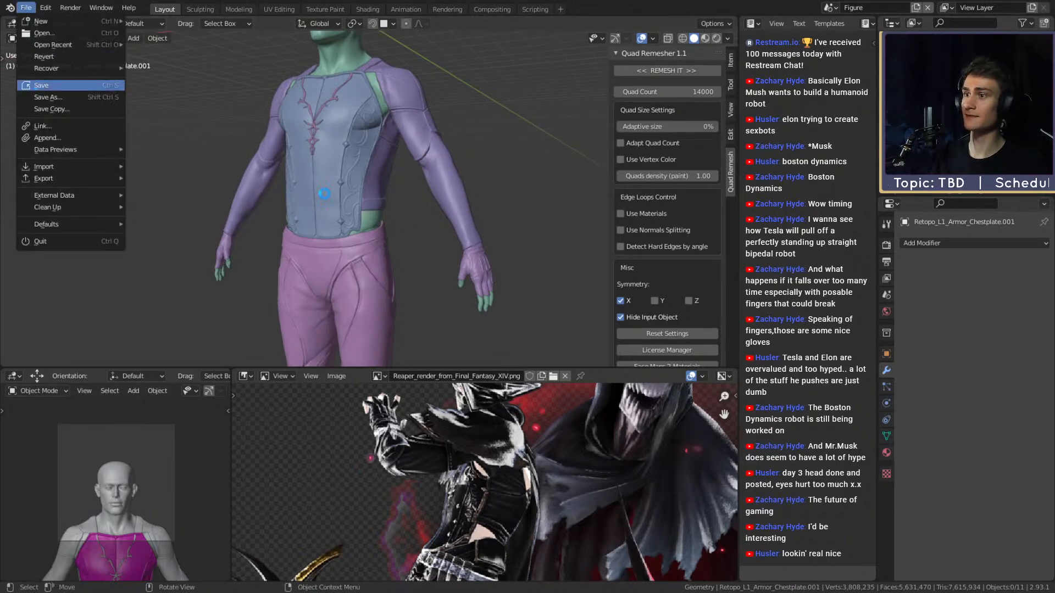
- Compare the full figure with the Reaper reference image, examining the character's outfit, the scythe and the hooded avatar
{"action": "scroll", "coordinate": [399, 250], "scroll_direction": "down", "scroll_amount": 4}
{"action": "scroll", "coordinate": [400, 250], "scroll_direction": "up", "scroll_amount": 2}
{"action": "middle_click_drag", "start_coordinate": [400, 251], "coordinate": [382, 200], "text": "shift"}
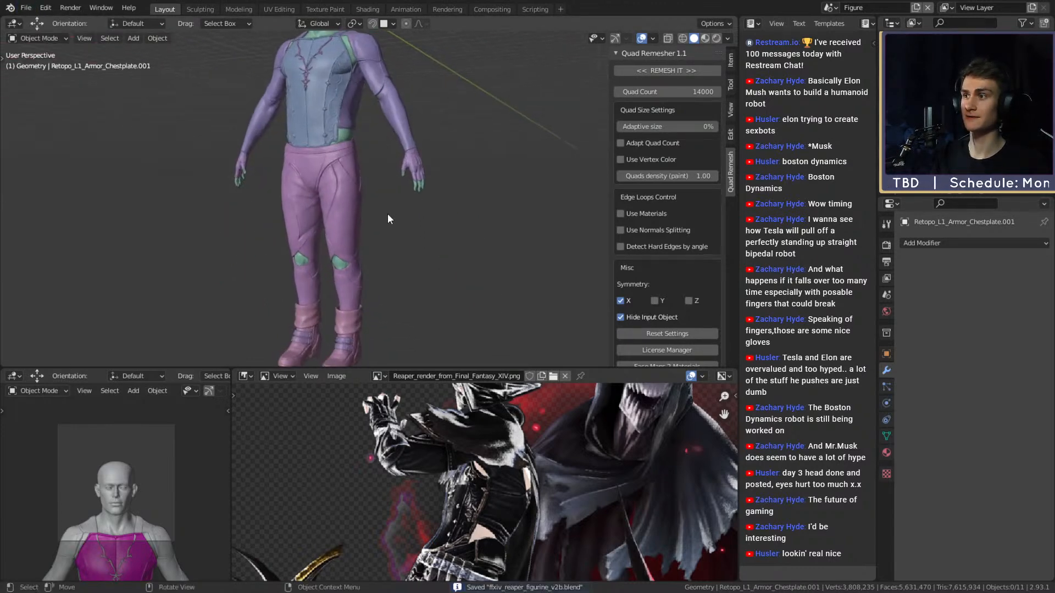
{"action": "scroll", "coordinate": [388, 213], "scroll_direction": "down", "scroll_amount": 3}
{"action": "scroll", "coordinate": [392, 215], "scroll_direction": "up", "scroll_amount": 2}
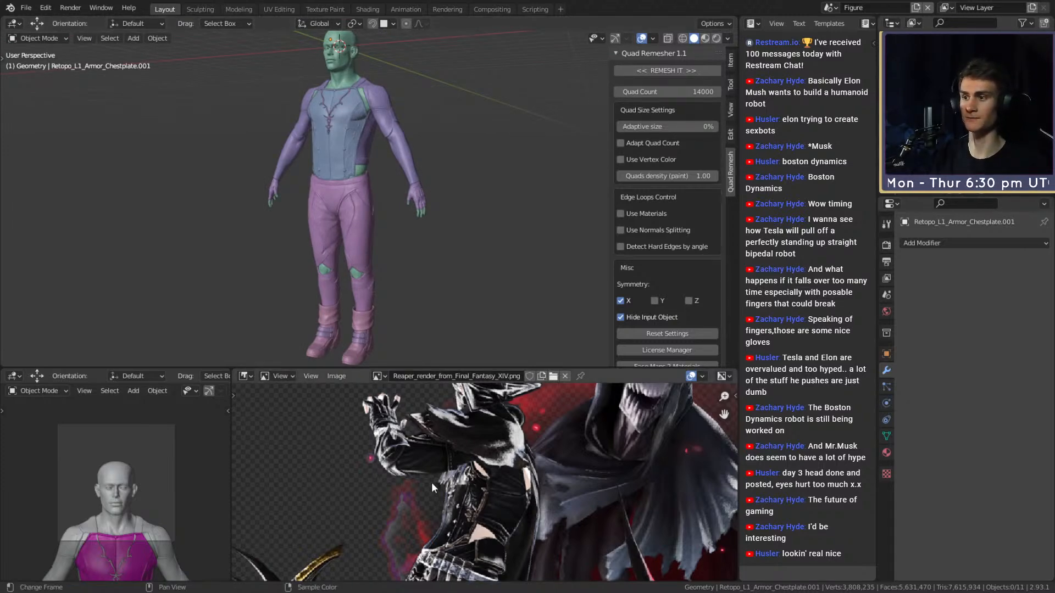
{"action": "scroll", "coordinate": [431, 483], "scroll_direction": "down", "scroll_amount": 5}
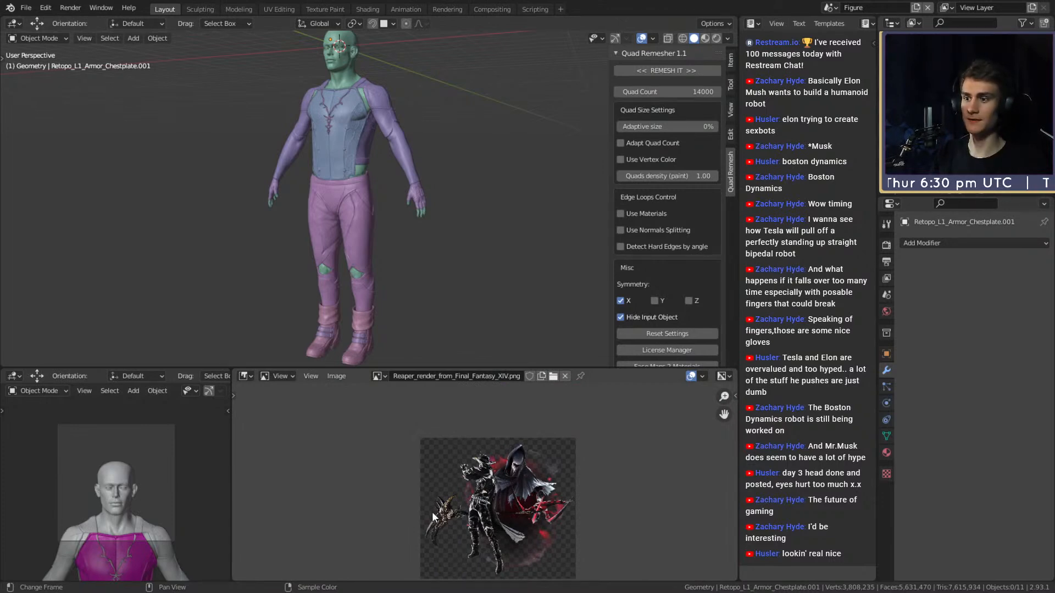
{"action": "scroll", "coordinate": [431, 495], "scroll_direction": "up", "scroll_amount": 6}
{"action": "middle_click_drag", "start_coordinate": [483, 507], "coordinate": [490, 426]}
{"action": "scroll", "coordinate": [491, 426], "scroll_direction": "down", "scroll_amount": 4}
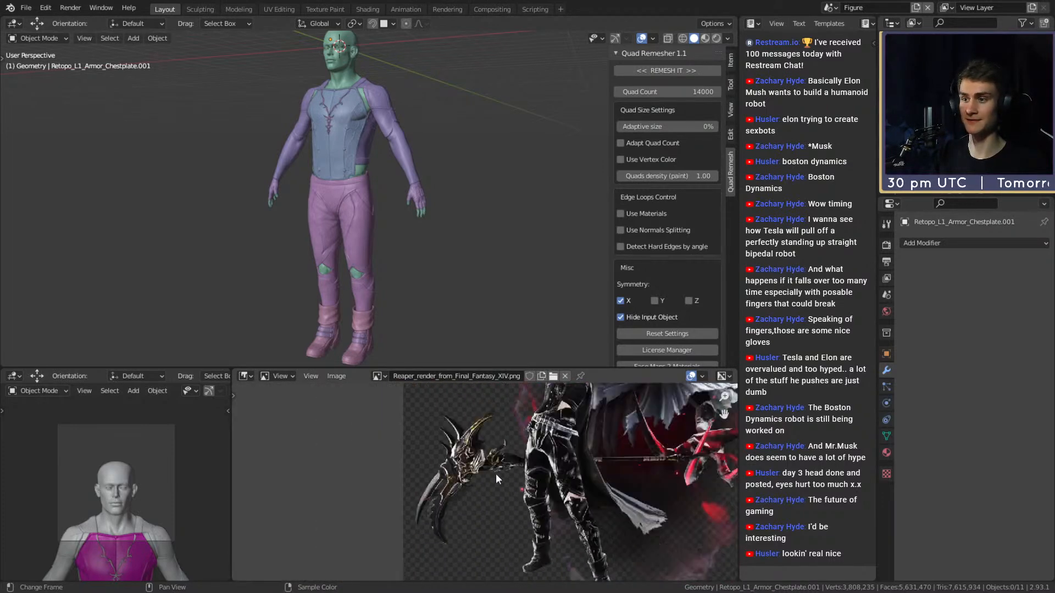
{"action": "scroll", "coordinate": [450, 493], "scroll_direction": "down", "scroll_amount": 3}
{"action": "scroll", "coordinate": [479, 496], "scroll_direction": "up", "scroll_amount": 2}
{"action": "scroll", "coordinate": [525, 434], "scroll_direction": "up", "scroll_amount": 2}
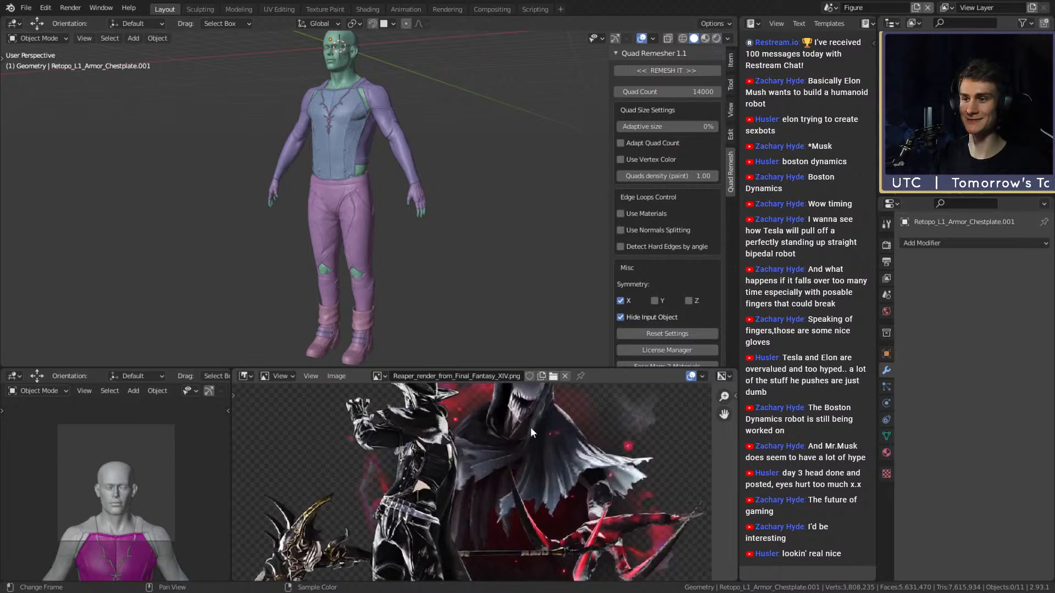
{"action": "scroll", "coordinate": [506, 466], "scroll_direction": "down", "scroll_amount": 4}
{"action": "scroll", "coordinate": [496, 472], "scroll_direction": "up", "scroll_amount": 1}
{"action": "scroll", "coordinate": [496, 473], "scroll_direction": "up", "scroll_amount": 2}
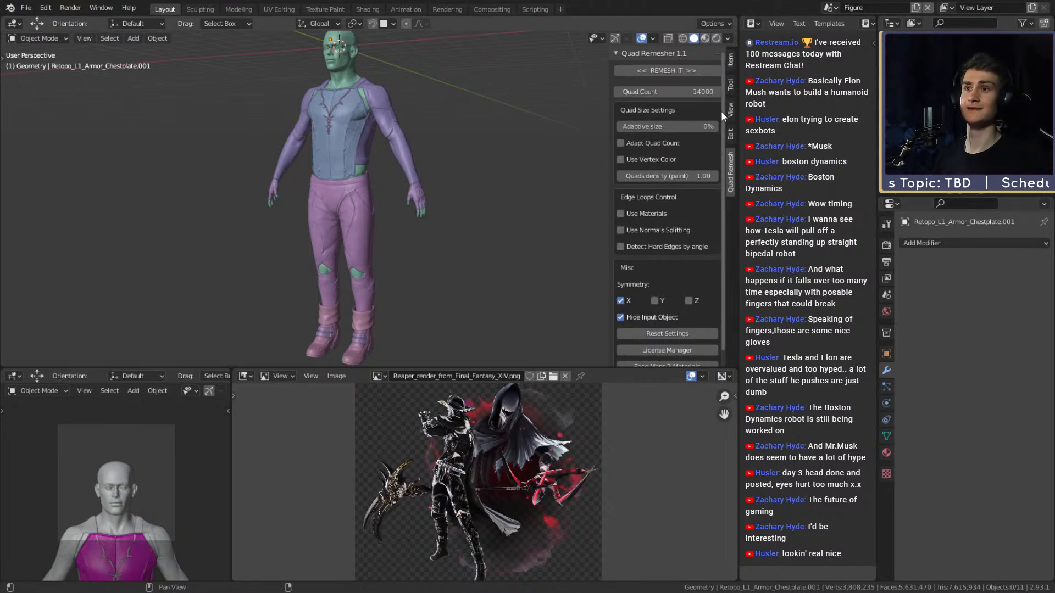
- Collapse the 3D viewport's sidebar, select the armor gloves and center the view on them
{"action": "left_click", "coordinate": [732, 62]}
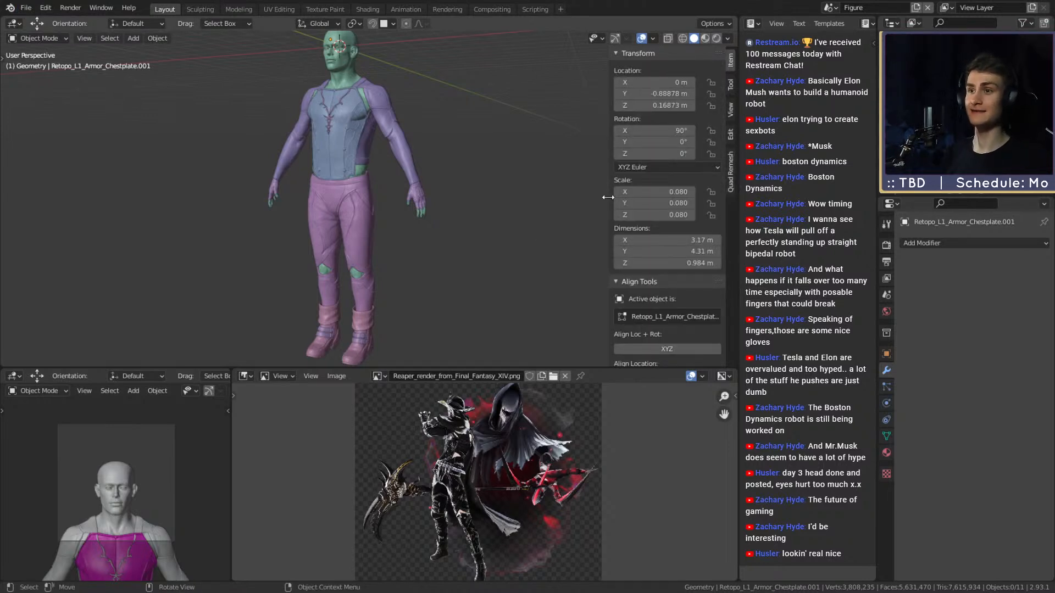
{"action": "left_click_drag", "start_coordinate": [608, 197], "coordinate": [692, 199]}
{"action": "scroll", "coordinate": [431, 202], "scroll_direction": "up", "scroll_amount": 6}
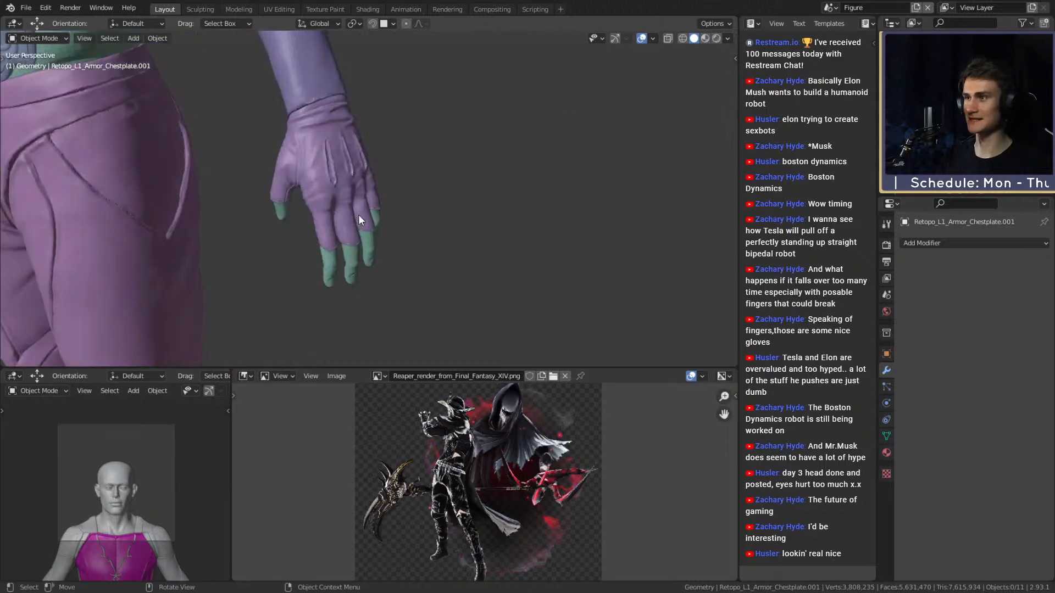
{"action": "scroll", "coordinate": [368, 212], "scroll_direction": "up", "scroll_amount": 4}
{"action": "left_click", "coordinate": [369, 153]}
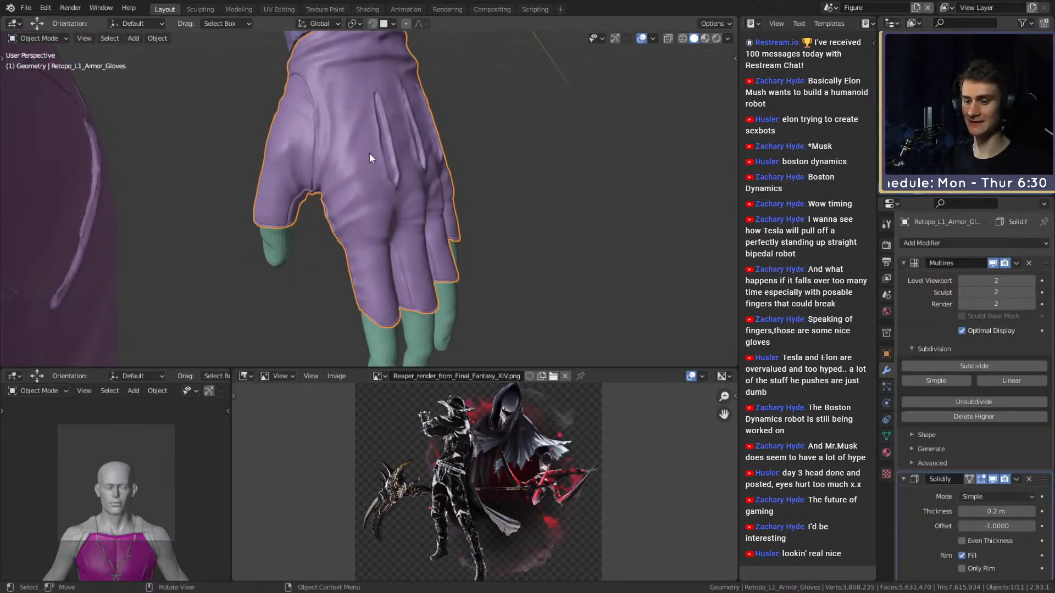
{"action": "key", "text": "KP_Decimal"}
- Examine the gloves' finger openings and cut edges up close, and how the gloves sit on the whole figure
{"action": "scroll", "coordinate": [532, 219], "scroll_direction": "up", "scroll_amount": 5}
{"action": "middle_click_drag", "start_coordinate": [324, 216], "coordinate": [508, 213]}
{"action": "scroll", "coordinate": [279, 216], "scroll_direction": "up", "scroll_amount": 6}
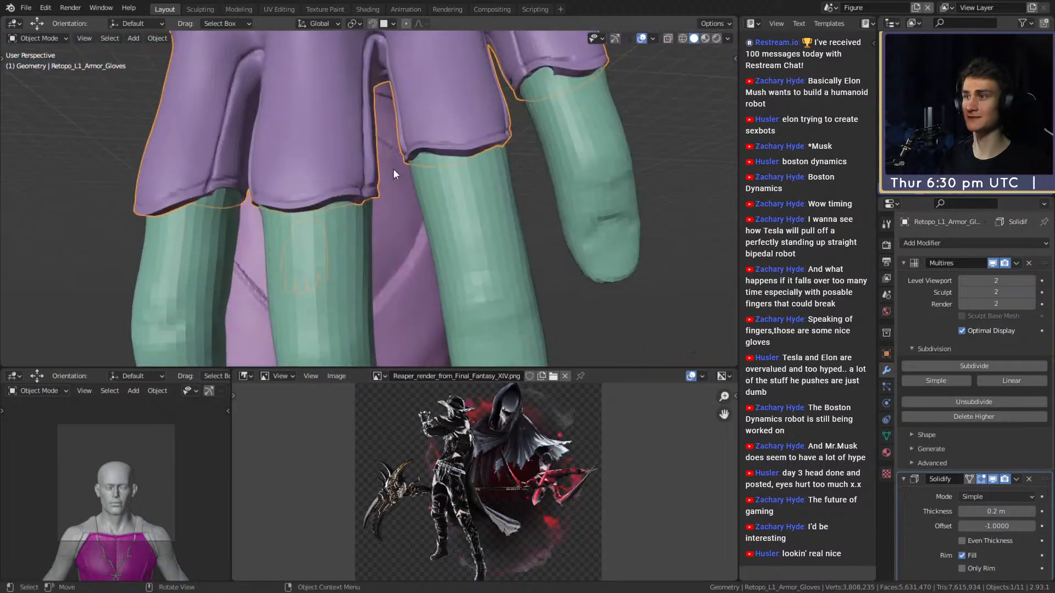
{"action": "scroll", "coordinate": [393, 169], "scroll_direction": "down", "scroll_amount": 5}
{"action": "middle_click_drag", "start_coordinate": [383, 221], "coordinate": [438, 259]}
{"action": "scroll", "coordinate": [381, 156], "scroll_direction": "up", "scroll_amount": 4}
{"action": "scroll", "coordinate": [418, 263], "scroll_direction": "down", "scroll_amount": 7}
{"action": "middle_click_drag", "start_coordinate": [340, 251], "coordinate": [427, 251]}
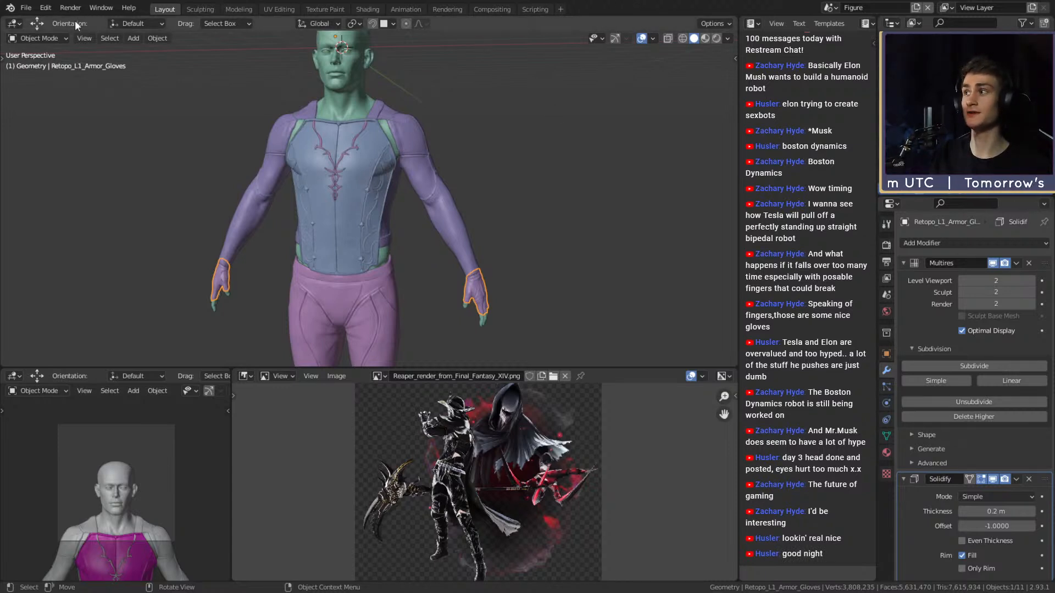
- Save the figurine project again under its existing file name
{"action": "left_click", "coordinate": [26, 8]}
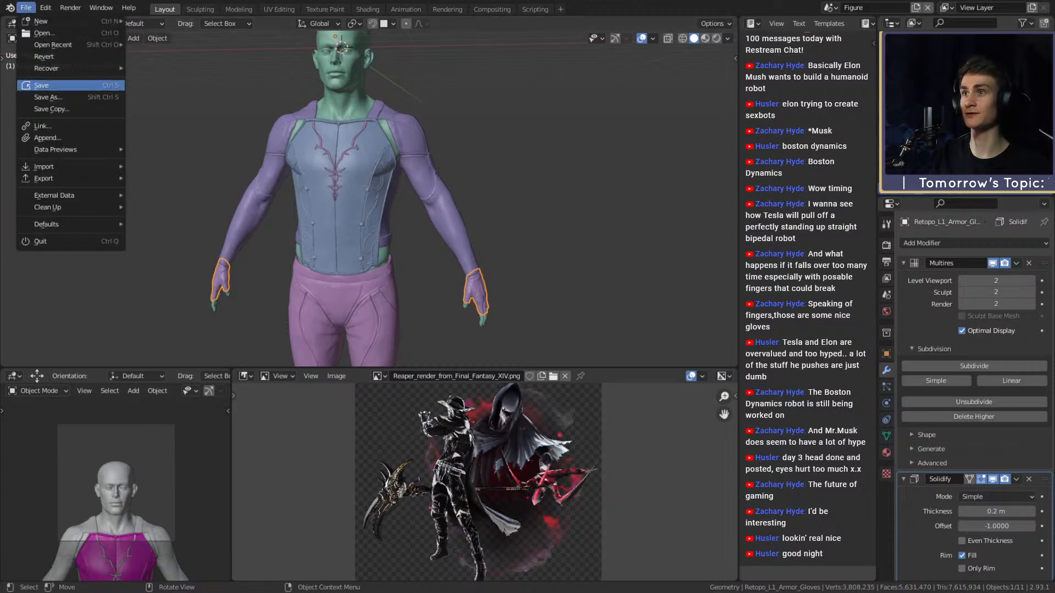
{"action": "left_click", "coordinate": [25, 86]}
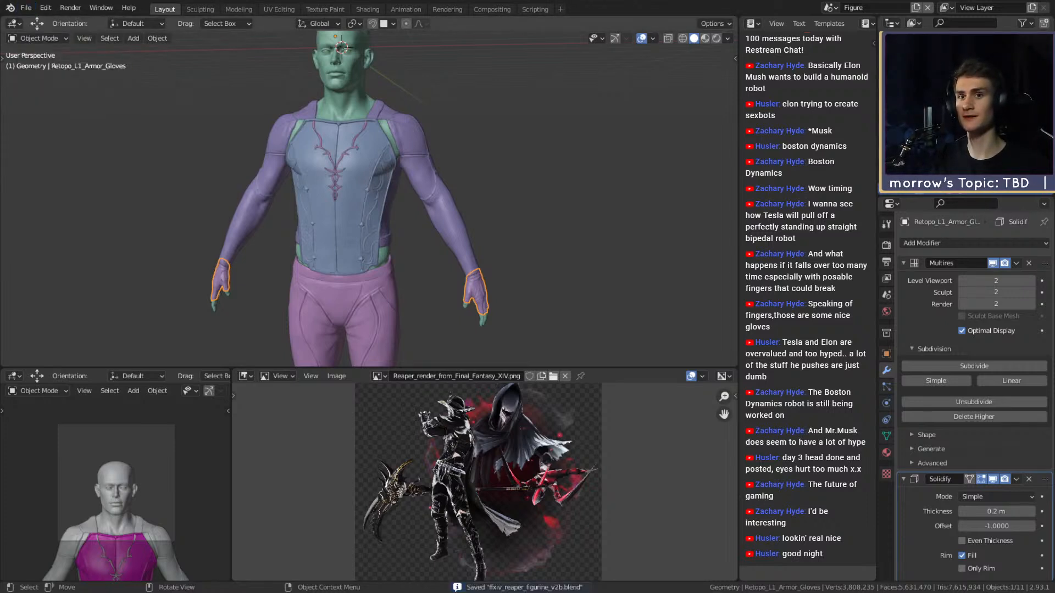